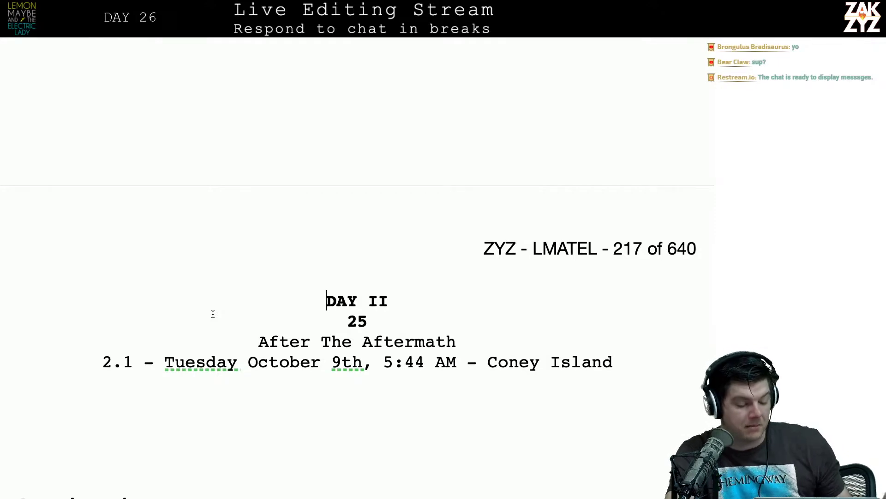
Read through the Day II chapter heading and the opening lines about the garbage bag.
scroll(213, 314, down, 5)
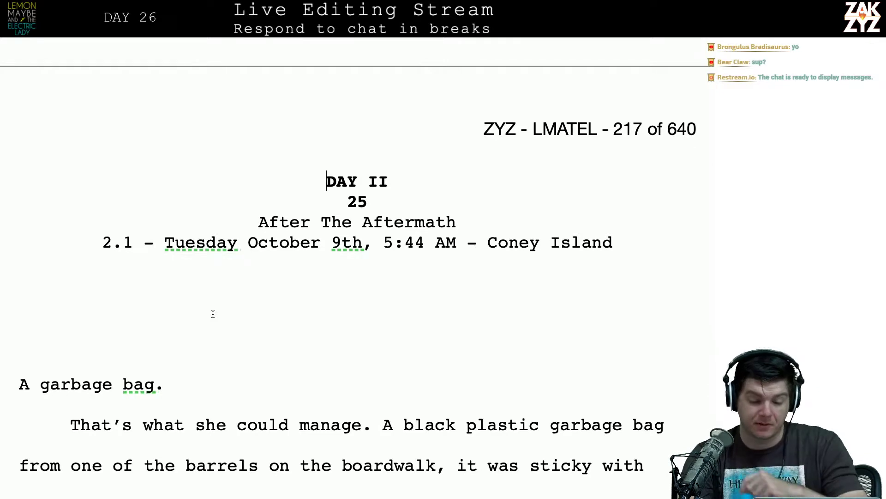
scroll(212, 313, down, 1)
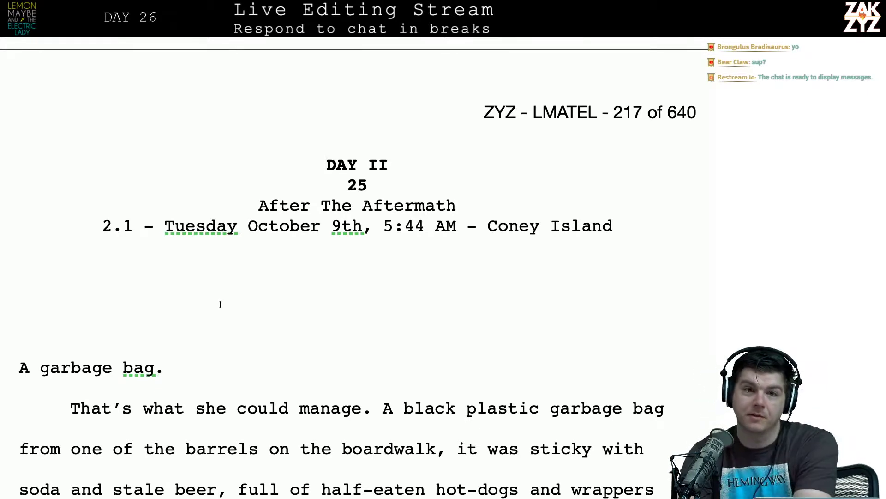
scroll(220, 303, down, 1)
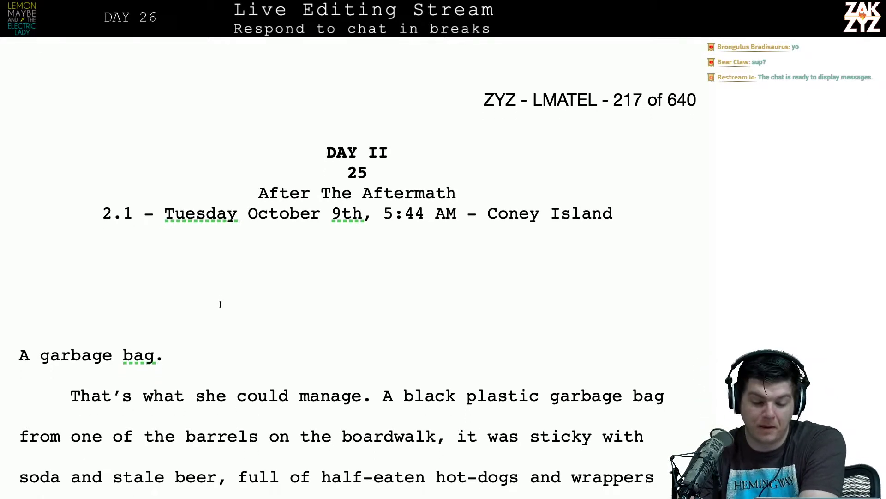
scroll(220, 304, down, 2)
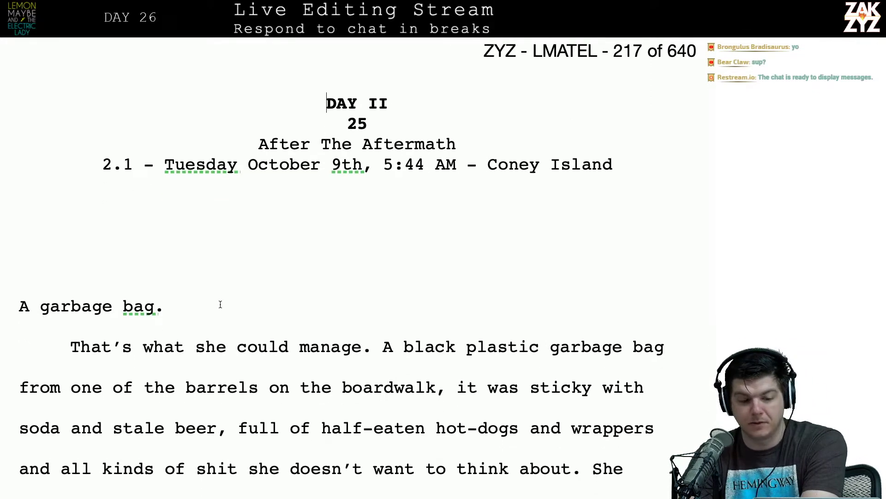
scroll(220, 304, up, 5)
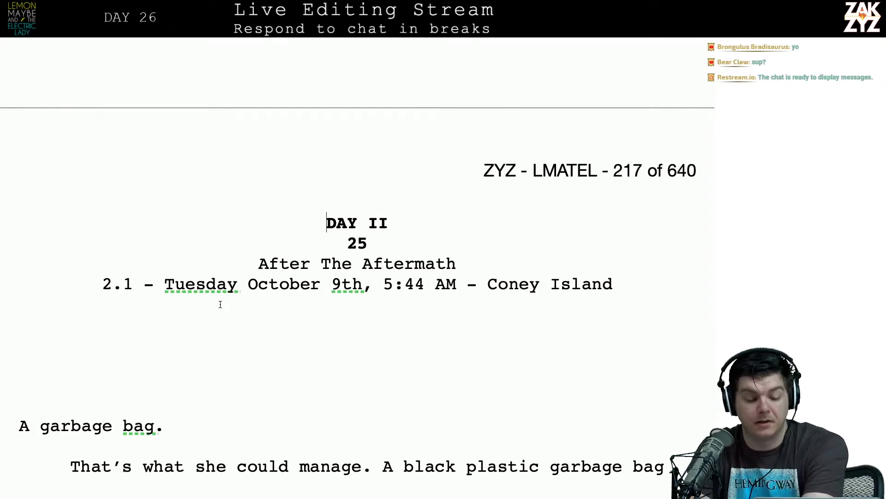
scroll(220, 305, down, 1)
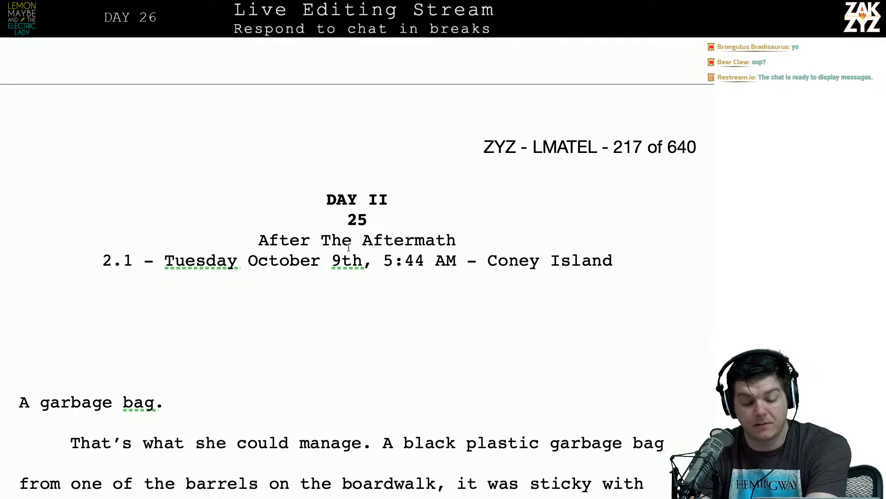
scroll(429, 262, up, 1)
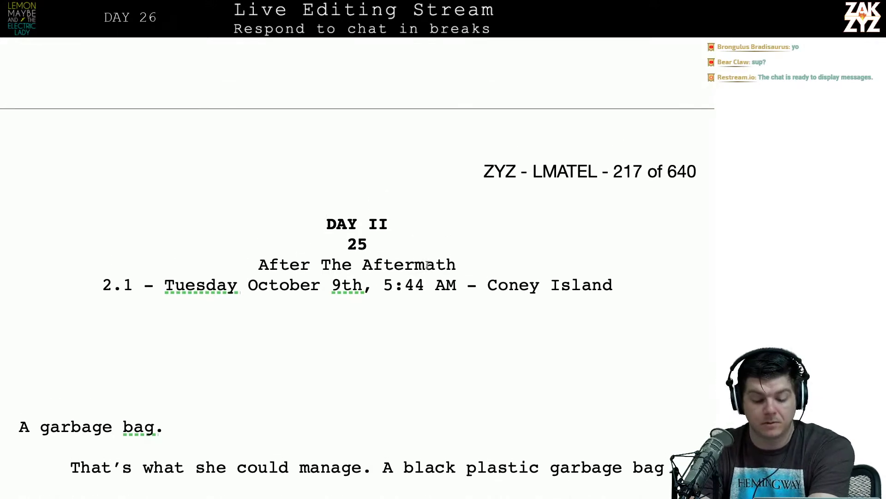
scroll(427, 264, down, 6)
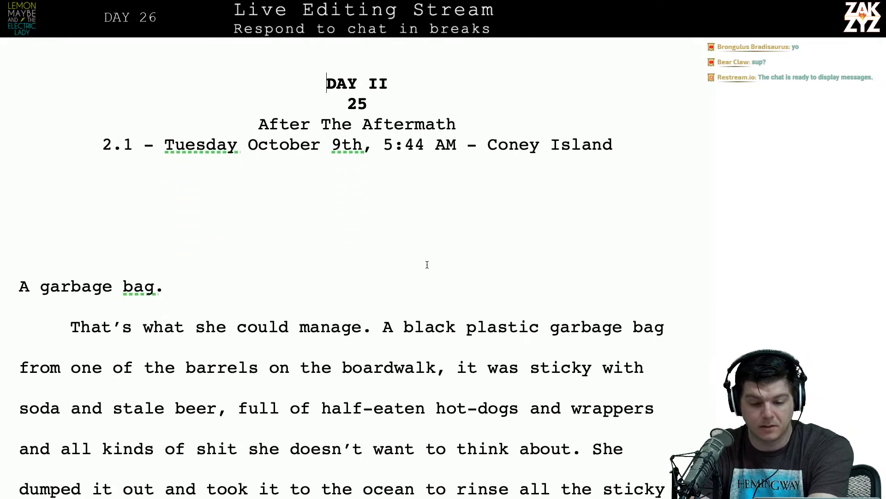
scroll(427, 264, up, 3)
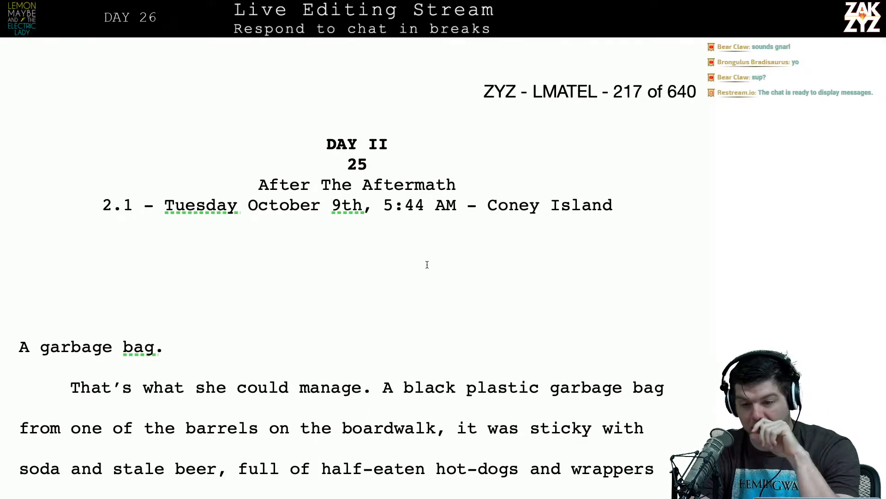
scroll(428, 264, down, 2)
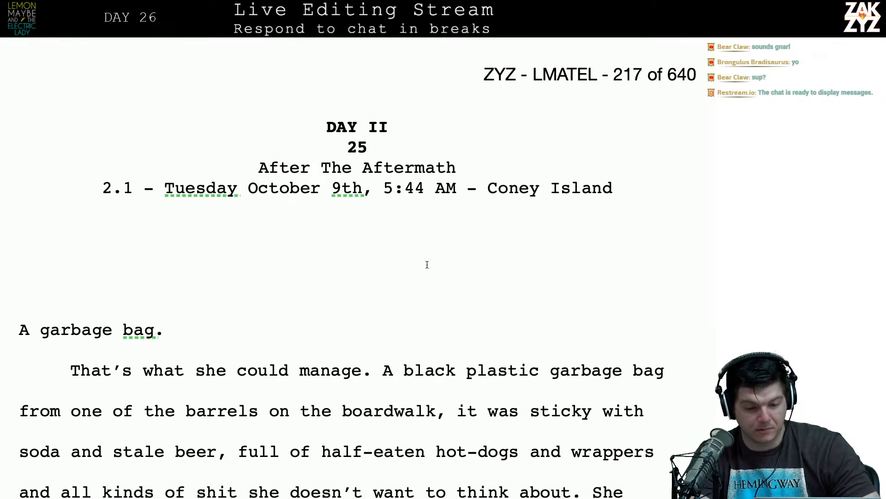
click(371, 124)
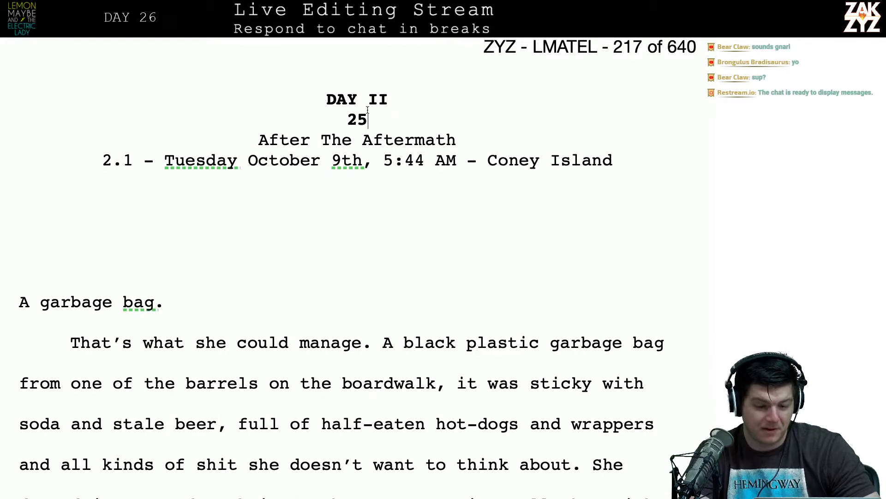
scroll(364, 107, down, 1)
click(357, 91)
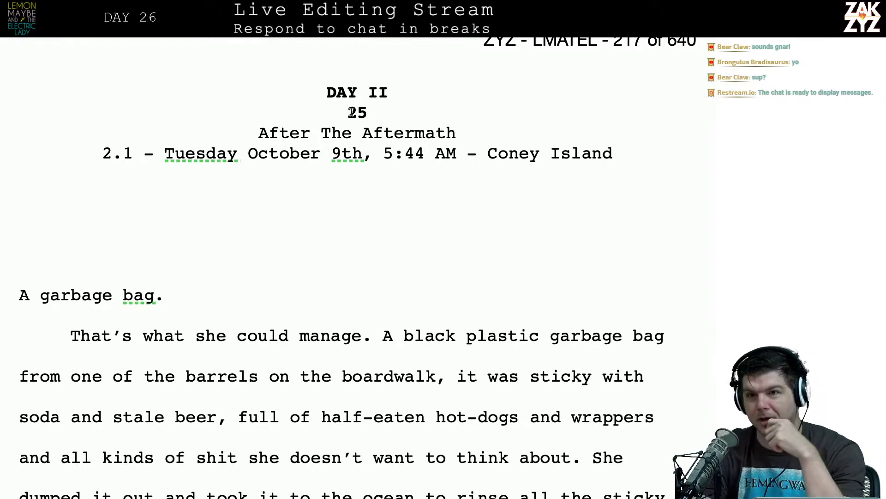
scroll(351, 112, down, 1)
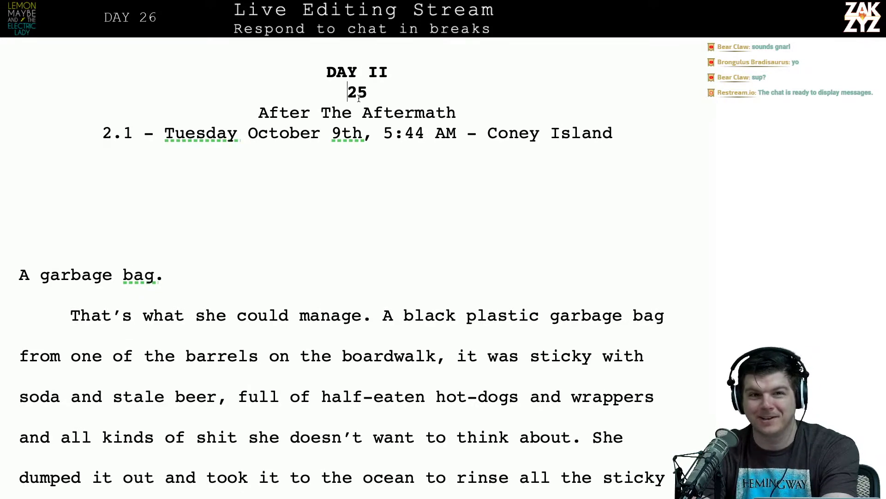
scroll(358, 98, down, 1)
scroll(358, 98, down, 3)
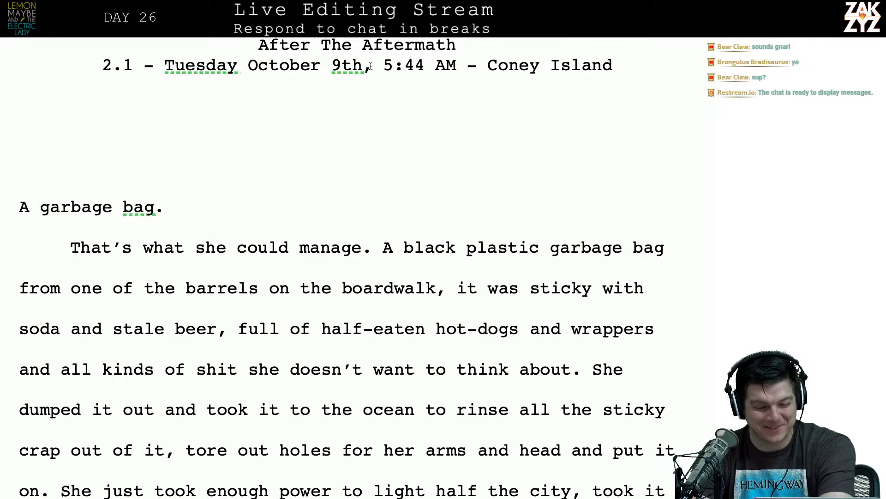
click(292, 235)
scroll(292, 235, down, 1)
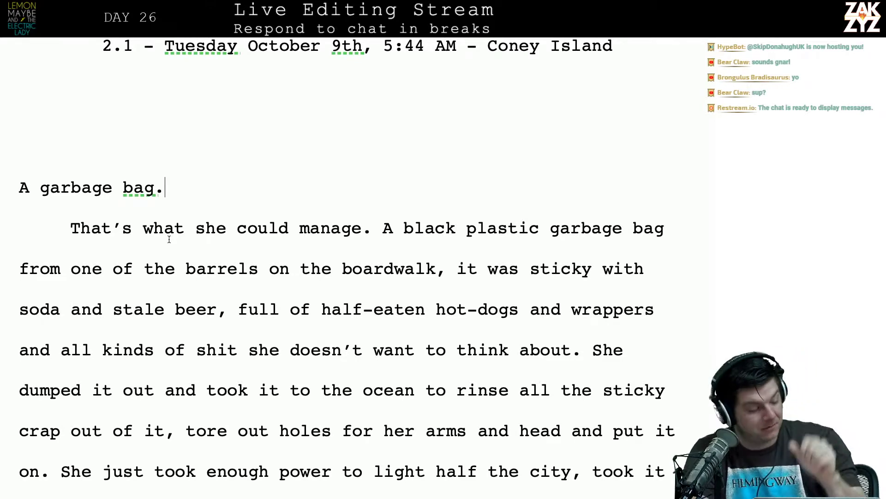
scroll(169, 239, down, 1)
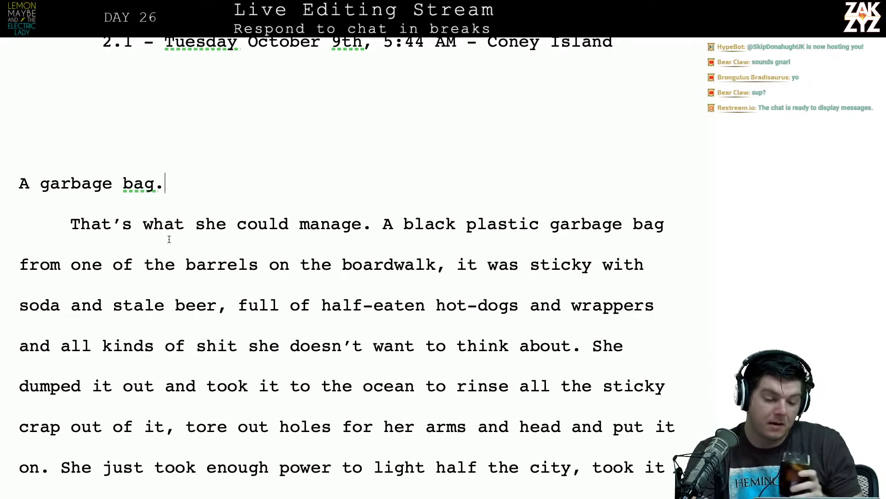
scroll(169, 239, down, 3)
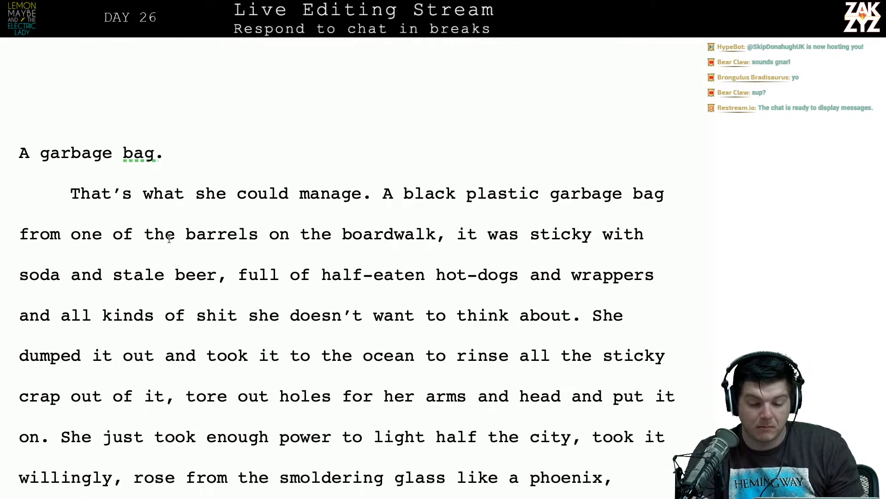
scroll(169, 239, down, 3)
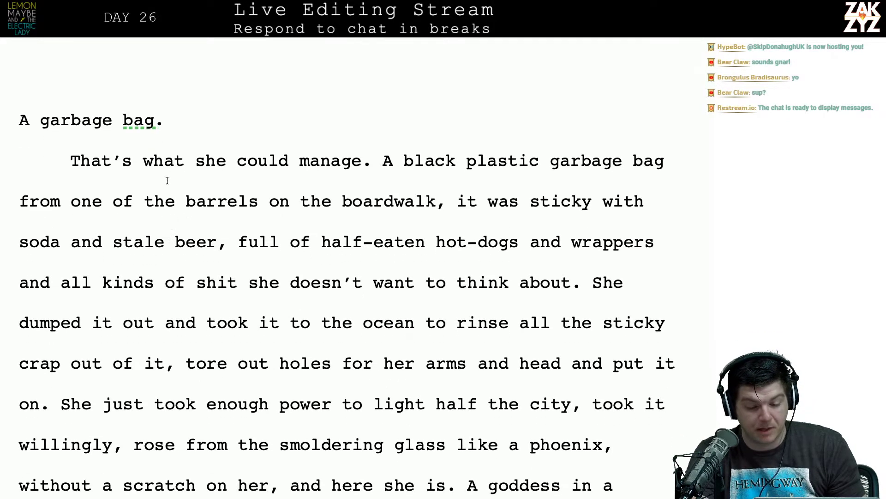
End the sentence after "boardwalk" with a period and insert "She emptied it back into the can," before "it was sticky".
click(476, 202)
click(455, 211)
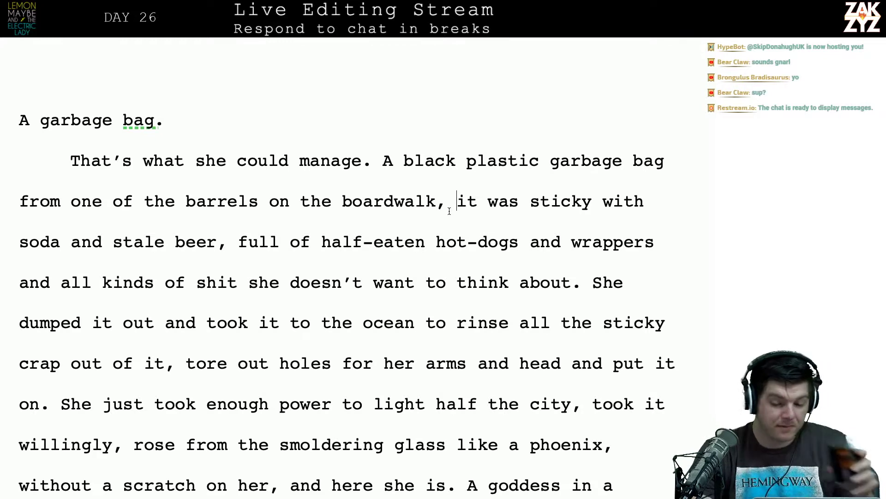
key(BackSpace)
key(BackSpace)
text(. Sh)
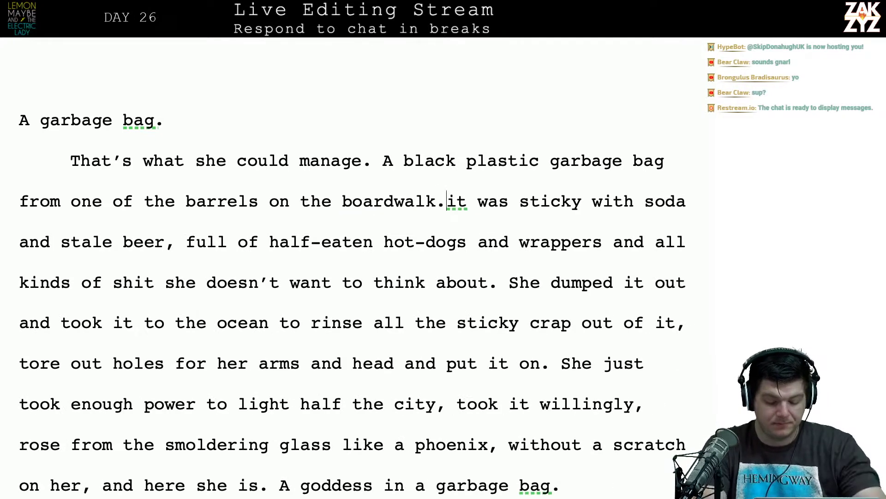
text(e emptie)
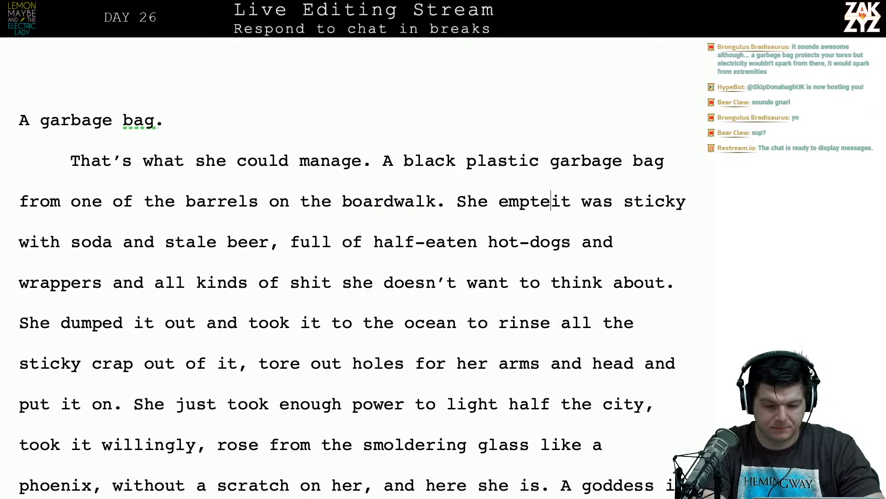
key(BackSpace)
text(ied it back into )
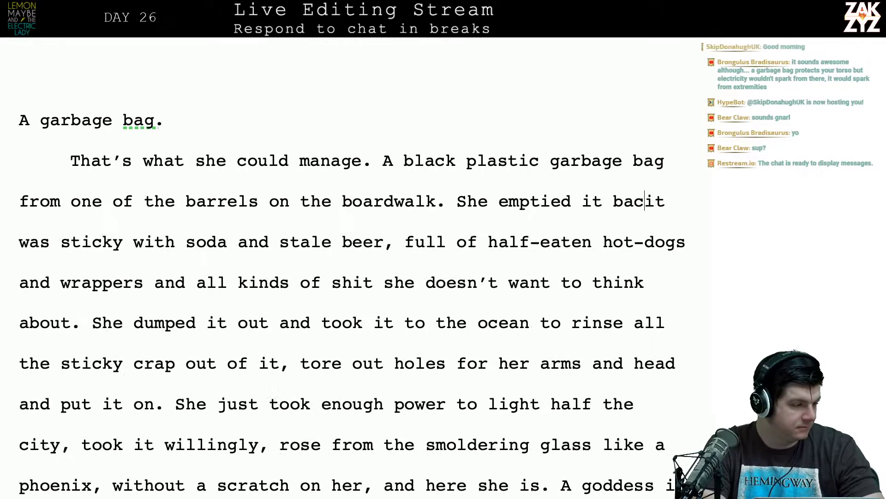
text(the can, it was sticky with soda and stale beer, full of)
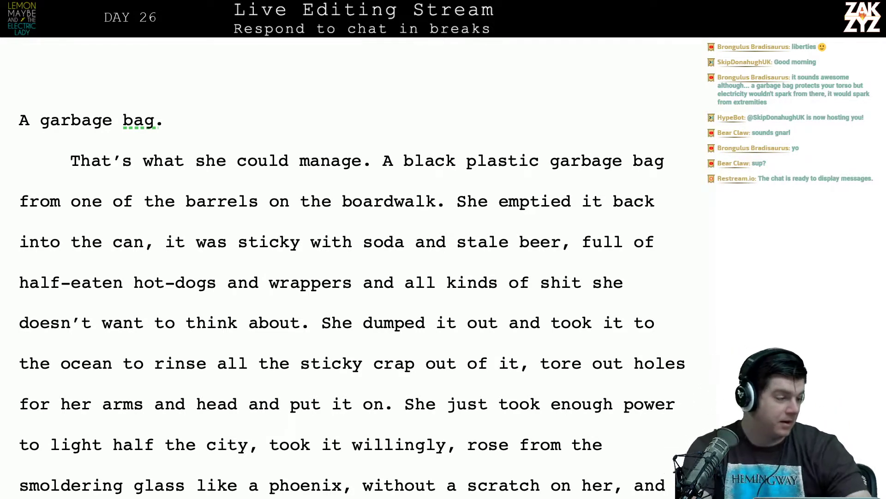
Start a new paragraph at "She emptied it back into the can".
scroll(352, 286, down, 1)
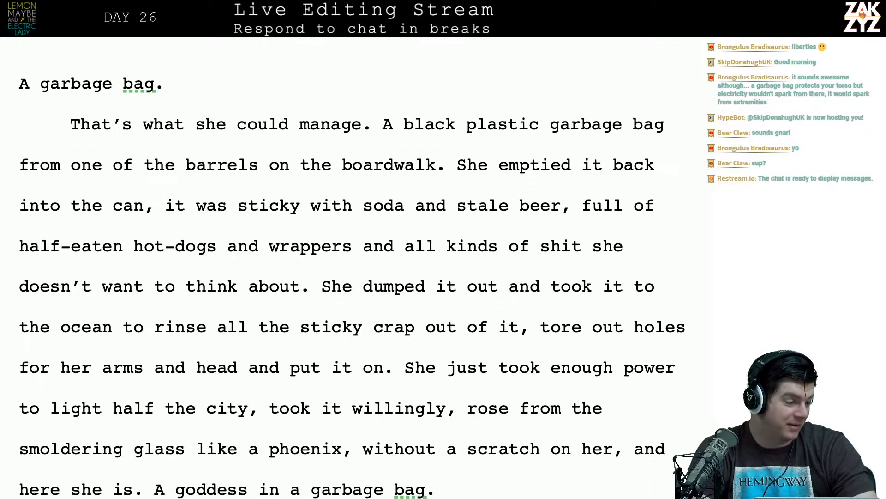
scroll(351, 286, down, 1)
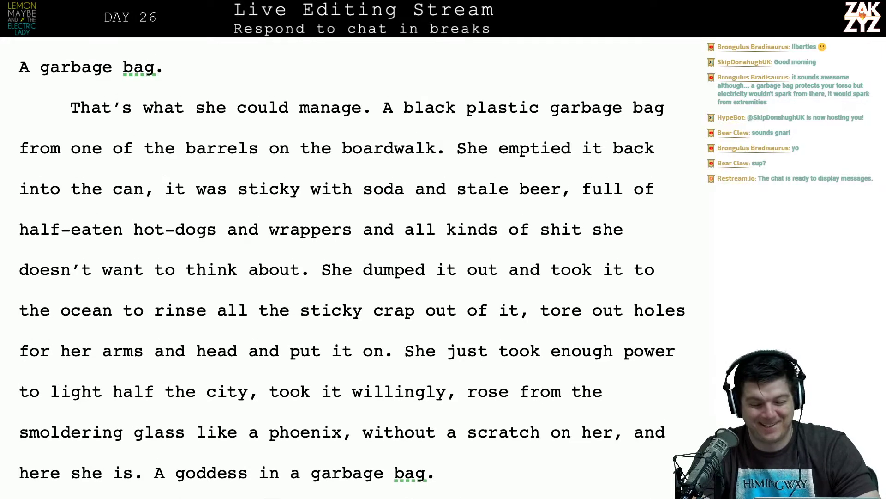
scroll(450, 196, down, 1)
scroll(449, 196, down, 1)
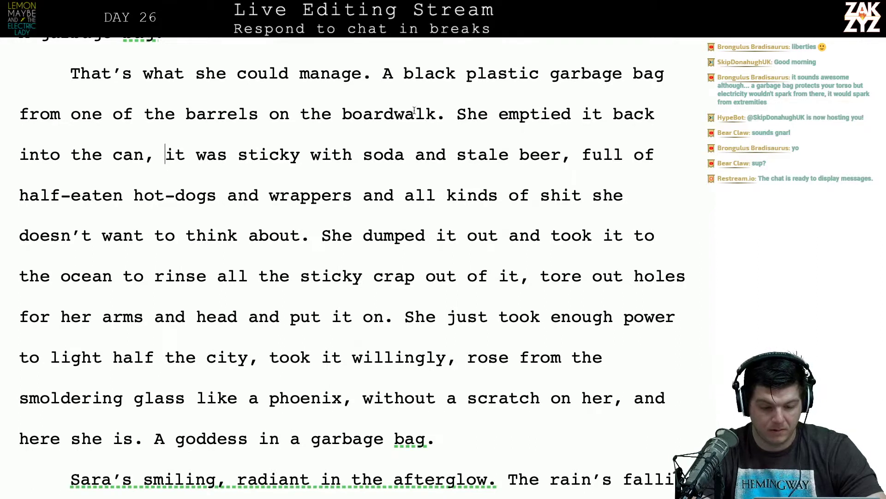
scroll(290, 170, down, 1)
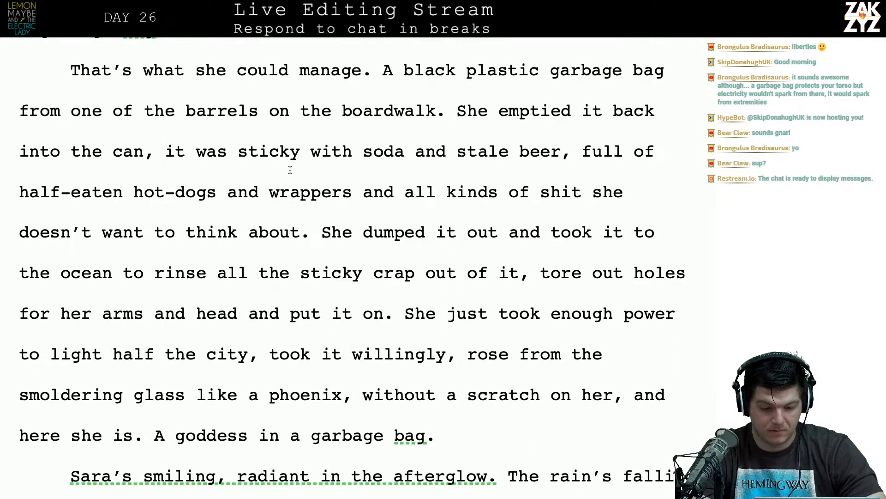
scroll(319, 172, down, 1)
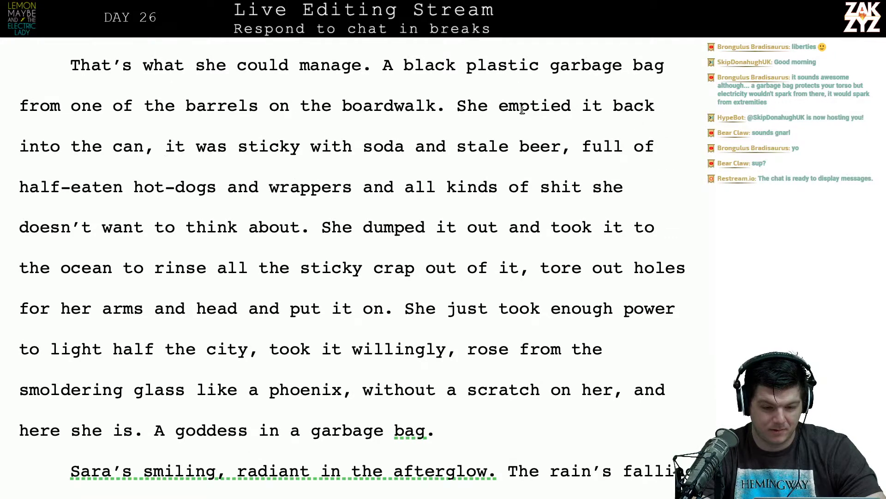
scroll(522, 111, up, 1)
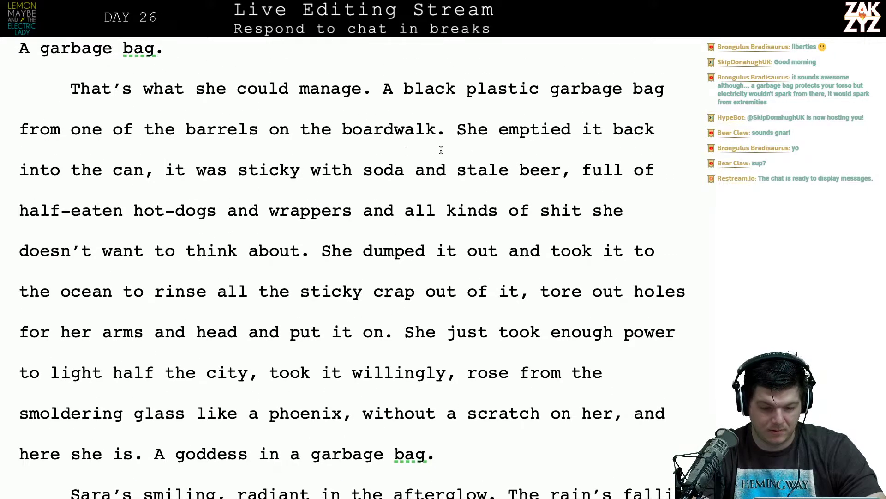
click(453, 132)
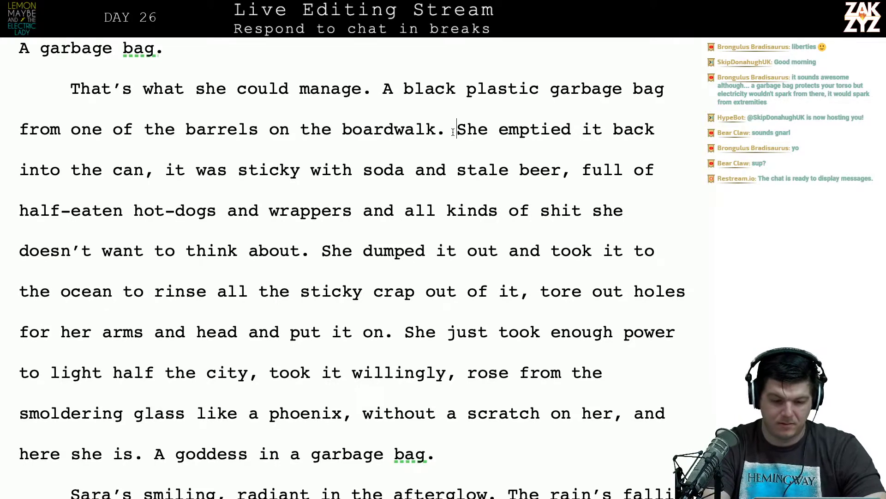
key(Return)
key(Left)
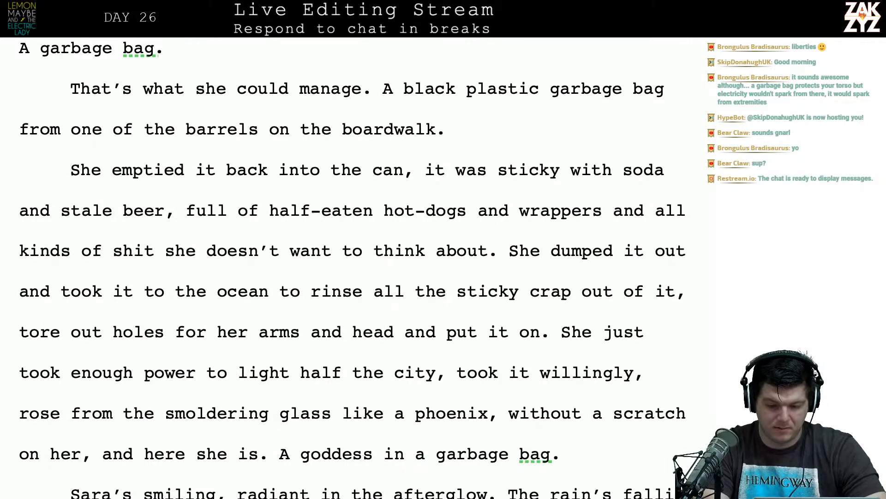
text(She pulle)
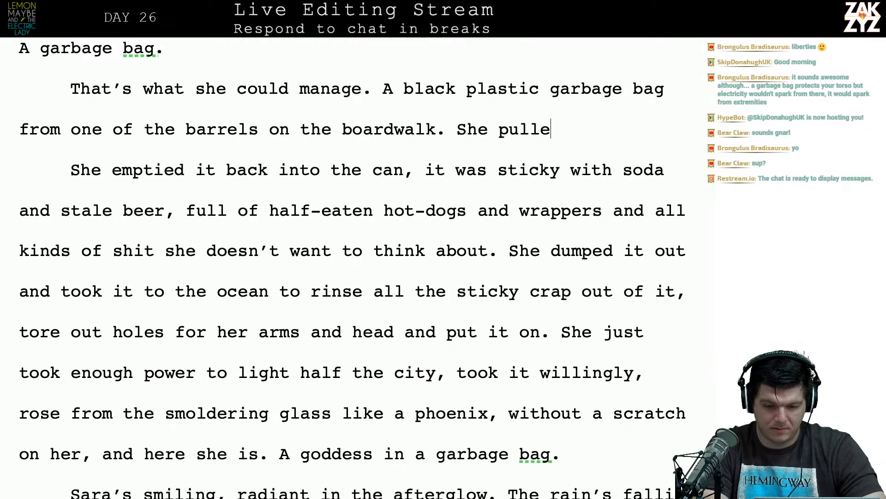
key(BackSpace)
text(s)
key(BackSpace)
key(BackSpace)
text(e)
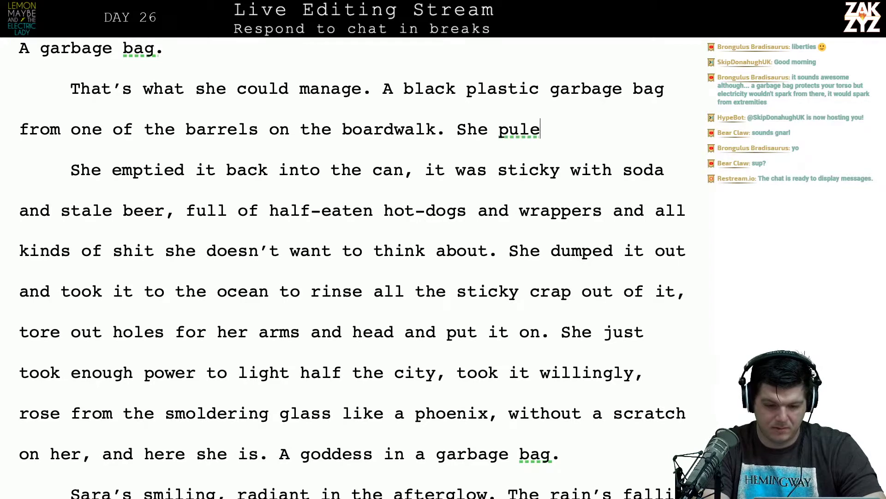
key(BackSpace)
key(BackSpace)
key(BackSpace)
key(BackSpace)
key(BackSpace)
key(BackSpace)
key(BackSpace)
key(BackSpace)
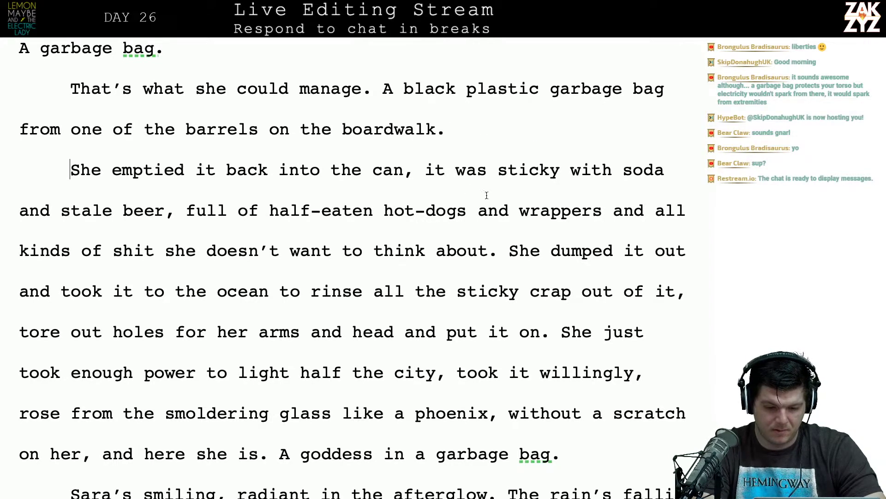
Remove "She emptied it back into the can," and rejoin the text to the preceding paragraph as "It was sticky with" after "boardwalk.".
click(426, 172)
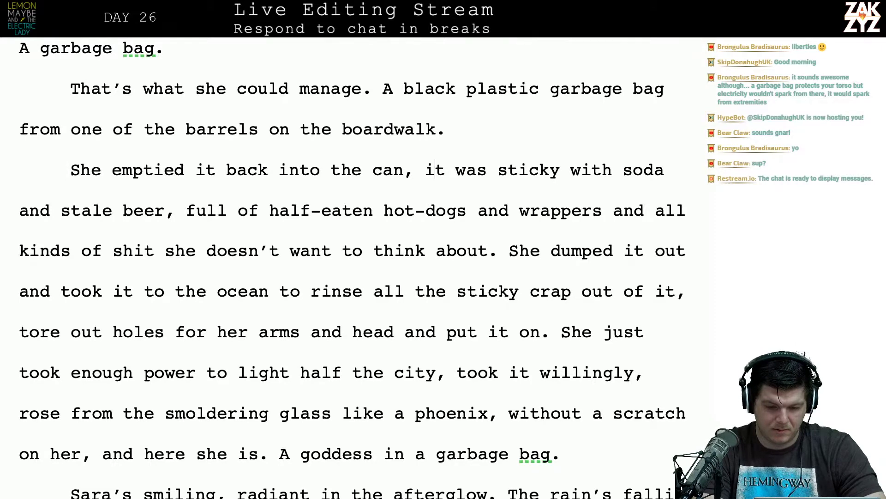
drag(432, 173, 462, 132)
text(It was sticky with)
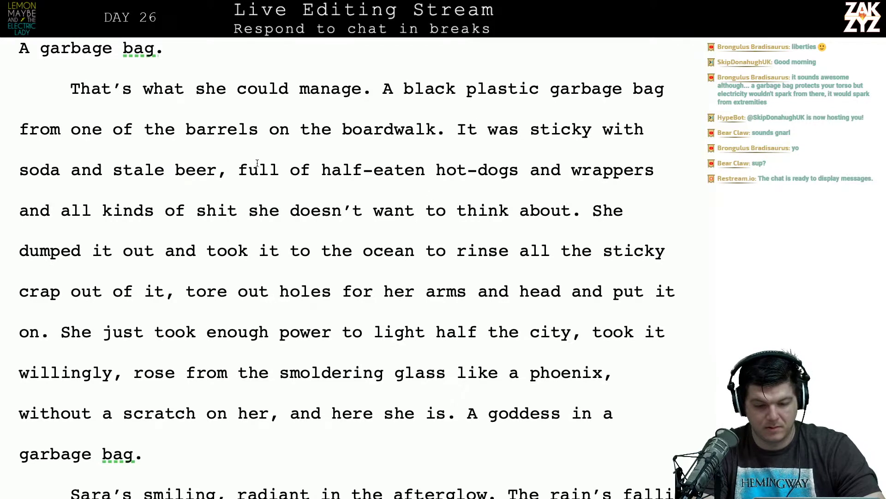
Shorten "It was sticky with soda" to the fragment "Sticky with soda" after the boardwalk sentence.
scroll(280, 170, down, 1)
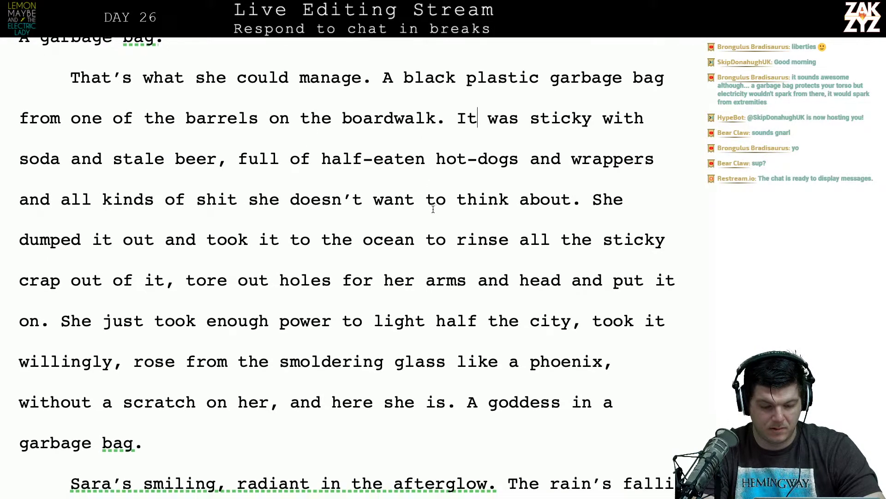
scroll(433, 210, down, 1)
scroll(433, 209, down, 2)
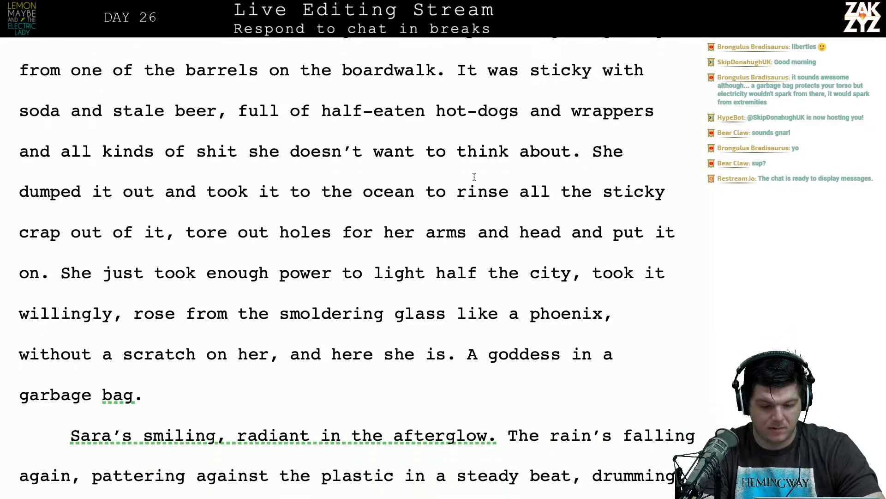
scroll(453, 227, up, 3)
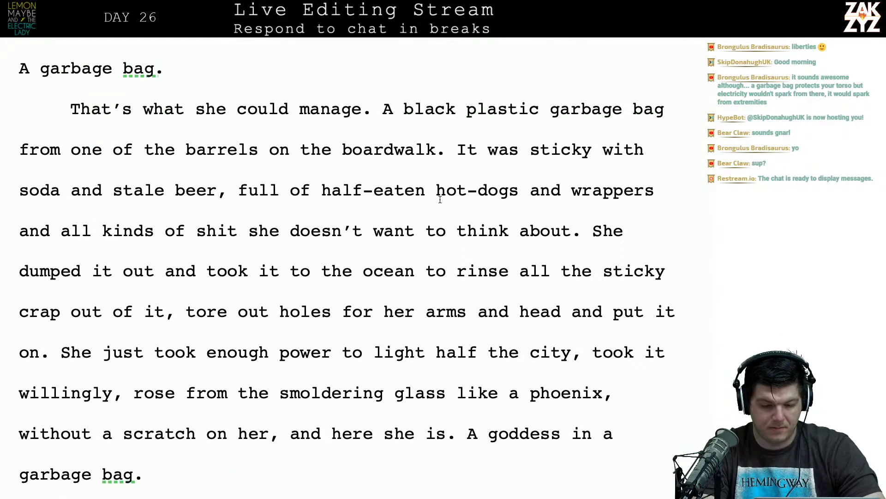
key(Left)
key(Left)
key(Left)
key(Right)
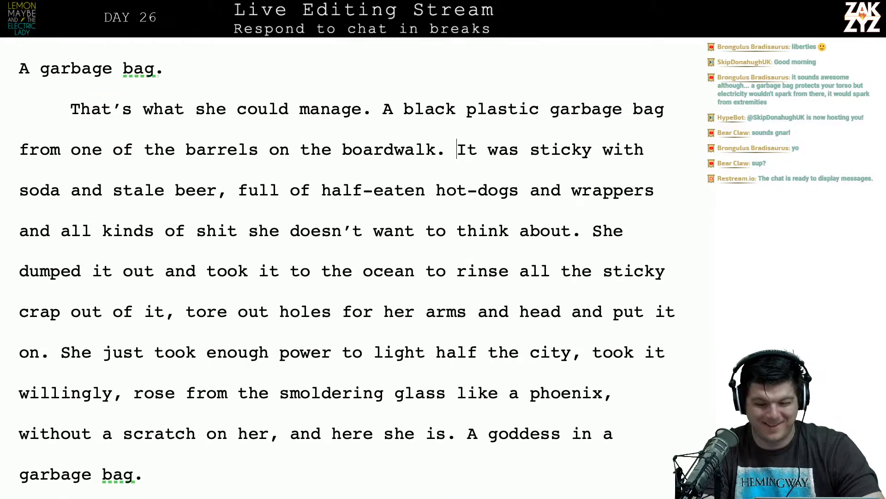
key(shift+Right)
key(shift+Right)
key(shift+Right)
key(shift+Right)
key(shift+Right)
key(shift+Right)
key(shift+Right)
key(shift+Right)
text(S)
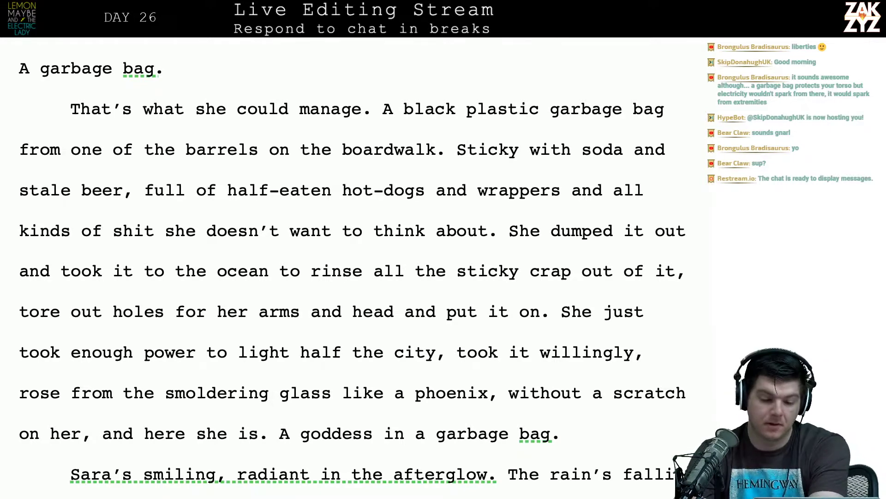
Read through the garbage bag paragraph, checking the flow from "Sticky with soda" to "took it to the ocean".
scroll(352, 267, down, 1)
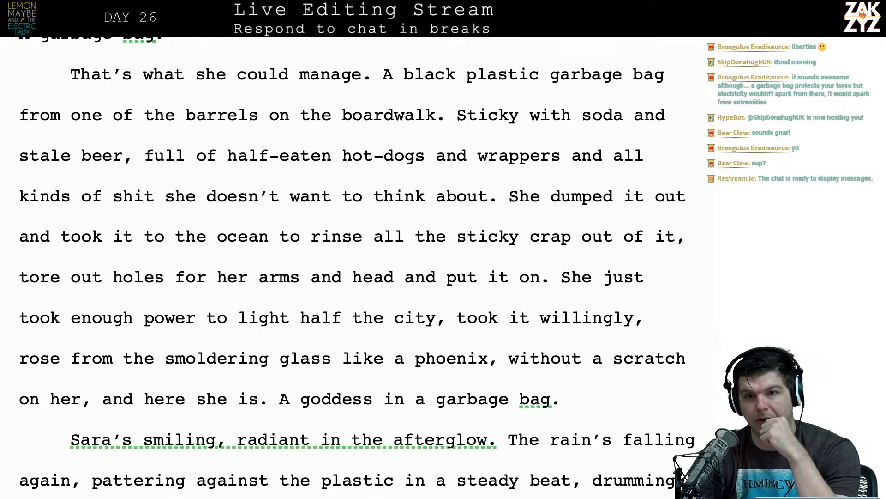
scroll(352, 267, down, 1)
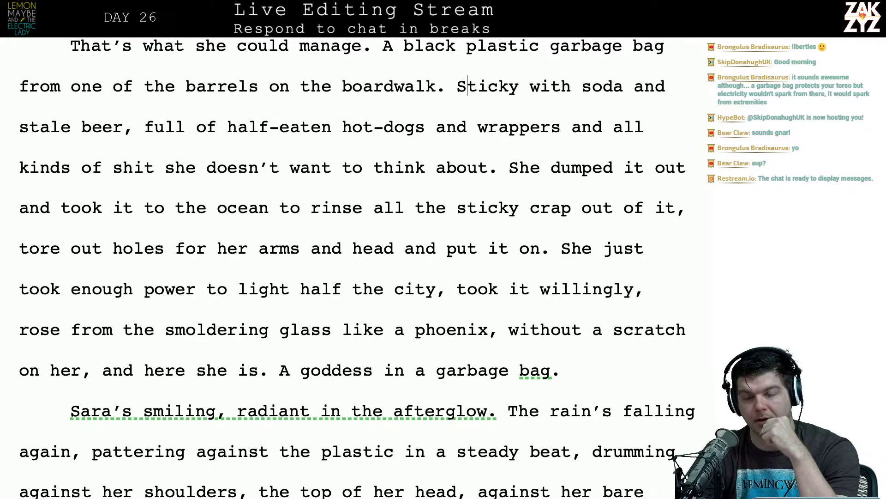
scroll(353, 267, up, 1)
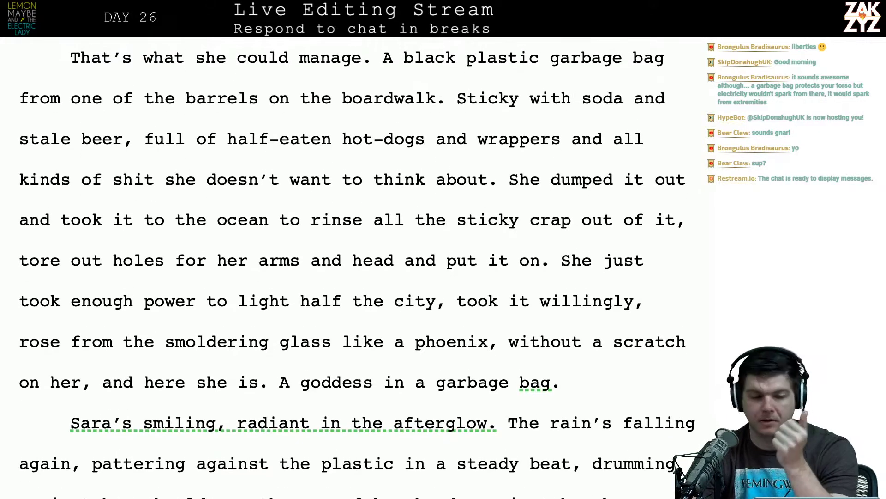
scroll(352, 267, down, 1)
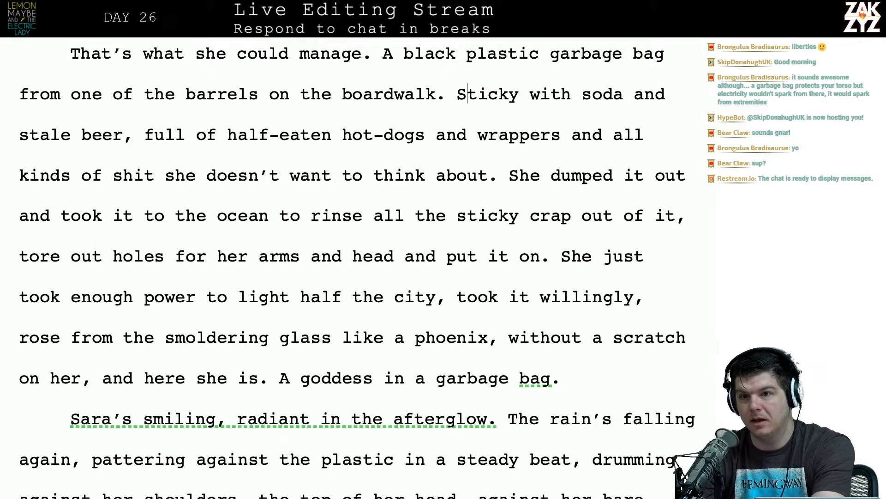
scroll(353, 266, down, 1)
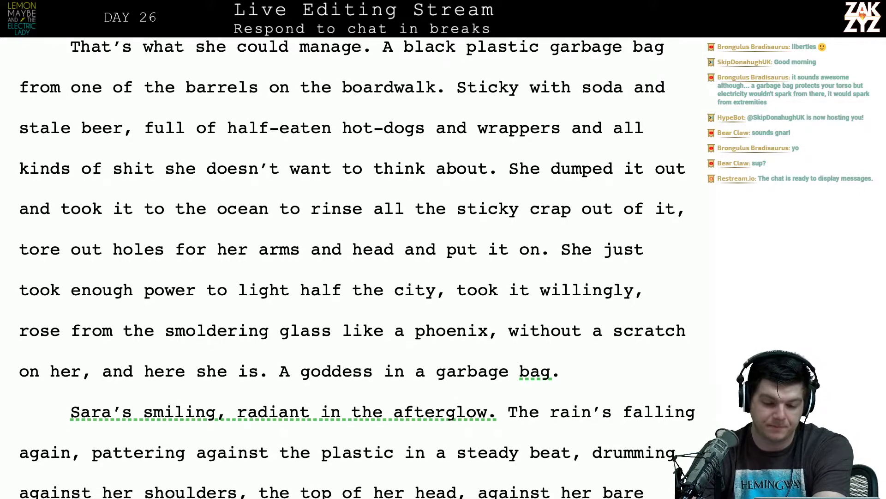
scroll(353, 267, up, 1)
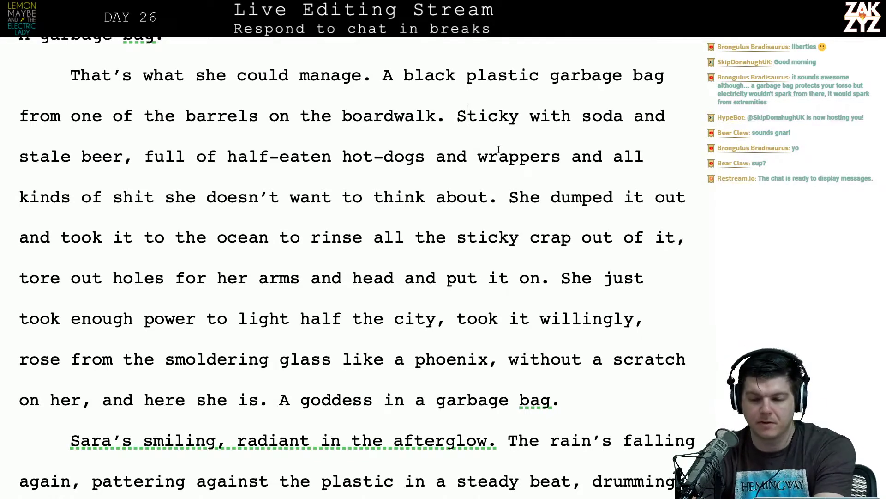
scroll(499, 149, down, 1)
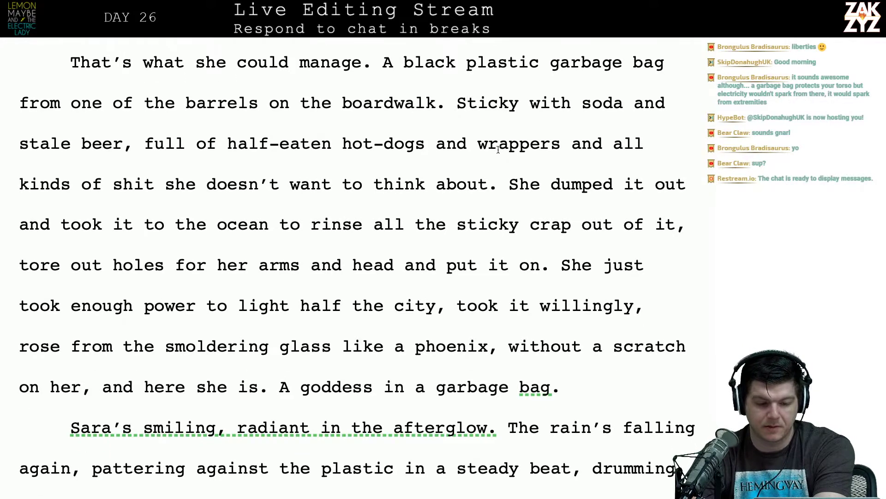
scroll(344, 143, up, 1)
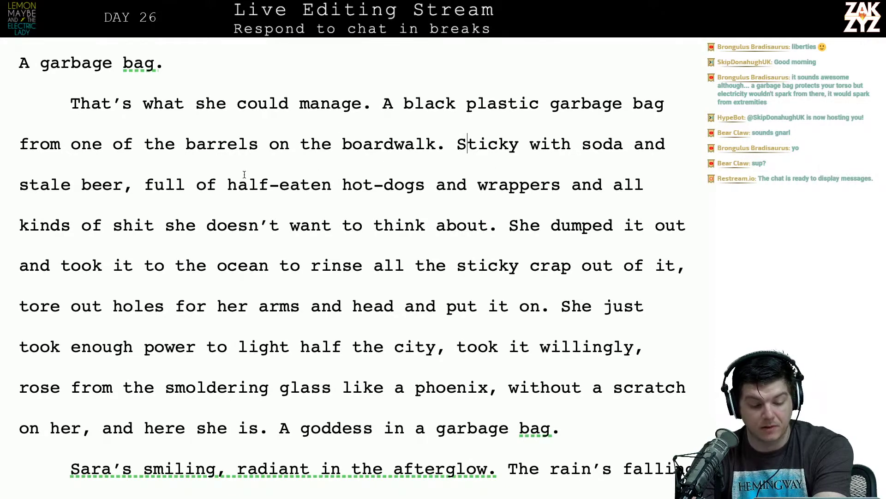
click(225, 187)
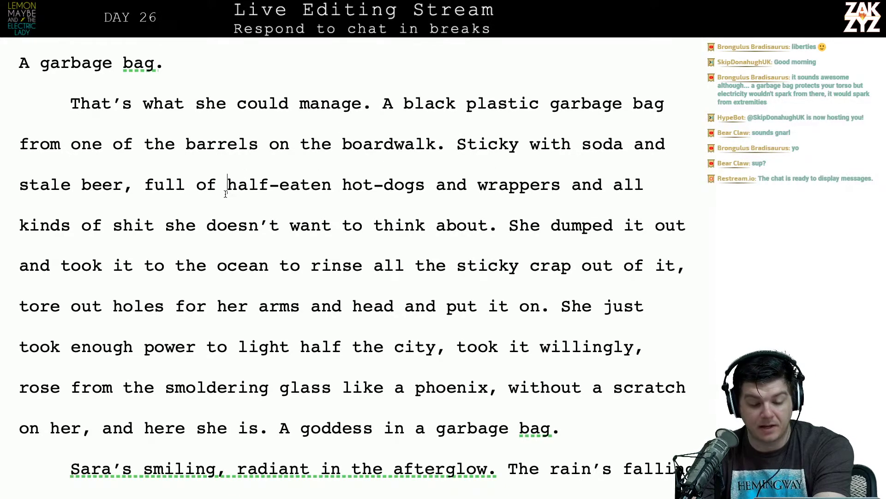
key(Right)
key(Right)
key(Right)
key(Right)
key(Right)
key(Right)
key(Right)
key(Right)
key(Down)
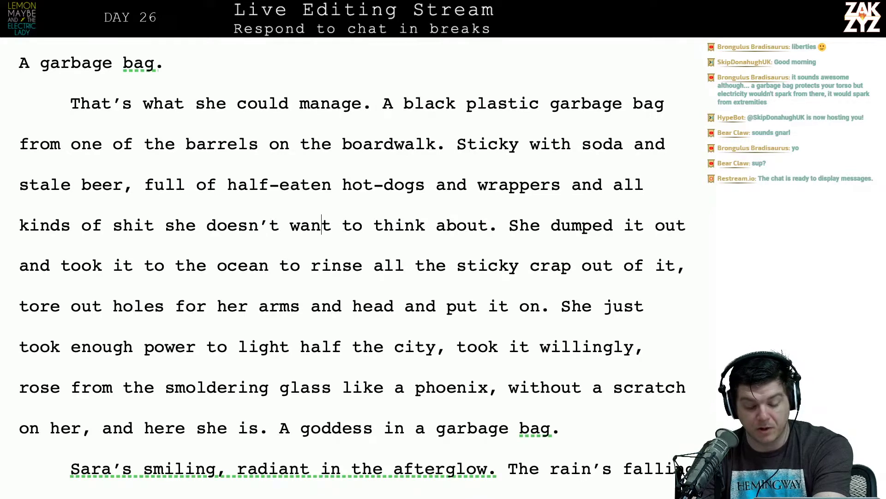
key(Right)
key(Right)
key(Right)
key(Right)
key(Right)
key(Right)
key(Right)
key(Right)
key(Right)
key(Right)
key(Right)
key(Right)
key(Right)
key(Right)
key(Right)
key(Right)
key(Right)
key(Right)
key(Right)
key(Right)
key(Right)
key(Right)
key(Right)
key(Right)
key(Right)
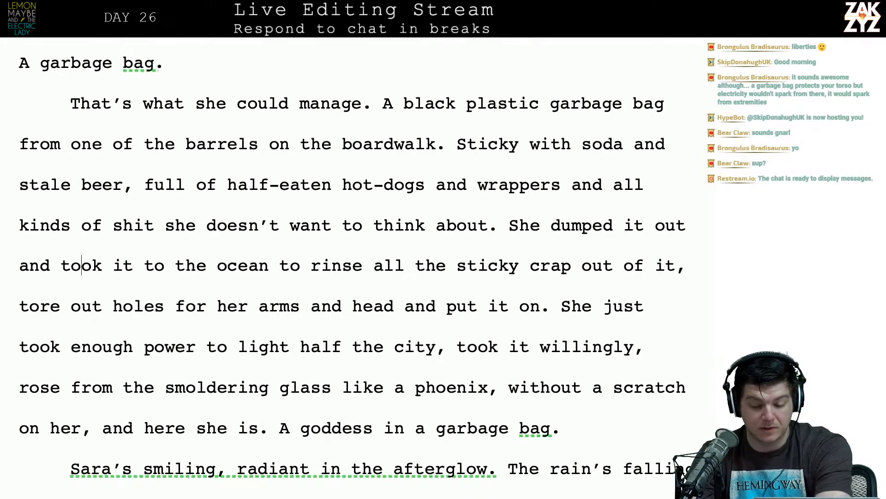
key(Right)
key(Right)
key(Right)
key(Right)
key(Right)
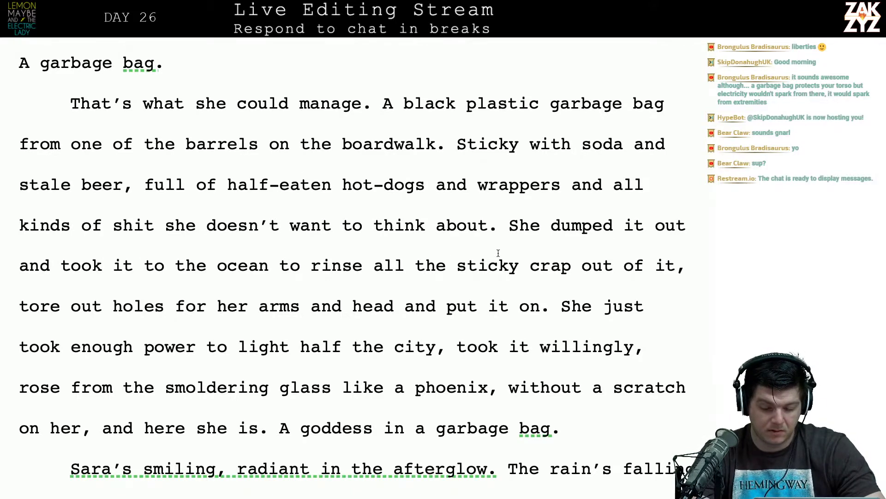
Replace "sticky crap" with "yuck" in the sentence about rinsing the bag in the ocean.
click(539, 268)
key(Right)
key(Right)
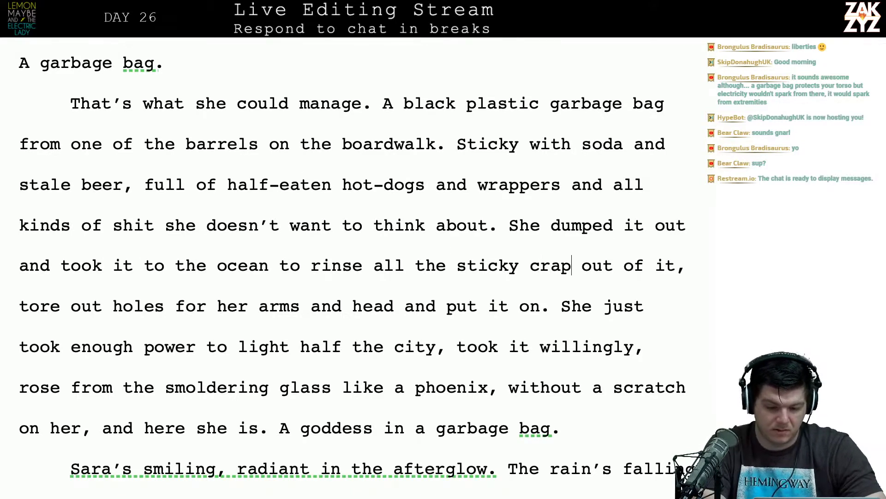
key(BackSpace)
key(BackSpace)
key(BackSpace)
key(BackSpace)
key(BackSpace)
key(BackSpace)
key(BackSpace)
key(BackSpace)
key(BackSpace)
key(BackSpace)
key(BackSpace)
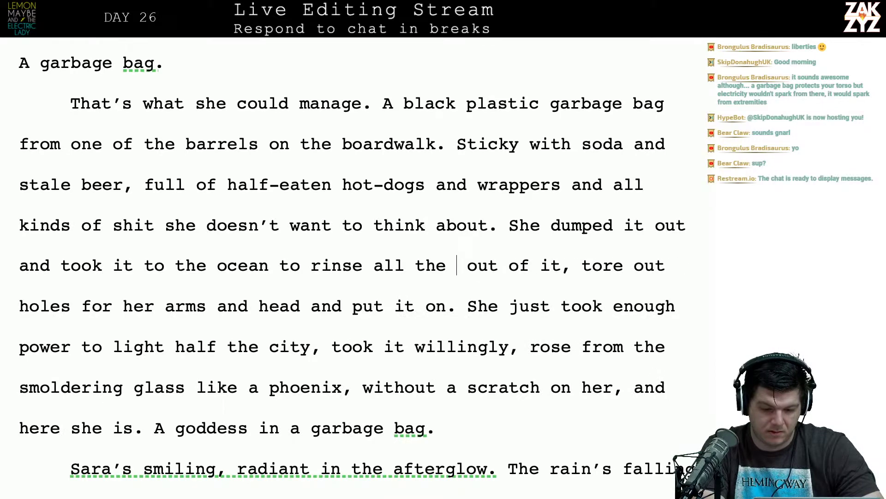
text(yuck)
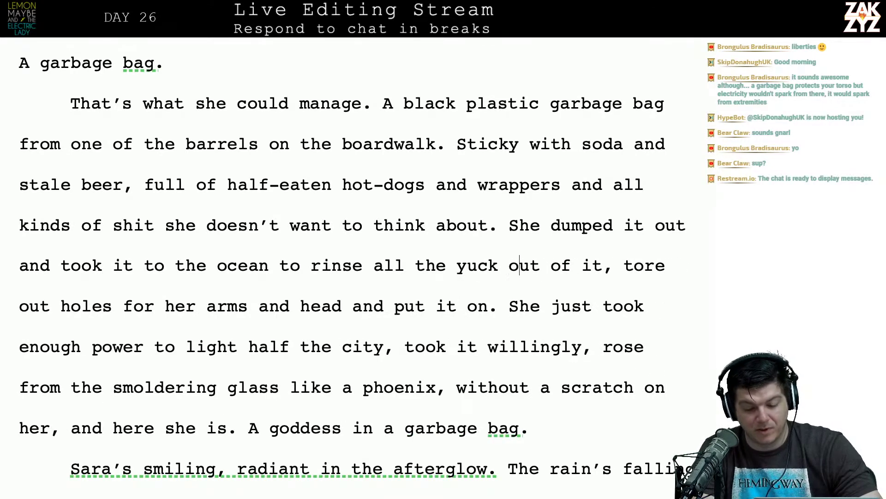
Start a new paragraph at "She just took enough power to light half the city".
key(Right)
key(Right)
key(Right)
key(Right)
key(Right)
key(Right)
key(Right)
key(Right)
key(Right)
key(Right)
key(Right)
key(Right)
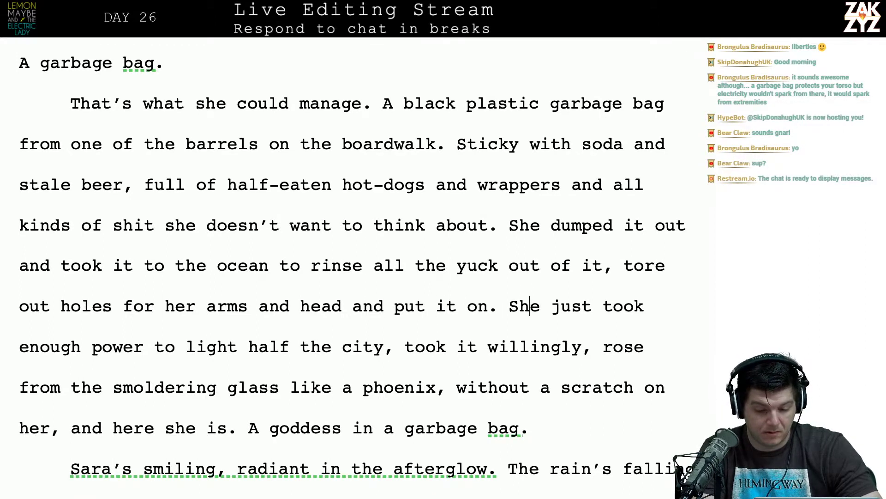
key(Delete)
key(Return)
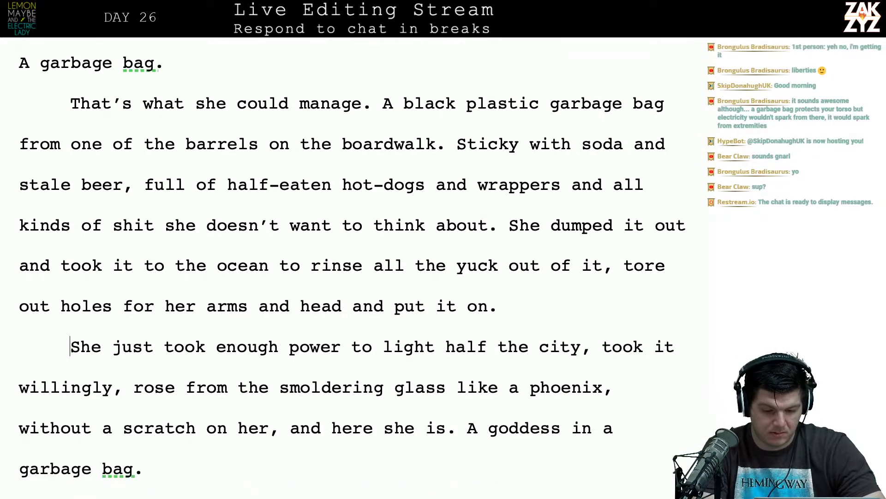
text(Sara)
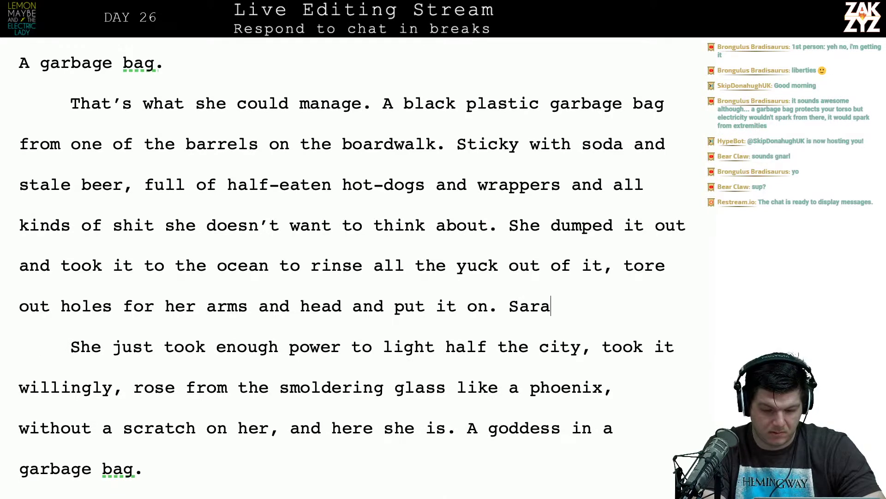
key(BackSpace)
key(BackSpace)
key(BackSpace)
key(BackSpace)
key(BackSpace)
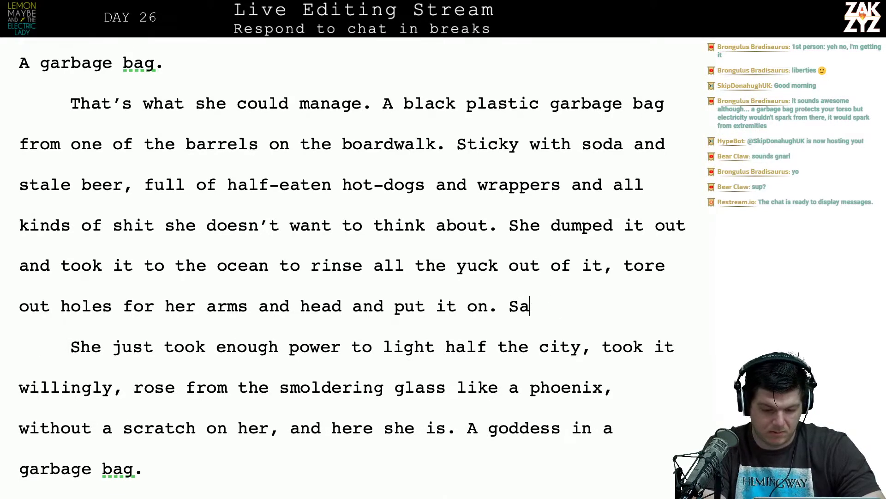
text(S)
key(BackSpace)
Add the sentence "A few hours ago Sara absorbed enough power to light the half the city." after "put it on.".
text(A)
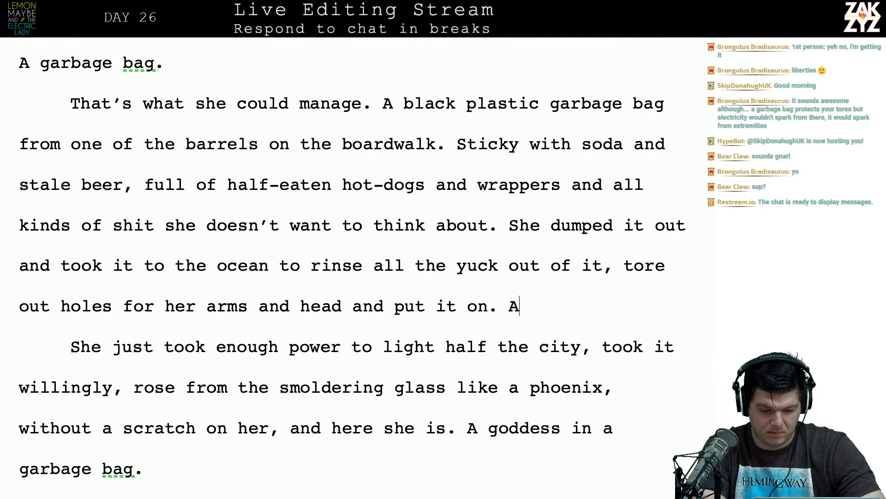
text( few hours a)
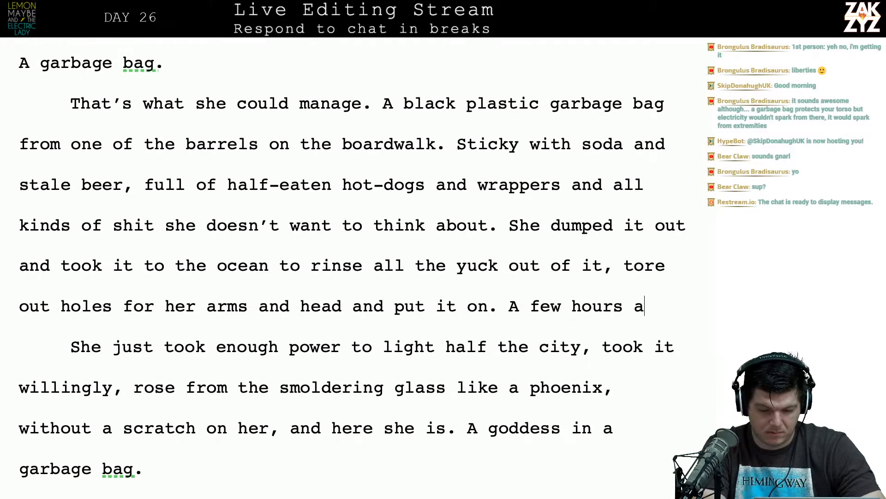
text(go Sara absorbed)
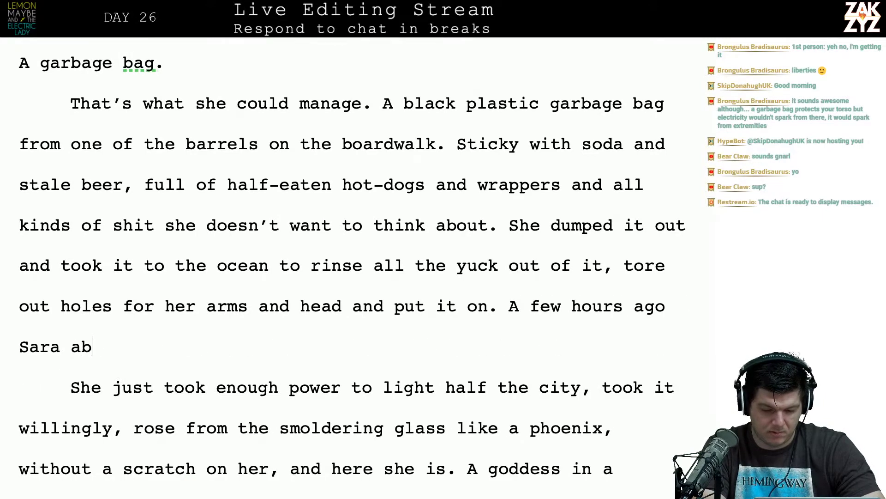
key(BackSpace)
text(enough)
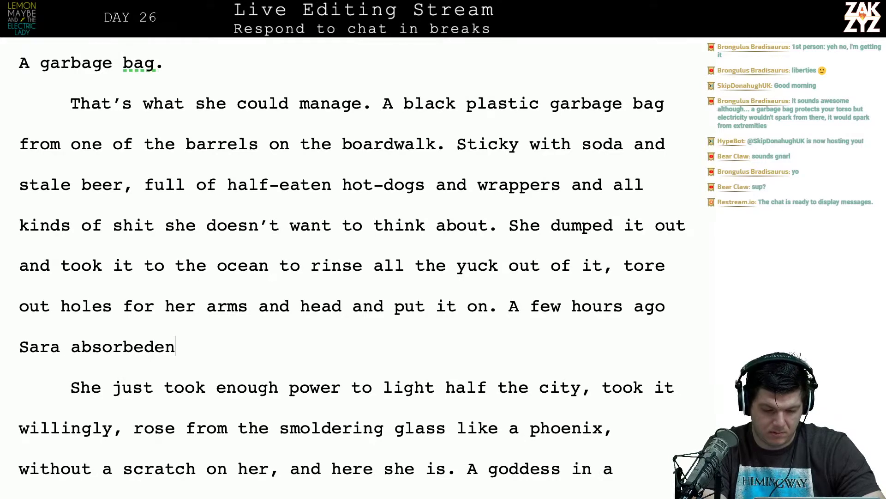
key(BackSpace)
key(BackSpace)
key(BackSpace)
key(BackSpace)
key(BackSpace)
key(BackSpace)
text(enough power to)
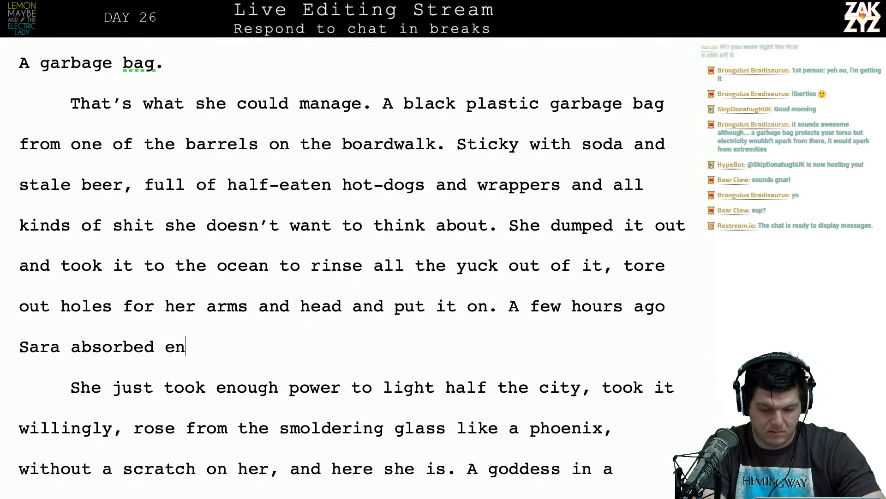
text( l)
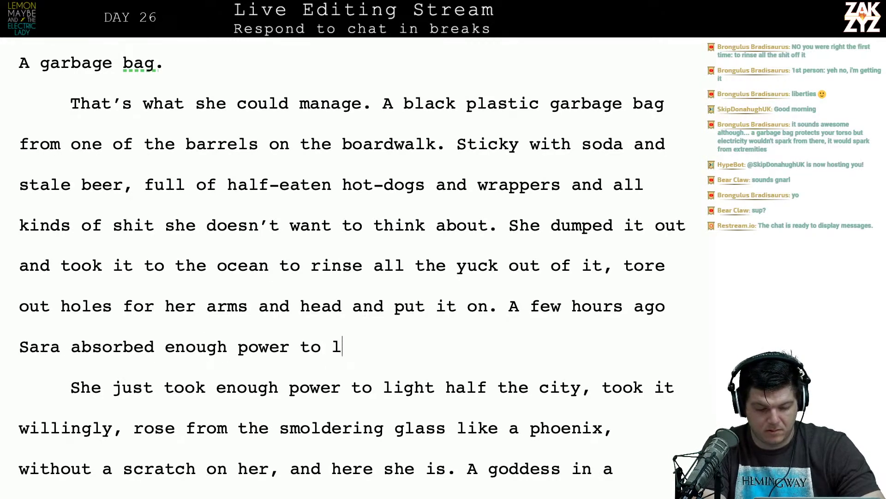
text(ight the cit)
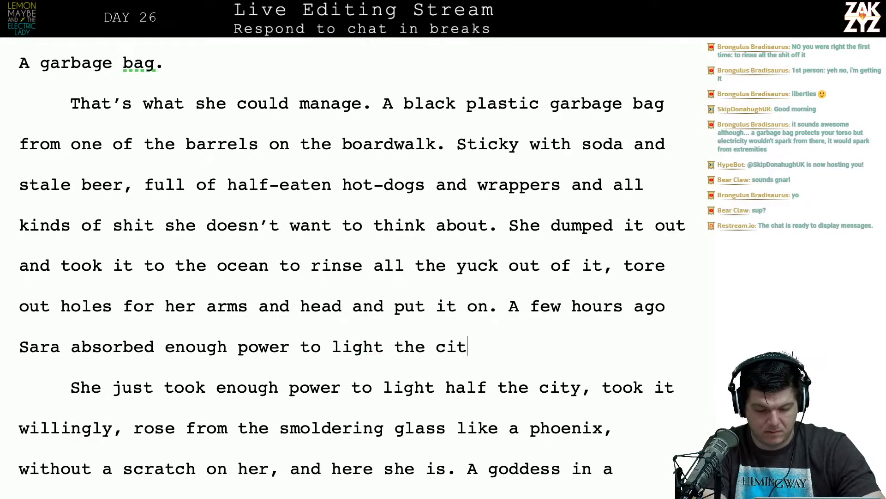
key(BackSpace)
key(BackSpace)
key(BackSpace)
key(BackSpace)
text(h)
key(BackSpace)
text(half the cir)
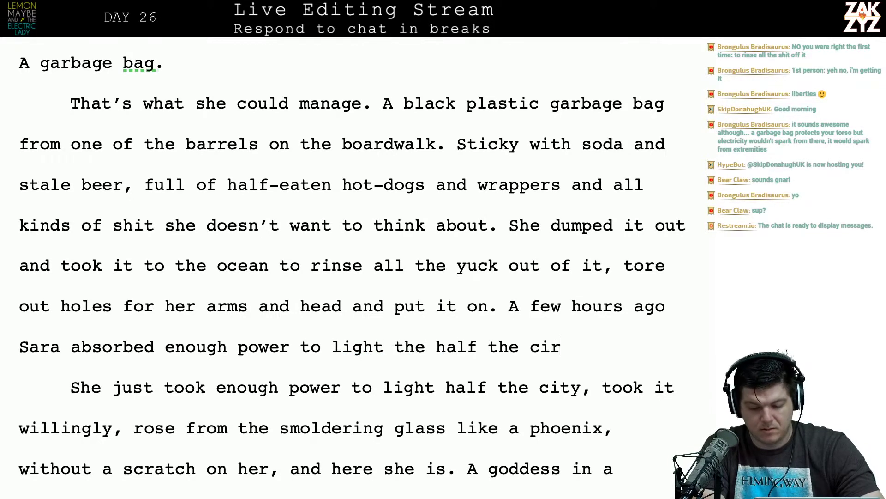
key(BackSpace)
text(ty.)
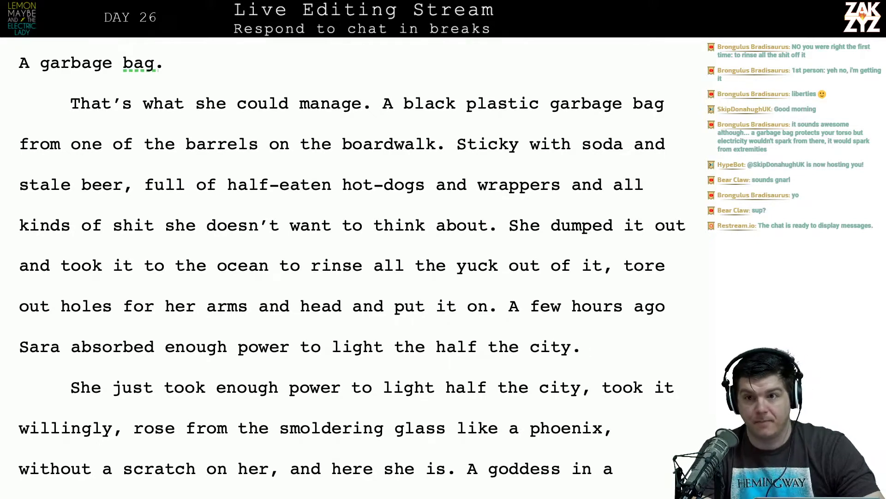
Reread the "A few hours ago Sara absorbed enough power" sentence and the paragraph after it, down to "A goddess in a garbage bag".
key(Left)
key(Left)
key(Left)
key(Left)
key(Left)
key(Left)
key(Left)
key(Left)
key(Left)
key(Left)
key(Left)
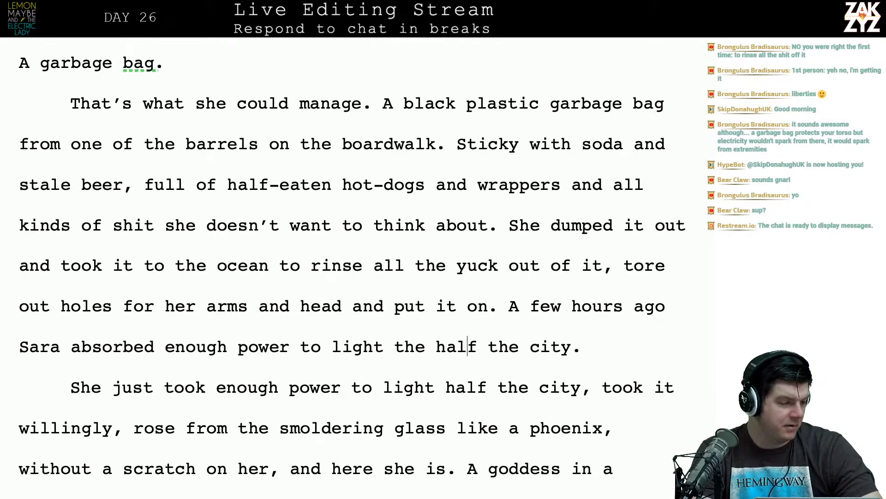
key(Right)
key(Right)
key(Right)
key(Right)
key(Right)
key(Right)
key(Right)
key(Right)
key(Right)
key(Right)
key(Right)
key(Right)
key(Right)
key(Right)
key(Right)
key(Right)
key(Right)
key(Right)
key(Right)
key(Right)
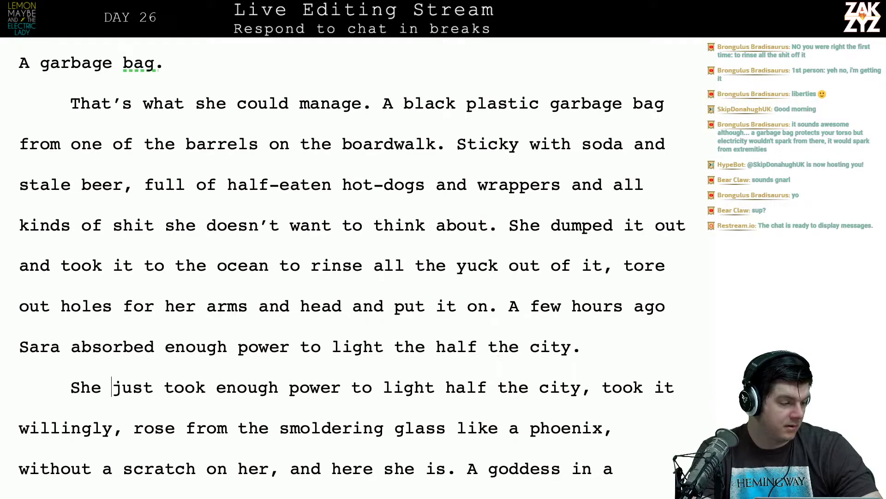
key(Right)
key(Right)
key(Right)
key(Up)
key(Right)
key(Right)
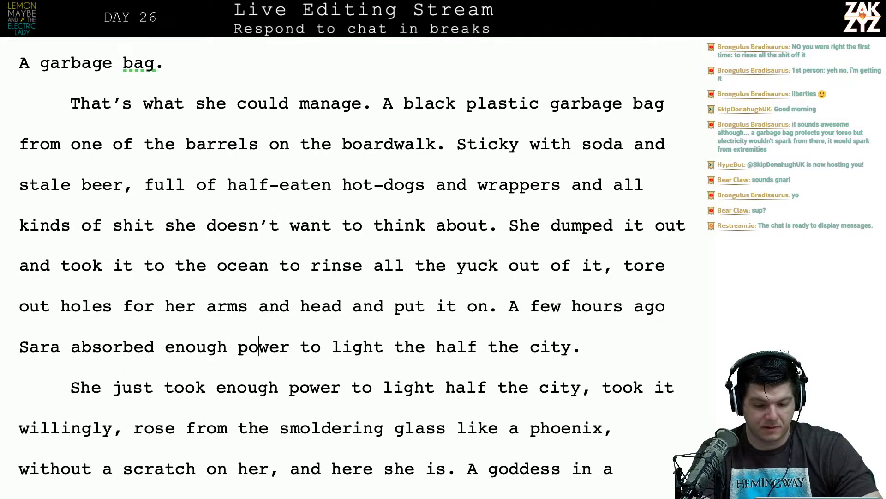
key(Down)
key(Down)
key(Down)
key(Down)
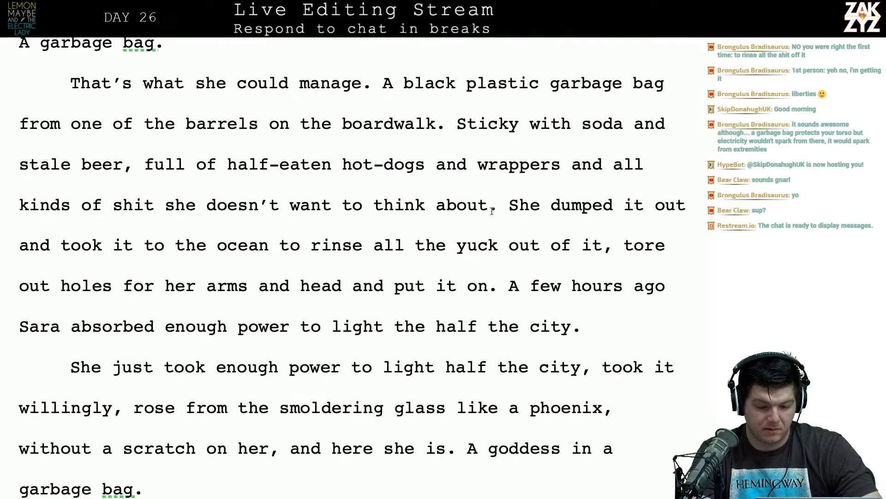
Replace "yuck" with "shit" in the sentence about rinsing the bag in the ocean.
click(497, 244)
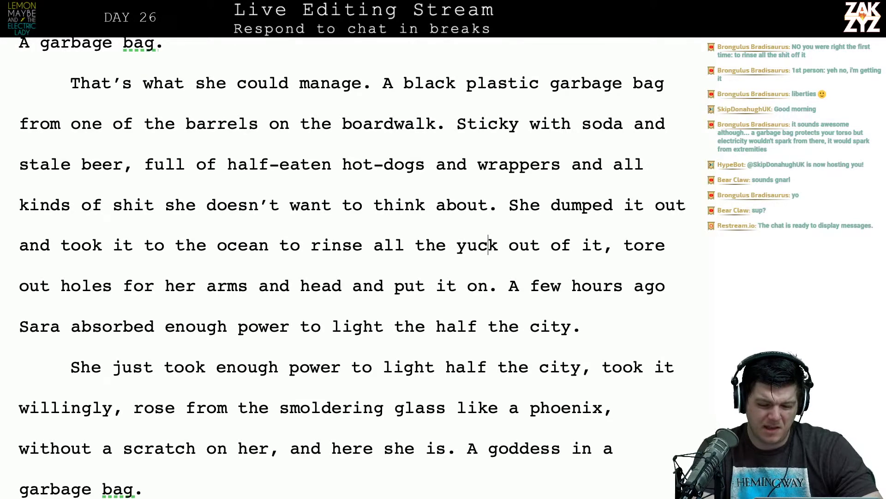
key(BackSpace)
key(BackSpace)
key(BackSpace)
key(BackSpace)
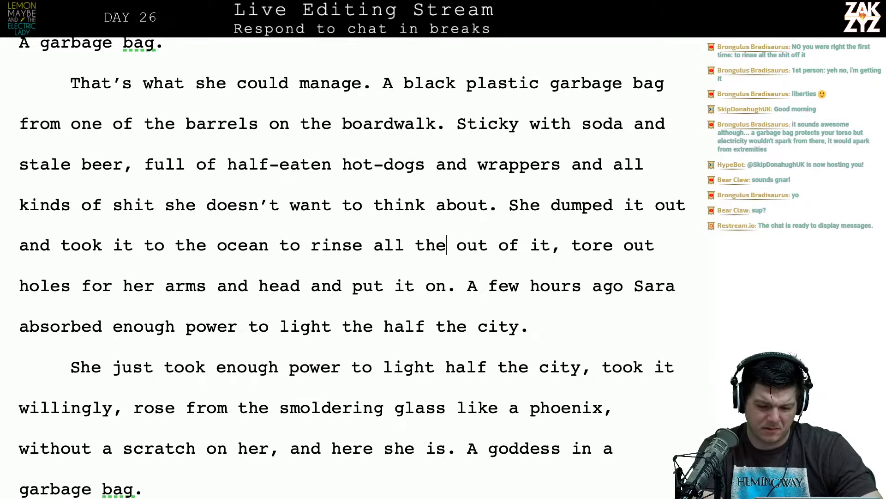
text(shri)
key(BackSpace)
key(BackSpace)
key(BackSpace)
text(hit)
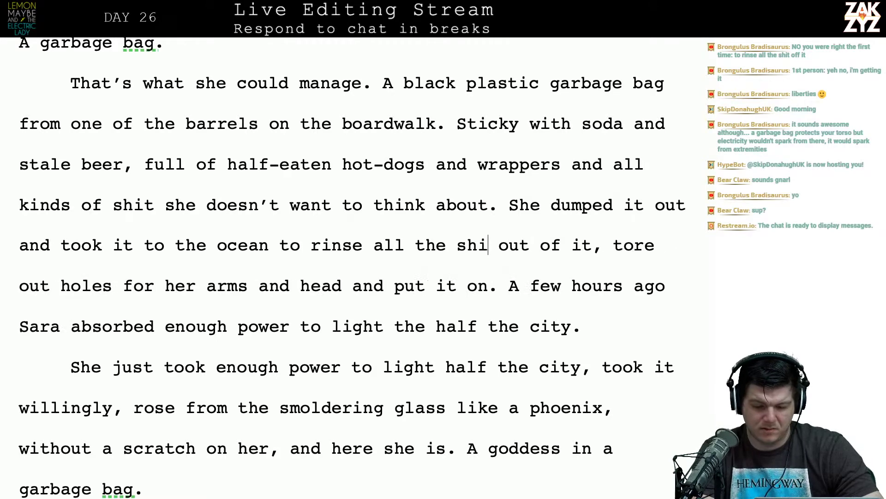
Read on from the edited ocean sentence through the absorbed-power lines to the "Sara's smiling" paragraph, checking for repetition and flow.
key(Right)
key(Right)
key(Right)
key(Right)
key(Right)
key(Right)
key(Right)
key(Right)
key(Right)
key(Right)
key(Right)
key(Right)
key(Right)
key(Right)
key(Right)
key(Right)
key(Right)
key(Right)
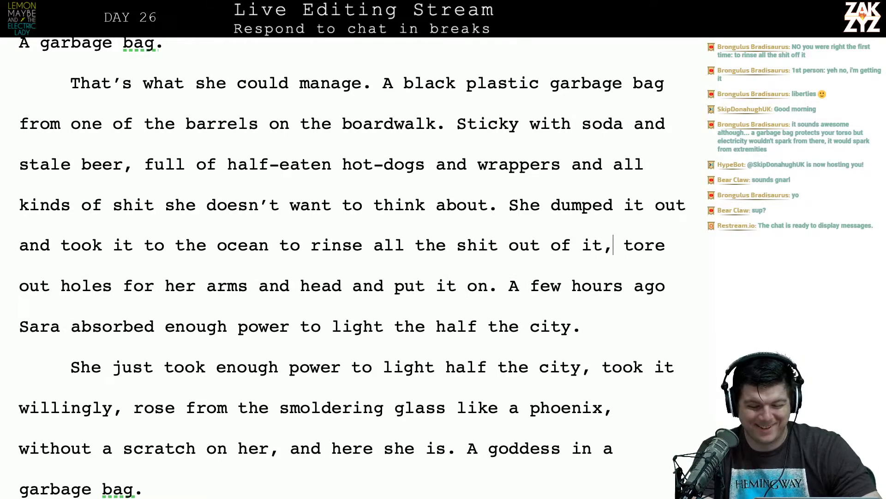
key(Right)
key(Right)
key(Right)
key(Right)
scroll(351, 268, down, 2)
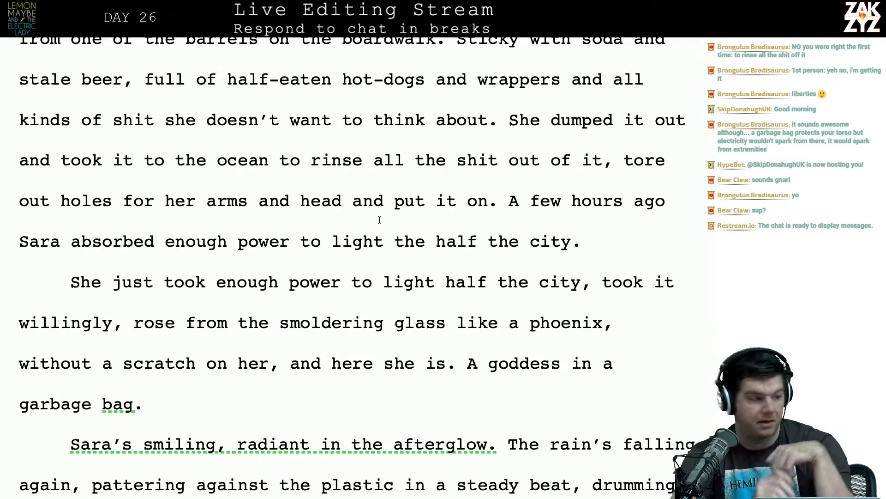
scroll(379, 220, down, 1)
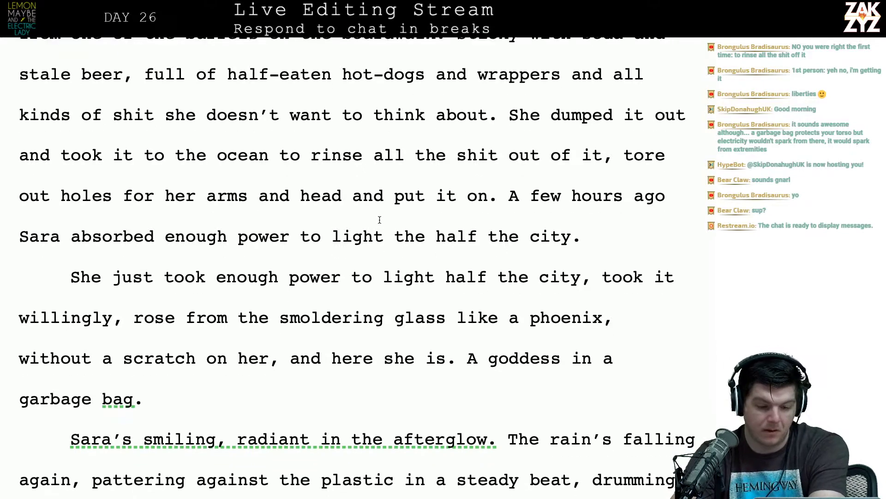
scroll(379, 219, down, 1)
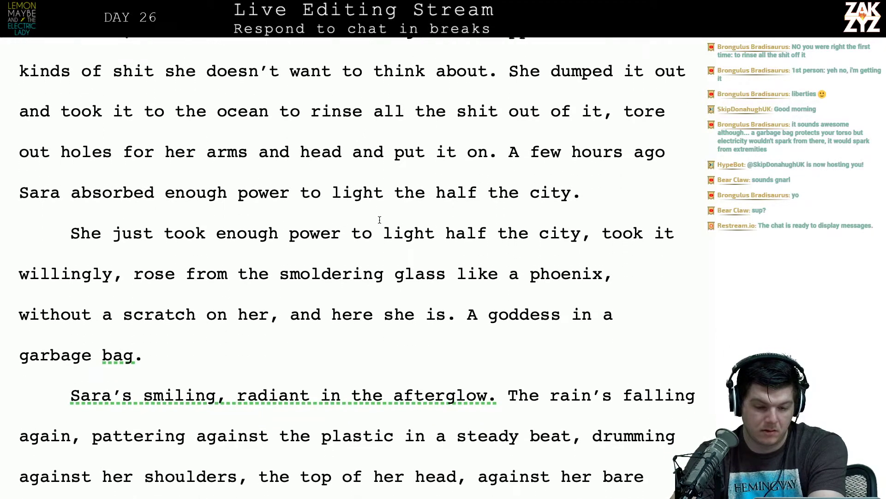
scroll(379, 219, up, 2)
scroll(379, 220, down, 2)
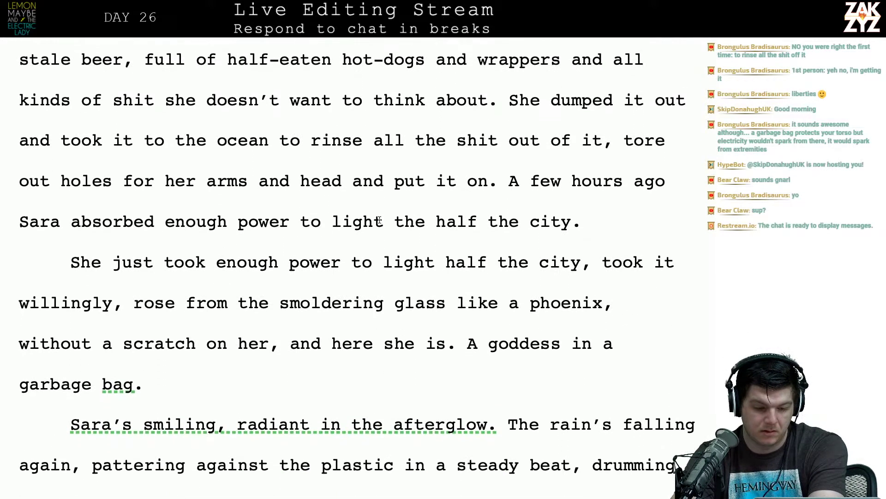
scroll(265, 175, down, 1)
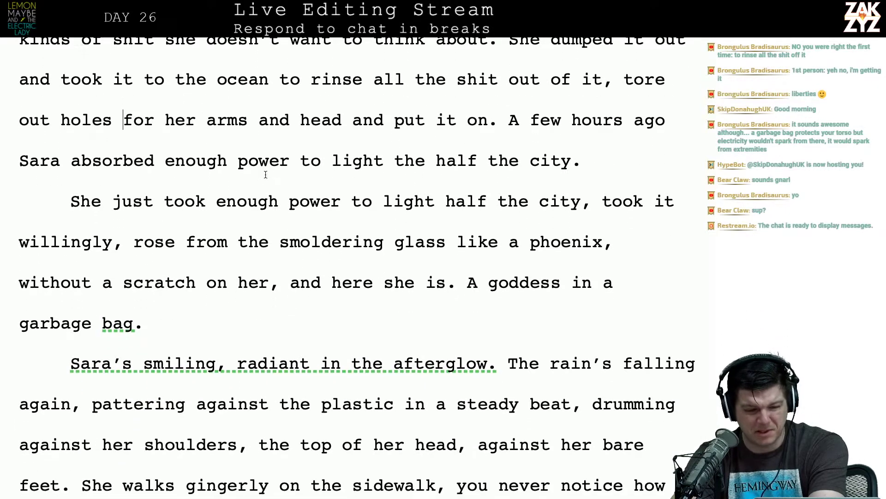
scroll(266, 150, down, 1)
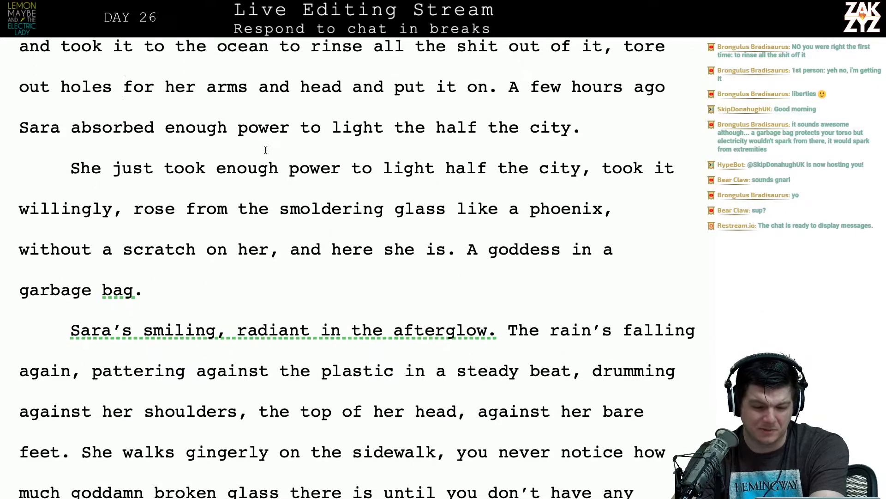
scroll(265, 150, down, 1)
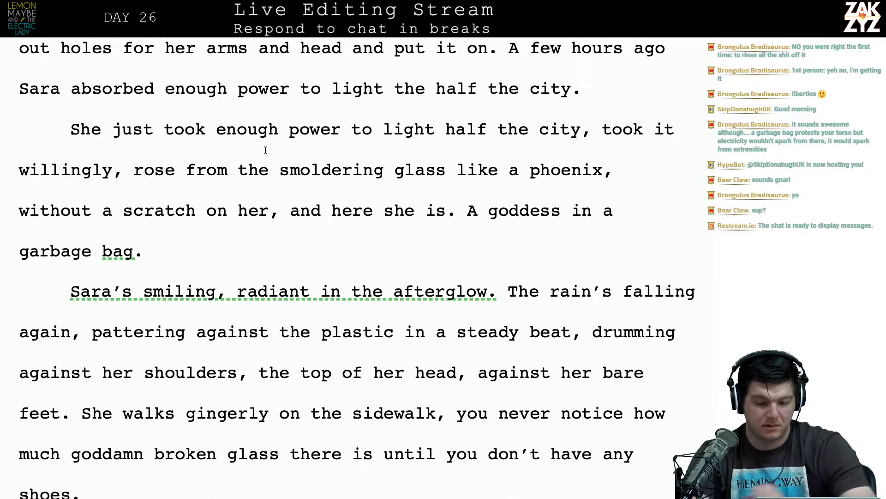
Start a new paragraph after "put it on." with the sentence "Last night Sara absorbed enough power to light half of the city.".
scroll(146, 145, up, 2)
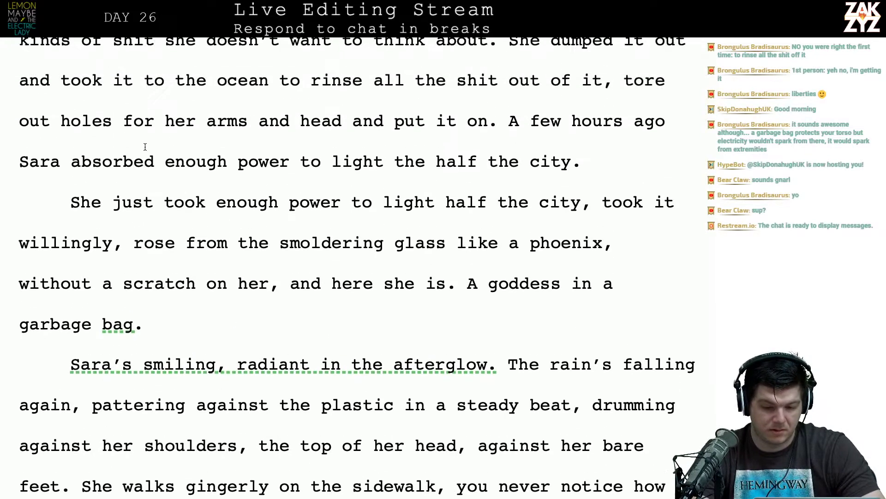
click(507, 121)
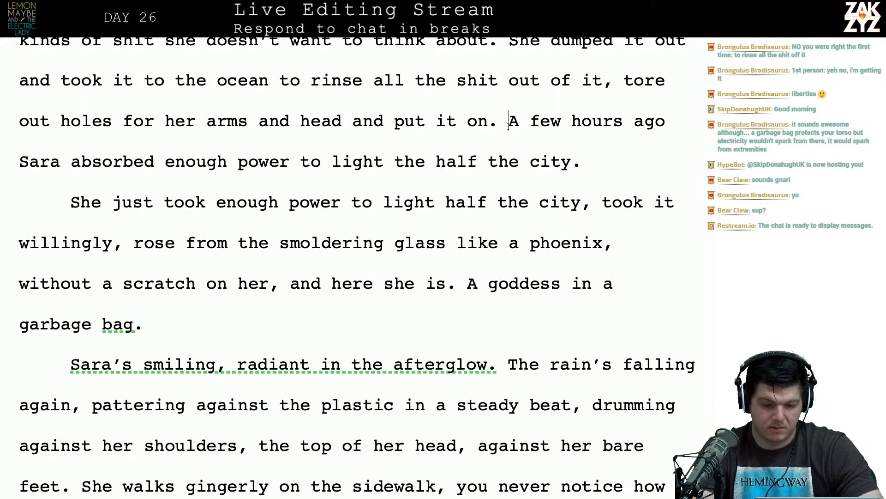
key(Return)
text(Last night Sara)
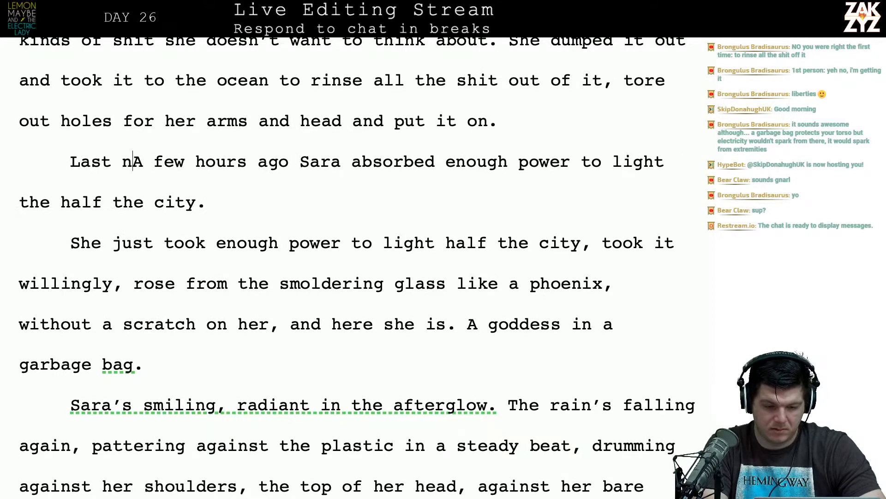
text( absorbA few hours a)
key(BackSpace)
key(BackSpace)
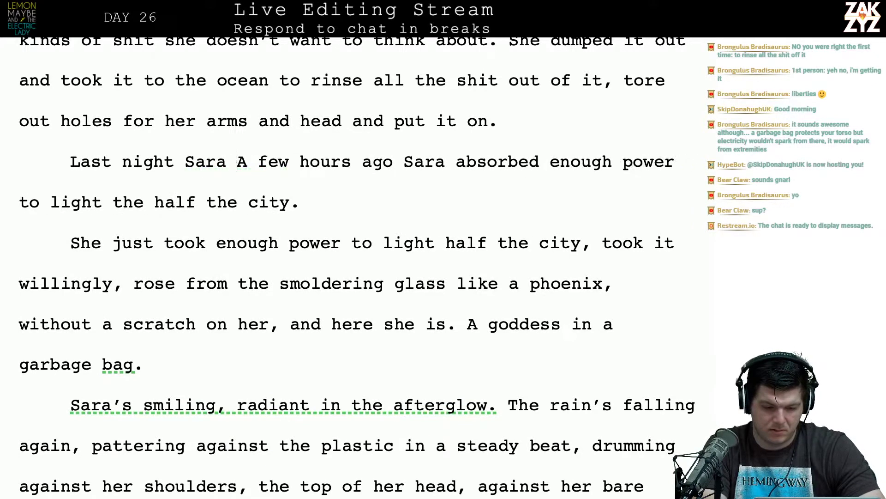
text(absorbed enough power to)
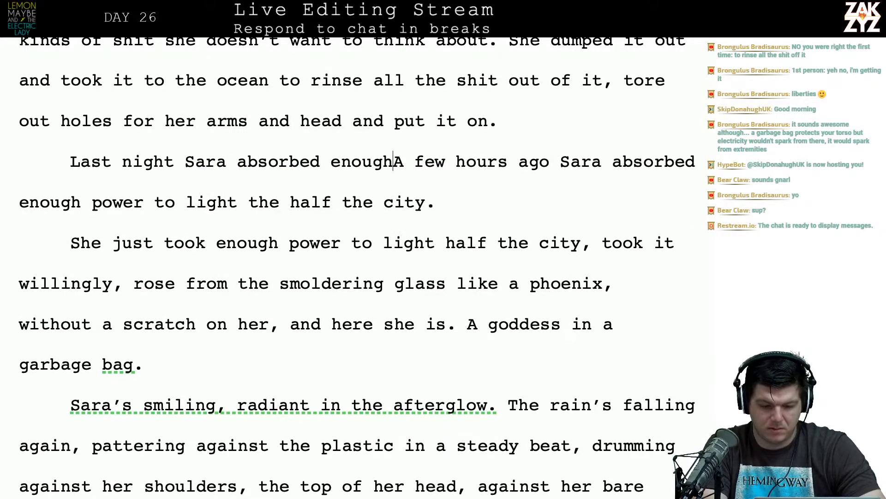
text( light )
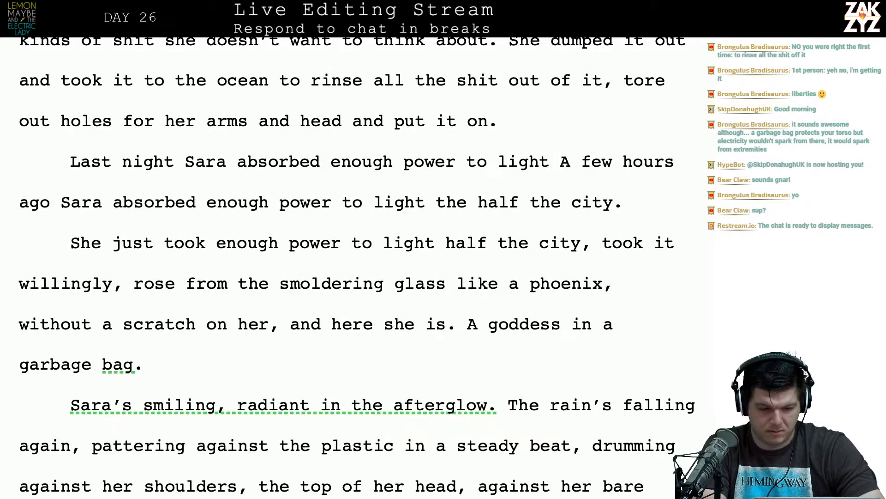
text(half of the)
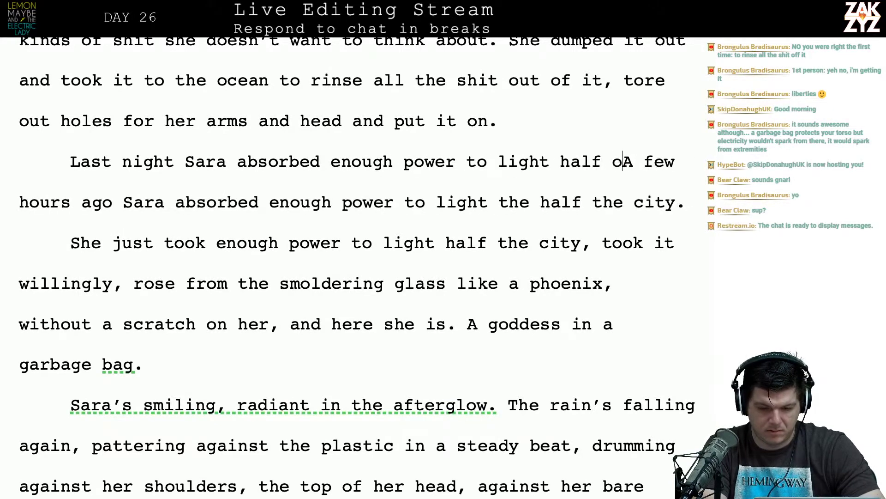
text( city.)
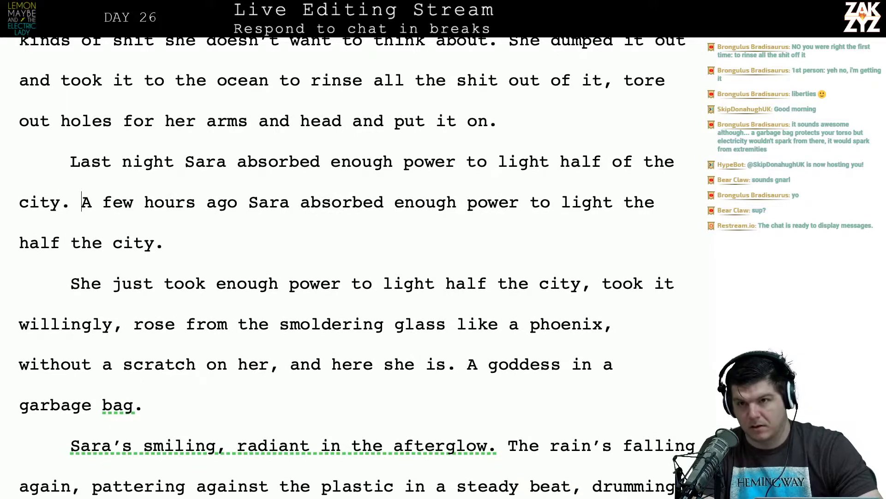
Delete the redundant sentence "A few hours ago Sara absorbed enough power to light the half the city.".
key(shift+Down)
key(shift+Right)
key(shift+Right)
key(shift+Right)
key(shift+Right)
key(shift+Right)
key(shift+Right)
key(shift+Right)
key(shift+Right)
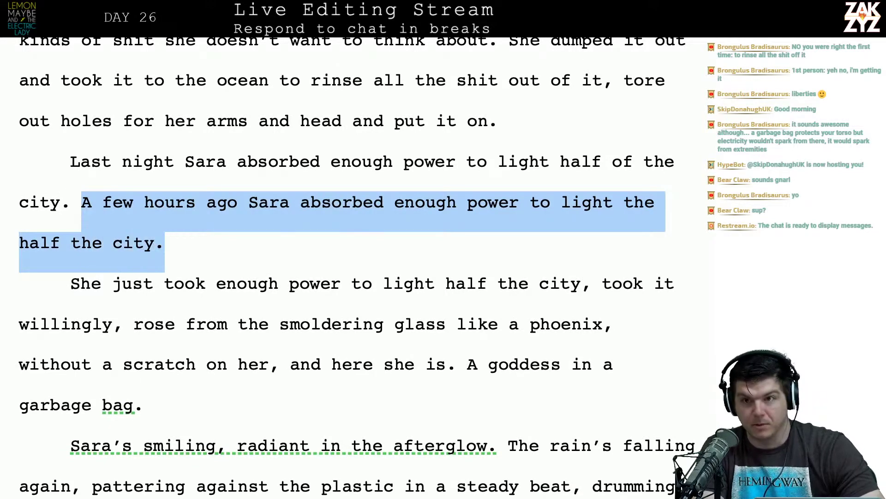
key(BackSpace)
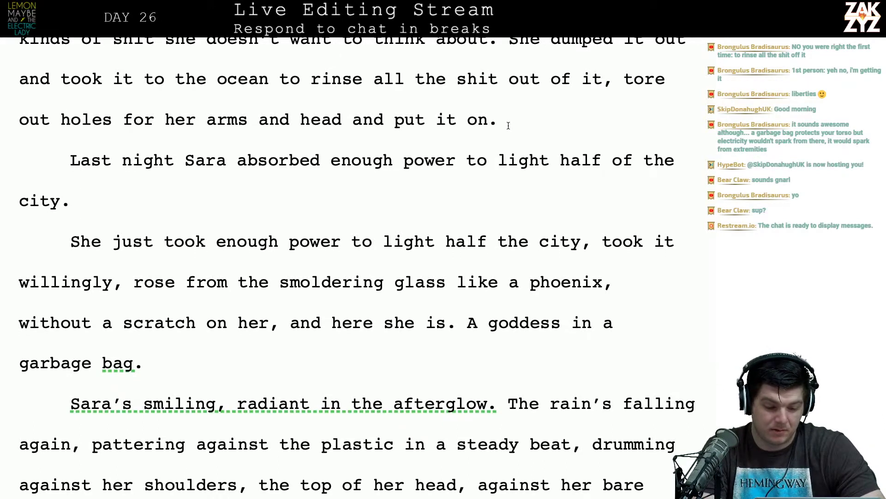
Continue the "Last night" paragraph with "She took it willingly and", deleting the next paragraph's repeated opening so it runs into "rose from the smoldering glass".
text(She took)
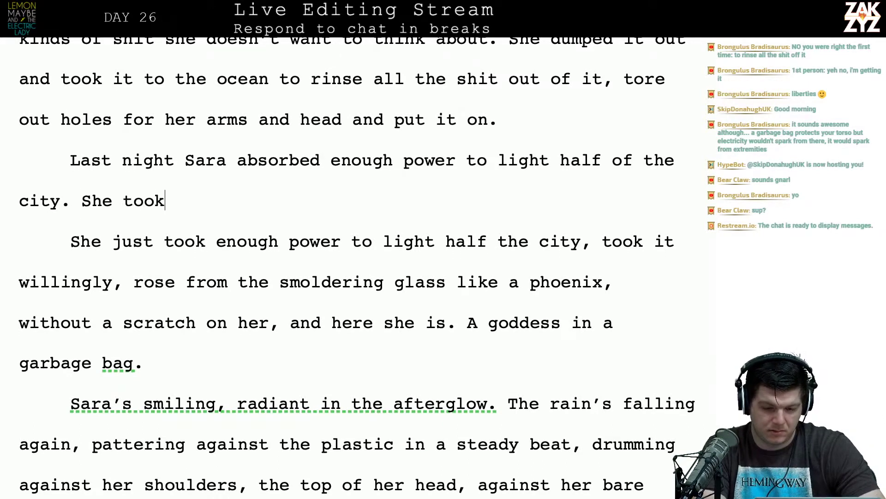
text( it willingly,)
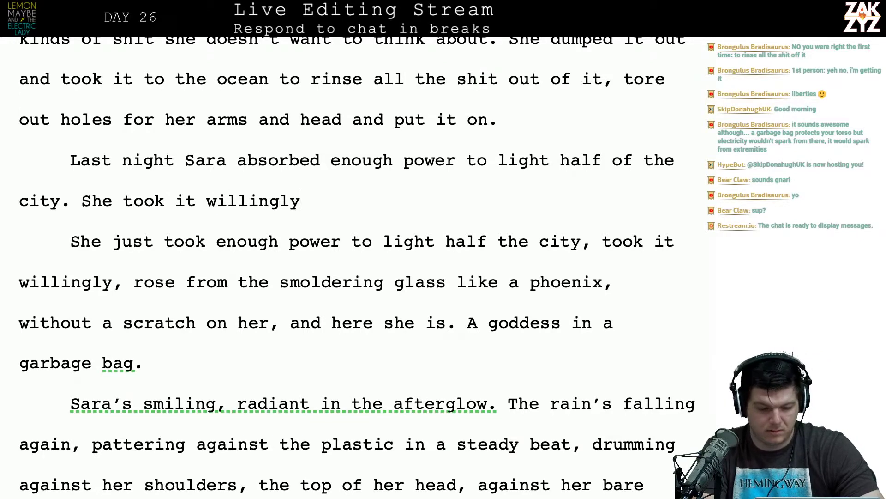
key(shift+Down)
key(shift+Down)
key(shift+Left)
key(shift+Left)
key(shift+Left)
key(shift+Left)
key(shift+Left)
key(shift+Left)
key(shift+Left)
key(shift+Left)
key(shift+Left)
key(shift+Left)
key(shift+Left)
key(shift+Left)
key(shift+Left)
key(shift+Left)
key(shift+Left)
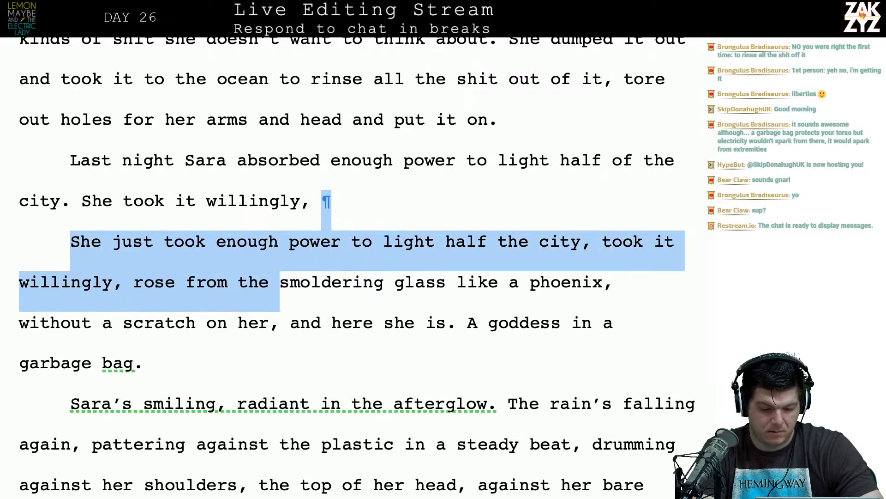
key(shift+Left)
key(shift+Left)
key(shift+Left)
key(shift+Left)
key(shift+Left)
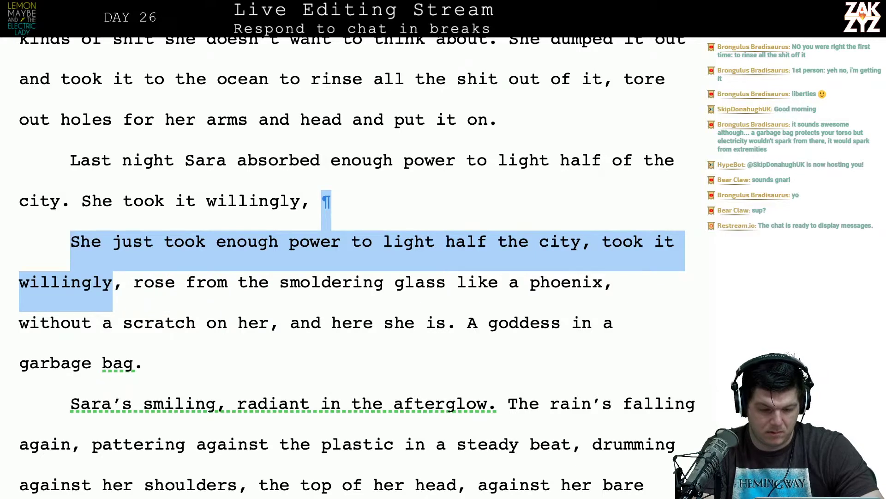
key(BackSpace)
key(BackSpace)
key(BackSpace)
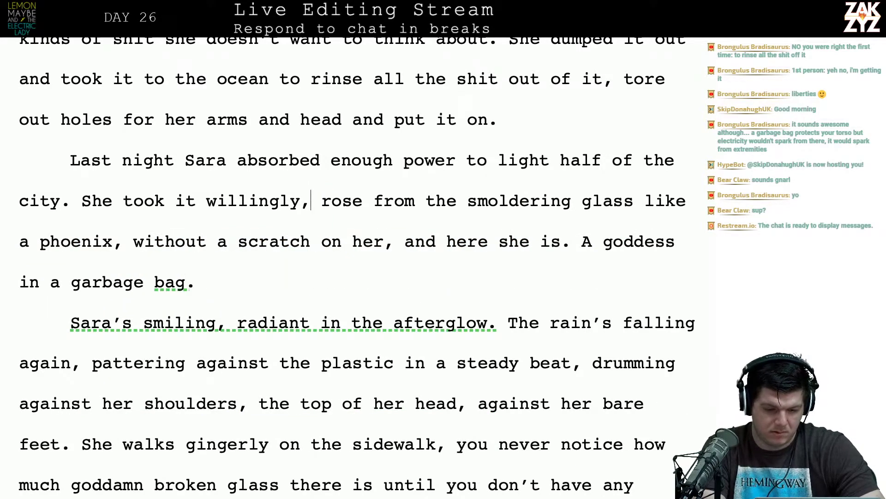
key(BackSpace)
text(and)
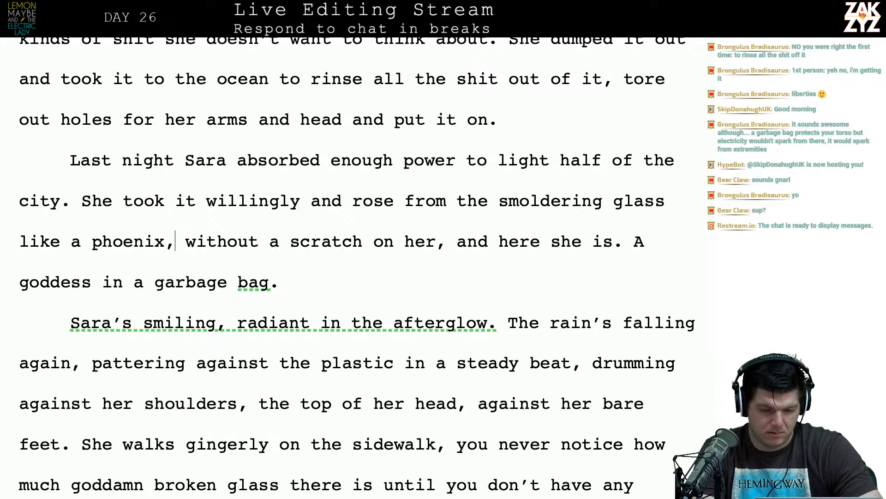
Split the phoenix sentence after "without a scratch on her", dropping "and" so a new sentence begins "Here she is.".
key(Right)
key(Right)
key(Right)
key(Right)
key(Right)
key(Right)
key(Right)
key(Right)
key(Right)
key(Right)
key(Right)
key(Right)
key(Right)
key(Right)
key(Right)
key(Right)
key(Right)
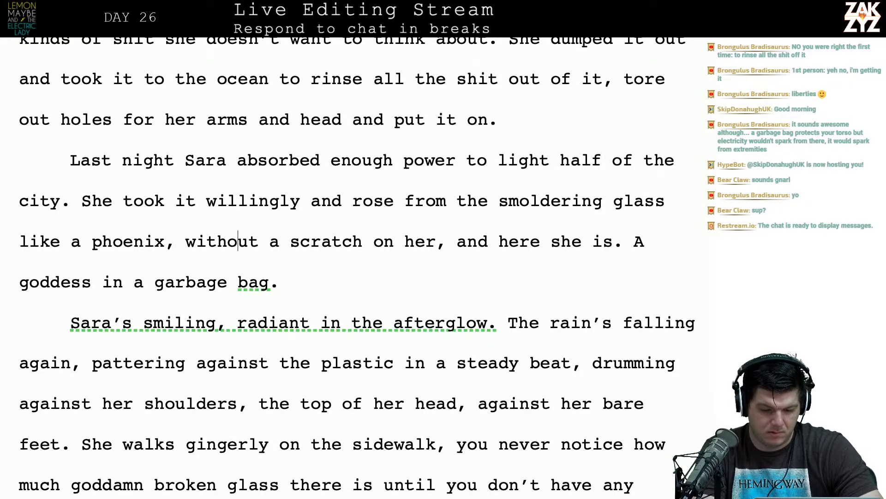
key(Right)
key(Right)
key(Right)
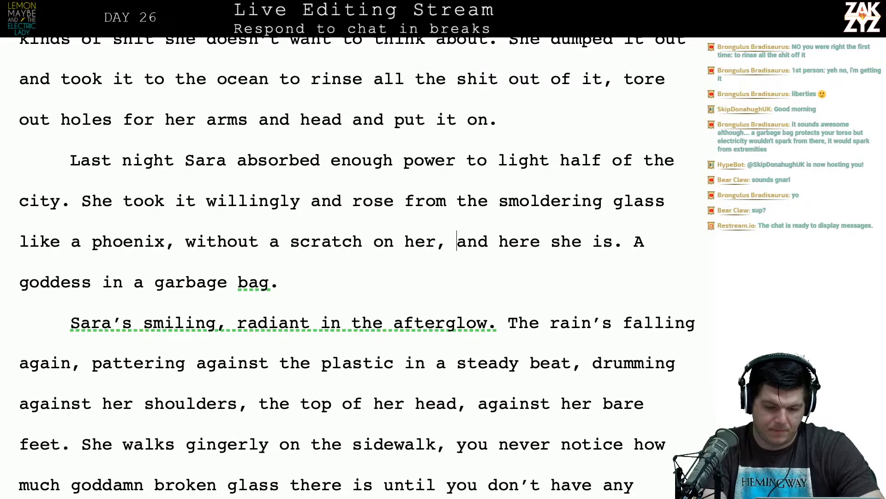
key(BackSpace)
key(BackSpace)
text(.)
key(Right)
key(Right)
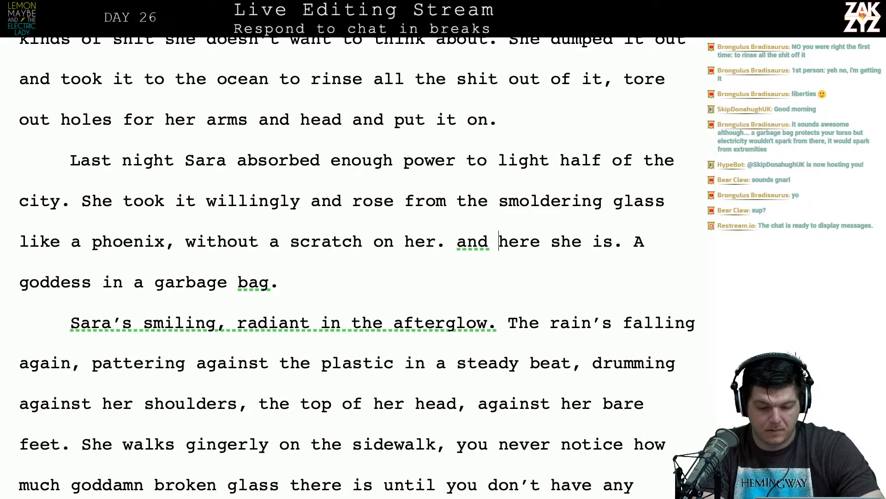
key(BackSpace)
key(BackSpace)
key(BackSpace)
key(BackSpace)
key(BackSpace)
key(BackSpace)
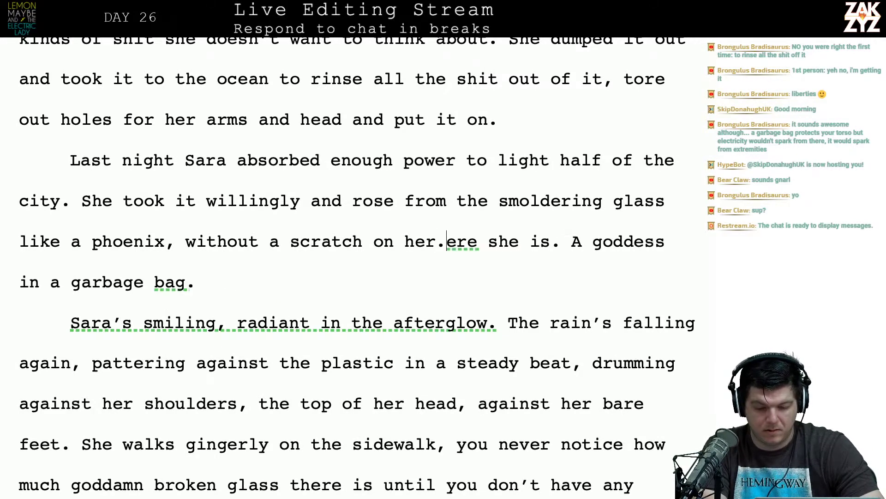
text(H)
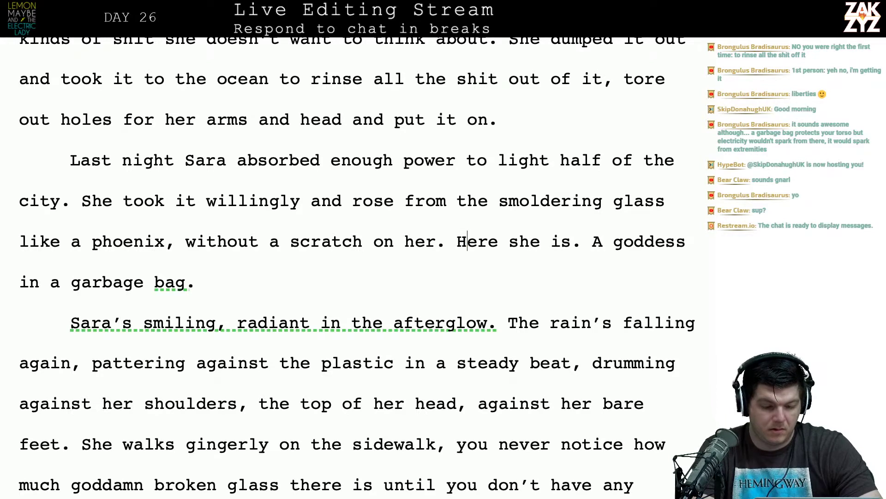
Reread the "Last night" paragraph through "A goddess in a garbage bag." to check the flow of the merged sentences.
scroll(349, 200, down, 1)
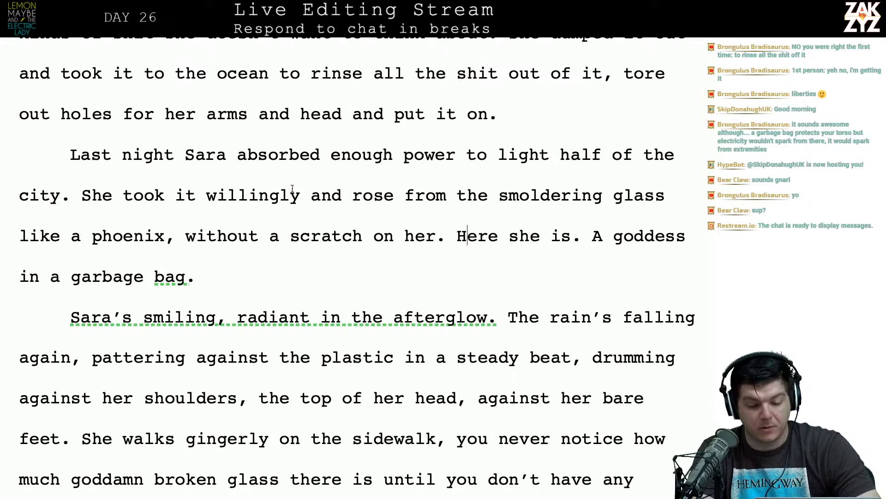
key(Left)
key(Left)
key(Left)
key(Left)
key(Left)
key(Left)
key(Left)
key(Left)
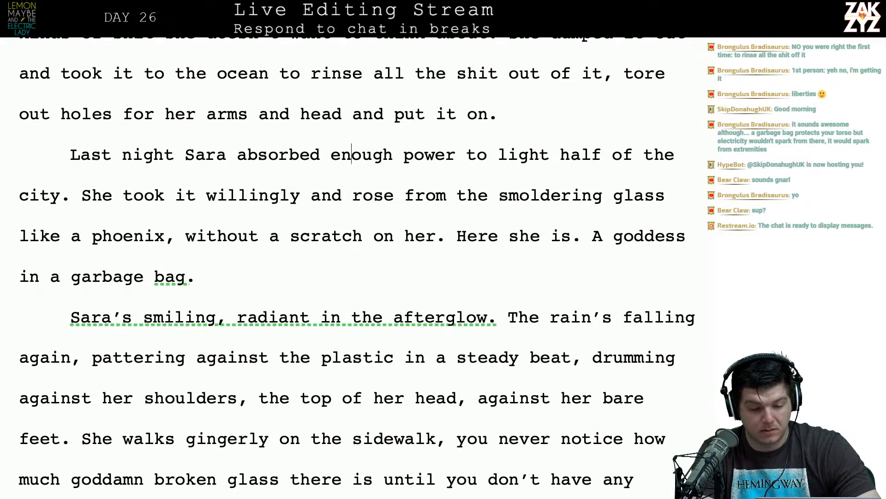
key(Down)
key(Right)
key(Right)
key(Right)
key(Right)
key(Right)
key(Right)
key(Right)
key(Right)
key(Right)
key(Right)
key(Right)
key(Right)
key(Right)
key(Right)
key(Right)
key(Right)
key(Right)
key(Right)
key(Right)
key(Right)
key(Right)
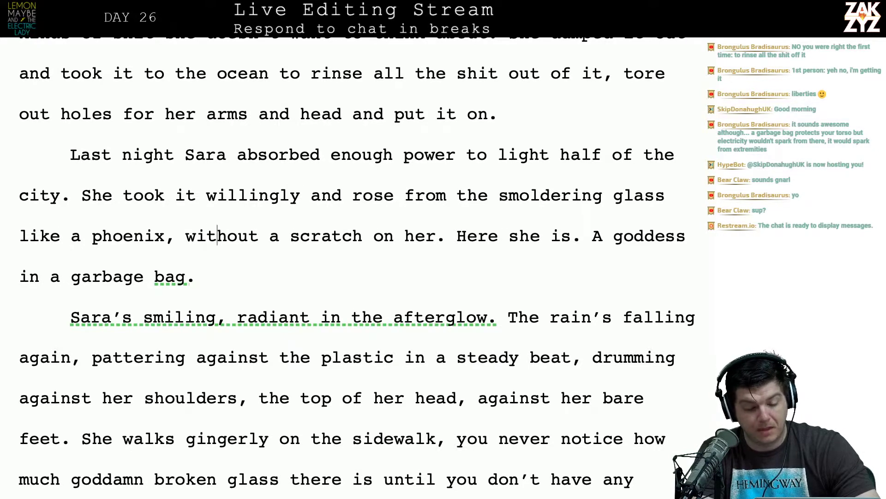
key(Down)
Read the "Sara's smiling" paragraph through the rain description to the line about broken glass, checking its wording.
scroll(310, 144, down, 3)
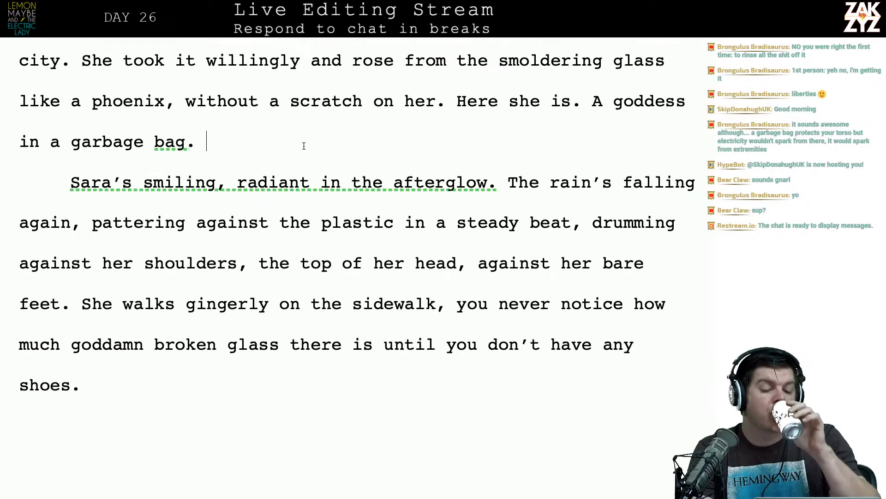
click(363, 182)
key(Down)
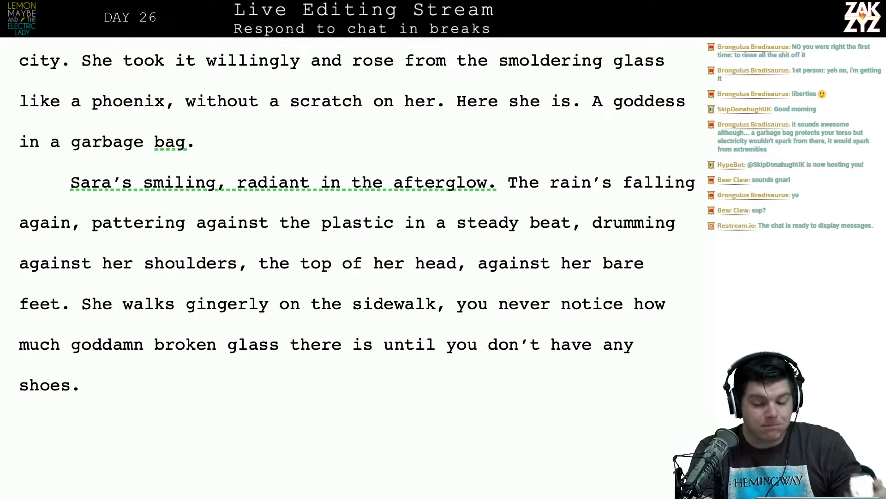
key(Up)
key(Right)
scroll(357, 215, down, 1)
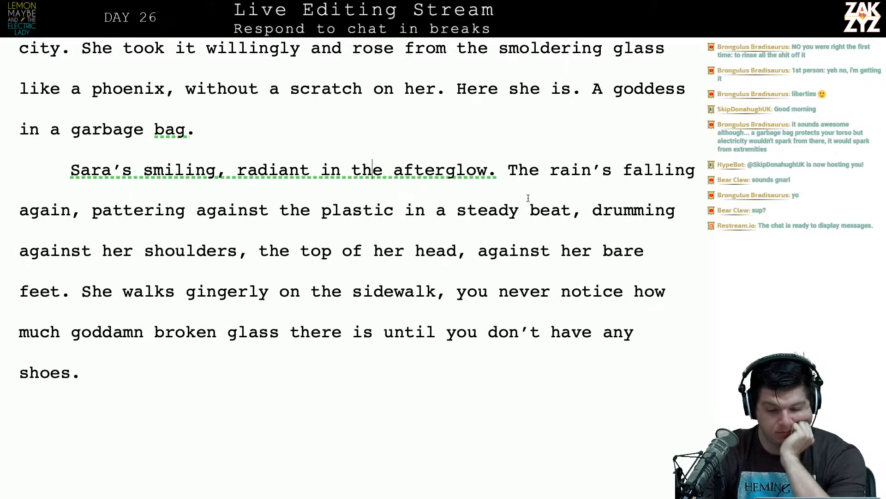
scroll(529, 199, down, 3)
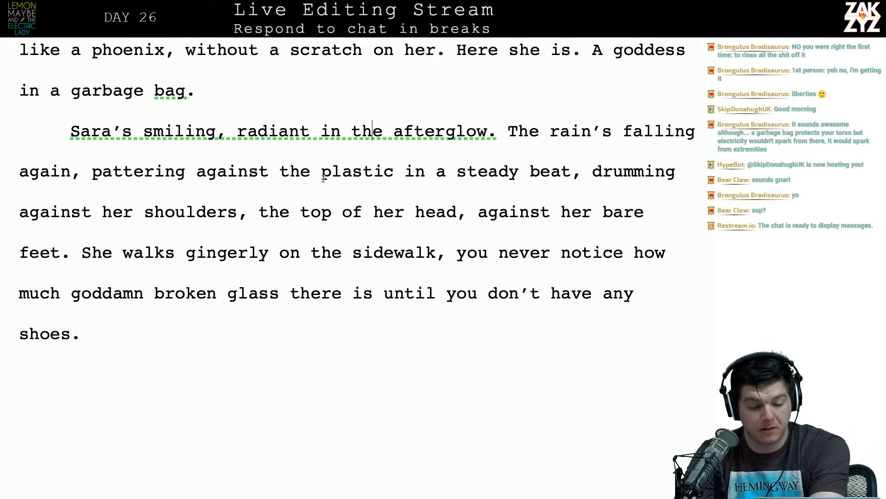
scroll(379, 148, down, 4)
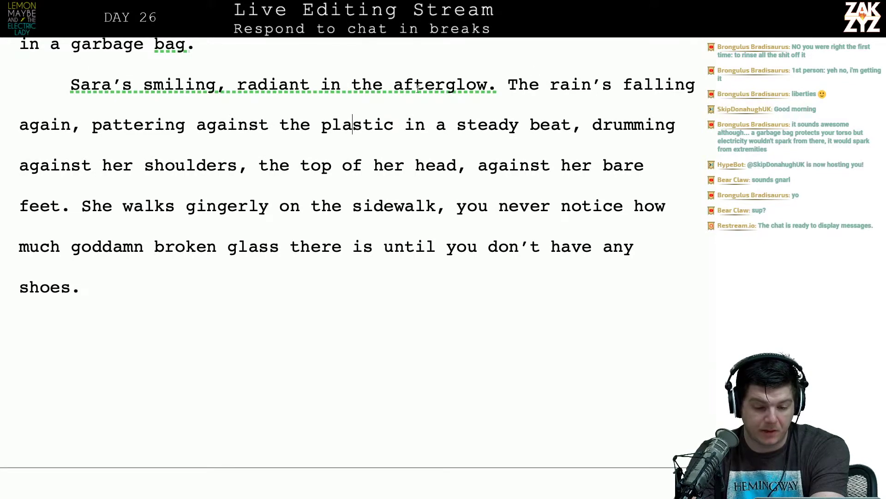
Replace "The rain's falling again" with "Rain falls" in the "Sara's smiling" paragraph, keeping a single comma before "pattering".
key(Right)
key(Right)
key(Right)
key(Right)
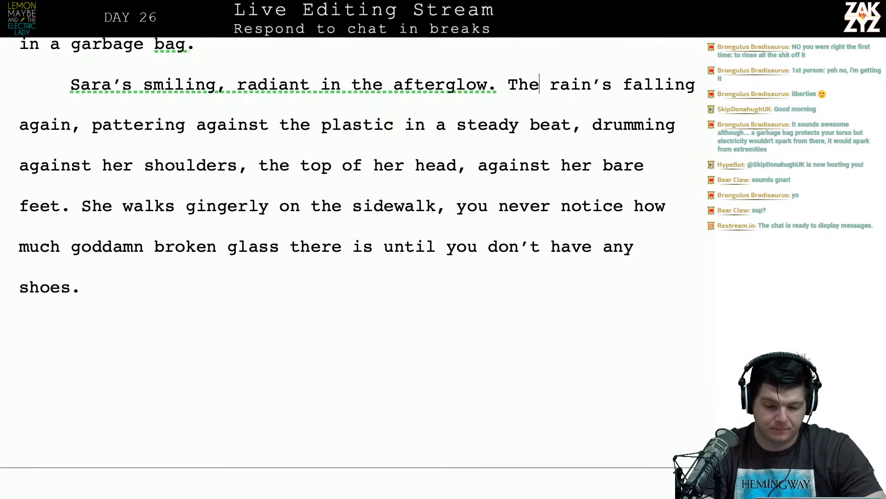
key(Left)
key(Left)
key(Left)
text(R)
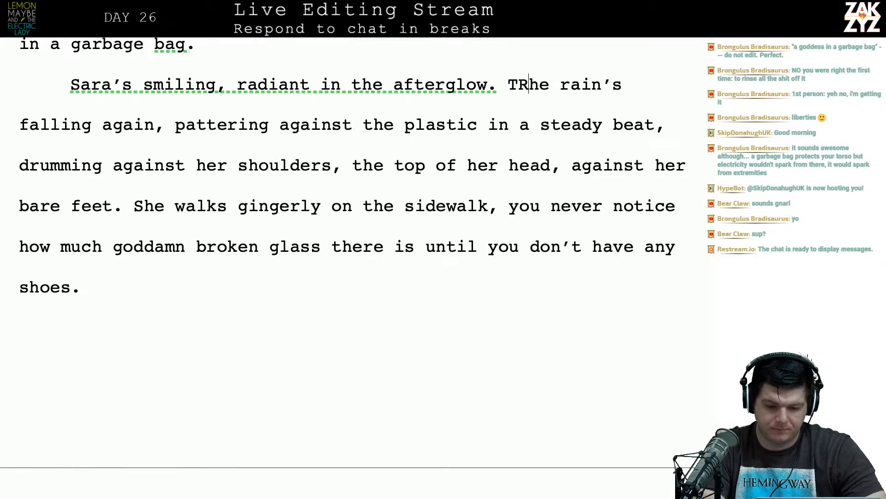
key(Left)
key(BackSpace)
key(Right)
text(ain falls,)
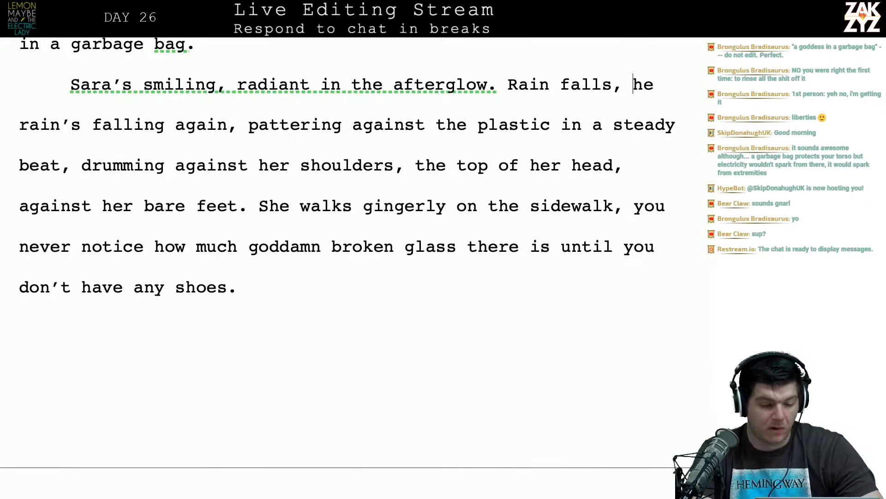
key(shift+Right)
key(shift+Right)
key(shift+Right)
key(shift+Right)
key(shift+Right)
key(shift+Right)
key(shift+Right)
key(shift+Right)
key(shift+Right)
key(shift+Right)
key(shift+Right)
key(shift+Right)
key(shift+Right)
key(shift+Right)
key(shift+Right)
key(shift+Right)
key(shift+Right)
key(shift+Right)
key(shift+Right)
key(shift+Right)
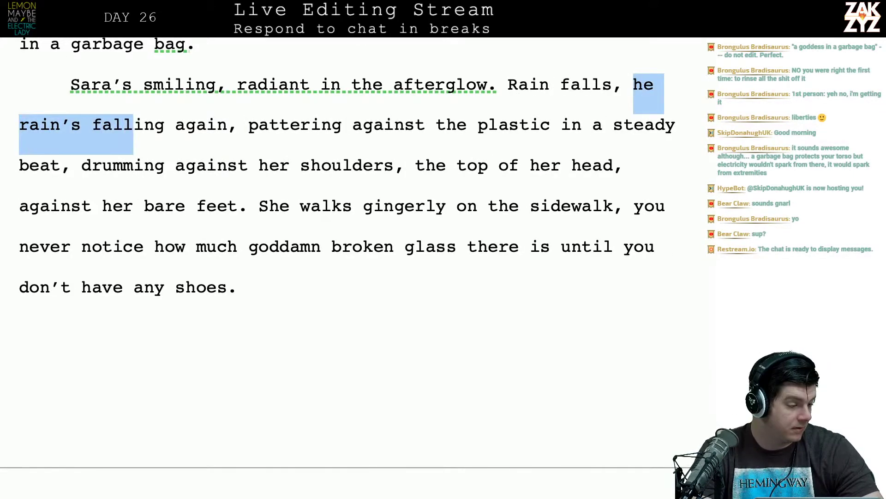
key(shift+Right)
key(shift+Right)
key(shift+Right)
key(shift+Right)
key(shift+Left)
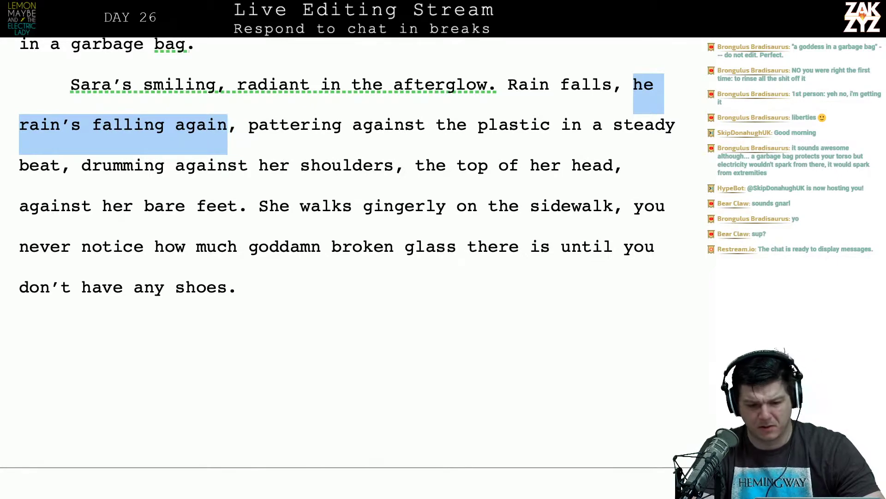
key(BackSpace)
key(BackSpace)
key(BackSpace)
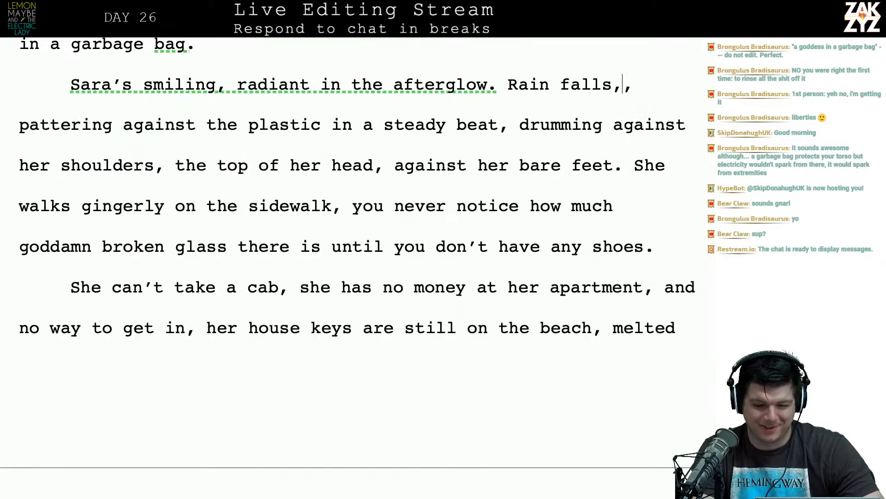
Delete "her shoulders," from the rain sentence so it reads "drumming against the top of her head".
scroll(347, 267, down, 1)
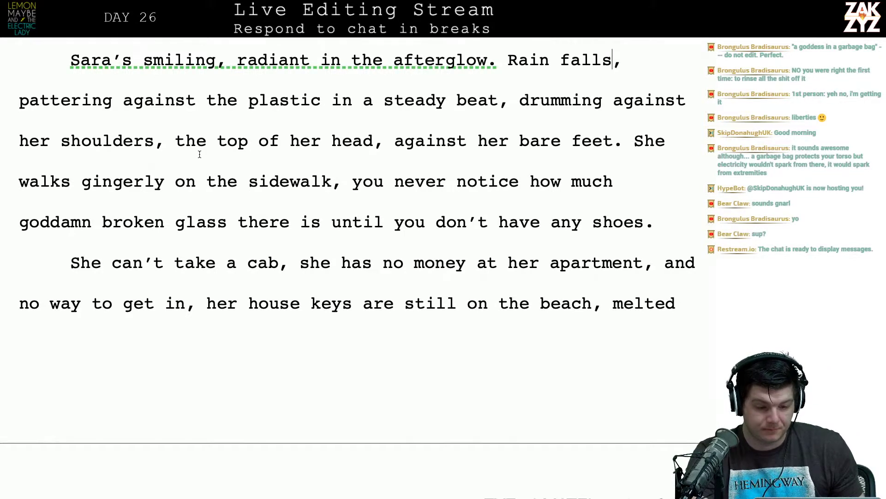
key(Left)
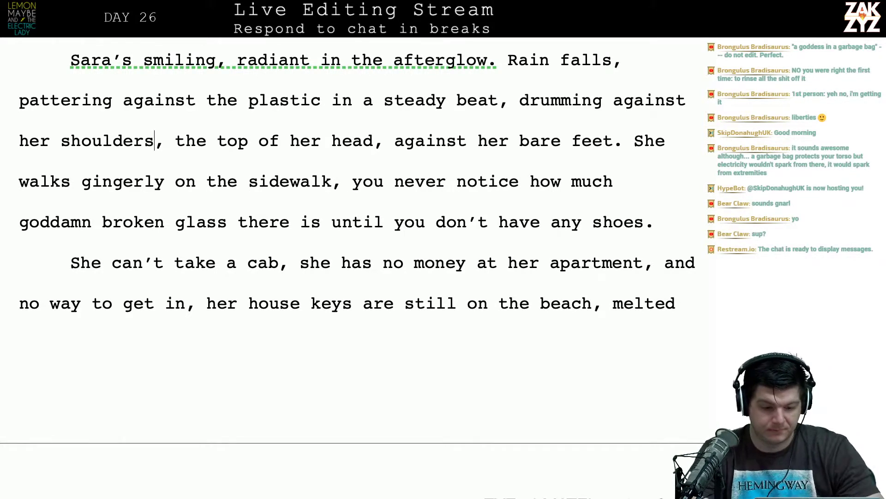
key(Delete)
key(BackSpace)
key(BackSpace)
key(BackSpace)
key(BackSpace)
key(BackSpace)
key(BackSpace)
key(BackSpace)
key(BackSpace)
key(BackSpace)
key(BackSpace)
key(BackSpace)
key(BackSpace)
key(BackSpace)
key(BackSpace)
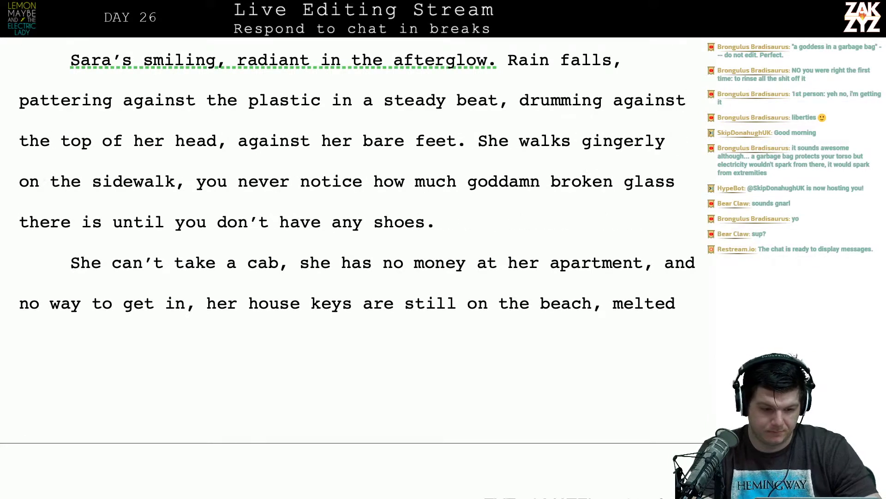
Insert "patting the tops of her bare feet." after "the top of her head," in the rain sentence.
key(Right)
key(Right)
key(Right)
key(Right)
key(Right)
key(Right)
key(Right)
key(Right)
key(Right)
key(Right)
key(Right)
key(Right)
key(Right)
key(Right)
key(Right)
key(Right)
key(Right)
key(Right)
key(Right)
key(Right)
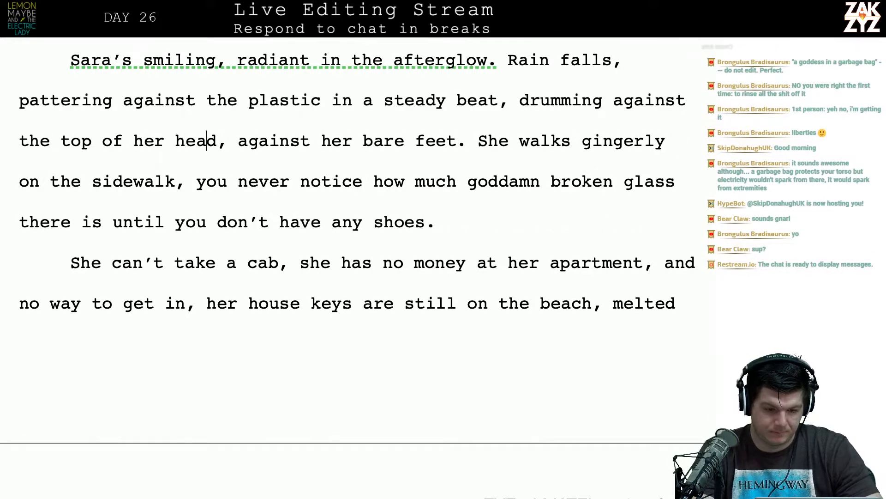
text(patting the t)
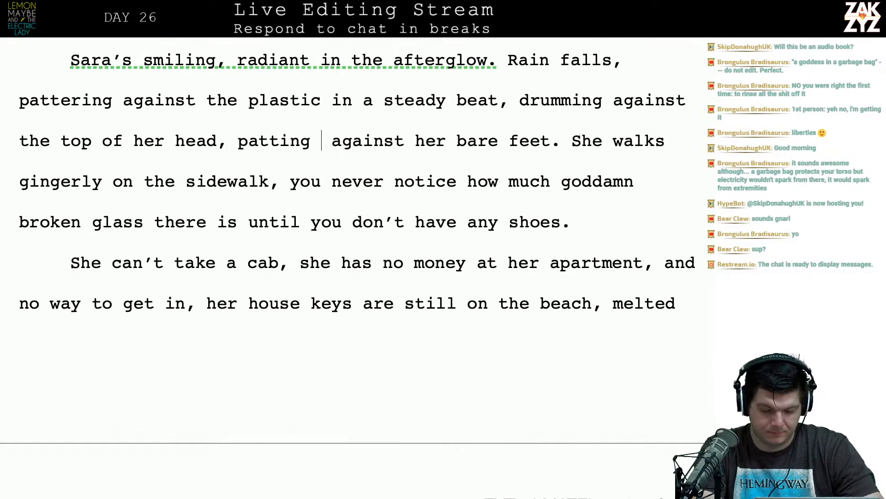
key(BackSpace)
key(BackSpace)
key(BackSpace)
key(BackSpace)
key(BackSpace)
key(BackSpace)
key(BackSpace)
key(BackSpace)
key(BackSpace)
key(BackSpace)
key(BackSpace)
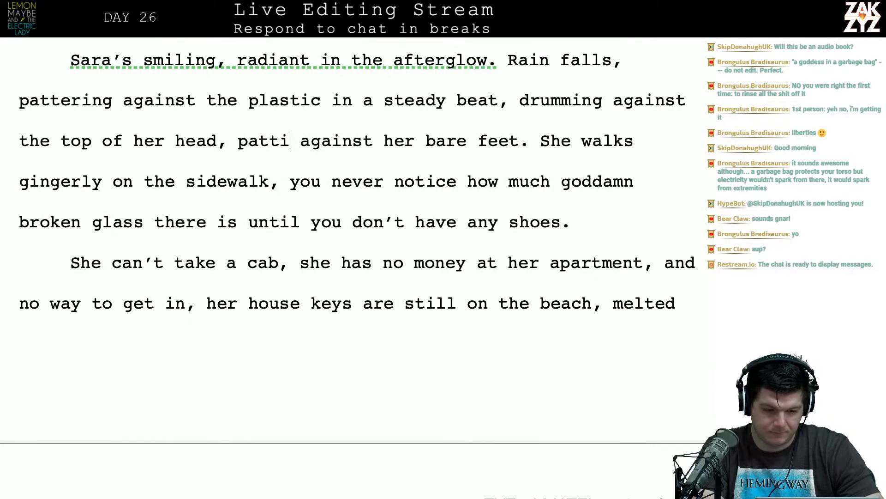
key(BackSpace)
key(BackSpace)
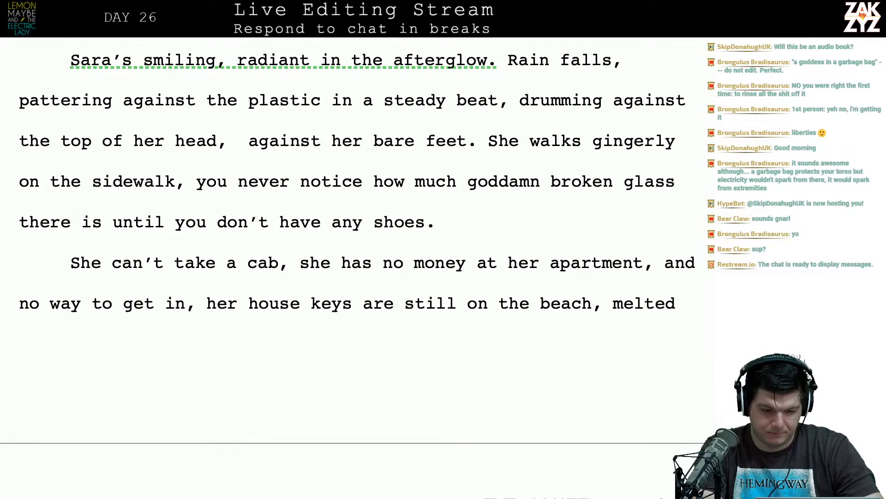
text(pa)
key(BackSpace)
key(BackSpace)
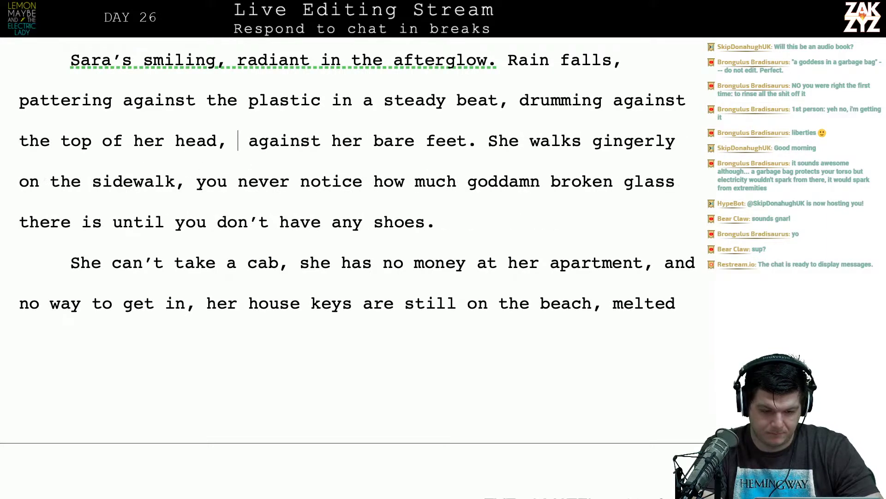
text(t)
key(BackSpace)
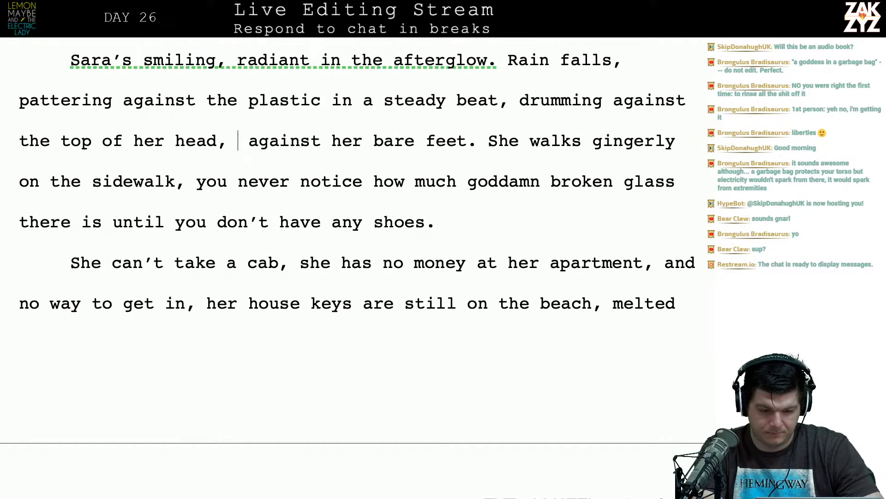
text(patting)
text( the tops of her ba)
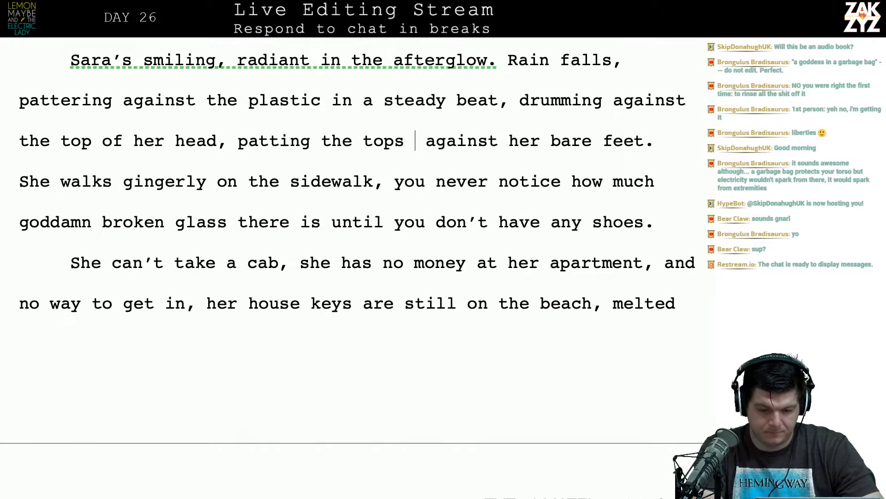
text(re feet.)
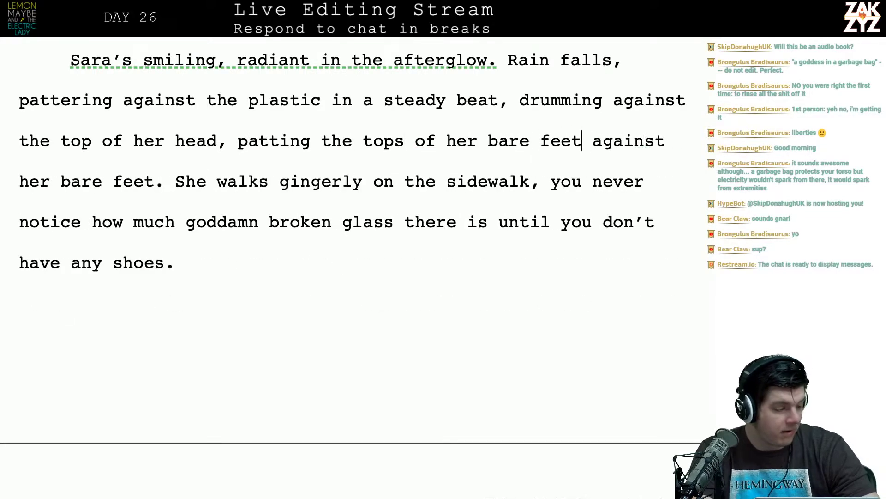
Delete the leftover "against her bare feet." so the rain sentence leads straight into "She walks gingerly".
key(shift+Right)
key(shift+Right)
key(shift+Right)
key(shift+Right)
key(shift+Right)
key(shift+Right)
key(shift+Right)
key(shift+Right)
key(shift+Right)
key(shift+Right)
key(shift+Right)
key(shift+Right)
key(shift+Right)
key(shift+Right)
key(shift+Right)
key(shift+Right)
key(shift+Right)
key(shift+Right)
key(shift+Right)
key(shift+Right)
key(shift+Right)
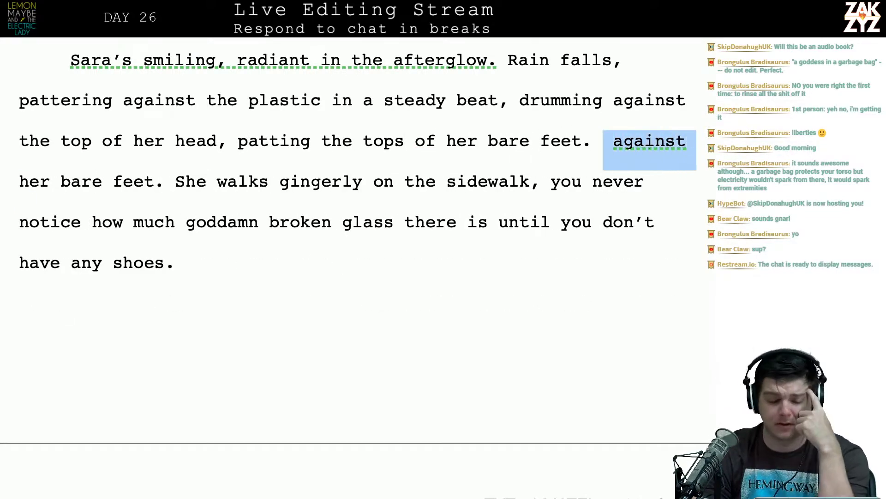
key(shift+Right)
key(shift+Right)
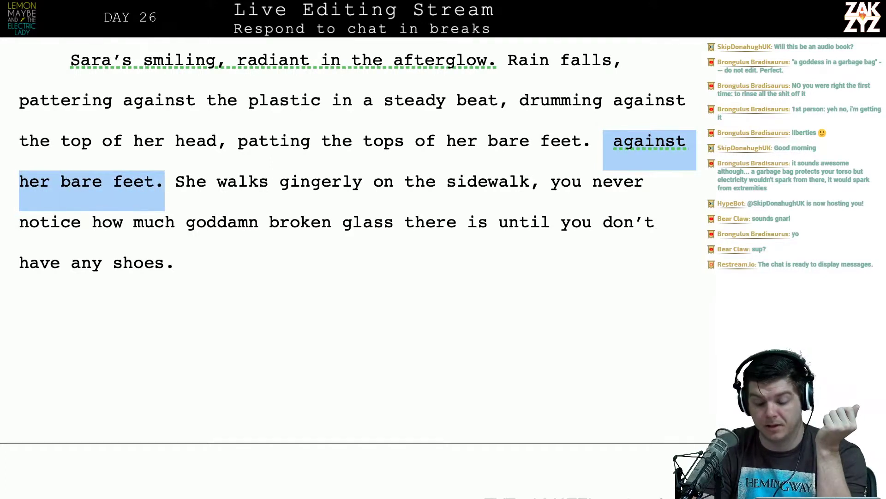
key(BackSpace)
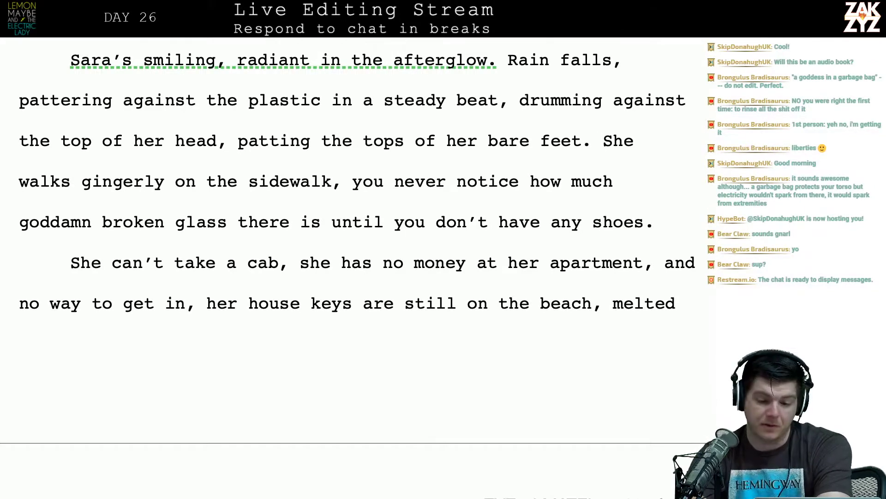
scroll(346, 273, down, 1)
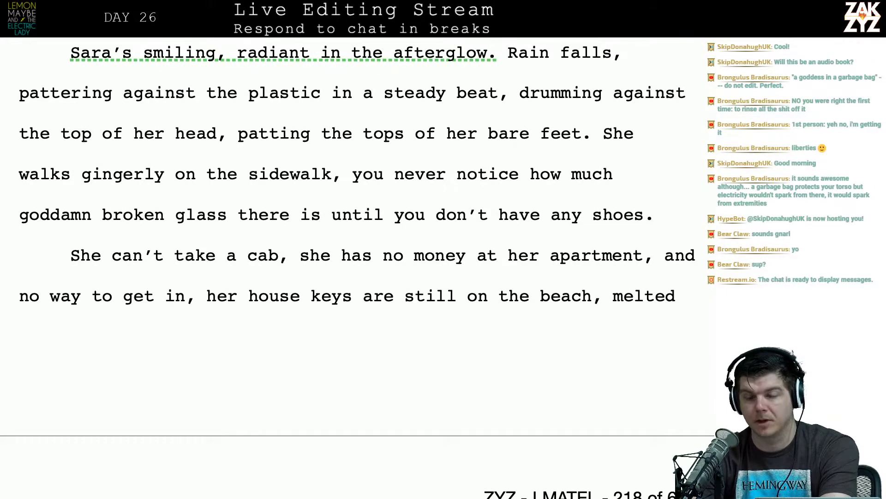
scroll(346, 272, down, 1)
scroll(347, 273, up, 1)
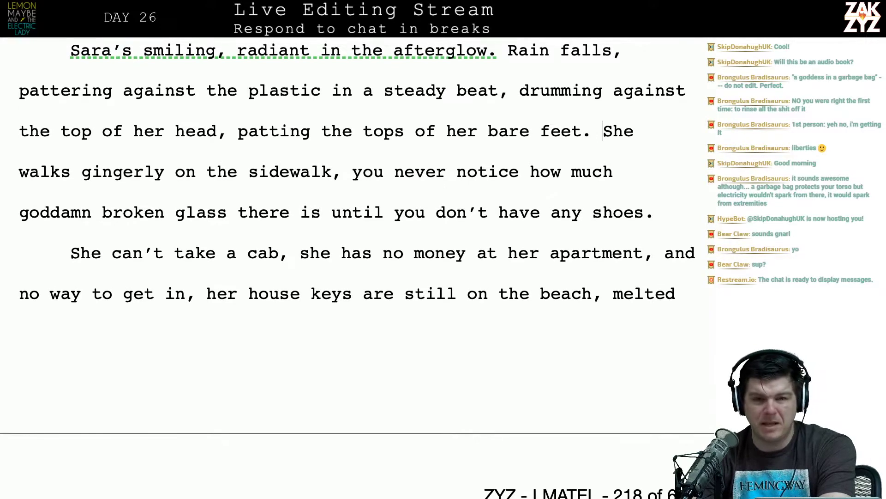
scroll(346, 273, down, 1)
scroll(346, 272, down, 1)
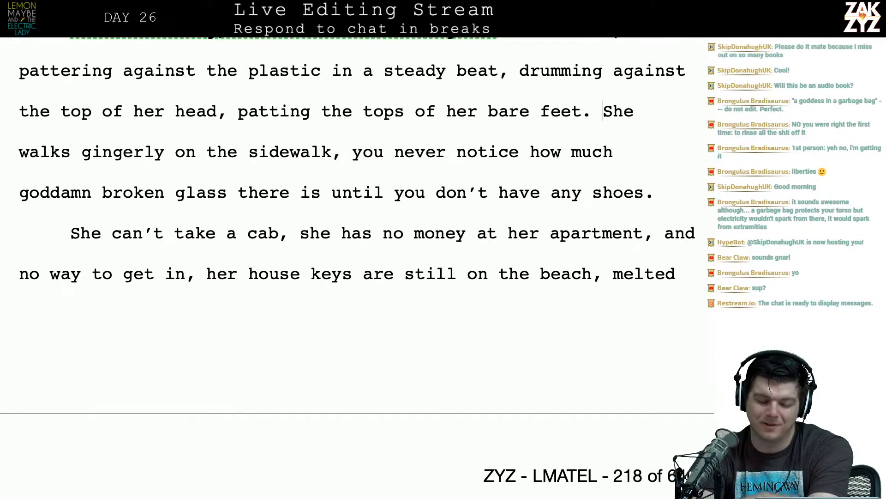
scroll(356, 258, down, 1)
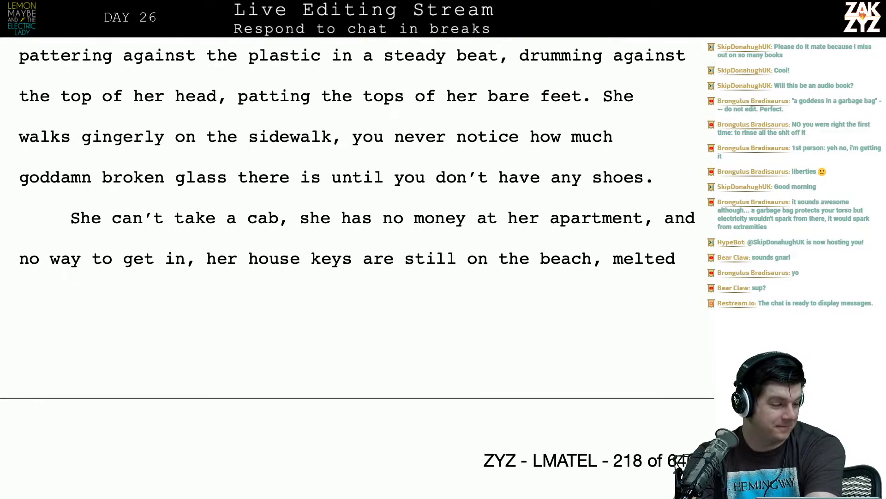
scroll(348, 258, down, 3)
scroll(348, 259, up, 5)
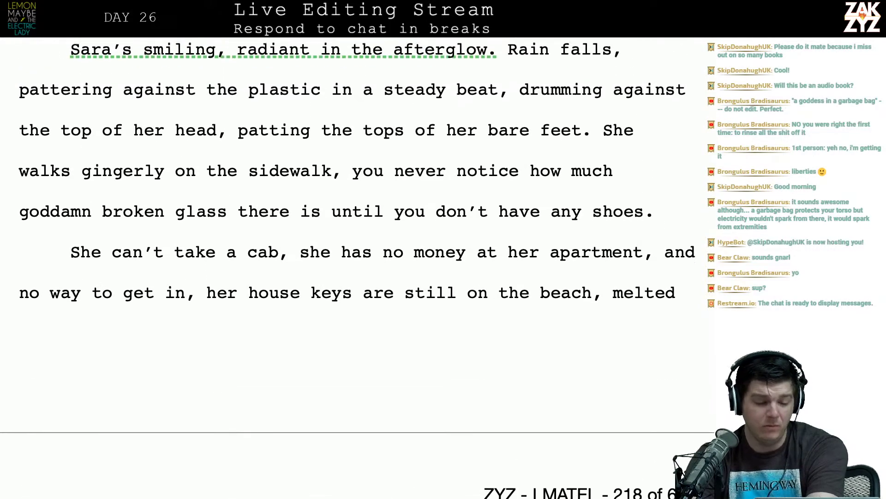
scroll(347, 258, up, 1)
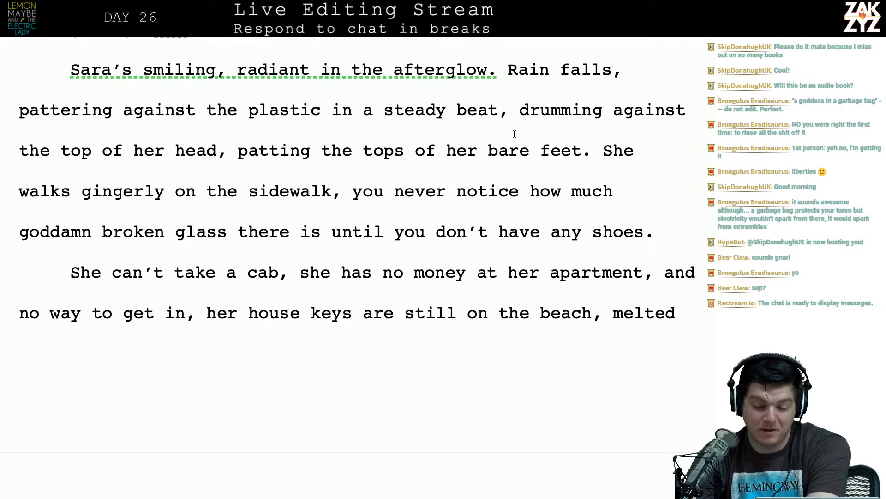
Reread the revised rain sentence and the "She walks gingerly on the sidewalk" sentence, checking the wording about broken glass.
click(520, 110)
click(612, 153)
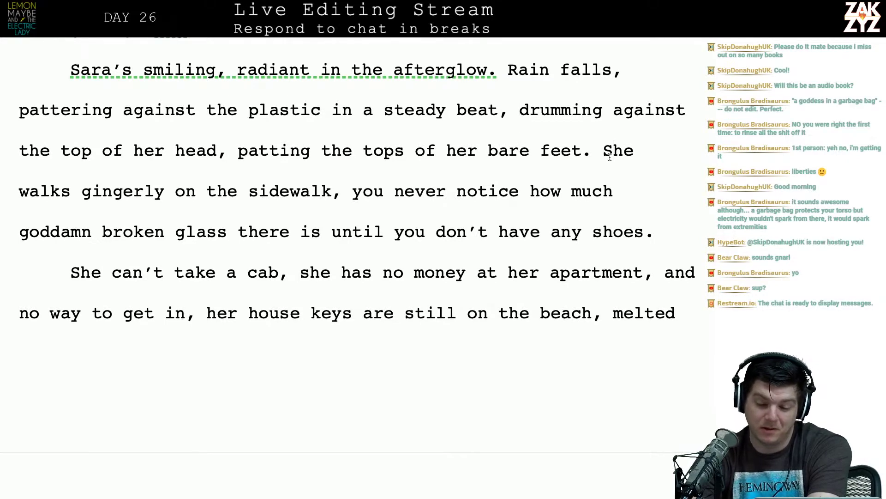
key(Left)
key(Left)
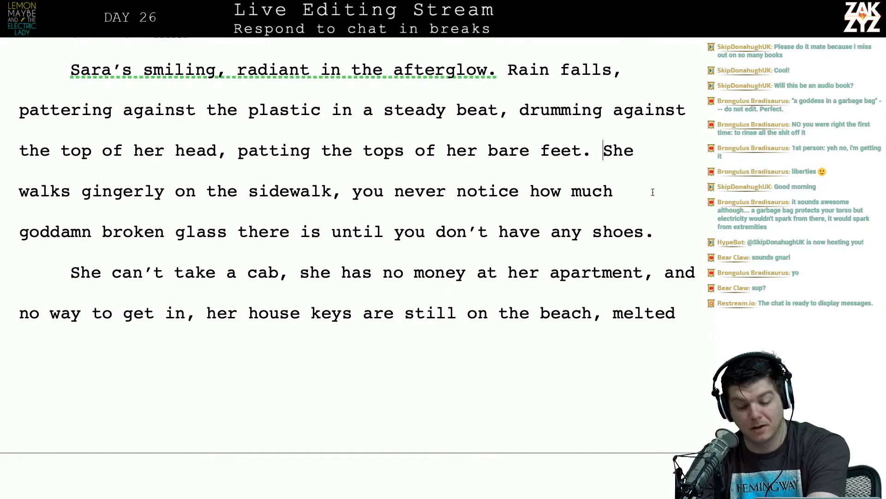
click(596, 154)
key(Right)
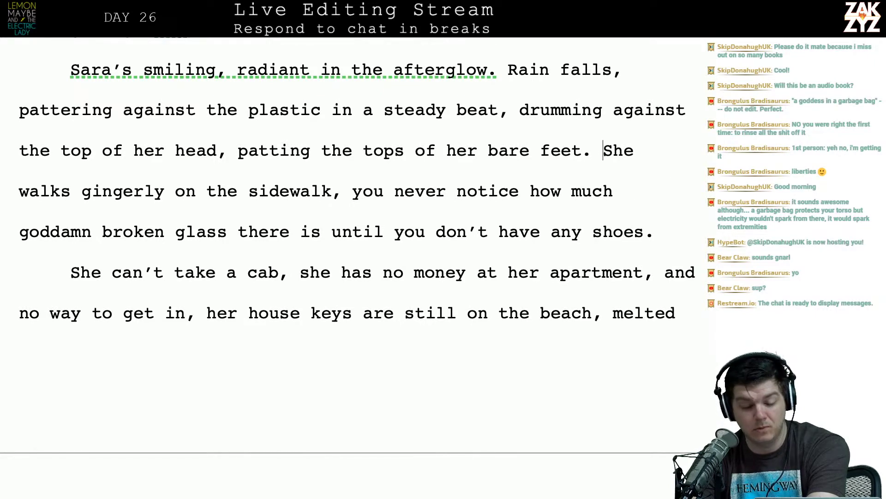
key(Right)
key(Left)
key(Down)
key(Left)
key(Up)
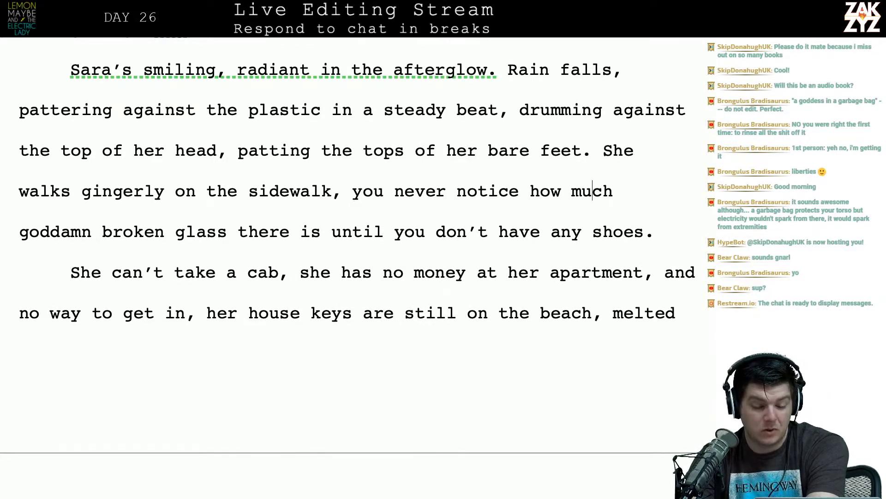
key(Right)
key(Right)
key(Right)
key(Right)
key(Right)
key(Right)
key(Right)
key(Right)
key(Right)
key(Right)
key(Right)
key(Right)
key(Right)
key(Right)
key(Right)
key(Right)
key(Right)
key(Right)
key(Right)
key(Right)
key(Right)
key(Right)
key(Right)
key(Right)
key(Right)
key(Right)
key(Right)
key(Right)
key(Right)
key(Right)
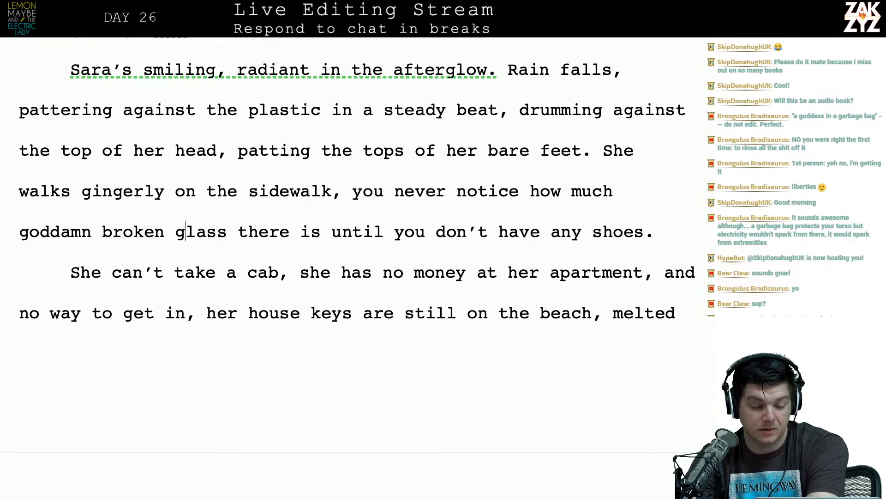
scroll(350, 249, down, 1)
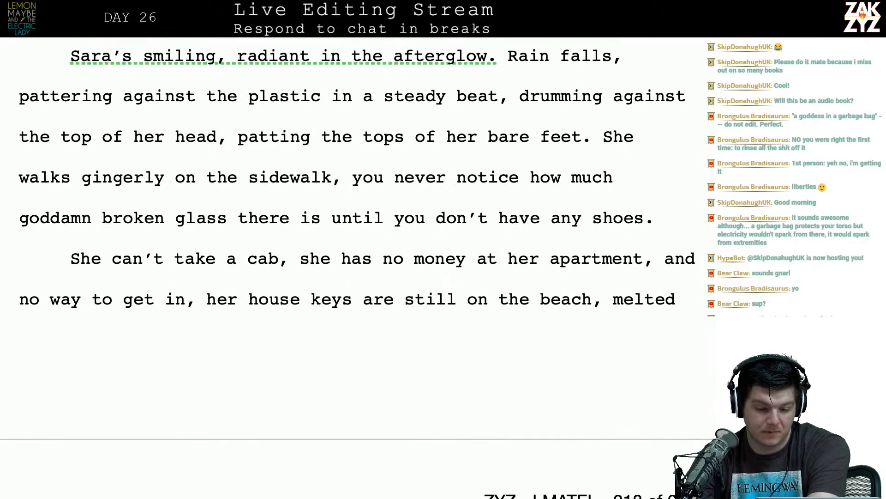
scroll(351, 249, up, 1)
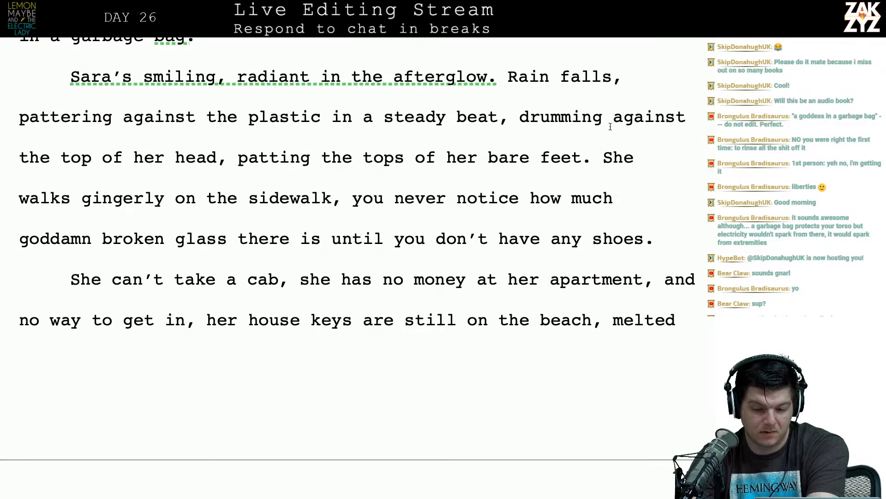
Delete "goddamn" from the sidewalk sentence so it reads "you never notice how much broken glass there is".
click(631, 149)
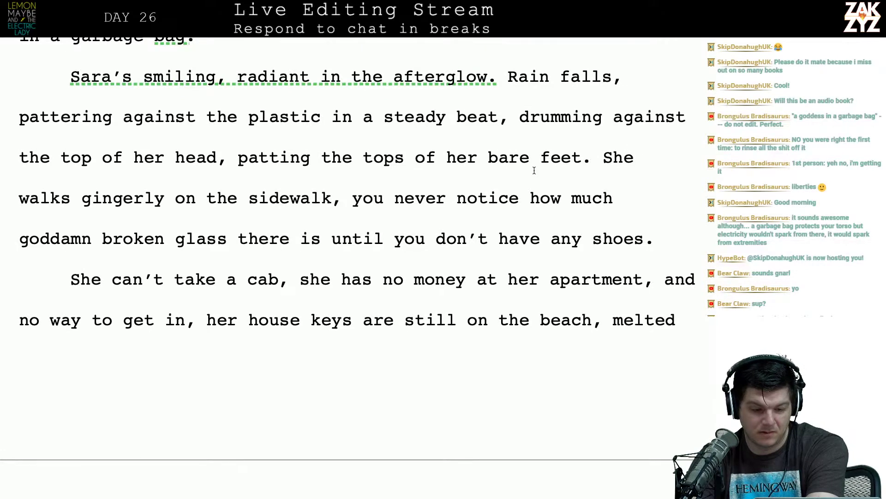
click(71, 252)
click(91, 252)
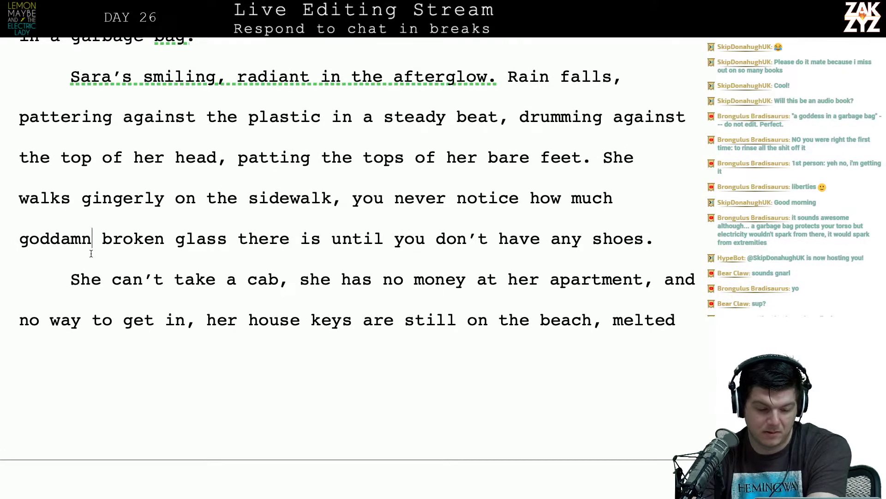
key(Right)
key(BackSpace)
key(BackSpace)
key(BackSpace)
key(BackSpace)
key(BackSpace)
key(BackSpace)
key(BackSpace)
key(BackSpace)
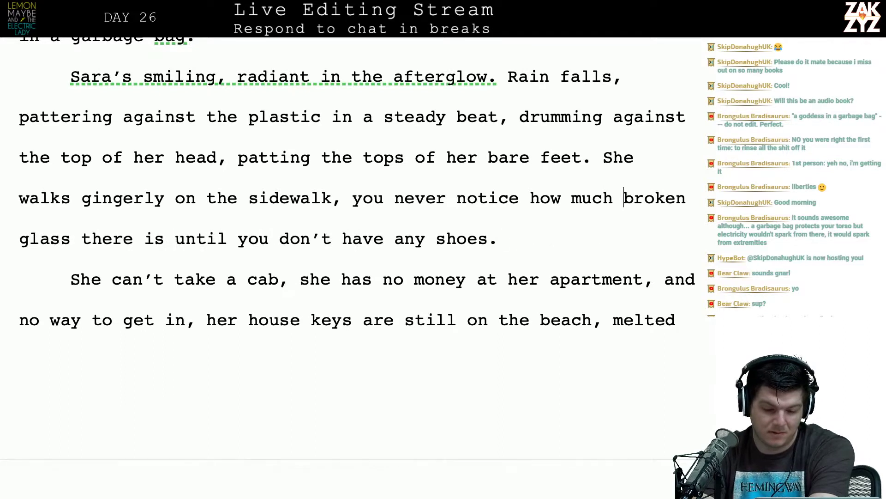
key(BackSpace)
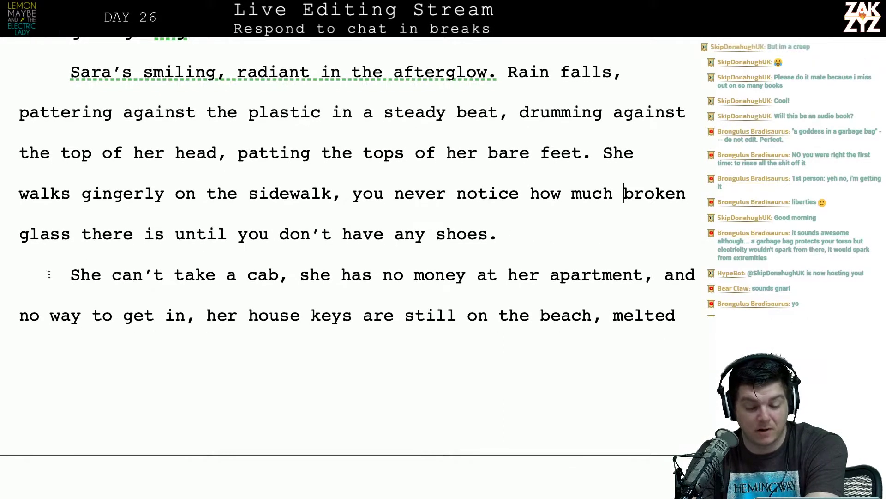
Replace "She" with "Sara" at the start of the "can't take a cab" paragraph.
click(467, 192)
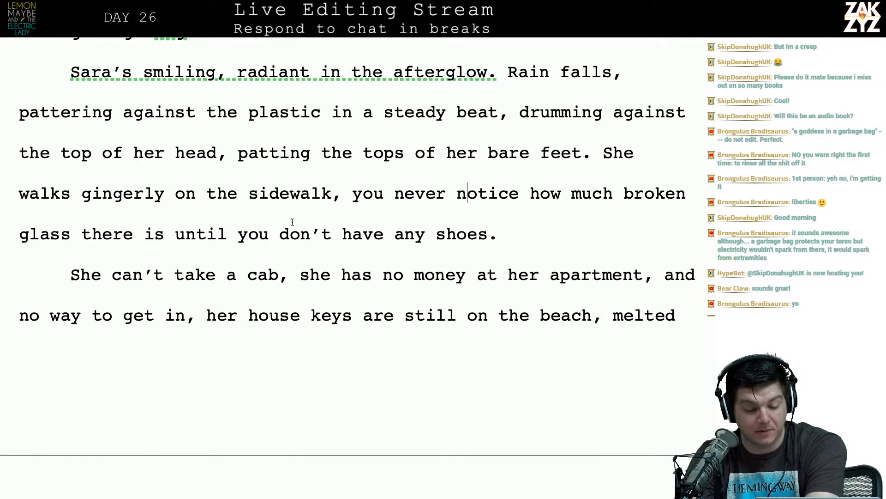
click(228, 272)
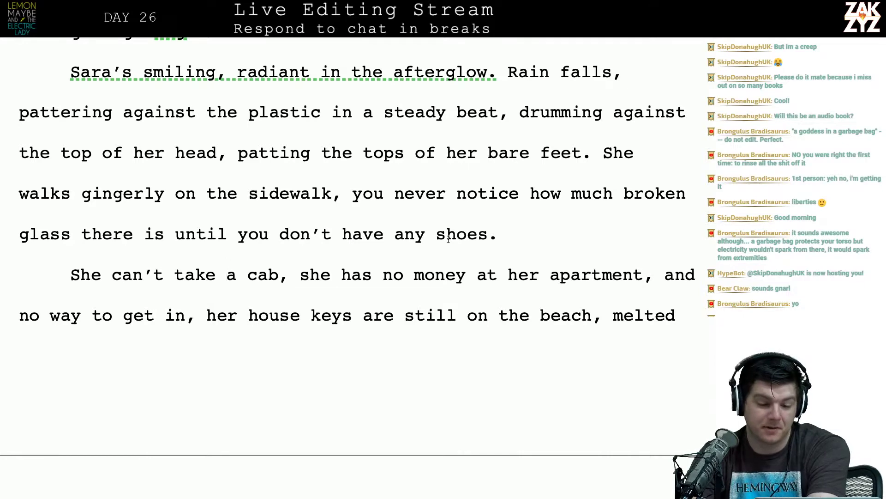
scroll(448, 239, down, 1)
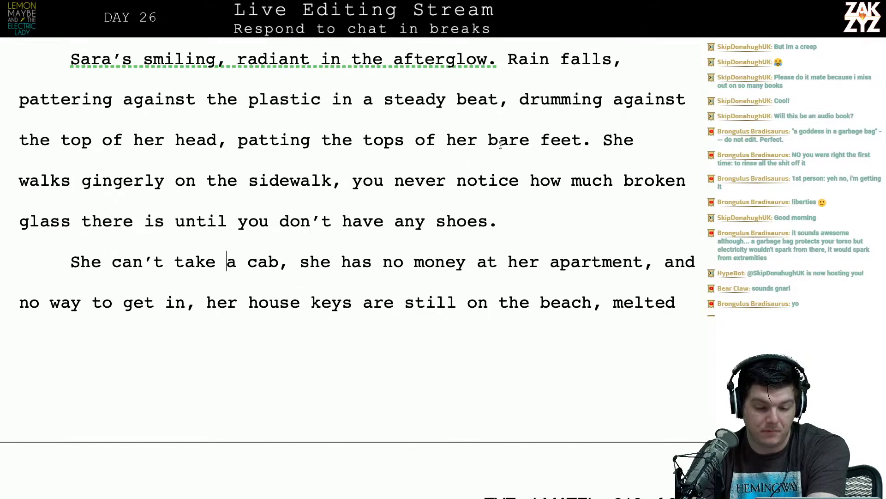
click(570, 138)
scroll(569, 137, down, 2)
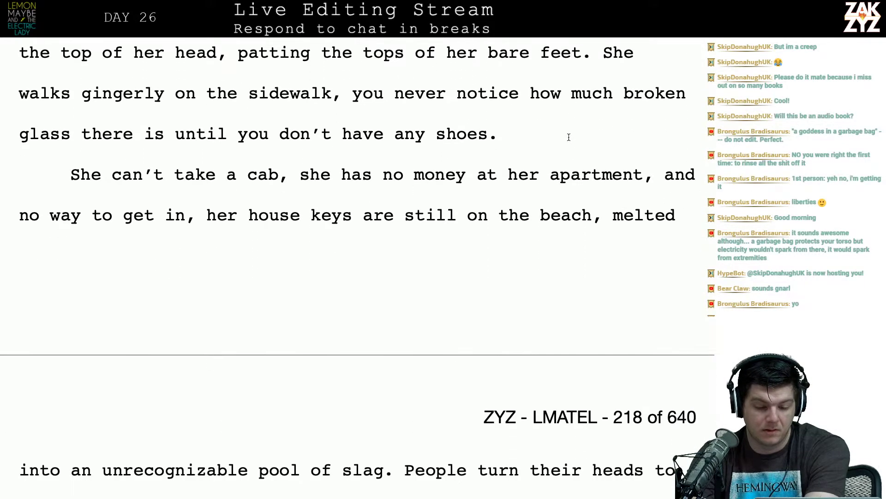
click(91, 175)
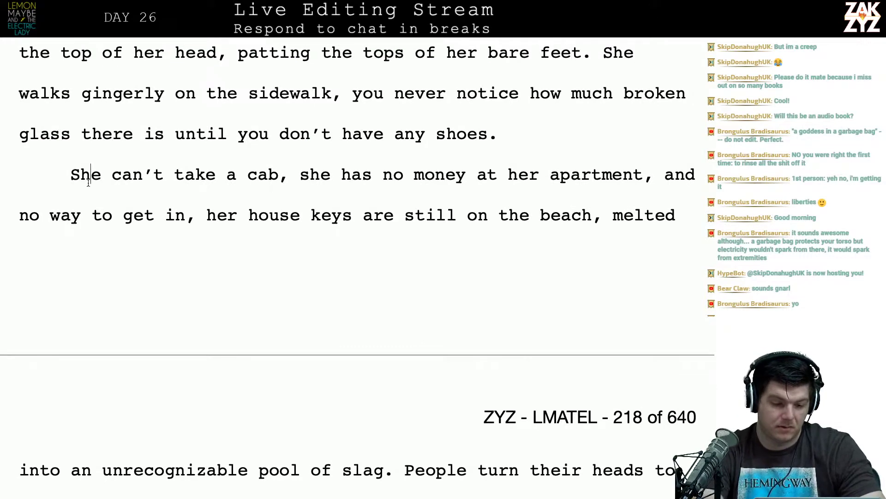
key(Right)
key(BackSpace)
key(BackSpace)
key(BackSpace)
text(Sara)
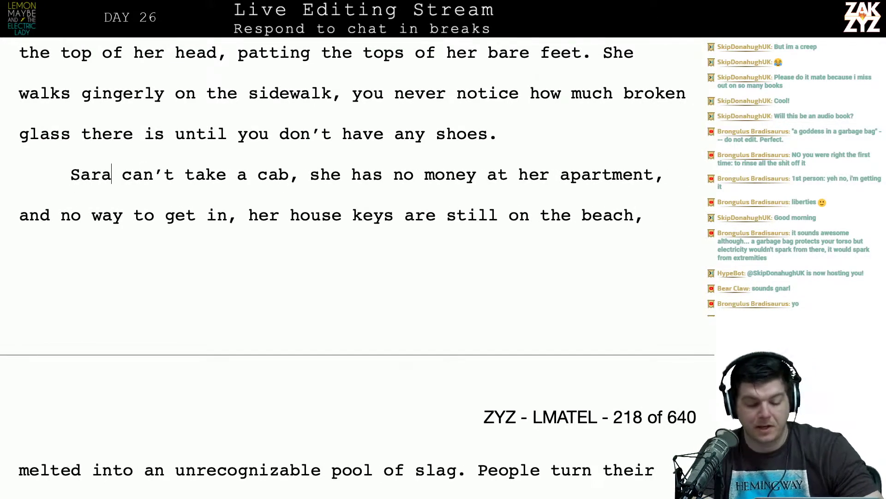
Split the "can't take a cab" sentence after "no way to get in" so a new sentence begins with "Her house keys".
key(Right)
key(Right)
key(Right)
key(Right)
key(Right)
key(Right)
key(Right)
key(Right)
key(Right)
key(Right)
key(Right)
key(Right)
key(Right)
key(Right)
key(Right)
key(Right)
key(Right)
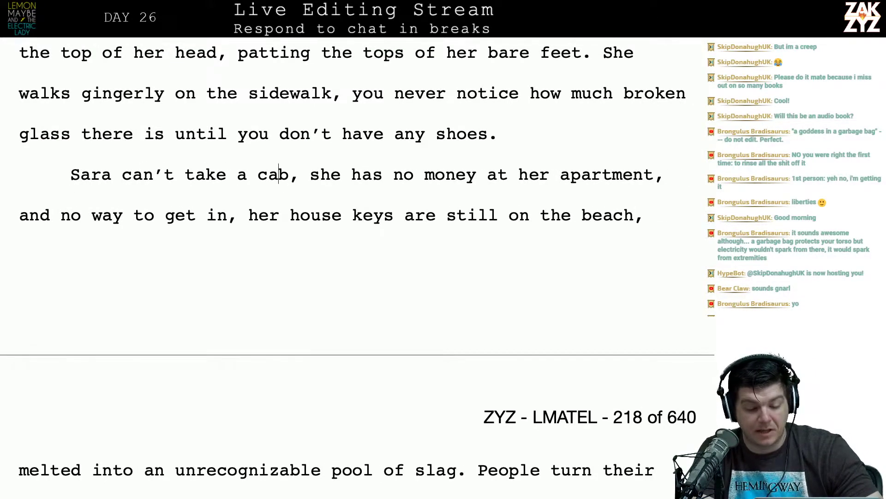
key(Down)
key(Left)
key(Left)
key(Right)
key(Right)
key(Right)
key(Right)
key(Right)
key(Right)
key(Right)
key(Right)
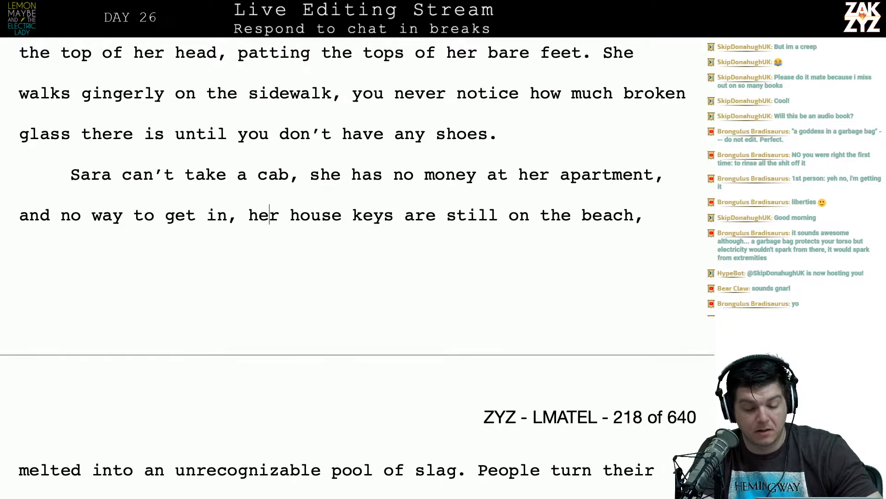
key(Down)
key(Up)
key(Left)
key(Left)
key(Left)
key(Left)
key(Left)
key(Left)
key(Left)
key(Left)
key(Left)
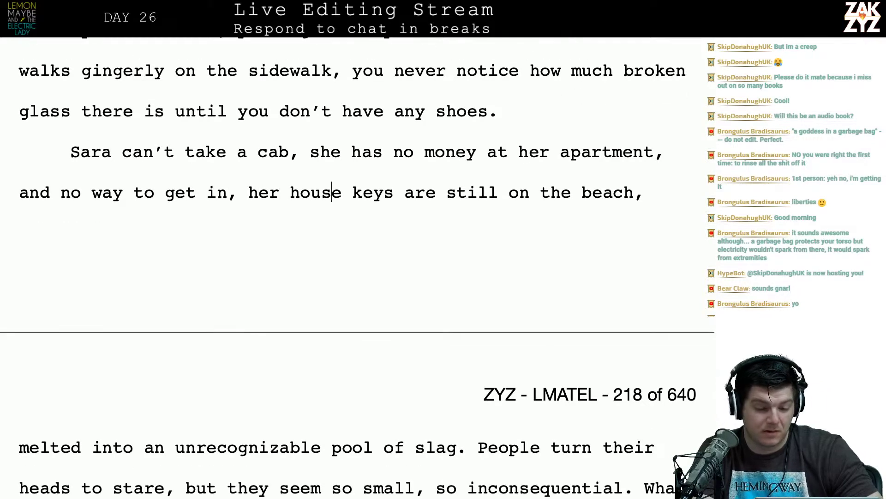
key(BackSpace)
key(BackSpace)
text(.)
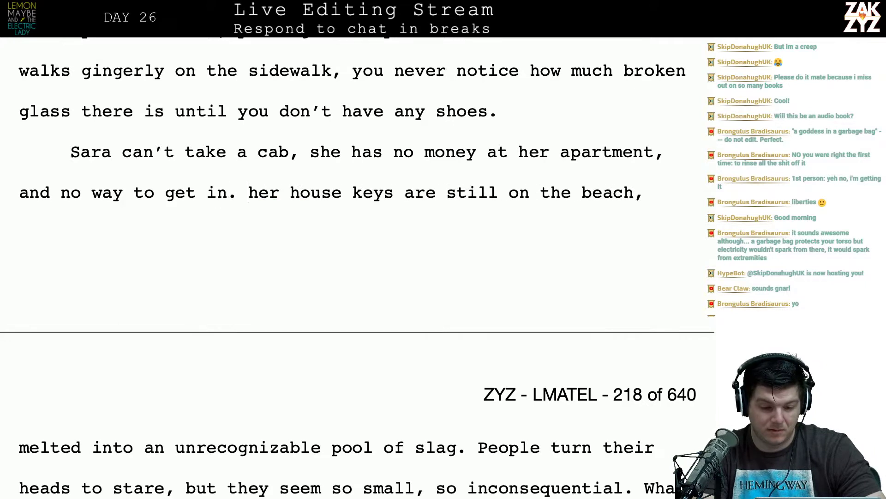
key(Delete)
text(H)
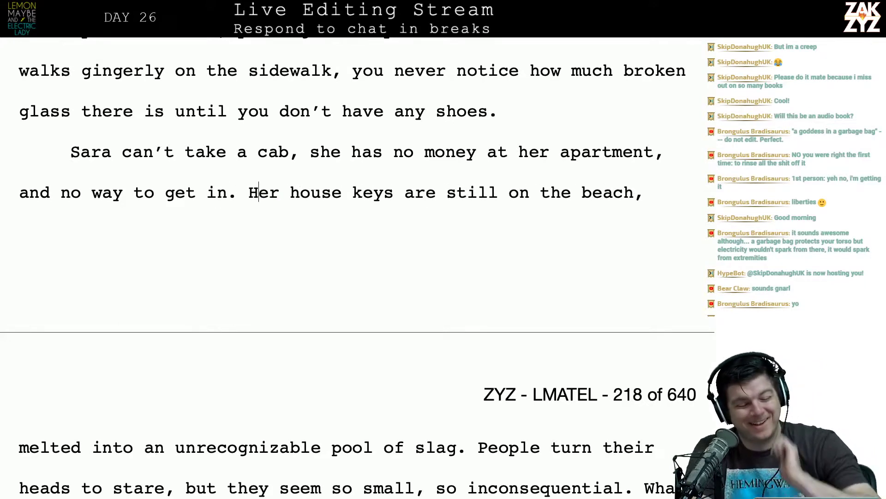
Add "at her" after "stare" in the sentence about people turning their heads.
scroll(354, 269, down, 2)
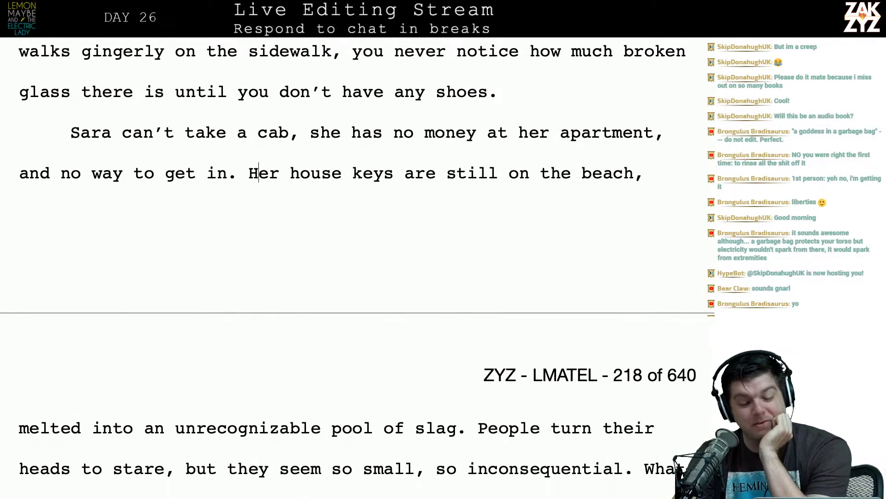
scroll(83, 180, down, 1)
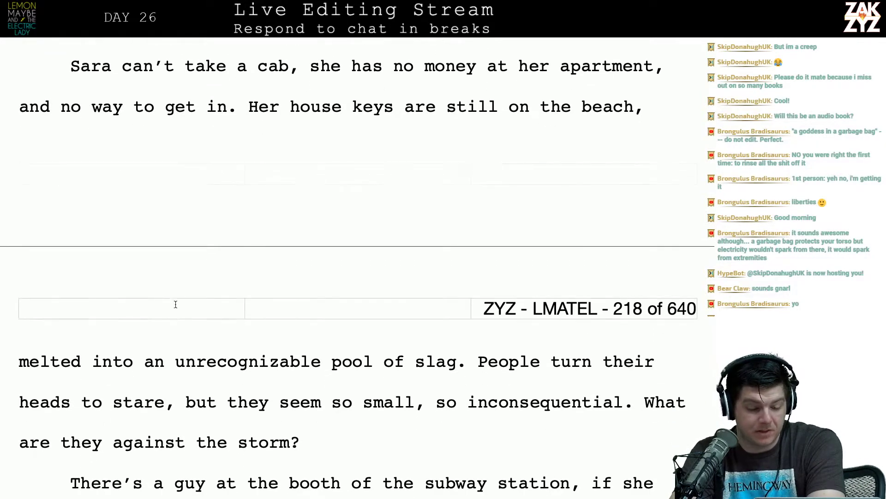
click(93, 363)
scroll(94, 366, down, 1)
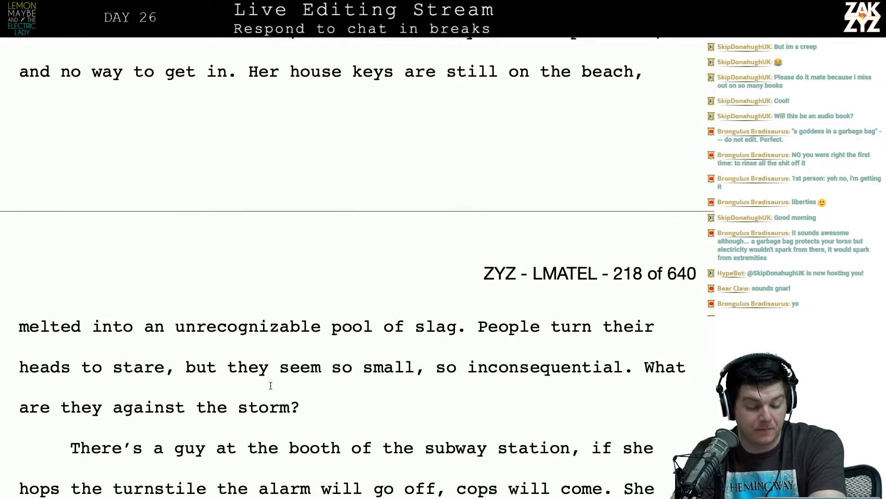
click(176, 366)
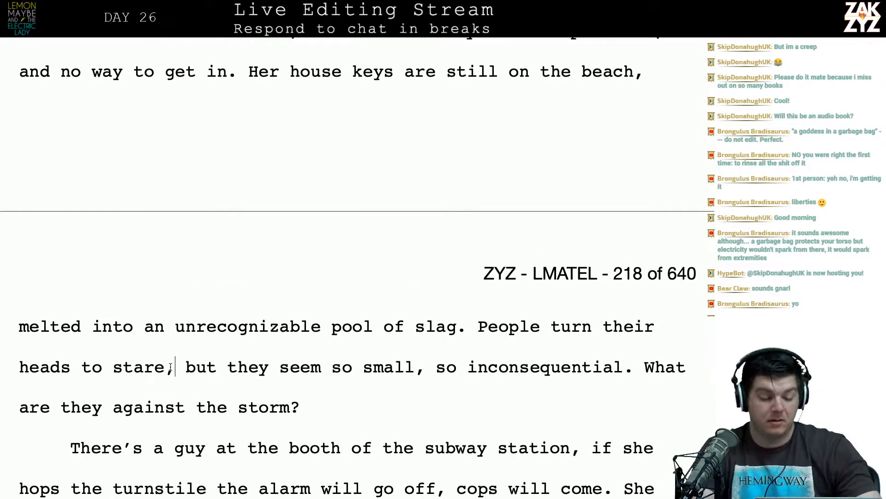
key(Left)
text(at her)
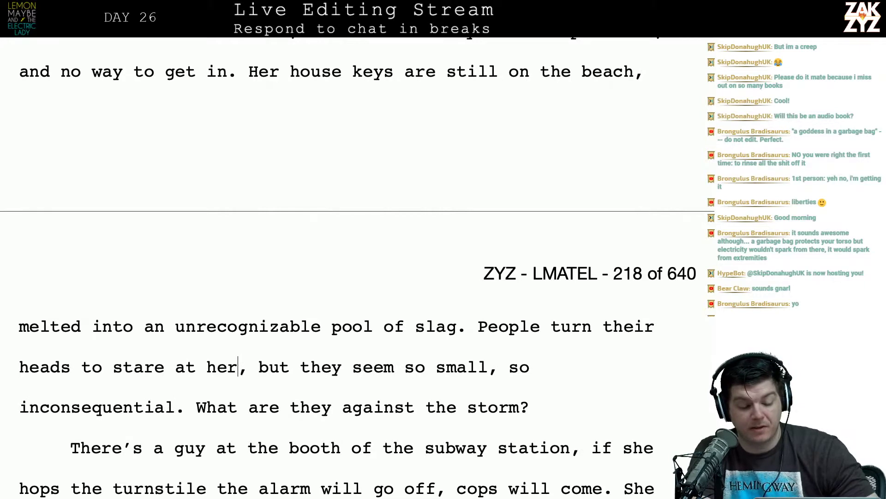
Reread the rest of the sentence about the staring people seeming "so small, so inconsequential".
key(Right)
key(Right)
key(Right)
key(Right)
key(Right)
key(Right)
key(Right)
key(Right)
key(Right)
key(Right)
key(Right)
key(Right)
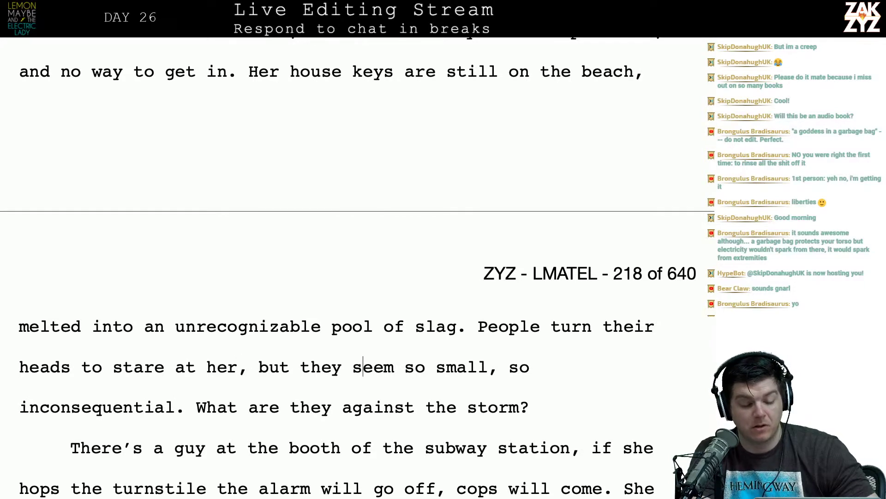
key(Right)
key(Right)
key(Right)
key(Right)
key(Right)
key(Right)
key(Right)
key(Right)
key(Right)
key(Right)
key(Right)
key(Right)
key(Right)
key(Right)
key(Right)
key(Right)
key(Right)
key(Right)
key(Right)
key(Right)
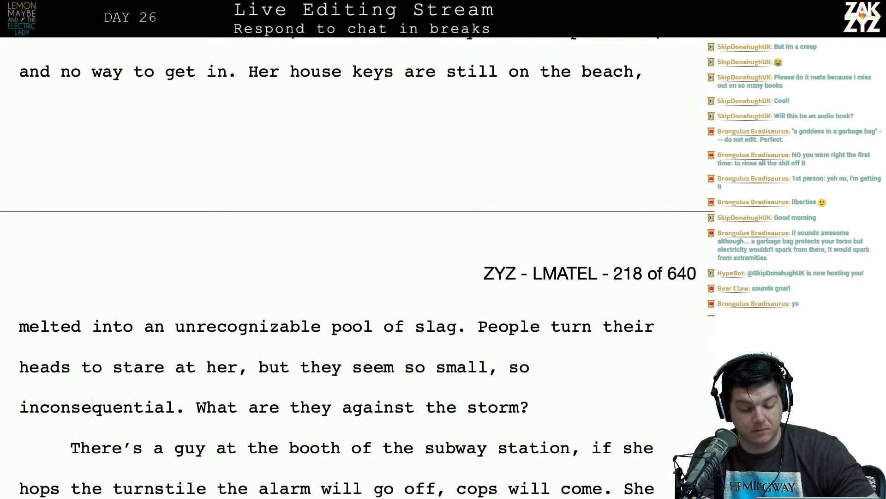
Read through the subway station paragraph, checking the wording about the booth, the turnstile alarm and the building charge.
key(Down)
key(Down)
key(Right)
key(Right)
key(Right)
key(Right)
key(Right)
key(Right)
key(Right)
key(Right)
key(Right)
key(Right)
key(Right)
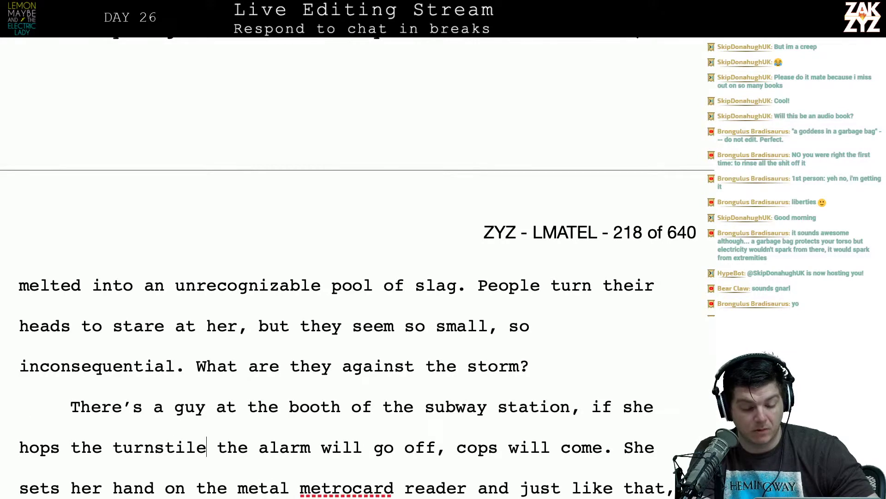
key(Right)
key(Right)
key(Right)
key(Right)
key(Right)
key(Right)
key(Right)
key(Right)
key(Right)
key(Right)
key(Right)
key(Right)
key(Right)
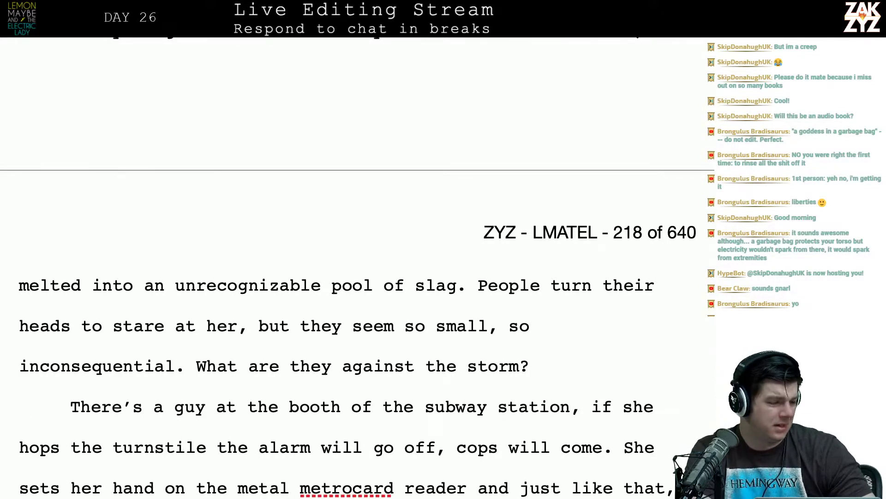
key(Down)
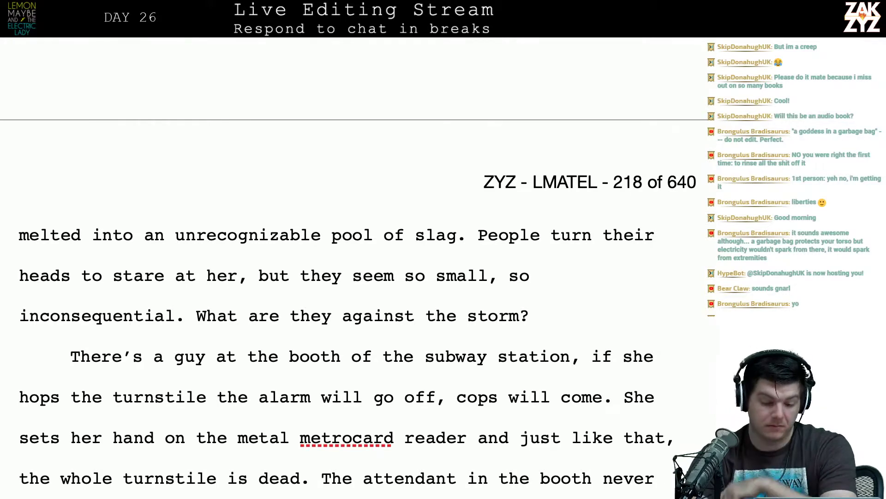
scroll(357, 298, down, 2)
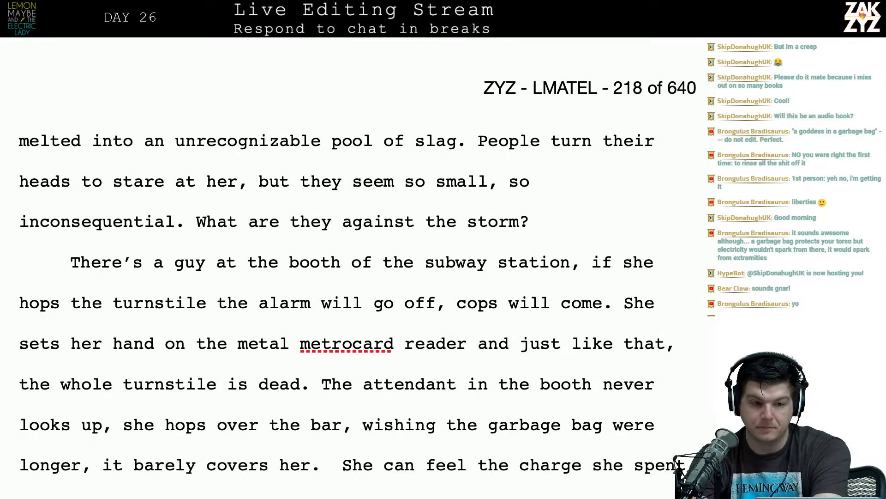
scroll(358, 277, down, 3)
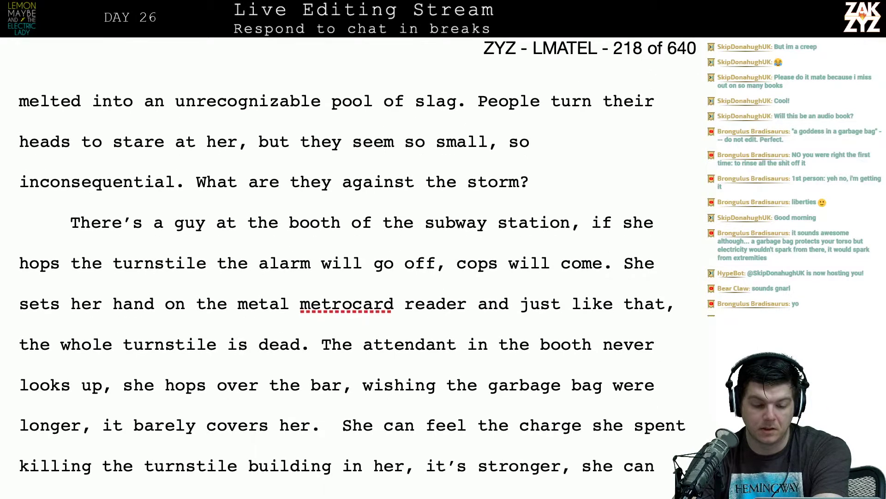
scroll(357, 277, down, 2)
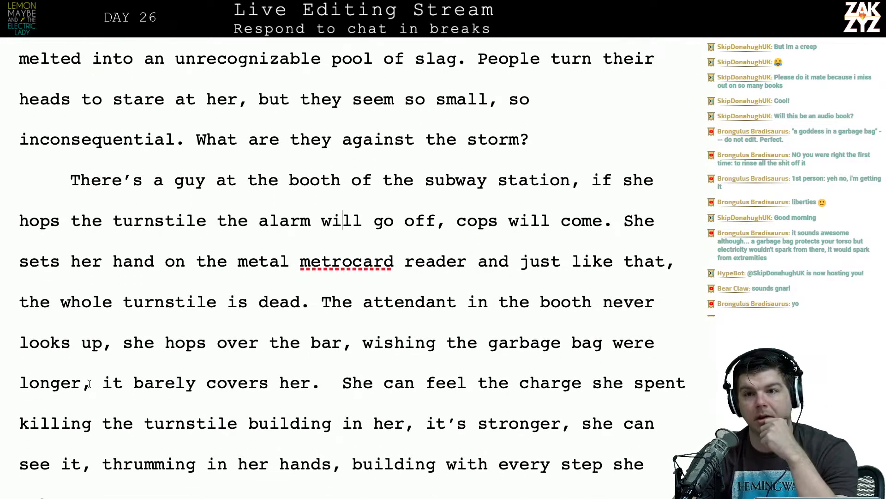
scroll(89, 384, down, 1)
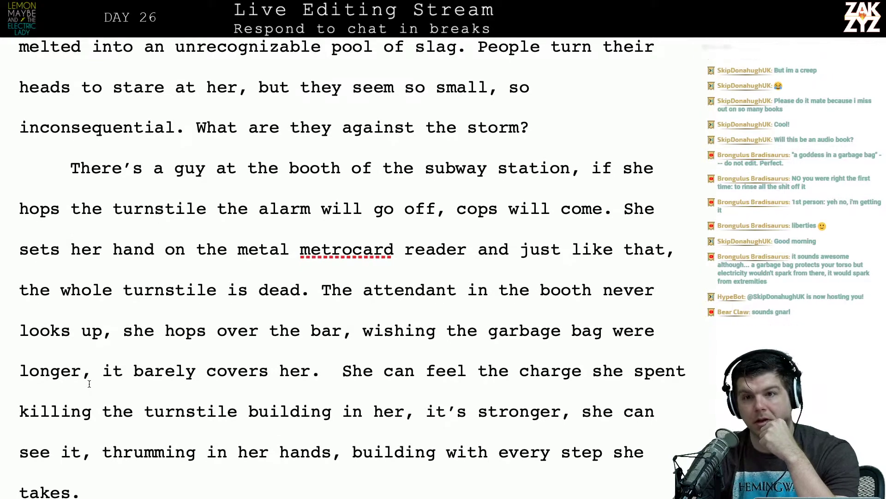
scroll(89, 383, up, 1)
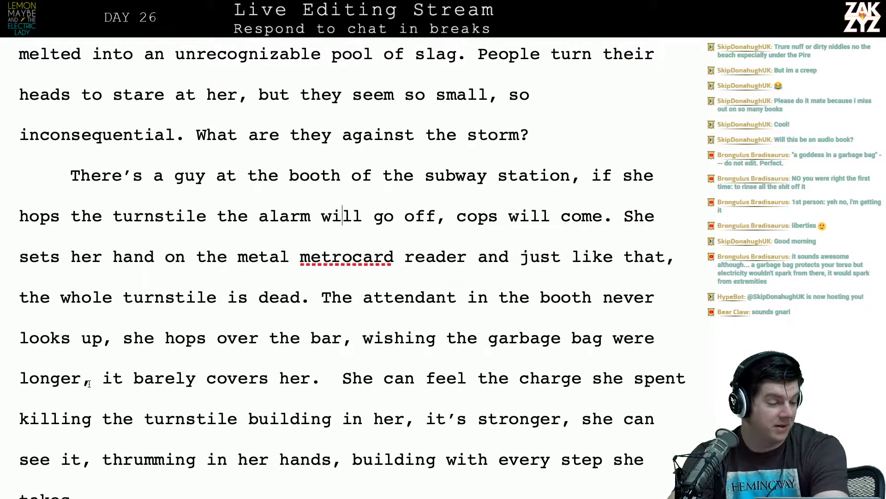
scroll(89, 384, down, 1)
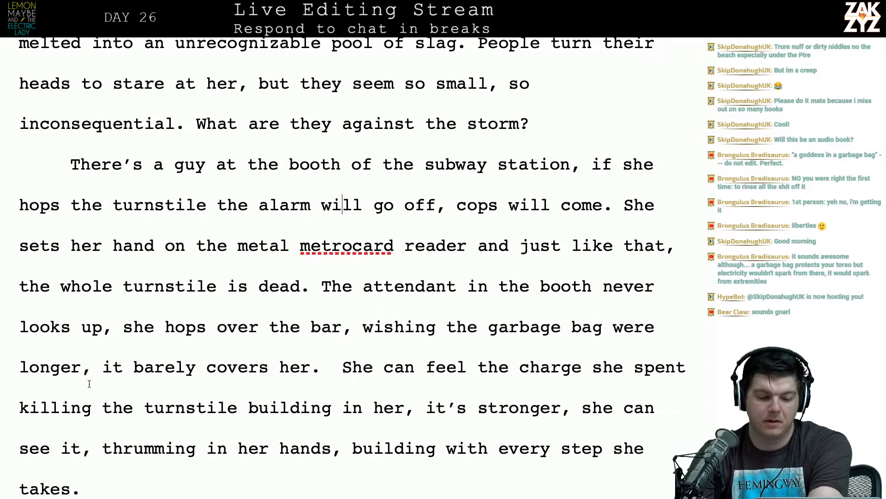
scroll(89, 384, down, 1)
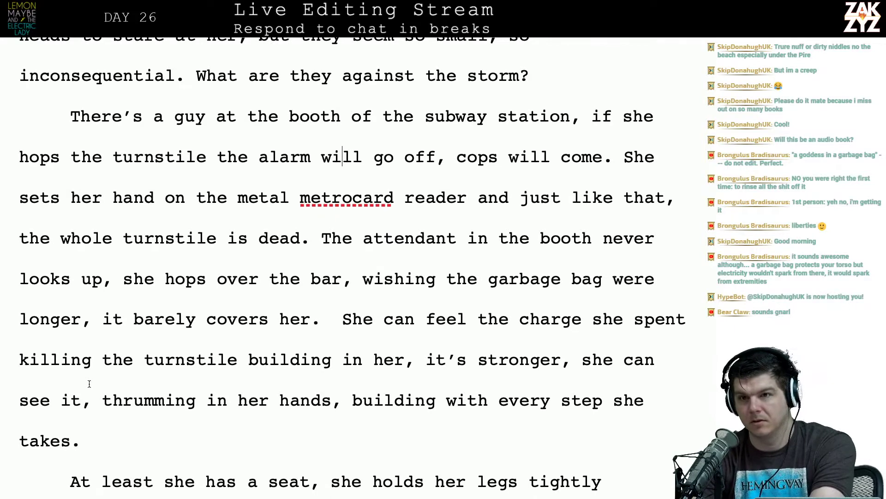
scroll(90, 384, down, 1)
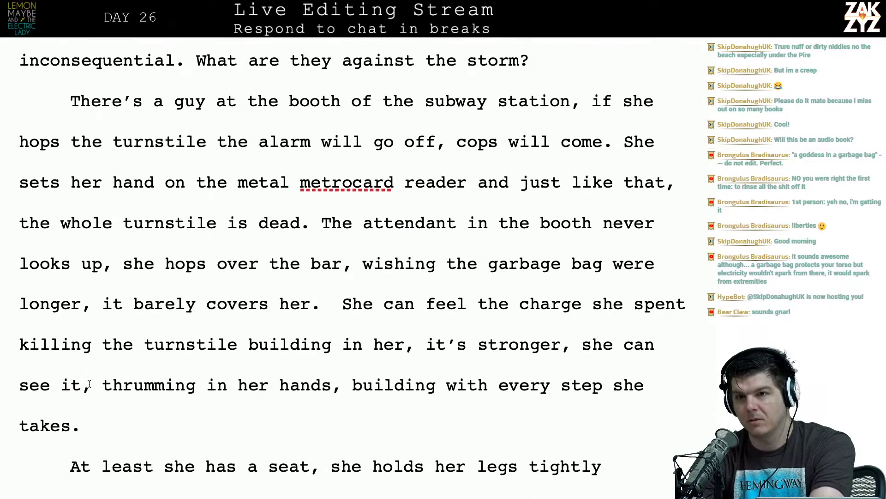
scroll(89, 383, up, 1)
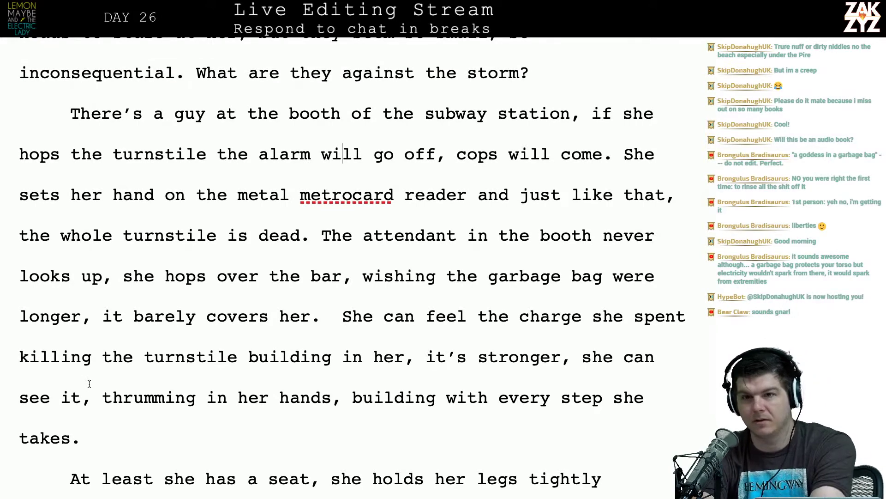
scroll(90, 384, down, 1)
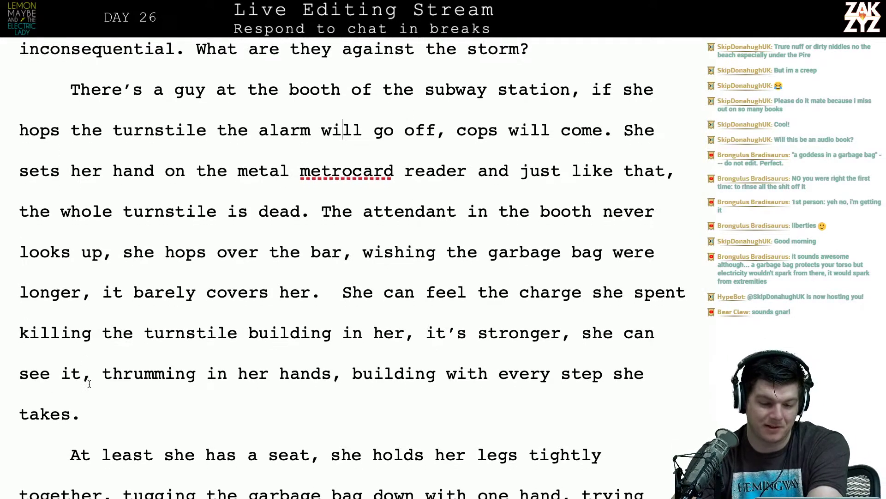
scroll(89, 383, up, 2)
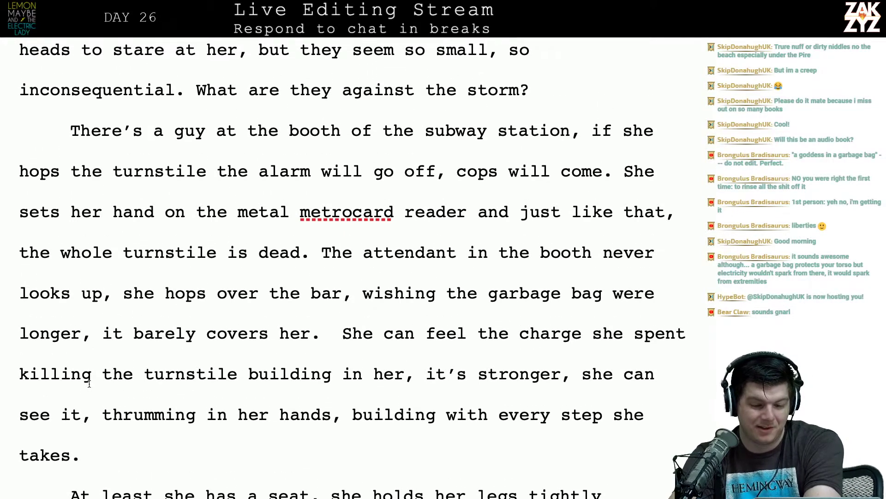
scroll(89, 384, down, 1)
scroll(90, 383, down, 1)
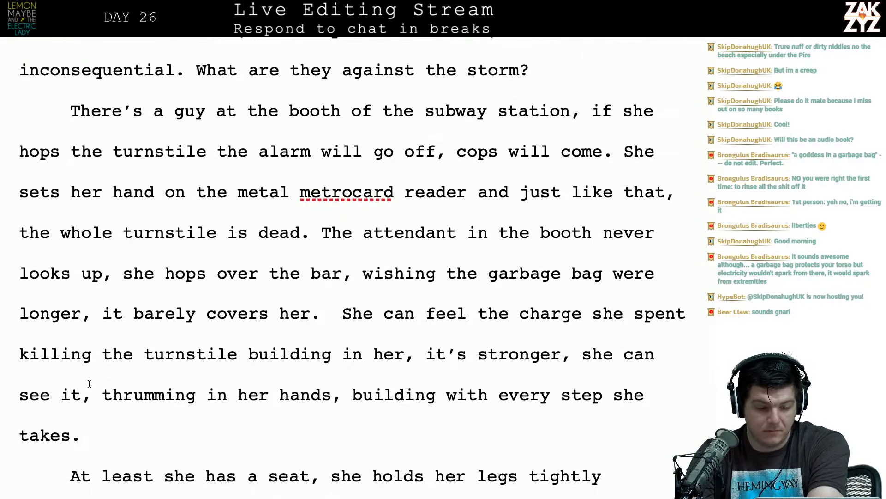
Replace "a guy" with "an agent" at the start of the subway station paragraph.
click(179, 113)
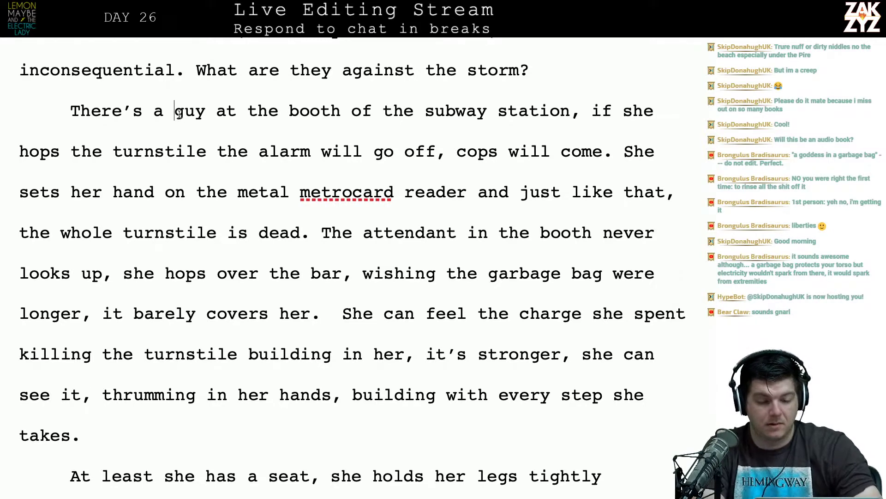
text(n)
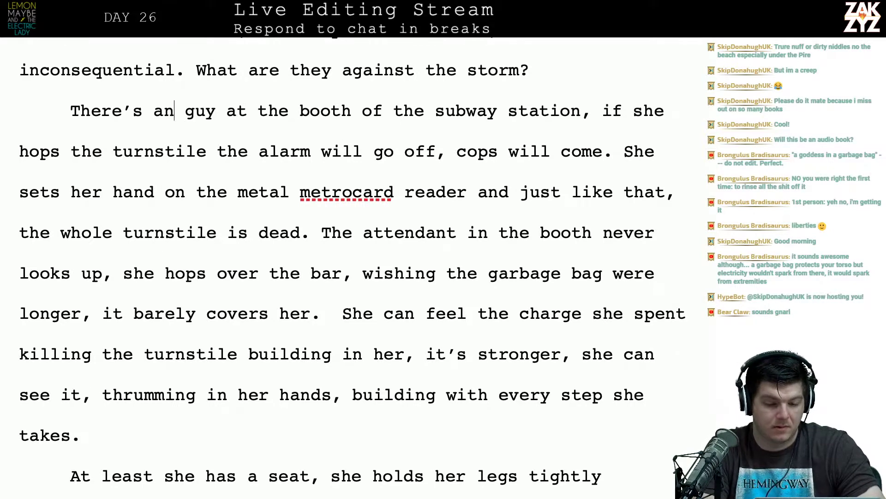
key(Right)
text(aget)
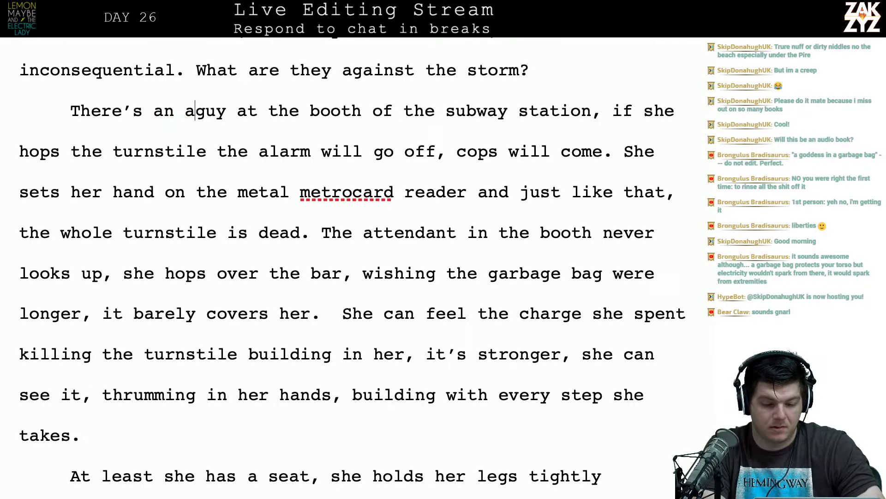
key(BackSpace)
text(nt)
key(shift+Right)
key(shift+Right)
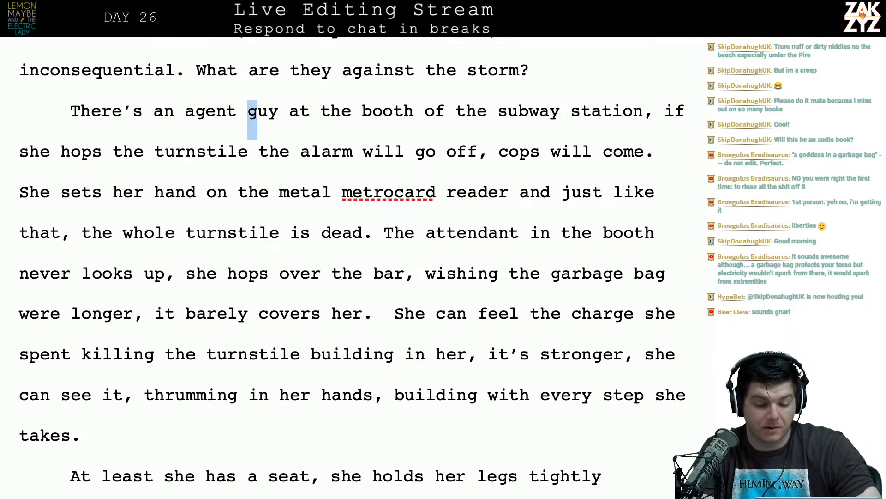
key(shift+Right)
key(BackSpace)
key(Delete)
Change "of" to "in" before "the subway station" in the booth sentence, keeping only one "the".
key(Right)
key(Right)
key(Right)
key(Right)
key(Right)
key(Right)
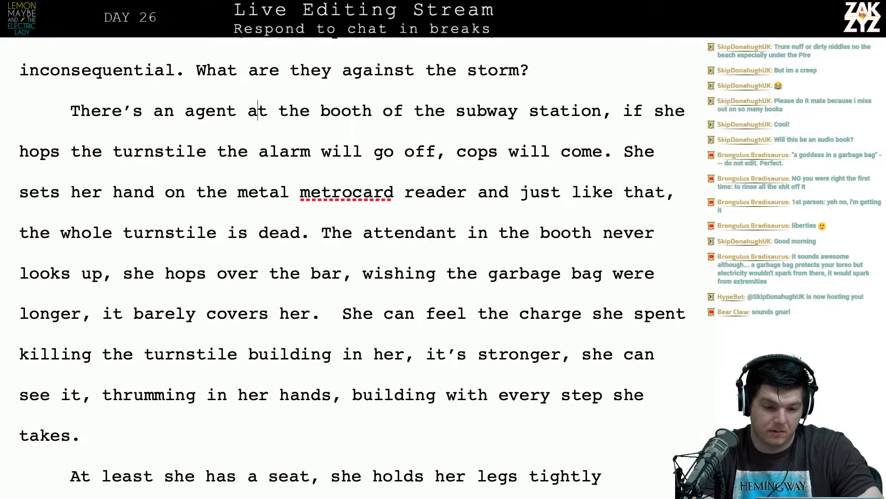
key(Right)
key(Right)
key(Right)
key(Right)
key(Right)
key(Right)
key(Right)
key(Right)
key(Right)
key(Right)
key(Left)
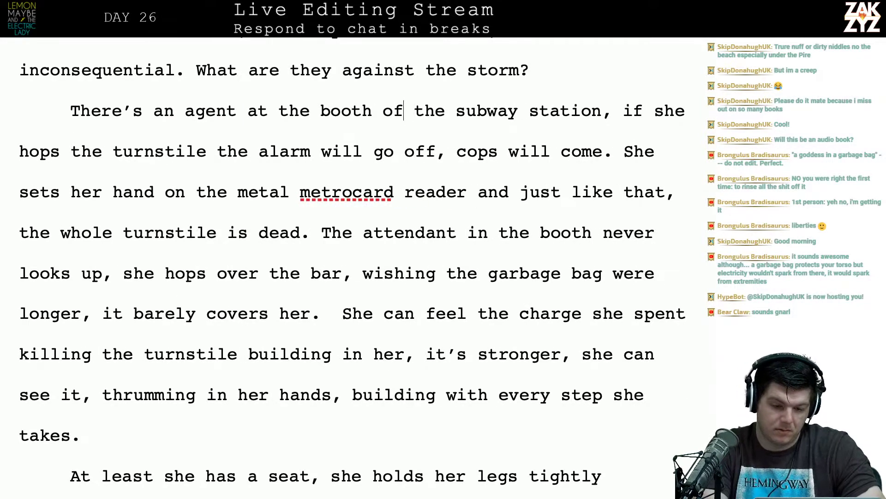
key(BackSpace)
key(BackSpace)
text(in the)
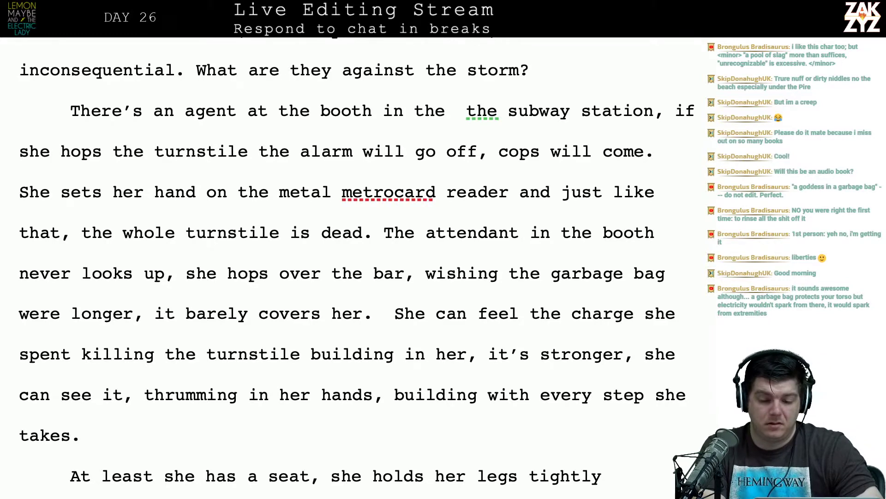
key(BackSpace)
key(BackSpace)
key(BackSpace)
key(BackSpace)
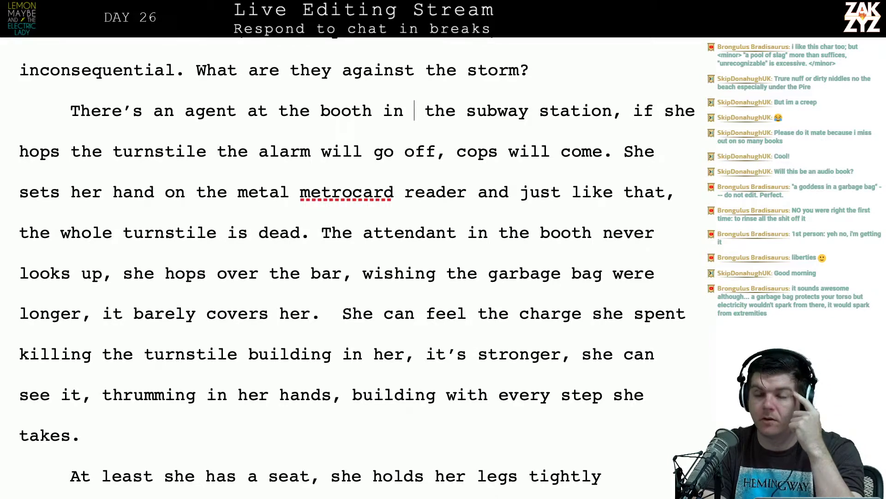
Replace "in" after "the booth" with "at the Stillwell Avenue", ahead of "the subway station".
key(BackSpace)
key(BackSpace)
key(BackSpace)
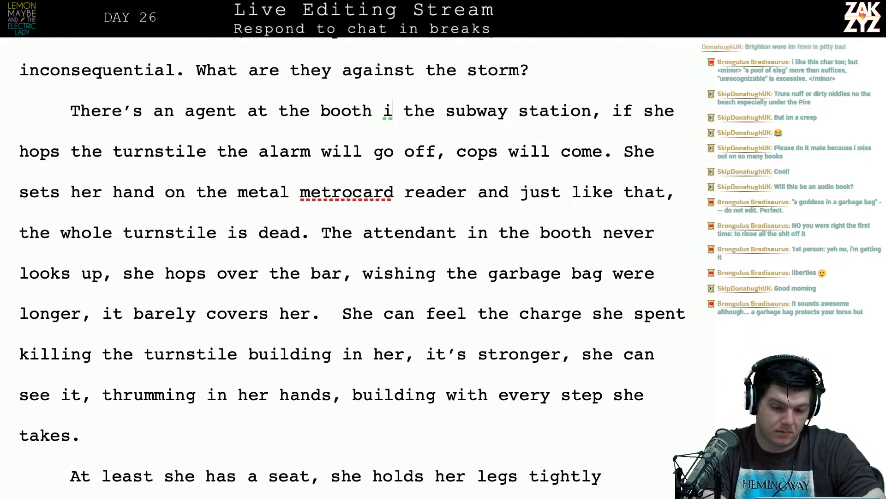
text(at)
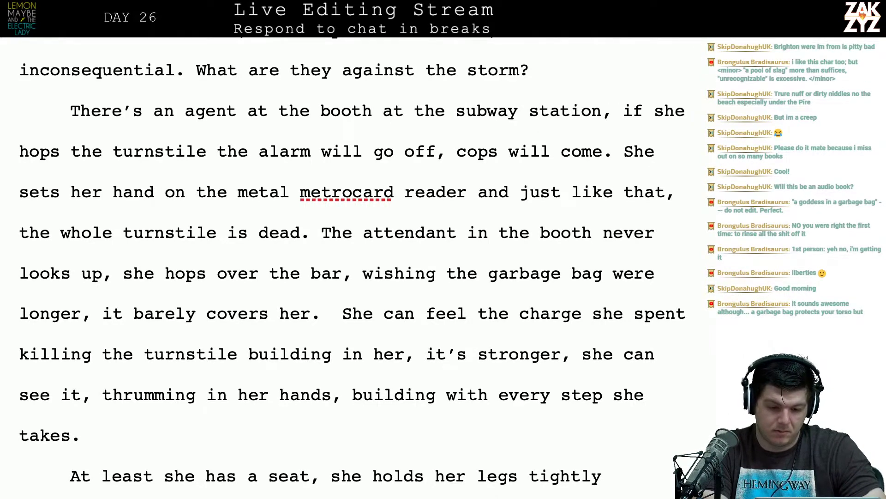
key(BackSpace)
key(BackSpace)
text(at the STill)
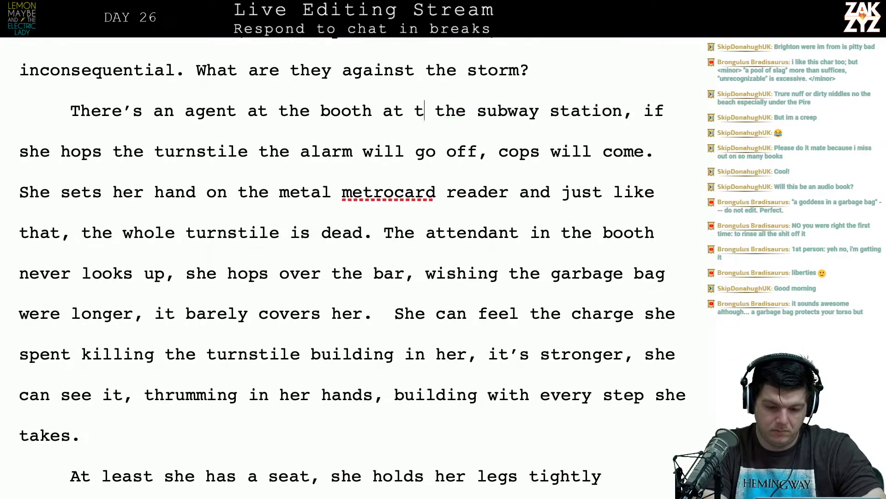
text(we)
key(BackSpace)
key(BackSpace)
key(BackSpace)
key(BackSpace)
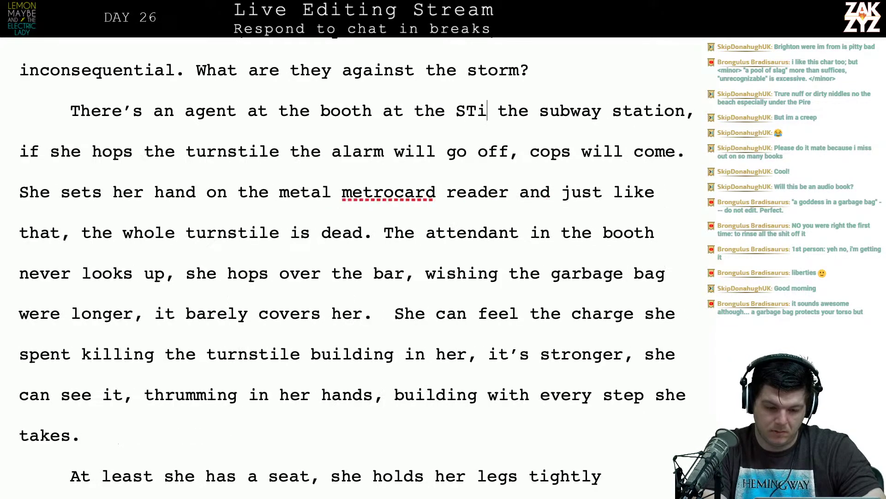
key(BackSpace)
key(BackSpace)
text(tillw)
text(ell Avenue)
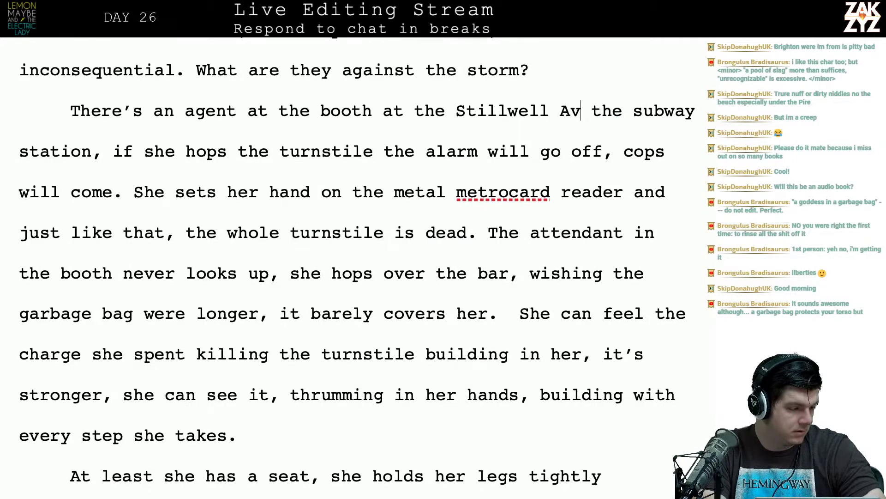
key(BackSpace)
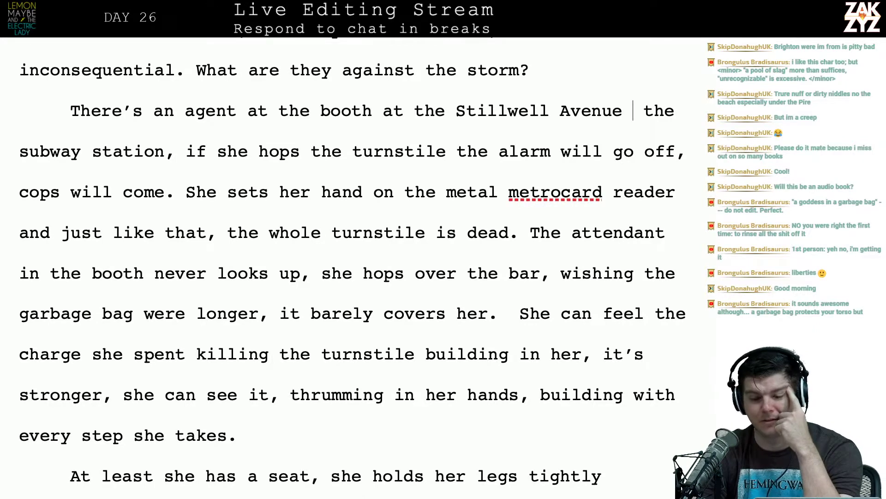
key(BackSpace)
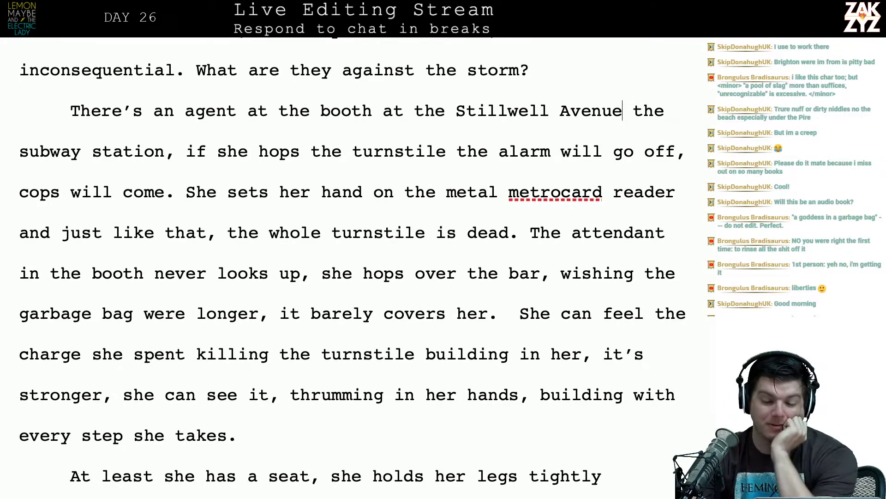
Reread the subway station paragraph from the booth sentence through the charge thrumming in her hands.
scroll(328, 118, down, 1)
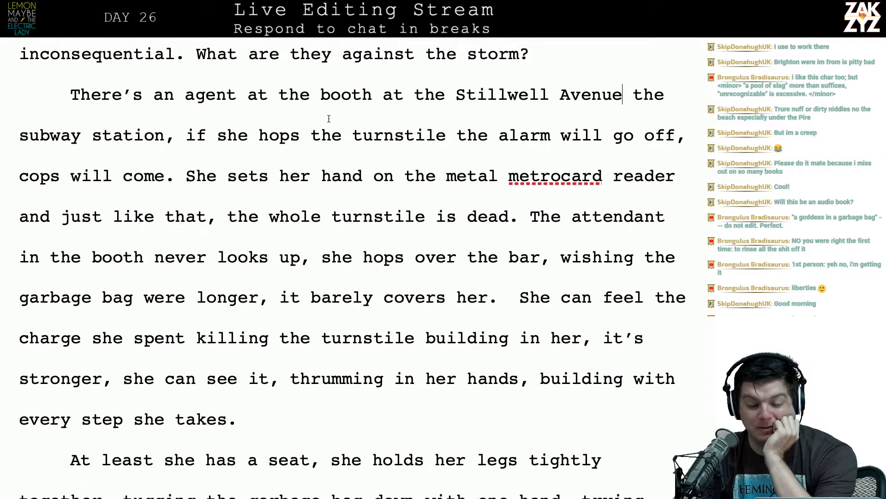
scroll(329, 119, down, 1)
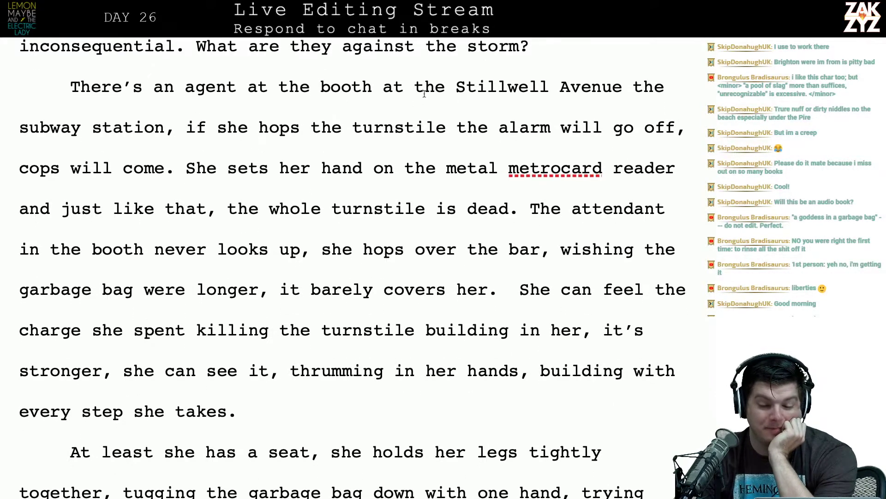
click(629, 84)
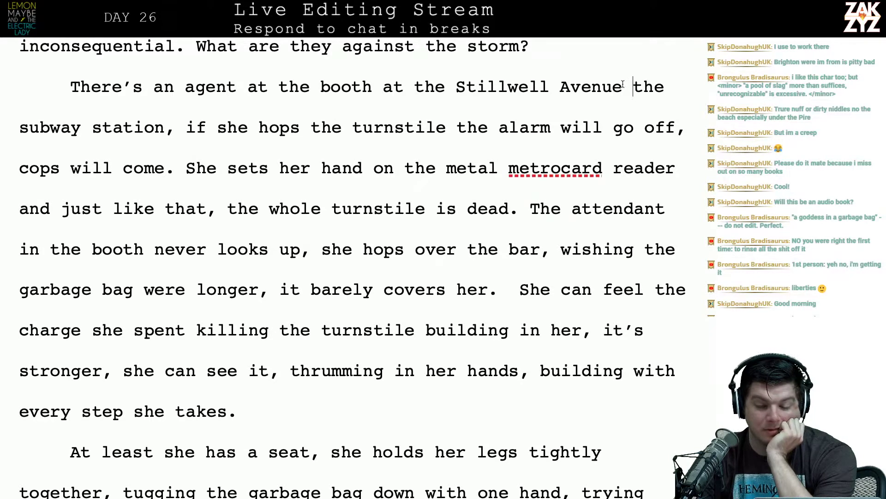
click(620, 85)
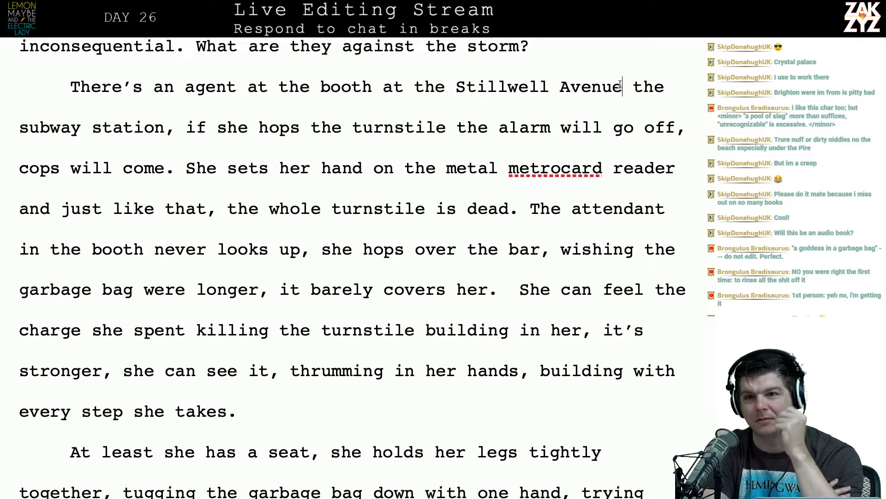
click(622, 86)
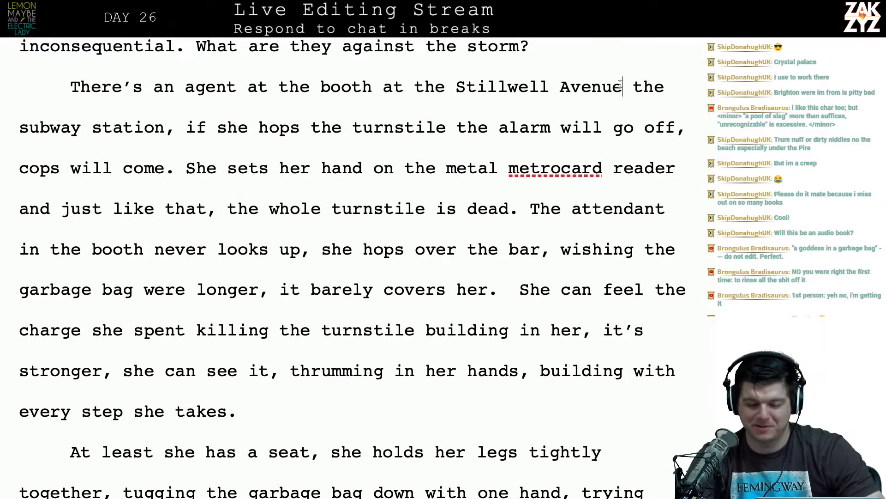
scroll(620, 84, down, 1)
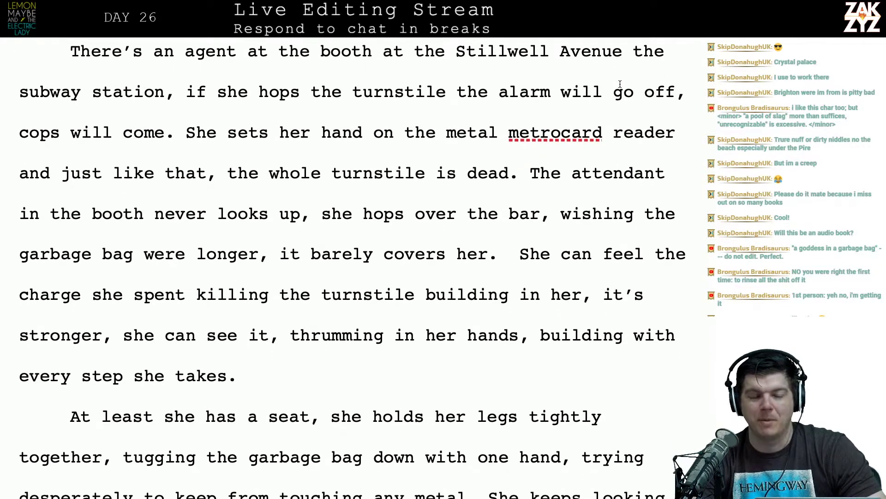
scroll(620, 84, down, 1)
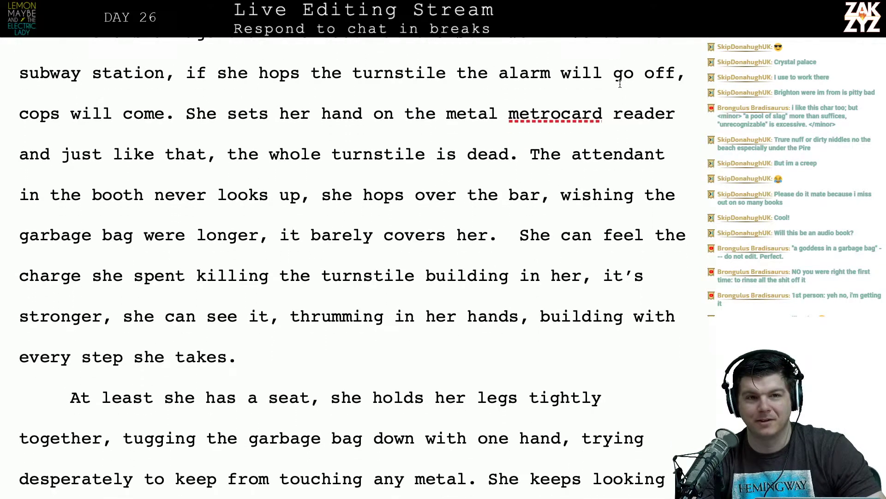
scroll(620, 84, down, 1)
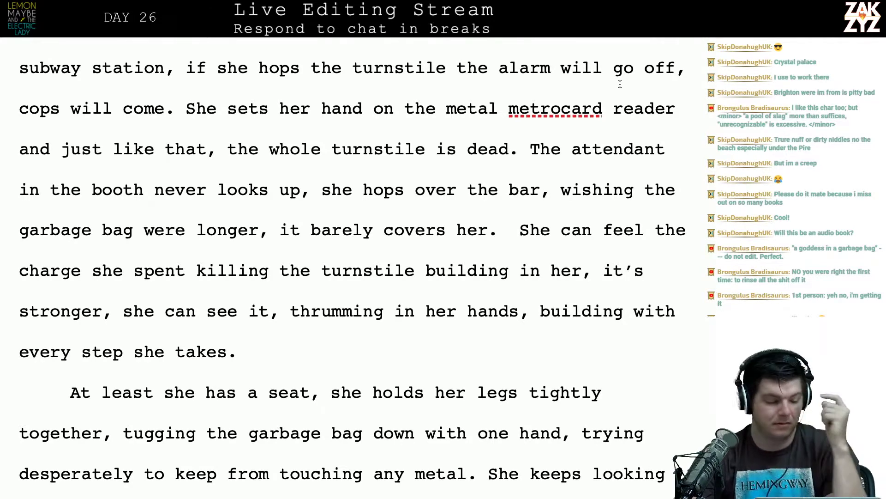
scroll(620, 85, down, 1)
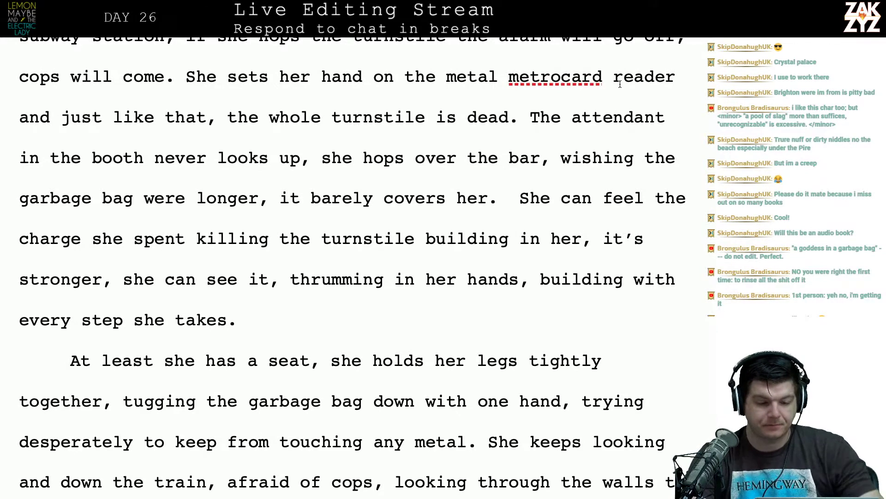
scroll(620, 84, up, 4)
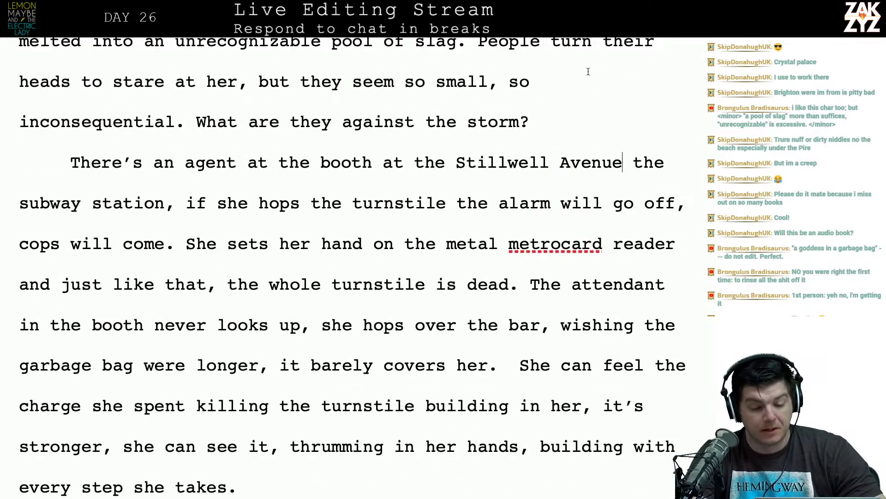
click(296, 178)
key(Right)
key(Right)
key(Right)
key(Right)
key(Right)
key(Right)
key(Right)
key(Right)
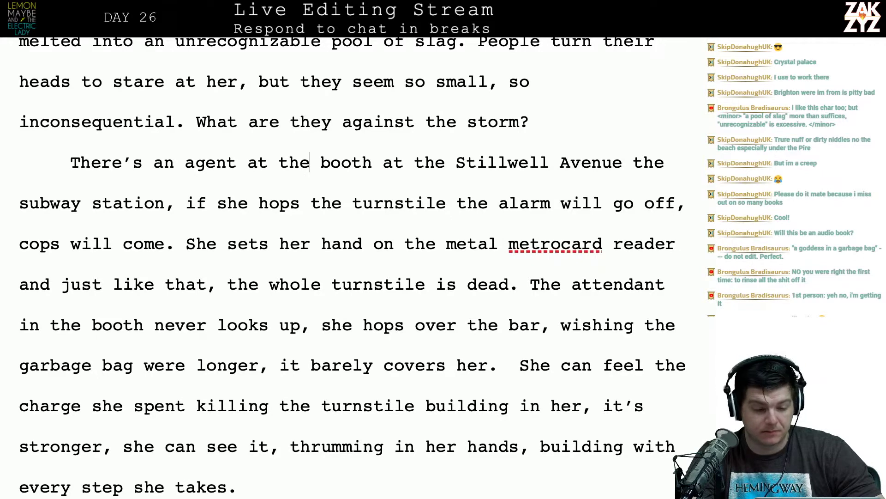
key(Up)
key(Right)
key(Right)
key(Right)
key(Right)
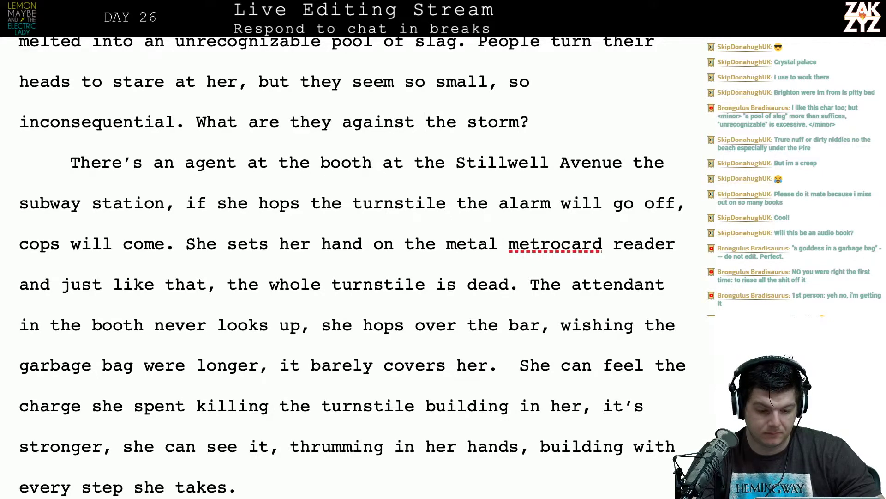
key(Down)
key(Left)
key(Right)
key(Up)
key(Right)
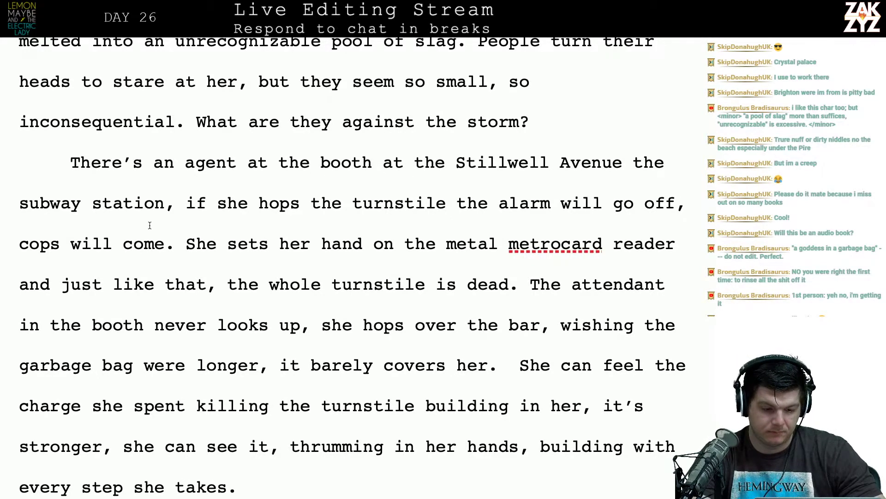
Insert "inside the booth" after "There's an agent" at the start of the subway station paragraph.
click(213, 167)
key(Right)
key(Right)
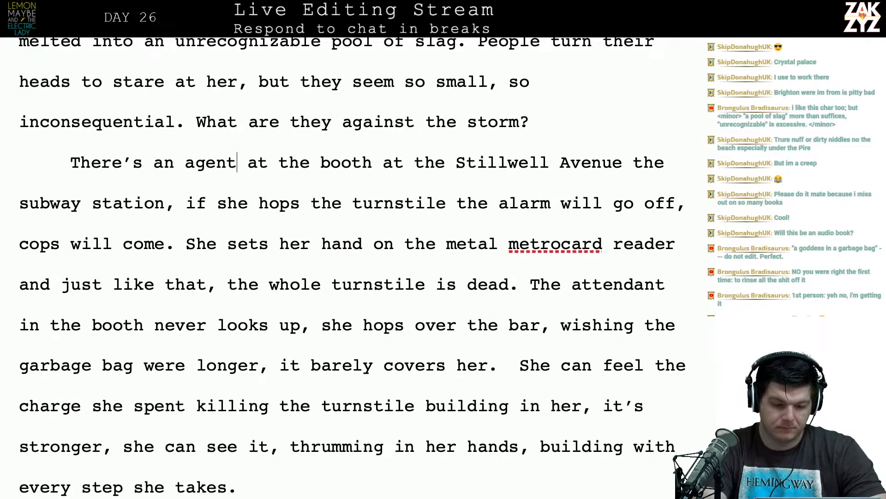
text(inside th)
text(e booth a at th)
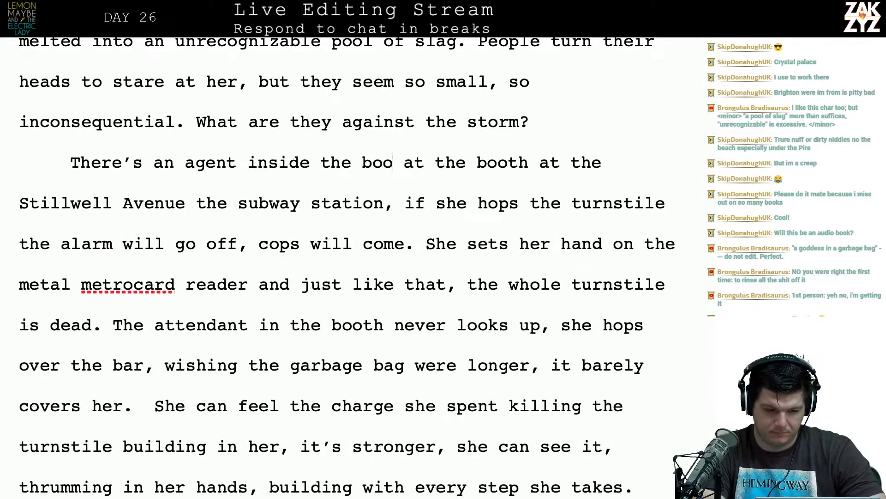
key(BackSpace)
key(BackSpace)
text(th ath)
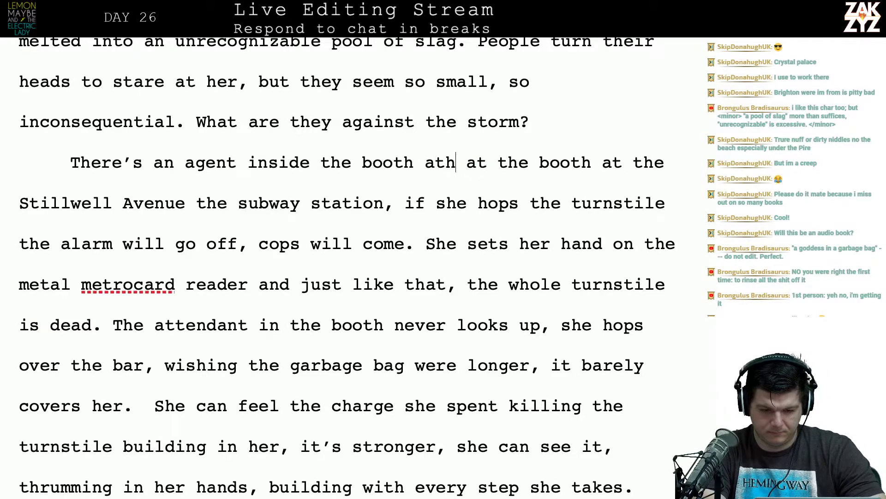
Continue the new booth wording with "at the Stillwell Avenue station,".
key(BackSpace)
text(at the St)
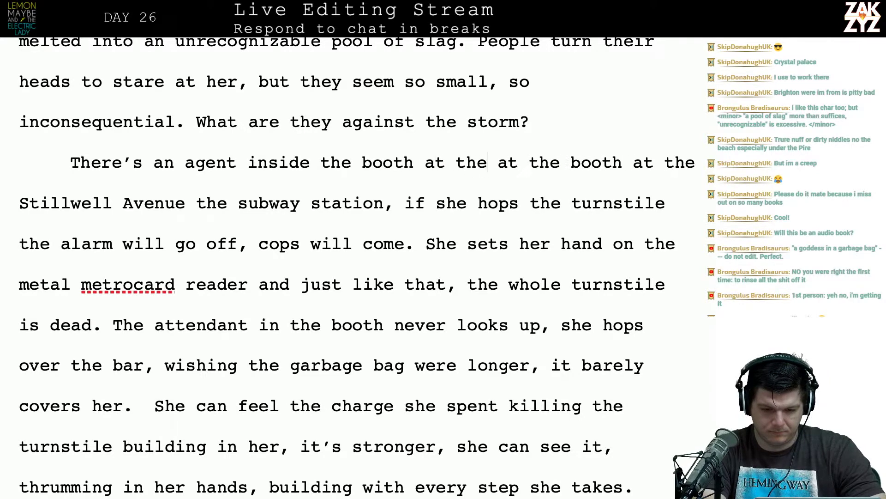
text(illwell Avenue)
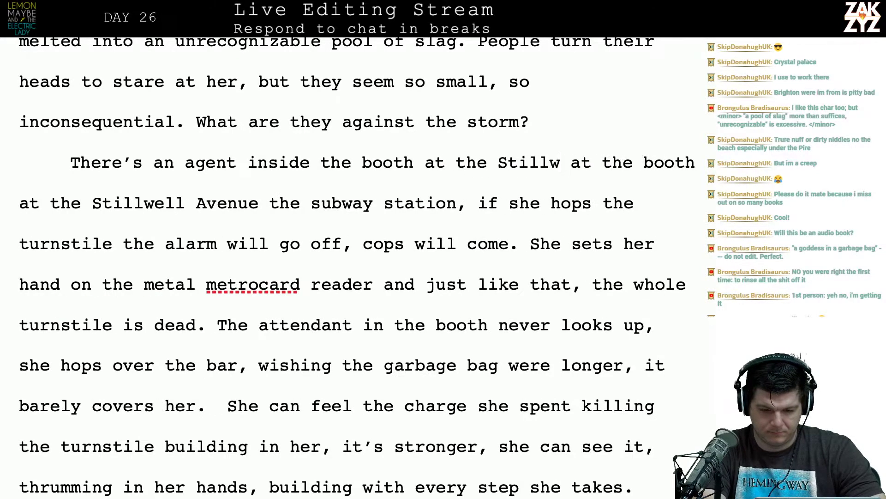
text( the subway s)
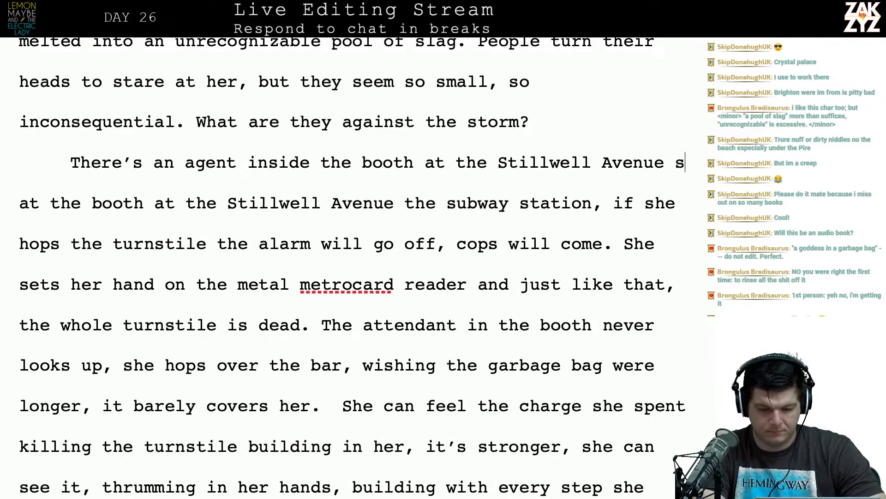
text(tati)
key(BackSpace)
key(BackSpace)
text(tio)
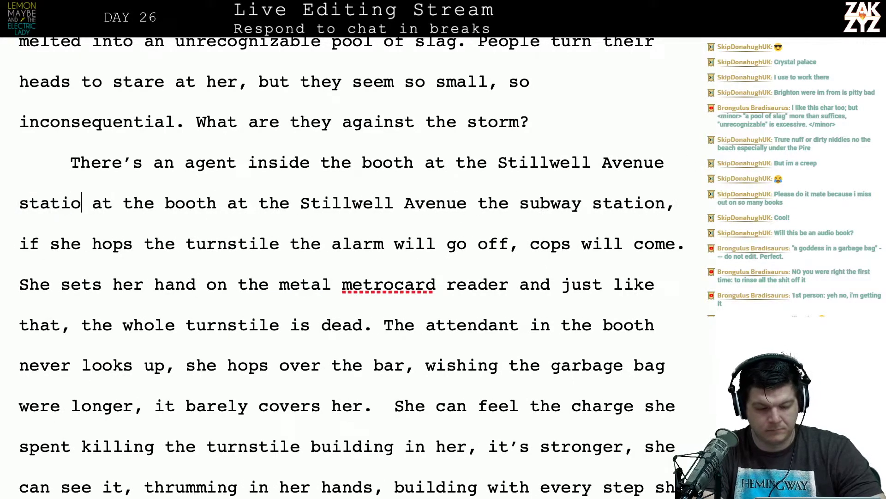
text(n,)
key(BackSpace)
key(BackSpace)
text(,)
Delete the leftover phrase "at the booth at the Stillwell Avenue the subway station," before "if she hops".
key(shift+Right)
key(shift+Right)
key(shift+Right)
key(shift+Right)
key(shift+Right)
key(shift+Right)
key(shift+Right)
key(shift+Right)
key(shift+Right)
key(shift+Right)
key(shift+Right)
key(shift+Right)
key(shift+Right)
key(shift+Right)
key(shift+Right)
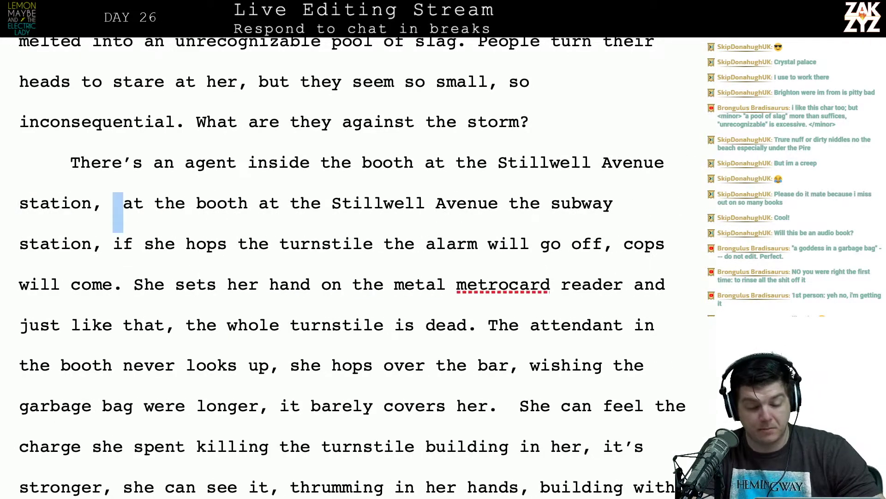
key(shift+Right)
key(shift+Right)
key(shift+Right)
key(shift+Right)
key(shift+Right)
key(shift+Right)
key(shift+Right)
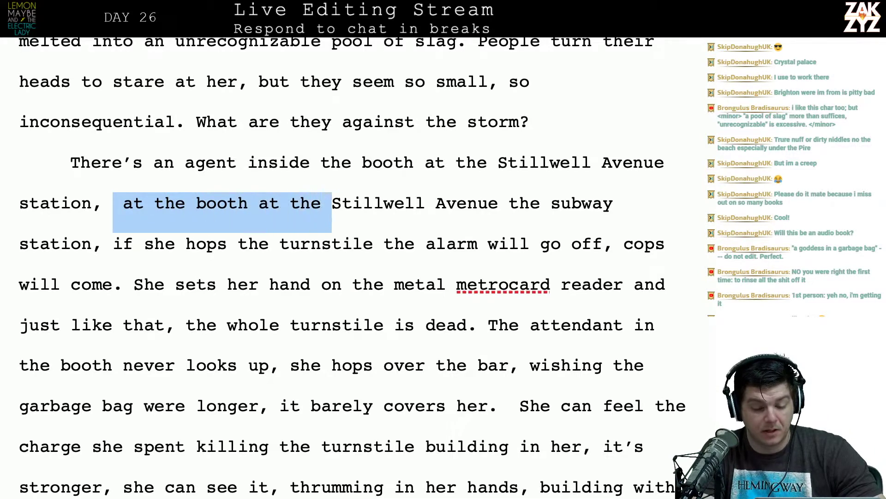
key(shift+Down)
key(shift+Left)
key(shift+Left)
key(shift+Left)
key(shift+Left)
key(shift+Left)
key(shift+Left)
key(shift+Left)
key(shift+Left)
key(shift+Left)
key(shift+Left)
key(shift+Left)
key(shift+Left)
key(shift+Left)
key(shift+Left)
key(shift+Left)
key(shift+Left)
key(shift+Left)
key(shift+Left)
key(shift+Left)
key(shift+Left)
key(shift+Left)
key(shift+Left)
key(shift+Left)
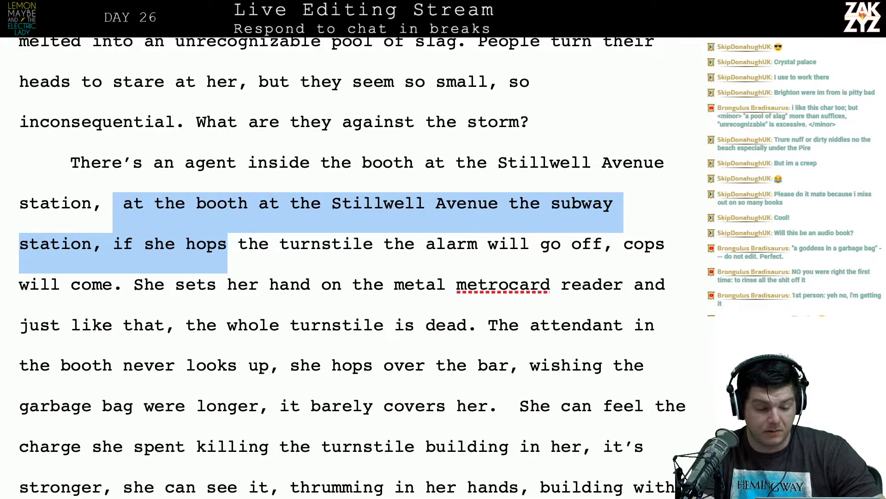
key(BackSpace)
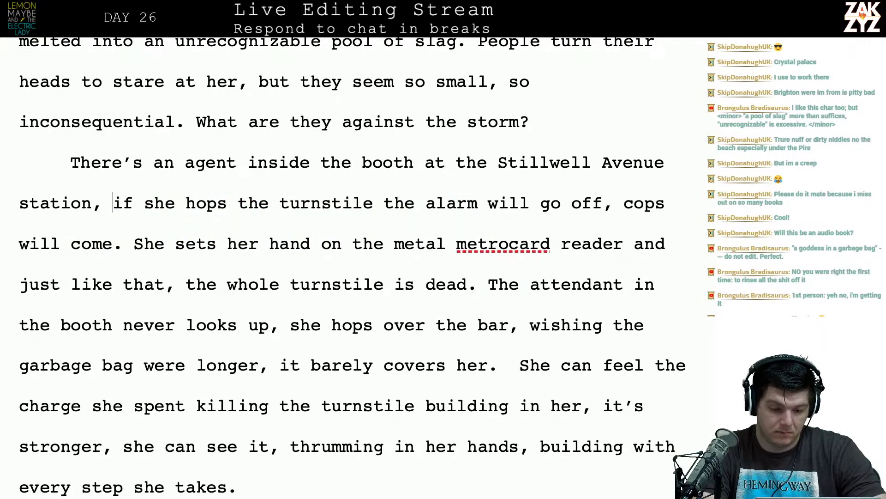
End the booth sentence with a period after "station" and capitalize "If" to begin a new sentence.
key(BackSpace)
key(BackSpace)
text(.)
key(Right)
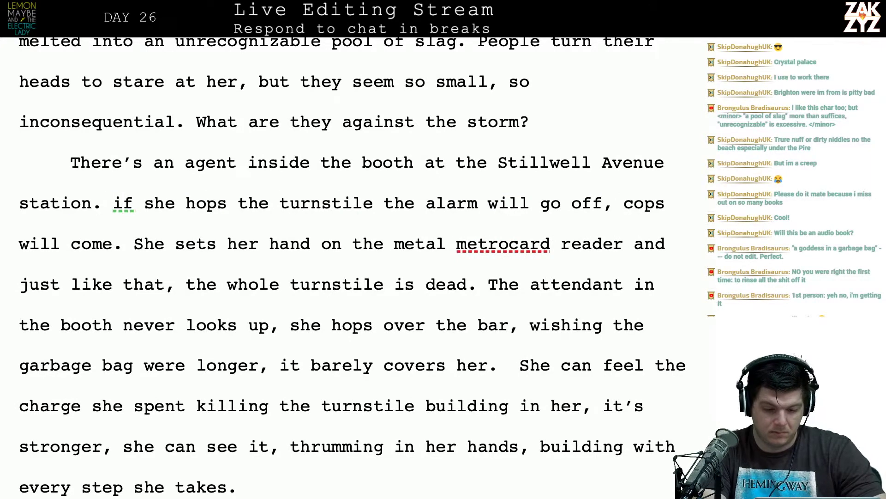
key(BackSpace)
text(I)
Replace the comma after "the alarm will go off" with "and" before "cops will come".
click(612, 203)
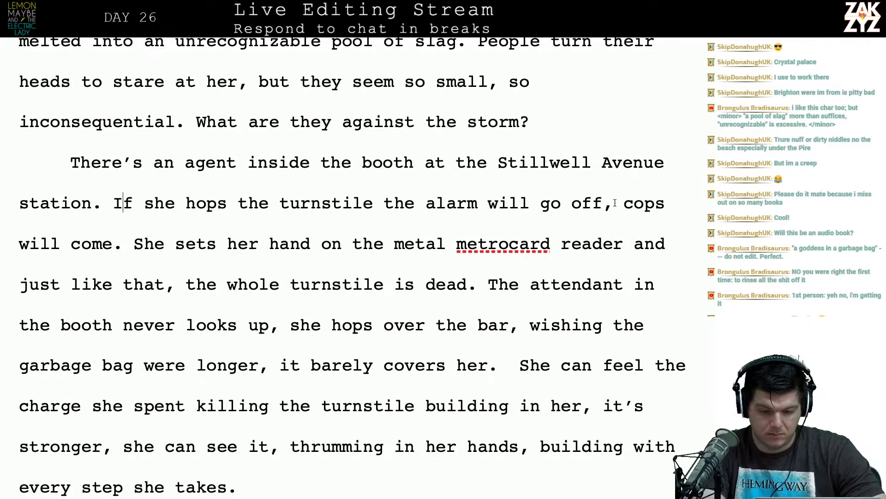
key(BackSpace)
text(and)
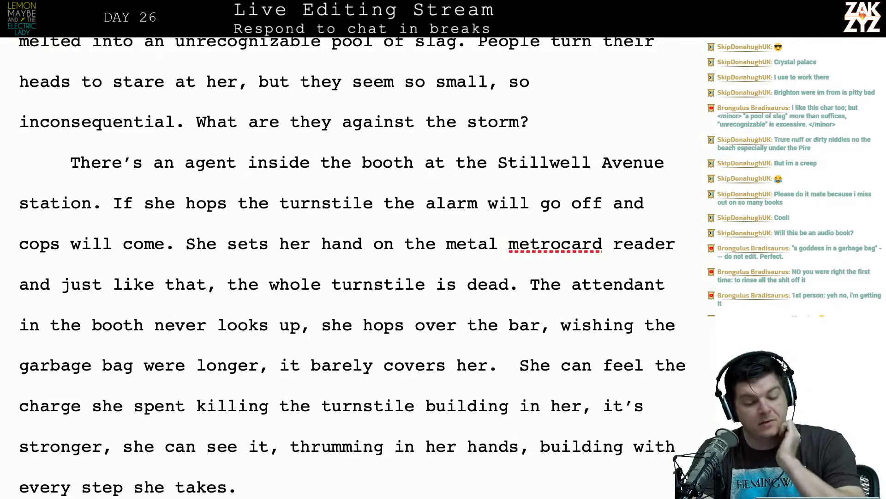
scroll(610, 203, down, 1)
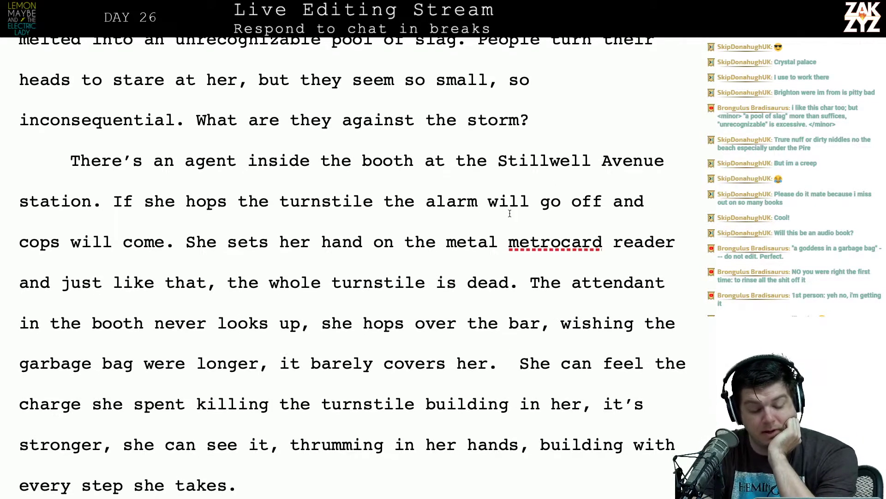
Change the sentence opening "She sets her hand" to "Instead she sets her hand" after "cops will come.".
click(250, 241)
key(Left)
key(Left)
key(Left)
key(Left)
key(Left)
key(Left)
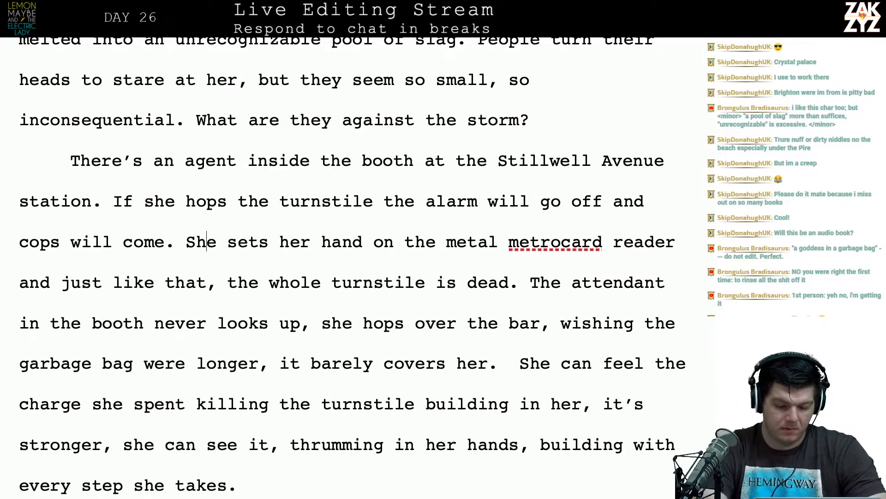
text(Instead she)
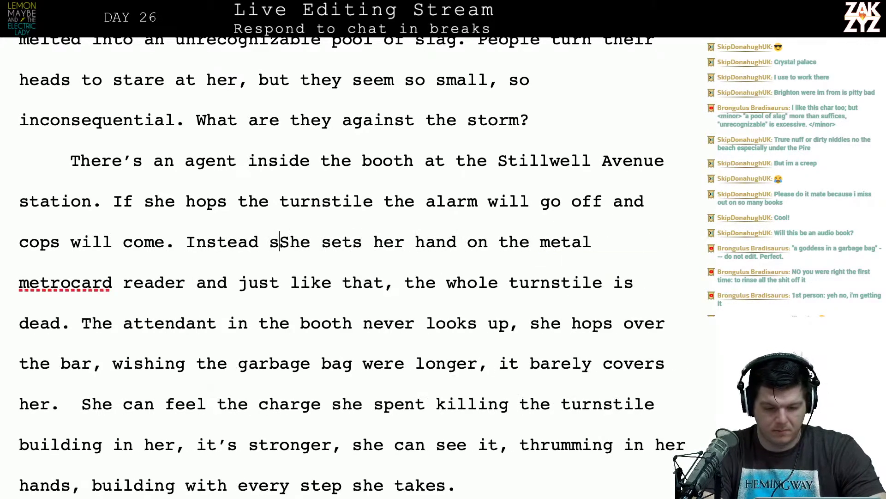
key(shift+Right)
key(shift+Right)
key(shift+Right)
key(shift+Right)
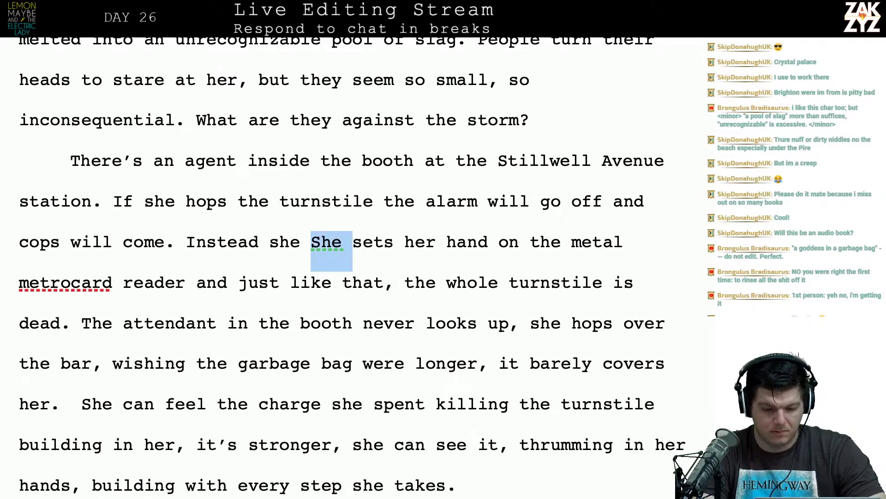
key(BackSpace)
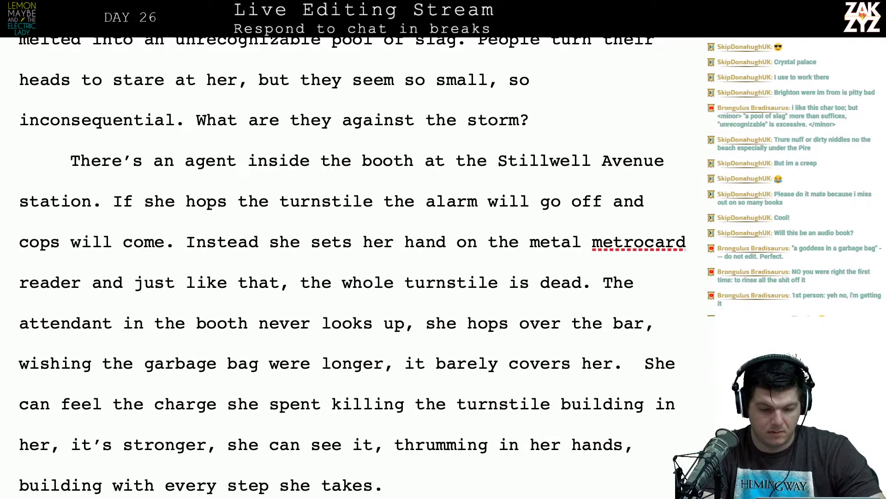
Delete the word "she" after "Instead" in the metrocard reader sentence.
key(BackSpace)
key(BackSpace)
key(BackSpace)
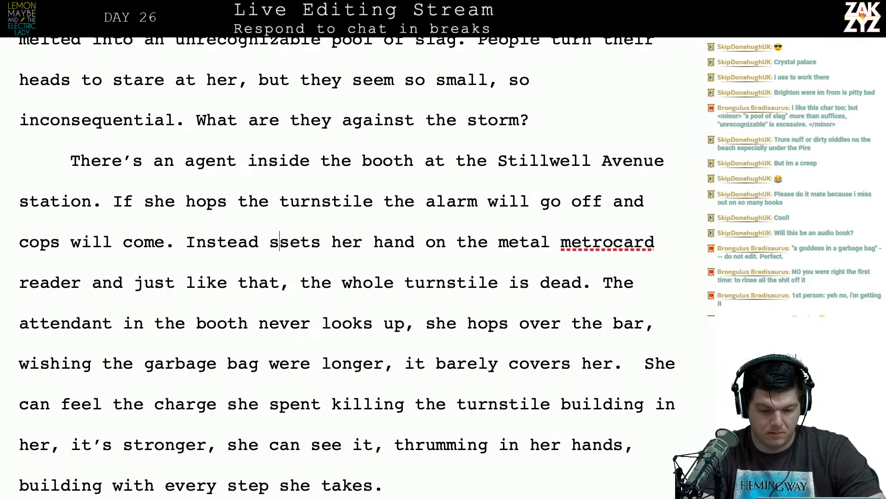
key(BackSpace)
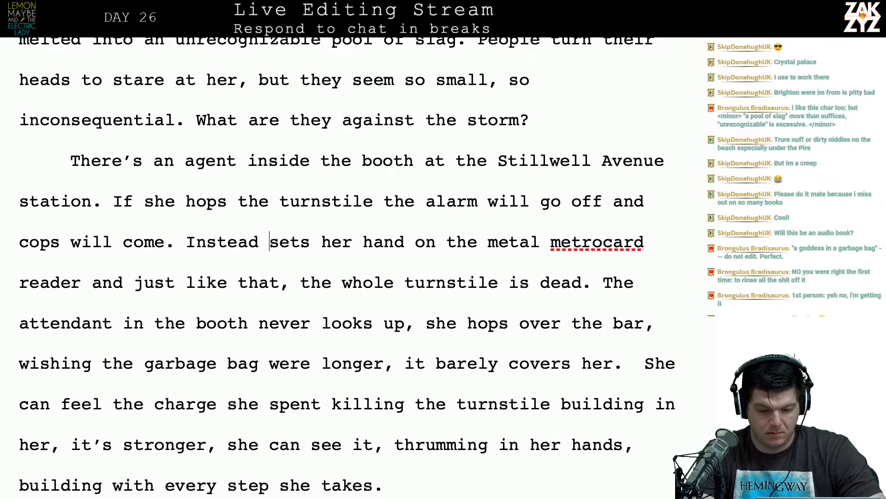
Move the text from "Instead sets her hand" onward into its own paragraph, leaving an empty line after "cops will come.".
click(190, 247)
key(Return)
key(Return)
key(Left)
key(Left)
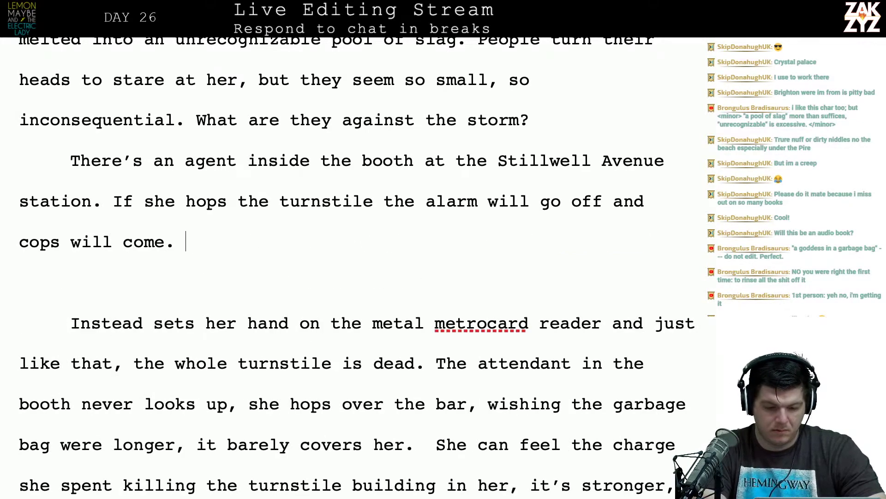
After "cops will come." write "Again she sets her hand on the stainless steel of the metrocard reader and".
text(Again she set)
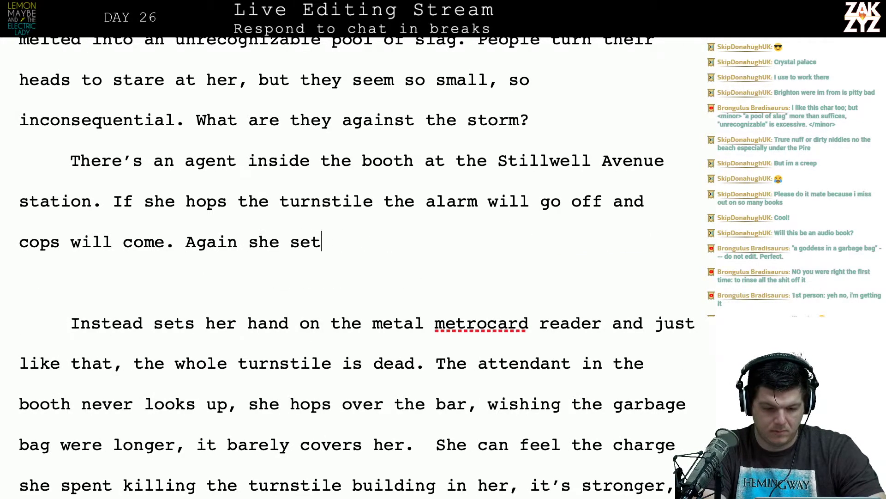
text(s her hand on the )
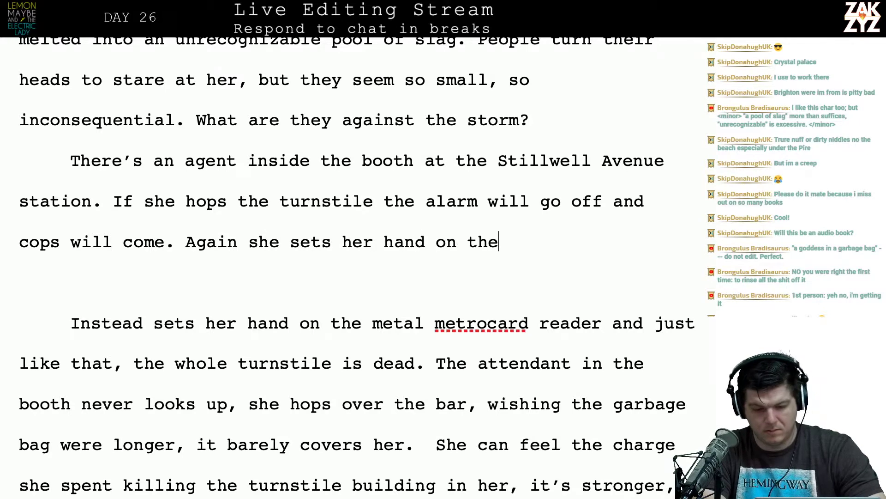
text(st)
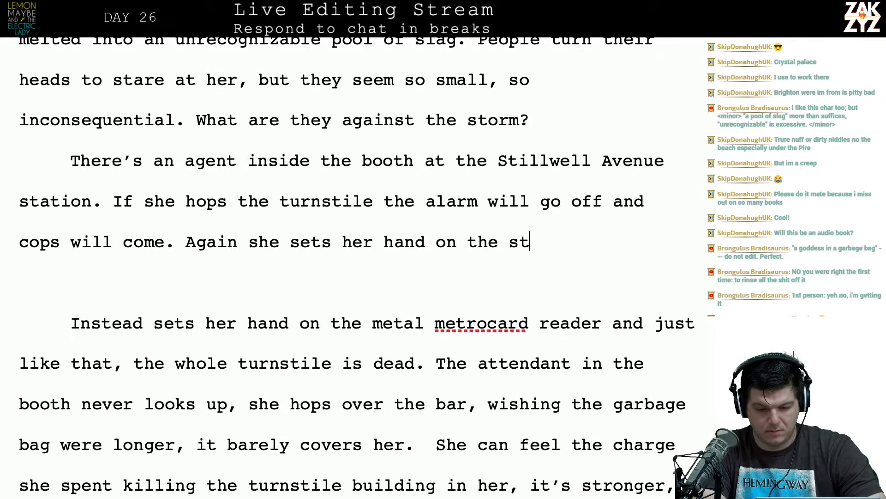
text(ainless ste)
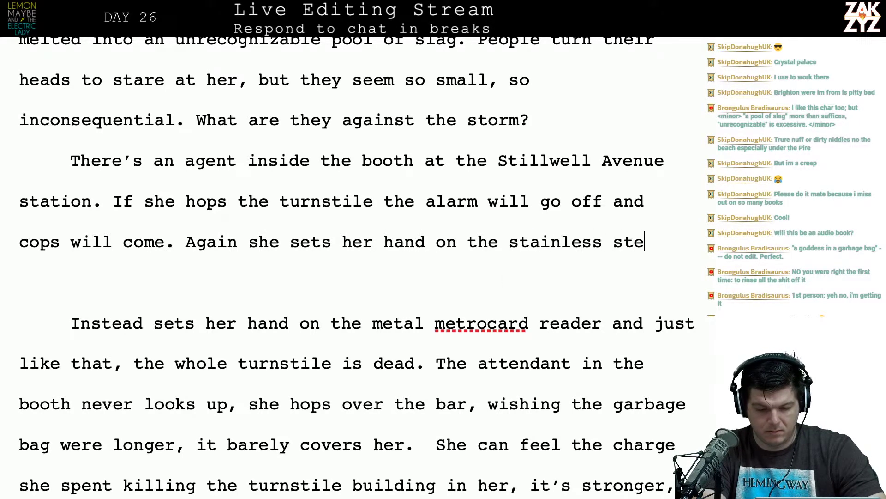
text(el of the metro card)
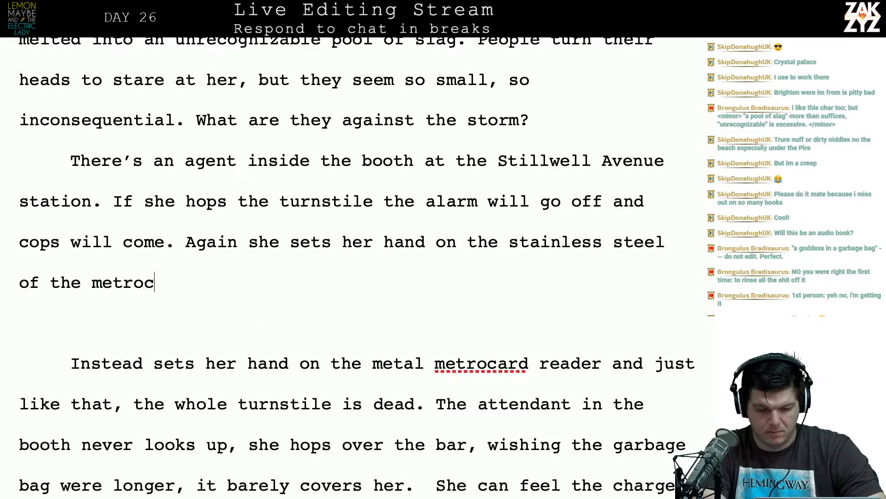
key(BackSpace)
key(BackSpace)
key(BackSpace)
key(BackSpace)
key(BackSpace)
key(BackSpace)
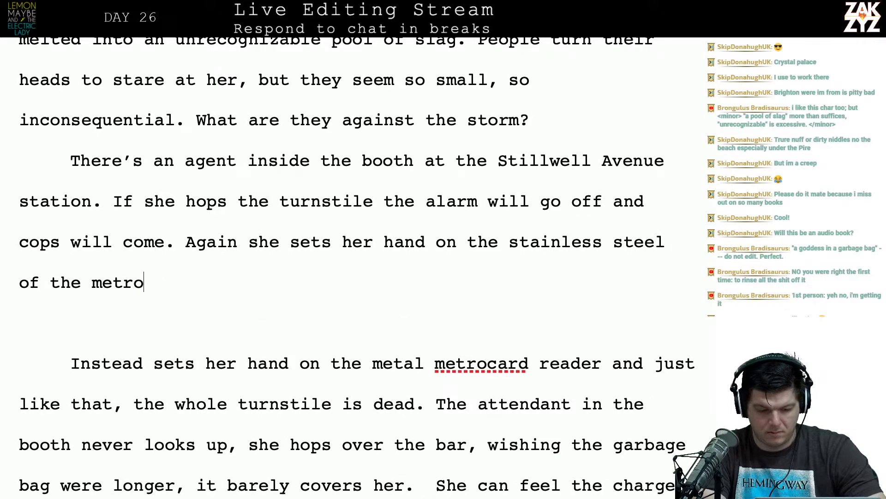
text(card)
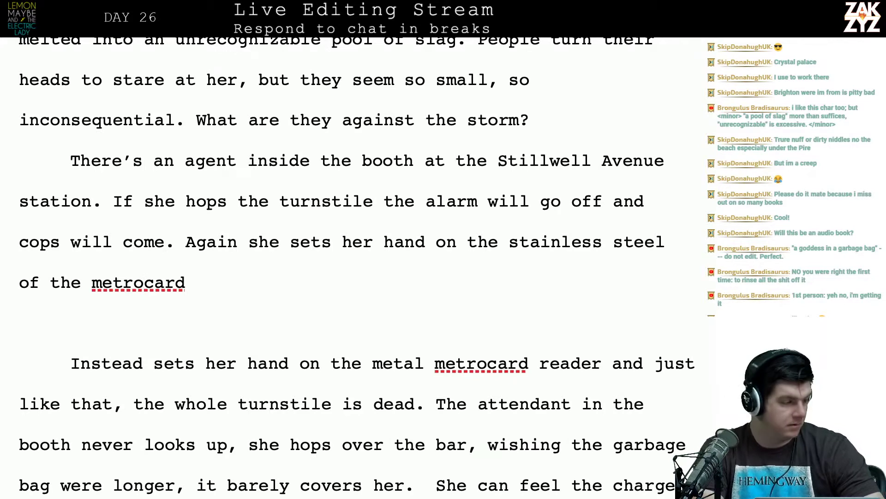
text( reader and )
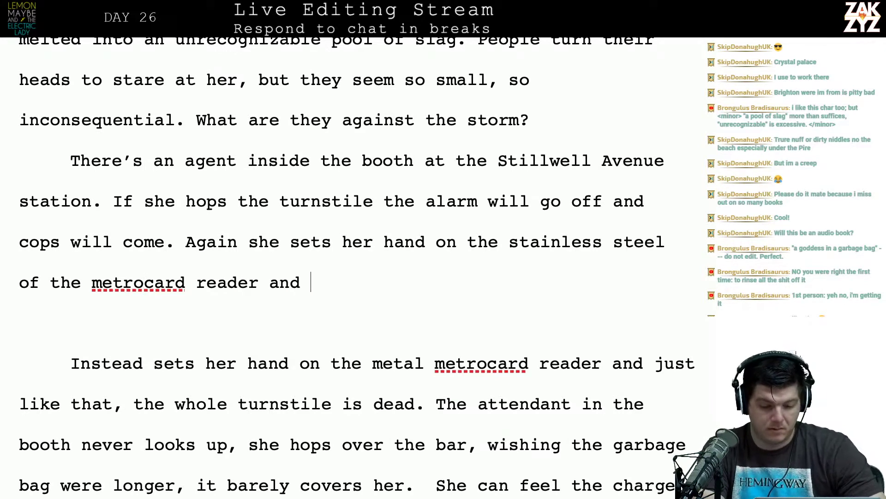
Continue the new sentence after "metrocard reader and" with "zap,".
text(bo)
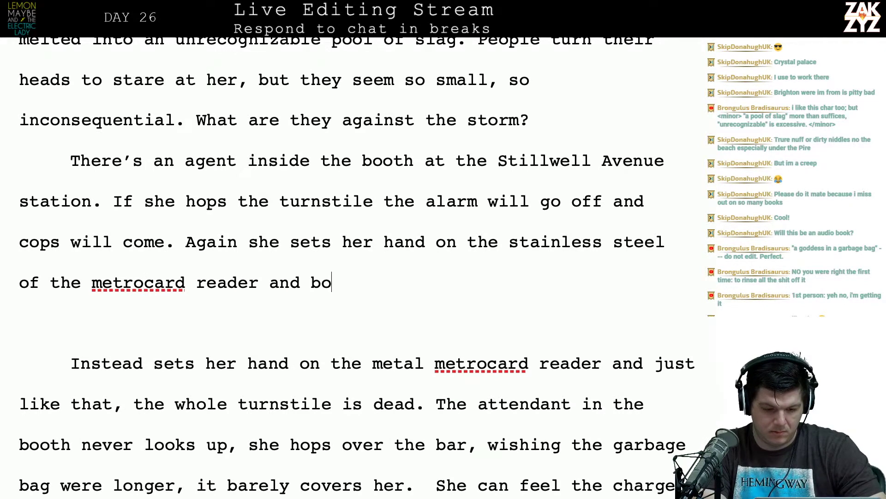
key(BackSpace)
key(BackSpace)
key(BackSpace)
text(zap, the)
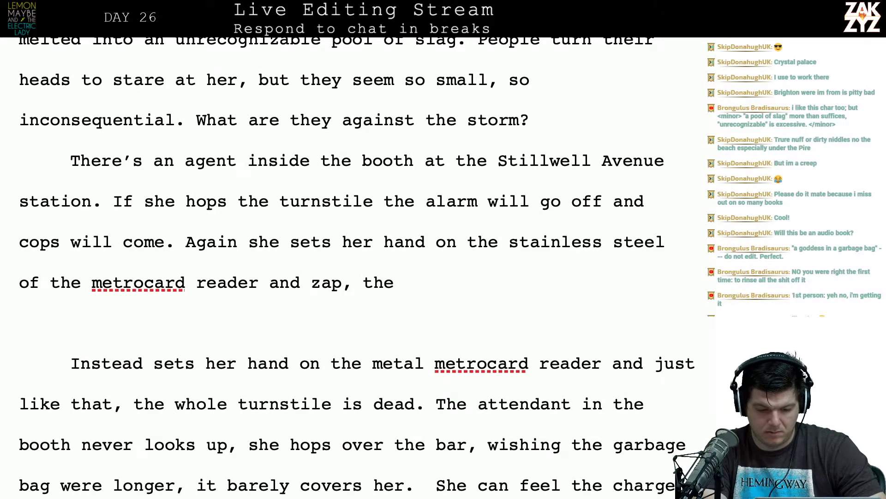
key(BackSpace)
key(BackSpace)
key(BackSpace)
key(BackSpace)
key(BackSpace)
key(BackSpace)
key(BackSpace)
key(BackSpace)
text(ap,)
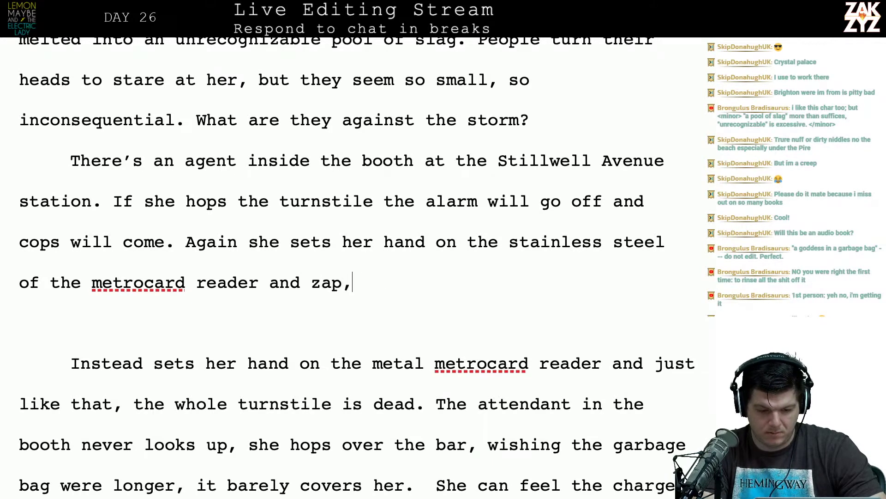
Italicize the word "zap" and add a space after its comma.
key(Left)
key(Left)
key(Left)
key(Left)
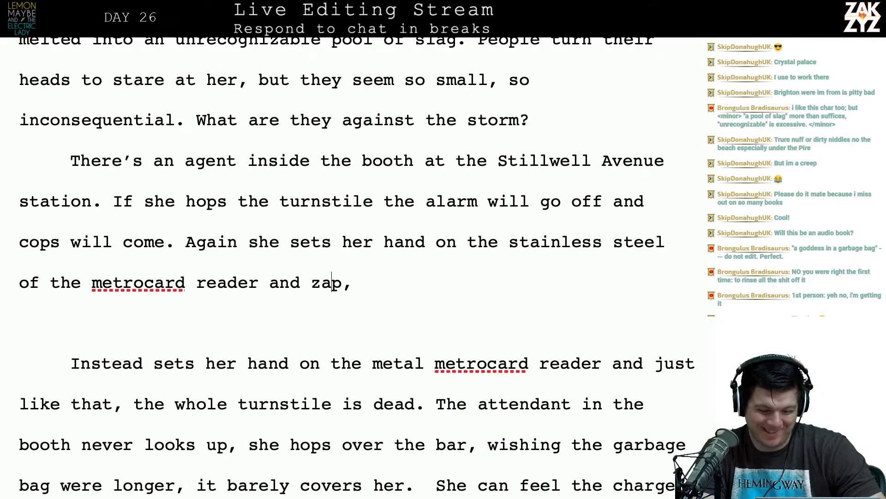
key(shift+Right)
key(shift+Right)
key(shift+Right)
key(ctrl+i)
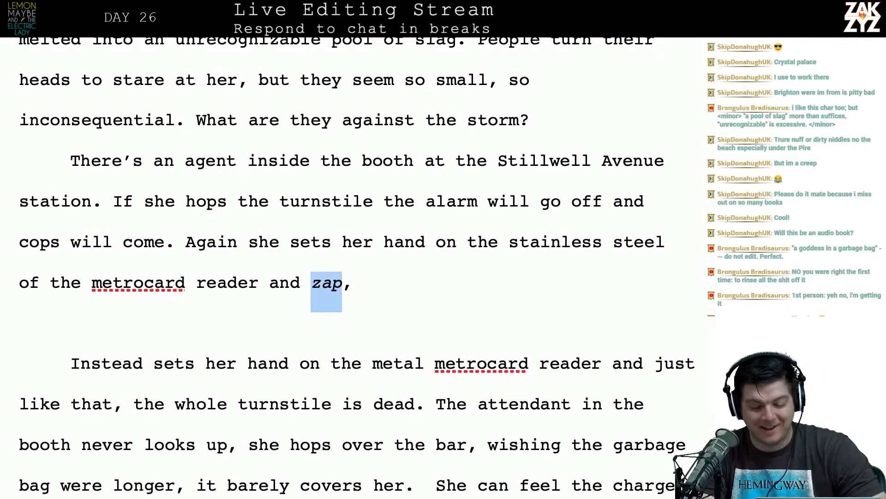
key(Right)
key(Right)
key(Right)
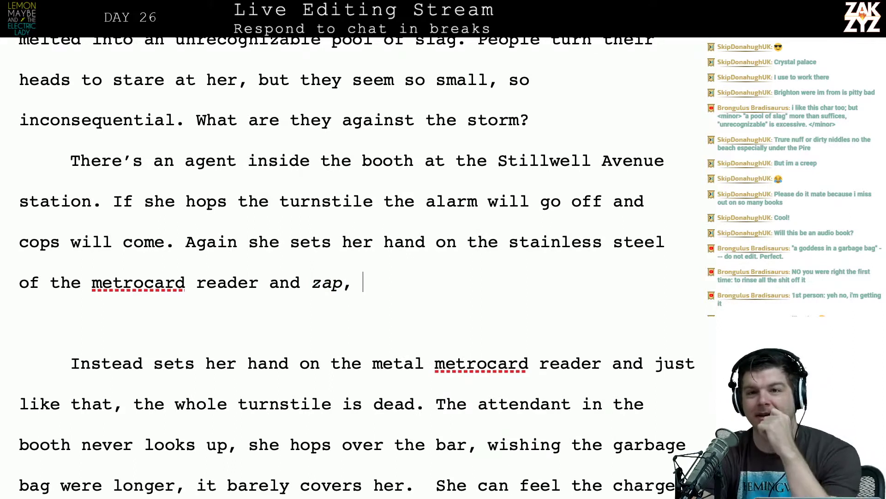
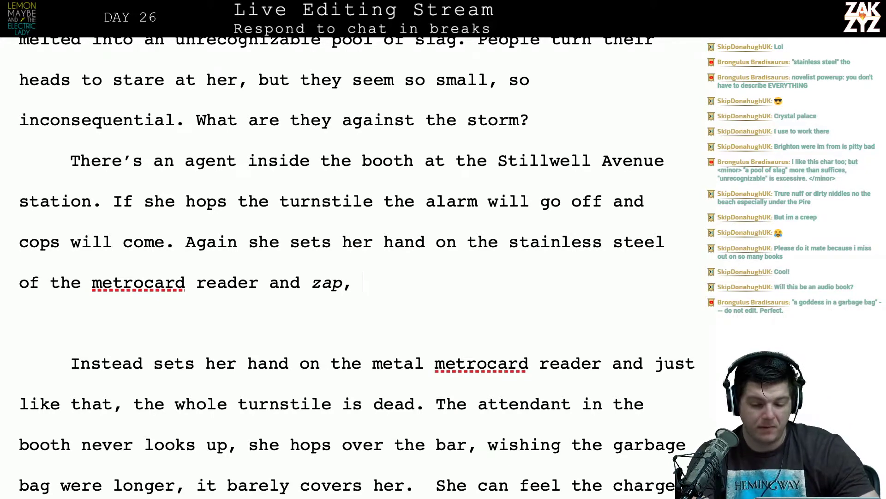
Break the "Again she sets her hand" sentence into a separate paragraph, with an empty line between it and "cops will come.".
scroll(351, 268, up, 1)
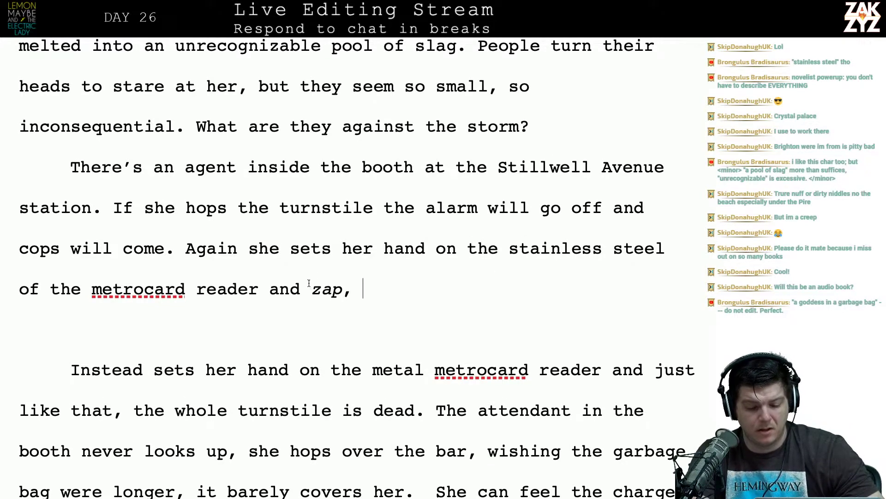
key(Left)
key(Right)
key(Right)
key(Right)
key(Right)
key(Right)
key(Right)
key(Right)
key(Right)
key(Right)
key(Right)
key(Right)
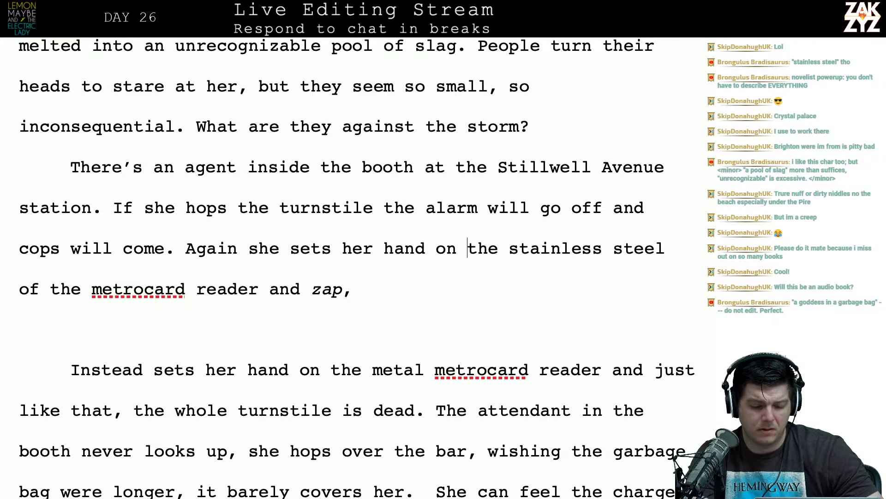
key(Left)
key(Left)
key(Left)
key(Left)
key(Left)
key(Left)
key(Left)
key(Left)
key(Left)
key(Left)
key(Left)
key(Left)
key(Left)
key(Left)
key(Left)
key(Left)
key(Left)
key(Left)
key(Left)
key(Left)
key(Left)
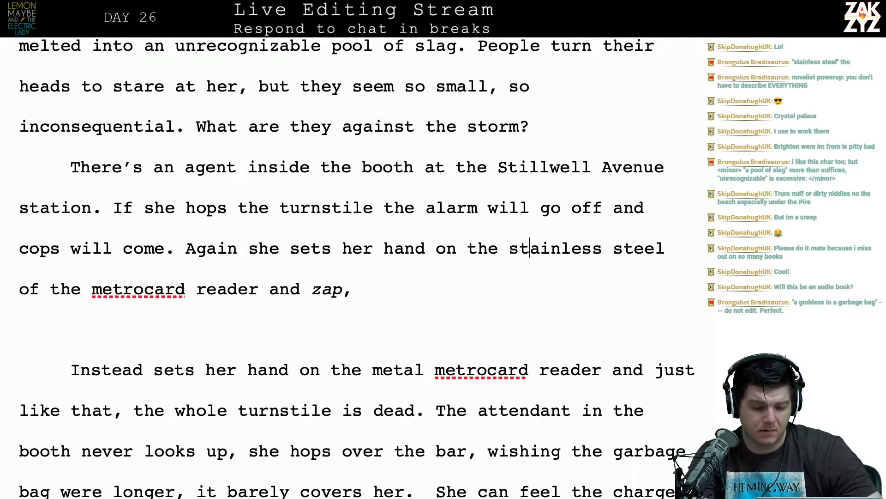
key(Left)
key(Left)
key(Left)
key(Left)
key(Left)
key(Left)
key(Left)
key(Left)
key(Left)
key(Left)
key(Left)
key(Left)
key(Left)
key(Left)
key(Left)
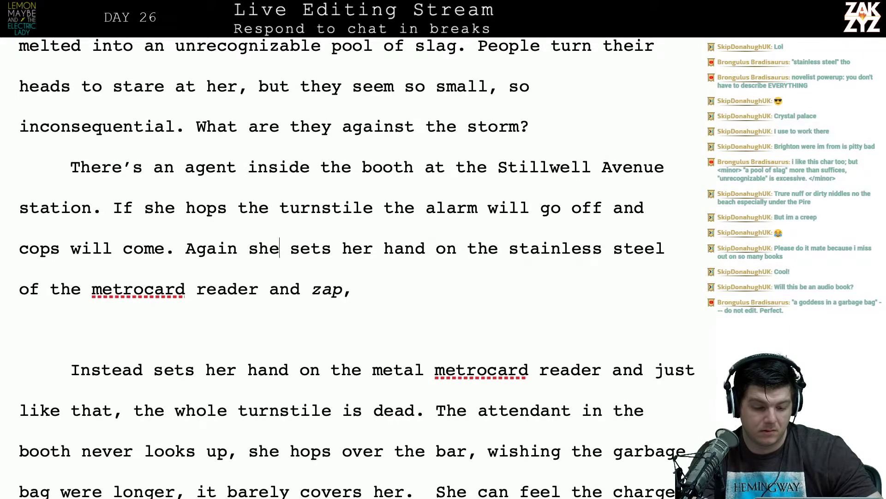
key(Return)
key(Return)
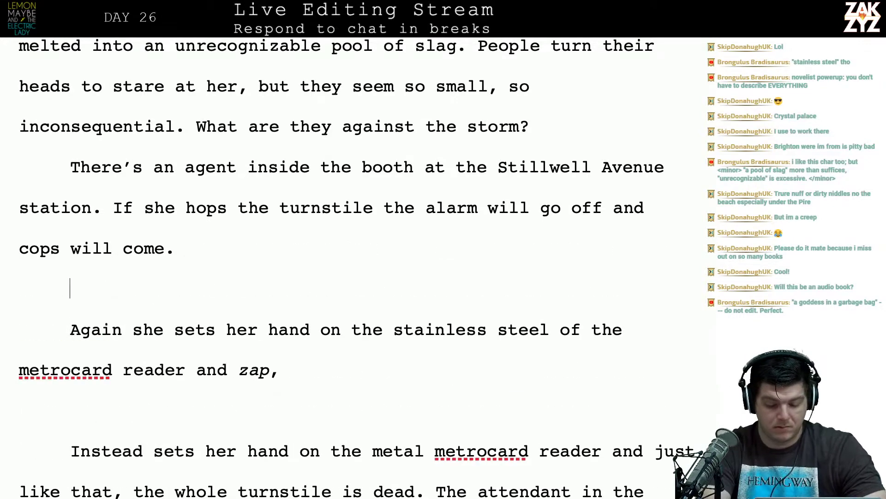
key(Left)
key(Left)
After "cops will come." write "Once more she touches the metrocard reader, her hands brush the stainless steel and".
text(Once )
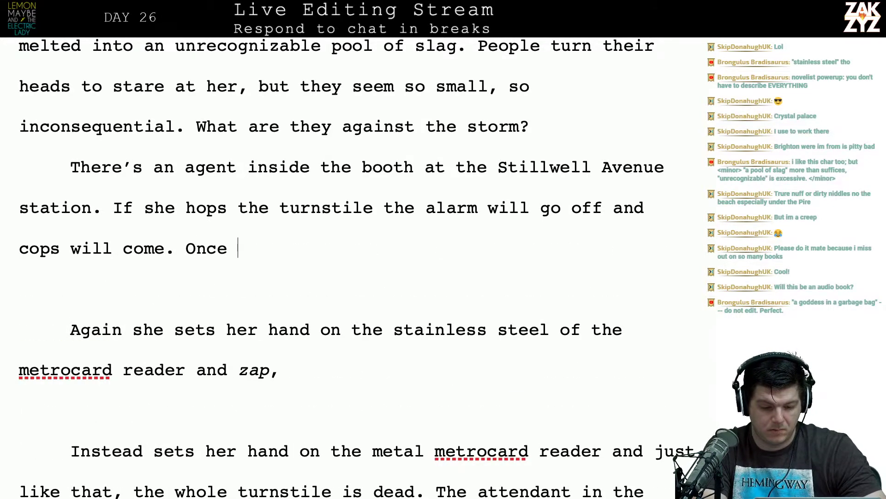
text(more she touc)
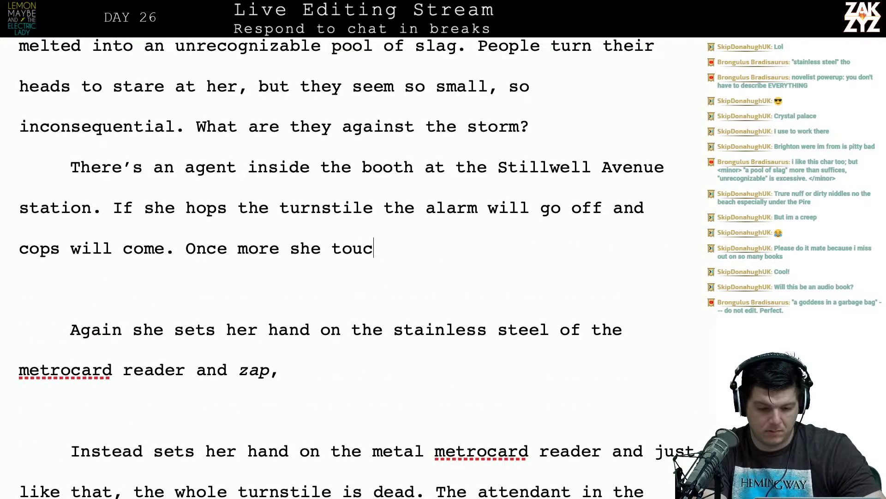
text(hes the a)
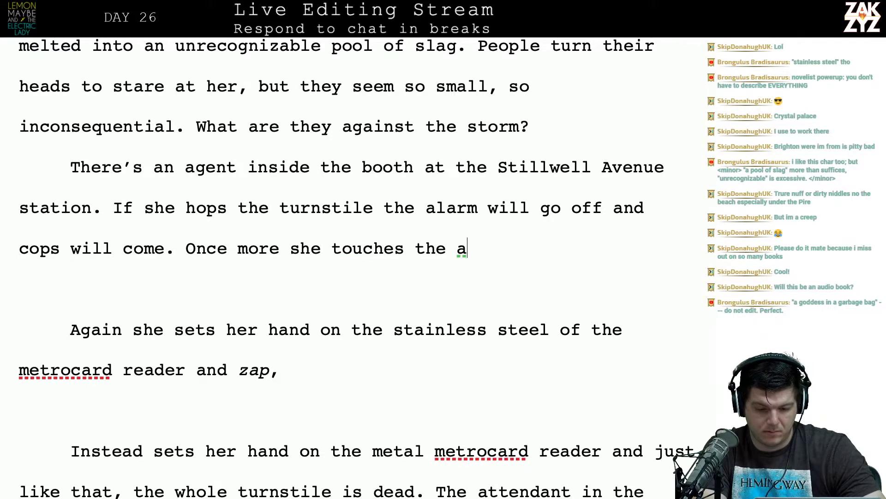
key(BackSpace)
text(metrocard r)
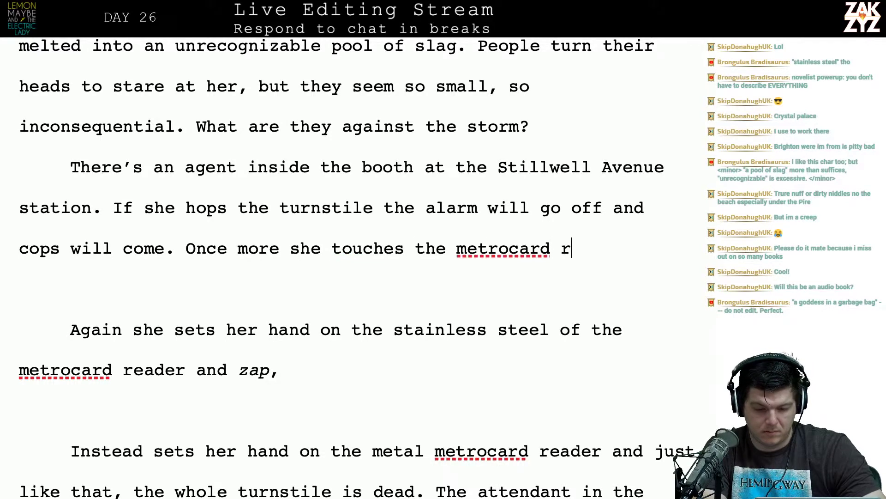
text(eader, her hands bur)
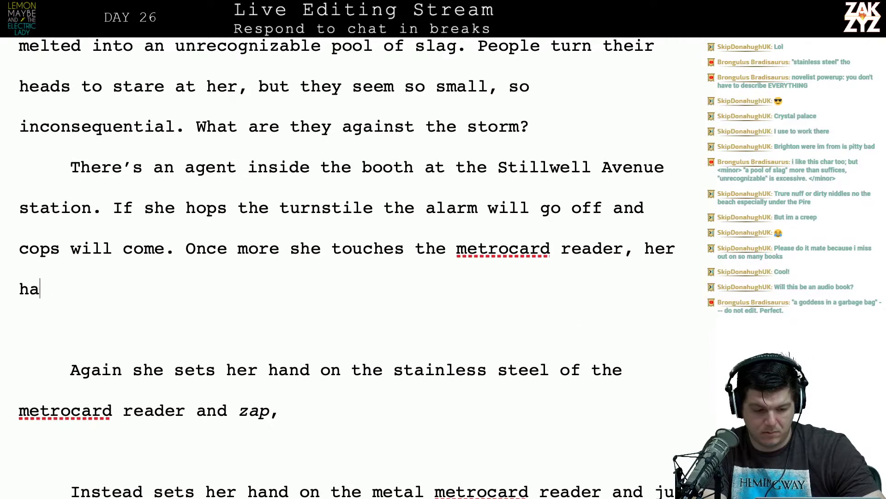
key(BackSpace)
key(BackSpace)
text(rush)
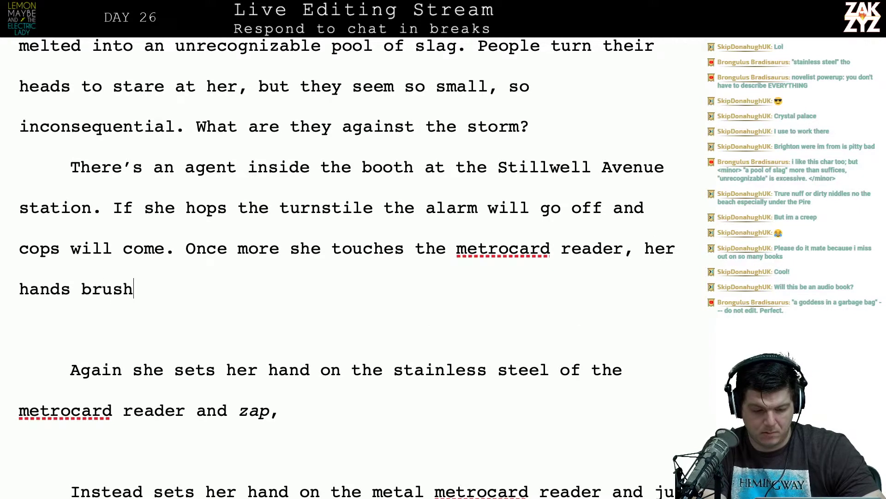
text( the stainless )
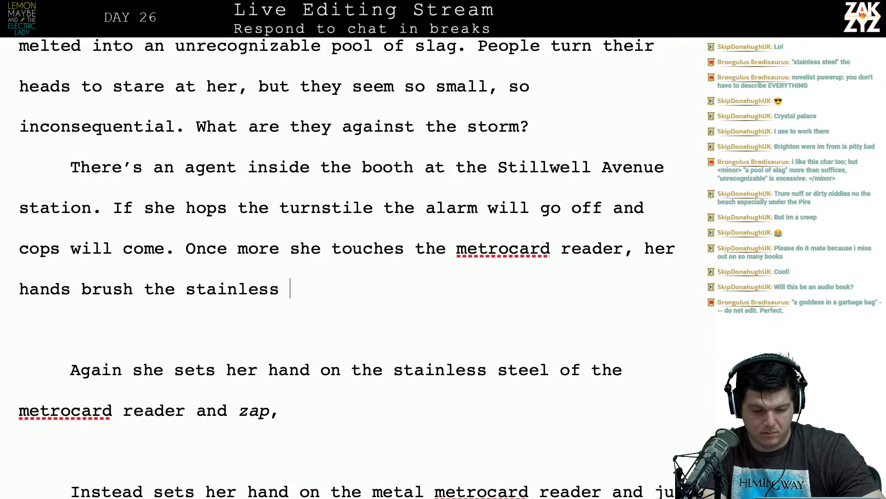
text(steel and)
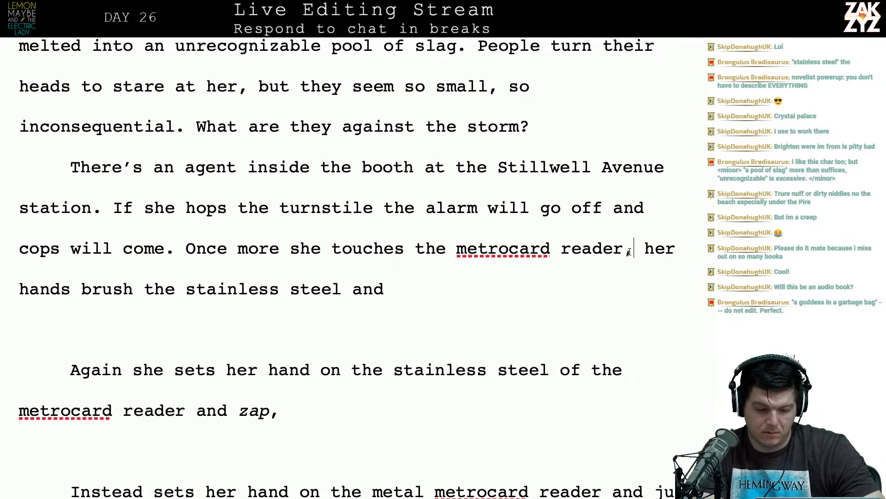
Break the "Once more she touches the metrocard reader" sentence into its own paragraph, leaving the insertion point after "cops will come.".
key(Up)
key(Right)
key(Right)
key(Right)
key(Right)
key(Right)
key(Right)
key(Right)
key(Right)
key(Right)
key(Right)
key(Right)
key(Right)
key(Right)
key(Right)
key(Right)
key(Right)
key(Right)
key(Return)
key(Left)
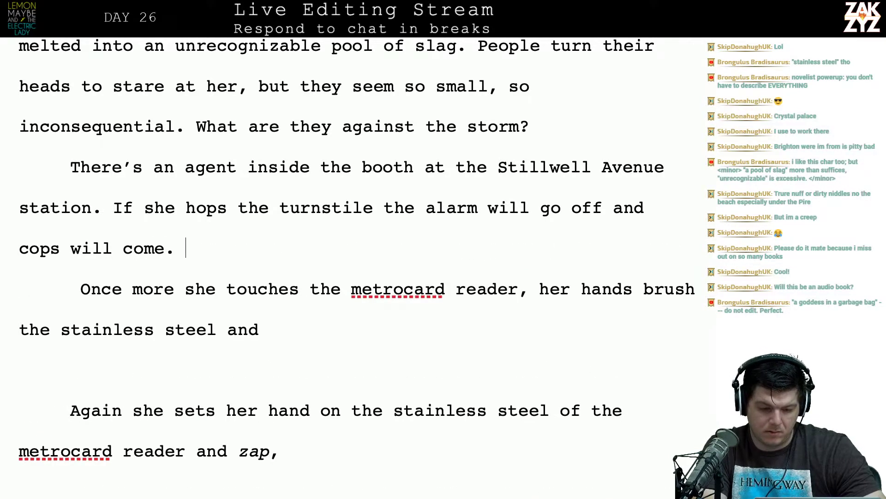
After "cops will come." write "Her fingers brush the stainless steel surface of the".
text(Her fingers brus)
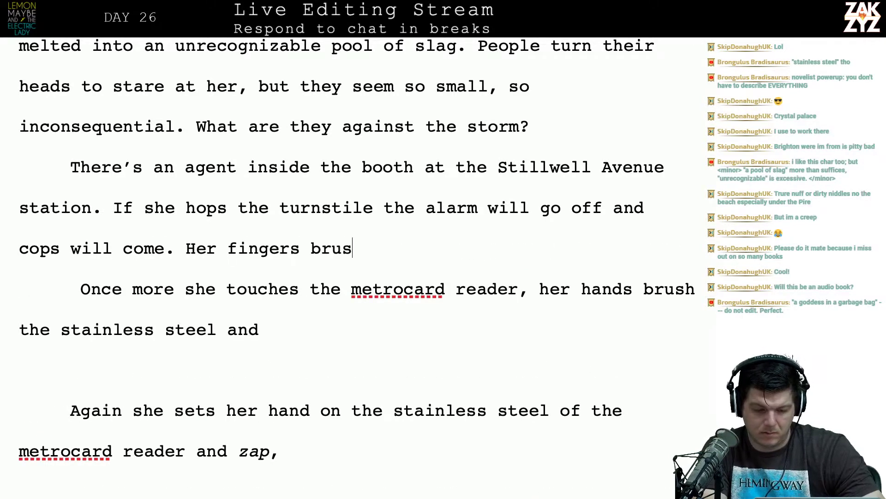
text(h the stainle)
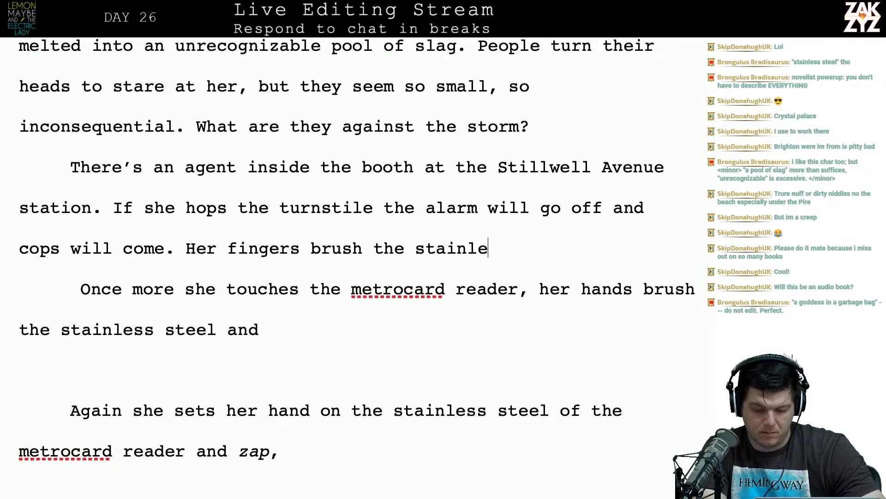
text(ss steel s)
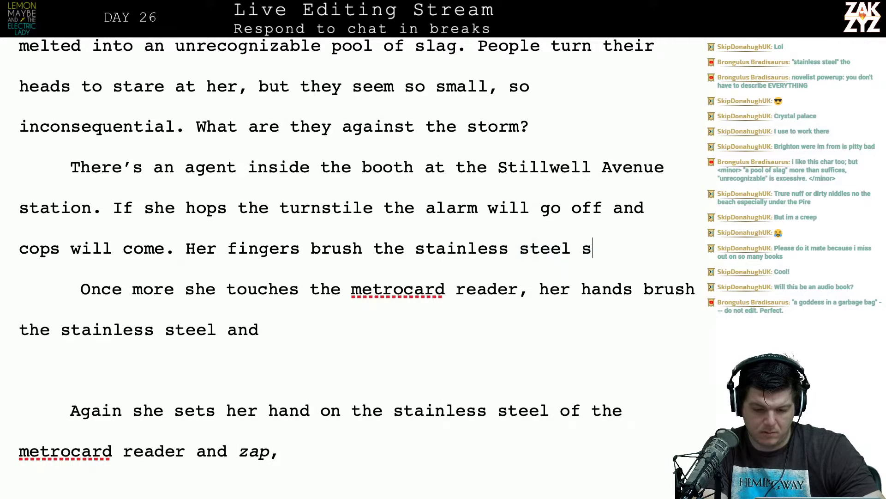
text(e)
key(BackSpace)
text(ru)
key(BackSpace)
key(BackSpace)
text(urfa)
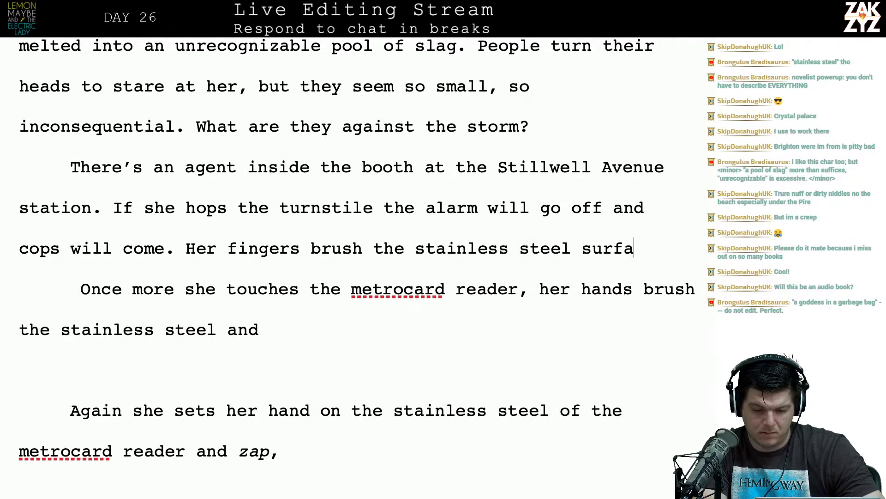
text(ce of the )
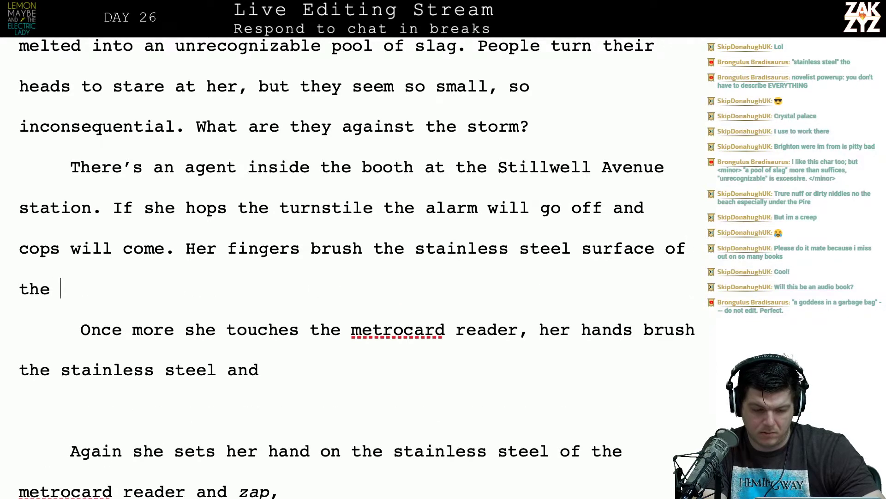
Continue the new sentence with "metrocard reader and".
text(card reade)
key(BackSpace)
key(BackSpace)
key(BackSpace)
key(BackSpace)
key(BackSpace)
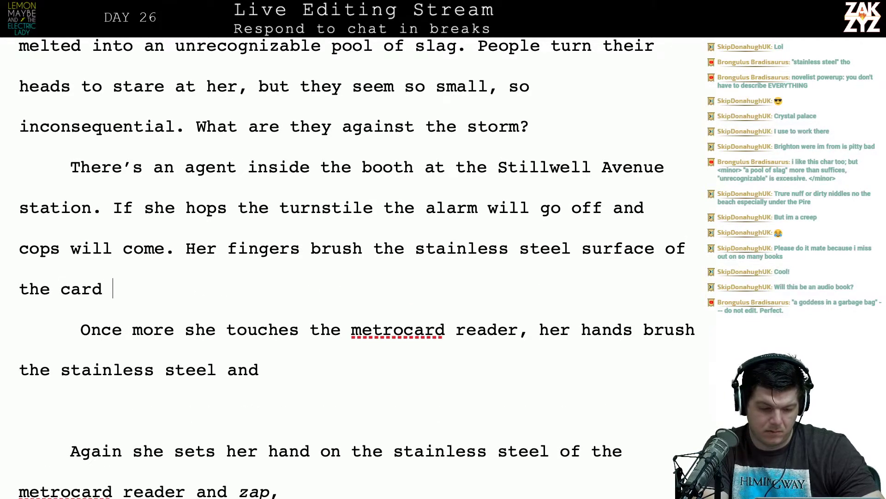
key(BackSpace)
key(BackSpace)
key(BackSpace)
key(BackSpace)
key(BackSpace)
text(metrocar)
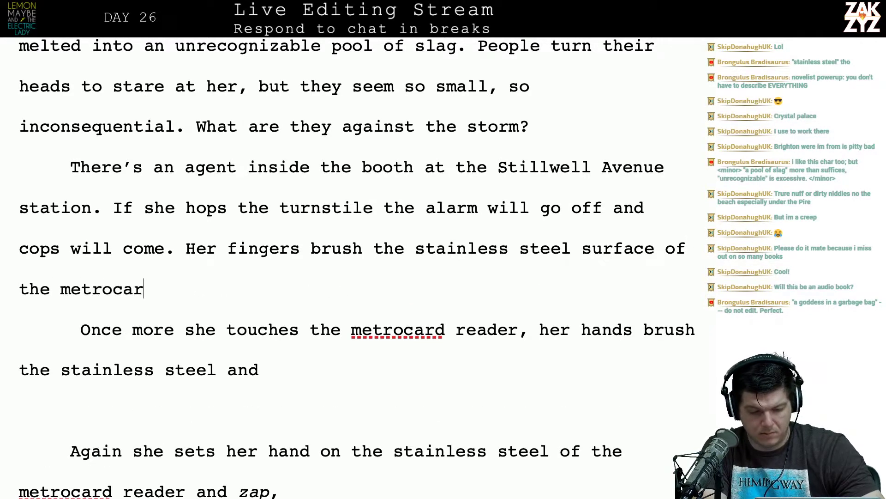
text(d reader and )
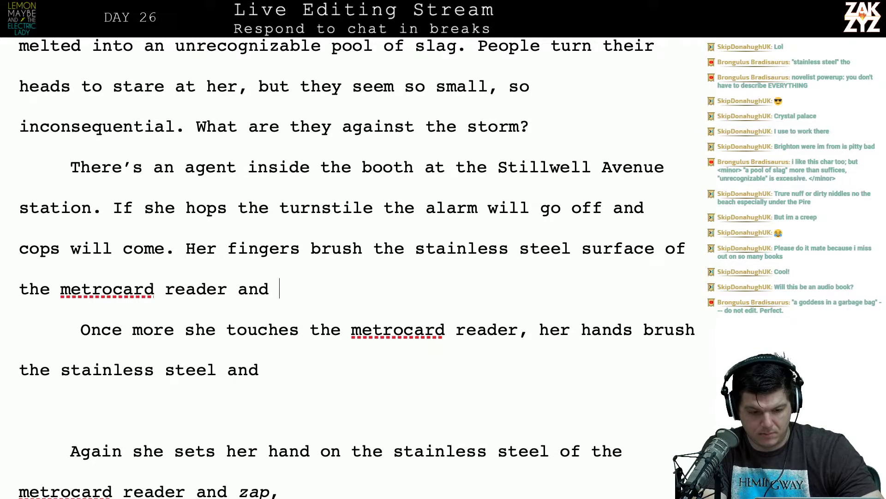
Finish the metrocard reader sentence with "ZAP, it's dead.".
text(ZAP, the )
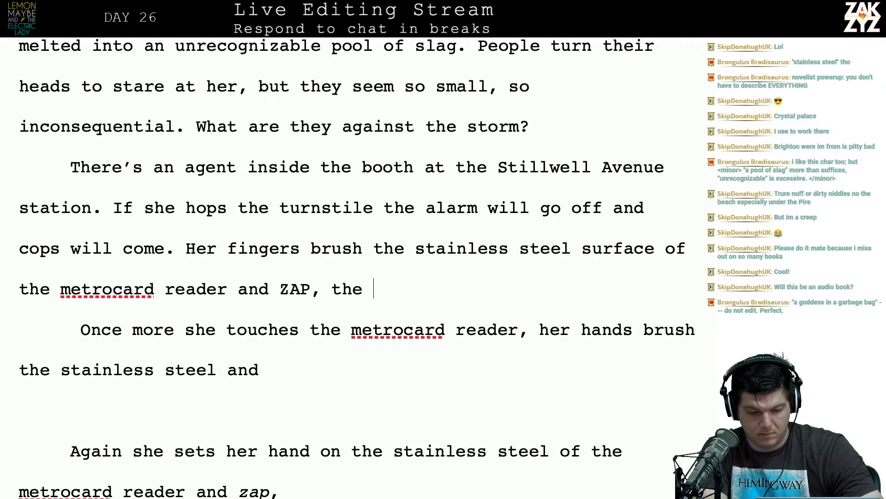
text(w)
key(BackSpace)
key(BackSpace)
key(BackSpace)
key(BackSpace)
key(BackSpace)
text(it's)
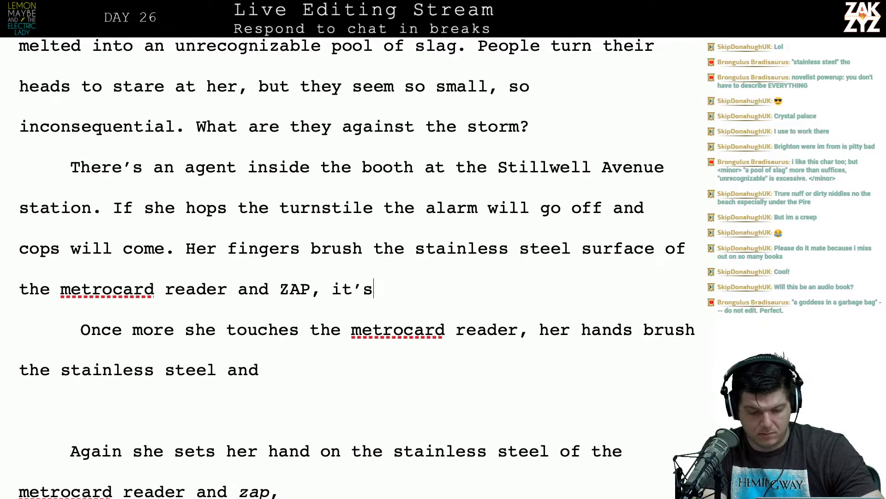
text( dead.)
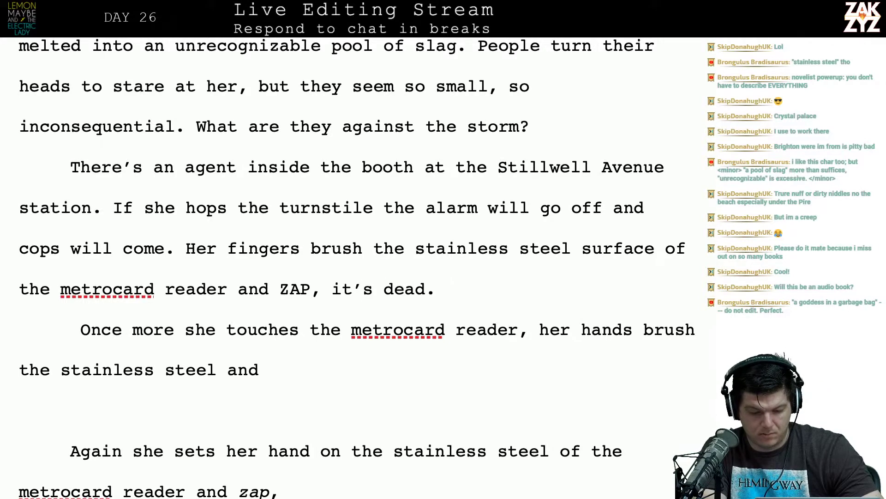
Delete the old drafts after "it's dead.", from "Once more she touches" through "the whole turnstile is dead.".
key(shift+Down)
key(shift+Down)
key(shift+Down)
key(shift+Down)
key(shift+Down)
key(shift+Down)
key(shift+Down)
key(shift+Down)
key(shift+Down)
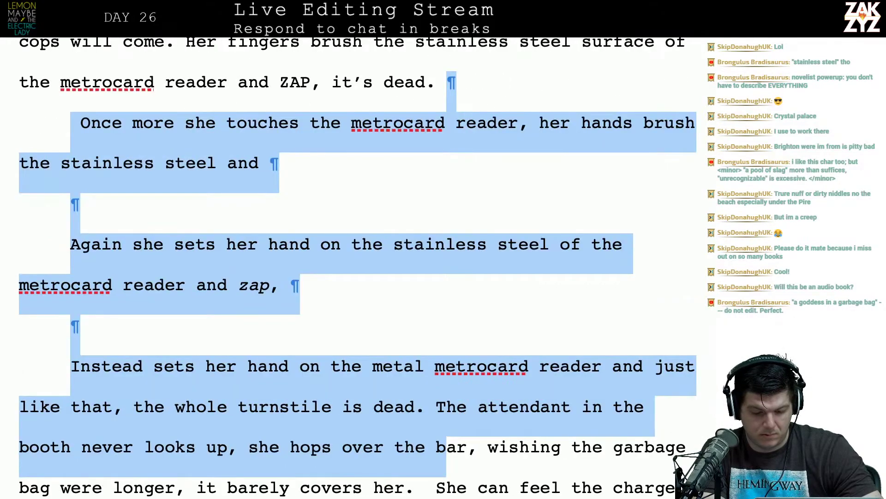
key(shift+Up)
key(shift+Left)
key(shift+Left)
key(Delete)
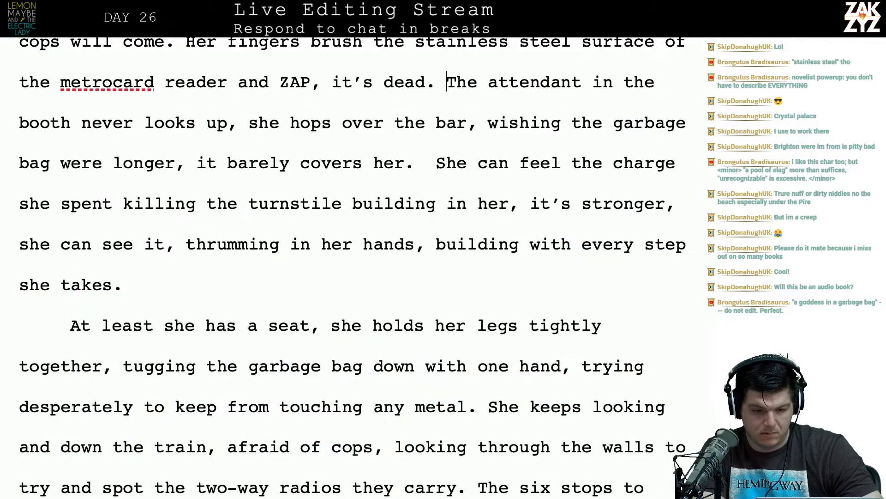
Break "The attendant in the booth" into a separate paragraph and return to the end of "it's dead.".
key(Return)
key(Left)
text(S)
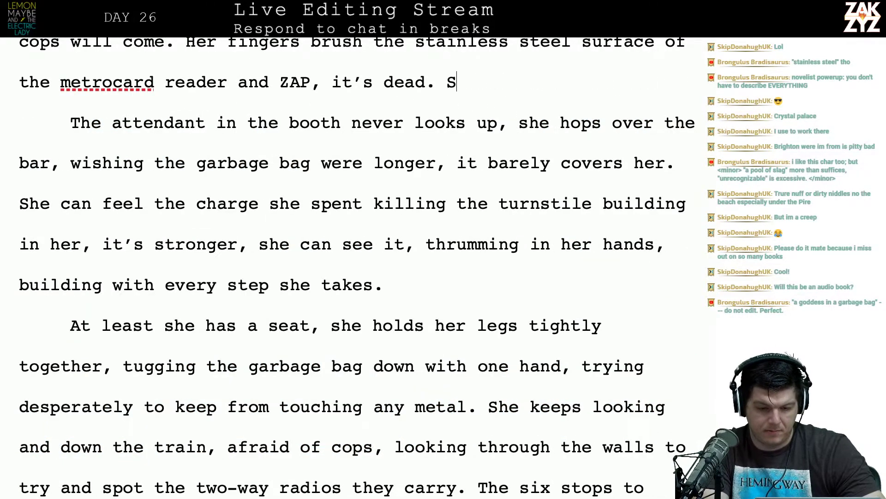
text(he hope)
key(BackSpace)
text(s)
key(BackSpace)
key(BackSpace)
key(BackSpace)
key(BackSpace)
key(BackSpace)
key(BackSpace)
key(BackSpace)
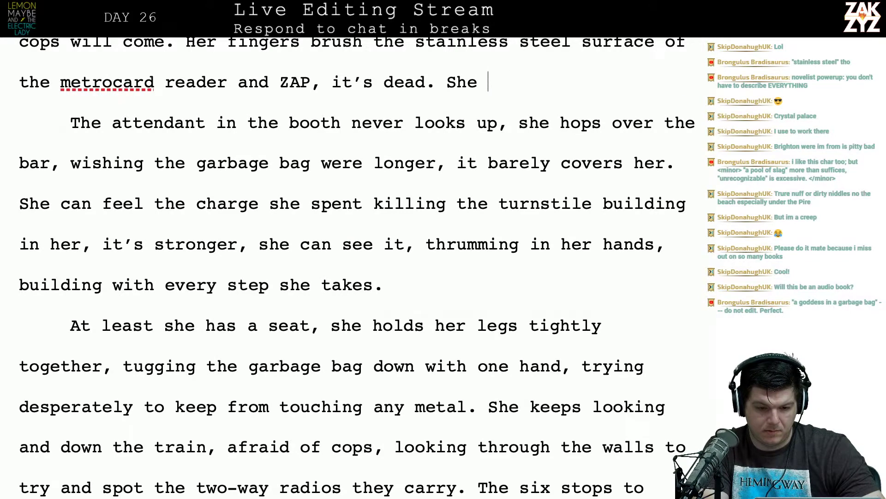
After "it's dead." write "The station agent never looks up from his racing form. Sara hops over the bar,".
text(The att)
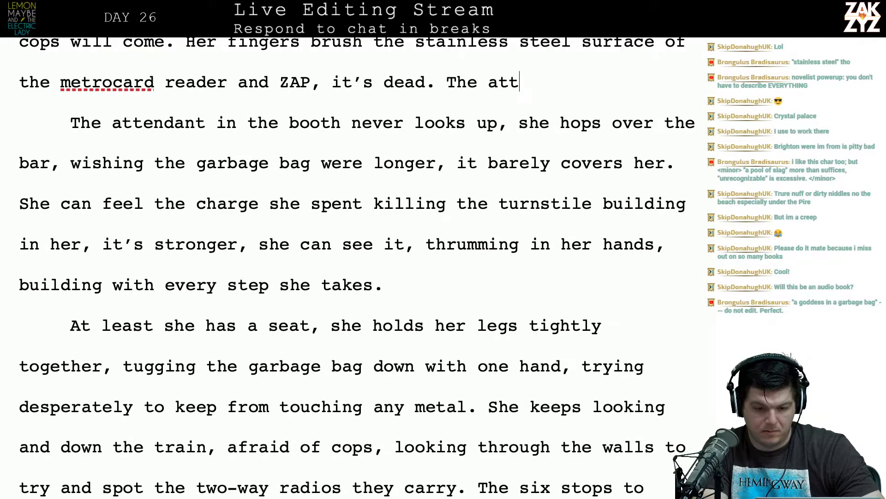
key(BackSpace)
key(BackSpace)
key(BackSpace)
text(statio)
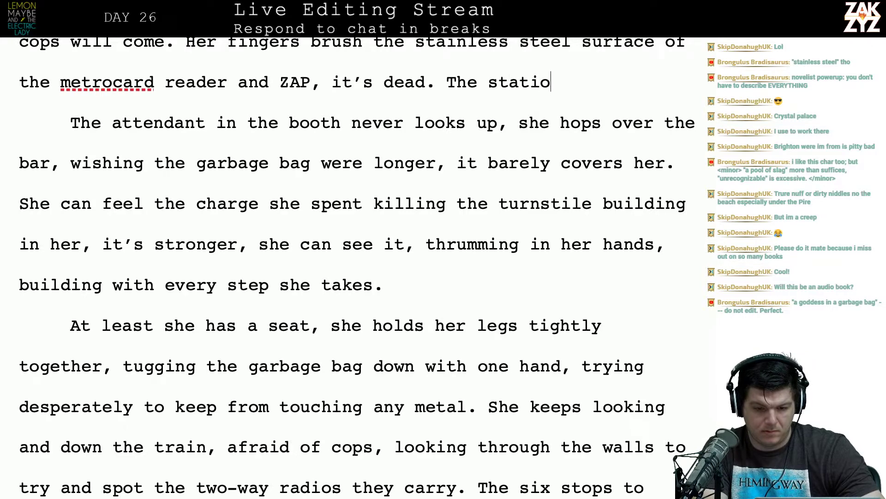
text(n agent never looks up from )
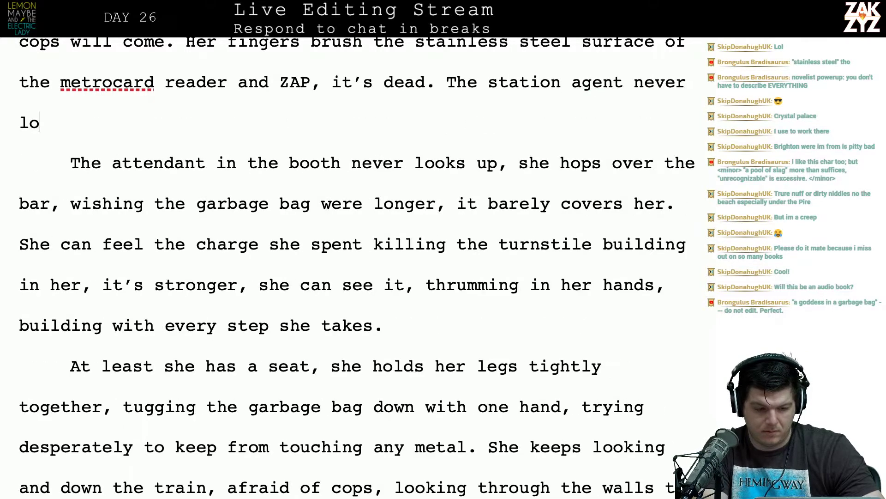
text(his )
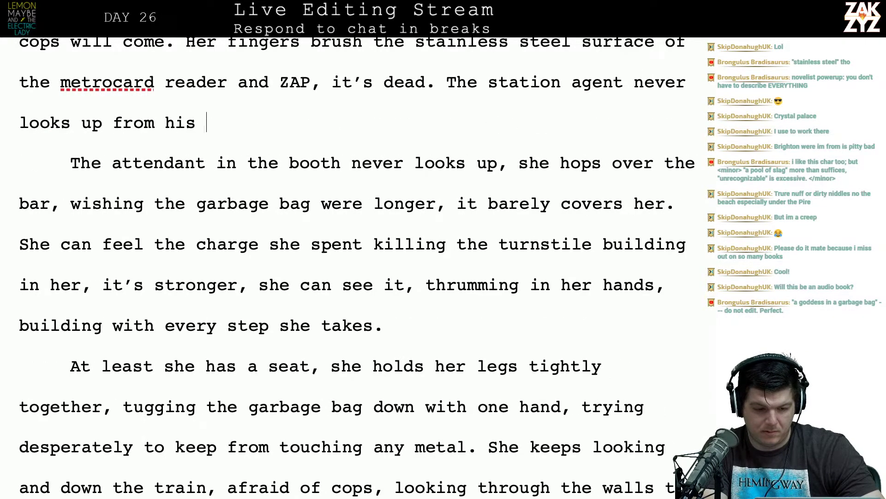
text(racing form. )
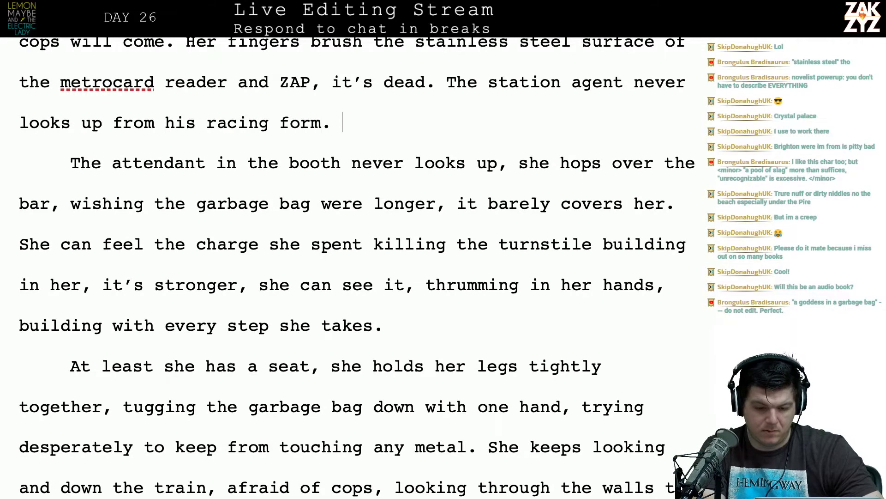
text(Sara ho)
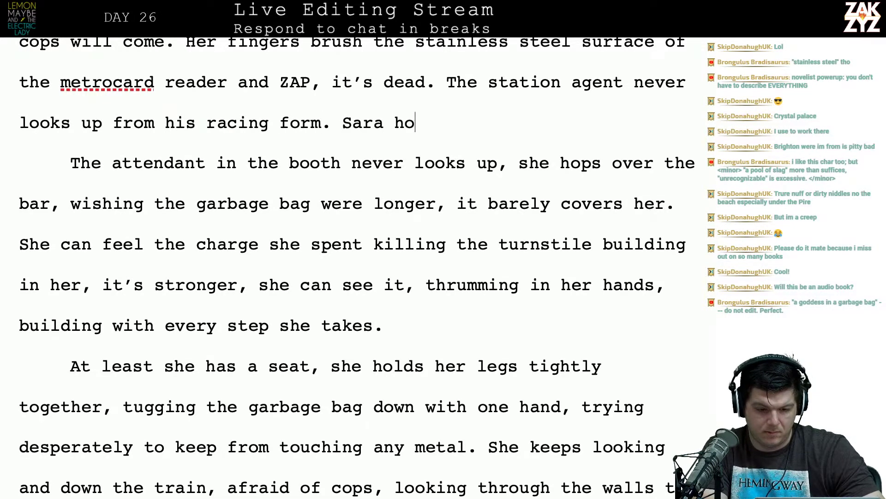
text(ps over the bar,)
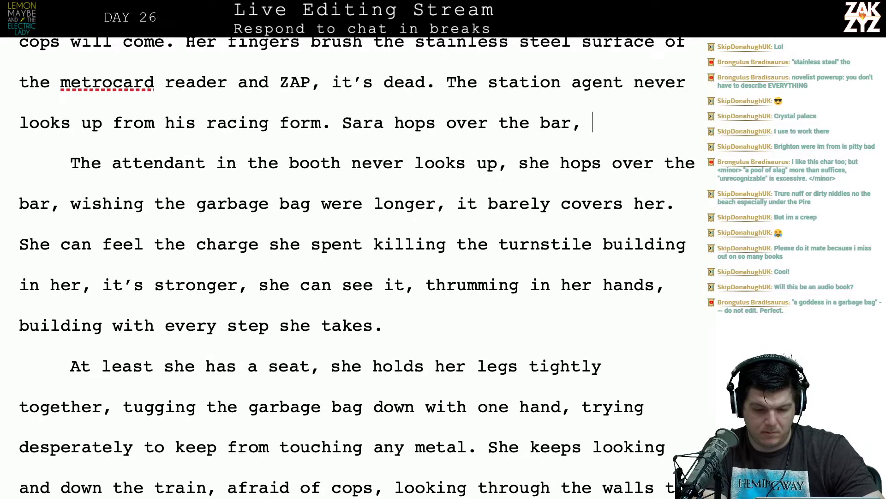
Delete the old "The attendant in the booth never looks up, she hops over the bar" text, joining the new sentence to "wishing the garbage bag".
key(shift+Down)
key(shift+Right)
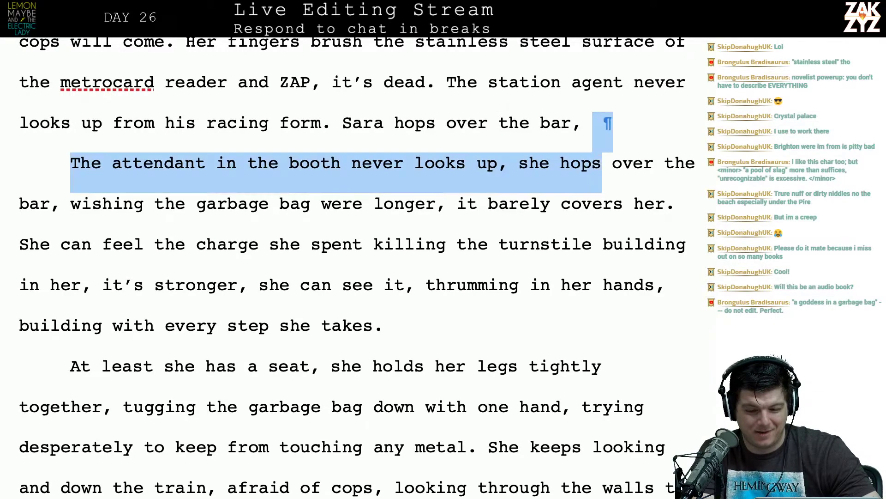
key(shift+Right)
key(shift+Right)
key(shift+Right)
key(shift+Right)
key(shift+Right)
key(shift+Right)
key(shift+Right)
key(shift+Right)
key(shift+Right)
key(shift+Right)
key(shift+Right)
key(shift+Right)
key(shift+Right)
key(shift+Right)
key(shift+Right)
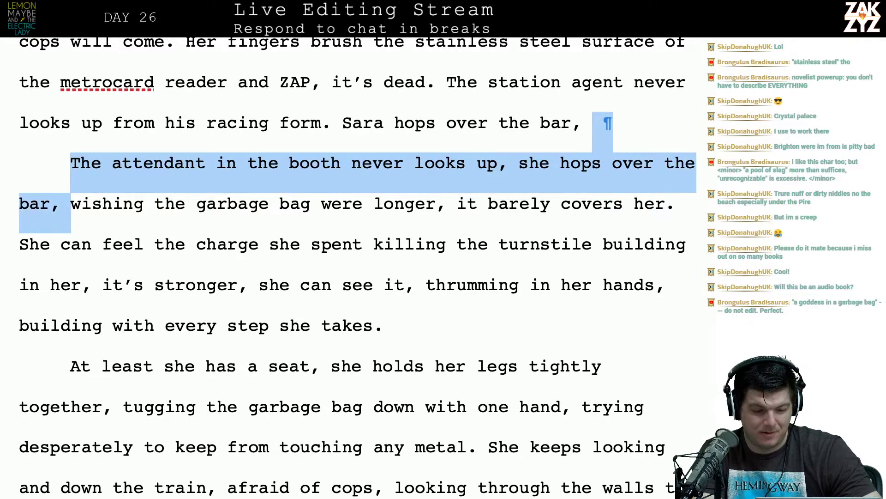
key(shift+Left)
key(shift+Left)
key(BackSpace)
key(BackSpace)
key(BackSpace)
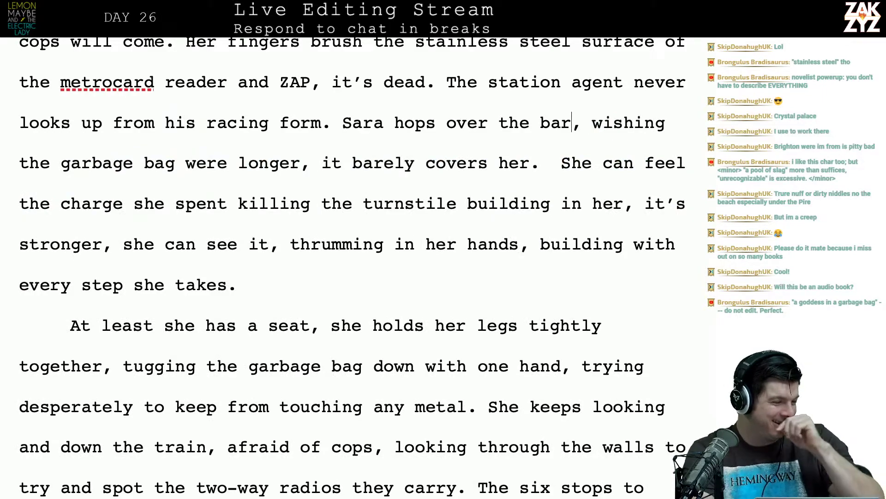
scroll(353, 266, down, 2)
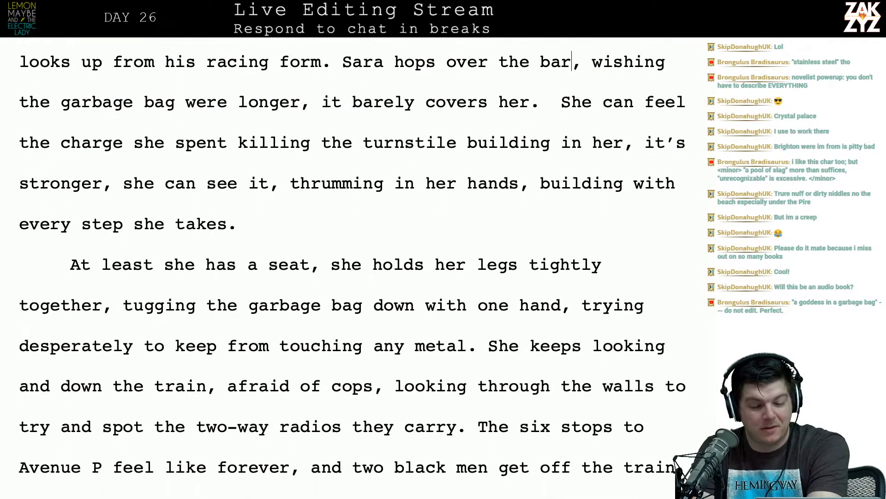
scroll(353, 266, up, 5)
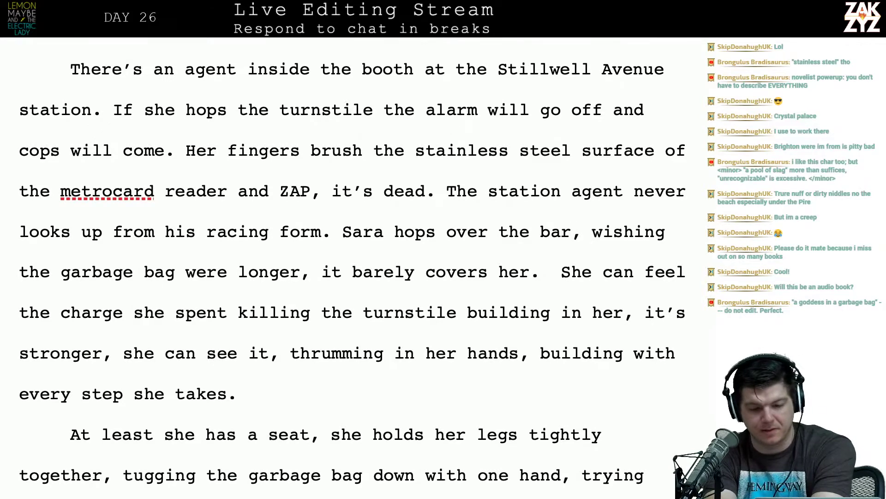
Switch to the Editlist document and set the third listed contributor's count to 8.
key(super+Tab)
key(super+Tab)
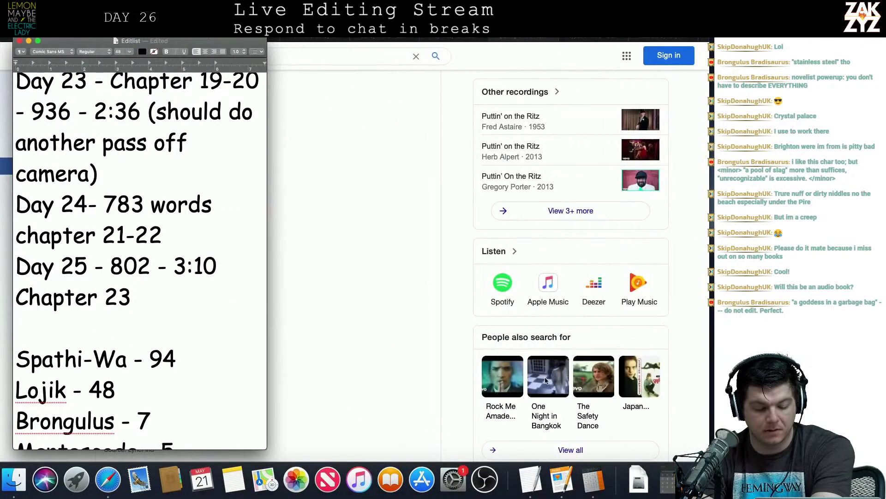
scroll(207, 406, down, 10)
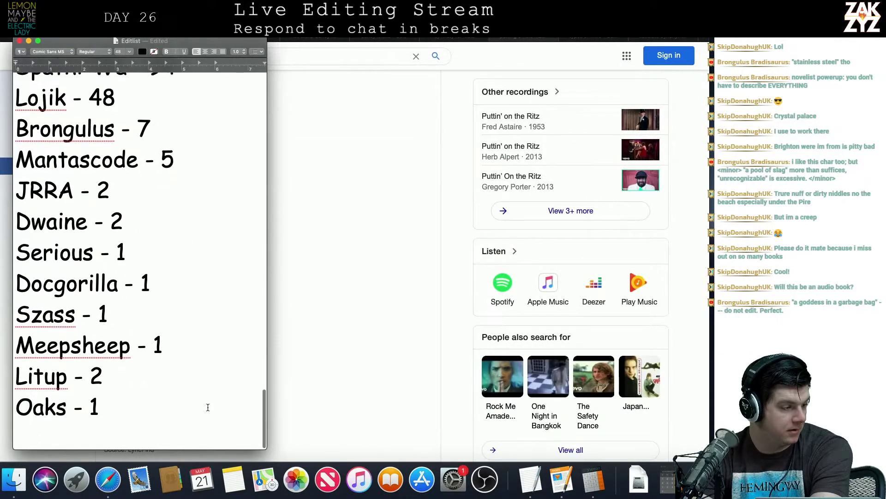
scroll(208, 407, up, 3)
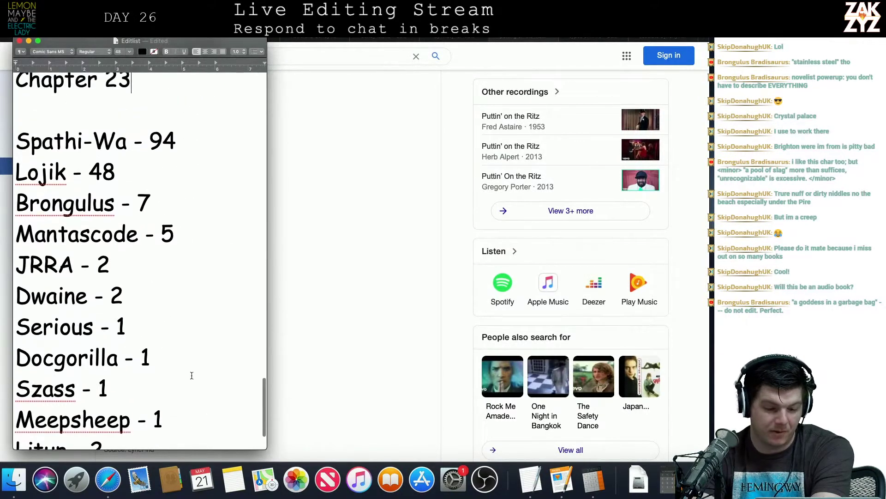
click(170, 207)
key(BackSpace)
text(8)
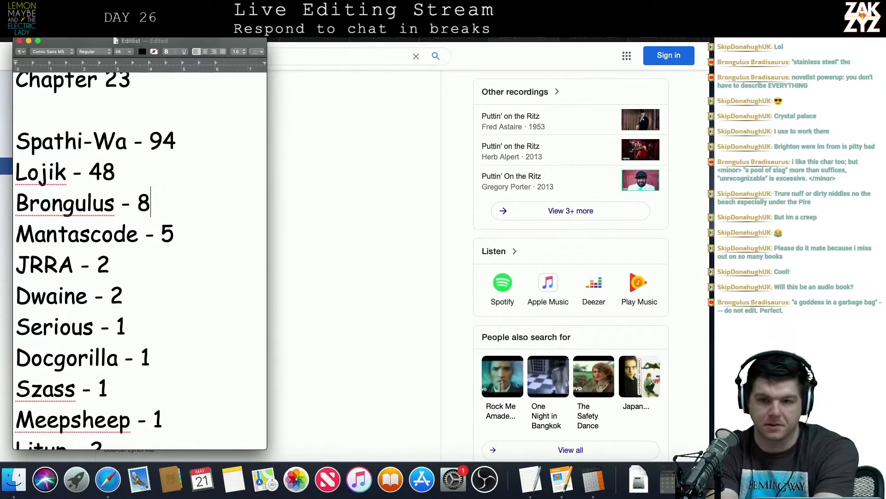
Switch back to the manuscript and return to the turnstile passage.
key(super+Tab)
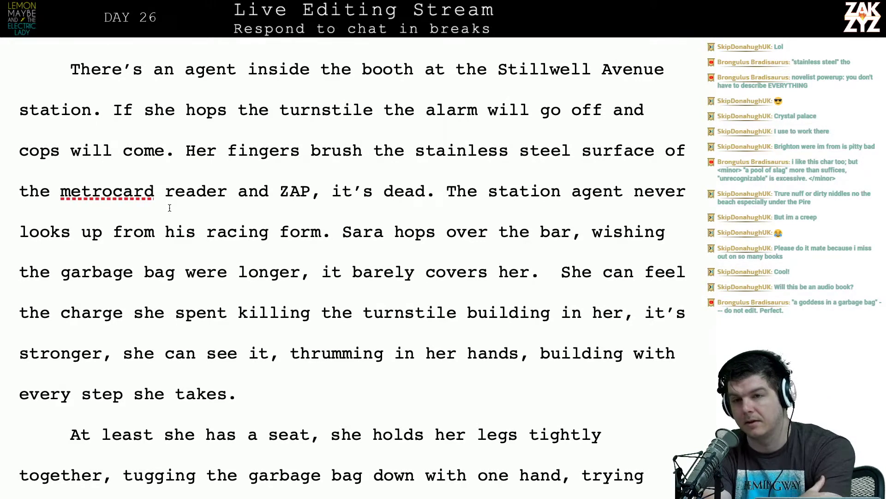
scroll(170, 208, down, 1)
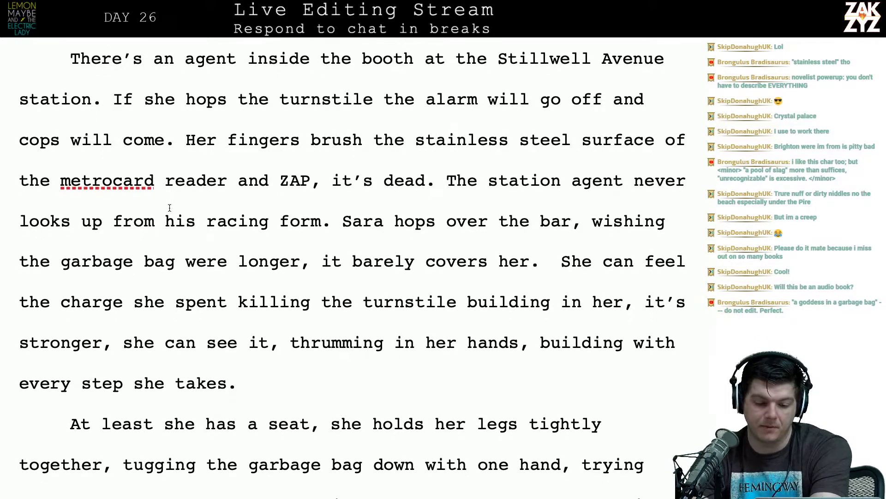
scroll(169, 208, down, 1)
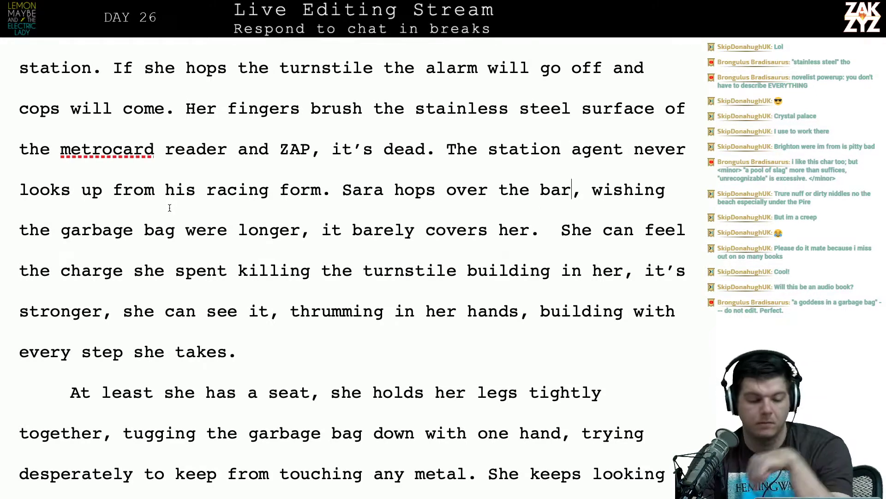
Remove the extra space after "it barely covers her." and start a new paragraph at "She can feel the charge she spent".
scroll(170, 207, down, 1)
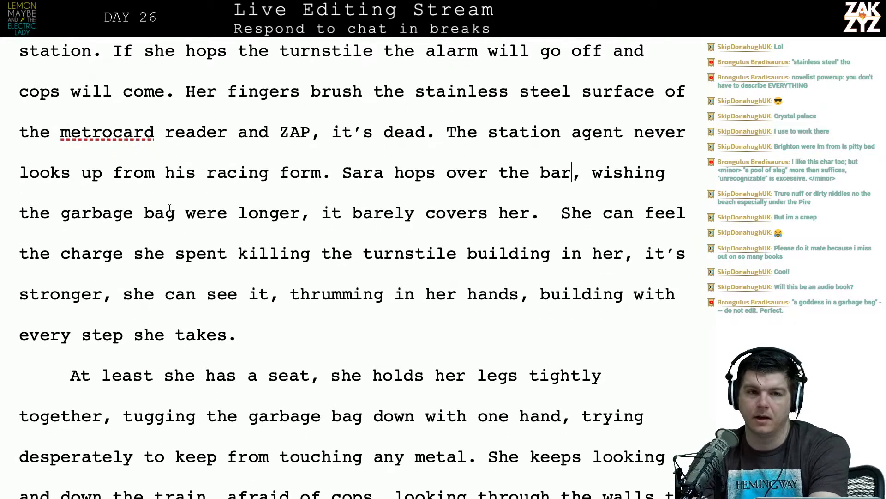
scroll(170, 208, down, 1)
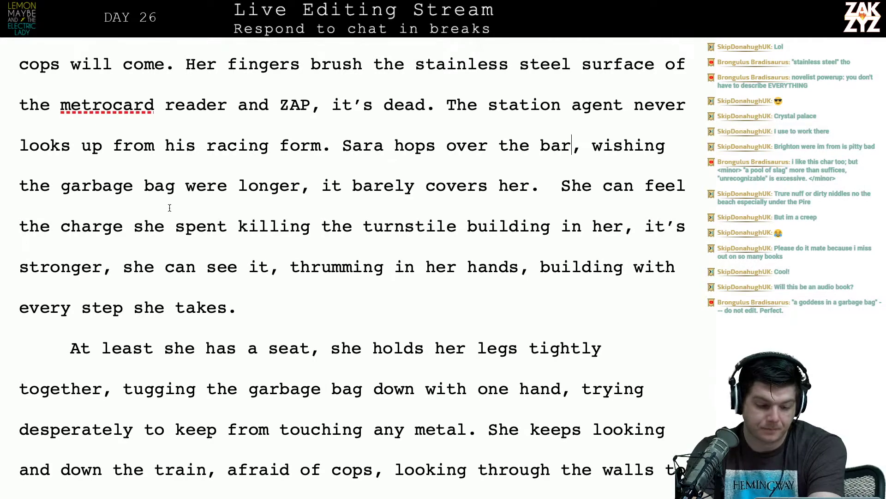
scroll(170, 207, down, 2)
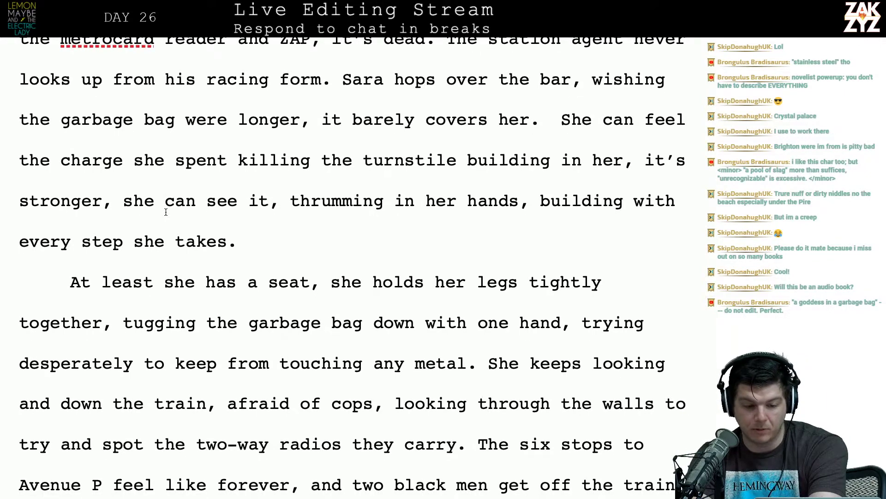
scroll(166, 212, up, 2)
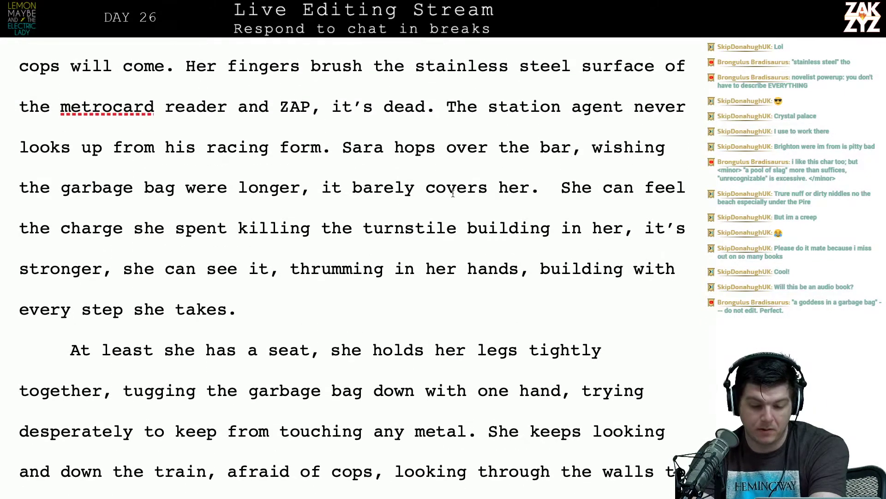
click(559, 192)
key(Left)
key(Delete)
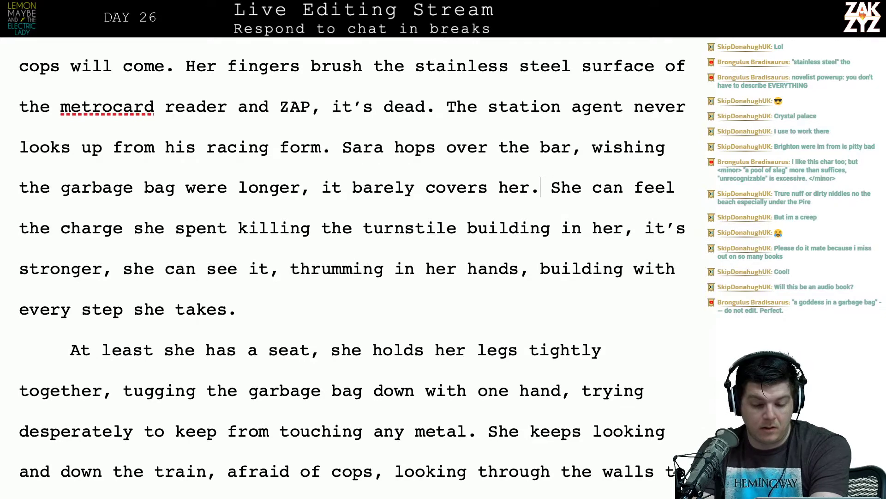
key(Return)
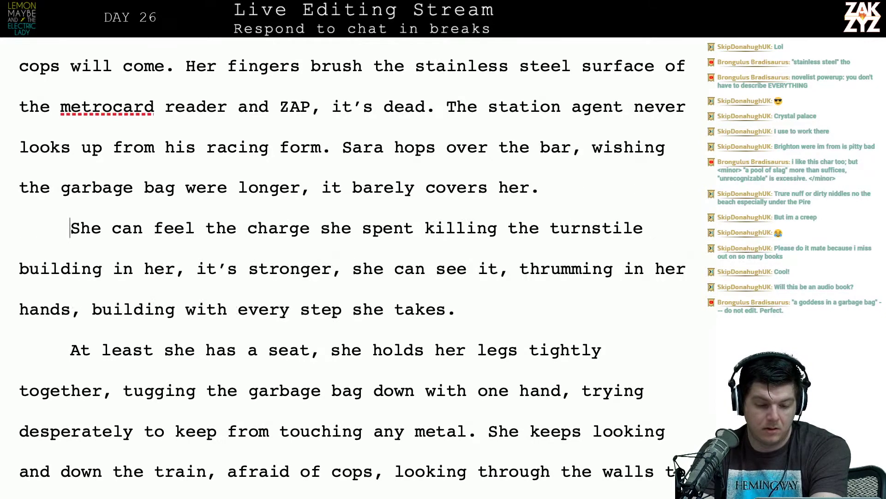
Insert an empty paragraph above "She can feel the charge she spent killing the turnstile" for a rewrite.
key(Return)
key(Tab)
key(Up)
key(Up)
key(Up)
key(Up)
key(Up)
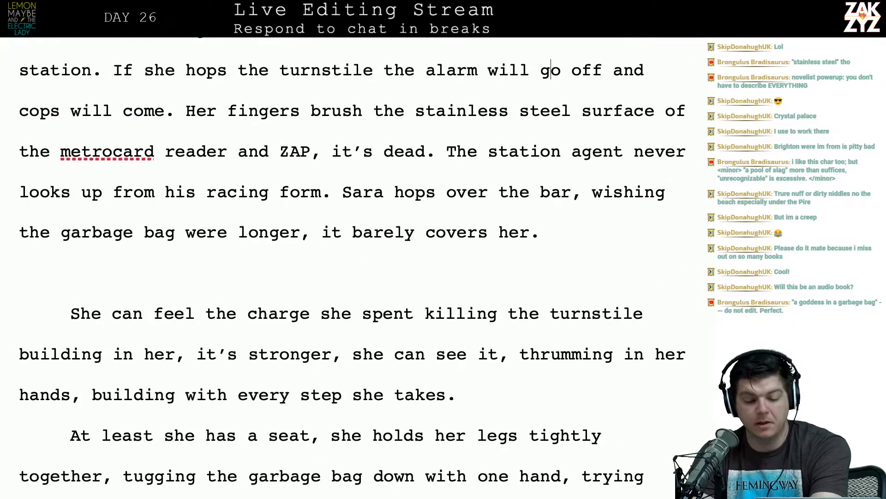
scroll(352, 272, down, 1)
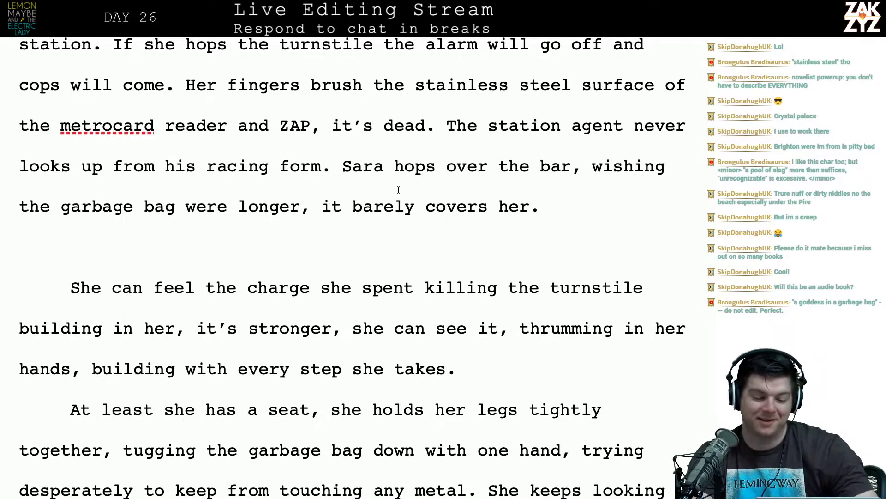
scroll(398, 189, down, 1)
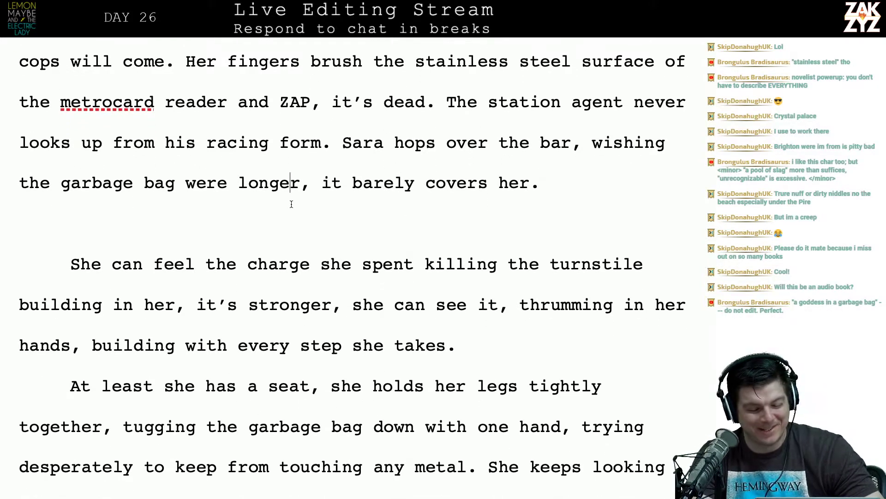
On the empty line below "it barely covers her." draft the fragment "The charge it took to bui" and return to its start.
key(Down)
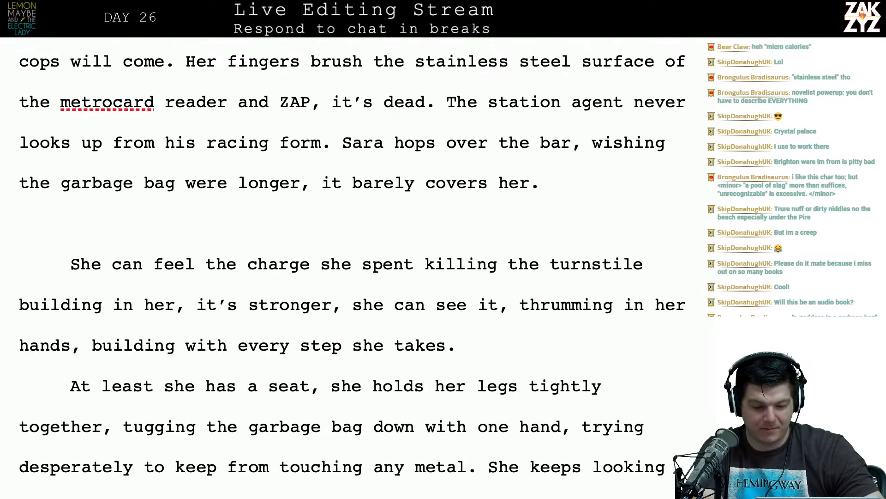
text(The cha)
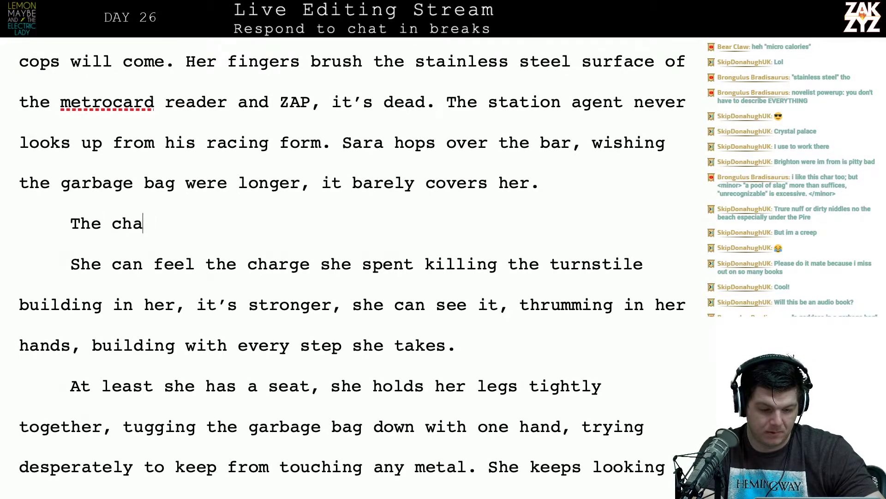
text(rge it took to)
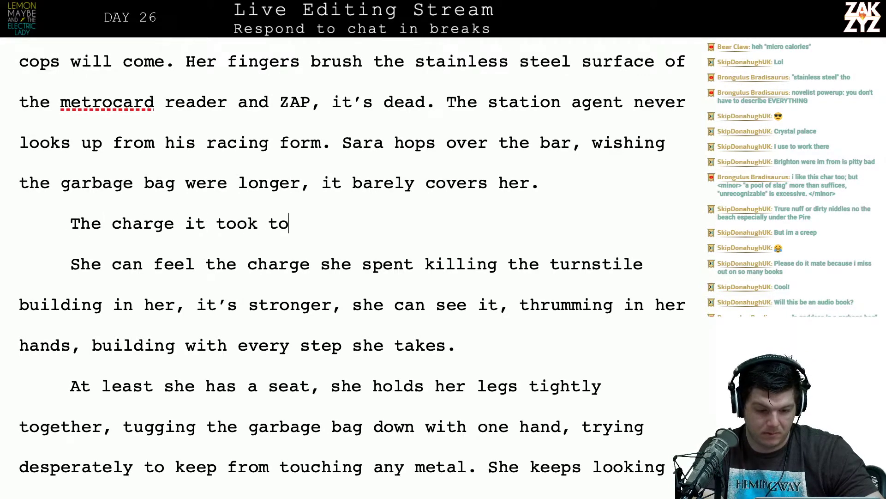
text( bui)
click(70, 223)
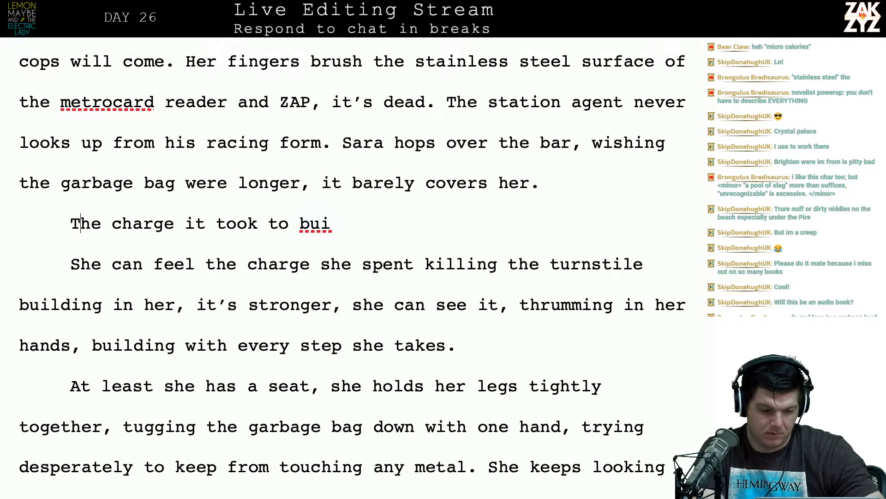
text(She can feel th)
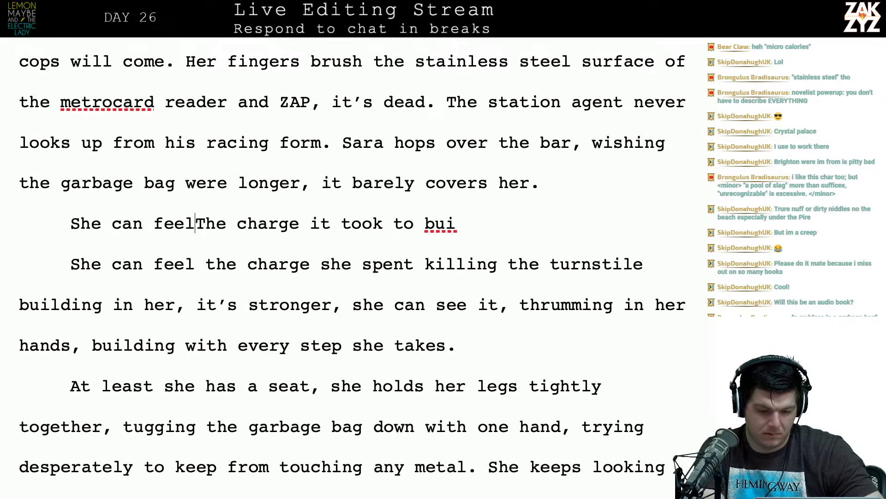
text(e charge)
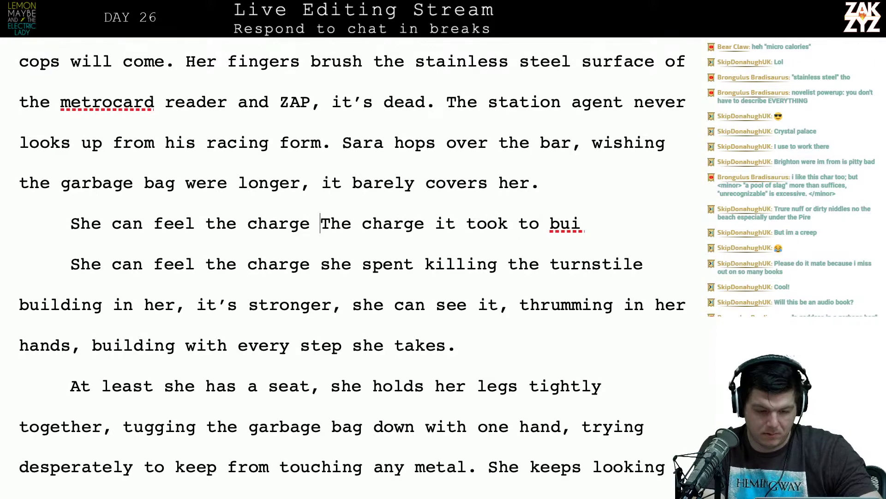
key(BackSpace)
key(BackSpace)
key(BackSpace)
key(BackSpace)
key(BackSpace)
key(BackSpace)
key(BackSpace)
key(BackSpace)
key(BackSpace)
key(BackSpace)
key(BackSpace)
key(BackSpace)
key(BackSpace)
key(BackSpace)
key(BackSpace)
key(BackSpace)
key(BackSpace)
key(BackSpace)
key(BackSpace)
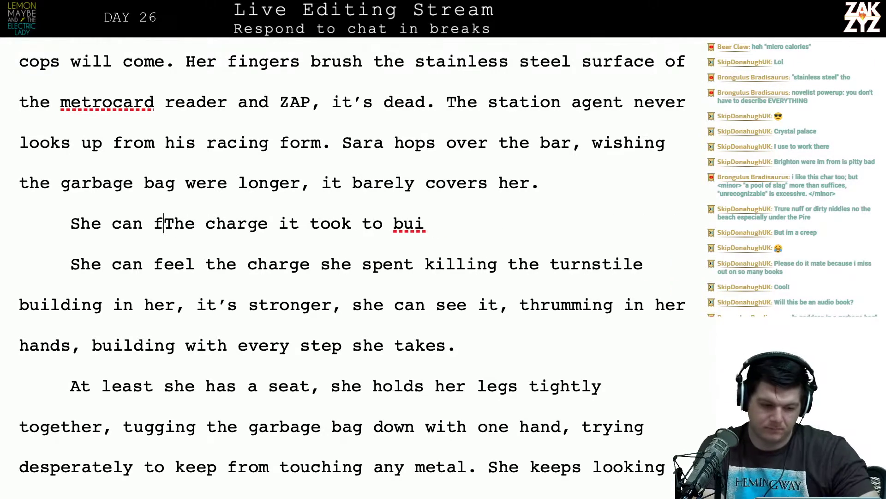
key(BackSpace)
key(BackSpace)
key(BackSpace)
key(BackSpace)
text(It)
key(BackSpace)
key(BackSpace)
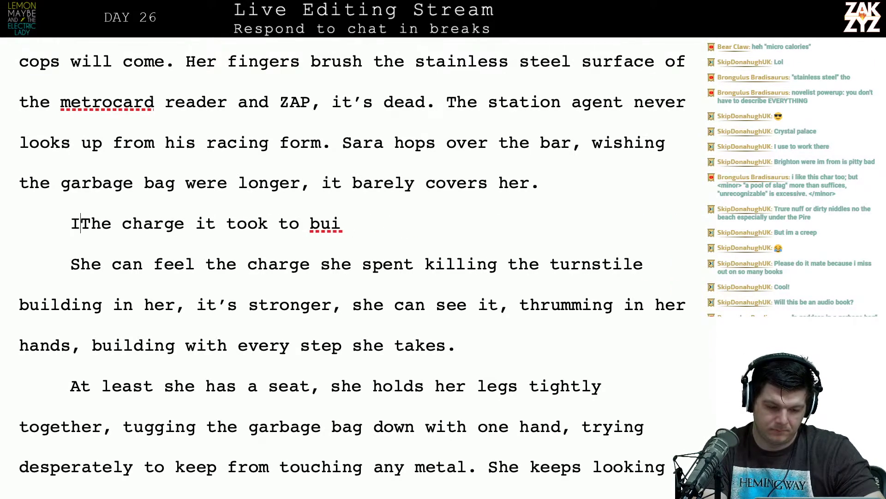
key(BackSpace)
In front of the fragment "The charge it took to bui" write "She can feel her charge rebuilding,".
text(She can feel her )
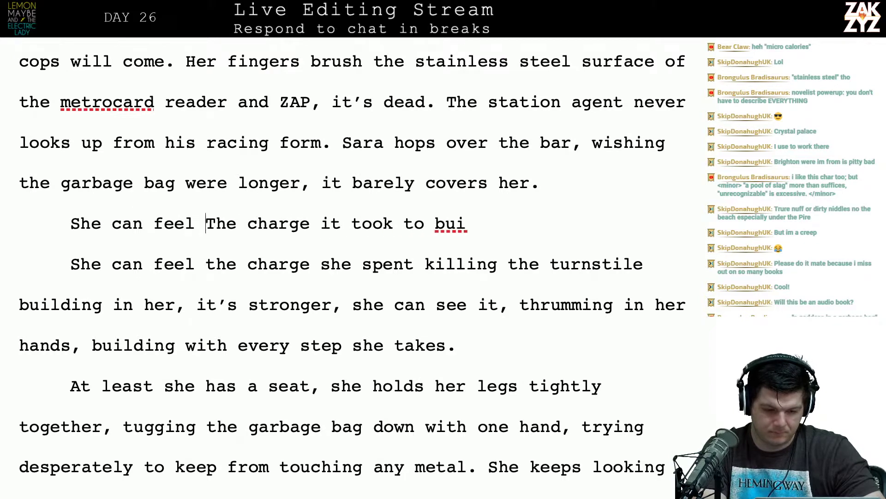
text(charge)
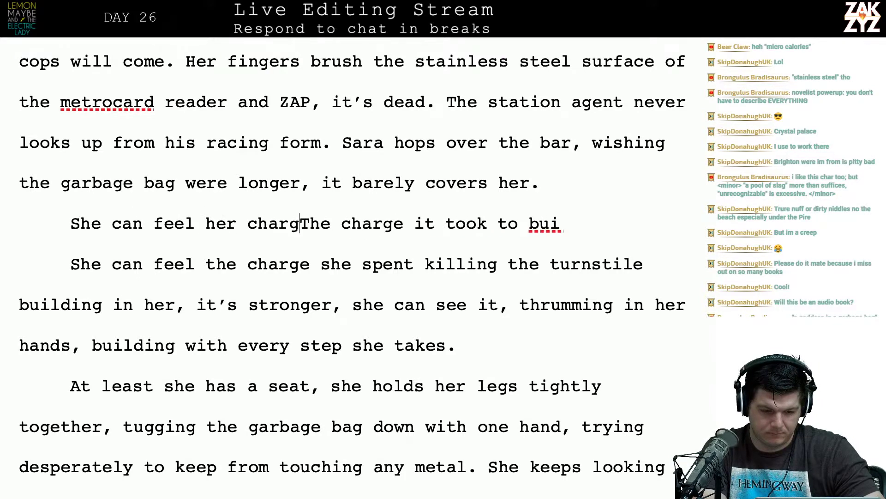
key(BackSpace)
key(BackSpace)
key(BackSpace)
key(BackSpace)
text(arg)
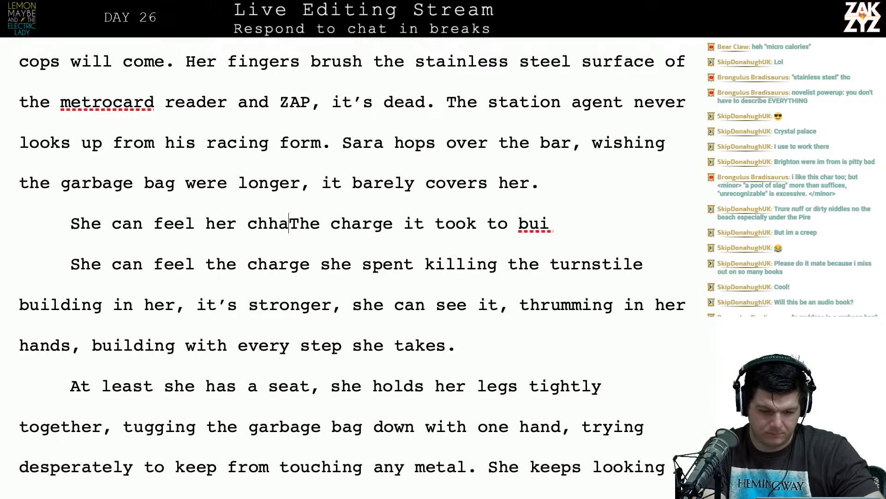
text(e rebuilding,)
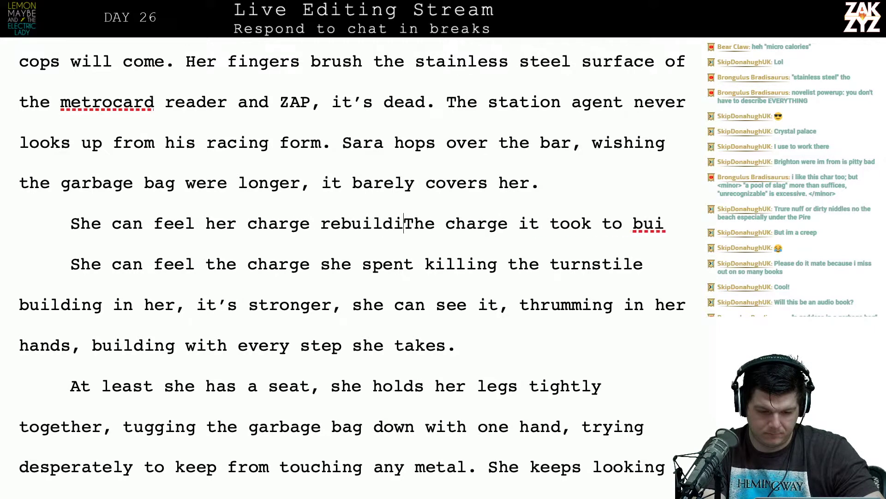
Complete the new sentence after "rebuilding," with "it barely took any effort to kill the turnstile.".
text( it barely too)
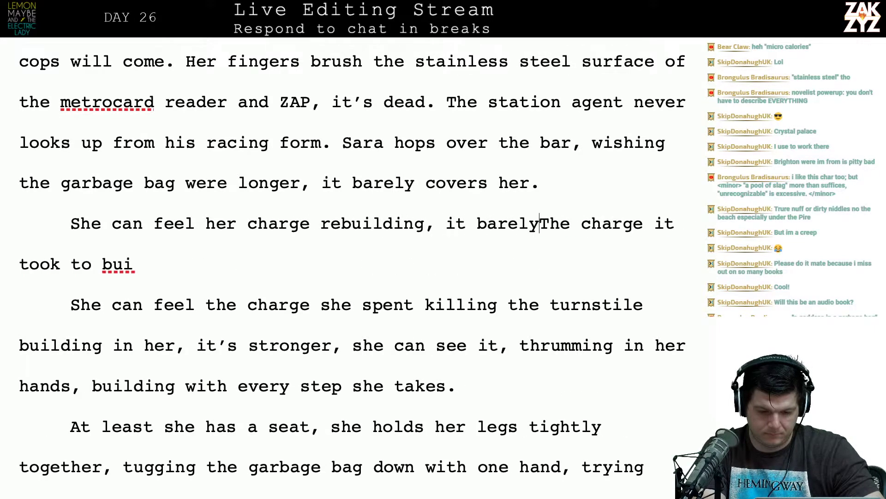
text(k any effor)
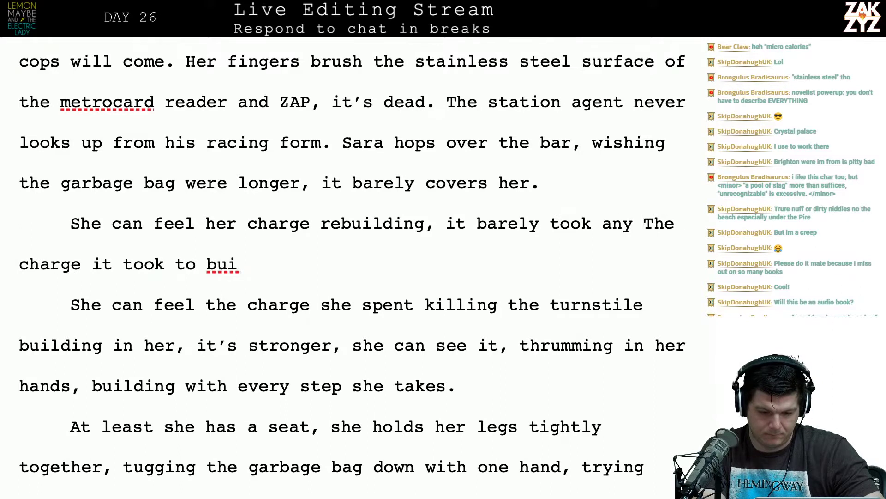
text(t to)
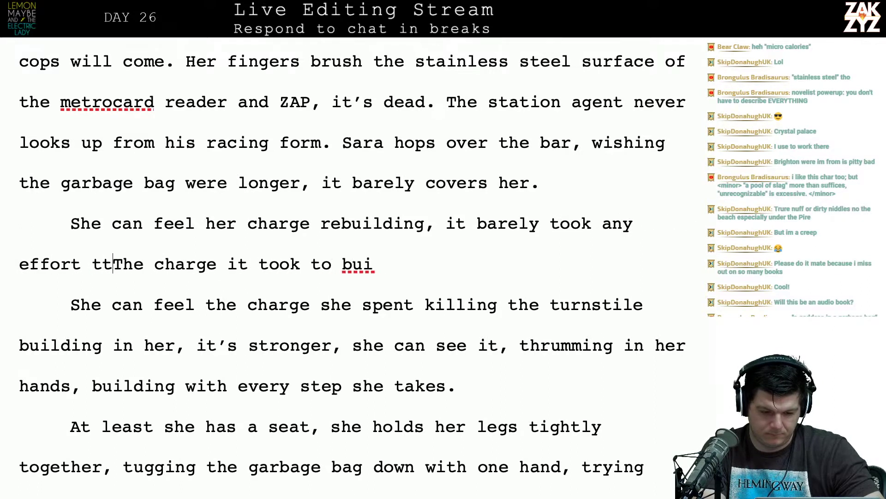
text( ki)
key(BackSpace)
text(kill the )
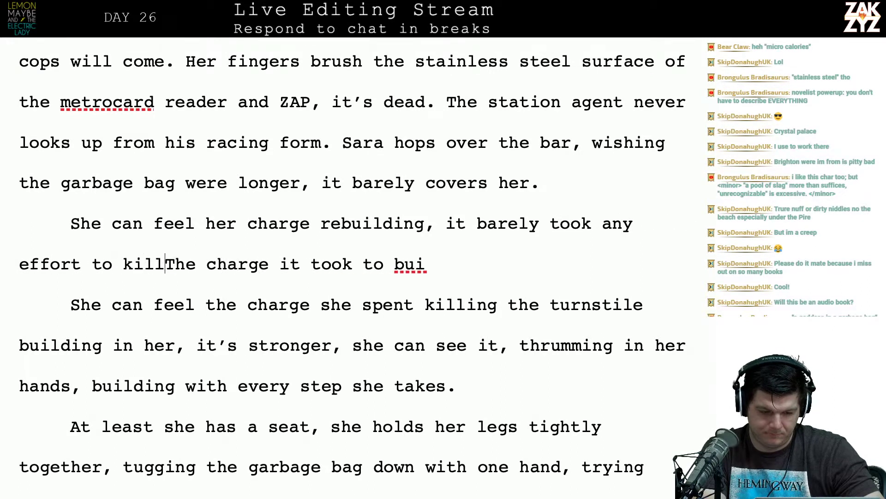
text(tunrst)
key(BackSpace)
key(BackSpace)
key(BackSpace)
key(BackSpace)
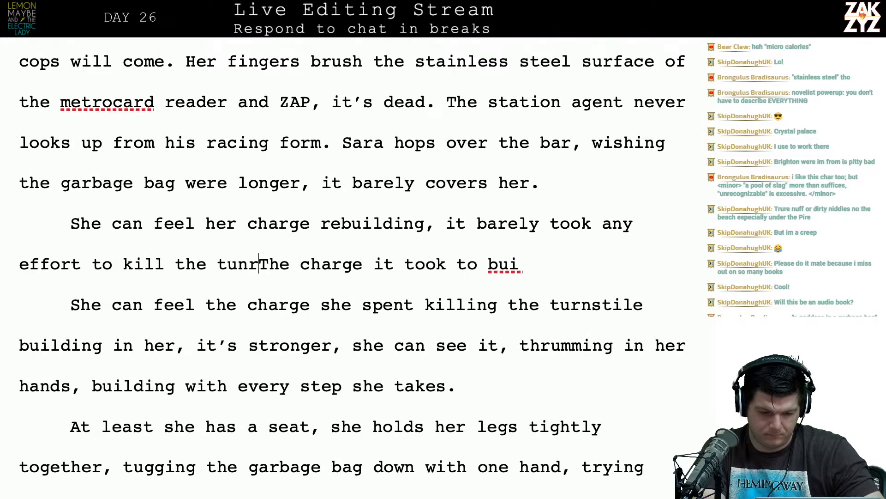
text(rnstile. Her)
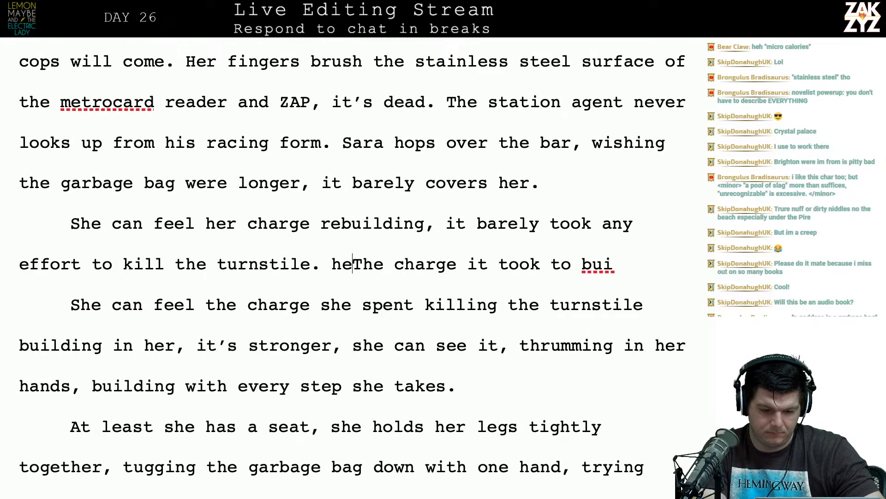
key(BackSpace)
key(BackSpace)
key(BackSpace)
key(BackSpace)
text(The)
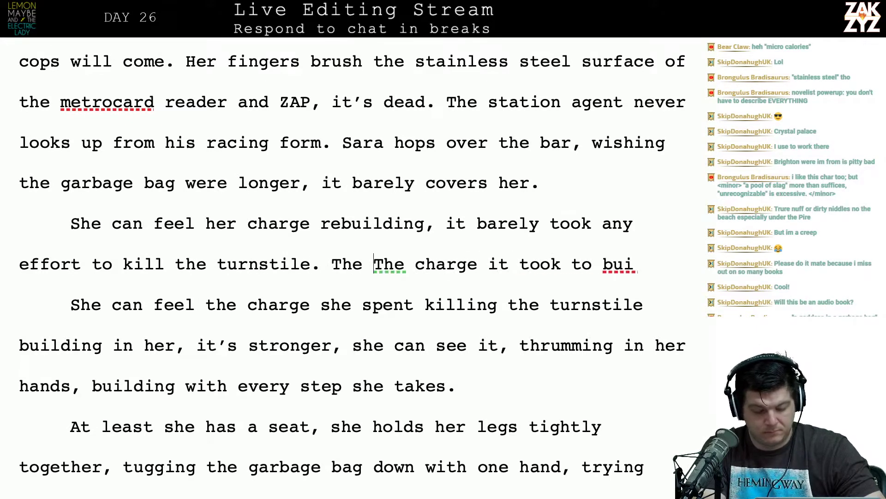
key(BackSpace)
key(BackSpace)
key(BackSpace)
key(BackSpace)
text(Sh)
key(BackSpace)
key(BackSpace)
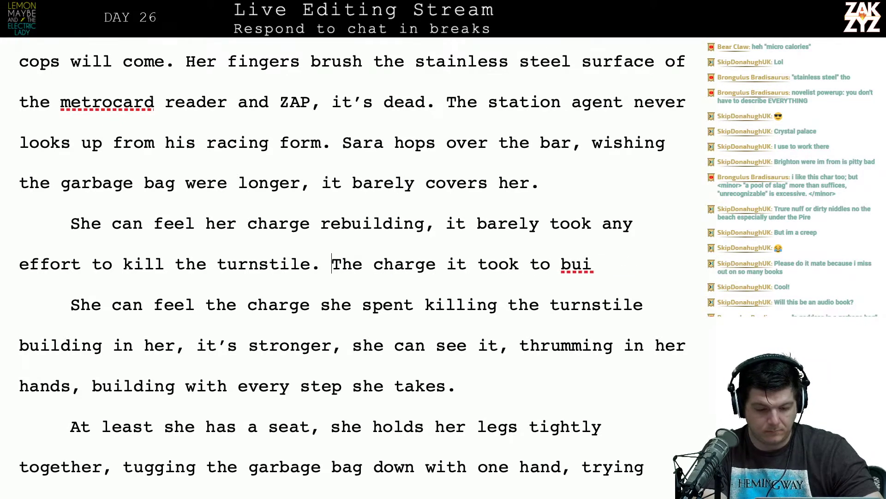
In front of the fragment "The charge it took to bui" write "It's getting stronger, she can see it thrumming in her hands,".
text(It's getting)
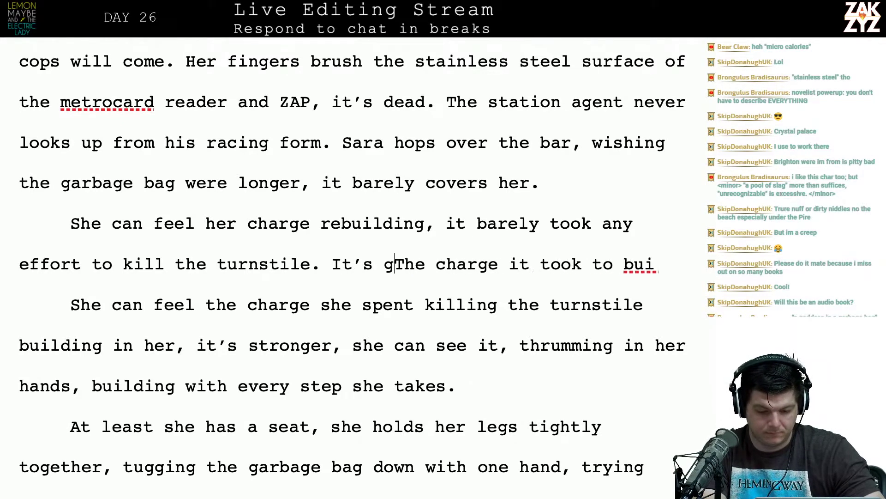
text( stronger, she can)
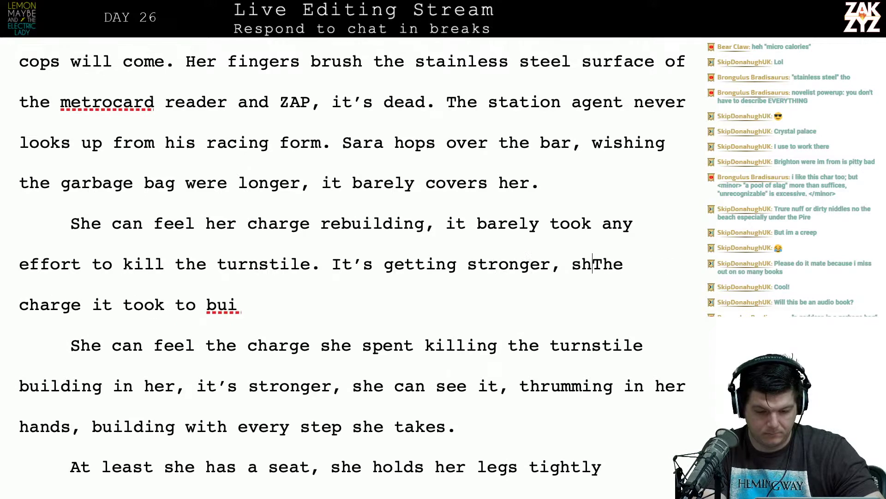
text( see it )
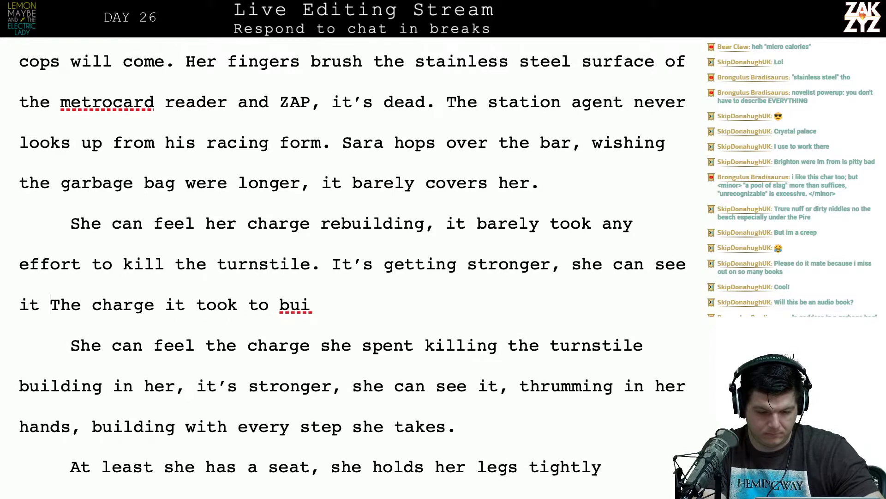
text(thrumming in her)
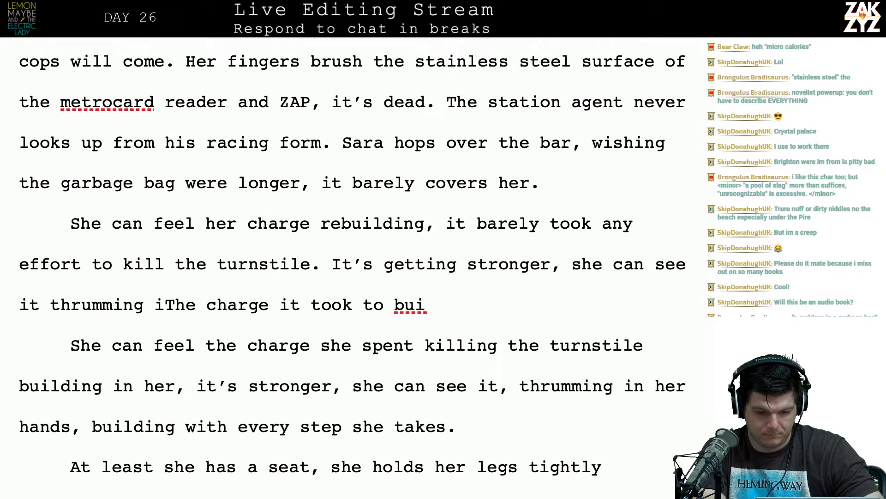
text( hands, )
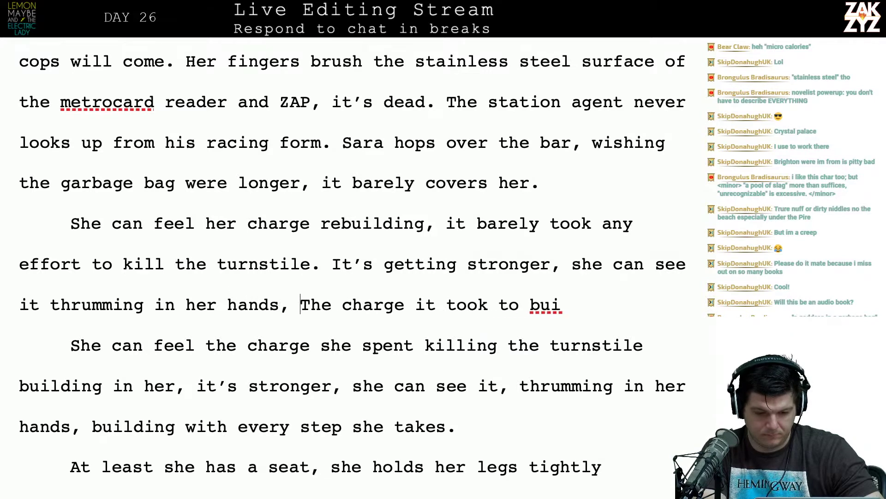
Finish the sentence after "thrumming in her hands," with "building with every step she takes.".
text(building w)
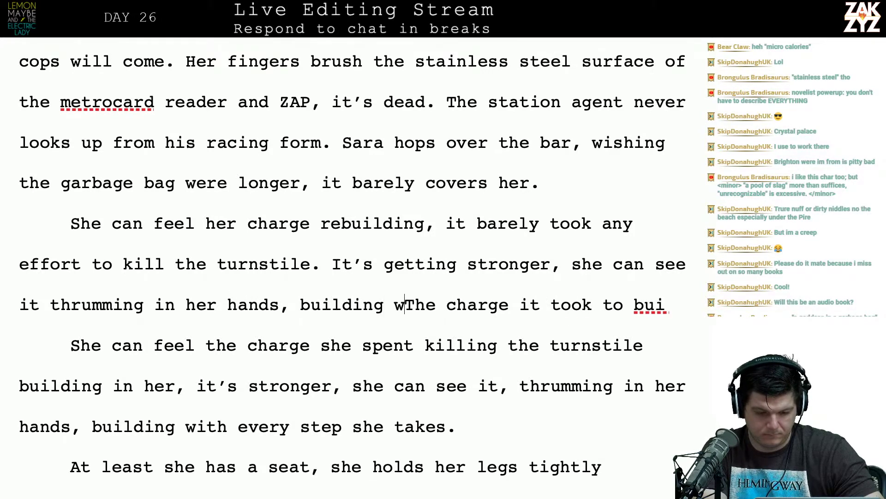
key(BackSpace)
key(BackSpace)
key(BackSpace)
key(BackSpace)
key(BackSpace)
key(BackSpace)
key(BackSpace)
key(BackSpace)
key(BackSpace)
text(uilding wit)
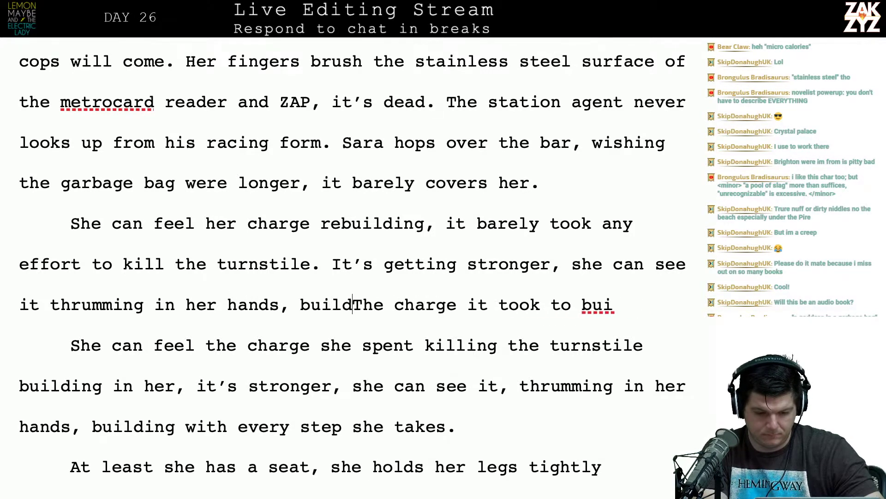
text(h every step she)
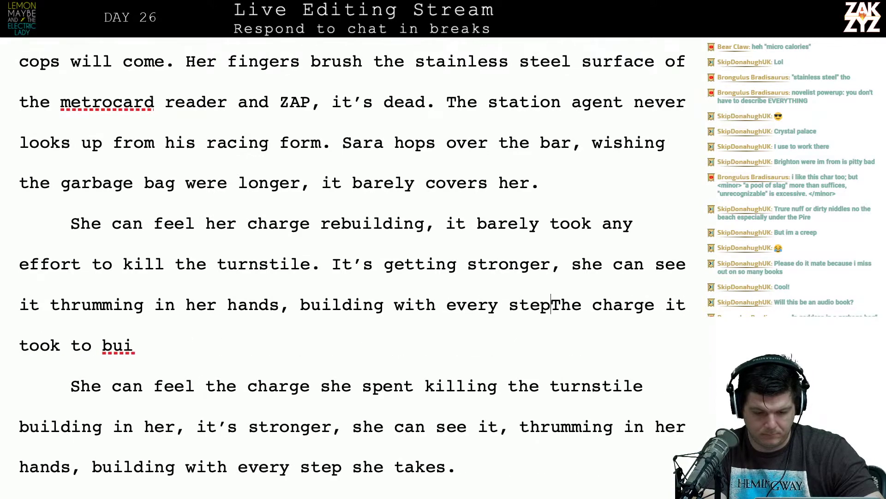
text( takes.)
Delete the leftover fragment "The charge it took to bui" and the old paragraph starting "She can feel the charge she spent".
key(Return)
key(shift+Down)
key(shift+Down)
key(shift+Down)
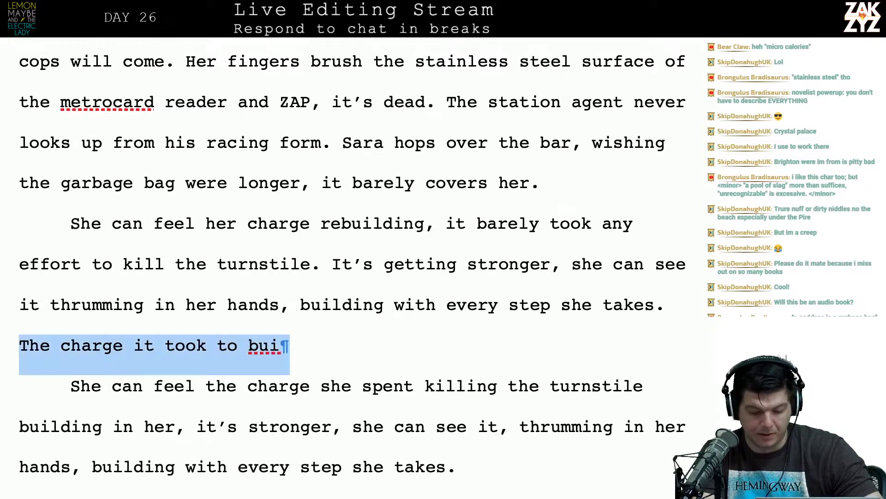
key(shift+Down)
key(Delete)
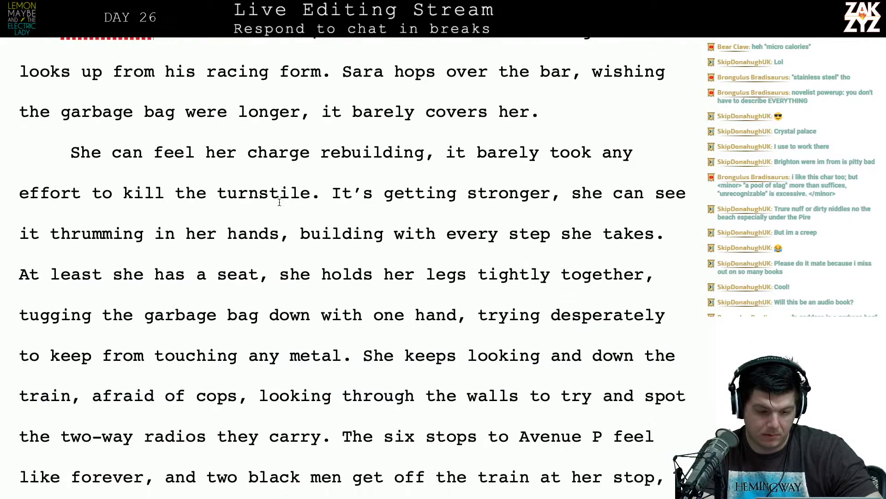
Open the paragraph below "it barely covers her." with "The charge she spent to kill the turnstile has already regenerated.".
scroll(279, 201, down, 1)
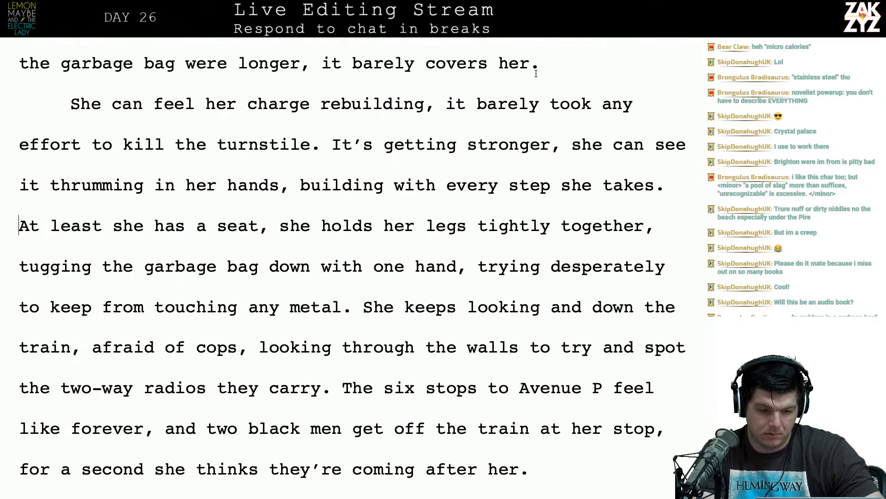
click(536, 72)
key(Right)
text(The char)
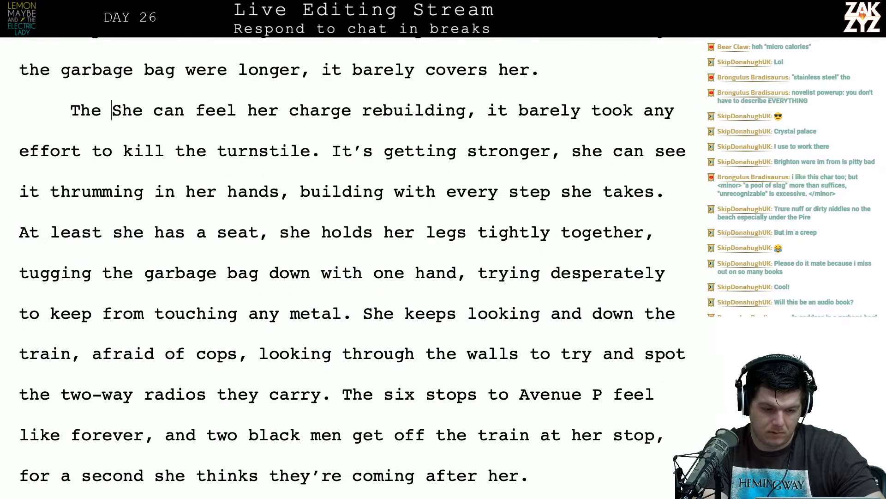
text(ge she spent the)
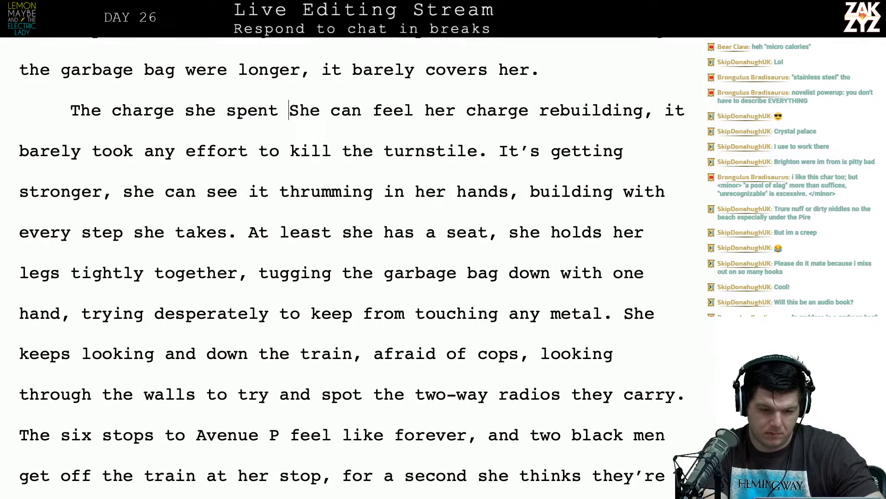
key(BackSpace)
key(BackSpace)
text(o)
text(ill the turnstile)
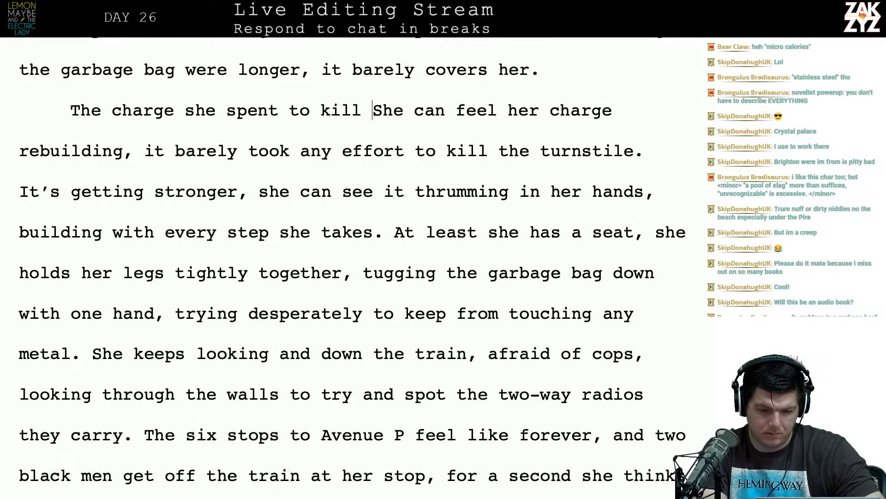
text( has already)
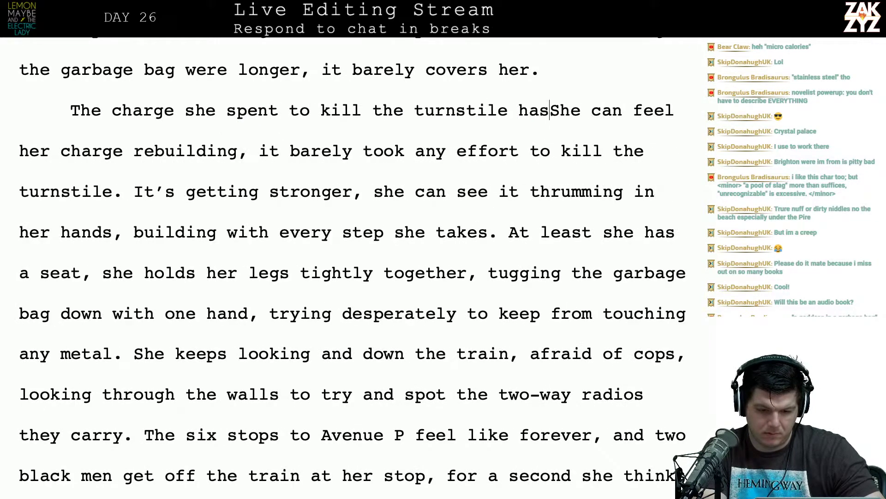
text( regenerated.)
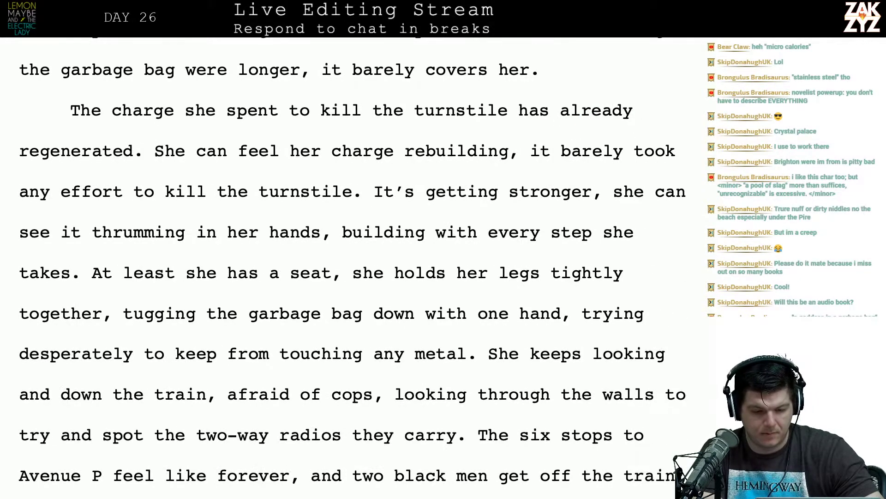
Delete the sentence "She can feel her charge rebuilding, it barely took any effort to kill the turnstile.".
key(shift+Down)
key(shift+Right)
key(shift+Right)
key(shift+Right)
key(shift+Right)
key(shift+Right)
key(shift+Right)
key(shift+Right)
key(shift+Right)
key(shift+Right)
key(shift+Right)
key(shift+Right)
key(shift+Right)
key(shift+Right)
key(shift+Right)
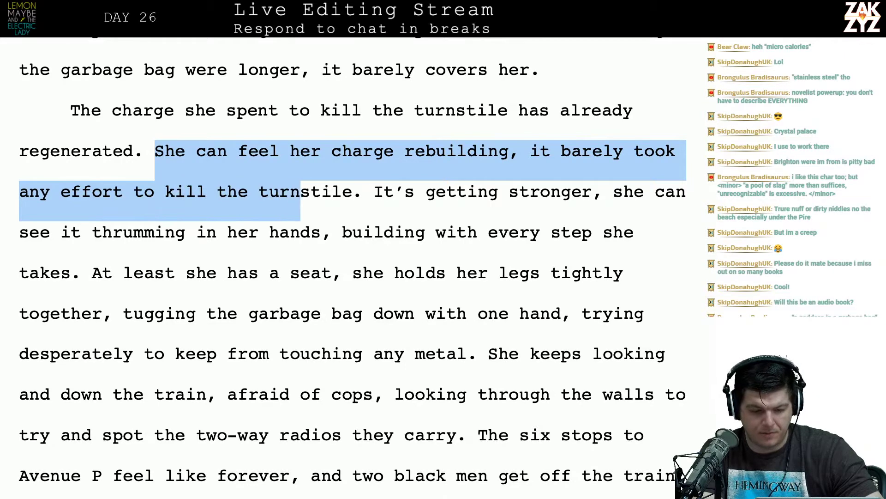
key(shift+Right)
key(shift+Right)
key(shift+Right)
key(shift+Right)
key(shift+Right)
key(shift+Right)
key(shift+Right)
key(BackSpace)
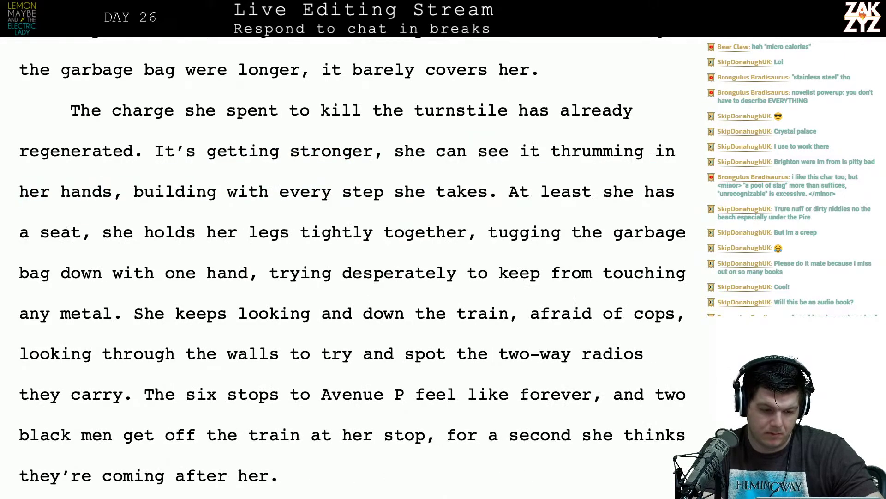
Replace the word "regenerated" at the end of the paragraph's first sentence with "built back up".
key(Left)
key(BackSpace)
key(BackSpace)
key(BackSpace)
key(BackSpace)
key(BackSpace)
key(BackSpace)
key(BackSpace)
key(BackSpace)
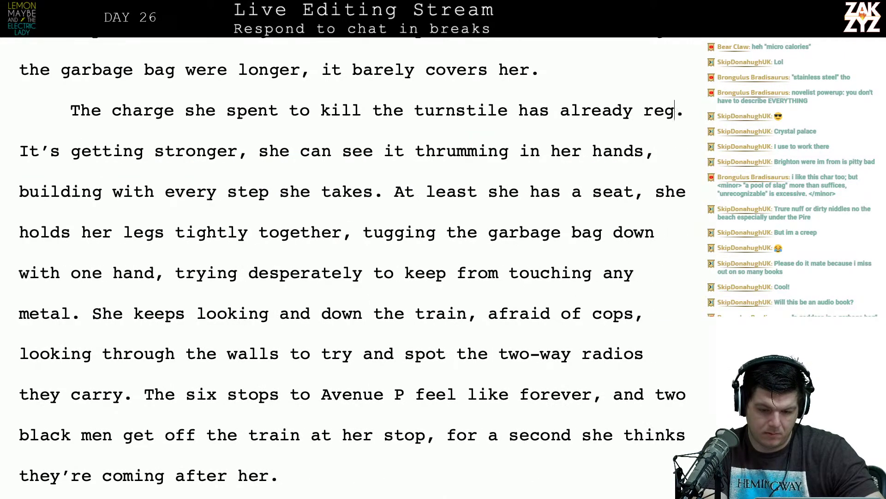
key(BackSpace)
key(BackSpace)
text(built bac)
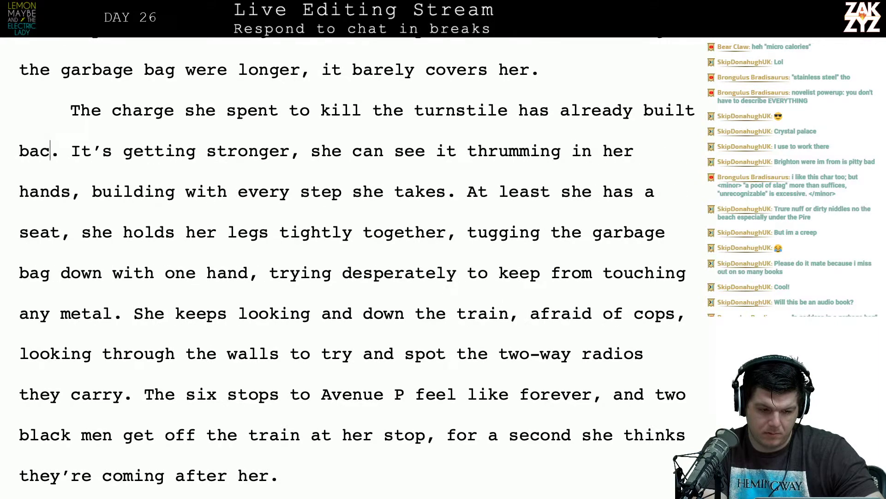
text(k up)
key(Right)
key(Down)
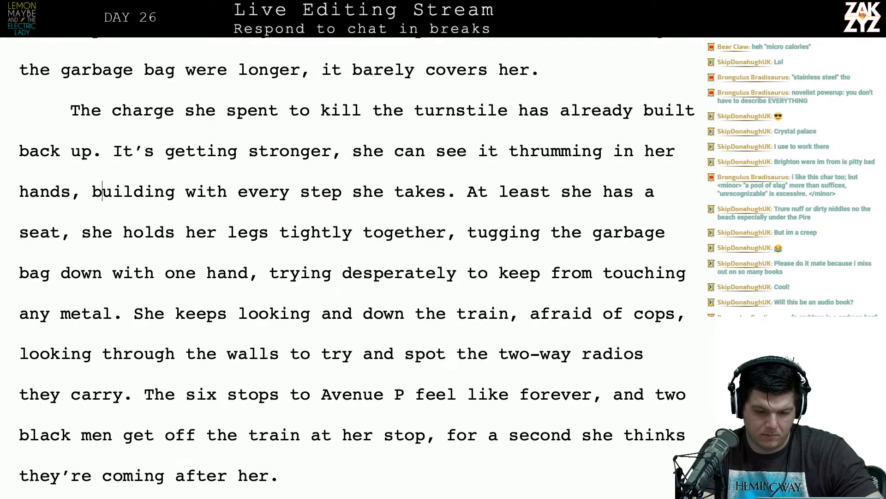
key(Down)
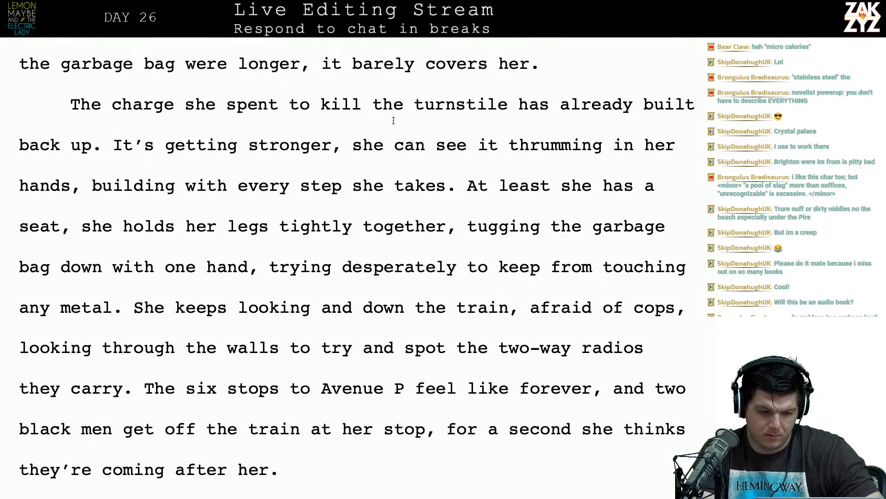
Split the paragraph before "It's getting stronger" with an empty paragraph between, and return to the end of "back up.".
click(118, 148)
key(Return)
key(Return)
key(Up)
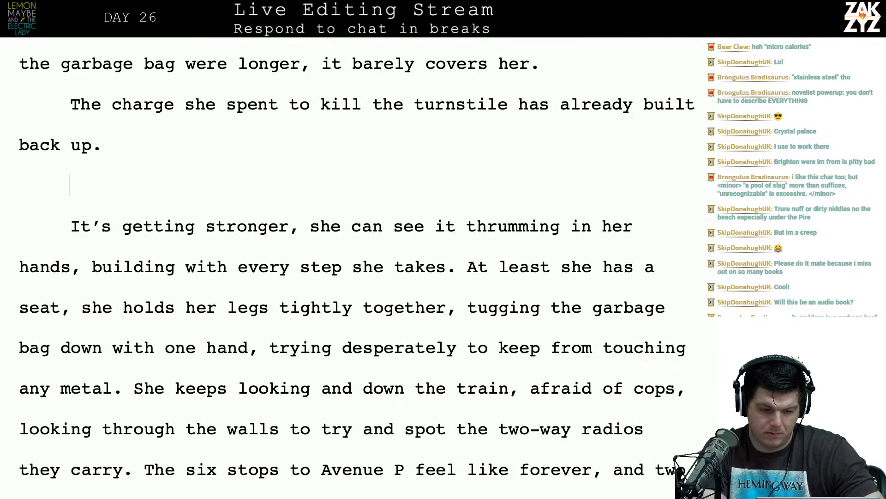
key(Left)
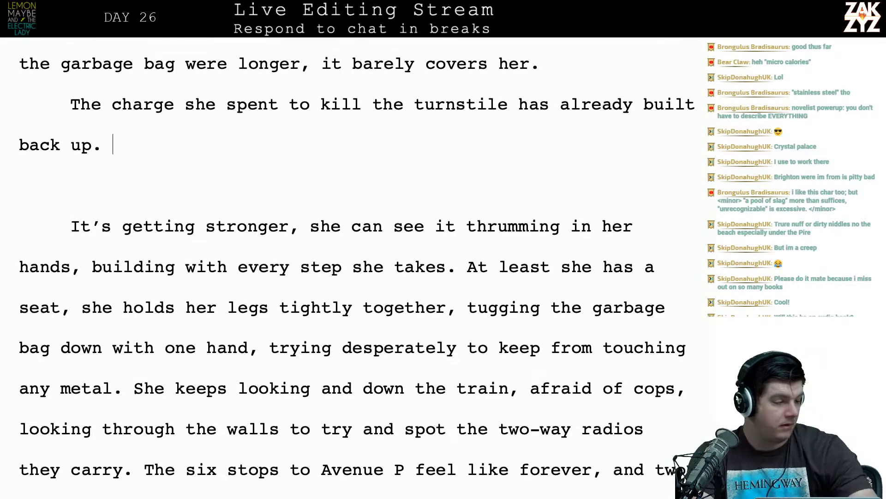
Reread the passage between the turnstile scene and the train ride paragraph that follows it.
scroll(358, 266, down, 2)
scroll(357, 266, down, 2)
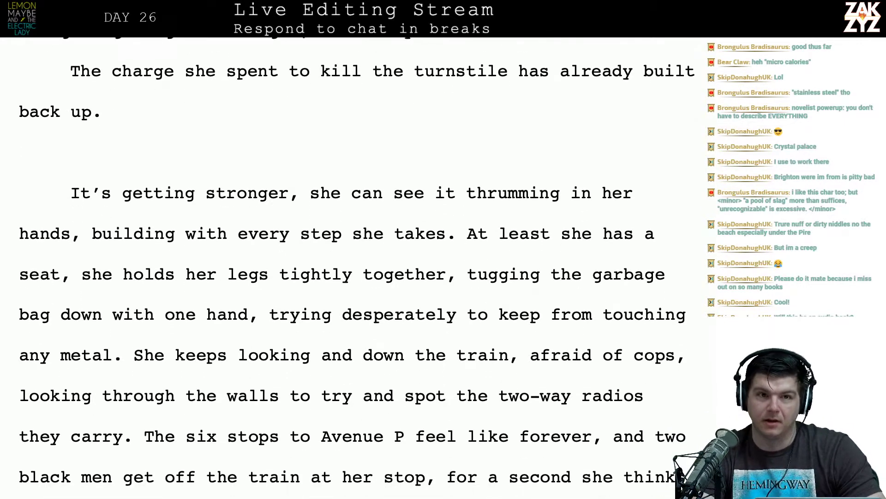
scroll(357, 266, up, 2)
scroll(357, 266, up, 1)
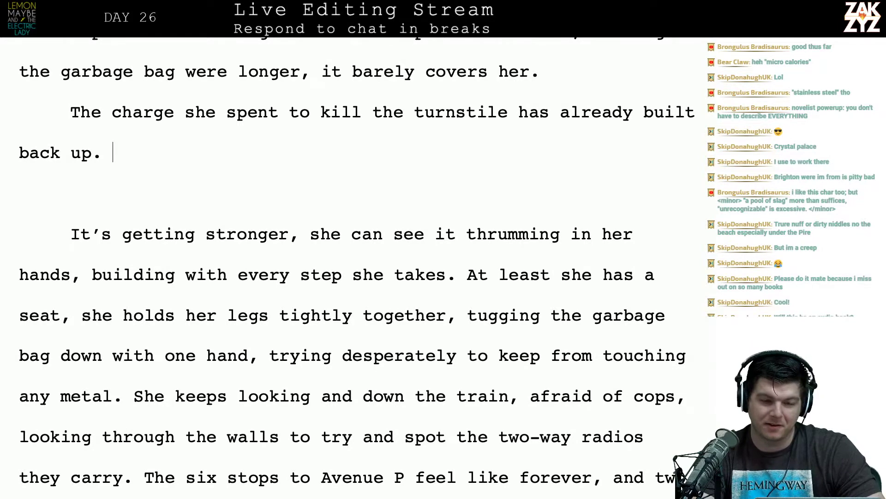
scroll(358, 266, up, 3)
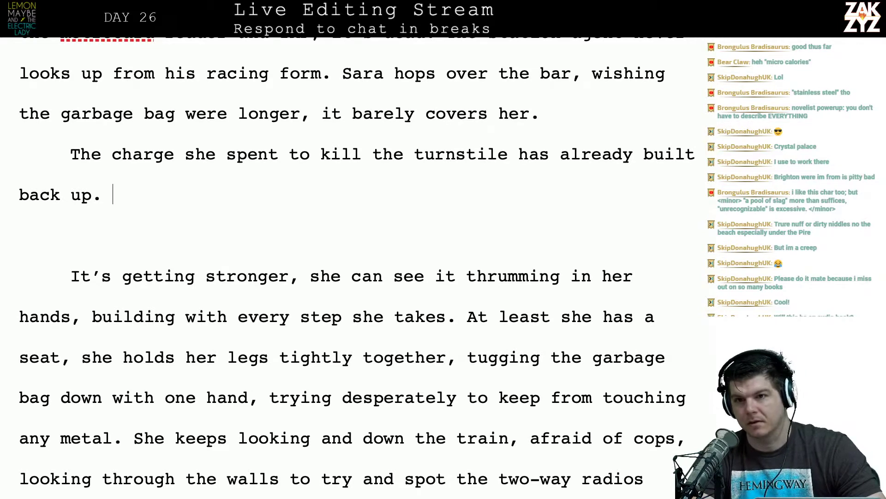
scroll(357, 266, up, 2)
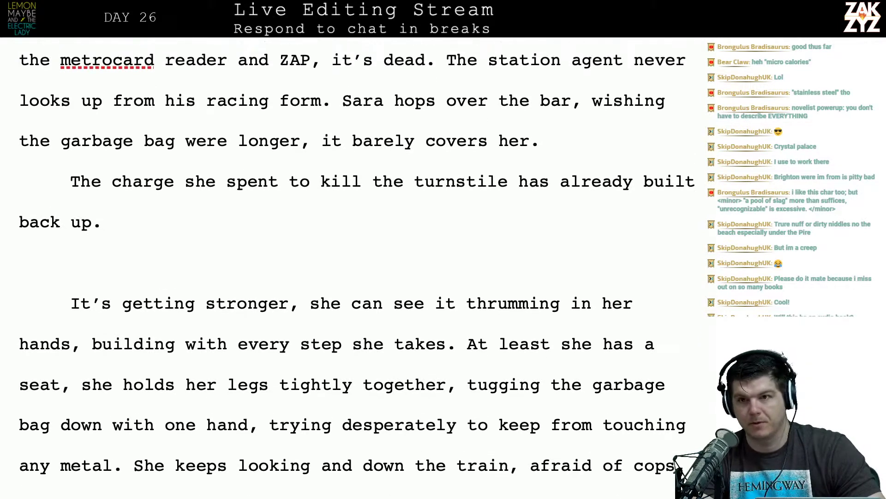
scroll(357, 266, down, 3)
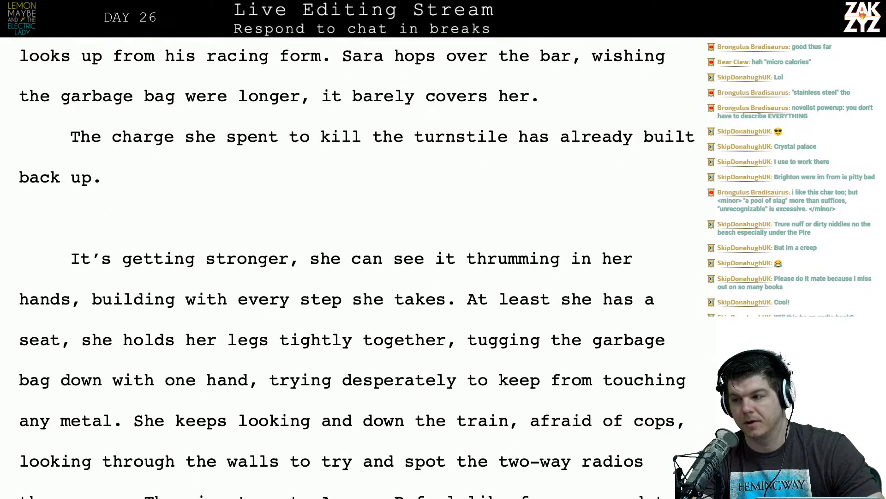
scroll(358, 266, up, 1)
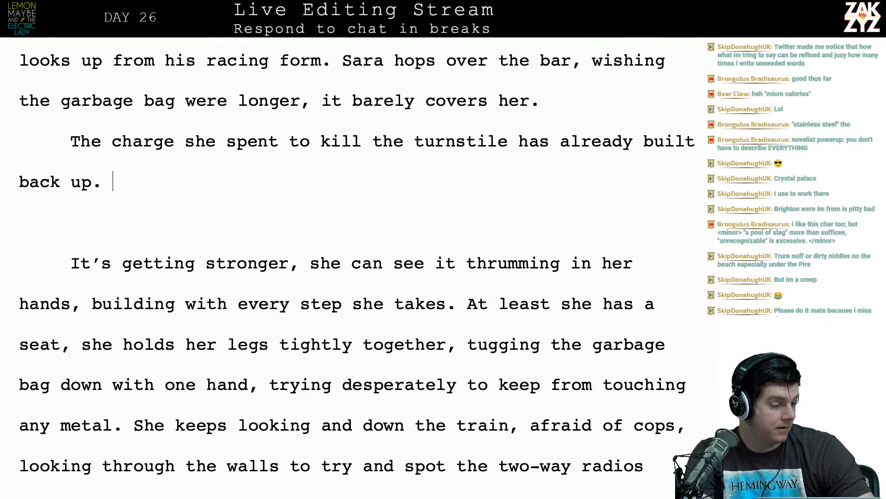
scroll(358, 266, down, 1)
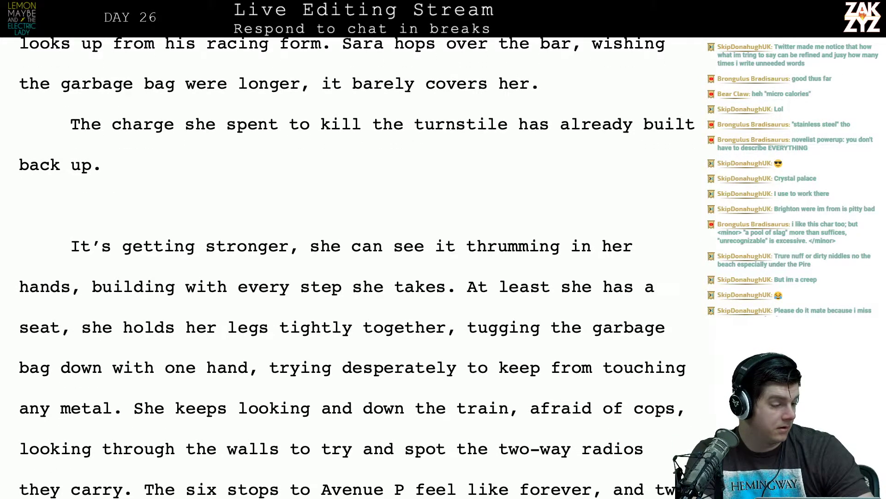
scroll(358, 266, down, 1)
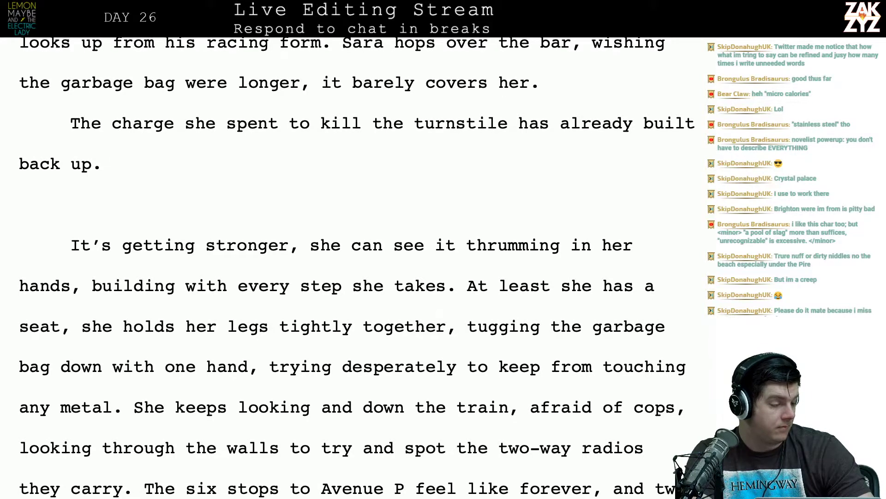
scroll(119, 202, down, 1)
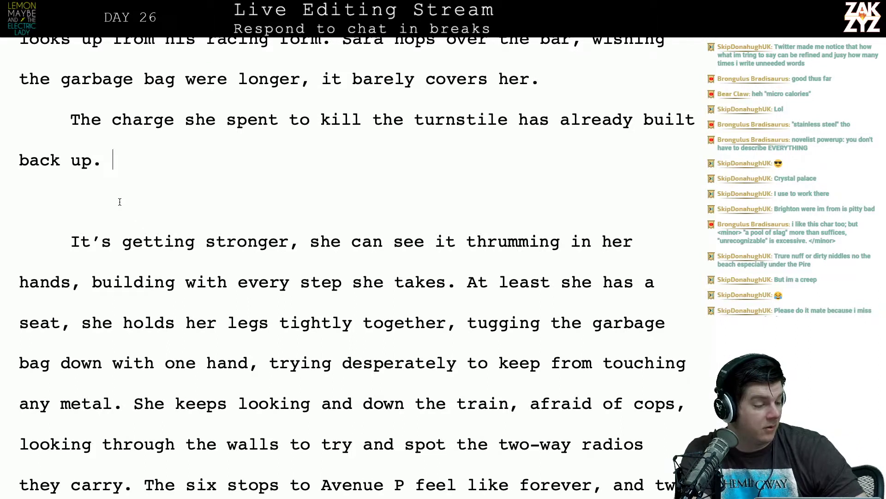
scroll(120, 202, down, 1)
scroll(119, 202, down, 1)
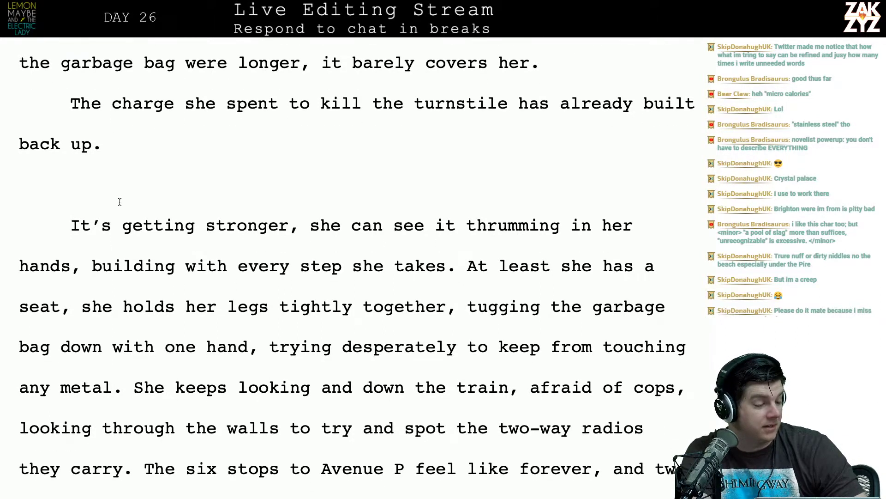
scroll(120, 202, down, 1)
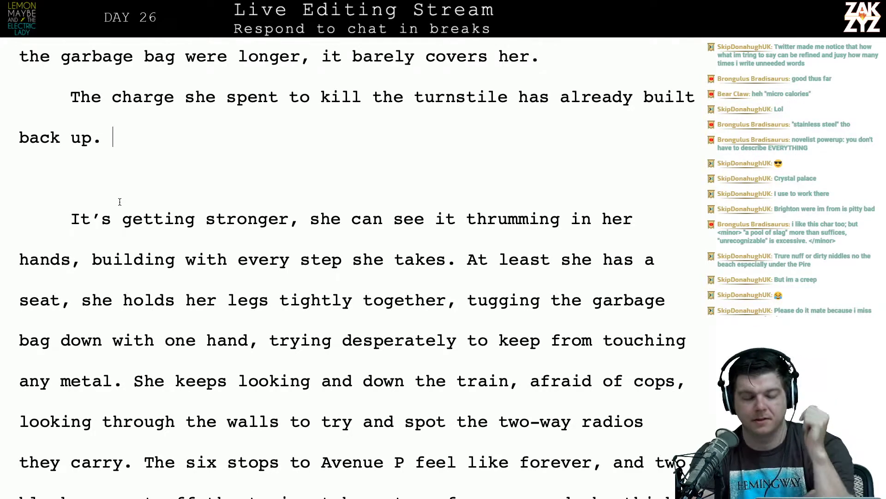
key(Left)
key(Left)
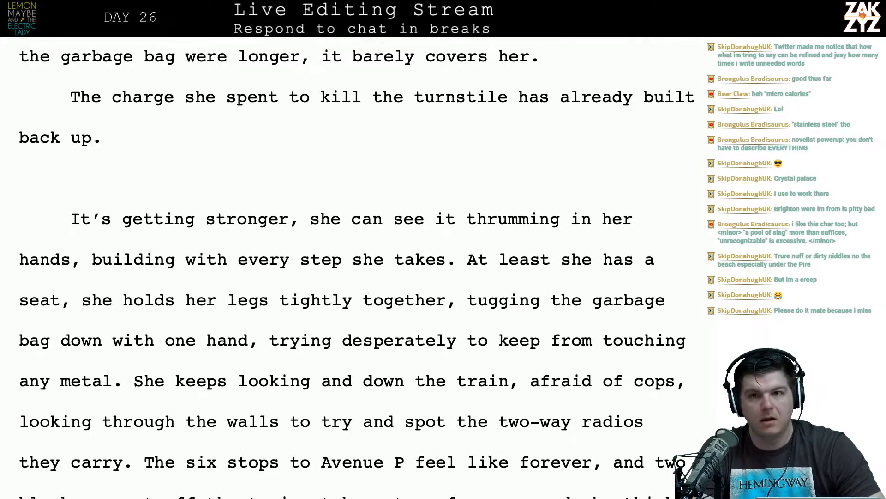
key(Up)
key(Right)
key(Down)
key(Down)
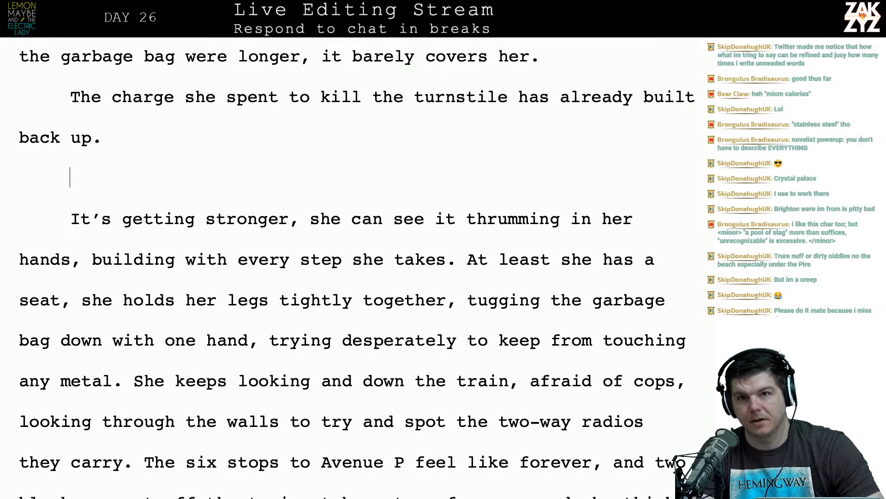
key(Up)
key(Up)
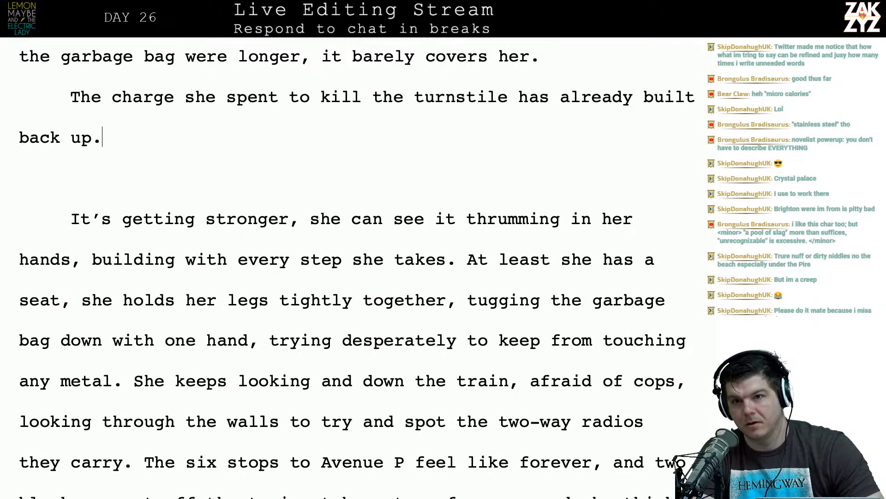
key(Left)
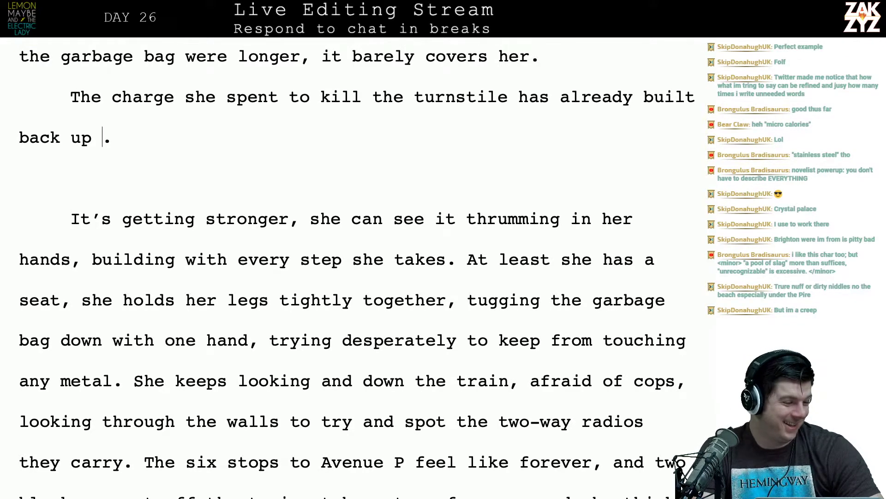
Delete the stray space before the period after "already built back up".
key(Left)
key(Left)
key(Down)
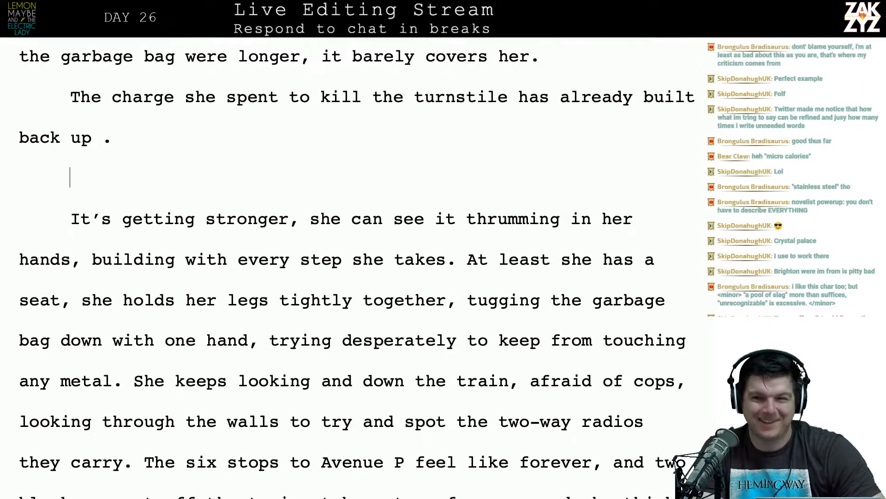
key(Left)
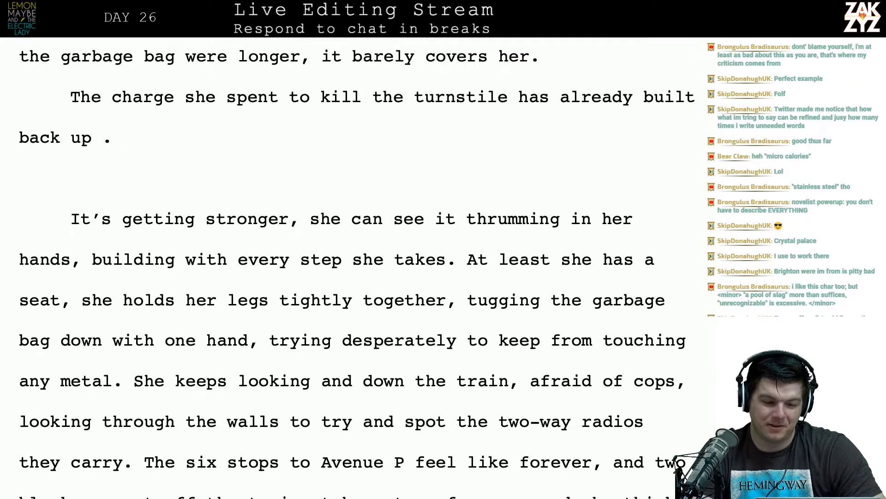
key(Left)
key(BackSpace)
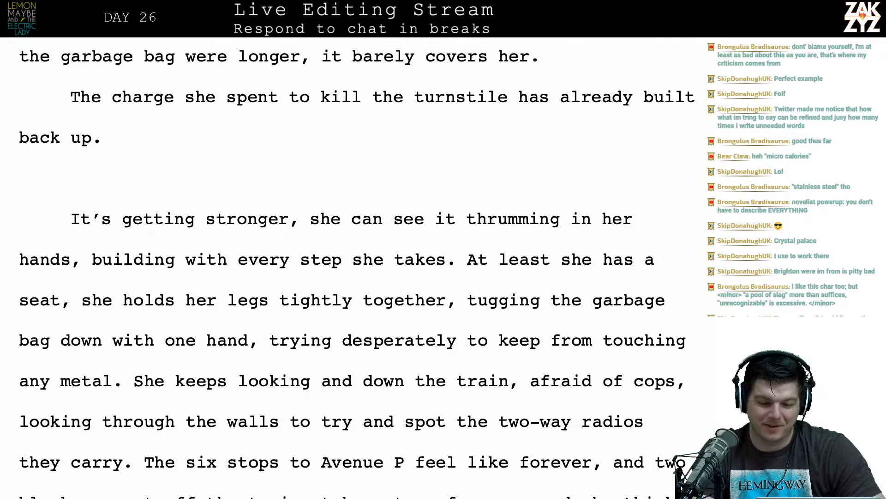
key(Right)
key(Right)
key(Right)
key(Left)
key(Up)
key(Up)
key(Up)
key(Up)
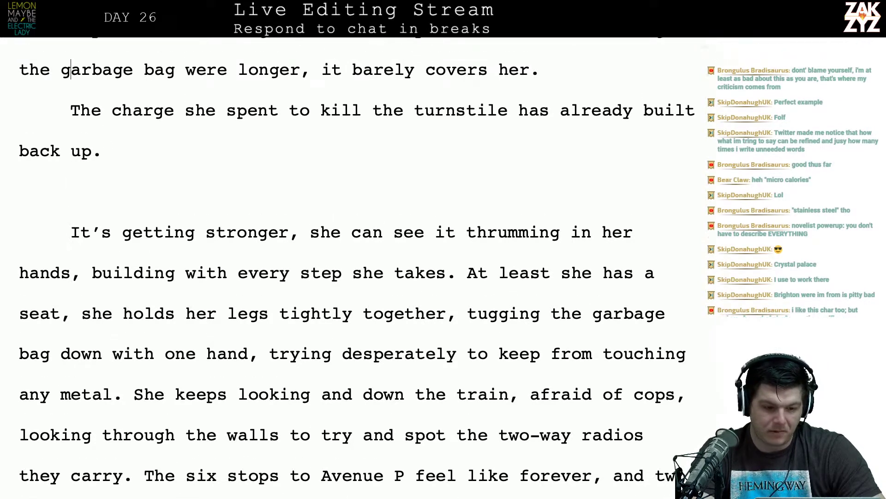
key(Up)
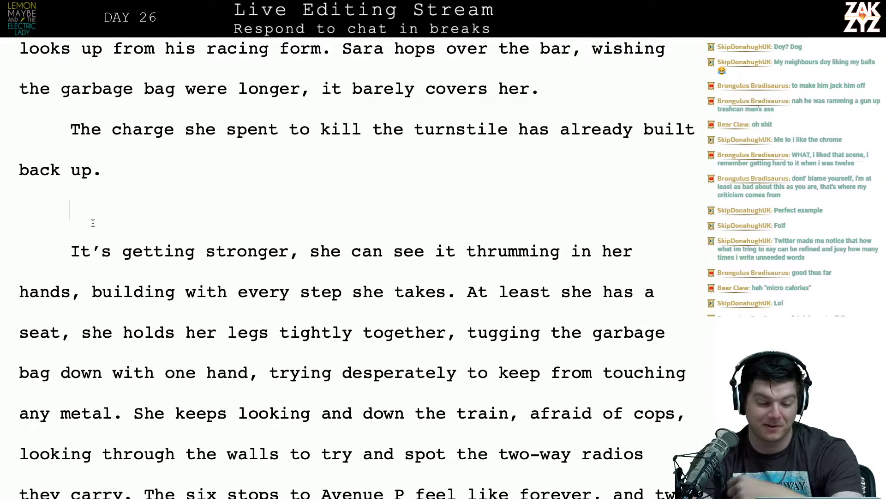
key(Left)
key(Left)
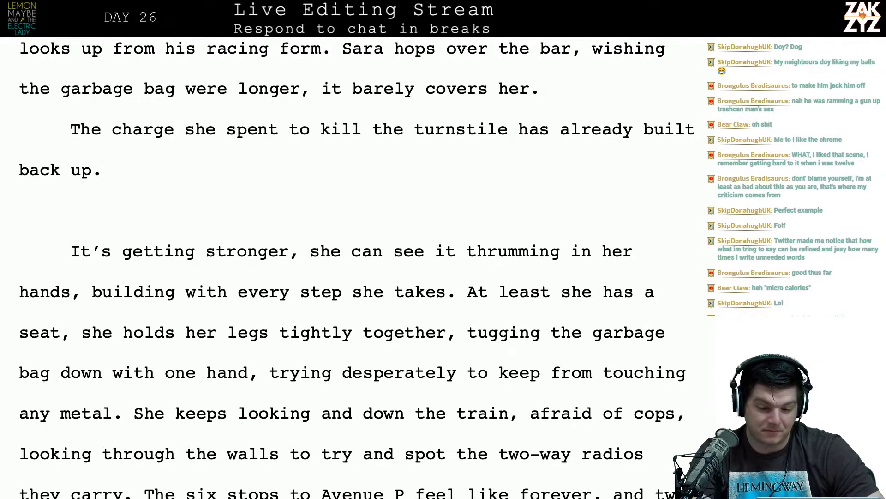
key(Right)
key(Left)
key(Up)
key(Down)
key(Left)
key(Up)
key(Down)
key(Left)
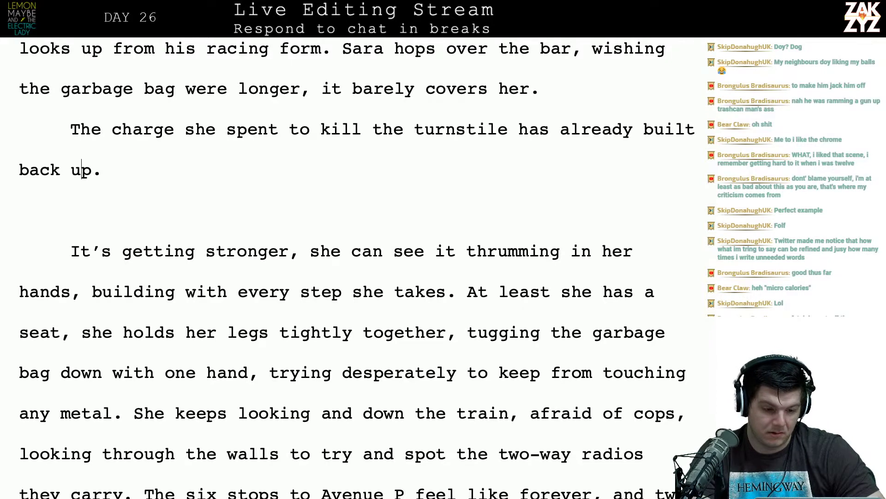
Insert an empty paragraph above the one starting "The charge she spent to kill the turnstile".
key(Left)
key(Up)
key(Right)
key(Left)
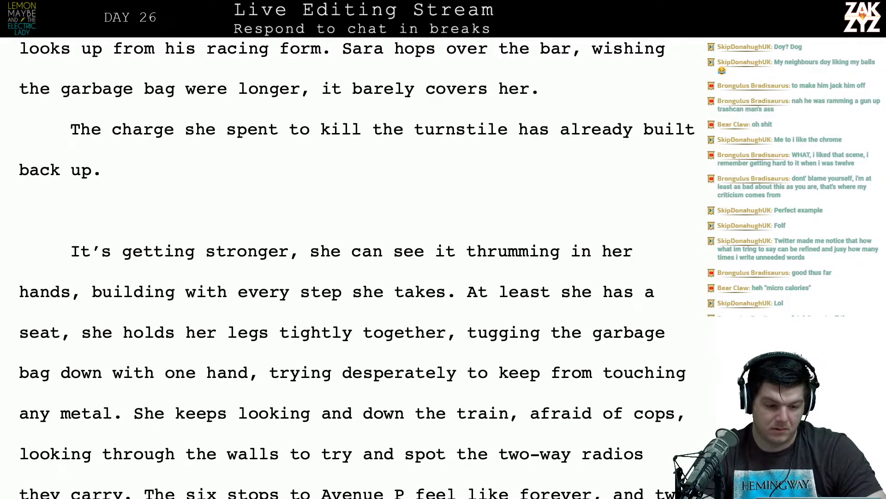
key(Right)
key(Left)
key(Return)
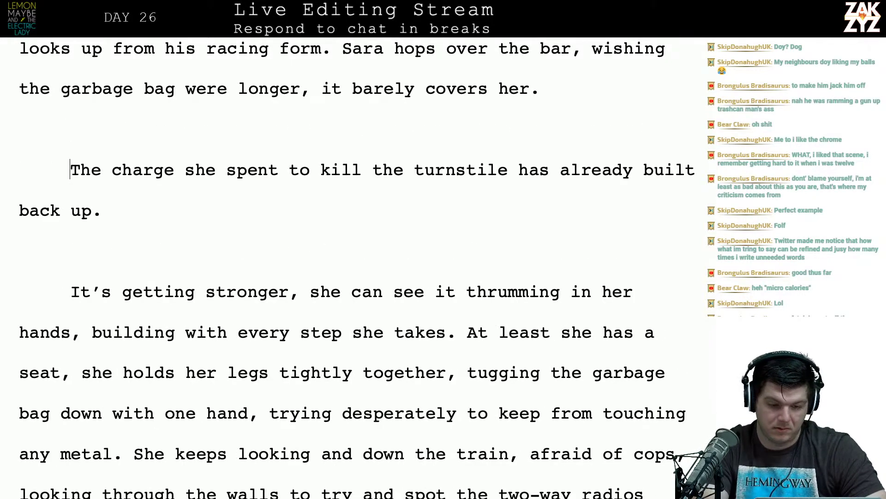
key(Up)
Write in the empty paragraph "She's already built back up the charge she spent to kill the turnstile.".
text(She's alrea)
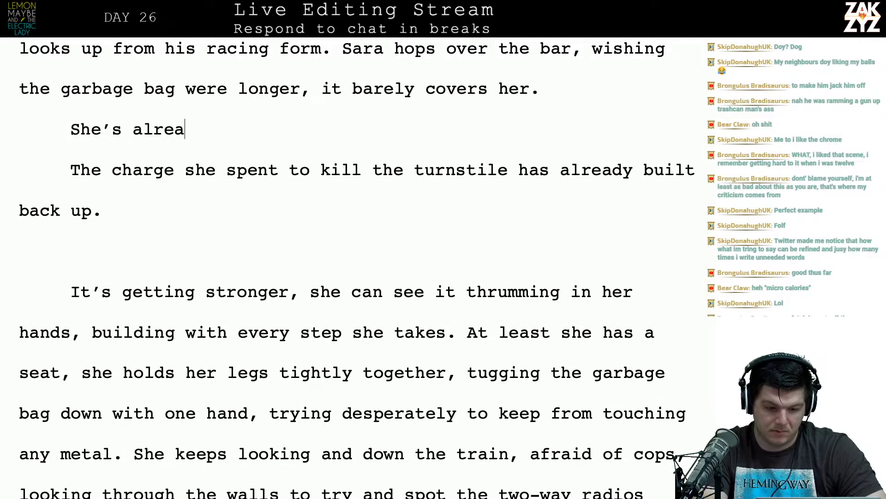
text(dy built back u)
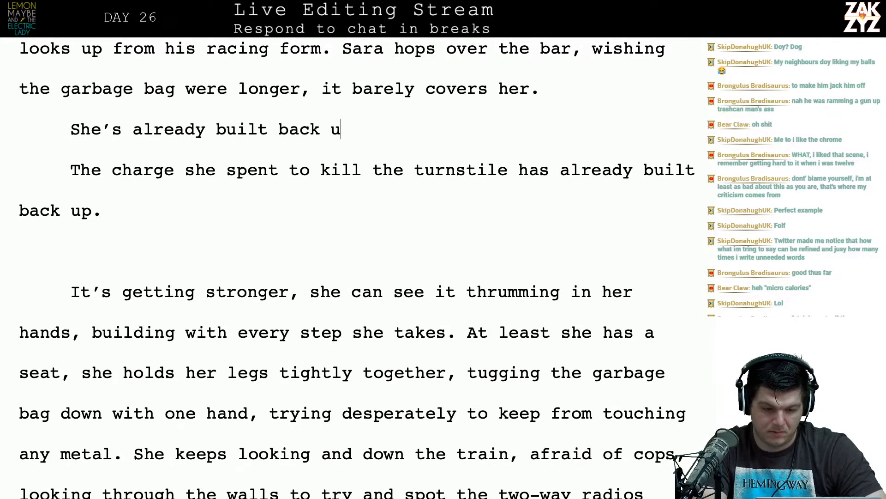
text(p the charge she sp)
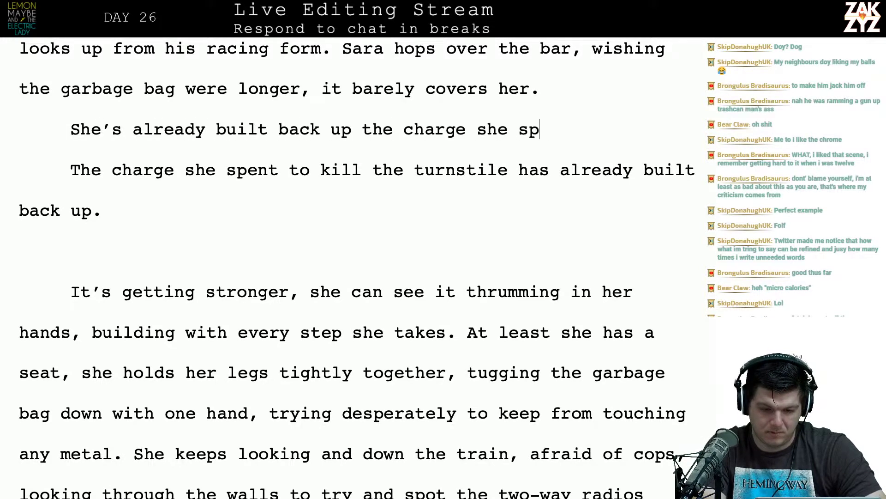
text(ent t k)
key(BackSpace)
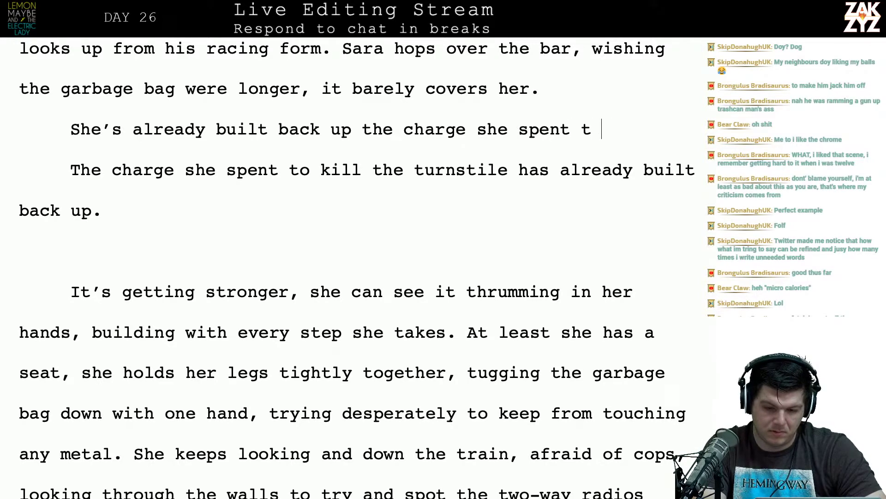
key(BackSpace)
text(o kll)
key(BackSpace)
key(BackSpace)
text(i)
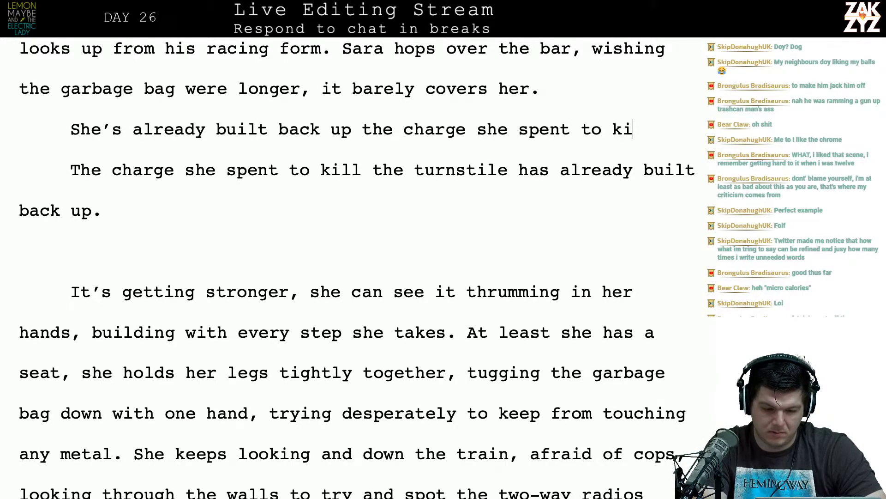
text(ll the turnstile.)
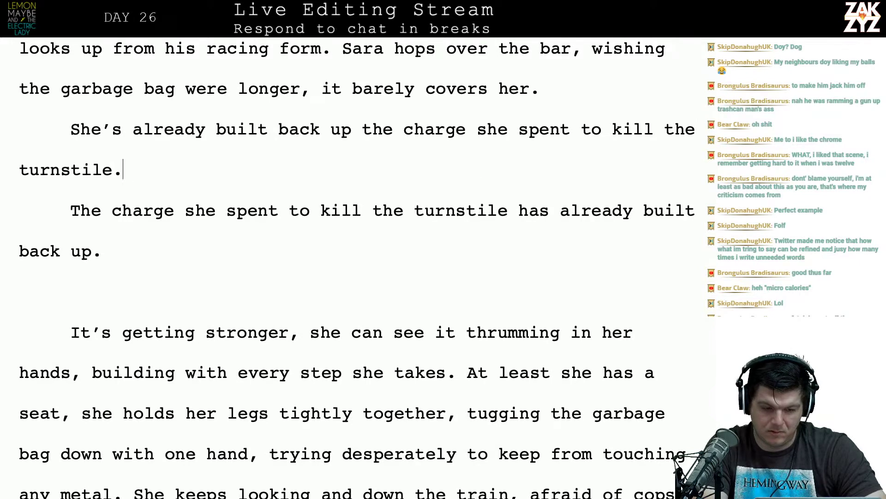
Continue the new paragraph after "turnstile." with the sentence "It's getting stronger, building with every step.".
text( It's )
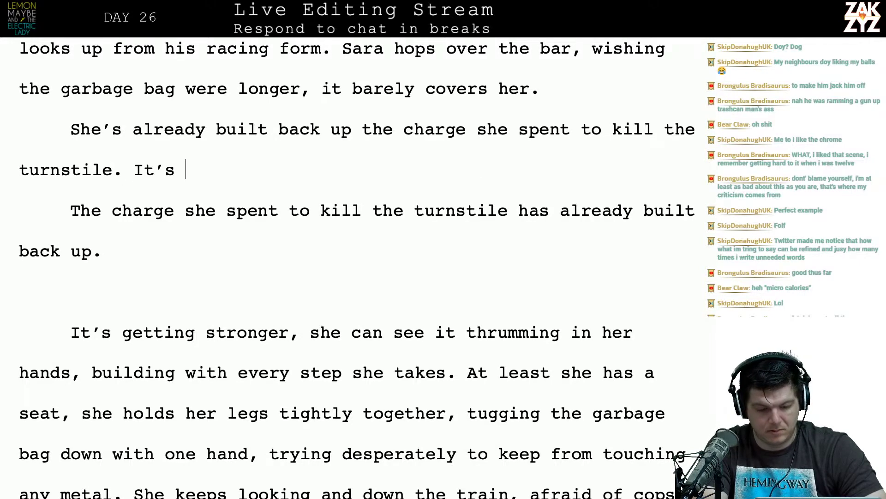
text(getting stronger, b)
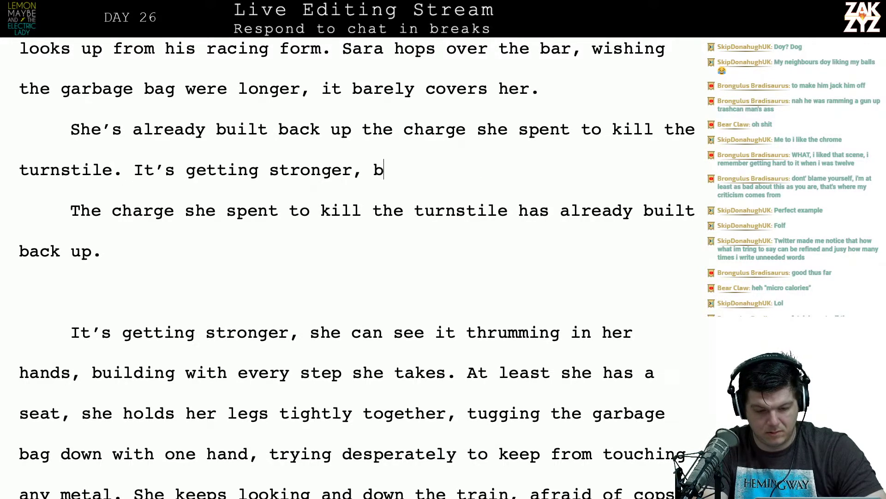
text(uilding with every)
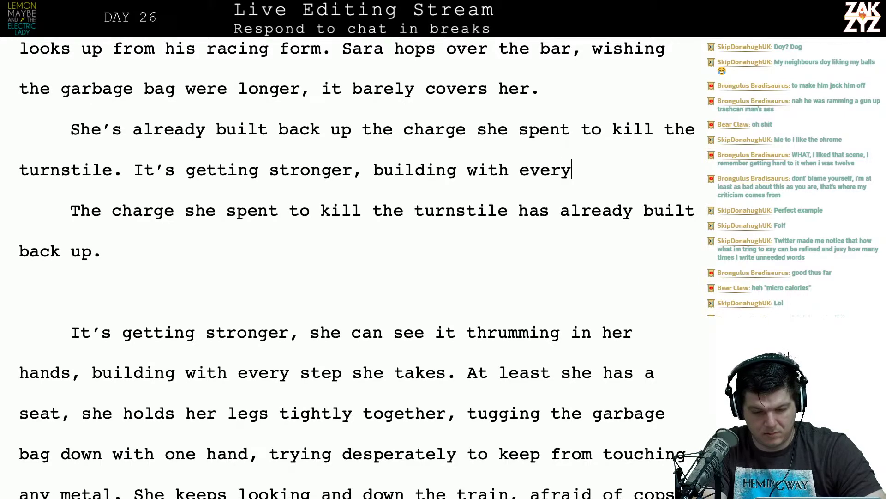
text( step.)
key(BackSpace)
key(BackSpace)
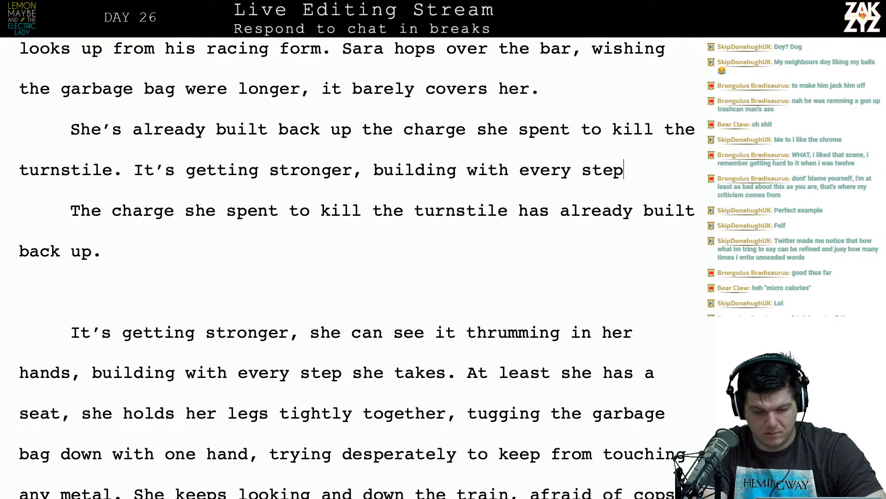
text(.)
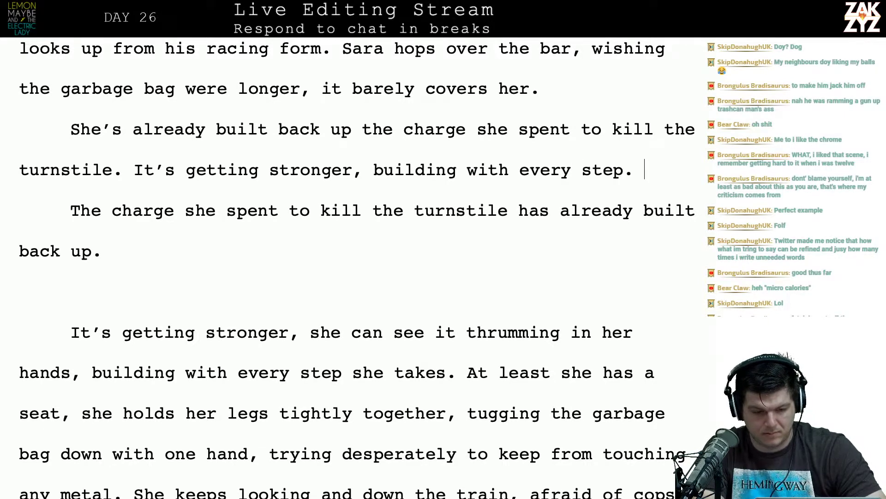
Insert "with every step," directly after "It's getting stronger" in the new paragraph.
key(Left)
key(Left)
key(Left)
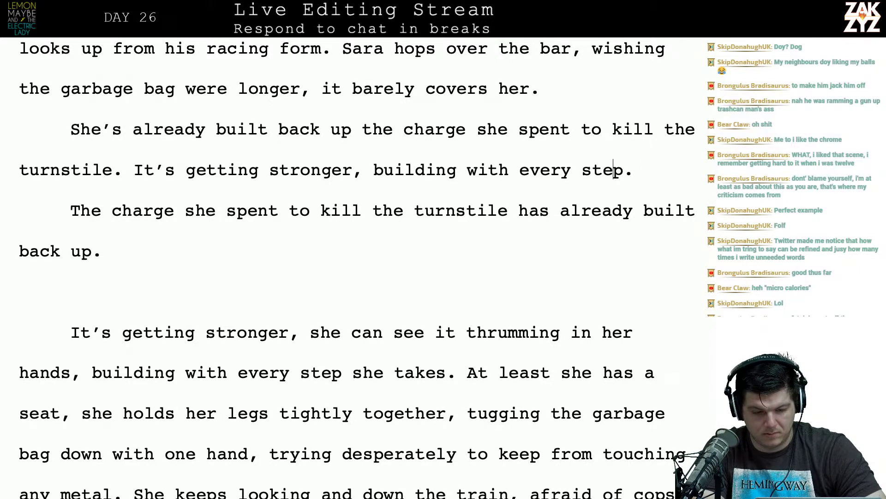
key(Left)
key(Left)
key(Left)
key(Left)
key(Left)
key(Left)
key(Left)
key(Left)
key(Left)
key(Left)
key(Left)
key(Left)
key(Left)
key(Left)
key(Left)
key(Left)
key(Left)
key(Left)
key(Left)
key(Left)
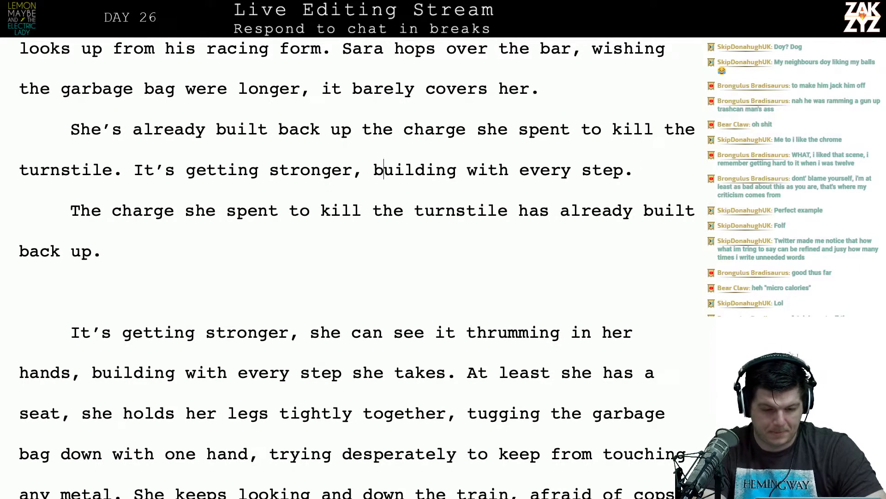
key(Left)
key(Left)
key(Left)
text(with eve)
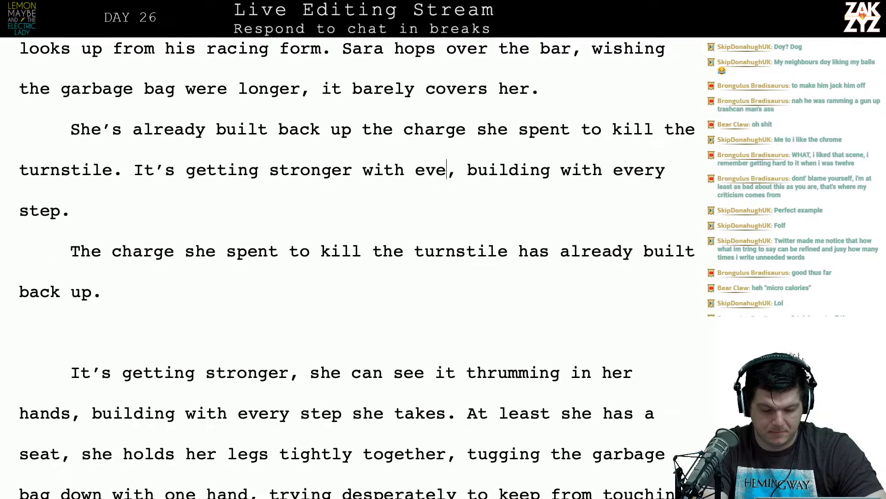
text(ry step, th)
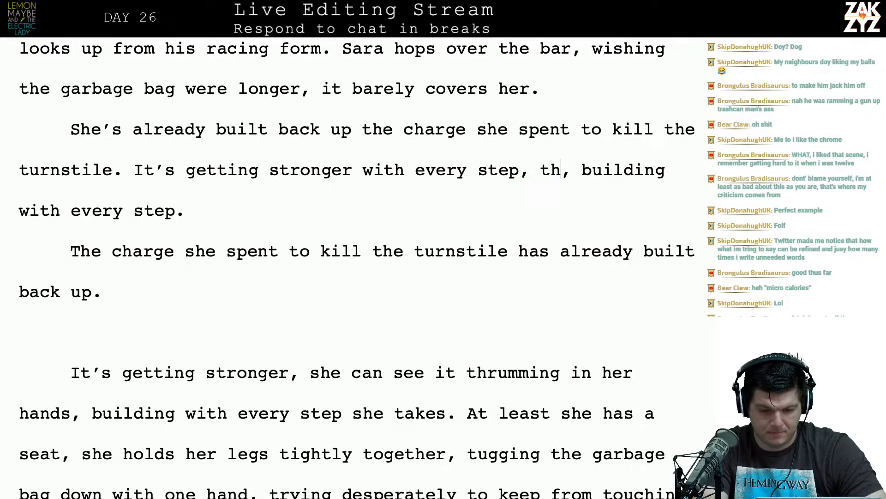
Continue the sentence after "with every step," with "she can see the power thrumming in her hands.".
key(BackSpace)
key(BackSpace)
text(she can see i)
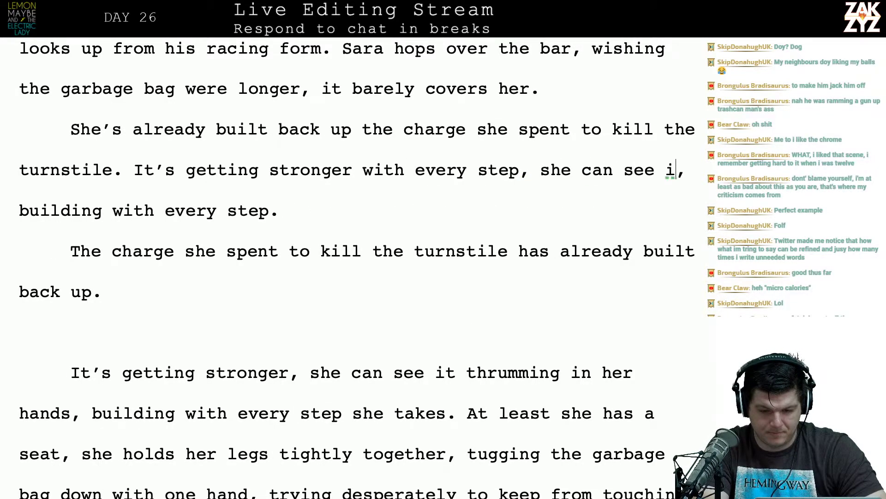
text(t)
key(BackSpace)
key(BackSpace)
text(the pow,)
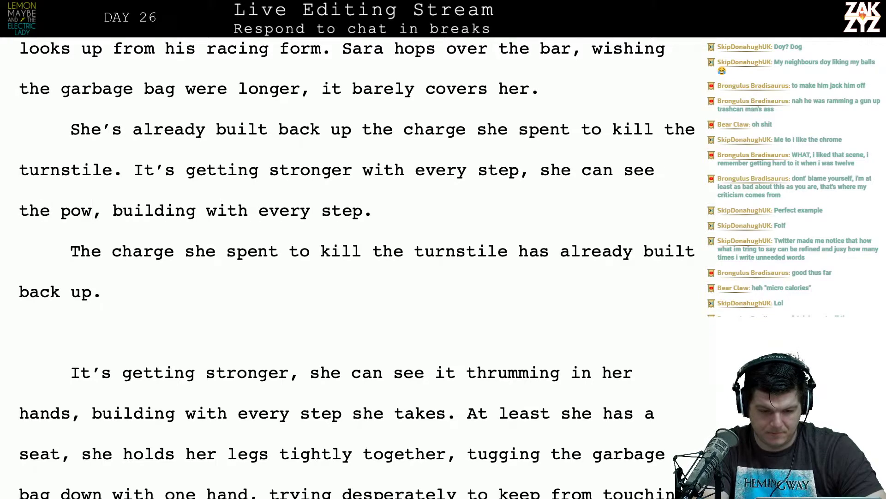
key(BackSpace)
key(BackSpace)
key(BackSpace)
text(e)
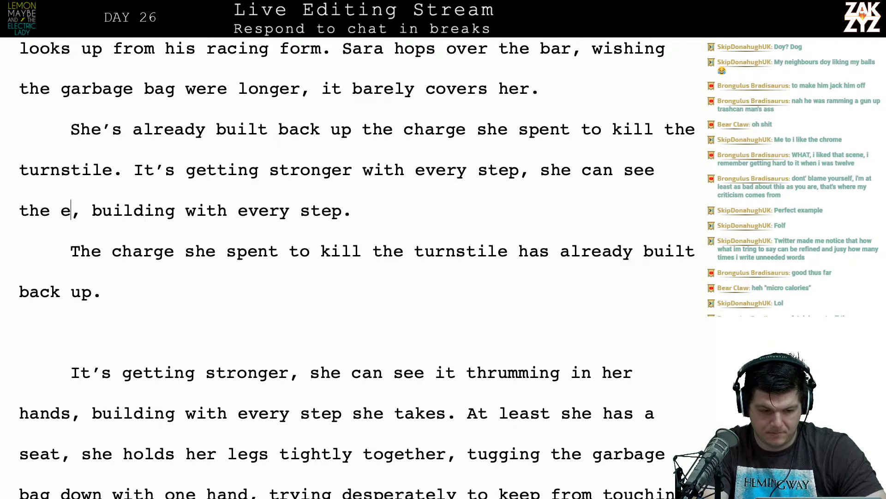
key(BackSpace)
text(pwo)
key(BackSpace)
key(BackSpace)
text(ow)
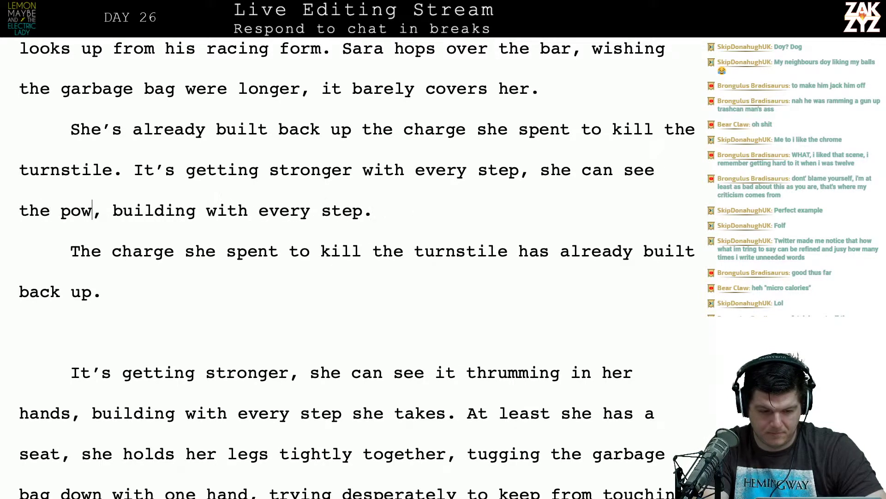
text(er thrumming in he)
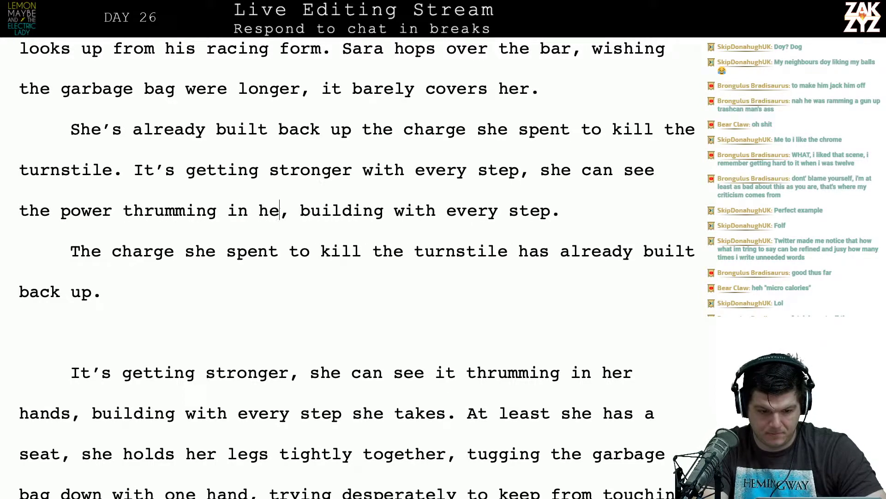
text(r hands.)
key(BackSpace)
text(s.)
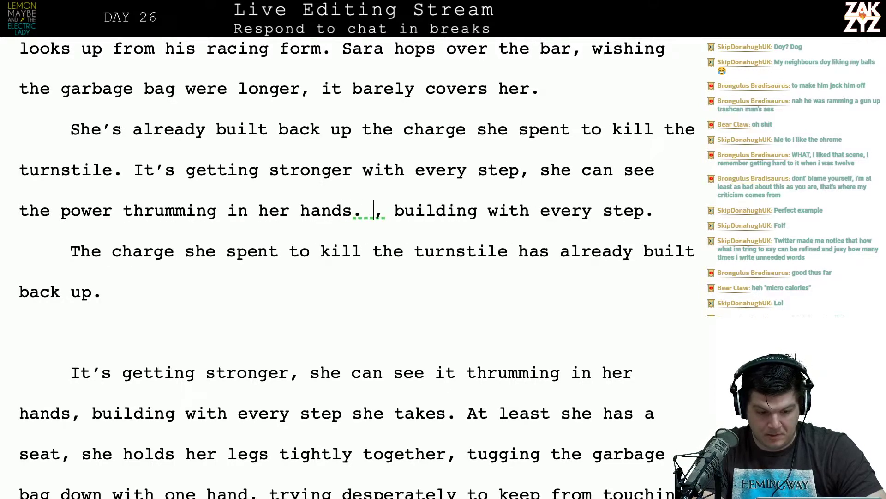
Delete the leftover ", building with every step." and the old paragraph "The charge she spent to kill the turnstile has already built back up.".
key(Return)
key(shift+Down)
key(shift+Down)
key(shift+Down)
key(BackSpace)
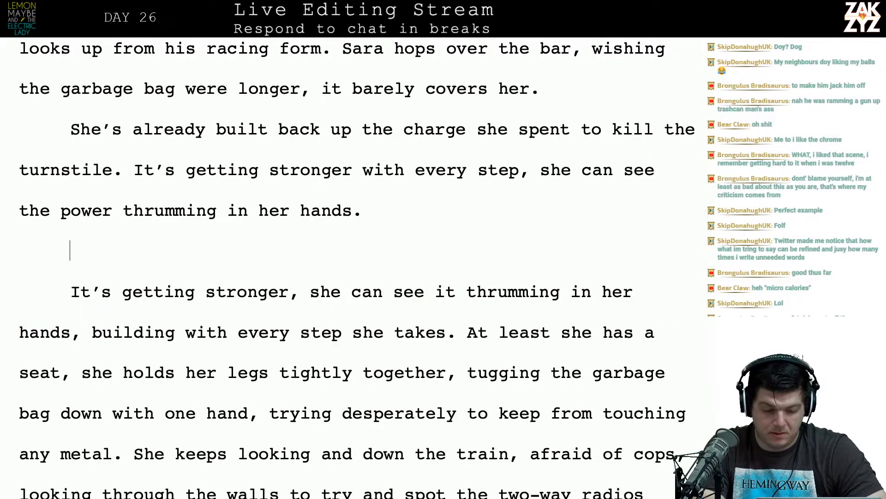
Add the sentence "She needs to be careful." after "thrumming in her hands.".
text(Sh)
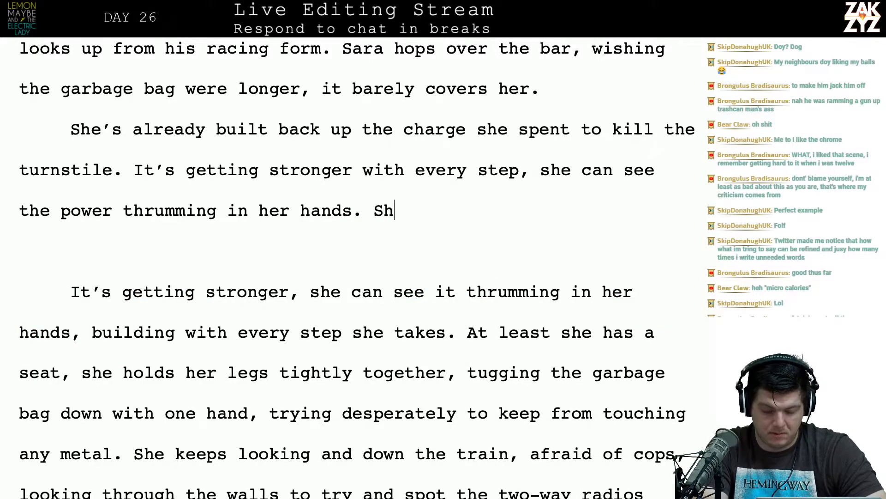
text(e needs to)
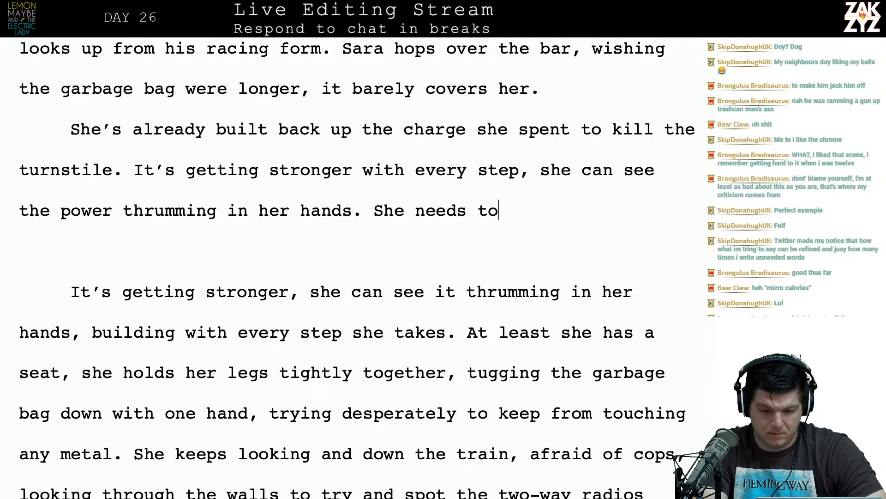
text( be careful.)
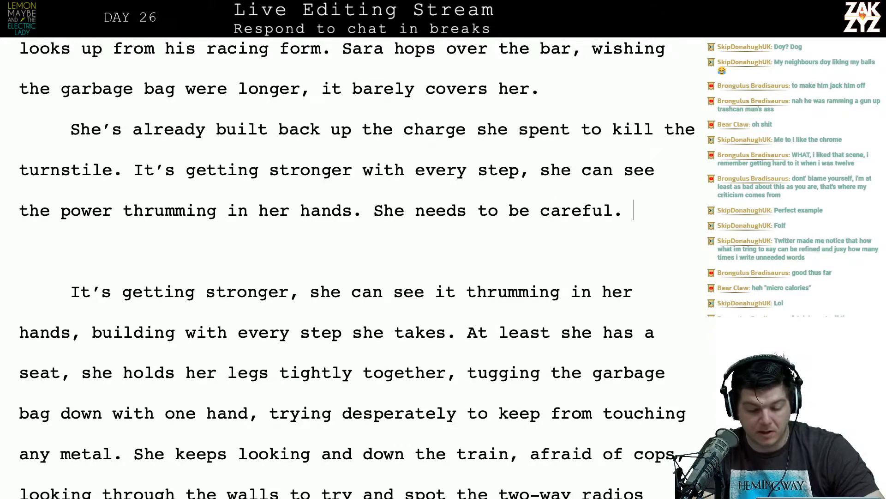
Delete the old sentence "It's getting stronger, she can see it thrumming..." with the blank line above it, starting a new paragraph at "At least".
key(shift+Down)
key(shift+Down)
key(shift+Down)
key(shift+Left)
key(shift+Left)
key(shift+Left)
key(shift+Left)
key(shift+Left)
key(shift+Left)
key(shift+Left)
key(shift+Left)
key(shift+Left)
key(shift+Left)
key(shift+Left)
key(shift+Left)
key(shift+Left)
key(shift+Left)
key(shift+Left)
key(shift+Left)
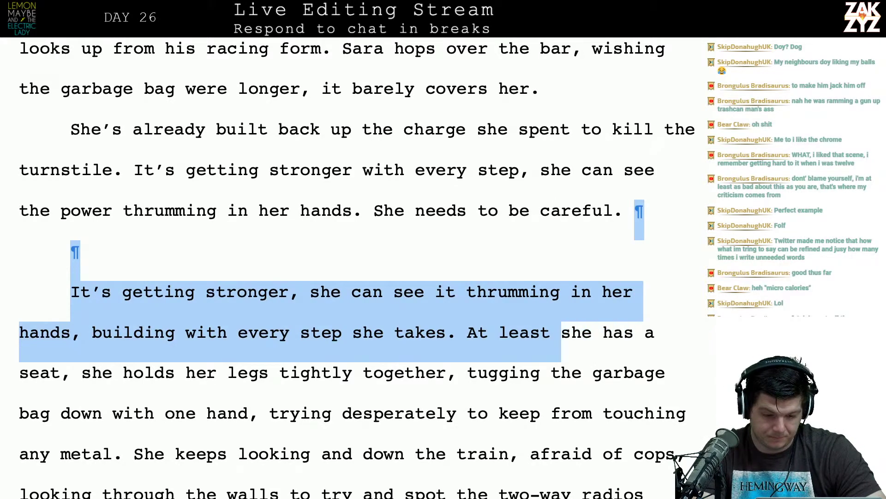
key(BackSpace)
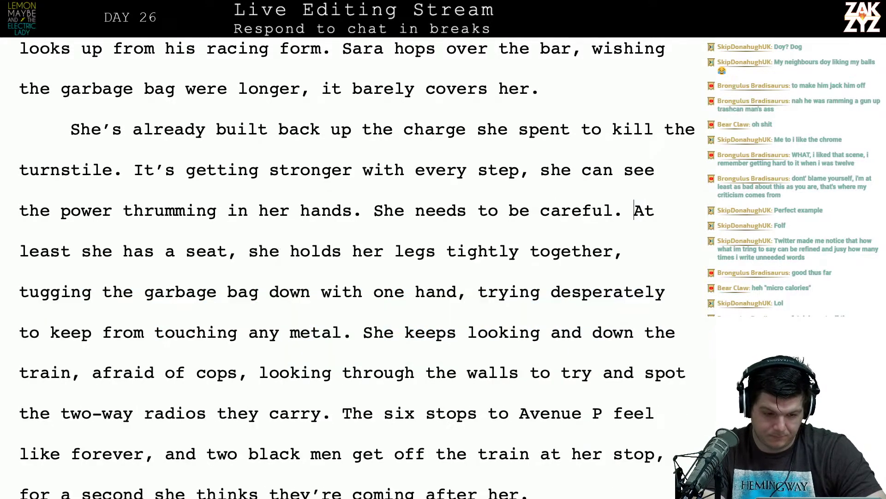
key(Return)
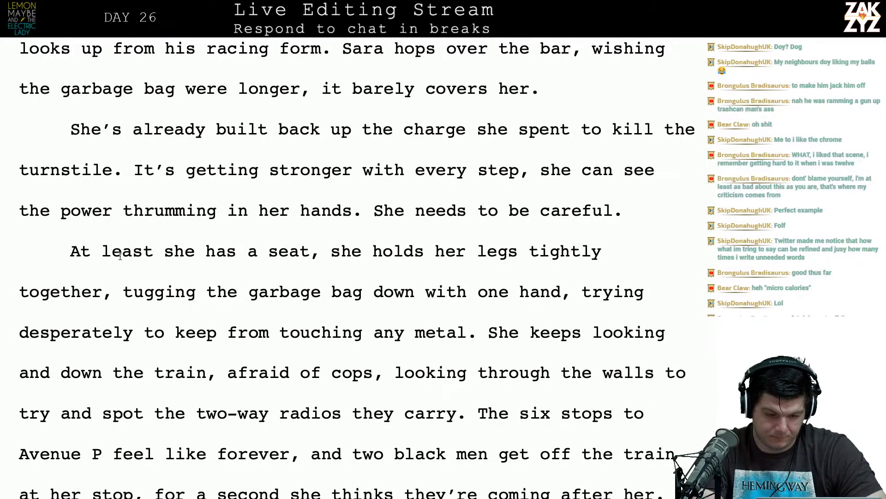
Insert "on the subway" after "At least she has a seat".
click(320, 251)
key(Left)
text(n)
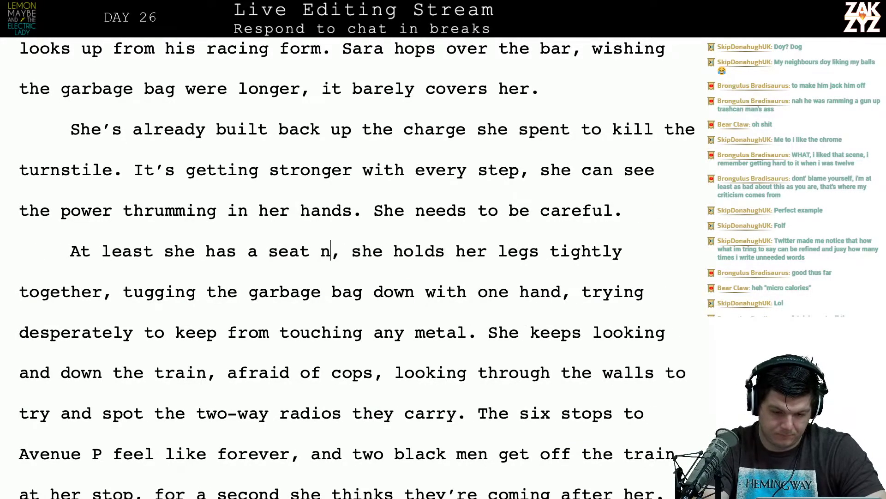
key(BackSpace)
text(on the sub)
text(way)
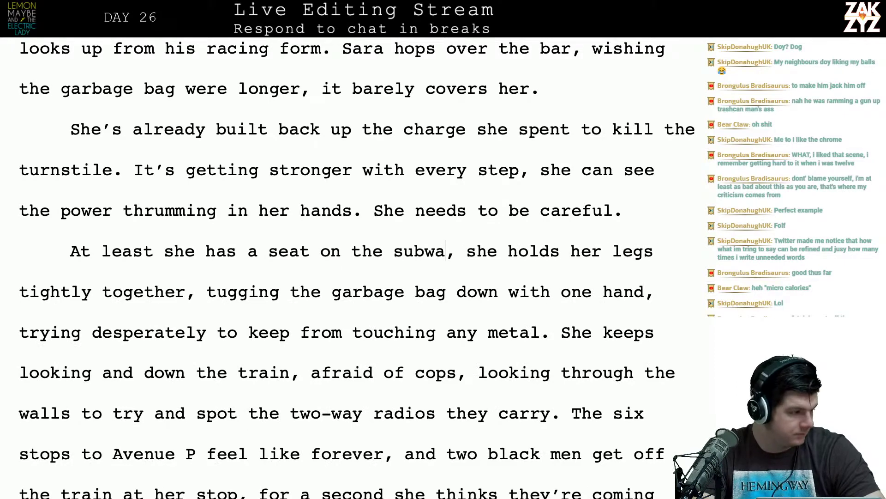
key(Right)
key(Right)
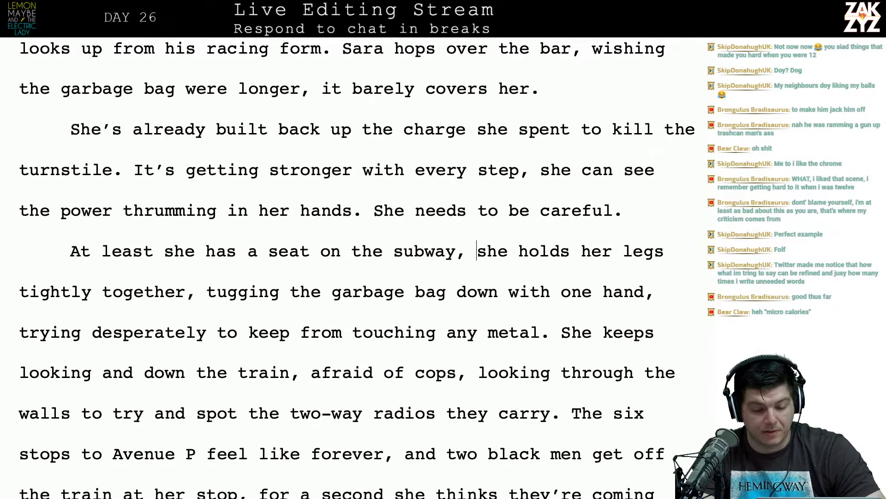
End the sentence after "subway" with a period and start the next one with the character's first name instead of "she".
key(Left)
key(Right)
key(Right)
key(Right)
key(Right)
key(Right)
key(Right)
key(Left)
key(Left)
key(Left)
key(Left)
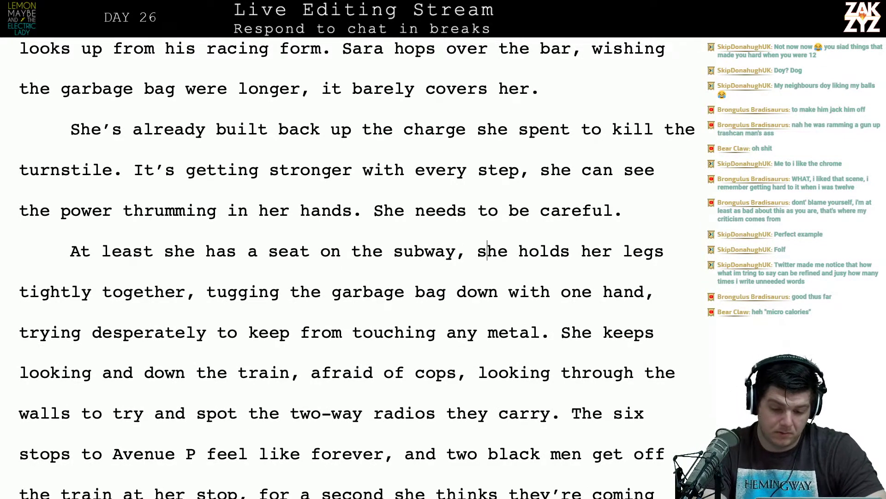
key(Left)
key(Left)
key(BackSpace)
text(.)
key(Right)
key(Right)
key(BackSpace)
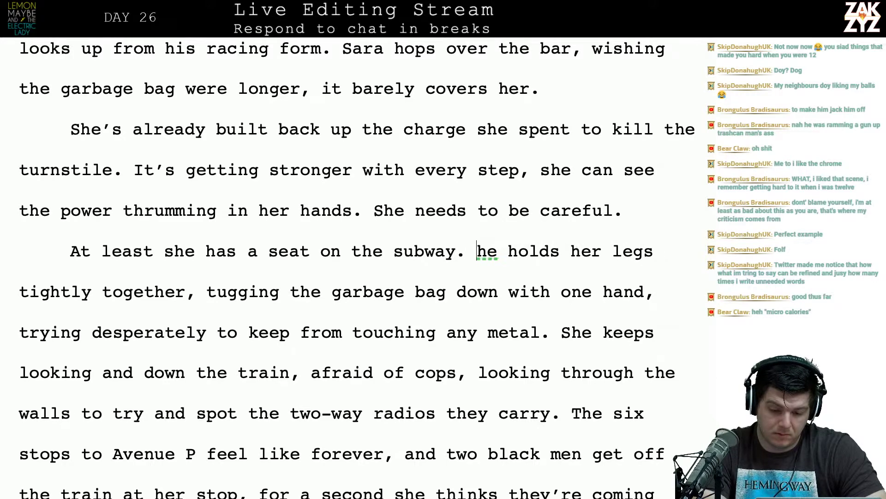
text(Sara)
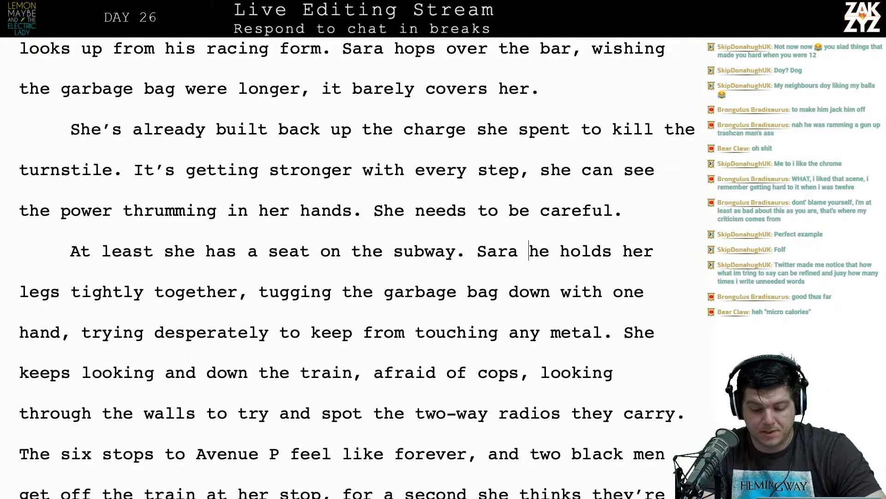
key(shift+Right)
key(shift+Right)
key(BackSpace)
key(Delete)
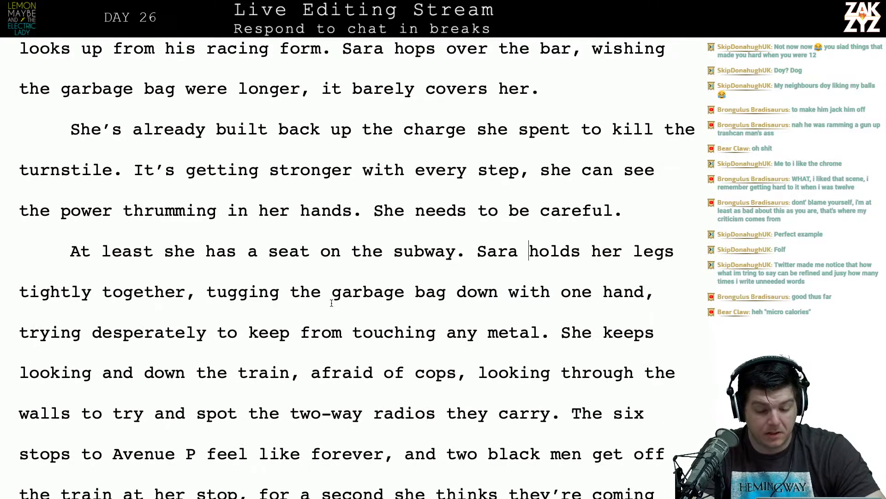
Replace the comma after "tugging the garbage bag down with one hand" with a period.
scroll(332, 302, down, 1)
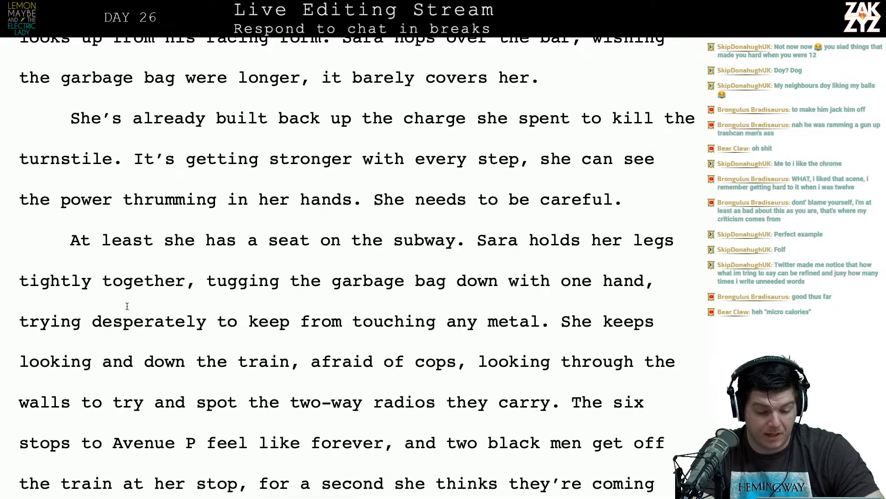
click(655, 285)
key(BackSpace)
text(. S)
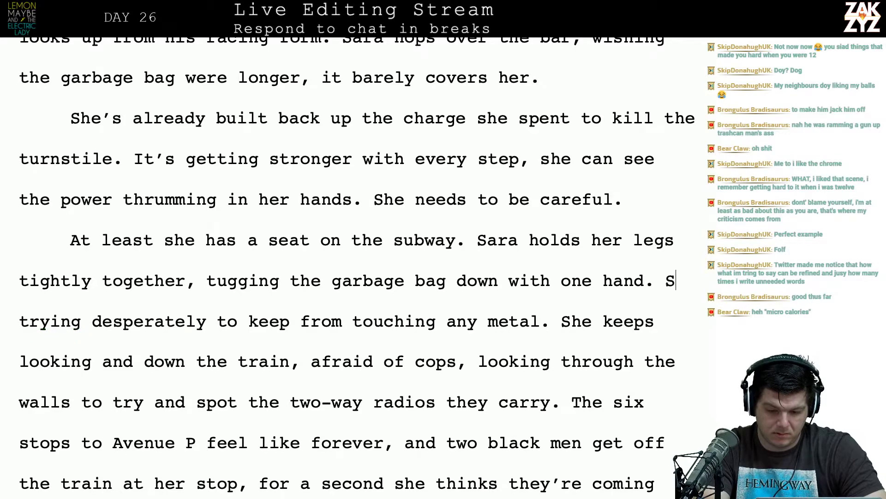
text(h)
key(BackSpace)
key(BackSpace)
key(BackSpace)
key(BackSpace)
text(,)
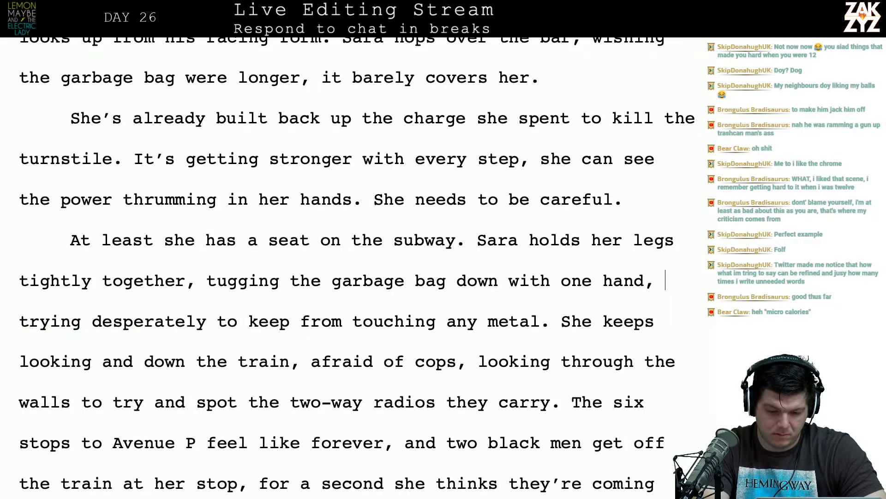
key(BackSpace)
key(BackSpace)
text(.)
Delete "trying desperately to keep from touching any metal." after "with one hand.".
key(shift+Right)
key(shift+Right)
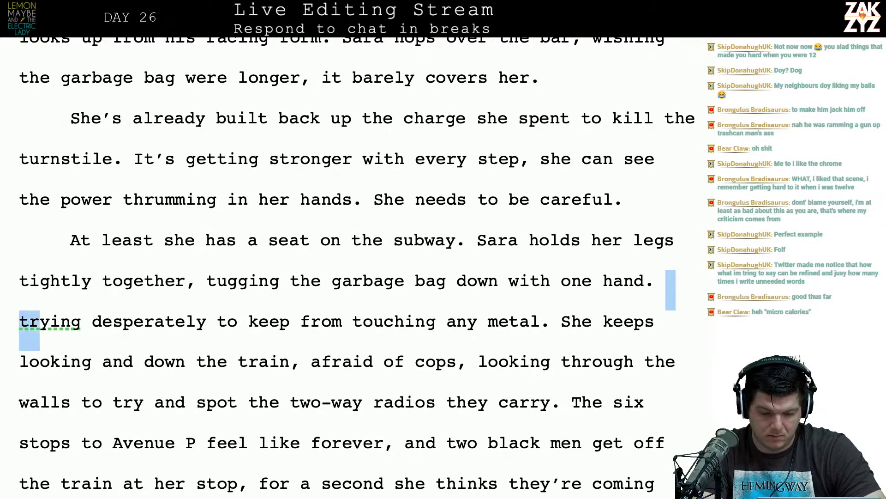
key(shift+Right)
key(shift+Right)
key(shift+Right)
key(shift+Right)
key(shift+Right)
key(shift+Right)
key(shift+Right)
key(shift+Right)
key(shift+Right)
key(shift+Right)
key(shift+Right)
key(shift+Right)
key(shift+Right)
key(shift+Right)
key(shift+Right)
key(shift+Right)
key(shift+Right)
key(shift+Right)
key(shift+Right)
key(shift+Right)
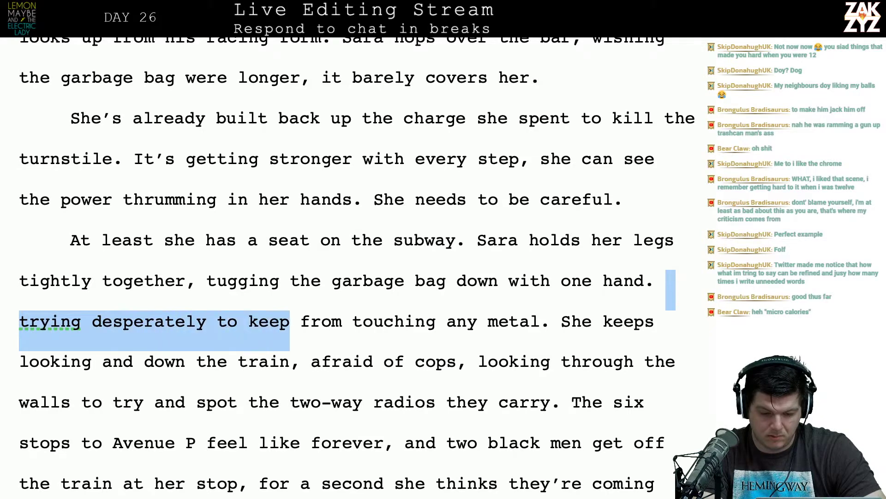
key(shift+Right)
key(shift+Right)
key(shift+Right)
key(shift+Right)
key(shift+Right)
key(shift+Right)
key(shift+Right)
key(shift+Right)
key(shift+Right)
key(shift+Right)
key(shift+Right)
key(shift+Right)
key(shift+Right)
key(shift+Right)
key(shift+Right)
key(shift+Right)
key(shift+Right)
key(shift+Right)
key(shift+Right)
key(shift+Right)
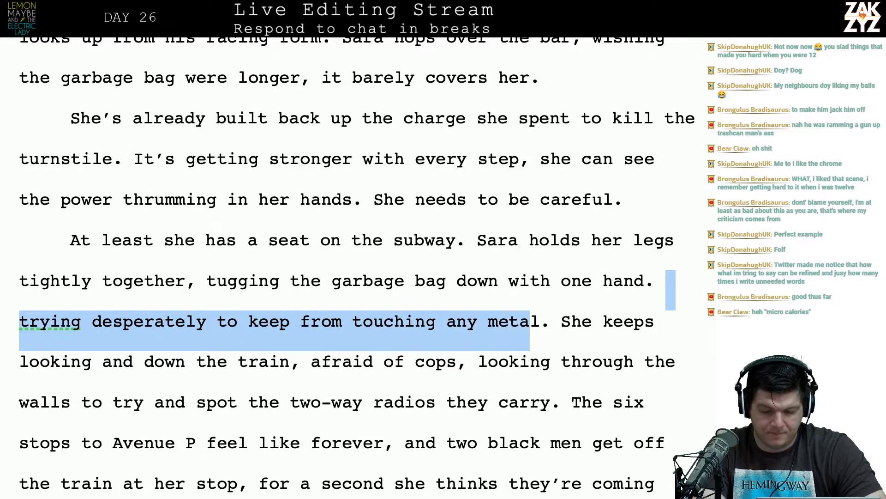
key(shift+Right)
key(shift+Right)
key(BackSpace)
Break the paragraph after "with one hand." so "She keeps looking and down the train" starts a new one.
scroll(357, 265, down, 2)
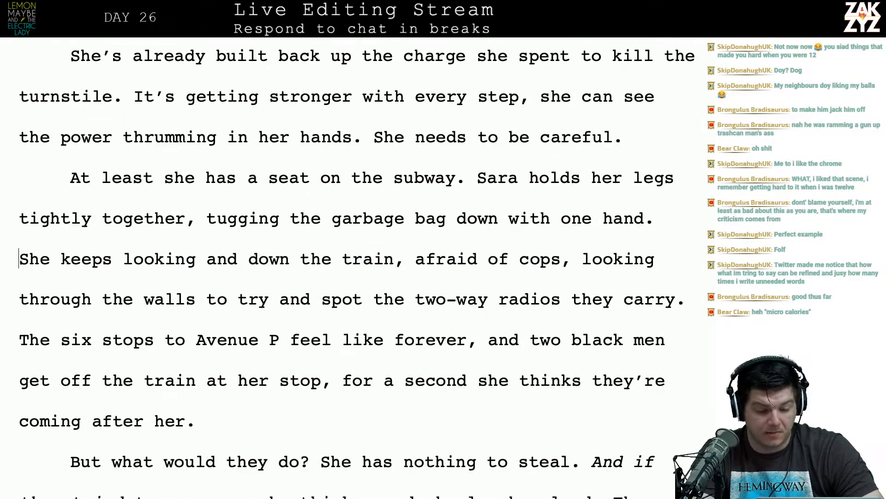
click(175, 217)
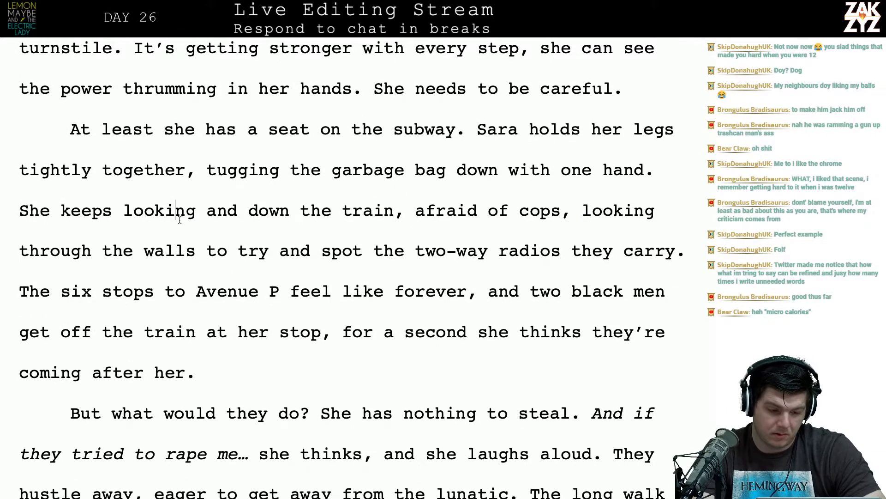
key(Right)
key(Right)
key(Left)
key(Left)
key(Left)
key(Left)
key(Left)
key(Left)
key(Left)
key(Left)
key(Left)
key(Left)
key(Left)
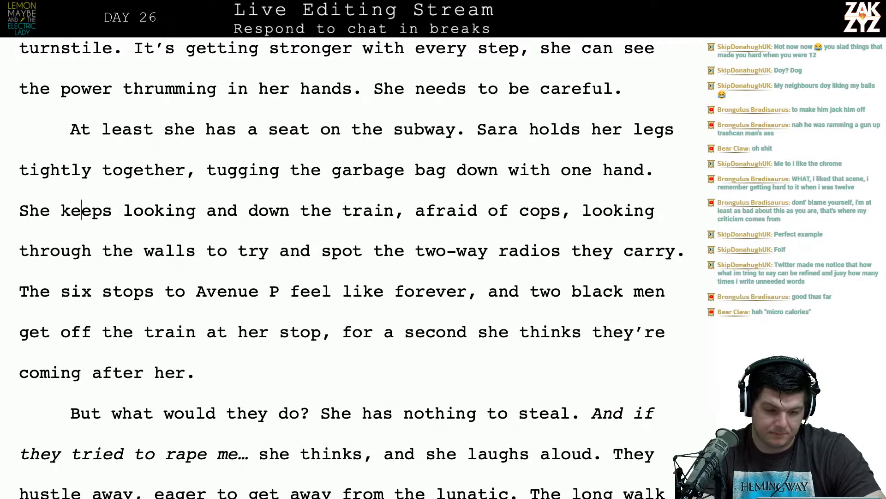
key(Left)
key(Left)
key(Left)
key(Left)
key(Left)
key(Left)
key(Left)
key(Left)
key(Right)
key(Right)
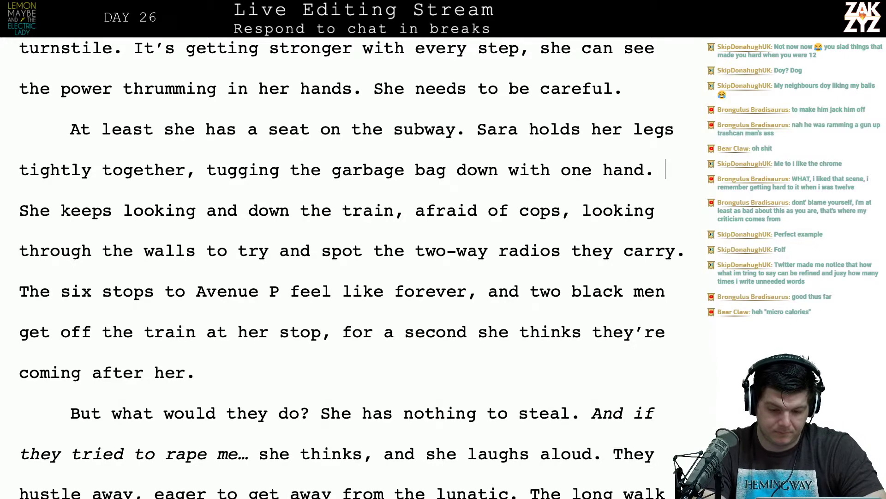
key(Return)
Begin a new sentence after "with one hand." reading "She keeps turning her head to".
key(Left)
text(S)
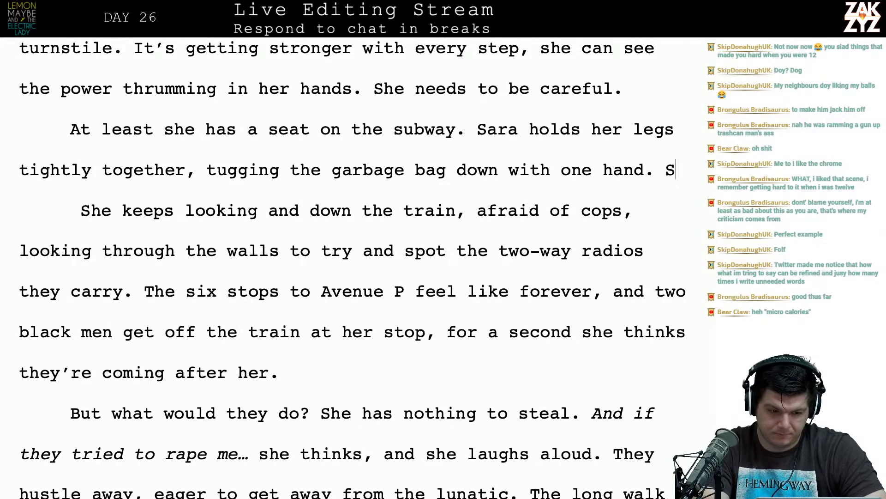
text(he keeps t)
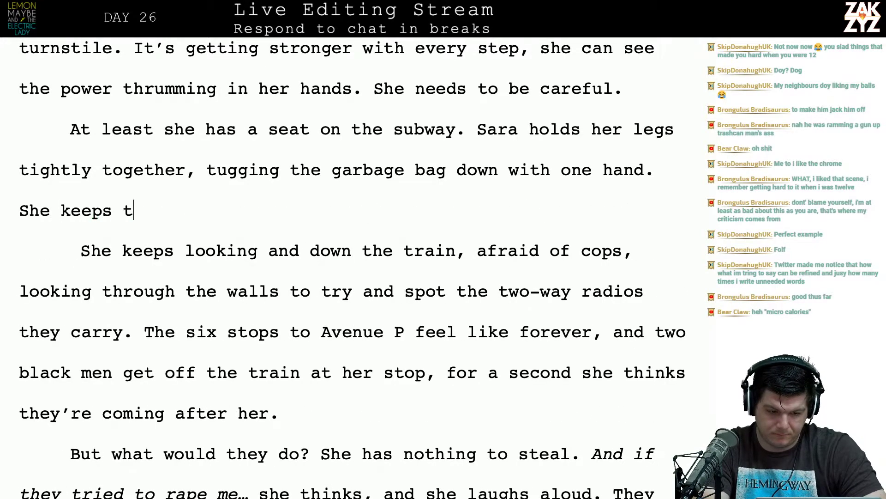
text(urning her head to)
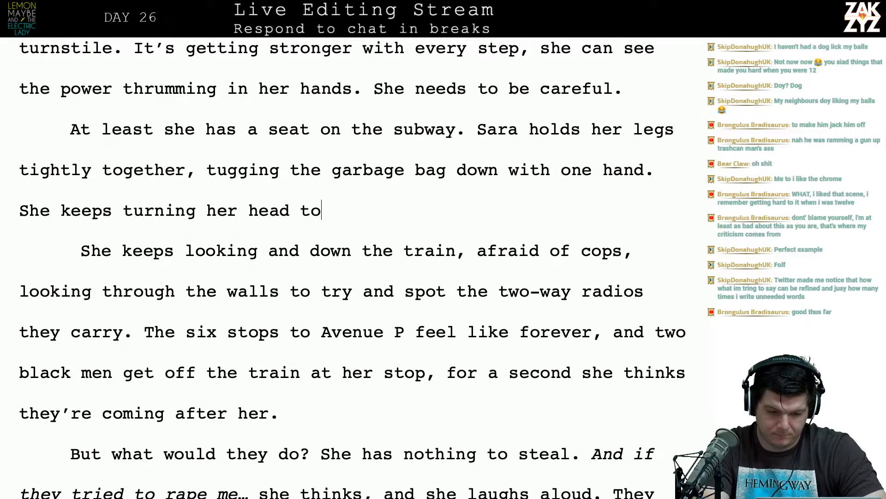
text( peer th)
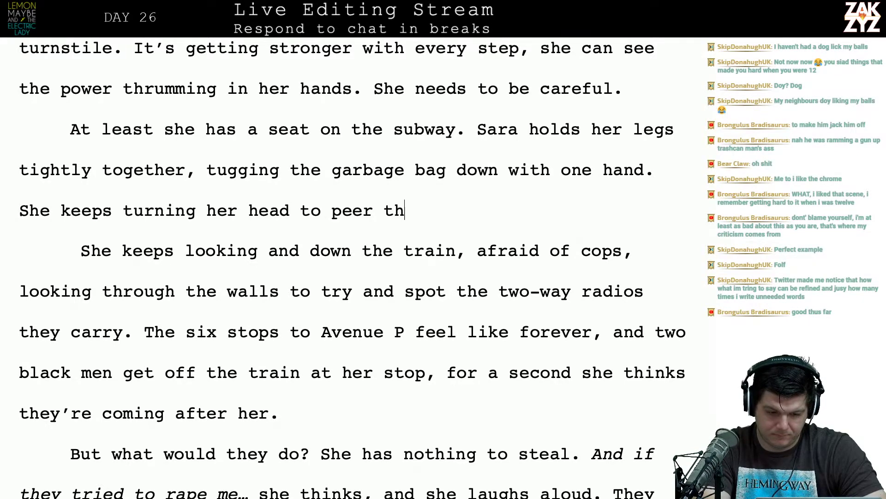
text(rough the )
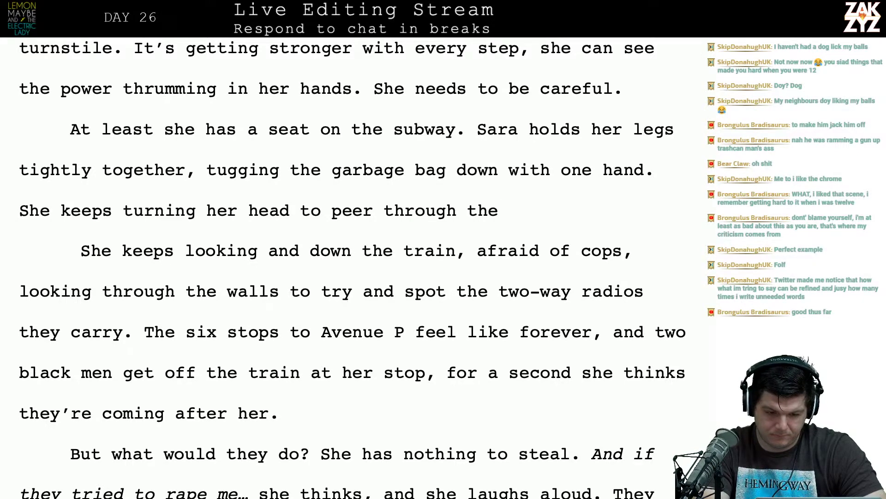
text(cars)
key(BackSpace)
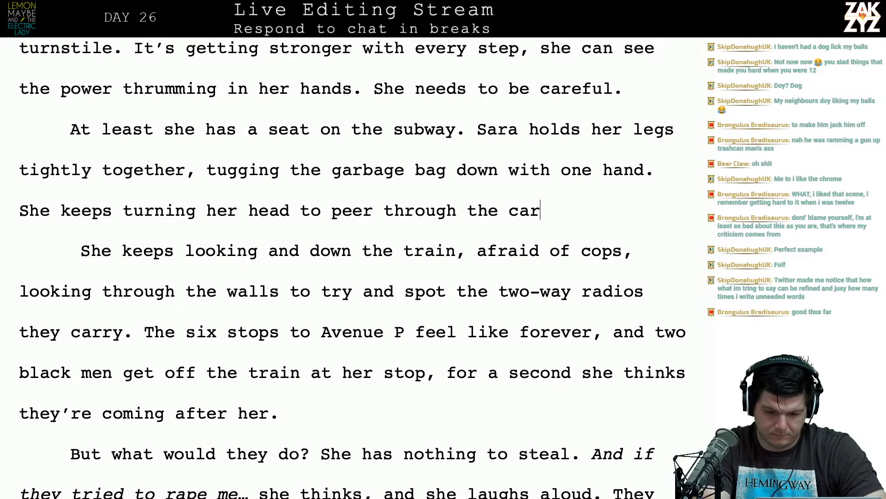
key(BackSpace)
key(BackSpace)
key(BackSpace)
key(BackSpace)
key(BackSpace)
key(BackSpace)
key(BackSpace)
text(the t)
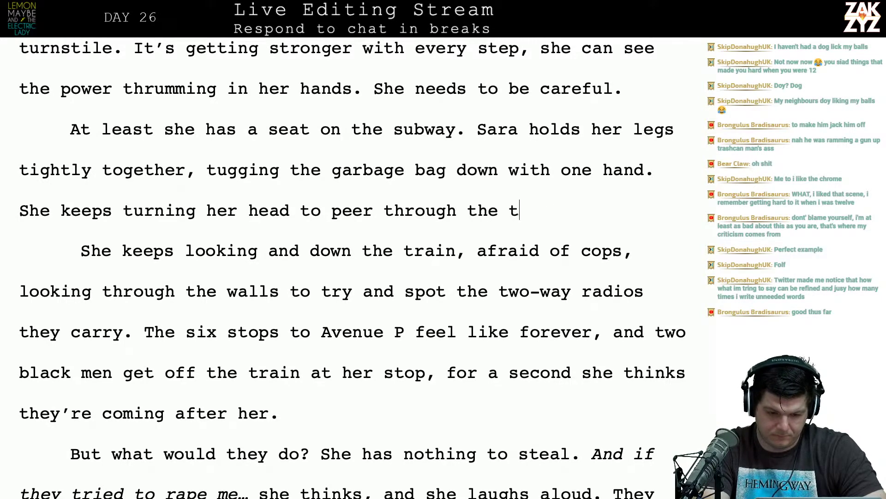
text(ra)
key(BackSpace)
key(BackSpace)
key(BackSpace)
key(BackSpace)
key(BackSpace)
key(BackSpace)
key(BackSpace)
key(BackSpace)
key(BackSpace)
key(BackSpace)
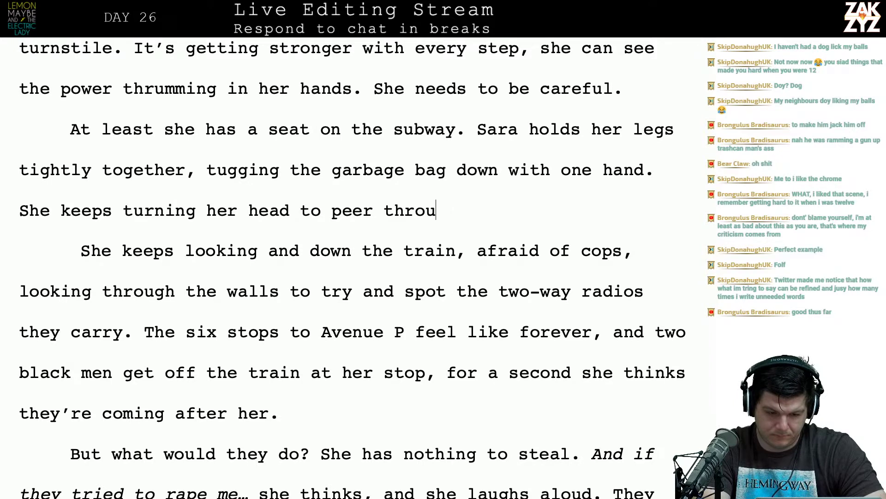
key(BackSpace)
key(BackSpace)
key(BackSpace)
key(BackSpace)
key(BackSpace)
key(BackSpace)
key(BackSpace)
key(BackSpace)
key(BackSpace)
key(BackSpace)
key(BackSpace)
key(BackSpace)
key(BackSpace)
key(BackSpace)
key(BackSpace)
key(BackSpace)
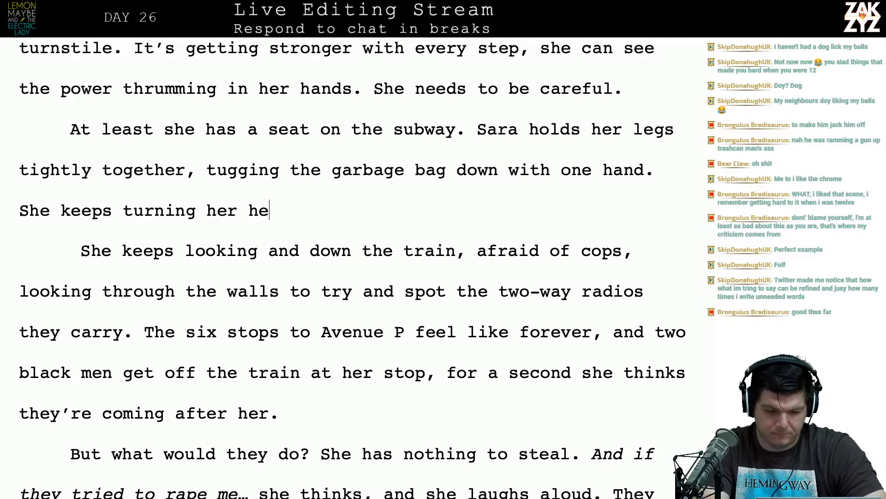
Finish the new sentence with "head to look at the other cars, trying to spot the two-way radios the subway cops carry.".
text(ad to look a)
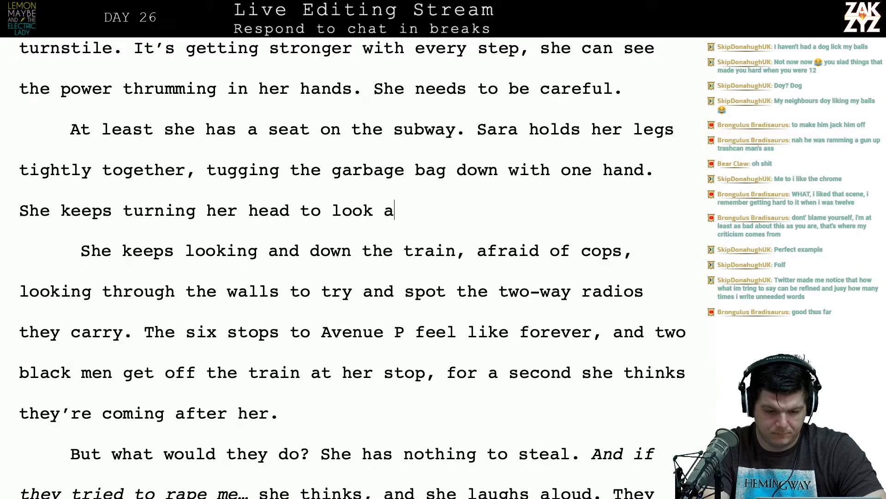
text(t the c)
key(BackSpace)
text(other)
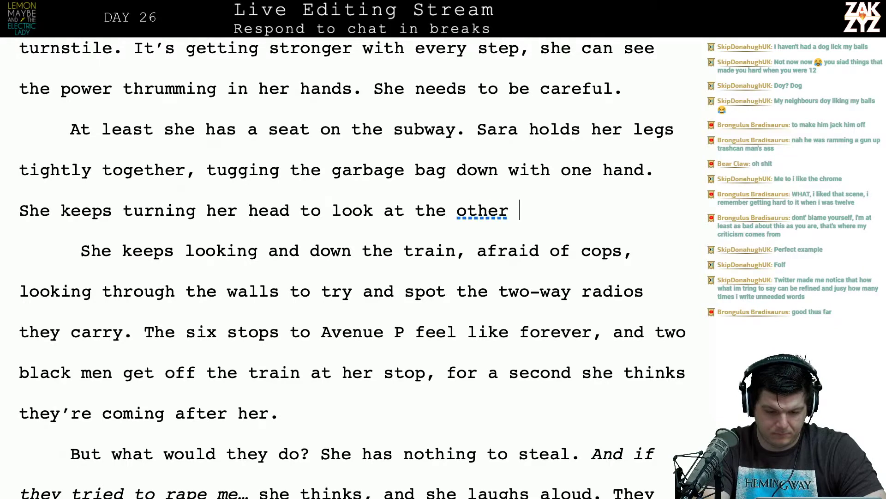
key(BackSpace)
key(BackSpace)
text(r c)
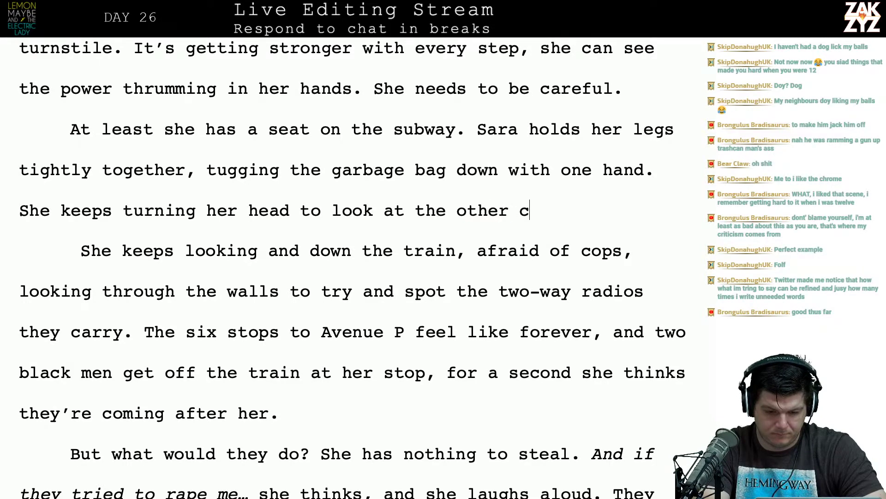
text(ars, trying to spot the two-)
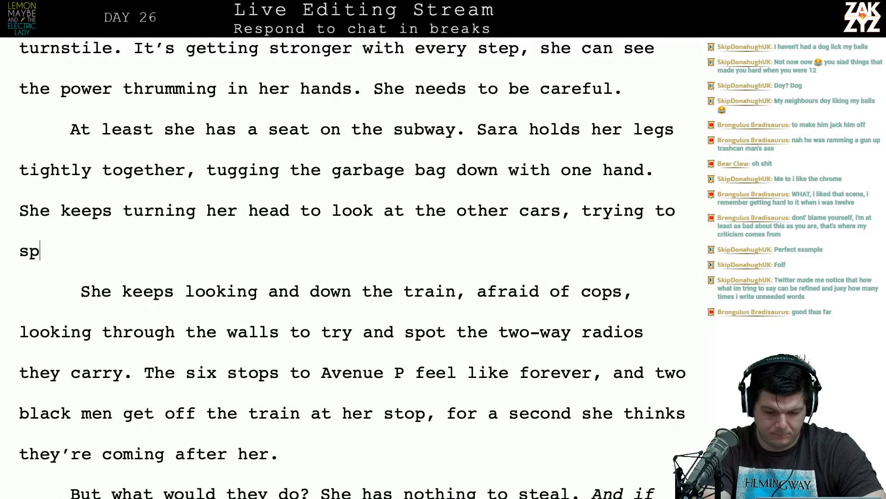
text(way)
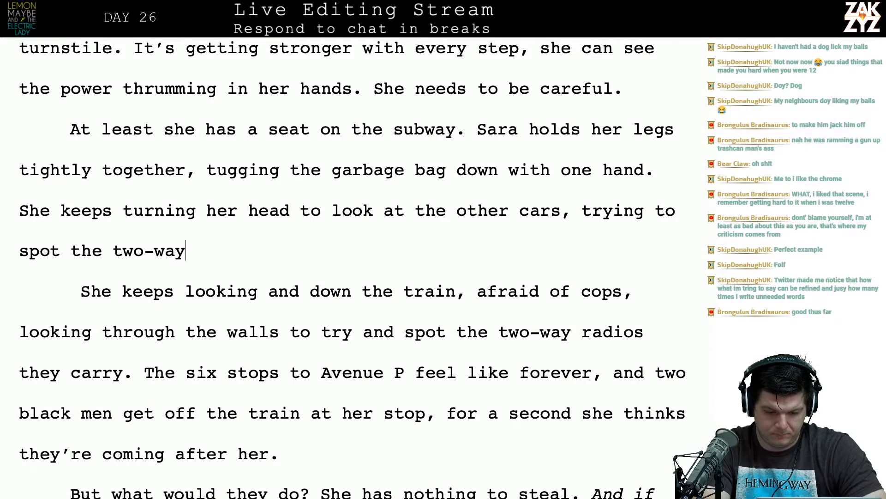
text( radios pol)
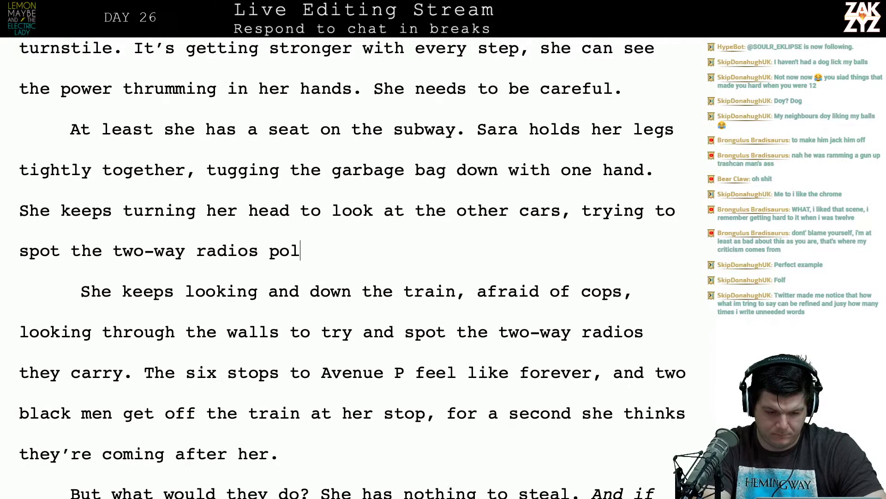
key(BackSpace)
key(BackSpace)
key(BackSpace)
text(the subwa)
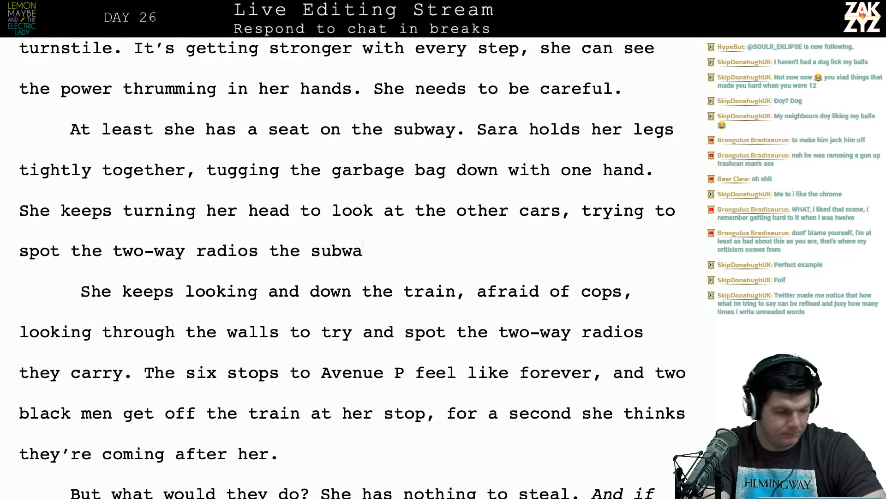
text(y cops carry.)
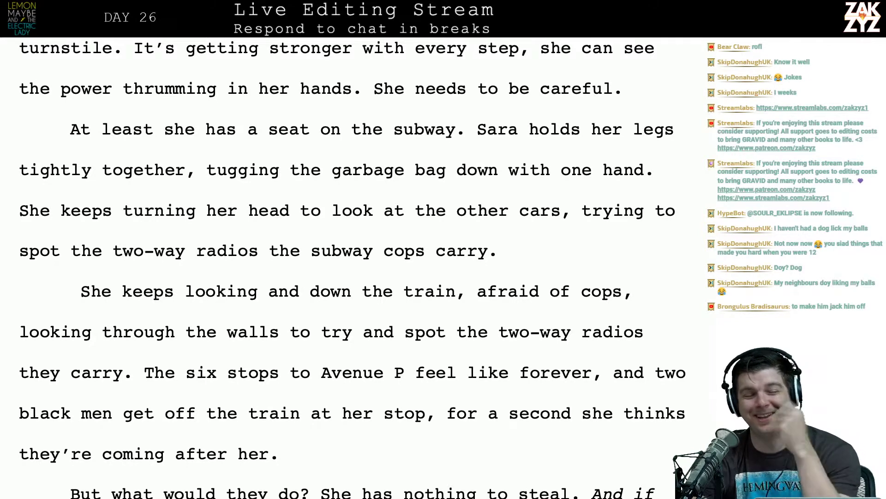
Reread the passage from "She needs to be careful." through the duplicate "She keeps looking and down the train" paragraph.
scroll(358, 268, up, 1)
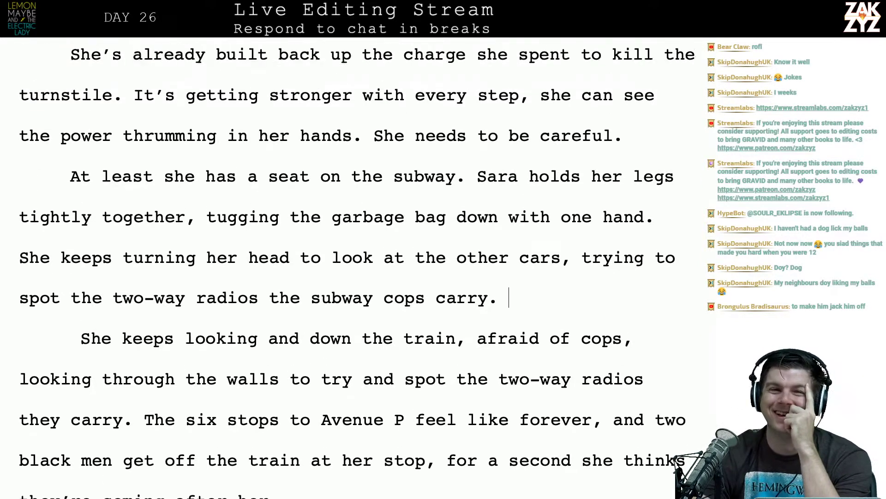
scroll(357, 267, down, 1)
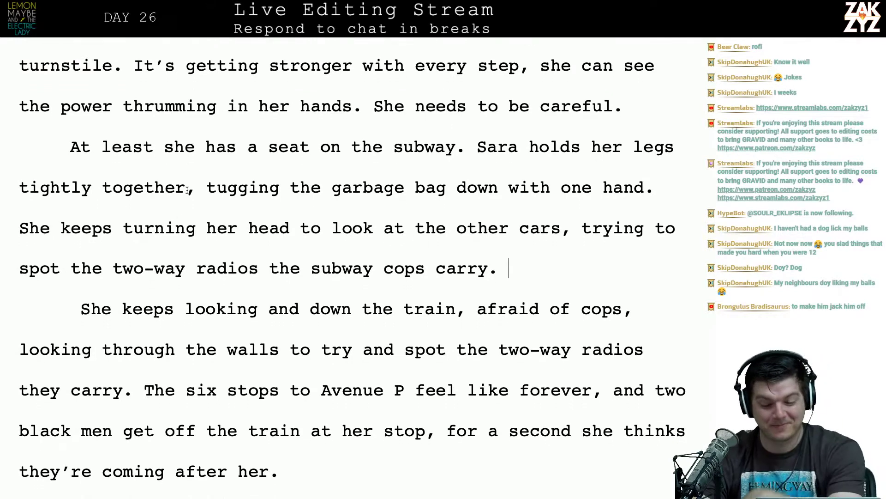
scroll(261, 203, down, 1)
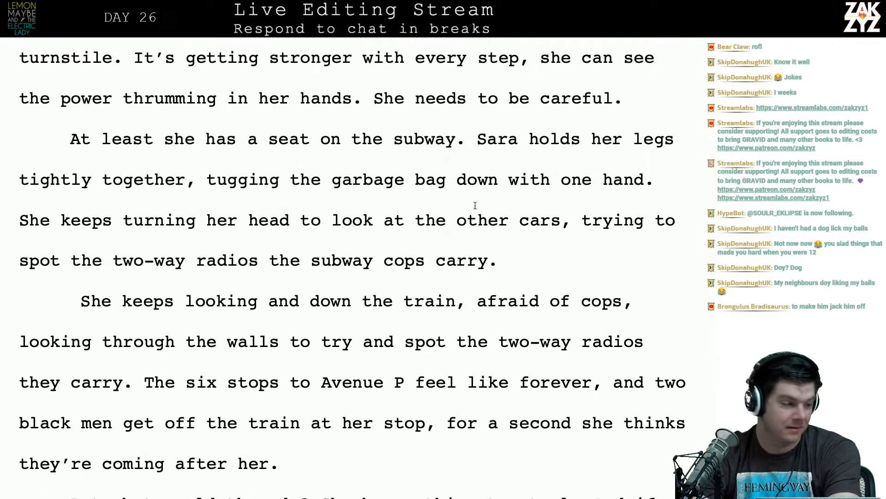
scroll(475, 206, down, 1)
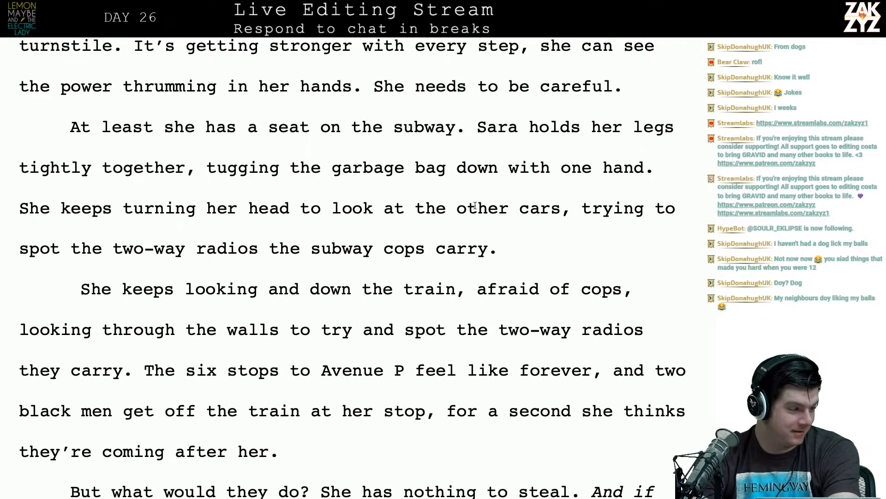
scroll(475, 206, down, 2)
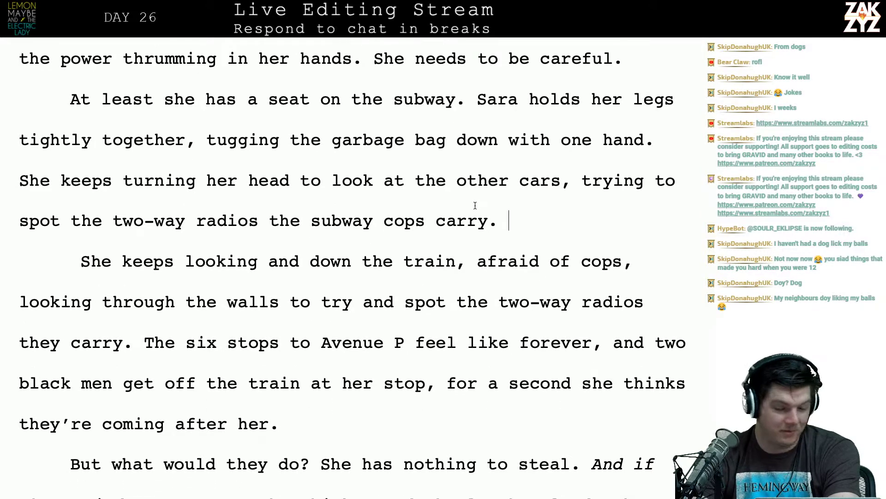
click(283, 132)
key(Up)
key(Left)
key(Left)
key(Left)
key(Left)
key(Left)
key(Left)
key(Left)
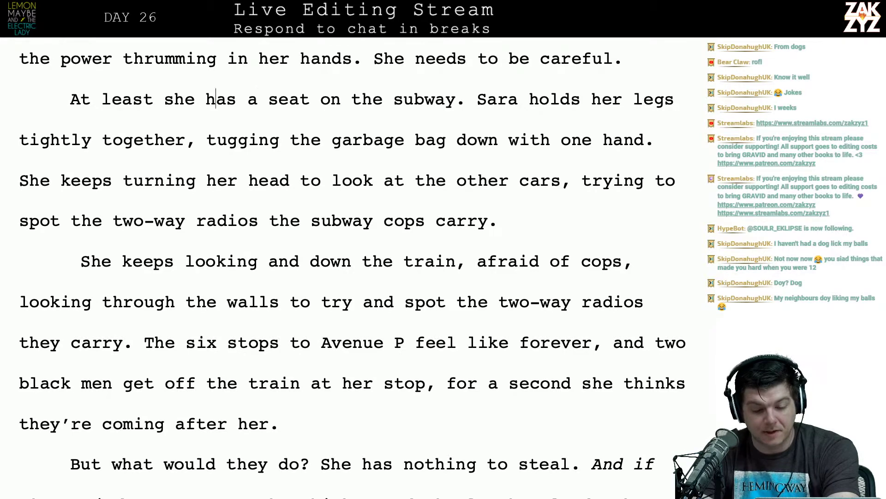
key(Right)
key(Right)
key(Right)
key(Right)
key(Right)
key(Right)
key(Right)
key(Right)
key(Right)
key(Right)
key(Right)
key(Right)
key(Right)
key(Up)
key(Right)
key(Right)
key(Right)
key(Right)
key(Right)
key(Right)
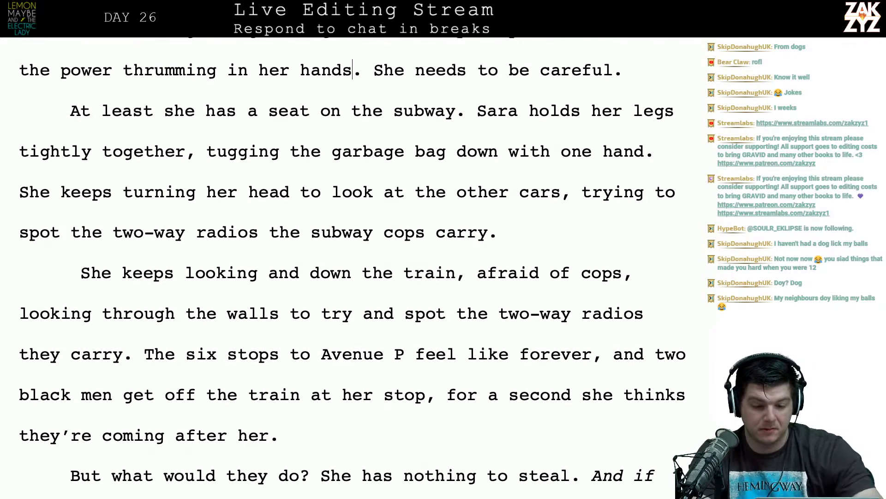
key(Right)
key(Right)
key(Right)
key(Down)
key(Down)
key(Right)
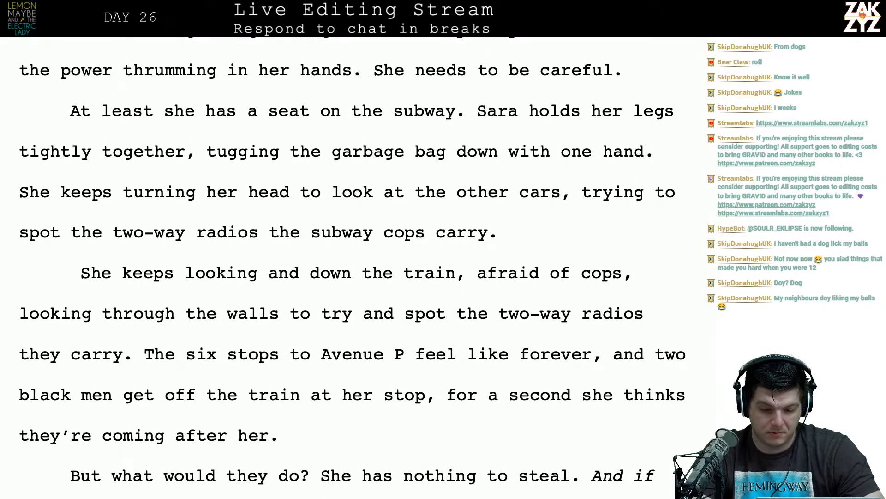
key(Up)
key(Right)
key(Right)
key(Right)
key(Down)
key(Left)
key(Up)
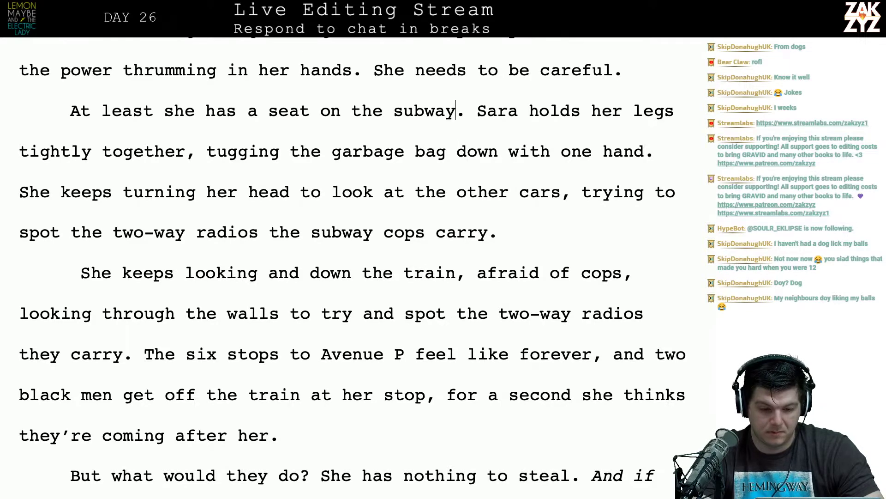
key(Right)
key(Down)
key(Down)
key(Down)
key(Down)
key(Down)
key(Up)
key(Left)
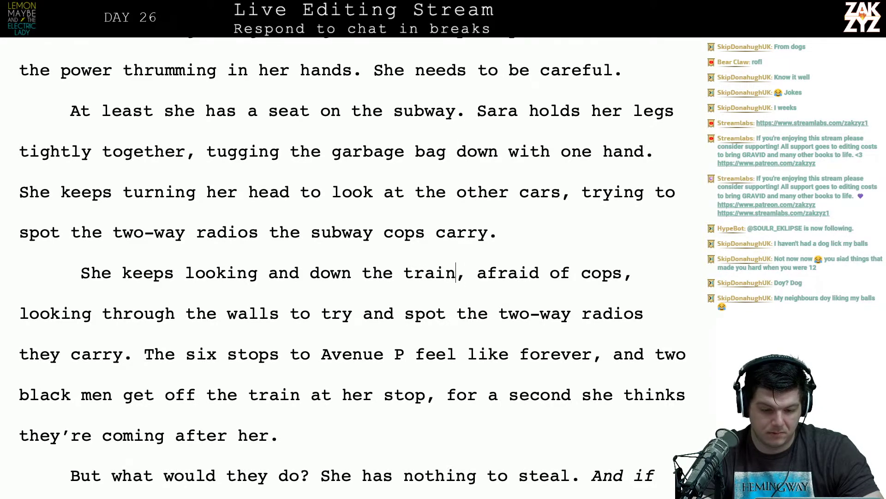
key(Left)
key(Left)
key(Left)
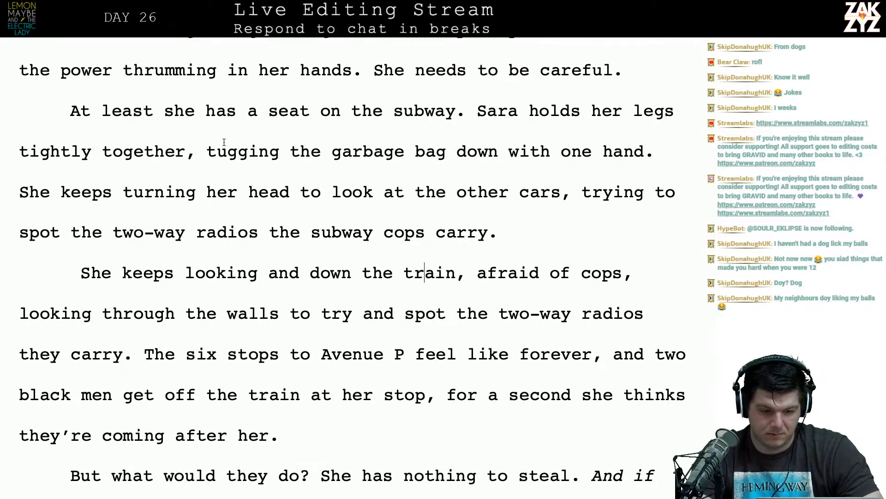
scroll(363, 134, down, 1)
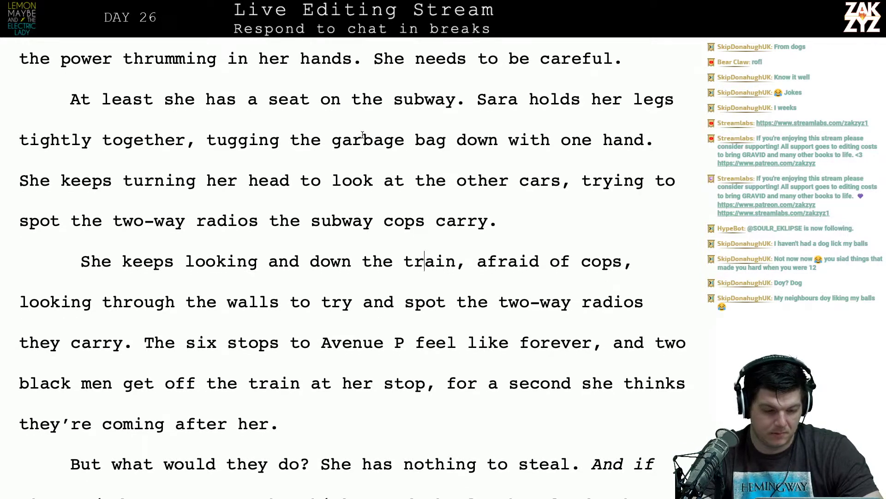
Break the paragraph after "with one hand." so the old "She keeps turning her head to look" sentence starts an indented paragraph.
click(26, 190)
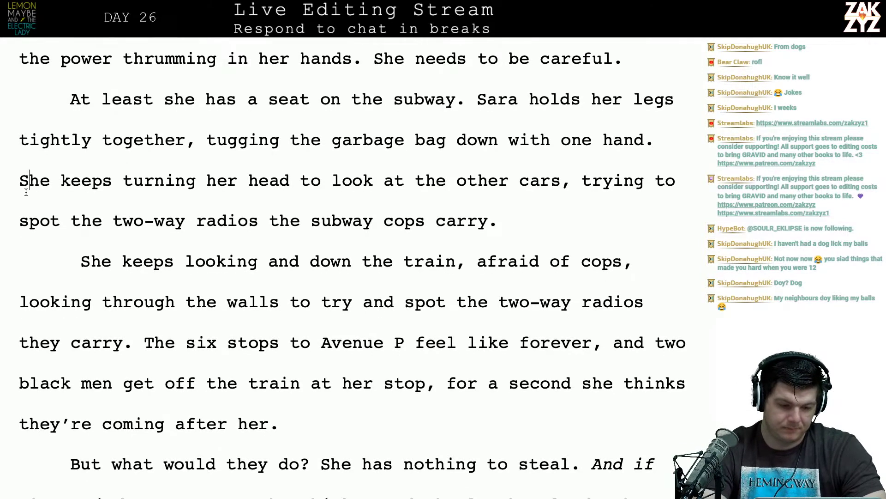
key(Left)
key(Tab)
key(Left)
key(Left)
key(Left)
key(Right)
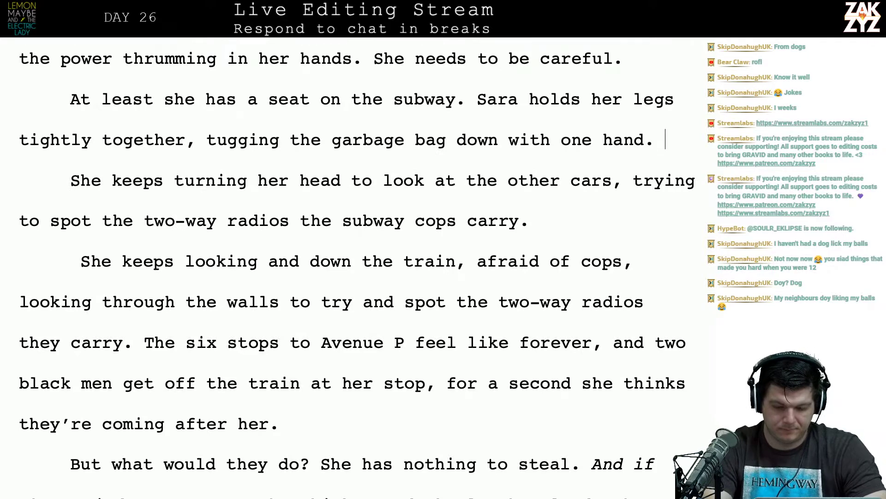
Start a replacement sentence after "with one hand." reading "She keeps turning her head to scan the car behind her".
text(She kee)
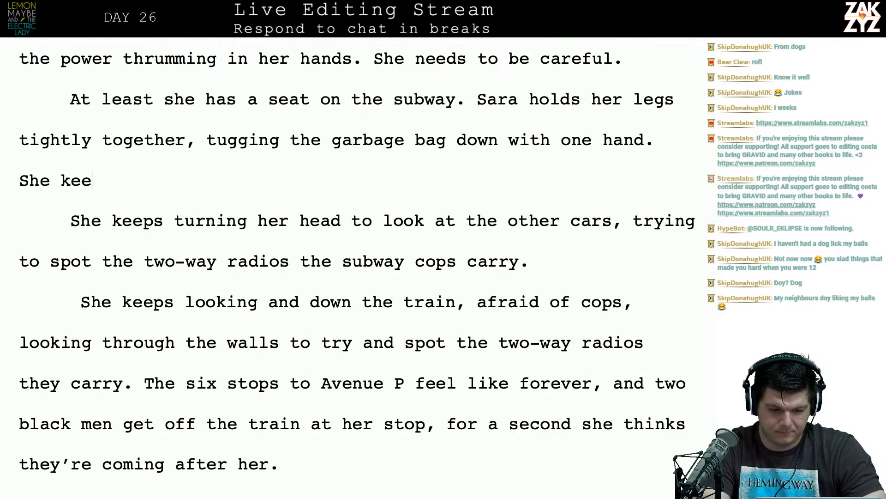
text(ps turning her hea)
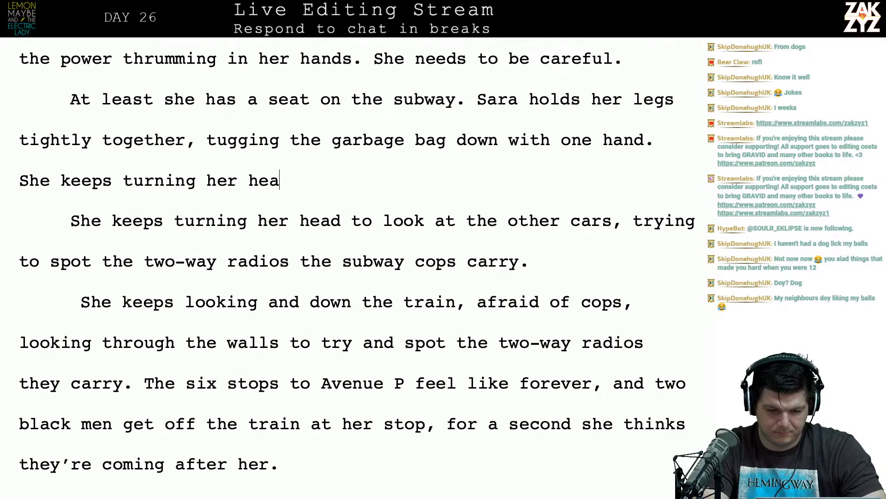
text(d to scan the ca)
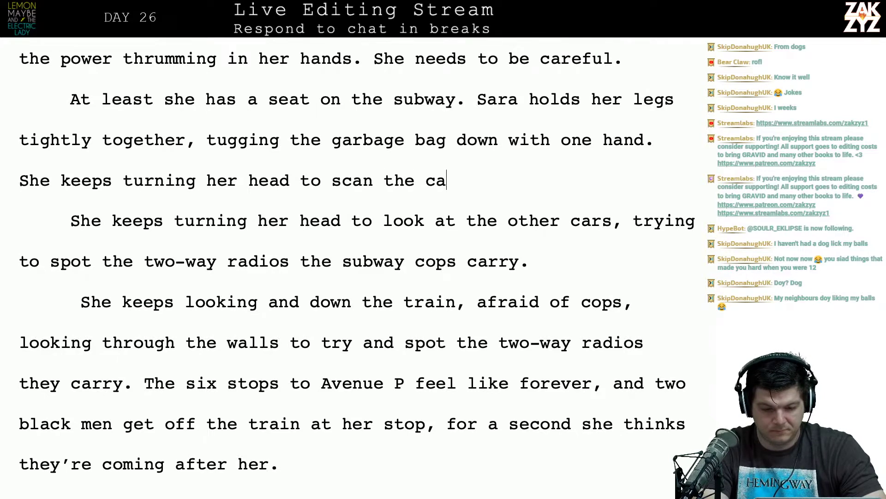
text(r behind her)
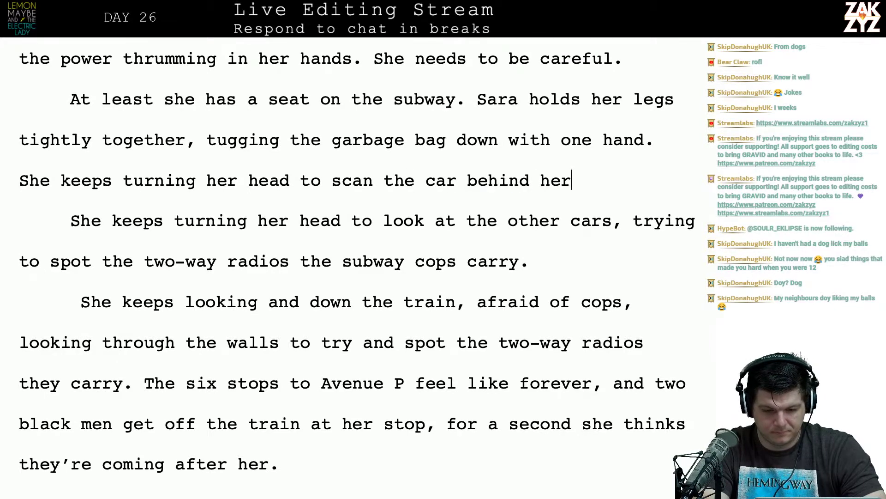
Continue the replacement sentence with ", trying to spot the two", correcting typos and the doubled "the".
text(, trying t)
key(BackSpace)
key(BackSpace)
text(tryingt)
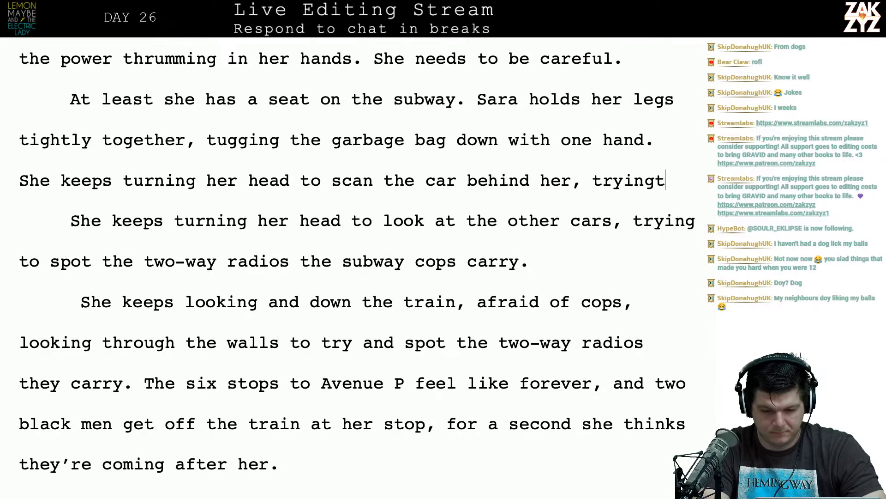
key(BackSpace)
text(y)
key(BackSpace)
key(BackSpace)
text(y)
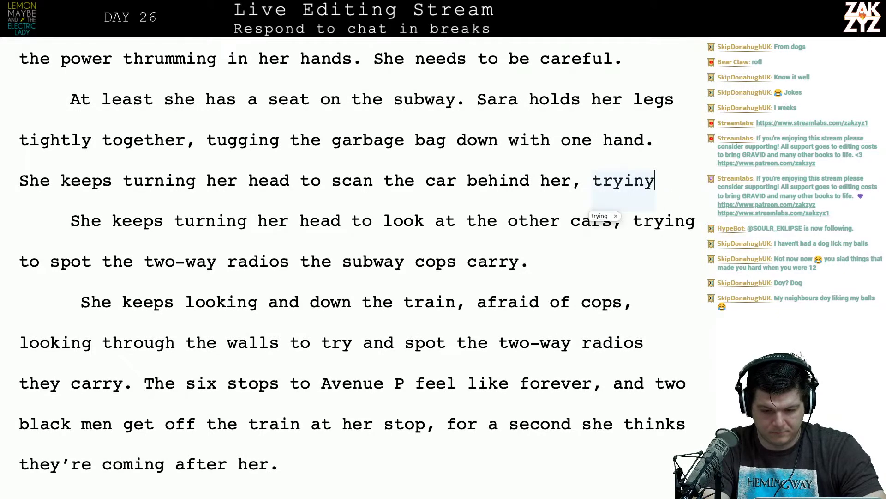
key(BackSpace)
text(g to spot the tw)
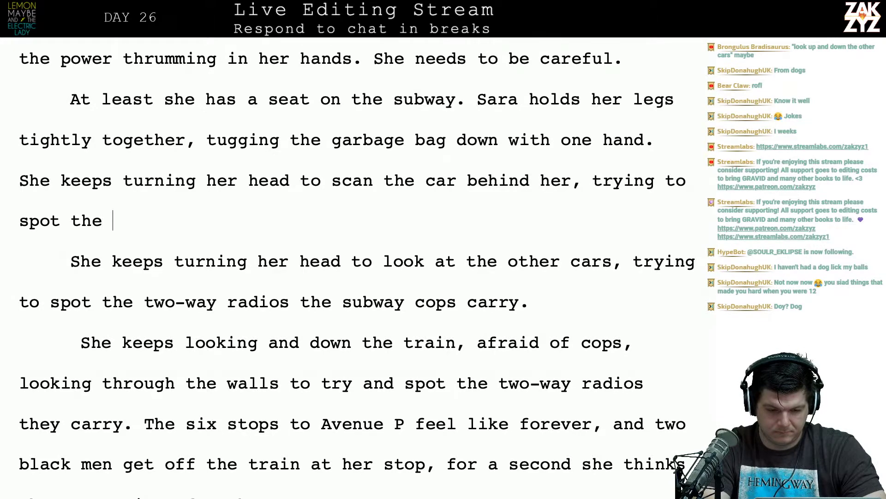
text(the two-)
key(BackSpace)
key(BackSpace)
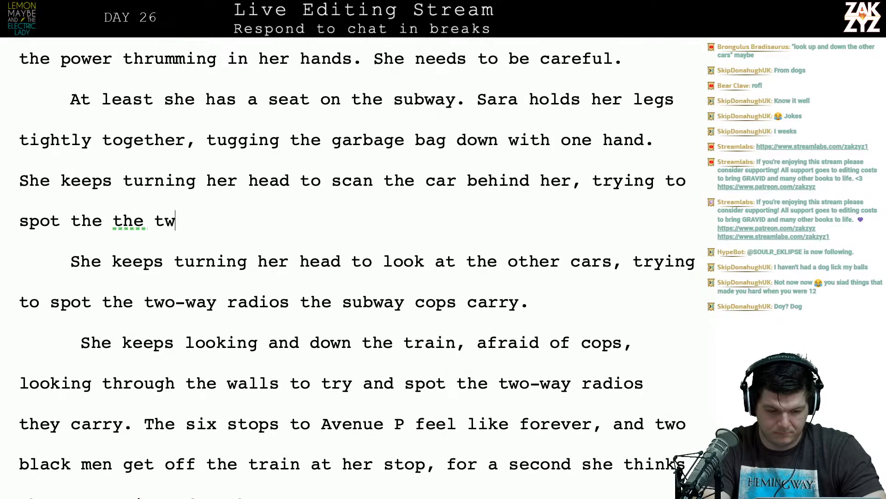
text(w)
key(BackSpace)
text(o)
key(BackSpace)
key(BackSpace)
key(BackSpace)
key(BackSpace)
key(BackSpace)
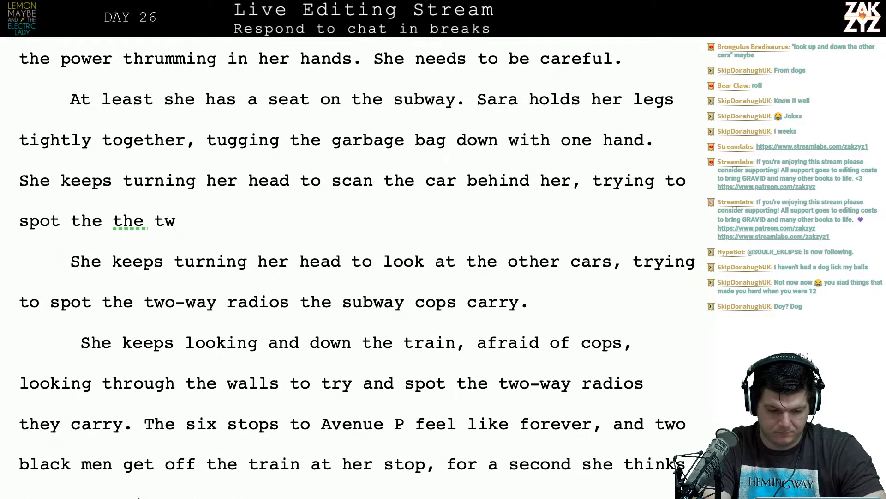
text(wo)
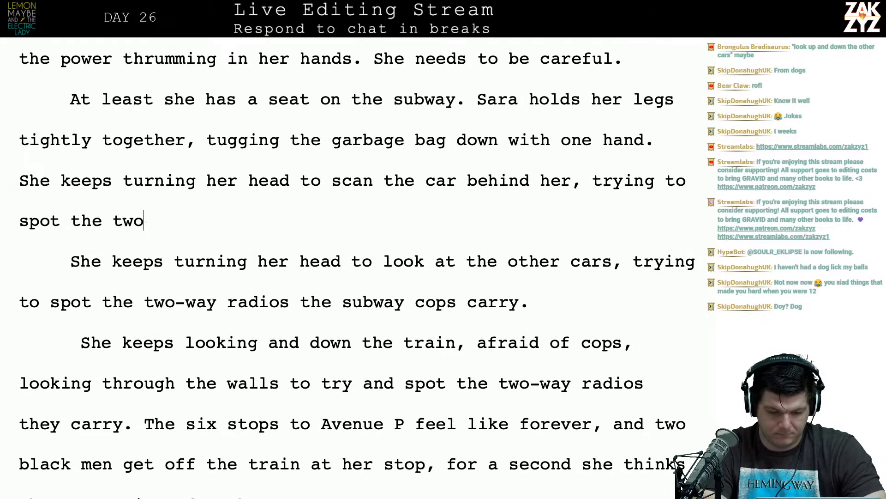
Delete the old sentence's opening through "trying to spot the", joining its remaining two-way radios wording to the replacement sentence.
key(shift+Down)
key(shift+Down)
key(shift+Left)
key(BackSpace)
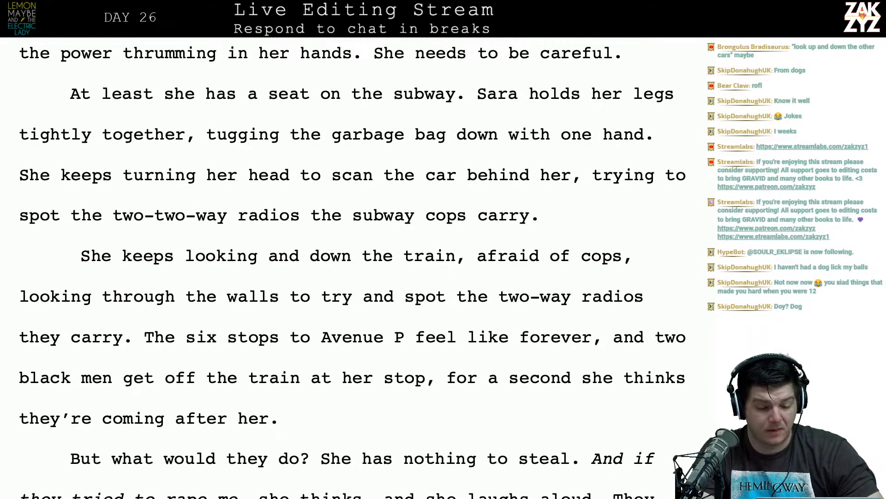
Insert "the other subway cars," after "She keeps turning her head to scan".
scroll(353, 273, up, 1)
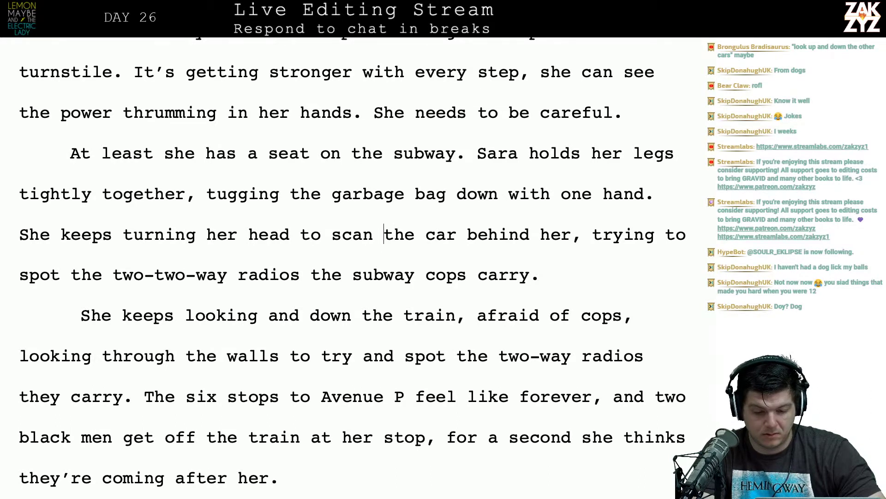
text(the other subw)
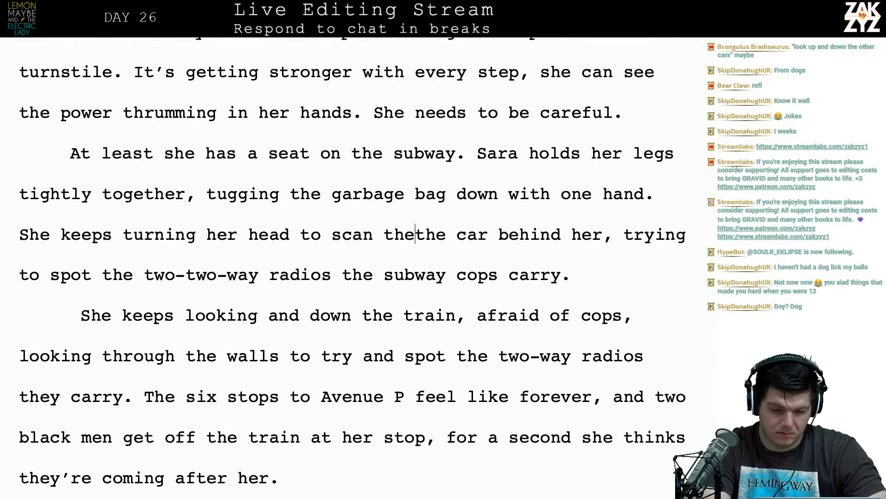
text(ay cars,)
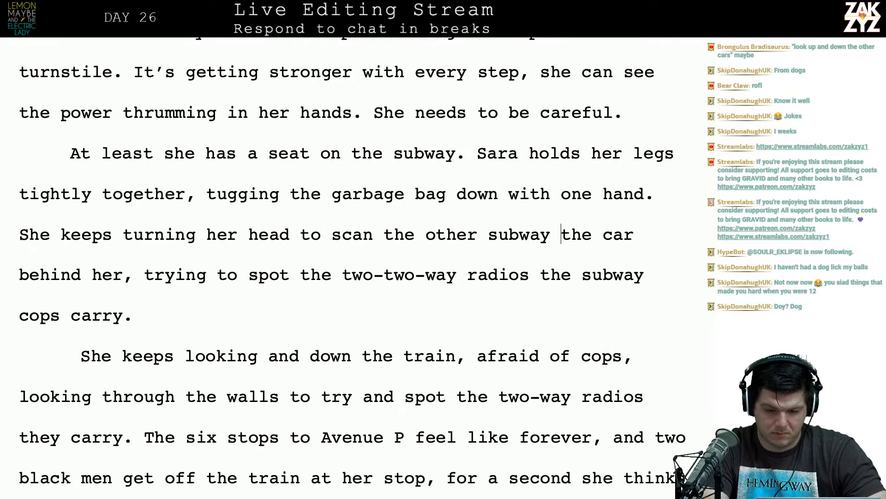
Delete "the car behind her" and its extra comma so "cars," leads straight into "trying to spot".
key(shift+Right)
key(shift+Right)
key(shift+Right)
key(shift+Right)
key(shift+Right)
key(shift+Right)
key(shift+Right)
key(shift+Right)
key(shift+Right)
key(shift+Right)
key(shift+Right)
key(shift+Right)
key(shift+Right)
key(shift+Right)
key(shift+Right)
key(shift+Right)
key(shift+Right)
key(shift+Right)
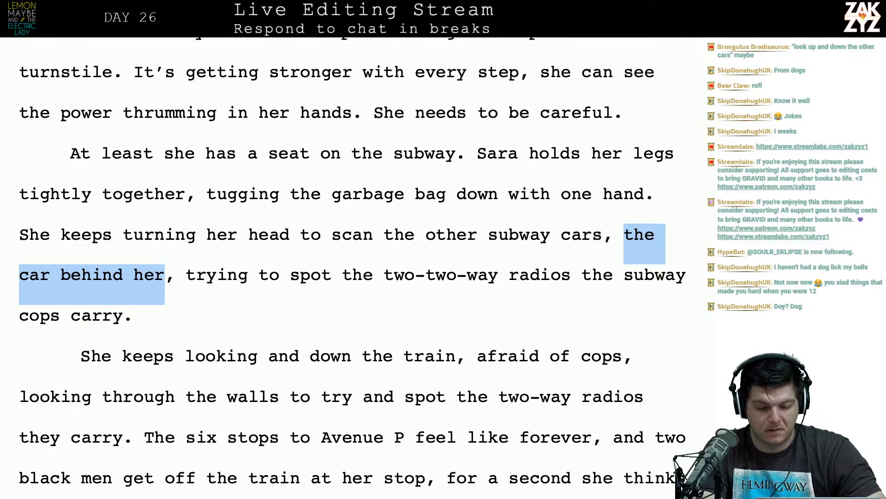
key(BackSpace)
key(BackSpace)
key(BackSpace)
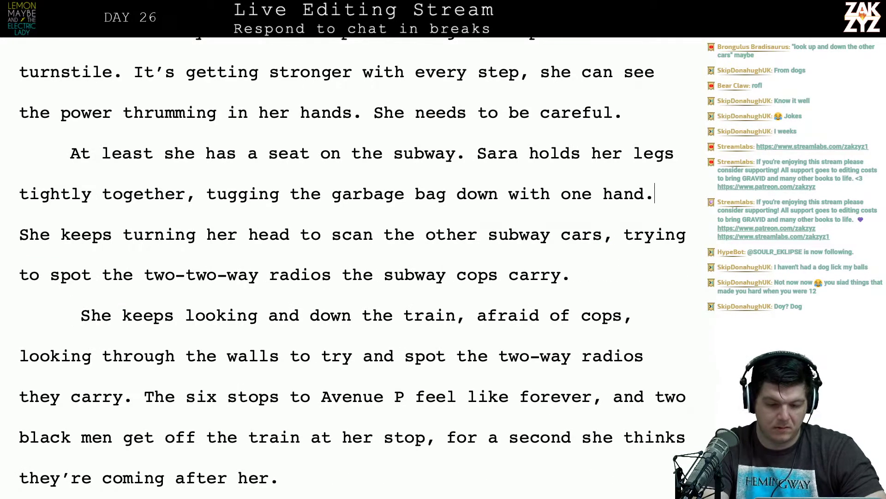
Insert "She's at the front of the train, and she keeps turning her head" after "down with one hand.".
text(She's at the fro)
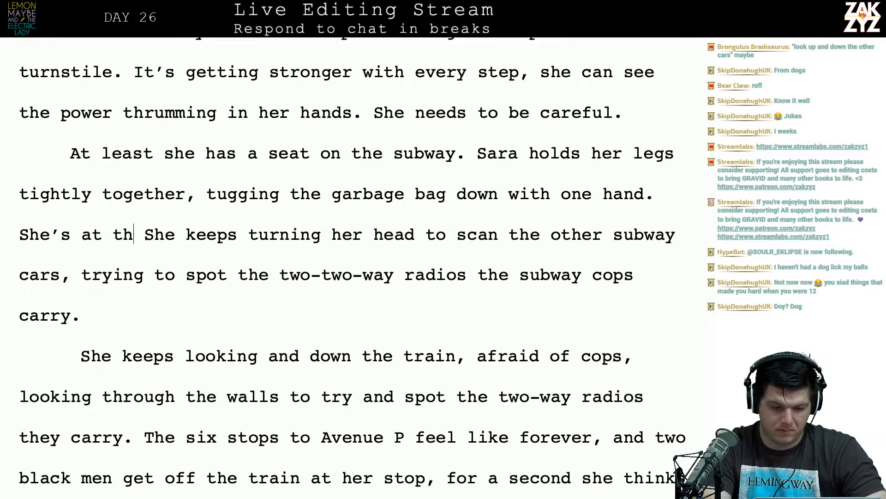
text(nt of the train, )
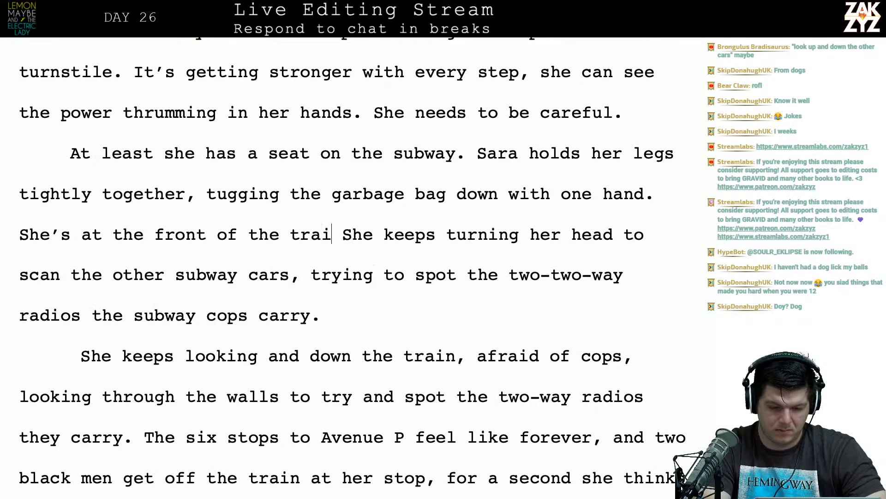
text(and she keeps tur)
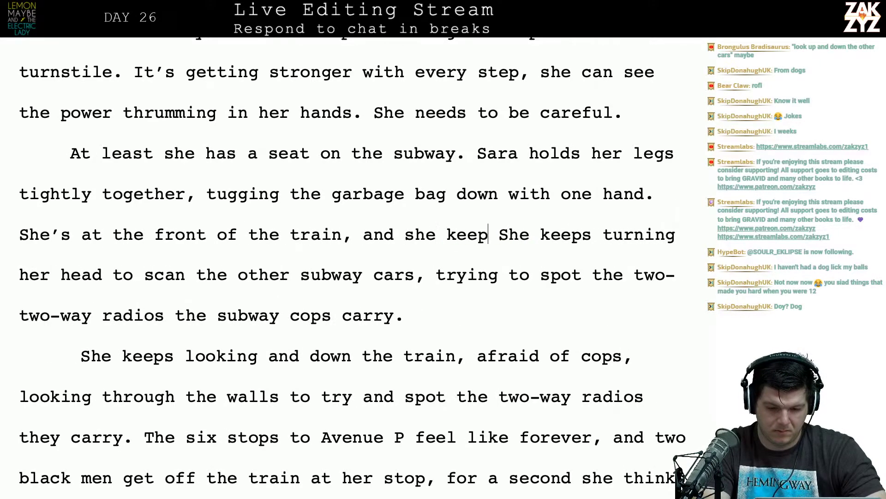
text(ning her head )
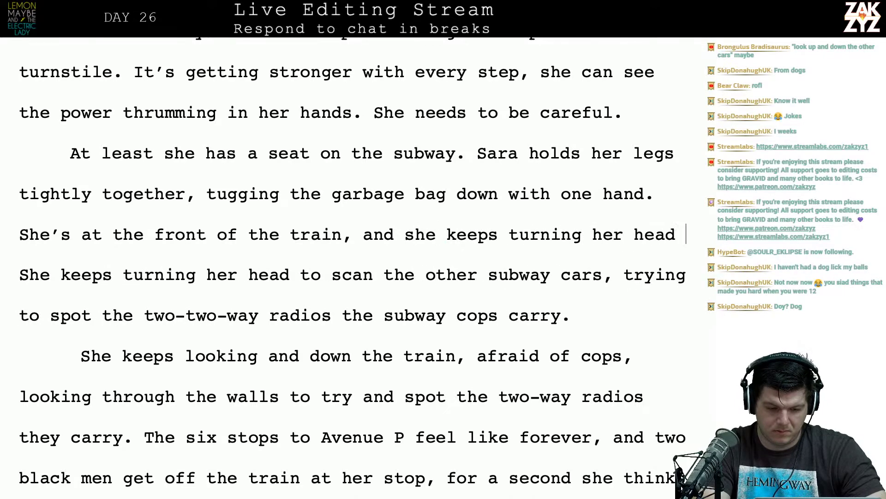
Continue the inserted sentence with "to scan the car behind her,", dropping the word "rear".
text(to scan the rear )
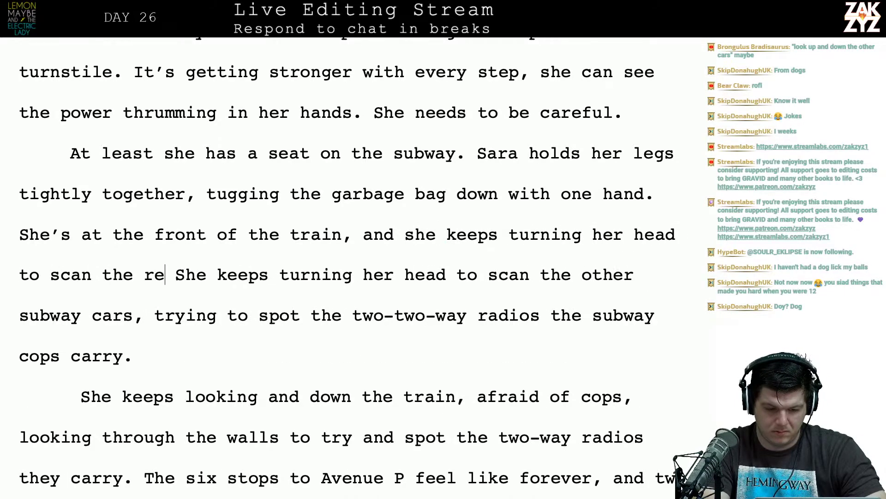
text(car)
key(BackSpace)
key(BackSpace)
key(BackSpace)
key(BackSpace)
key(BackSpace)
key(BackSpace)
key(BackSpace)
key(BackSpace)
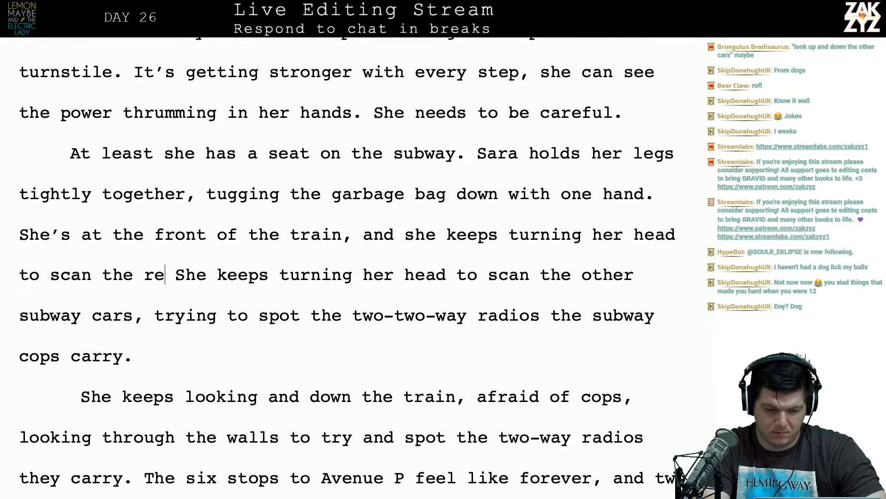
text(car behind )
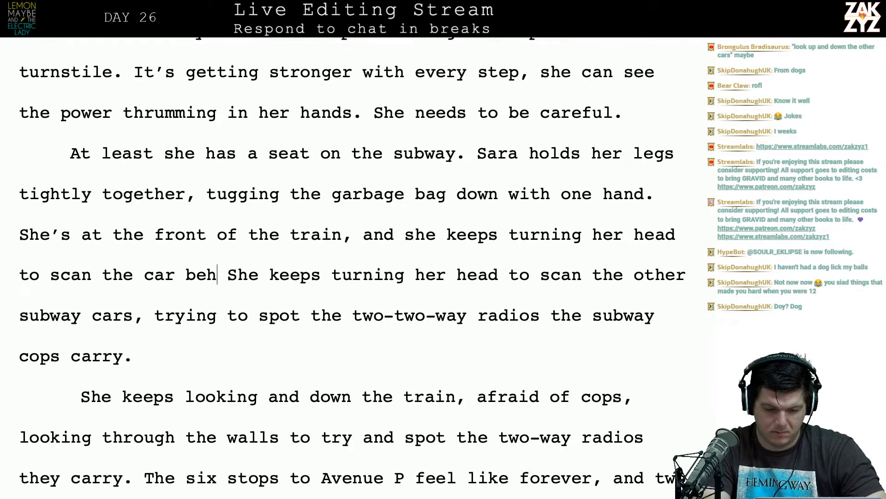
text(her,)
Delete the duplicate "She keeps turning her head to scan the other subway cars," so "behind her," leads into "trying to spot".
key(shift+Down)
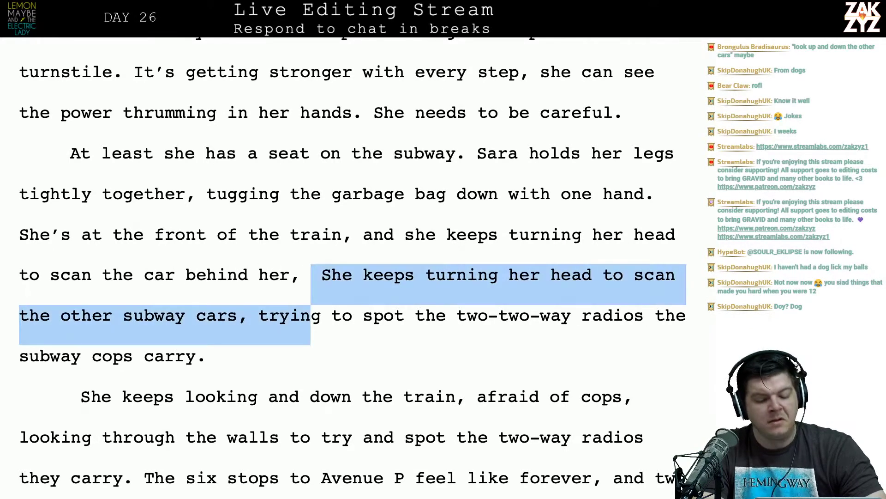
key(shift+Left)
key(shift+Left)
key(shift+Left)
key(shift+Left)
key(shift+Left)
key(shift+Left)
key(BackSpace)
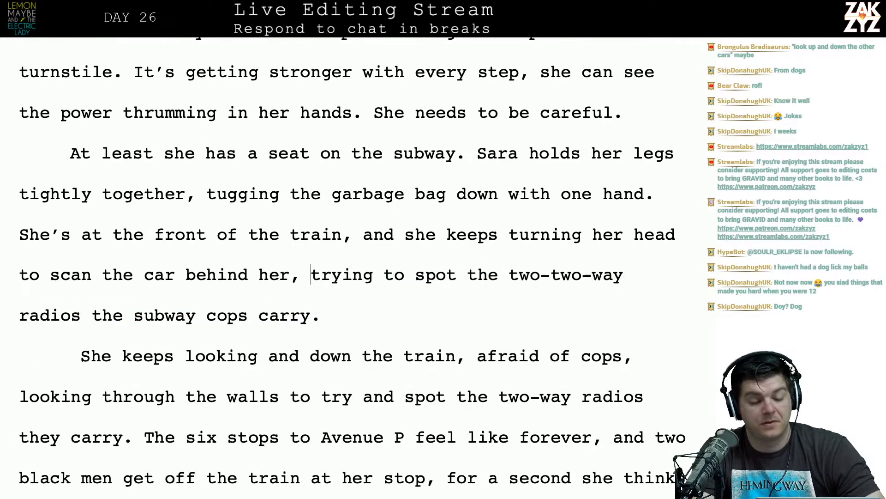
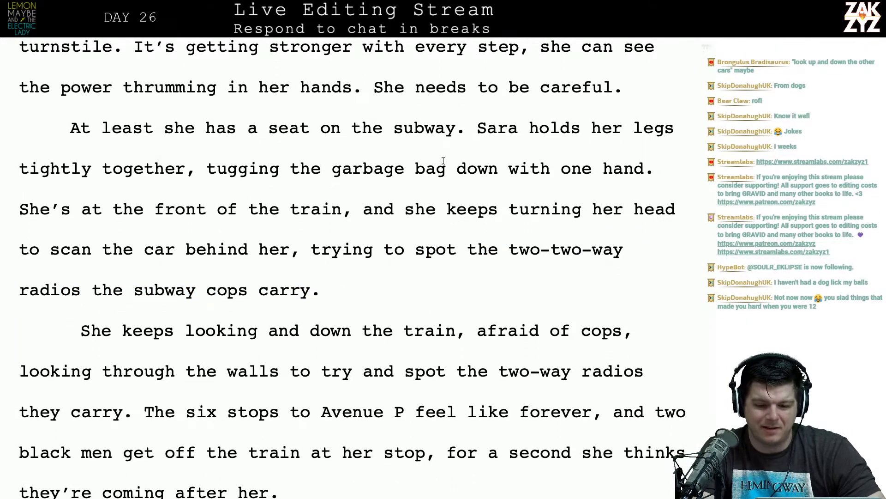
Break the paragraph before "She's at the front of the train" and write "She keeps glancing at the car behind her" after "one hand.".
click(649, 180)
key(Return)
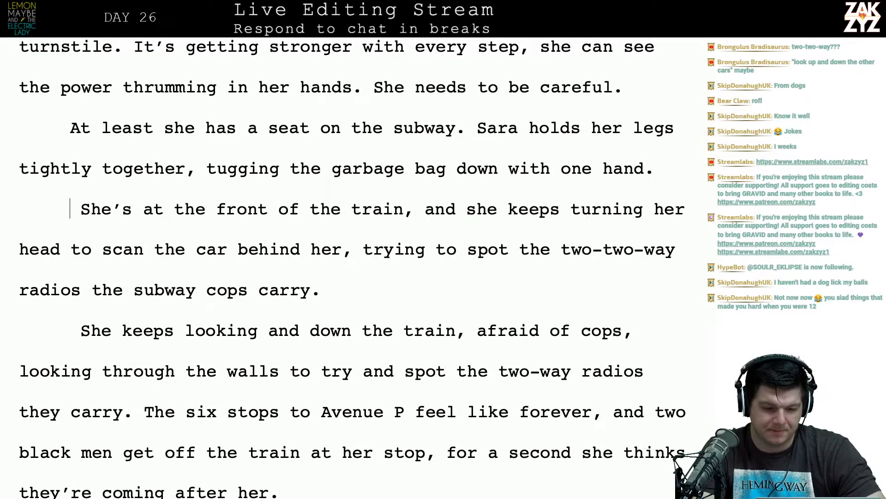
text(She)
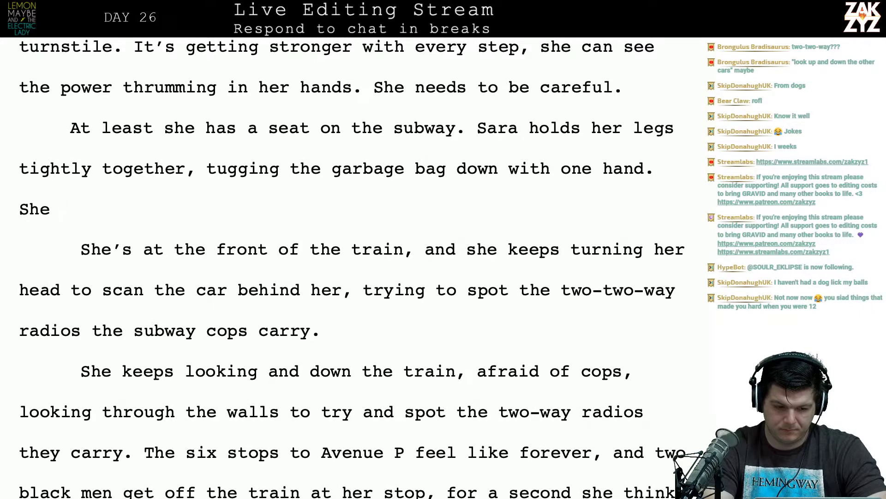
key(BackSpace)
key(BackSpace)
key(BackSpace)
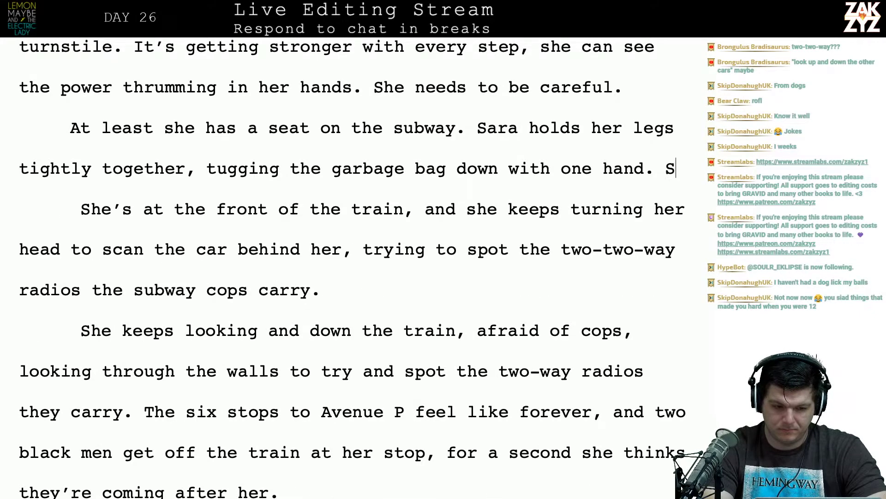
text(he kep)
key(BackSpace)
text(e)
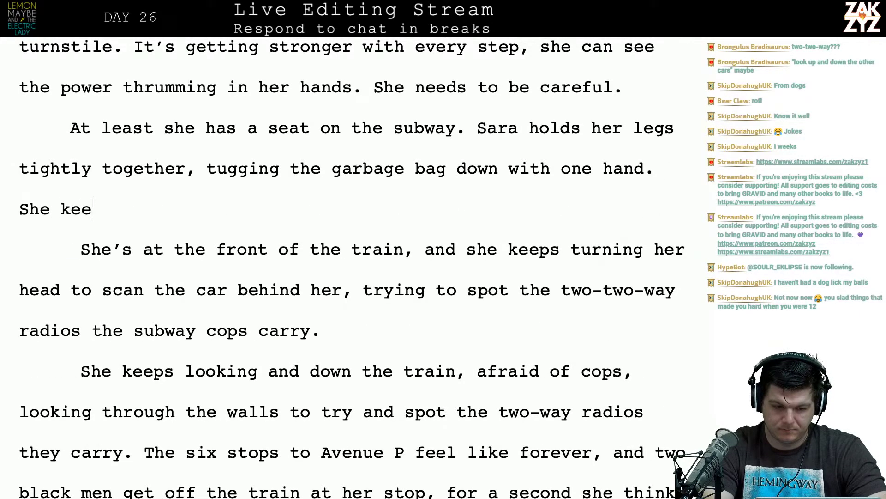
text(ps glancing)
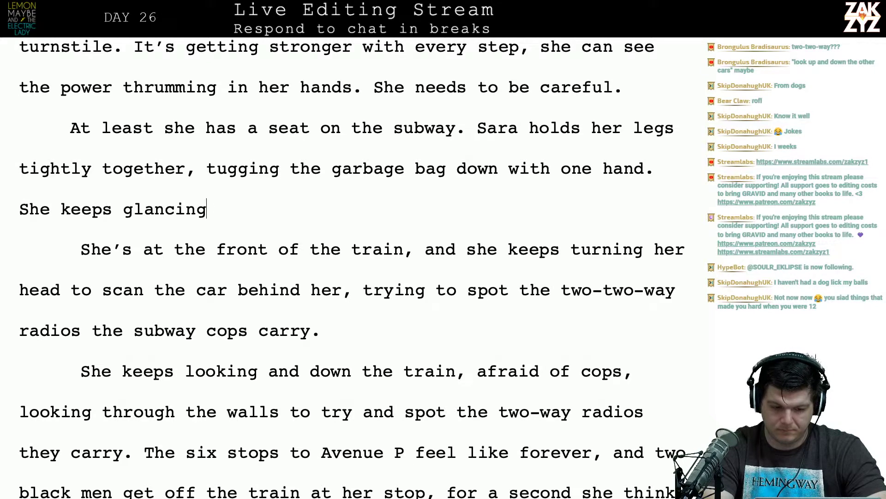
text( at the car b)
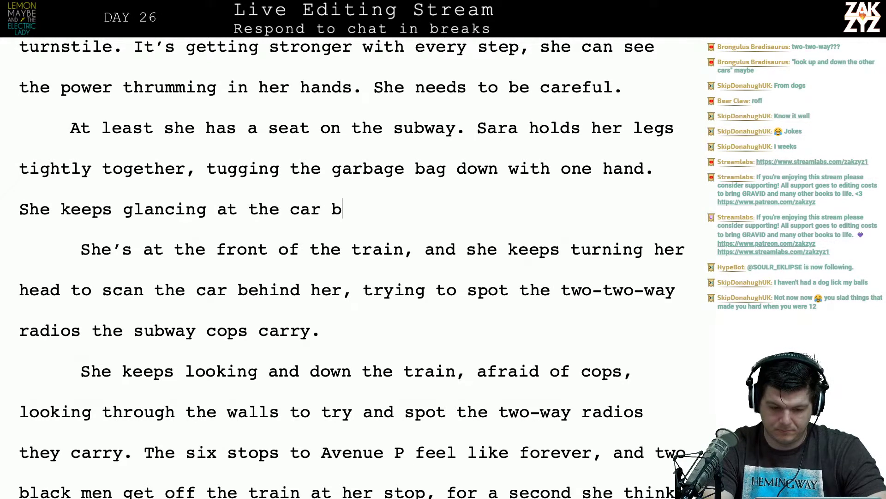
text(ehind her)
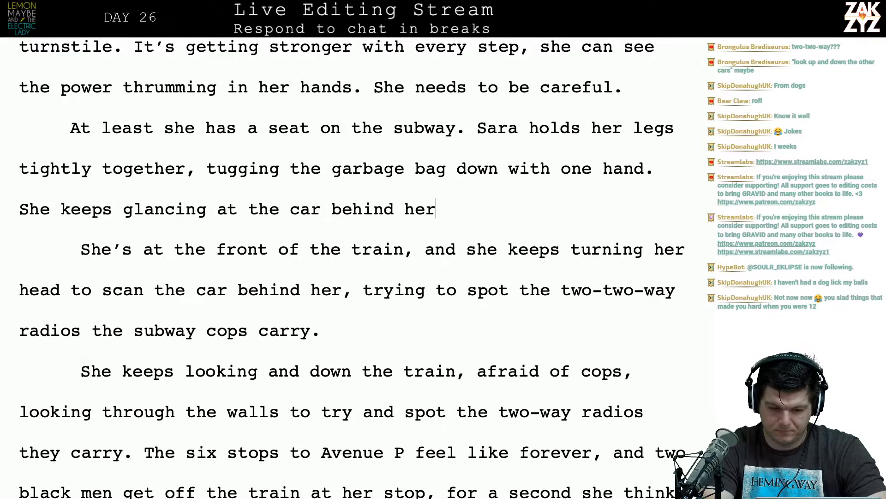
Replace "at the car behind her" with "into the next car," in the new sentence and try a scanning phrase after it.
key(BackSpace)
key(BackSpace)
key(BackSpace)
key(BackSpace)
key(BackSpace)
key(BackSpace)
key(BackSpace)
key(BackSpace)
key(BackSpace)
key(BackSpace)
key(BackSpace)
key(BackSpace)
key(BackSpace)
key(BackSpace)
key(BackSpace)
key(BackSpace)
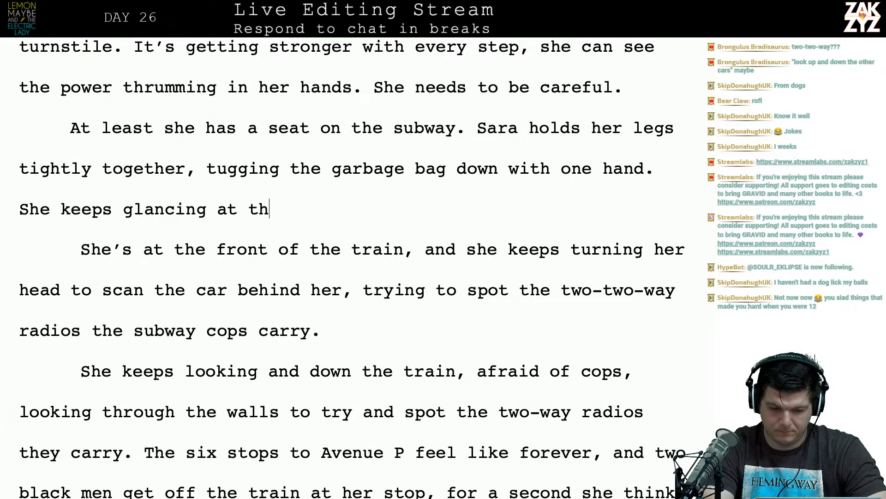
key(BackSpace)
key(BackSpace)
key(BackSpace)
key(BackSpace)
key(BackSpace)
text(into the ne)
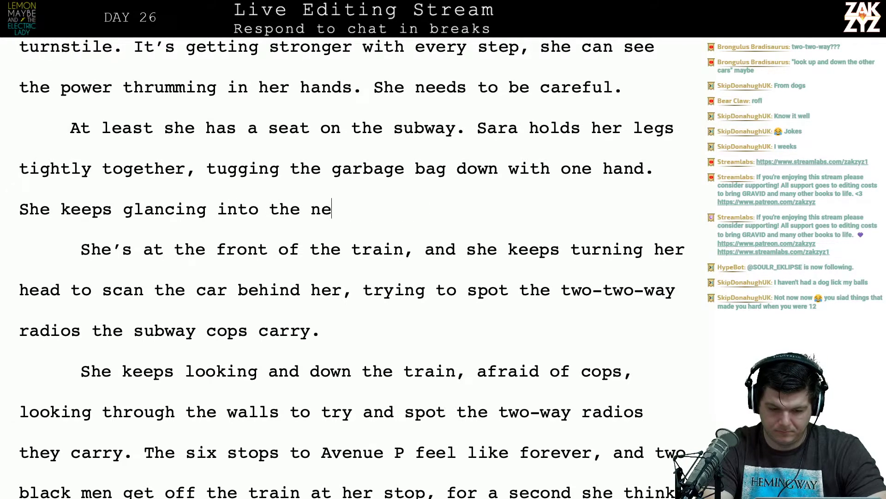
text(xt car,)
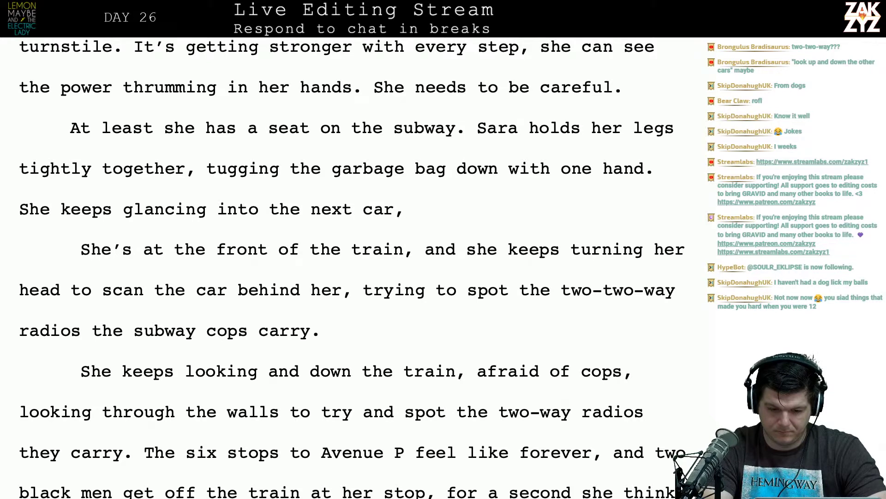
text( scann)
key(BackSpace)
key(BackSpace)
key(BackSpace)
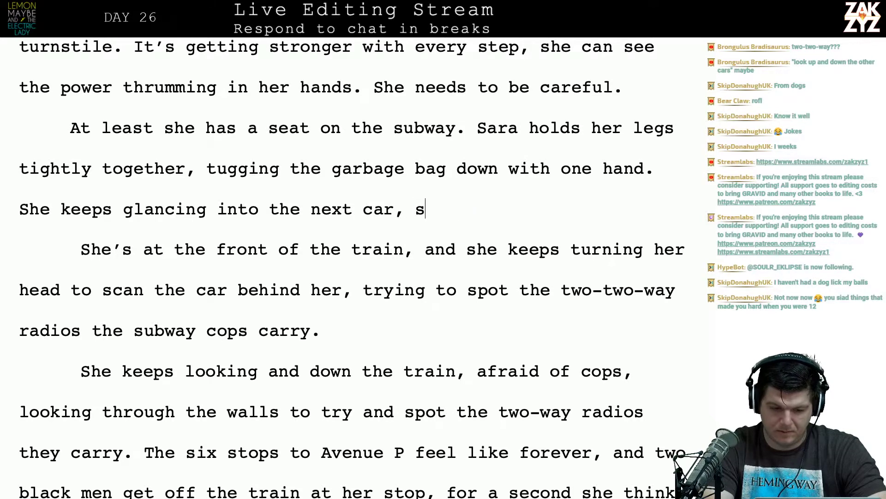
Replace everything after "She keeps" in the new sentence with "turning her head to scan the".
key(BackSpace)
key(BackSpace)
key(BackSpace)
key(BackSpace)
key(BackSpace)
key(BackSpace)
key(BackSpace)
key(BackSpace)
key(BackSpace)
key(BackSpace)
key(BackSpace)
key(BackSpace)
key(BackSpace)
key(BackSpace)
key(BackSpace)
key(BackSpace)
key(BackSpace)
key(BackSpace)
key(BackSpace)
key(BackSpace)
key(BackSpace)
key(BackSpace)
key(BackSpace)
key(BackSpace)
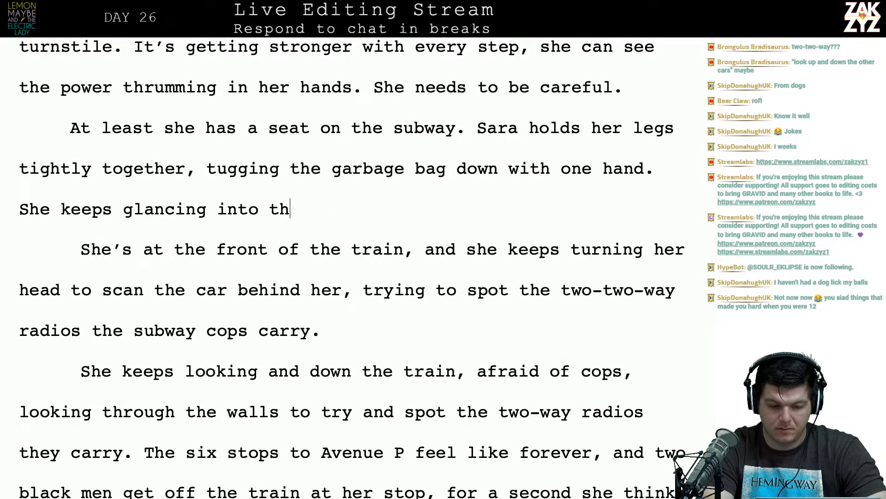
text(t)
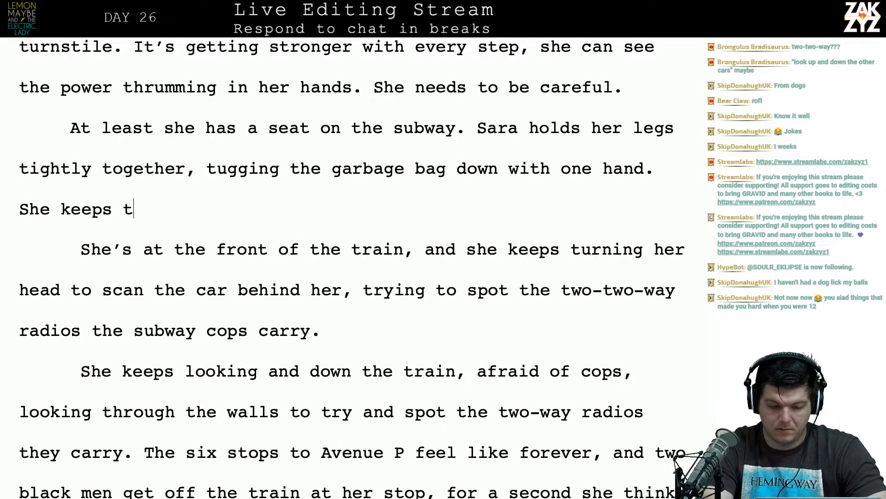
text(urning her head to )
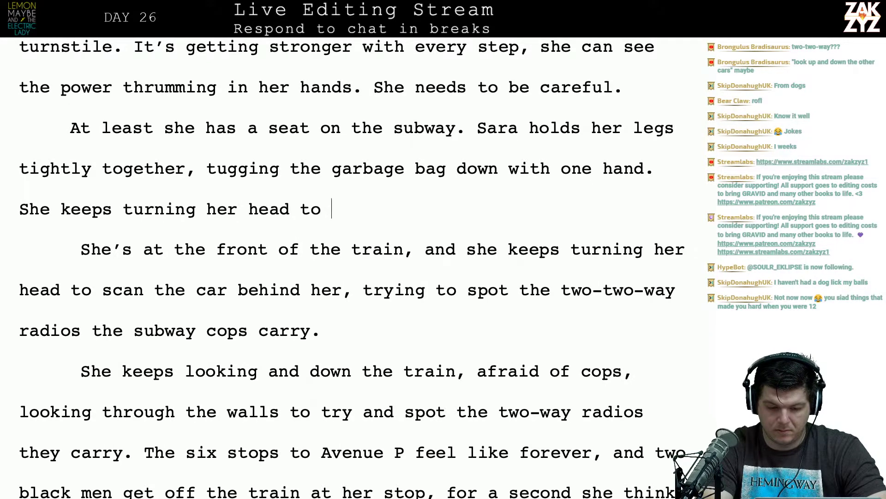
text(scan the )
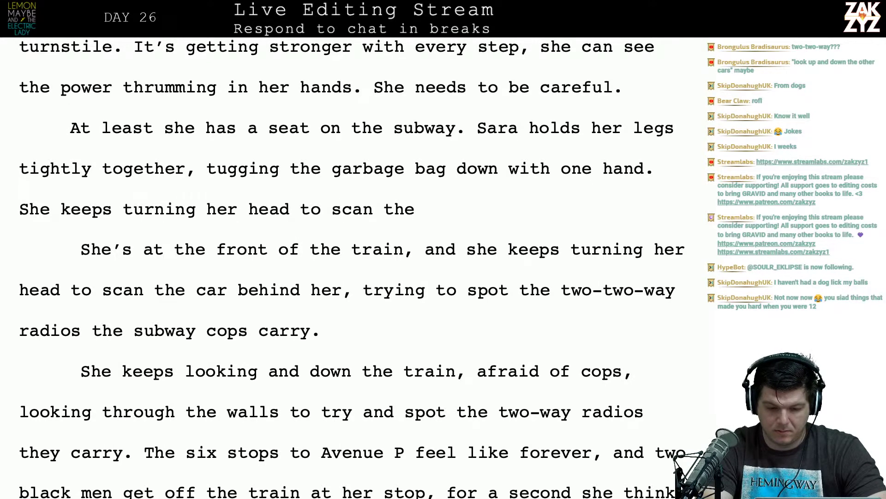
Remove "the" after "scan" and continue the new sentence with ", peering through the".
text(next C)
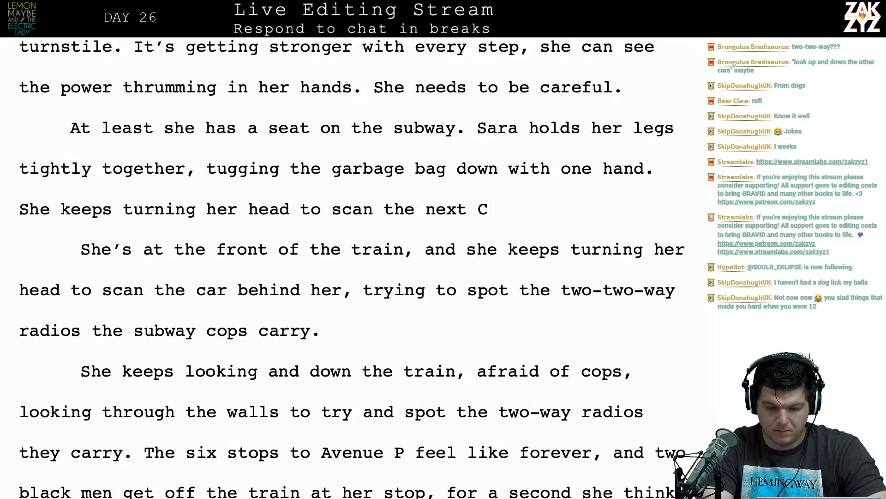
key(BackSpace)
key(BackSpace)
key(BackSpace)
key(BackSpace)
key(BackSpace)
key(BackSpace)
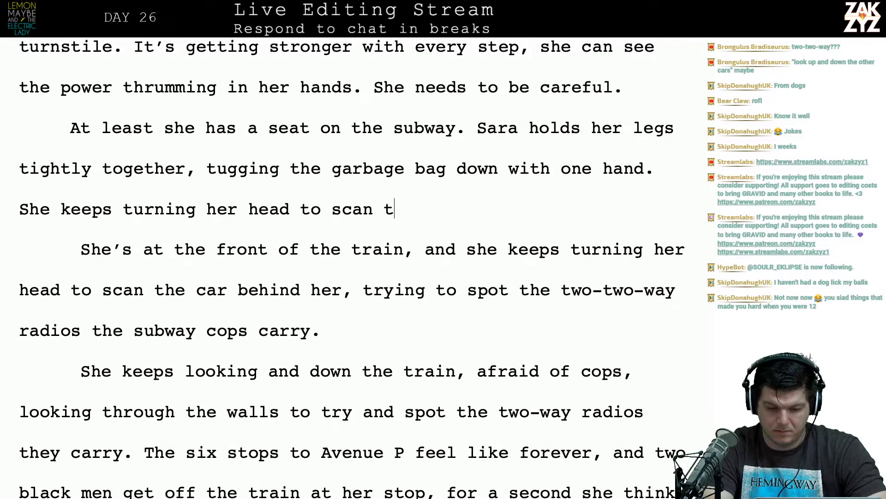
text(trying)
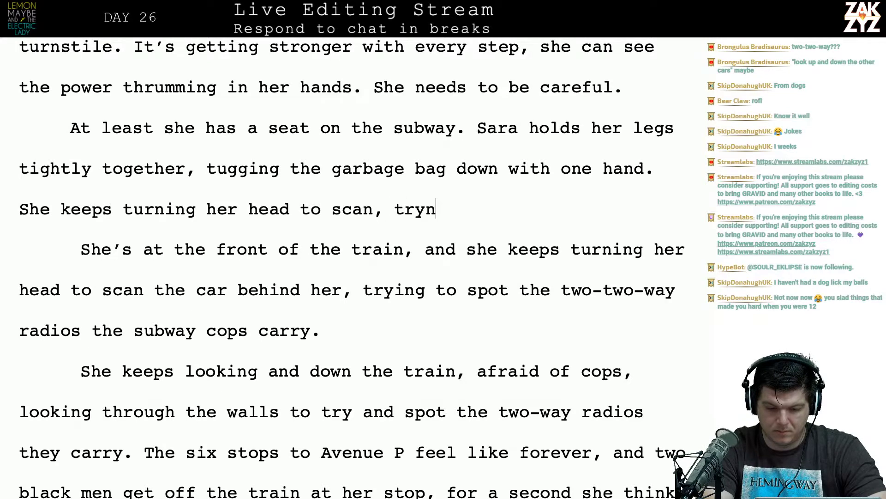
key(BackSpace)
key(BackSpace)
key(BackSpace)
key(BackSpace)
key(BackSpace)
key(BackSpace)
key(BackSpace)
text(ep)
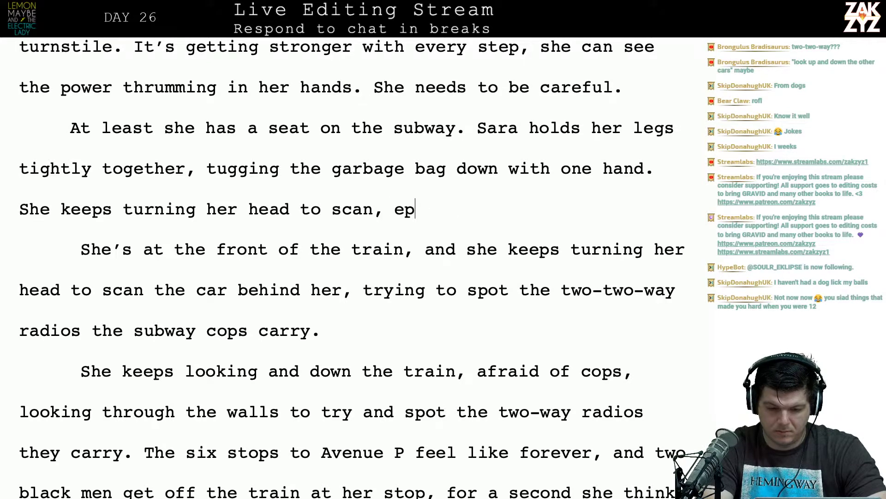
key(BackSpace)
key(BackSpace)
text(peering through the)
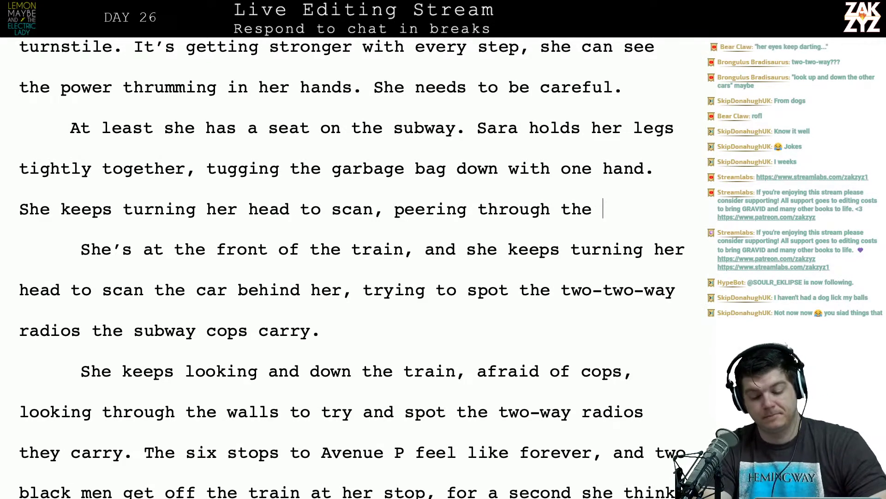
Try completing the new sentence with "smudgy window to try and" after "peering through the".
text( metal)
key(BackSpace)
key(BackSpace)
key(BackSpace)
key(BackSpace)
key(BackSpace)
key(BackSpace)
key(BackSpace)
key(BackSpace)
key(BackSpace)
key(BackSpace)
key(BackSpace)
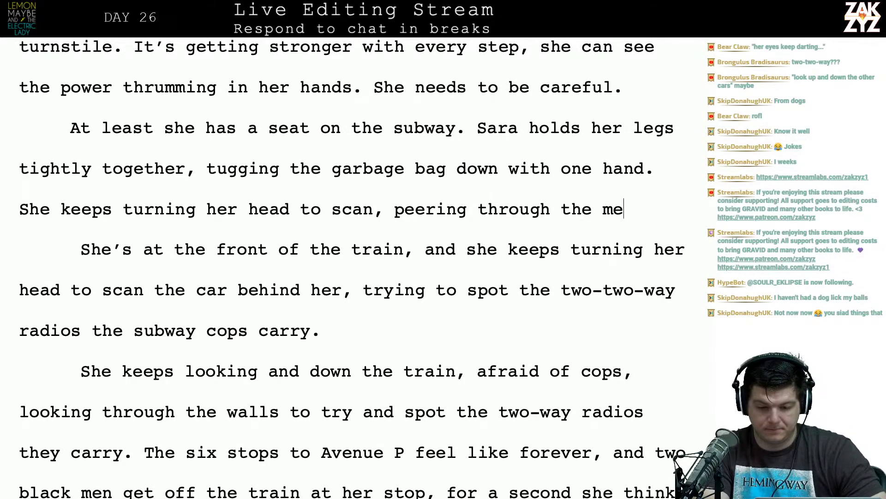
key(BackSpace)
key(BackSpace)
key(BackSpace)
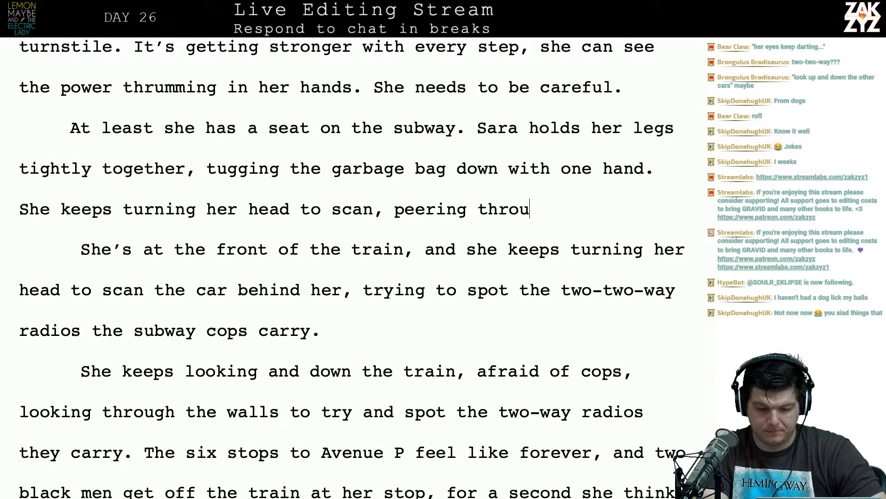
key(BackSpace)
key(BackSpace)
key(BackSpace)
text(thro)
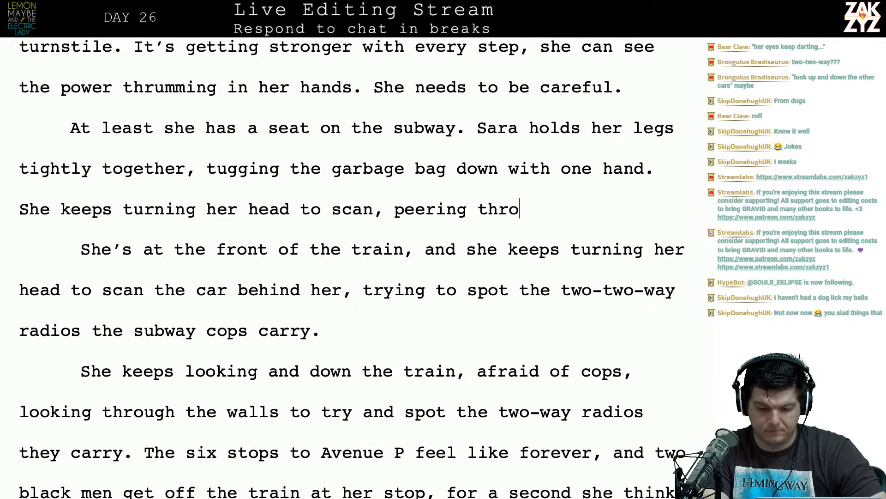
text(ugh the smudgy )
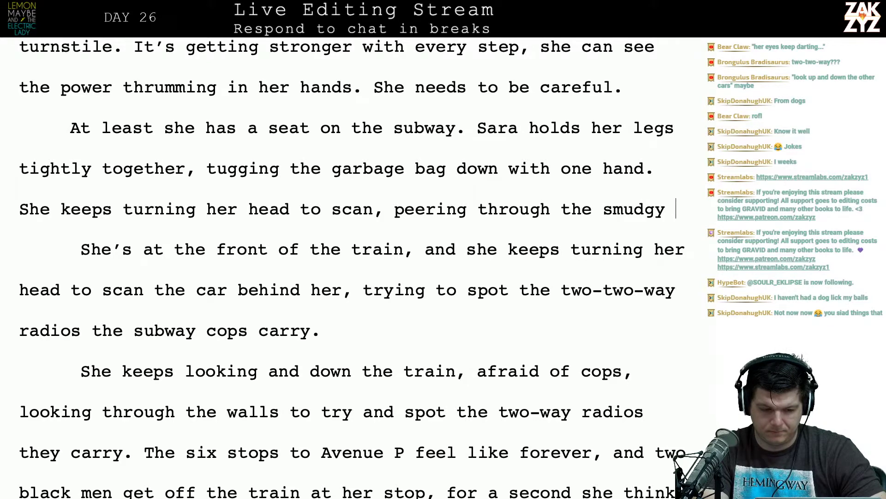
text(window to try and)
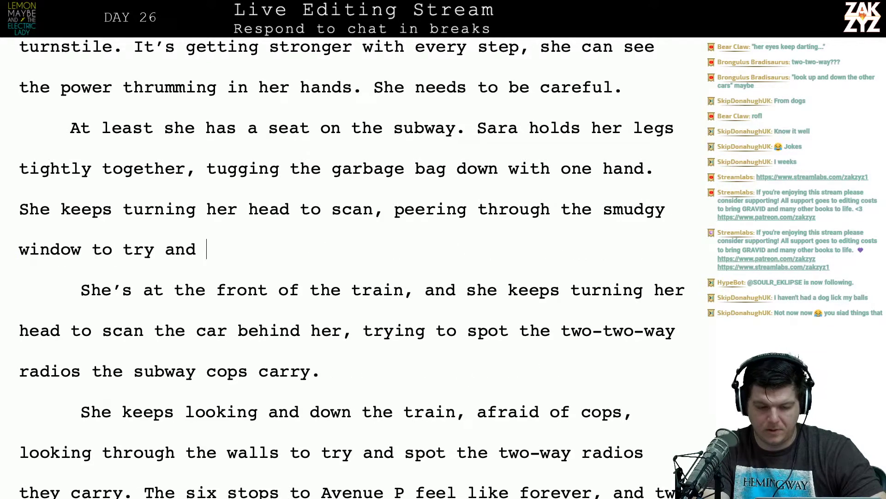
Delete the new sentence after "one hand." back to its opening word "She".
key(BackSpace)
key(BackSpace)
key(BackSpace)
key(BackSpace)
key(BackSpace)
key(BackSpace)
key(BackSpace)
key(BackSpace)
key(BackSpace)
key(BackSpace)
key(BackSpace)
key(BackSpace)
key(BackSpace)
key(BackSpace)
key(BackSpace)
key(BackSpace)
key(BackSpace)
key(BackSpace)
key(BackSpace)
key(BackSpace)
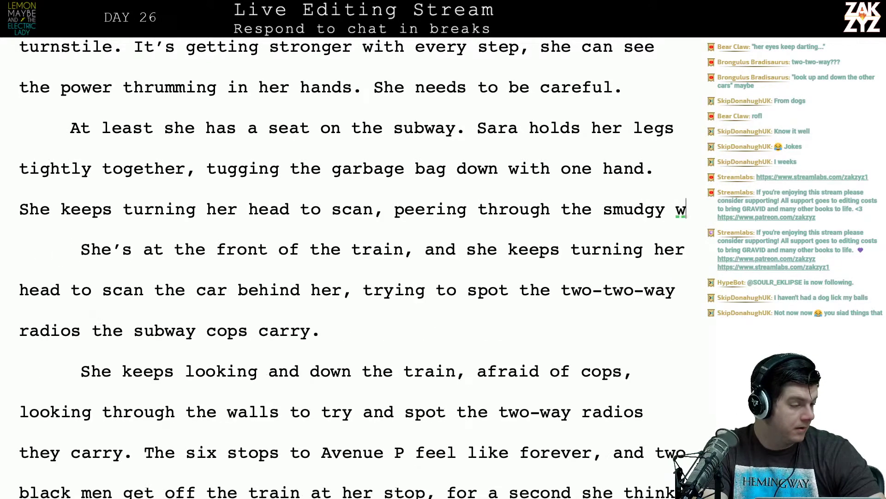
key(BackSpace)
key(BackSpace)
key(BackSpace)
key(BackSpace)
key(BackSpace)
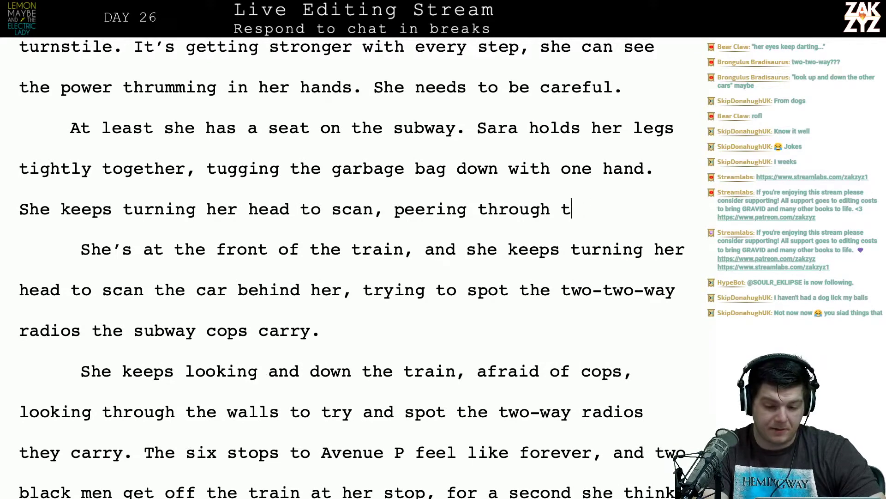
key(BackSpace)
key(BackSpace)
key(BackSpace)
key(BackSpace)
key(BackSpace)
key(BackSpace)
key(BackSpace)
key(BackSpace)
key(BackSpace)
key(BackSpace)
key(BackSpace)
key(BackSpace)
key(BackSpace)
key(BackSpace)
key(BackSpace)
key(BackSpace)
key(BackSpace)
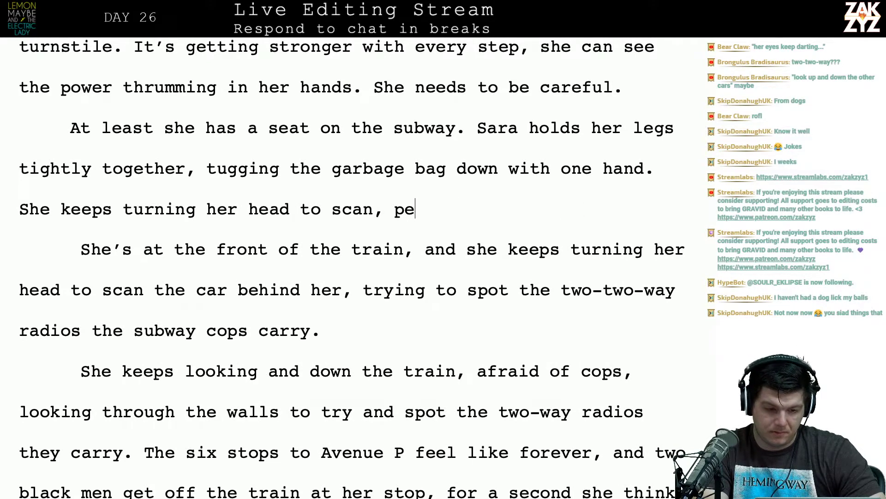
key(BackSpace)
key(BackSpace)
key(BackSpace)
key(BackSpace)
key(BackSpace)
key(BackSpace)
key(BackSpace)
key(BackSpace)
key(BackSpace)
key(BackSpace)
key(BackSpace)
key(BackSpace)
key(BackSpace)
key(BackSpace)
key(BackSpace)
key(BackSpace)
key(BackSpace)
key(BackSpace)
key(BackSpace)
key(BackSpace)
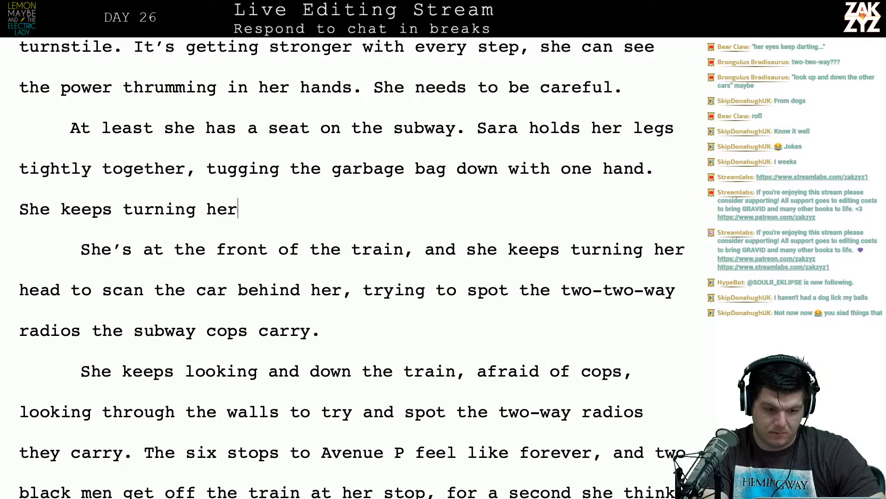
key(BackSpace)
key(BackSpace)
key(BackSpace)
key(BackSpace)
key(BackSpace)
key(BackSpace)
key(BackSpace)
key(BackSpace)
key(BackSpace)
key(BackSpace)
key(BackSpace)
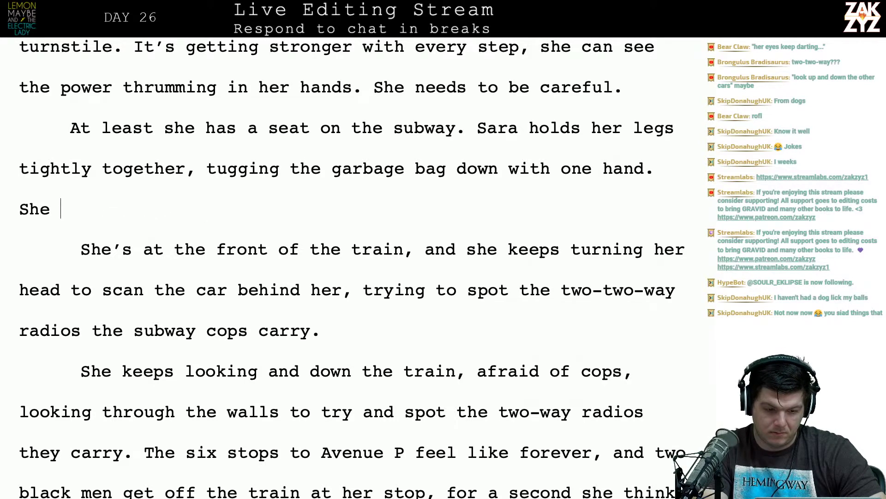
Continue the sentence after "She" with "keeps scanning the car behind them, trying to spot the".
text(keeps scann)
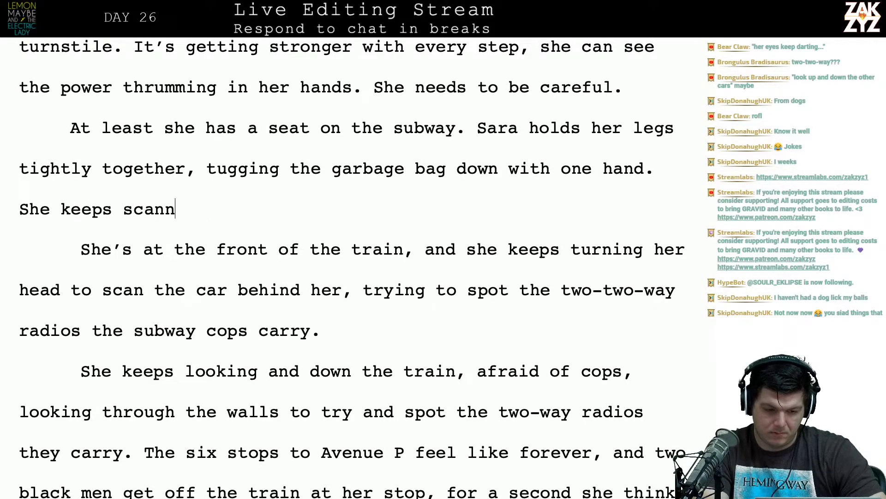
text(ing the)
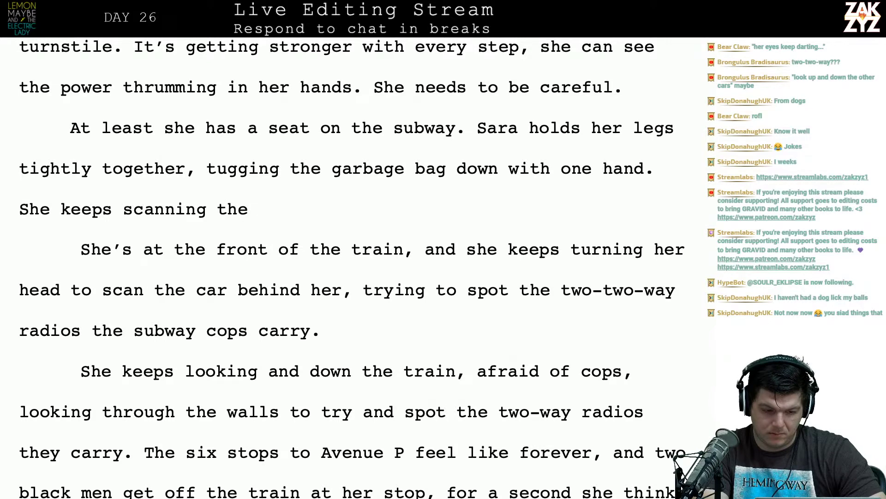
key(BackSpace)
key(BackSpace)
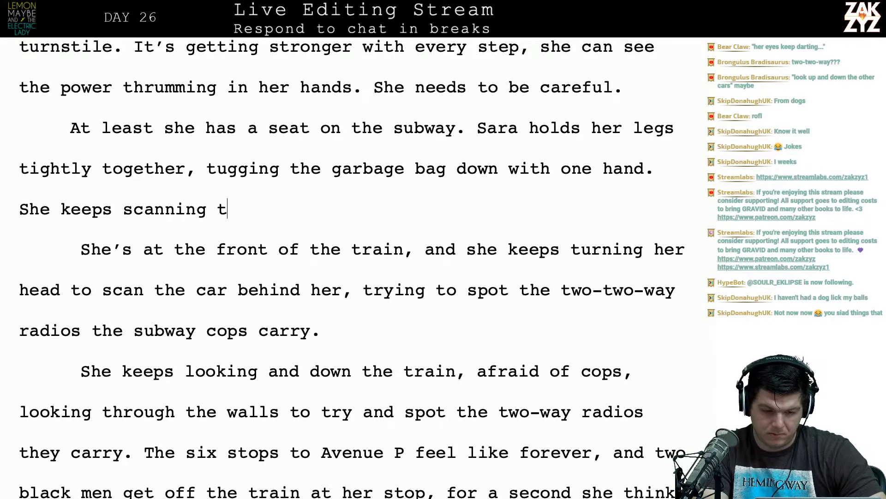
text(he )
text(car behi)
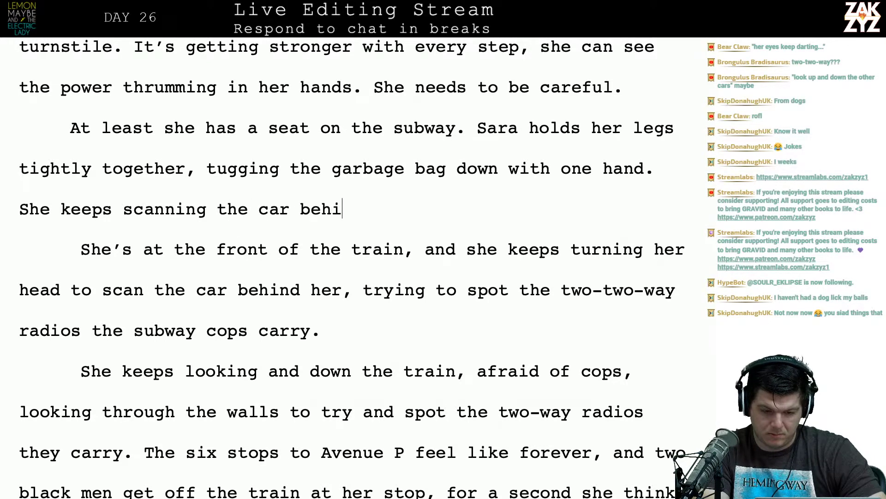
text(nd them, trying to spp)
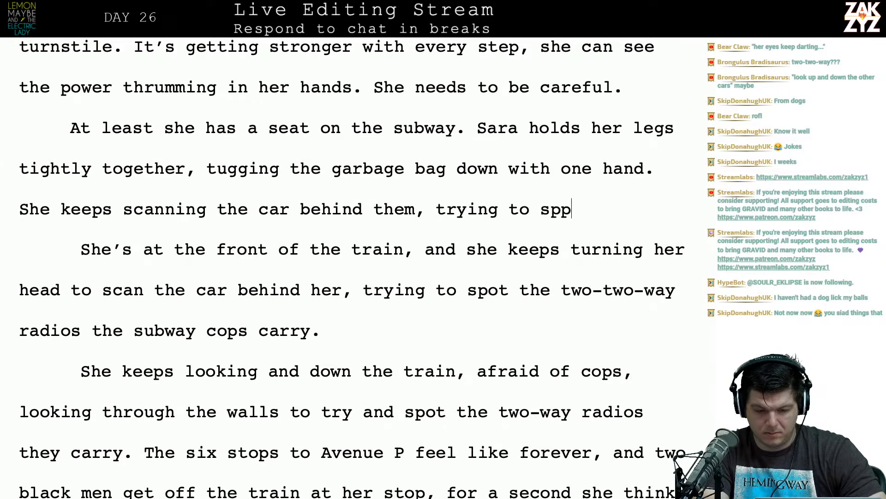
key(BackSpace)
text(ot the )
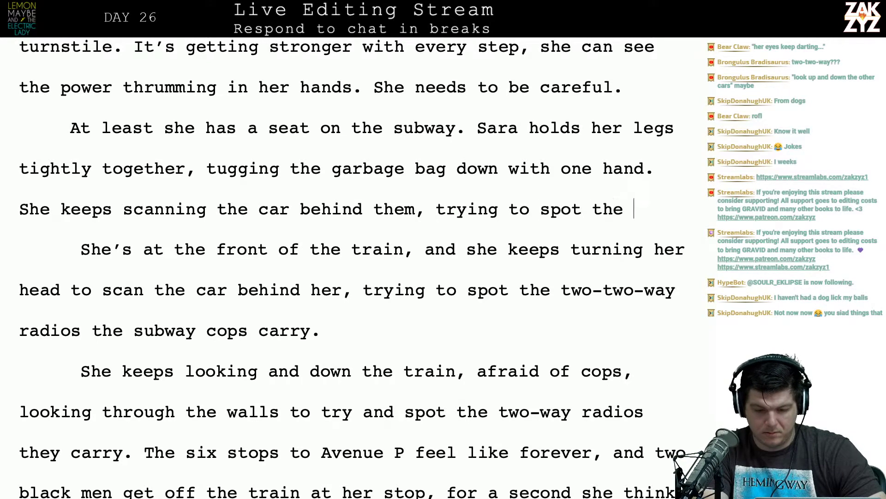
Try ending the scanning sentence with "two-way radios the", then cut it back to "trying to spot th".
text(two-way )
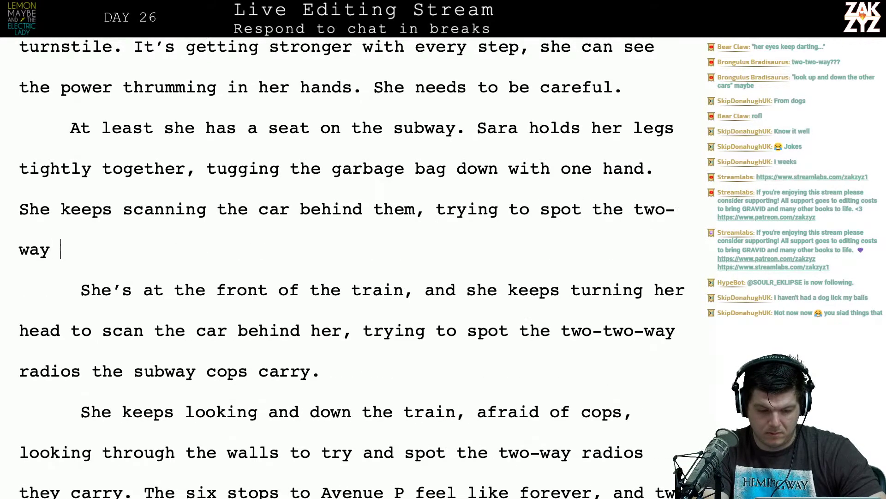
text(radios the )
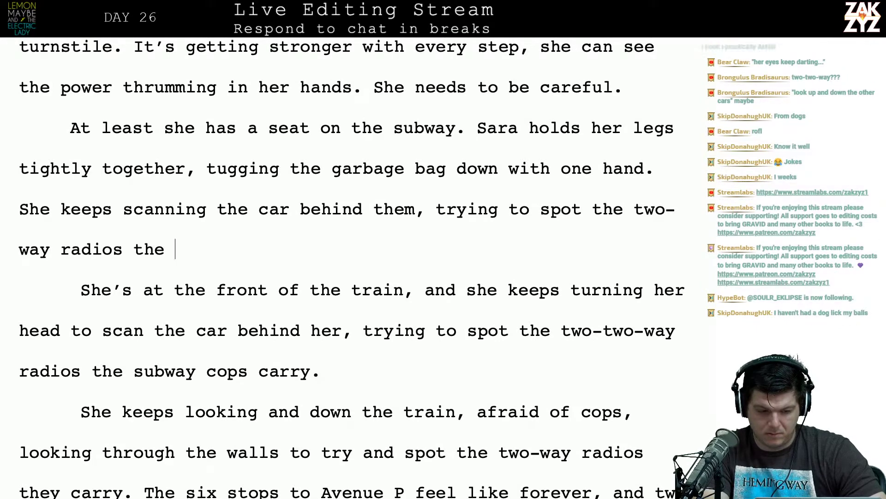
text(su)
key(BackSpace)
key(BackSpace)
key(BackSpace)
key(BackSpace)
key(BackSpace)
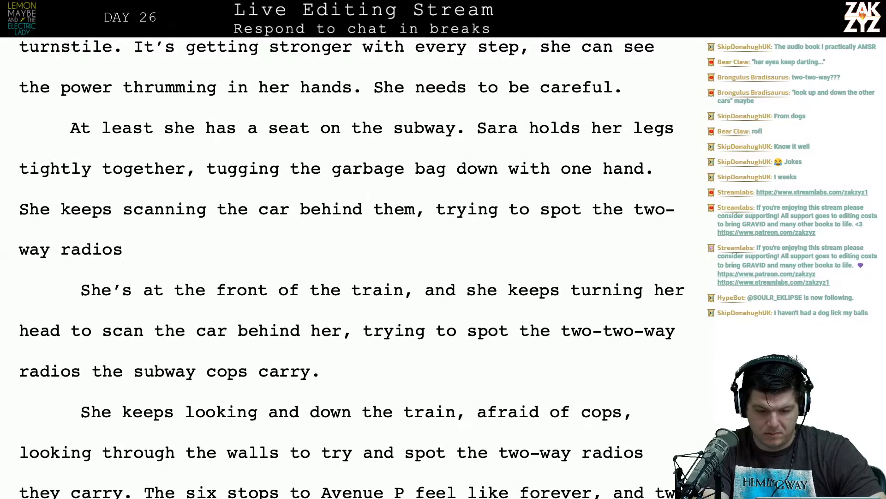
key(BackSpace)
key(BackSpace)
key(BackSpace)
key(BackSpace)
key(BackSpace)
key(BackSpace)
key(BackSpace)
key(BackSpace)
key(BackSpace)
key(BackSpace)
key(BackSpace)
key(BackSpace)
key(BackSpace)
key(BackSpace)
key(BackSpace)
key(BackSpace)
key(BackSpace)
key(BackSpace)
text(th)
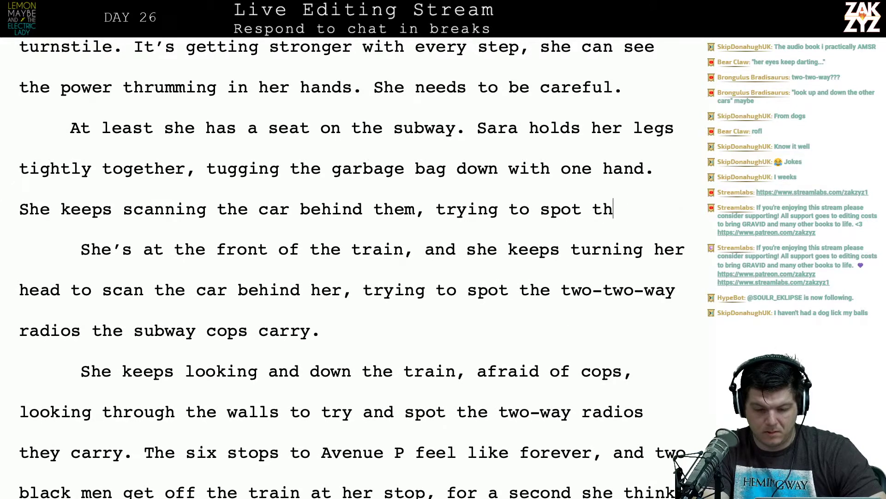
text(e p)
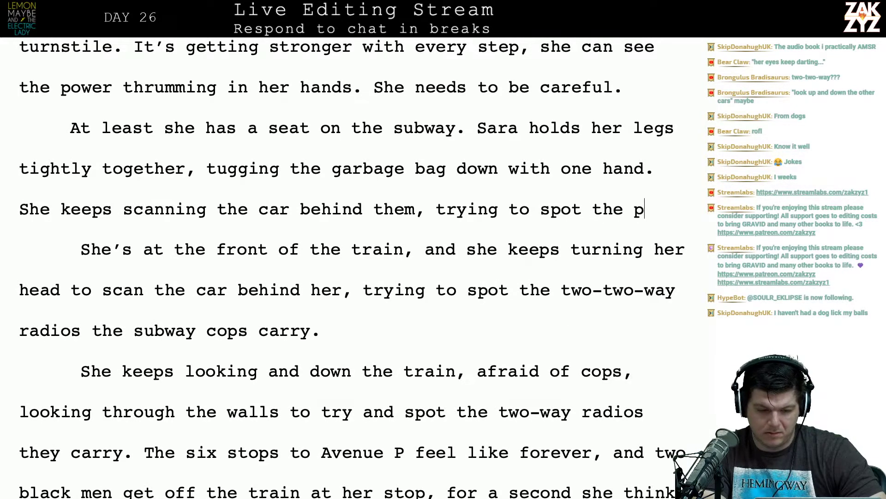
key(BackSpace)
key(BackSpace)
key(BackSpace)
Move "She keeps scanning the car behind them" into its own indented paragraph, leaving blank lines after "one hand.".
key(Up)
key(Right)
key(Right)
key(Right)
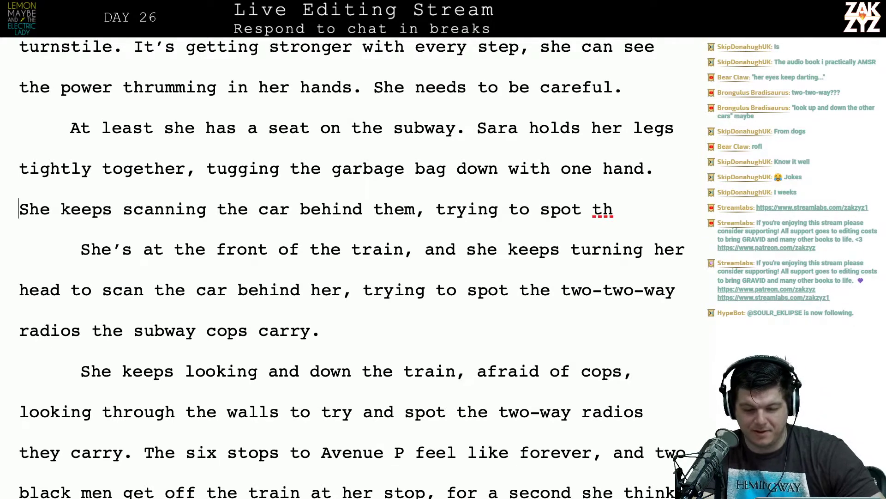
key(Tab)
key(Return)
key(Return)
key(Return)
key(Up)
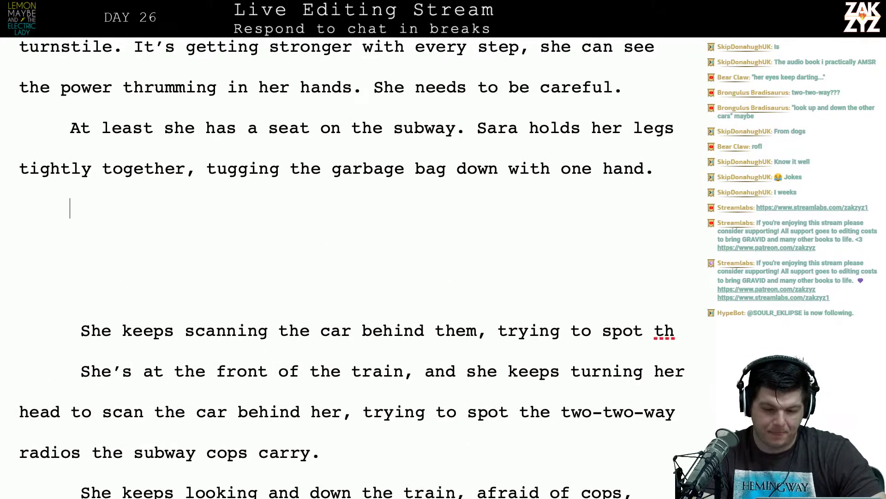
Try a new sentence starting "She keeps her" after "one hand." and remove it.
text(She keeps her)
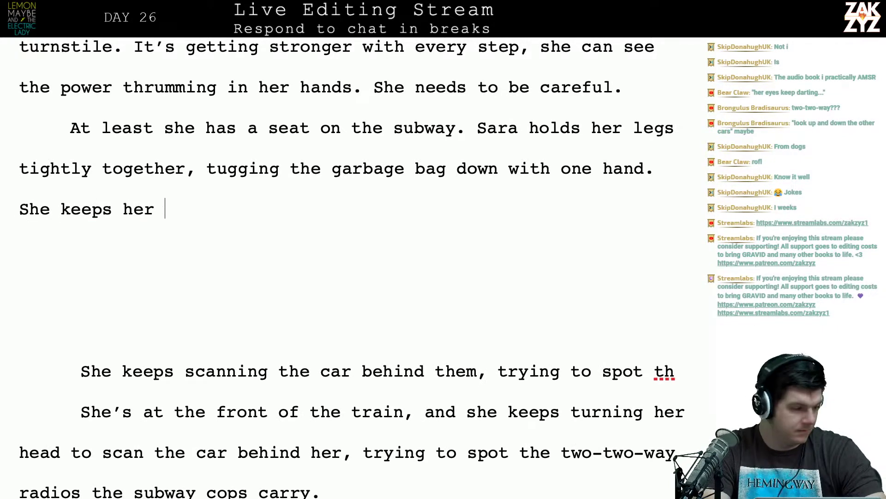
key(BackSpace)
key(BackSpace)
key(BackSpace)
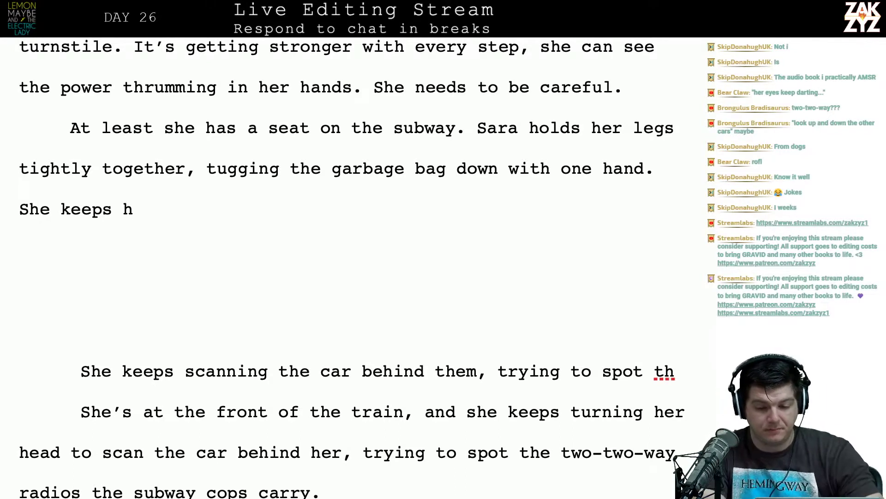
key(BackSpace)
key(BackSpace)
key(BackSpace)
key(BackSpace)
key(BackSpace)
key(BackSpace)
key(BackSpace)
key(BackSpace)
key(BackSpace)
key(BackSpace)
key(BackSpace)
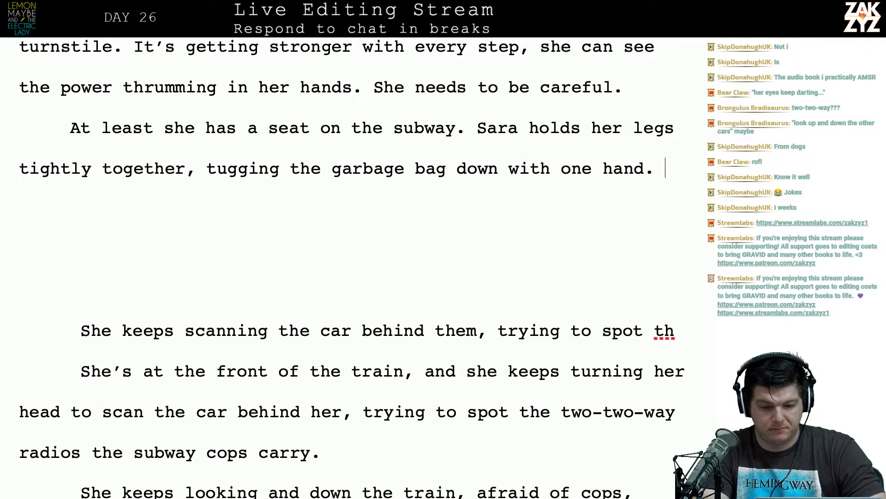
Try continuing after "one hand." with "She's the only one in her car, she keeps glancing into the car behind".
text(The)
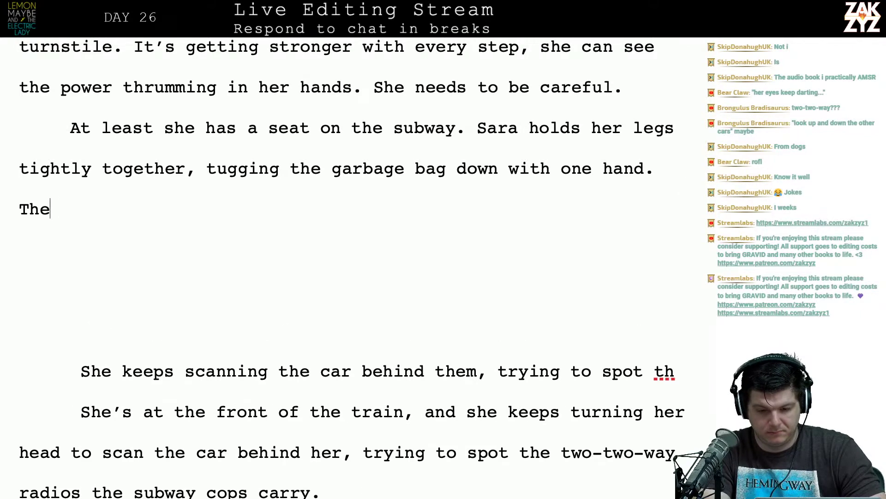
key(BackSpace)
key(BackSpace)
key(BackSpace)
text(She's the only one )
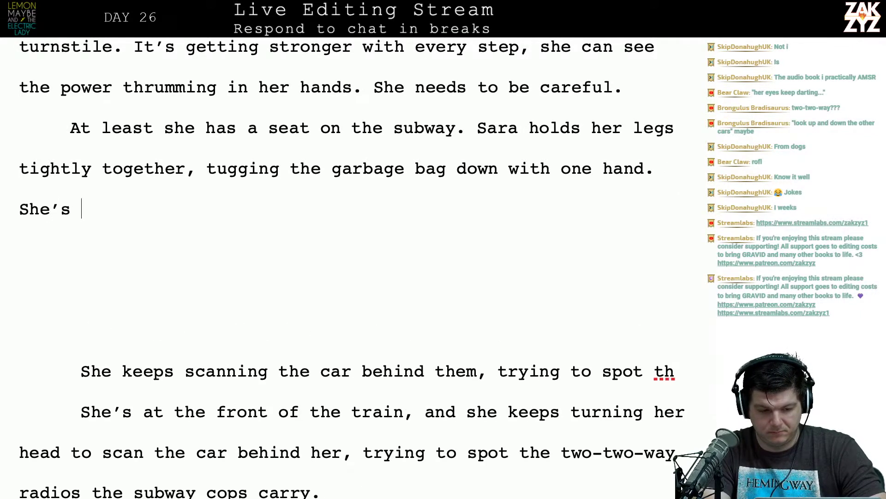
text(in he)
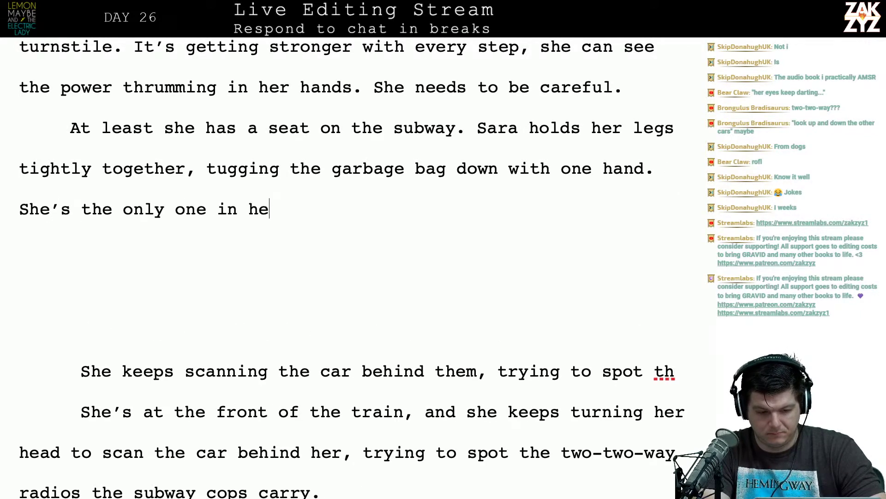
text(r car, she ke)
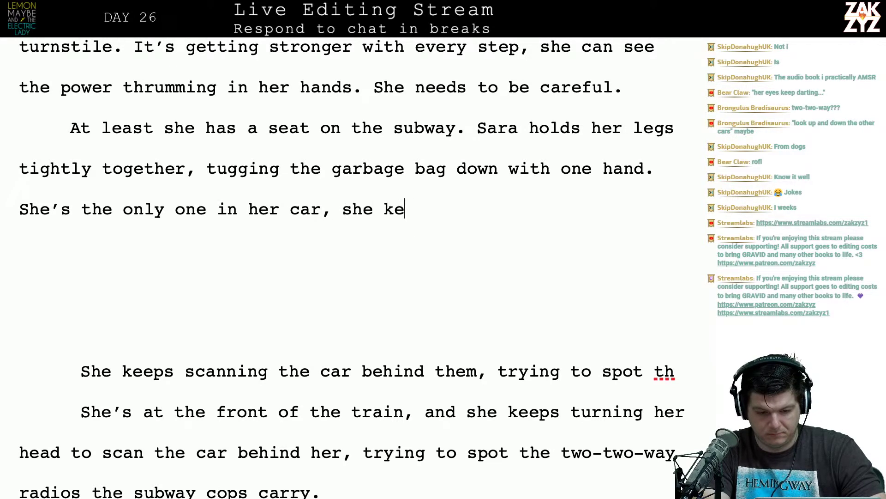
text(eps glancng)
key(BackSpace)
key(BackSpace)
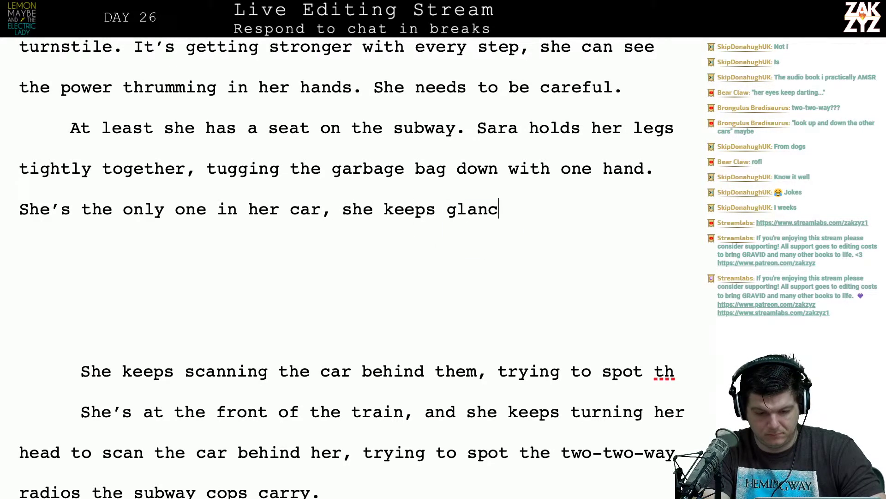
text(ing into the c)
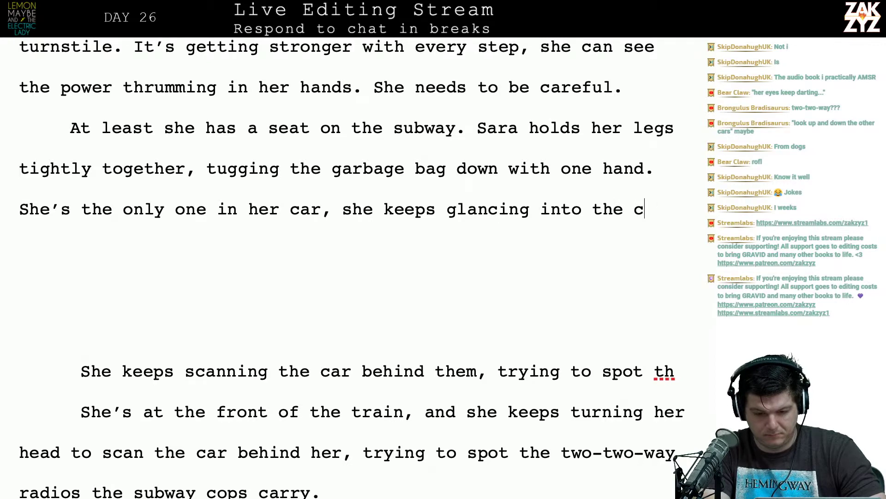
text(ar behind)
Cut the new sentence back to "She's the only one in her car,".
key(BackSpace)
key(BackSpace)
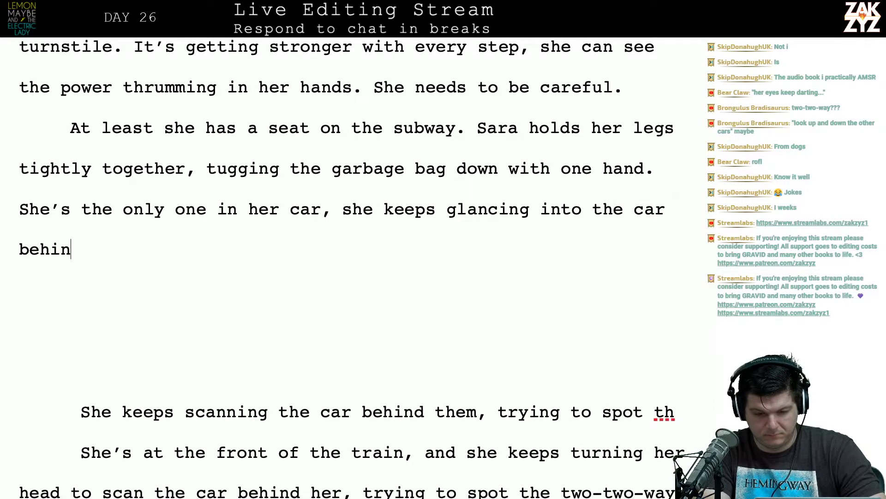
key(BackSpace)
key(BackSpace)
key(BackSpace)
key(BackSpace)
key(BackSpace)
key(BackSpace)
key(BackSpace)
key(BackSpace)
key(BackSpace)
key(BackSpace)
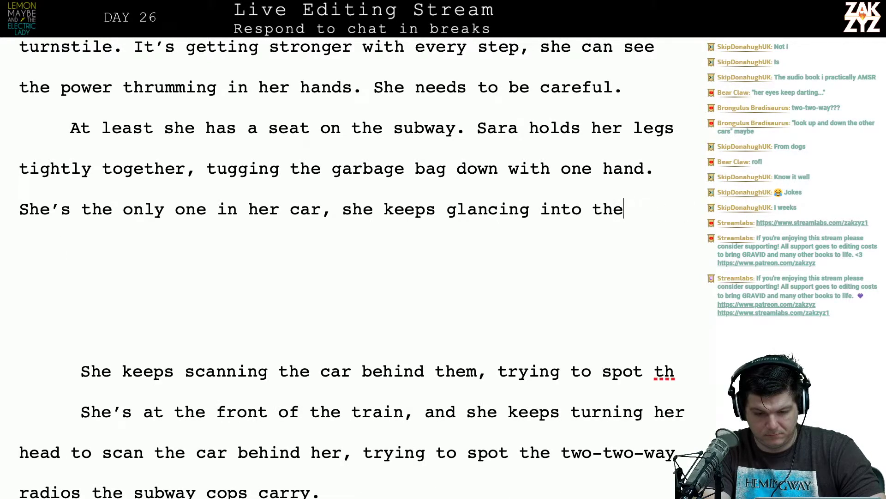
key(BackSpace)
key(BackSpace)
key(BackSpace)
key(BackSpace)
key(BackSpace)
key(BackSpace)
key(BackSpace)
key(BackSpace)
key(BackSpace)
key(BackSpace)
key(BackSpace)
key(BackSpace)
key(BackSpace)
key(BackSpace)
key(BackSpace)
key(BackSpace)
key(BackSpace)
key(BackSpace)
key(BackSpace)
key(BackSpace)
key(BackSpace)
key(BackSpace)
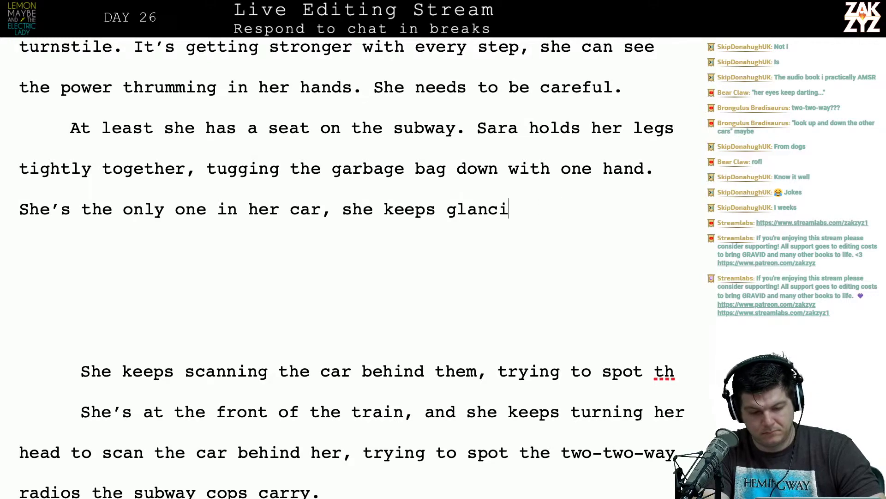
key(BackSpace)
key(BackSpace)
key(BackSpace)
key(BackSpace)
Continue the sentence with "she keeps turning her head to scan the other cars for the two-way radios subway cops carry.".
text(she )
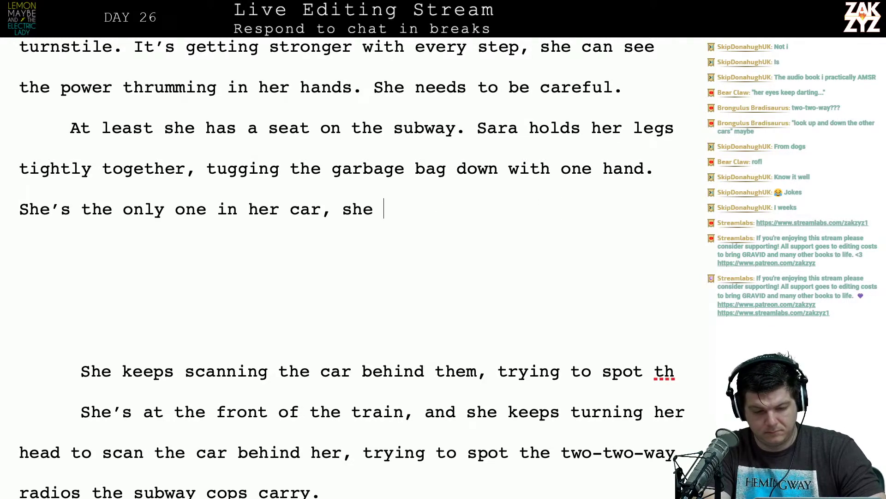
text(keeps turning her)
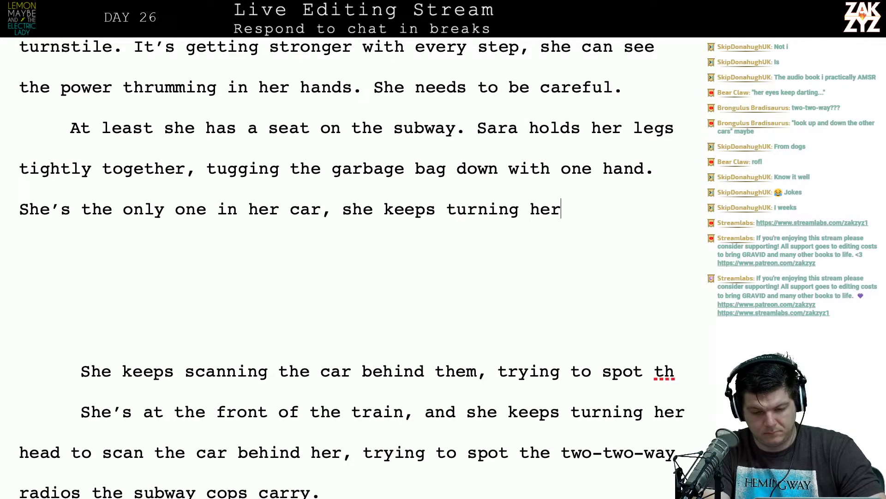
text( head to scan the)
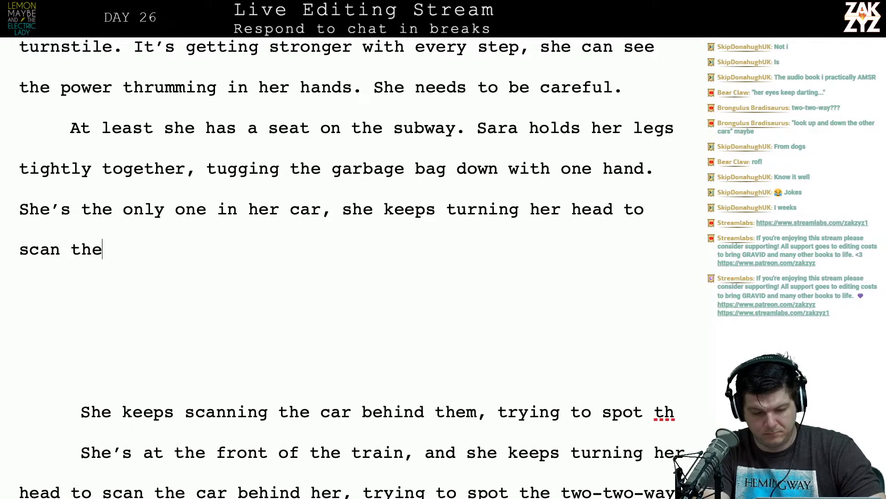
text( other cars for the)
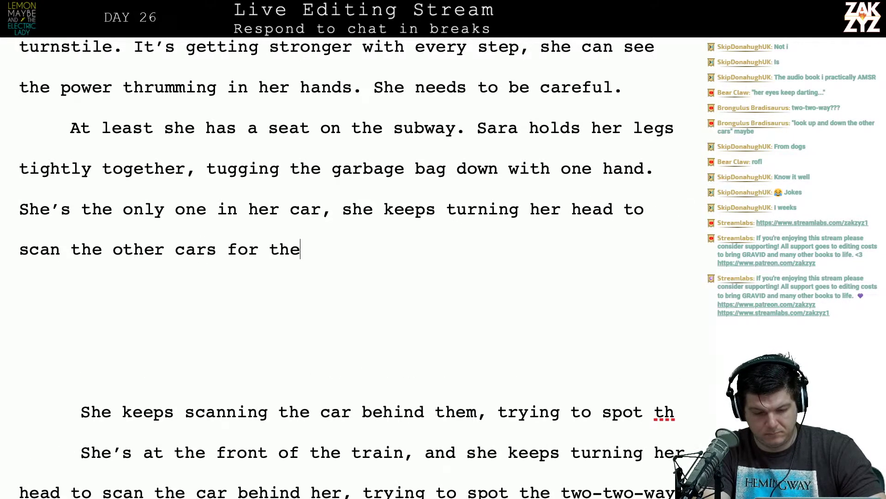
text( two-way radi)
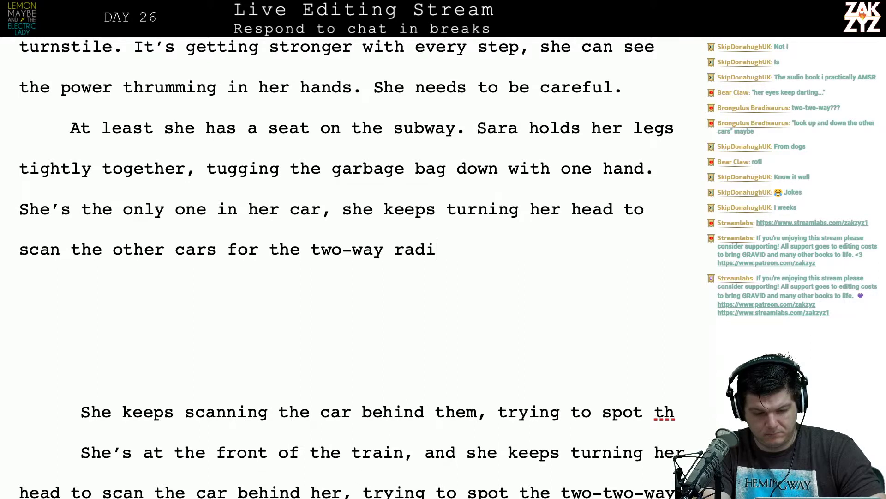
text(os subway cops carry.)
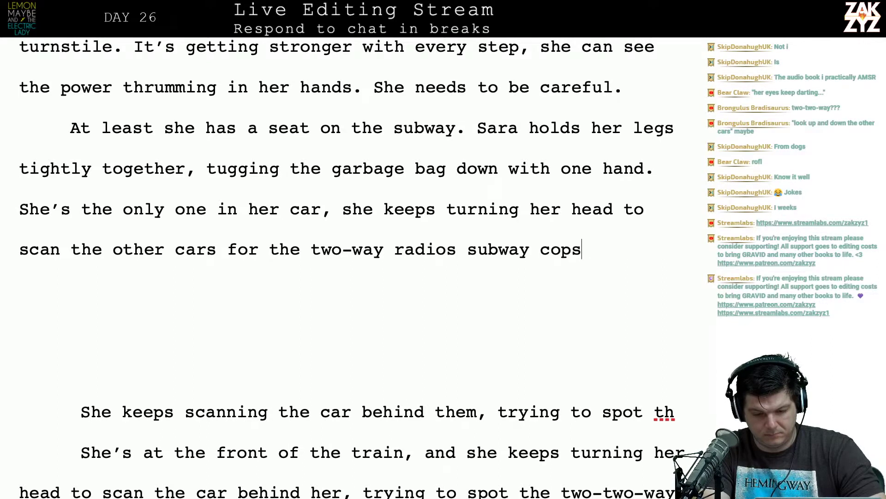
key(shift+Down)
key(shift+Down)
key(shift+Down)
key(shift+Down)
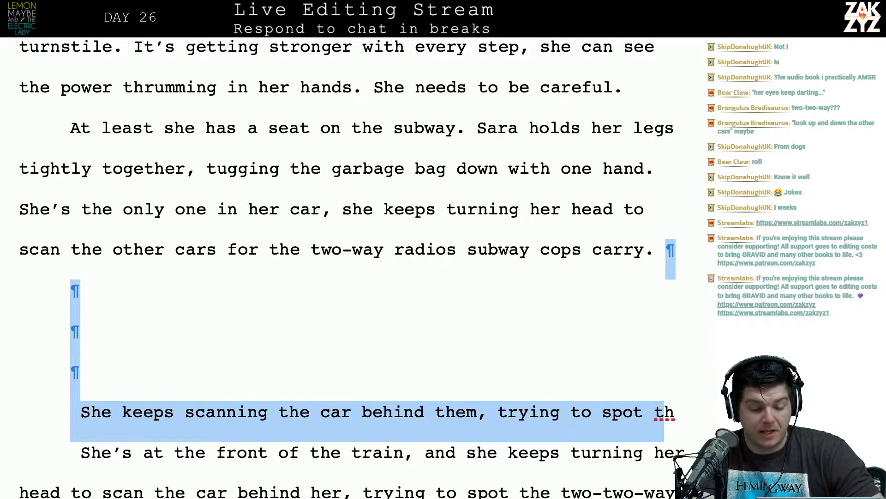
End the sentence with a period after "only one in her car" and move "she keeps turning her head" into its own paragraph.
click(333, 217)
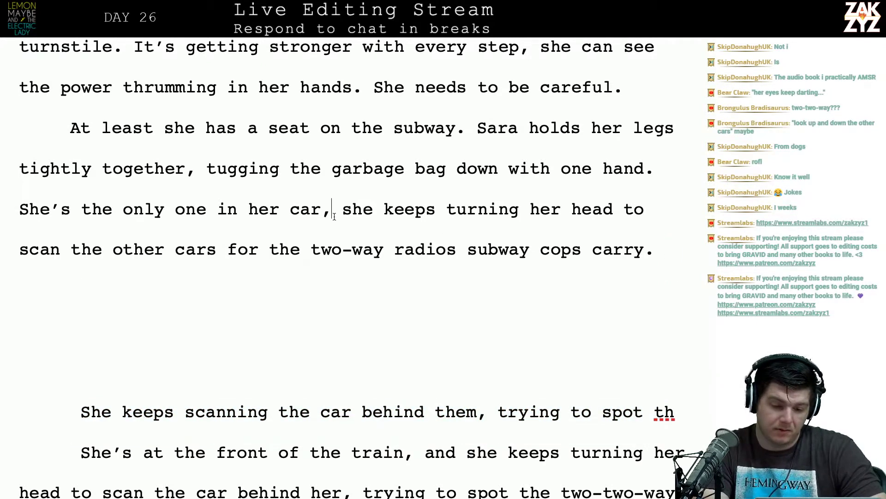
key(BackSpace)
text(.)
key(Return)
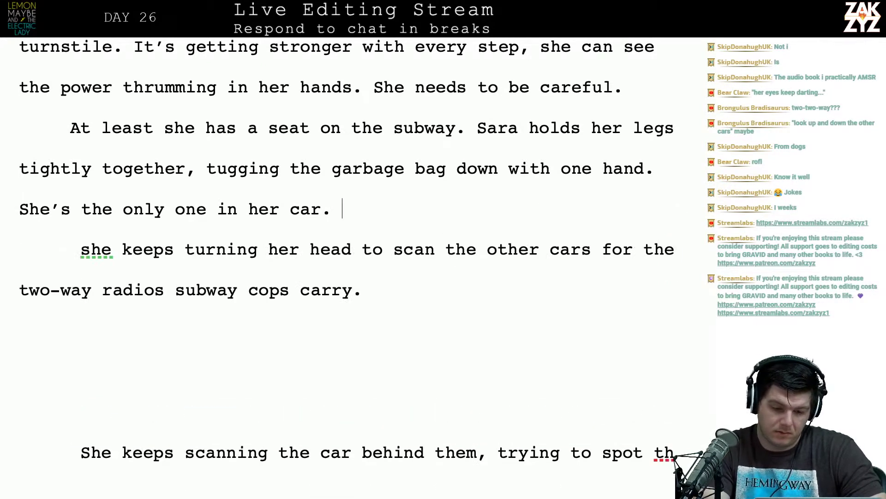
Try a new sentence starting "She keeps loo" after "her car." and remove it along with the period.
text(She keeps lo)
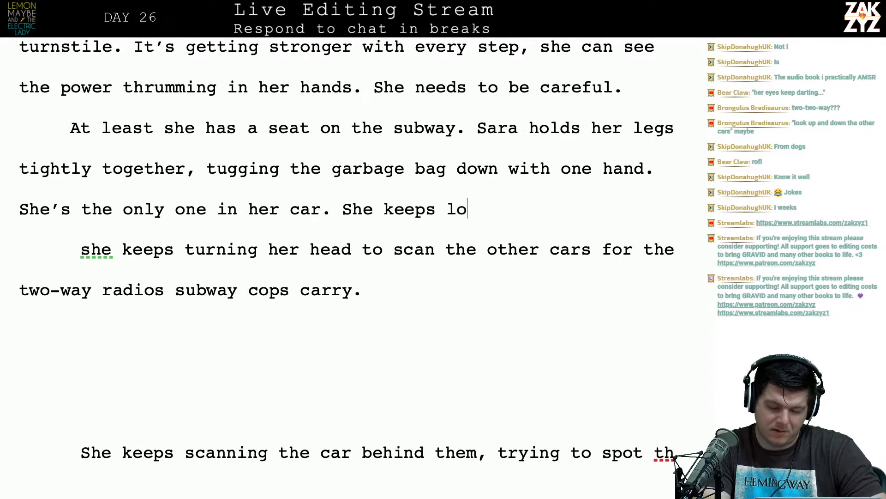
text(o)
key(BackSpace)
key(BackSpace)
key(BackSpace)
key(BackSpace)
key(BackSpace)
key(BackSpace)
key(BackSpace)
key(BackSpace)
key(BackSpace)
key(BackSpace)
key(BackSpace)
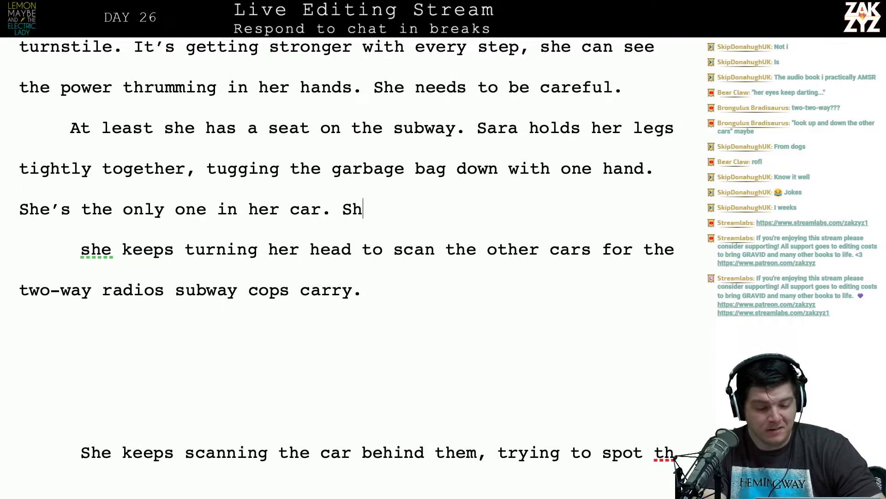
key(BackSpace)
key(BackSpace)
key(BackSpace)
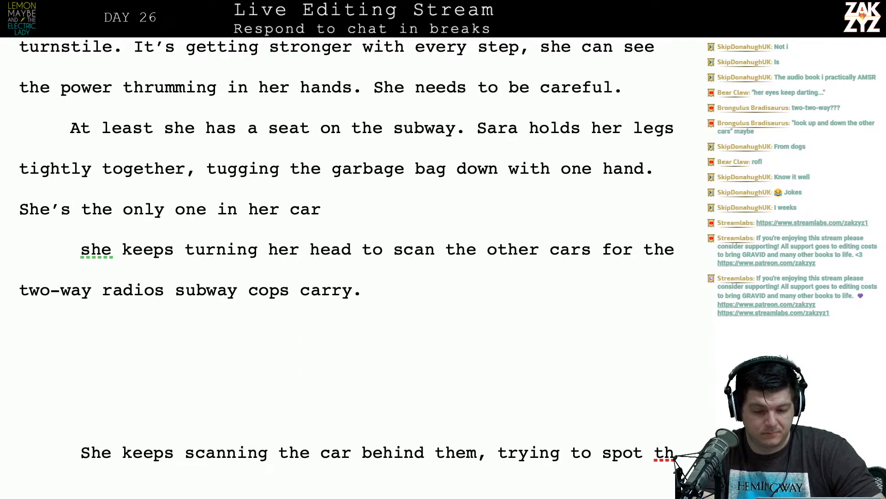
Extend the "with one hand" sentence with "even though she's the only one in her car." and push the old wording below a blank line.
key(Home)
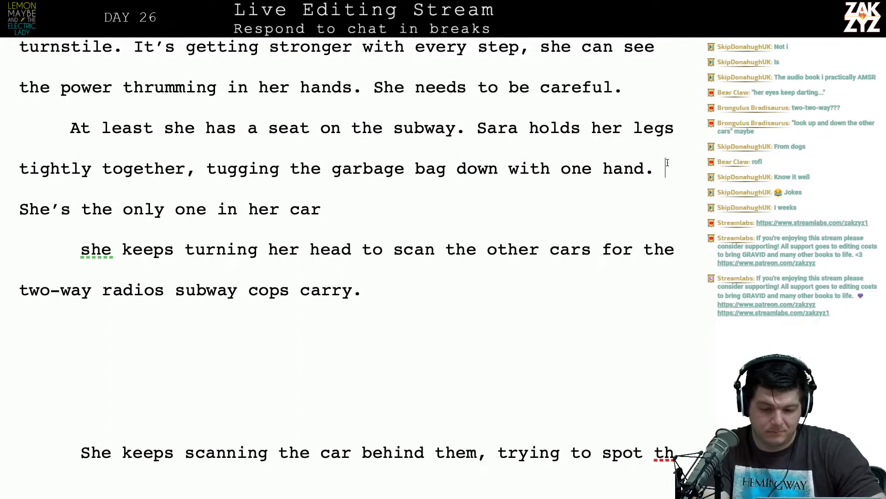
key(BackSpace)
key(BackSpace)
text(even th)
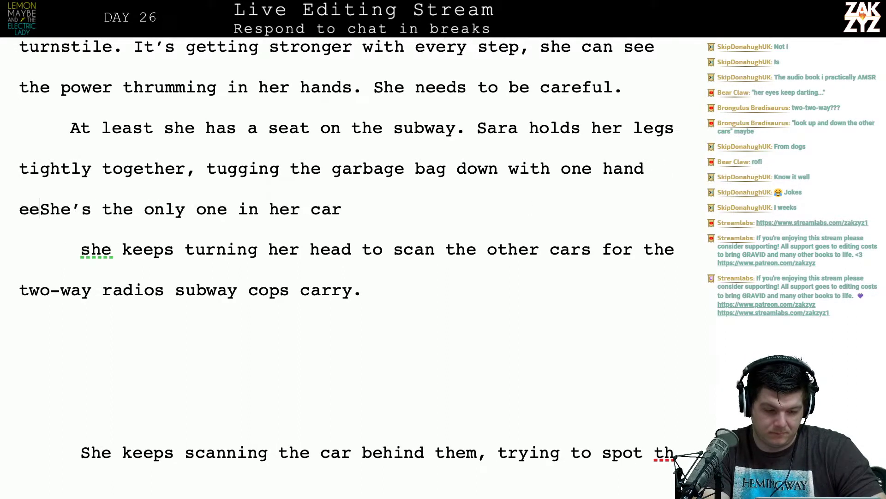
text(ough she's the on)
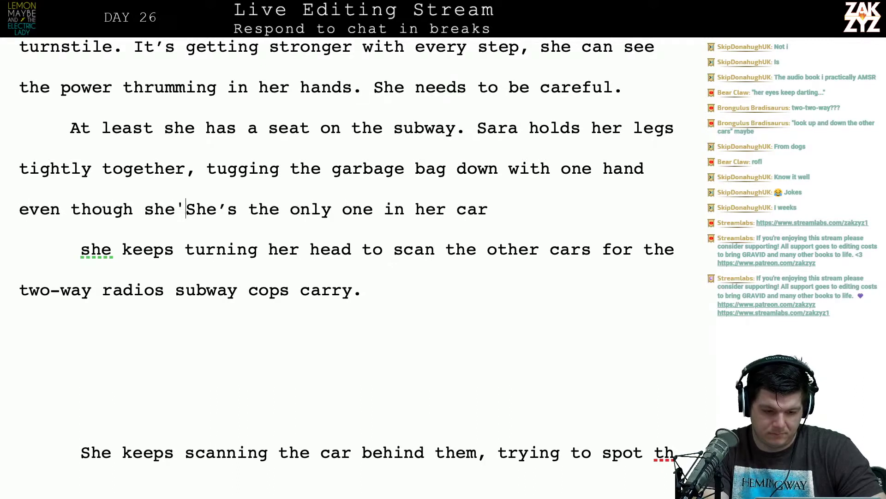
text(ly one in her car.)
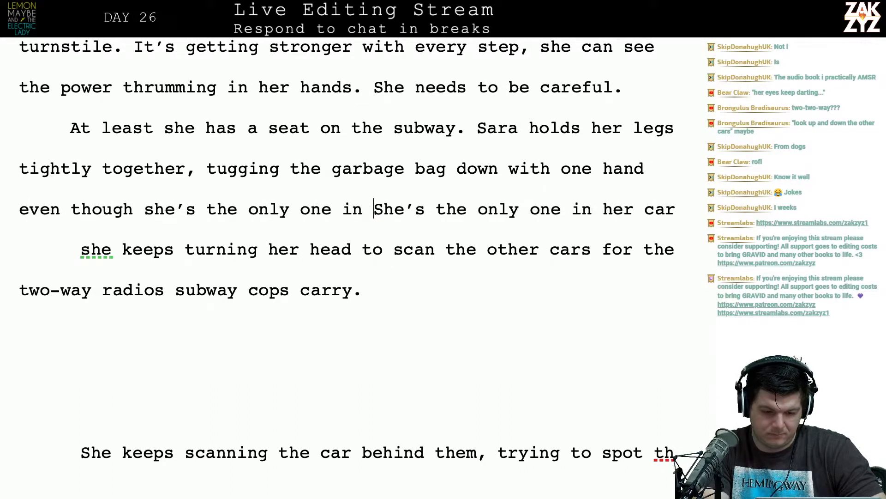
key(Return)
key(Return)
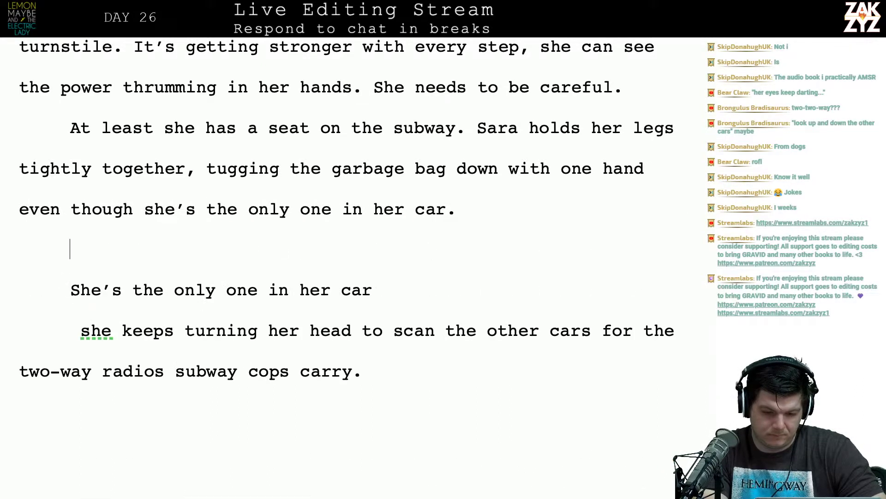
Add the sentence "She keeps a close watch on the car behind hers, looking for the" after "in her car.".
text(She ee)
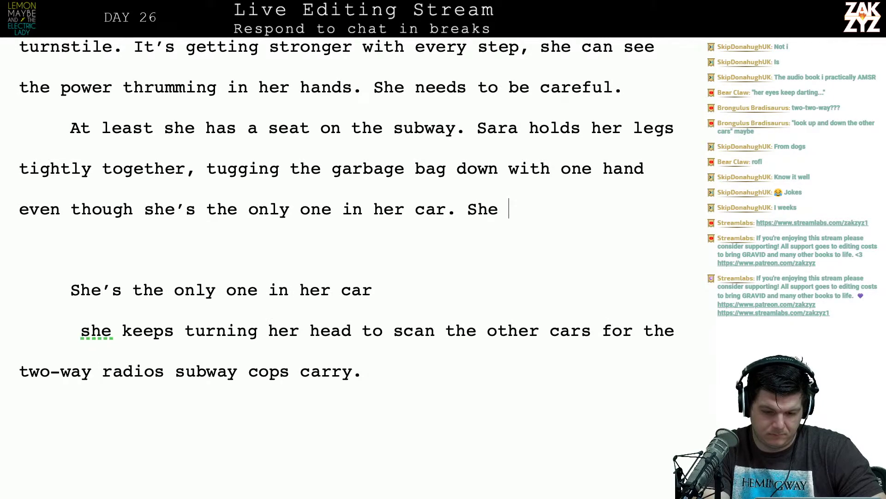
key(BackSpace)
key(BackSpace)
text(keeps a c)
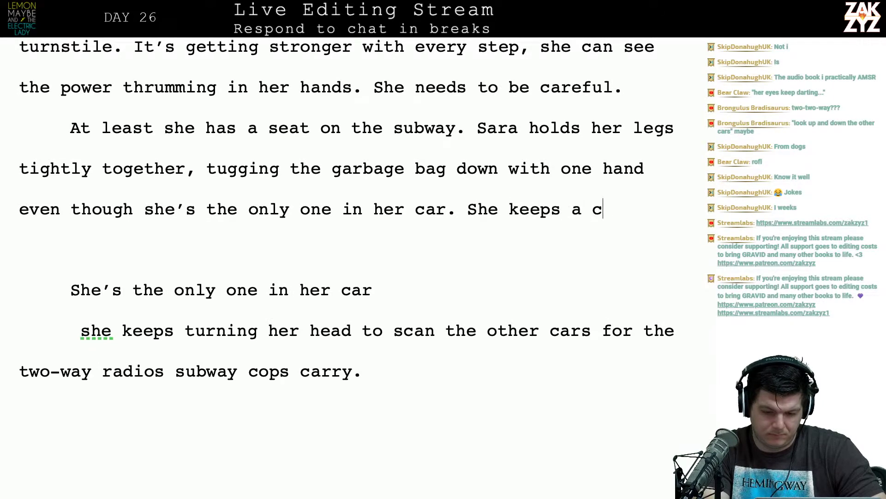
text(lose watch on the)
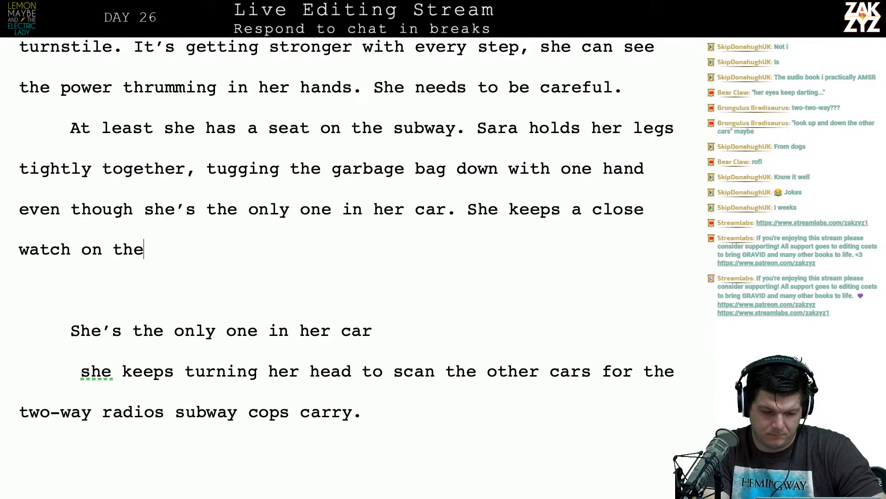
text( car behind her)
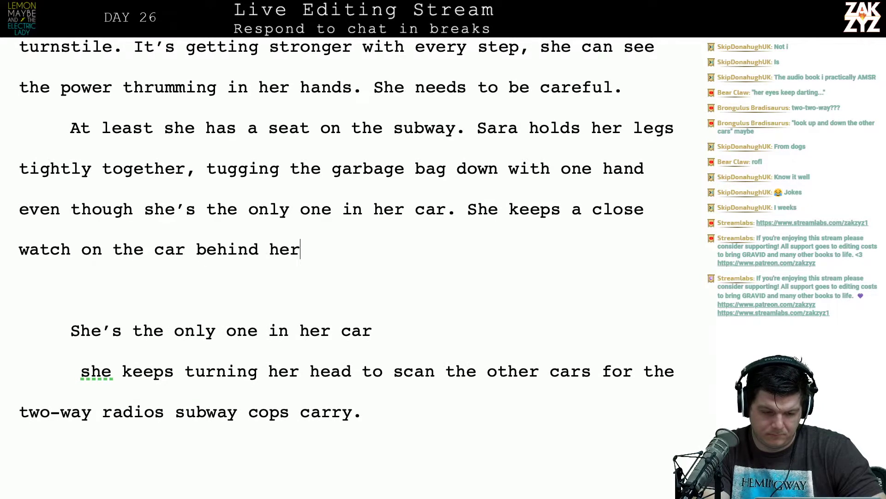
text(s, looking for the)
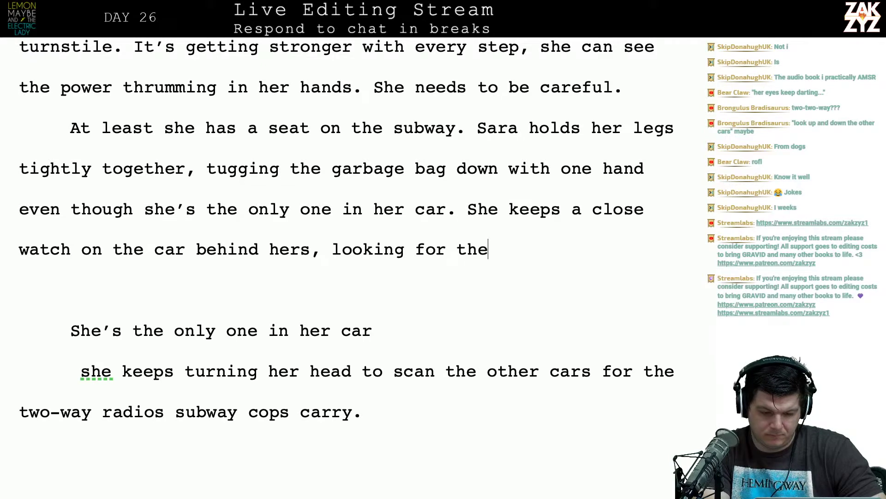
Replace "looking for the" with "scanning" after "the car behind hers,".
key(BackSpace)
key(BackSpace)
key(BackSpace)
key(BackSpace)
key(BackSpace)
key(BackSpace)
key(BackSpace)
key(BackSpace)
key(BackSpace)
key(BackSpace)
key(BackSpace)
key(BackSpace)
key(BackSpace)
key(BackSpace)
key(BackSpace)
text(s)
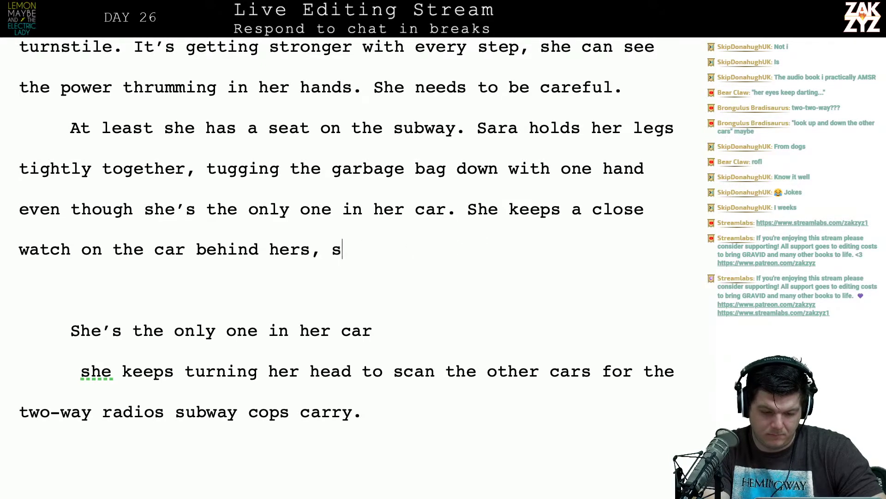
text(canning)
Delete the leftover text from after "scanning" through "the other cars", joining it to "for the two-way radios subway cops carry.".
key(shift+Down)
key(shift+Down)
key(shift+Down)
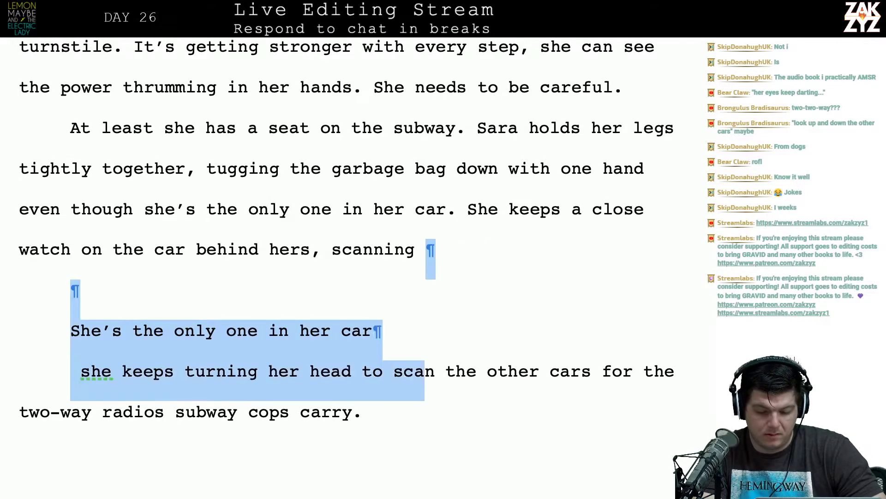
key(shift+Right)
key(shift+Right)
key(shift+Right)
key(shift+Right)
key(shift+Right)
key(shift+Right)
key(shift+Right)
key(shift+Right)
key(shift+Right)
key(shift+Right)
key(shift+Right)
key(shift+Right)
key(shift+Right)
key(shift+Right)
key(shift+Right)
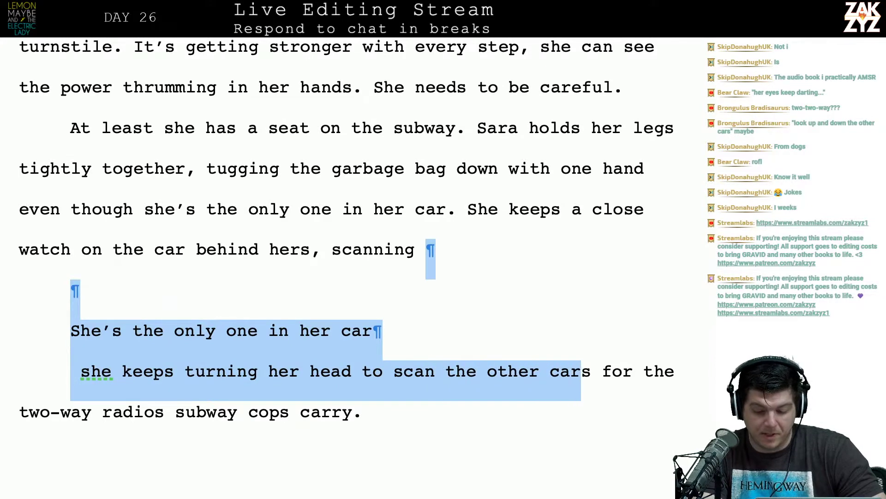
key(shift+Right)
key(shift+Right)
key(Delete)
scroll(347, 249, down, 2)
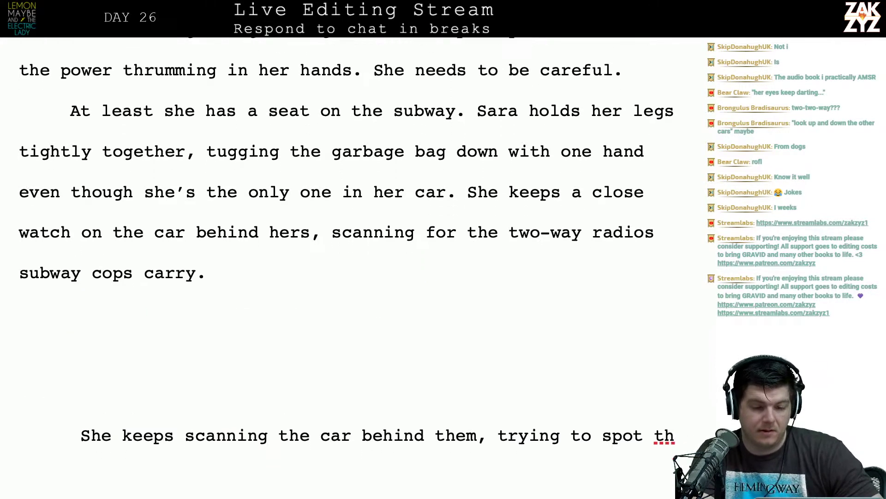
Replace "the car behind hers," with "the other cars," after "She keeps a close watch on".
scroll(347, 226, up, 1)
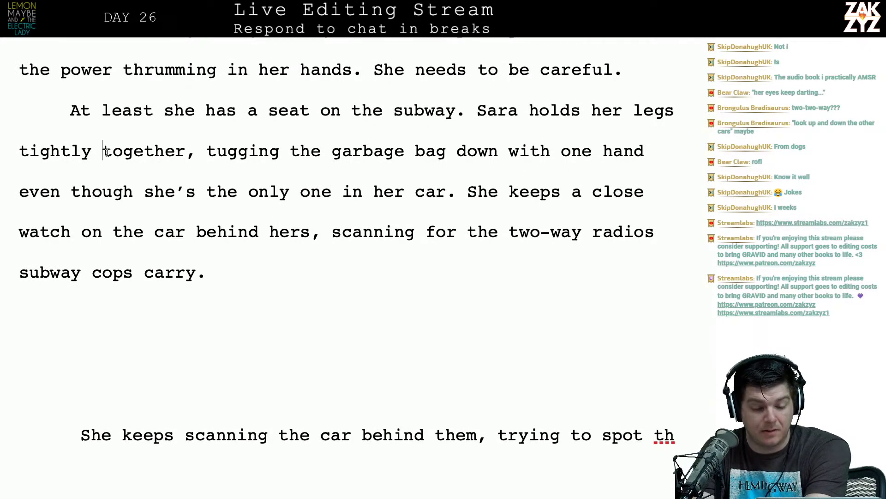
click(312, 147)
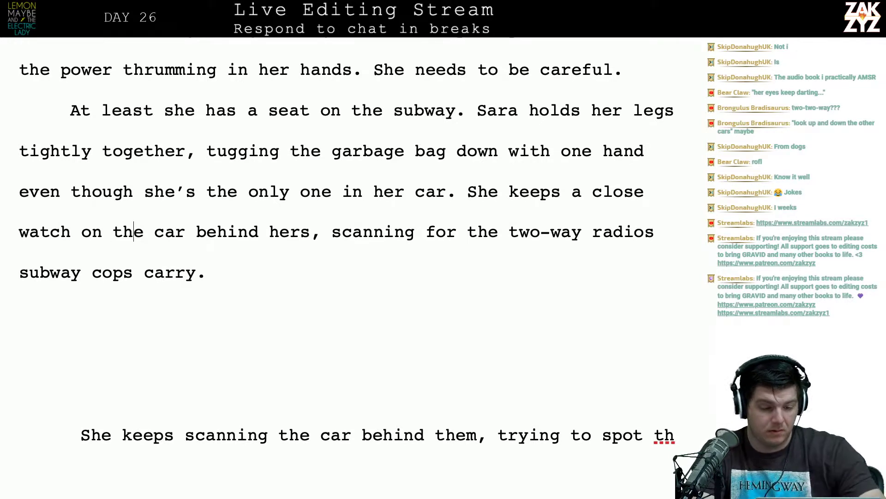
text(the other cars,)
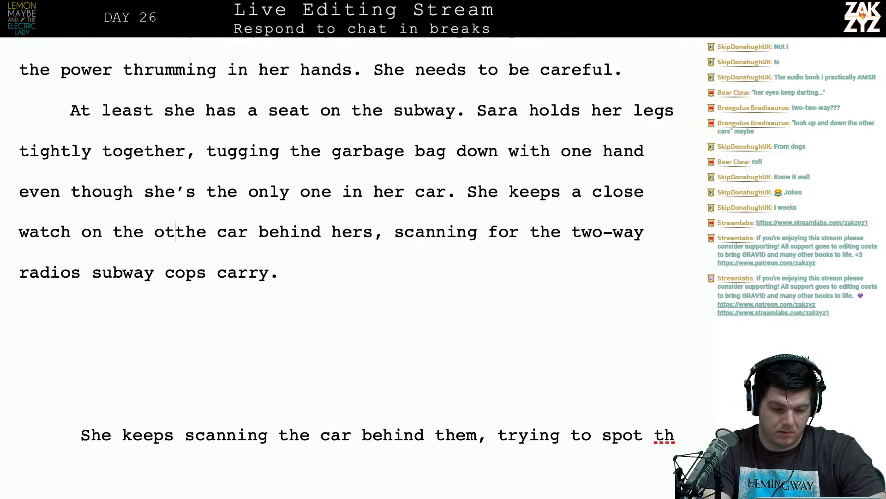
key(shift+Right)
key(shift+Right)
key(shift+Right)
key(shift+Right)
key(shift+Right)
key(shift+Right)
key(shift+Right)
key(shift+Right)
key(shift+Right)
key(shift+Right)
key(shift+Right)
key(shift+Right)
key(shift+Right)
key(shift+Right)
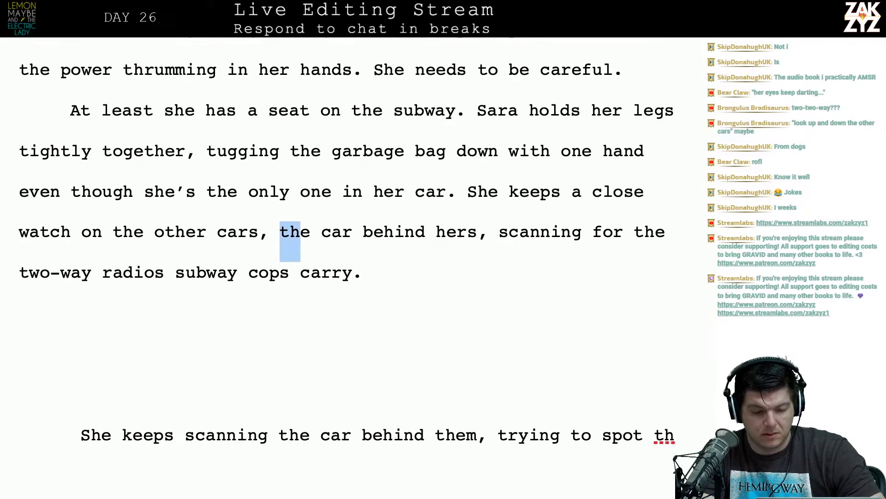
key(shift+Right)
key(shift+Right)
key(shift+Right)
key(shift+Right)
key(shift+Right)
key(shift+Right)
key(shift+Right)
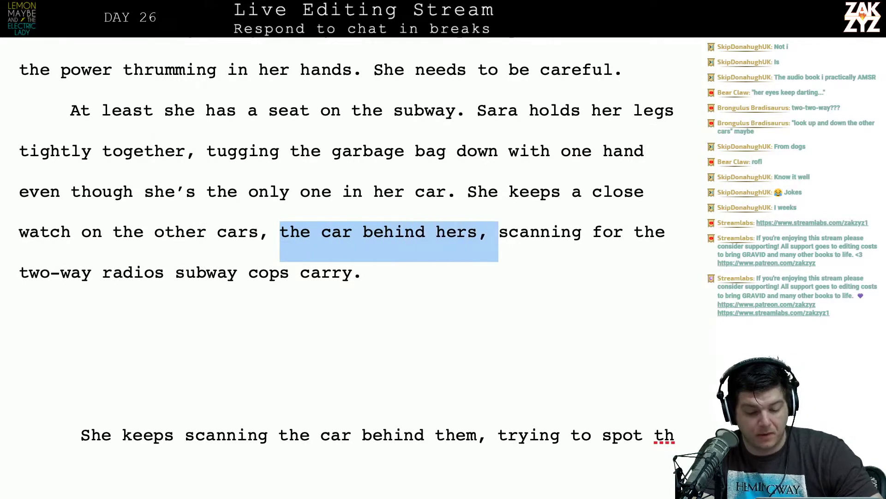
key(BackSpace)
Delete the blank lines and old draft paragraphs between "subway cops carry." and "The six stops to Avenue P".
scroll(232, 145, down, 1)
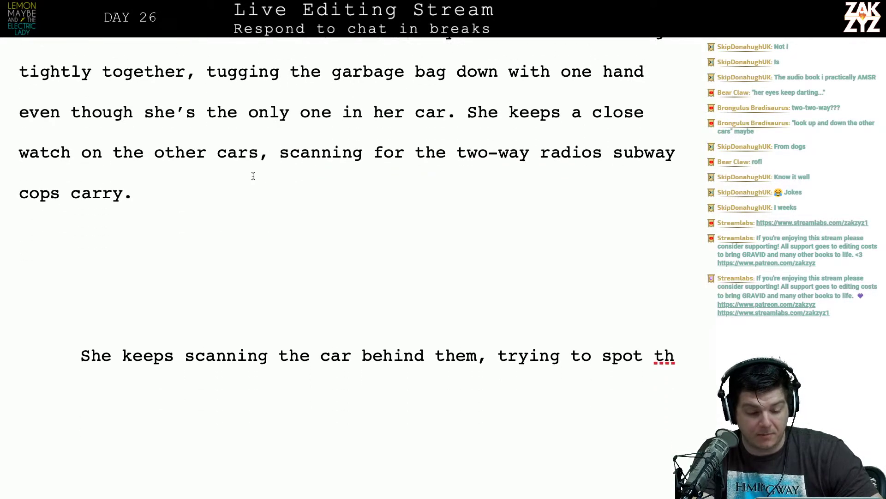
key(Up)
key(shift+Down)
key(shift+Down)
key(shift+Down)
key(shift+Down)
key(shift+Down)
key(shift+Down)
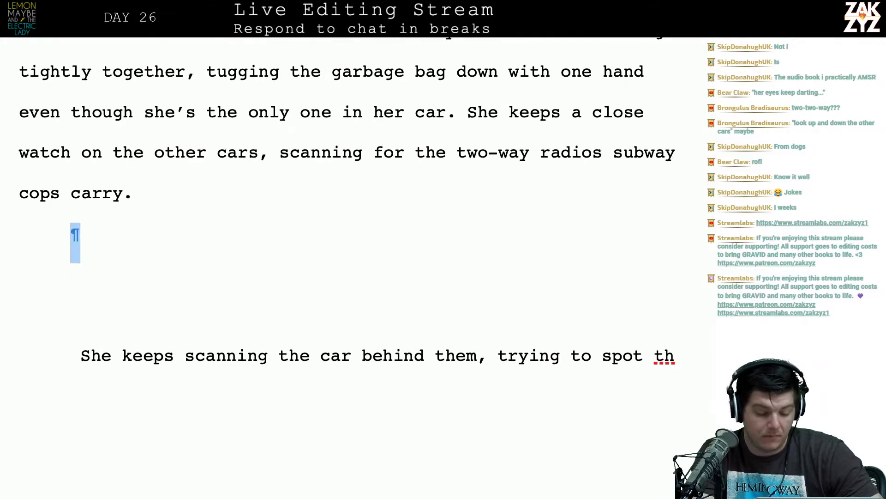
key(shift+Up)
key(shift+Down)
key(shift+Down)
key(shift+Down)
key(shift+Down)
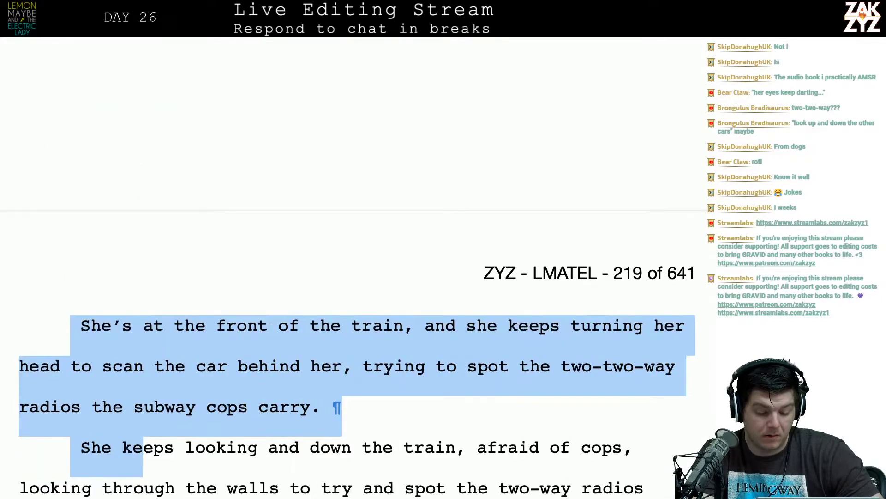
key(shift+Left)
key(BackSpace)
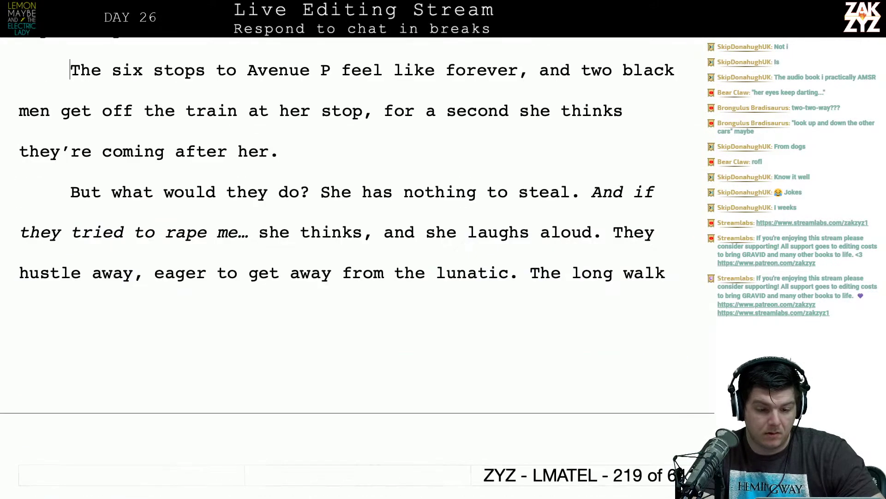
Join the paragraph starting "The six stops to Avenue P" onto the end of "subway cops carry.".
scroll(351, 231, up, 2)
scroll(351, 230, up, 1)
key(BackSpace)
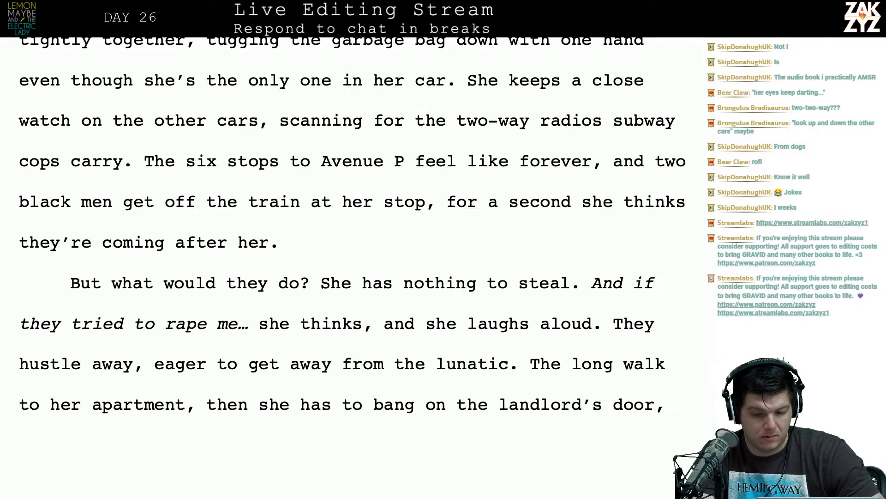
End the Avenue P sentence at "forever." and begin a new sentence with "Two men" before "and two black men".
key(BackSpace)
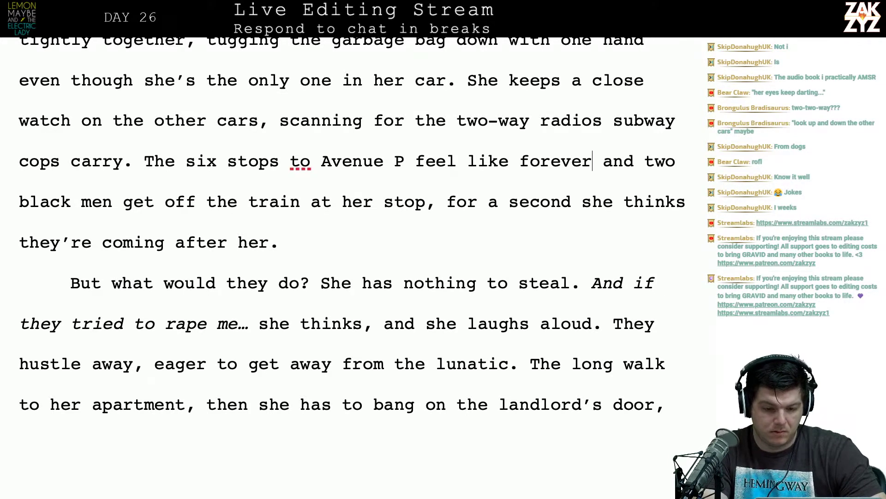
text(. T)
text(wo men )
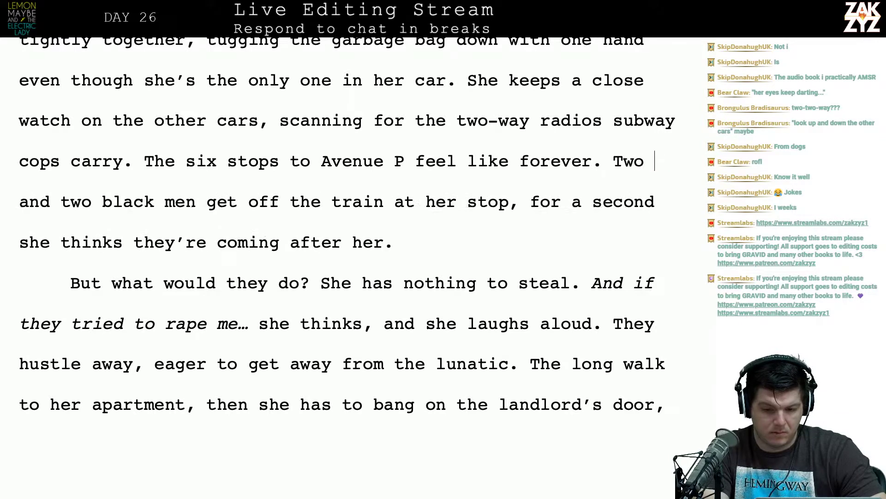
text(get out of the c)
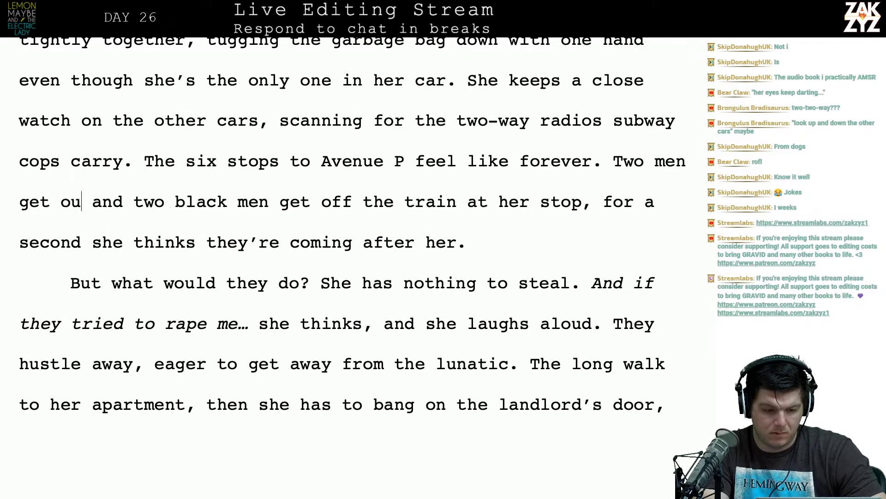
text(ar ahe and)
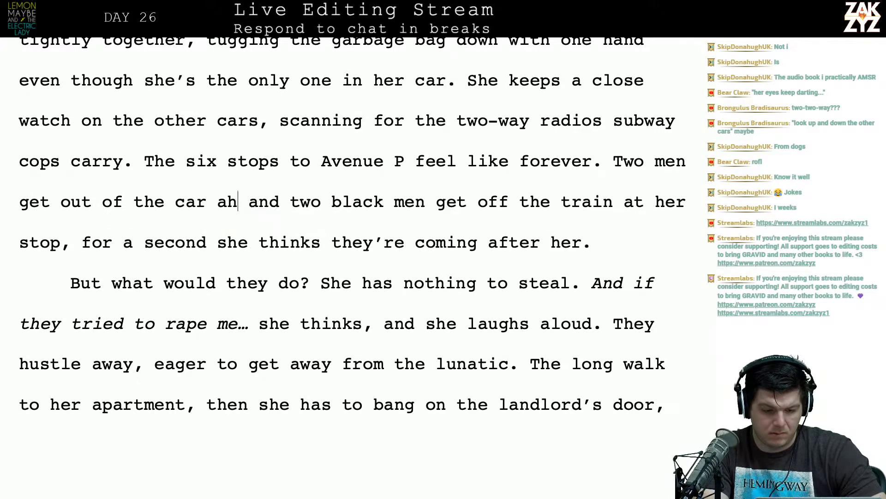
key(BackSpace)
key(BackSpace)
key(BackSpace)
key(BackSpace)
key(BackSpace)
text(behind hers)
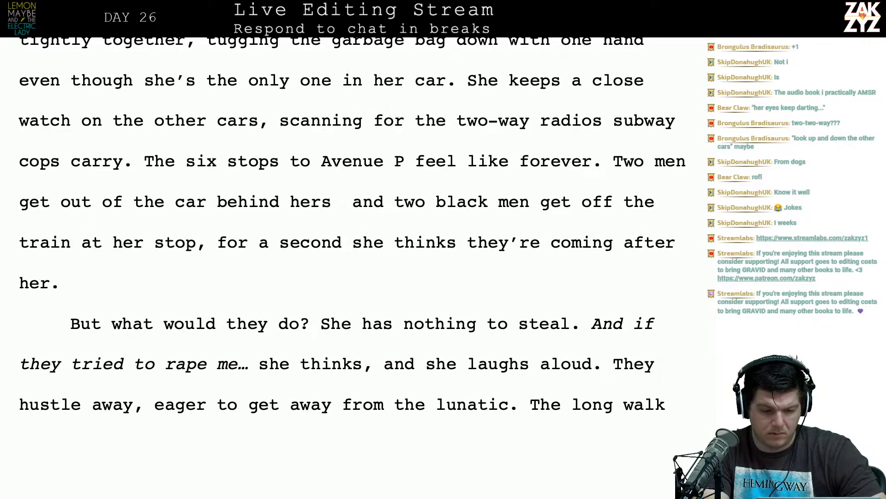
key(BackSpace)
key(BackSpace)
key(BackSpace)
key(BackSpace)
key(BackSpace)
key(BackSpace)
key(BackSpace)
key(BackSpace)
key(BackSpace)
key(BackSpace)
key(BackSpace)
key(BackSpace)
key(BackSpace)
key(BackSpace)
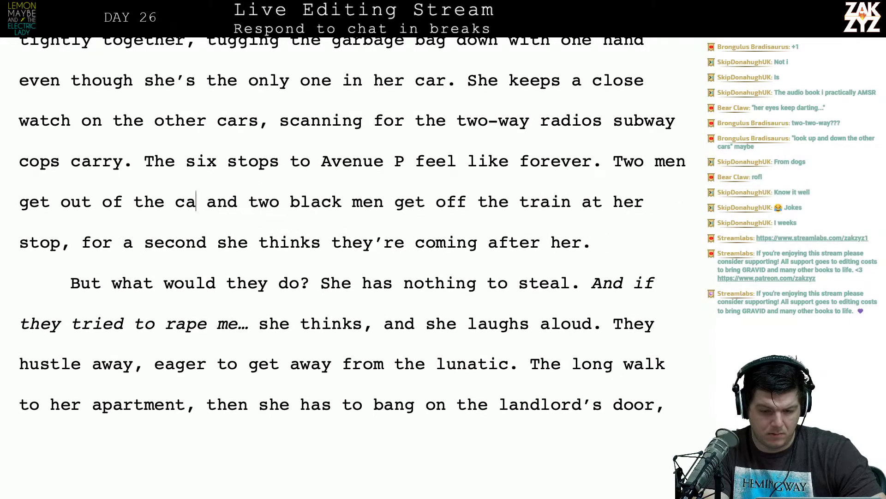
key(BackSpace)
key(BackSpace)
key(BackSpace)
key(BackSpace)
key(BackSpace)
key(BackSpace)
key(BackSpace)
key(BackSpace)
key(BackSpace)
key(BackSpace)
key(BackSpace)
key(BackSpace)
key(BackSpace)
key(BackSpace)
key(BackSpace)
key(BackSpace)
key(BackSpace)
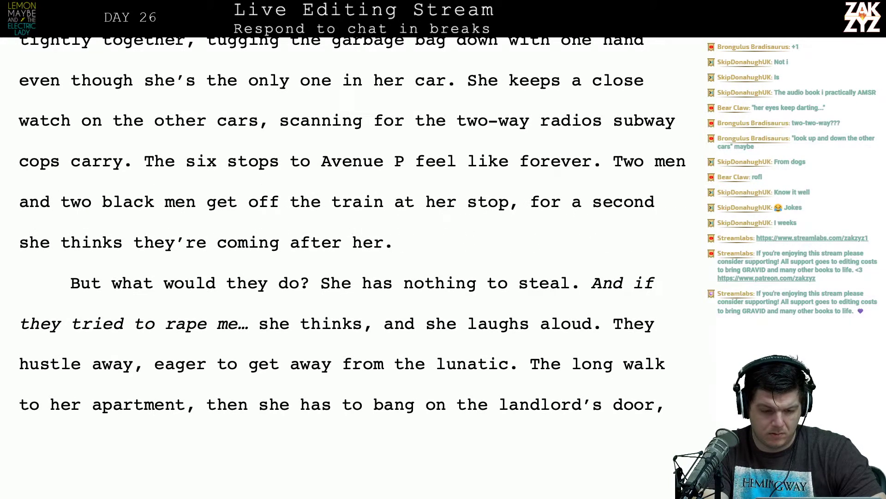
text(exit the car)
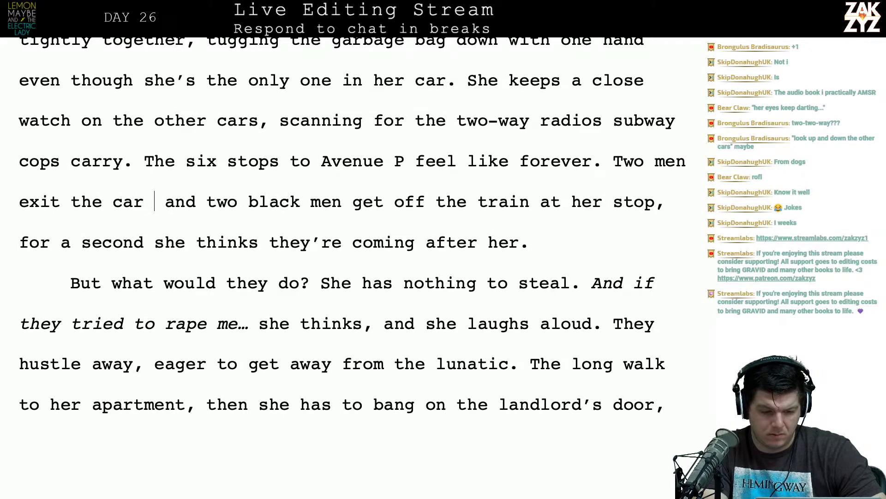
key(BackSpace)
key(BackSpace)
key(BackSpace)
key(BackSpace)
key(BackSpace)
key(BackSpace)
key(BackSpace)
key(BackSpace)
key(BackSpace)
key(BackSpace)
key(BackSpace)
key(BackSpace)
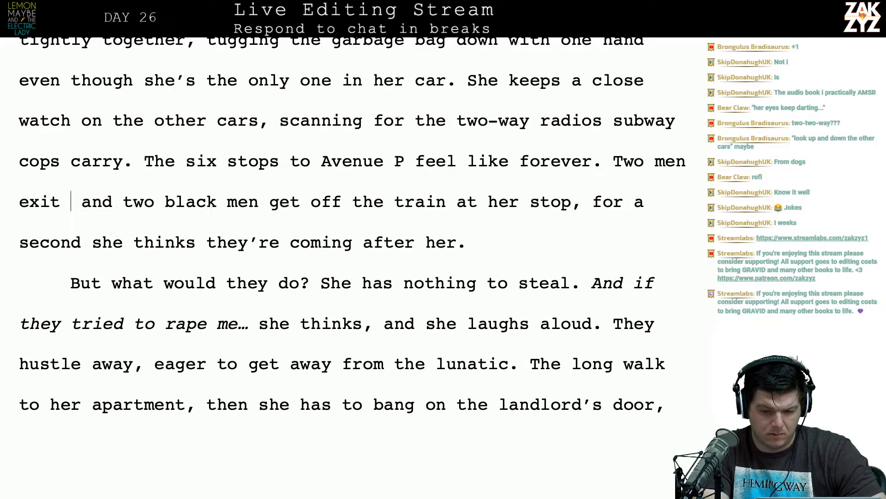
key(BackSpace)
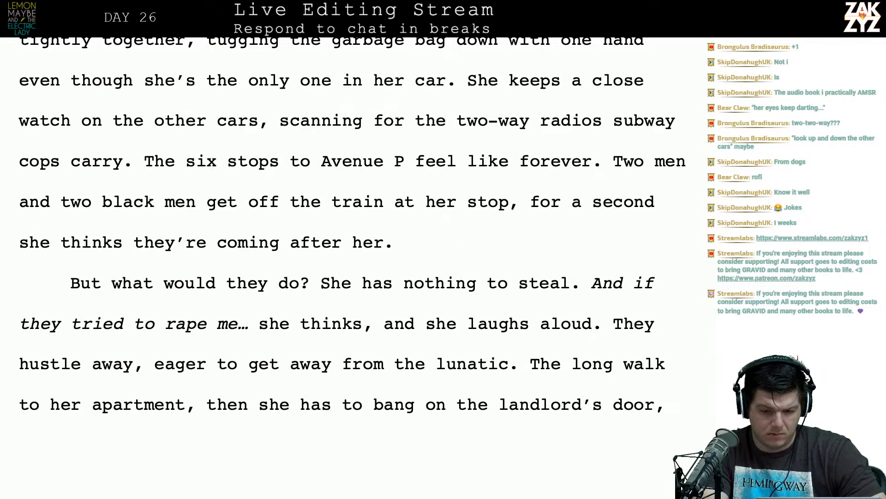
Add "glance at" after "Two men" and split that text off below an empty paragraph following "feel like forever.".
text(glance at)
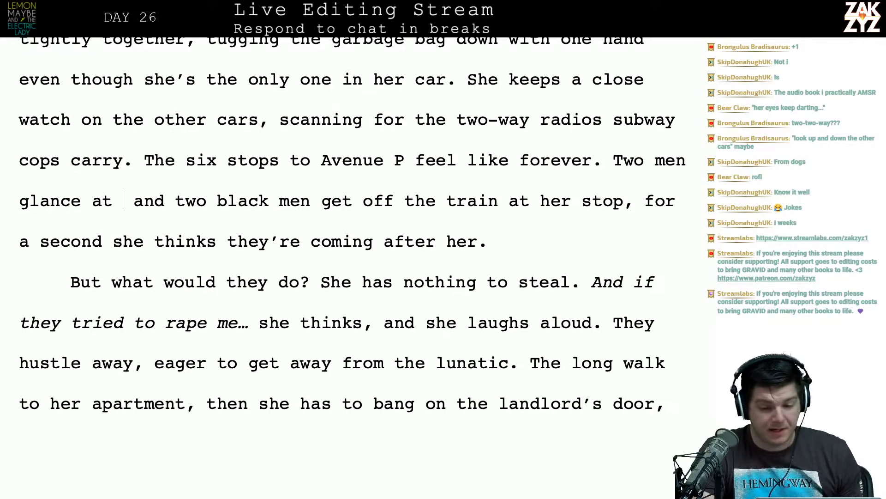
scroll(352, 229, up, 1)
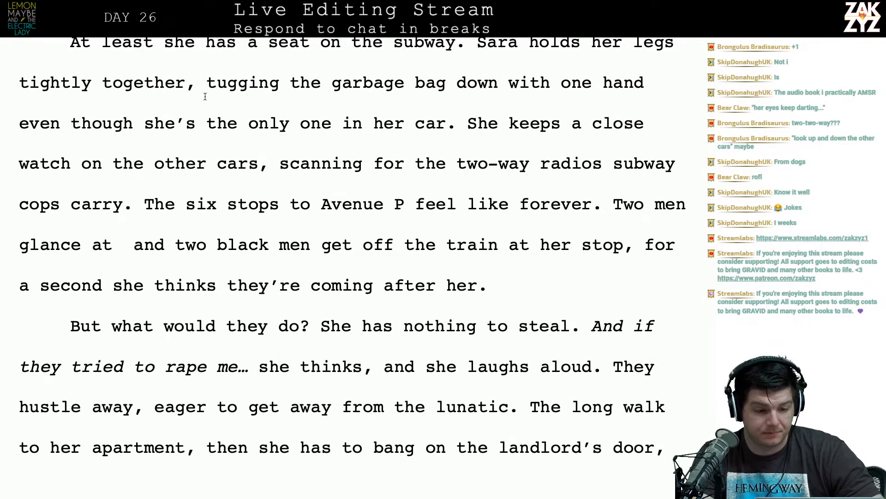
scroll(345, 209, up, 1)
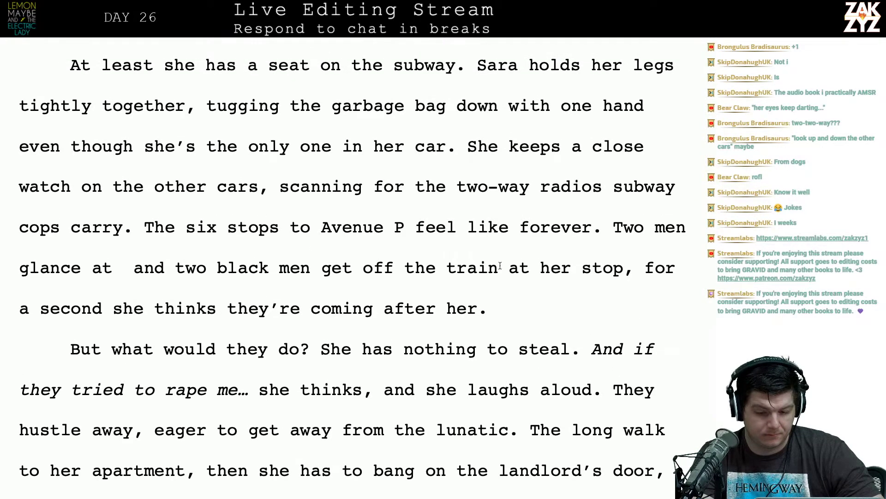
click(609, 228)
key(Return)
key(Return)
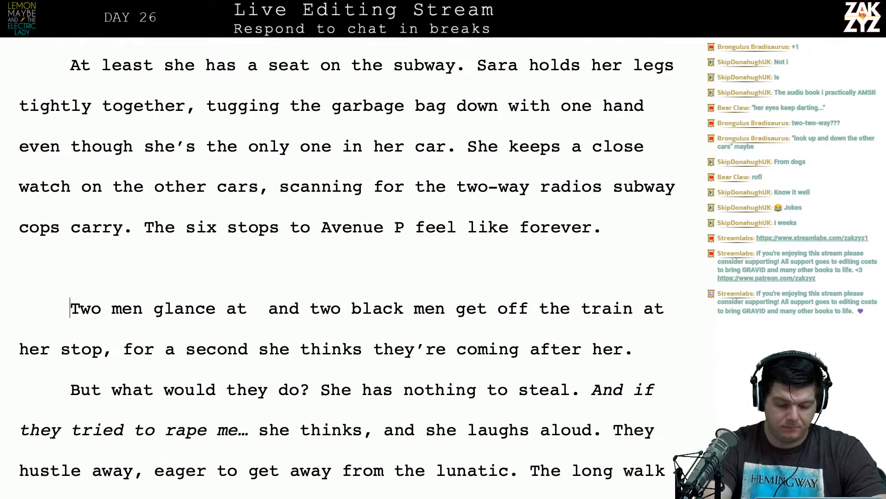
Write "When she steps onto the platform, two black men get off the car" in the empty paragraph.
text(When she )
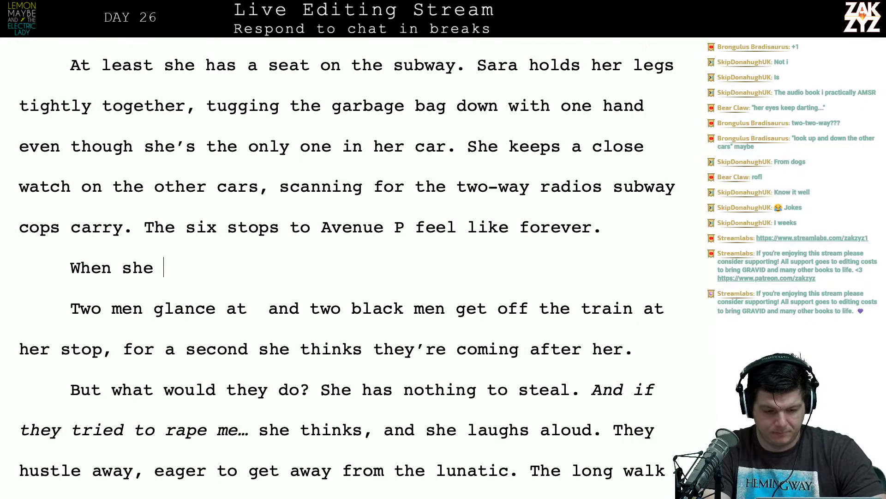
text(steps onto)
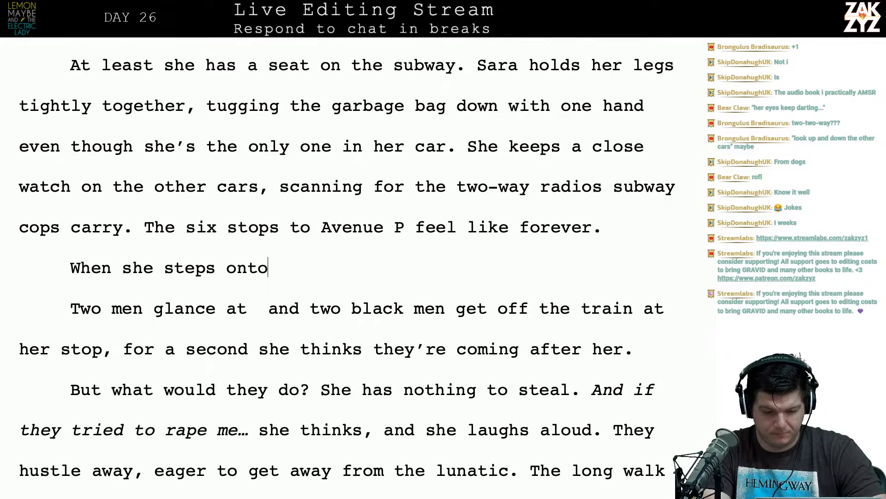
text( the platform,)
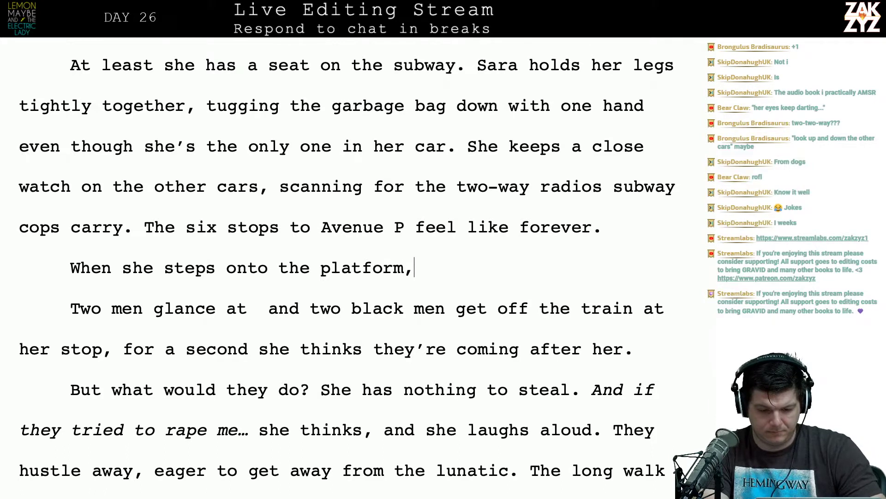
text( two men)
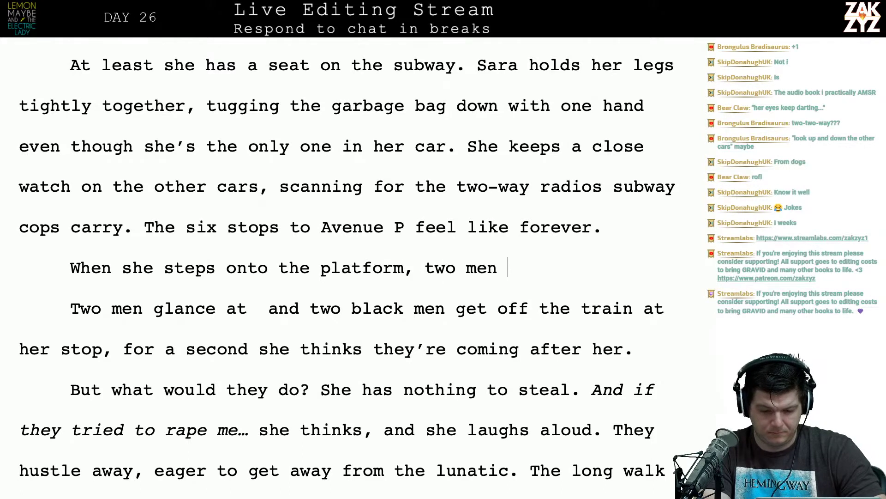
key(BackSpace)
key(BackSpace)
key(BackSpace)
text(black)
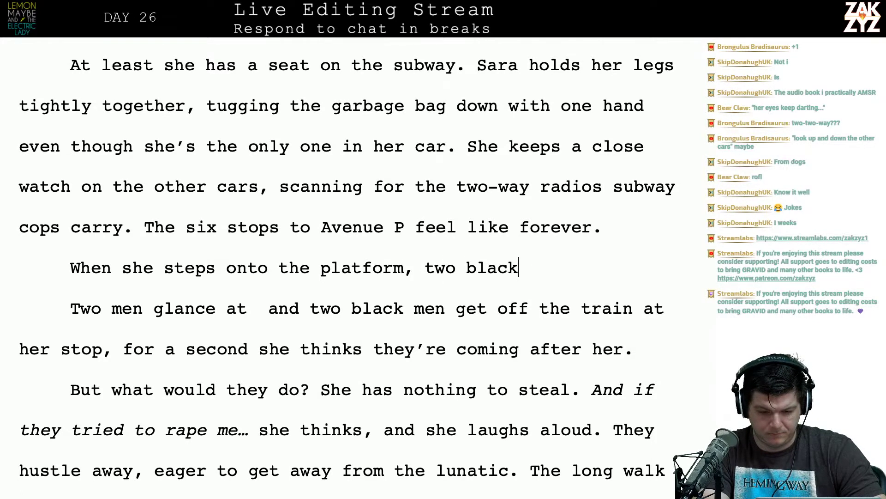
text( men get off the car)
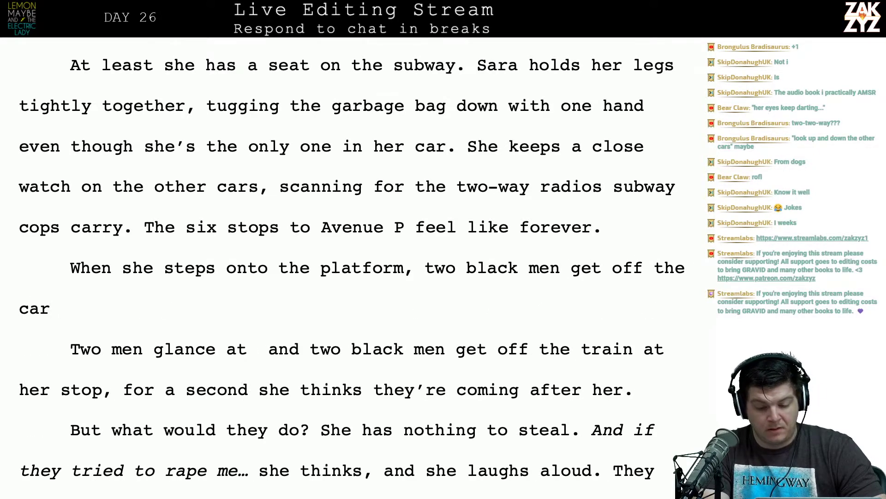
Replace "get off the car" after "two black men" with "exit the car ahead of hers. They turn".
key(BackSpace)
key(BackSpace)
key(BackSpace)
key(BackSpace)
key(BackSpace)
key(BackSpace)
key(BackSpace)
key(BackSpace)
key(BackSpace)
key(BackSpace)
key(BackSpace)
key(BackSpace)
key(BackSpace)
key(BackSpace)
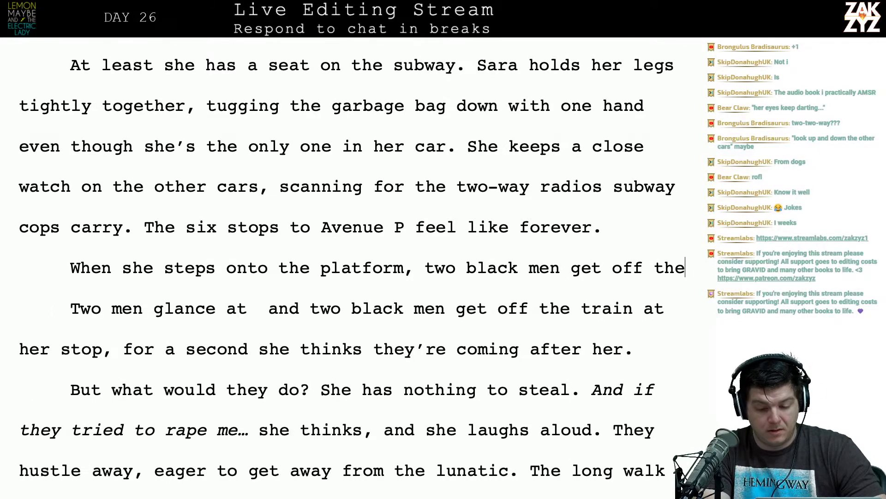
key(BackSpace)
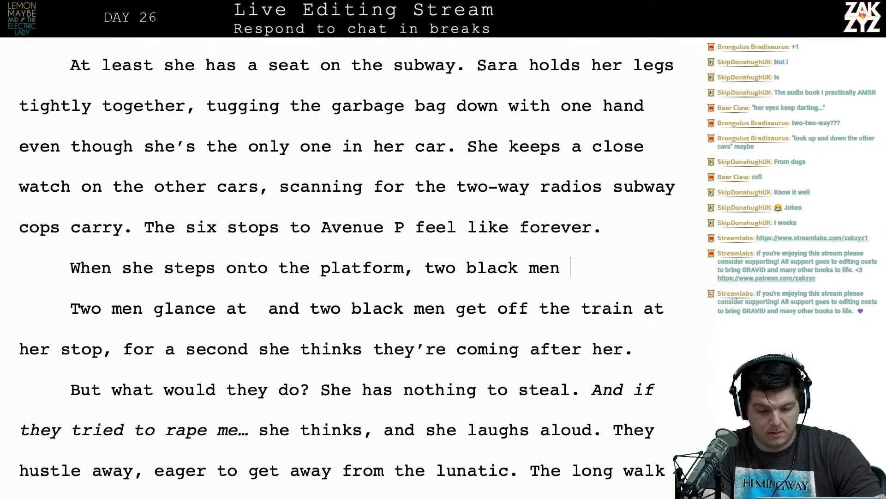
text(exit the)
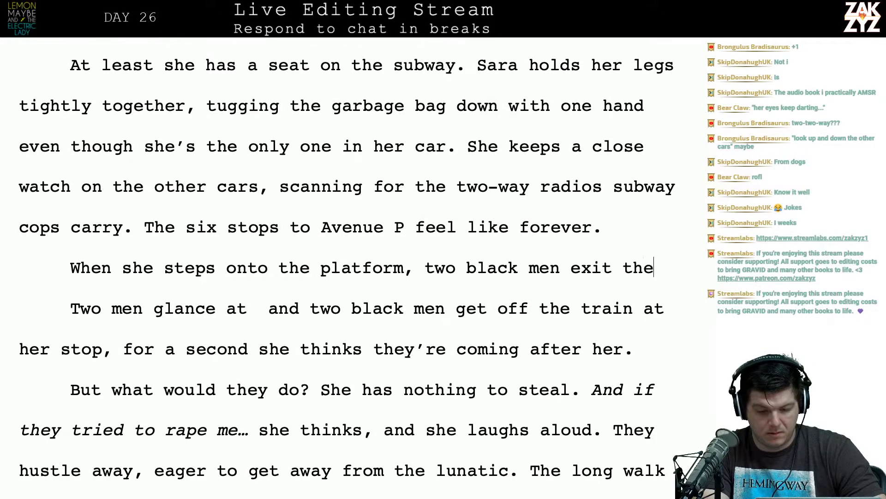
text( car ahead of )
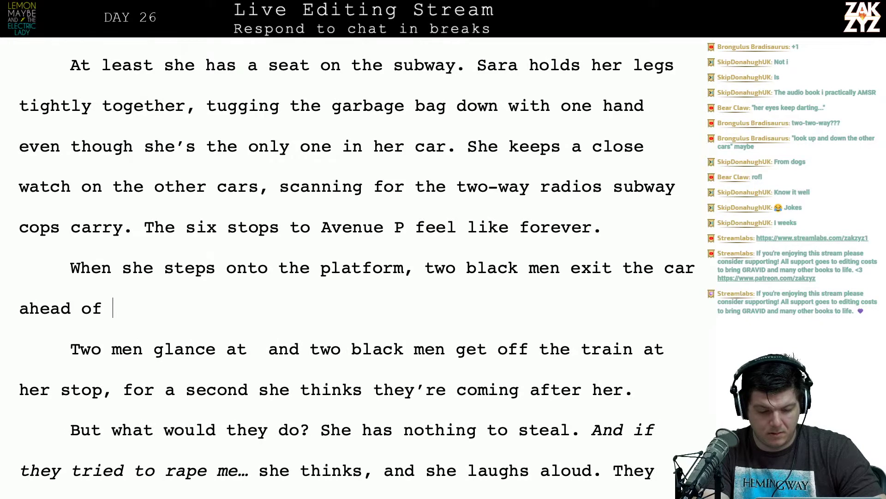
text(hers. They turn)
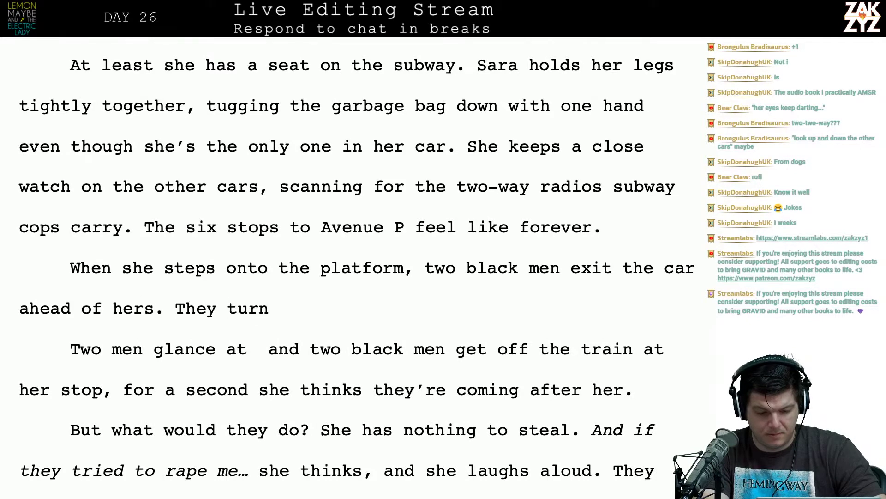
Continue the "They turn" sentence with "back to glance at her, and for a second Sara".
text( back to glance a th)
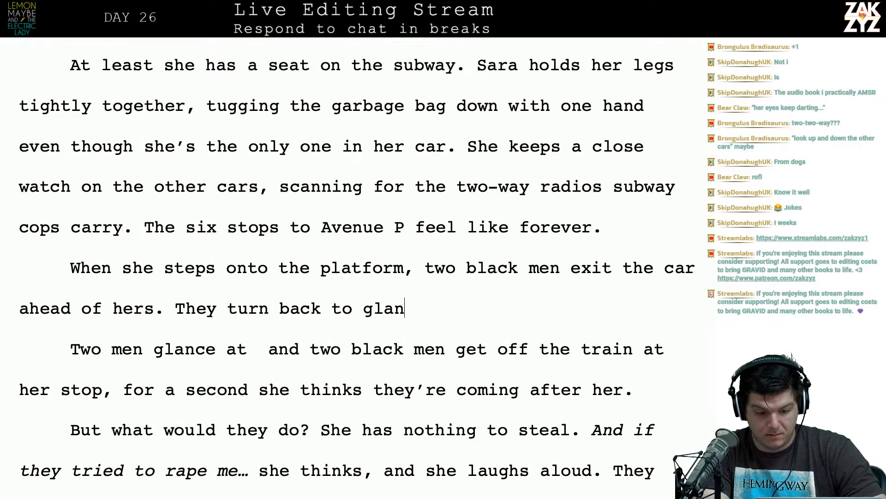
key(BackSpace)
key(BackSpace)
key(BackSpace)
text(t her, and for )
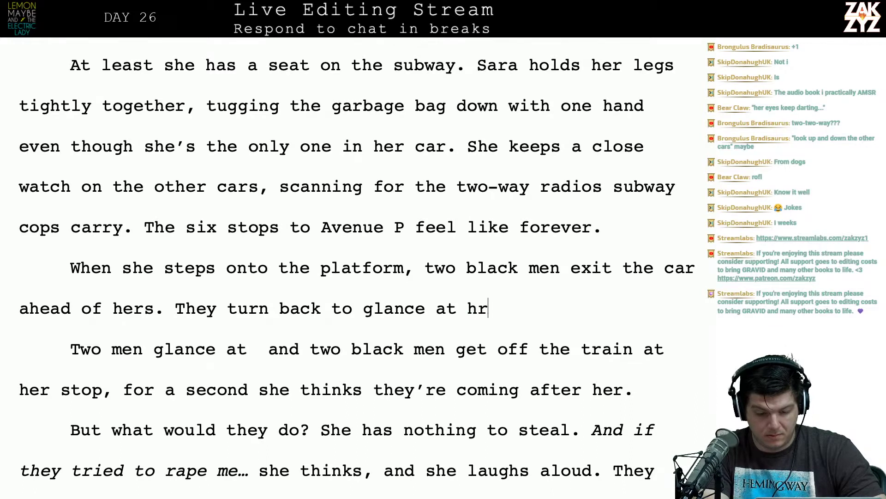
text(a se)
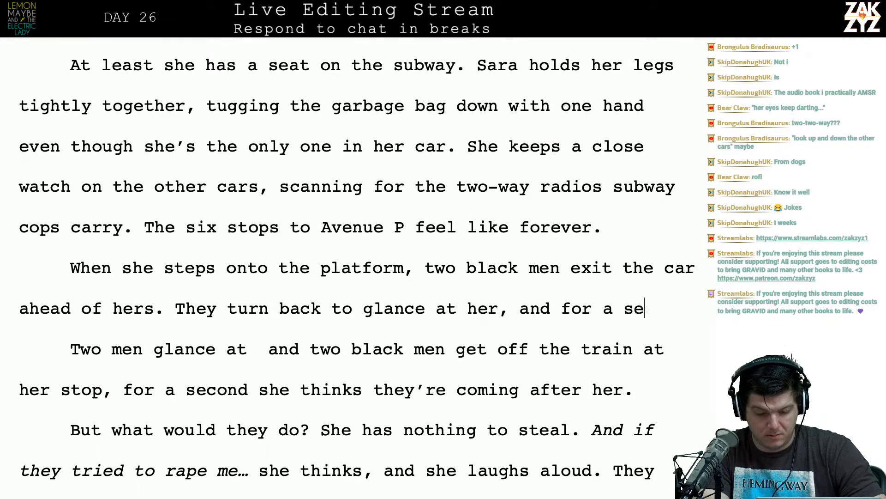
text(cond sara )
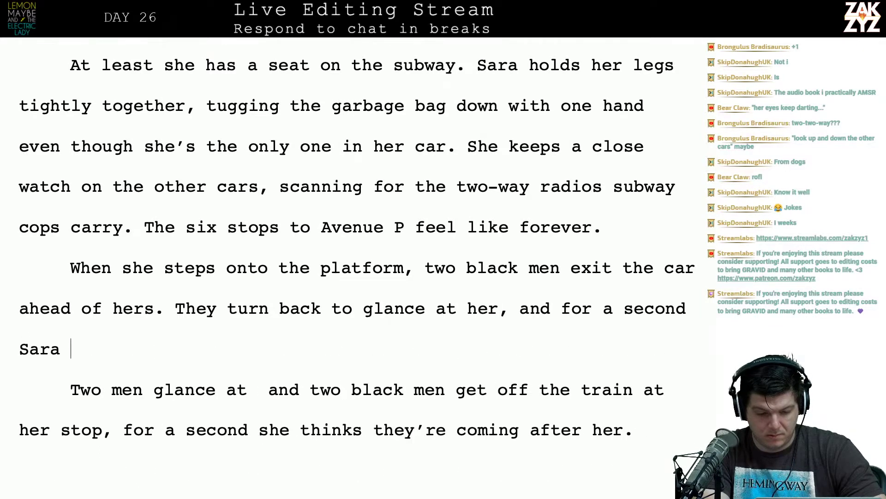
Finish the sentence after "Sara" with "thinks they're coming after her.".
text(thinks they're co)
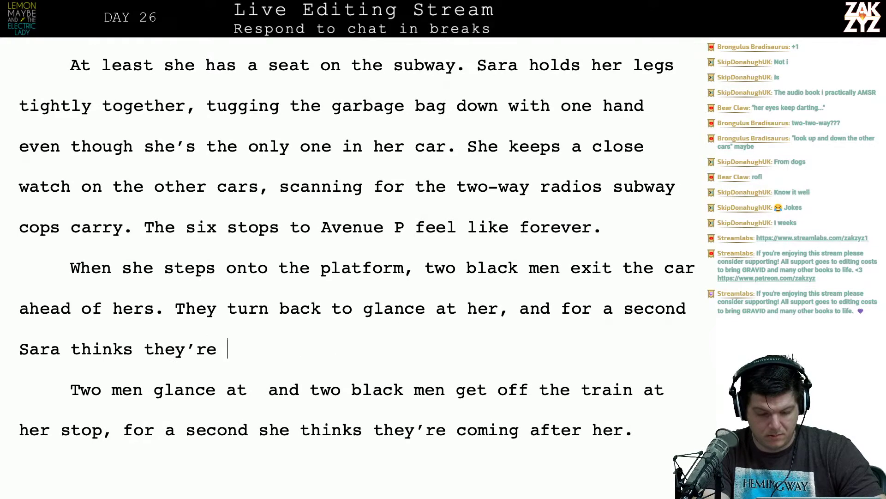
key(BackSpace)
key(BackSpace)
text(cm)
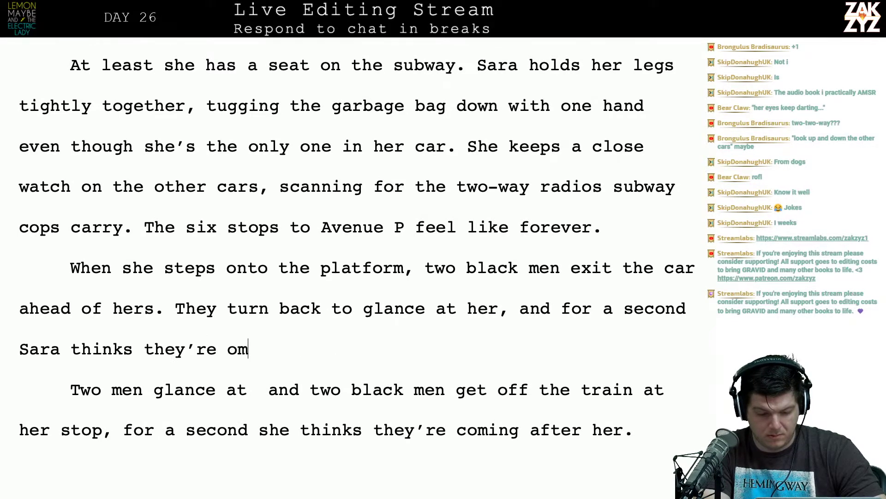
key(BackSpace)
text(o)
key(BackSpace)
key(BackSpace)
text(comign)
key(BackSpace)
key(BackSpace)
text(ng after her.)
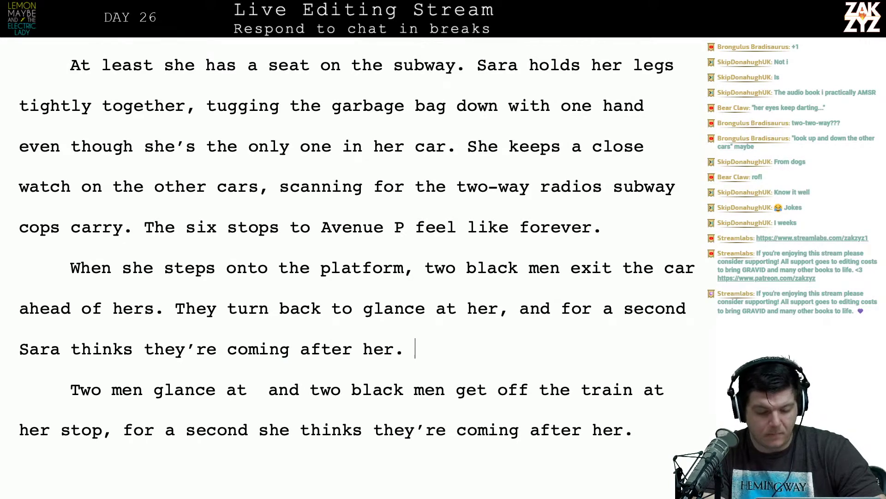
Delete the old paragraph that runs from "Two men glance at" to "coming after her.".
key(shift+Down)
key(shift+Down)
key(shift+Down)
key(shift+Down)
key(shift+Up)
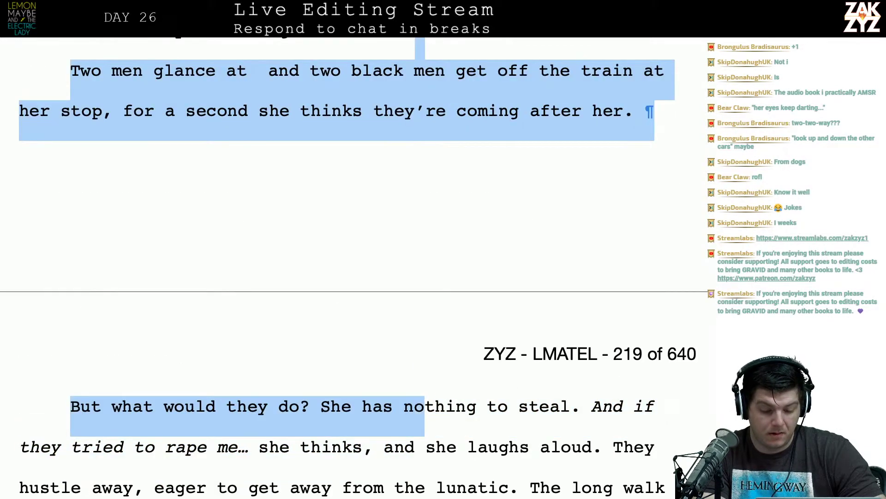
key(shift+Up)
key(shift+Right)
key(shift+Right)
key(shift+Right)
key(shift+Right)
key(shift+Right)
key(shift+Right)
key(shift+Right)
key(shift+Right)
key(shift+Right)
key(shift+Right)
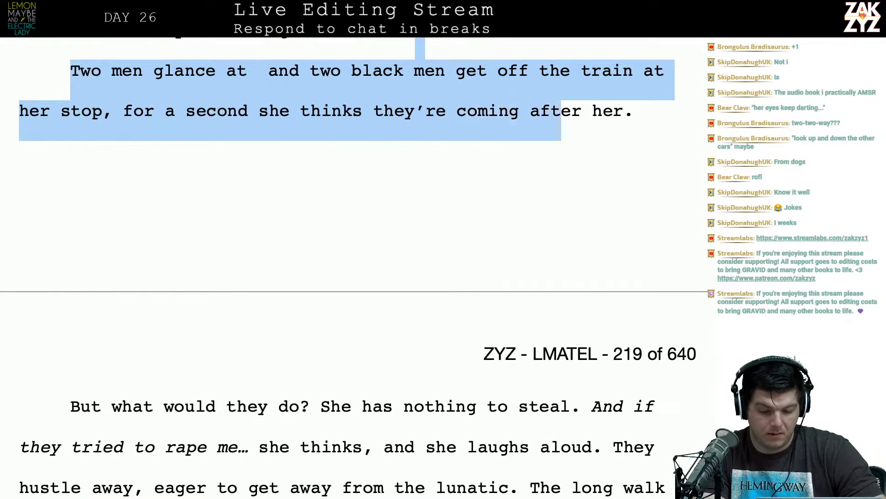
key(shift+Right)
key(shift+Right)
key(shift+Right)
key(shift+Right)
key(shift+Right)
key(shift+Right)
key(shift+Right)
key(BackSpace)
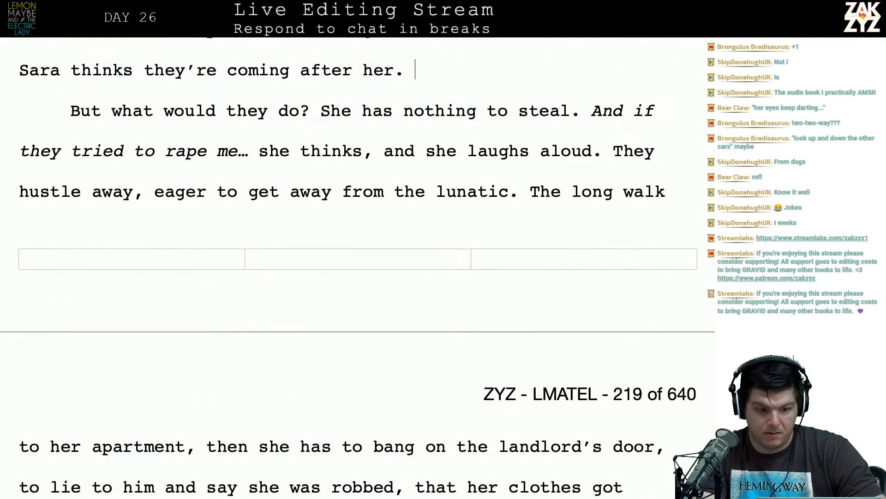
Split "They hustle away" into its own paragraph and begin a sentence with "The men" after "she laughs aloud.".
scroll(357, 269, up, 4)
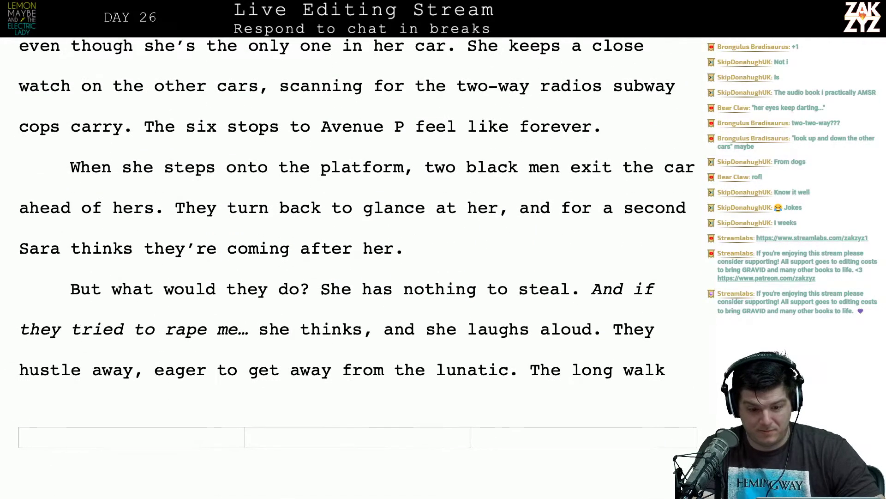
scroll(609, 235, down, 1)
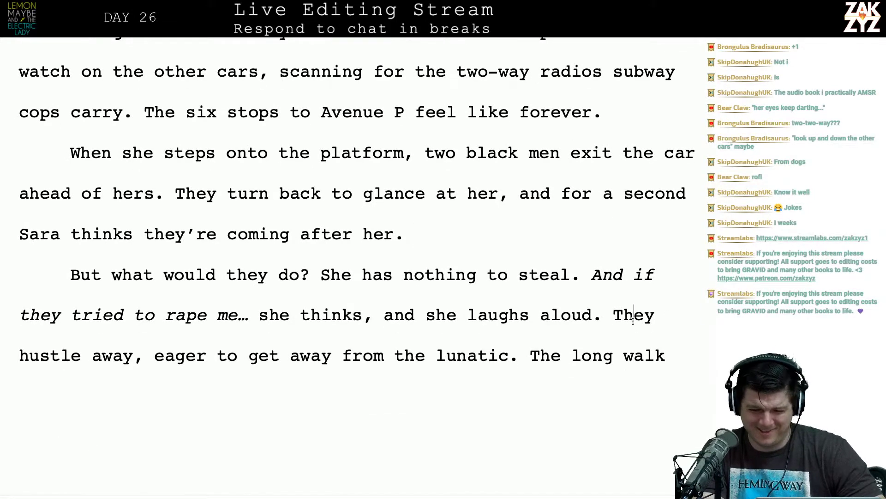
key(Left)
key(Return)
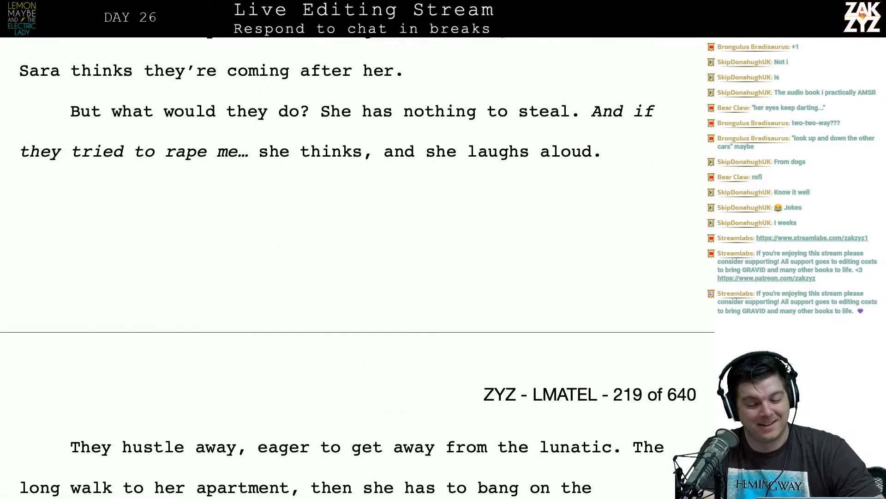
text(They)
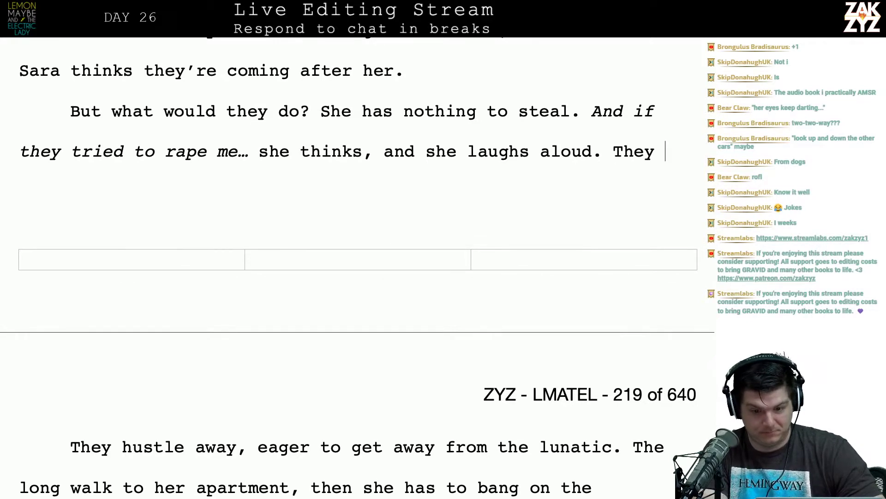
key(BackSpace)
key(BackSpace)
text(men)
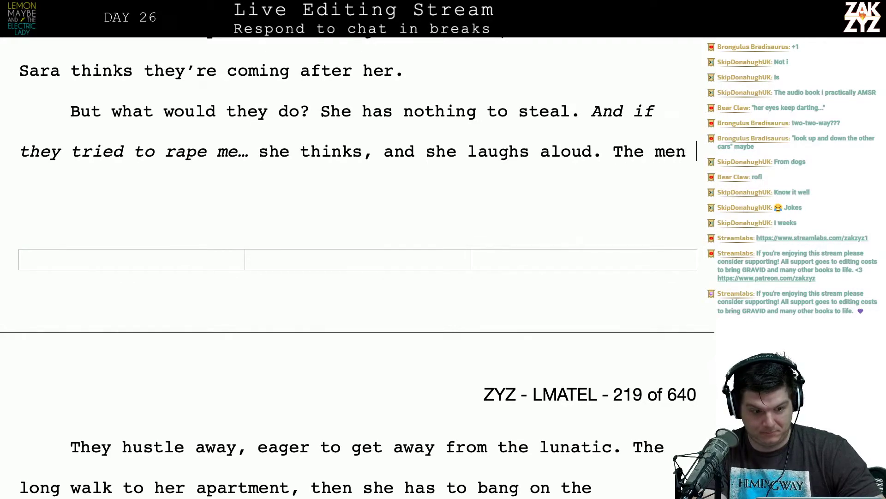
text( look at eac)
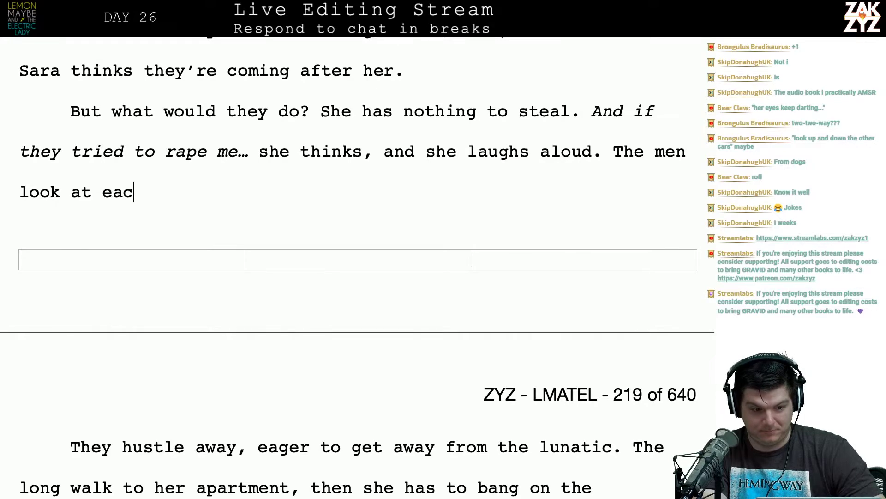
text(h out)
key(BackSpace)
key(BackSpace)
key(BackSpace)
key(BackSpace)
key(BackSpace)
key(BackSpace)
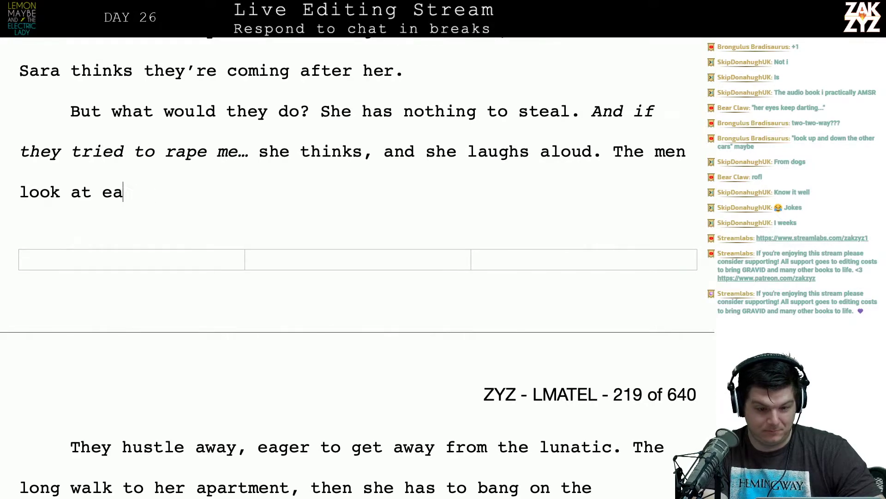
key(BackSpace)
key(BackSpace)
key(BackSpace)
key(BackSpace)
key(BackSpace)
key(BackSpace)
key(BackSpace)
key(BackSpace)
key(BackSpace)
key(BackSpace)
key(BackSpace)
text(gi)
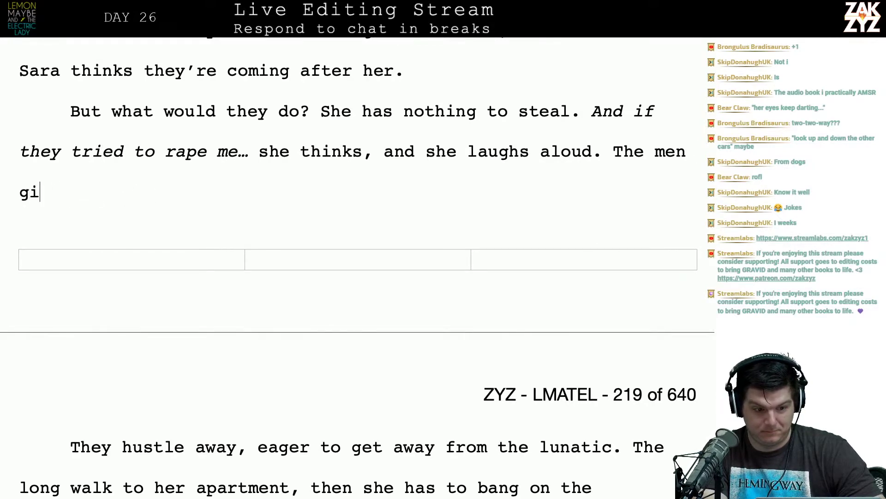
text(ve eac)
key(BackSpace)
key(BackSpace)
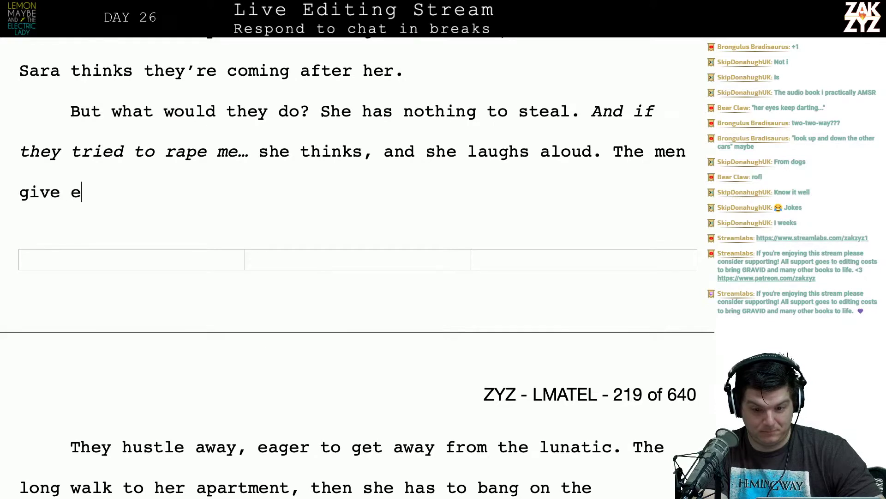
key(BackSpace)
key(BackSpace)
key(BackSpace)
key(BackSpace)
key(BackSpace)
key(BackSpace)
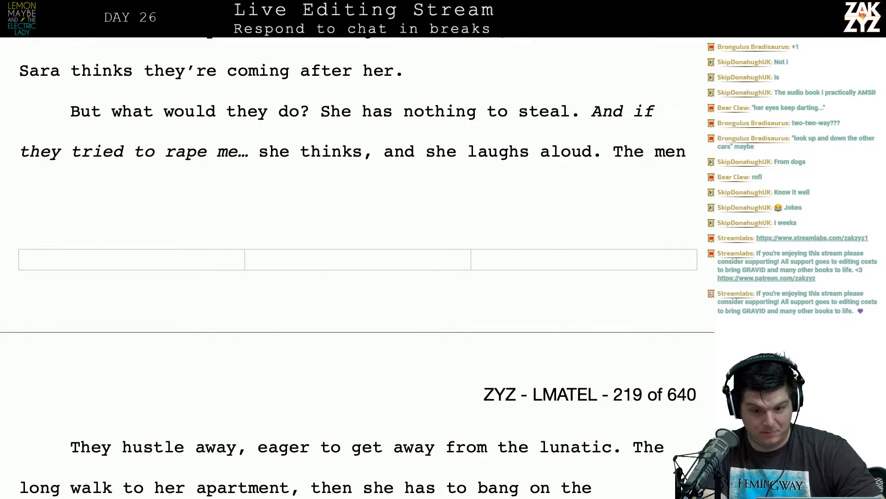
text(give each)
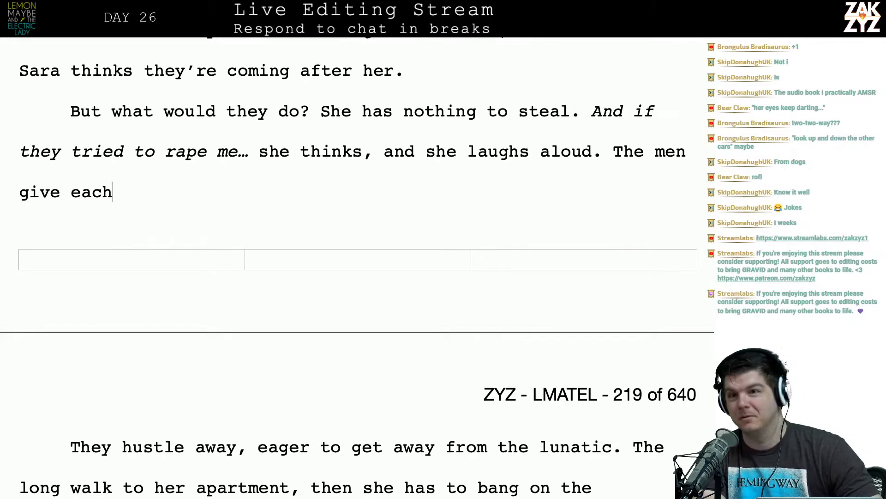
key(BackSpace)
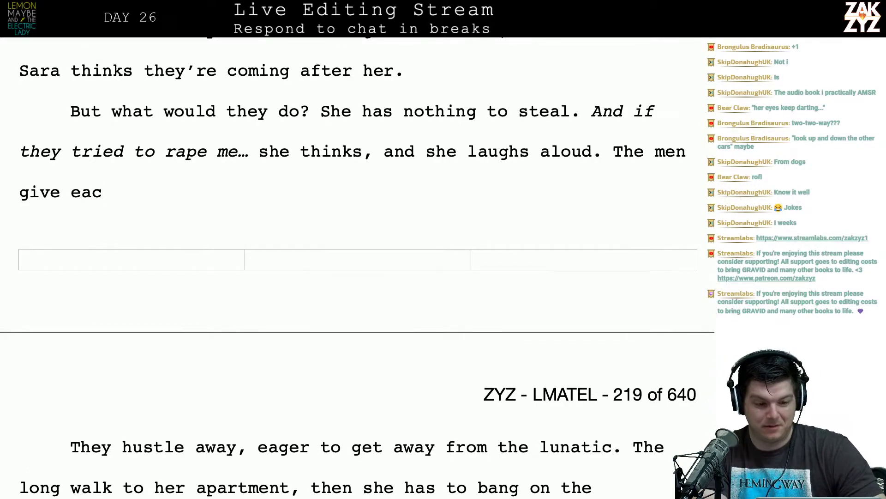
key(BackSpace)
key(BackSpace)
key(BackSpace)
key(BackSpace)
key(BackSpace)
key(BackSpace)
key(BackSpace)
key(BackSpace)
key(BackSpace)
key(BackSpace)
key(BackSpace)
key(BackSpace)
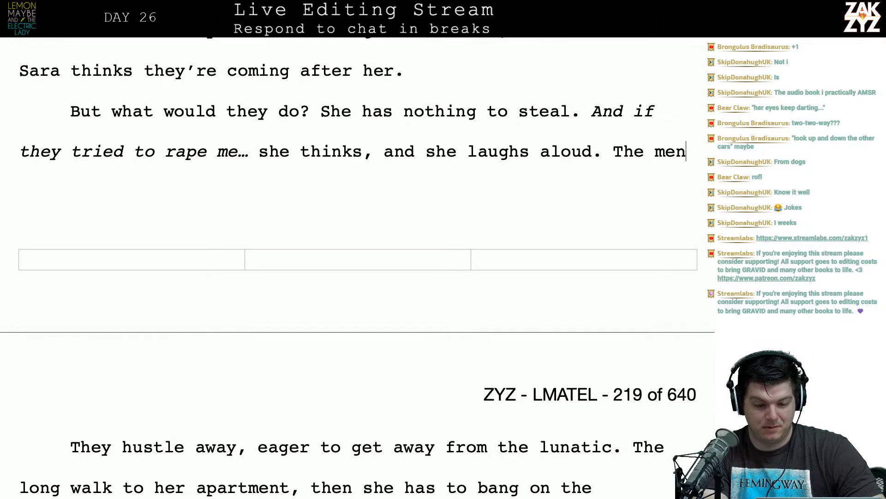
key(BackSpace)
key(BackSpace)
key(BackSpace)
text(he men)
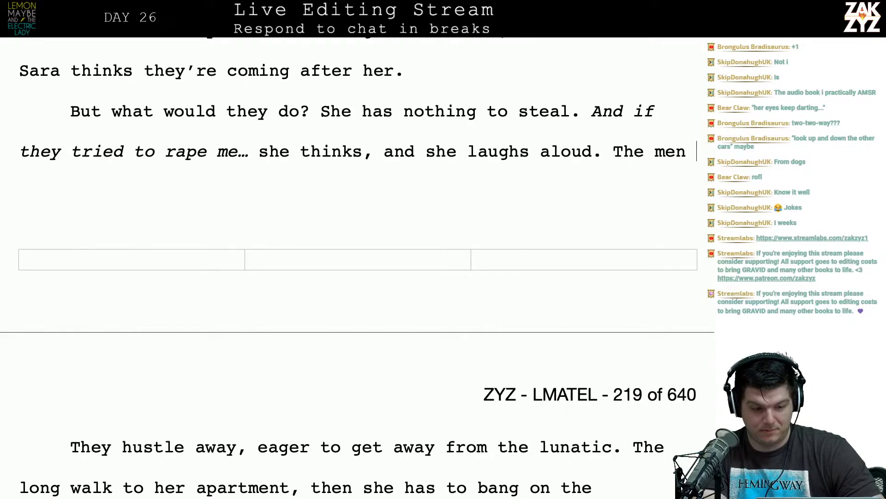
text(ea)
key(BackSpace)
key(BackSpace)
key(BackSpace)
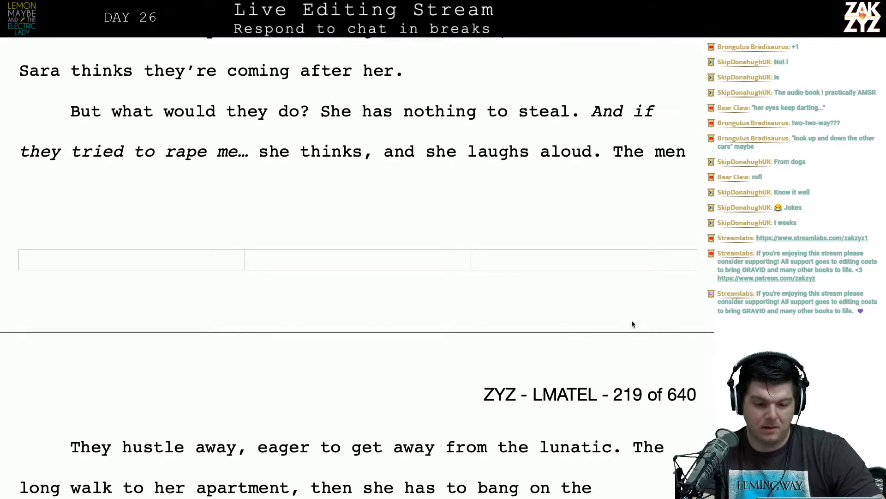
Start a new paragraph after "The six stops to Avenue P feel like forever.".
scroll(632, 323, up, 4)
scroll(632, 320, up, 1)
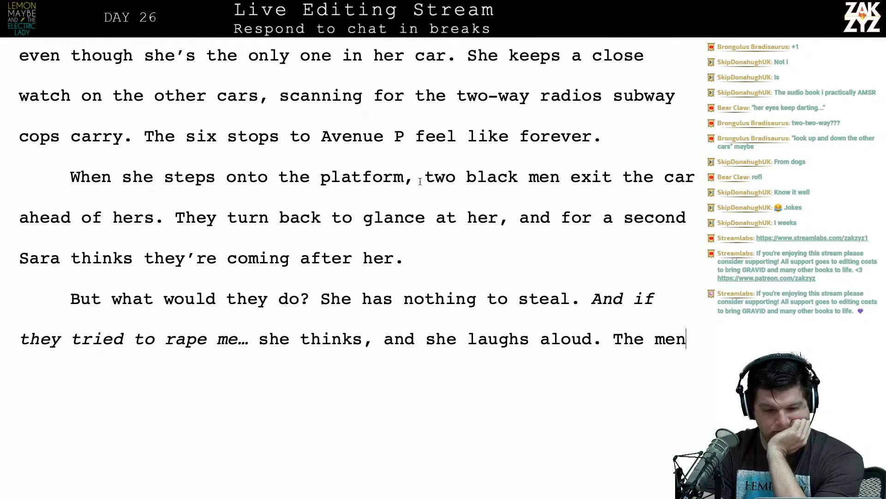
click(425, 180)
key(Up)
key(Right)
key(Right)
key(Right)
key(Right)
key(Right)
key(Right)
key(Right)
key(Right)
key(Right)
key(Right)
key(Right)
key(Right)
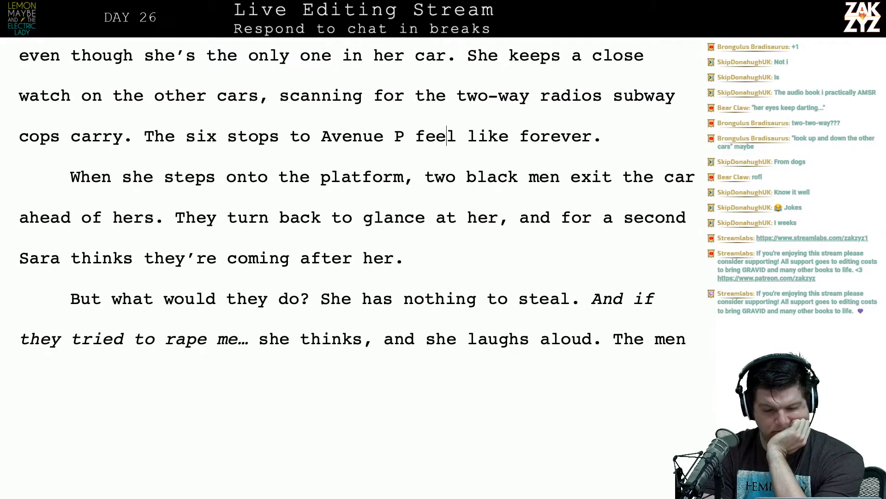
key(End)
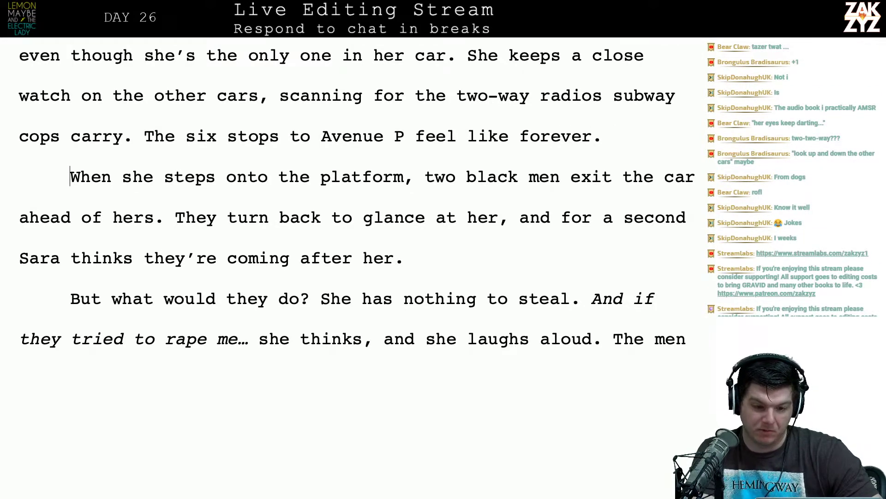
key(Left)
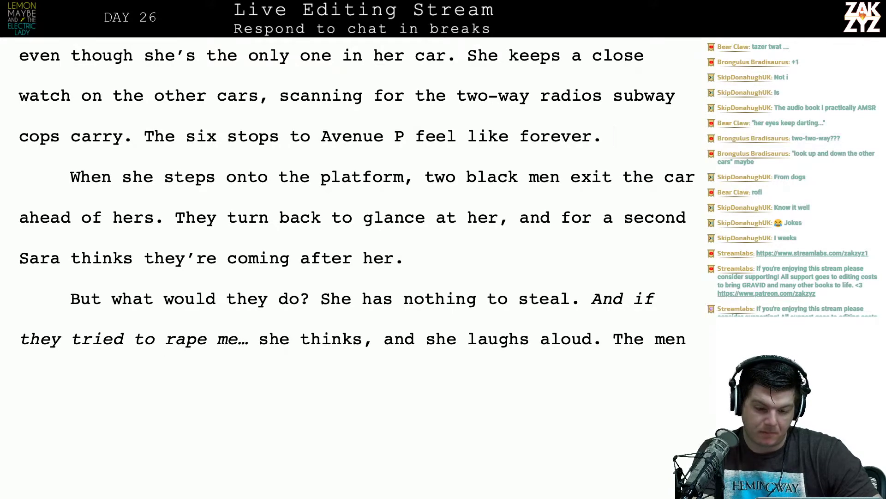
key(Left)
key(Right)
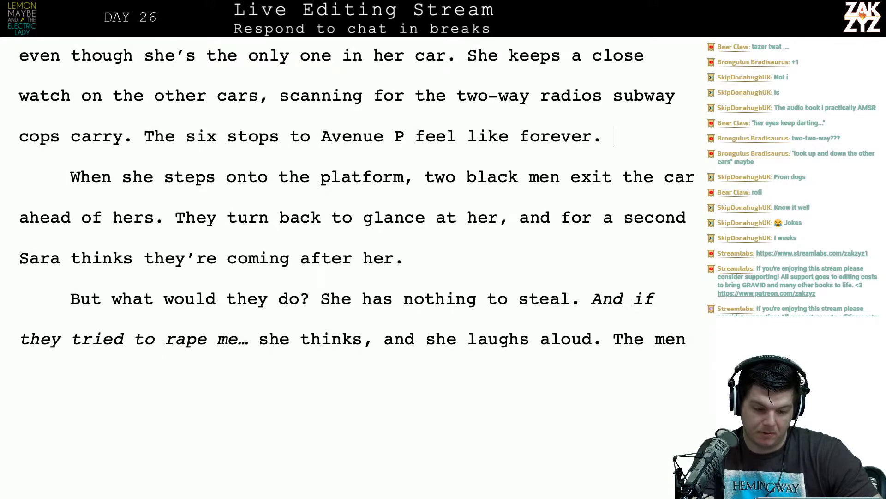
key(Return)
text(There are two)
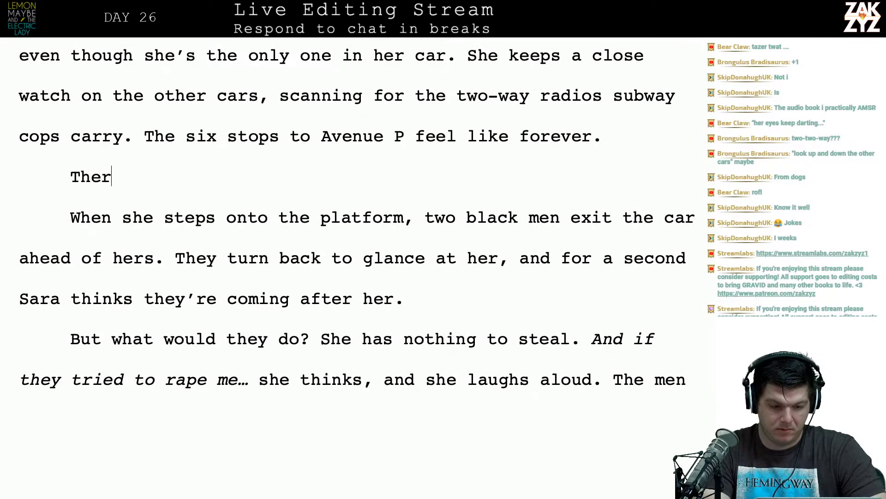
key(BackSpace)
key(BackSpace)
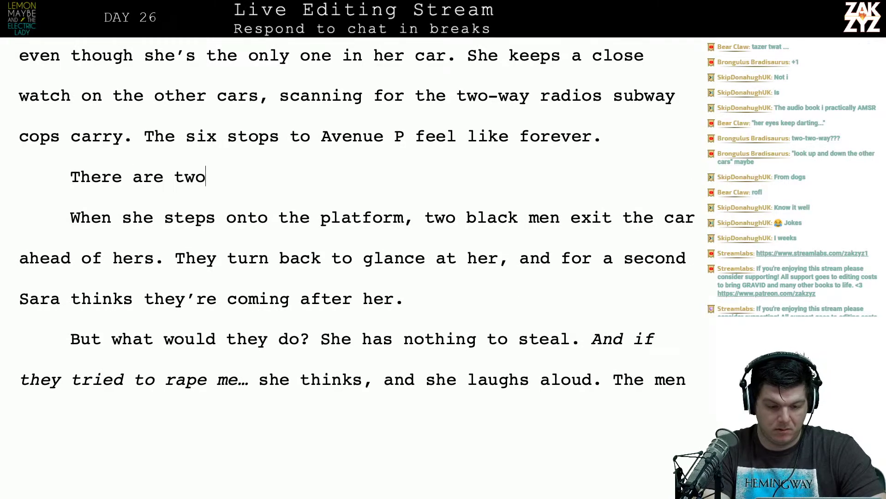
text(o )
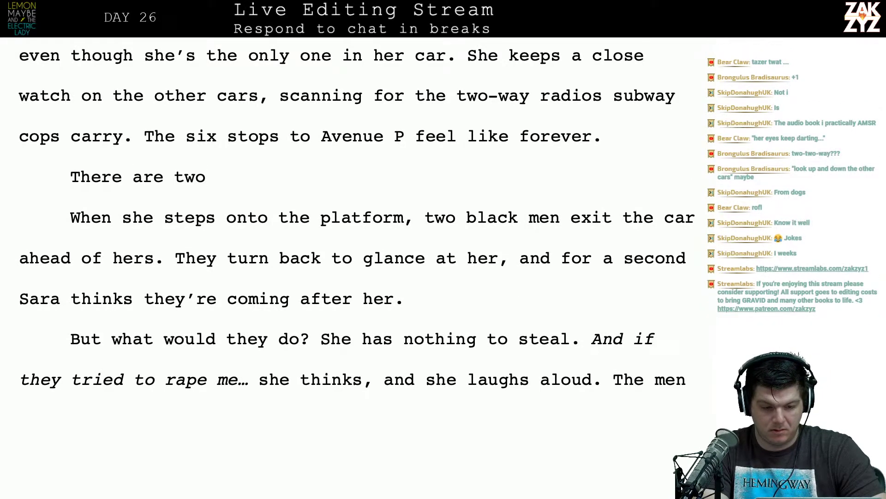
text(black men )
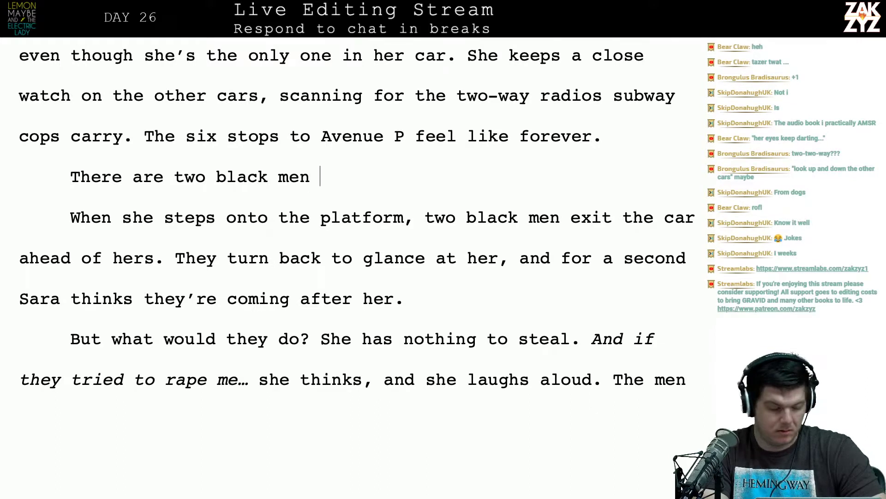
text(s)
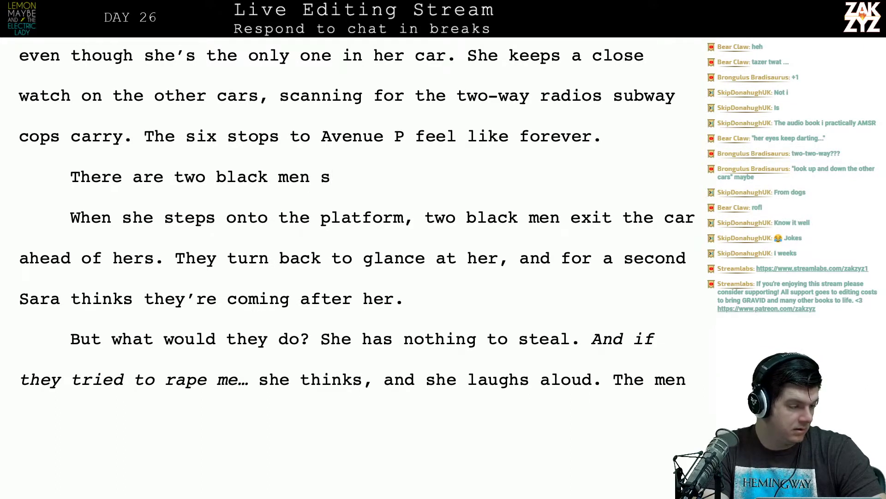
key(BackSpace)
key(BackSpace)
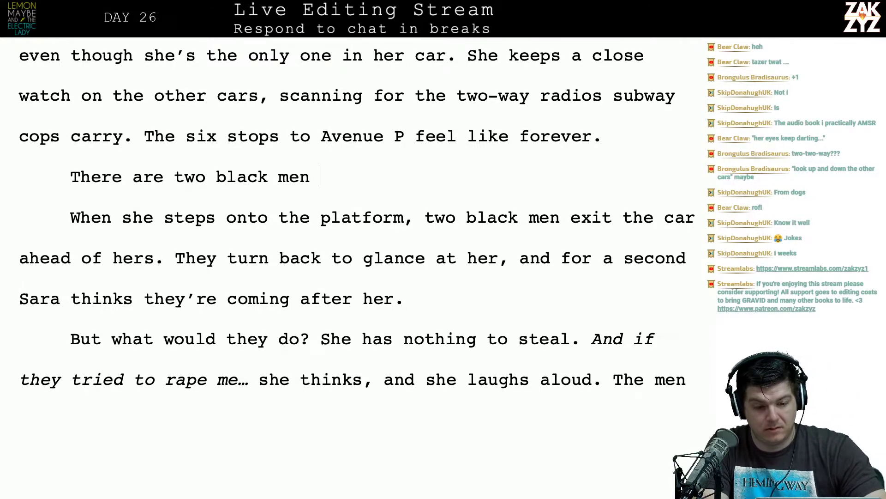
key(BackSpace)
key(BackSpace)
key(BackSpace)
key(BackSpace)
key(BackSpace)
key(BackSpace)
key(BackSpace)
key(BackSpace)
key(BackSpace)
key(BackSpace)
key(BackSpace)
key(BackSpace)
key(BackSpace)
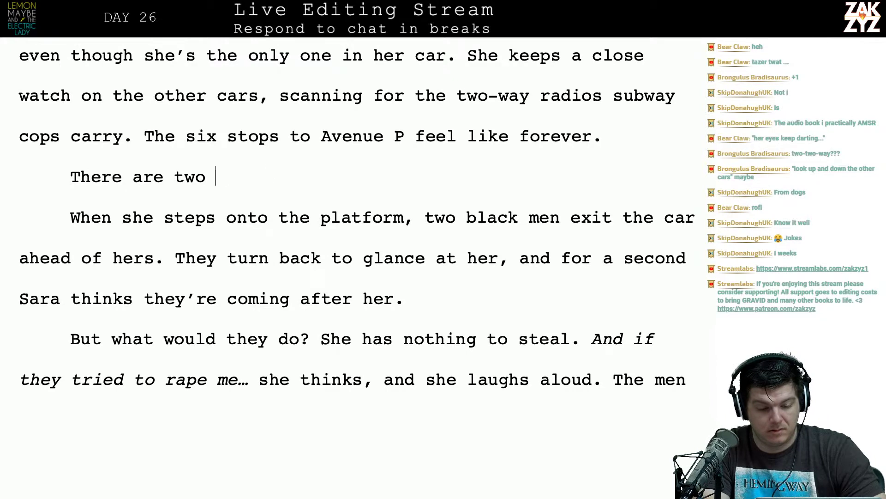
text(two balac)
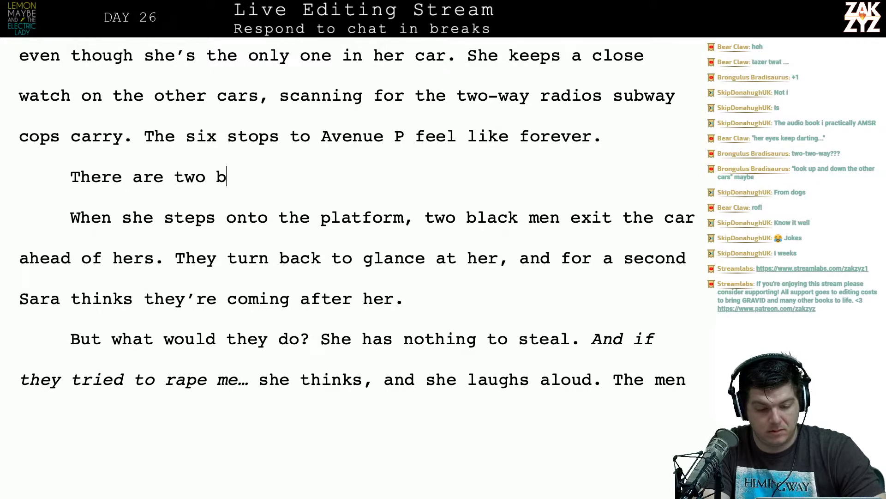
key(BackSpace)
key(BackSpace)
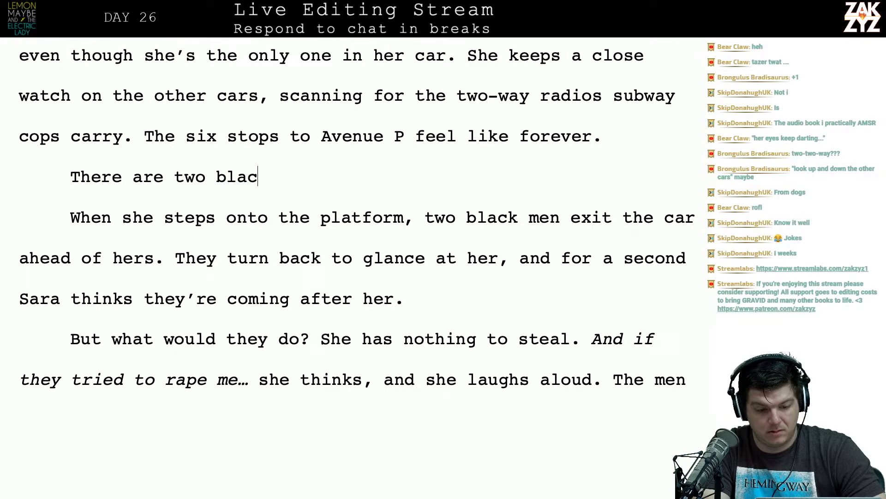
text(k men)
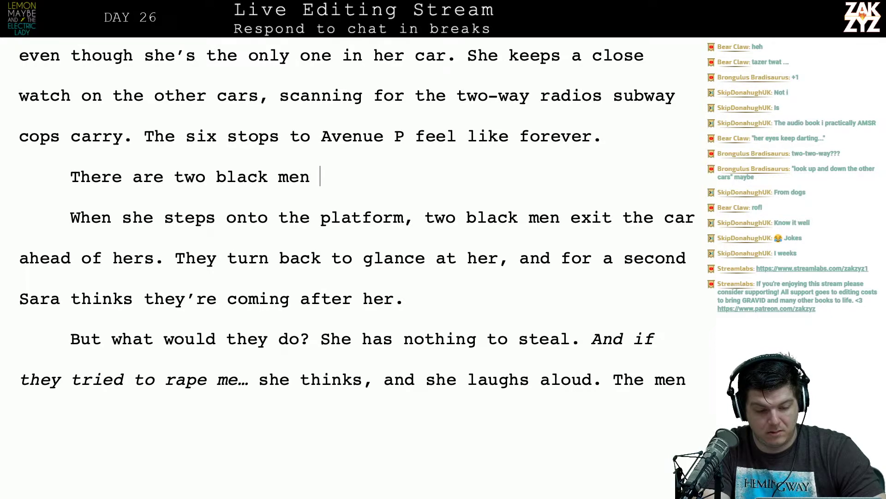
key(BackSpace)
key(BackSpace)
key(BackSpace)
key(BackSpace)
key(BackSpace)
key(BackSpace)
key(BackSpace)
key(BackSpace)
key(BackSpace)
key(BackSpace)
key(BackSpace)
key(BackSpace)
key(BackSpace)
key(BackSpace)
key(BackSpace)
key(BackSpace)
key(BackSpace)
key(BackSpace)
key(BackSpace)
key(BackSpace)
key(BackSpace)
key(BackSpace)
key(BackSpace)
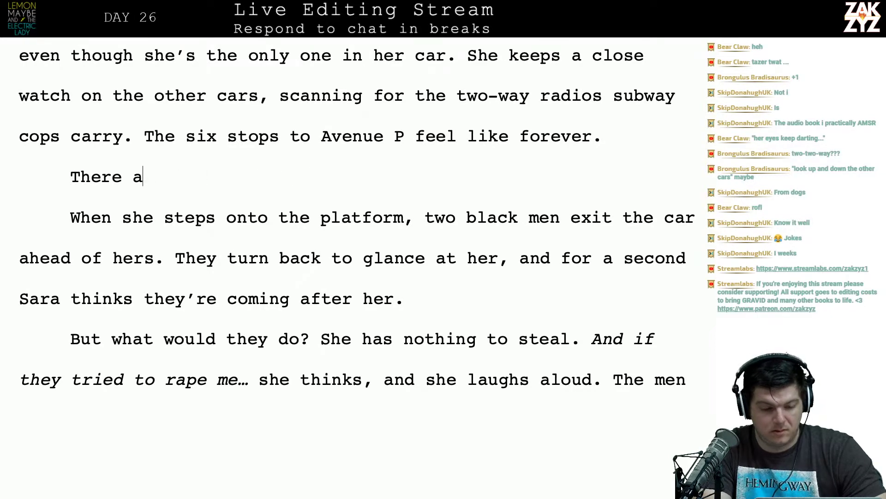
Begin the new paragraph with "When she steps onto the platform, two black men".
text(When s)
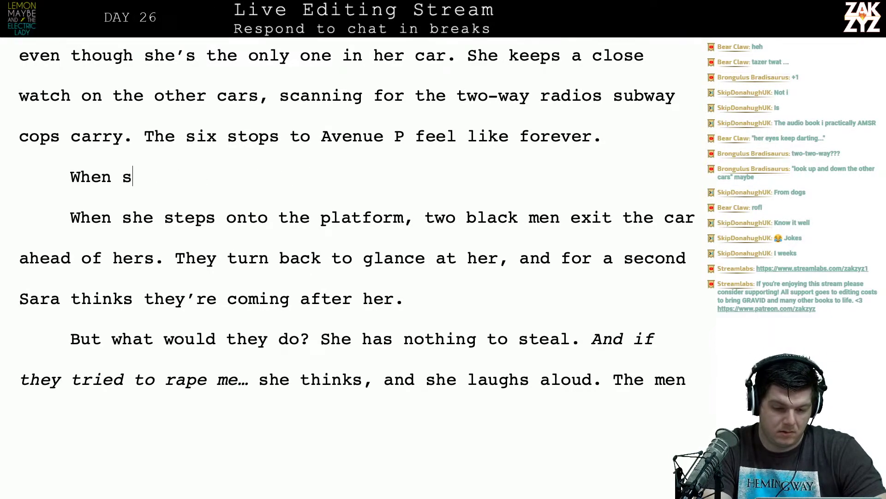
text(he steps onto)
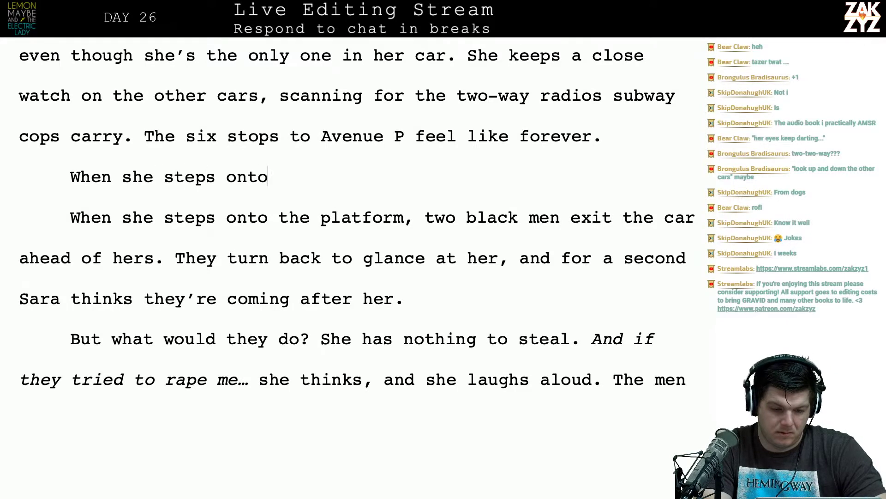
text( the platform )
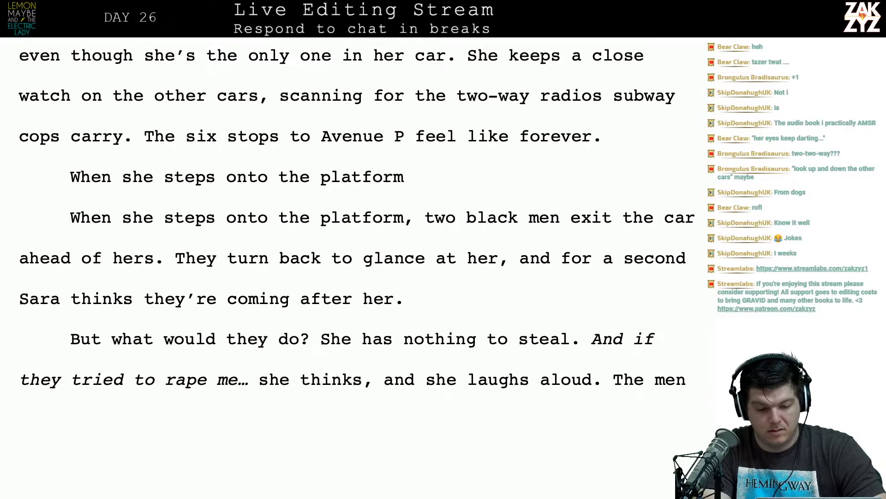
text(o)
key(BackSpace)
key(BackSpace)
text(, )
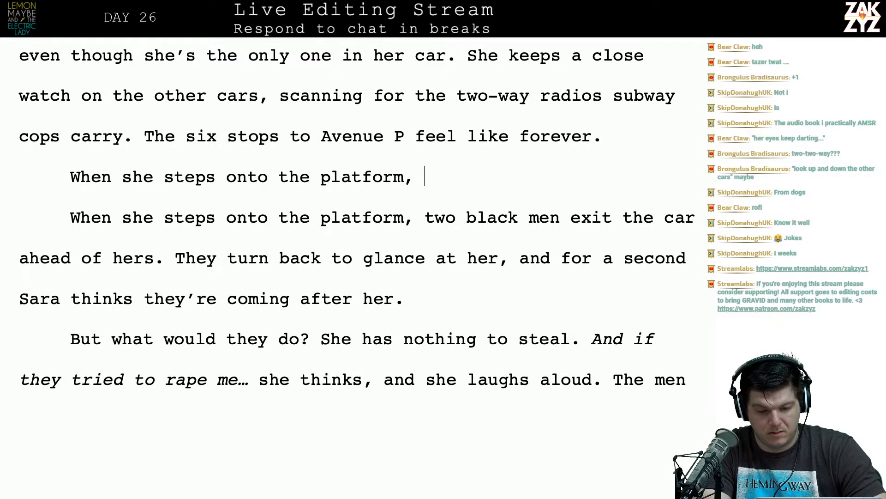
text(two black )
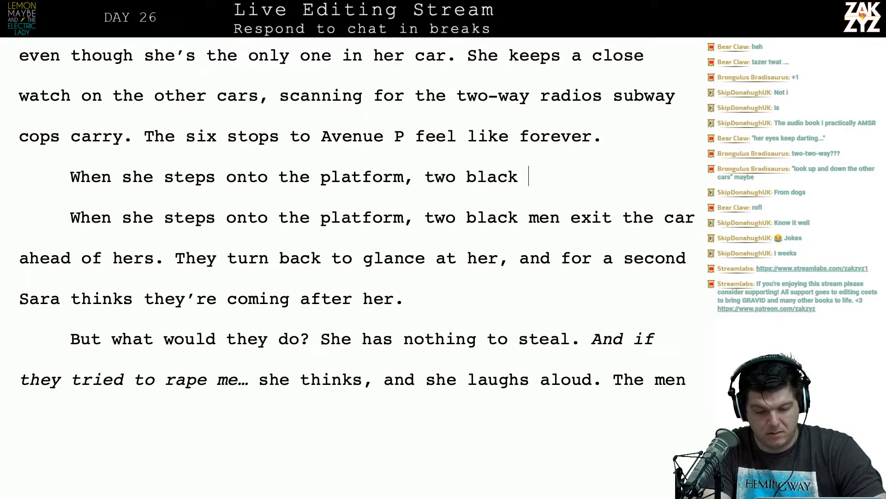
text(men are )
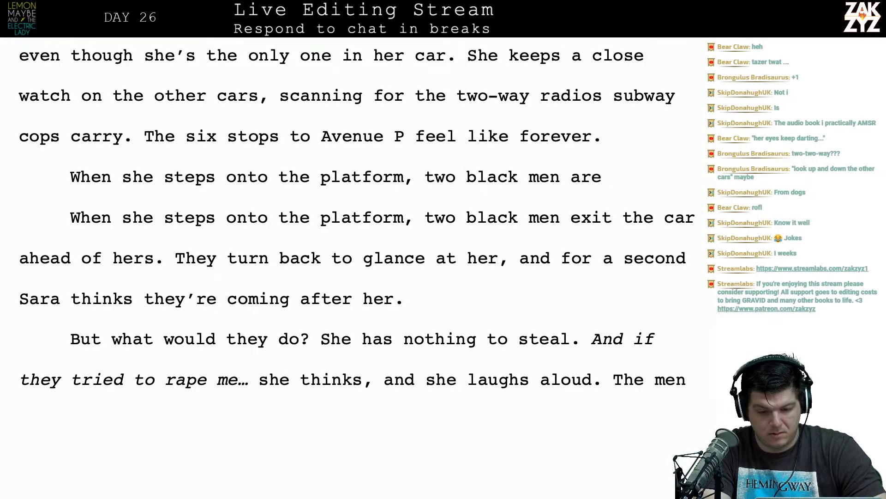
Continue the new sentence after "two black men" with "exit the train three cars up, they".
text(e)
key(BackSpace)
key(BackSpace)
key(BackSpace)
key(BackSpace)
key(BackSpace)
key(BackSpace)
key(BackSpace)
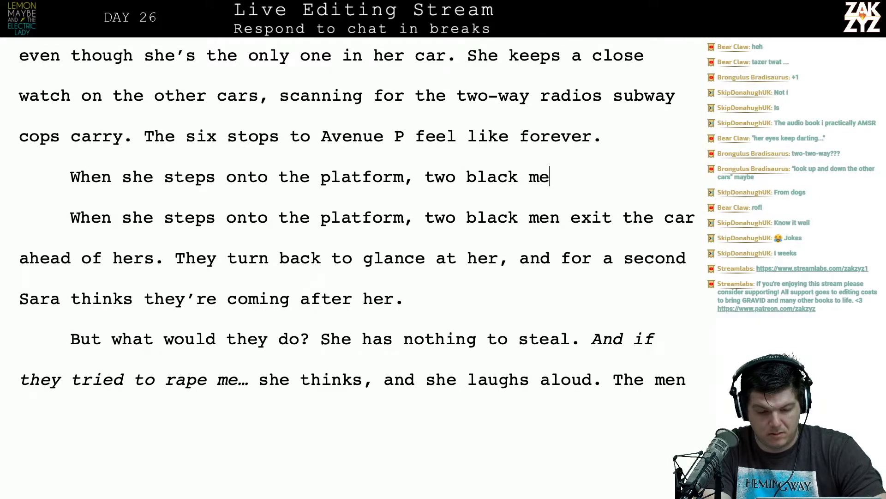
text(n have)
key(BackSpace)
key(BackSpace)
key(BackSpace)
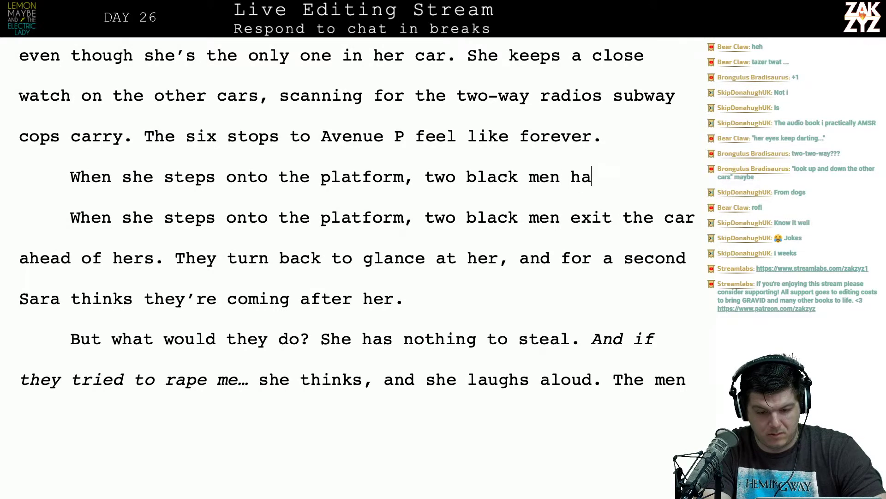
key(BackSpace)
key(BackSpace)
text(exit f)
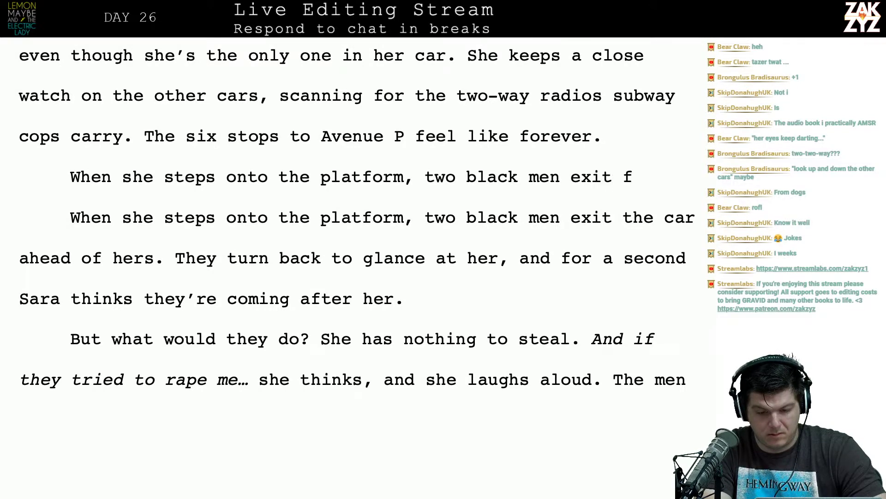
key(BackSpace)
key(BackSpace)
key(BackSpace)
key(BackSpace)
key(BackSpace)
key(BackSpace)
text(a)
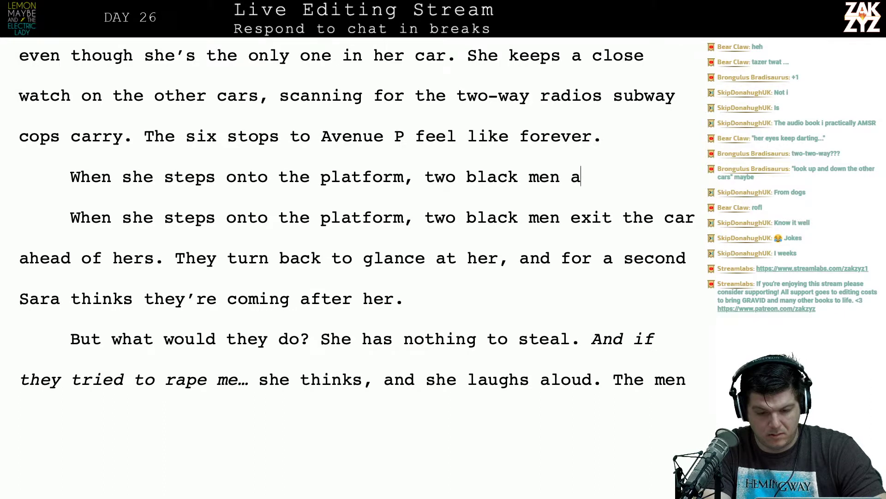
text(re)
key(BackSpace)
key(BackSpace)
key(BackSpace)
text(e)
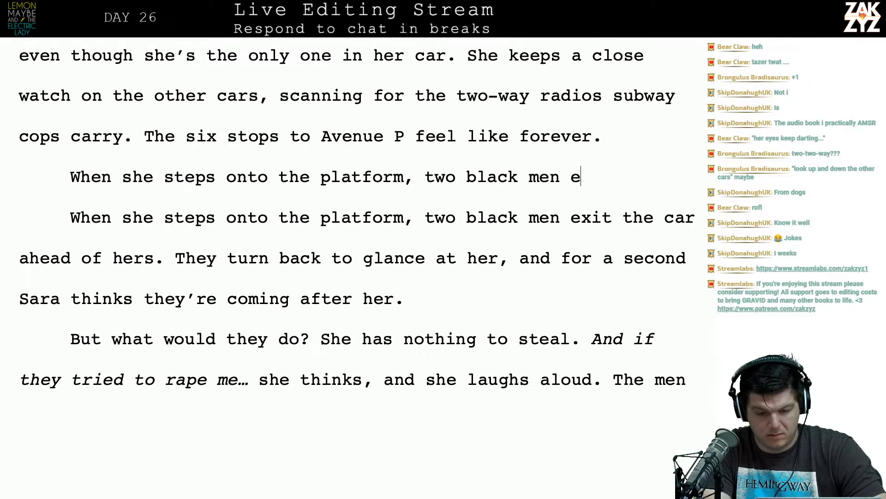
text(xit the train )
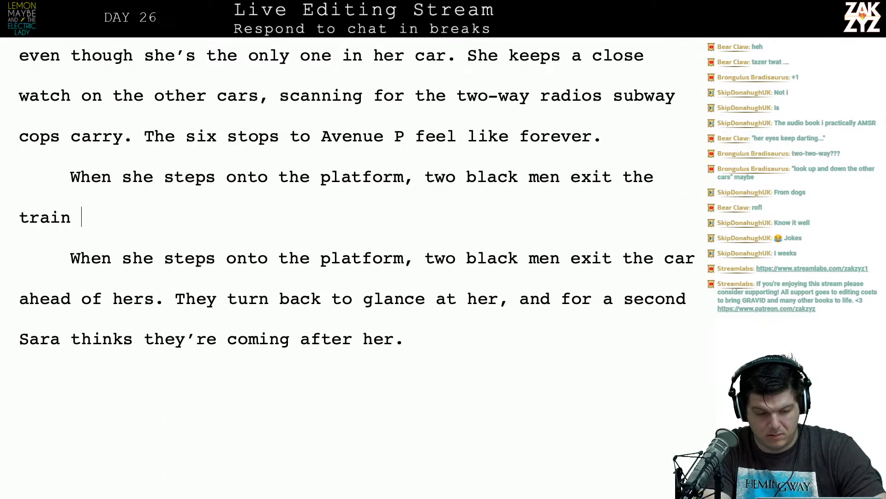
text(three cars up, they )
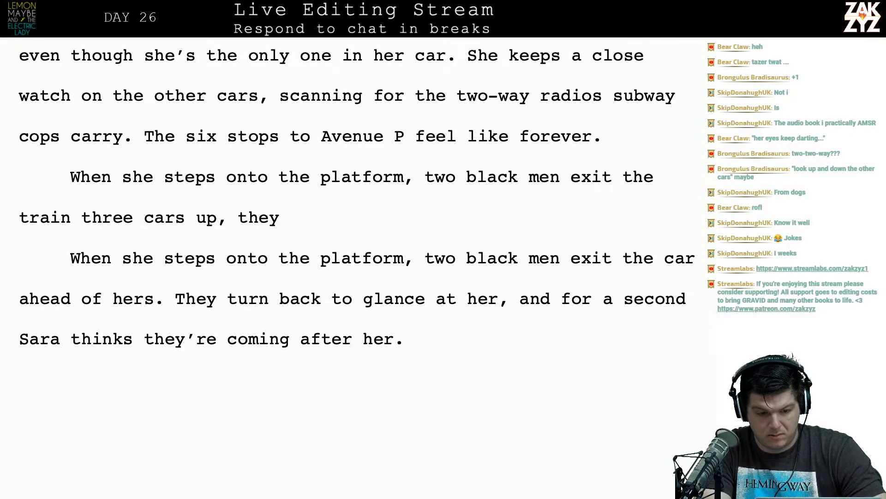
text(make eye)
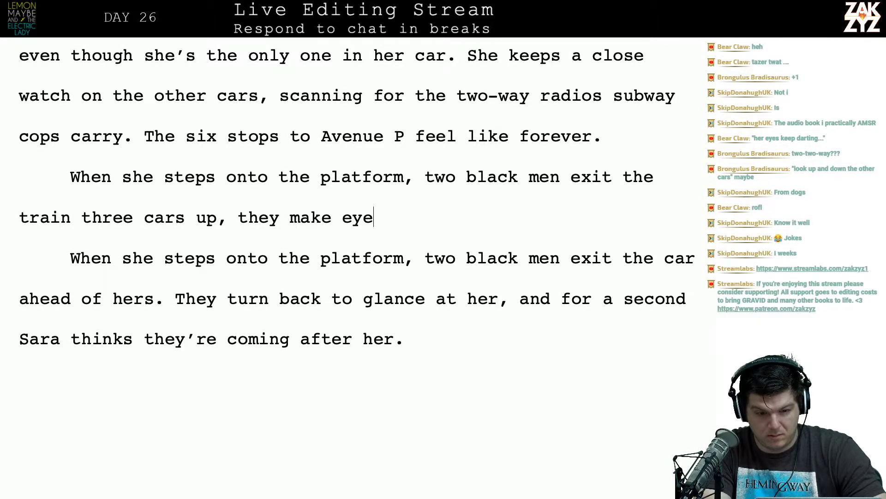
text( c)
key(BackSpace)
key(BackSpace)
key(BackSpace)
key(BackSpace)
key(BackSpace)
key(BackSpace)
key(BackSpace)
key(BackSpace)
key(BackSpace)
key(BackSpace)
key(BackSpace)
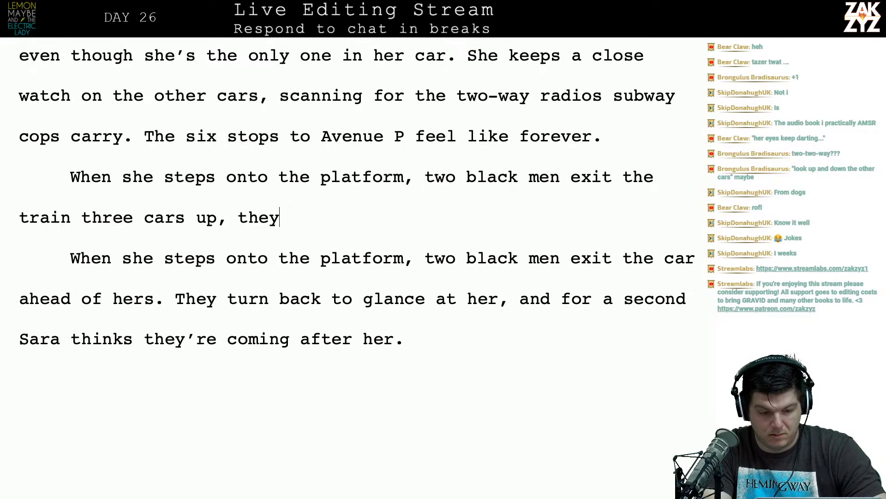
Replace ", they" after "three cars up" with a period to end the new paragraph's first sentence.
key(BackSpace)
key(BackSpace)
key(BackSpace)
key(BackSpace)
key(BackSpace)
key(BackSpace)
text(. )
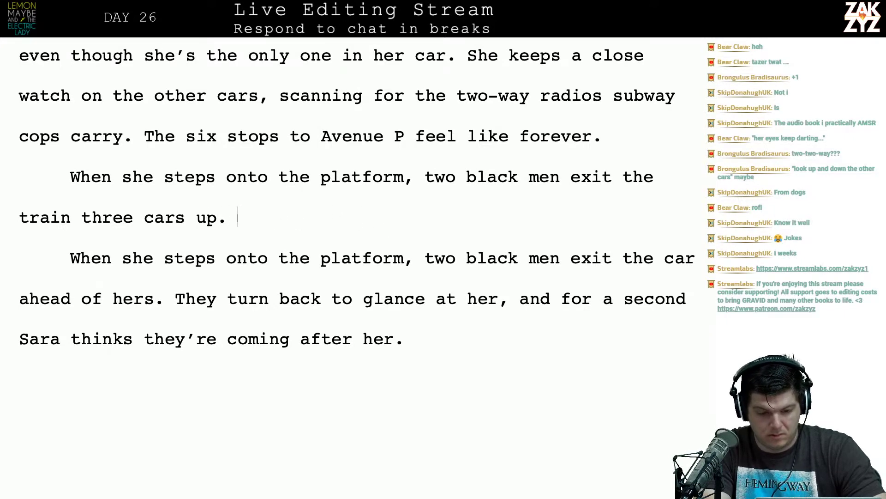
text(They l)
key(BackSpace)
key(BackSpace)
text(m)
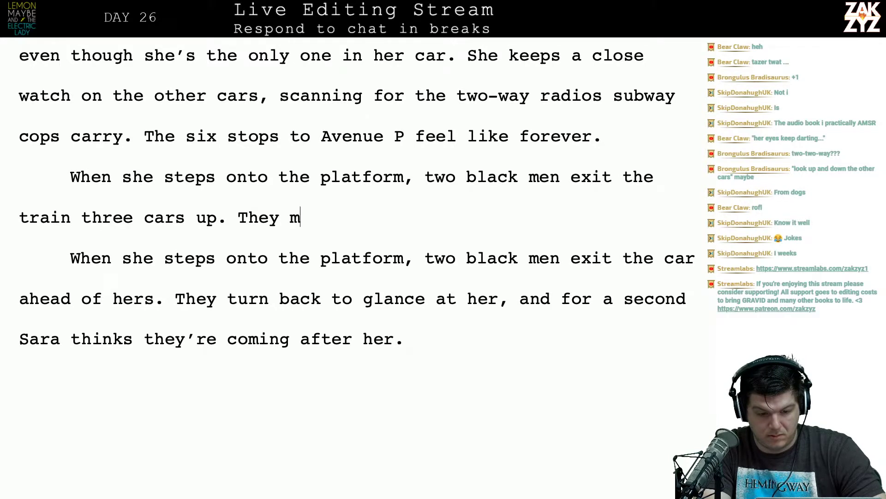
text(ake ey)
key(BackSpace)
text(ke ey)
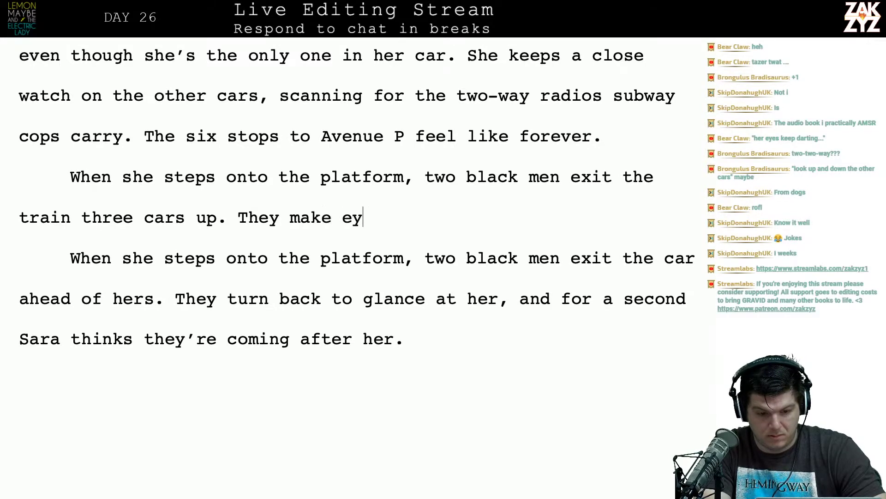
text(e contact t)
key(BackSpace)
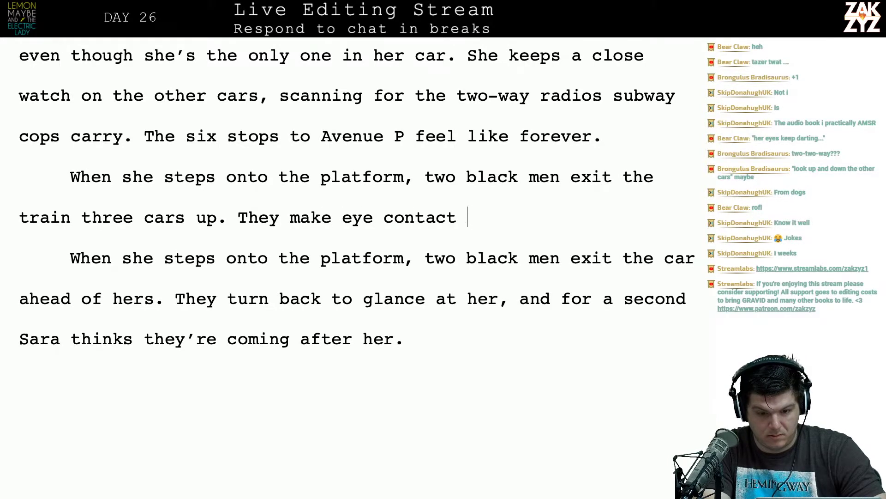
text(with Sara, )
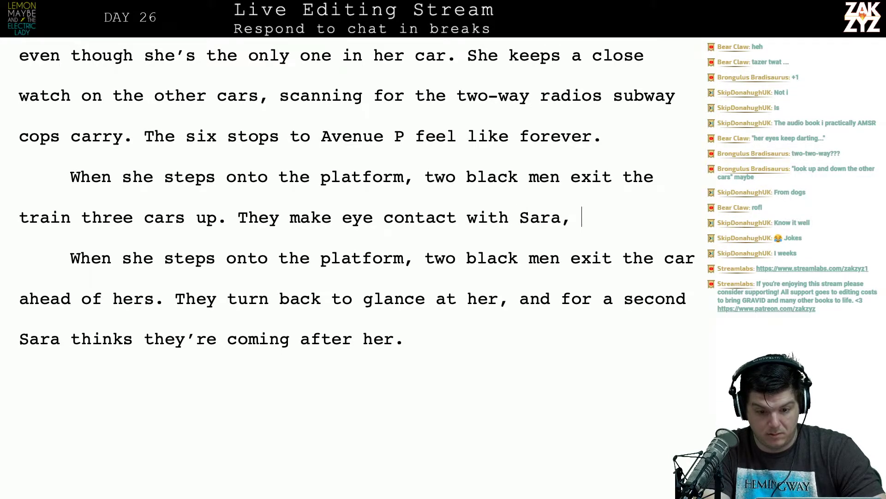
text(p)
key(BackSpace)
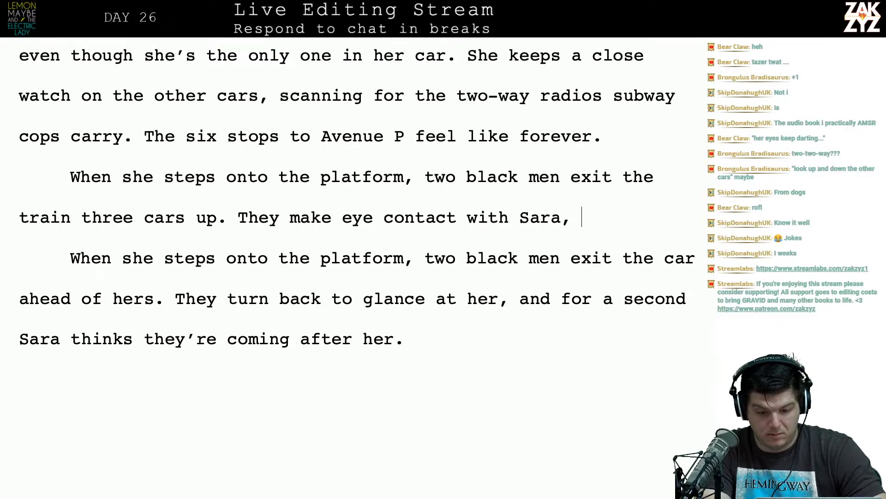
text(pausing)
key(BackSpace)
key(BackSpace)
key(BackSpace)
key(BackSpace)
key(BackSpace)
key(BackSpace)
key(BackSpace)
key(BackSpace)
key(BackSpace)
key(BackSpace)
key(BackSpace)
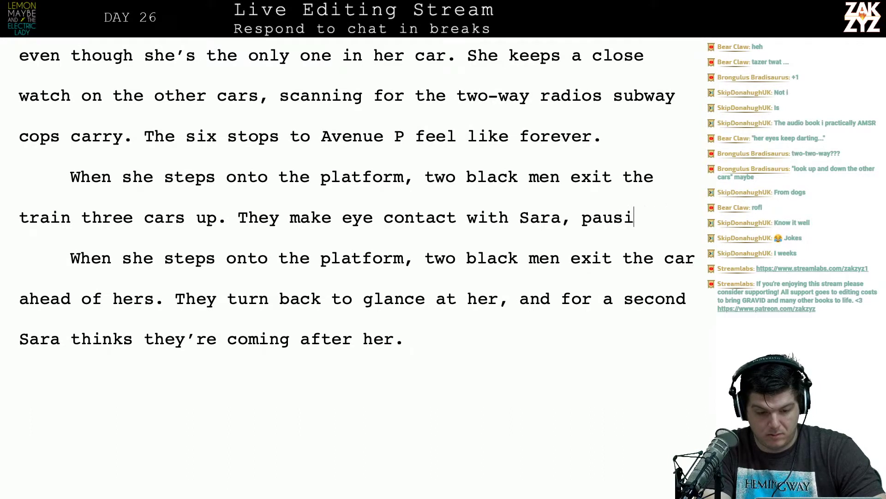
key(BackSpace)
key(BackSpace)
key(BackSpace)
key(BackSpace)
key(BackSpace)
key(BackSpace)
key(BackSpace)
key(BackSpace)
key(BackSpace)
key(BackSpace)
key(BackSpace)
key(BackSpace)
key(BackSpace)
key(BackSpace)
key(BackSpace)
key(BackSpace)
key(BackSpace)
key(BackSpace)
key(BackSpace)
key(BackSpace)
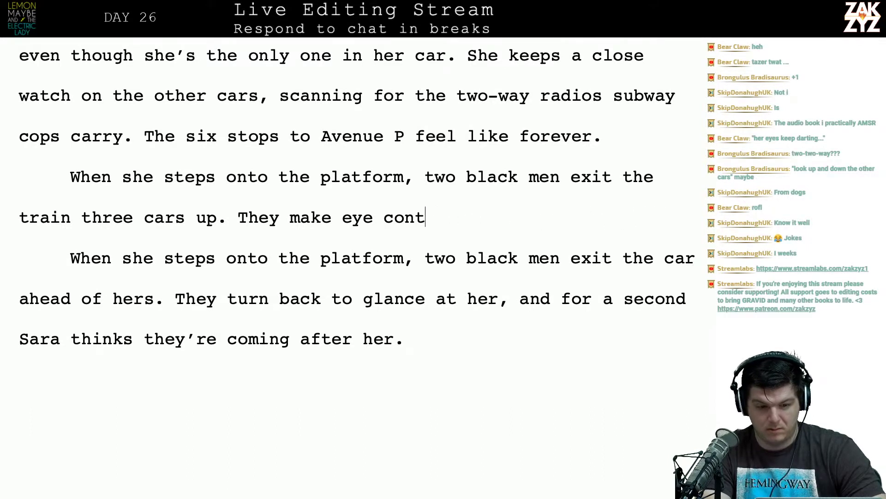
key(BackSpace)
key(BackSpace)
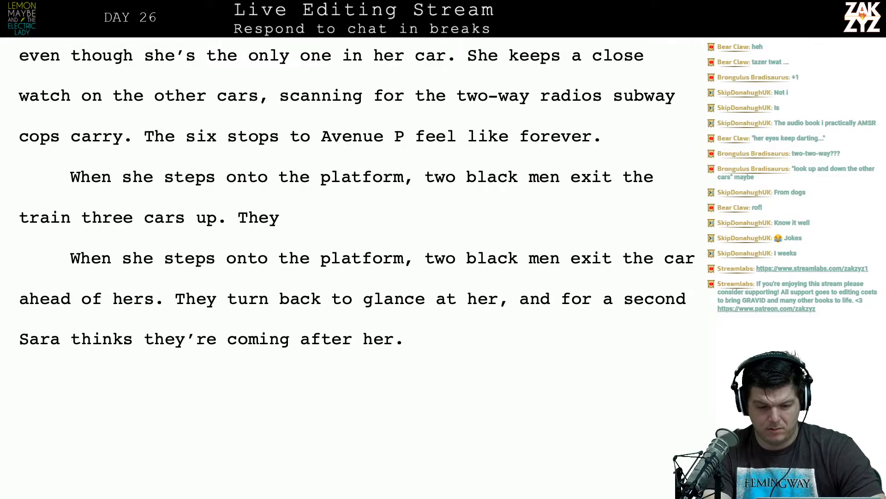
key(BackSpace)
key(BackSpace)
key(BackSpace)
key(BackSpace)
text(For)
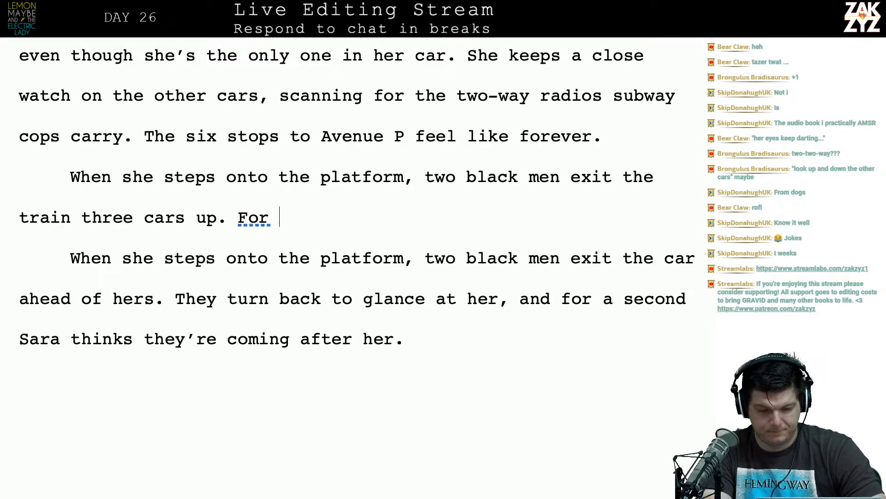
key(BackSpace)
key(BackSpace)
key(BackSpace)
text(Th)
key(BackSpace)
key(BackSpace)
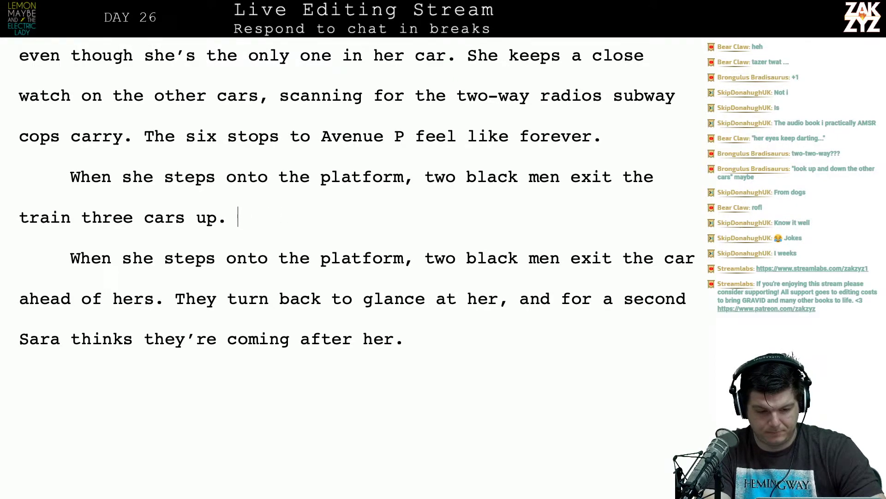
Begin a second sentence after "three cars up." with "When they see Sara they halt,".
text(When they see s)
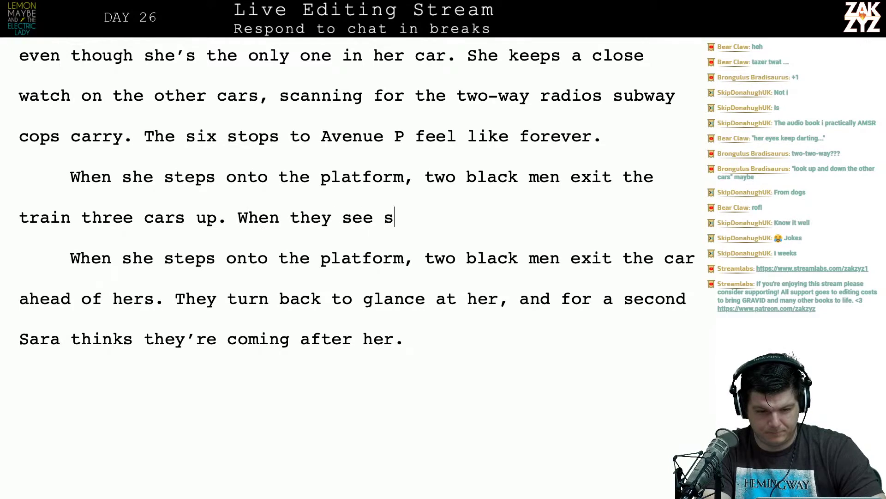
key(BackSpace)
text(Sara they )
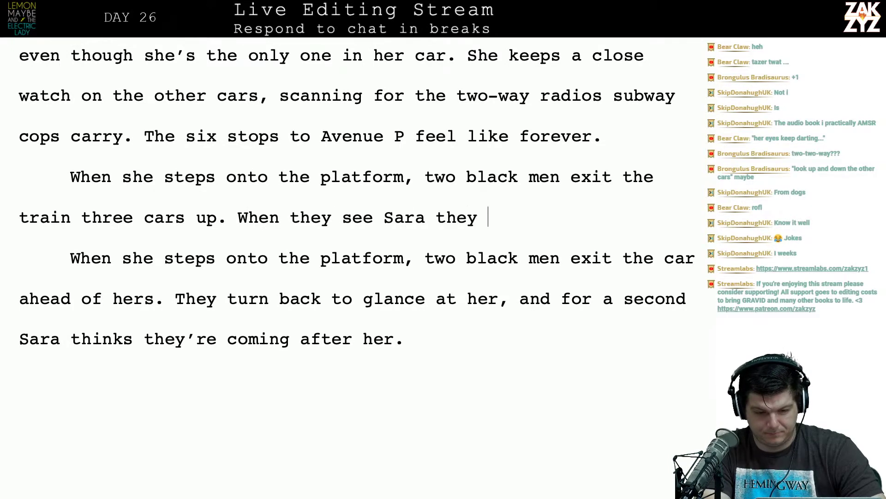
text(halt, )
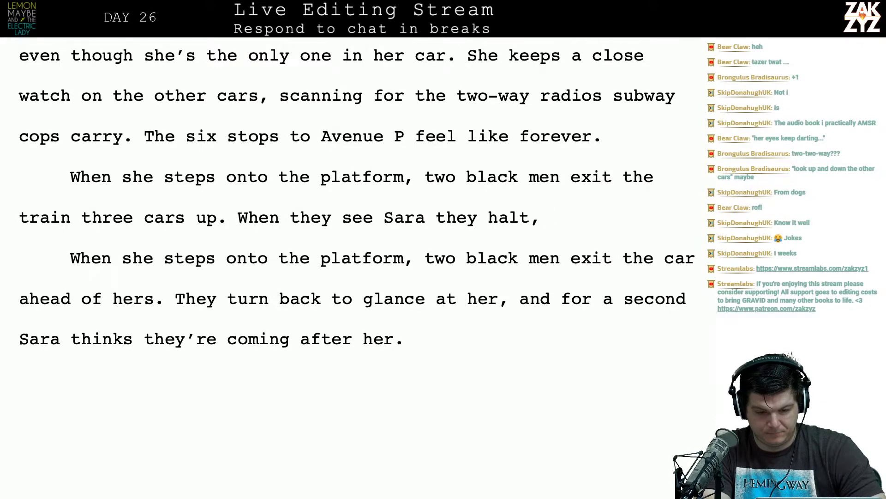
Finish the sentence after "they halt," with "for a moment she thinks they're about to come after her.".
text(for a moment sh)
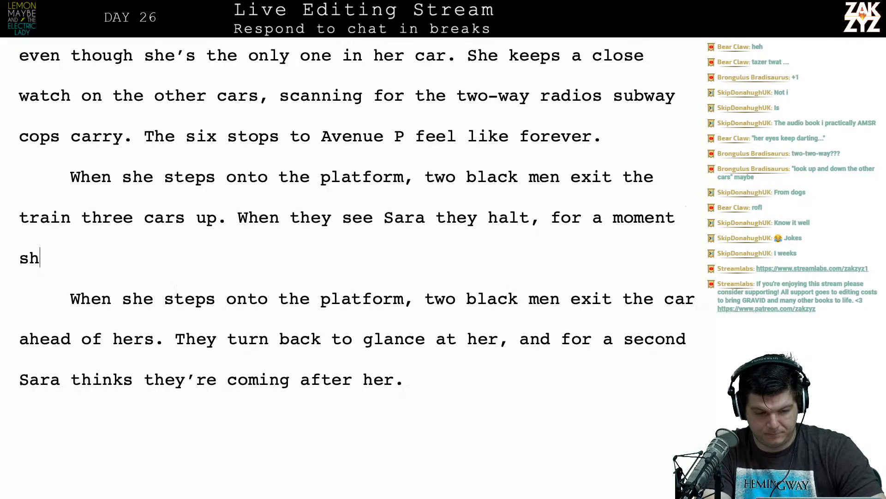
text(e thinks tehy're)
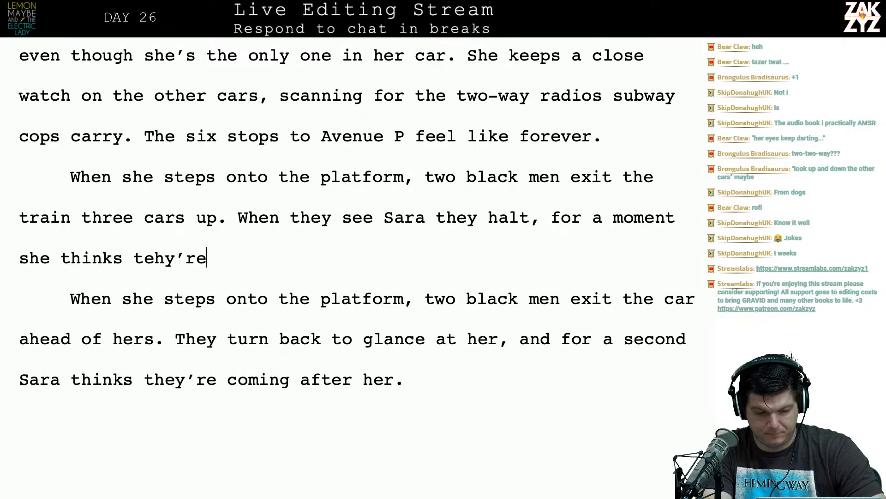
key(BackSpace)
key(BackSpace)
key(BackSpace)
key(BackSpace)
key(BackSpace)
key(BackSpace)
text(hey're a)
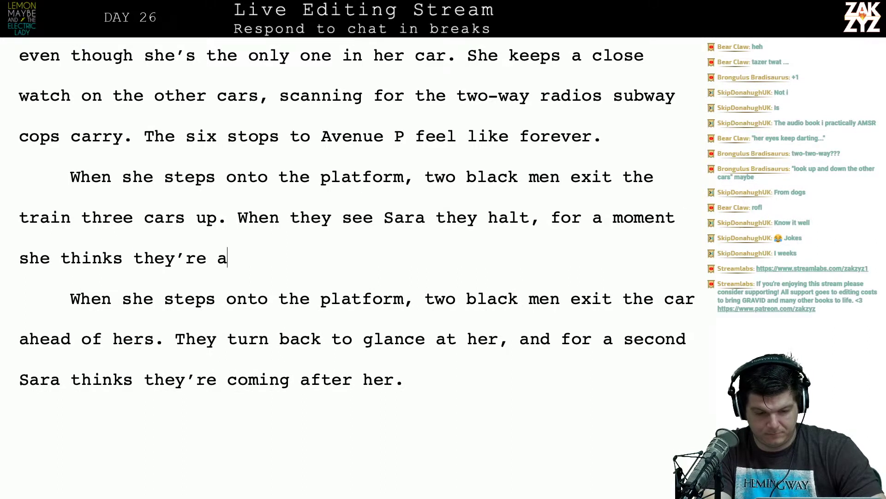
text(bout to come after )
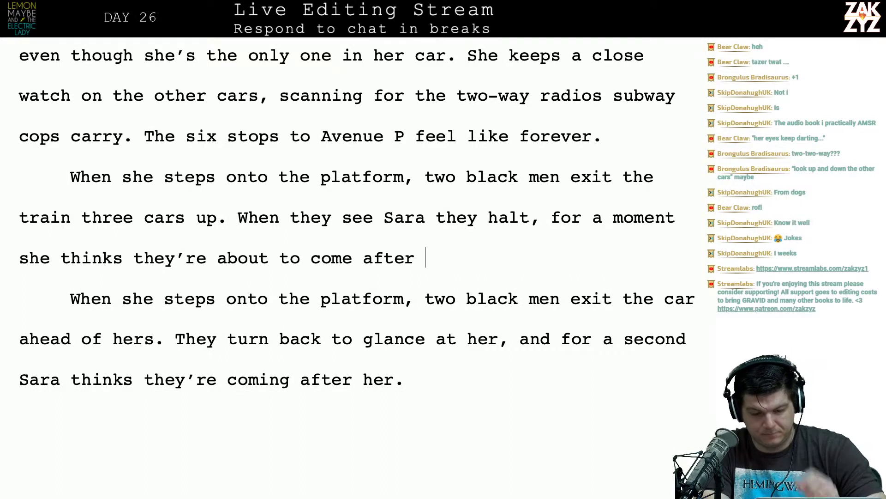
text(her.)
Delete the old paragraph that has the two men exiting "the car ahead of hers" and turning back to glance.
key(shift+Down)
key(shift+Down)
key(shift+Down)
key(shift+Down)
key(shift+Down)
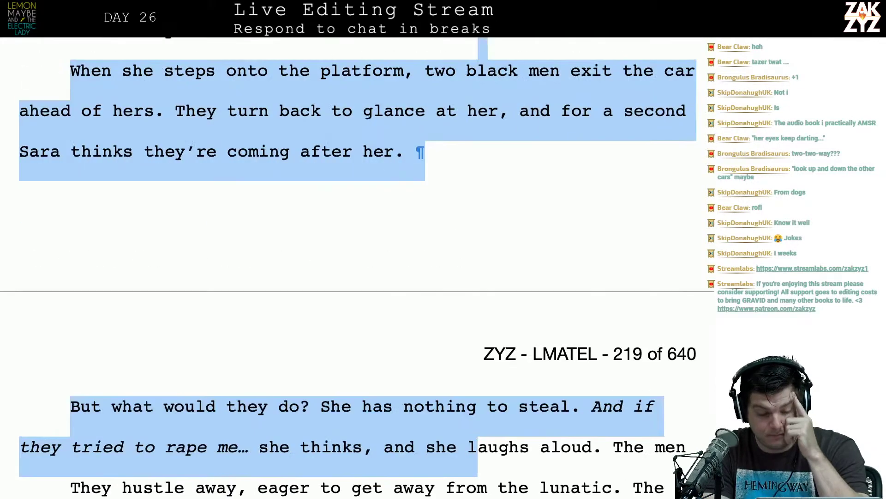
key(shift+Down)
key(shift+Up)
key(shift+Up)
key(shift+Up)
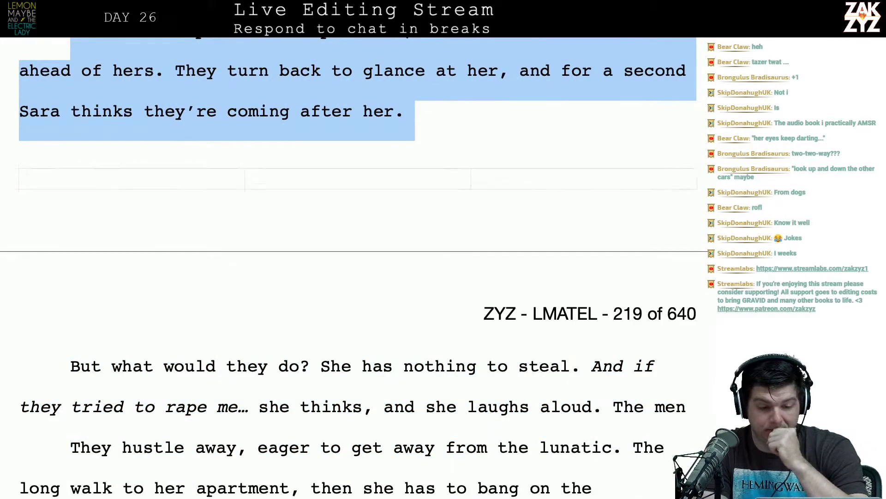
key(BackSpace)
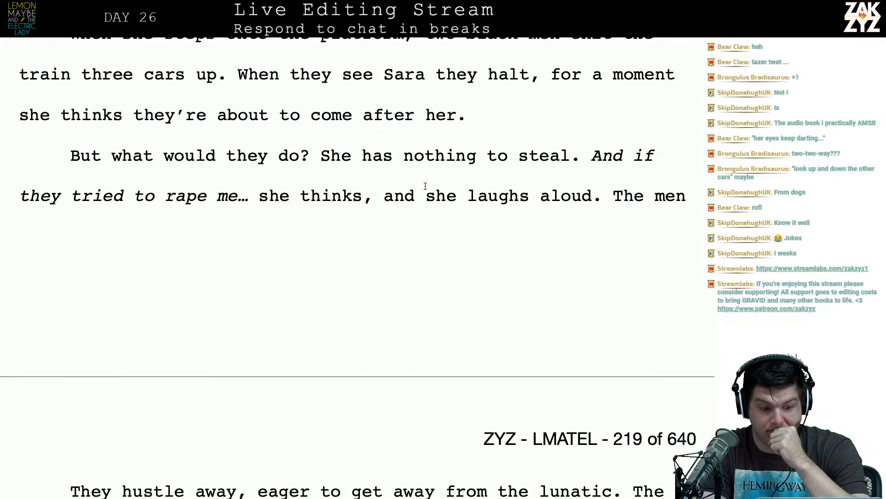
Move "The men" into its own paragraph after "she laughs aloud.".
scroll(425, 186, down, 1)
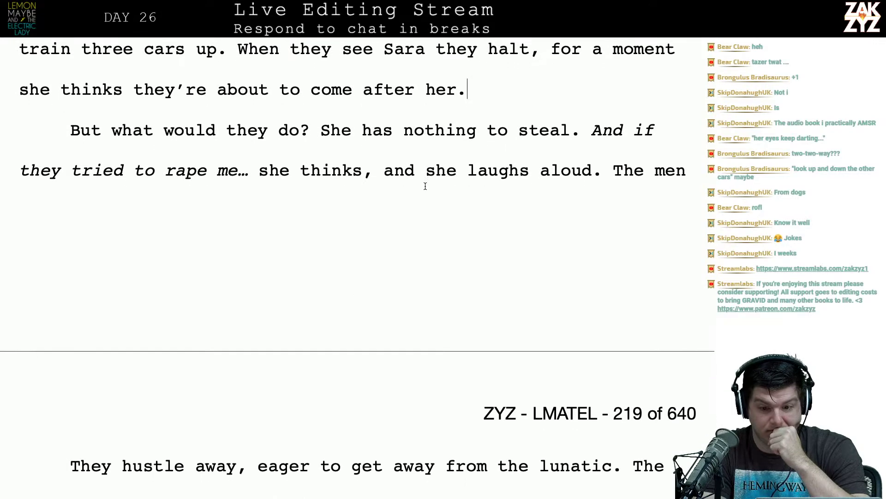
click(621, 163)
click(617, 167)
key(Return)
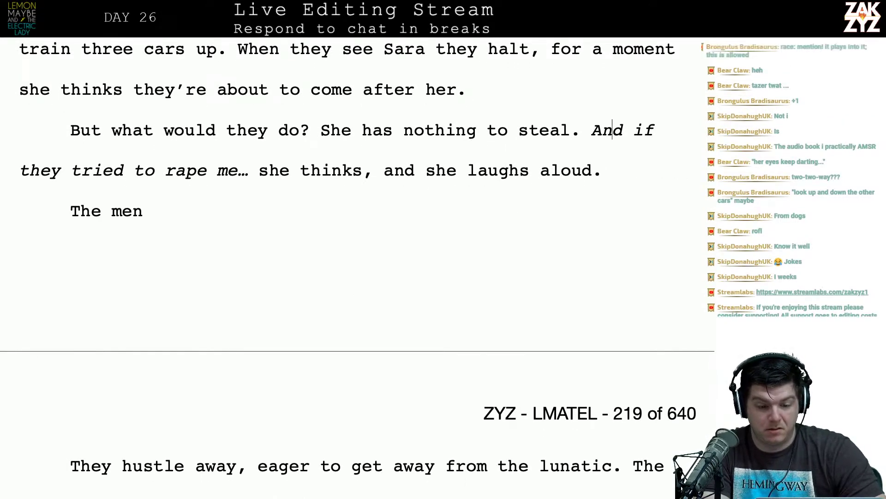
Open a blank paragraph line directly below "she laughs aloud." and begin it with "The men".
key(Up)
key(Up)
key(Up)
key(Up)
key(Down)
key(Down)
key(Down)
key(Down)
key(Left)
key(Down)
key(Left)
key(Left)
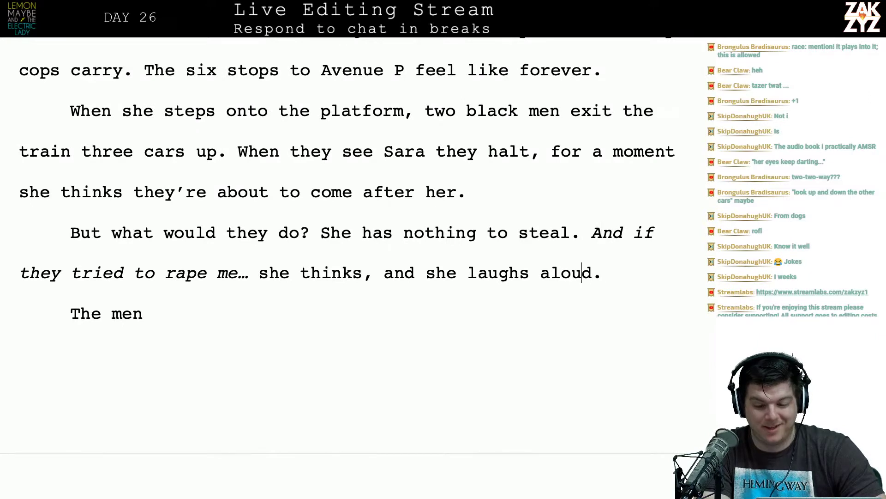
key(Right)
key(Right)
key(Right)
key(Down)
key(shift+Home)
key(BackSpace)
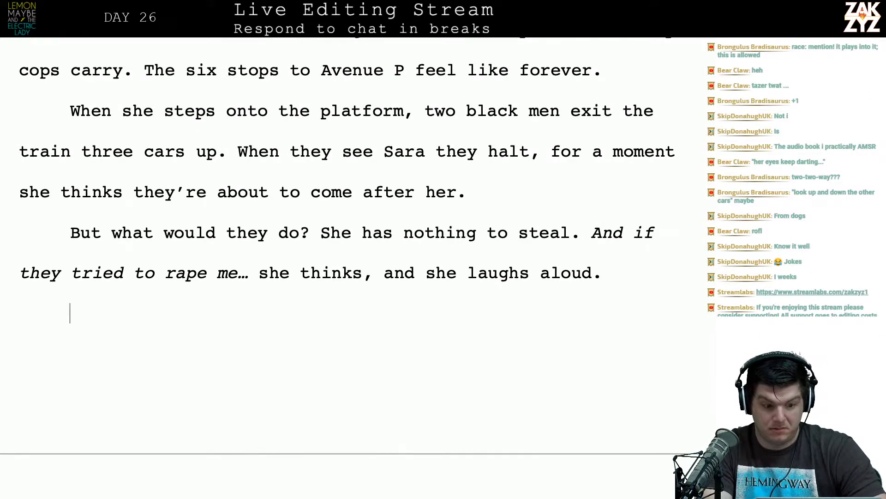
text(The men)
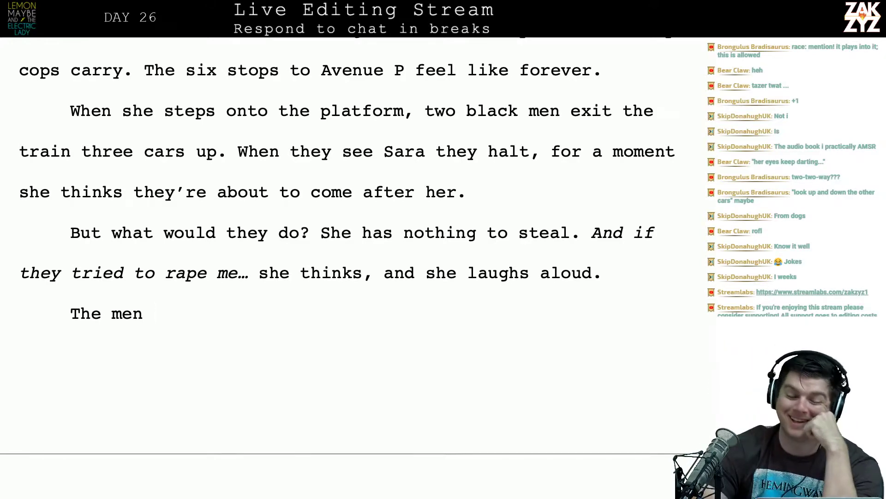
Split "When they see Sara they halt" into its own paragraph after "three cars up.".
scroll(346, 244, down, 1)
scroll(355, 266, up, 3)
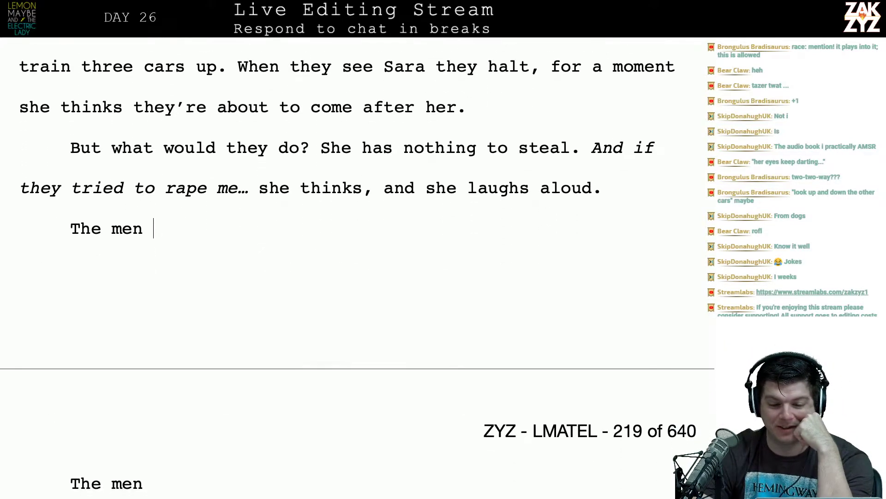
scroll(355, 266, up, 3)
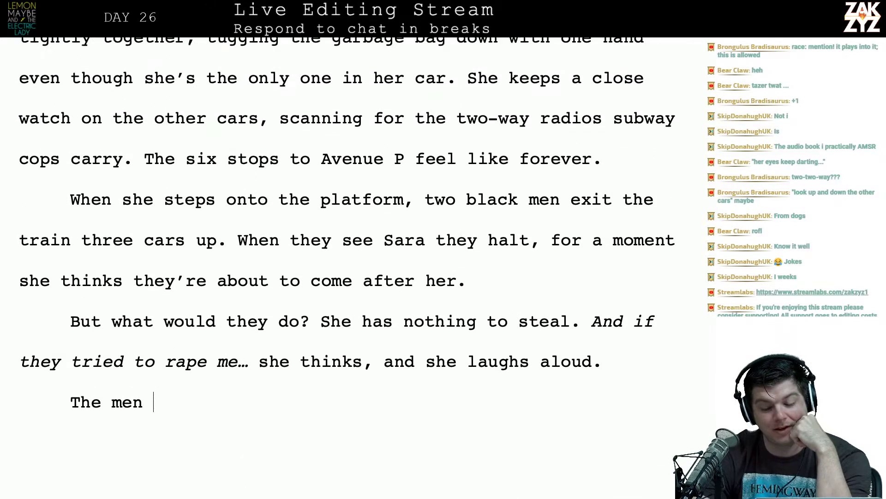
scroll(354, 266, down, 2)
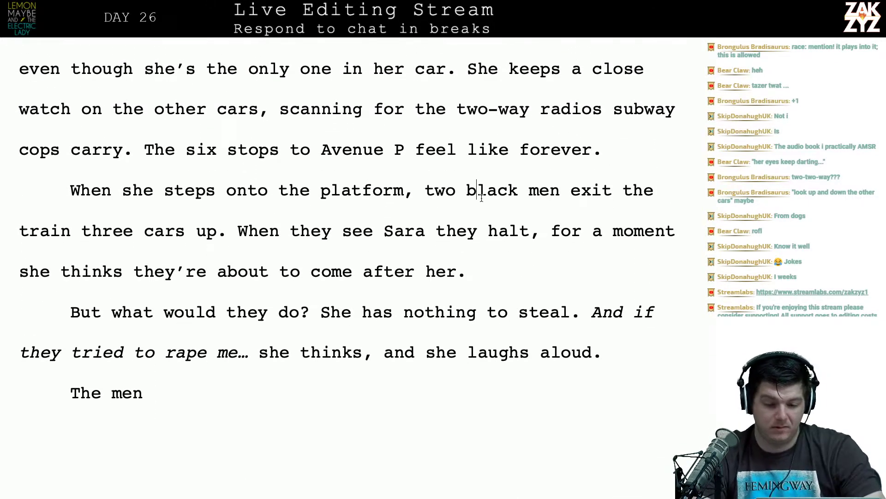
key(Left)
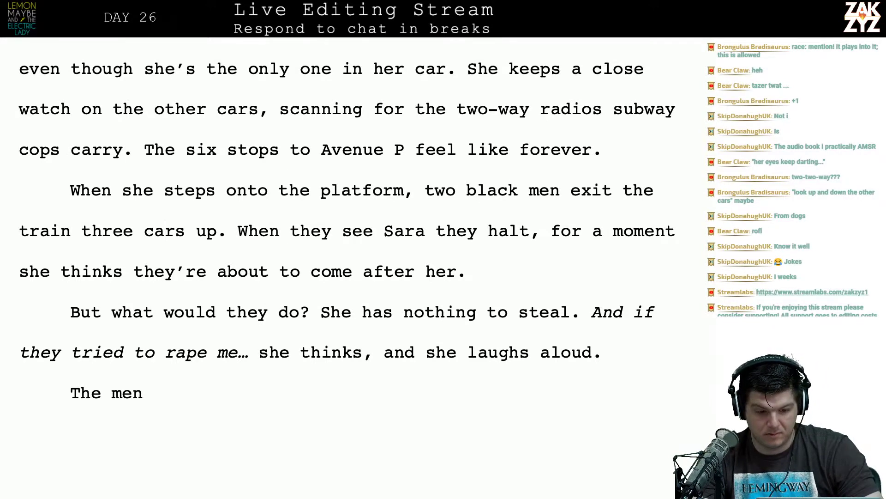
key(Return)
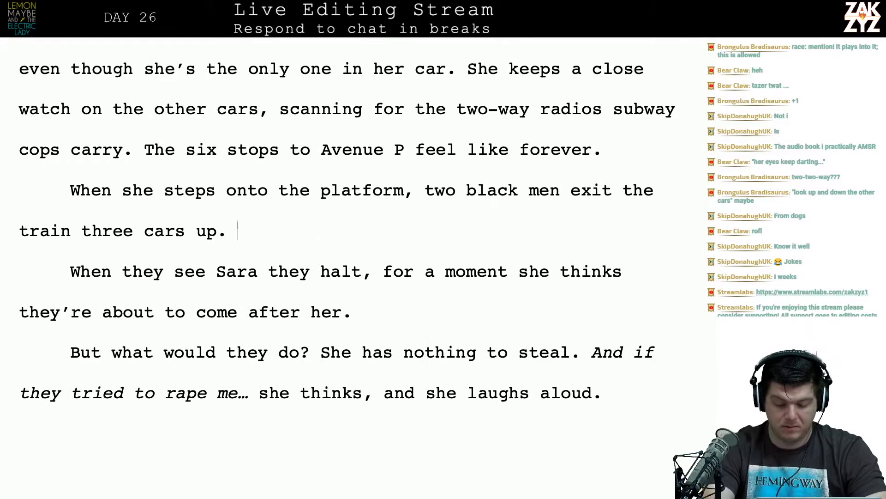
text(They)
key(BackSpace)
key(BackSpace)
key(BackSpace)
key(BackSpace)
key(BackSpace)
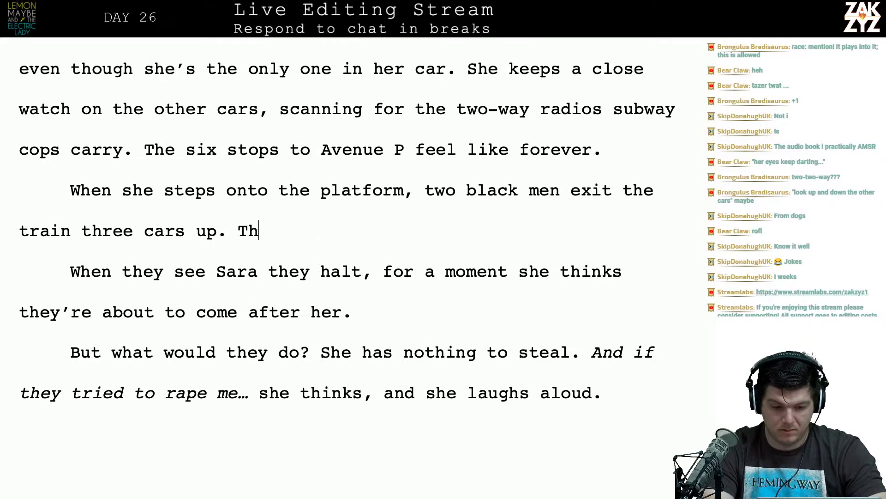
Continue the platform paragraph after "three cars up." with "When they see Sara they halt mid-stride, turning to each other".
text(When they see s)
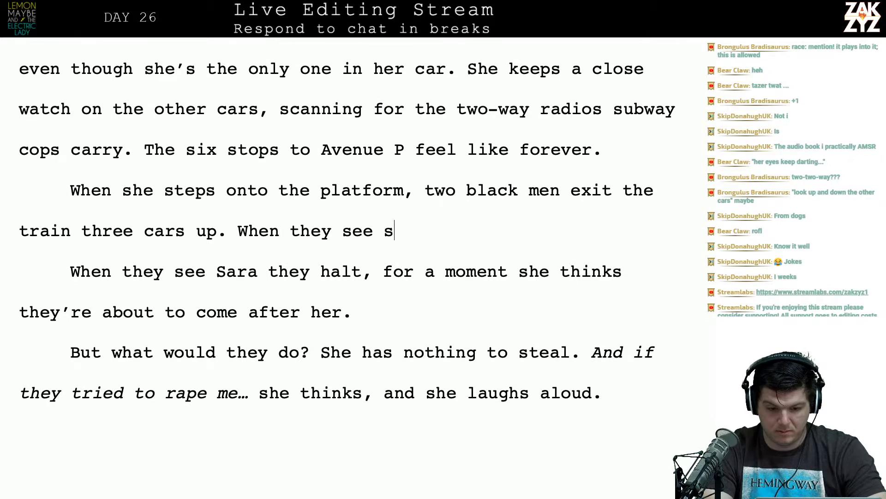
key(BackSpace)
text(S)
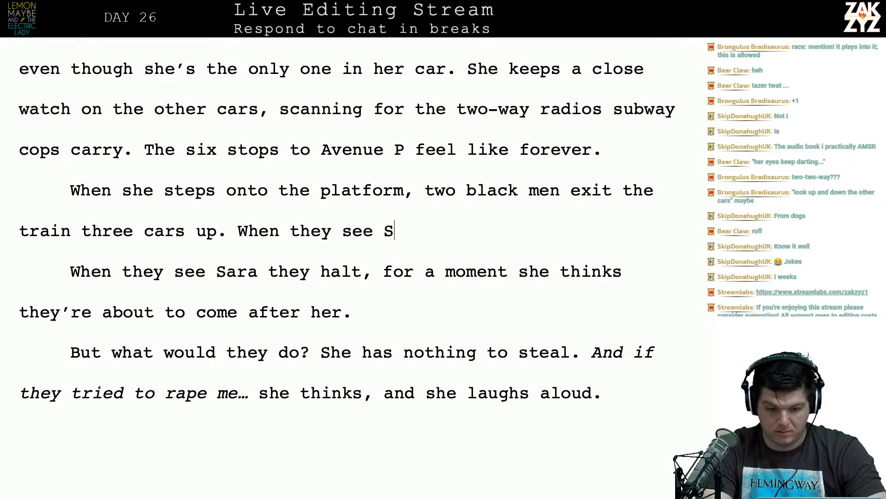
text(ara they halt mid-strie)
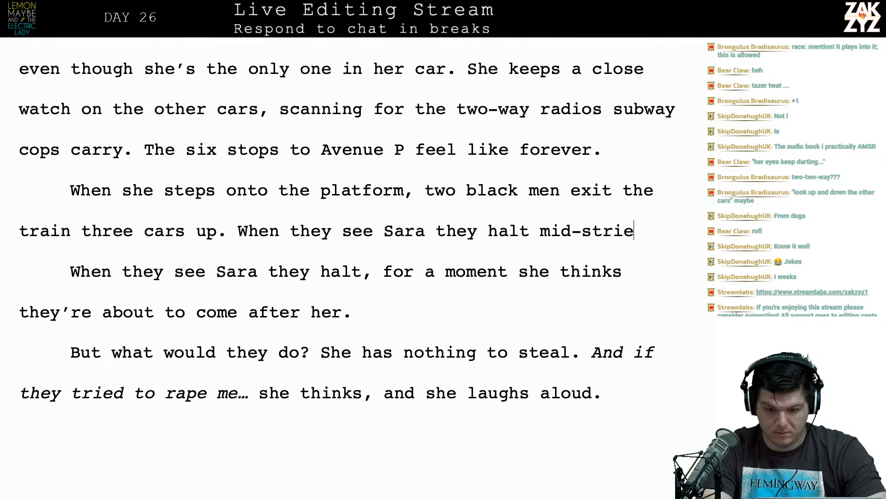
key(BackSpace)
text(de,)
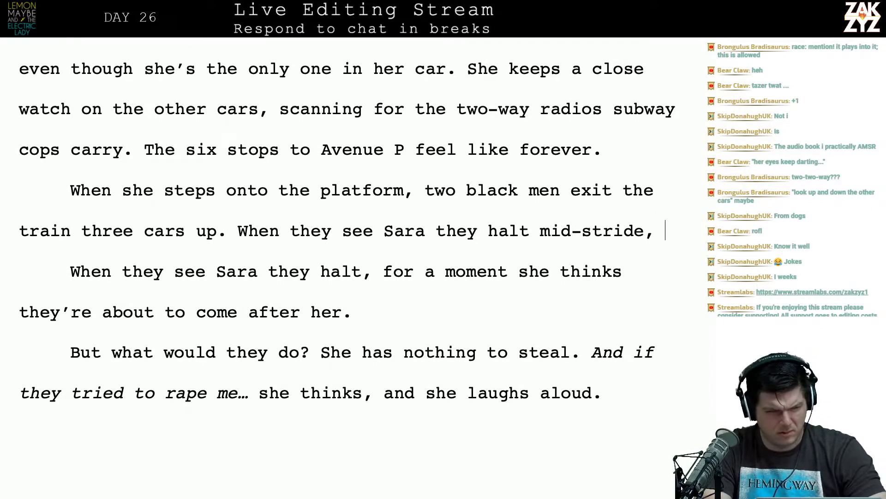
text(turn)
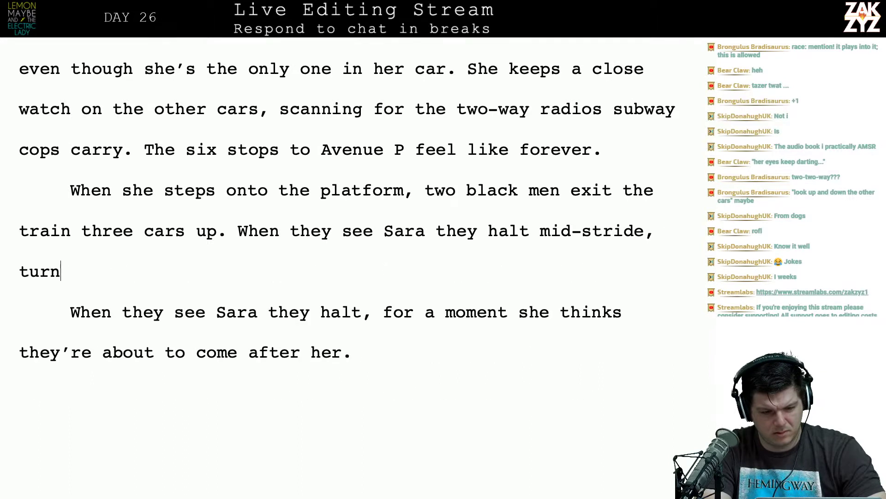
text(ing to each other)
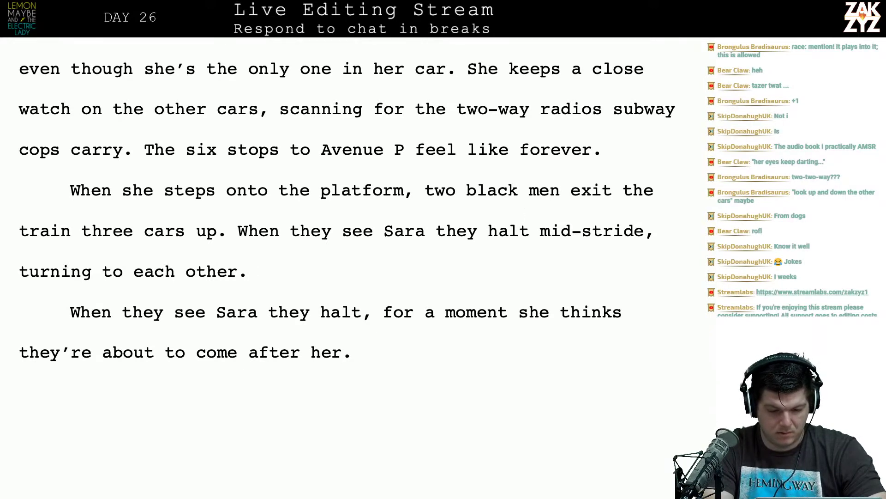
Add the sentence "For a moment she thinks they're about to come after her, and she's ready to bolt." after "each other".
text(. For a moment )
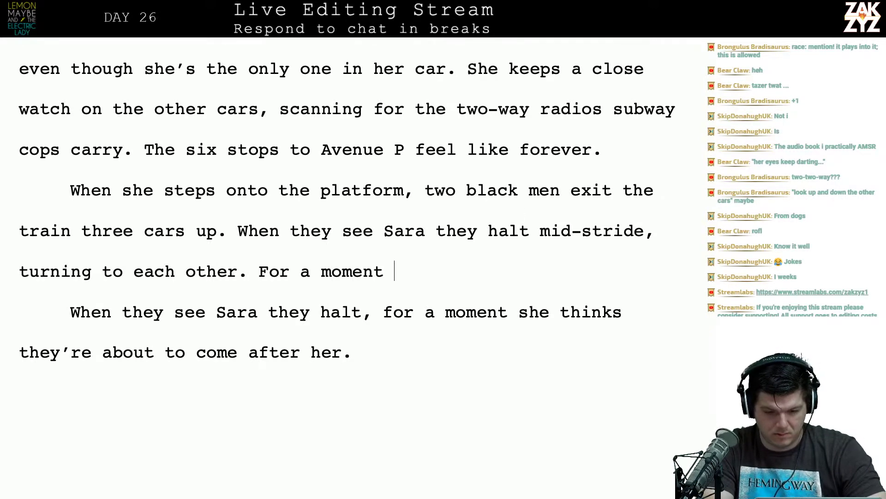
text(she thinks they're abo)
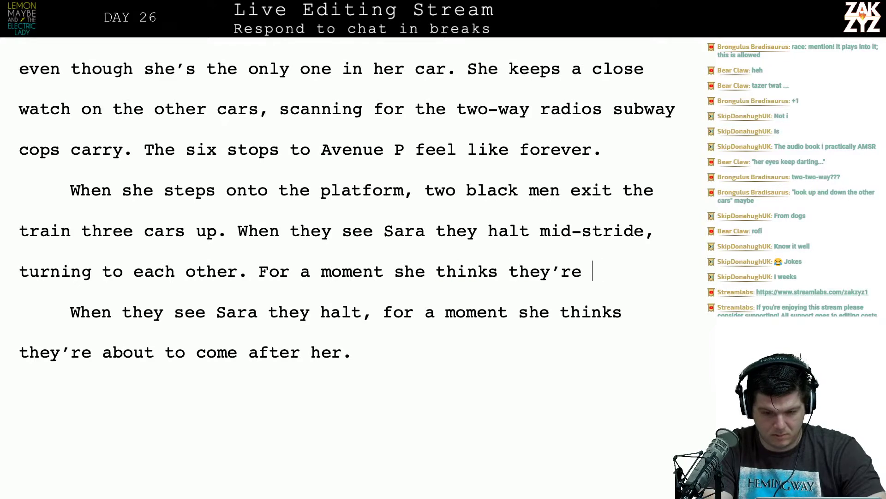
text(ut to come af)
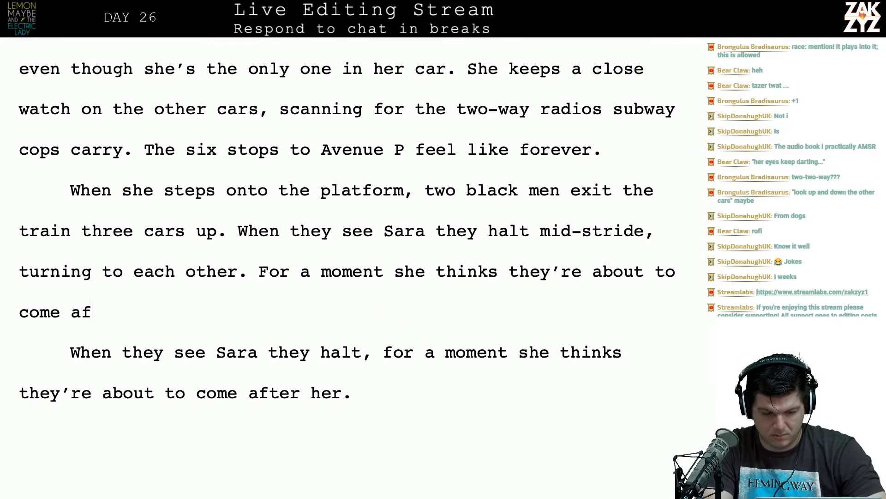
text(ter her, and she)
text(')
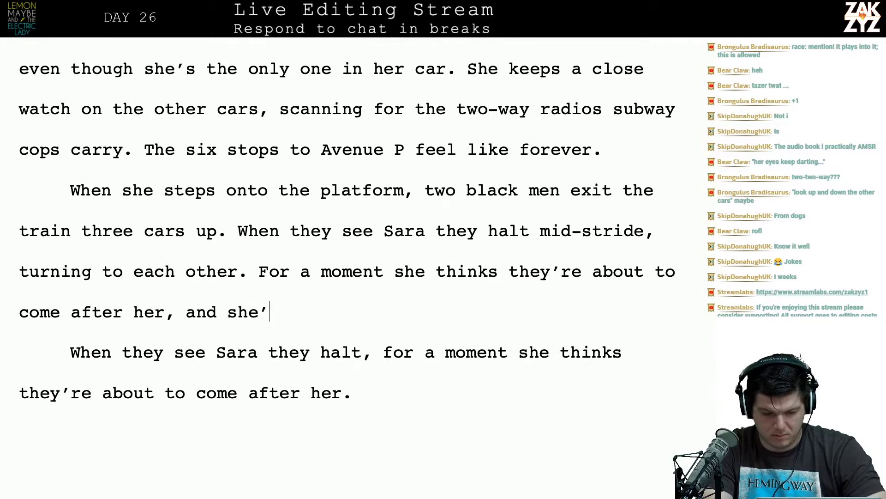
text(s ready to bo)
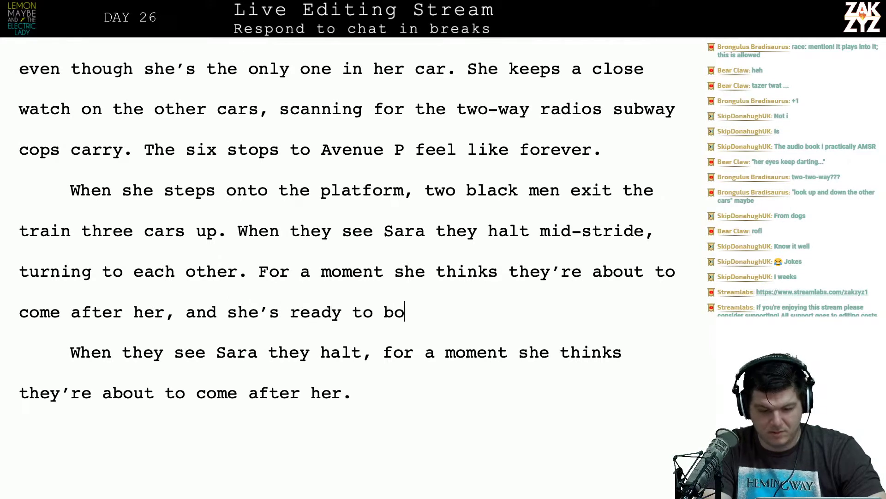
text(lt.)
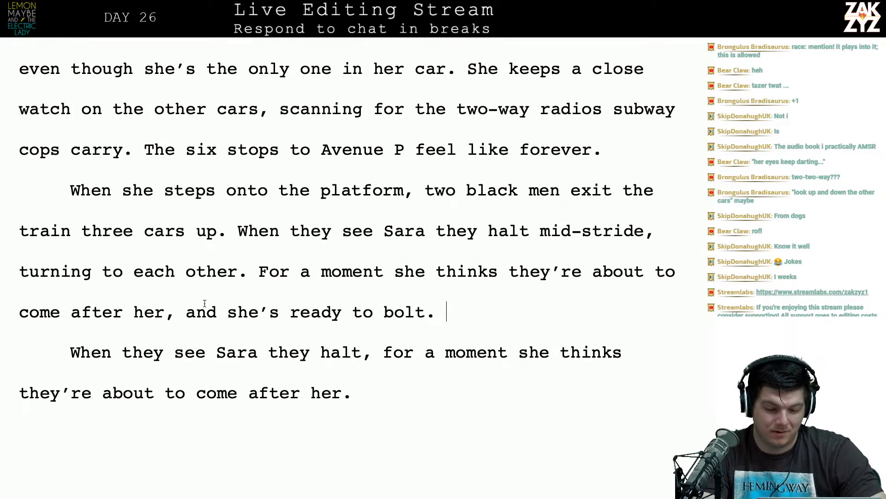
Split "and she's ready to bolt." onto its own line and finish the sentence after "come after her," with "she tenses, ready to bolt.".
key(Return)
key(Left)
key(Left)
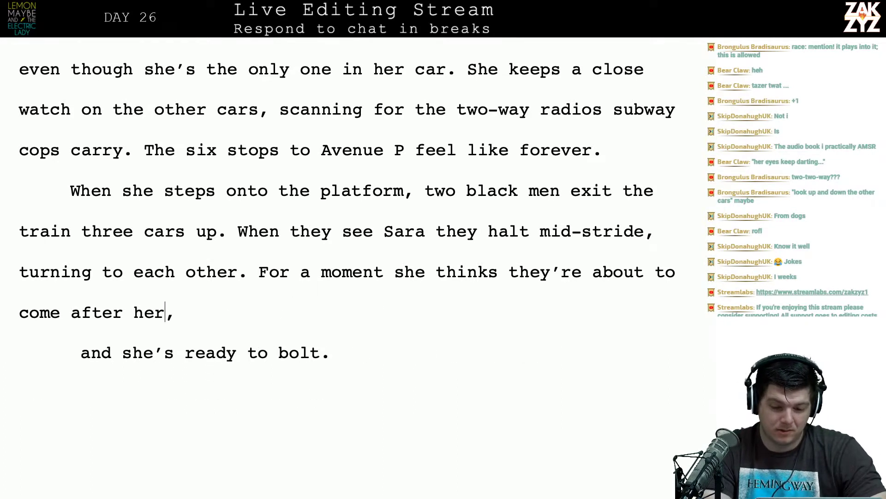
text(she tens)
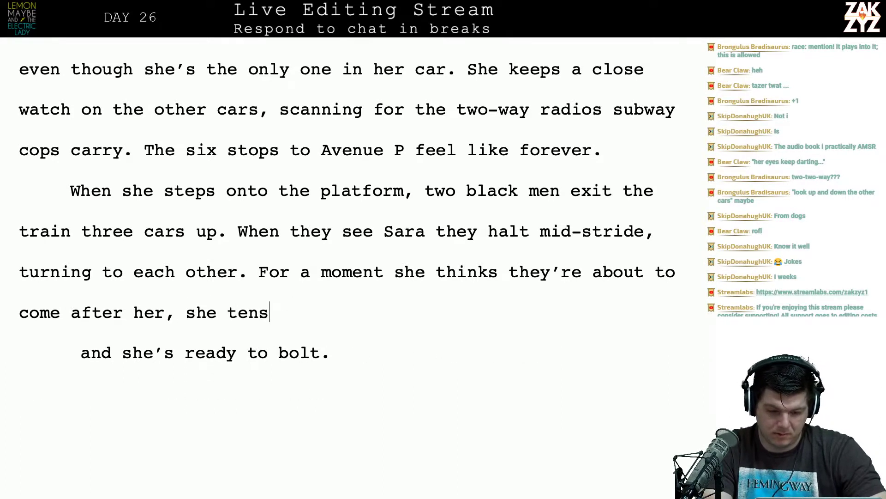
text(es, ready to bolt.)
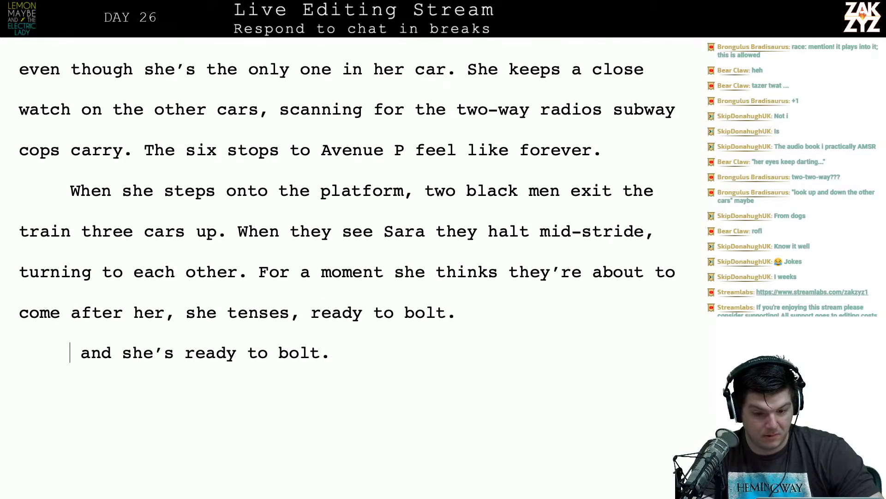
Replace the leftover "and she's ready to bolt." and the old "When they see Sara they halt" paragraph with a new line beginning "he".
key(ctrl+Return)
key(Up)
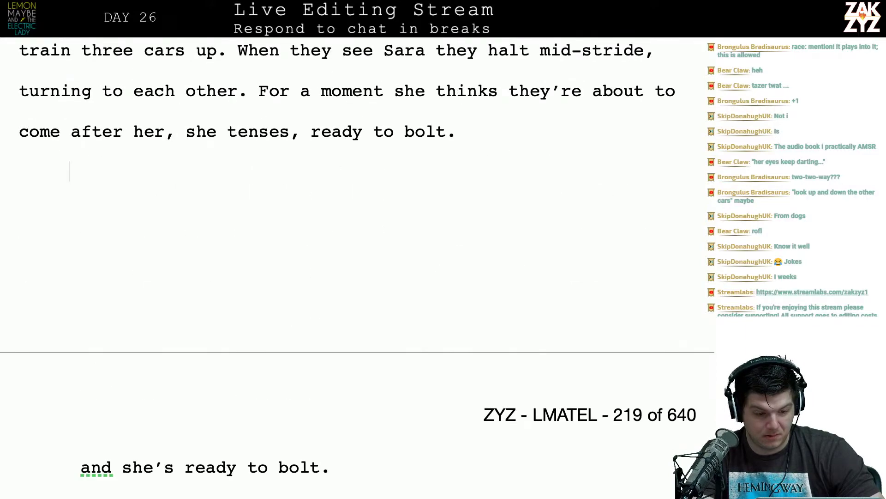
key(shift+Down)
key(shift+Down)
key(shift+Down)
key(shift+Down)
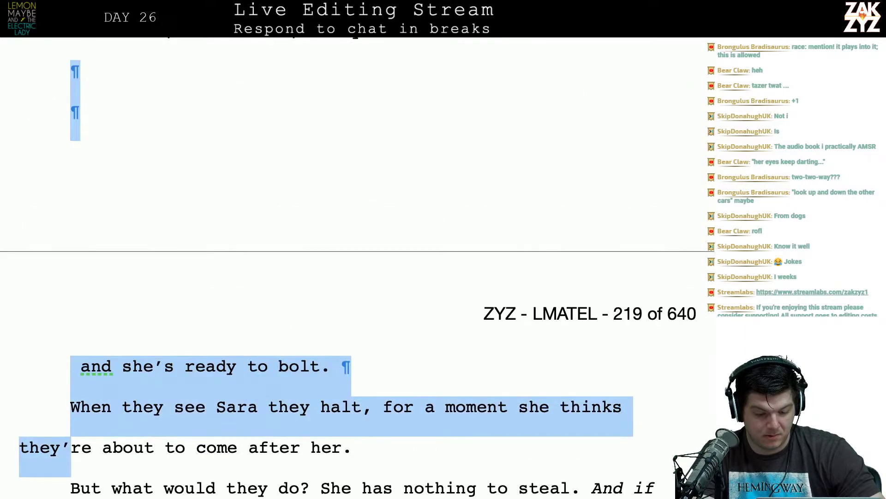
key(shift+End)
key(BackSpace)
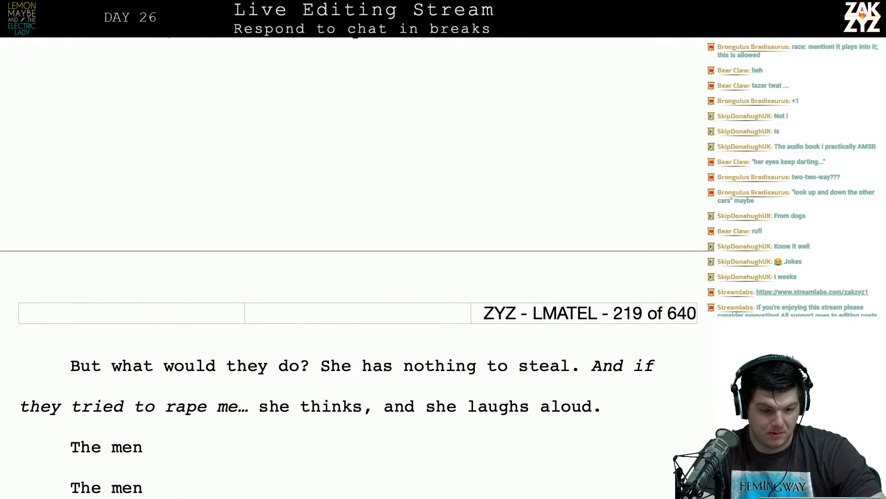
text(he)
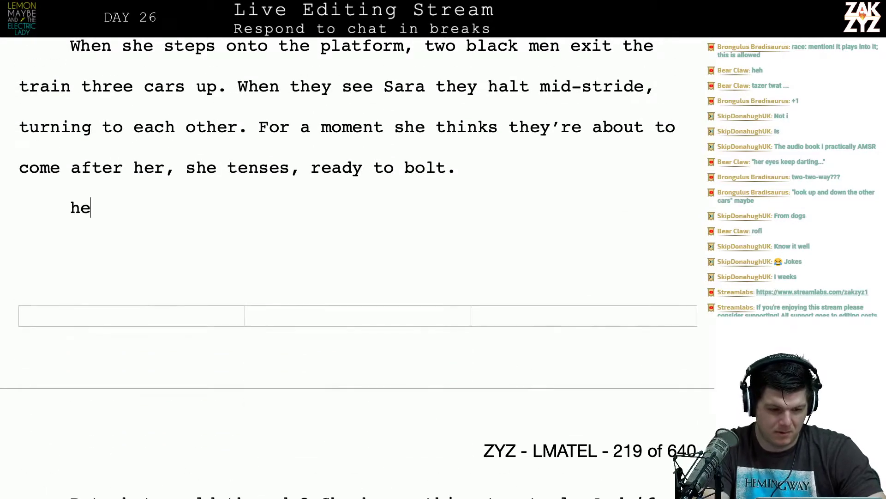
Replace the unfinished word after "ready to bolt." with the sentence "Then she realizes, what can they even do to her?".
key(BackSpace)
key(BackSpace)
text(Then she)
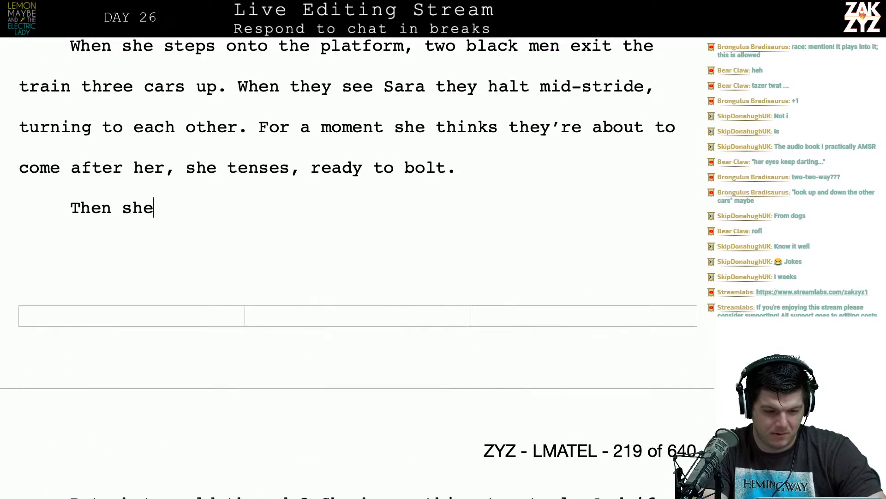
text( rela)
key(BackSpace)
text(aliz)
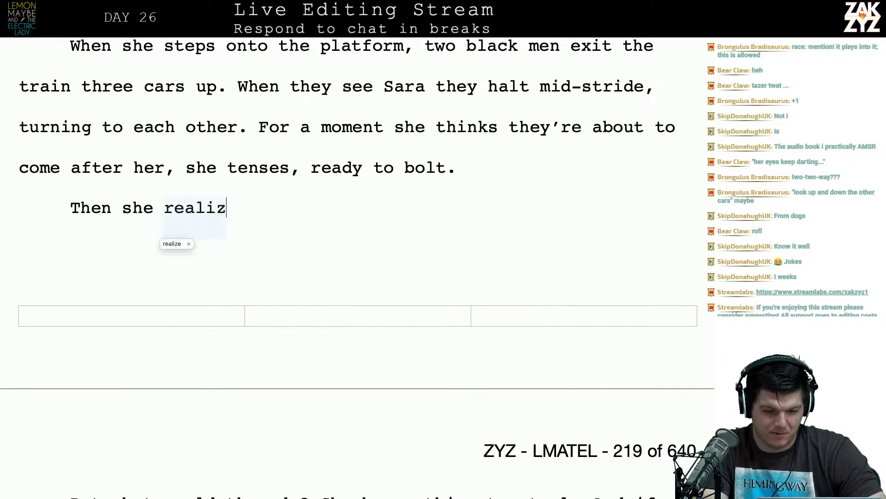
text(es, wha)
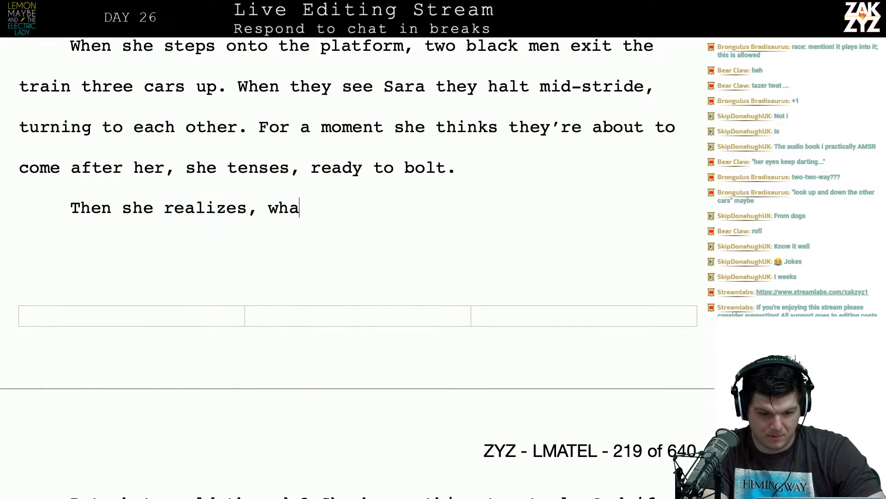
text(t can they e)
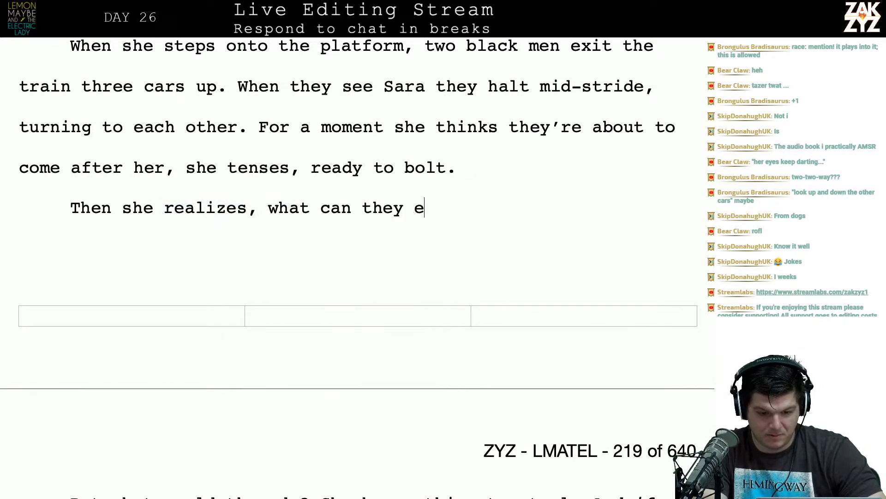
text(ven do to her?)
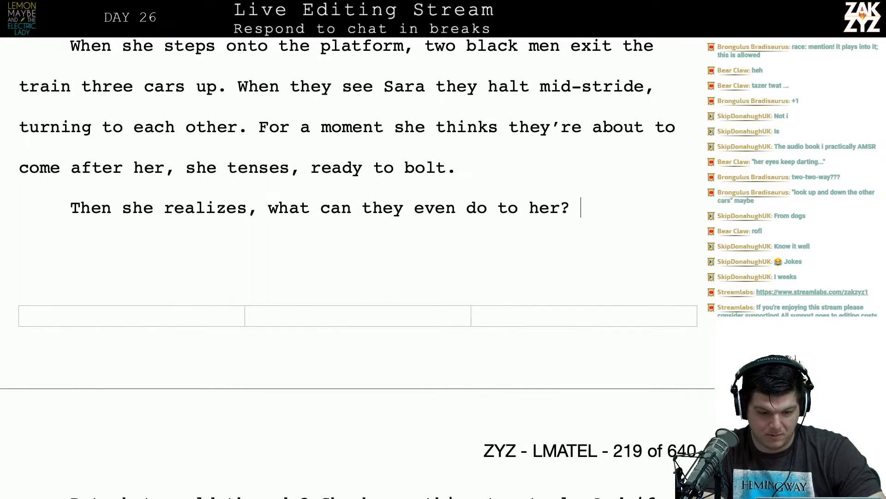
Delete the paragraph break and the old question "But what would they do?", joining "She has nothing to steal." to the new sentence.
key(shift+Down)
key(shift+Left)
key(shift+Left)
key(shift+Left)
key(shift+Left)
key(shift+Left)
key(shift+Left)
key(shift+Left)
key(shift+Left)
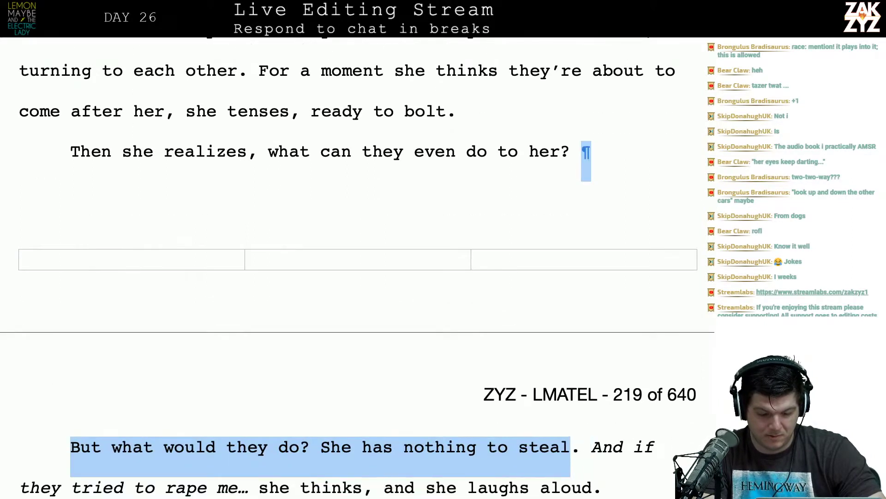
key(shift+Left)
key(shift+Left)
key(shift+Left)
key(shift+Left)
key(shift+Left)
key(shift+Left)
key(shift+Left)
key(shift+Left)
key(shift+Left)
key(shift+Left)
key(shift+Left)
key(shift+Left)
key(shift+Left)
key(shift+Left)
key(shift+Left)
key(shift+Left)
key(shift+Left)
key(shift+Left)
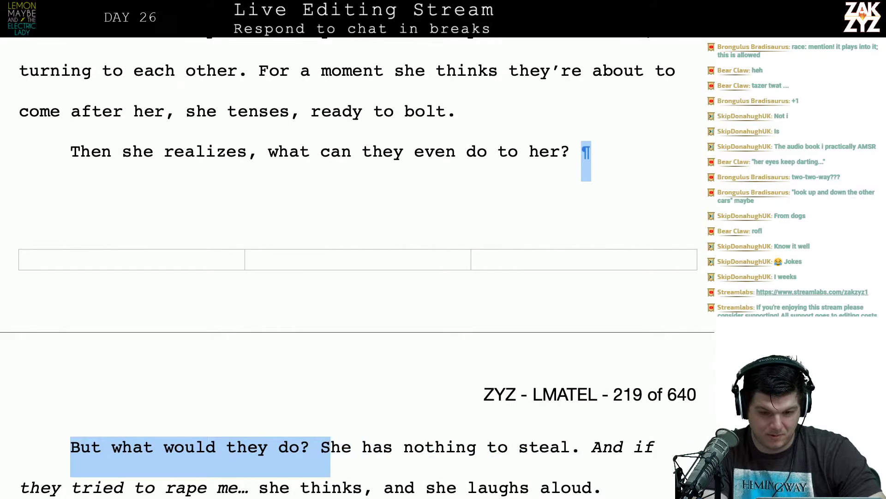
key(BackSpace)
scroll(379, 331, down, 3)
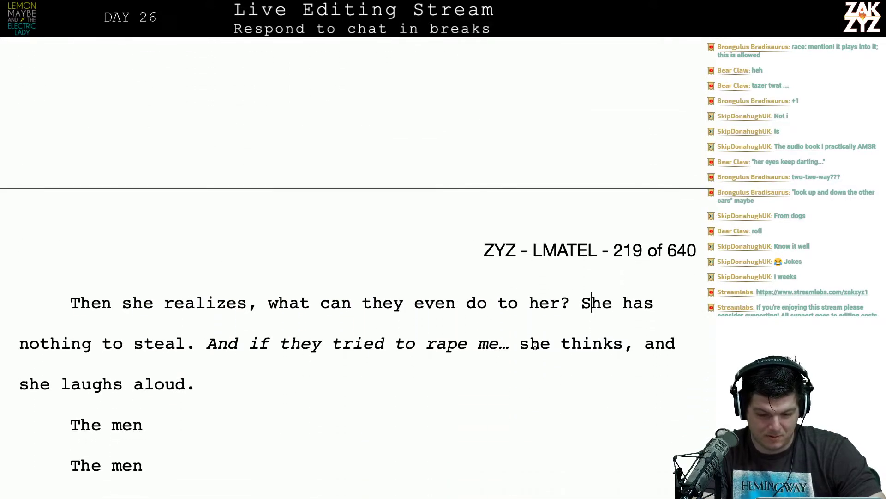
Break the paragraph after the italic thought and write "Sara laughs aloud." as a separate paragraph above the leftover "she thinks" text.
key(Return)
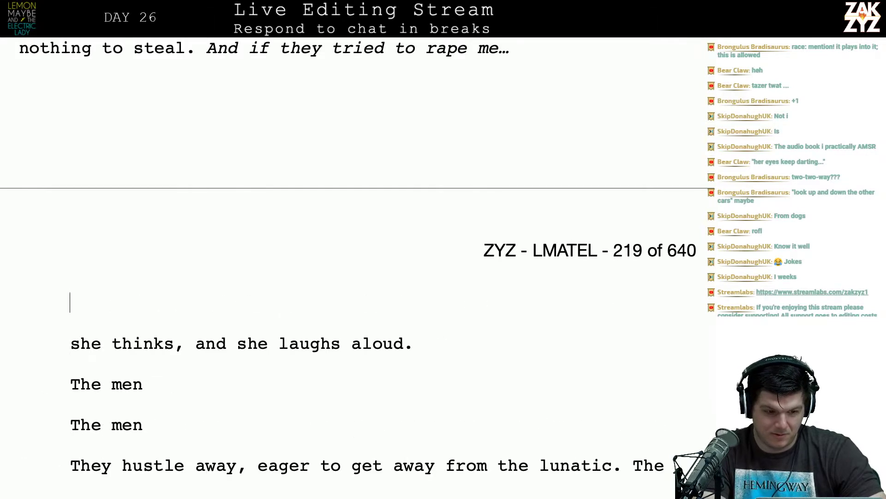
key(Up)
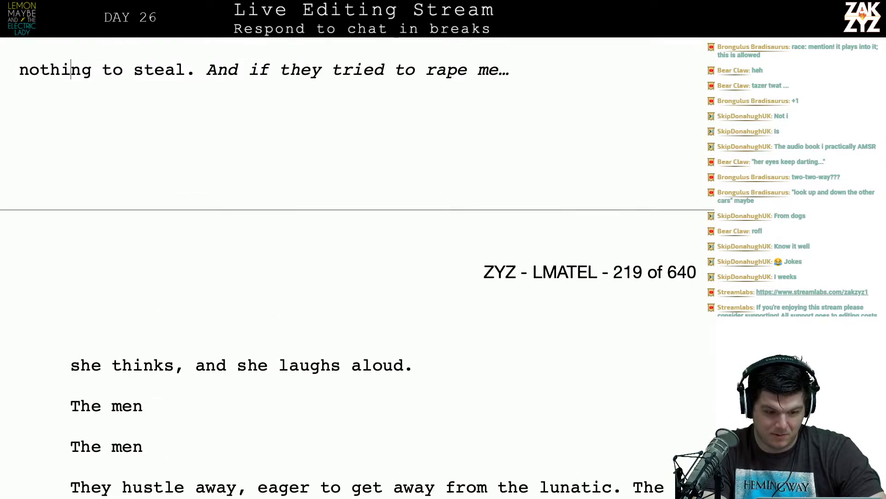
text(Sara la)
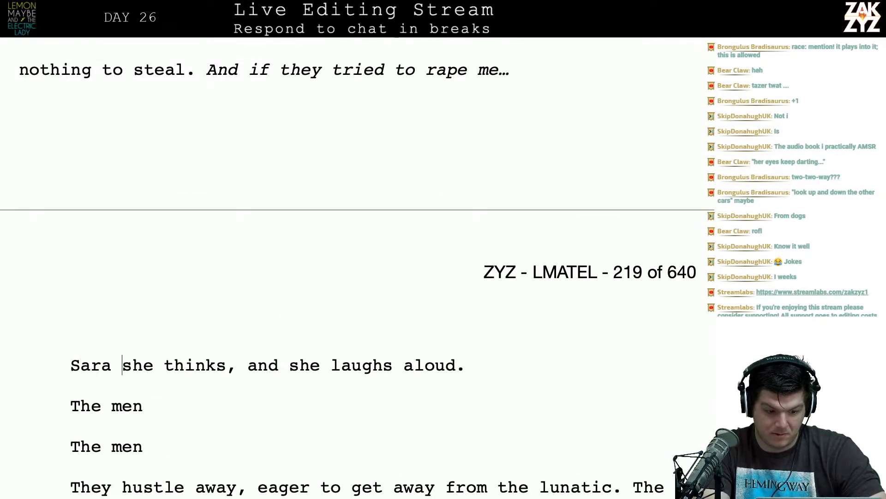
text(ughs ar)
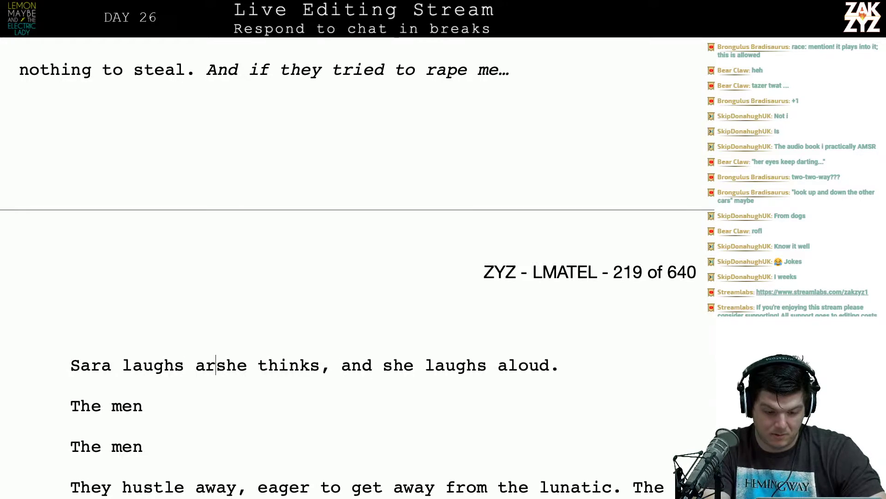
key(BackSpace)
text(loud.)
key(Return)
key(Return)
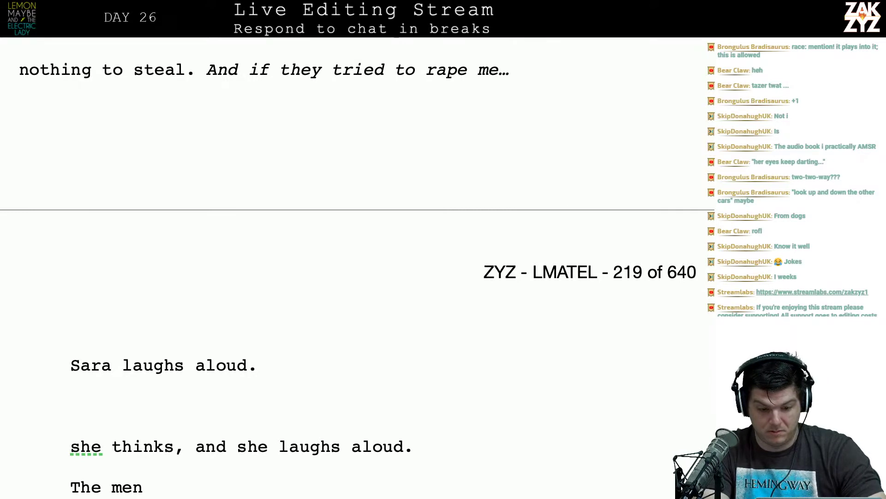
text(The two men)
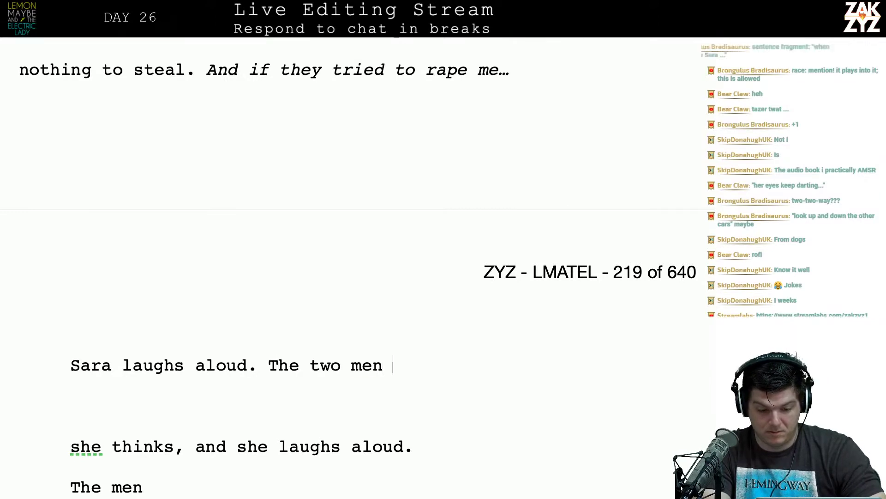
key(BackSpace)
key(BackSpace)
key(BackSpace)
key(BackSpace)
key(BackSpace)
key(BackSpace)
key(BackSpace)
key(BackSpace)
key(BackSpace)
key(BackSpace)
key(BackSpace)
key(BackSpace)
key(BackSpace)
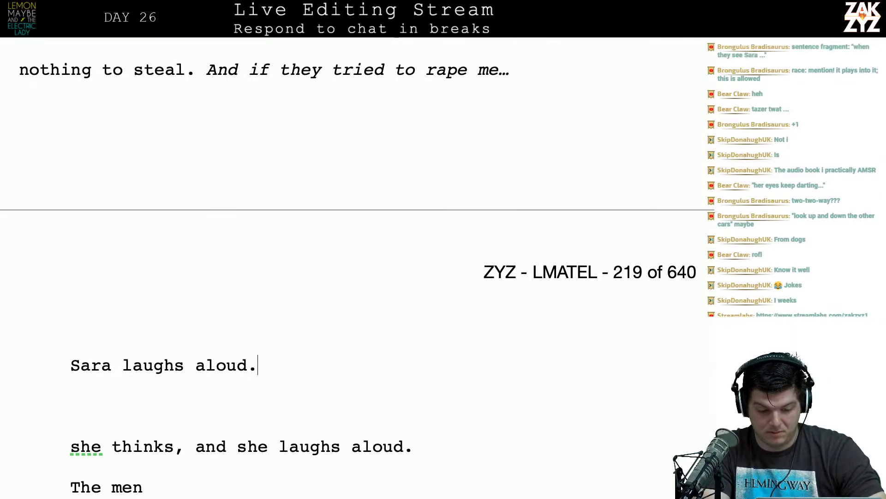
key(Return)
text(The t)
key(BackSpace)
key(BackSpace)
key(BackSpace)
key(BackSpace)
key(BackSpace)
key(BackSpace)
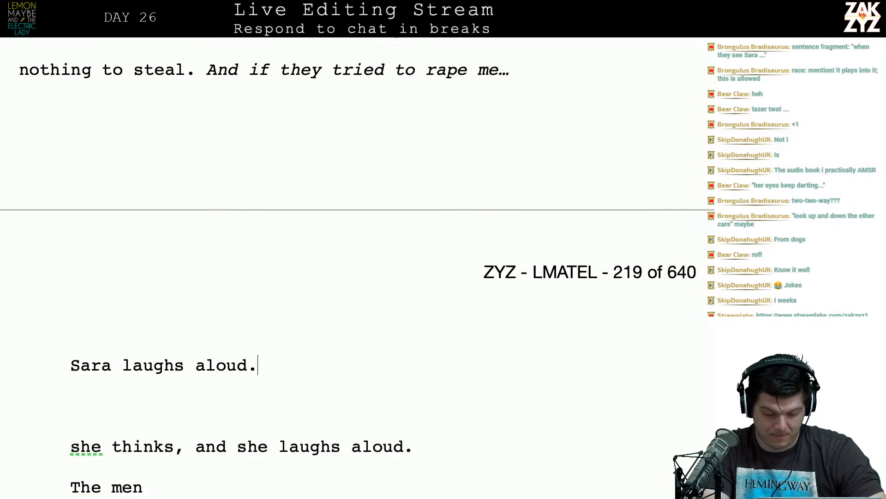
text(T)
key(BackSpace)
text(Whate)
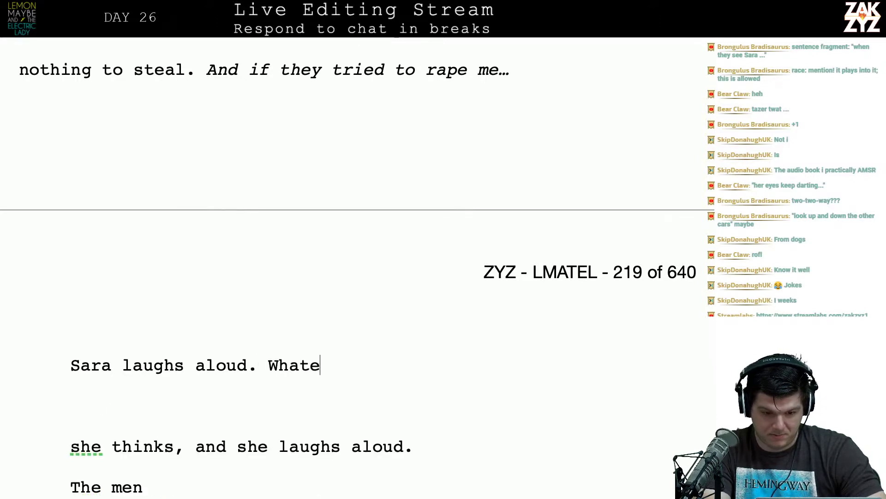
text(ver their )
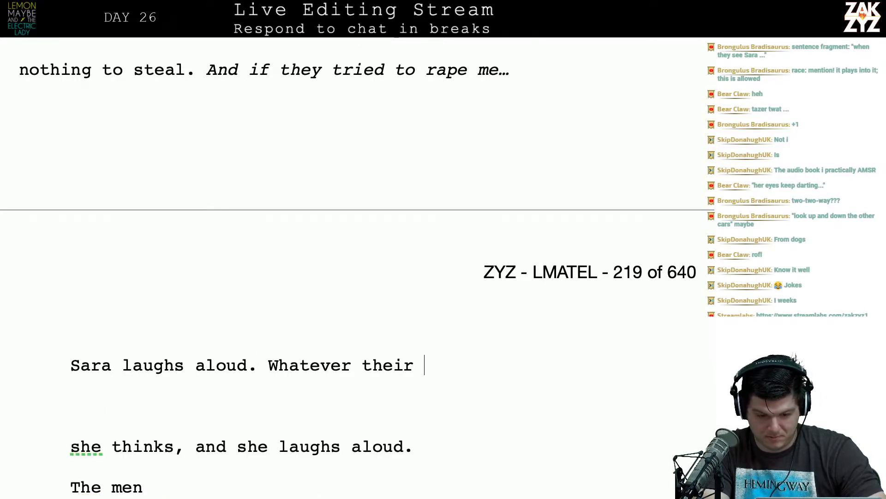
text(intent,)
key(BackSpace)
key(BackSpace)
key(BackSpace)
key(BackSpace)
key(BackSpace)
key(BackSpace)
key(BackSpace)
key(BackSpace)
key(BackSpace)
key(BackSpace)
key(BackSpace)
key(BackSpace)
key(BackSpace)
key(BackSpace)
key(BackSpace)
key(BackSpace)
key(BackSpace)
key(BackSpace)
key(BackSpace)
key(BackSpace)
key(BackSpace)
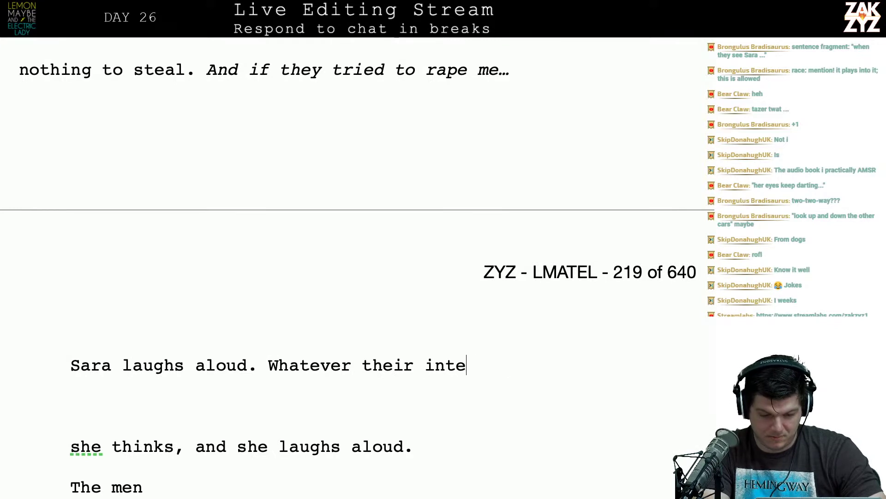
key(BackSpace)
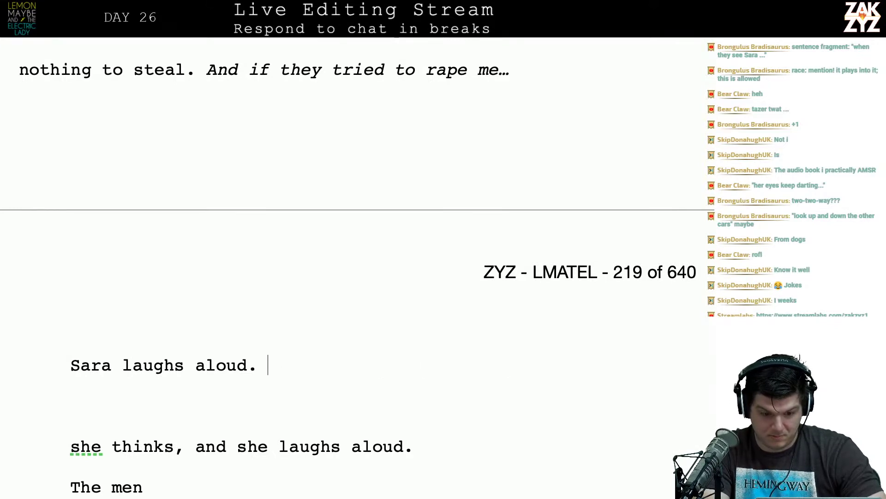
text(The two men,)
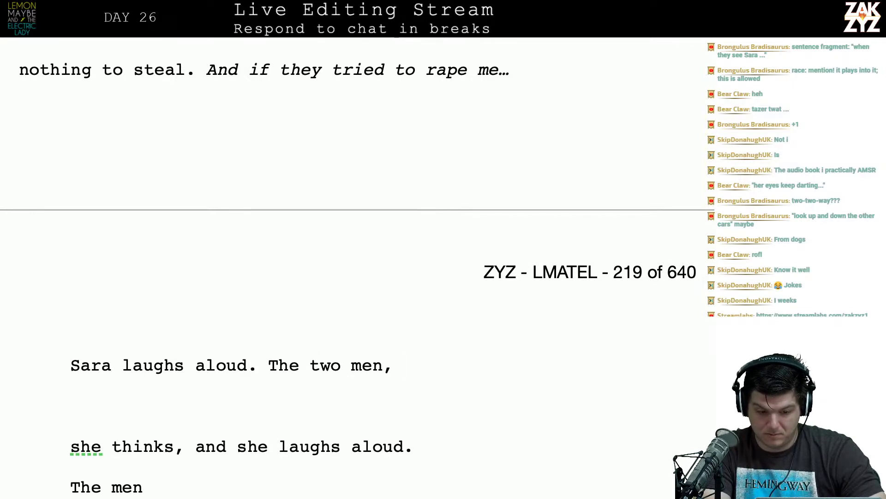
key(BackSpace)
key(BackSpace)
key(BackSpace)
key(BackSpace)
key(BackSpace)
key(BackSpace)
key(BackSpace)
key(BackSpace)
key(BackSpace)
key(BackSpace)
key(BackSpace)
key(BackSpace)
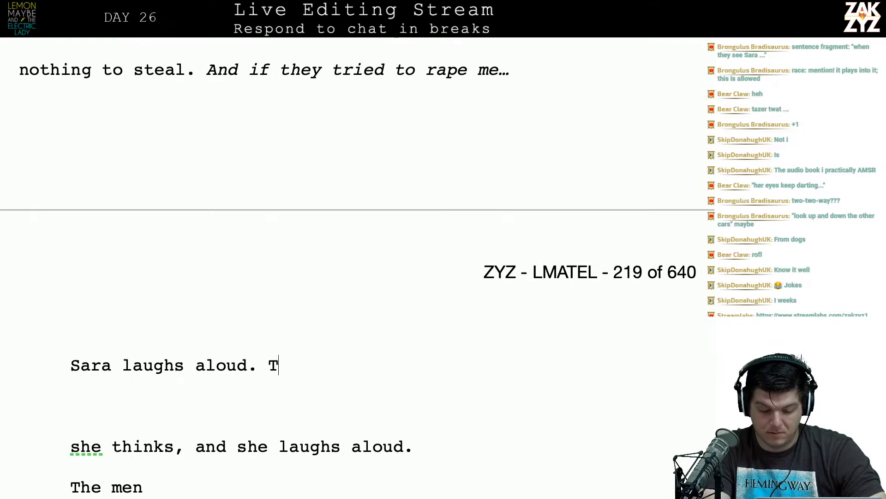
key(BackSpace)
text(Now)
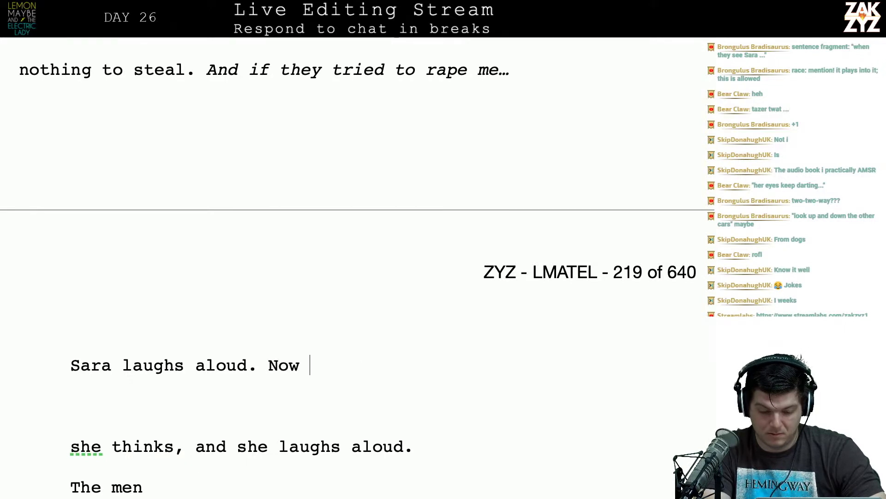
key(BackSpace)
key(BackSpace)
key(BackSpace)
key(BackSpace)
text(The two men)
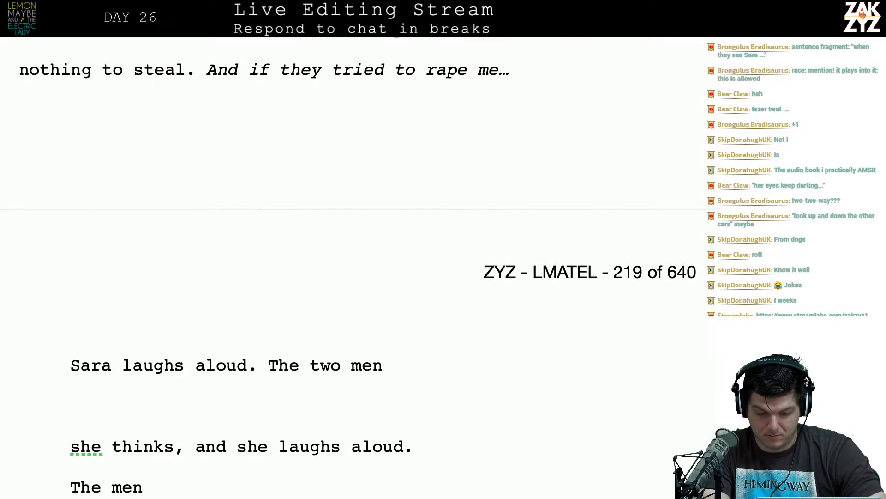
text( tur)
key(BackSpace)
key(BackSpace)
key(BackSpace)
key(BackSpace)
key(BackSpace)
key(BackSpace)
key(BackSpace)
key(BackSpace)
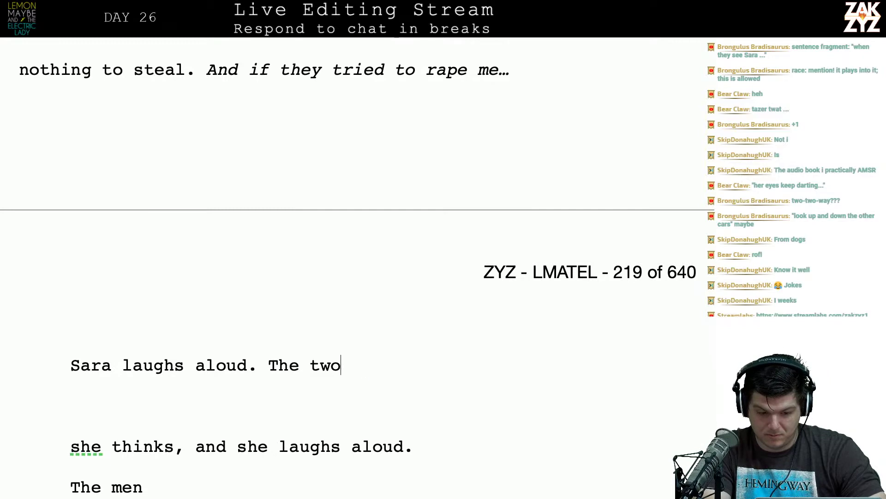
key(BackSpace)
key(BackSpace)
key(BackSpace)
key(BackSpace)
key(BackSpace)
key(BackSpace)
key(BackSpace)
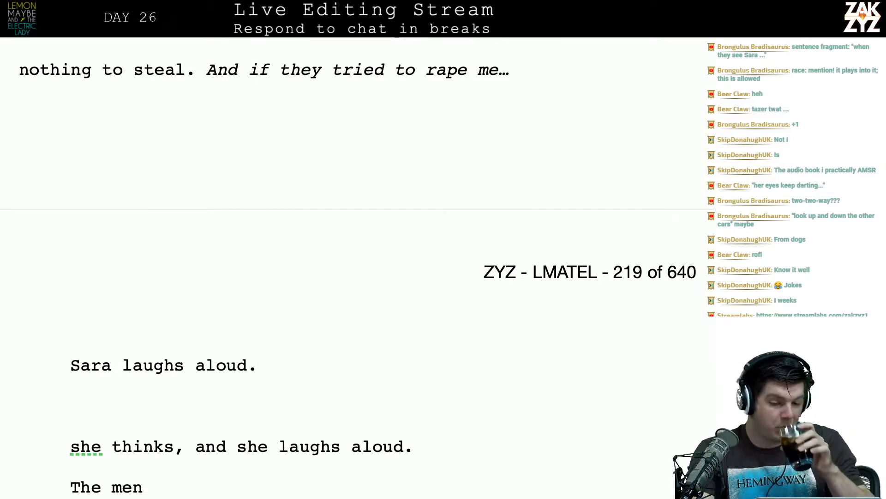
Split the platform paragraph after "three cars up." and continue it with "They notice Sara and halt just before the exit,".
scroll(355, 231, up, 3)
scroll(338, 268, up, 3)
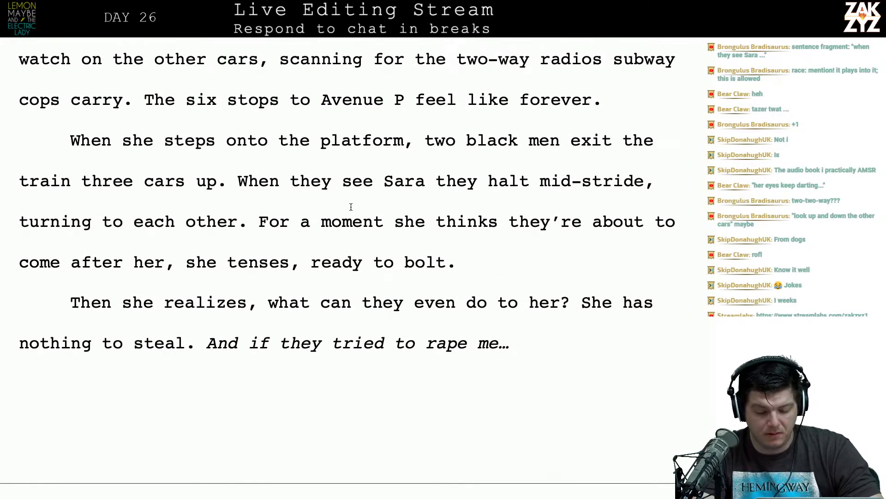
click(416, 181)
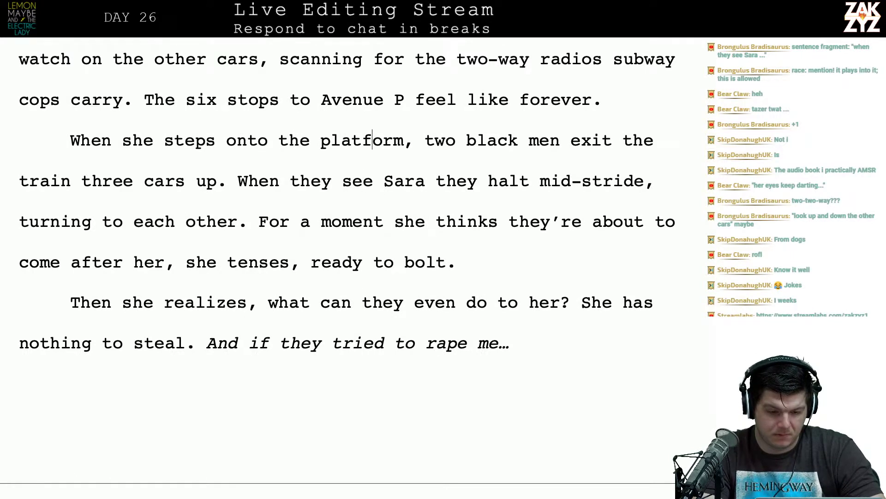
key(Left)
key(Return)
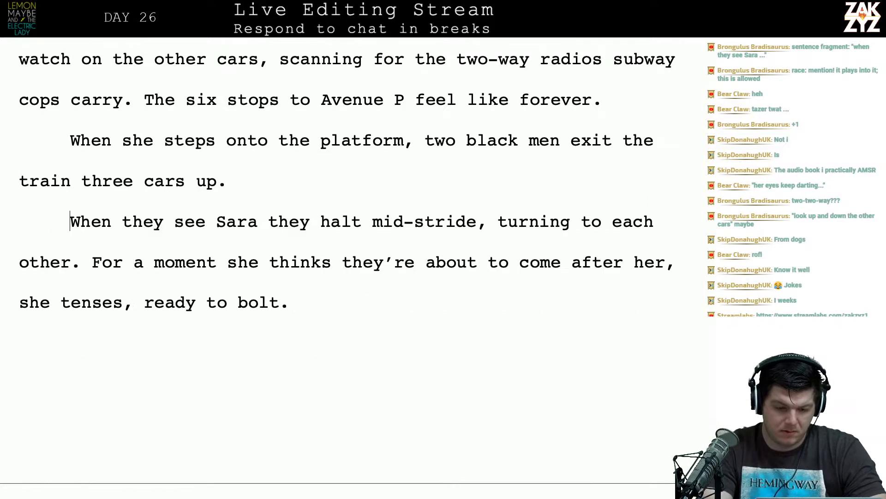
text(They notice )
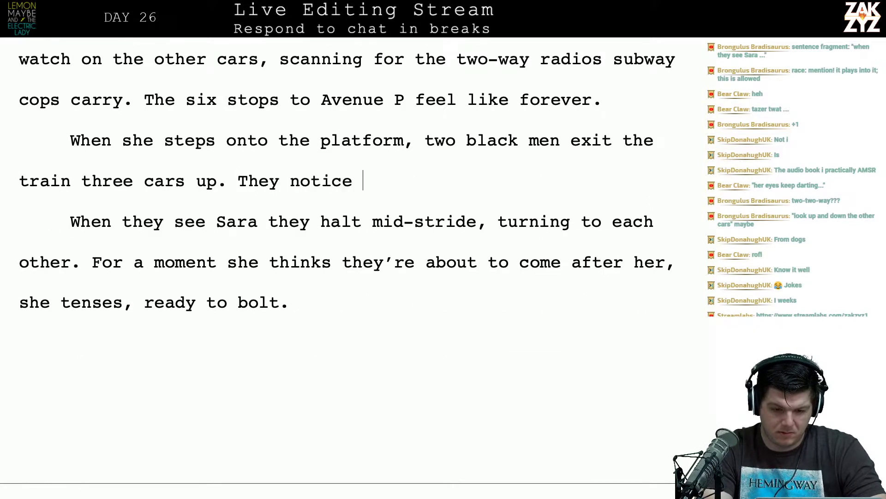
text(Sara and )
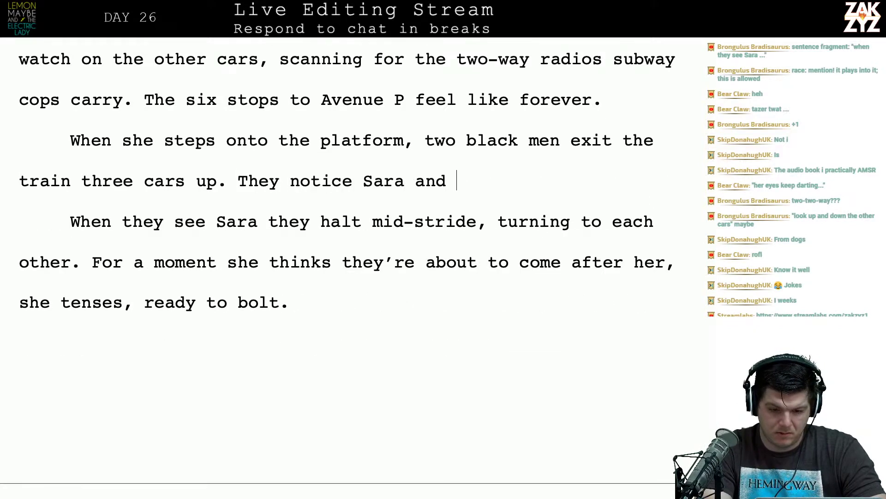
text(halt ju)
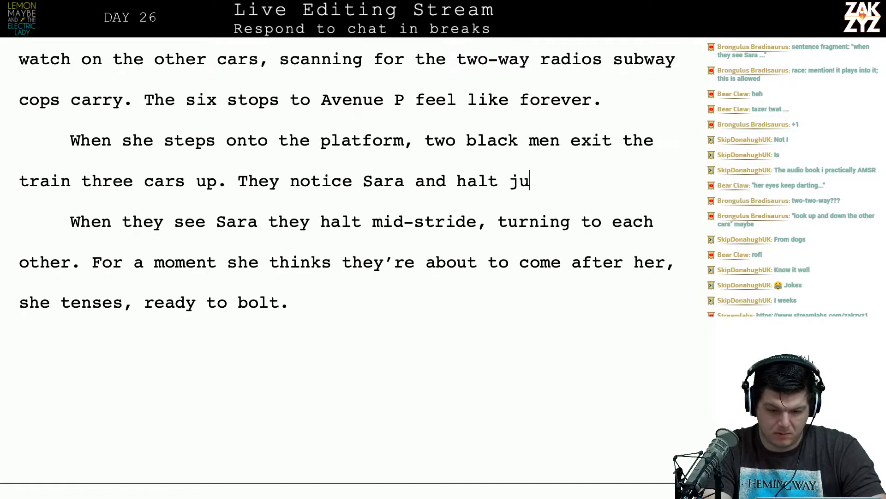
text(st before the exit,)
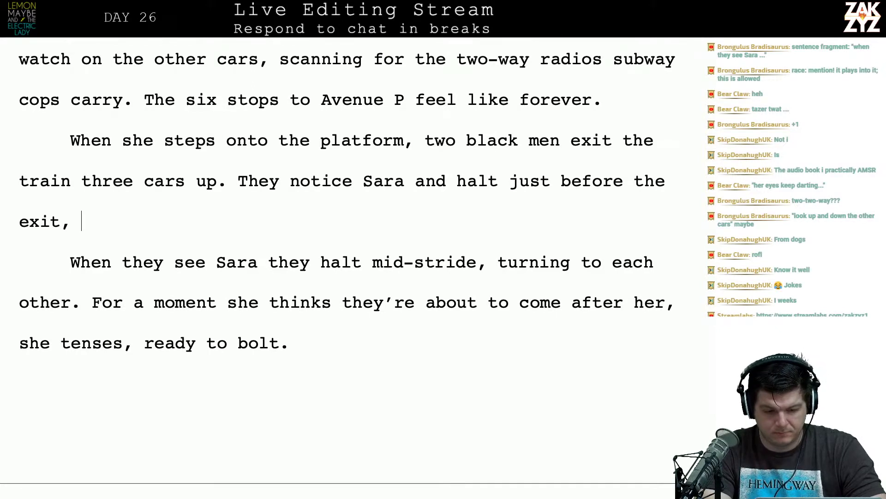
text( tal)
key(BackSpace)
key(BackSpace)
key(BackSpace)
text(m)
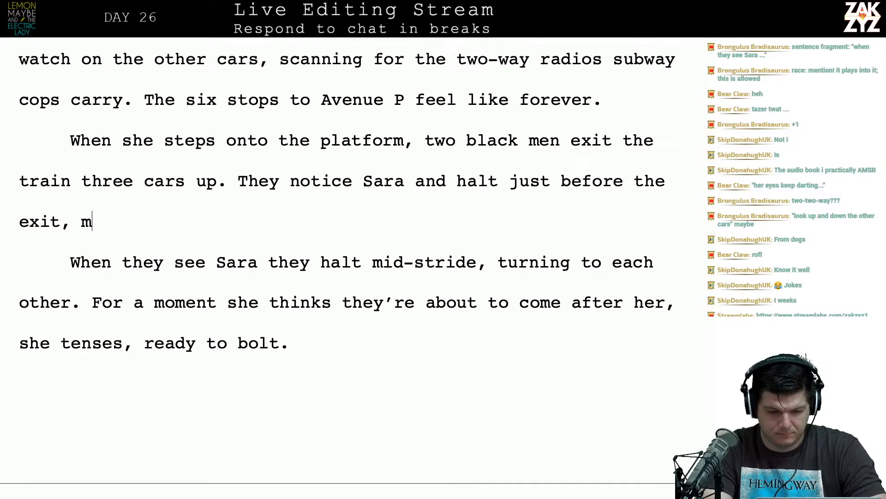
text(otio)
key(BackSpace)
key(BackSpace)
key(BackSpace)
key(BackSpace)
key(BackSpace)
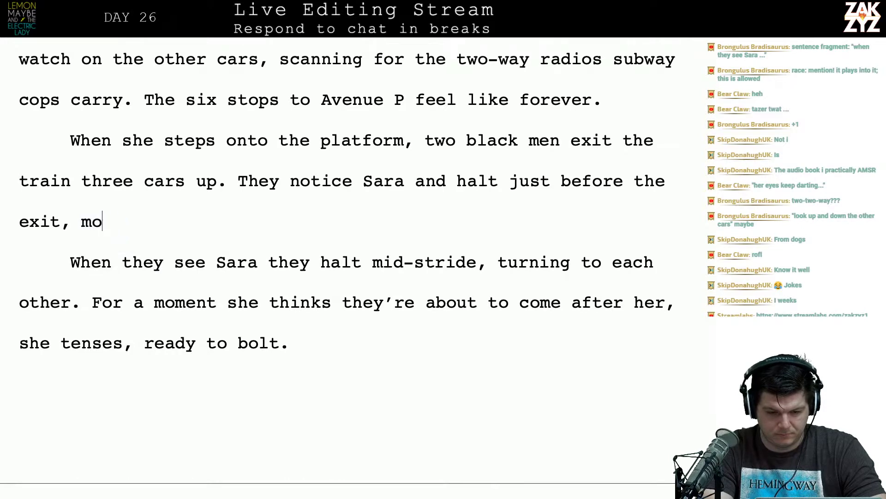
key(BackSpace)
key(BackSpace)
Replace the unfinished sentence "They notice Sara and halt just before the exit," with the opening "Their eyes lock on Sara and".
key(BackSpace)
key(BackSpace)
key(BackSpace)
key(BackSpace)
key(BackSpace)
key(BackSpace)
key(BackSpace)
key(BackSpace)
key(BackSpace)
key(BackSpace)
key(BackSpace)
key(BackSpace)
key(BackSpace)
key(BackSpace)
key(BackSpace)
key(BackSpace)
key(BackSpace)
key(BackSpace)
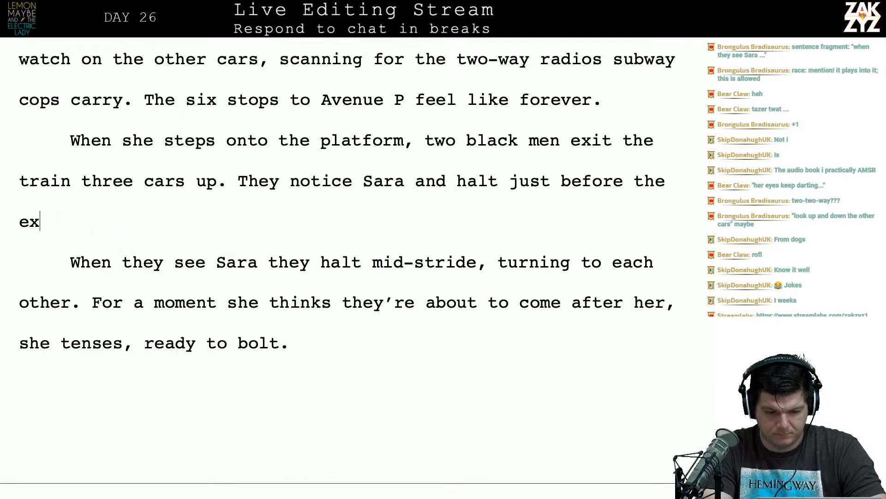
key(BackSpace)
key(BackSpace)
key(BackSpace)
key(BackSpace)
key(BackSpace)
key(BackSpace)
key(BackSpace)
key(BackSpace)
key(BackSpace)
key(BackSpace)
key(BackSpace)
key(BackSpace)
key(BackSpace)
key(BackSpace)
key(BackSpace)
key(BackSpace)
key(BackSpace)
key(BackSpace)
key(BackSpace)
key(BackSpace)
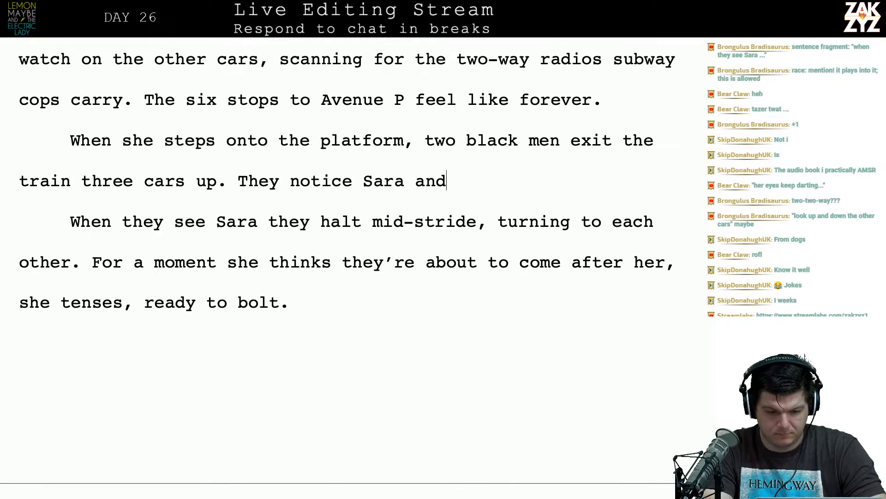
key(BackSpace)
text(ir)
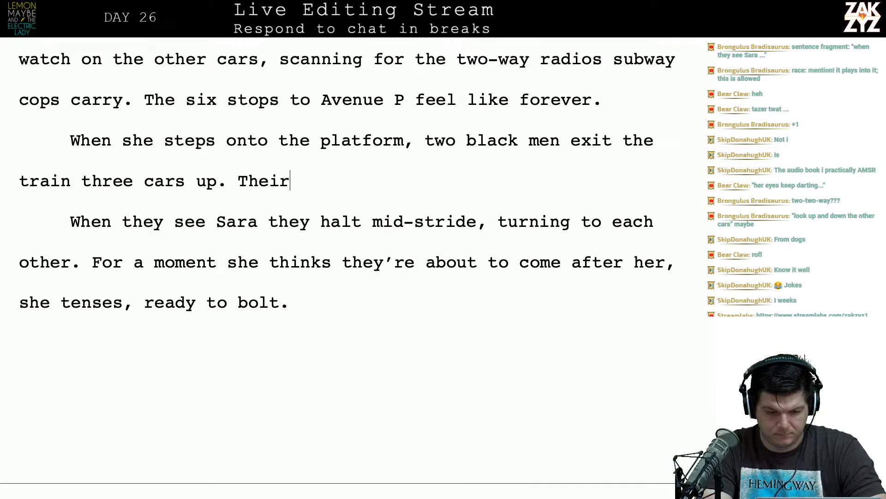
text( eyes lock on Sara,)
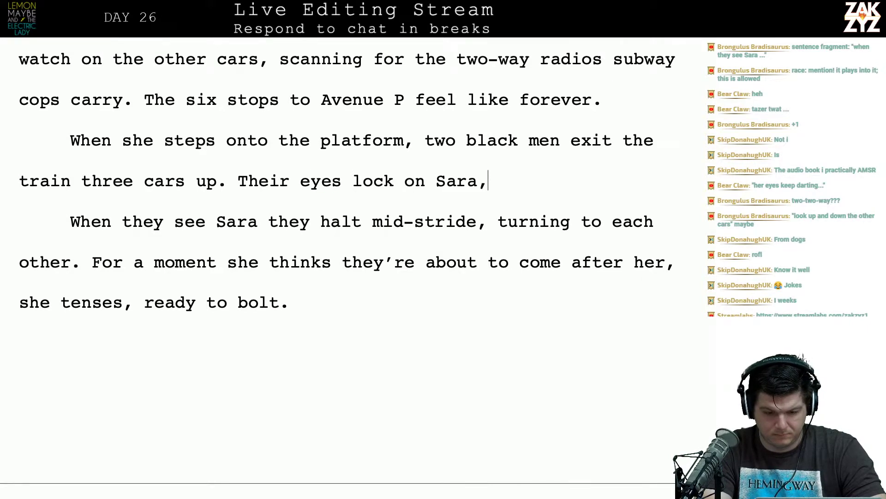
key(BackSpace)
text(and)
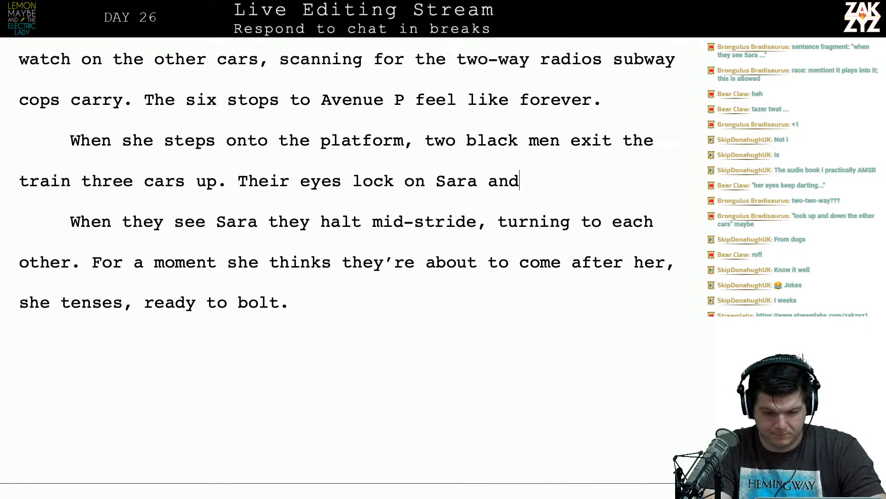
Complete the sentence after "Their eyes lock on Sara and" with "they slow to a stop, just in front of the exit.".
text( they slow to a stop, just i)
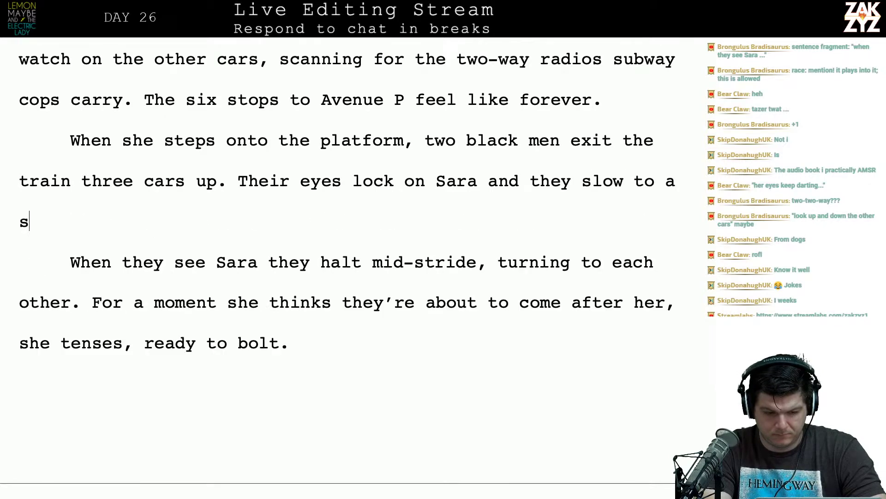
text(n from t)
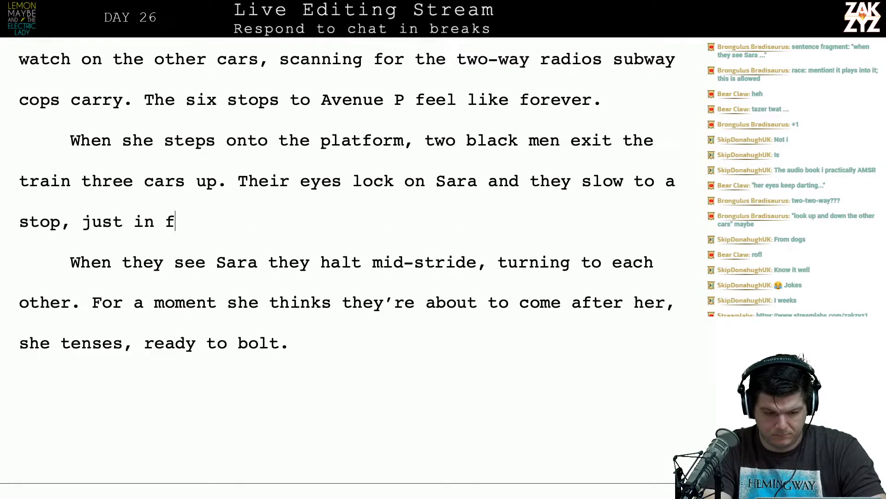
key(BackSpace)
key(BackSpace)
key(BackSpace)
key(BackSpace)
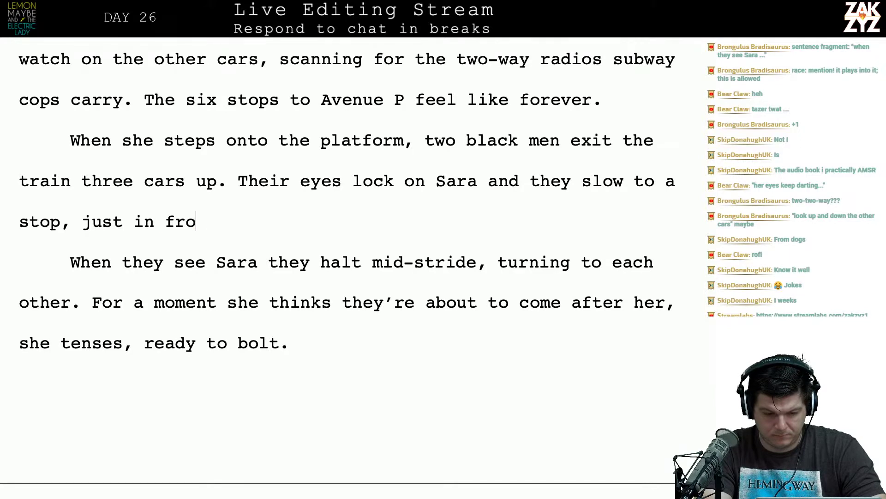
text(nt of the exit)
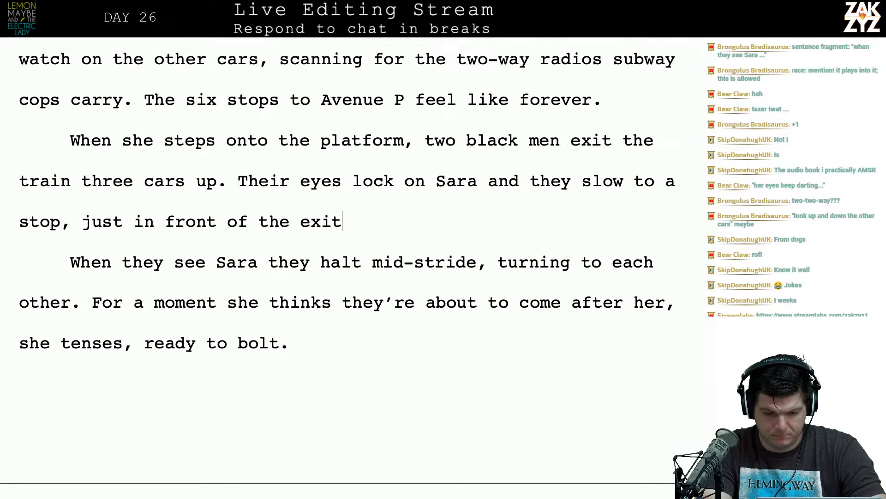
key(BackSpace)
key(BackSpace)
key(BackSpace)
key(BackSpace)
key(BackSpace)
key(BackSpace)
text(exit.)
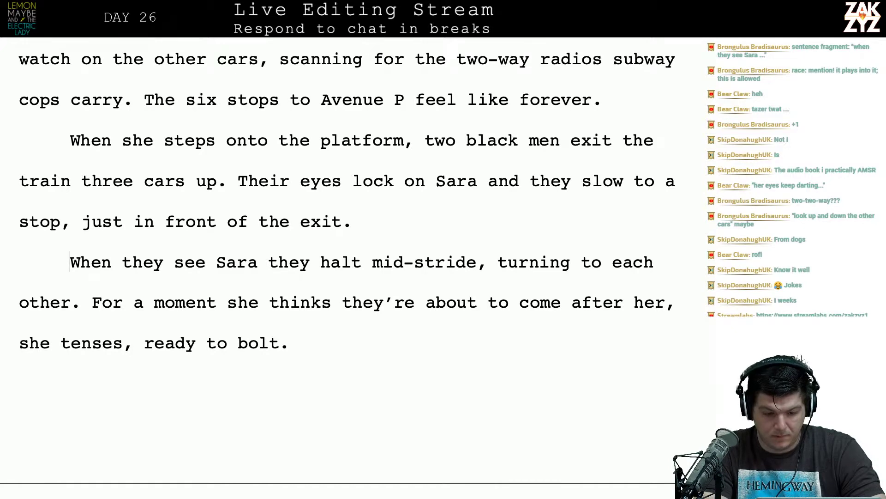
Delete the paragraph break and the sentence "When they see Sara they halt mid-stride, turning to each other.", joining "For a moment" to the platform paragraph.
key(shift+Down)
key(shift+Left)
key(shift+Left)
key(shift+Left)
key(shift+Left)
key(shift+Left)
key(shift+Left)
key(shift+Left)
key(shift+Left)
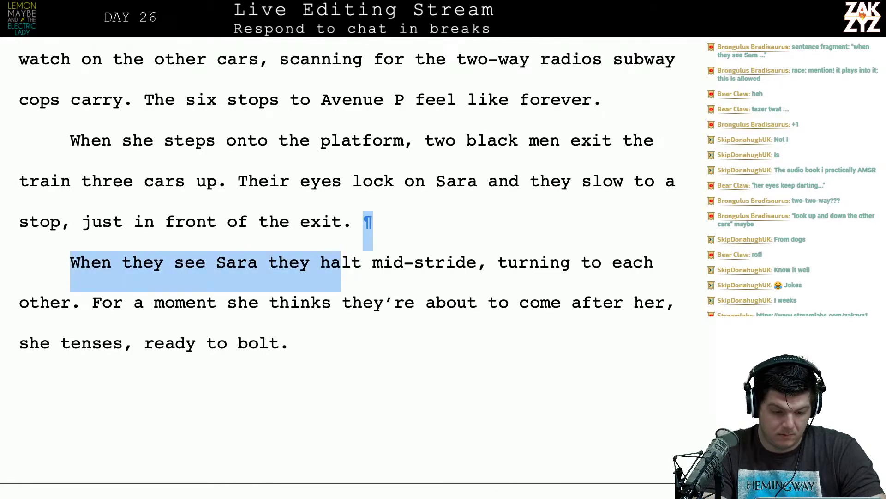
key(shift+Down)
key(shift+Left)
key(shift+Left)
key(shift+Left)
key(shift+Left)
key(shift+Left)
key(shift+Left)
key(shift+Left)
key(shift+Left)
key(shift+Left)
key(shift+Left)
key(shift+Left)
key(shift+Left)
key(shift+Left)
key(shift+Left)
key(shift+Left)
key(shift+Left)
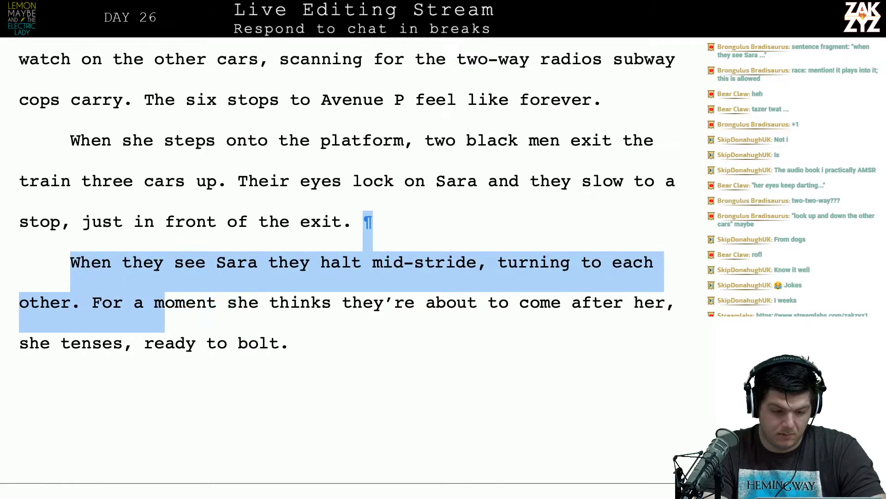
key(shift+Left)
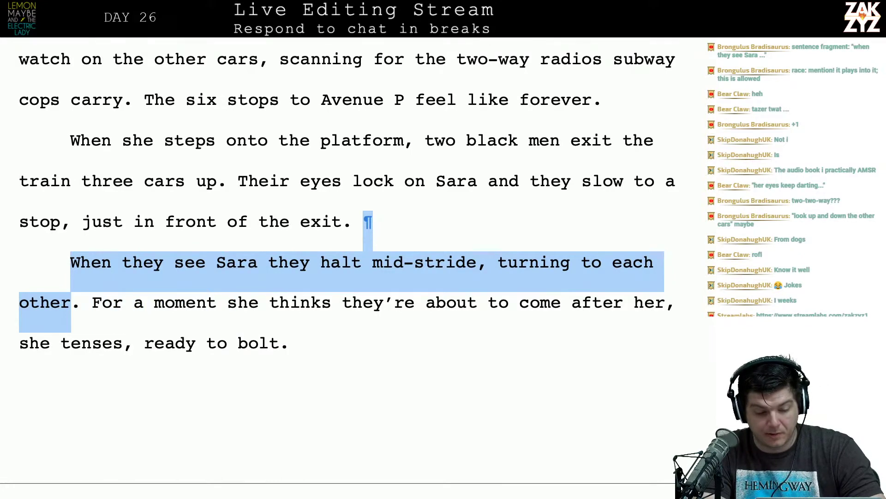
key(shift+Right)
key(BackSpace)
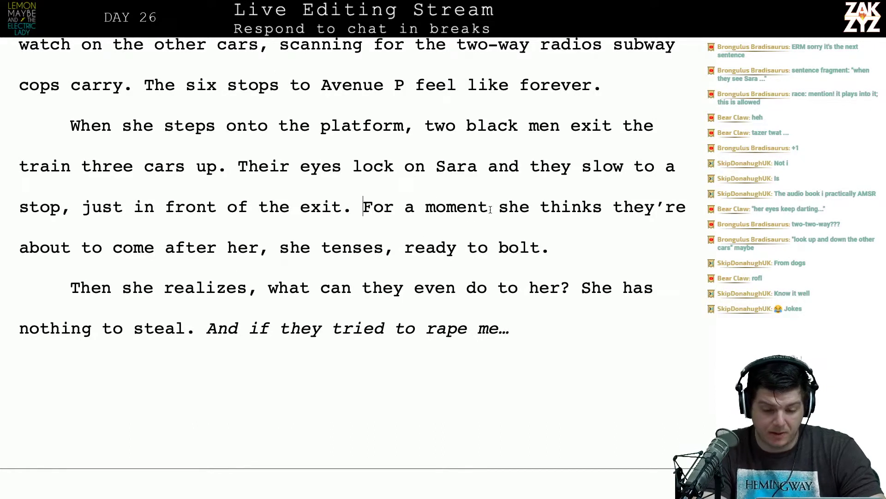
Change "she thinks" to "Sara thinks" after "For a moment", and split off "She tenses, ready to bolt." as its own sentence.
key(BackSpace)
key(BackSpace)
key(BackSpace)
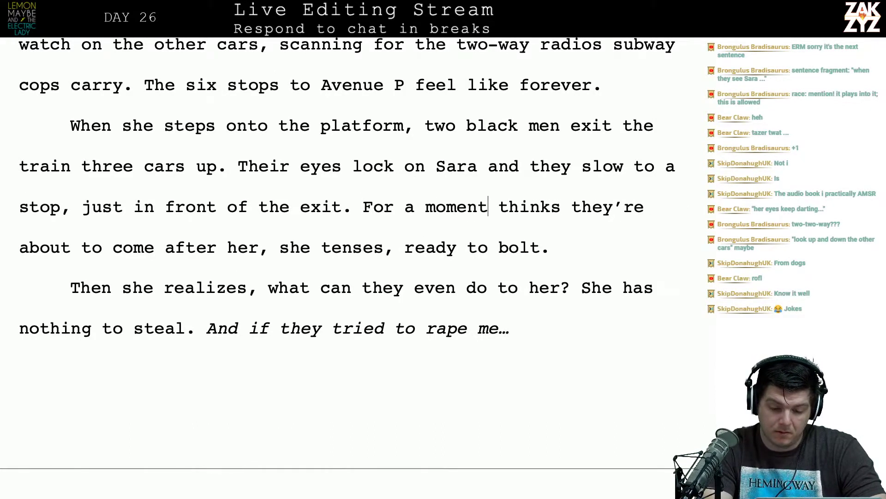
text(Sara)
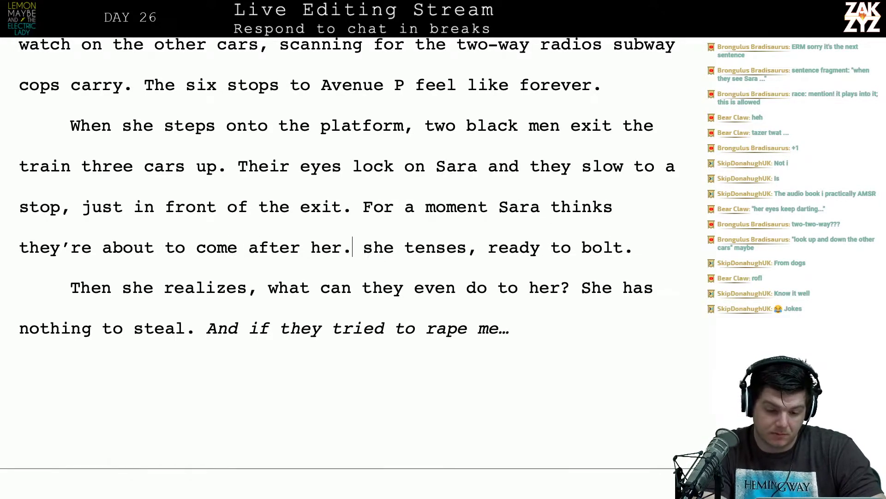
key(Right)
key(BackSpace)
text(S)
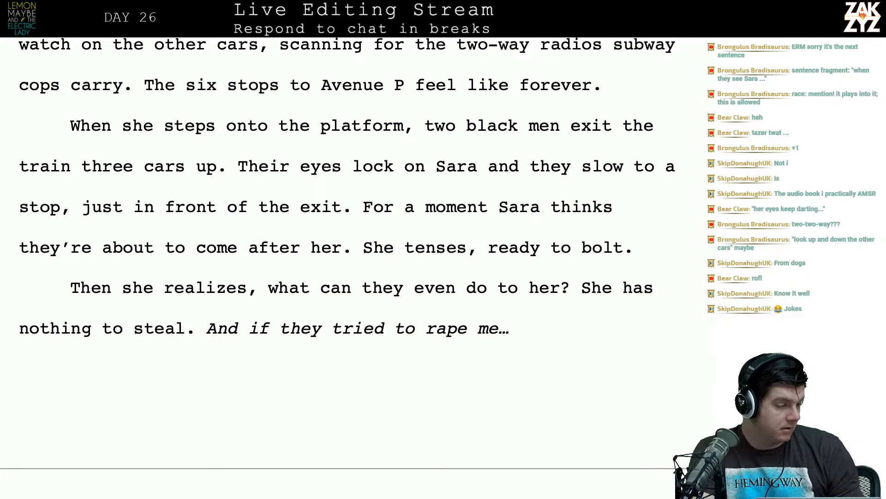
Start a new paragraph after "ready to bolt." with the words "There's a silent moment where".
scroll(338, 254, down, 1)
scroll(355, 255, down, 1)
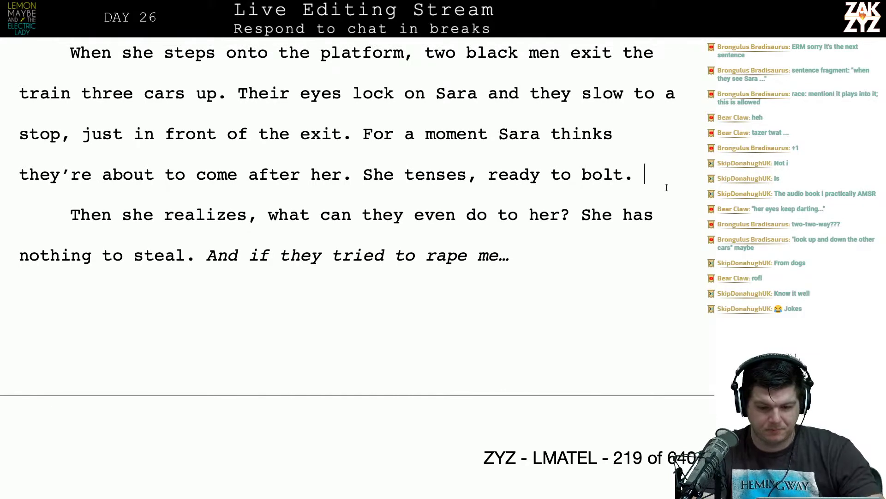
key(Return)
text(The)
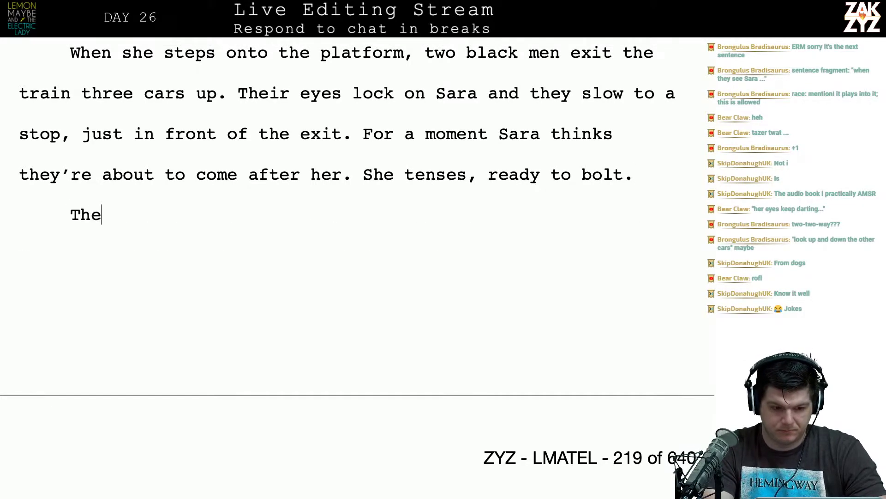
text(re's)
key(BackSpace)
key(BackSpace)
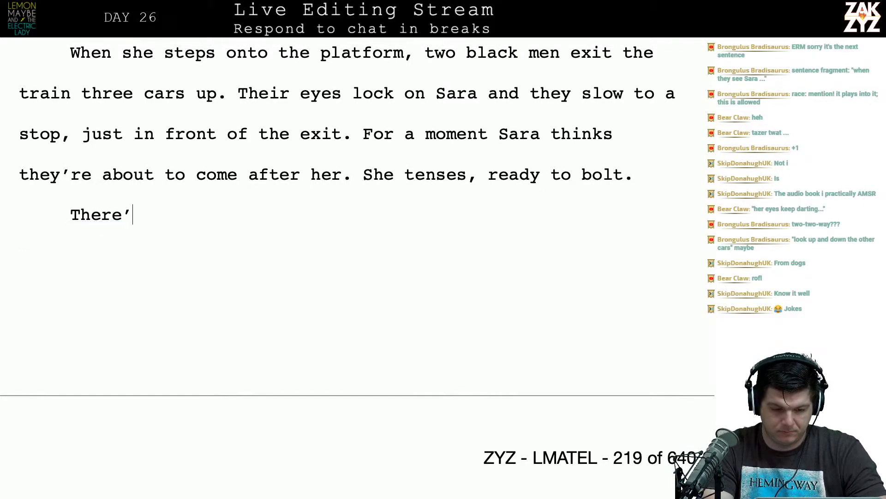
text(s a )
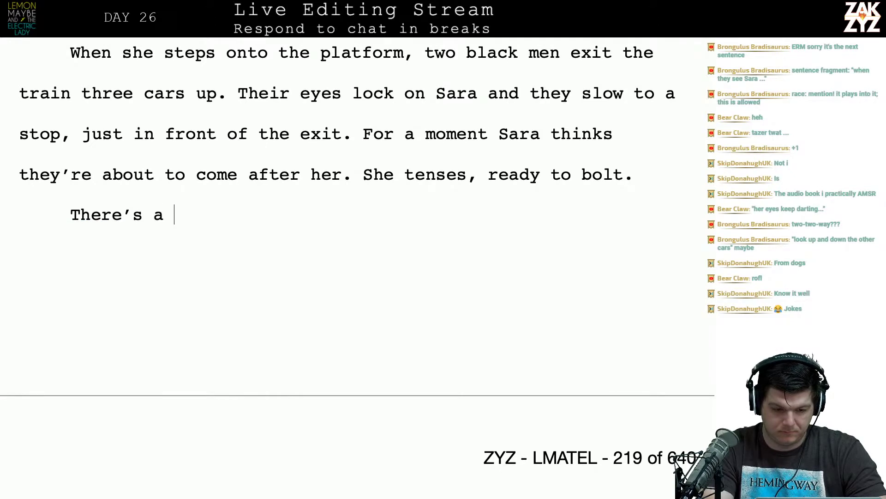
text(silent moment wh)
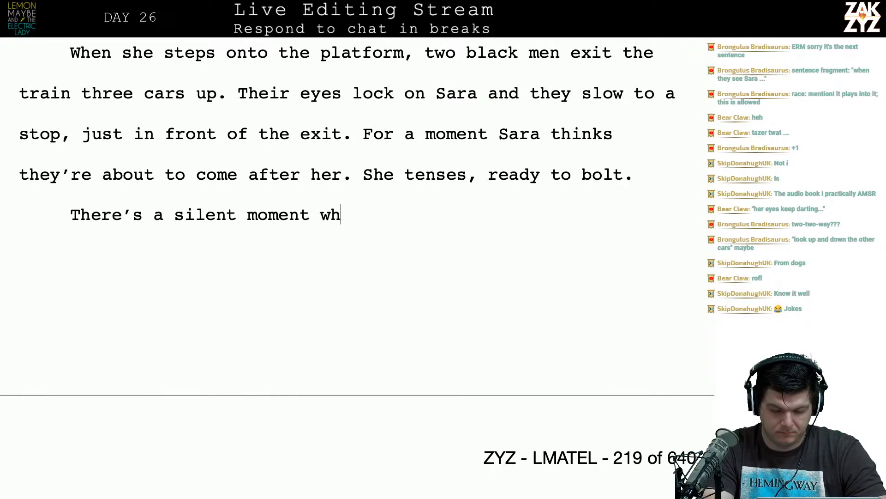
text(ere )
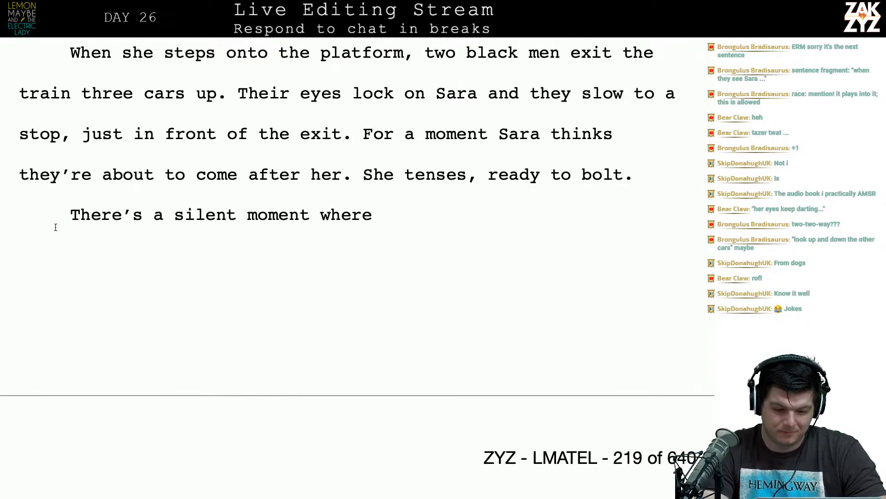
Insert "For a moment, they're staring at each other and then Sara realizes," at the start of the new paragraph.
text(For a moment, )
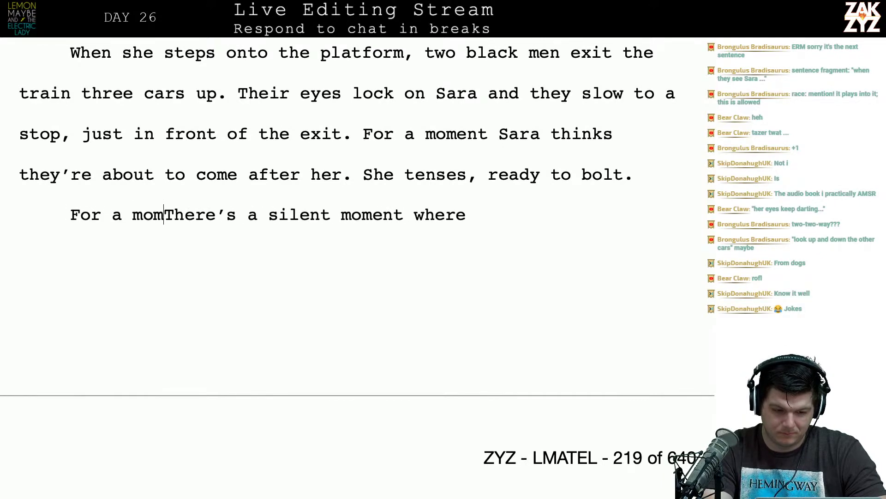
text(they're staring at)
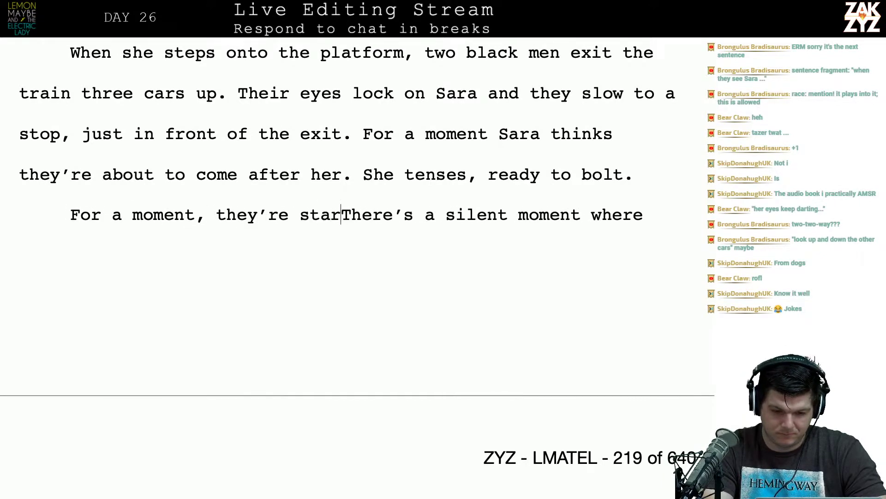
text( each other and t)
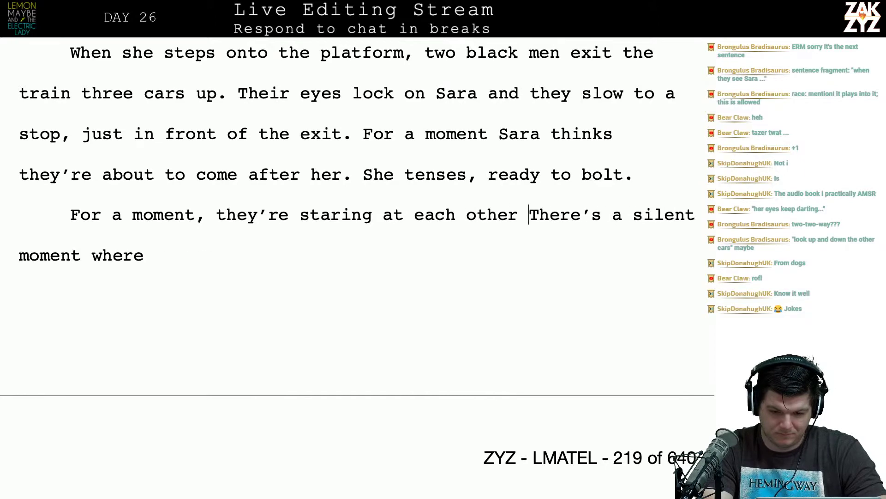
text(hen Sara real)
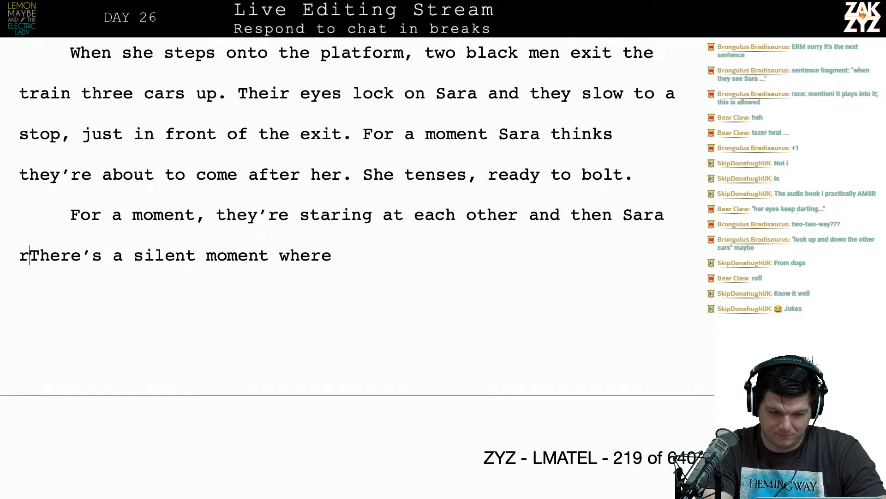
text(ie)
key(BackSpace)
text(zes,)
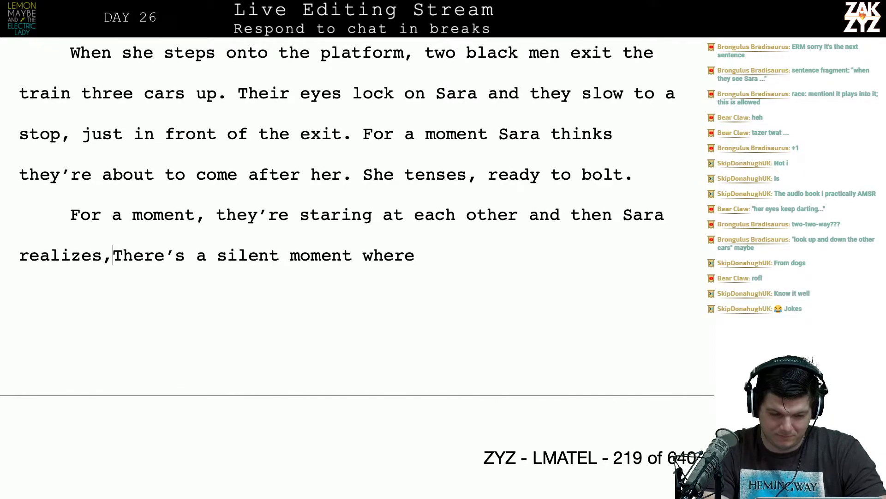
Replace "There's a silent moment where" after "realizes," with "she has nothing they can steal.".
key(shift+Down)
key(shift+Down)
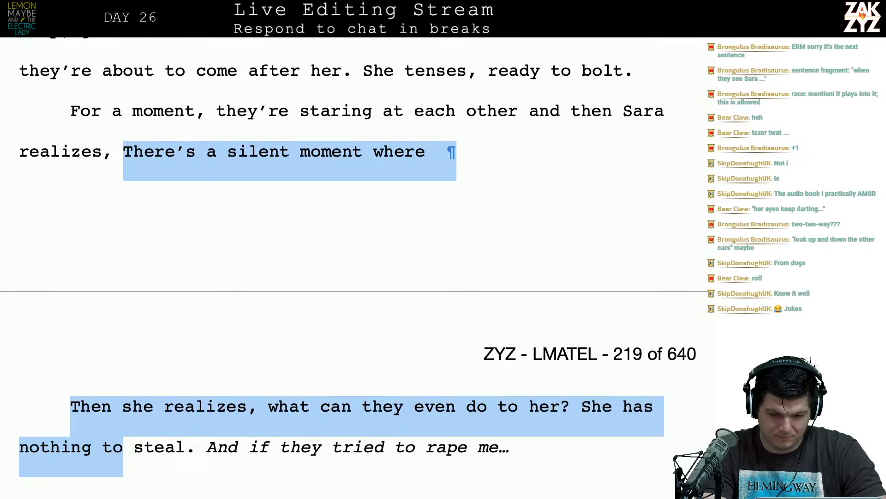
key(shift+Up)
key(shift+Right)
key(shift+Left)
key(shift+Left)
key(shift+Left)
key(shift+Left)
key(shift+Left)
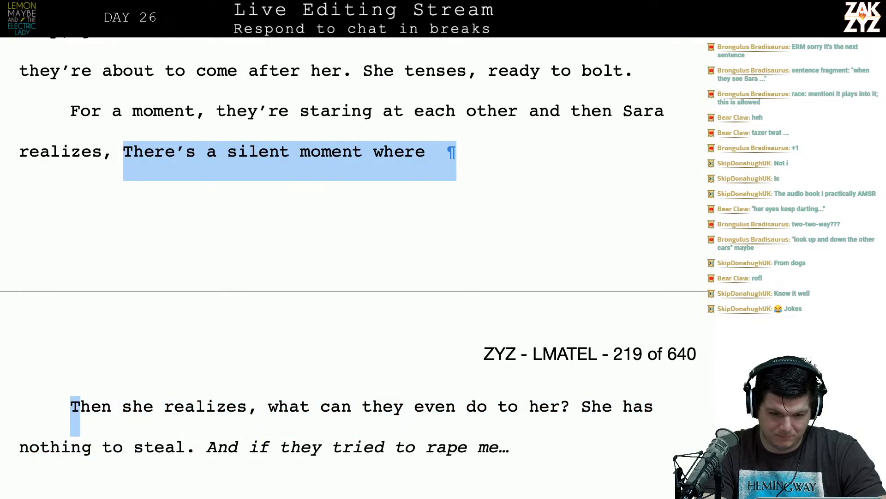
key(shift+Left)
key(shift+Left)
key(shift+Left)
key(shift+Left)
key(shift+Right)
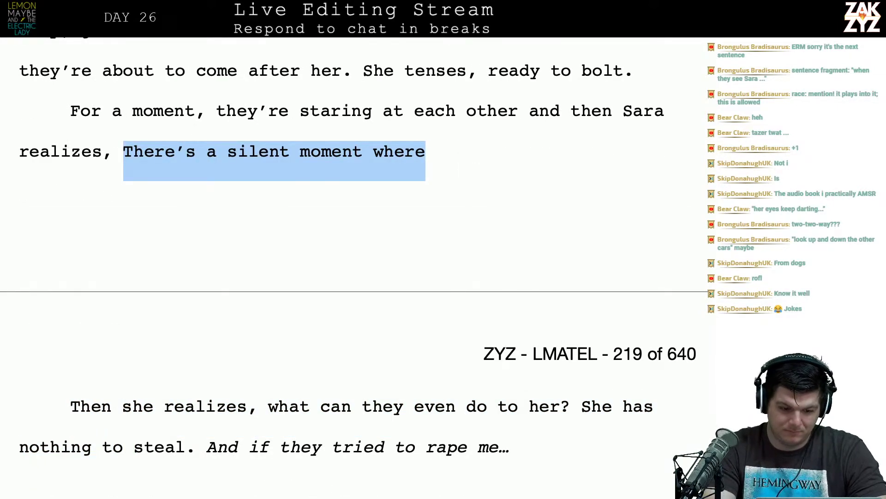
key(BackSpace)
text(she has n)
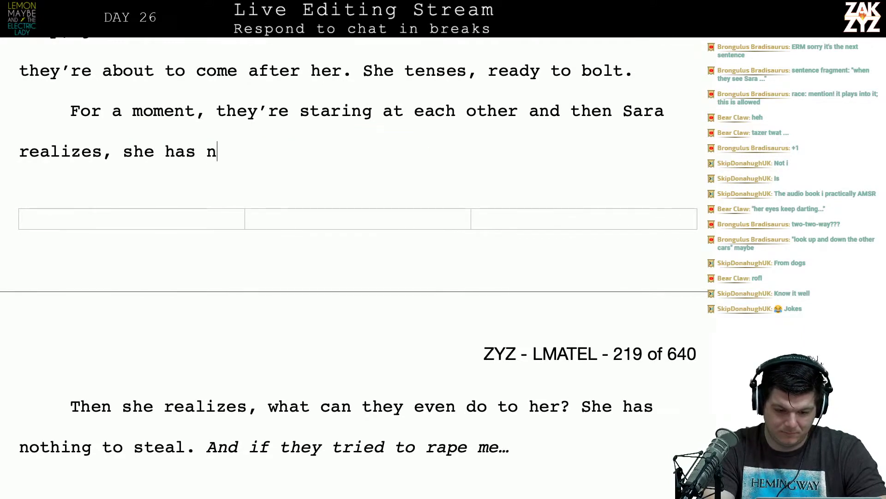
text(othing they can se)
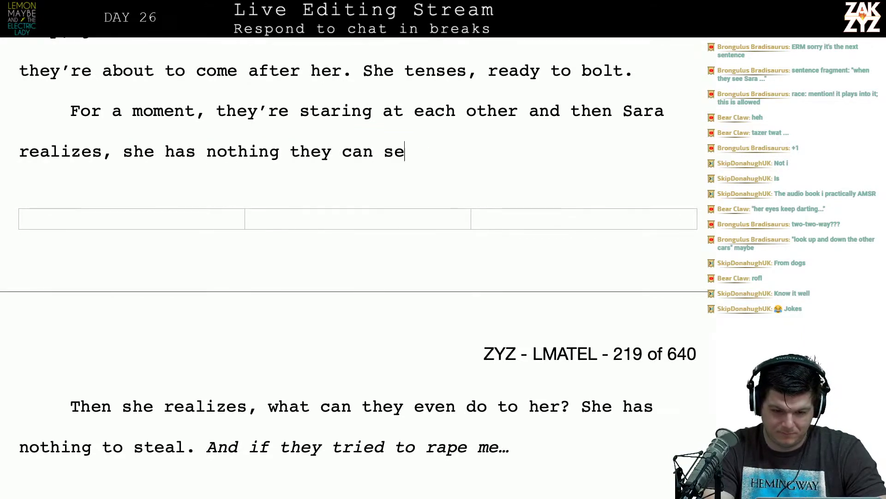
key(BackSpace)
text(teal.)
Delete the paragraph break and "Then she realizes, what can they even do to her? She has nothing to steal.", joining the italic thought to the new paragraph.
key(shift+Down)
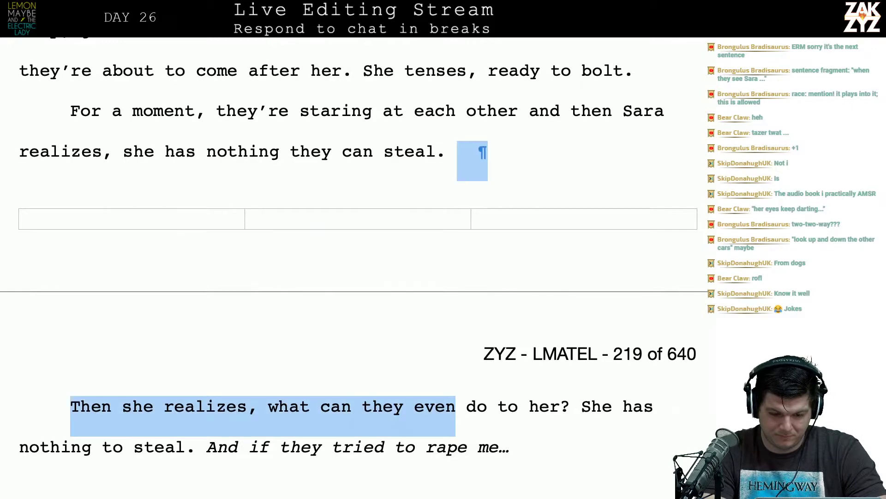
key(shift+Down)
key(shift+Left)
key(shift+Left)
key(shift+Left)
key(shift+Left)
key(shift+Left)
key(shift+Left)
key(shift+Left)
key(shift+Left)
key(shift+Left)
key(shift+Left)
key(shift+Left)
key(shift+Left)
key(shift+Left)
key(shift+Left)
key(shift+Left)
key(shift+Left)
key(shift+Left)
key(shift+Left)
key(shift+Left)
key(shift+Left)
key(shift+Left)
key(shift+Left)
key(shift+Left)
key(shift+Left)
key(shift+Left)
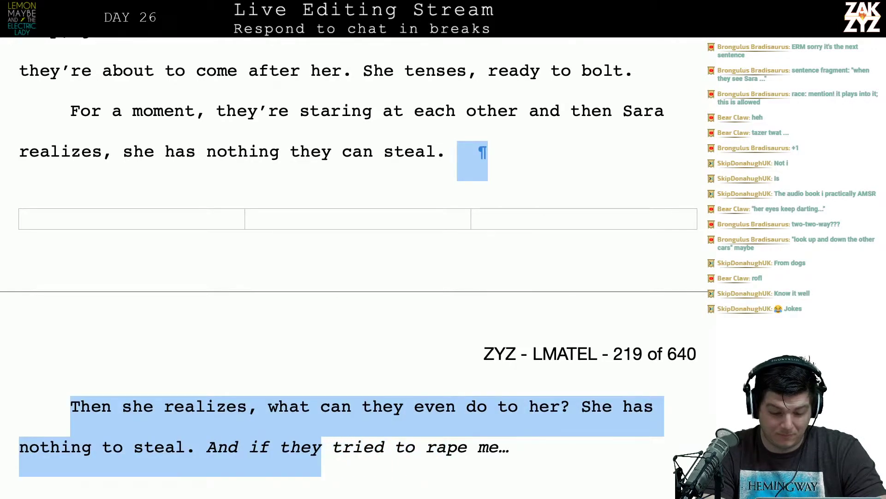
key(Delete)
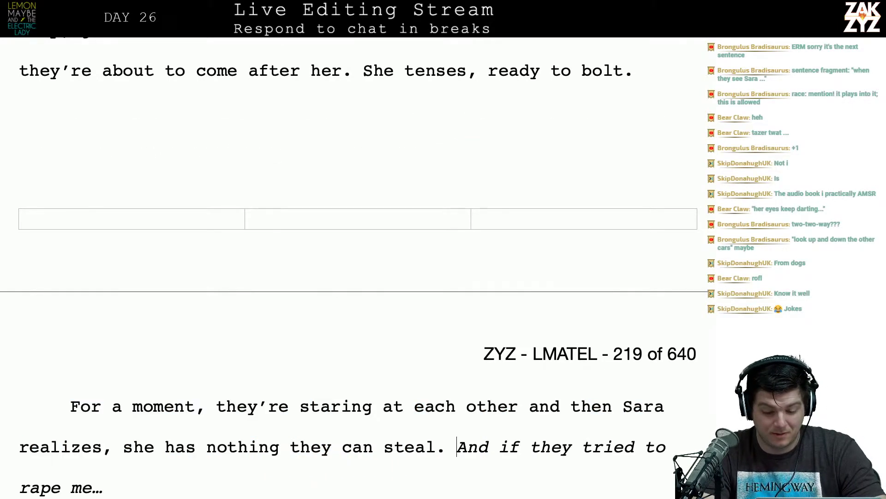
Write "She laughs out loud," on the empty line between the italic thought and "Sara laughs aloud.".
scroll(358, 268, down, 4)
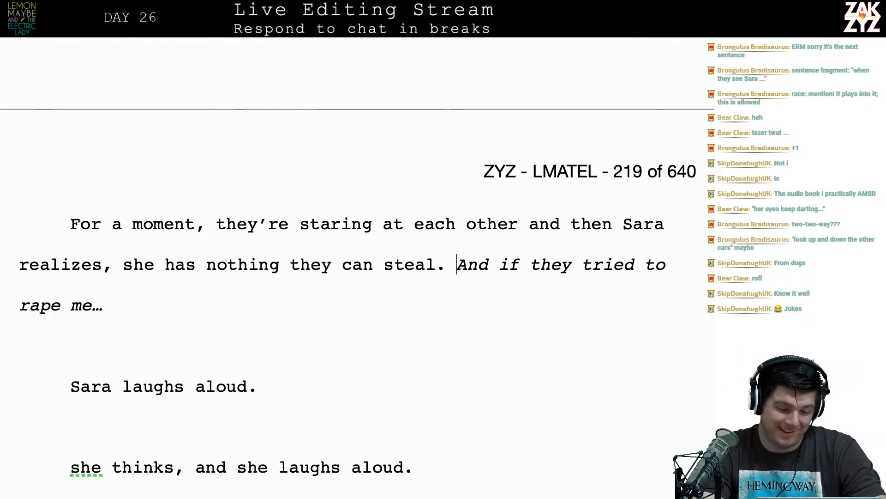
click(58, 353)
text(She la)
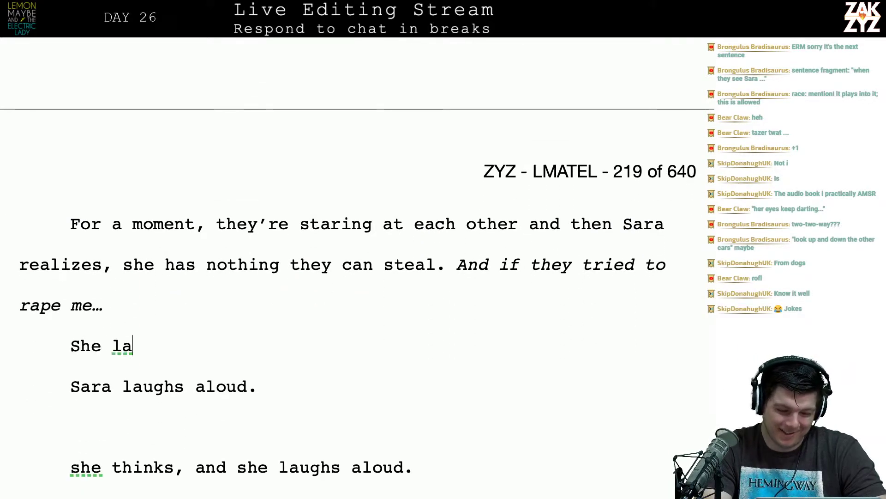
text(ughs out loud,)
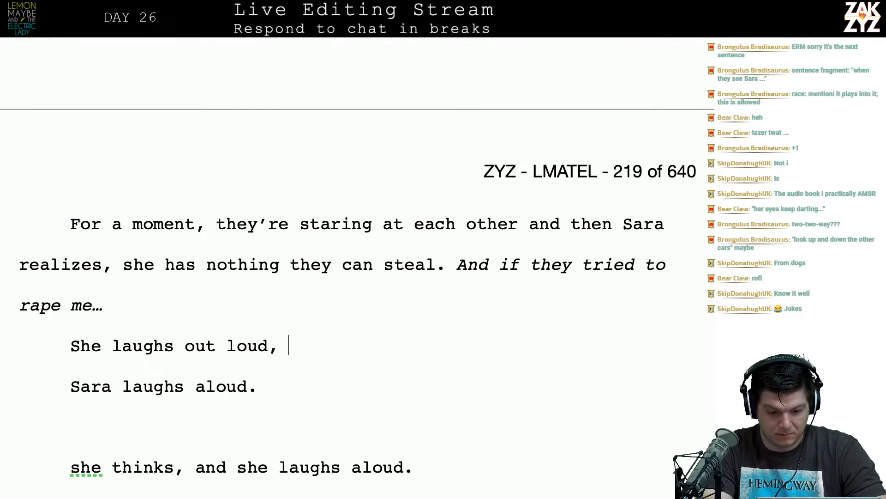
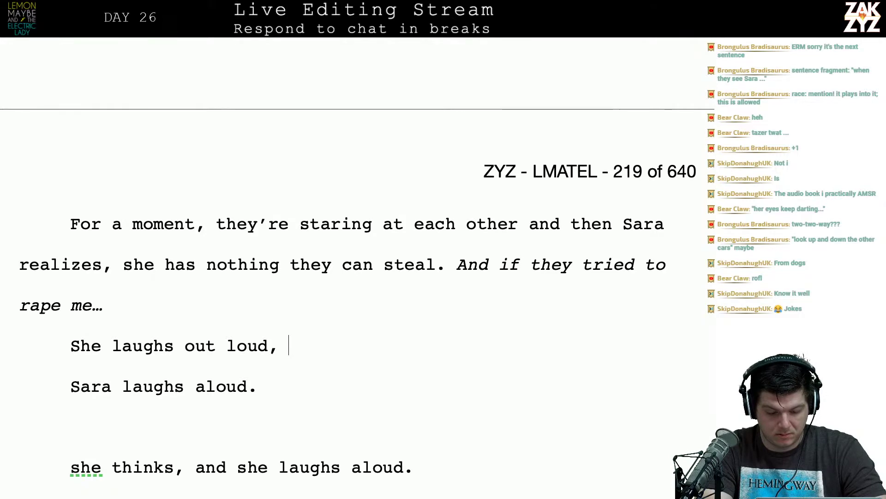
Try continuing "She laughs out loud," with "and whatever they intended," and remove that wording again.
text(and it s)
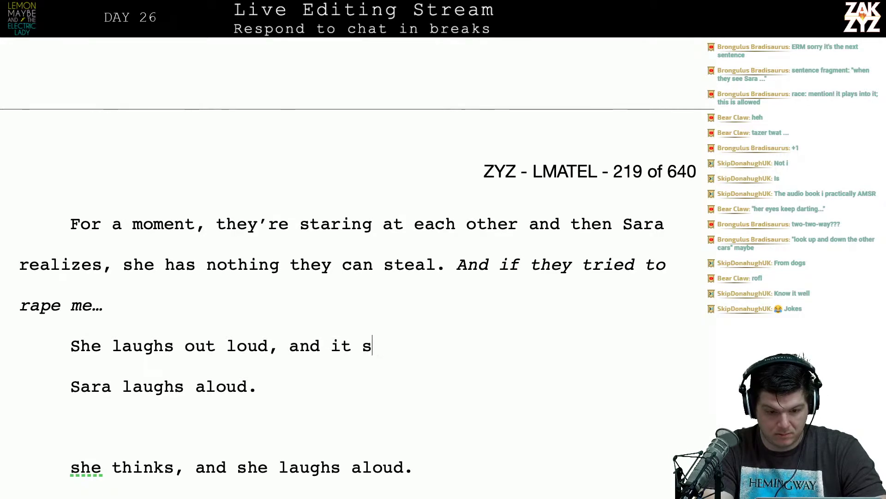
key(BackSpace)
key(BackSpace)
key(BackSpace)
key(BackSpace)
text(they)
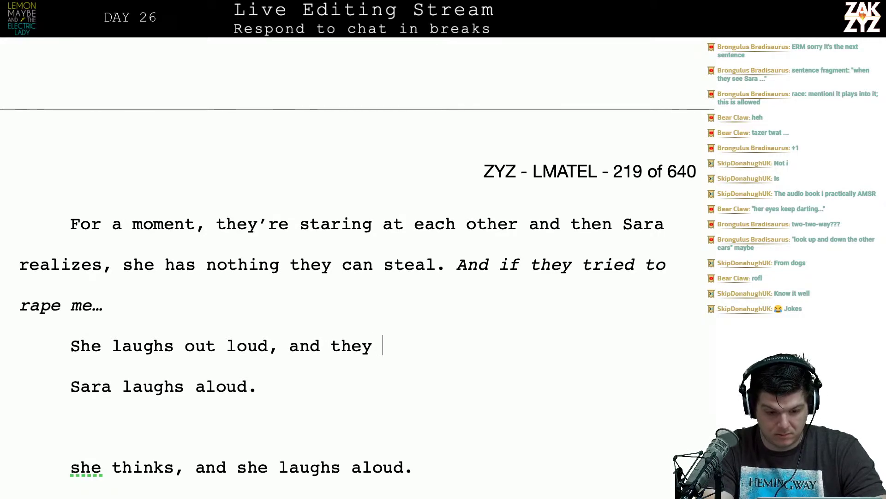
key(BackSpace)
key(BackSpace)
key(BackSpace)
key(BackSpace)
key(BackSpace)
text(whe)
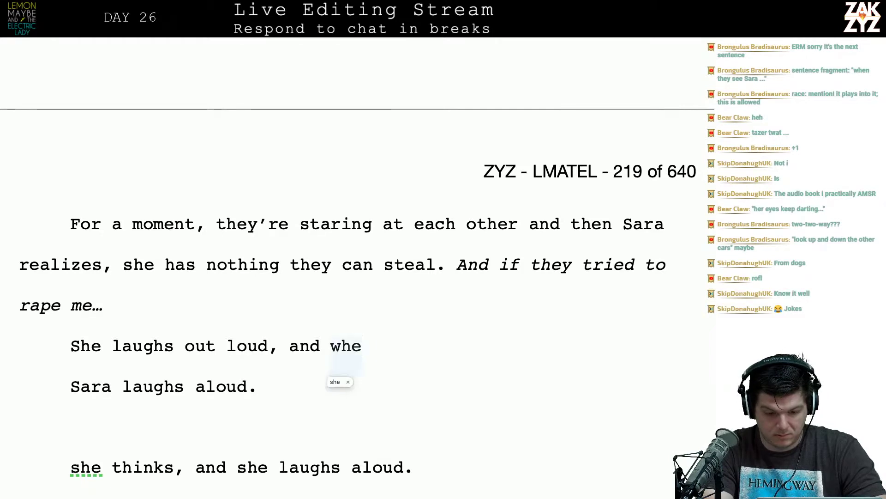
key(BackSpace)
text(atever they )
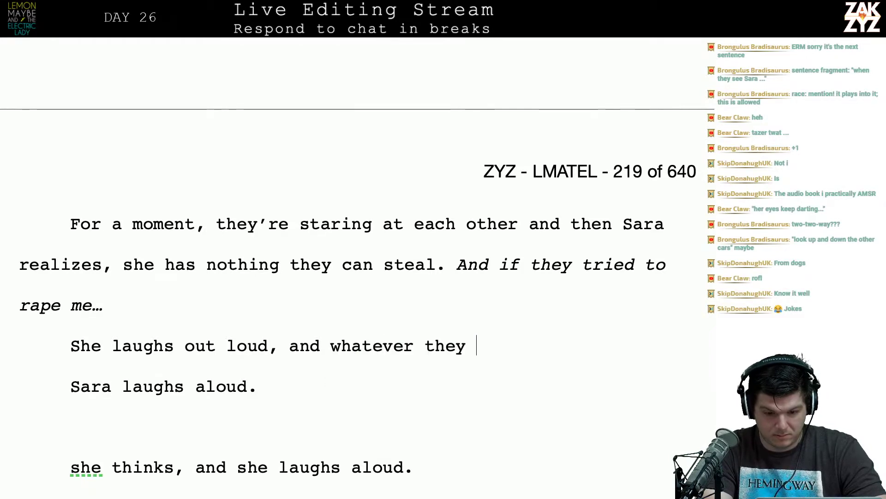
text(intended,)
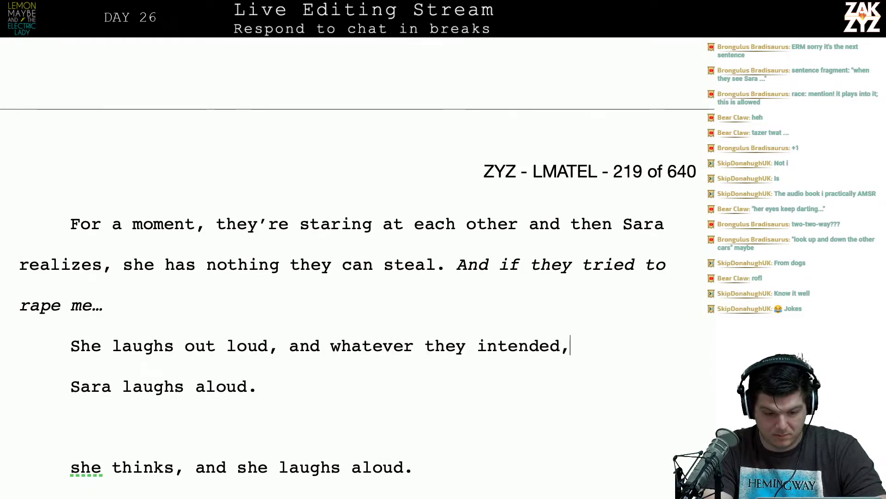
key(BackSpace)
key(BackSpace)
key(BackSpace)
key(BackSpace)
key(BackSpace)
key(BackSpace)
key(BackSpace)
key(BackSpace)
key(BackSpace)
key(BackSpace)
key(BackSpace)
key(BackSpace)
key(BackSpace)
key(BackSpace)
key(BackSpace)
key(BackSpace)
key(BackSpace)
key(BackSpace)
key(BackSpace)
key(BackSpace)
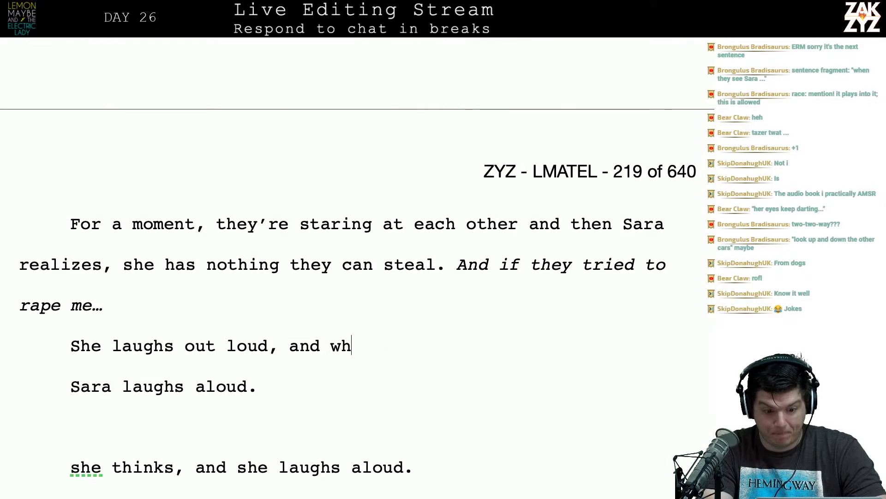
key(BackSpace)
key(BackSpace)
key(BackSpace)
key(BackSpace)
key(BackSpace)
key(BackSpace)
text(t)
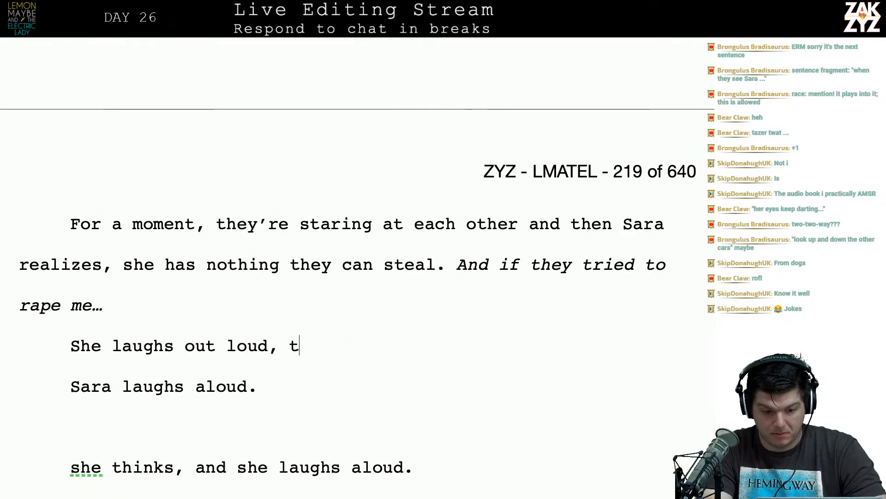
text(hey)
key(BackSpace)
key(BackSpace)
key(BackSpace)
key(BackSpace)
Continue the sentence after "She laughs out loud," with "and they turn to each other and".
text(and they)
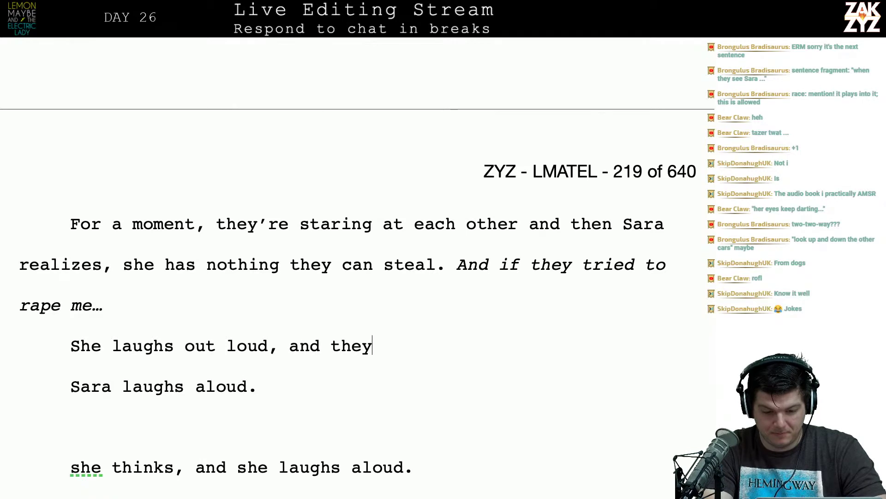
text( turn to each oth)
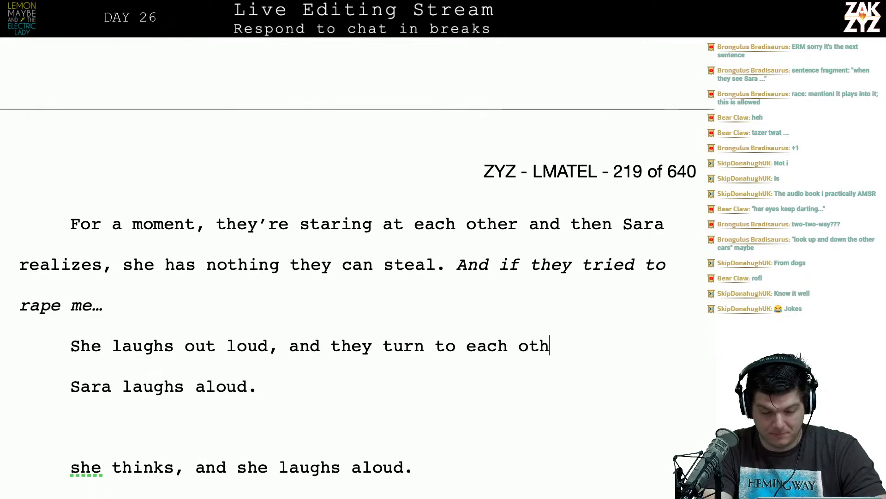
text(er and)
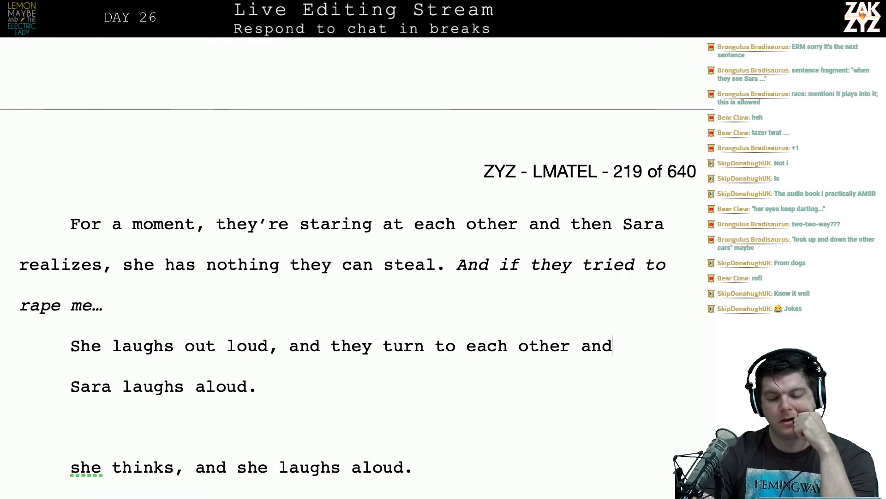
Start a new paragraph between "ready to bolt." and "For a moment, they're staring" with "Then she starts to wonder, what could they even do to me".
scroll(357, 304, up, 2)
scroll(355, 268, up, 3)
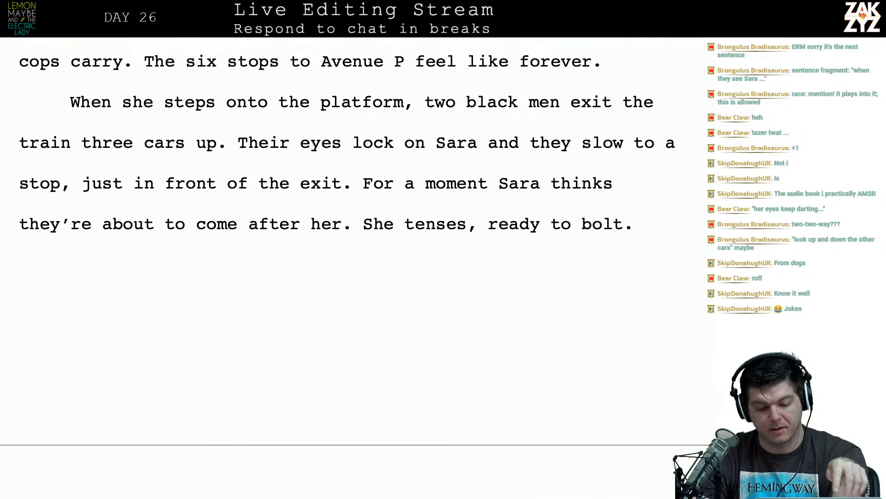
click(367, 198)
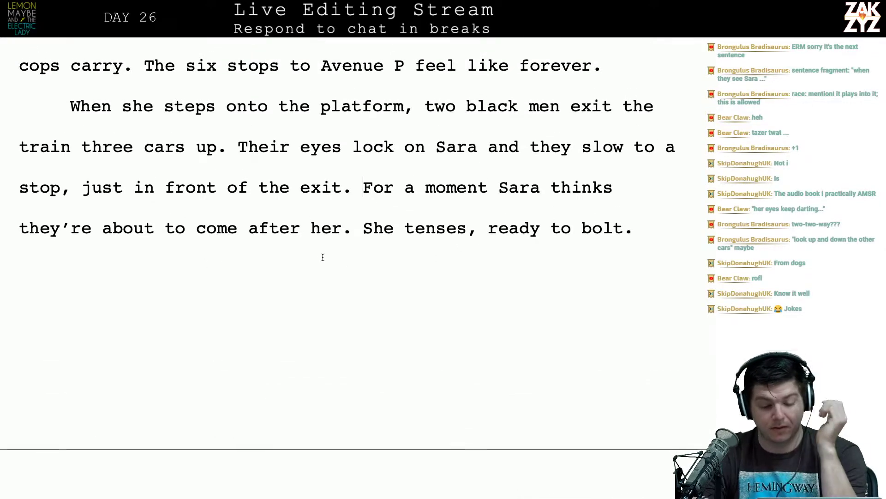
scroll(320, 258, down, 1)
scroll(320, 257, down, 5)
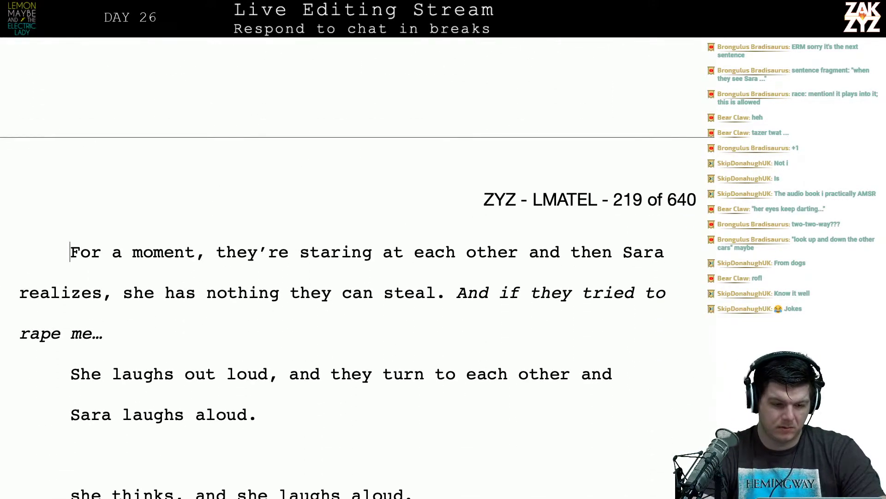
key(Up)
key(Up)
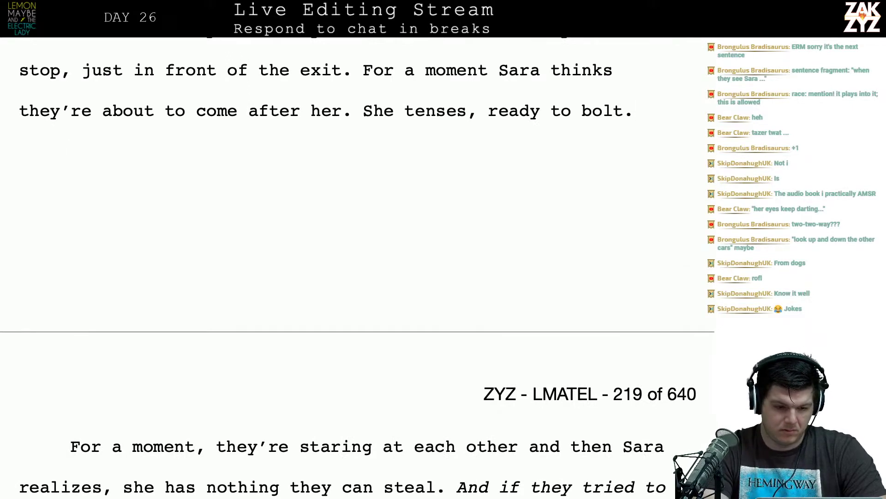
key(Down)
text(Ther)
key(BackSpace)
key(BackSpace)
key(BackSpace)
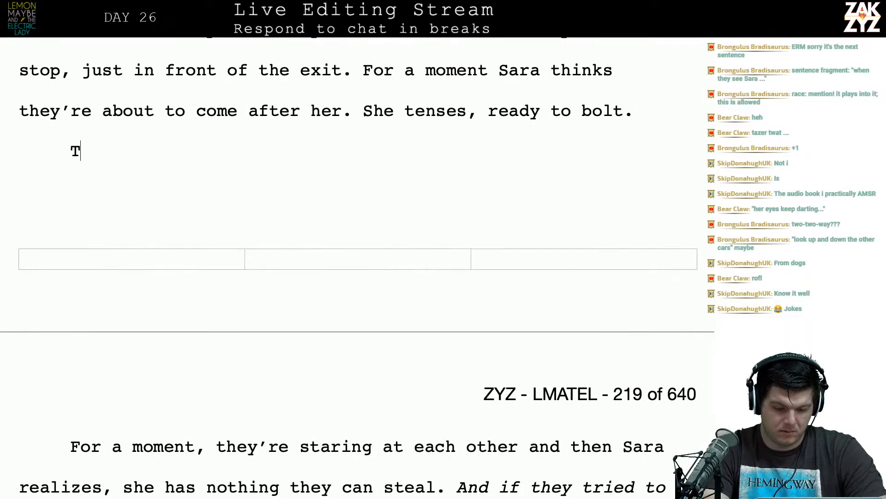
key(BackSpace)
text(Then s)
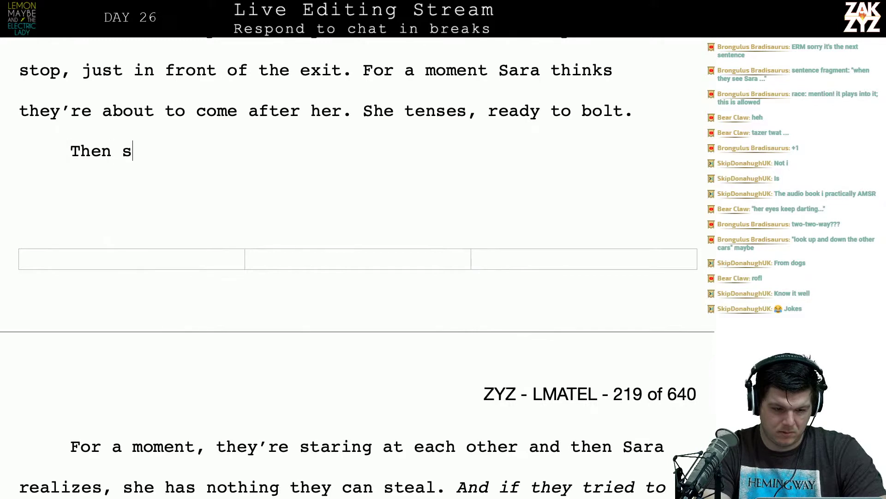
key(BackSpace)
key(BackSpace)
key(BackSpace)
key(BackSpace)
key(BackSpace)
key(BackSpace)
text(Then she )
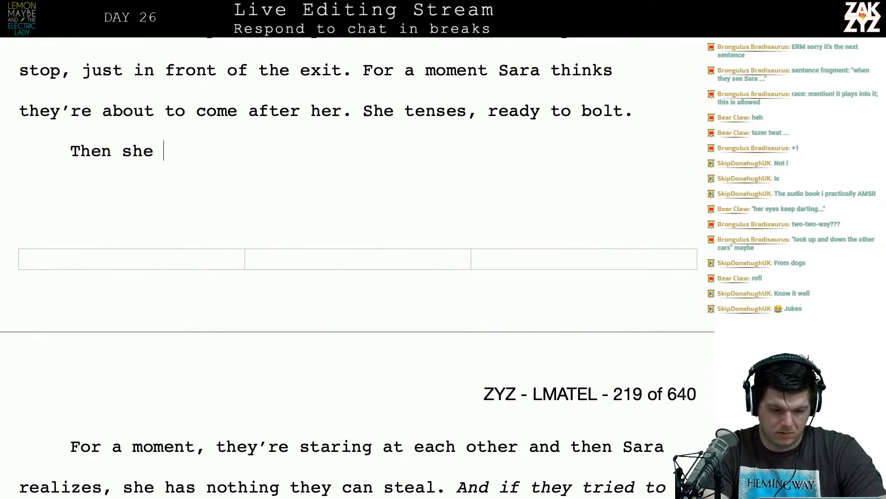
text(starts to wonder)
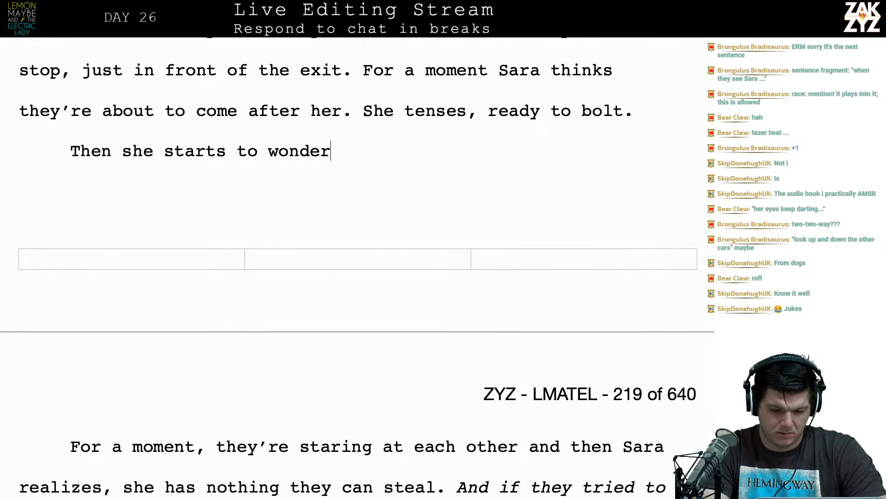
text(, what could t)
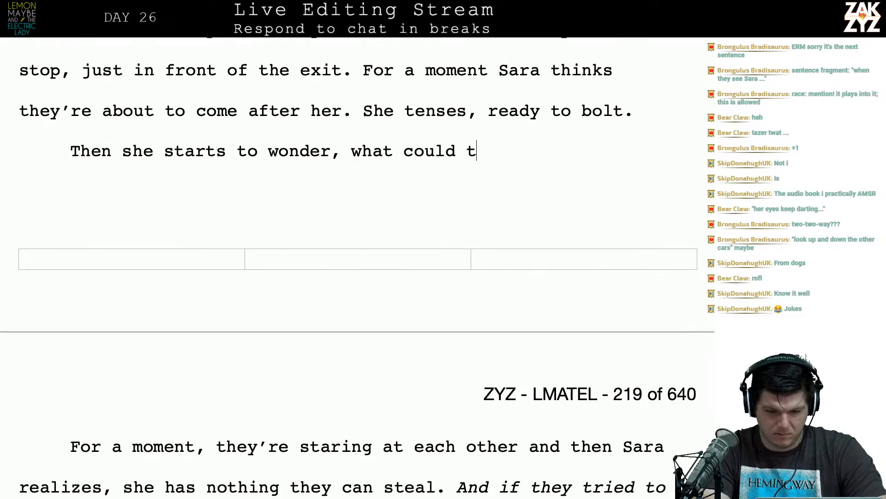
text(hey even do to me)
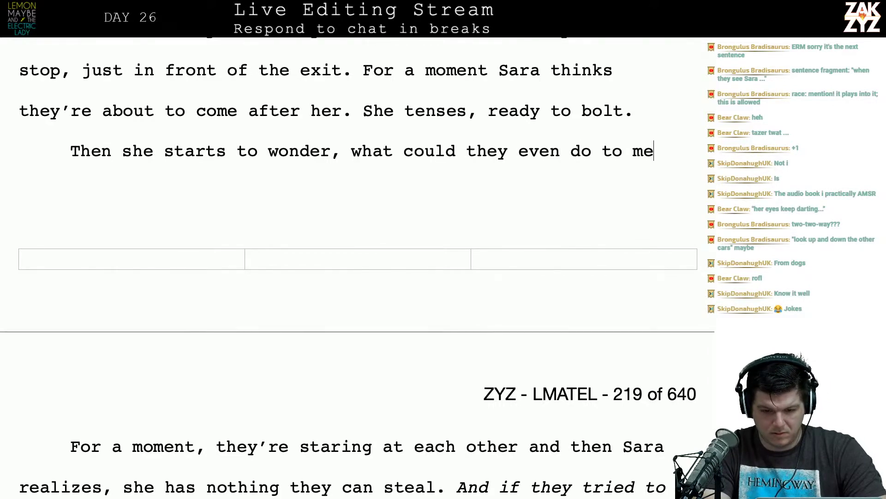
End the "do to me" sentence with a question mark and add "She has nothing they can steal." after it.
text(? She has)
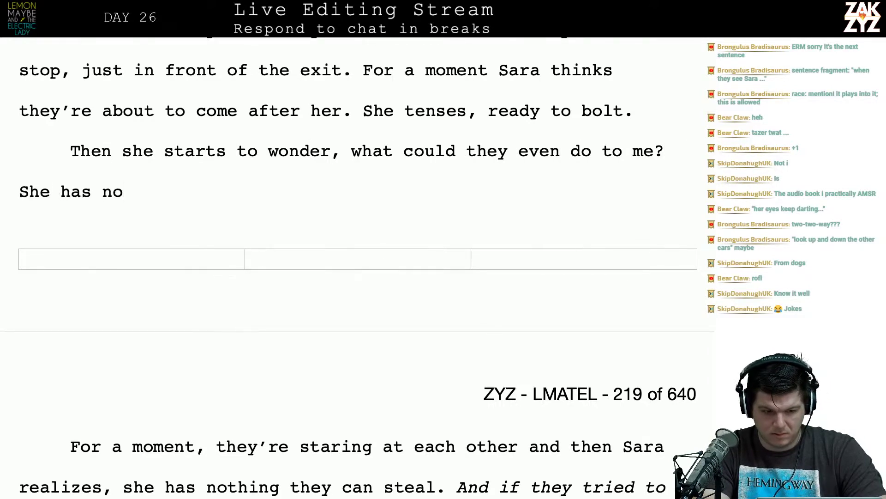
text( nothing the)
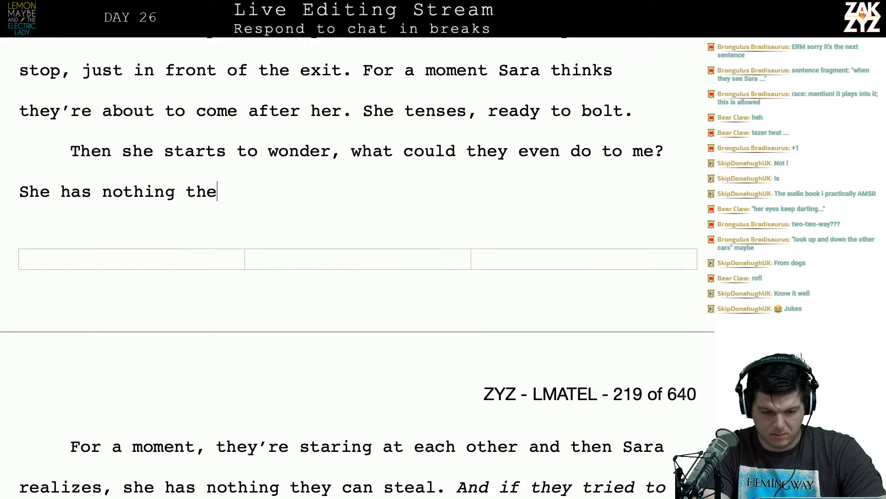
text(y can steal.)
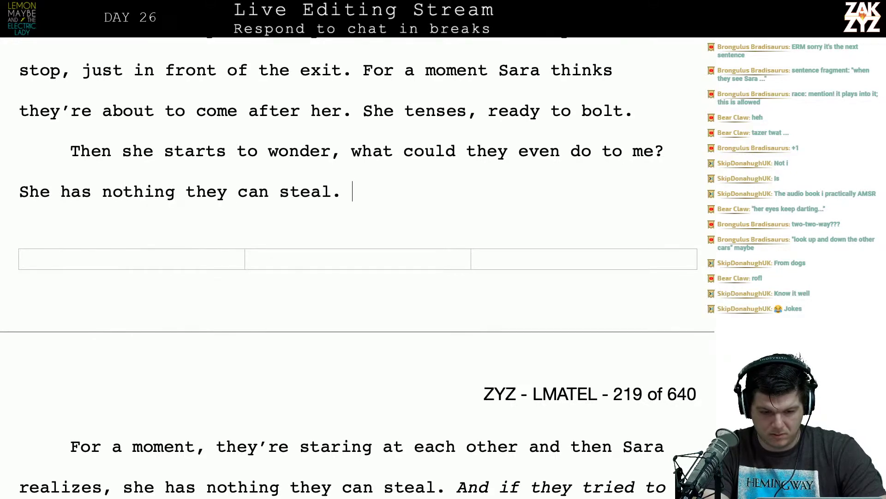
text( And if they t)
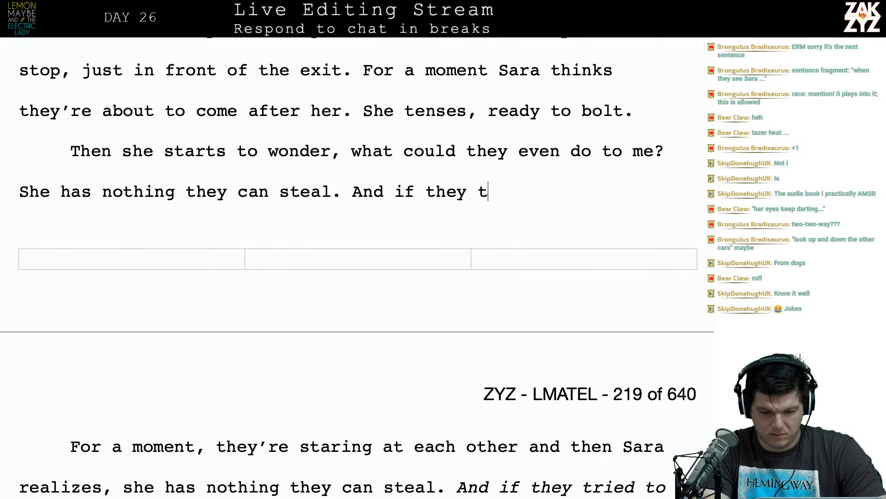
key(BackSpace)
key(BackSpace)
key(BackSpace)
key(BackSpace)
key(BackSpace)
key(BackSpace)
key(BackSpace)
key(BackSpace)
key(BackSpace)
key(BackSpace)
key(BackSpace)
key(BackSpace)
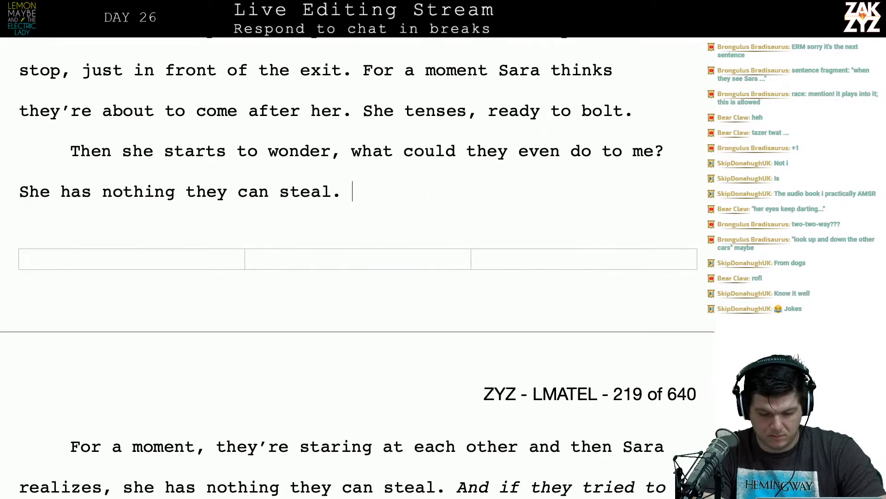
Delete the paragraph break and the text from "For a moment, they're staring" through the second "steal." so the italic sentence follows directly.
key(shift+Down)
key(shift+Down)
key(shift+Right)
key(shift+Right)
key(shift+Right)
key(shift+Right)
key(shift+Right)
key(shift+Right)
key(shift+Right)
key(shift+Right)
key(shift+Right)
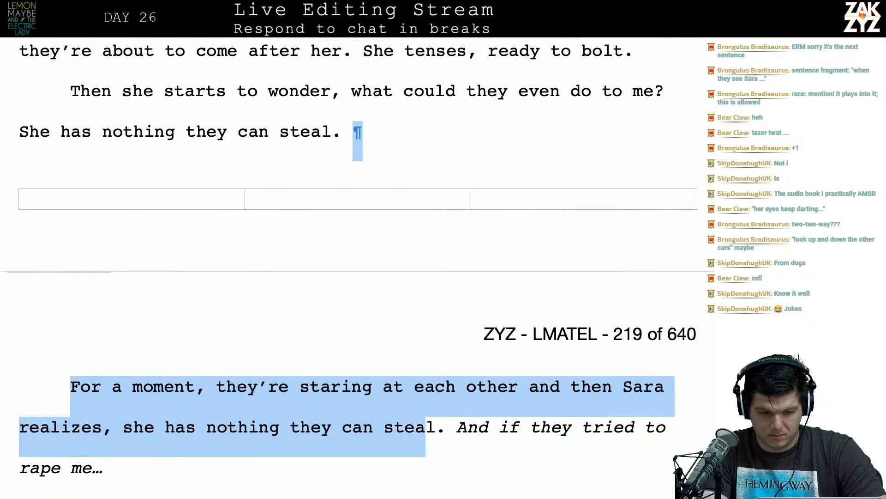
key(BackSpace)
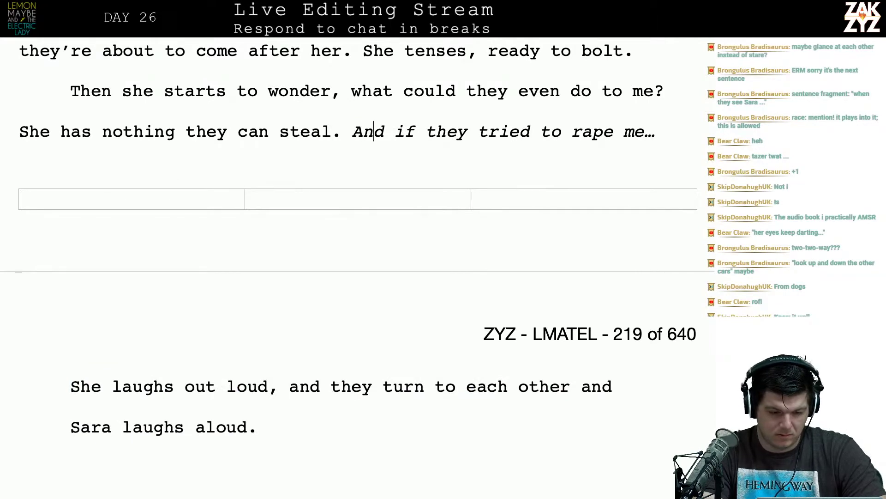
Start a new paragraph above "She laughs out loud," with "She starts to laugh out loud, one".
key(Return)
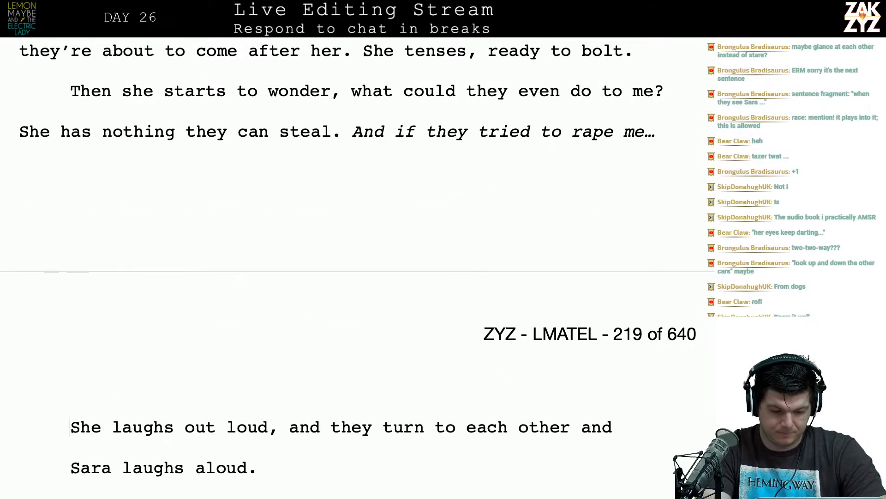
text(She starts )
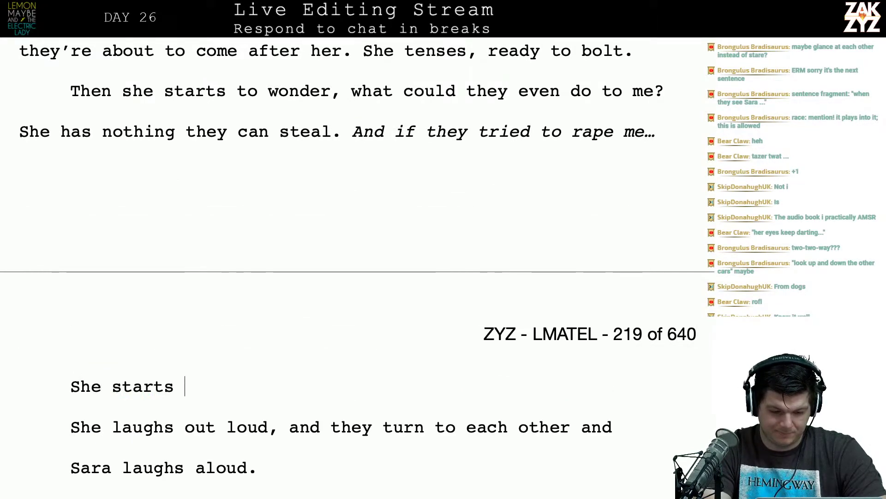
text(to laugh out )
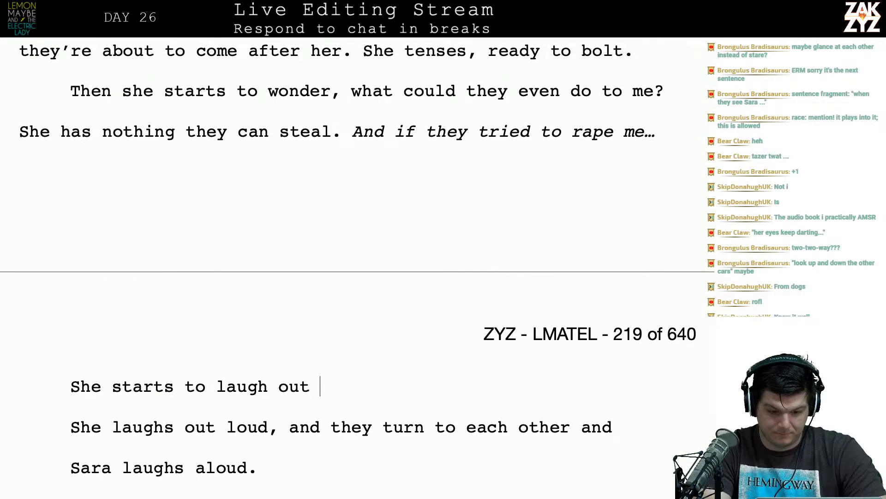
text(loud, one)
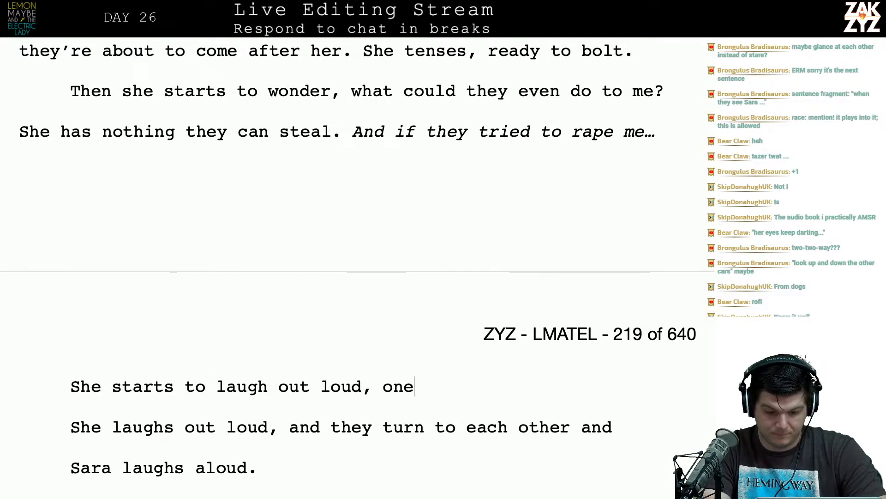
Try continuing with "of them was about to say something but instead they" and cut the sentence back to "She starts to laugh out loud".
text( of them was abo)
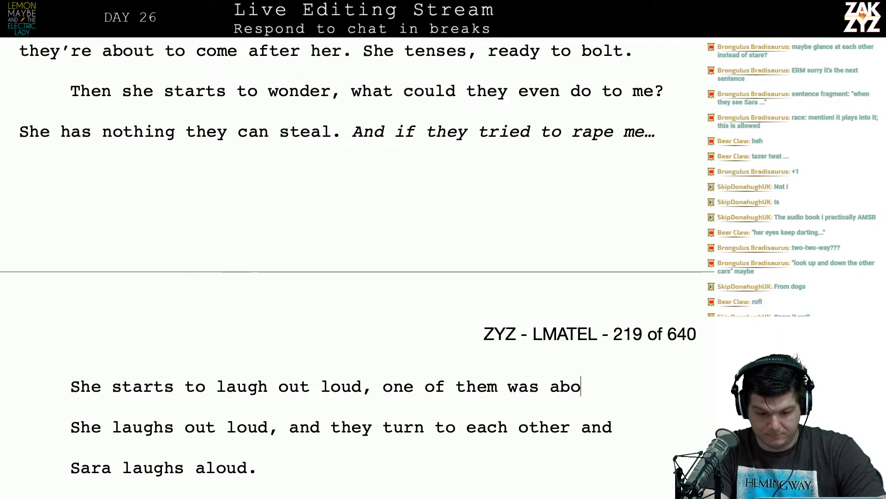
text(ut to say someth)
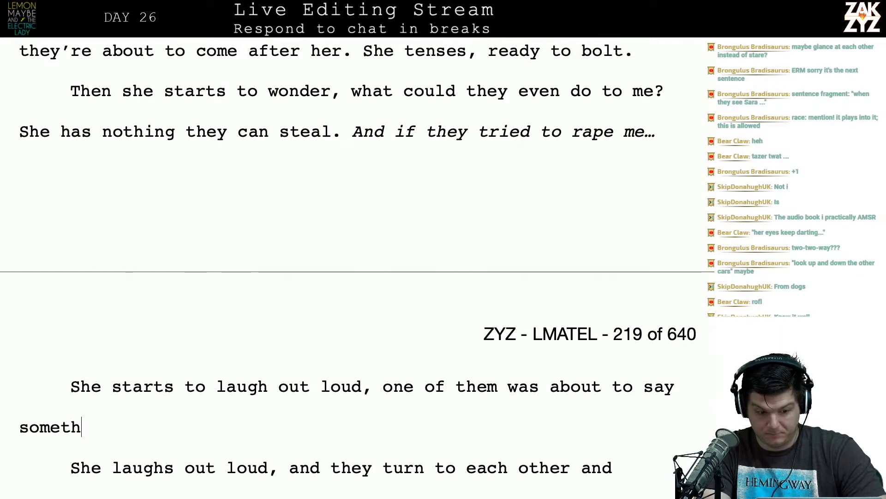
text(ing but instead)
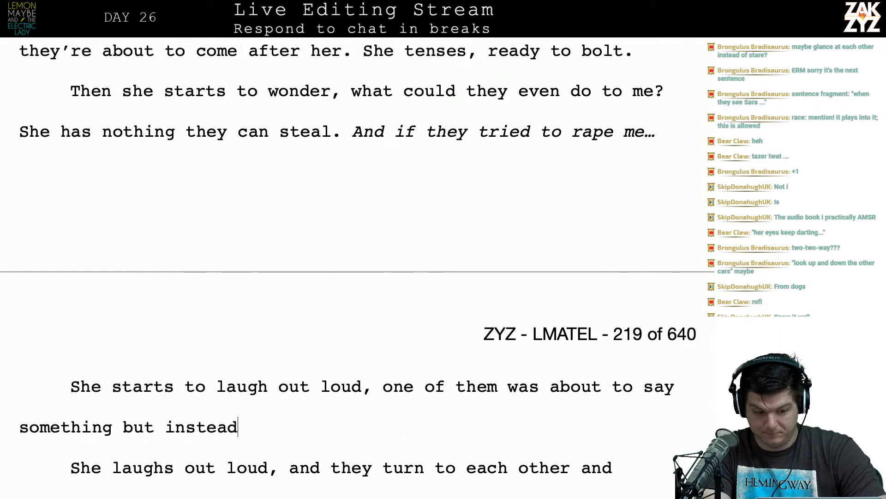
text( they)
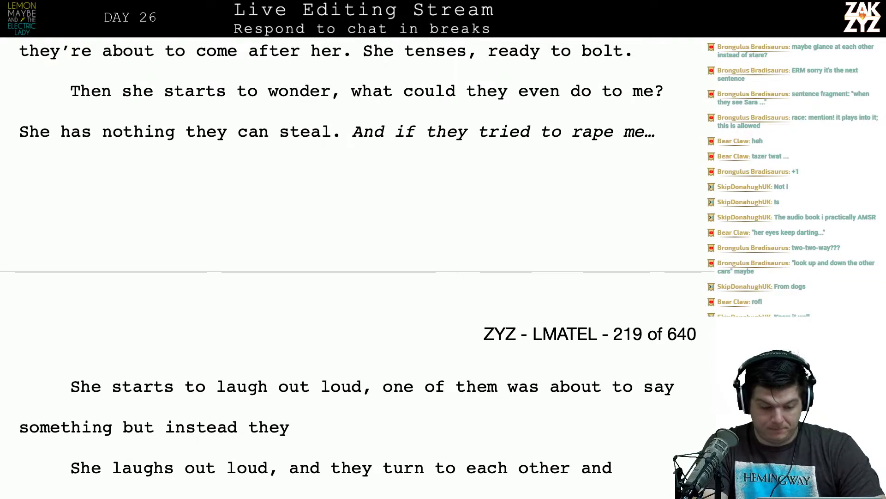
key(BackSpace)
key(BackSpace)
key(BackSpace)
key(BackSpace)
key(BackSpace)
key(BackSpace)
key(BackSpace)
key(BackSpace)
key(BackSpace)
key(BackSpace)
key(BackSpace)
key(BackSpace)
key(BackSpace)
key(BackSpace)
key(BackSpace)
key(BackSpace)
key(BackSpace)
key(BackSpace)
key(BackSpace)
key(BackSpace)
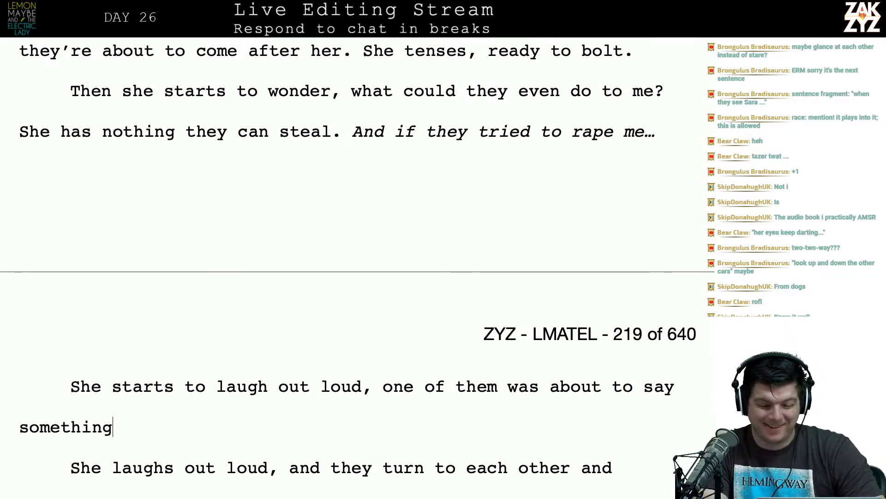
key(BackSpace)
key(BackSpace)
key(BackSpace)
key(BackSpace)
key(BackSpace)
key(BackSpace)
key(BackSpace)
key(BackSpace)
key(BackSpace)
key(BackSpace)
key(BackSpace)
key(BackSpace)
key(BackSpace)
key(BackSpace)
key(BackSpace)
key(BackSpace)
key(BackSpace)
key(BackSpace)
key(BackSpace)
key(BackSpace)
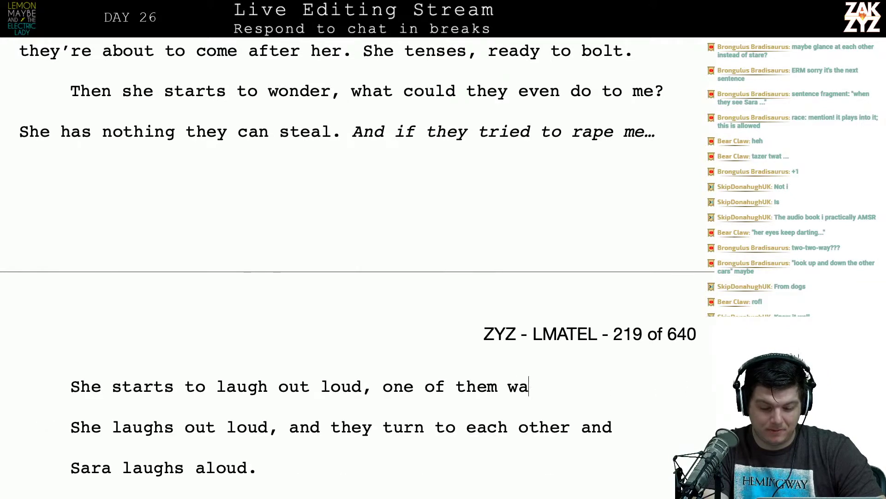
key(BackSpace)
key(BackSpace)
key(BackSpace)
key(BackSpace)
key(BackSpace)
key(BackSpace)
key(BackSpace)
key(BackSpace)
key(BackSpace)
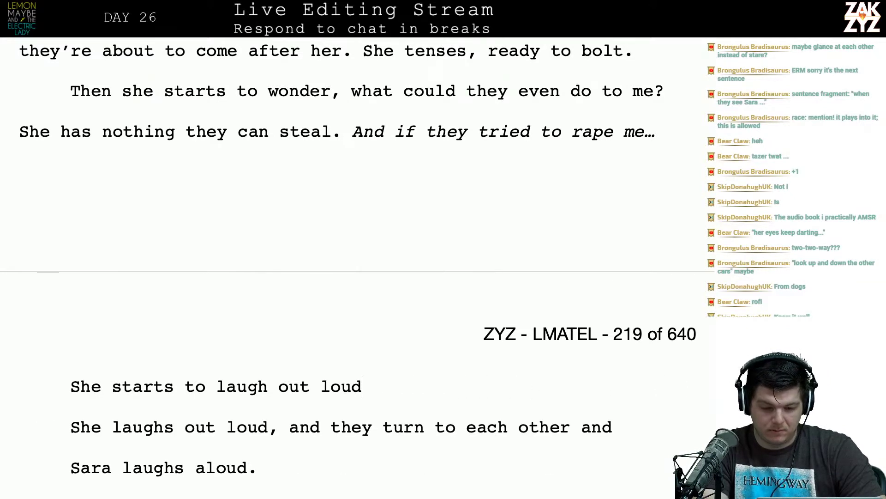
End "She starts to laugh out loud" with a period, try adding "One of them was about to say something but the", and remove that addition.
text(. One of)
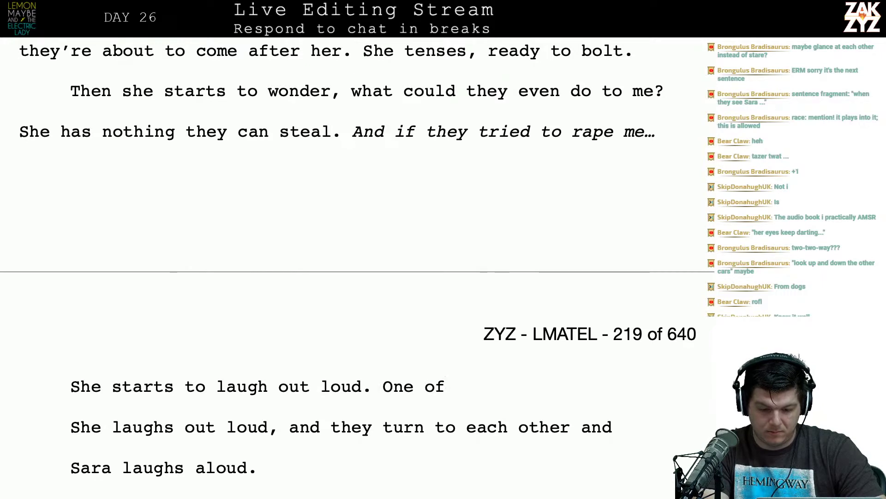
text( them was about)
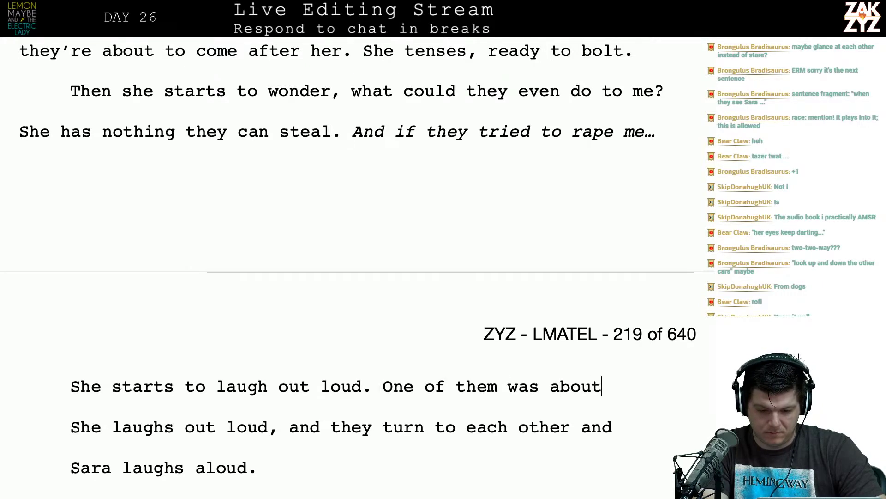
text( to say something)
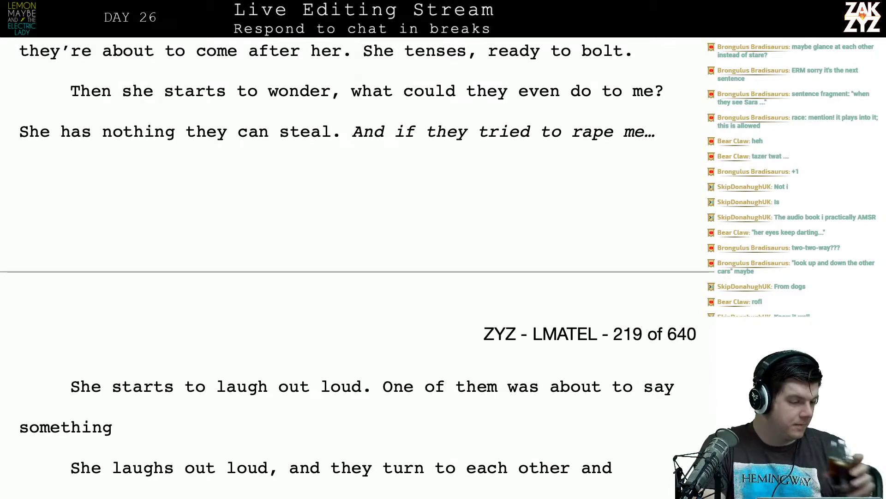
scroll(358, 268, up, 3)
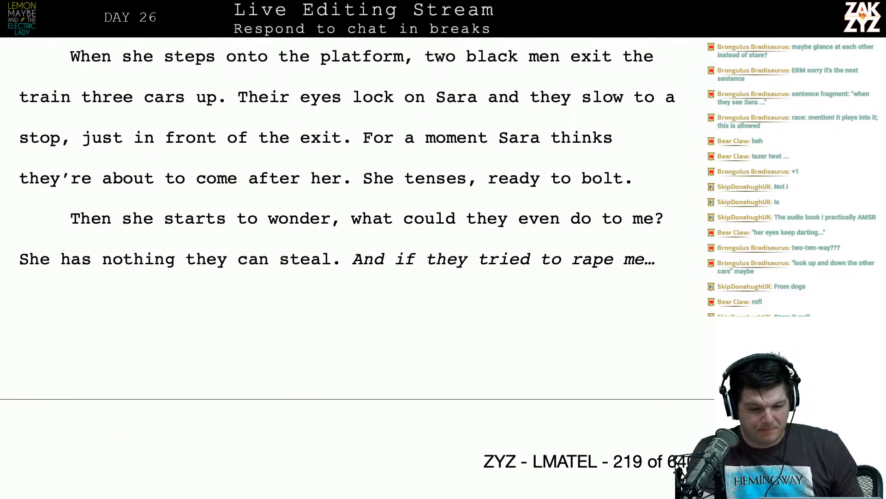
scroll(343, 267, down, 3)
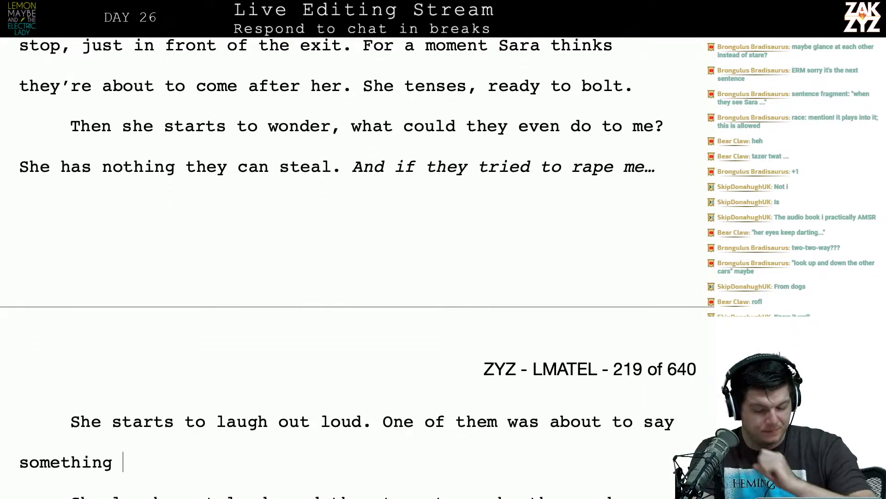
text(but )
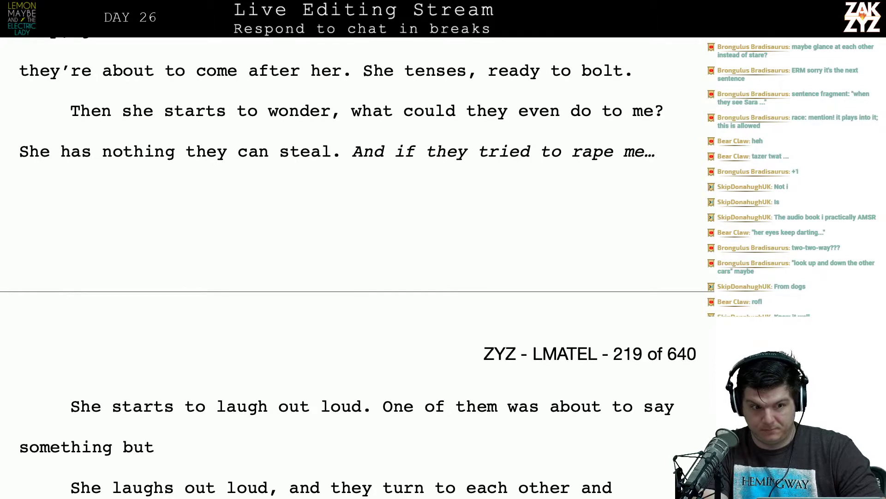
text(the)
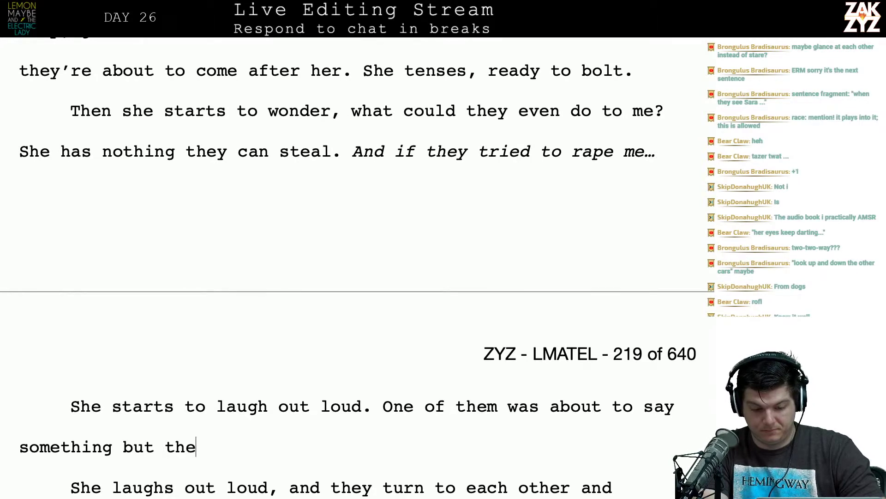
key(BackSpace)
key(BackSpace)
key(BackSpace)
key(BackSpace)
key(BackSpace)
key(BackSpace)
key(BackSpace)
key(BackSpace)
key(BackSpace)
key(BackSpace)
key(BackSpace)
key(BackSpace)
key(BackSpace)
key(BackSpace)
key(BackSpace)
key(BackSpace)
key(BackSpace)
key(BackSpace)
key(BackSpace)
key(BackSpace)
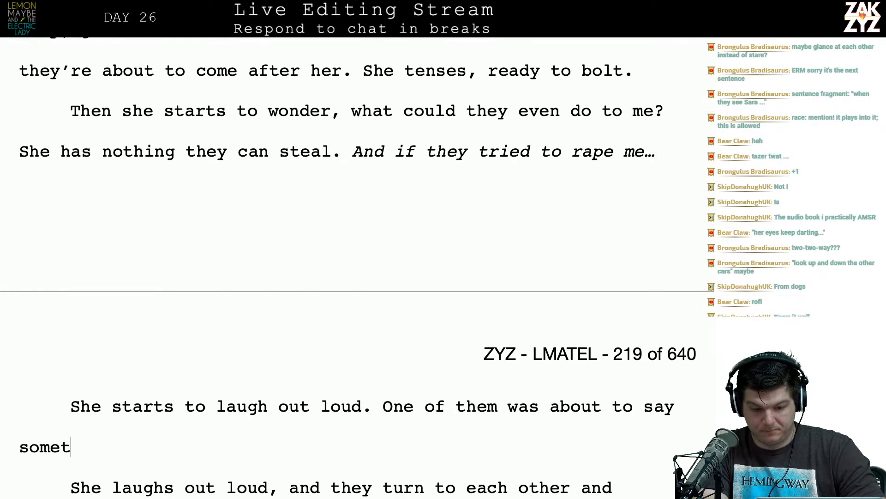
key(BackSpace)
key(BackSpace)
key(BackSpace)
key(BackSpace)
key(BackSpace)
key(BackSpace)
key(BackSpace)
key(BackSpace)
key(BackSpace)
key(BackSpace)
key(BackSpace)
key(BackSpace)
key(BackSpace)
key(BackSpace)
key(BackSpace)
key(BackSpace)
key(BackSpace)
key(BackSpace)
key(BackSpace)
key(BackSpace)
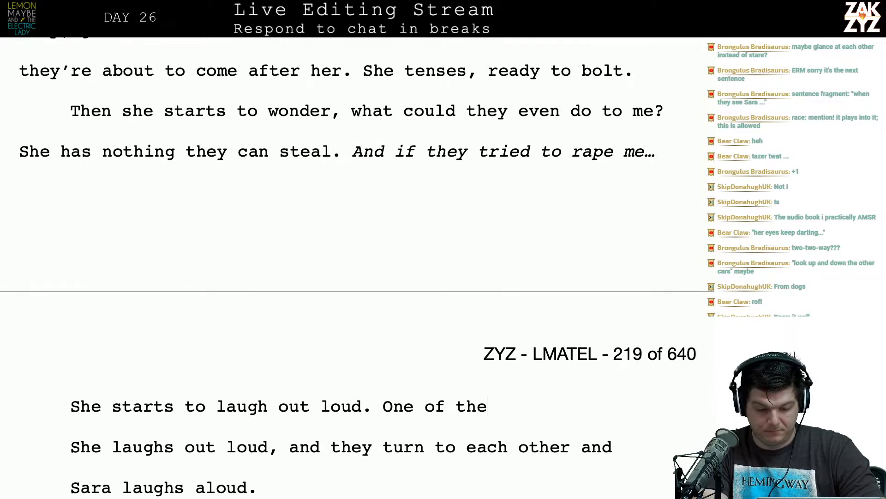
Try following "She starts to laugh out loud." with "Immediately the two of them", and remove that addition.
text(Immed)
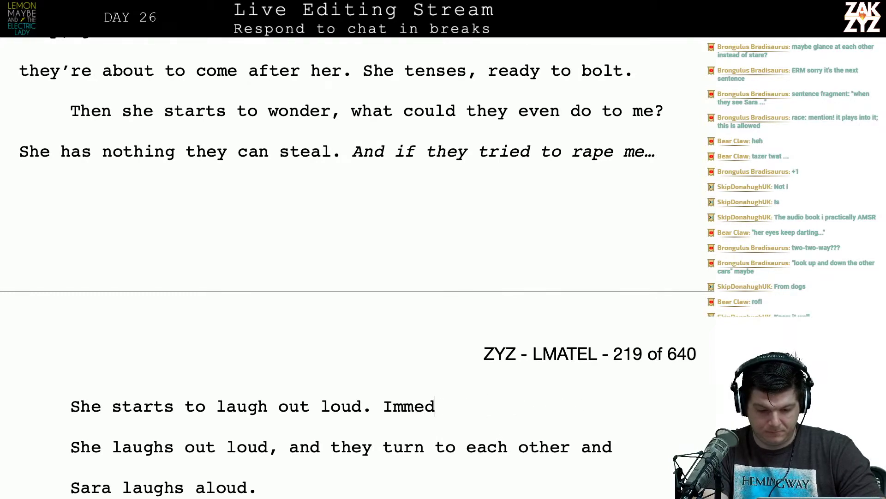
text(iately the two of them)
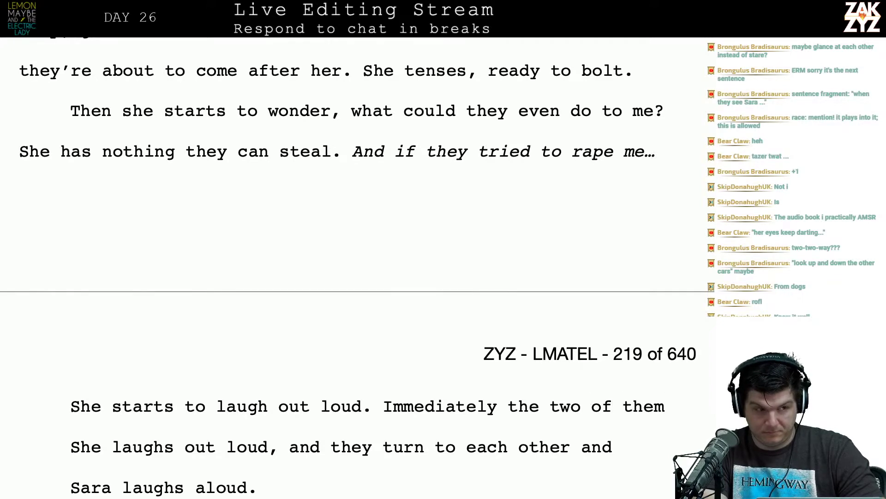
key(BackSpace)
key(BackSpace)
key(BackSpace)
key(BackSpace)
key(BackSpace)
key(BackSpace)
key(BackSpace)
key(BackSpace)
key(BackSpace)
key(BackSpace)
key(BackSpace)
key(BackSpace)
key(BackSpace)
key(BackSpace)
key(BackSpace)
key(BackSpace)
key(BackSpace)
key(BackSpace)
key(BackSpace)
key(BackSpace)
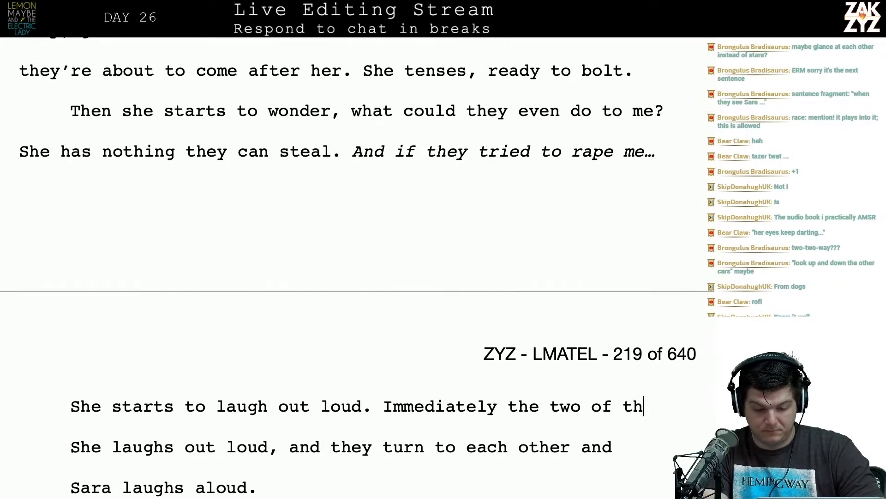
key(BackSpace)
key(BackSpace)
key(BackSpace)
key(BackSpace)
key(BackSpace)
key(BackSpace)
key(BackSpace)
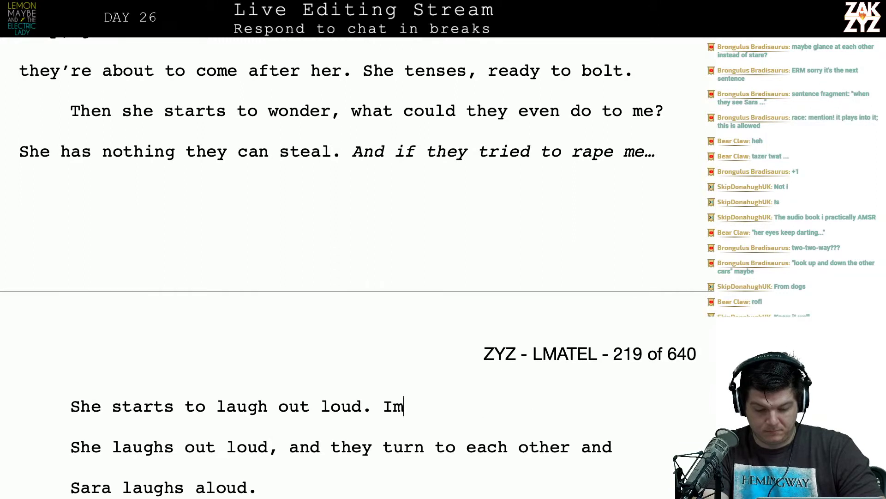
Try opening the next sentence with "At once the two of them" and cut it back to "At once the".
text(At one)
key(BackSpace)
text(ce t)
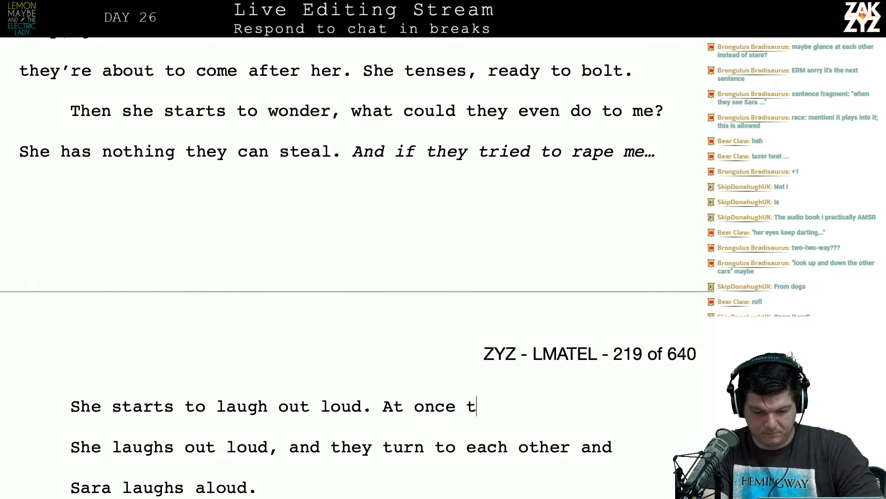
key(BackSpace)
text(the two of them)
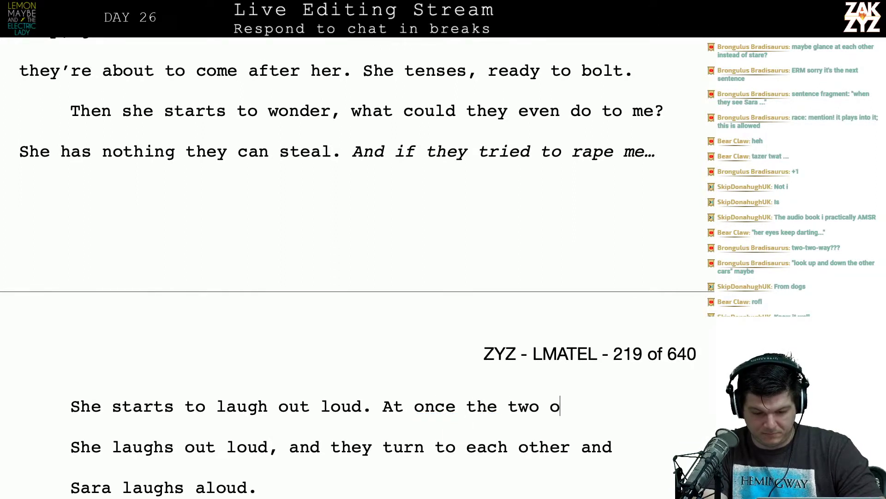
key(BackSpace)
key(BackSpace)
key(BackSpace)
key(BackSpace)
key(BackSpace)
key(BackSpace)
key(BackSpace)
key(BackSpace)
key(BackSpace)
key(BackSpace)
key(BackSpace)
key(BackSpace)
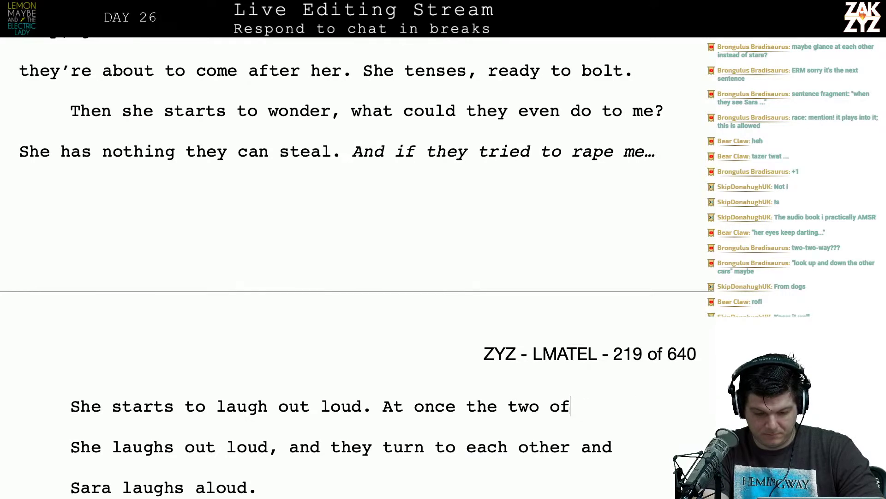
Try rewording the opening as "At once they both decide" and remove it back to "She starts to laugh out loud.".
text(y both )
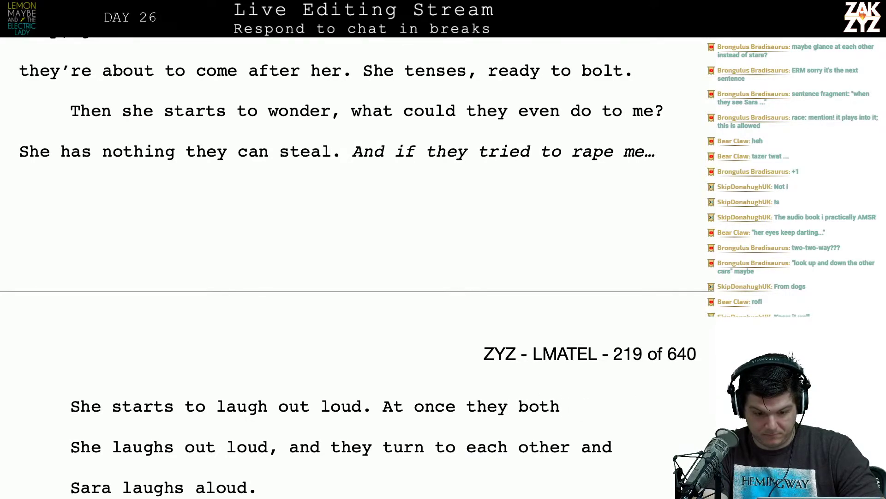
text(decide)
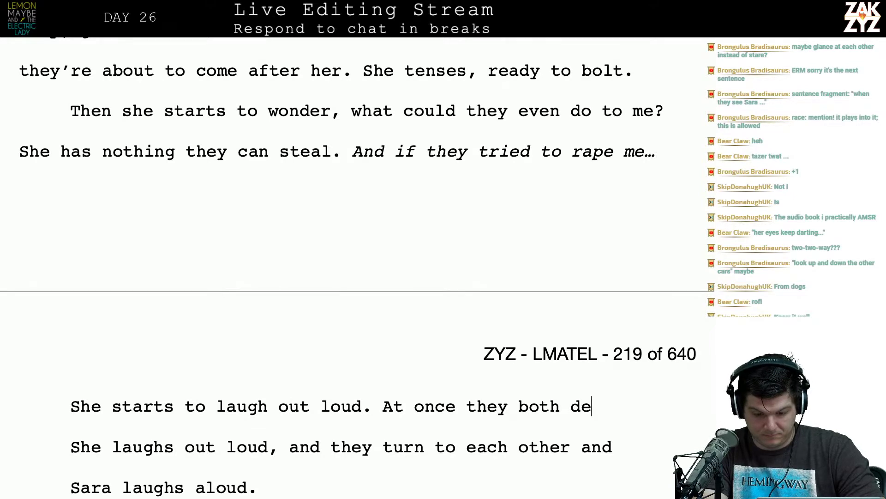
key(BackSpace)
key(BackSpace)
key(BackSpace)
key(BackSpace)
key(BackSpace)
key(BackSpace)
key(BackSpace)
key(BackSpace)
key(BackSpace)
key(BackSpace)
key(BackSpace)
key(BackSpace)
key(BackSpace)
key(BackSpace)
key(BackSpace)
key(BackSpace)
key(BackSpace)
key(BackSpace)
key(BackSpace)
key(BackSpace)
key(BackSpace)
key(BackSpace)
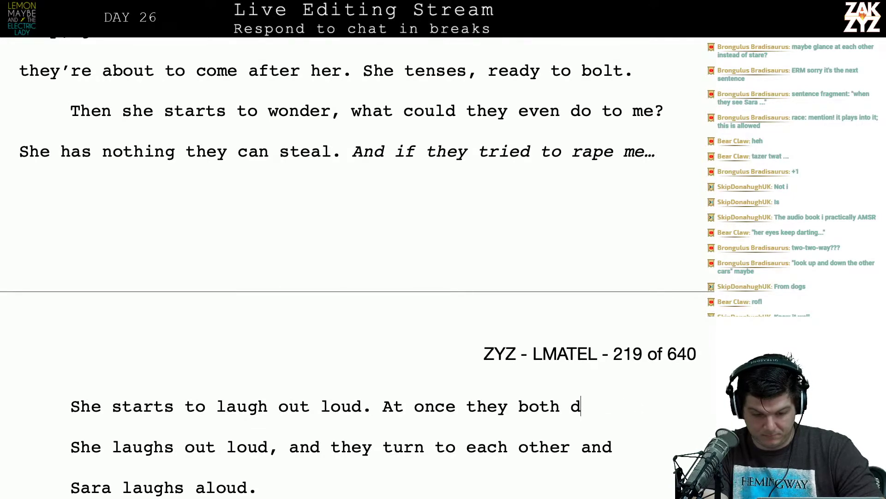
key(BackSpace)
key(BackSpace)
key(BackSpace)
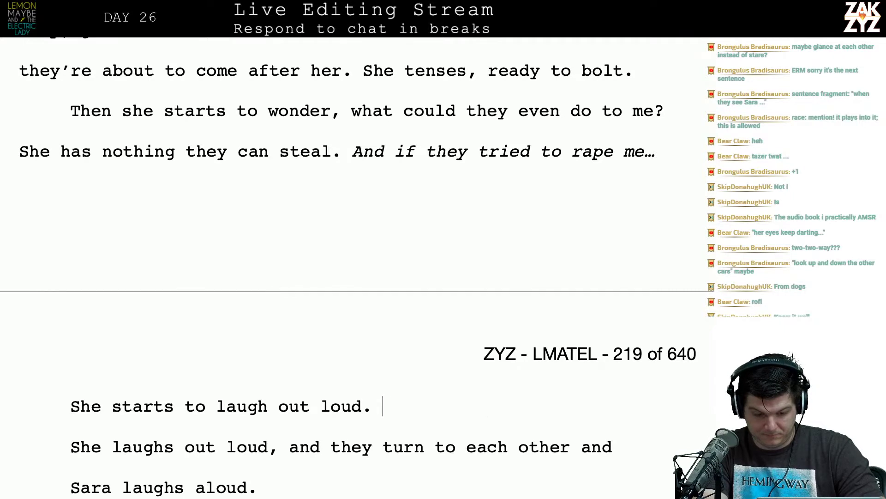
Try starting the sentence after "She starts to laugh out loud." with "They", and remove that opening.
text(They)
key(BackSpace)
key(BackSpace)
key(BackSpace)
key(BackSpace)
key(BackSpace)
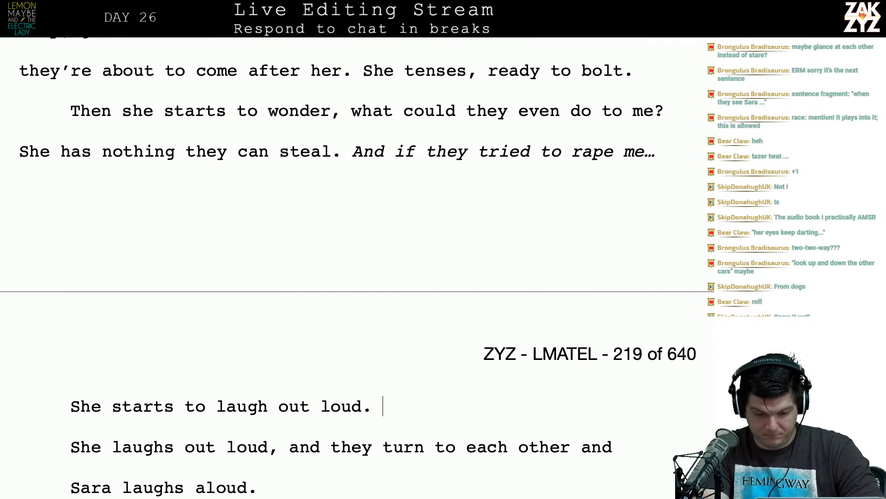
text(They immi)
key(BackSpace)
key(BackSpace)
key(BackSpace)
key(BackSpace)
key(BackSpace)
key(BackSpace)
key(BackSpace)
key(BackSpace)
key(BackSpace)
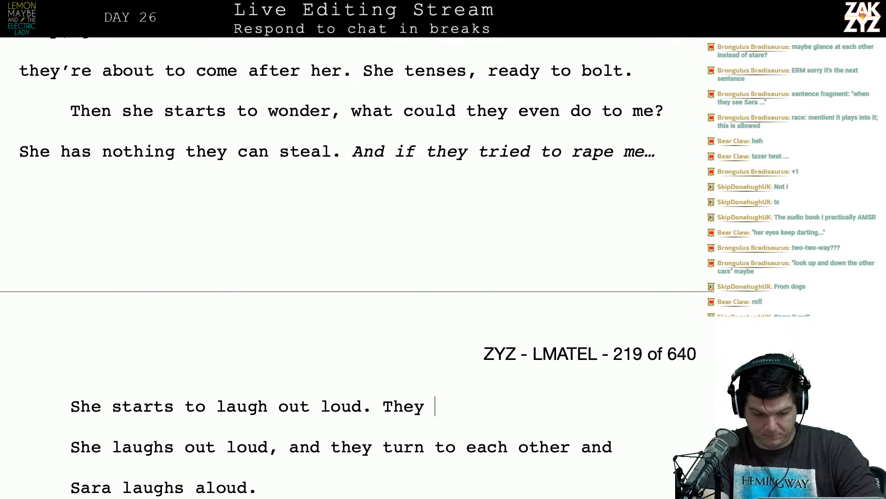
After "She starts to laugh out loud.", try adding "The two men immediately head for the exit, whatever's up wit".
text(The two men im)
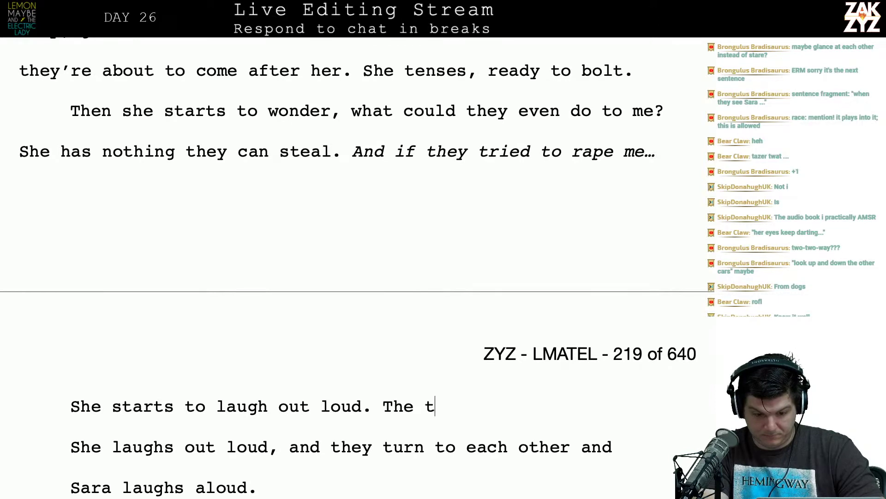
key(BackSpace)
key(BackSpace)
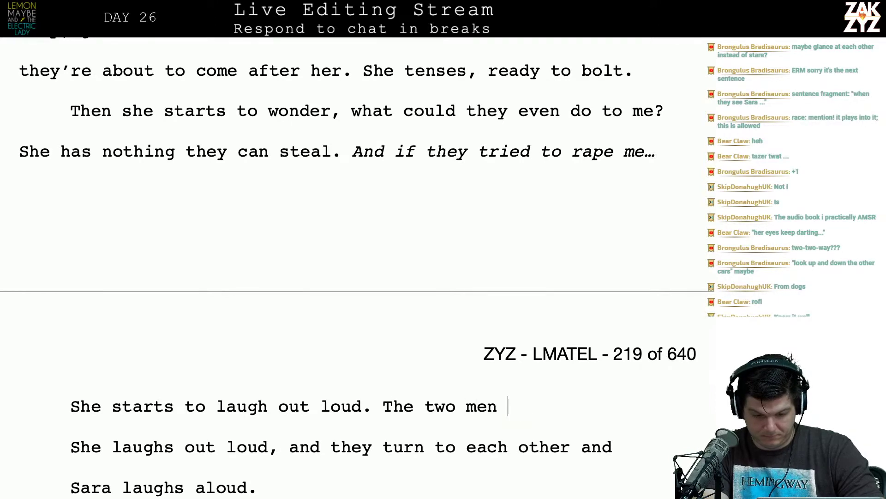
text(hea)
key(BackSpace)
key(BackSpace)
key(BackSpace)
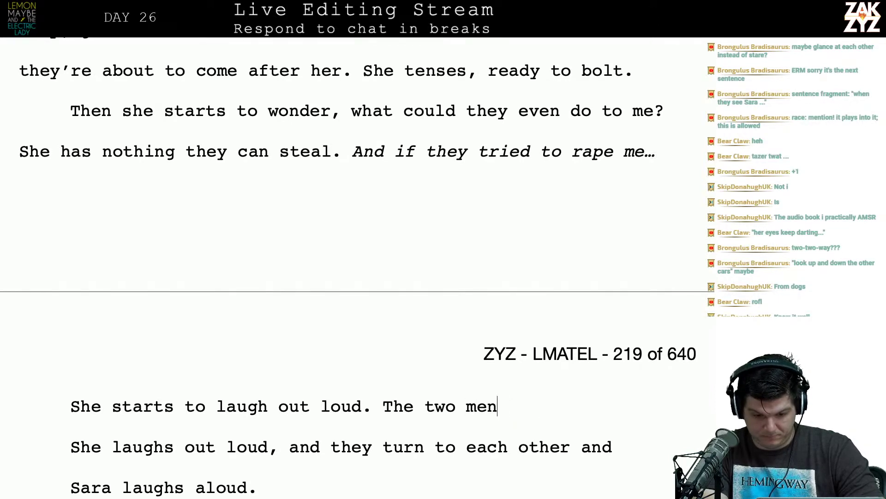
text(immedi)
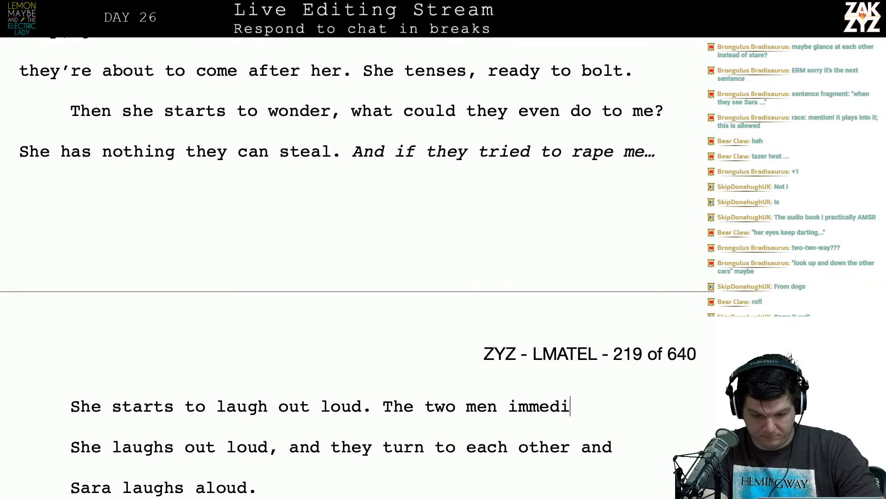
text(ately head for the)
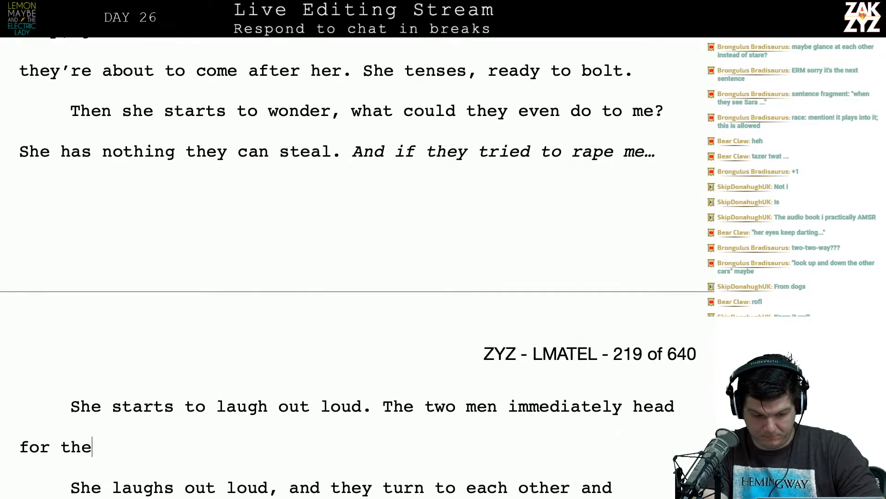
text( exit, )
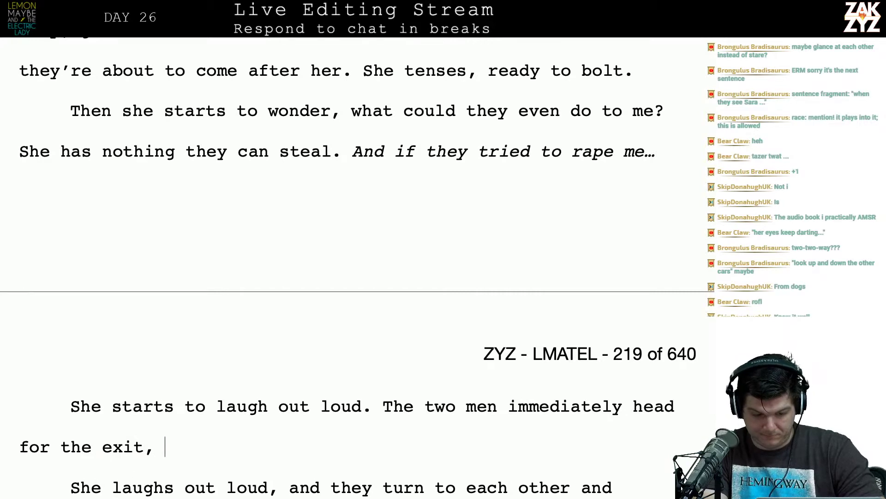
text(whatev)
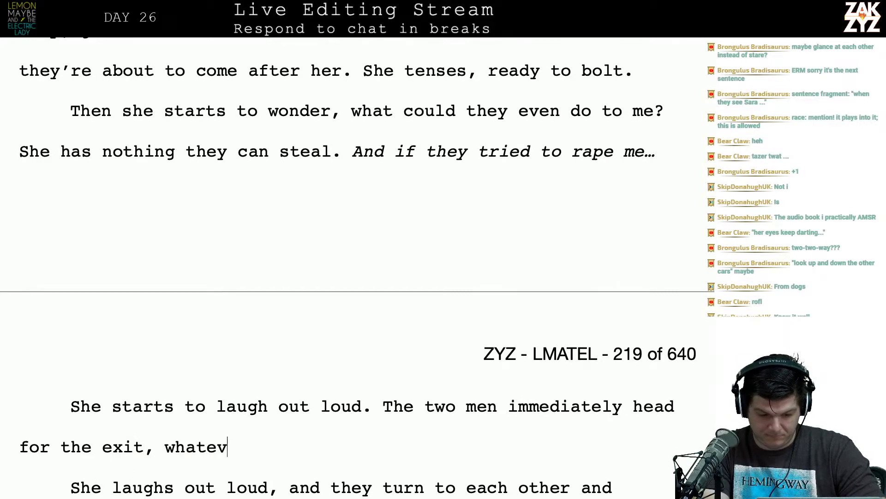
text(er's up wit)
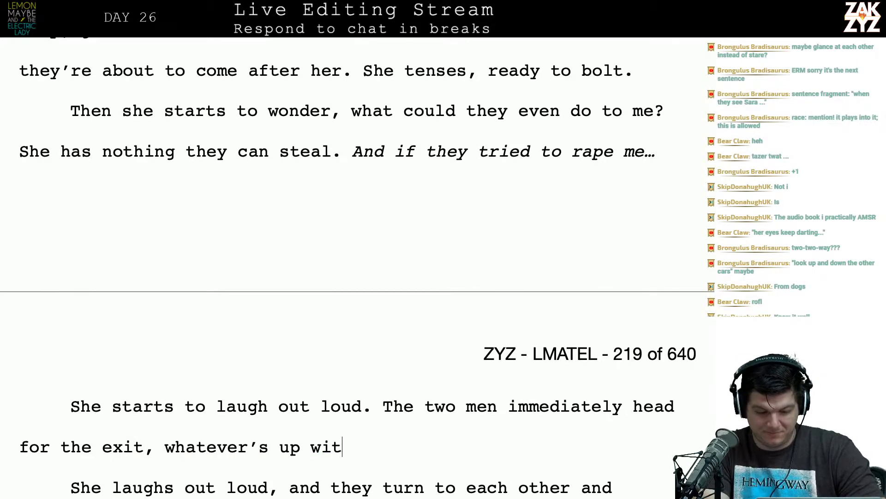
Delete the unfinished sentence about the two men heading for the exit, ending the paragraph at "She starts to laugh out loud.".
key(BackSpace)
key(BackSpace)
key(BackSpace)
key(BackSpace)
key(BackSpace)
key(BackSpace)
key(BackSpace)
key(BackSpace)
key(BackSpace)
key(BackSpace)
key(BackSpace)
key(BackSpace)
key(BackSpace)
key(BackSpace)
key(BackSpace)
key(BackSpace)
key(BackSpace)
key(BackSpace)
key(BackSpace)
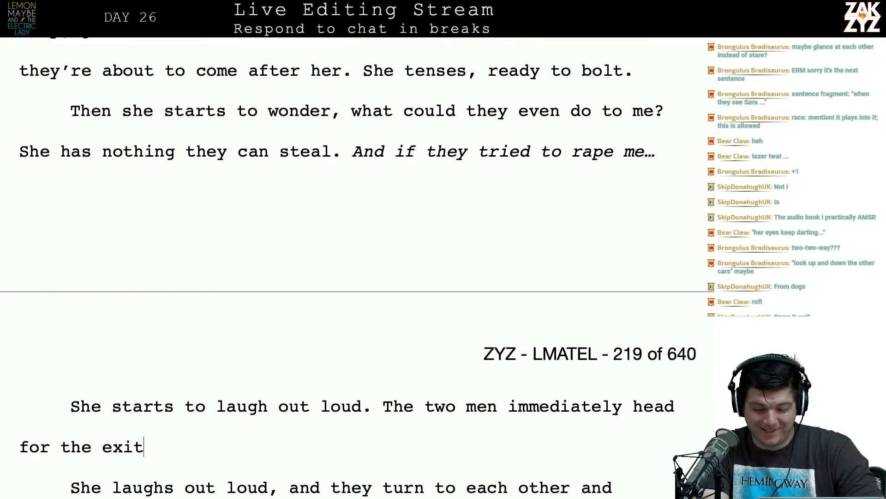
key(BackSpace)
key(BackSpace)
key(BackSpace)
key(BackSpace)
key(BackSpace)
key(BackSpace)
key(BackSpace)
key(BackSpace)
key(BackSpace)
key(BackSpace)
key(BackSpace)
key(BackSpace)
key(BackSpace)
key(BackSpace)
key(BackSpace)
key(BackSpace)
key(BackSpace)
key(BackSpace)
key(BackSpace)
key(BackSpace)
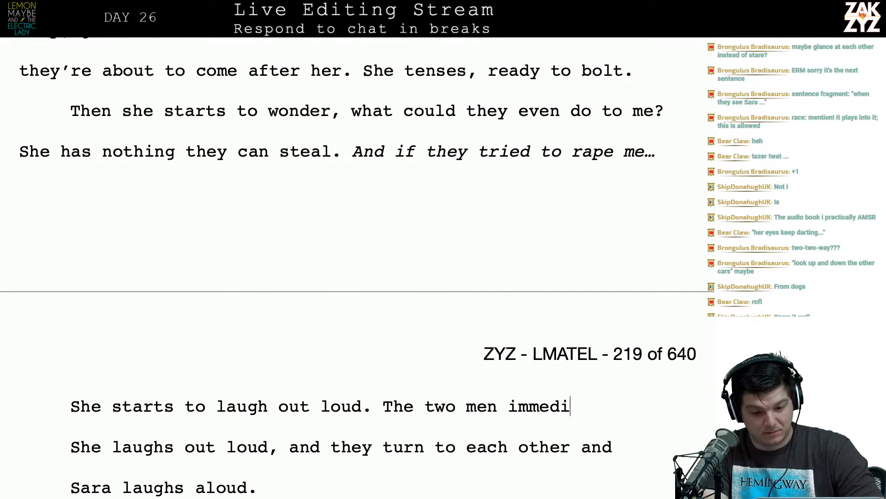
key(BackSpace)
key(BackSpace)
key(BackSpace)
key(BackSpace)
key(BackSpace)
key(BackSpace)
key(BackSpace)
key(BackSpace)
key(BackSpace)
key(BackSpace)
key(BackSpace)
key(BackSpace)
key(BackSpace)
key(BackSpace)
key(BackSpace)
key(BackSpace)
key(BackSpace)
key(BackSpace)
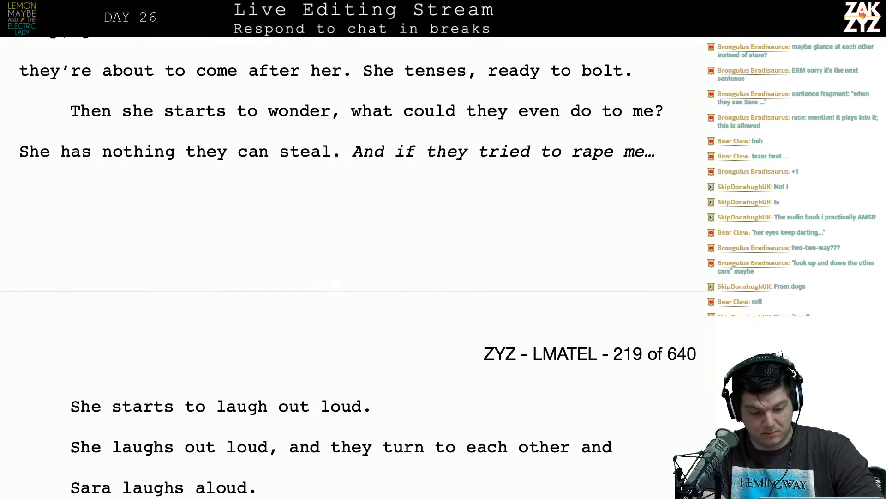
Add blank space below "She starts to laugh out loud." and try starting a new paragraph with "The two men immediately decid".
key(Return)
key(Return)
key(Left)
key(Left)
key(Left)
key(Left)
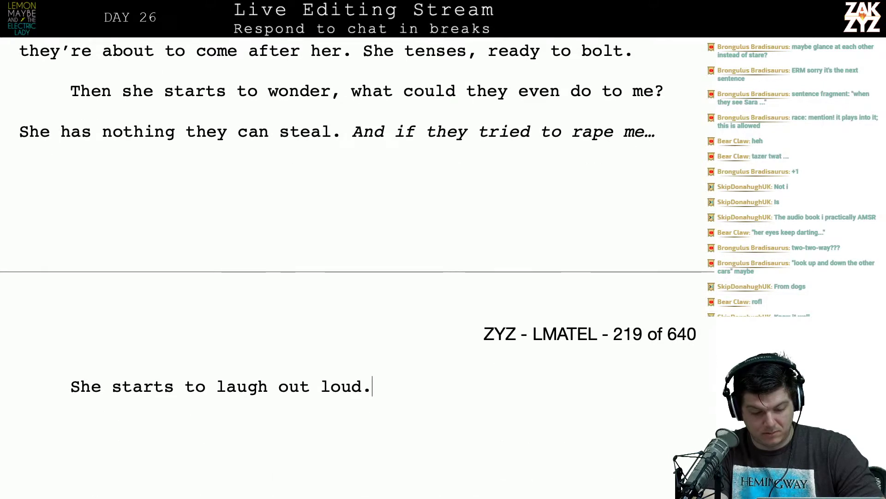
key(Down)
text(The two men )
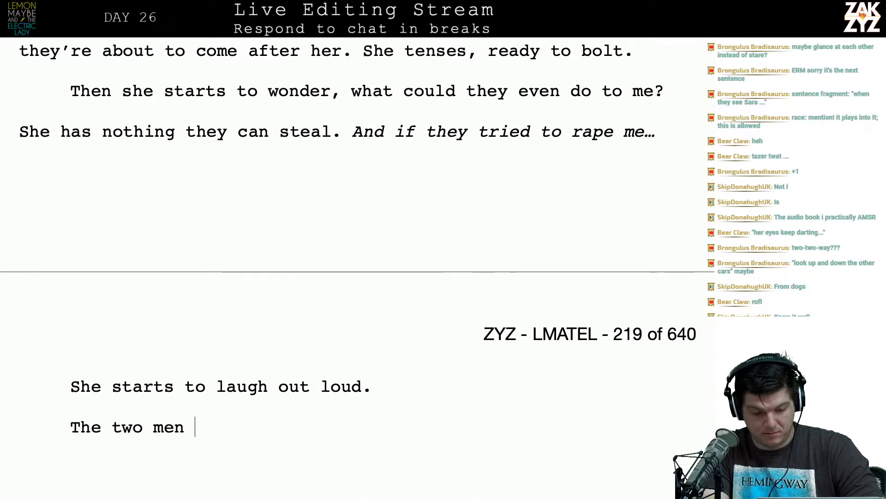
text(immediately )
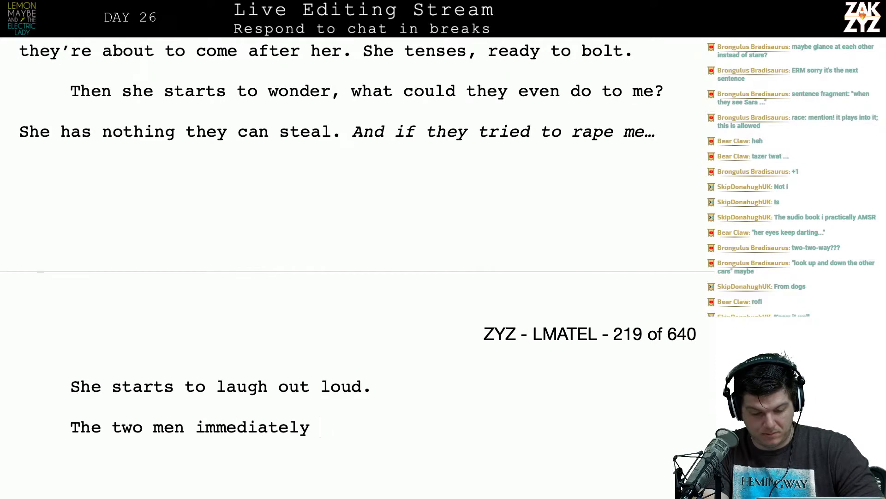
text(decid)
Delete the unfinished paragraph "The two men immediately decid", leaving its line empty.
key(BackSpace)
key(BackSpace)
key(BackSpace)
key(BackSpace)
key(BackSpace)
key(BackSpace)
key(BackSpace)
key(BackSpace)
key(BackSpace)
key(BackSpace)
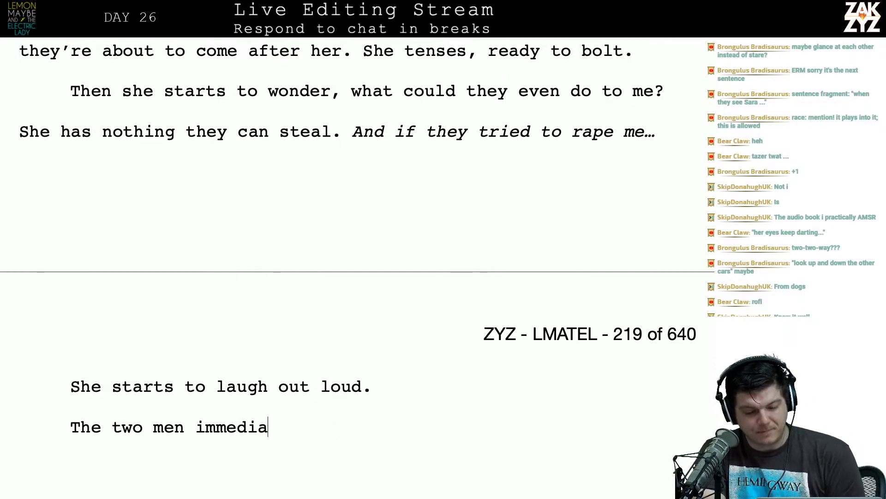
key(BackSpace)
key(BackSpace)
key(BackSpace)
key(BackSpace)
key(BackSpace)
key(BackSpace)
key(BackSpace)
key(BackSpace)
key(BackSpace)
key(BackSpace)
key(BackSpace)
key(BackSpace)
key(BackSpace)
key(BackSpace)
key(BackSpace)
key(BackSpace)
key(BackSpace)
key(BackSpace)
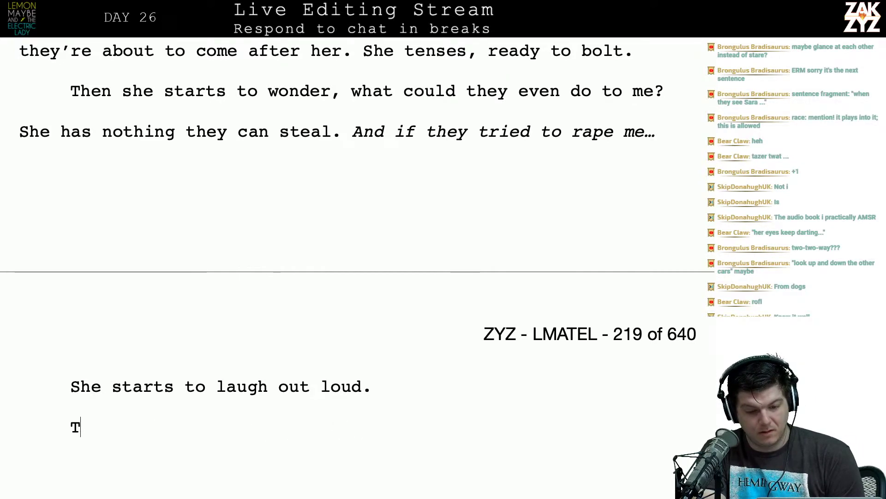
key(BackSpace)
key(BackSpace)
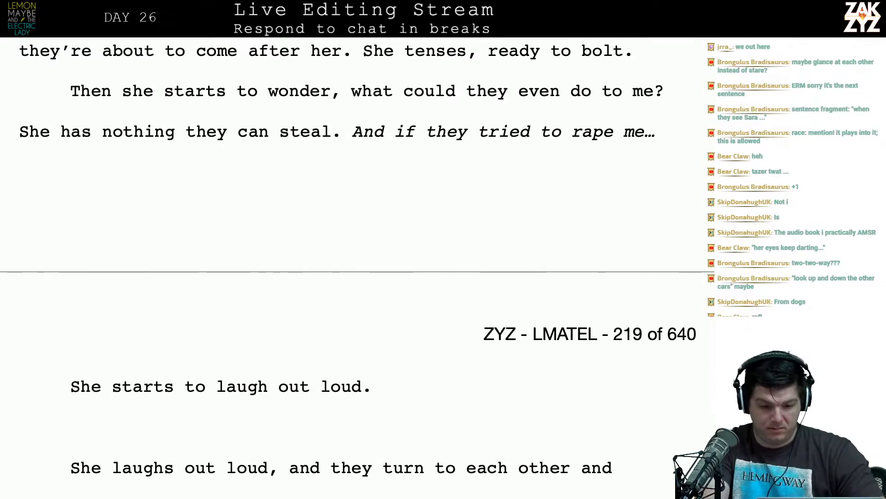
Try continuing after "She starts to laugh out loud." with a sentence beginning "It", and remove that opening.
text(It c)
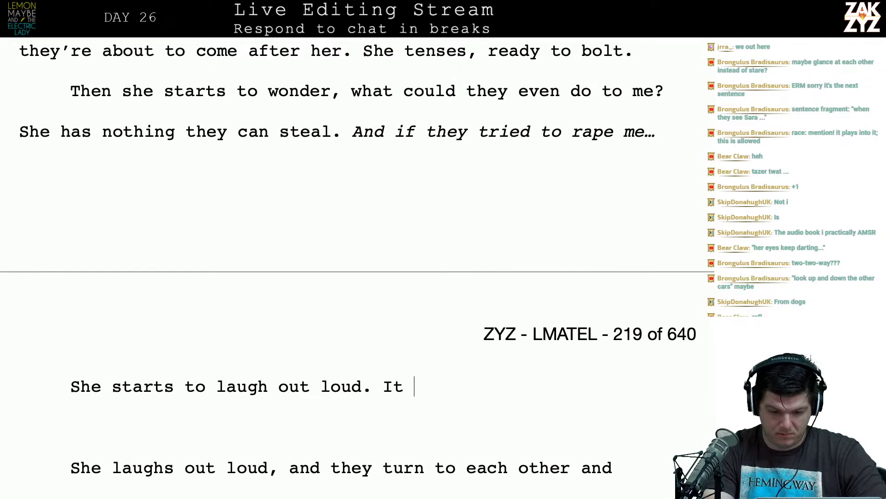
key(BackSpace)
text(pass)
key(BackSpace)
key(BackSpace)
key(BackSpace)
key(BackSpace)
key(BackSpace)
key(BackSpace)
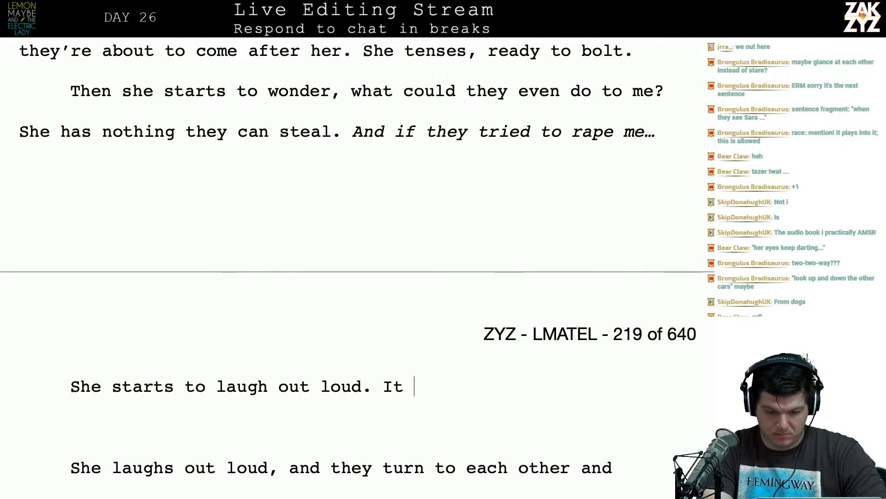
After "She starts to laugh out loud.", try adding "The two men's threshold for weir".
text(The)
key(BackSpace)
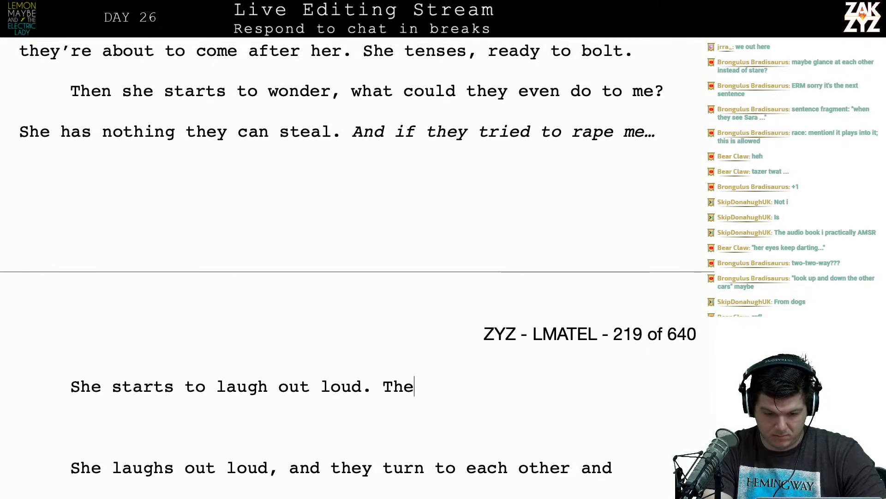
text(two men)
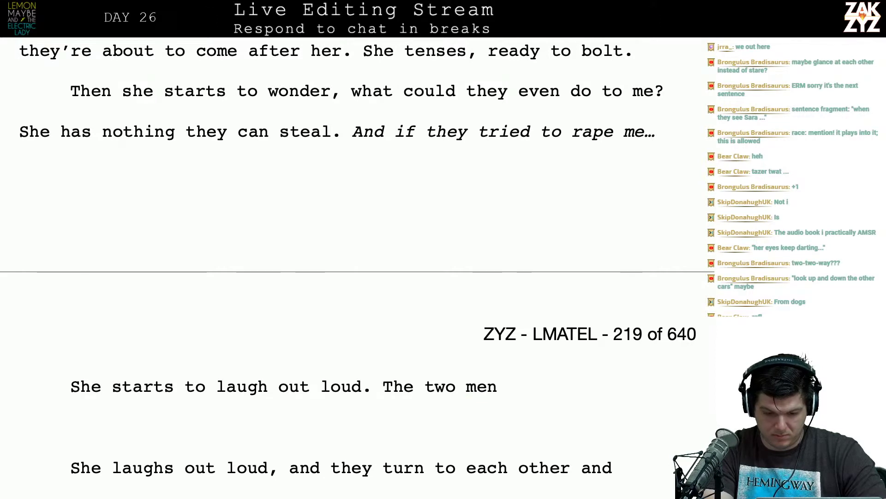
text('s thresh)
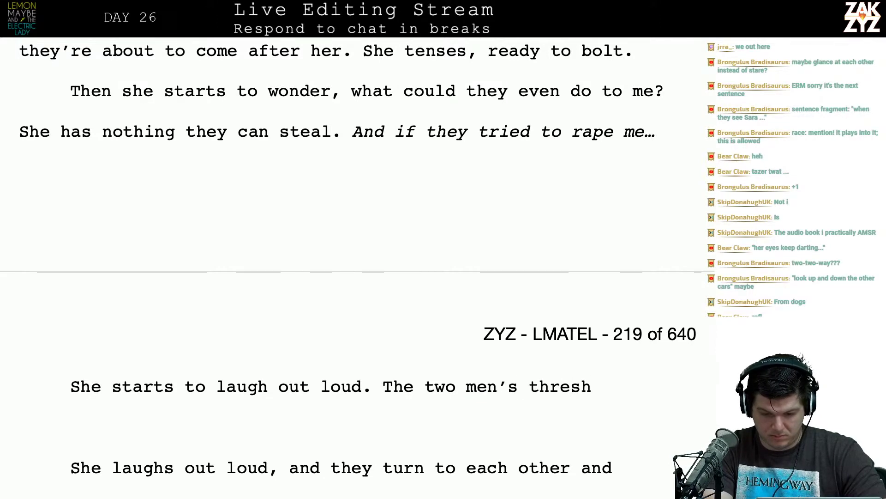
text(hol)
key(BackSpace)
key(BackSpace)
key(BackSpace)
text(old for weir)
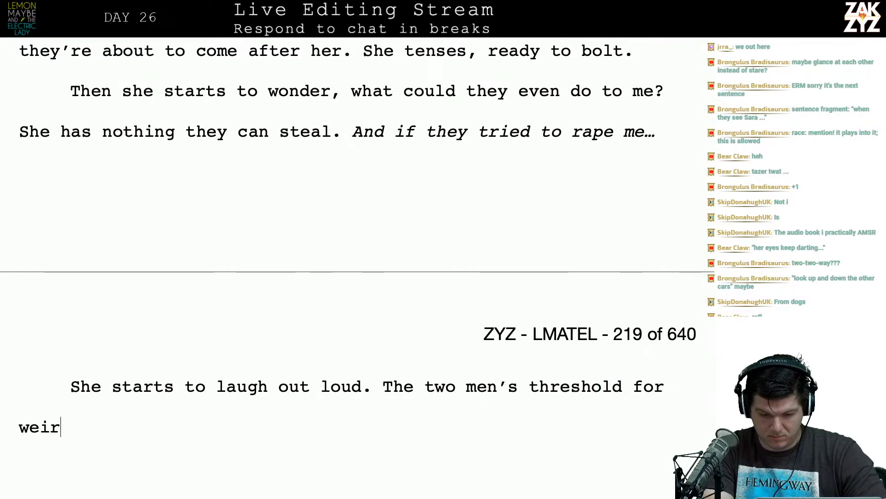
text(n)
Delete the unfinished sentence about the two men's threshold, back to "She starts to laugh out loud.".
key(BackSpace)
key(BackSpace)
key(BackSpace)
key(BackSpace)
key(BackSpace)
key(BackSpace)
key(BackSpace)
key(BackSpace)
key(BackSpace)
key(BackSpace)
key(BackSpace)
key(BackSpace)
key(BackSpace)
key(BackSpace)
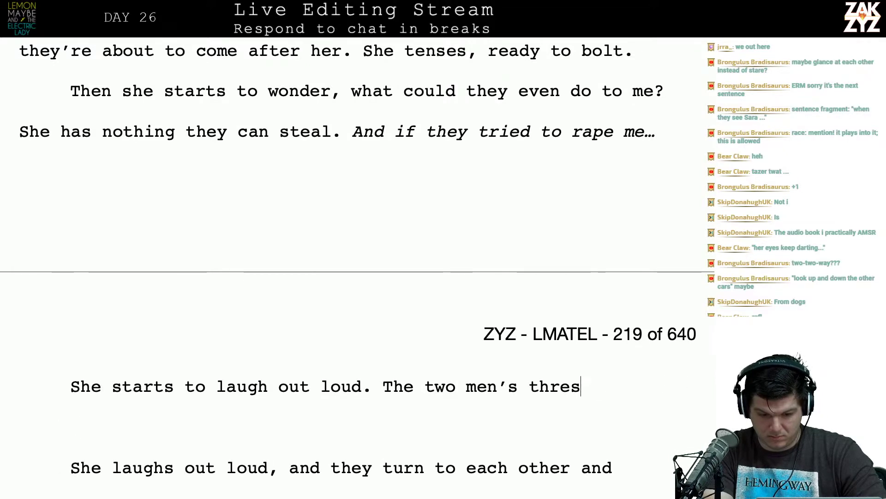
key(BackSpace)
key(BackSpace)
key(BackSpace)
key(BackSpace)
key(BackSpace)
key(BackSpace)
key(BackSpace)
key(BackSpace)
key(BackSpace)
key(BackSpace)
key(BackSpace)
key(BackSpace)
key(BackSpace)
key(BackSpace)
key(BackSpace)
key(BackSpace)
key(BackSpace)
key(BackSpace)
key(BackSpace)
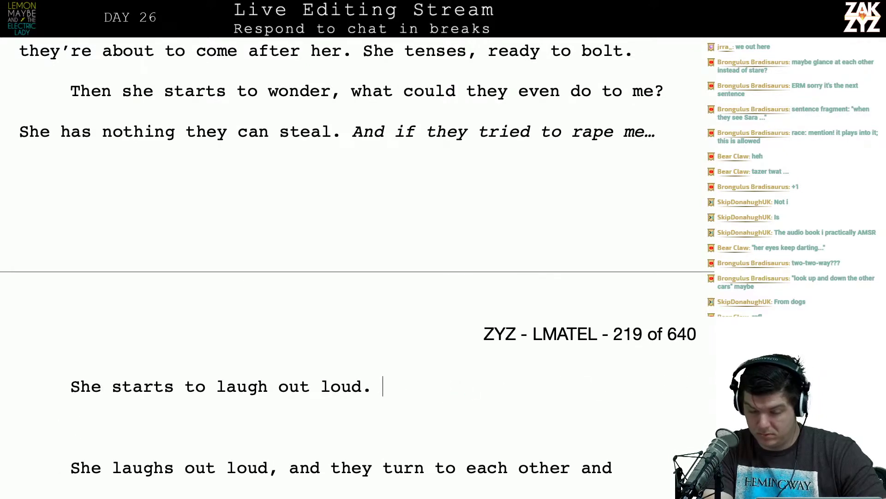
Extend the laugh sentence with ", and the two men glance at each other and immediately head for the exit.".
text(, and the two men)
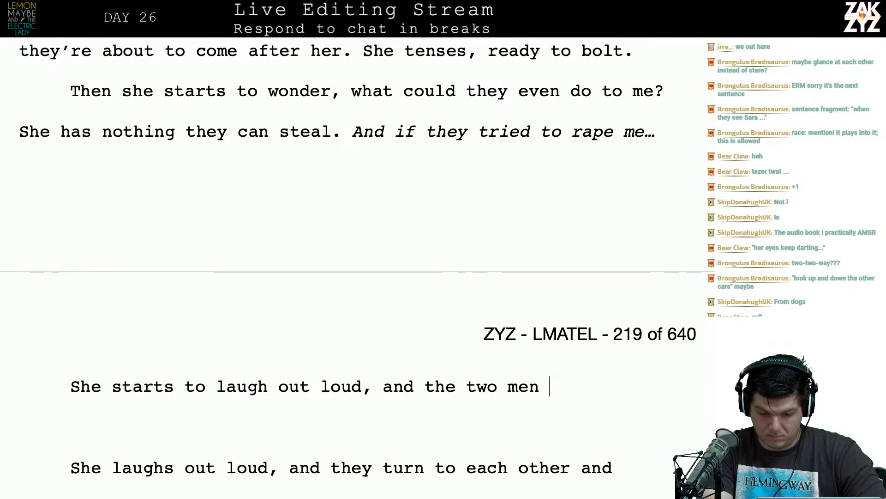
text(glance and)
key(BackSpace)
key(BackSpace)
text(t )
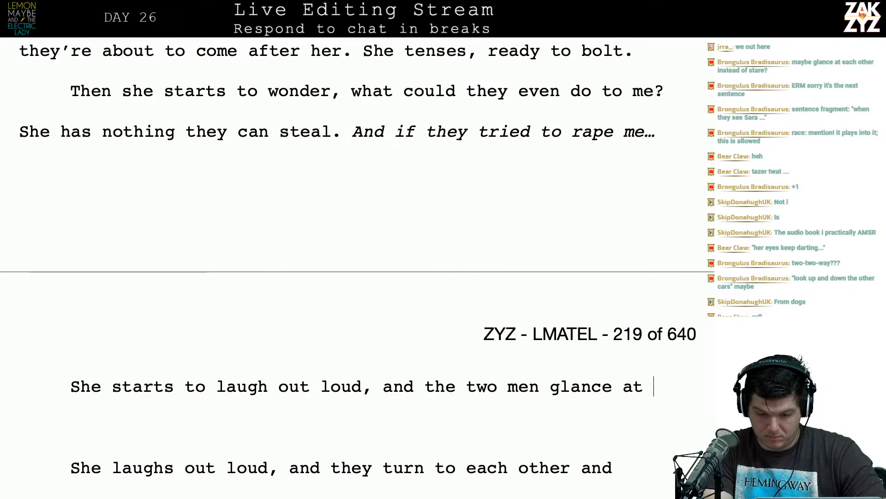
text(each other and )
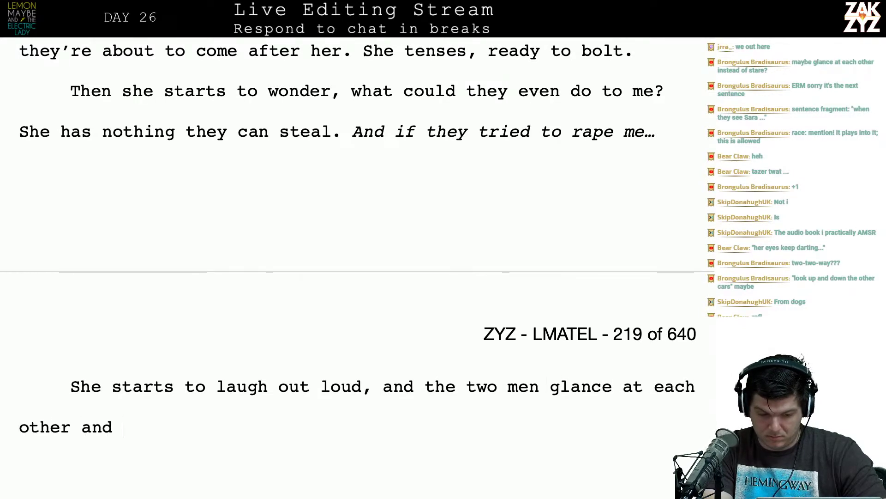
text(immediat)
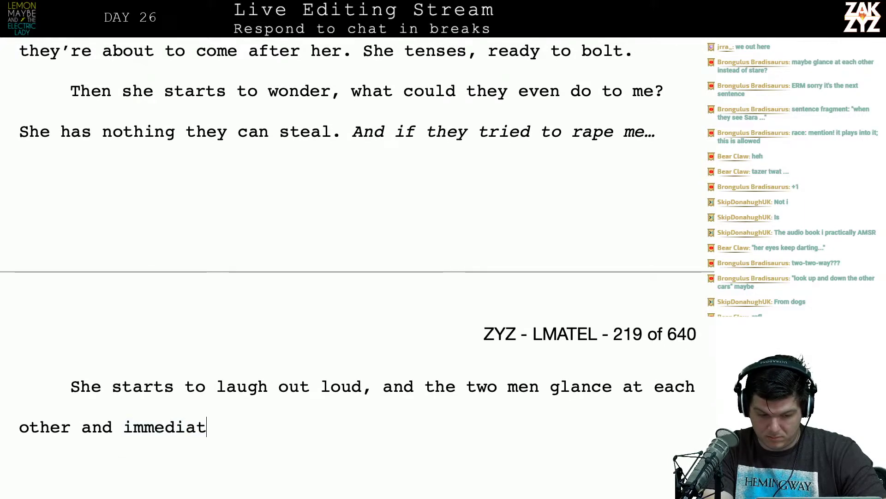
text(ely head for the e)
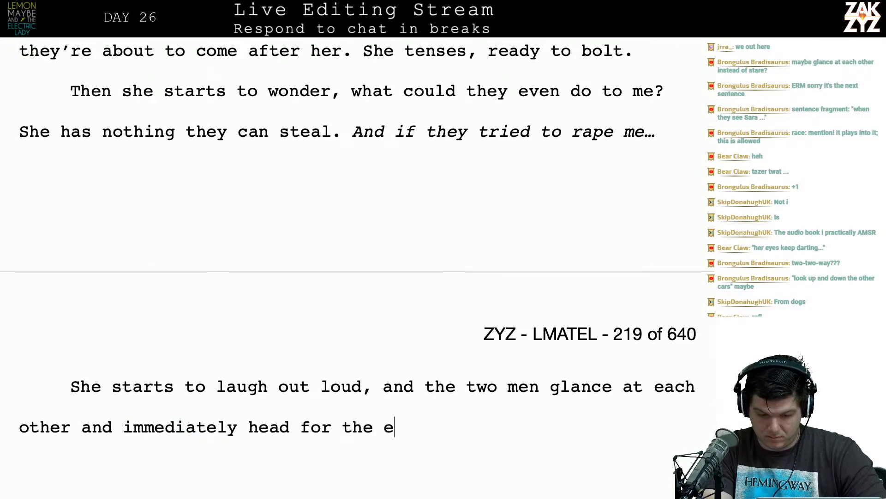
text(xit. The)
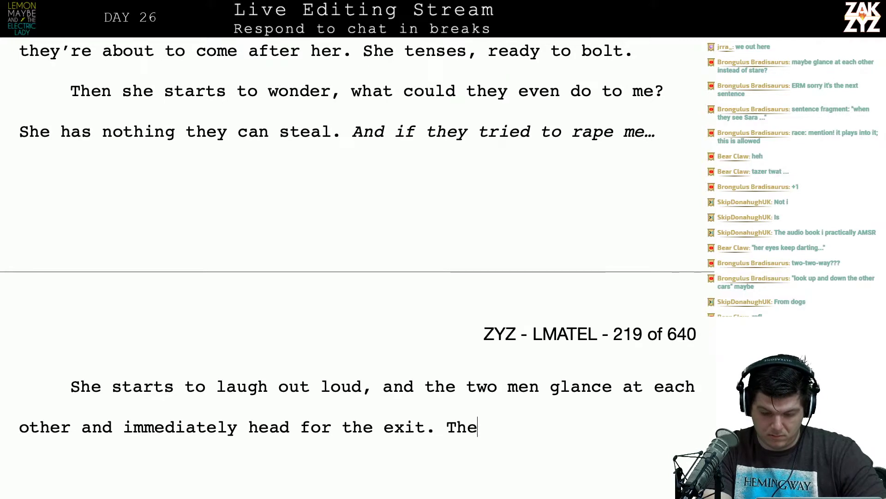
Complete the following sentence as "They want no part of this crazy woman in her garbage bag.".
text(y want no part )
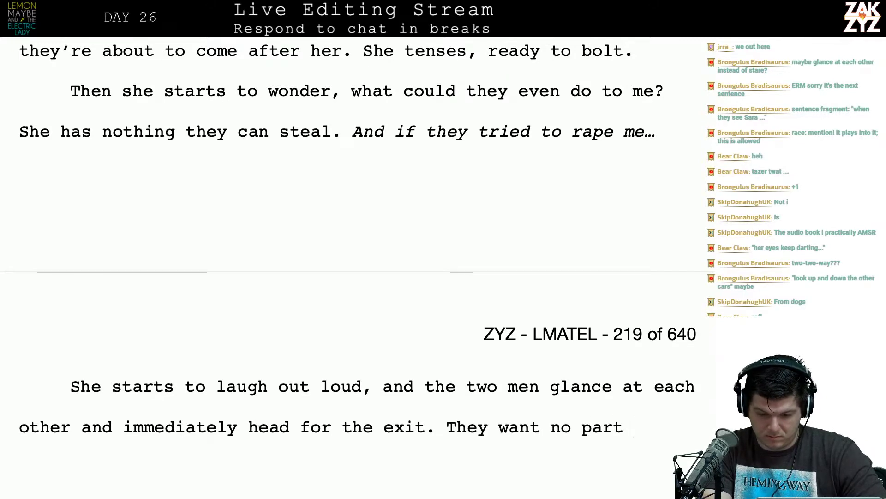
text(of this crazy )
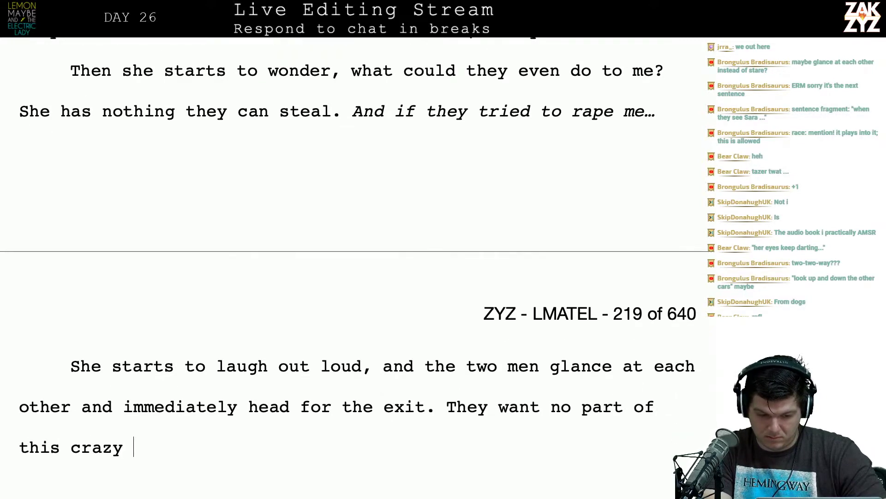
text(woman in h)
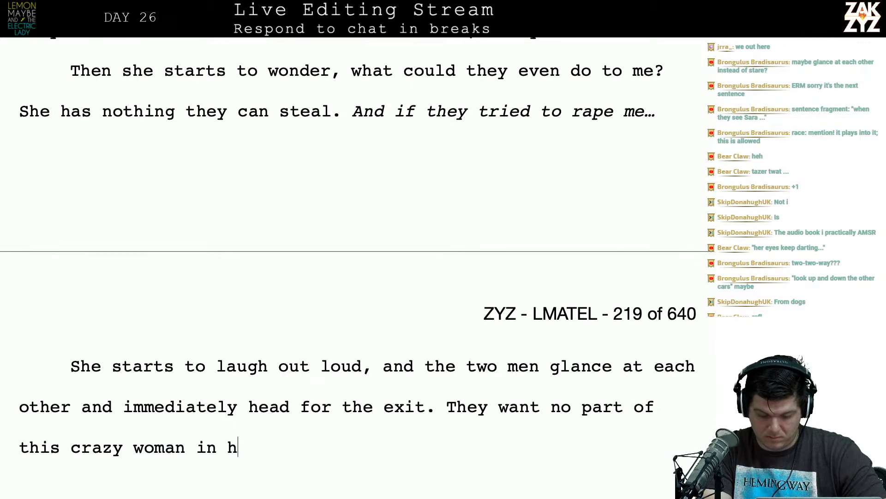
text(er garbage bag)
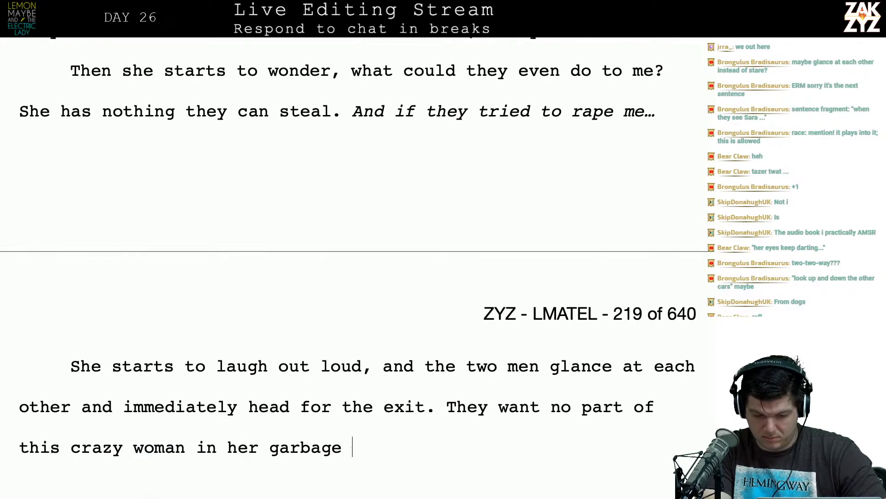
Check the leftover draft lines below the new paragraph and add another blank line above "She laughs out loud".
key(Down)
key(Down)
key(Down)
key(Down)
key(Down)
key(Down)
key(Down)
key(Down)
key(Down)
key(Down)
key(Down)
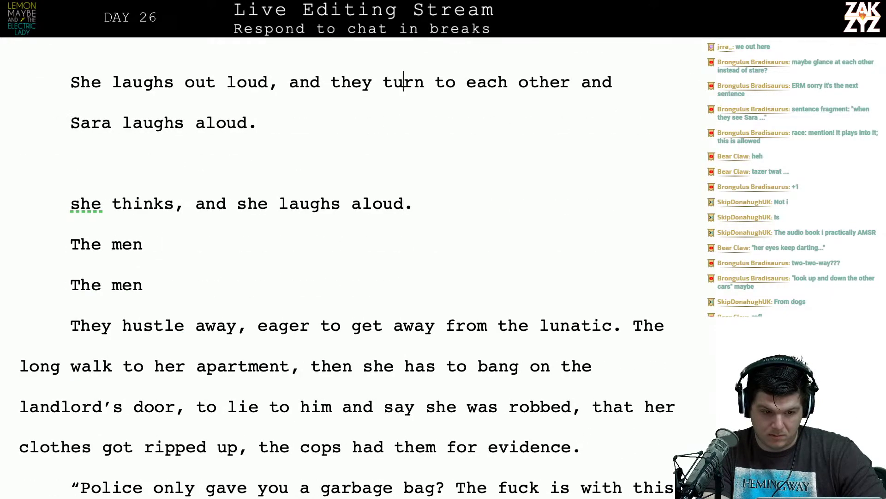
key(Up)
key(Up)
key(Up)
key(Up)
key(Down)
key(Down)
key(Down)
key(Down)
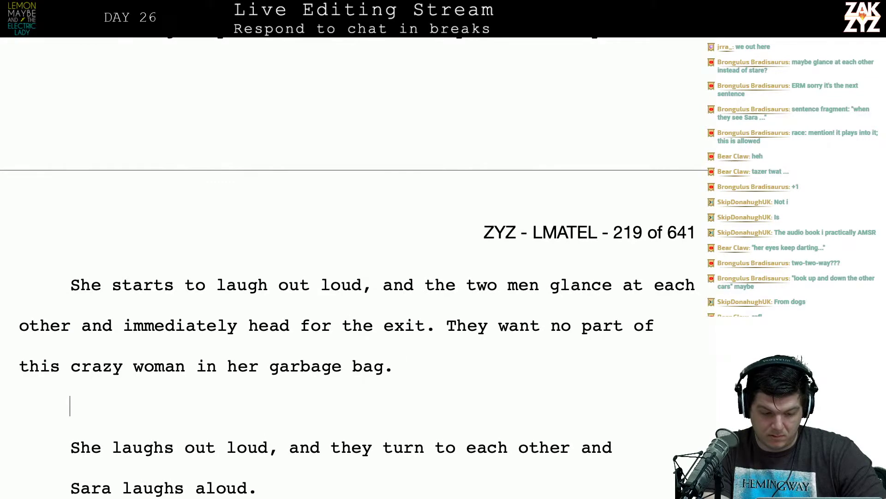
key(Return)
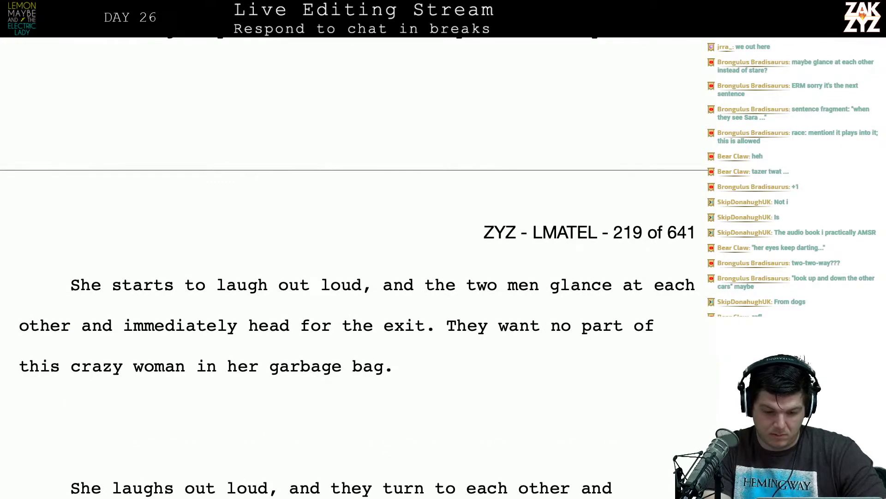
After "garbage bag.", try opening the next sentence with "She" and with "At first she's".
text(She)
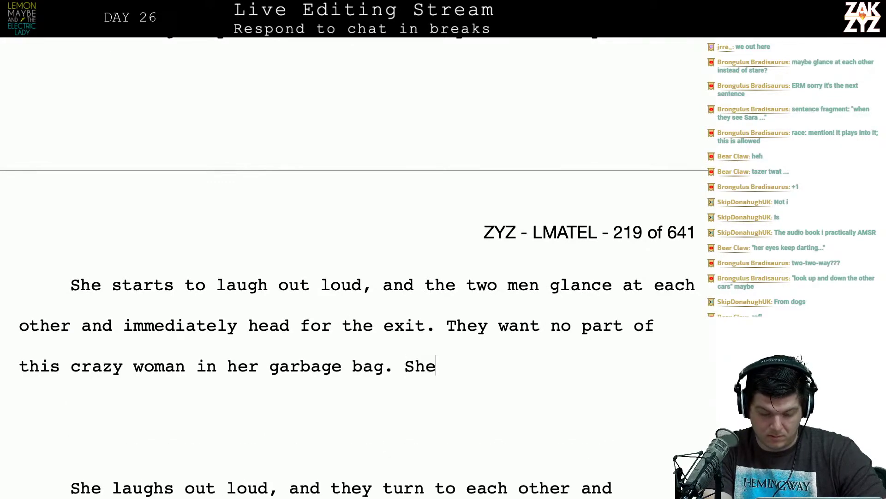
key(BackSpace)
key(BackSpace)
key(BackSpace)
text(At first she)
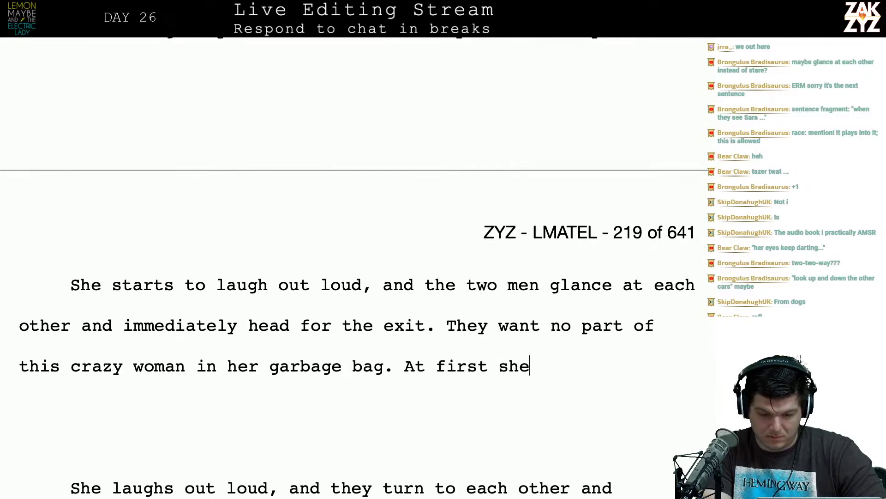
text('s)
Replace the trial opening after "garbage bag." with "It makes he".
key(BackSpace)
key(BackSpace)
key(BackSpace)
key(BackSpace)
key(BackSpace)
key(BackSpace)
key(BackSpace)
key(BackSpace)
key(BackSpace)
key(BackSpace)
key(BackSpace)
key(BackSpace)
key(BackSpace)
key(BackSpace)
key(BackSpace)
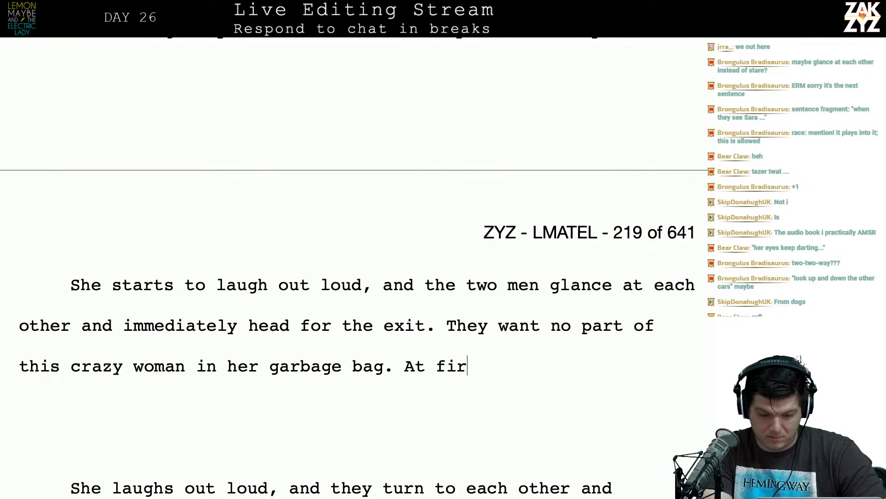
text(It makes he)
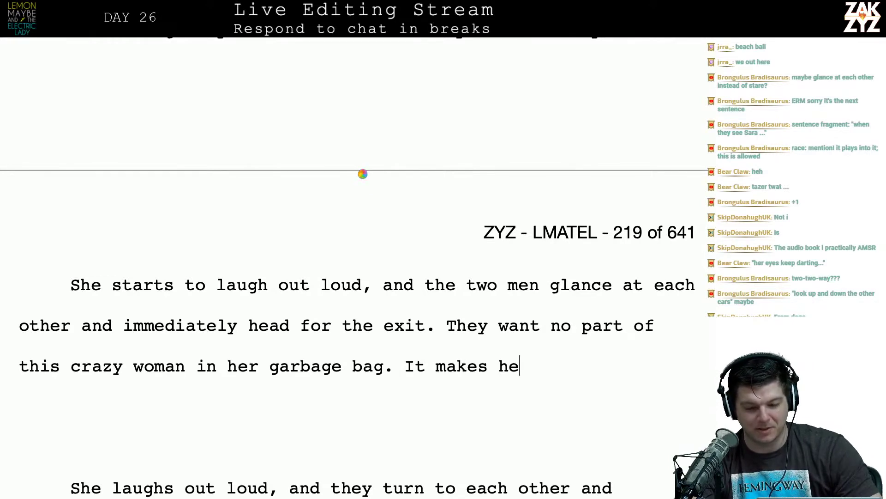
Switch from the manuscript to the Safari window with the "putting on the ritz" search.
key(super+Tab)
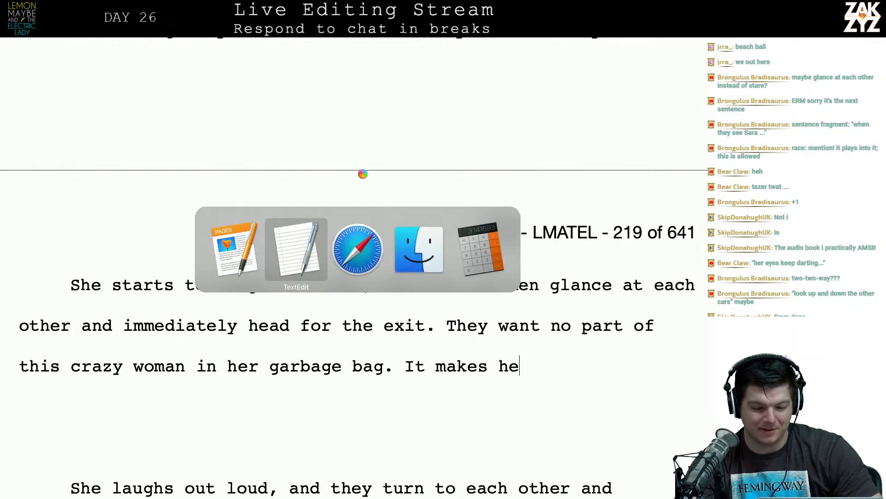
key(super+Tab)
key(super+Tab)
key(super+Tab)
key(super+Tab)
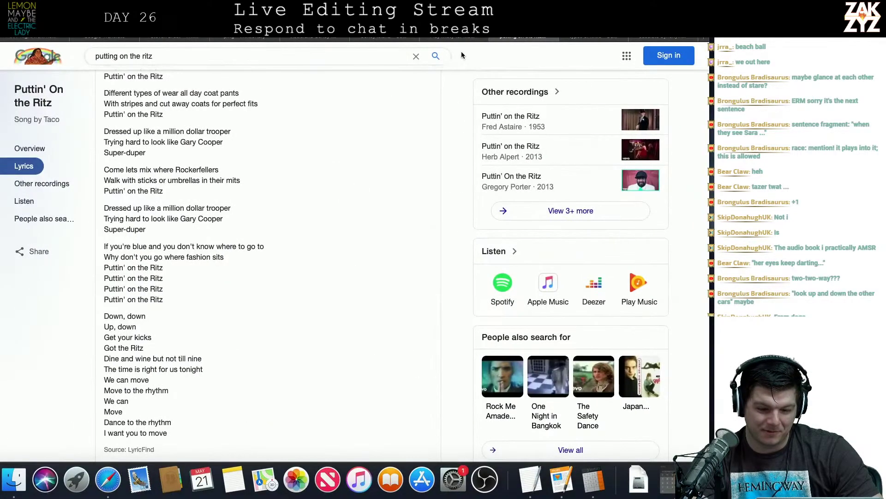
Force the unresponsive Pages to quit, ignore the crash report and reopen the manuscript in Pages.
key(super+Tab)
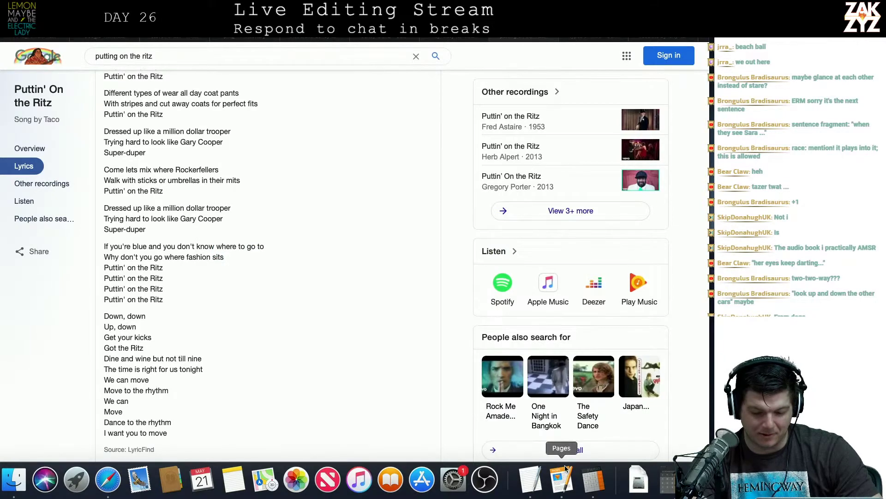
key(super+Tab)
key(super+Tab)
key(super+Tab)
key(super+Tab)
key(super+Tab)
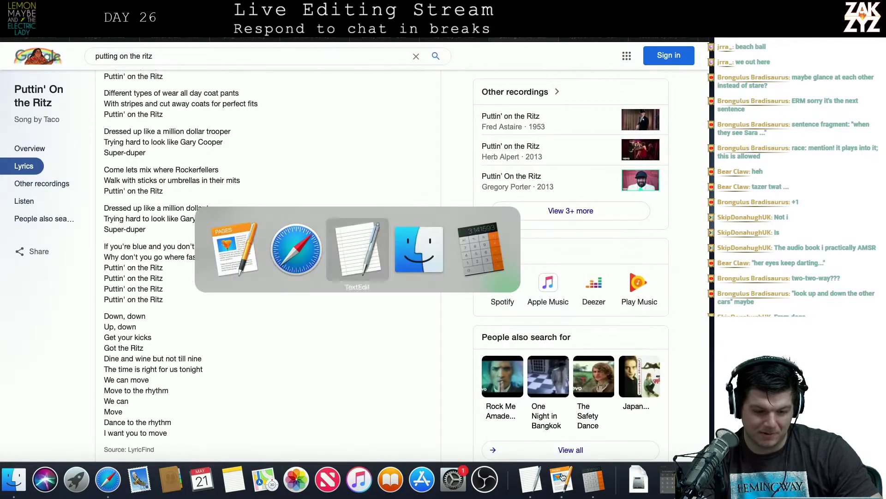
right_click(563, 476)
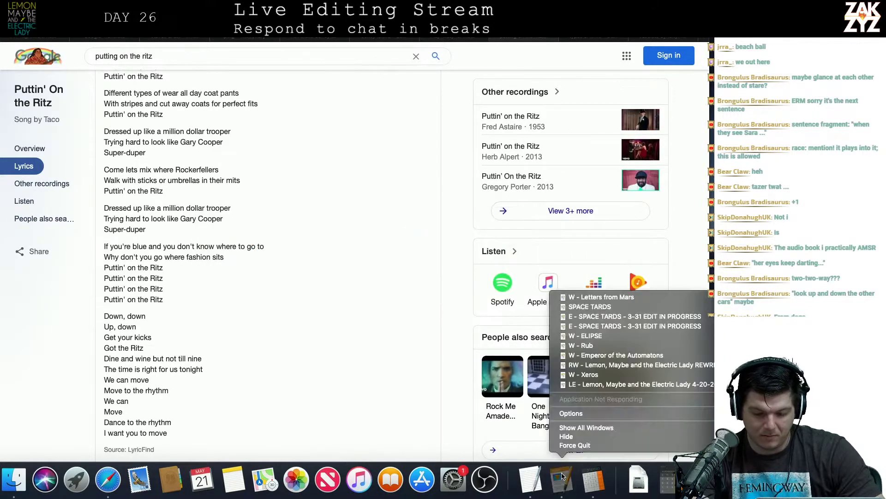
click(580, 445)
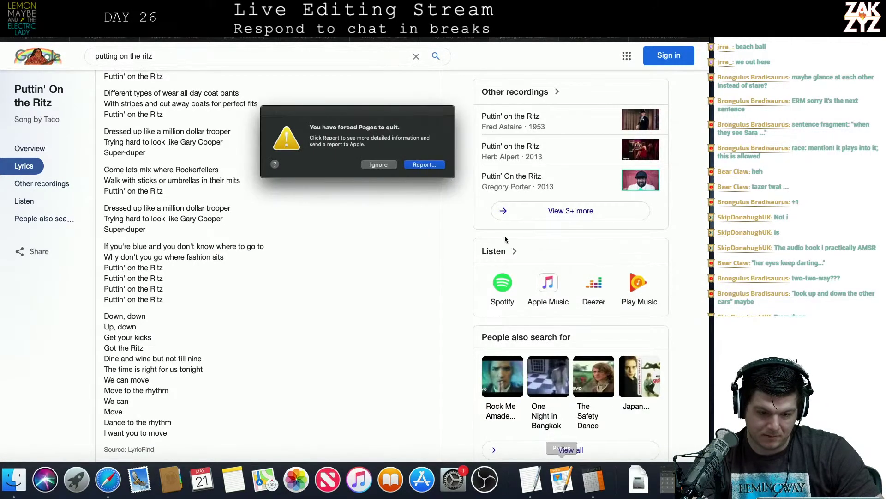
click(378, 164)
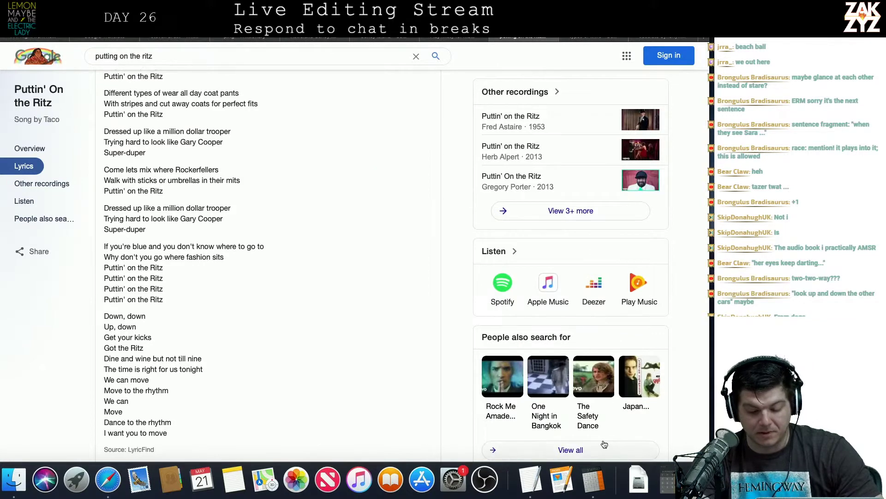
click(566, 482)
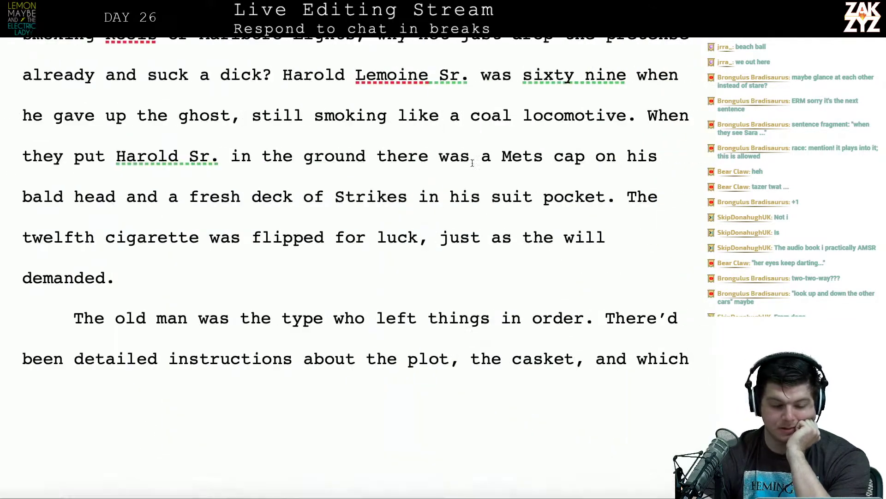
Look through the reopened manuscript from its opening chapter for the subway platform scene.
scroll(402, 212, down, 10)
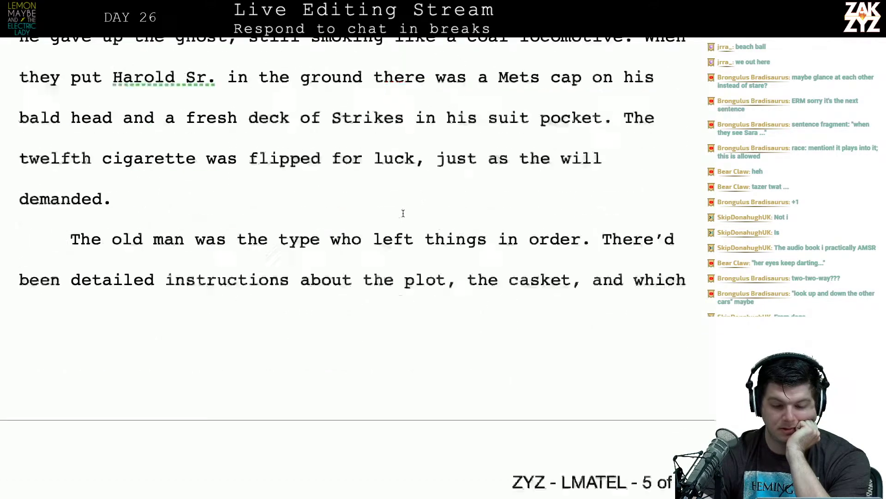
scroll(403, 213, down, 15)
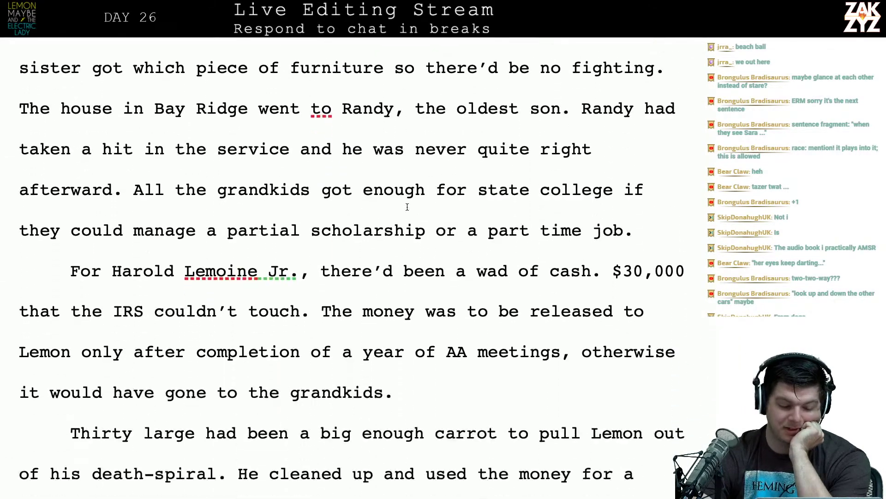
scroll(407, 206, down, 20)
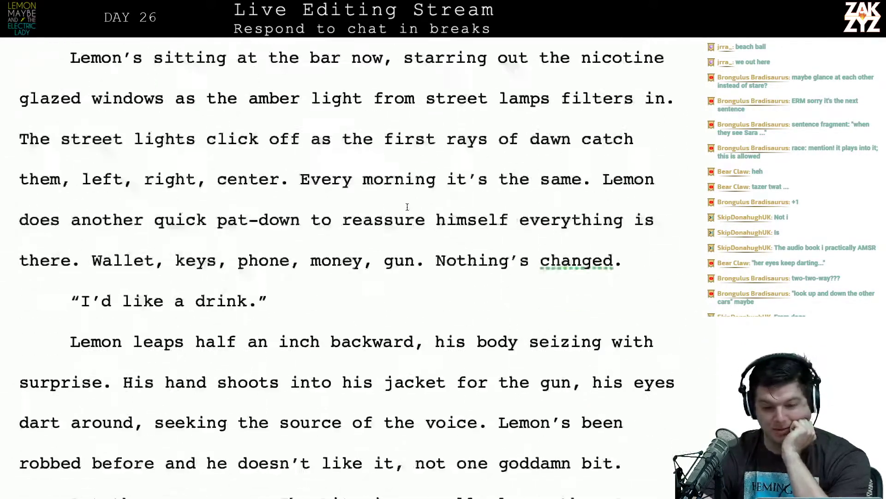
scroll(407, 207, down, 20)
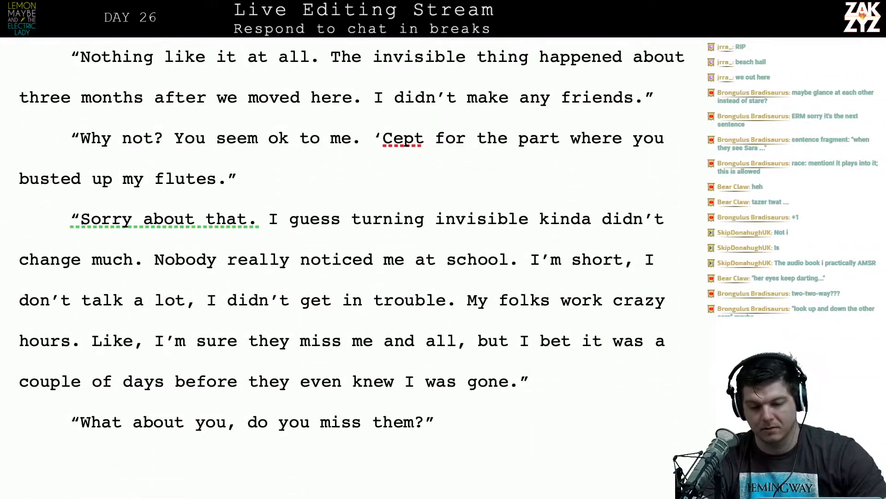
scroll(407, 207, down, 20)
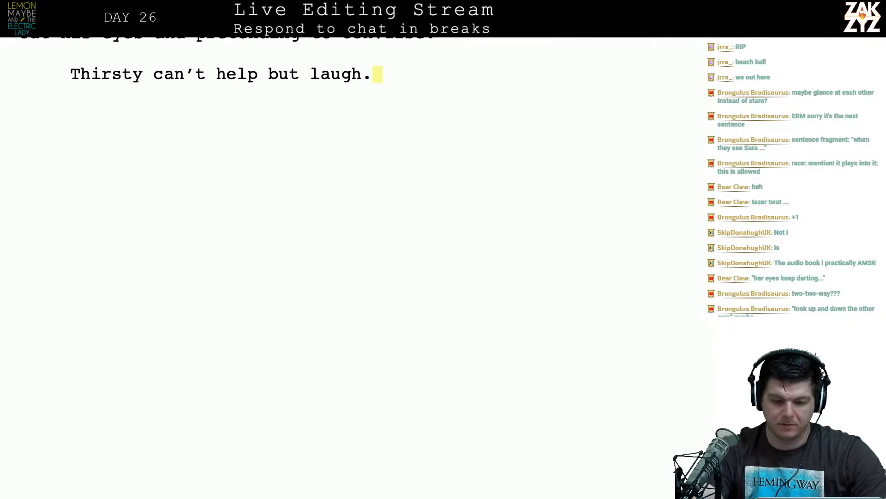
scroll(351, 162, up, 5)
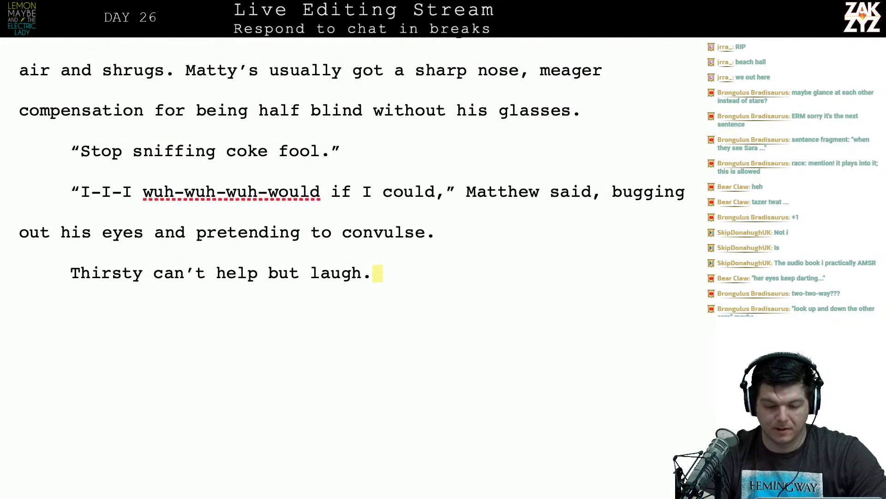
scroll(351, 231, down, 5)
key(alt+super+i)
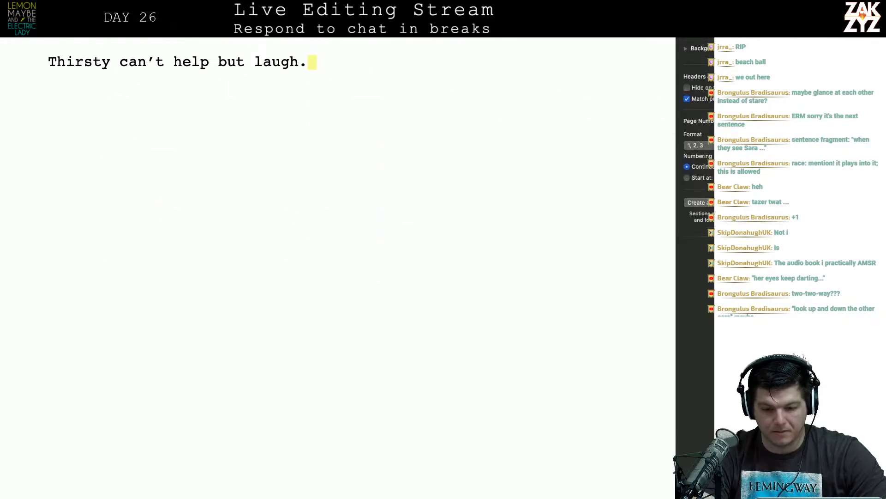
key(alt+super+i)
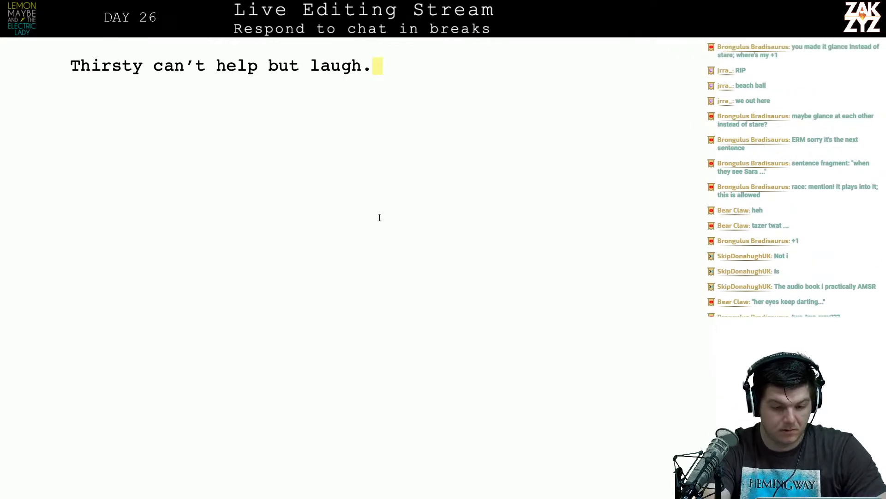
Go to page 241, try page 238, and work back through chapter 25 to Sara's unfinished laughing sentence on page 219.
key(ctrl+super+g)
text(241)
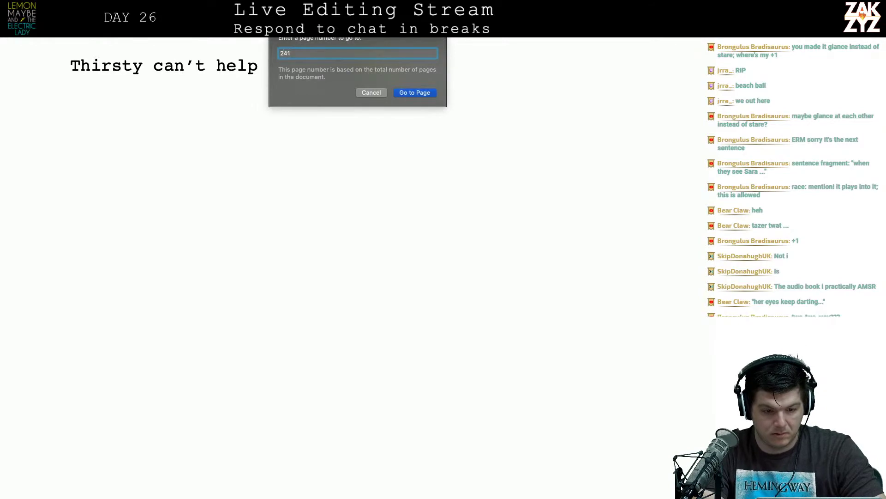
key(Return)
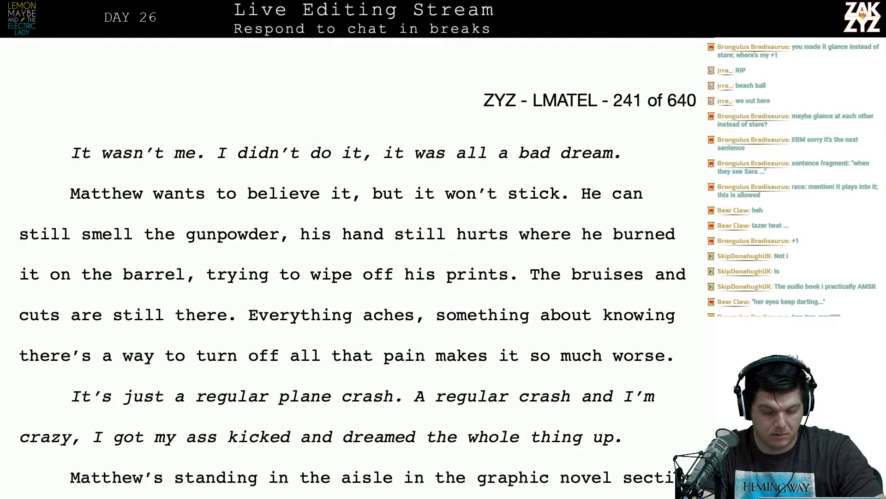
key(ctrl+super+g)
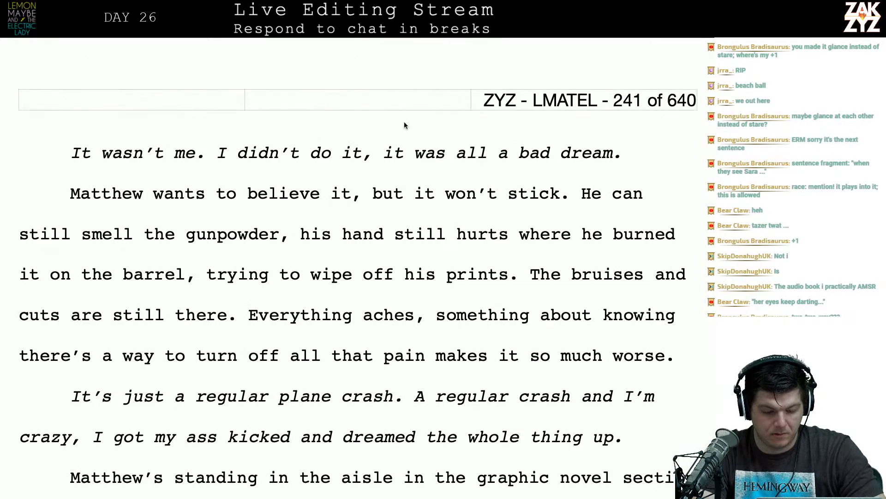
text(238)
key(Return)
scroll(397, 136, up, 20)
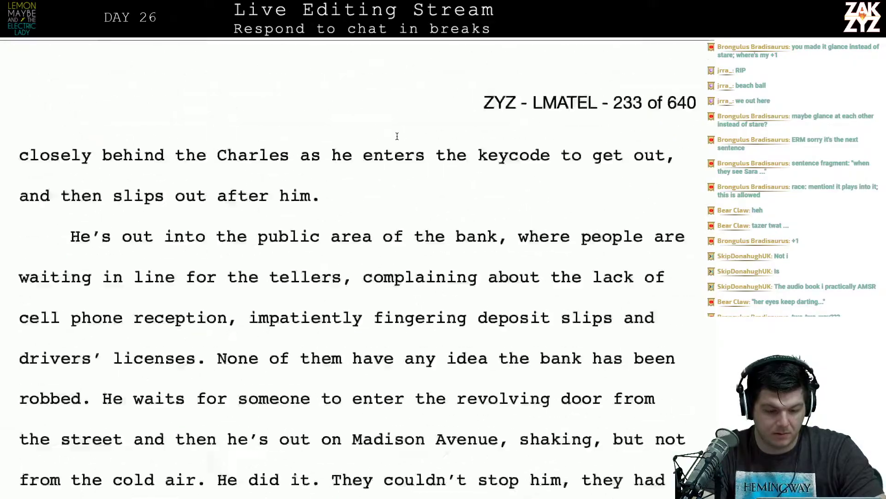
scroll(398, 139, up, 20)
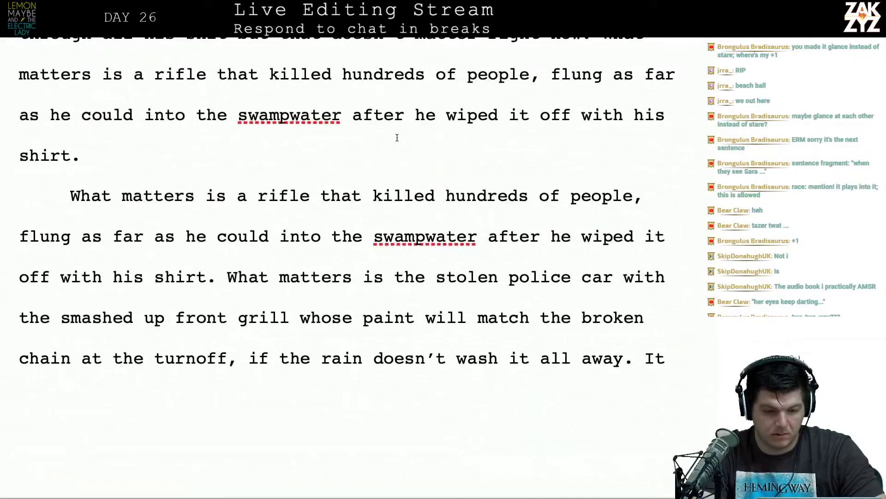
scroll(397, 138, up, 20)
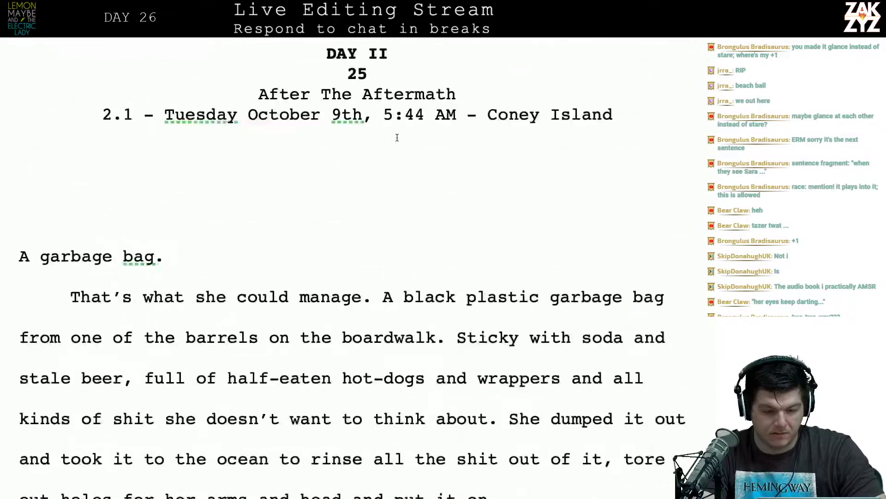
scroll(397, 138, down, 8)
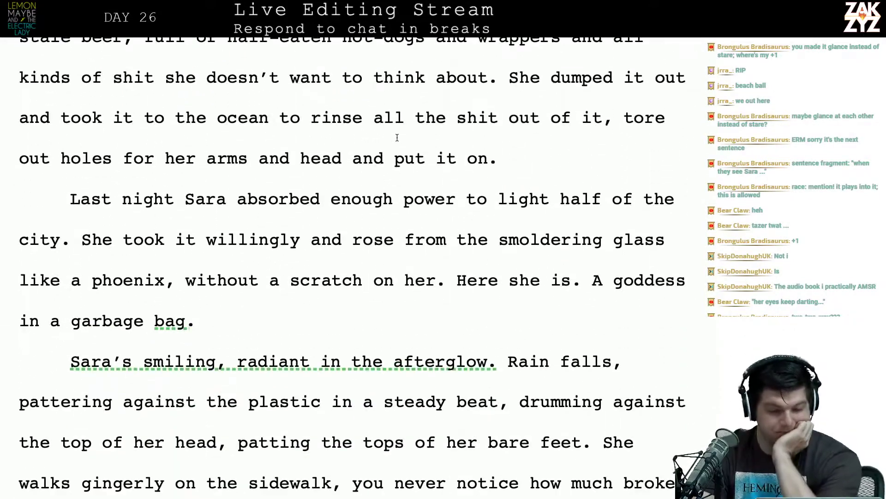
scroll(397, 138, down, 10)
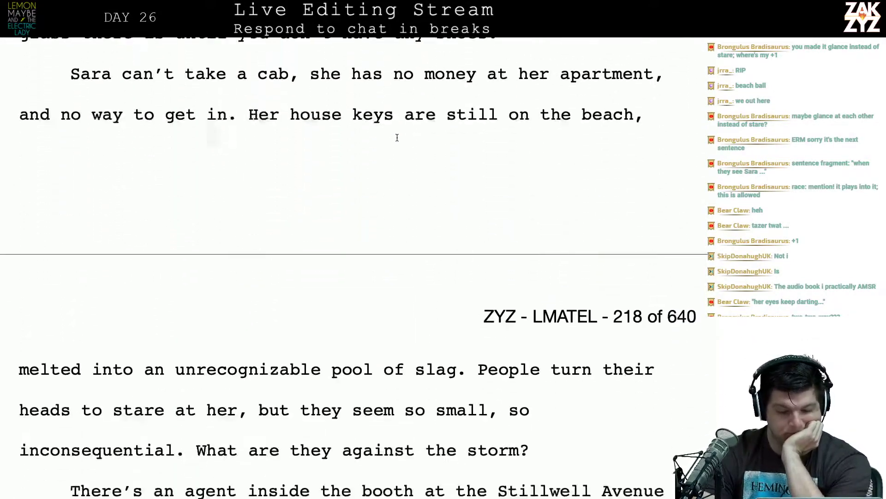
scroll(397, 137, down, 20)
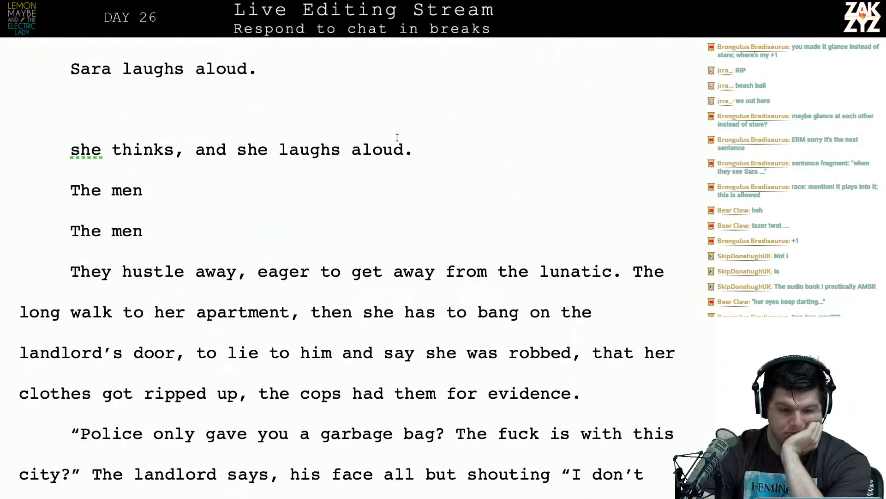
scroll(397, 137, up, 5)
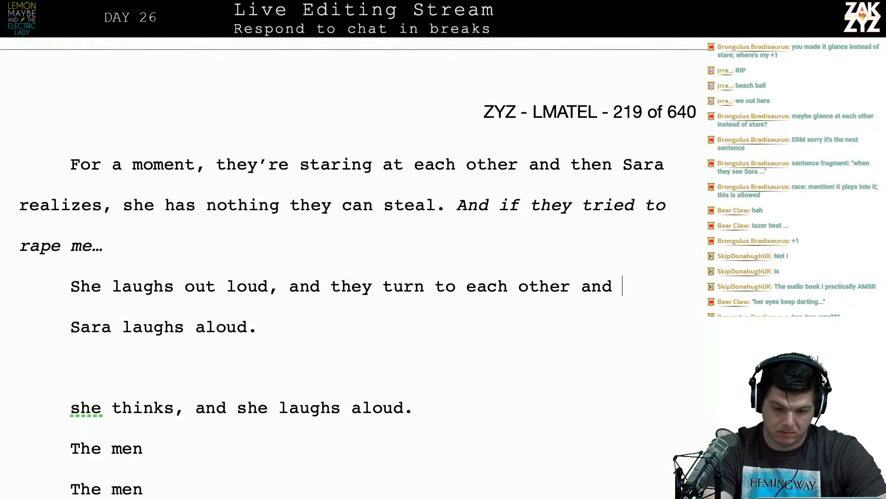
Complete the sentence after "they turn to each other and" with "head for the exit without a word.".
text(head)
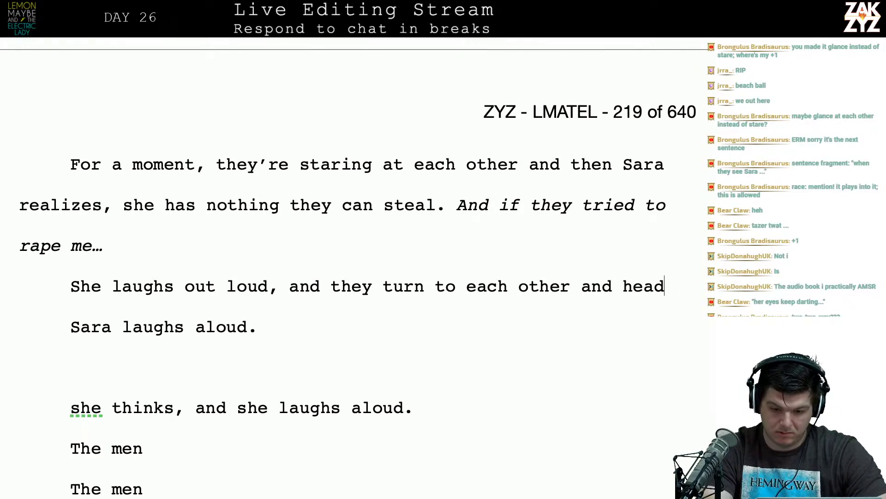
key(BackSpace)
key(BackSpace)
key(BackSpace)
key(BackSpace)
text(head for the e)
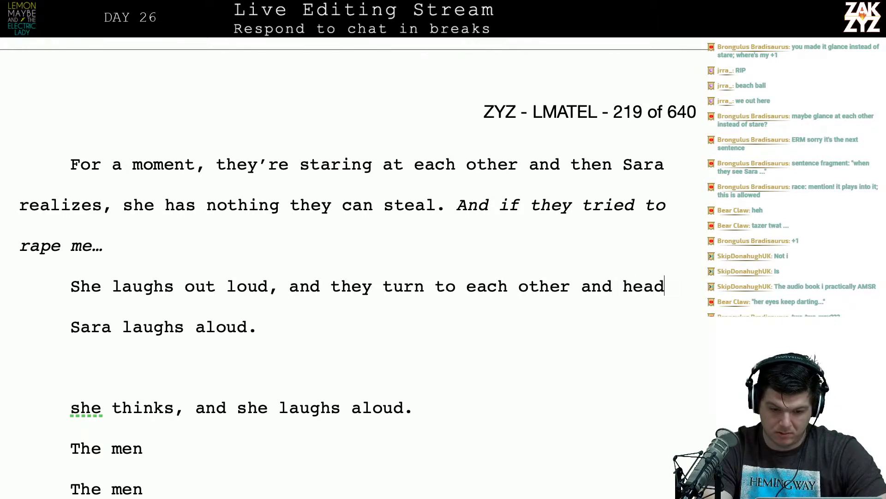
text(xit with)
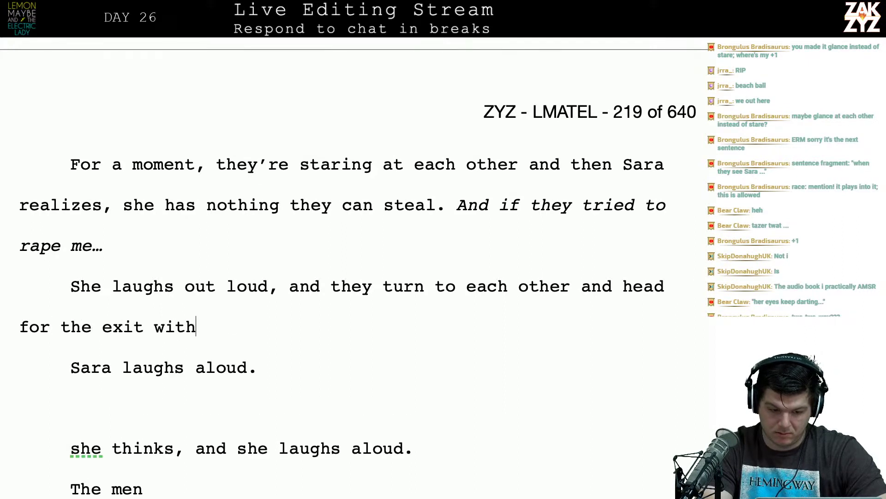
text(out a word. They )
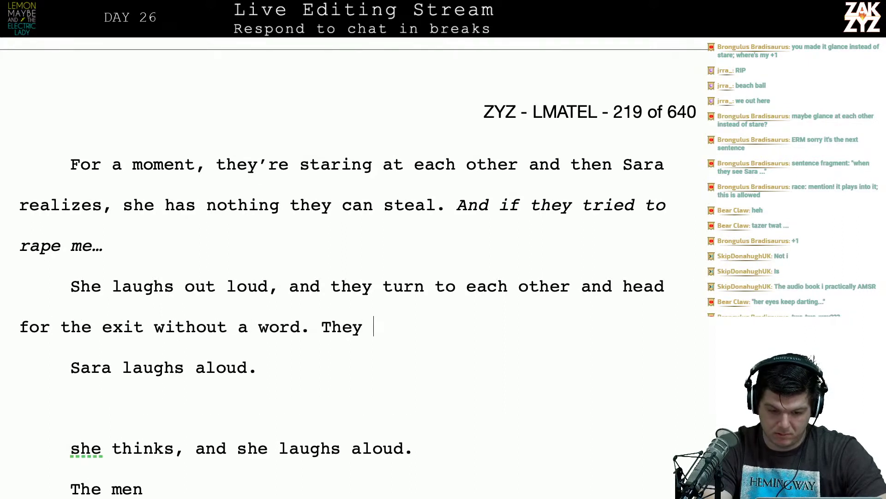
Write the next sentence as "They don't want any part of this crazy lady in a garbage bag".
text(don't want any p)
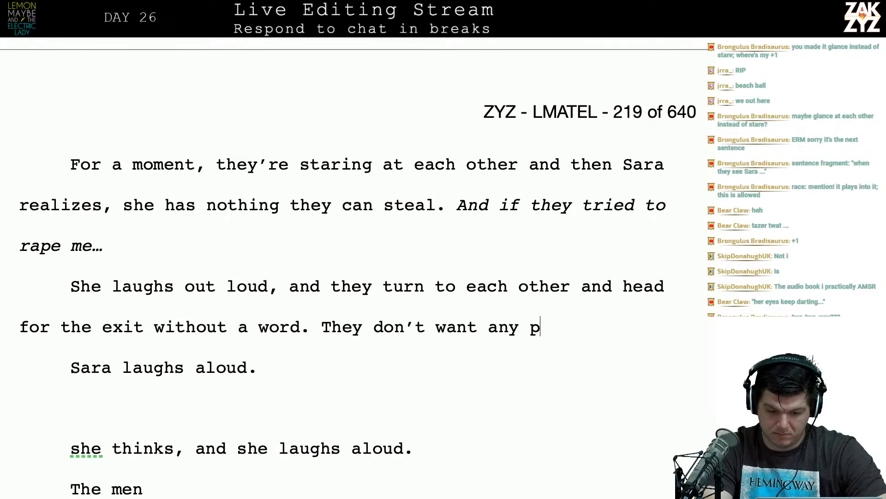
text(art of this craz)
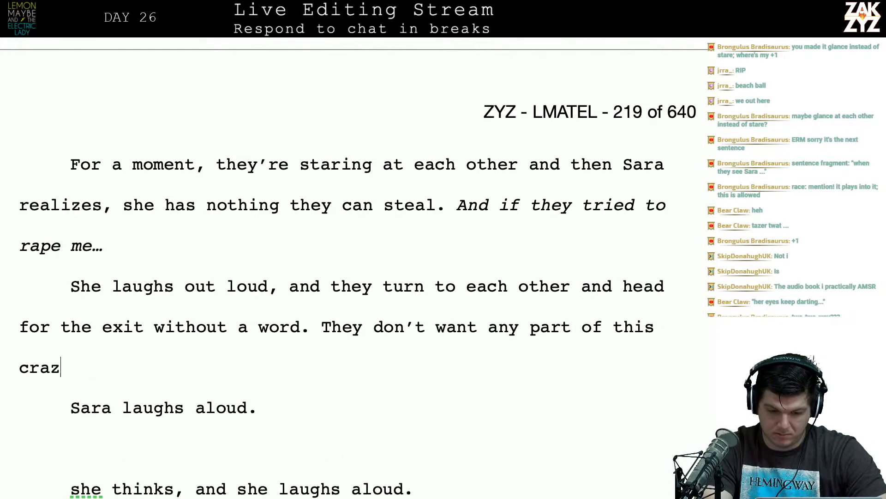
text(y lady in a ga)
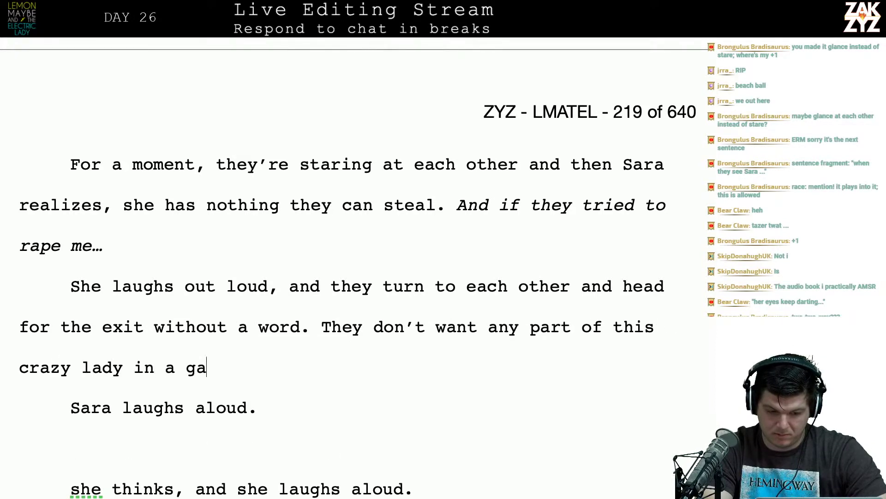
text(rbage ba)
text(g)
key(BackSpace)
key(BackSpace)
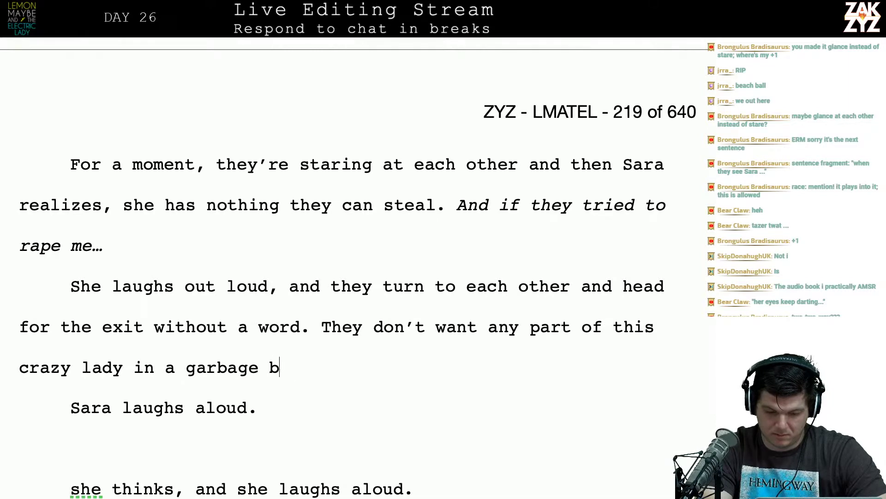
Complete "garbage bag." and add "It makes Sara laugh even harder, until tears are in her eyes, and then she starts to feel a little bad.".
text(ag. It makes )
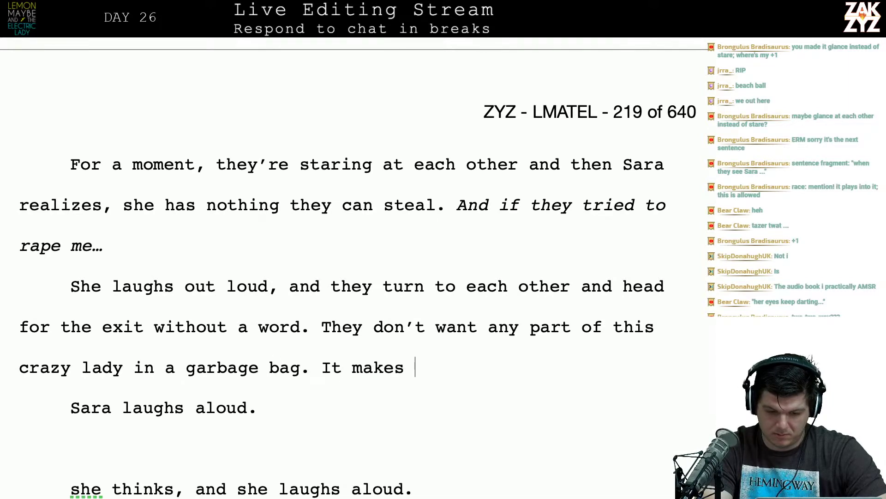
text(Sara laugh)
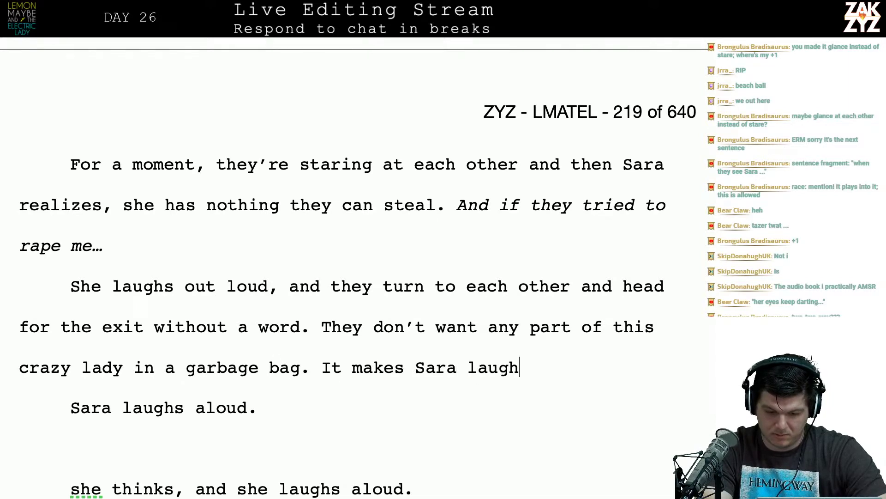
text( even hard)
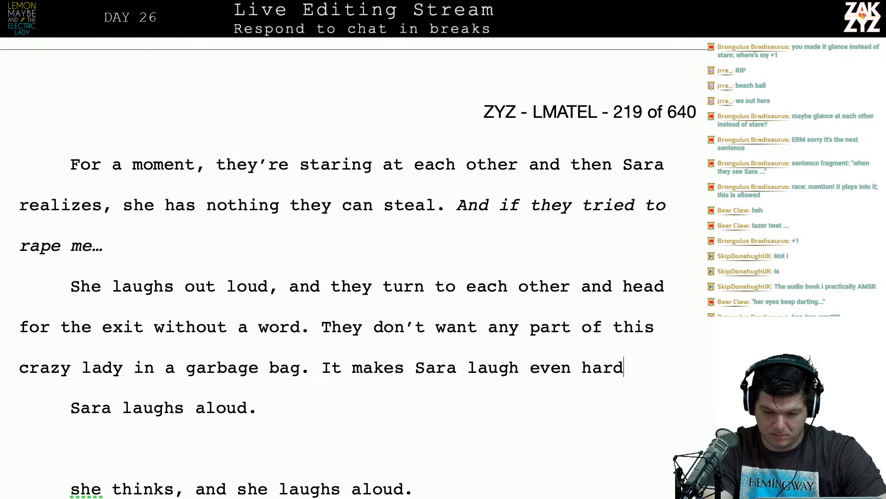
text(er, until tears )
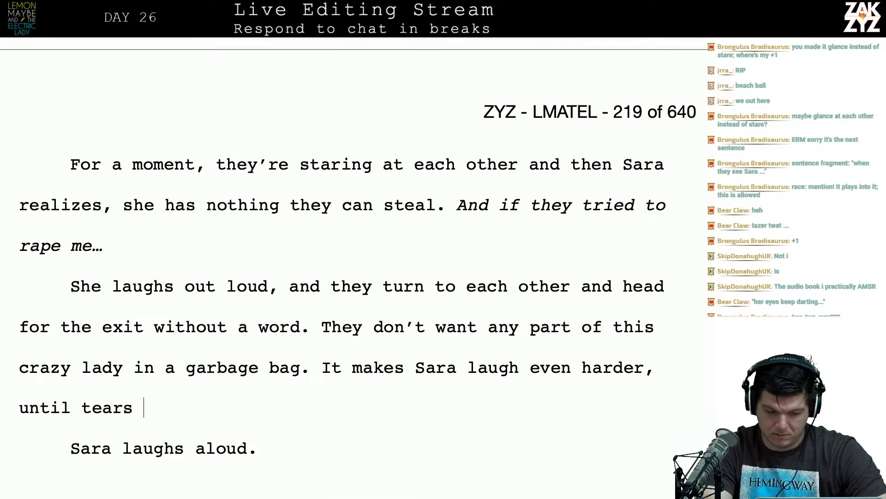
text(are in her eyes, and the )
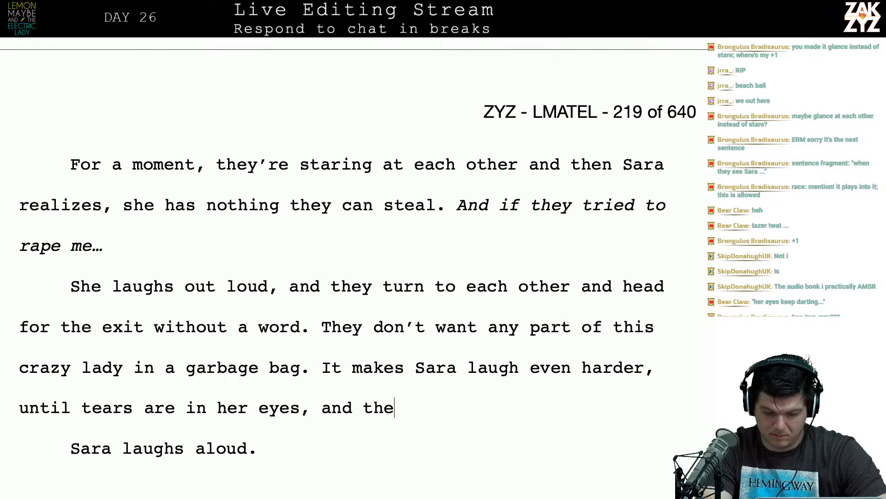
text(n she starts to f)
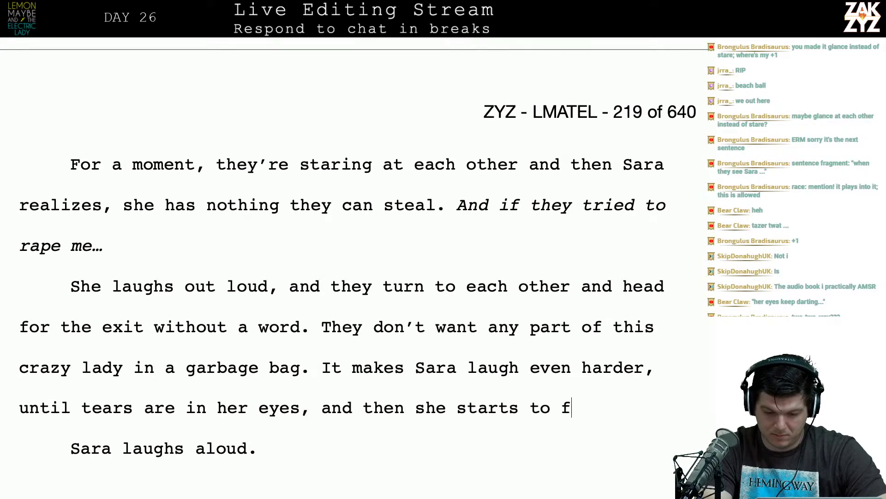
text(eel a little bad.)
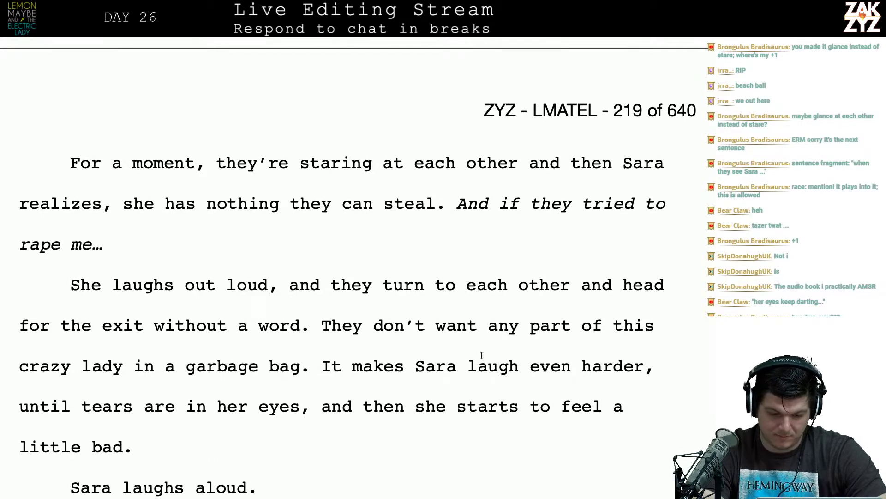
Split the "It makes Sara" sentence into a lower paragraph and write "Sara laughs even harder, until tears are hissing down her face." after "garbage bag.".
key(Return)
key(Return)
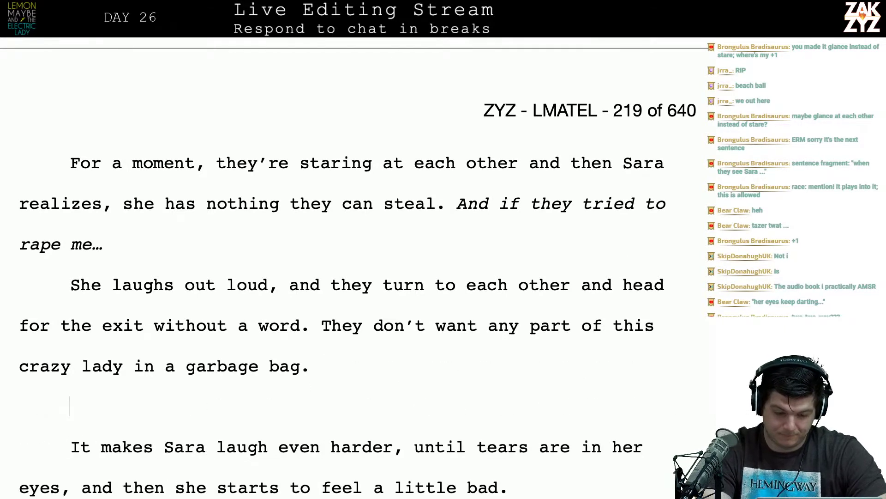
text(Sar)
text(a laughs e)
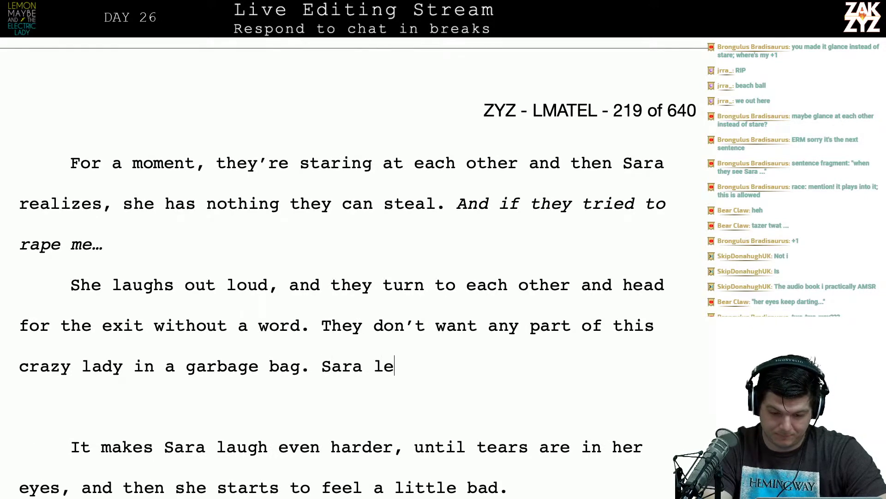
key(BackSpace)
text(aughs even hard)
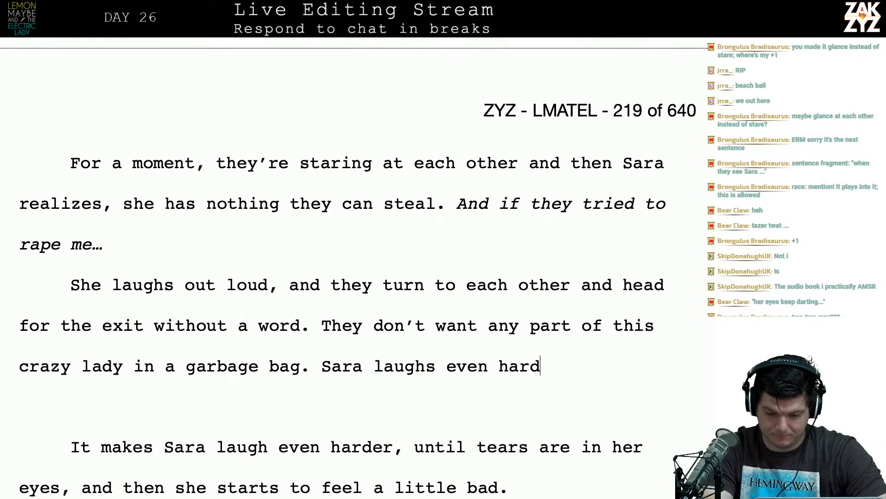
text(er, until tea)
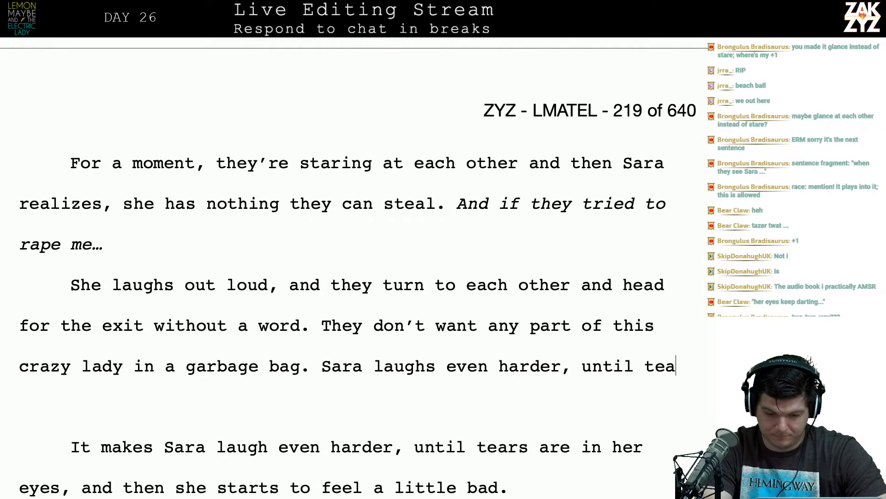
text(rs are crackling)
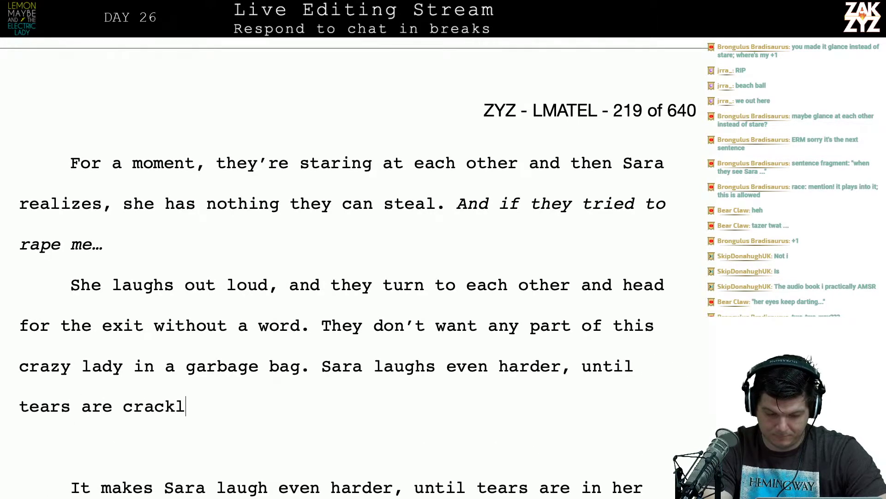
key(BackSpace)
key(BackSpace)
key(BackSpace)
key(BackSpace)
key(BackSpace)
key(BackSpace)
key(BackSpace)
key(BackSpace)
key(BackSpace)
key(BackSpace)
key(BackSpace)
key(BackSpace)
key(BackSpace)
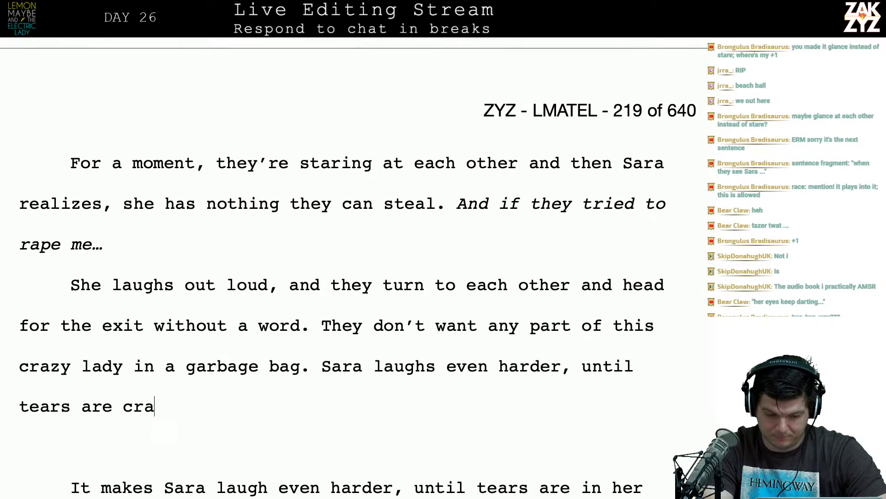
text(are )
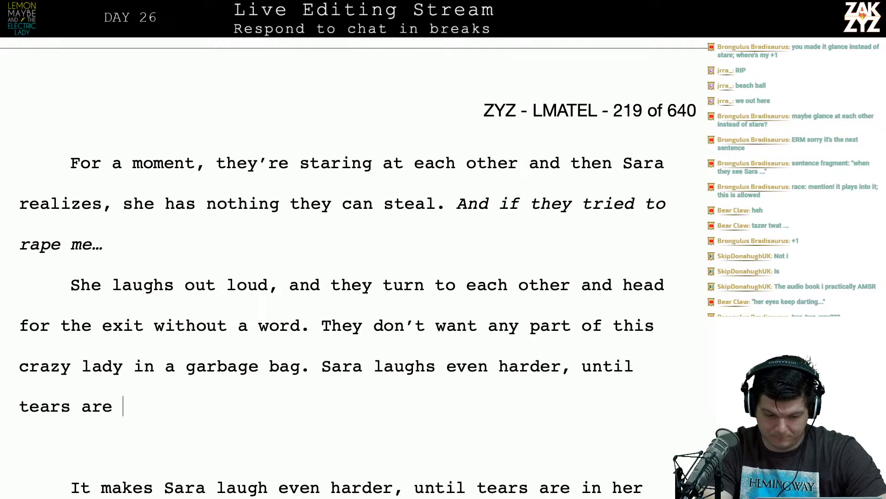
text(hissing down her face.)
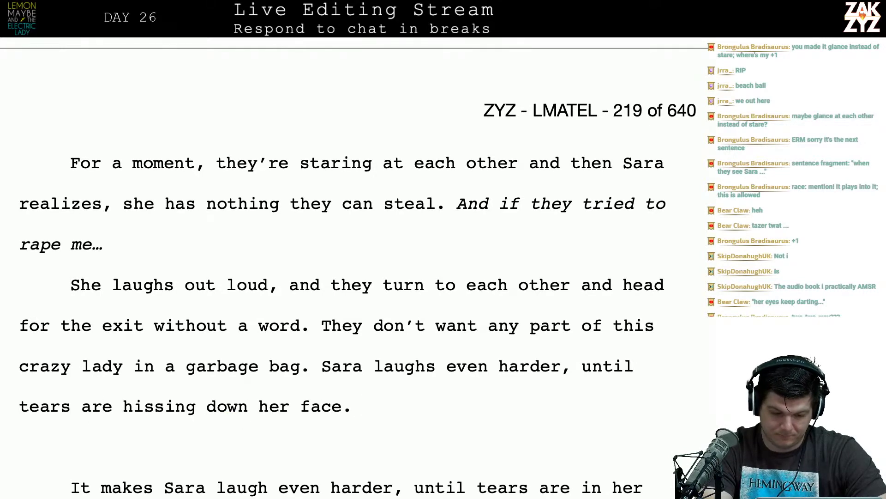
Replace the period after "hissing down her face" with ", and" to continue the sentence.
key(Return)
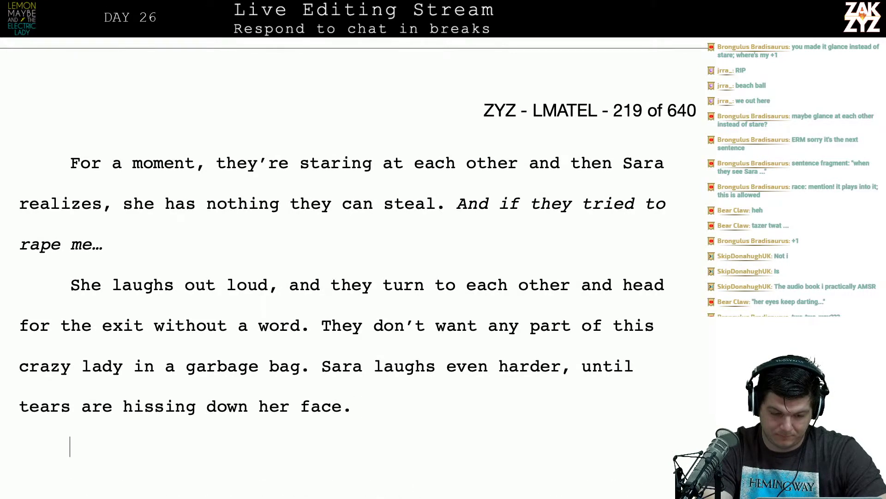
key(BackSpace)
key(BackSpace)
key(BackSpace)
text(, and)
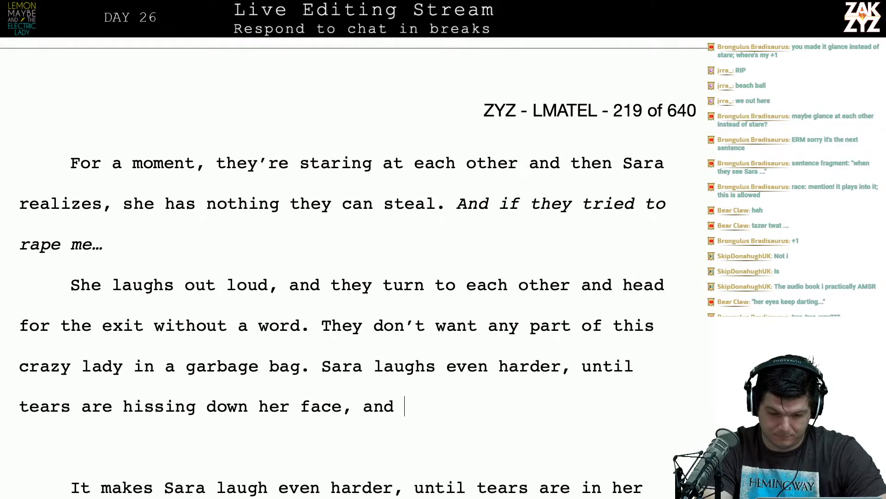
text( then she won)
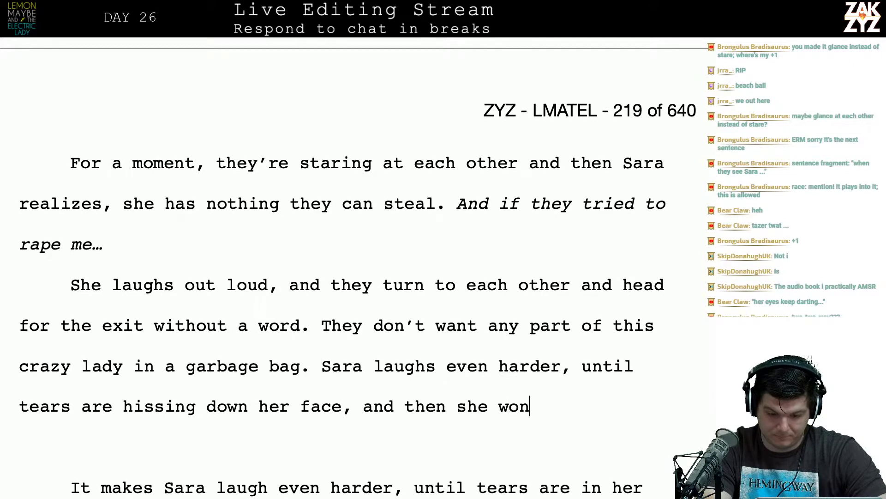
text(ders why)
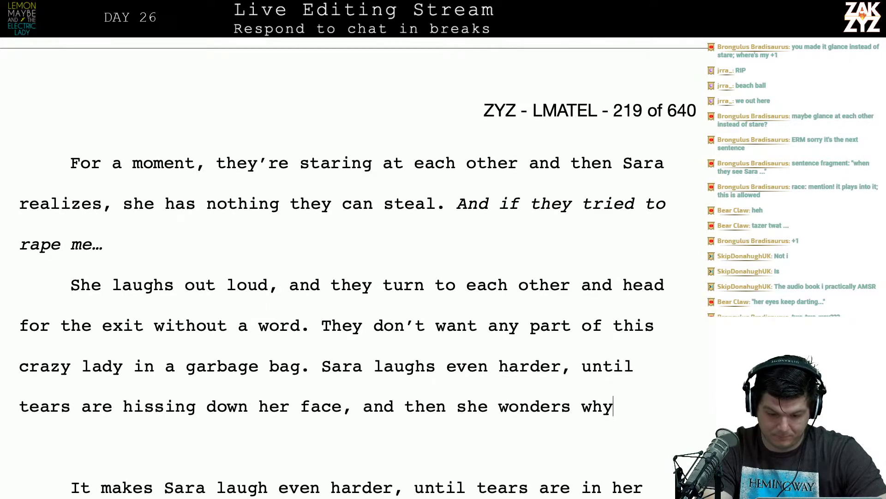
key(BackSpace)
key(BackSpace)
key(BackSpace)
key(BackSpace)
key(BackSpace)
key(BackSpace)
key(BackSpace)
key(BackSpace)
key(BackSpace)
key(BackSpace)
key(BackSpace)
key(BackSpace)
key(BackSpace)
key(BackSpace)
key(BackSpace)
key(BackSpace)
key(BackSpace)
key(BackSpace)
key(BackSpace)
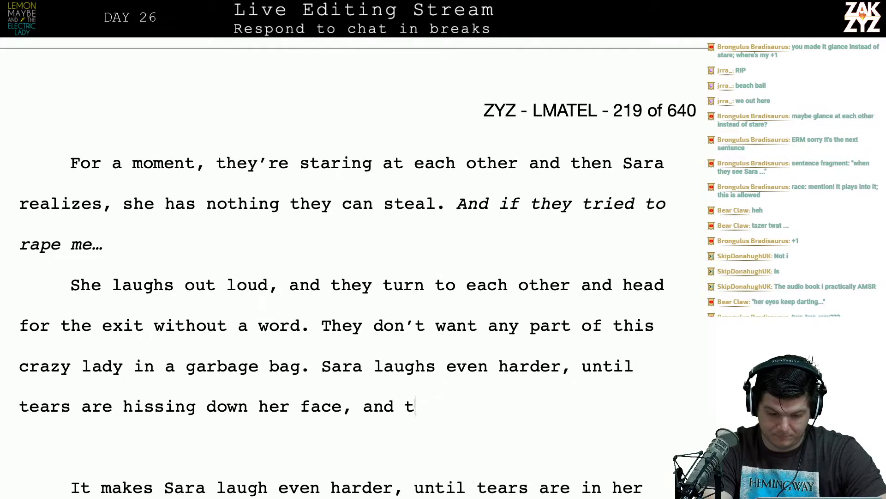
key(BackSpace)
key(BackSpace)
key(BackSpace)
key(BackSpace)
key(BackSpace)
text(and then she)
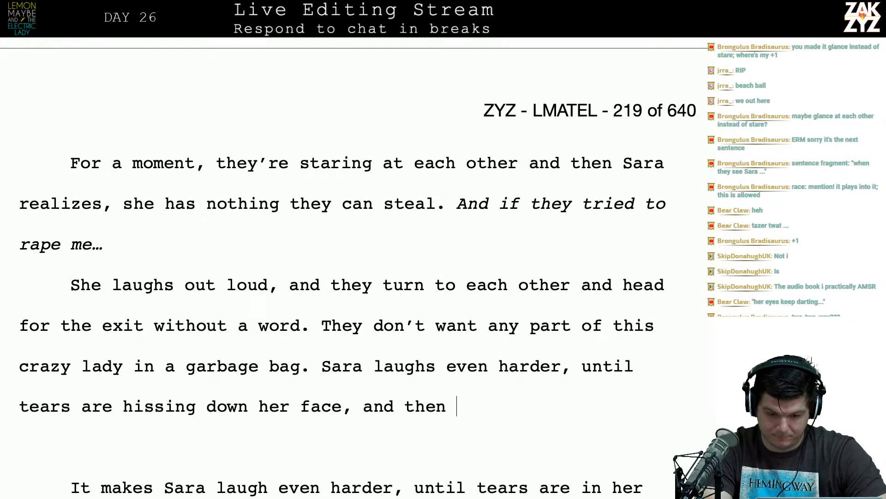
key(BackSpace)
key(BackSpace)
key(BackSpace)
key(BackSpace)
key(BackSpace)
key(BackSpace)
key(BackSpace)
key(BackSpace)
key(BackSpace)
key(BackSpace)
key(BackSpace)
key(BackSpace)
key(BackSpace)
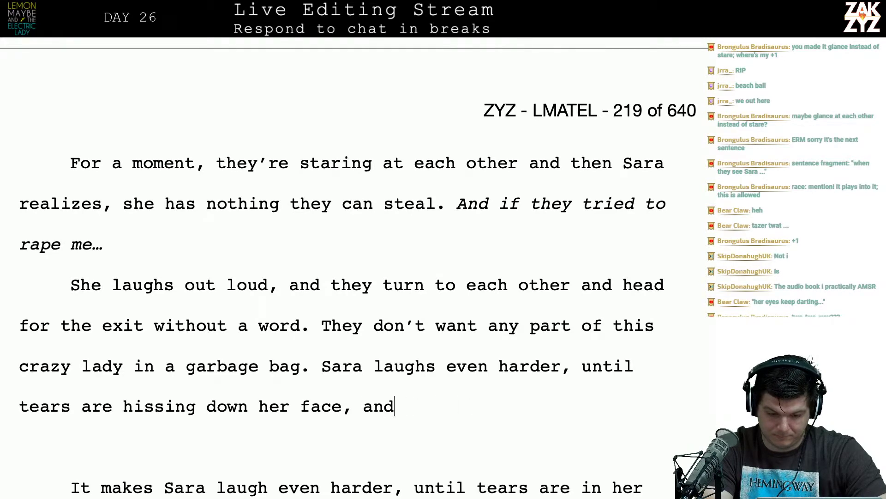
End the sentence after "down her face," with "it's hard to stop." and start a new paragraph.
text(it's hard to sto)
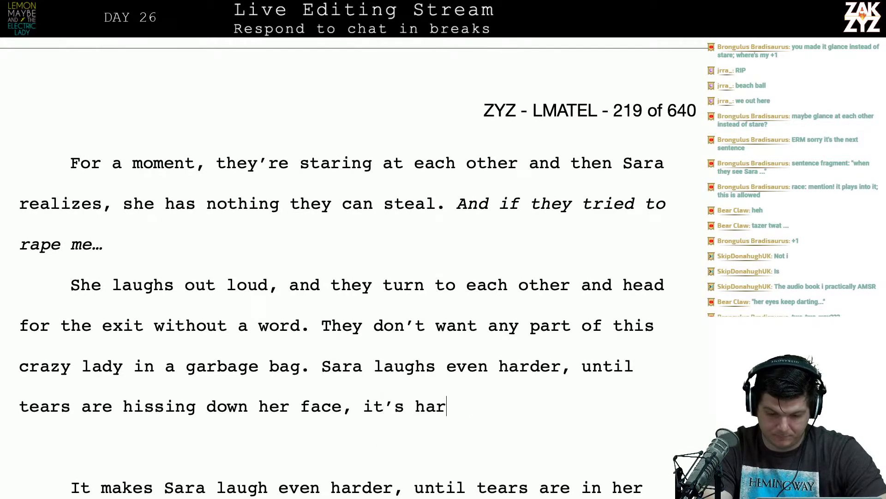
text(p.)
key(Return)
Write the new paragraph as "Why did I do that? Sara wonders. They probably just wanted to see if she was ok".
text(W)
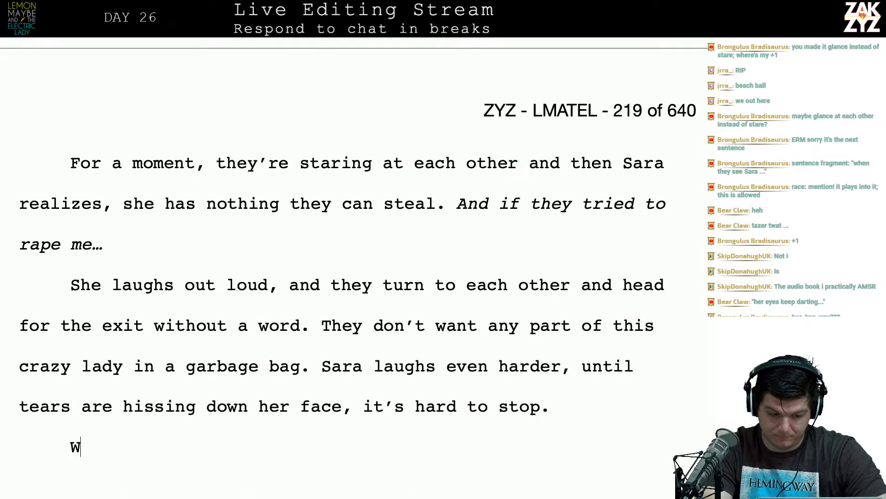
text(hy did I do )
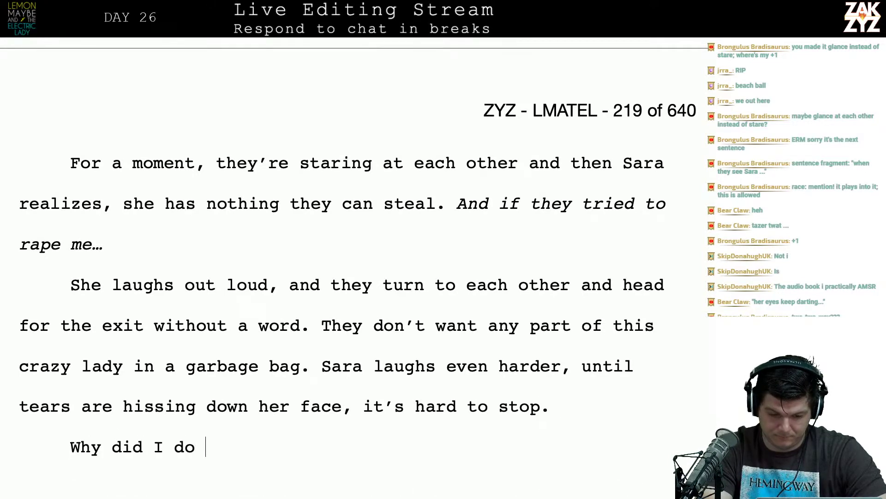
text(that? Sara)
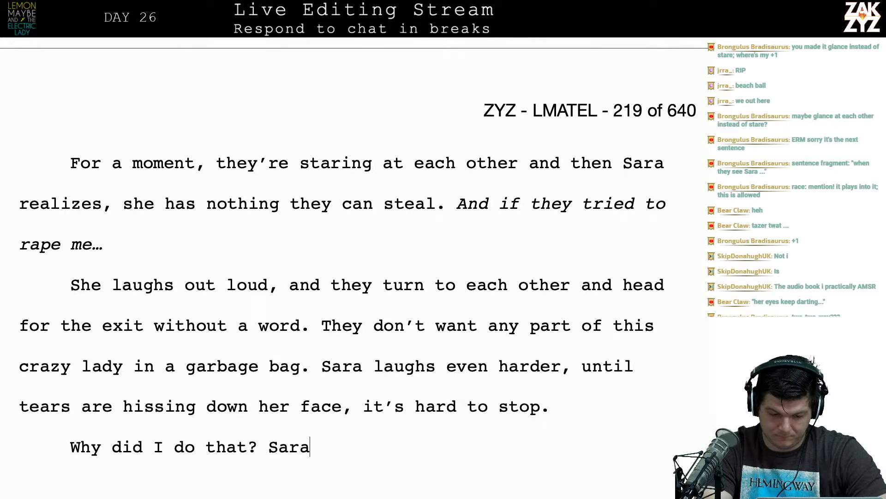
text( wonders,)
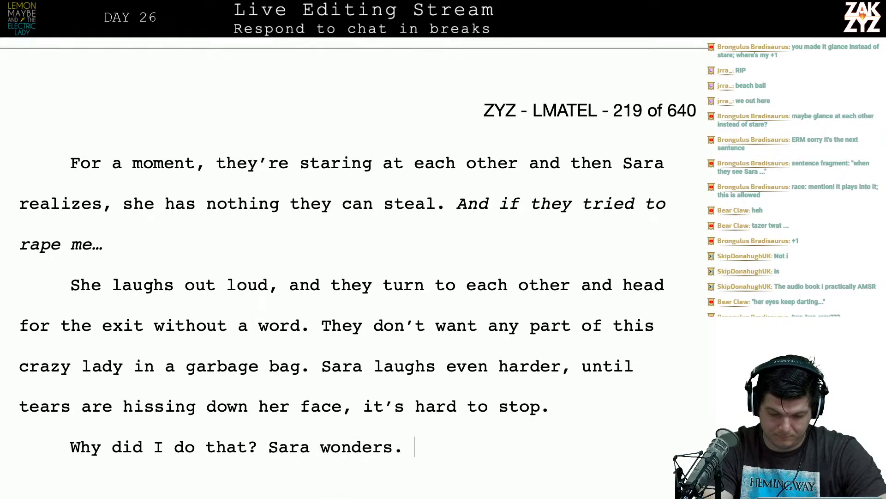
text( They wer)
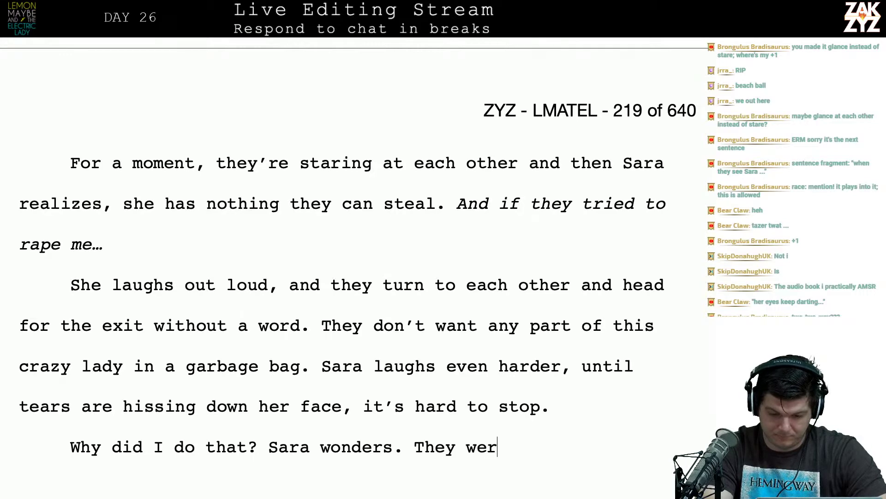
key(BackSpace)
key(BackSpace)
key(BackSpace)
text(probably j)
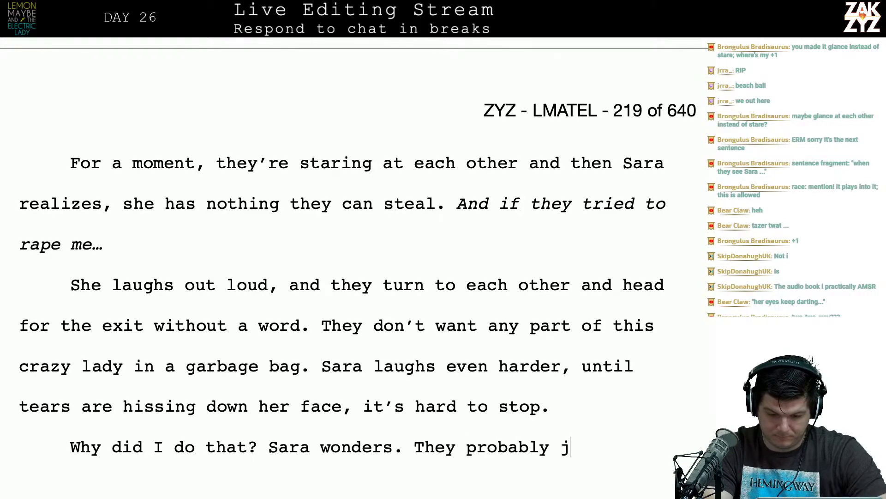
text(ust wanted to s)
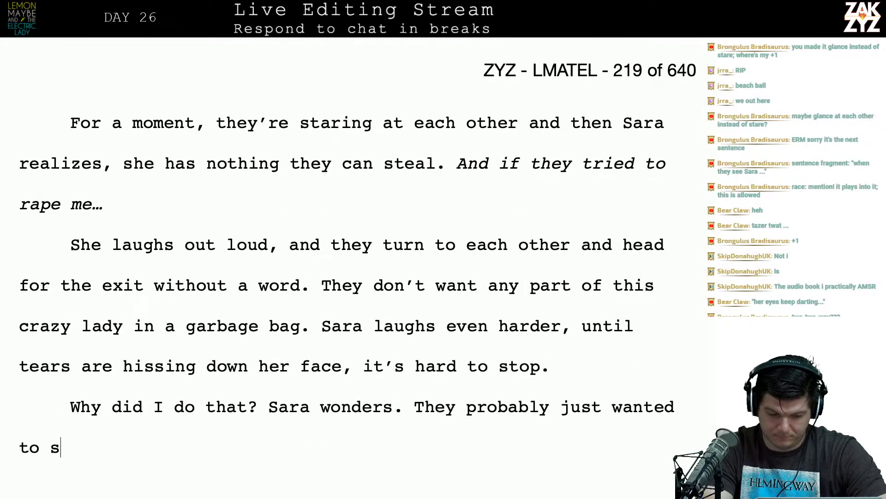
text(ee if she was ok)
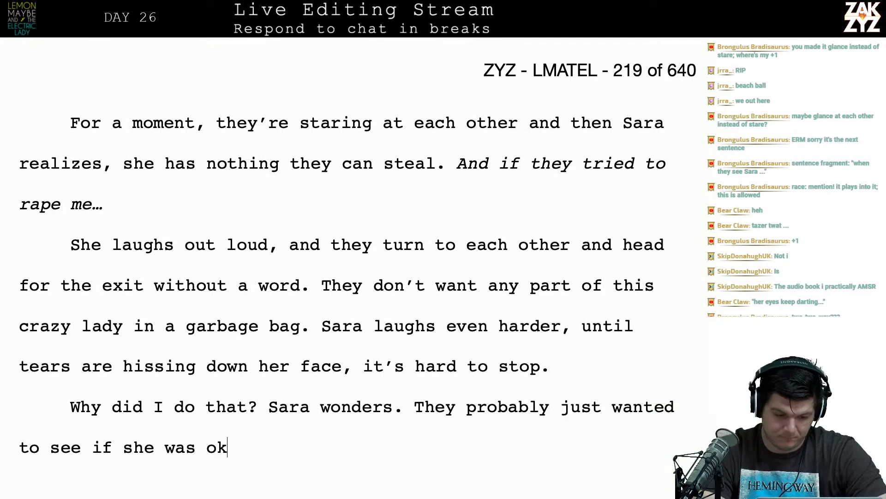
Italicize Sara's thought "Why did I do that?" at the start of the new paragraph.
key(shift+Left)
key(shift+Left)
key(shift+Left)
key(shift+Left)
key(shift+Left)
key(shift+Left)
key(shift+Left)
key(shift+Left)
key(shift+Left)
key(shift+Left)
key(shift+Left)
key(shift+Left)
key(shift+Left)
key(shift+Left)
key(shift+Left)
key(shift+Left)
key(shift+Left)
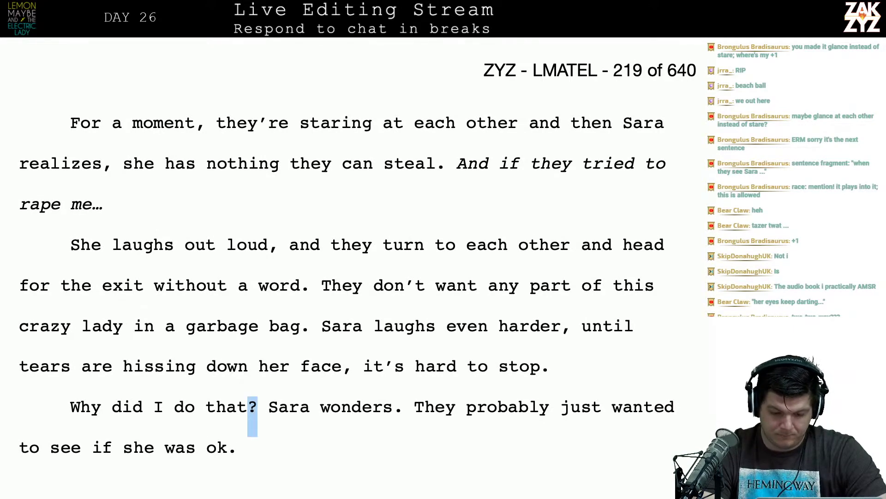
key(shift+Left)
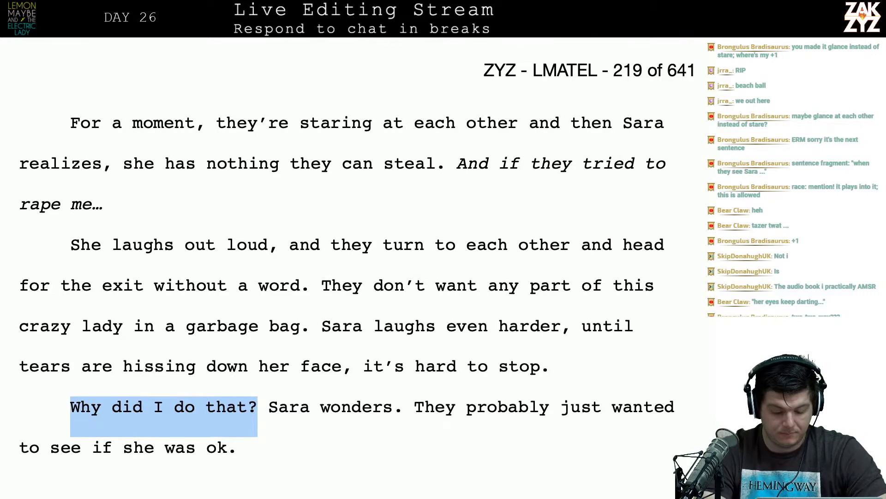
key(ctrl+i)
key(Up)
key(Down)
key(Down)
key(Down)
key(Down)
key(Down)
key(Up)
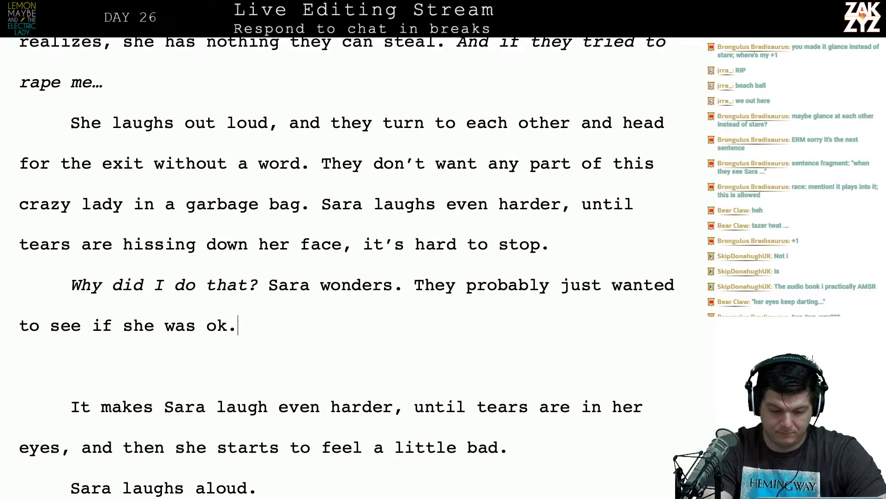
text(SHe's)
key(BackSpace)
key(BackSpace)
key(BackSpace)
key(BackSpace)
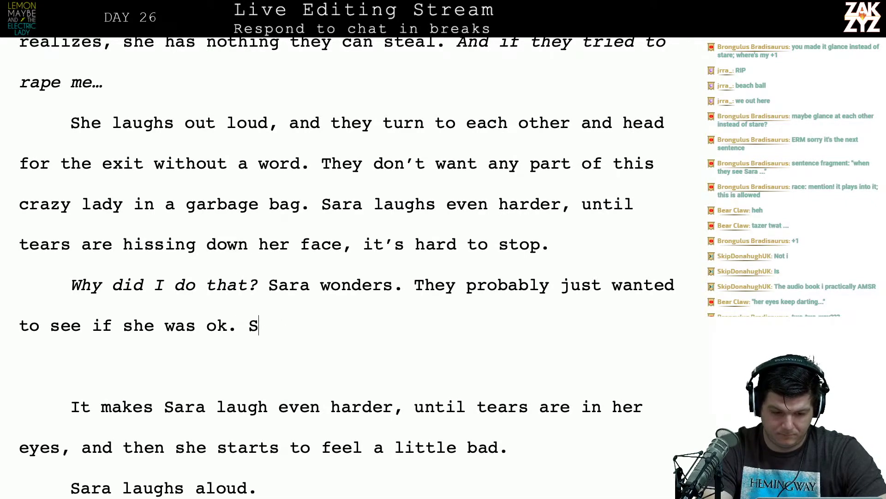
text(he's losing it)
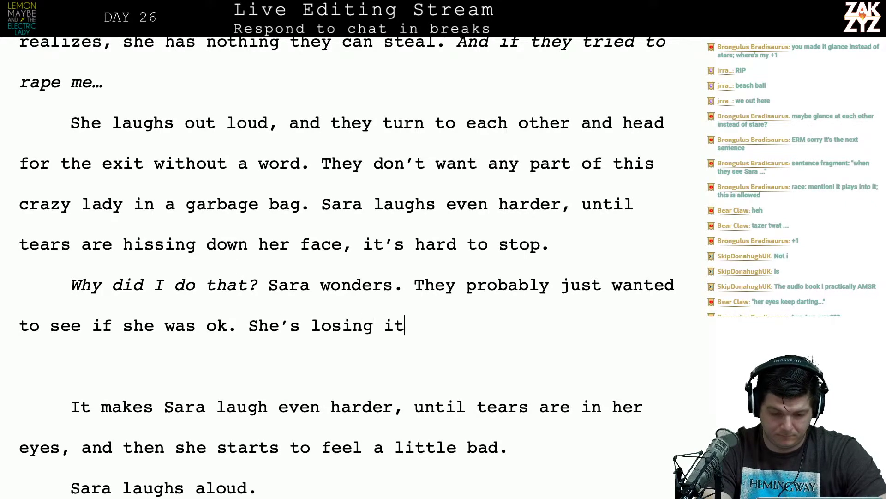
key(BackSpace)
key(BackSpace)
key(BackSpace)
key(BackSpace)
key(BackSpace)
key(BackSpace)
key(BackSpace)
key(BackSpace)
key(BackSpace)
key(BackSpace)
key(BackSpace)
key(BackSpace)
key(BackSpace)
key(BackSpace)
key(BackSpace)
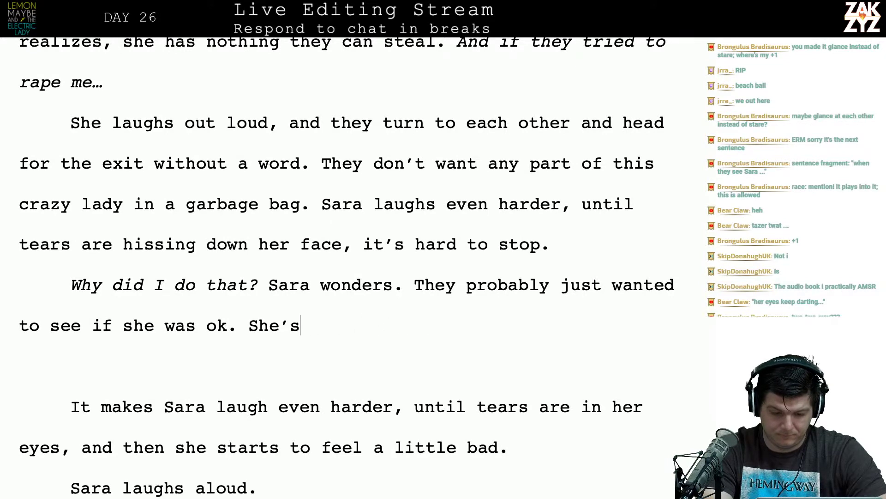
Add the sentence "She's afraid she's losing it." after "to see if she was ok.".
text(he's a)
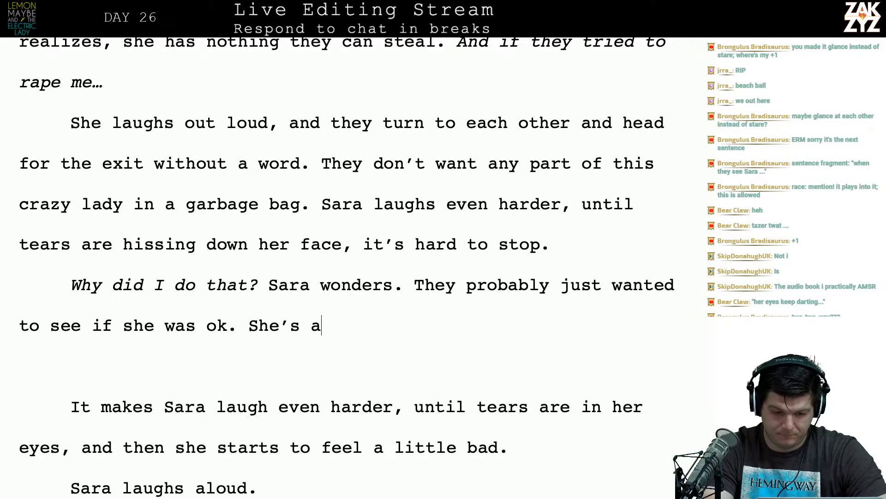
text(fraid she's losing i)
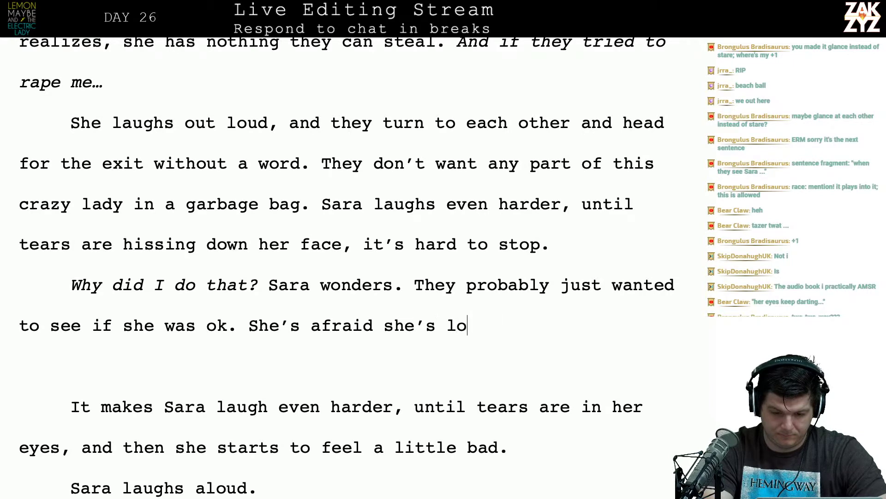
text(t, and)
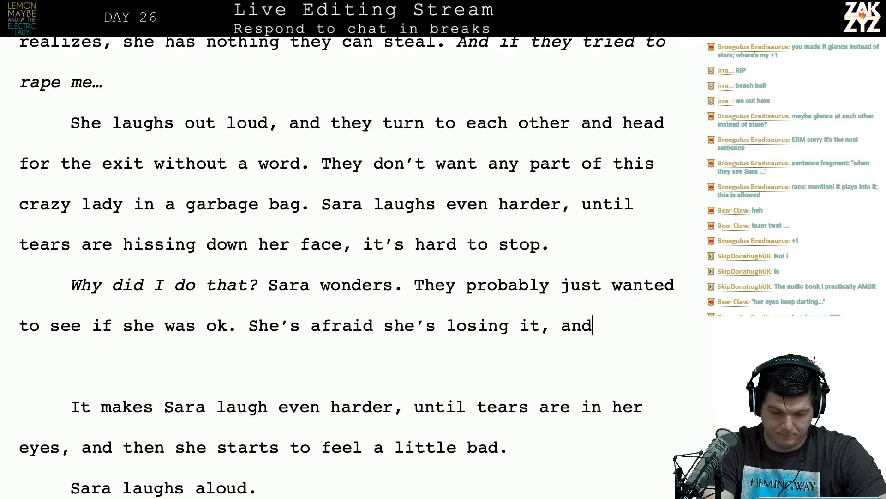
key(BackSpace)
key(BackSpace)
key(BackSpace)
key(BackSpace)
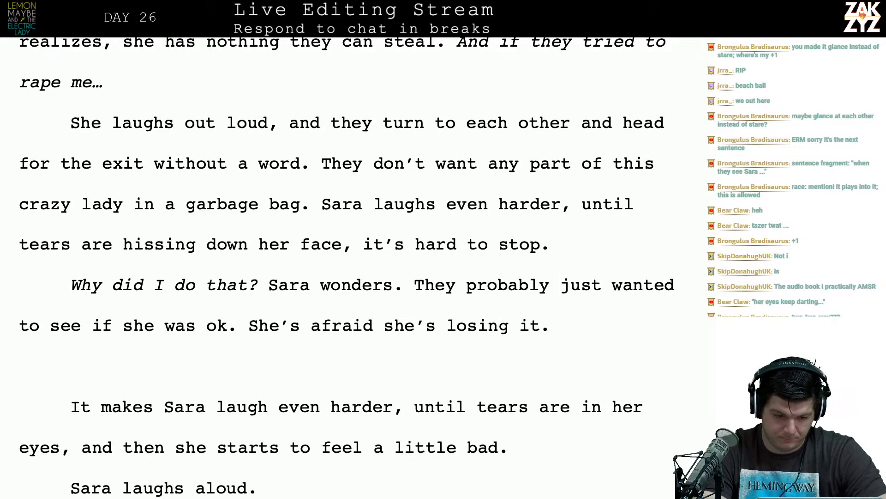
Break the paragraph after "Sara wonders." and continue its first part with "She feels guilty, they probably just wanted to see if she was ok.".
scroll(346, 268, down, 2)
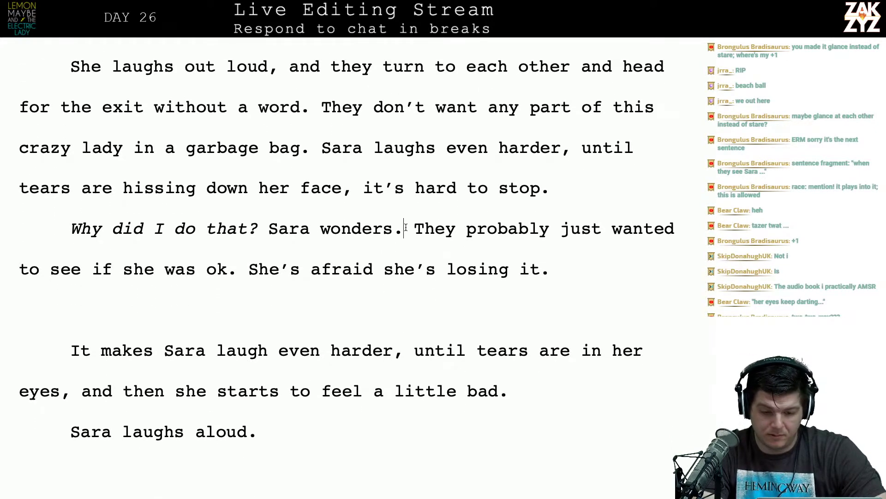
key(Return)
key(Left)
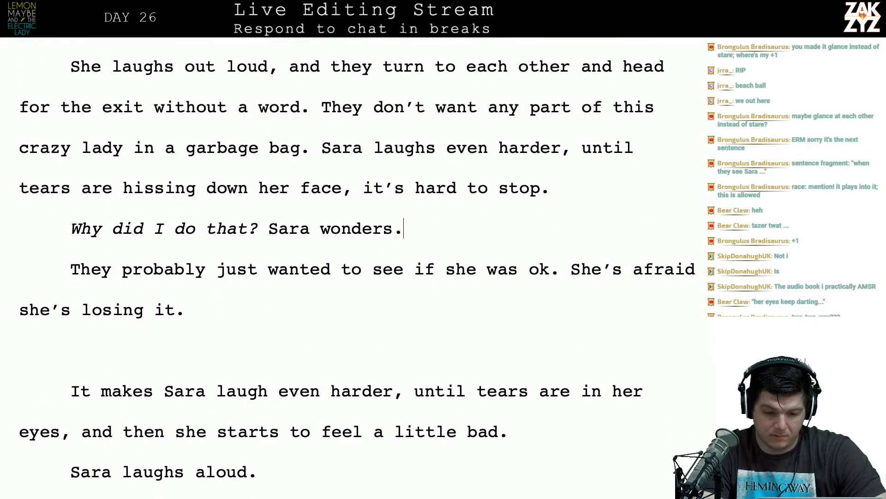
text(She feels a)
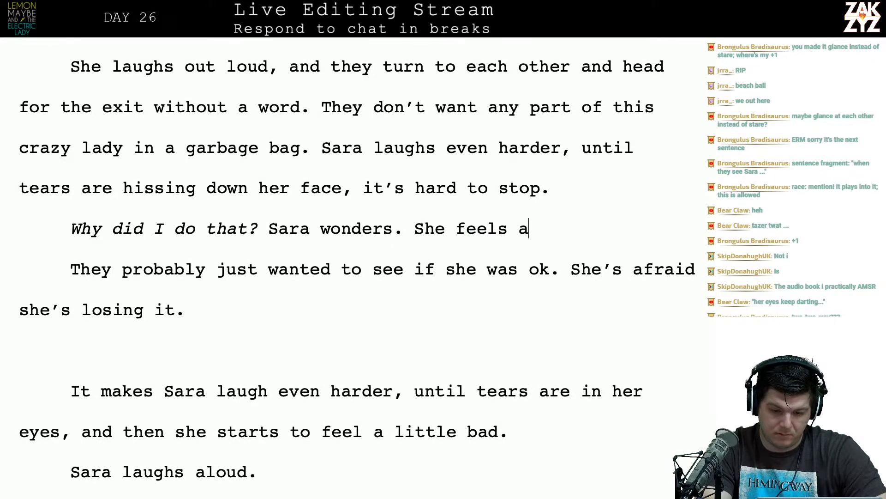
key(BackSpace)
text(guilt)
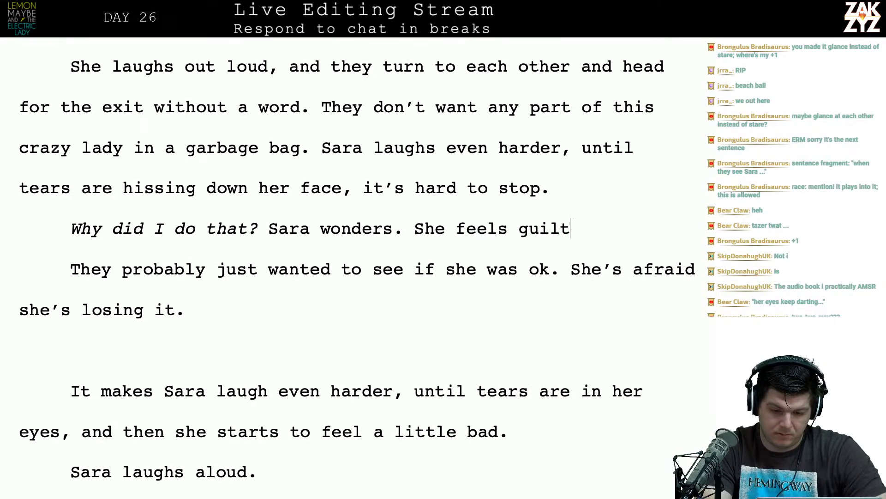
text(y, they pr)
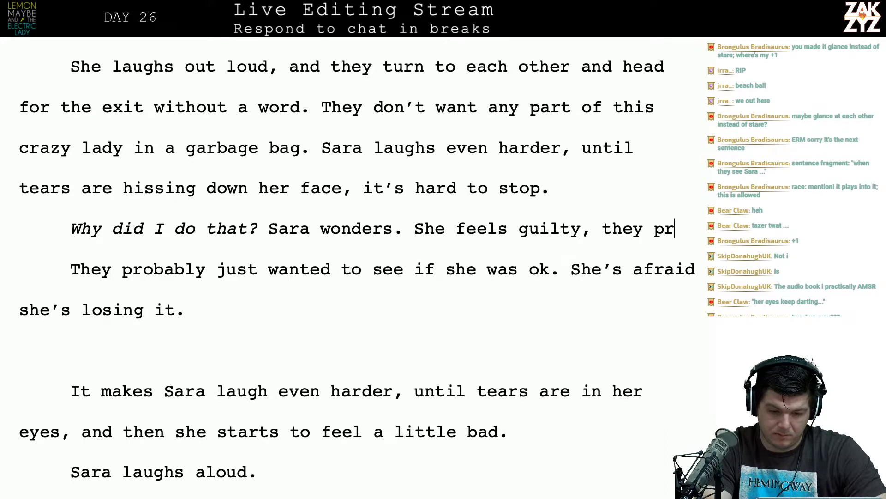
text(obably just wan)
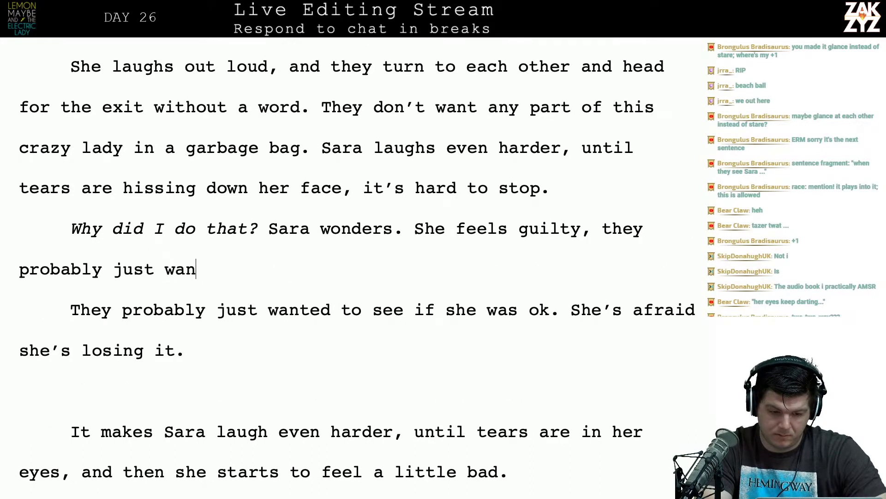
text(ted to see if she was ok.)
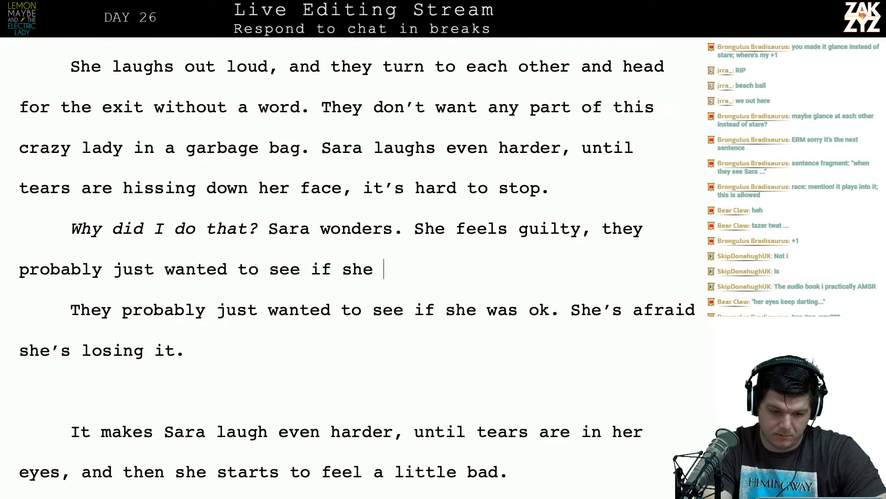
Delete the leftover paragraph from "They probably just wanted" to "losing it." and start a fresh paragraph after "ok.".
key(shift+Down)
key(shift+Down)
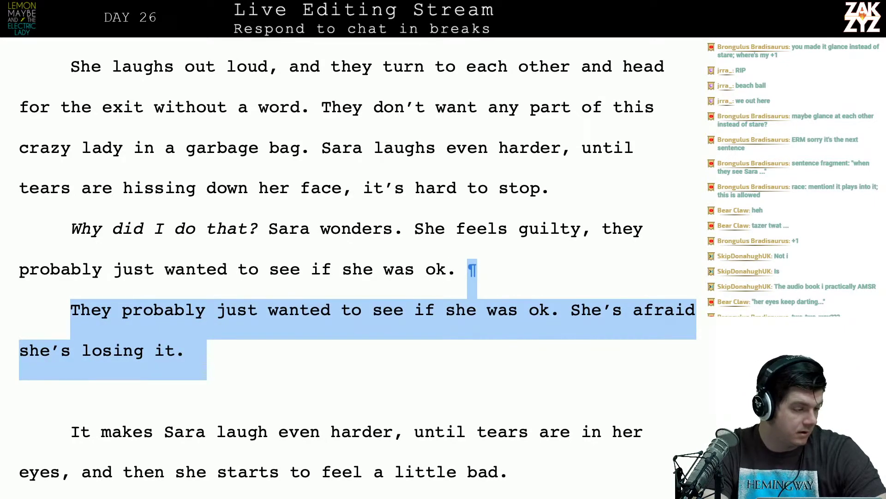
key(BackSpace)
key(Return)
Switch to the Editlist document in TextEdit, set the third-listed contributor's tally to 9, and return to the manuscript in Pages.
key(super+Tab)
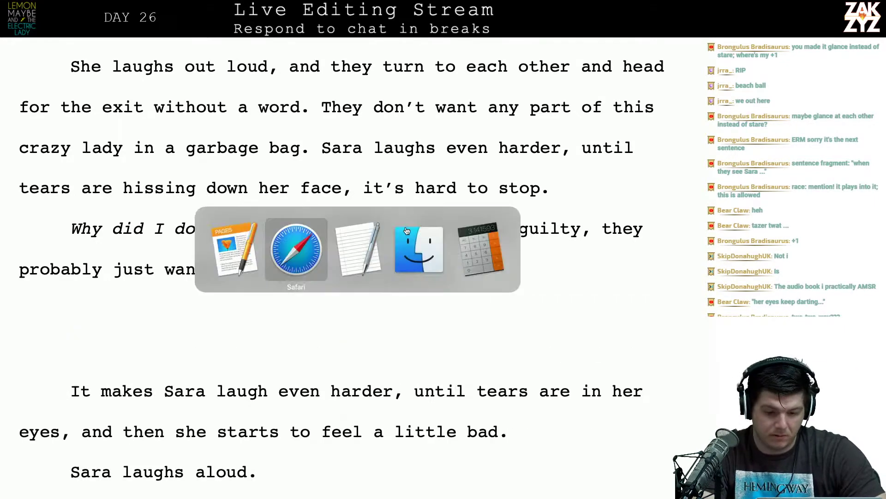
key(super+Tab)
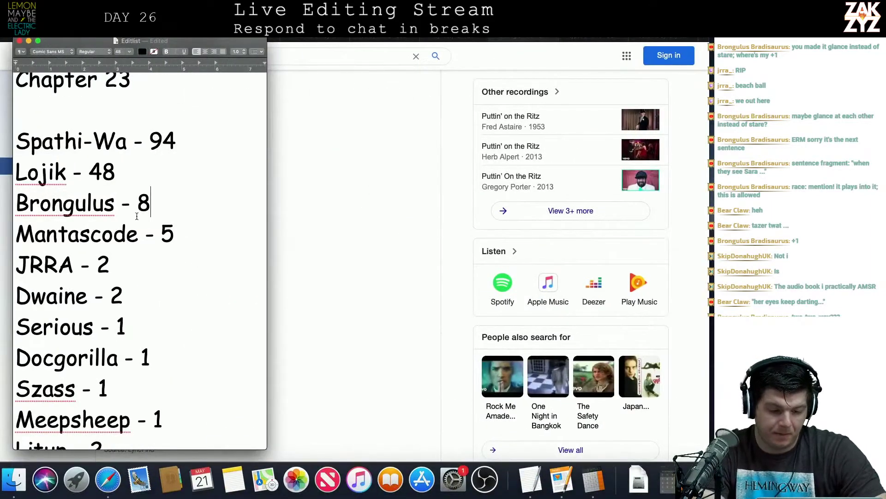
key(BackSpace)
text(9)
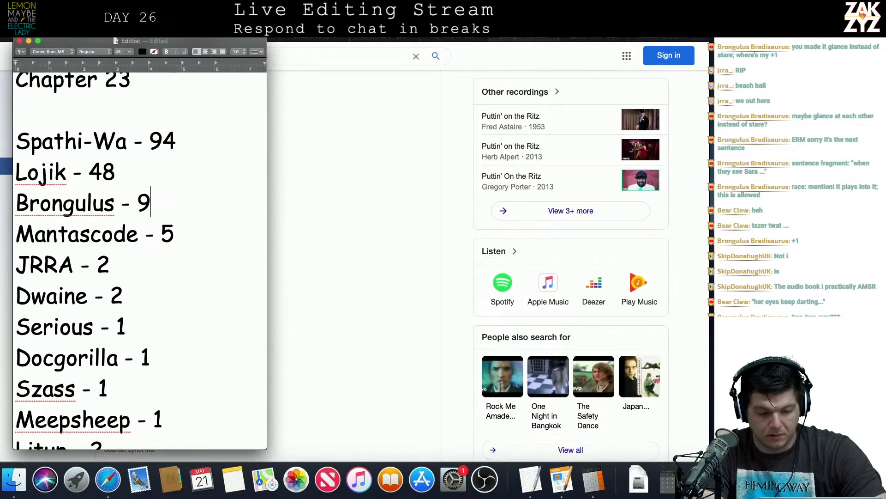
key(super+Tab)
Reread the platform scene from Sara stepping off the train through her laughter and guilt, including the leftover draft lines below.
scroll(257, 426, down, 1)
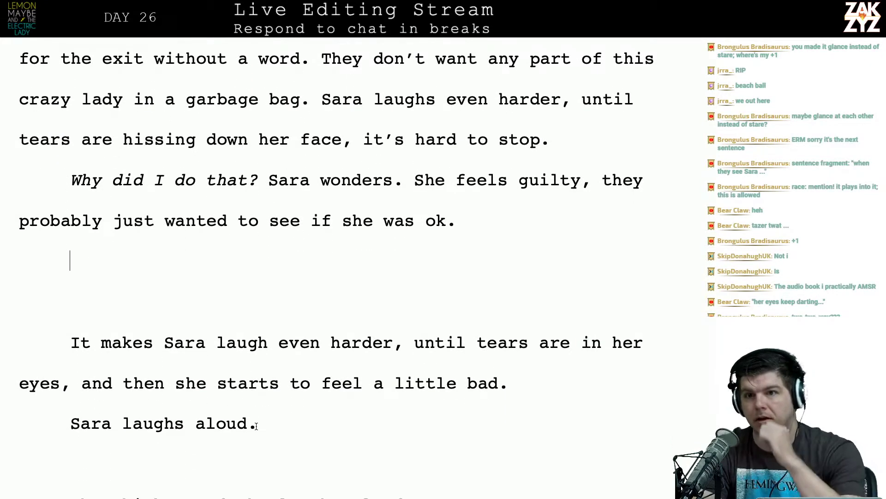
scroll(256, 425, down, 1)
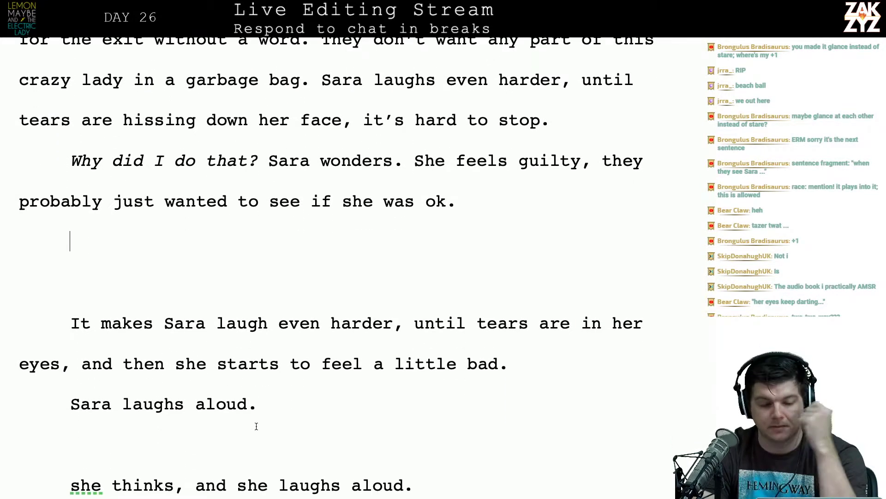
scroll(256, 426, down, 1)
scroll(257, 426, up, 5)
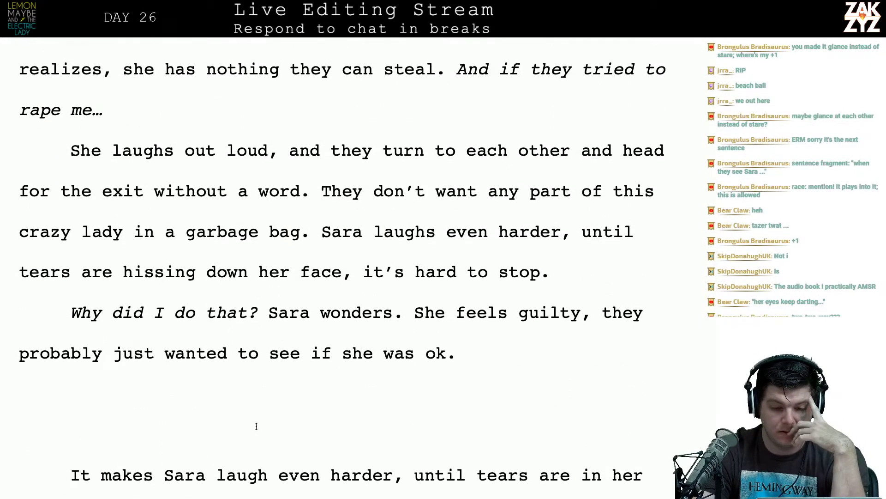
scroll(256, 426, up, 2)
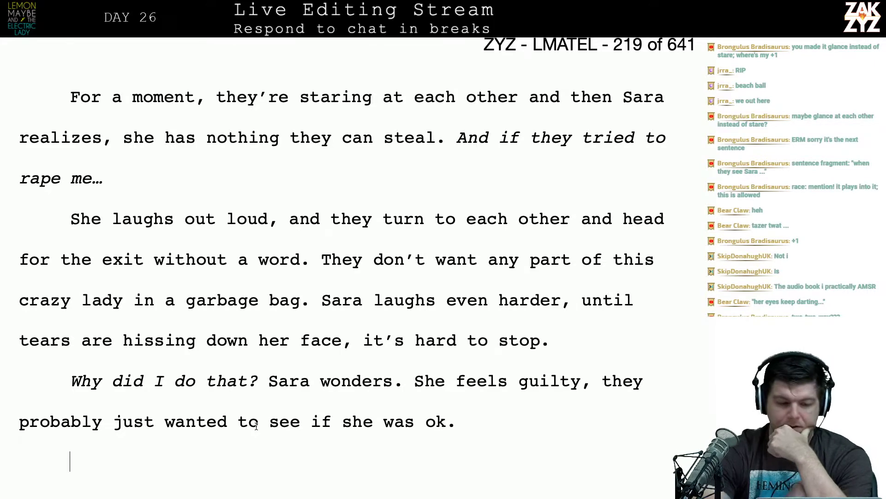
scroll(257, 426, up, 10)
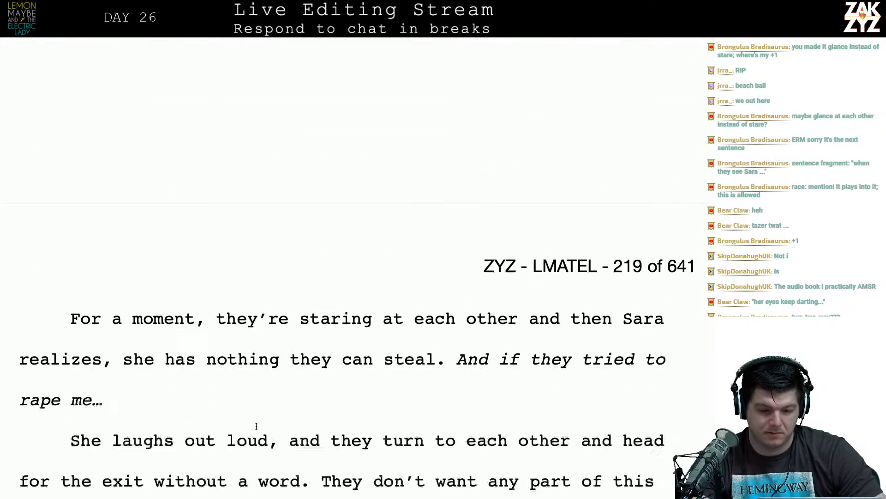
scroll(256, 426, down, 1)
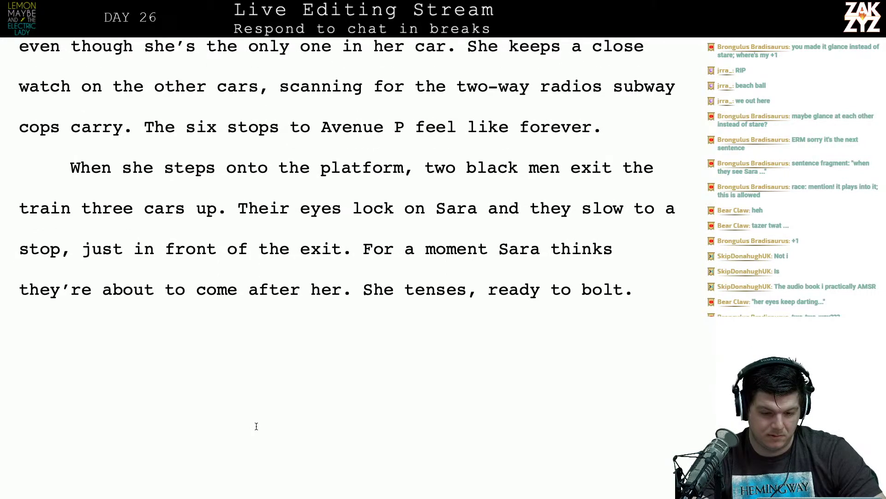
scroll(214, 344, down, 2)
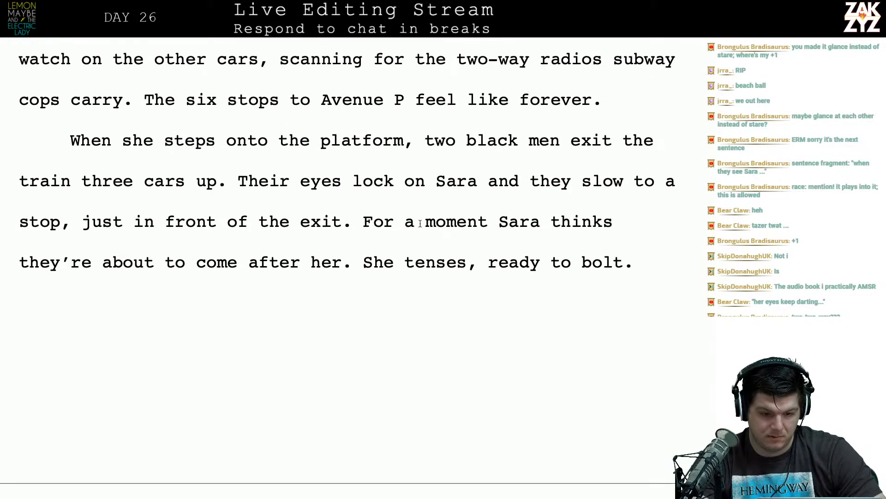
scroll(447, 240, down, 7)
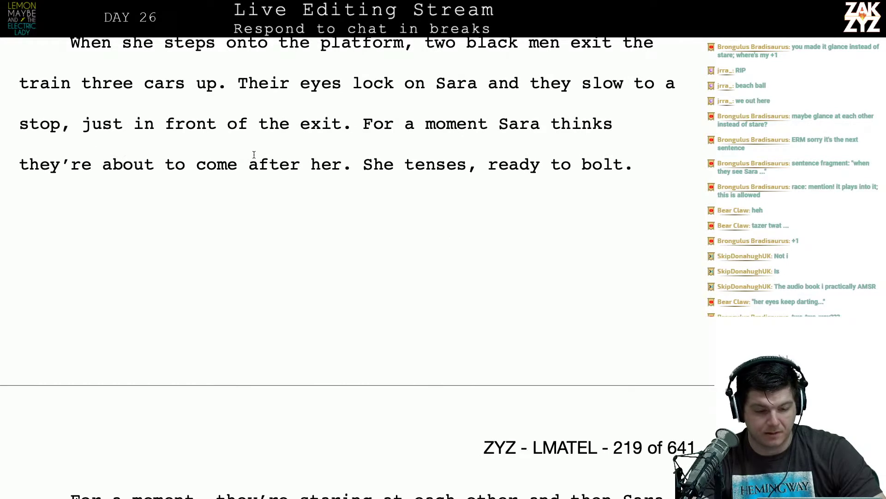
scroll(254, 155, down, 5)
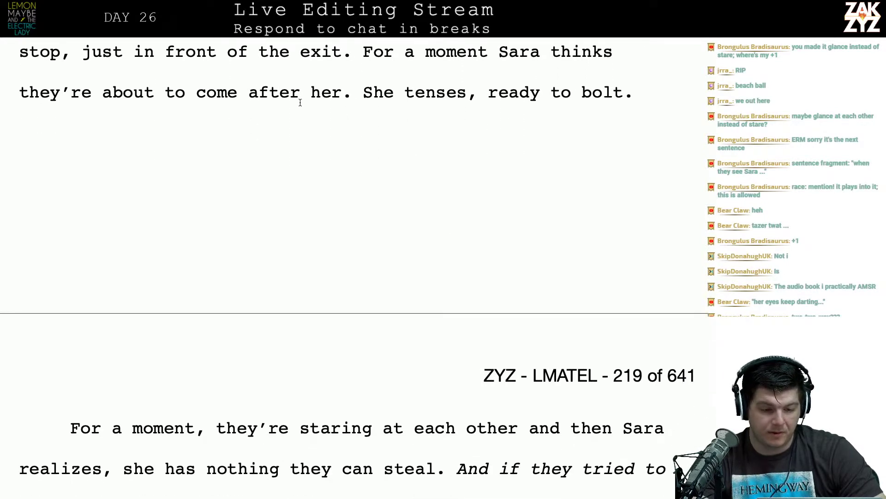
scroll(427, 169, down, 20)
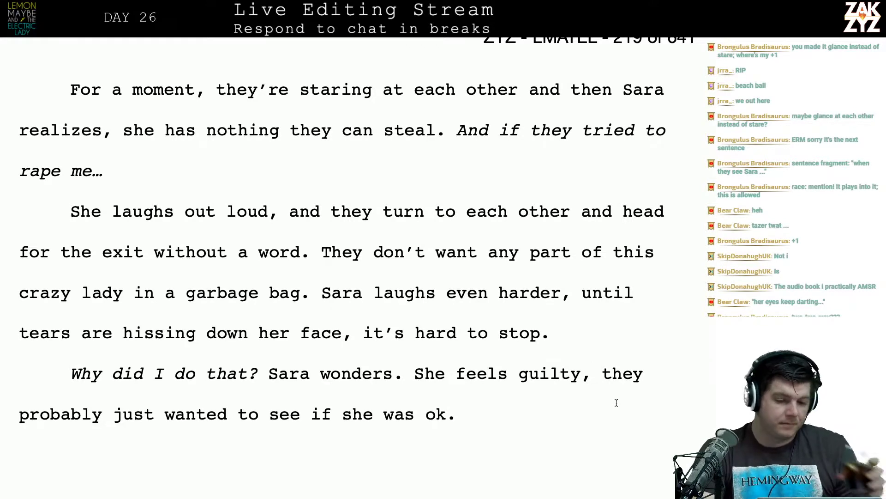
scroll(617, 403, up, 5)
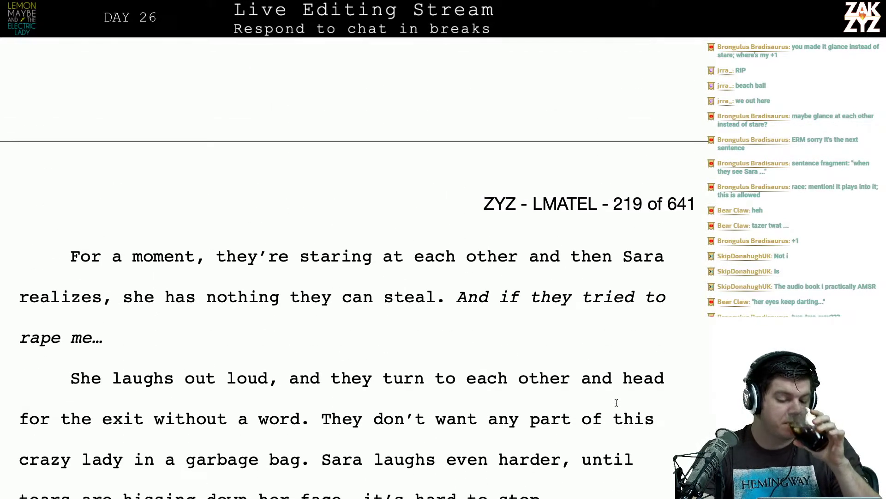
scroll(617, 403, down, 5)
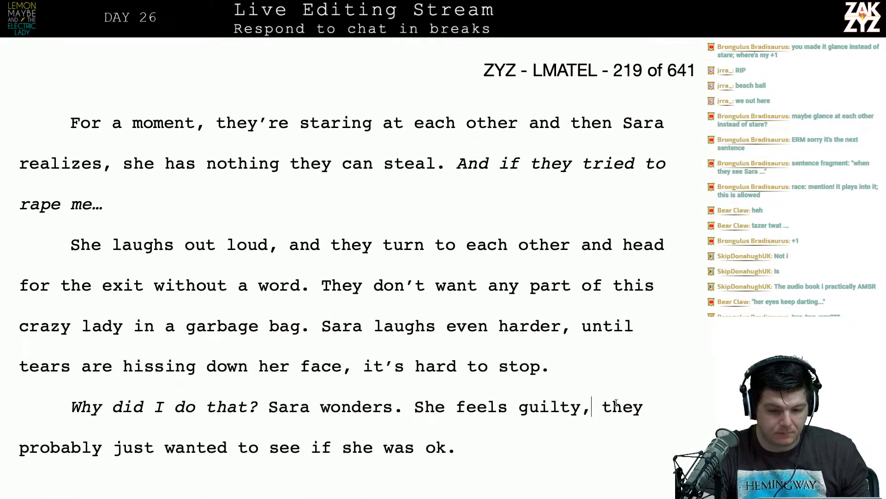
scroll(505, 281, down, 2)
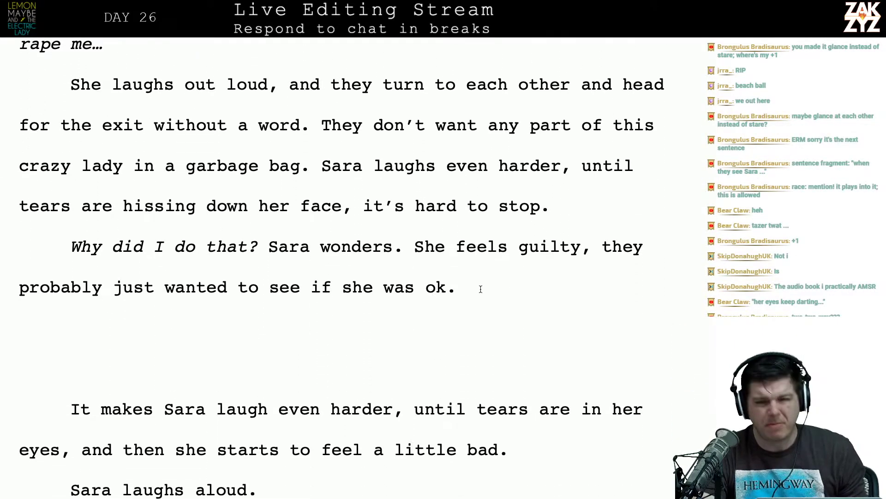
Continue the guilt paragraph after "ok." with the partial sentence "She didn't see anything threatening happening in their s".
click(478, 291)
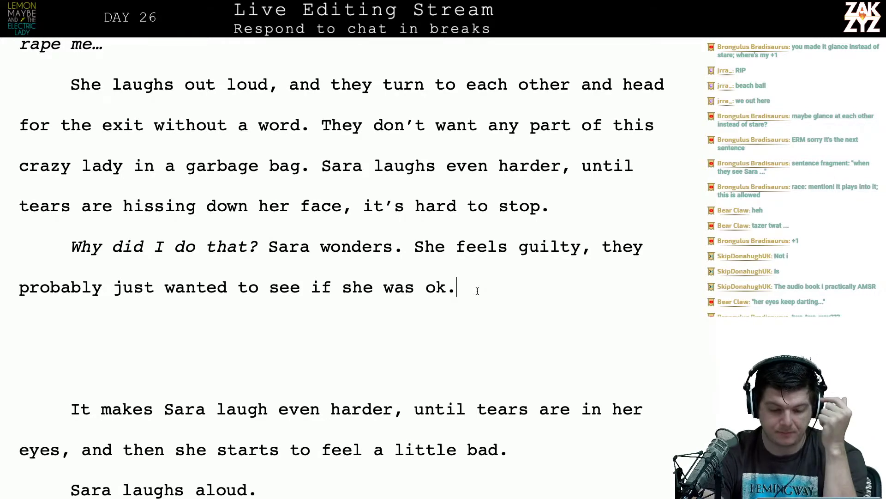
text(S)
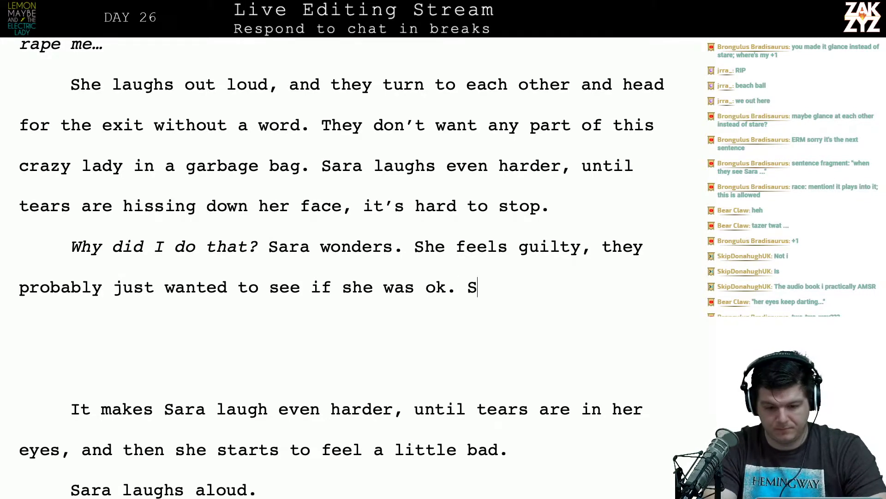
text(he didn't see any of the)
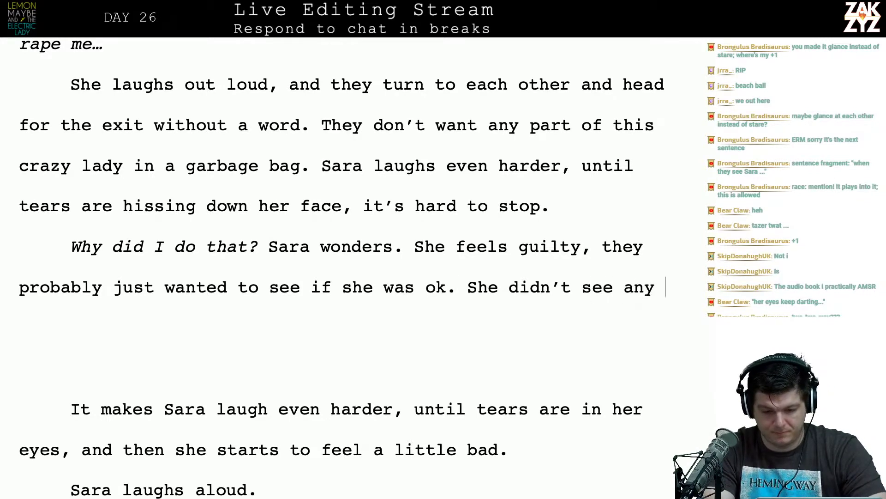
key(BackSpace)
key(BackSpace)
key(BackSpace)
key(BackSpace)
key(BackSpace)
key(BackSpace)
key(BackSpace)
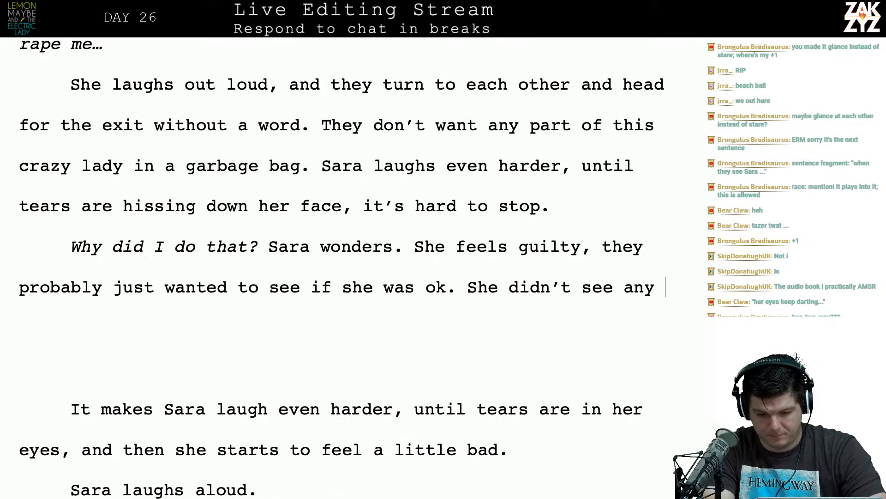
text(thing threaten)
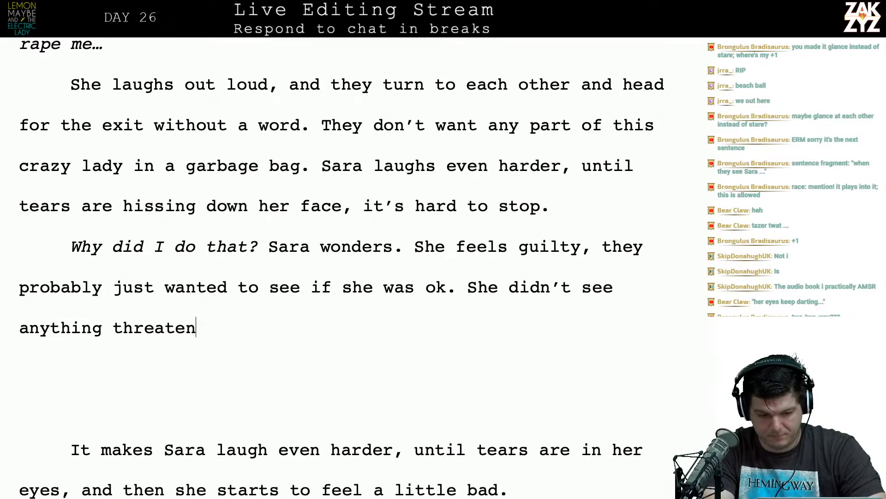
text(ing happening in their sju)
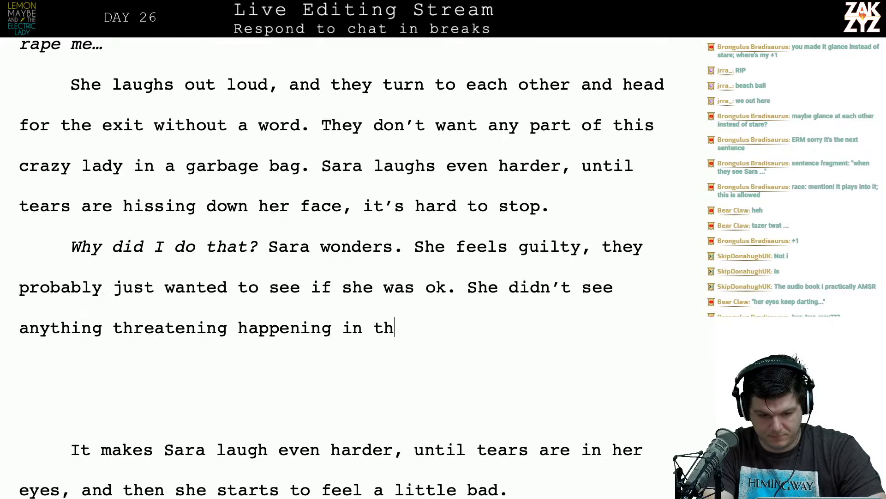
key(BackSpace)
key(BackSpace)
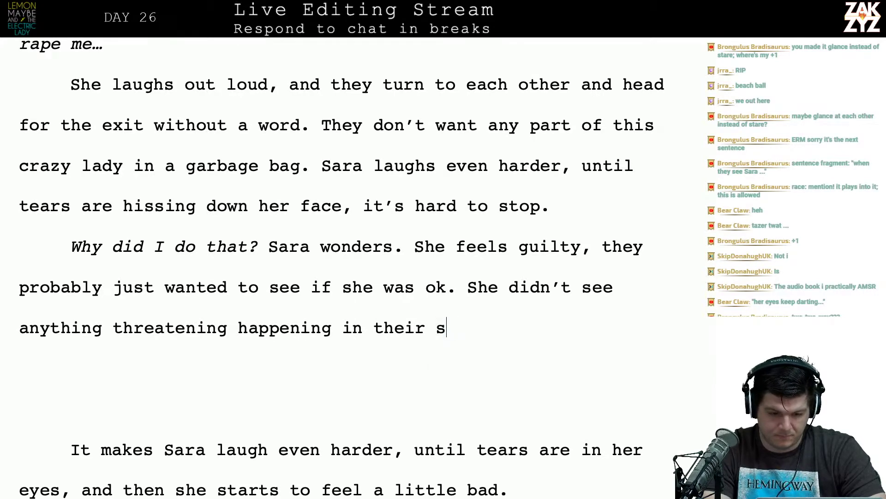
Break the paragraph after "Sara wonders.", leaving an empty line above "She feels guilty, they probably", and resume writing after "wonders.".
key(Up)
key(Up)
key(Left)
key(Return)
key(Return)
key(Up)
key(Up)
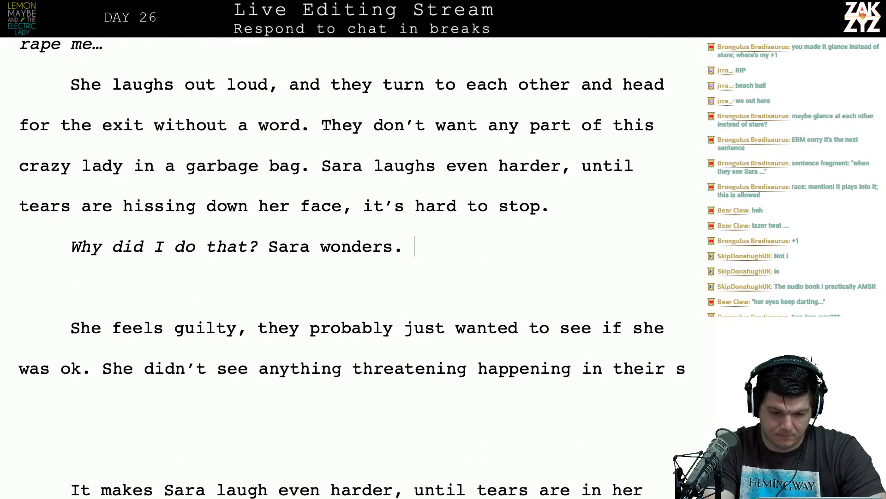
After "Sara wonders." write "She didn't see anything threatening happening in their brains, they probably just wanted to see if she was ok.".
text(She did)
text(n't see anything t)
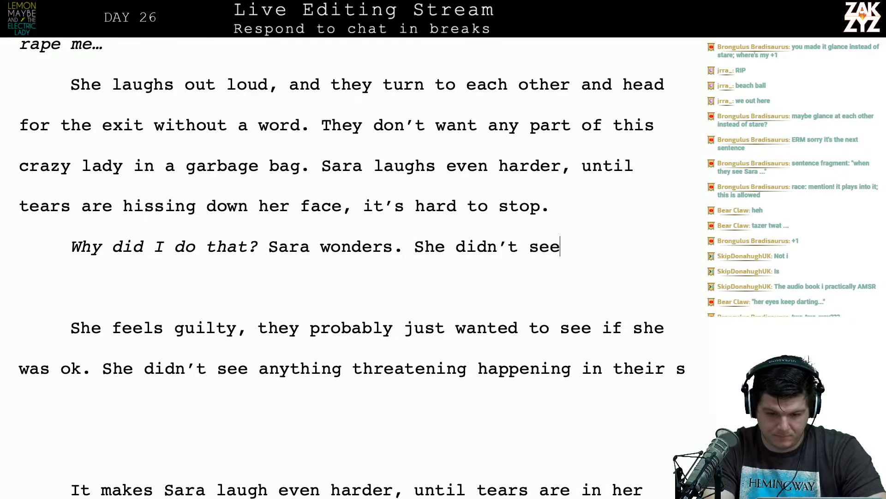
text(hreateni)
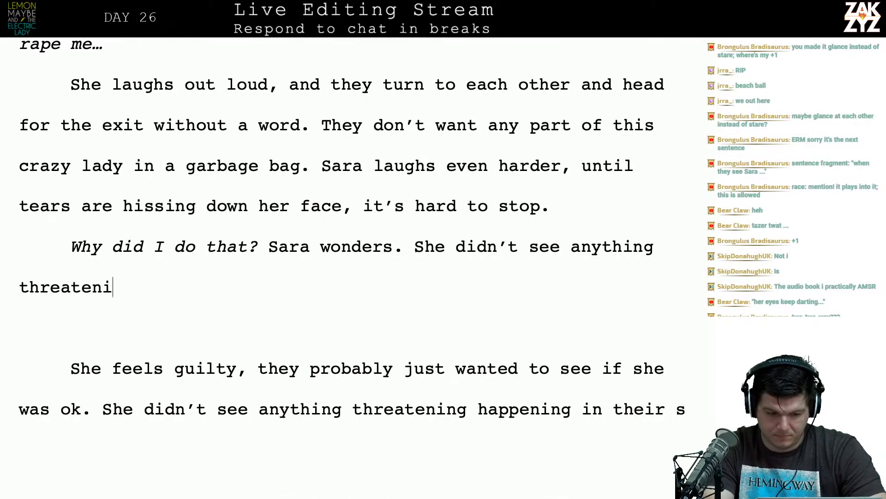
text(ng happening in their)
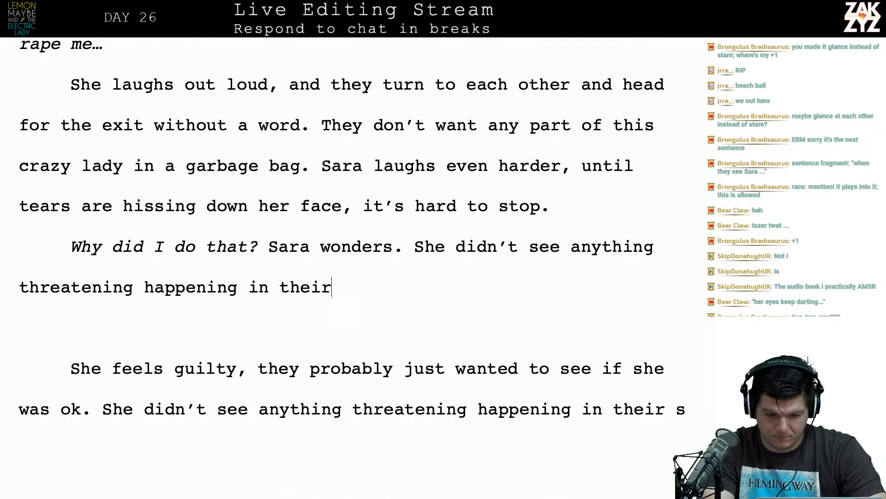
text( brains, they pr)
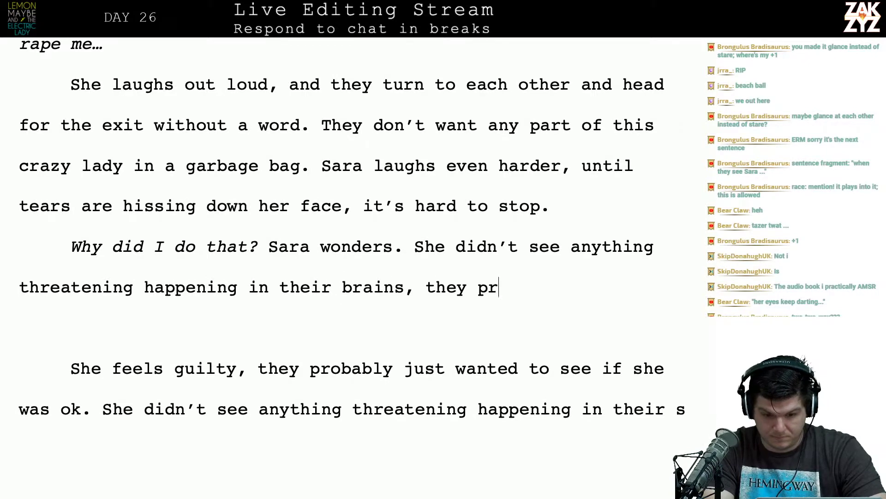
text(obably jus)
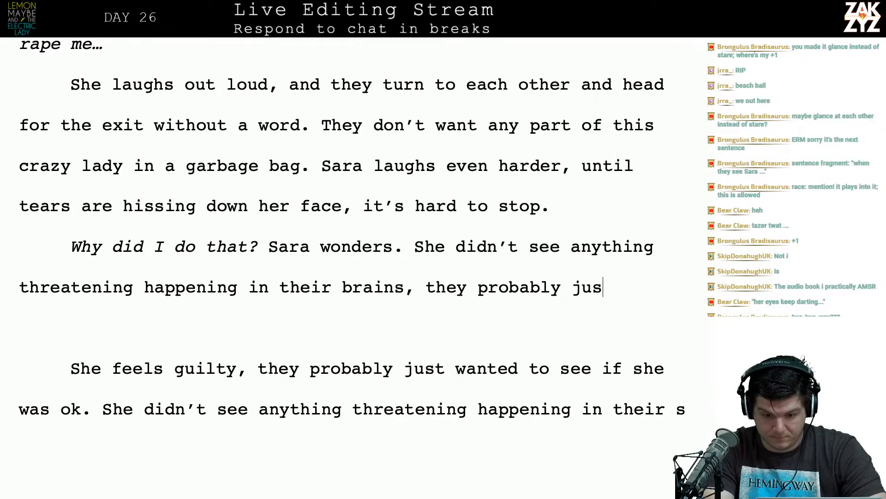
text(t wanted to see if she was a)
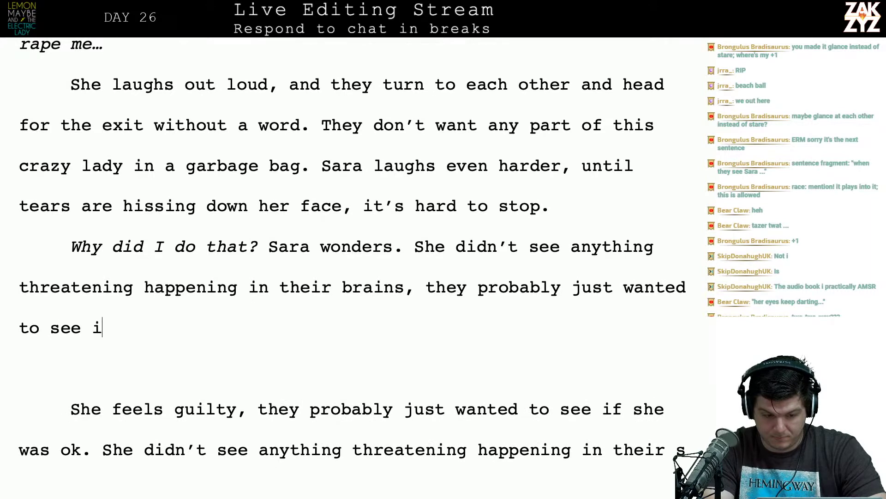
key(BackSpace)
text(o)
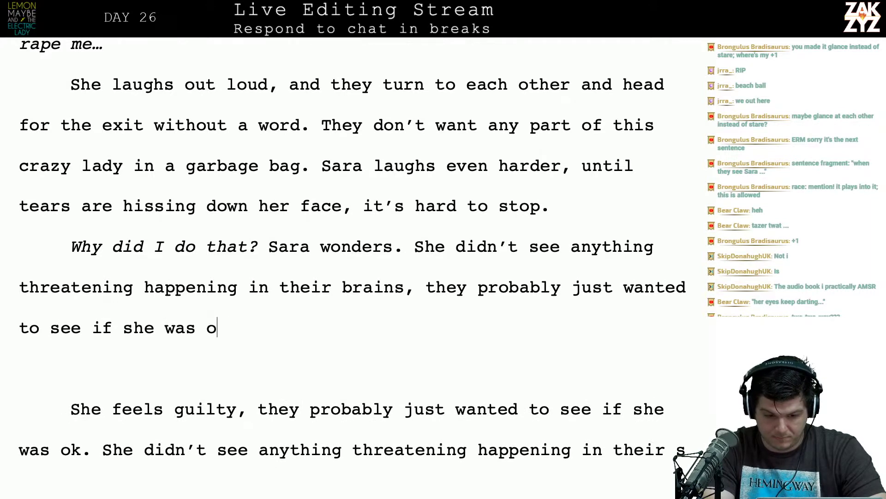
text(k. She feels)
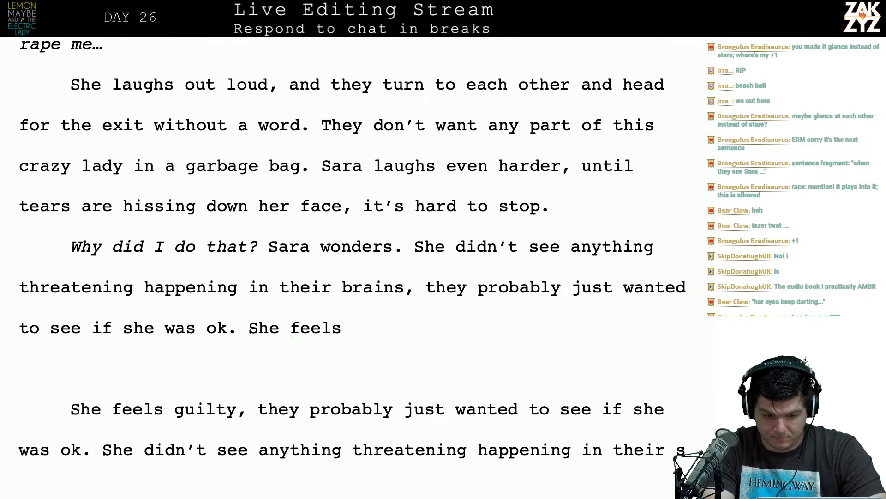
text( guilty, and)
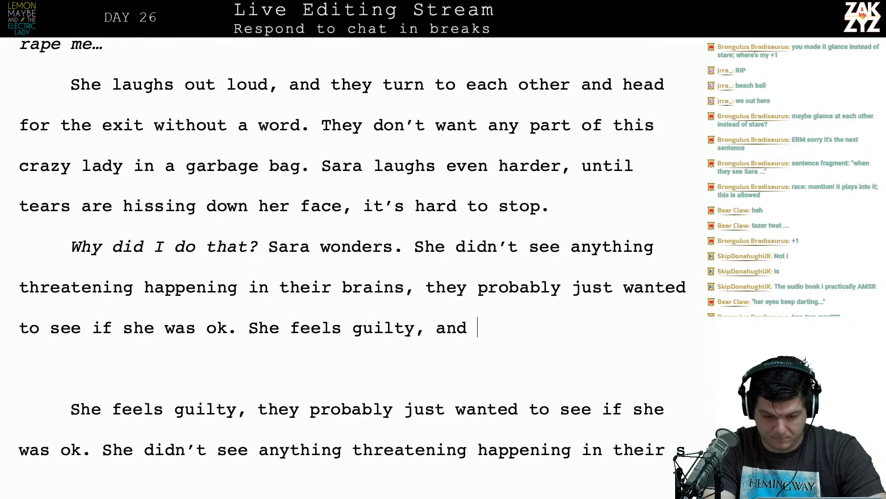
key(BackSpace)
key(BackSpace)
key(BackSpace)
key(BackSpace)
key(BackSpace)
key(BackSpace)
key(BackSpace)
key(BackSpace)
key(BackSpace)
key(BackSpace)
key(BackSpace)
key(BackSpace)
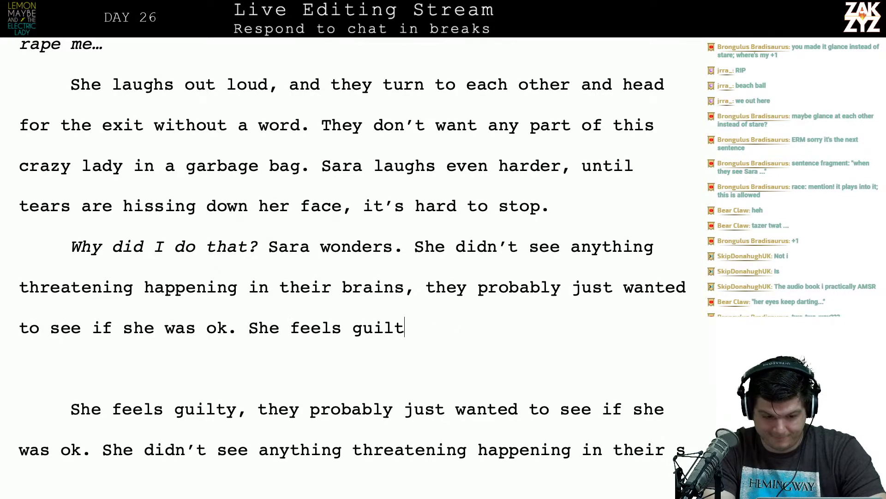
key(BackSpace)
key(BackSpace)
key(BackSpace)
key(BackSpace)
key(BackSpace)
key(BackSpace)
key(BackSpace)
key(BackSpace)
key(BackSpace)
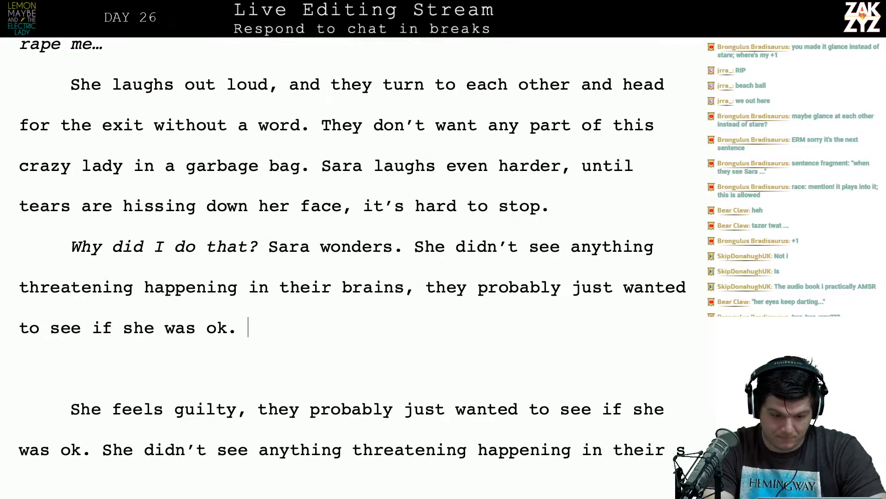
text(She's)
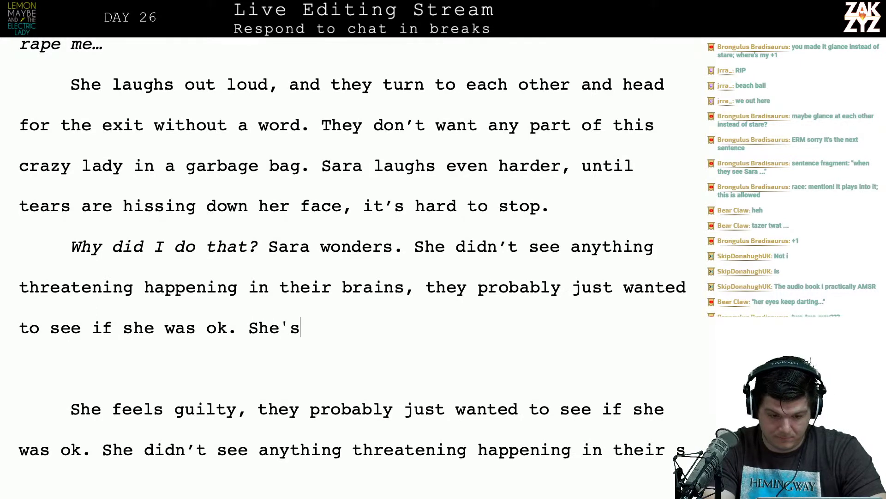
text( losing it.)
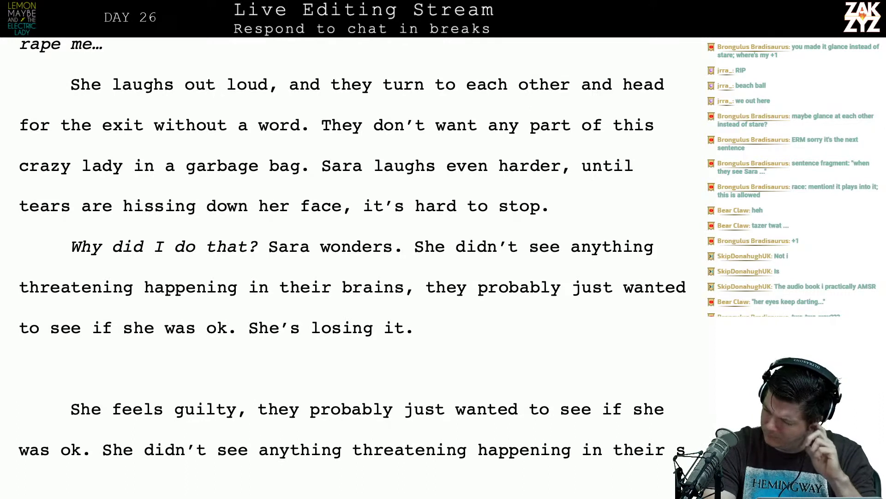
key(BackSpace)
key(BackSpace)
key(BackSpace)
key(BackSpace)
key(BackSpace)
key(BackSpace)
key(BackSpace)
key(BackSpace)
key(BackSpace)
key(BackSpace)
key(BackSpace)
key(BackSpace)
key(BackSpace)
key(BackSpace)
key(BackSpace)
key(BackSpace)
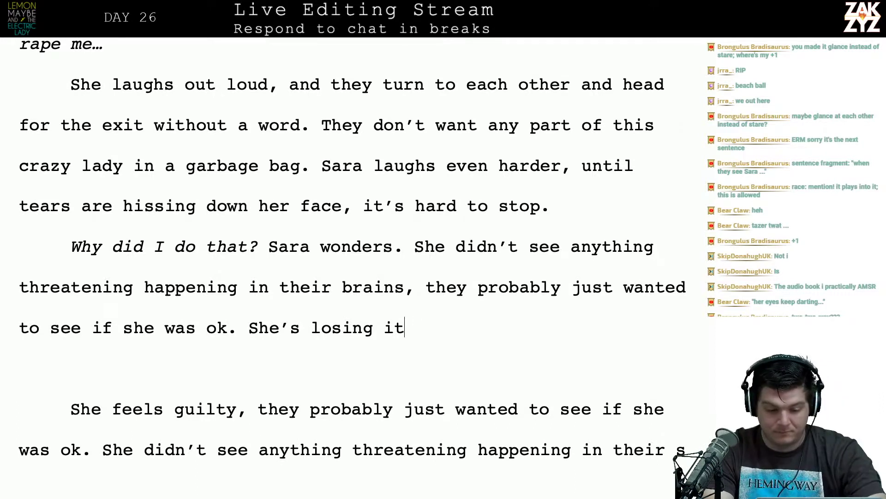
text(She )
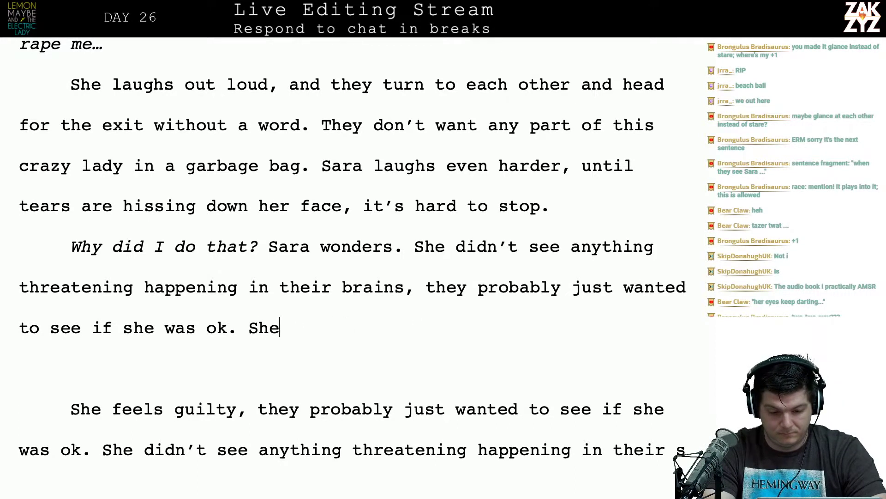
text(feels u)
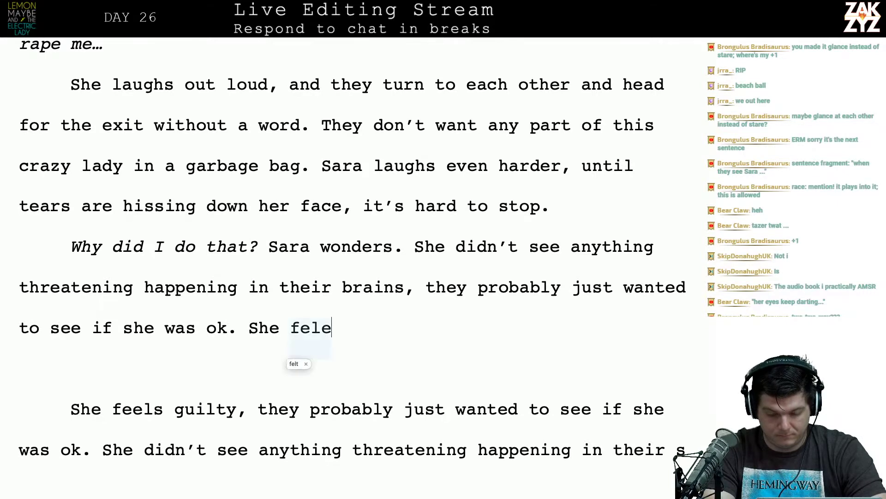
key(BackSpace)
text(guil)
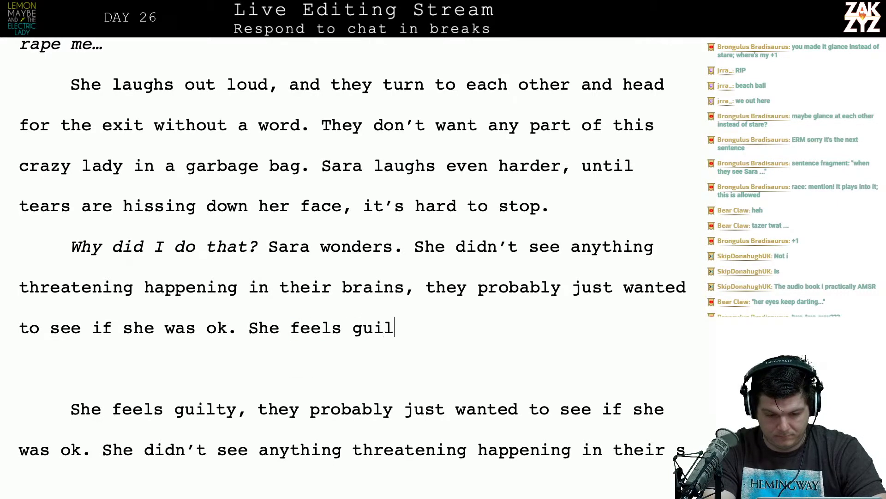
key(BackSpace)
key(BackSpace)
key(BackSpace)
key(BackSpace)
key(BackSpace)
key(BackSpace)
key(BackSpace)
key(BackSpace)
key(BackSpace)
key(BackSpace)
key(BackSpace)
key(BackSpace)
key(BackSpace)
key(BackSpace)
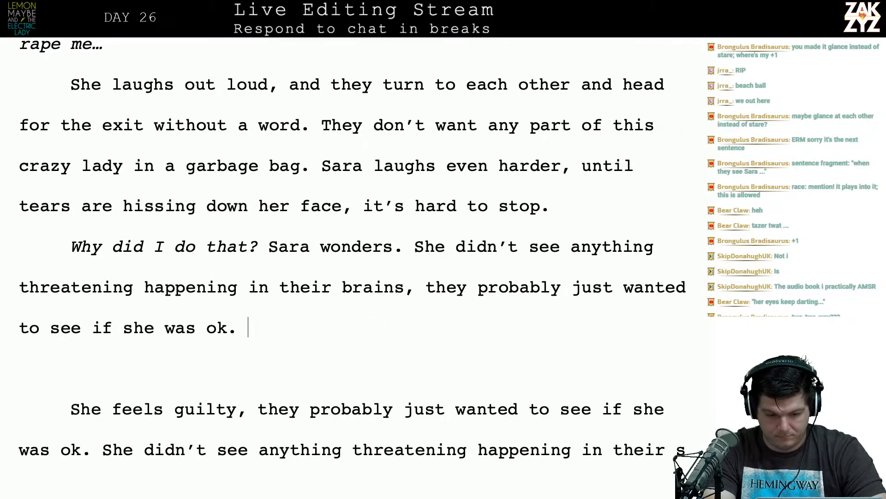
Finish the paragraph with "She feels guilty but it's too late now, she shorts out another turnstile as she exits.".
text(She feels )
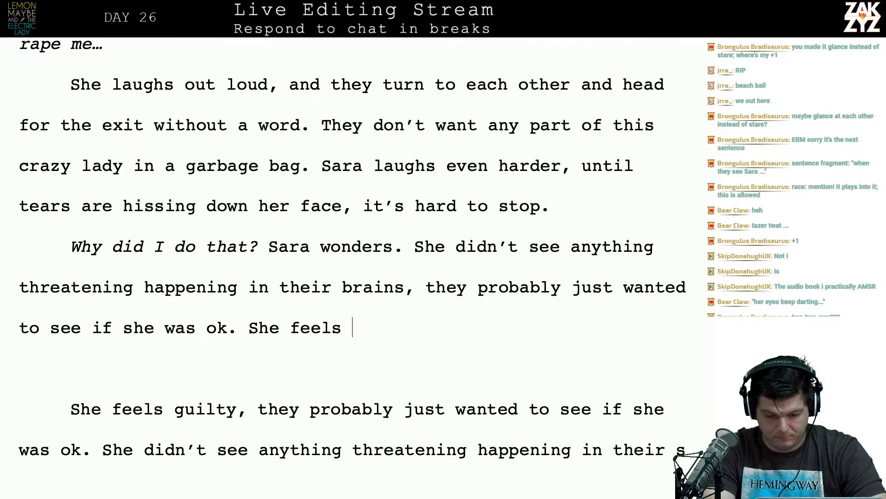
text(guilty but it's too la)
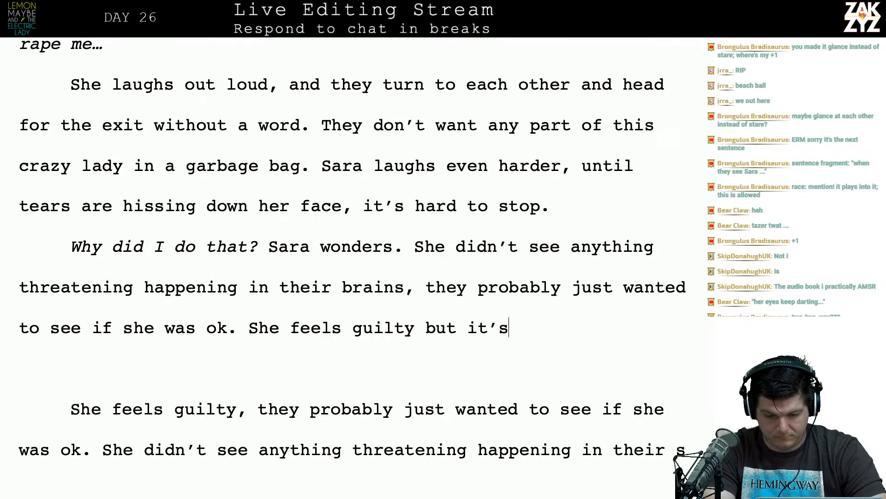
text(te now.)
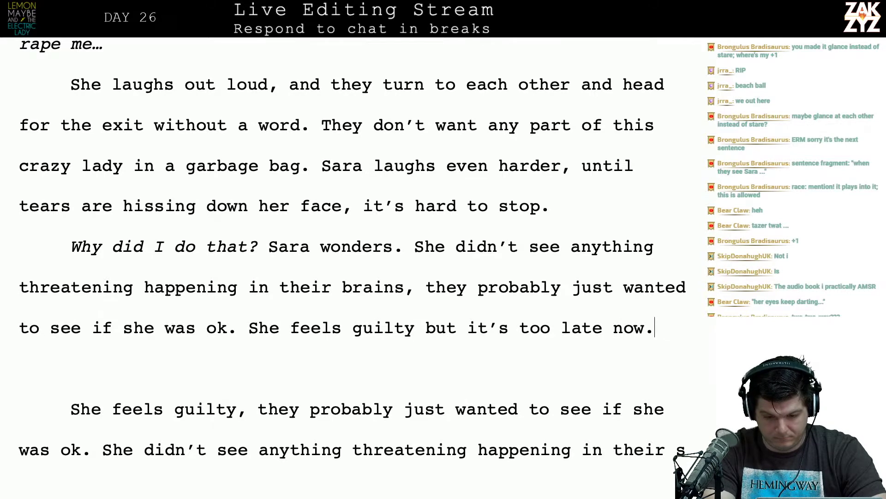
key(BackSpace)
text(, )
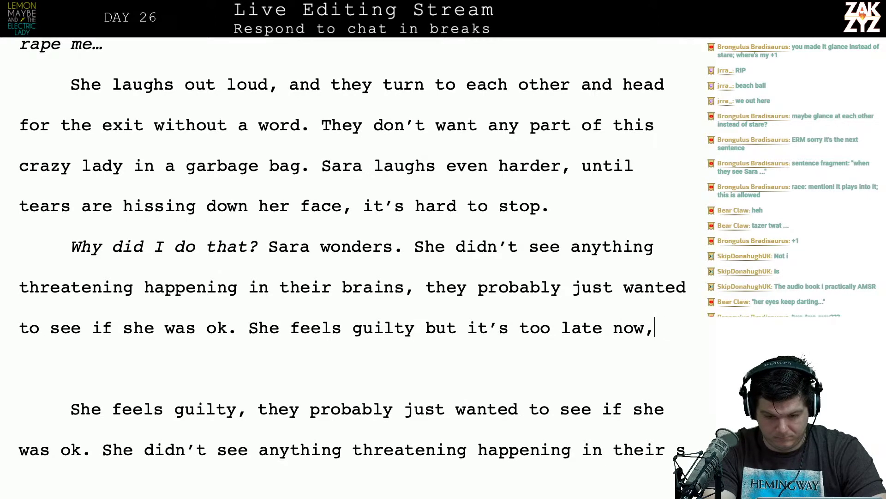
text(she short)
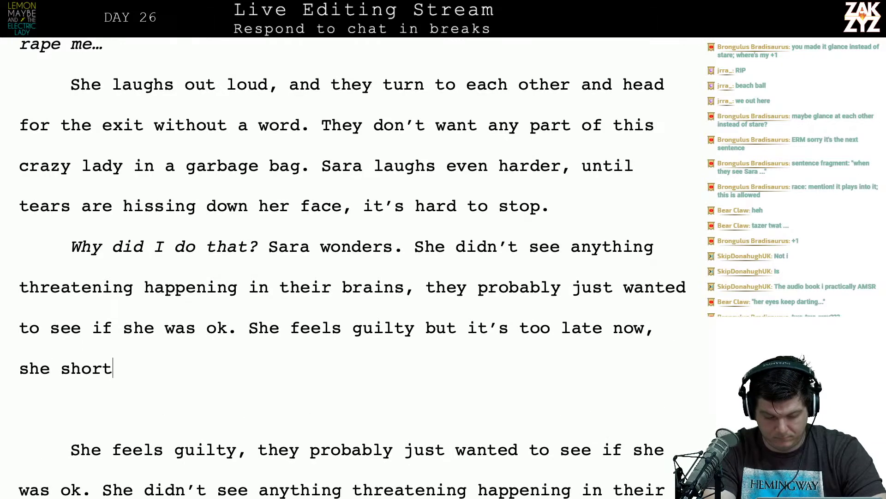
text(s out another turn)
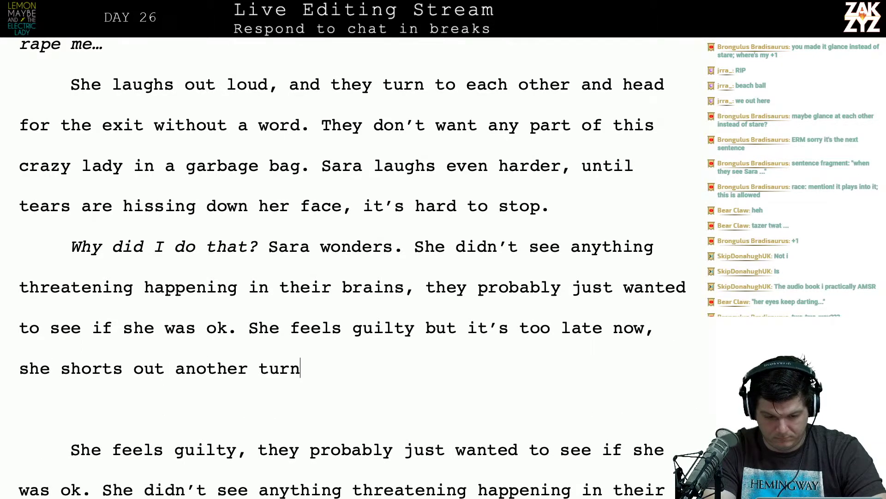
text(stile as she )
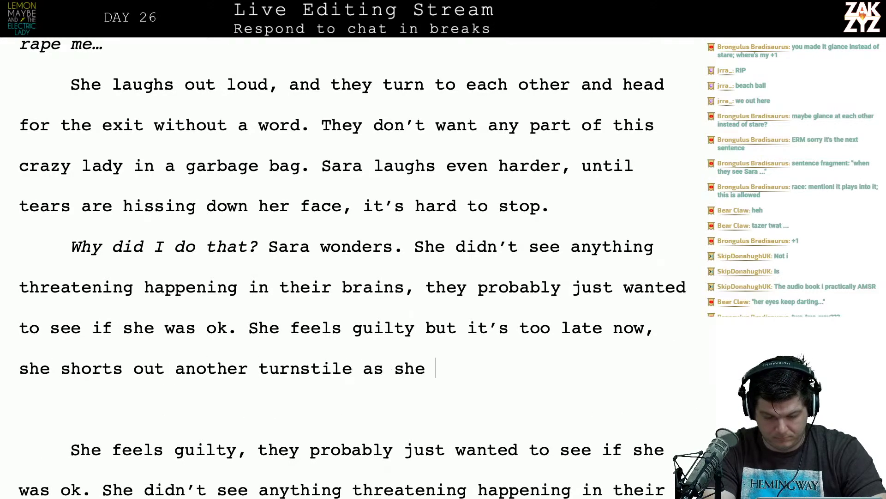
text(exits)
Delete the leftover draft lines below "as she exits.", from the empty line through "Sara laughs aloud.".
key(shift+Down)
key(shift+Down)
key(shift+Down)
key(shift+Down)
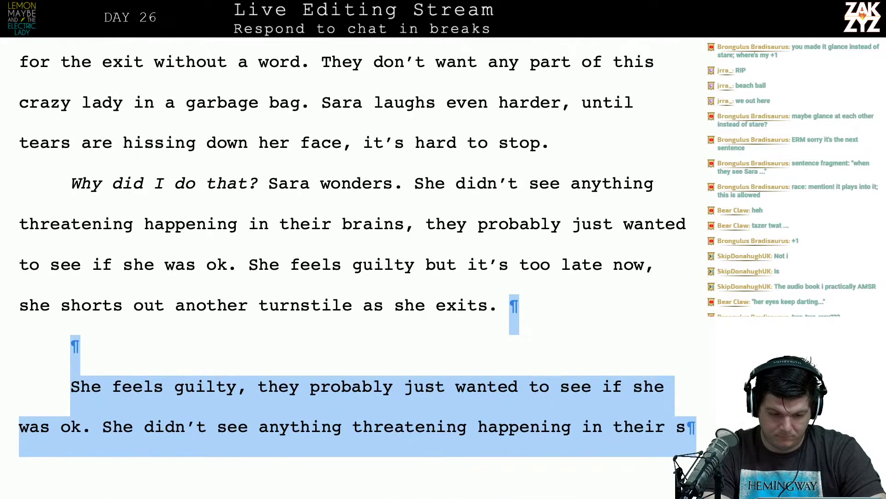
key(shift+Down)
key(shift+Down)
key(shift+Down)
key(shift+Down)
key(shift+Down)
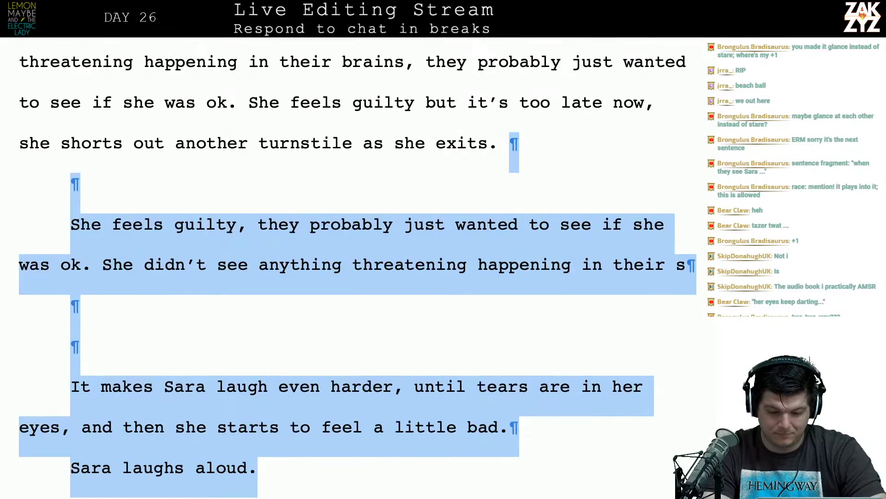
key(BackSpace)
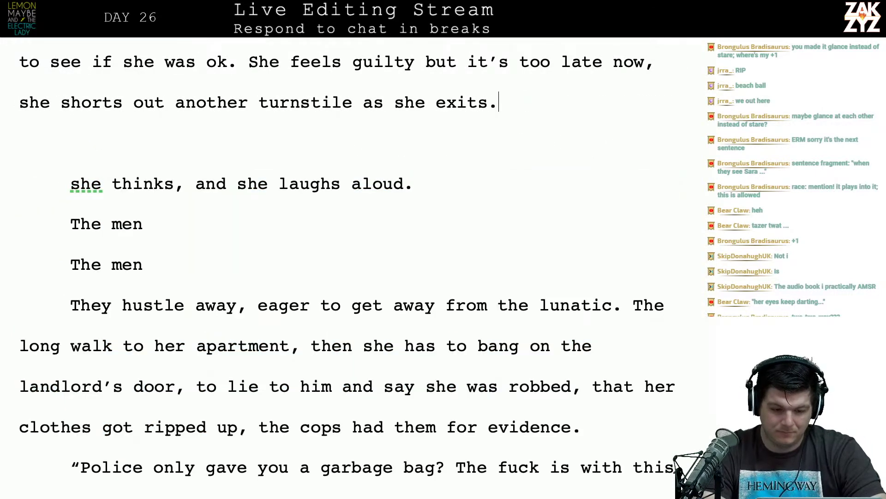
Delete the leftover draft from "she thinks, and she laughs aloud." through "from the lunatic.", so the next paragraph starts with "The long walk".
scroll(347, 268, down, 1)
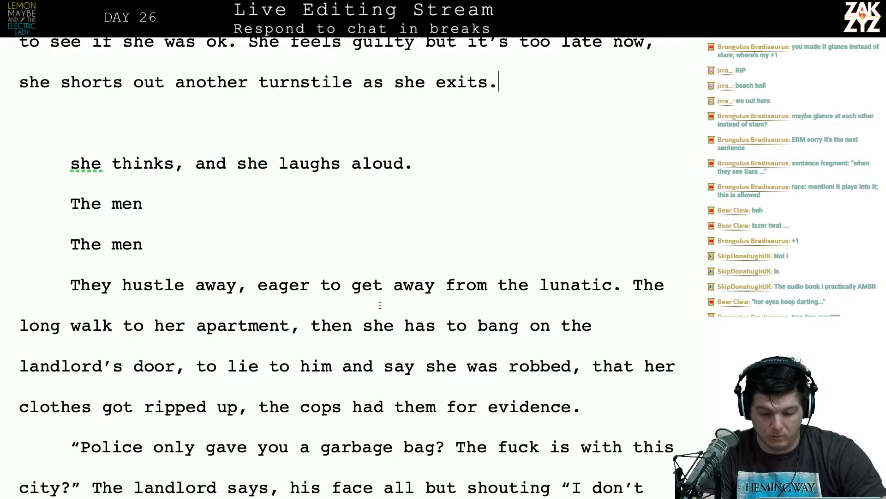
drag(634, 293, 454, 148)
key(BackSpace)
scroll(454, 148, up, 5)
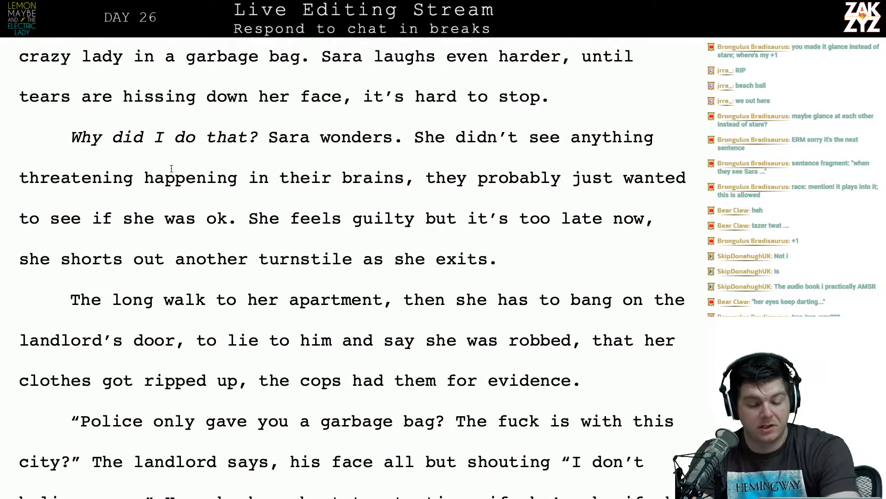
Make room for new text between "to see if she was ok." and "She feels guilty".
scroll(283, 168, down, 1)
click(279, 205)
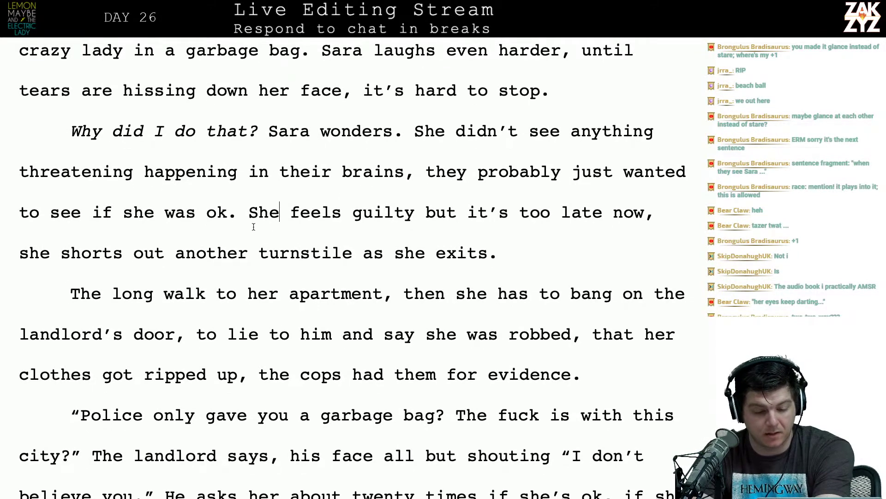
scroll(254, 226, down, 1)
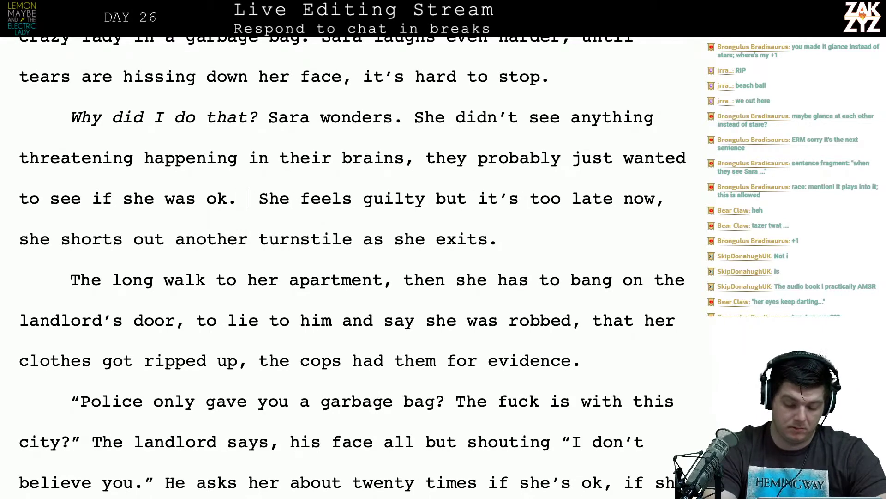
text(She)
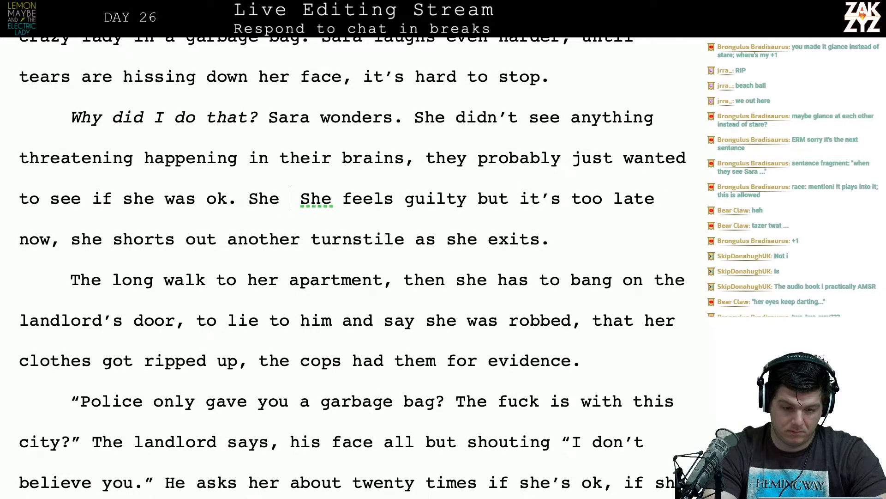
key(BackSpace)
key(BackSpace)
key(BackSpace)
key(BackSpace)
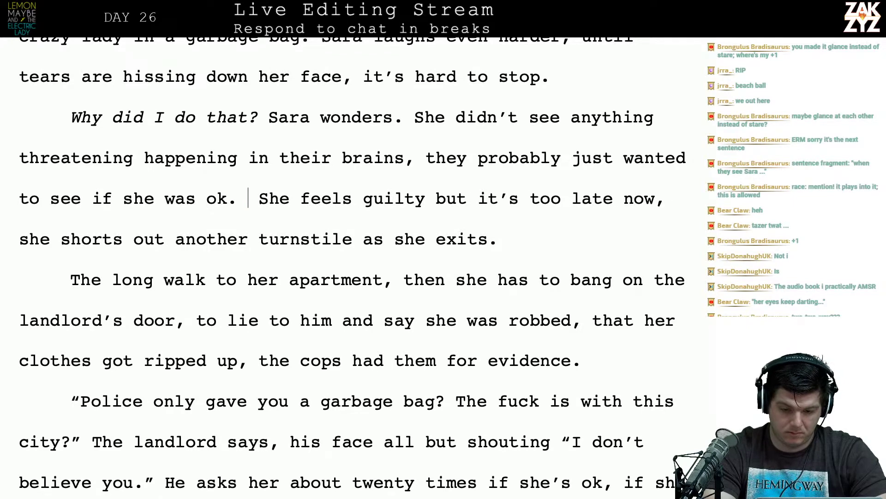
text(She)
key(BackSpace)
key(BackSpace)
key(BackSpace)
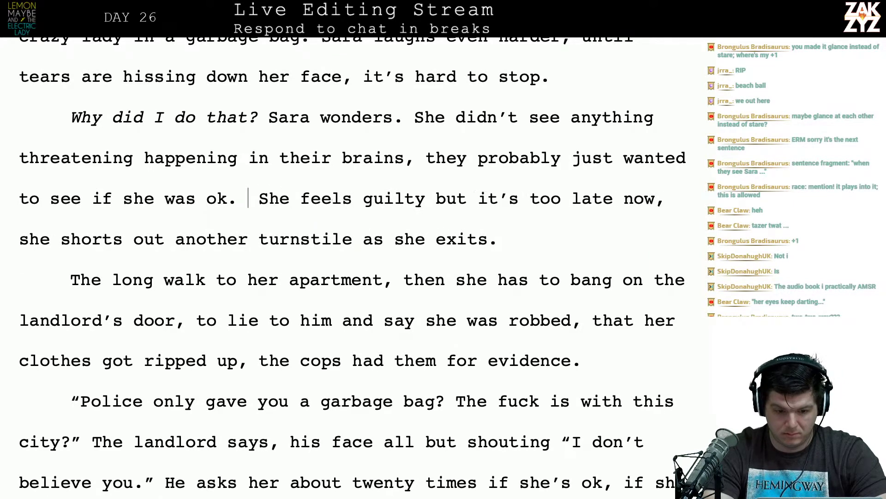
Split off "She feels guilty" and write after "ok." "A moment of guilt, and then she shorts out another turnstile as she exits.".
key(Return)
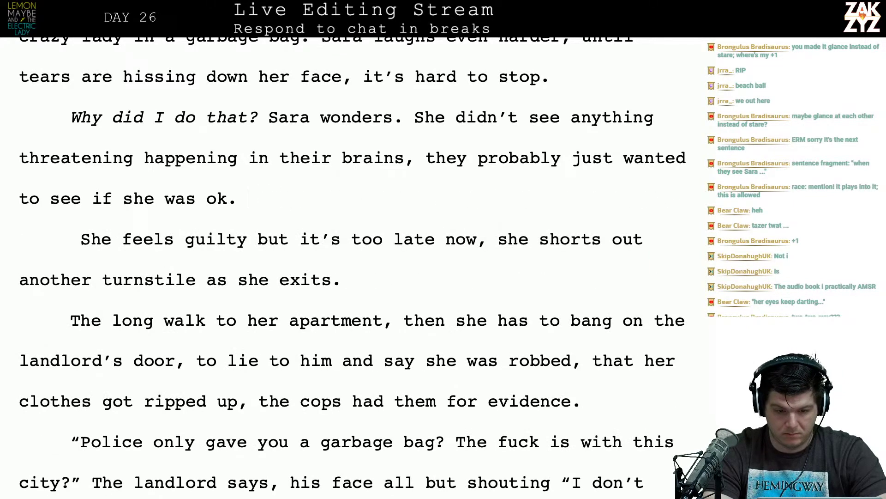
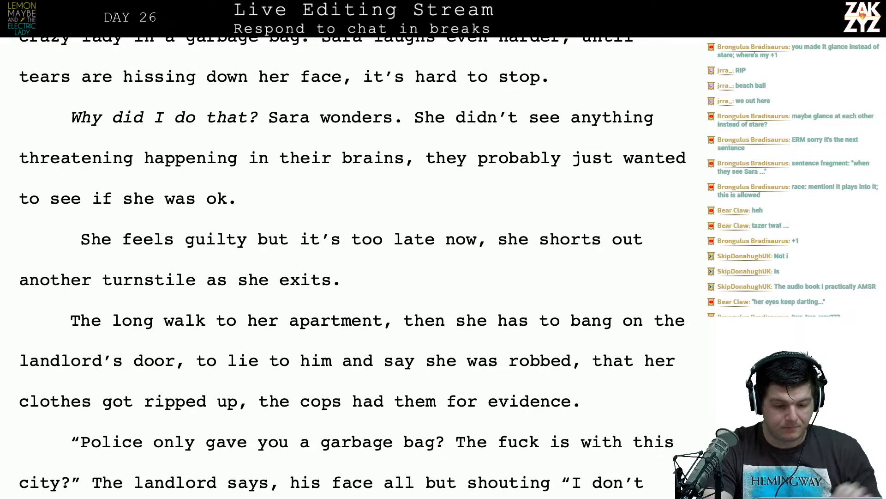
text(A mom)
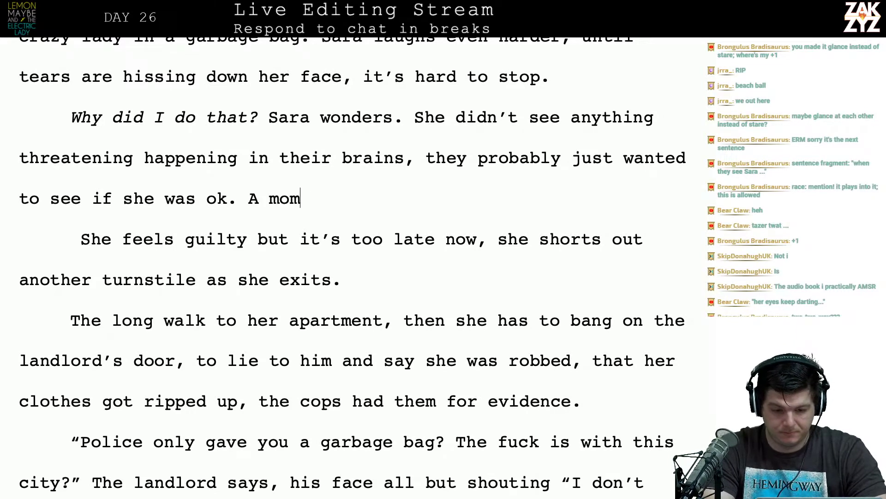
text(ent of guilt, )
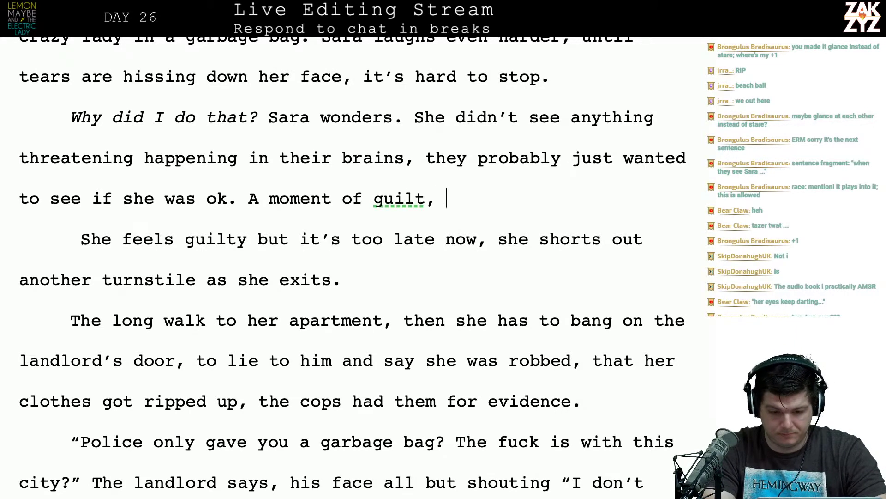
text(and then she shorts )
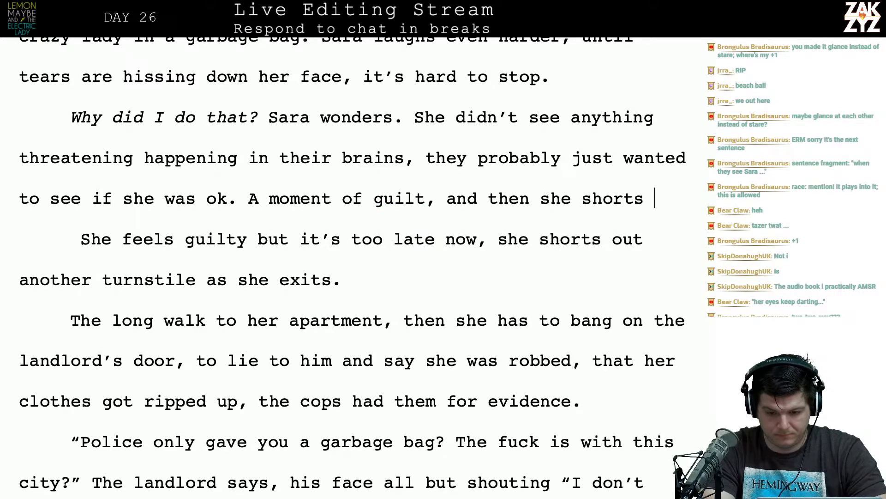
text(out another tur)
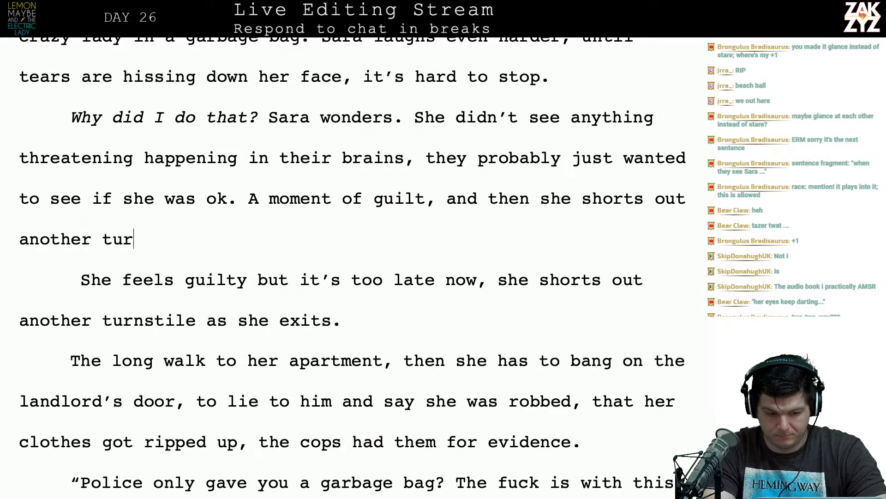
text(nstile as she ex)
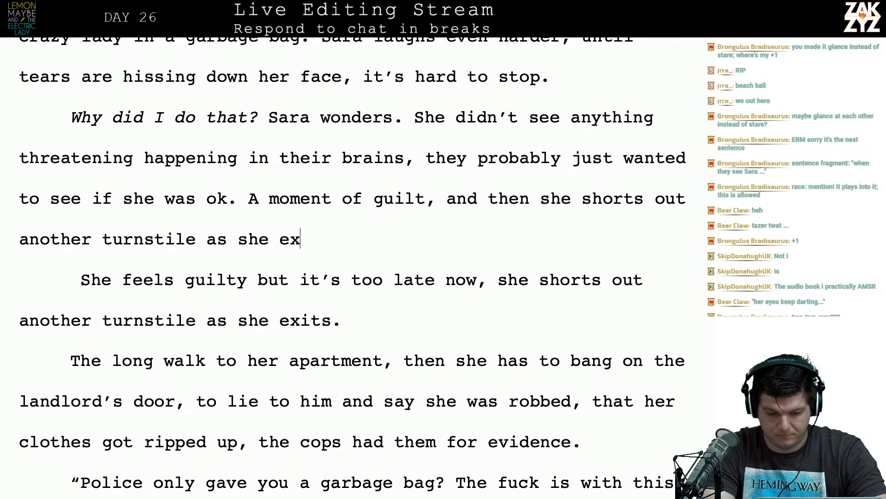
text(its.)
Delete the old "She feels guilty but it's too late now" paragraph, keeping "The long walk to her apartment" as its own paragraph.
key(shift+Down)
key(shift+Down)
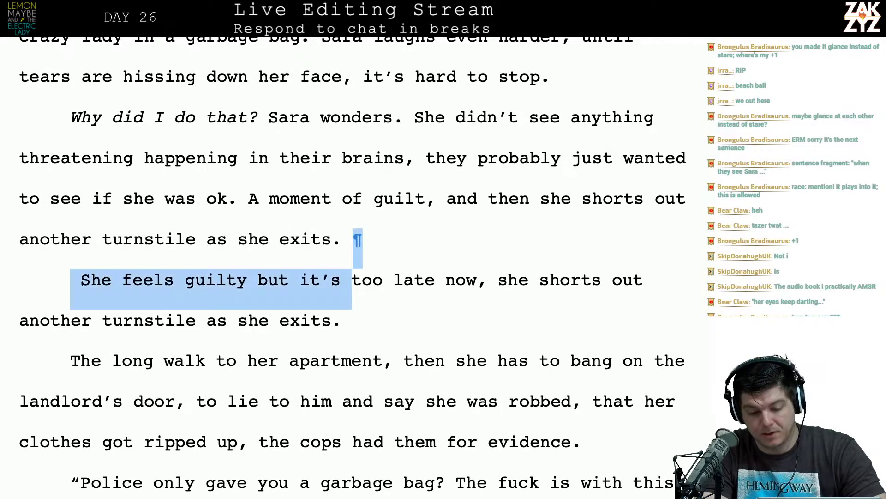
key(BackSpace)
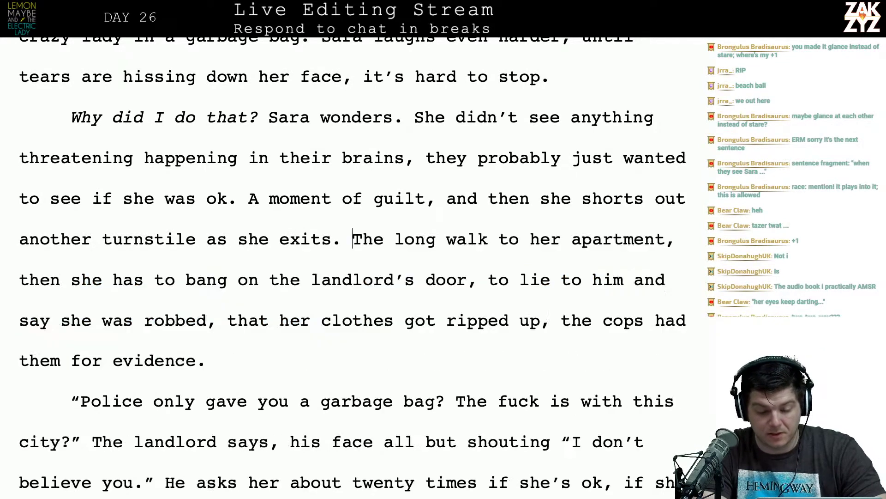
key(Return)
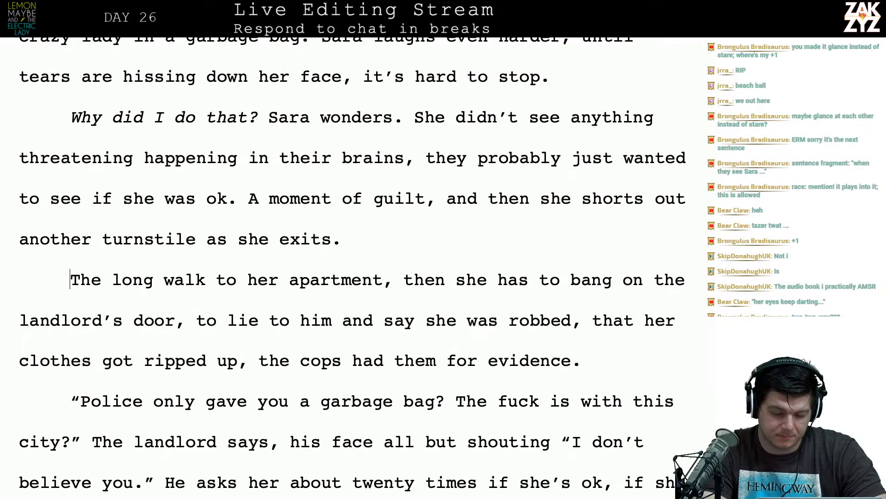
click(257, 203)
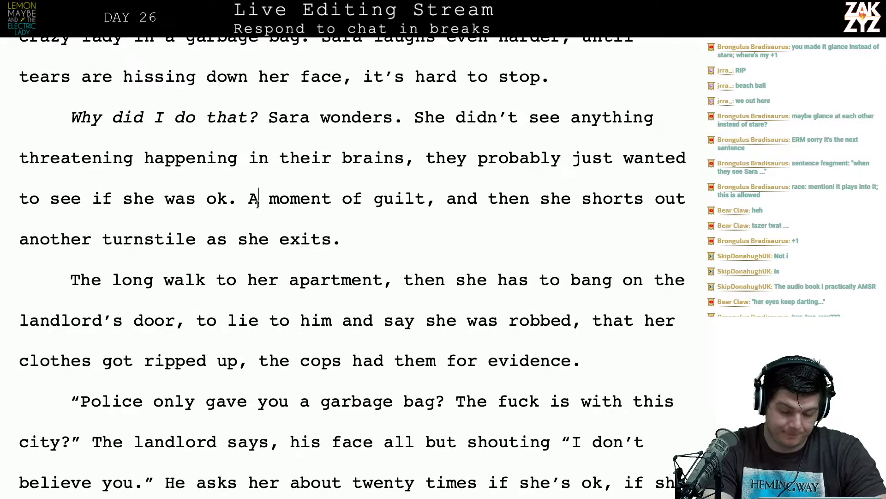
key(Left)
text(She )
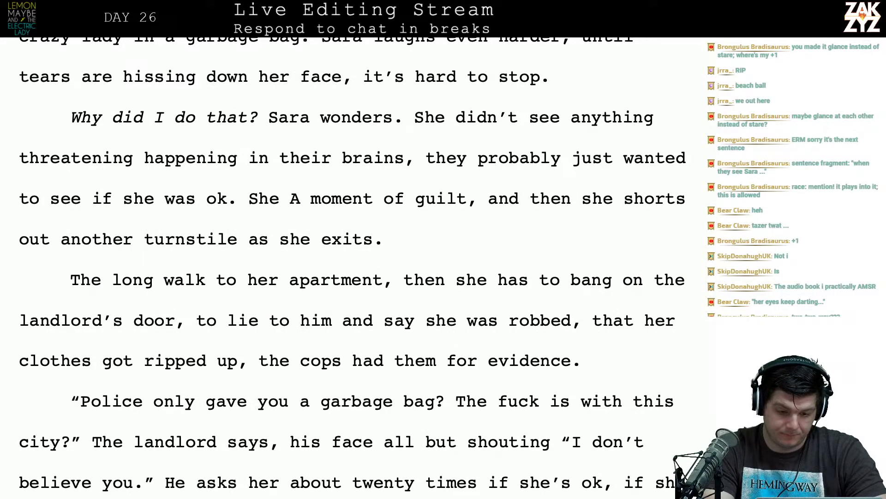
text(has a)
key(BackSpace)
key(BackSpace)
key(BackSpace)
key(BackSpace)
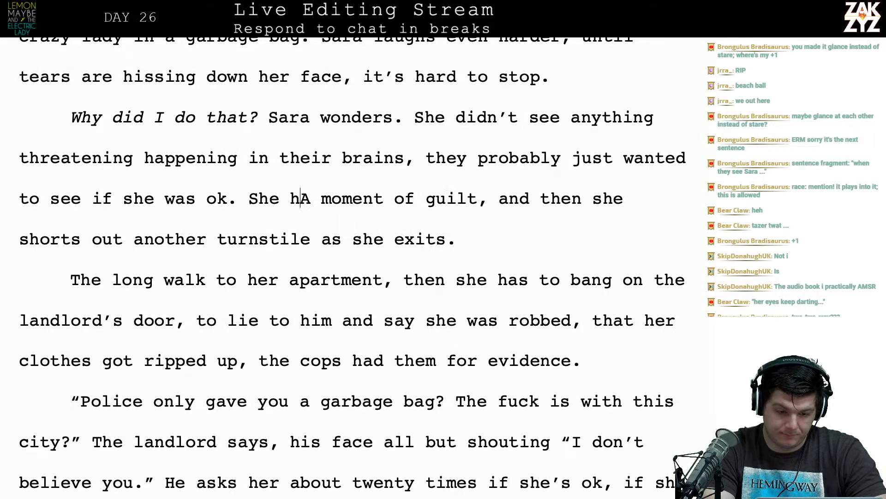
key(BackSpace)
key(BackSpace)
key(BackSpace)
key(BackSpace)
key(BackSpace)
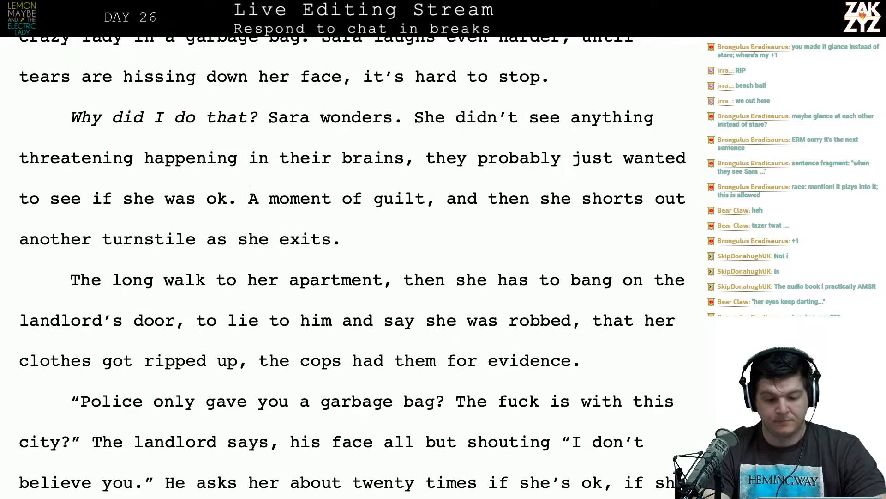
Before "A moment of guilt" insert "She wonders if it's racism, wonders if she's losing it,".
text(She wonders )
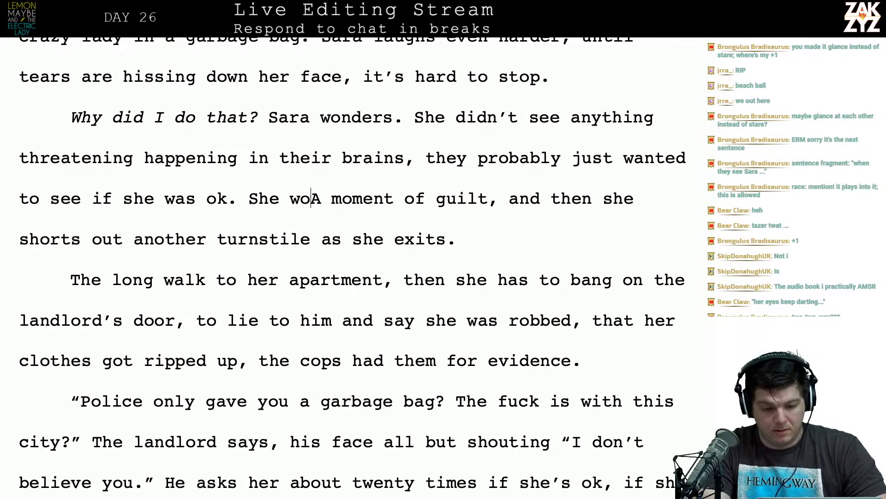
text(if she's)
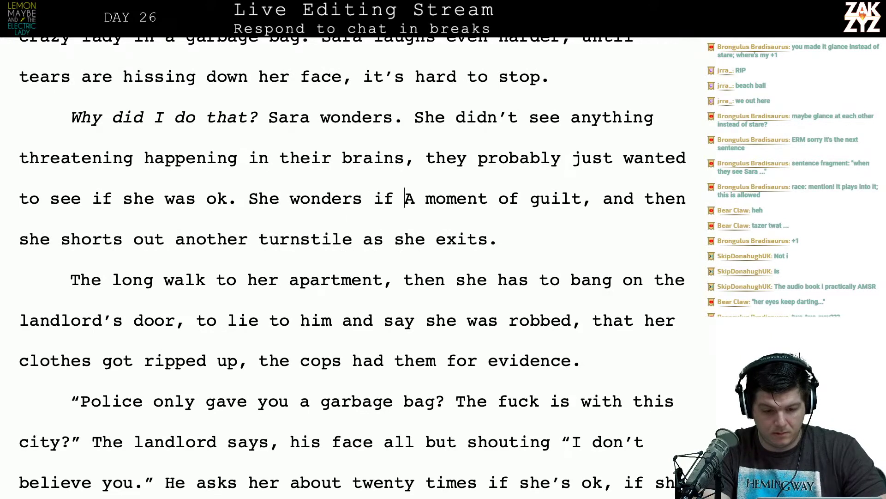
key(BackSpace)
key(BackSpace)
key(BackSpace)
key(BackSpace)
key(BackSpace)
key(BackSpace)
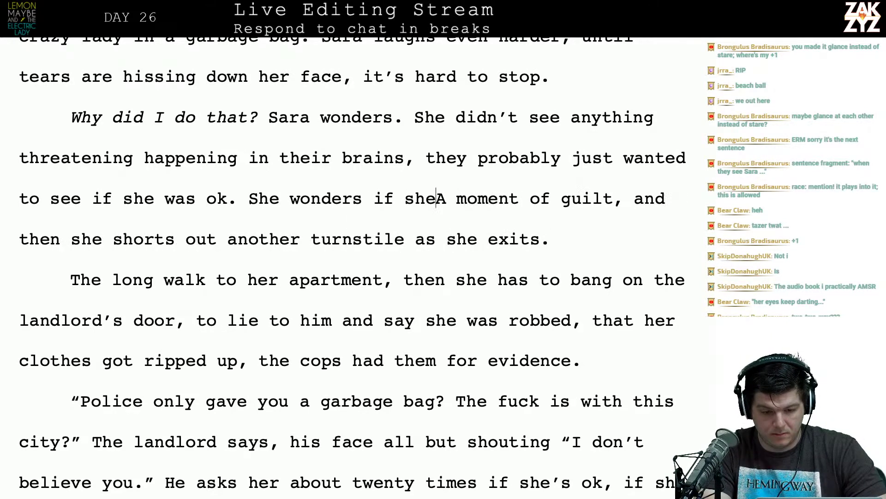
text(i)
text(racism, wonder)
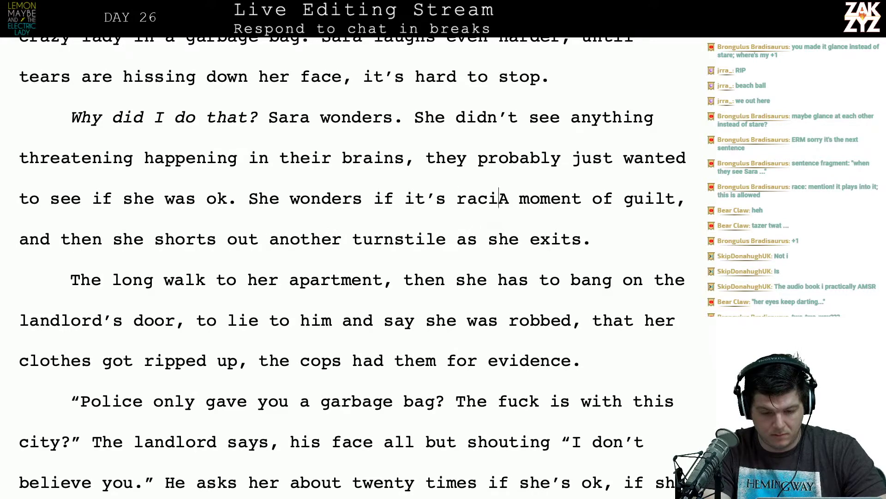
text(s if she's losing)
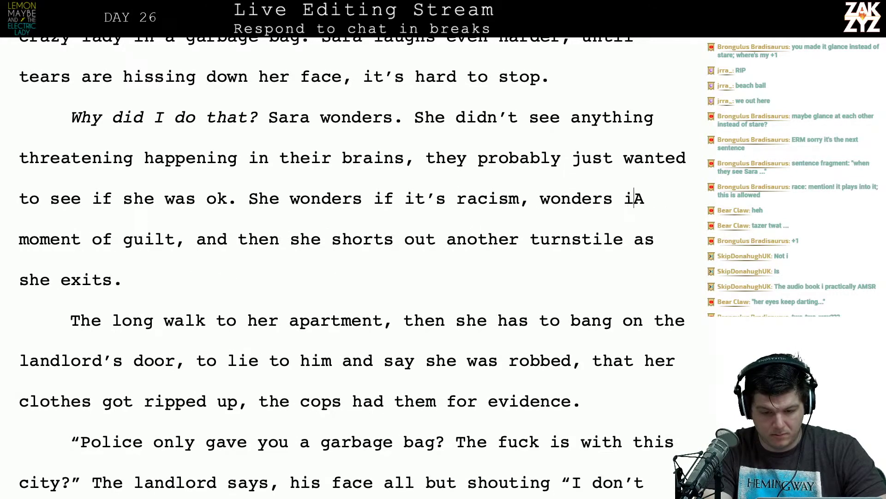
text( it, w)
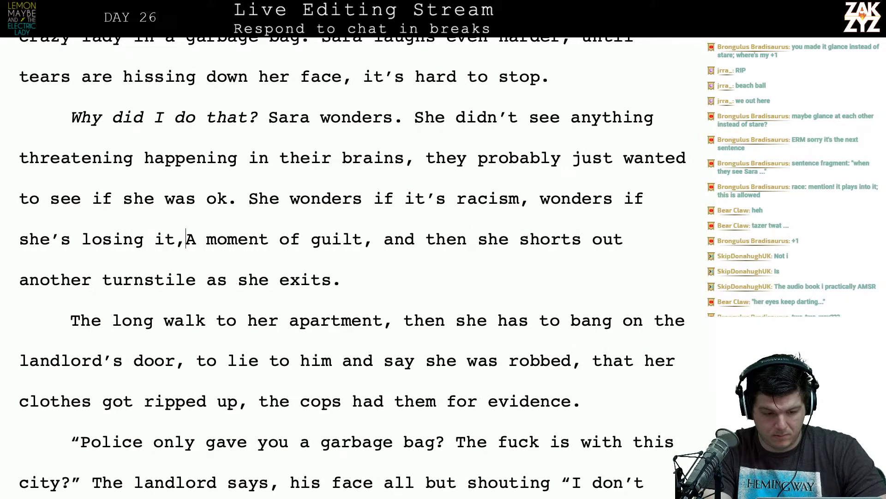
Continue the sentence after "she's losing it," with "wonders if there's any way she can exit without".
text(onders if there')
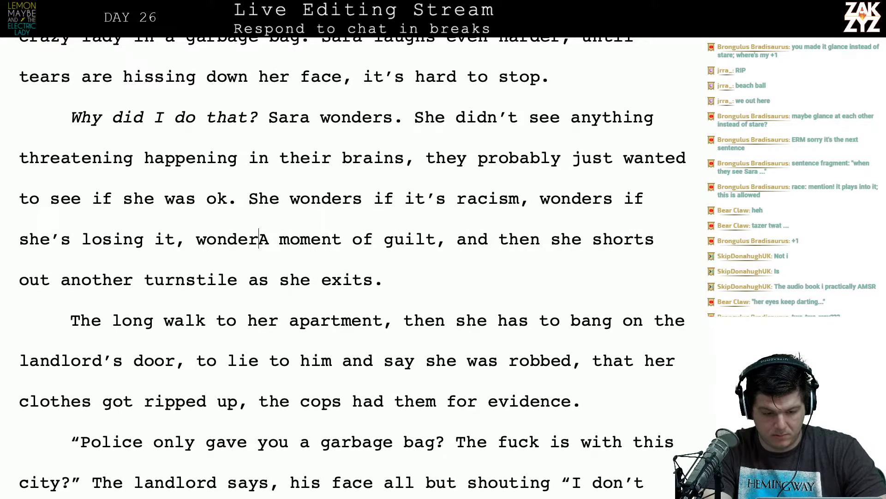
text(s any way she c)
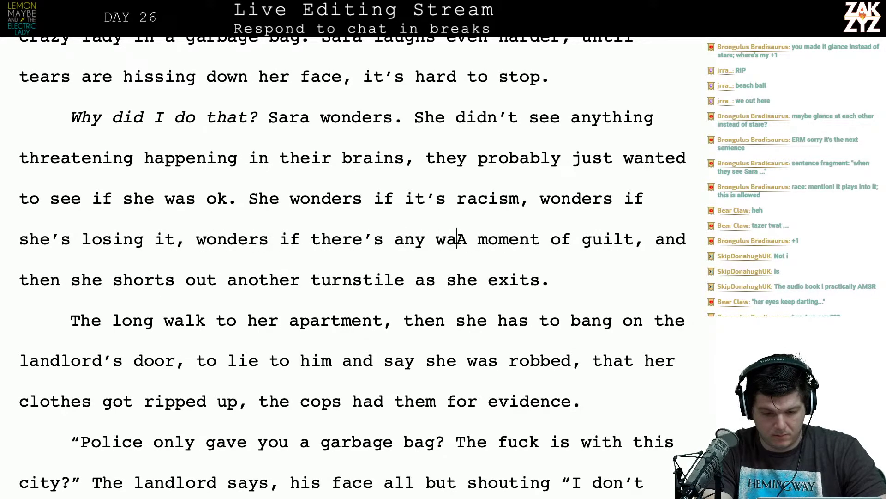
text(an exit )
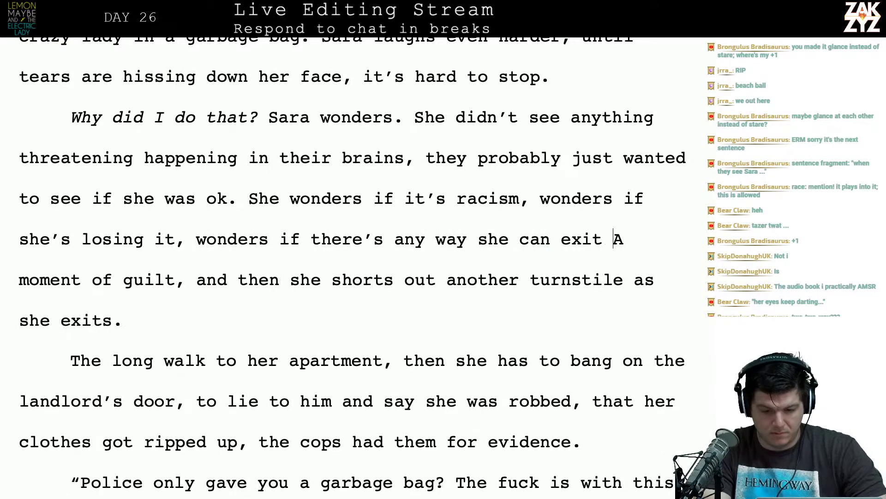
text(without za)
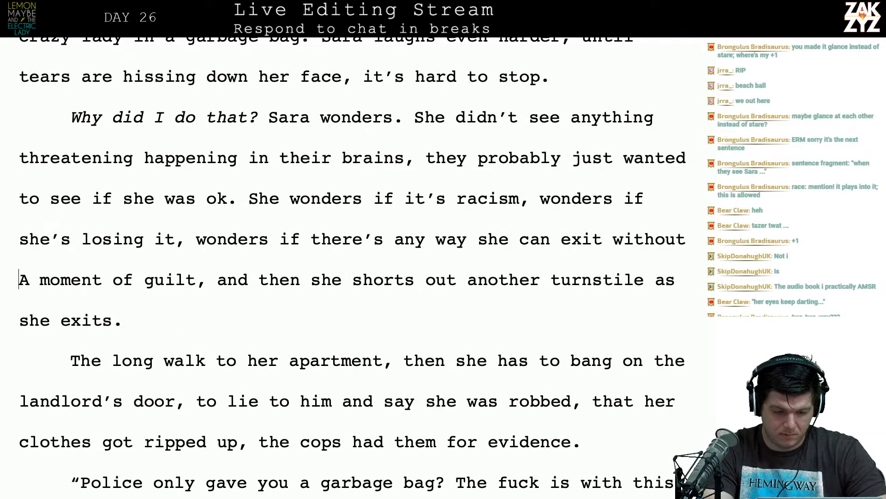
key(BackSpace)
key(BackSpace)
key(BackSpace)
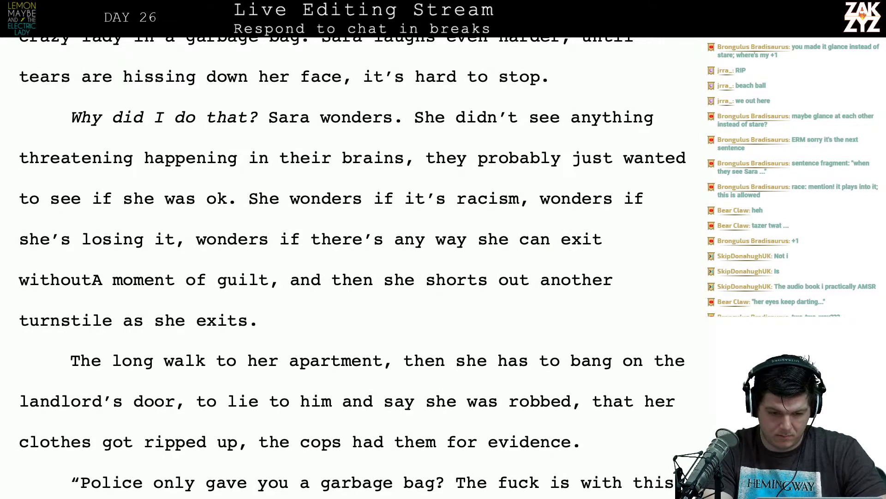
text(z)
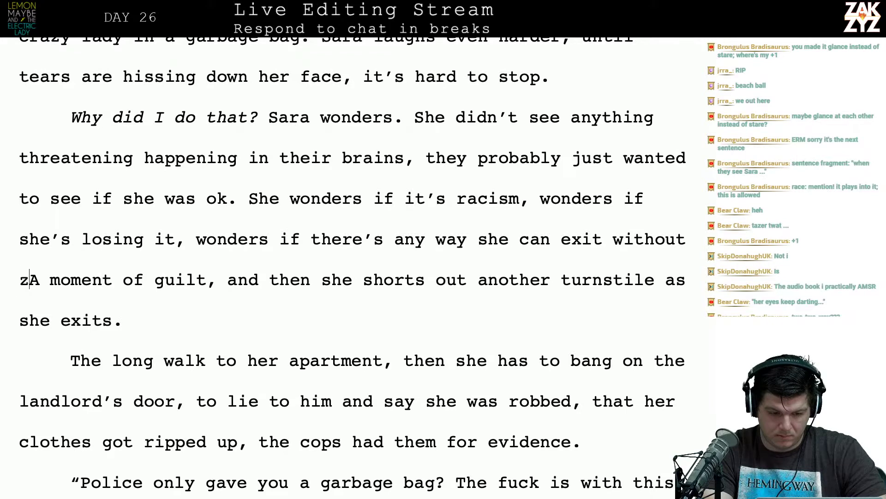
key(BackSpace)
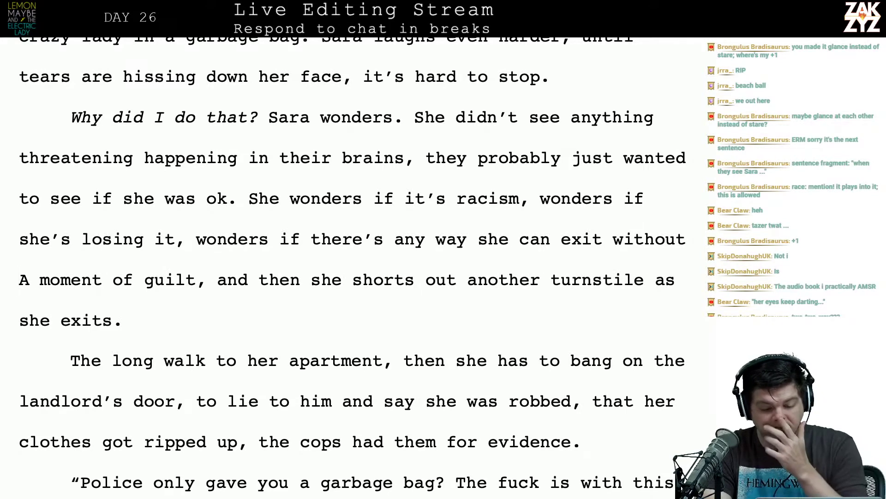
Extend the sentence after "exit without" with "breaking another turn", correcting the misspelled last word.
text(breaking another )
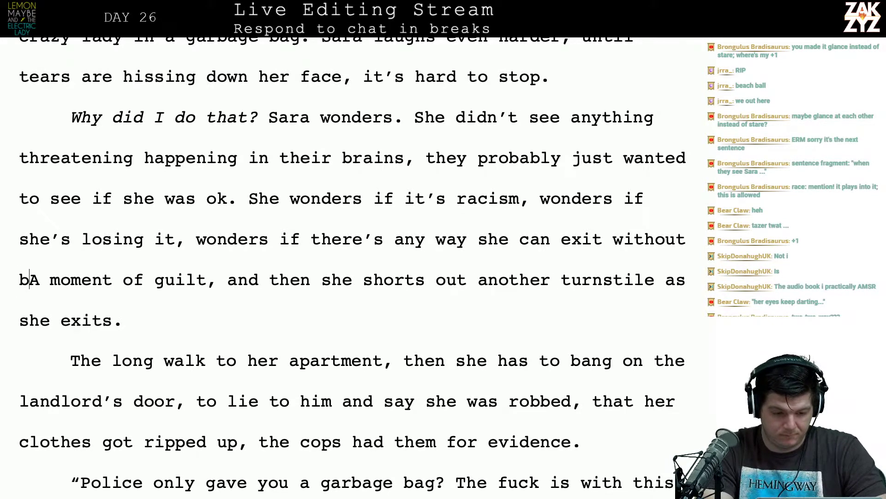
text(tunrsit)
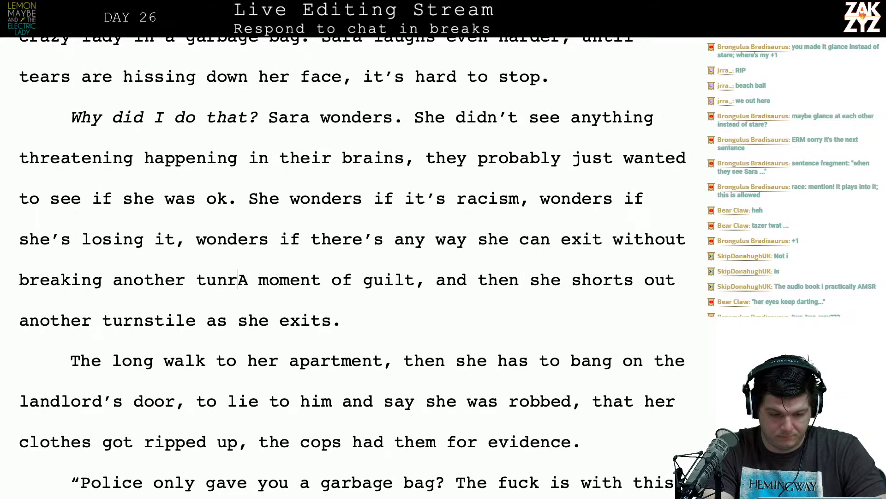
key(BackSpace)
key(BackSpace)
text(t)
key(BackSpace)
key(BackSpace)
key(BackSpace)
key(BackSpace)
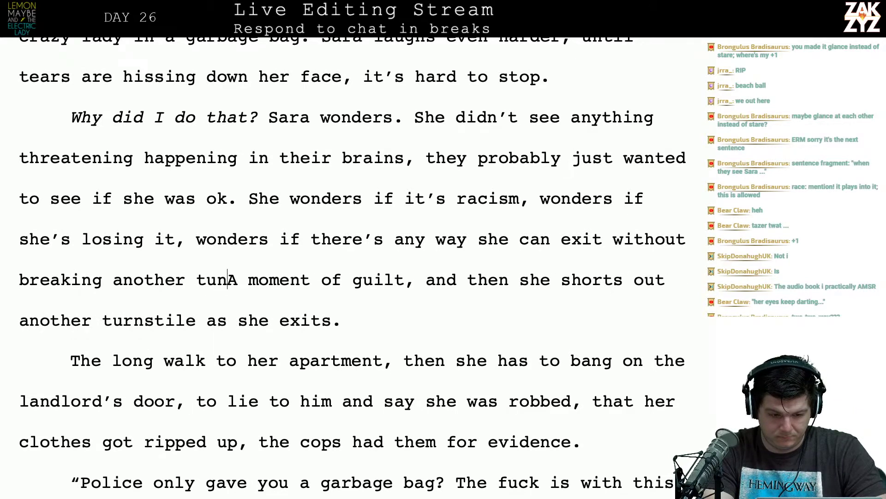
text(rn)
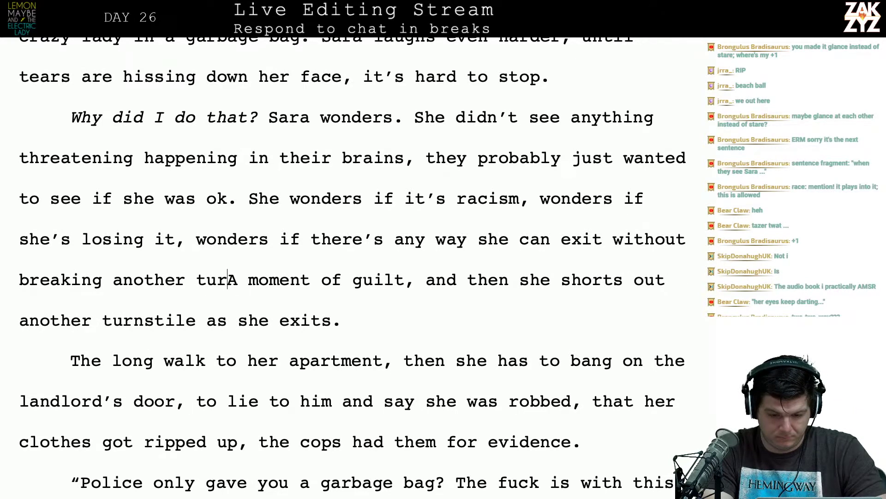
Finish the sentence with "breaking another turnstile." and separate it from "A moment of guilt" with a blank paragraph.
text(st)
key(BackSpace)
key(BackSpace)
text(nstil)
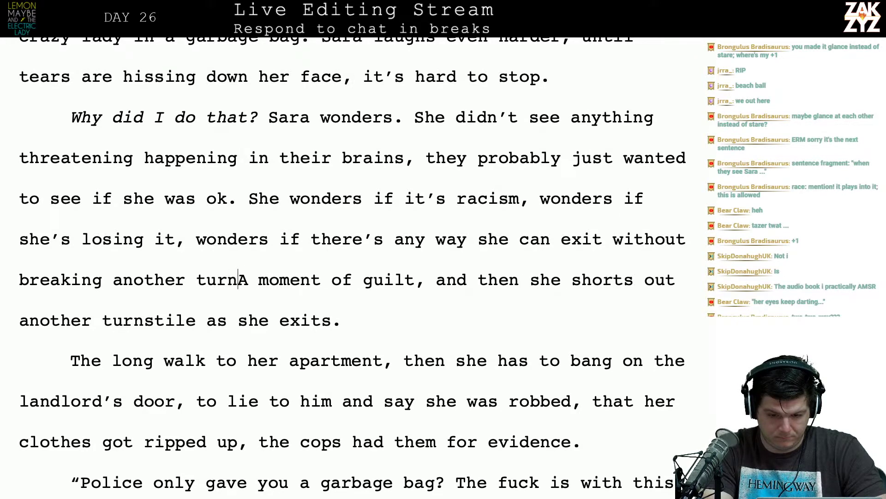
text(e.)
key(Return)
key(Return)
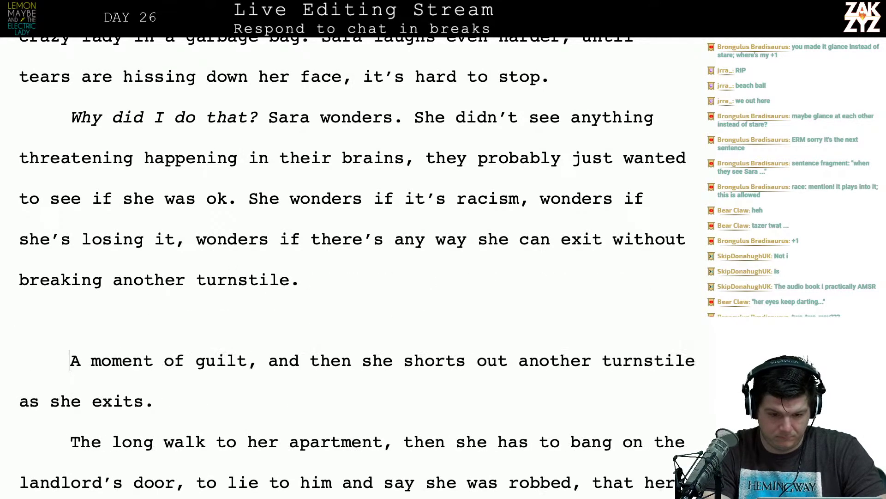
Split off the text from "She wonders if it's racism" into its own paragraph, leaving room for new text after "if she was ok.".
key(Up)
key(Up)
key(Left)
key(Left)
key(Left)
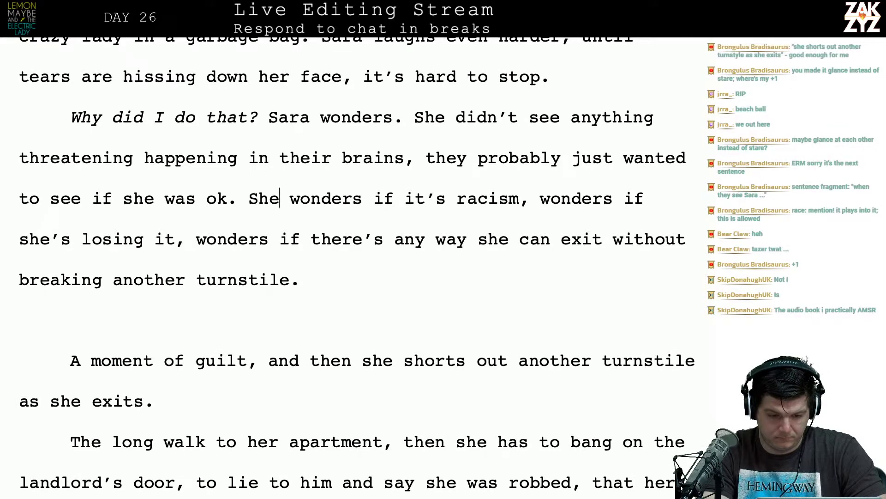
key(Return)
key(Return)
key(Up)
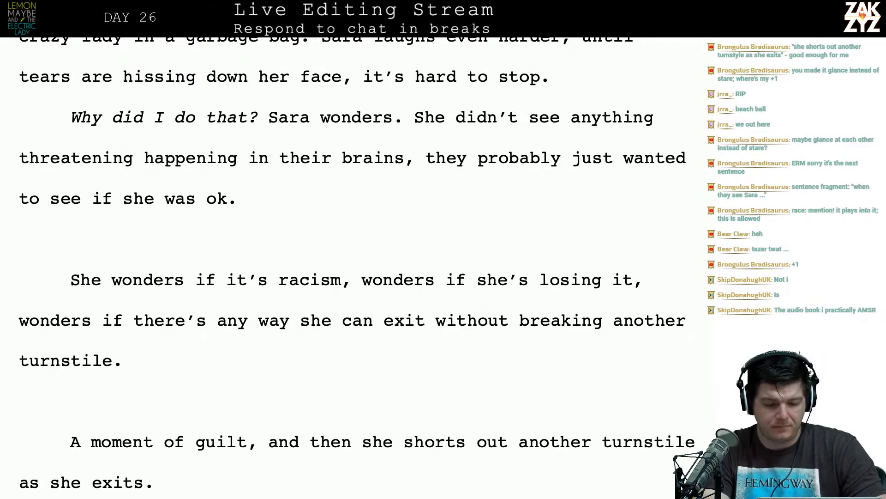
Write the questions "Was that racist? Is she losing it?" after "to see if she was ok.".
text(She)
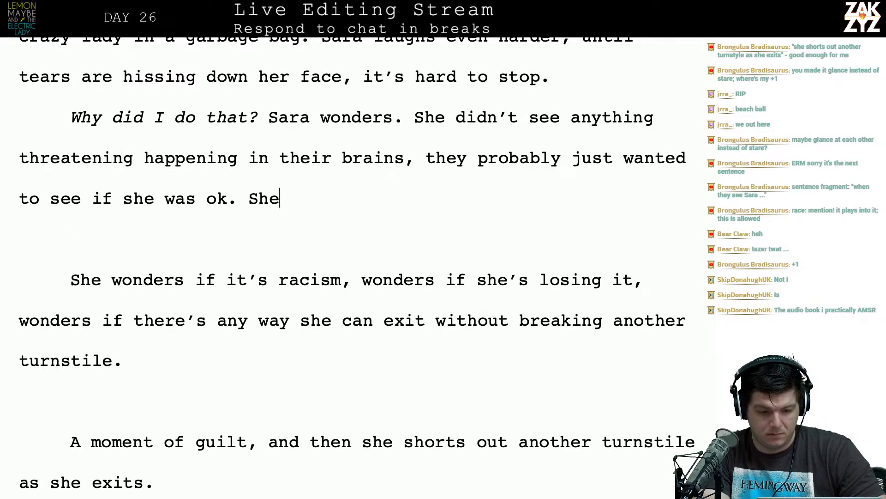
key(BackSpace)
key(BackSpace)
key(BackSpace)
text(Is)
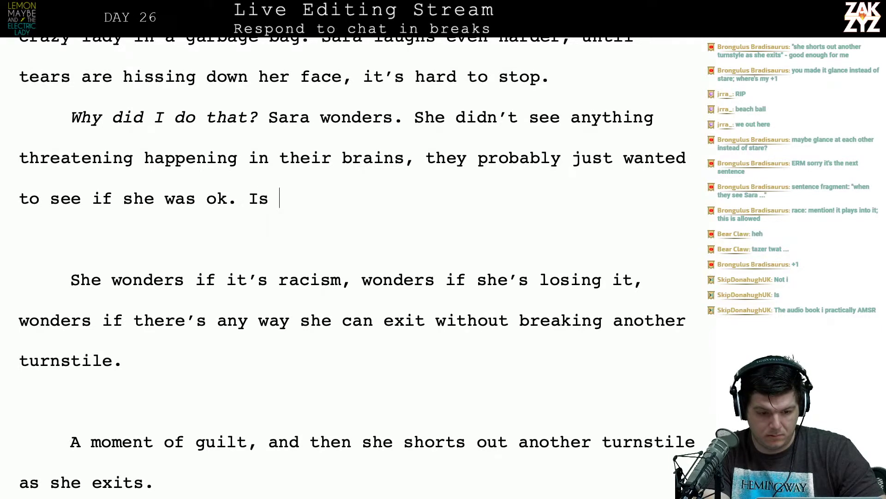
key(BackSpace)
key(BackSpace)
text(Was the)
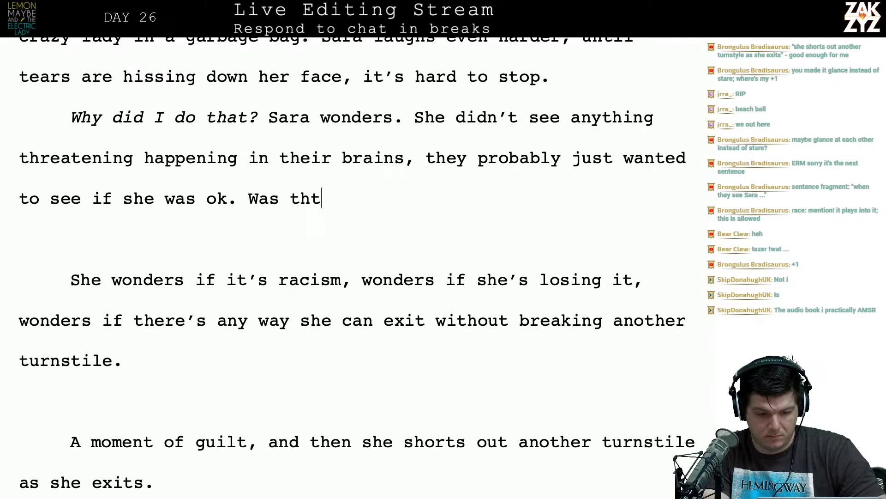
text(t racist)
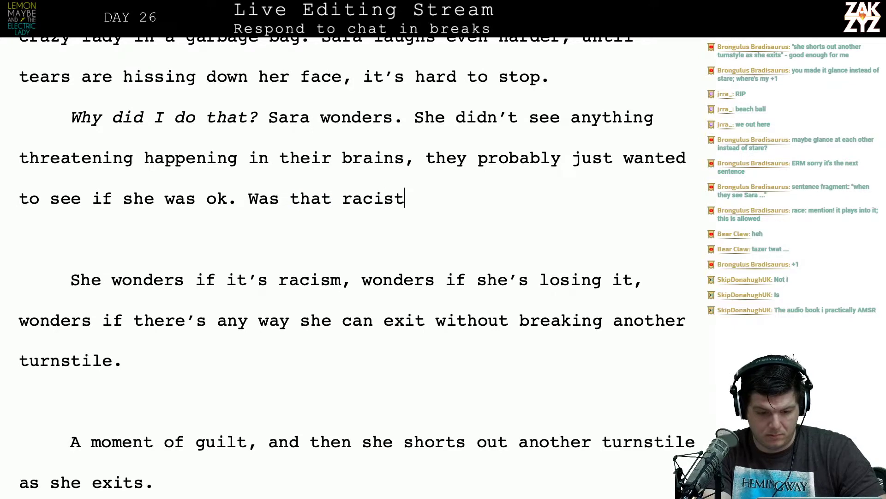
text(? S)
key(BackSpace)
text(Is she )
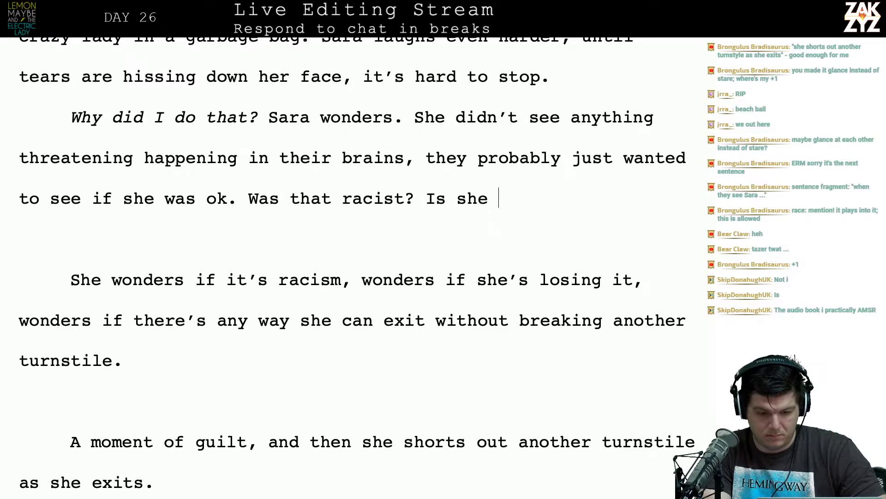
text(losing it)
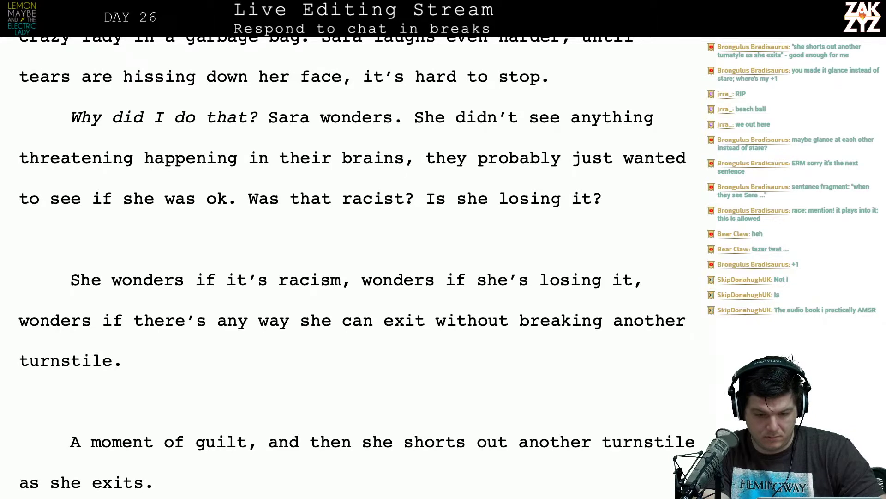
text(? Is she goin)
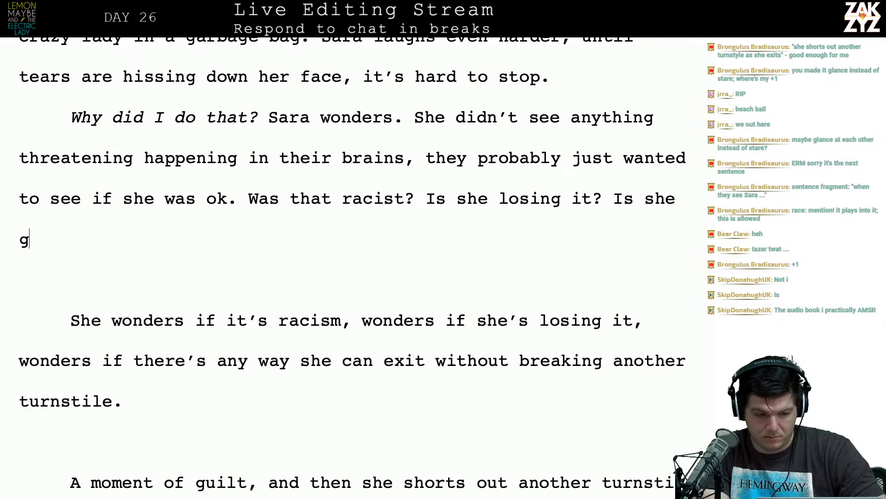
text(g to short)
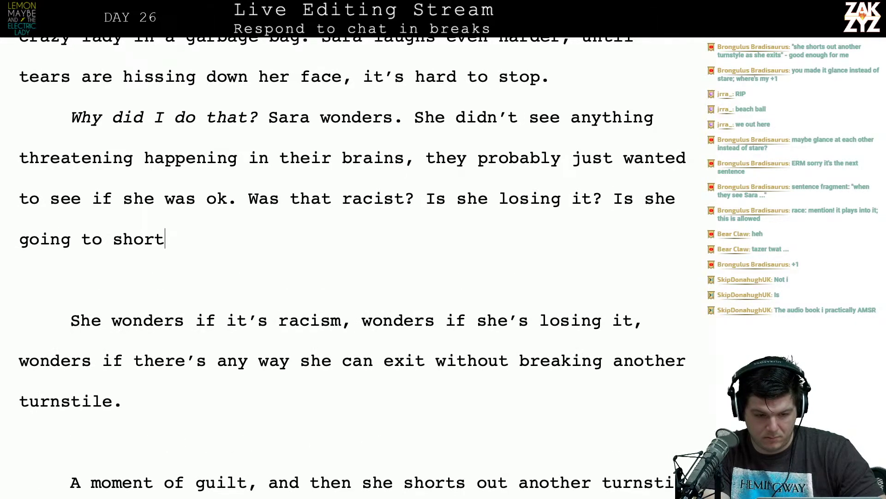
text( out anothe)
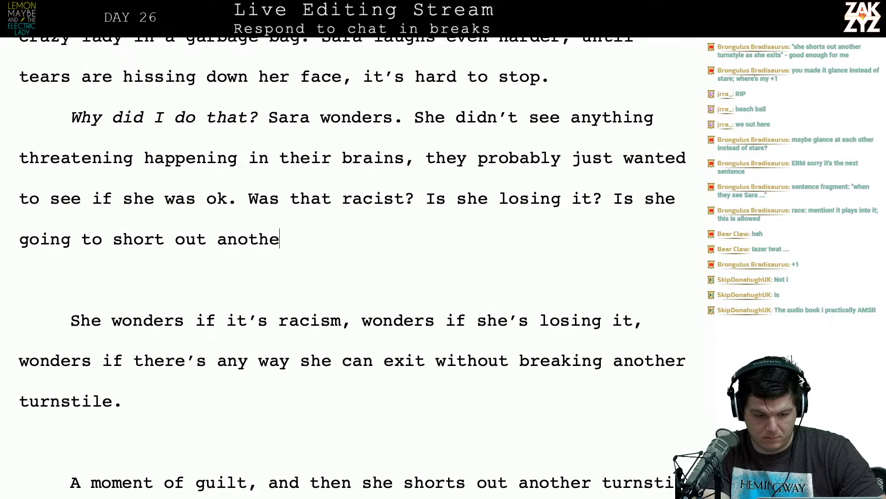
text(r turnstile to)
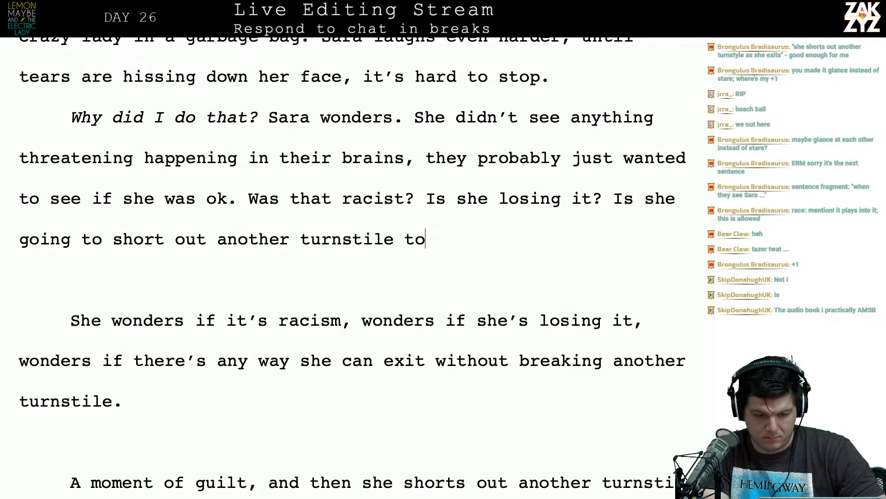
text( get out of)
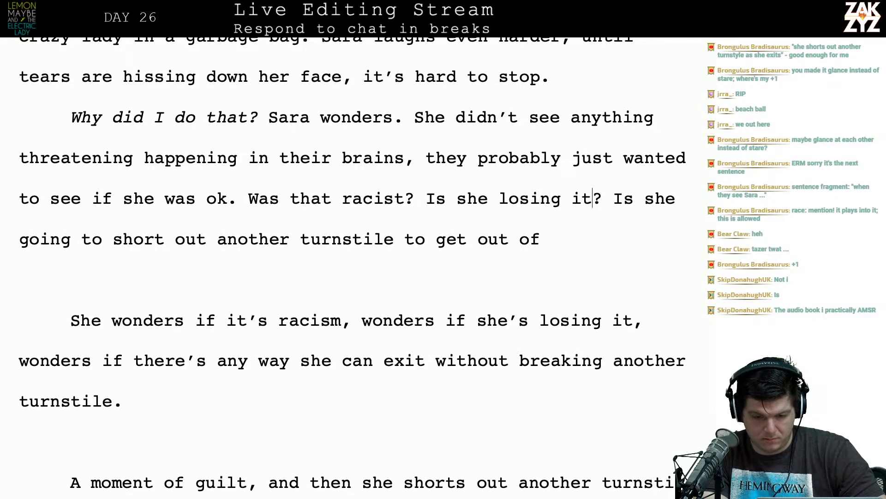
key(ctrl+shift+Down)
key(BackSpace)
key(BackSpace)
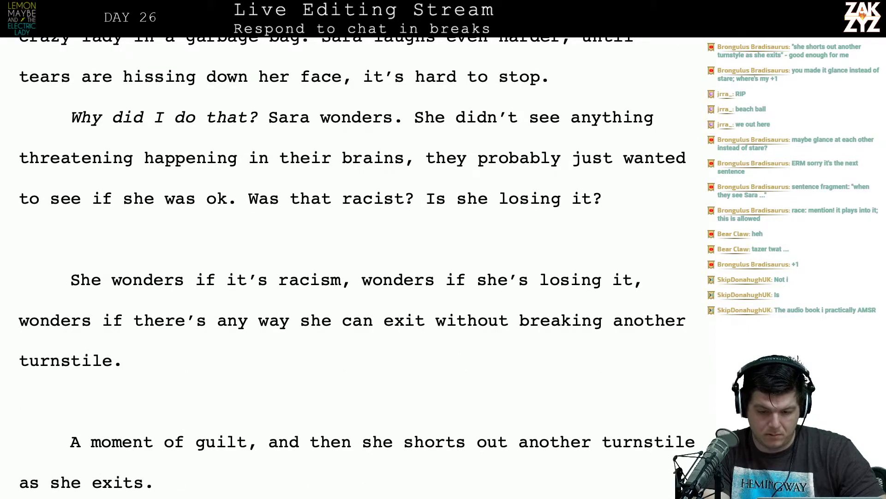
Add the question "Does she have to short out another turnstile to get out of here?" after "Is she losing it?".
text(Does she hav)
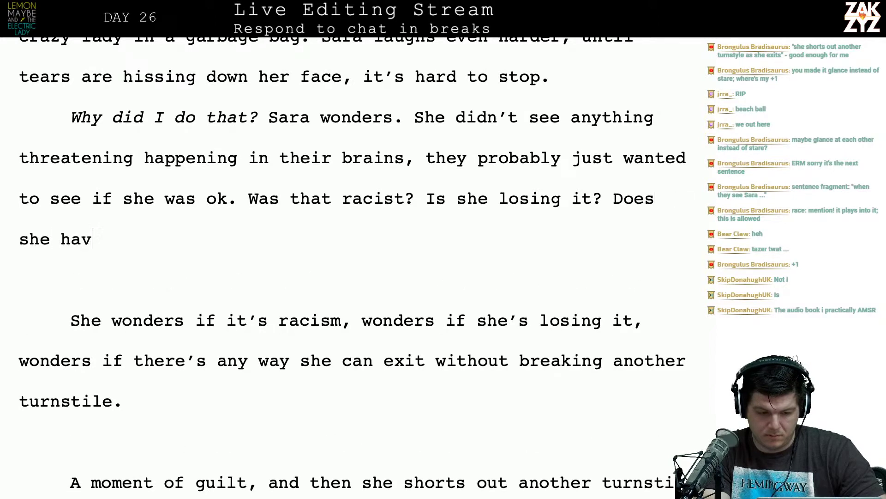
text(e to short out an)
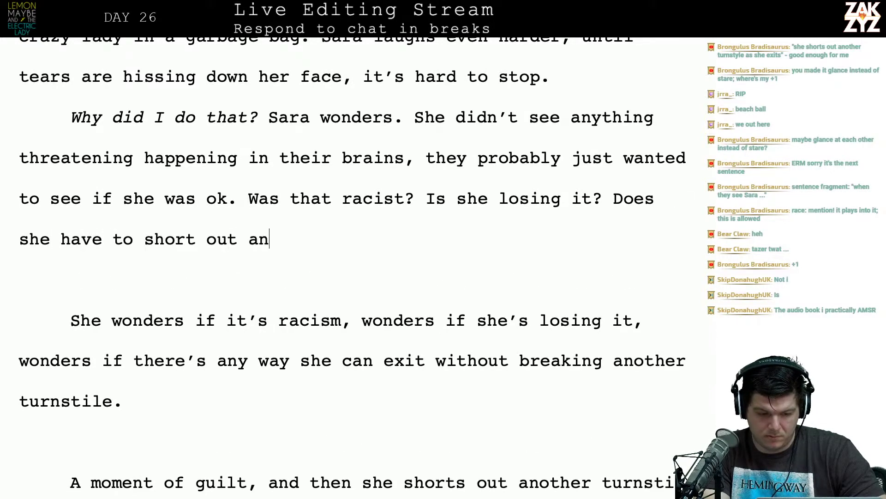
text(other turnstiyl)
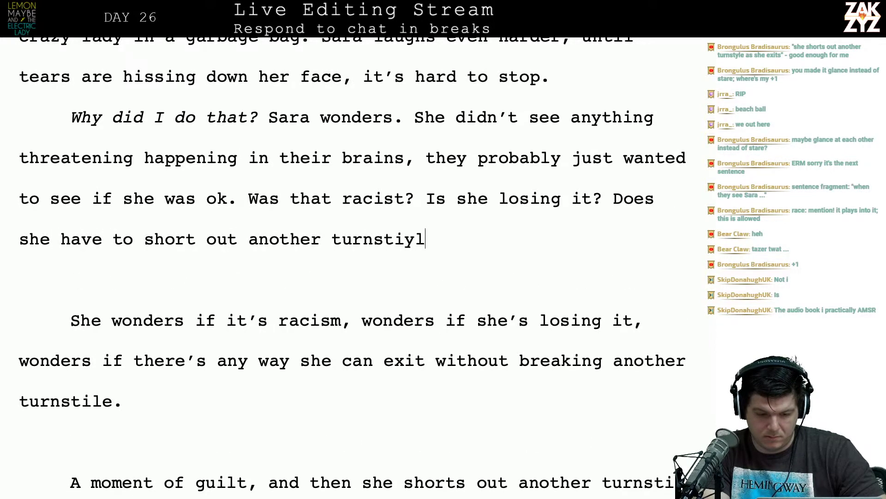
key(BackSpace)
key(BackSpace)
key(BackSpace)
text(ile )
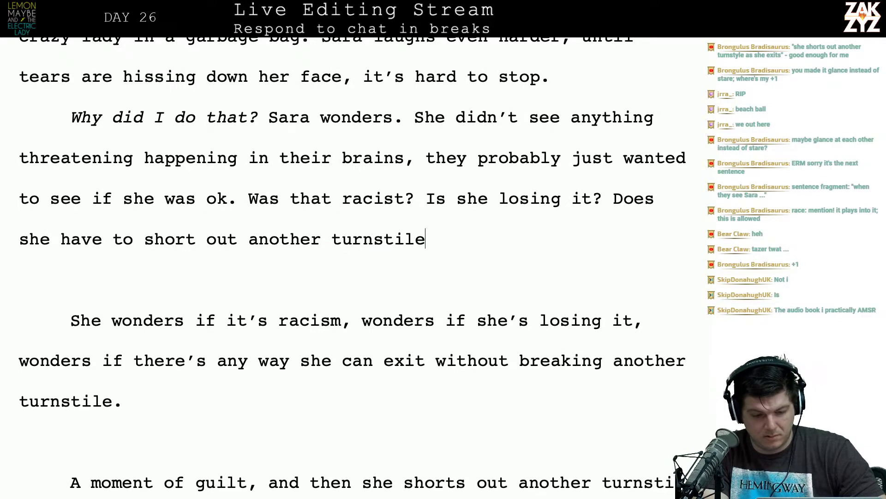
text( to get out of )
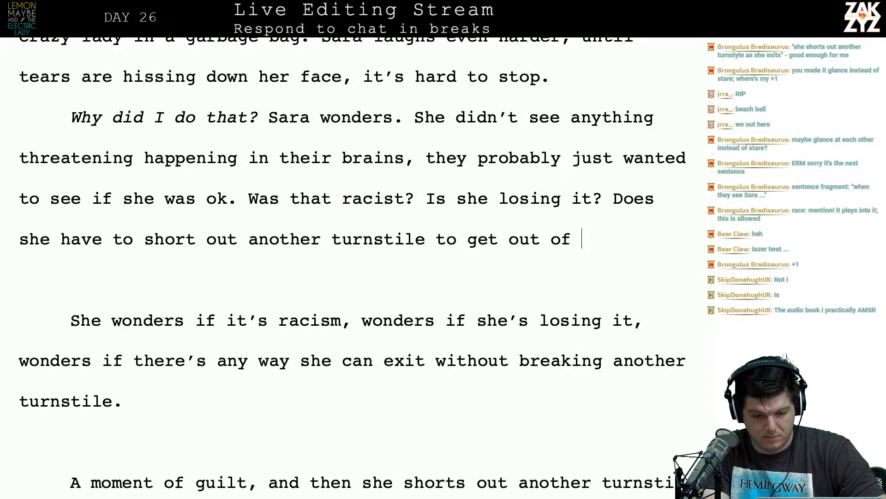
text(here?)
Add a new paragraph below the questions reading "All signs point to yes.".
key(Return)
text(All sig)
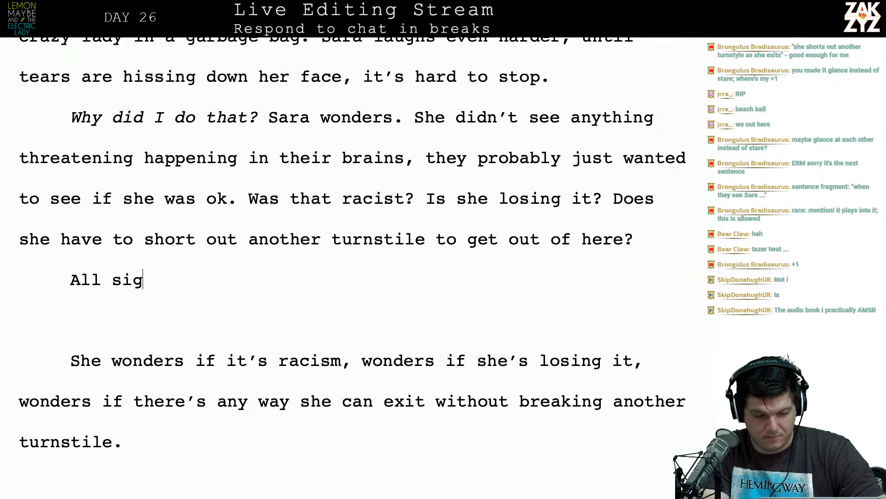
text(ns o)
key(BackSpace)
text(poi)
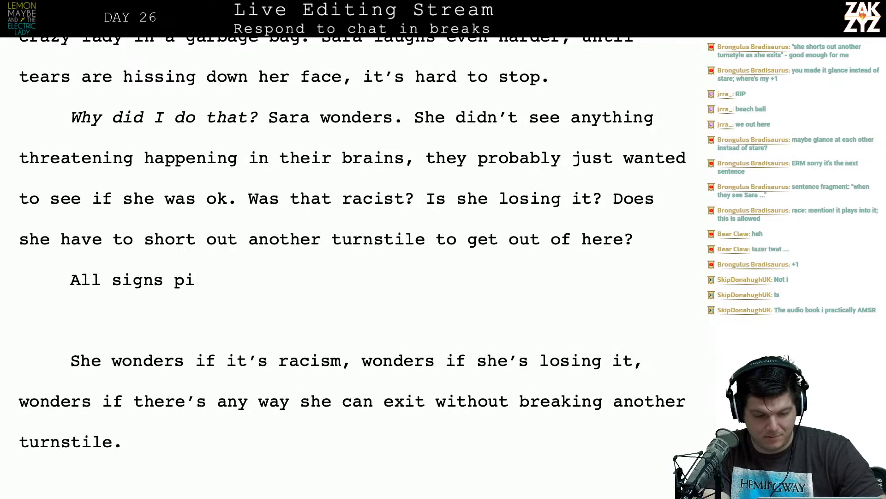
key(BackSpace)
text(oint to yes.)
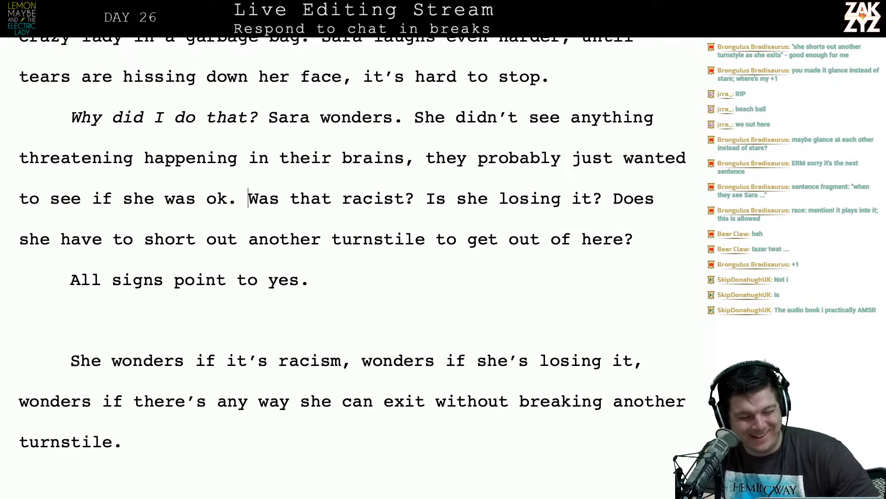
Italicize the three questions from "Was that racist?" through "to get out of here?".
key(shift+Down)
key(shift+Down)
key(shift+Left)
key(shift+Left)
key(shift+Left)
key(shift+Left)
key(shift+Left)
key(shift+Left)
key(shift+Left)
key(shift+Left)
key(shift+Left)
key(shift+Left)
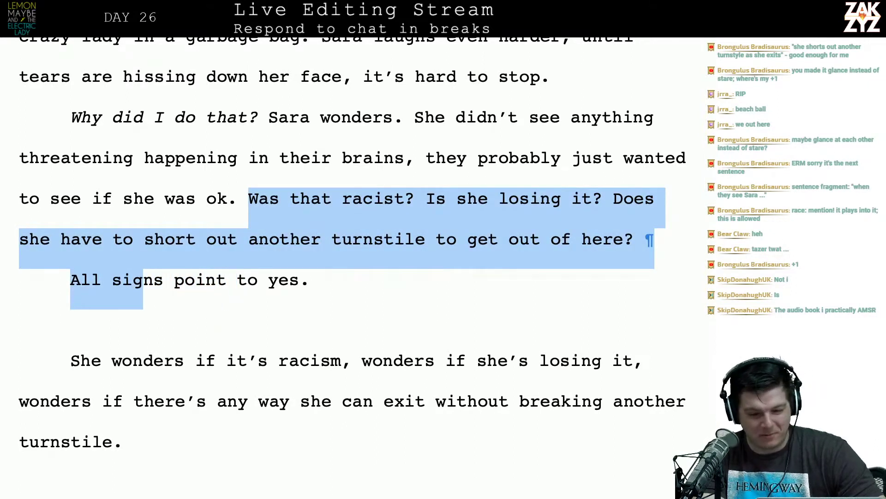
key(shift+Left)
key(shift+Left)
key(shift+Left)
key(shift+Left)
key(shift+Left)
key(shift+Left)
key(shift+Left)
key(shift+Left)
key(shift+Left)
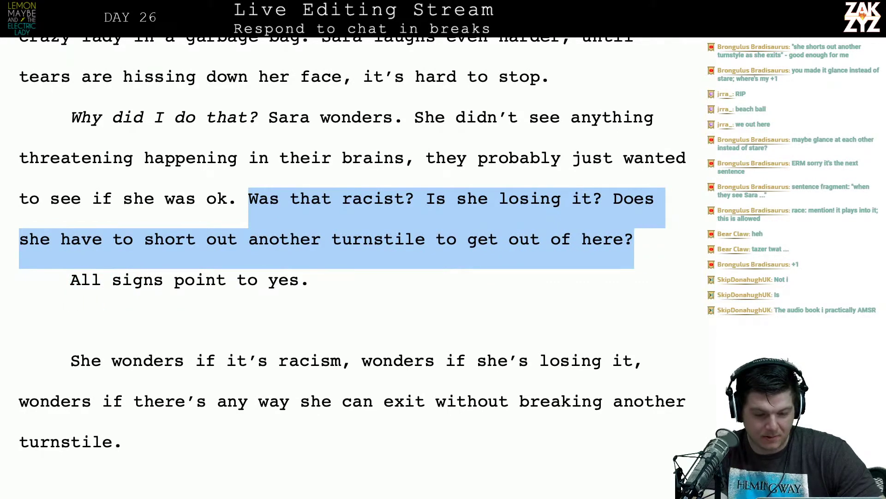
key(ctrl+i)
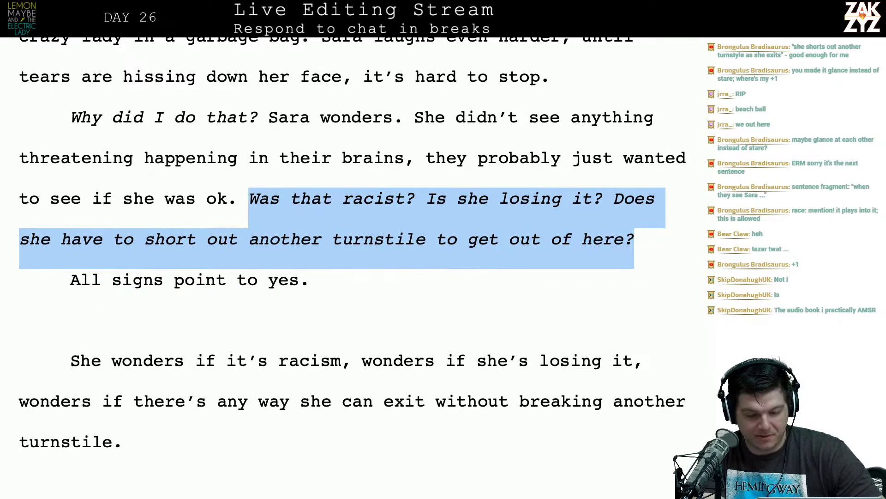
key(Right)
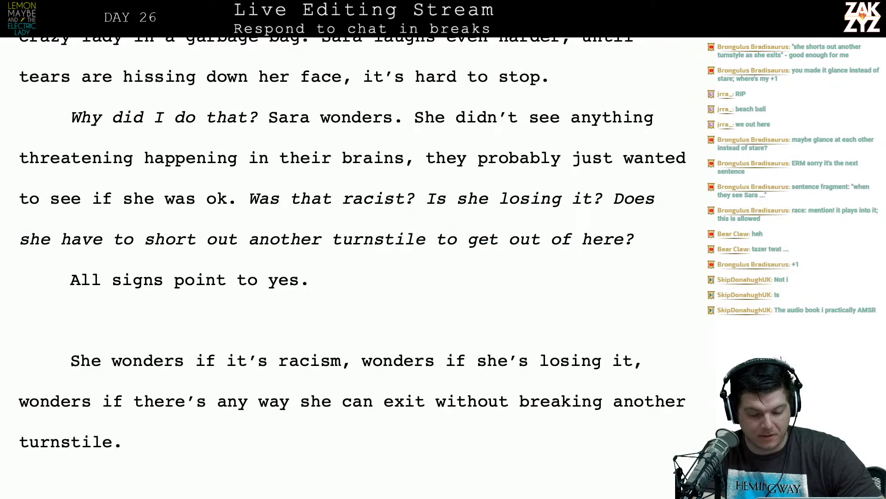
Delete the old "She wonders if it's racism" and "A moment of guilt" paragraphs, leaving one empty paragraph above "The long walk".
key(shift+Down)
key(shift+Down)
key(shift+Down)
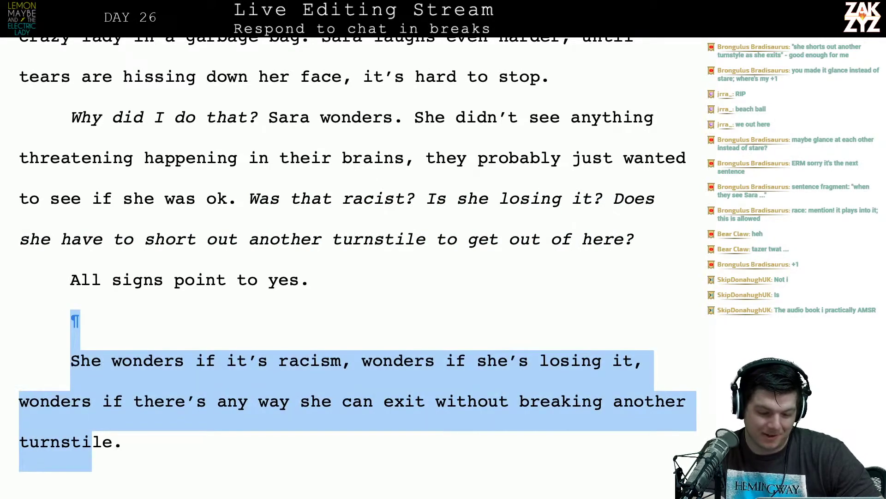
key(BackSpace)
key(shift+Down)
key(shift+Down)
key(shift+Down)
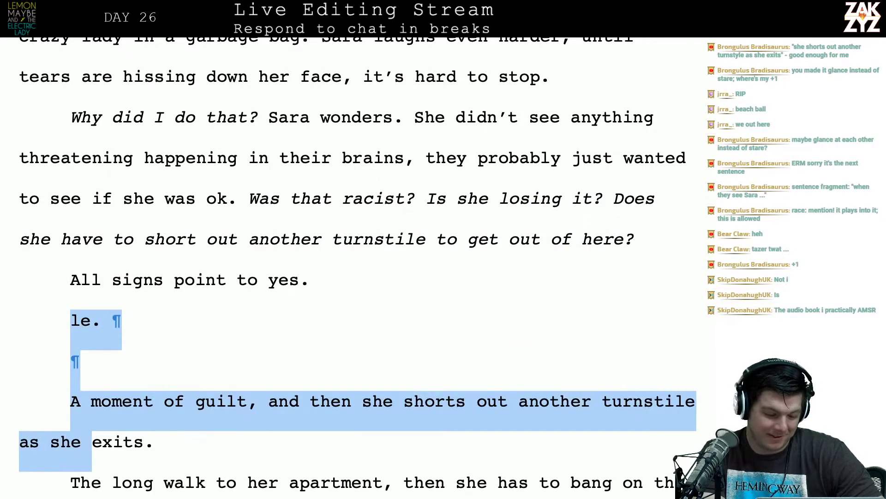
key(shift+Right)
key(shift+Right)
key(shift+Right)
key(shift+Right)
key(shift+Right)
key(shift+Right)
key(shift+Right)
key(shift+Left)
key(BackSpace)
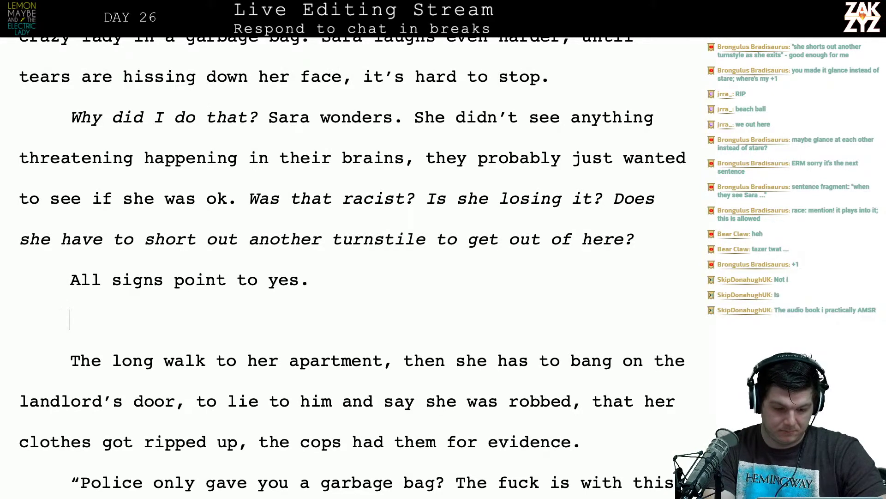
In the empty paragraph above "The long walk", write "It's a long and painful walk to her apartment".
text(It's a lo)
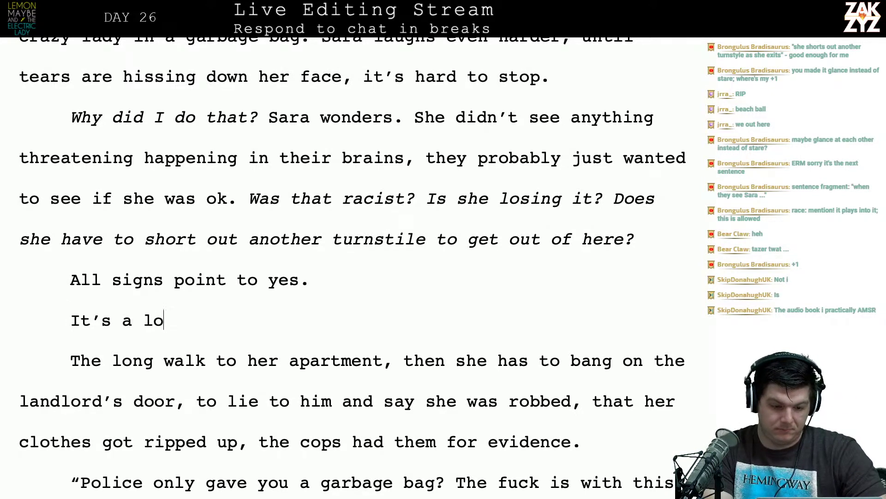
text(ng and painfu)
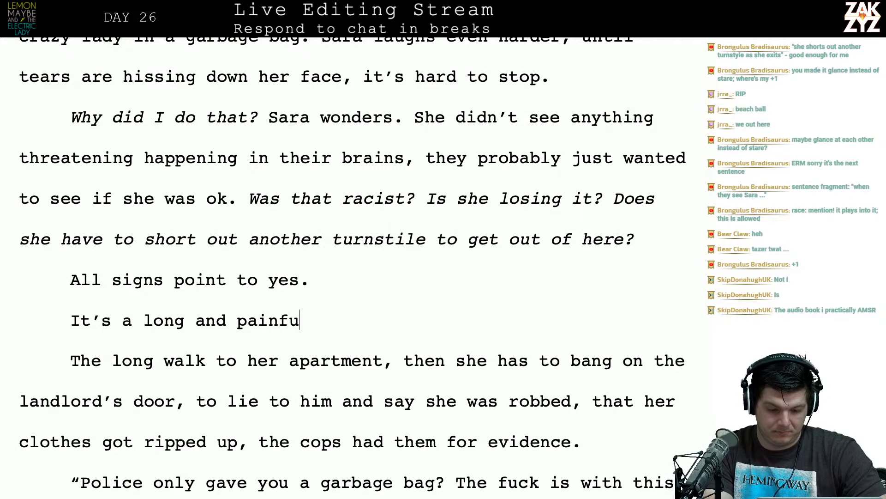
text(l walk to her )
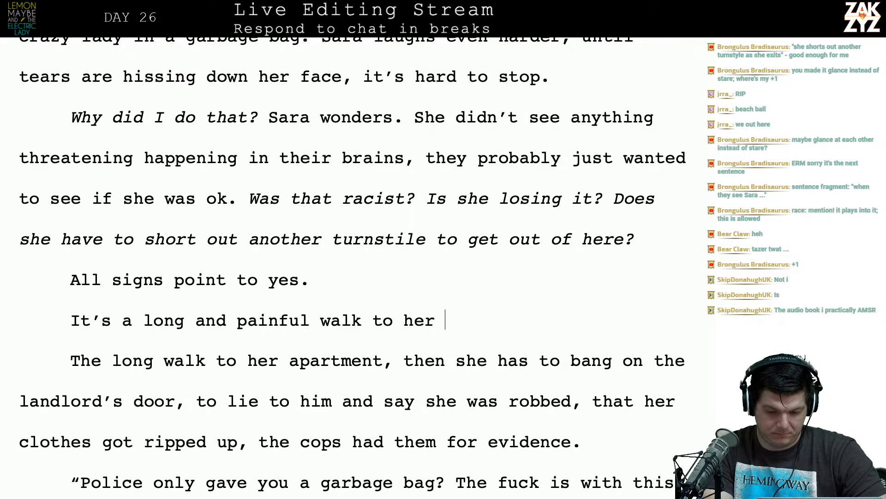
text(apartmetn)
key(BackSpace)
key(BackSpace)
text(nt)
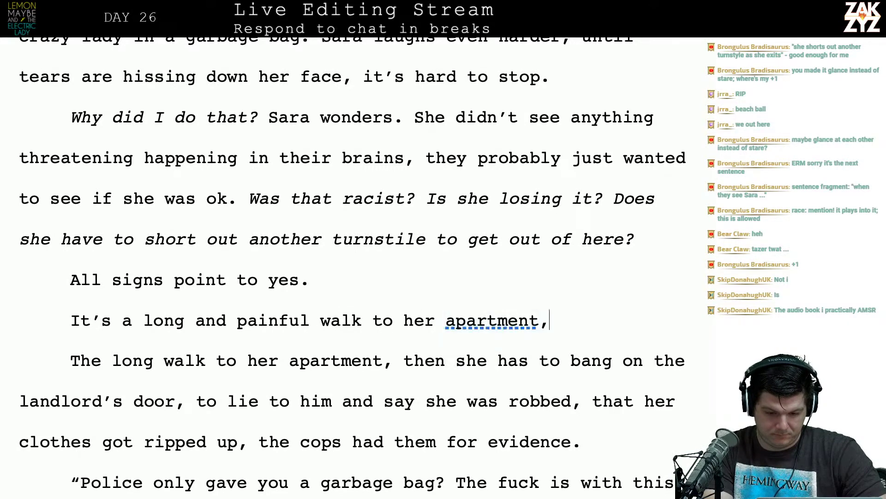
Complete the new sentence after "her apartment" with ", the soles of her feet are jet black.".
text(, the so)
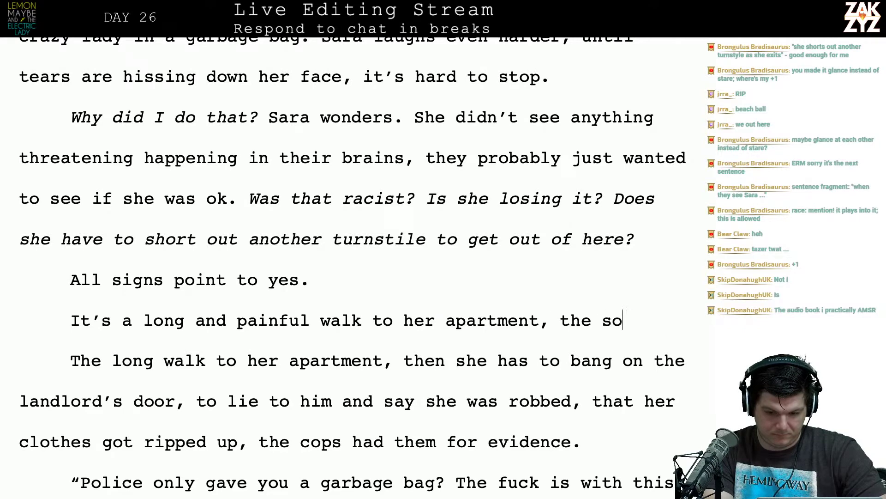
text(les of her feet)
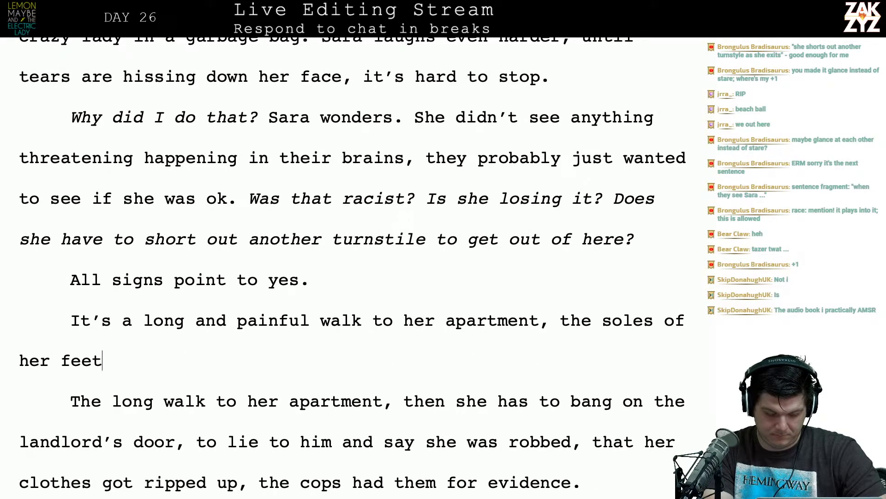
text( are jet black)
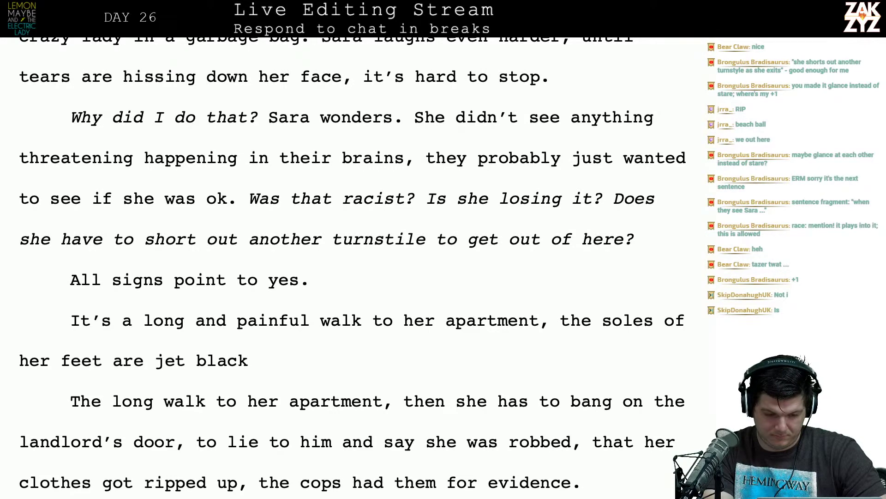
text( and)
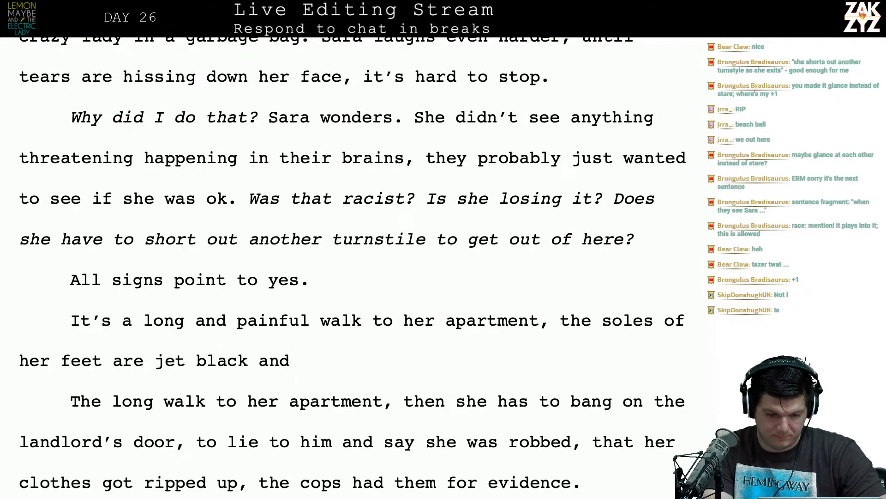
key(BackSpace)
key(BackSpace)
key(BackSpace)
key(BackSpace)
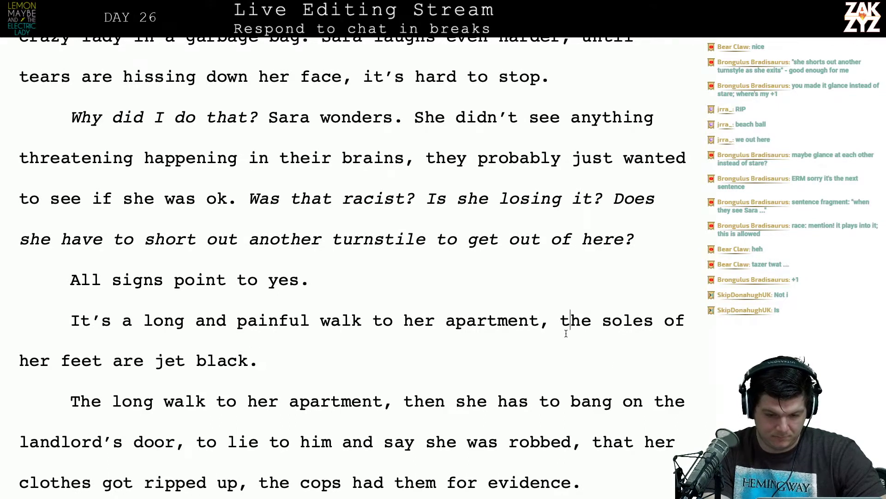
Split off "the soles of her feet are jet black." below a blank paragraph and open an empty paragraph above "It's a long and painful walk".
key(Return)
key(Return)
key(Up)
key(Return)
key(Up)
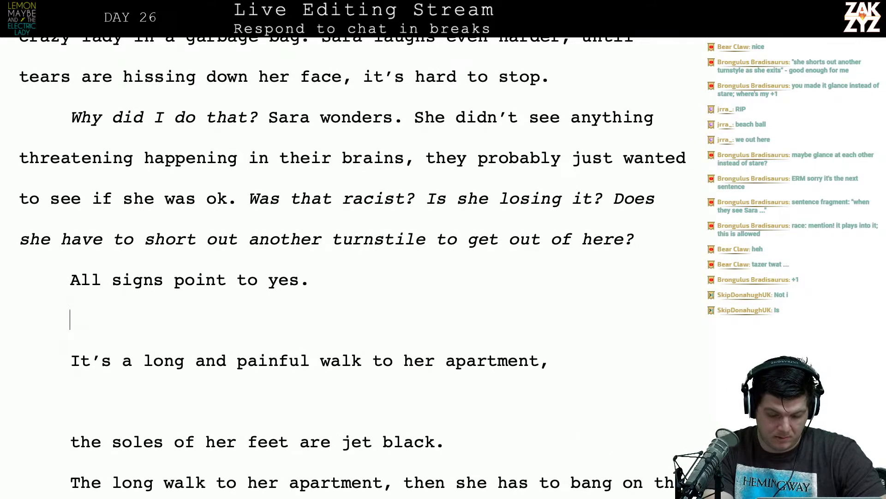
Start an alternative version in the empty paragraph above with "It's ten painful blocks to her apartment".
text(It's )
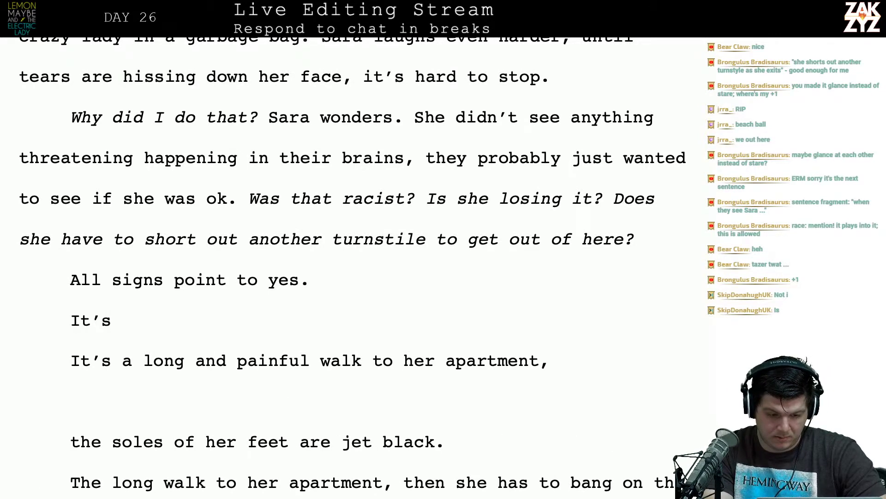
text(ten painful bl)
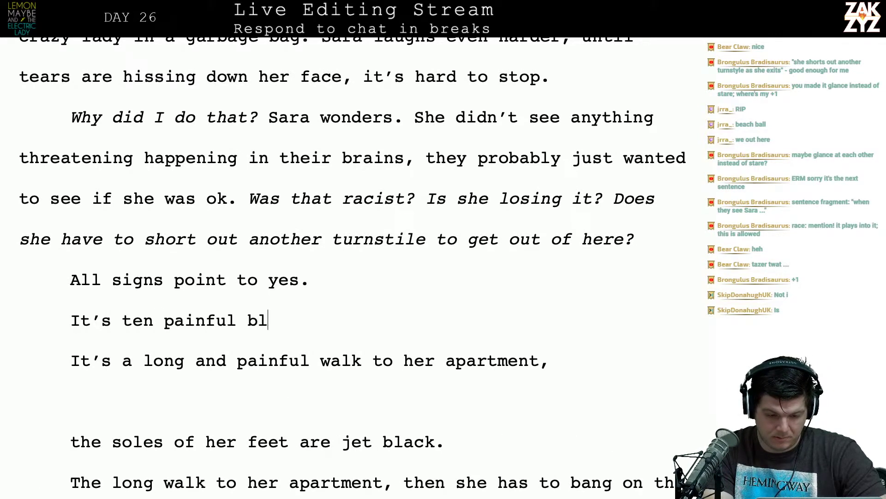
text(ocks to her apar)
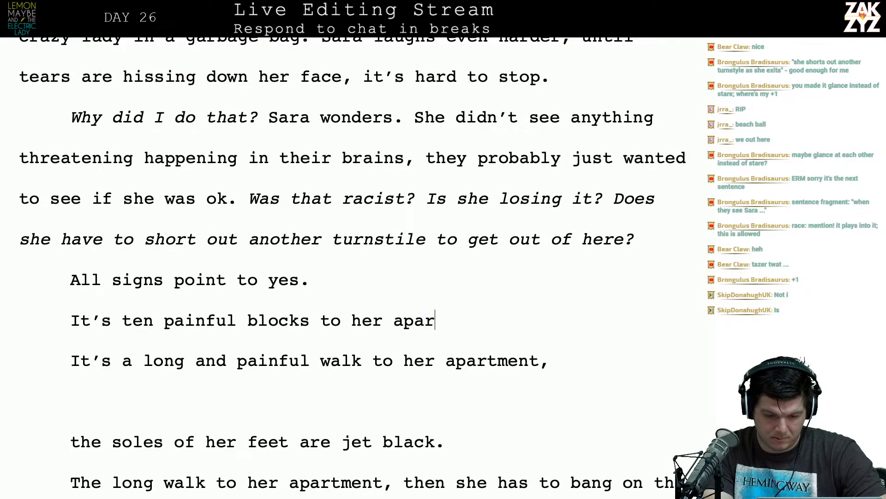
text(tment )
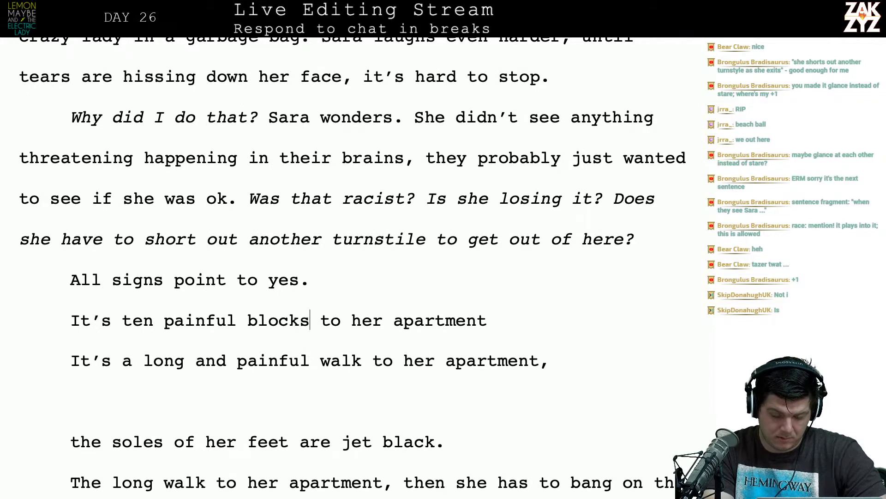
Insert "and a gauntlet of staring eyes" after "ten painful blocks".
text( and a gua)
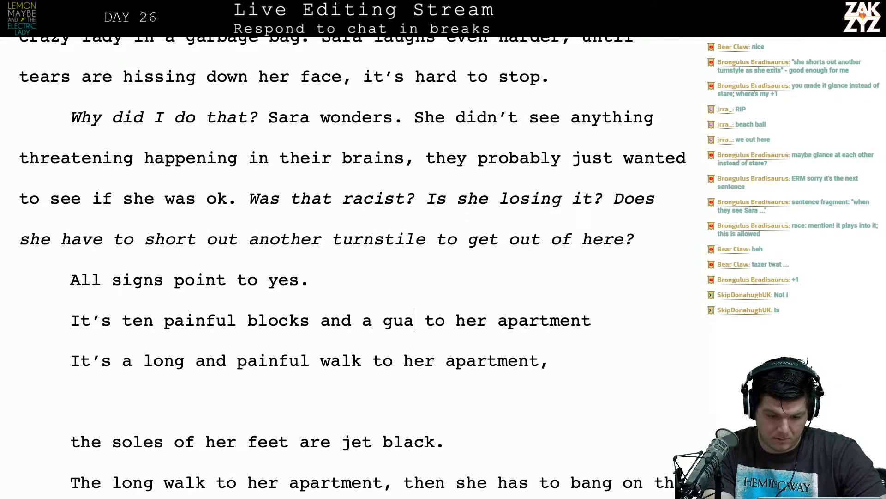
key(BackSpace)
key(BackSpace)
text(auntlet of st)
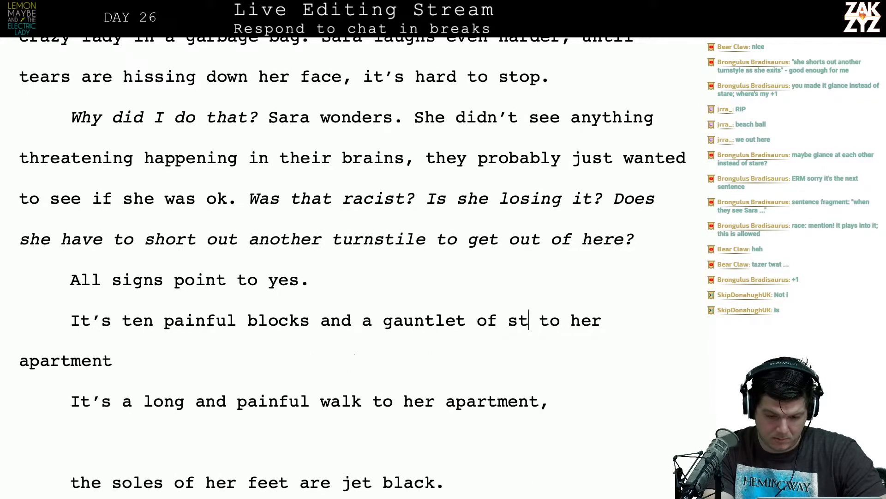
text(aring eyes )
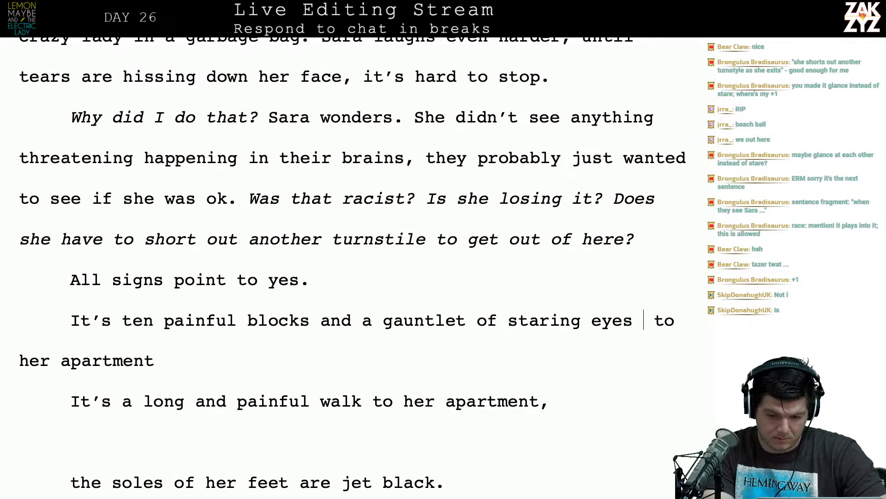
Continue after "staring eyes" with "to her apartment, praying she doesn't run into anyone she knows.".
text(to her apartmen)
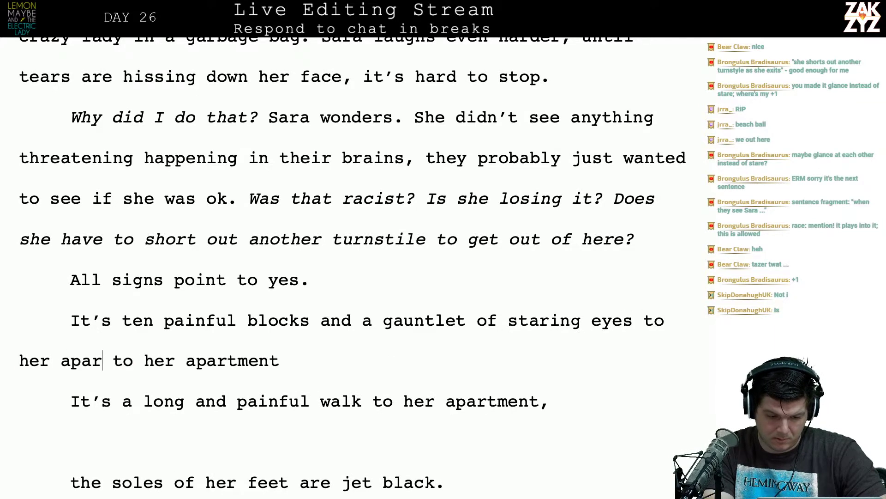
text(t, praing)
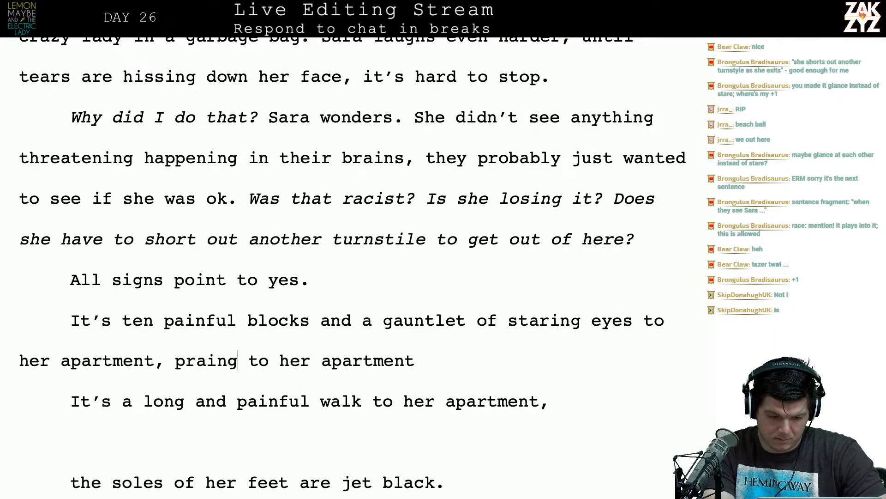
key(BackSpace)
key(BackSpace)
key(BackSpace)
key(BackSpace)
key(BackSpace)
text(arin)
key(BackSpace)
key(BackSpace)
key(BackSpace)
text(aying she doe)
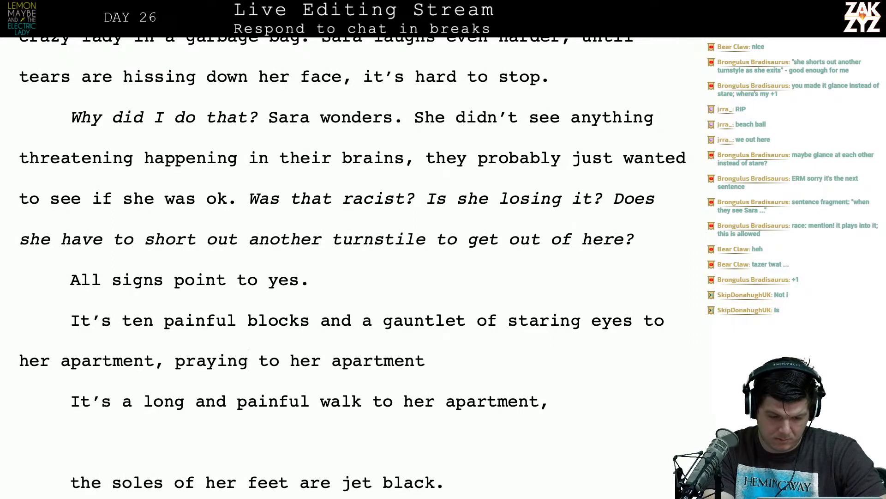
text(sn't run into any)
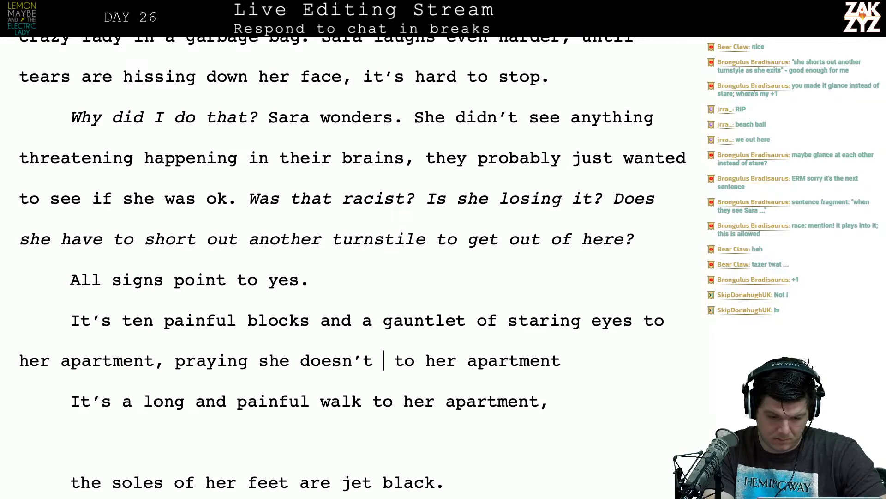
text(one she knows. T)
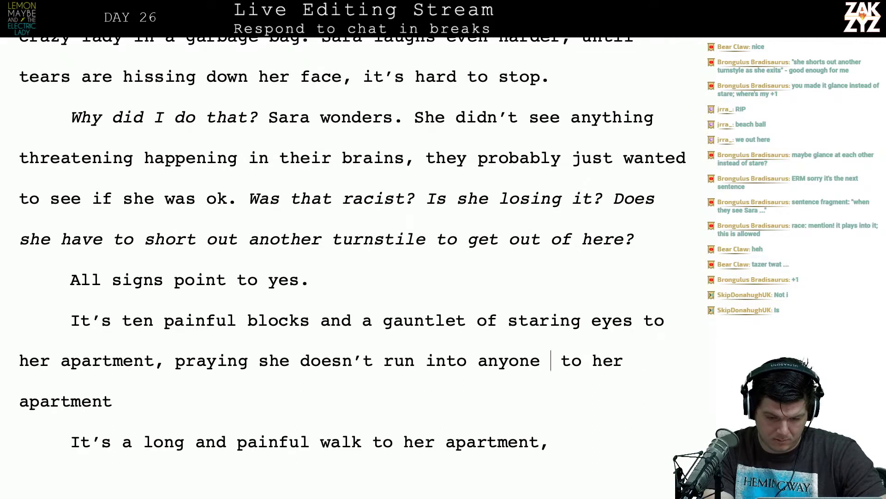
Add the sentence "The soles of her feet are jet black when she makes it to her landlord's door." and separate the leftover "to her apartment" below a blank paragraph.
text(he soles of her )
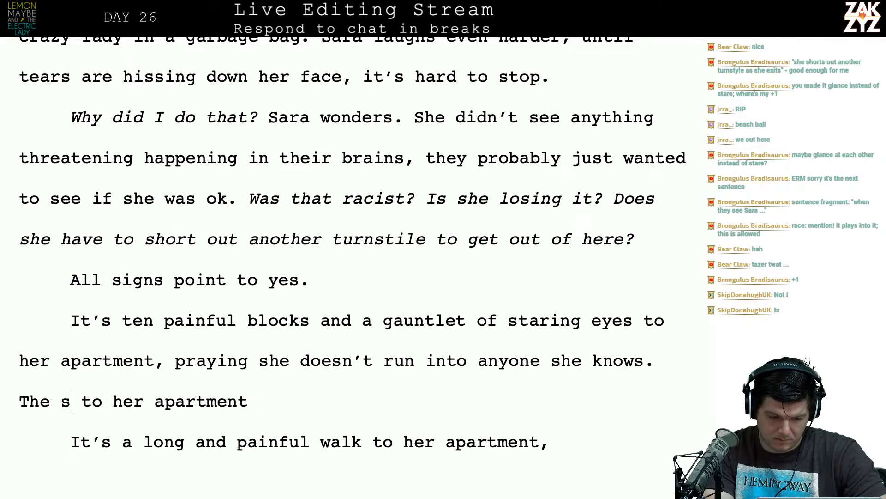
text(feet are jet b)
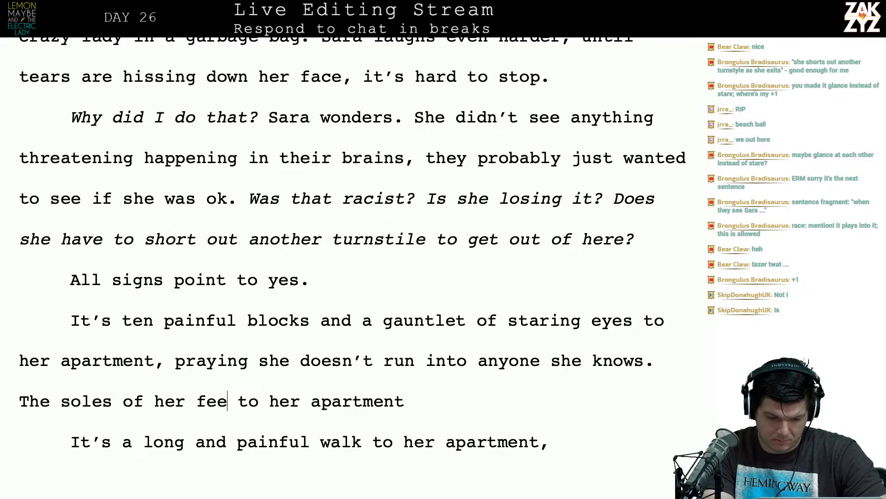
text(lack w)
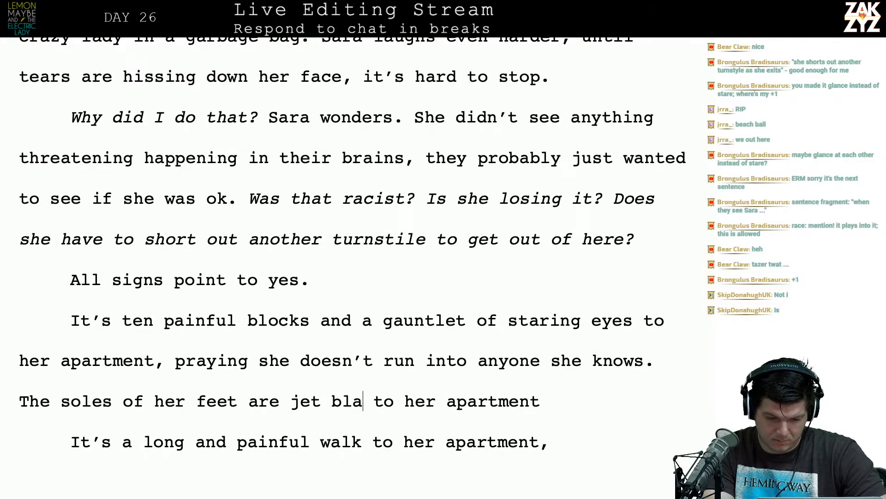
key(BackSpace)
text(when she makes)
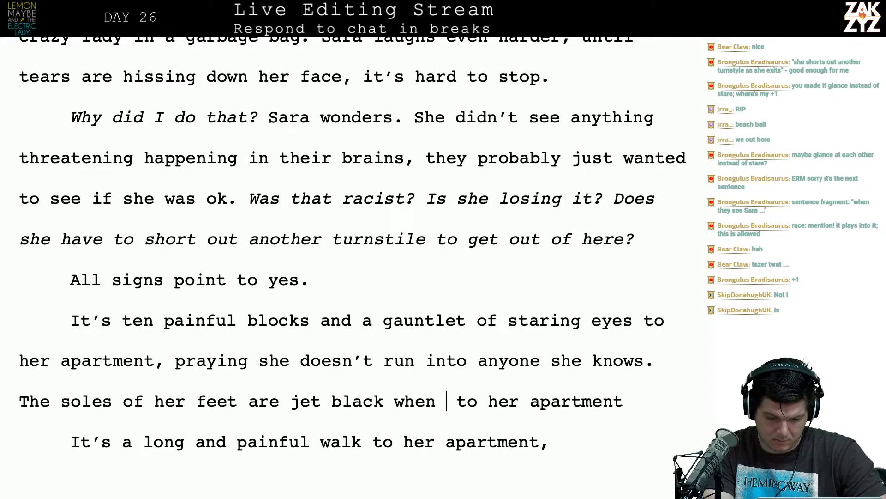
text( it to her land)
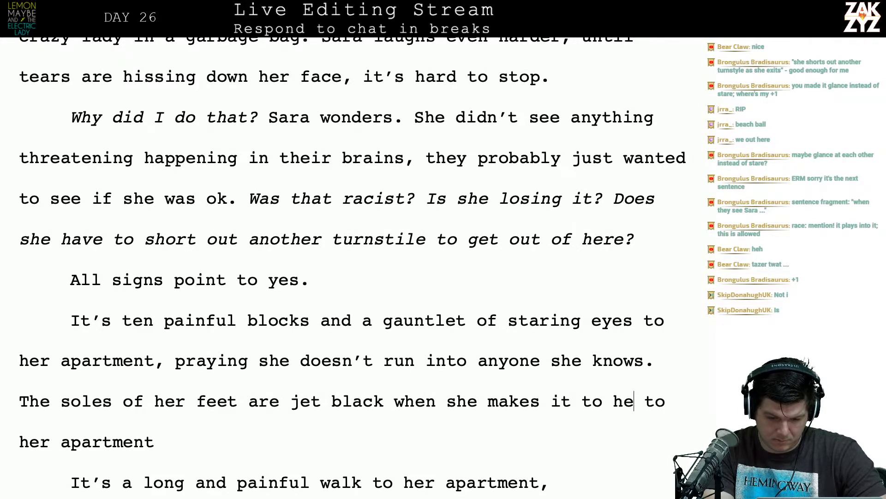
text(lord's door)
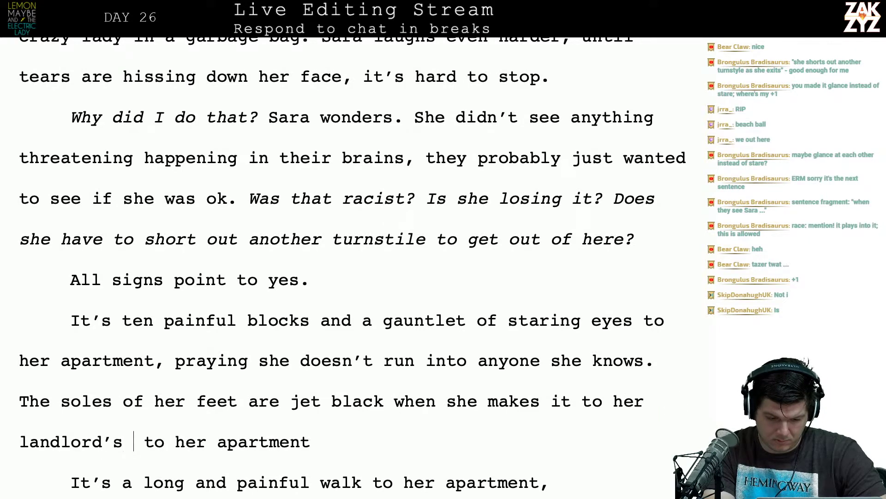
text(.)
key(Return)
key(Return)
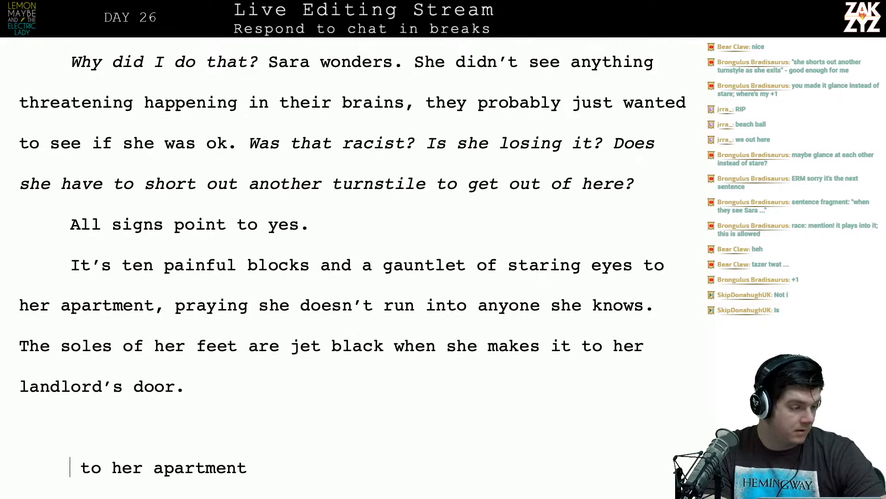
End the walk sentence after "to her apartment" and start a new one with "With every steps she prays no one she know".
key(Right)
key(Down)
key(Down)
key(Down)
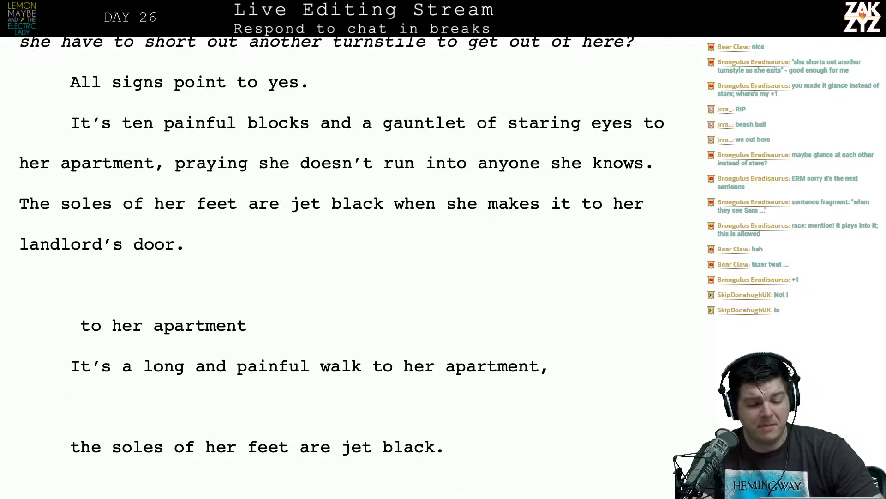
key(Down)
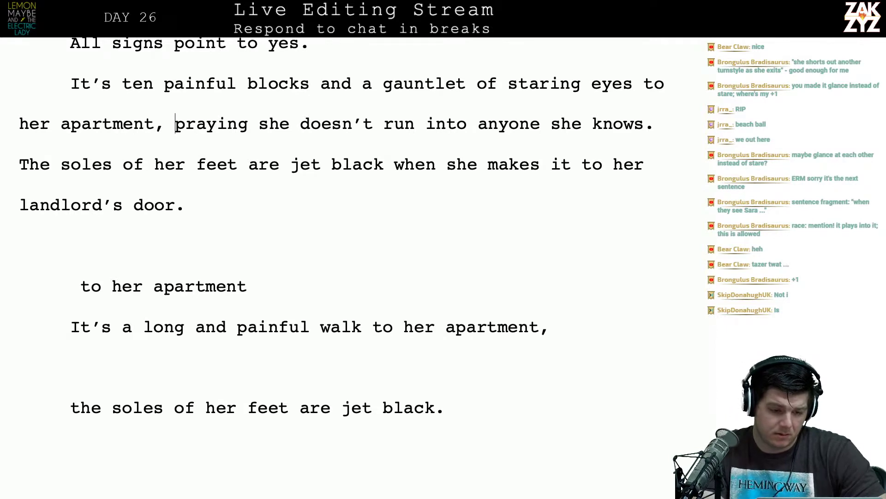
key(BackSpace)
key(BackSpace)
text(. W)
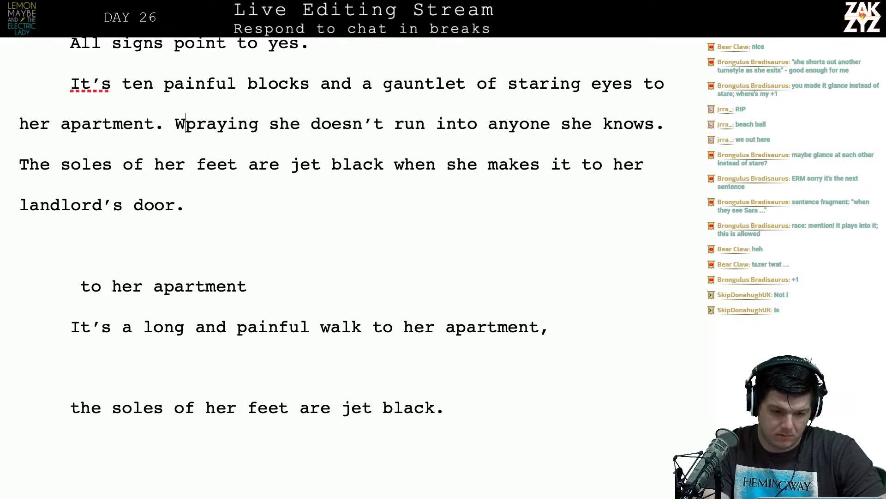
text(ith every steps)
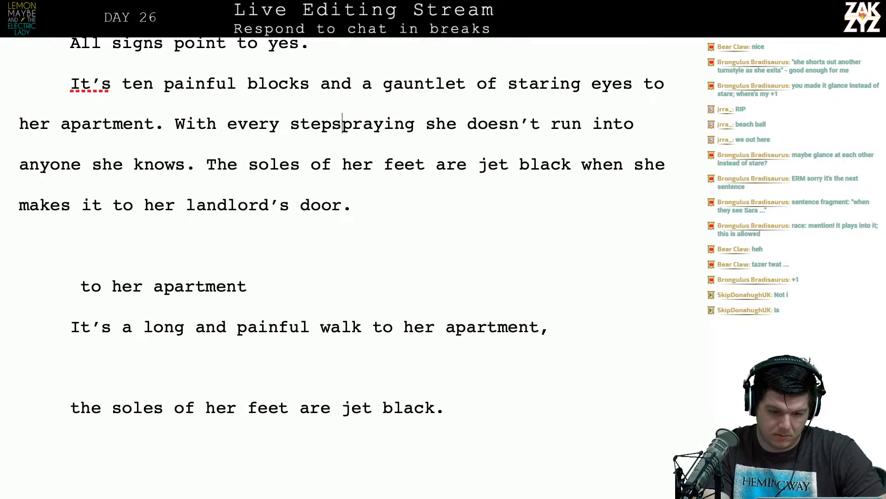
text( she prays no o)
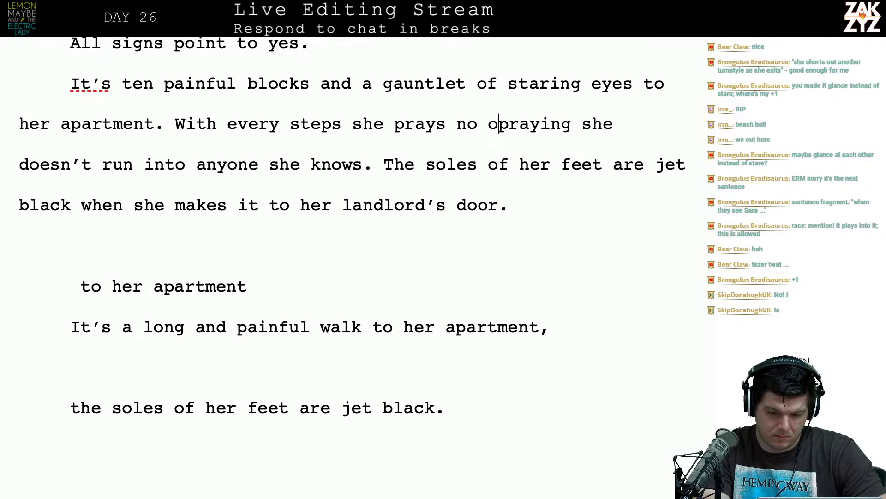
text(ne she know)
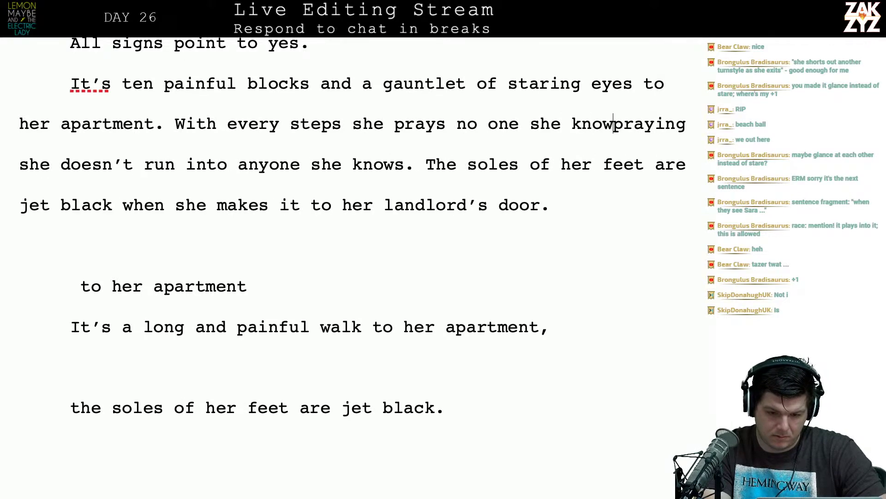
Replace "know" after "no one she" with "doesn't run into anyone she knows.".
key(BackSpace)
key(BackSpace)
key(BackSpace)
key(BackSpace)
key(BackSpace)
key(BackSpace)
text(e )
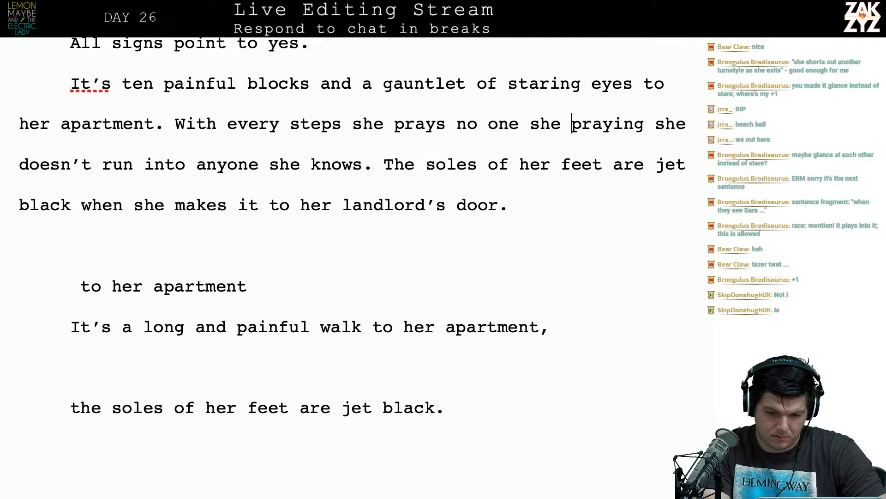
text(doesn't run into )
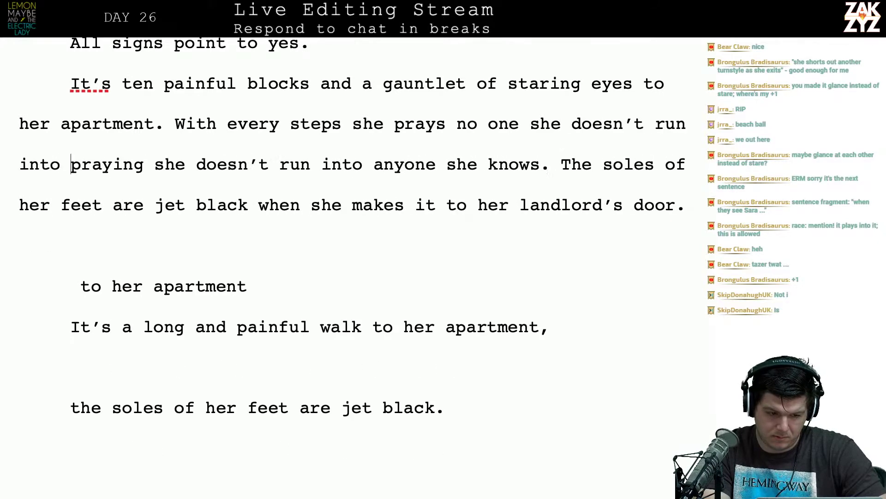
text(anyone she knows.)
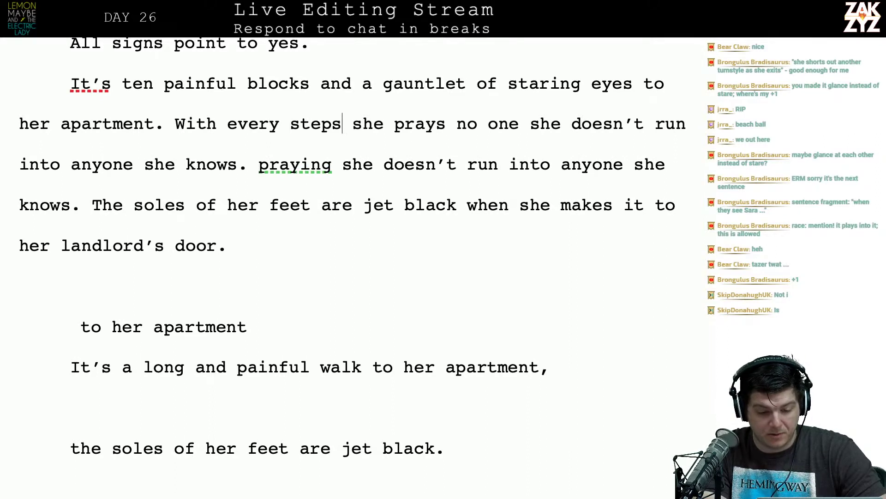
Correct "every steps" to "every step" and split the old text beginning with "praying" into its own paragraph below.
key(BackSpace)
key(Left)
key(Left)
key(Left)
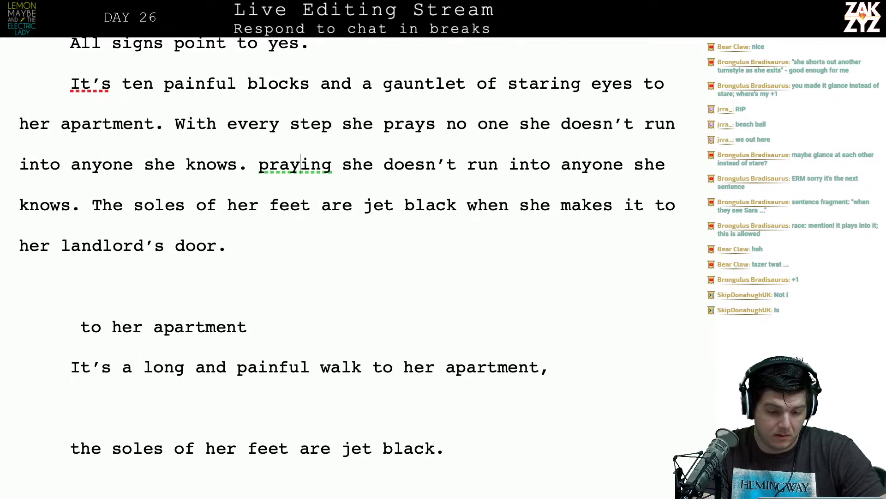
key(Return)
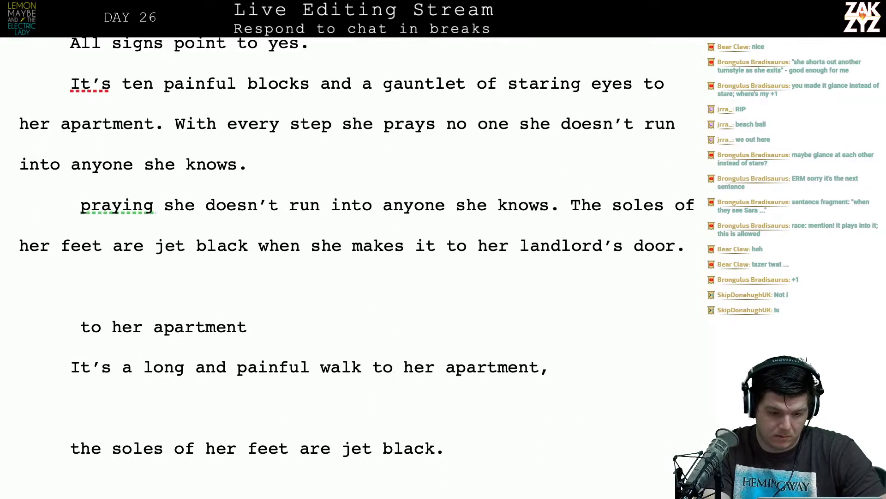
Add the sentence "By the time she makes it to her landlord's door the soles of her feet are jet black.".
text(Bt)
key(BackSpace)
text(y)
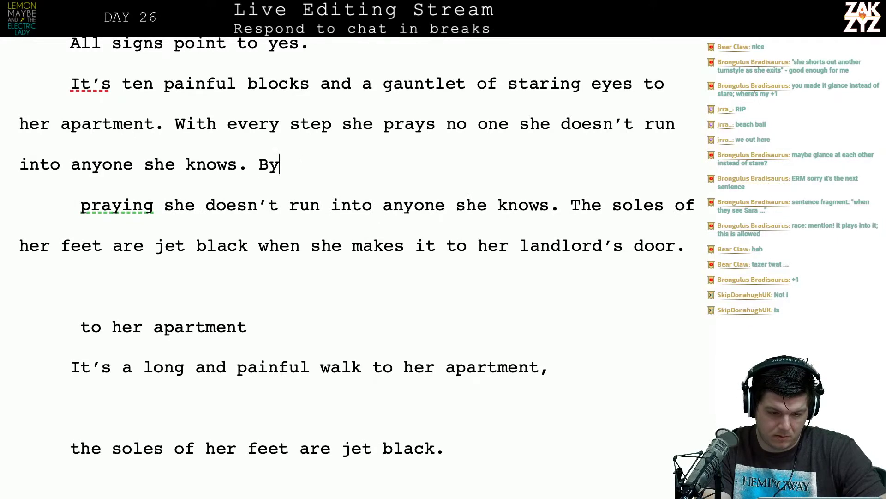
text( the time she makes)
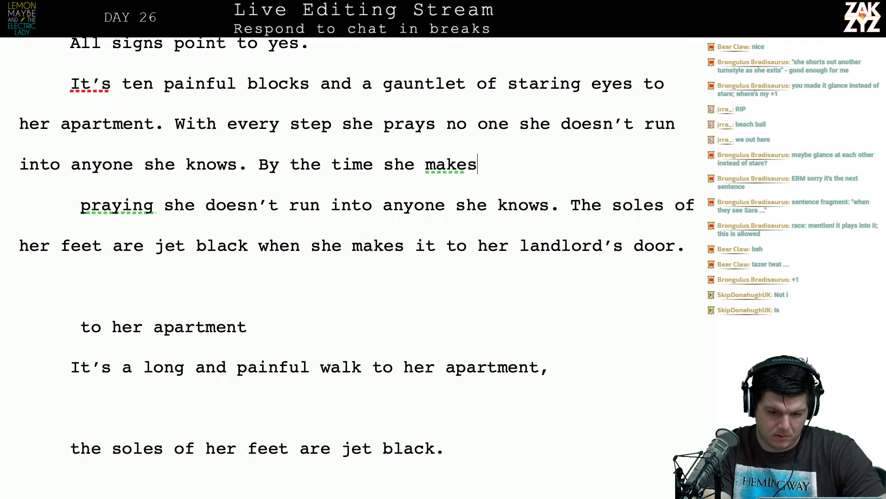
text( it to her )
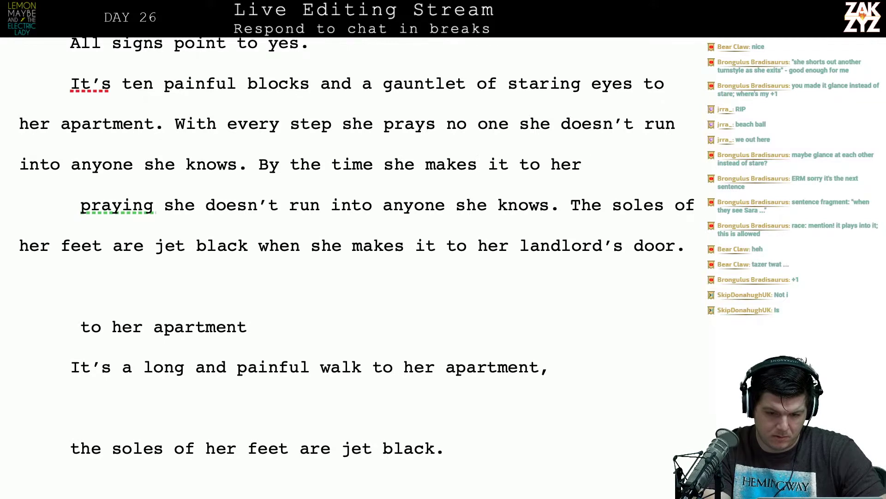
text(La)
key(BackSpace)
key(BackSpace)
text(land)
text(lord's door )
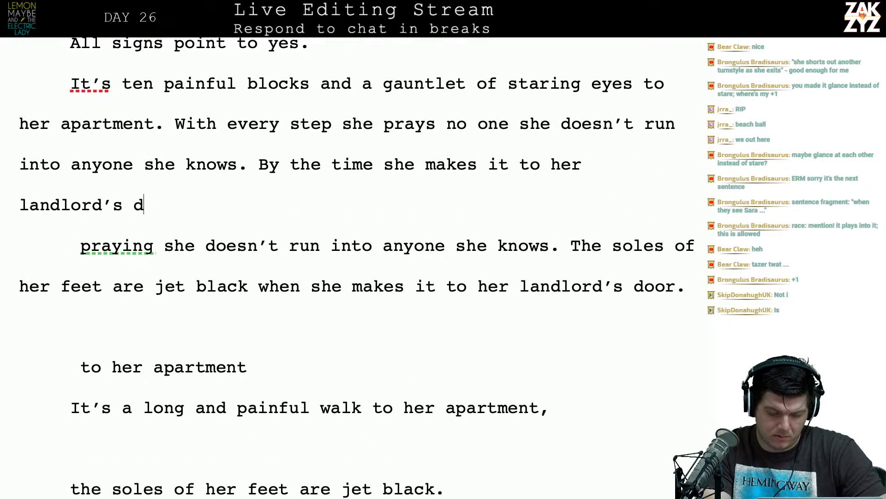
text(the soles )
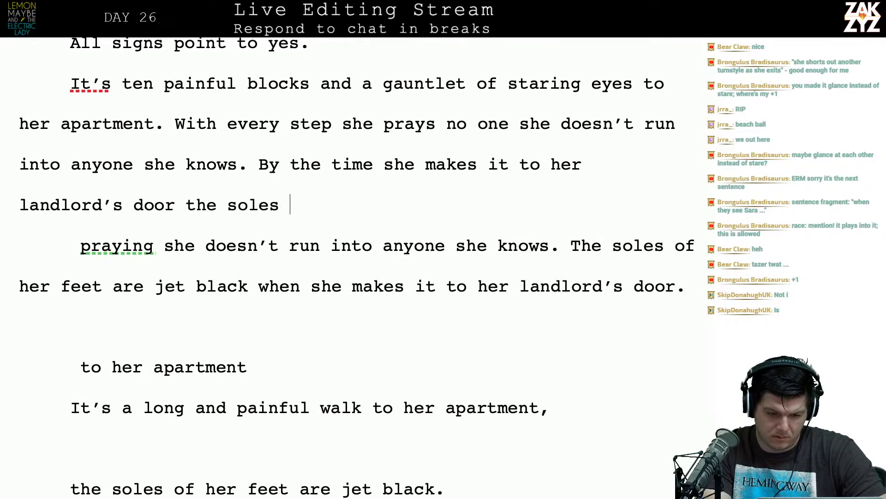
text(of her feet are )
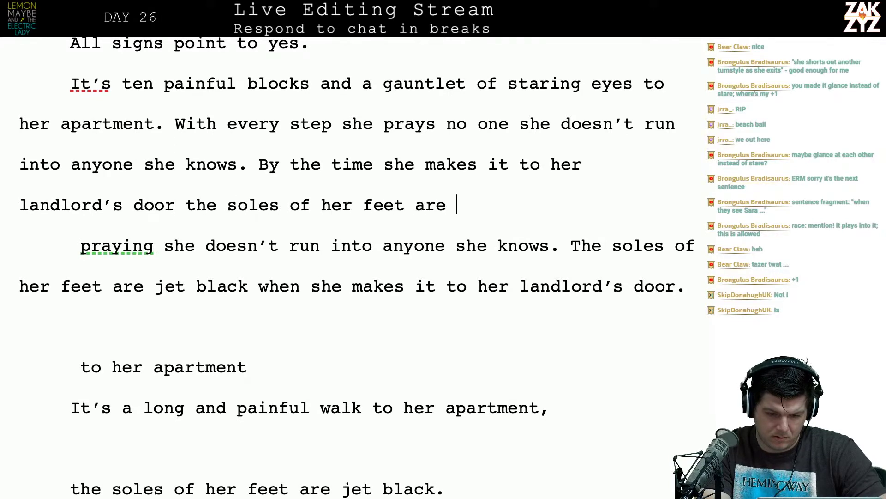
text(jet black.)
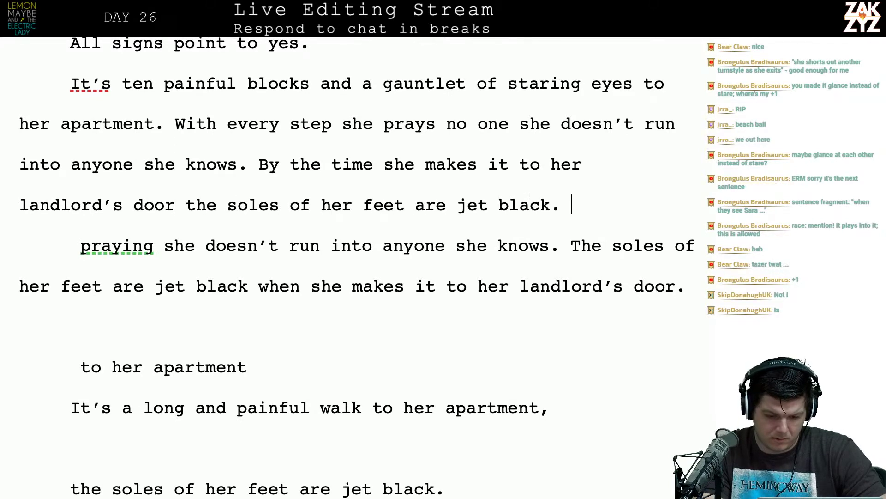
Delete the leftover drafts from "praying she doesn't run" through "The long walk to her apartment, then s" and open a blank paragraph above the remainder.
key(shift+Down)
key(shift+Down)
key(shift+Down)
key(shift+Down)
key(shift+Down)
key(shift+Down)
key(shift+Down)
key(shift+Down)
key(shift+Down)
key(shift+Down)
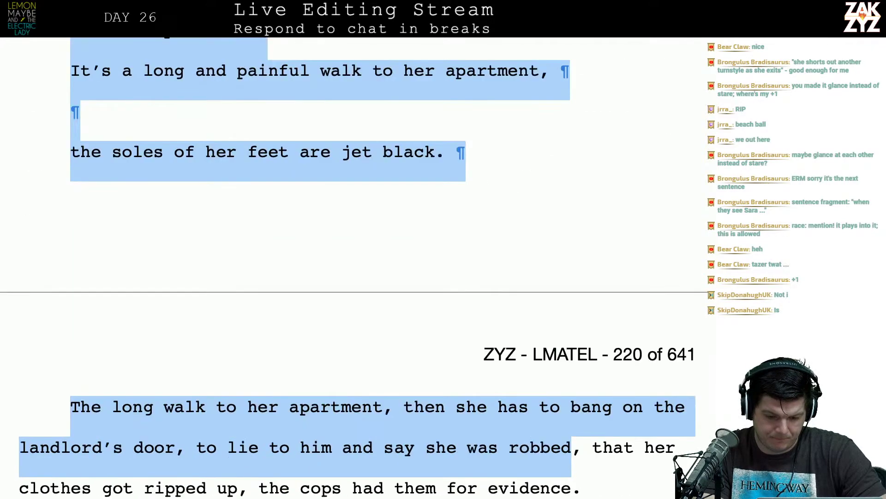
key(shift+Down)
key(shift+Up)
key(shift+Up)
key(shift+Right)
key(shift+Right)
key(shift+Right)
key(shift+Right)
key(shift+Right)
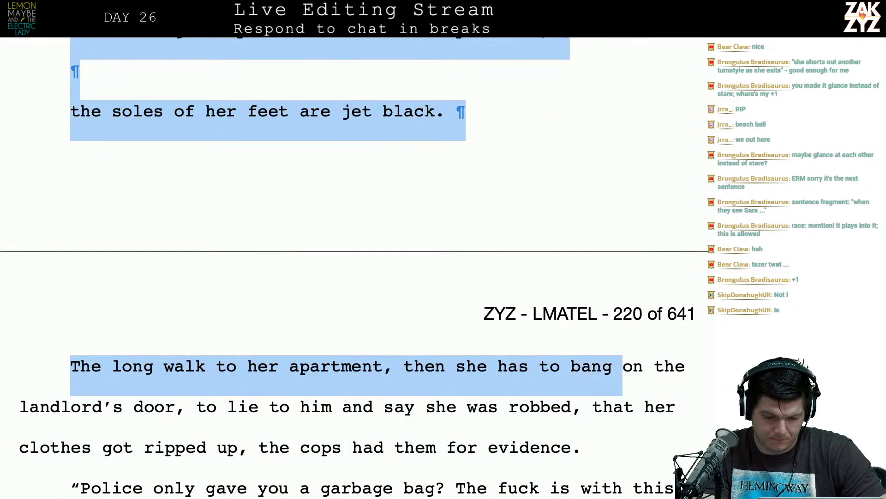
key(shift+Left)
key(shift+Left)
key(shift+Left)
key(shift+Left)
key(shift+Left)
key(shift+Left)
key(shift+Left)
key(shift+Left)
key(shift+Left)
key(shift+Left)
key(shift+Left)
key(shift+Left)
key(shift+Left)
key(shift+Left)
key(shift+Left)
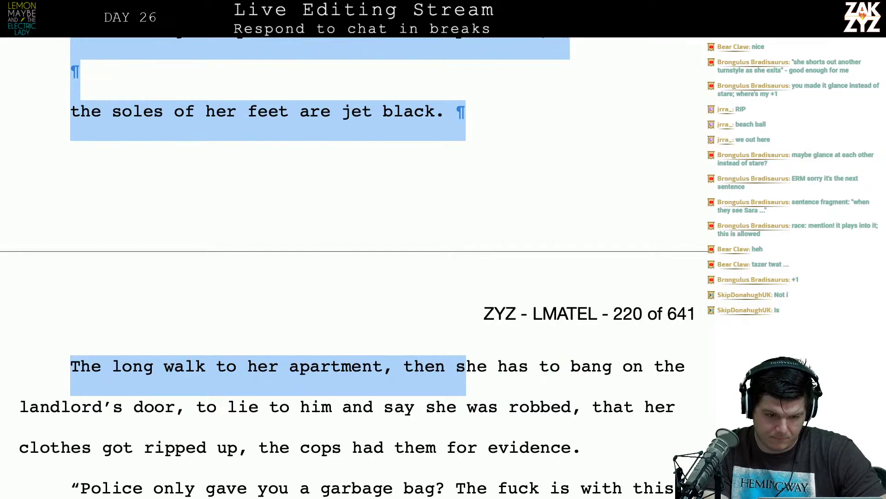
key(BackSpace)
key(Return)
key(Up)
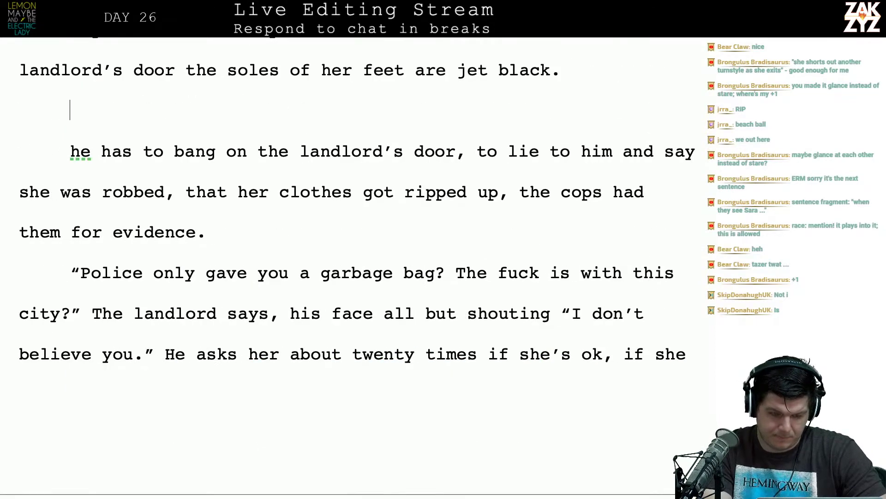
Begin the blank paragraph with "Her landlord", dropping the trial continuation "is a".
text(HEr)
key(BackSpace)
key(BackSpace)
key(BackSpace)
text(er )
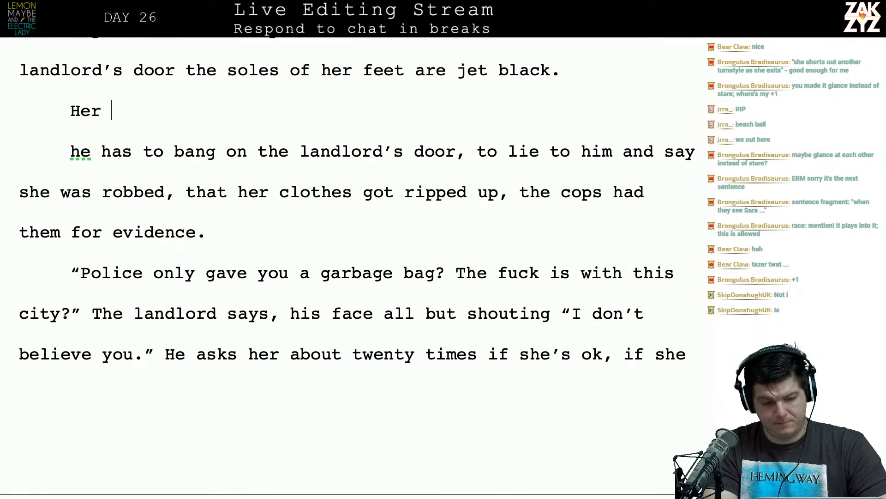
text(landl)
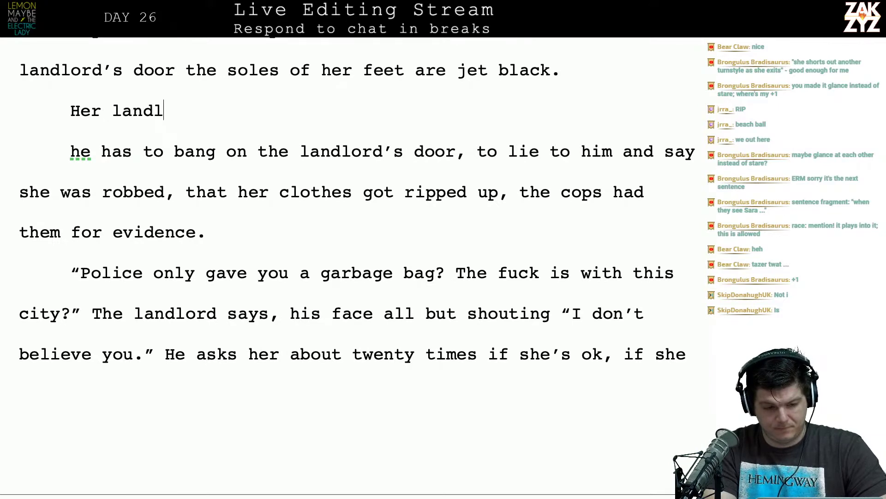
text(ord is a)
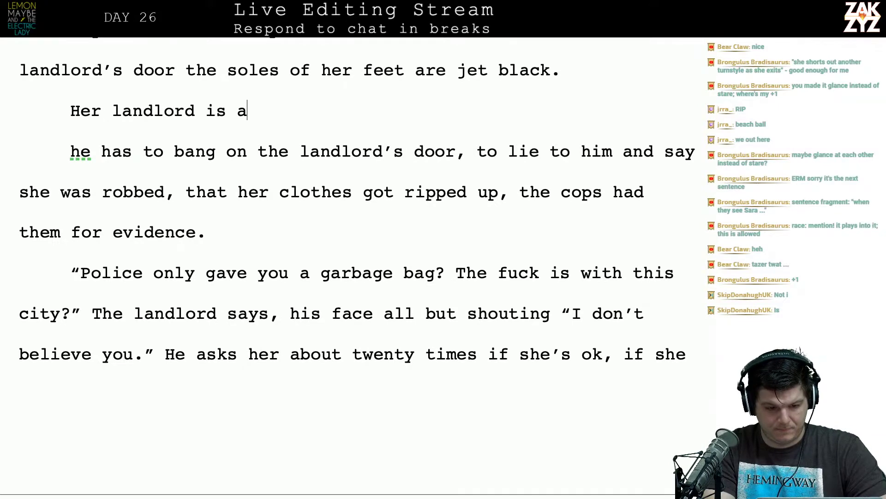
key(BackSpace)
key(BackSpace)
key(BackSpace)
key(BackSpace)
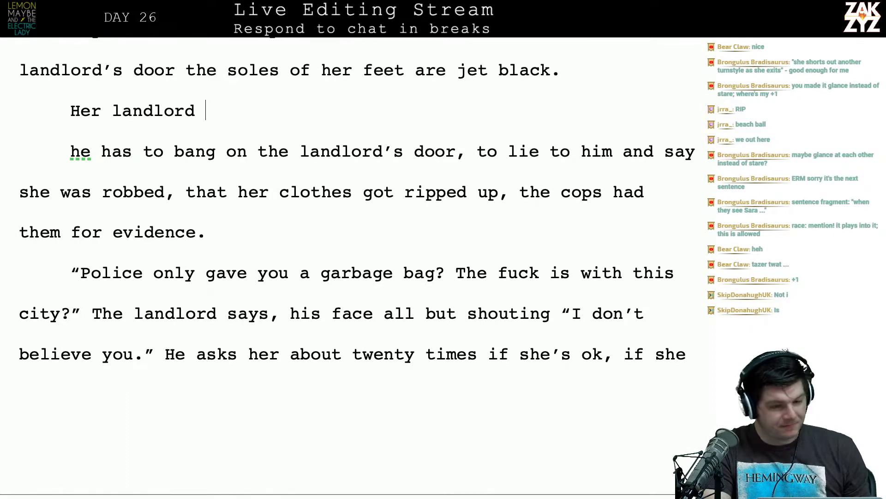
Complete the sentence with "is an orthodox jew named" and the landlord's first name, and add "She has to bang on his door".
text(i)
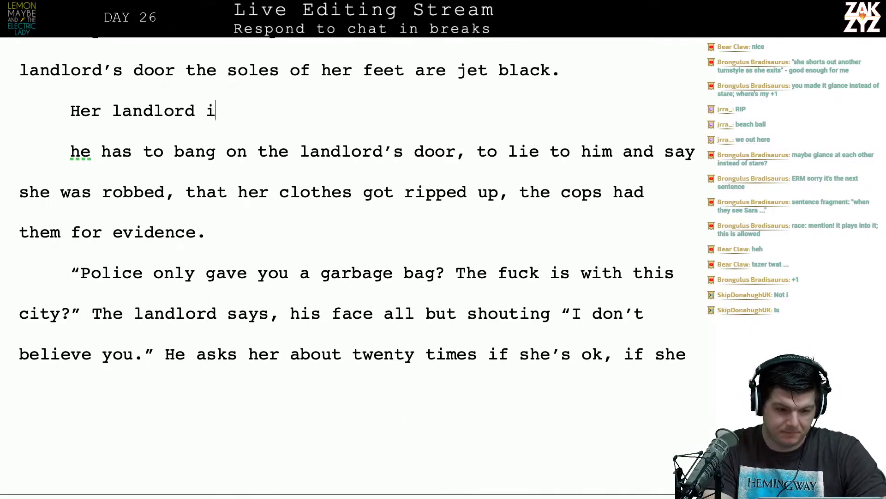
text(s an orthodox )
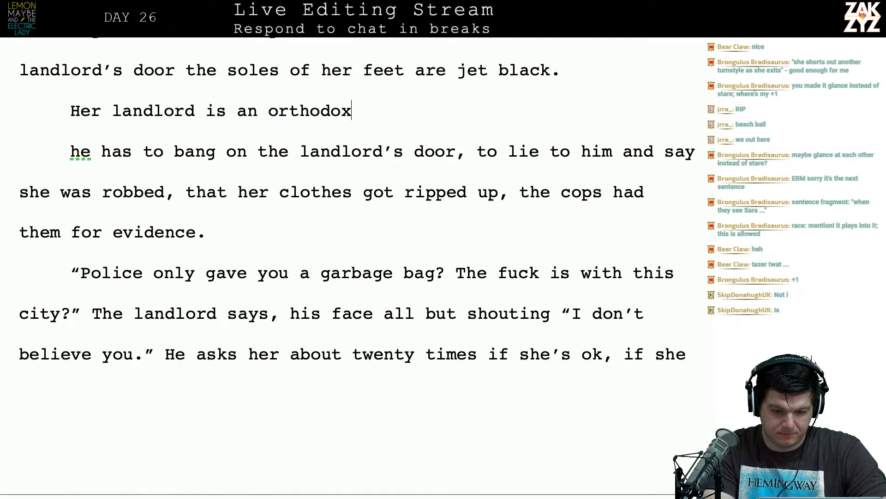
text(Jew)
key(BackSpace)
key(BackSpace)
key(BackSpace)
key(BackSpace)
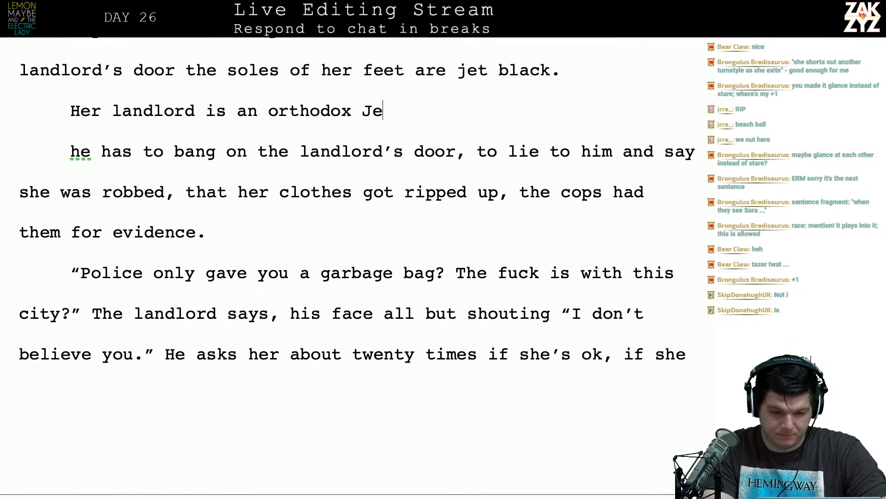
text(jew named )
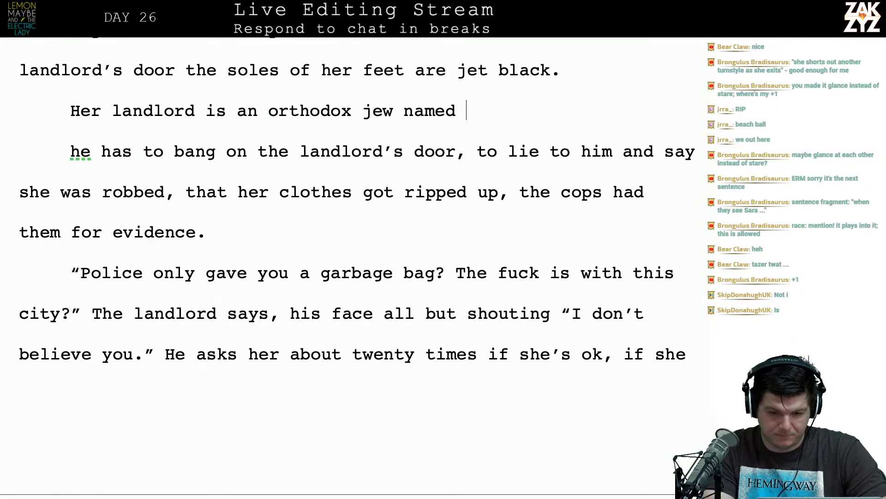
text(Maurice. )
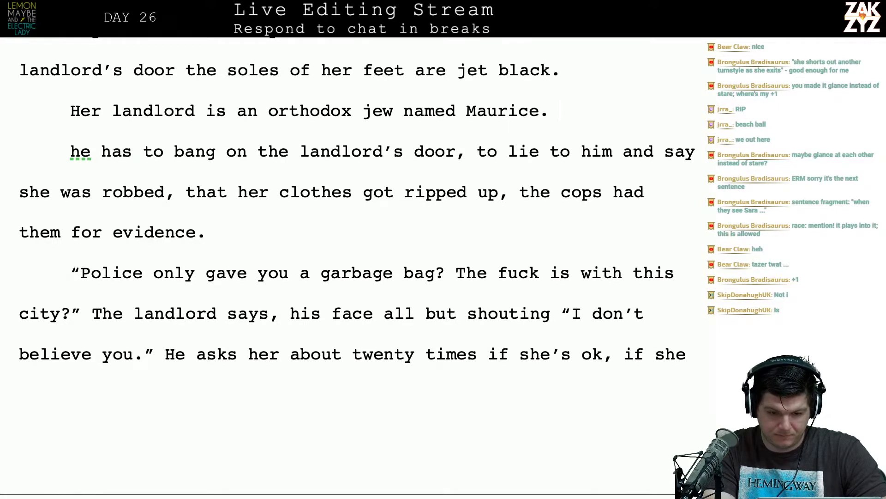
text(She has to bang)
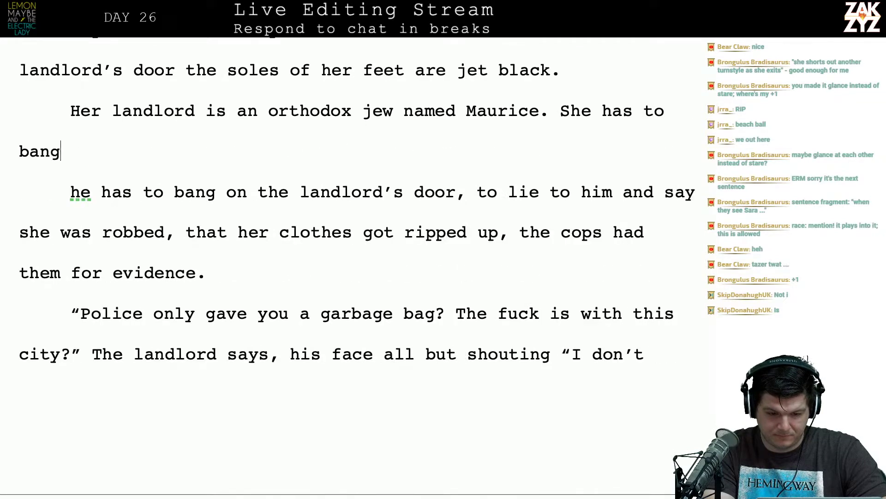
text( on his door)
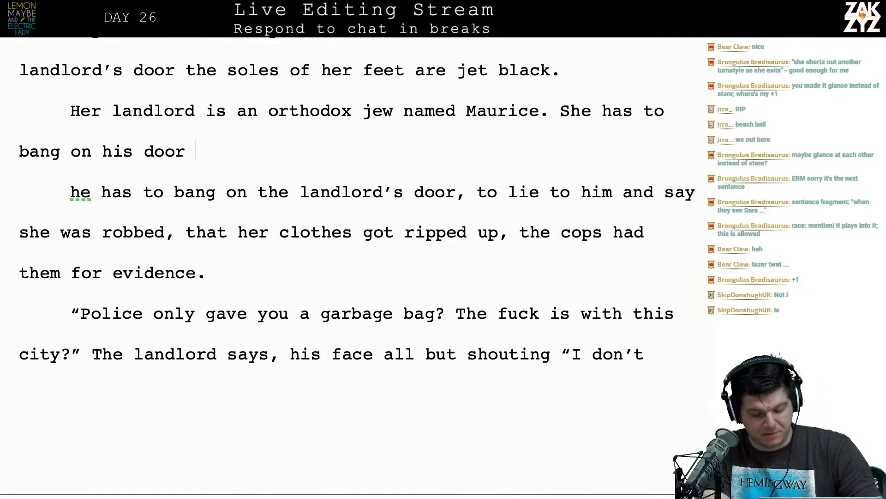
Search the manuscript for the landlord's first name and return to the end of the unfinished sentence "She has to bang on his door".
key(super+f)
text(maurice)
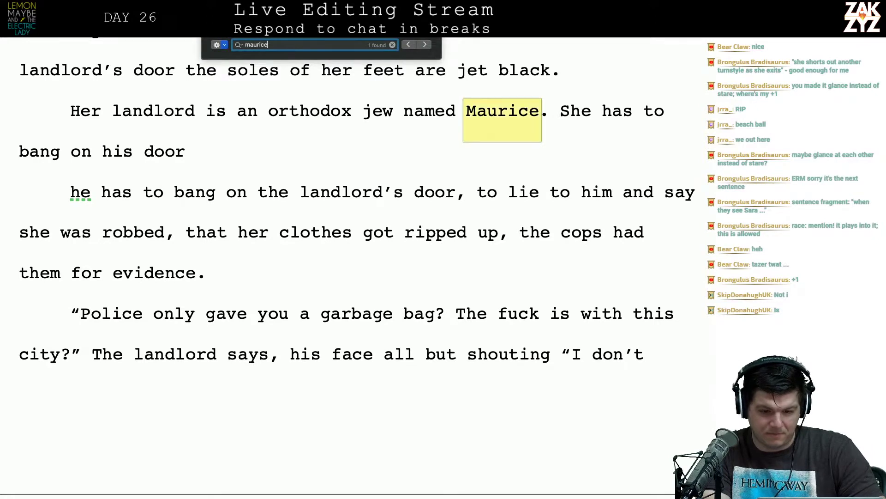
click(189, 157)
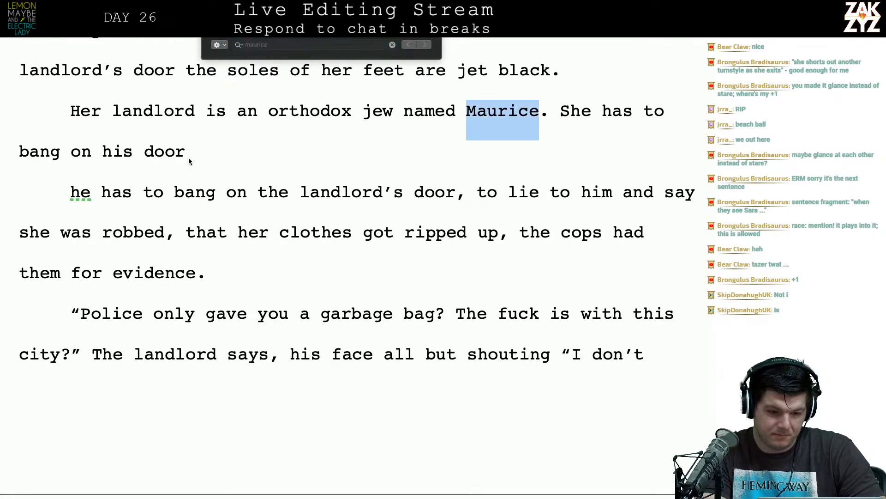
Close the manuscript search and remove the word "jew" from the sentence introducing the landlord.
click(207, 29)
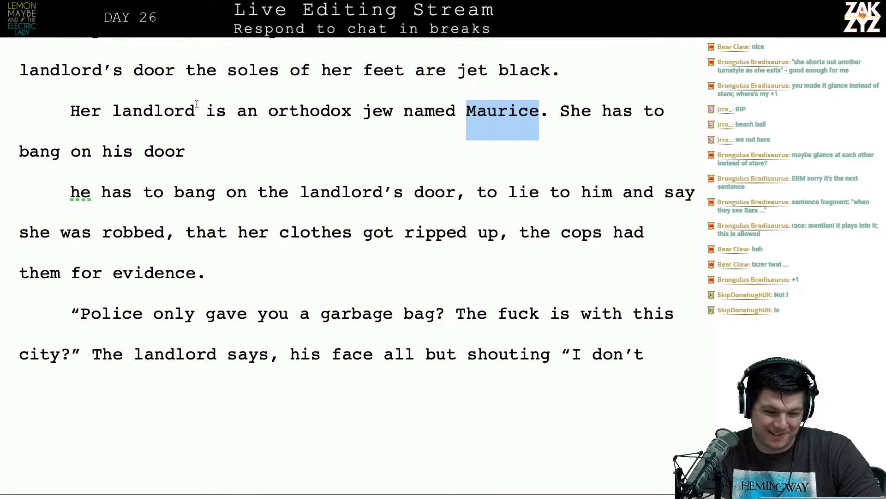
click(201, 149)
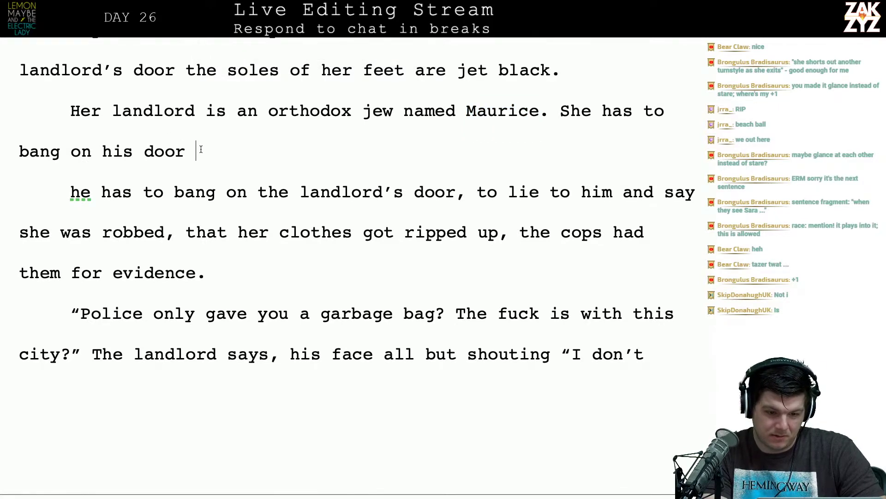
key(Up)
key(Right)
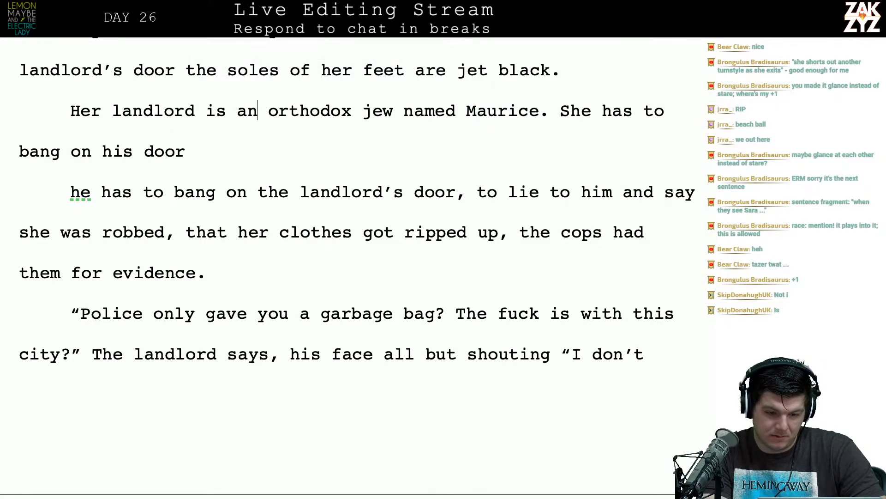
key(BackSpace)
key(BackSpace)
key(BackSpace)
key(BackSpace)
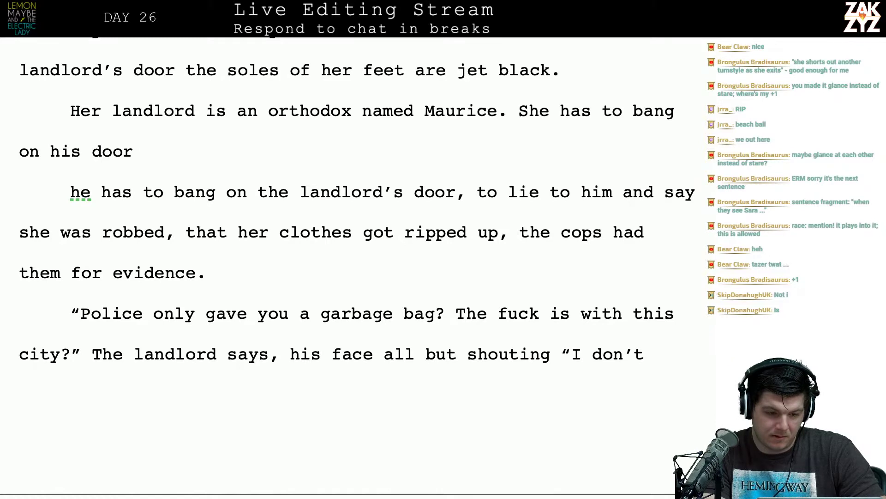
Open a blank paragraph above the sentence introducing the landlord and begin it with "Her landlord's".
click(70, 111)
key(Return)
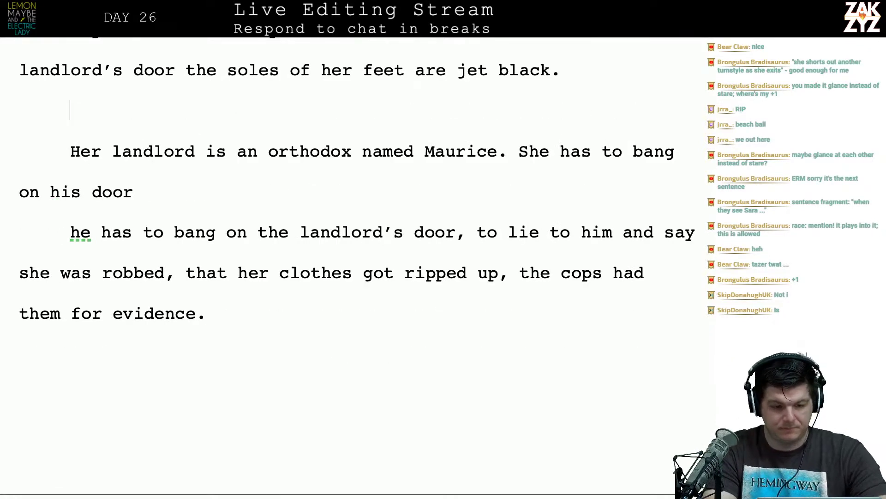
text(S)
key(BackSpace)
text(Her )
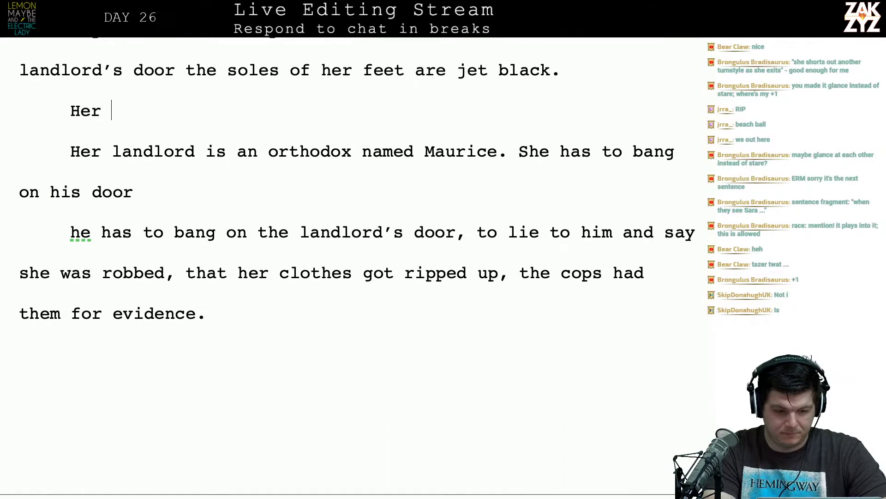
text(landlord's a)
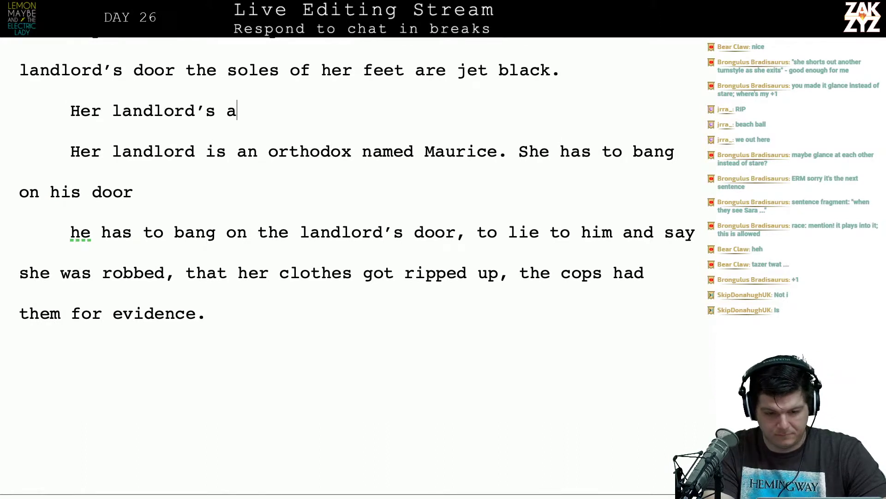
text( dentis)
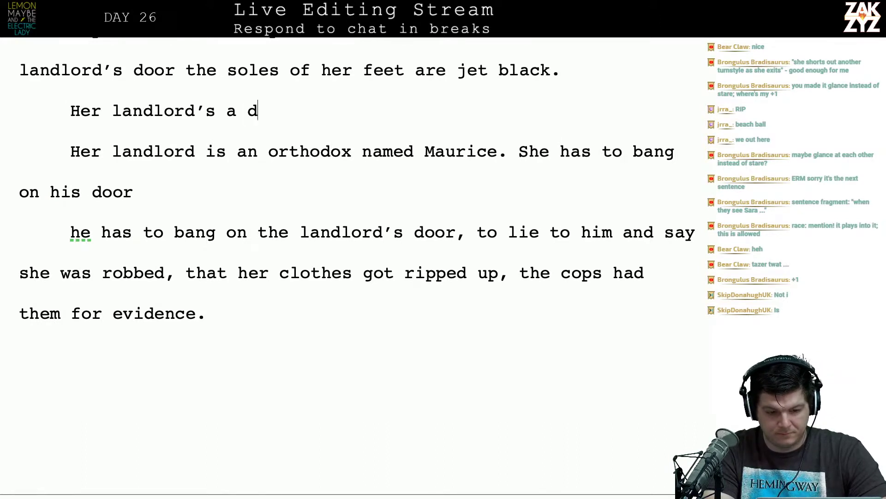
key(BackSpace)
key(BackSpace)
key(BackSpace)
key(BackSpace)
key(BackSpace)
key(BackSpace)
key(BackSpace)
key(BackSpace)
key(BackSpace)
key(BackSpace)
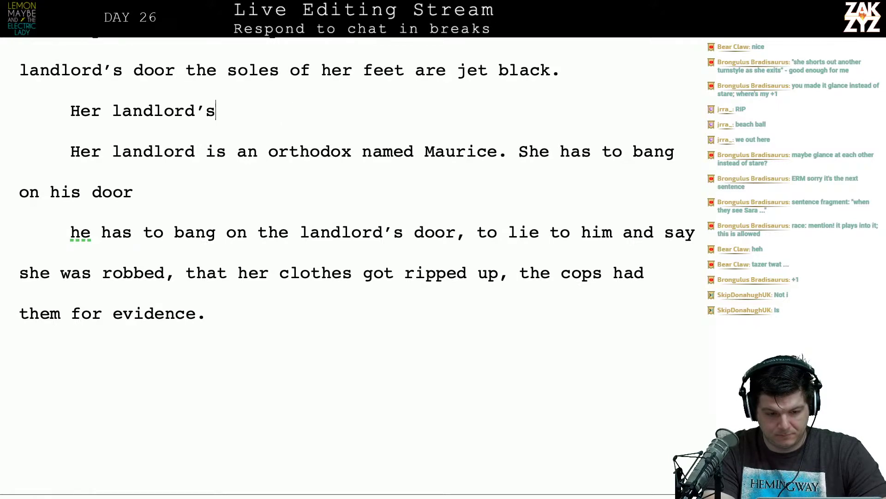
Continue the new sentence with "a former dentist from Staten Island named" and the landlord's first name, ending it with a period.
text(s q)
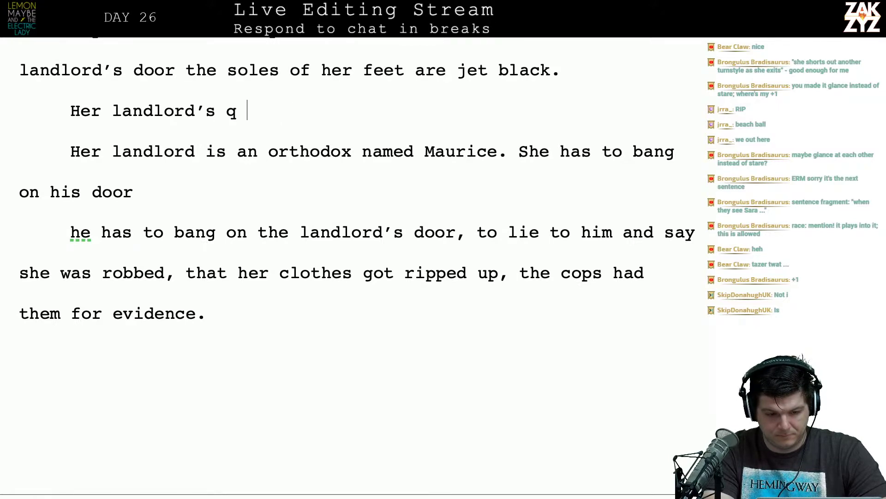
key(BackSpace)
text(a former d)
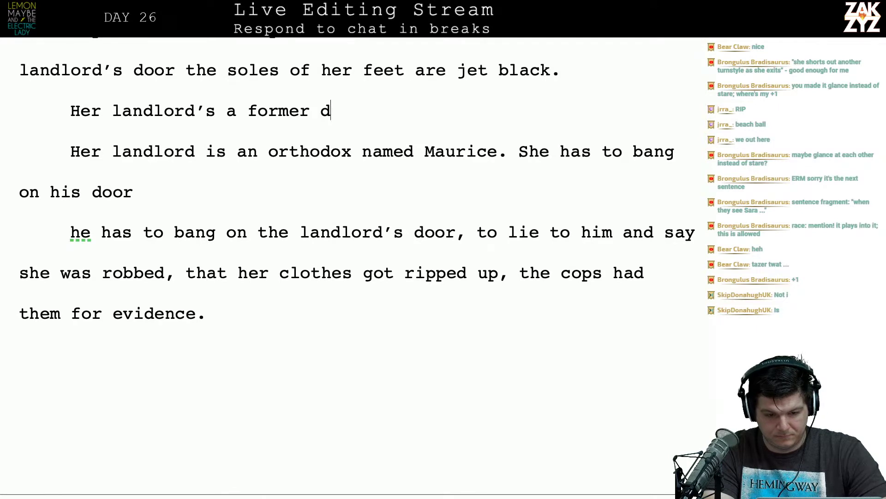
text(entist from s)
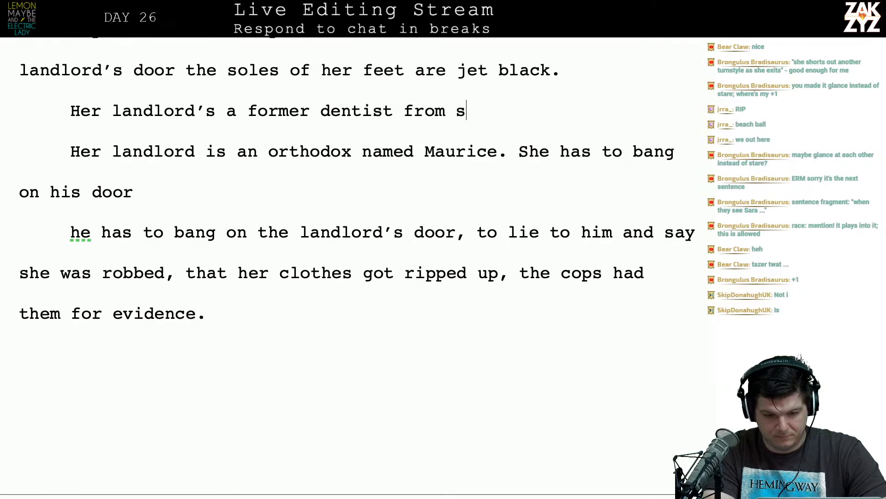
key(BackSpace)
text(Staten Isla)
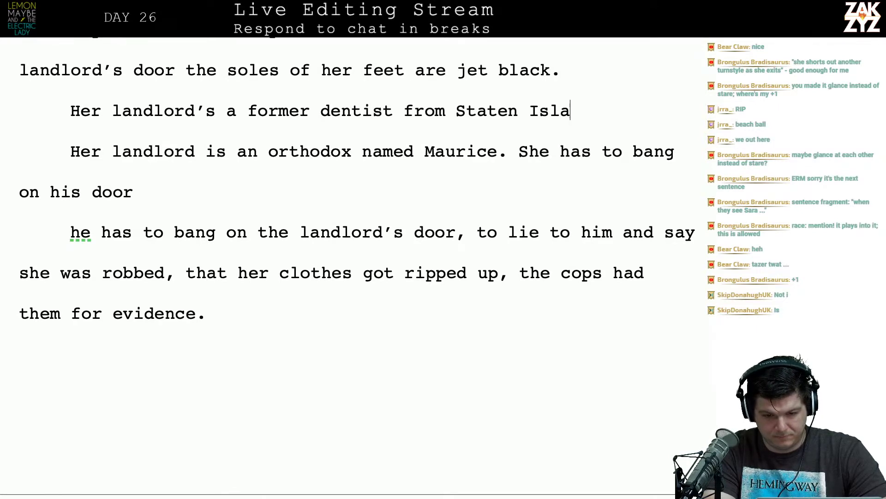
text(nd named Maurice.)
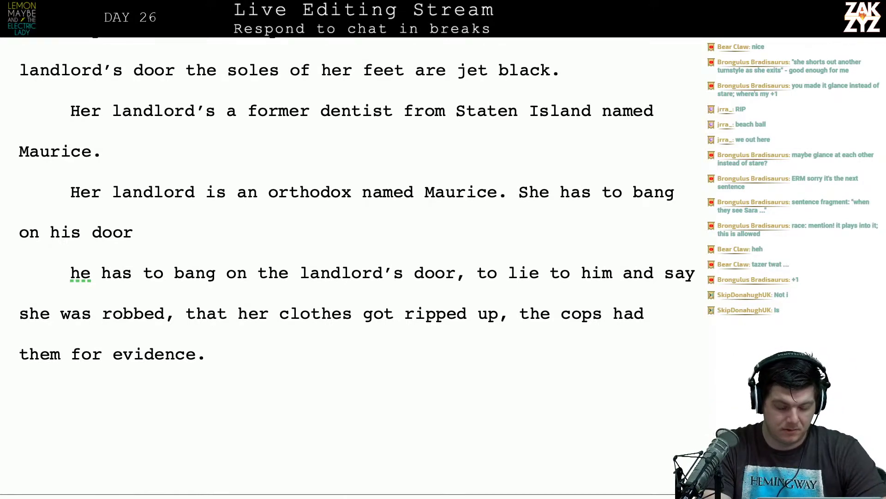
Add "She has to bang on his door to rouse him" after the sentence introducing the landlord.
text(She has to ban)
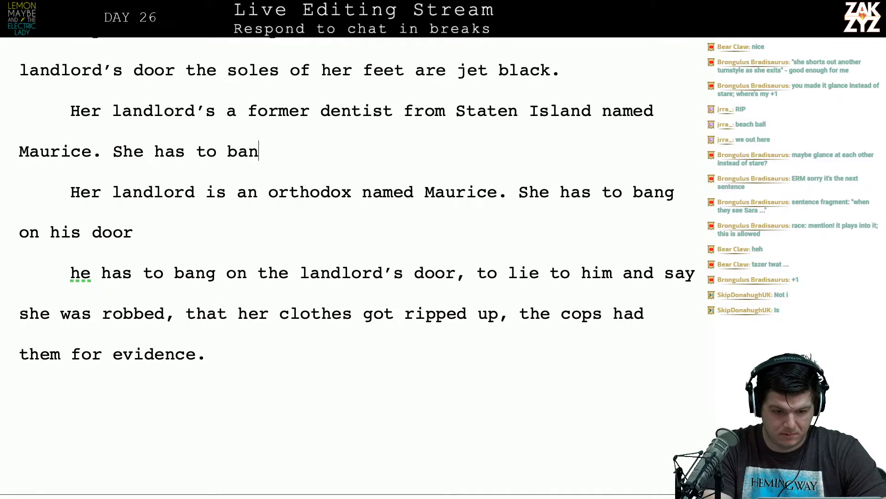
text(g on his door to role)
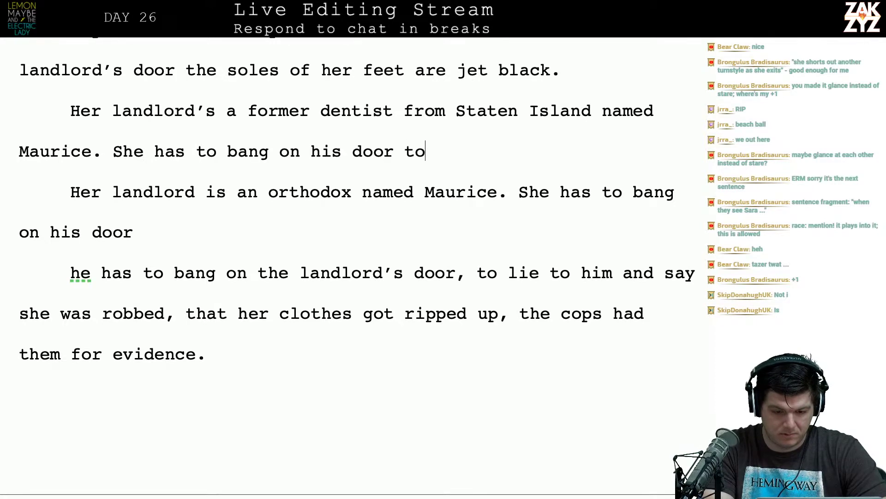
key(BackSpace)
key(BackSpace)
key(BackSpace)
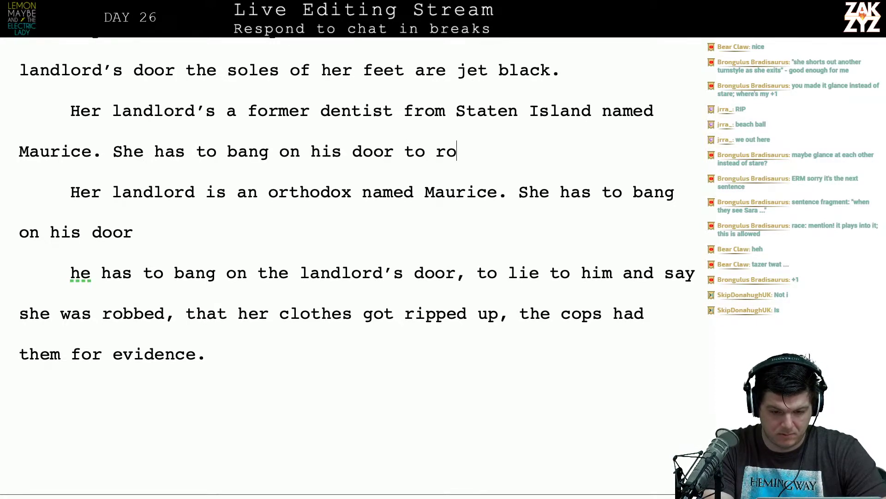
text(use him,)
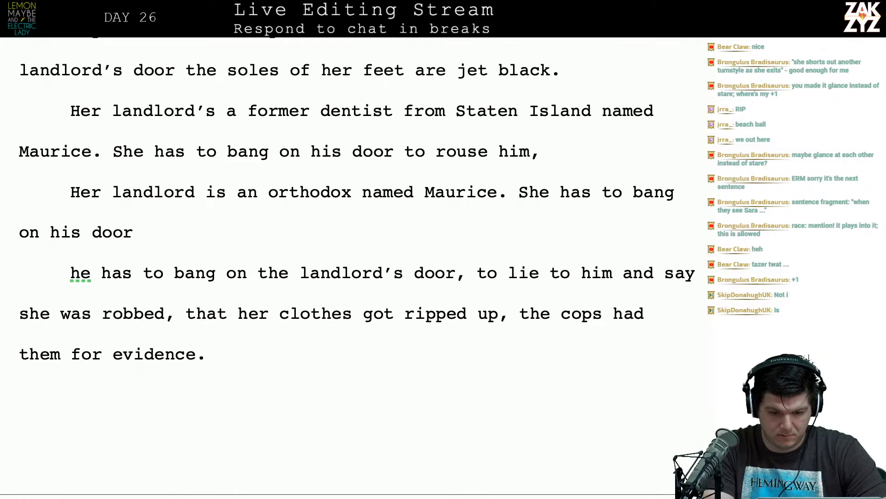
text( the)
key(BackSpace)
key(BackSpace)
key(BackSpace)
key(BackSpace)
key(BackSpace)
key(BackSpace)
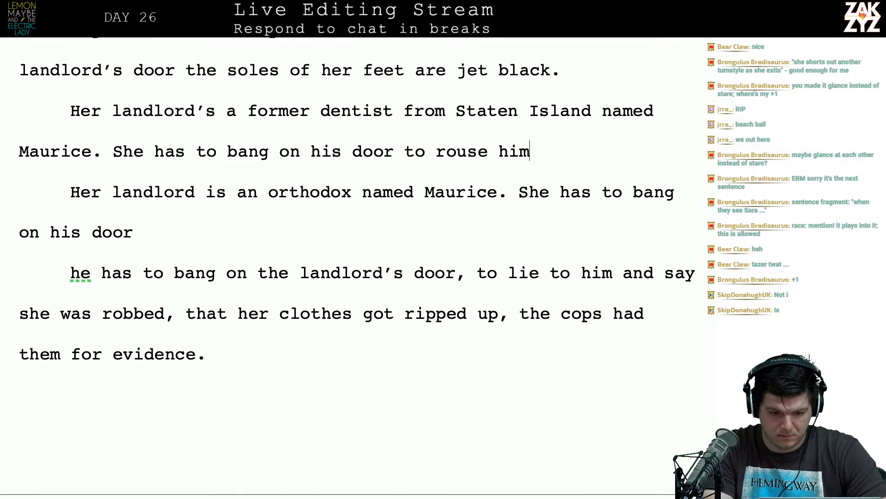
End that sentence with a period and continue the paragraph with "She feeds him the story she's concocted,".
text(. She feeds )
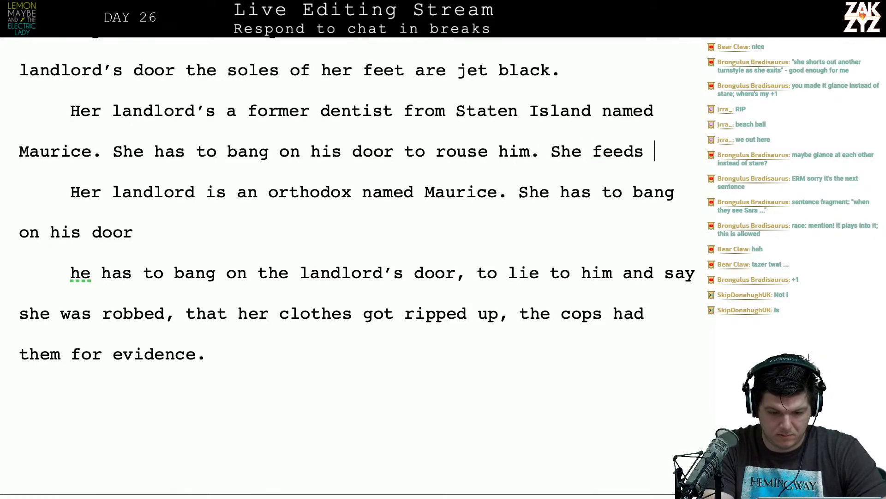
text(him )
text(the story she)
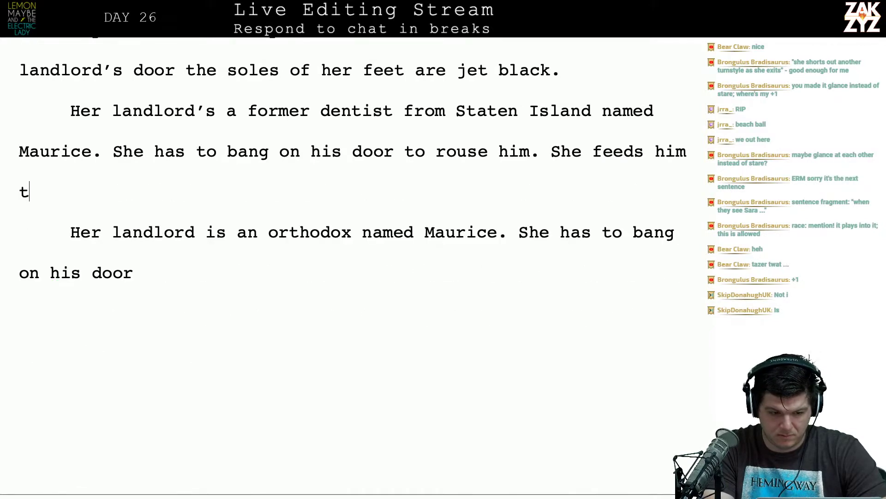
text('s concocted,)
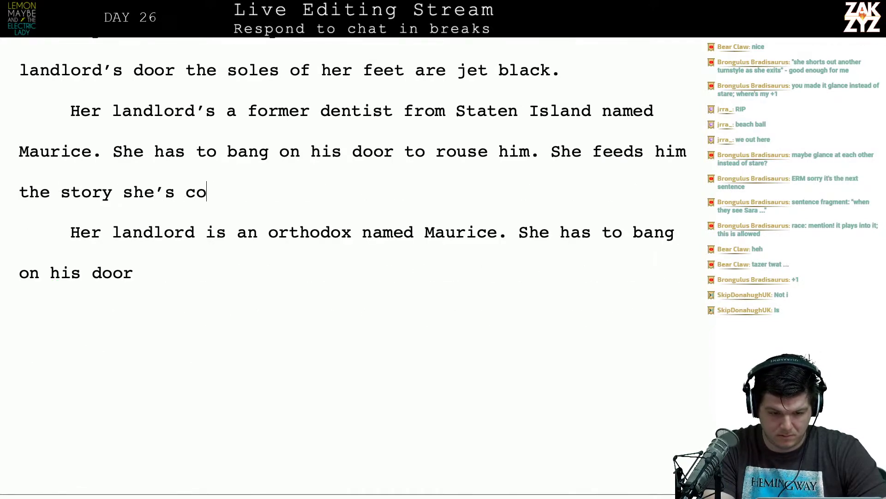
Delete the old draft from "Her landlord is an orthodox" through "to lie to him and", keeping "say she was robbed" as a separate paragraph.
key(Down)
key(Down)
key(Down)
key(Down)
key(Down)
key(Down)
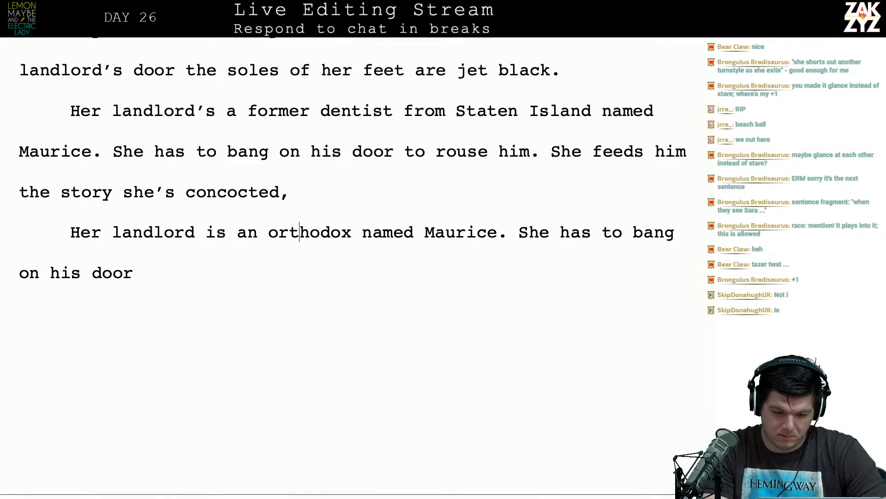
key(Up)
key(Up)
key(Up)
key(Up)
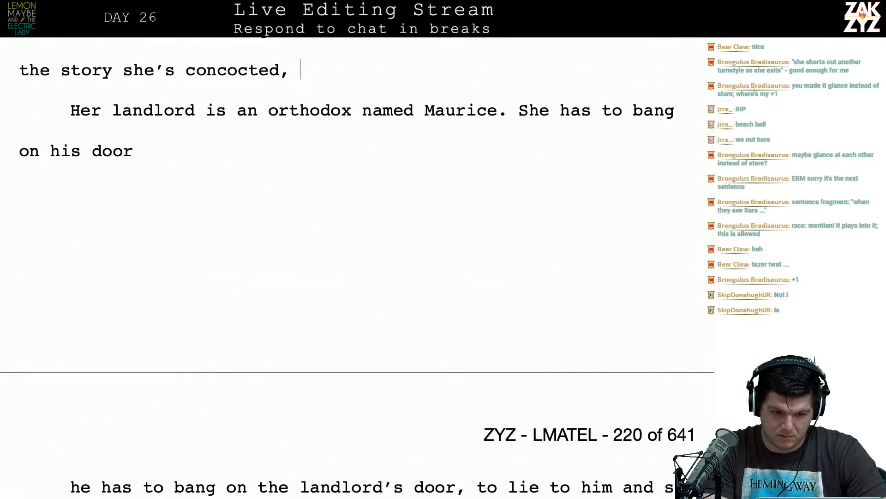
key(shift+Down)
key(shift+Down)
key(shift+Down)
key(shift+Down)
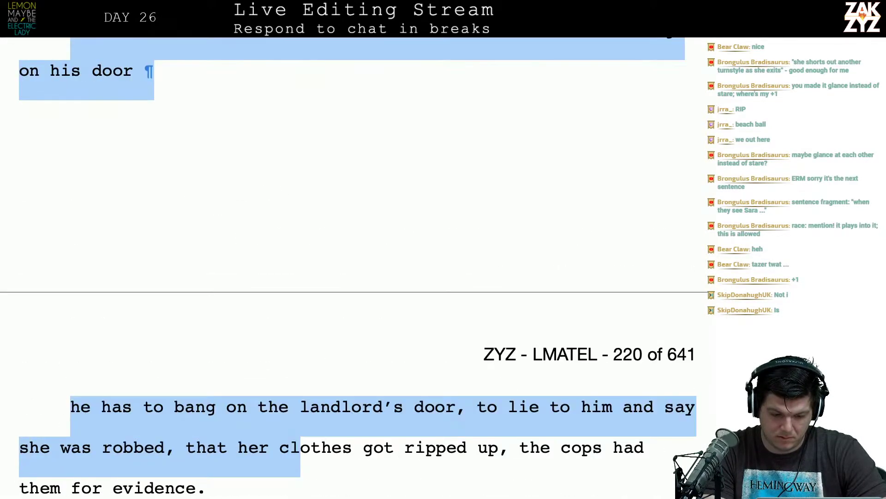
key(shift+Left)
key(shift+Left)
key(shift+Left)
key(shift+Left)
key(shift+Left)
key(shift+Left)
key(shift+Left)
key(shift+Left)
key(shift+Left)
key(shift+Left)
key(shift+Left)
key(shift+Left)
key(shift+Left)
key(shift+Left)
key(shift+Left)
key(shift+Left)
key(shift+Left)
key(shift+Left)
key(shift+Left)
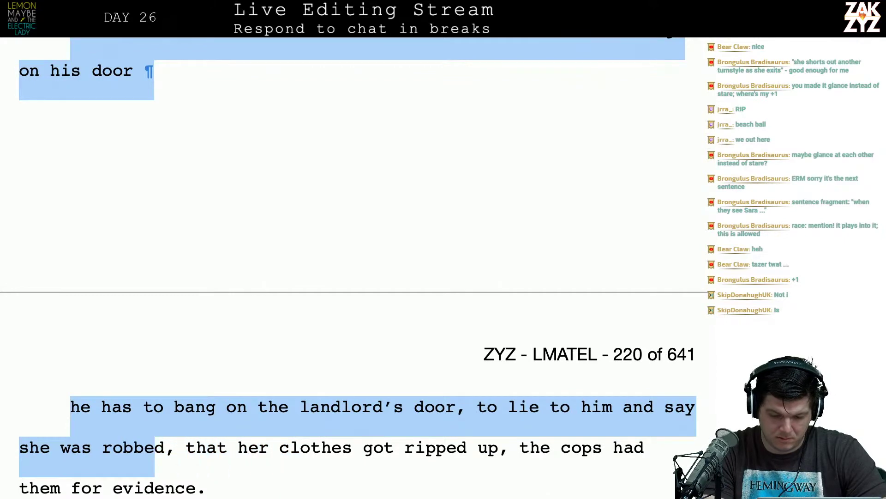
key(shift+Left)
key(shift+Left)
key(shift+Left)
key(shift+Left)
key(shift+Left)
key(shift+Left)
key(shift+Left)
key(shift+Left)
key(shift+Left)
key(shift+Left)
key(shift+Left)
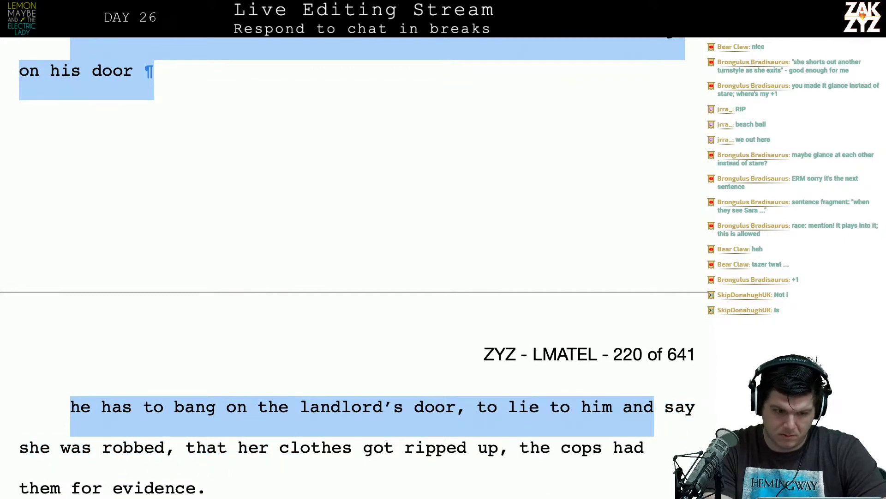
key(BackSpace)
key(Return)
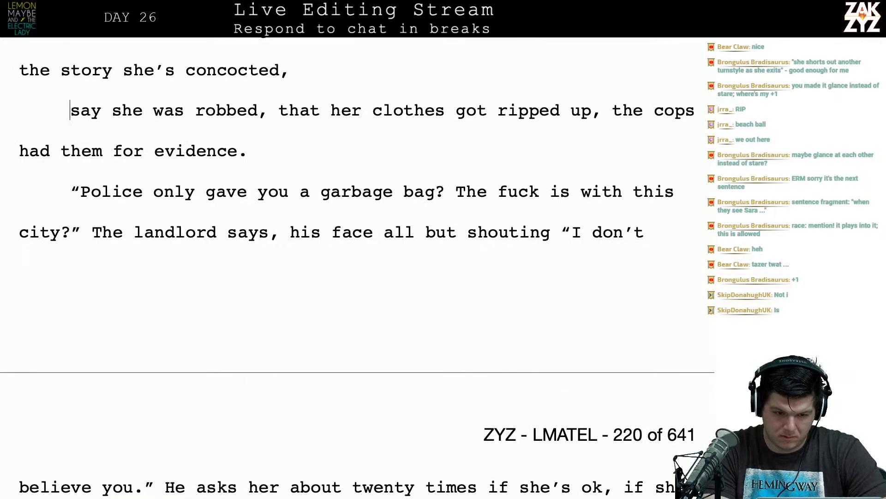
After "the story she's concocted," continue with "she got mugged, they tried to rape her, her clothes".
scroll(351, 231, up, 2)
key(Left)
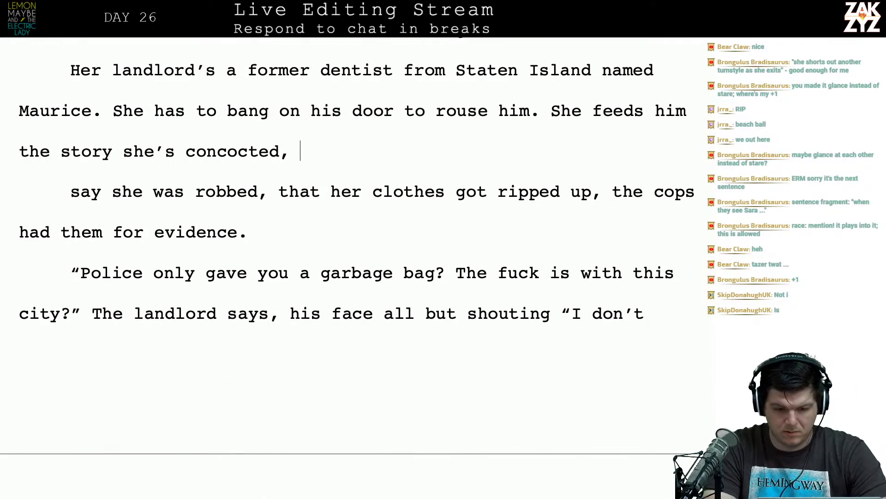
text(she got mugge)
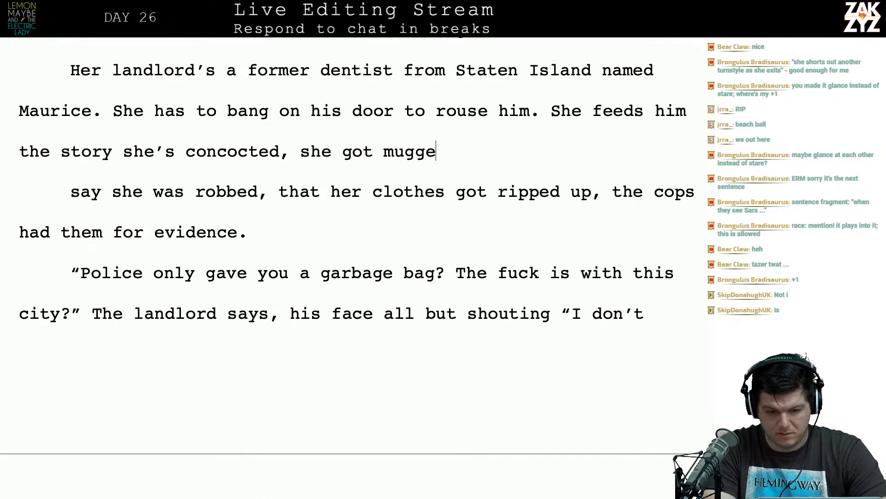
text(d, they tried to r)
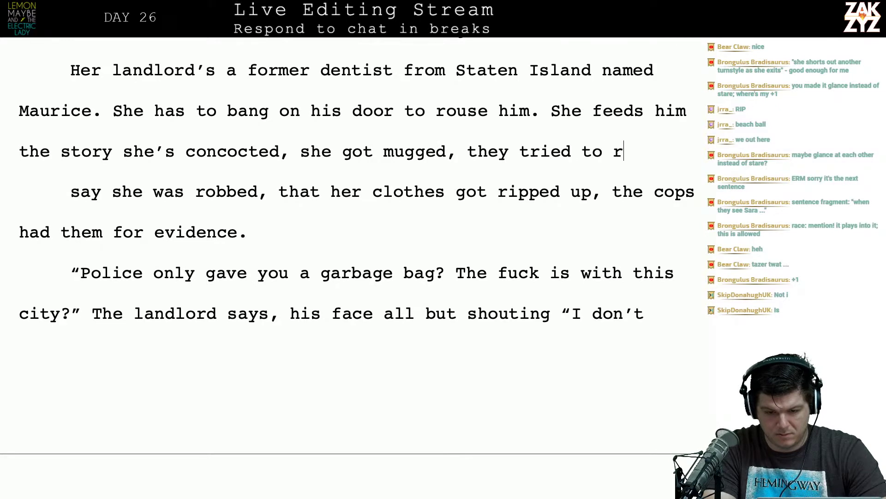
text(ape her, her )
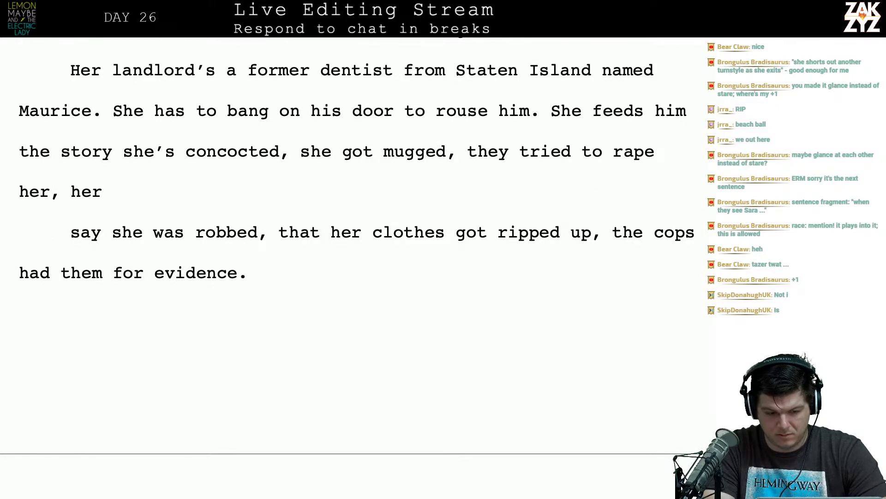
text(clothes got )
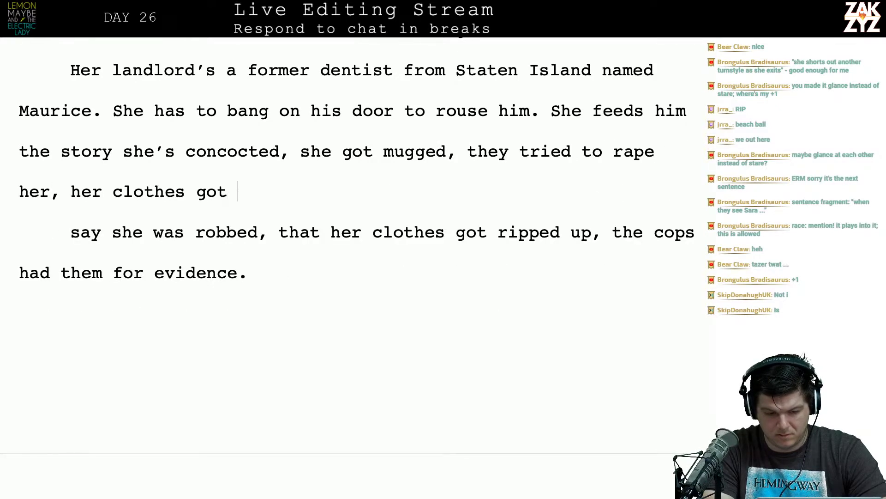
text(shredd)
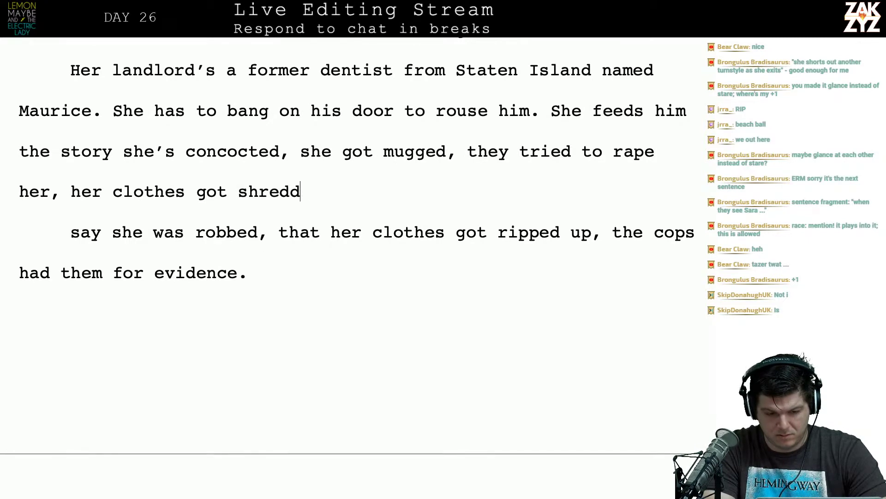
key(BackSpace)
text(ded)
key(BackSpace)
key(BackSpace)
key(BackSpace)
key(BackSpace)
key(BackSpace)
key(BackSpace)
key(BackSpace)
key(BackSpace)
key(BackSpace)
key(BackSpace)
key(BackSpace)
key(BackSpace)
key(BackSpace)
key(BackSpace)
key(BackSpace)
key(BackSpace)
key(BackSpace)
key(BackSpace)
key(BackSpace)
key(BackSpace)
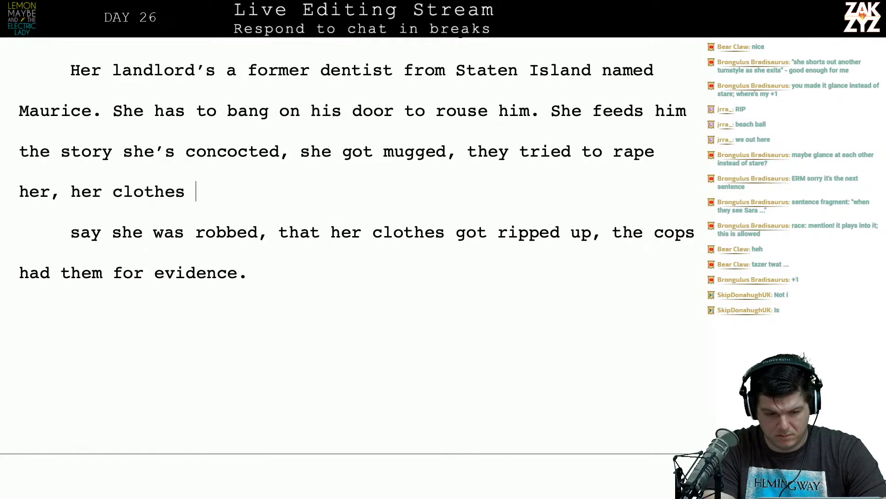
Complete the sentence about the concocted story so that it ends with "her clothes got ripped up.".
text(got)
key(BackSpace)
key(BackSpace)
key(BackSpace)
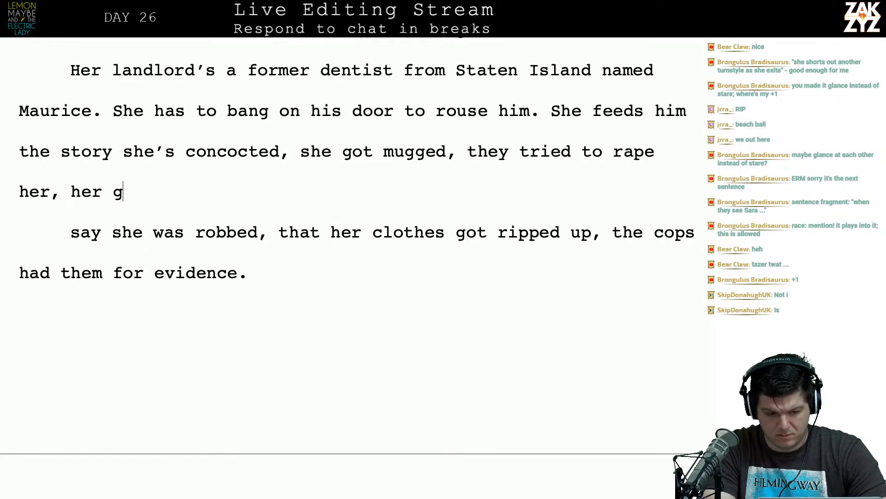
text(clothes got rip)
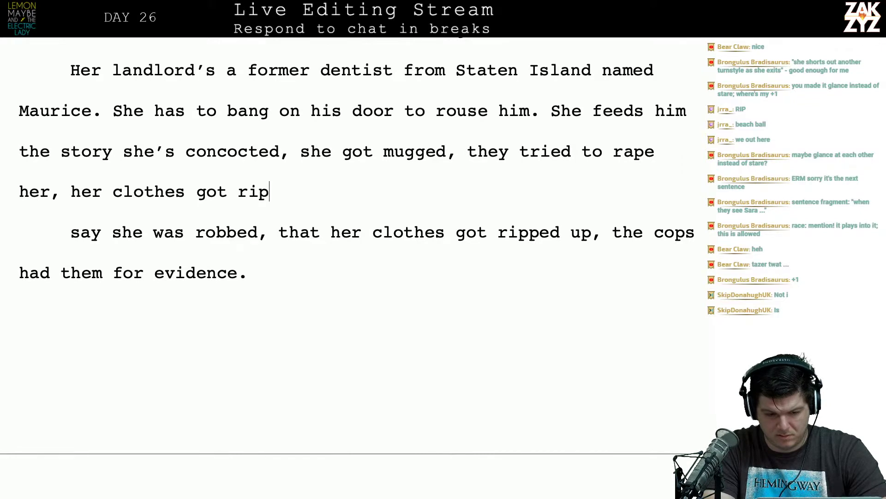
text(ped up.)
Delete the leftover paragraph from "say she was robbed" through "had them for evidence.".
key(shift+Down)
key(shift+Down)
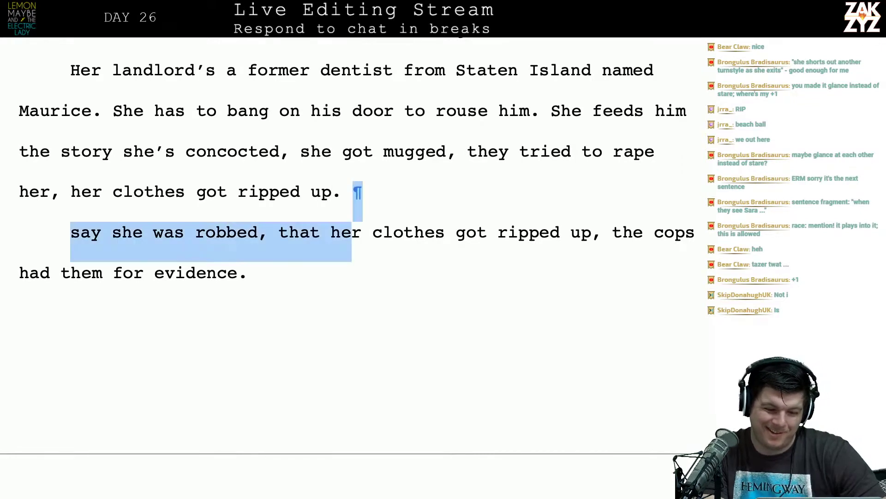
scroll(358, 181, down, 3)
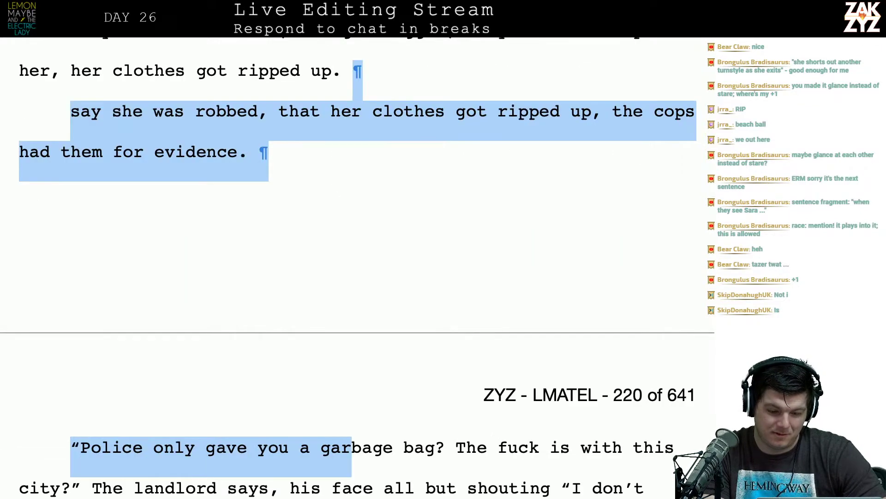
key(BackSpace)
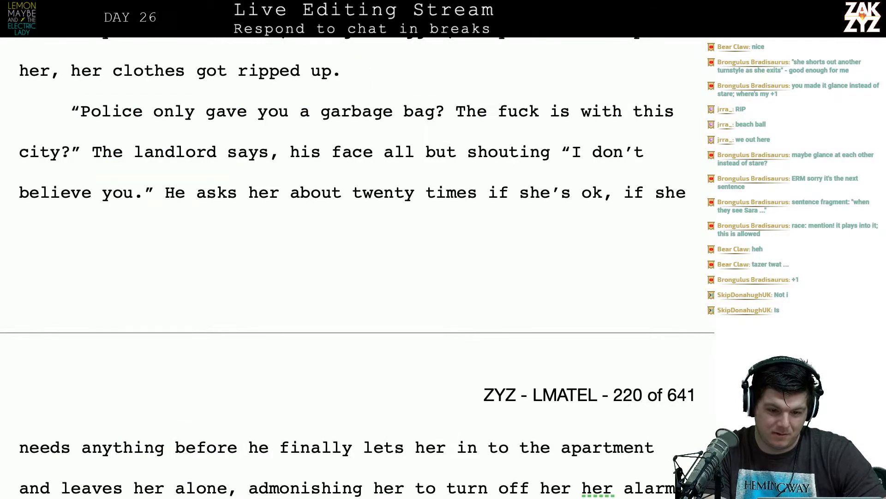
Replace the comma after "they tried to rape her" with "and", joining it to "her clothes got ripped up".
scroll(342, 72, up, 2)
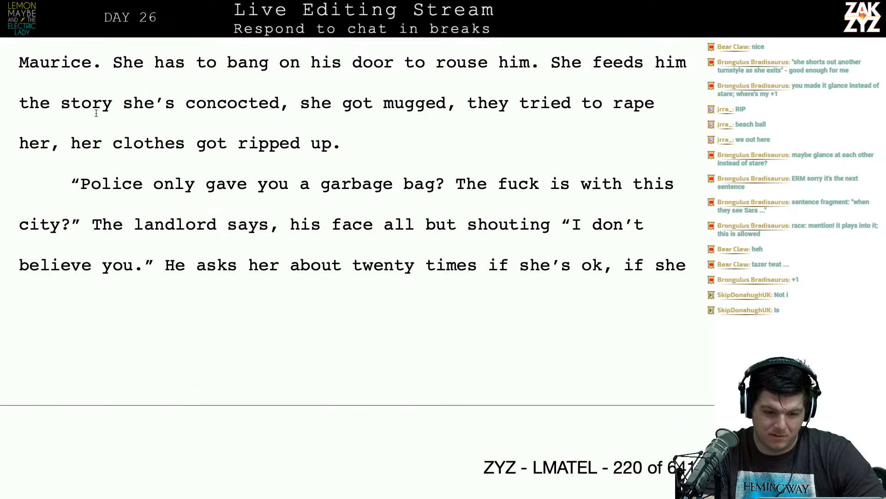
scroll(273, 101, up, 3)
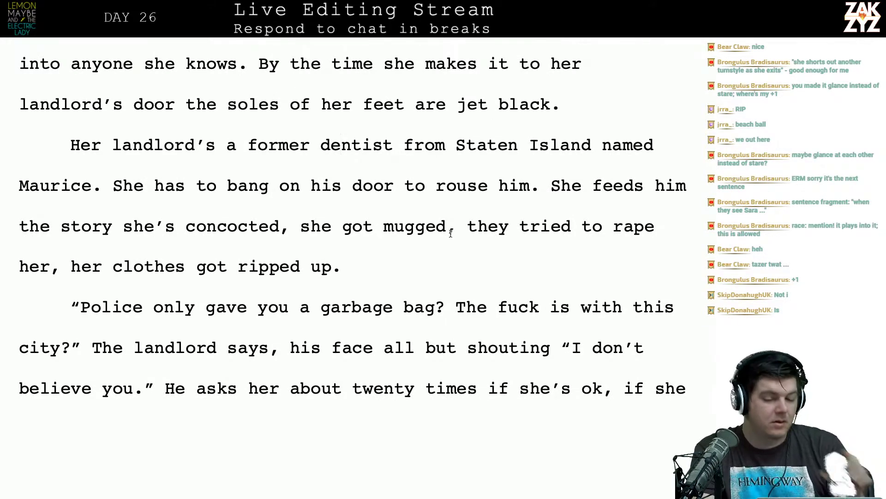
scroll(451, 233, down, 1)
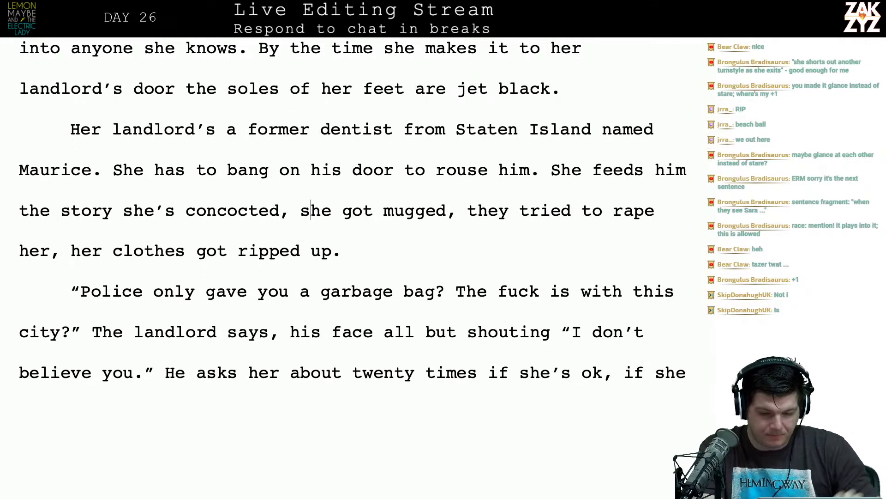
key(Right)
key(Right)
key(Right)
key(Right)
key(Right)
key(Right)
key(Right)
key(Right)
key(Right)
key(Right)
key(Right)
key(Right)
key(Right)
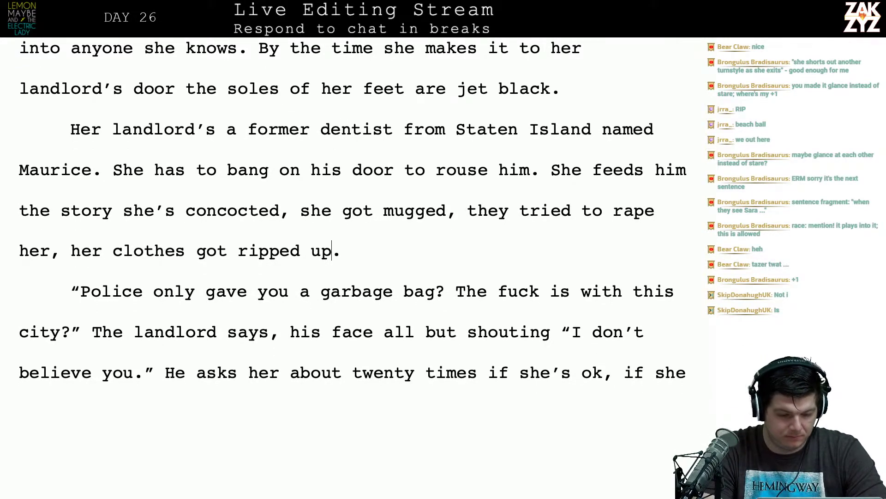
click(74, 259)
key(Left)
key(BackSpace)
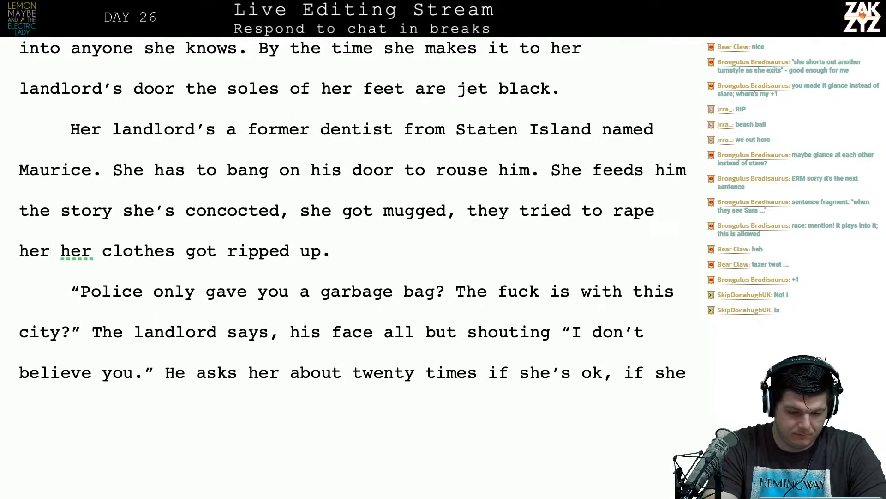
text(and)
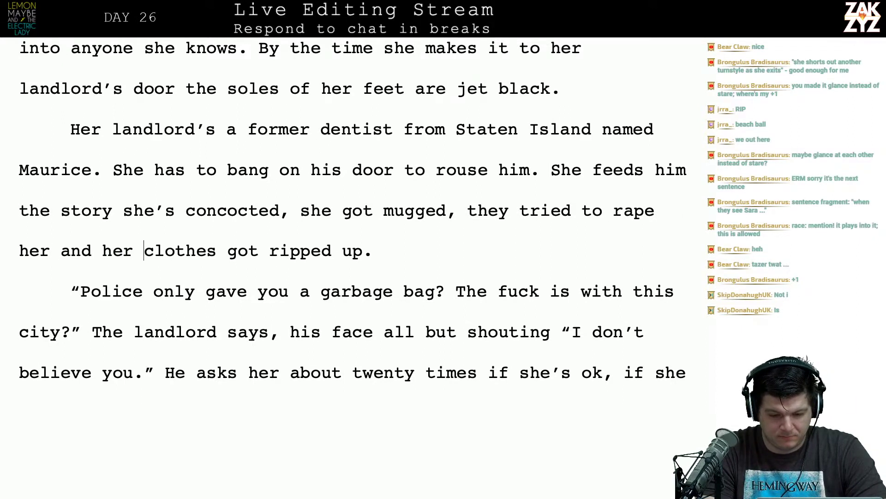
Replace "The landlord" with "Maurice" after the garbage bag dialogue line.
scroll(351, 208, down, 1)
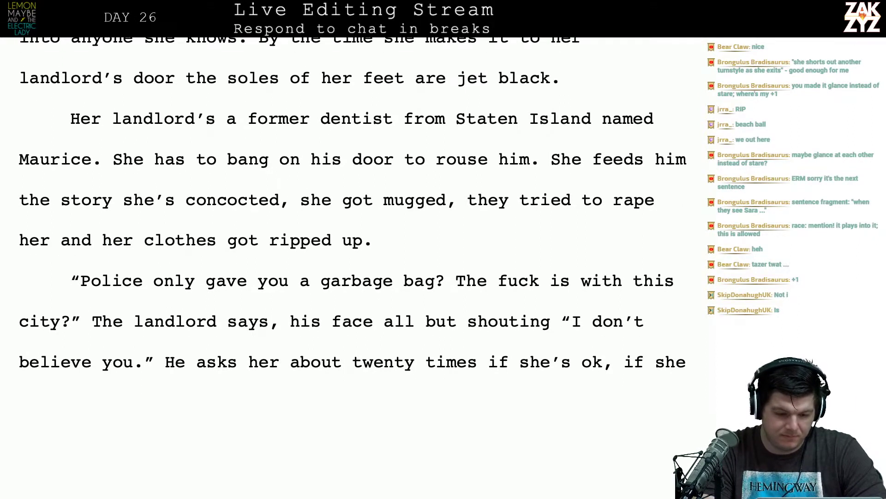
click(124, 323)
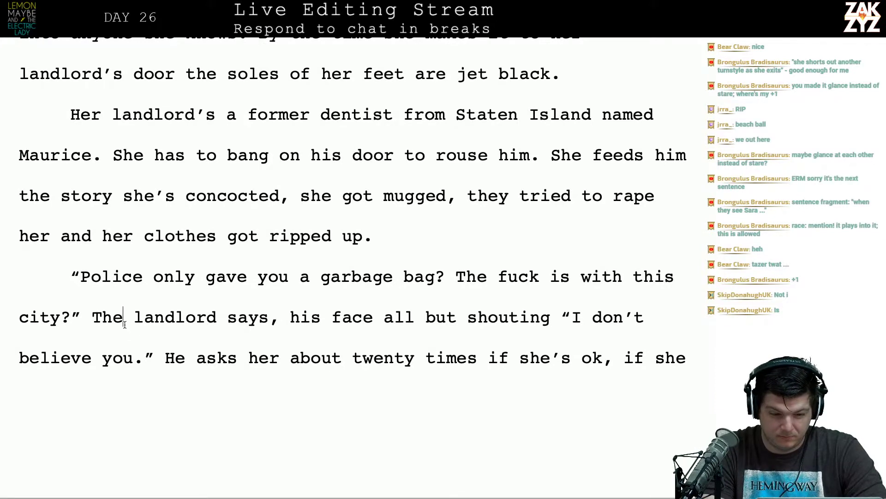
key(Right)
key(shift+Right)
key(shift+Right)
key(shift+Right)
key(shift+Right)
key(shift+Right)
key(shift+Right)
key(shift+Right)
key(shift+Right)
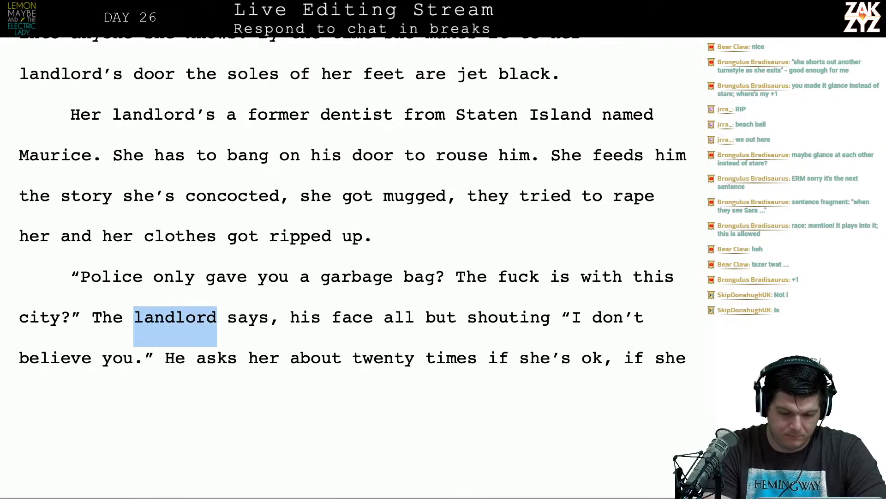
key(shift+Right)
text(Mau)
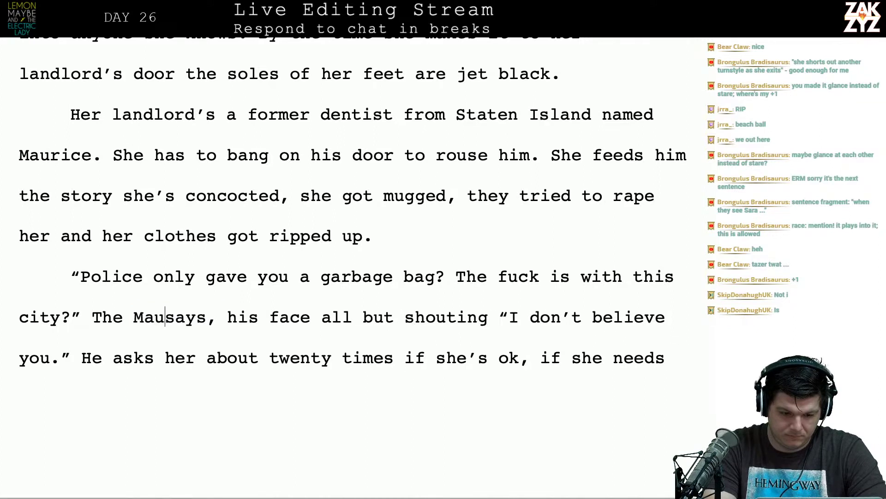
key(BackSpace)
key(BackSpace)
key(BackSpace)
key(BackSpace)
key(BackSpace)
key(BackSpace)
key(BackSpace)
text(Maurice)
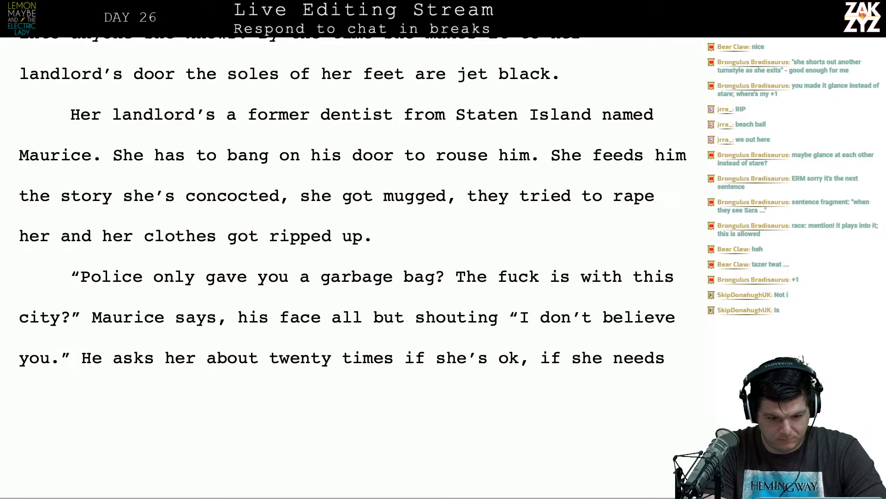
After "Maurice", insert "shakes his head. His face is all but shouting I don't believe you." with "I don't believe you." in italics.
text(she)
key(BackSpace)
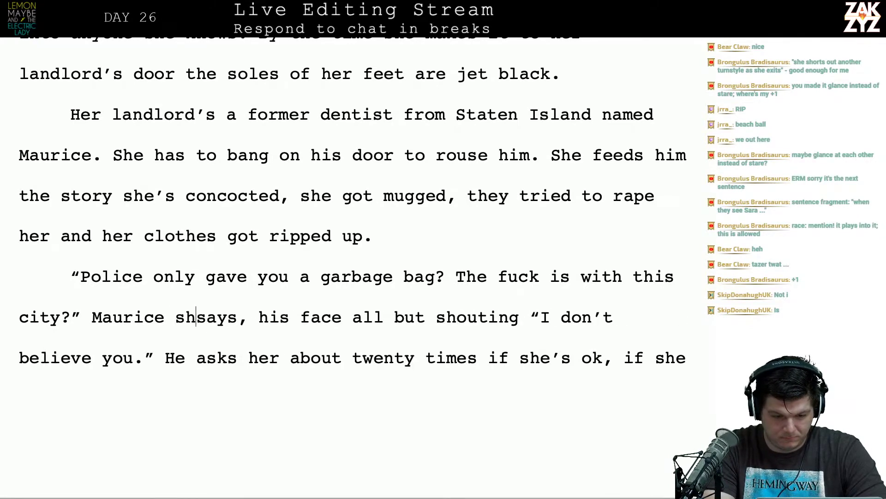
text(akes his hea)
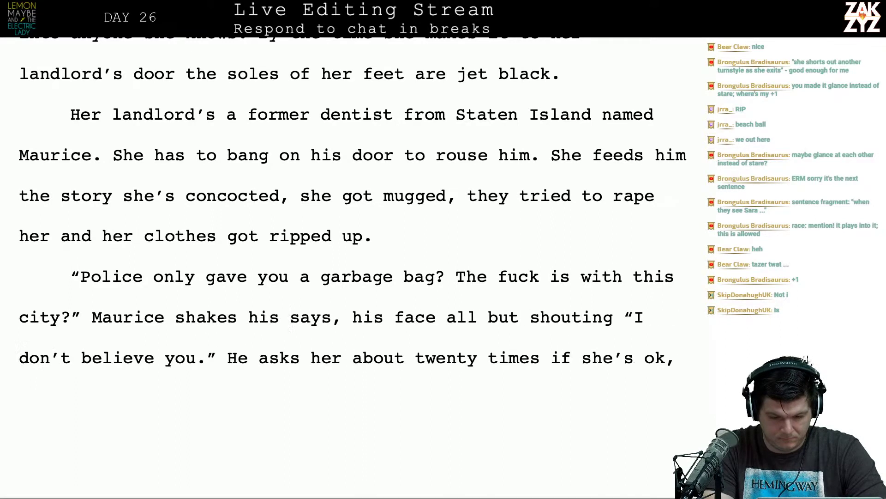
text(d. His face i)
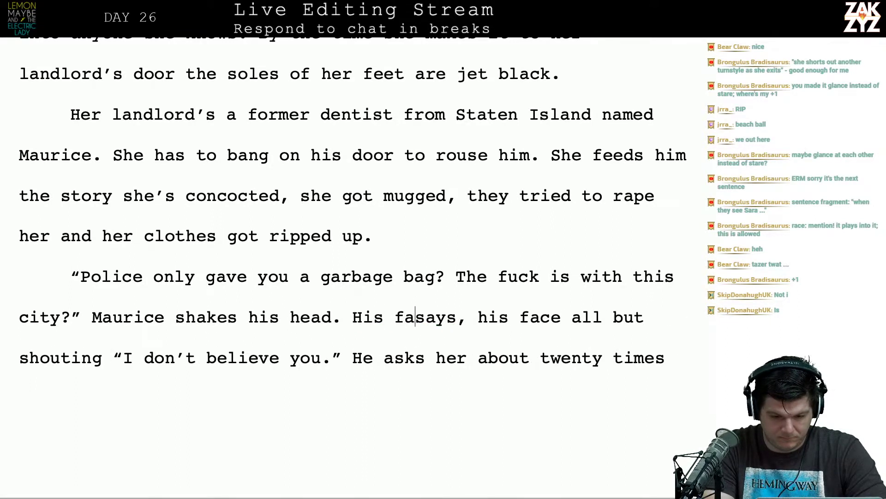
text(s all b)
text(ut shouting )
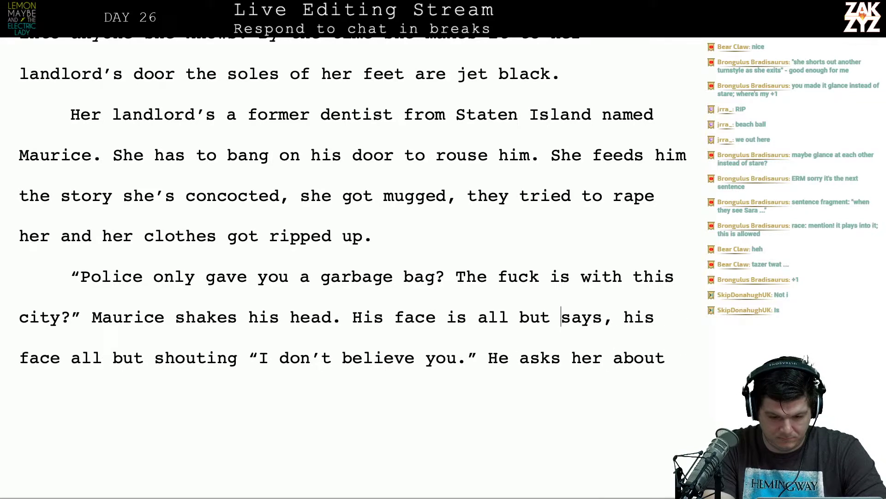
text(:)
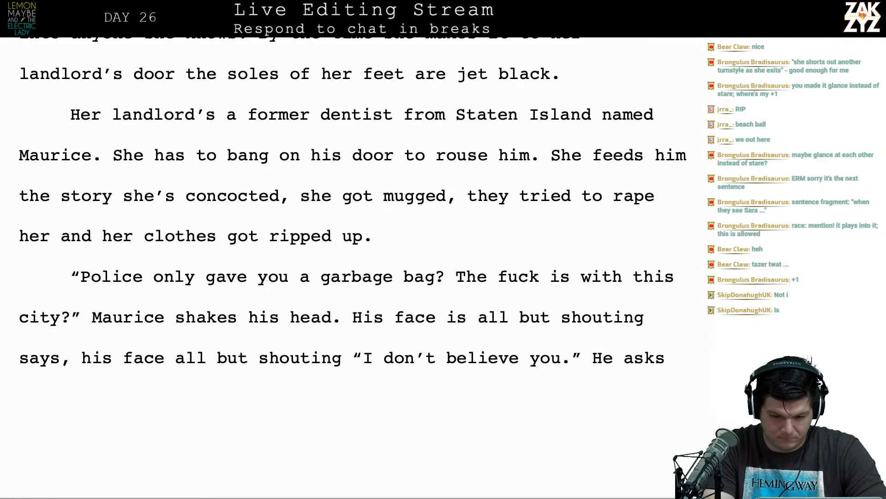
key(ctrl+i)
text(I don't believ)
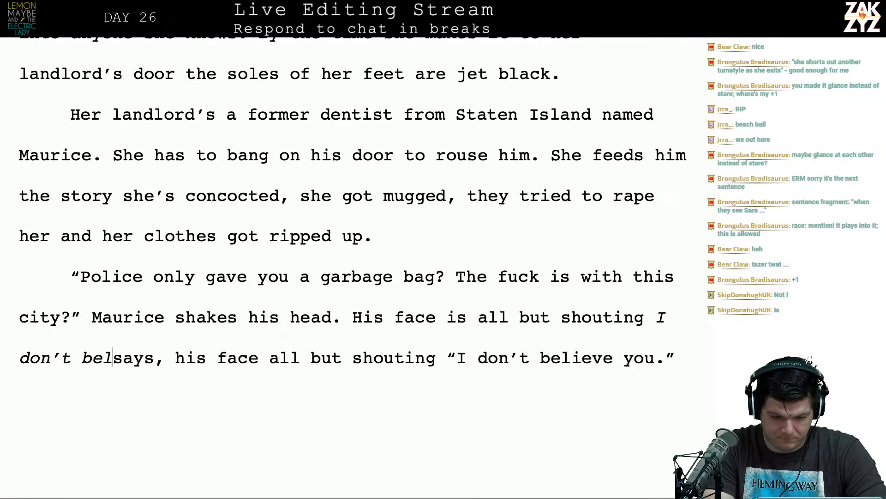
text(e you.)
Delete the old wording from "says, his face all but shouting" through the quoted "I don't believe you." before "He asks her".
key(shift+Down)
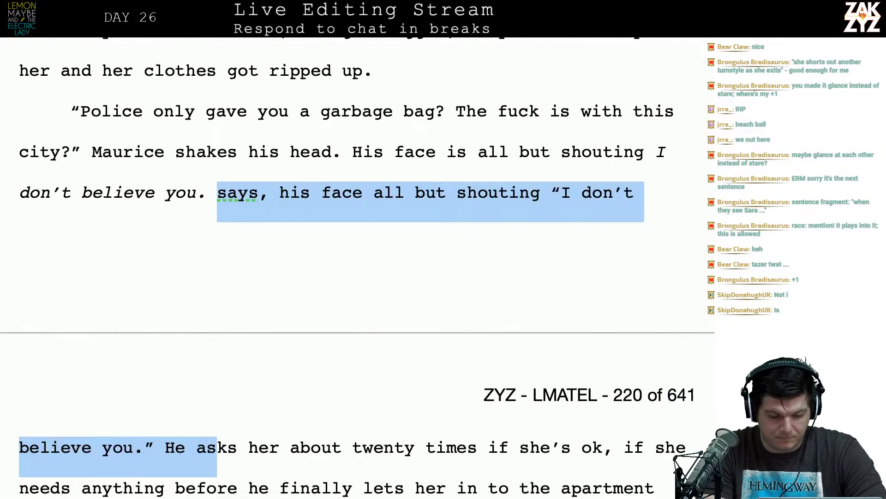
key(shift+Left)
key(shift+Left)
key(shift+Left)
key(shift+Left)
key(shift+Left)
key(BackSpace)
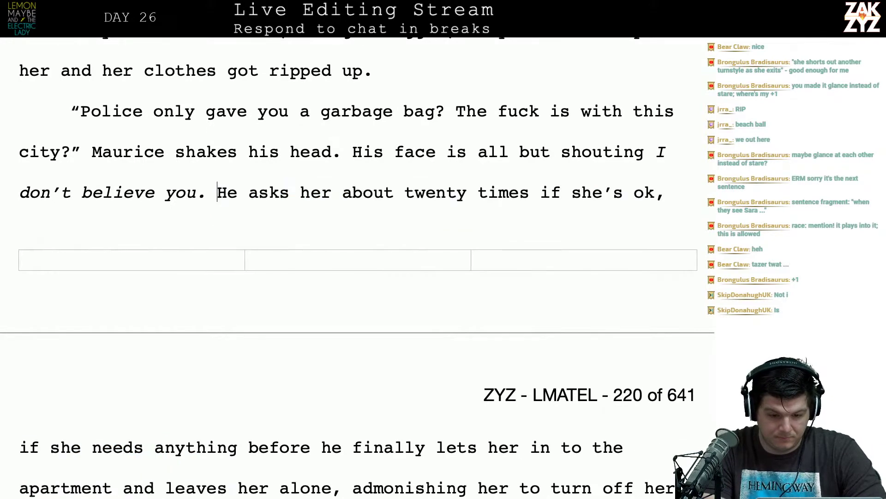
Insert "lame" before "story she's concocted" in the landlord paragraph.
scroll(357, 268, down, 1)
scroll(357, 267, up, 1)
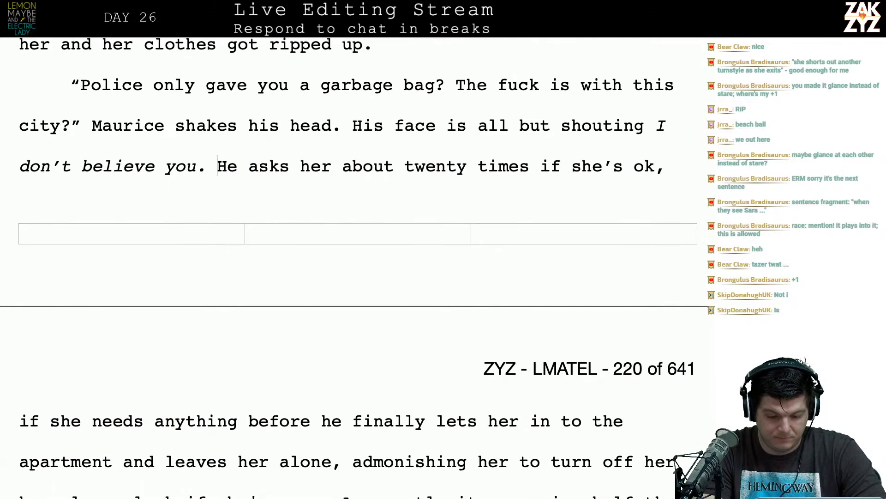
scroll(358, 268, up, 5)
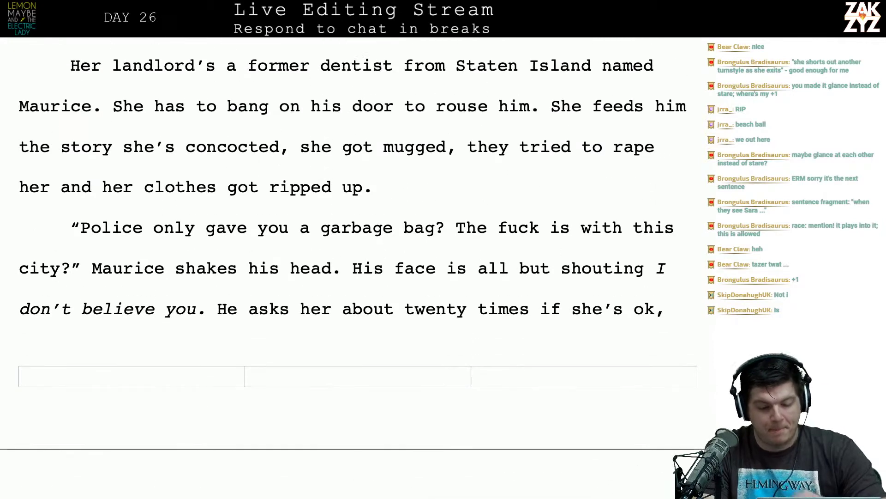
scroll(357, 268, up, 2)
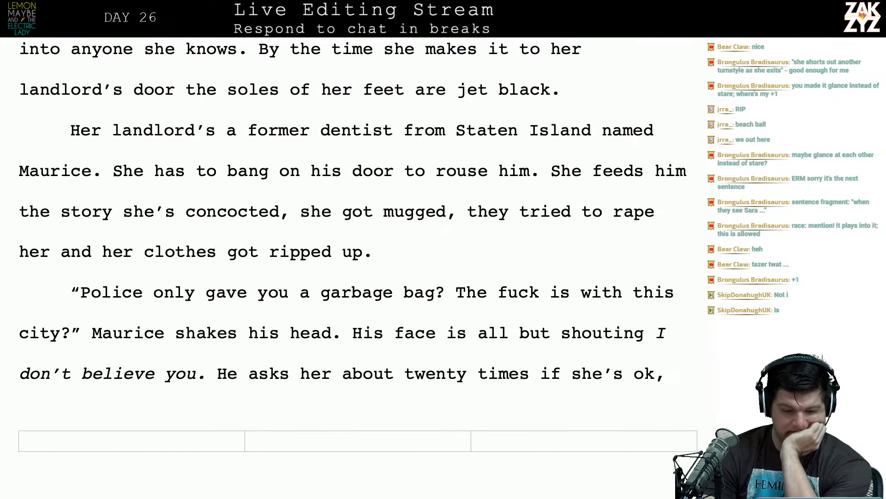
scroll(358, 268, down, 1)
scroll(357, 268, up, 3)
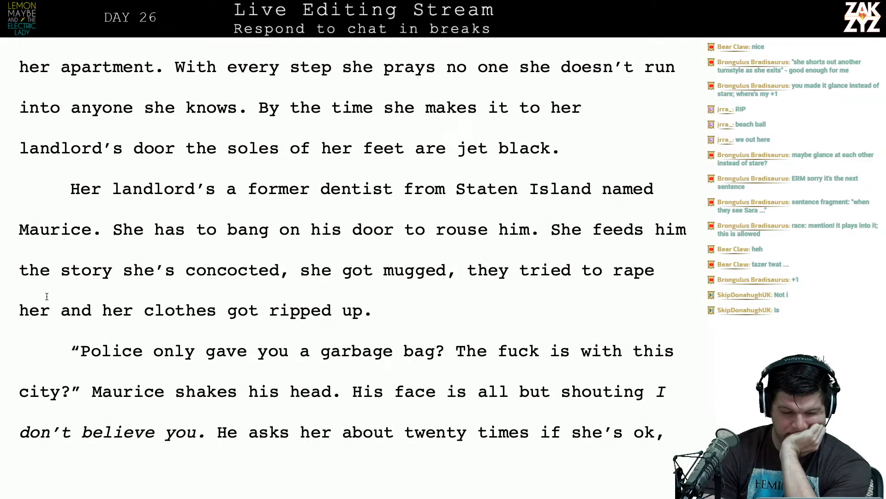
click(66, 276)
text(lame)
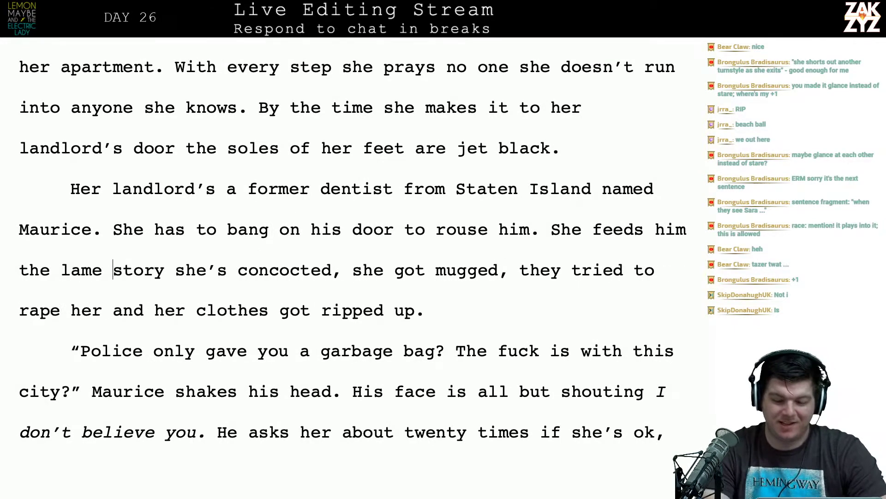
Change the period after "named Maurice" to a comma and add "Sara has to bang on his door for ten minutes to rouse him.".
key(Left)
key(Up)
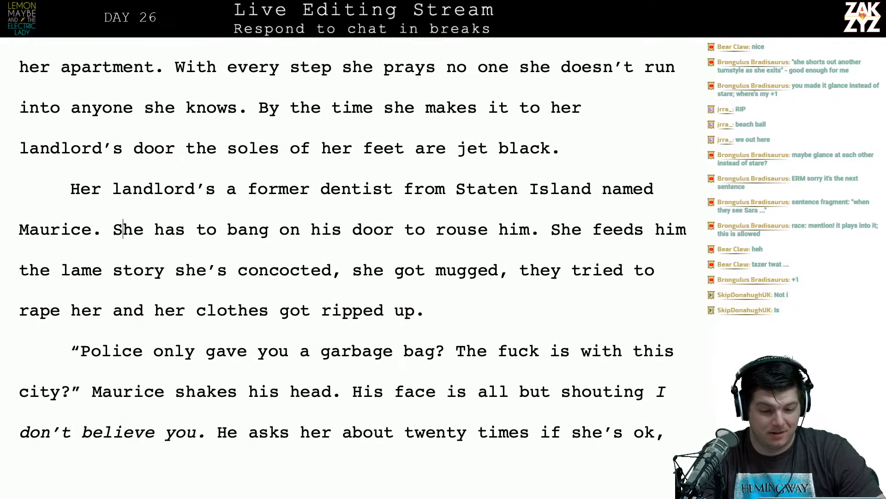
key(Left)
key(BackSpace)
text(, she h)
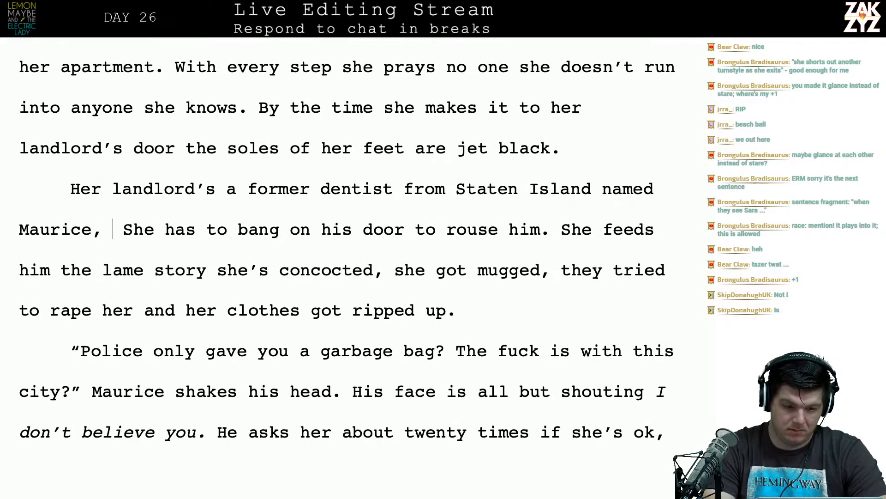
key(BackSpace)
key(BackSpace)
key(BackSpace)
key(BackSpace)
key(BackSpace)
text(Sara has to)
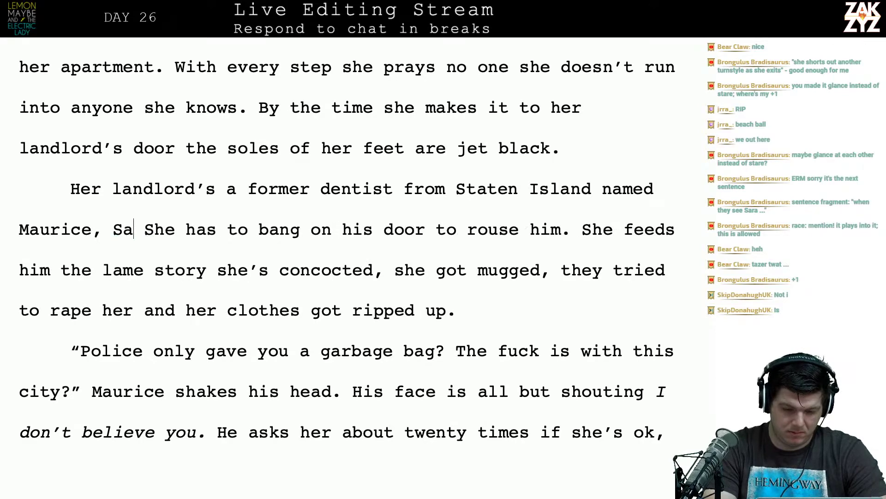
text( bang on his )
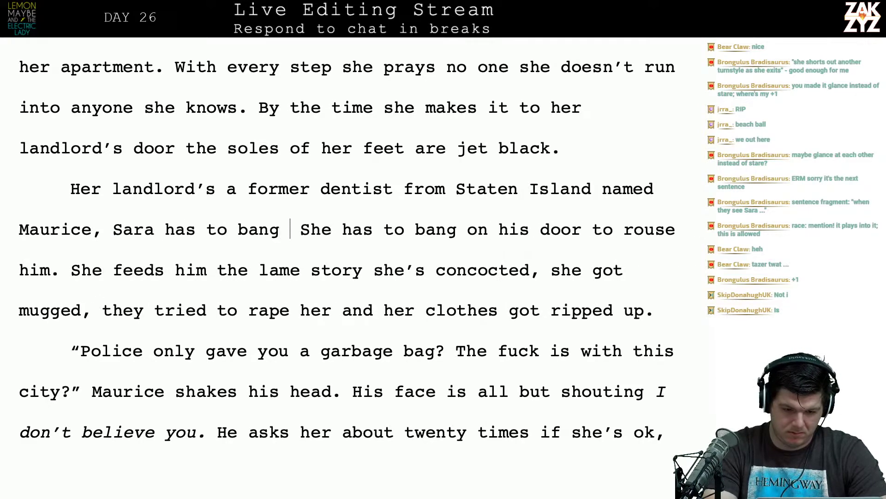
text(door for ten minut)
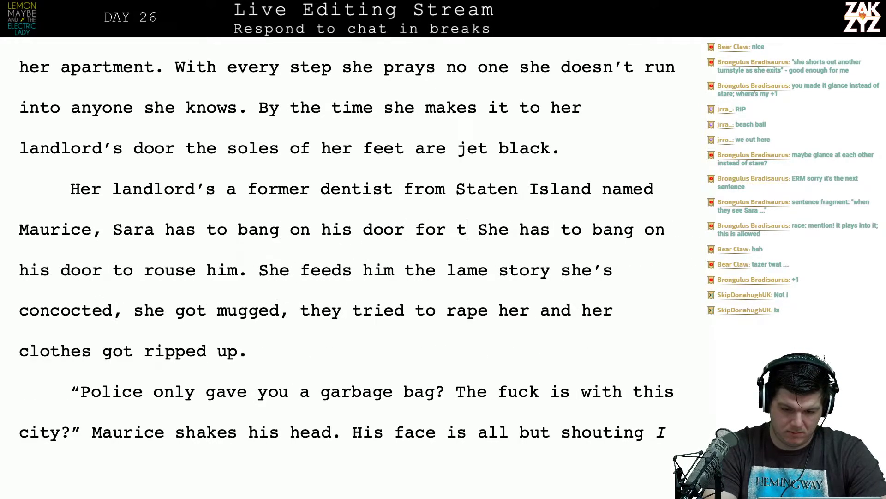
text(es to rouse him.)
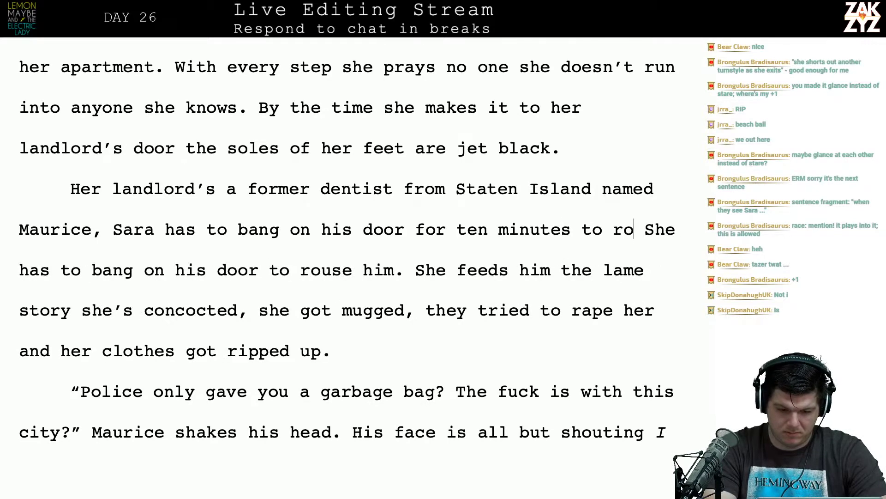
Separate the old "She has to bang" passage into a lower paragraph and write "She feeds him her lame excuse, she" after "rouse him.".
key(Return)
key(Return)
key(Up)
key(Up)
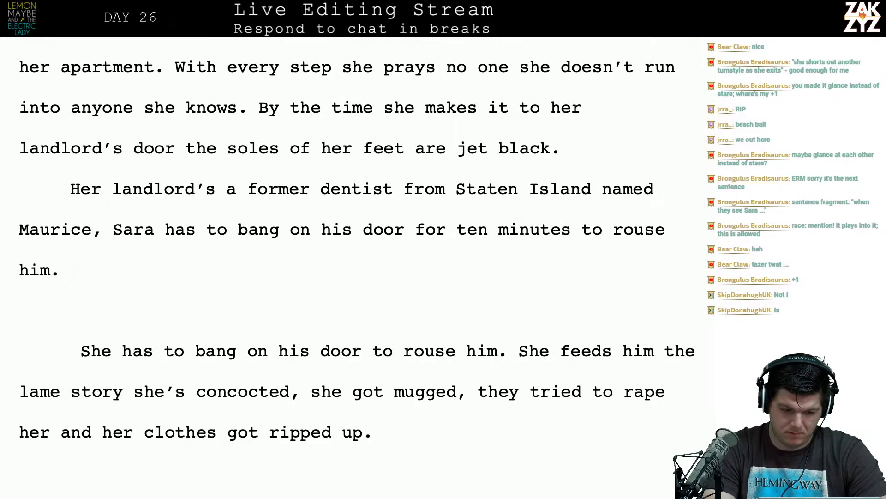
text(She feeds h)
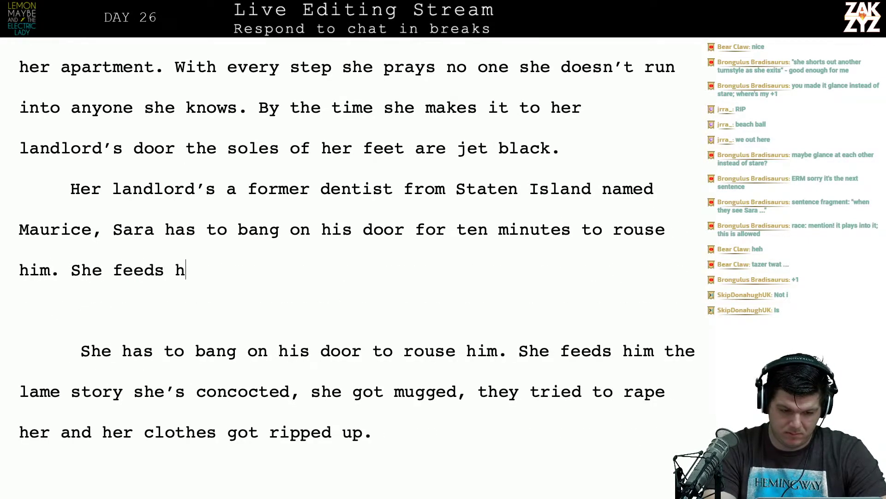
text(im her lame ex)
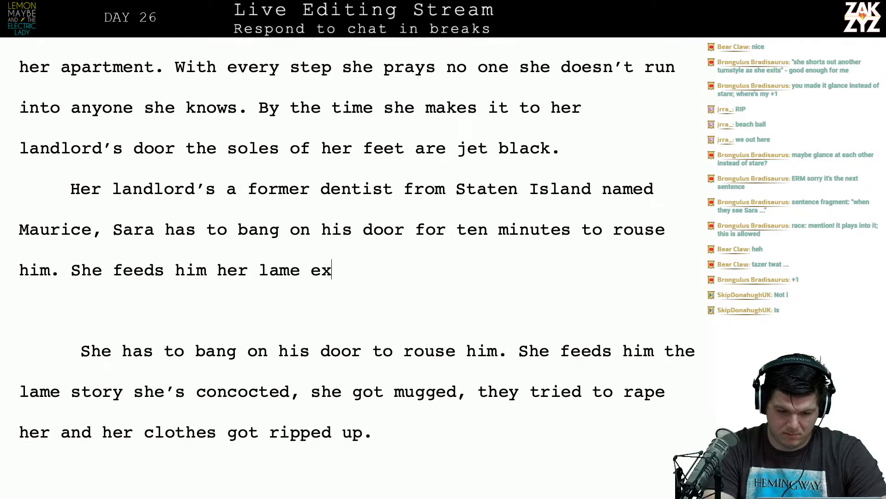
text(cuse, )
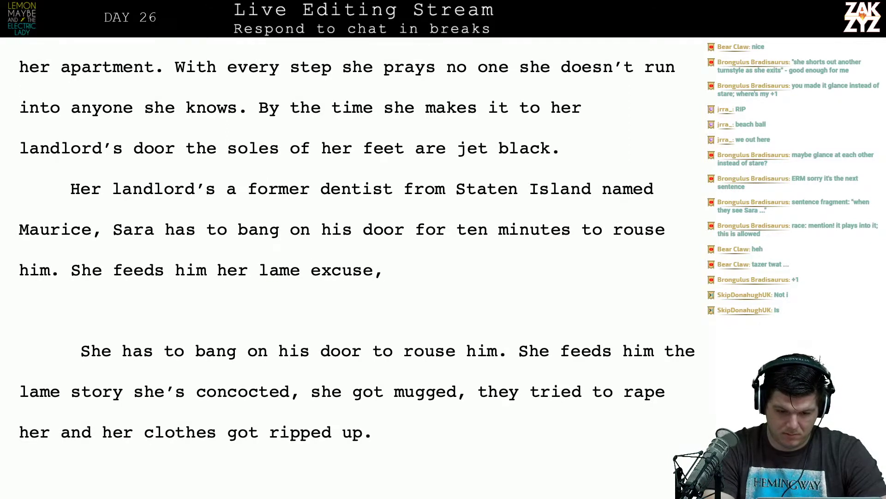
text(some)
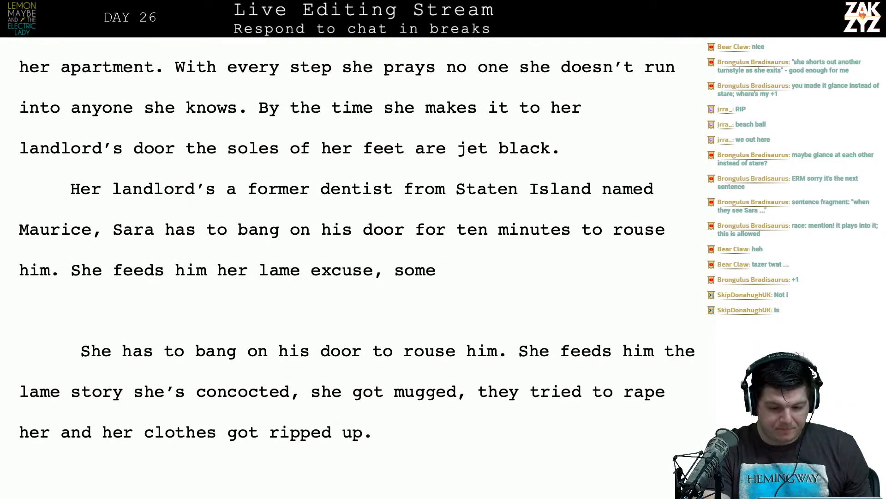
key(BackSpace)
key(BackSpace)
key(BackSpace)
key(BackSpace)
key(BackSpace)
text(she )
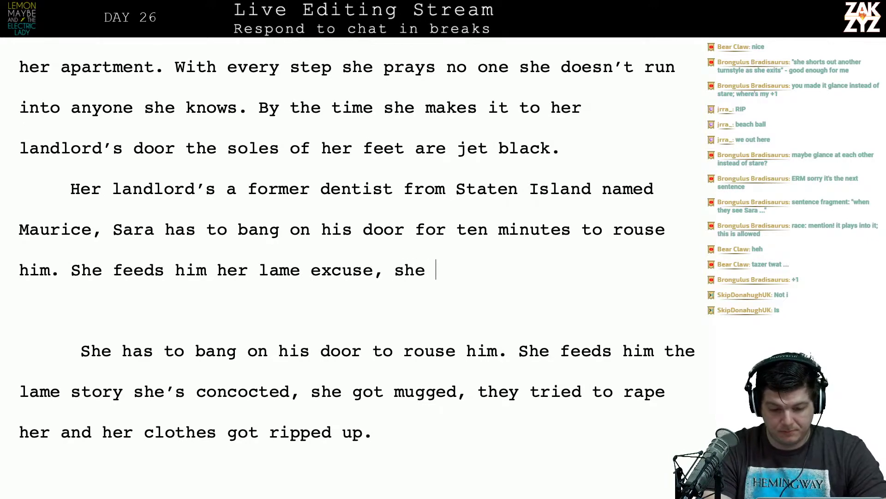
text(was mugged on)
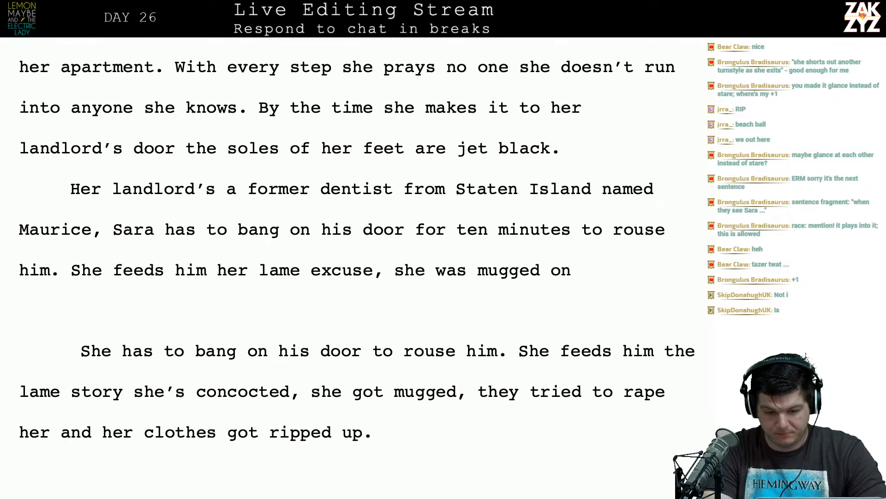
key(BackSpace)
key(BackSpace)
key(BackSpace)
key(BackSpace)
key(BackSpace)
key(BackSpace)
key(BackSpace)
key(BackSpace)
key(BackSpace)
key(BackSpace)
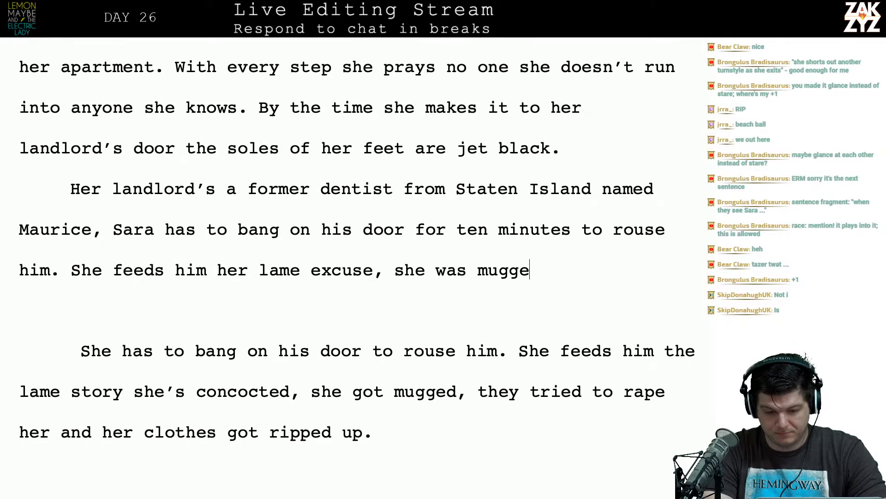
key(BackSpace)
key(BackSpace)
key(BackSpace)
key(BackSpace)
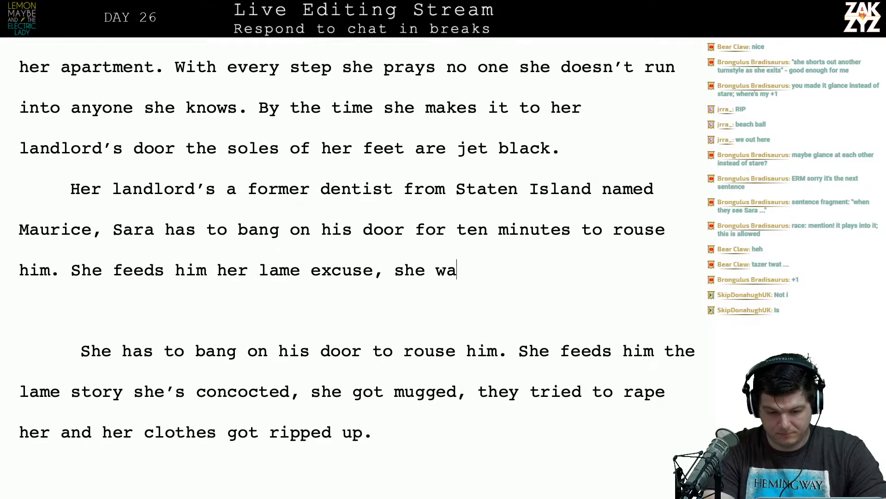
Continue the lame-excuse sentence with "got mugged" after "she".
text(got mugged and)
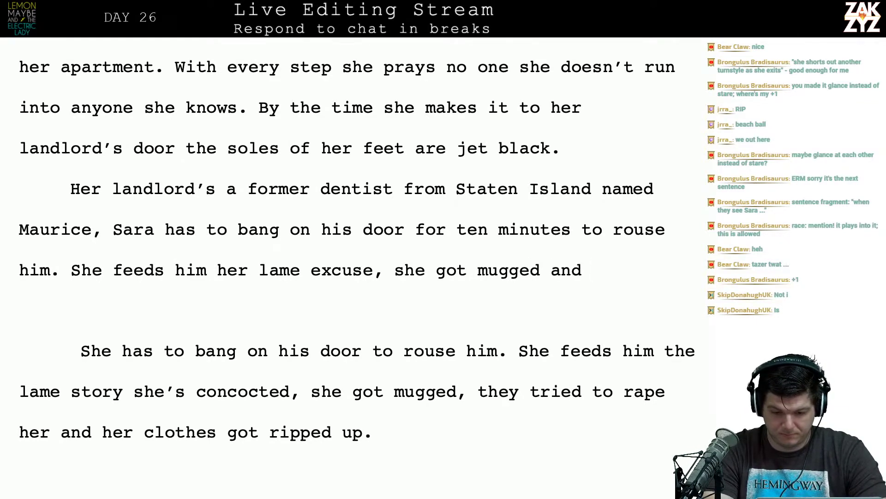
key(BackSpace)
text(d)
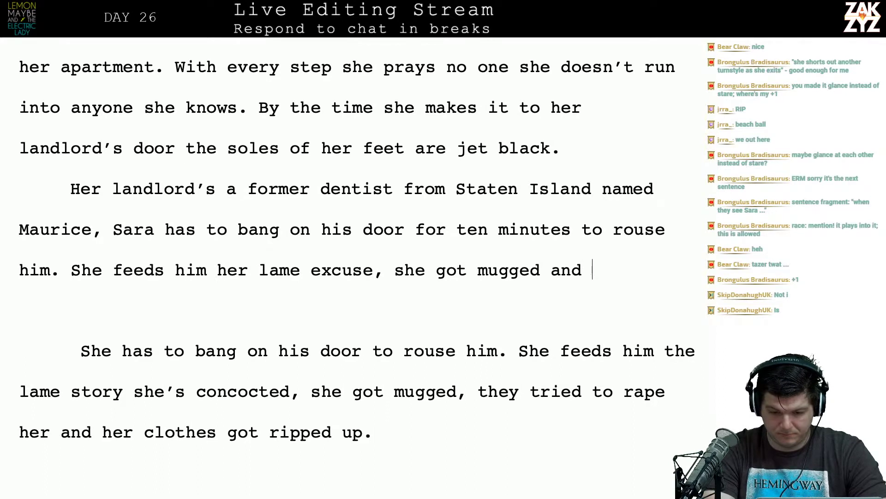
key(BackSpace)
key(BackSpace)
key(BackSpace)
key(BackSpace)
key(BackSpace)
key(BackSpace)
key(BackSpace)
key(BackSpace)
key(BackSpace)
key(BackSpace)
key(BackSpace)
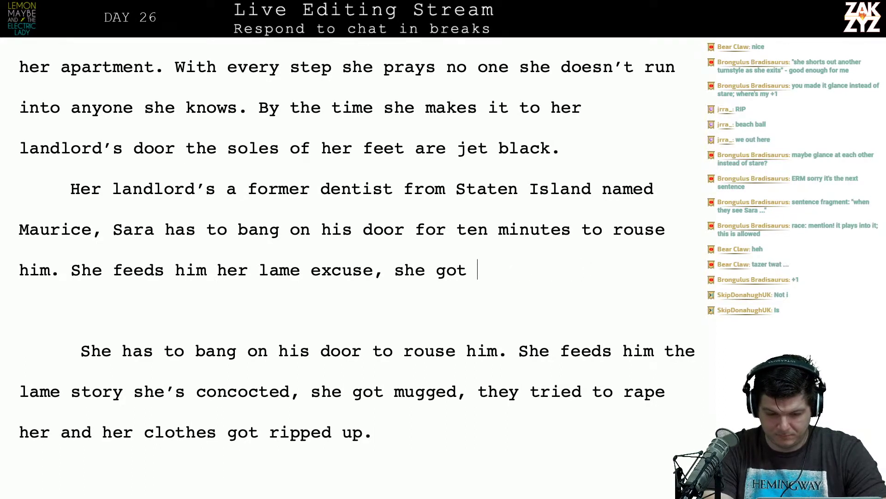
text(mugged b)
key(BackSpace)
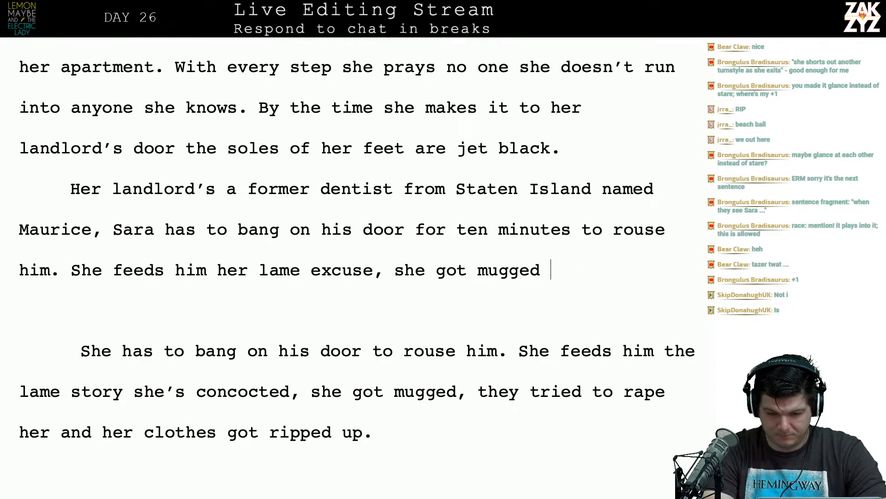
text(and they )
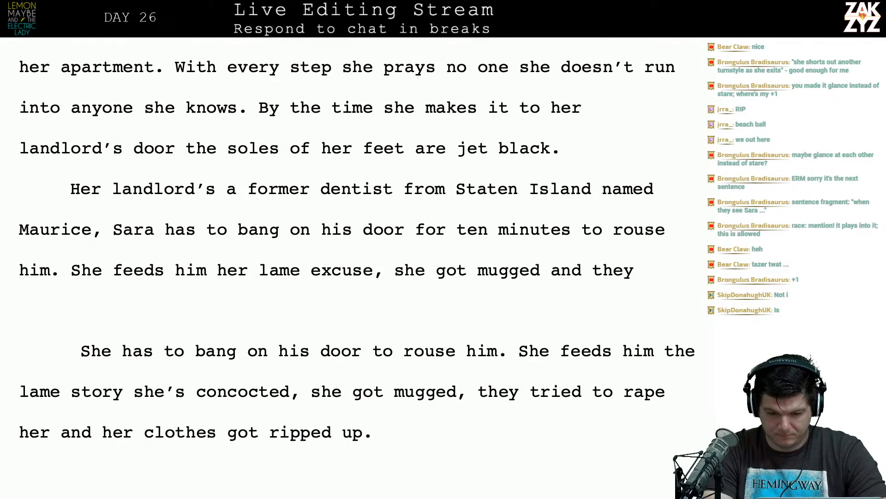
text(stole)
key(BackSpace)
key(BackSpace)
key(BackSpace)
key(BackSpace)
key(BackSpace)
key(BackSpace)
key(BackSpace)
key(BackSpace)
key(BackSpace)
key(BackSpace)
key(BackSpace)
key(BackSpace)
key(BackSpace)
key(BackSpace)
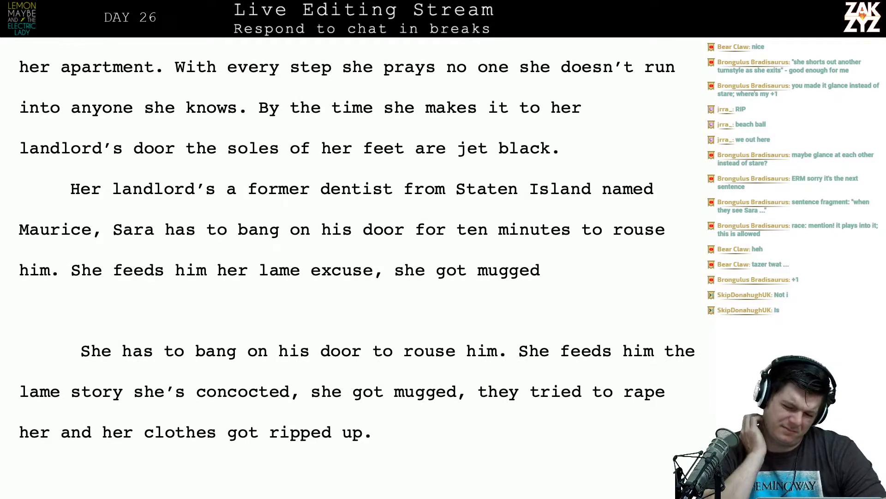
End the lame-excuse sentence with "and her clothes were too torn up to wear.".
text(and t)
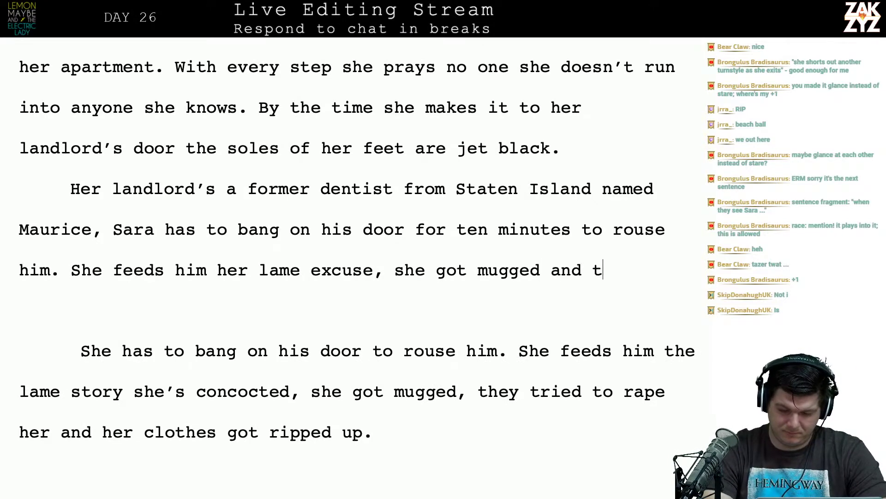
key(BackSpace)
text(her clo)
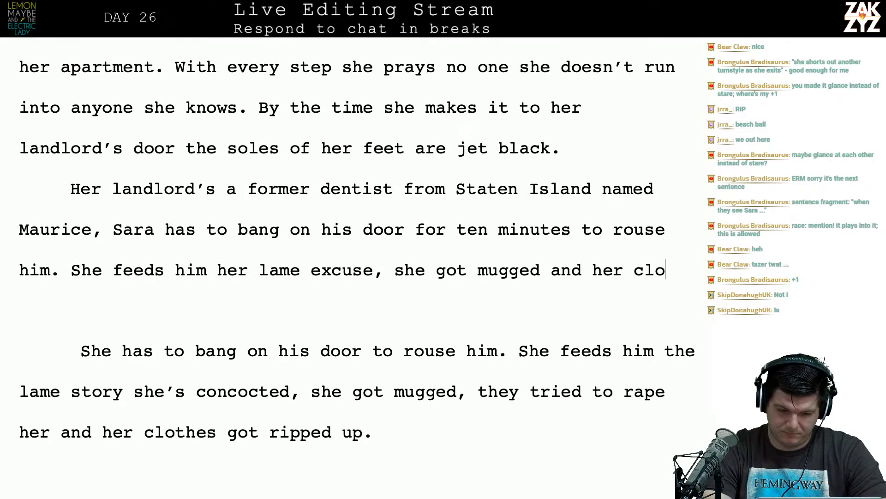
text(thes were t)
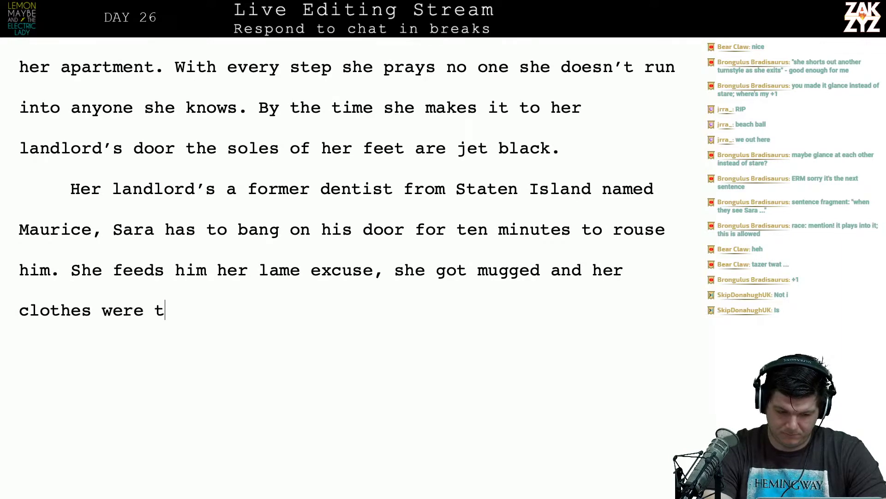
text(oo torn up to wear. )
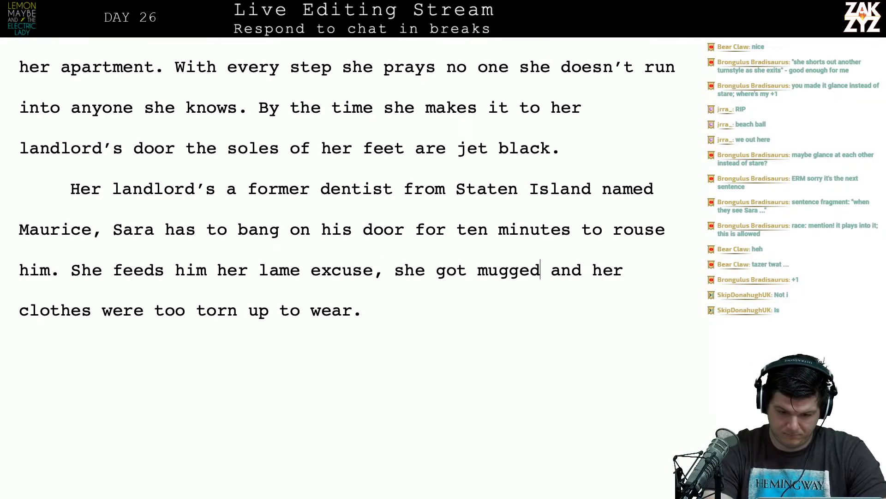
Insert ", they tried to rape her and" directly after "she got mugged".
text(, they dr)
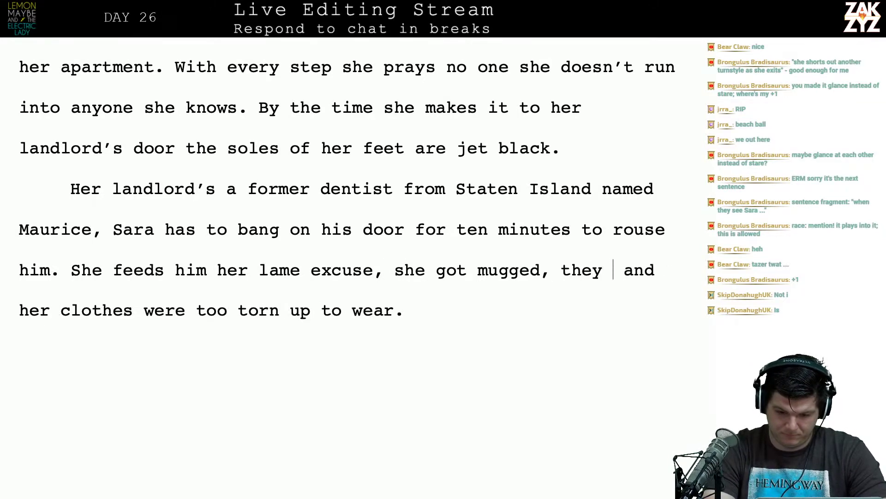
key(BackSpace)
key(BackSpace)
text(tried to rape)
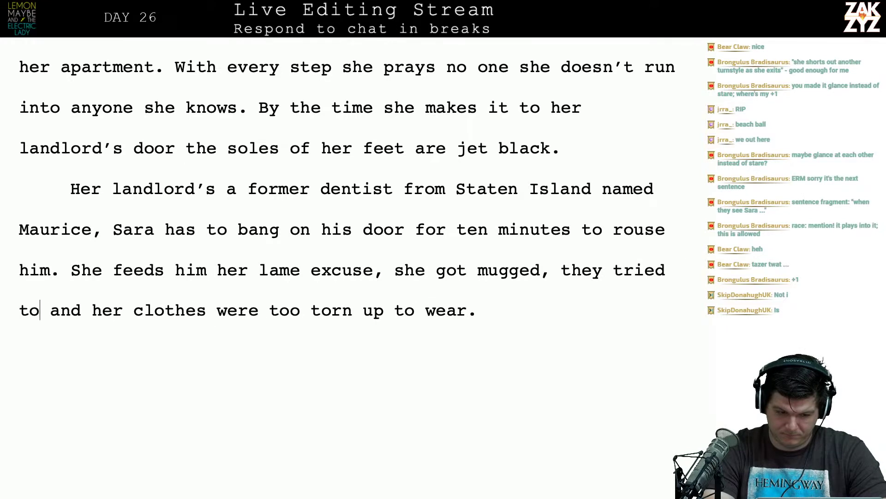
text( her and)
Replace the duplicated "and her clothes" with "clothes got shredded.".
key(shift+Right)
key(shift+Right)
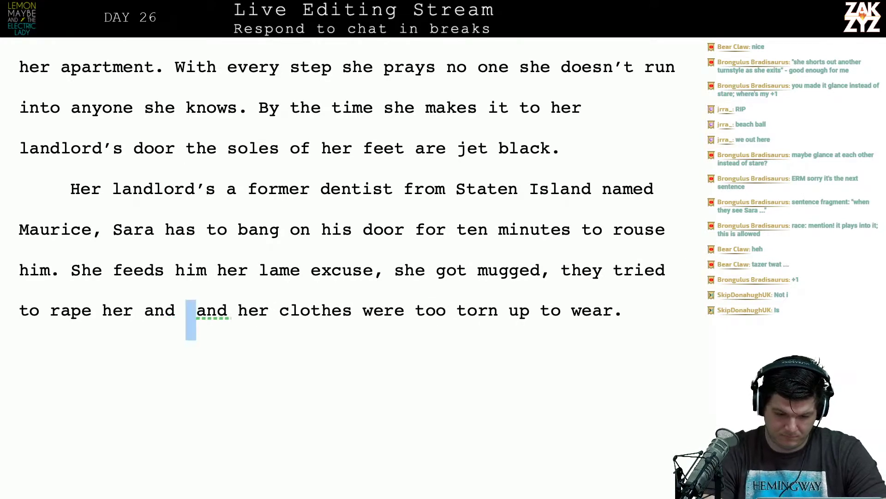
key(shift+Right)
key(shift+Right)
key(shift+Right)
key(shift+Right)
key(shift+Right)
key(shift+Right)
key(shift+Right)
key(shift+Right)
key(shift+Right)
key(shift+Right)
key(shift+Right)
key(shift+Right)
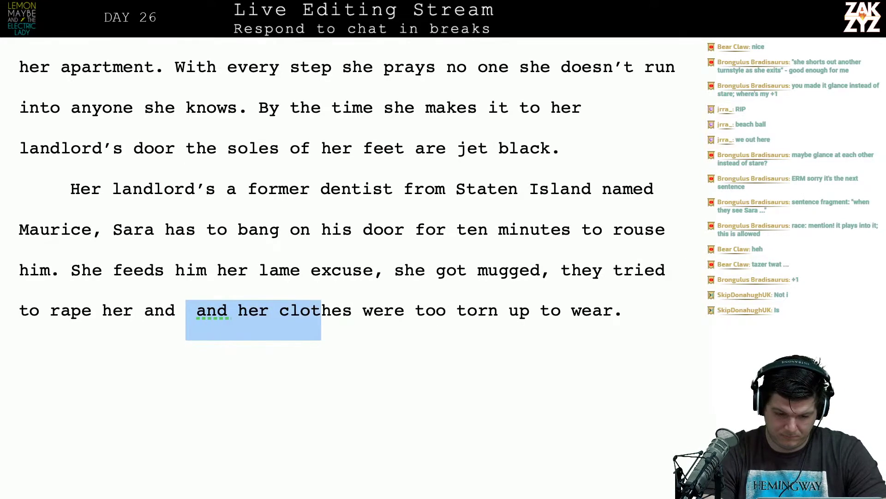
key(shift+Right)
key(shift+Right)
text(clothes )
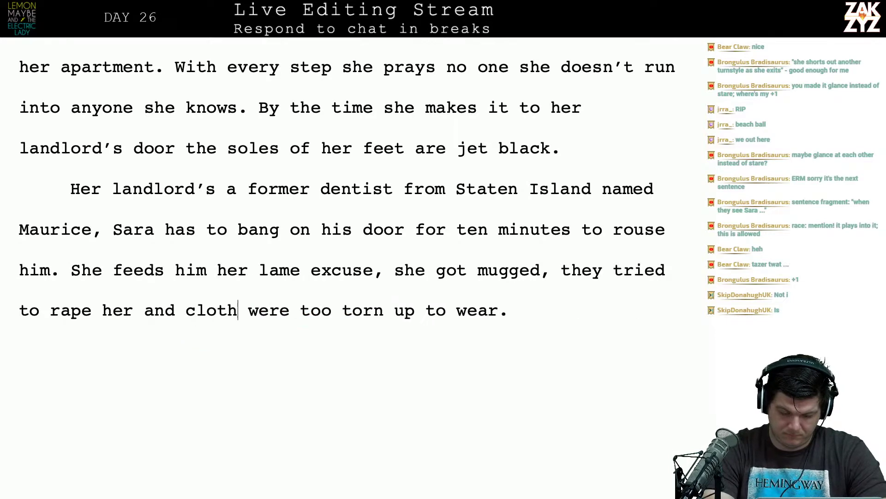
text(got shredded.)
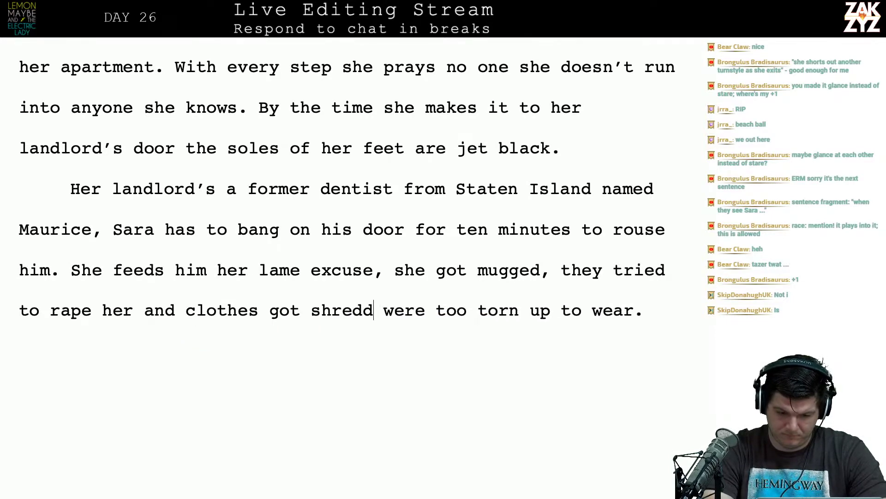
Delete the leftover "were too torn up to wear." and replace "shredded." with "torn up.".
key(shift+Down)
key(shift+Down)
key(shift+Up)
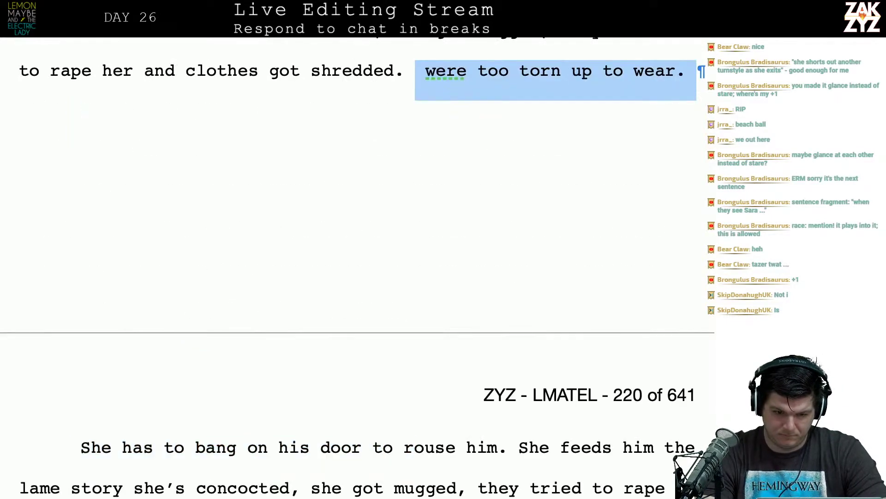
key(BackSpace)
key(BackSpace)
key(BackSpace)
key(BackSpace)
key(BackSpace)
key(BackSpace)
key(BackSpace)
key(BackSpace)
key(BackSpace)
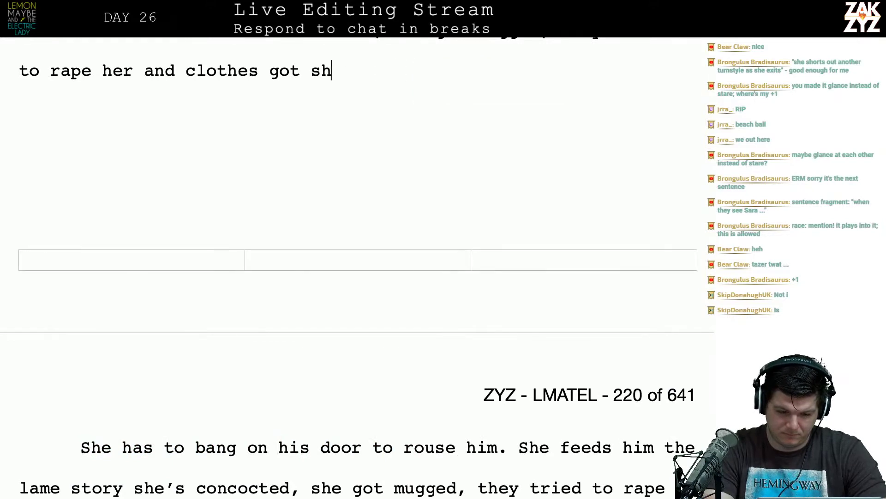
key(BackSpace)
text(torn up.)
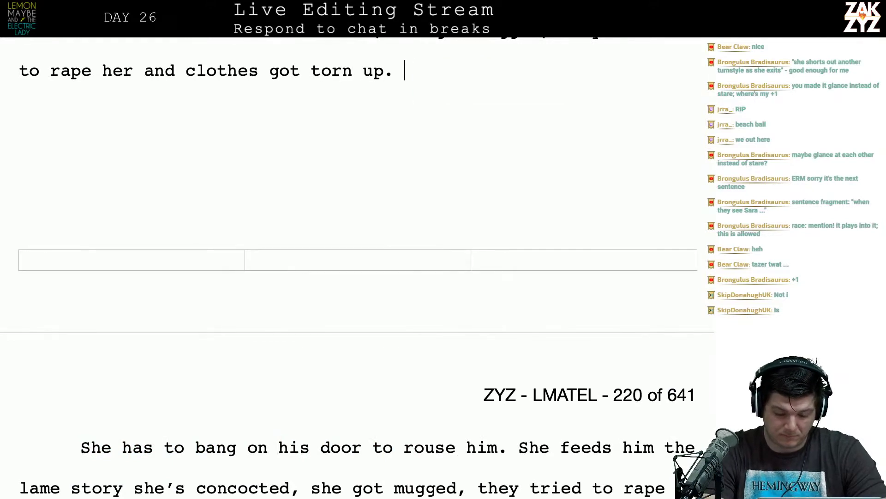
Delete the blank lines and the old paragraph from "She has to bang on his door" through "her clothes got ripped up.".
key(shift+Down)
key(shift+Down)
key(shift+Down)
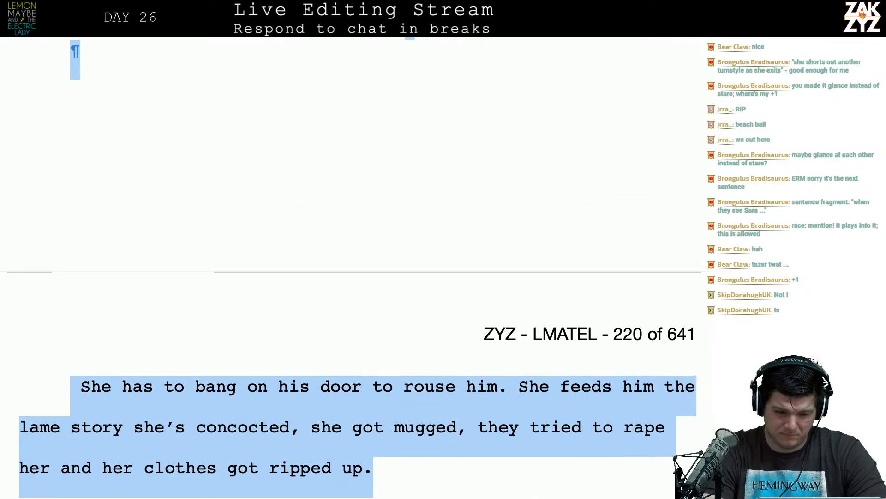
key(BackSpace)
key(BackSpace)
key(Up)
key(Up)
key(Up)
key(Up)
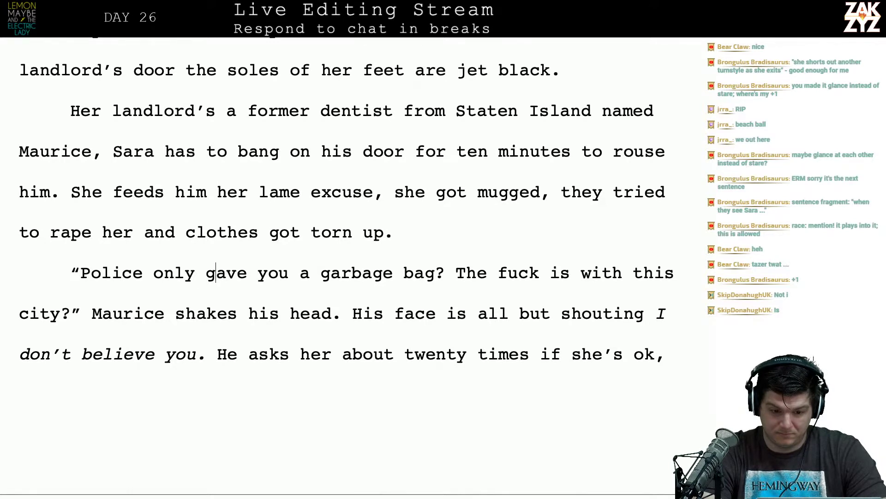
scroll(61, 276, down, 1)
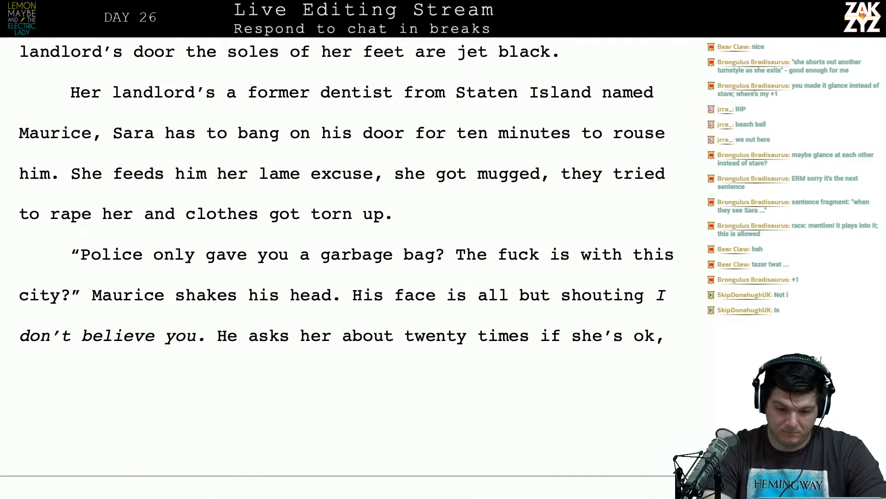
text(S)
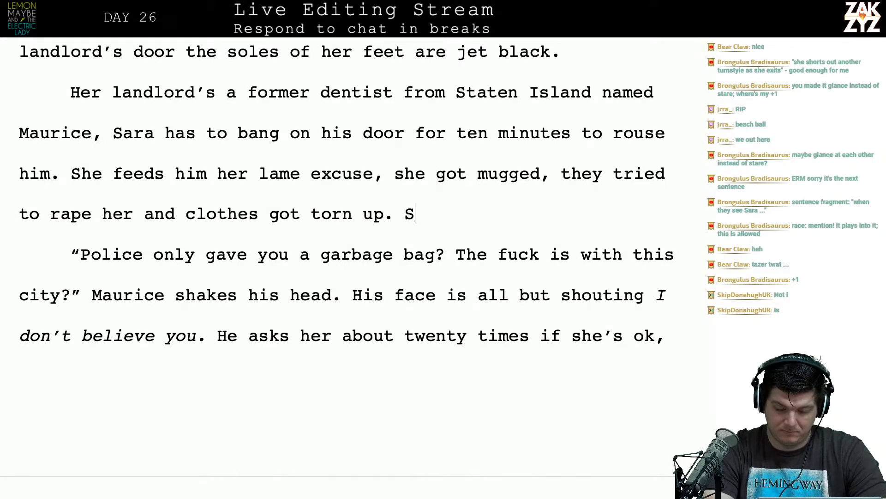
text(he)
key(BackSpace)
key(BackSpace)
key(BackSpace)
key(BackSpace)
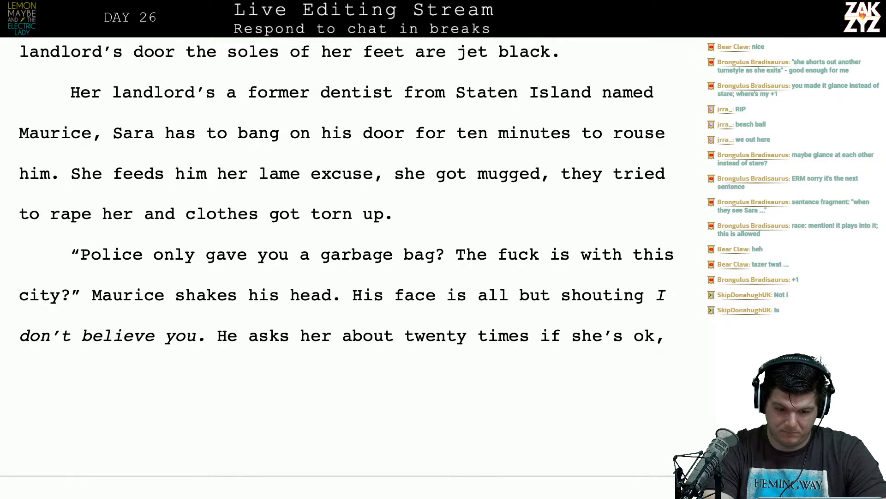
text(He does)
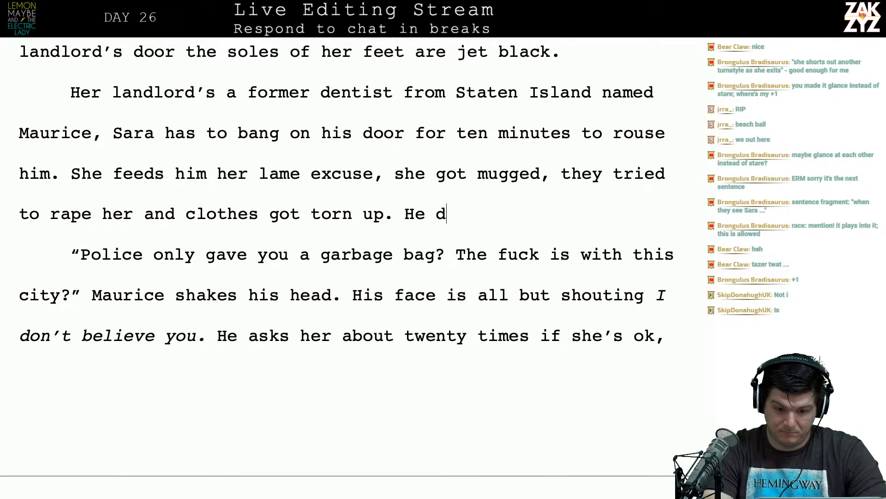
key(BackSpace)
key(BackSpace)
key(BackSpace)
key(BackSpace)
key(BackSpace)
key(BackSpace)
key(BackSpace)
key(BackSpace)
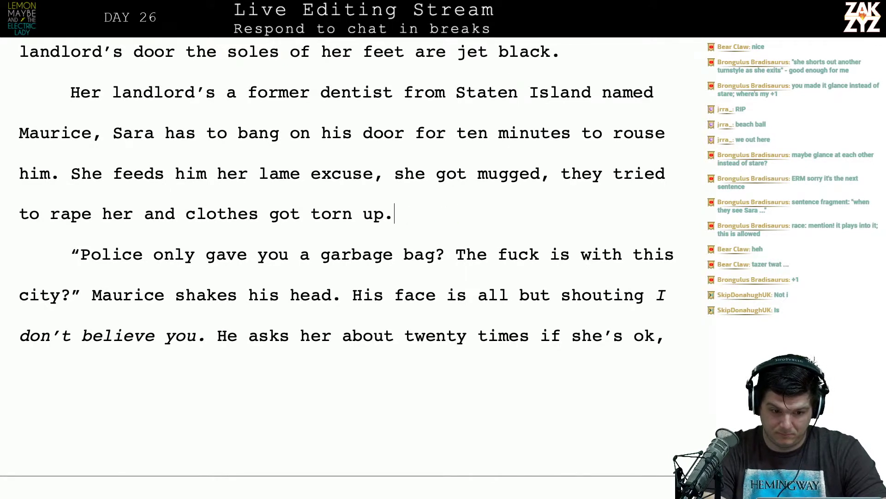
Reword "Her landlord's a former dentist" to "Sara's landlord is a former dentist" at the start of the landlord paragraph.
scroll(236, 198, up, 3)
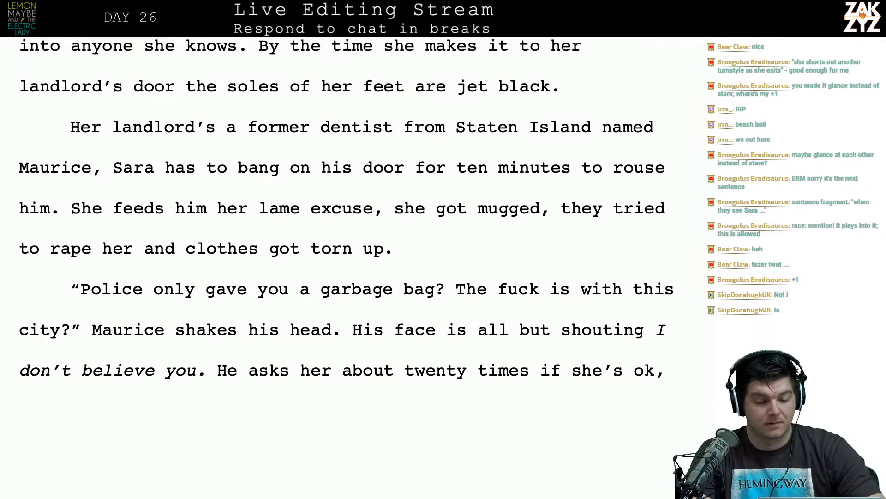
key(BackSpace)
key(BackSpace)
key(BackSpace)
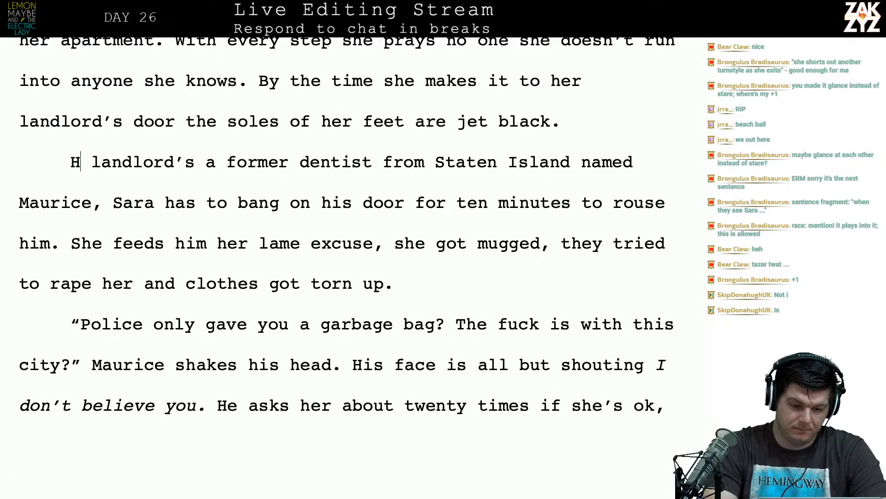
text(Sara's)
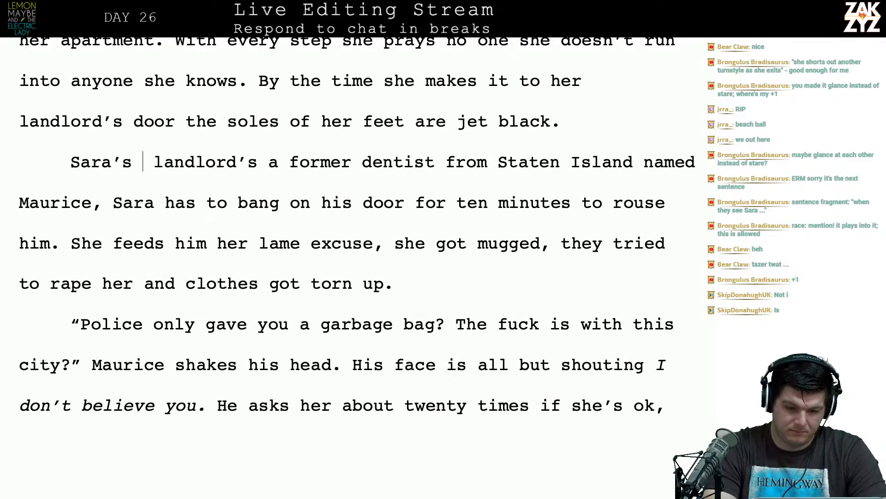
key(BackSpace)
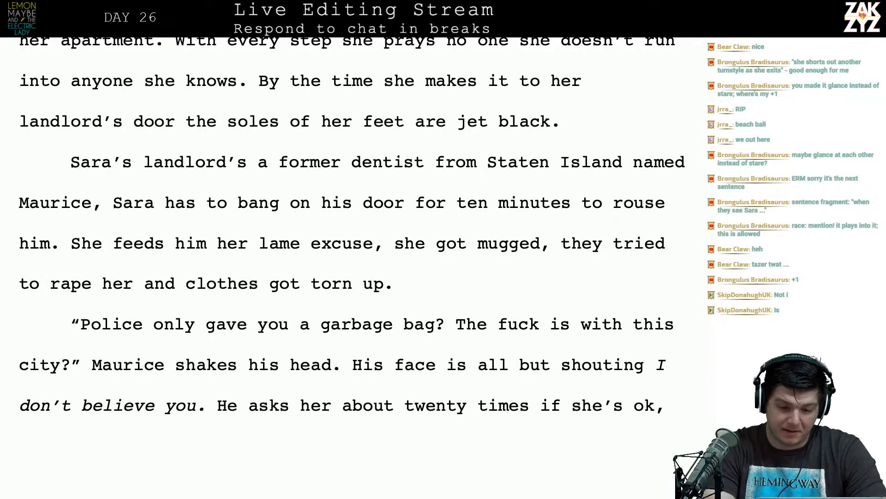
key(BackSpace)
key(BackSpace)
key(BackSpace)
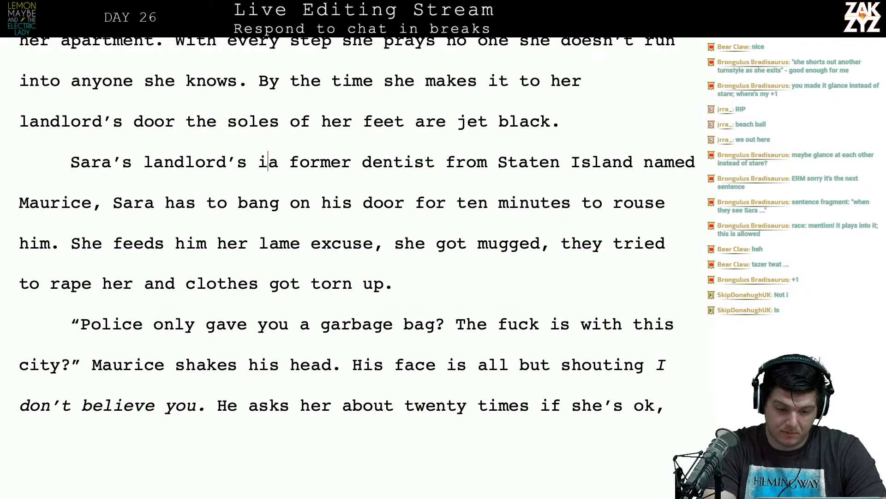
text(is)
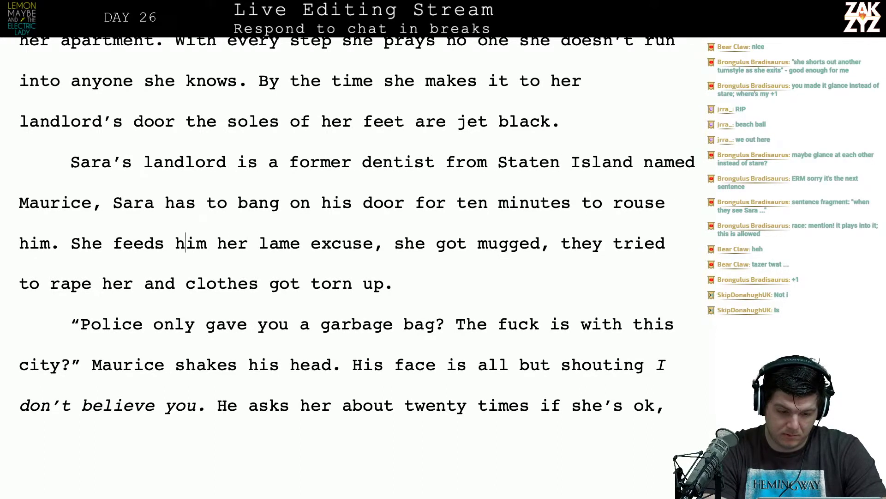
End the first sentence after "Maurice" with a period and add "It takes ten minutes of banging on his door to rouse him.".
key(BackSpace)
text(. It takes)
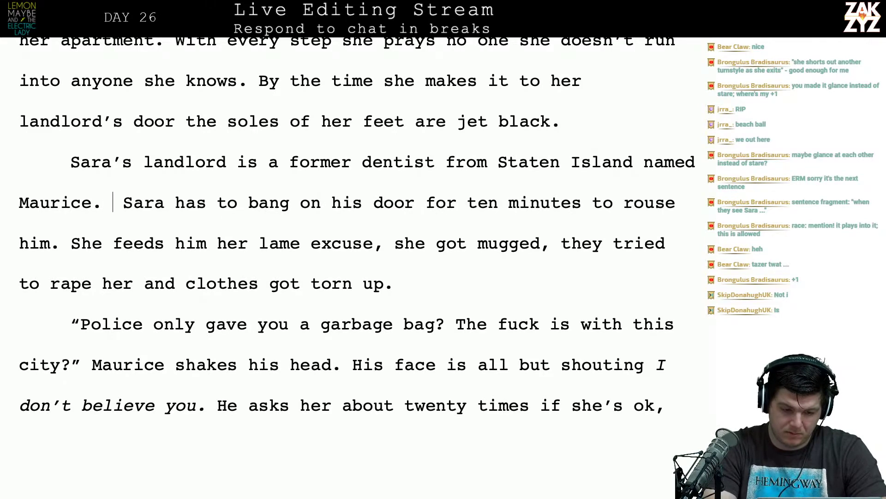
text( ten)
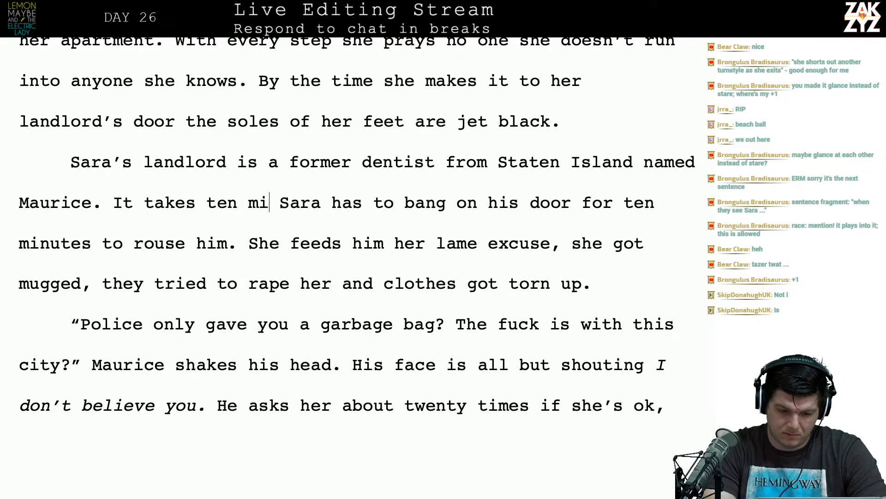
text( minutes of banging on hi)
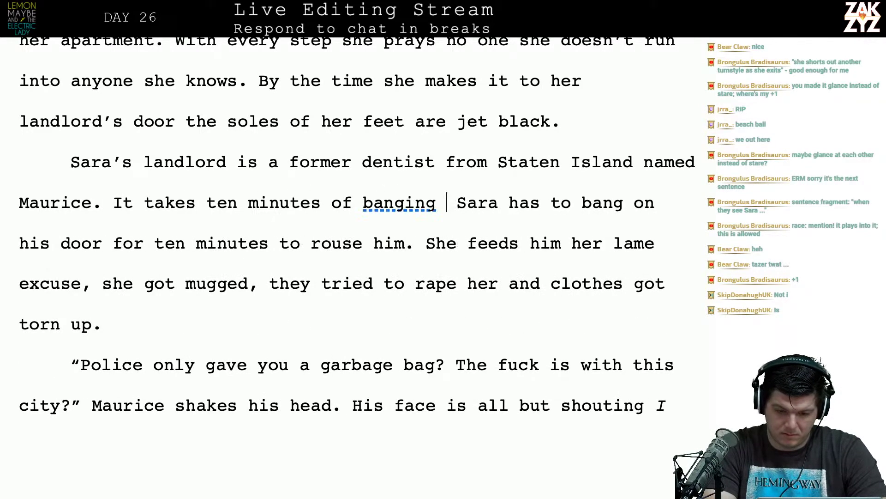
text(s door t)
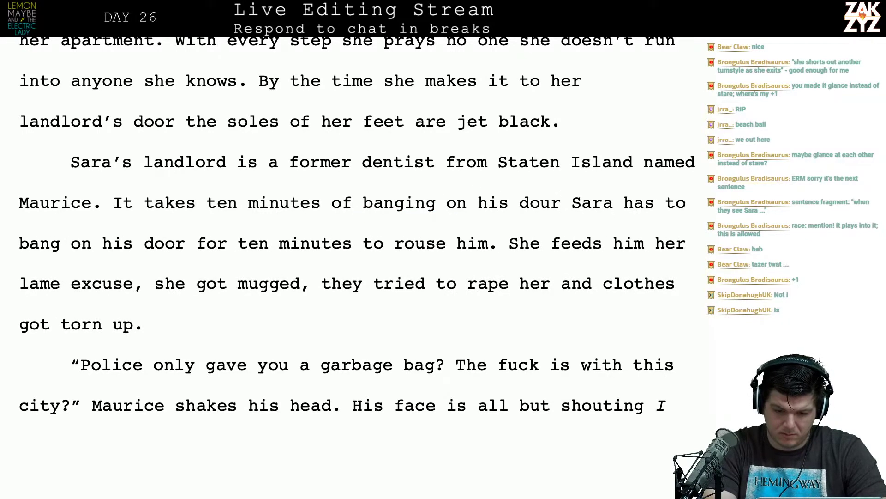
text(o rouse him.)
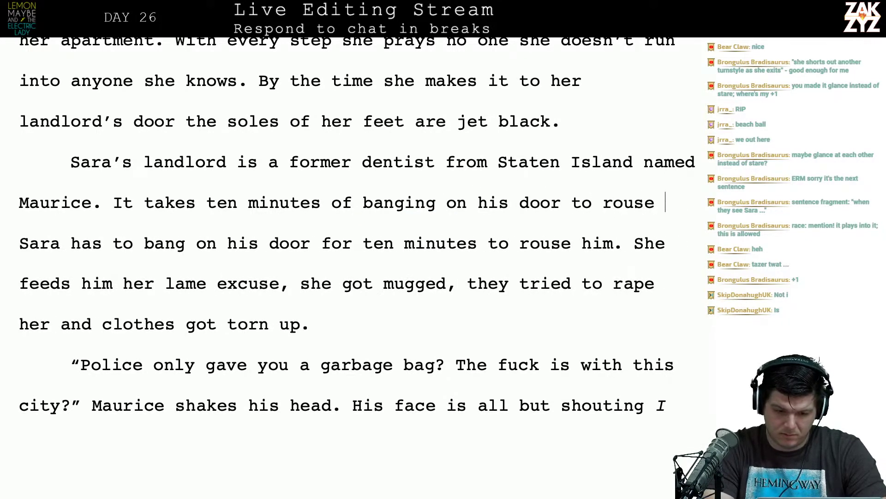
key(Up)
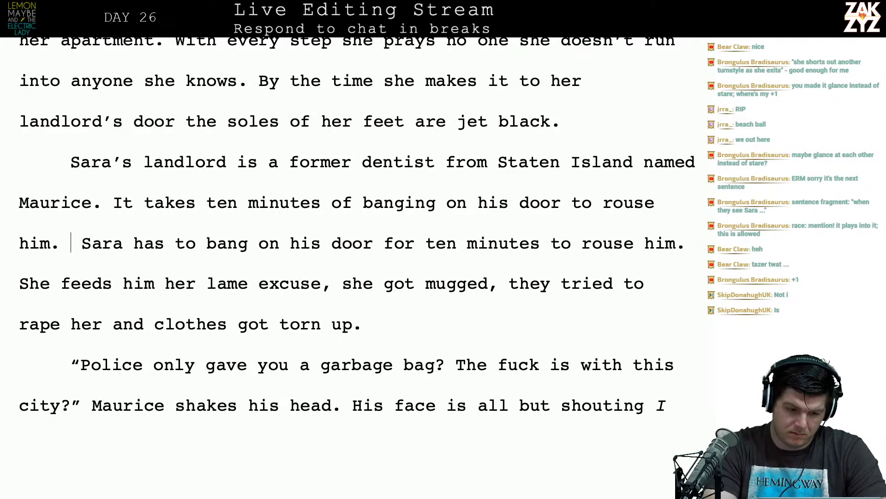
key(Left)
key(BackSpace)
text(, he's a h)
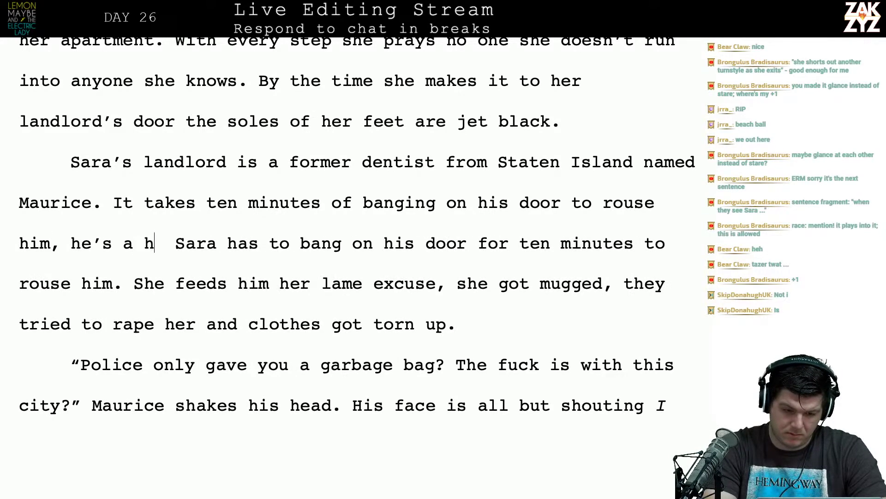
text(e)
key(BackSpace)
key(BackSpace)
key(BackSpace)
key(BackSpace)
key(BackSpace)
key(BackSpace)
key(BackSpace)
key(BackSpace)
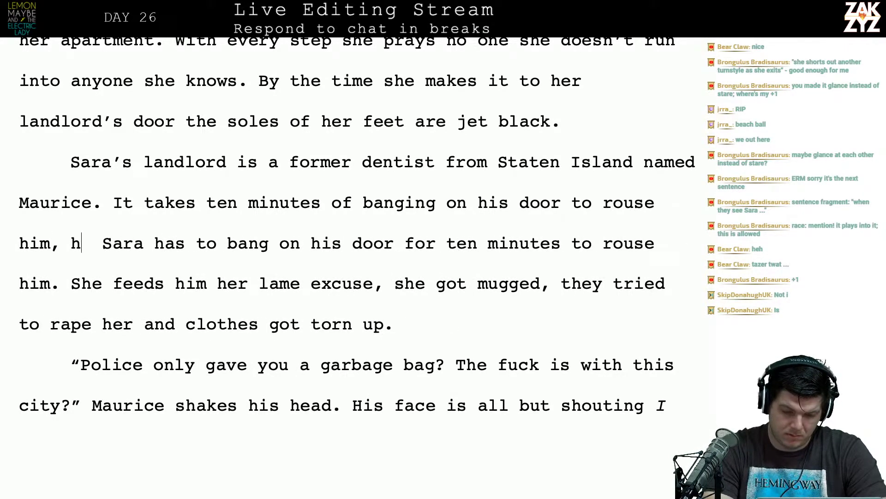
key(BackSpace)
Insert "Maurice is a heavy drinker," before "It takes ten minutes" and change "It" to lowercase "it".
key(Up)
text(Maurice is a )
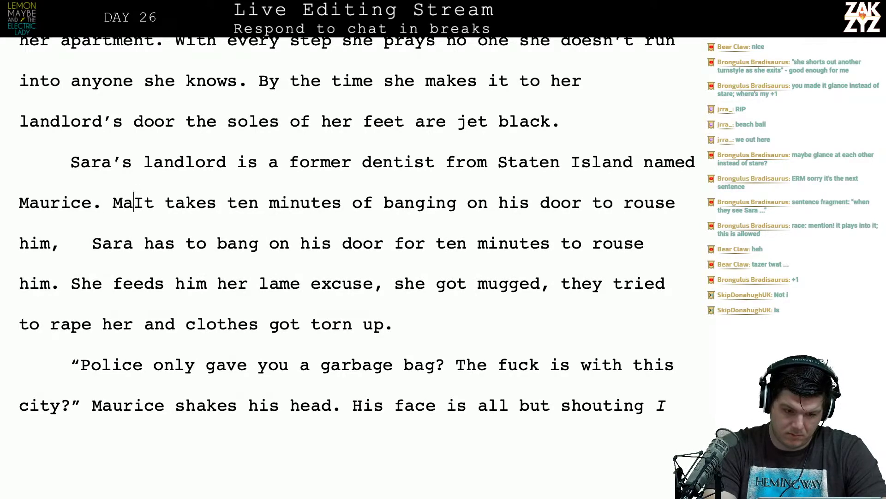
text(heavy drinker,)
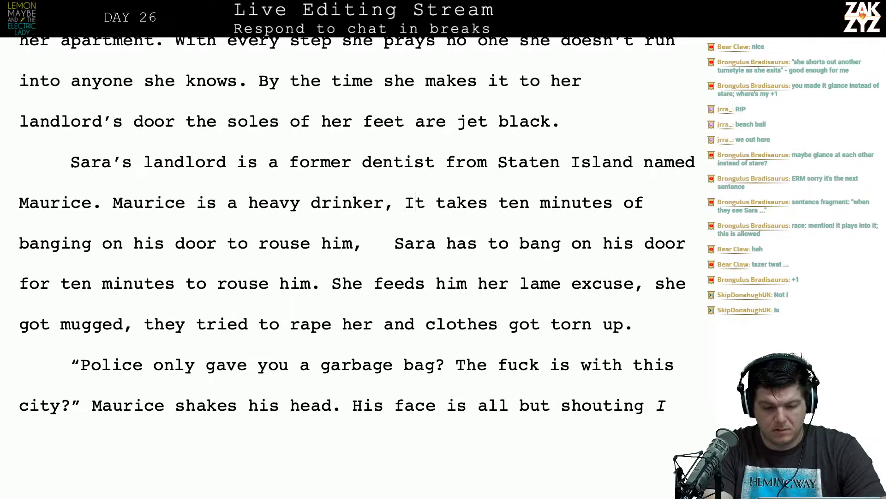
key(BackSpace)
text(i)
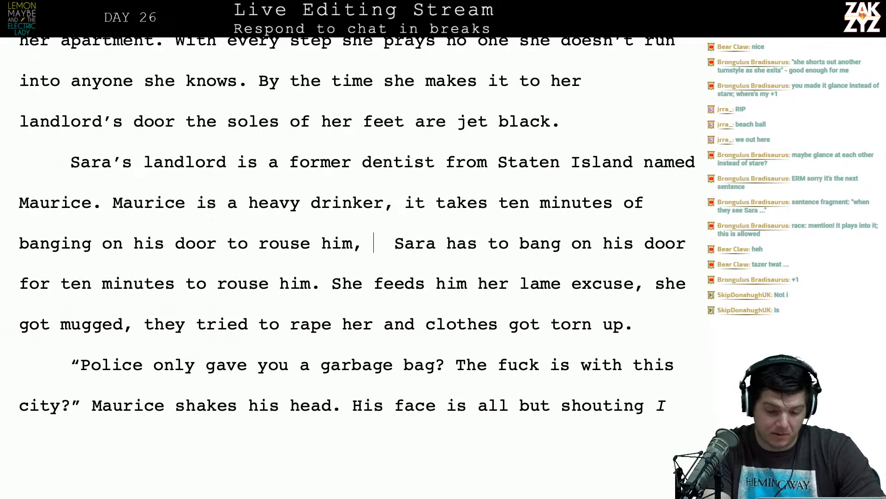
End the sentence at "rouse him." with a period and split the old "Sara has to bang" text into its own paragraph below a blank line.
key(BackSpace)
key(BackSpace)
text(.)
key(Return)
key(Return)
key(Up)
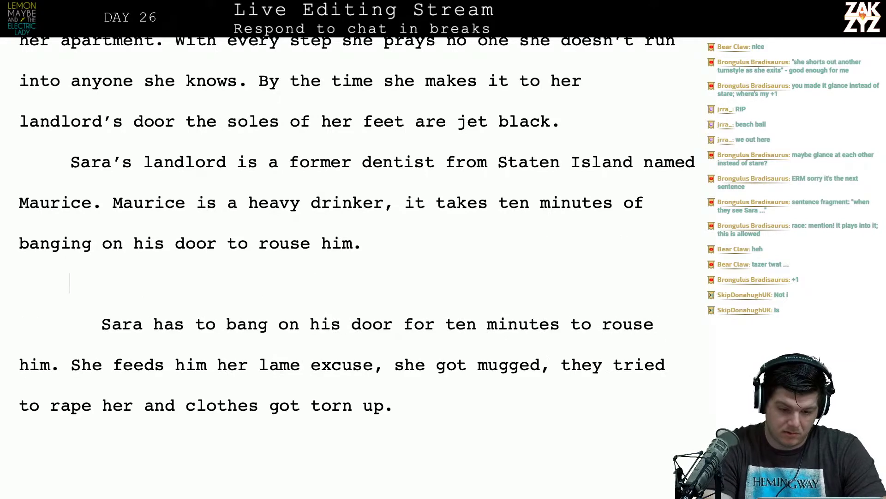
text(Thank god)
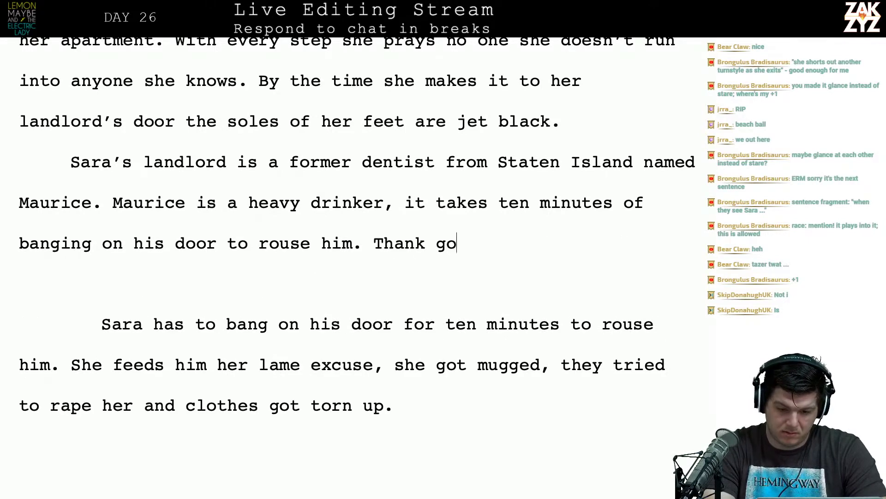
key(BackSpace)
key(BackSpace)
key(BackSpace)
key(BackSpace)
key(BackSpace)
key(BackSpace)
key(BackSpace)
key(BackSpace)
key(BackSpace)
key(BackSpace)
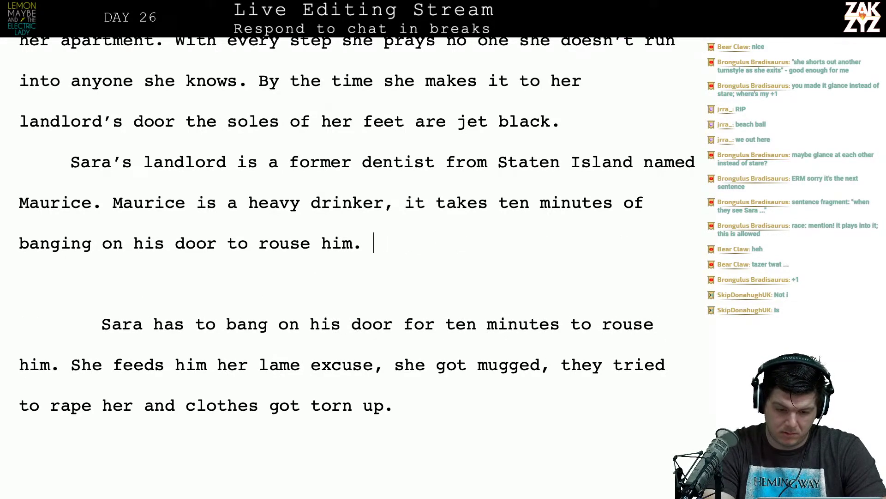
After "to rouse him.", draft "Normally it's a pain in the ass, but now she's praising".
text(Normally )
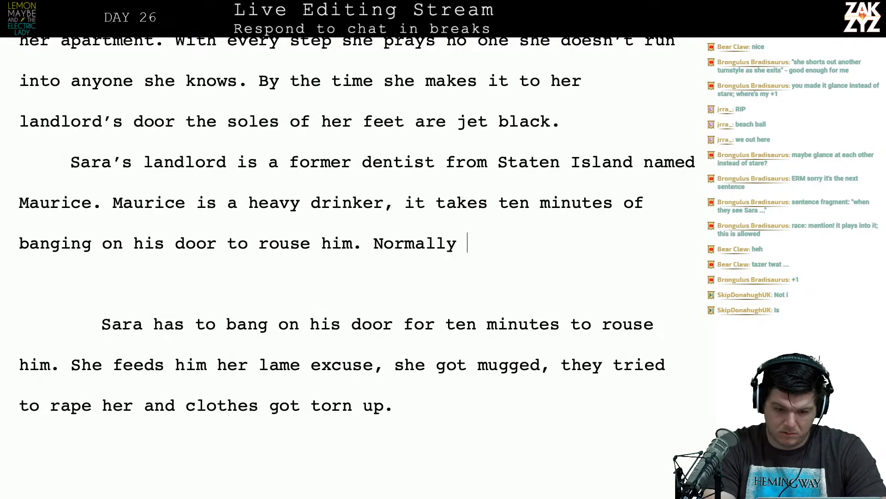
text(it’s a pa)
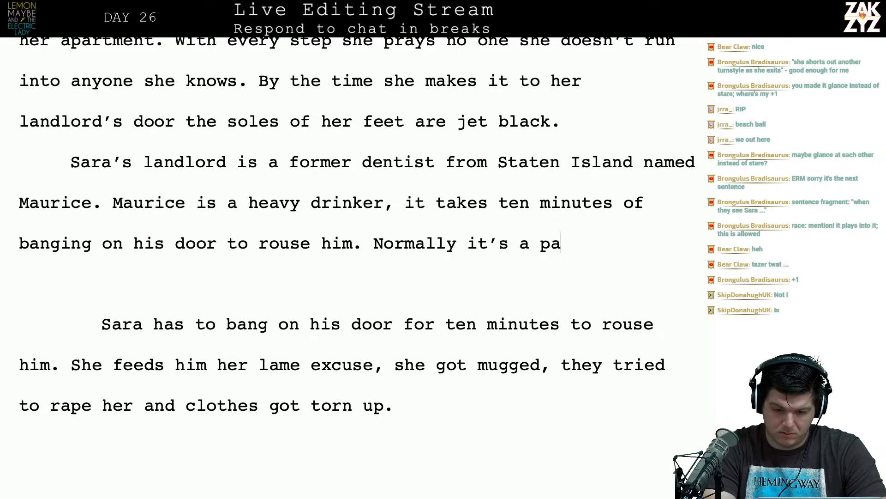
text(in in the ass, )
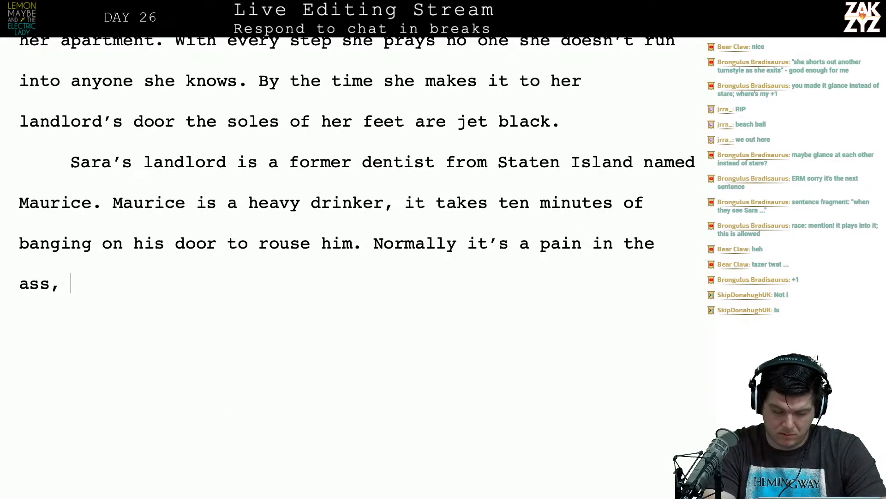
text(but now she’s )
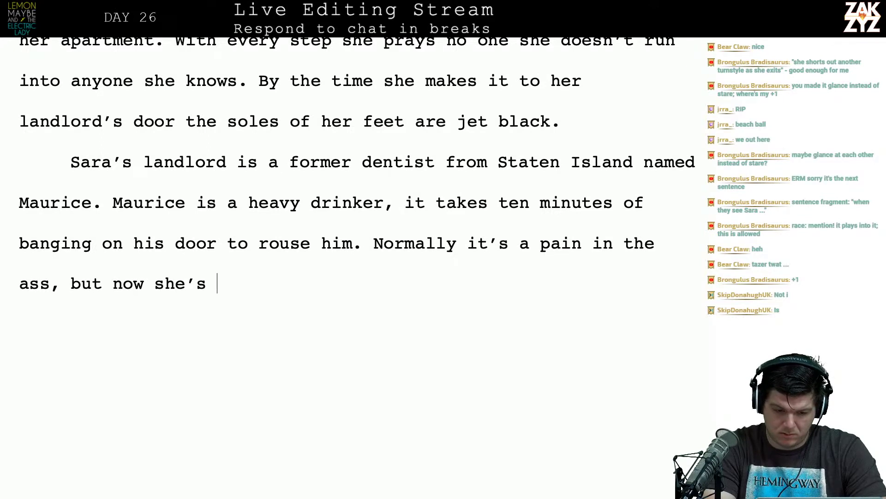
text(praising)
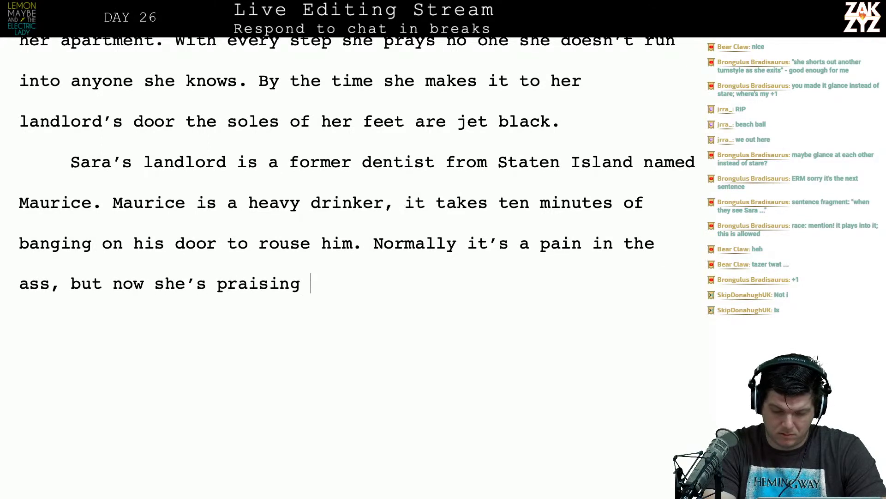
Delete the drafted words from "it's a pain" through "she's praising", keeping only "Normally".
key(BackSpace)
key(BackSpace)
key(BackSpace)
key(BackSpace)
key(BackSpace)
key(BackSpace)
key(BackSpace)
key(BackSpace)
key(BackSpace)
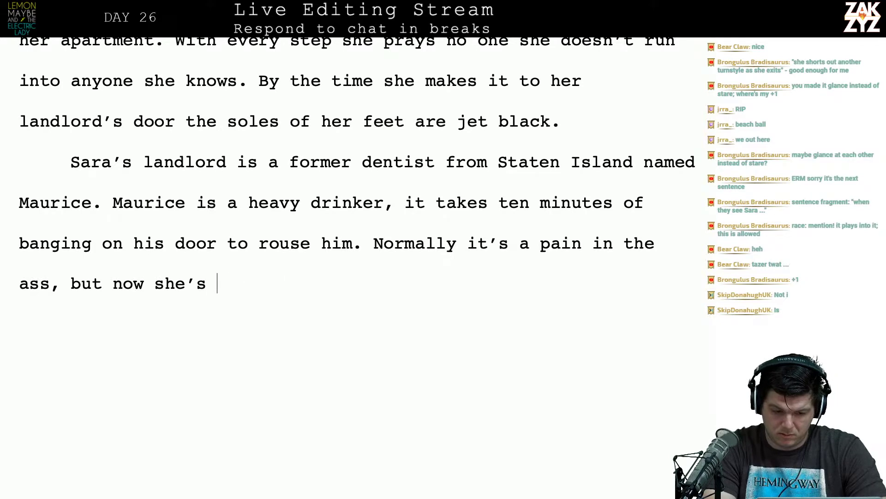
key(BackSpace)
key(BackSpace)
key(BackSpace)
key(BackSpace)
key(BackSpace)
key(BackSpace)
key(BackSpace)
key(BackSpace)
key(BackSpace)
key(BackSpace)
key(BackSpace)
key(BackSpace)
key(BackSpace)
key(BackSpace)
key(BackSpace)
key(BackSpace)
key(BackSpace)
key(BackSpace)
key(BackSpace)
key(BackSpace)
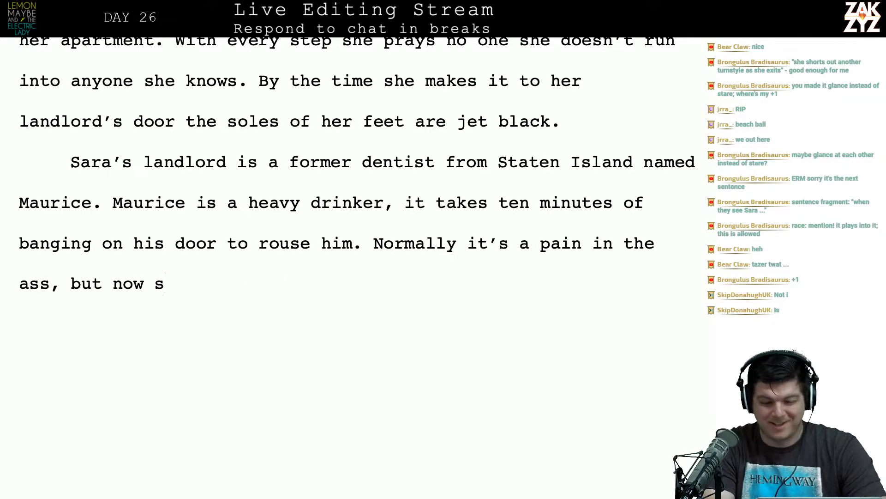
key(BackSpace)
key(BackSpace)
key(BackSpace)
key(BackSpace)
key(BackSpace)
key(BackSpace)
key(BackSpace)
key(BackSpace)
key(BackSpace)
key(BackSpace)
key(BackSpace)
key(BackSpace)
key(BackSpace)
key(BackSpace)
key(BackSpace)
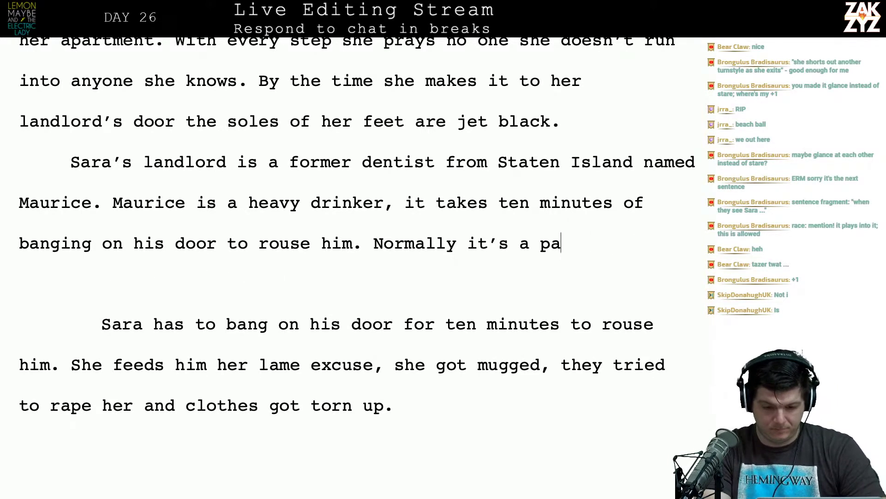
Continue after "Normally" with "his drinking is a major pain in the ass, it takes months to get him to repair anything and he shouts at his television.".
text(his drinking is)
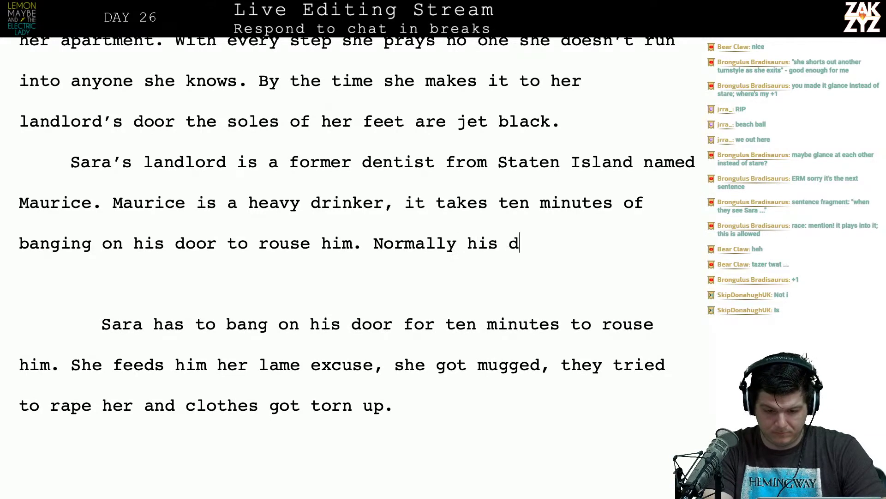
text(ajor)
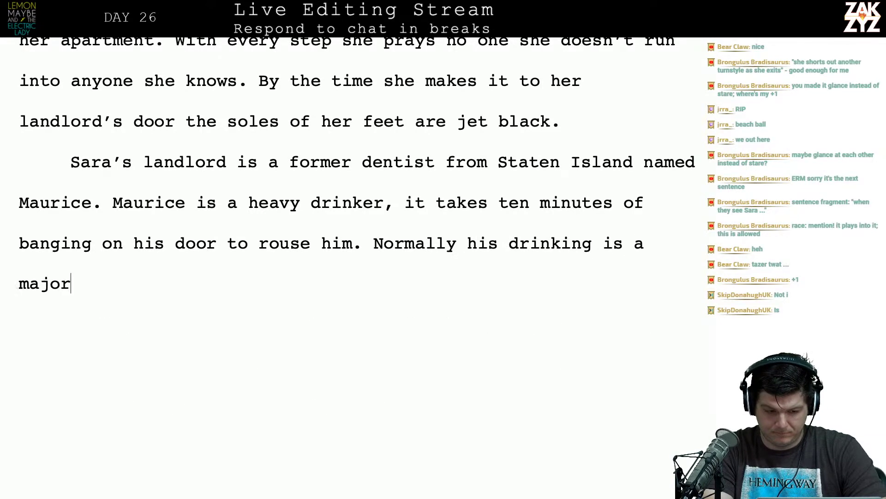
text( pain in the ass, it takes )
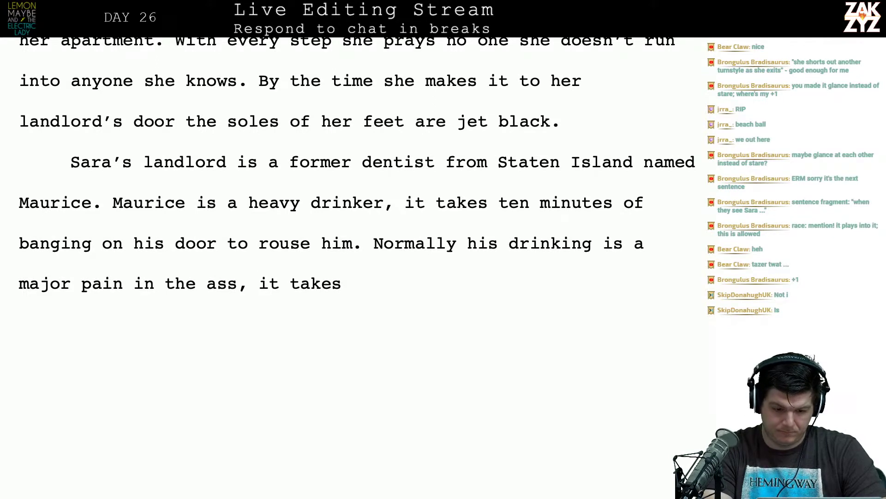
text(months )
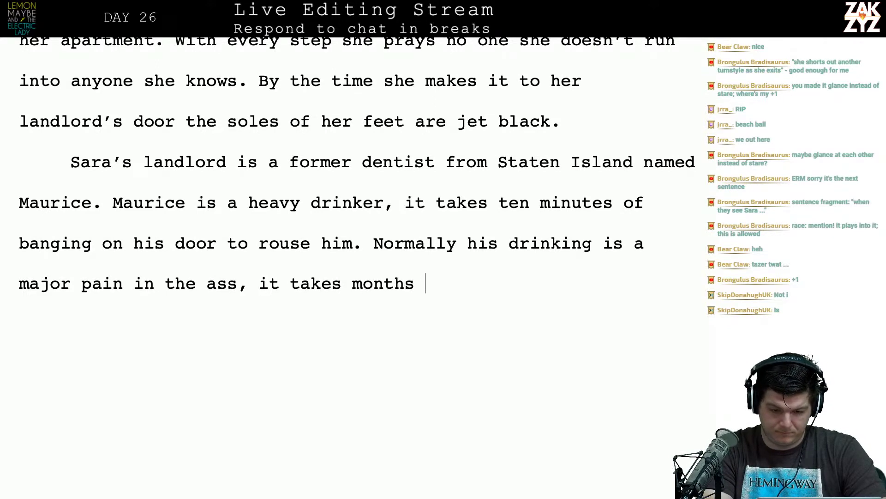
text(to get him to rep)
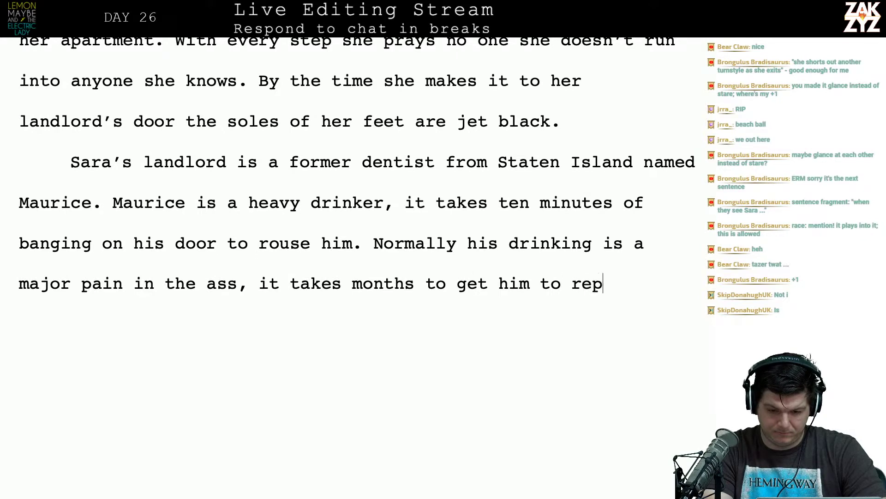
text(air anything and he )
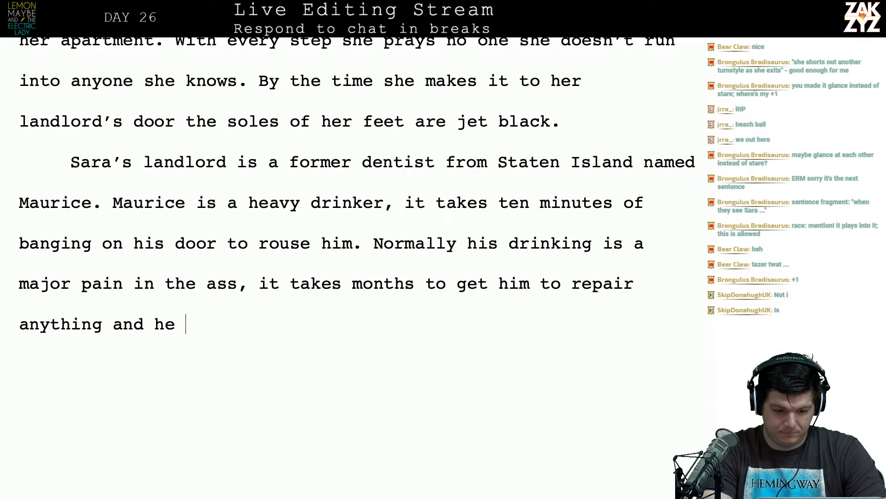
text(shouts at h)
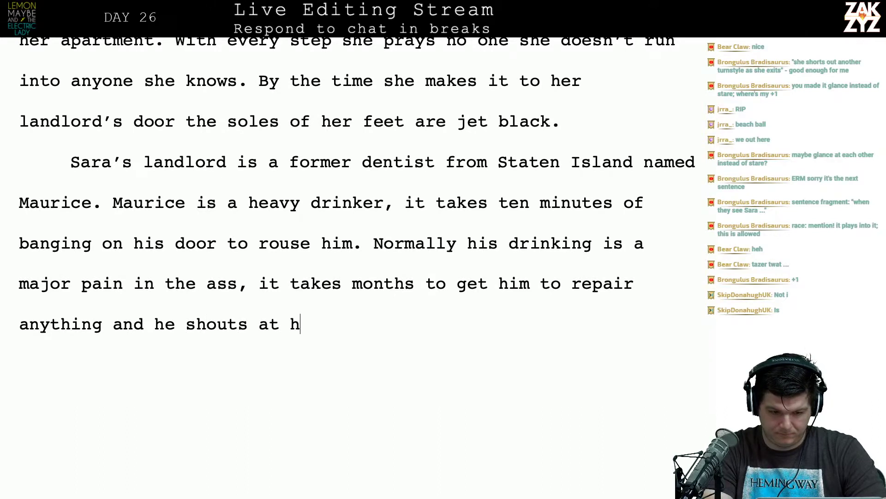
text(is television.)
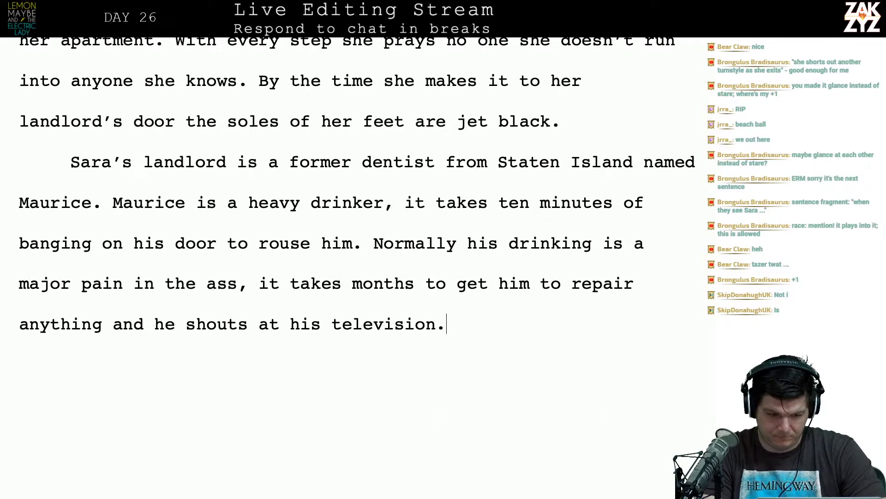
Extend the landlord's introductory sentence after "named Maurice" with ", he lives upstairs." before "Maurice is a heavy drinker".
scroll(357, 191, up, 1)
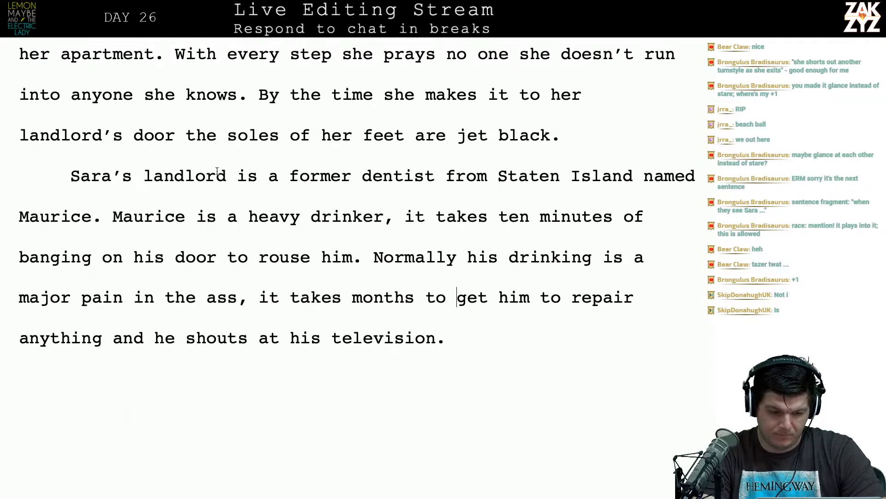
key(BackSpace)
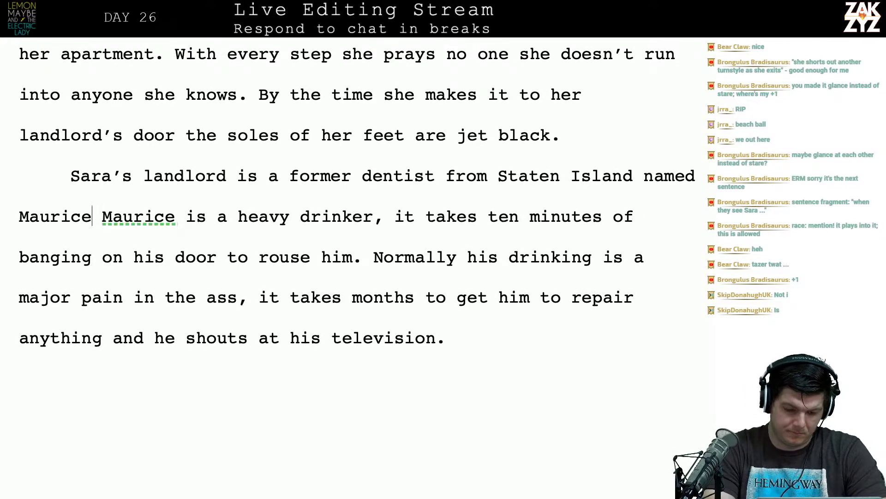
text(, he li)
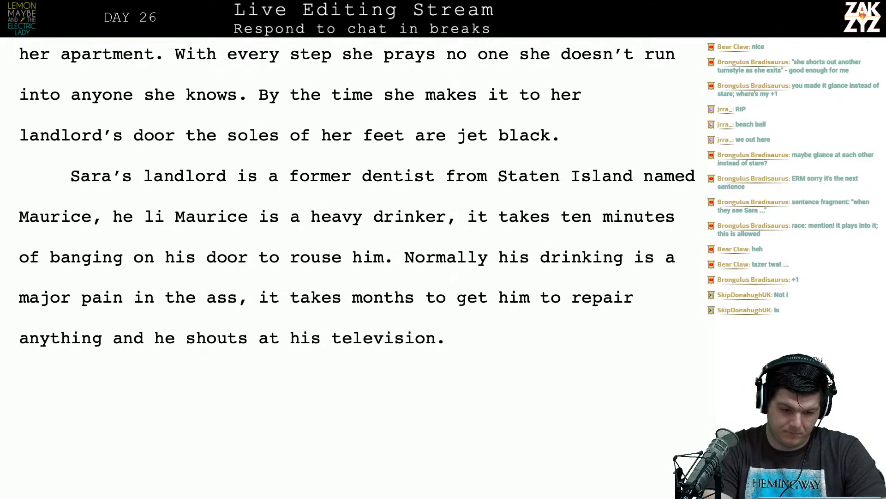
text(ves )
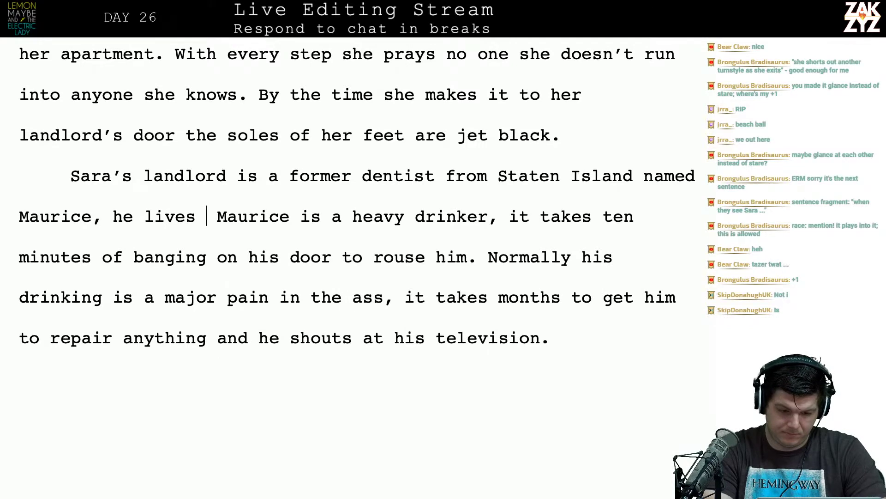
text(upstairs.)
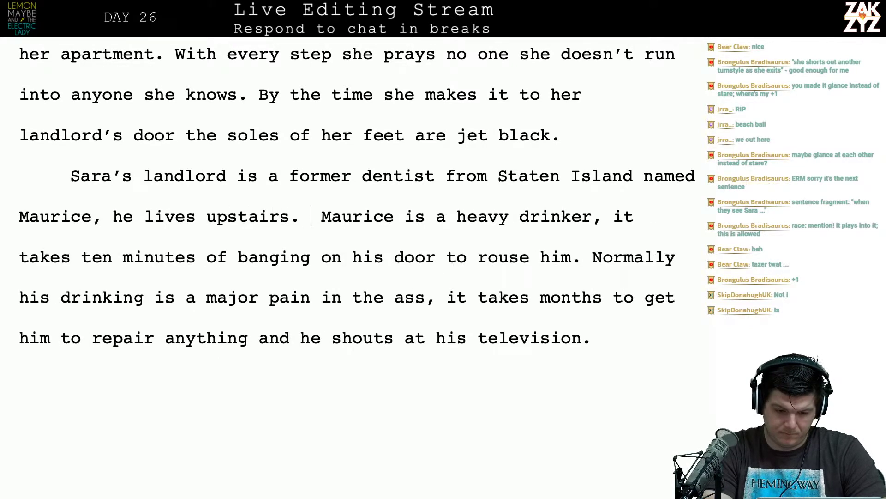
key(BackSpace)
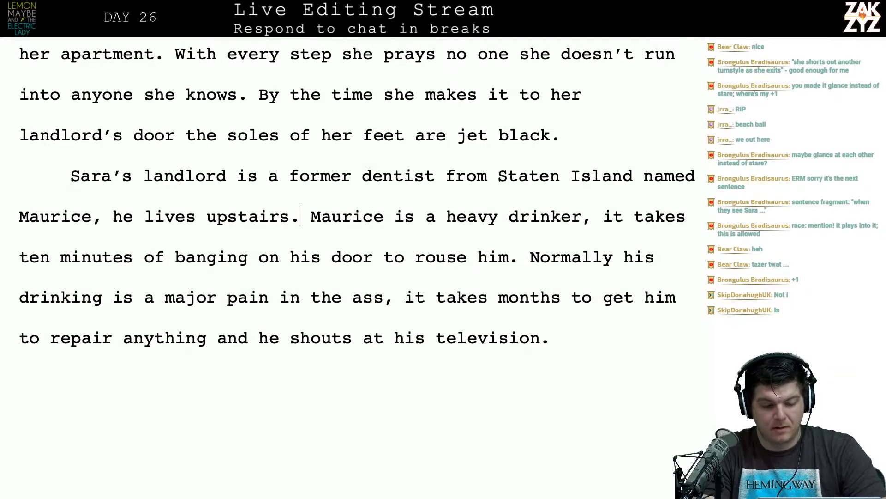
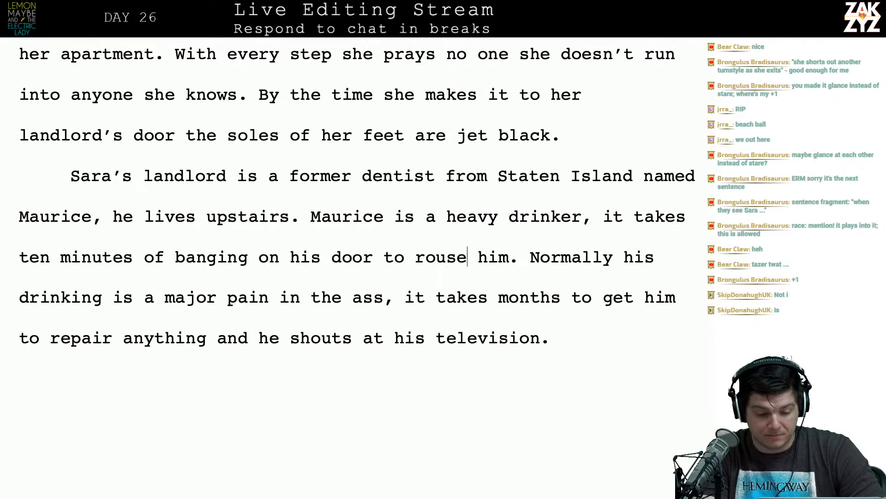
Split off the "Normally" sentence below a blank line and restart it after "rouse him." with "Normally his drinking is a major pain in".
key(Return)
key(Return)
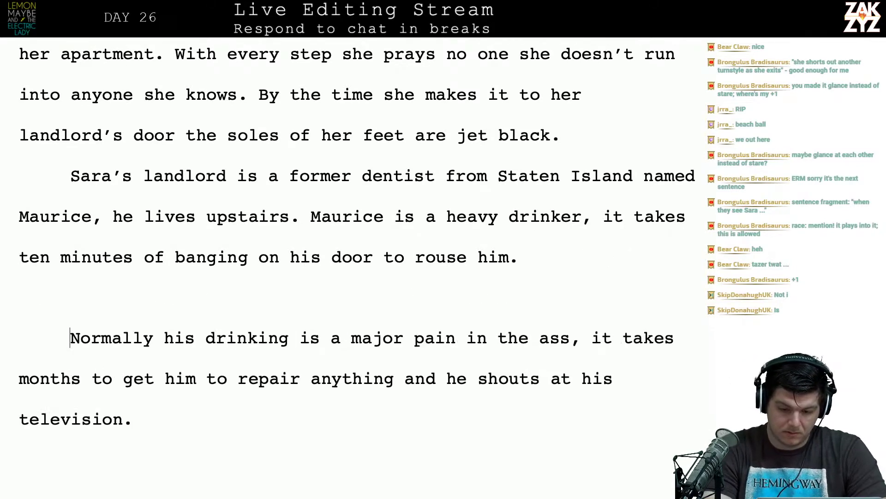
text(Normally his d)
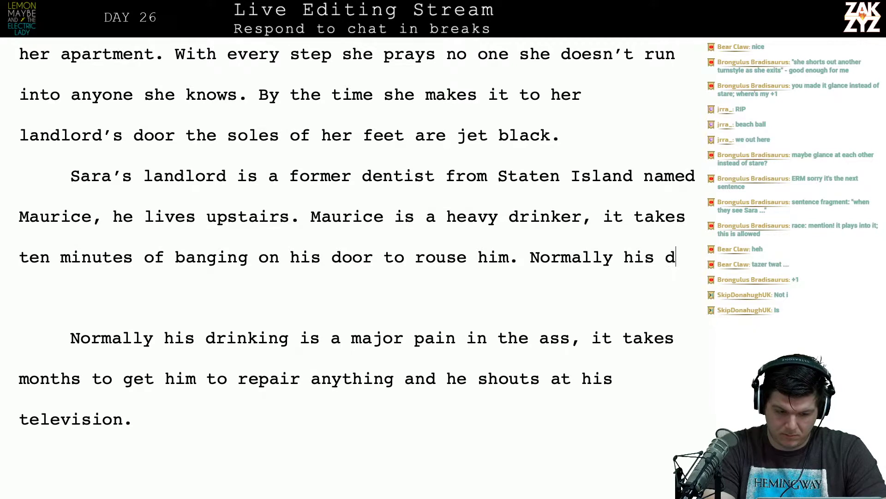
key(ctrl+shift+End)
key(Delete)
text(rinking i)
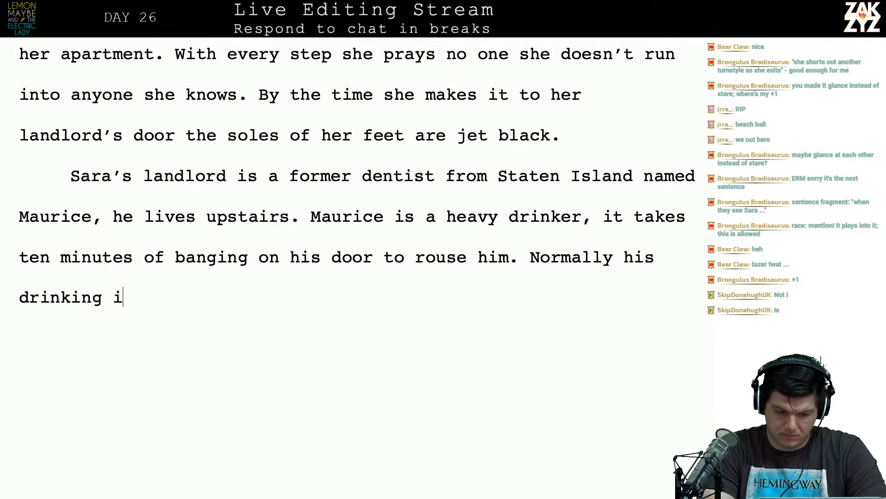
text(s a major pain in)
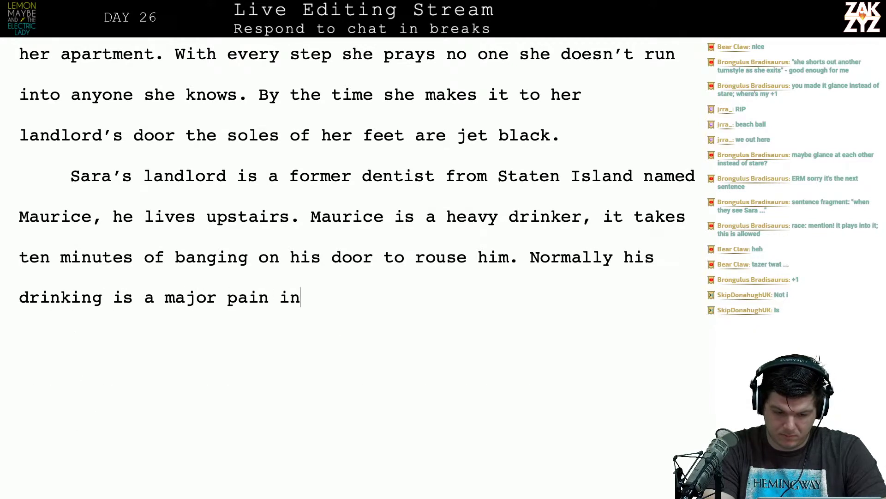
Continue the restarted sentence with "the ass, he takes months to fix anything and he clomps around".
text( the ass, he )
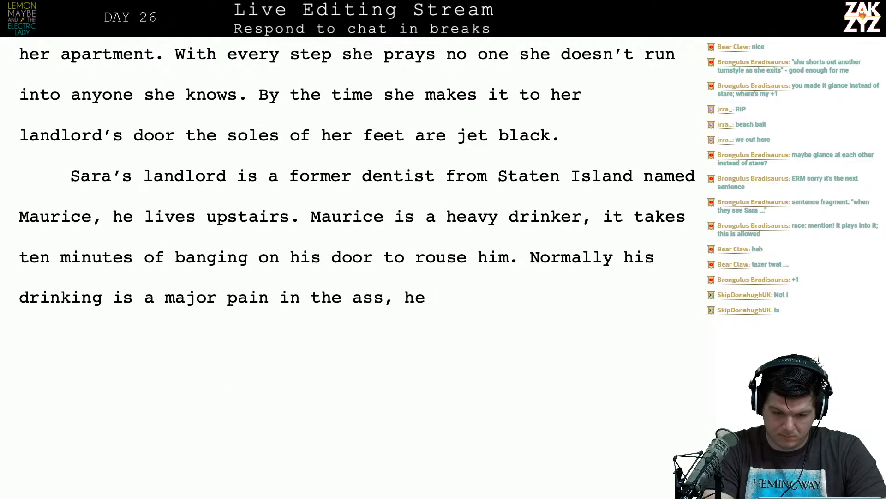
text(takes mo)
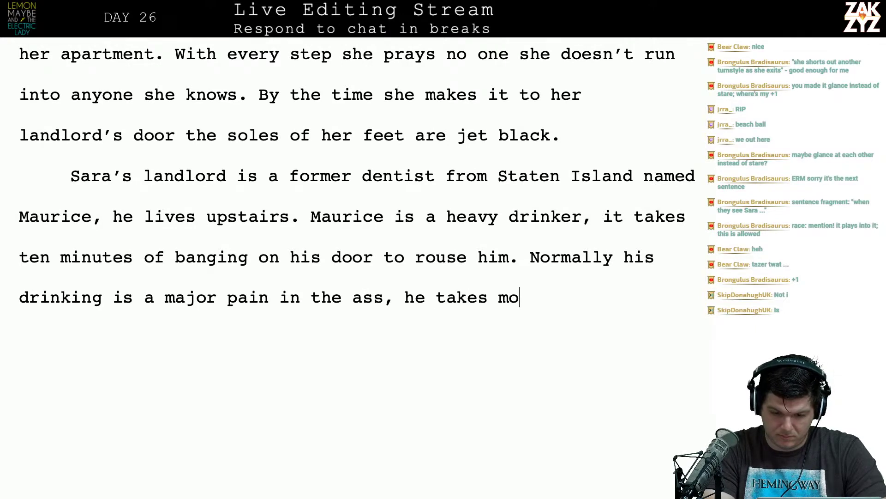
text(nths to fix any)
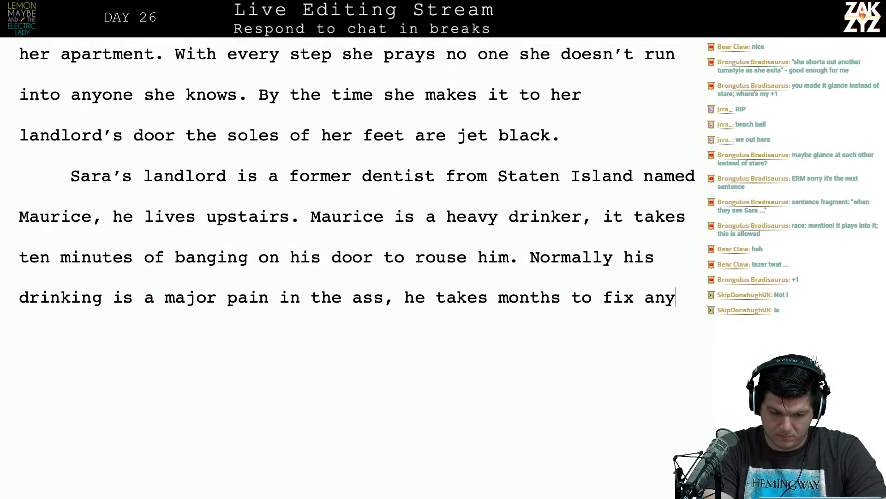
text(thing and he cli)
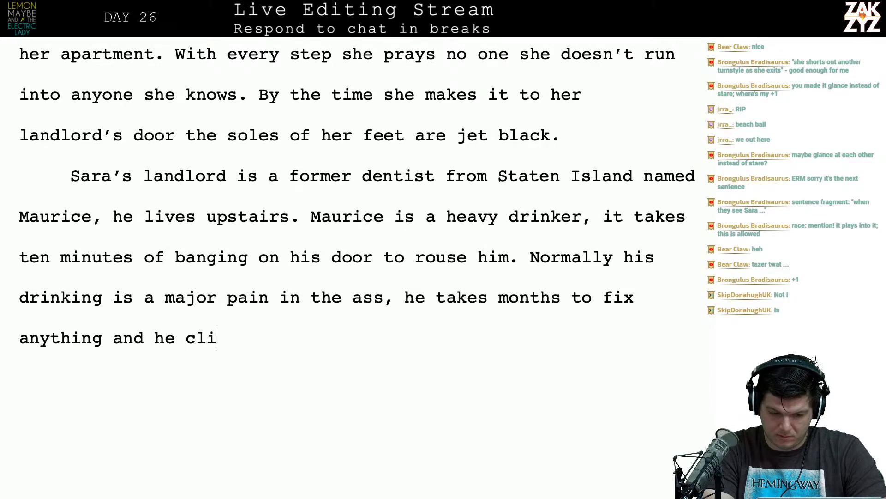
key(BackSpace)
text(omps around)
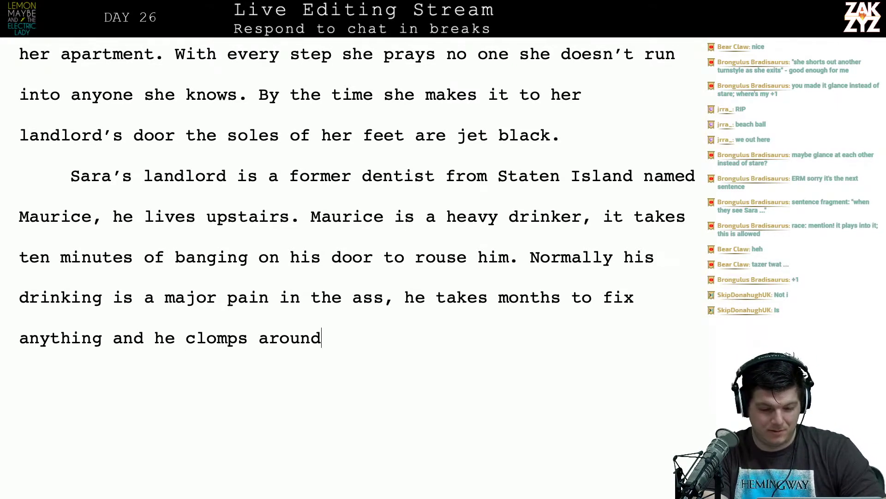
Delete the end of "clomps around" back to "cl" and rewrite it as "clomps around".
key(BackSpace)
key(BackSpace)
key(BackSpace)
key(BackSpace)
key(BackSpace)
key(BackSpace)
key(BackSpace)
key(BackSpace)
key(BackSpace)
key(BackSpace)
key(BackSpace)
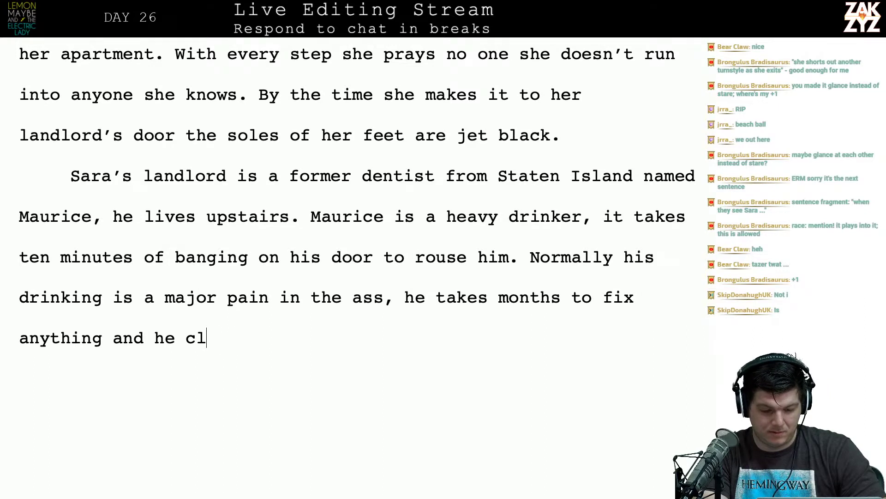
text(op)
key(BackSpace)
text(mps around)
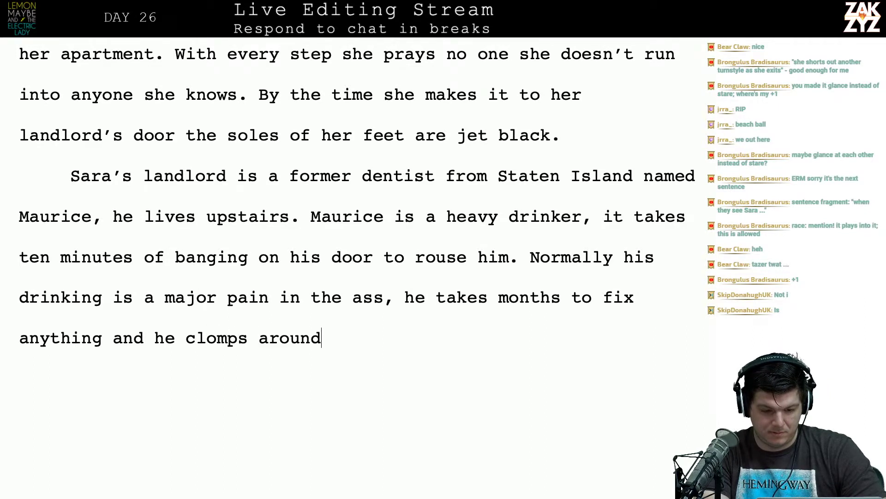
After "clomps around", draft "like he's" and replace it with "like a horse up".
text( like he's)
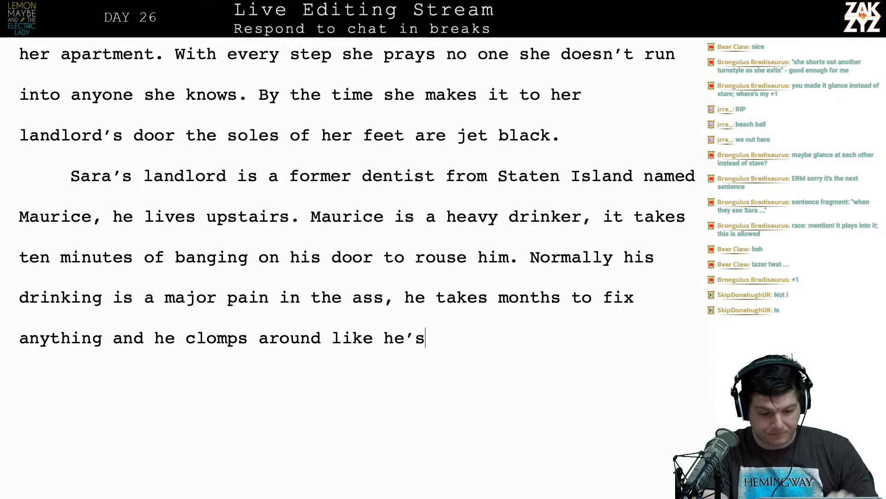
key(BackSpace)
key(BackSpace)
key(BackSpace)
key(BackSpace)
key(BackSpace)
key(BackSpace)
key(BackSpace)
text(ke a )
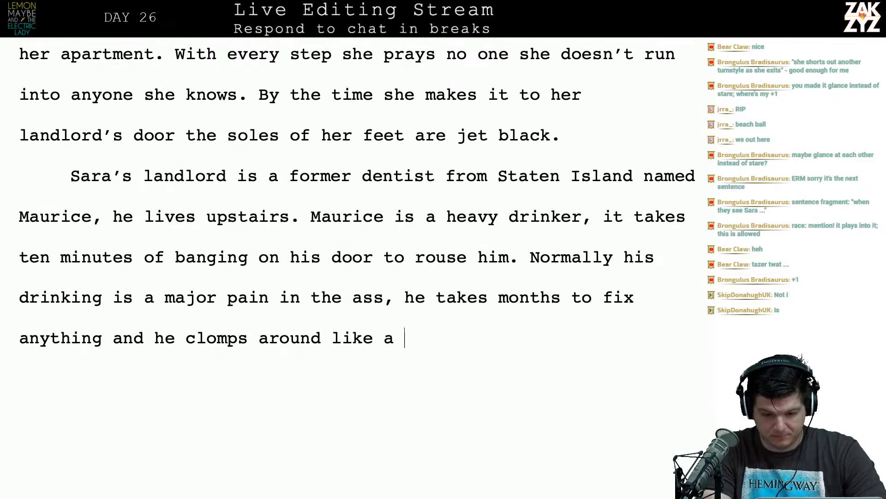
text(horse up there.)
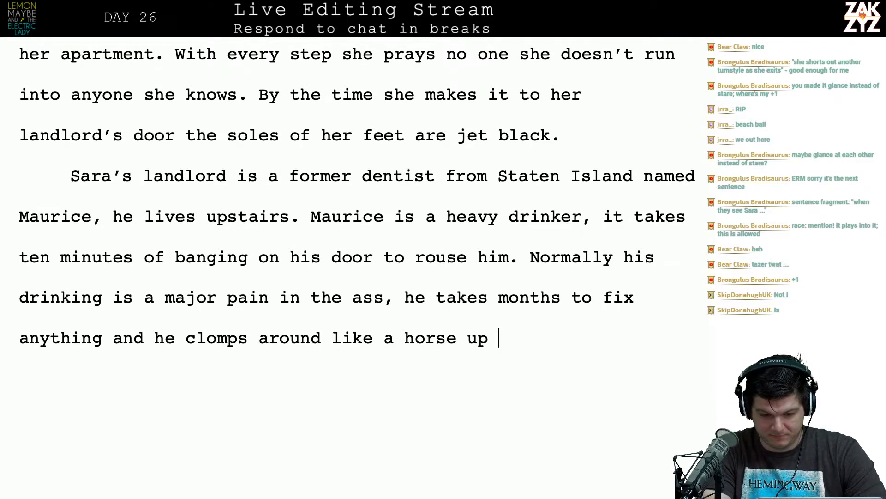
Delete the drafted ending of the sentence back to "he clomps".
key(BackSpace)
key(BackSpace)
key(BackSpace)
key(BackSpace)
key(BackSpace)
key(BackSpace)
key(BackSpace)
key(BackSpace)
key(BackSpace)
key(BackSpace)
key(BackSpace)
key(BackSpace)
key(BackSpace)
key(BackSpace)
key(BackSpace)
key(BackSpace)
key(BackSpace)
key(BackSpace)
key(BackSpace)
key(BackSpace)
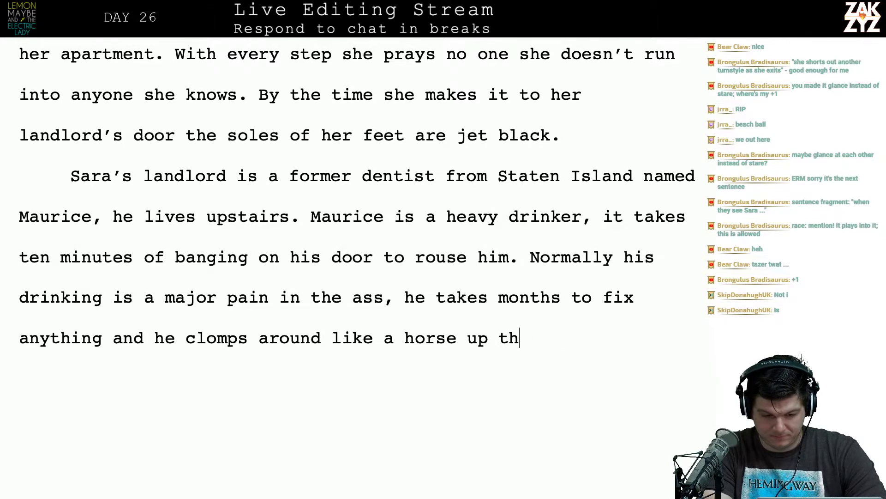
key(BackSpace)
key(BackSpace)
key(BackSpace)
key(BackSpace)
key(BackSpace)
key(BackSpace)
key(BackSpace)
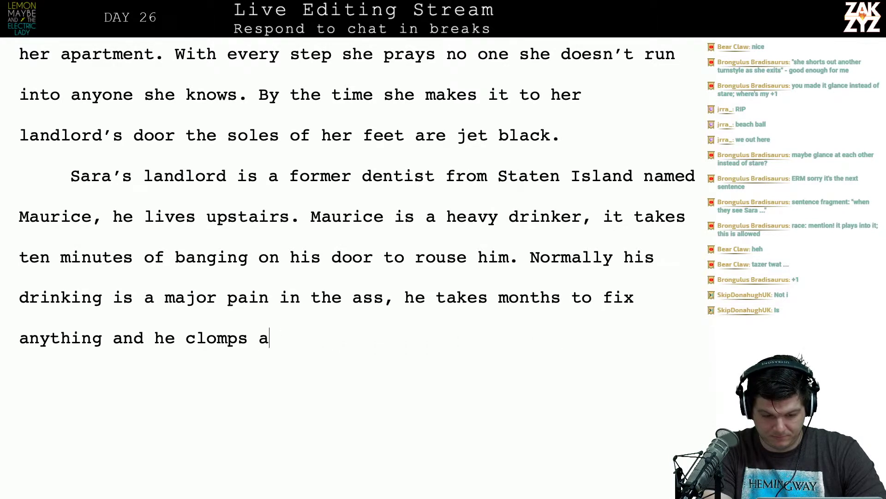
Finish the sentence after "he clomps" with "around like a horse and shouts at his television.".
text(around l)
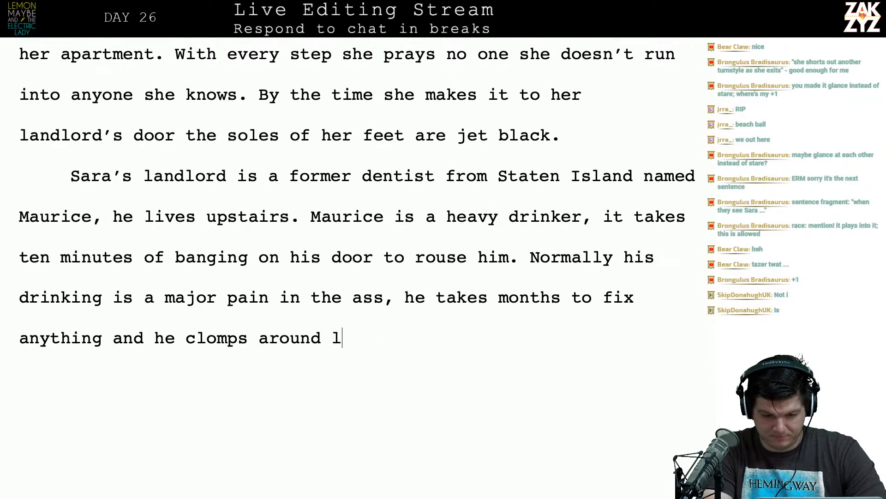
text(ike a hor)
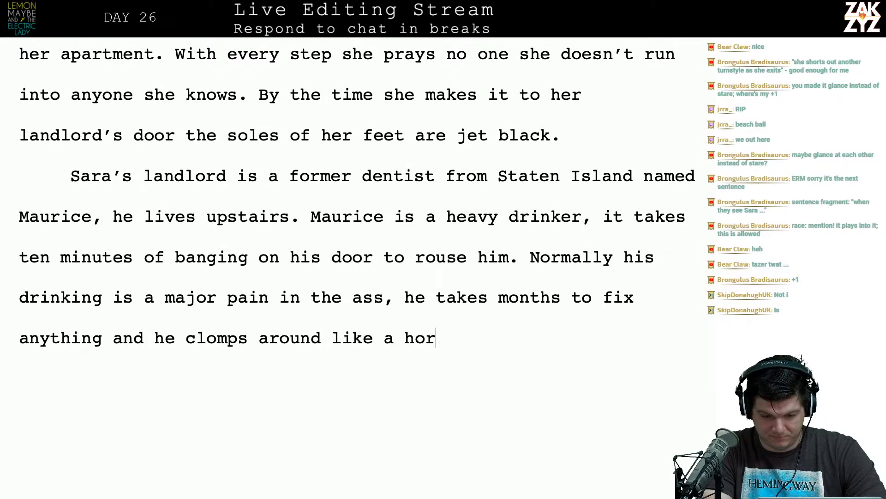
text(se and shouts at)
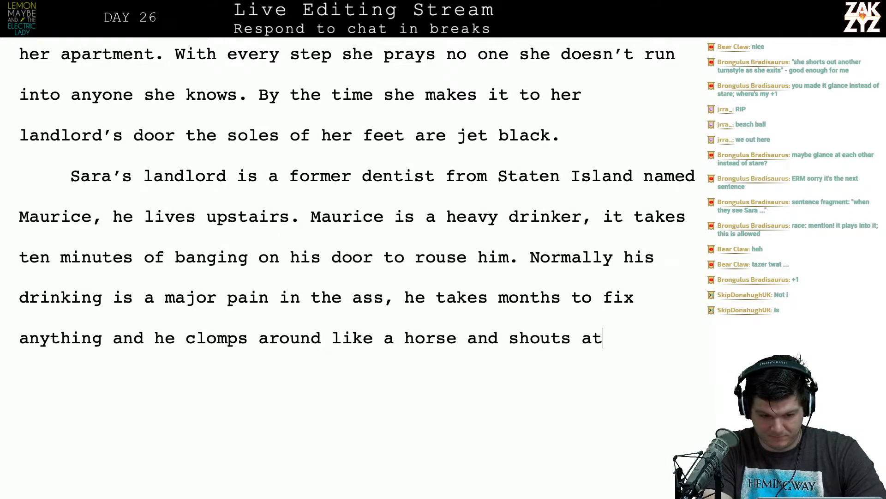
text( his television.)
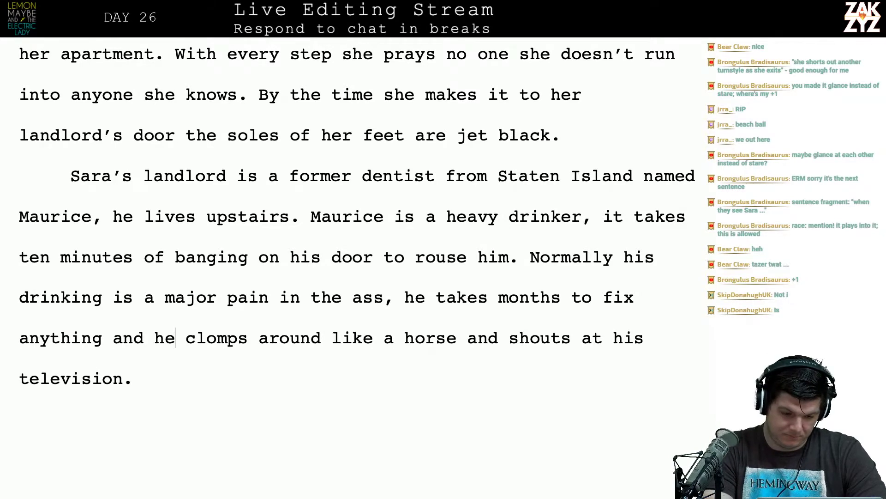
Try replacing "he" before "clomps around like a horse" with "when he's drunk".
key(BackSpace)
key(BackSpace)
text(when he's )
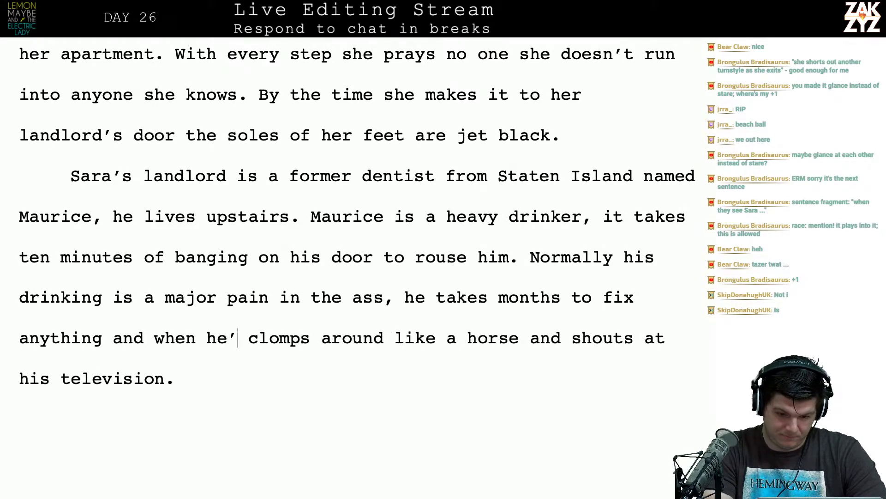
text(drunk)
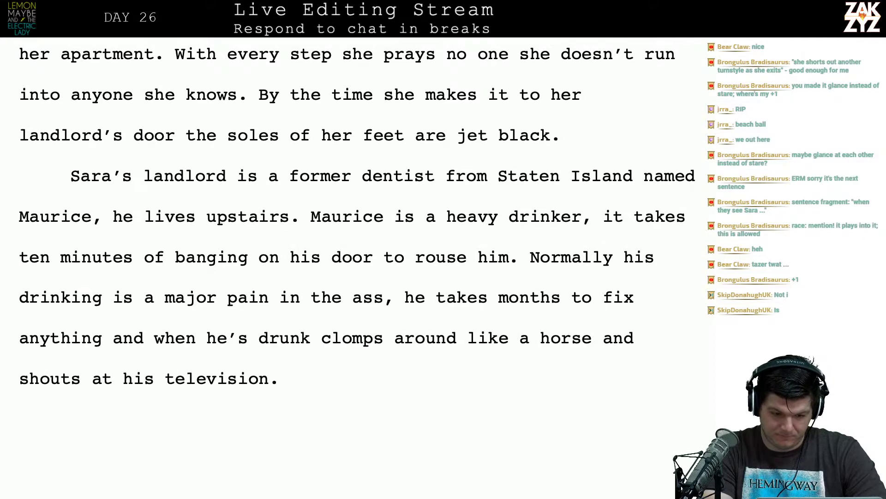
Delete "when he's drunk" before "clomps" and write "after a few he" in its place.
key(BackSpace)
key(BackSpace)
key(BackSpace)
key(BackSpace)
key(BackSpace)
key(BackSpace)
key(BackSpace)
key(BackSpace)
key(BackSpace)
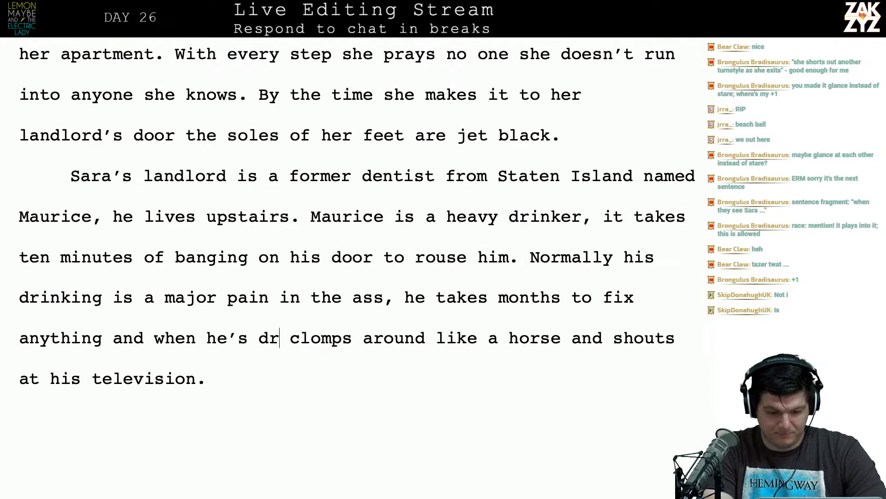
key(BackSpace)
key(BackSpace)
key(BackSpace)
key(BackSpace)
key(BackSpace)
key(BackSpace)
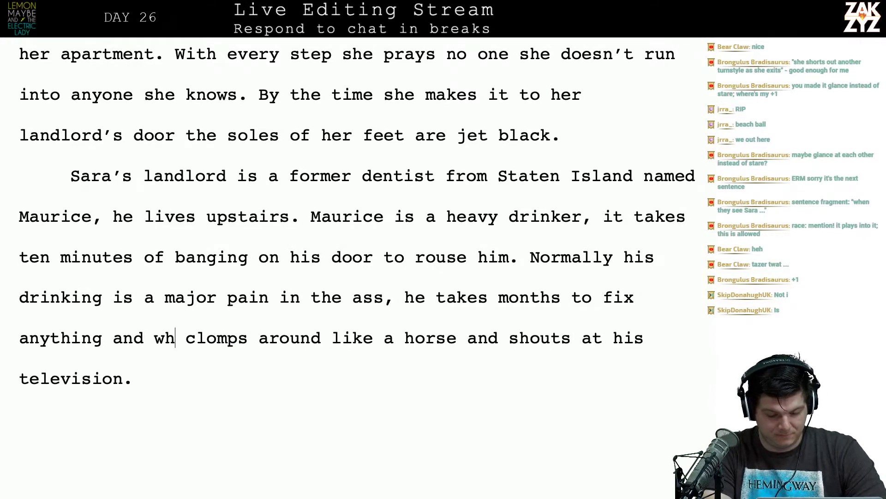
text(after a few he)
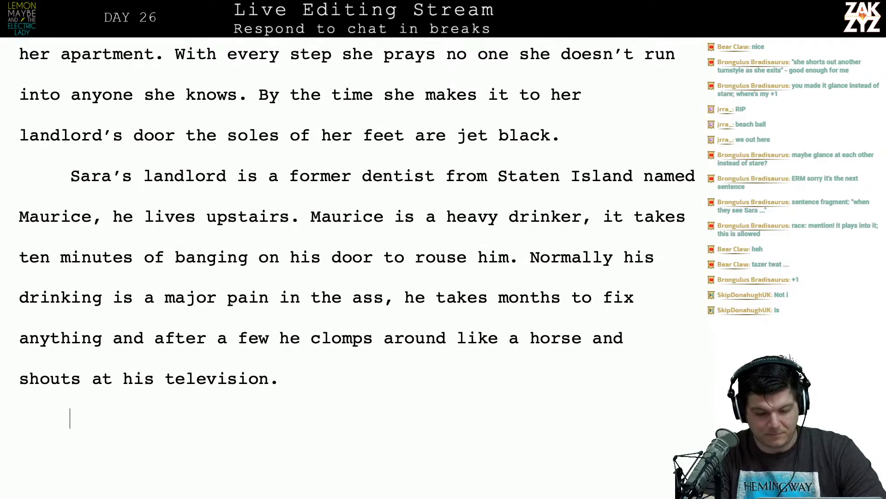
End the sentence at "pain in the ass" with a period and start a new one: "It takes months to get anything fixed,".
scroll(105, 215, down, 1)
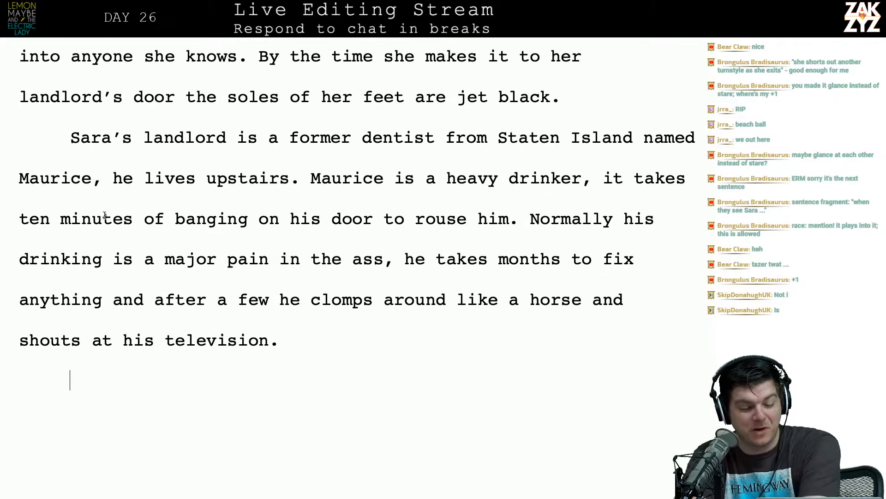
scroll(105, 215, up, 1)
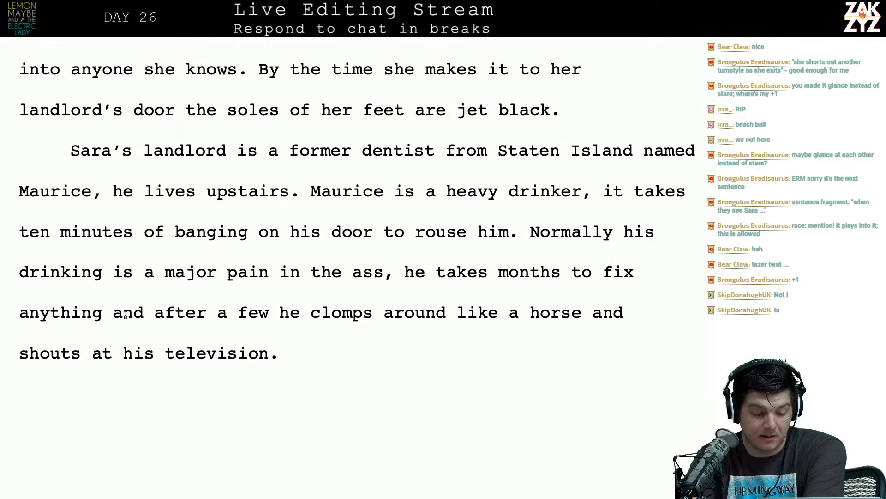
scroll(186, 314, down, 1)
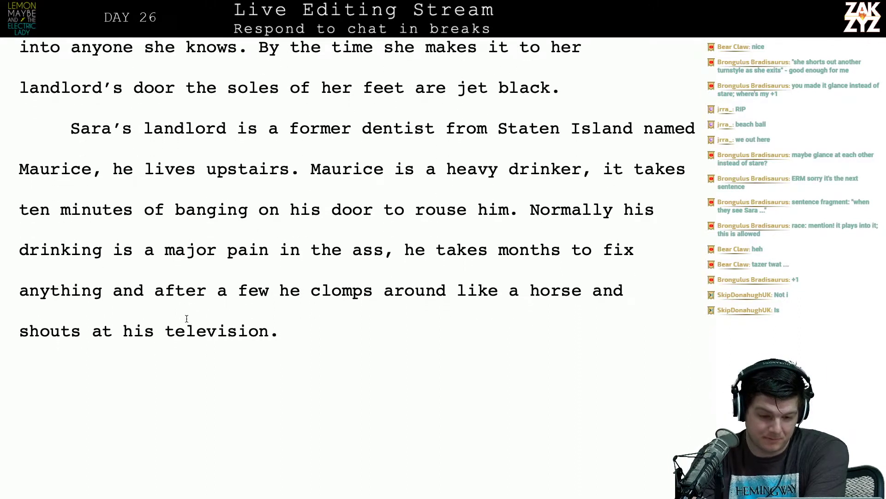
key(BackSpace)
text(. It takes mo)
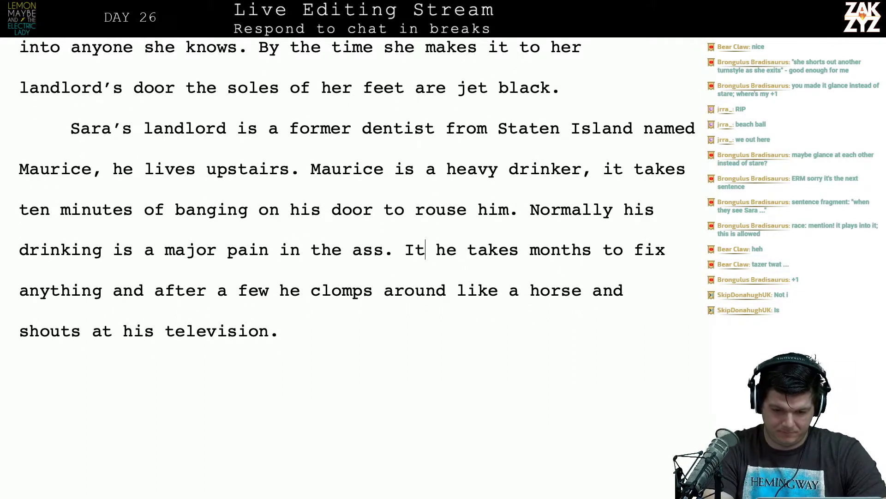
text(mn)
key(BackSpace)
key(BackSpace)
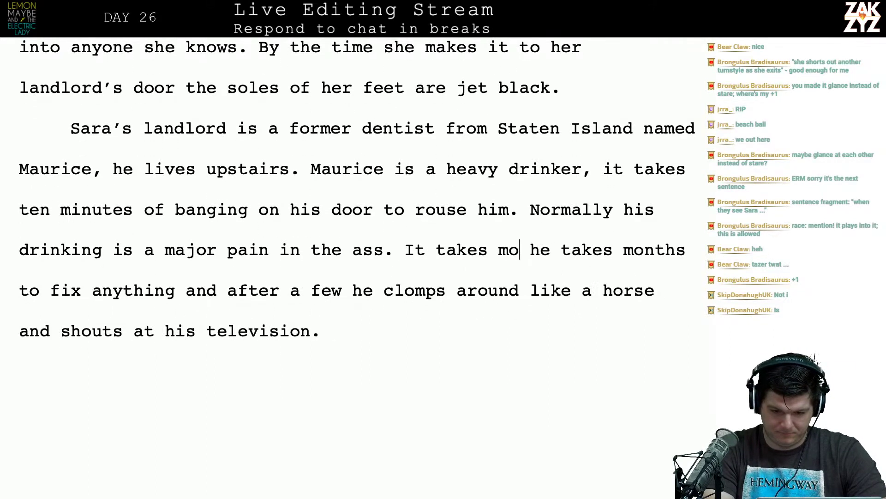
text(nths to g)
text(e)
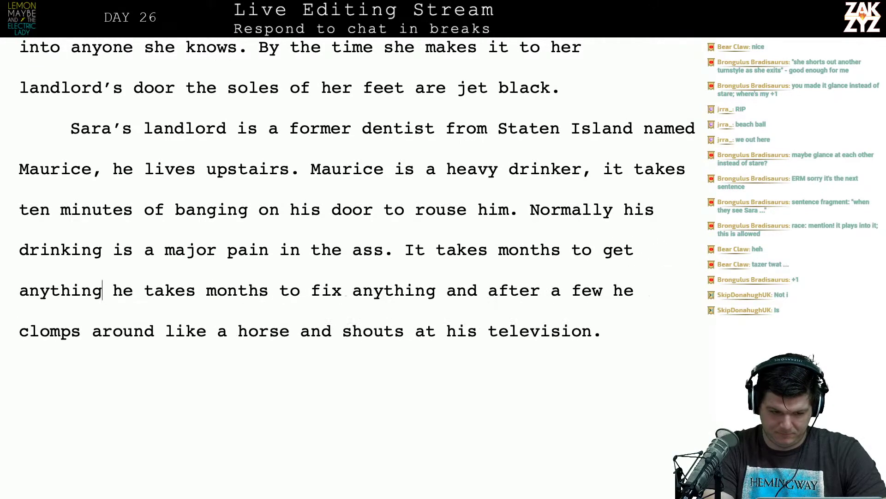
text(t anything fixed, a)
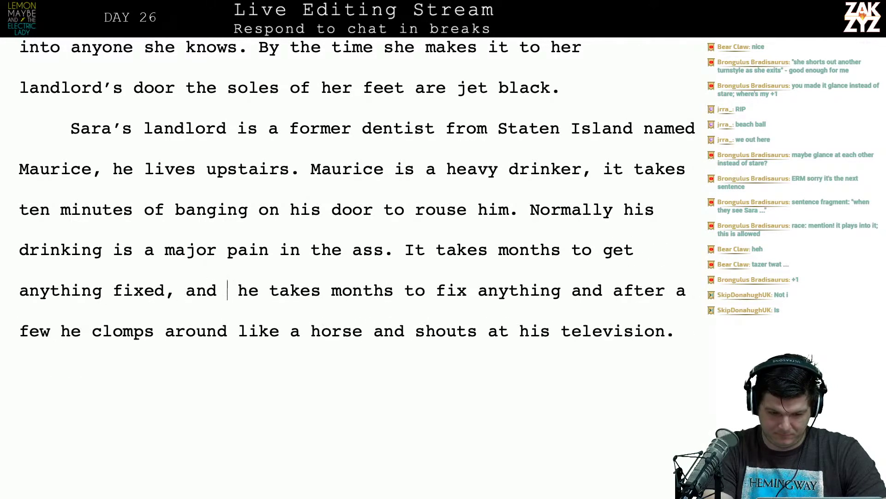
Continue the sentence with "and after he gets a few in him he clops around up there like a horse and shouts at his television.".
text(nd after he gets a few in him)
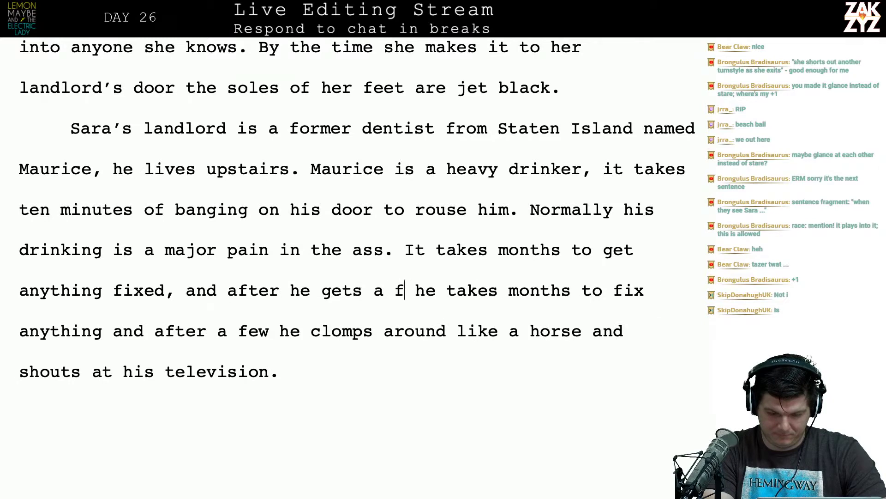
text( he )
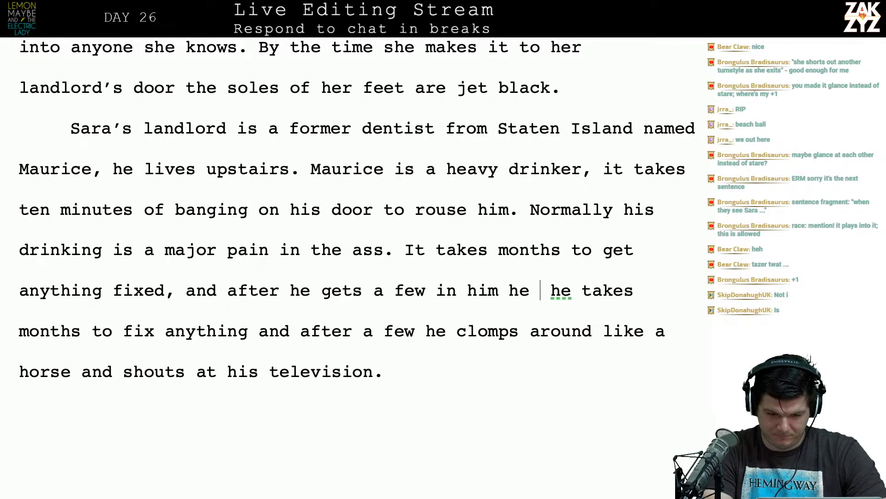
text(clops around )
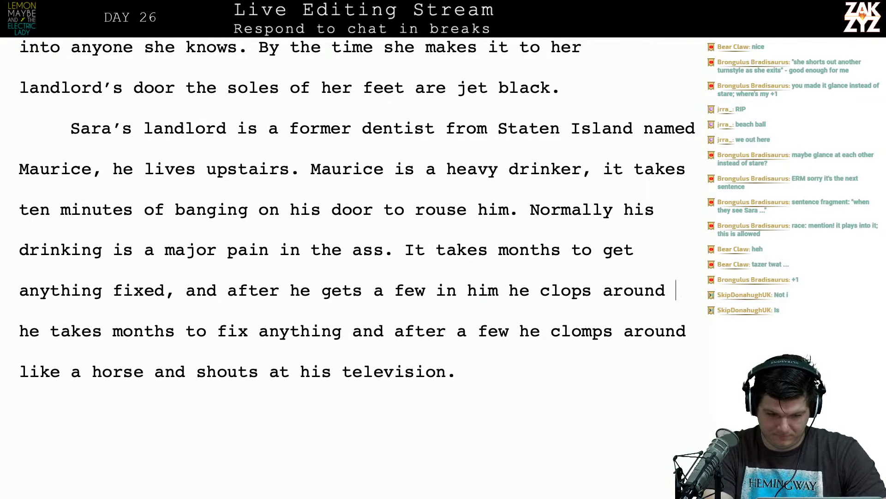
text(up there like a)
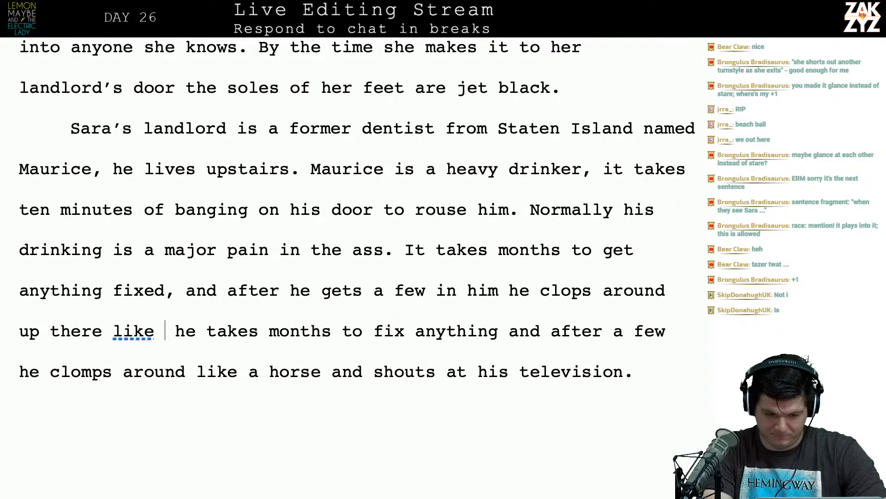
text( horse and shout)
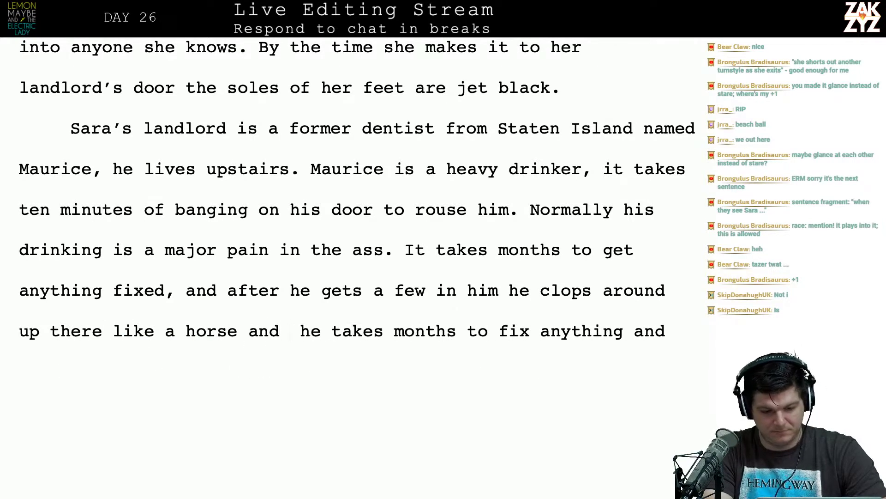
text(s at his tele)
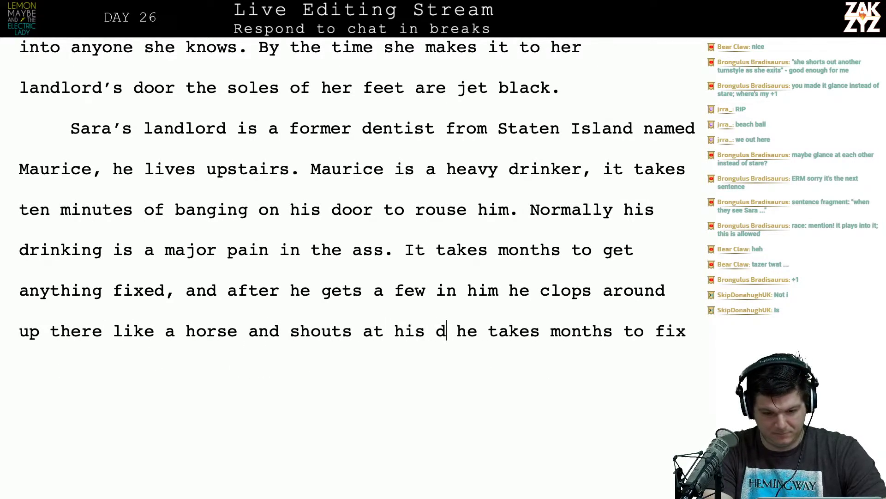
text(vision.)
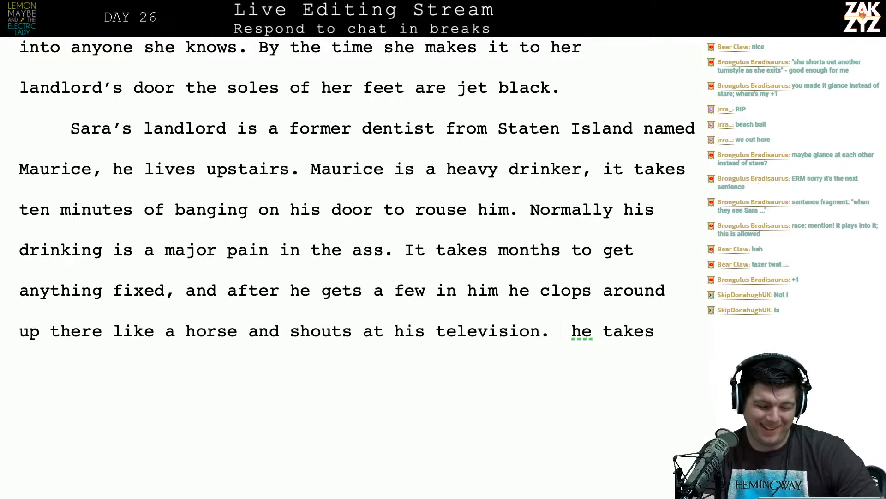
Delete the leftover old sentence that starts with "he takes months to fix anything" after the rewritten one.
key(shift+Down)
key(shift+Down)
key(BackSpace)
After "Sara's landlord", insert "lives upstairs, he's a former dentist from Staten Island named" ahead of the old wording.
scroll(394, 260, up, 5)
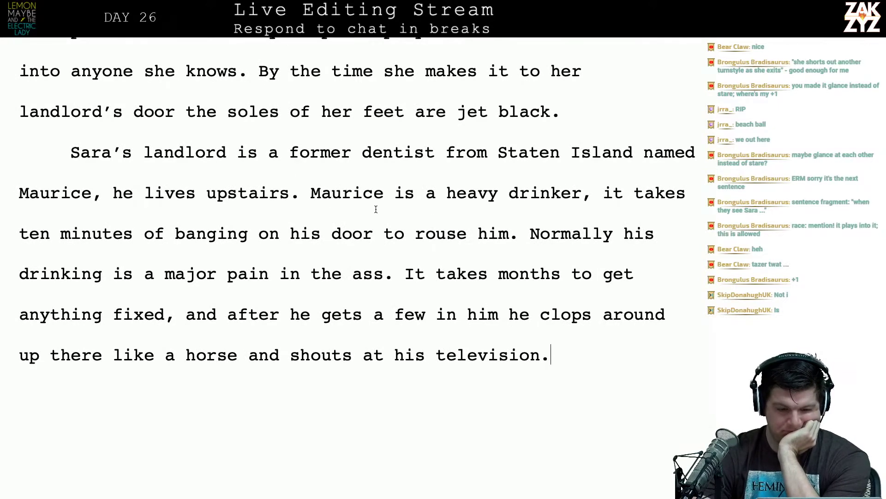
click(242, 147)
text(lives upsta)
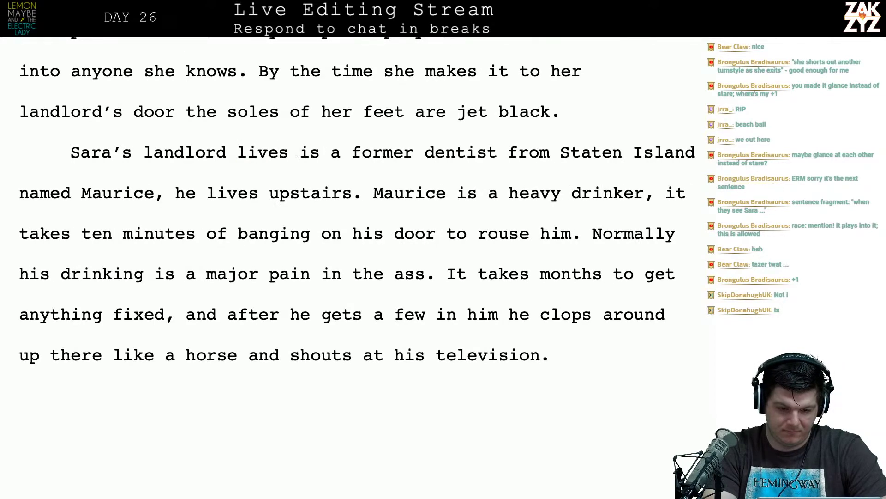
text(irs, he's a f)
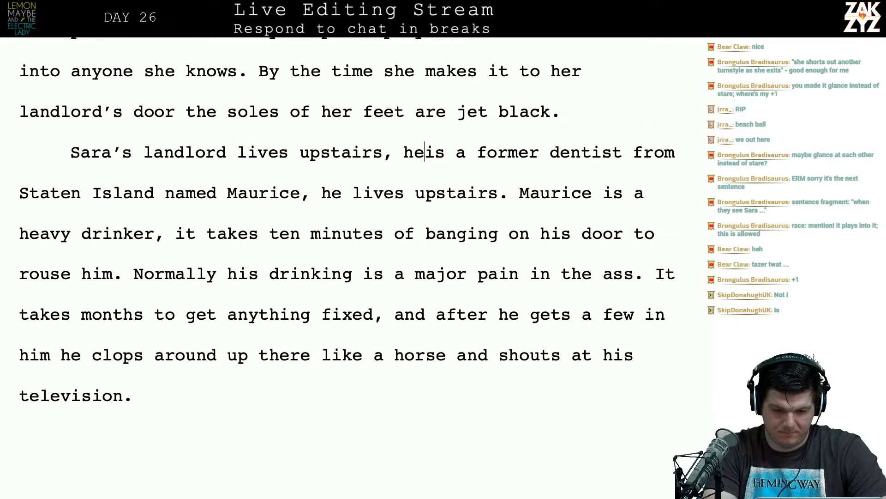
key(BackSpace)
key(BackSpace)
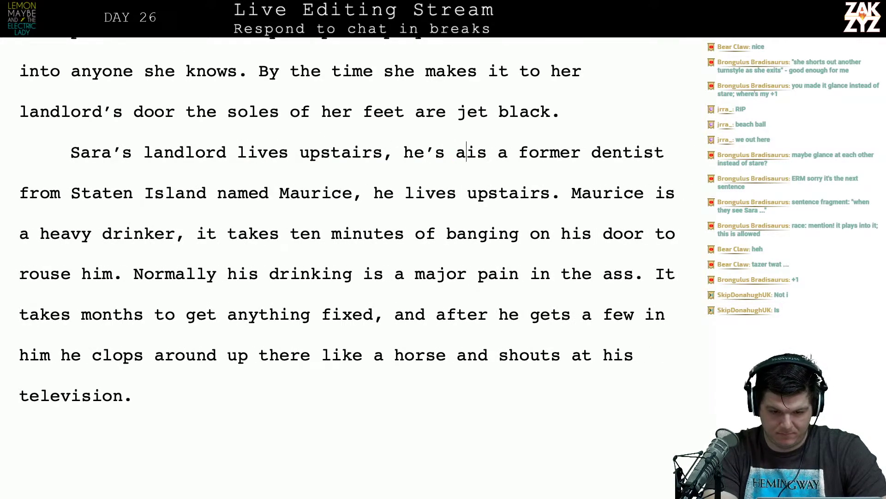
text(n)
key(BackSpace)
key(BackSpace)
text(former dentist)
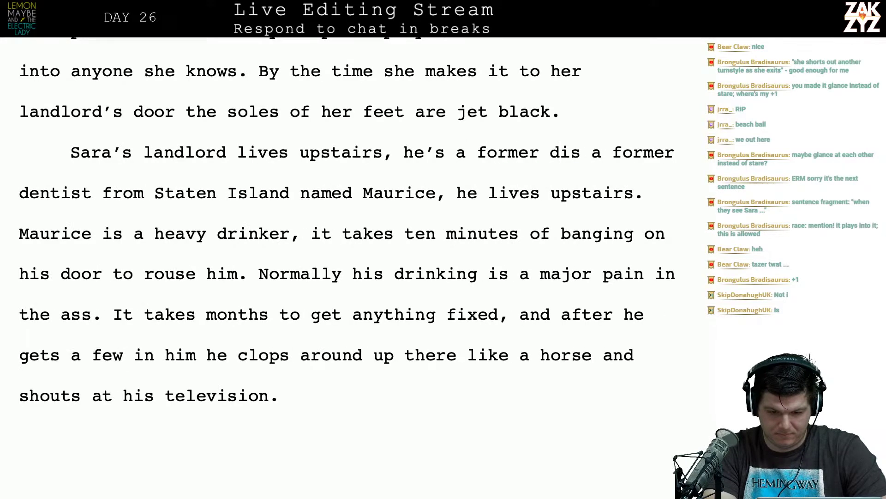
text( from Staten )
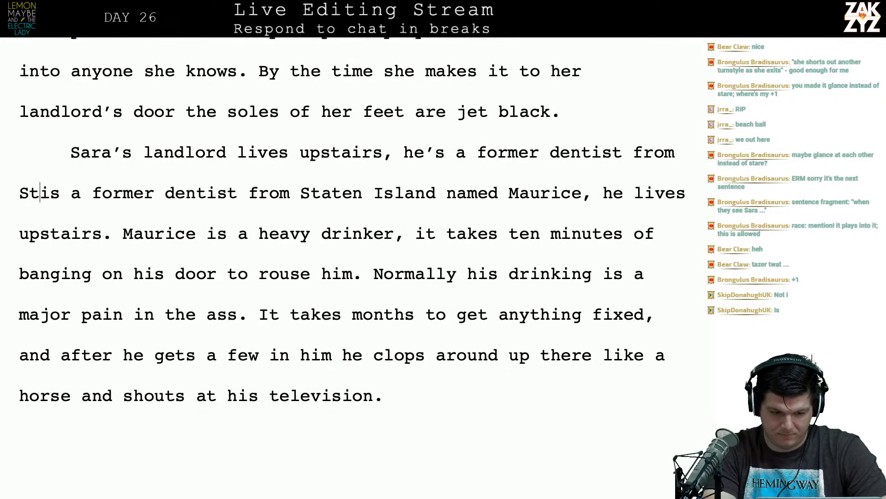
text(Island named)
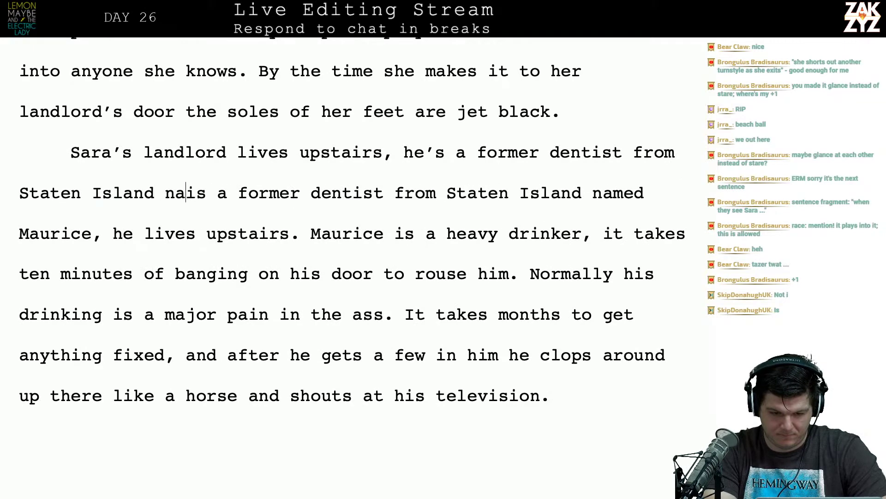
Finish the new opening with the name "Maurice" and separate the old wording below it with two line breaks.
text( mauri)
key(BackSpace)
key(BackSpace)
key(BackSpace)
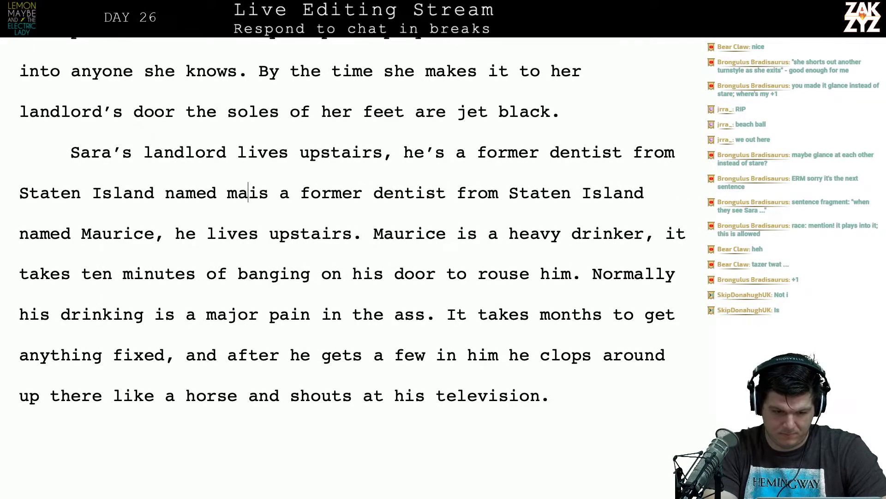
key(BackSpace)
key(BackSpace)
text(Mo)
key(BackSpace)
text(ua)
key(BackSpace)
key(BackSpace)
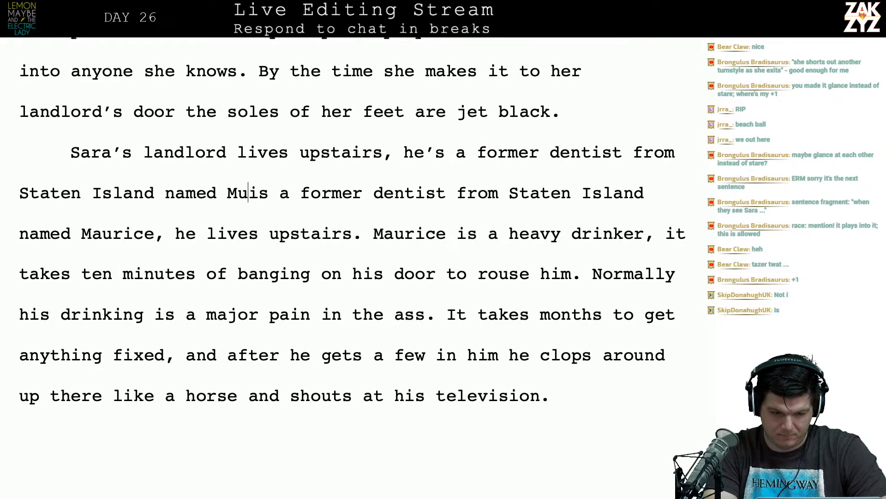
text(aurice)
key(Return)
key(Return)
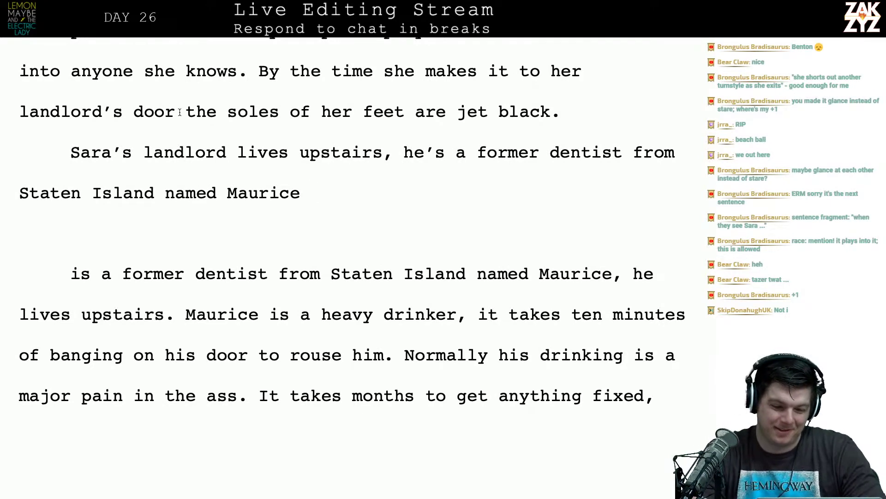
Replace the landlord's name at the end of the new opening sentence with "Jules" and close the sentence with a period.
key(ctrl+Left)
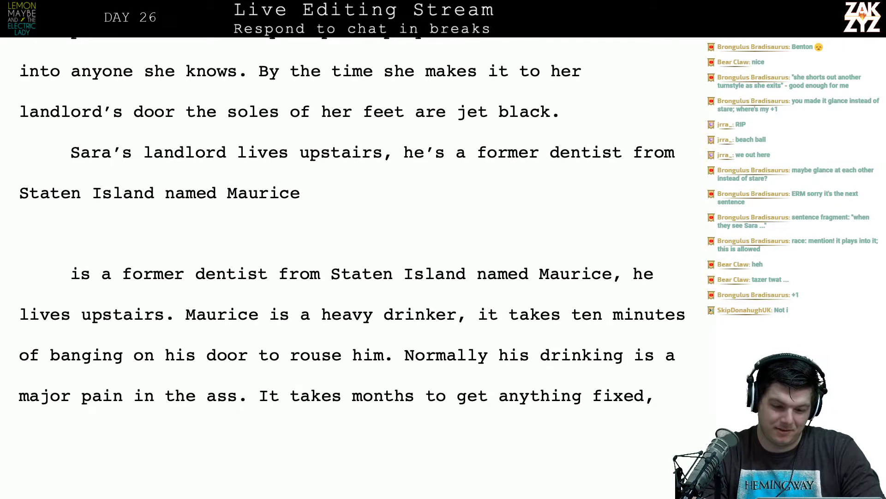
key(shift+Right)
key(shift+Right)
key(shift+Right)
key(shift+Right)
key(shift+Right)
key(shift+Right)
key(shift+Right)
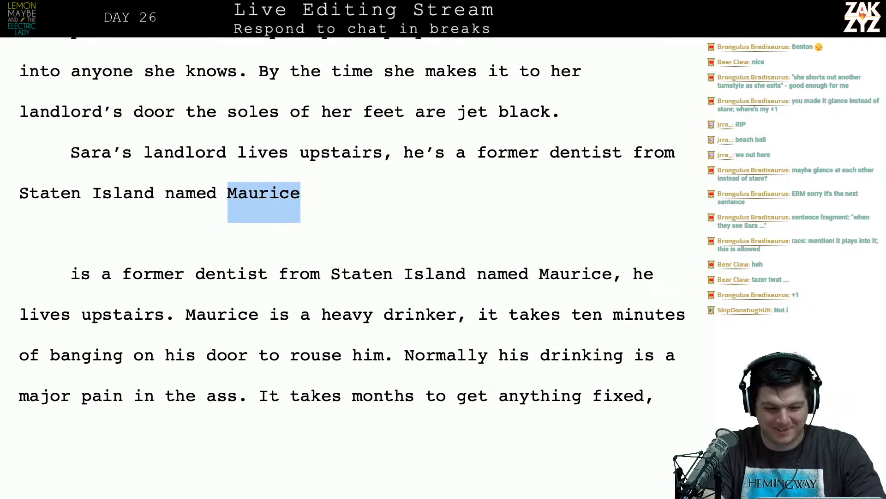
text(Jules )
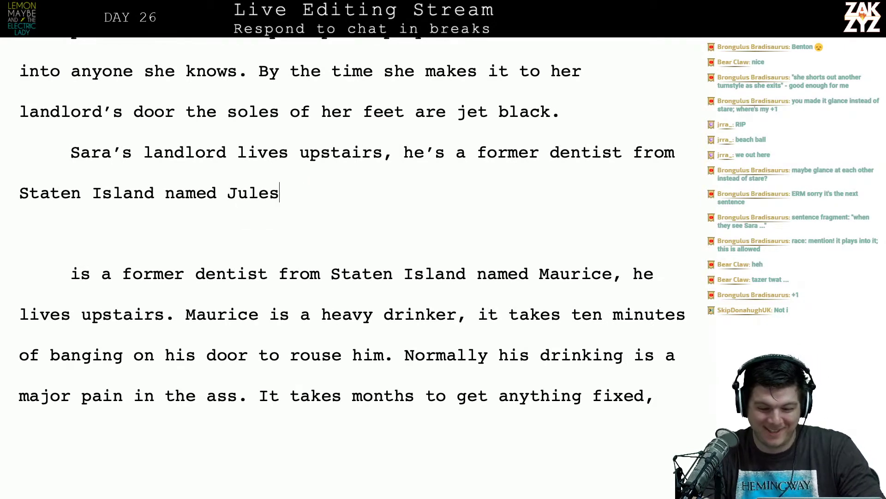
text(.)
key(Down)
key(Left)
key(Right)
key(Right)
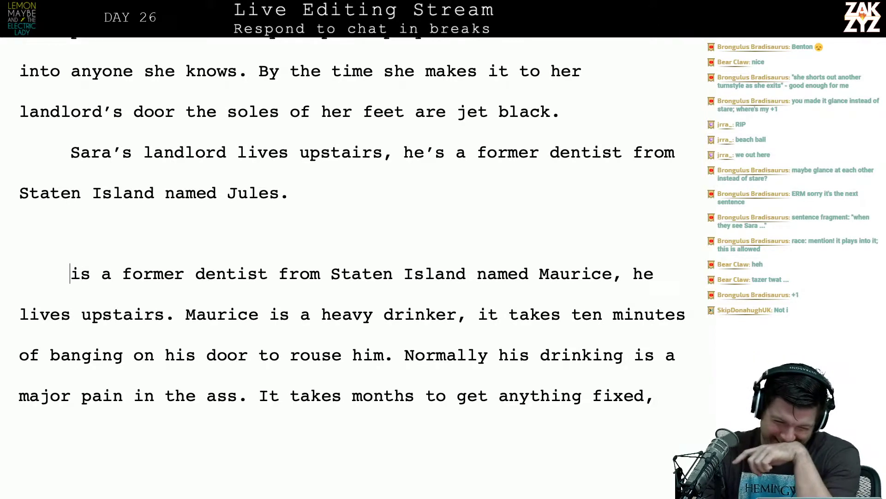
Insert the name "Jules" after "Sara's landlord" in the new opening sentence.
click(325, 217)
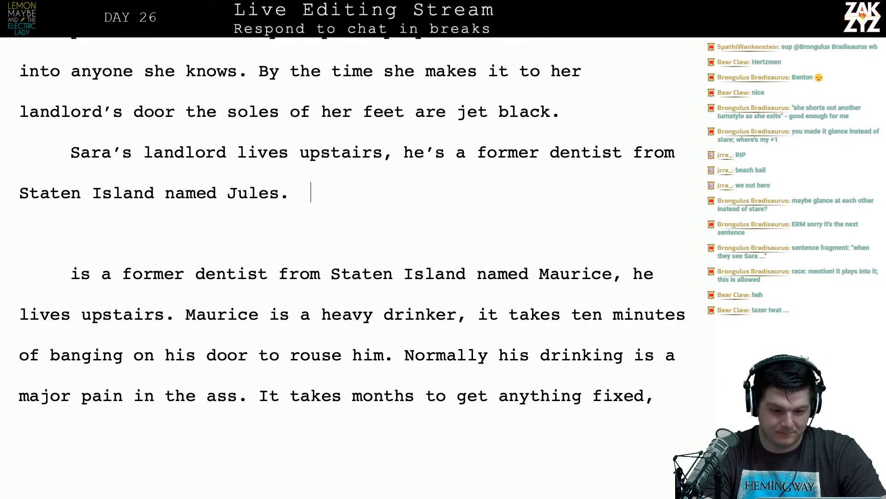
key(Up)
key(Left)
key(Left)
key(Left)
key(Left)
key(Left)
key(Left)
key(Left)
key(Left)
key(Left)
key(Left)
key(Left)
key(Left)
key(Left)
key(Left)
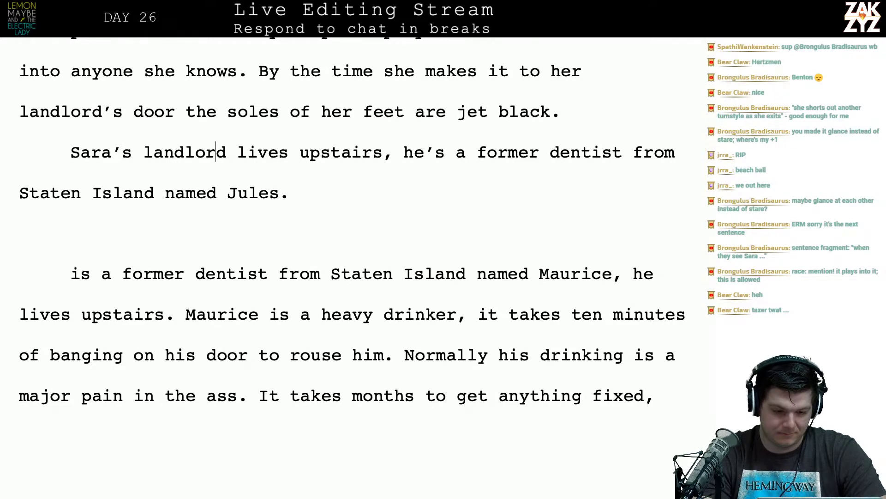
key(Right)
key(Right)
key(Right)
key(Right)
key(Right)
key(Right)
text(J)
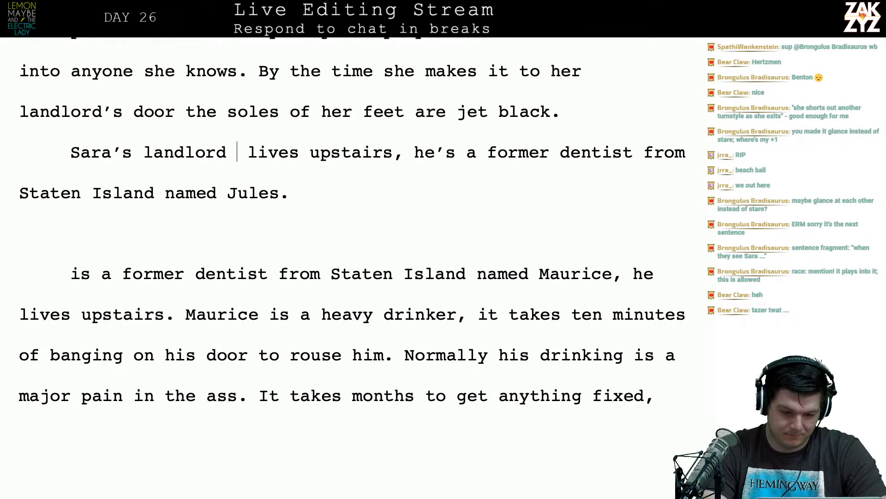
text(ules)
key(Right)
key(Right)
key(Right)
key(Right)
key(Right)
key(Right)
key(Right)
key(Right)
key(Right)
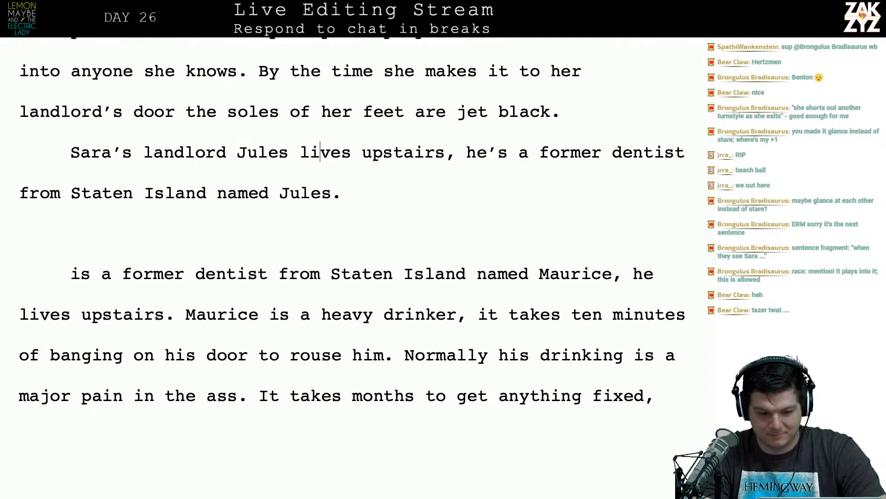
key(Right)
key(Right)
key(Right)
key(Right)
key(Right)
key(Right)
key(Right)
key(Right)
key(Down)
key(Left)
key(Left)
key(Left)
key(Left)
key(Left)
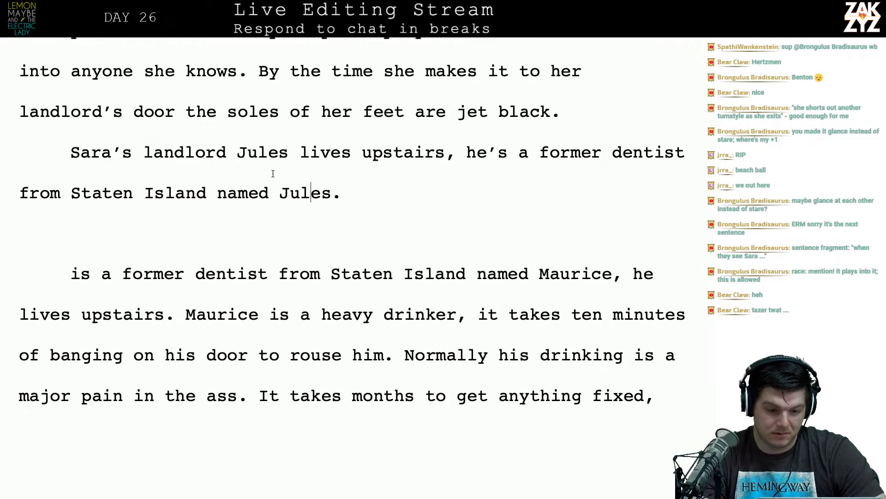
key(Right)
key(Down)
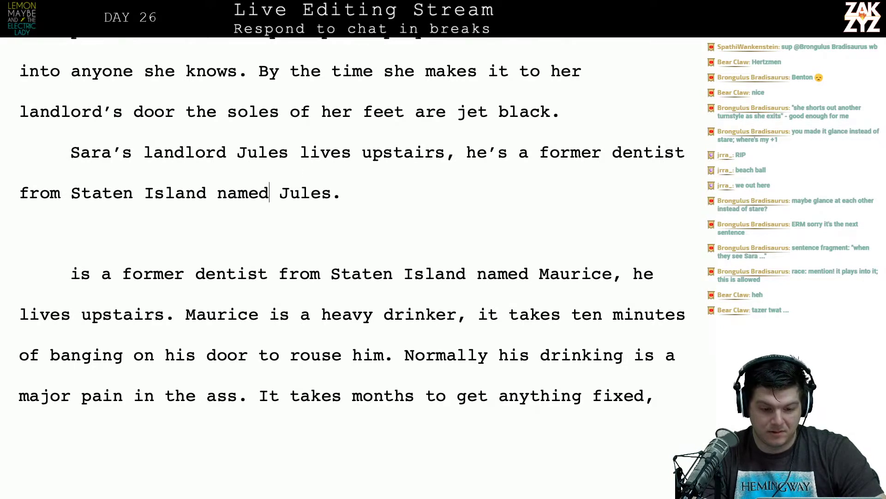
key(Up)
key(Right)
key(Right)
key(Right)
key(Right)
key(Right)
key(Right)
key(Right)
key(Right)
key(Down)
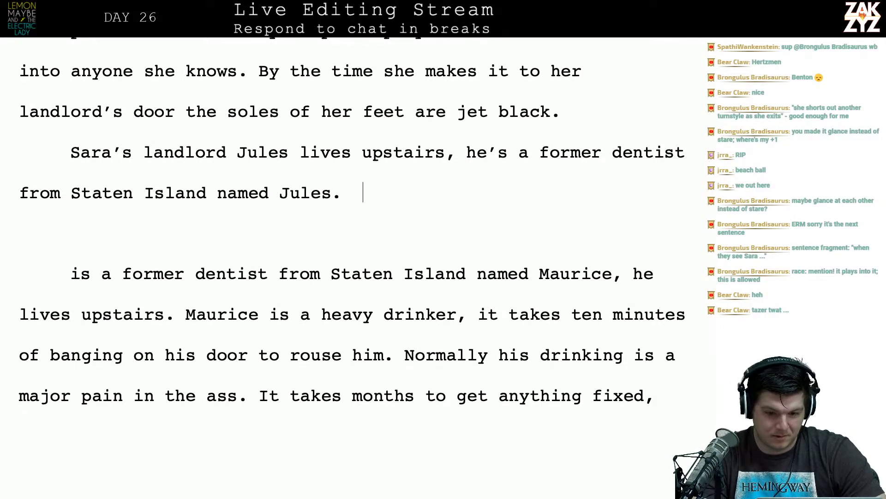
key(Home)
key(Right)
key(Up)
scroll(234, 167, up, 1)
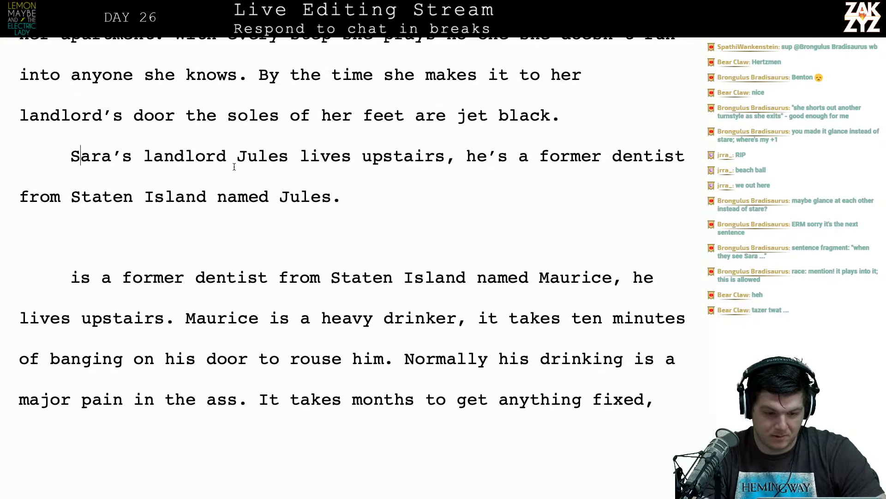
Split the opening sentence before "he's a former dentist", moving that wording below with two line breaks.
click(476, 150)
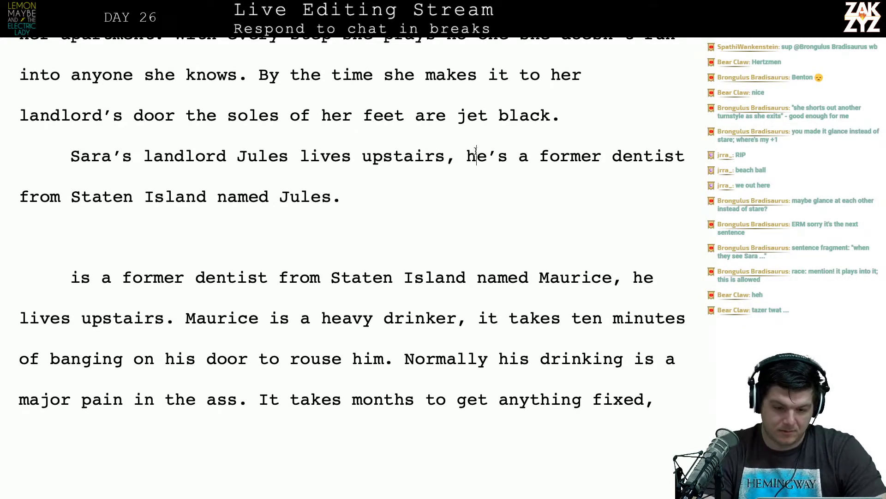
key(Left)
key(Return)
key(Return)
key(Up)
key(Left)
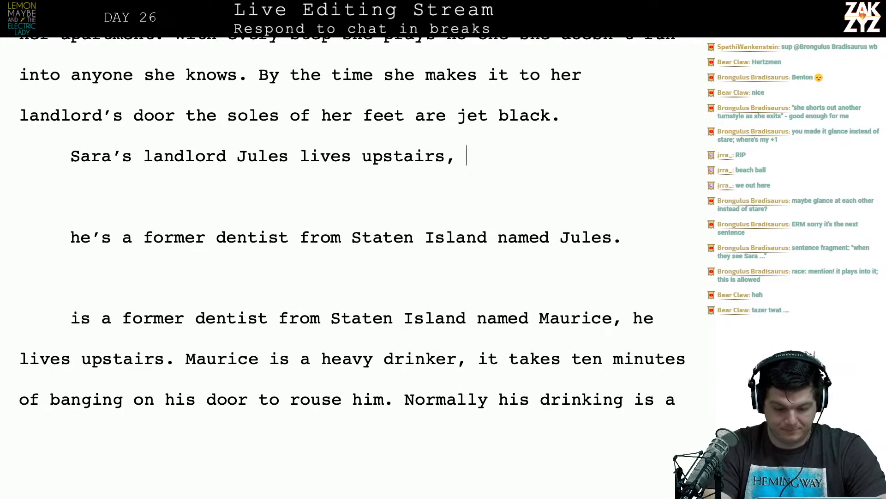
After "lives upstairs,", complete the opening sentence with "he had a dental practice in Staten Island until he lost his license.".
text(he had a )
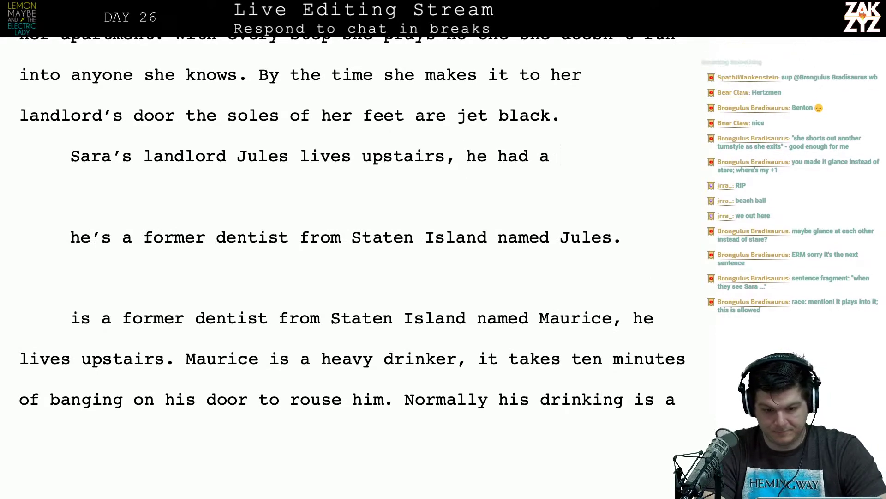
text(dental )
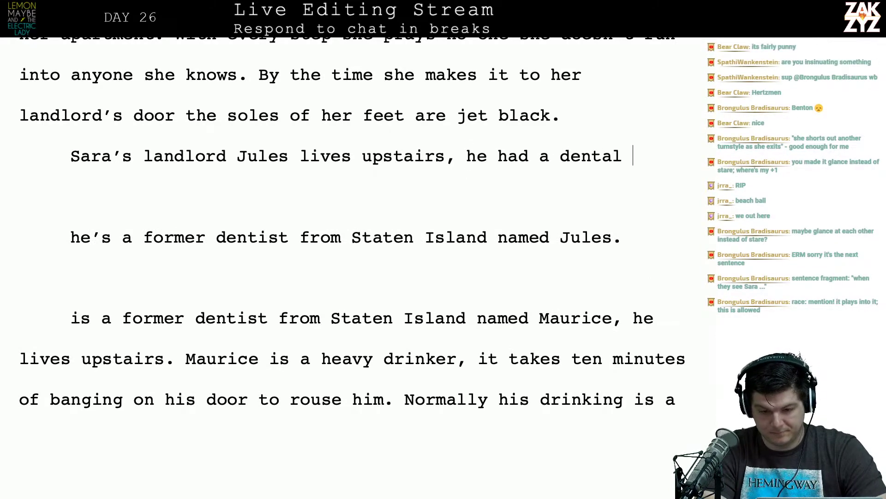
text(practicce)
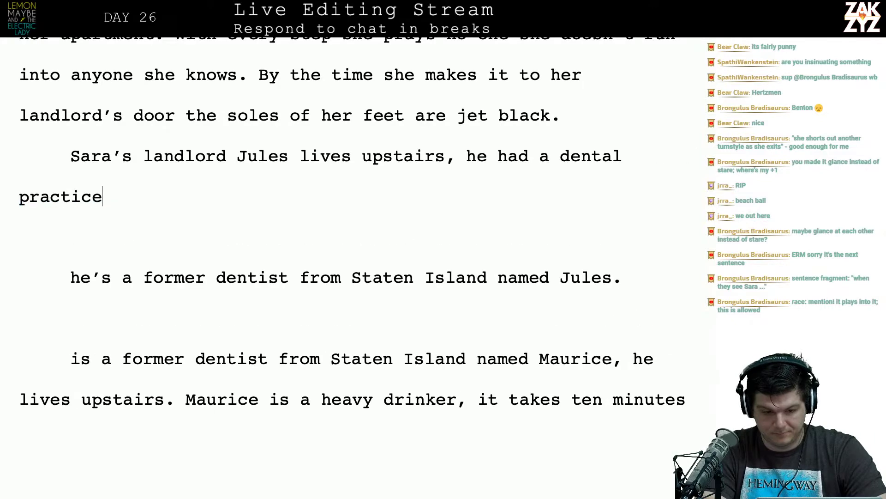
key(BackSpace)
key(BackSpace)
key(BackSpace)
text(e)
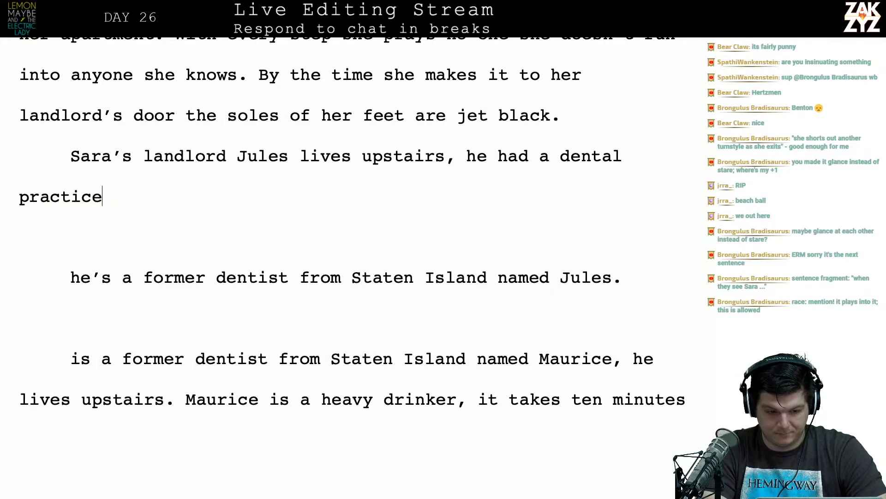
text( in Staten S)
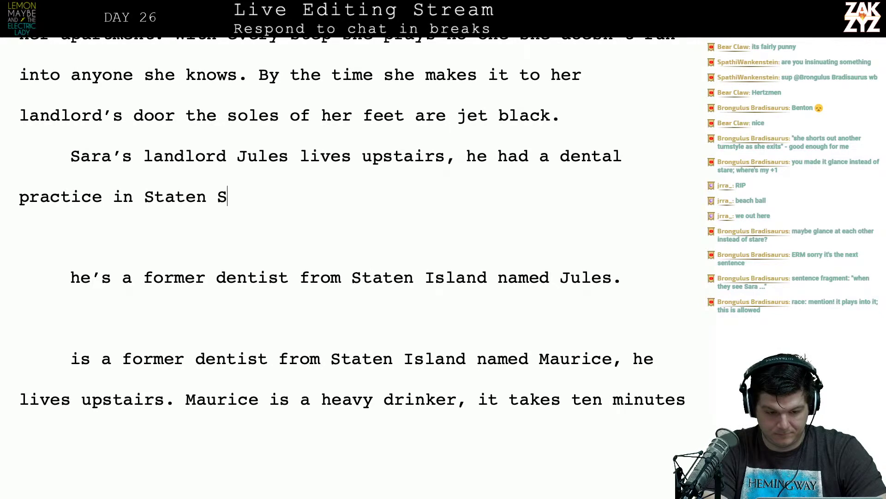
key(BackSpace)
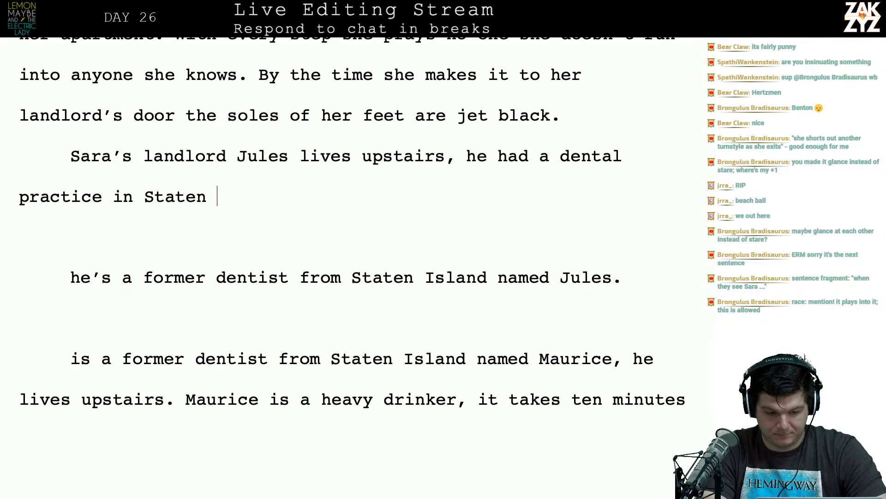
text(Island un)
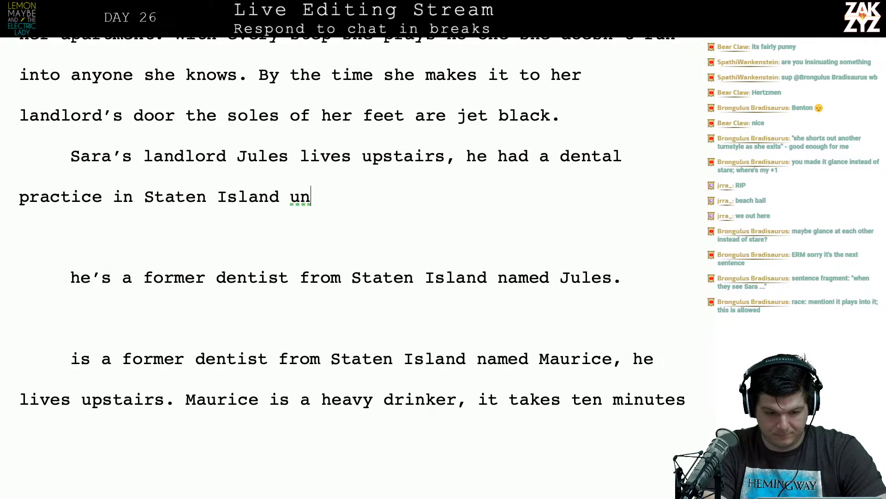
text(til he lost his license.)
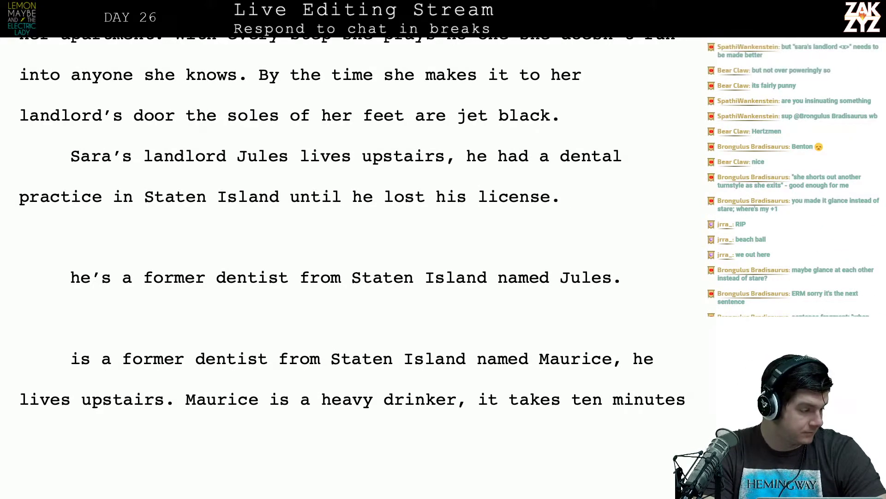
Add a new paragraph above "Sara's landlord Jules" reading "Her landlord Jules lives in the apartment above hers.".
key(Right)
key(Right)
key(Right)
key(Right)
key(Right)
key(Right)
key(Right)
key(Right)
key(Right)
key(Right)
key(Right)
key(Right)
key(Right)
key(Right)
key(Right)
key(Right)
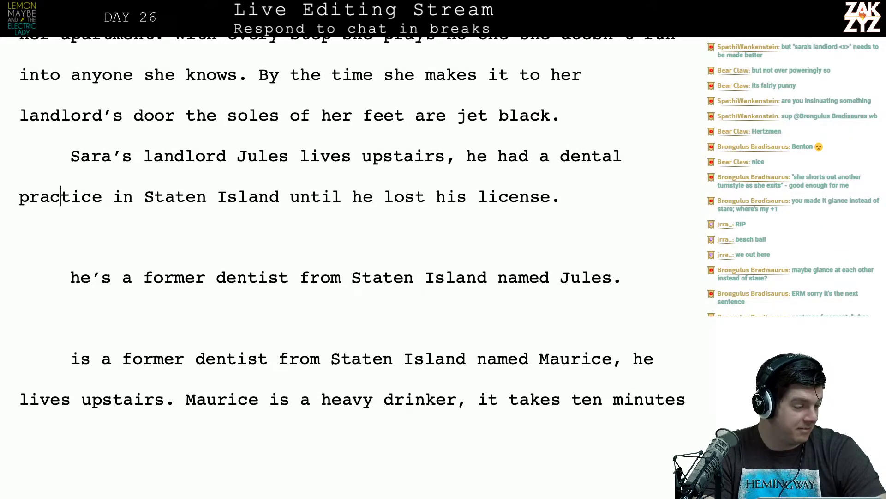
key(Right)
key(Right)
key(Right)
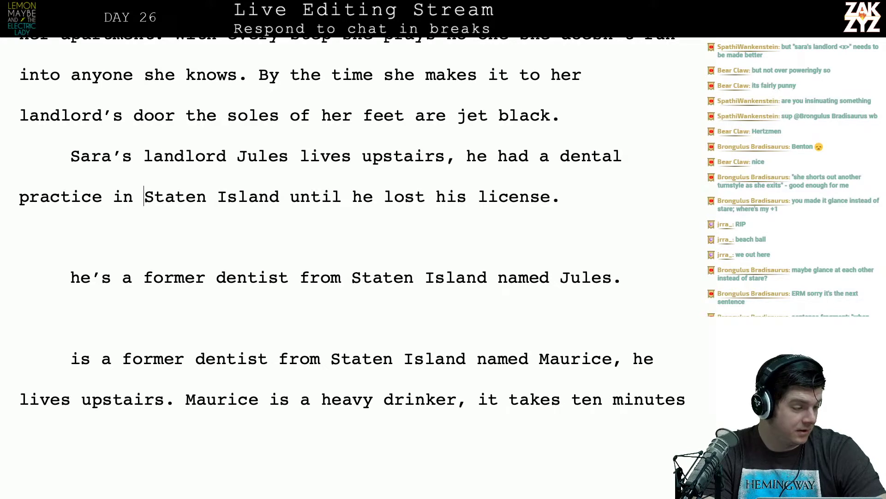
key(Up)
key(Right)
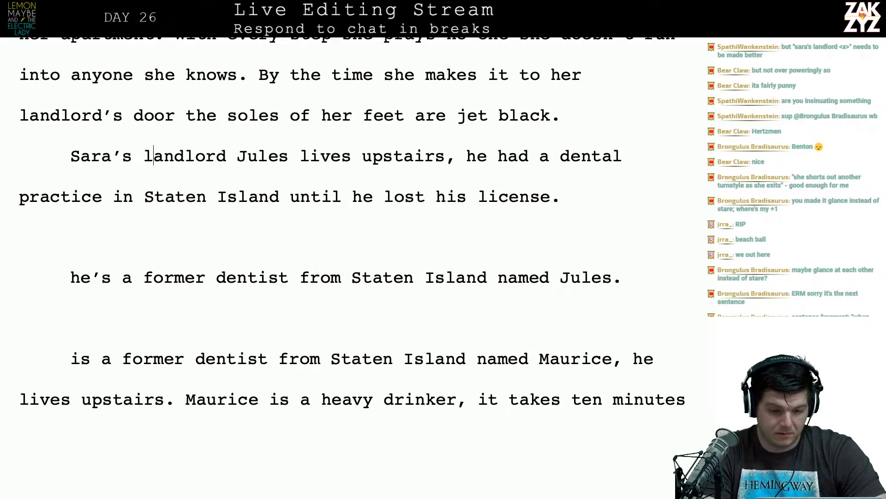
key(Left)
key(Left)
key(Left)
key(Left)
key(Left)
key(Left)
key(Left)
key(Left)
key(Left)
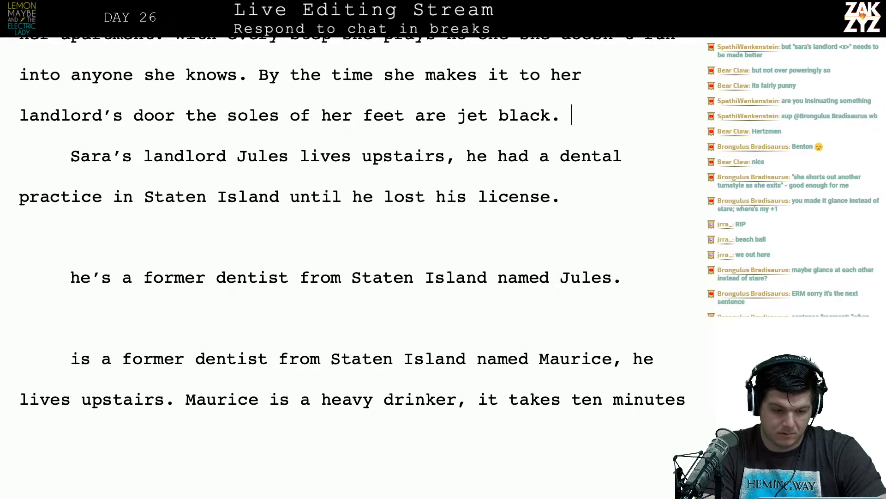
key(Return)
text(Her la)
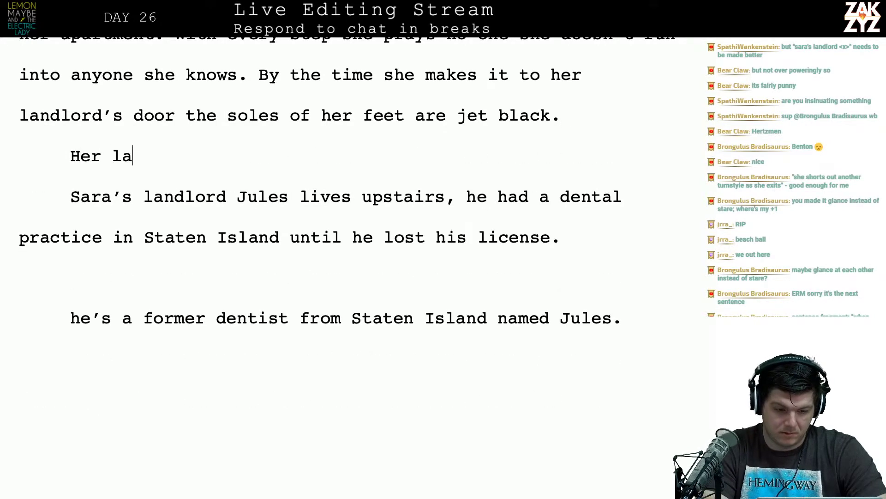
text(ndlord Jew)
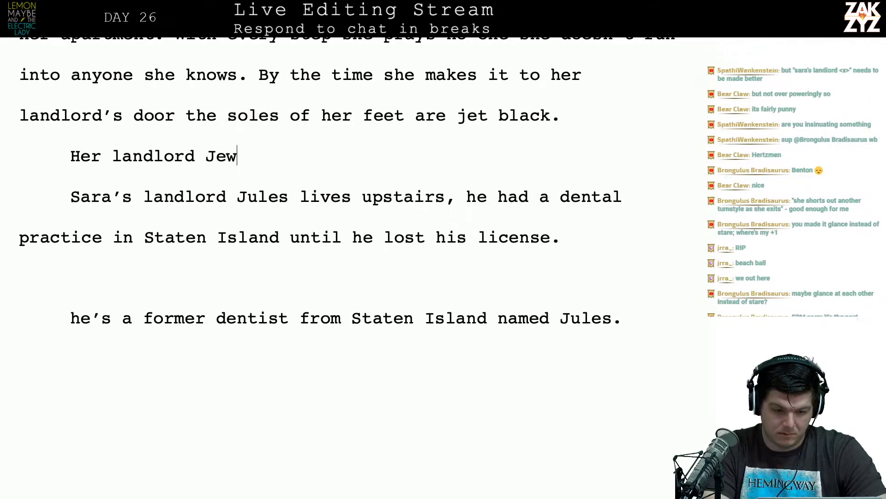
key(BackSpace)
key(BackSpace)
text(ules)
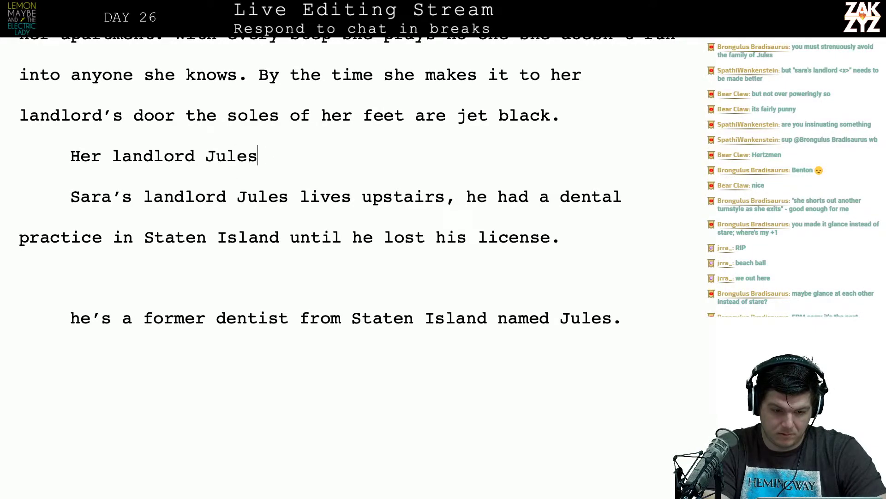
text( lives in the)
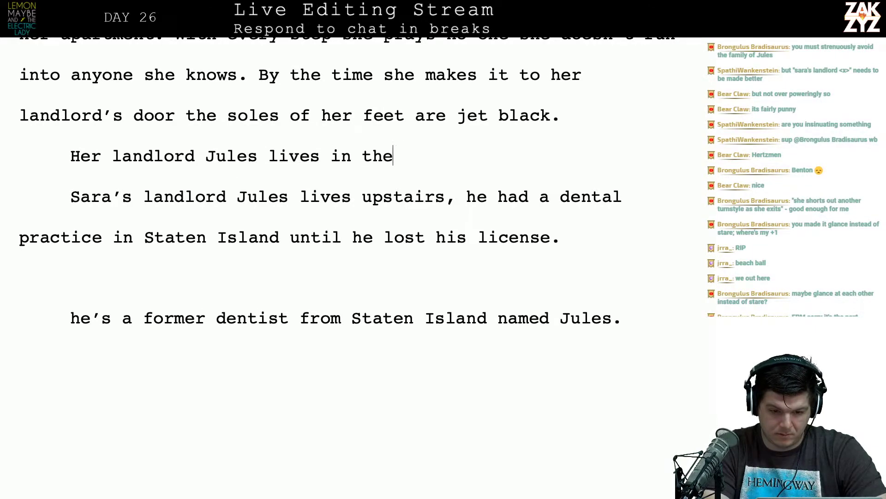
text( apartment above hers.)
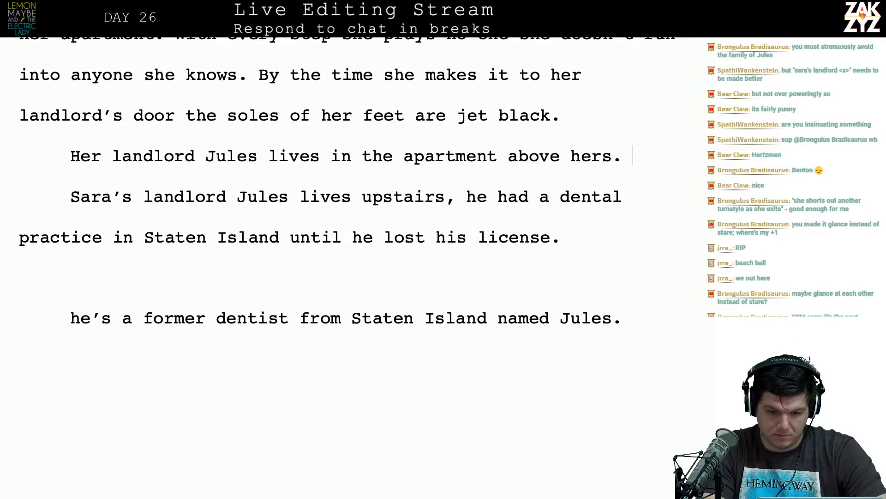
Start another paragraph above "Her landlord Jules" with the words "Sara rents the basement".
click(572, 116)
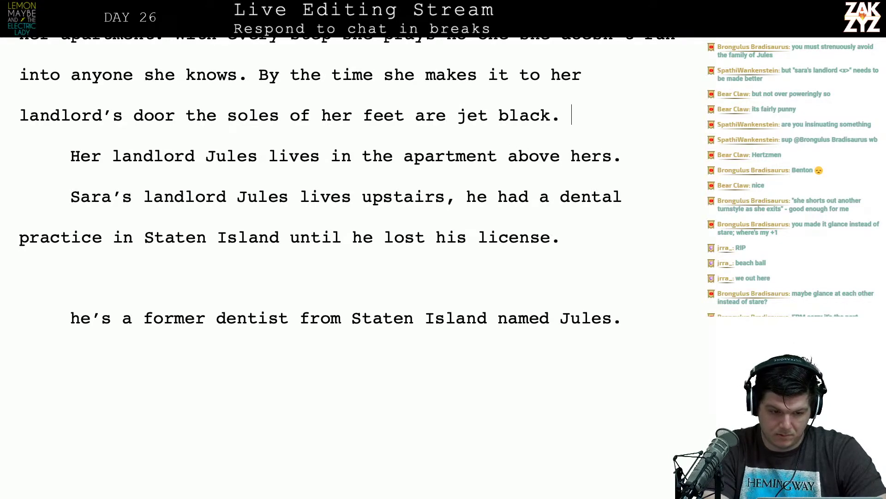
key(Return)
text(Sara rents the basem)
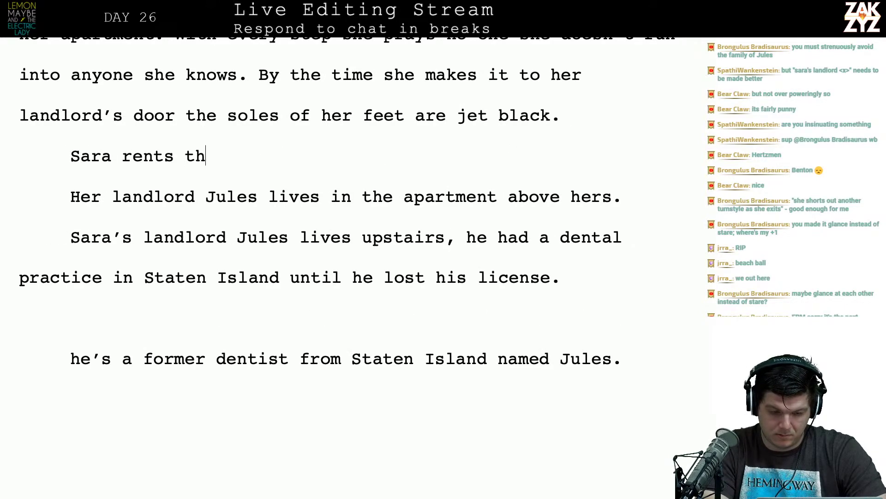
key(BackSpace)
key(BackSpace)
key(BackSpace)
key(BackSpace)
key(BackSpace)
key(BackSpace)
key(BackSpace)
key(BackSpace)
key(BackSpace)
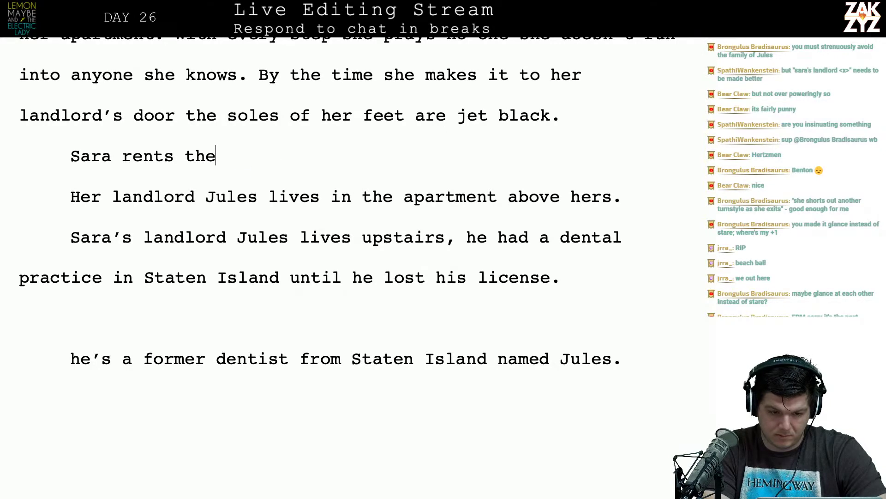
text(the baseme)
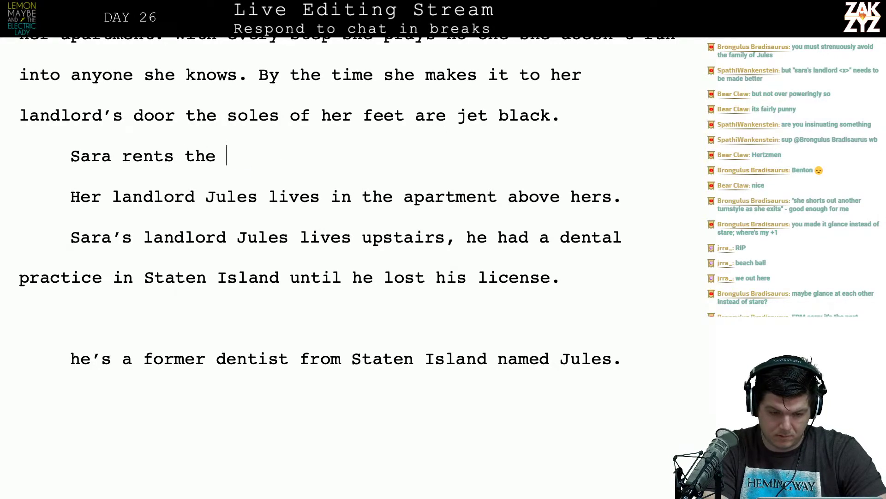
text(nt)
Reword the unfinished line above "Her landlord Jules" to read "Sara rents her basement apartment from".
key(BackSpace)
key(BackSpace)
key(BackSpace)
key(BackSpace)
key(BackSpace)
key(BackSpace)
key(BackSpace)
key(BackSpace)
key(BackSpace)
key(BackSpace)
key(BackSpace)
key(BackSpace)
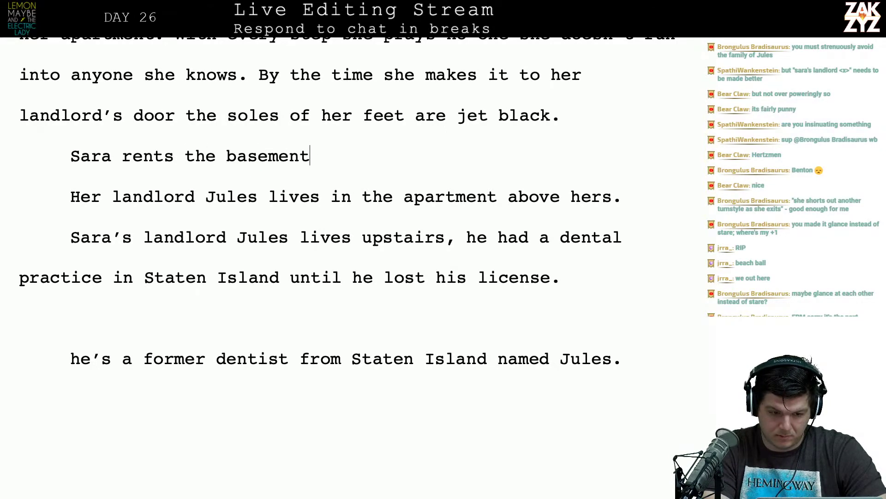
key(BackSpace)
text(her b)
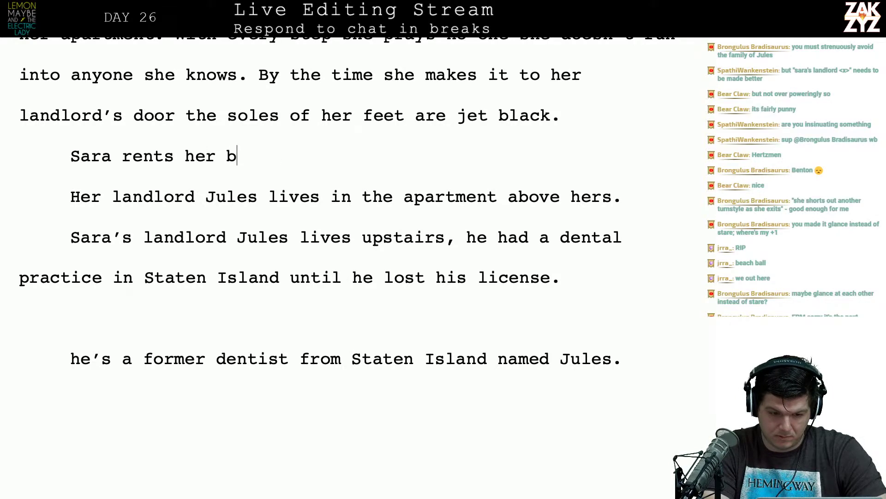
text(asement apartment)
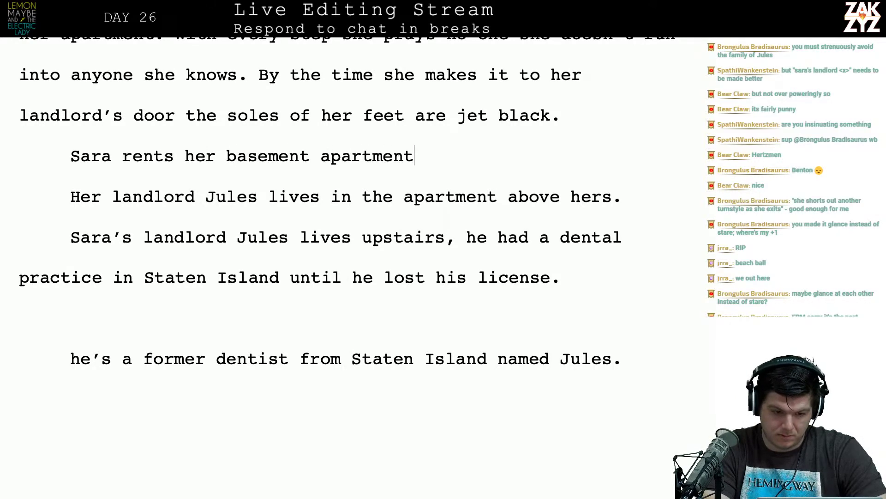
text( from )
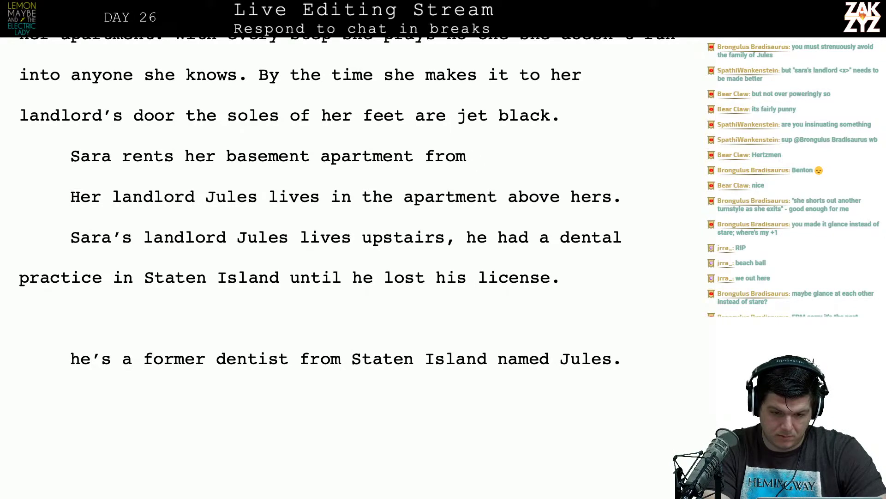
Try continuing the sentence after "apartment from" with the words "a man".
text(H)
key(BackSpace)
text(JUl)
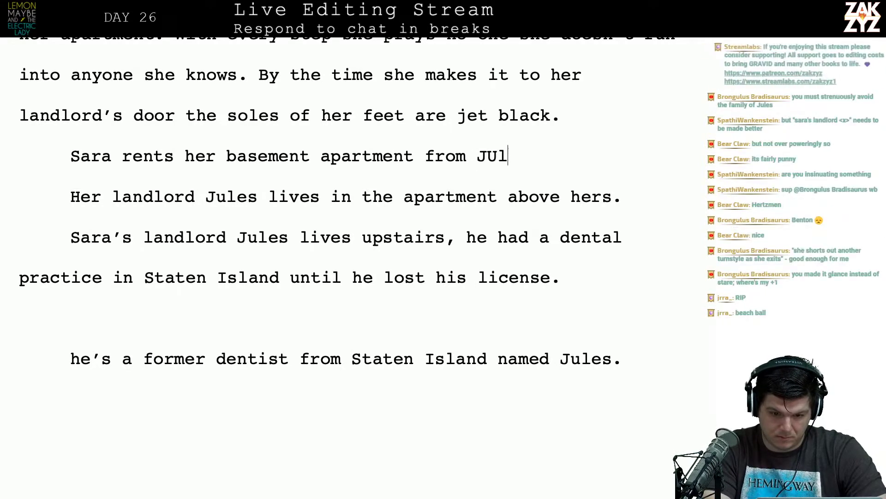
key(BackSpace)
key(BackSpace)
key(BackSpace)
text(a man)
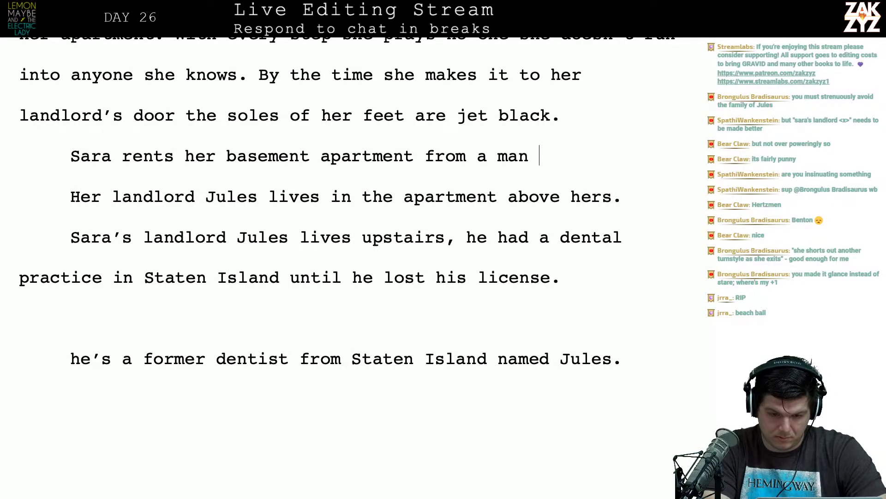
Replace "a man" at the end of the unfinished sentence with "man named Jules".
key(BackSpace)
key(BackSpace)
key(BackSpace)
key(BackSpace)
key(BackSpace)
key(BackSpace)
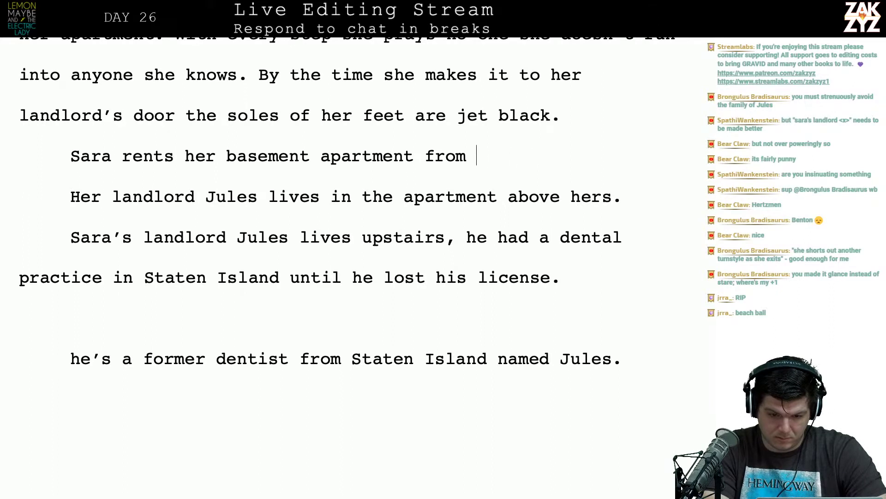
text(man name)
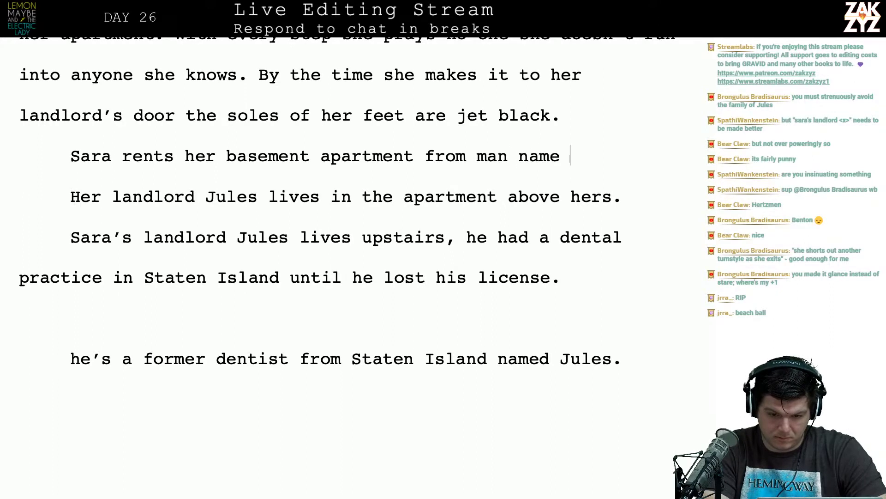
text(d Jules)
Replace "man named Jules" so the unfinished sentence ends with "from the man".
key(BackSpace)
key(BackSpace)
key(BackSpace)
key(BackSpace)
key(BackSpace)
key(BackSpace)
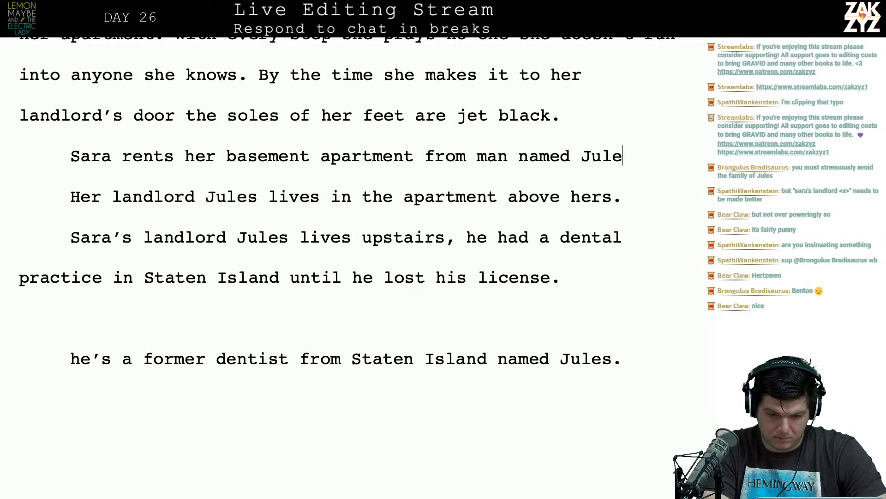
key(BackSpace)
key(BackSpace)
key(BackSpace)
key(BackSpace)
key(BackSpace)
key(BackSpace)
key(BackSpace)
key(BackSpace)
key(BackSpace)
key(BackSpace)
key(BackSpace)
key(BackSpace)
key(BackSpace)
key(BackSpace)
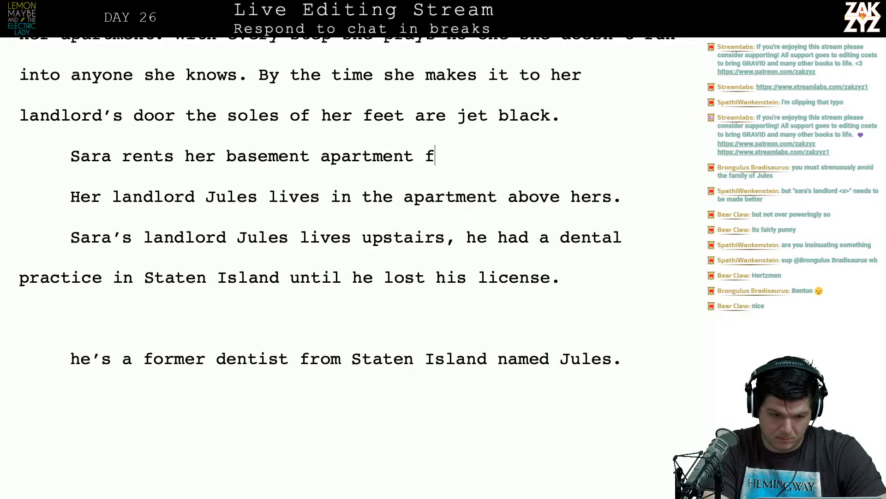
text(from the)
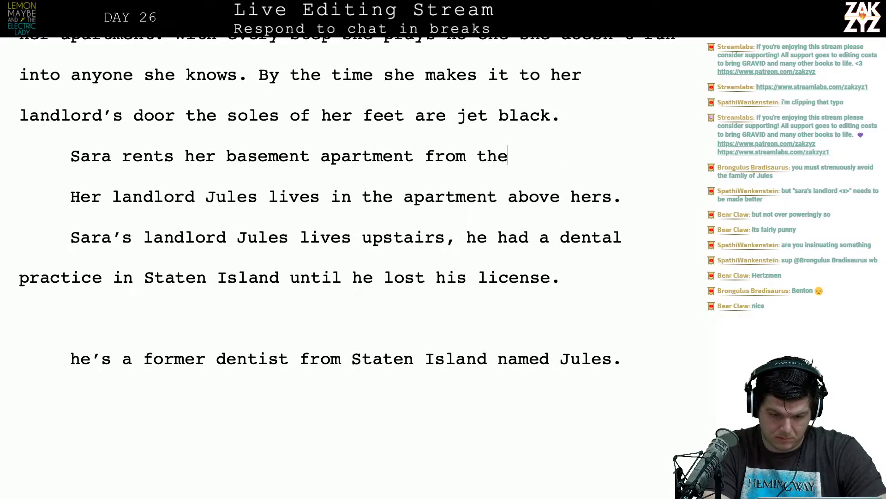
text( man)
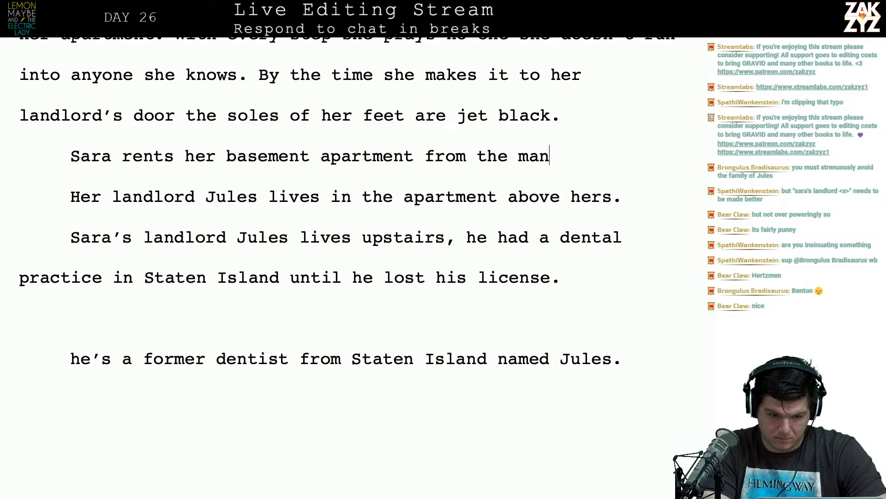
Delete the entire unfinished "Sara rents her basement apartment" sentence, keeping its empty indented line.
key(BackSpace)
key(BackSpace)
key(BackSpace)
key(BackSpace)
key(BackSpace)
key(BackSpace)
key(BackSpace)
key(BackSpace)
key(BackSpace)
key(BackSpace)
key(BackSpace)
key(BackSpace)
key(BackSpace)
key(BackSpace)
key(BackSpace)
key(BackSpace)
key(BackSpace)
key(BackSpace)
key(BackSpace)
key(BackSpace)
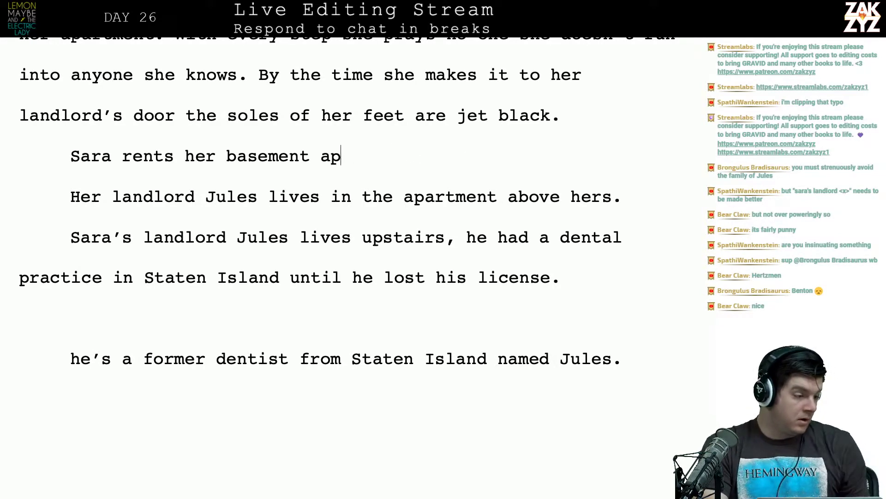
key(BackSpace)
key(BackSpace)
key(BackSpace)
key(BackSpace)
key(BackSpace)
key(BackSpace)
key(BackSpace)
key(BackSpace)
key(BackSpace)
key(BackSpace)
key(BackSpace)
key(BackSpace)
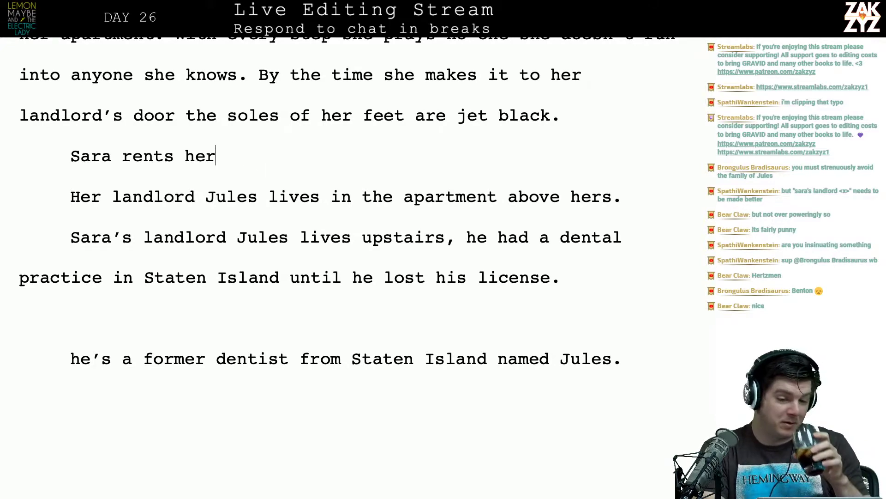
key(BackSpace)
key(BackSpace)
key(BackSpace)
key(BackSpace)
key(BackSpace)
key(BackSpace)
key(BackSpace)
key(BackSpace)
key(BackSpace)
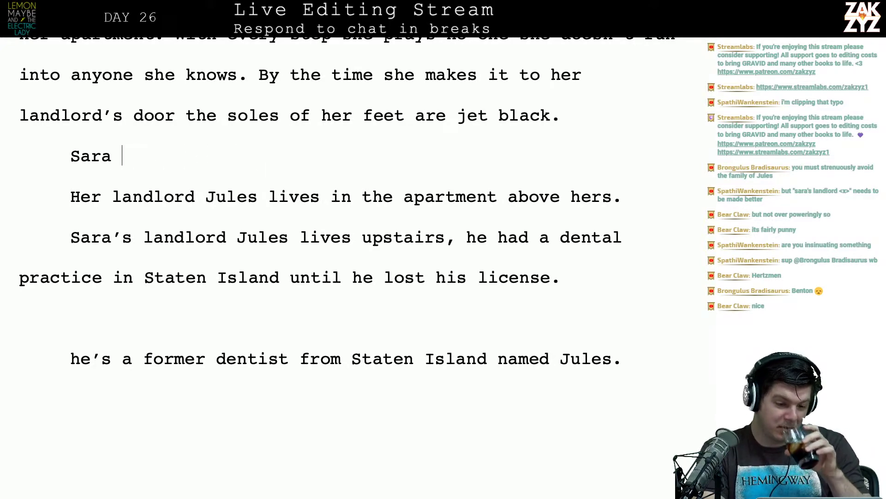
key(BackSpace)
key(BackSpace)
key(BackSpace)
key(BackSpace)
key(BackSpace)
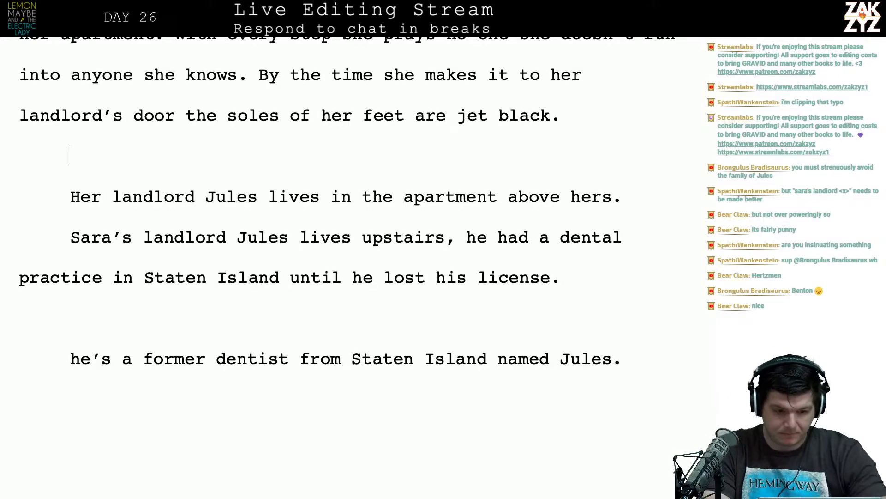
Start a new sentence on the empty line above "Her landlord Jules" with the landlord's first name and surname.
text(Juels)
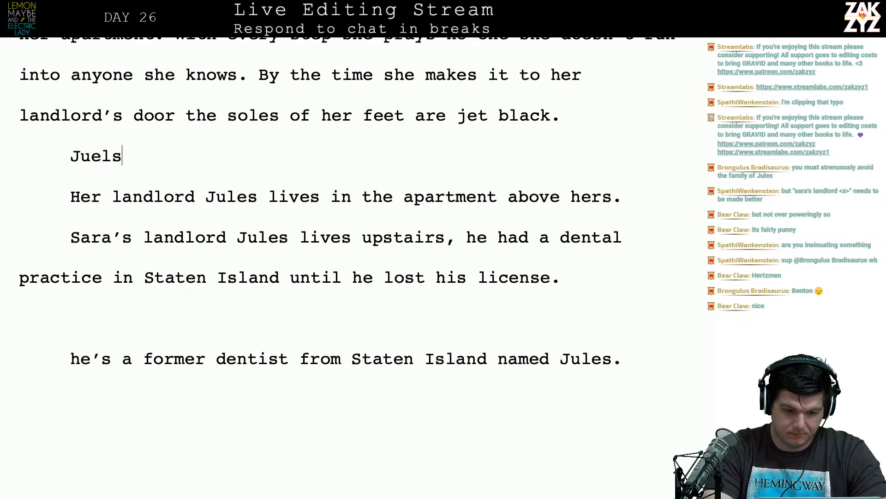
key(BackSpace)
key(BackSpace)
key(BackSpace)
text(les)
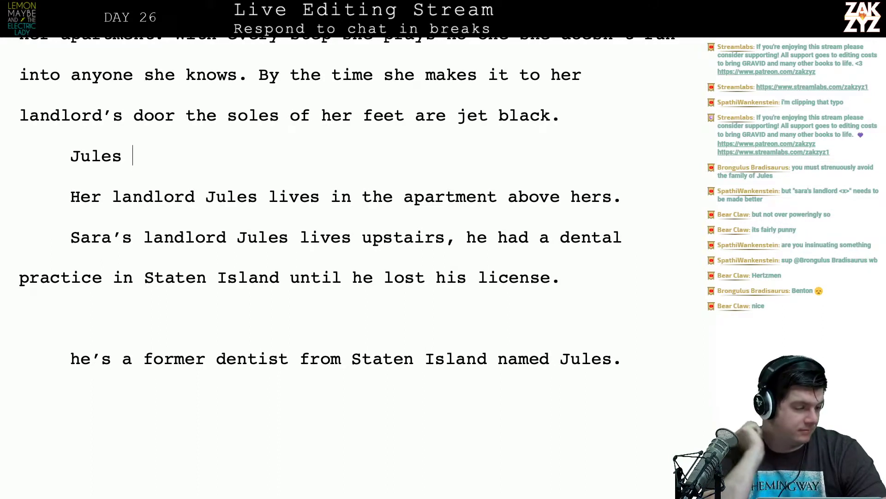
text(RAb)
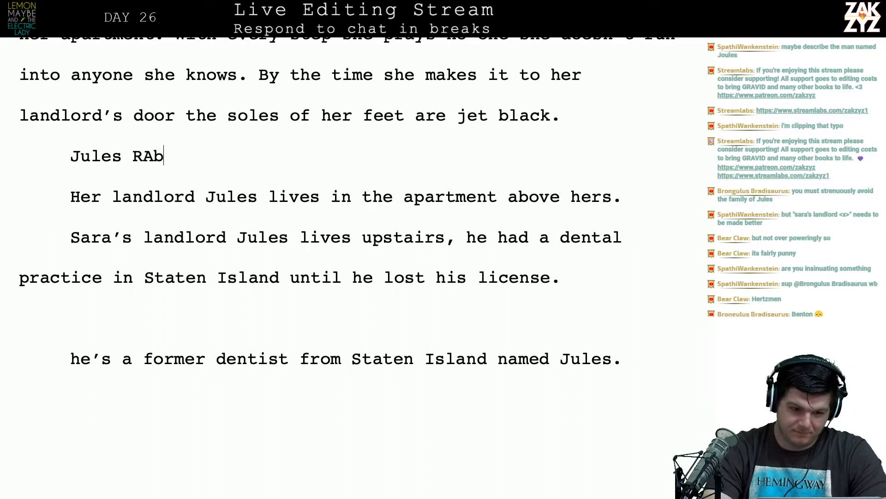
text(in)
key(BackSpace)
key(BackSpace)
key(BackSpace)
key(BackSpace)
text(arb)
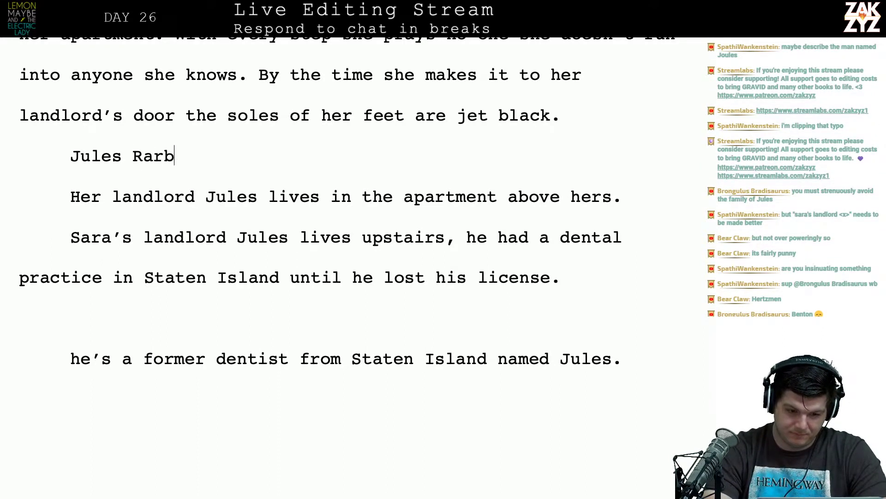
key(BackSpace)
key(BackSpace)
text(binipw)
key(BackSpace)
key(BackSpace)
key(BackSpace)
text(o)
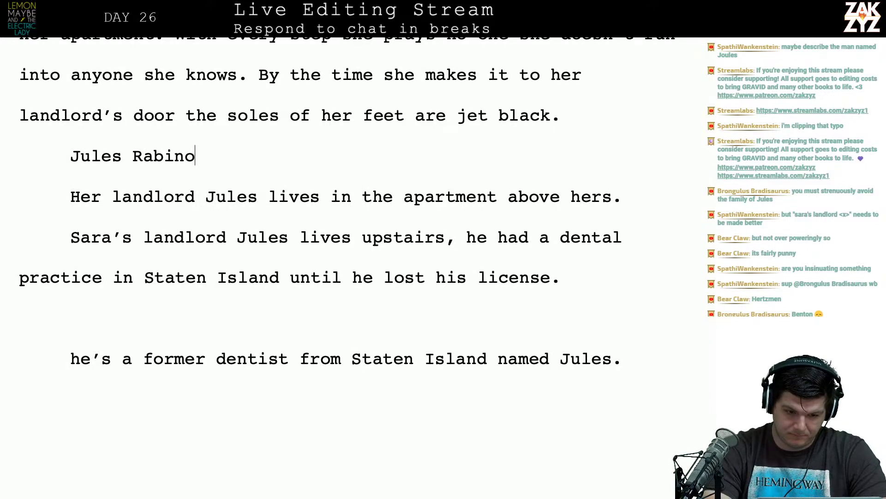
text(witz )
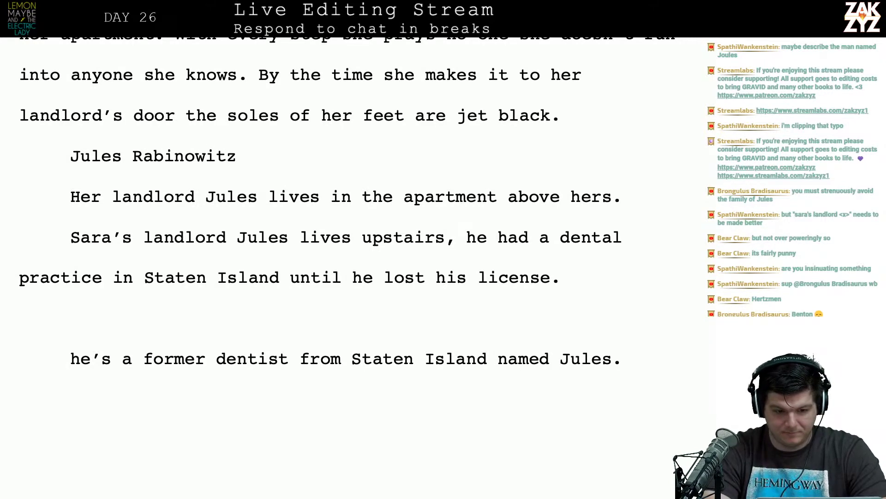
text(owns her B)
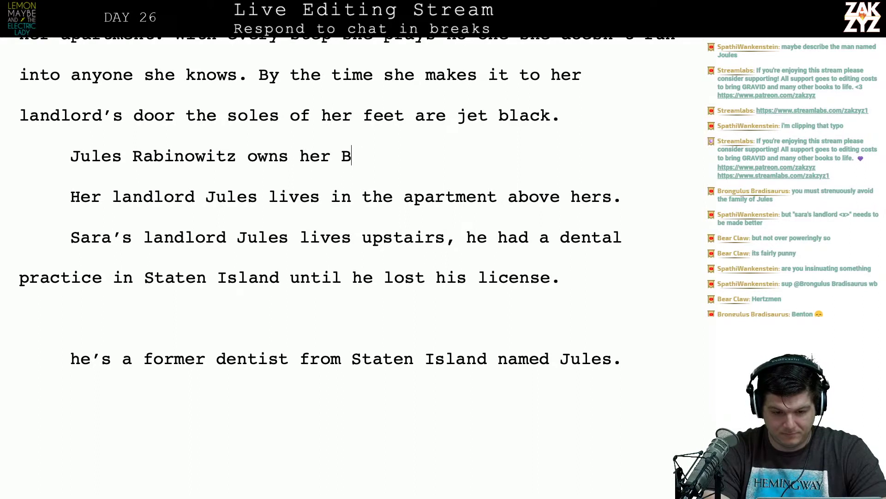
text(uilding)
key(BackSpace)
key(BackSpace)
key(BackSpace)
key(BackSpace)
key(BackSpace)
key(BackSpace)
key(BackSpace)
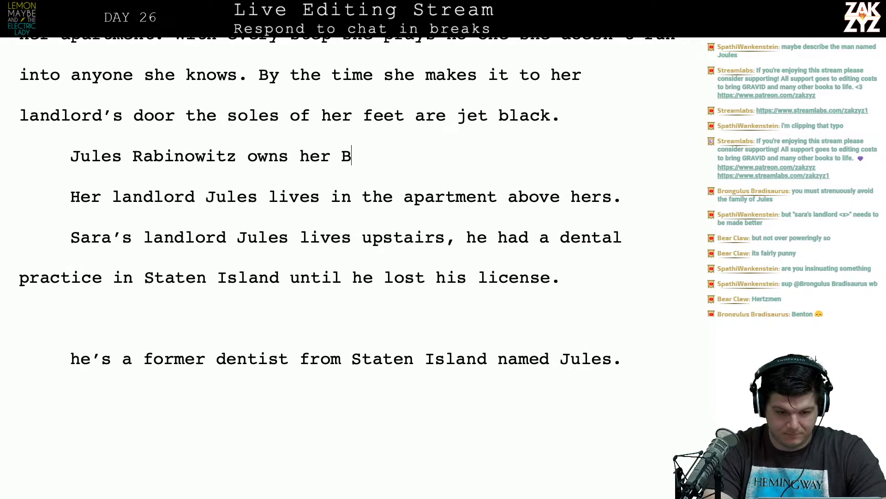
key(BackSpace)
key(BackSpace)
key(BackSpace)
key(BackSpace)
key(BackSpace)
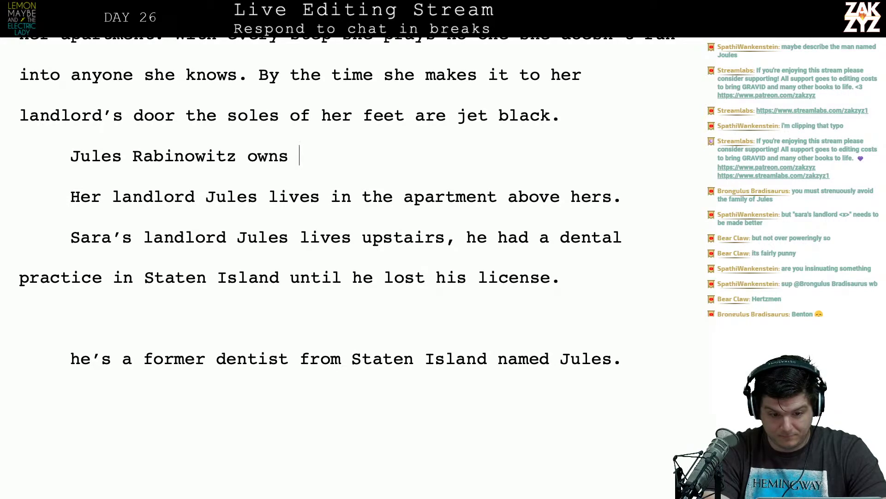
text(he)
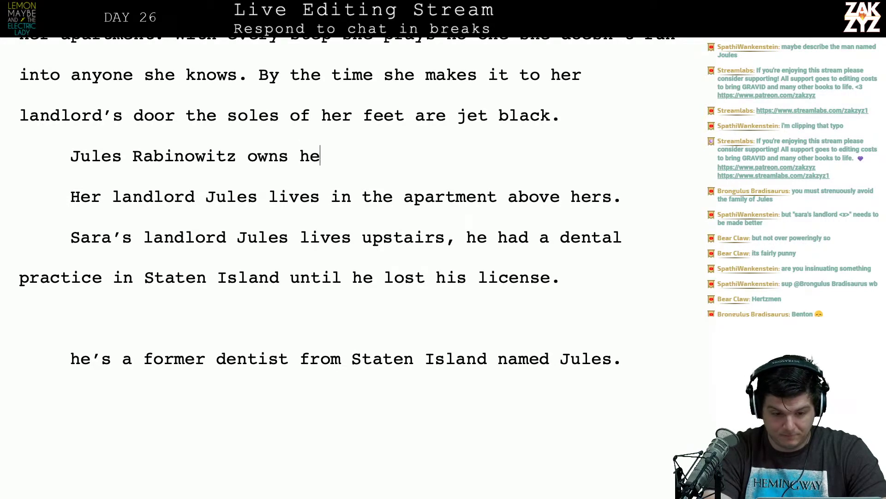
text(r)
key(BackSpace)
key(BackSpace)
key(BackSpace)
key(BackSpace)
key(BackSpace)
key(BackSpace)
key(BackSpace)
key(BackSpace)
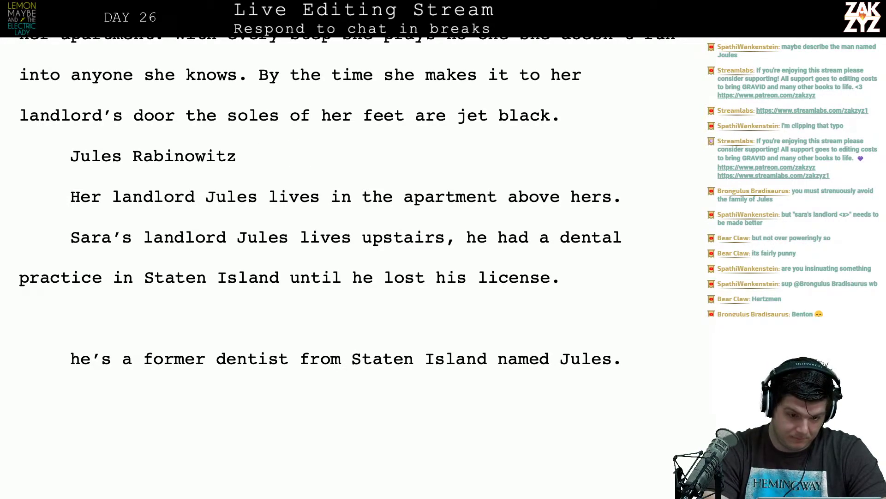
text(rents )
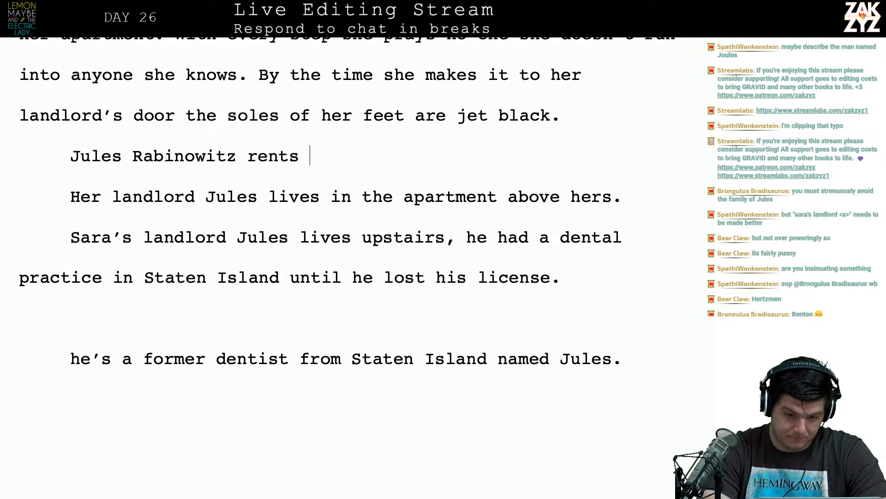
text(Sara her)
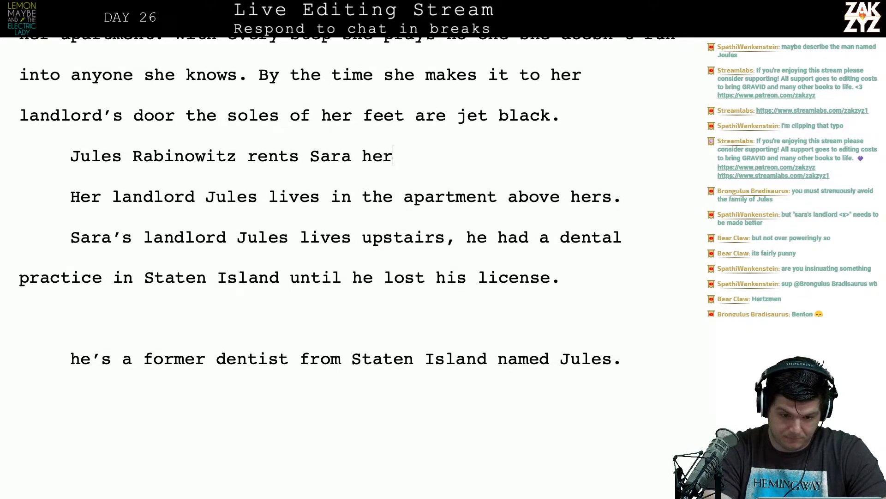
key(BackSpace)
key(BackSpace)
key(BackSpace)
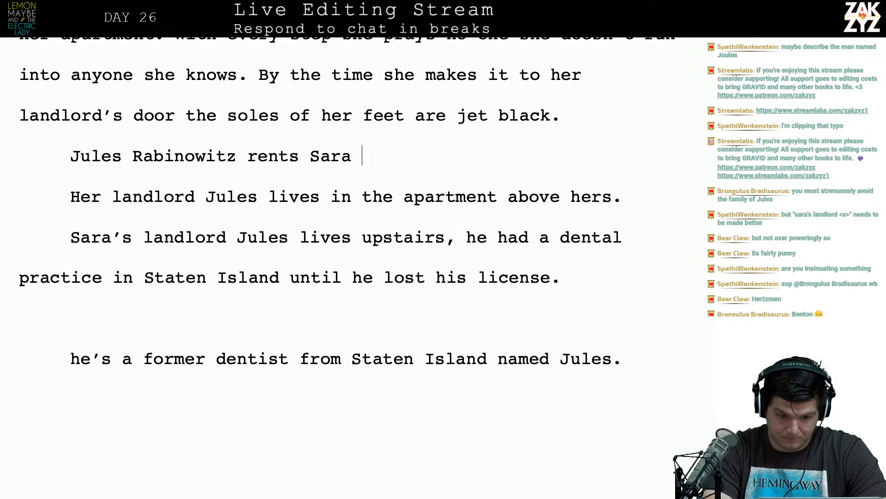
key(BackSpace)
key(BackSpace)
key(BackSpace)
key(BackSpace)
key(BackSpace)
text(her )
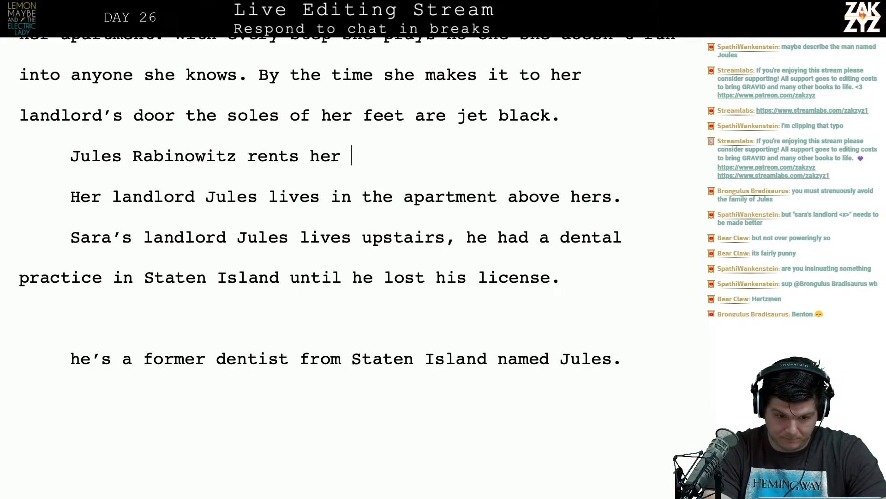
text(a)
key(BackSpace)
key(BackSpace)
key(BackSpace)
key(BackSpace)
key(BackSpace)
key(BackSpace)
key(BackSpace)
key(BackSpace)
key(BackSpace)
key(BackSpace)
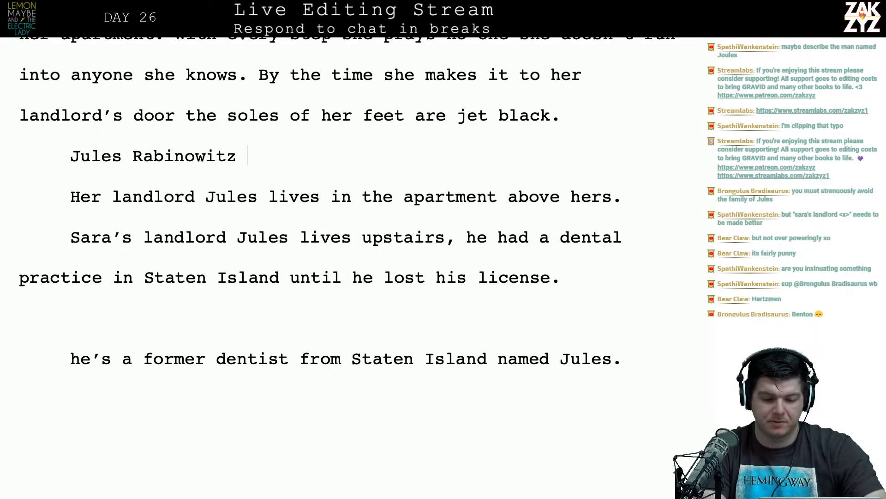
Insert an empty paragraph below the line containing only the landlord's full name.
key(Return)
key(Left)
key(Left)
key(Right)
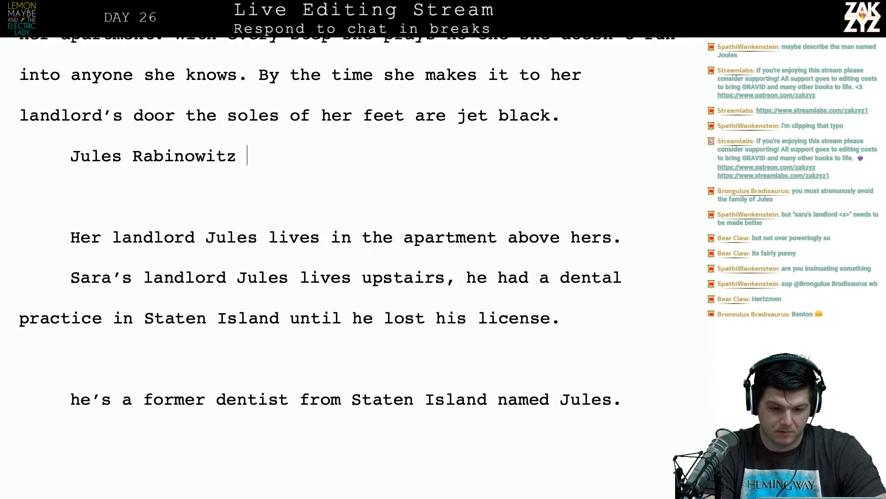
key(Up)
key(Up)
key(Up)
key(Up)
key(Down)
key(Down)
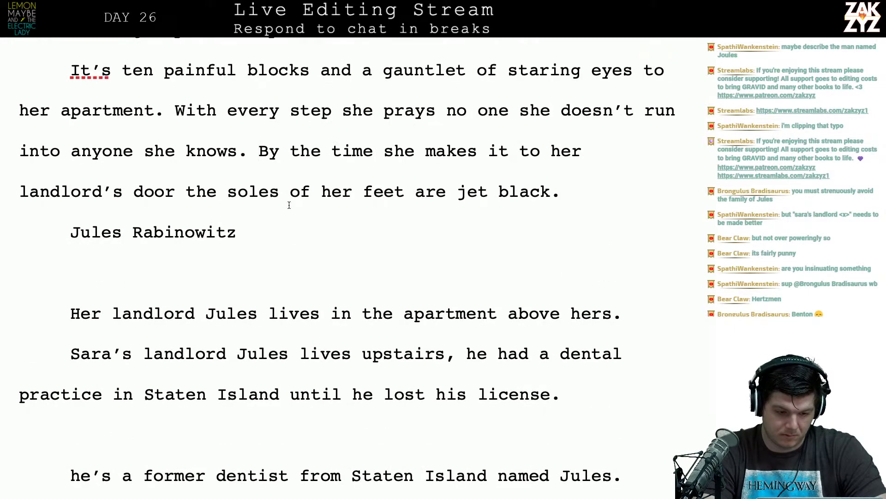
Start the new paragraph with the protagonist's first name and "has rented" ahead of the landlord's full name.
click(60, 235)
text(Sara has te)
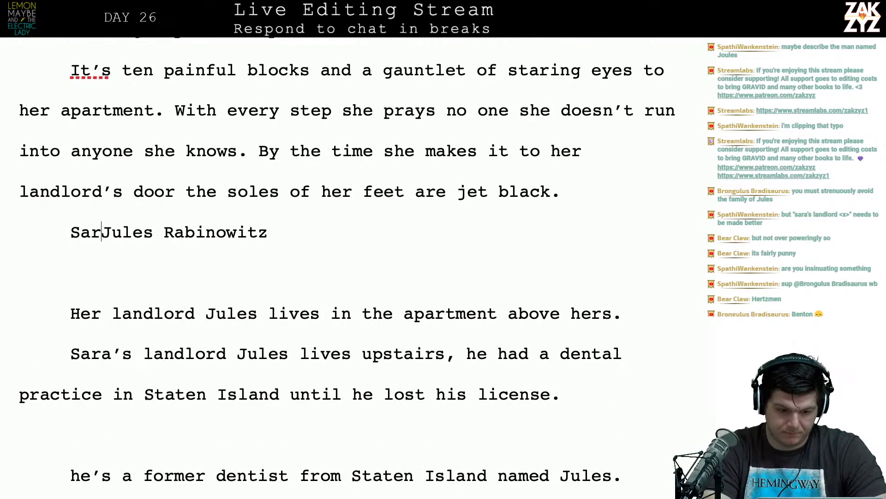
key(BackSpace)
key(BackSpace)
text(rented the)
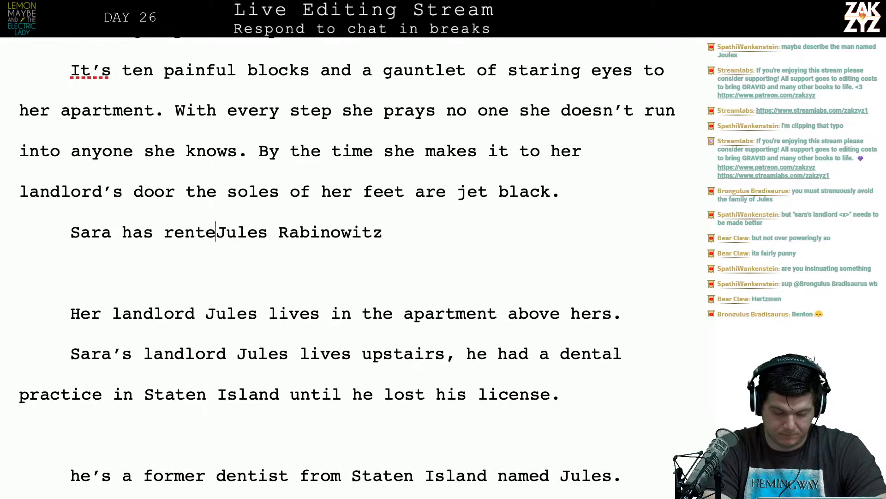
key(BackSpace)
key(BackSpace)
key(BackSpace)
key(Right)
key(Right)
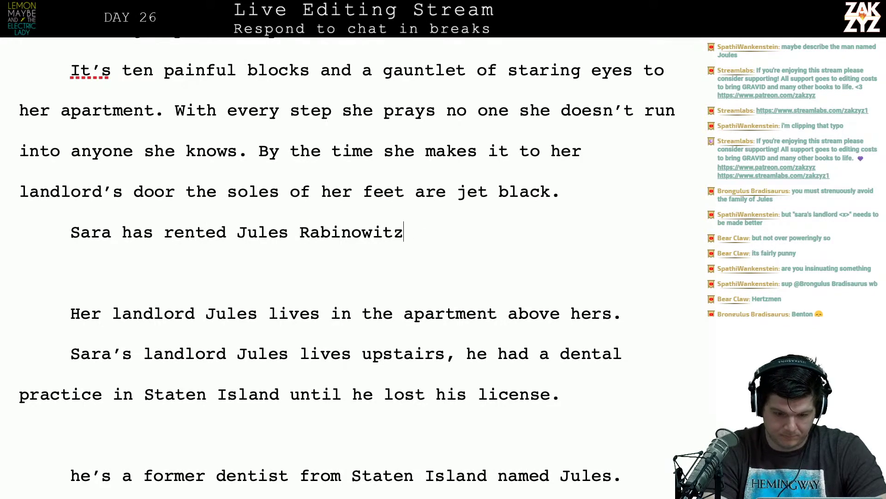
Make the landlord's name possessive and continue the sentence with "basement apartment".
text('s basement )
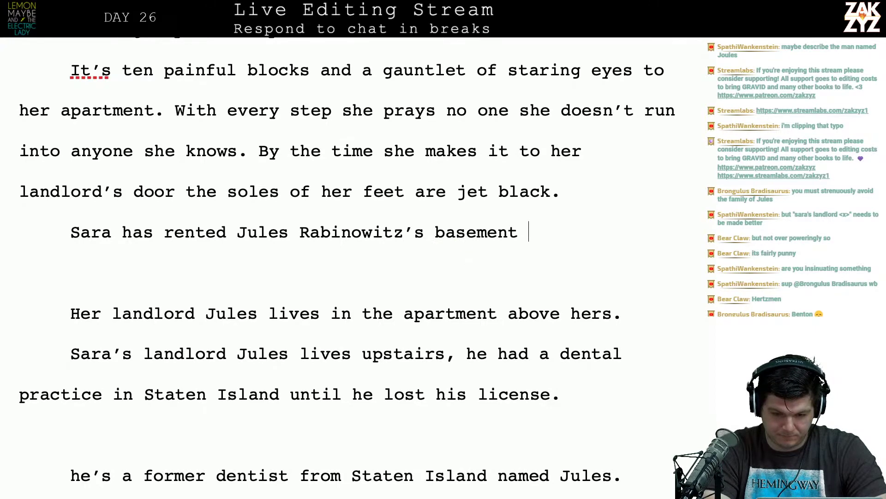
text(apar)
key(BackSpace)
key(BackSpace)
text(part)
key(BackSpace)
key(BackSpace)
key(BackSpace)
key(BackSpace)
text(artment )
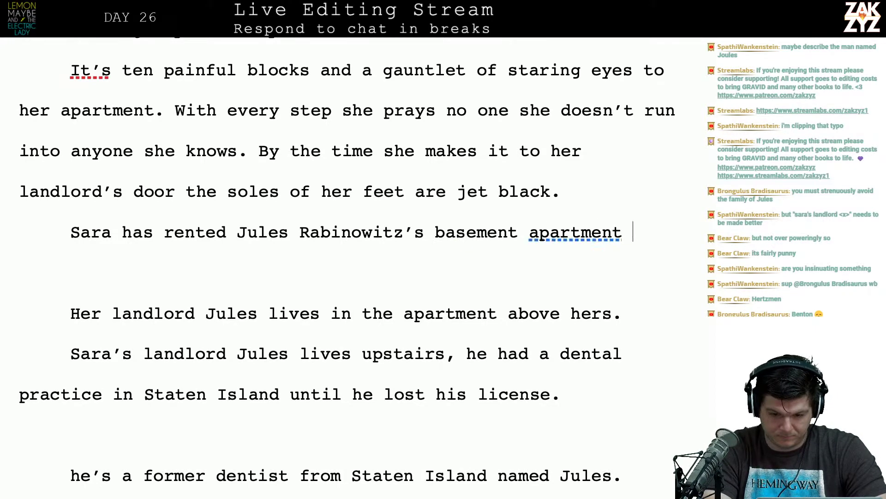
Finish the sentence about the basement apartment with "for the last two years.".
text(for the last )
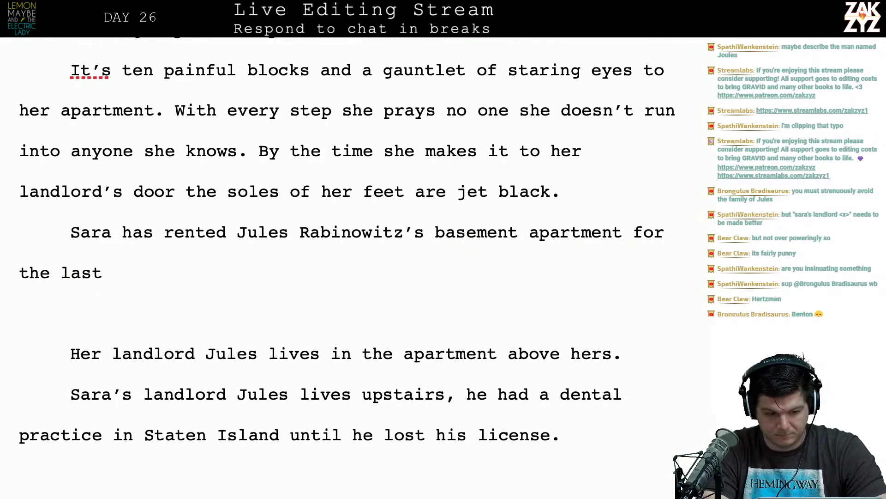
text(thr)
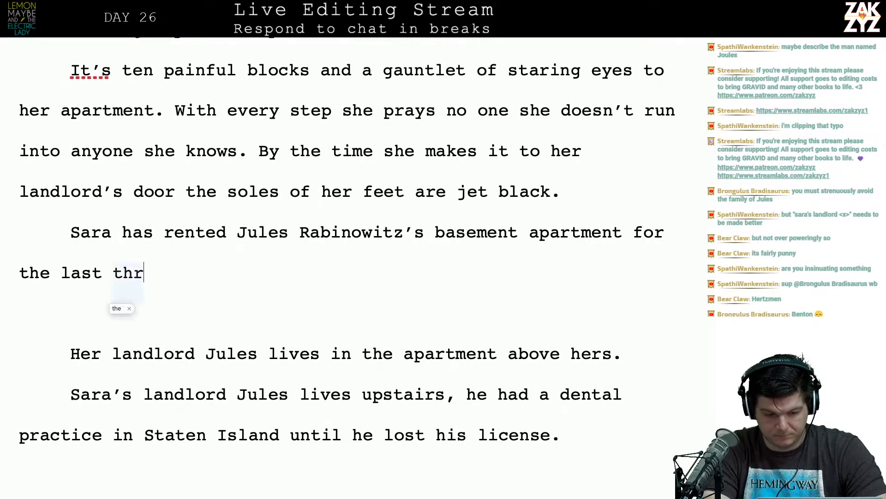
key(BackSpace)
key(BackSpace)
text(wo years. )
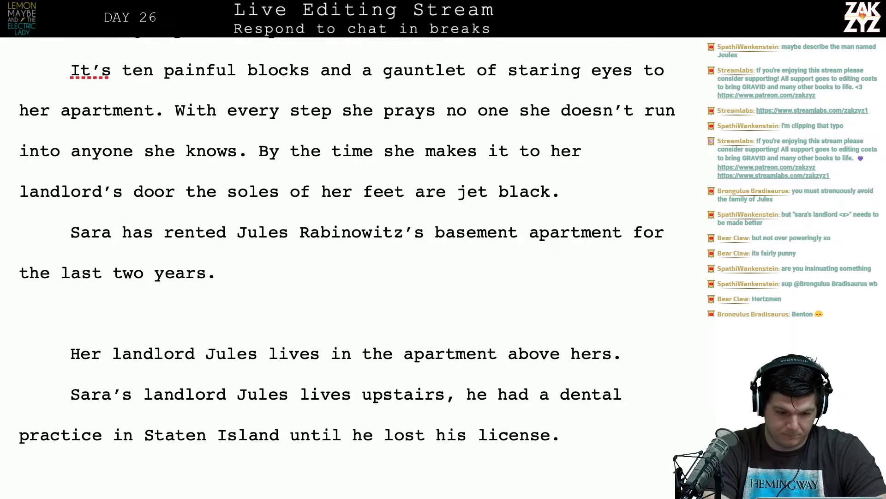
Begin a second sentence with the landlord's first name followed by "had a dental practice".
text(Jules h)
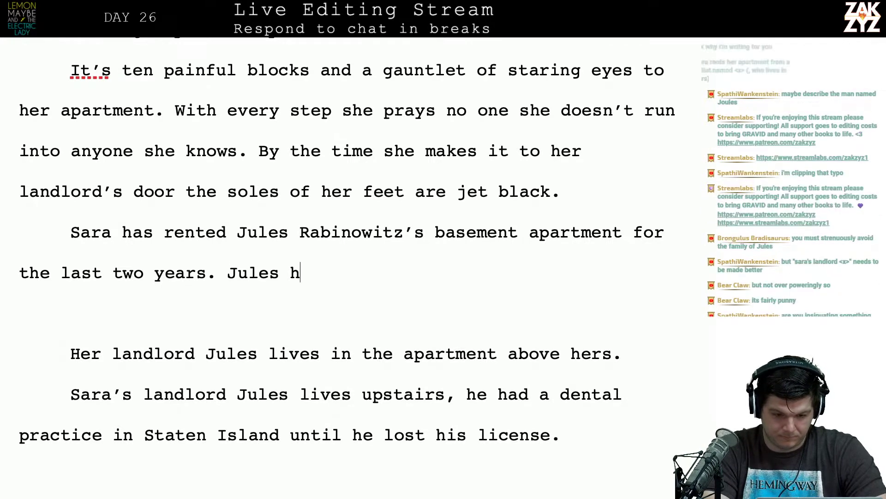
text(ad a dental)
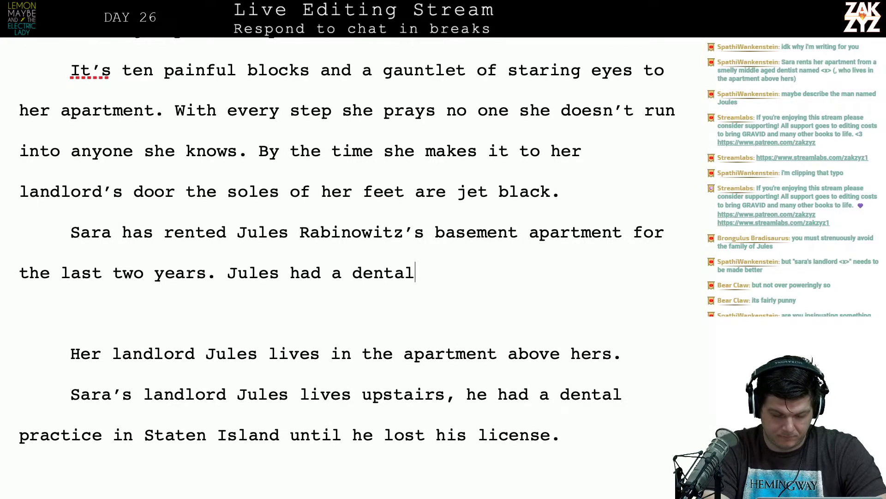
text( practice )
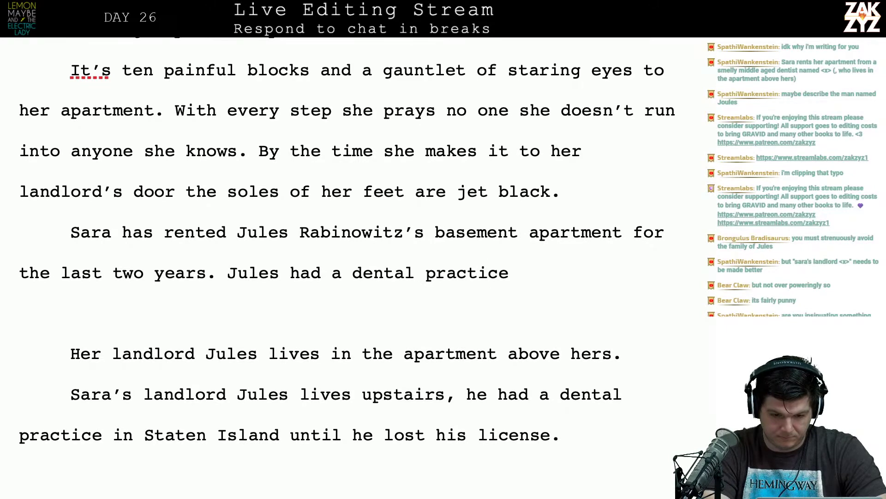
text(on)
key(BackSpace)
key(BackSpace)
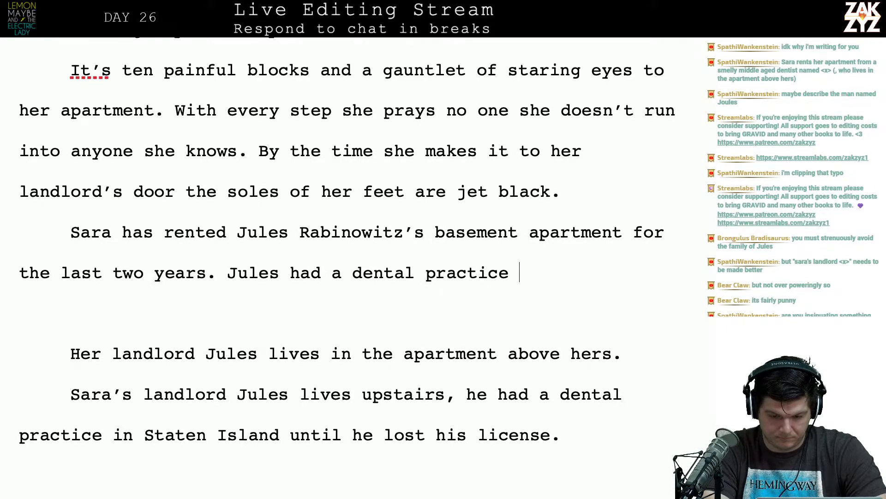
Continue the dental practice sentence with "in Staten Island until he lost his license, now".
text(in stat)
key(BackSpace)
key(BackSpace)
key(BackSpace)
key(BackSpace)
text(S)
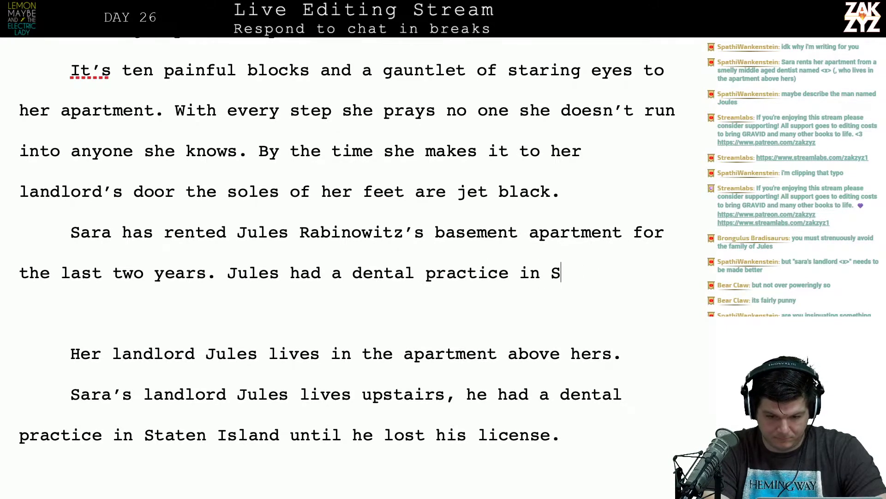
text(taten Island until he lost )
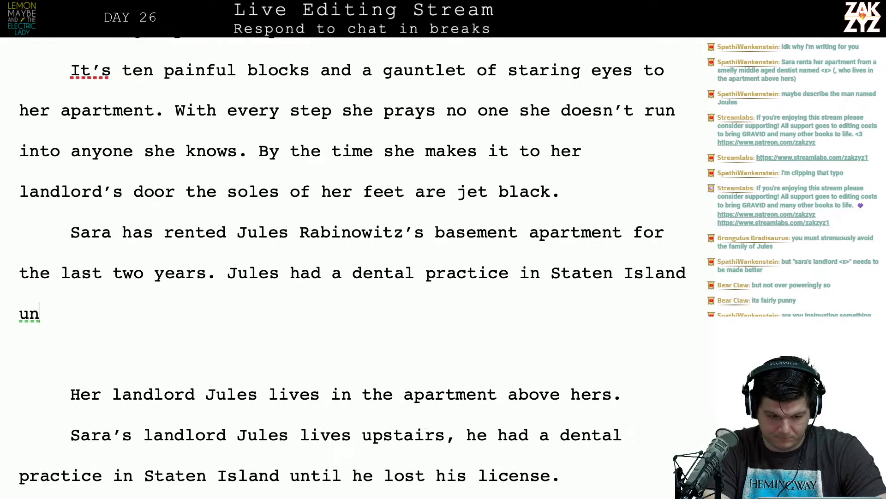
text(his )
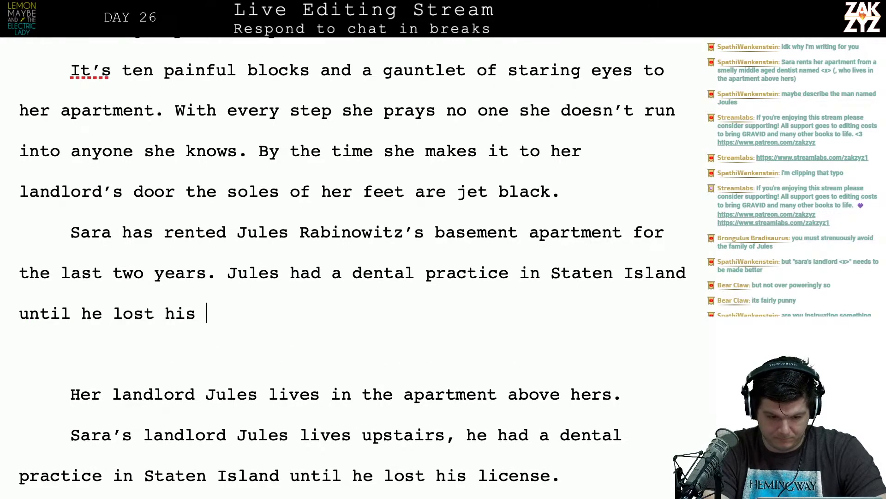
text(license, now)
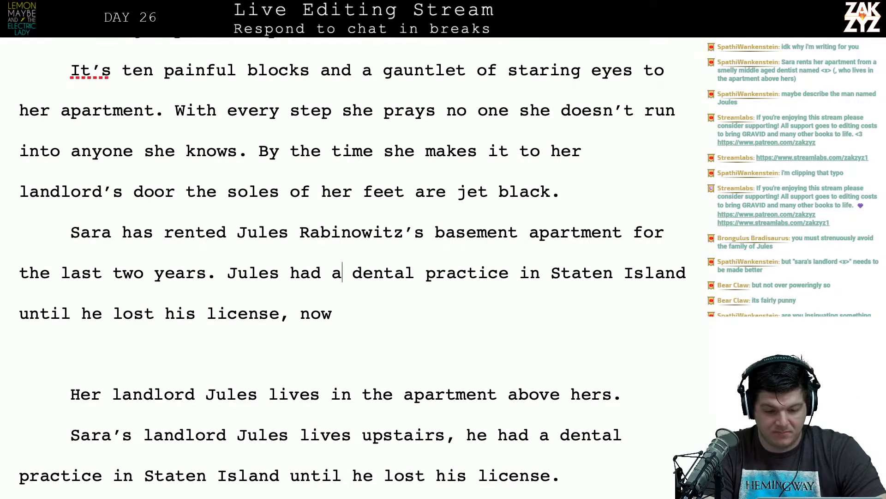
key(Right)
key(Down)
key(Down)
key(Up)
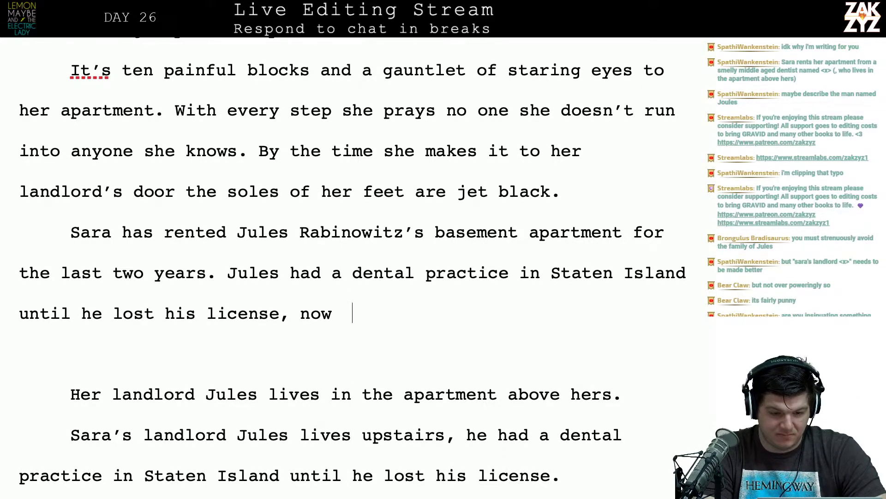
key(Left)
key(Left)
key(Left)
key(Left)
key(Left)
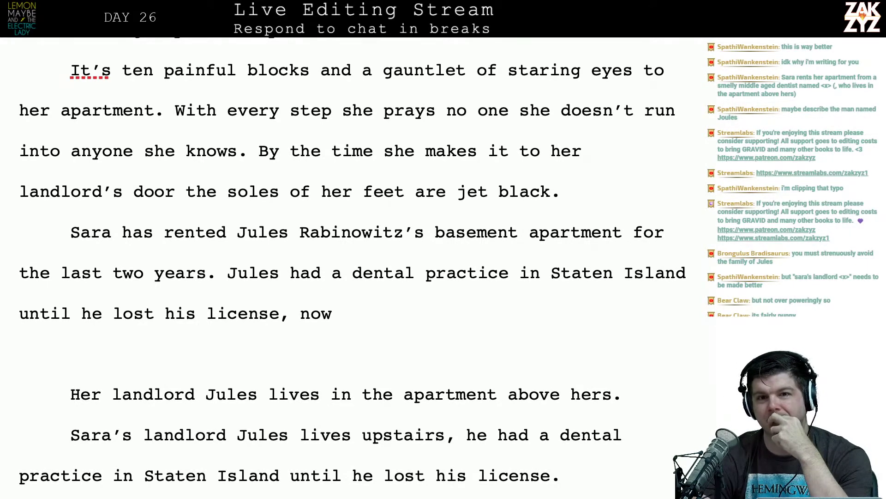
Switch to Safari and search the web for people who share the landlord's first name.
key(super+Tab)
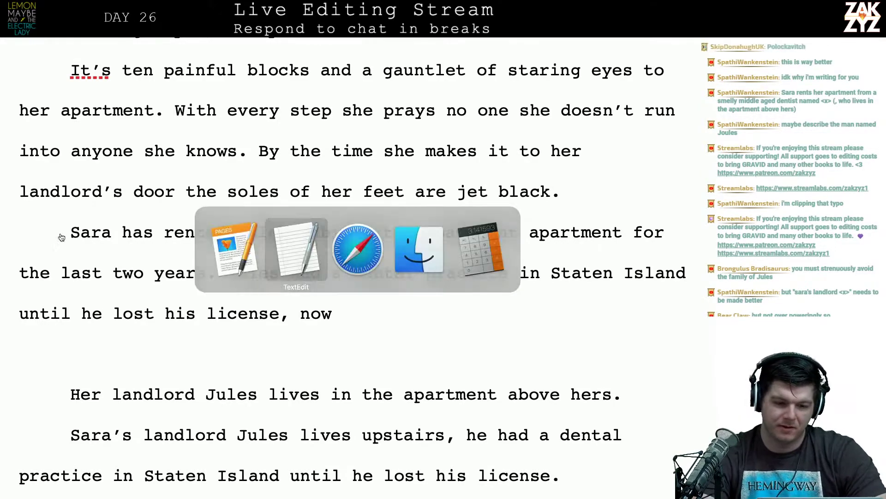
key(super+Tab)
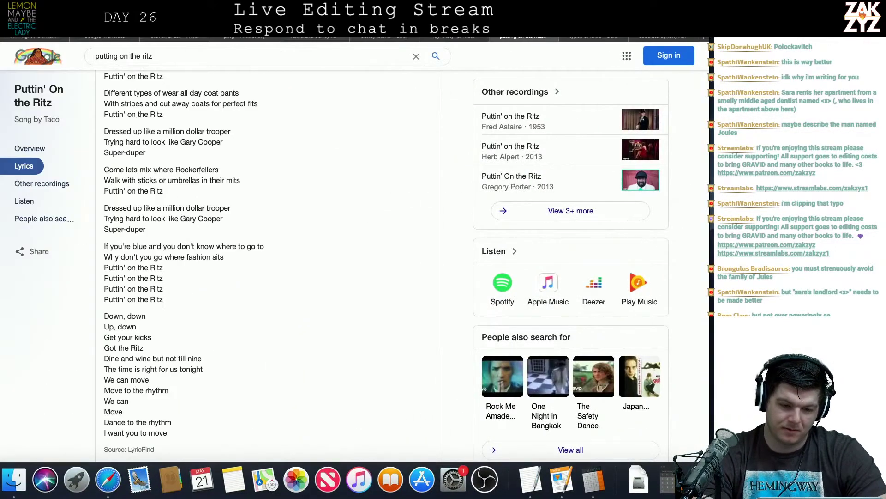
key(super+l)
text(e)
key(BackSpace)
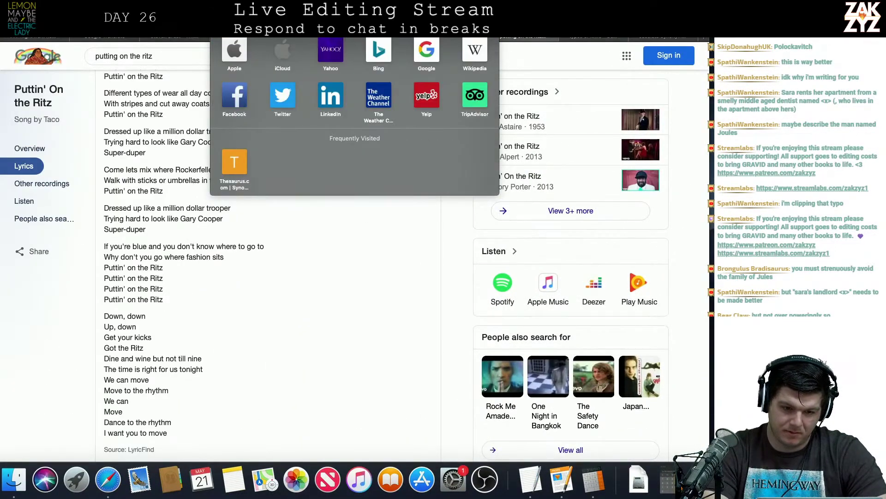
text(people)
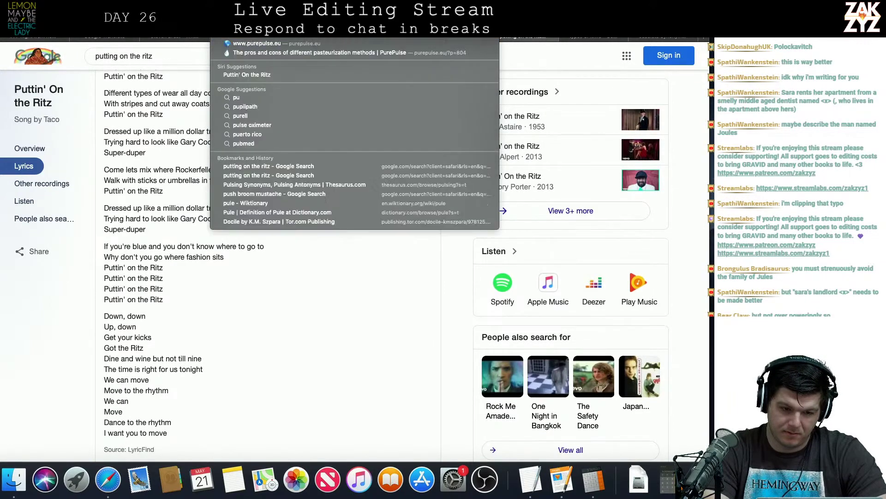
text( named jules)
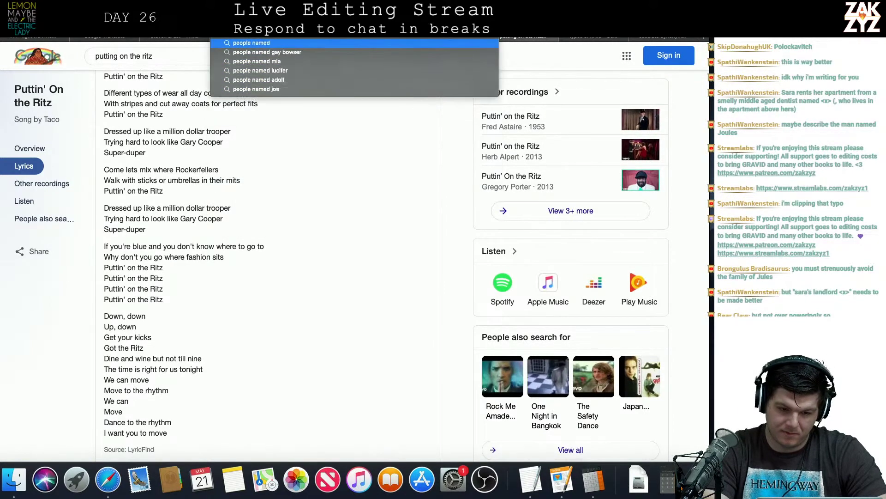
key(Return)
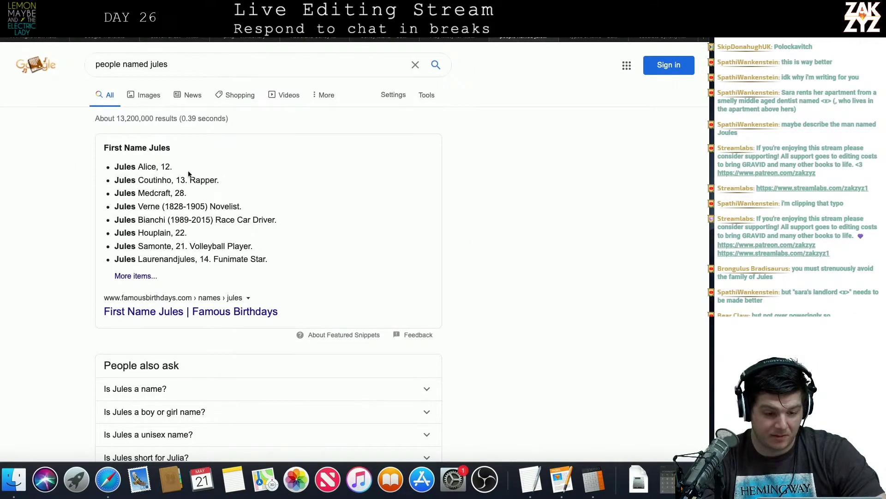
Open the Famous Birthdays page for that first name and look through the listed people for surname ideas.
scroll(206, 227, down, 1)
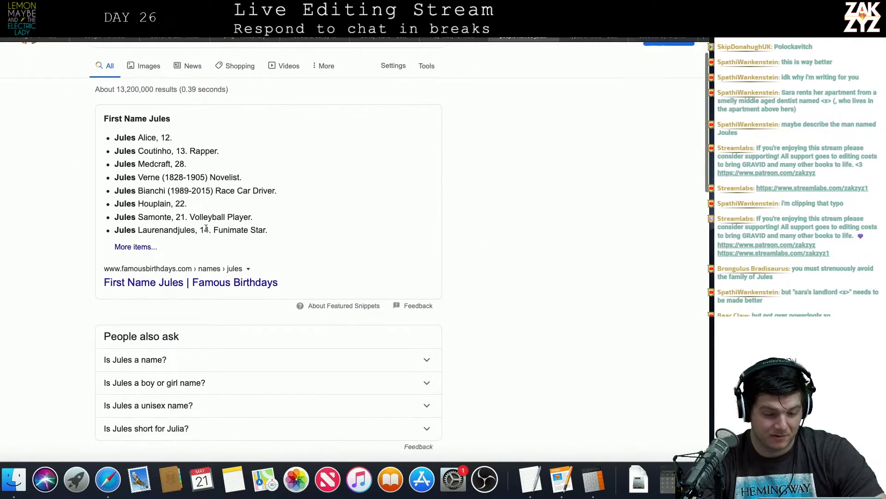
scroll(206, 228, down, 1)
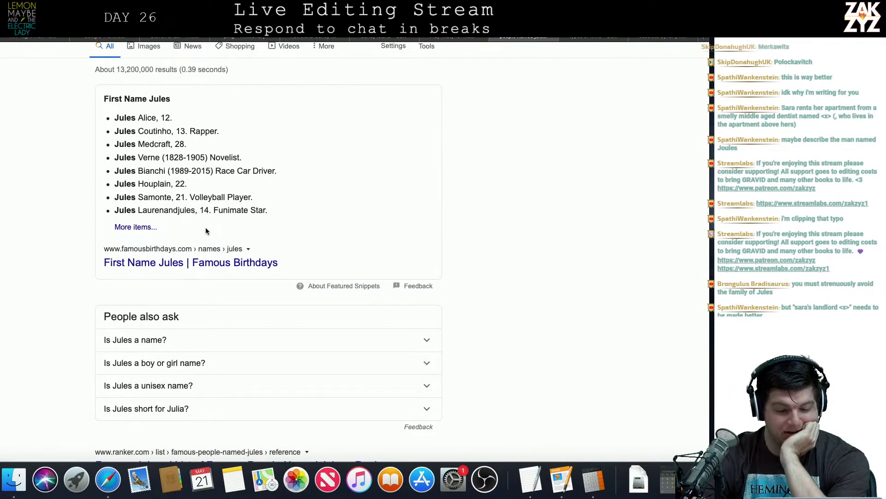
click(143, 263)
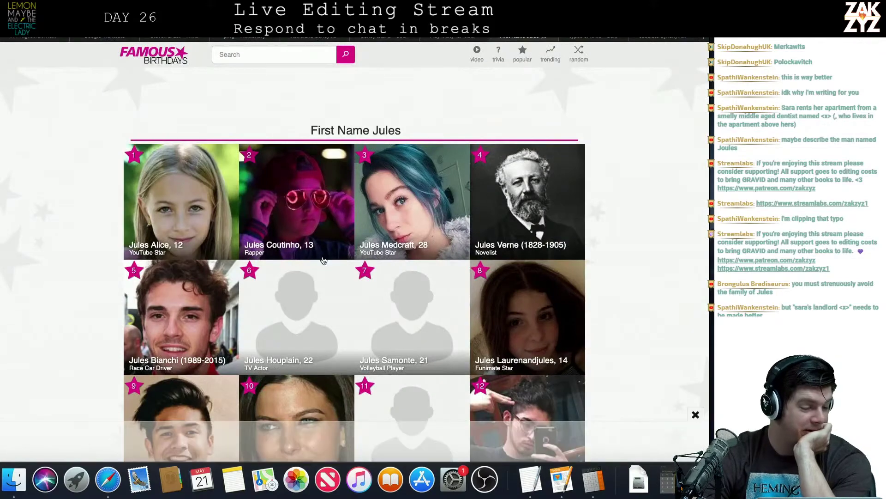
scroll(322, 257, down, 5)
scroll(324, 260, down, 5)
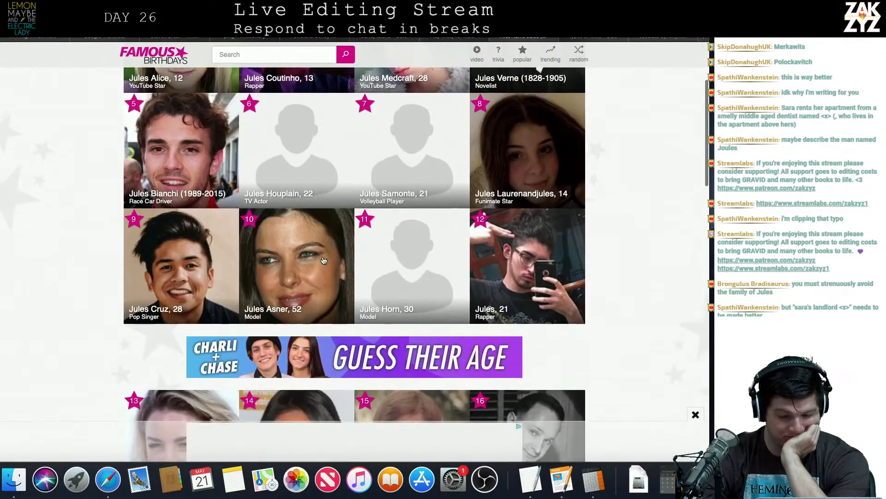
scroll(324, 259, down, 10)
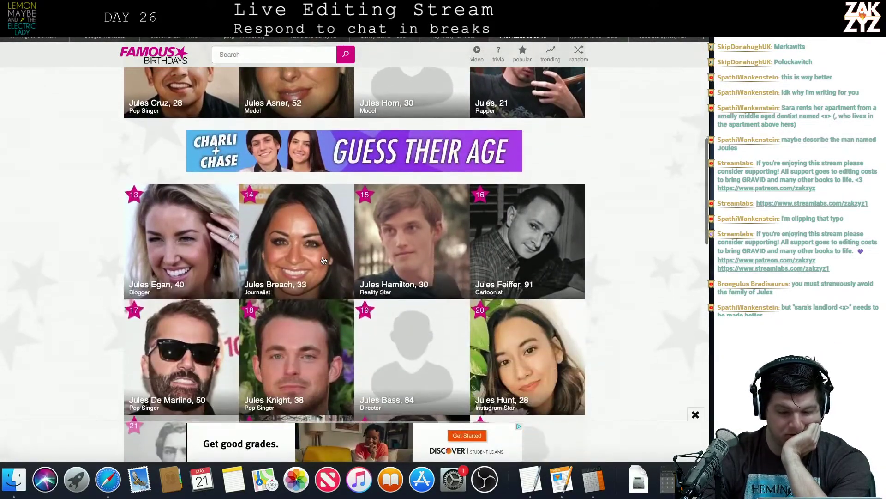
scroll(323, 260, down, 2)
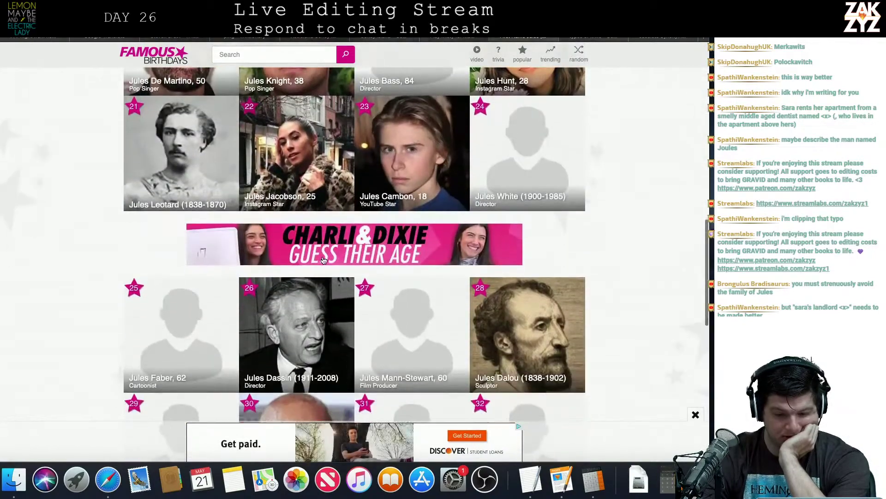
scroll(324, 260, down, 1)
scroll(324, 260, down, 7)
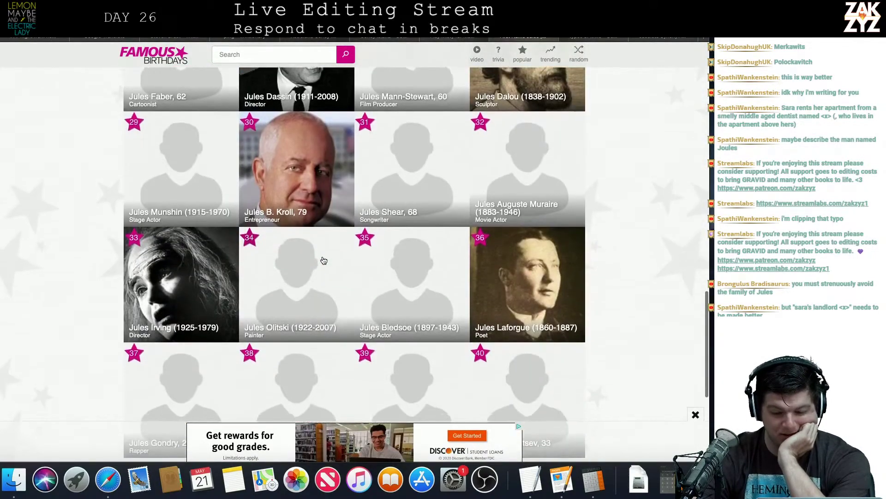
scroll(323, 260, down, 5)
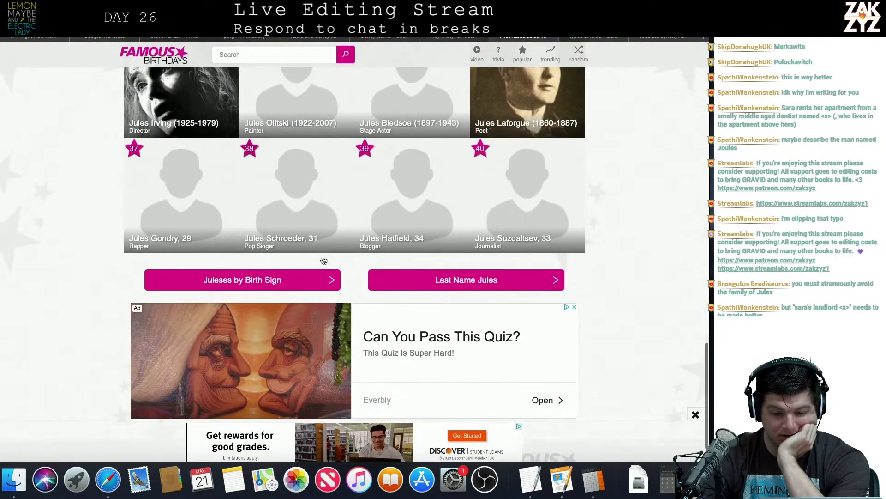
scroll(323, 256, up, 5)
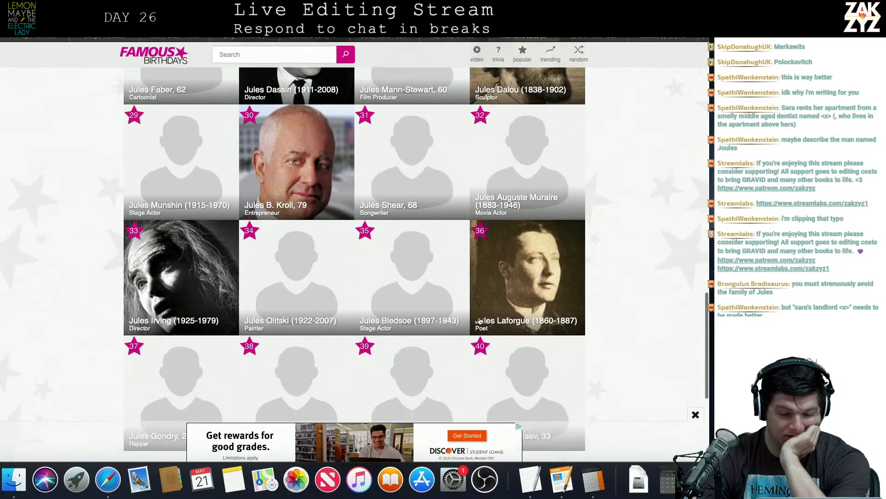
scroll(480, 321, up, 10)
scroll(480, 321, up, 1)
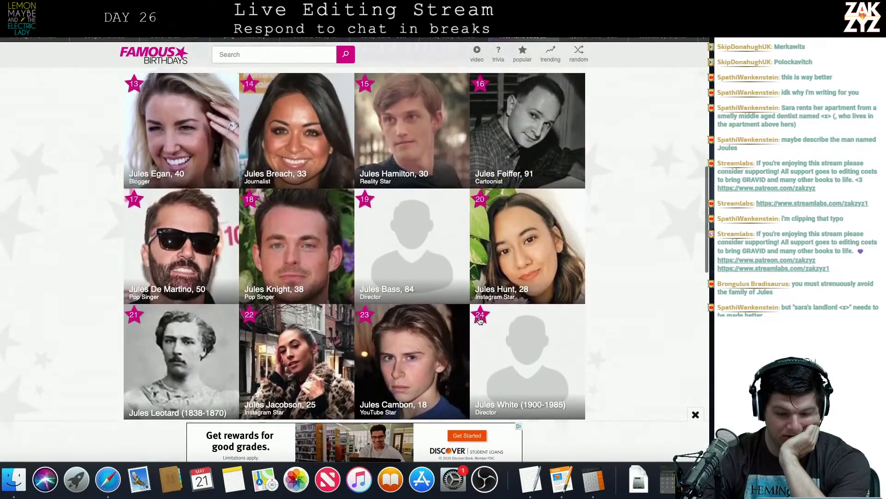
scroll(480, 321, up, 10)
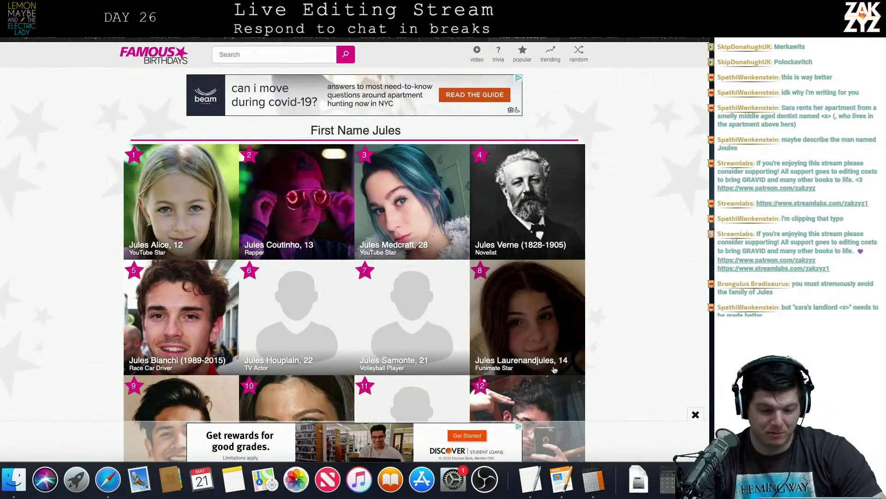
Switch back to Pages and insert a new possessive surname after the landlord's first name in the basement apartment sentence.
key(super+Tab)
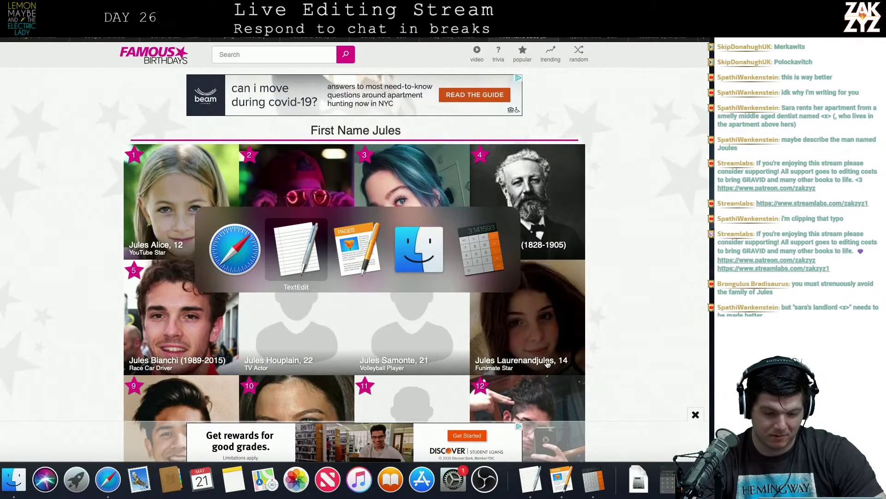
key(super+Tab)
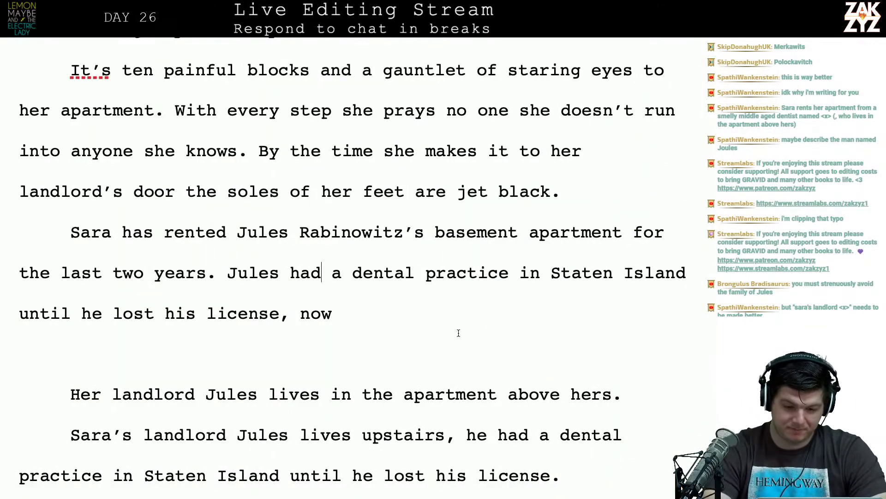
key(Left)
key(Left)
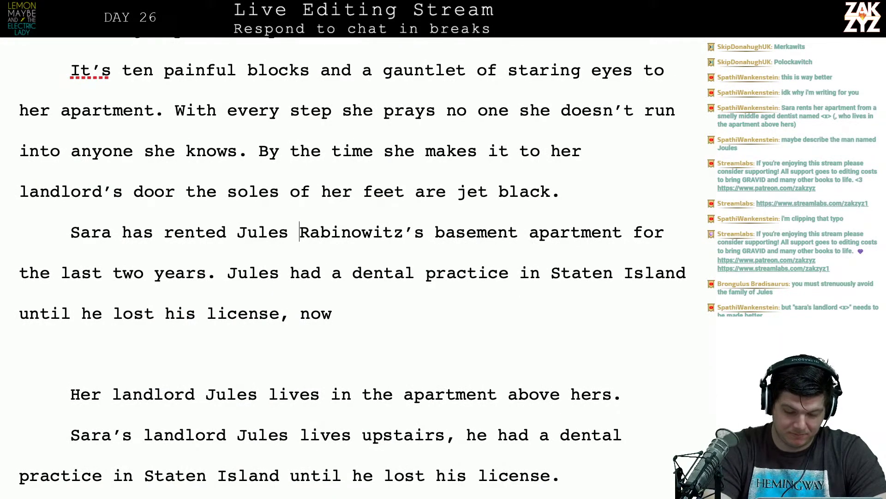
text(Laron)
key(BackSpace)
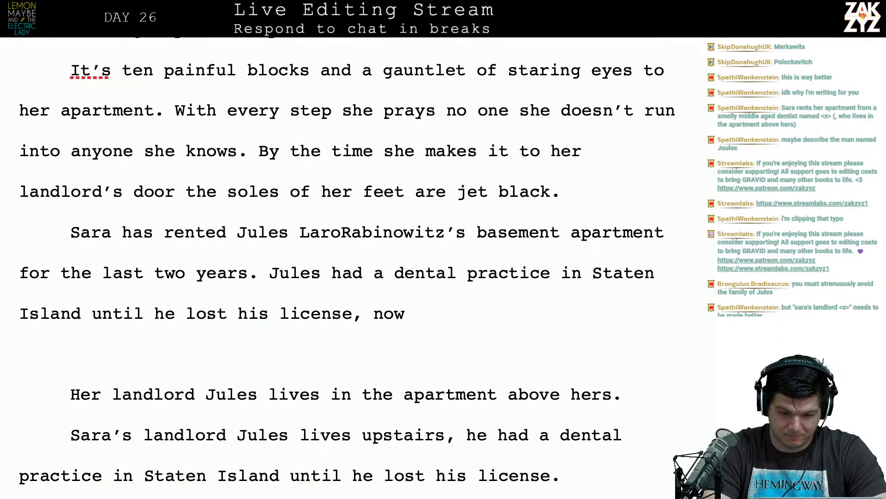
text(nt's)
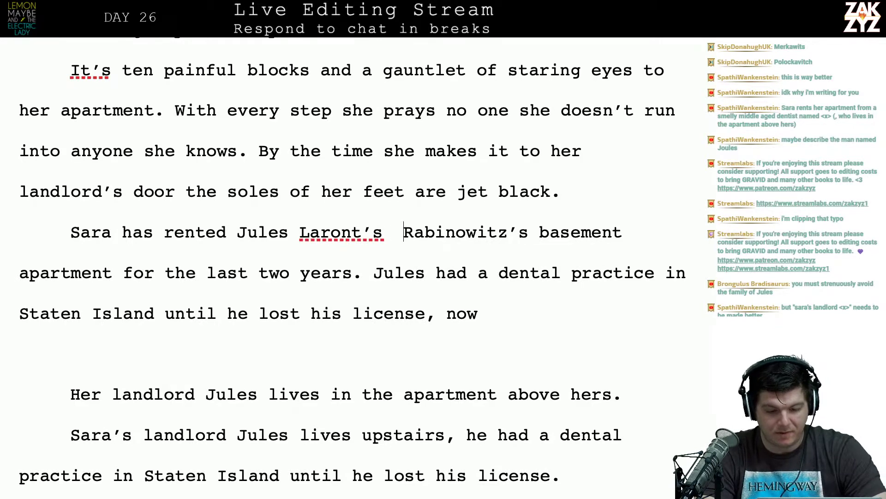
Delete the landlord's old possessive surname and the extra space before "basement apartment".
key(shift+Right)
key(shift+Right)
key(shift+Right)
key(shift+Right)
key(shift+Right)
key(shift+Right)
key(shift+Right)
key(shift+Right)
key(shift+Right)
key(shift+Right)
key(shift+Right)
key(shift+Right)
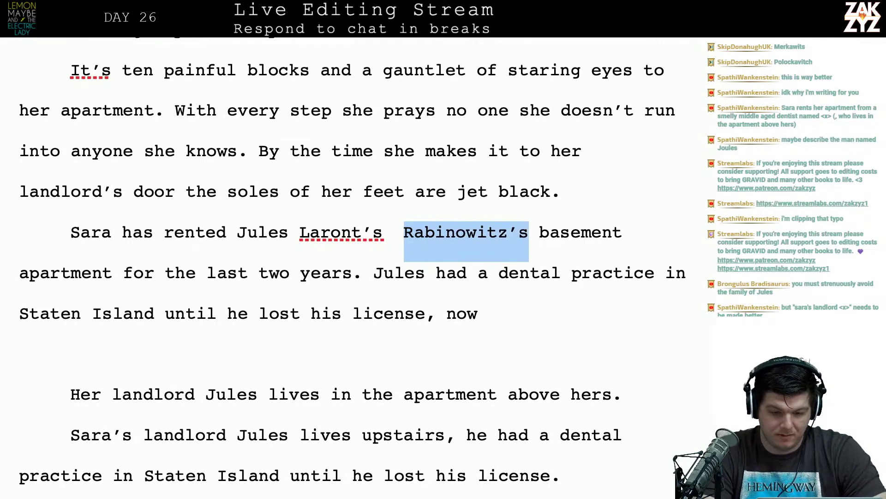
key(BackSpace)
key(BackSpace)
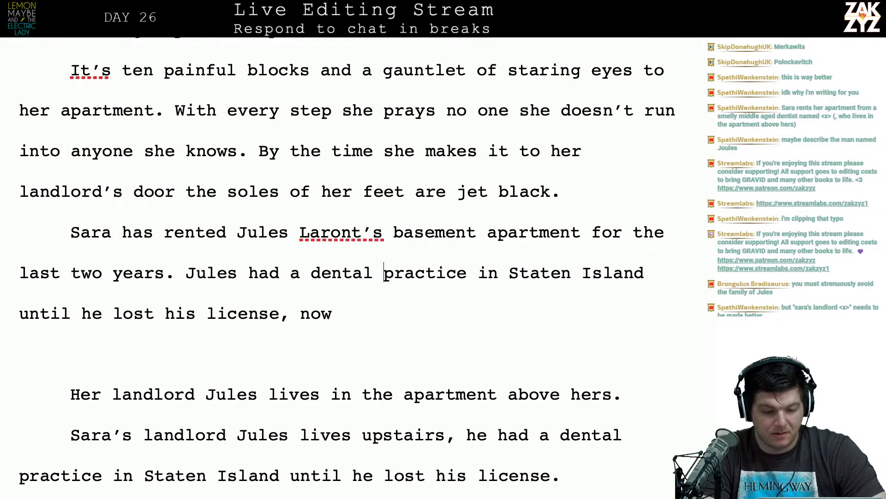
Complete the dental practice sentence so that it ends with "nowadays he just drinks.".
key(Right)
key(Right)
key(Right)
key(Right)
key(Right)
key(Right)
key(Right)
key(Right)
key(Right)
key(Right)
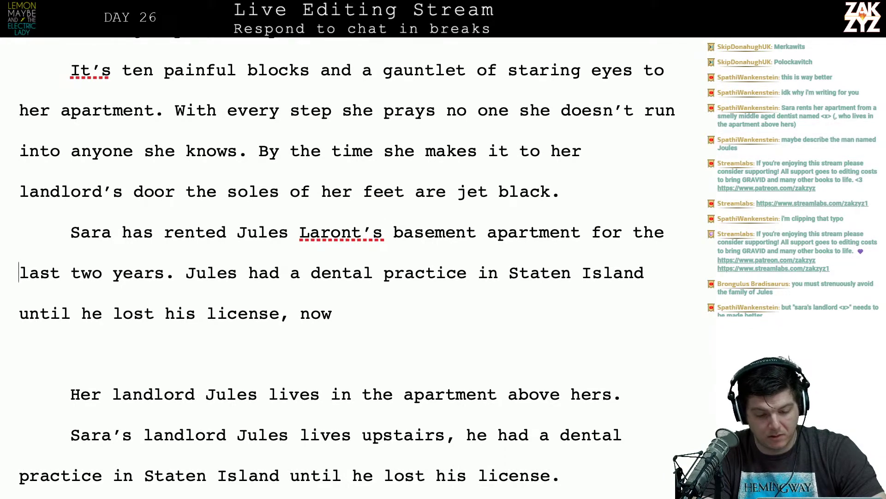
key(Right)
key(Right)
key(Right)
key(Right)
key(Right)
key(Right)
key(Right)
key(Right)
key(Right)
key(Right)
key(Right)
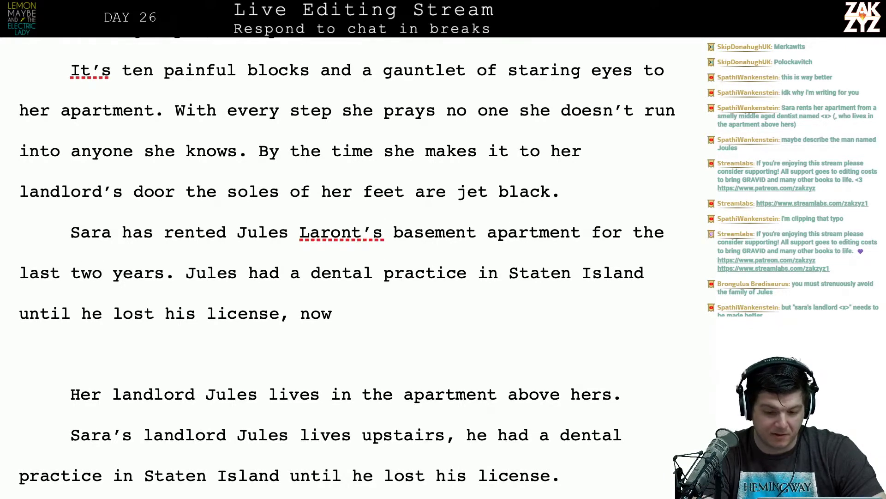
scroll(175, 281, down, 1)
key(End)
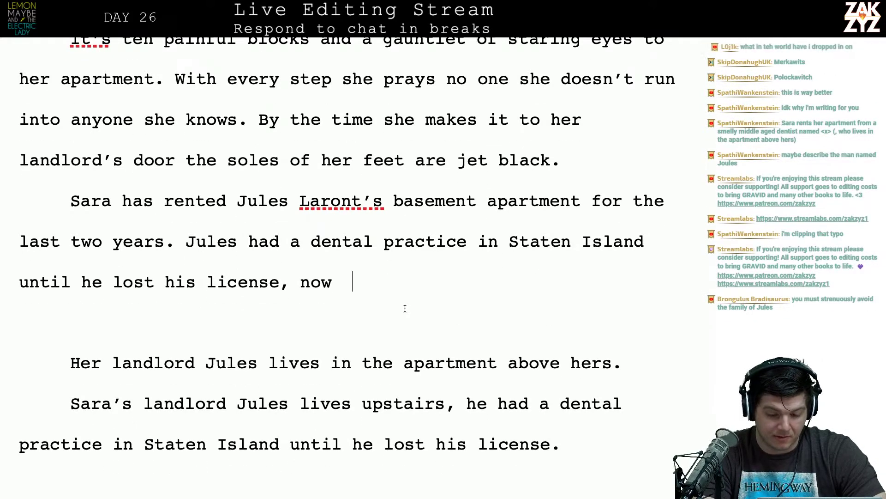
key(Down)
key(Down)
key(Down)
key(Down)
key(Down)
key(Down)
key(Down)
key(Down)
key(Down)
key(Down)
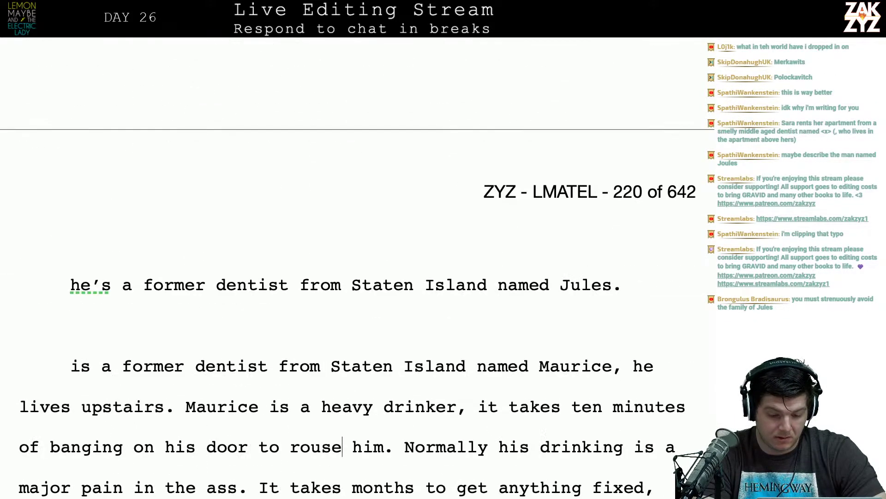
key(Up)
key(Up)
key(Up)
key(Up)
key(Up)
key(Up)
key(Up)
key(Up)
key(Up)
key(End)
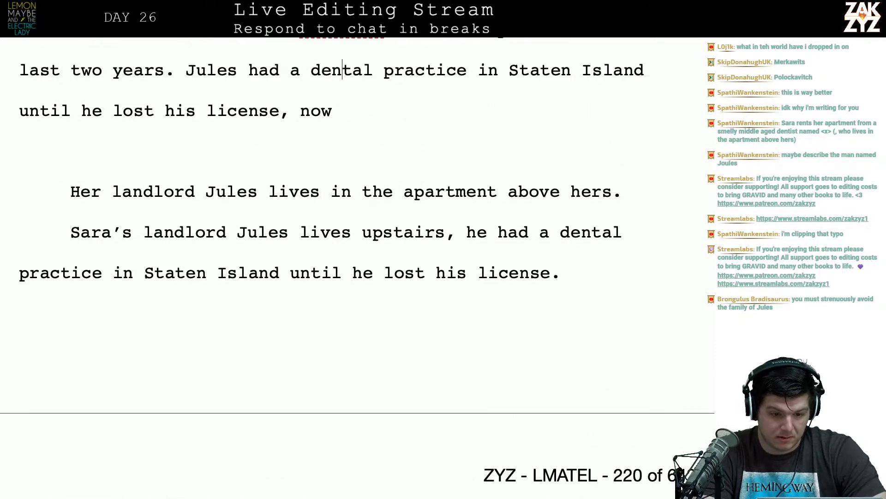
text(adays he)
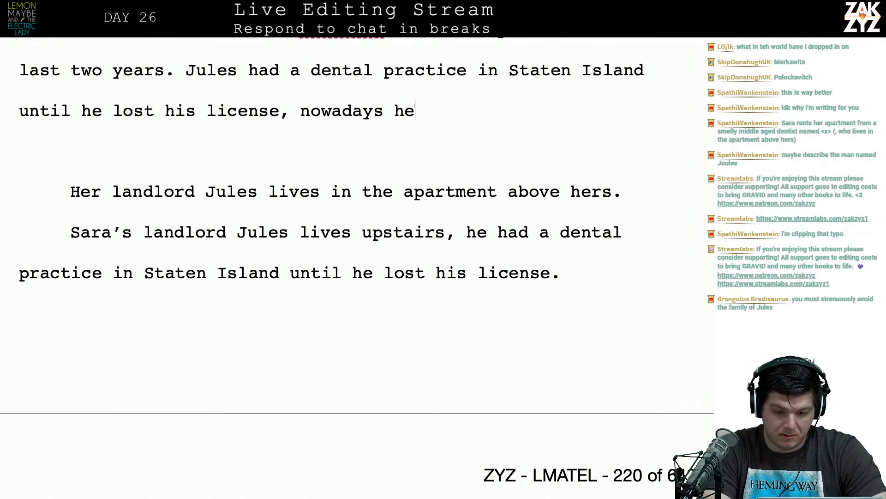
text( just drinks.)
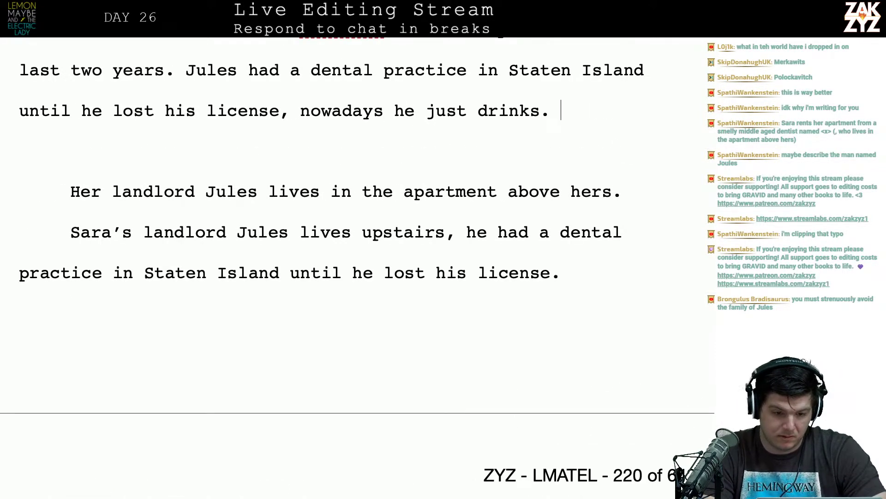
Delete the old landlord draft lines after "nowadays he just drinks." and put the remaining text from "is a heavy drinker" in its own paragraph.
key(shift+Down)
key(shift+Down)
key(shift+Down)
key(shift+Down)
key(shift+Down)
key(shift+Down)
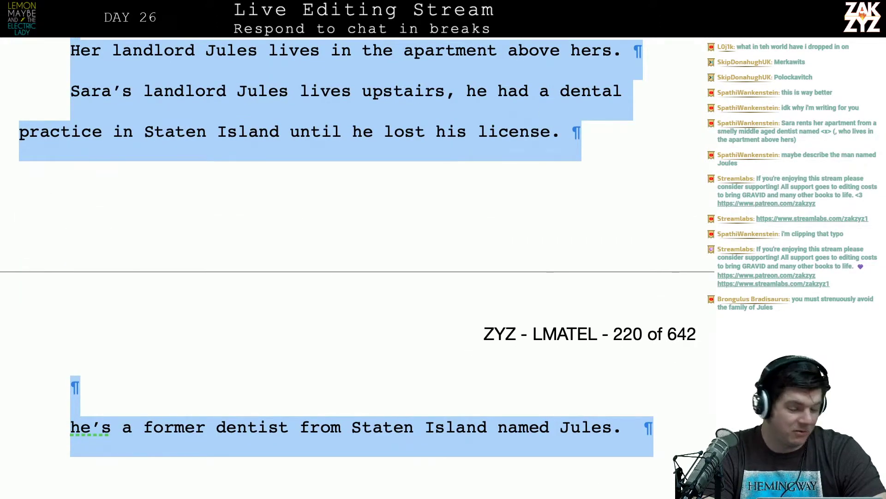
key(ctrl+shift+Left)
key(shift+Right)
key(shift+Right)
key(shift+Right)
key(shift+Right)
key(shift+Right)
key(shift+Right)
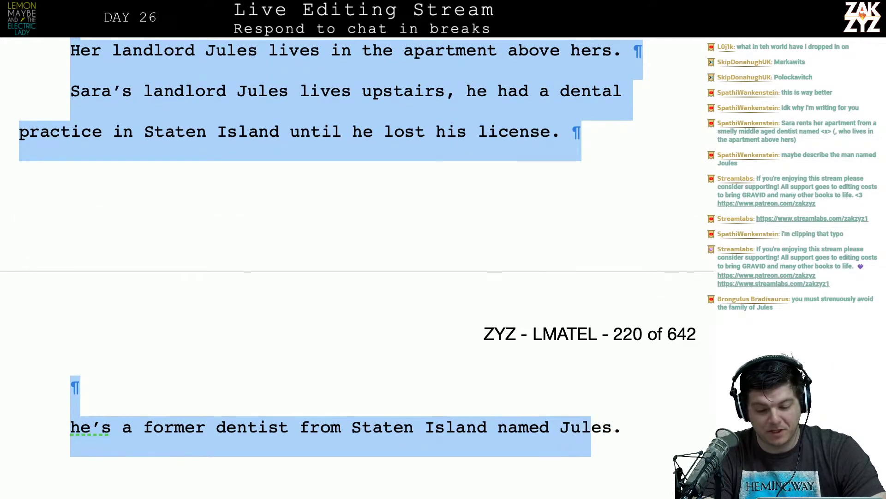
key(shift+Down)
key(shift+Down)
key(shift+Down)
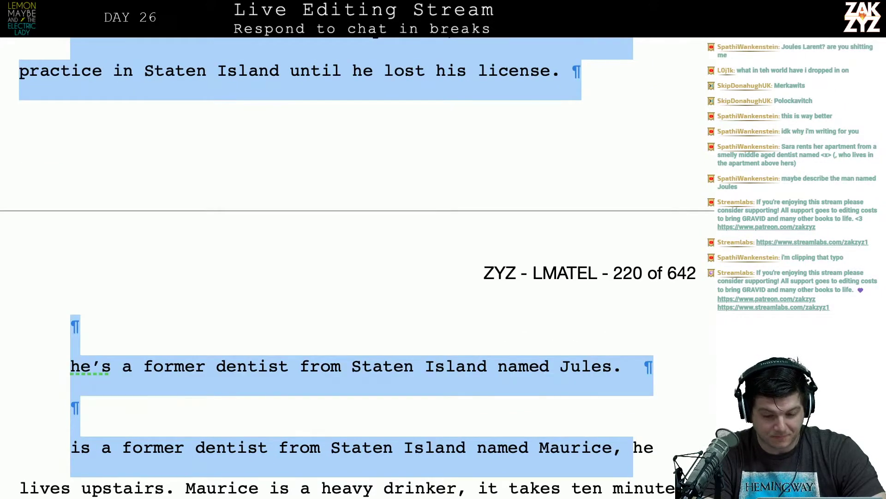
key(shift+Down)
key(shift+Up)
key(shift+Down)
key(shift+Up)
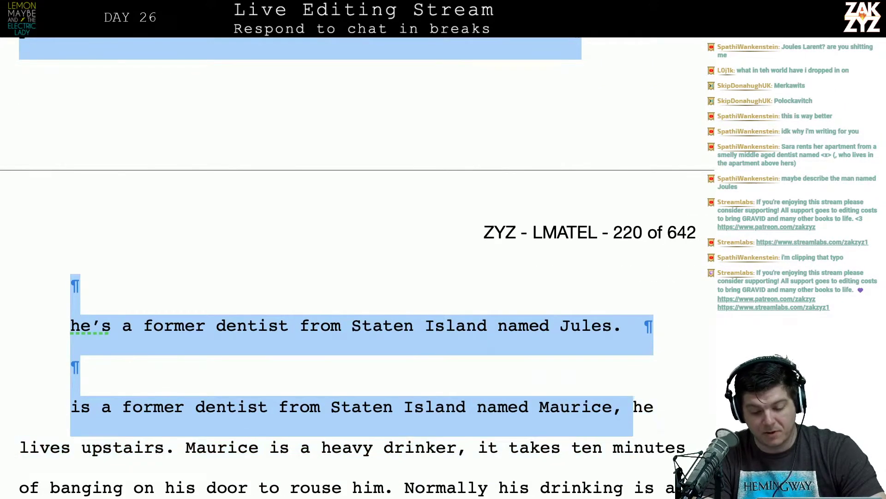
key(shift+Right)
key(shift+Right)
key(shift+Right)
key(shift+Right)
key(shift+Right)
key(shift+Right)
key(shift+Right)
key(shift+Right)
key(shift+Right)
key(shift+Right)
key(shift+Right)
key(shift+Right)
key(shift+Right)
key(shift+Right)
key(shift+Right)
key(shift+Right)
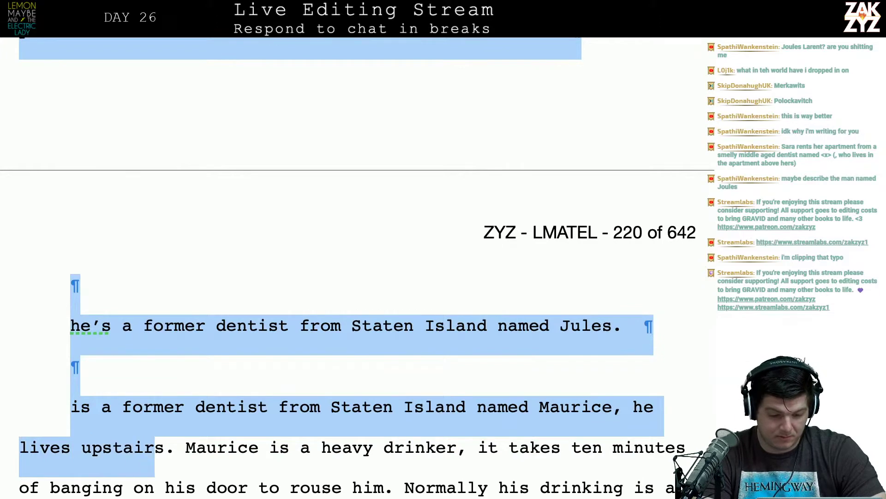
key(shift+Right)
key(shift+Right)
key(shift+Right)
key(shift+Right)
key(shift+Right)
key(shift+Right)
key(shift+Right)
key(shift+Right)
key(shift+Right)
key(shift+Right)
key(shift+Right)
key(Delete)
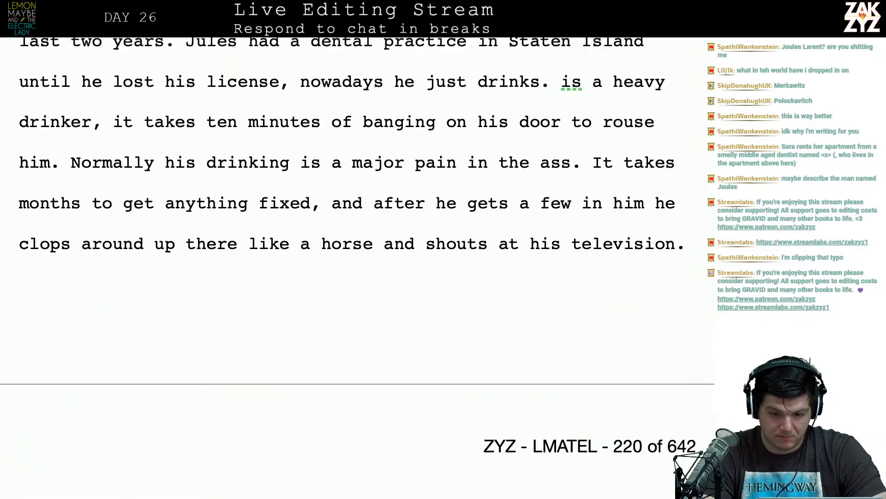
scroll(351, 208, up, 1)
key(Right)
key(Return)
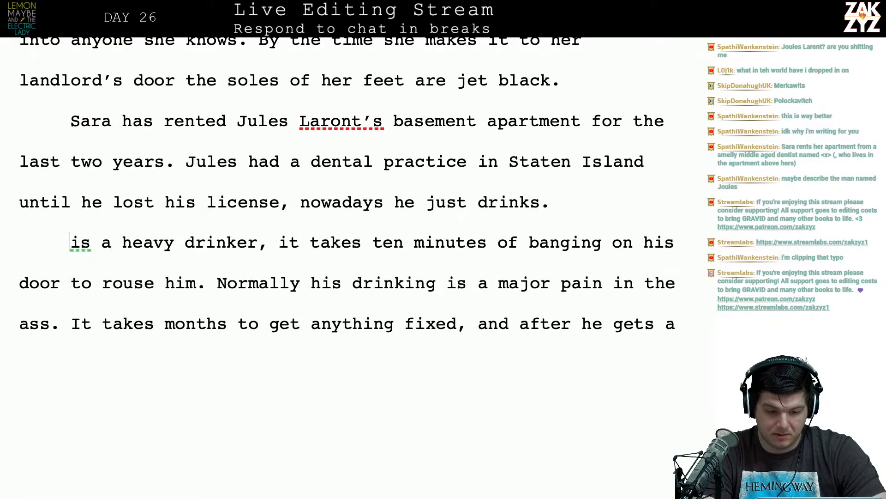
Try the wording "all he" in the drinking clause, then erase it together with "nowadays".
key(Left)
key(Left)
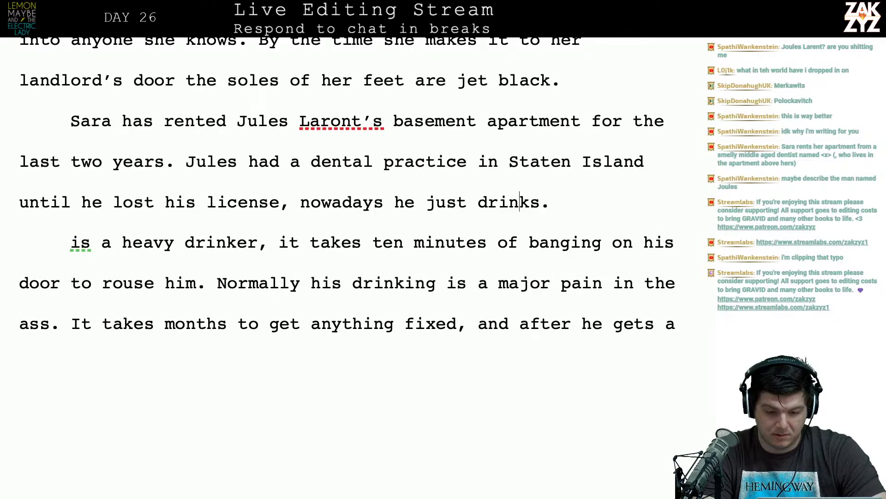
key(Left)
key(Left)
key(Left)
key(Left)
key(Left)
key(Left)
key(Left)
key(Left)
key(Left)
key(Left)
key(Left)
key(Left)
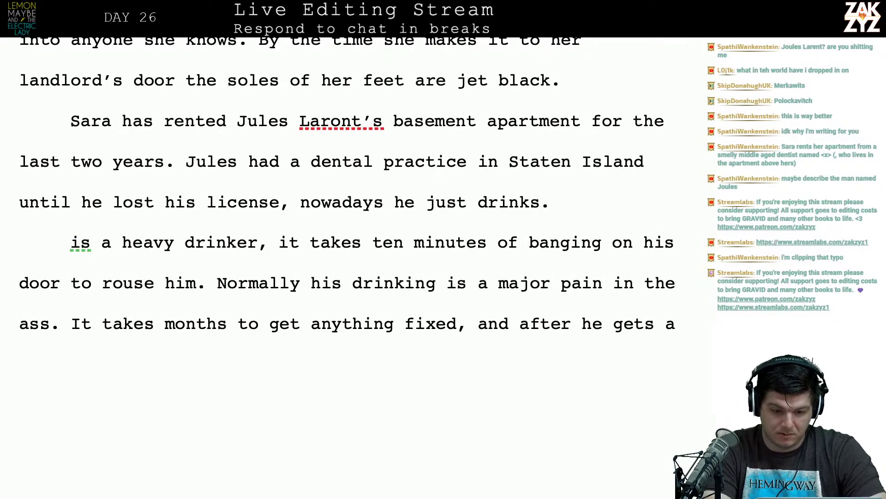
key(BackSpace)
key(BackSpace)
text(all he )
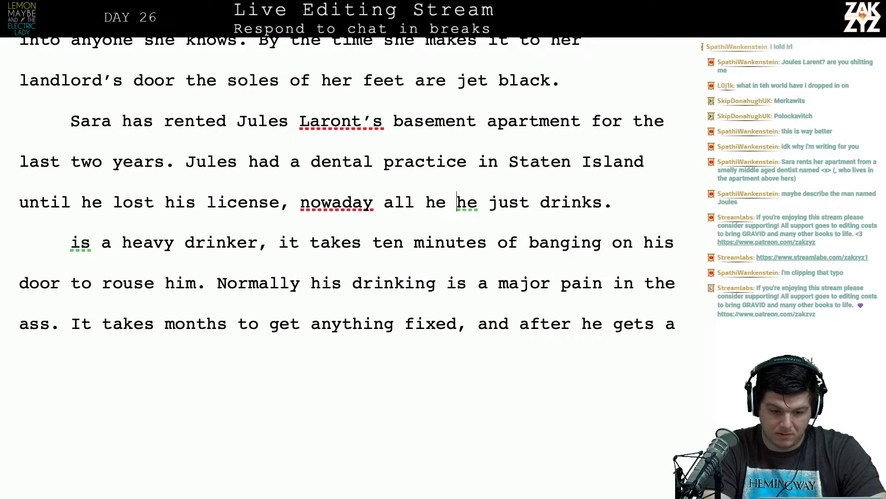
text(pr)
key(BackSpace)
key(BackSpace)
key(BackSpace)
key(BackSpace)
key(BackSpace)
key(BackSpace)
key(BackSpace)
key(BackSpace)
key(BackSpace)
key(BackSpace)
key(BackSpace)
key(BackSpace)
key(BackSpace)
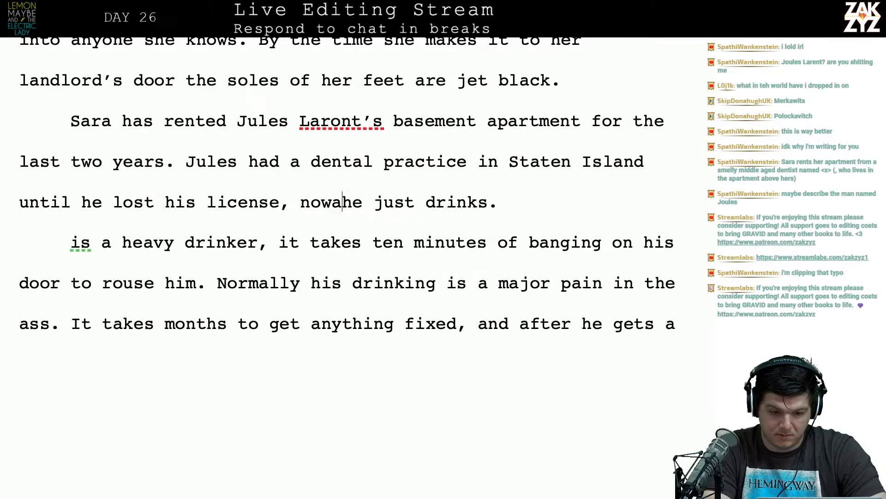
key(BackSpace)
key(BackSpace)
key(BackSpace)
key(BackSpace)
Set "he just drinks." apart on a separate line and end the license sentence with "now he practices drinking instead.".
key(Return)
key(Return)
text(n)
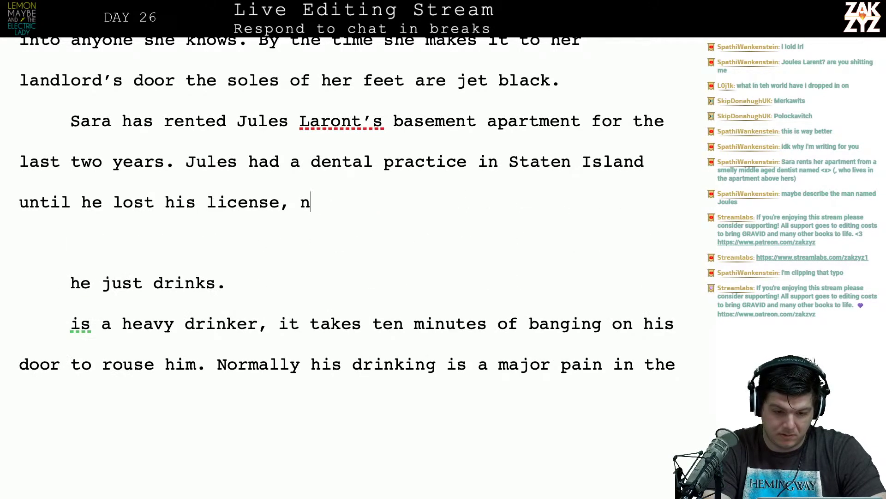
text(ow he pra)
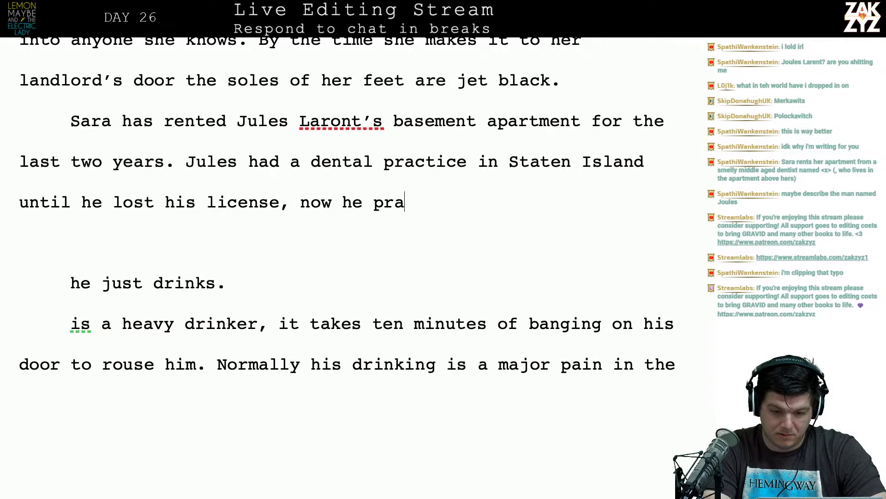
text(ctices drinking )
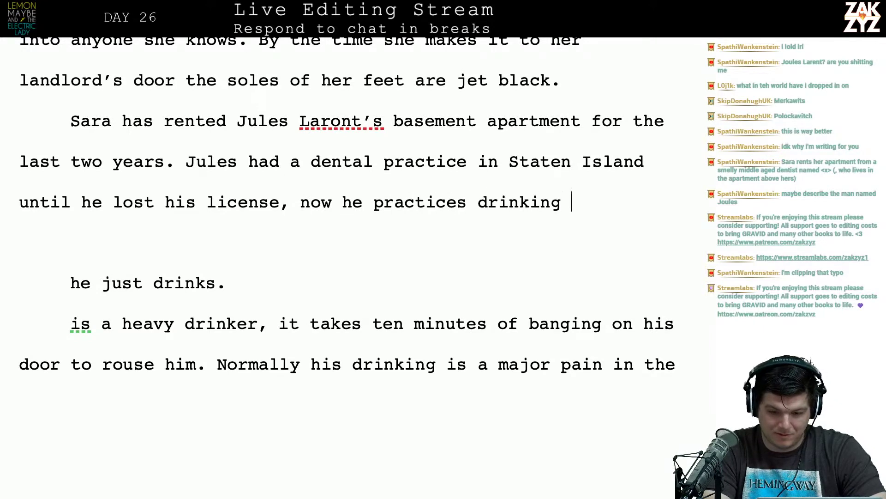
text(instead.)
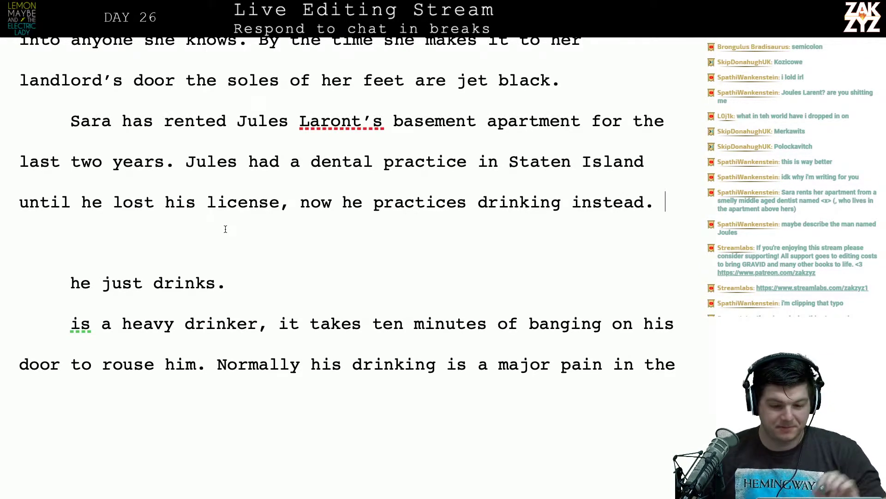
End the dental practice sentence with a period after "license" and begin a new sentence with "Now".
scroll(225, 229, down, 1)
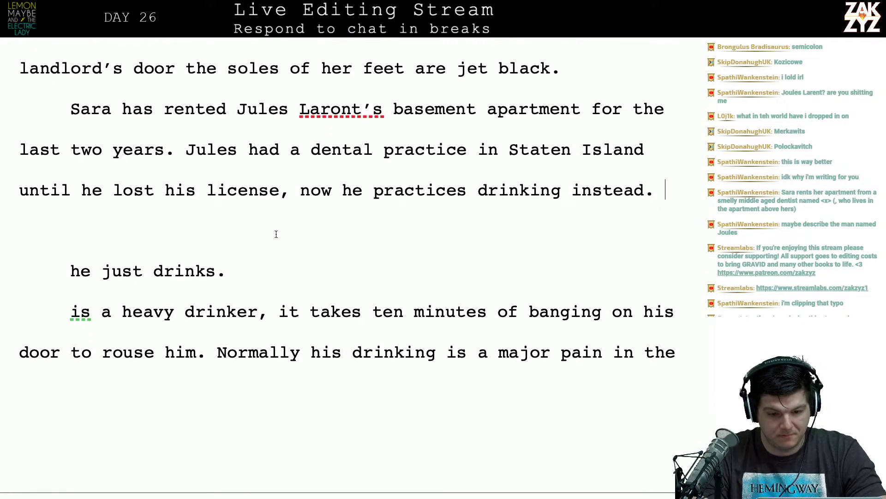
key(Left)
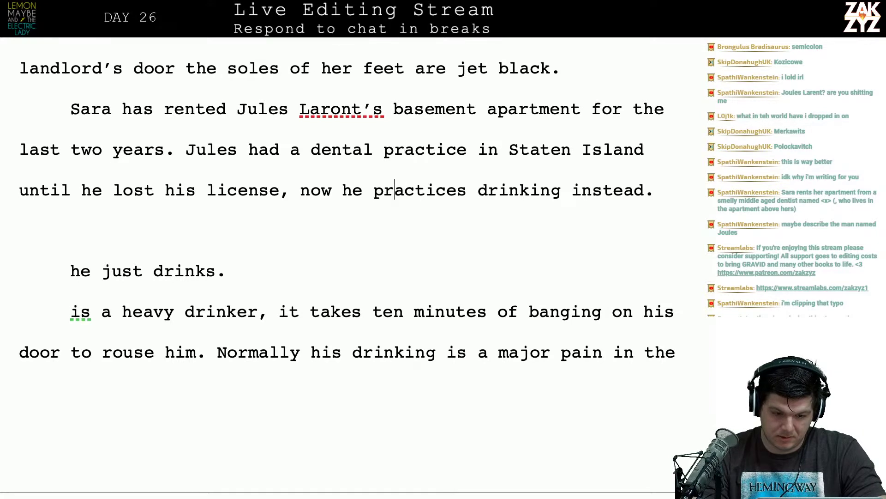
key(Left)
key(Left)
key(Left)
key(Left)
key(Left)
key(Left)
key(BackSpace)
text(. N)
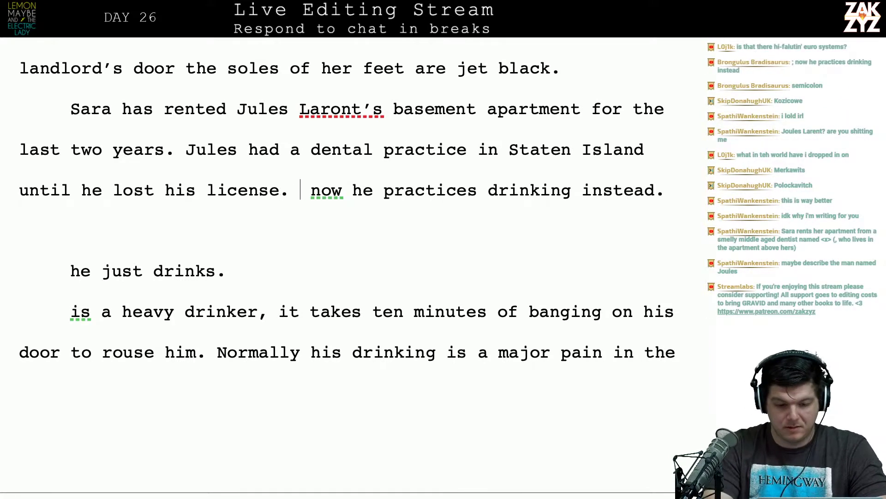
text(ow h)
key(BackSpace)
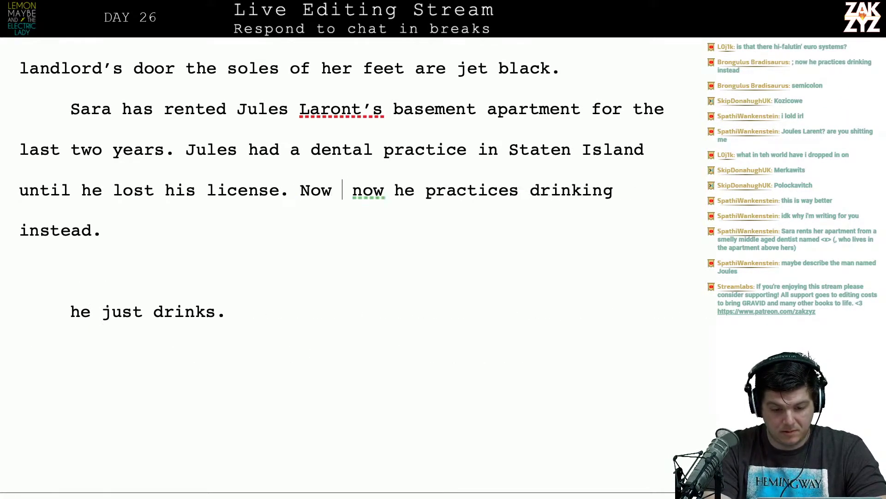
Try continuing the new sentence with "all he practices", then erase those words.
text(all he practi)
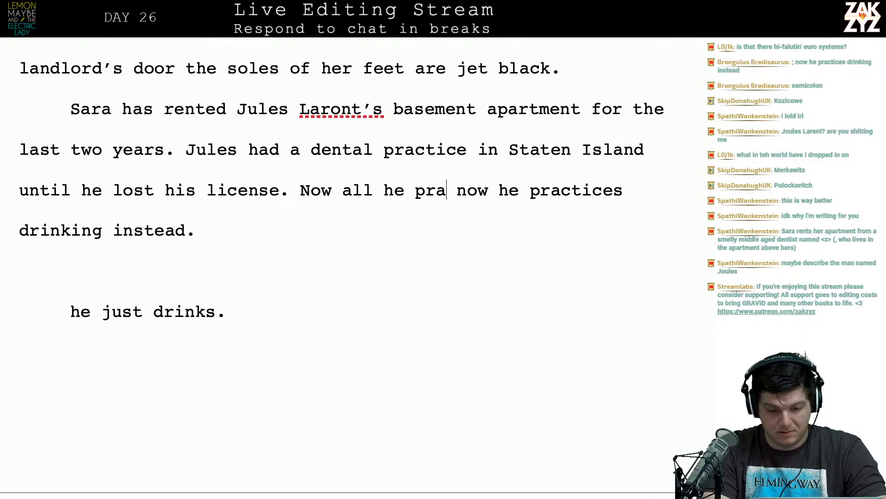
text(ces)
key(BackSpace)
key(BackSpace)
key(BackSpace)
key(BackSpace)
key(BackSpace)
key(BackSpace)
key(BackSpace)
key(BackSpace)
key(BackSpace)
key(BackSpace)
key(BackSpace)
key(BackSpace)
key(BackSpace)
key(BackSpace)
key(BackSpace)
key(BackSpace)
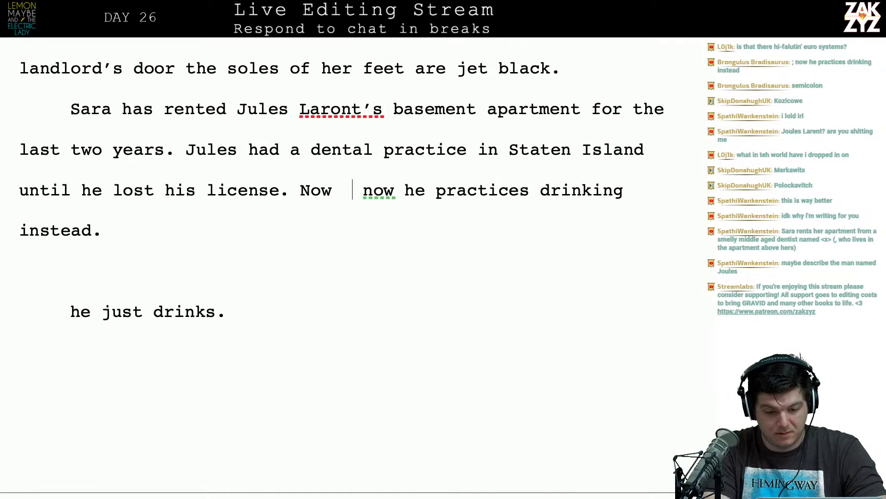
Complete the sentence as "Now he just drinks." and delete the leftover alternative wordings that follow it.
text(he just drinks.)
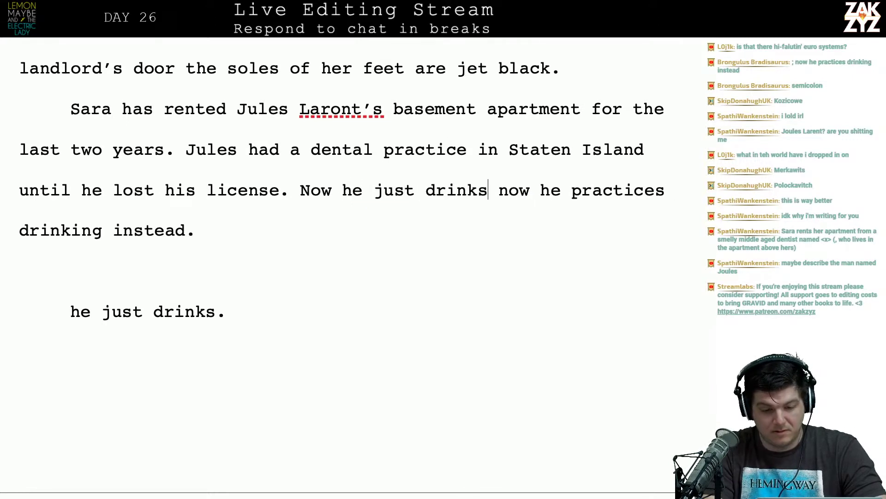
key(shift+Down)
key(shift+Down)
key(shift+Down)
key(BackSpace)
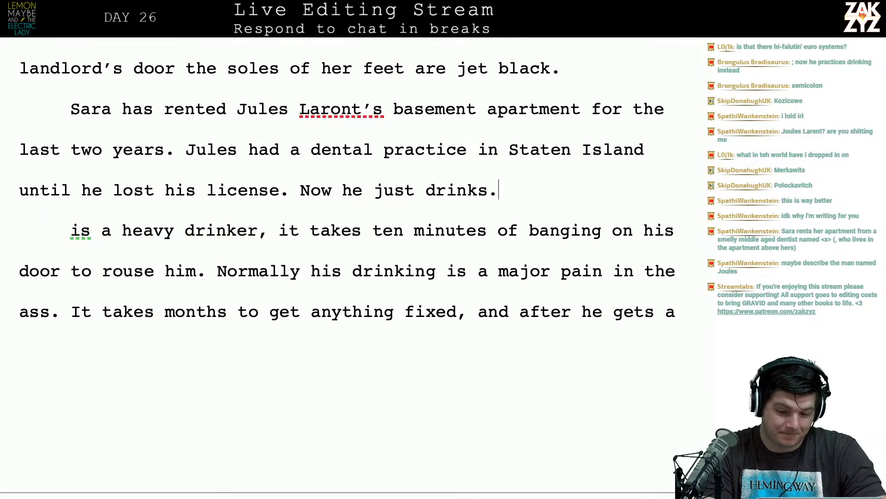
Delete "is a heavy drinker" and join "it takes ten minutes" to "Now he just drinks" with a comma in the same paragraph.
key(Right)
key(Down)
key(Up)
key(Right)
key(Right)
key(Right)
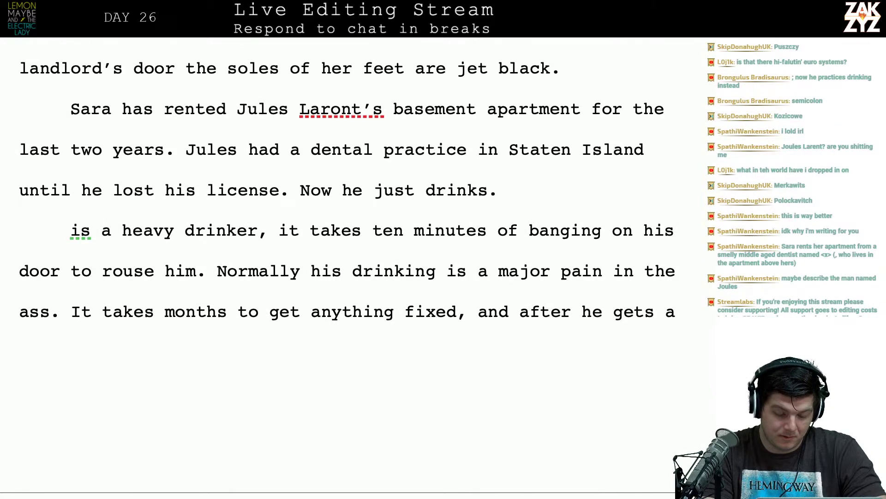
key(shift+Up)
key(shift+Left)
key(shift+Down)
key(shift+Left)
key(shift+Left)
key(shift+Left)
key(shift+Left)
key(shift+Left)
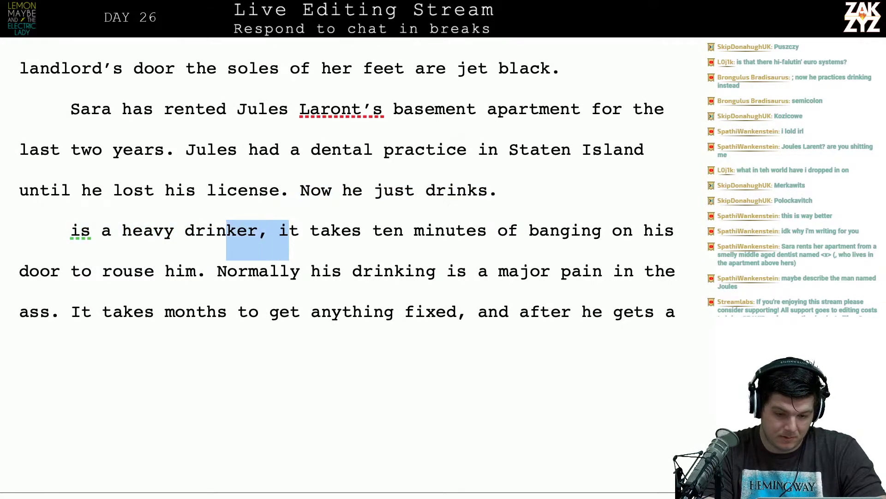
key(shift+Left)
key(shift+Left)
key(shift+Left)
key(shift+Left)
key(shift+Left)
key(shift+Left)
key(shift+Left)
key(shift+Left)
key(shift+Left)
key(shift+Left)
key(shift+Left)
key(shift+Left)
key(shift+Left)
key(shift+Left)
key(shift+Left)
key(shift+Left)
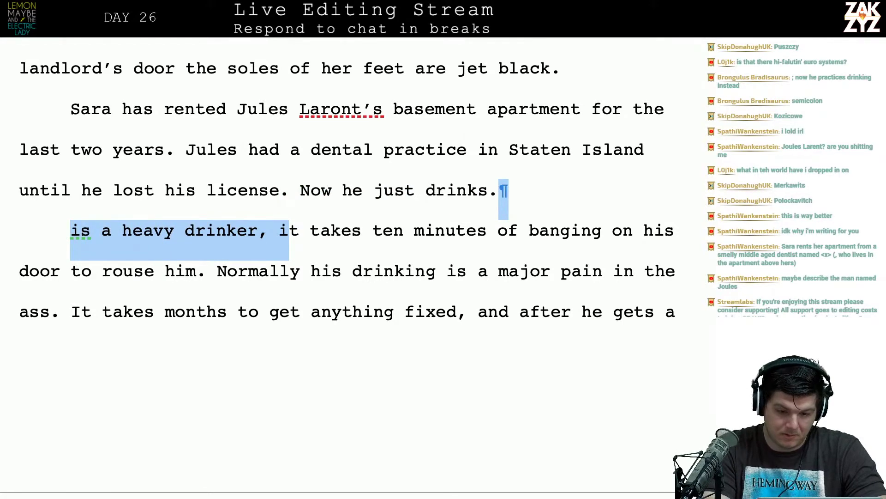
key(BackSpace)
key(BackSpace)
text(, itt takes ten)
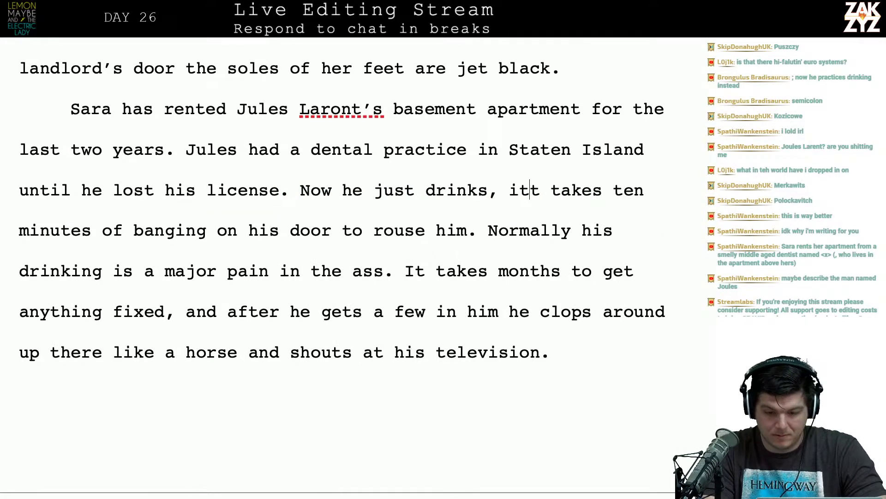
key(BackSpace)
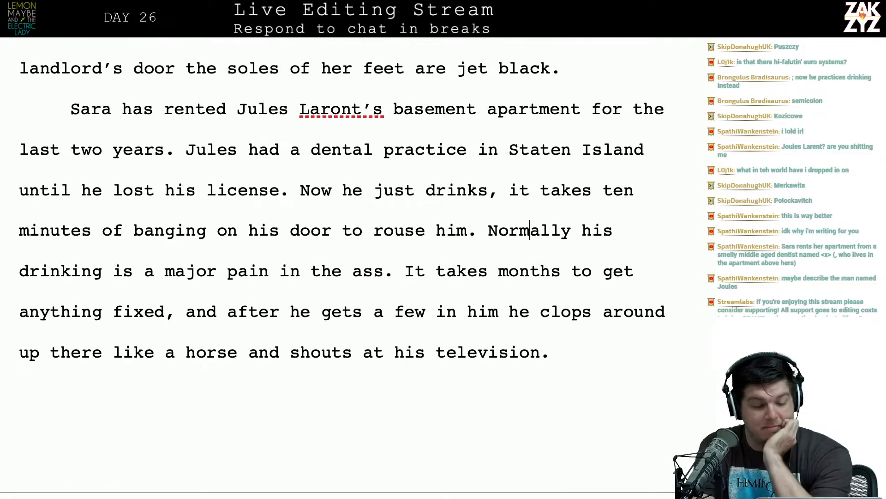
Split off the old "Normally his drinking" text as its own paragraph and begin a replacement sentence above it with "Normally it's a".
scroll(218, 179, down, 1)
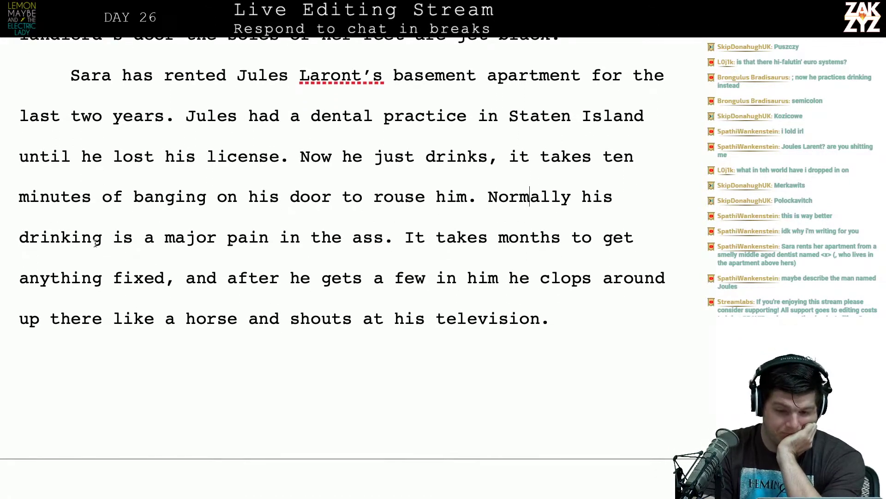
click(488, 197)
key(Return)
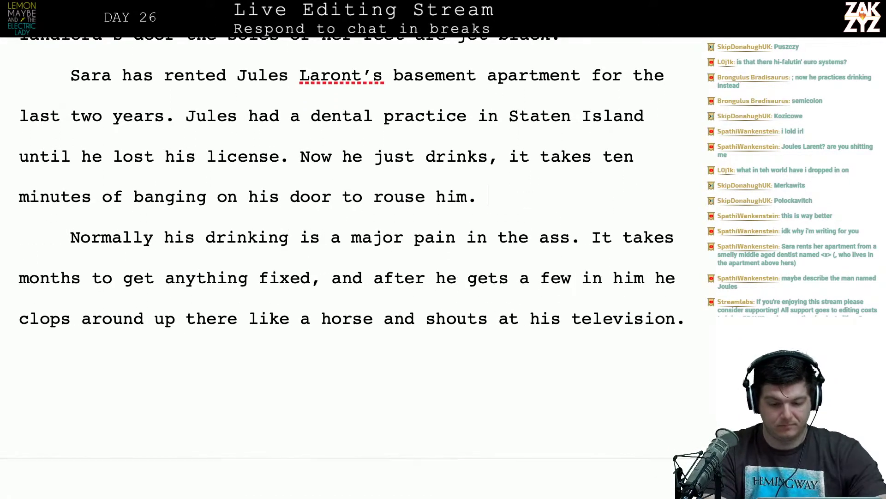
text(Normall)
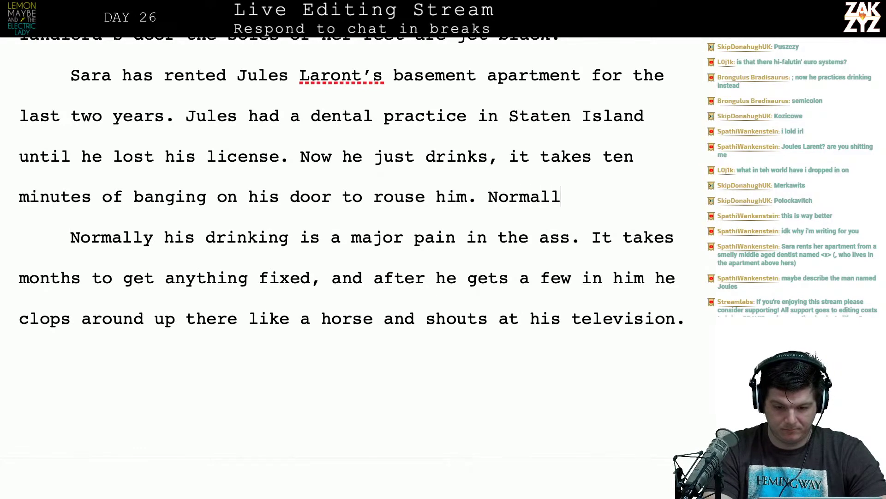
text(y it's a m)
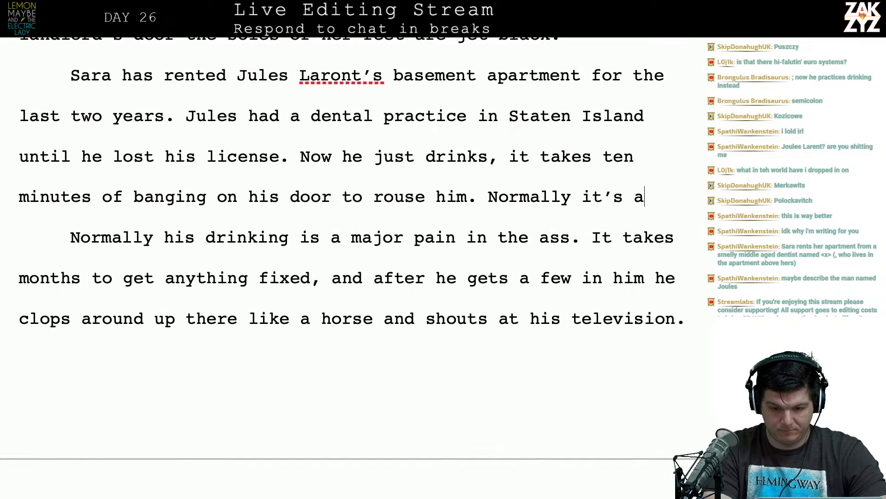
Replace the wording after "Normally" with the landlord's first name and "is a major pain in the ass, it takes him".
key(BackSpace)
key(BackSpace)
key(BackSpace)
key(BackSpace)
key(BackSpace)
key(BackSpace)
key(BackSpace)
key(BackSpace)
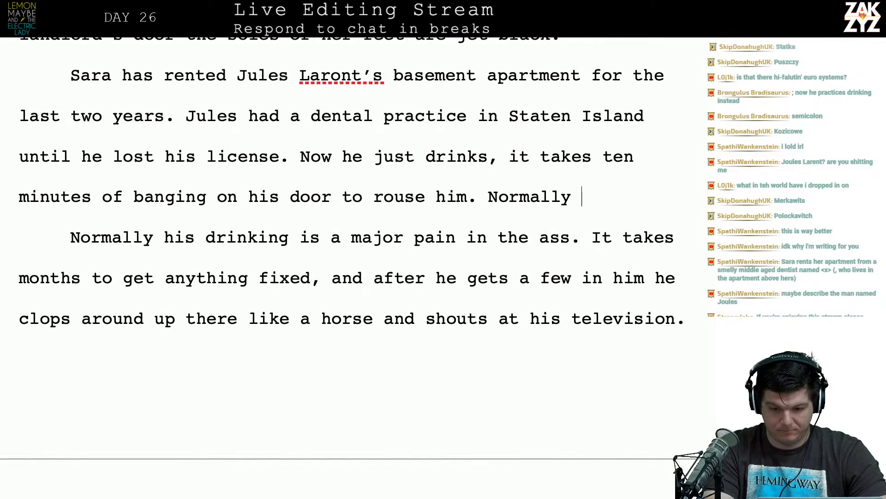
text(Jules is a majro)
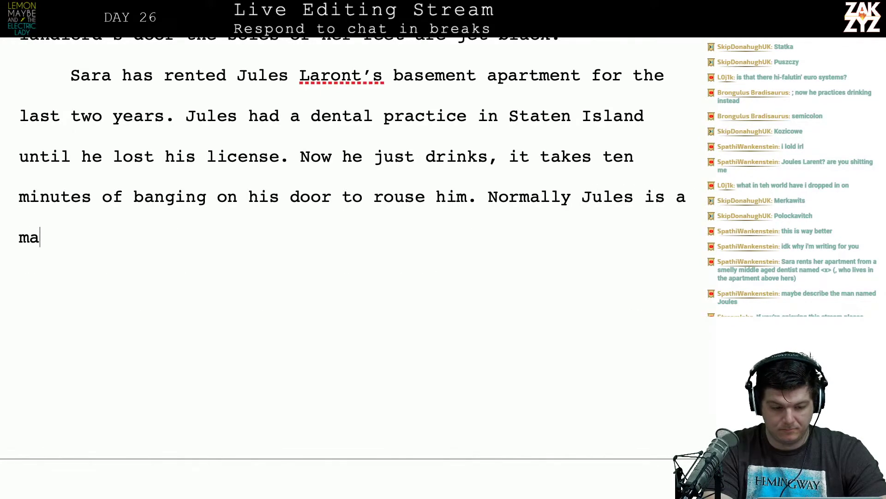
key(BackSpace)
key(BackSpace)
text(or pain in)
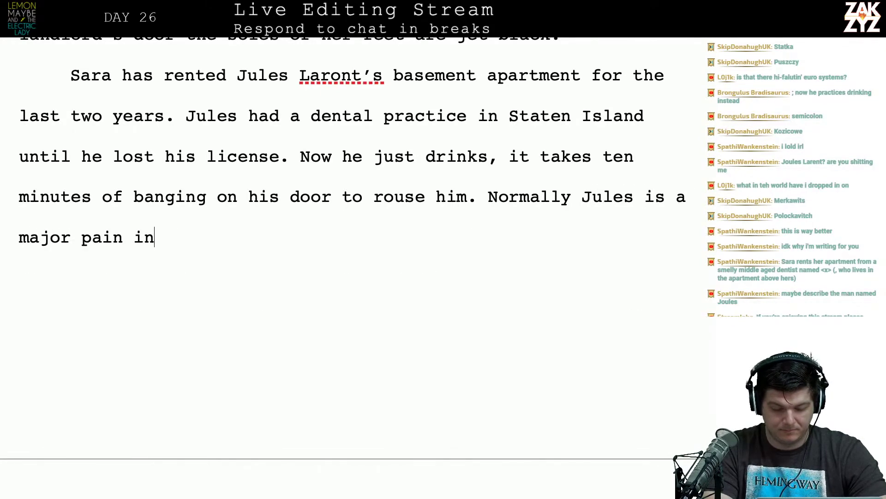
text( the ass, it takes him)
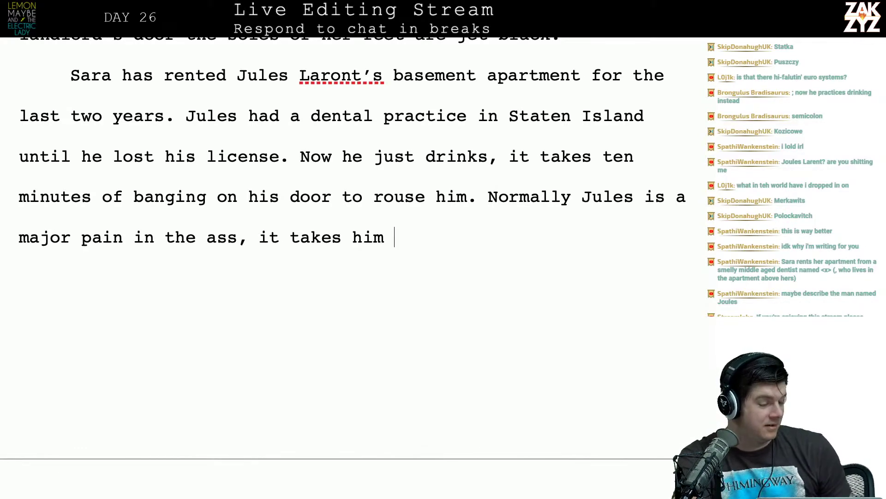
Switch to Safari, search the web for the landlord's full name spelled with "e" in the surname, and look through the results.
key(super+Tab)
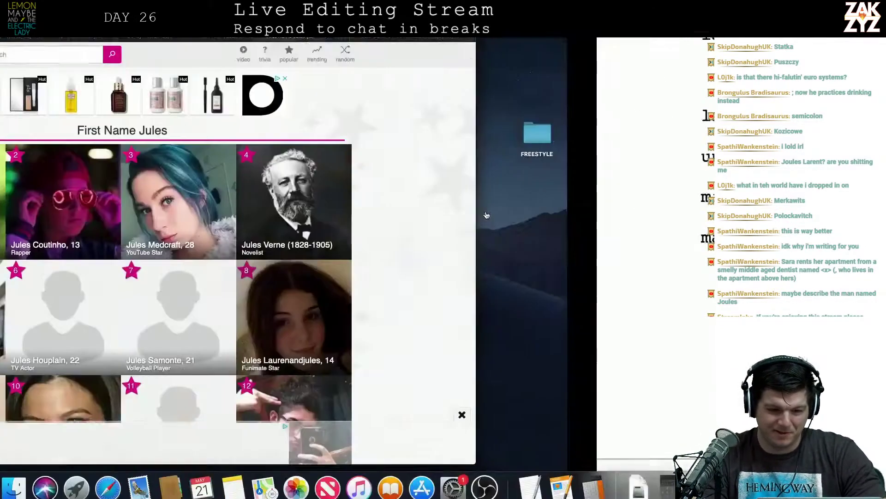
key(super+l)
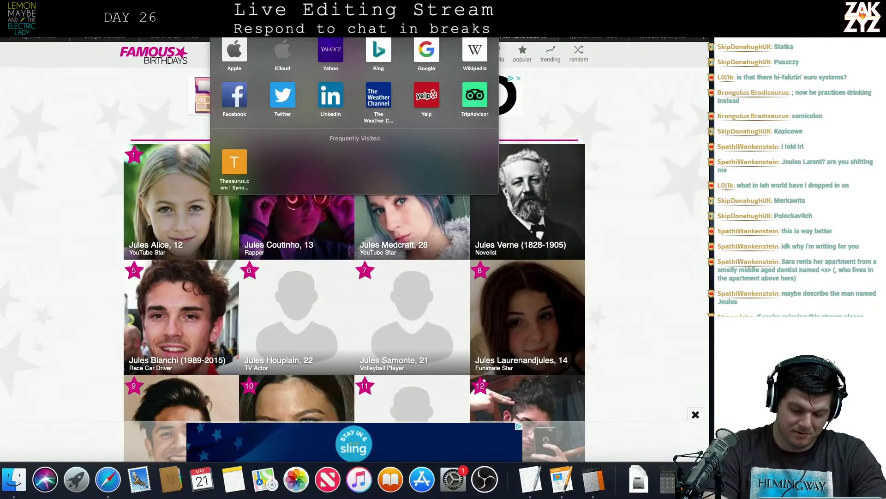
text(jules larent)
key(Return)
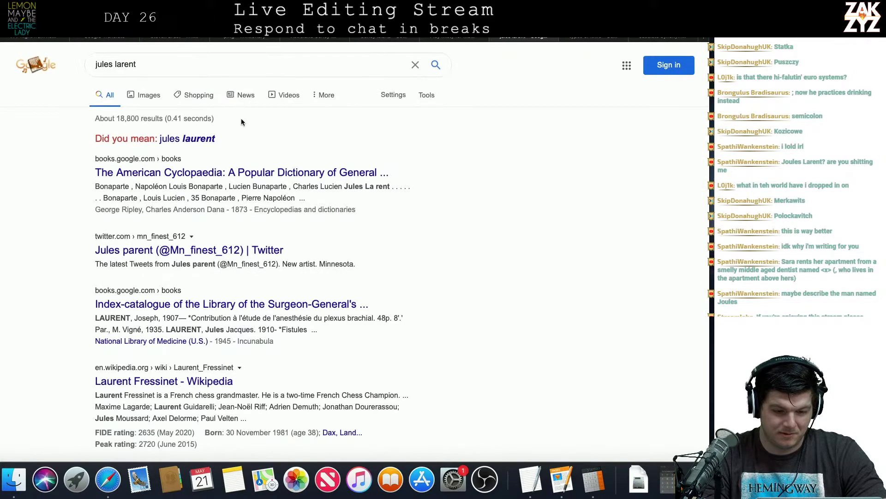
scroll(257, 172, down, 2)
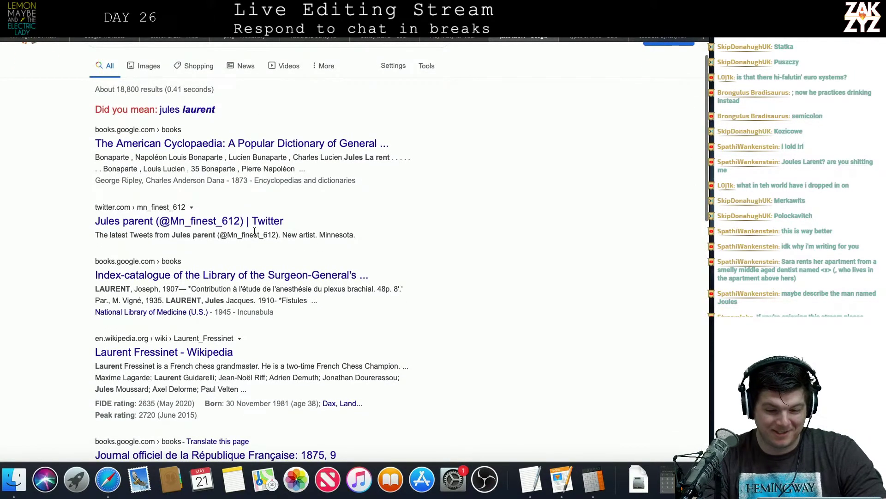
scroll(288, 198, down, 1)
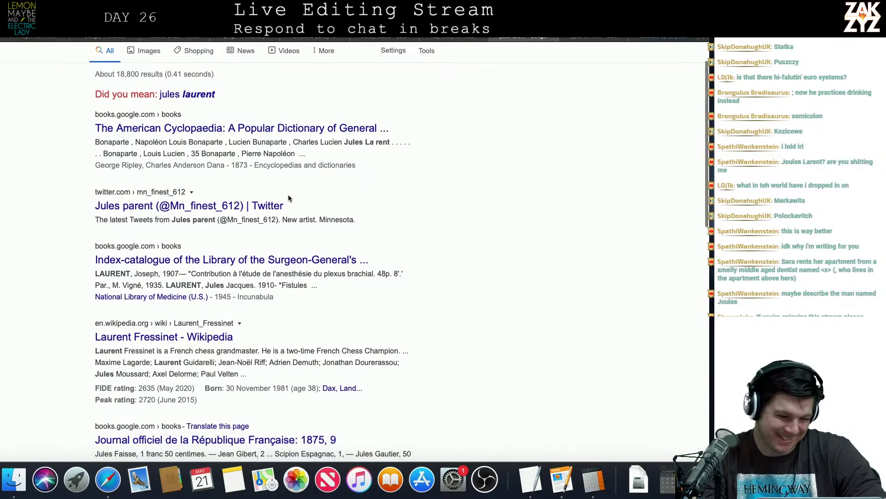
scroll(288, 198, down, 1)
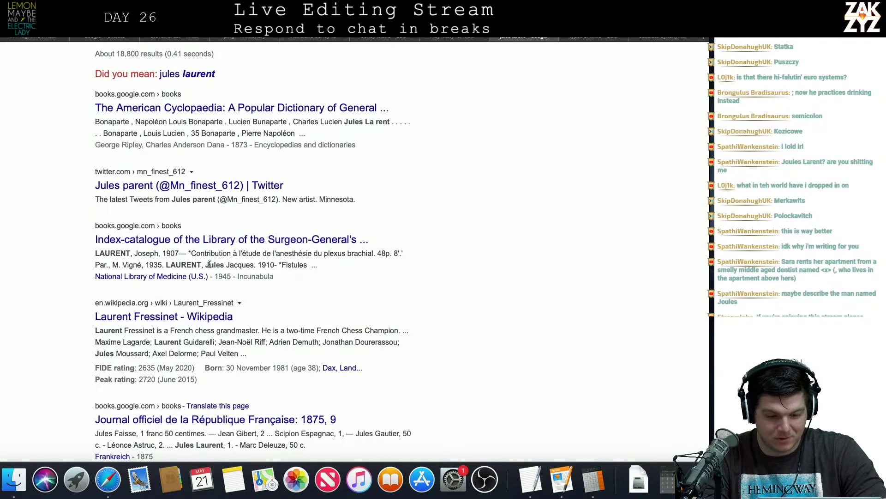
Return to the manuscript and change the "o" in the landlord's surname to "e".
key(super+Tab)
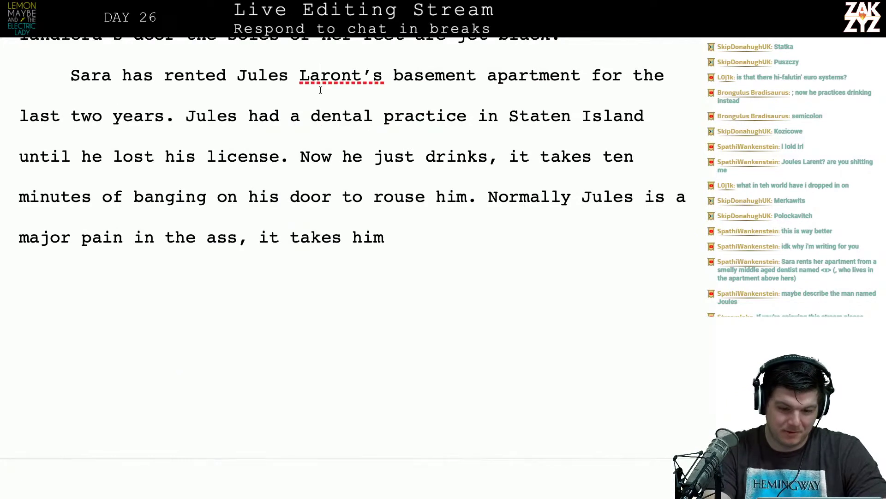
text(u)
key(BackSpace)
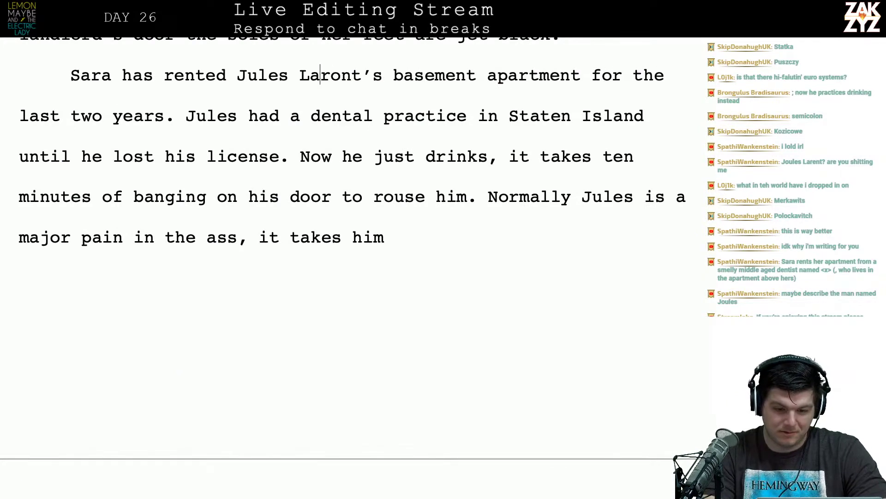
key(Right)
key(Right)
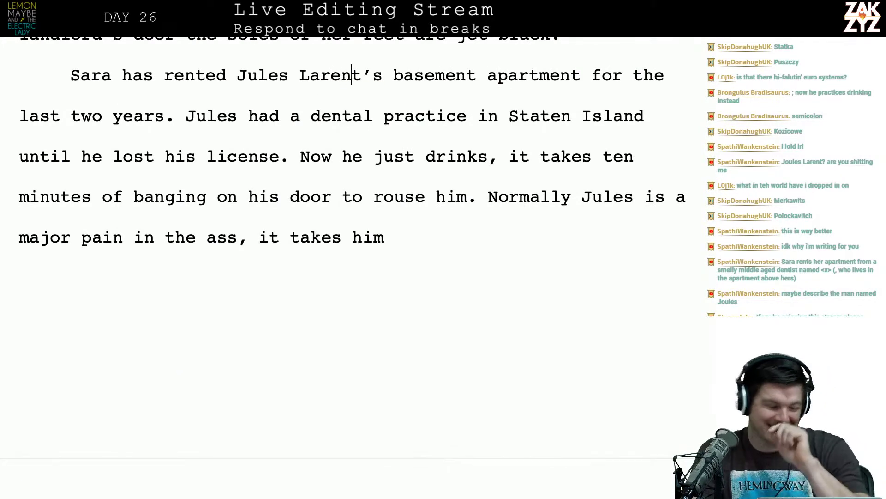
scroll(343, 249, down, 1)
scroll(344, 248, up, 2)
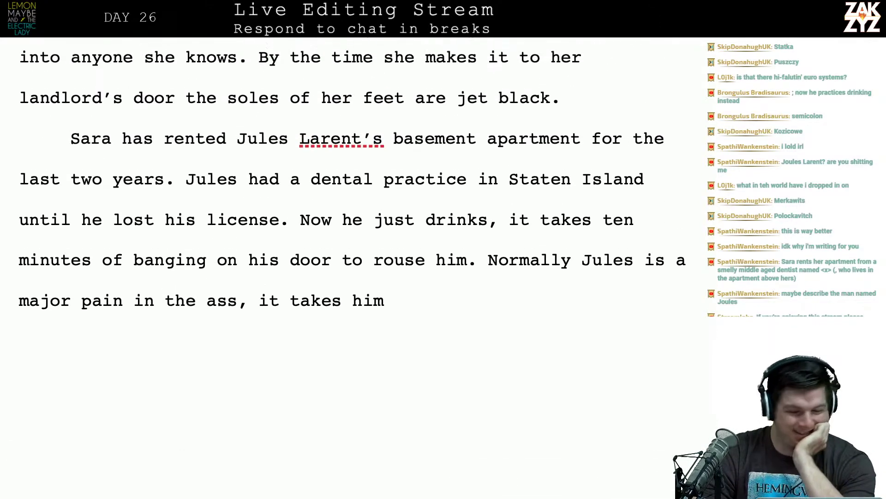
scroll(343, 249, up, 3)
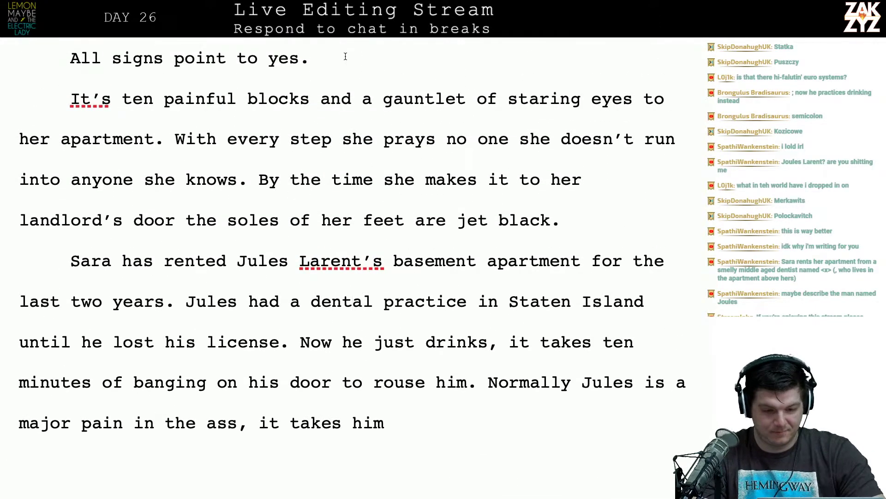
click(353, 301)
key(BackSpace)
key(BackSpace)
key(BackSpace)
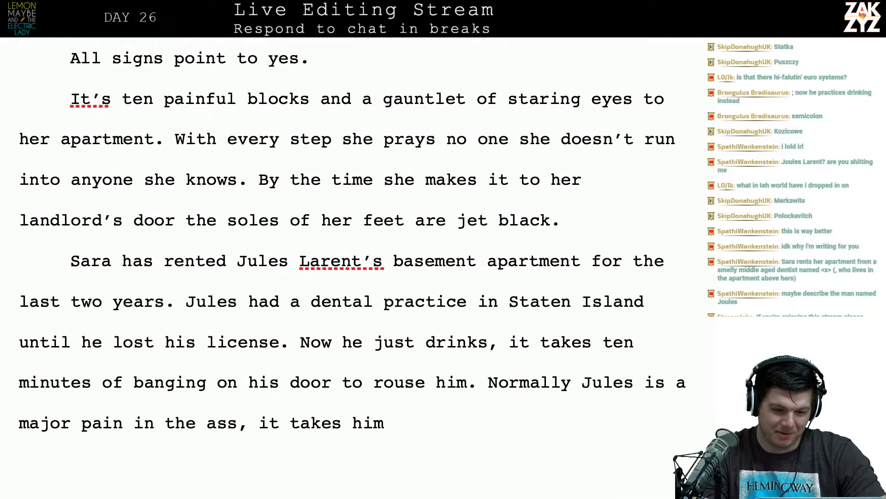
Switch to Safari and search the web for the landlord's surname followed by "name" to check its spelling.
key(super+Tab)
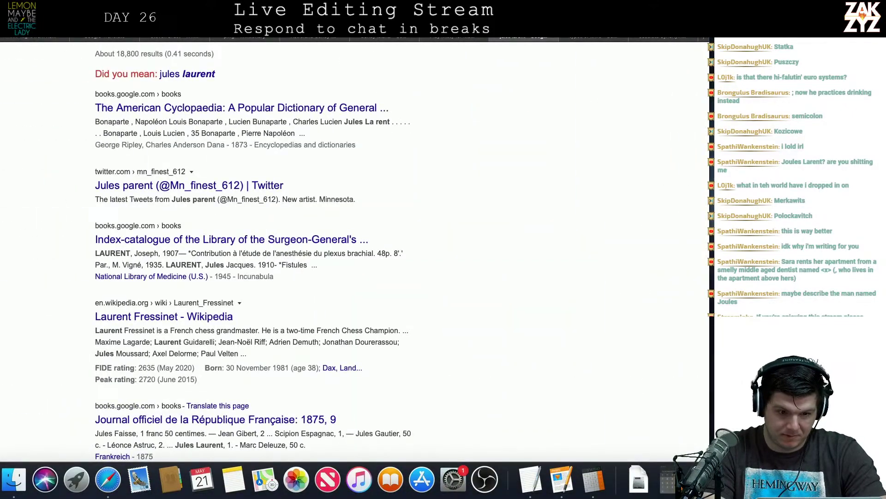
key(super+l)
text(larent)
key(Return)
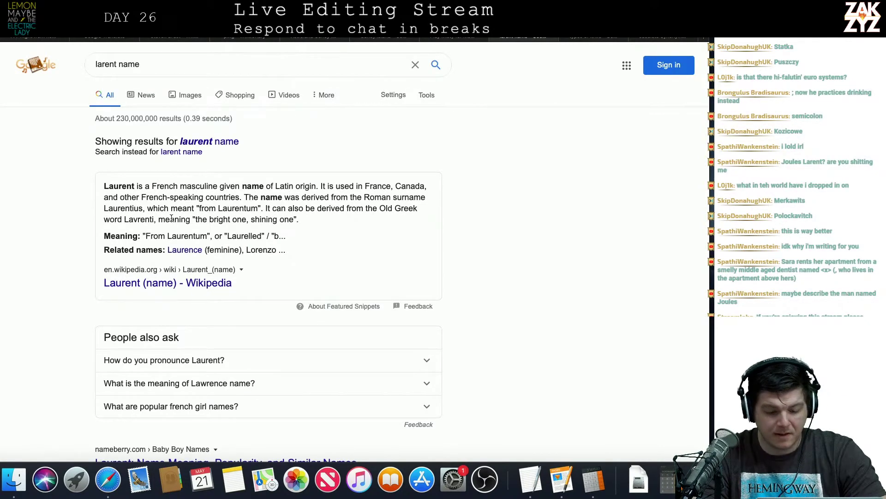
Return to the manuscript and insert a "u" after "La" in the landlord's surname.
key(super+Tab)
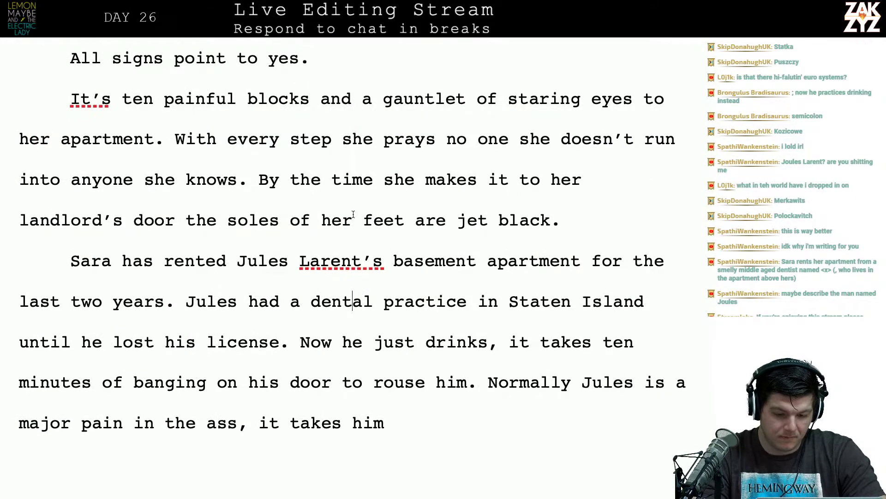
click(319, 260)
text(u)
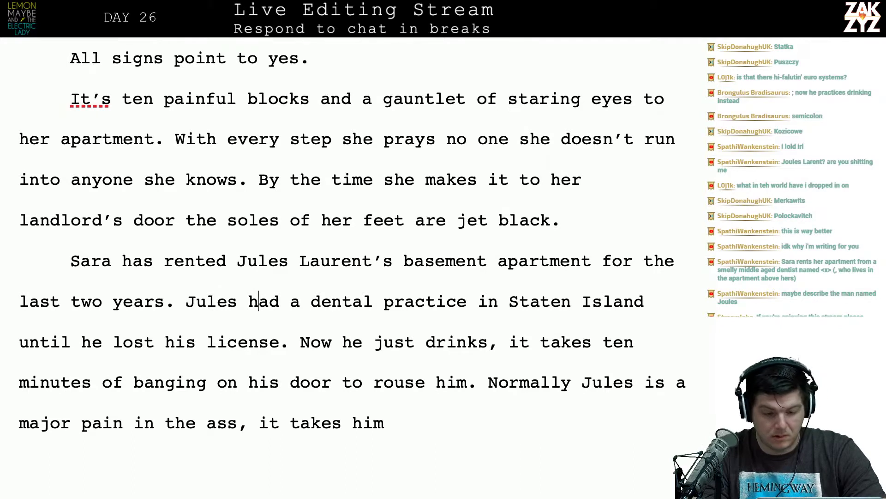
End "Now he just drinks" with a period instead of the comma and start a new paragraph after it.
key(Down)
key(Right)
key(Right)
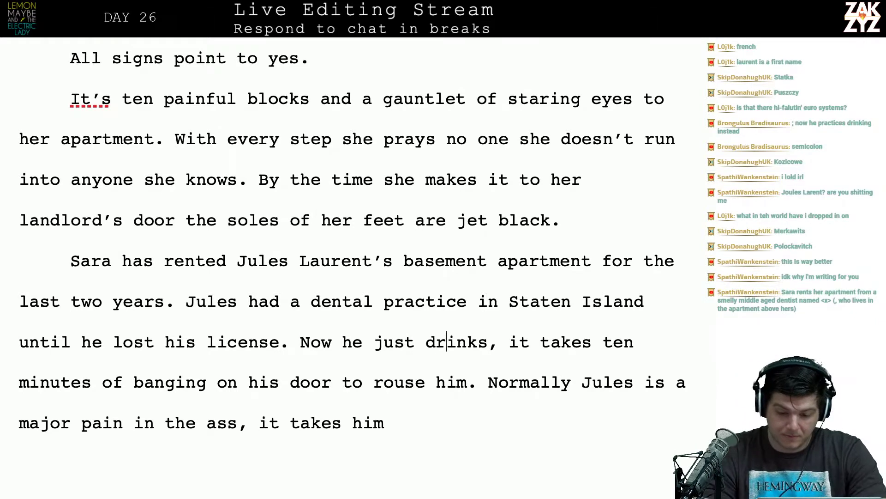
key(BackSpace)
text(.)
key(Return)
Open the new paragraph with the sentence "It takes ten minutes of banging on his door to rouse him.".
text(It ta)
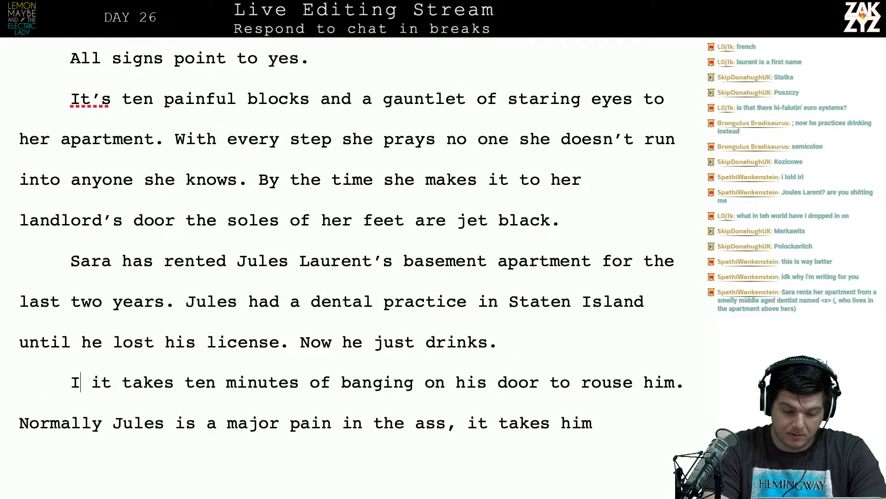
text(kes ten minutes )
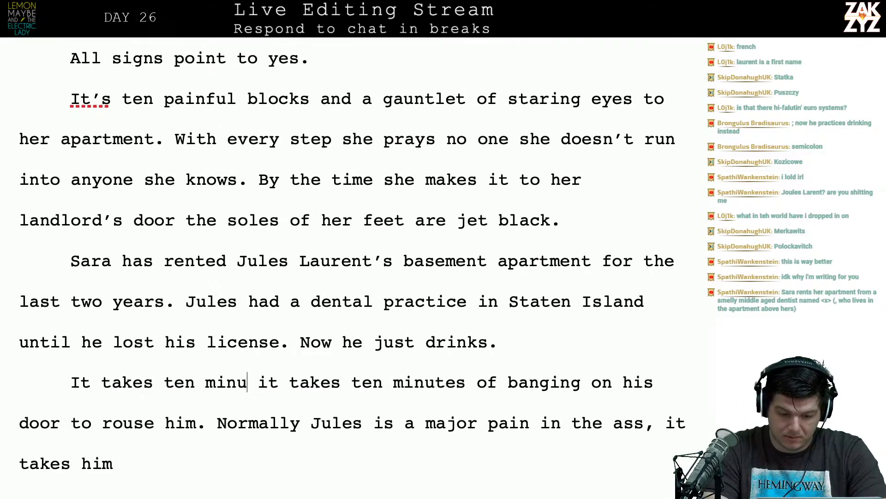
text(of bang it takes ten minutes of bang)
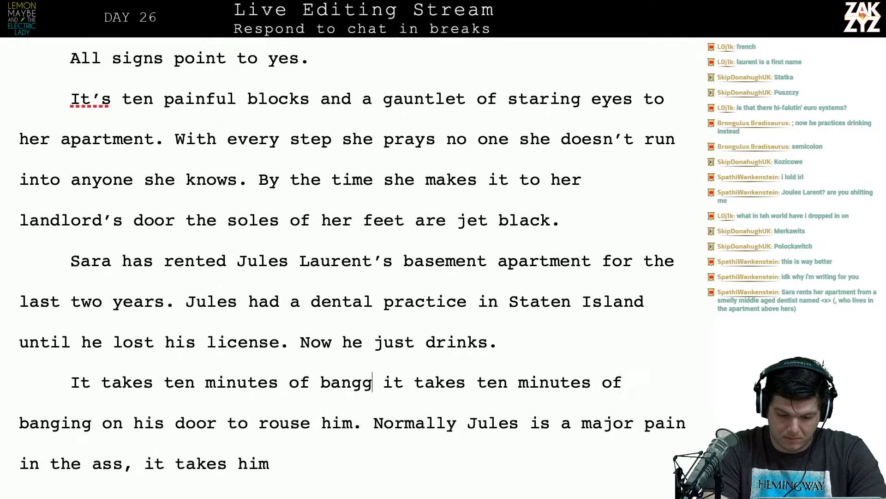
key(BackSpace)
text(ing on his door to )
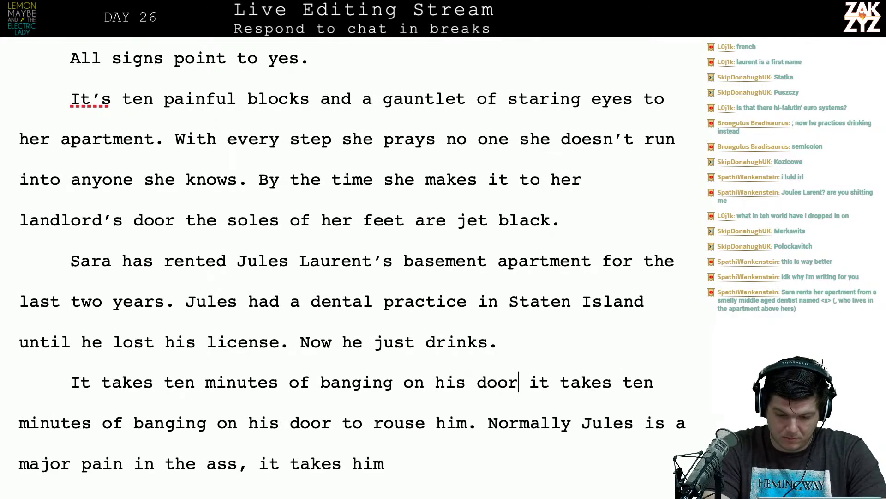
text(rouse him. )
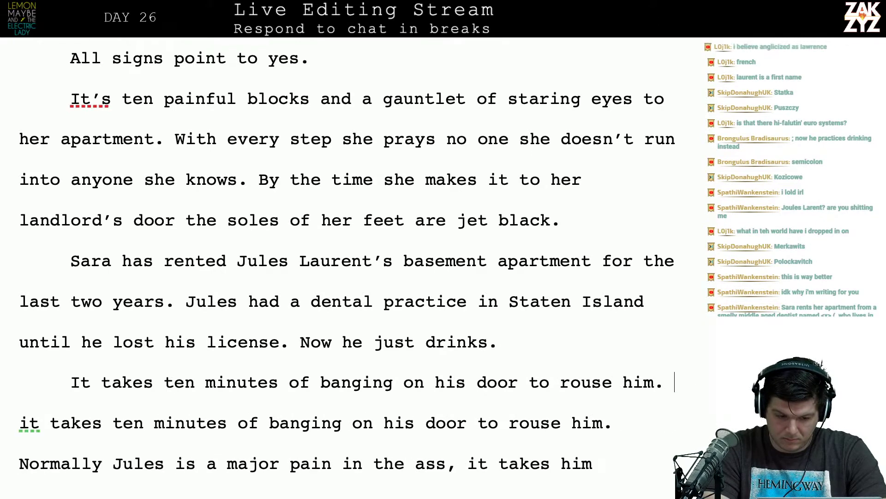
text(Normally h )
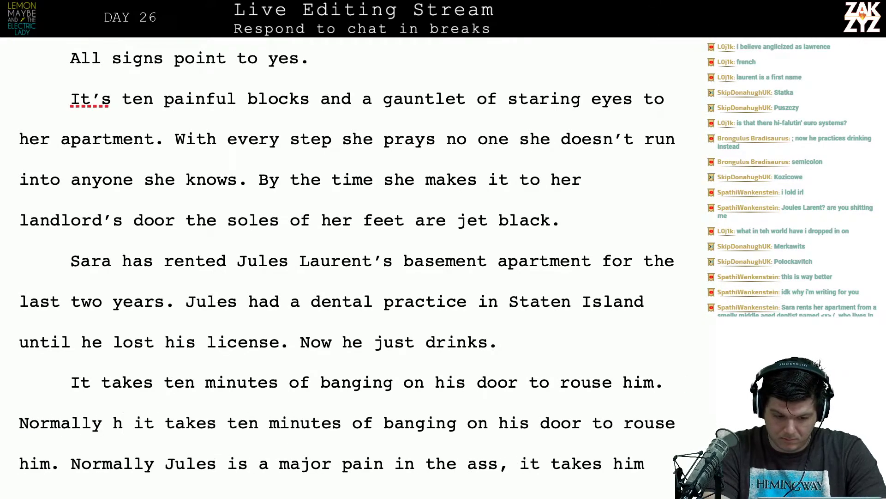
text(e's a)
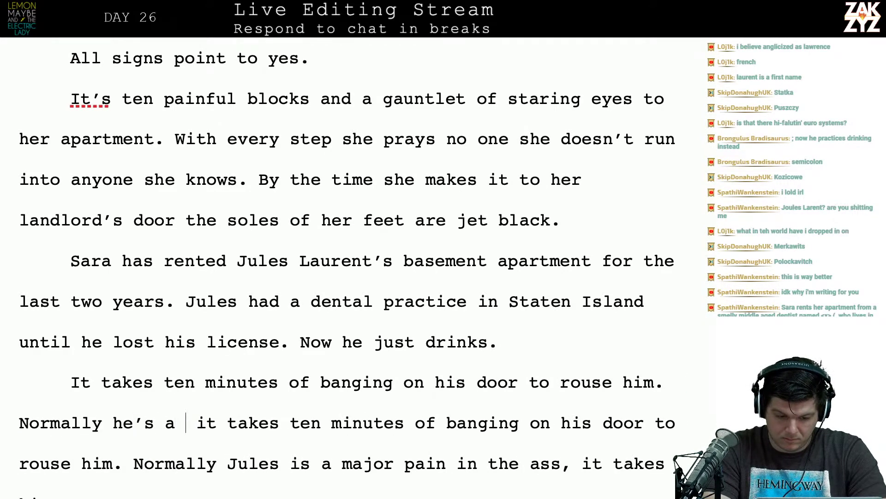
key(BackSpace)
key(BackSpace)
key(BackSpace)
key(BackSpace)
key(BackSpace)
key(BackSpace)
key(BackSpace)
key(BackSpace)
key(BackSpace)
key(BackSpace)
key(BackSpace)
key(BackSpace)
key(BackSpace)
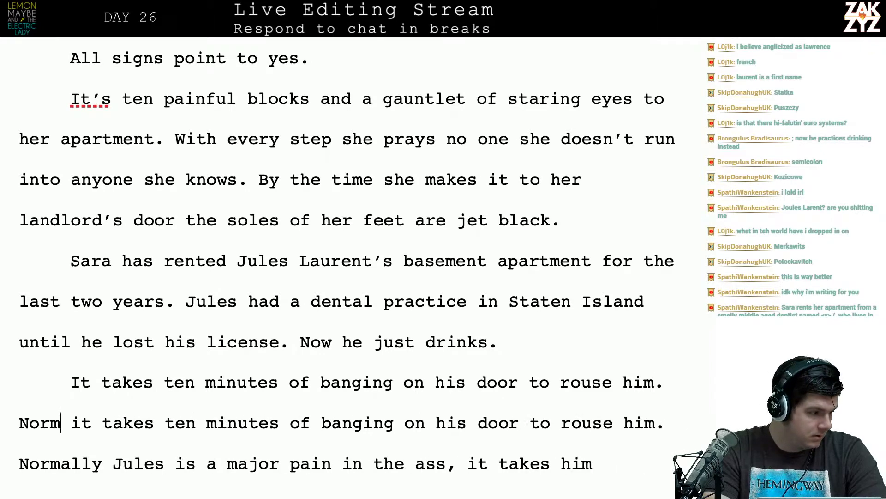
key(BackSpace)
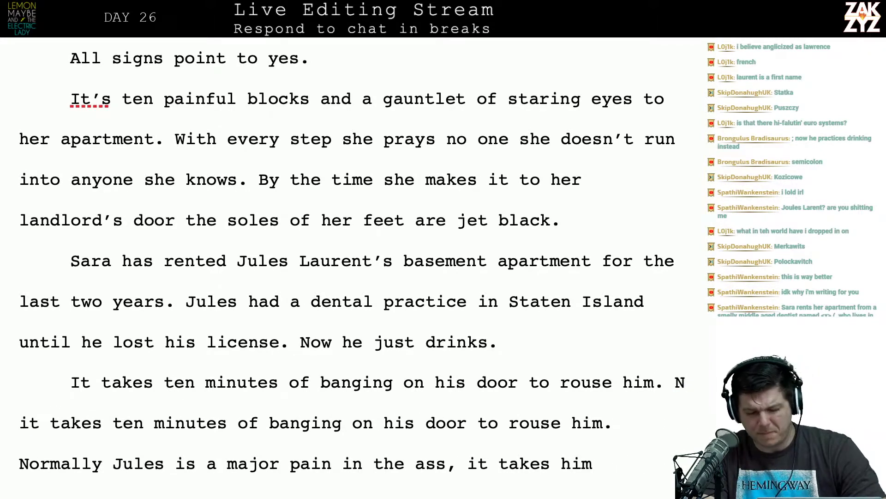
key(BackSpace)
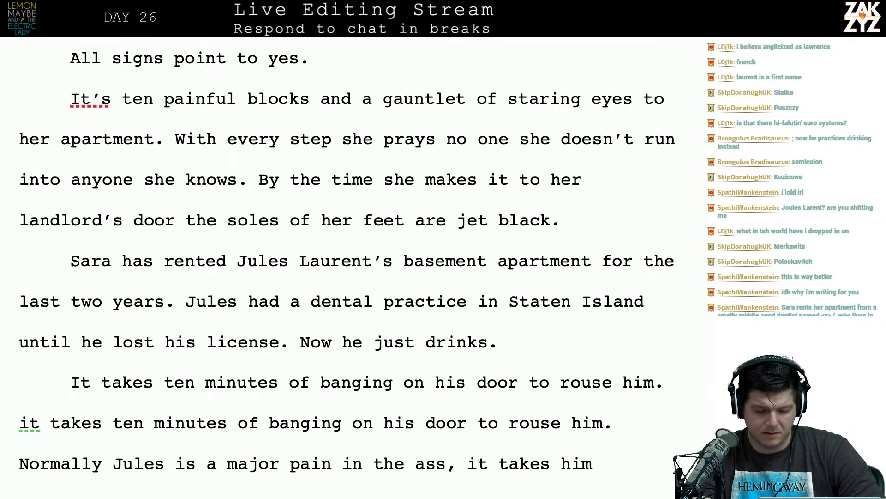
Push the old draft text down, leaving an empty paragraph between it and the new sentence about rousing him.
key(Return)
key(Return)
key(Left)
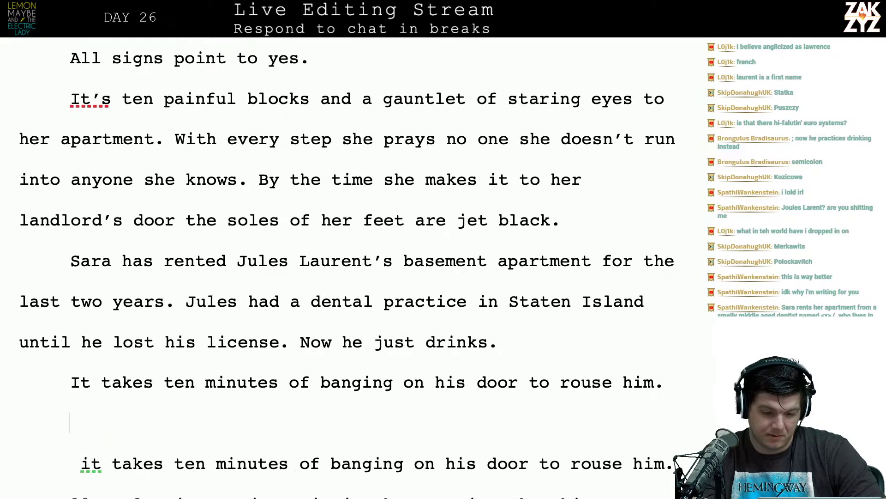
key(Left)
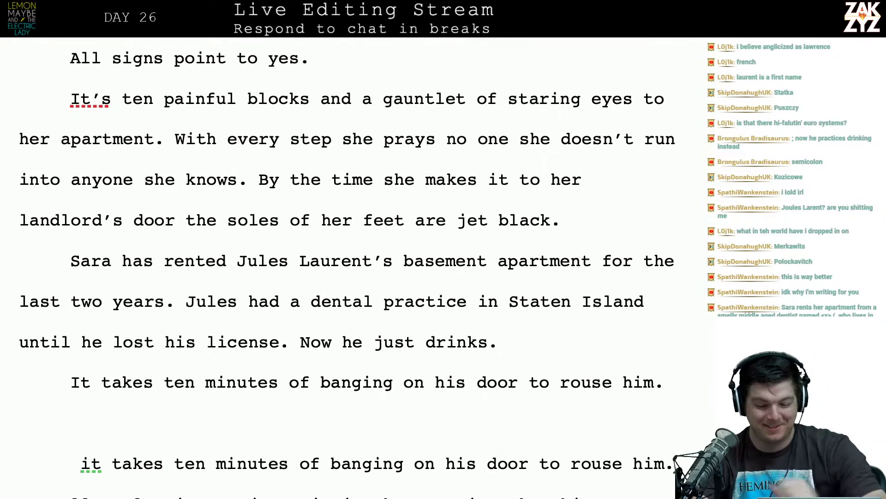
Join the sentence "It takes ten minutes of banging on his door to rouse him." to the paragraph ending "Now he just drinks.".
scroll(605, 249, down, 5)
scroll(604, 250, up, 2)
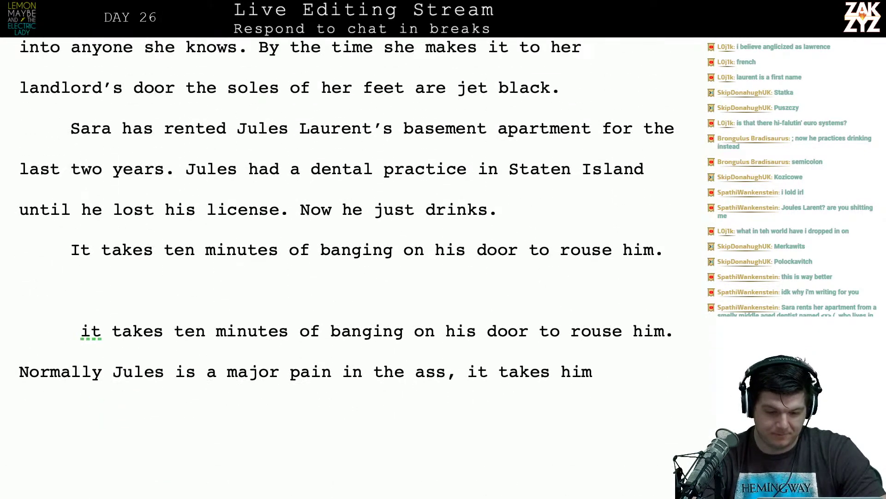
scroll(559, 274, down, 2)
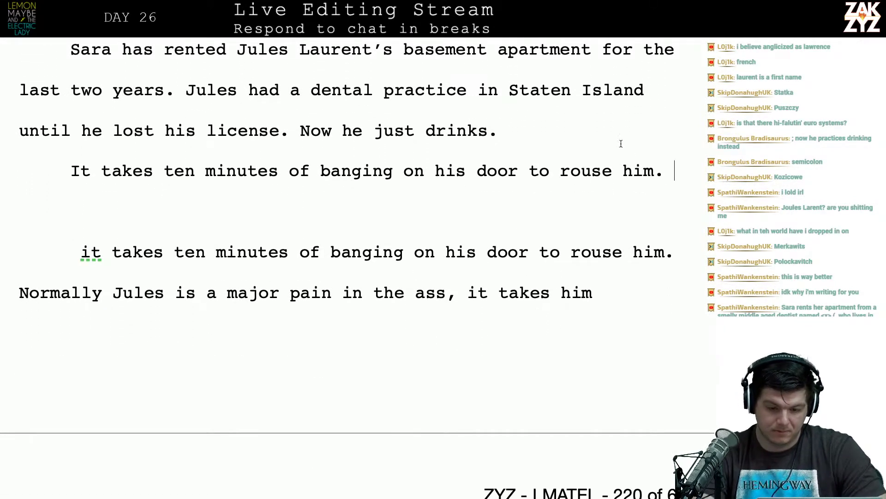
key(Up)
key(Right)
key(BackSpace)
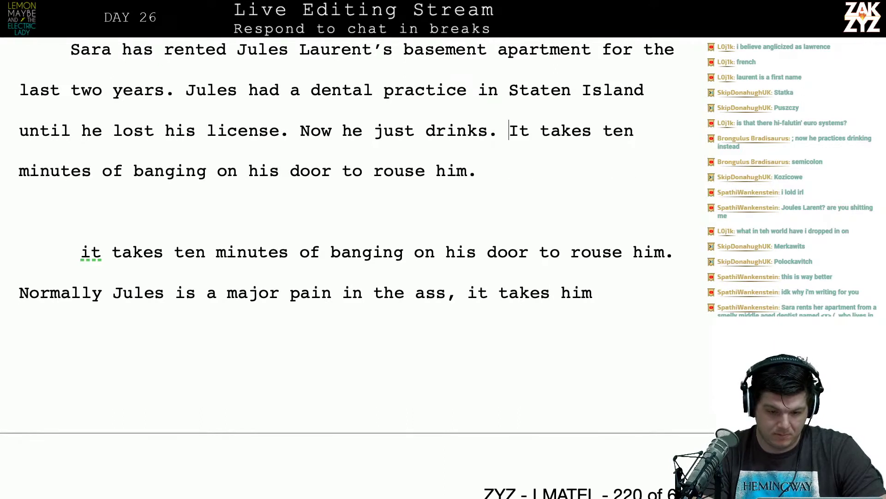
key(Return)
text(Normally)
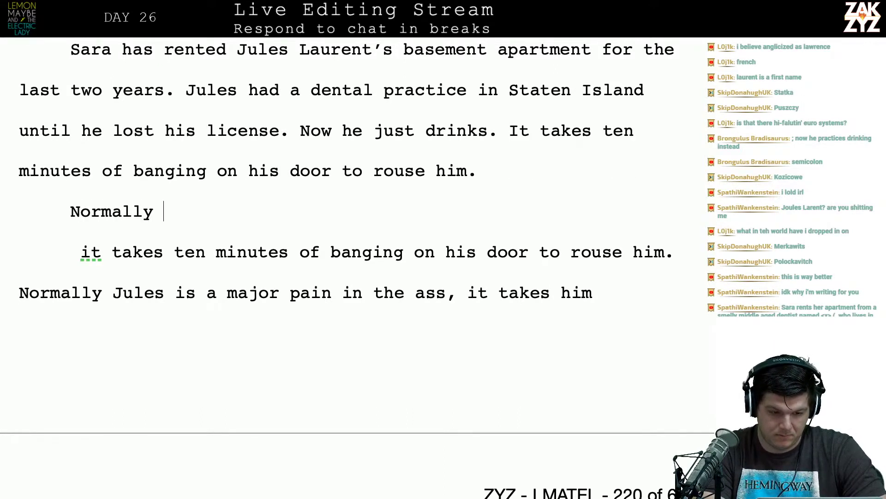
key(BackSpace)
key(BackSpace)
key(BackSpace)
key(BackSpace)
key(BackSpace)
key(BackSpace)
key(BackSpace)
key(BackSpace)
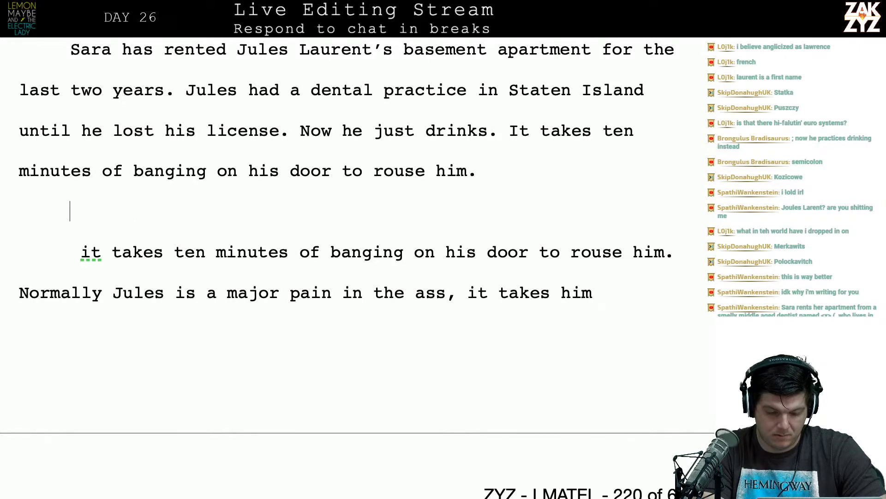
text(Sara)
key(BackSpace)
key(BackSpace)
key(BackSpace)
key(BackSpace)
key(BackSpace)
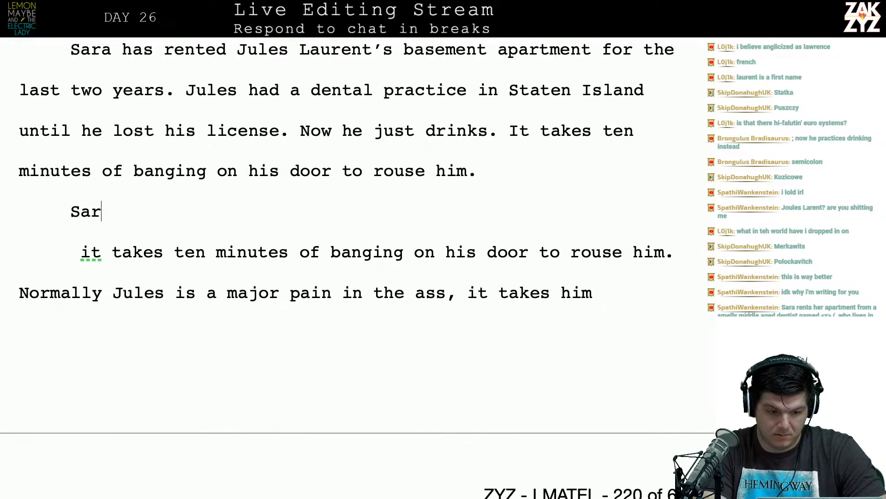
Begin the empty paragraph with the landlord's first name and "is a terrible landlord, it takes him months to fix anything and".
text(Ju)
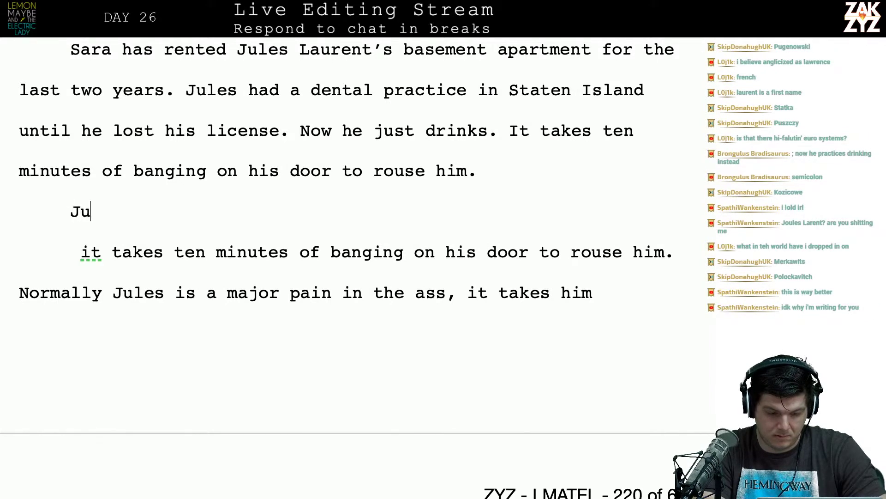
text(les is a ter)
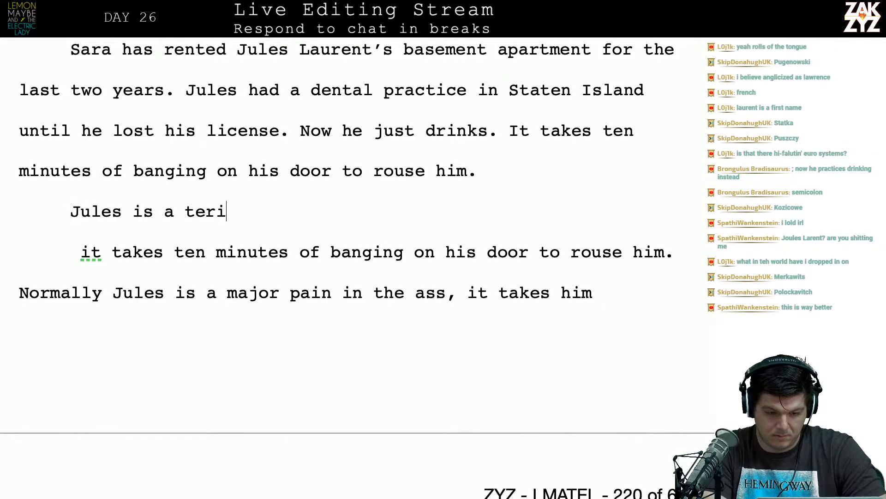
text(rible lando)
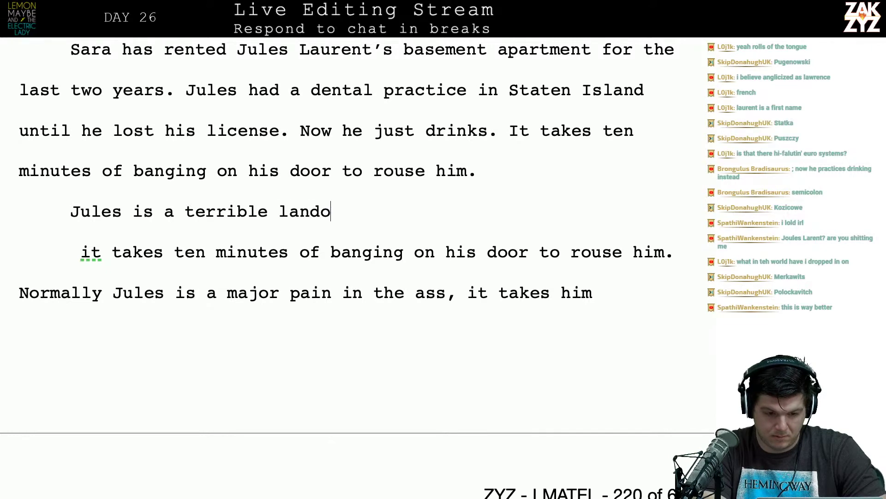
key(BackSpace)
text(lord,)
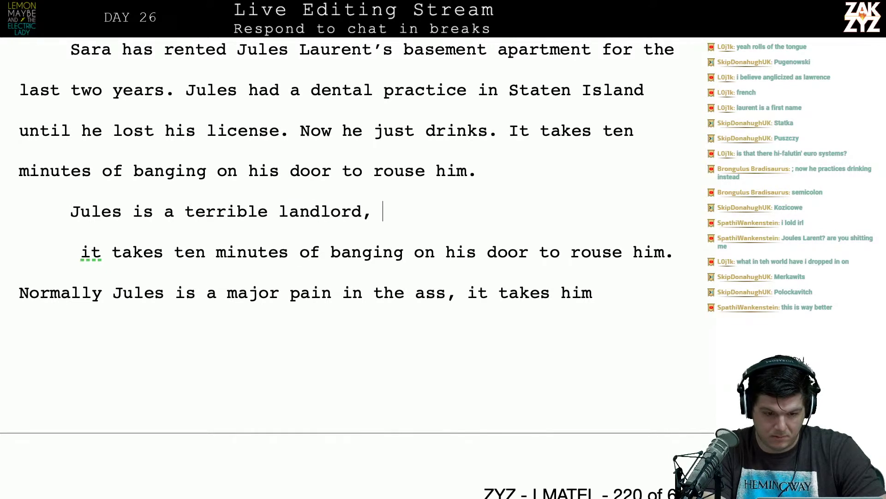
text( it takes )
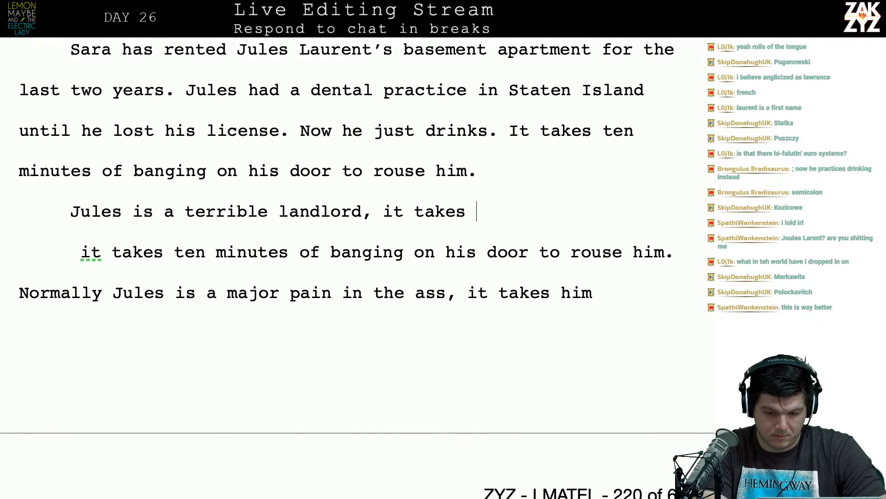
text(him months to fix anything)
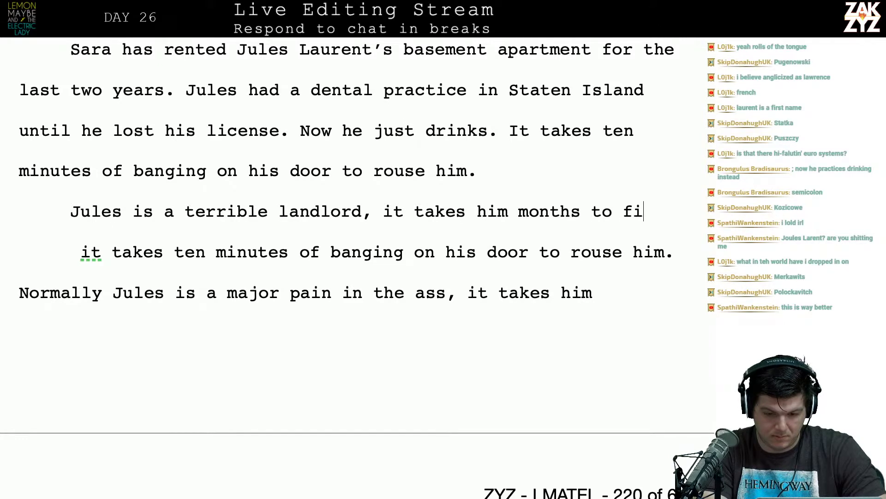
text(when he)
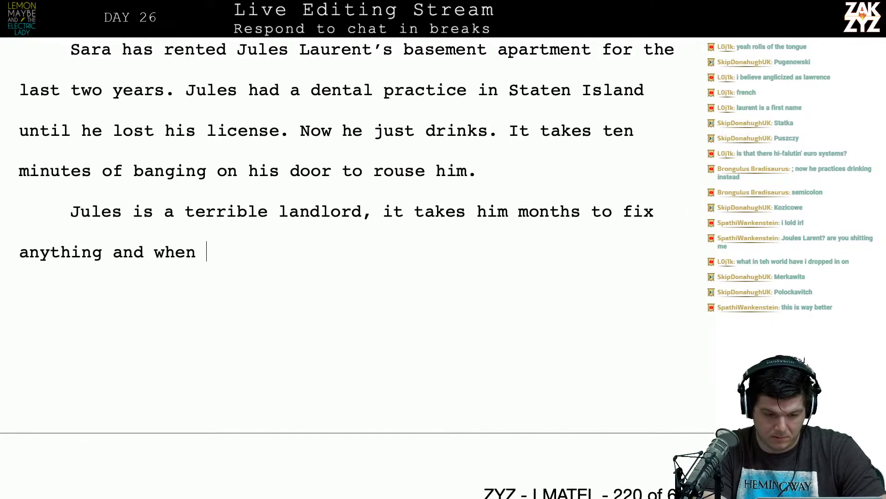
key(BackSpace)
key(BackSpace)
key(BackSpace)
key(BackSpace)
key(BackSpace)
key(BackSpace)
key(BackSpace)
key(BackSpace)
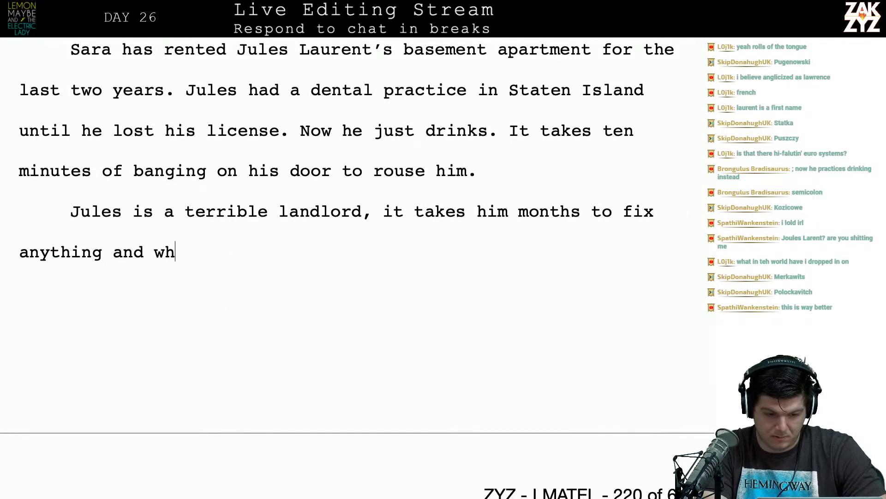
text(w)
key(BackSpace)
Continue the sentence with "once he gets a few in him he clomps around upstairs like a horse".
text(once )
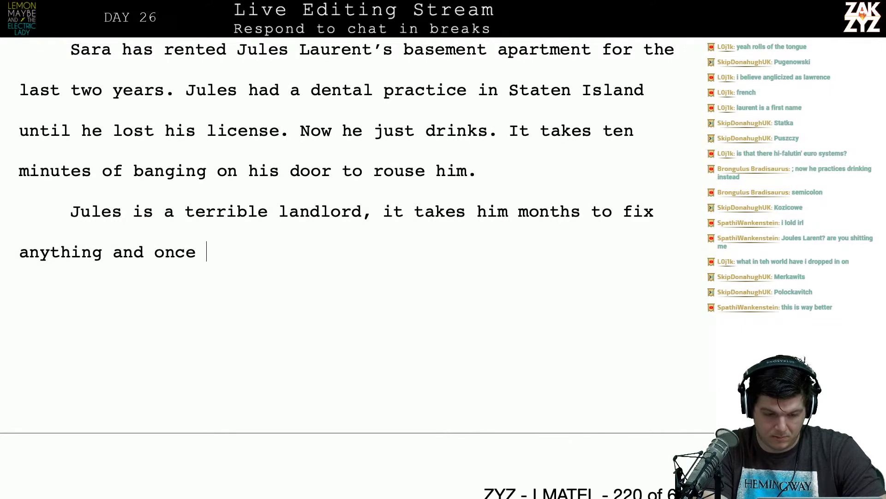
text(he gets a few in)
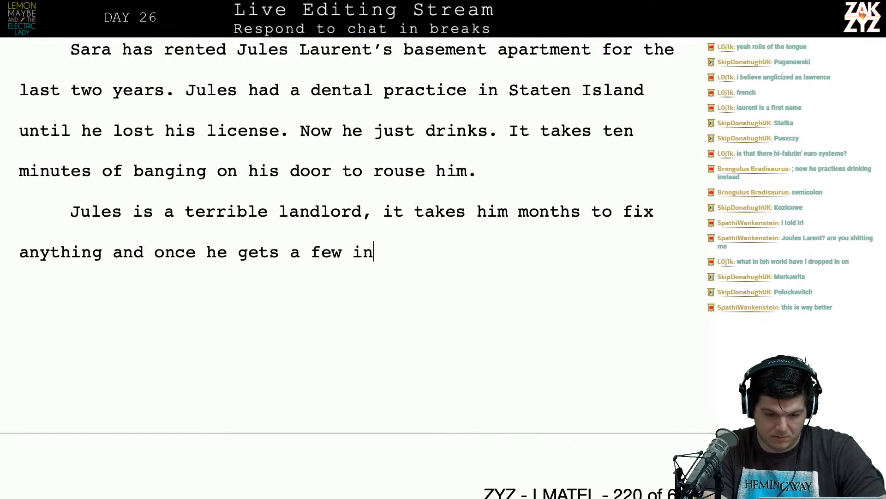
text( him he clomps)
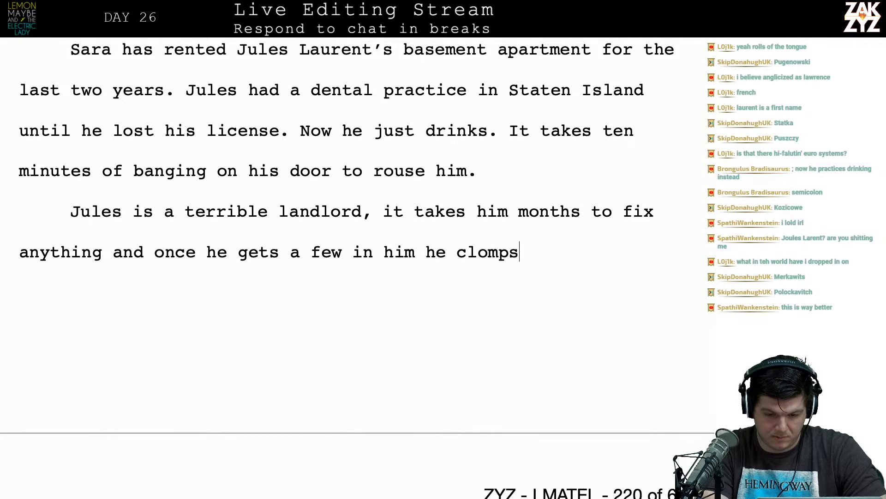
text( around upstairs)
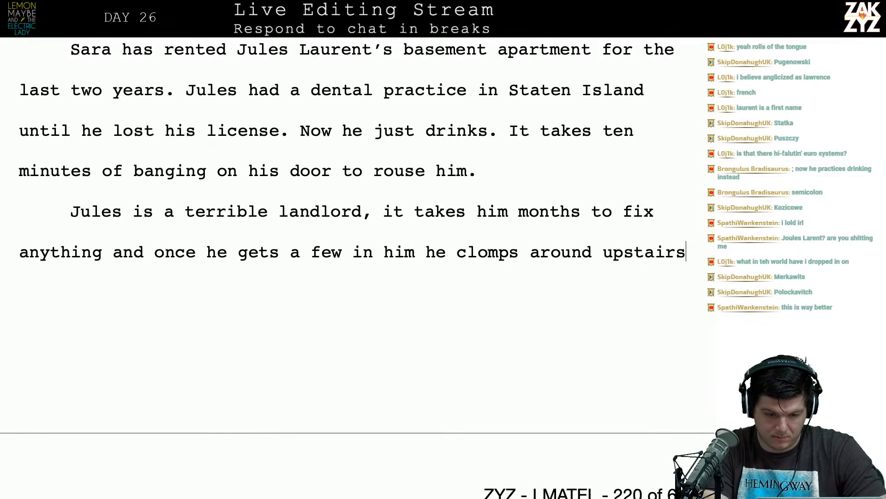
text( like ahors)
key(BackSpace)
key(BackSpace)
key(BackSpace)
key(BackSpace)
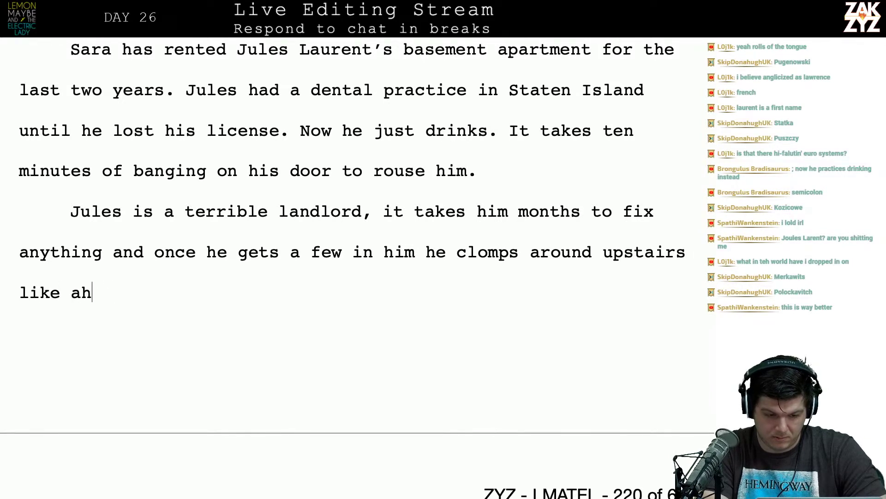
text(horse)
key(BackSpace)
text(se )
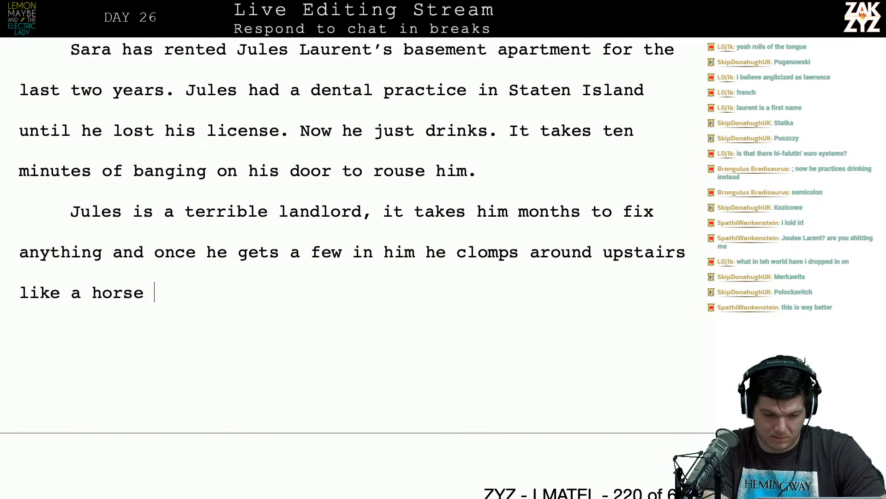
Finish the sentence with "and shouts at CSPAN.", writing the channel name in capitals.
text(and shouts at)
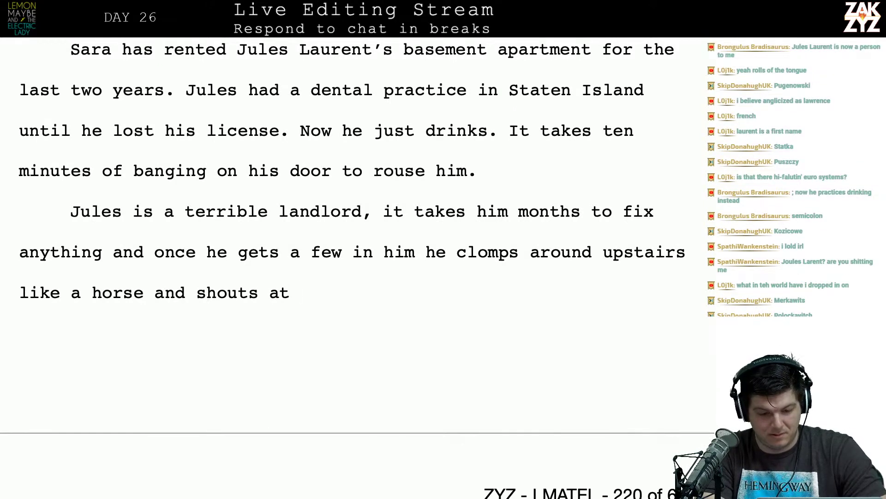
text(C)
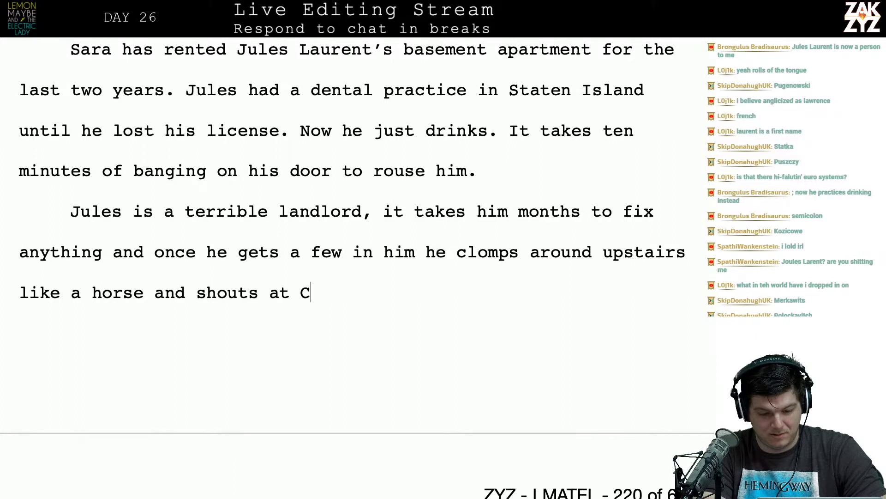
text(Spa)
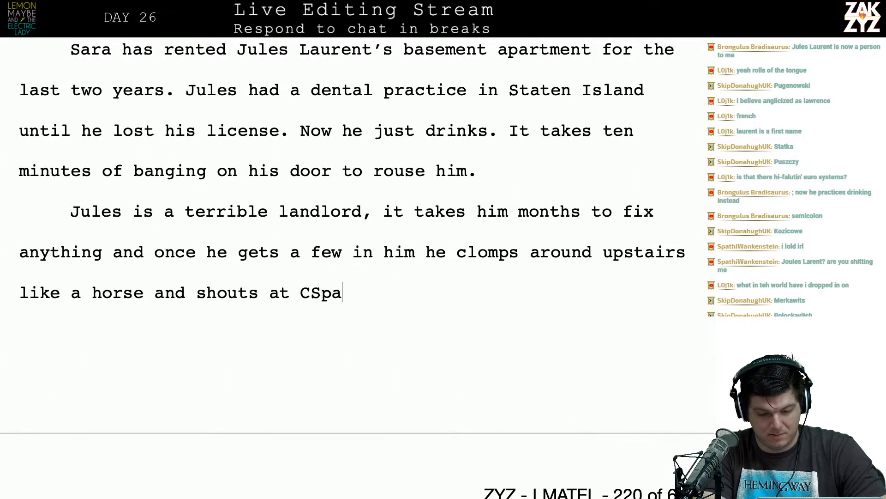
key(BackSpace)
key(BackSpace)
text(A)
key(BackSpace)
text(PAN.)
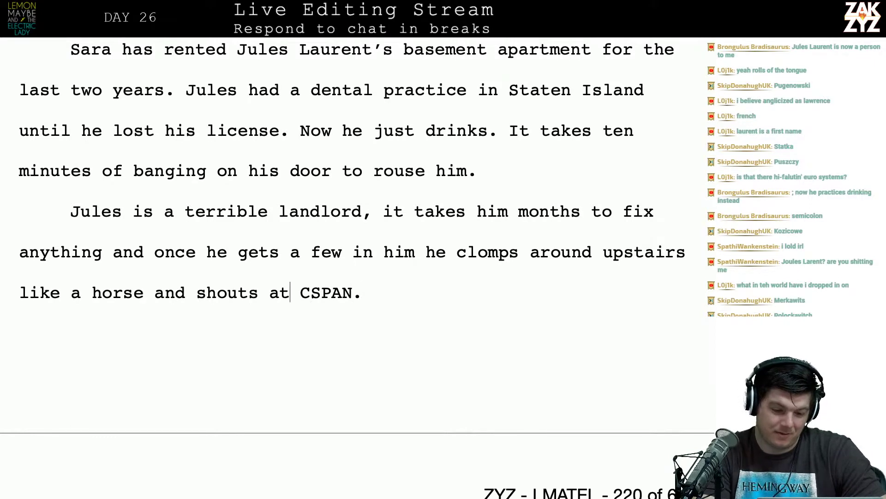
Insert "a his television," after "shouts" in the last sentence of the terrible landlord paragraph.
key(Right)
key(Right)
key(Right)
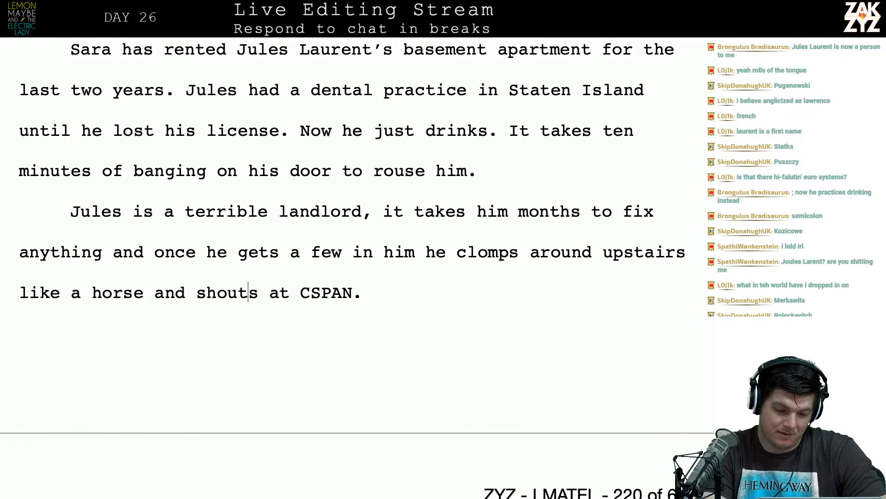
text(h)
key(BackSpace)
text(a th)
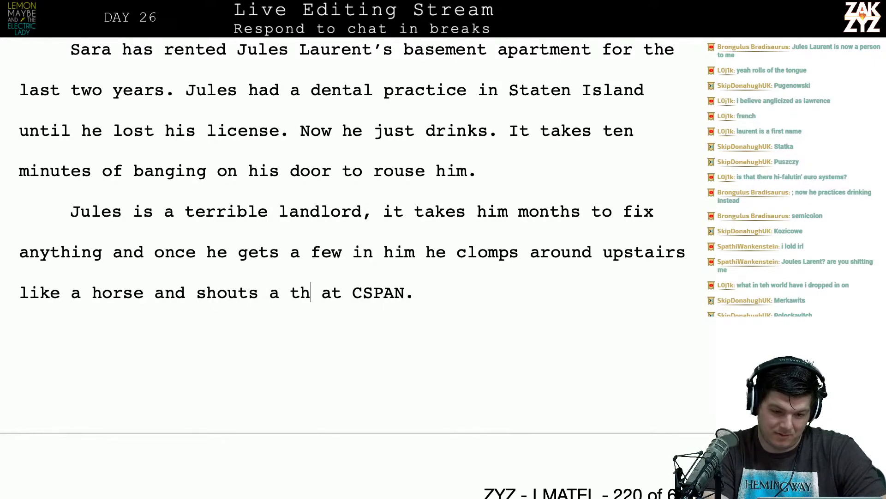
key(BackSpace)
key(BackSpace)
text(his television,)
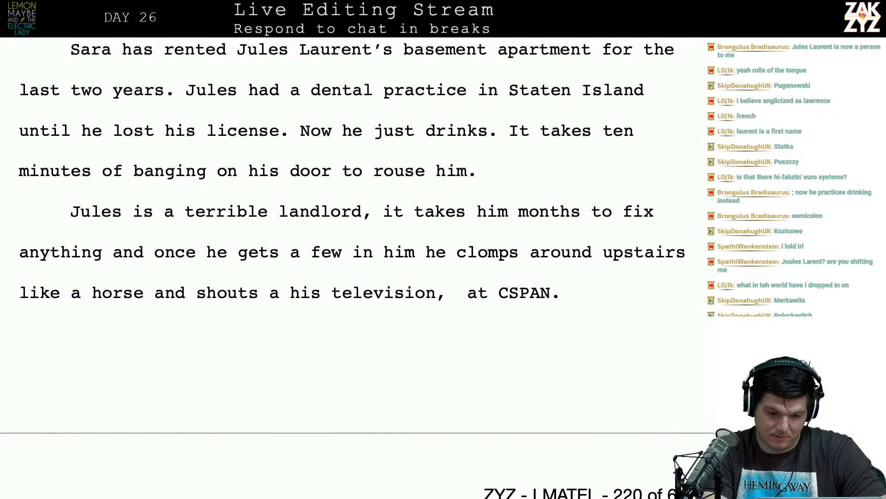
Replace the comma after "television" with a period and delete the leftover words "at CSPAN".
key(BackSpace)
key(BackSpace)
text(.)
key(shift+Right)
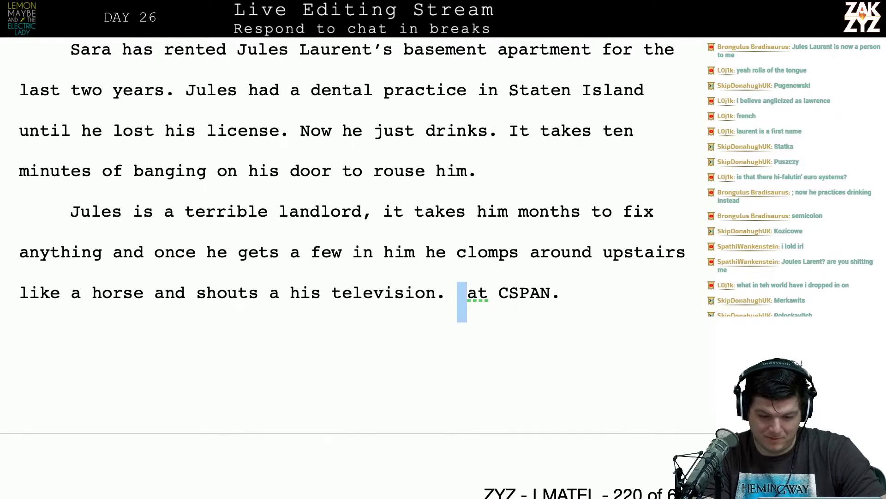
key(shift+Right)
key(shift+Right)
key(shift+Right)
key(shift+Right)
key(shift+Right)
key(shift+Right)
key(shift+Right)
key(shift+Right)
key(shift+Right)
key(BackSpace)
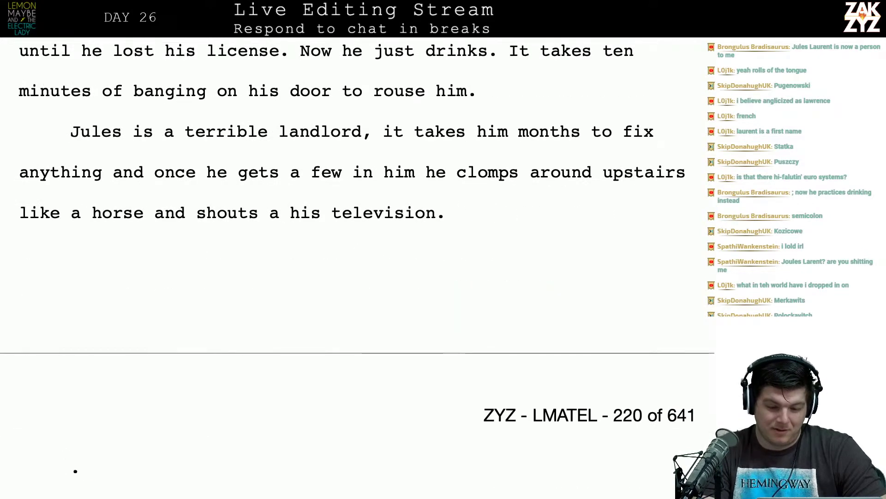
Correct "shouts a his television" to "shouts at his television".
key(Up)
key(Left)
key(Left)
key(Left)
key(Down)
key(Left)
key(Left)
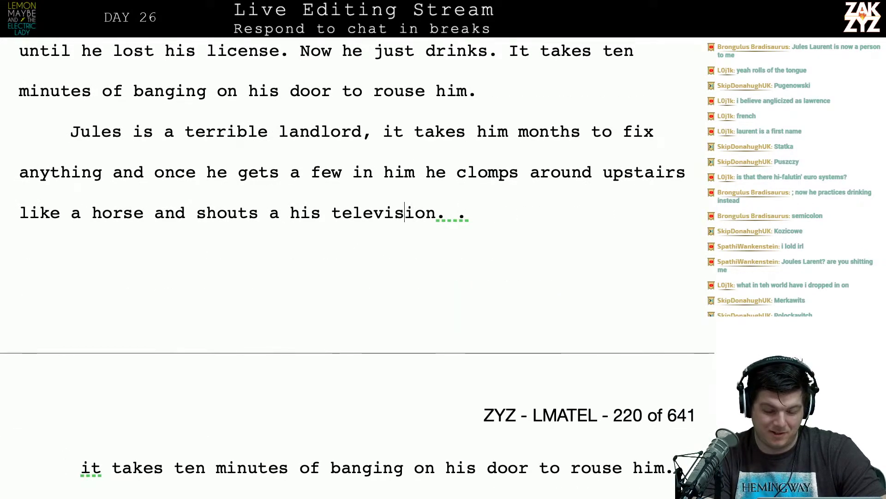
key(Left)
key(Left)
key(Left)
key(Left)
key(Left)
key(Left)
key(Left)
key(Left)
key(Left)
key(Left)
key(Left)
key(Left)
text(t)
key(Right)
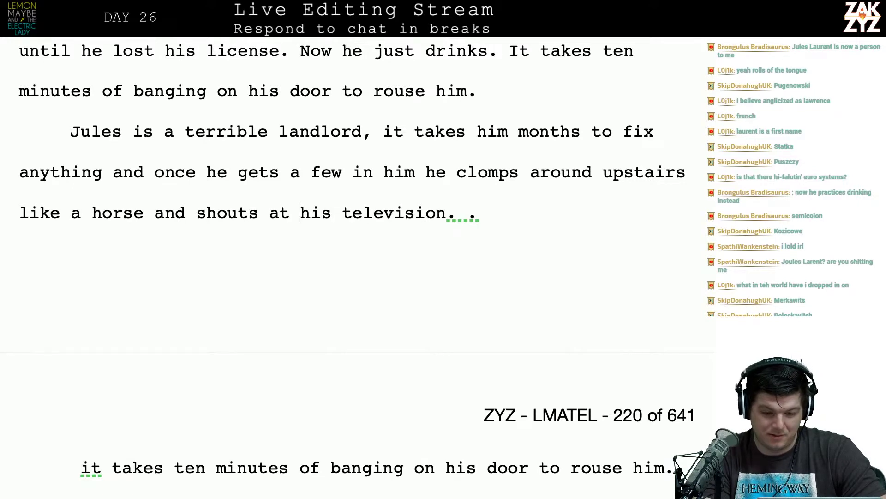
Delete the duplicate period and space after "television".
key(Right)
key(Right)
key(Right)
key(Right)
key(Right)
key(Right)
key(Right)
key(Right)
key(Right)
key(Right)
key(Right)
key(Right)
key(Right)
key(Right)
key(Right)
key(Right)
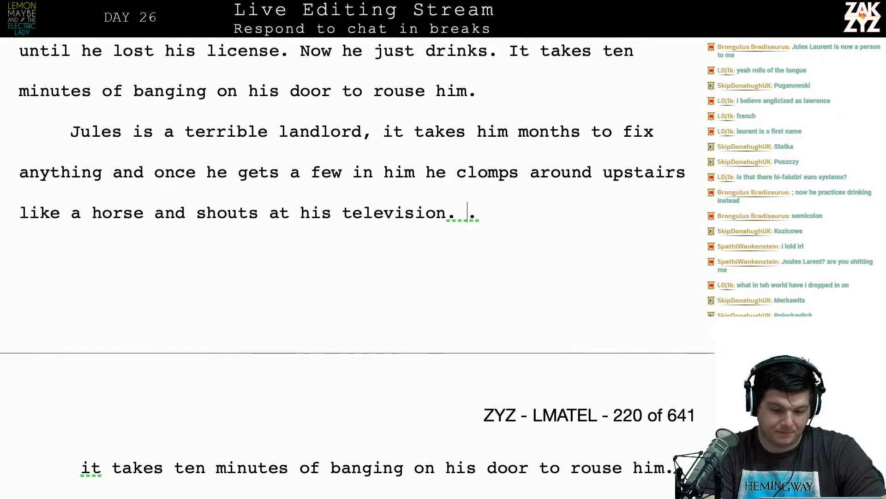
key(BackSpace)
key(BackSpace)
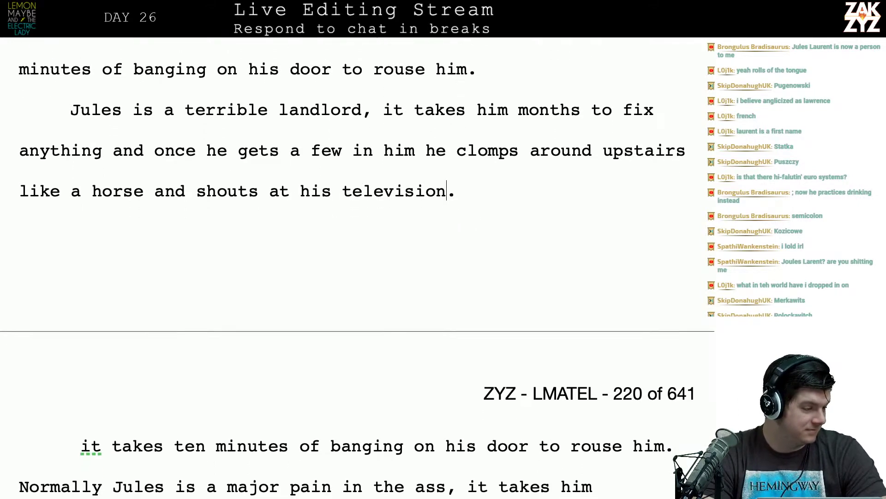
Split the paragraph's first sentence after "landlord", replacing the comma with a period and starting the new sentence with "It".
scroll(355, 268, down, 2)
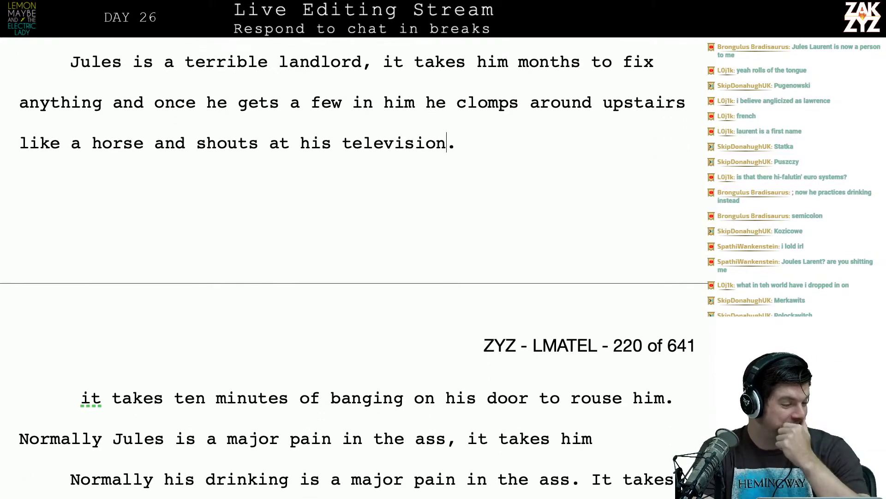
scroll(357, 276, up, 1)
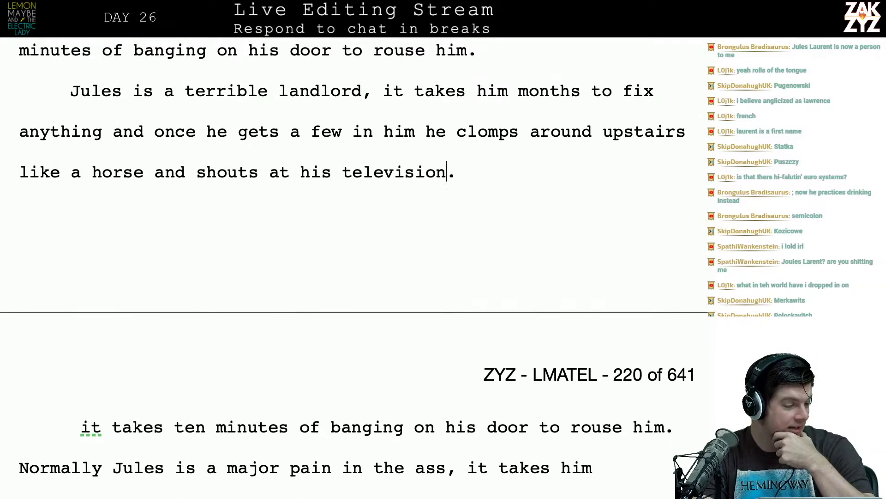
scroll(358, 269, down, 1)
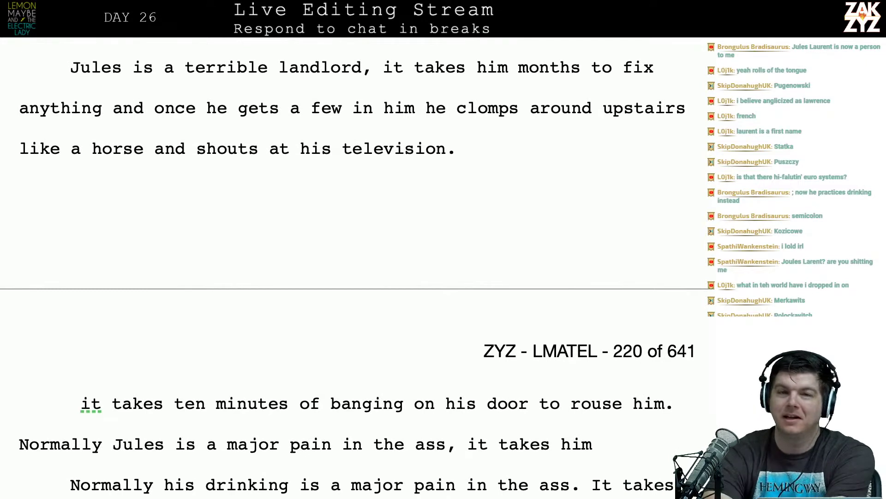
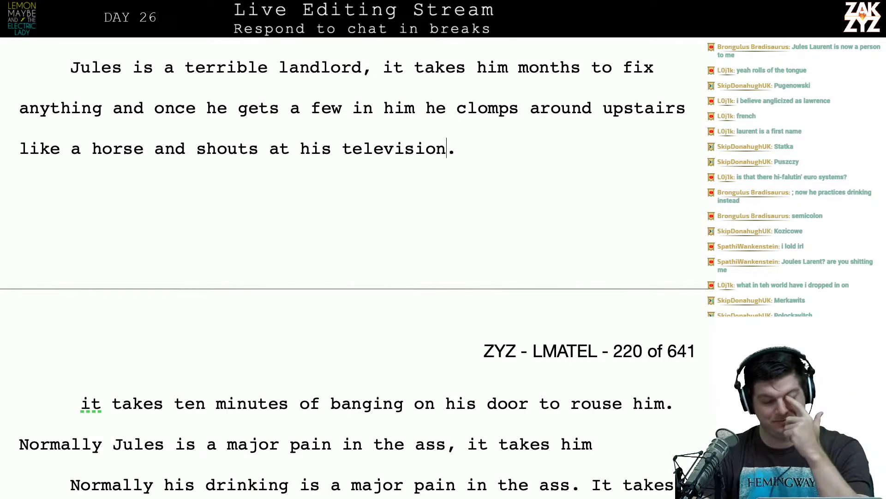
scroll(342, 268, up, 5)
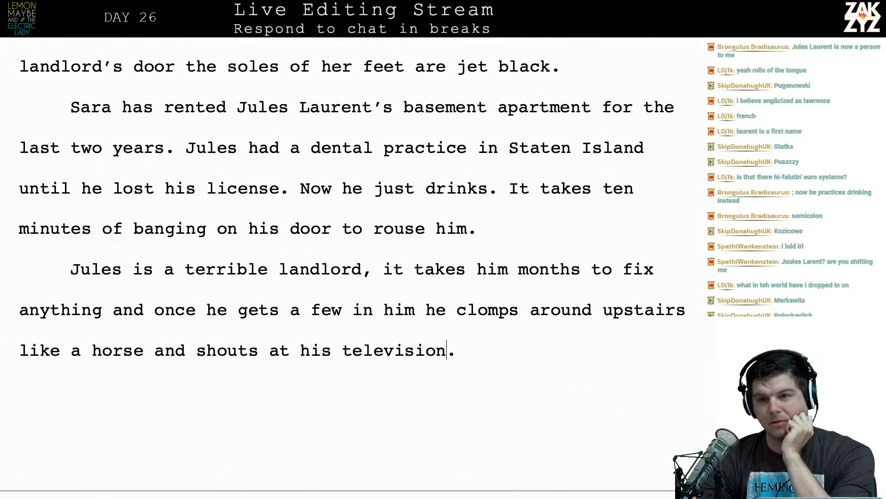
scroll(343, 267, down, 1)
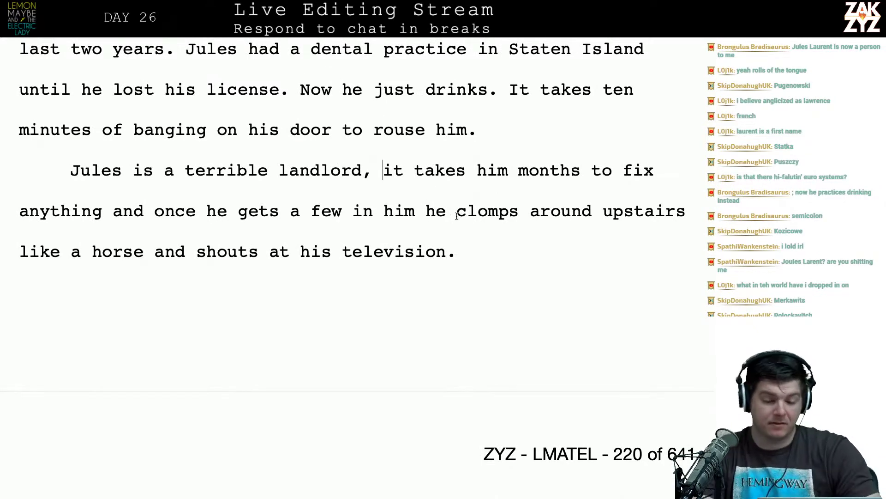
key(BackSpace)
text(.)
key(Right)
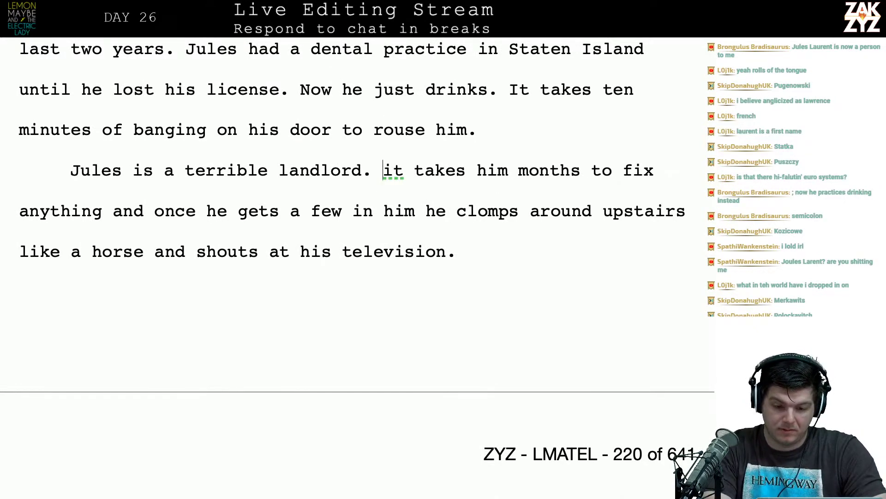
key(Right)
key(BackSpace)
text(I)
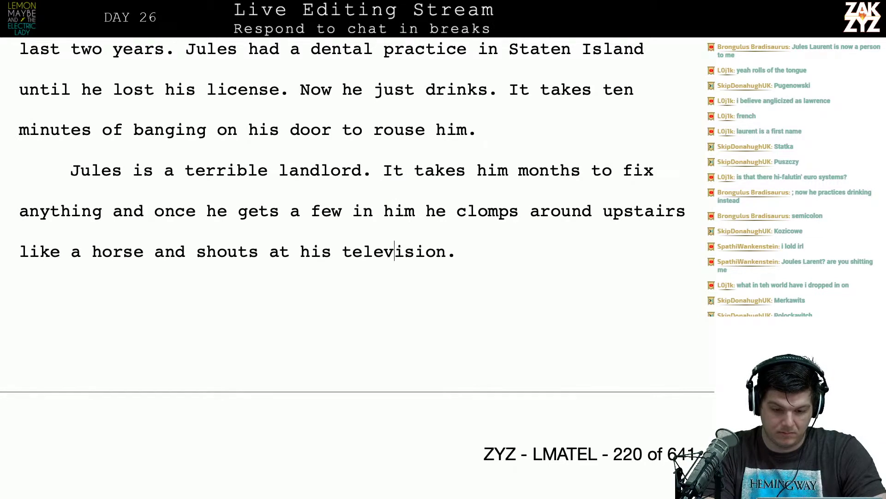
Add a sentence after "television." reading "But now", the protagonist's name with "'s", and "thankful he's still half-drunk at".
scroll(393, 447, down, 2)
click(523, 199)
text(B)
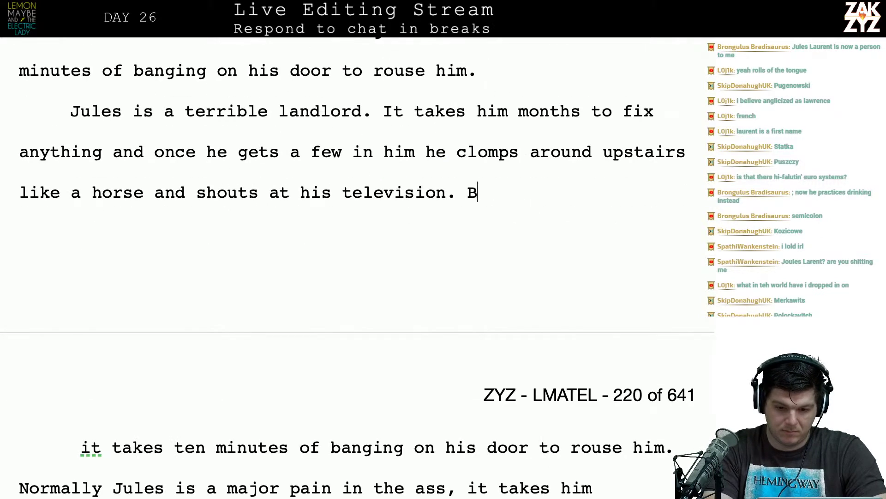
text(ut now Sara's)
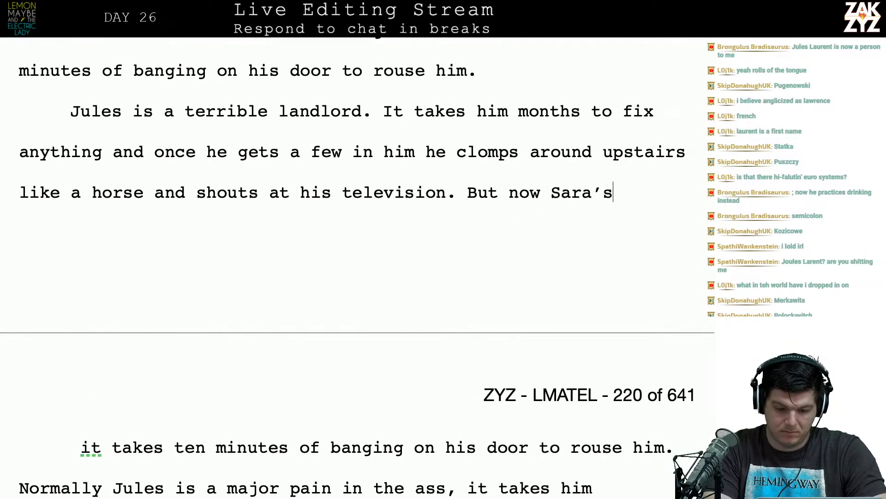
text( thankf)
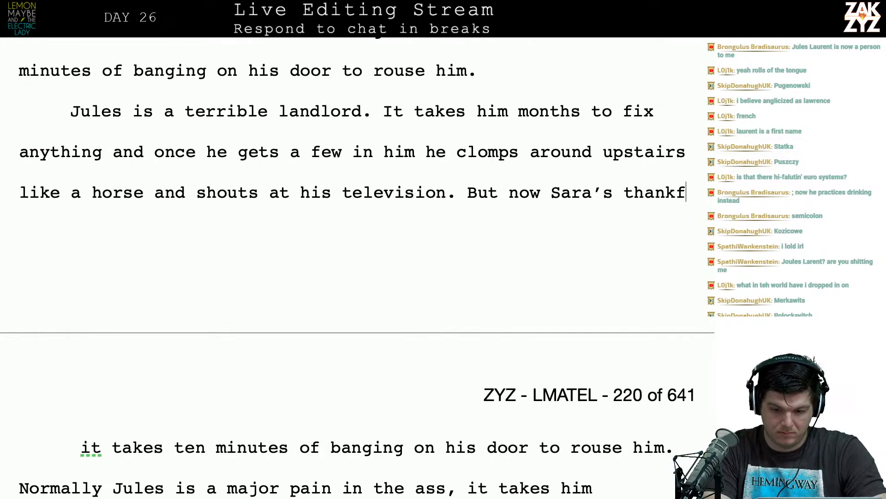
text(ul he's )
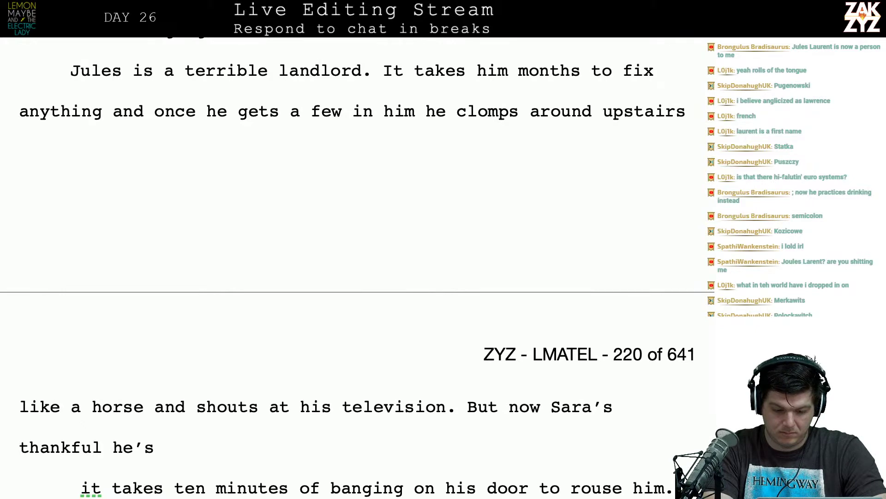
text(still ha)
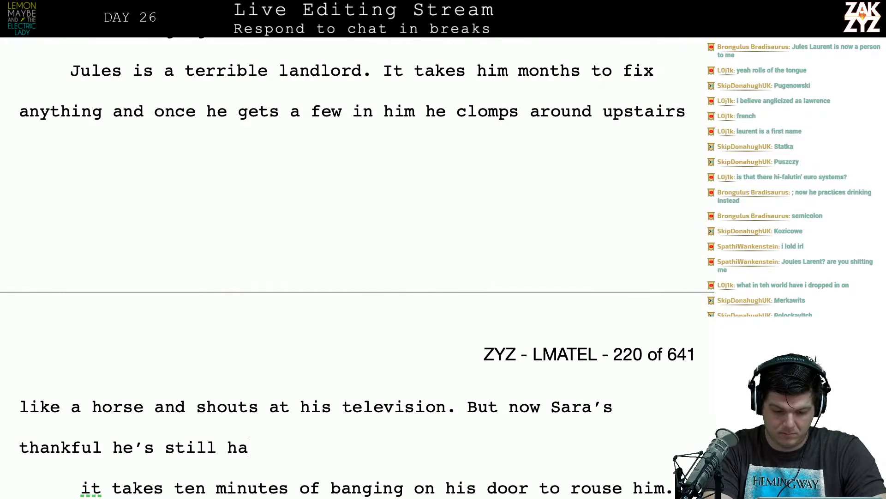
text(lf-drunk at )
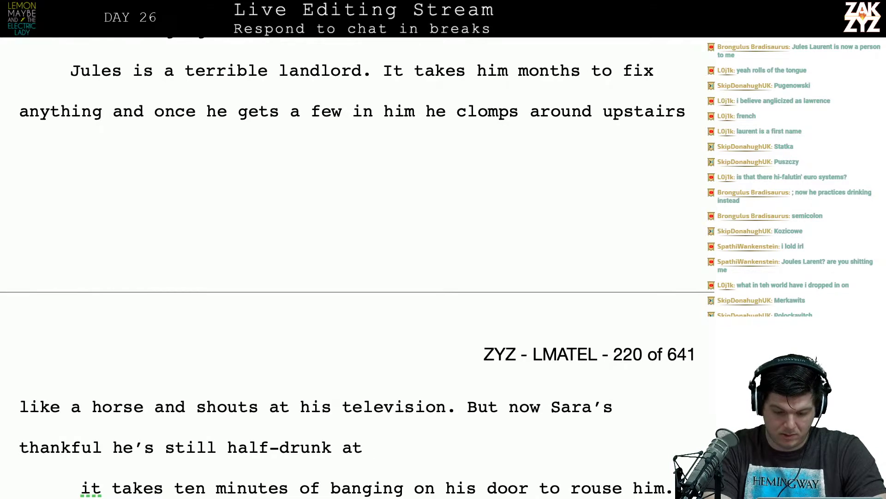
text(se)
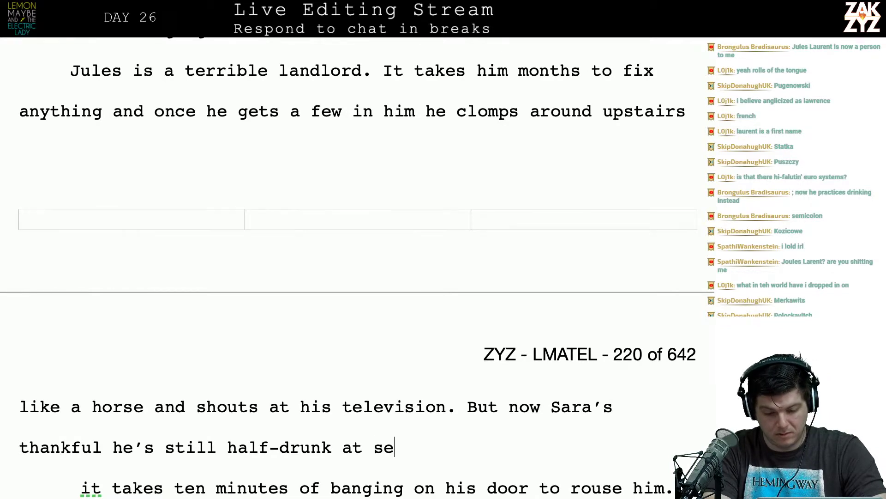
text(ven AM)
key(BackSpace)
key(BackSpace)
key(BackSpace)
key(BackSpace)
key(BackSpace)
key(BackSpace)
key(BackSpace)
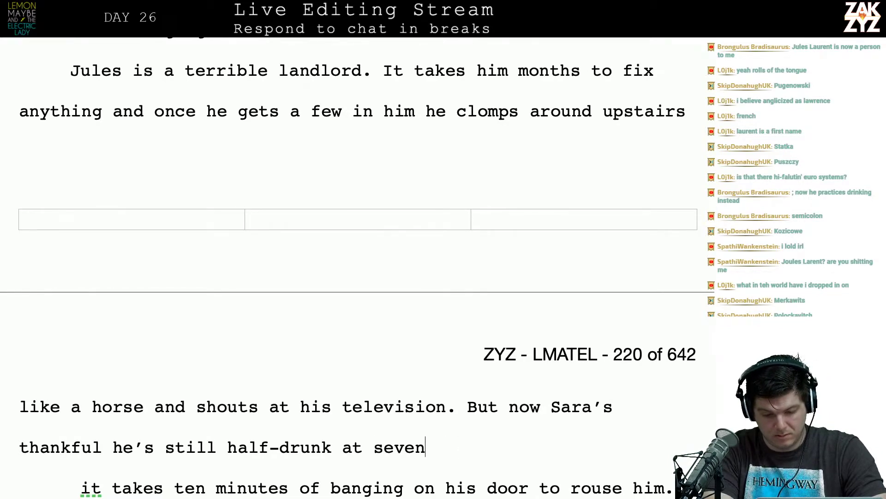
key(BackSpace)
key(BackSpace)
key(BackSpace)
key(BackSpace)
text(at d)
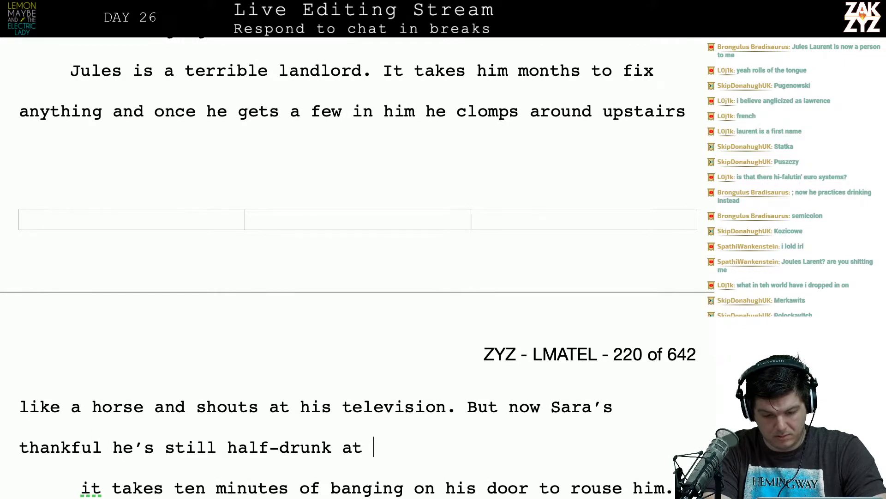
key(BackSpace)
key(BackSpace)
key(BackSpace)
key(BackSpace)
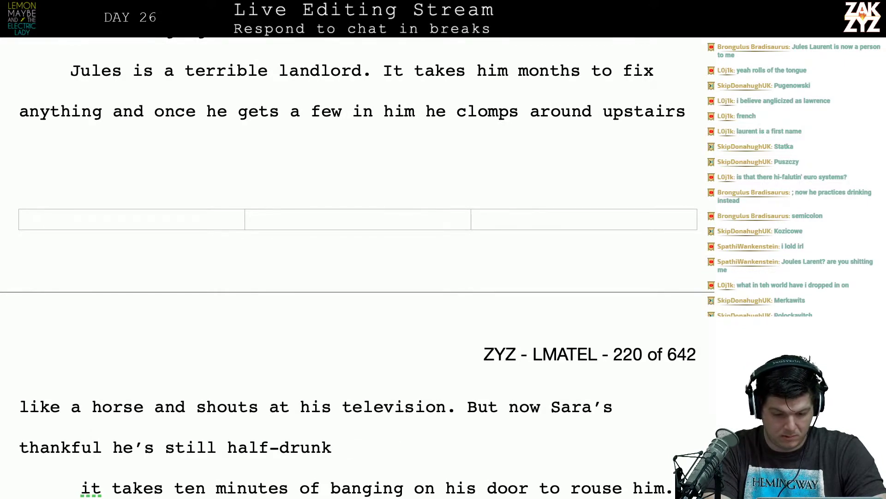
Finish the sentence after "half-drunk" with "at seven am.".
text(at seven am.)
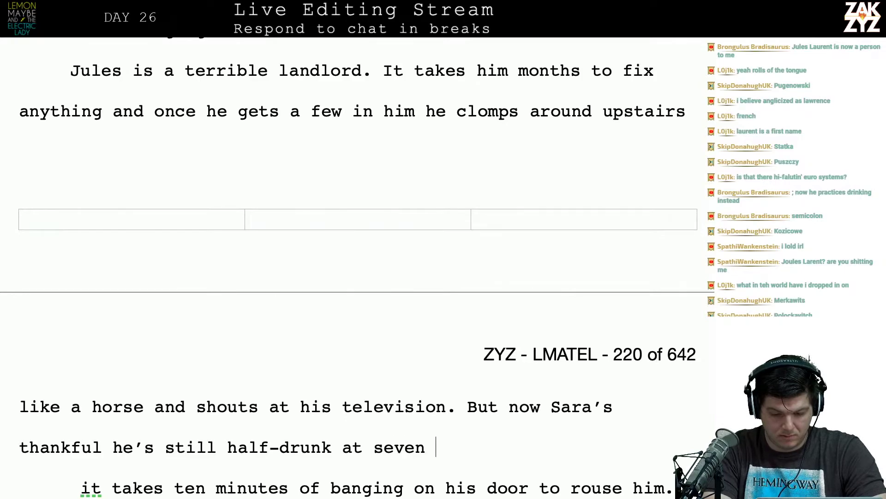
key(Up)
key(Right)
key(Right)
key(Right)
key(Right)
key(Right)
key(Right)
key(Right)
key(Right)
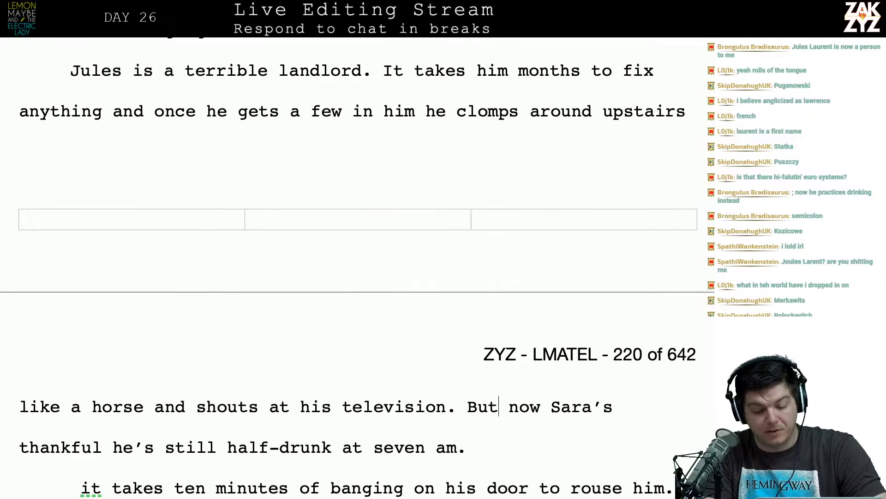
key(Down)
key(Left)
Reread the chapter's earlier pages, from the garbage bag opening down to the terrible landlord paragraph.
scroll(351, 268, up, 15)
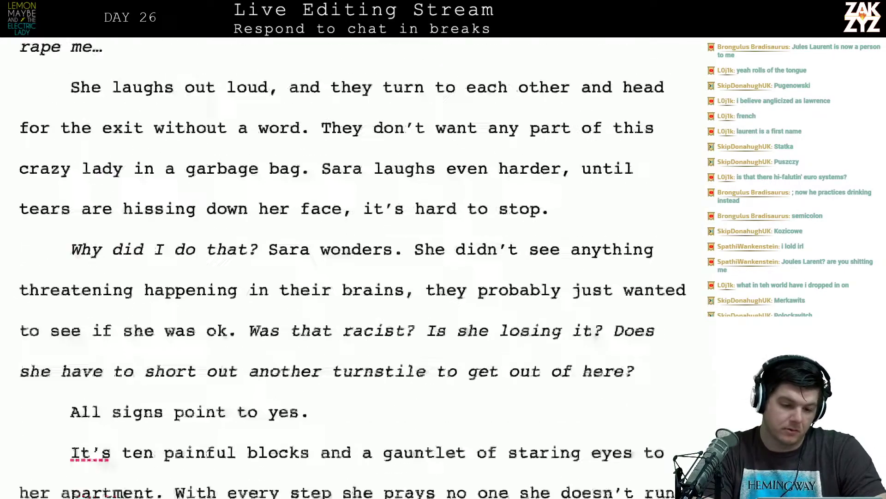
scroll(351, 268, up, 10)
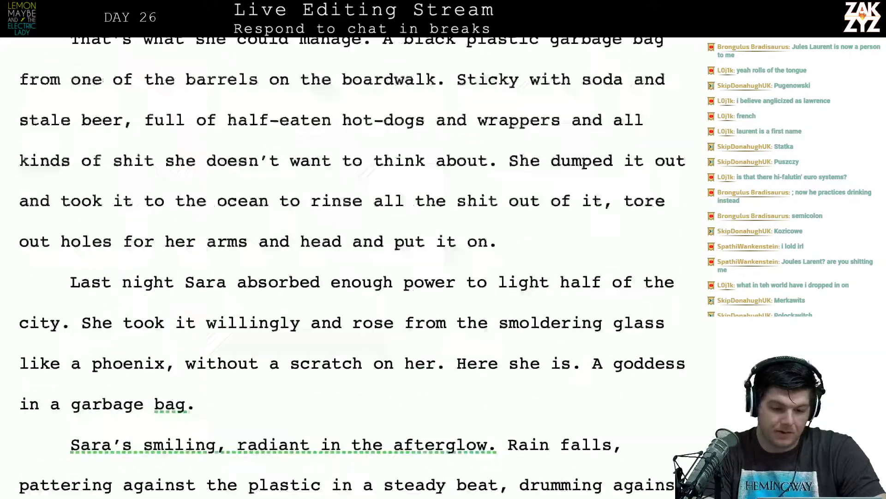
scroll(351, 268, down, 3)
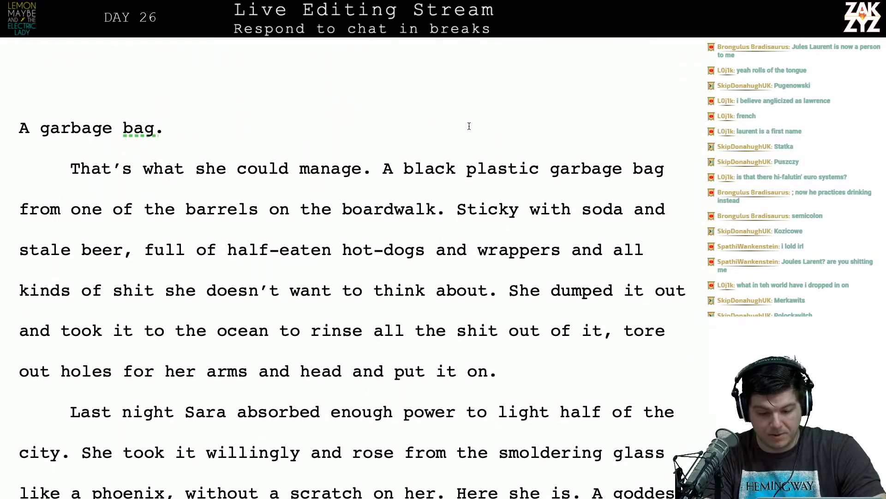
scroll(467, 369, down, 15)
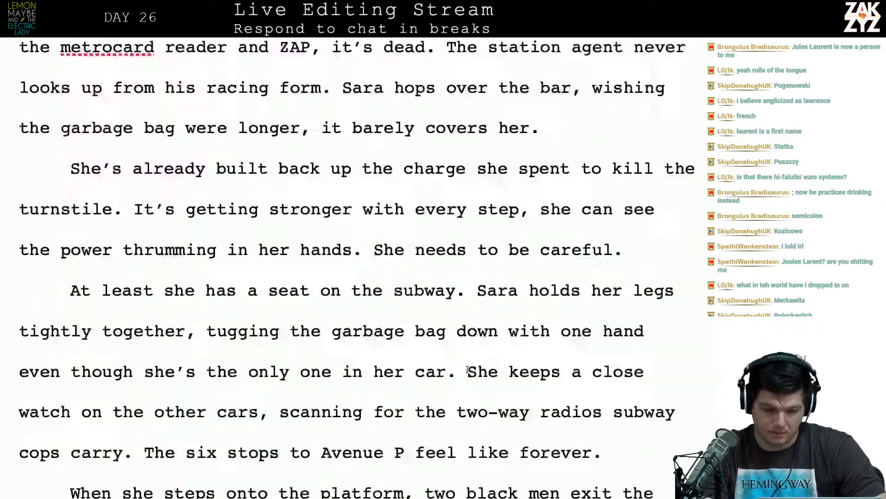
scroll(468, 369, down, 10)
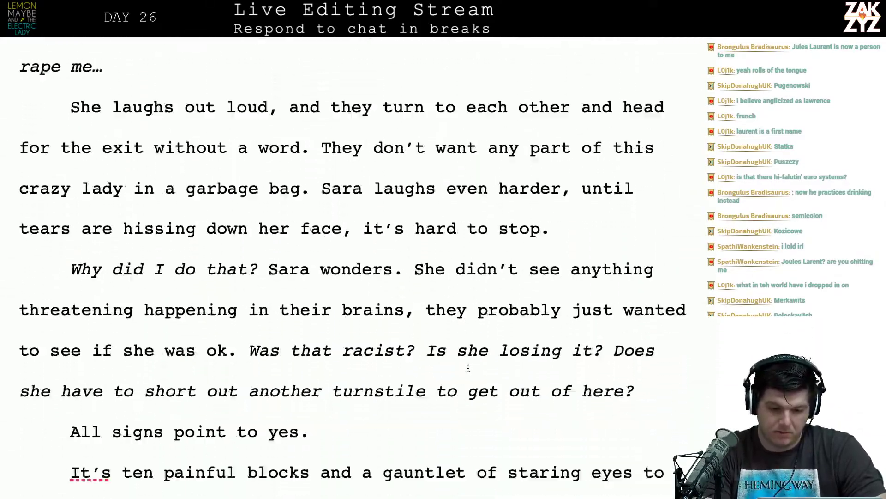
scroll(469, 368, up, 15)
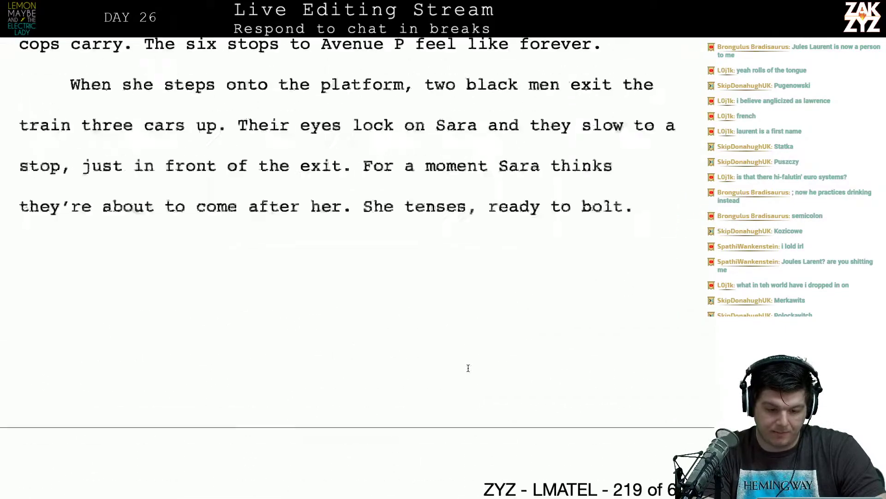
scroll(469, 365, up, 5)
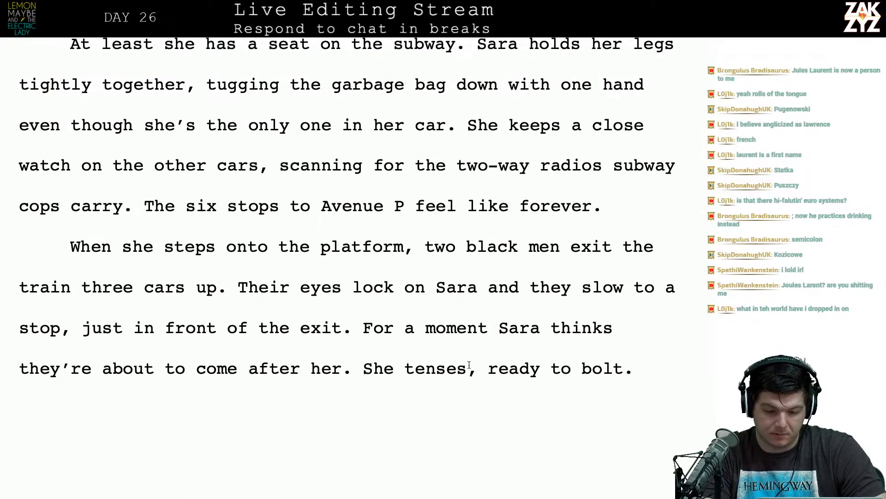
scroll(469, 365, down, 15)
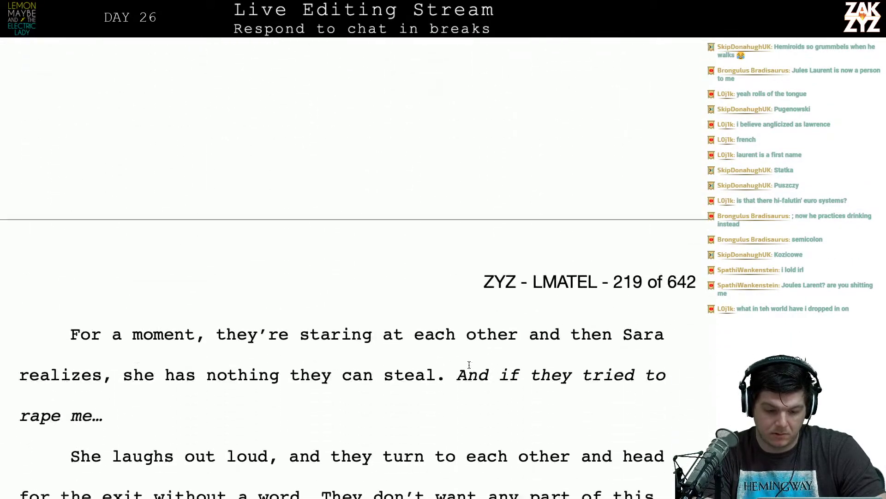
scroll(469, 365, down, 13)
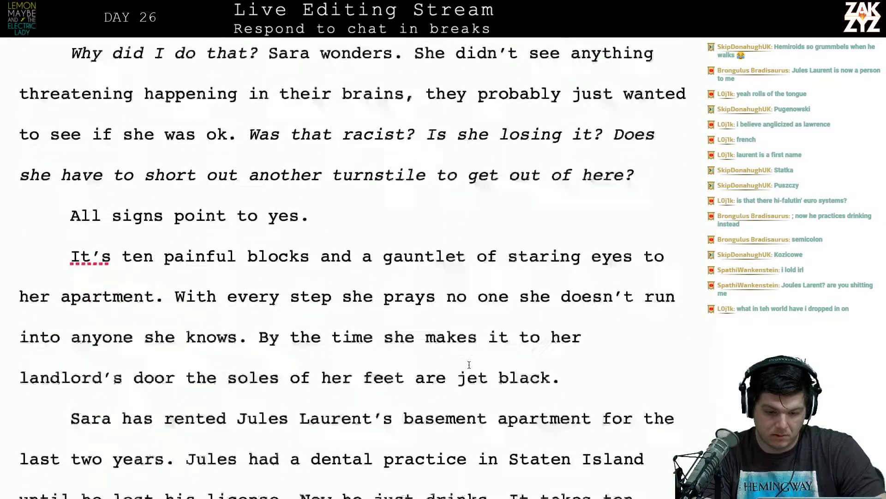
scroll(469, 365, down, 2)
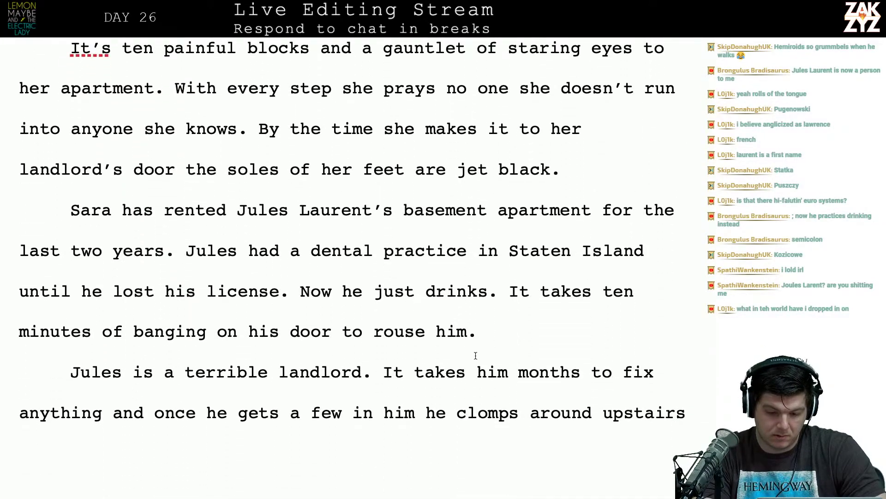
scroll(476, 356, down, 12)
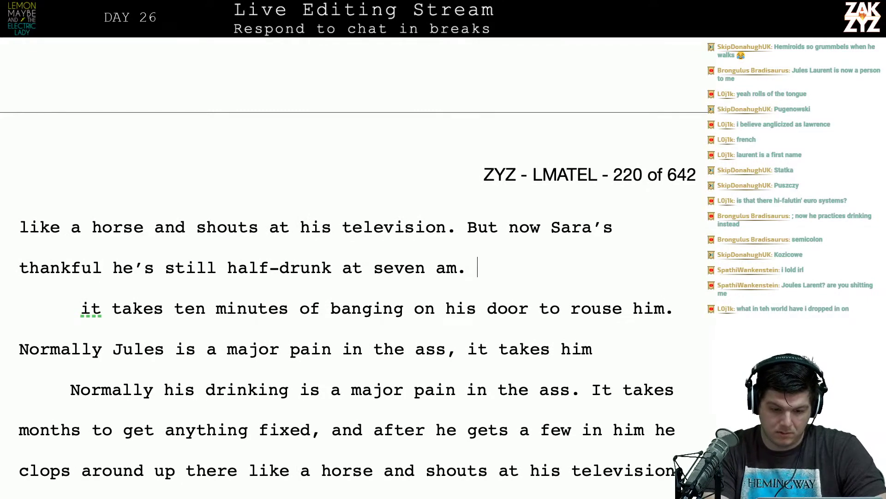
text(He)
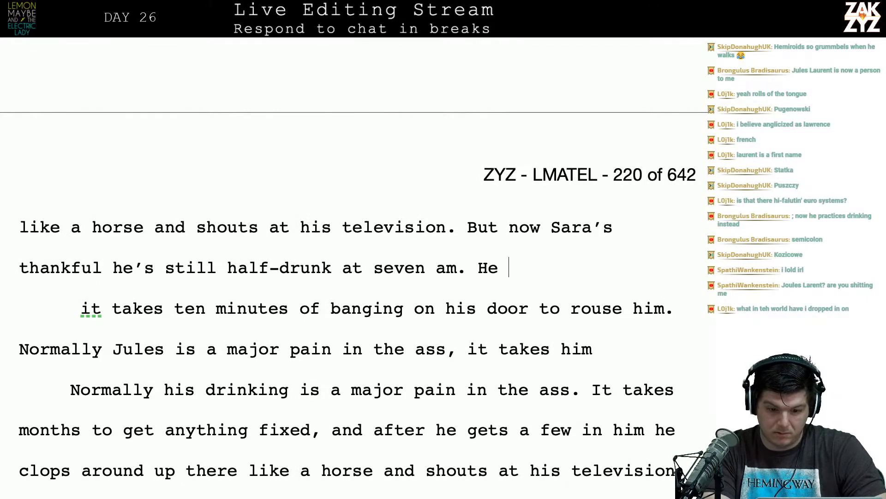
key(BackSpace)
key(BackSpace)
key(BackSpace)
key(BackSpace)
Set the leftover draft apart with blank lines and extend the sentence after "seven am" with ", because her excuse is godawful".
key(Return)
key(Return)
key(Left)
key(Left)
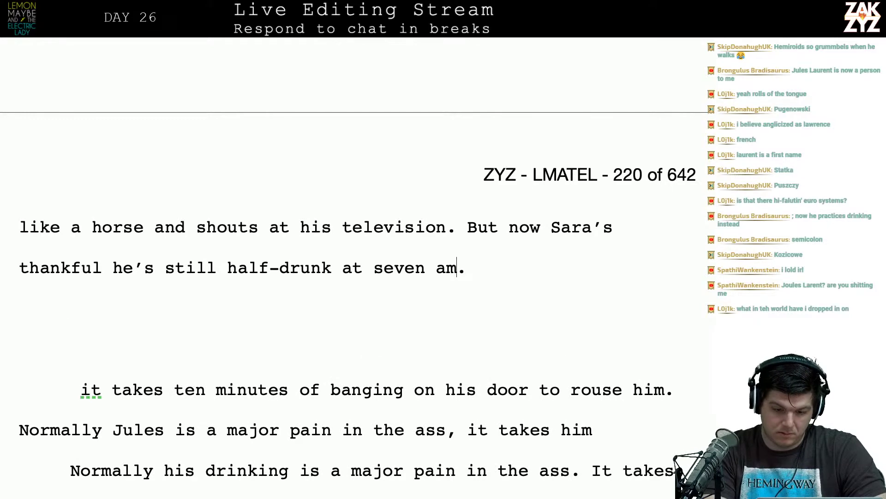
text(, becaus)
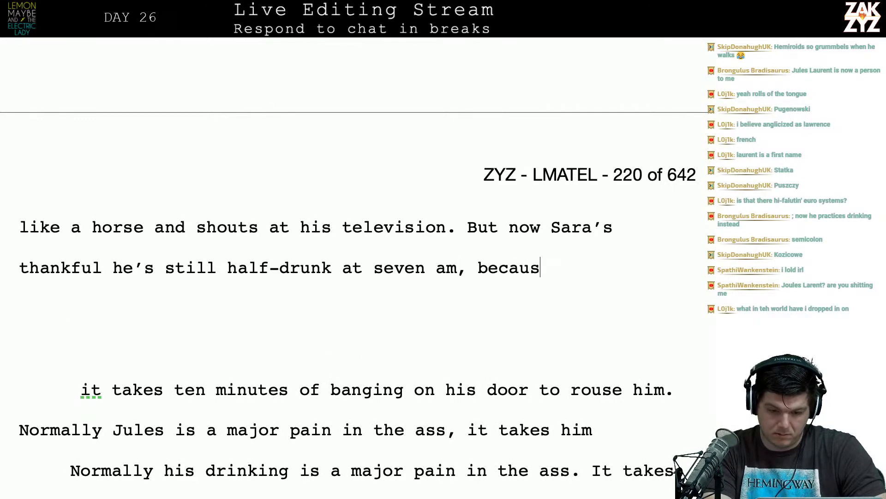
text(e her )
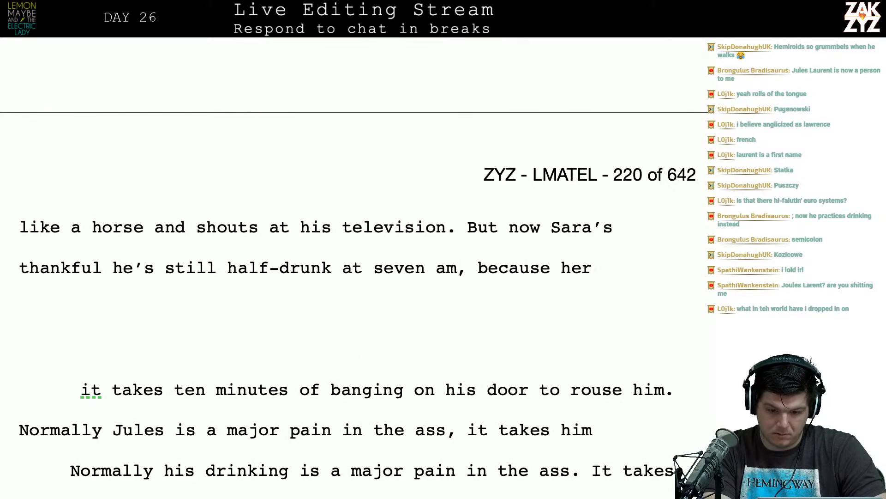
text(excuse is )
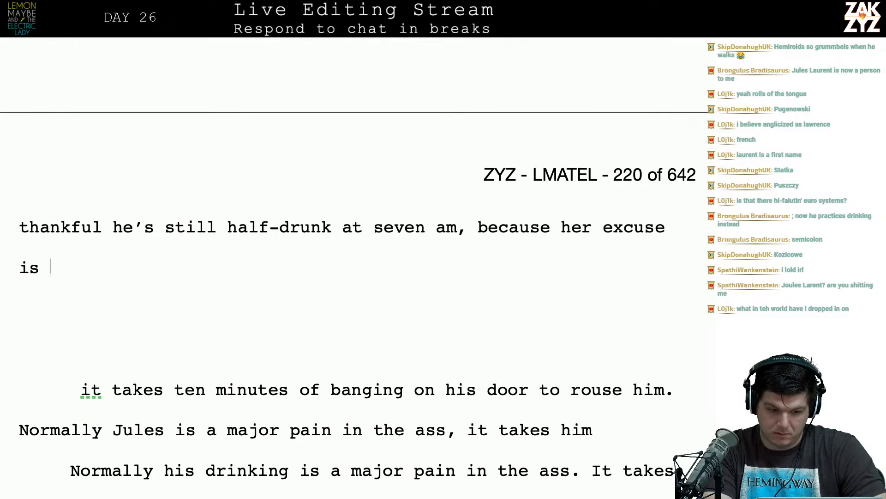
text( godawful)
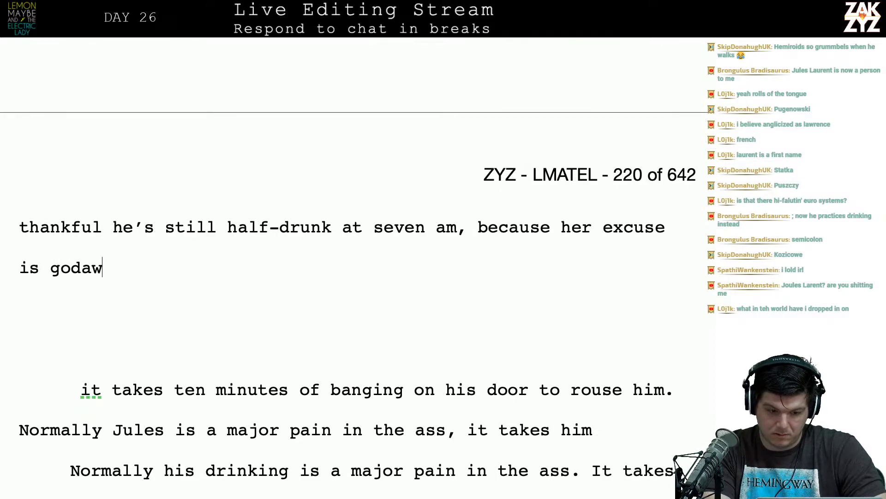
Review the landlord paragraph and the leftover draft versions below it, down to the lame excuse about being mugged.
key(Up)
key(Up)
key(Up)
key(Up)
key(Right)
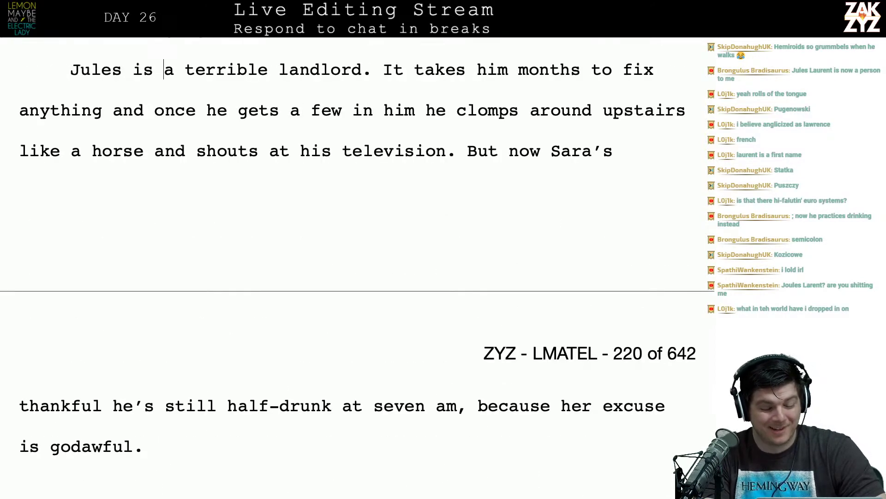
key(Down)
key(Right)
key(Down)
key(Down)
key(Down)
key(Down)
key(Down)
key(Down)
key(Down)
key(Down)
key(Down)
key(Down)
key(Down)
key(Down)
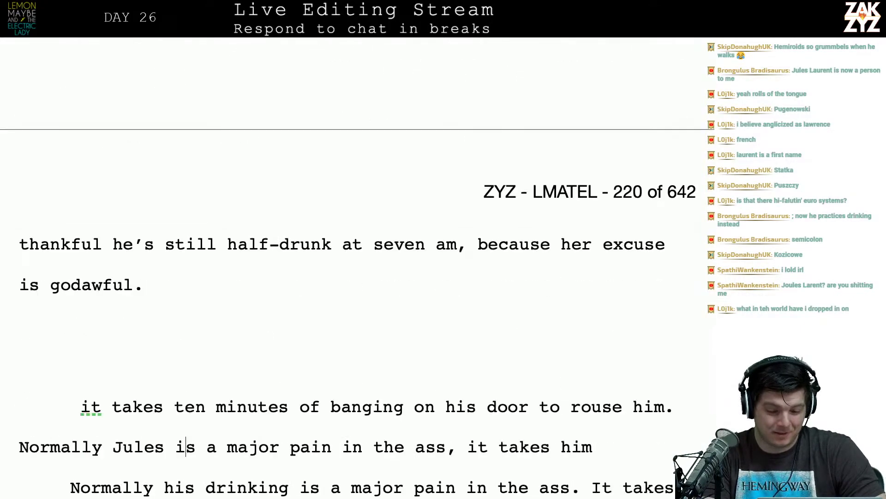
key(Down)
key(Down)
key(Down)
key(Down)
key(Down)
key(Down)
key(Down)
key(Down)
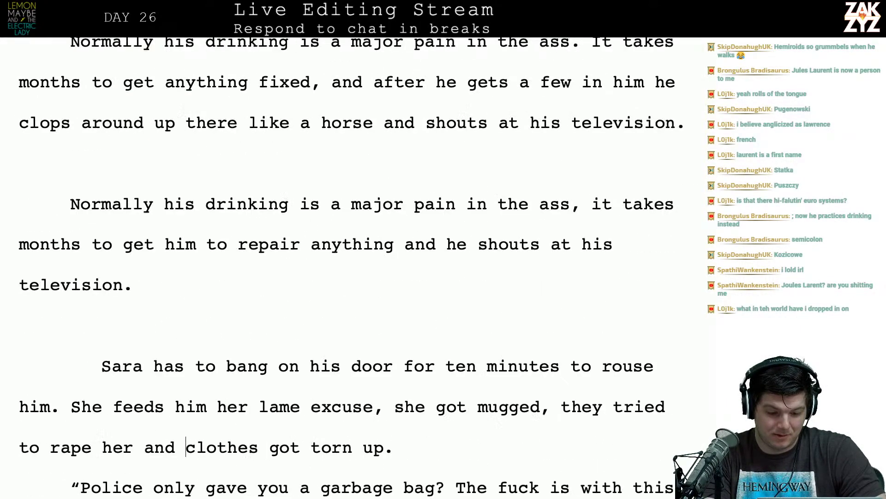
key(Up)
key(Right)
key(Up)
key(Right)
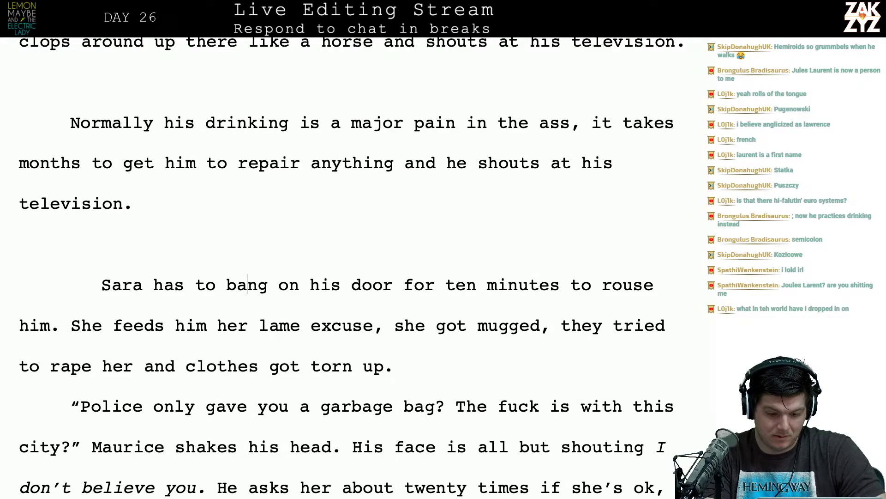
Delete all the leftover draft text after "godawful." through "clothes got torn up.".
key(Right)
key(Right)
key(Right)
key(Right)
key(Right)
key(Right)
key(Right)
key(Right)
key(Right)
key(Right)
key(Right)
key(Right)
key(Down)
key(Down)
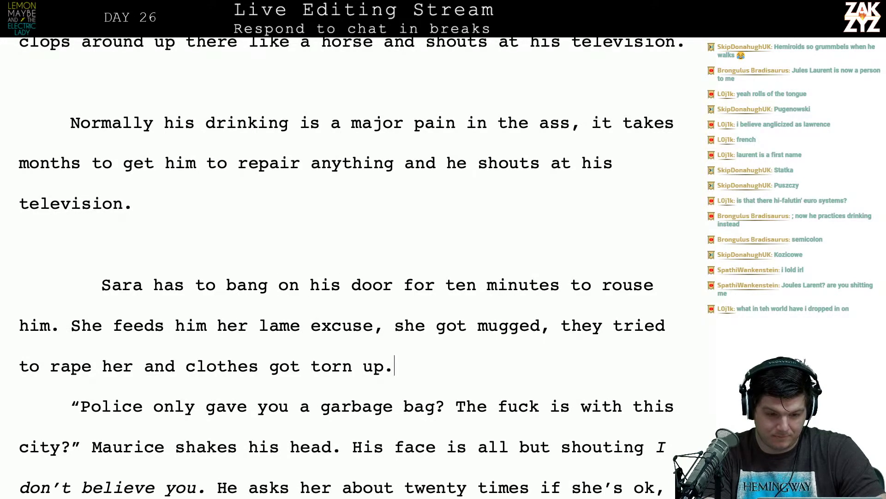
key(shift+Up)
key(shift+Up)
key(shift+Up)
key(shift+Up)
key(shift+Up)
key(shift+Up)
key(shift+Up)
key(shift+Up)
key(shift+Up)
key(shift+Up)
key(shift+Up)
key(shift+Up)
key(shift+Up)
key(shift+Up)
key(shift+Up)
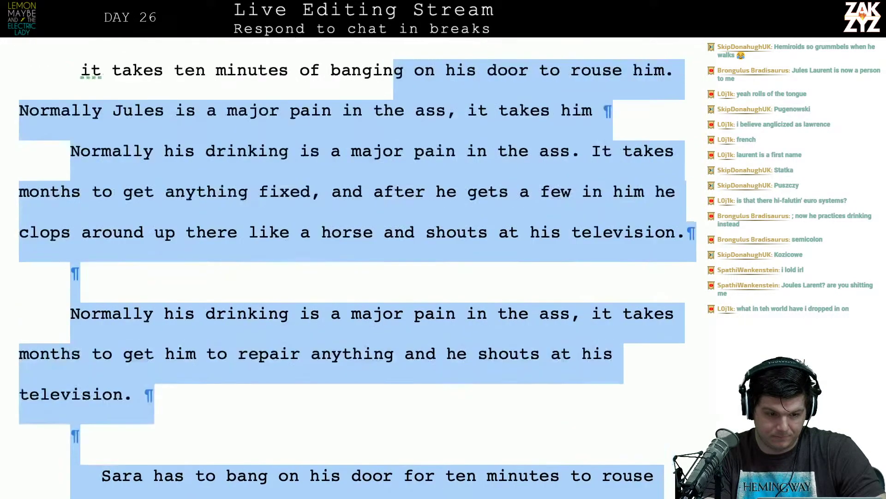
key(shift+Up)
key(shift+Down)
key(shift+Down)
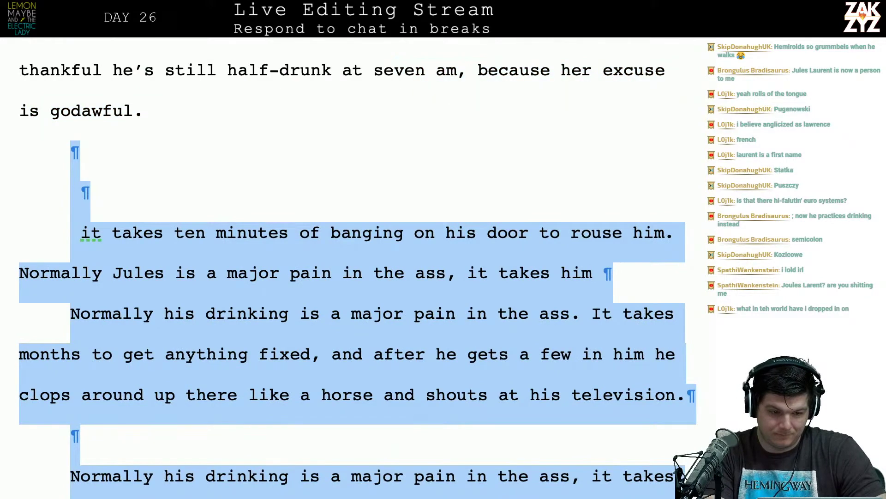
key(BackSpace)
text(She tells)
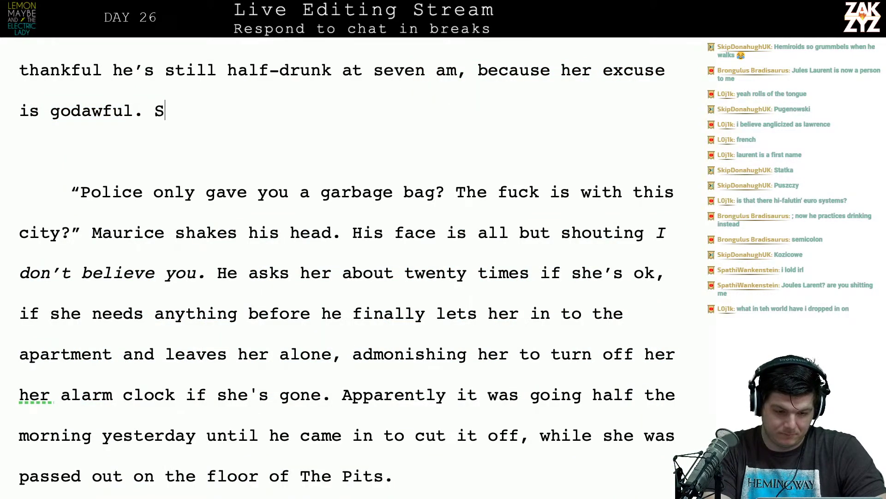
key(BackSpace)
key(BackSpace)
key(BackSpace)
key(BackSpace)
key(BackSpace)
key(BackSpace)
key(BackSpace)
key(BackSpace)
key(BackSpace)
key(BackSpace)
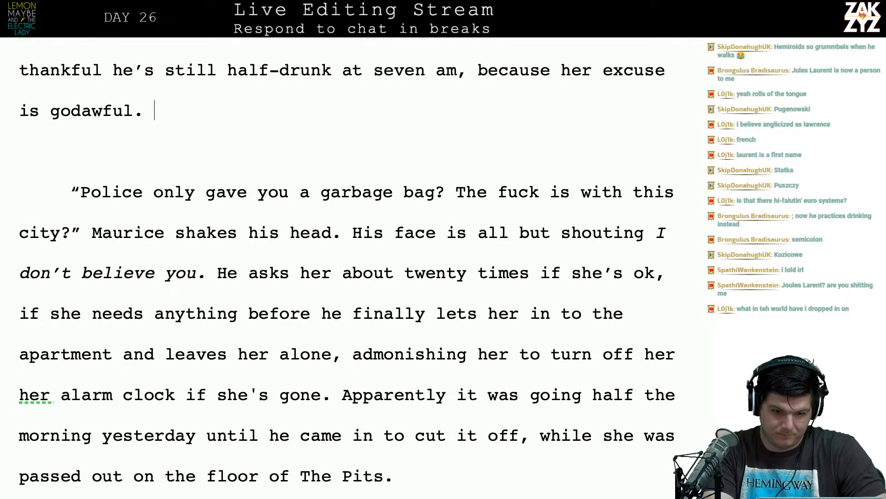
Delete "is godawful." from the end of the half-drunk sentence, back to "because her excuse".
key(BackSpace)
key(BackSpace)
key(BackSpace)
key(BackSpace)
key(BackSpace)
key(BackSpace)
key(BackSpace)
key(BackSpace)
key(BackSpace)
key(BackSpace)
key(BackSpace)
key(BackSpace)
key(BackSpace)
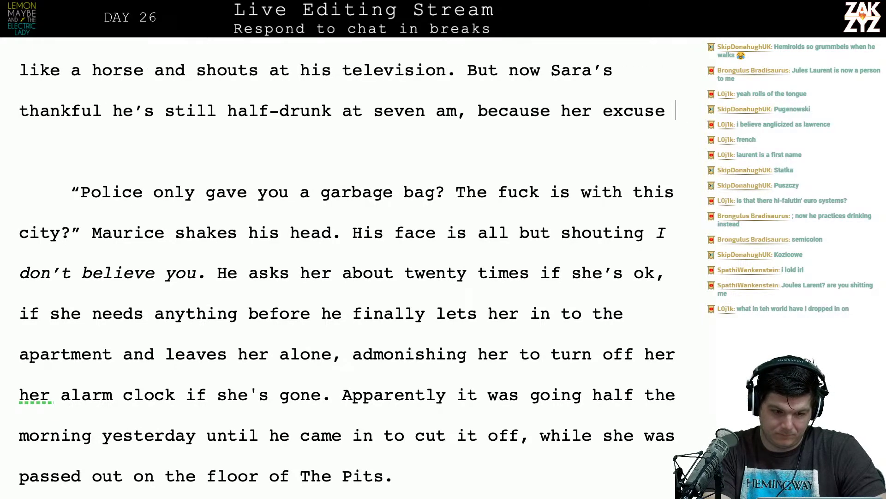
Try continuing the sentence after "because her excuse" with "for showing up".
text(for s)
text(os)
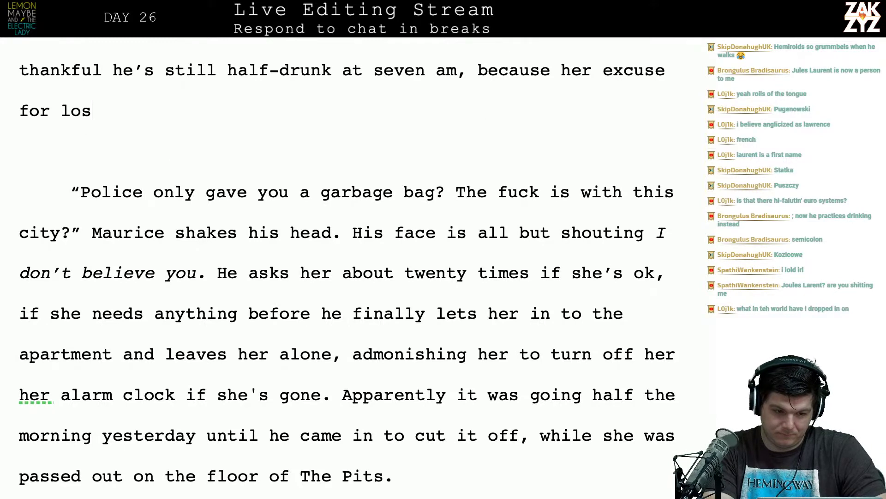
key(BackSpace)
key(BackSpace)
key(BackSpace)
text(showing up)
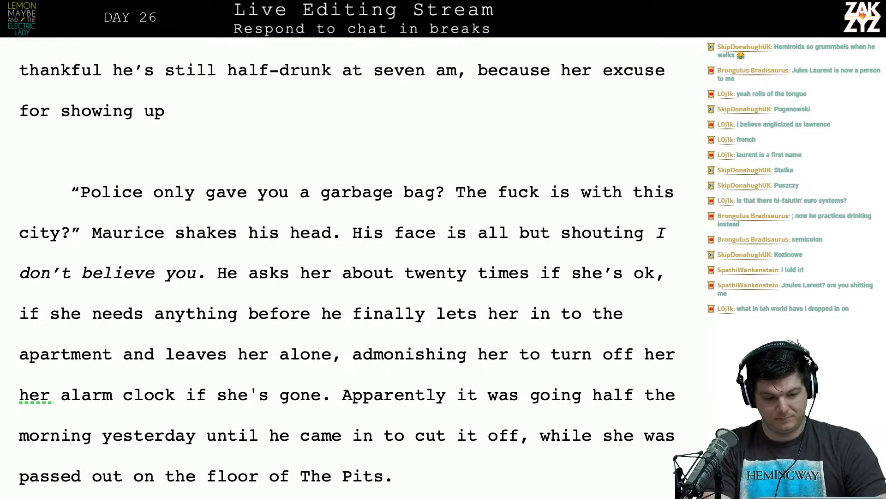
key(BackSpace)
key(BackSpace)
key(BackSpace)
key(BackSpace)
key(BackSpace)
key(BackSpace)
key(BackSpace)
key(BackSpace)
key(BackSpace)
key(BackSpace)
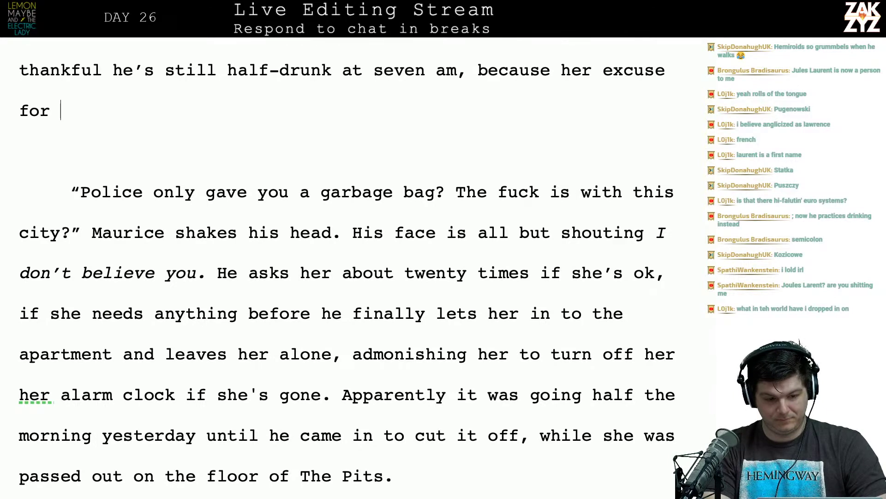
Try continuing the sentence after "her excuse for" with "losing her keys".
text(losing her key)
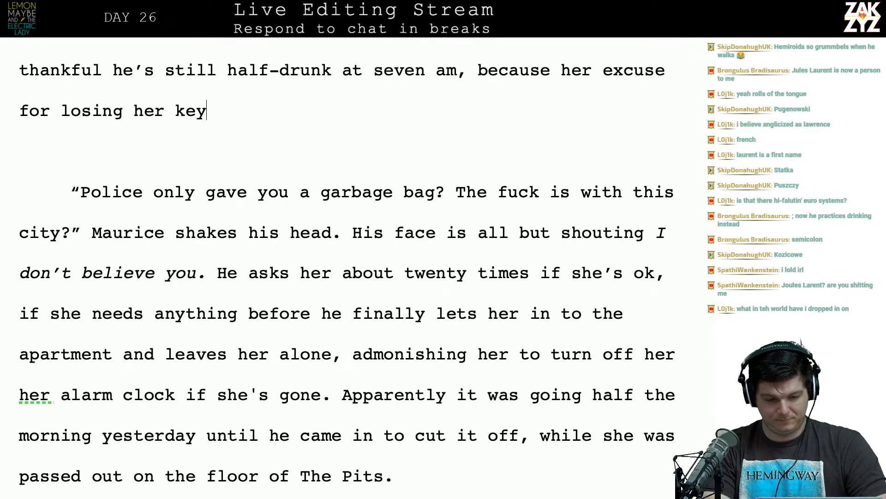
text(s)
key(BackSpace)
key(BackSpace)
key(BackSpace)
key(BackSpace)
key(BackSpace)
key(BackSpace)
key(BackSpace)
key(BackSpace)
key(BackSpace)
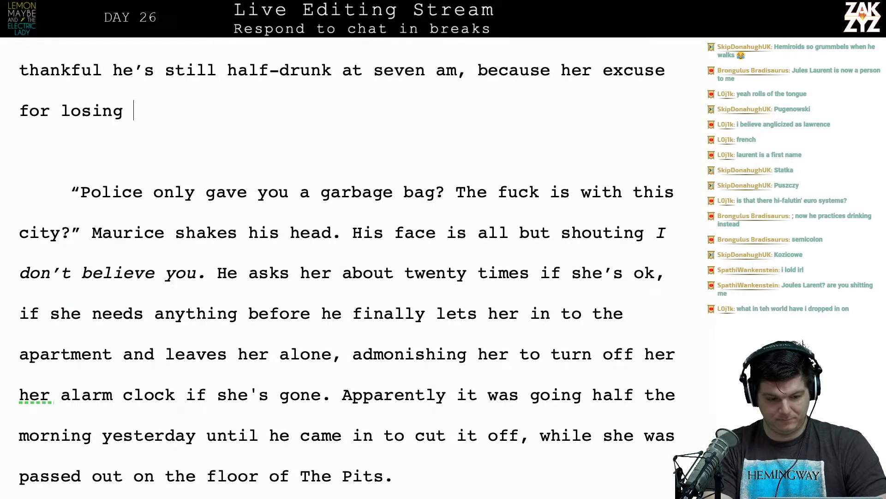
key(BackSpace)
key(BackSpace)
key(BackSpace)
key(BackSpace)
key(BackSpace)
key(BackSpace)
key(BackSpace)
text(s)
key(BackSpace)
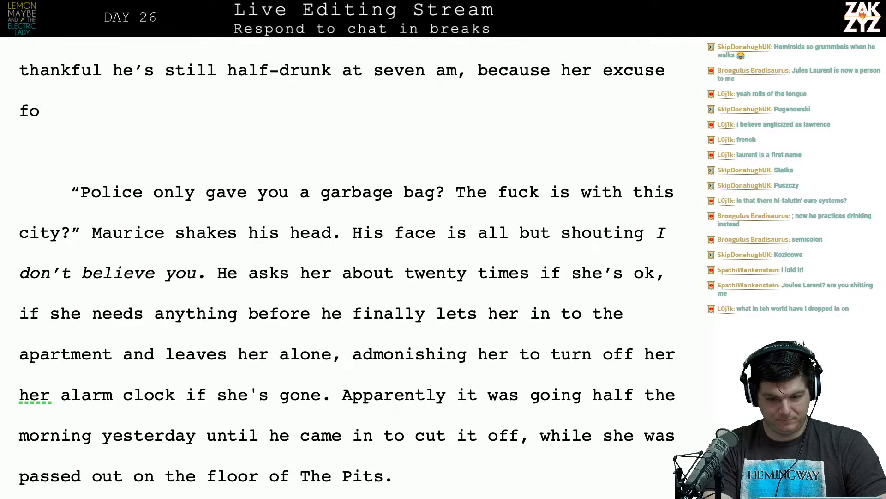
Try replacing "excuse for" with "story is" after "because her" in the half-drunk sentence.
key(BackSpace)
key(BackSpace)
key(BackSpace)
key(BackSpace)
key(BackSpace)
key(BackSpace)
key(BackSpace)
key(BackSpace)
key(BackSpace)
text(st)
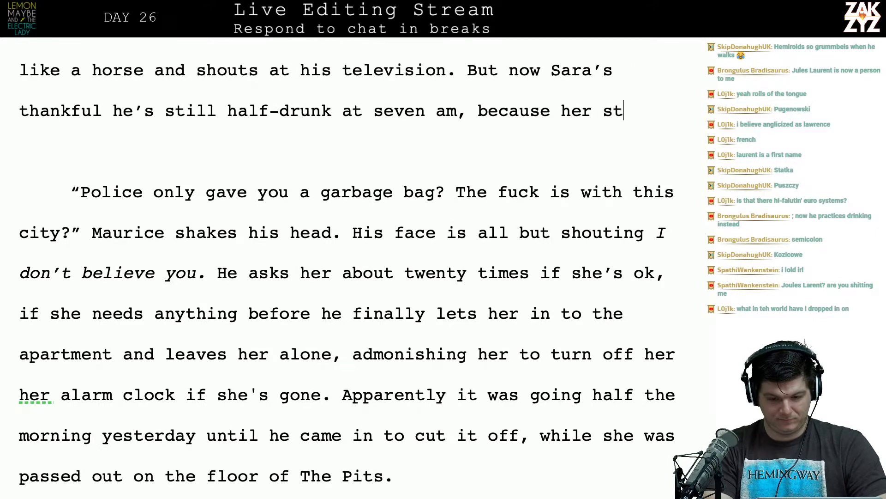
text(ory is)
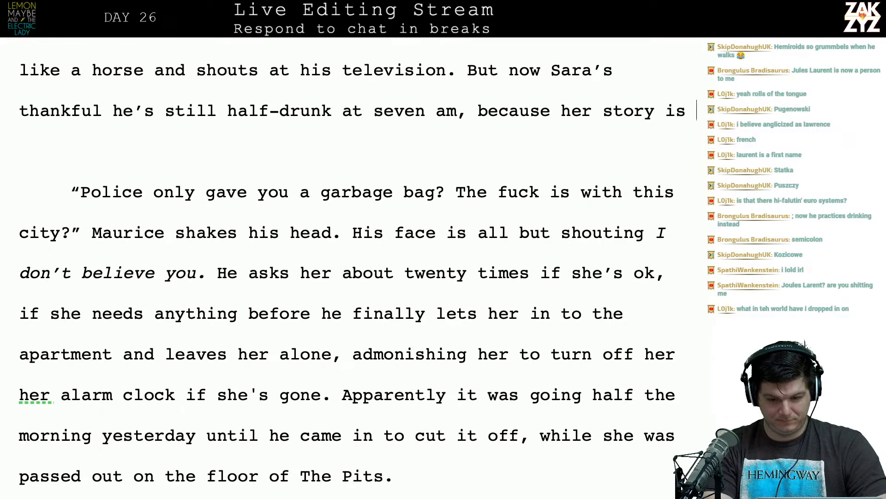
key(BackSpace)
key(BackSpace)
key(BackSpace)
key(BackSpace)
key(BackSpace)
key(BackSpace)
key(BackSpace)
key(BackSpace)
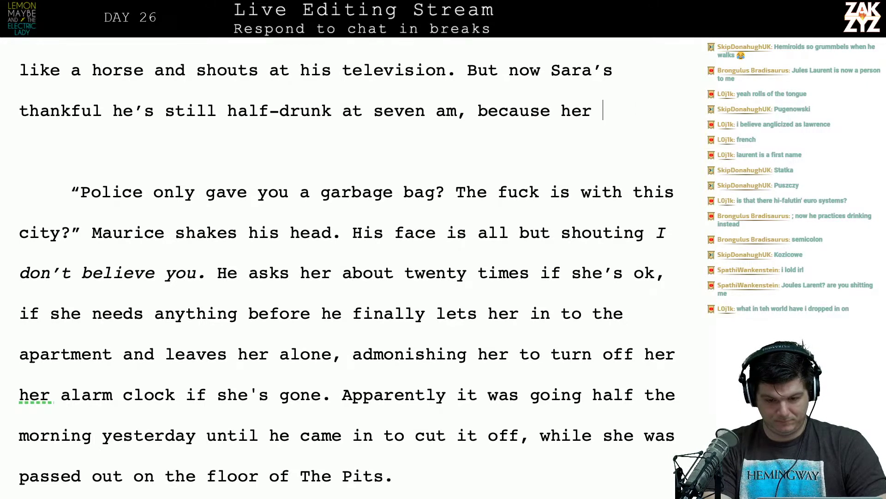
Try continuing the sentence after "because her" with "excuse is so lame it's", deleting back to "is".
text(excuse is)
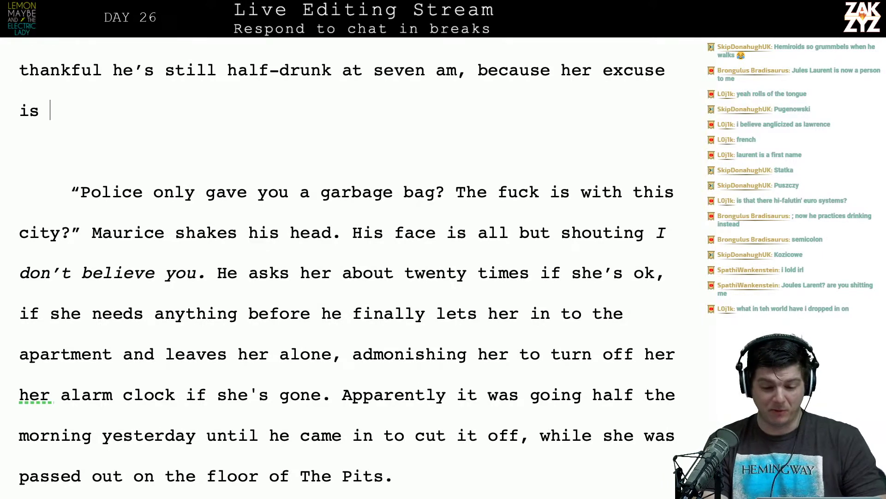
scroll(571, 354, up, 5)
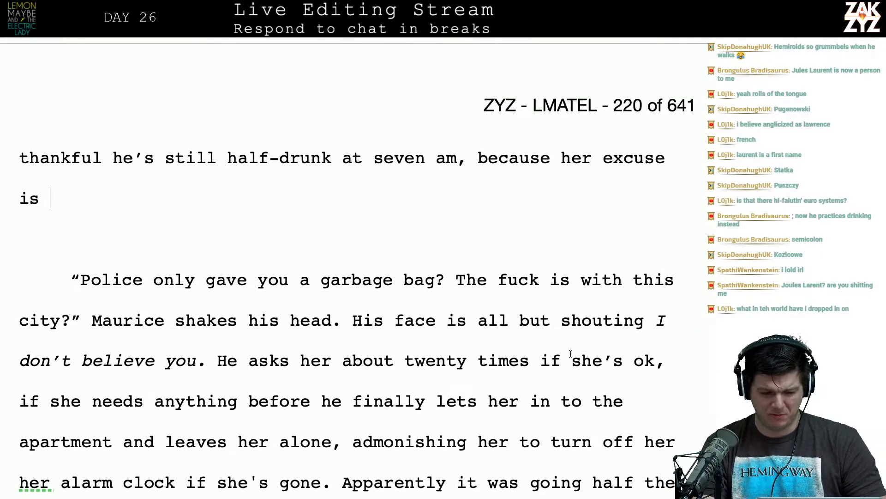
scroll(571, 354, up, 1)
scroll(570, 410, down, 2)
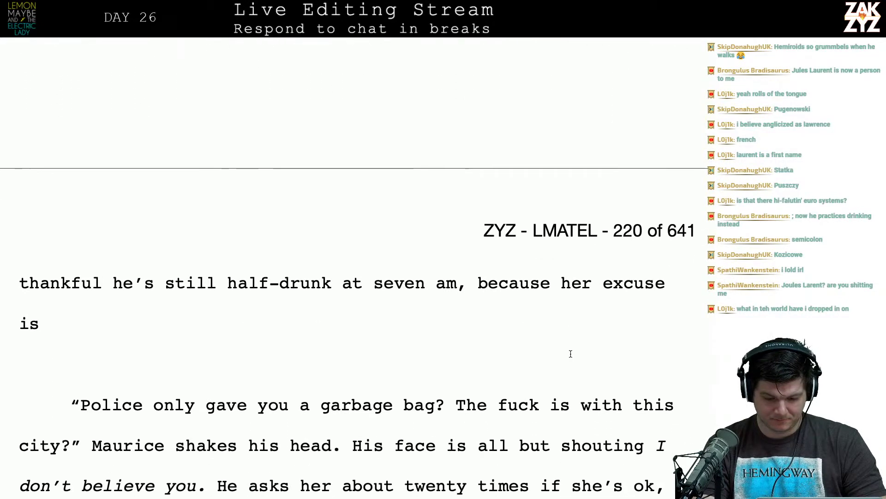
text(s)
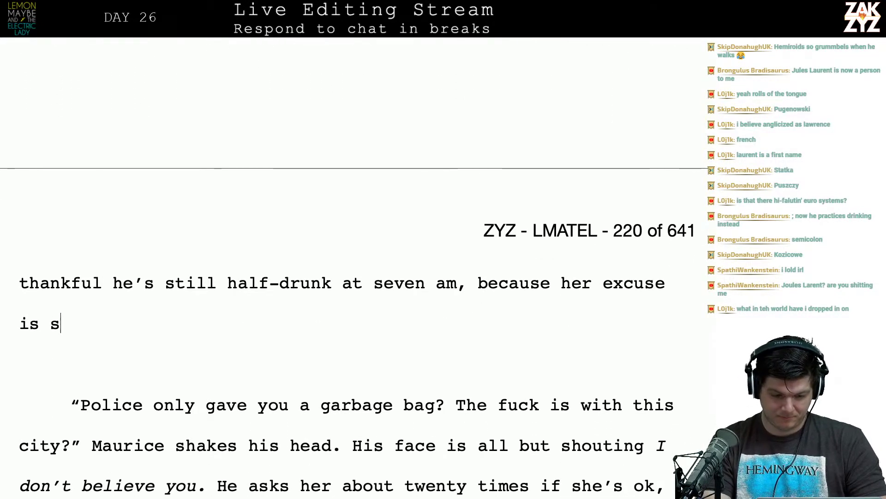
text(o lame it's)
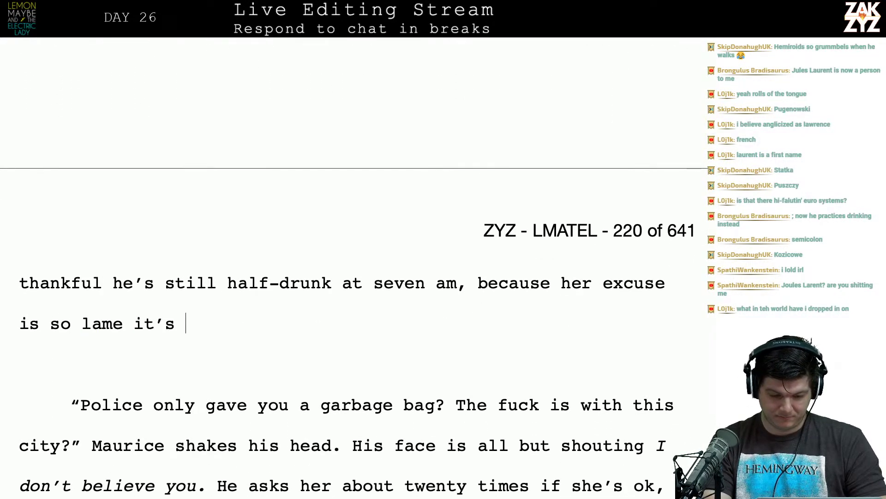
key(BackSpace)
key(BackSpace)
key(BackSpace)
key(BackSpace)
key(BackSpace)
key(BackSpace)
key(BackSpace)
key(BackSpace)
key(BackSpace)
key(BackSpace)
key(BackSpace)
key(BackSpace)
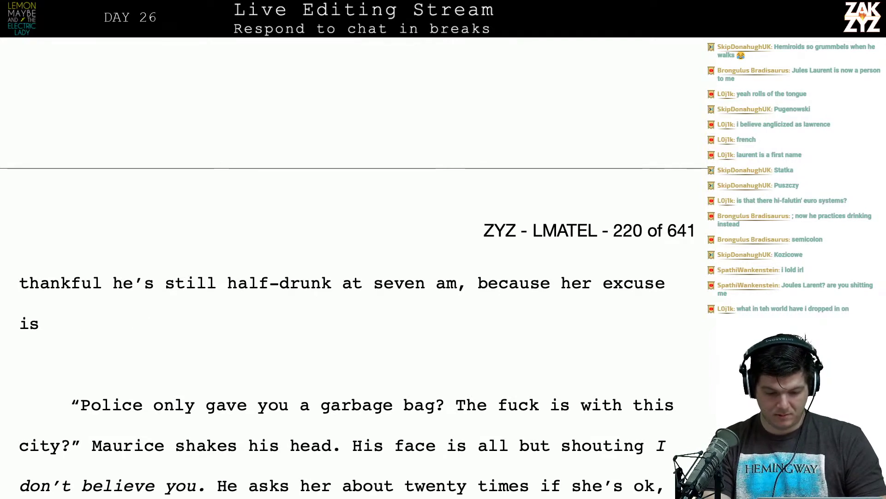
Try continuing the sentence after "excuse is" with "beyond lame, it's", deleting back to "excuse".
text(beyond)
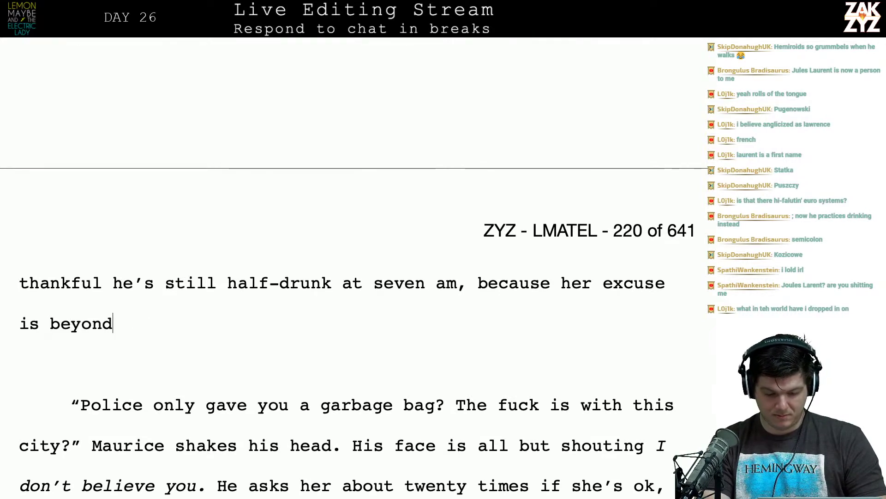
text( lame, it's c)
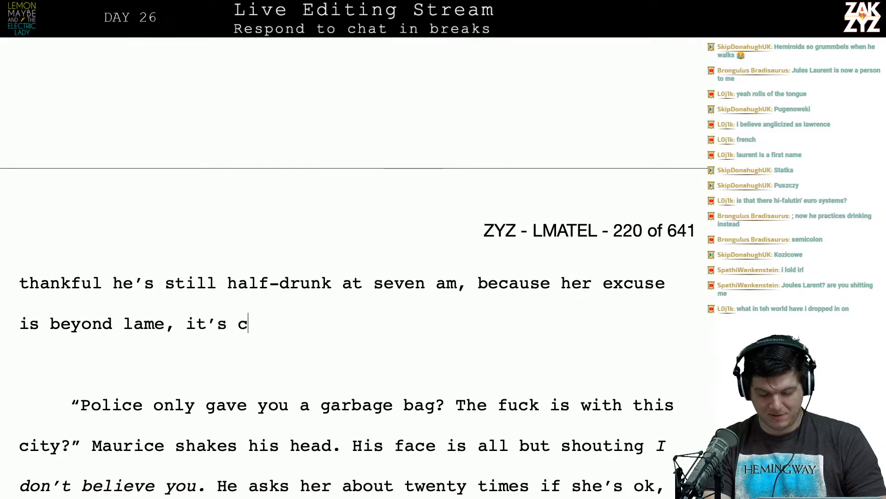
key(BackSpace)
key(BackSpace)
key(BackSpace)
key(BackSpace)
key(BackSpace)
key(BackSpace)
key(BackSpace)
key(BackSpace)
key(BackSpace)
key(BackSpace)
key(BackSpace)
key(BackSpace)
key(BackSpace)
key(BackSpace)
key(BackSpace)
key(BackSpace)
key(BackSpace)
key(BackSpace)
key(BackSpace)
key(BackSpace)
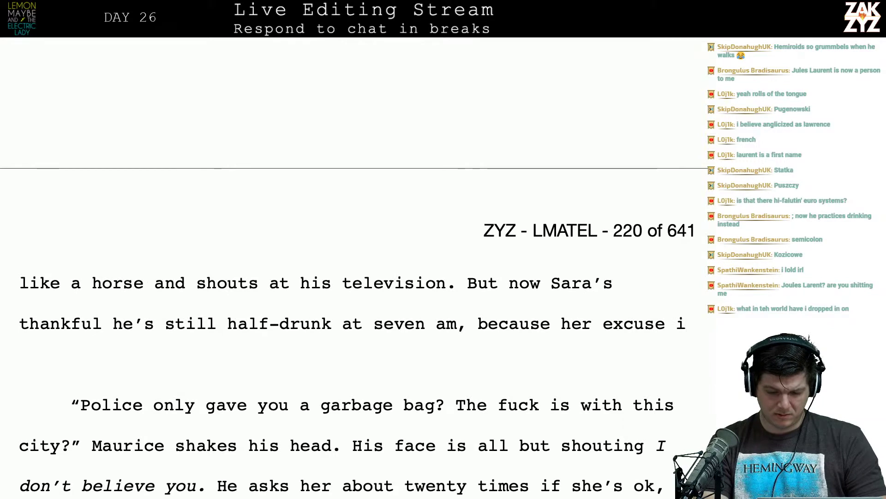
key(BackSpace)
key(BackSpace)
key(BackSpace)
key(BackSpace)
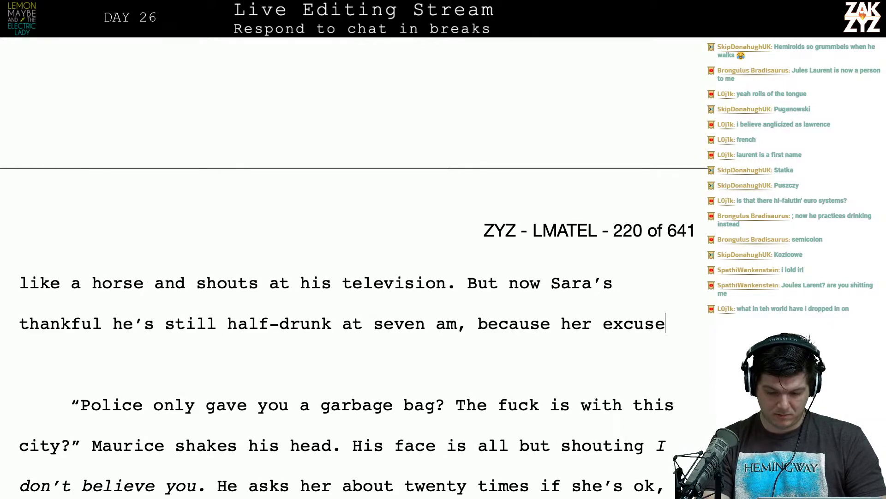
Try continuing the sentence after "her excuse" with "is more garbage than the ba", removing the partial last word.
text(is )
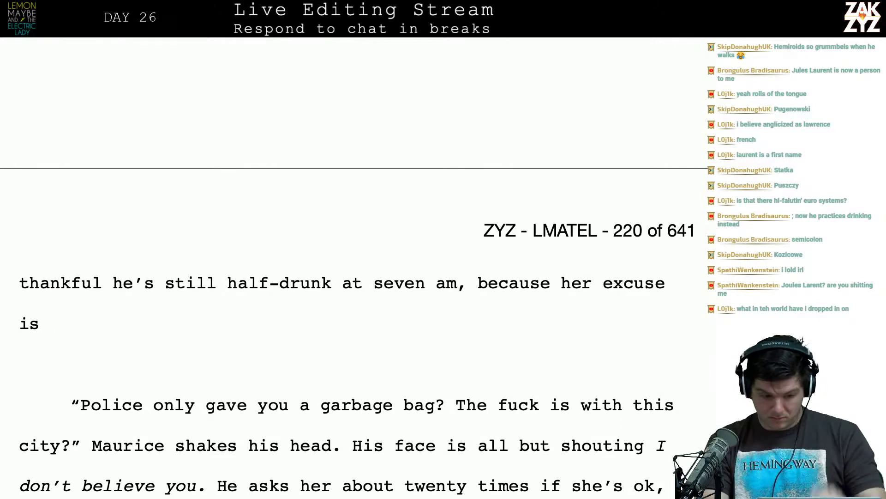
text(more.)
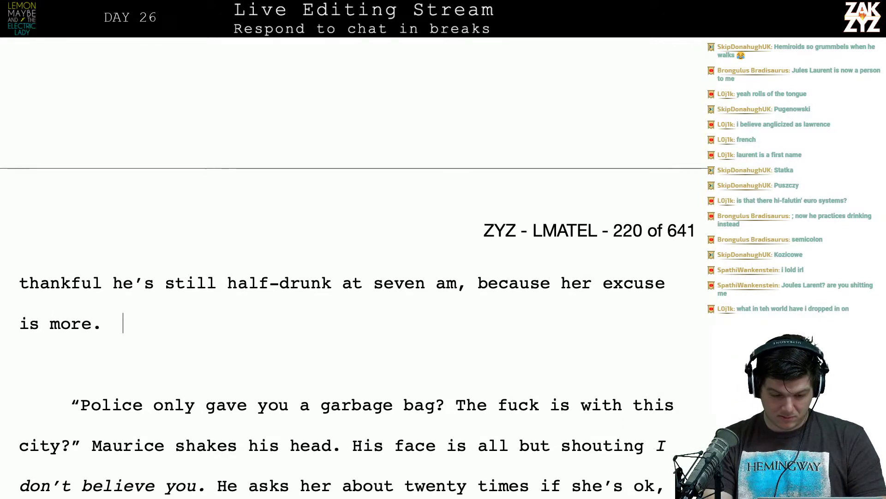
key(BackSpace)
key(BackSpace)
key(BackSpace)
text(garbage t)
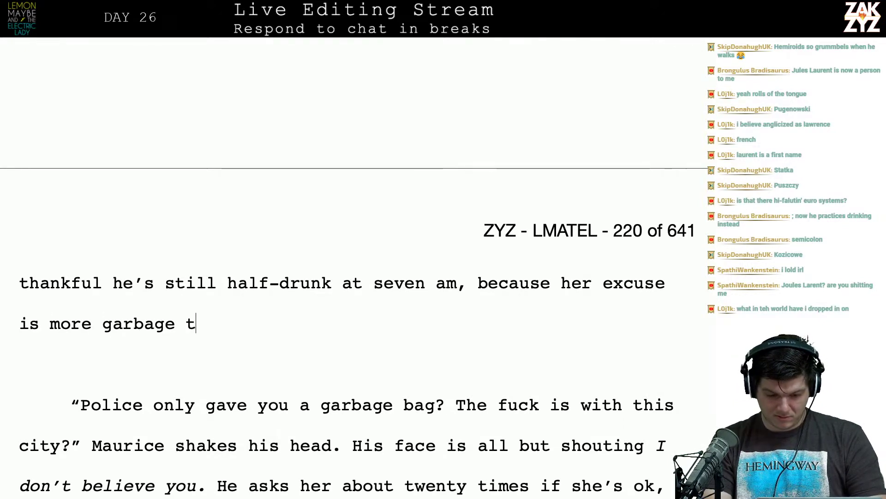
text(han the bg s)
key(BackSpace)
key(BackSpace)
key(BackSpace)
text(a)
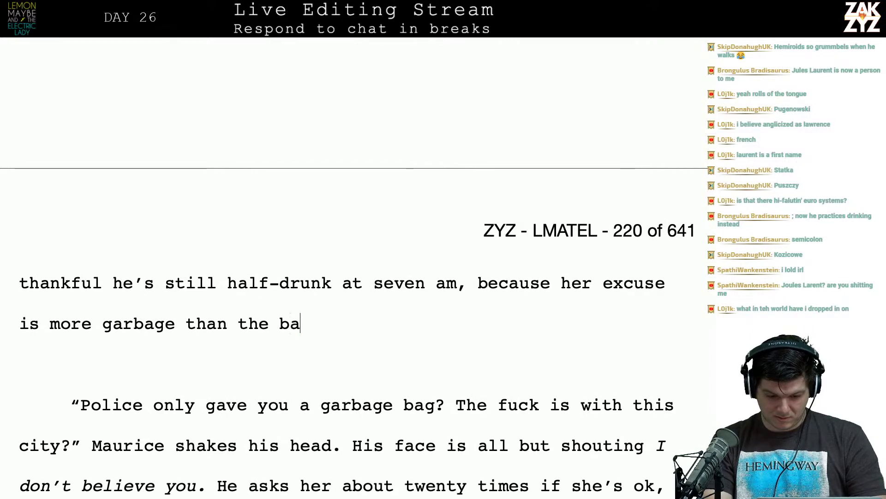
key(BackSpace)
key(BackSpace)
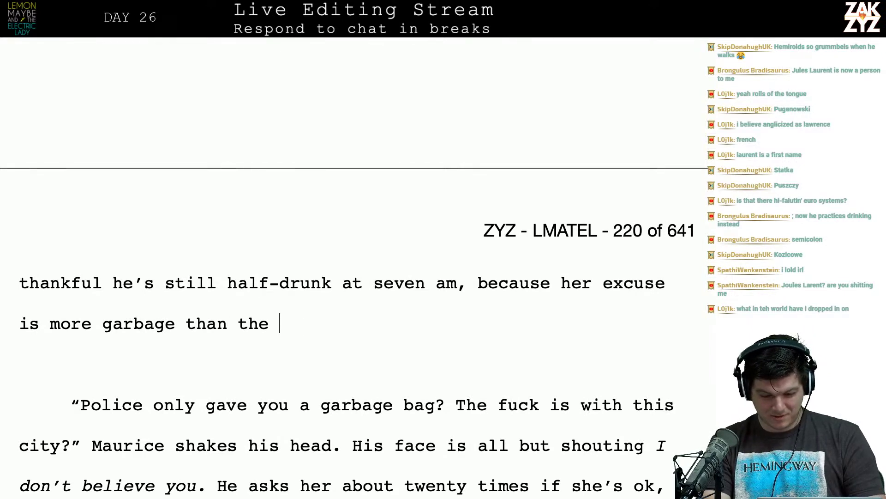
Try adding "her" after "more garbage than the", then delete the comparison at the end of the sentence.
text(half-dr)
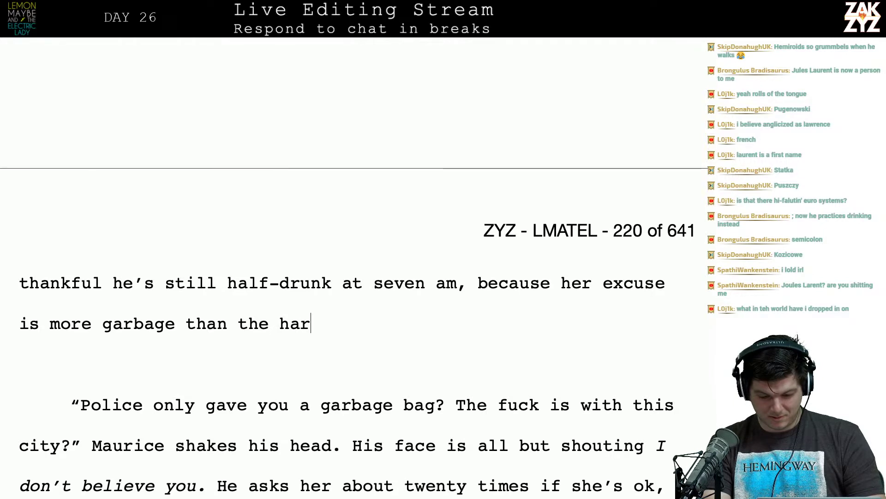
key(BackSpace)
key(BackSpace)
text(er a)
key(BackSpace)
key(BackSpace)
key(BackSpace)
key(BackSpace)
key(BackSpace)
key(BackSpace)
key(BackSpace)
key(BackSpace)
key(BackSpace)
key(BackSpace)
key(BackSpace)
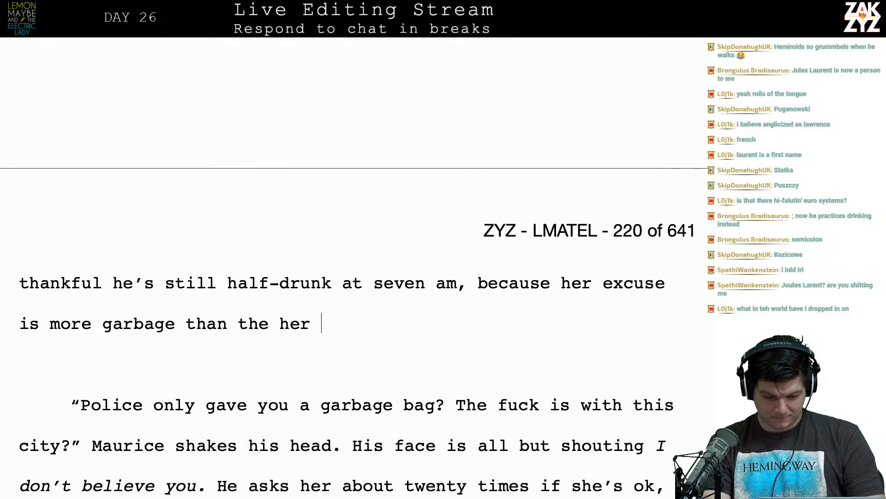
key(BackSpace)
key(BackSpace)
key(BackSpace)
key(BackSpace)
key(BackSpace)
key(BackSpace)
key(BackSpace)
key(BackSpace)
key(BackSpace)
key(BackSpace)
key(BackSpace)
key(BackSpace)
key(BackSpace)
key(BackSpace)
key(BackSpace)
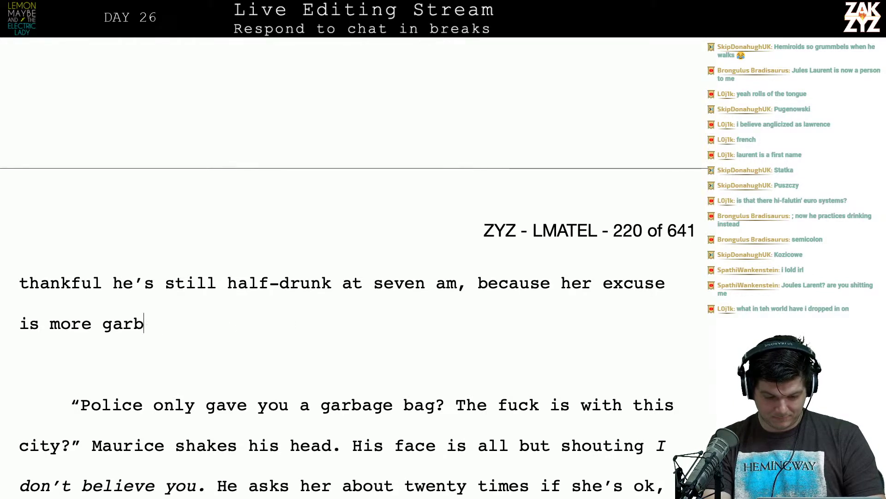
Finish the half-drunk sentence after "her excuse is" with "as garbage as her attire.".
key(BackSpace)
text(as )
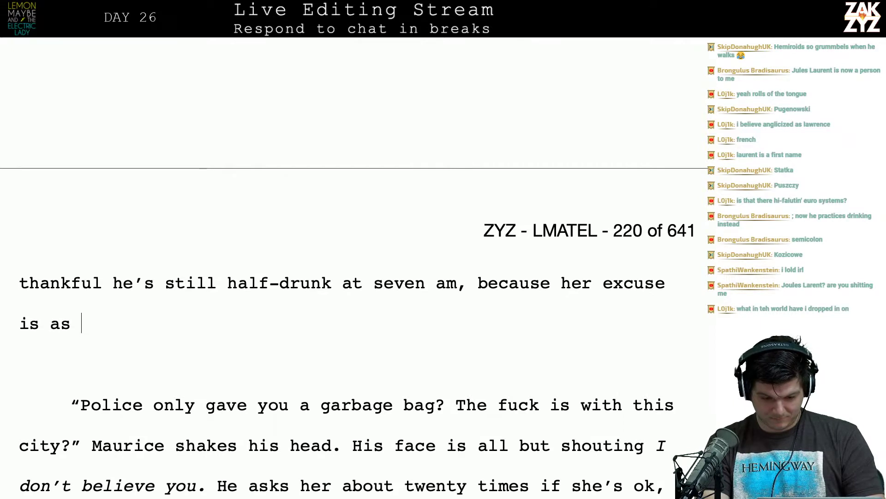
text(garbage as her attire.)
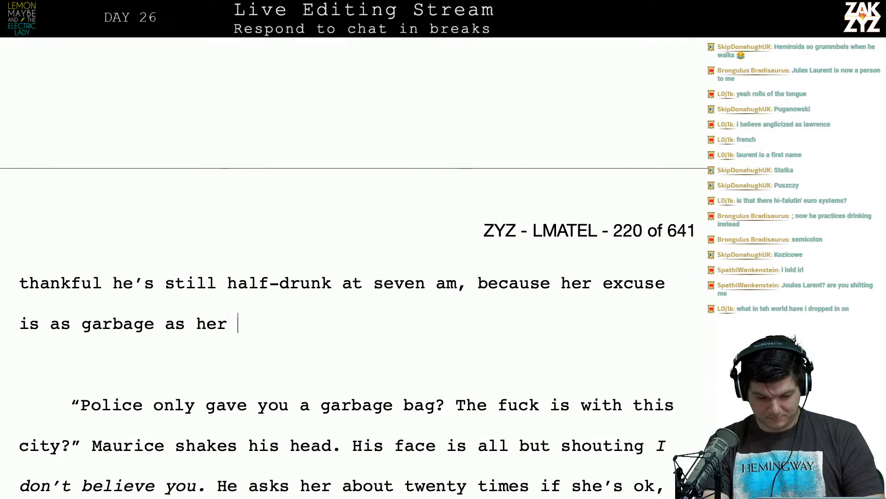
key(Down)
key(Down)
key(Down)
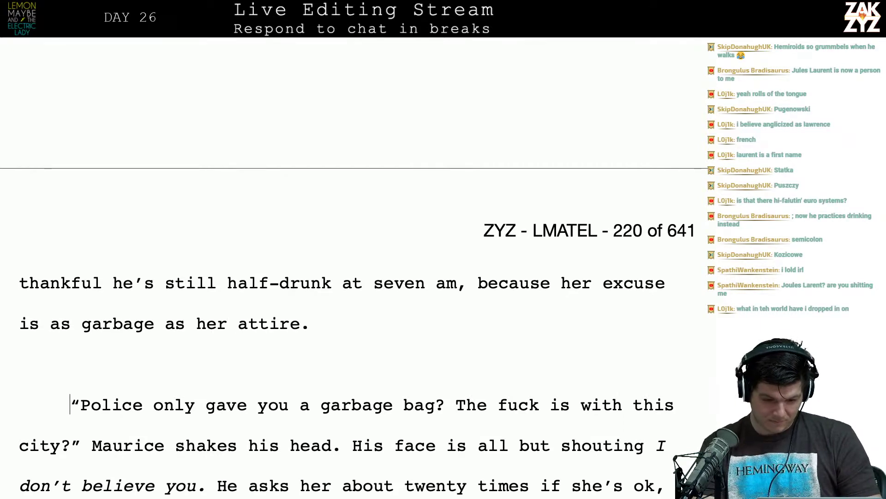
Add a sentence after "attire.": "She lies and tells", the landlord's first name, and "she was mugged and her clothes got ripped up.".
key(Up)
key(Up)
text(She lies an)
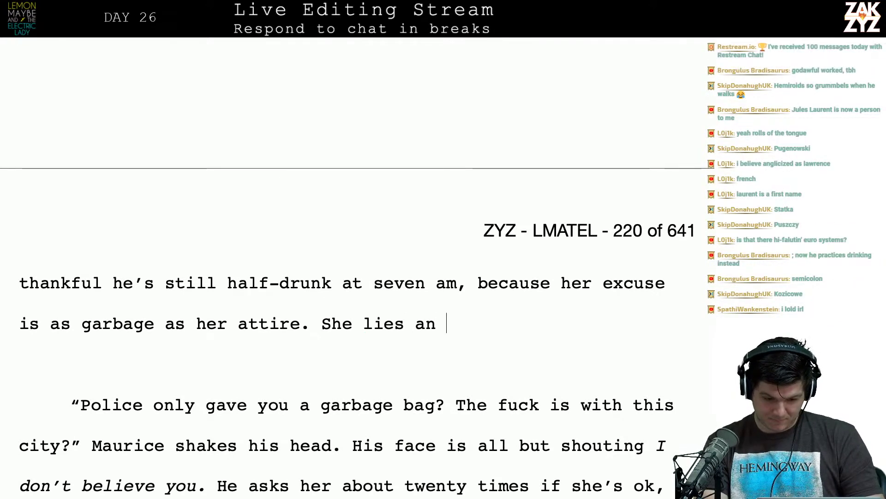
text(d tell them)
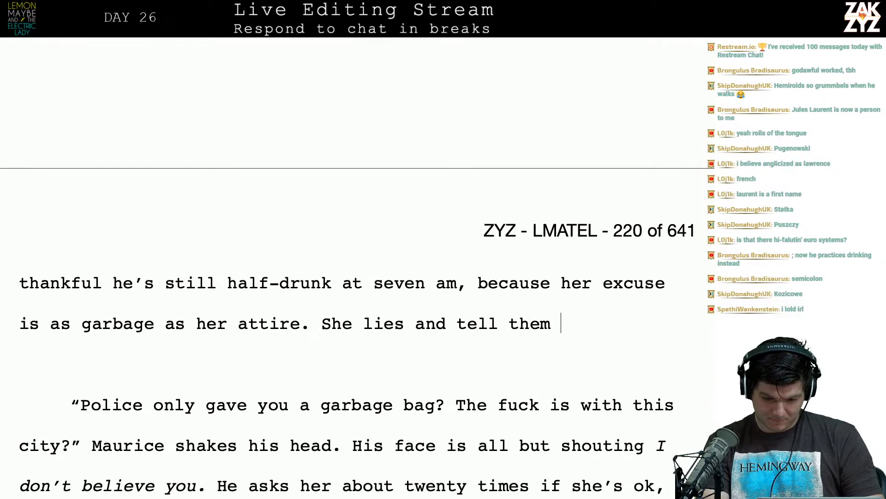
key(BackSpace)
key(BackSpace)
key(BackSpace)
key(BackSpace)
key(BackSpace)
key(BackSpace)
text(s j)
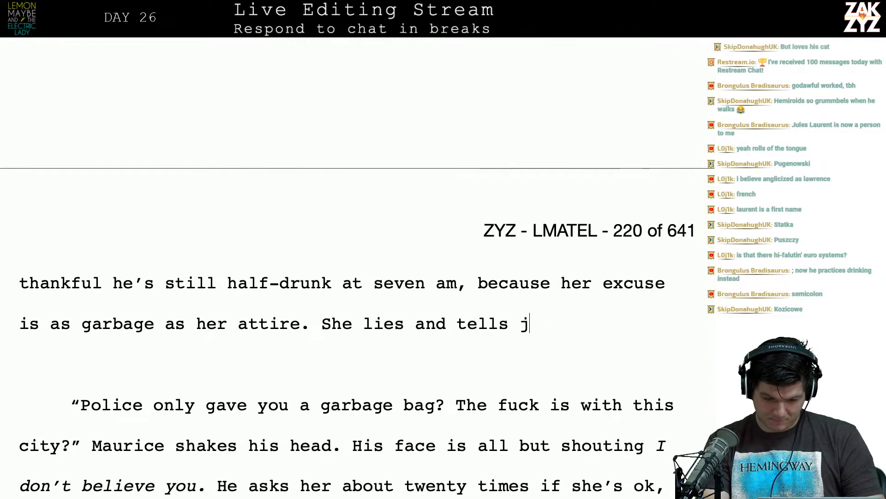
key(BackSpace)
text(Jules sh)
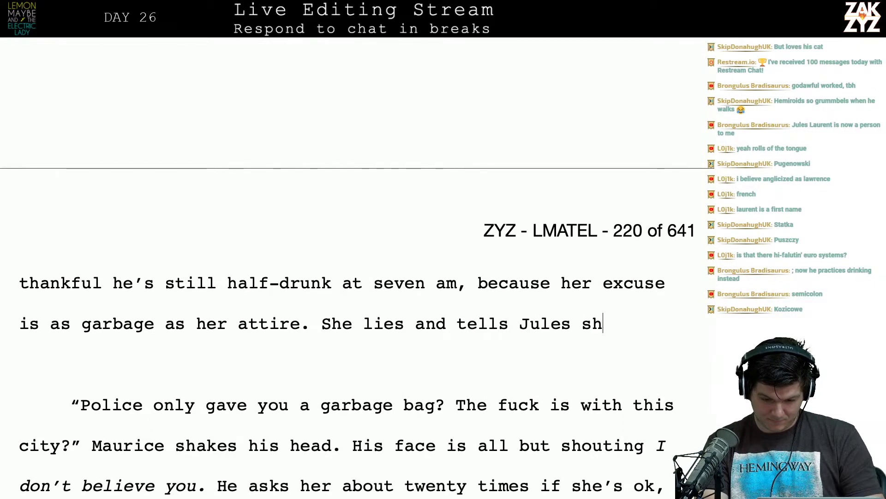
text(e was mugge)
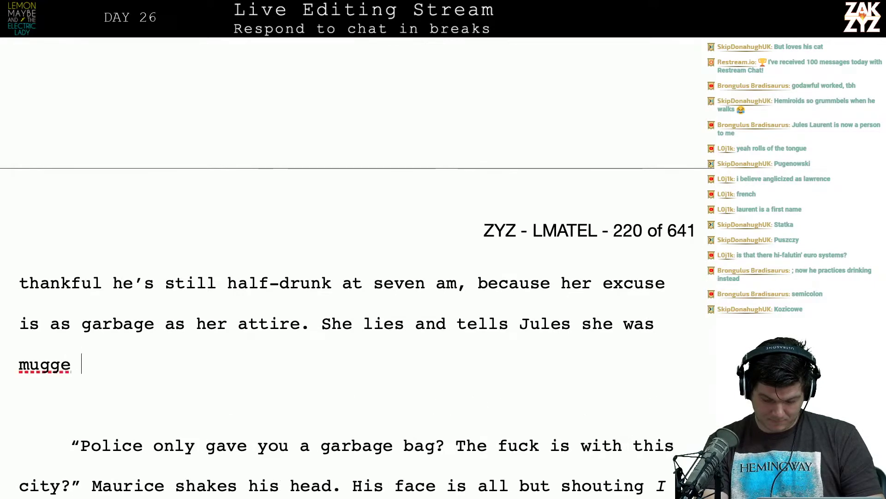
key(BackSpace)
text(d and her clothe)
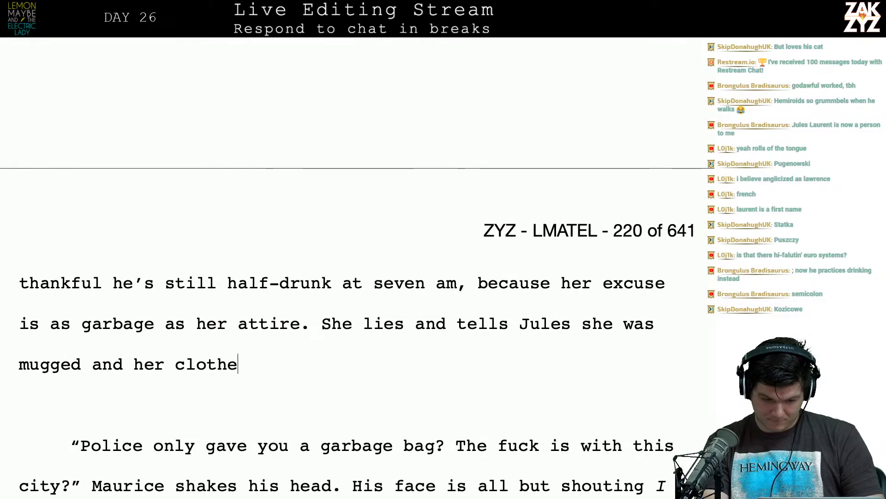
text(s got ripped )
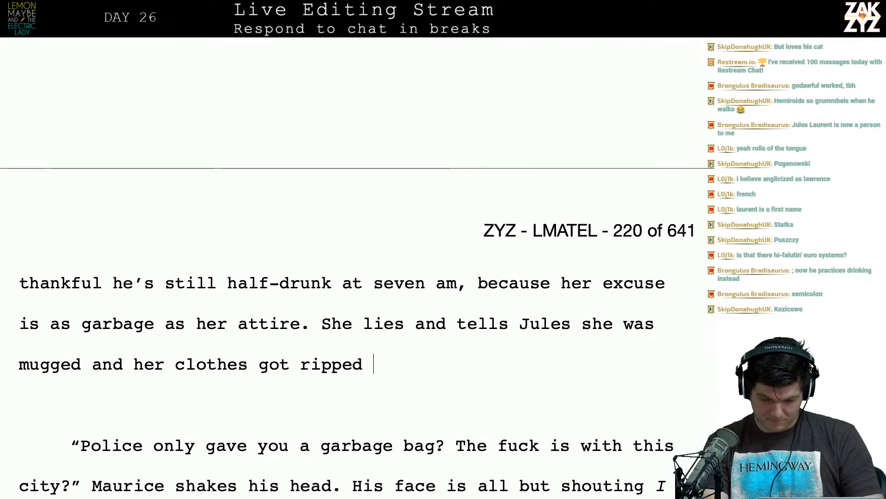
text(up.)
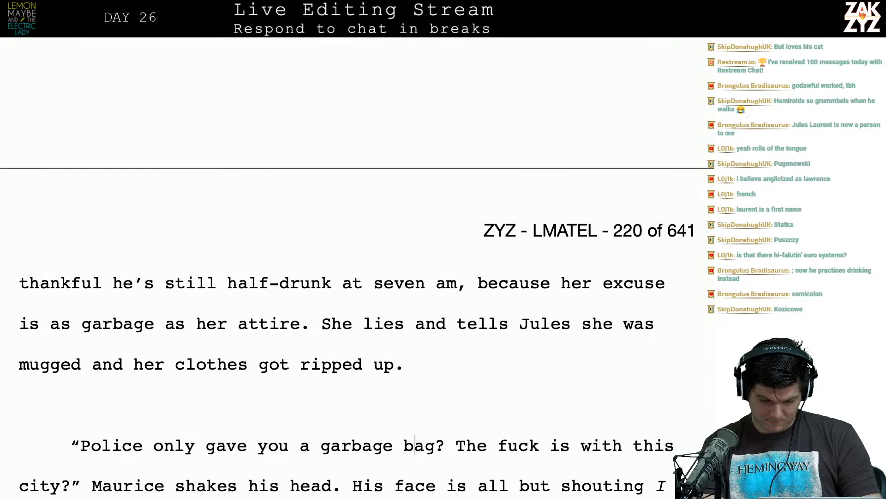
Replace "garbage" with "trash" in the dialogue line "Police only gave you a garbage bag?".
key(Down)
key(Left)
key(BackSpace)
key(BackSpace)
key(BackSpace)
key(BackSpace)
key(BackSpace)
key(BackSpace)
key(BackSpace)
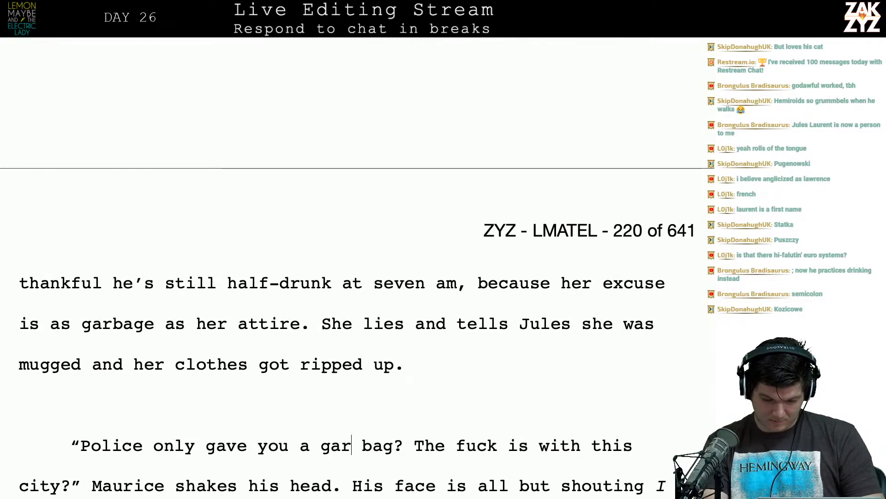
text(trash)
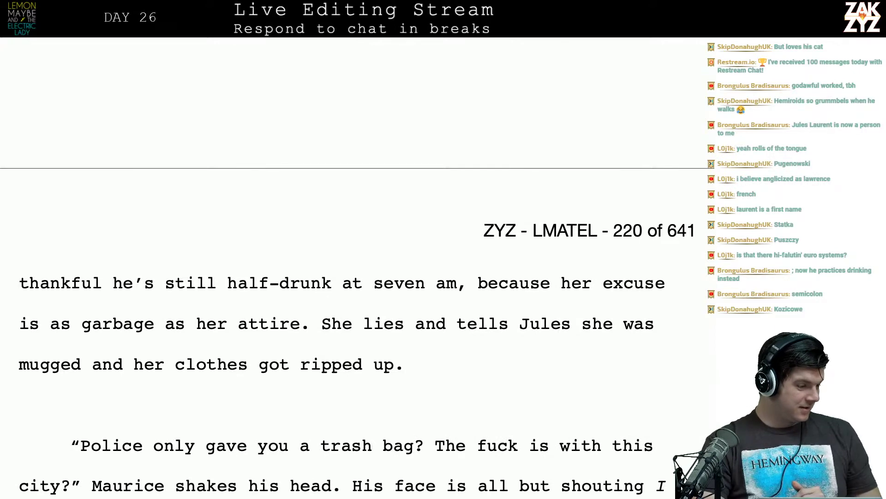
scroll(355, 323, down, 1)
scroll(356, 324, up, 3)
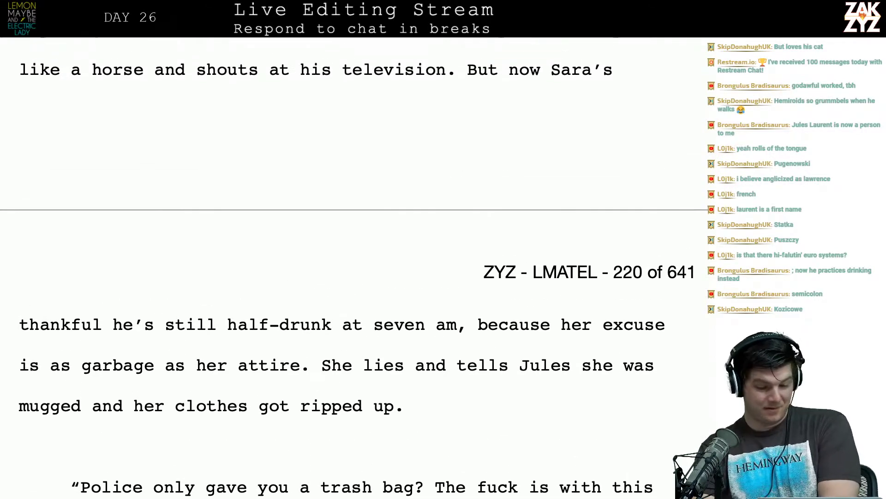
Reread the landlord paragraph and the rewritten mugging excuse on both sides of the page break.
scroll(356, 268, up, 1)
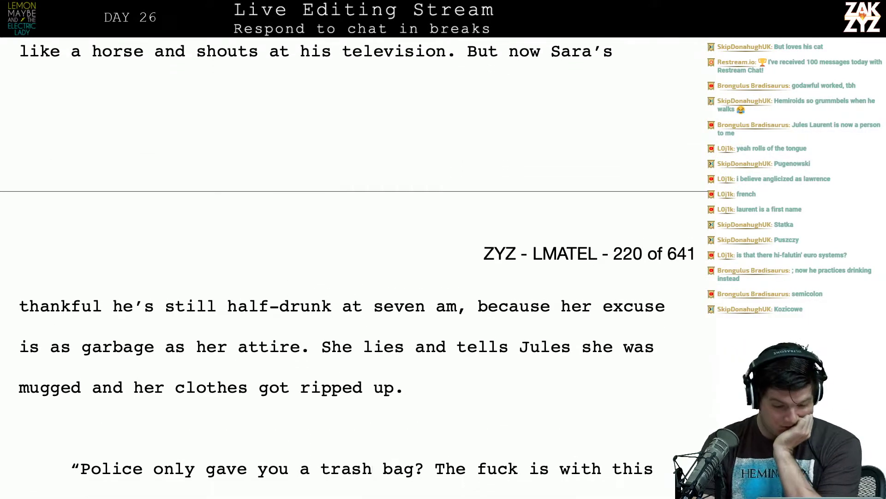
scroll(453, 336, down, 3)
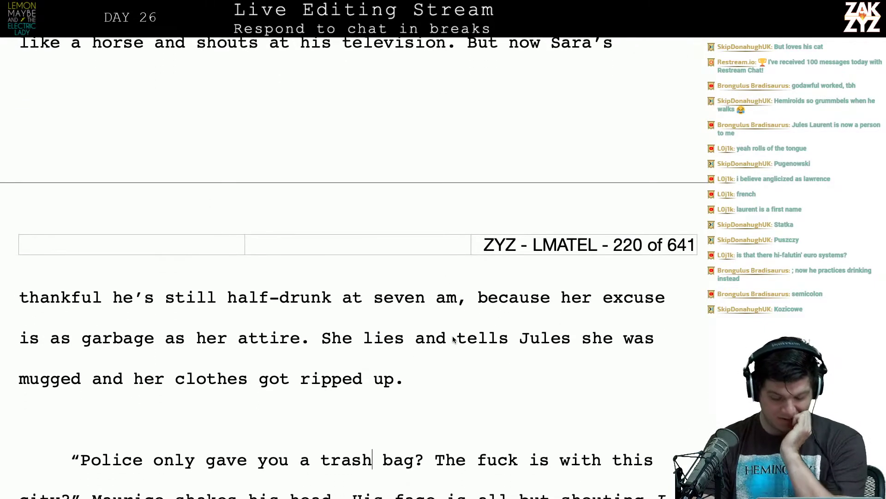
scroll(450, 337, up, 3)
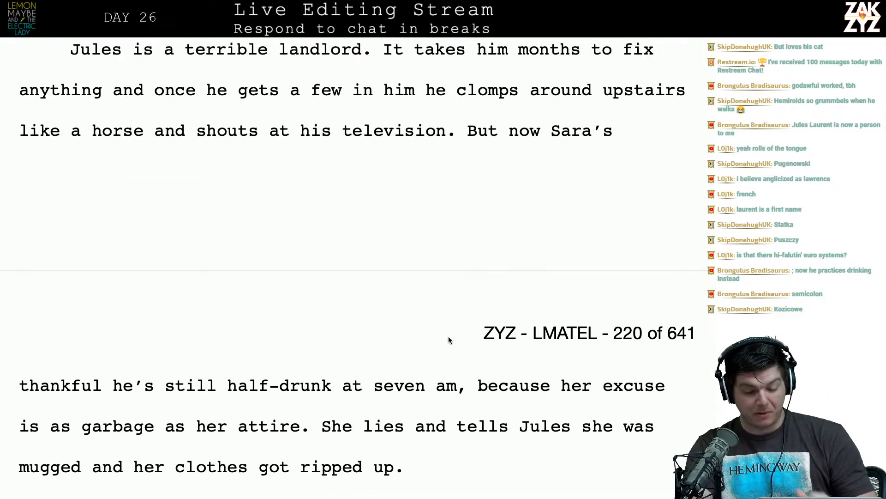
scroll(449, 339, down, 3)
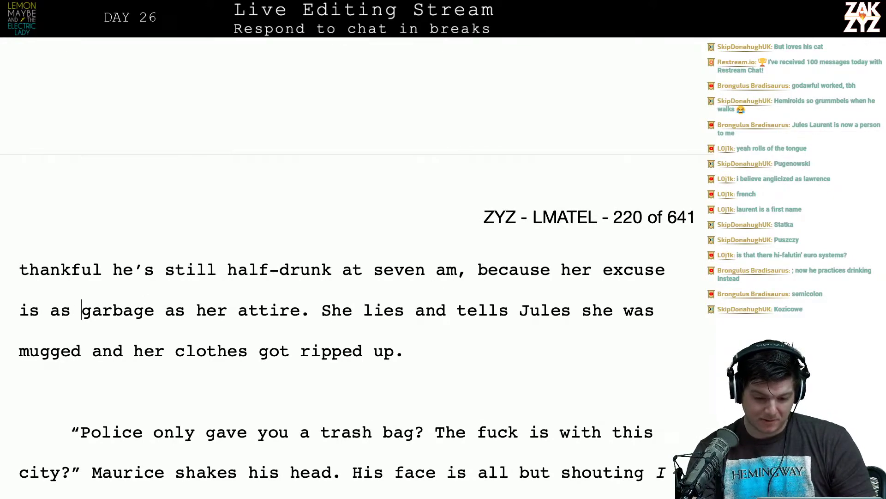
scroll(356, 258, up, 5)
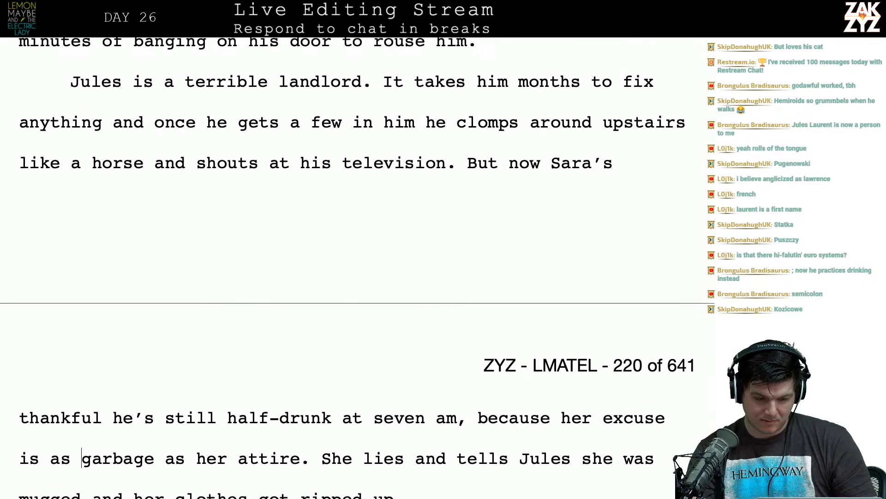
scroll(357, 268, down, 3)
scroll(358, 267, up, 5)
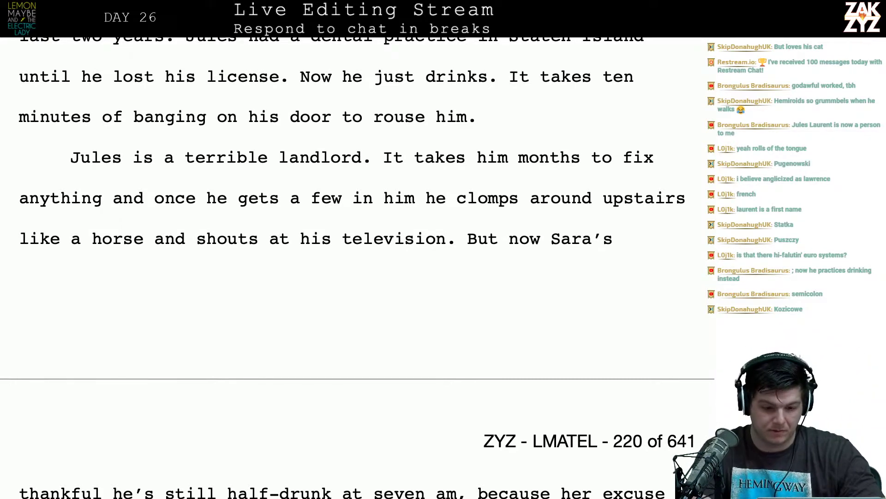
scroll(357, 266, down, 3)
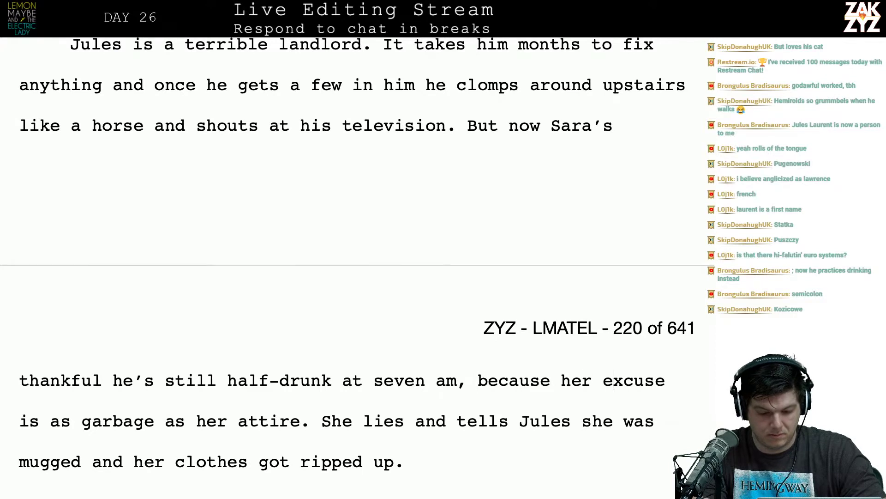
Insert a comma after "But now" in the sentence following "shouts at his television.".
key(Right)
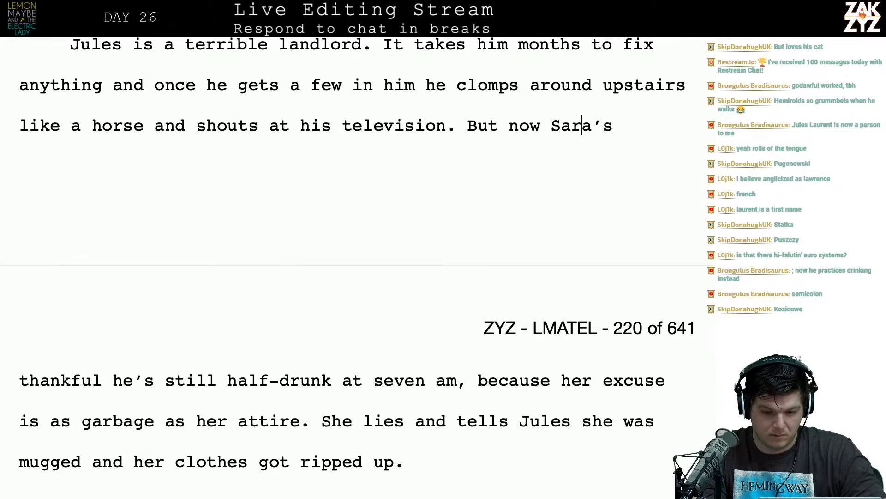
text(,)
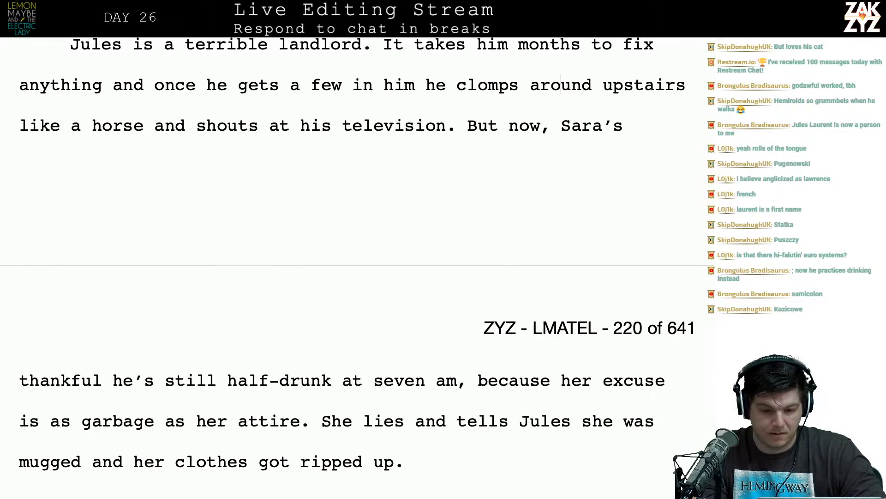
scroll(358, 266, up, 1)
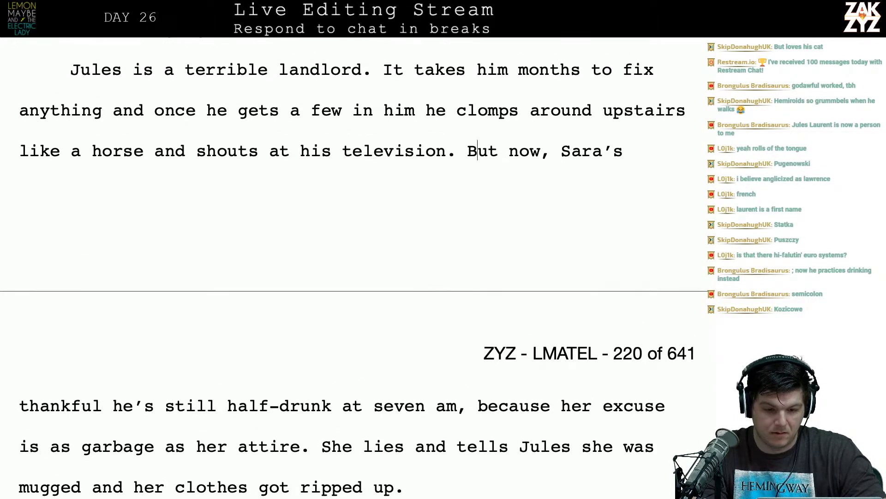
key(Up)
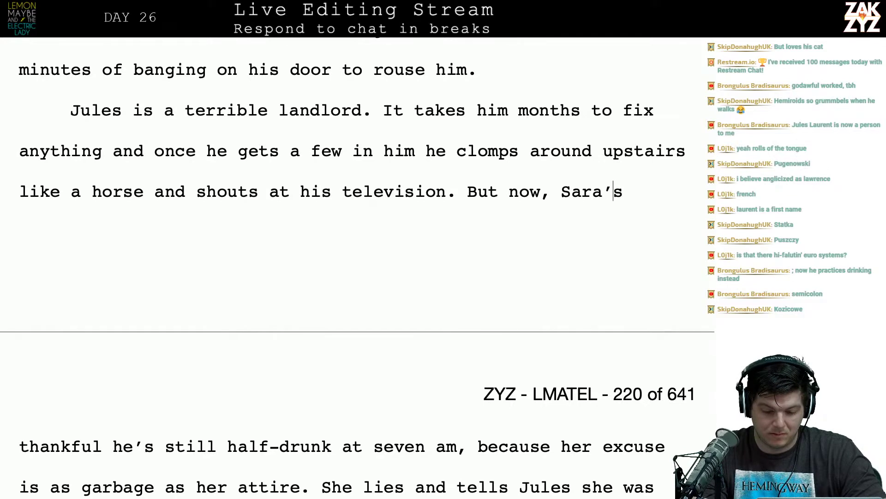
Extend the excuse sentence after "as garbage as her attire" with "and no sober person would believe it".
scroll(358, 268, down, 6)
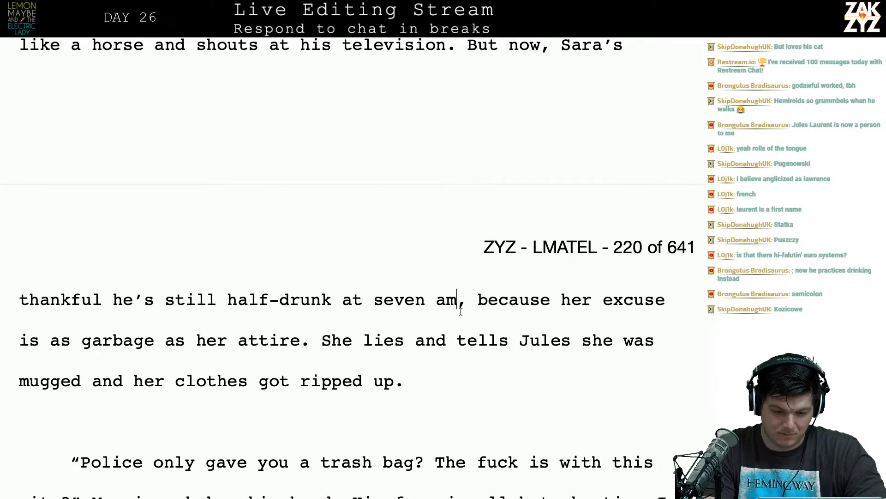
key(Up)
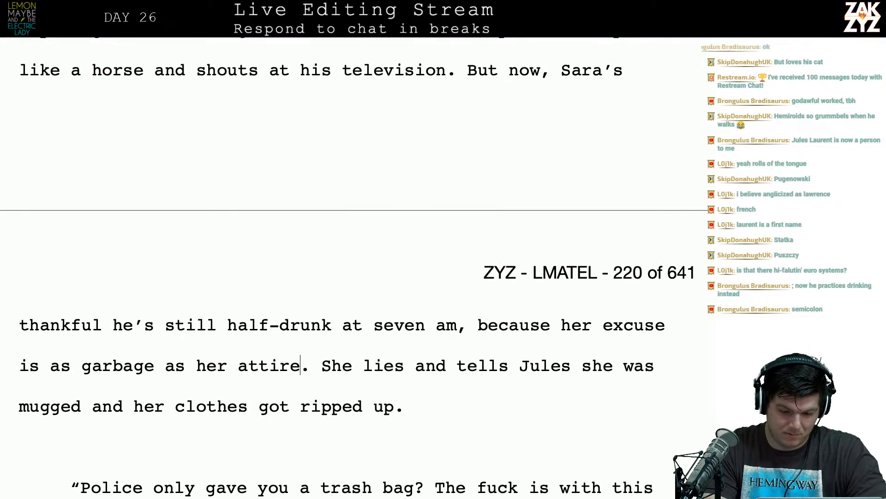
key(Right)
text(and no sober pers)
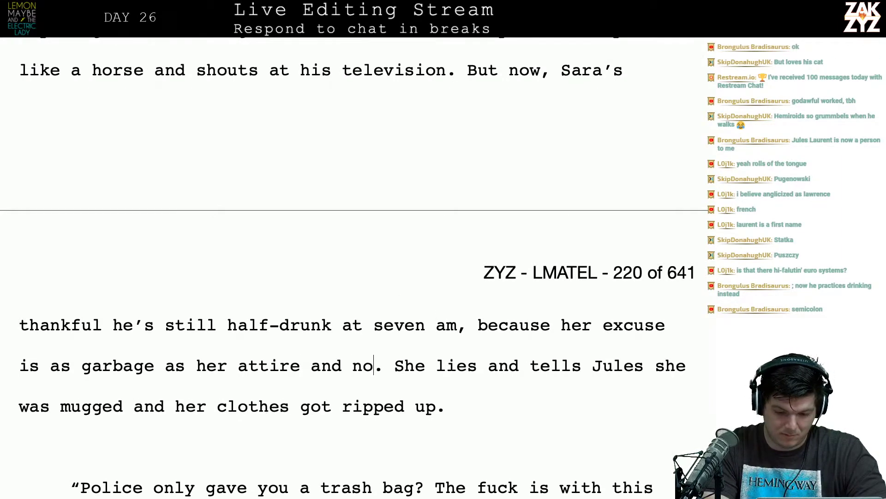
text(on would believe)
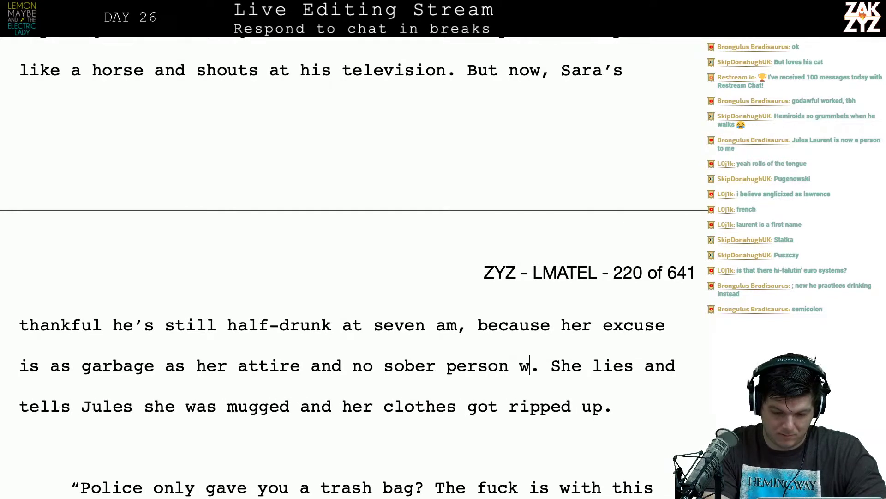
text( it)
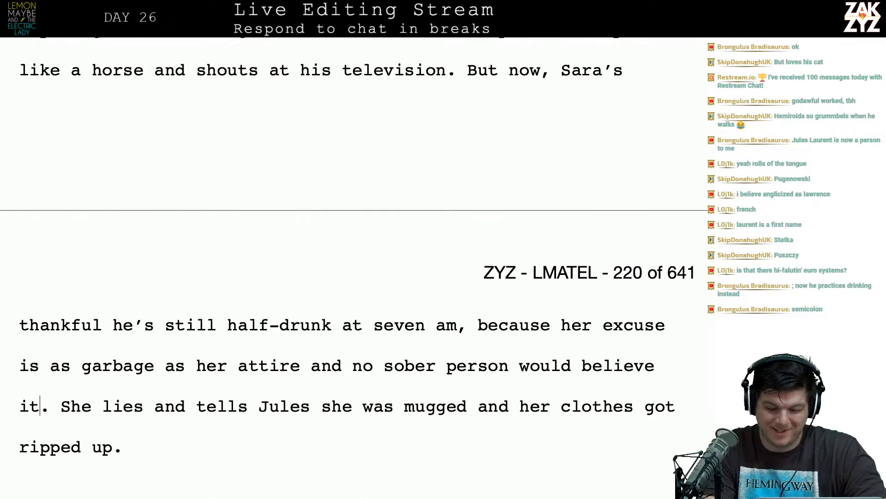
Split the half-drunk sentence after "seven am" by ending it with a period and replacing "because her excuse" with "Her excuse".
scroll(416, 369, down, 1)
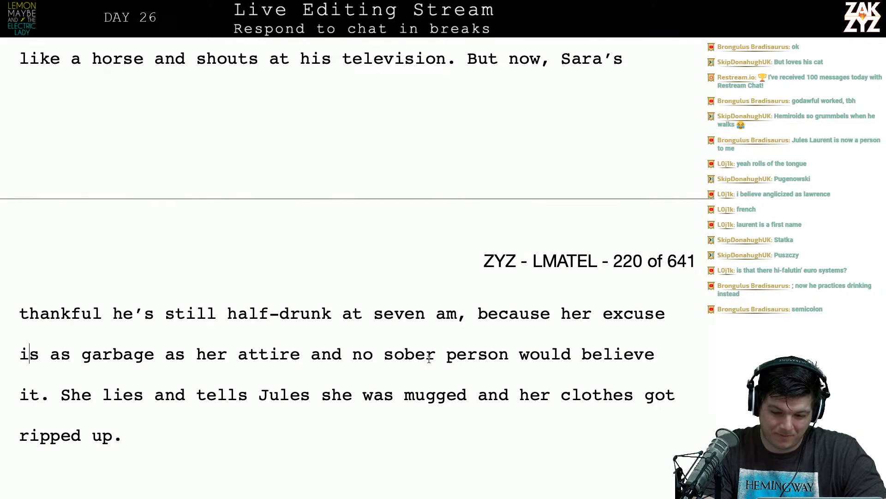
key(BackSpace)
text(.)
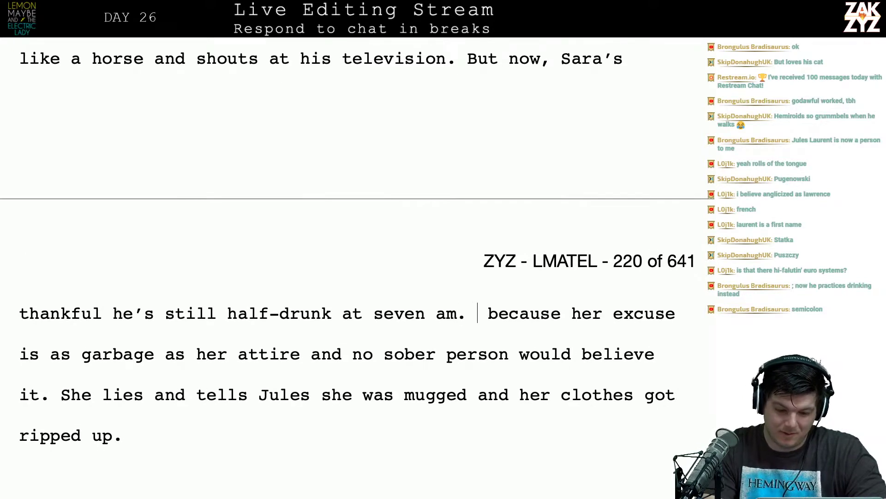
key(shift+Right)
key(shift+Right)
key(shift+Right)
key(shift+Right)
key(shift+Right)
key(shift+Right)
key(shift+Right)
key(shift+Right)
key(shift+Right)
key(shift+Right)
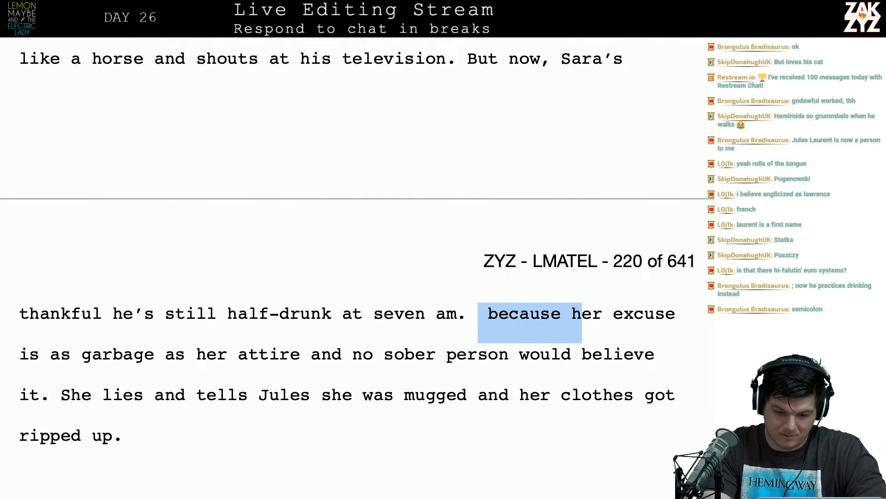
text(H)
key(Up)
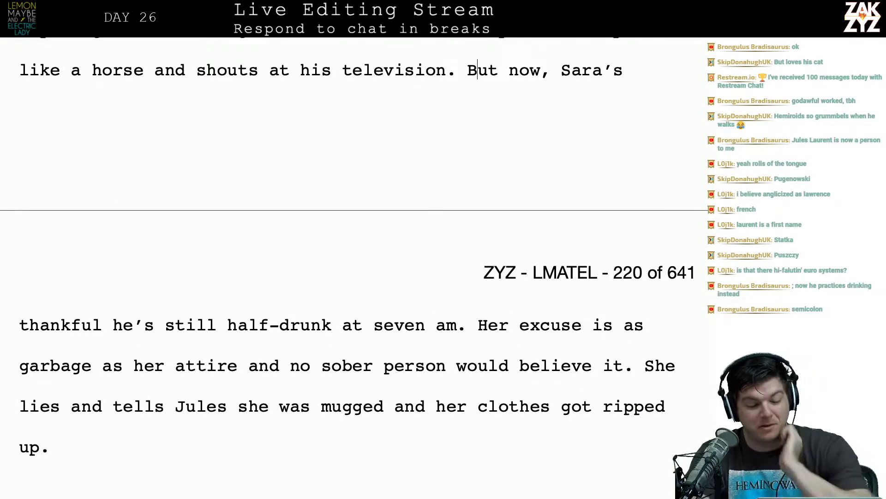
Capitalize "am" as "AM" after "half-drunk at seven".
scroll(317, 350, down, 3)
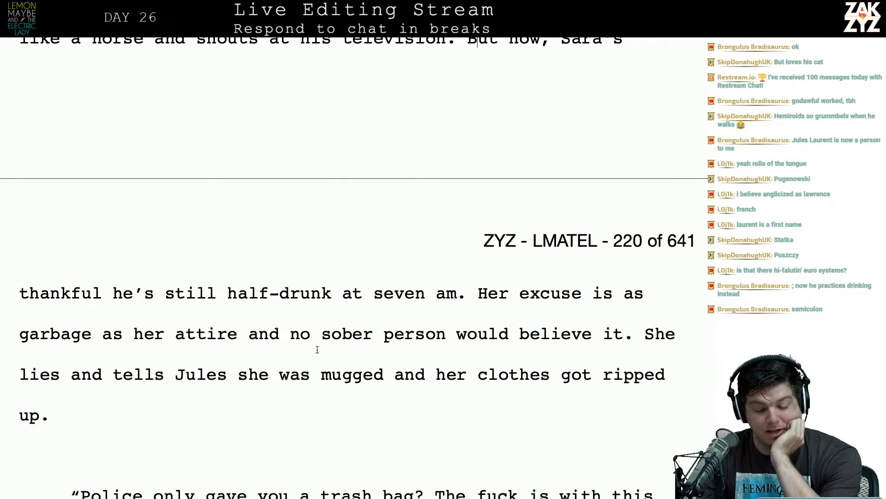
scroll(431, 275, down, 1)
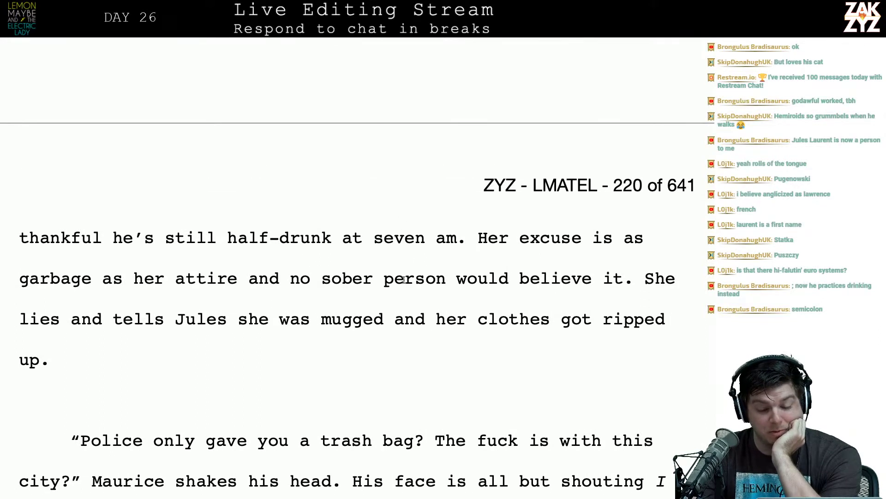
key(BackSpace)
text(AM)
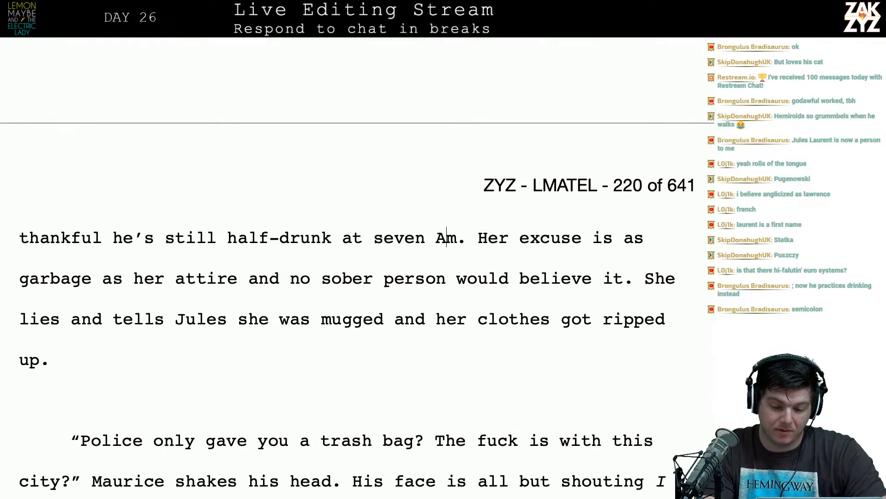
key(Delete)
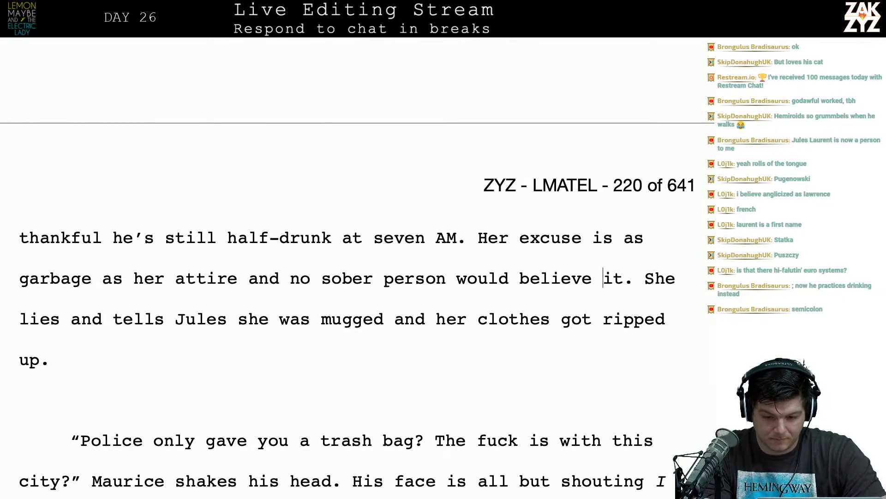
Move the "She lies" sentence into its own paragraph and draft an alternative before it, with "she got mugged and her clothes got ripped to shreds".
key(Return)
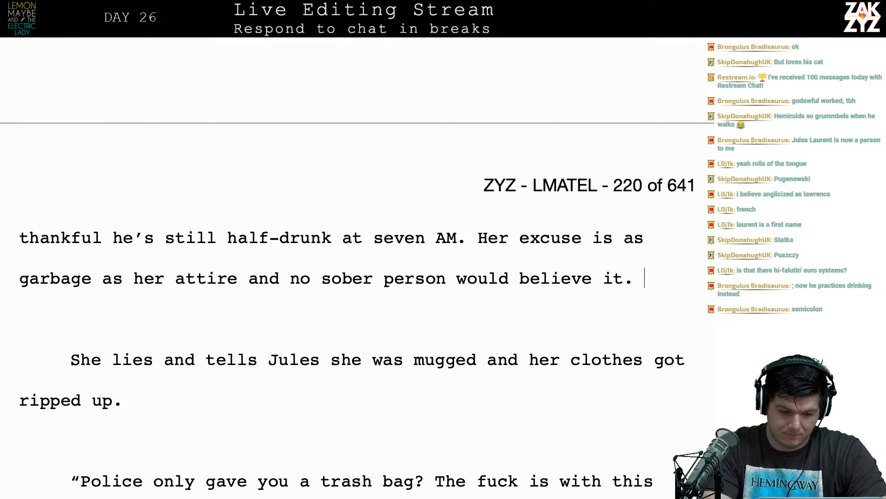
text(She )
text(t)
key(BackSpace)
text(lies and te)
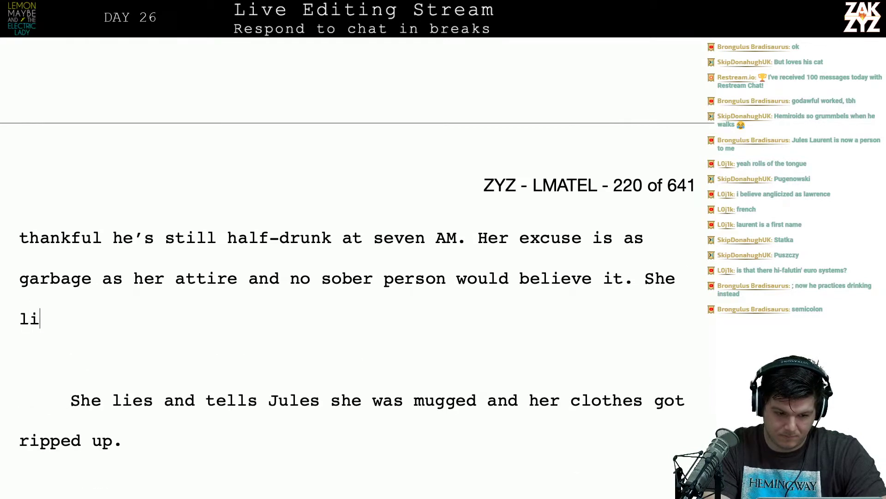
text(lls Ju)
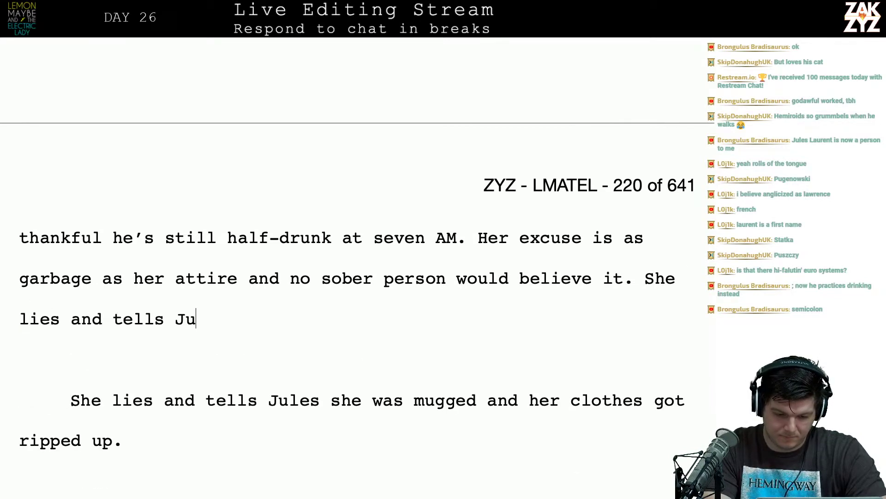
text(les she got mug)
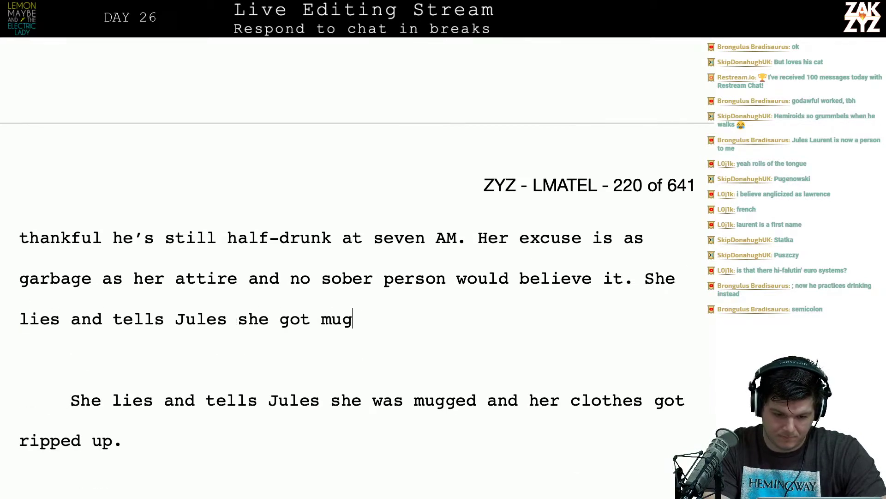
text(ged and her clothe)
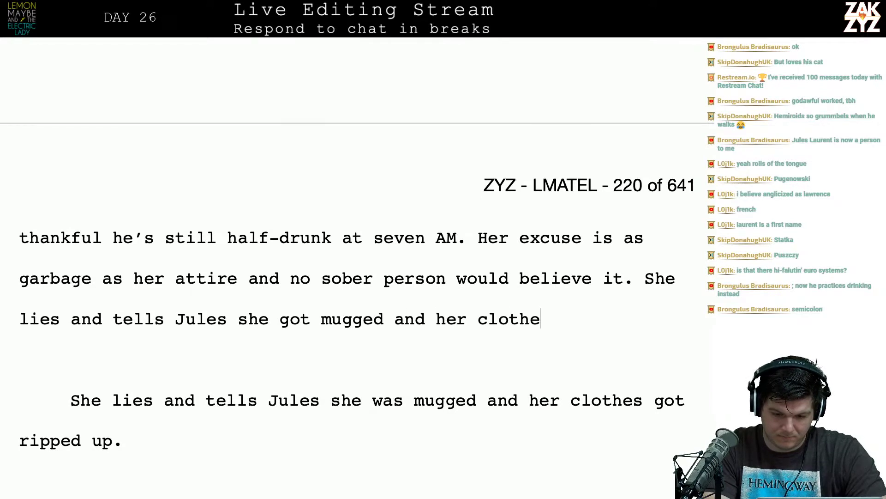
text(s got ripped )
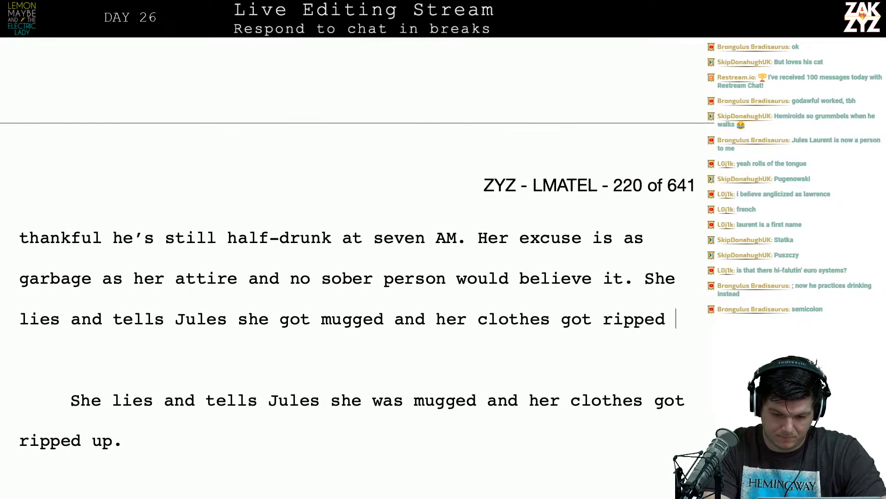
text(to shreds)
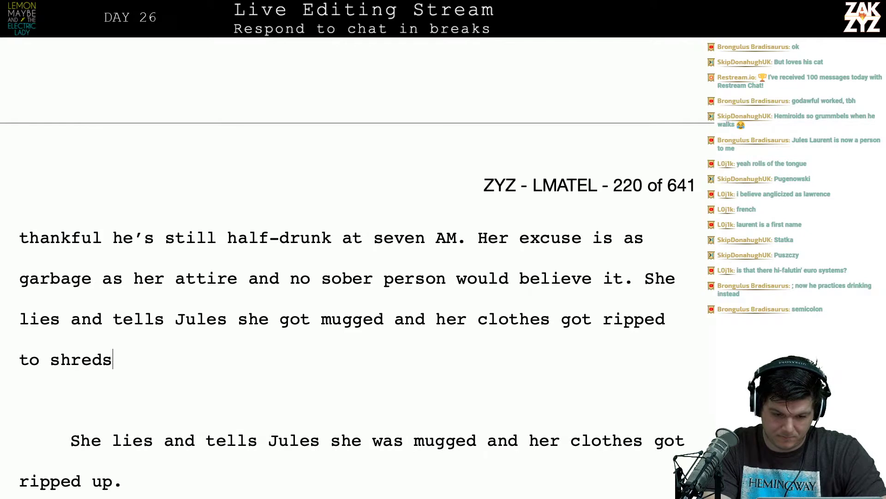
Replace "her clothes got ripped to shreds" in the alternative sentence with "they tore her clothes up trying to rape her.".
key(BackSpace)
key(BackSpace)
key(BackSpace)
key(BackSpace)
key(BackSpace)
key(BackSpace)
key(BackSpace)
key(BackSpace)
key(BackSpace)
key(BackSpace)
key(BackSpace)
key(BackSpace)
key(BackSpace)
key(BackSpace)
key(BackSpace)
key(BackSpace)
key(BackSpace)
key(BackSpace)
key(BackSpace)
key(BackSpace)
key(BackSpace)
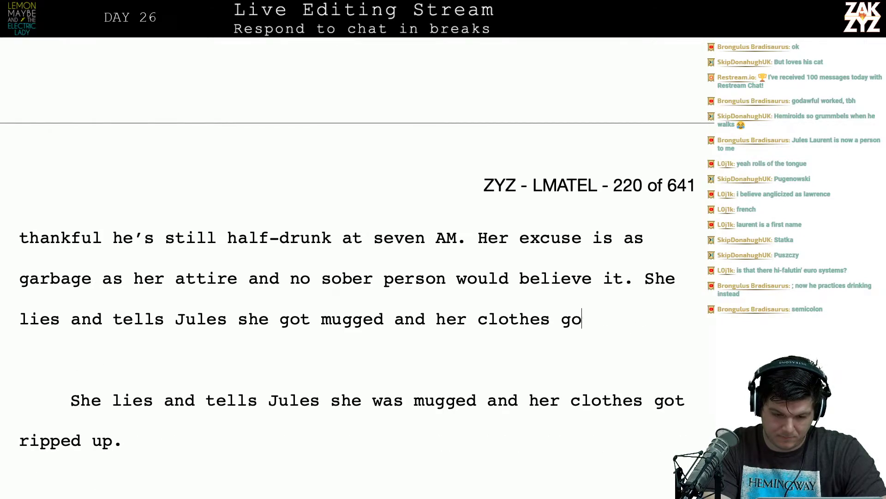
key(BackSpace)
key(BackSpace)
key(BackSpace)
key(BackSpace)
key(BackSpace)
key(BackSpace)
key(BackSpace)
key(BackSpace)
text(they t)
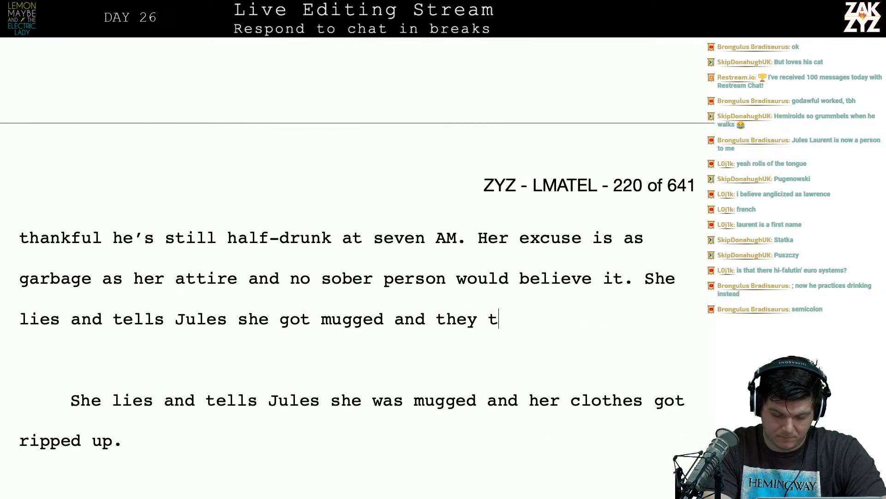
text(ore her clothes )
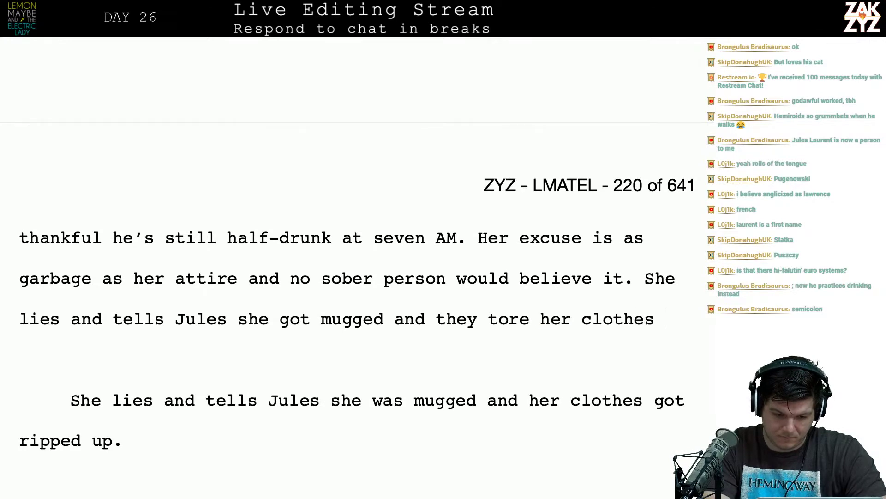
text(up tryi)
text(rape her.)
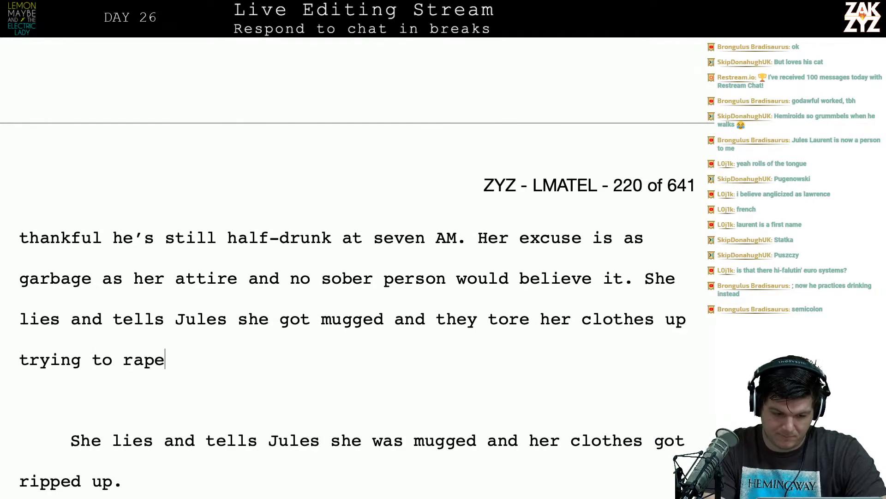
Delete the old "She lies" paragraph and the blank line below the new mugging sentence, leaving the police dialogue directly after it.
key(ctrl+shift+Down)
key(ctrl+shift+Down)
key(ctrl+shift+Down)
key(Delete)
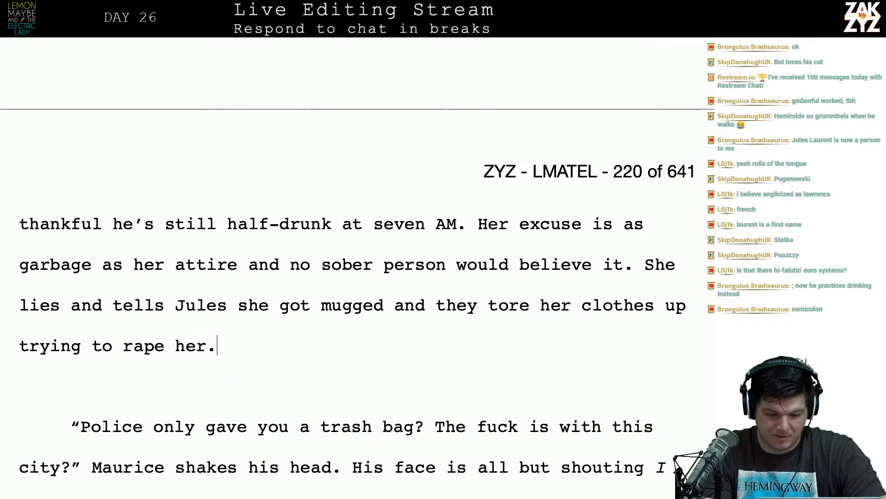
key(Down)
key(BackSpace)
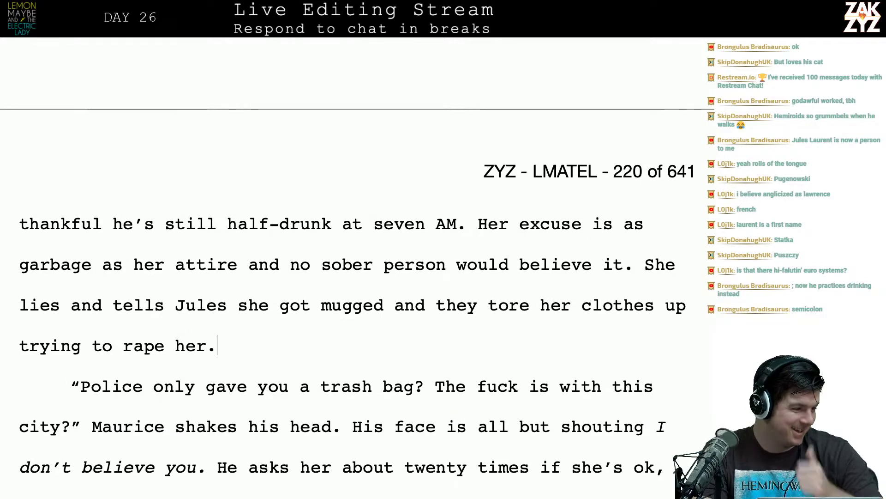
Add "blearily" after "shakes his head" in the landlord's police dialogue paragraph.
scroll(445, 240, down, 1)
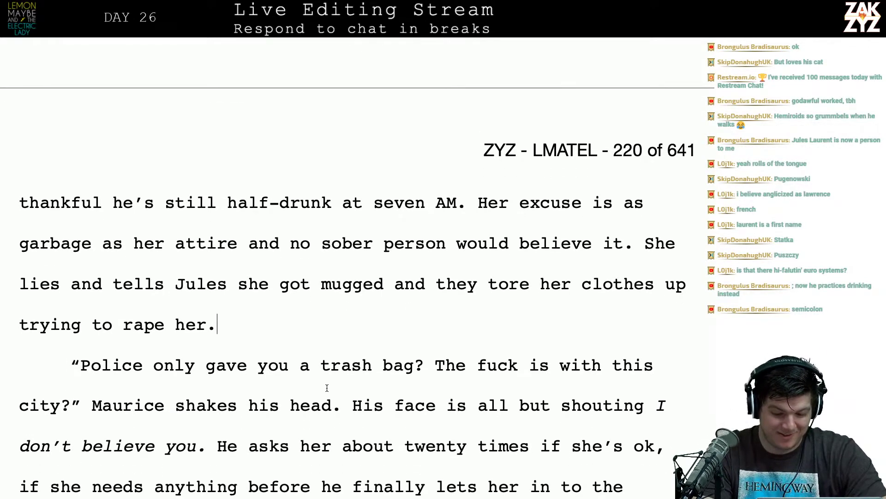
click(291, 405)
key(Right)
key(Right)
key(Right)
key(Right)
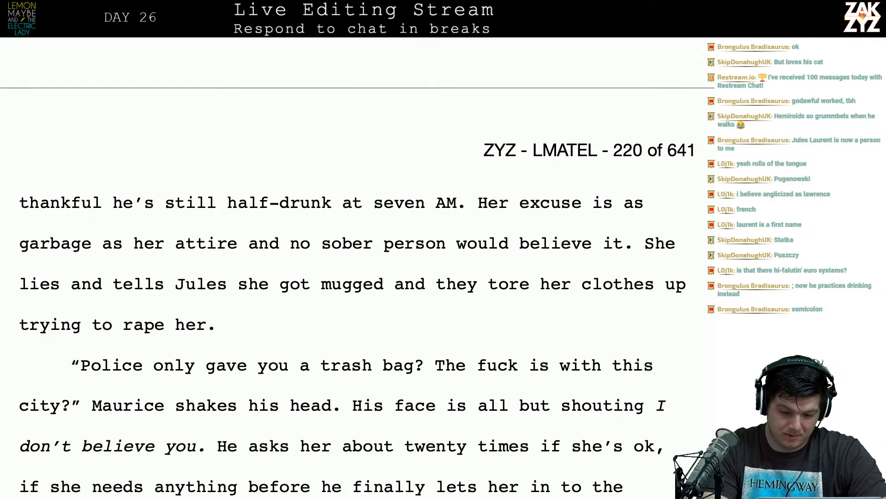
text(blearily)
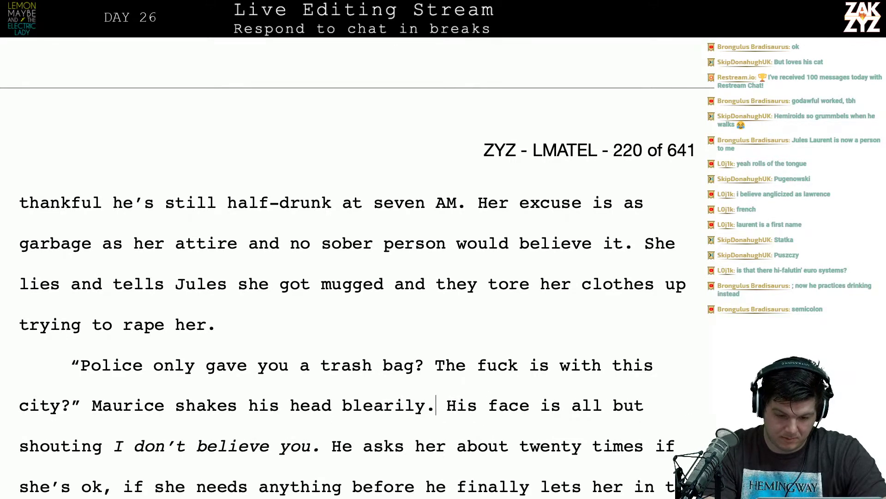
Move the text from "His face is all but shouting" into a separate paragraph, leaving a blank line above it.
key(Right)
key(Return)
key(Return)
key(Left)
key(Left)
text(Even )
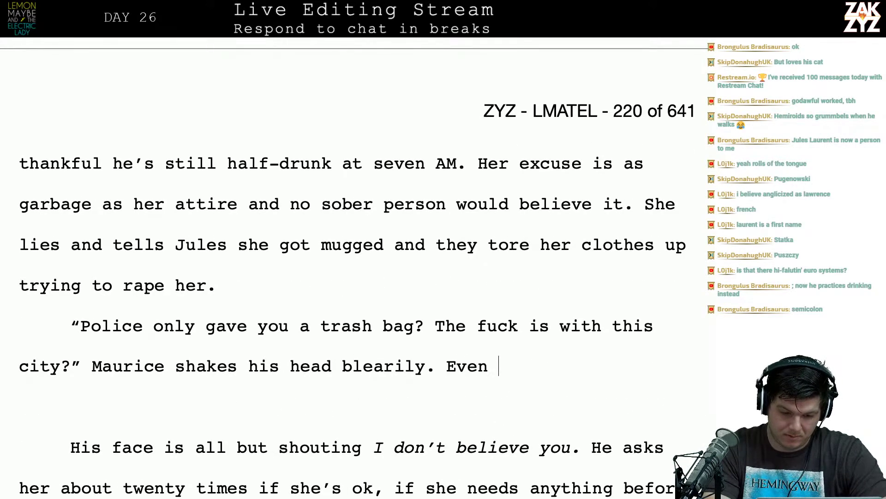
text(half-)
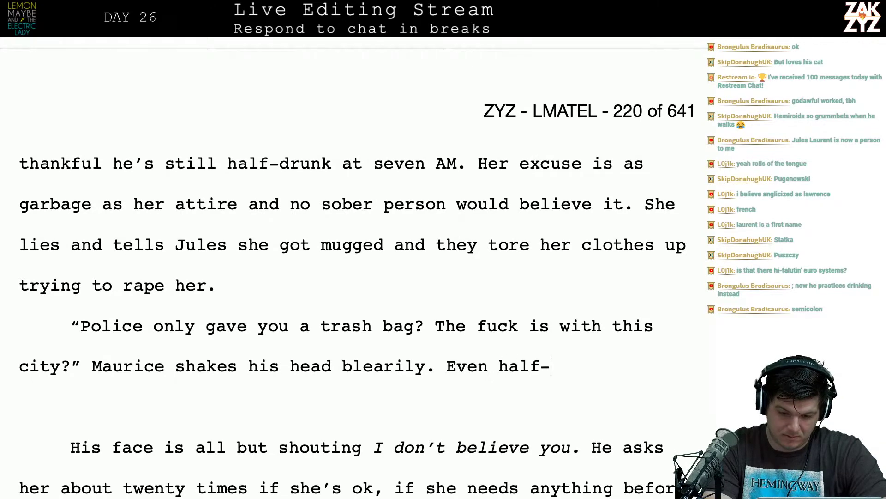
key(BackSpace)
key(BackSpace)
key(BackSpace)
key(BackSpace)
key(BackSpace)
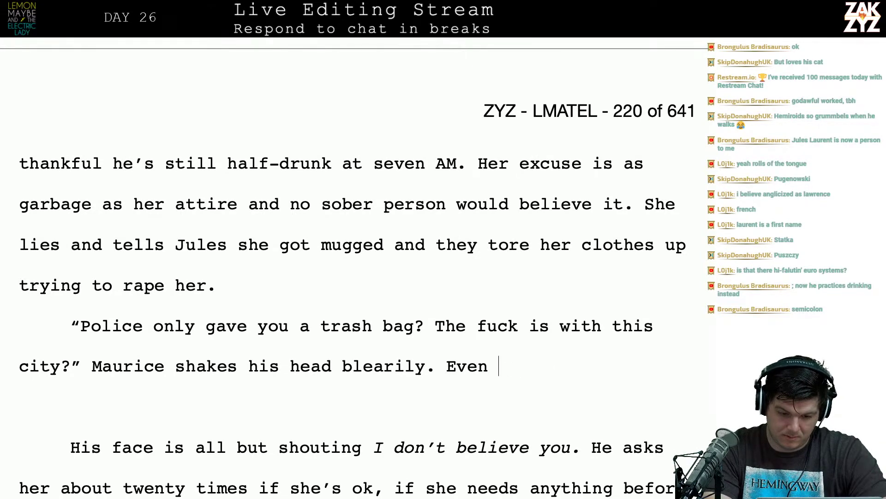
key(BackSpace)
key(BackSpace)
key(BackSpace)
key(BackSpace)
key(BackSpace)
key(BackSpace)
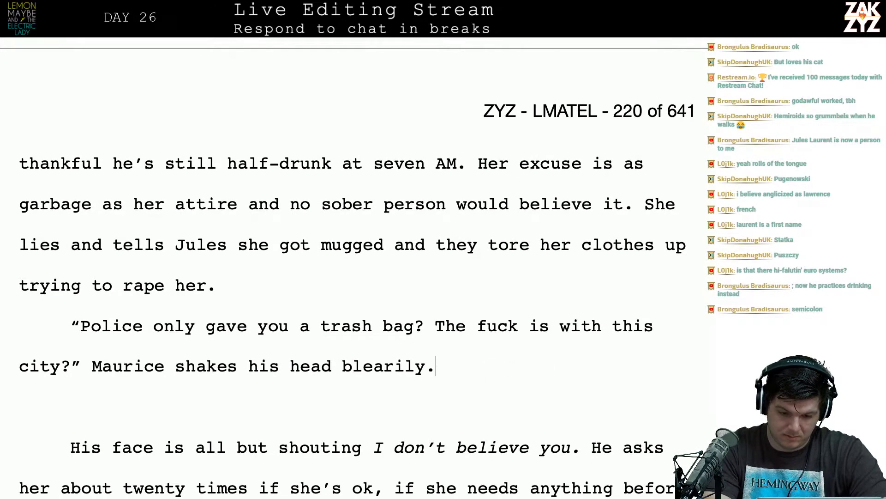
text(Even )
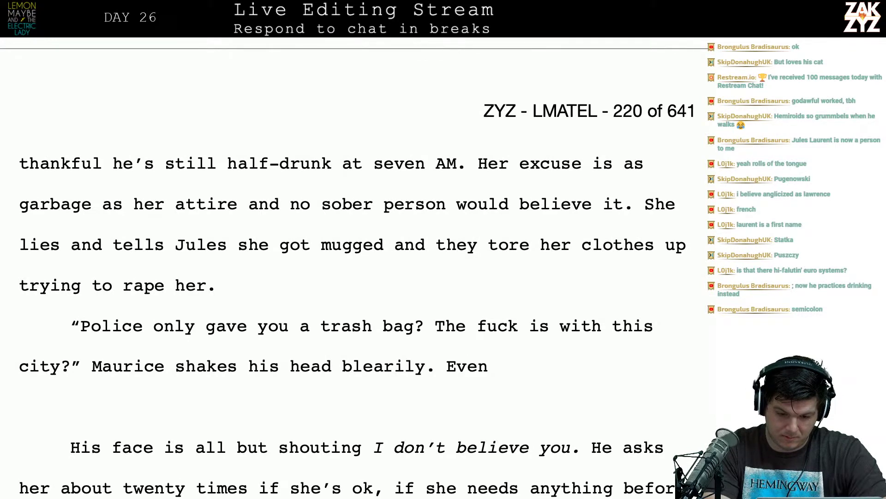
text(h)
key(BackSpace)
key(BackSpace)
key(BackSpace)
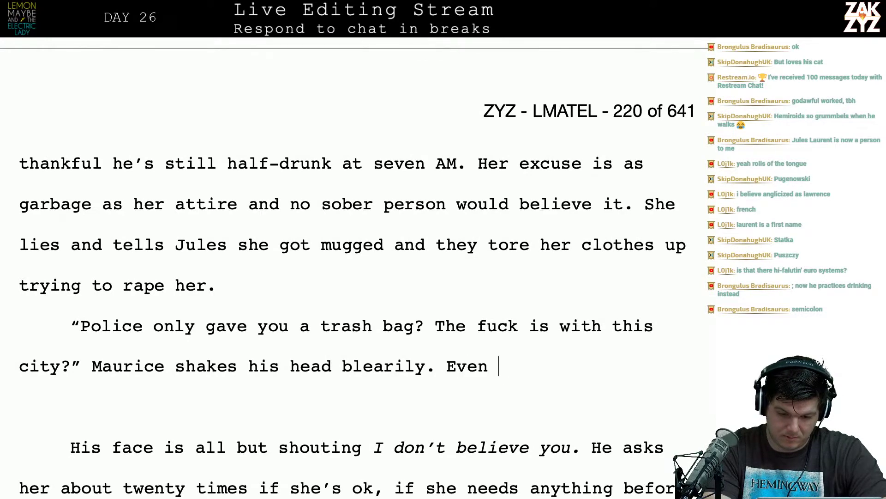
text(n hla)
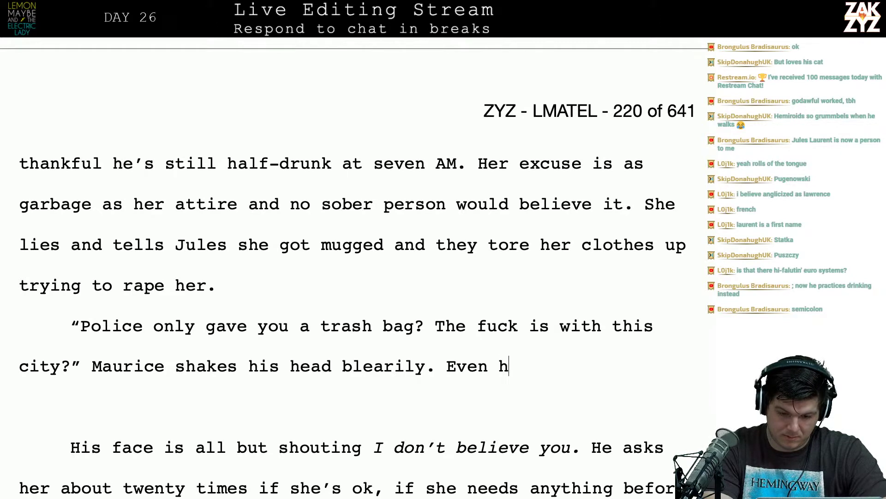
key(BackSpace)
key(BackSpace)
key(BackSpace)
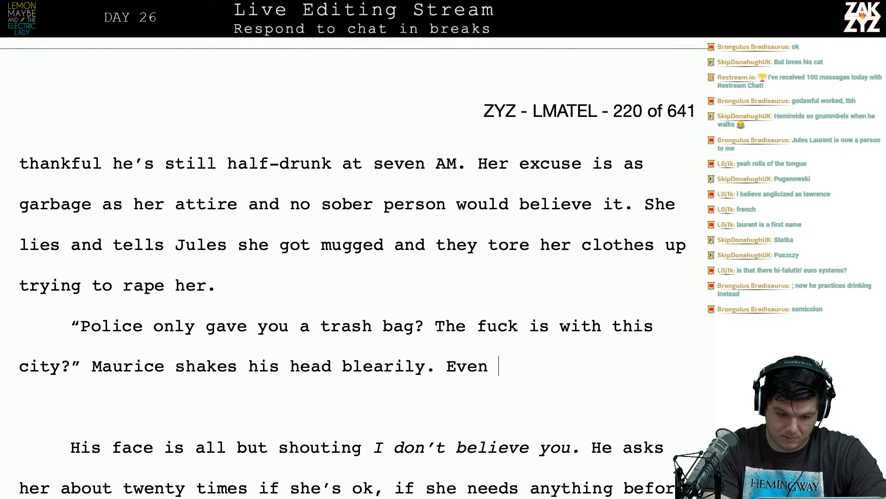
text(w)
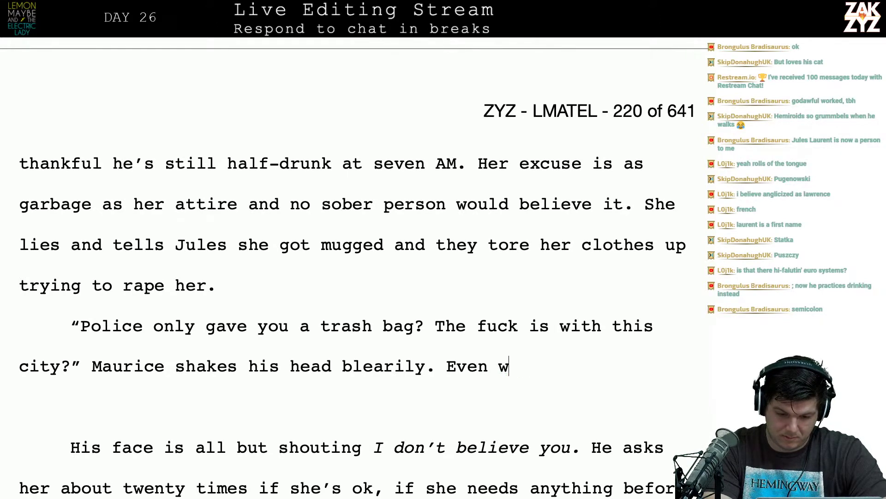
key(BackSpace)
key(BackSpace)
key(BackSpace)
key(BackSpace)
key(BackSpace)
key(BackSpace)
key(BackSpace)
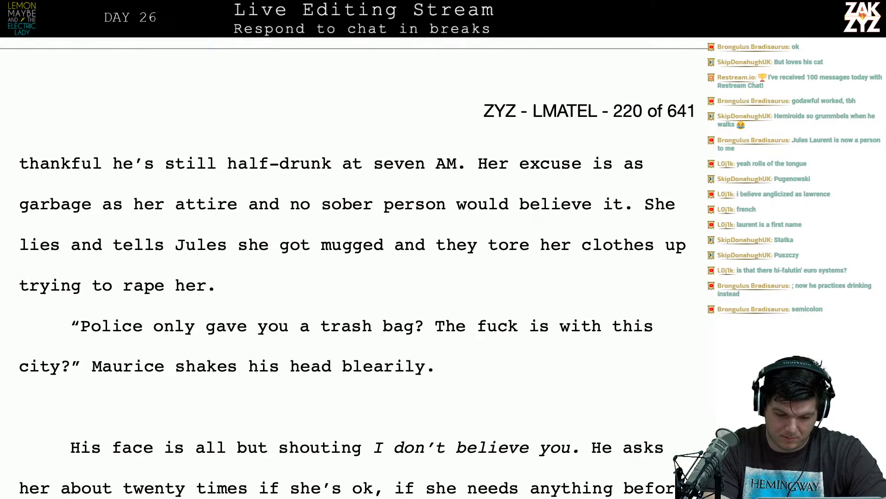
text(Even)
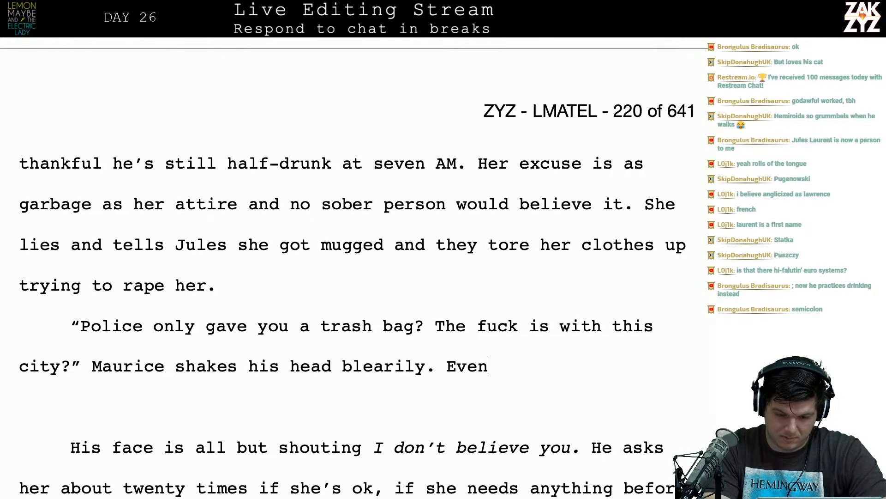
key(BackSpace)
key(BackSpace)
key(BackSpace)
key(BackSpace)
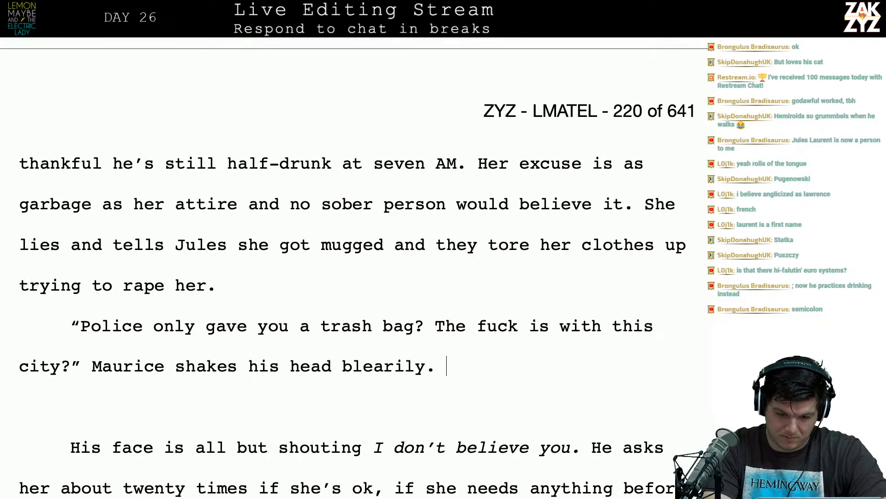
After "blearily.", write "He's not quite drunk enough to believe her, but not sober enough to give a shit.".
text(He's )
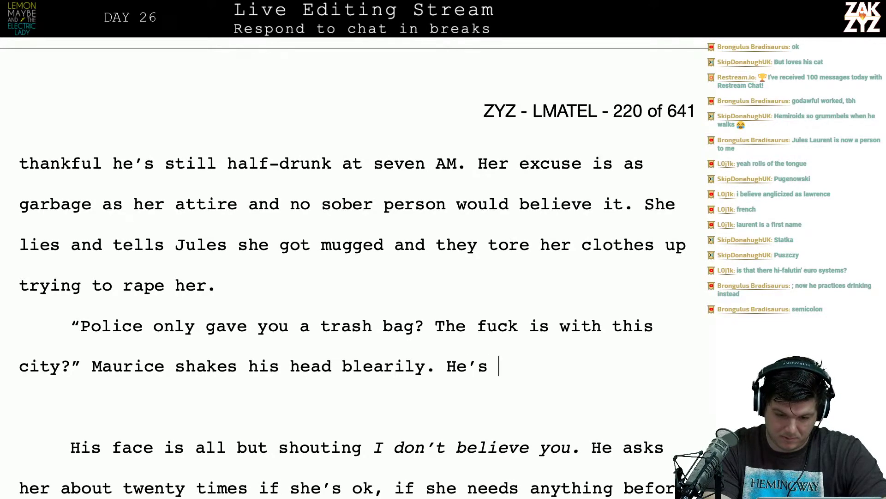
text(not quite drunk)
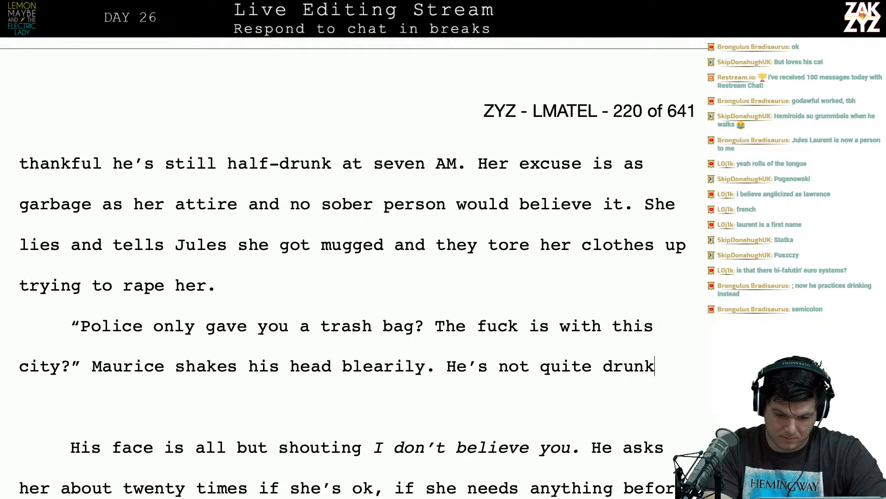
text( enough to)
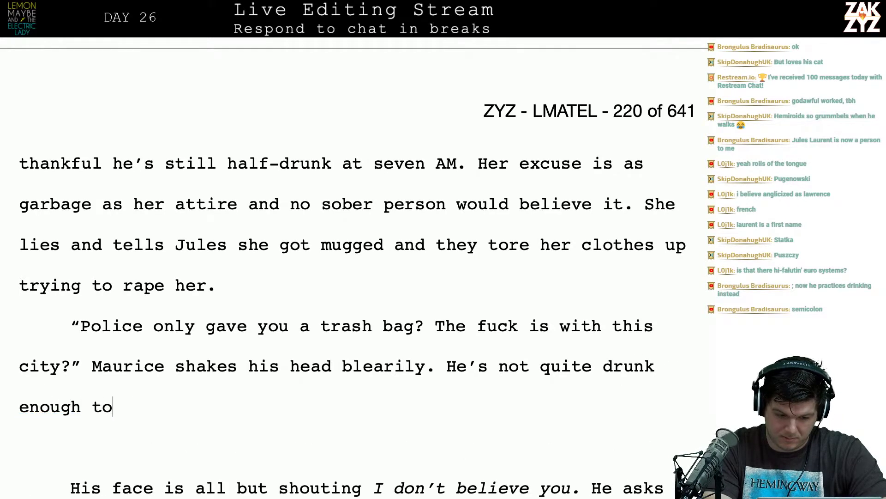
text( believe her, b)
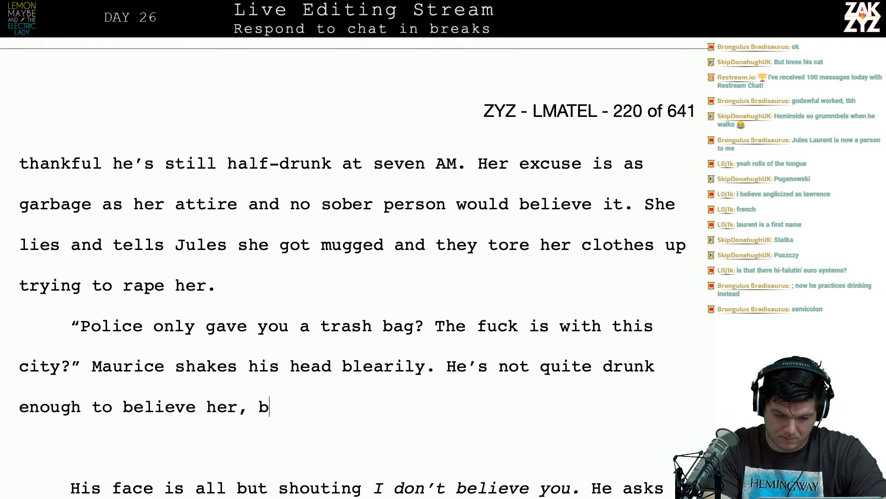
text(ut not )
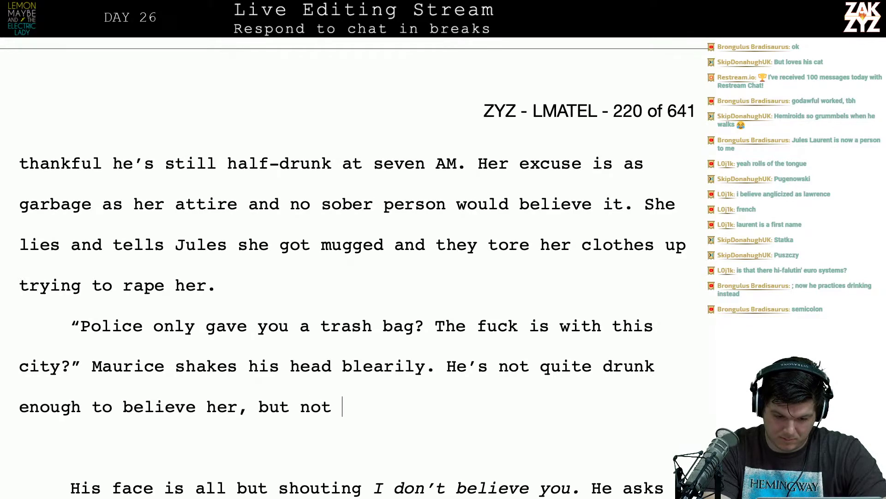
text(sober enough to )
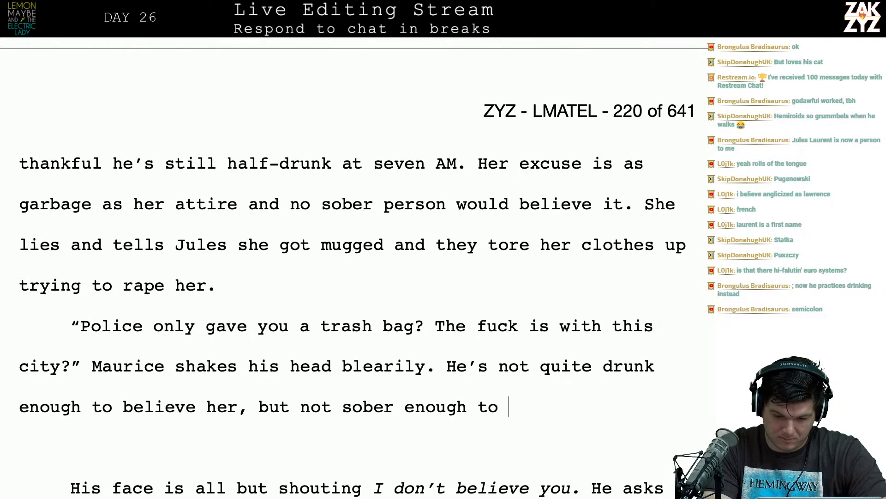
text(give a shit.)
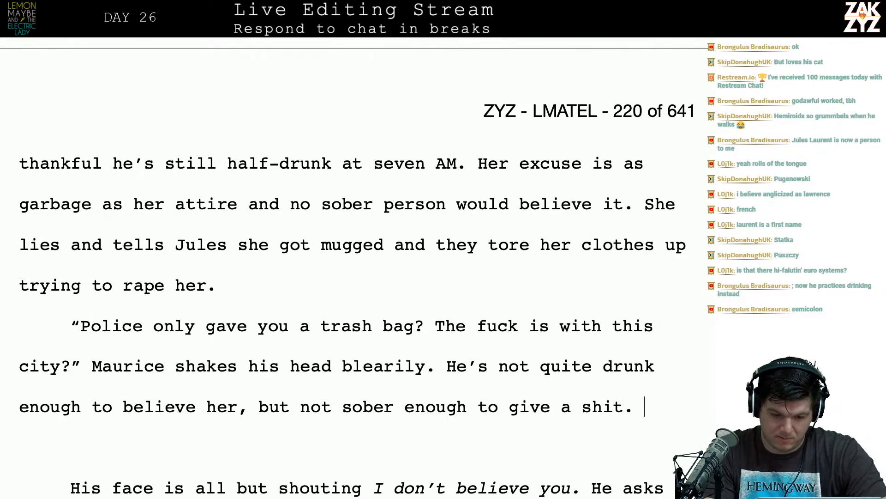
Start a new paragraph at "Her excuse is as garbage as her attire", after "seven AM.".
key(Up)
key(Up)
key(Up)
key(Up)
key(Up)
key(Up)
key(Up)
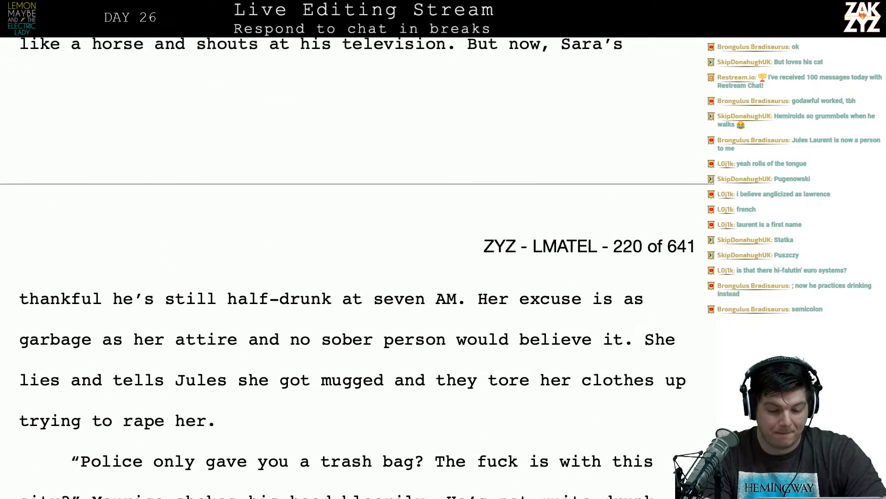
key(Up)
key(Up)
key(Up)
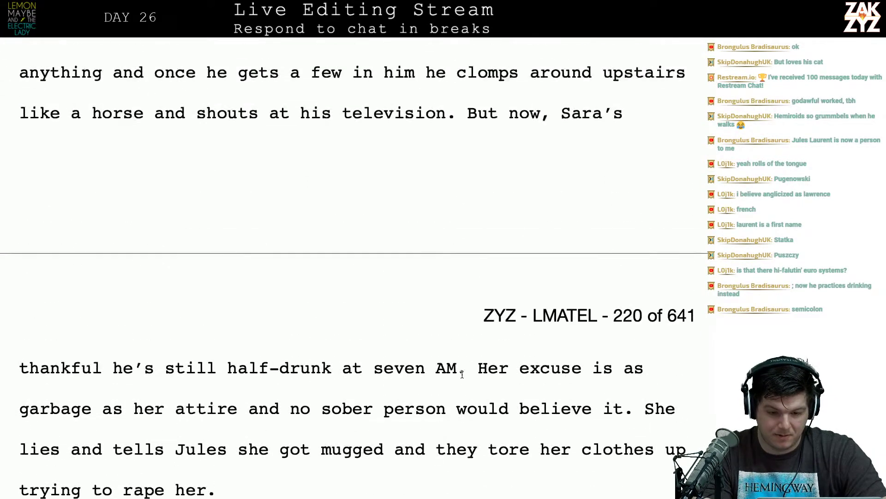
scroll(462, 374, down, 2)
click(475, 359)
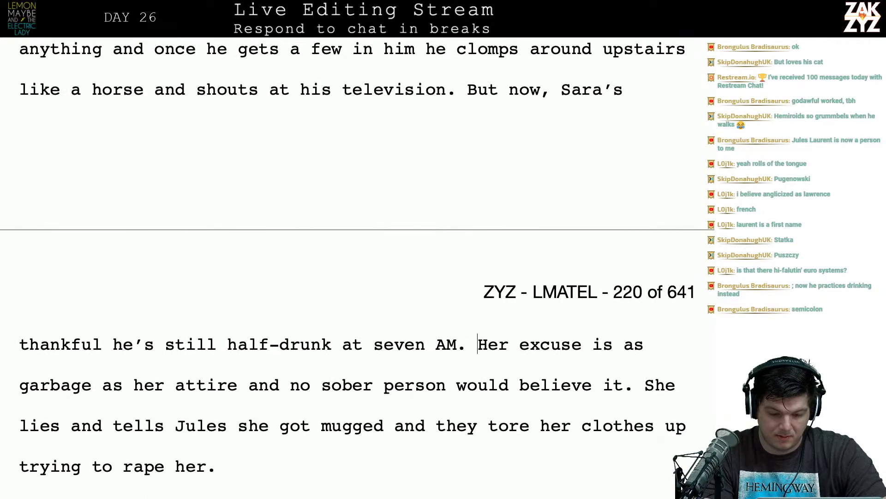
key(Return)
scroll(475, 355, down, 3)
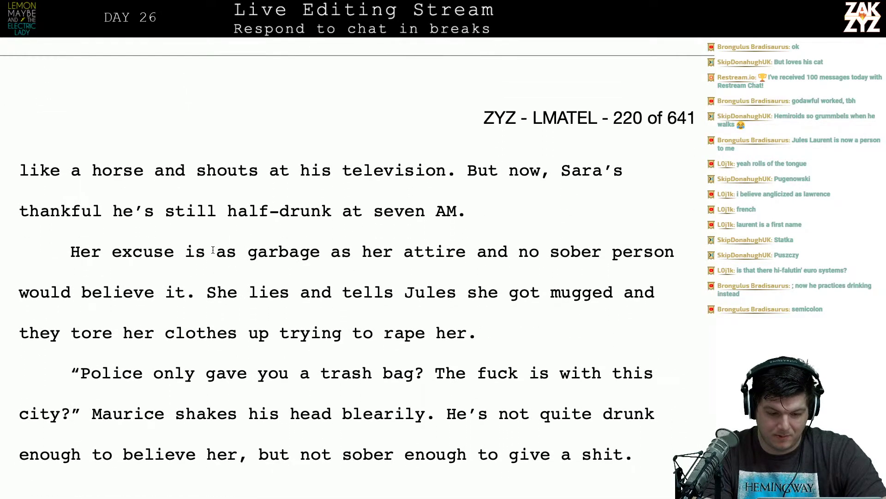
Remove "lies and" from the mugging sentence in the excuse paragraph, so it begins "She tells".
key(Right)
key(Right)
key(Right)
key(Right)
key(Right)
key(Right)
key(Right)
key(Right)
key(Right)
key(Right)
key(Right)
key(Right)
key(Right)
key(Right)
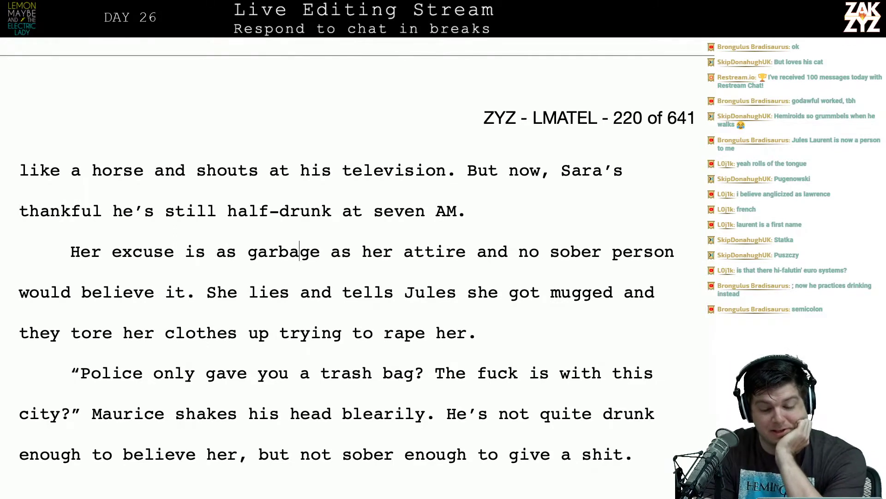
key(Right)
key(Right)
key(Right)
key(Down)
key(Left)
key(Left)
key(Left)
key(Left)
key(Left)
key(Left)
key(Left)
key(Left)
key(Left)
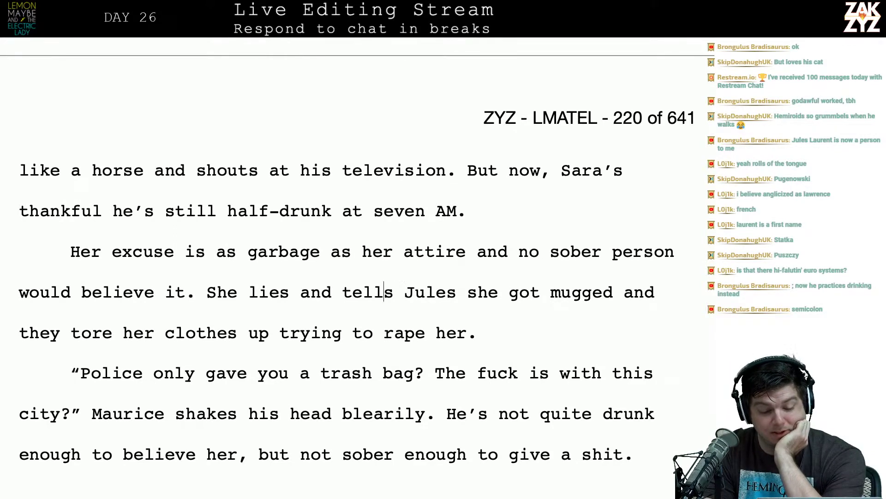
key(Left)
key(Left)
key(Right)
key(Right)
key(Right)
key(Right)
key(Right)
key(Right)
key(Right)
key(Right)
key(Right)
key(Right)
key(Right)
key(Right)
key(Right)
key(Right)
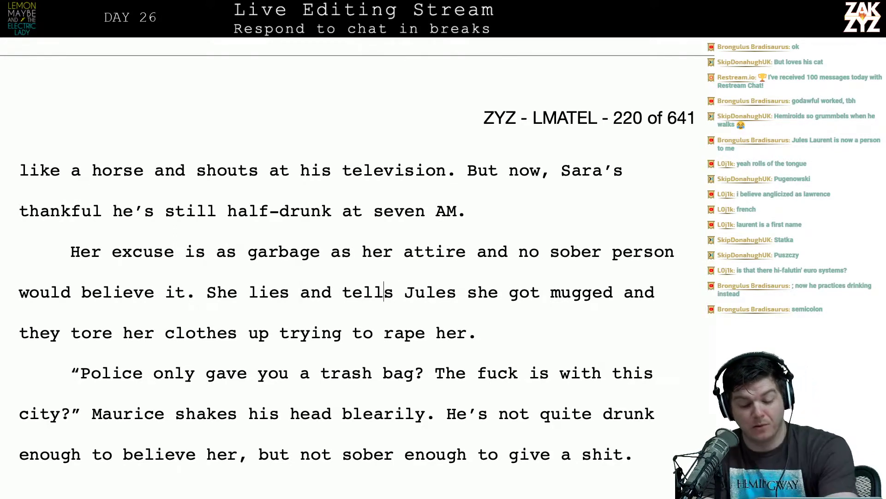
key(Right)
key(Right)
key(Right)
key(Right)
key(Right)
key(Right)
key(Left)
key(Left)
key(Left)
key(Left)
key(Left)
key(Left)
key(Left)
key(Left)
key(Left)
key(Left)
key(Left)
key(Left)
key(Left)
key(Left)
key(Left)
key(Left)
key(Left)
key(Left)
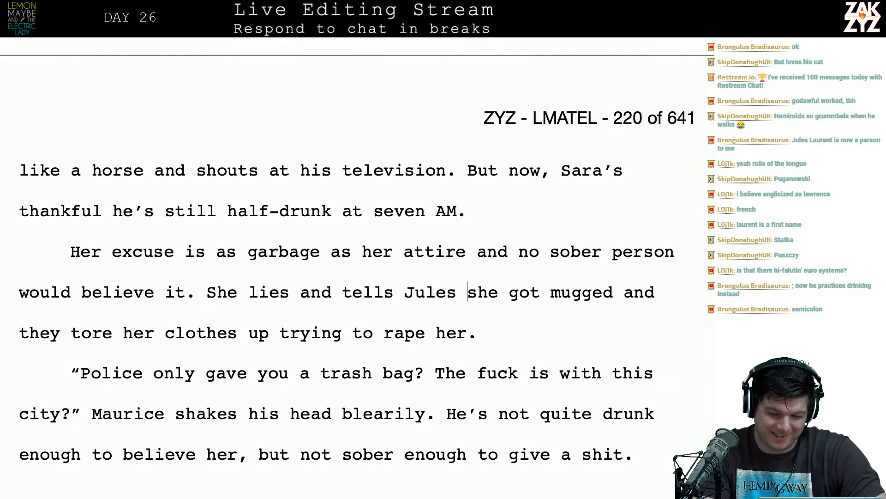
key(Right)
key(BackSpace)
key(BackSpace)
key(BackSpace)
key(BackSpace)
key(BackSpace)
key(BackSpace)
key(BackSpace)
key(BackSpace)
key(BackSpace)
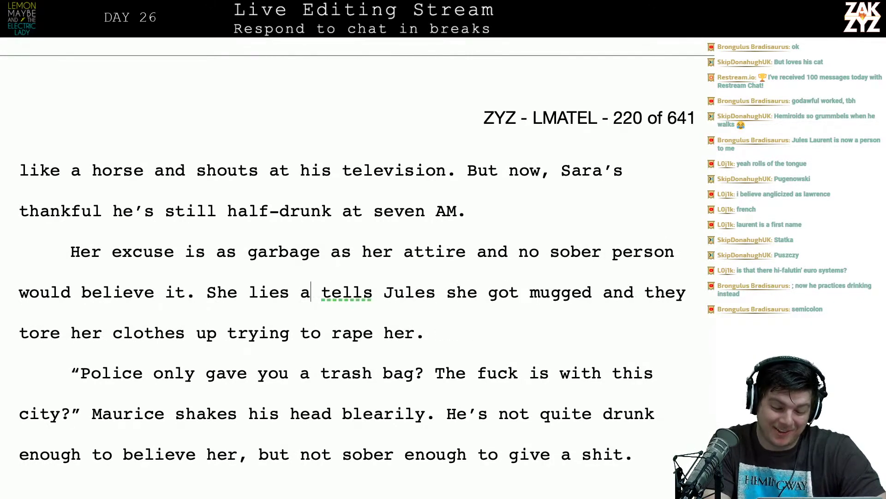
key(Down)
key(Down)
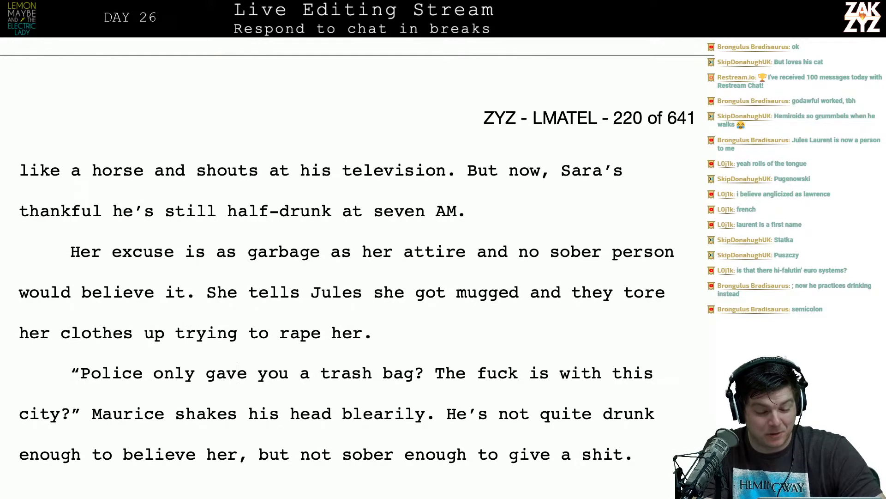
Reread the excuse paragraph, the landlord's reply about the trash bag, and the text around them.
key(Left)
key(Up)
key(Right)
key(Right)
key(Right)
key(Right)
key(Right)
key(Right)
key(Right)
key(Right)
key(Right)
key(Right)
key(Right)
key(Right)
key(Right)
key(Right)
key(Right)
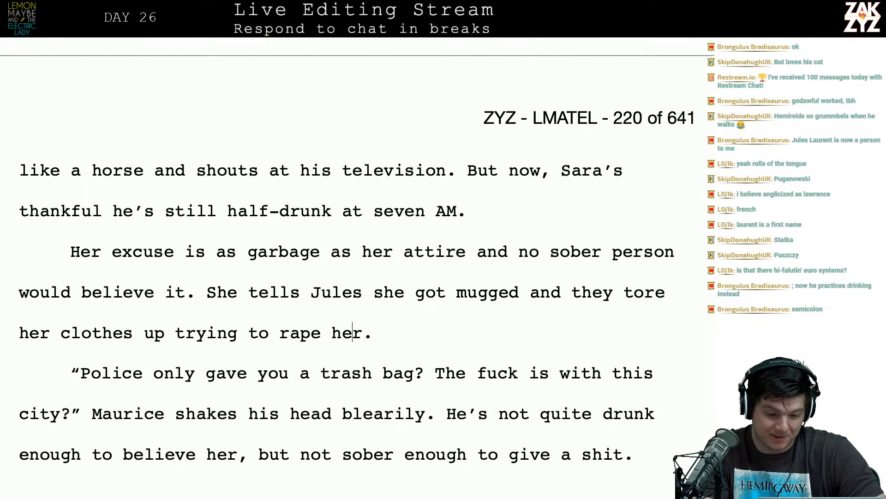
key(Left)
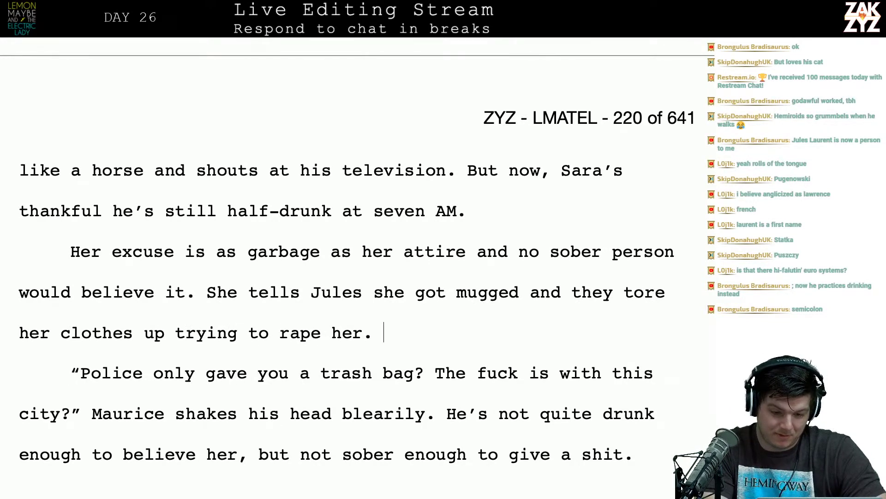
key(Up)
key(Right)
key(Right)
key(Right)
key(Right)
key(Right)
key(Right)
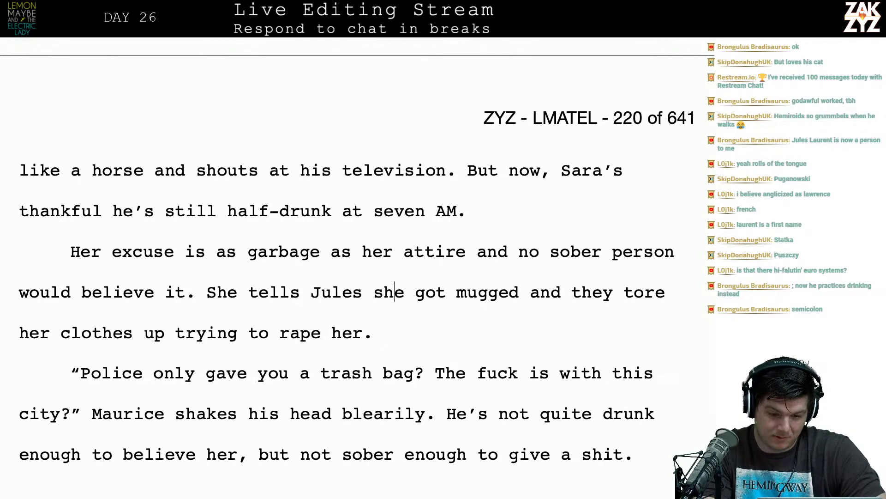
key(Left)
key(Left)
key(Left)
key(Left)
key(Left)
key(Left)
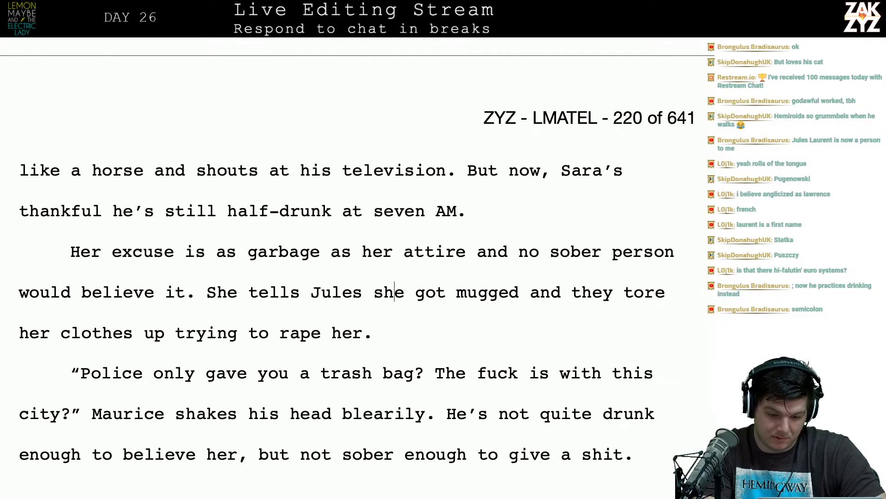
key(Right)
key(Right)
key(Right)
key(Right)
key(Right)
key(Right)
key(Right)
key(Right)
key(Right)
key(Right)
key(Right)
key(Right)
key(Right)
key(Right)
key(Right)
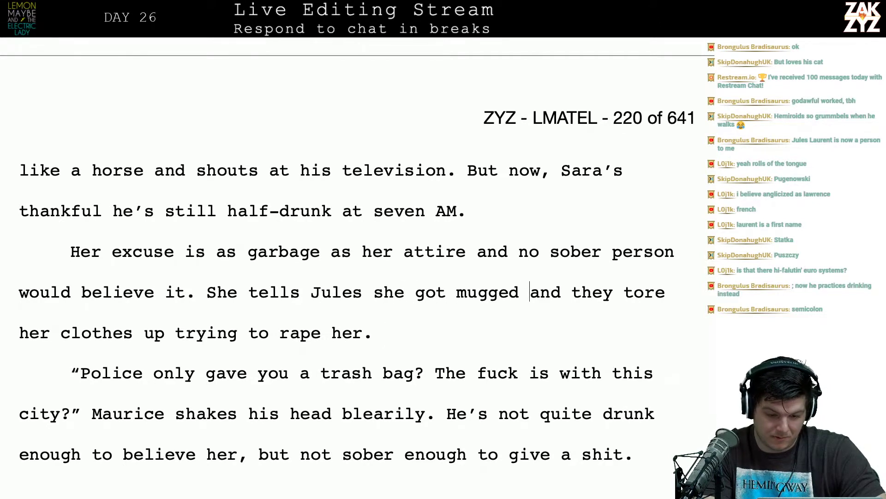
key(Down)
key(Down)
key(Down)
key(Down)
key(Up)
key(Up)
key(Up)
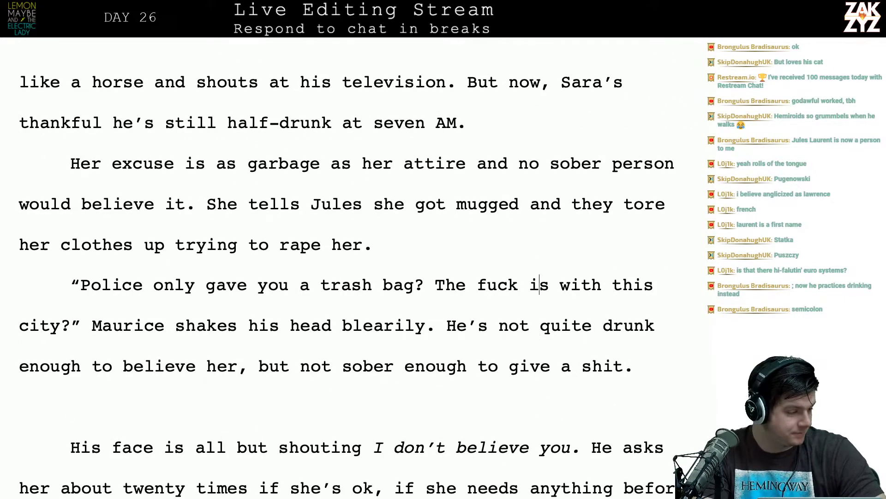
scroll(351, 266, down, 3)
scroll(351, 266, up, 4)
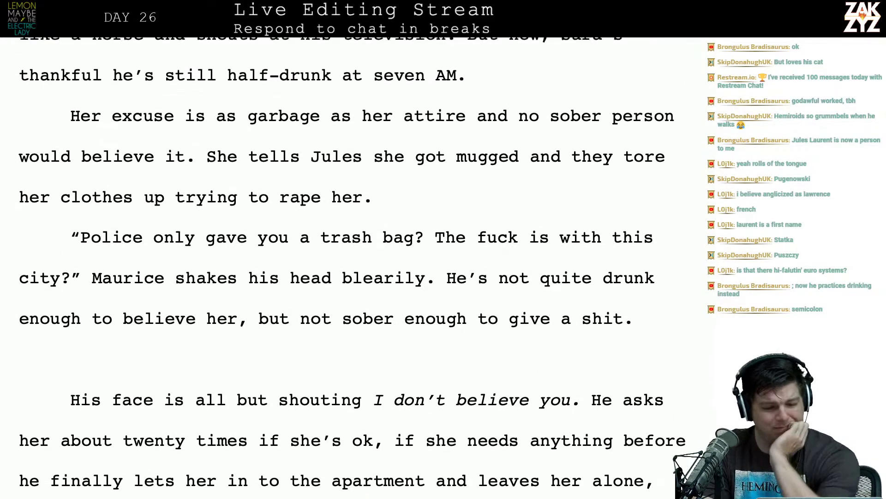
scroll(351, 266, down, 1)
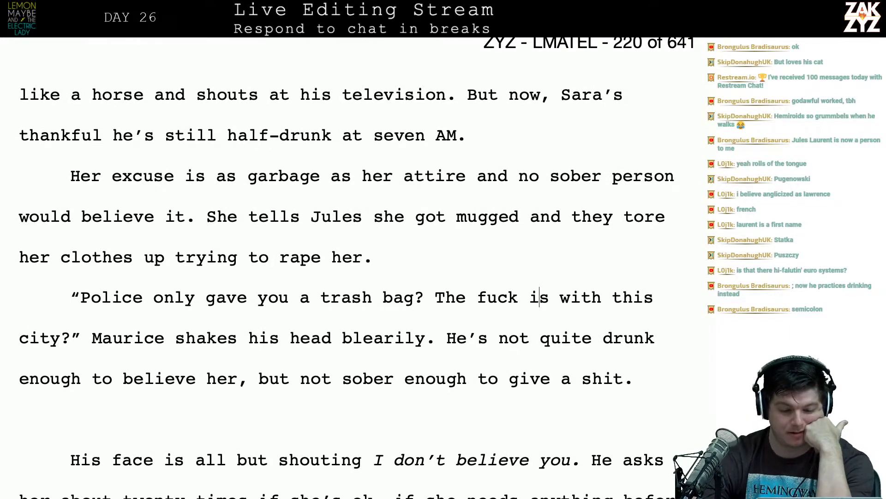
scroll(74, 208, up, 5)
scroll(74, 208, down, 4)
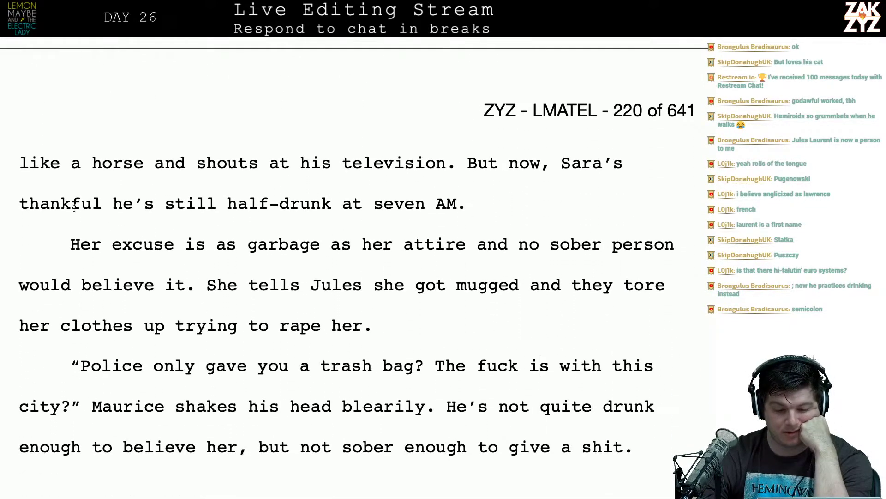
click(279, 245)
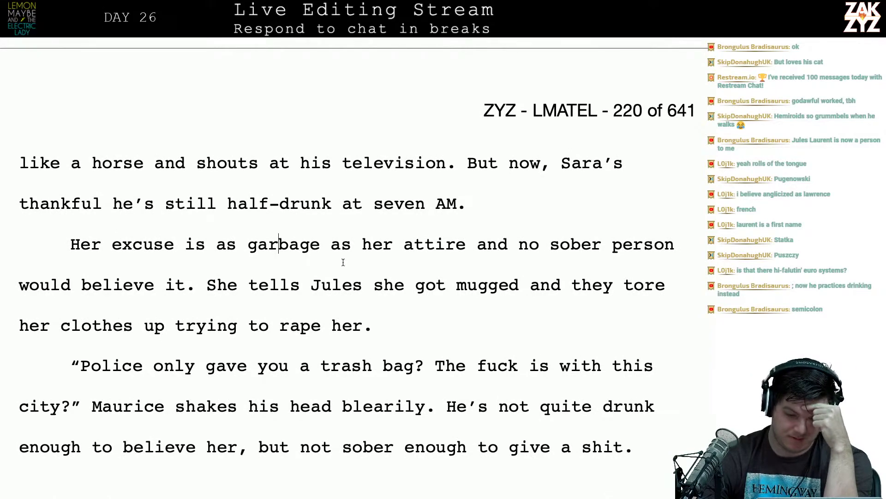
scroll(462, 326, down, 3)
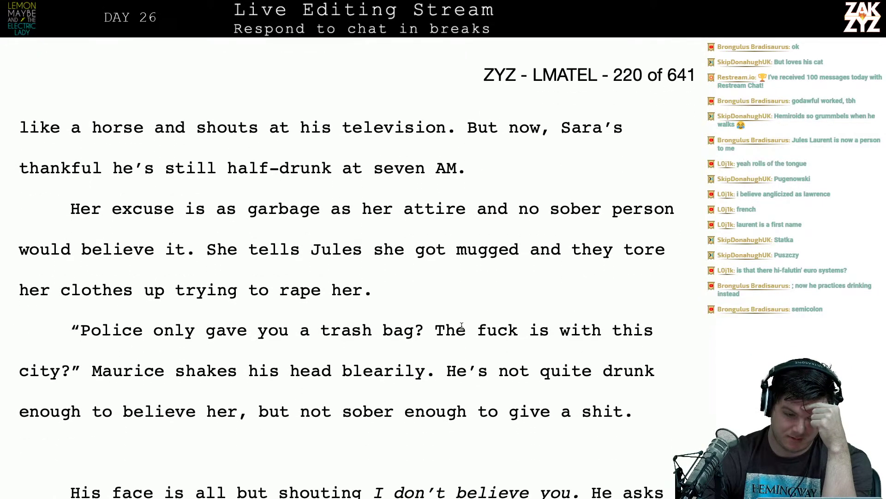
scroll(461, 326, up, 2)
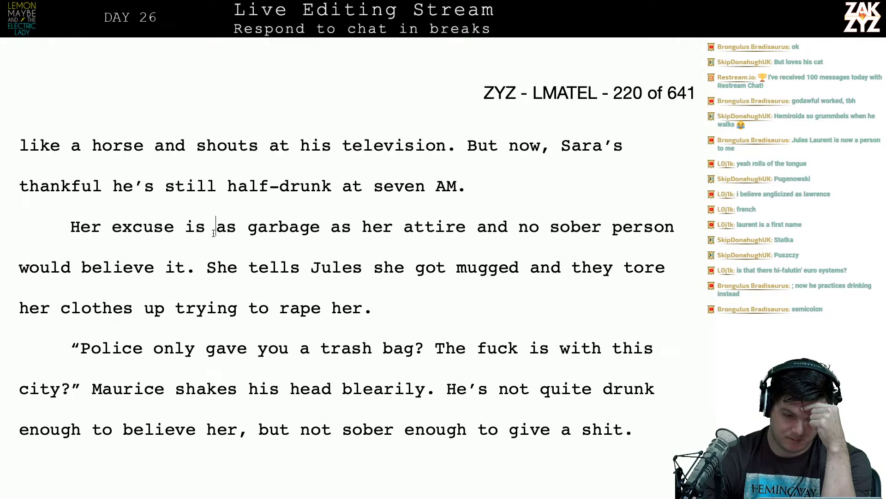
Insert "as trash as her attire," directly after "Her excuse" in the excuse paragraph.
key(Left)
key(Right)
key(Right)
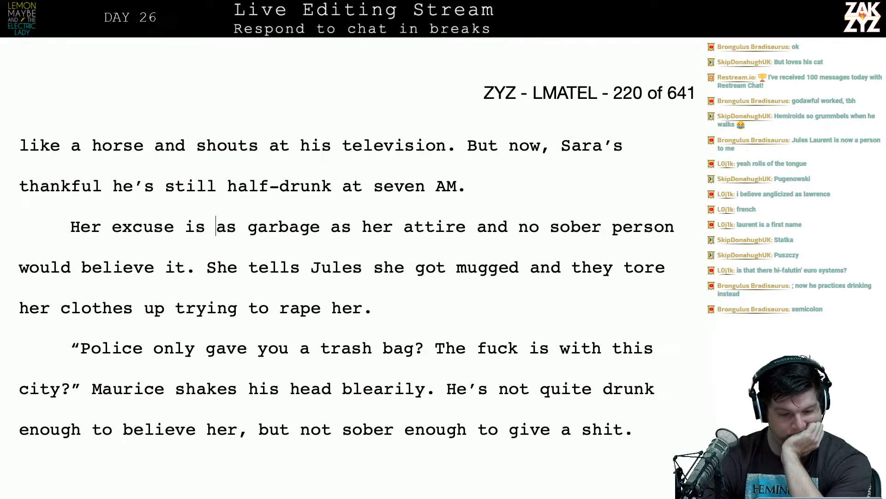
key(Left)
key(Left)
key(Left)
key(Left)
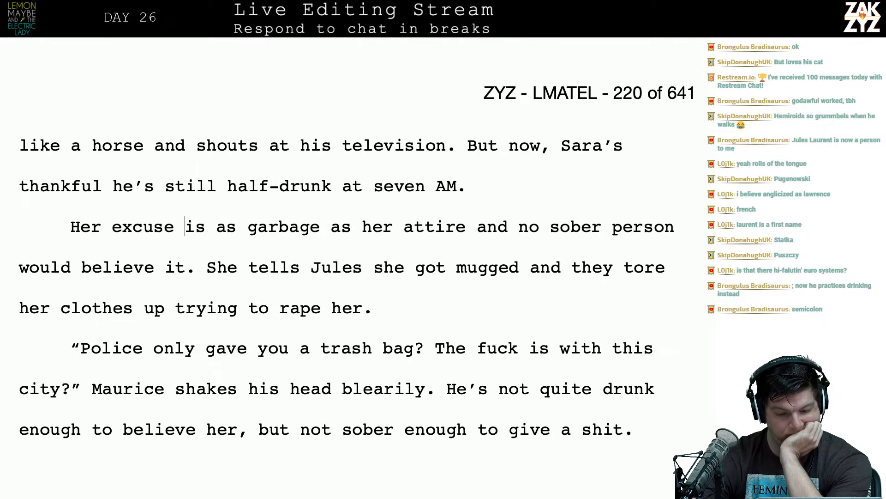
text(as trash a)
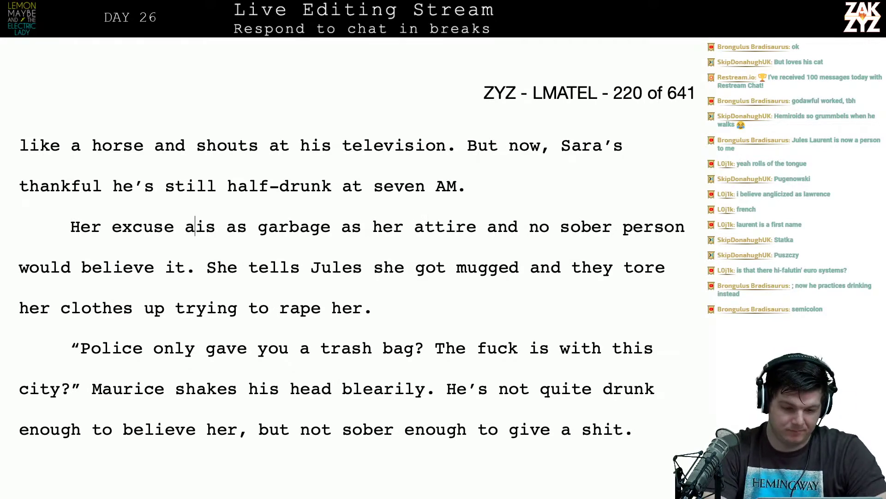
text(s her attire.)
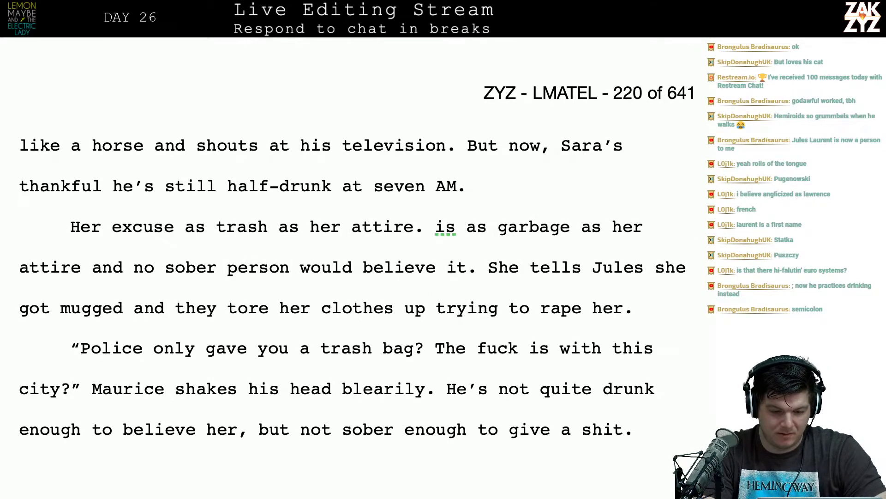
key(BackSpace)
key(BackSpace)
text(,)
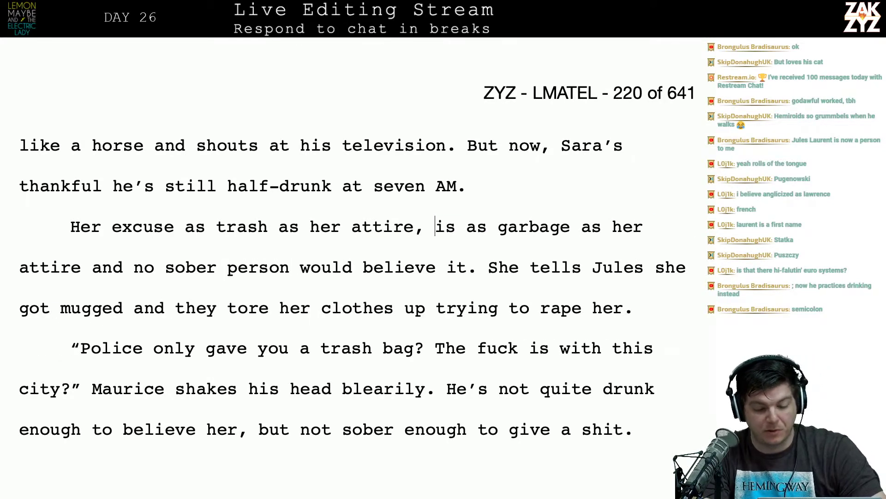
Delete the old wording "is as garbage as her attire and" before "no sober person".
key(shift+Down)
key(shift+Left)
key(shift+Left)
key(shift+Left)
key(shift+Left)
key(shift+Left)
key(shift+Left)
key(shift+Left)
key(shift+Left)
key(shift+Left)
key(shift+Left)
key(shift+Left)
key(shift+Left)
key(shift+Left)
key(shift+Left)
key(shift+Left)
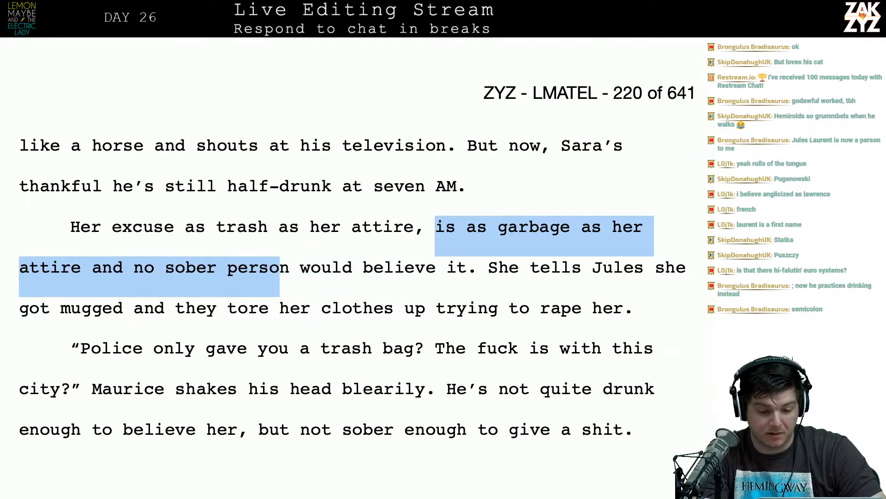
key(shift+Left)
key(shift+Left)
key(shift+Left)
key(shift+Left)
key(shift+Left)
key(shift+Left)
key(shift+Left)
key(shift+Left)
key(shift+Left)
key(shift+Left)
key(shift+Left)
key(shift+Left)
key(shift+Left)
key(shift+Left)
key(shift+Left)
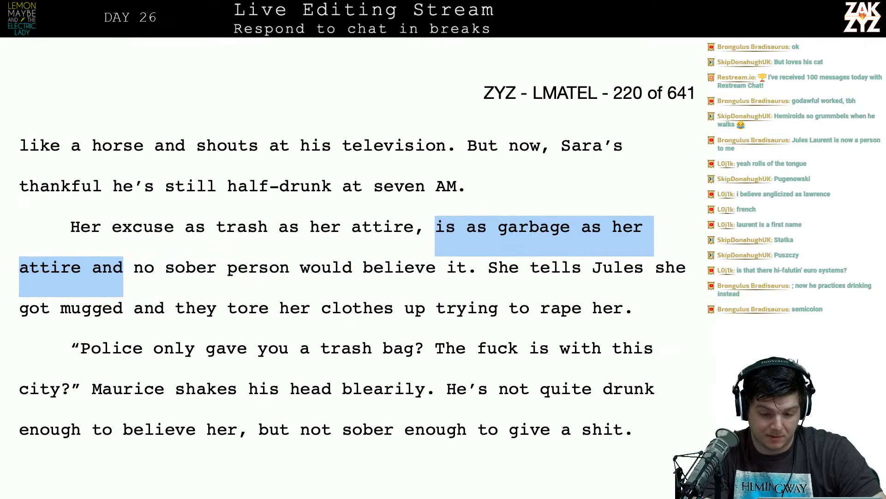
key(BackSpace)
Change "trash bag" to "garbage bag" in the landlord's line about the police.
key(Down)
key(Left)
key(Down)
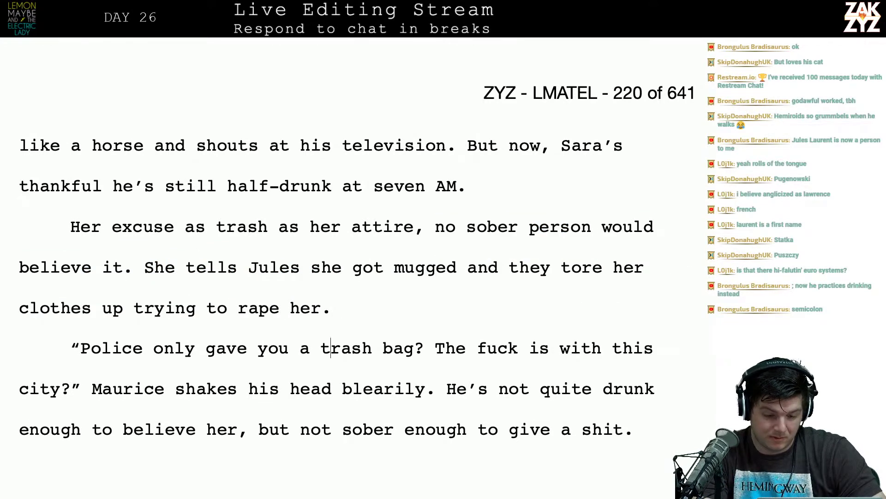
key(Right)
key(Right)
key(Right)
key(Right)
key(BackSpace)
key(BackSpace)
key(BackSpace)
key(BackSpace)
key(BackSpace)
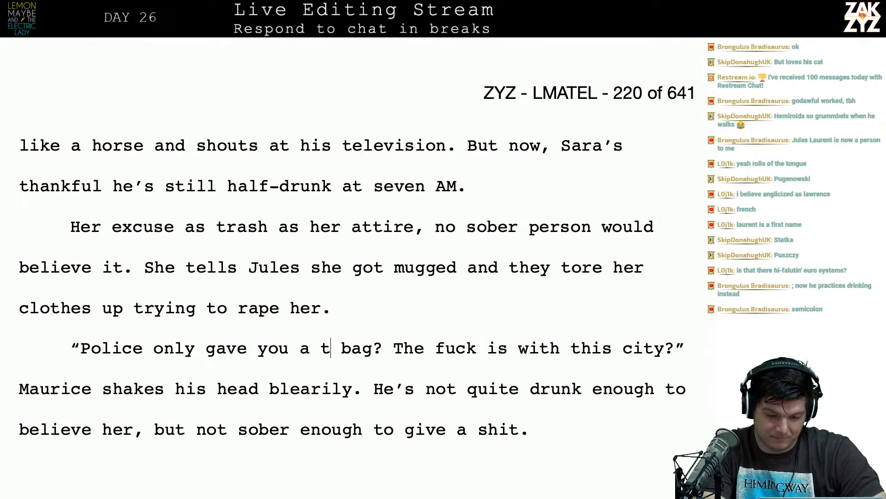
text(garbage)
key(Down)
key(Up)
key(Up)
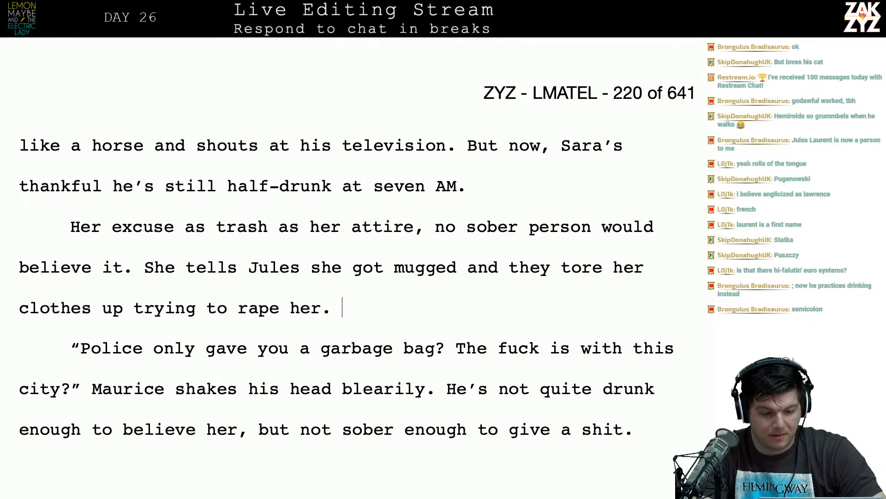
Insert "is trash, just like her attire and no" after "Her excuse" in the excuse paragraph.
key(Right)
scroll(355, 286, down, 2)
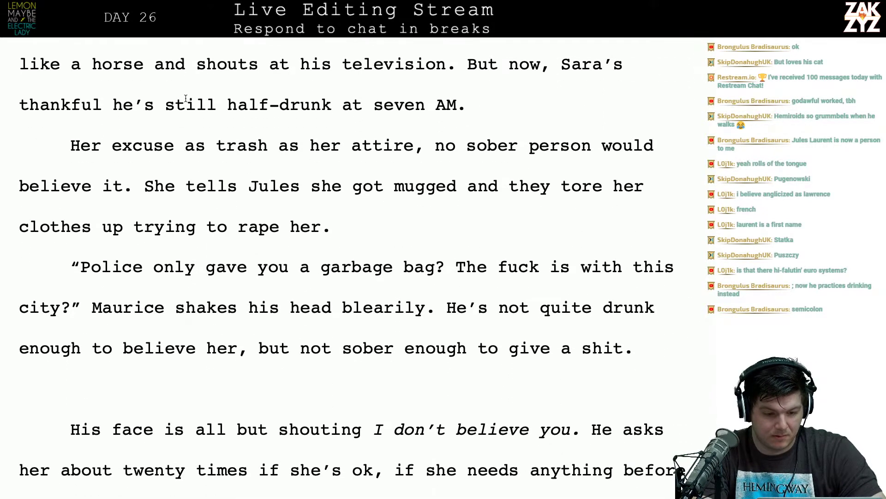
click(184, 148)
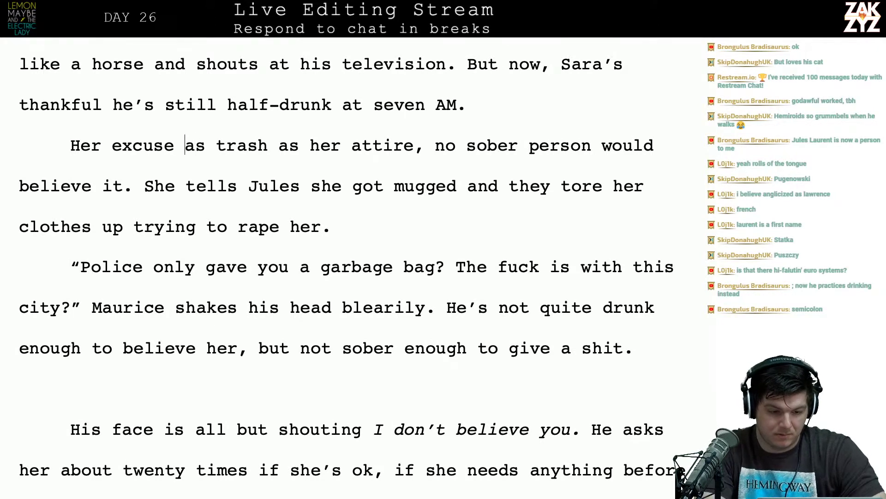
text(is trash, just )
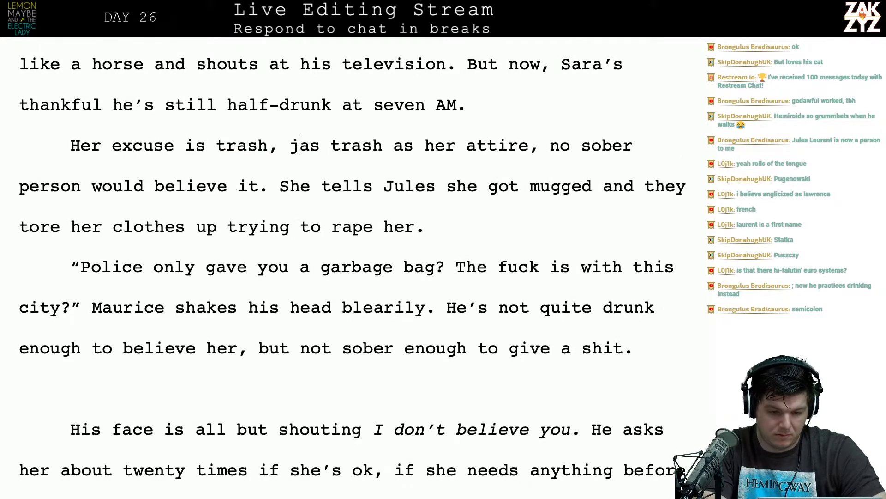
text(like her attier)
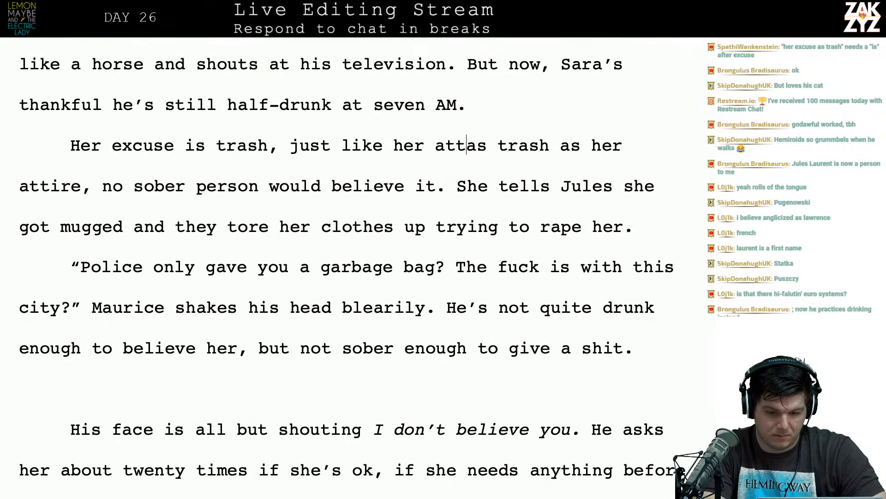
key(BackSpace)
key(BackSpace)
key(BackSpace)
key(BackSpace)
key(BackSpace)
key(BackSpace)
text(attir)
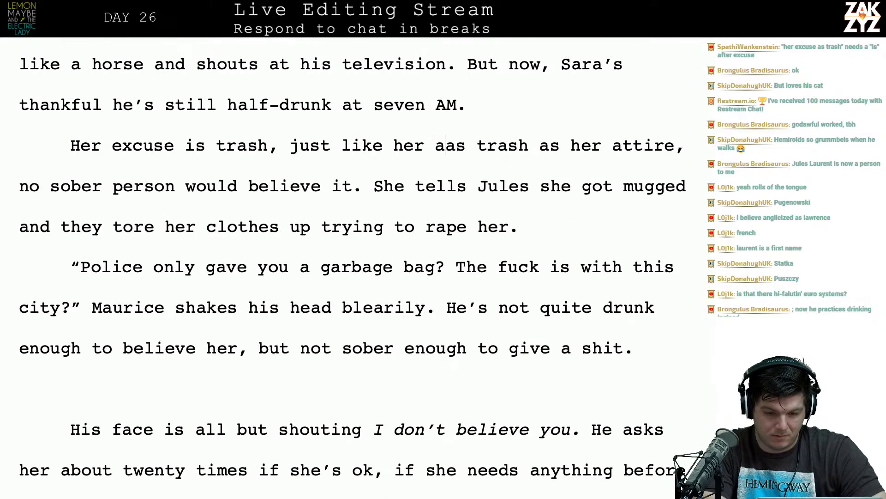
text(e and no)
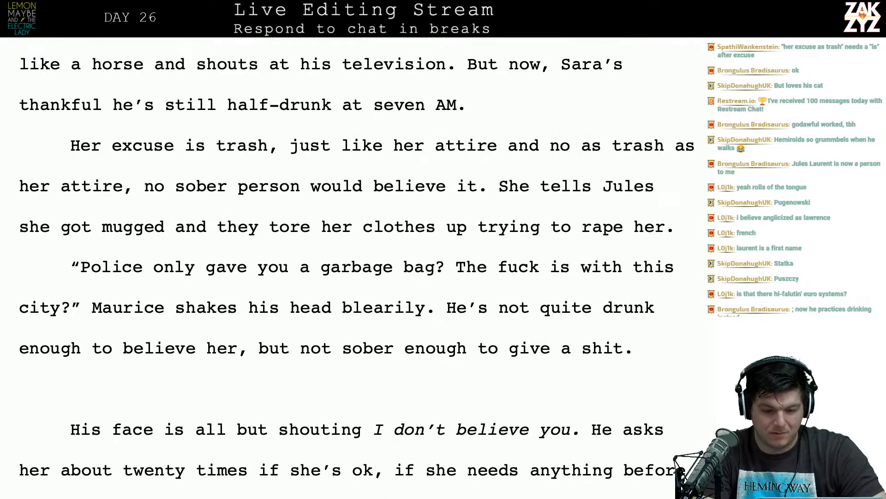
Delete the leftover phrase "as trash as her attire," before "no sober person".
key(shift+Right)
key(shift+Right)
key(shift+Right)
key(shift+Right)
key(shift+Right)
key(shift+Right)
key(shift+Right)
key(shift+Right)
key(shift+Right)
key(shift+Right)
key(shift+Right)
key(shift+Right)
key(shift+Right)
key(shift+Right)
key(shift+Right)
key(shift+Right)
key(shift+Right)
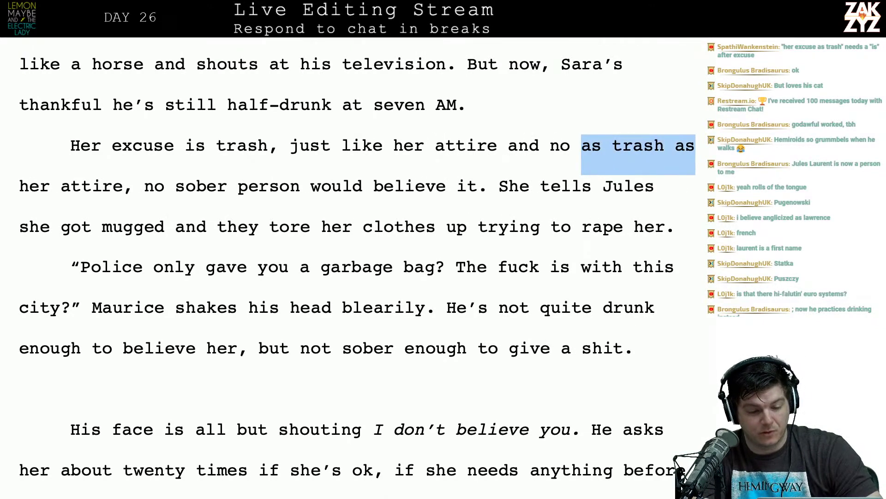
key(shift+Right)
key(shift+Right)
key(shift+Right)
key(shift+Right)
key(shift+Right)
key(shift+Right)
key(shift+Right)
key(BackSpace)
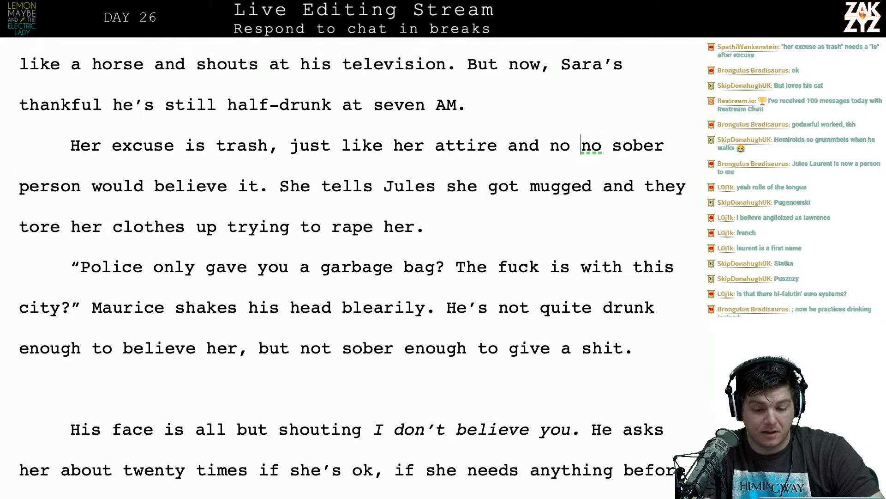
Delete the duplicated "no" before "sober" and insert a comma after "attire" in the sentence about her excuse.
key(BackSpace)
key(BackSpace)
key(BackSpace)
key(Left)
key(Left)
key(Left)
key(Left)
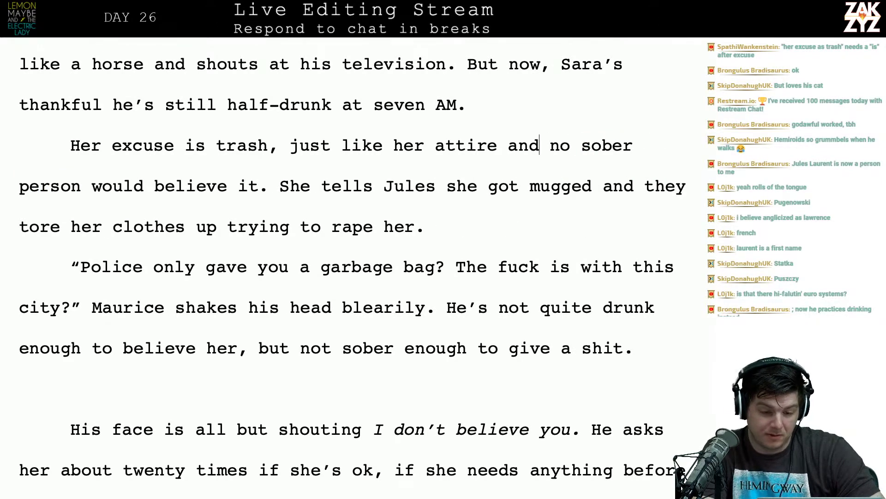
key(Left)
text(,)
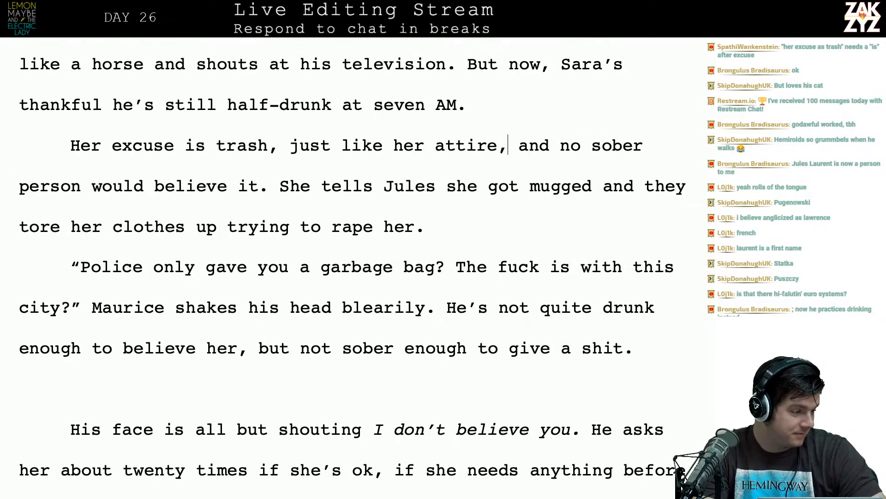
key(Right)
key(Down)
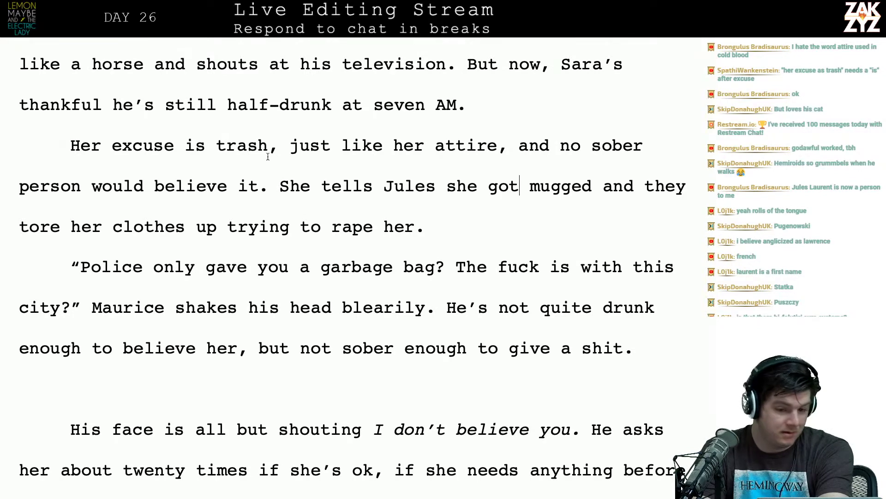
Review the passage from Sara's trash excuse through Maurice's garbage bag remark and the paragraph after it.
scroll(279, 161, down, 1)
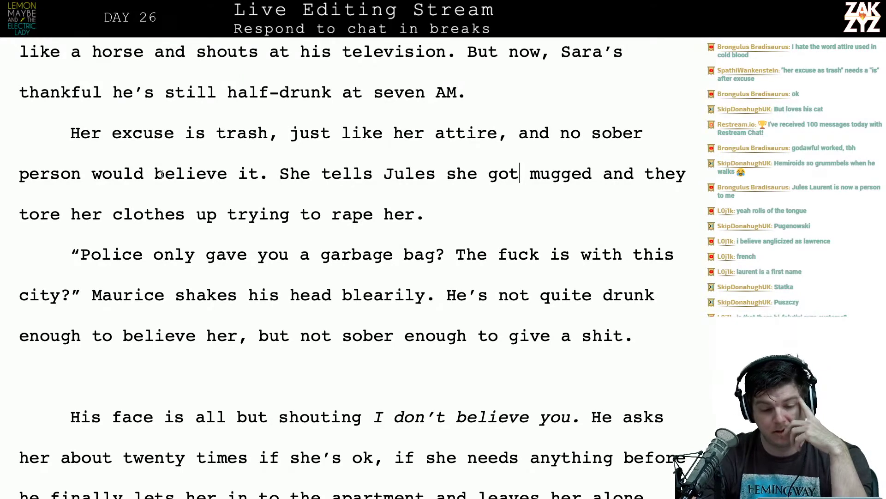
scroll(160, 174, down, 1)
scroll(162, 180, up, 2)
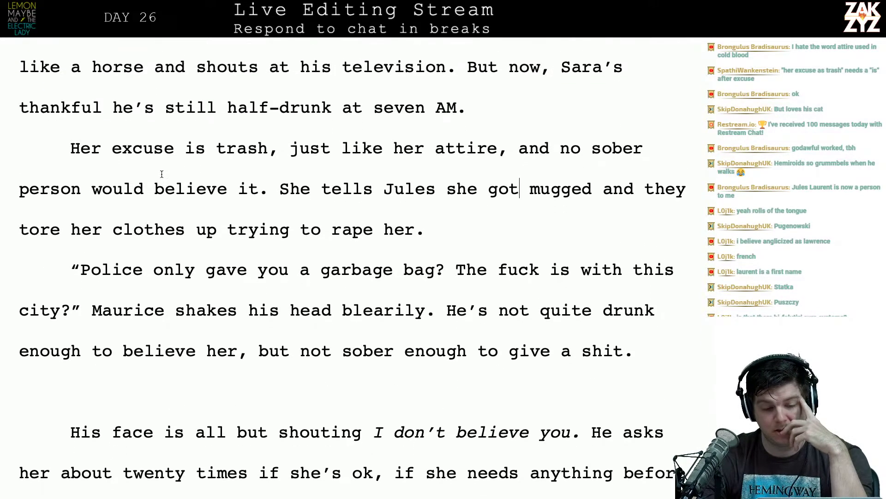
scroll(161, 173, down, 1)
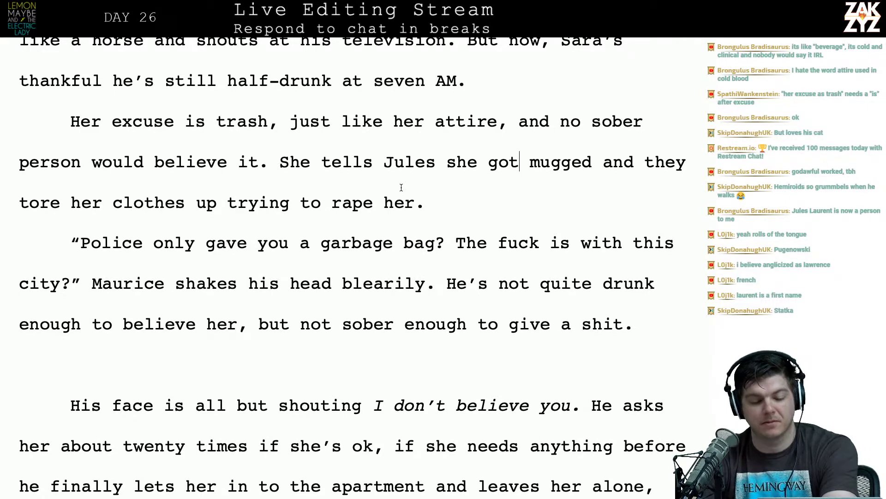
scroll(401, 187, down, 2)
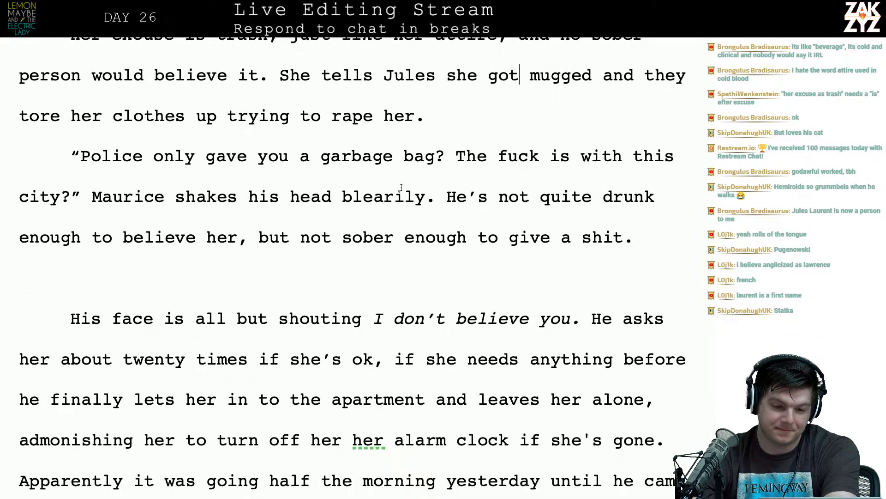
scroll(402, 187, up, 1)
click(458, 169)
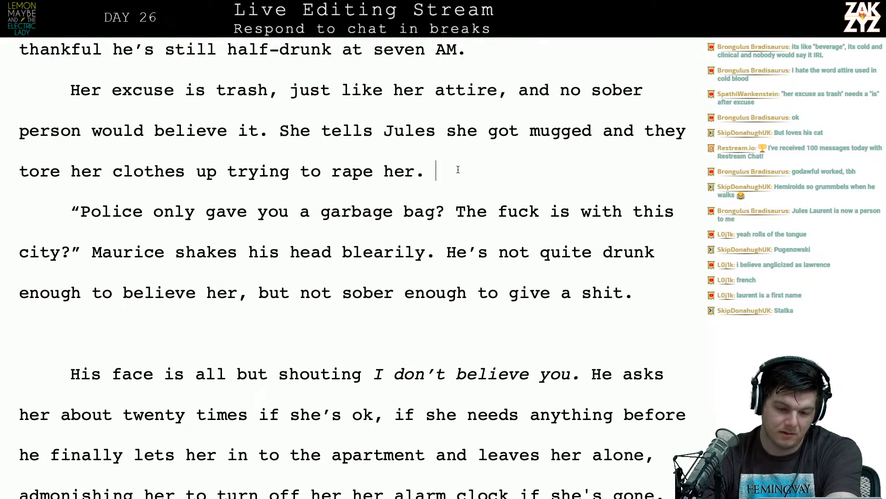
key(Up)
key(Right)
key(Down)
key(Right)
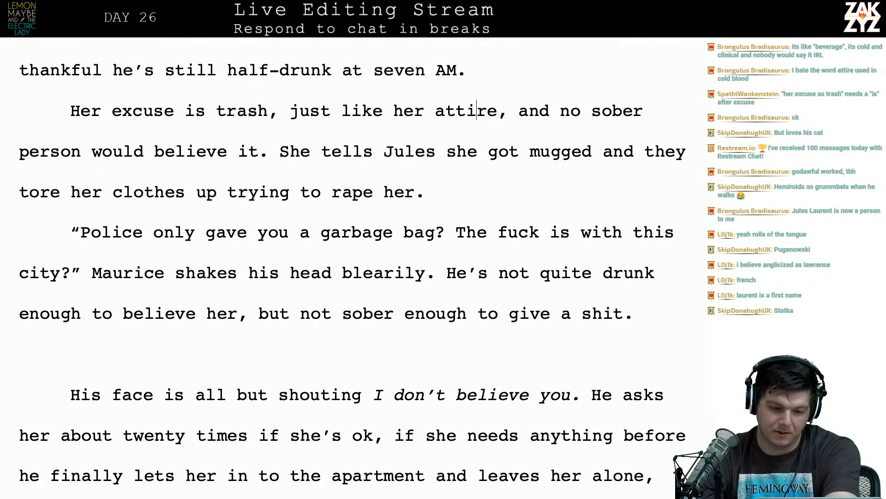
key(Down)
key(Down)
key(Down)
key(Up)
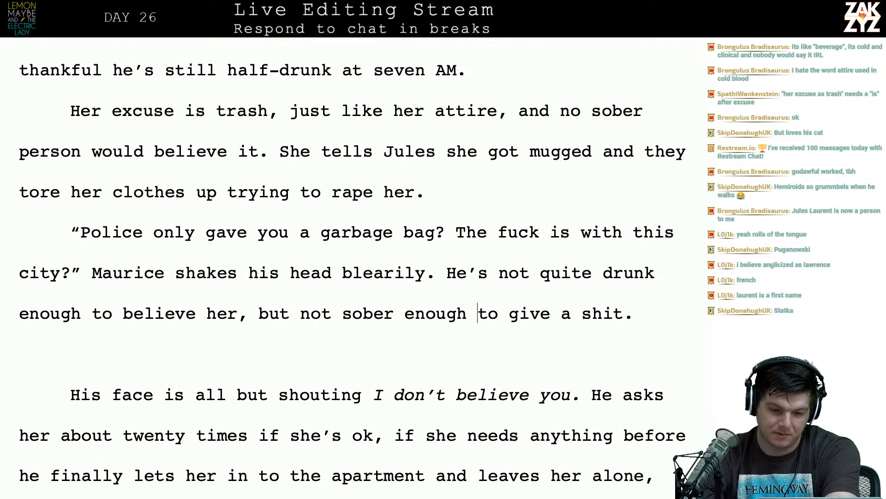
Place the text cursor directly after "tells" in the sentence "She tells Jules she got mugged".
key(Up)
key(Left)
key(Left)
key(Left)
key(Left)
key(Left)
key(Left)
key(Up)
key(Right)
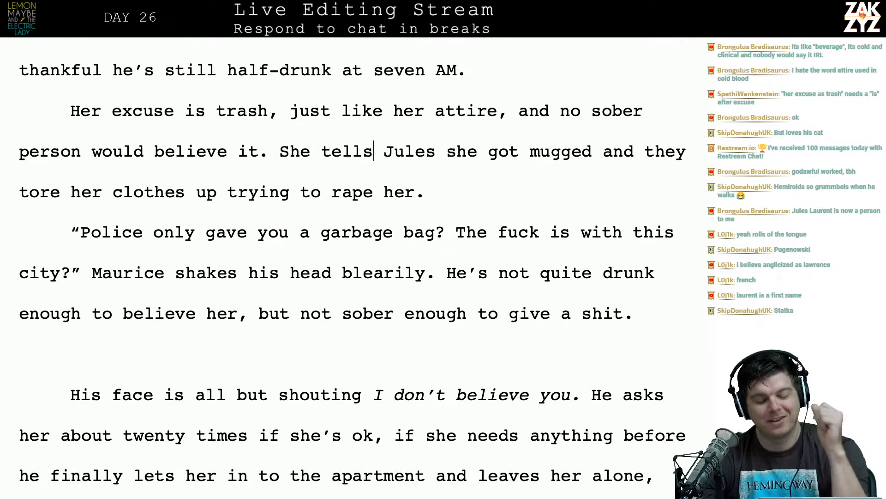
Switch to the web browser and look up synonyms for "lies" on Thesaurus.com.
key(super+Tab)
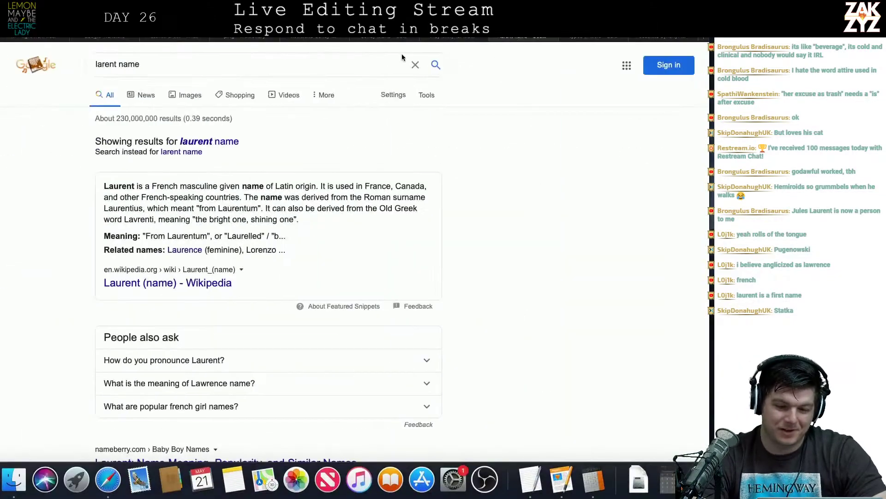
key(super+l)
text(the)
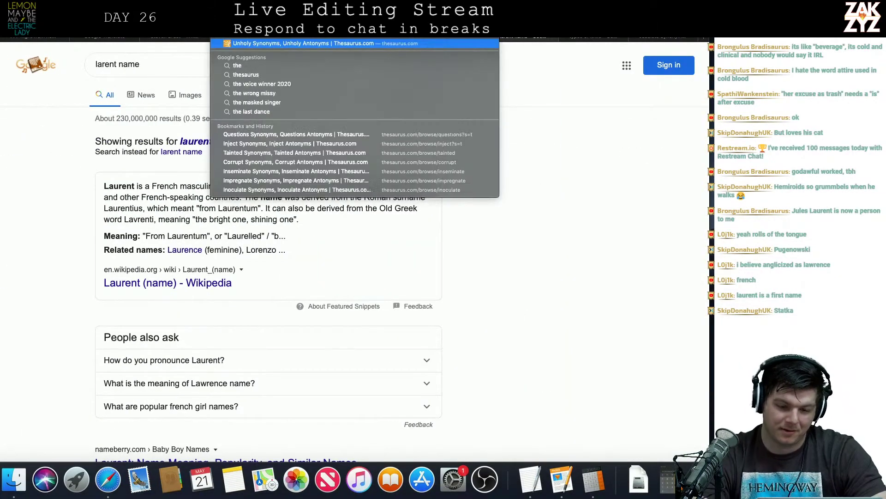
key(Return)
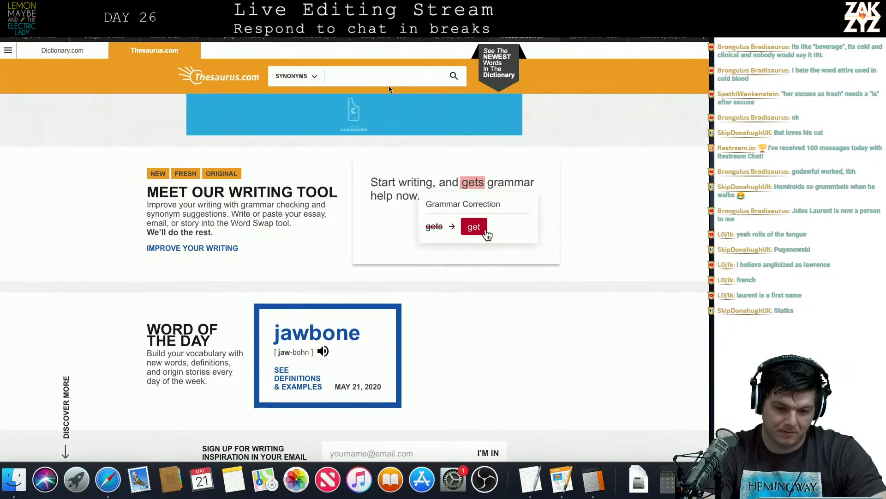
text(lies)
key(Return)
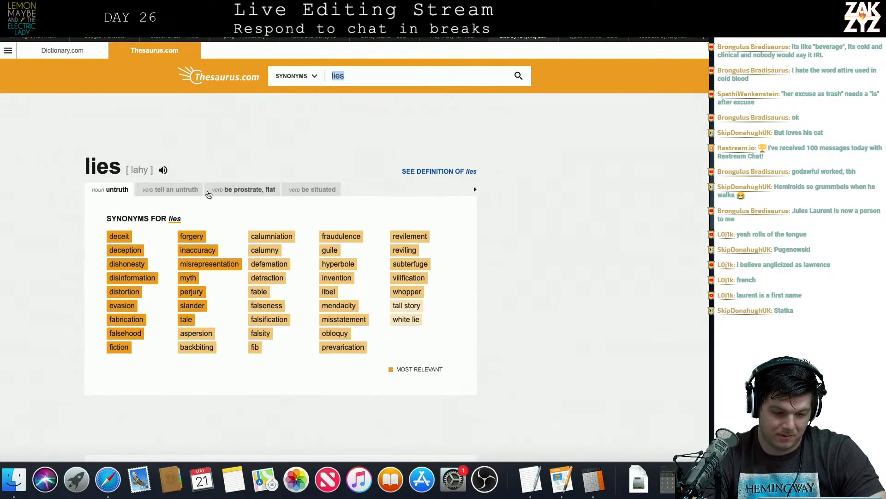
Look through the synonyms for "lies" and open the thesaurus entry for "tale".
scroll(131, 413, down, 3)
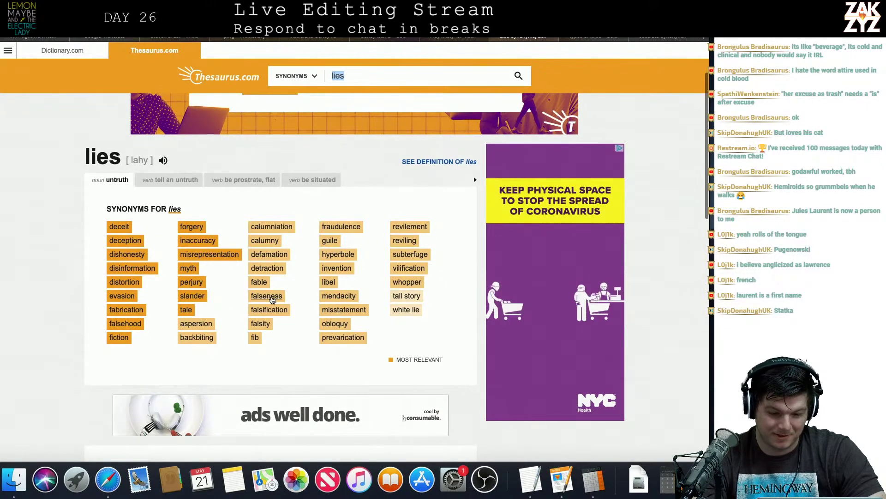
click(186, 310)
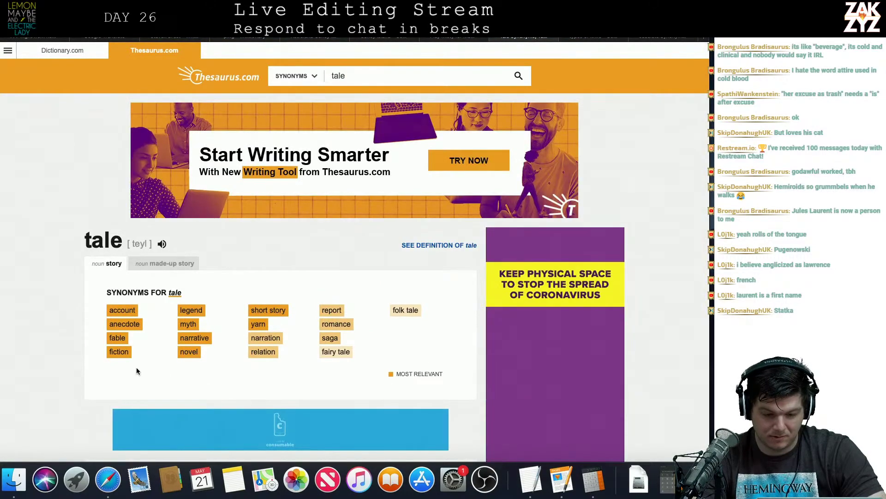
scroll(162, 364, down, 1)
Return to the manuscript and replace "tells" with "feeds" before "Jules", leaving single spacing between the words.
key(super+Tab)
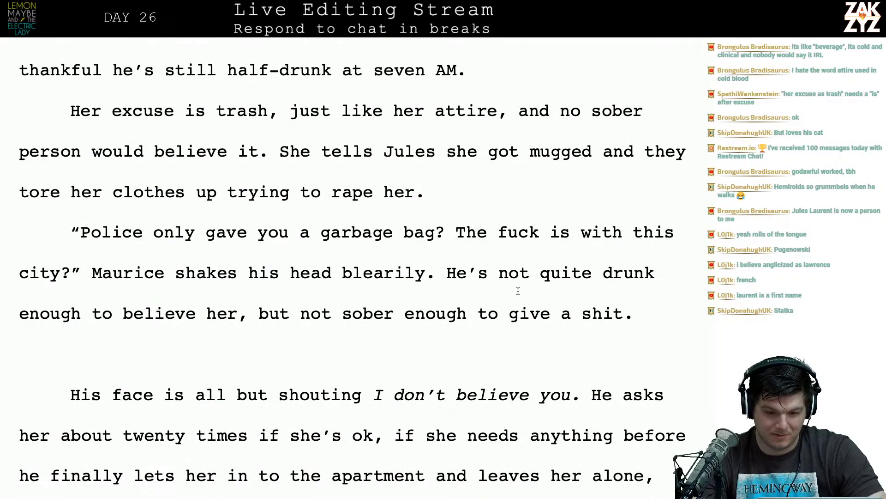
scroll(518, 291, down, 1)
key(BackSpace)
key(BackSpace)
key(BackSpace)
key(BackSpace)
text(feed)
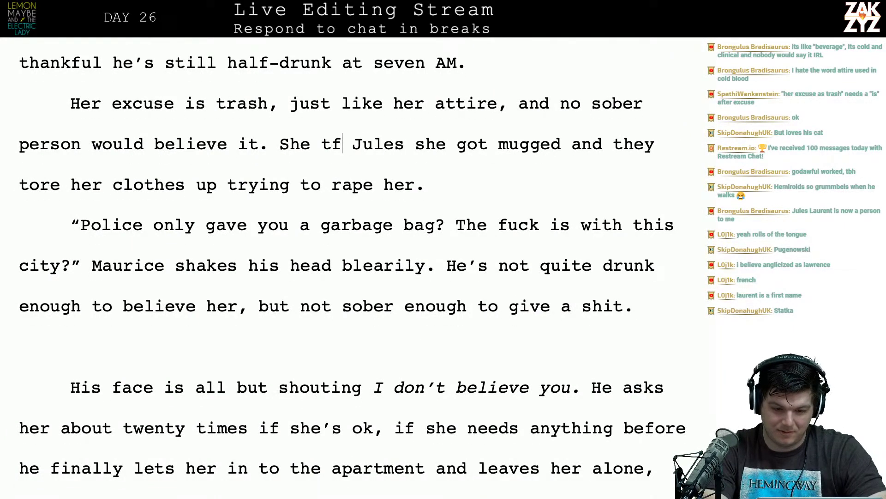
key(BackSpace)
key(BackSpace)
key(BackSpace)
key(BackSpace)
text(fee)
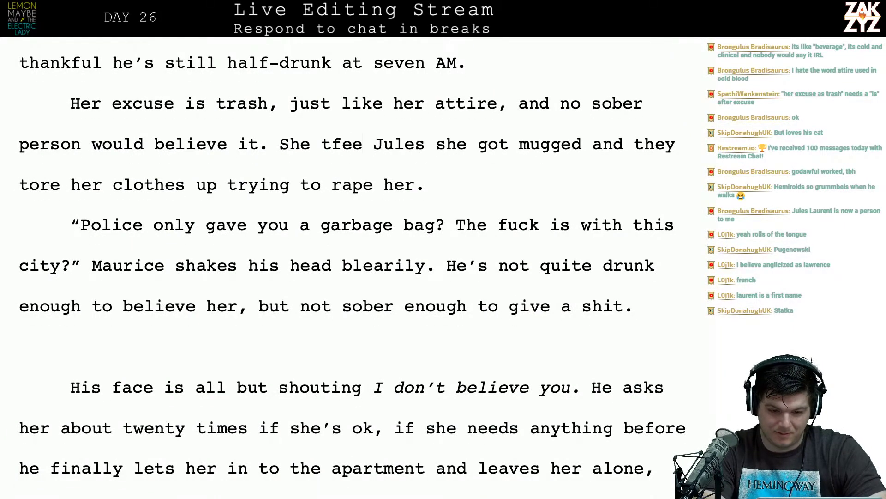
key(BackSpace)
key(BackSpace)
key(BackSpace)
key(BackSpace)
text(feeds jule)
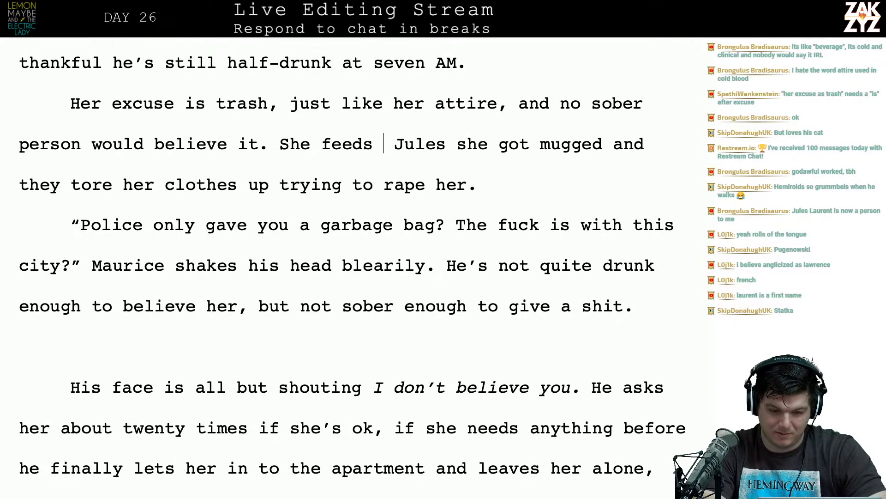
key(BackSpace)
key(BackSpace)
key(BackSpace)
key(BackSpace)
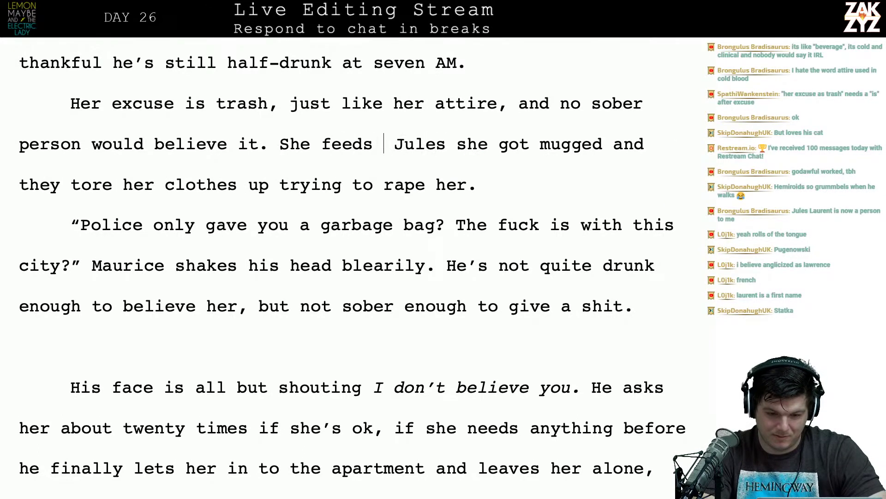
key(BackSpace)
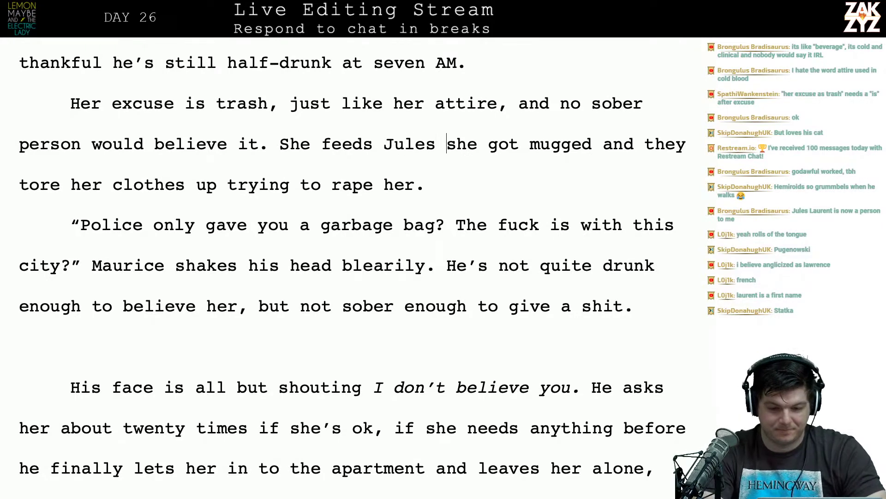
Insert "a line of bullshit about getting mugged and her clothes getting ripped" after "She feeds Jules".
text(a line of bu)
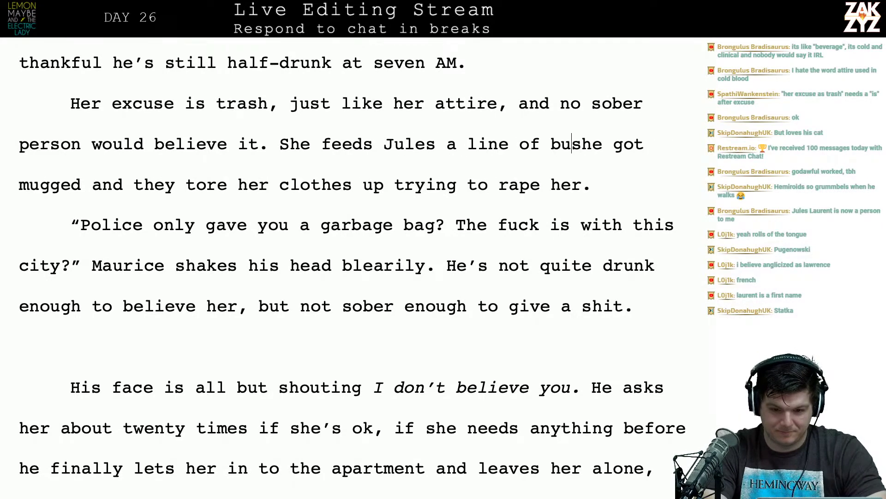
text(llshit about gettin)
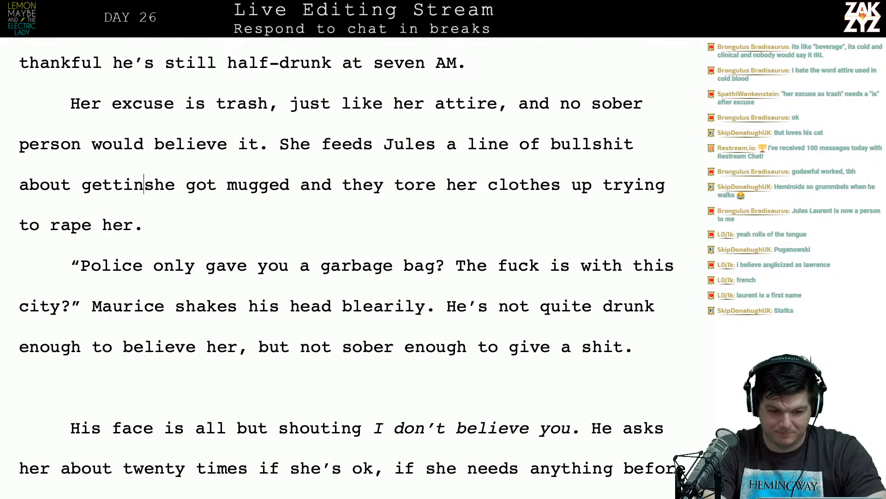
text(g mugged and her)
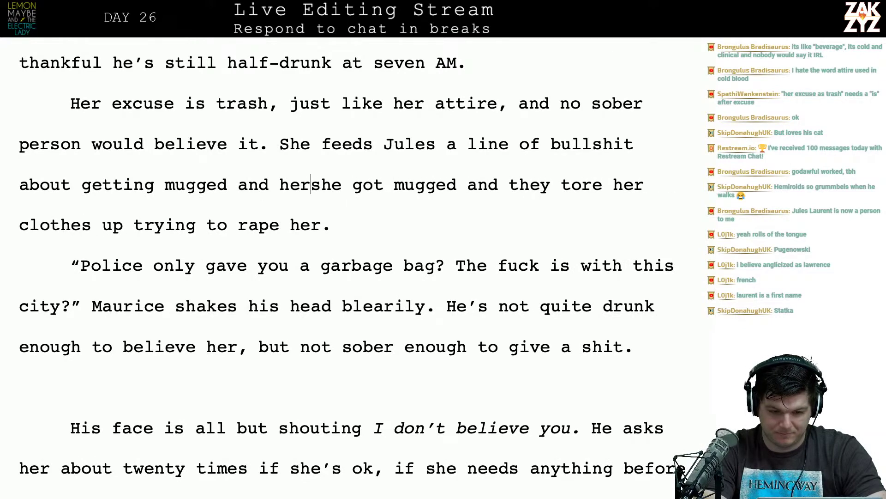
text( clothes g)
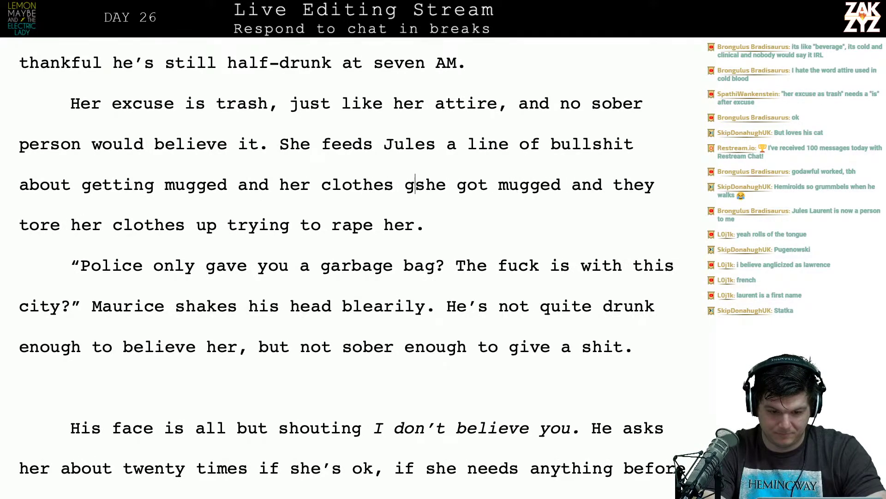
text(etting ripped)
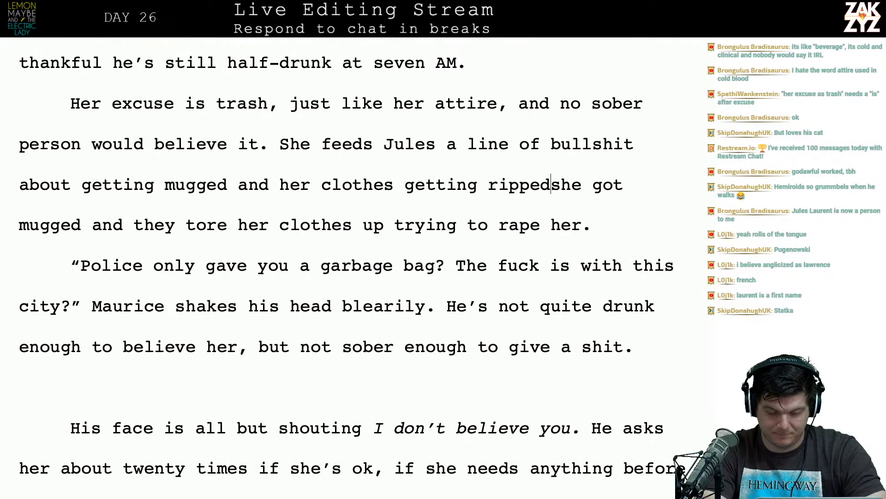
Delete "and her clothes getting ripped" from the new text so it ends at "about getting mugged".
key(BackSpace)
key(BackSpace)
key(BackSpace)
key(BackSpace)
key(BackSpace)
key(BackSpace)
key(BackSpace)
key(BackSpace)
key(BackSpace)
key(BackSpace)
key(BackSpace)
key(BackSpace)
key(BackSpace)
key(BackSpace)
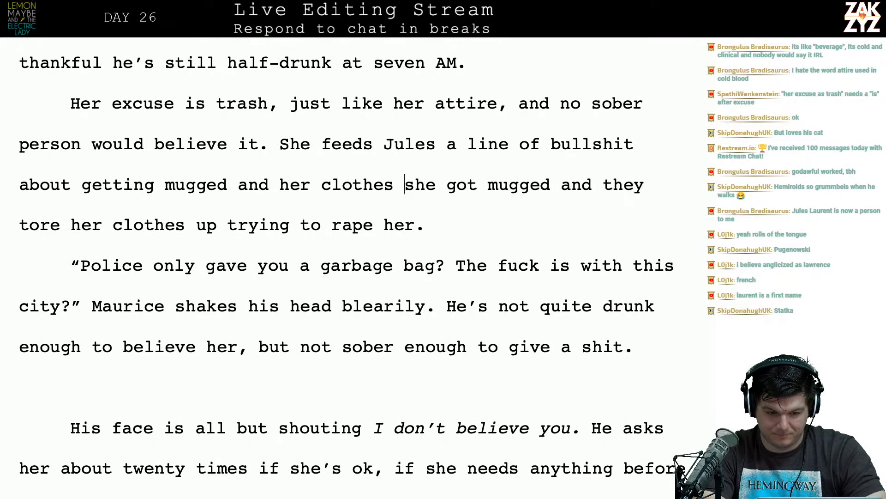
key(BackSpace)
key(BackSpace)
key(BackSpace)
key(BackSpace)
key(BackSpace)
key(BackSpace)
key(BackSpace)
key(BackSpace)
key(BackSpace)
key(BackSpace)
key(BackSpace)
key(BackSpace)
key(BackSpace)
key(BackSpace)
key(BackSpace)
key(BackSpace)
key(BackSpace)
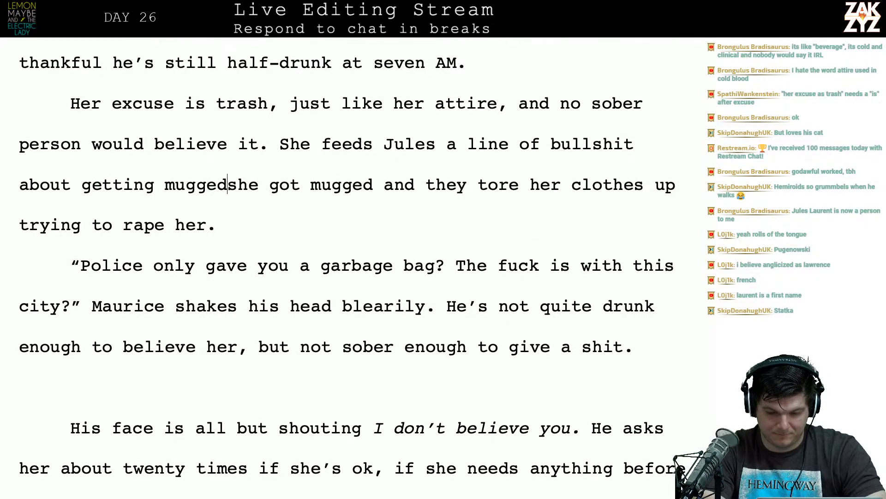
Add a comma after "getting mugged" and split the old "she got mugged" wording into its own paragraph.
text(,)
key(Return)
click(247, 184)
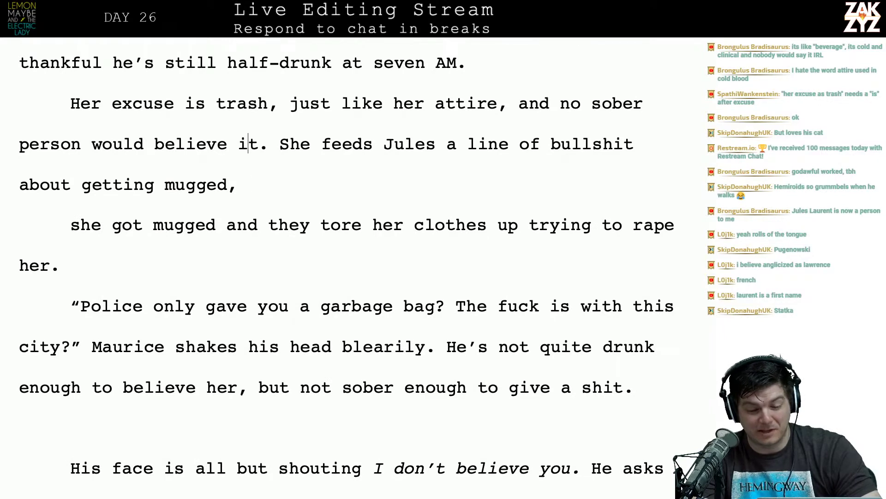
key(BackSpace)
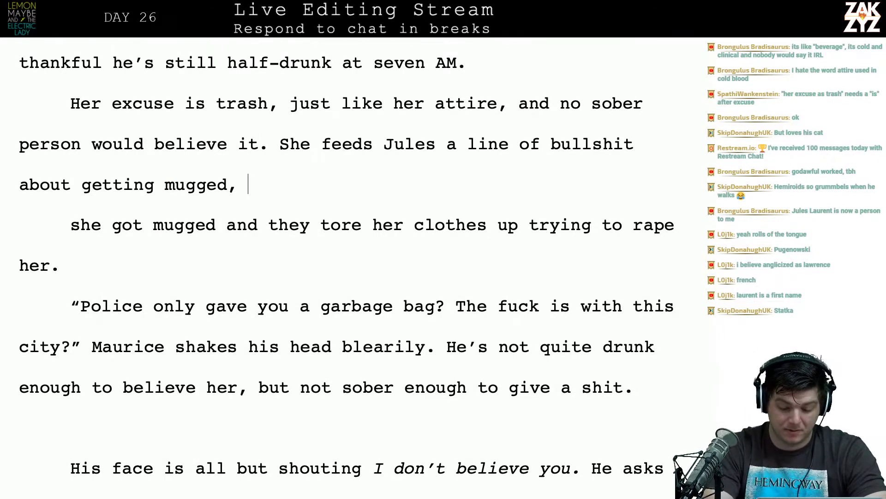
Continue the new sentence after the comma with "saying her clothes got ripped up in".
text(saying her cloth)
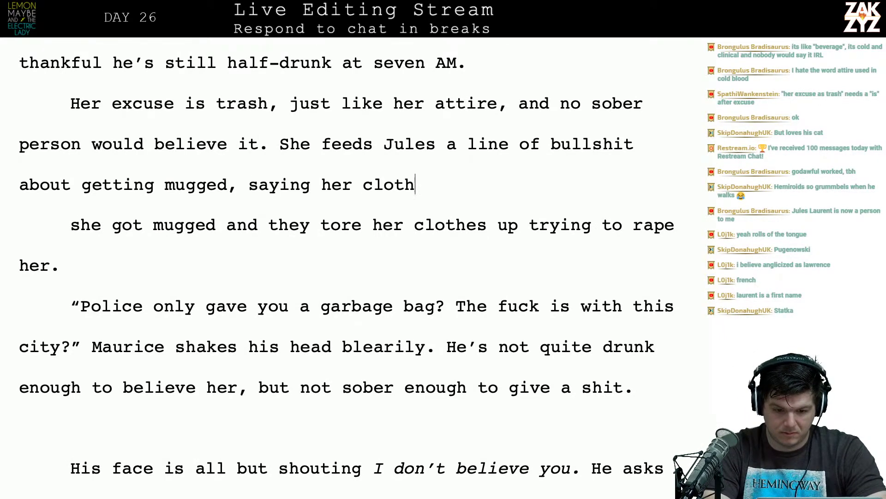
text(es got ripp)
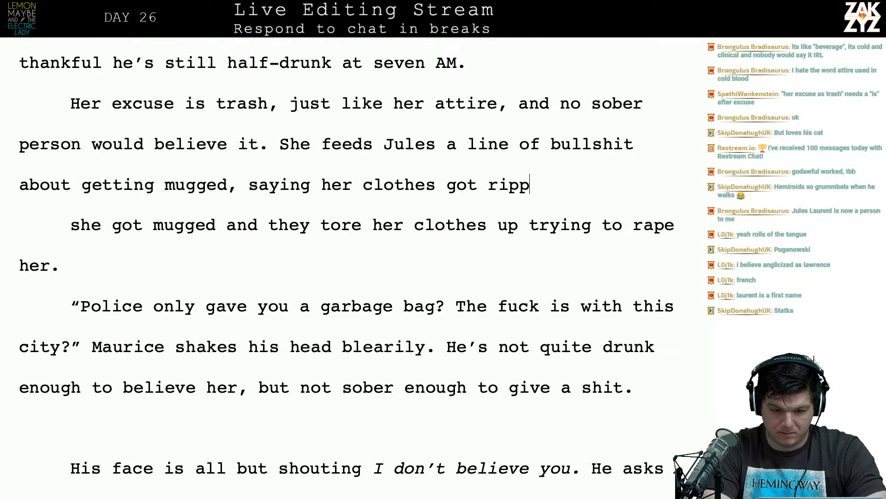
text(ed up in)
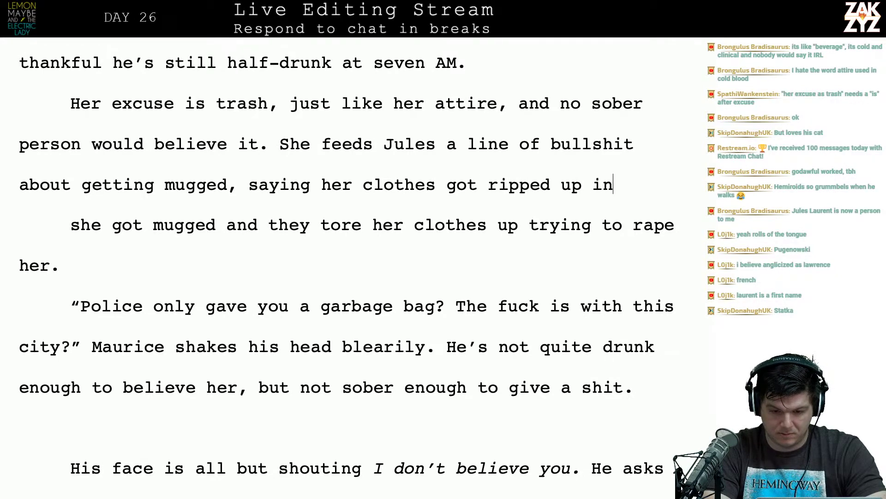
Trim the new clause back to "saying her clothes", removing the wording that follows it.
key(BackSpace)
key(BackSpace)
key(BackSpace)
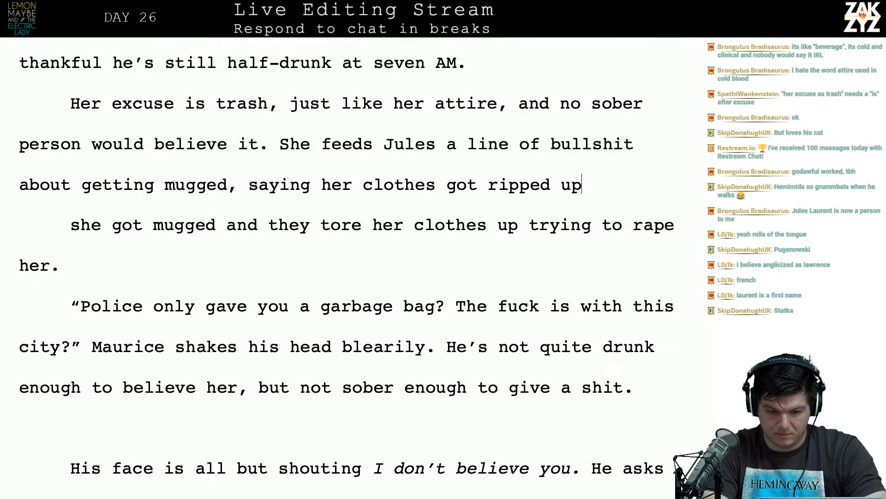
text(u)
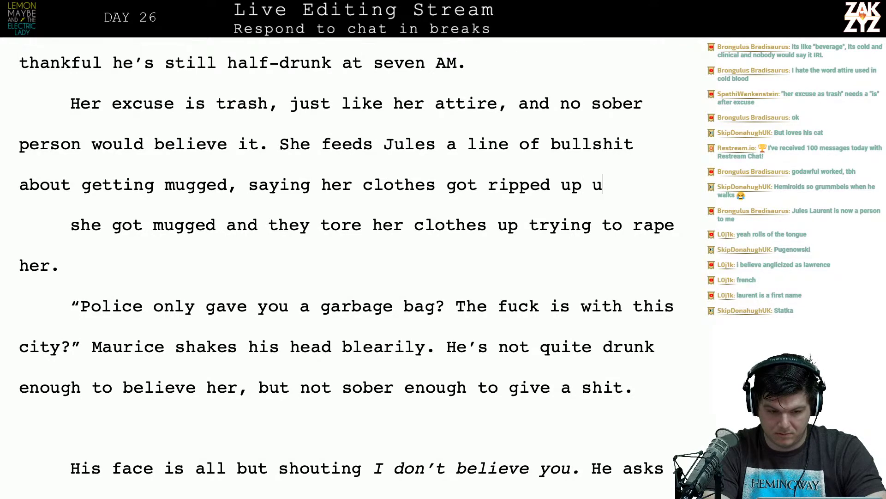
key(BackSpace)
key(BackSpace)
key(BackSpace)
key(BackSpace)
key(BackSpace)
key(BackSpace)
key(BackSpace)
key(BackSpace)
key(BackSpace)
key(BackSpace)
key(BackSpace)
key(BackSpace)
key(BackSpace)
key(BackSpace)
key(BackSpace)
key(BackSpace)
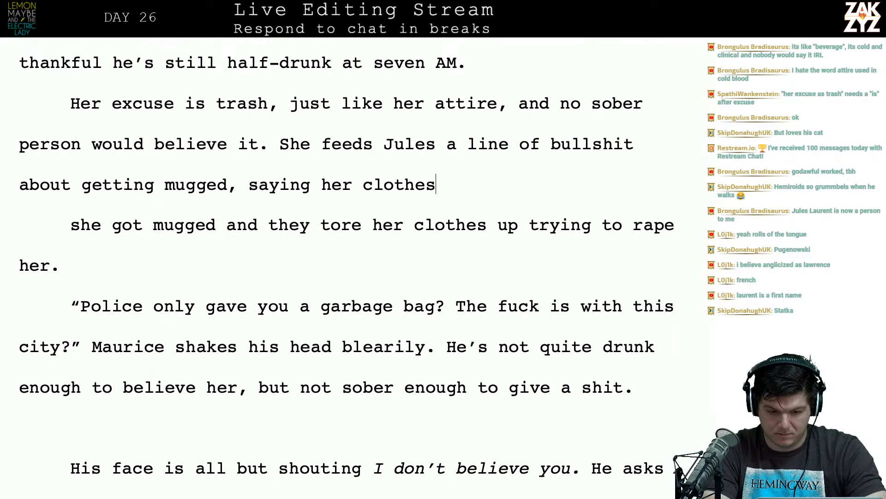
Replace "her clothes" at the end of the new clause with "the".
key(BackSpace)
key(BackSpace)
key(BackSpace)
key(BackSpace)
key(BackSpace)
key(BackSpace)
key(BackSpace)
key(BackSpace)
key(BackSpace)
key(BackSpace)
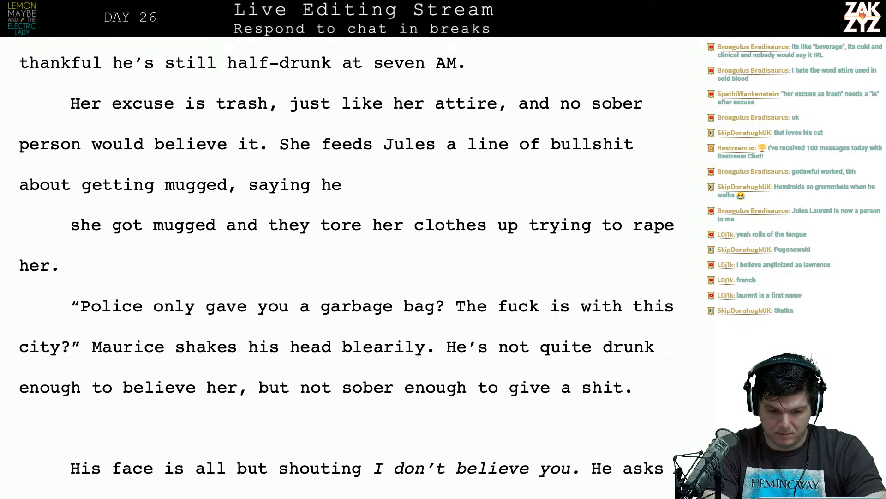
key(BackSpace)
text(the)
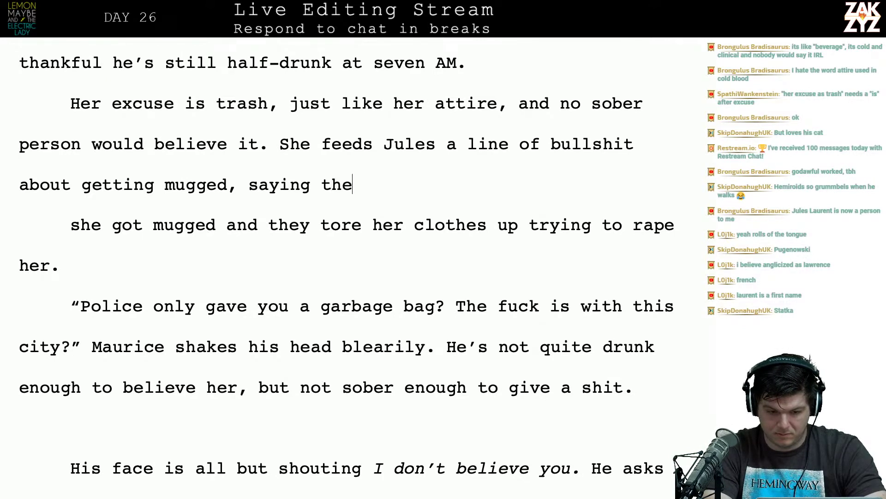
Change the clause after "saying" to "her clothes got ripped up when two Puerto".
key(BackSpace)
key(BackSpace)
key(BackSpace)
text(her clothes )
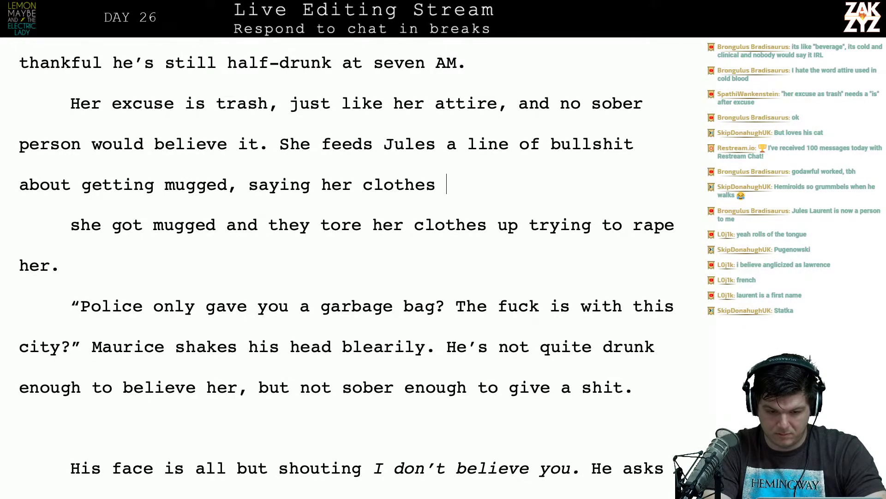
text(got ripped up w)
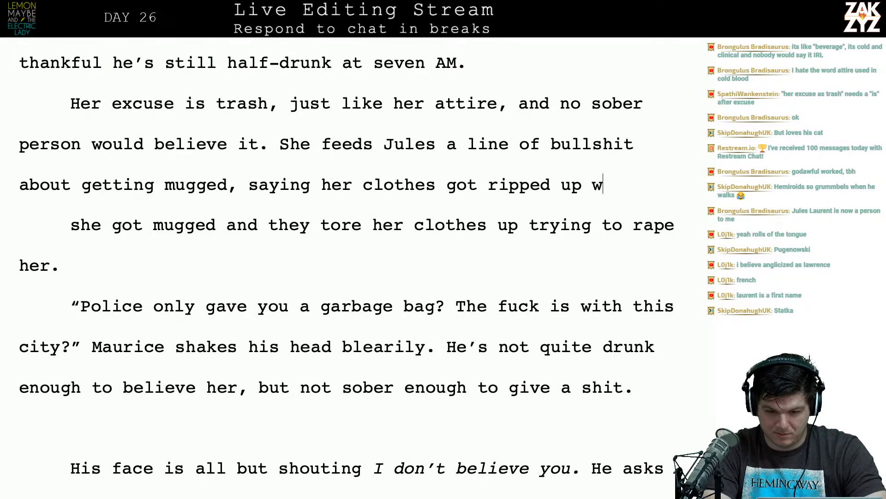
text(hen two Puerto r)
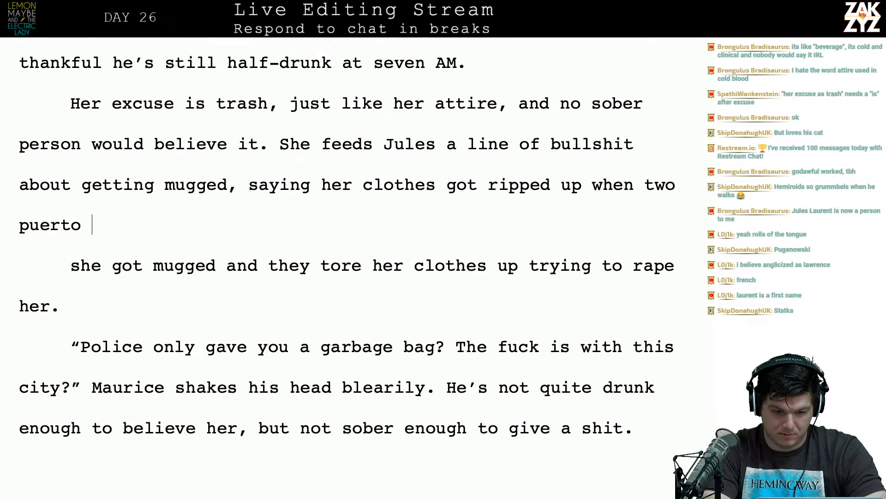
key(BackSpace)
Insert "by two Puerto Ricans," after "getting mugged", ahead of the existing "saying" clause.
key(Up)
key(Right)
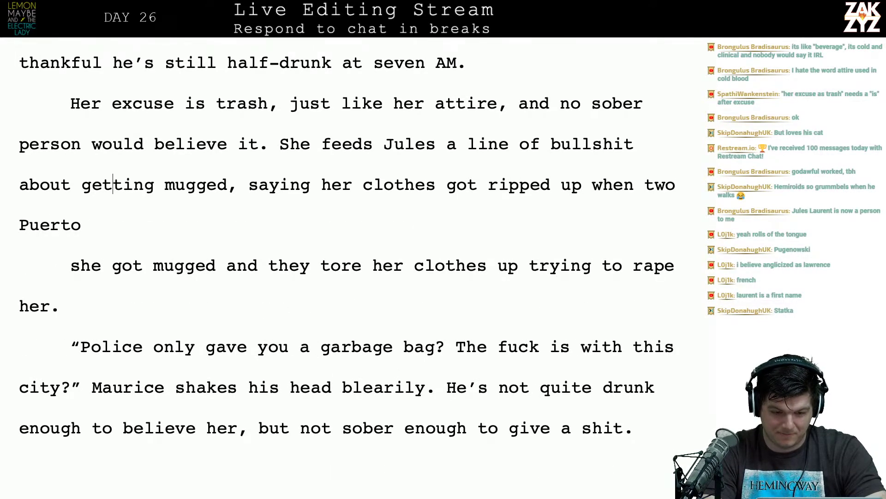
text(by two )
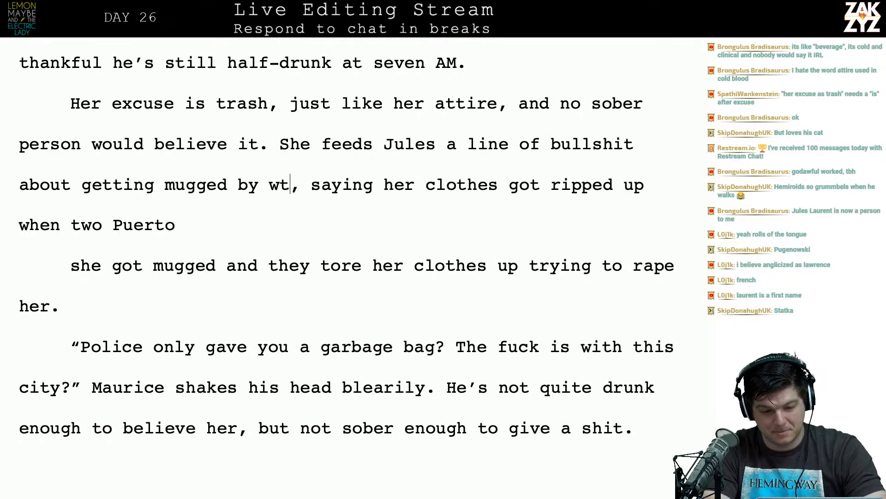
text(puerto r)
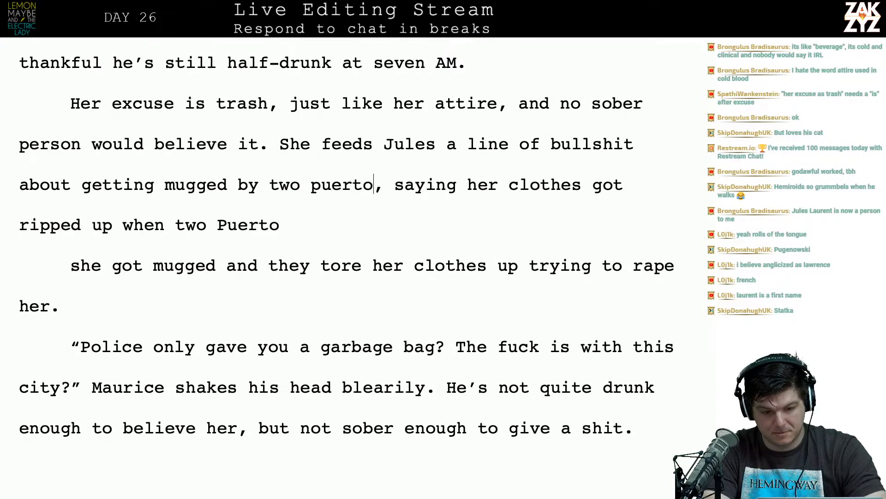
key(BackSpace)
text(Ricans, sa)
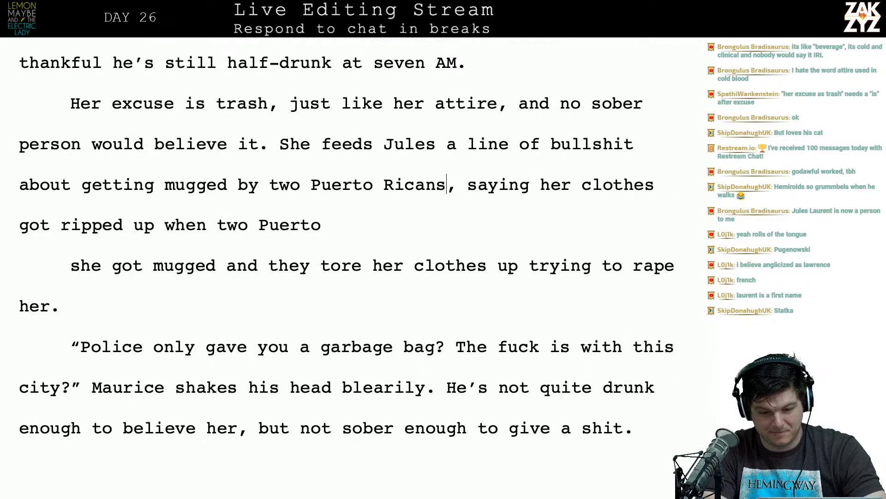
Continue the insertion after "Puerto Ricans," with "saying her clothes got mugged when they tried".
text(ying)
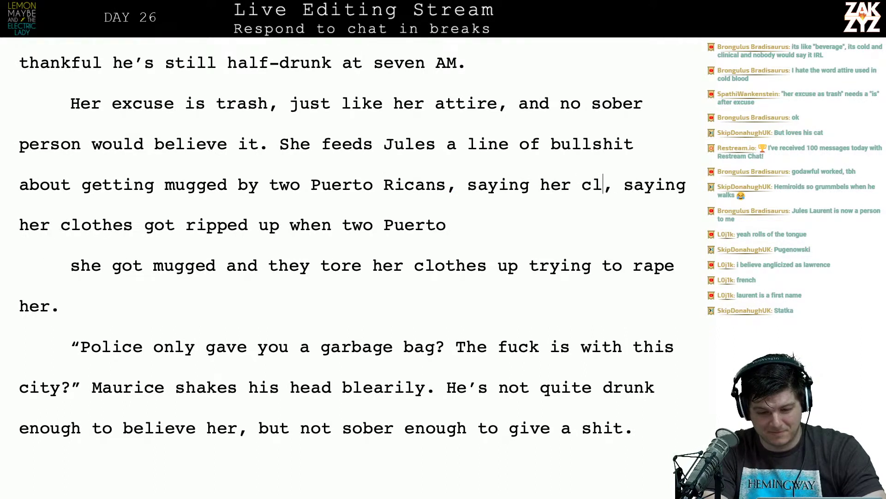
text( her clothes got mugged wh)
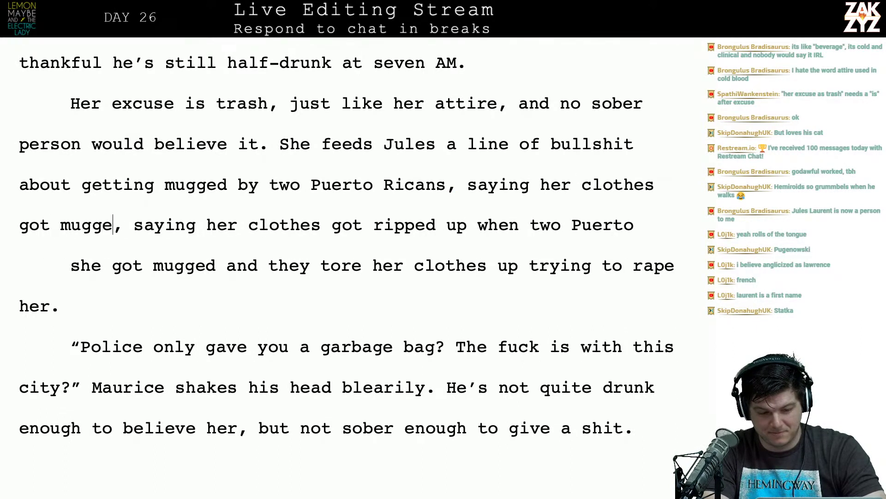
text(en they tried)
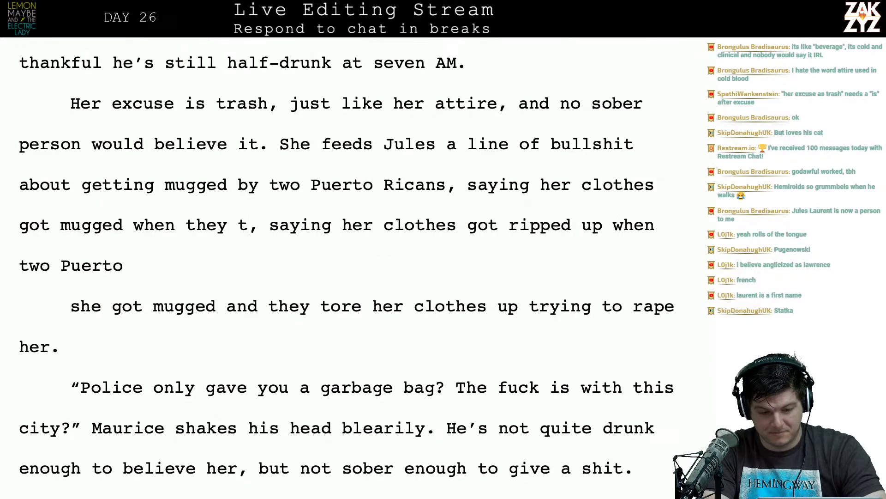
Delete the inserted "saying her clothes got mugged when they" wording back to the comma after "Puerto Ricans".
key(BackSpace)
key(BackSpace)
key(BackSpace)
key(BackSpace)
key(BackSpace)
key(BackSpace)
key(BackSpace)
key(BackSpace)
key(BackSpace)
key(BackSpace)
key(BackSpace)
key(BackSpace)
key(BackSpace)
key(BackSpace)
key(BackSpace)
key(BackSpace)
key(BackSpace)
key(BackSpace)
key(BackSpace)
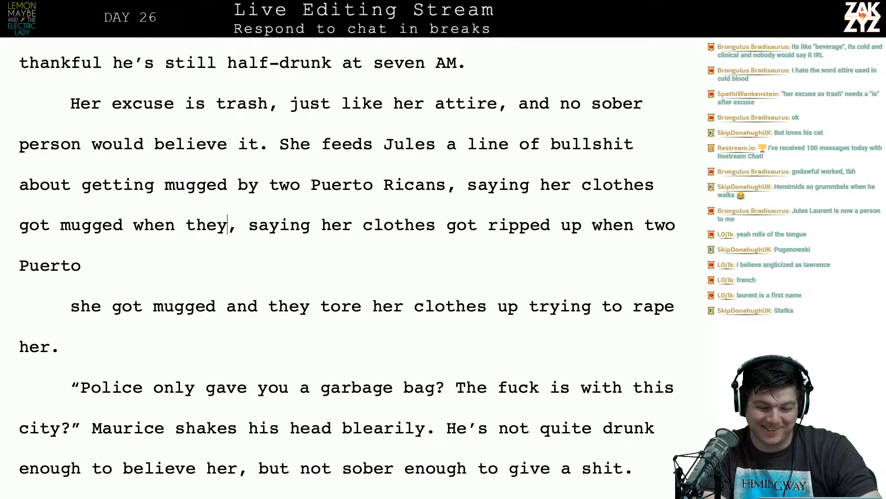
key(BackSpace)
key(BackSpace)
key(BackSpace)
key(BackSpace)
key(BackSpace)
key(BackSpace)
key(BackSpace)
key(BackSpace)
key(BackSpace)
key(BackSpace)
key(BackSpace)
key(BackSpace)
key(BackSpace)
key(BackSpace)
key(BackSpace)
key(BackSpace)
key(BackSpace)
key(BackSpace)
key(BackSpace)
key(BackSpace)
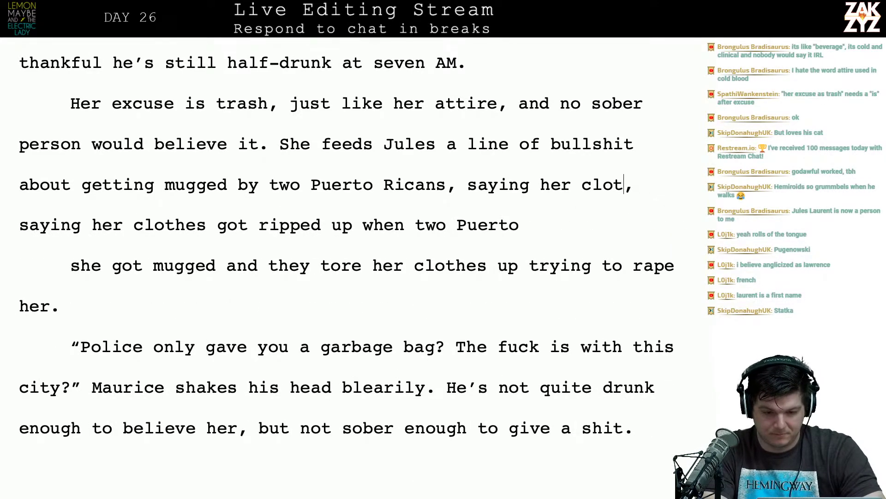
key(BackSpace)
key(BackSpace)
key(BackSpace)
key(BackSpace)
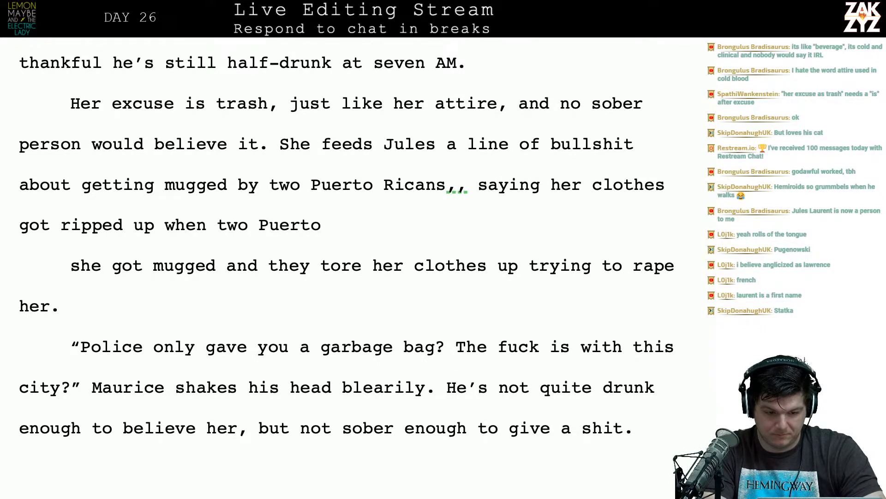
Remove the duplicate comma after "Puerto Ricans" and push the ", saying her clothes got ripped up" clause down two paragraphs.
key(BackSpace)
key(Return)
key(Return)
key(Up)
key(Left)
Try continuing the sentence with "and th" after "Puerto Ricans", then remove it.
text(a)
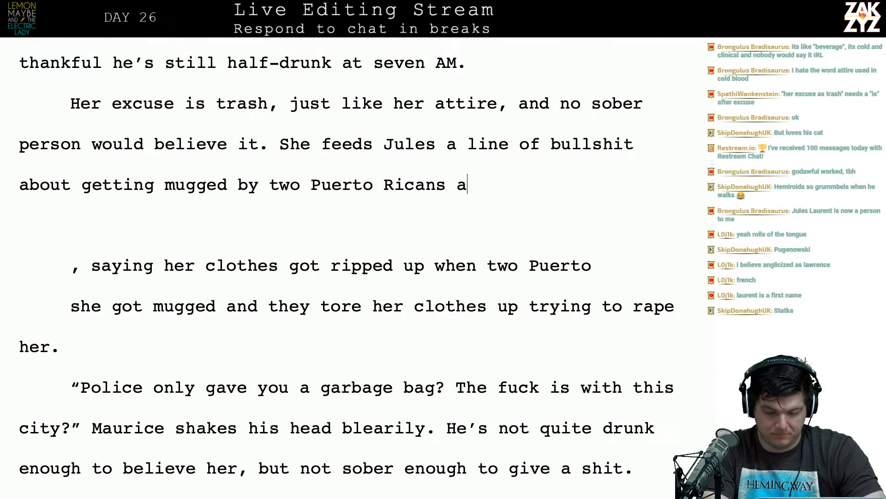
text(nd th)
key(BackSpace)
key(BackSpace)
key(BackSpace)
key(BackSpace)
key(BackSpace)
key(BackSpace)
key(BackSpace)
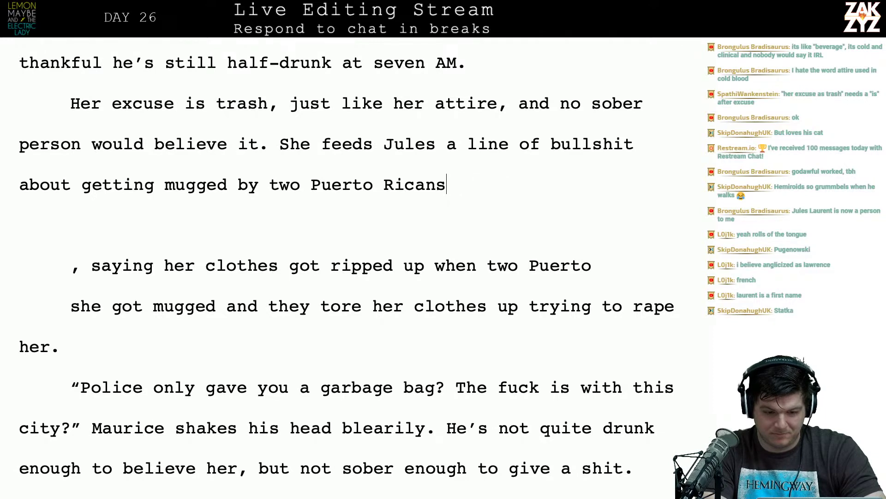
Delete "by two Puerto Ricans" from the end of the rewritten sentence, back into the word "mugged".
key(BackSpace)
key(BackSpace)
key(BackSpace)
key(BackSpace)
key(BackSpace)
key(BackSpace)
key(BackSpace)
key(BackSpace)
key(BackSpace)
key(BackSpace)
key(BackSpace)
key(BackSpace)
key(BackSpace)
key(BackSpace)
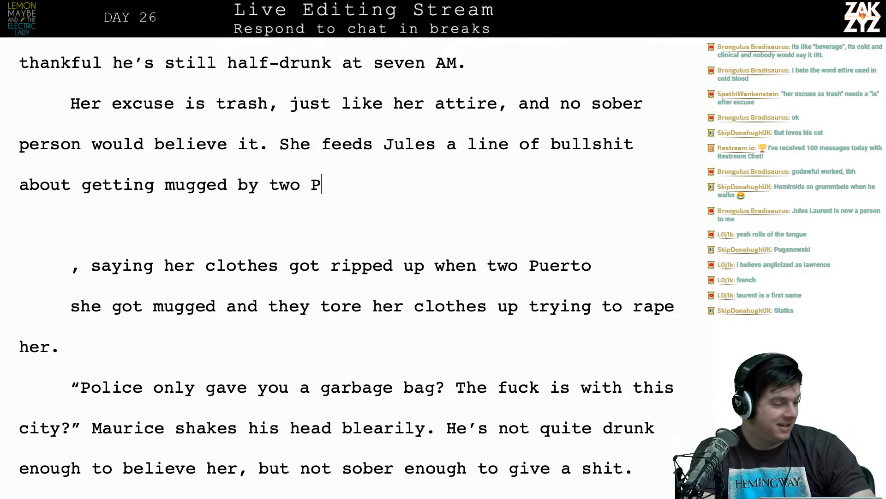
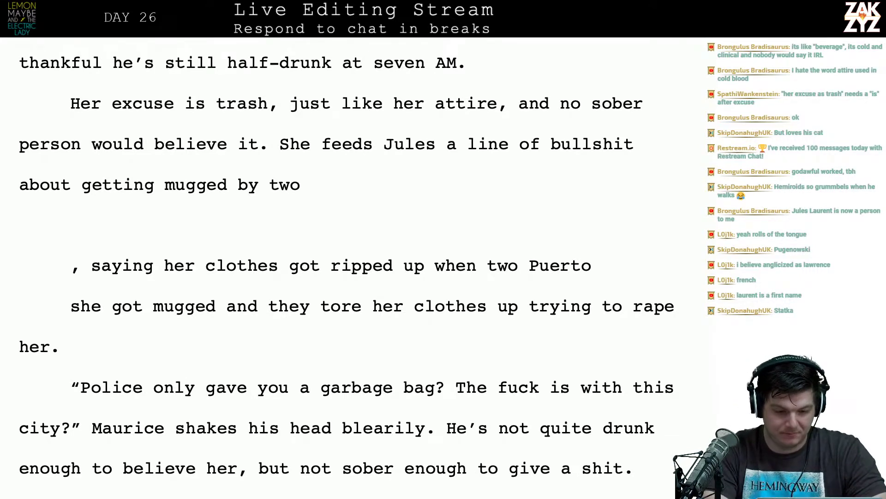
key(BackSpace)
key(BackSpace)
key(BackSpace)
key(BackSpace)
key(BackSpace)
key(BackSpace)
key(BackSpace)
key(BackSpace)
key(BackSpace)
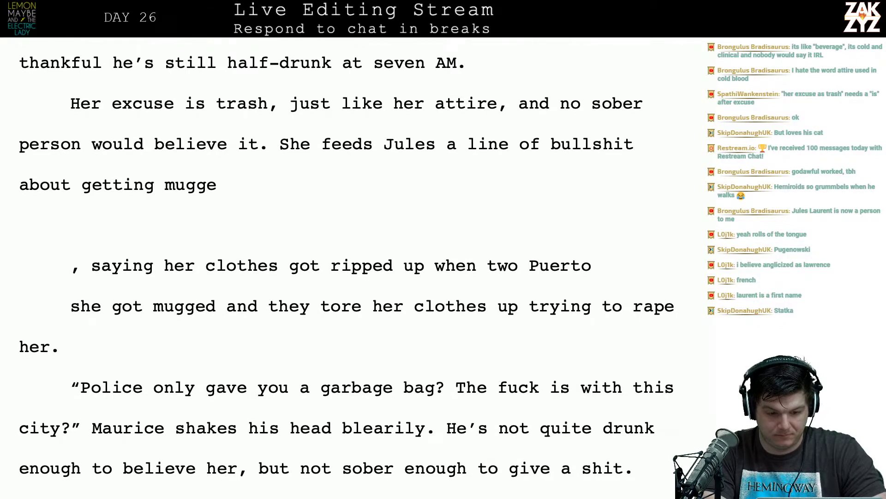
Restore "mugged", try adding "by tow" after it, and remove that addition.
text(d b)
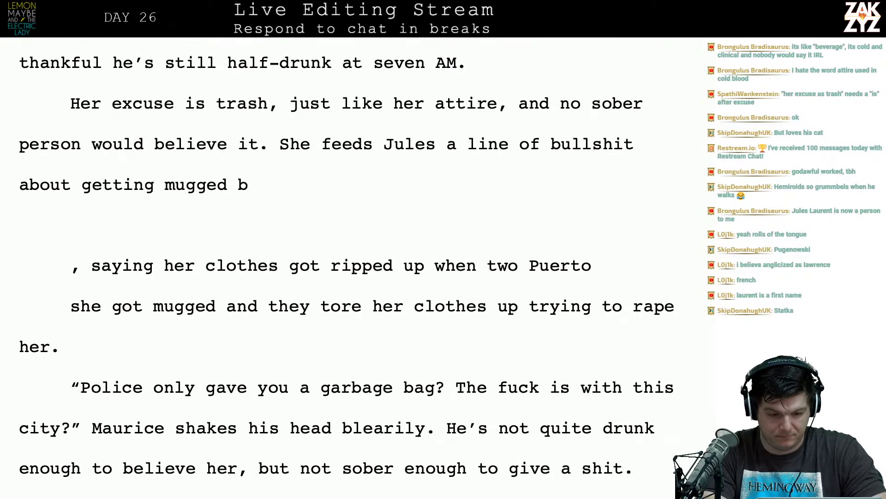
text(y tow)
key(BackSpace)
key(BackSpace)
key(BackSpace)
key(BackSpace)
key(BackSpace)
key(BackSpace)
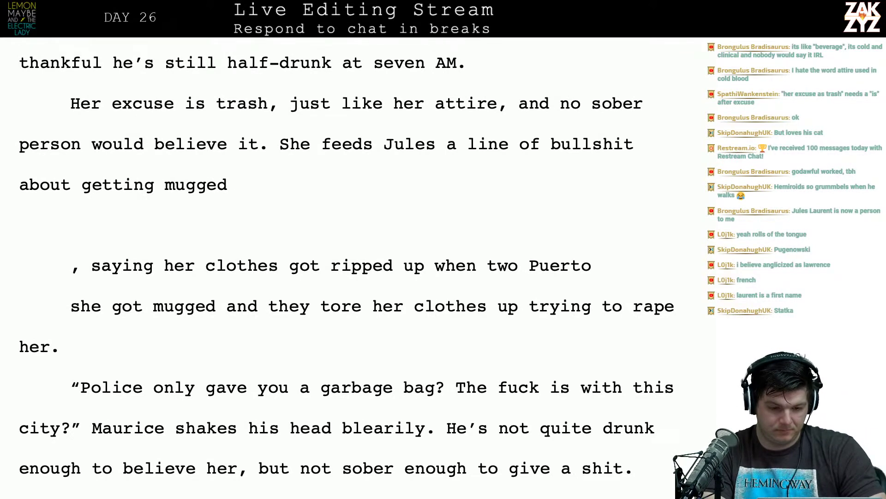
Try a comma after "getting mugged", then replace it with "and".
key(BackSpace)
text(,)
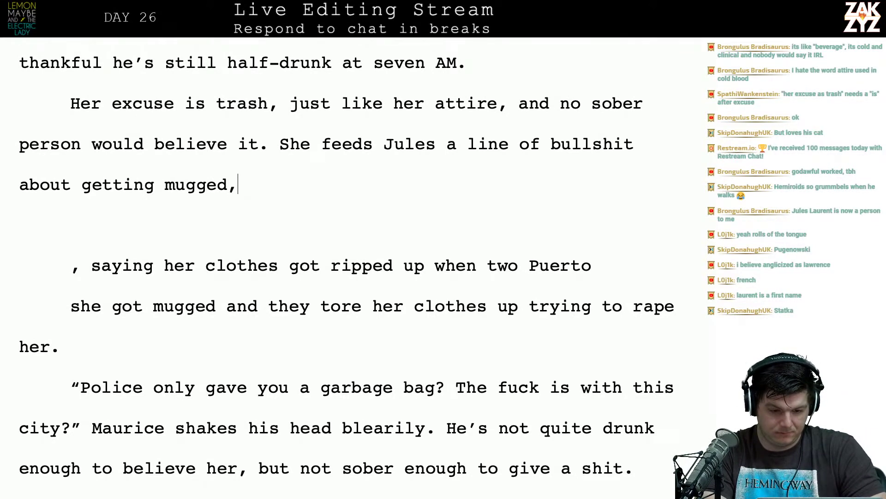
key(BackSpace)
text(and)
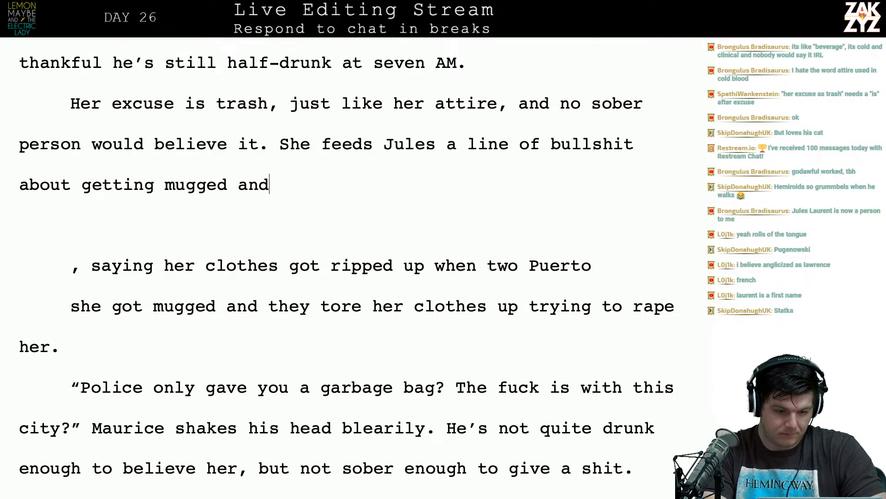
Delete "getting mugged and" so the sentence ends at "a line of bullshit about".
key(BackSpace)
key(BackSpace)
key(BackSpace)
key(BackSpace)
key(BackSpace)
key(BackSpace)
key(BackSpace)
key(BackSpace)
key(BackSpace)
key(BackSpace)
key(BackSpace)
key(BackSpace)
key(BackSpace)
key(BackSpace)
key(BackSpace)
key(BackSpace)
key(BackSpace)
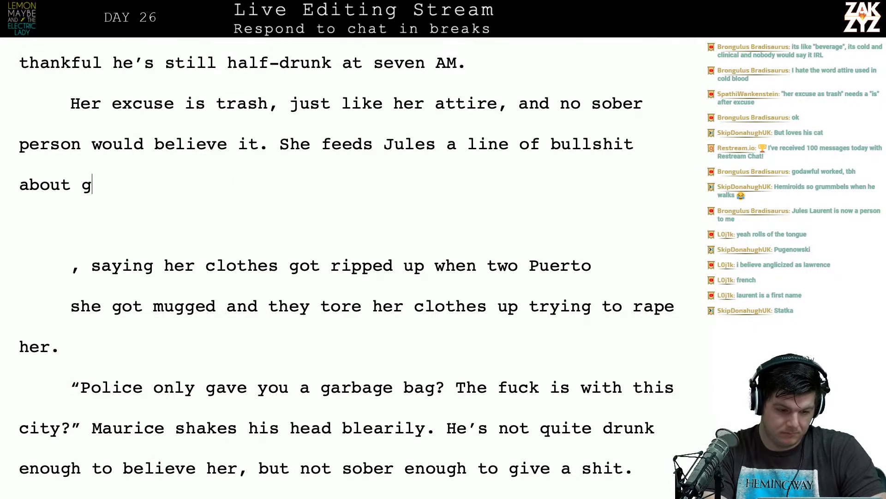
key(BackSpace)
key(BackSpace)
Continue the sentence after "about" with "how she was mugged and they tried to rape her,".
text(how )
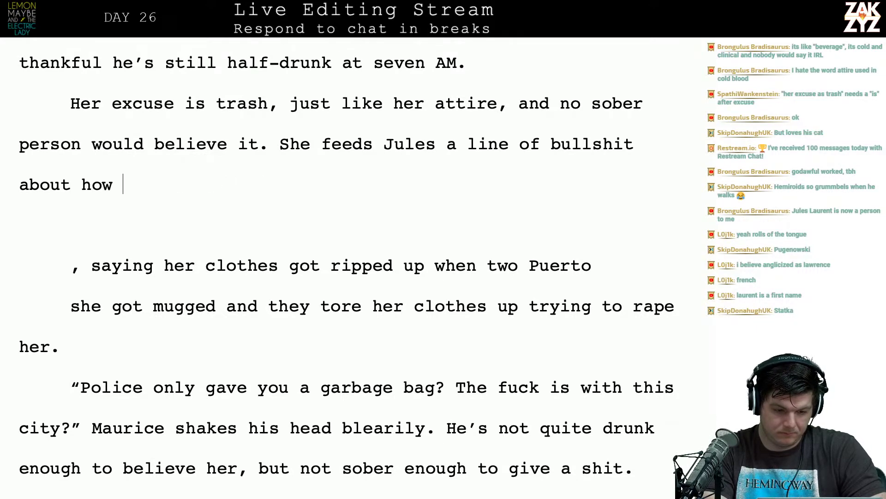
text(she was mugged and)
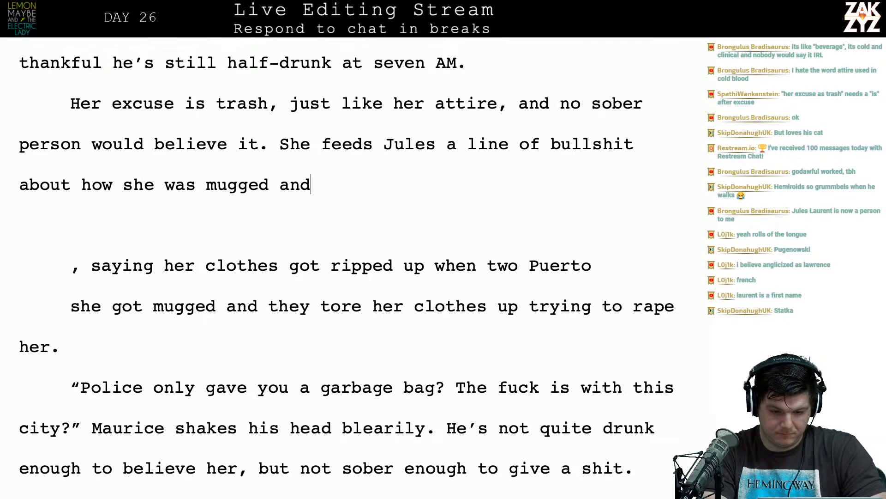
text( they tried to rape her,)
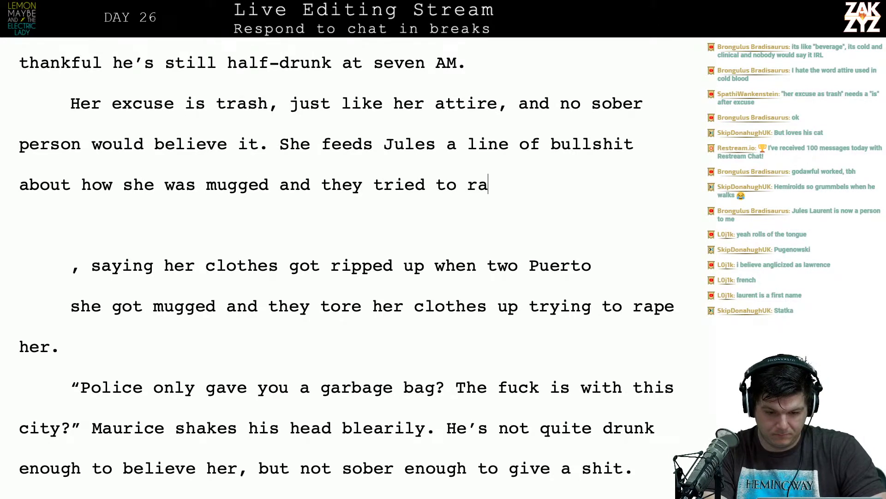
Rewrite the end of the excuse sentence after "mugged and they" as "ripped up her clothes trying to rape her.".
key(BackSpace)
key(BackSpace)
key(BackSpace)
key(BackSpace)
key(BackSpace)
key(BackSpace)
key(BackSpace)
key(BackSpace)
key(BackSpace)
key(BackSpace)
key(BackSpace)
key(BackSpace)
key(BackSpace)
key(BackSpace)
key(BackSpace)
key(BackSpace)
key(BackSpace)
key(BackSpace)
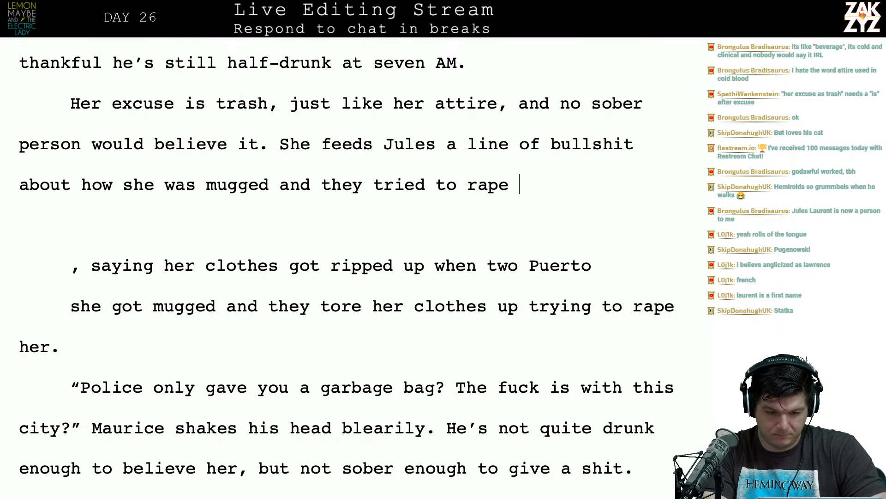
text(r)
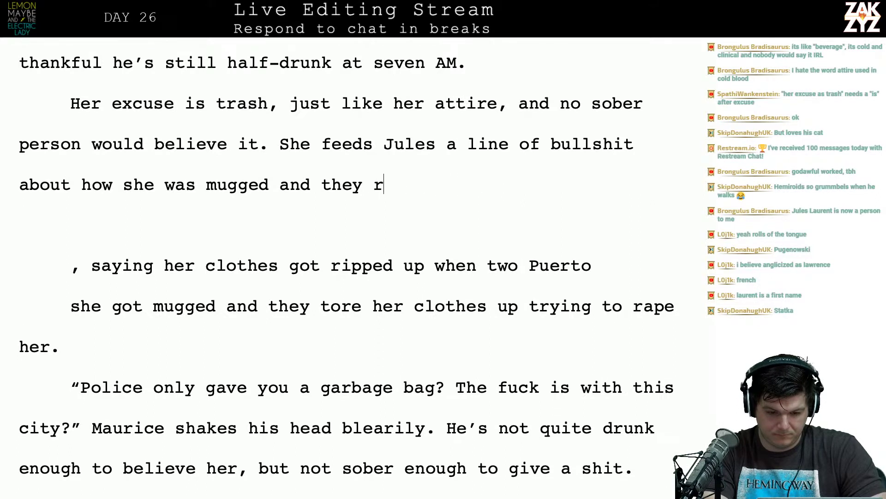
text(ipped up her cl)
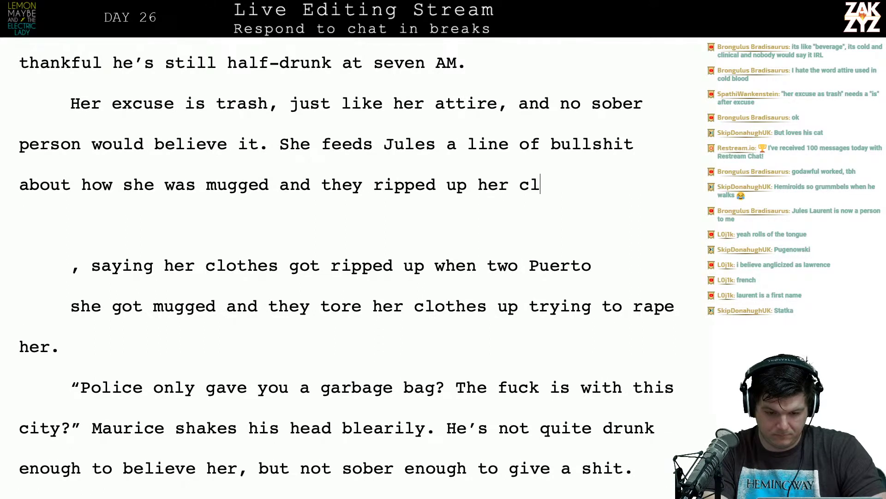
text(othes trying to ra)
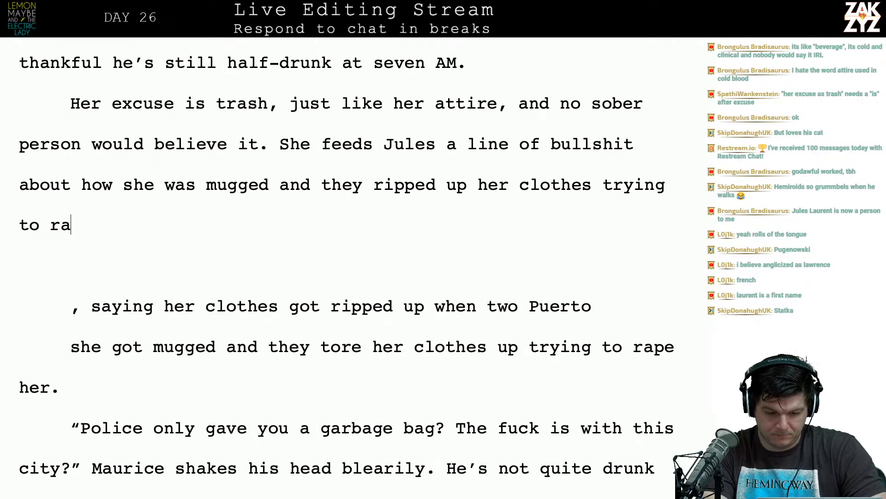
text(pe her.)
Delete the leftover draft lines between the rewritten excuse sentence and the "Police only gave you a garbage bag?" paragraph.
key(shift+Right)
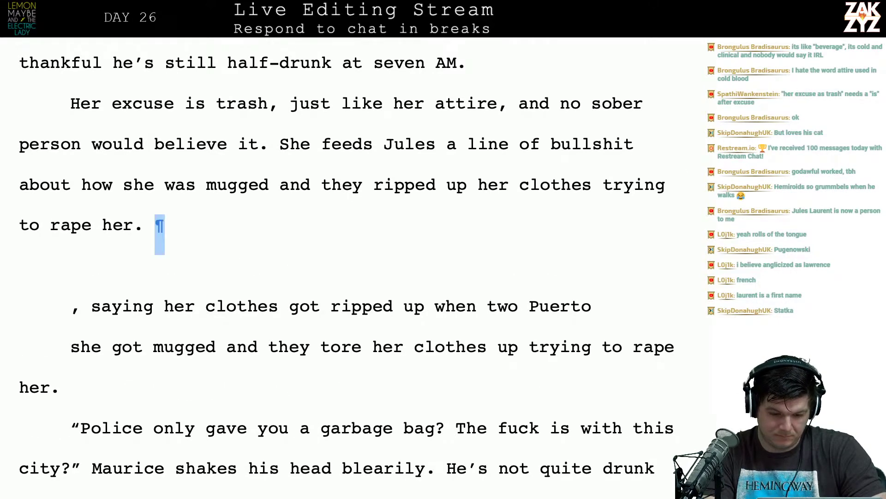
key(shift+Left)
key(shift+Down)
key(shift+Down)
key(shift+Down)
key(shift+Down)
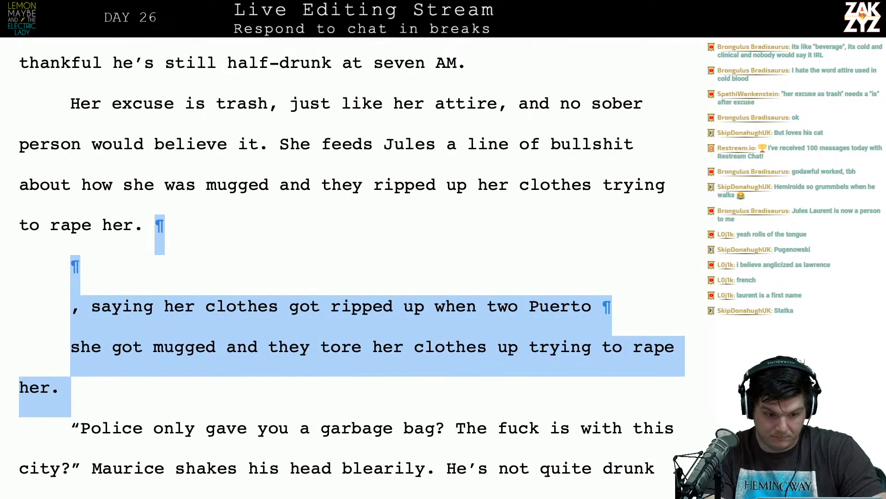
key(BackSpace)
Delete the sentence "His face is all but shouting I don't believe you." and join "He asks her" directly after "give a shit.".
key(Down)
key(Down)
key(Down)
key(Down)
key(Down)
key(Down)
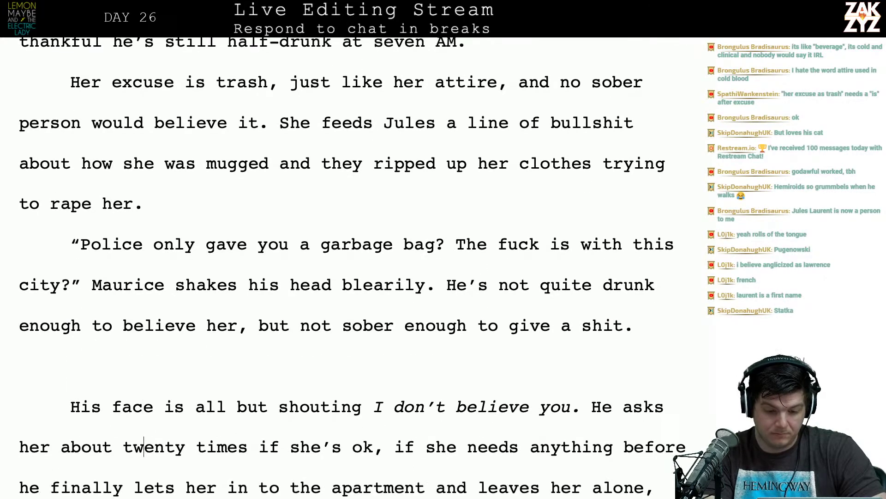
key(Up)
key(Up)
key(Right)
key(Right)
key(Right)
key(Right)
key(Right)
key(Right)
key(Right)
key(Right)
key(Right)
key(Right)
key(Right)
key(Right)
key(Right)
key(Right)
key(Right)
key(Right)
key(Right)
key(Right)
key(Right)
key(Right)
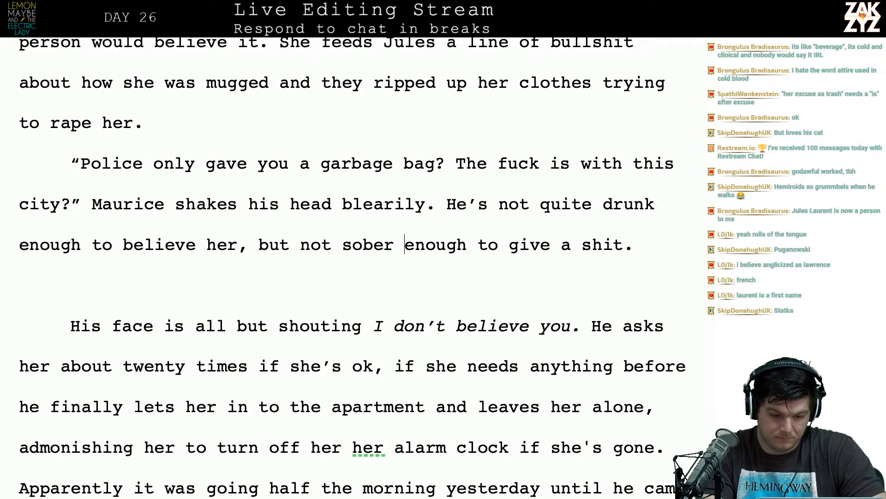
key(Right)
key(Down)
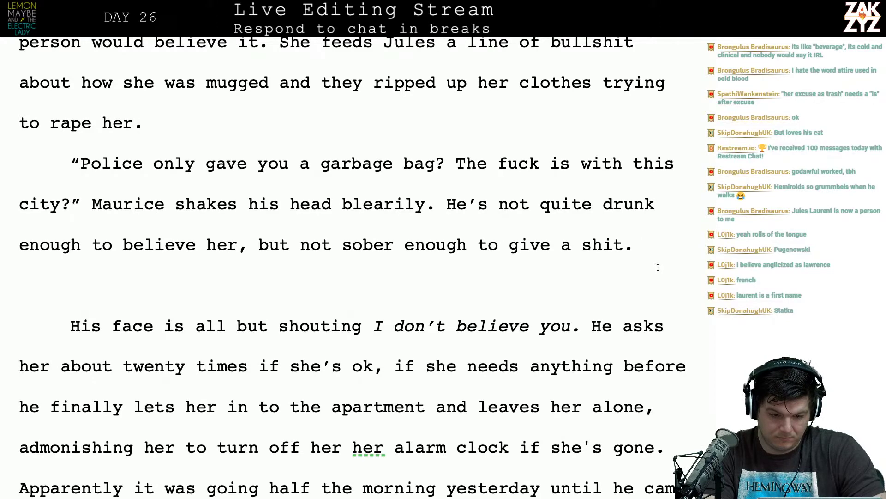
key(Return)
key(Down)
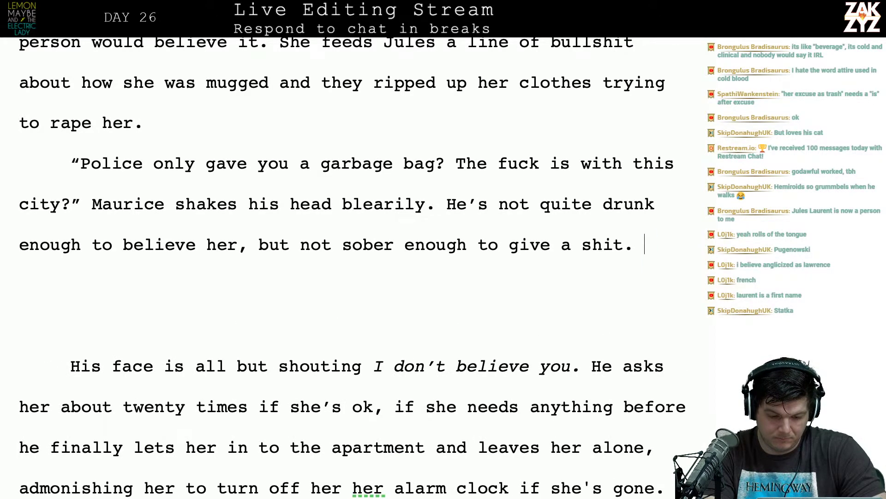
key(shift+Down)
key(shift+Down)
key(shift+Down)
key(shift+Left)
key(shift+Left)
key(shift+Left)
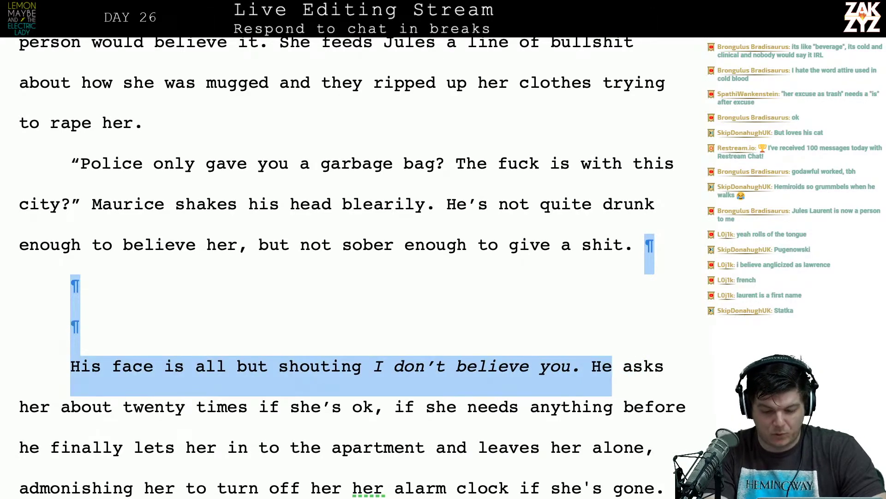
key(shift+Left)
key(shift+Left)
key(BackSpace)
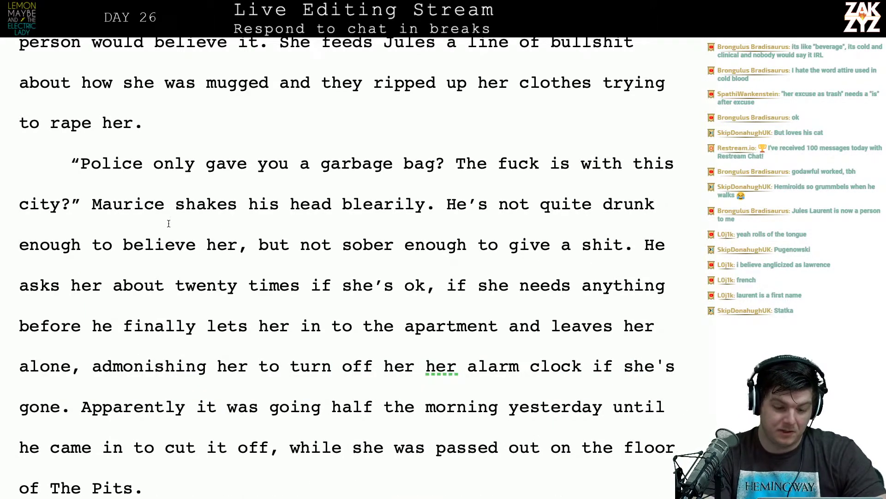
Replace the name "Maurice" with "Jules" before "shakes his head blearily".
click(154, 205)
key(Right)
key(Right)
key(BackSpace)
key(BackSpace)
key(BackSpace)
key(BackSpace)
key(BackSpace)
key(BackSpace)
key(BackSpace)
key(BackSpace)
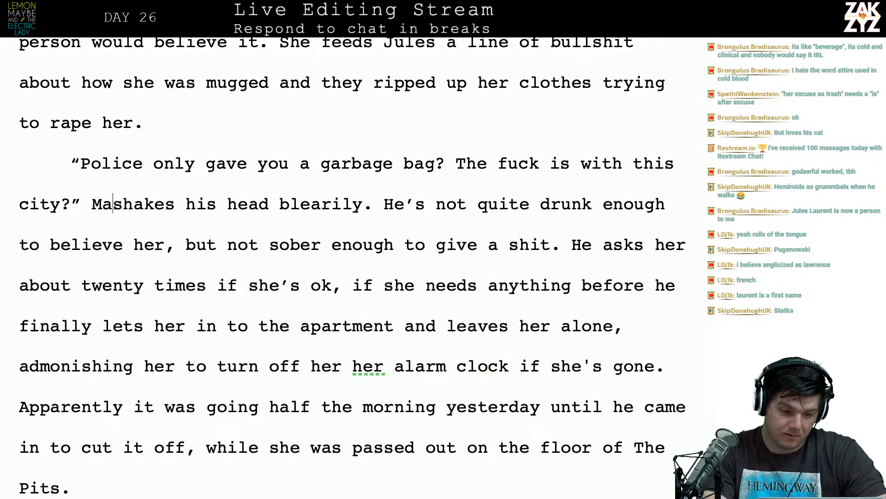
text(Jules)
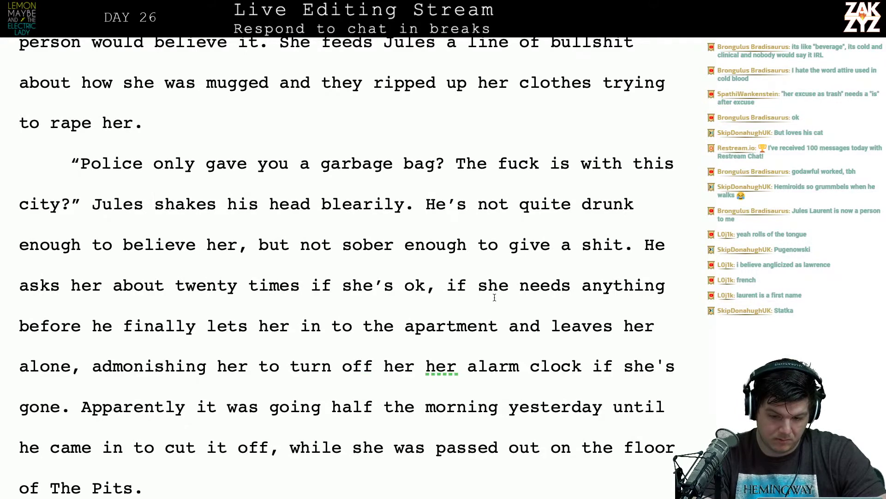
Start a new paragraph at "He asks her about twenty times" and split it after "if she's", leaving a blank line for new text.
click(645, 245)
key(Return)
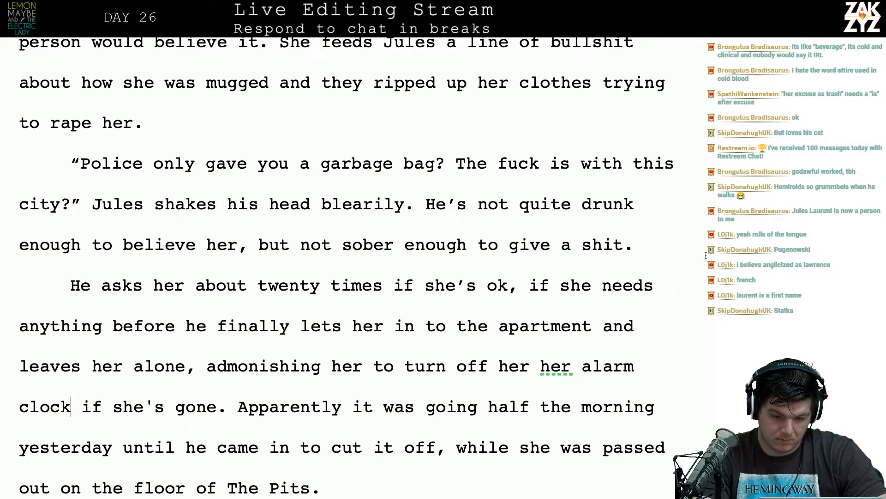
click(372, 283)
key(Right)
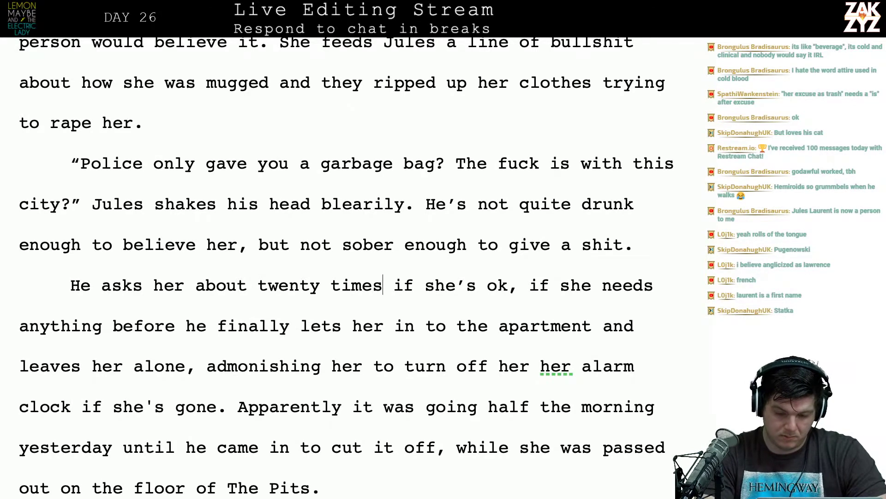
key(Right)
key(Left)
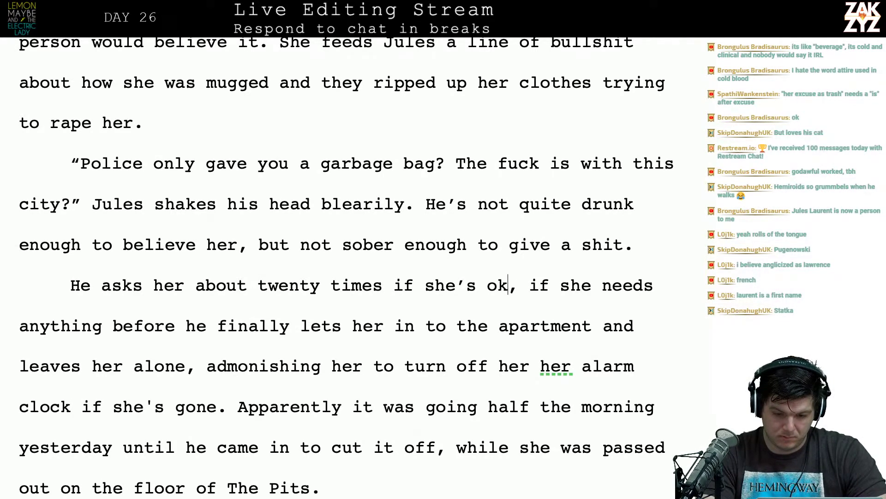
key(Left)
key(Left)
key(Return)
key(Return)
key(Up)
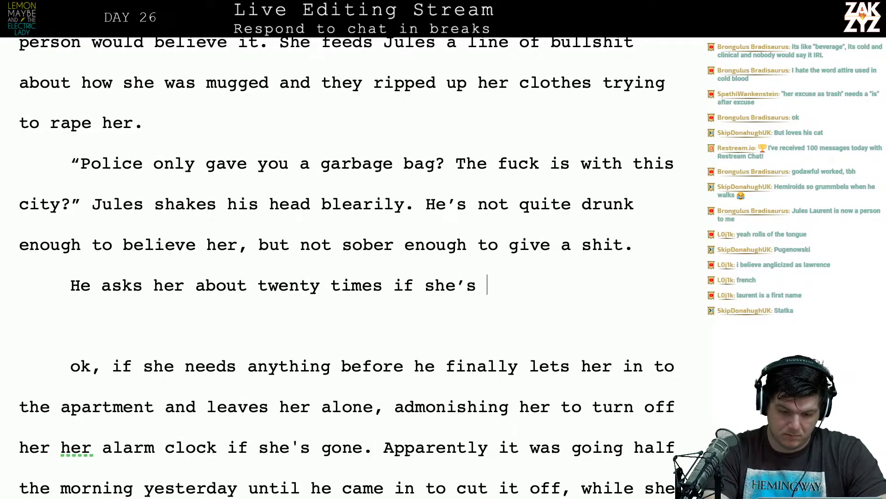
Finish the split sentence after "if she's" with "ok as he's letting her into her apartment.".
text(ok as he's le)
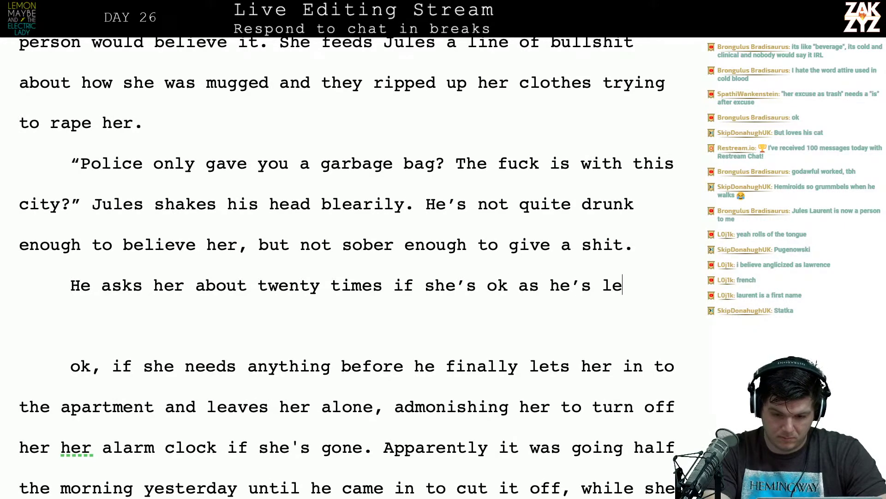
text(tting her into her)
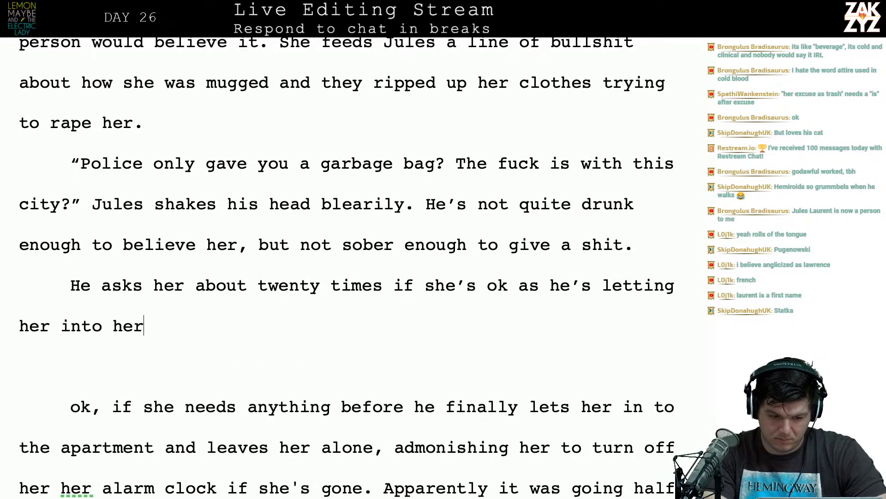
text( apartment. )
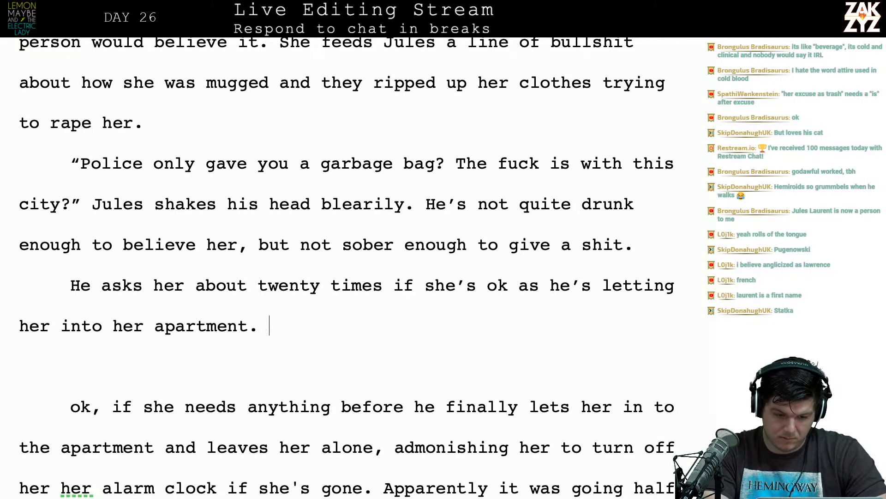
text(,)
key(BackSpace)
key(BackSpace)
text(. )
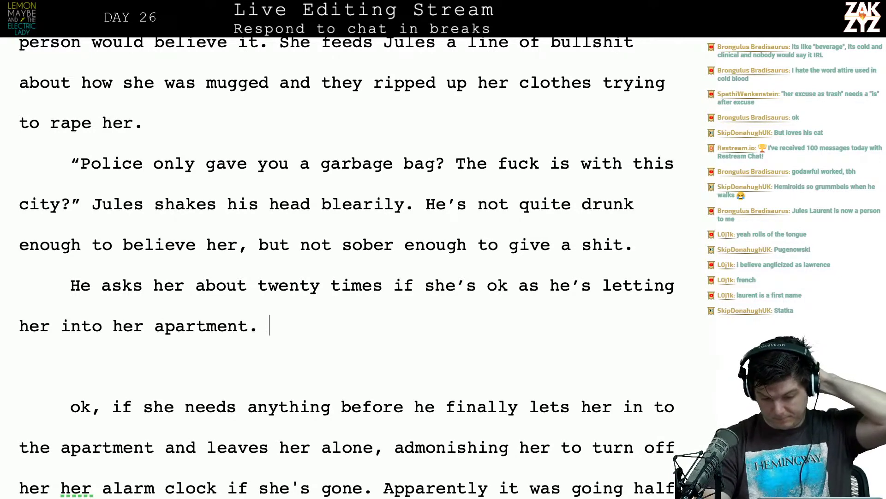
text(Inside eth)
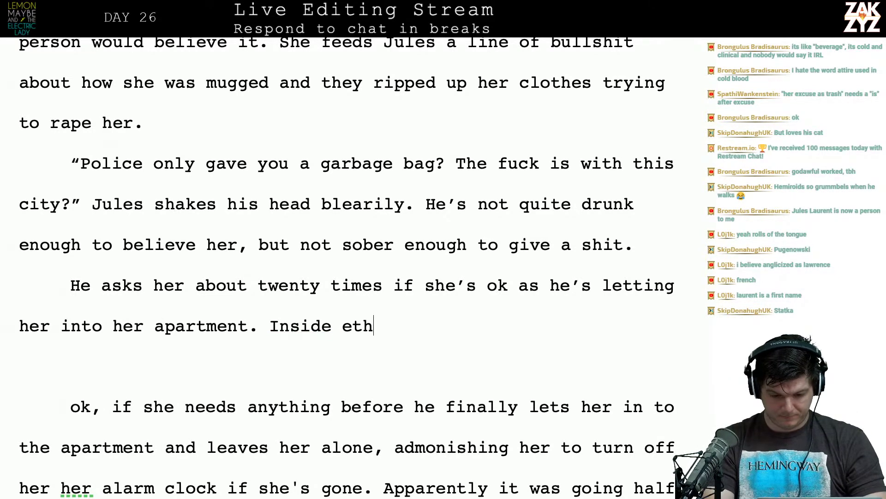
key(BackSpace)
key(BackSpace)
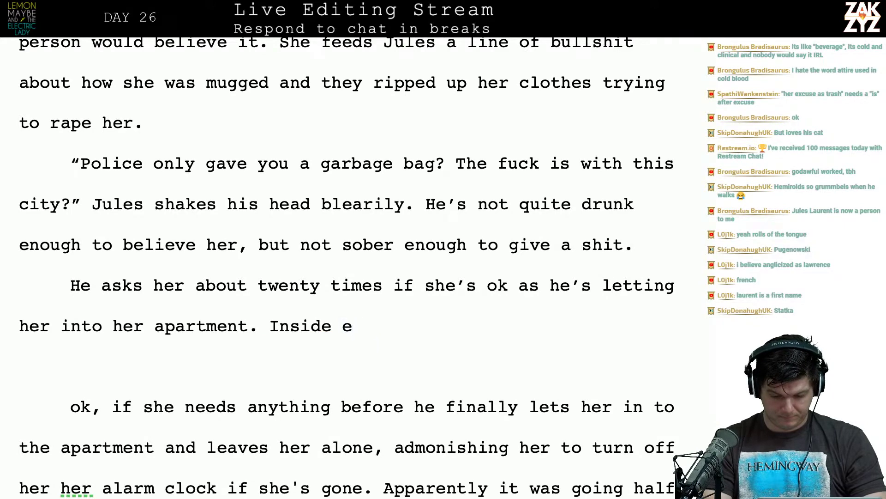
Delete everything from the fragment "Inside e" after "her apartment." through "the apartment and l" in the old draft text below.
key(Down)
key(Down)
key(Down)
key(Down)
key(Down)
key(Down)
key(Up)
key(Up)
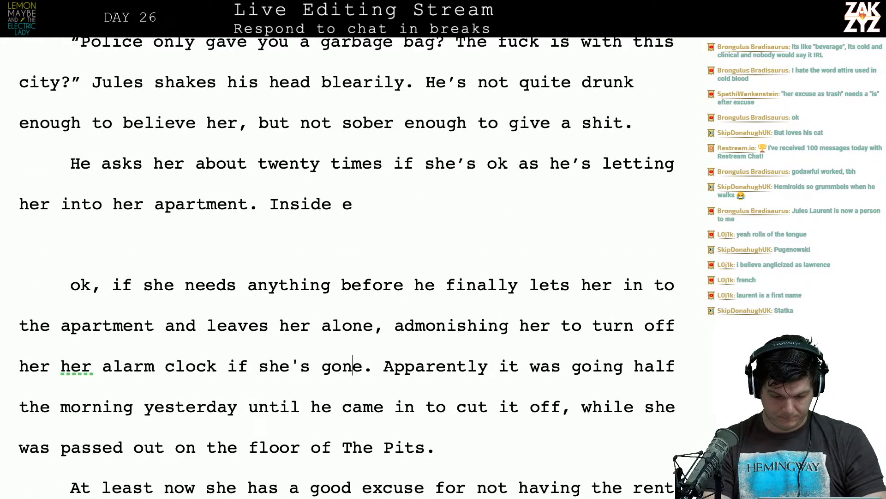
key(Up)
key(Up)
key(Up)
key(Up)
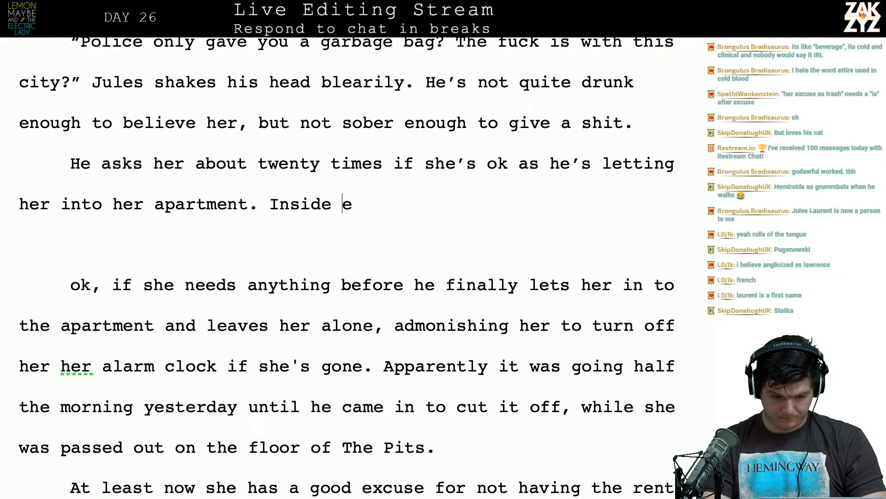
key(Left)
key(Left)
key(Left)
key(Left)
key(Left)
key(Left)
key(Left)
key(Left)
key(shift+Right)
key(shift+Right)
key(shift+Right)
key(shift+Right)
key(shift+Right)
key(shift+Right)
key(shift+Right)
key(shift+Right)
key(shift+Right)
key(shift+Right)
key(shift+Right)
key(shift+Right)
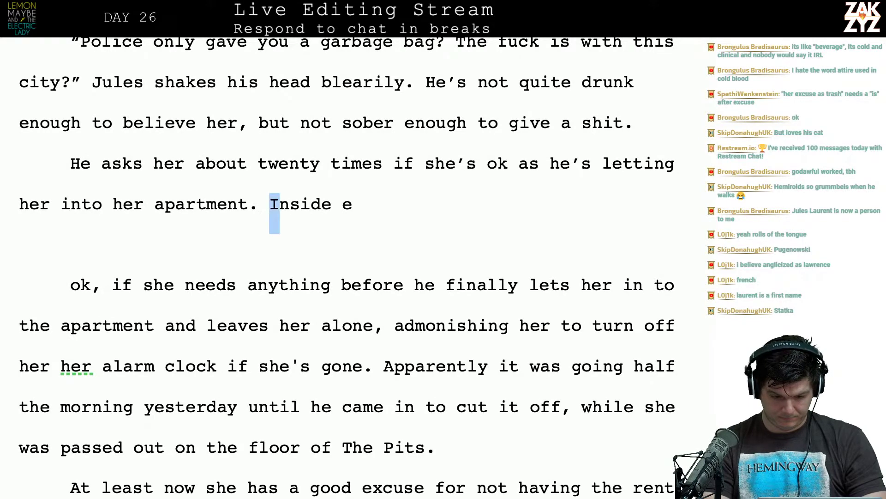
key(shift+Down)
key(shift+Right)
key(shift+Right)
key(shift+Right)
key(shift+Right)
key(shift+Right)
key(shift+Right)
key(shift+Right)
key(shift+Right)
key(shift+Right)
key(shift+Right)
key(shift+Right)
key(shift+Right)
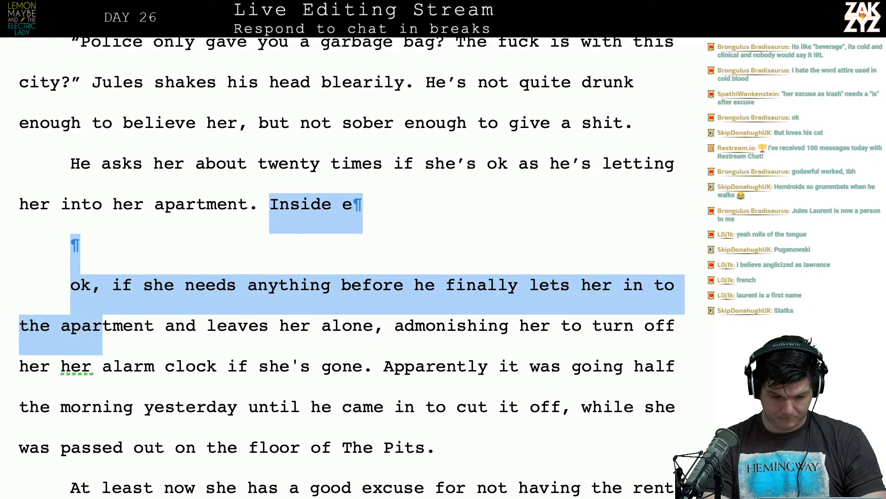
key(BackSpace)
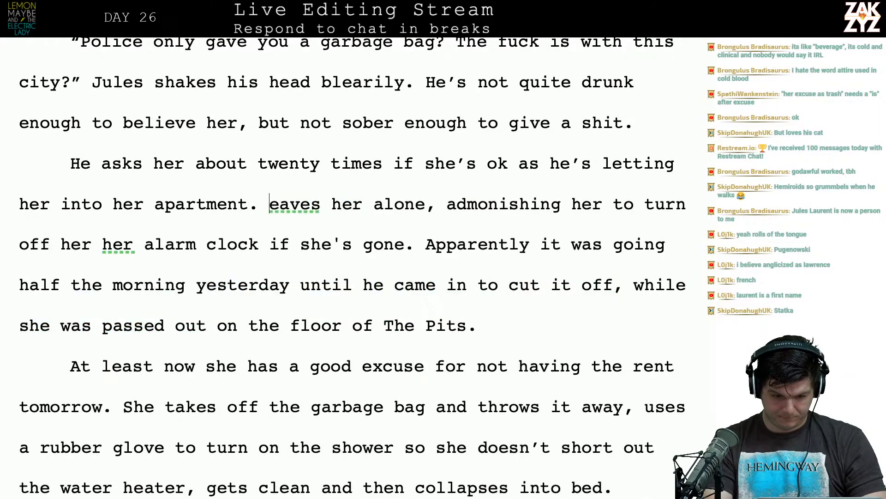
Insert "He finally l" before "eaves her alone" so the sentence begins "He finally leaves her alone".
text(He finally)
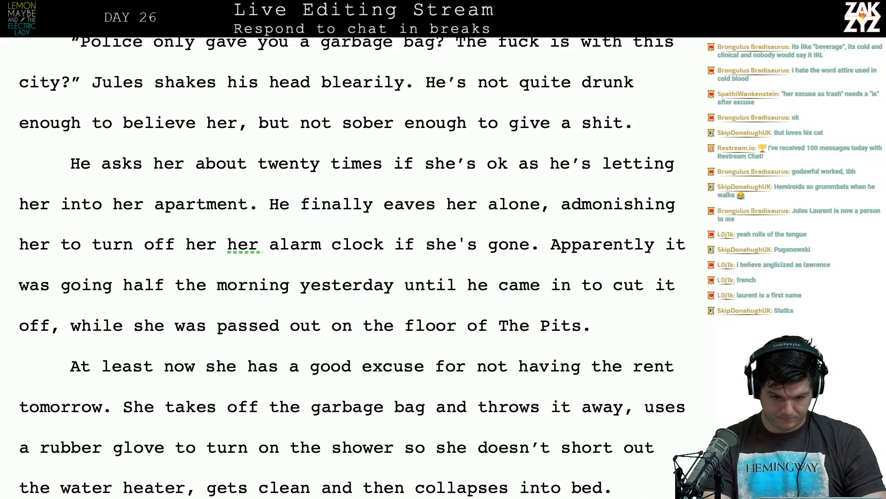
text( l)
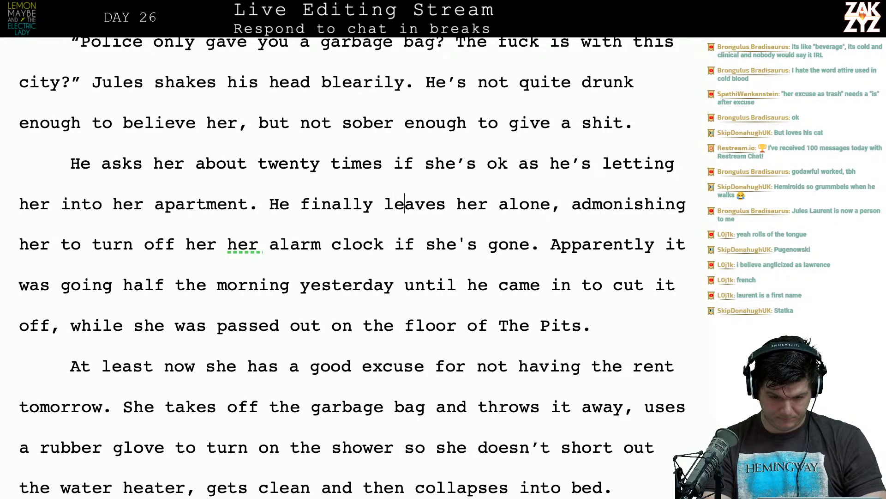
key(Right)
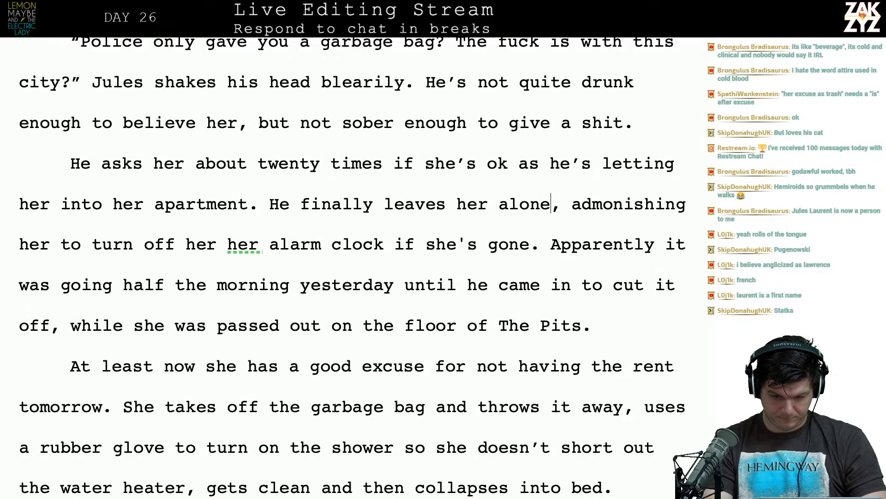
Replace the comma after "He finally leaves her alone" with "after" and delete the duplicate "her" before "alarm clock".
text(after)
key(Right)
key(Right)
key(Right)
key(Right)
key(Right)
key(Right)
key(Right)
key(Right)
key(Right)
key(Right)
key(Right)
key(Right)
key(Right)
key(Right)
key(Right)
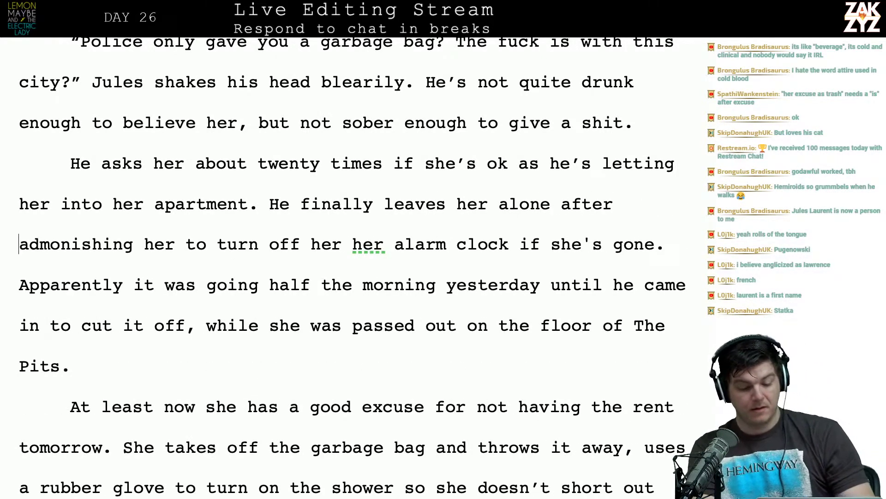
key(Right)
key(Right)
key(Right)
key(Right)
key(Right)
key(Right)
key(Right)
key(Right)
key(Right)
key(Right)
key(Right)
key(Right)
key(Right)
key(Right)
key(Right)
key(Right)
key(Right)
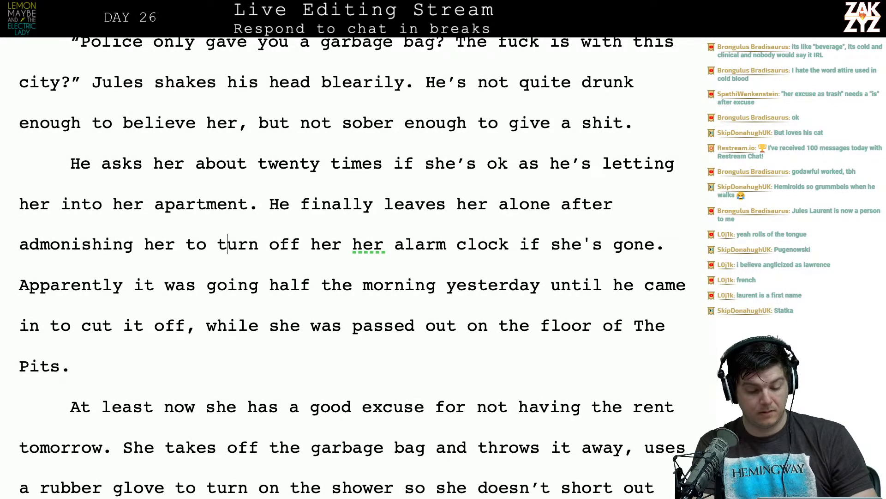
key(BackSpace)
key(BackSpace)
key(BackSpace)
key(BackSpace)
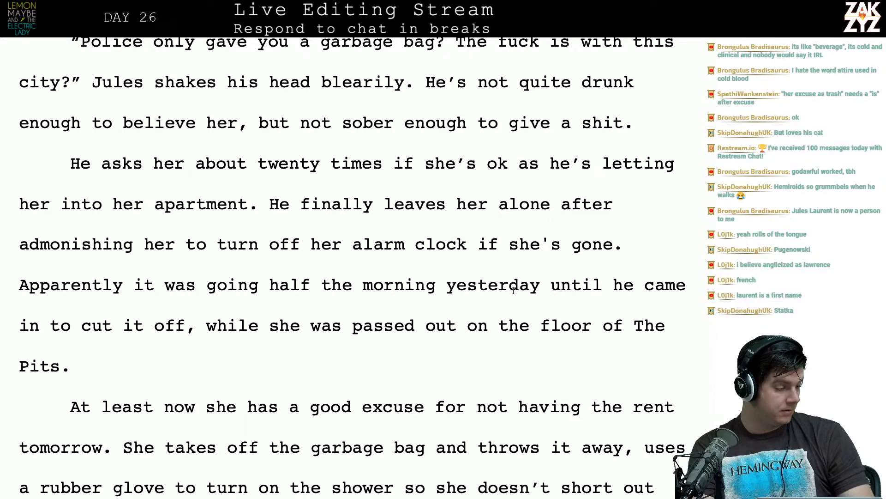
Change the opening of the "He asks her about twenty times" paragraph to "Still, he asks her", keeping it a separate paragraph.
scroll(513, 290, up, 1)
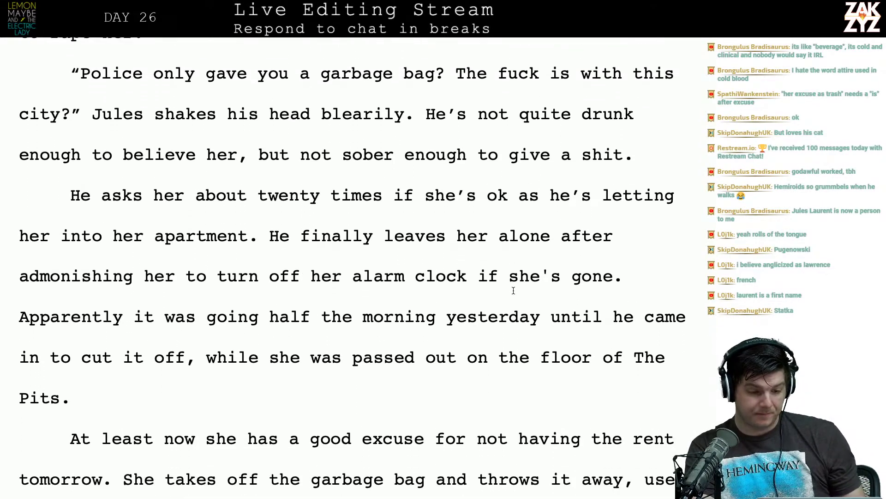
scroll(514, 290, up, 4)
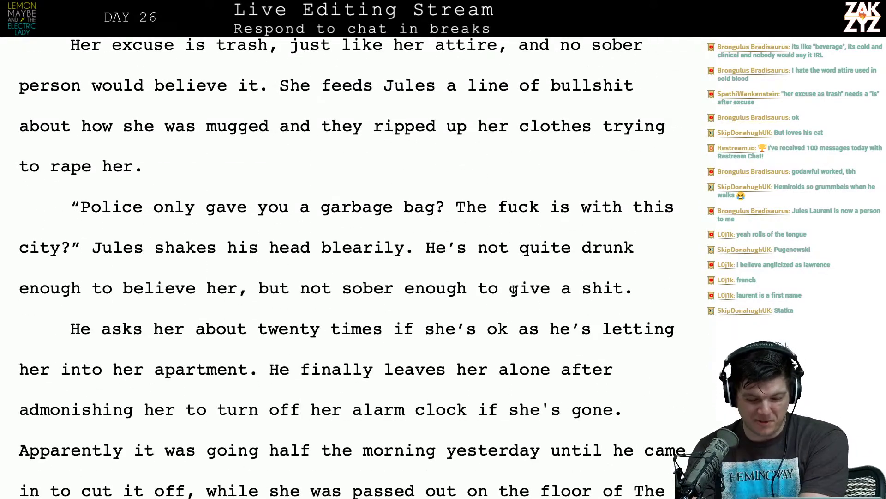
scroll(513, 290, down, 1)
scroll(513, 290, up, 1)
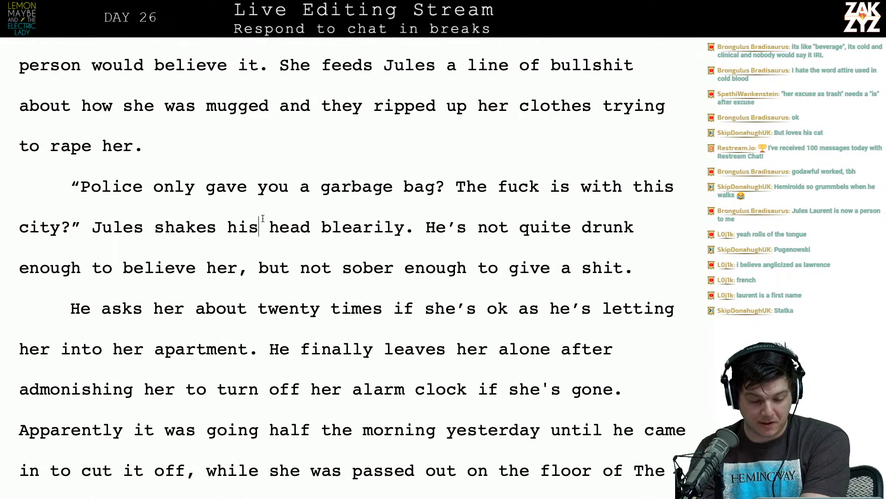
key(Right)
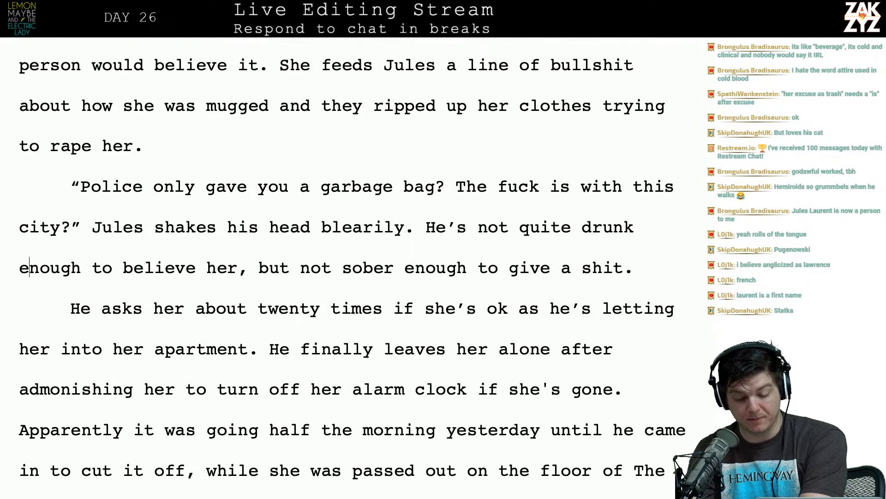
click(111, 309)
scroll(259, 211, down, 2)
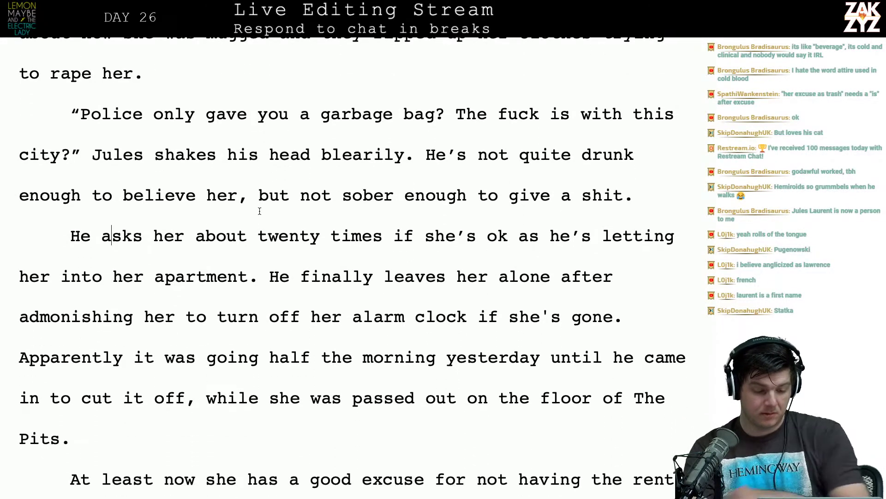
key(BackSpace)
key(BackSpace)
text(Se)
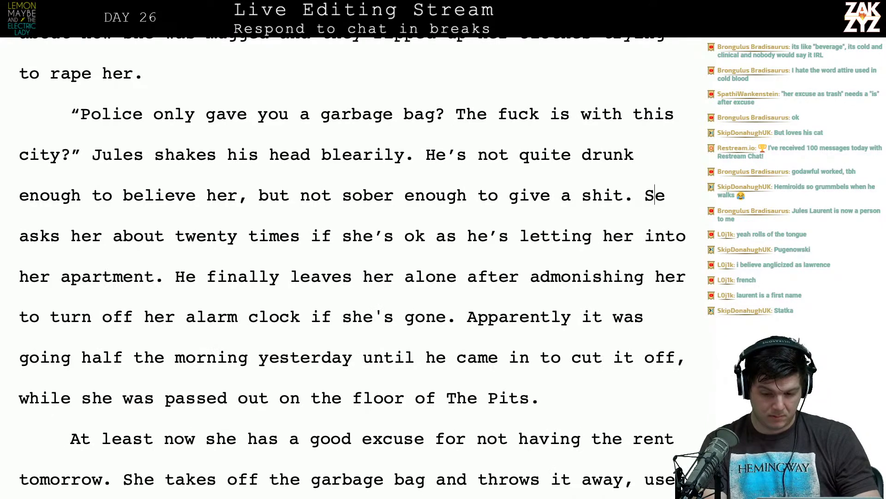
key(BackSpace)
key(Return)
text(Still, he asks her about twenty times if she’s ok as he’s)
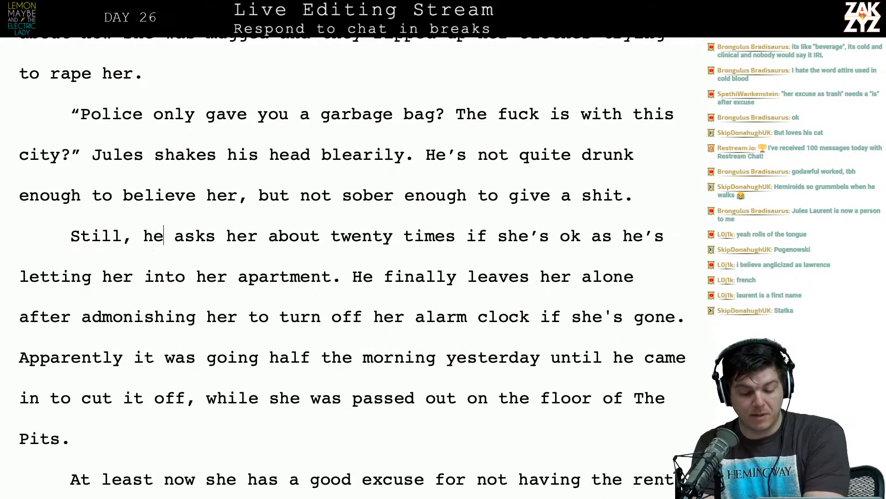
Read through the "Still, he asks her" paragraph to its end at "The Pits", checking the flow of the revised sentences.
click(185, 236)
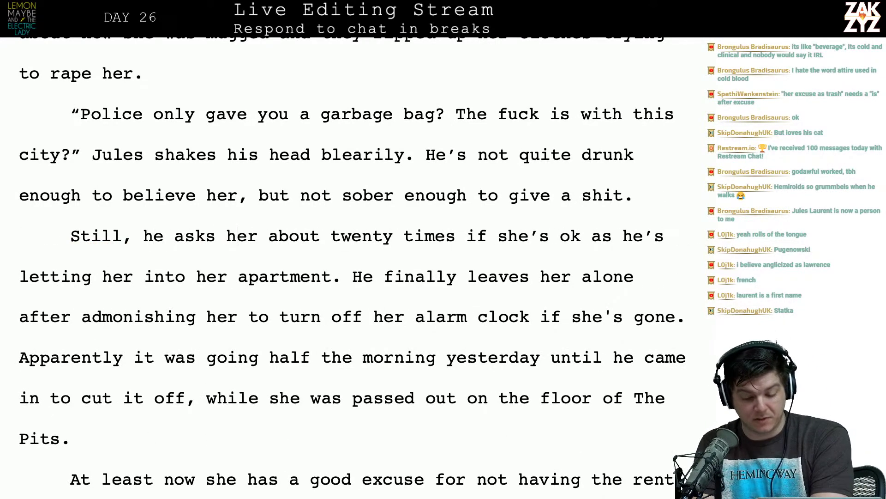
key(Right)
key(Right)
key(Down)
key(Right)
key(Right)
key(Right)
key(Left)
key(Right)
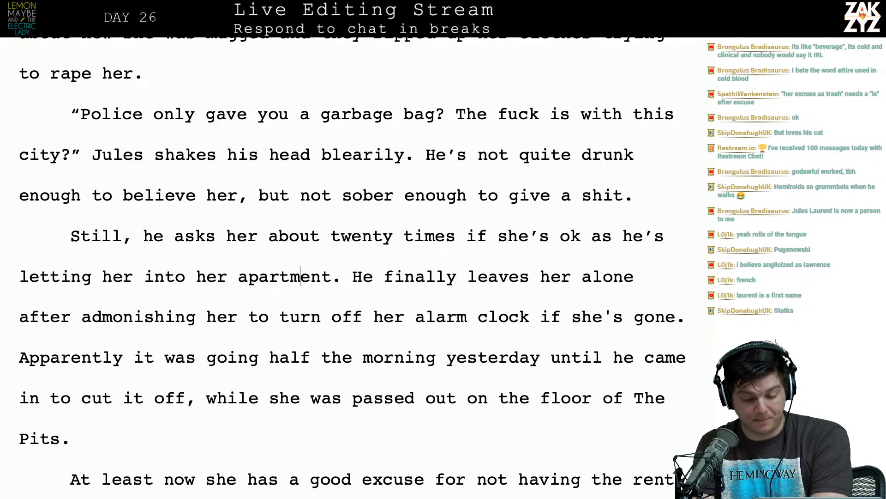
key(Right)
key(Right)
key(Right)
key(Right)
key(Right)
key(Right)
key(Right)
key(Right)
key(Right)
key(Right)
key(Right)
key(Right)
key(Right)
key(Right)
key(Right)
key(Right)
key(Right)
key(Right)
key(Right)
key(Right)
key(Right)
key(Right)
key(Right)
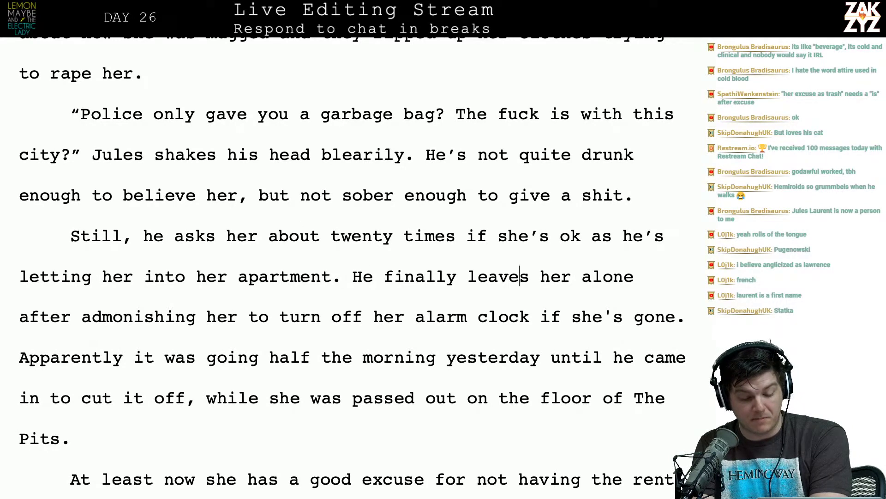
key(Right)
key(Right)
key(Right)
key(Right)
key(Right)
key(Right)
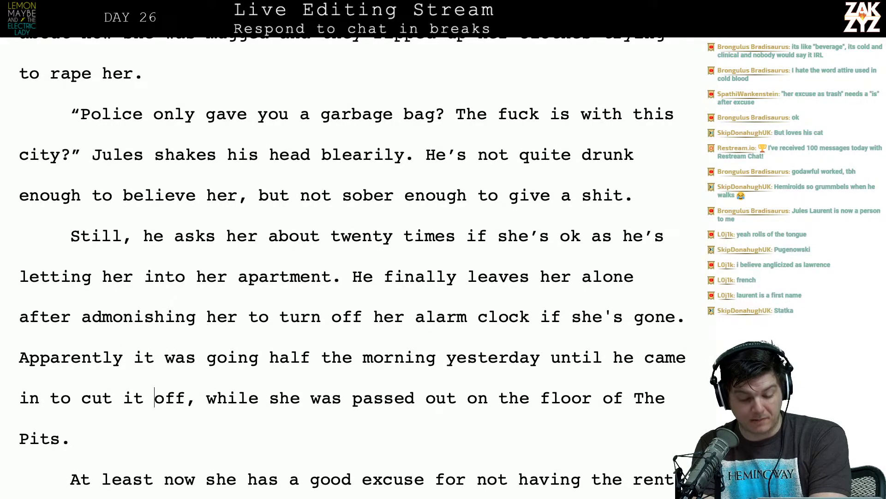
key(Down)
key(Down)
key(Up)
key(Left)
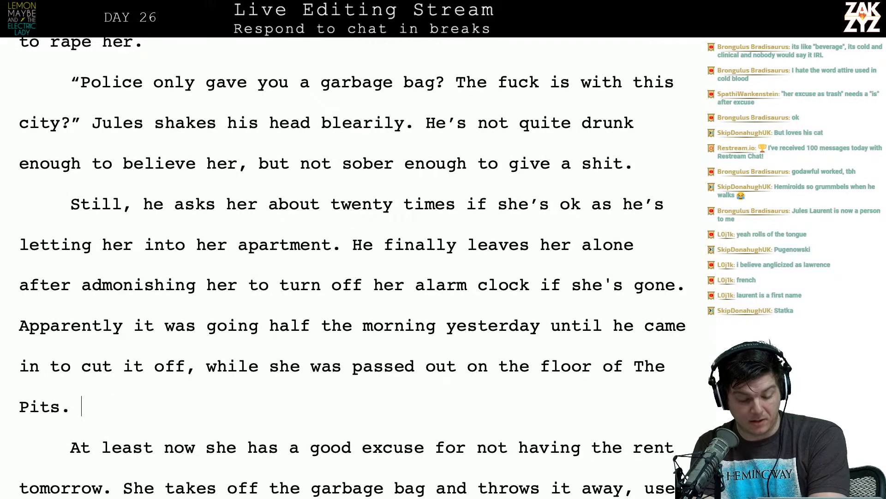
key(Left)
key(Left)
key(Left)
key(Left)
key(Left)
key(Left)
key(Left)
key(Left)
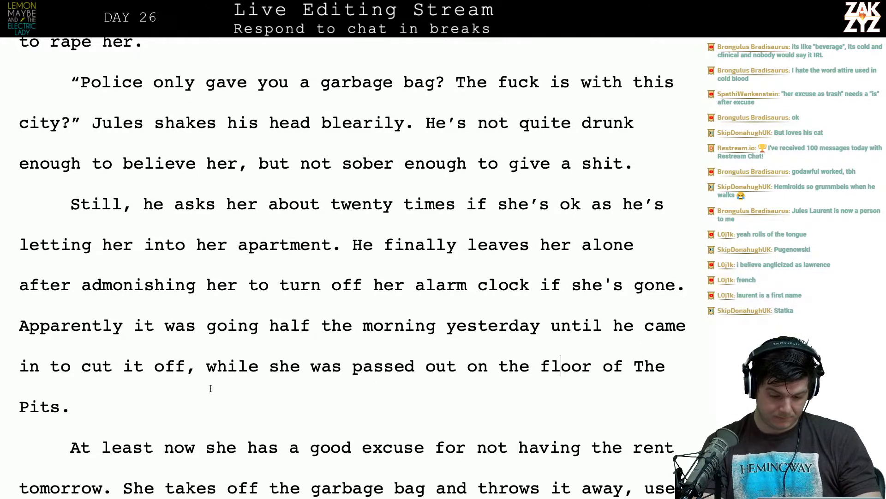
Try to end the sentence after "cut it off" with a period and start a new sentence there with "She".
key(shift+Right)
key(shift+Right)
key(shift+Right)
key(shift+Right)
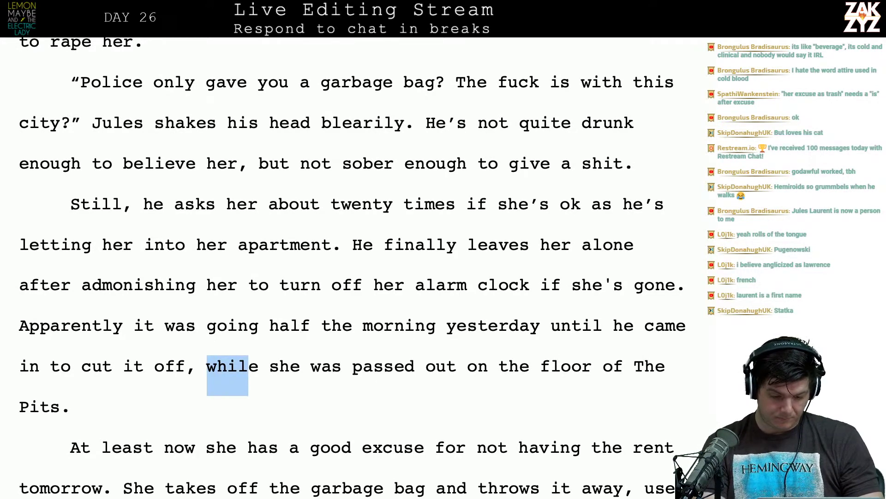
key(Left)
key(Left)
key(BackSpace)
text(.)
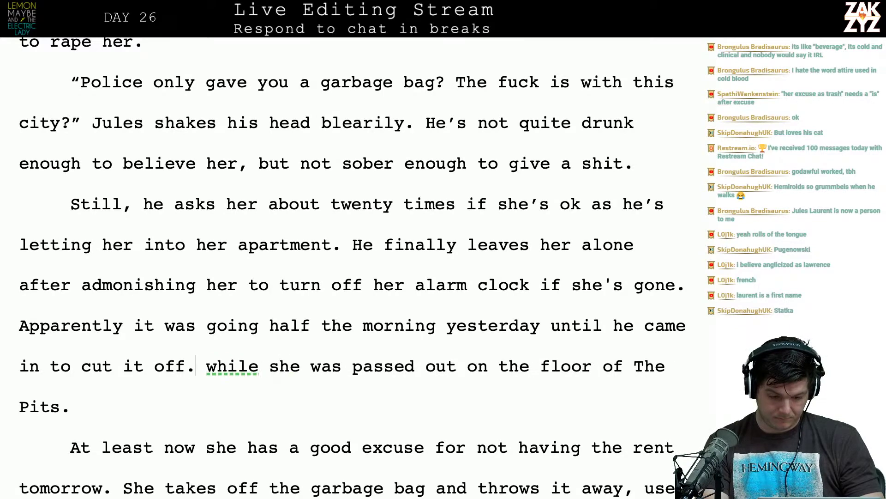
key(BackSpace)
text(. )
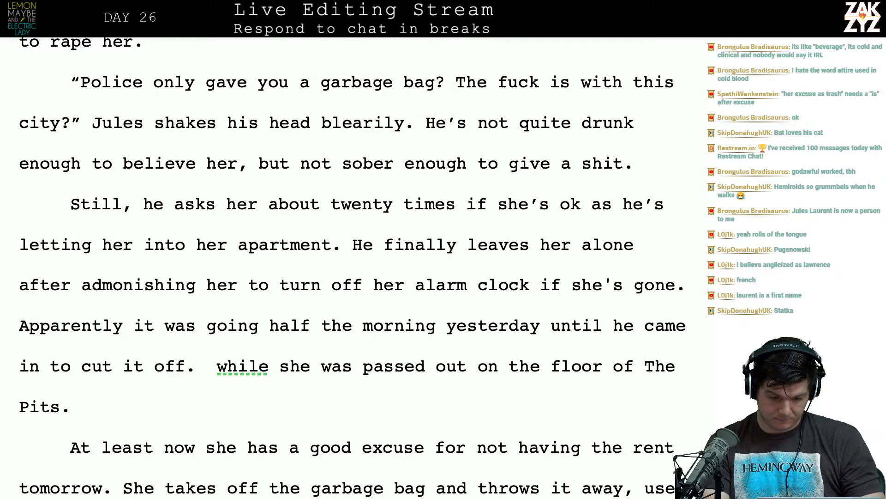
text(Seh)
key(BackSpace)
key(BackSpace)
key(BackSpace)
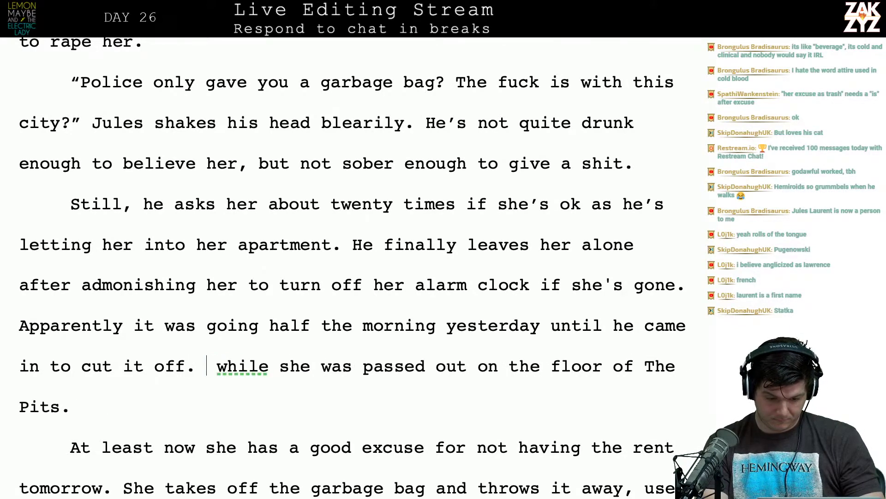
text(She)
key(BackSpace)
key(BackSpace)
key(BackSpace)
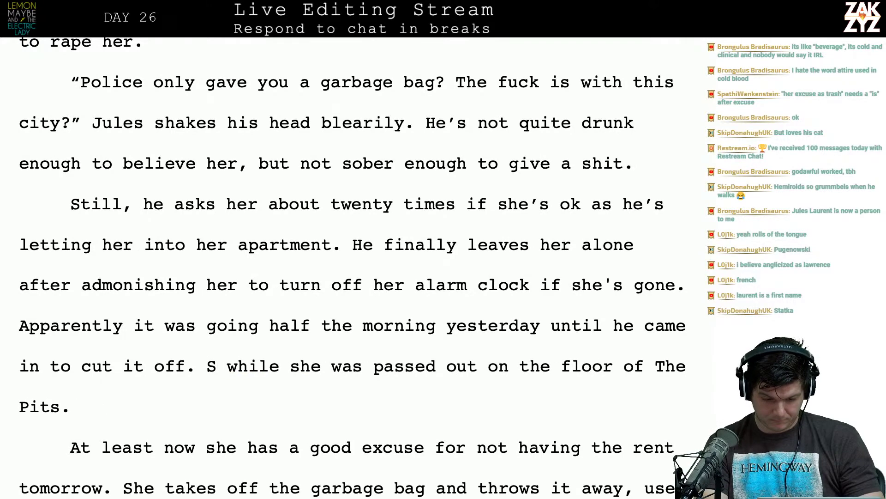
key(BackSpace)
key(BackSpace)
key(BackSpace)
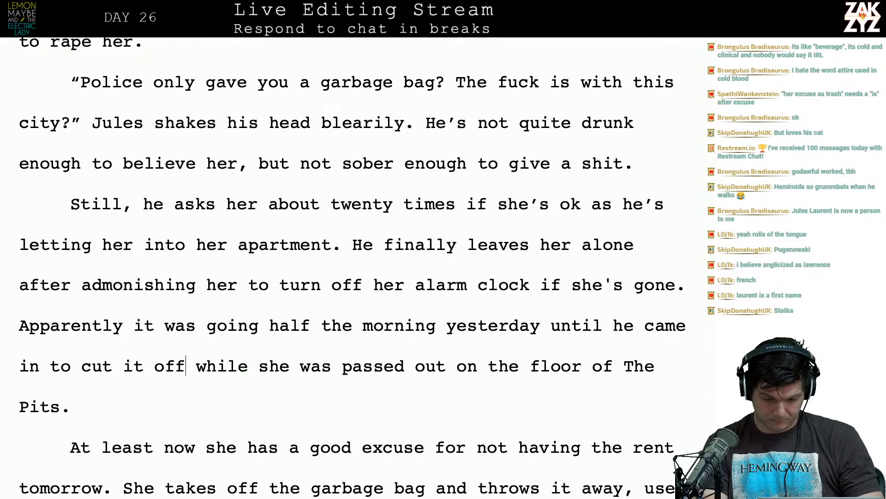
text(.)
key(BackSpace)
text(,)
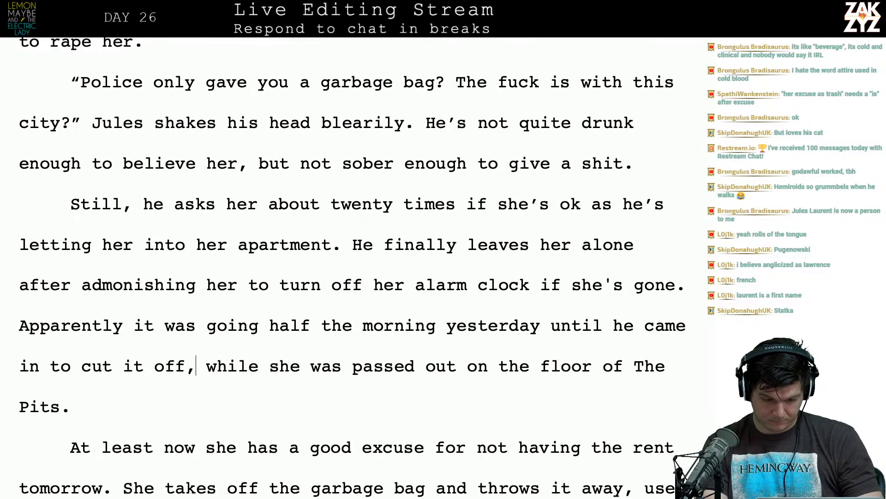
key(BackSpace)
text(. She)
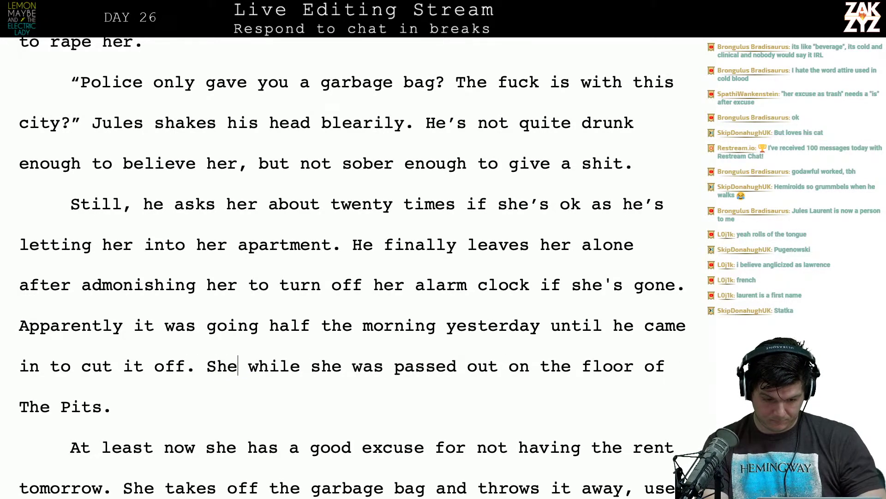
key(BackSpace)
key(BackSpace)
key(BackSpace)
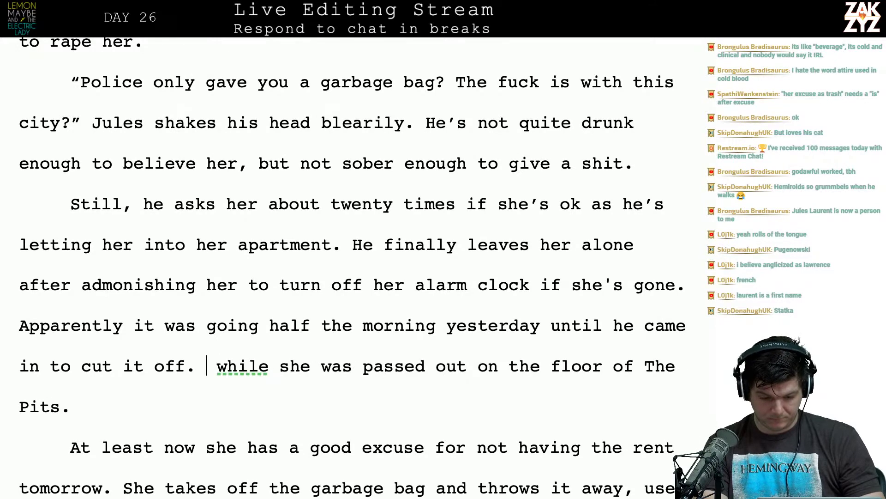
text(She wa)
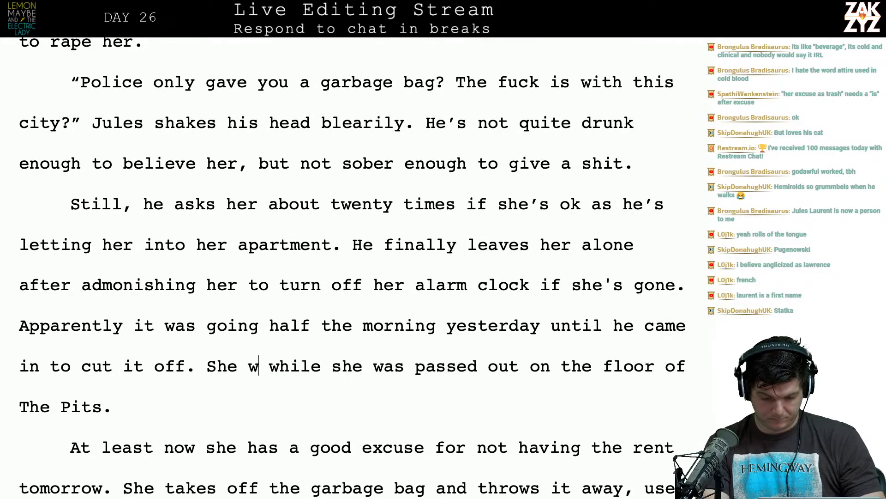
key(BackSpace)
key(BackSpace)
key(BackSpace)
key(BackSpace)
key(BackSpace)
key(BackSpace)
key(BackSpace)
key(BackSpace)
text(,)
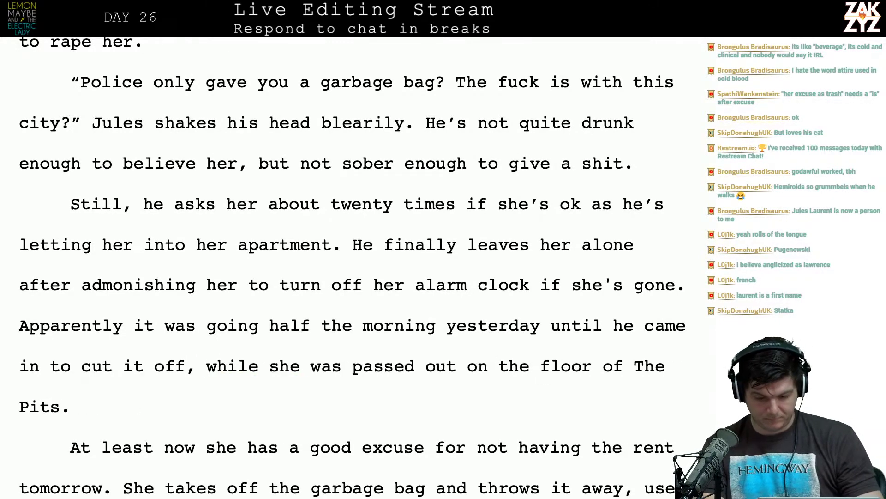
key(BackSpace)
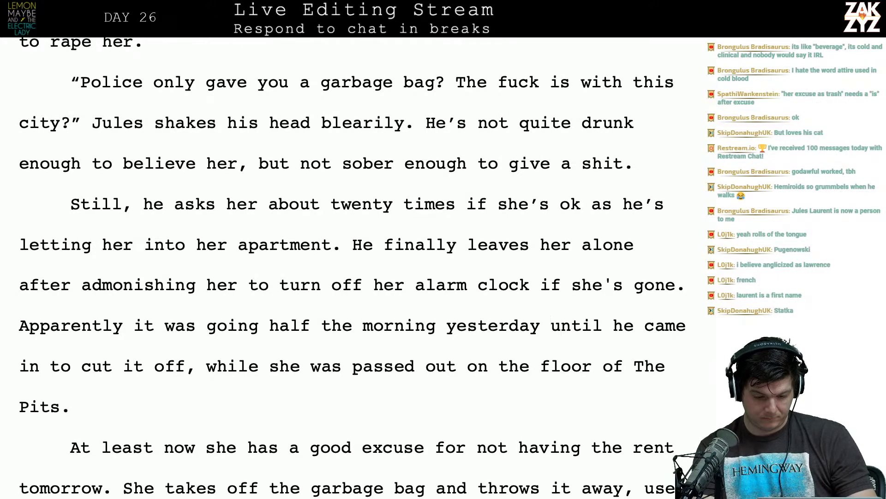
Delete "until he came in to cut it off" from the sentence about the alarm clock going half the morning yesterday.
key(shift+Right)
key(shift+Right)
key(shift+Right)
key(shift+Right)
key(shift+Right)
key(shift+Right)
key(shift+Right)
key(shift+Right)
key(shift+Right)
key(shift+Right)
key(shift+Right)
key(shift+Right)
key(shift+Right)
key(shift+Right)
key(shift+Right)
key(shift+Right)
key(shift+Right)
key(shift+Right)
key(shift+Right)
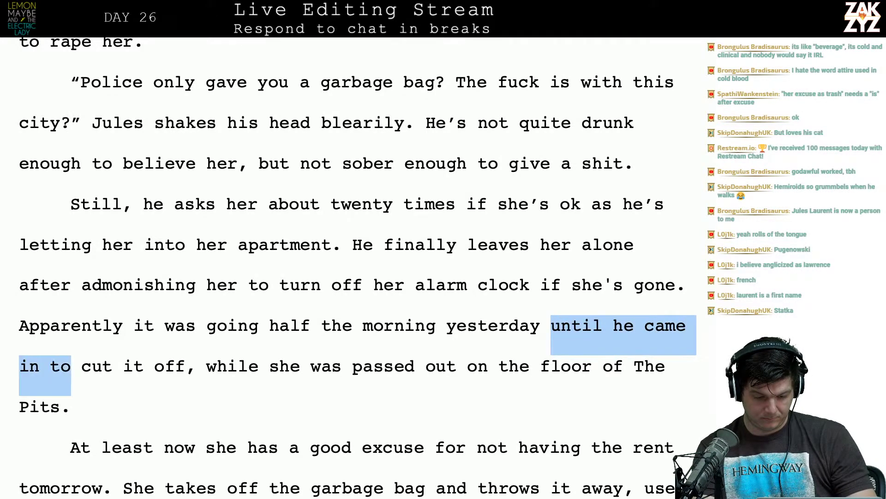
key(shift+Right)
key(shift+Right)
key(shift+Right)
key(shift+Right)
key(shift+Right)
key(shift+Right)
key(shift+Right)
key(shift+Right)
key(shift+Right)
key(shift+Right)
key(shift+Right)
key(BackSpace)
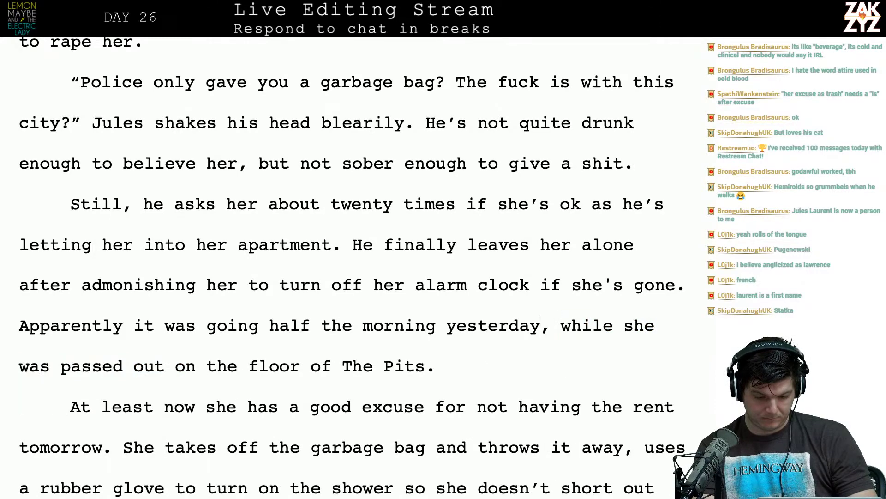
key(Up)
key(Right)
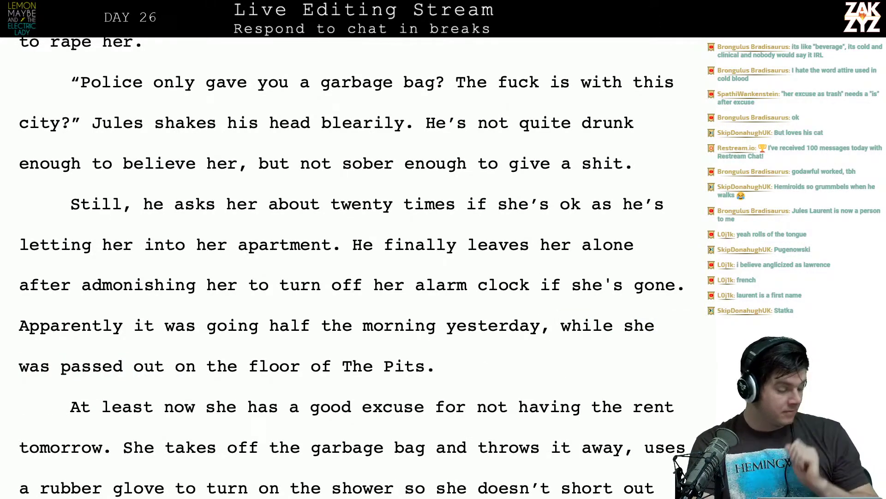
Insert a new paragraph before "At least now she has a good excuse" and begin it with "Sara".
scroll(187, 322, down, 1)
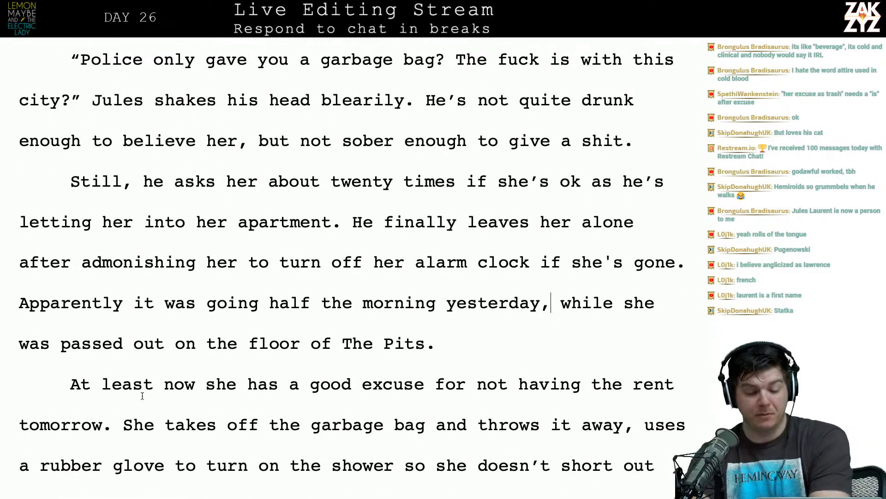
scroll(326, 357, down, 1)
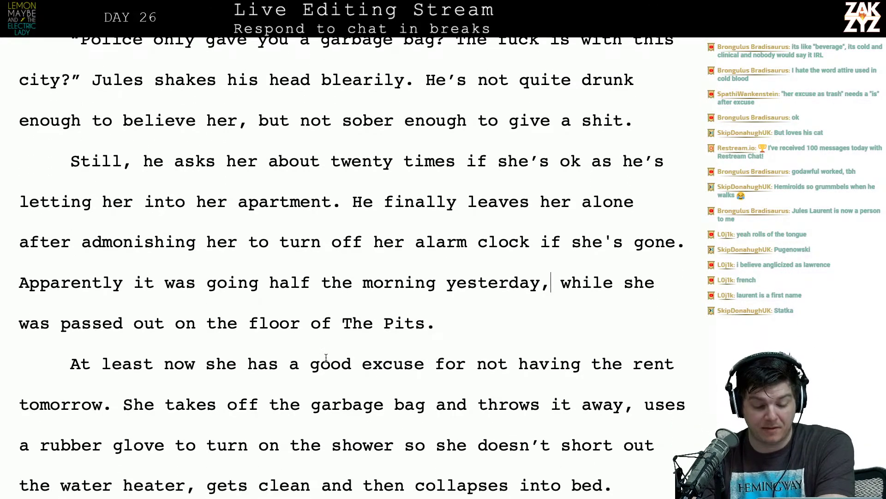
click(404, 310)
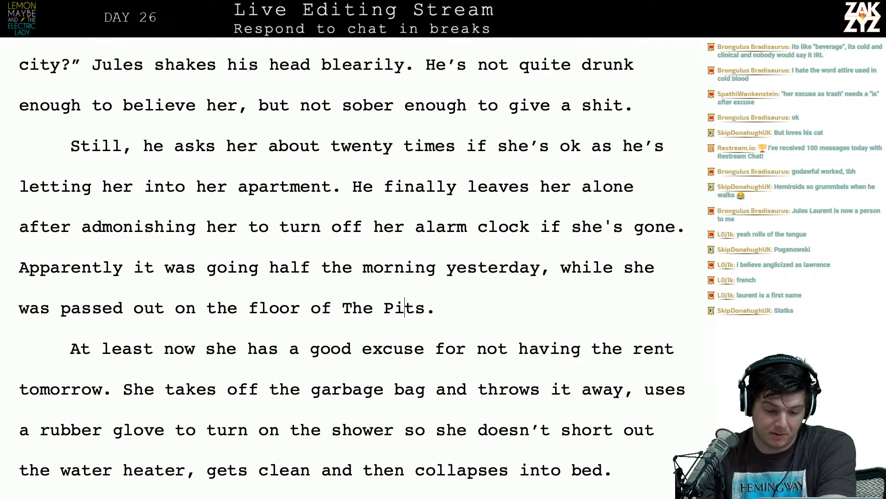
click(383, 348)
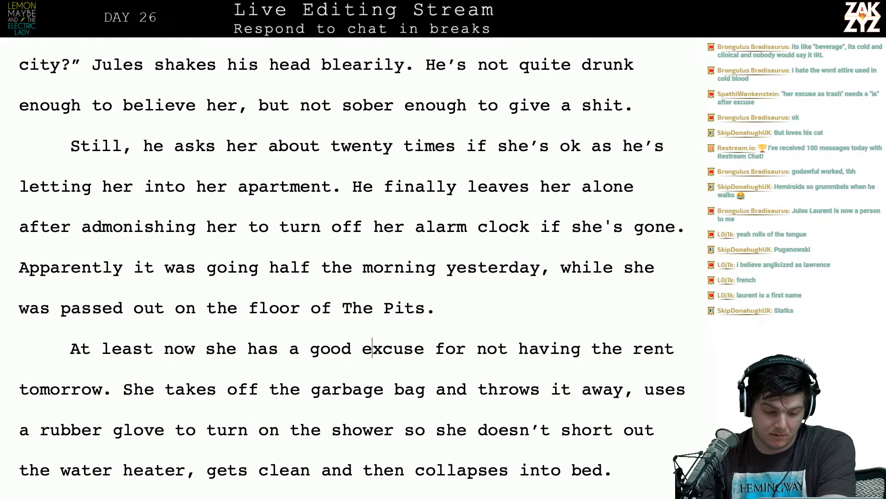
key(Left)
key(Left)
key(Left)
key(Left)
key(Left)
key(Left)
key(Left)
key(Left)
key(Left)
key(Left)
key(Left)
key(Left)
key(Left)
key(Left)
key(Left)
key(Left)
key(Left)
key(Left)
key(Left)
key(Left)
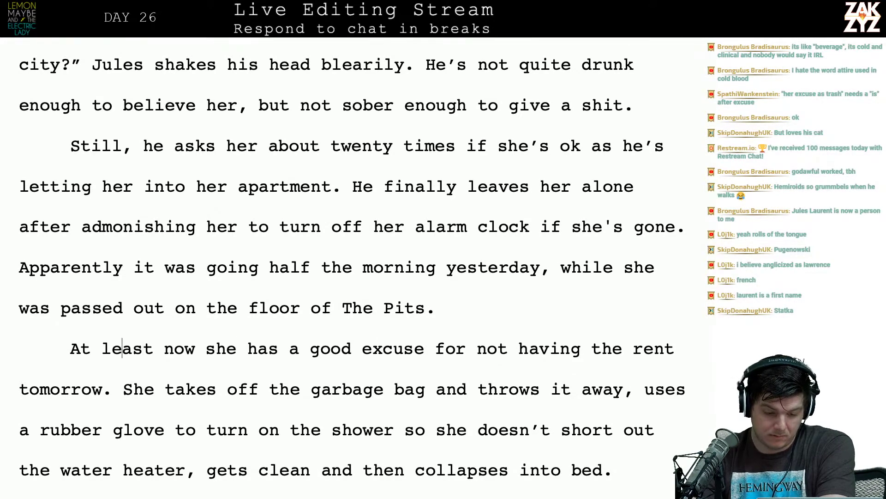
key(Left)
key(Left)
key(Left)
key(Left)
key(Left)
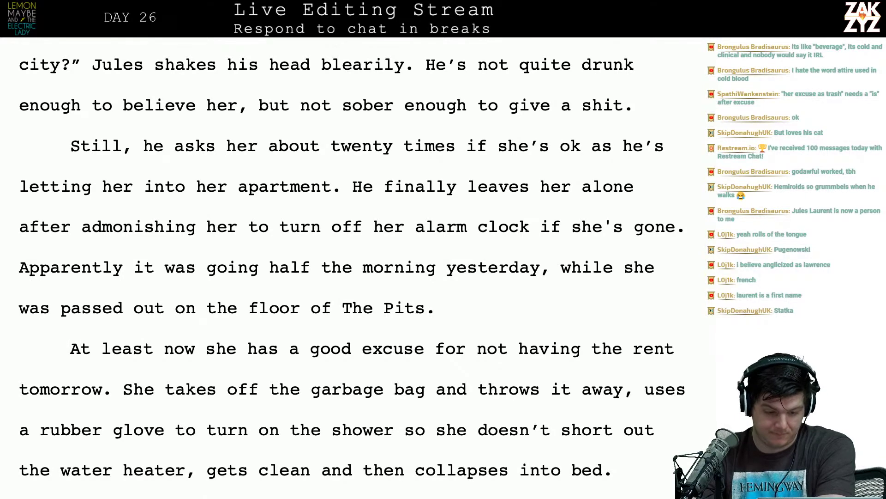
key(Return)
key(Up)
text(A)
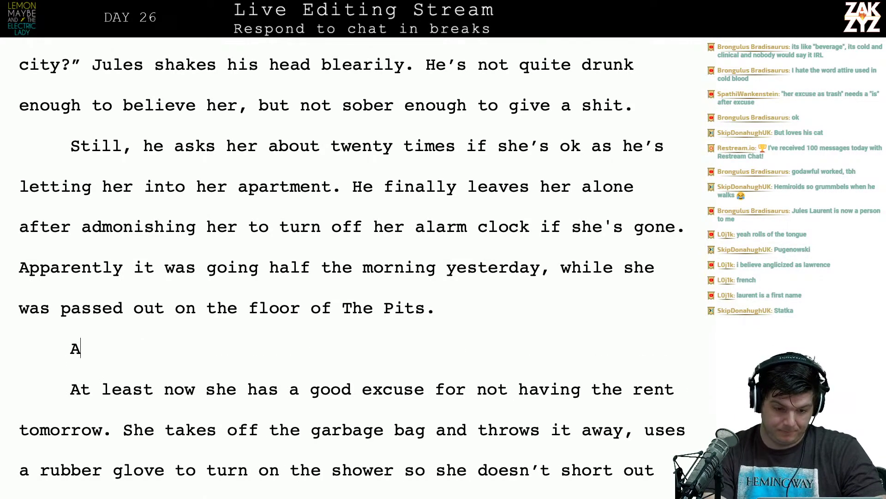
key(BackSpace)
text(Sara )
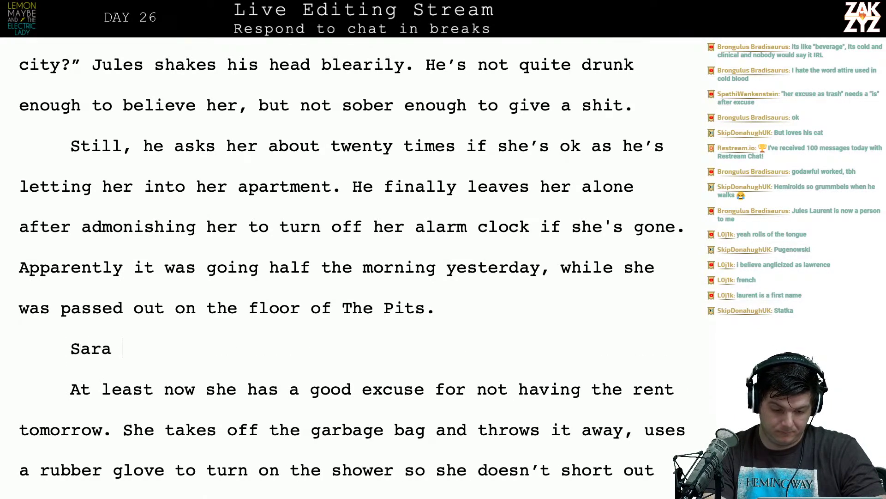
text(breathes a sigh o)
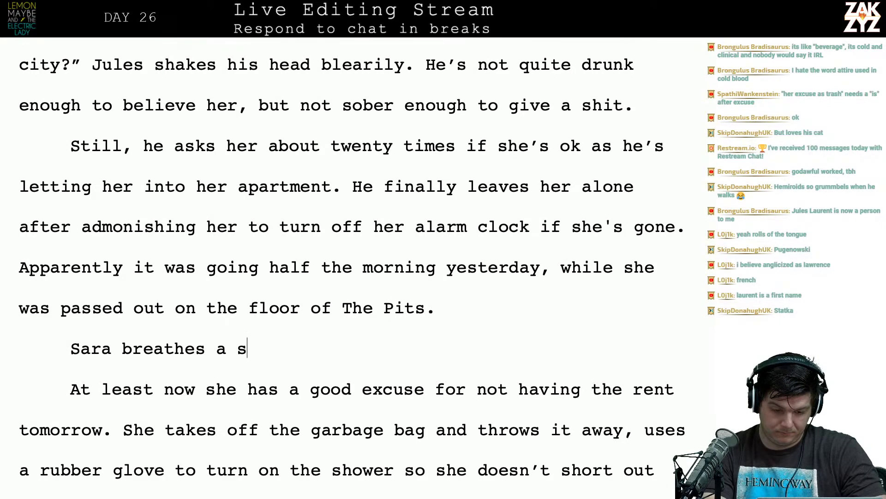
key(BackSpace)
key(BackSpace)
key(BackSpace)
key(BackSpace)
key(BackSpace)
key(BackSpace)
key(BackSpace)
key(BackSpace)
key(BackSpace)
key(BackSpace)
key(BackSpace)
key(BackSpace)
key(BackSpace)
key(BackSpace)
key(BackSpace)
key(BackSpace)
key(BackSpace)
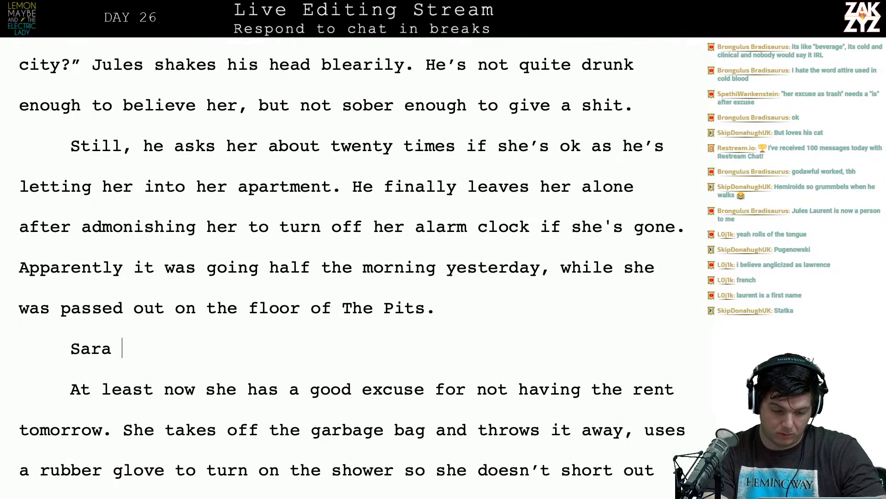
text(lets)
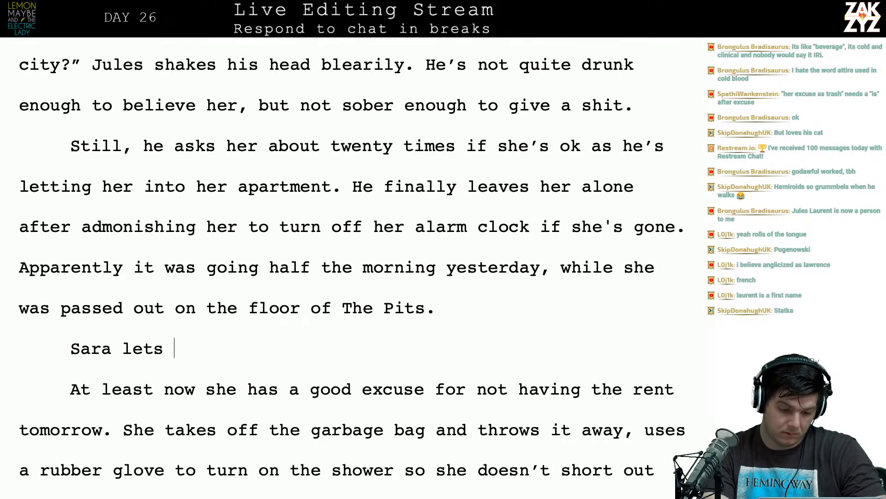
key(BackSpace)
key(BackSpace)
key(BackSpace)
key(BackSpace)
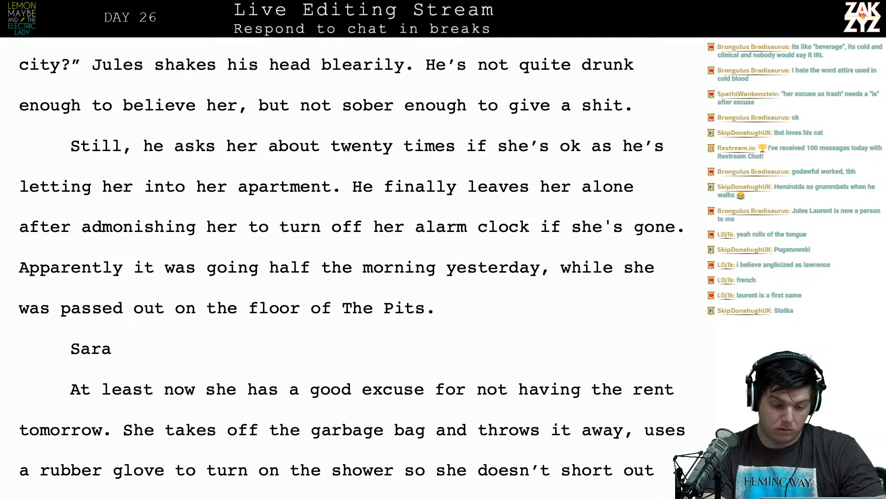
Complete the new paragraph's sentence as "Sara exhales when he's gone and bolts the door.".
text(exhale)
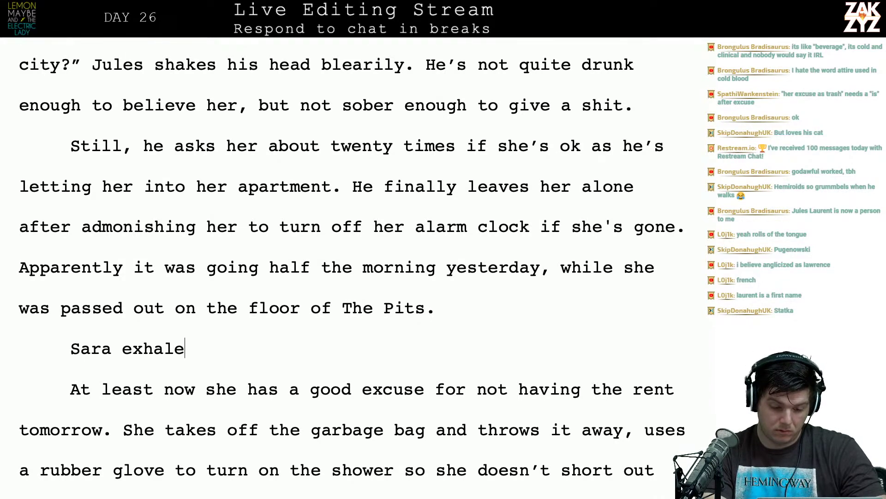
text(s when h)
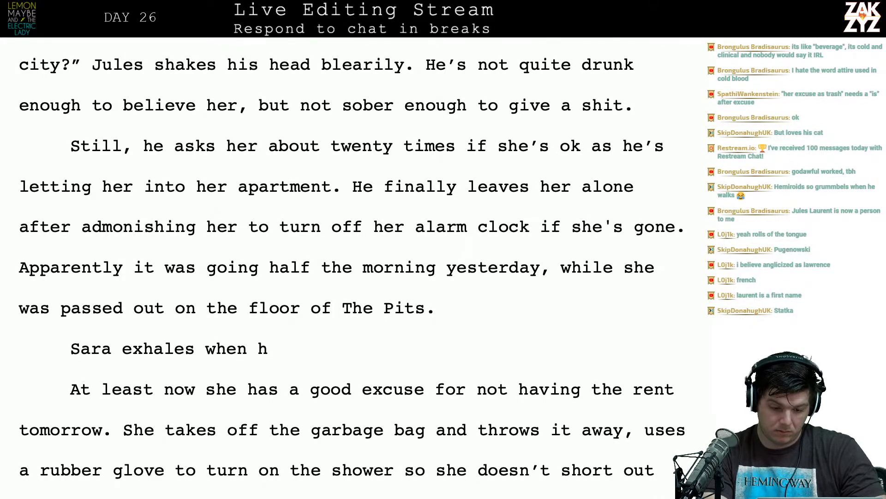
text(e's gone and bolts )
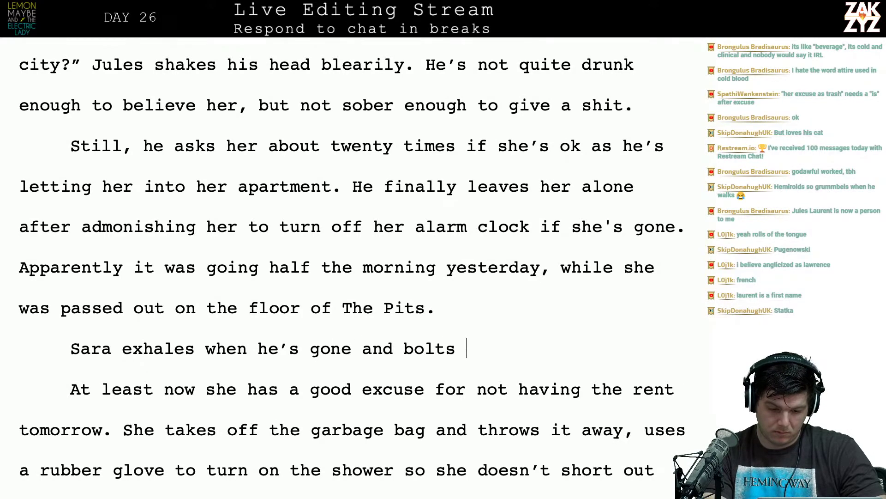
text(the door.)
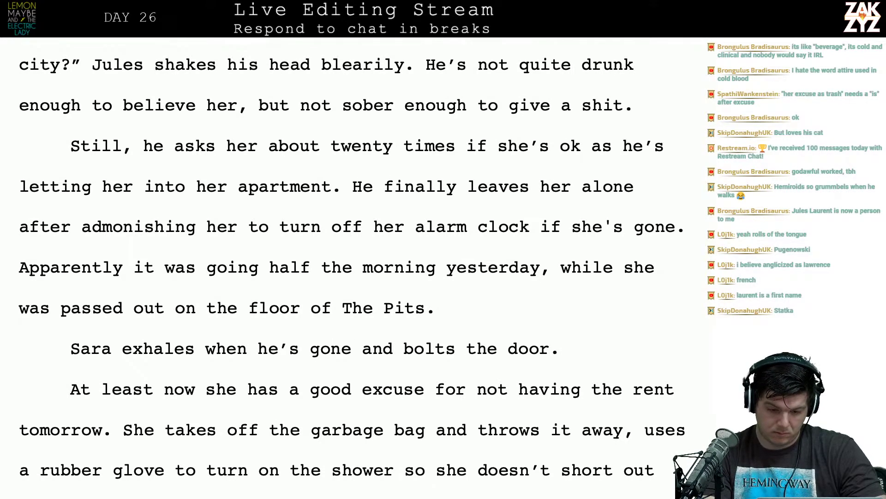
Insert "lets out a long breath when he's gone, then bolts the door." directly after "Sara" in the new paragraph.
key(Up)
key(Right)
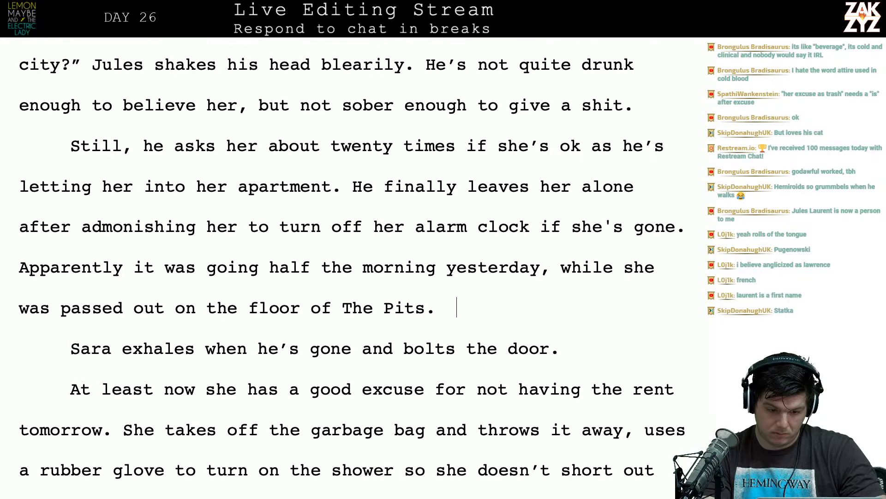
key(Right)
key(Right)
key(Right)
key(Right)
key(Right)
key(Right)
key(Right)
key(Right)
key(Right)
key(Right)
key(Right)
key(Right)
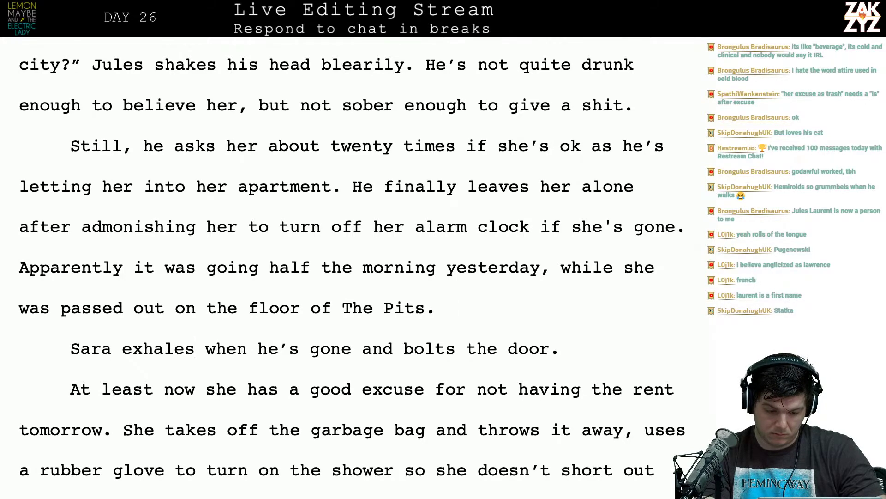
key(Left)
key(Left)
key(Left)
key(Left)
key(Left)
key(Left)
key(Left)
text(lets o)
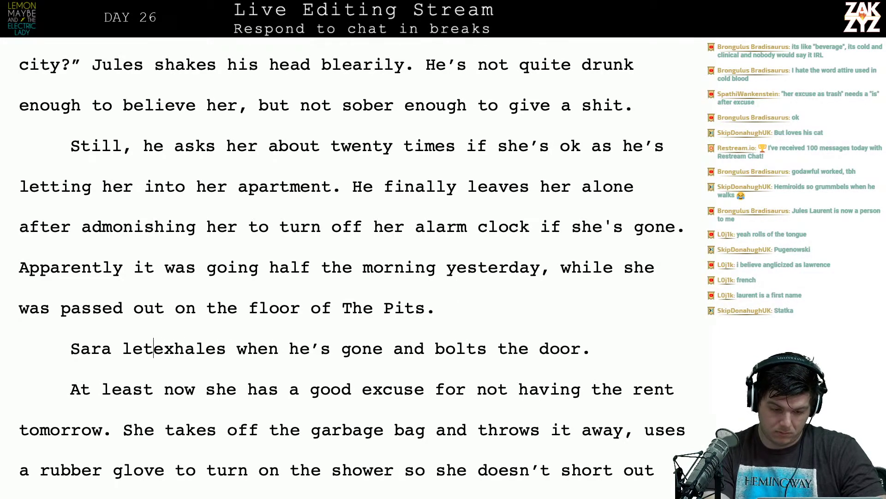
text(ut a long breath)
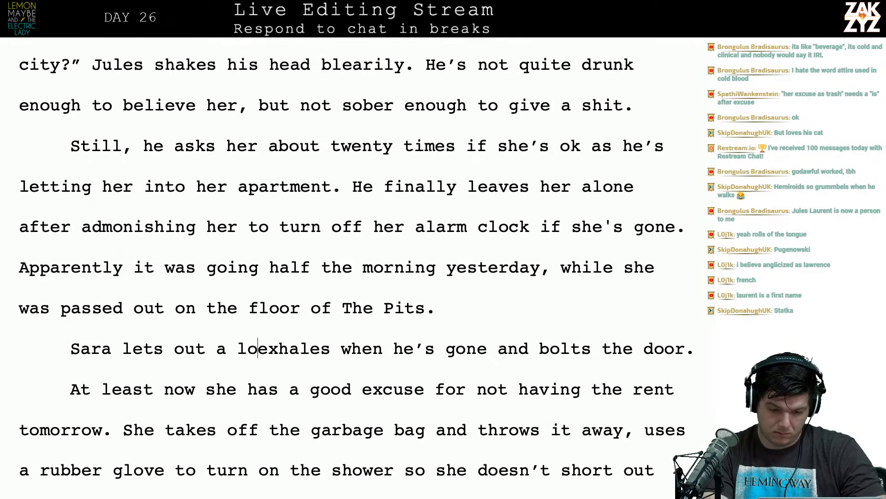
text( when he's gone)
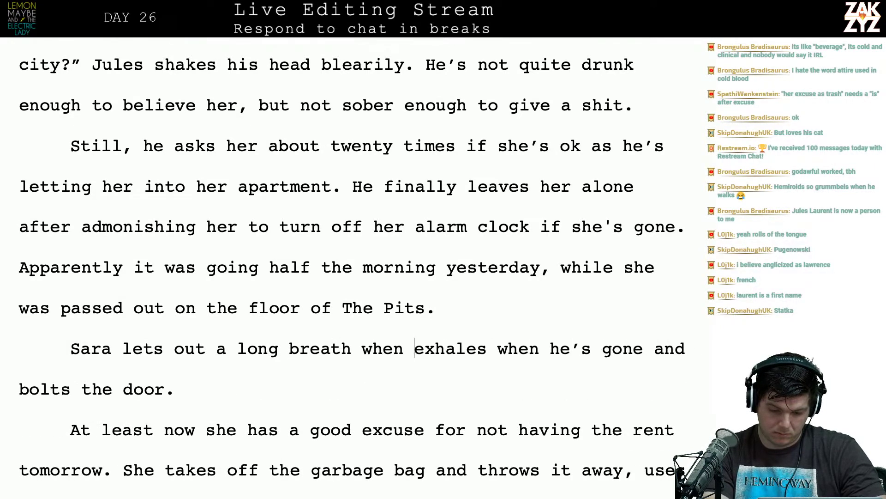
text(, then bolts t)
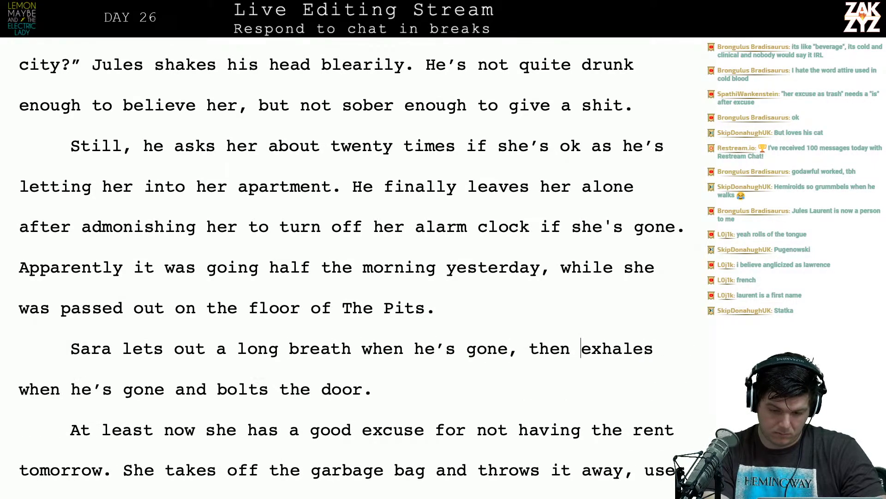
text(he door.)
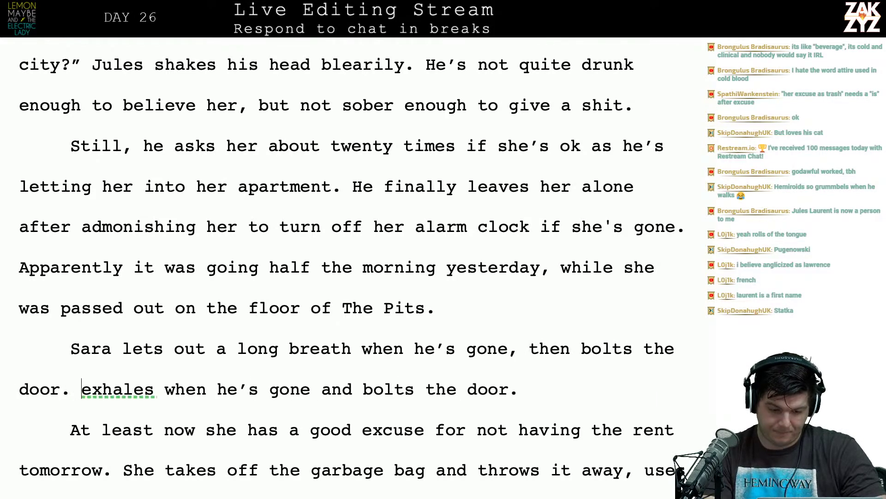
Delete the leftover "exhales when he's gone and bolts the door." and join the "At least now" paragraph onto the new sentence.
key(shift+Down)
key(shift+Left)
key(shift+Left)
key(shift+Left)
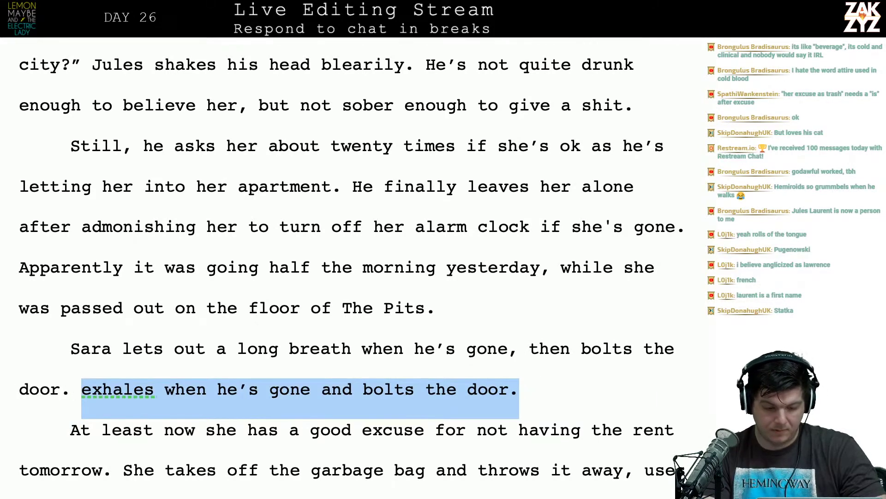
key(BackSpace)
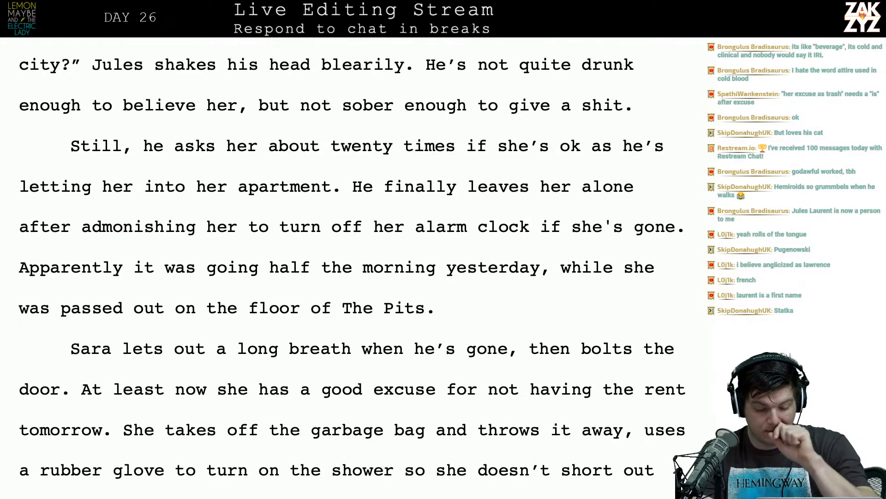
Delete "tomorrow" so the "At least now" sentence ends at "not having the rent".
scroll(351, 268, down, 3)
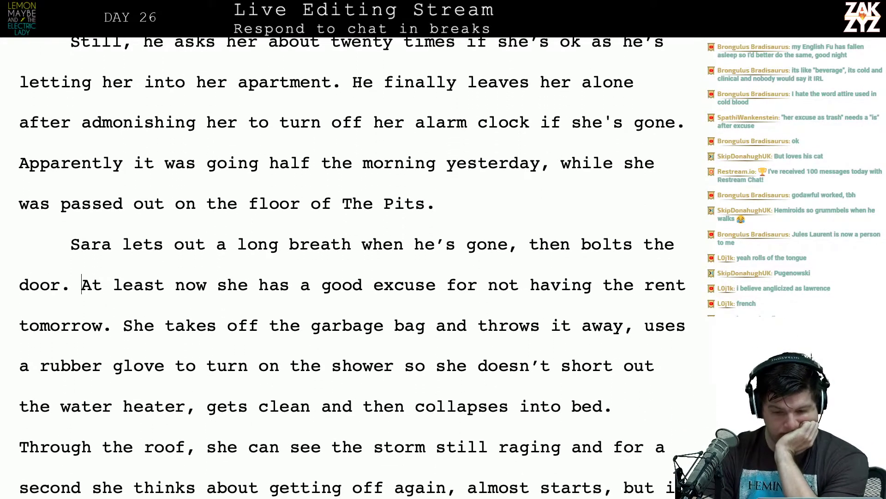
scroll(618, 341, down, 1)
click(82, 231)
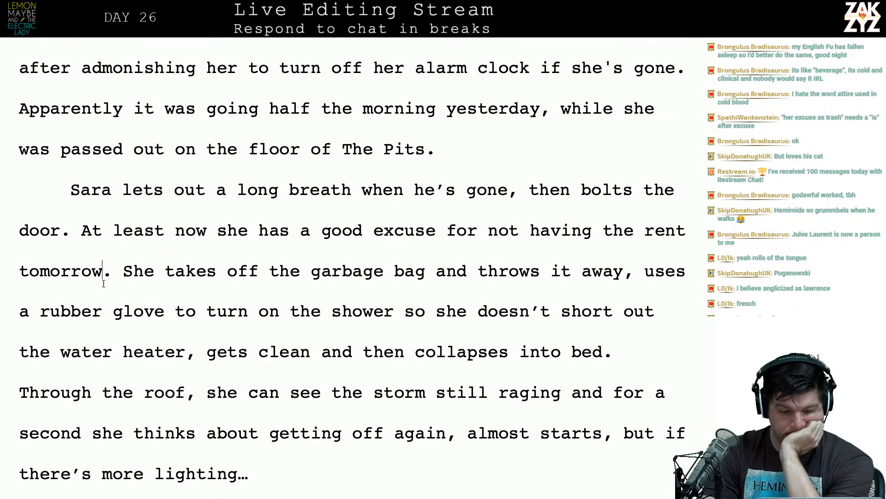
key(BackSpace)
key(BackSpace)
key(BackSpace)
key(BackSpace)
key(BackSpace)
key(BackSpace)
key(BackSpace)
key(BackSpace)
key(BackSpace)
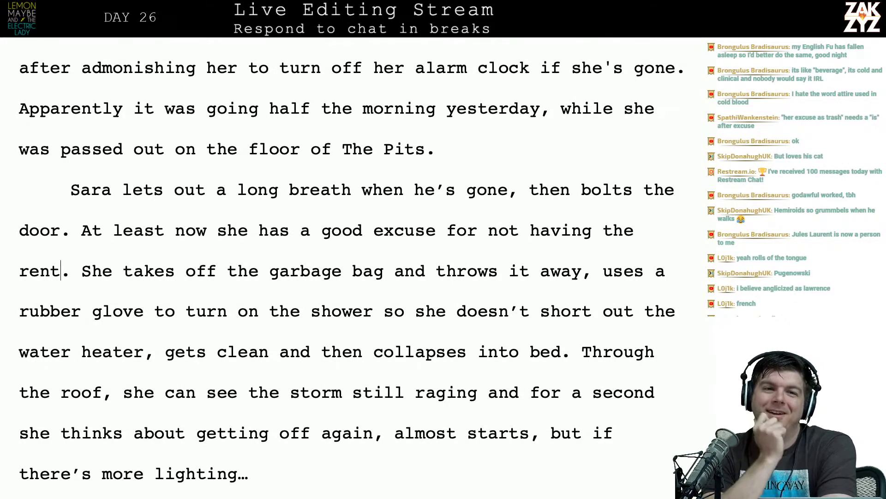
Write "when Jules is gone." directly after "Sara lets out a long breath", pushing the old ending onto a new line.
scroll(346, 268, down, 1)
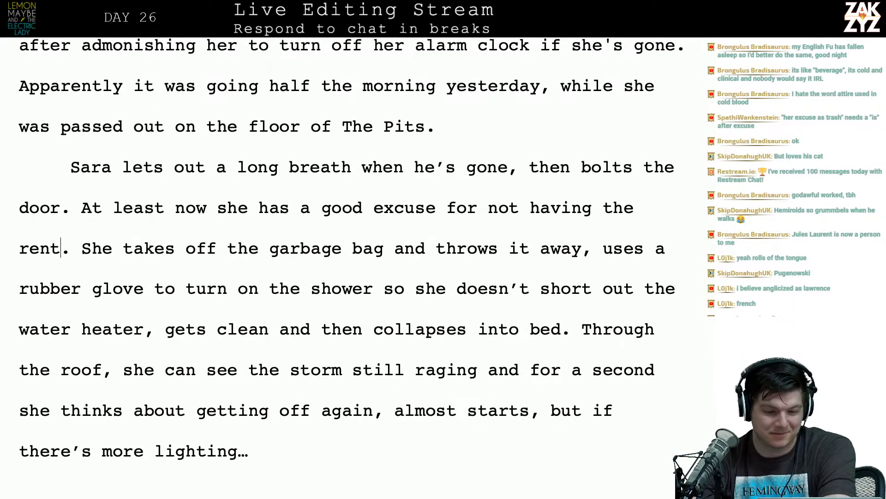
key(Up)
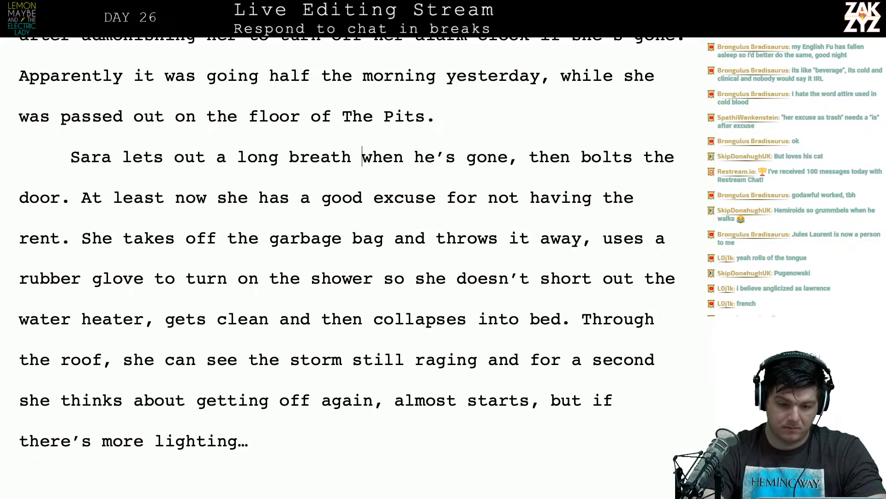
key(Return)
key(Left)
text(when Ju)
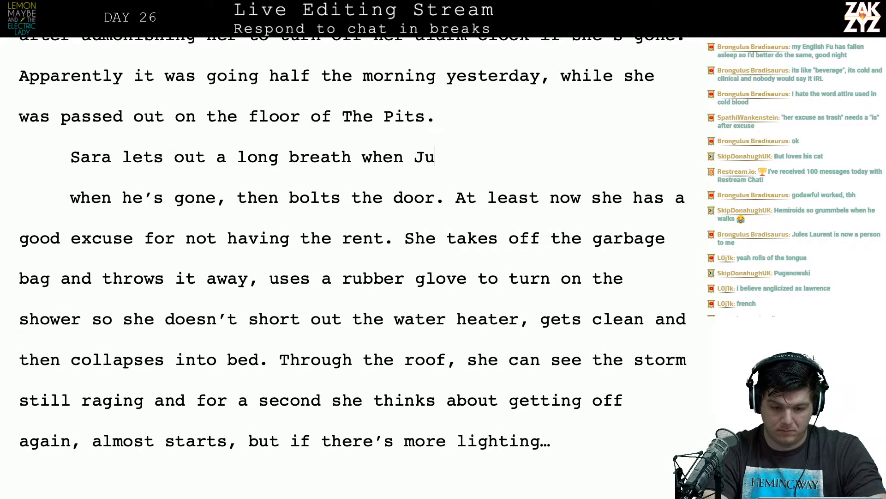
text(les is gone.)
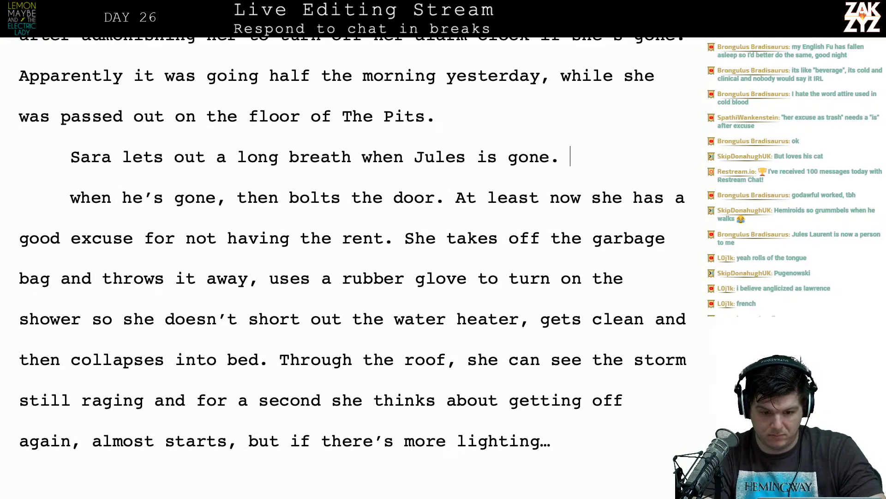
Delete the leftover "when he's gone, then bolts the door." and end Sara's sentence with ", then she bolts the door.".
key(shift+Down)
key(shift+Left)
key(shift+Left)
key(shift+Left)
key(shift+Left)
key(shift+Left)
key(shift+Left)
key(shift+Left)
key(shift+Left)
key(shift+Left)
key(shift+Left)
key(shift+Left)
key(shift+Left)
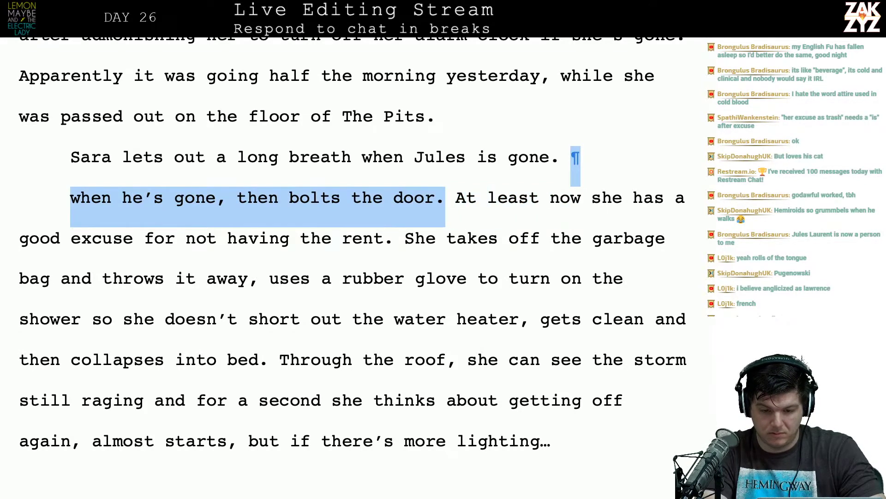
key(BackSpace)
key(BackSpace)
key(BackSpace)
text(, then sheAt)
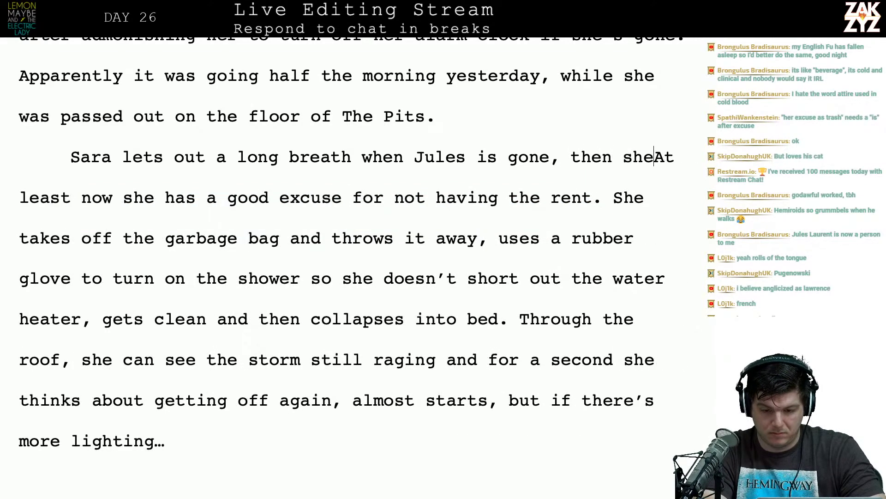
text( bolts the )
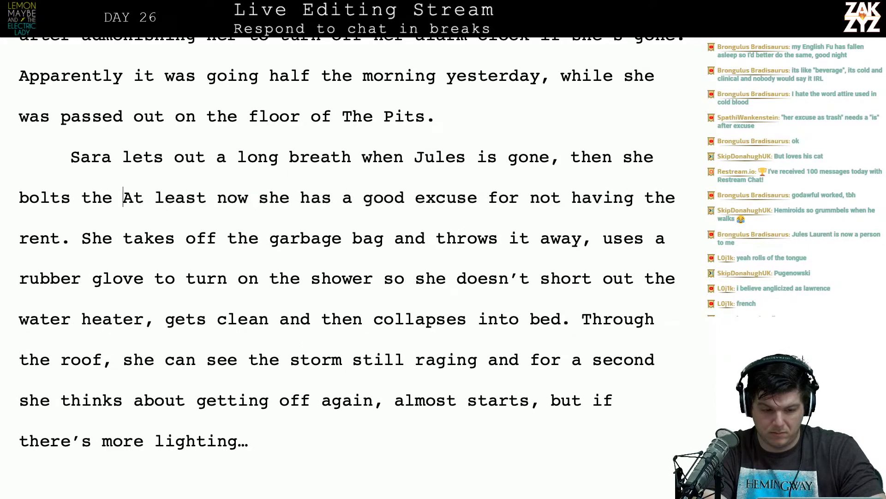
text(door.)
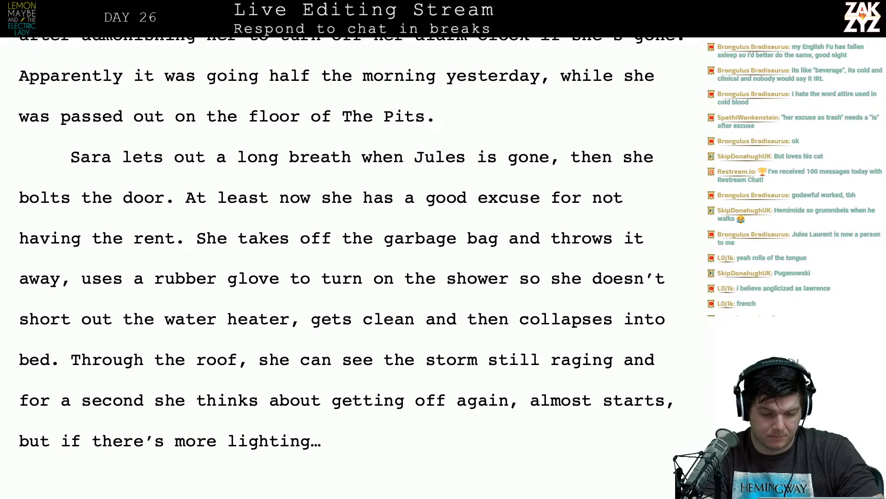
Start a new paragraph at "She takes off the garbage bag" and end its first sentence at "throws it away.".
key(Return)
key(Left)
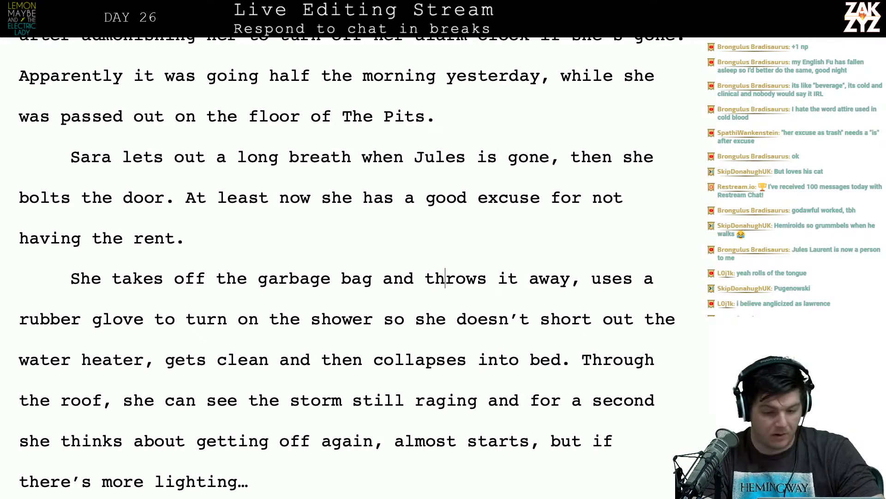
scroll(240, 145, down, 3)
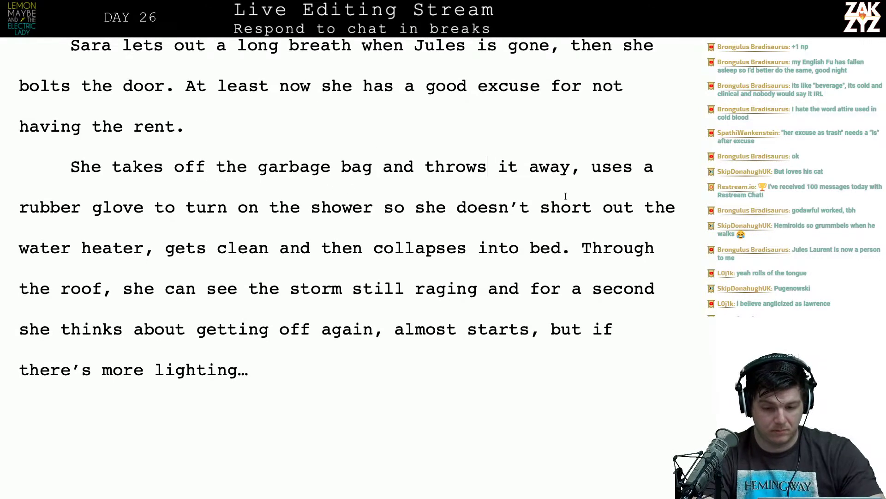
key(Right)
key(BackSpace)
text(. She )
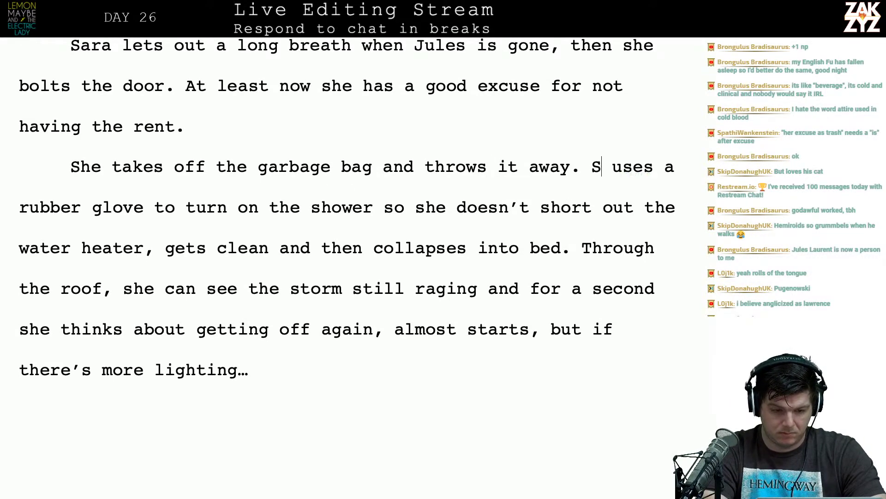
text(uses)
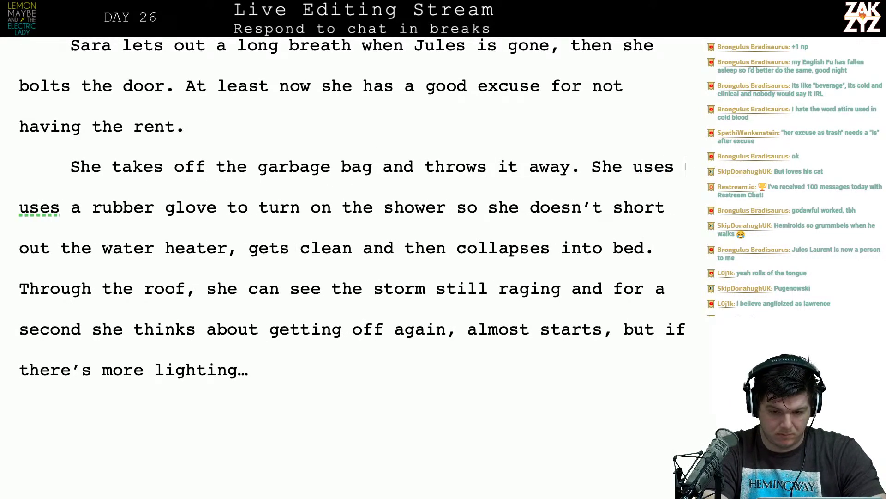
key(BackSpace)
key(BackSpace)
key(BackSpace)
key(BackSpace)
key(BackSpace)
key(BackSpace)
key(BackSpace)
key(BackSpace)
key(BackSpace)
After "throws it away.", write "Besides the shower there are a set of rubber gloves so she doesn't short".
text(Besid)
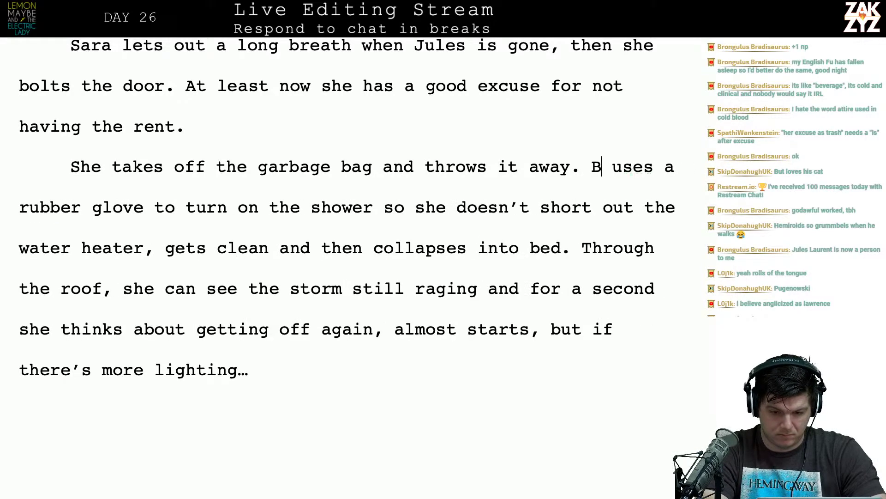
text(es the shower th)
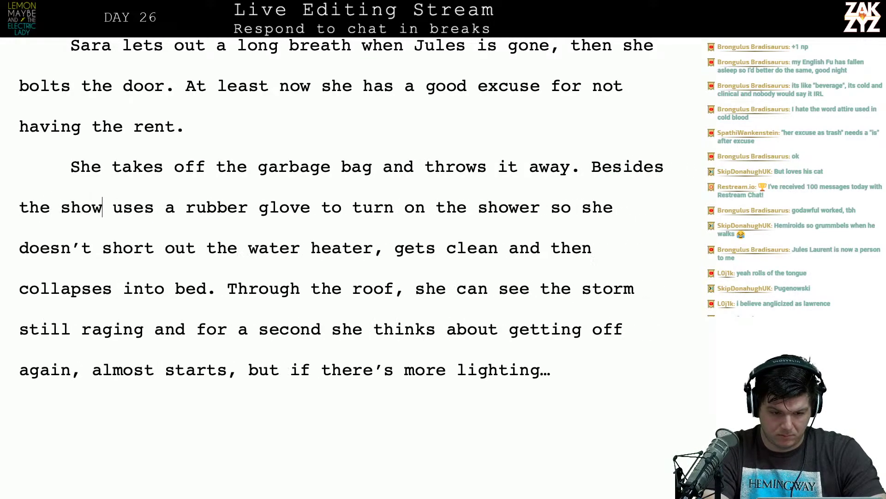
text(ere are a set of )
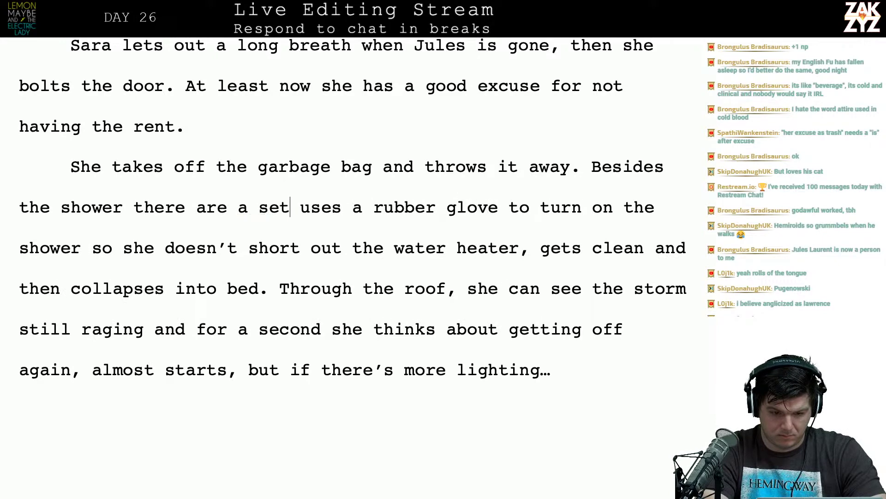
text(wate)
key(BackSpace)
key(BackSpace)
key(BackSpace)
key(BackSpace)
text(ru)
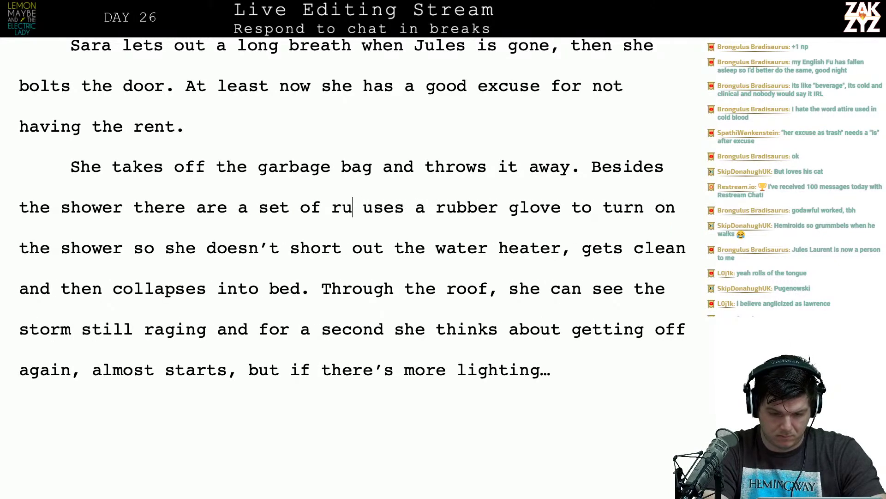
text(bber)
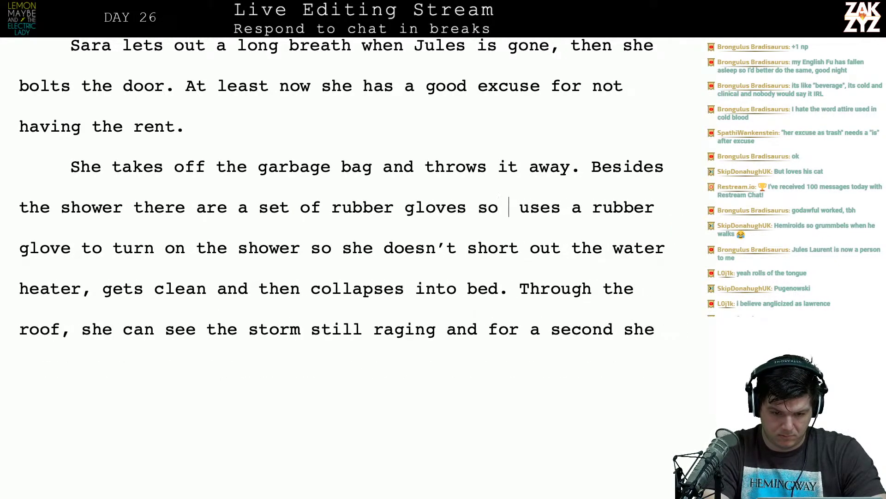
text( gloves so she doesn't show)
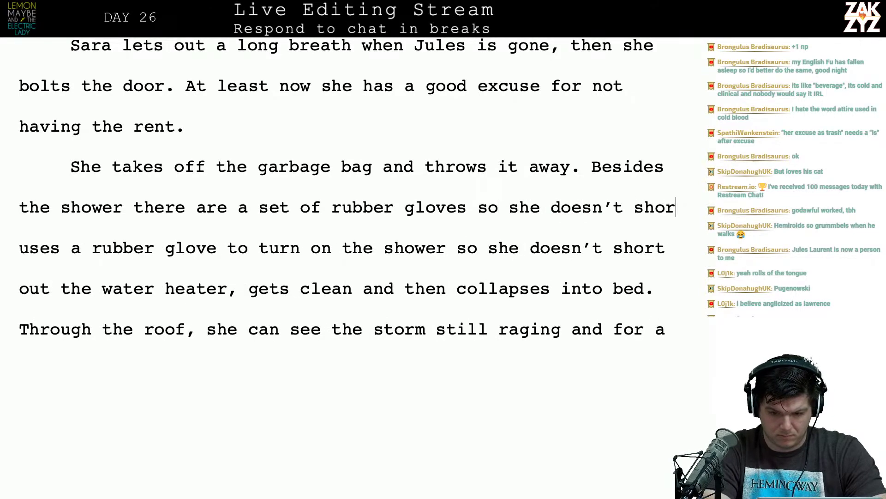
key(BackSpace)
key(BackSpace)
text(t)
text(t)
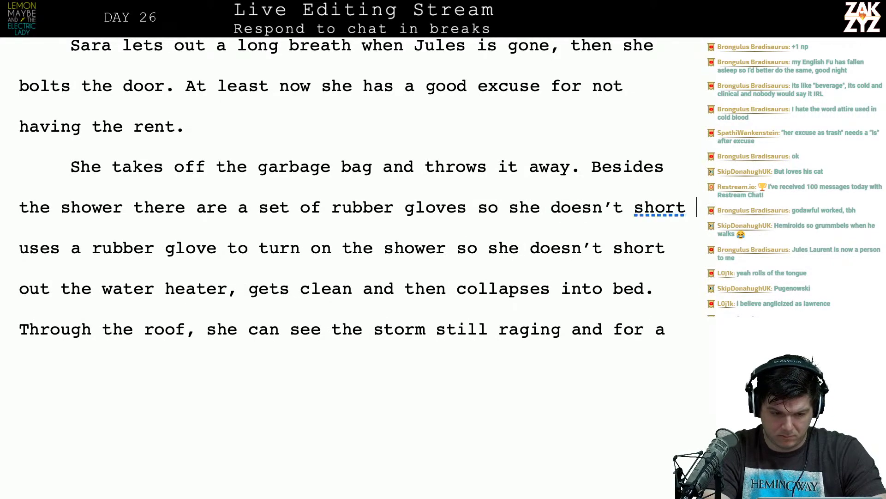
Complete the rubber gloves sentence with "out the water heater when she turns the taps.".
text( o)
key(BackSpace)
key(BackSpace)
text(out the water heat)
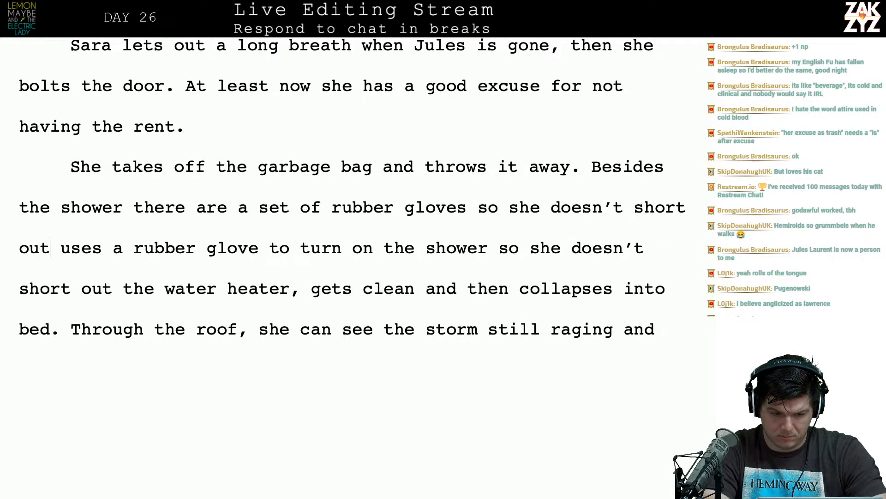
text(er, gets clean and then collaps)
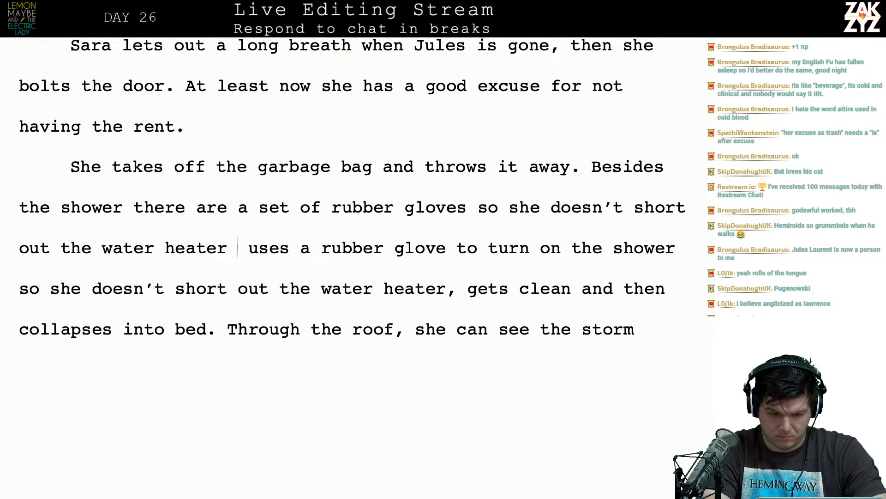
key(BackSpace)
key(BackSpace)
key(BackSpace)
key(BackSpace)
key(BackSpace)
text(when she tunr)
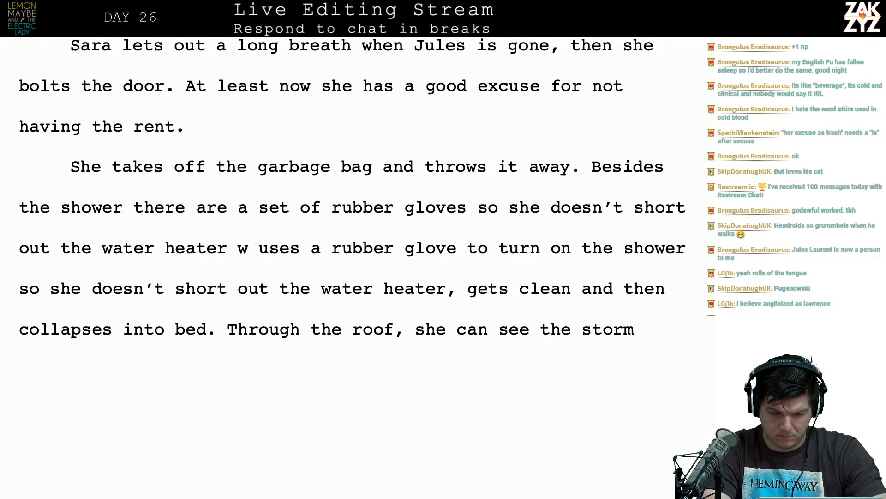
key(BackSpace)
key(BackSpace)
text(rns the taps.)
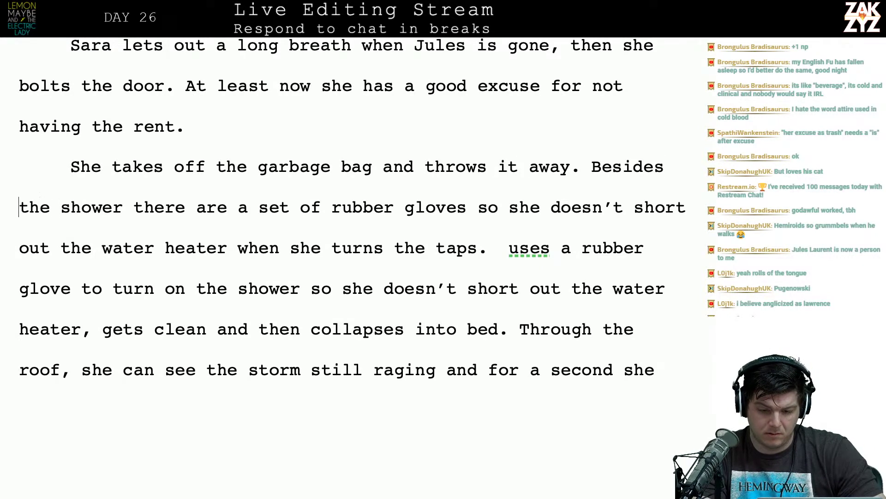
Break the paragraph before "Besides the shower" and write "She keeps a set of rubber gloves beside her shower so she doesn't short out".
key(Return)
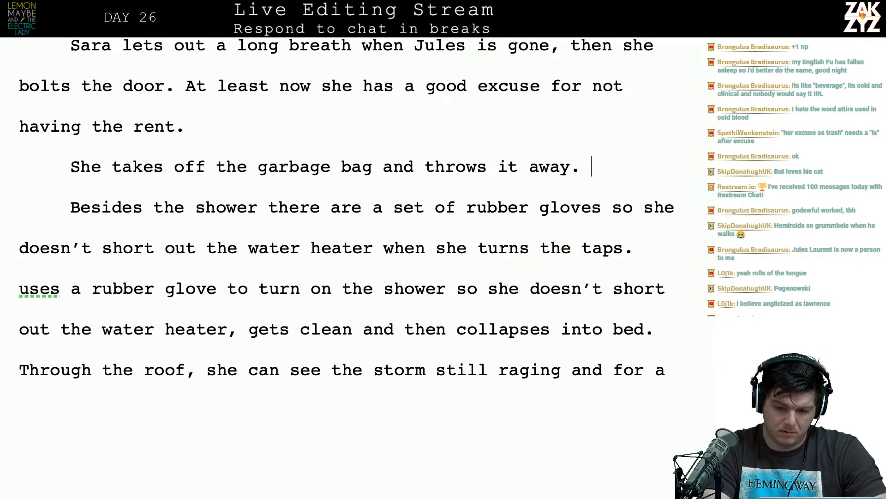
text(She kee-s)
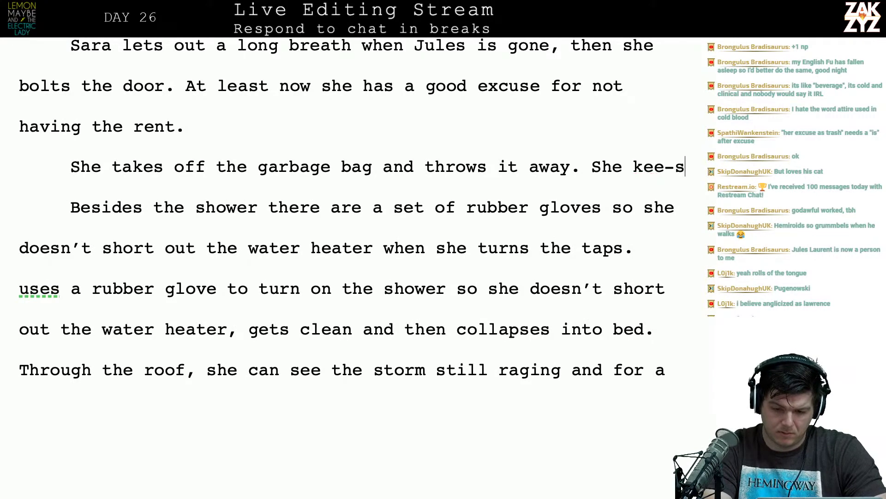
key(BackSpace)
key(BackSpace)
text(ps a set of )
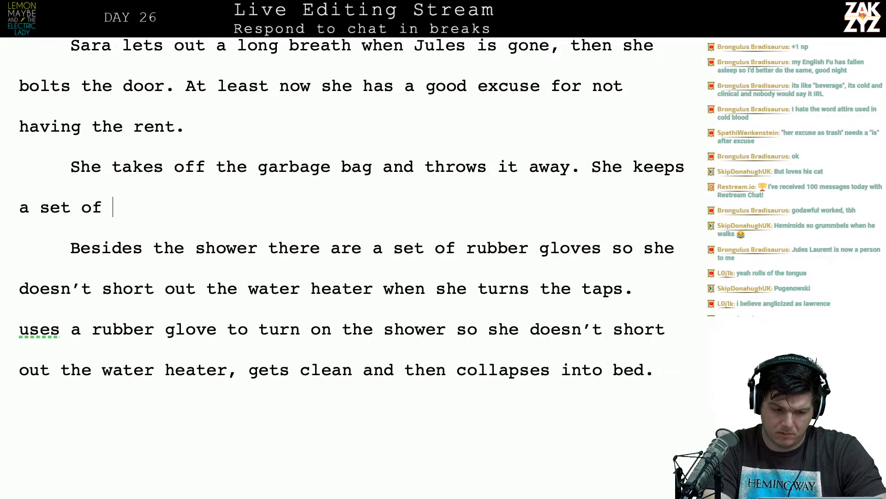
text(rubber gloves )
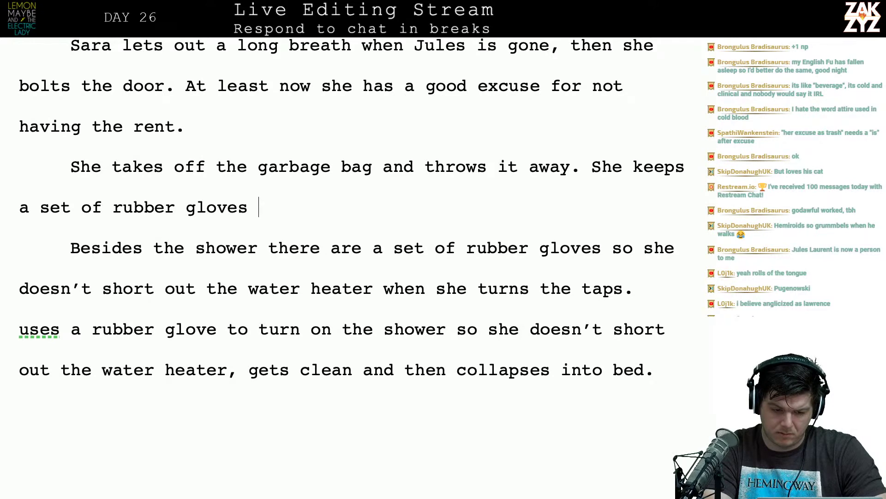
text(beside her s)
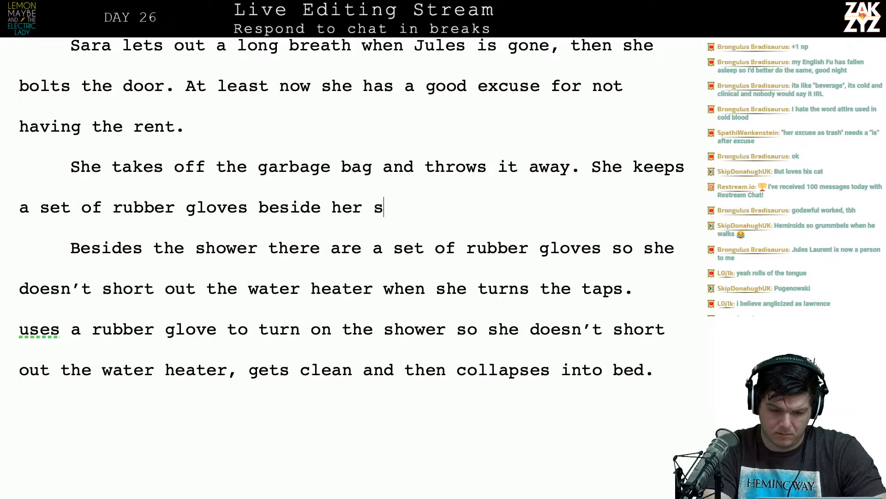
text(hower so she do)
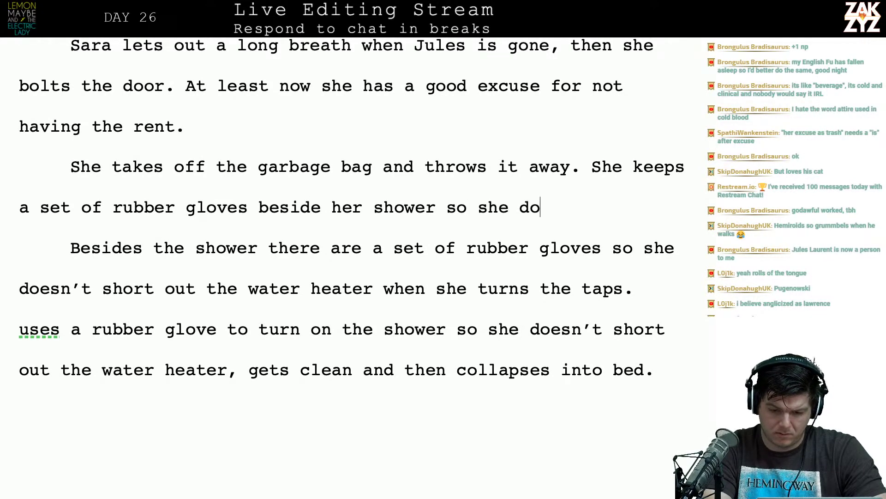
text(esn't short out)
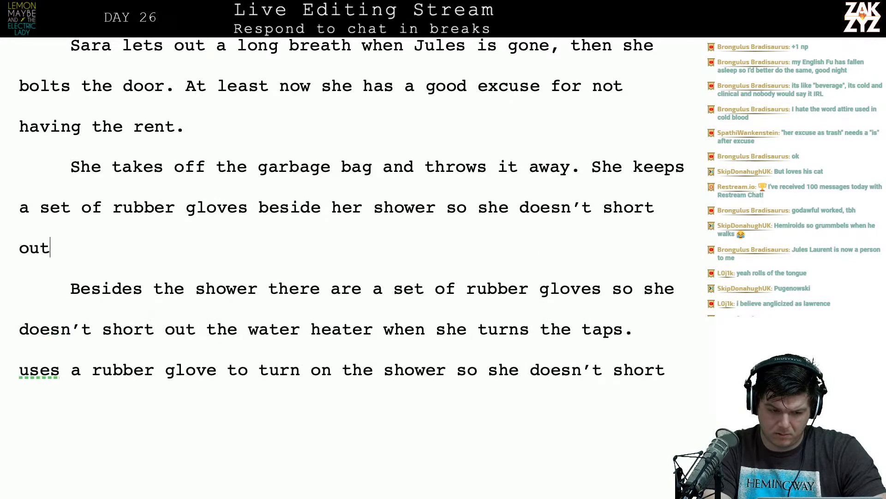
Continue the new sentence with "the water heater when she turns the taps. She spends a long time getting clean,".
text( the water heater )
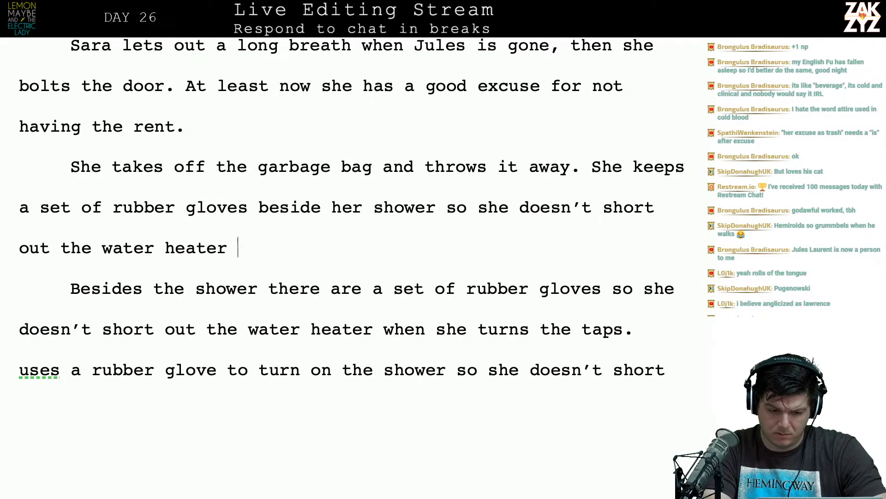
text(when she turns the )
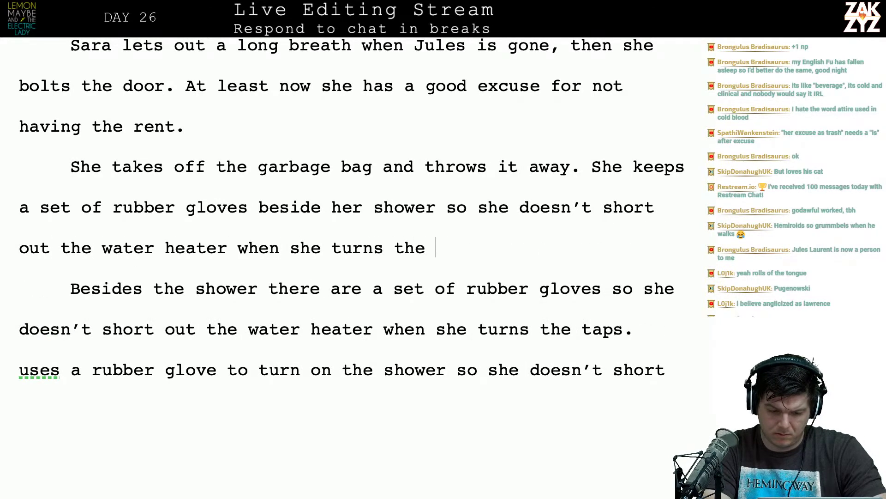
text(taps. She spend)
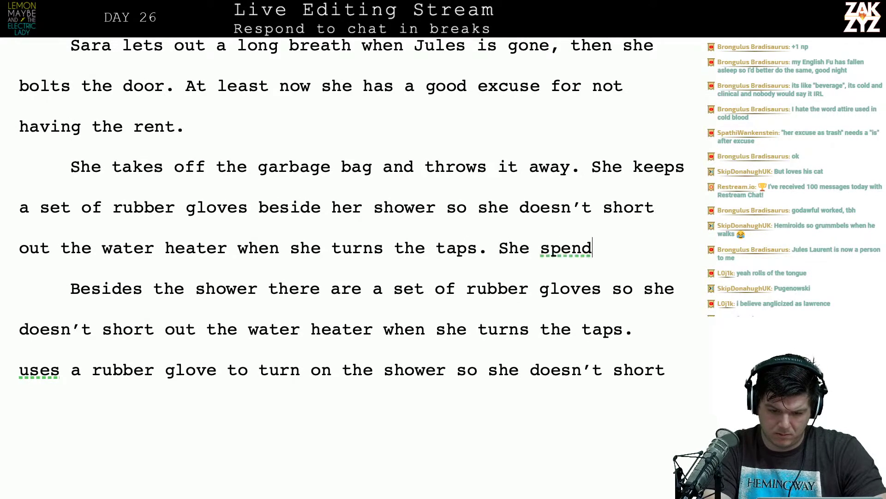
text(s a long time getting clean,)
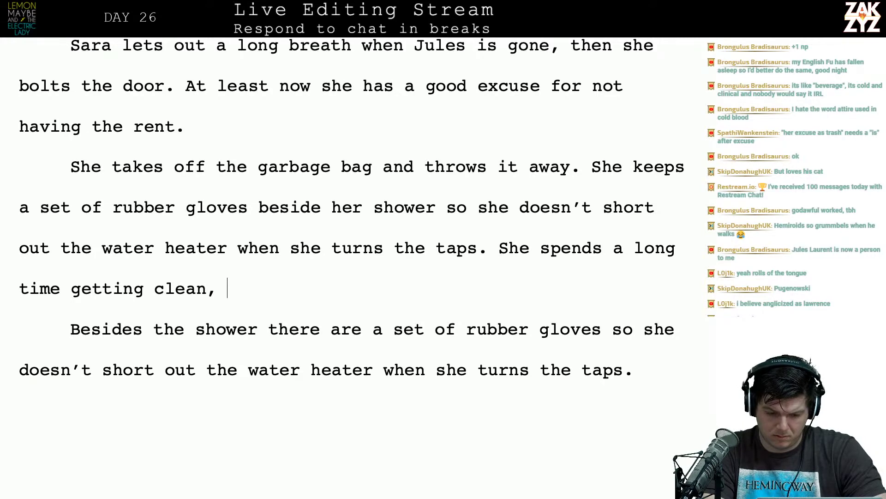
Delete the leftover text from "Besides the shower" through "gets clean" so the new sentence continues with "and then collapses into bed.".
key(shift+Down)
key(shift+Down)
key(shift+Down)
key(shift+Down)
key(shift+Down)
key(shift+Up)
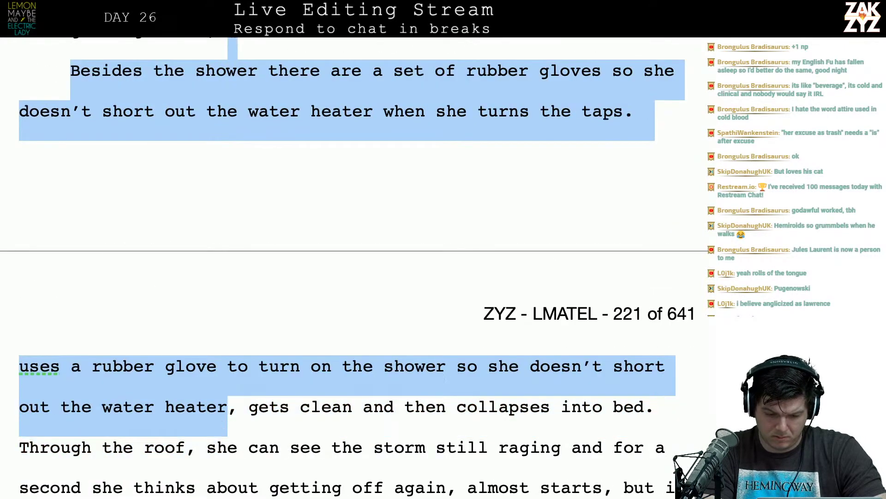
key(shift+Right)
key(shift+Right)
key(shift+Right)
key(shift+Right)
key(shift+Right)
key(shift+Right)
key(shift+Right)
key(shift+Right)
key(shift+Right)
key(shift+Right)
key(shift+Right)
key(shift+Right)
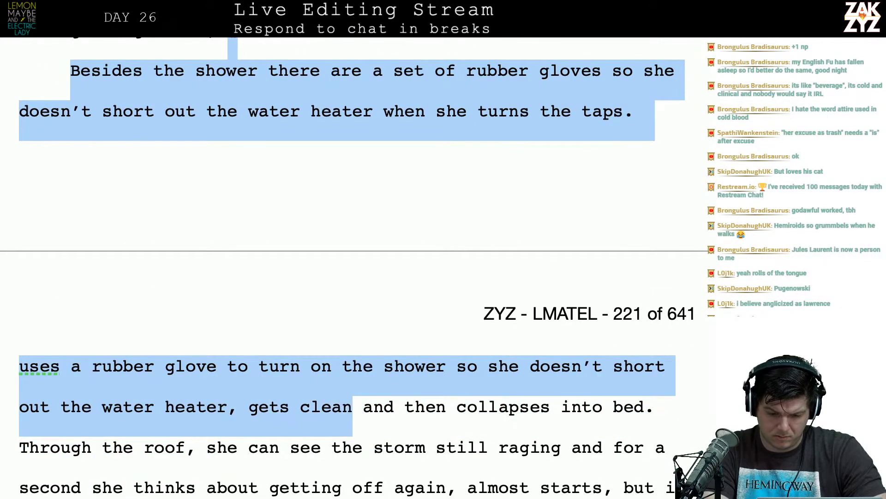
key(BackSpace)
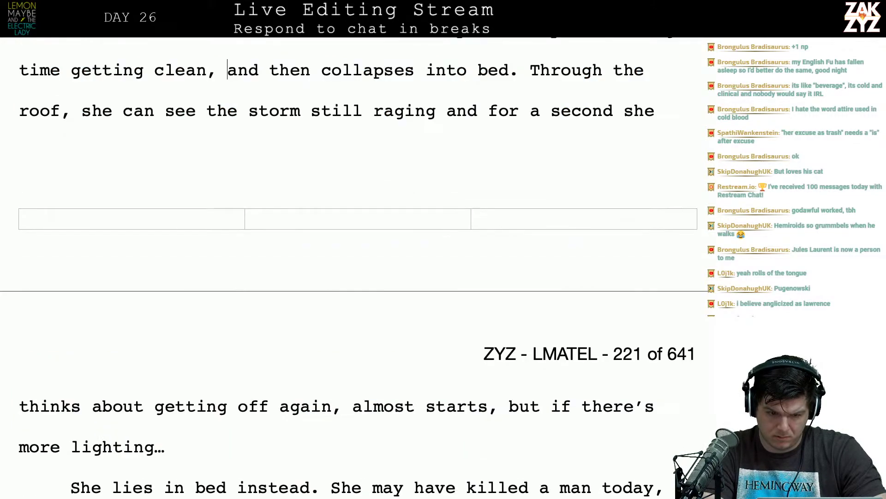
Reread the scene from the subway platform encounter through Sara's walk home, Jules's introduction and her going to bed.
scroll(358, 275, down, 5)
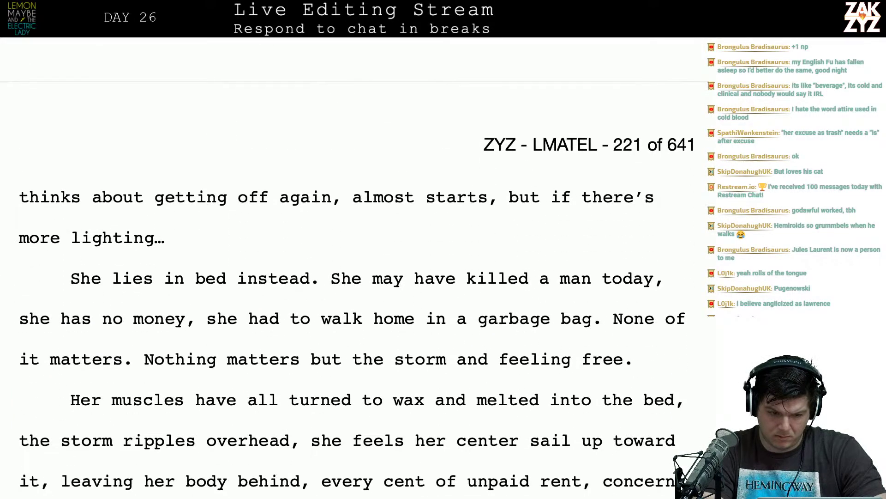
scroll(351, 268, up, 12)
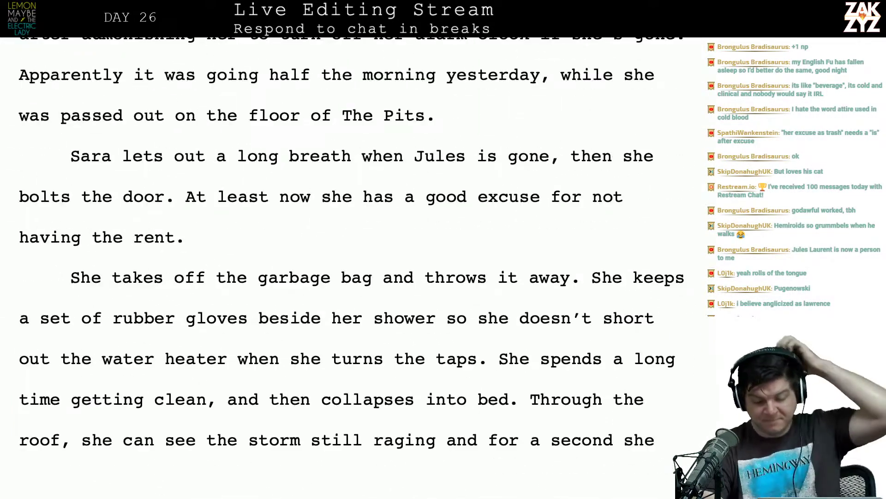
scroll(351, 268, up, 2)
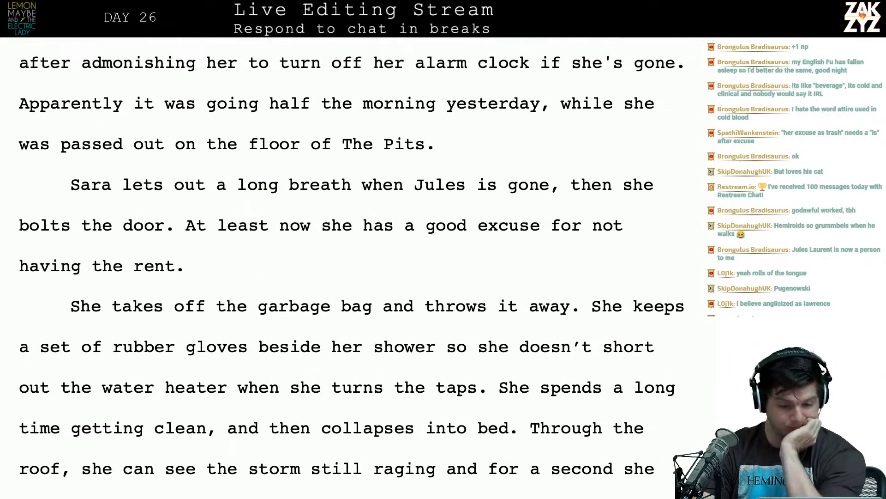
scroll(351, 268, up, 20)
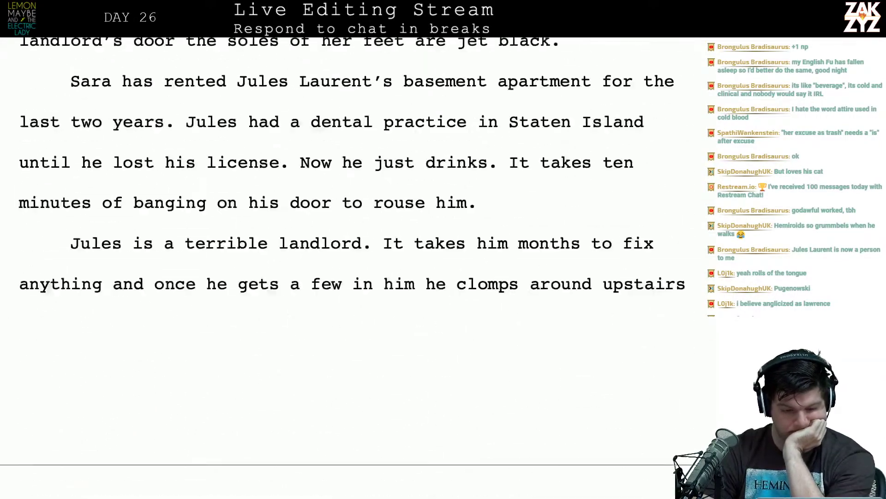
scroll(350, 268, up, 2)
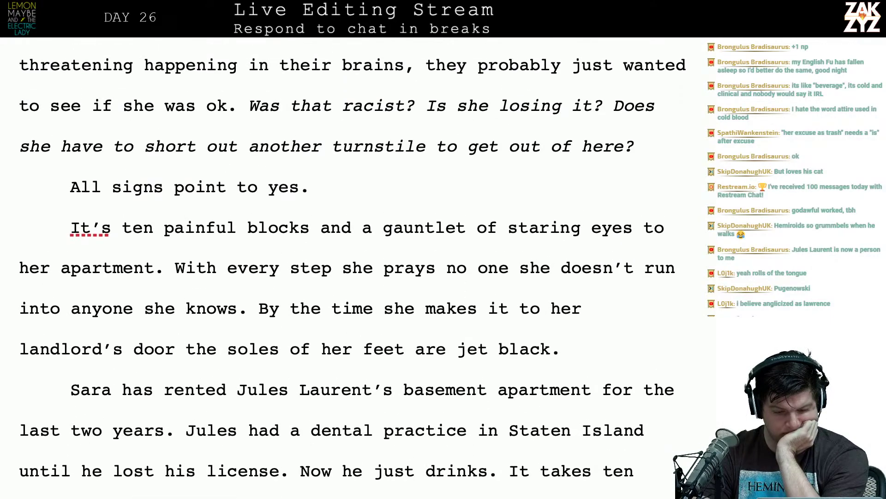
scroll(351, 267, up, 7)
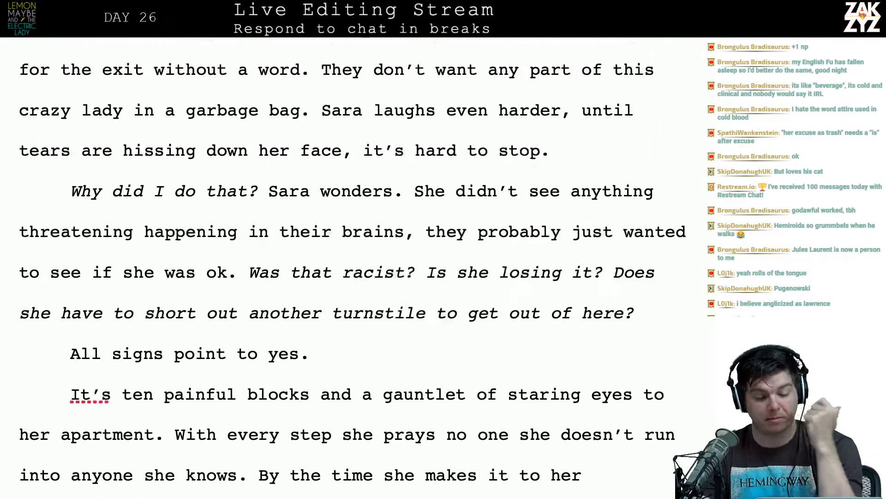
scroll(351, 268, up, 8)
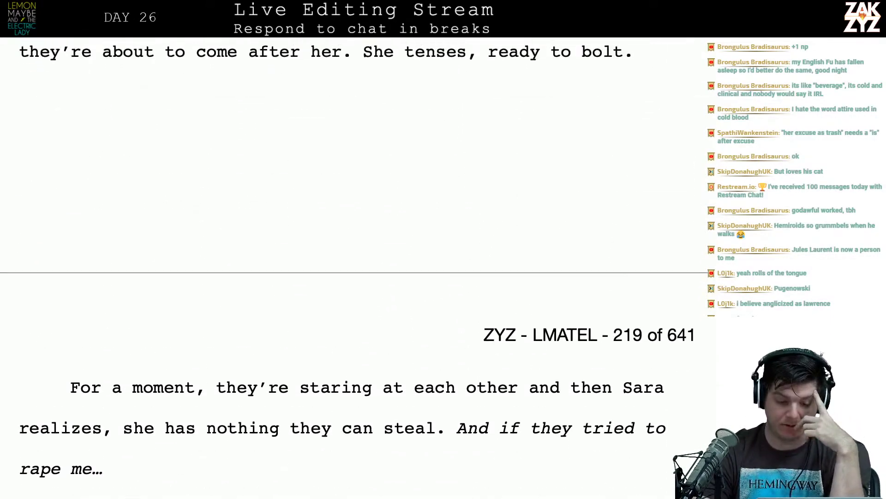
scroll(351, 268, down, 5)
scroll(351, 268, up, 10)
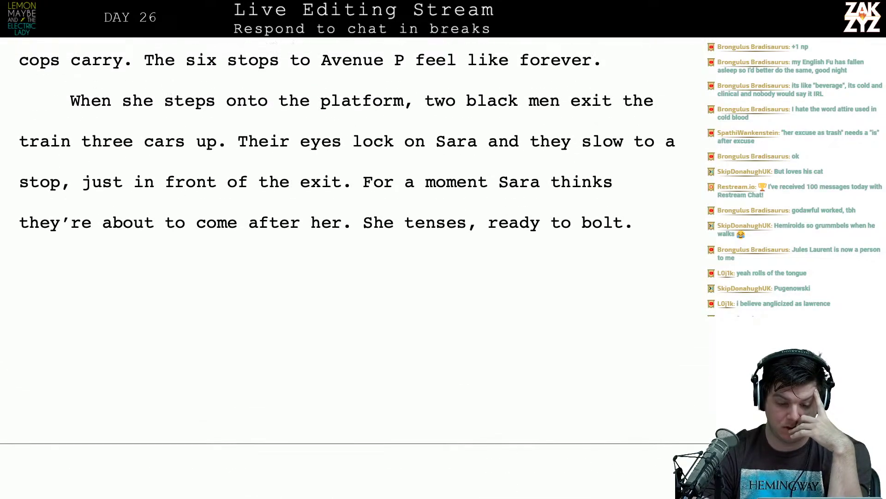
scroll(351, 268, down, 17)
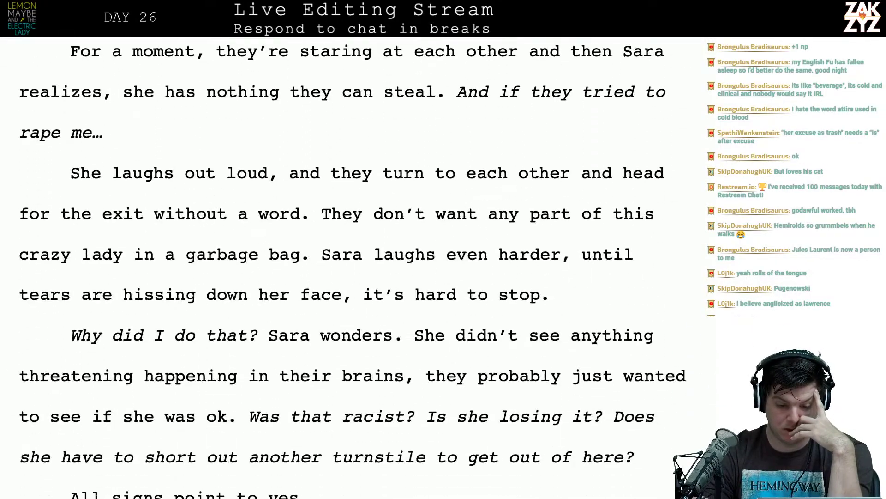
scroll(351, 268, down, 3)
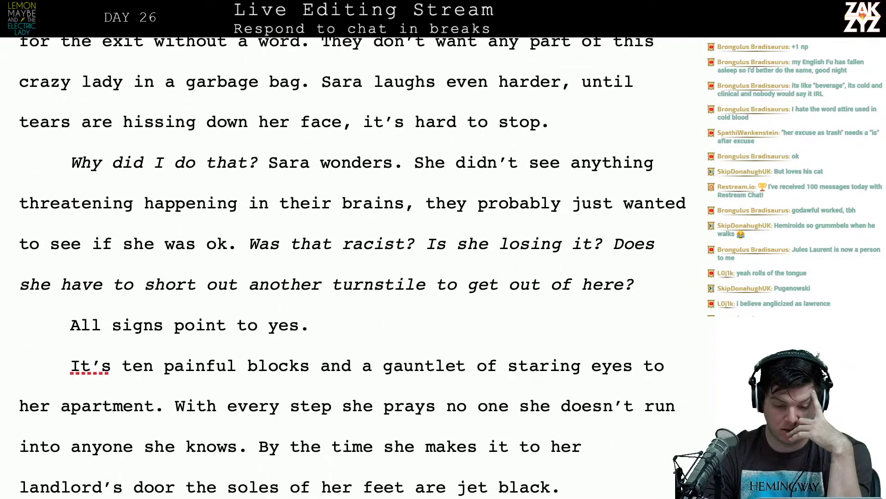
scroll(351, 268, down, 8)
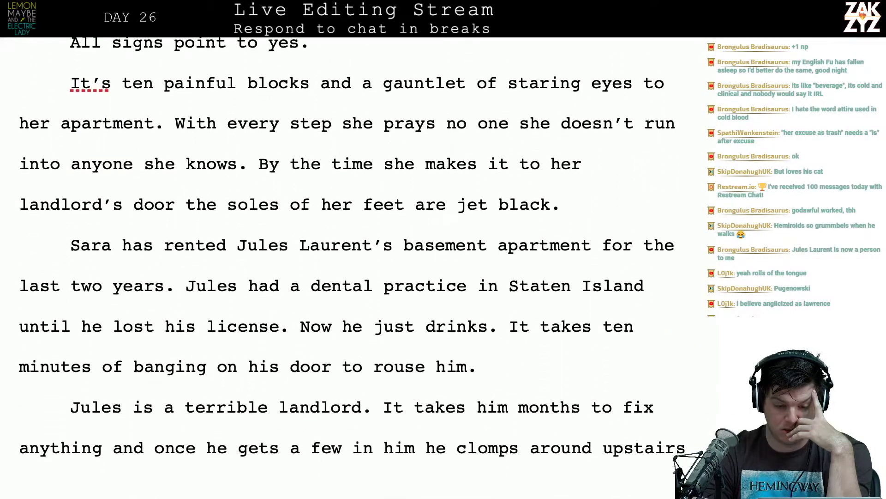
scroll(351, 268, down, 1)
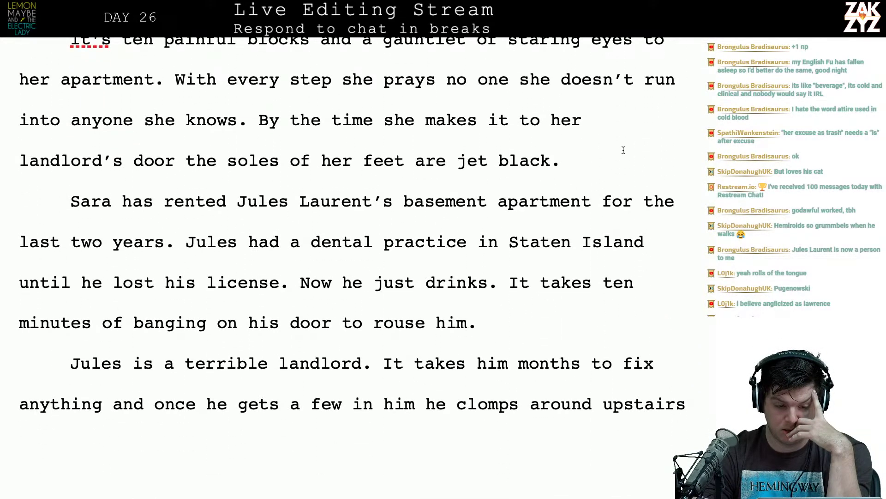
scroll(624, 150, up, 3)
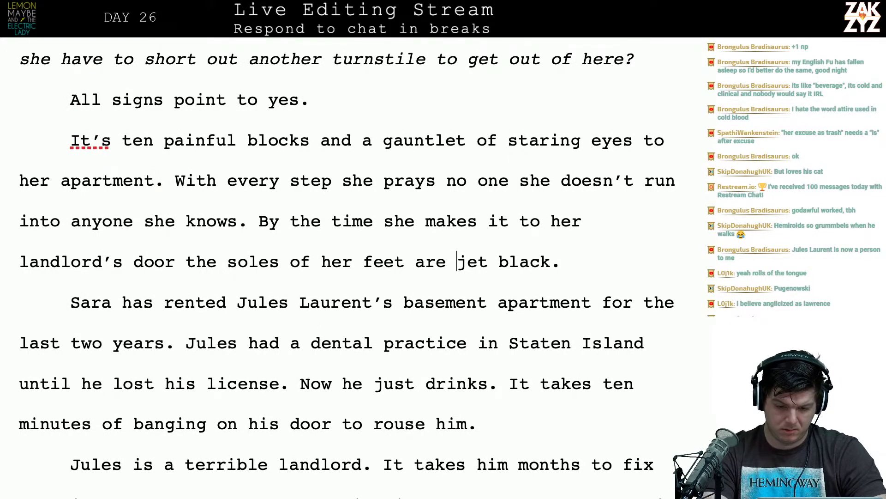
text(raw.)
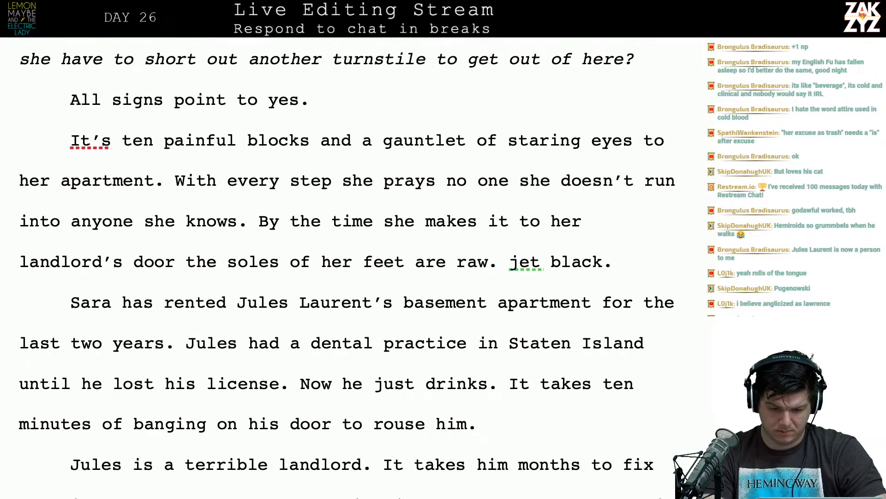
key(BackSpace)
key(BackSpace)
key(BackSpace)
key(BackSpace)
key(BackSpace)
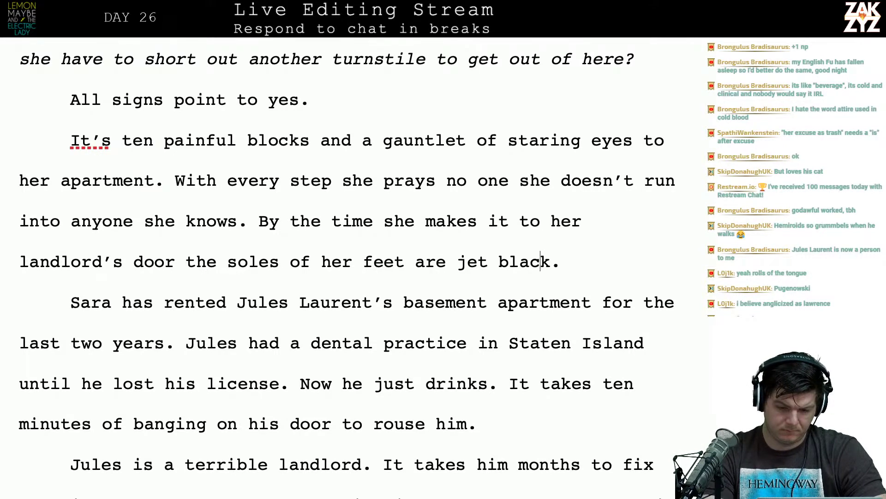
After "landlord's door", replace "the soles of her feet are jet black" with "her feet are filthy and".
key(BackSpace)
key(BackSpace)
key(BackSpace)
key(BackSpace)
key(BackSpace)
key(BackSpace)
key(BackSpace)
key(BackSpace)
key(BackSpace)
key(BackSpace)
key(BackSpace)
key(BackSpace)
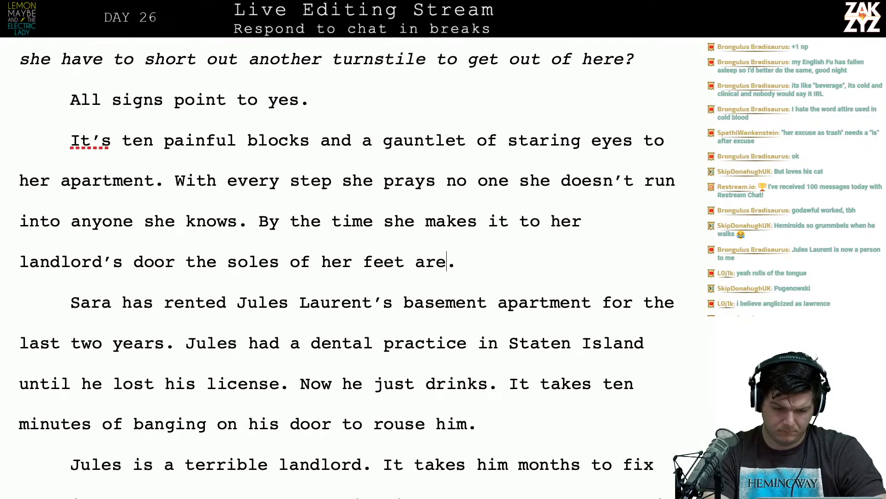
key(BackSpace)
key(BackSpace)
key(BackSpace)
key(BackSpace)
key(BackSpace)
key(BackSpace)
key(BackSpace)
key(BackSpace)
key(BackSpace)
key(BackSpace)
key(BackSpace)
key(BackSpace)
key(BackSpace)
key(BackSpace)
key(BackSpace)
key(BackSpace)
key(BackSpace)
key(BackSpace)
key(BackSpace)
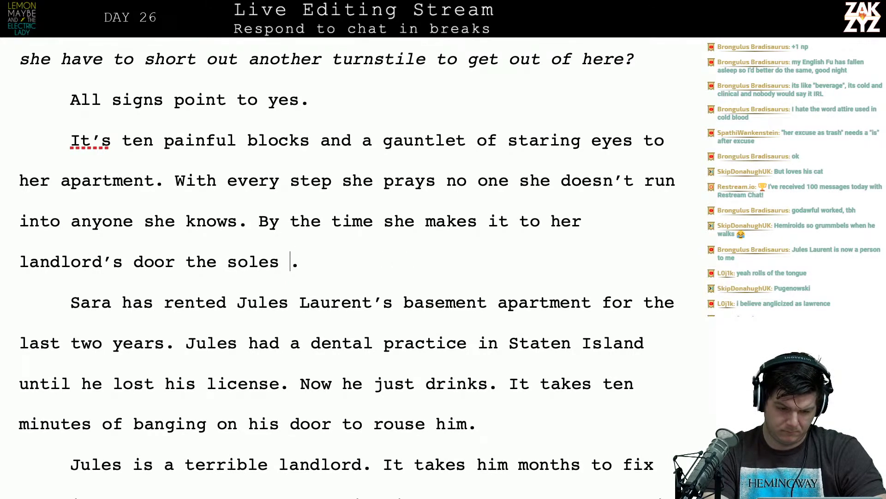
key(BackSpace)
key(BackSpace)
key(BackSpace)
key(BackSpace)
text(her feet)
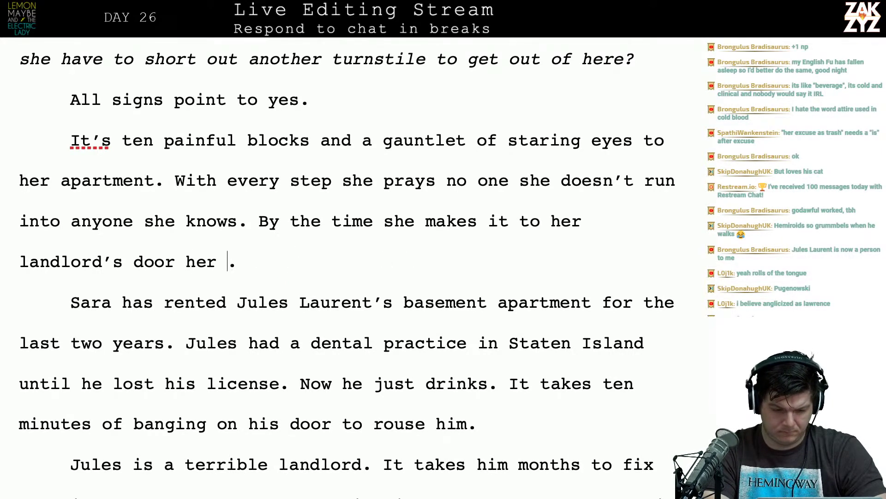
text( are filthy and )
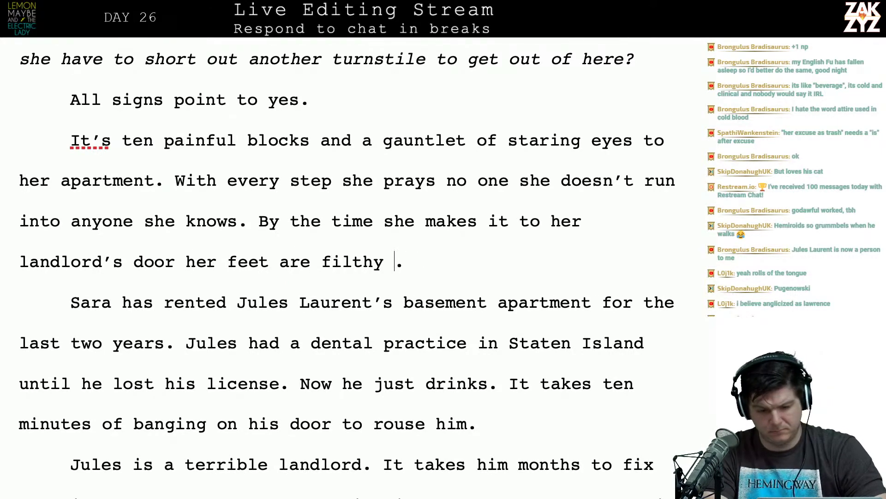
Finish the sentence about Sara's filthy feet with "flecks of mud have climbed up to her ankles".
text(fl)
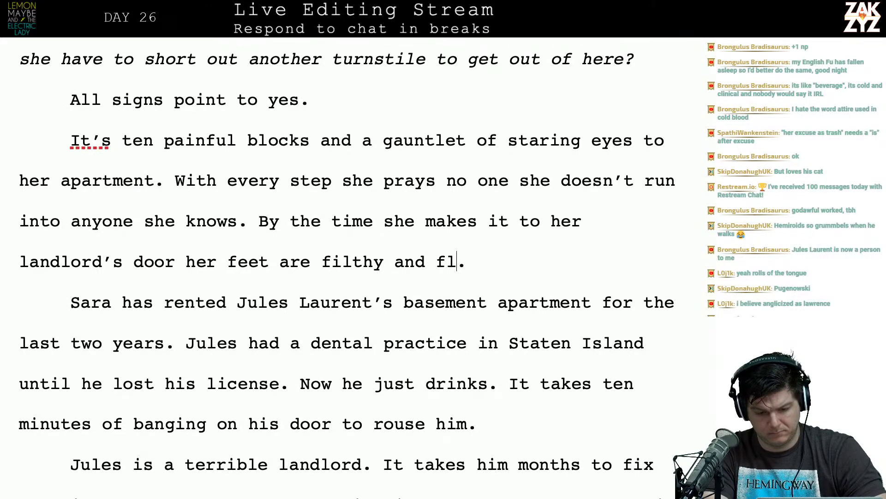
key(BackSpace)
key(BackSpace)
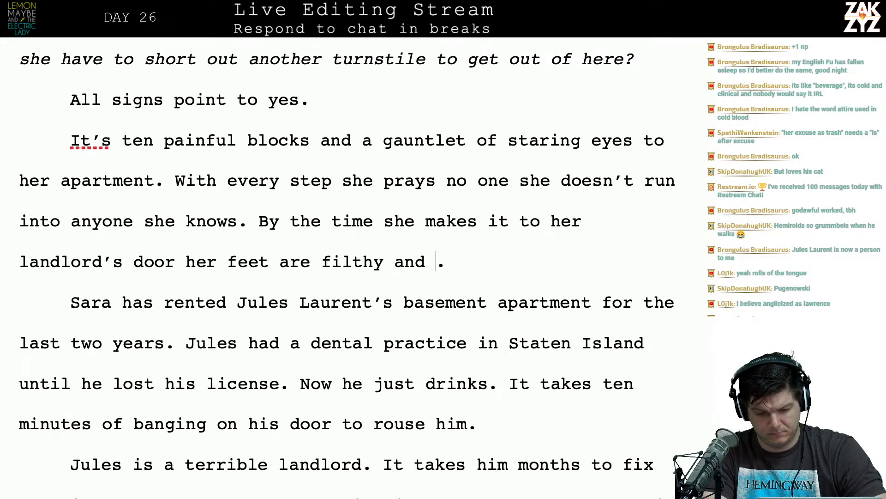
text(mud)
key(BackSpace)
key(BackSpace)
key(BackSpace)
text(f)
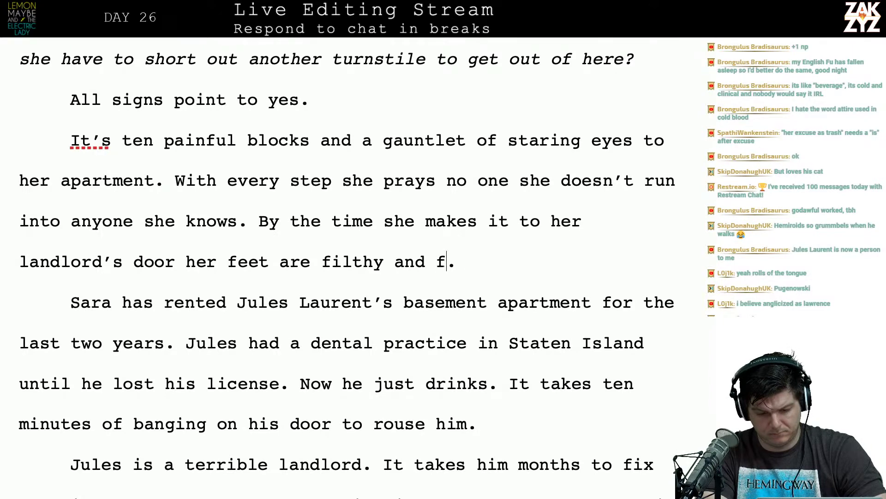
text(lecks of mud ha)
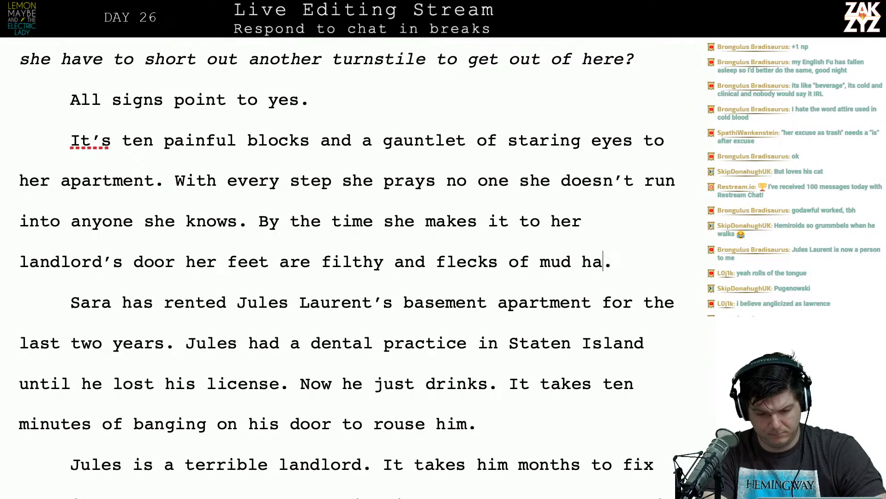
text(ve climbed up)
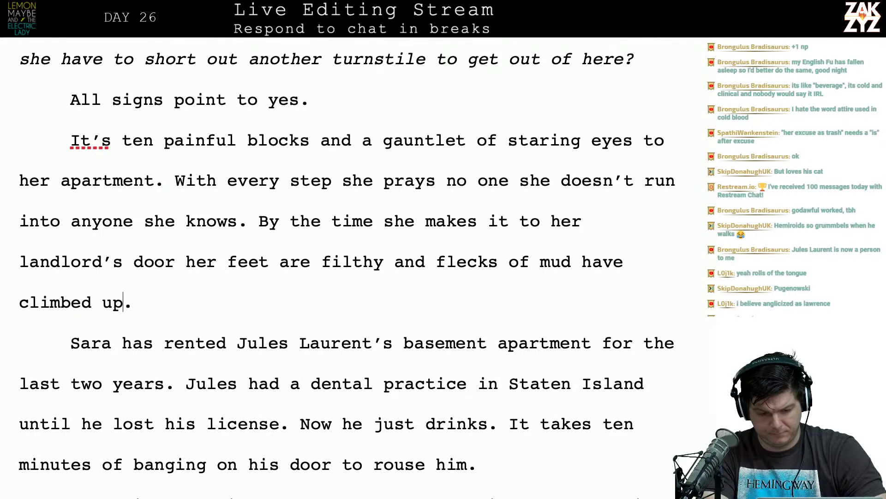
text( to her ankles)
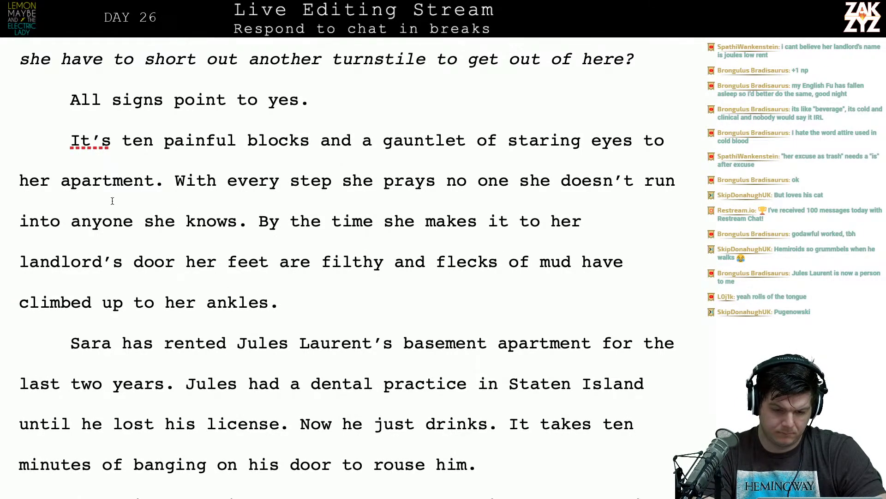
scroll(360, 180, down, 1)
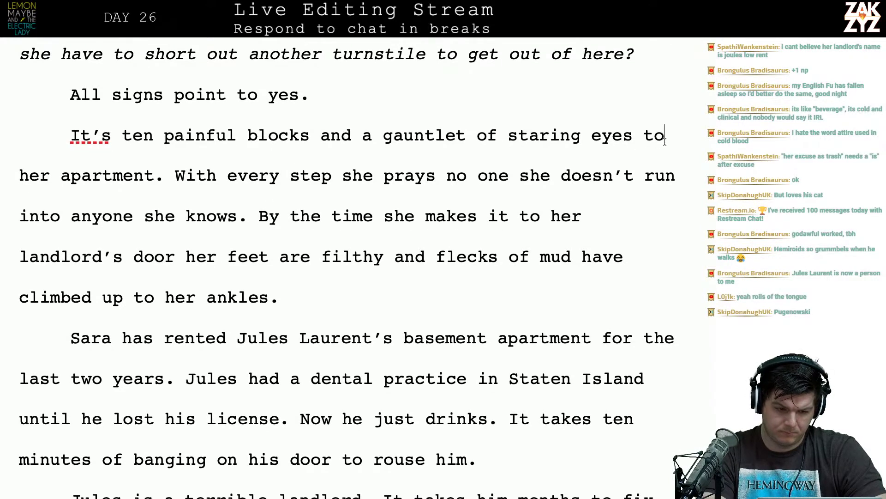
text(tr)
key(BackSpace)
key(BackSpace)
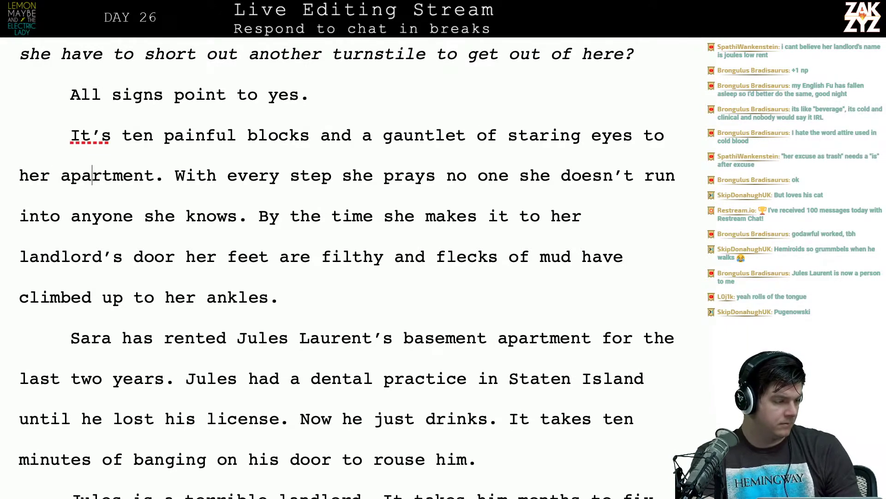
scroll(92, 175, down, 5)
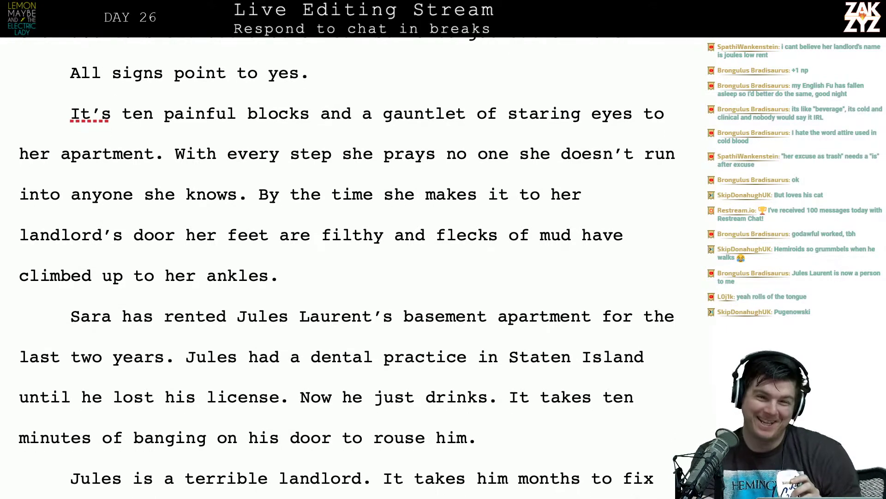
scroll(346, 260, down, 4)
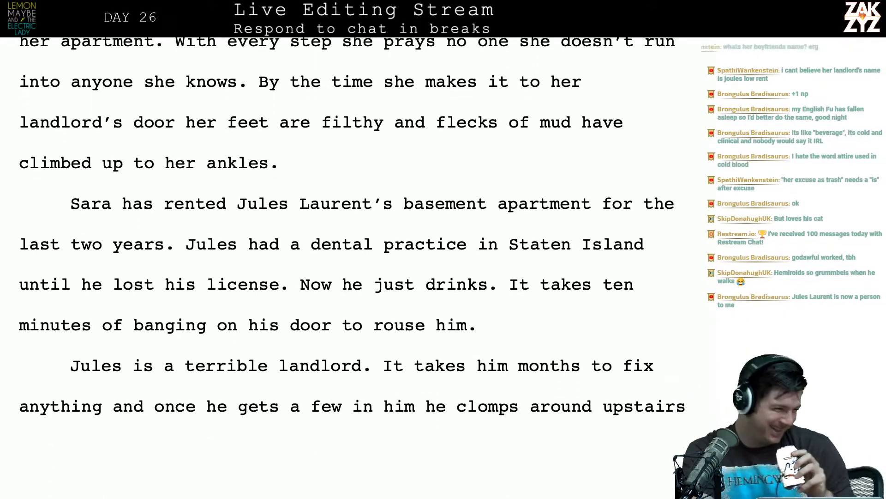
scroll(347, 261, down, 1)
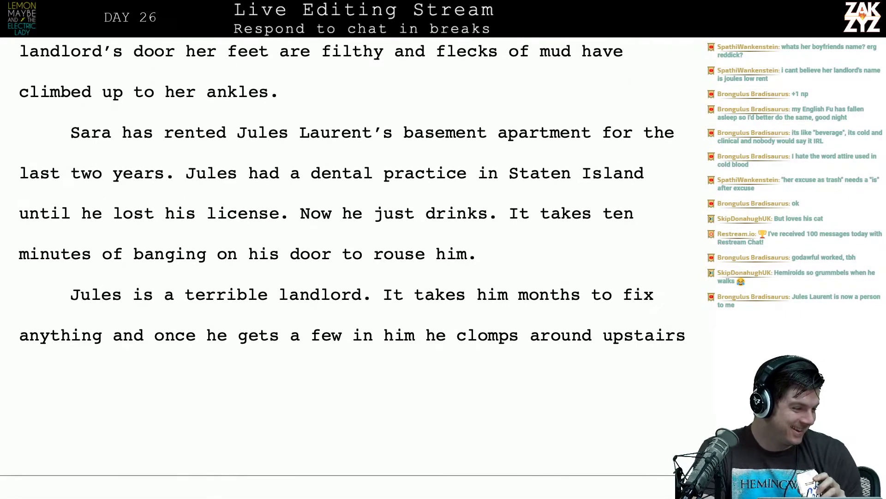
scroll(343, 255, down, 1)
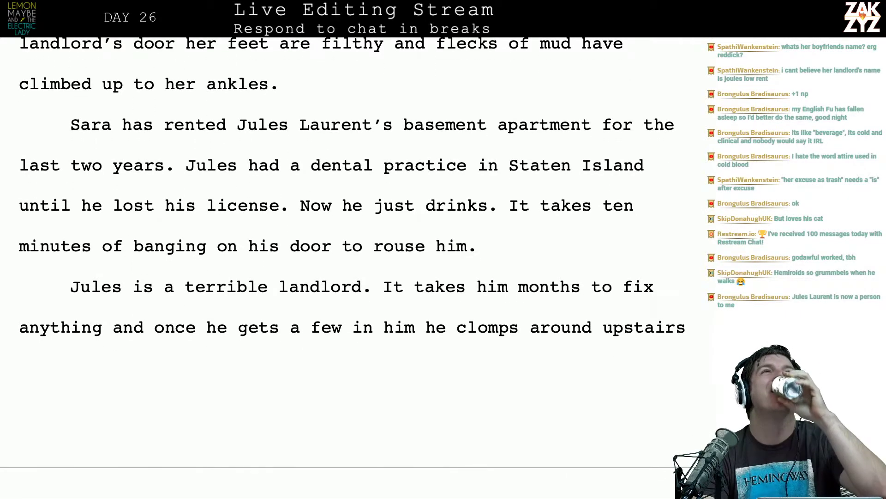
scroll(343, 255, down, 2)
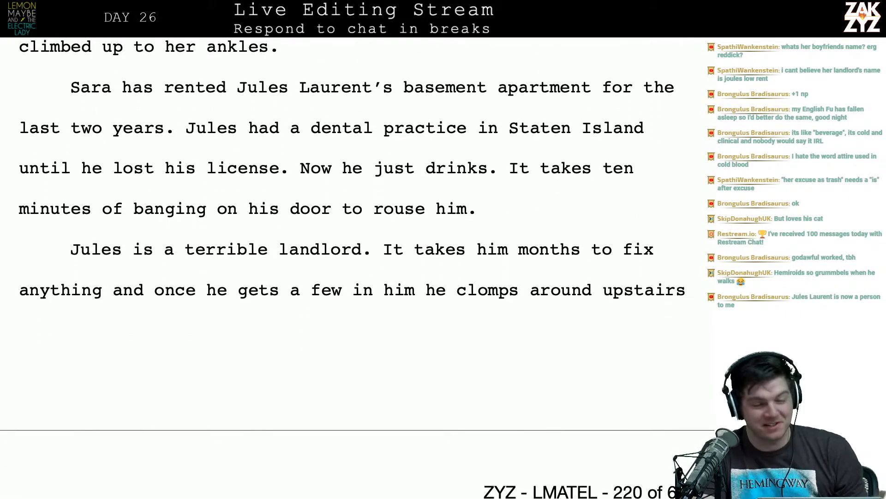
In the sentence about flecks of mud on Sara's legs, replace "ankles" with "calves".
scroll(342, 255, up, 20)
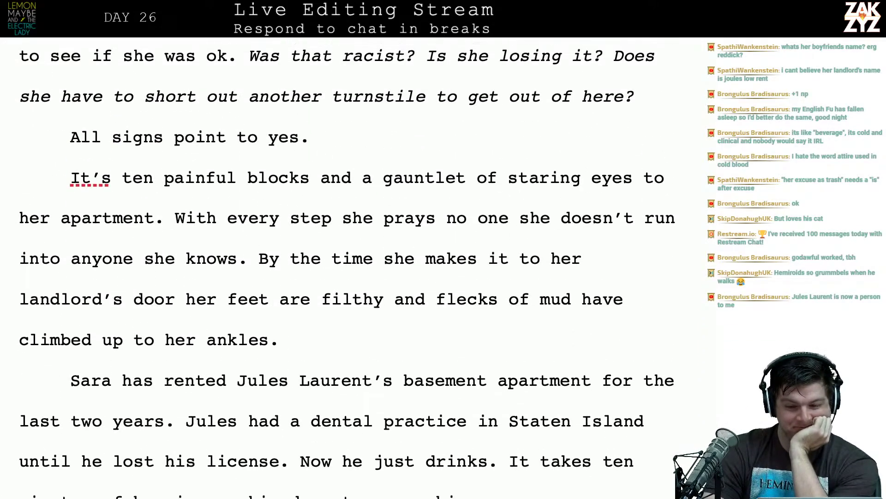
scroll(343, 255, down, 3)
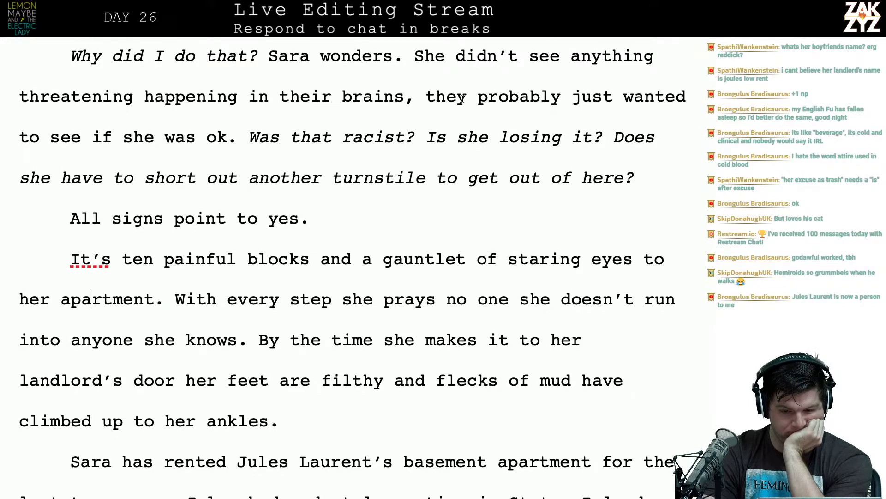
scroll(390, 101, down, 3)
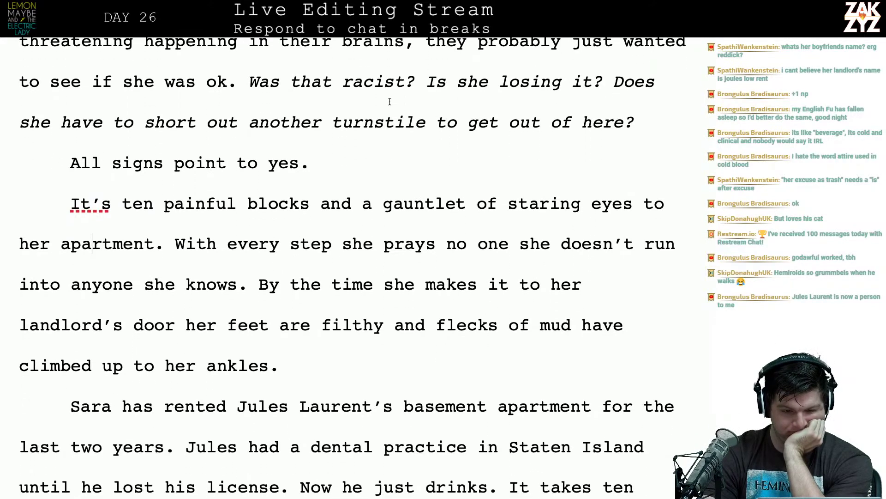
scroll(390, 101, down, 7)
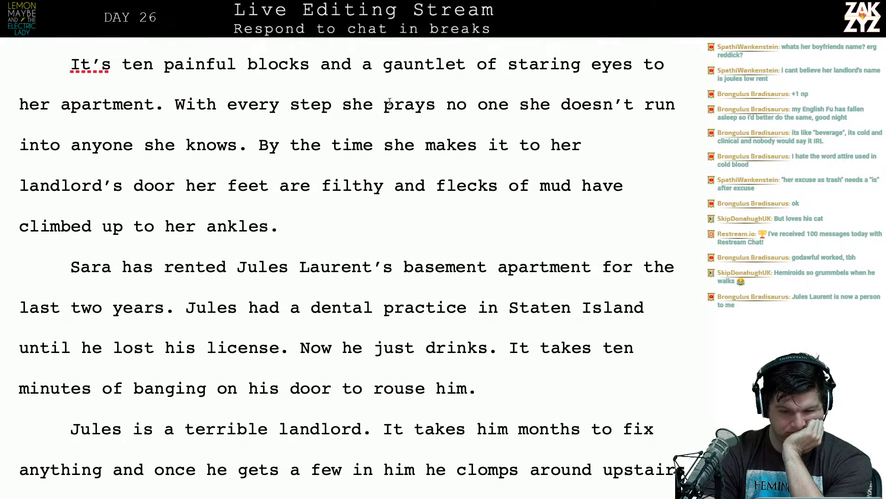
scroll(389, 102, down, 1)
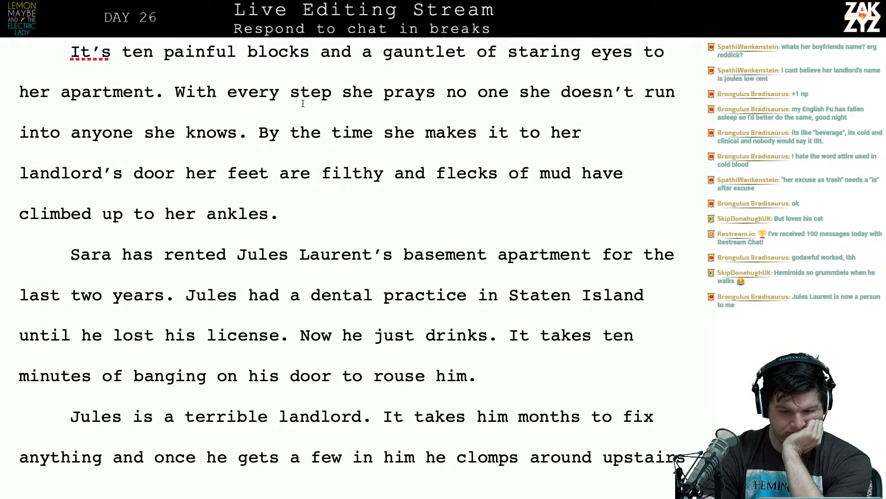
click(288, 91)
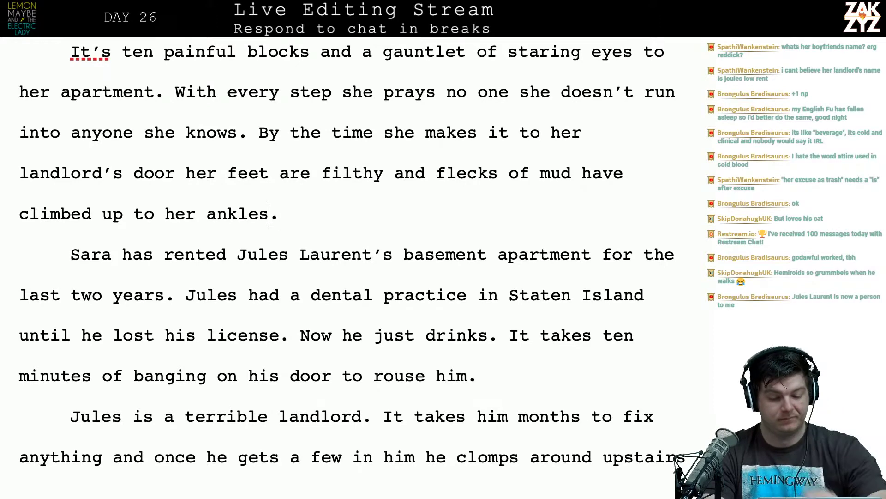
key(Right)
key(BackSpace)
key(BackSpace)
key(BackSpace)
key(BackSpace)
key(BackSpace)
key(BackSpace)
text(calb)
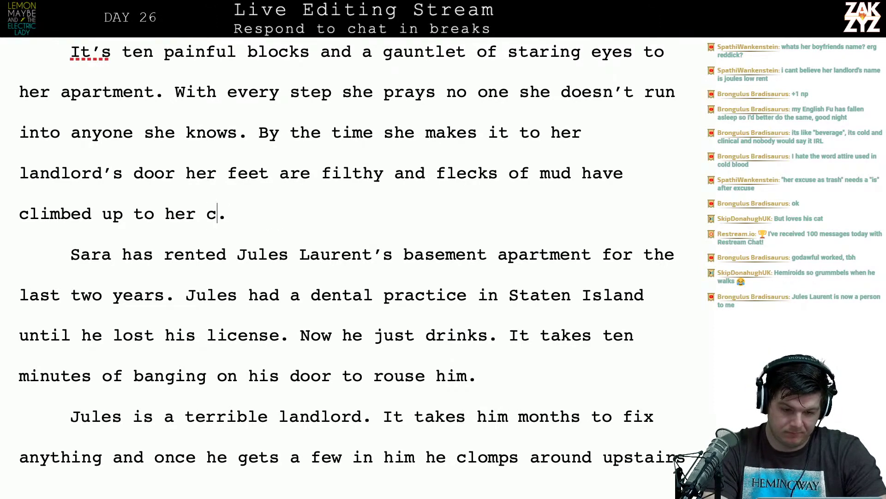
text(es)
key(BackSpace)
key(BackSpace)
key(BackSpace)
text(ves)
key(Right)
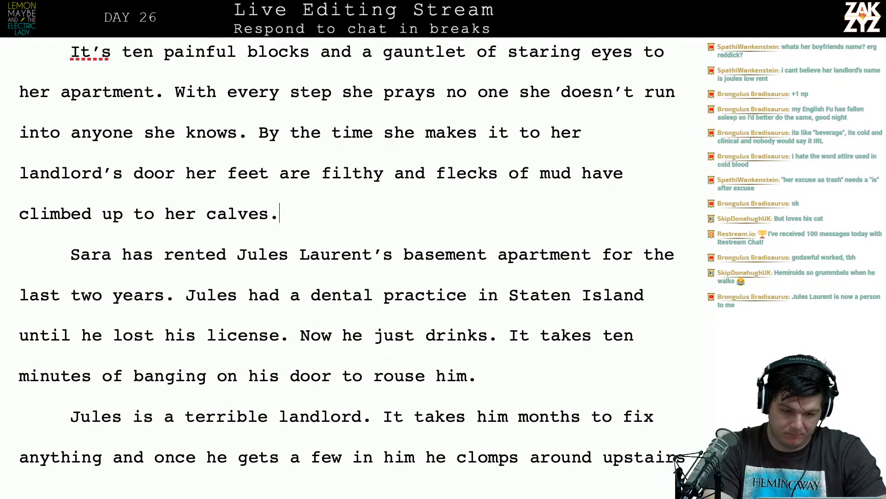
text(The rain)
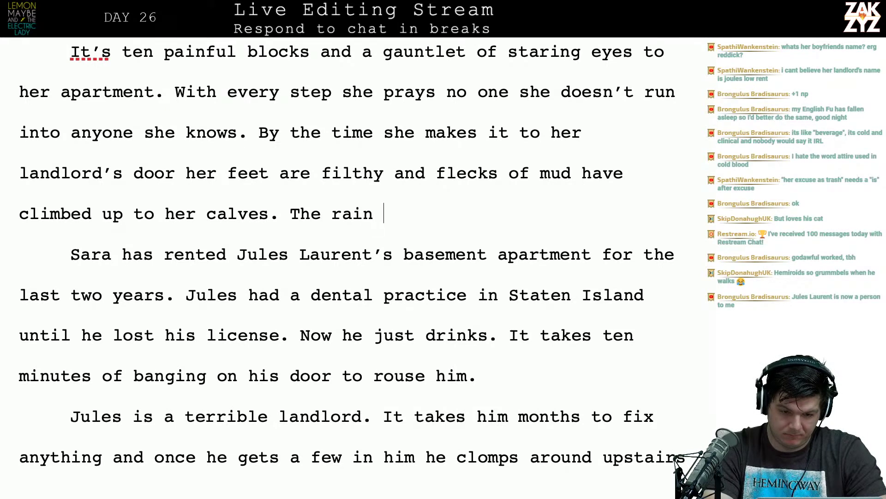
text( r)
key(BackSpace)
key(BackSpace)
key(BackSpace)
key(BackSpace)
key(BackSpace)
key(BackSpace)
key(BackSpace)
key(BackSpace)
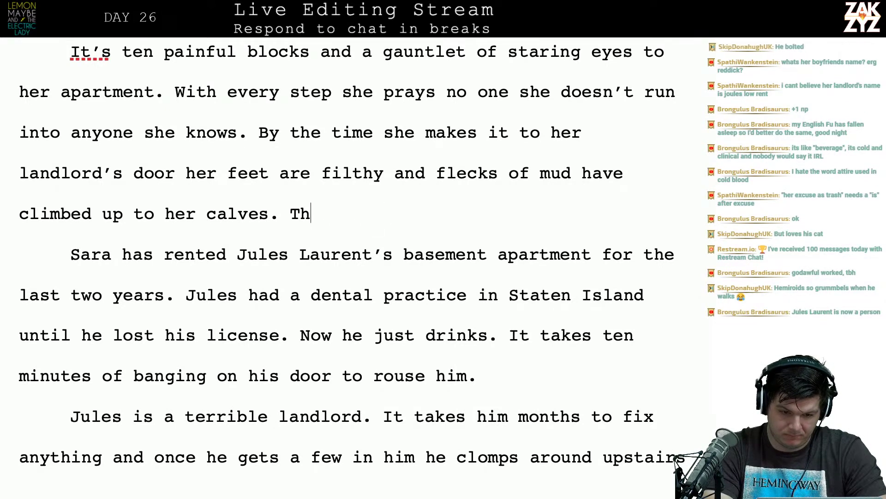
key(BackSpace)
key(BackSpace)
key(BackSpace)
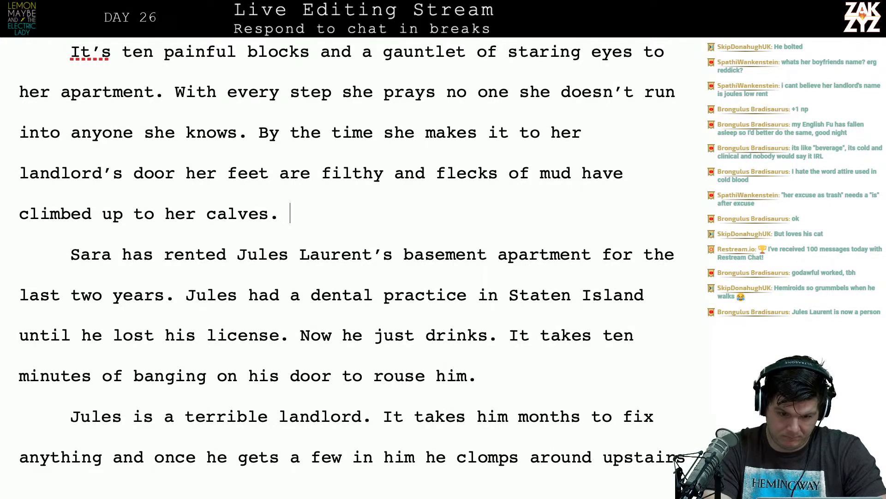
text(The rain)
key(BackSpace)
key(BackSpace)
key(BackSpace)
key(BackSpace)
key(BackSpace)
key(BackSpace)
key(BackSpace)
key(BackSpace)
key(BackSpace)
key(BackSpace)
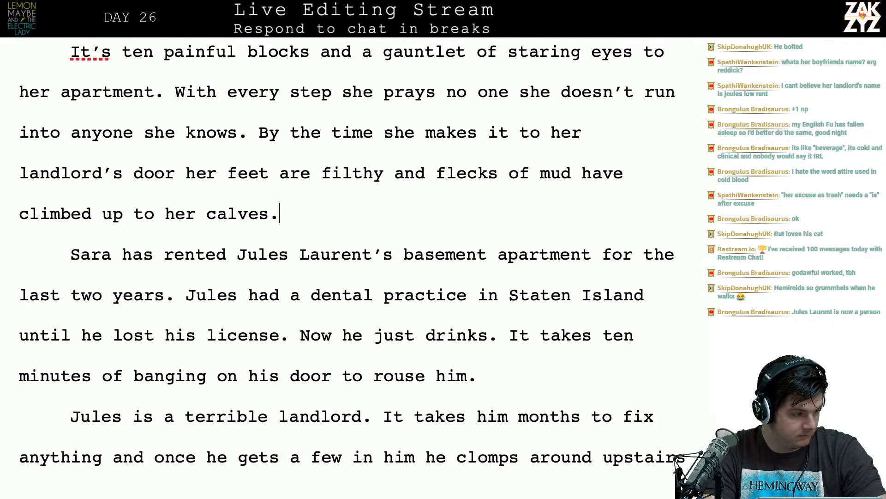
After "her feet are", insert "sore and flecks of mud and filth" ahead of the existing word "filthy".
scroll(346, 254, down, 4)
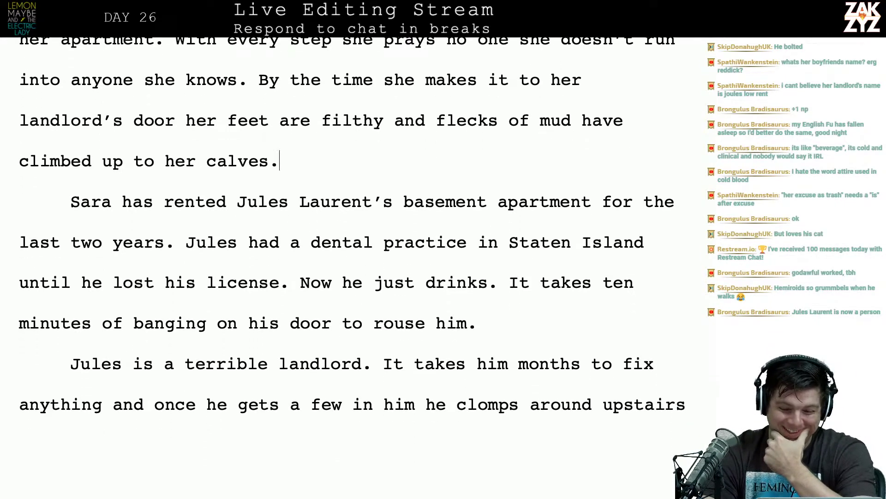
scroll(346, 231, down, 2)
scroll(347, 231, up, 4)
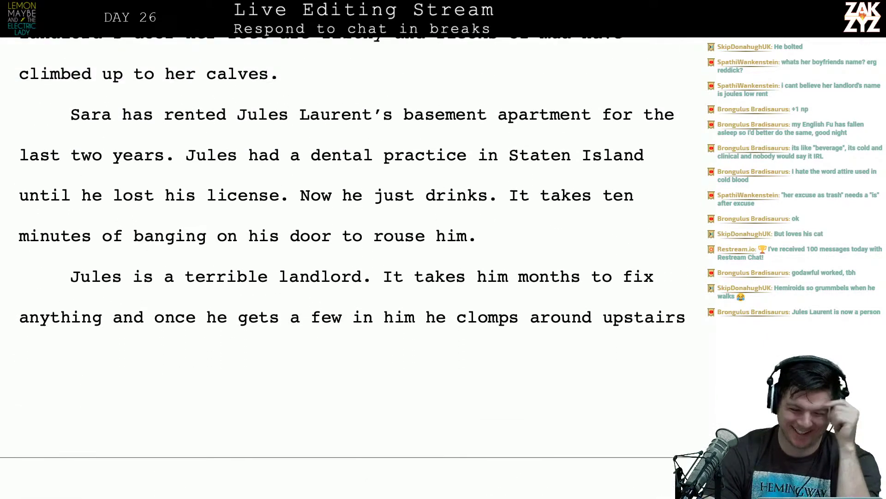
scroll(346, 230, down, 3)
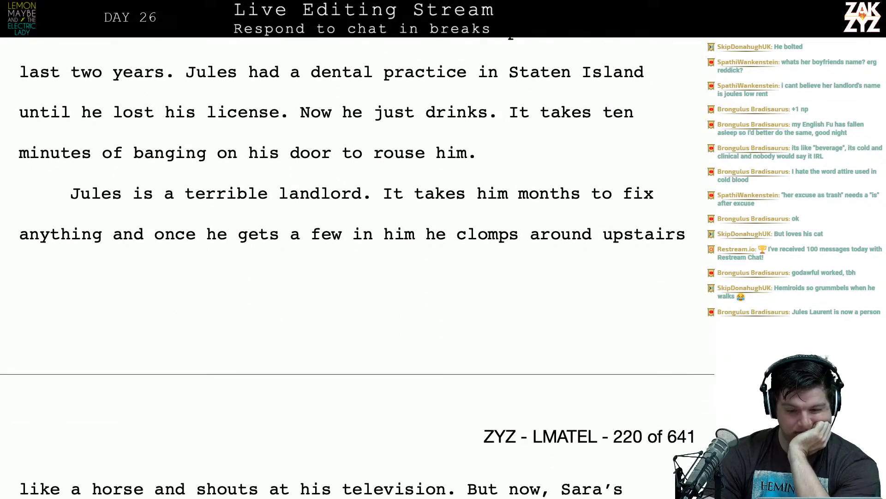
scroll(346, 254, up, 4)
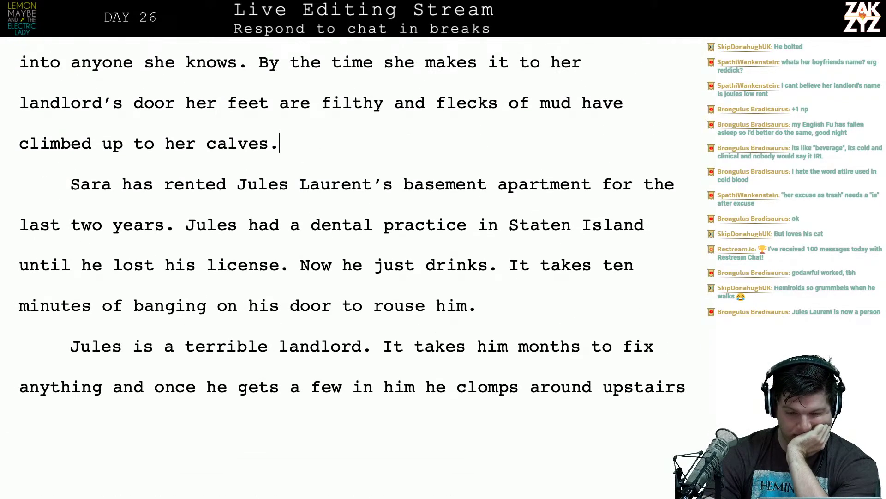
scroll(286, 90, down, 3)
scroll(287, 90, up, 2)
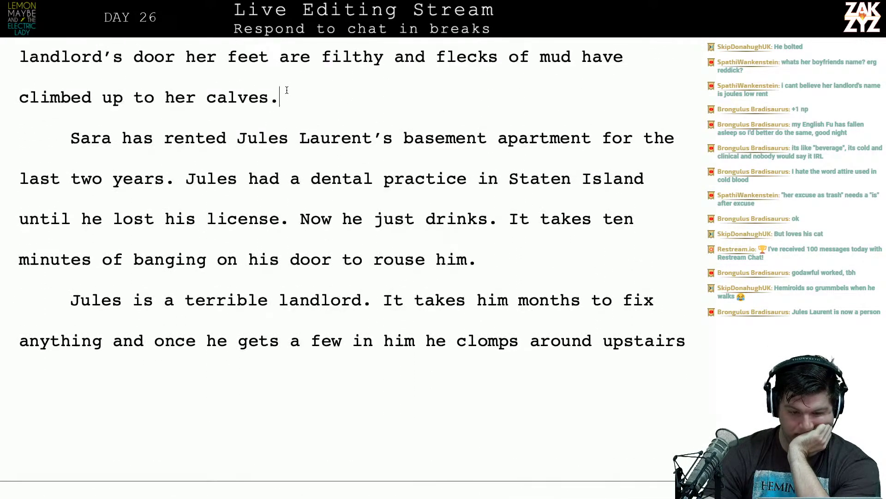
scroll(287, 90, up, 2)
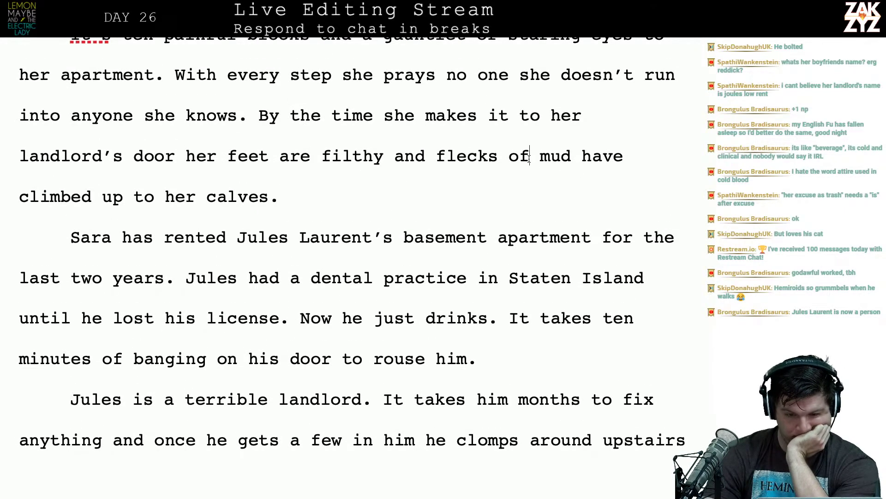
scroll(523, 227, down, 1)
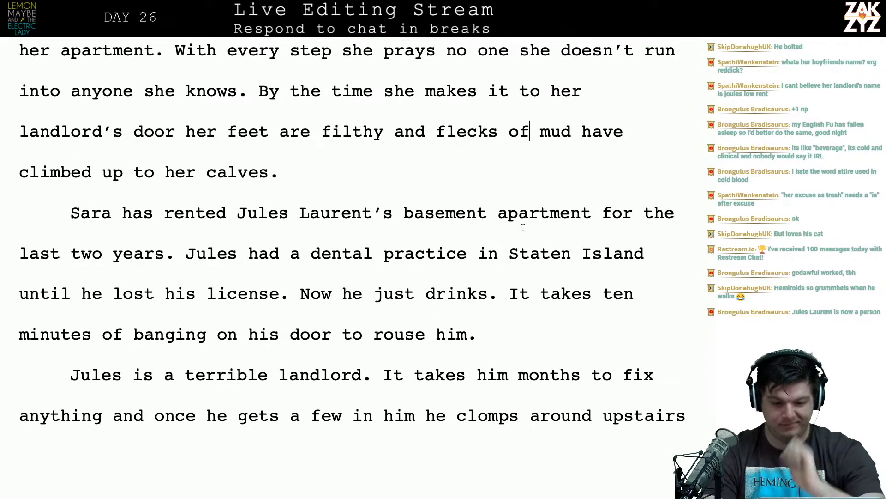
key(Left)
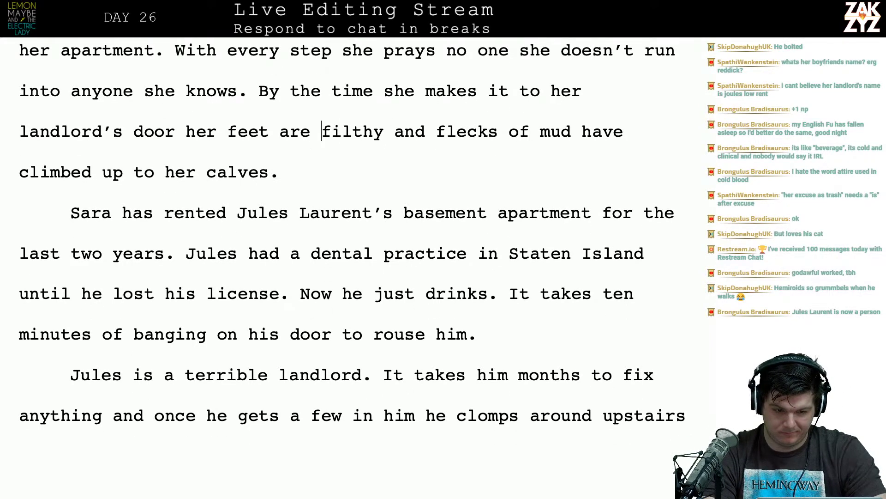
key(Right)
text(sore and fleck)
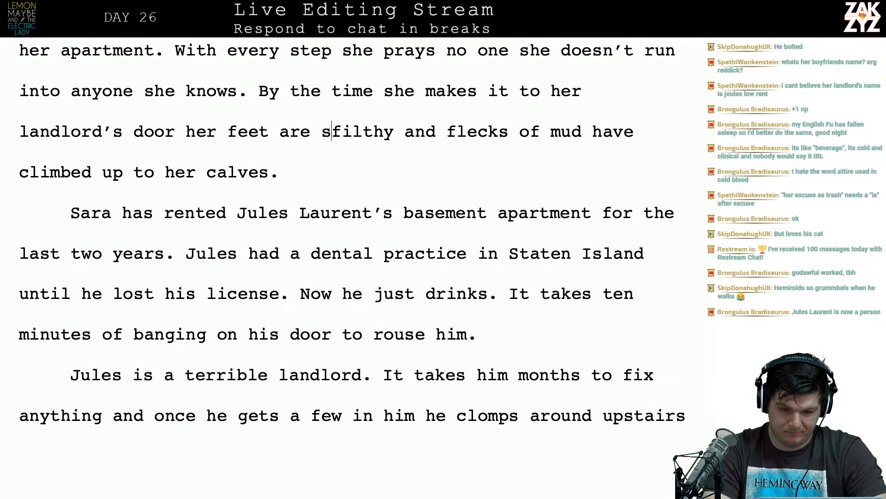
text(s of mud and fi)
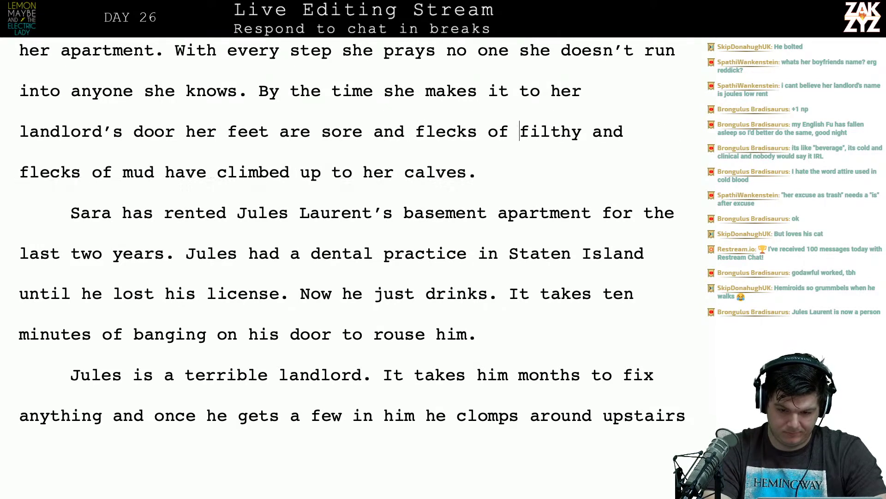
text(lth)
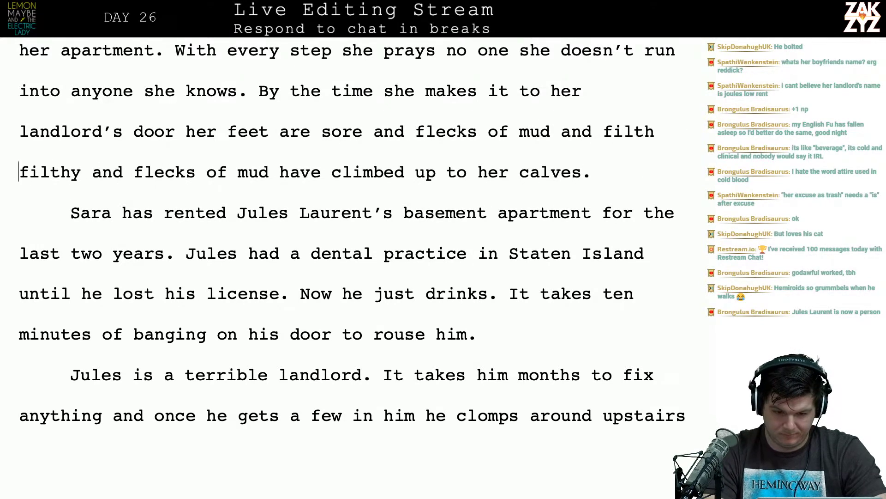
Delete the leftover "filthy and flecks of mud" so the sentence continues with "have climbed up to her calves.".
key(shift+Right)
key(shift+Right)
key(shift+Right)
key(shift+Right)
key(shift+Right)
key(shift+Right)
key(shift+Right)
key(shift+Right)
key(shift+Right)
key(shift+Right)
key(shift+Right)
key(shift+Right)
key(shift+Right)
key(shift+Right)
key(shift+Right)
key(shift+Right)
key(shift+Right)
key(shift+Right)
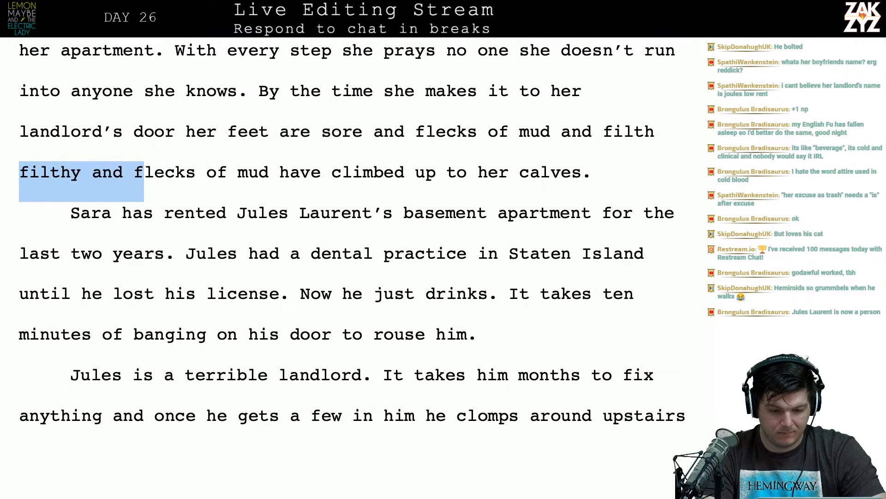
key(shift+Right)
key(shift+Right)
key(shift+Right)
key(shift+Right)
key(shift+Right)
key(shift+Right)
key(BackSpace)
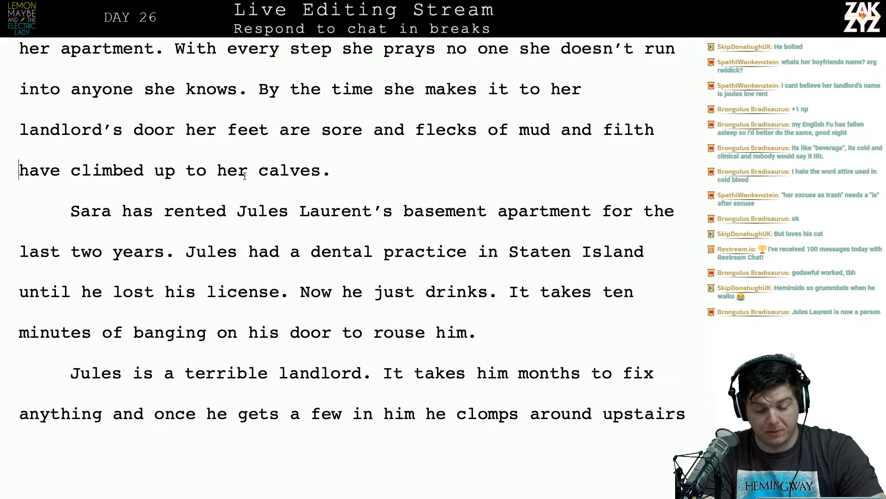
Split the sentence about Sara's trash excuse after "attire", removing "and" and starting a new sentence with "No sober person".
click(311, 130)
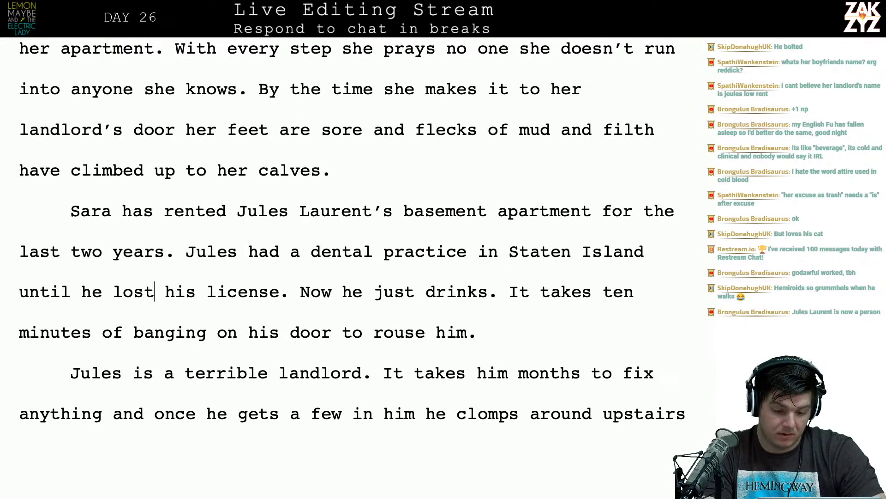
key(Down)
key(Down)
key(Down)
key(Down)
key(Down)
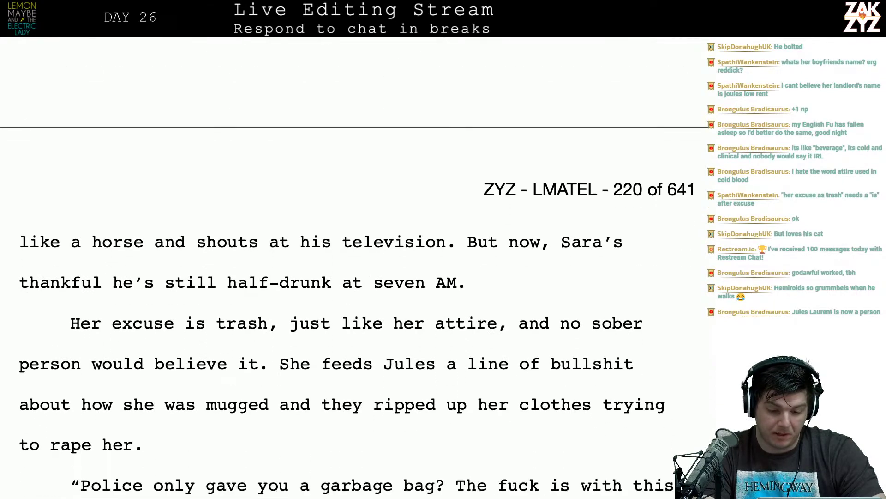
scroll(422, 101, down, 1)
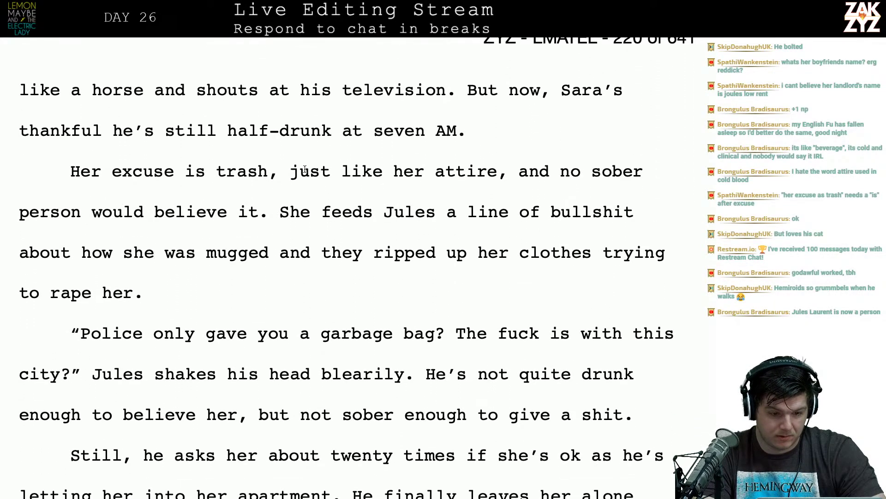
scroll(304, 169, down, 2)
scroll(510, 111, up, 1)
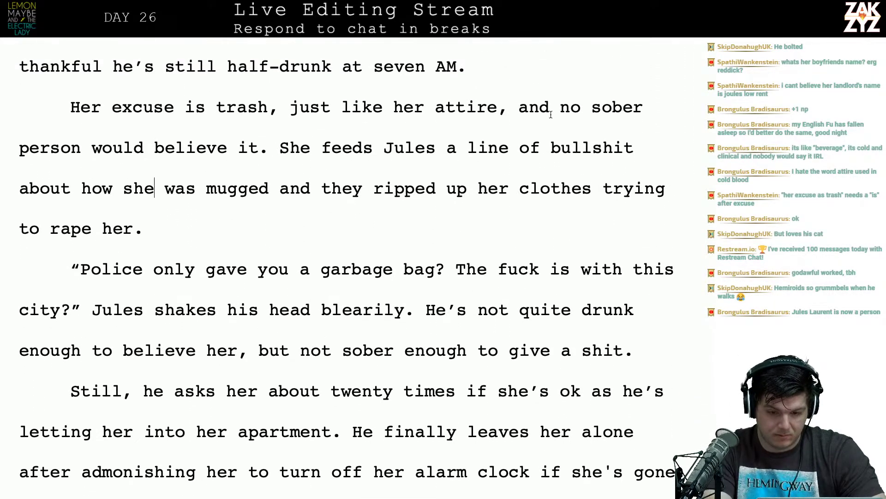
key(BackSpace)
key(BackSpace)
key(BackSpace)
key(BackSpace)
text(.)
key(BackSpace)
key(BackSpace)
text(.)
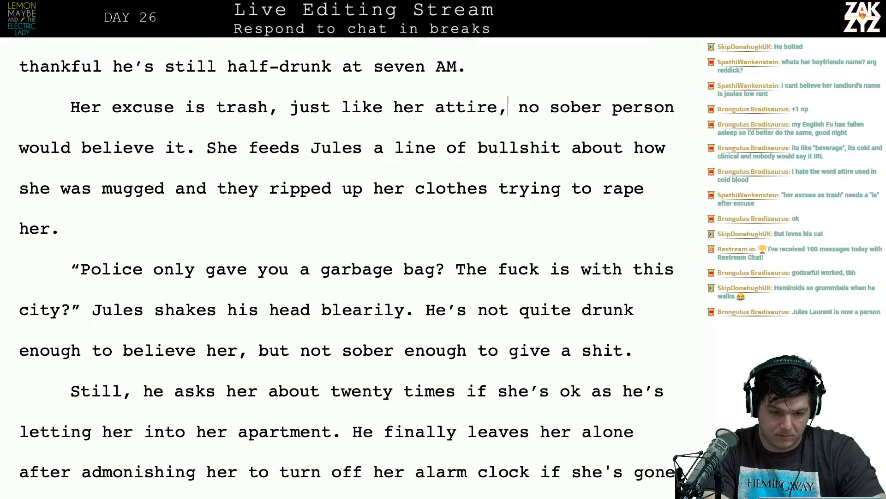
key(Delete)
key(BackSpace)
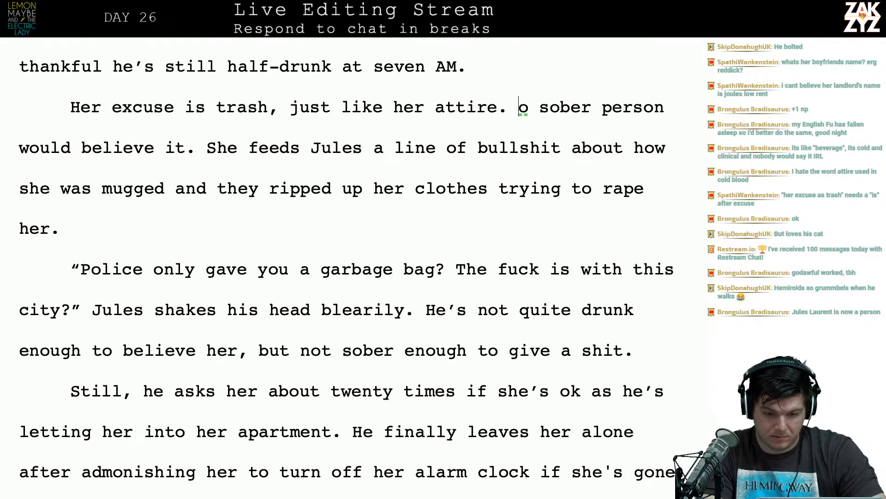
text(N)
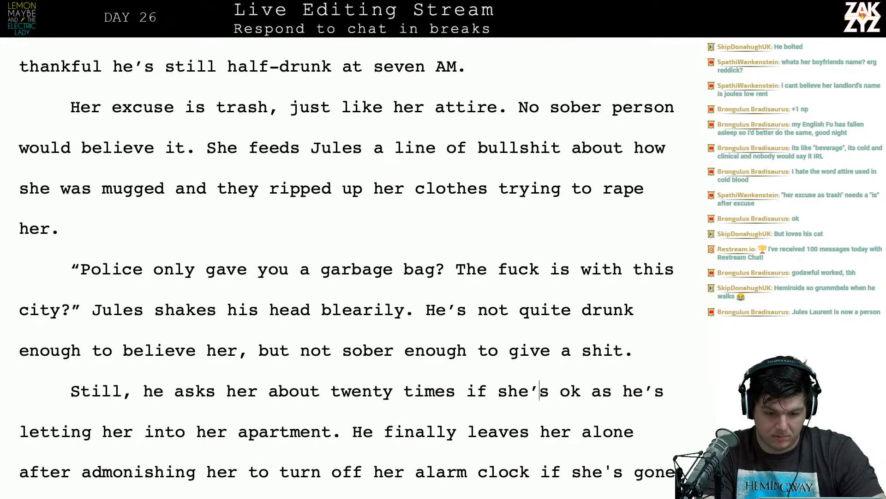
Reread from Jules's garbage bag remark through Sara bolting the door, showering and collapsing into bed.
key(Down)
key(Down)
key(Down)
key(Down)
key(Down)
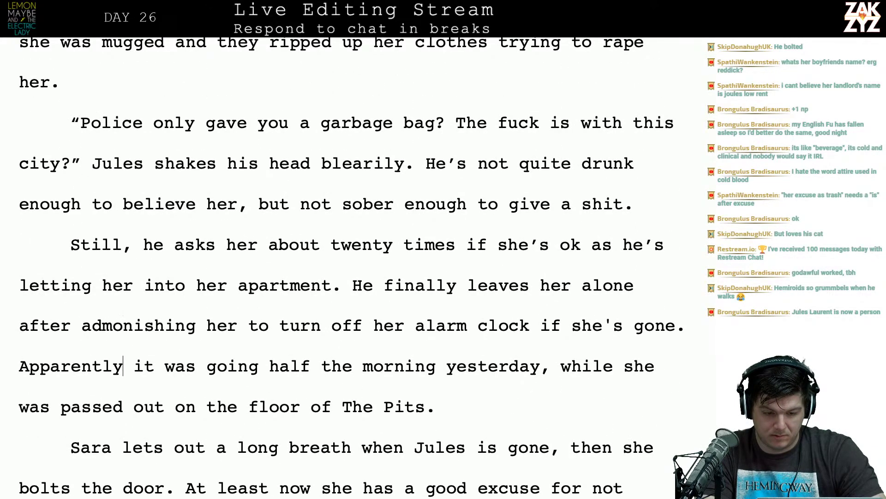
key(Down)
key(Down)
key(Down)
key(Down)
key(Down)
key(Down)
key(Down)
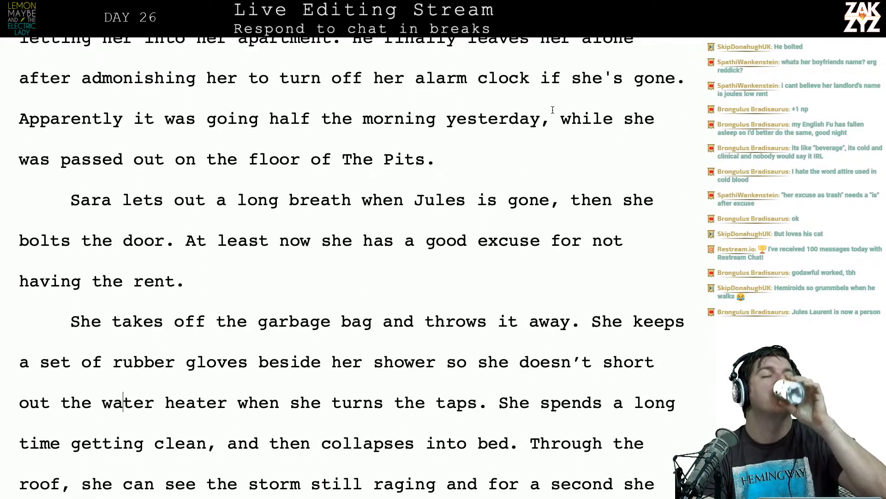
scroll(552, 92, down, 2)
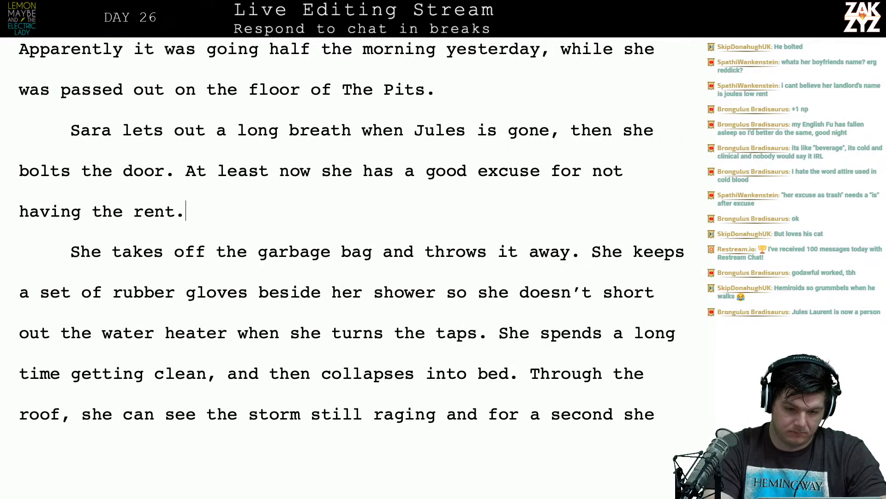
Start a new paragraph after "having the rent." with the sentence "She eagerly strips off the garbage bag and throws it away.".
key(Return)
text(She )
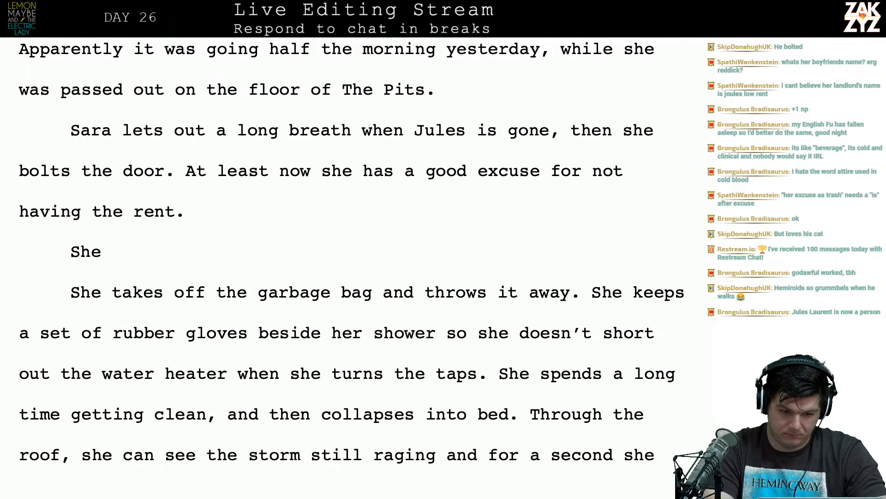
text('s)
key(BackSpace)
key(BackSpace)
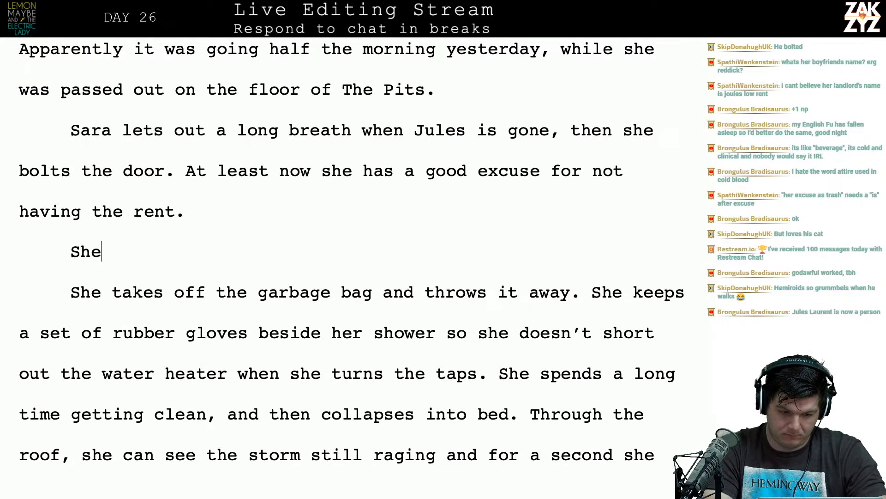
text('s)
key(BackSpace)
key(BackSpace)
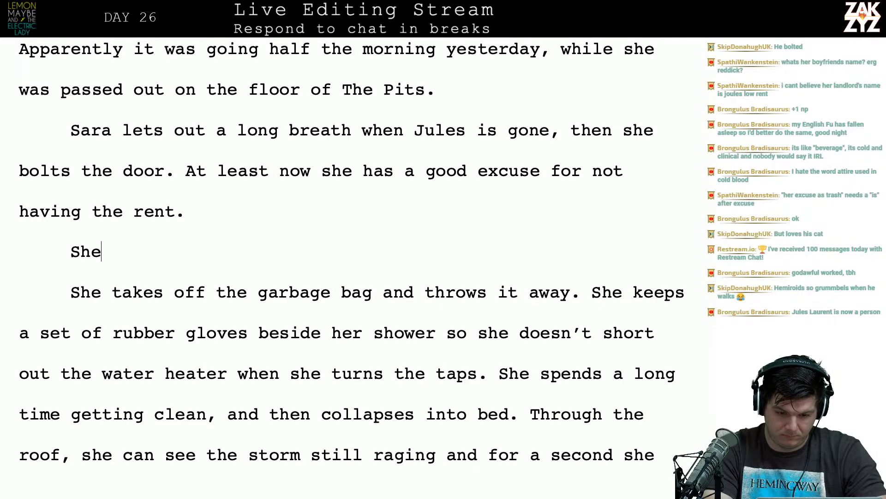
text(eagerly strips fo)
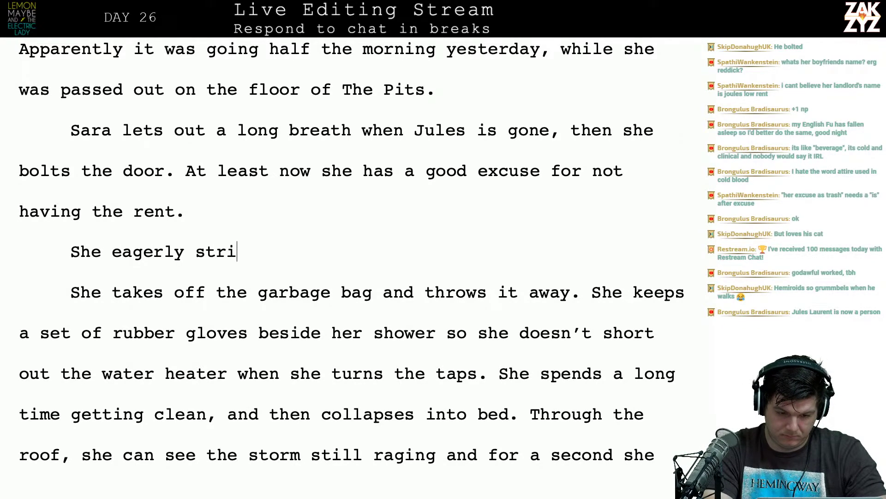
key(BackSpace)
key(BackSpace)
text(off the)
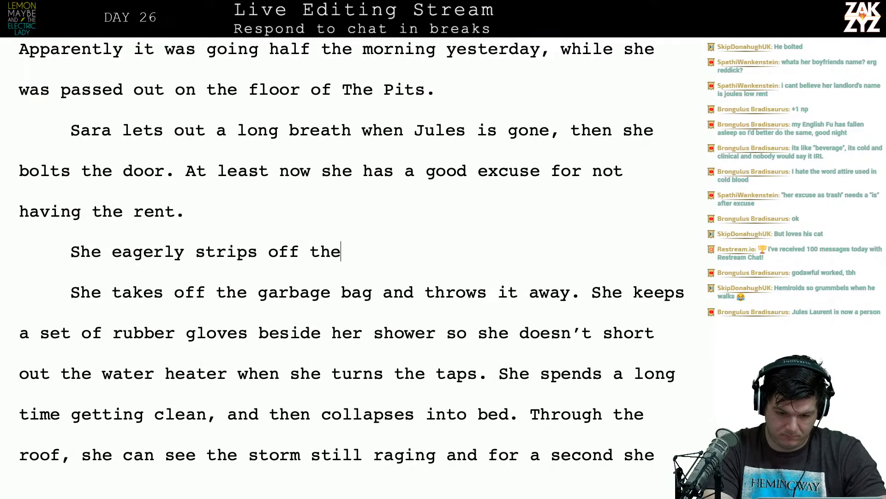
text( garbage bag and)
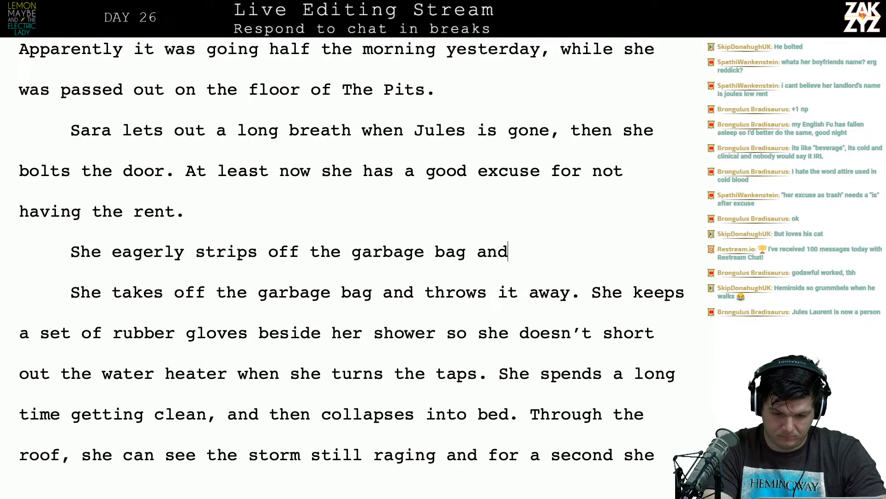
text( throws it in)
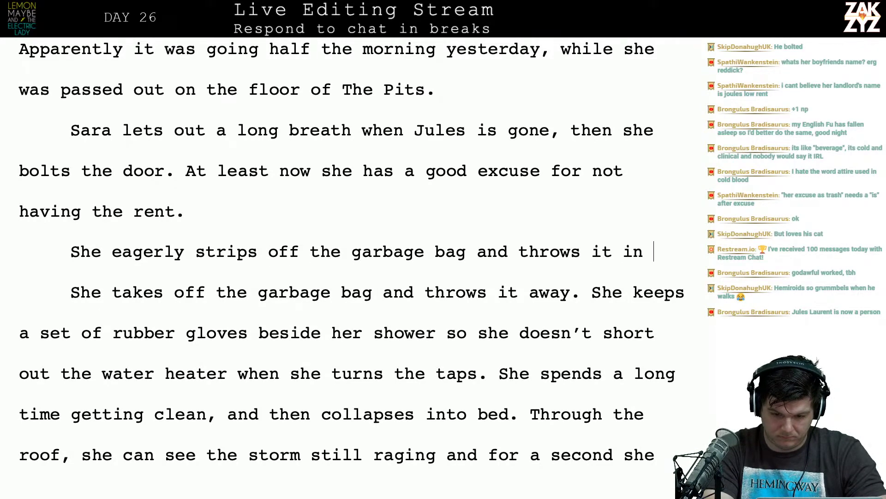
key(BackSpace)
key(BackSpace)
key(BackSpace)
key(BackSpace)
key(BackSpace)
text(aw)
key(BackSpace)
key(BackSpace)
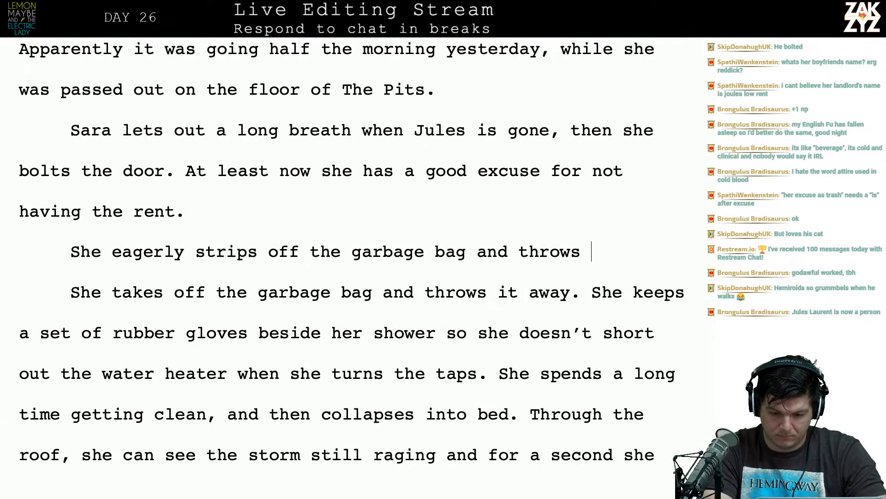
text(it away. T)
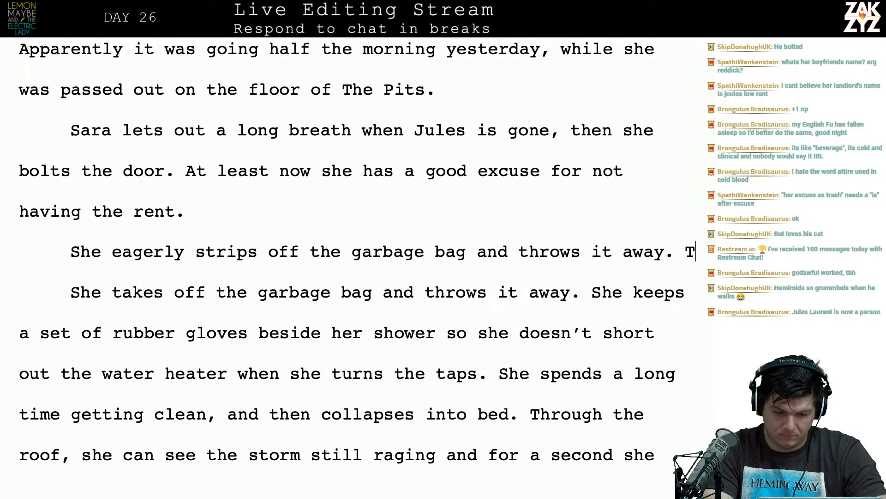
Continue the new paragraph with "There's a set of rubber gloves by the shower so she doesn't short".
text(here's a set of )
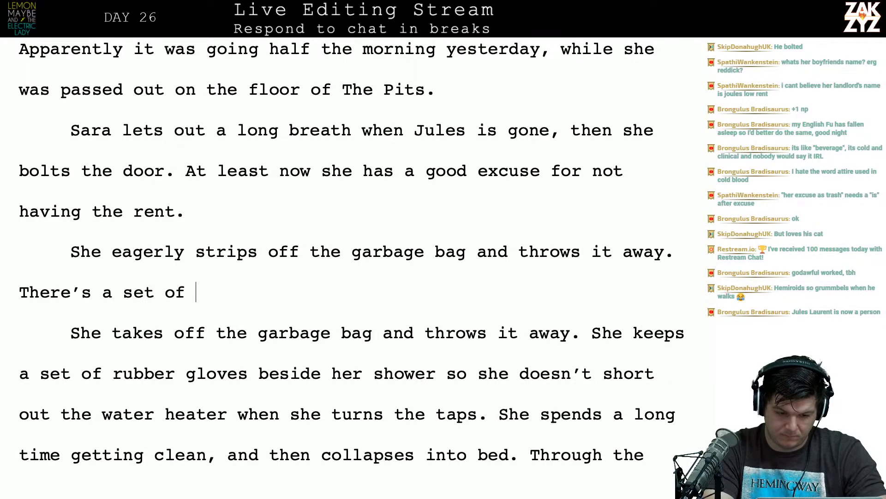
text(rubber glo)
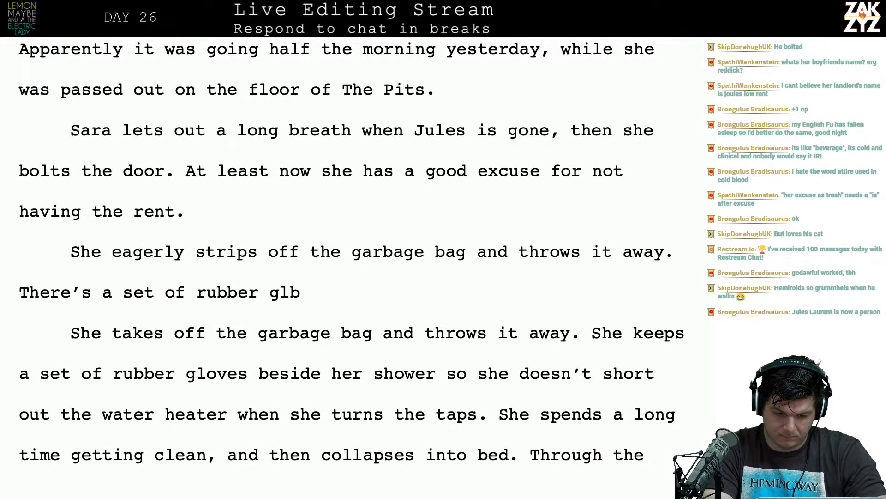
text(ves by the )
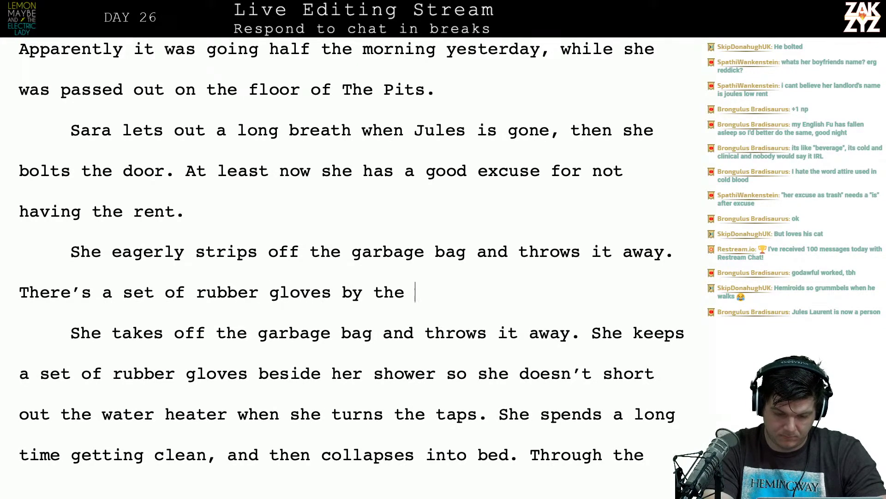
text(shower so she do)
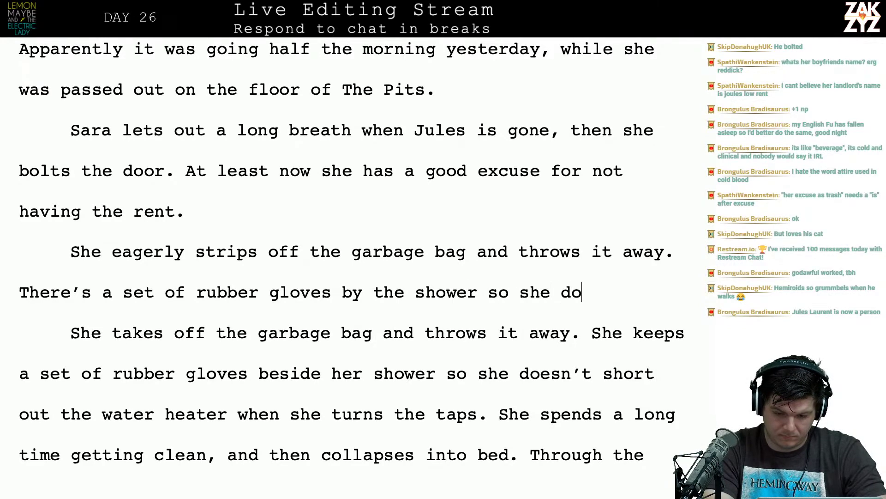
text(esn't short)
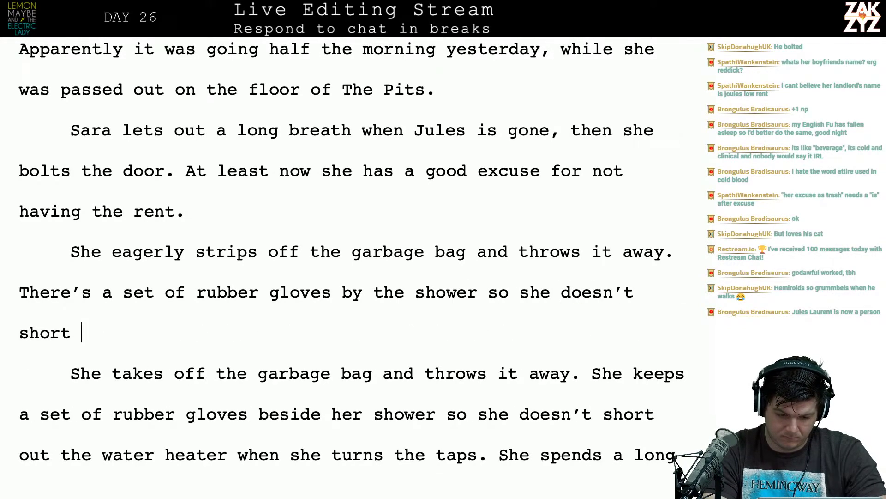
Delete the old wording from "She takes off the garbage bag" through "doesn't short", joining the new text to "out the water heater".
key(shift+Right)
key(shift+Right)
key(shift+Down)
key(shift+Left)
key(shift+Down)
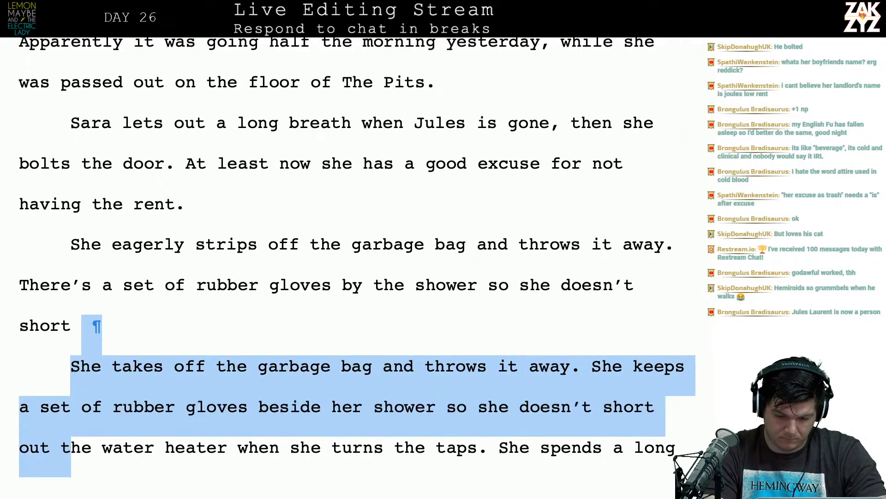
key(shift+Left)
key(shift+Left)
key(shift+Left)
key(shift+Right)
key(shift+Right)
key(shift+Right)
key(shift+Right)
key(shift+Right)
key(shift+Right)
key(shift+Right)
key(shift+Right)
key(shift+Right)
key(shift+Right)
key(shift+Right)
key(shift+Right)
key(shift+Right)
key(shift+Right)
key(shift+Right)
key(shift+Right)
key(shift+Right)
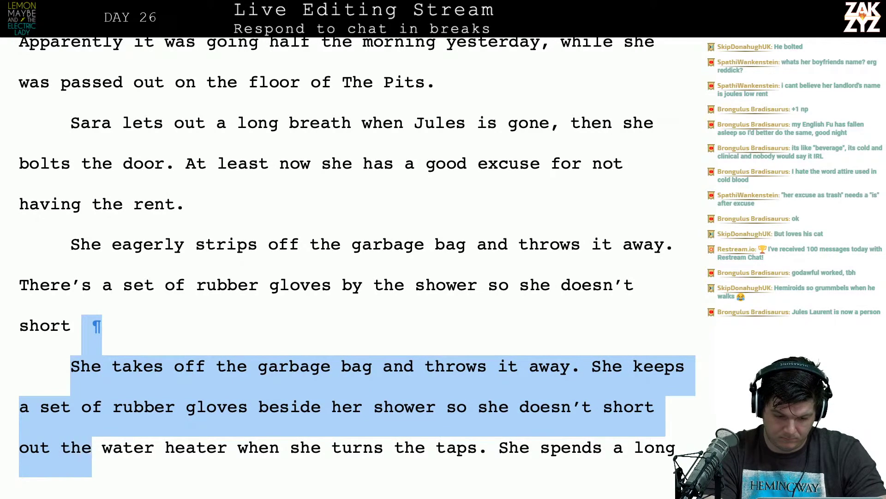
key(shift+Right)
key(shift+Right)
key(shift+Right)
key(shift+Right)
key(shift+Right)
key(shift+Left)
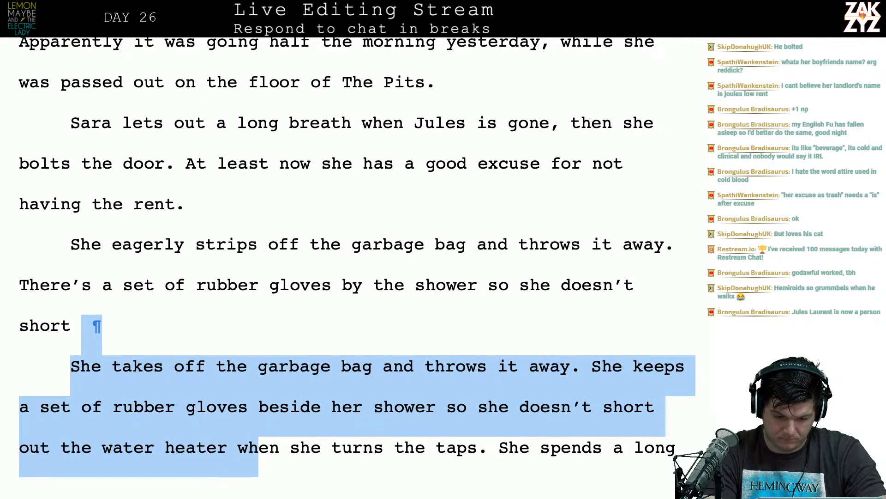
key(shift+Left)
key(shift+Left)
key(shift+Left)
key(shift+Left)
key(shift+Left)
key(shift+Left)
key(shift+Left)
key(shift+Left)
key(shift+Left)
key(shift+Left)
key(shift+Left)
key(shift+Left)
key(shift+Left)
key(shift+Left)
key(shift+Left)
key(shift+Left)
key(shift+Left)
key(shift+Left)
key(shift+Left)
key(shift+Left)
key(shift+Left)
key(shift+Left)
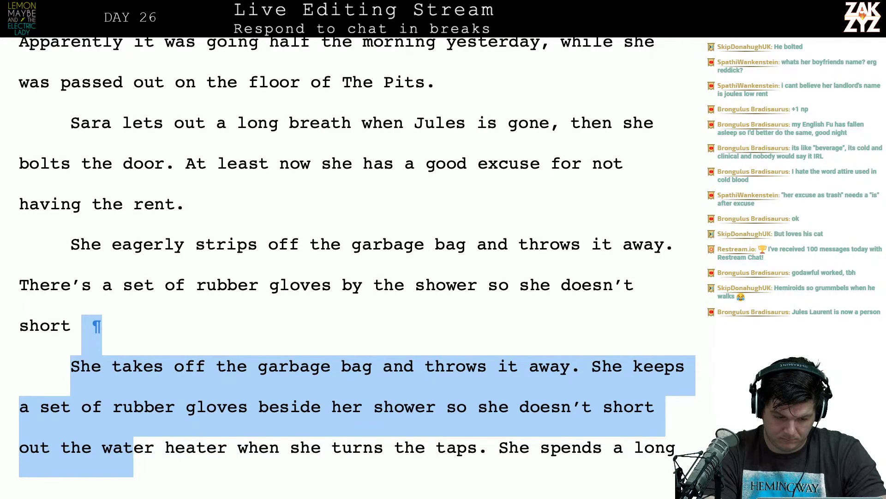
key(shift+Left)
key(BackSpace)
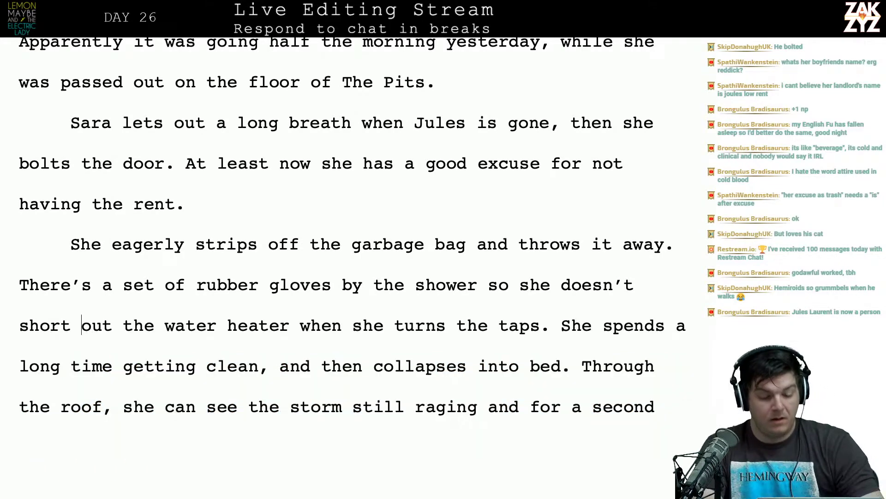
Split the paragraph after "turns the taps.", leaving an empty line before "She spends a long time getting clean".
scroll(469, 286, down, 3)
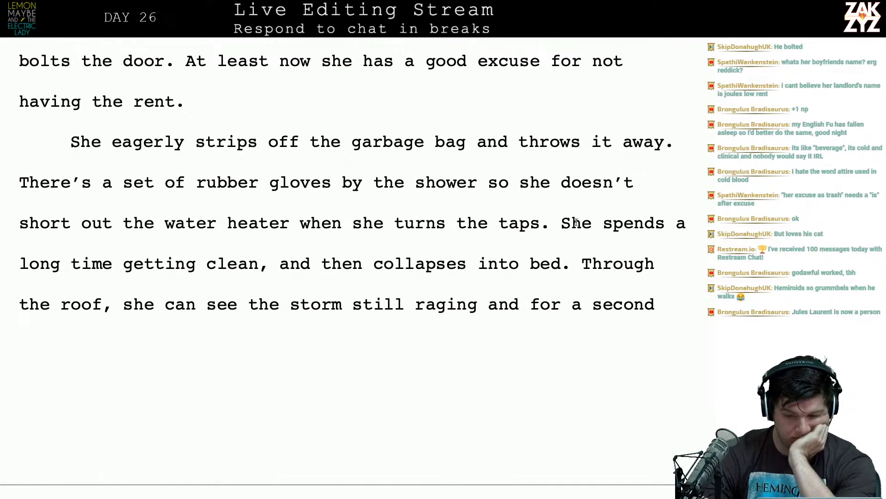
key(Down)
key(Left)
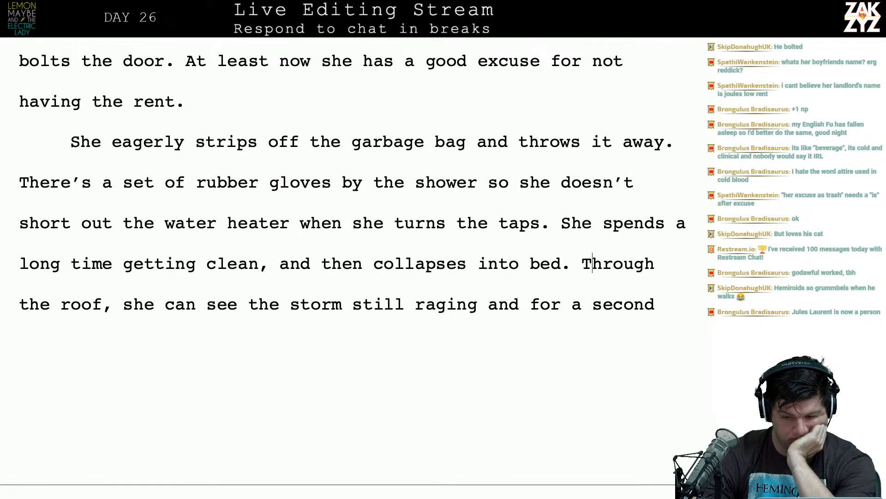
key(Return)
key(Return)
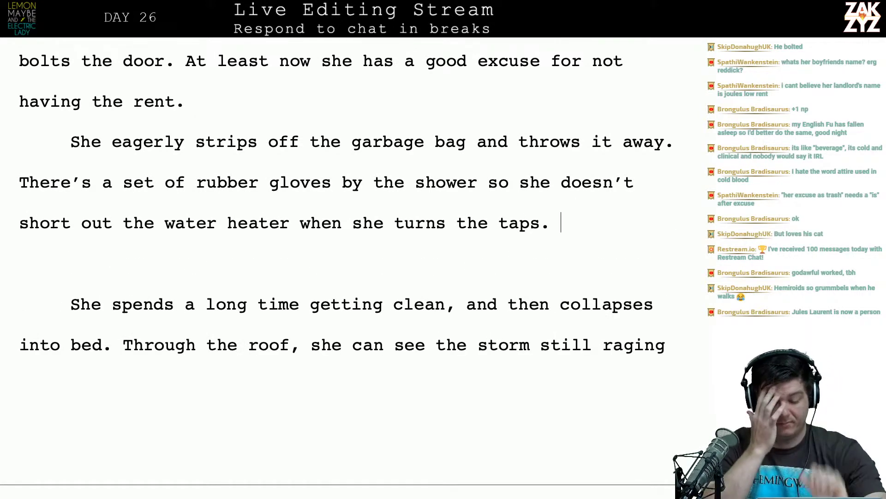
After "turns the taps.", add "She stays in the shower until there's no hot water left and still doesn't feel clean.".
text(It)
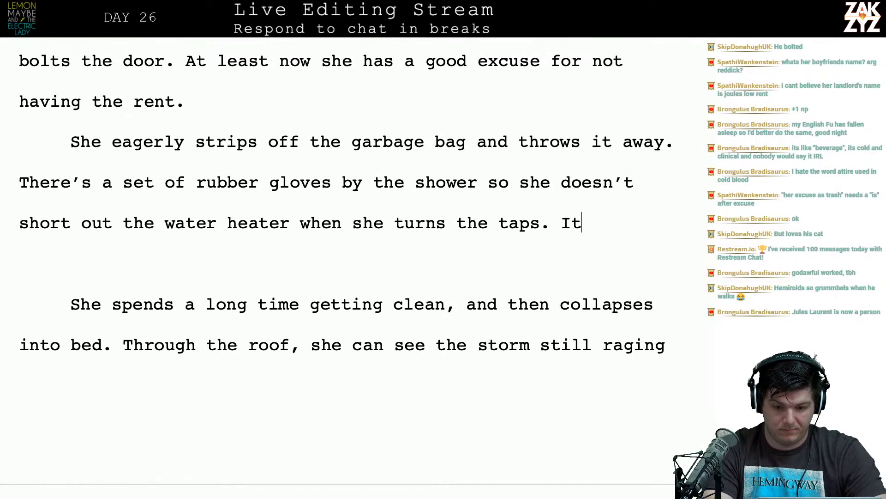
key(BackSpace)
key(BackSpace)
text(She)
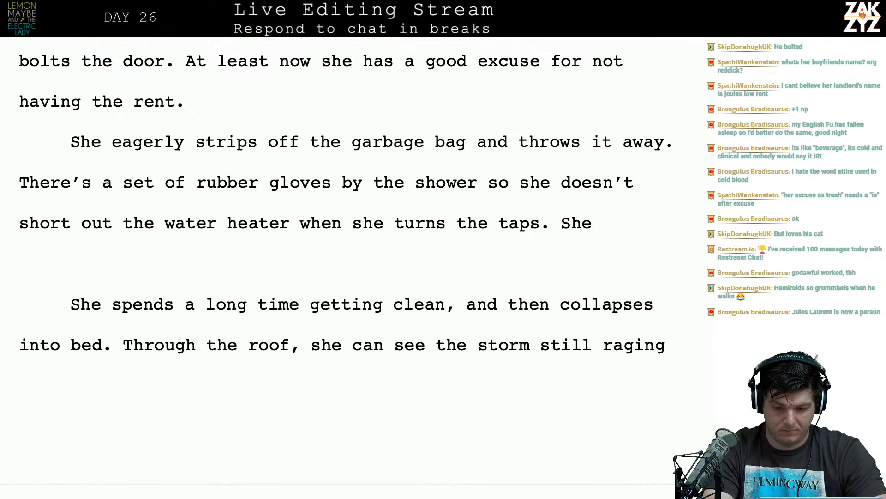
text(wo)
key(BackSpace)
key(BackSpace)
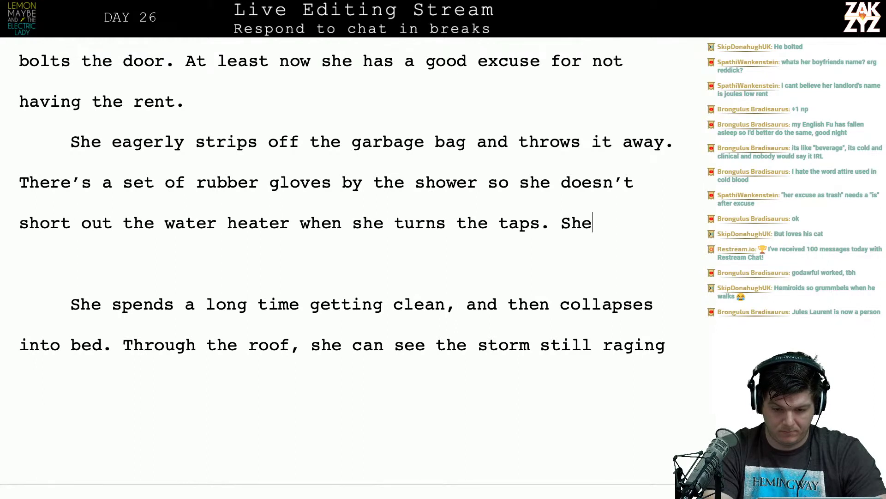
text(stays in the sh)
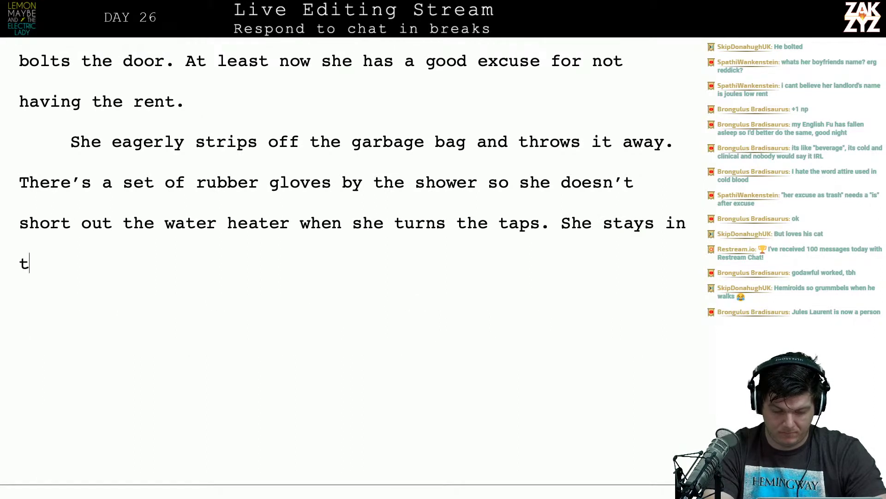
text(ower until th)
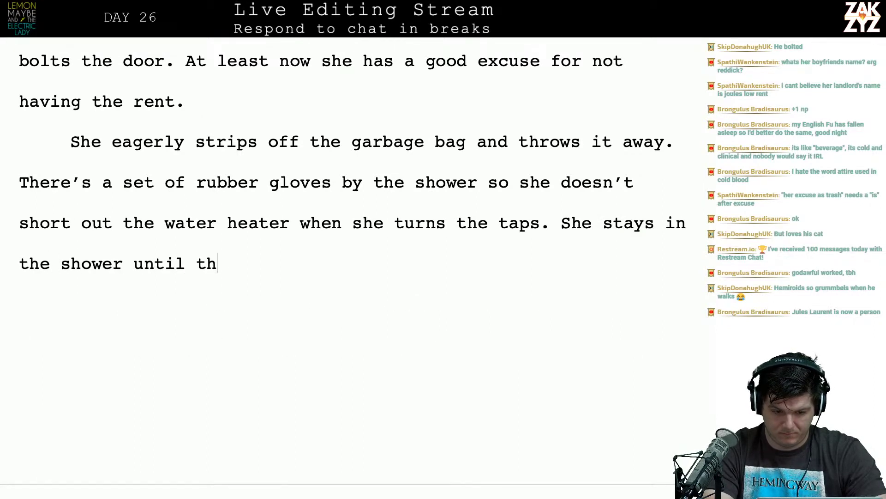
text(ere's no hot water)
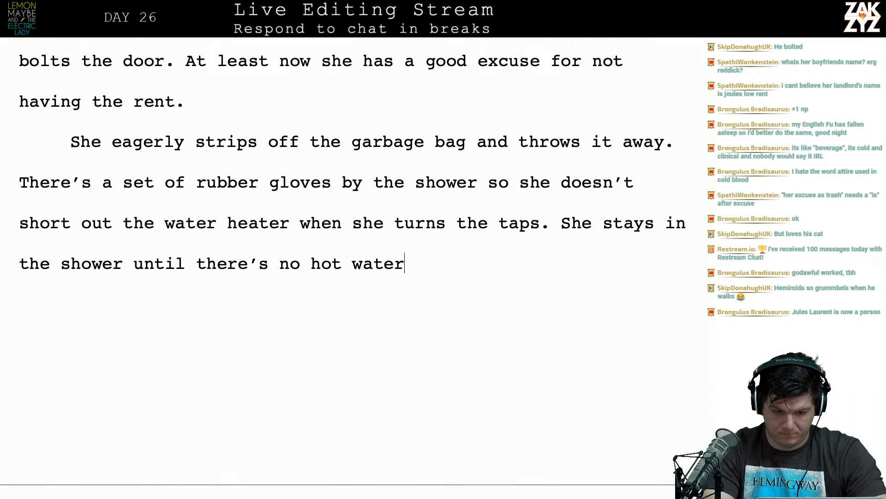
text( left and stil)
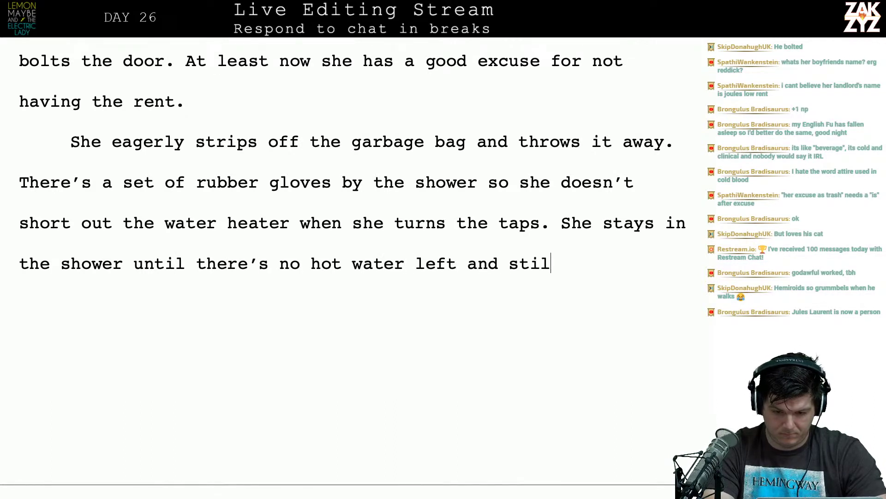
text(l doesn't feel )
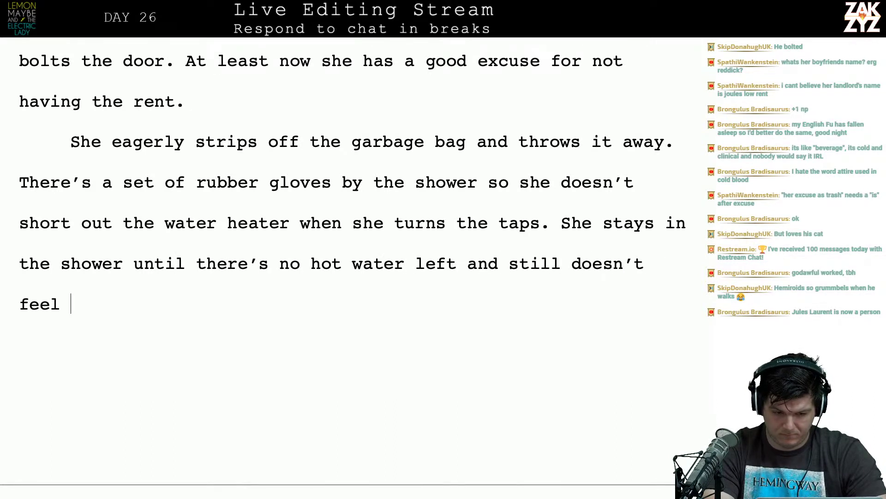
text(clean.)
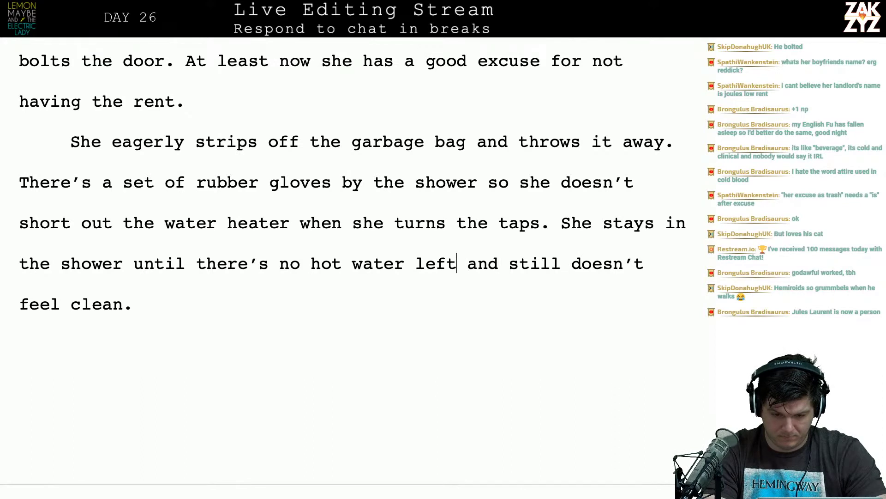
Cut "and still doesn't feel clean" so the shower sentence ends at "left.".
key(ctrl+shift+End)
key(shift+Left)
key(shift+Left)
key(BackSpace)
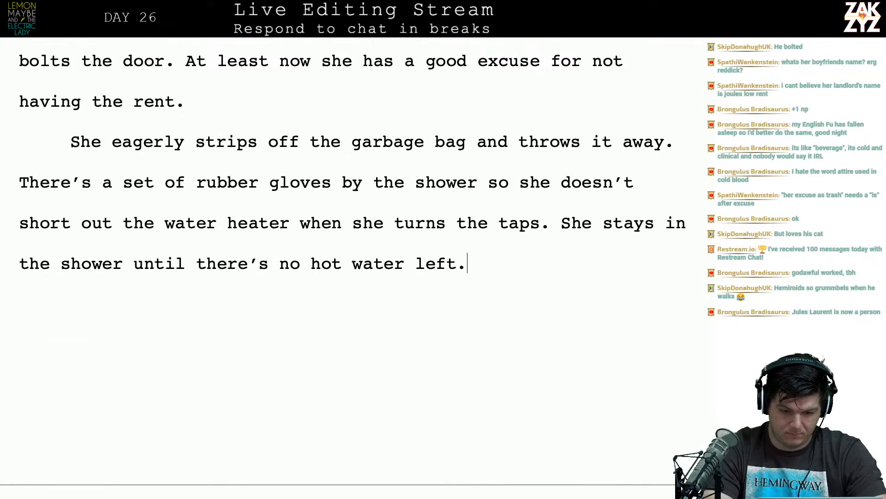
Reword the end of the shower sentence, replacing "there's no hot water left." with "the hot water runs out,".
key(BackSpace)
key(BackSpace)
key(BackSpace)
key(BackSpace)
key(BackSpace)
key(BackSpace)
key(BackSpace)
key(BackSpace)
key(BackSpace)
key(BackSpace)
key(BackSpace)
key(BackSpace)
key(BackSpace)
key(BackSpace)
key(BackSpace)
key(BackSpace)
key(BackSpace)
key(BackSpace)
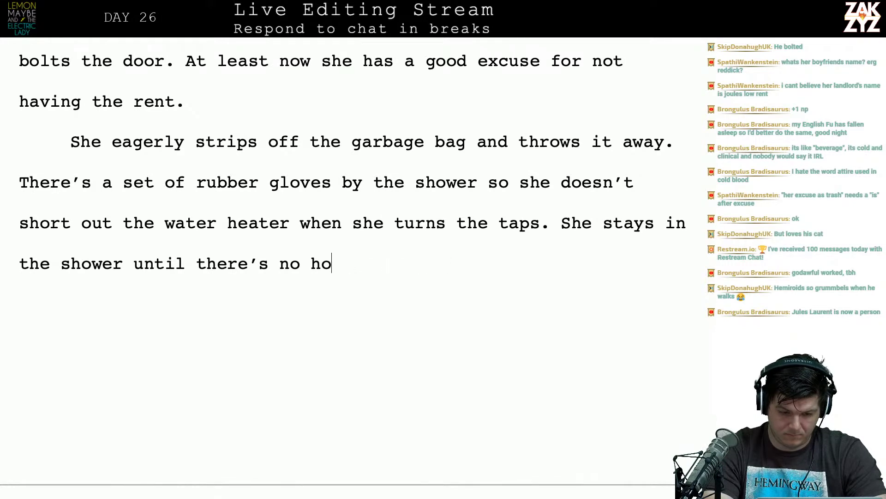
key(BackSpace)
key(BackSpace)
key(BackSpace)
key(BackSpace)
key(BackSpace)
key(BackSpace)
key(BackSpace)
text(the h)
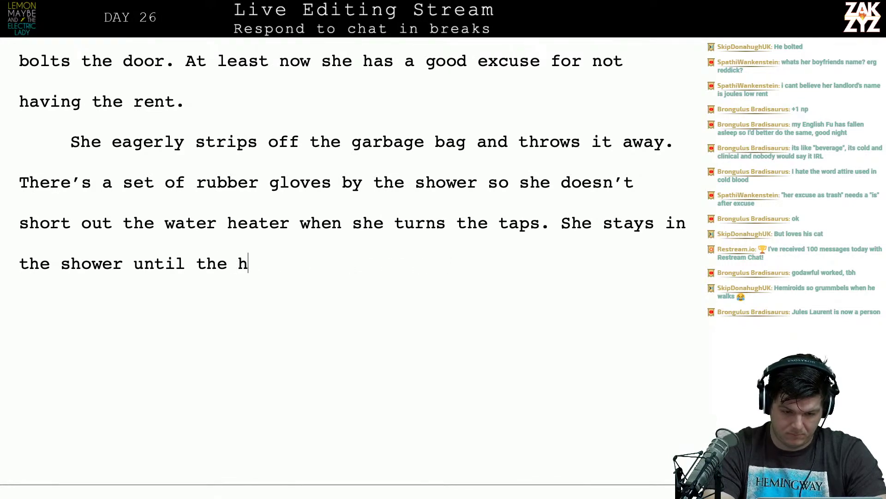
text(ot water runs out,)
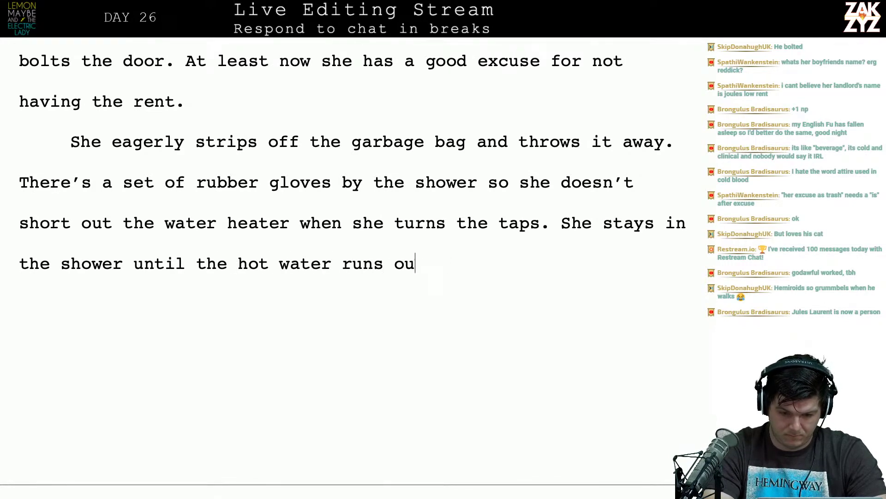
Finish the shower sentence after "runs out," with "towels off and collapses into bed.".
key(Down)
key(Down)
key(Down)
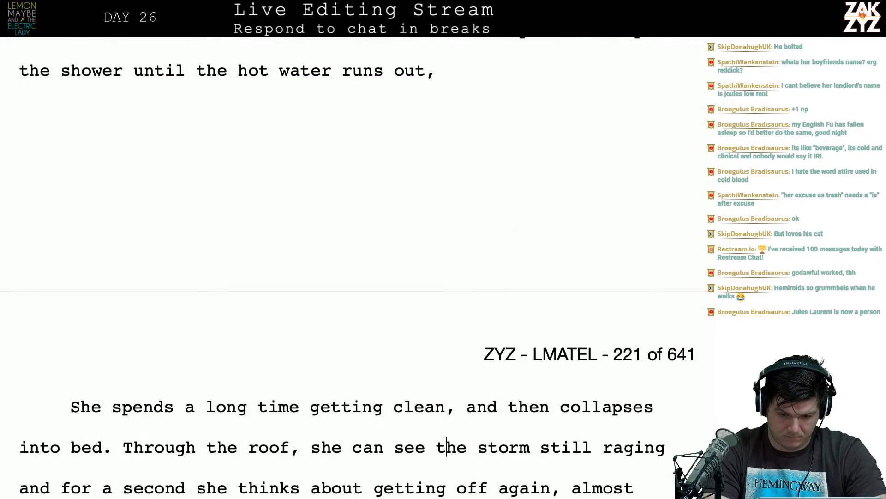
key(Up)
key(Up)
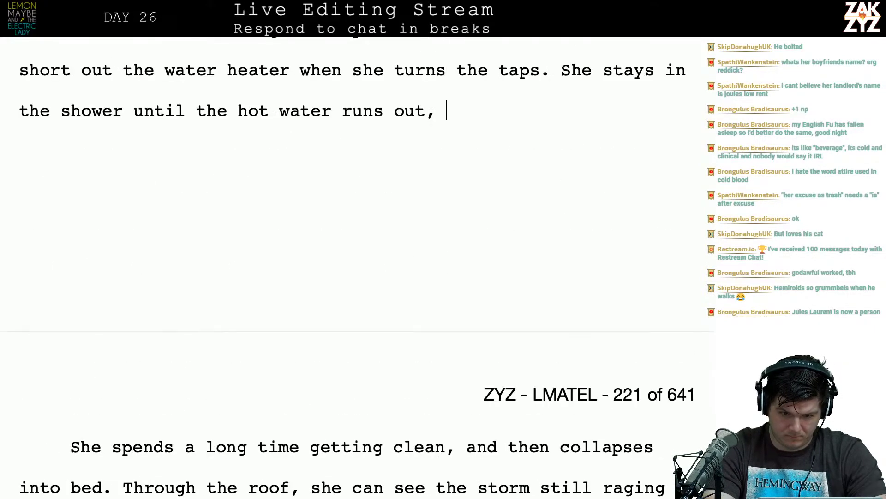
text(to)
text(off )
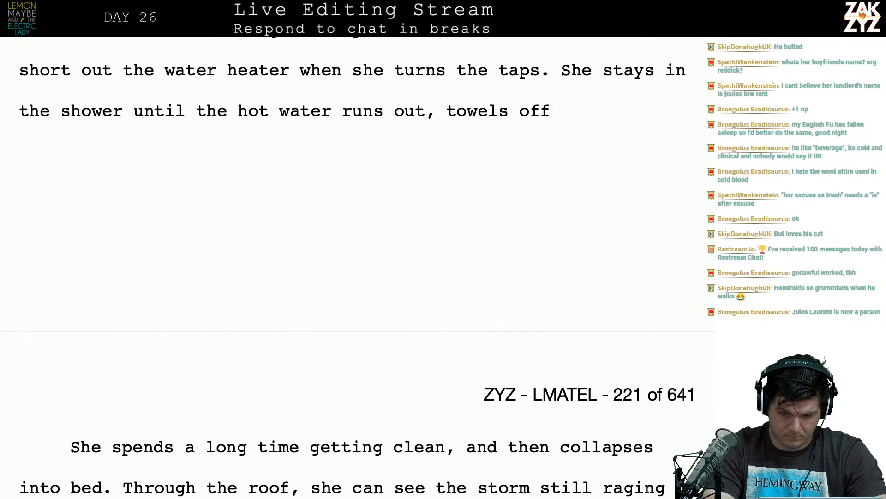
text(and collapses into bed.)
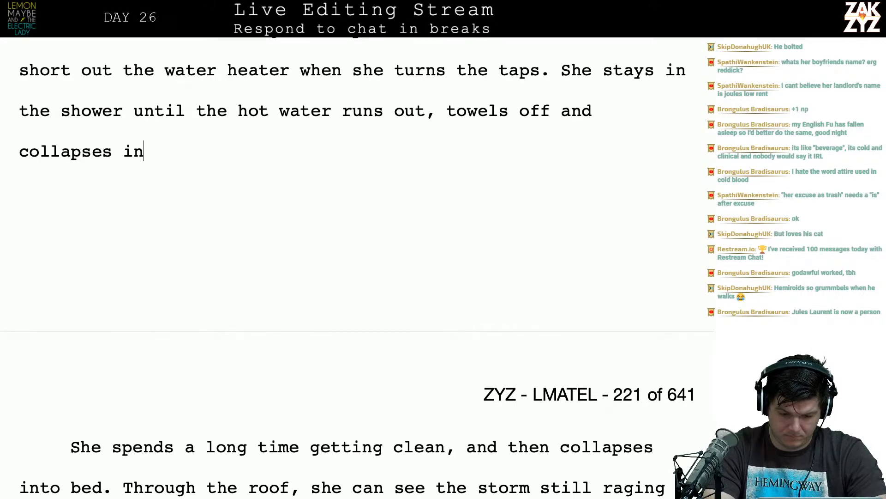
Delete the old sentence "She spends a long time getting clean, and then collapses into bed." with the paragraph breaks before it.
key(shift+Down)
key(shift+Down)
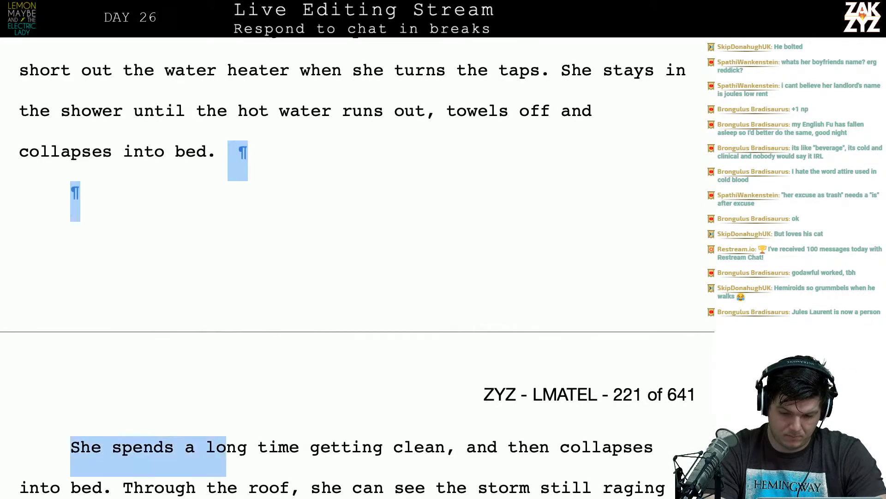
key(shift+Down)
key(shift+Down)
key(shift+Up)
key(shift+Left)
key(shift+Left)
key(shift+Left)
key(shift+Left)
key(shift+Left)
key(shift+Left)
key(shift+Left)
key(shift+Left)
key(shift+Left)
key(shift+Left)
key(shift+Left)
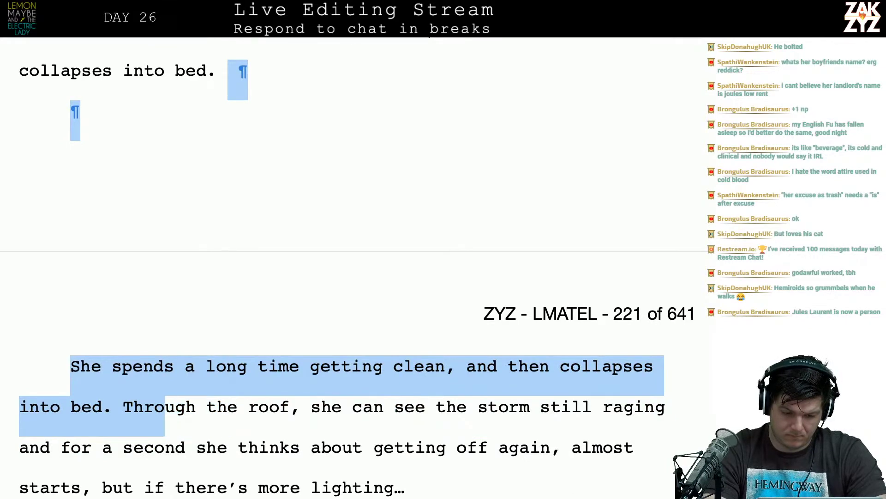
key(BackSpace)
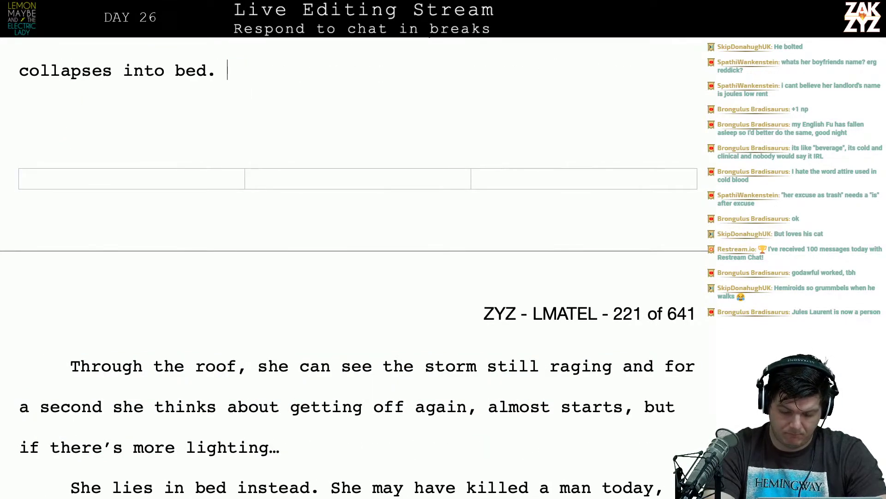
text(The )
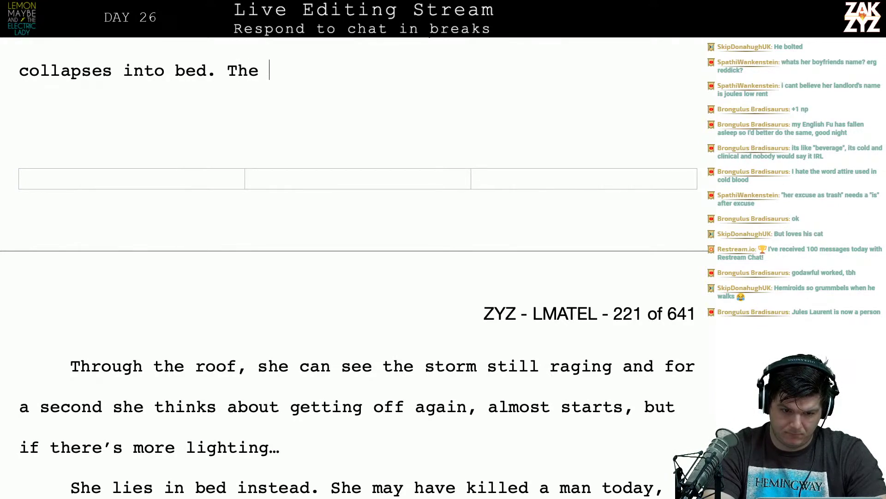
text(storm still)
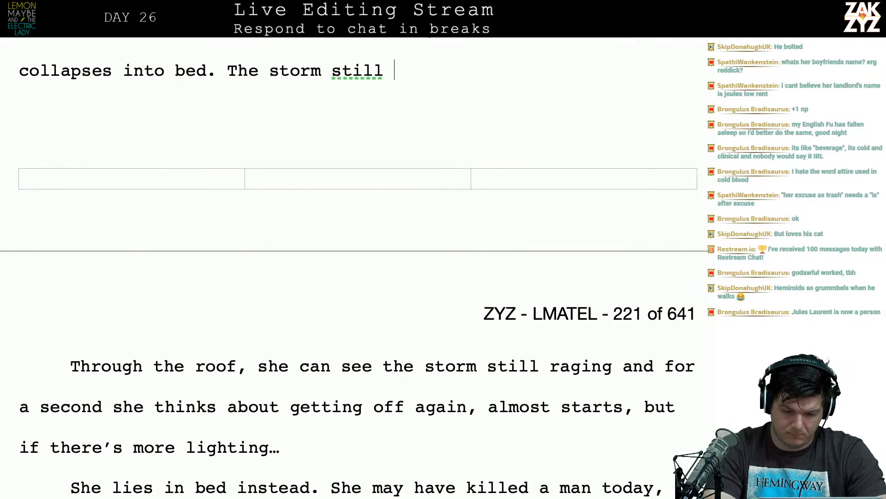
key(BackSpace)
key(BackSpace)
key(BackSpace)
key(BackSpace)
key(BackSpace)
key(BackSpace)
key(BackSpace)
key(BackSpace)
key(BackSpace)
key(BackSpace)
key(BackSpace)
key(BackSpace)
key(BackSpace)
key(BackSpace)
key(BackSpace)
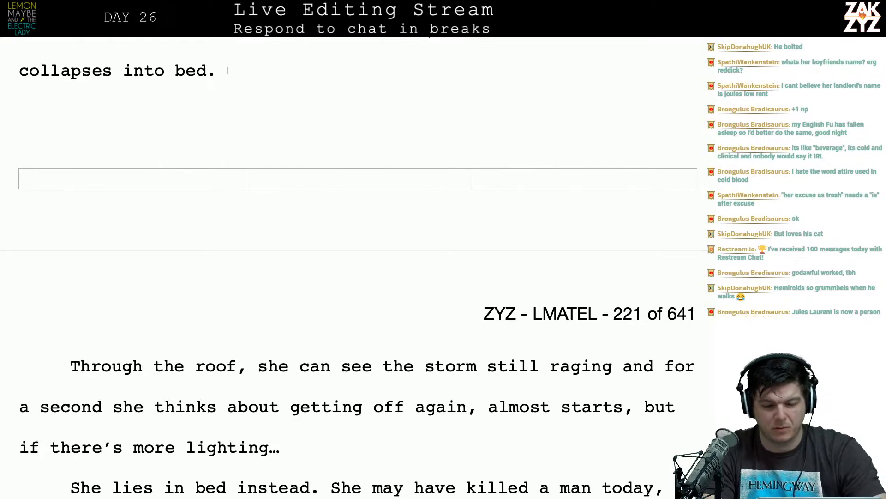
Start a new empty paragraph after "collapses into bed.", above the old "Through the roof" paragraph.
key(Up)
key(Up)
key(Up)
scroll(358, 268, down, 5)
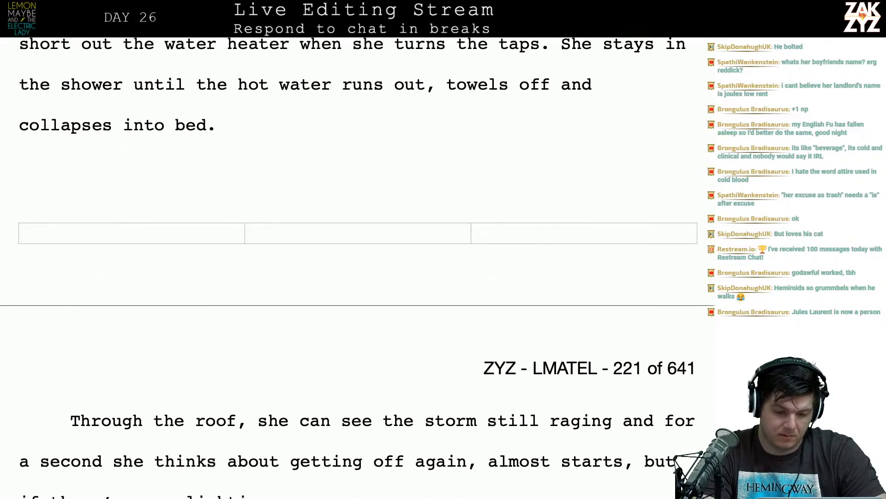
scroll(606, 221, up, 5)
scroll(608, 217, down, 1)
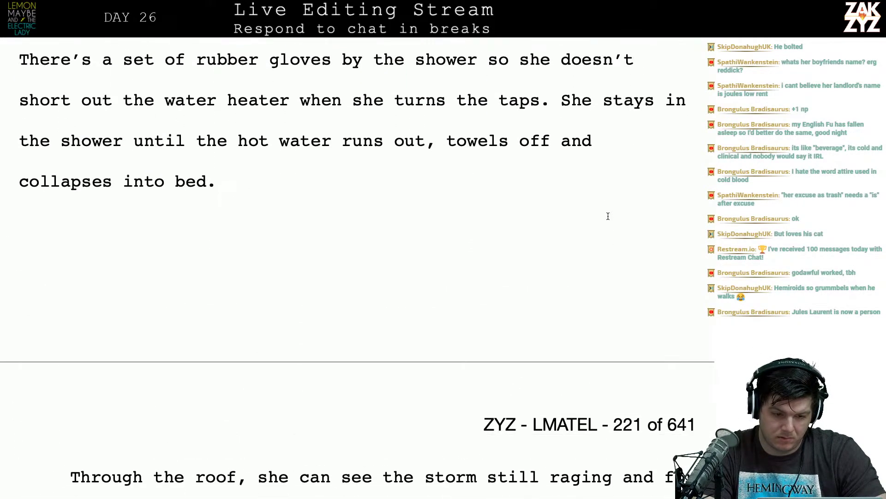
key(Down)
key(Down)
key(Down)
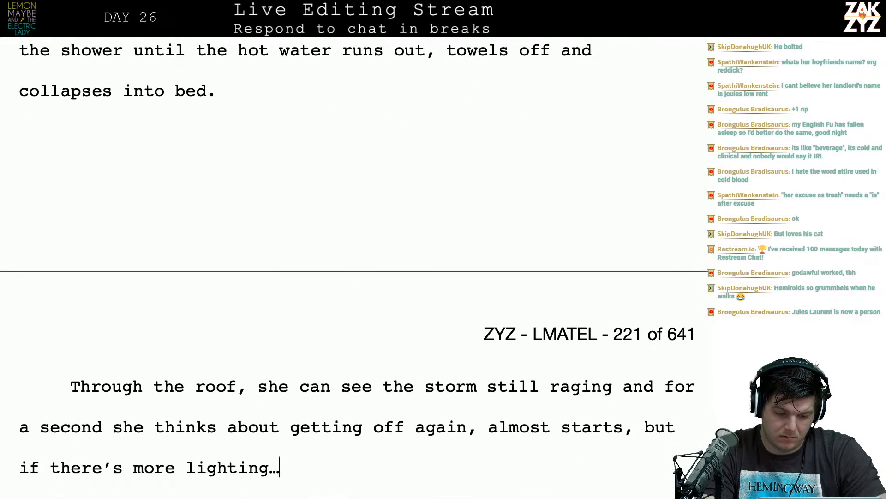
key(Return)
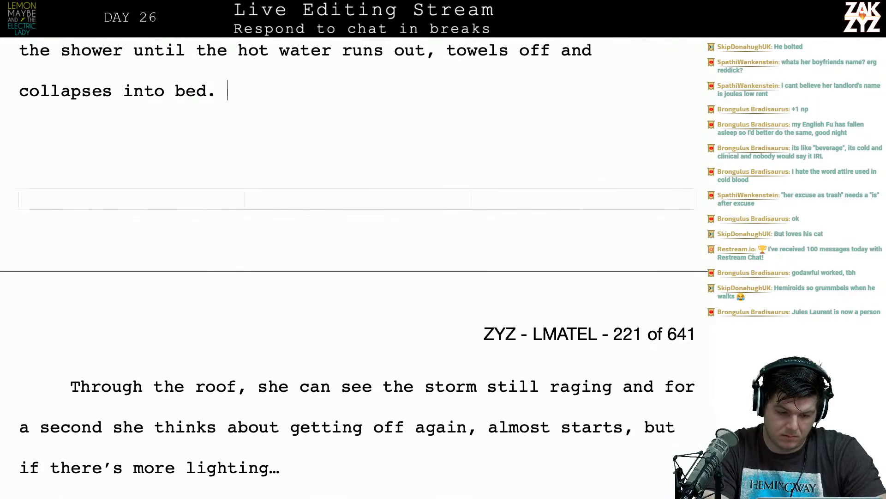
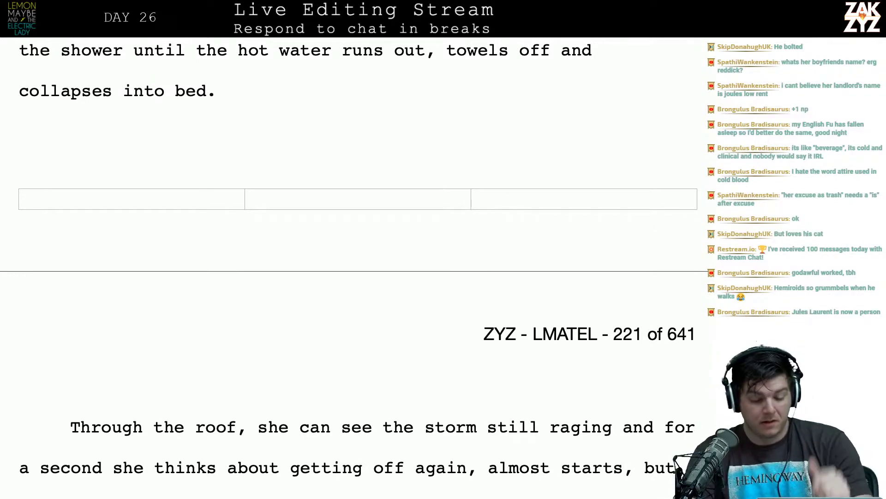
scroll(472, 238, down, 3)
scroll(472, 237, up, 1)
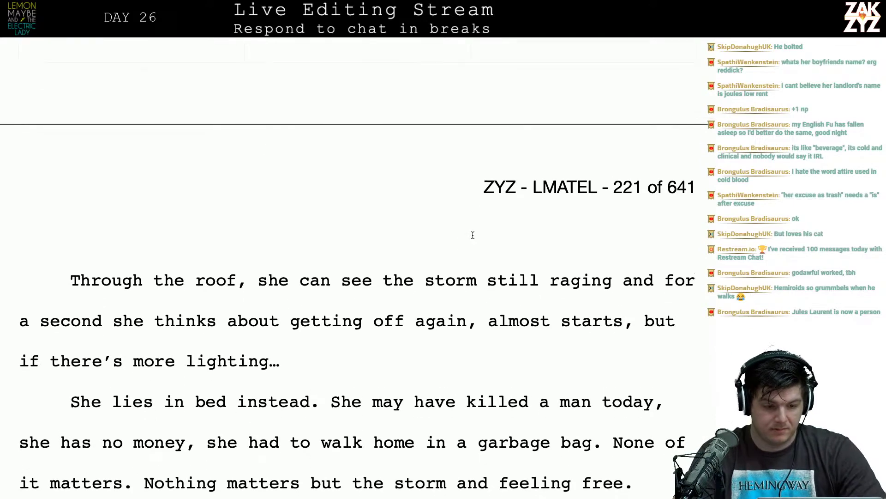
key(ctrl+z)
scroll(473, 235, down, 3)
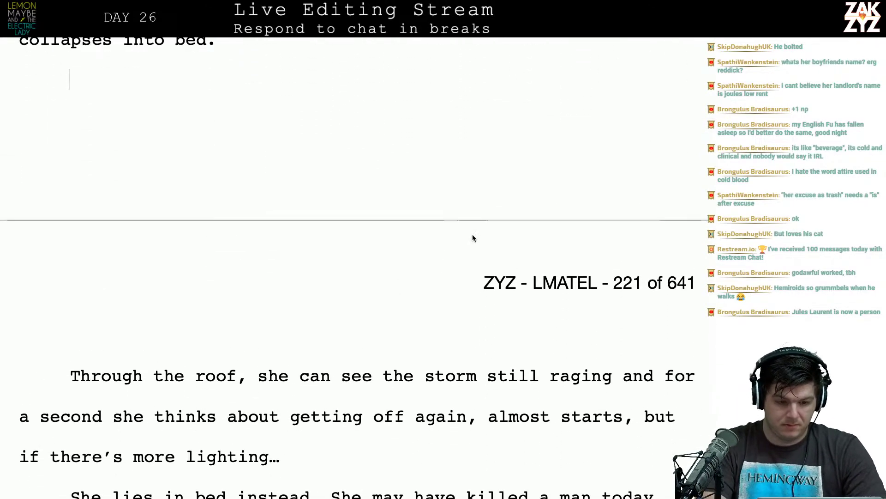
text(The storm has)
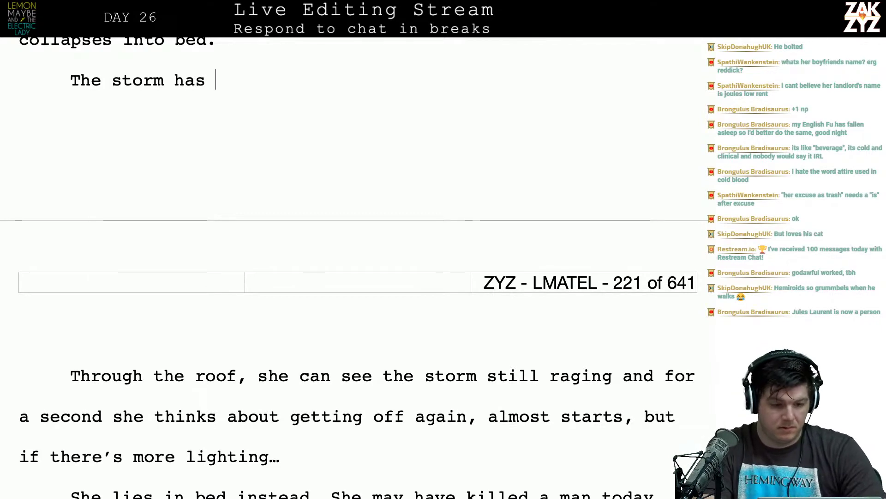
key(BackSpace)
key(BackSpace)
key(BackSpace)
key(BackSpace)
key(BackSpace)
text('s sti)
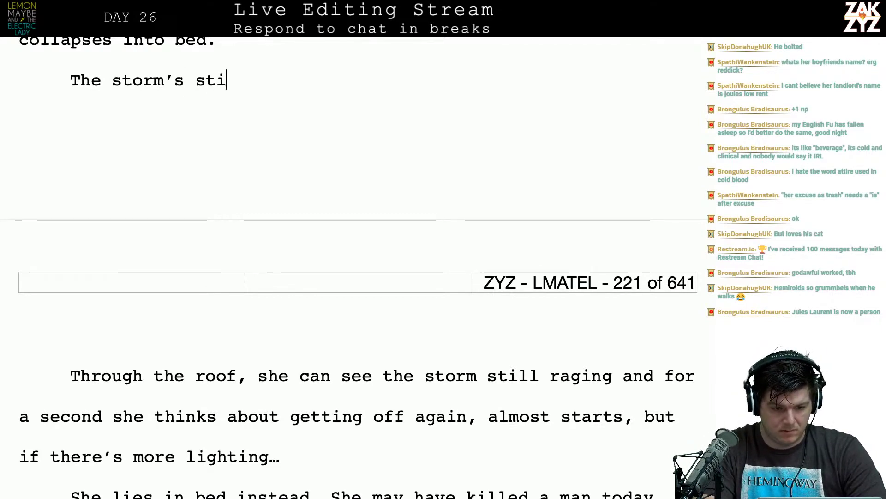
text(ll going)
key(BackSpace)
key(BackSpace)
key(BackSpace)
key(BackSpace)
key(BackSpace)
key(BackSpace)
key(BackSpace)
key(BackSpace)
key(BackSpace)
key(BackSpace)
key(BackSpace)
key(BackSpace)
key(BackSpace)
key(BackSpace)
key(BackSpace)
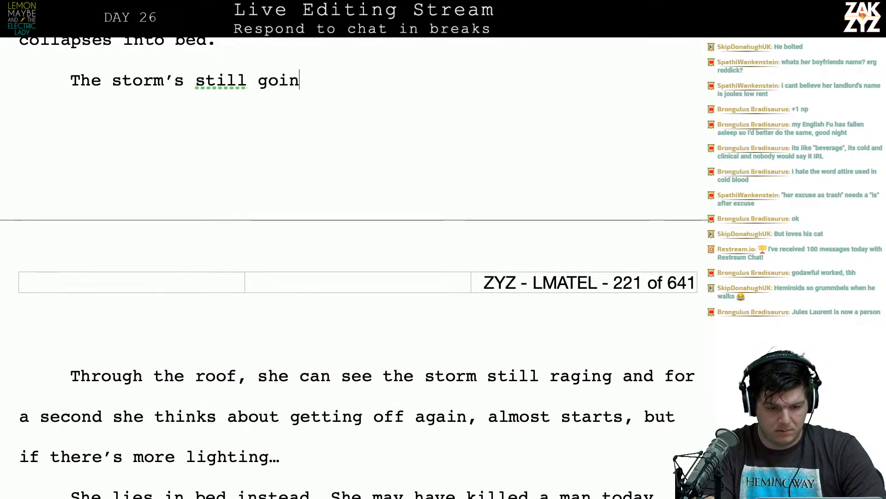
key(BackSpace)
key(BackSpace)
key(BackSpace)
key(BackSpace)
key(BackSpace)
key(BackSpace)
key(BackSpace)
key(BackSpace)
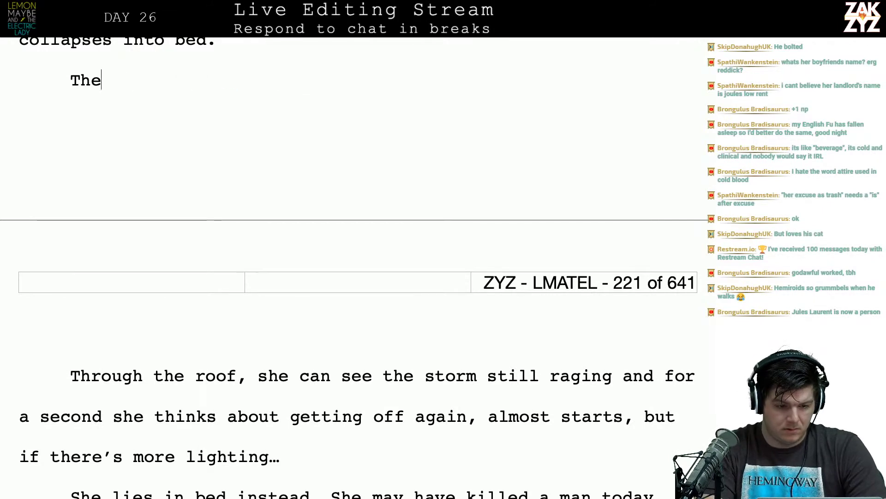
Open the new paragraph after "collapses into bed." with "Through the roof she can see".
text(Through the r)
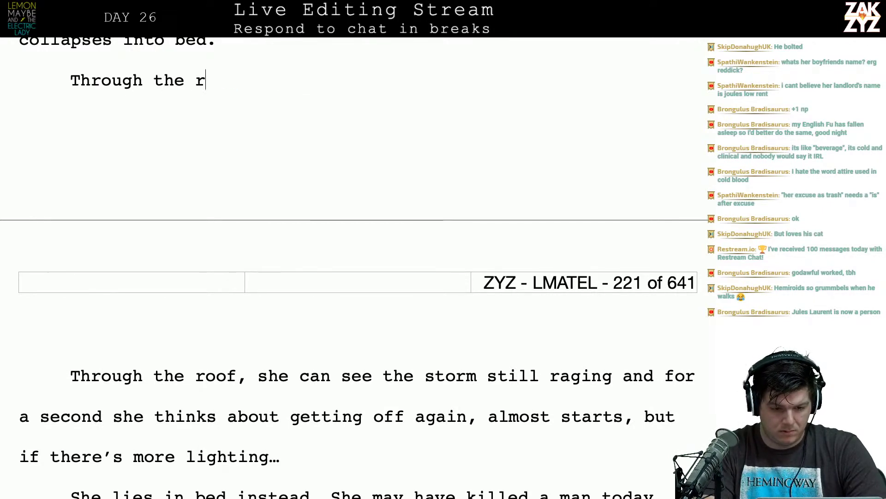
text(oof she can see)
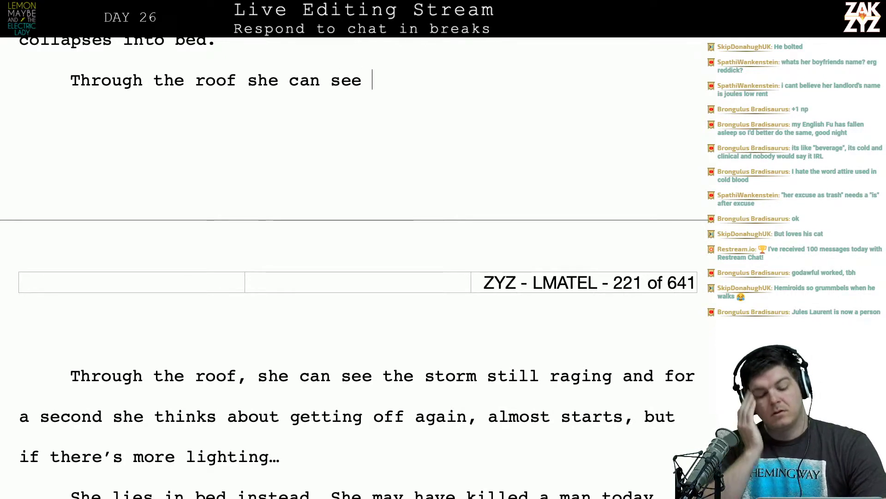
scroll(357, 267, down, 4)
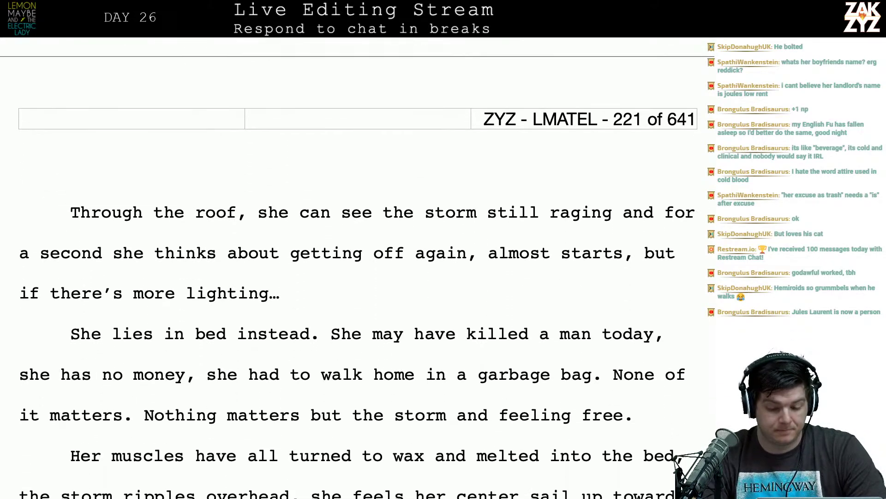
scroll(357, 268, up, 6)
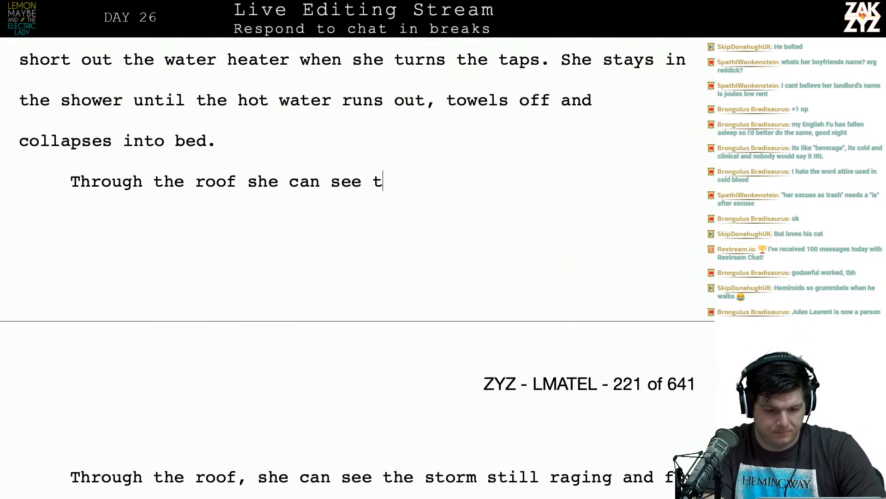
text(je)
key(BackSpace)
key(BackSpace)
text(he)
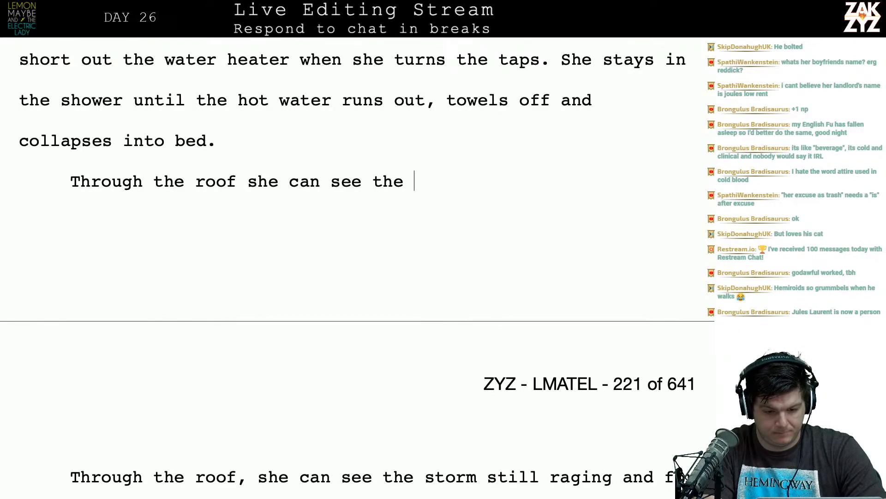
key(BackSpace)
key(BackSpace)
key(BackSpace)
key(BackSpace)
text(the cloud)
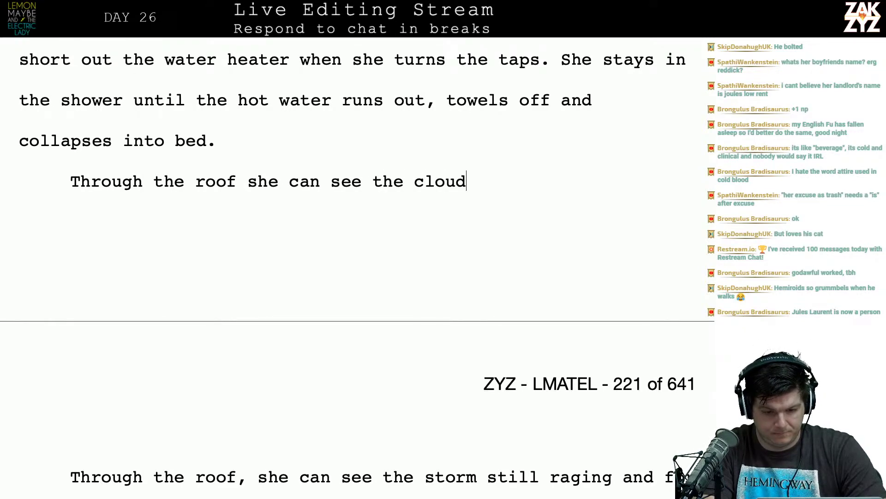
text(s)
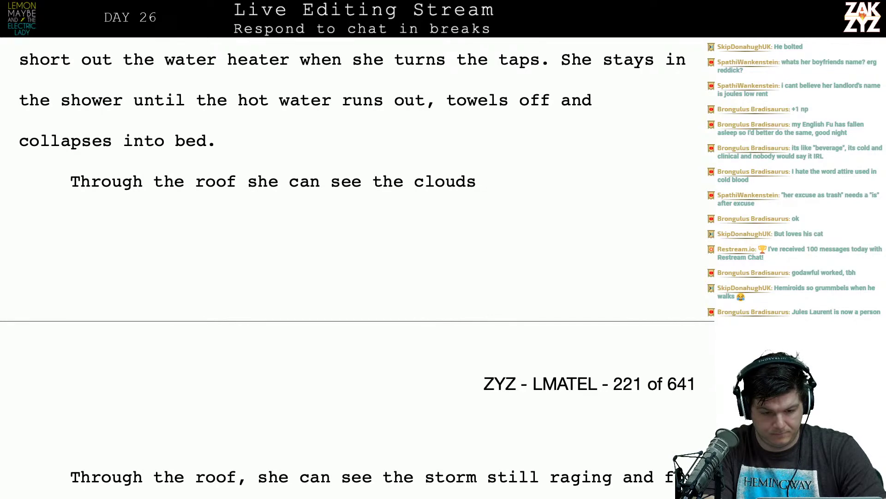
key(BackSpace)
key(BackSpace)
key(BackSpace)
key(BackSpace)
key(BackSpace)
key(BackSpace)
key(BackSpace)
key(BackSpace)
key(BackSpace)
key(BackSpace)
Continue the new paragraph after "she can see" with "the potential building in the clouds above".
text(the )
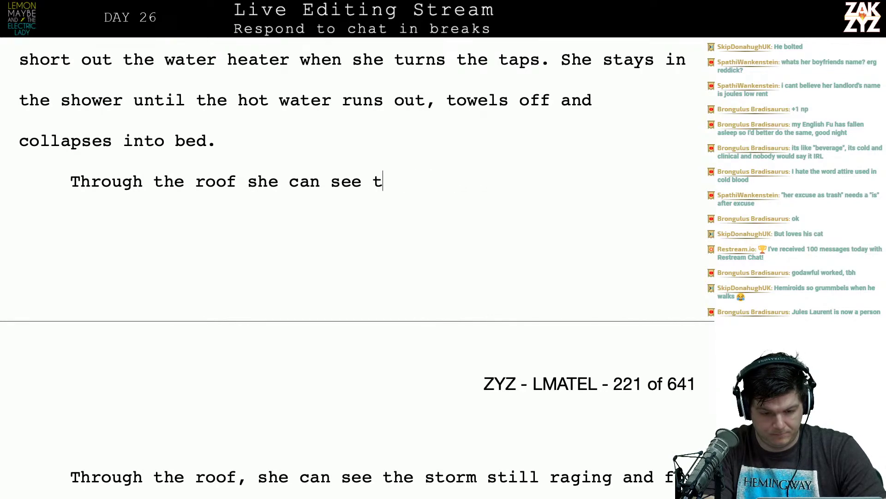
text(c)
key(BackSpace)
text(p)
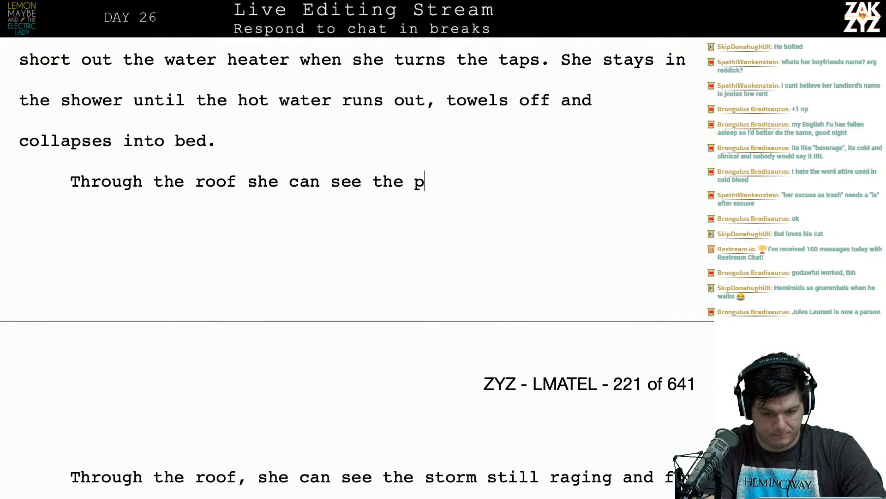
text(ote)
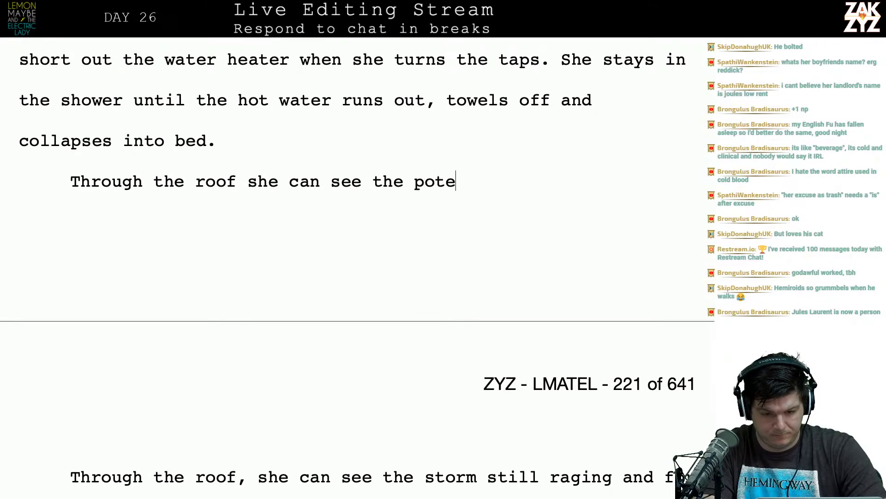
text(ntial building in)
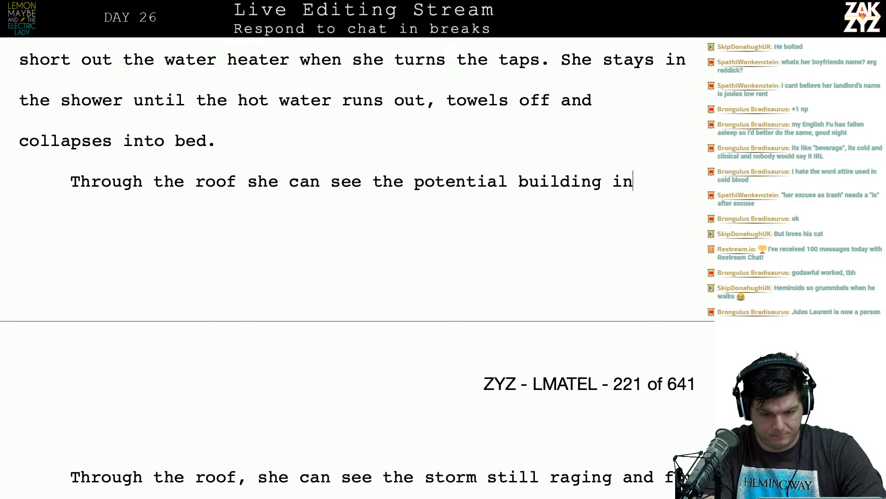
text( the clouds abov)
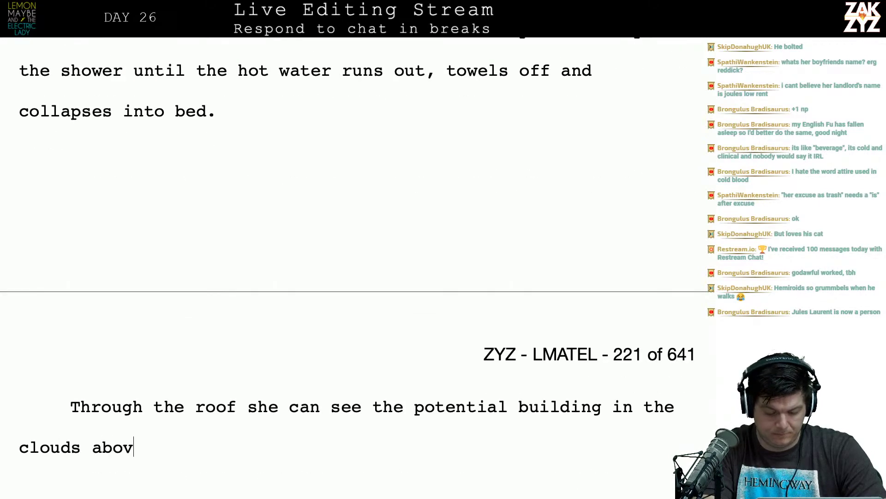
Finish the sentence after "clouds above" with ", the storm's not quite done with the city.".
text(e, the stor)
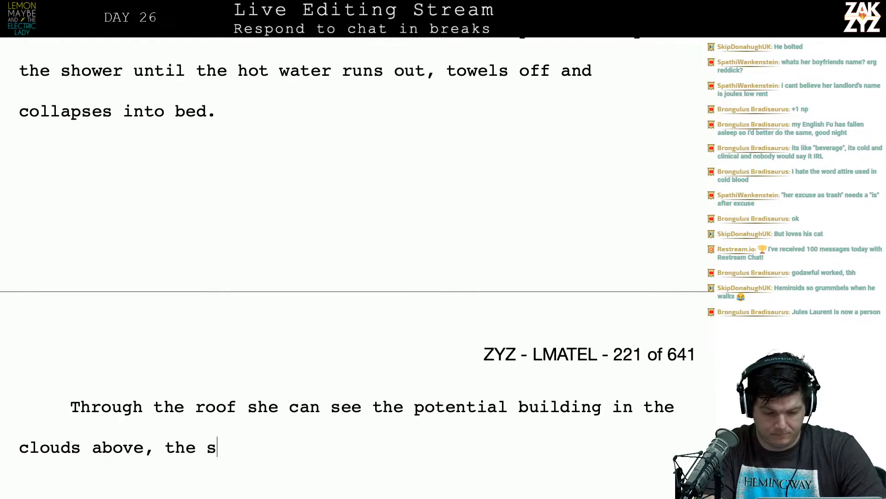
key(BackSpace)
key(BackSpace)
key(BackSpace)
key(BackSpace)
key(BackSpace)
key(BackSpace)
key(BackSpace)
key(BackSpace)
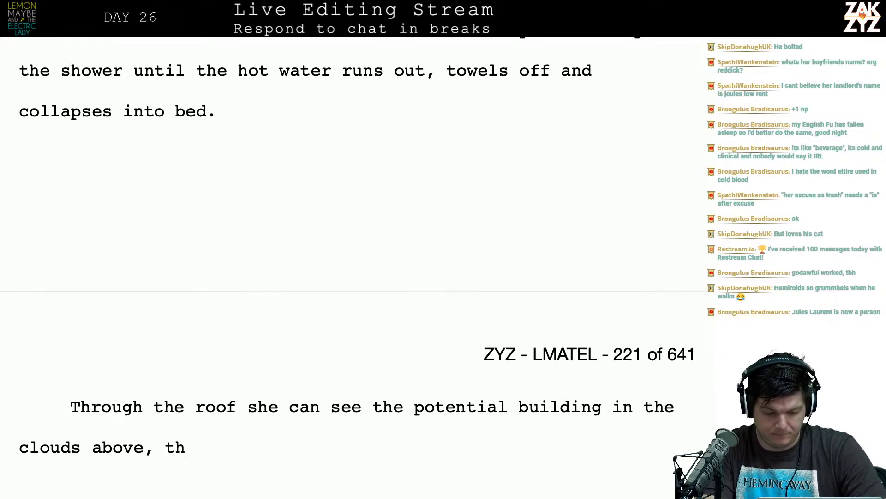
text(the storm)
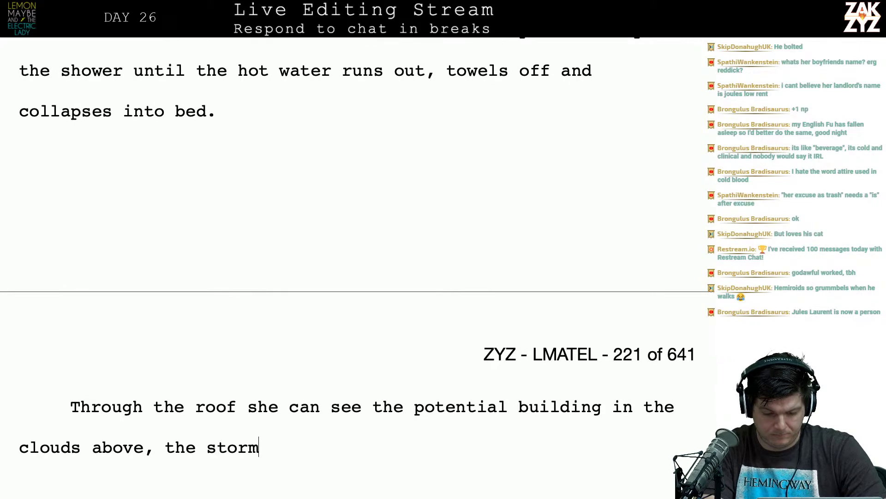
text('s not quite don)
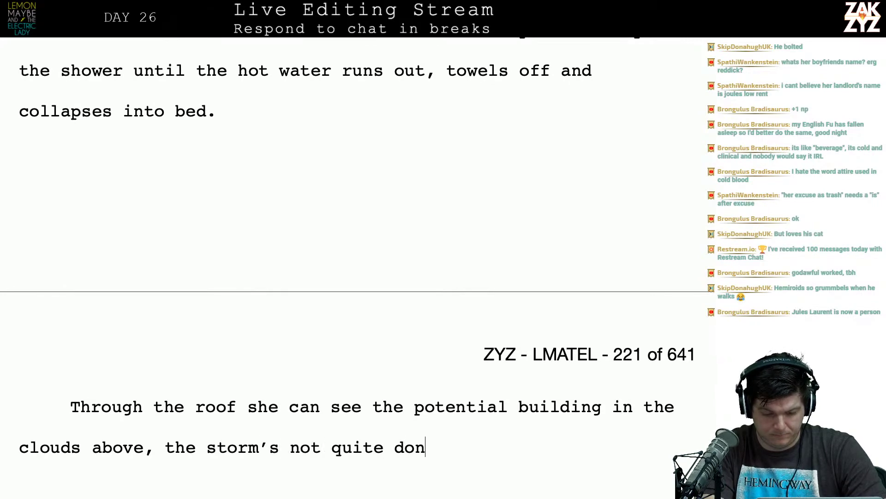
text(e with the city.)
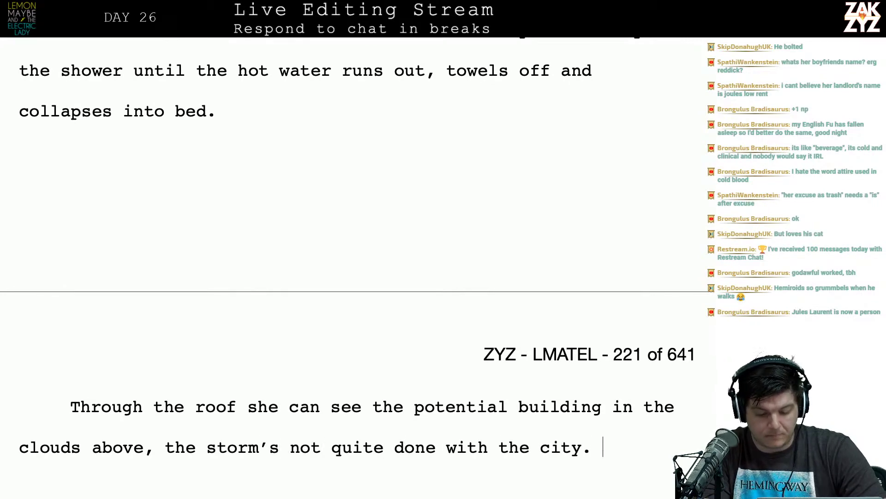
Start a new sentence after "the city." reading "For a second she thinks about getting off again, but".
key(Return)
scroll(602, 446, down, 5)
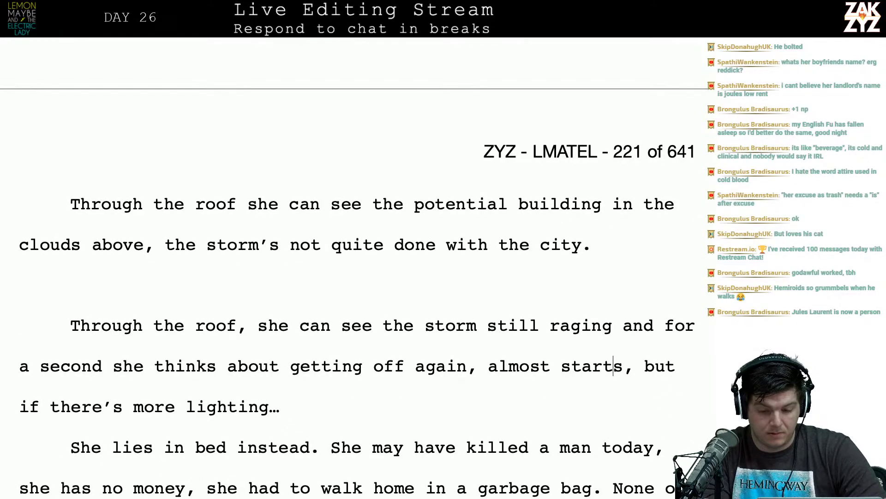
text(For )
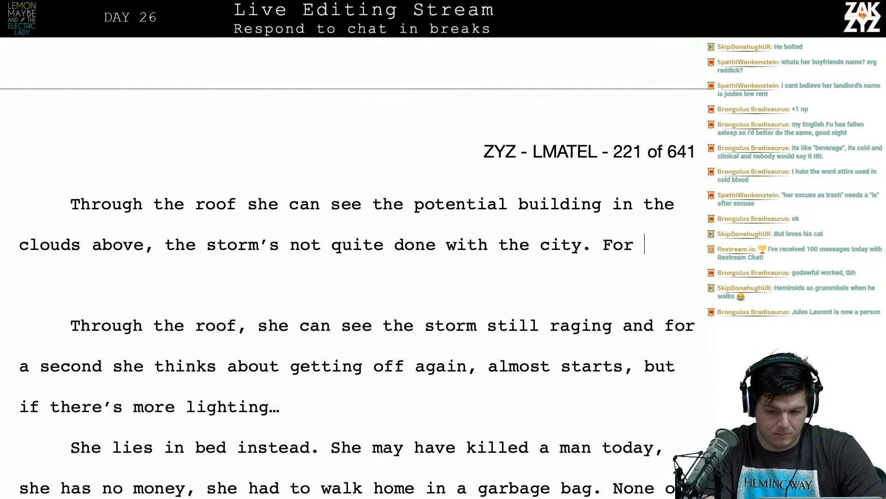
text(a second she wond)
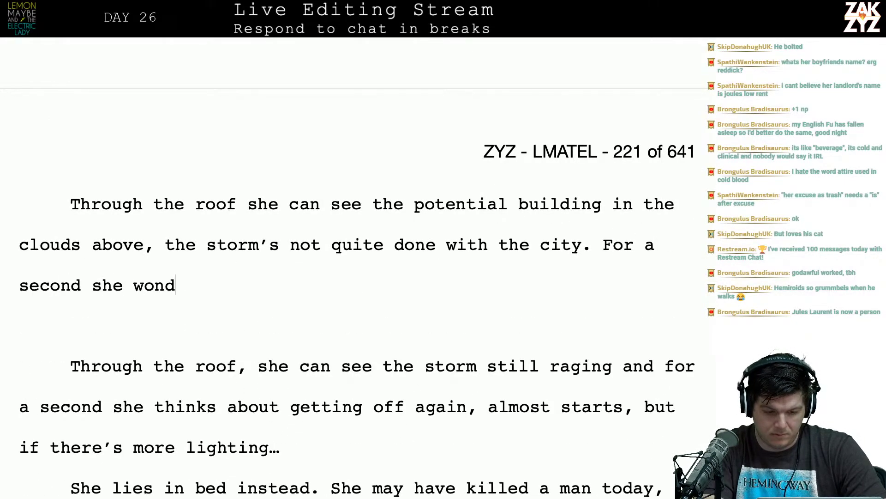
key(BackSpace)
key(BackSpace)
key(BackSpace)
key(BackSpace)
text(thinsk)
key(BackSpace)
key(BackSpace)
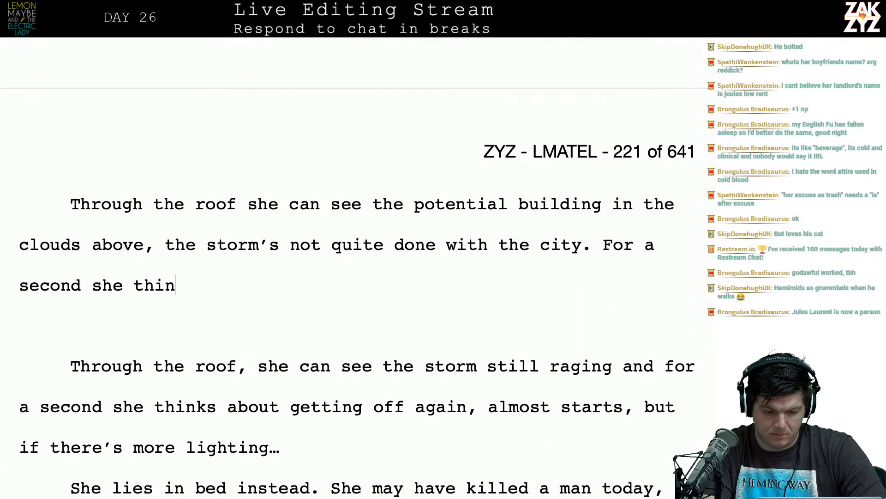
text(ks about getting )
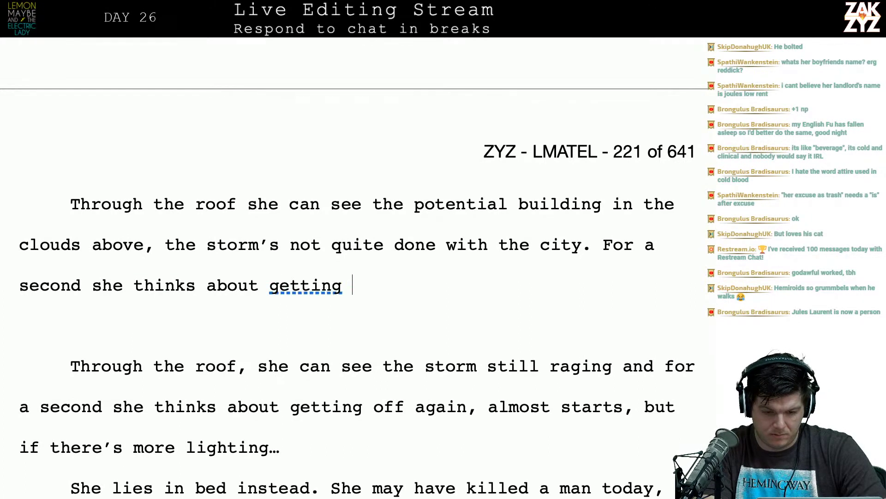
text(off again, but s)
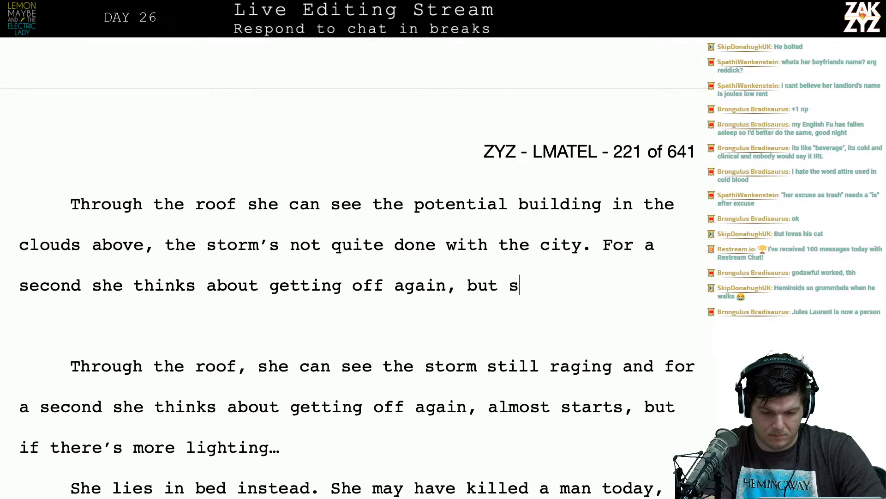
Finish the sentence after "but" with "she worries she'll attract lightning and burn down the appartment.".
text(he worries she'll attract )
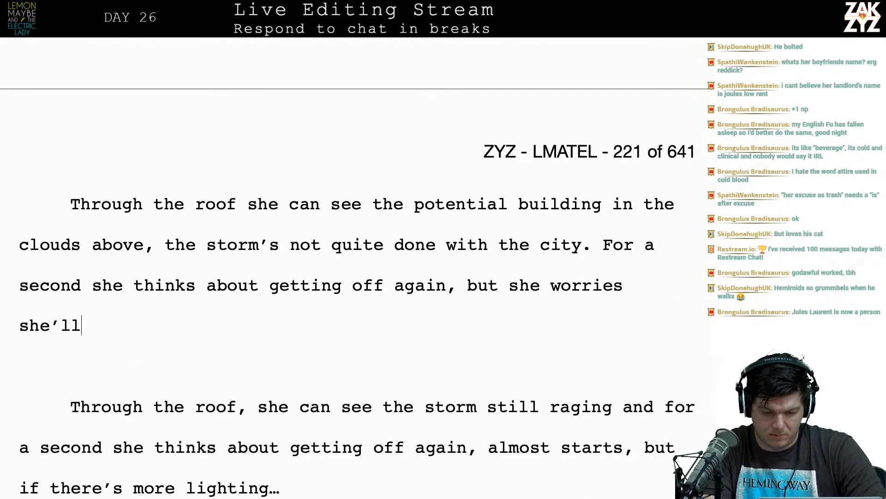
text(lightning and b)
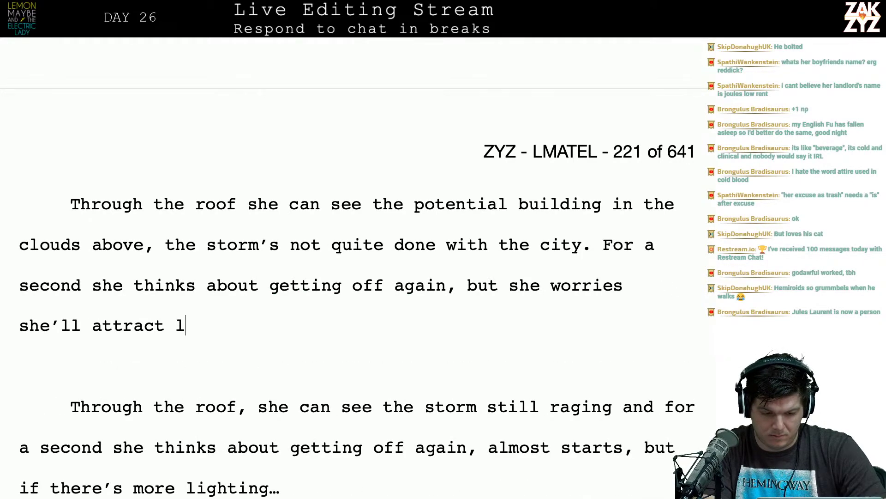
text(urn )
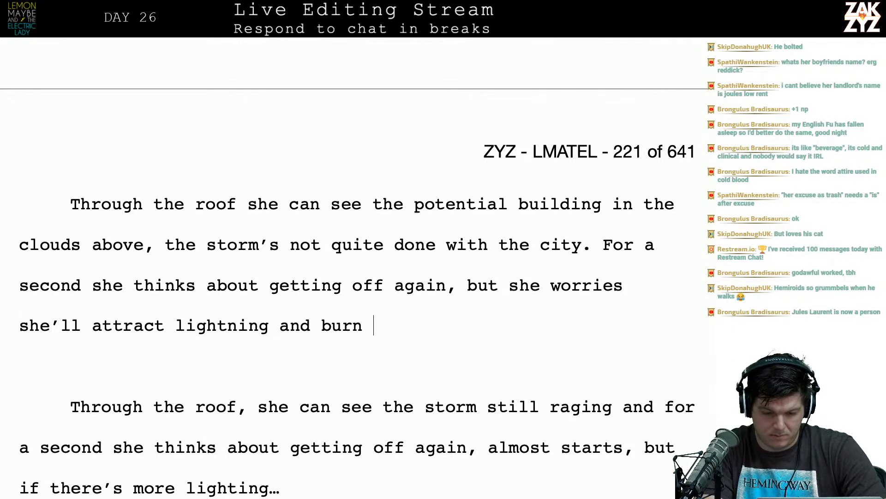
text(down the whole bl)
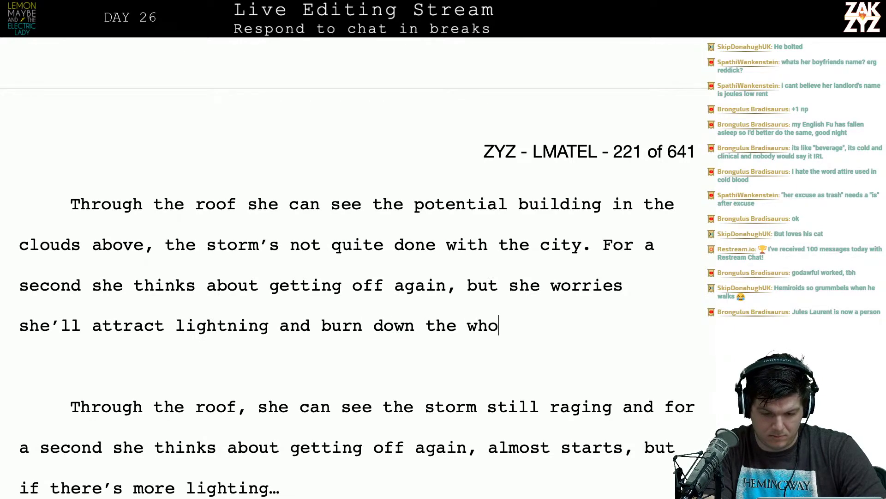
key(BackSpace)
key(BackSpace)
key(BackSpace)
key(BackSpace)
key(BackSpace)
key(BackSpace)
key(BackSpace)
key(BackSpace)
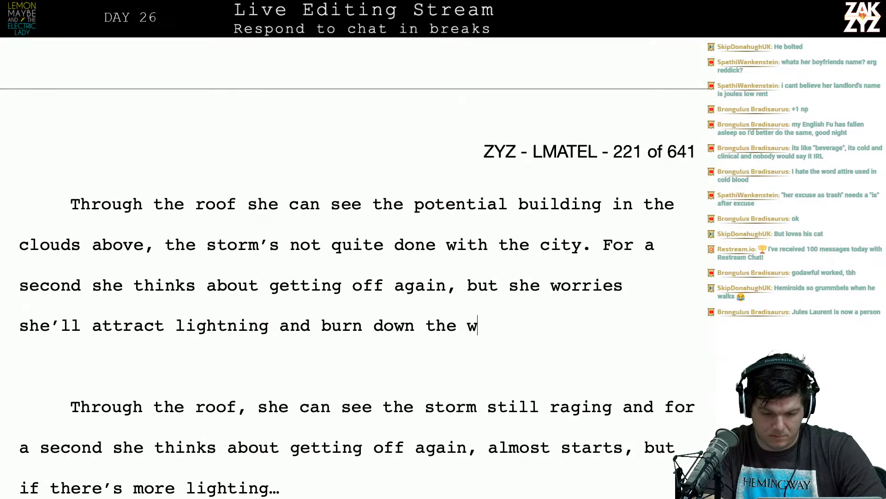
text(appartment.)
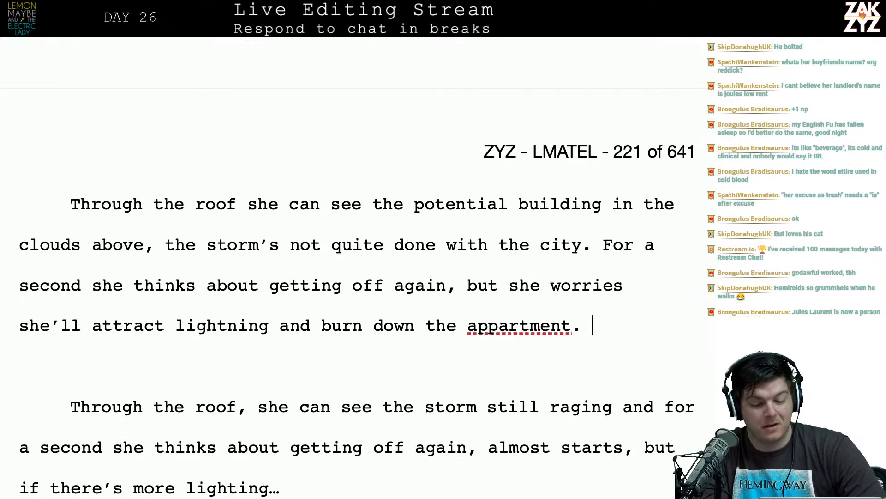
Delete the old paragraph "Through the roof, she can see the storm still raging" through "more lighting…", together with the empty paragraph above it.
key(shift+Down)
key(shift+Down)
key(shift+Down)
key(shift+Down)
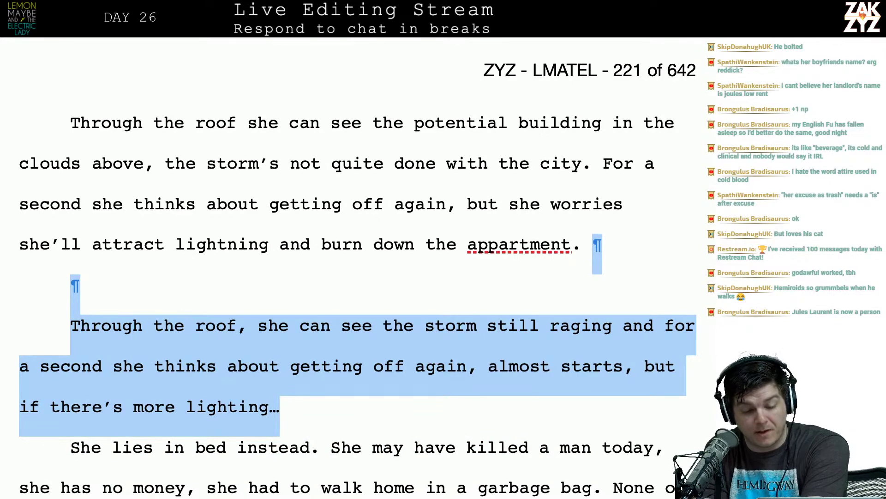
key(BackSpace)
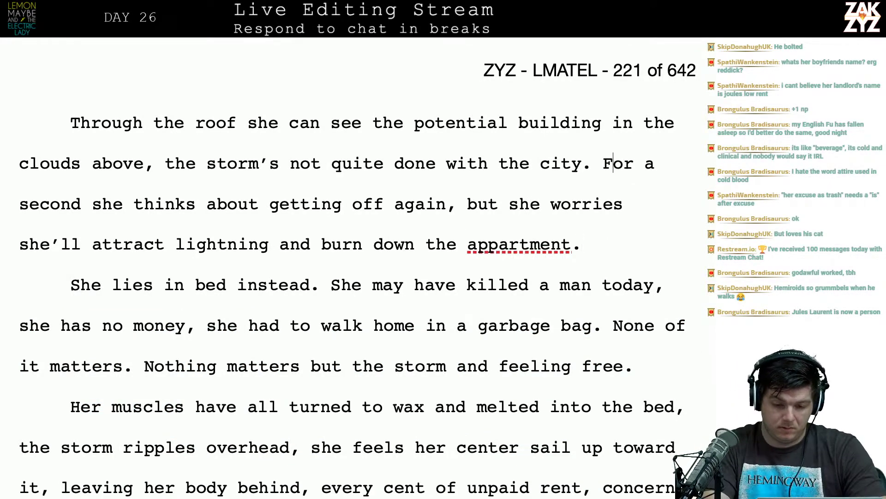
Replace "For a second she thinks about" with "She considers" before "getting off again".
text(She considers)
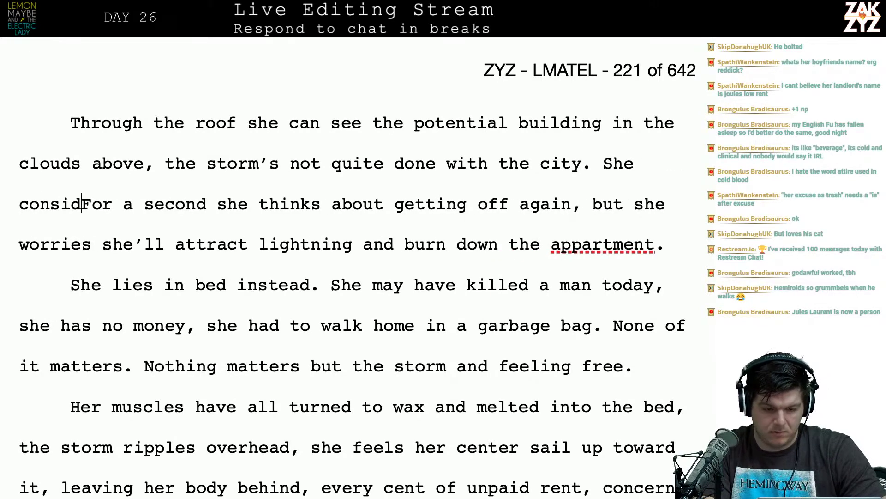
drag(123, 163, 478, 167)
click(123, 164)
drag(123, 204, 425, 204)
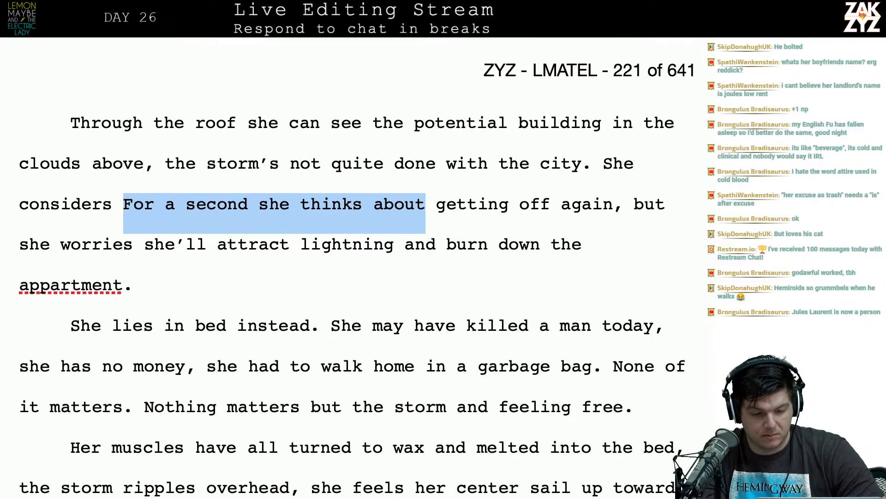
key(BackSpace)
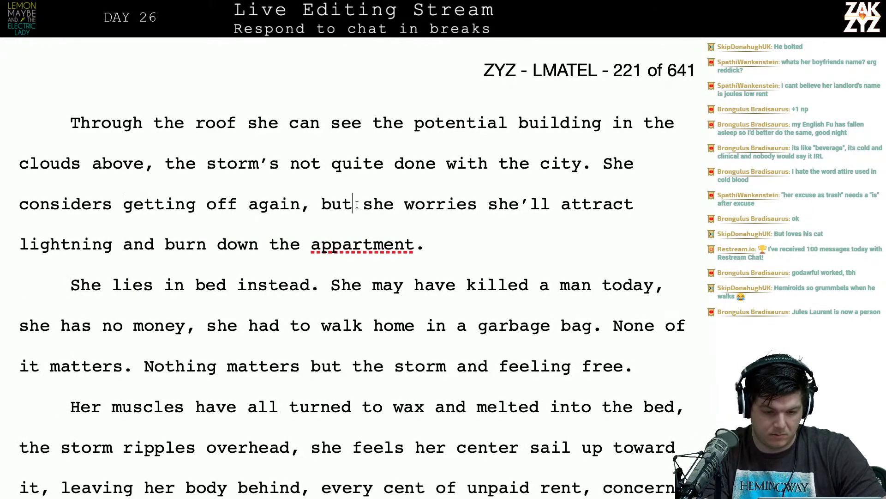
Break the paragraph after "but she" to make room for rewording, separating off "worries she'll attract lightning and burn down the appartment.".
key(Return)
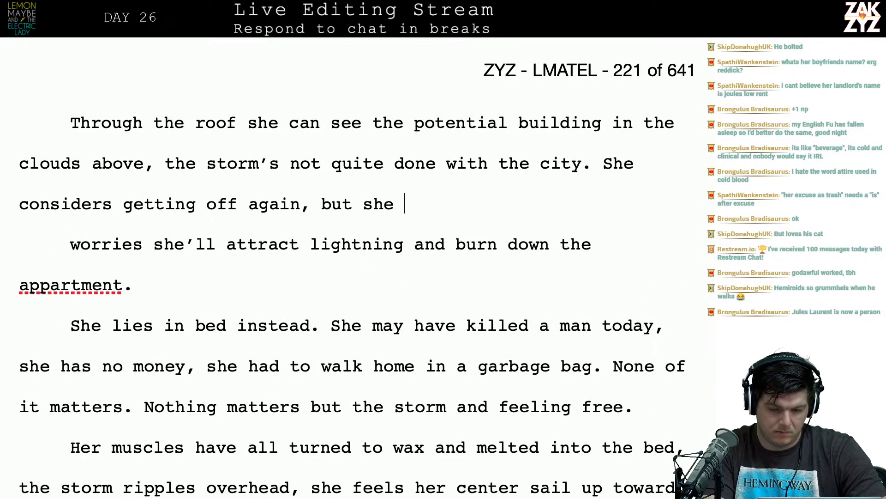
text(she has)
key(BackSpace)
key(BackSpace)
key(BackSpace)
key(BackSpace)
key(BackSpace)
key(BackSpace)
key(BackSpace)
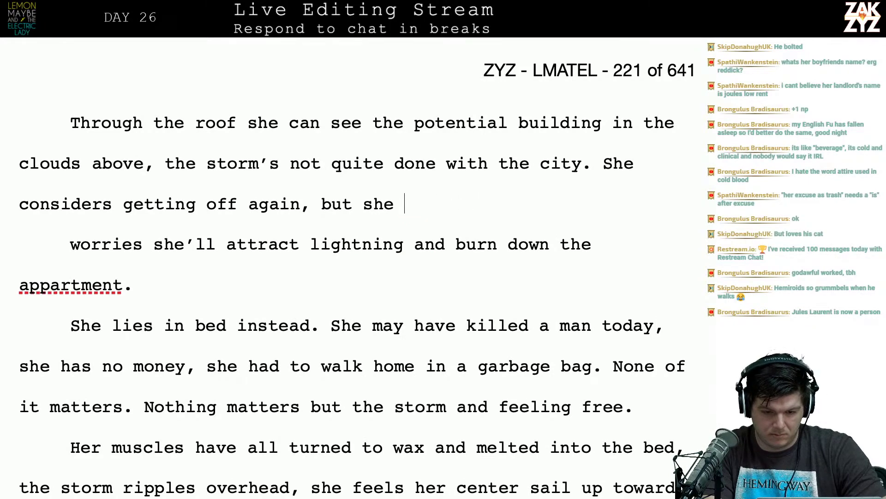
Complete the sentence ending in "but she" so it reads "but she's a little worried she'll draw the lightning and burn down the building.".
text(has)
key(BackSpace)
key(BackSpace)
key(BackSpace)
key(BackSpace)
key(BackSpace)
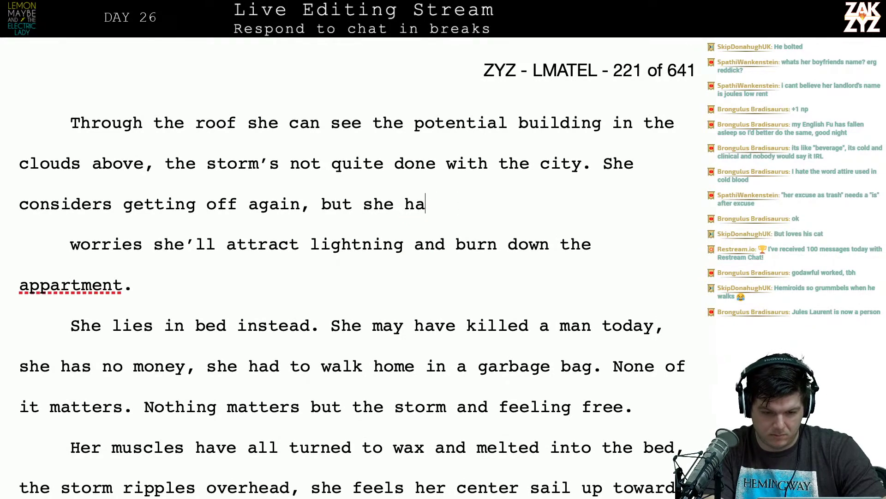
text('s a lit)
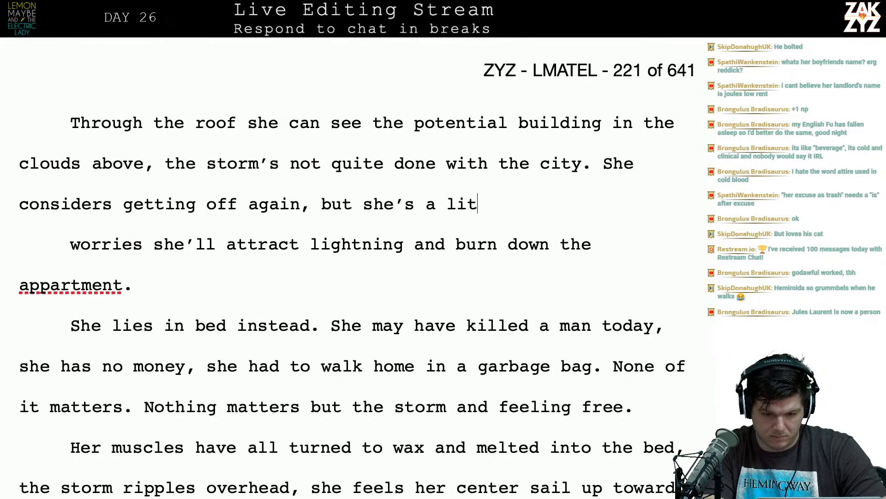
text(l)
key(BackSpace)
text(tle wo)
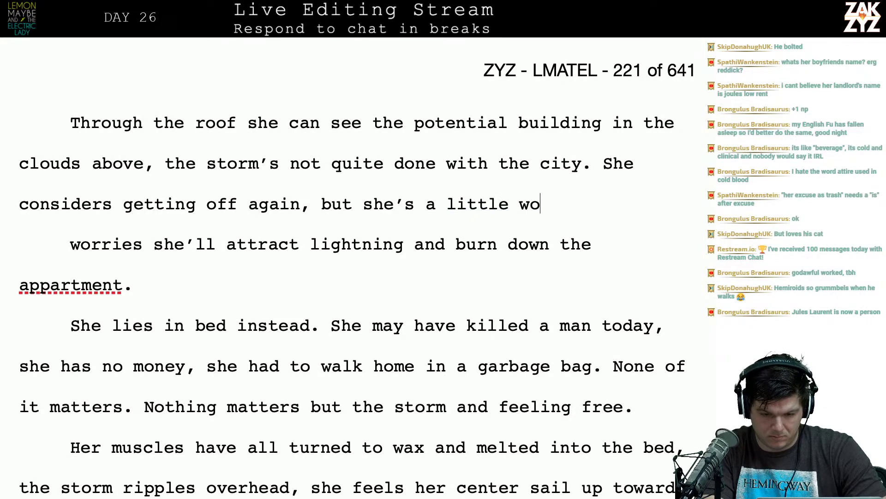
text(rried she'd)
key(BackSpace)
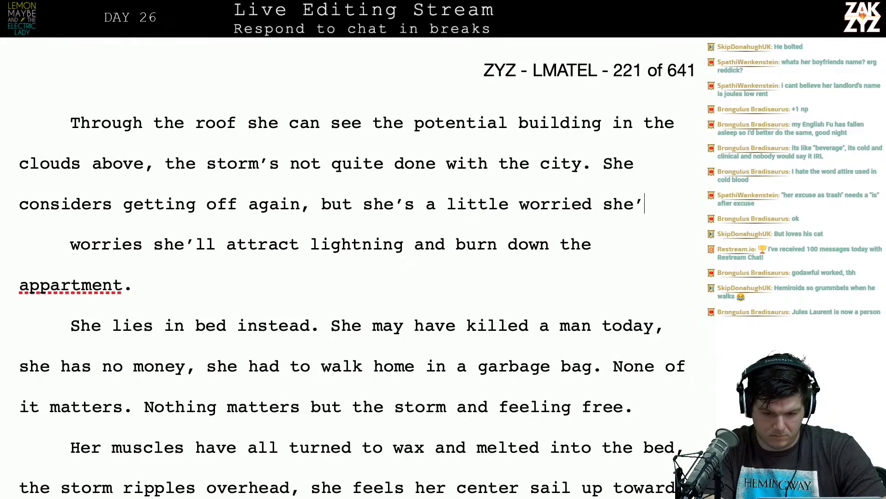
text(ll draw the l)
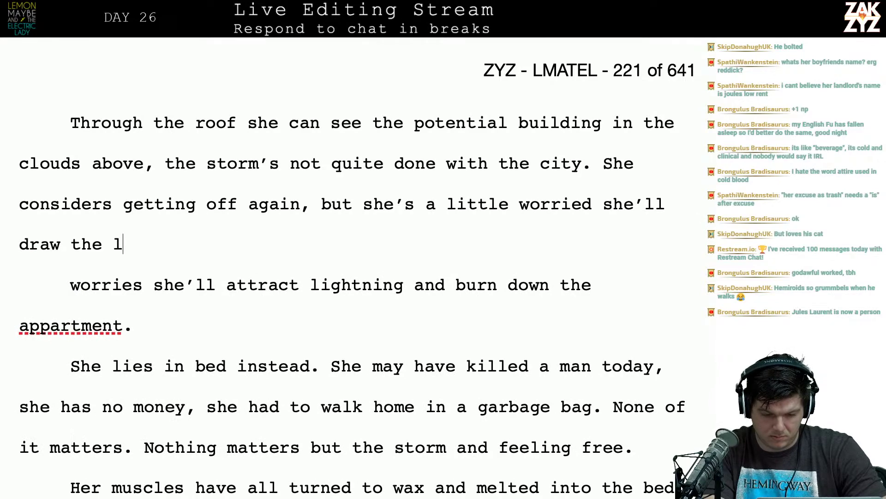
text(ightning a)
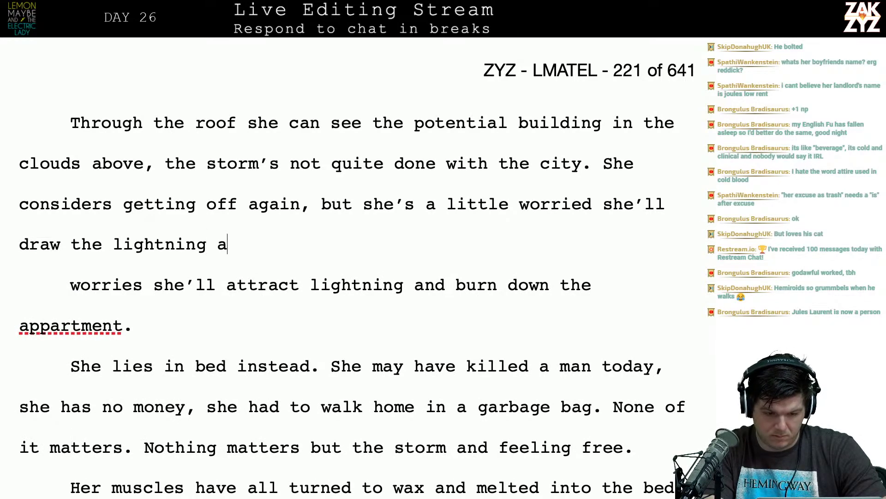
text(nd burn down the)
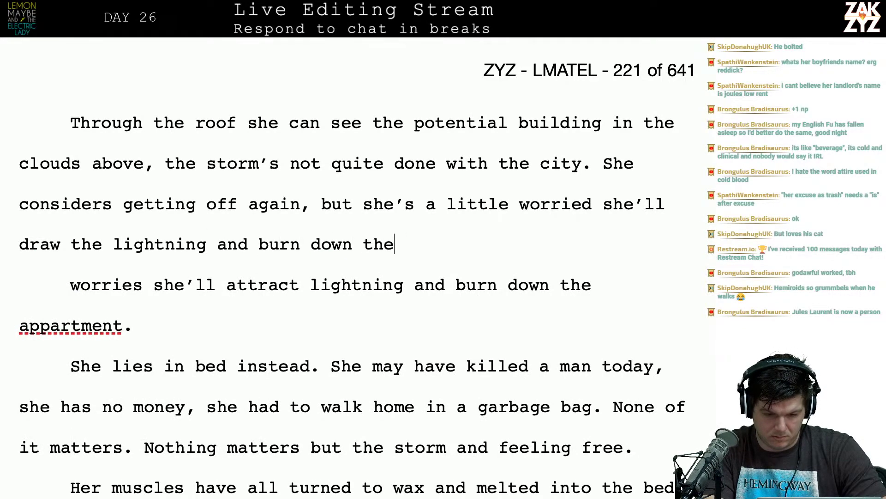
text( building.)
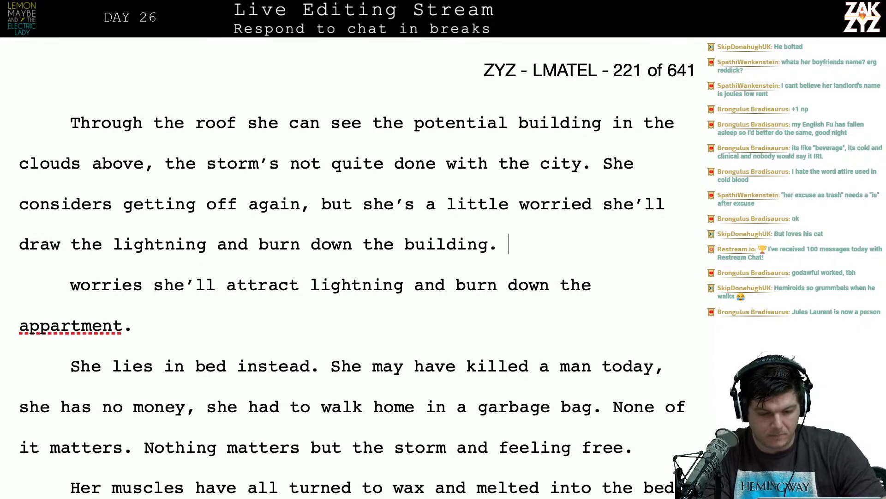
Delete the leftover old draft line beginning "worries she'll attract lightning", joining the paragraph end to the rewritten sentence.
key(shift+Down)
key(shift+Down)
key(BackSpace)
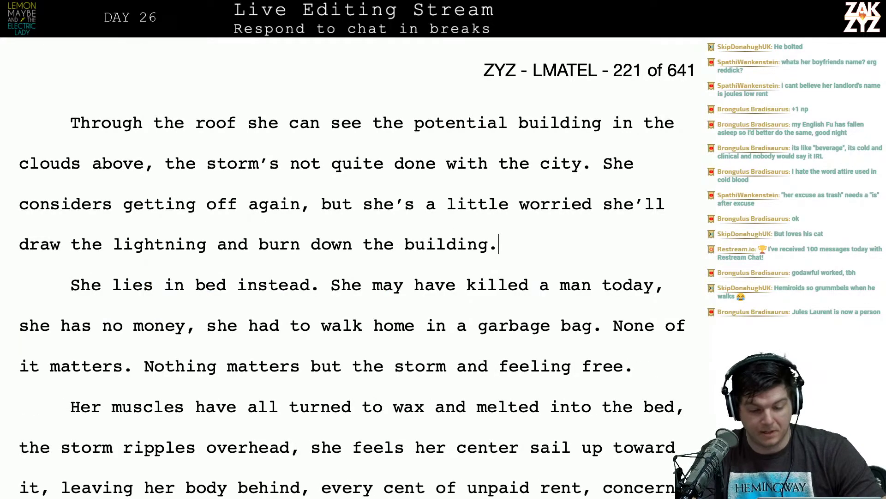
Replace "she" with "Sara" in the page's opening sentence, after "Through the roof".
scroll(355, 267, down, 2)
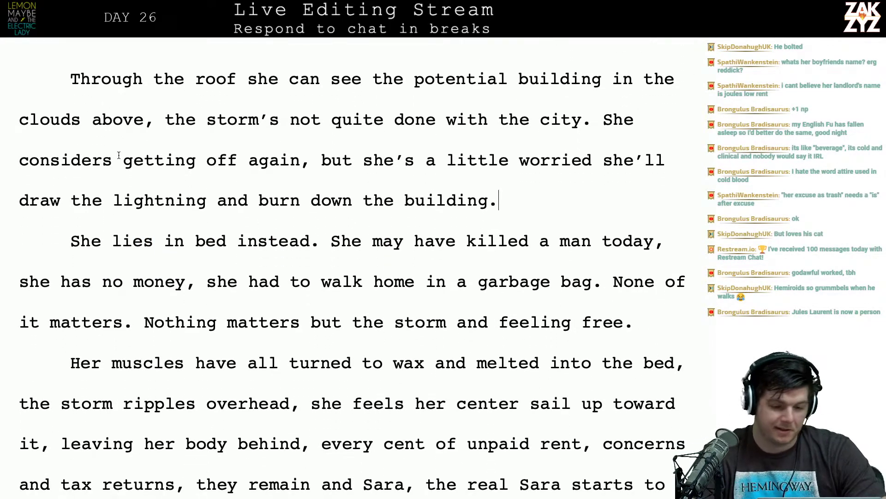
scroll(197, 203, down, 3)
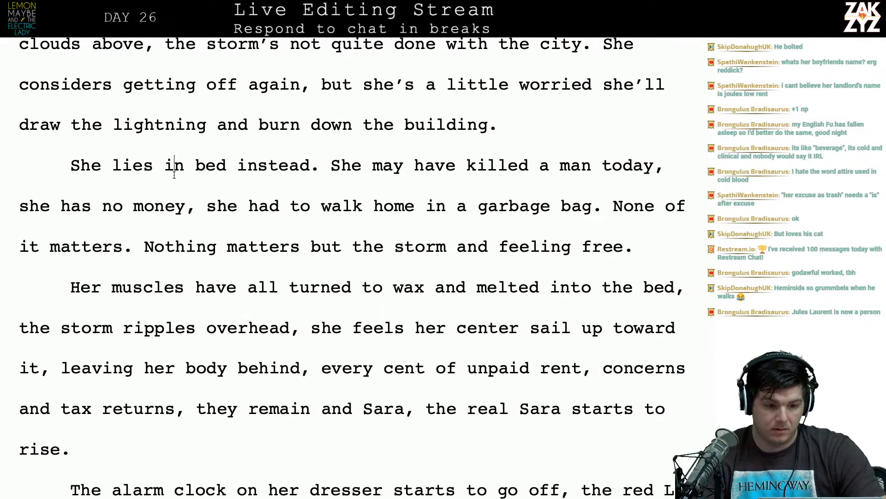
key(Up)
key(Up)
key(Up)
key(Down)
key(Down)
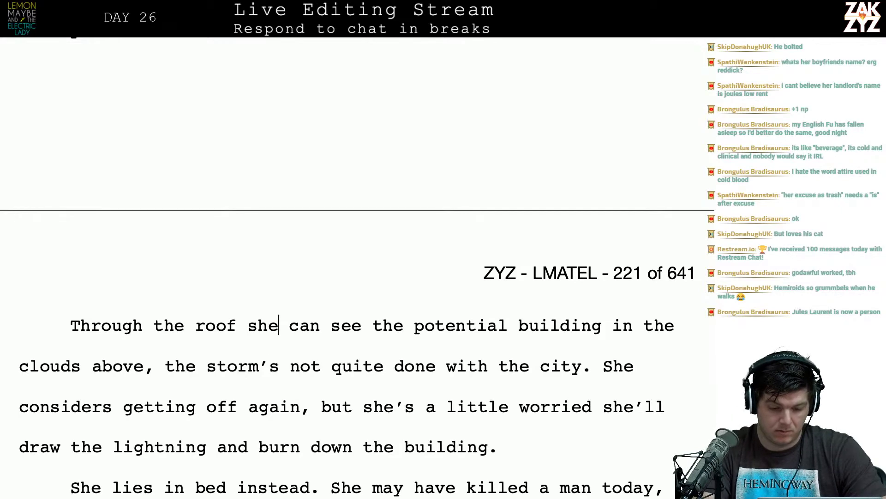
key(BackSpace)
key(BackSpace)
key(BackSpace)
text(Sara)
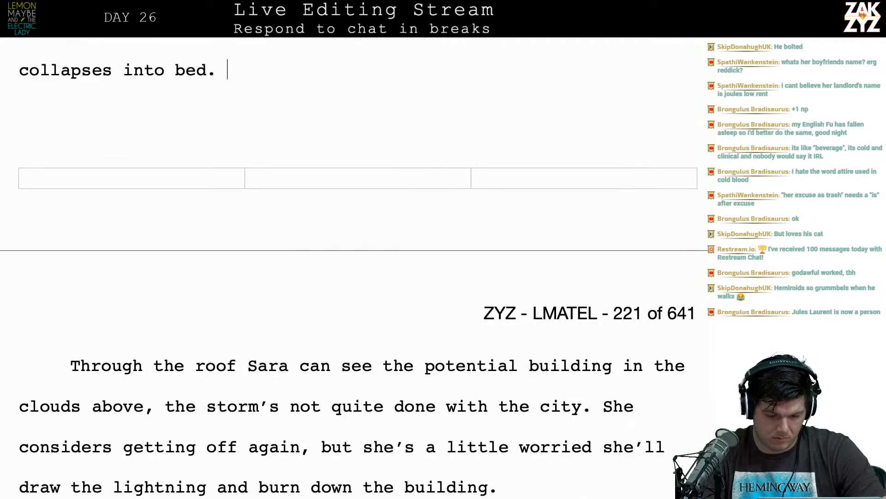
Replace "She" with "Sara" at the start of the paragraph that continues "lies in bed instead".
key(Down)
key(Down)
key(Down)
key(Down)
key(Down)
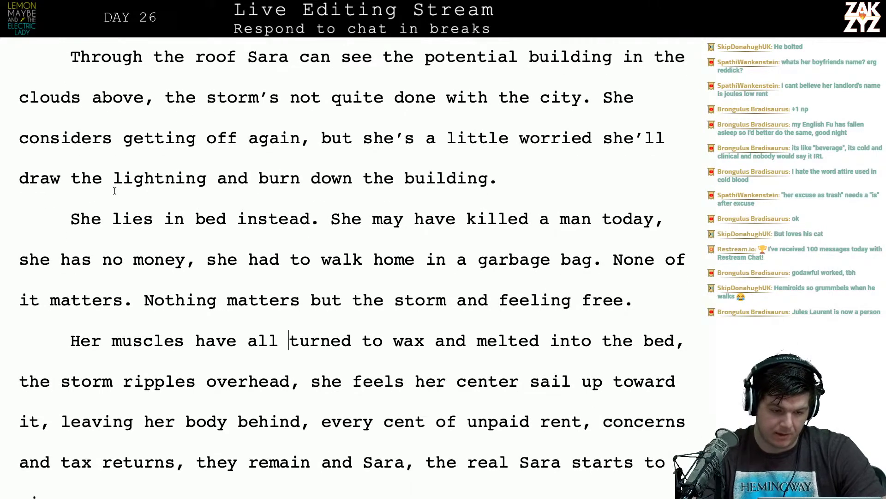
key(BackSpace)
key(BackSpace)
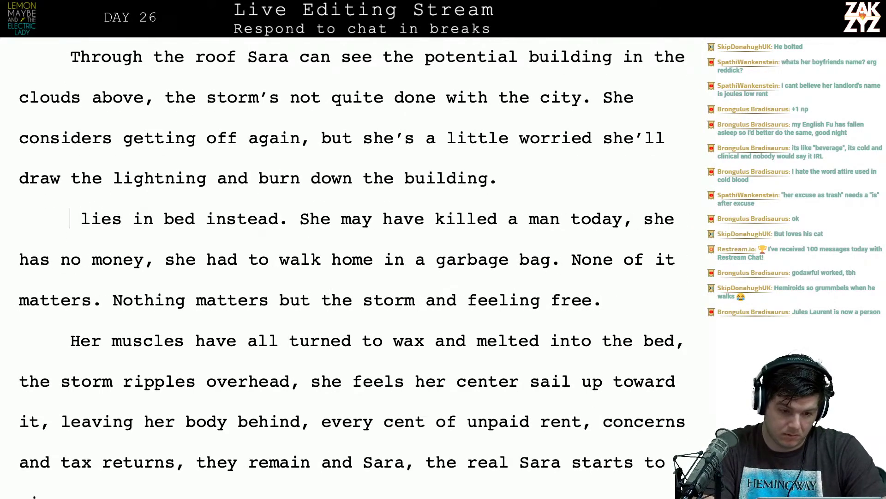
text(Sara)
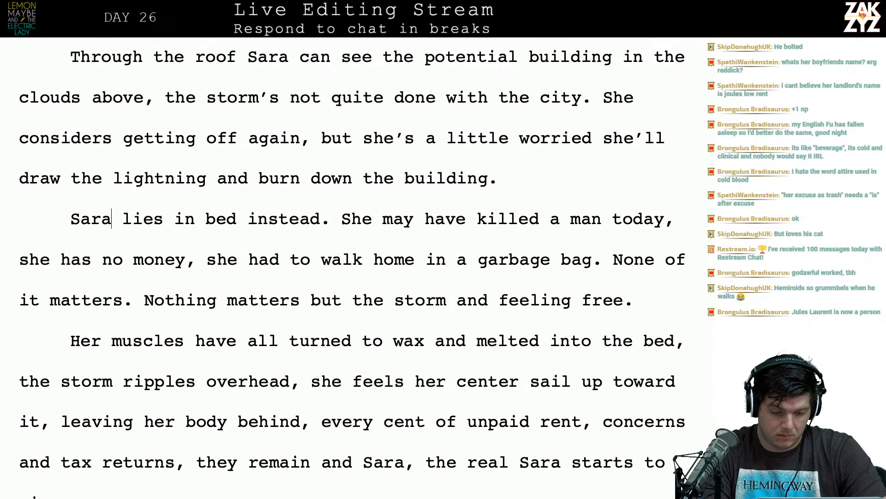
Break the paragraph after its opening "Sara" and write "shuts her eyes instead." as the new first sentence.
key(Right)
key(Return)
text(shuts h)
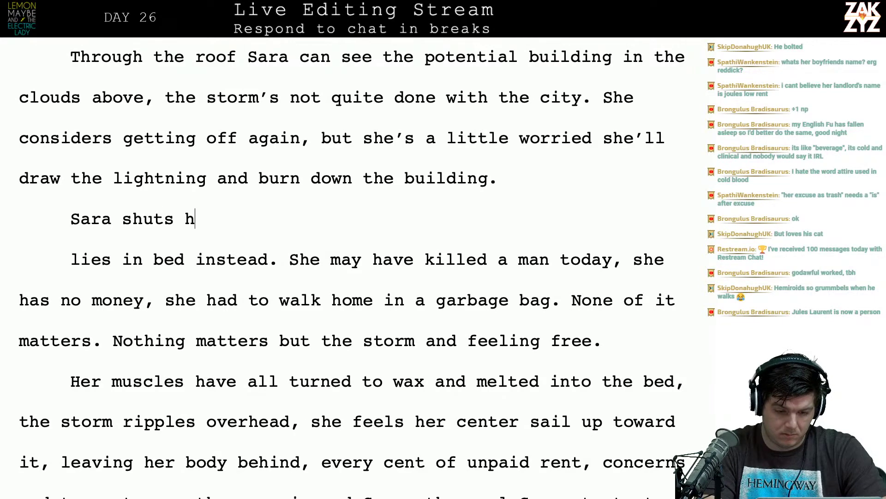
text(er eyes instead.)
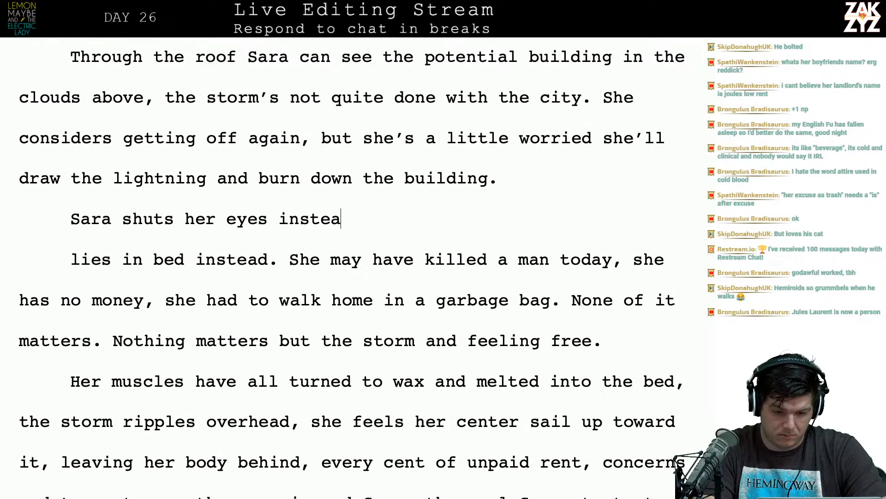
Delete the paragraph break and the old phrase "lies in bed instead." so "She may have killed" follows the new sentence.
key(shift+Down)
key(shift+Left)
key(shift+Left)
key(shift+Left)
key(shift+Left)
key(shift+Left)
key(shift+Left)
key(shift+Left)
key(shift+Left)
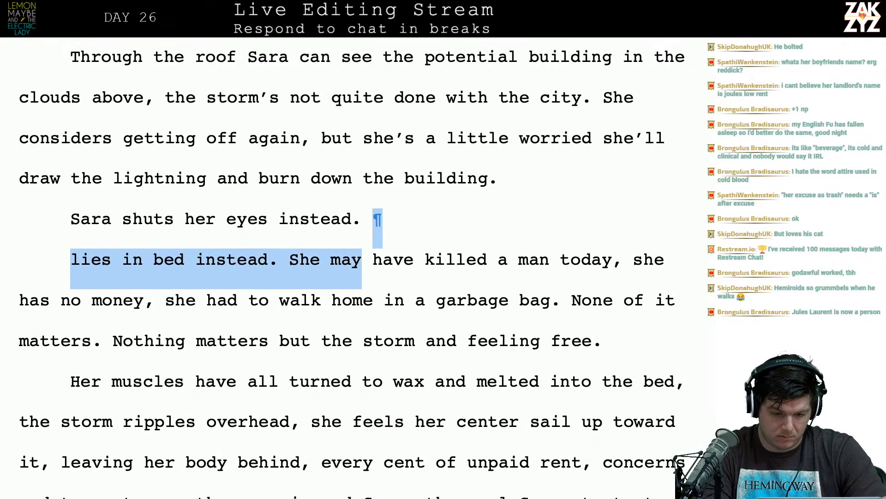
key(shift+Left)
key(BackSpace)
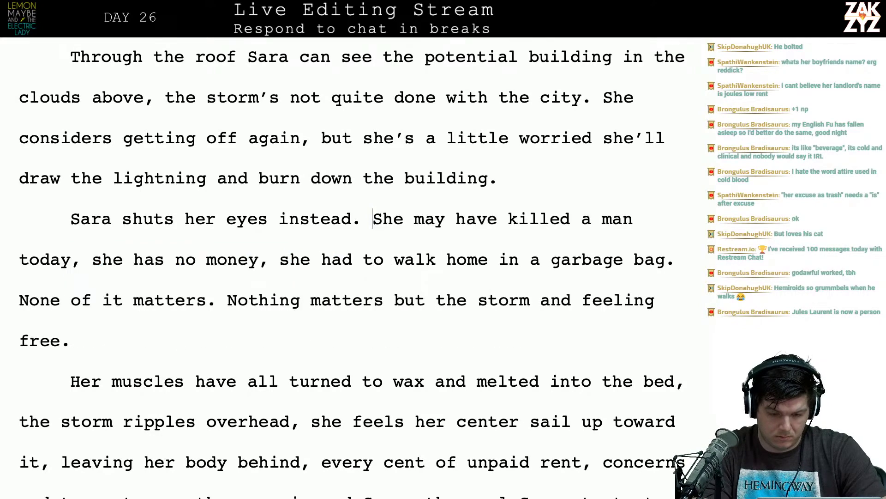
Extend the new sentence with "and drifts" before its full stop, after "Sara shuts her eyes instead".
text(and drits)
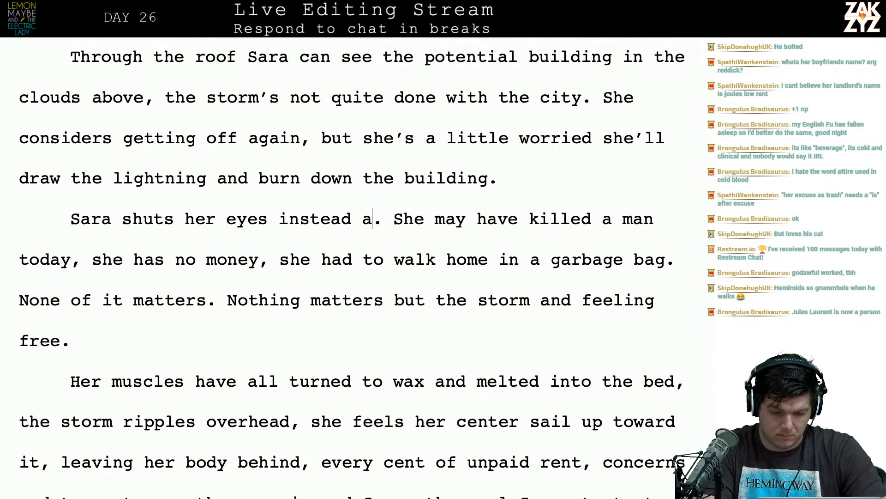
key(BackSpace)
key(BackSpace)
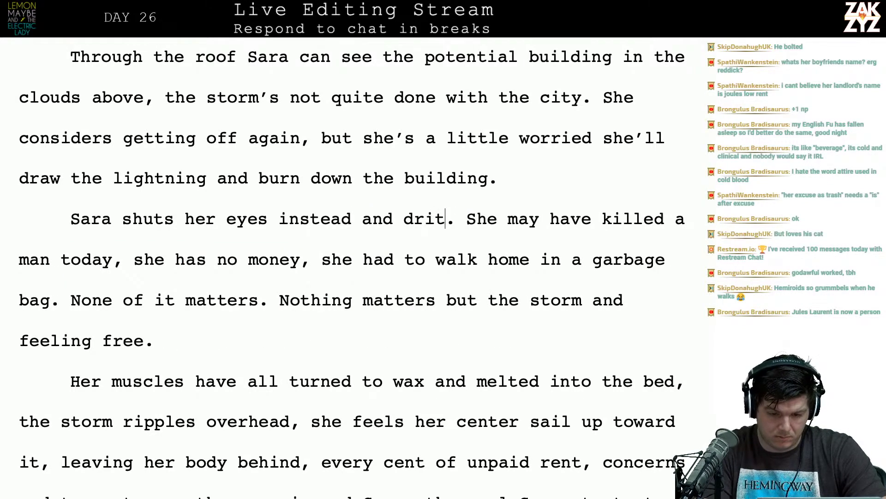
text(fts)
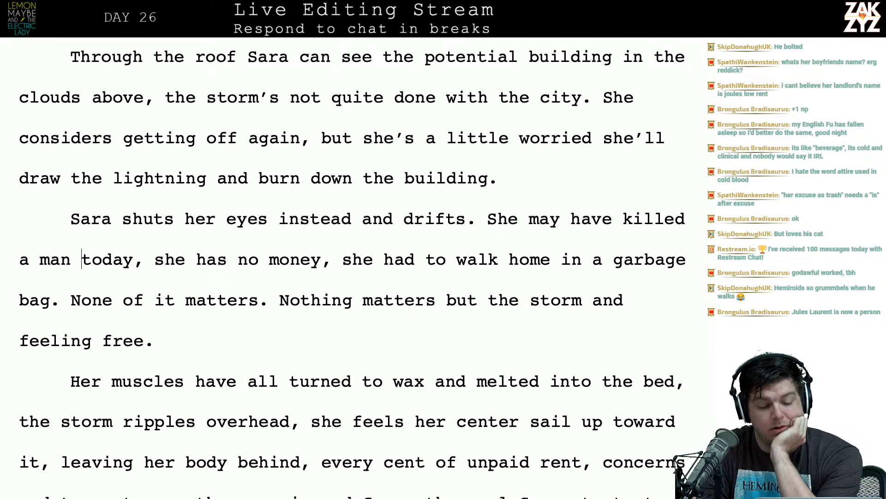
Insert "and" before "she had to walk home" in the paragraph about the garbage bag.
scroll(352, 266, down, 1)
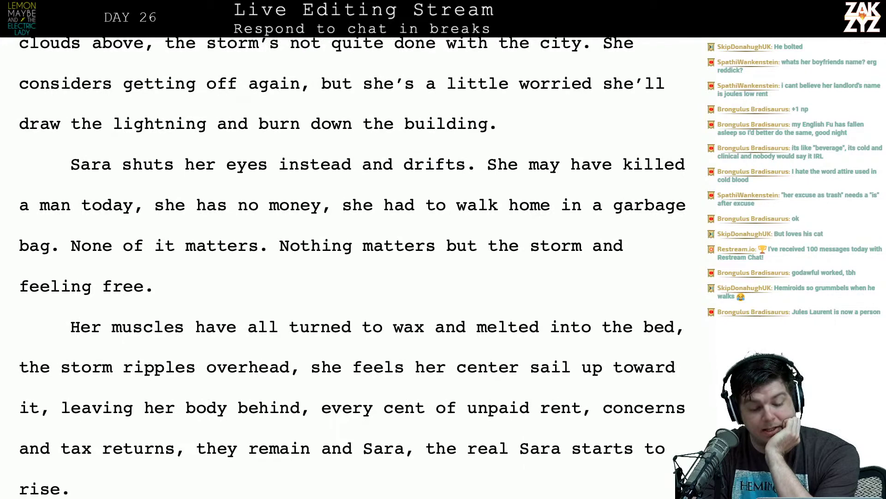
click(149, 220)
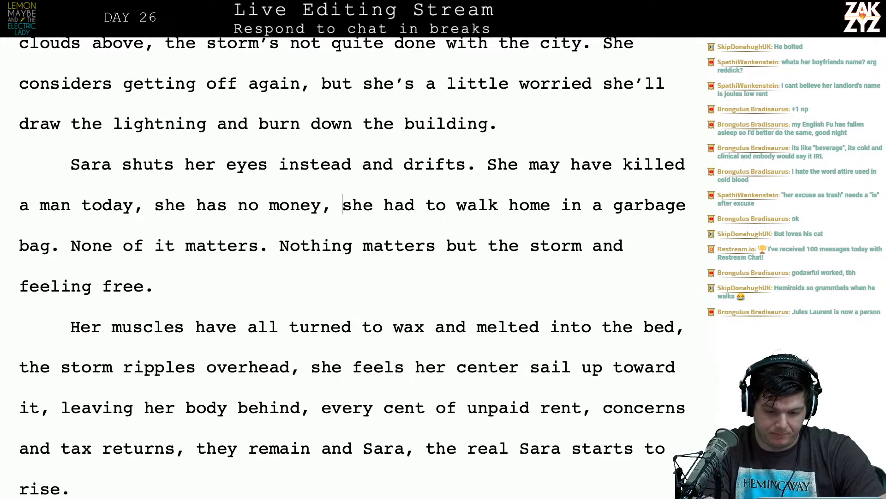
text(and)
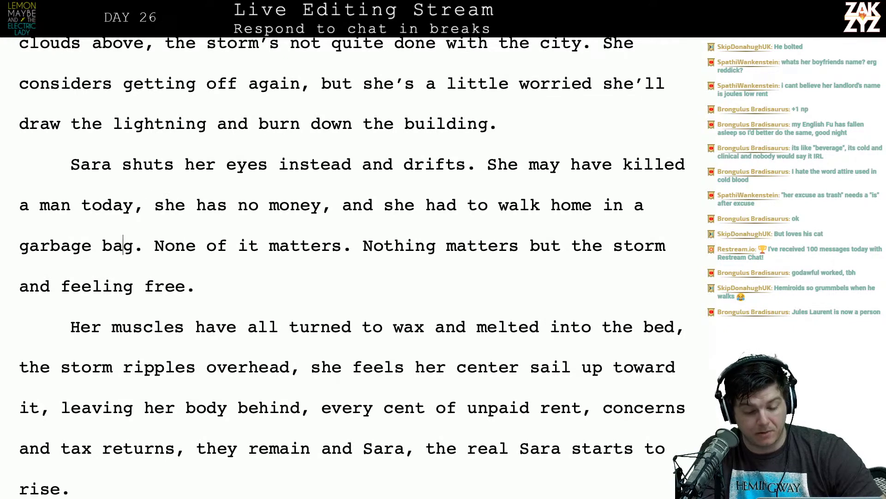
Change "it" to "that" in the sentence "None of it matters.".
key(BackSpace)
key(BackSpace)
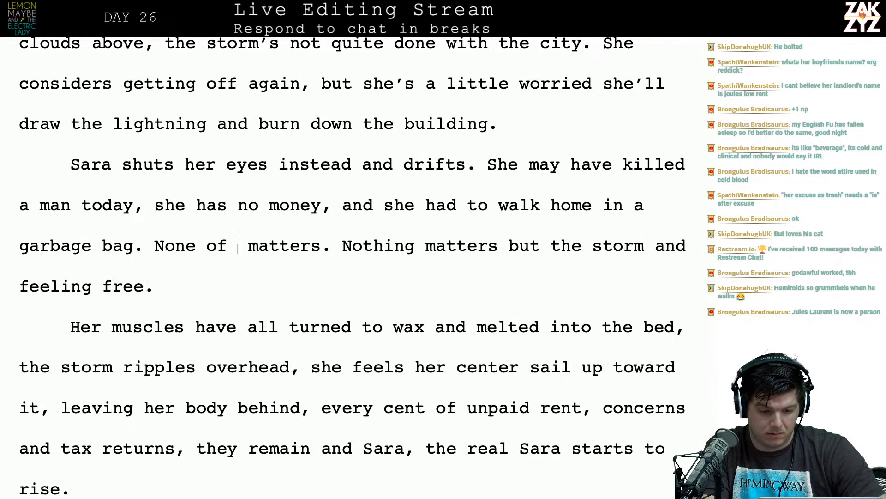
text(taht)
key(BackSpace)
key(BackSpace)
key(BackSpace)
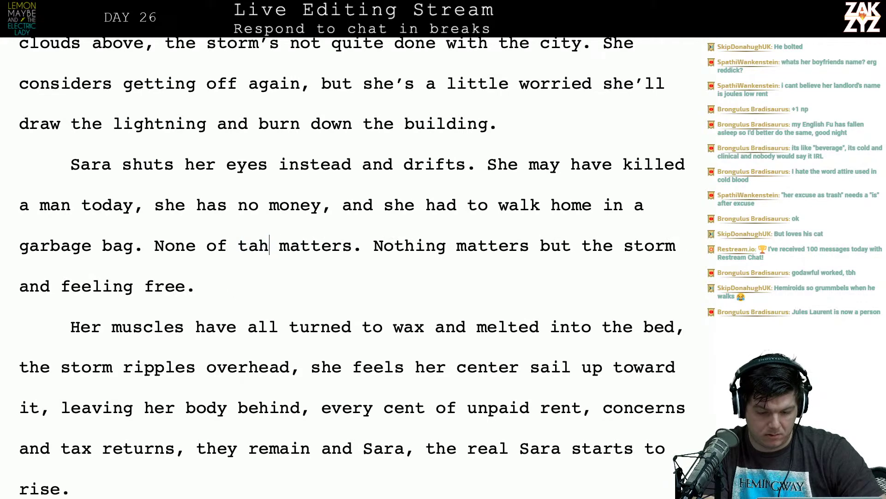
text(hat)
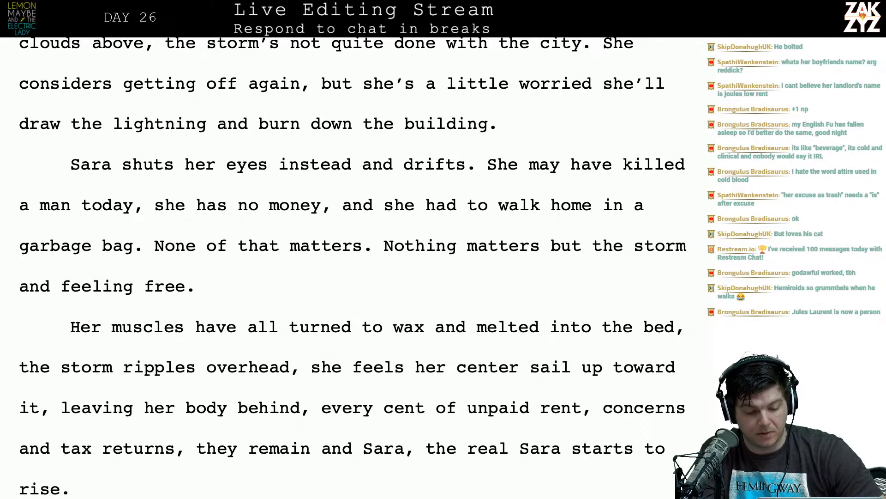
Insert "charge rippling" before "potential building" in the page's opening sentence about seeing through the roof.
scroll(144, 218, down, 2)
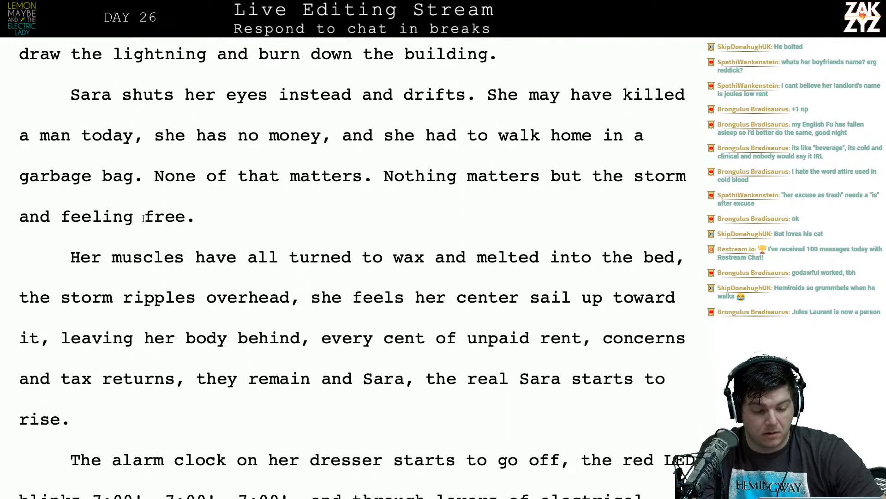
key(Right)
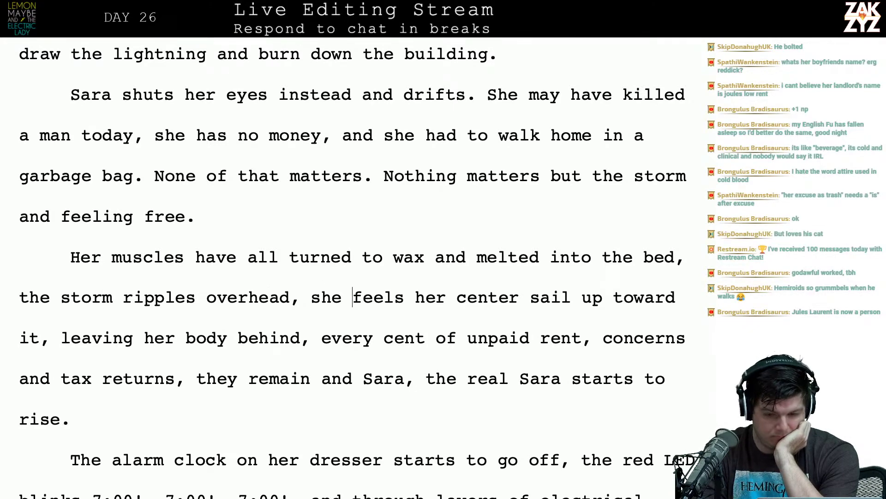
scroll(354, 269, up, 5)
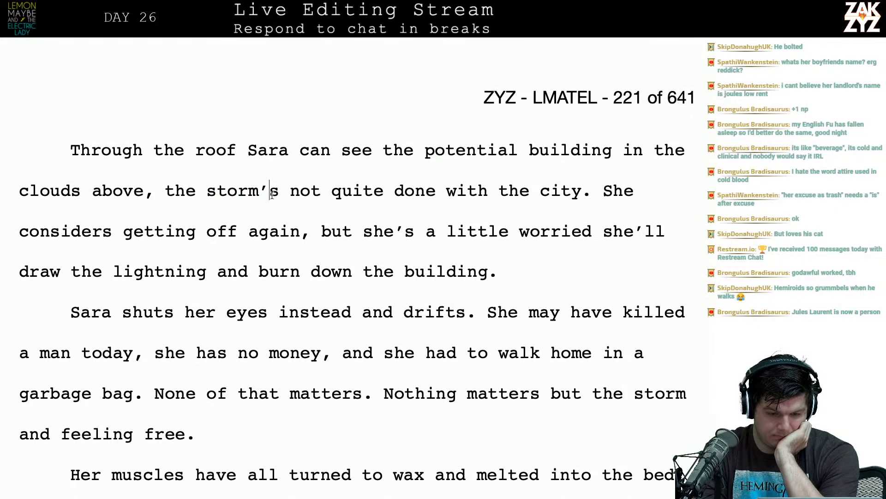
scroll(283, 289, down, 2)
scroll(283, 291, up, 2)
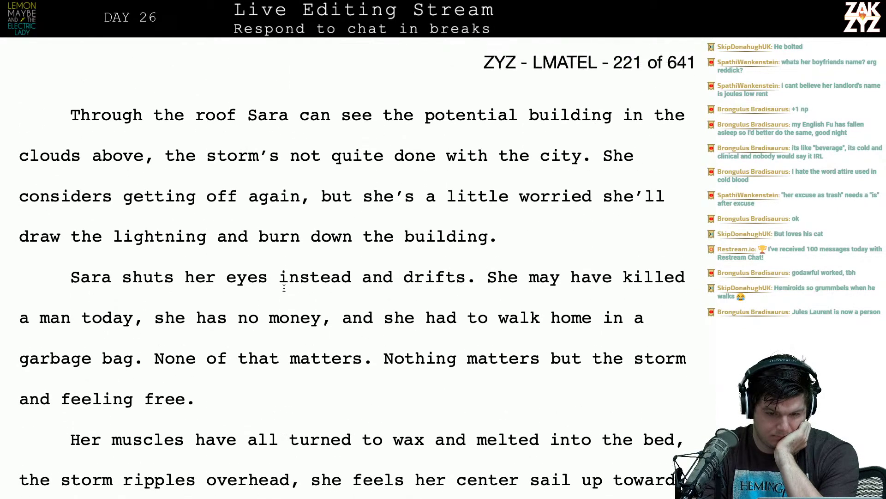
scroll(434, 175, down, 1)
scroll(421, 141, up, 1)
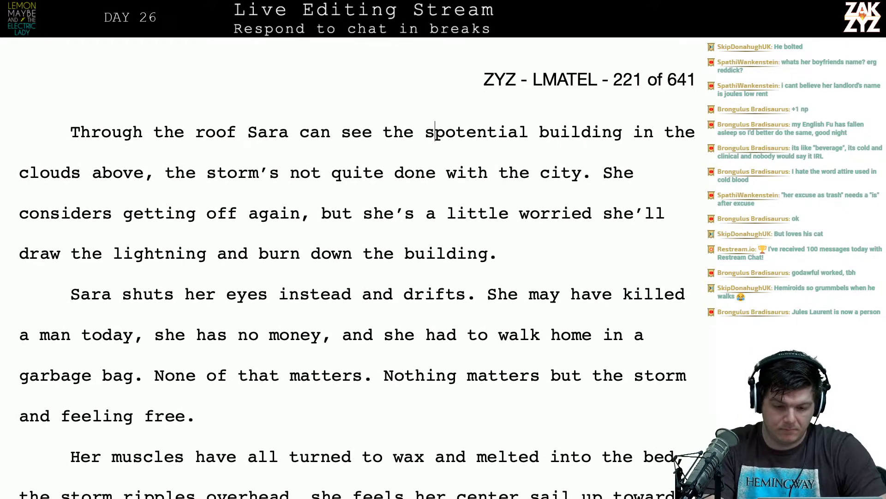
text(charge)
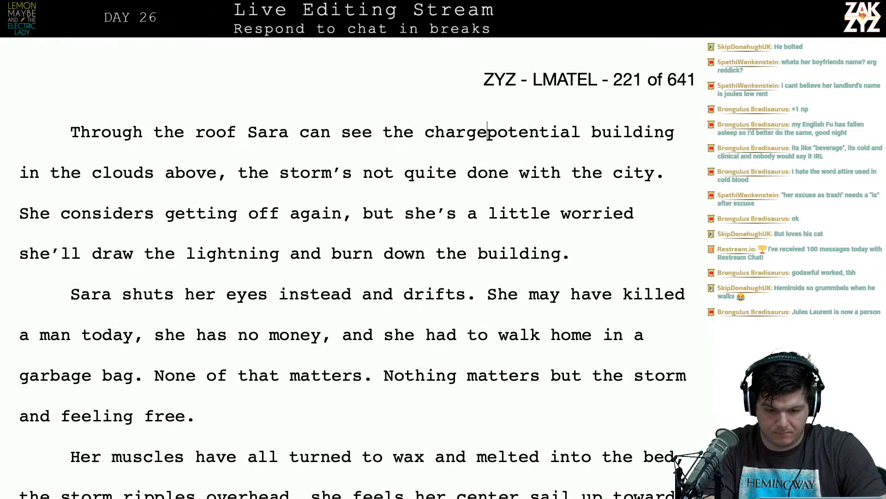
text( rippling)
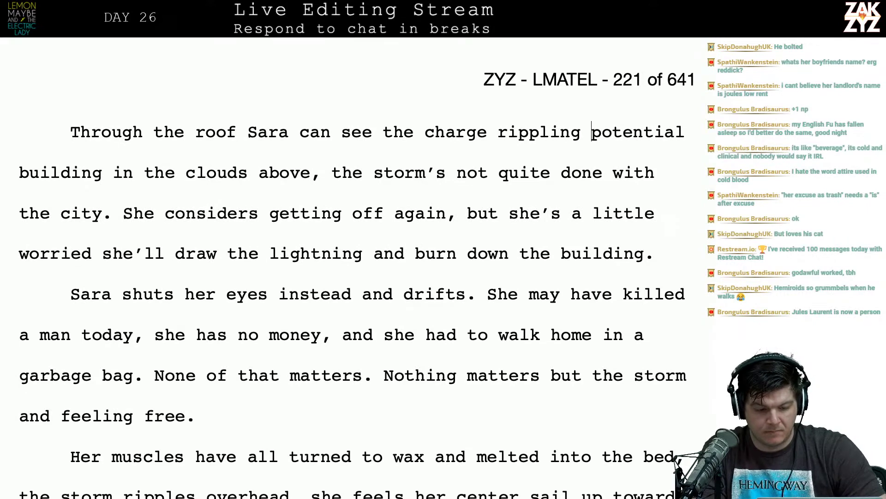
Delete "potential building in" so that "charge rippling" leads straight into "the clouds above".
key(shift+Right)
key(shift+Right)
key(shift+Right)
key(shift+Right)
key(shift+Right)
key(shift+Right)
key(shift+Right)
key(shift+Right)
key(shift+Right)
key(shift+Right)
key(shift+Right)
key(shift+Right)
key(shift+Right)
key(shift+Right)
key(shift+Right)
key(shift+Right)
key(shift+Right)
key(shift+Right)
key(shift+Right)
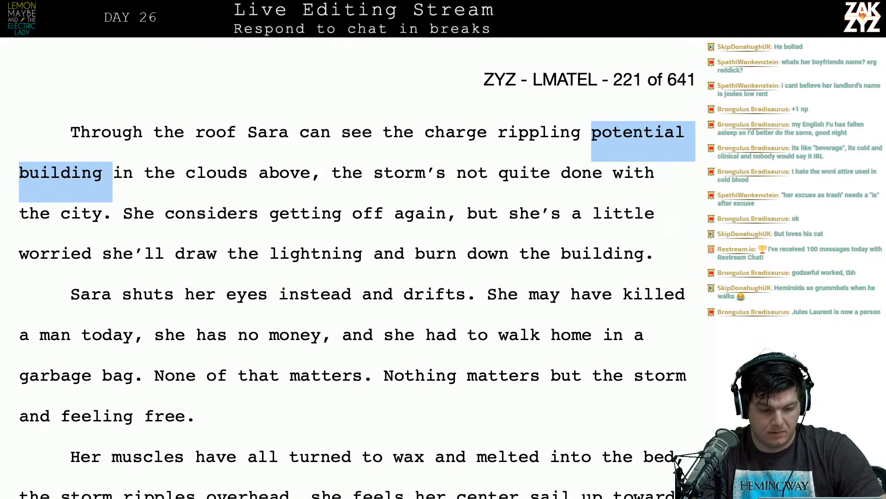
key(shift+Right)
key(shift+Right)
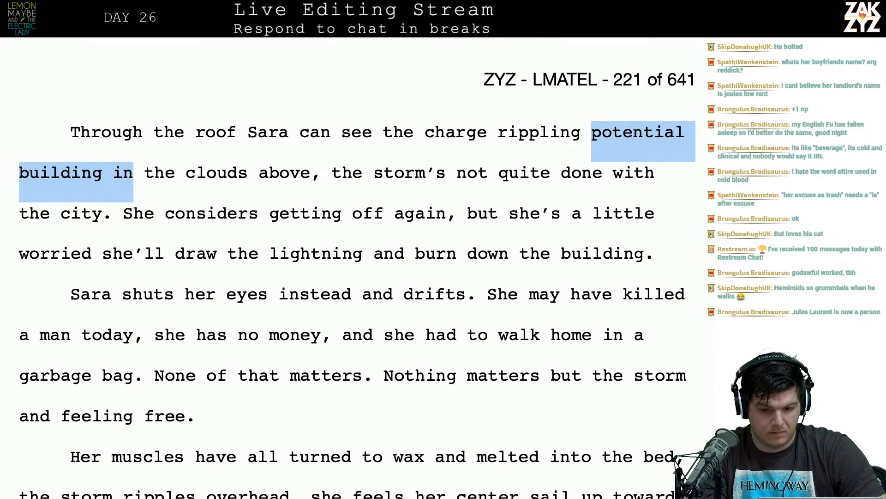
key(BackSpace)
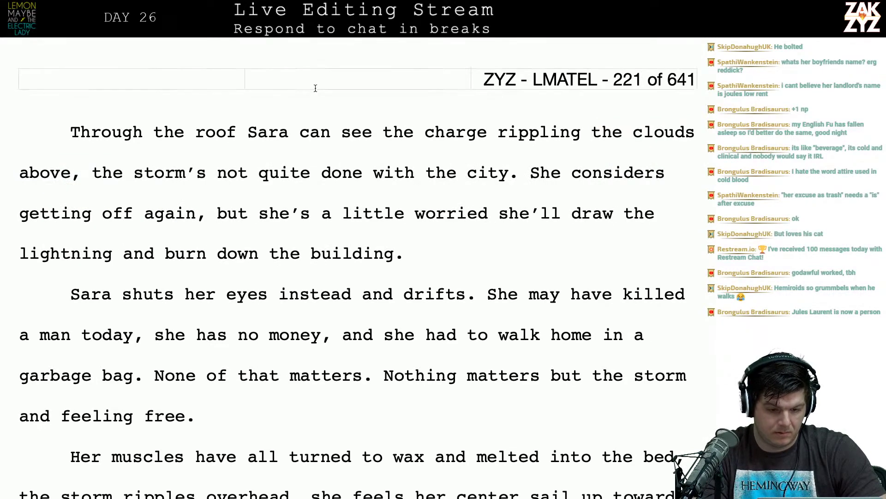
click(246, 132)
text(and the)
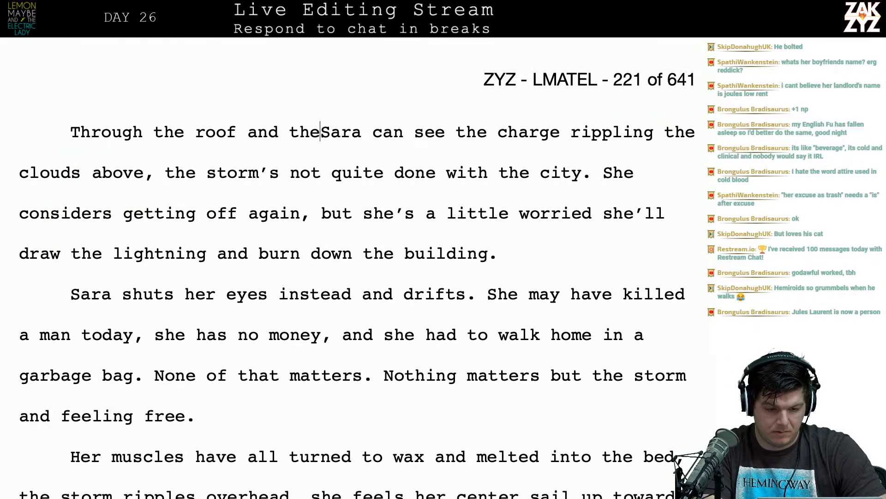
key(BackSpace)
key(BackSpace)
key(BackSpace)
key(BackSpace)
key(BackSpace)
key(BackSpace)
key(BackSpace)
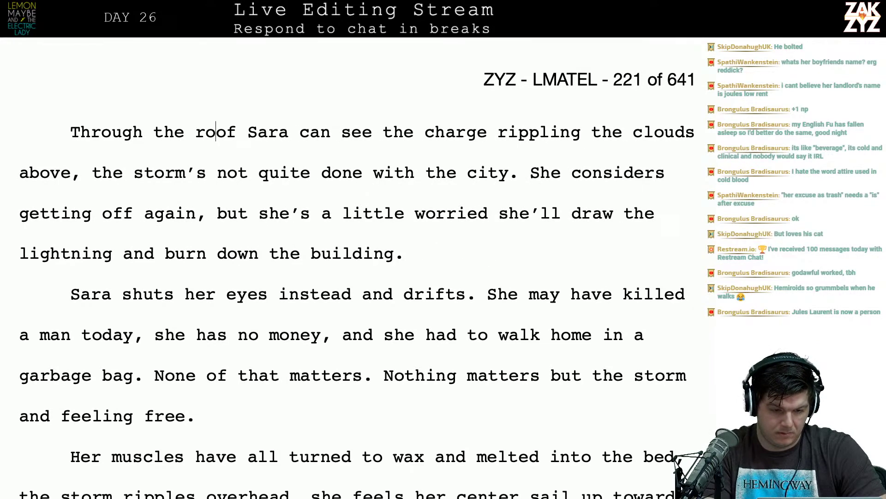
Expand "Through the roof" in the opening sentence to "Through the ceiling, the upstairs apartment and the roof".
text(up)
key(BackSpace)
key(BackSpace)
text(ceil)
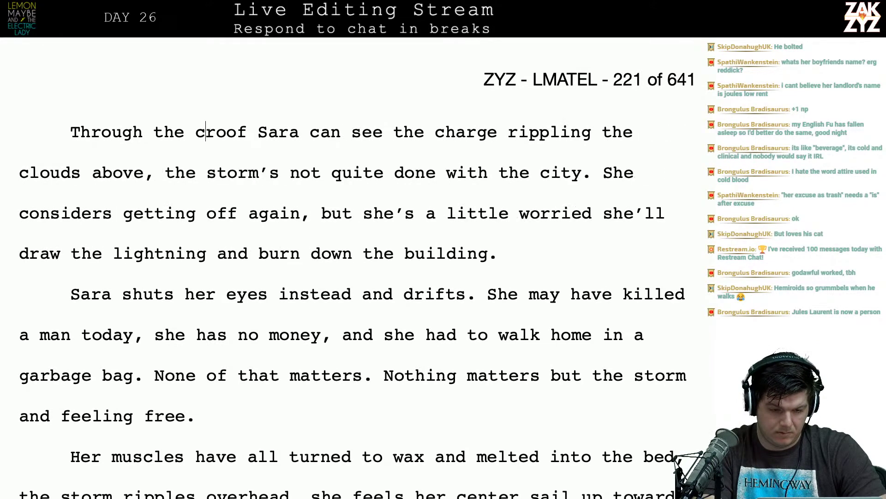
text(ing, the upstar)
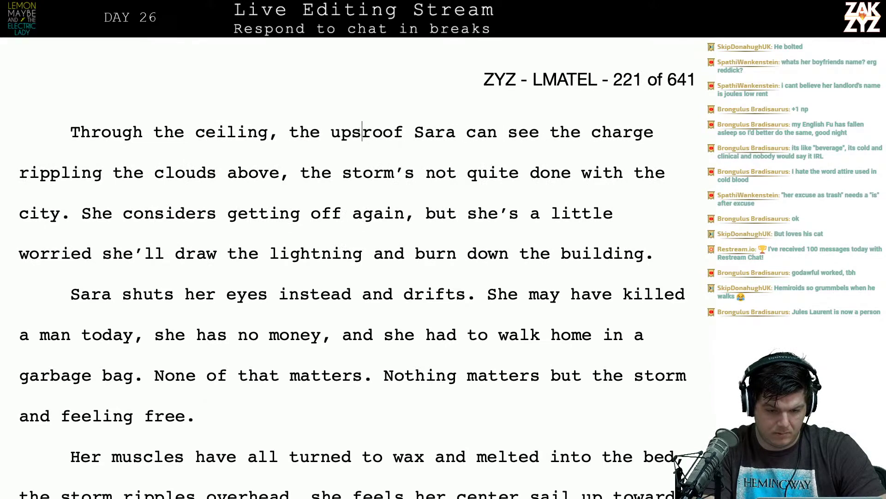
key(BackSpace)
text(irs apar)
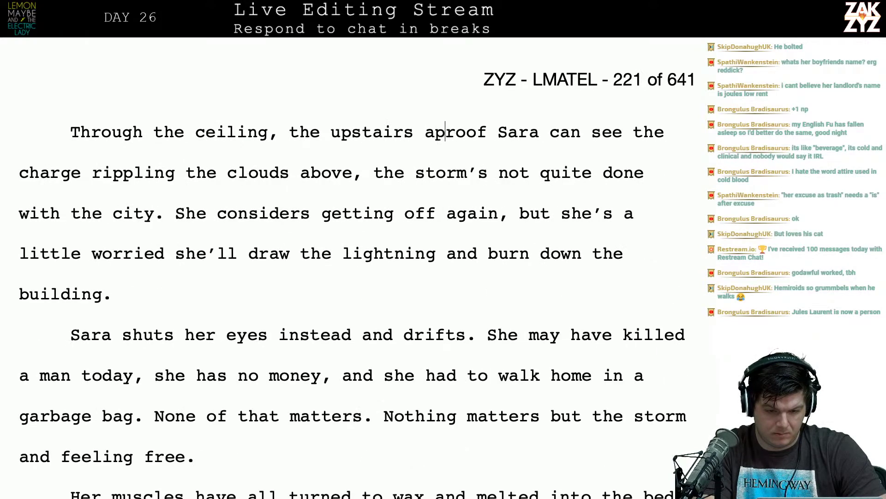
text(tment and the)
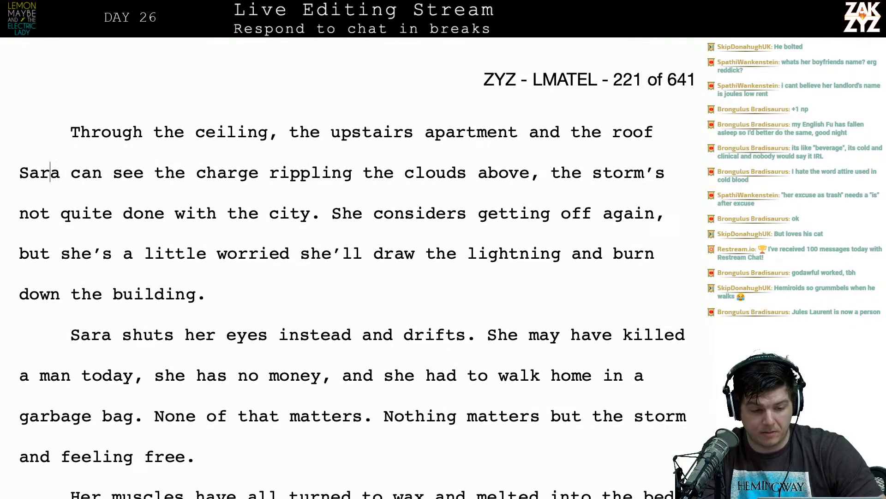
Write a new opening, "Peering through the apartment above hers and the roof,", in front of the first sentence on the page.
key(Right)
key(Right)
key(Right)
key(Up)
key(Left)
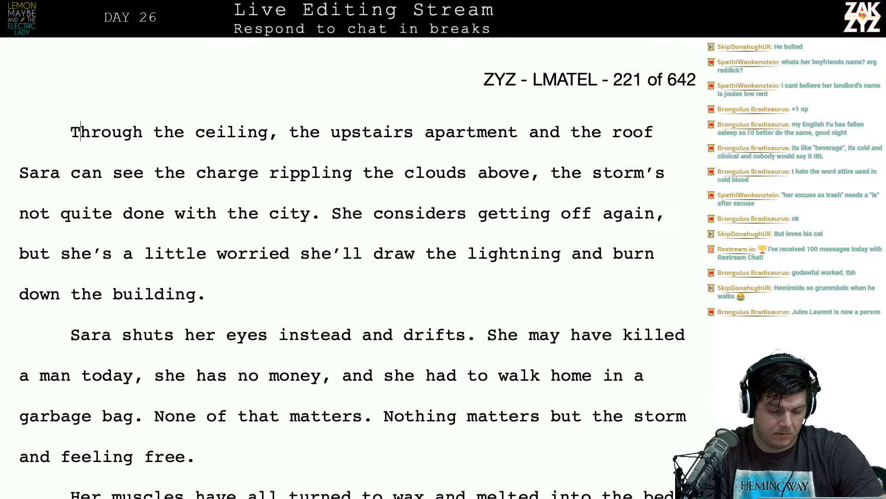
text(Peering thro)
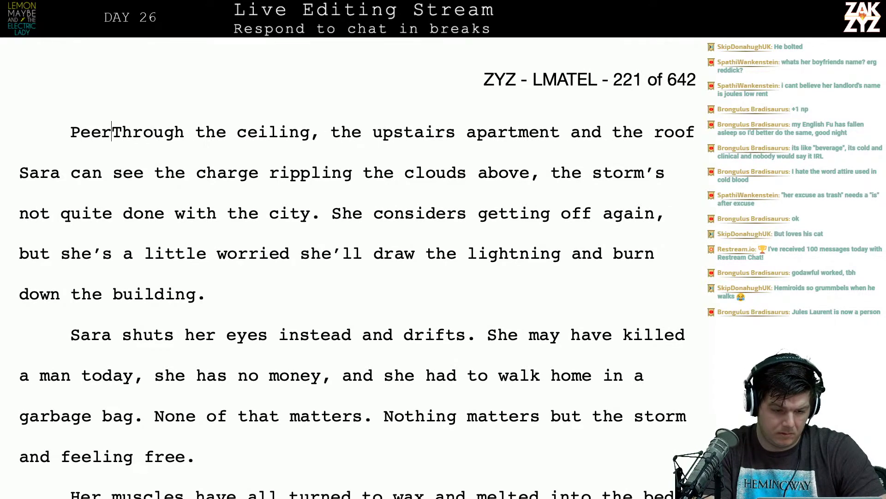
text(ugh the apar)
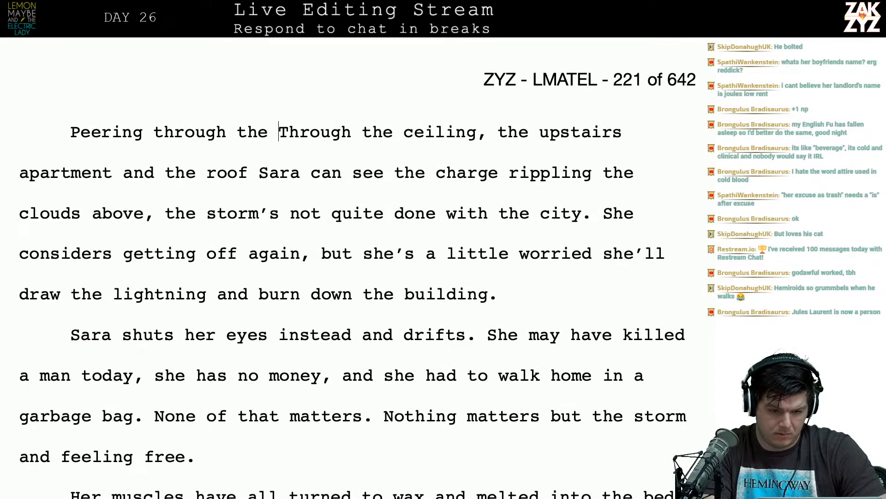
key(BackSpace)
key(BackSpace)
key(BackSpace)
key(BackSpace)
text(appartment)
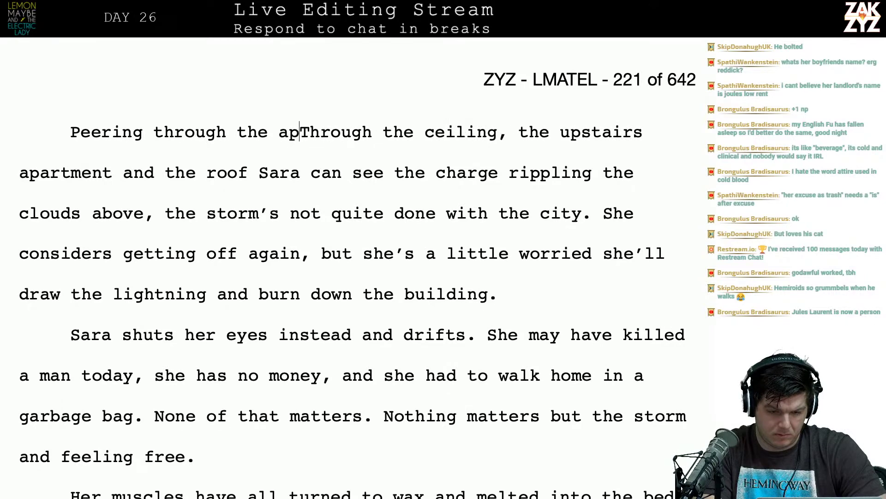
key(BackSpace)
key(BackSpace)
key(BackSpace)
key(BackSpace)
key(BackSpace)
key(BackSpace)
key(BackSpace)
key(BackSpace)
key(BackSpace)
text(artment above hers and the)
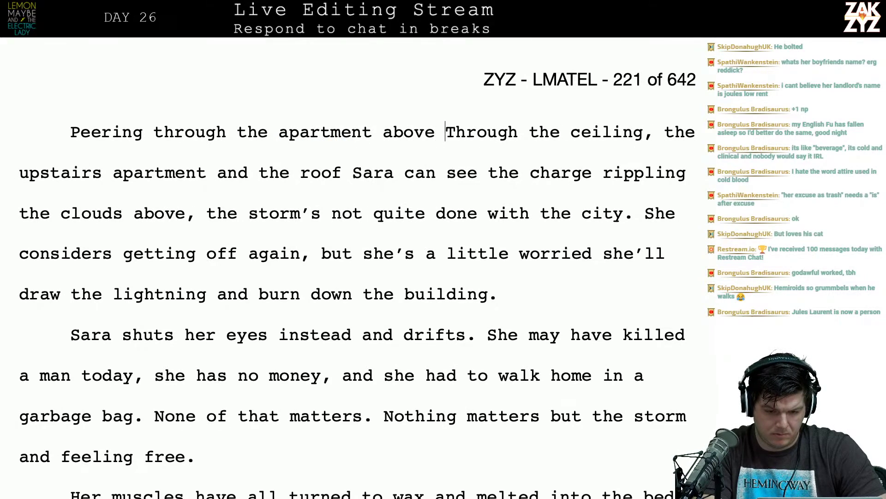
text( roof,)
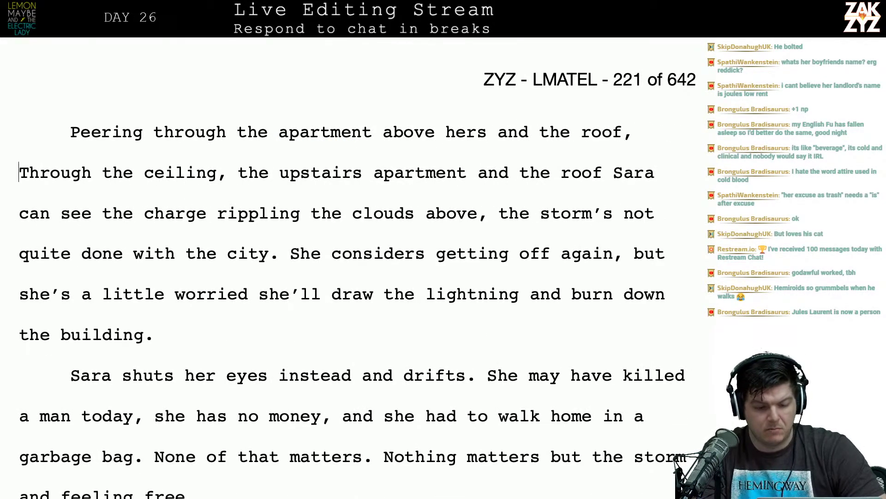
Delete the old phrase "Through the ceiling" that follows the new opening clause.
key(shift+Right)
key(shift+Right)
key(shift+Right)
key(shift+Right)
key(shift+Right)
key(shift+Right)
key(shift+Right)
key(shift+Right)
key(shift+Right)
key(shift+Right)
key(shift+Right)
key(shift+Right)
key(shift+Right)
key(shift+Right)
key(shift+Right)
key(shift+Right)
key(shift+Right)
key(shift+Right)
key(shift+Right)
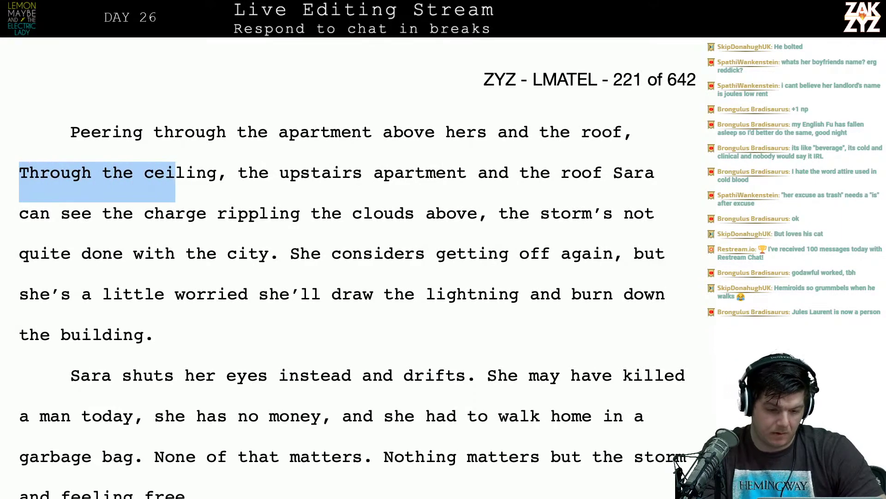
key(BackSpace)
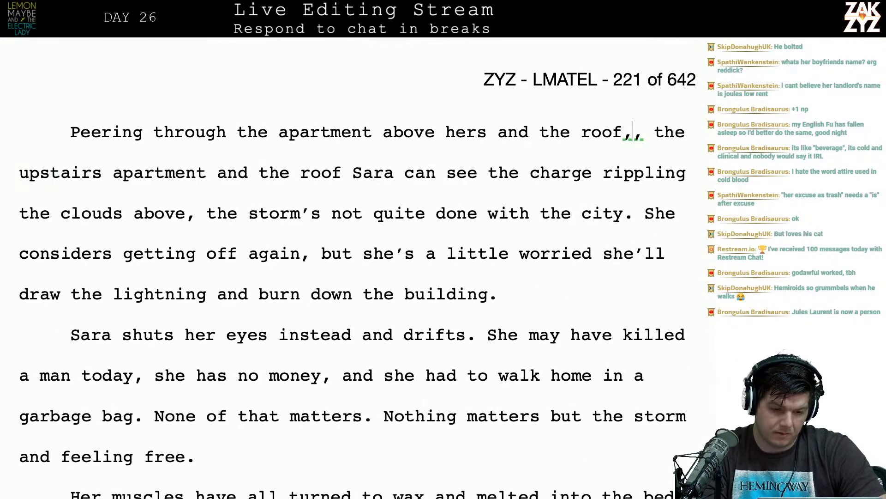
Remove the doubled comma after "the roof" and add "in her second sight," in its place.
click(148, 142)
key(Right)
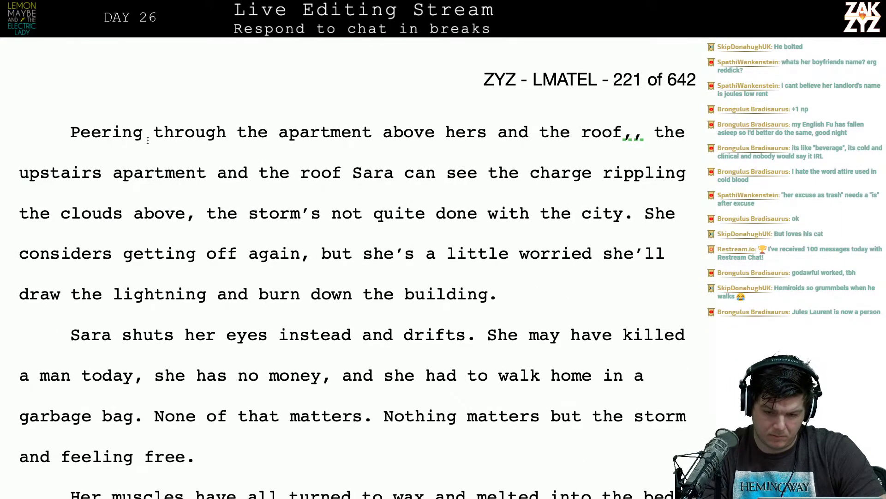
click(630, 134)
key(BackSpace)
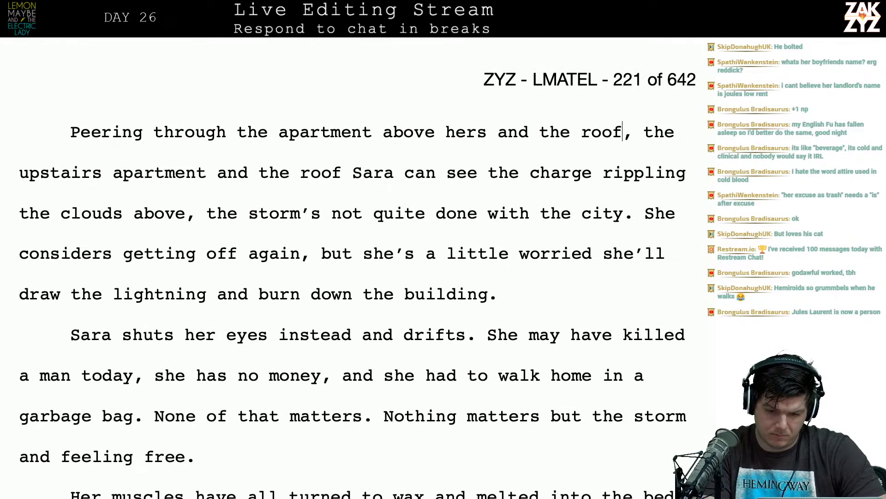
text(in her second s)
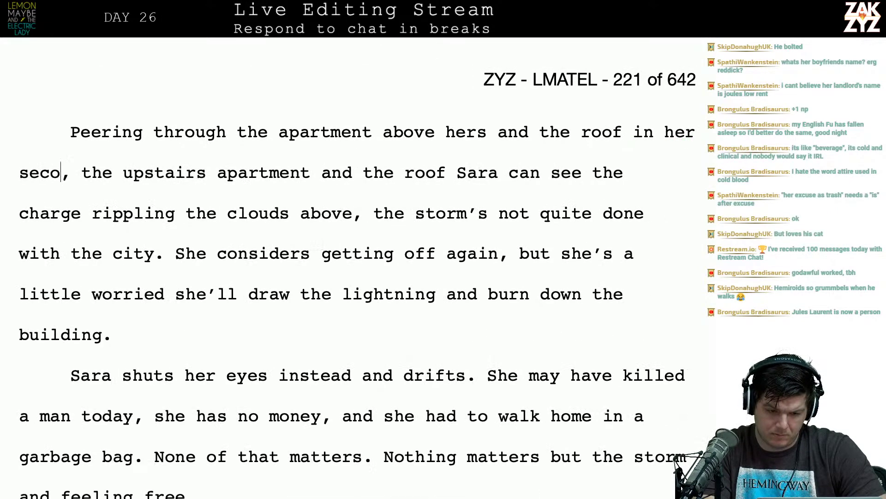
text(ight,)
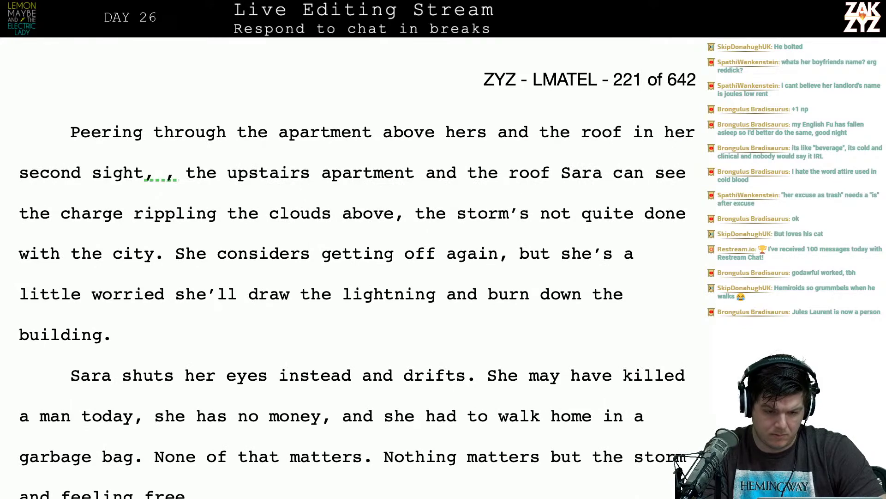
Delete the leftover ", the upstairs apartment and the roof" so "Sara can see" directly follows "second sight,".
key(shift+Right)
key(shift+Right)
key(shift+Right)
key(shift+Right)
key(shift+Right)
key(shift+Right)
key(shift+Right)
key(shift+Right)
key(shift+Right)
key(shift+Right)
key(shift+Right)
key(shift+Right)
key(shift+Right)
key(shift+Right)
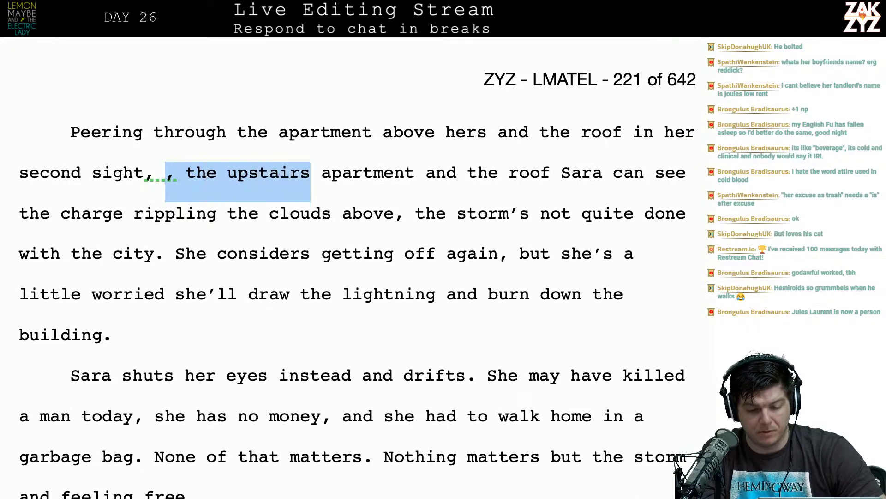
key(shift+Right)
key(shift+Right)
key(shift+Right)
key(shift+Right)
key(shift+Right)
key(shift+Right)
key(shift+Right)
key(shift+Right)
key(shift+Right)
key(shift+Right)
key(shift+Right)
key(shift+Right)
key(shift+Right)
key(shift+Right)
key(shift+Right)
key(shift+Right)
key(shift+Right)
key(shift+Right)
key(shift+Right)
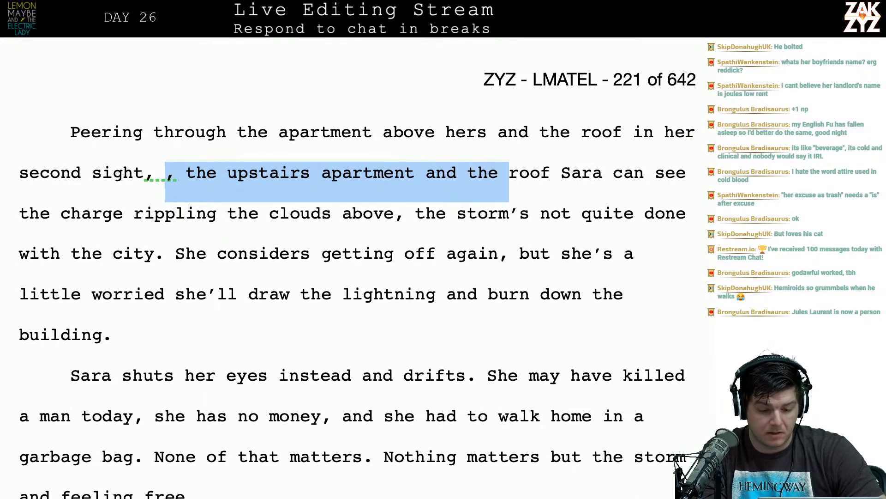
key(shift+Right)
key(shift+Right)
key(shift+Right)
key(shift+Right)
key(BackSpace)
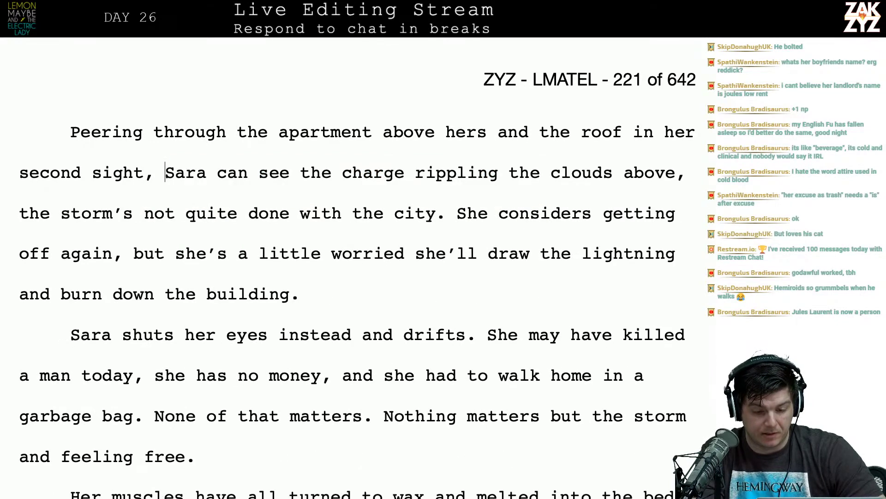
End the first sentence with a period after "the clouds above" and begin a new sentence with "The storm".
scroll(713, 102, down, 1)
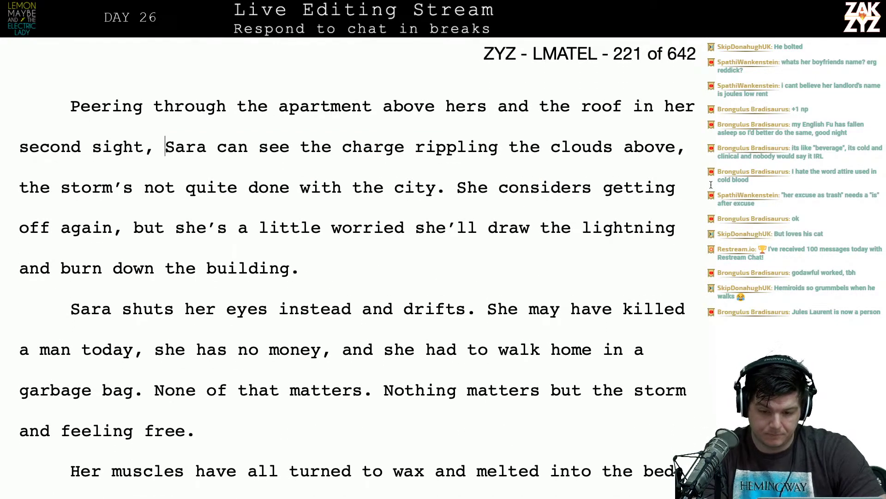
key(End)
key(BackSpace)
key(BackSpace)
text(. )
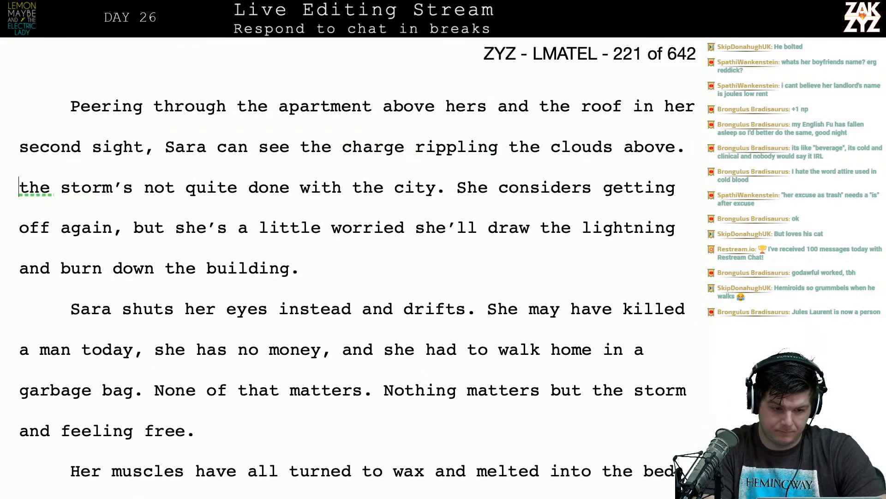
text(The storm i)
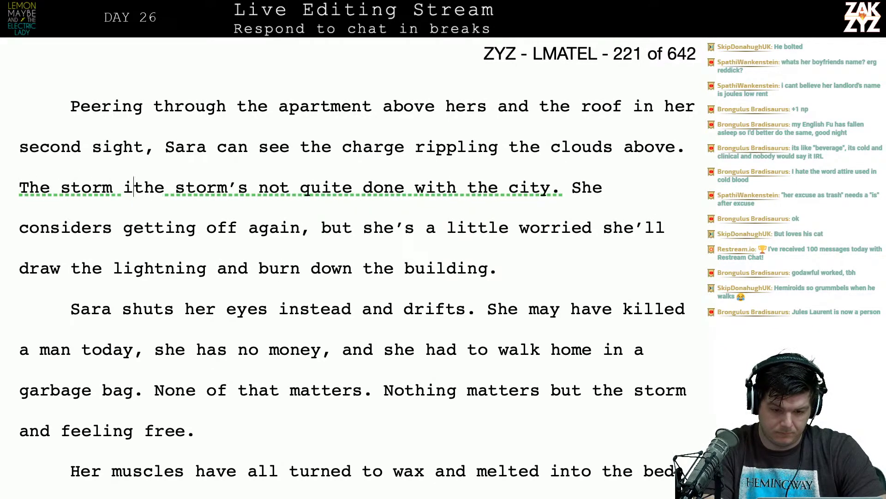
text(sn't thro)
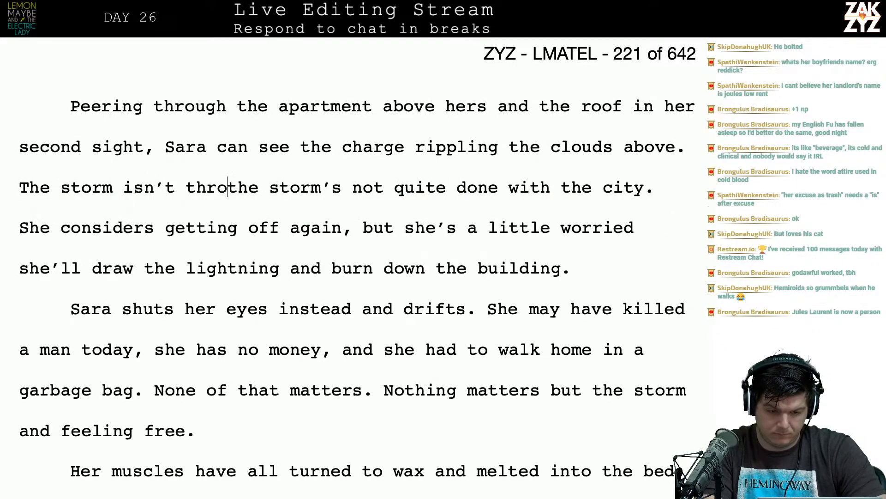
text(ug)
key(BackSpace)
key(BackSpace)
key(BackSpace)
key(BackSpace)
key(BackSpace)
key(BackSpace)
key(BackSpace)
key(BackSpace)
key(BackSpace)
key(BackSpace)
key(BackSpace)
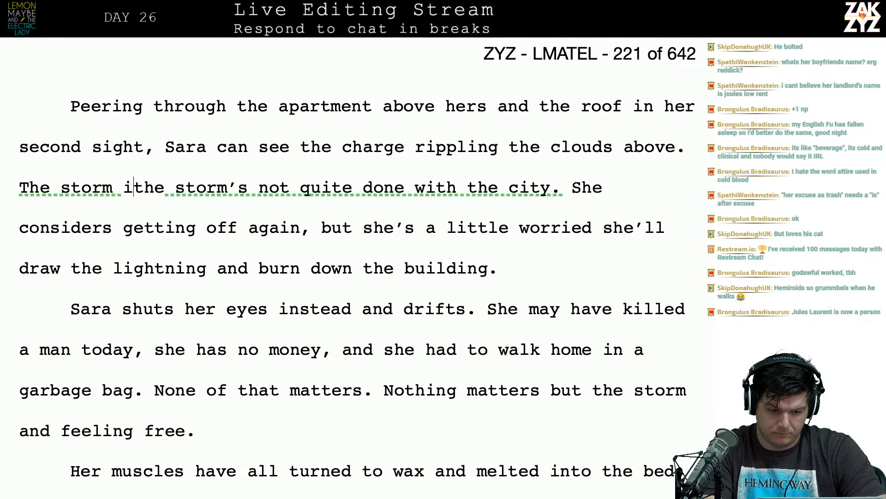
key(BackSpace)
text(is)
key(BackSpace)
key(BackSpace)
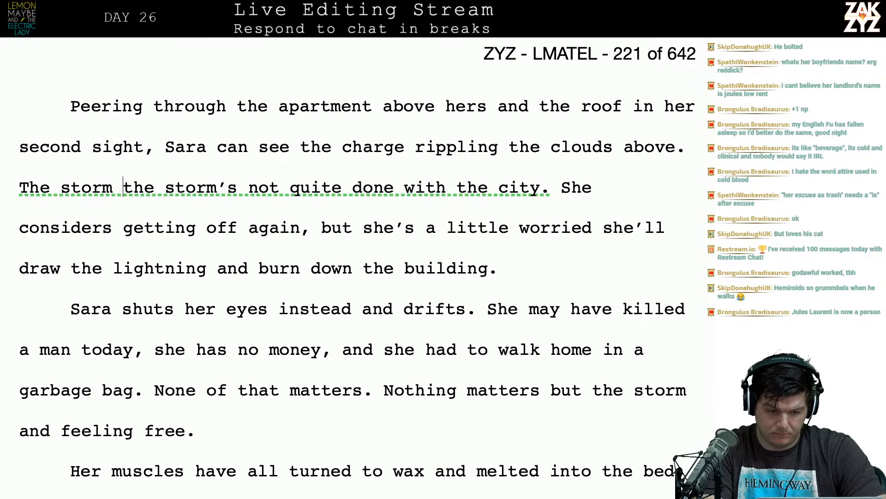
Continue the new sentence after "The storm" with "is subdued, but not finished with the city.".
text(is subdued, but)
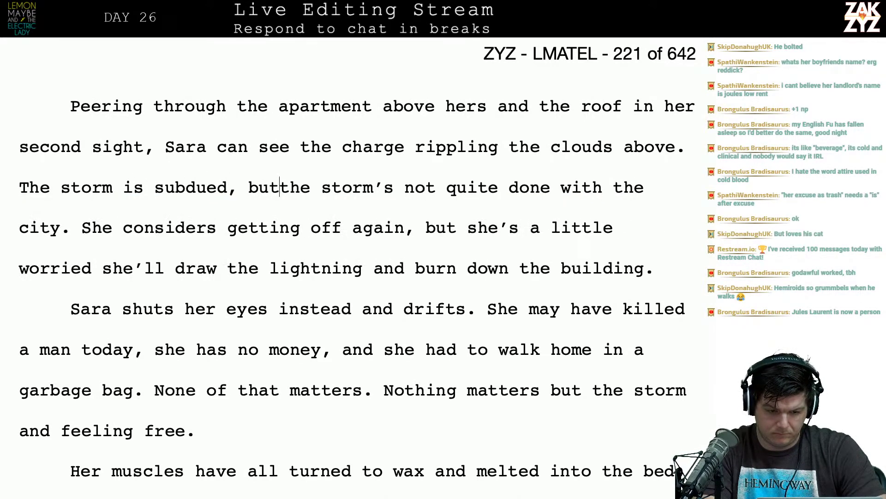
text( not fin)
key(BackSpace)
key(BackSpace)
key(BackSpace)
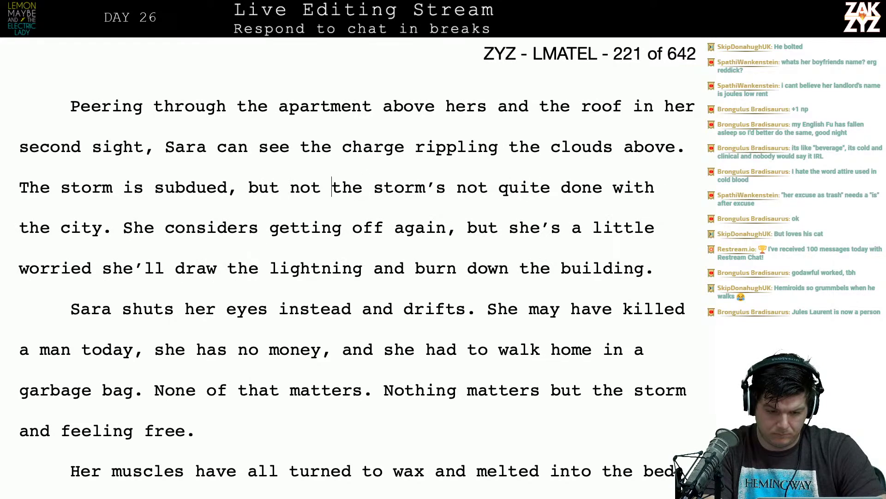
text(finished wi)
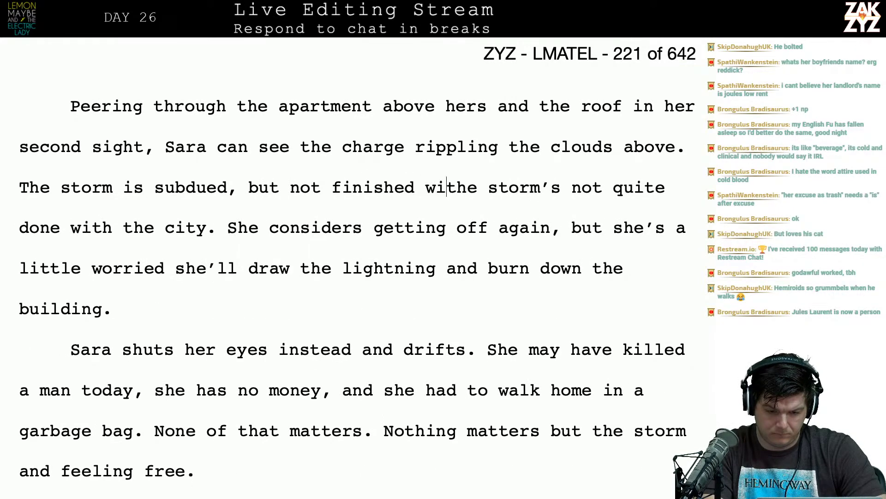
text(th the city. th)
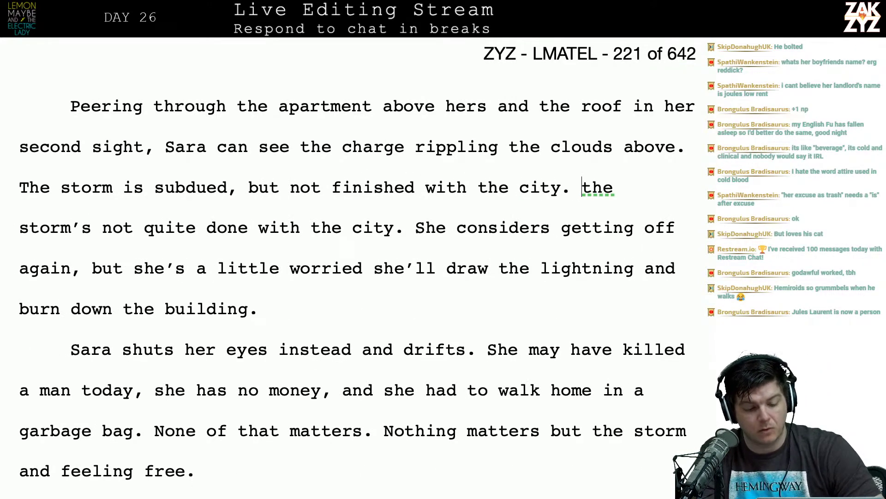
Delete the leftover clause "the storm's not quite done with the city." and insert "yet" before "finished" in the new sentence.
key(shift+Right)
key(shift+Right)
key(shift+Right)
key(shift+Right)
key(shift+Right)
key(shift+Right)
key(shift+Right)
key(shift+Right)
key(shift+Right)
key(shift+Right)
key(shift+Right)
key(shift+Right)
key(shift+Right)
key(shift+Right)
key(shift+Right)
key(shift+Right)
key(shift+Right)
key(shift+Right)
key(shift+Right)
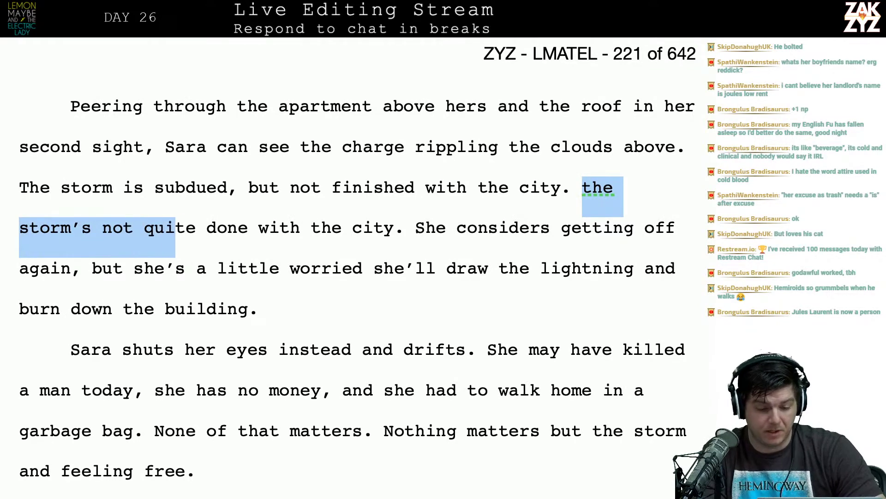
key(shift+Right)
key(shift+Right)
key(shift+Right)
key(shift+Right)
key(shift+Right)
key(shift+Right)
key(shift+Right)
key(shift+Right)
key(shift+Right)
key(shift+Right)
key(shift+Right)
key(shift+Right)
key(shift+Right)
key(shift+Right)
key(shift+Right)
key(shift+Right)
key(shift+Right)
key(shift+Right)
key(shift+Right)
key(shift+Right)
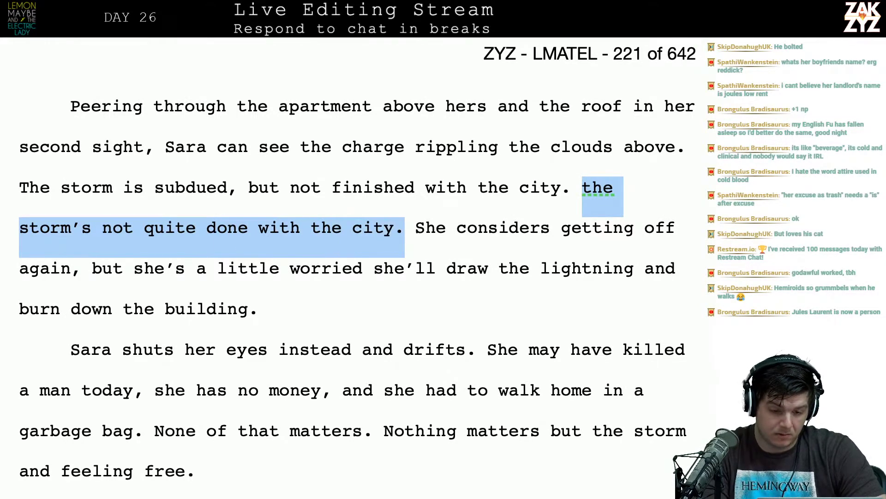
key(BackSpace)
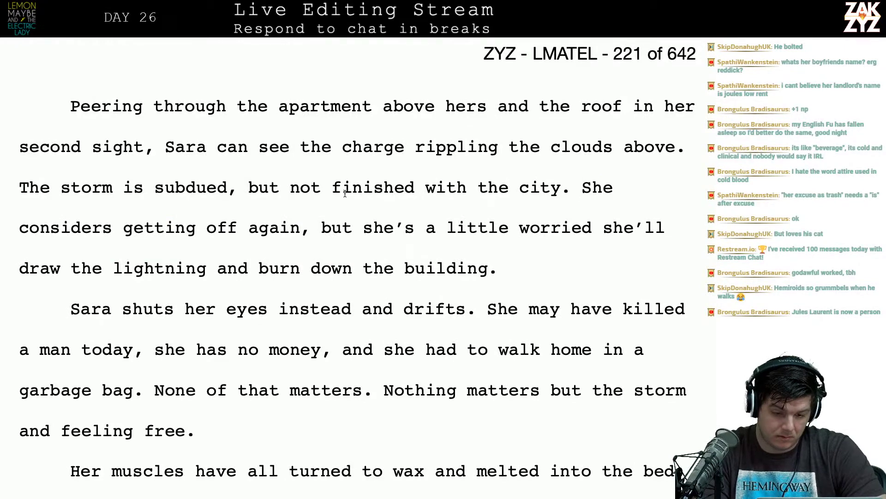
click(332, 187)
text(yet)
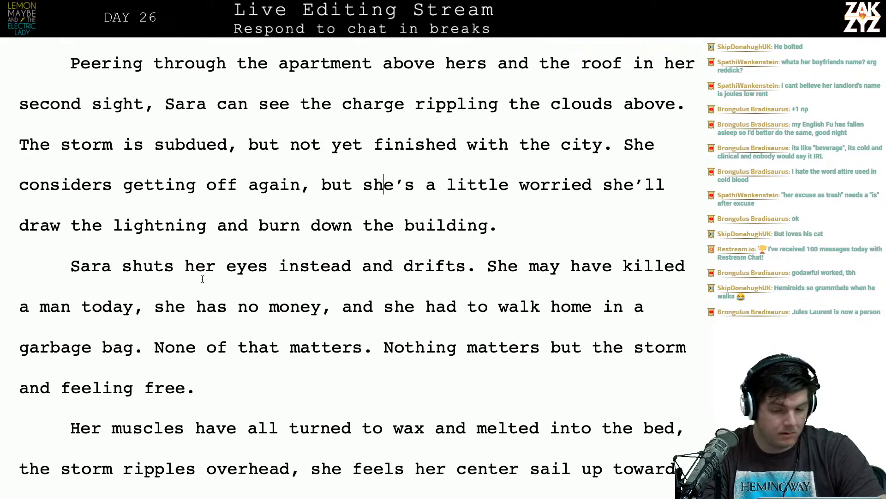
Write "Instead, she shuts her eyes and drifts." at the start of the second paragraph, in front of its old first sentence.
scroll(202, 279, down, 2)
scroll(202, 278, up, 1)
scroll(202, 278, down, 1)
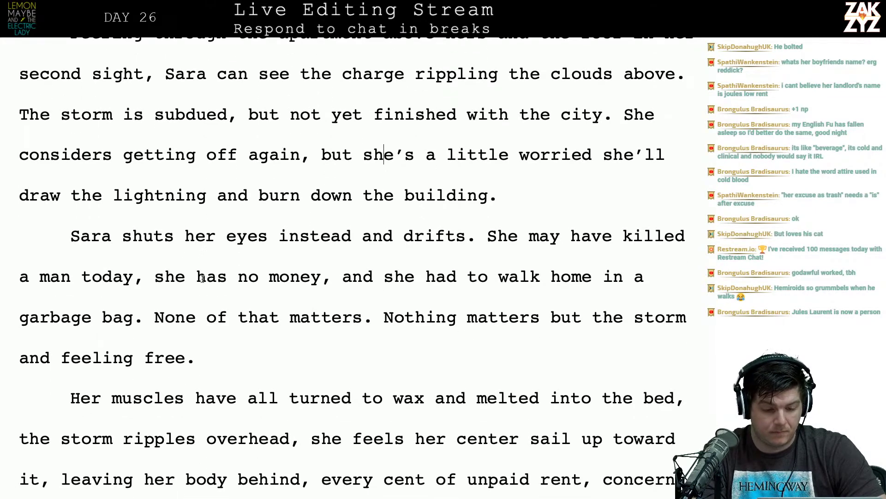
text(Instead, she sh)
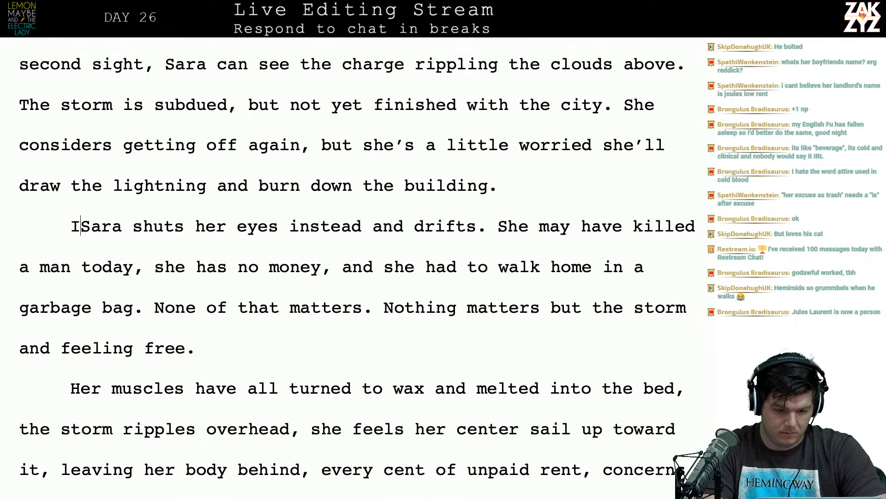
text(uts her eyes an)
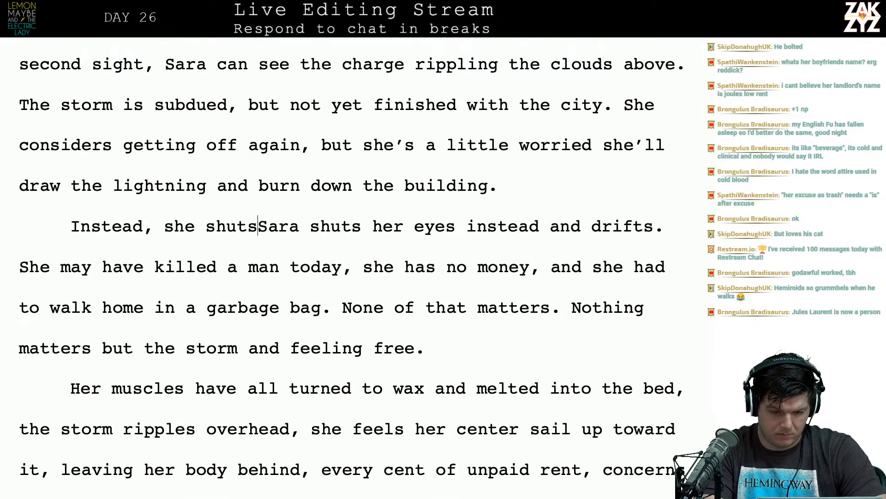
text(d drifts.)
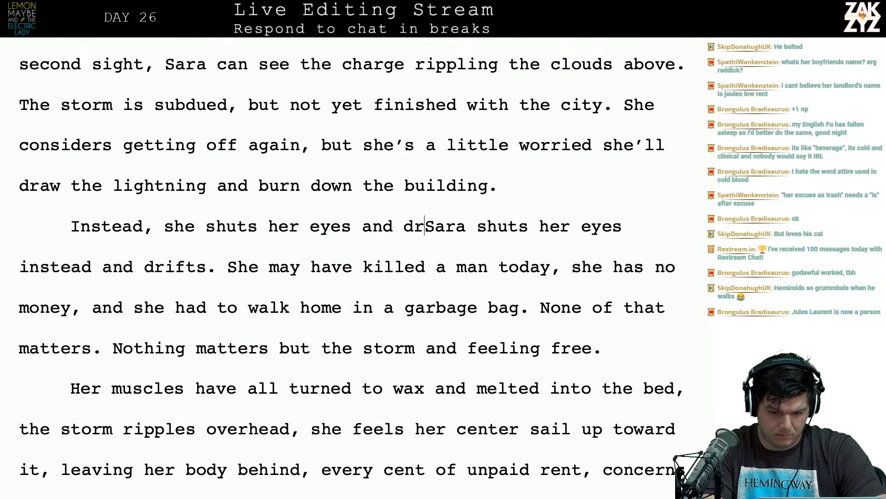
Delete the old sentence "Sara shuts her eyes instead and drifts." from the second paragraph.
key(shift+Right)
key(shift+Right)
key(shift+Right)
key(shift+Right)
key(shift+Right)
key(shift+Right)
key(shift+Right)
key(shift+Right)
key(shift+Right)
key(shift+Right)
key(shift+Right)
key(shift+Right)
key(shift+Right)
key(shift+Right)
key(shift+Right)
key(shift+Right)
key(shift+Right)
key(shift+Right)
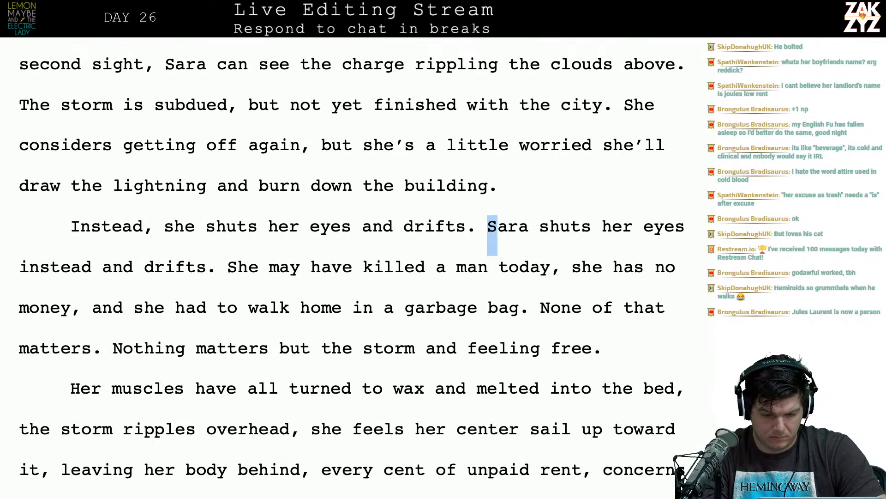
key(shift+Right)
key(shift+Right)
key(shift+Right)
key(shift+Right)
key(shift+Right)
key(shift+Right)
key(shift+Right)
key(shift+Right)
key(shift+Right)
key(shift+Right)
key(shift+Right)
key(shift+Right)
key(shift+Right)
key(shift+Right)
key(shift+Right)
key(shift+Right)
key(shift+Right)
key(shift+Right)
key(shift+Right)
key(shift+Right)
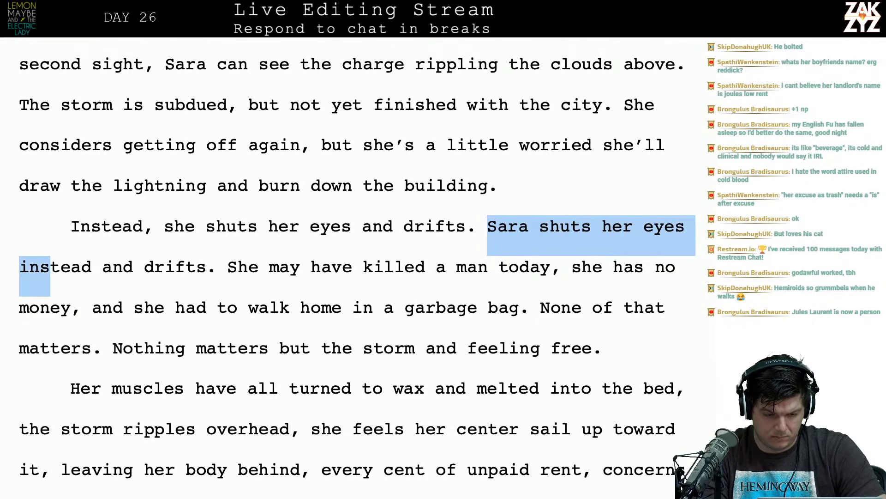
key(shift+Right)
key(BackSpace)
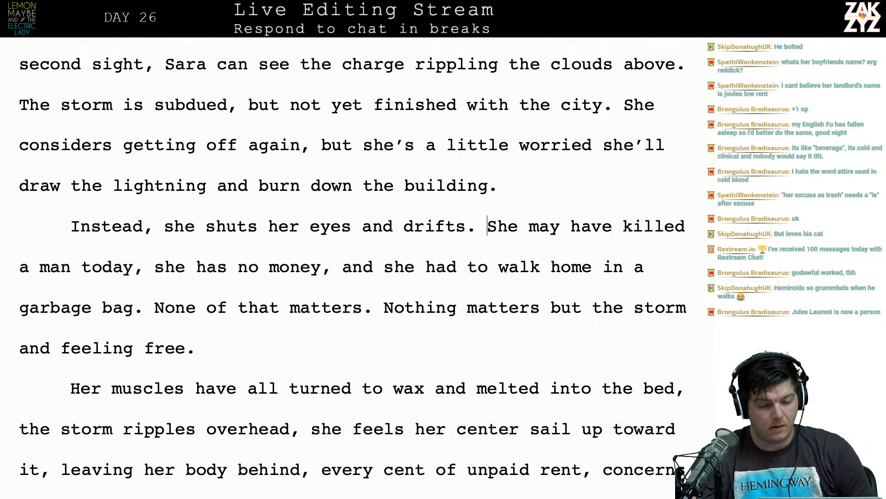
scroll(356, 263, up, 2)
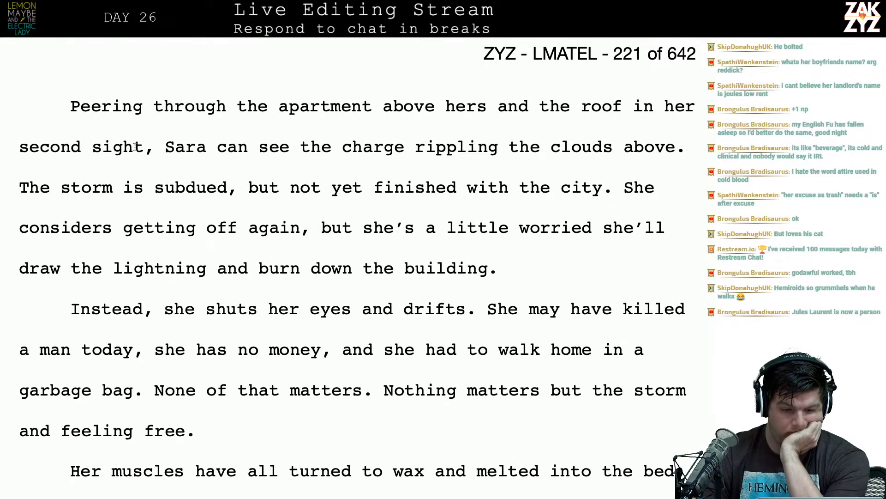
click(149, 149)
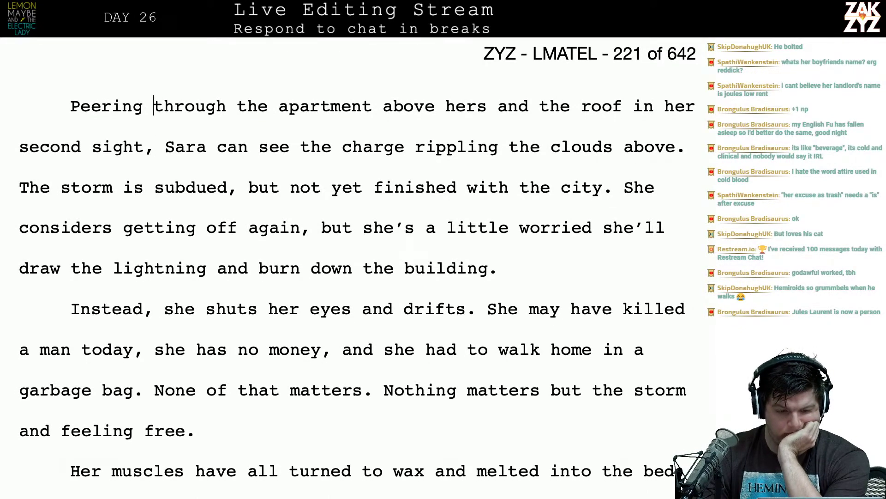
scroll(351, 267, up, 6)
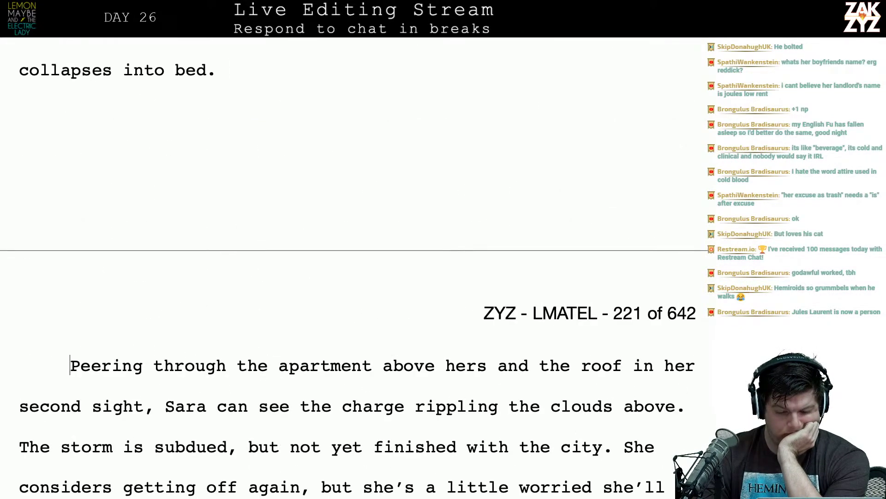
click(70, 365)
text(High above )
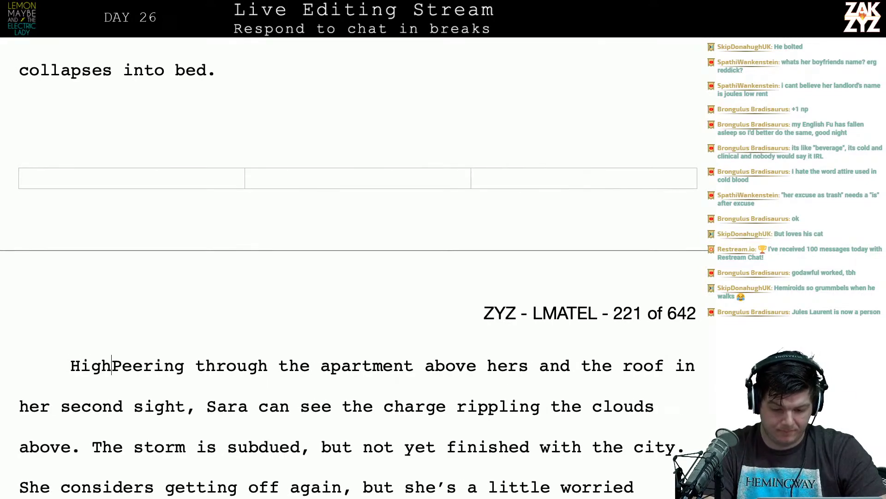
text(the ap)
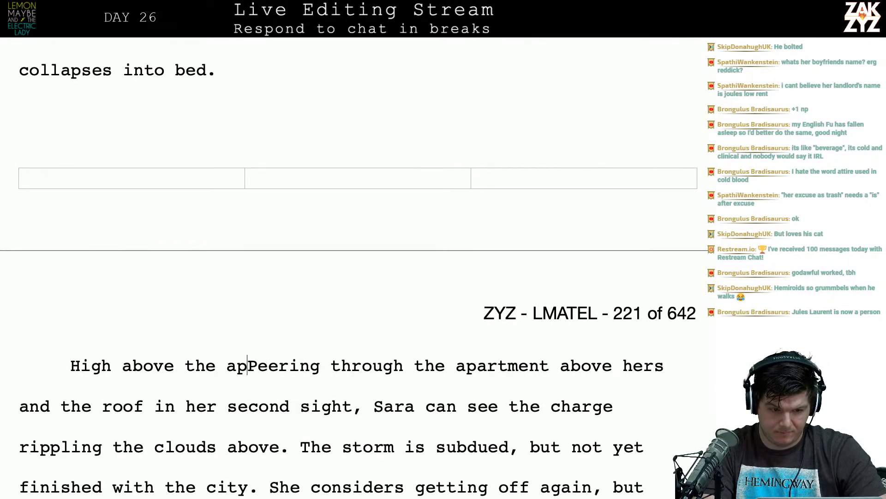
key(BackSpace)
key(BackSpace)
key(BackSpace)
key(BackSpace)
key(BackSpace)
key(BackSpace)
key(BackSpace)
key(BackSpace)
key(BackSpace)
key(BackSpace)
key(BackSpace)
key(BackSpace)
key(BackSpace)
key(BackSpace)
key(BackSpace)
key(BackSpace)
key(BackSpace)
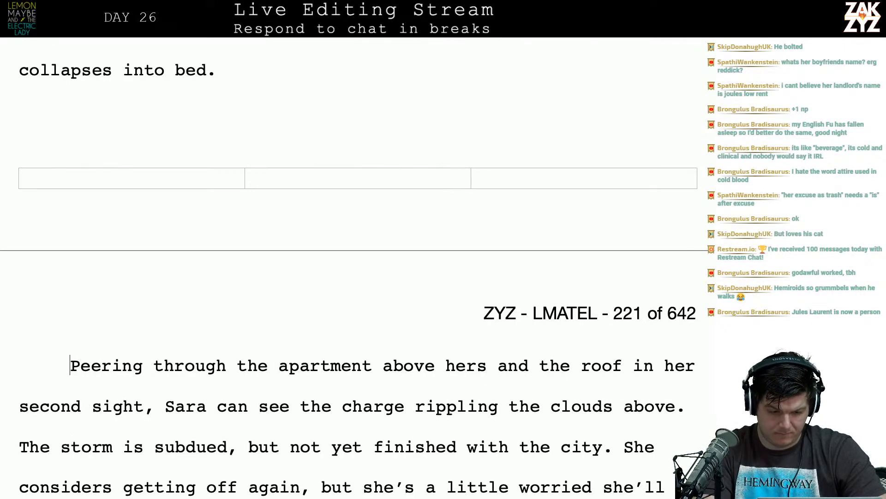
Write a new opening sentence for the page: "In her second sight, Sara can see the charge rippling in the clouds high above her appartment.".
text(In her second s)
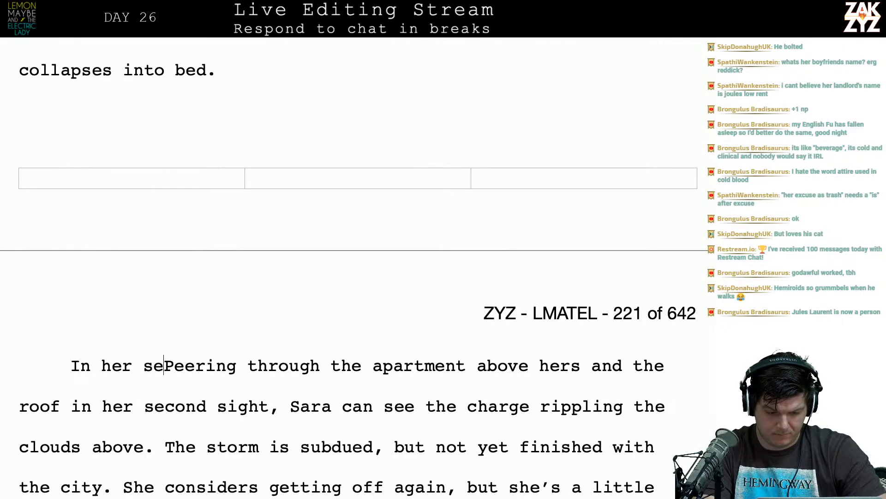
text(ight, )
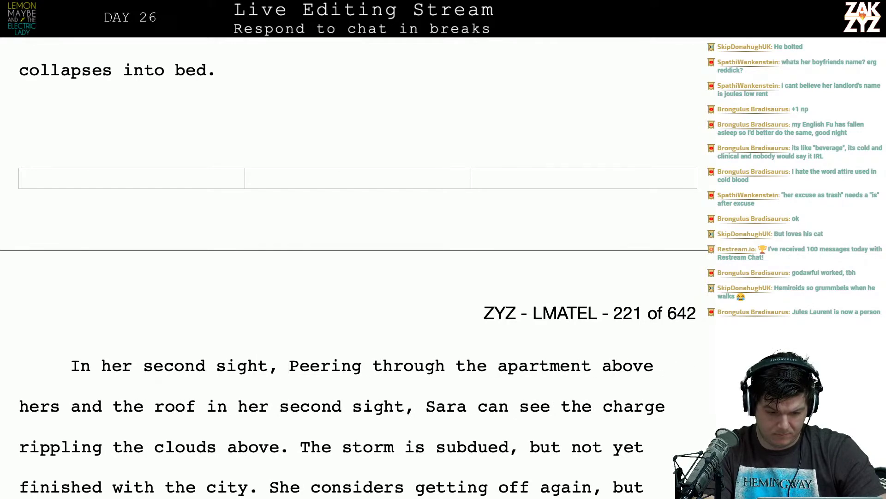
text(sa)
key(BackSpace)
key(BackSpace)
text(Sara )
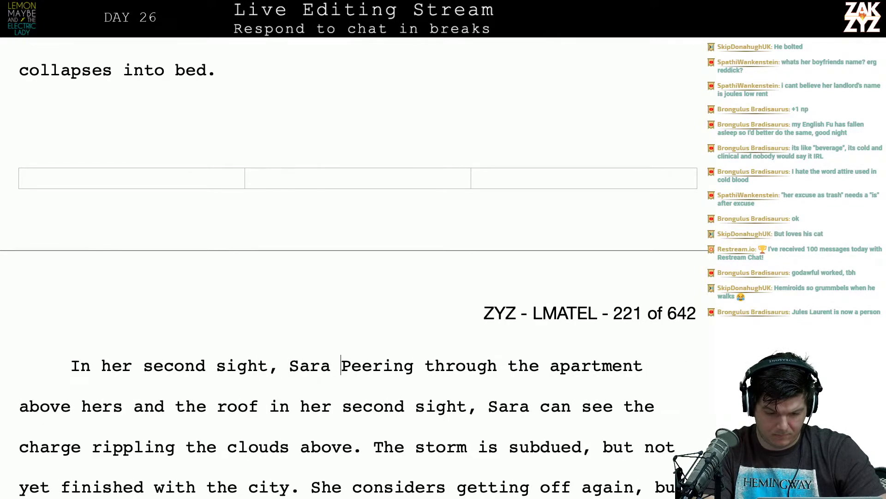
text(can see the charge r)
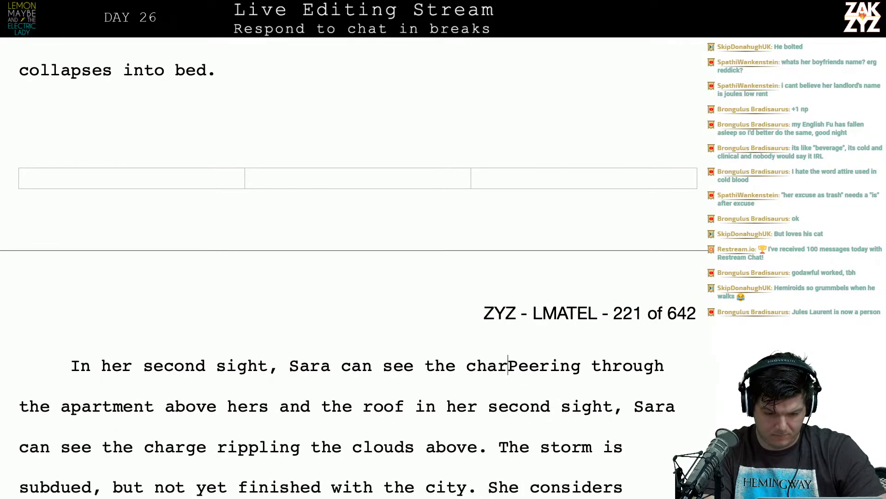
text(ippling in the clouds)
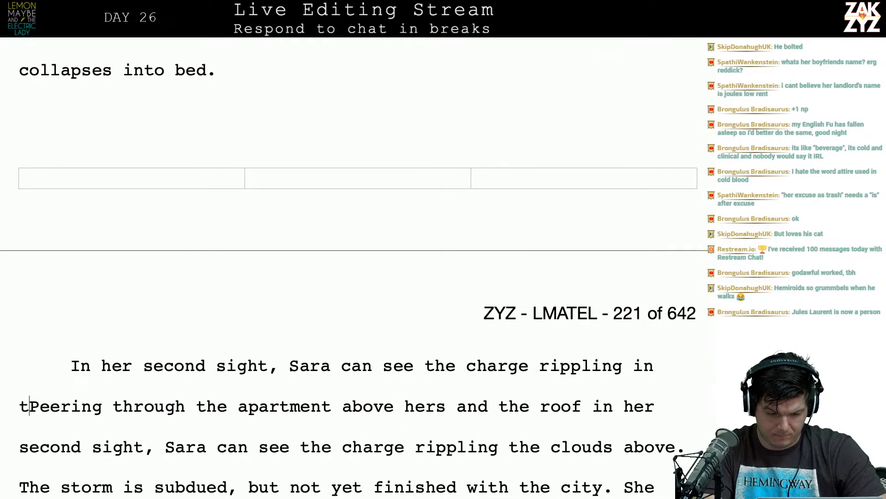
text( high above her a)
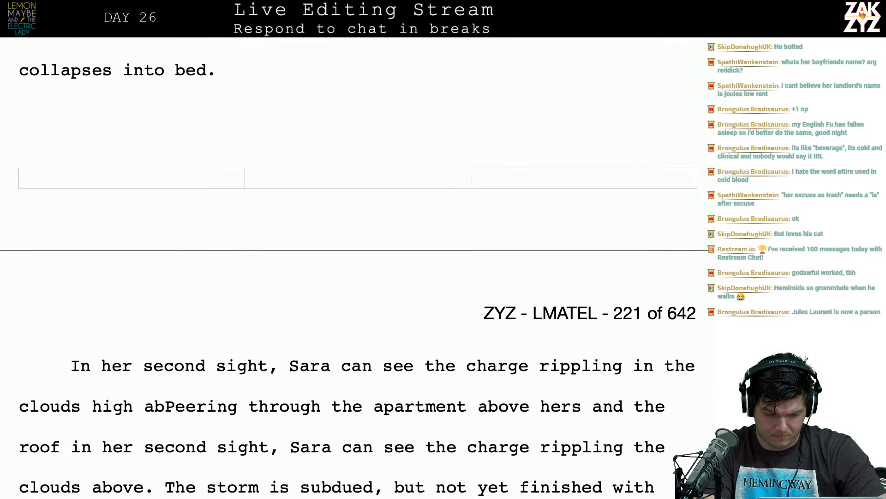
text(tment.)
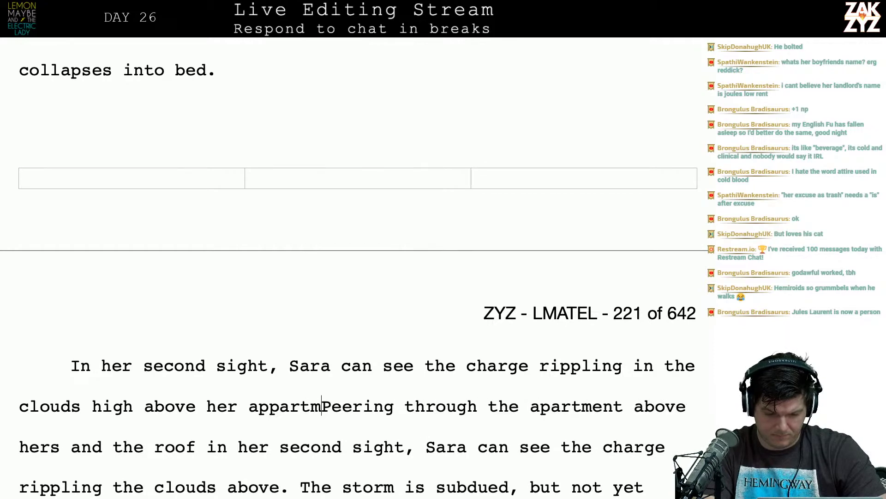
Delete the old sentence from "Peering through the apartment above hers" to "rippling the clouds above." in the opening paragraph.
key(shift+Down)
key(shift+Down)
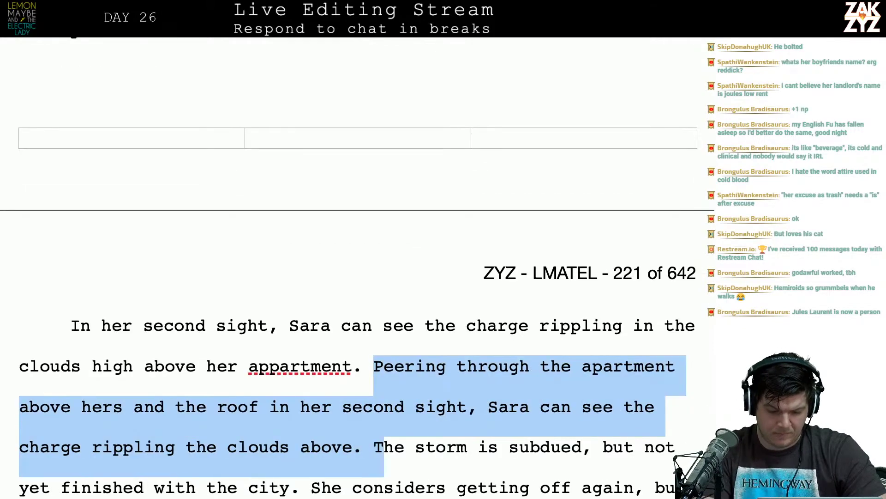
key(shift+Left)
key(shift+Left)
key(BackSpace)
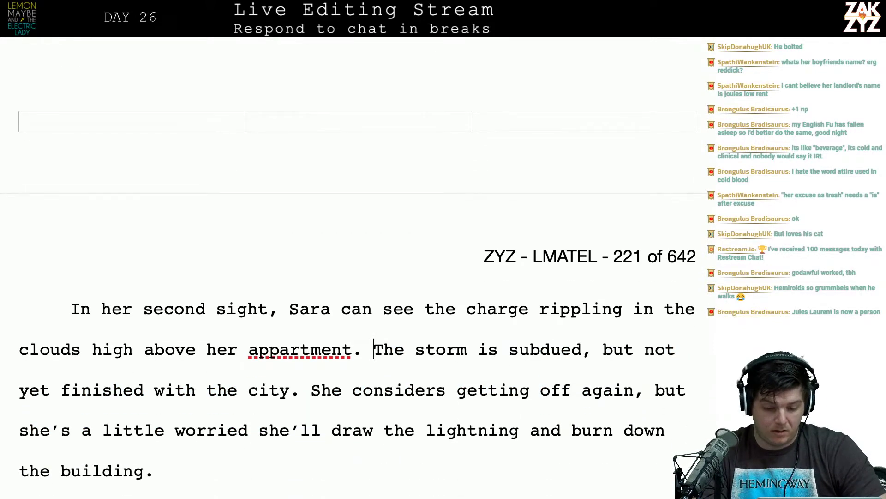
Start a new paragraph at "The storm is subdued" and correct "appartment" to "apartment" in the opening sentence.
key(Return)
key(Left)
key(Left)
key(Left)
key(Left)
key(Left)
key(Left)
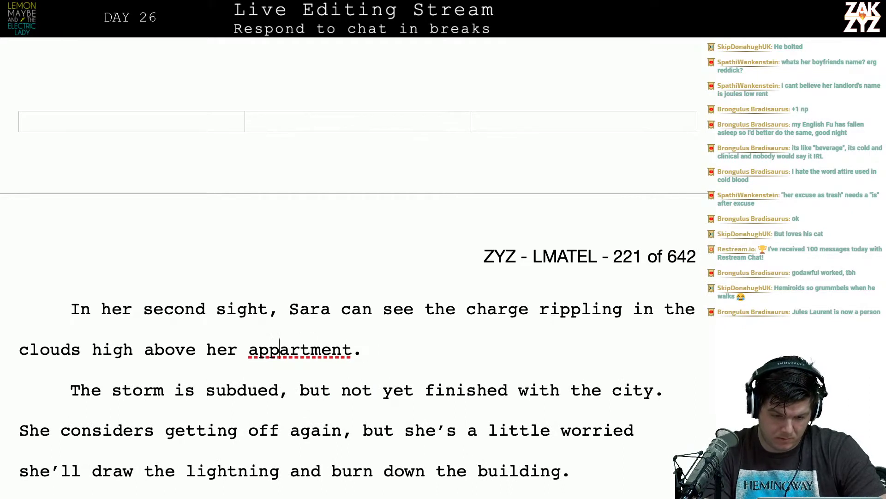
key(BackSpace)
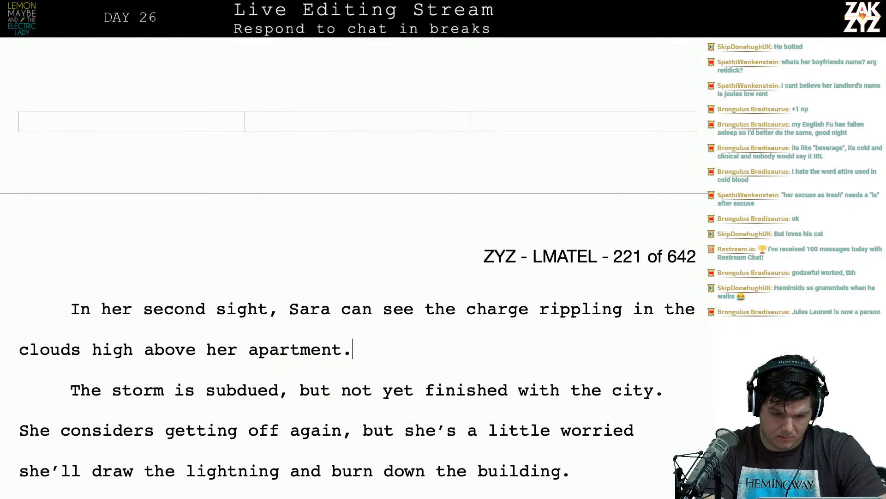
Write "The storm isn't quite through with the city." after the sentence ending in "apartment.".
text(The Storm)
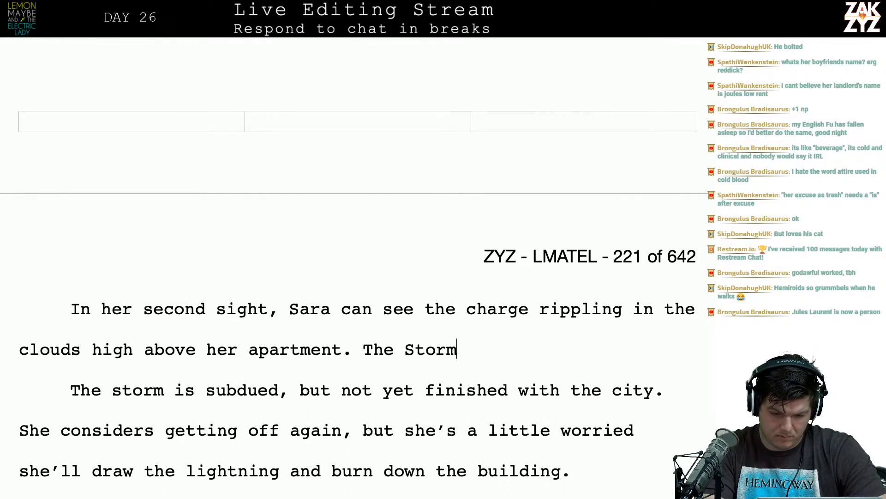
key(BackSpace)
key(BackSpace)
key(BackSpace)
key(BackSpace)
key(BackSpace)
text(storm has)
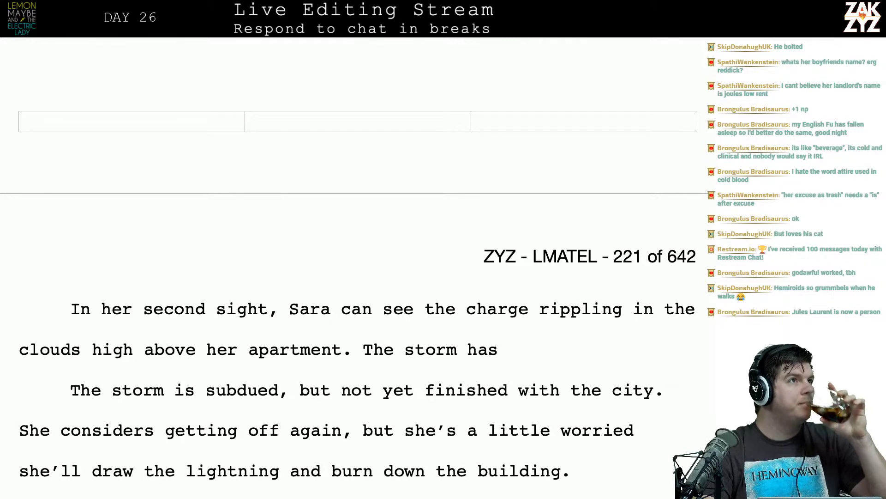
key(BackSpace)
key(BackSpace)
key(BackSpace)
key(BackSpace)
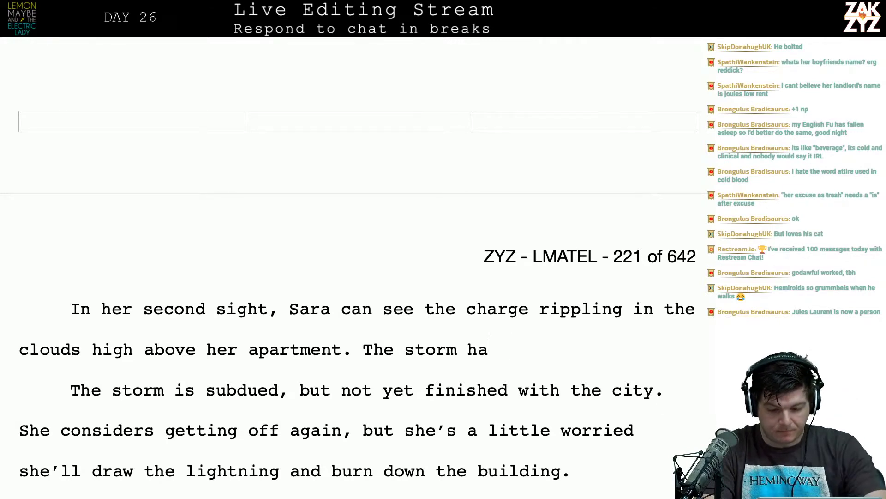
text(isn't quite through i)
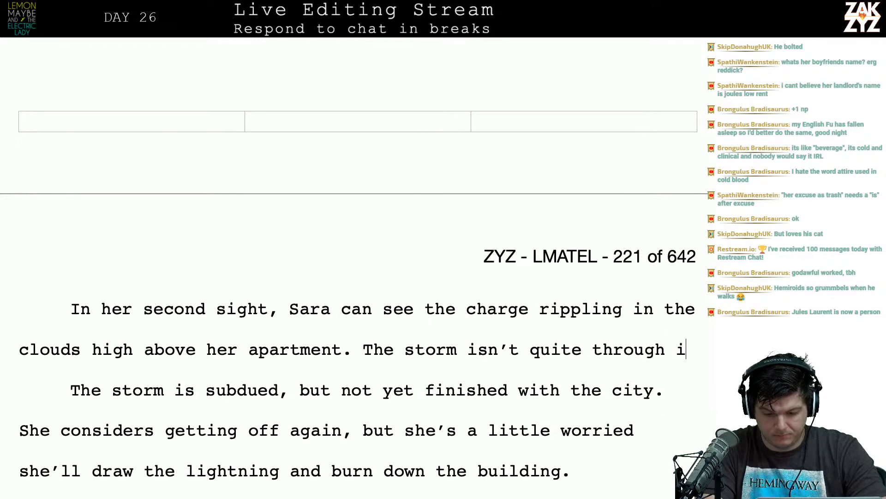
key(BackSpace)
text(w)
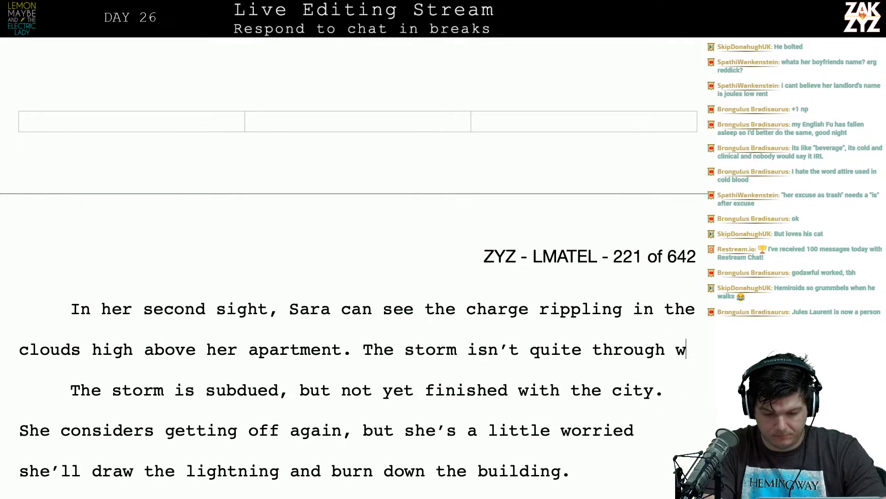
text(ith the city y)
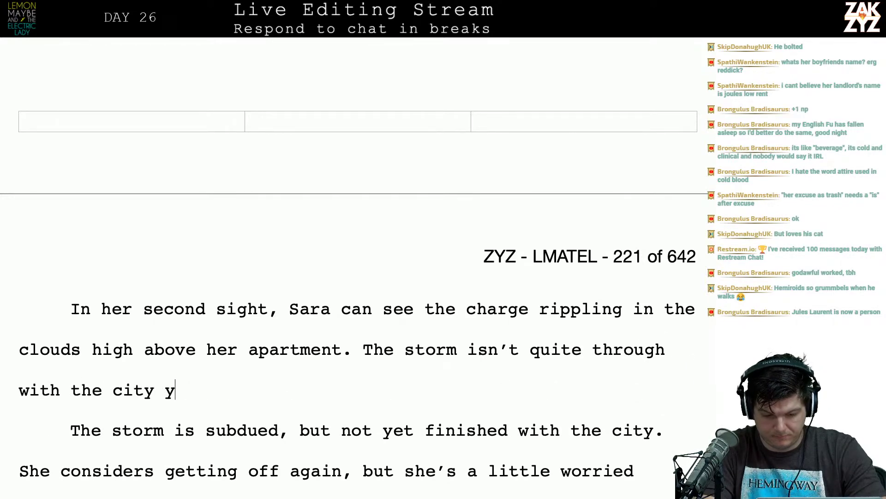
key(BackSpace)
key(BackSpace)
text(.)
Delete the sentence "The storm is subdued, but not yet finished with the city." together with the paragraph break in front of it.
key(shift+Down)
key(shift+Down)
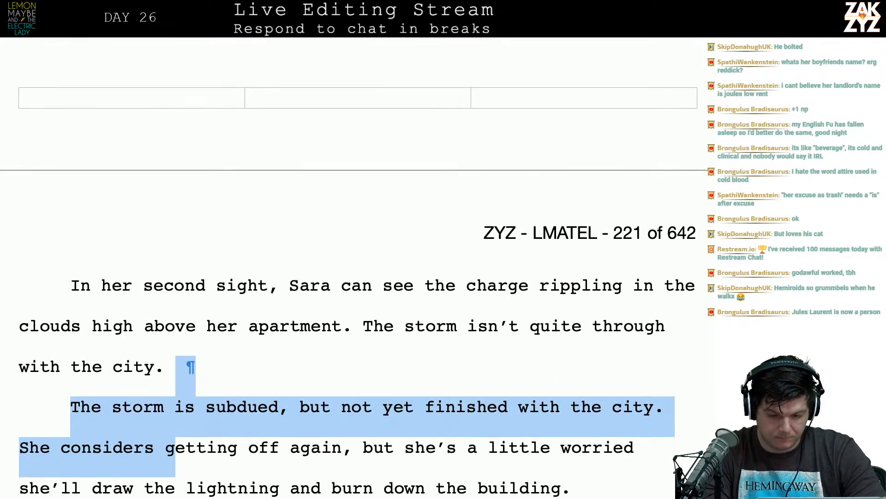
key(shift+Right)
key(shift+Up)
key(shift+Right)
key(shift+Right)
key(shift+Right)
key(shift+Right)
key(shift+Right)
key(shift+Right)
key(shift+Right)
key(shift+Right)
key(shift+Right)
key(shift+Right)
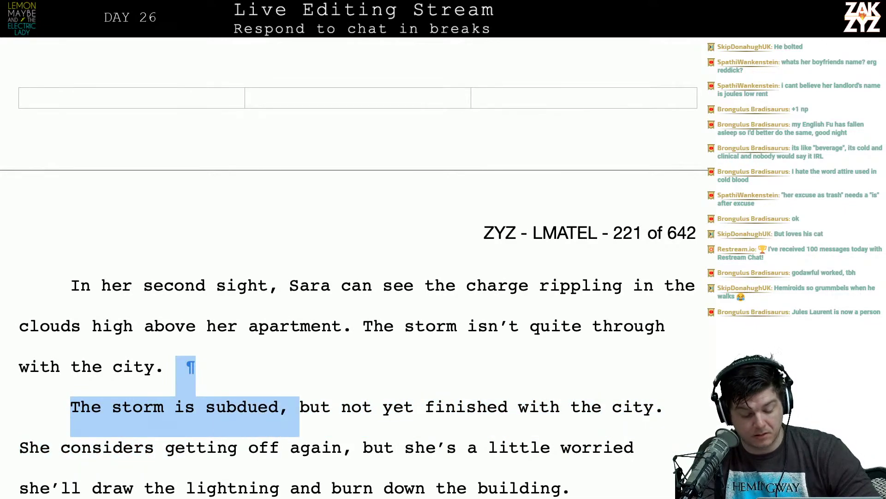
key(shift+Right)
key(shift+Right)
key(shift+Right)
key(shift+Right)
key(shift+Right)
key(shift+Right)
key(shift+Right)
key(shift+Right)
key(shift+Right)
key(shift+Right)
key(shift+Right)
key(shift+Right)
key(shift+Right)
key(shift+Right)
key(shift+Right)
key(shift+Right)
key(shift+Right)
key(shift+Right)
key(shift+Right)
key(shift+Right)
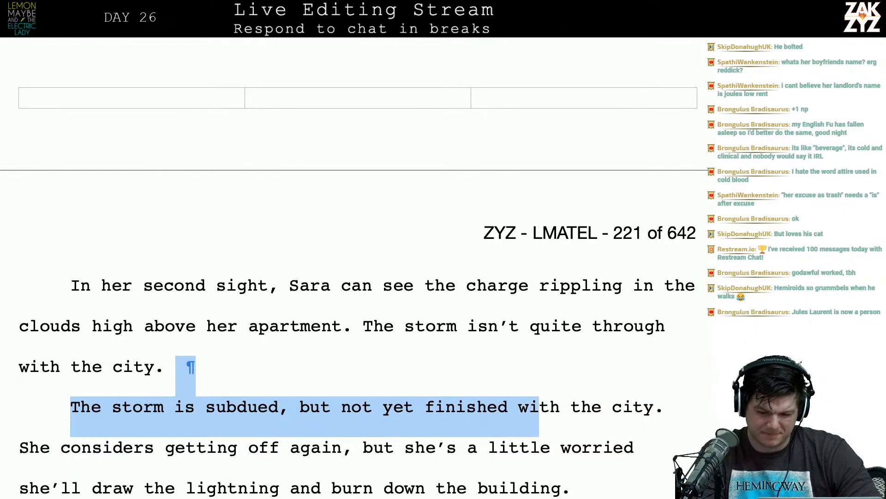
key(shift+Right)
key(shift+Right)
key(shift+Right)
key(shift+Right)
key(shift+Right)
key(shift+Right)
key(shift+Right)
key(shift+Right)
key(shift+Right)
key(shift+Right)
key(shift+Right)
key(shift+Right)
key(BackSpace)
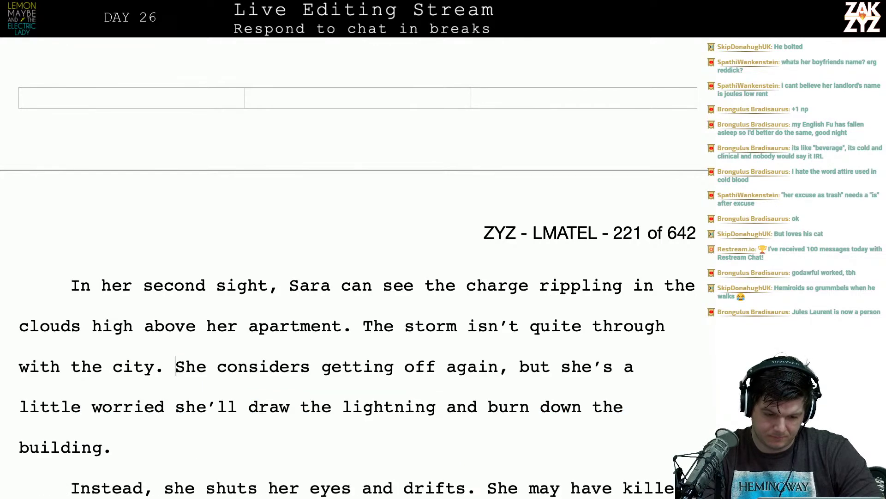
Move "The storm isn't quite through with the city." and the text after it into a new paragraph.
click(361, 343)
key(Return)
key(Left)
key(BackSpace)
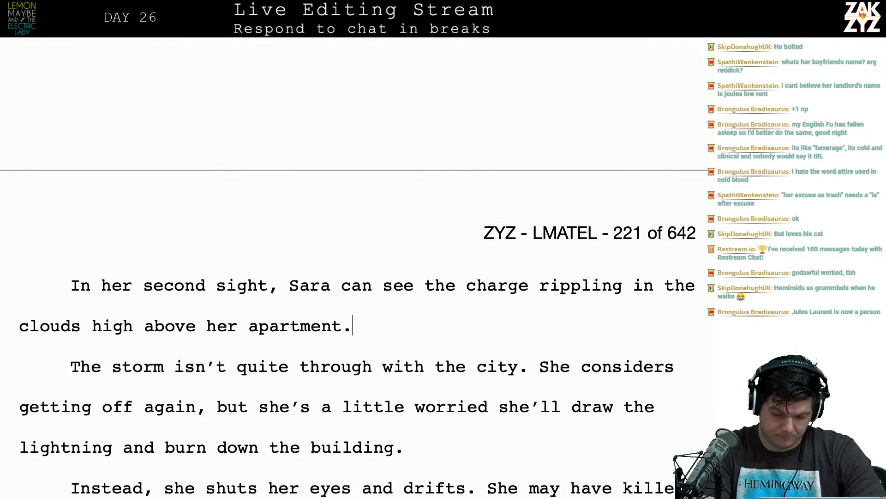
text(The storm h)
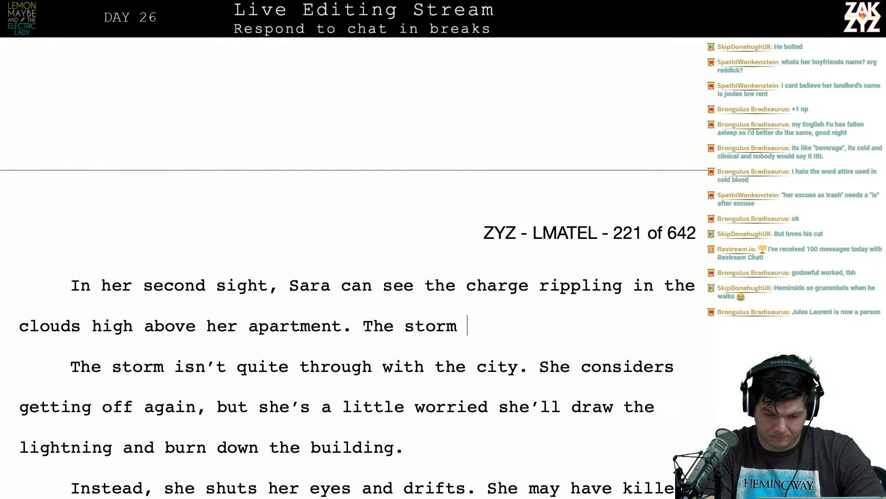
key(BackSpace)
key(BackSpace)
key(BackSpace)
key(BackSpace)
key(BackSpace)
key(BackSpace)
key(BackSpace)
key(BackSpace)
key(BackSpace)
key(BackSpace)
key(BackSpace)
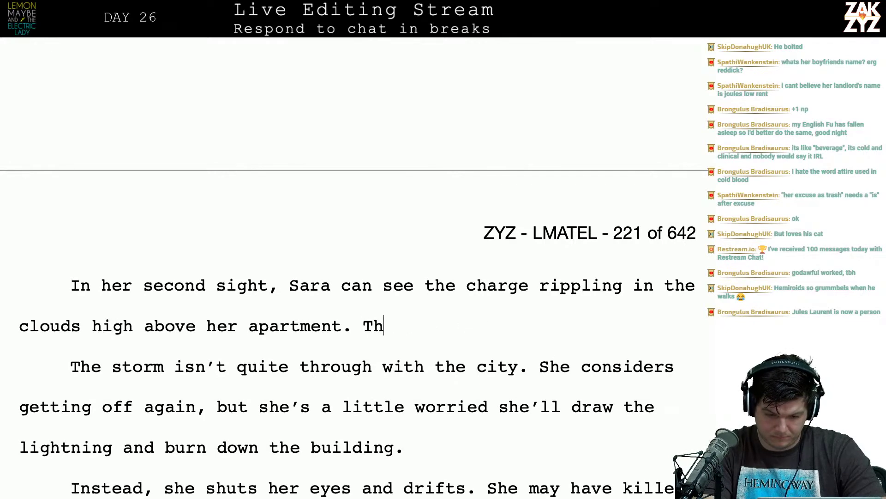
Write "The storm has mellowed in its old age, but it's still beautiful." after the sentence ending in "apartment.".
text(The storm has )
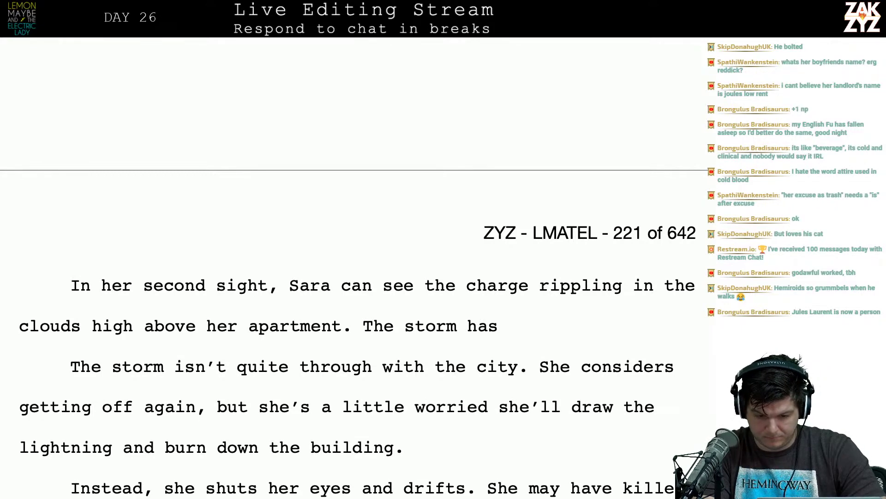
text(mellowed in i)
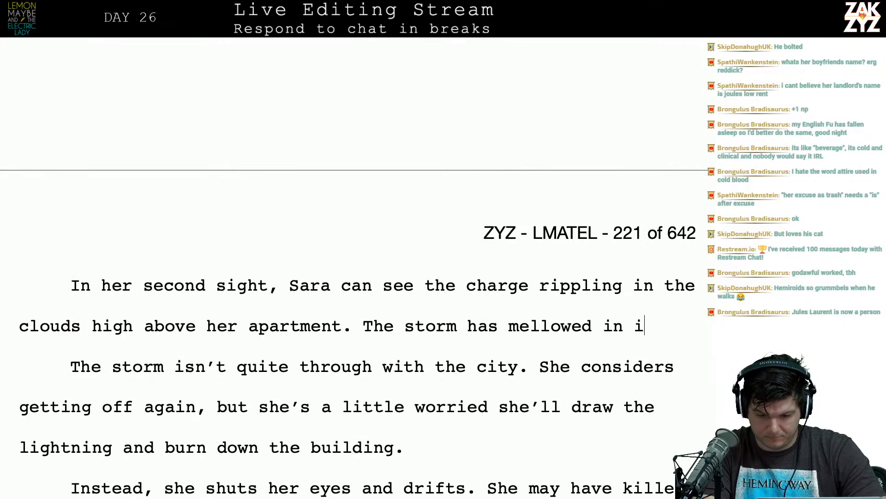
text(ts old age, )
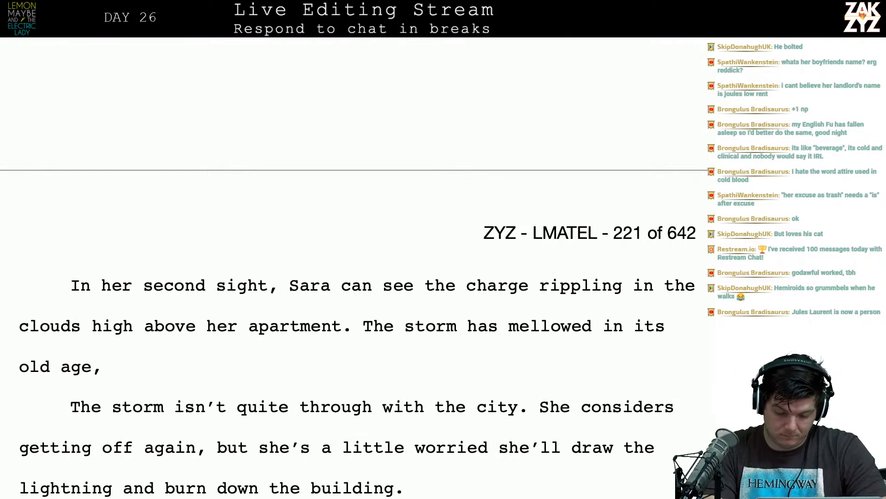
text(but it's still)
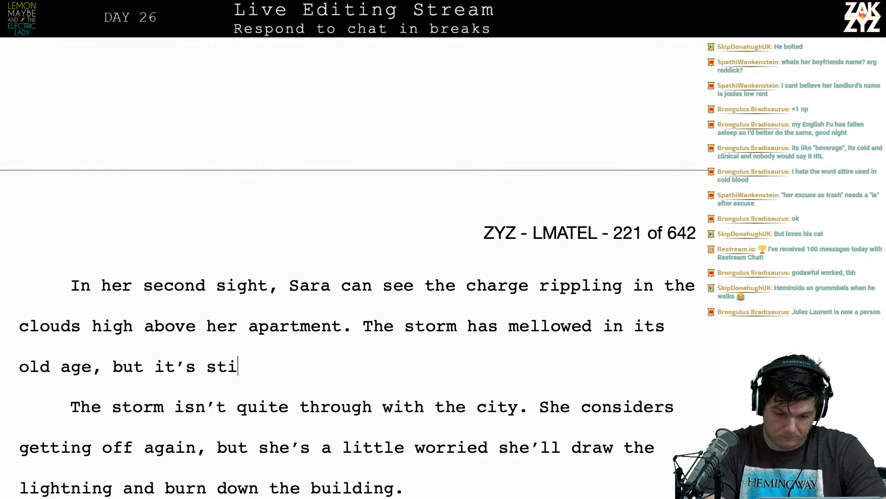
text( beautiful.)
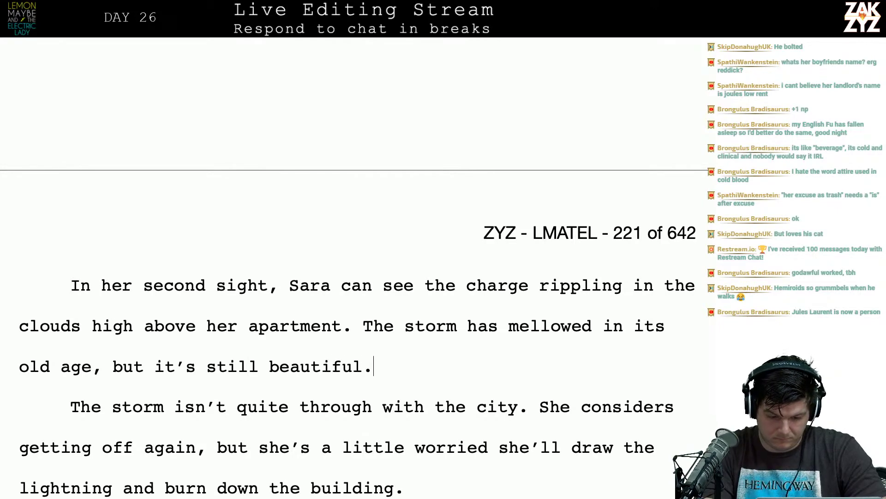
Delete "The storm isn't quite through with the city." and its paragraph break, joining "She considers getting off again" to the opening paragraph.
key(shift+Down)
key(shift+Right)
key(shift+Right)
key(shift+Right)
key(shift+Right)
key(shift+Right)
key(shift+Right)
key(shift+Right)
key(shift+Right)
key(shift+Right)
key(shift+Right)
key(shift+Right)
key(shift+Right)
key(shift+Right)
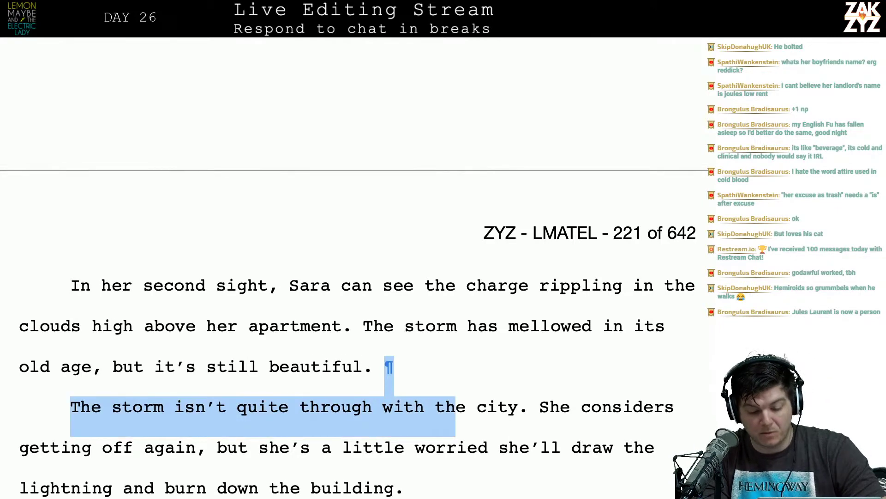
key(shift+Right)
key(BackSpace)
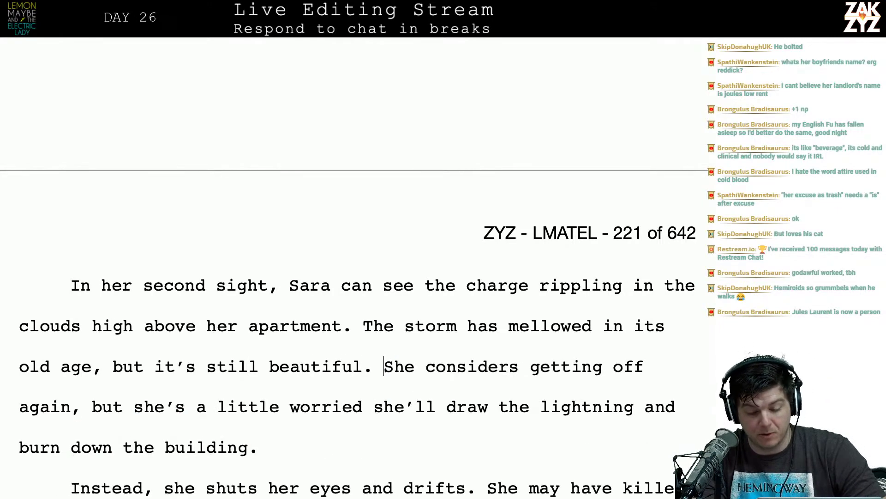
Replace "She" with "Sara" in the second paragraph's sentence beginning "She may have killed a man today".
scroll(351, 277, down, 2)
scroll(319, 179, down, 2)
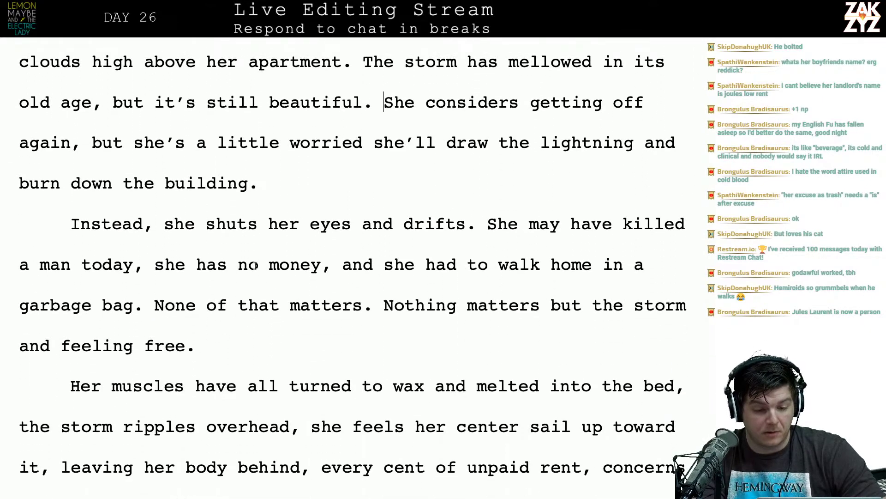
click(290, 143)
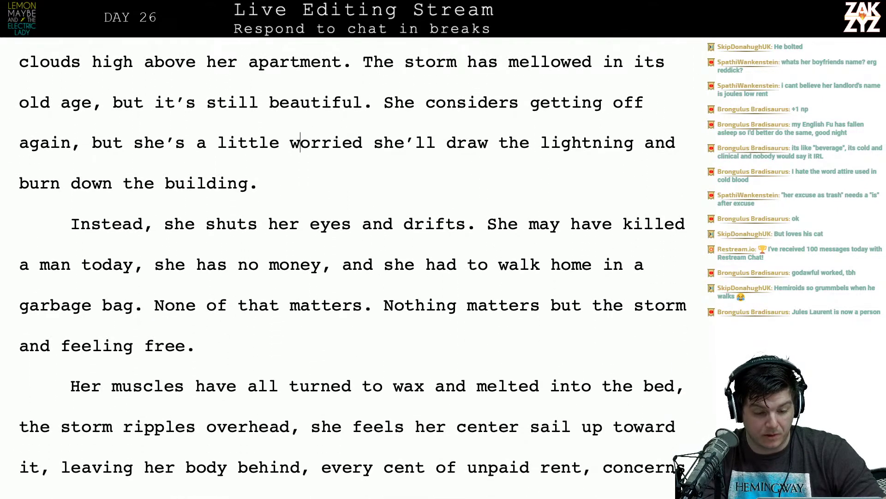
key(Right)
key(Right)
key(Down)
scroll(236, 128, down, 3)
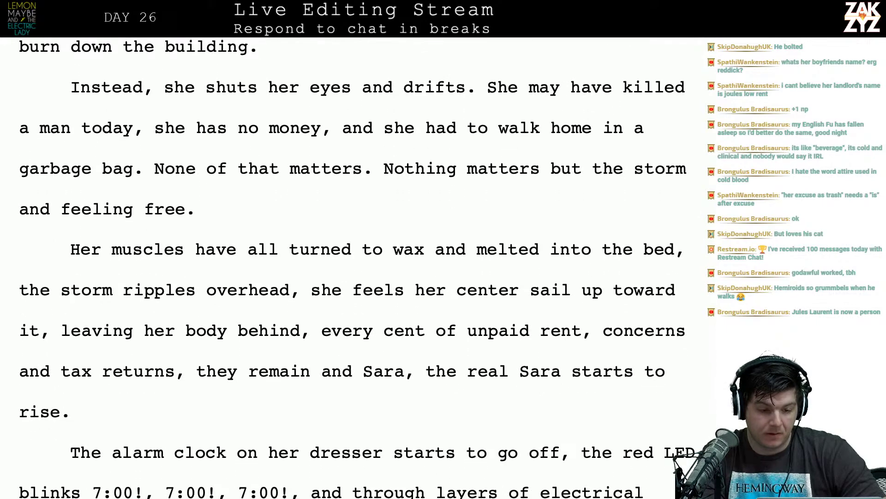
key(Down)
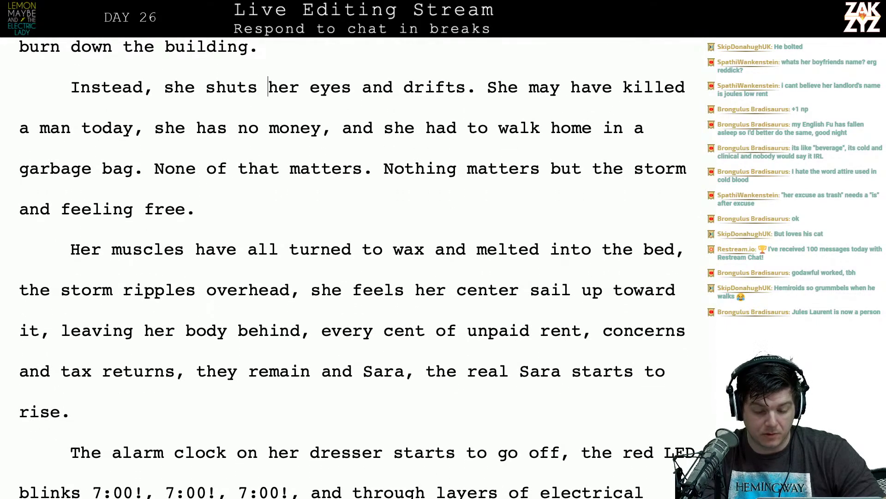
key(Right)
key(Right)
key(Right)
key(Right)
key(Right)
key(Right)
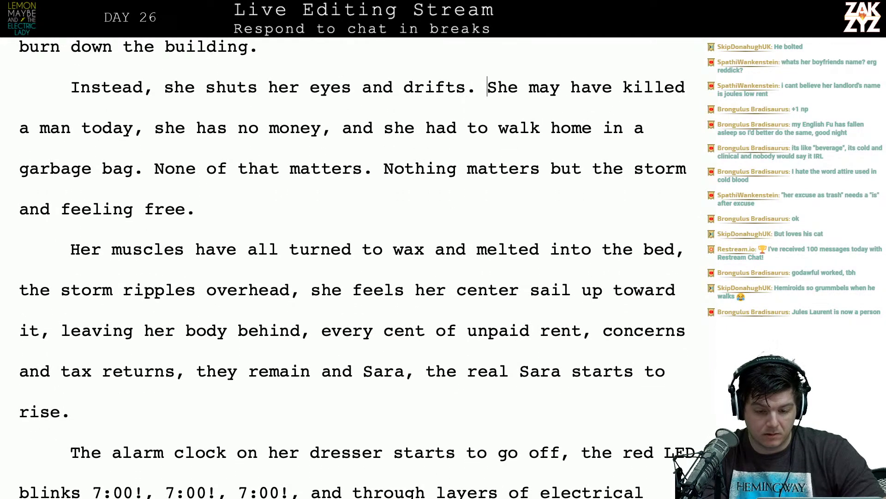
key(BackSpace)
key(BackSpace)
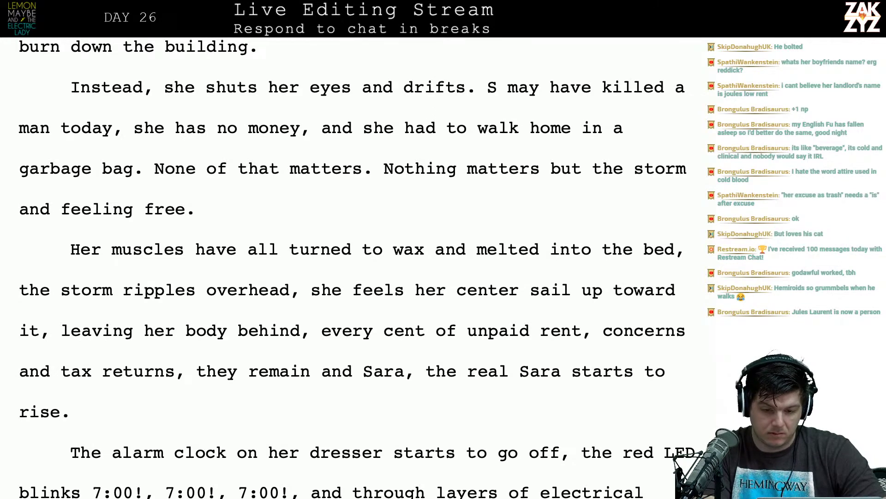
text(ara)
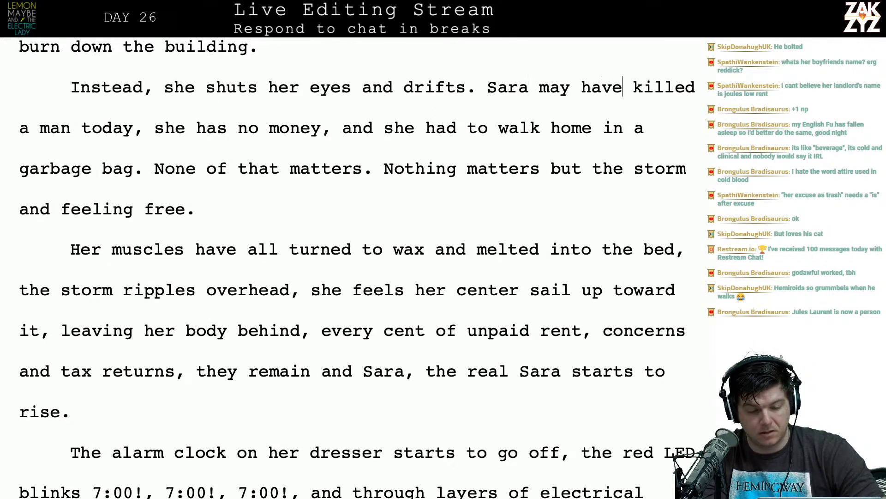
Change "None of that matters." to "But none of that matters." in the paragraph beginning "Instead, she shuts her eyes".
scroll(351, 268, down, 1)
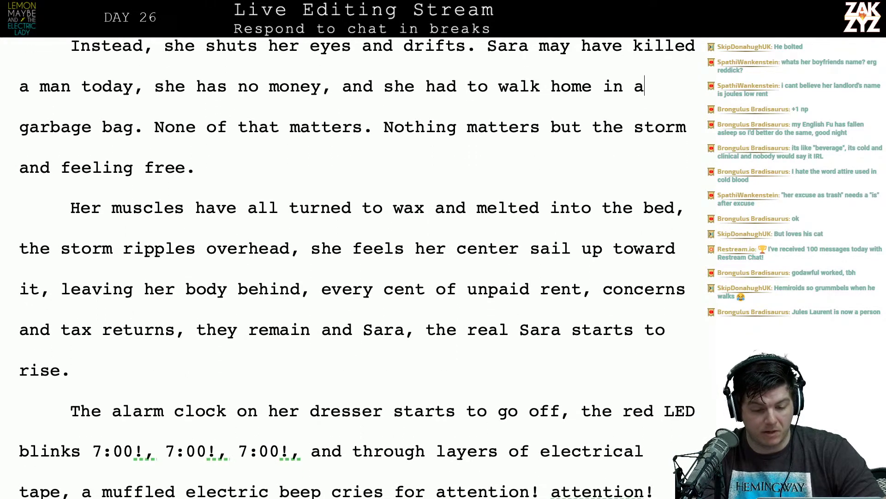
click(88, 149)
key(Right)
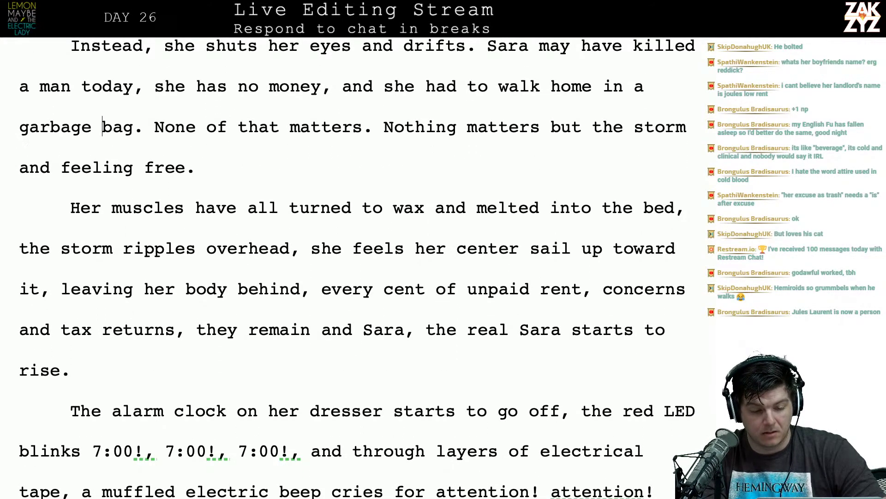
key(Right)
key(Right)
key(Right)
key(Right)
key(Right)
key(Right)
key(Left)
text(Bu)
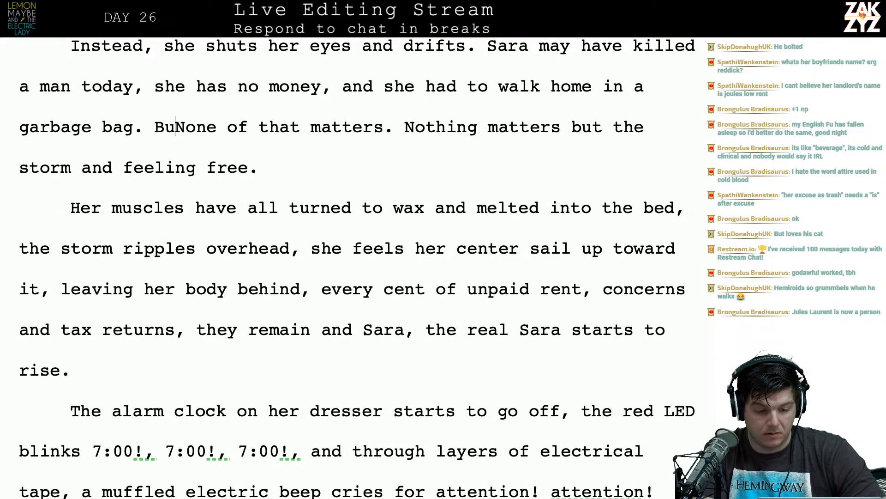
text(tNone)
key(BackSpace)
key(Right)
key(BackSpace)
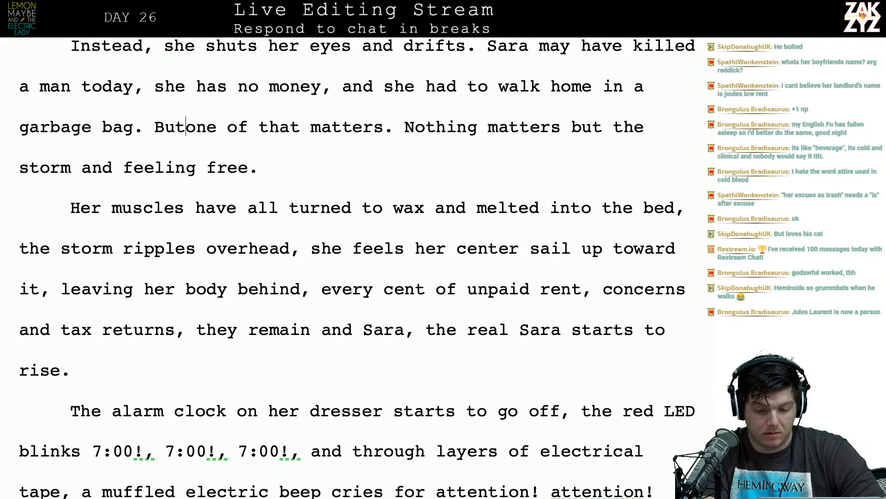
text(n)
key(Down)
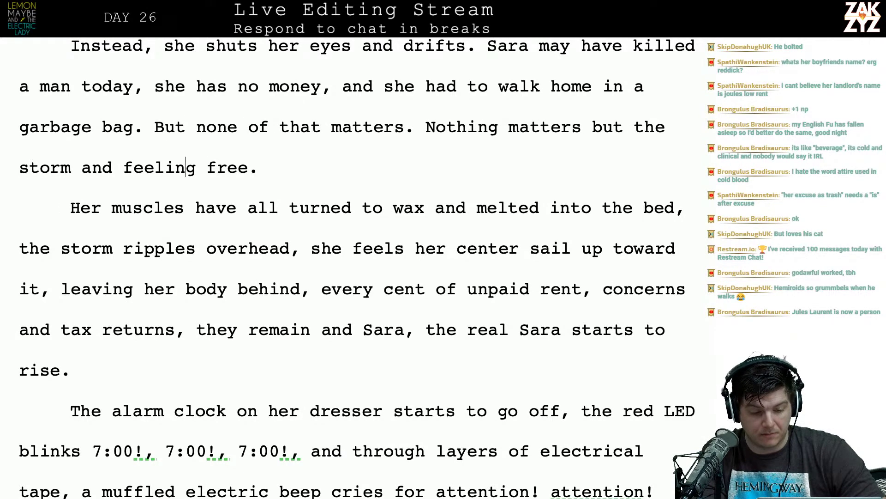
key(Left)
End the sentence after "melted into the bed" with a period and start the following one with "Concentrating on the charge above,".
scroll(121, 141, down, 2)
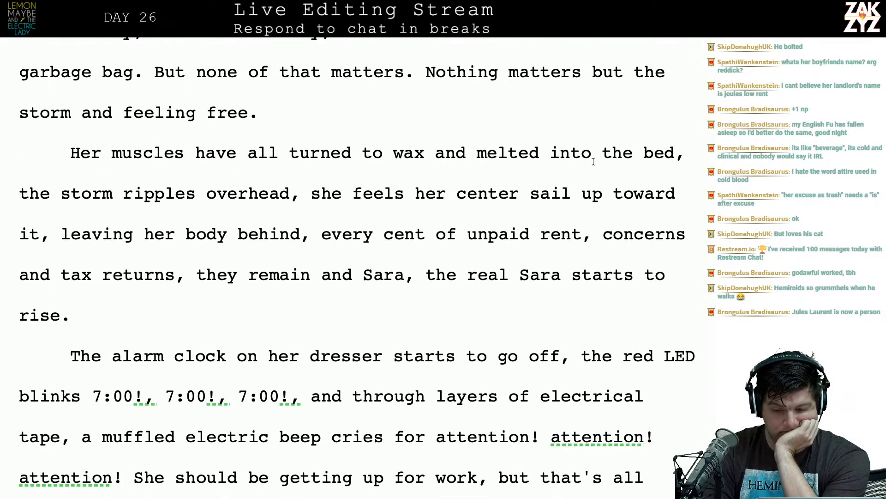
click(690, 149)
key(BackSpace)
key(BackSpace)
text(. )
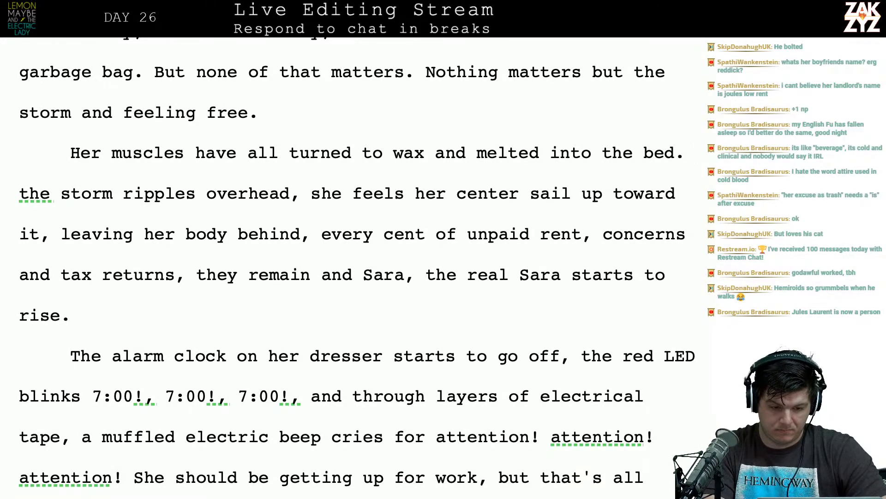
text(Concentra)
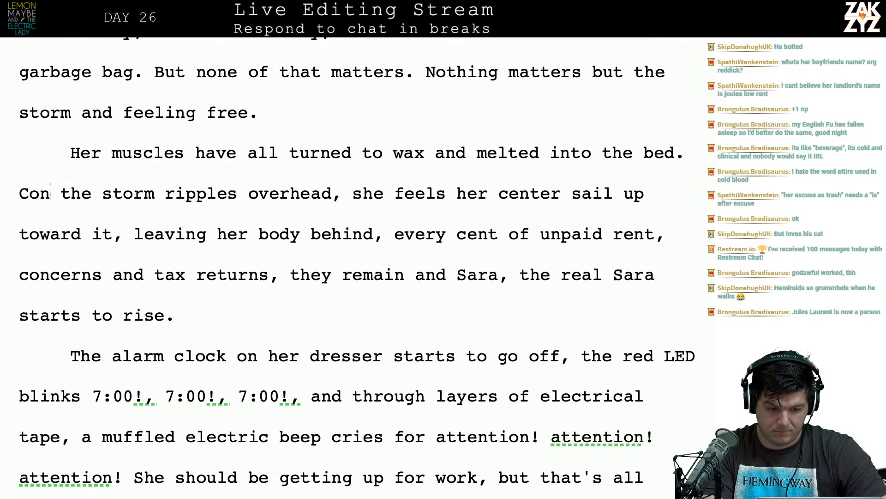
text(ting on the )
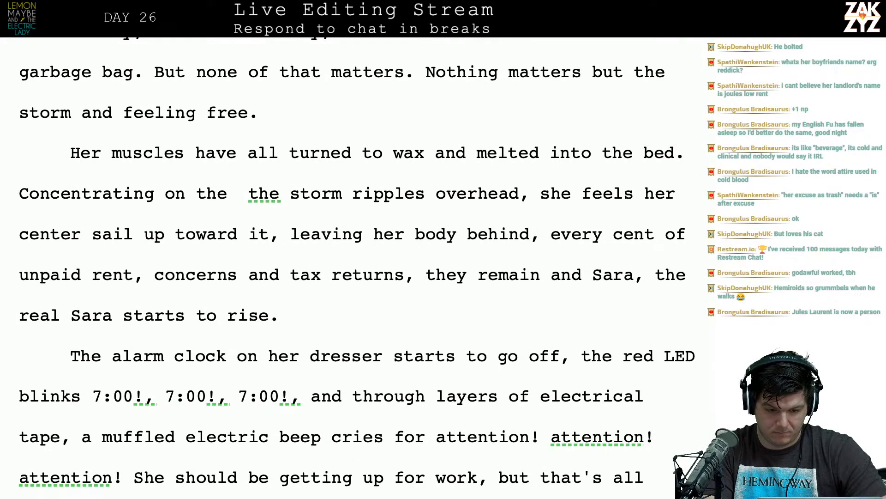
text(charge abov)
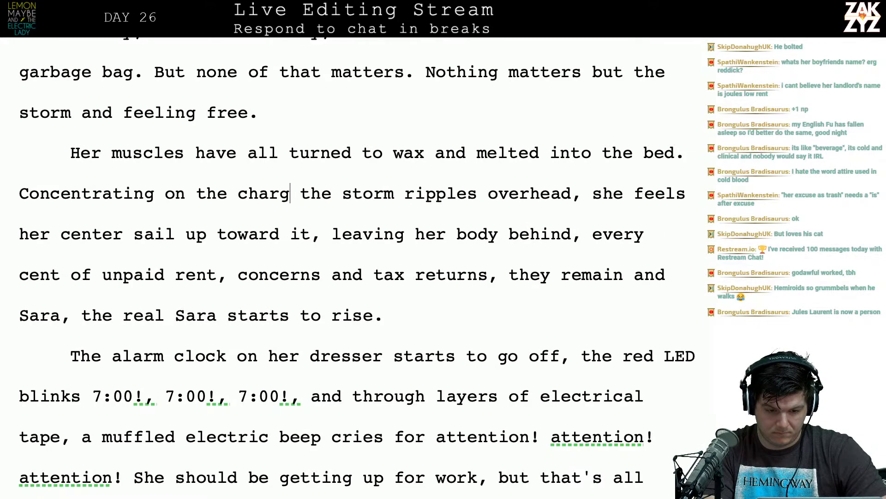
text(e,)
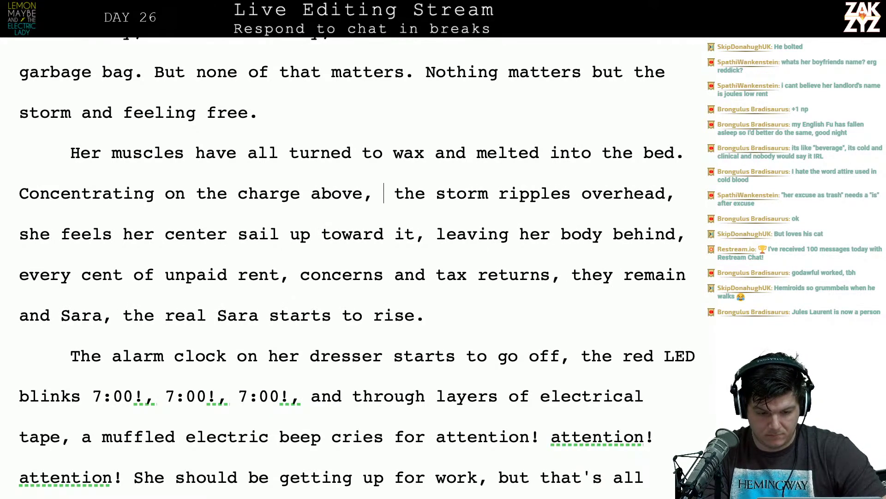
Delete "the storm ripples overhead," so the new opening phrase runs straight into "she feels her center sail up".
key(shift+Right)
key(shift+Right)
key(shift+Right)
key(shift+Right)
key(shift+Right)
key(shift+Right)
key(shift+Right)
key(shift+Right)
key(shift+Right)
key(shift+Right)
key(shift+Right)
key(shift+Right)
key(shift+Right)
key(shift+Right)
key(shift+Right)
key(shift+Right)
key(shift+Right)
key(shift+Right)
key(shift+Right)
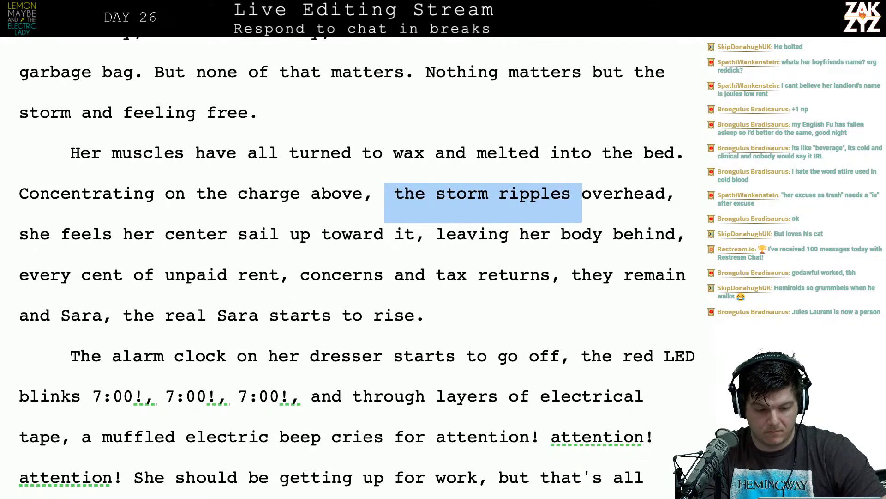
key(shift+Right)
key(shift+Right)
key(shift+Right)
key(shift+Right)
key(shift+Right)
key(shift+Right)
key(shift+Right)
key(shift+Right)
key(shift+Right)
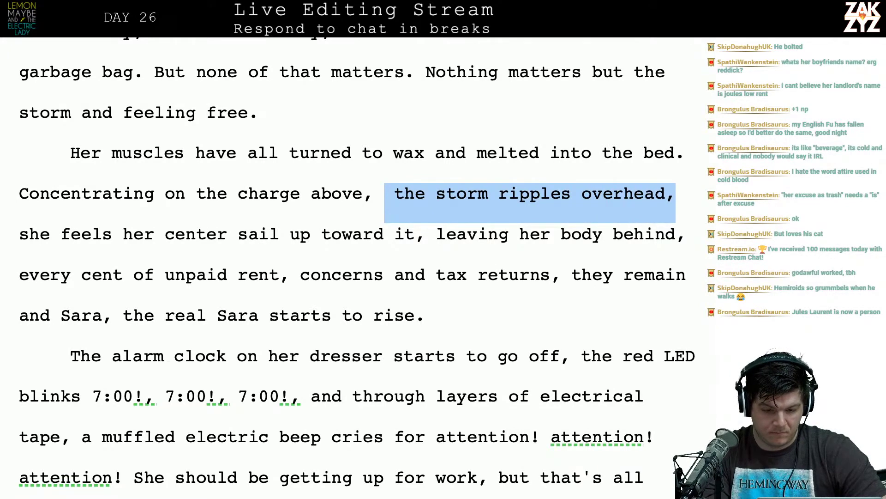
key(BackSpace)
Look back over the preceding pages, from the storm scene to the introduction of landlord Jules Laurent.
scroll(356, 267, up, 2)
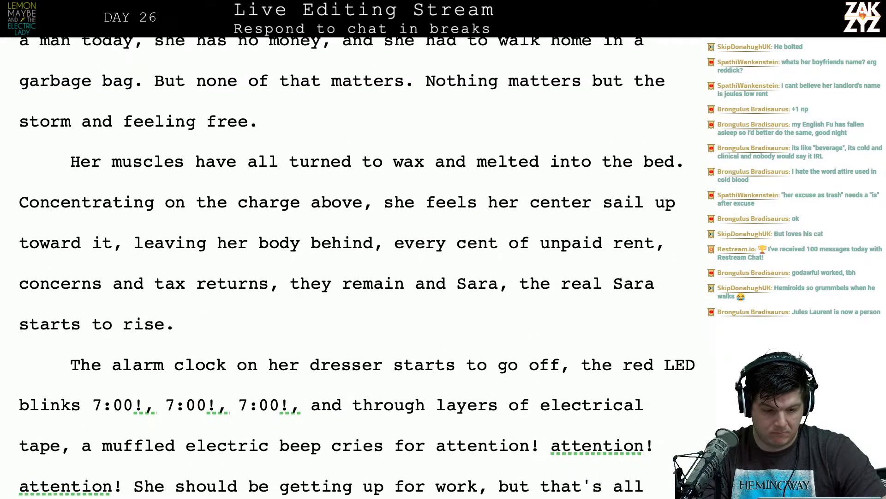
scroll(356, 267, up, 3)
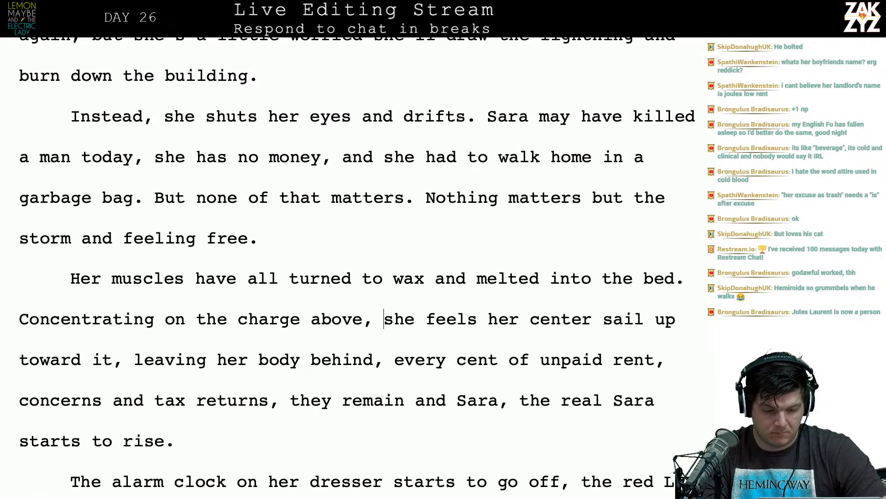
scroll(581, 146, up, 20)
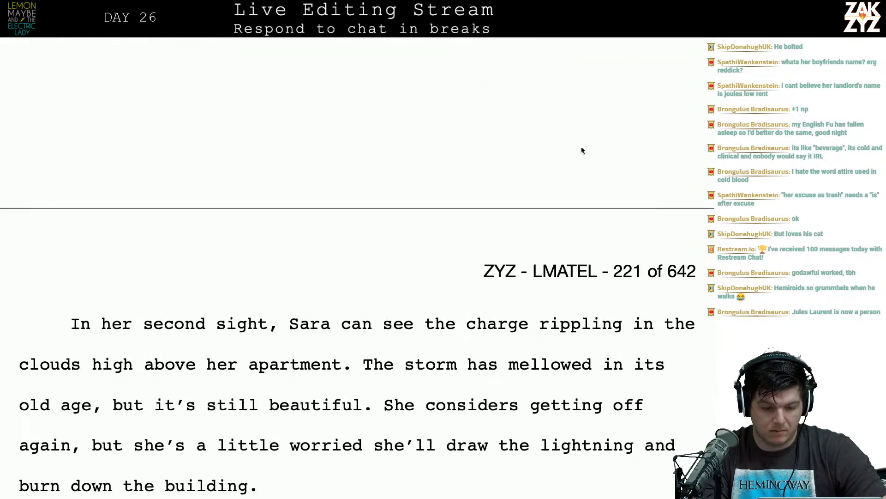
scroll(581, 147, up, 9)
scroll(582, 147, down, 6)
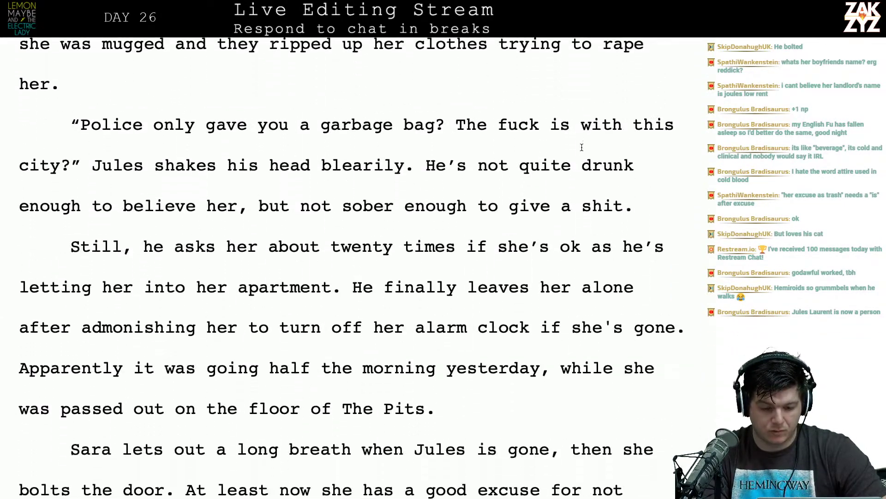
scroll(582, 147, up, 15)
scroll(582, 147, up, 20)
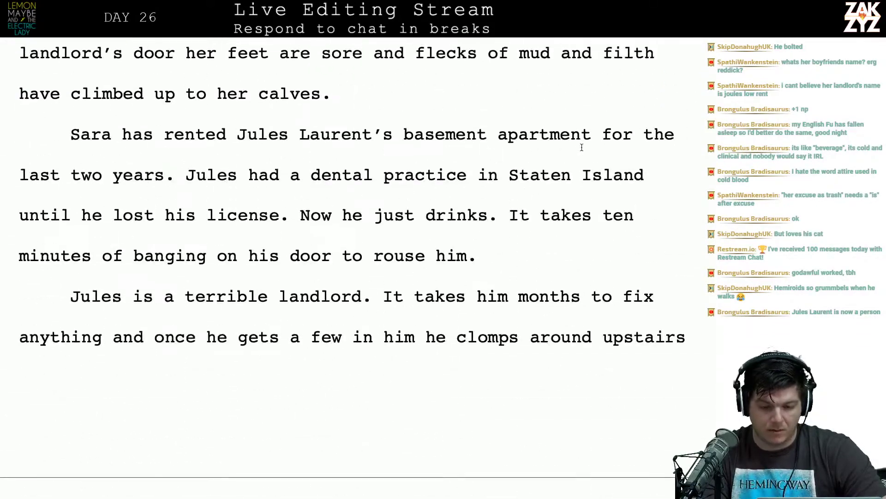
scroll(582, 147, down, 20)
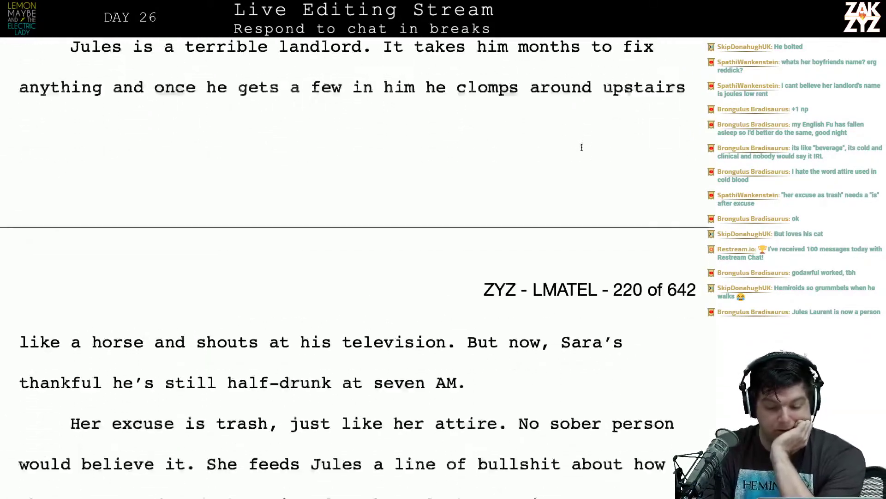
scroll(582, 147, up, 5)
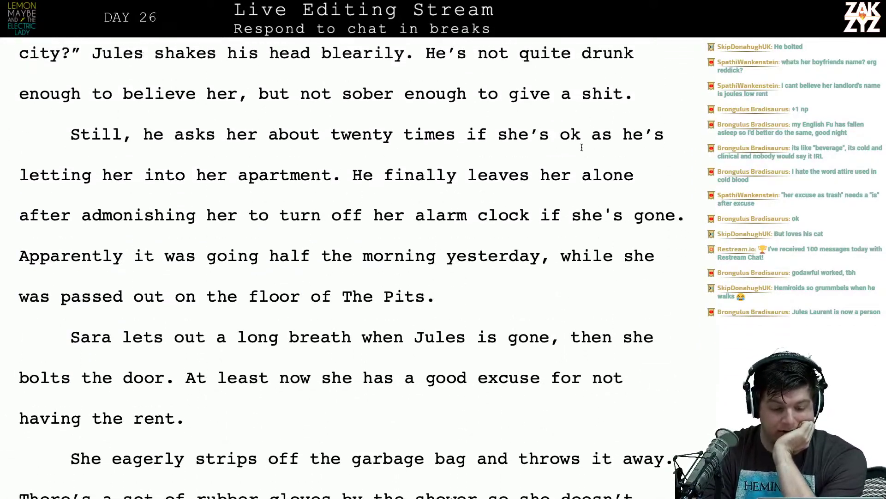
scroll(582, 147, up, 5)
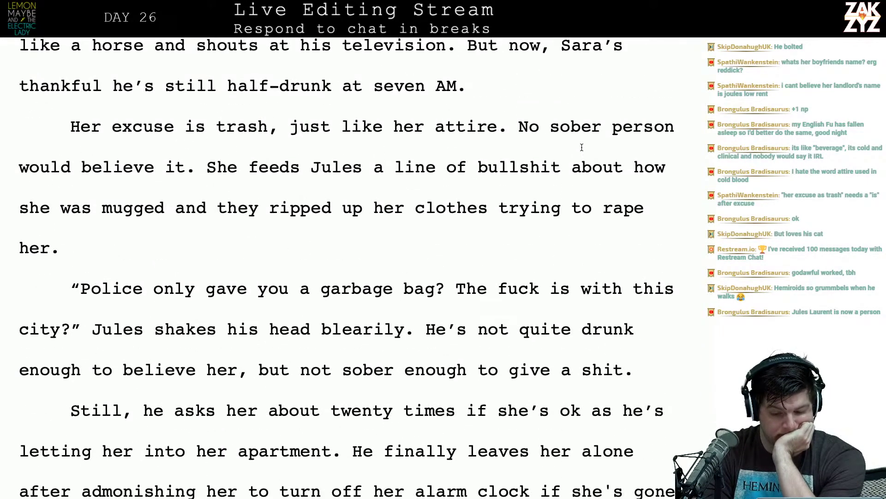
scroll(581, 147, down, 1)
scroll(582, 147, up, 2)
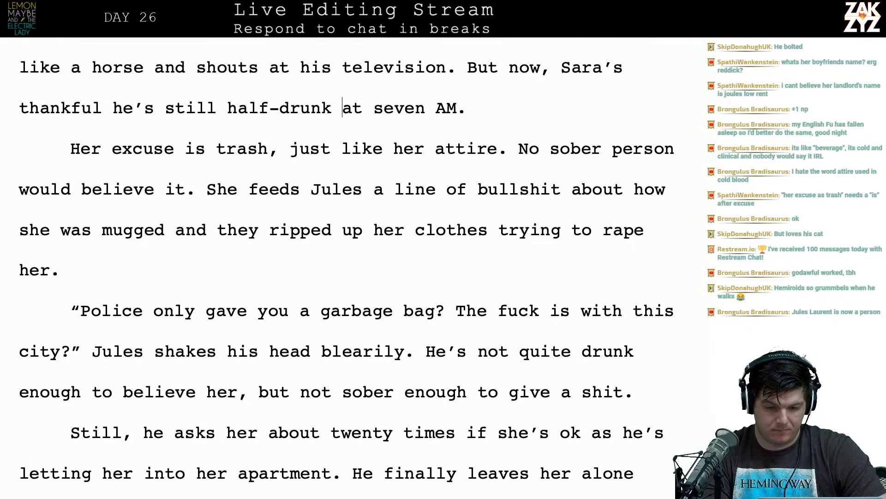
Replace "seven" with "6" in the sentence "thankful he's still half-drunk at seven AM.".
drag(352, 108, 425, 108)
click(425, 108)
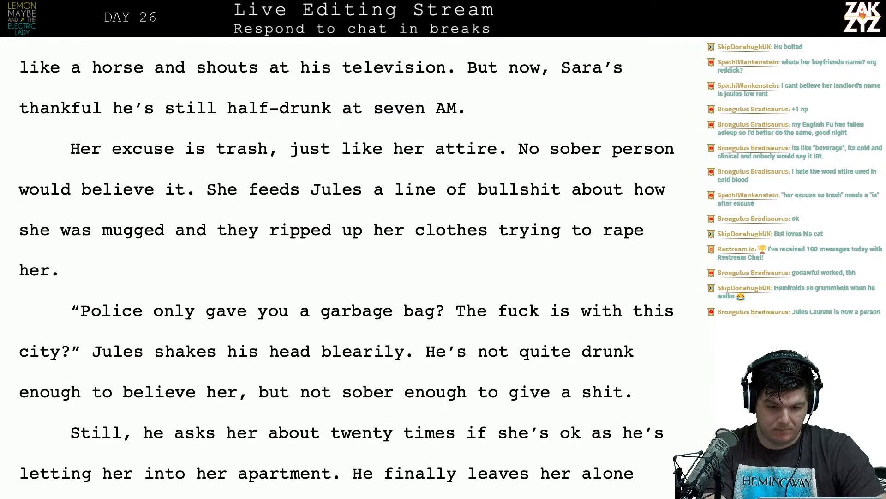
key(BackSpace)
key(BackSpace)
key(BackSpace)
key(BackSpace)
text(ix)
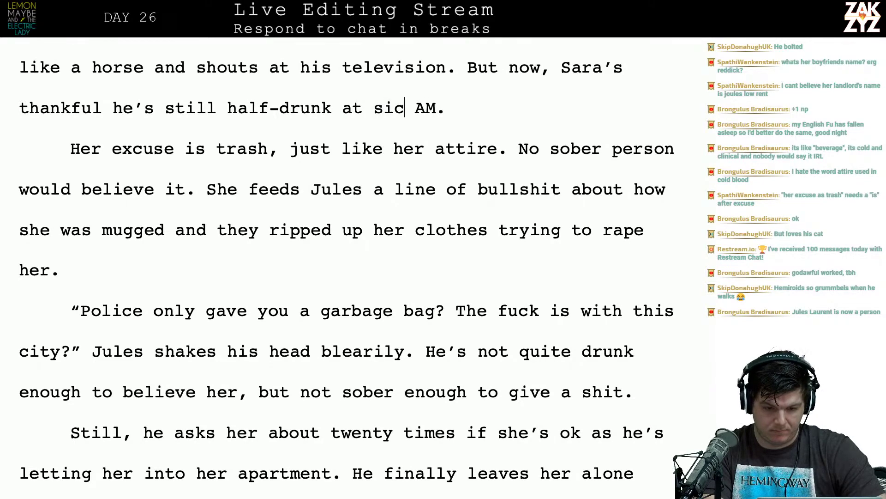
key(BackSpace)
key(BackSpace)
key(BackSpace)
text(Six)
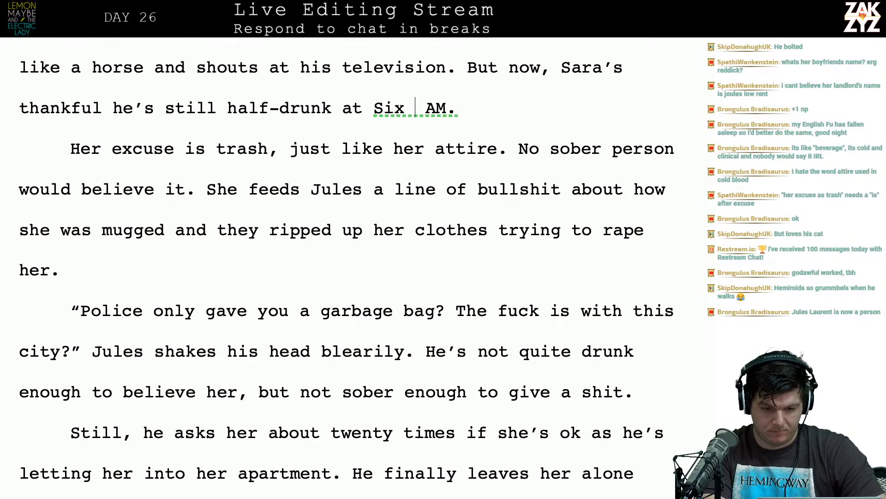
key(BackSpace)
key(BackSpace)
key(BackSpace)
text(6)
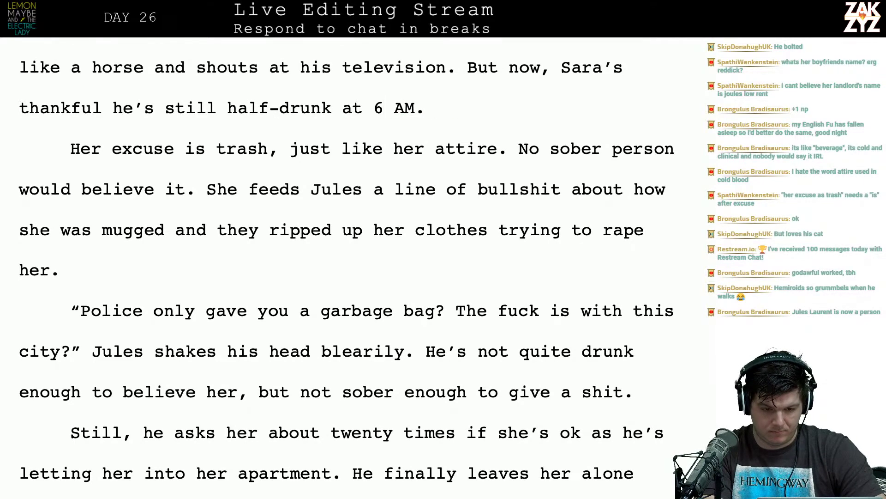
Remove the hour before "AM" at the end of the "half-drunk" sentence.
key(BackSpace)
key(BackSpace)
text(s)
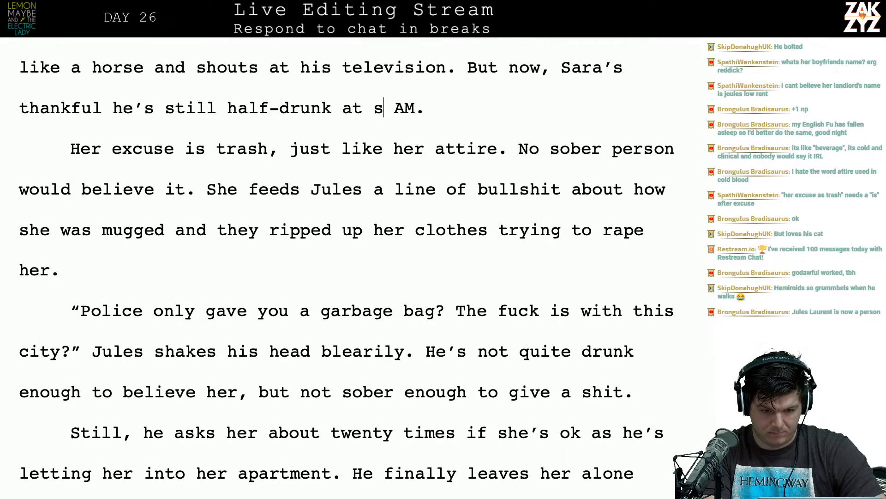
key(BackSpace)
key(BackSpace)
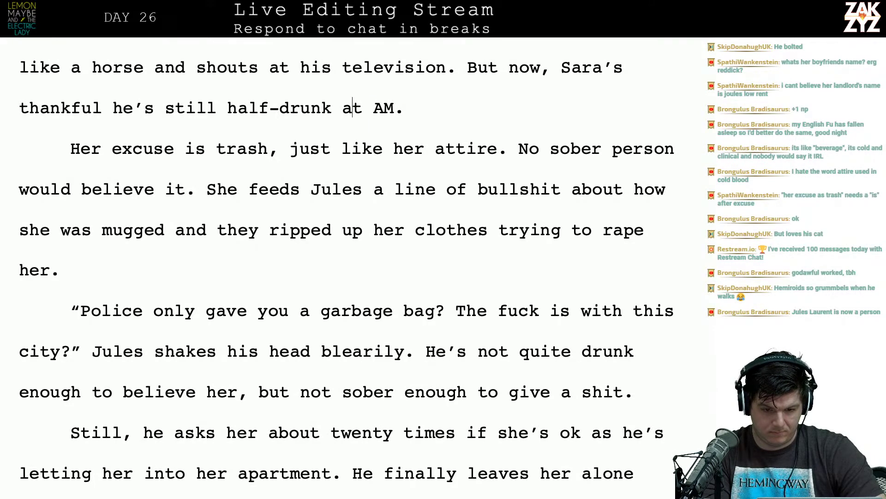
Try a "first thing" wording after "half-drunk", splitting "at AM." onto its own line, and erase the added words.
key(Left)
key(Return)
text(first thin)
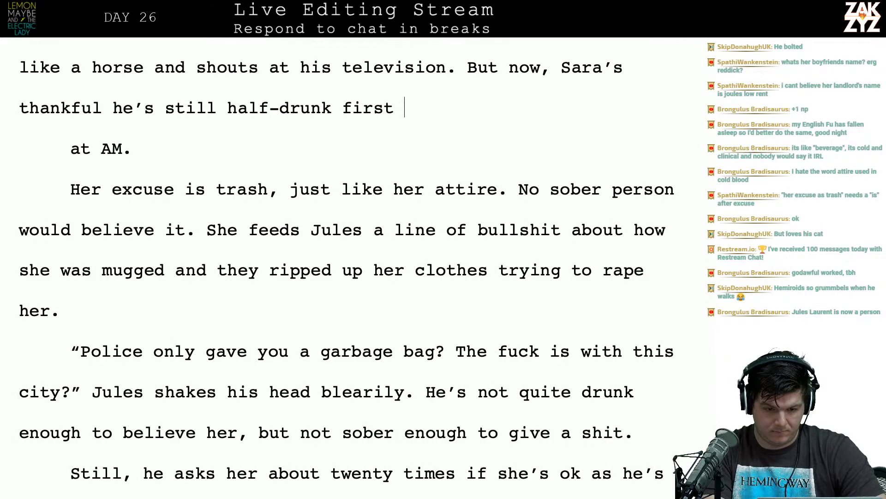
key(BackSpace)
key(BackSpace)
key(BackSpace)
key(BackSpace)
key(BackSpace)
key(BackSpace)
key(BackSpace)
key(BackSpace)
key(BackSpace)
key(BackSpace)
key(BackSpace)
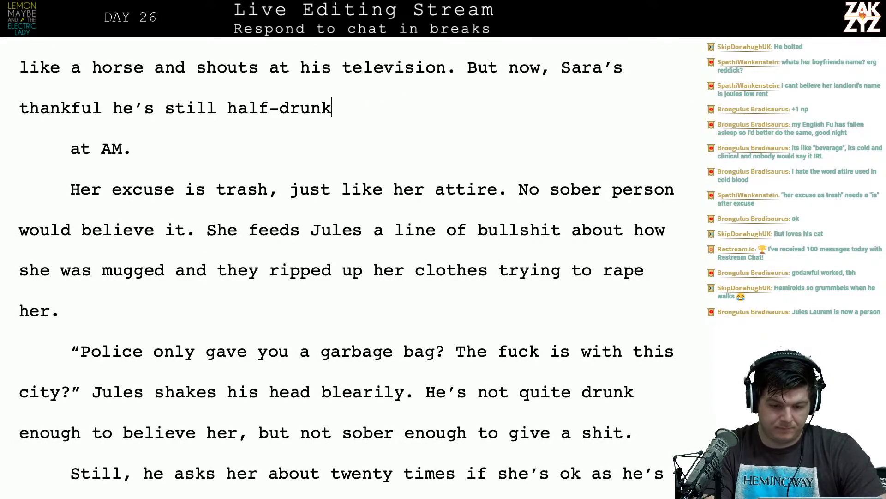
End the sentence with a period after "half-drunk" and delete the leftover "at AM." with its paragraph break.
text(k)
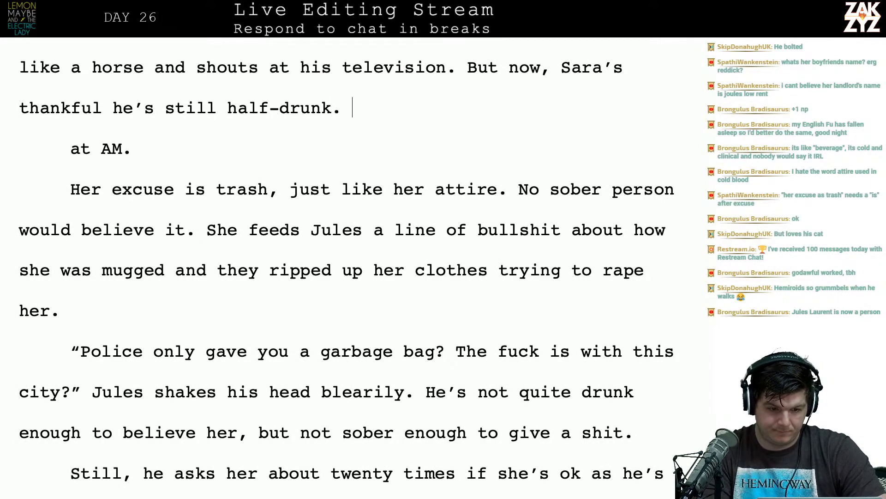
key(shift+Right)
key(shift+Right)
key(shift+Right)
key(shift+Right)
key(shift+Right)
key(shift+Right)
key(shift+Right)
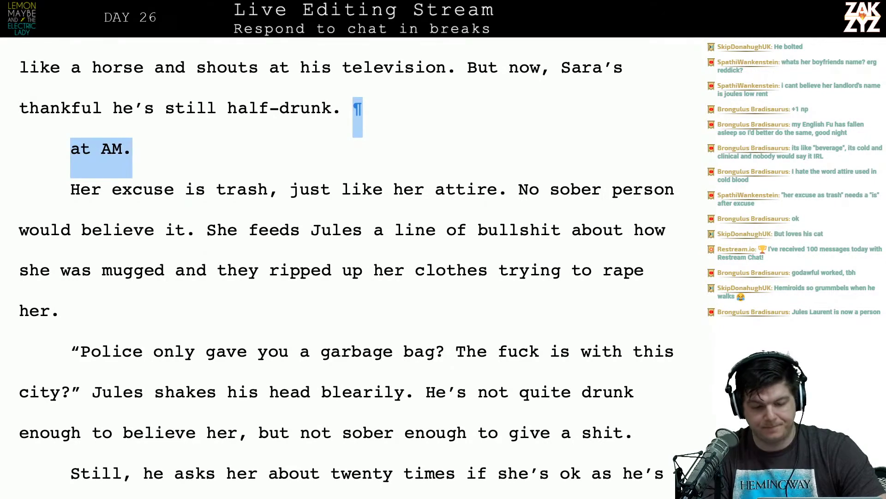
key(BackSpace)
scroll(346, 259, down, 2)
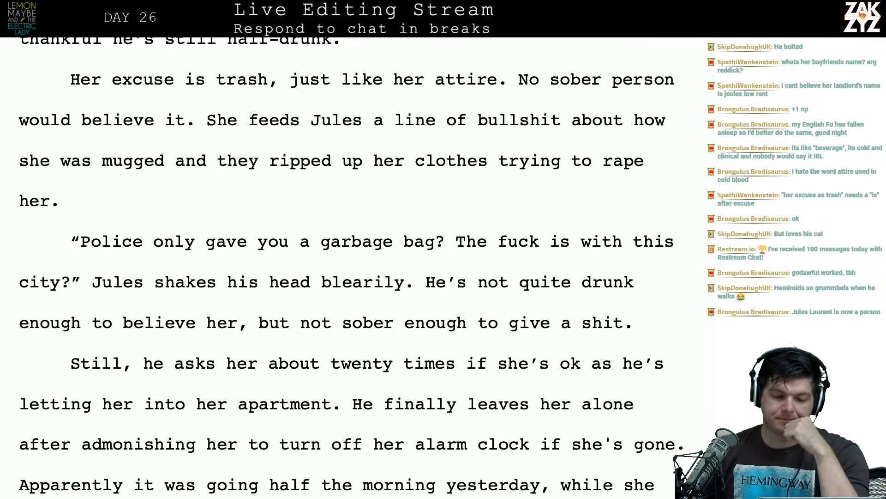
scroll(346, 263, down, 3)
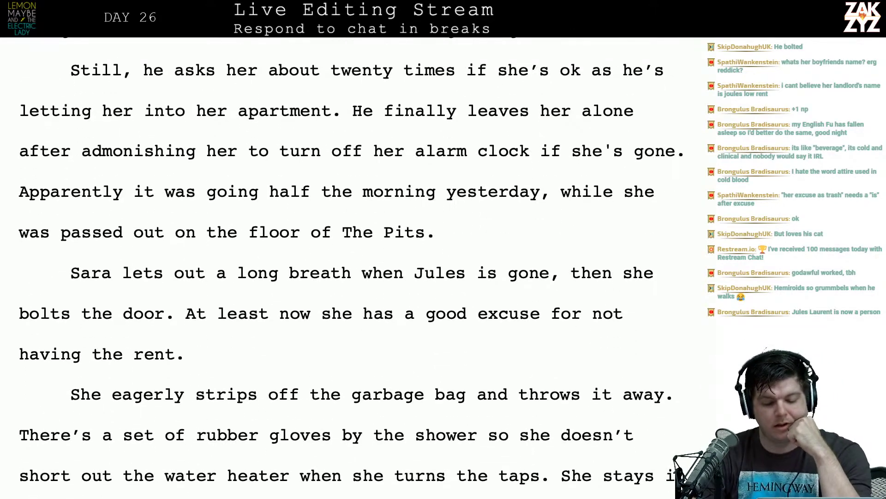
scroll(347, 263, up, 1)
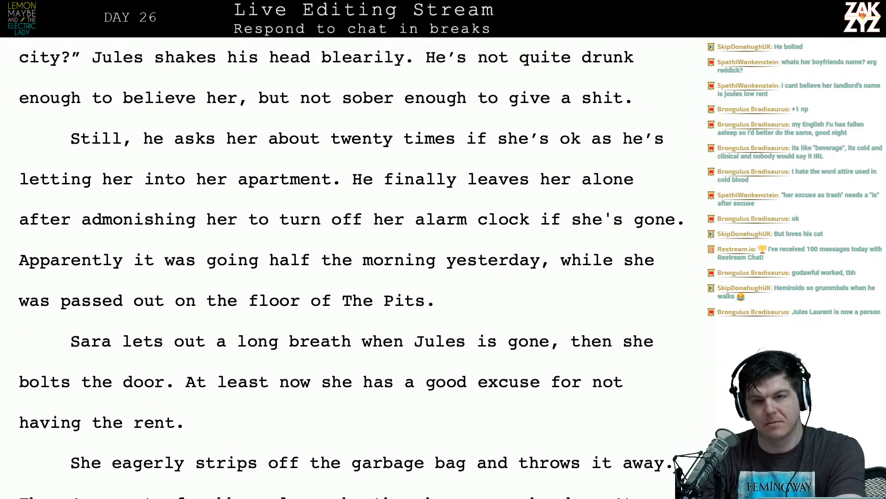
Replace "Her" with "Sara's" at the start of the paragraph about muscles turned to wax.
scroll(346, 263, down, 2)
scroll(346, 263, down, 1)
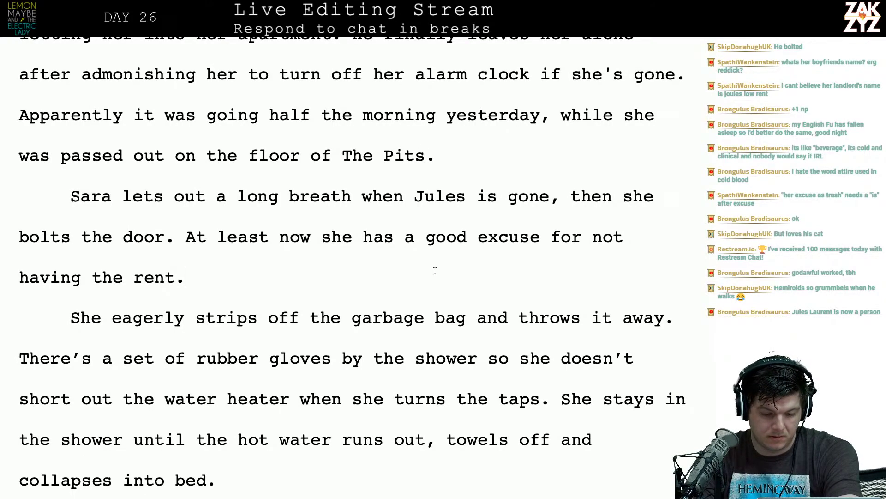
scroll(389, 327, down, 2)
click(388, 326)
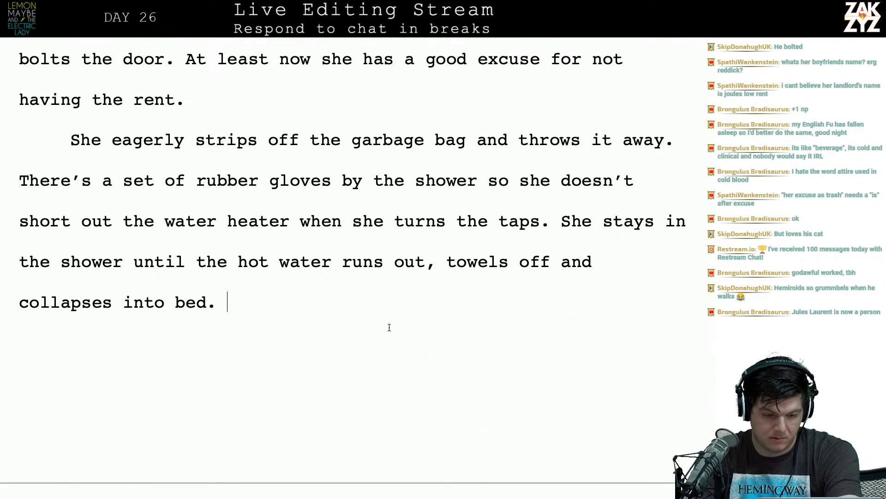
scroll(388, 328, down, 2)
scroll(390, 327, down, 15)
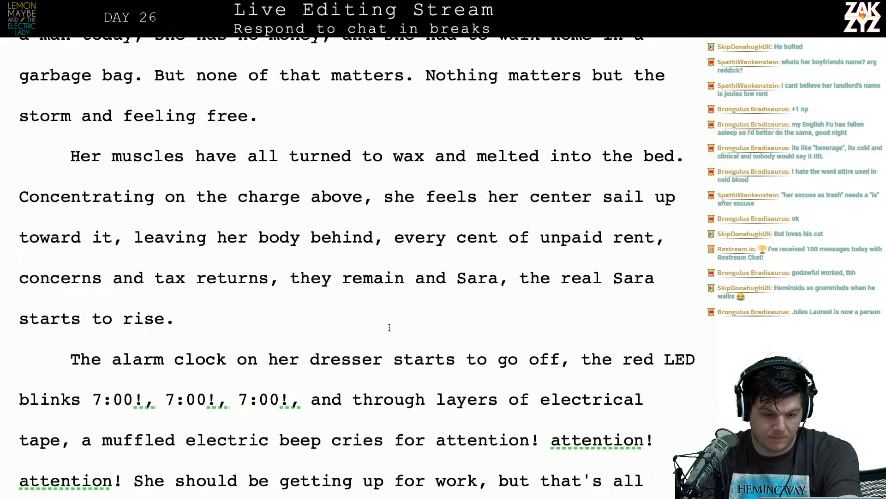
key(Up)
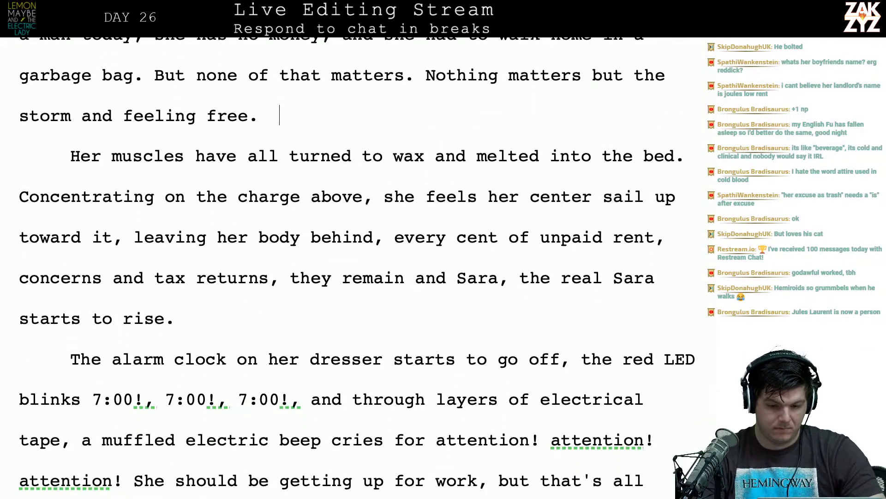
key(Right)
key(Right)
text(Sara's)
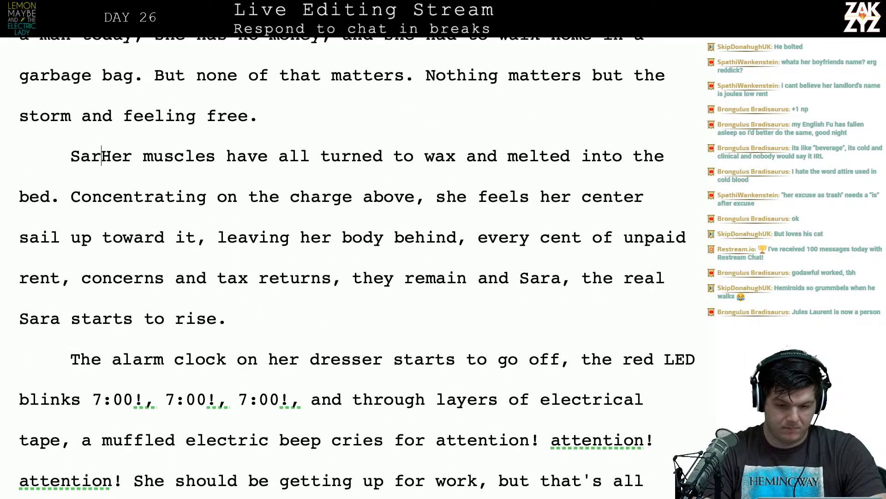
key(shift+Right)
key(shift+Right)
key(shift+Right)
key(shift+Right)
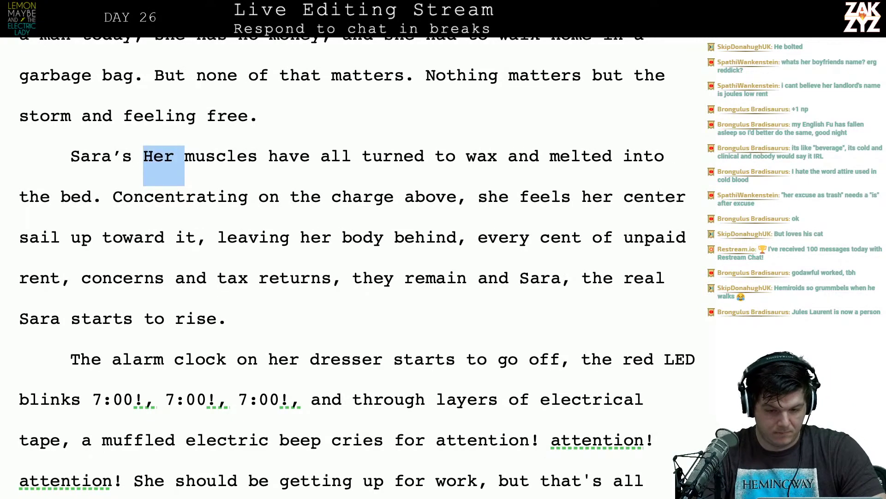
key(Delete)
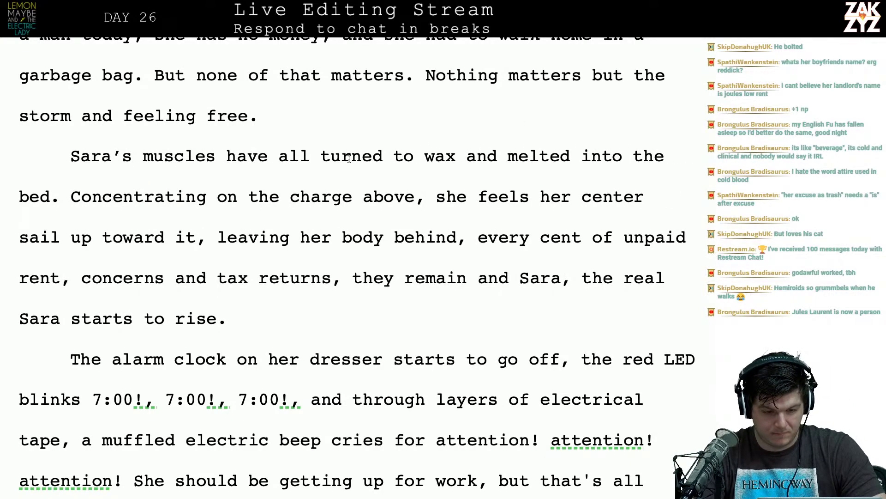
Remove the word "all" from "muscles have all turned to wax".
click(301, 158)
key(Right)
key(BackSpace)
key(BackSpace)
key(BackSpace)
key(BackSpace)
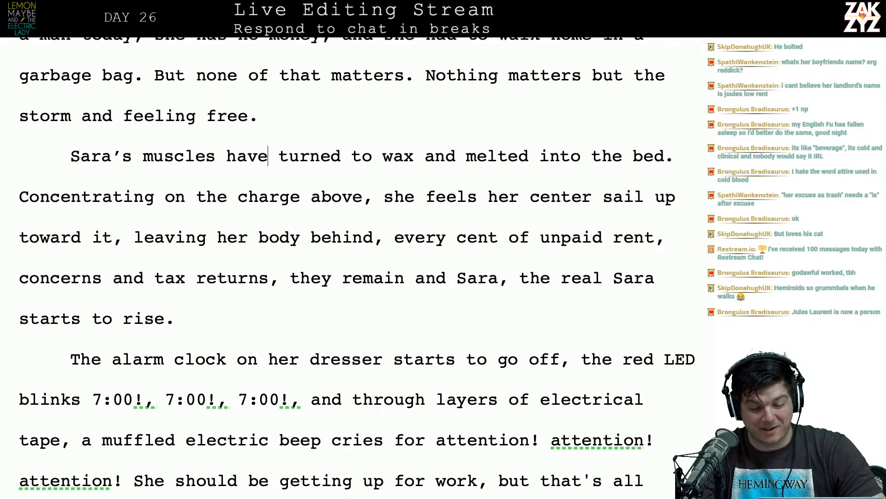
scroll(196, 225, down, 1)
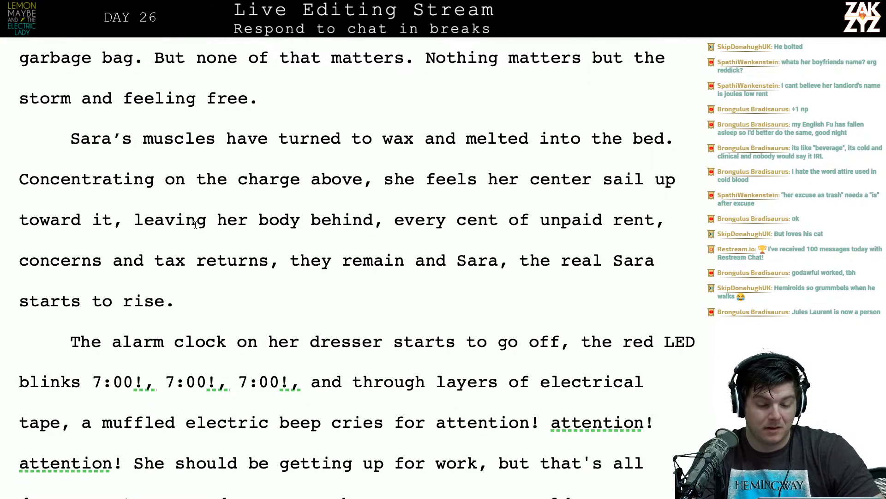
key(Right)
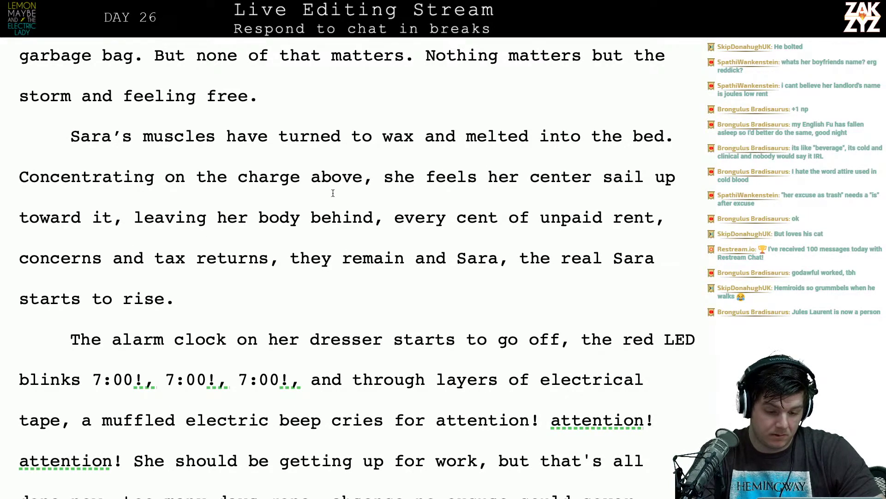
End the sentence with a period after "leaving her body behind" and start a new sentence with a capitalized "Every".
click(384, 218)
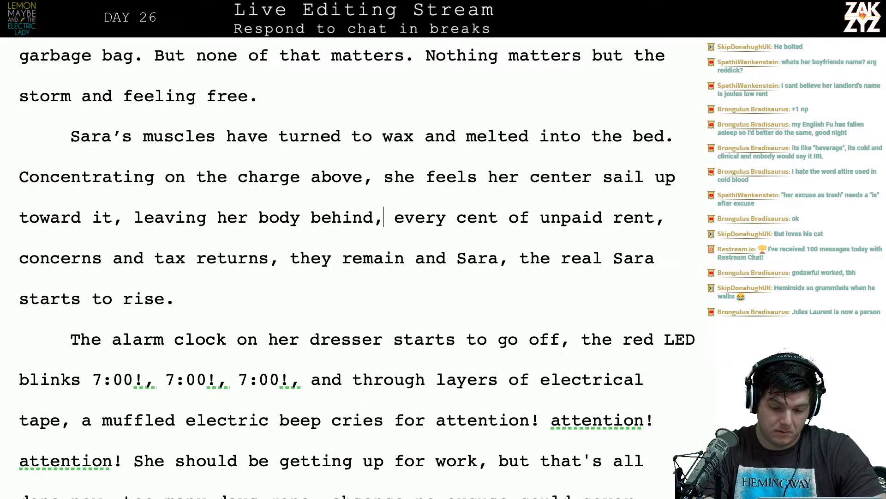
key(BackSpace)
text(. )
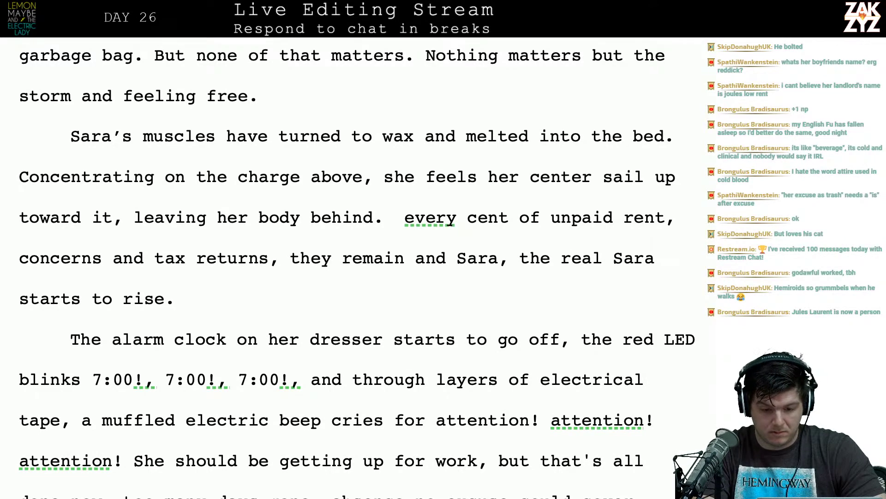
text(Every)
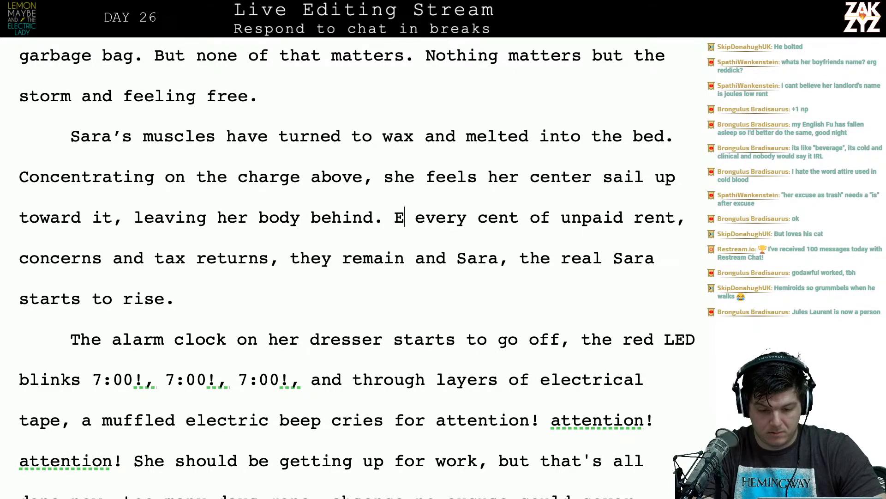
key(shift+Right)
key(shift+Right)
key(shift+Right)
key(shift+Right)
key(shift+Right)
key(shift+Right)
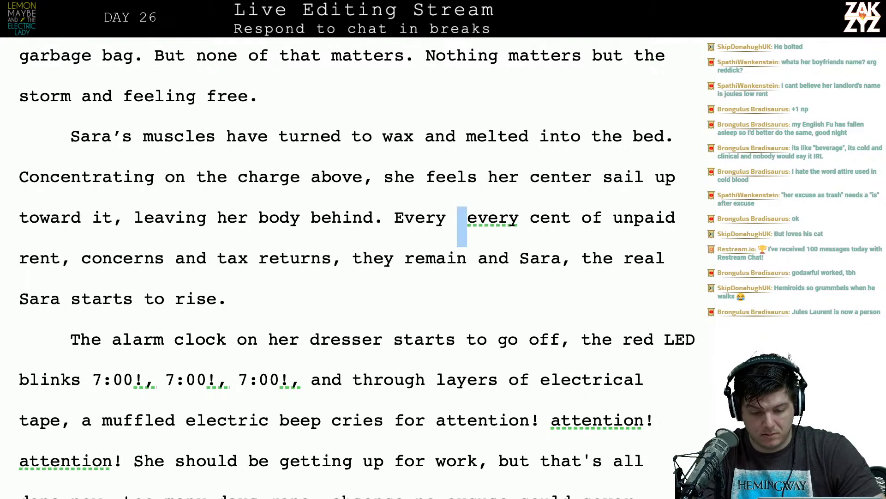
key(BackSpace)
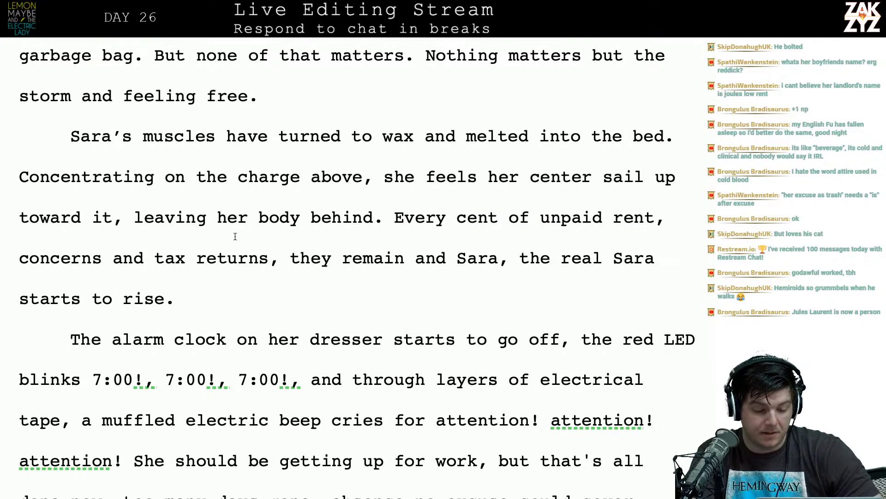
Insert "all her" before "concerns" and complete the sentence after "tax returns" with "remain tethered to the ground.".
click(39, 259)
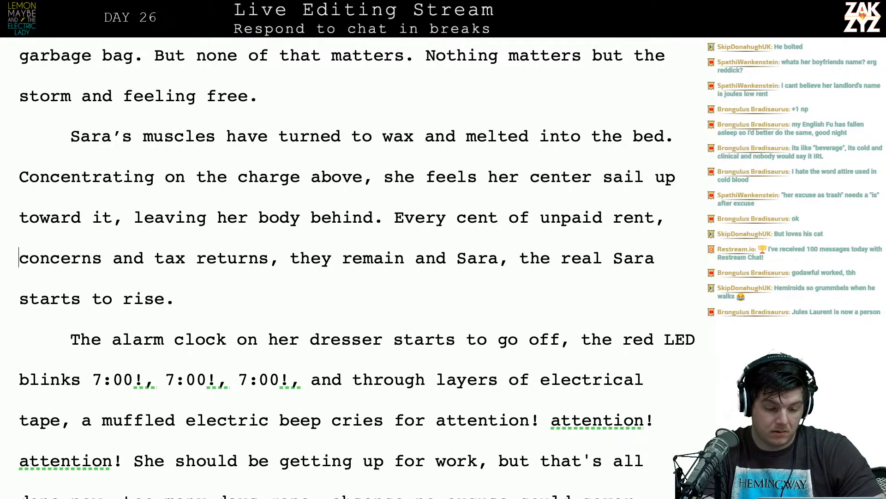
text(all her)
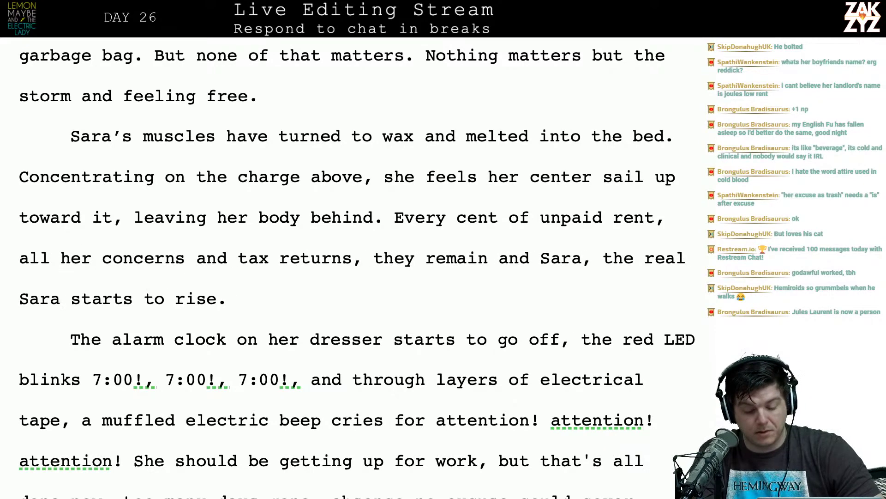
key(Right)
key(Right)
key(Right)
key(Right)
key(Right)
key(Right)
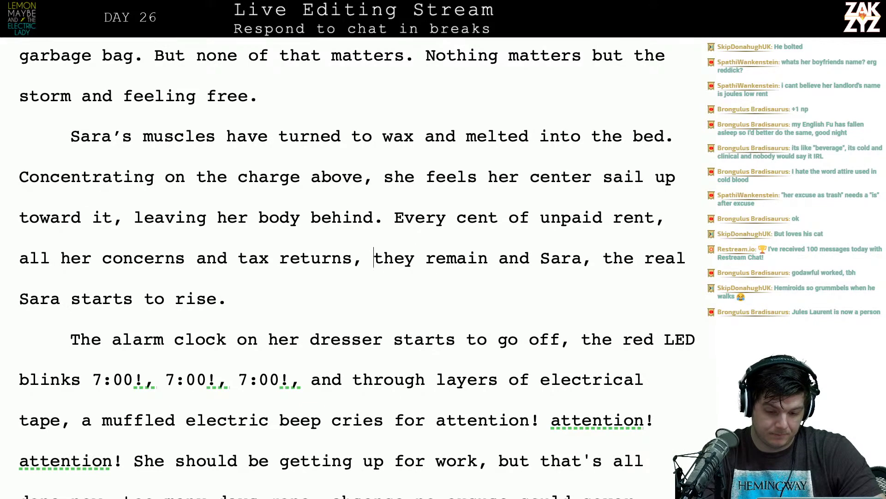
key(Left)
key(Return)
text(re)
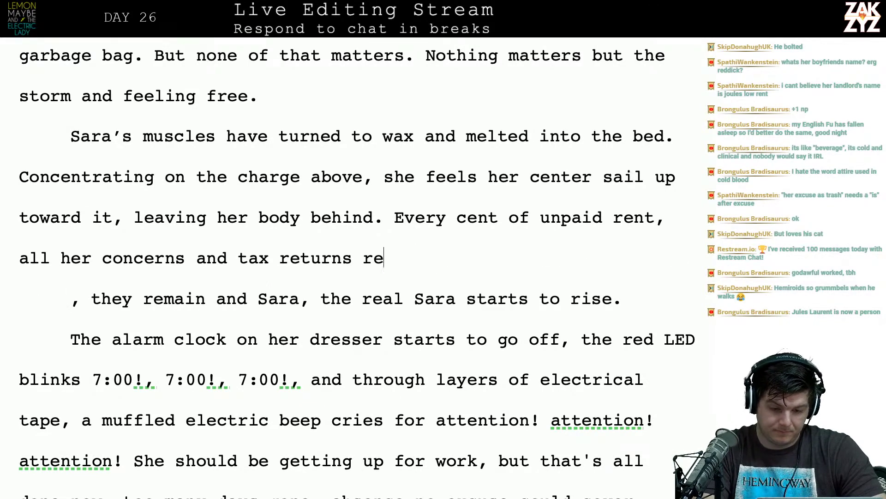
text(main tethered to the ground.)
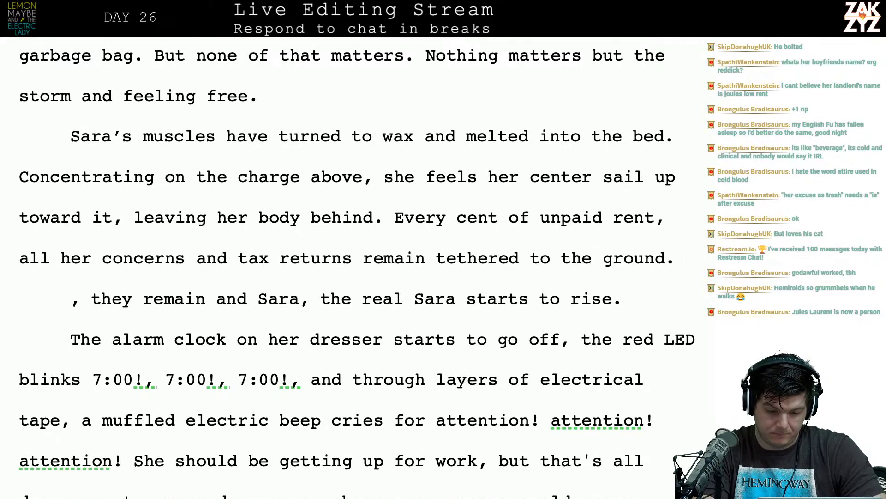
Merge the leftover line into a new sentence reading "Sara, the real Sara, starts to rise.", removing ", they remain and Sara," and its paragraph break.
key(Return)
text(Sara,)
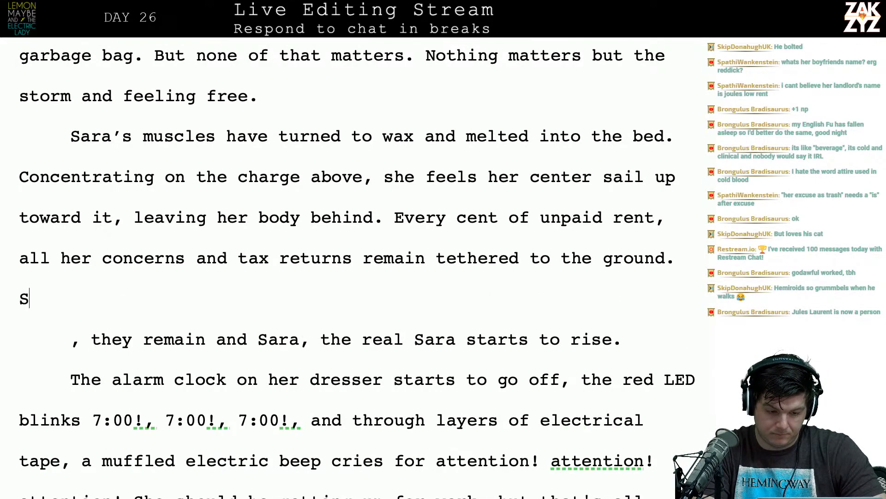
key(shift+Right)
key(shift+Right)
key(shift+Right)
key(shift+Right)
key(shift+Right)
key(shift+Right)
key(shift+Right)
key(shift+Right)
key(shift+Right)
key(shift+Right)
key(shift+Right)
key(shift+Right)
key(shift+Right)
key(shift+Right)
key(shift+Right)
key(shift+Right)
key(shift+Right)
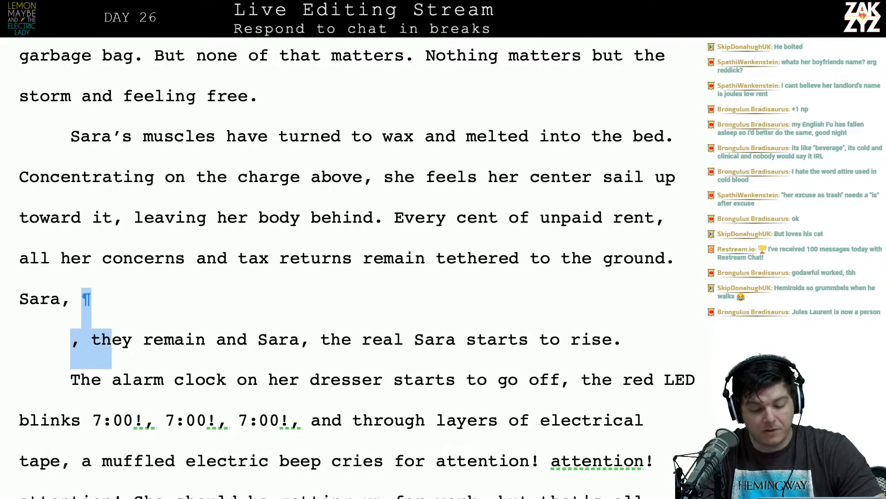
key(shift+Right)
key(shift+Right)
key(shift+Right)
key(shift+Right)
key(shift+Right)
key(shift+Right)
key(shift+Right)
key(shift+Right)
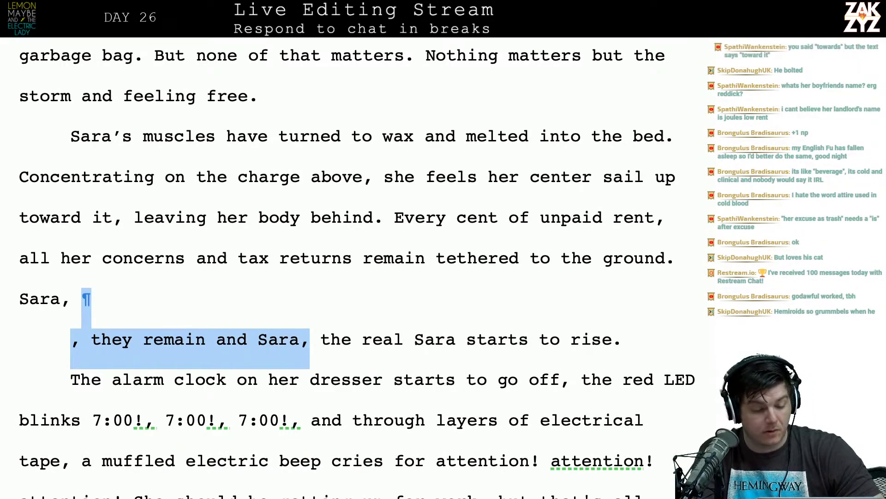
key(BackSpace)
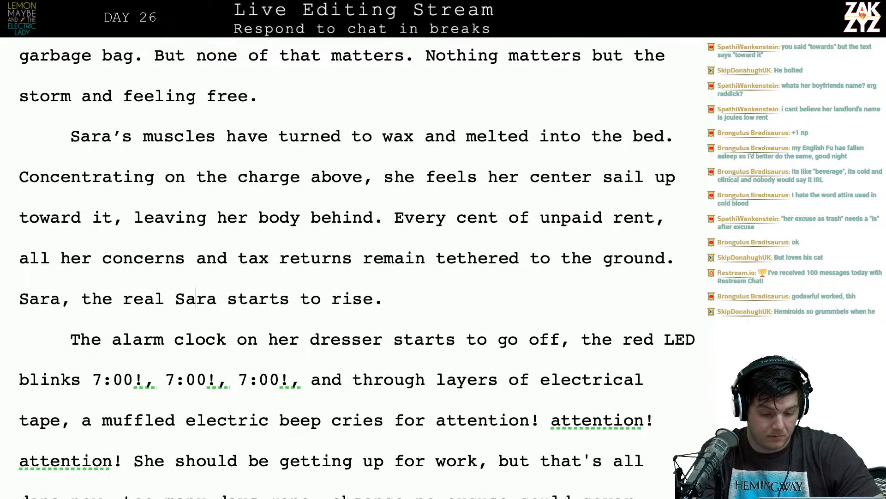
text(,)
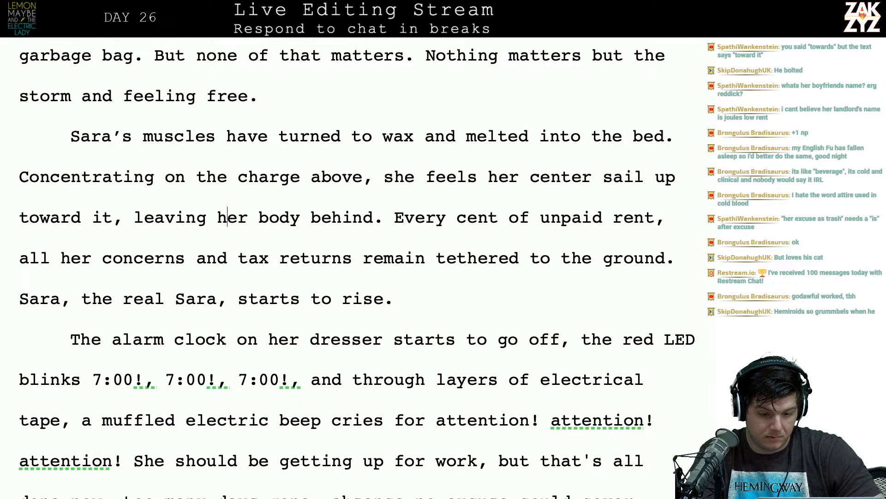
Try inserting "to join it," before "toward it" in the "Concentrating on the charge" sentence, and erase the wording again.
scroll(356, 268, down, 1)
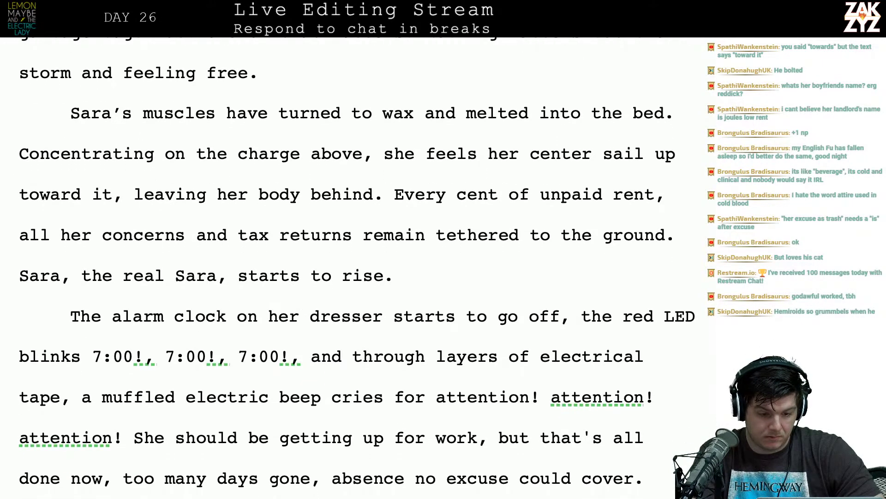
scroll(185, 247, down, 1)
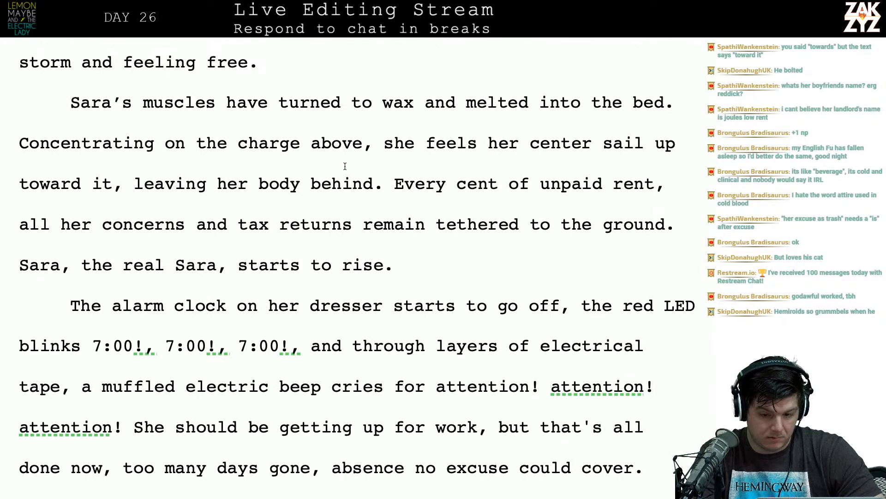
key(Home)
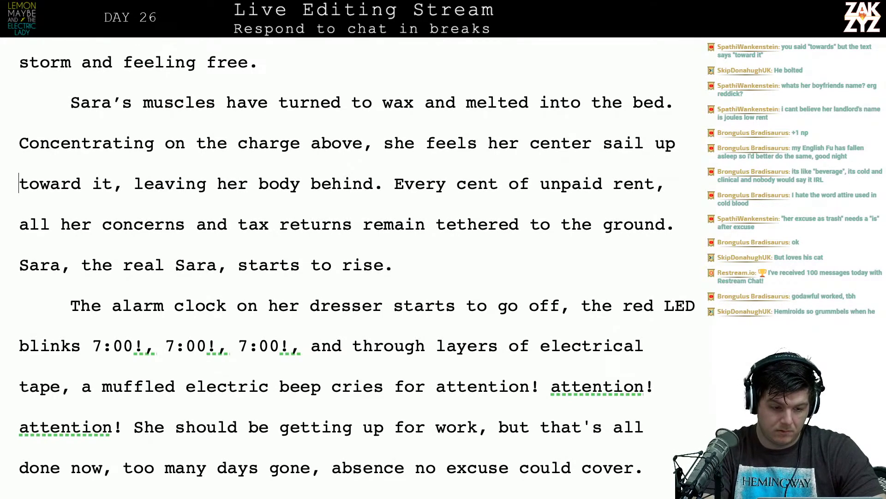
text(to join it,)
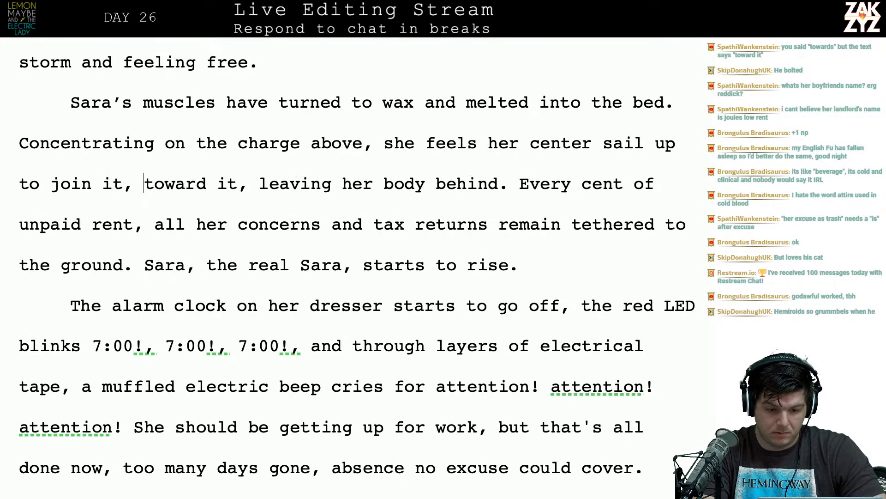
key(BackSpace)
key(BackSpace)
key(BackSpace)
key(BackSpace)
key(BackSpace)
key(BackSpace)
key(BackSpace)
key(BackSpace)
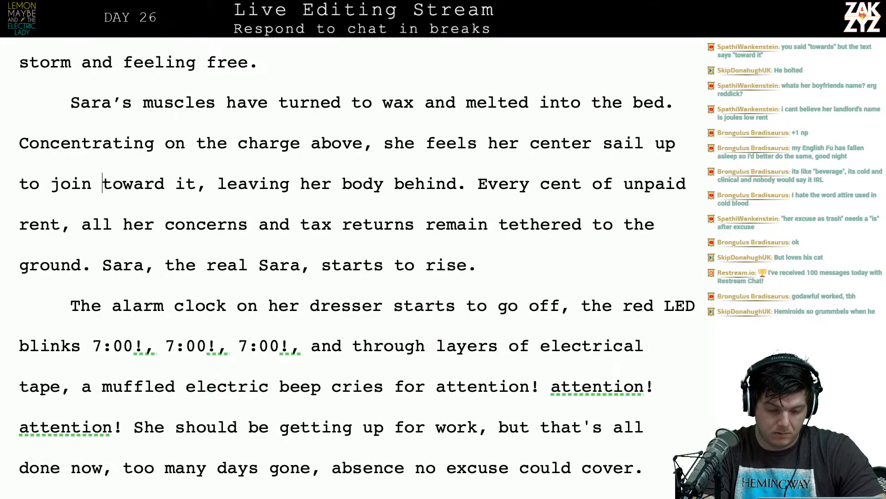
key(BackSpace)
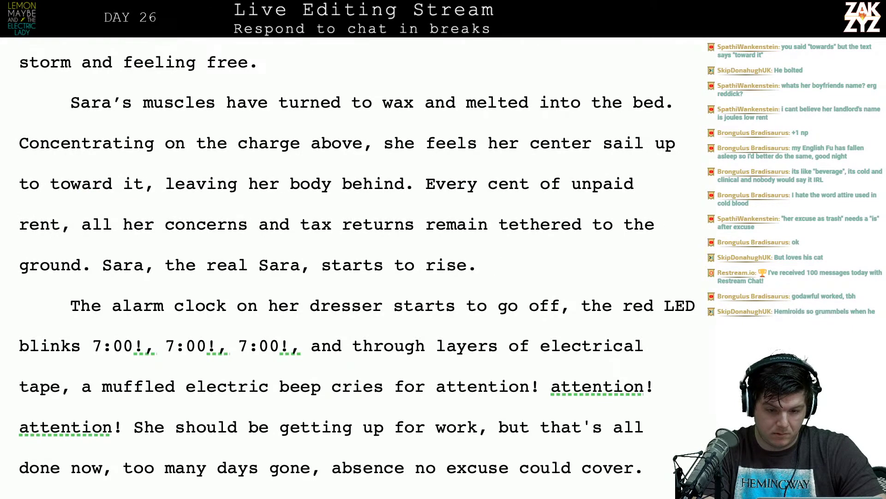
Try rewording the end of the "Concentrating on the charge above" sentence to "sailing upwards to join it".
key(BackSpace)
key(BackSpace)
key(BackSpace)
key(BackSpace)
key(BackSpace)
key(BackSpace)
key(BackSpace)
key(BackSpace)
key(BackSpace)
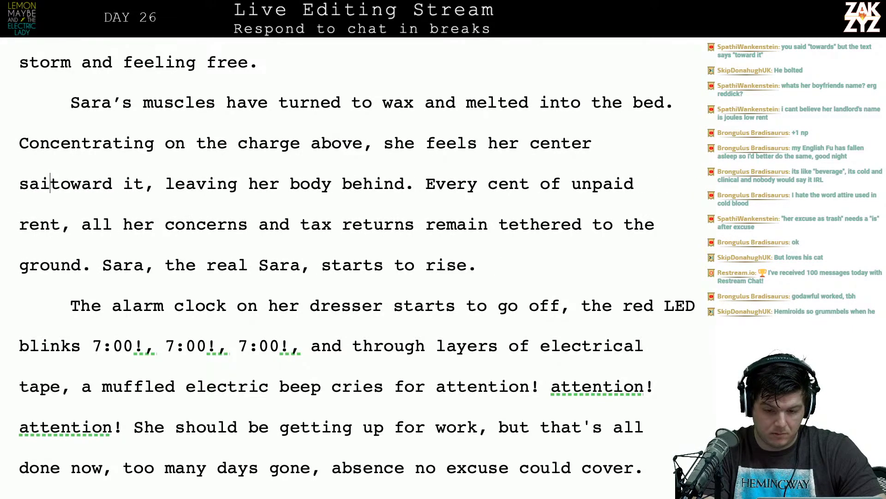
text(iling u)
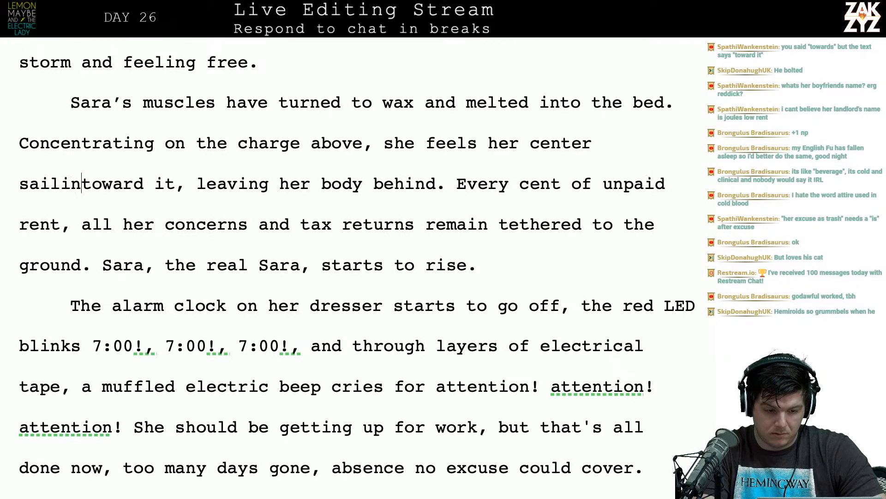
text(pwards to join )
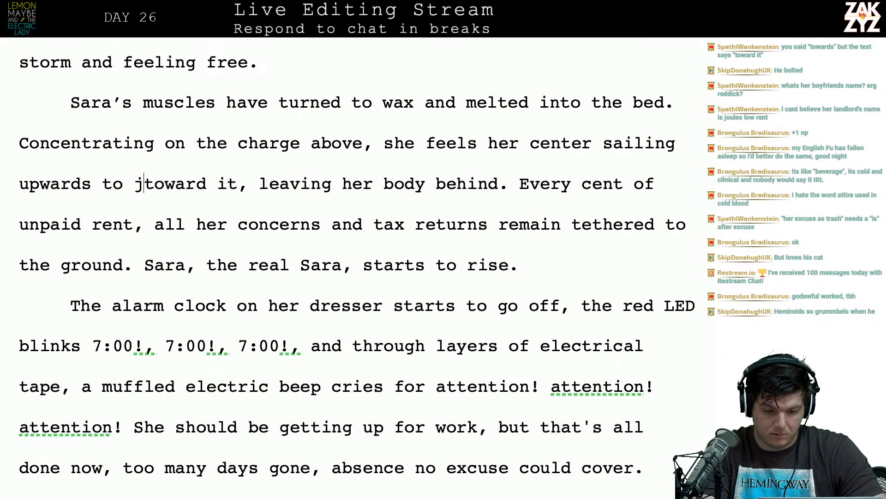
text(it)
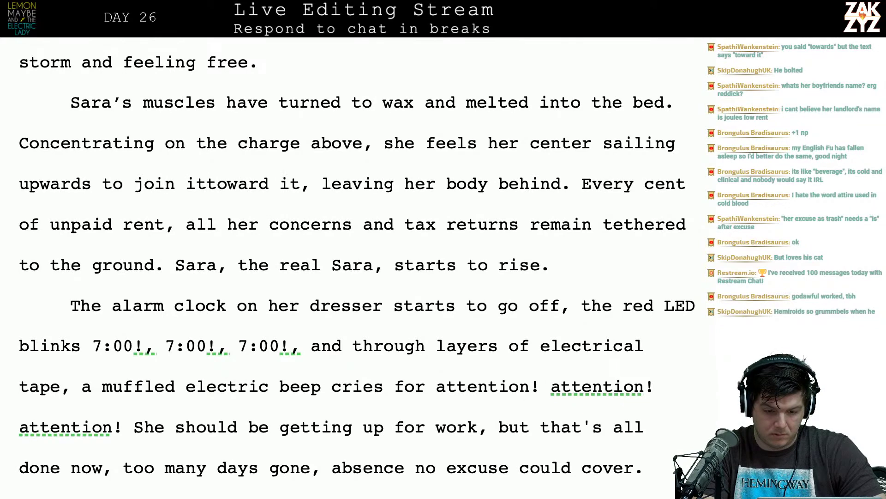
Split "toward it" onward into a separate paragraph and write "Her center is sailing upward to join the charge dancing above, leaving her body behind." before "Concentrating".
key(Return)
key(Return)
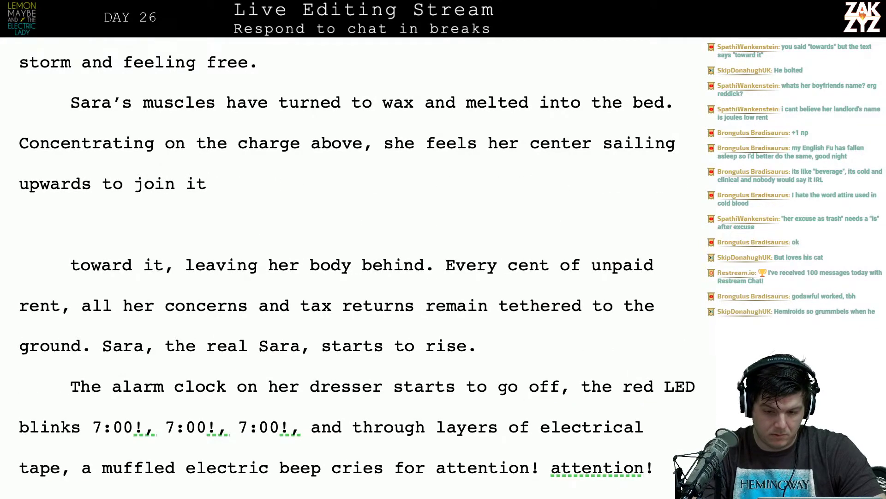
text(Her center is )
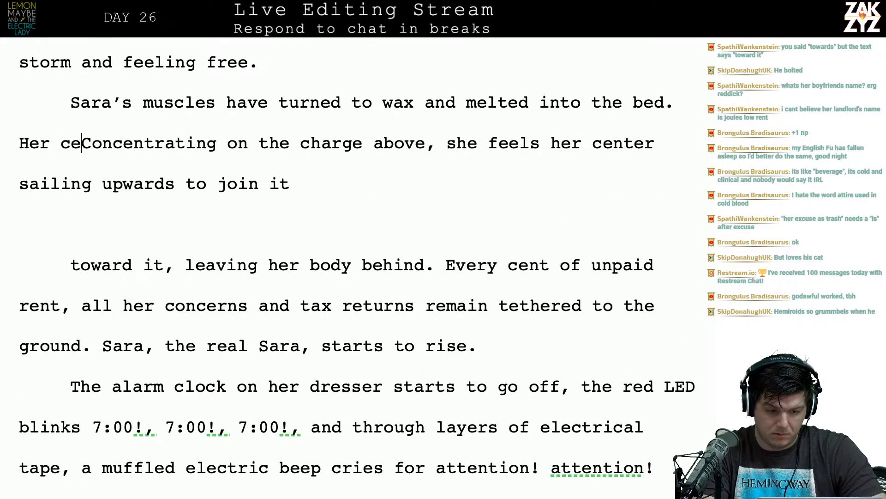
text(sailing upward )
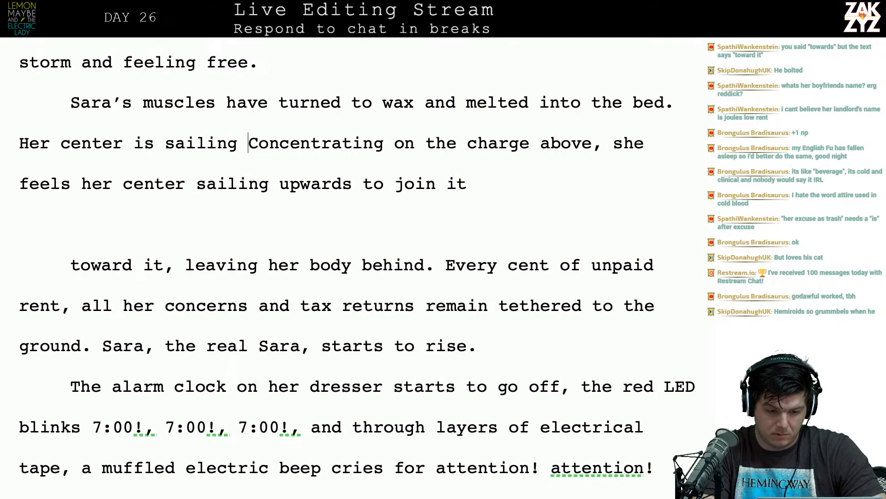
text(to join the cha)
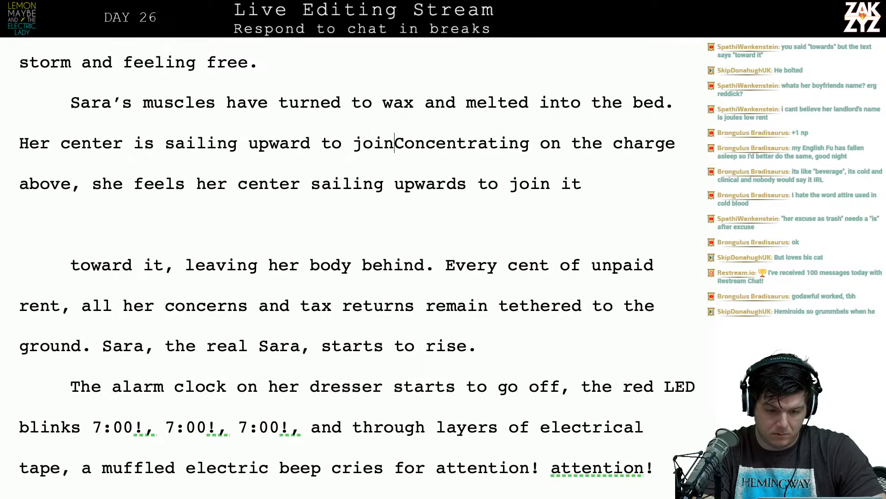
text(rge dancing a)
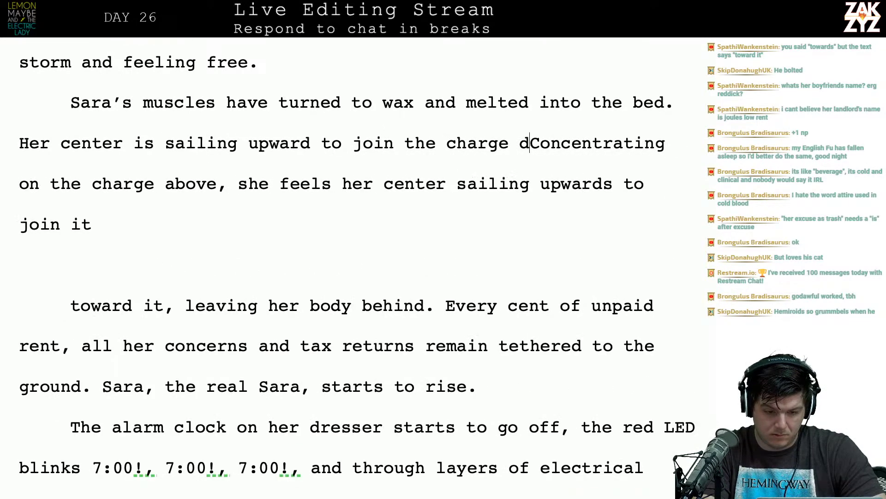
text(bo)
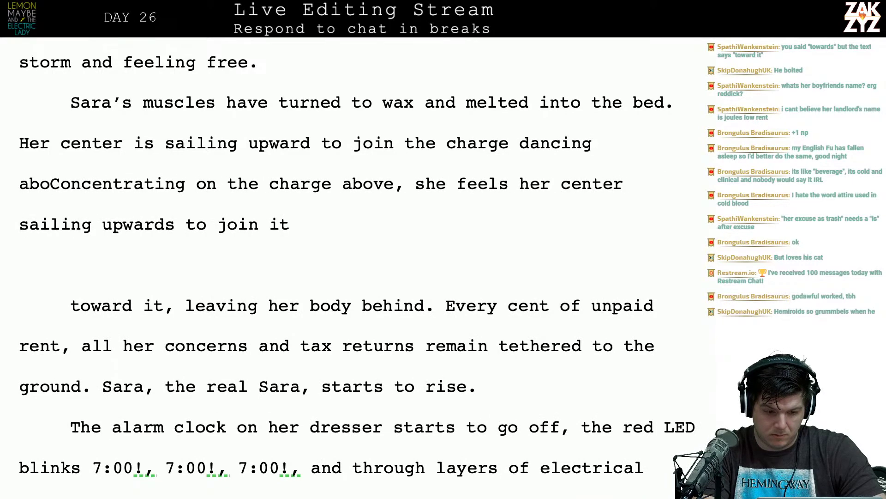
text(ve, leabin)
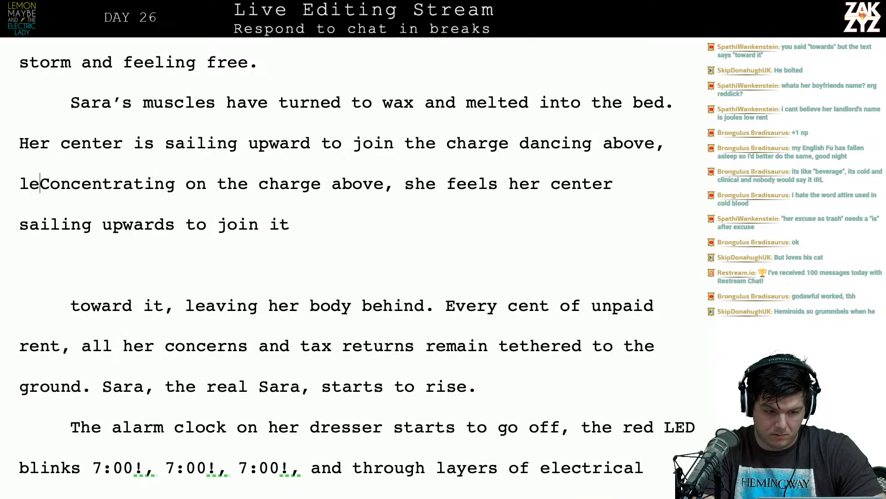
key(BackSpace)
key(BackSpace)
key(BackSpace)
text(ving her bo)
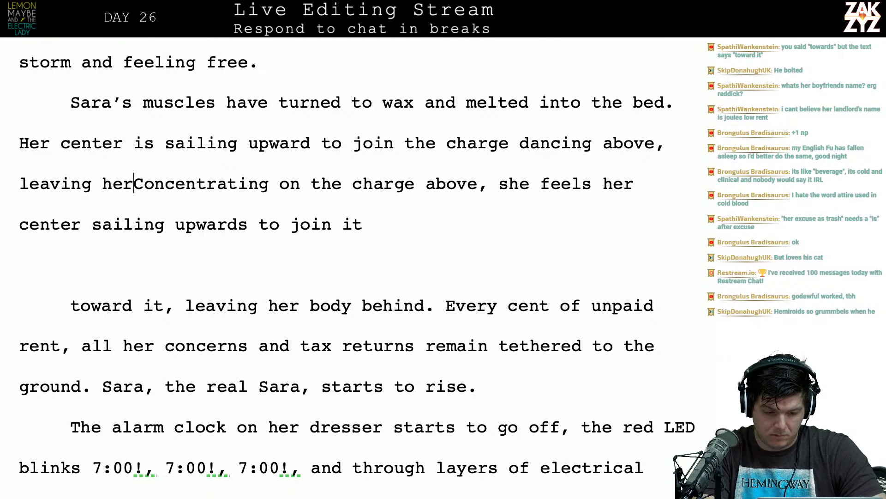
text(dy behind.)
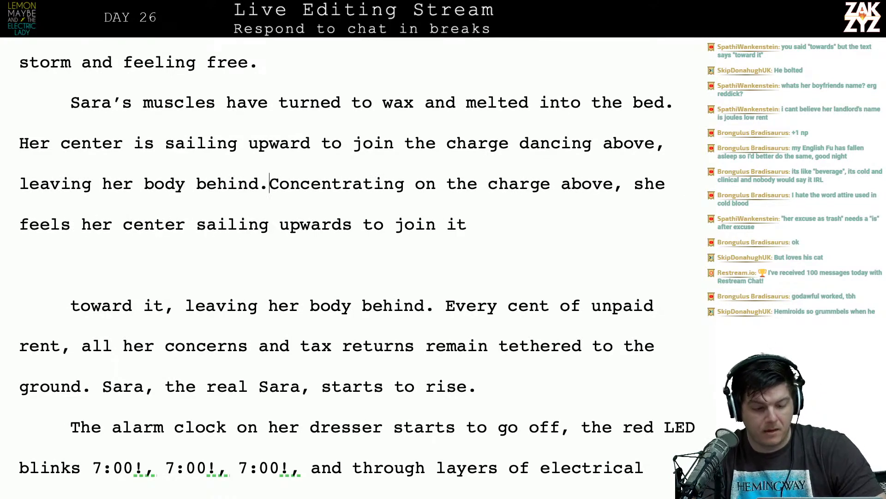
Delete the old sentence "Concentrating on the charge above, she feels her center sailing upwards to join it".
key(shift+Left)
key(shift+Down)
key(shift+Right)
key(shift+Right)
key(shift+Right)
key(shift+Right)
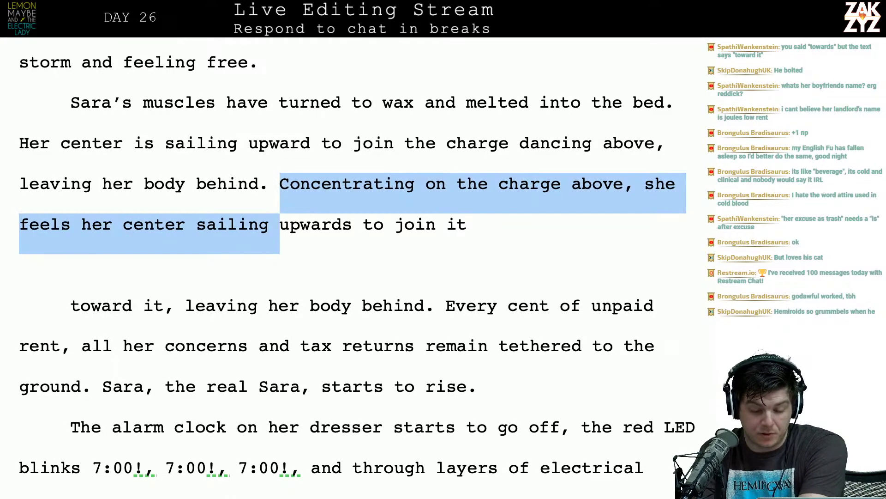
key(shift+Right)
key(shift+Right)
key(shift+Right)
key(shift+Right)
key(shift+Right)
key(shift+Right)
key(shift+Right)
key(shift+Right)
key(shift+Right)
key(shift+Right)
key(shift+Right)
key(shift+Right)
key(shift+Right)
key(shift+Right)
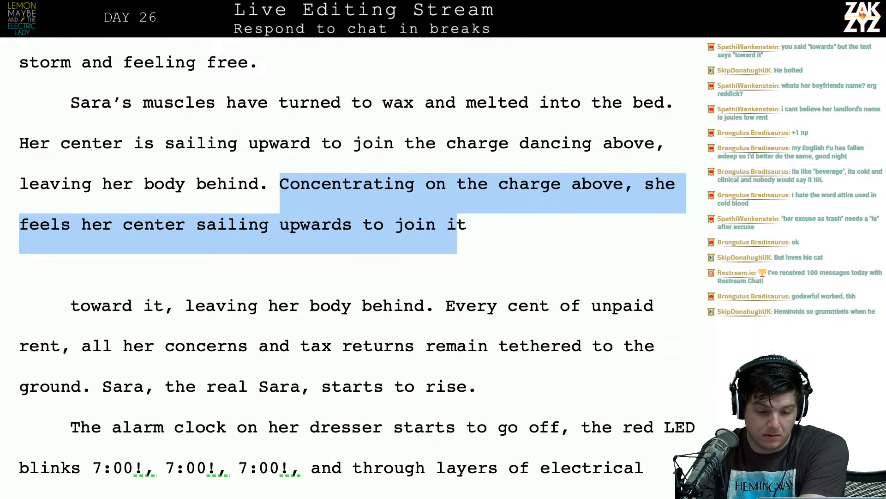
key(shift+Right)
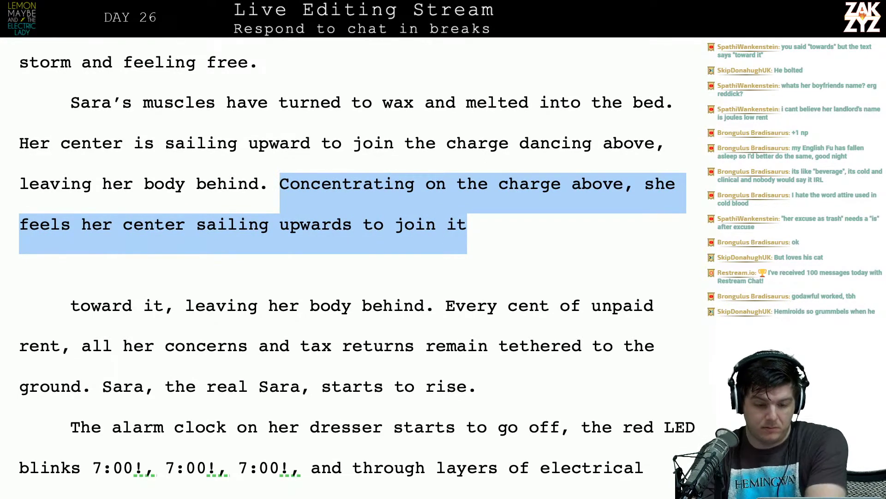
key(BackSpace)
Replace "charge dancing above, leaving her body behind." with "dance, leaving her body behind." and remove the blank line below.
click(467, 143)
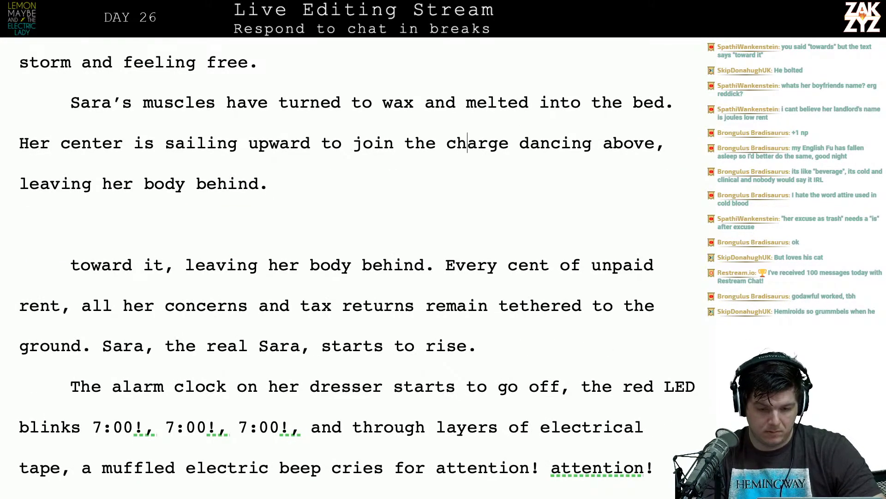
text(dance, )
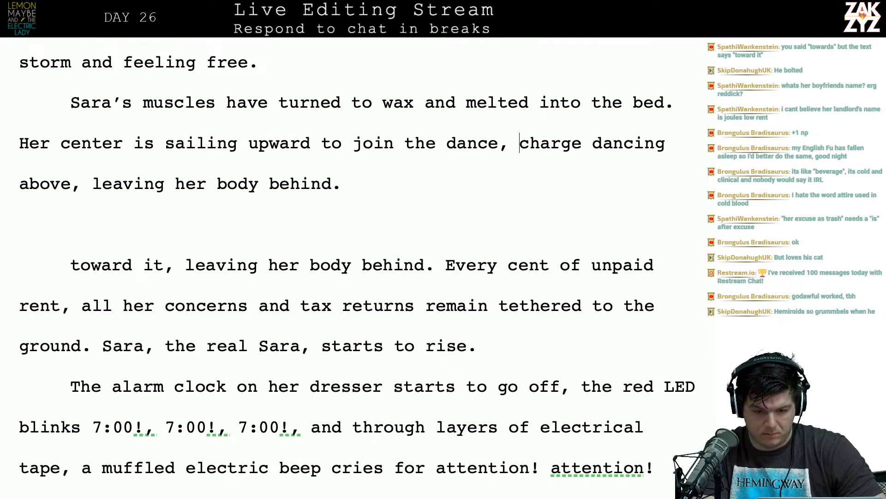
text(le)
key(BackSpace)
key(BackSpace)
text(leavin)
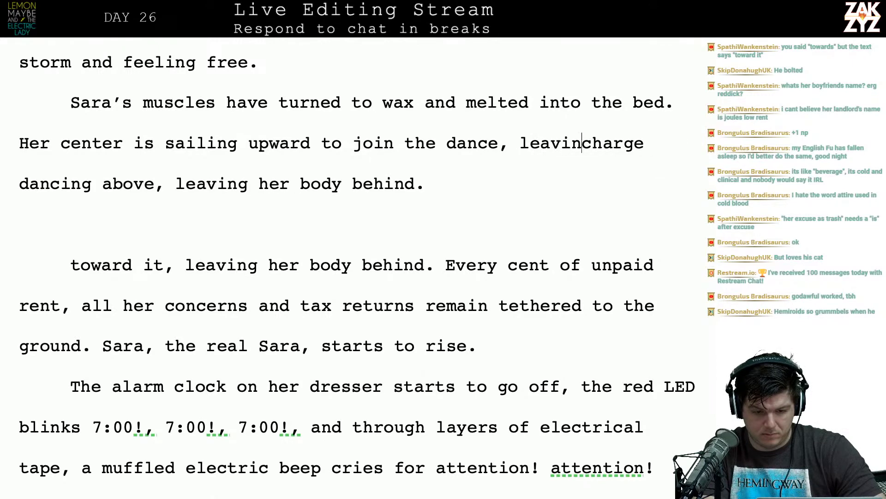
text(g her body behin)
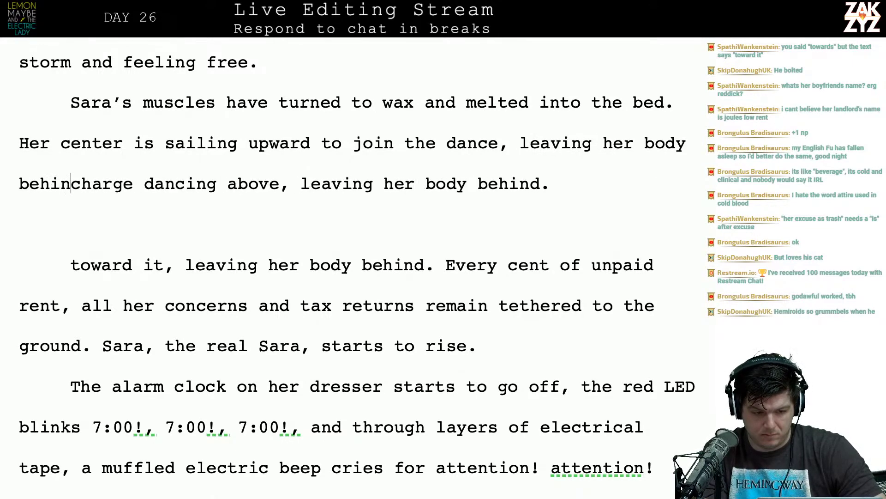
text(d.)
key(shift+End)
key(BackSpace)
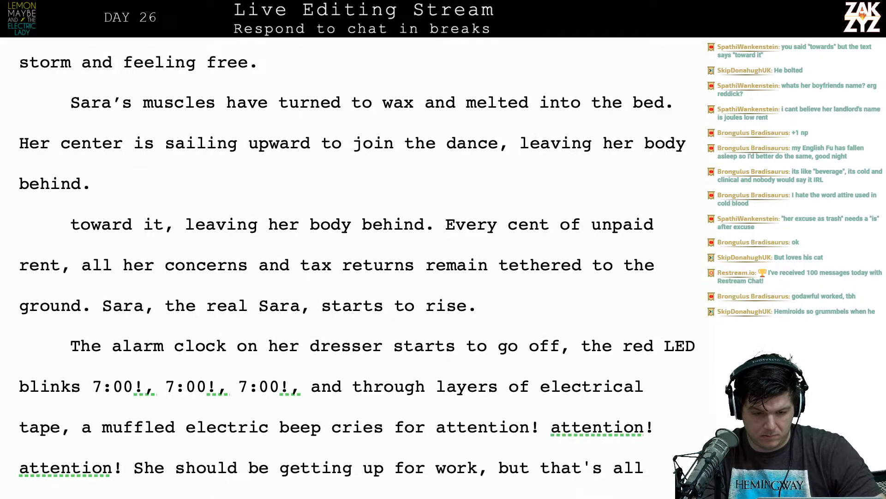
Insert "in the sky" after "join the dance" in the "Her center is sailing upward" sentence.
click(449, 143)
key(Right)
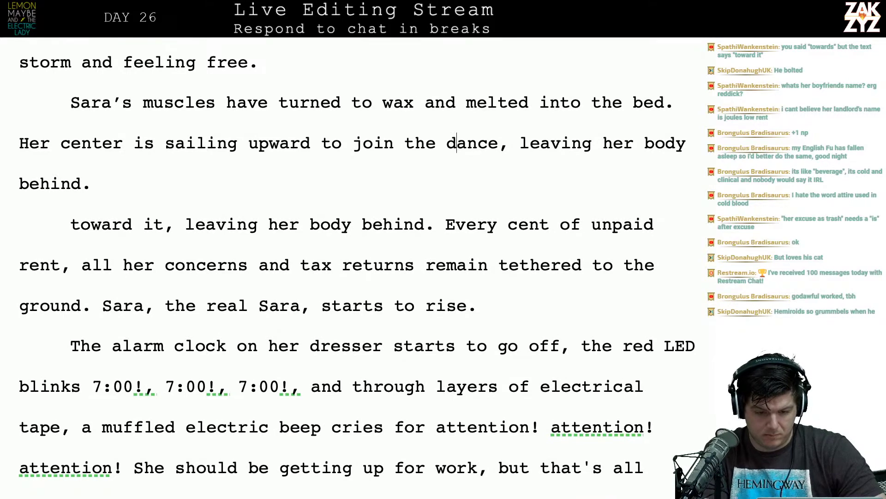
key(Left)
text(in the sky)
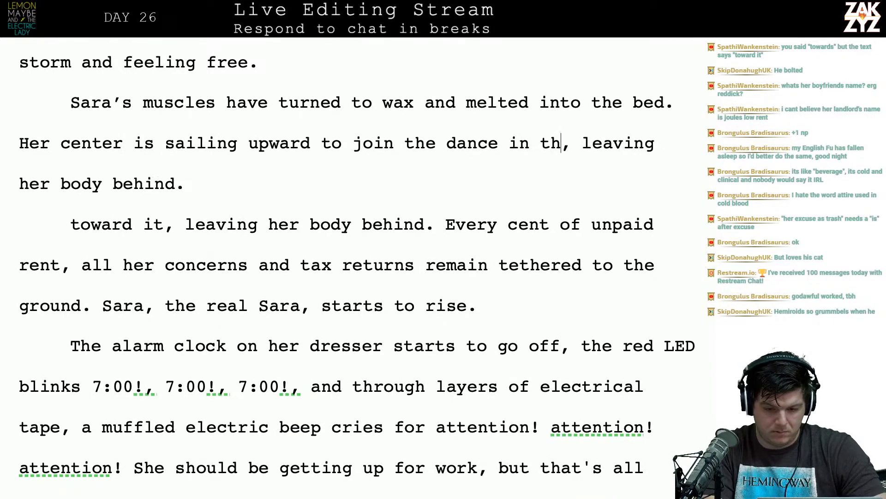
Continue the paragraph with "Every cent of unpaid rent, job concerns and tax returns, it's all abandoned.", keeping a blank line before the old text.
key(Down)
key(End)
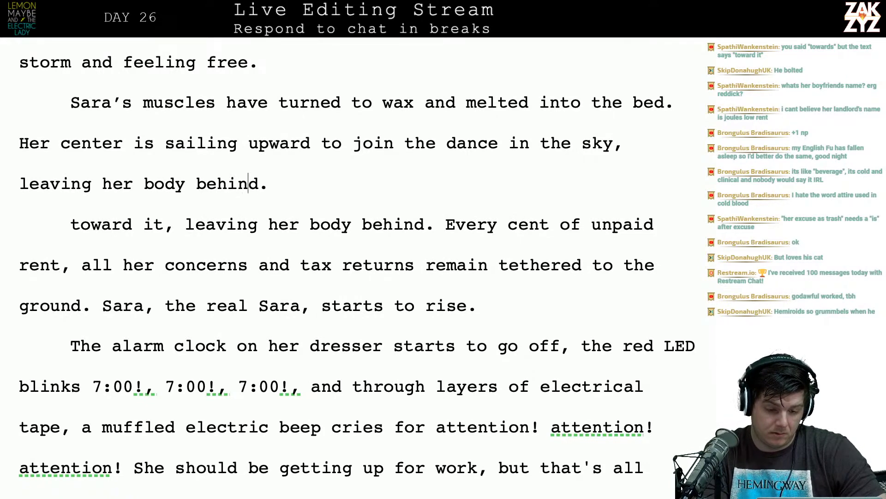
text(Every ce)
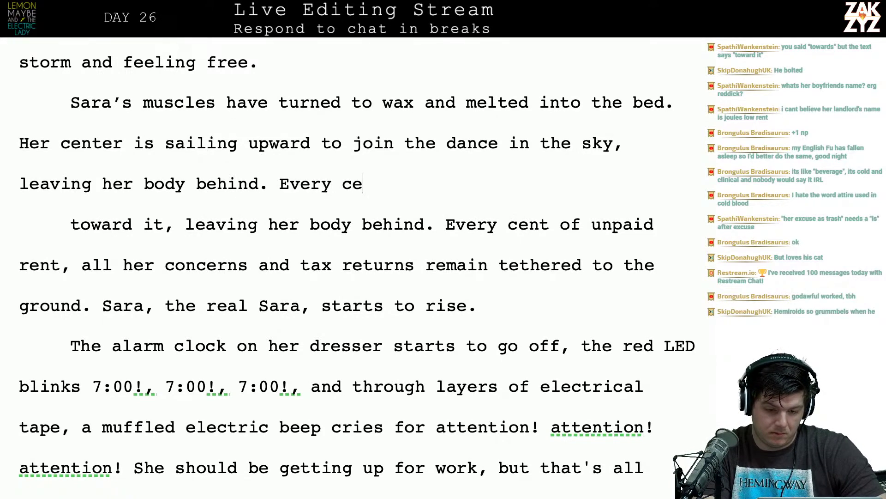
text(nt of unpaid rent,)
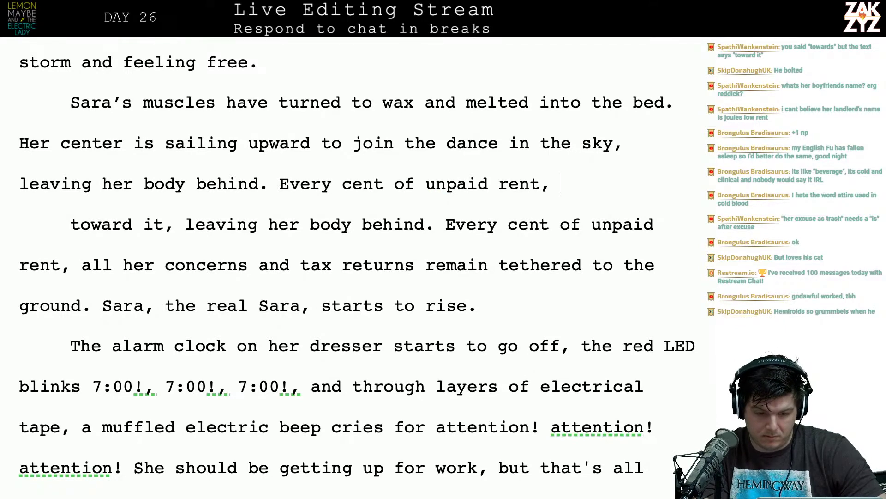
key(Return)
text(job co)
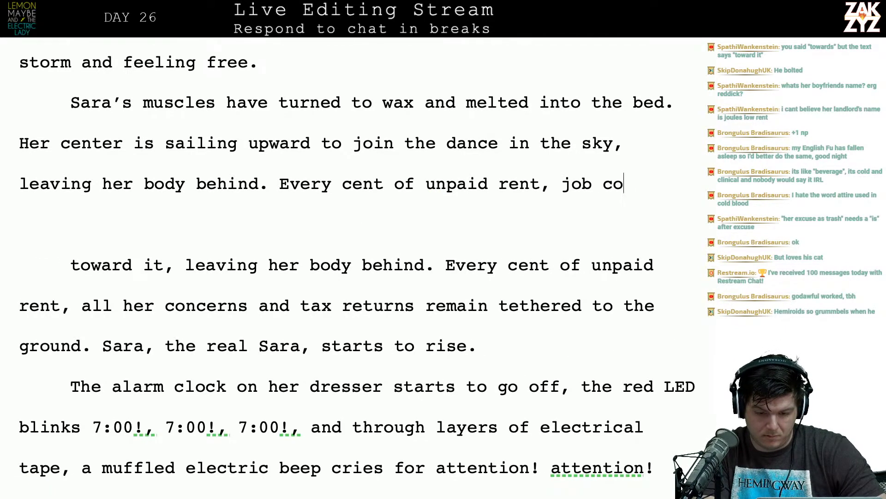
text(ncerns and tax re)
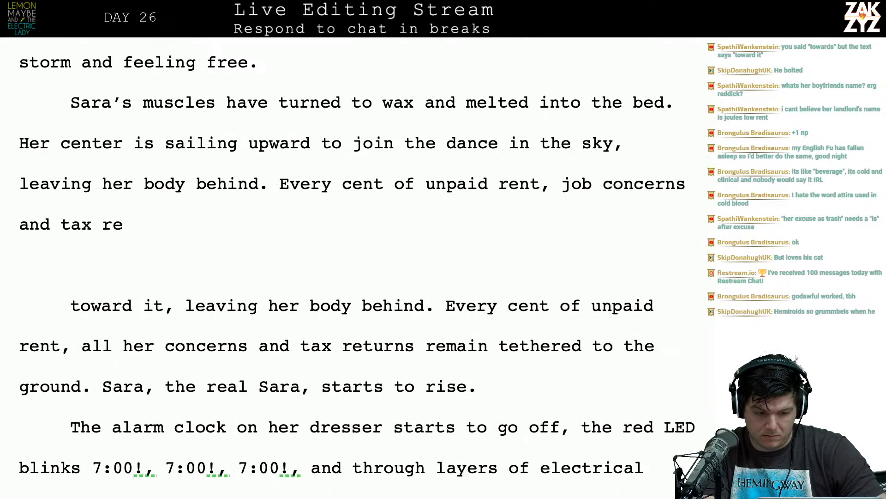
text(turns, it's all abando)
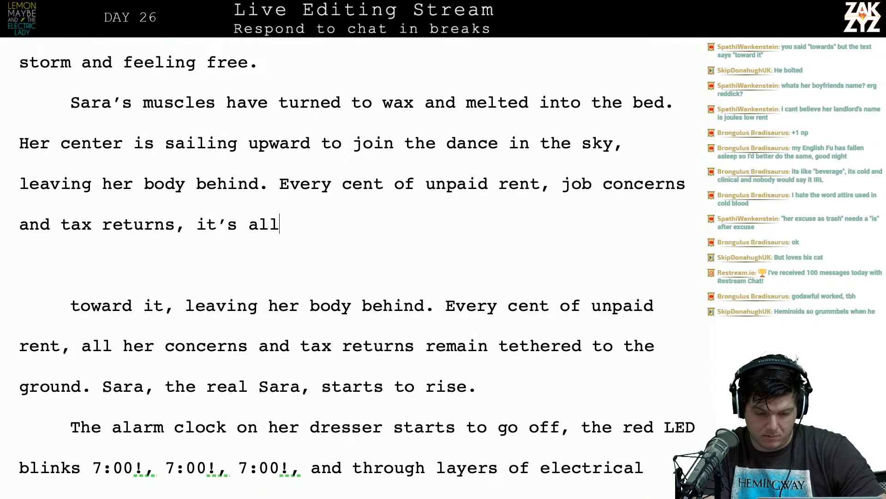
text(ned.)
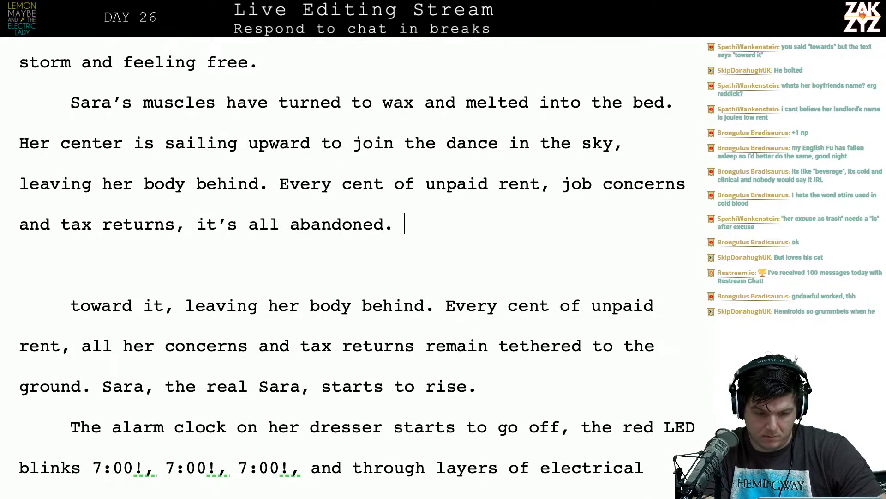
Continue the paragraph after "it's all abandoned." with the sentence "Sara, the real Sara, is on the rise.".
text( Sara)
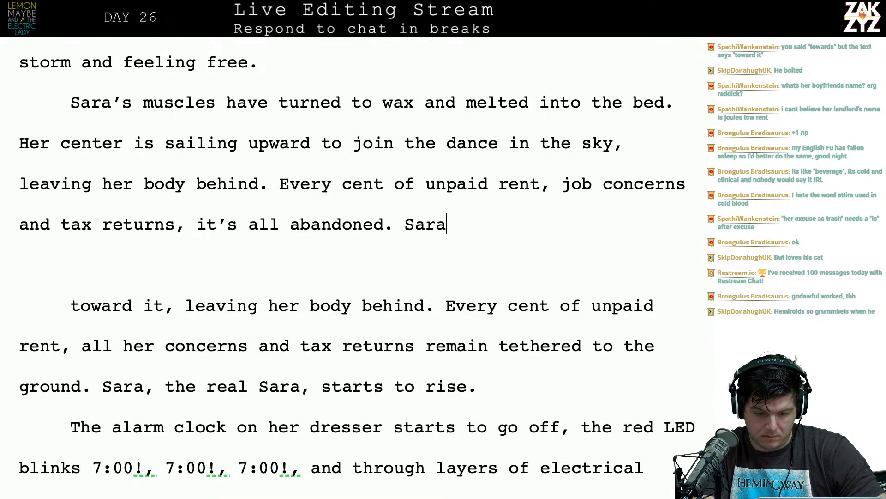
text(, the real)
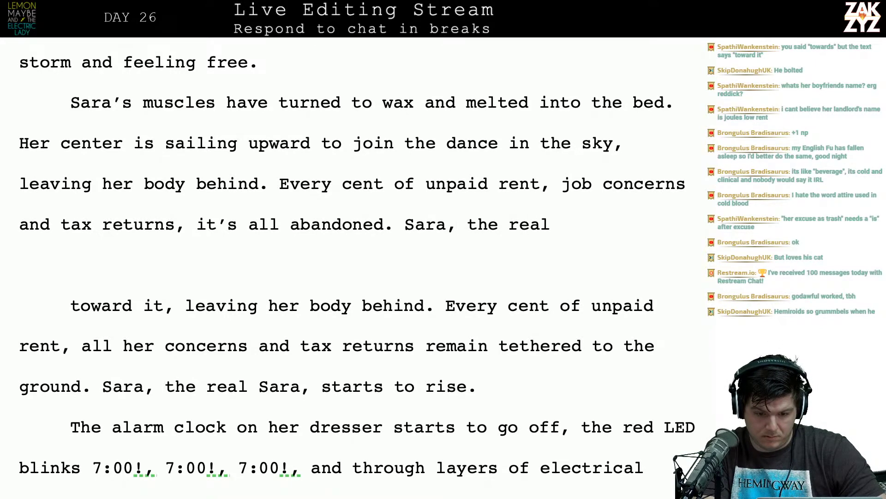
text( Sara,)
key(BackSpace)
key(BackSpace)
text(is i)
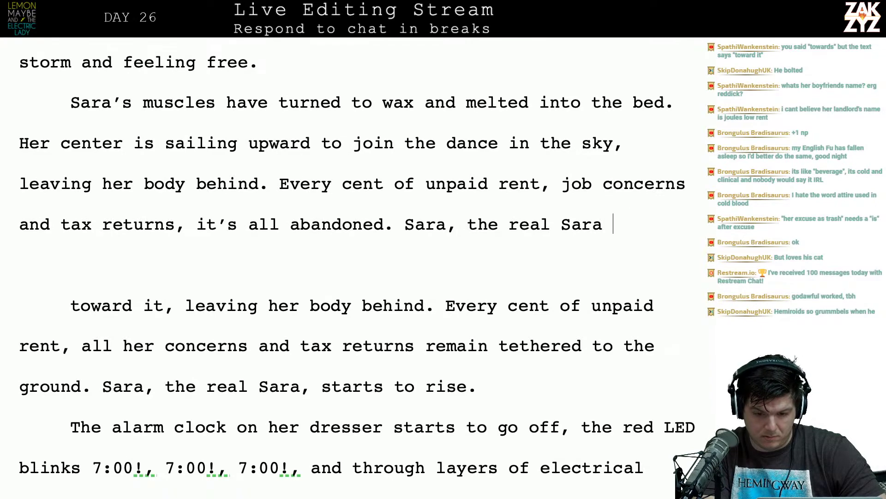
key(BackSpace)
key(BackSpace)
key(BackSpace)
key(BackSpace)
key(BackSpace)
text(, )
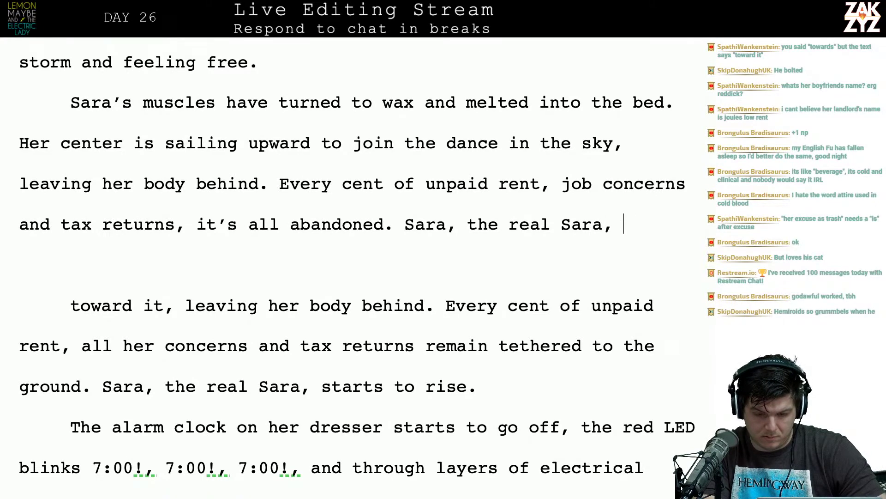
text(is on the rize)
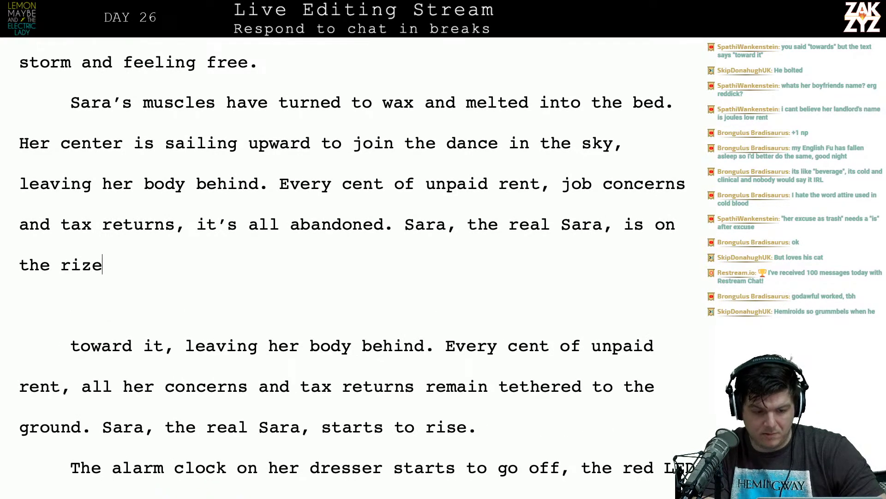
key(BackSpace)
key(BackSpace)
text(se.)
Delete the old lines from "toward it, leaving her body behind" through "starts to rise." and leave a blank line before the alarm clock paragraph.
key(shift+Down)
key(shift+Down)
key(shift+Down)
key(shift+Down)
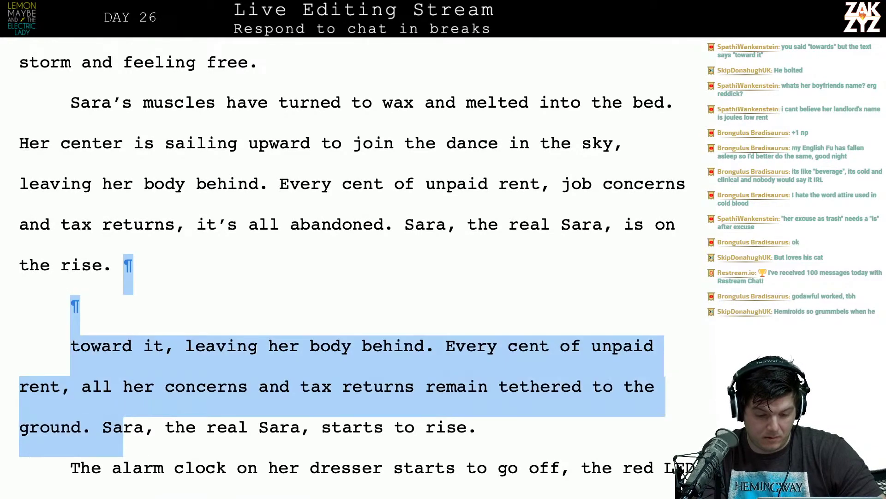
key(shift+End)
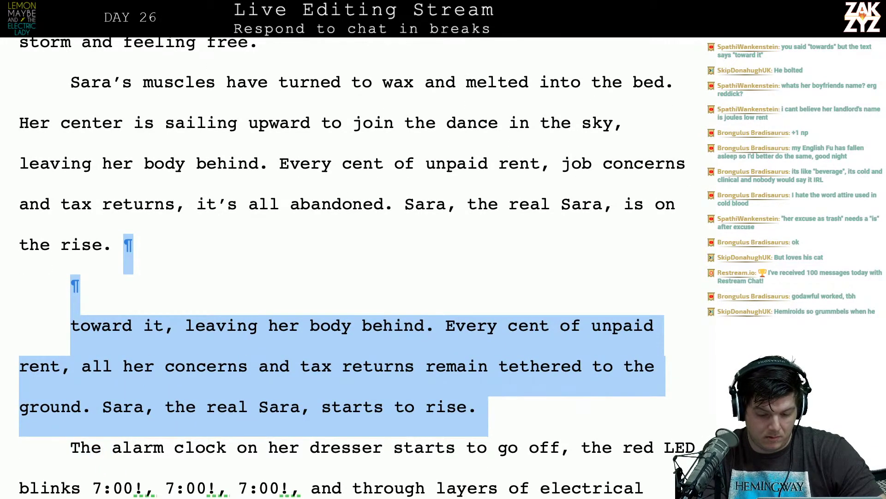
key(shift+Left)
key(BackSpace)
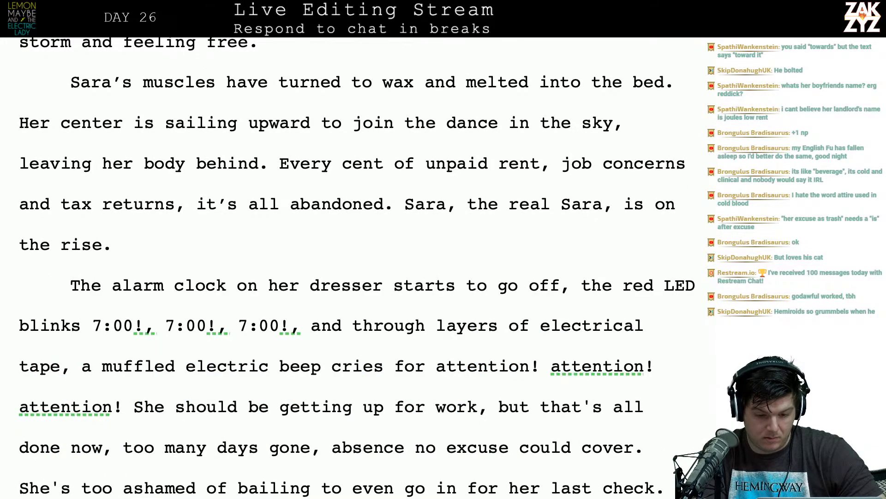
key(Return)
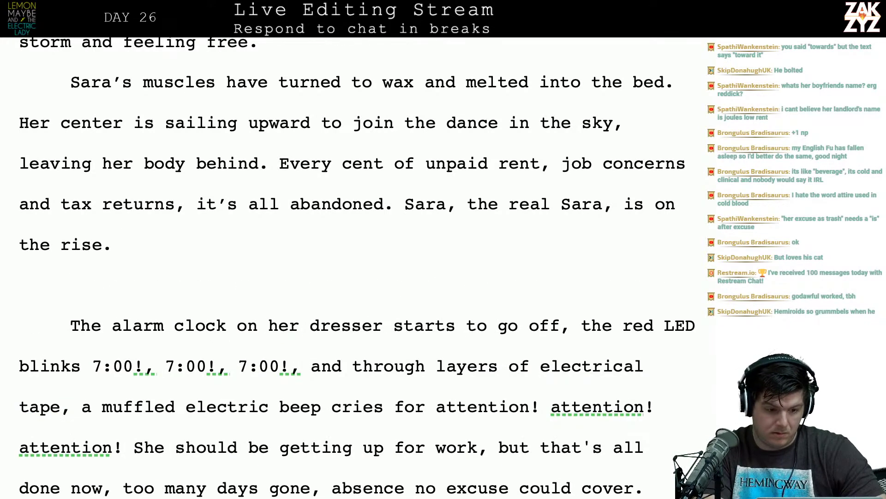
text(Her)
key(BackSpace)
key(BackSpace)
key(BackSpace)
key(BackSpace)
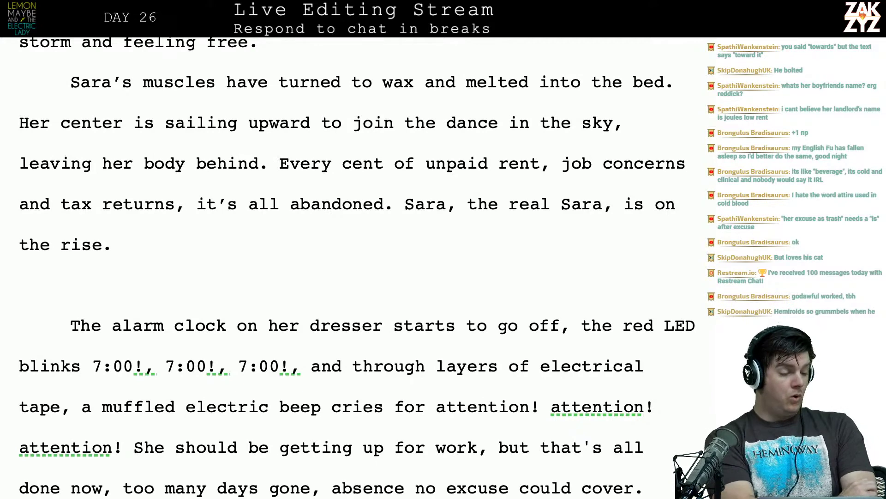
Insert "Her muscles have turned into wax and melted into the bed." before the paragraph starting "Sara's muscles".
scroll(451, 143, up, 1)
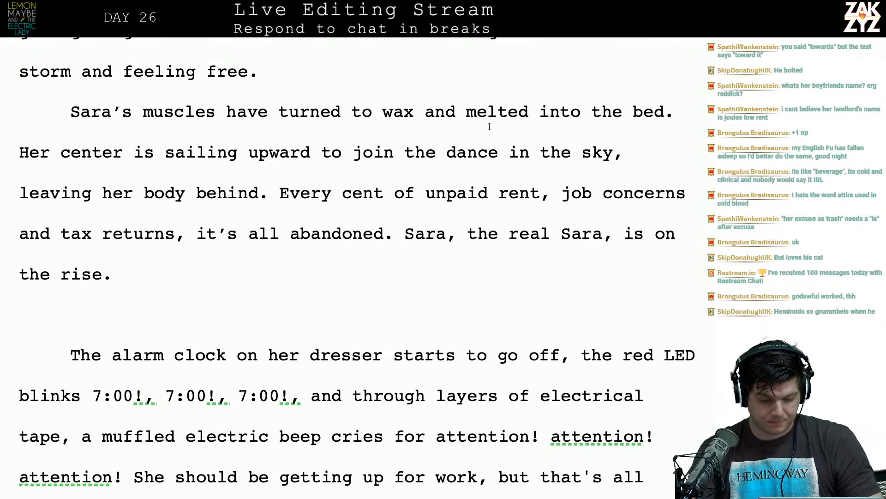
scroll(279, 133, up, 5)
click(281, 130)
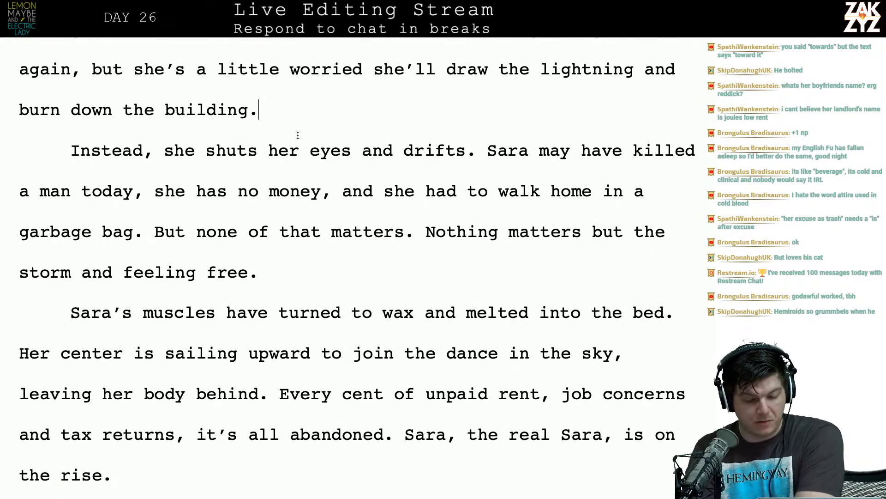
key(Right)
key(Down)
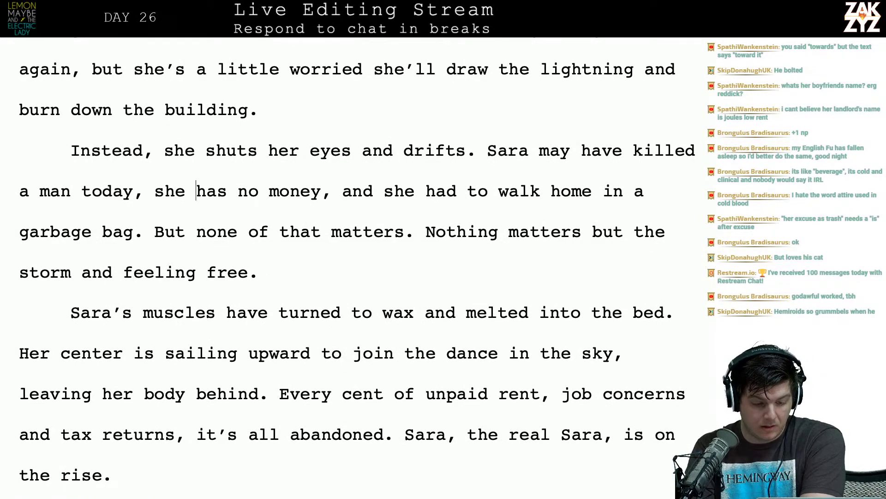
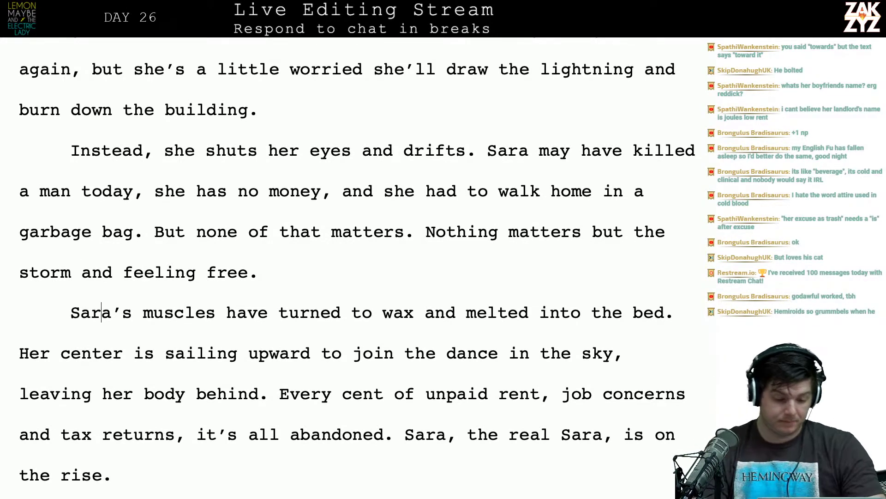
text(Her muscles )
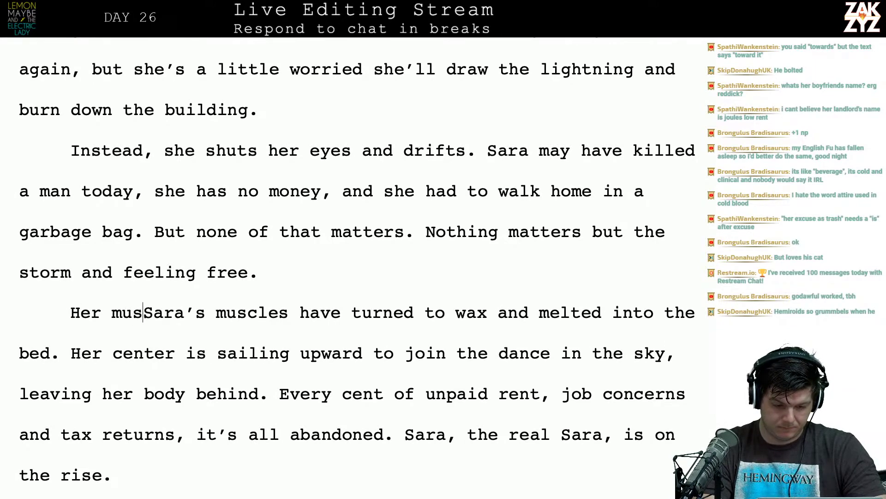
text(have turned into w)
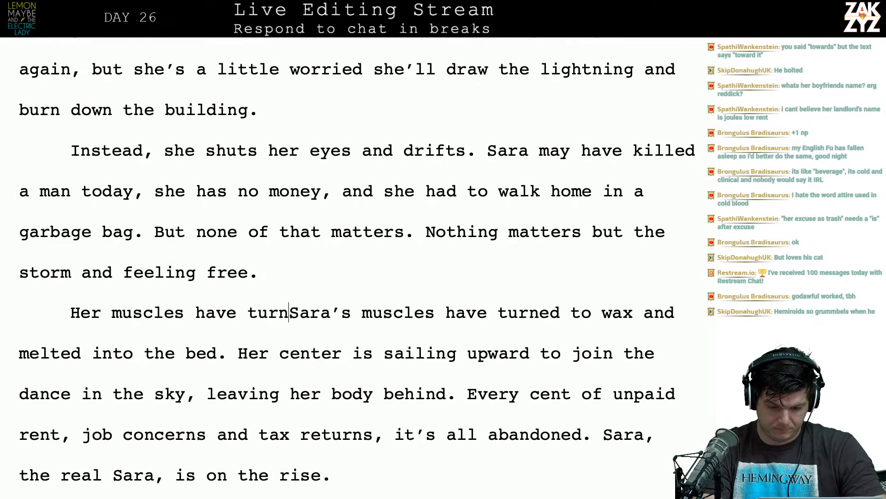
text(axx)
key(BackSpace)
key(BackSpace)
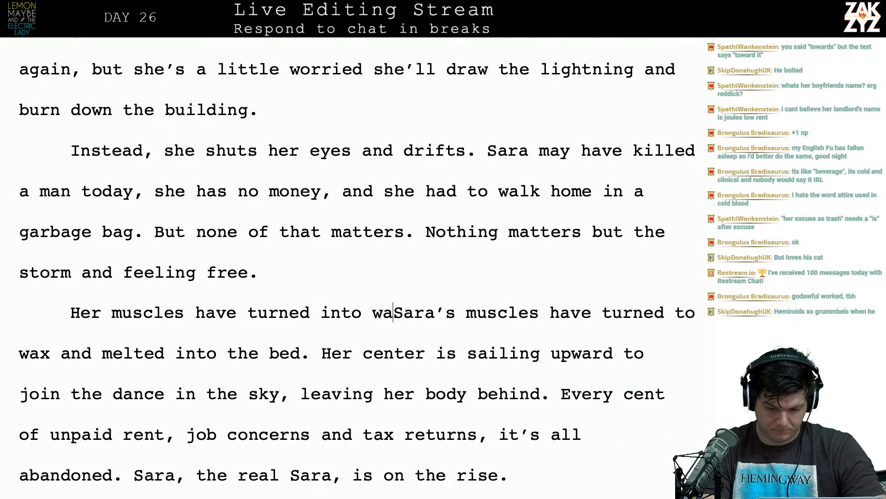
text(x and m)
text(elted into the b)
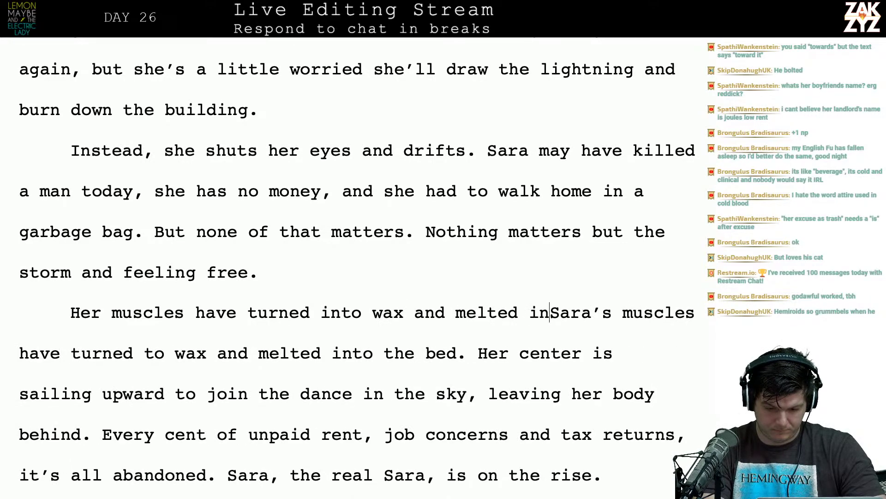
text(ed. )
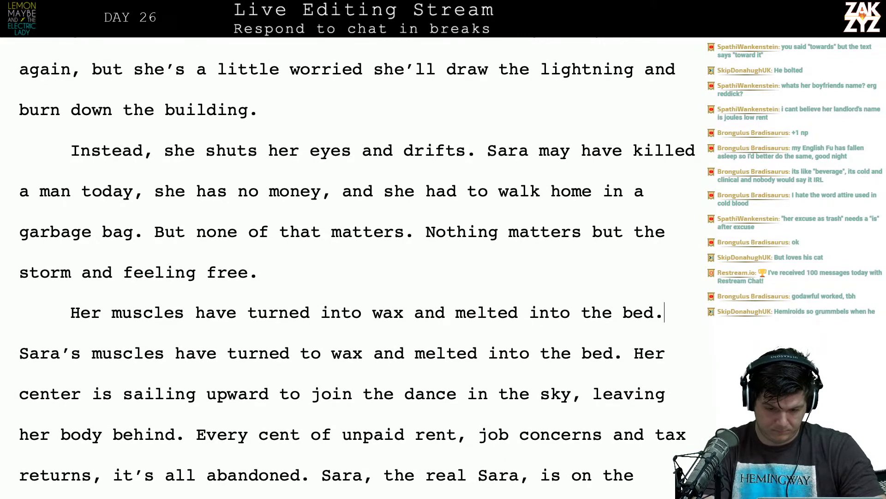
Add "Her center has broken free, it's sailing" after "melted into the bed." in the new opening text.
text(Her center is sailing upward to)
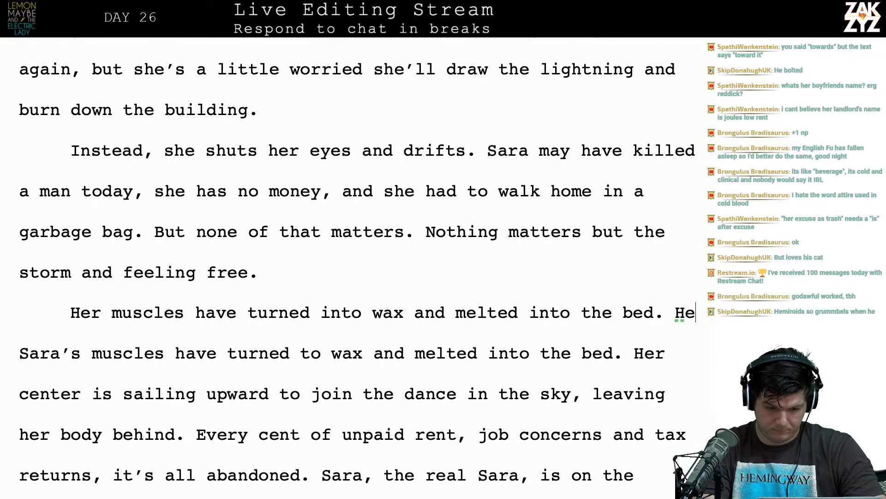
key(BackSpace)
text(enter has broken)
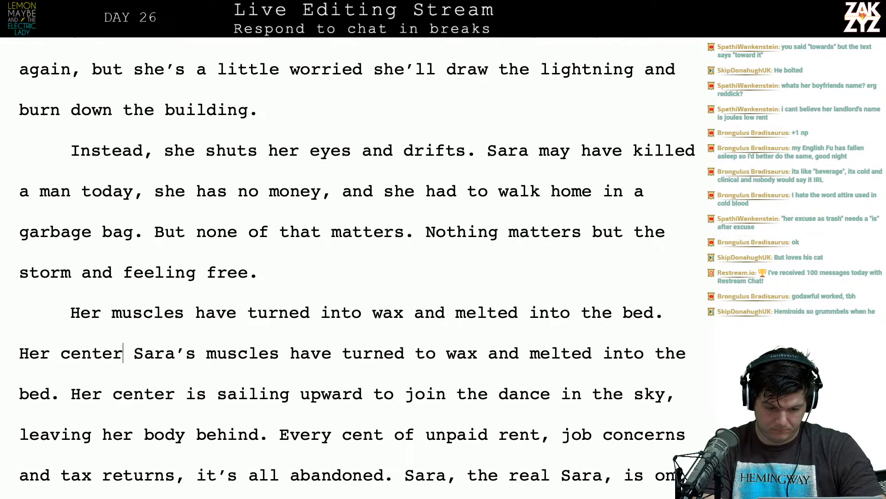
text( free, it's s)
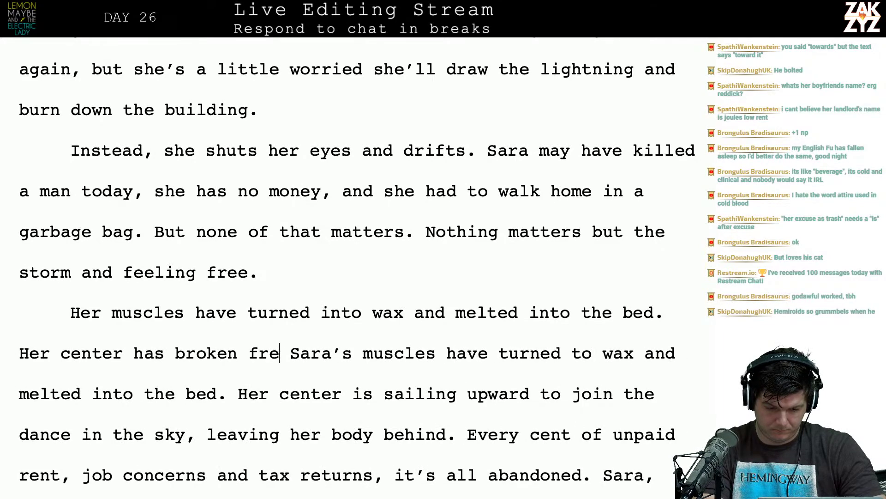
text(ailing up)
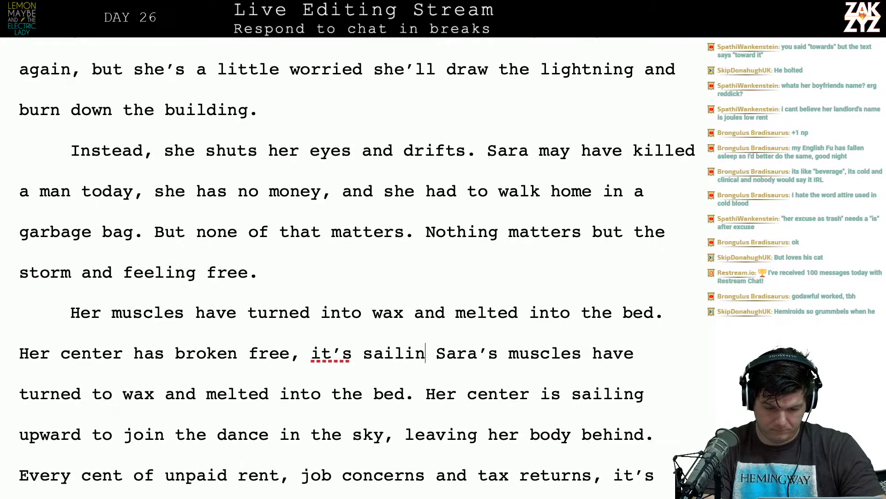
Replace "it's sailing" with "sailing upward to join the dance in the sky." after "Her center has broken free,".
key(BackSpace)
key(BackSpace)
key(BackSpace)
key(BackSpace)
key(BackSpace)
key(BackSpace)
key(BackSpace)
key(BackSpace)
key(BackSpace)
key(BackSpace)
key(BackSpace)
key(BackSpace)
key(BackSpace)
key(BackSpace)
key(BackSpace)
key(BackSpace)
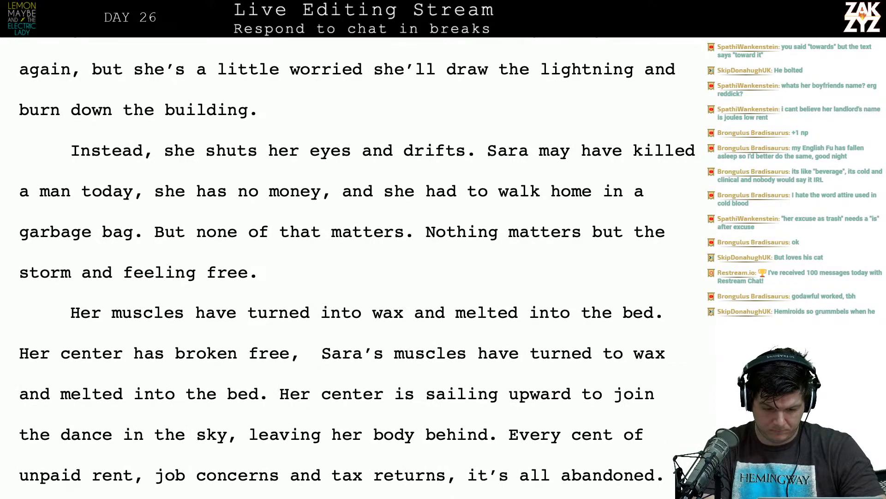
text(sailing up)
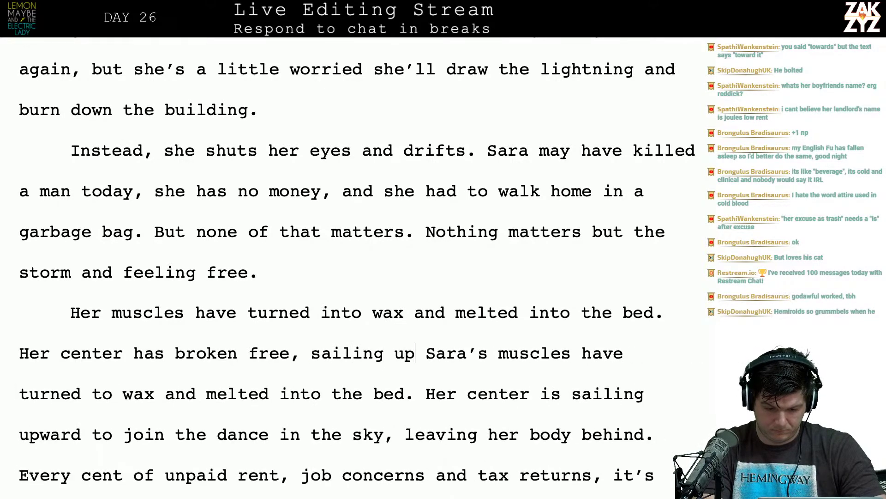
text(ward to join the)
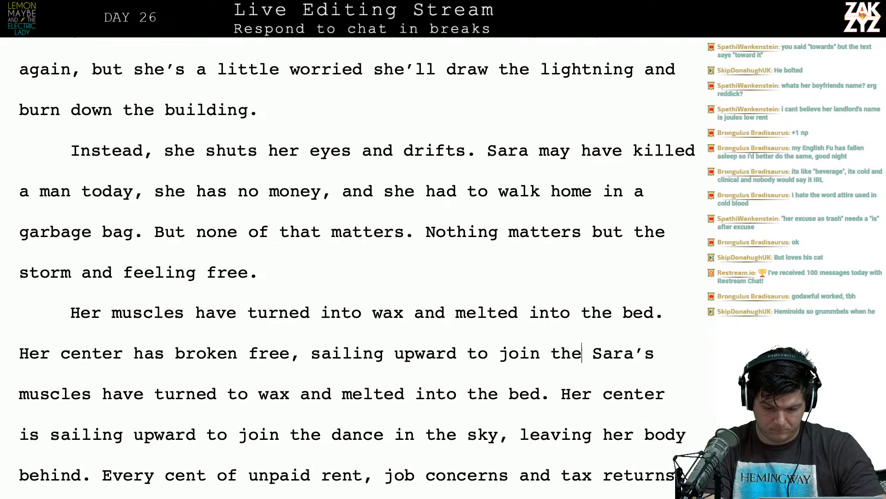
text( dance in the sk )
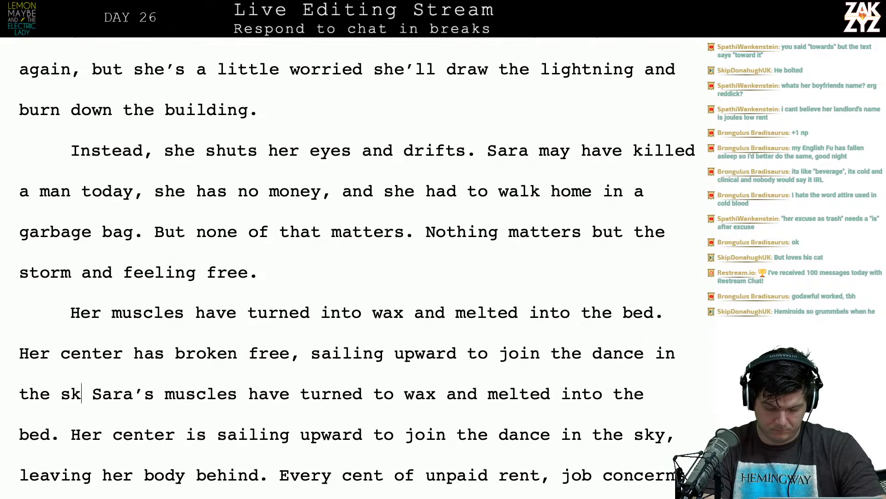
text(y.)
Separate the new sentences from the old "Sara's muscles" text with a blank line.
key(Return)
key(Return)
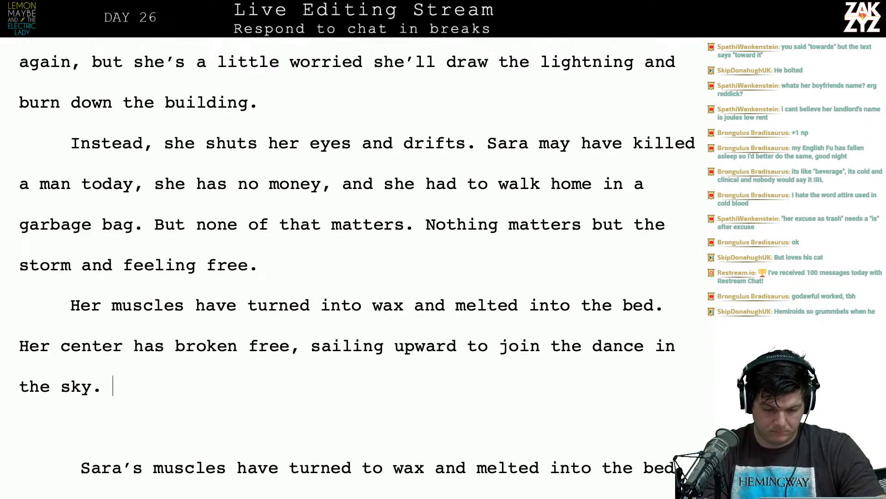
key(Down)
key(Down)
key(Down)
key(Down)
key(Down)
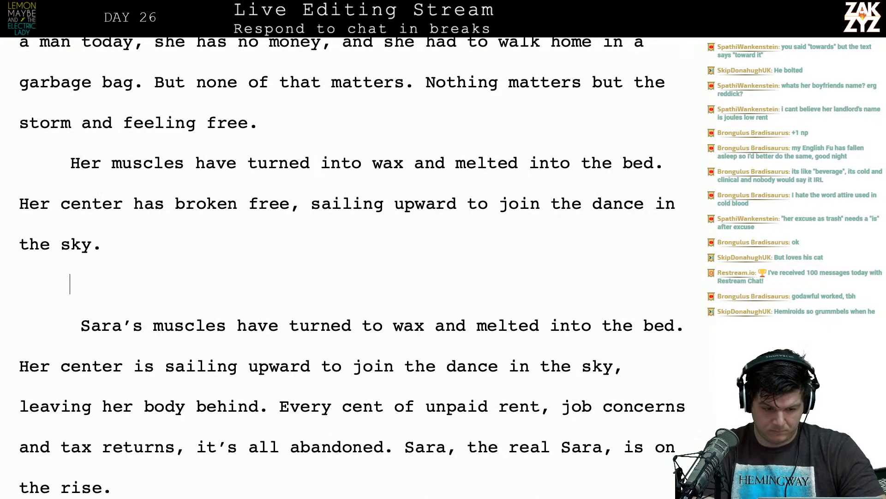
Add "With her body she abandons every cent of unpaid rent" after "the dance in the sky." in the new paragraph.
text(W)
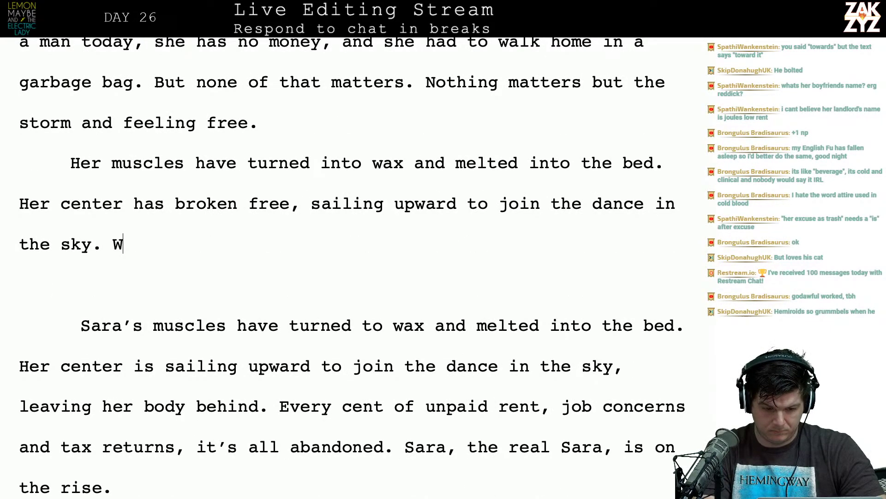
text(ith her body she)
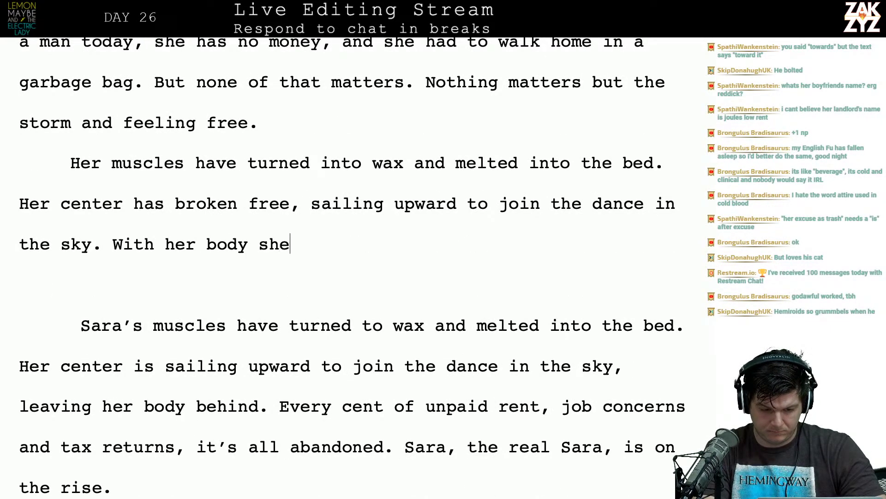
text( abandons her)
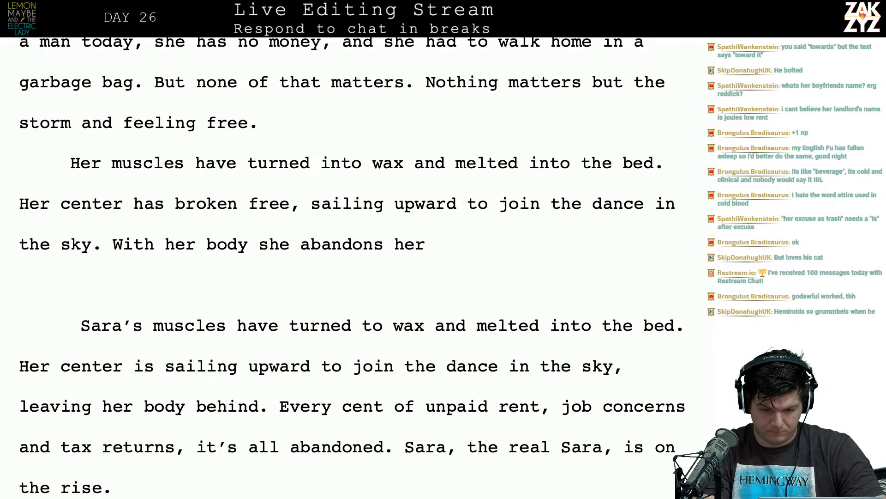
key(BackSpace)
key(BackSpace)
key(BackSpace)
key(BackSpace)
text(every c)
text(ent )
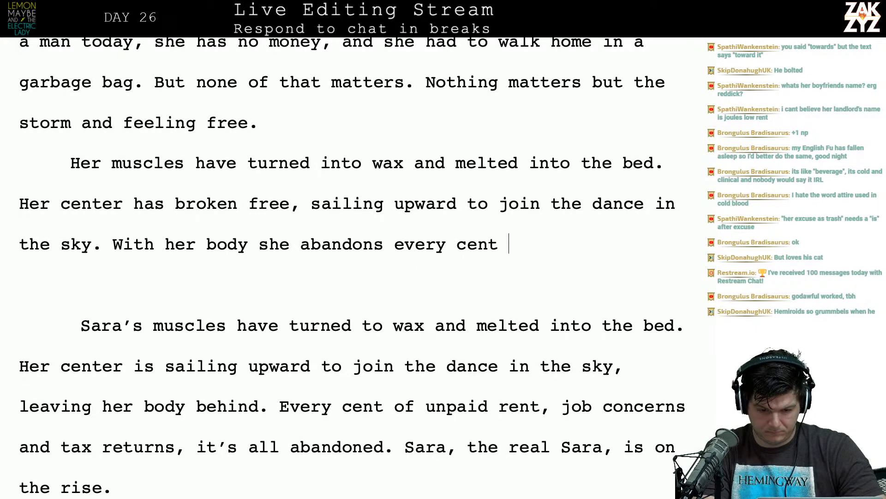
text(of unpaid rent)
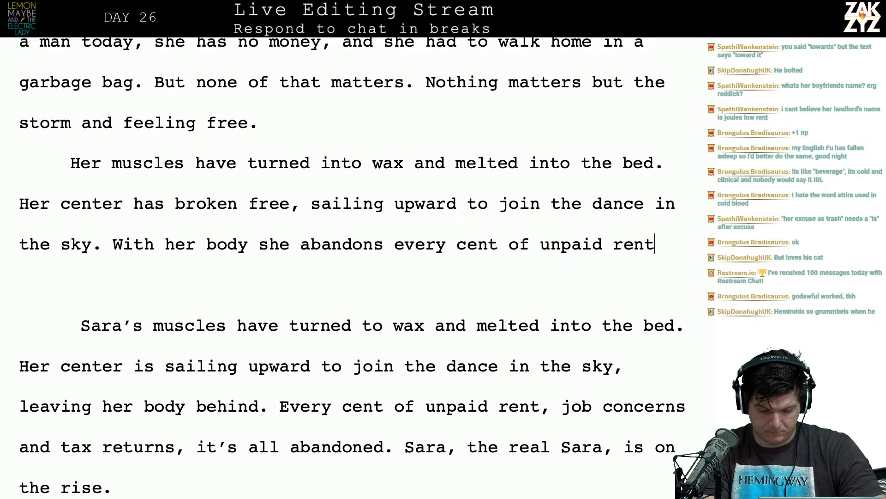
Complete the sentence after "unpaid rent" with ", health concerns and tax returns.".
text(, health concer)
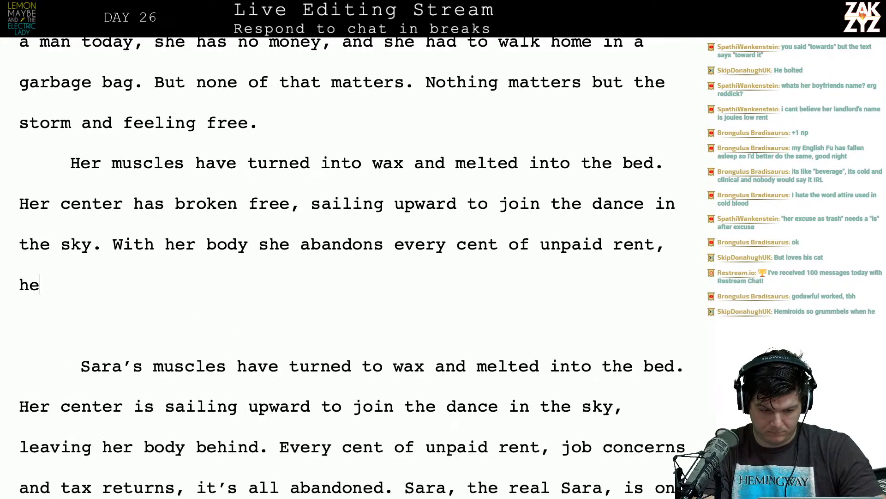
text(ns and)
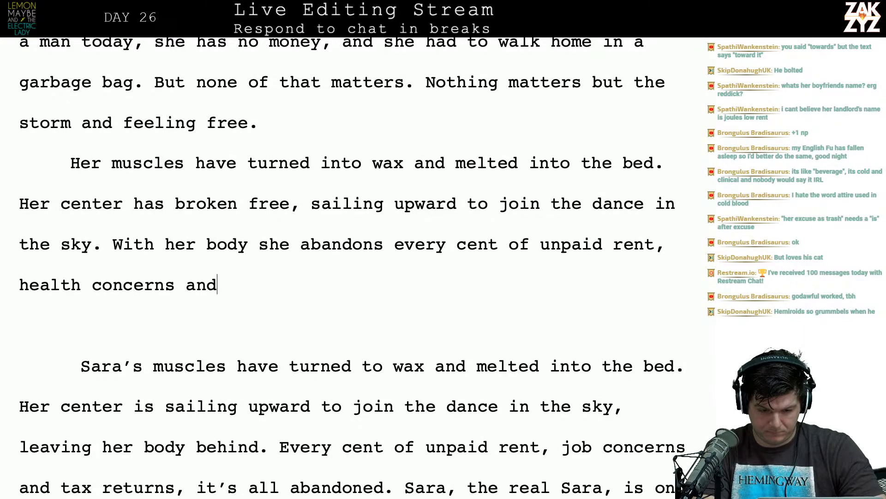
text( tax returns,)
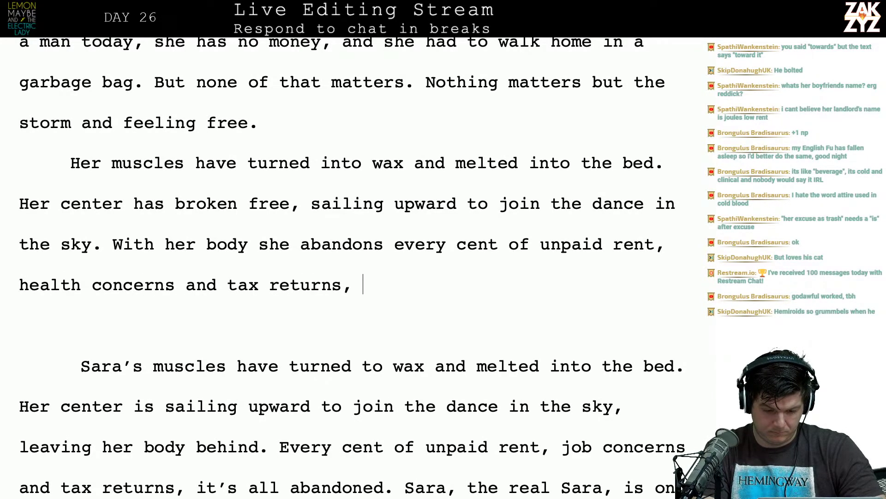
key(BackSpace)
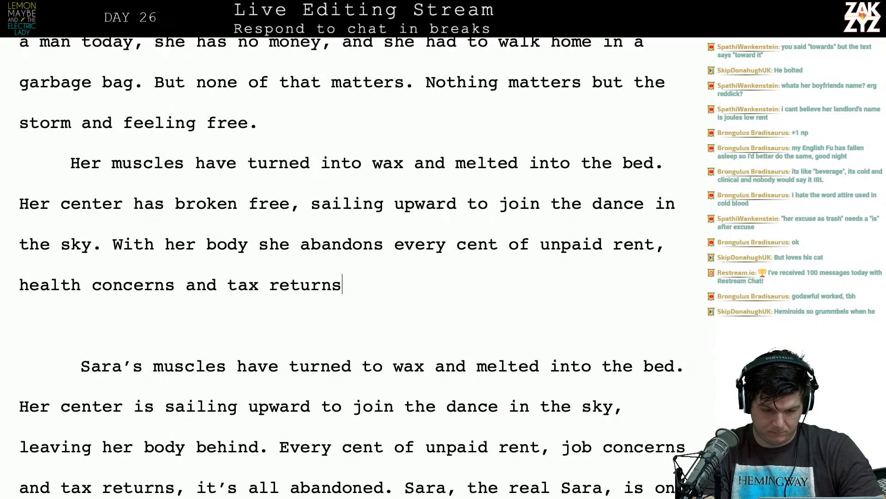
text(, e)
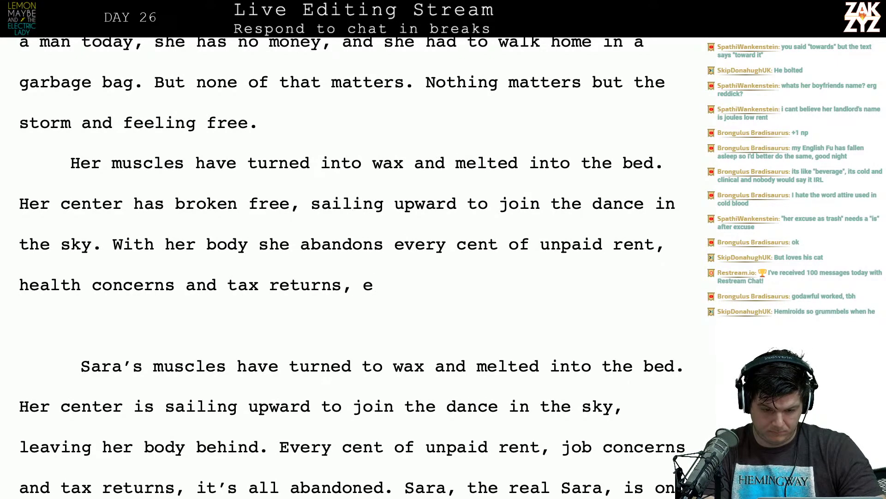
key(BackSpace)
key(BackSpace)
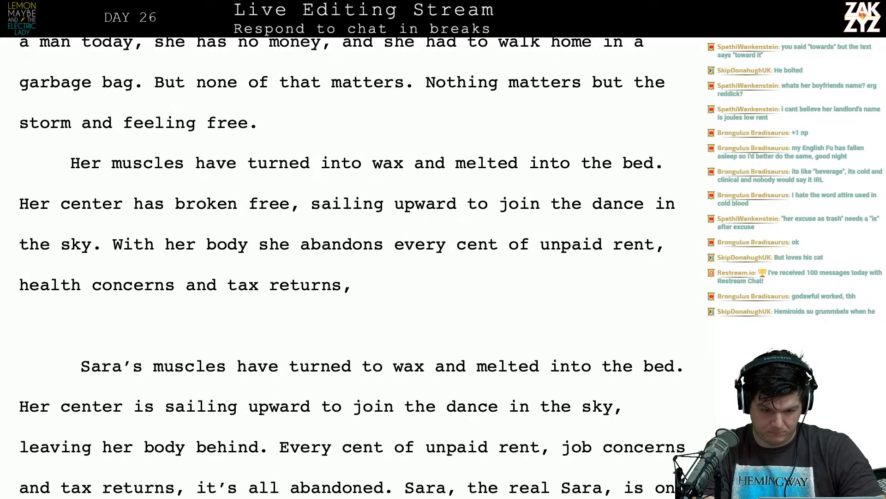
key(BackSpace)
key(BackSpace)
text(.)
Delete the blank line and the old text from "Sara's muscles" through "it's all abandoned.", joining "Sara, the real Sara" to the new paragraph.
key(shift+Down)
key(shift+Down)
key(shift+Down)
key(shift+Down)
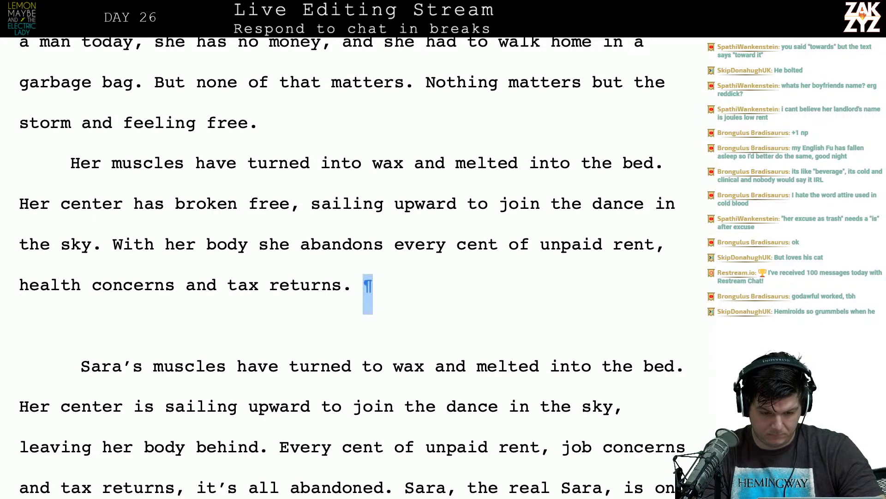
key(shift+Down)
key(shift+Right)
key(shift+Right)
key(shift+Right)
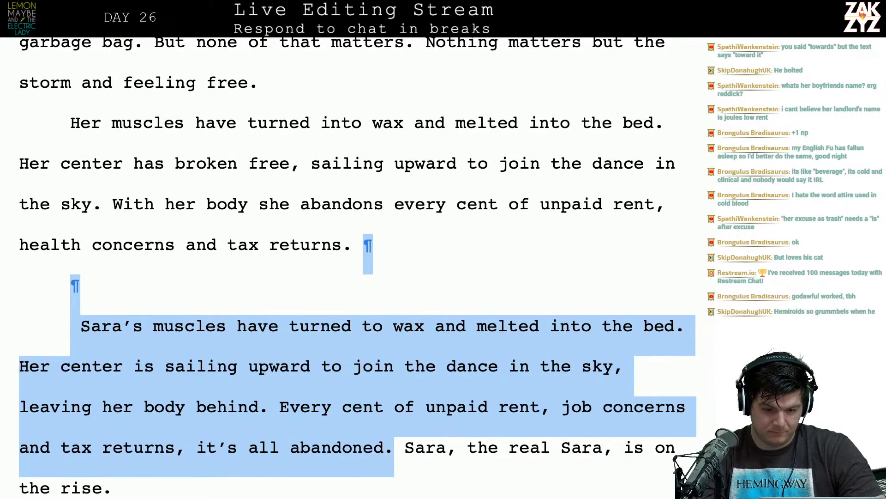
key(BackSpace)
scroll(349, 194, down, 1)
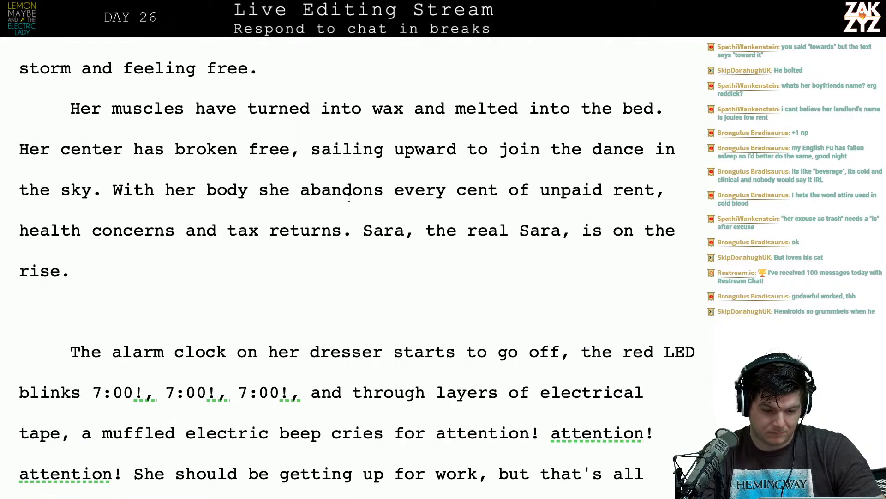
Insert a comma after "health concerns" in the list of things she abandons.
click(178, 228)
text(,)
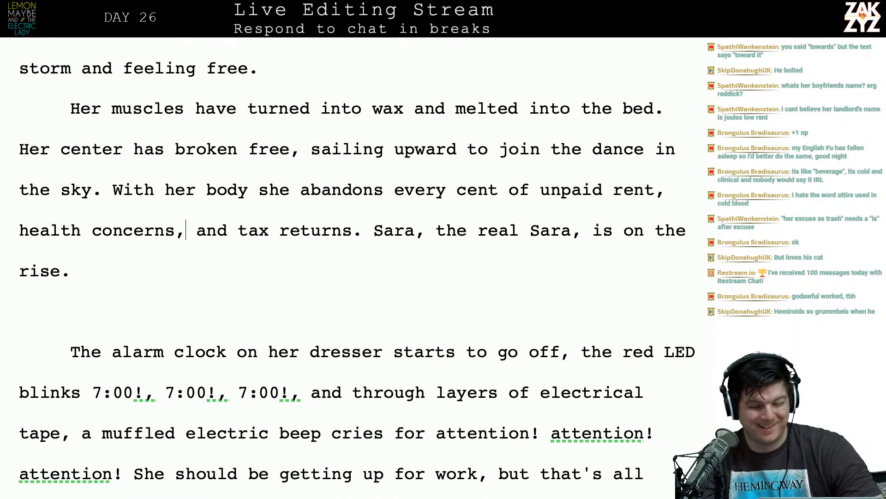
key(Right)
Delete "health concerns, and" so that "tax returns" directly follows "unpaid rent,".
scroll(208, 171, down, 3)
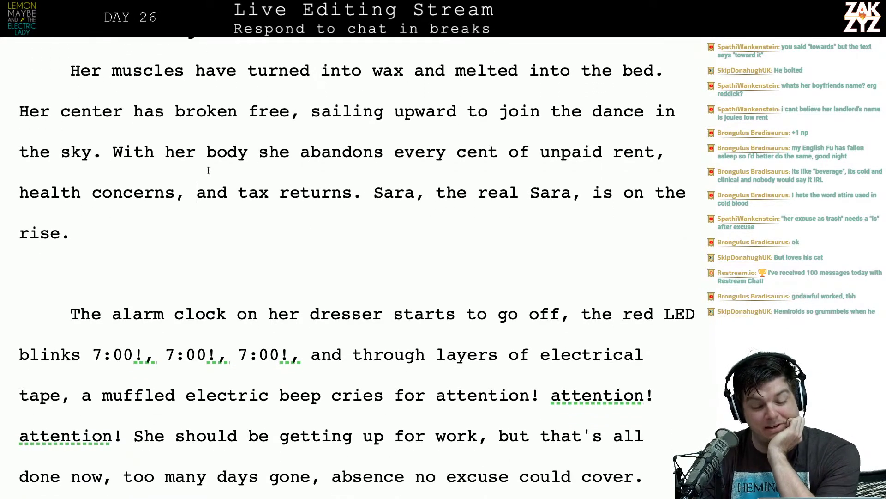
scroll(342, 233, down, 1)
scroll(329, 241, down, 3)
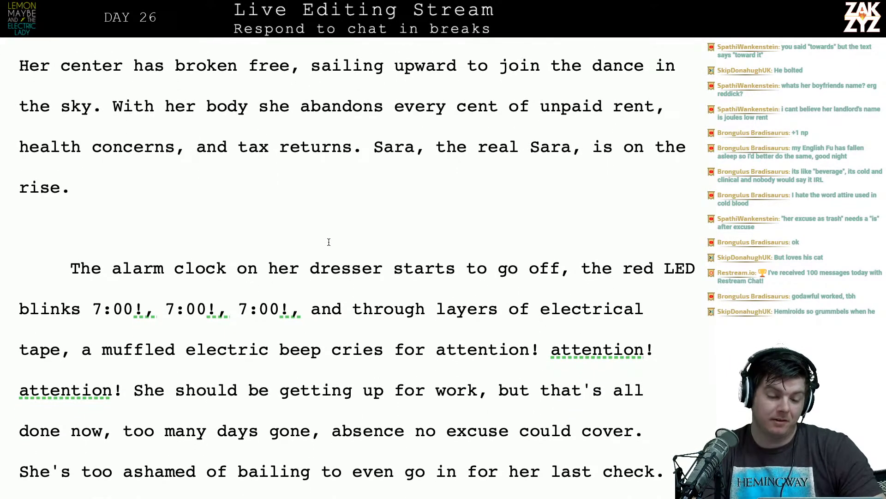
key(BackSpace)
key(BackSpace)
key(BackSpace)
key(BackSpace)
key(BackSpace)
key(BackSpace)
key(BackSpace)
key(BackSpace)
key(BackSpace)
key(BackSpace)
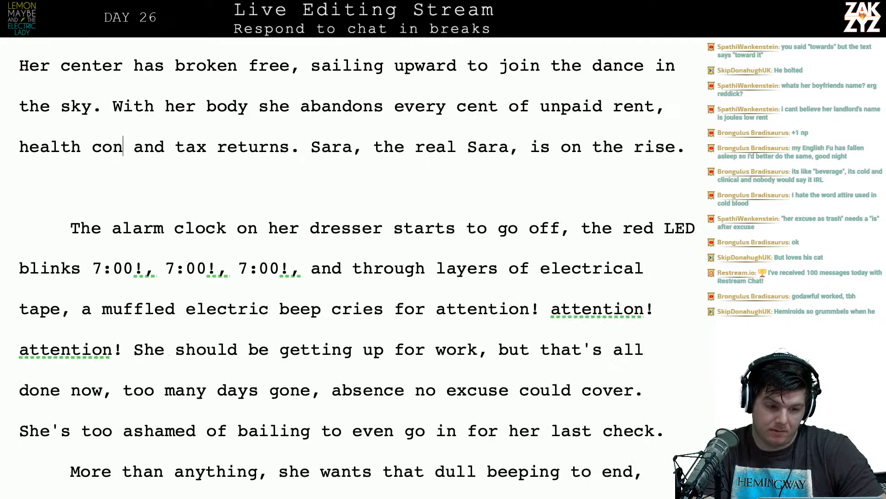
key(BackSpace)
key(BackSpace)
key(BackSpace)
key(BackSpace)
key(BackSpace)
key(BackSpace)
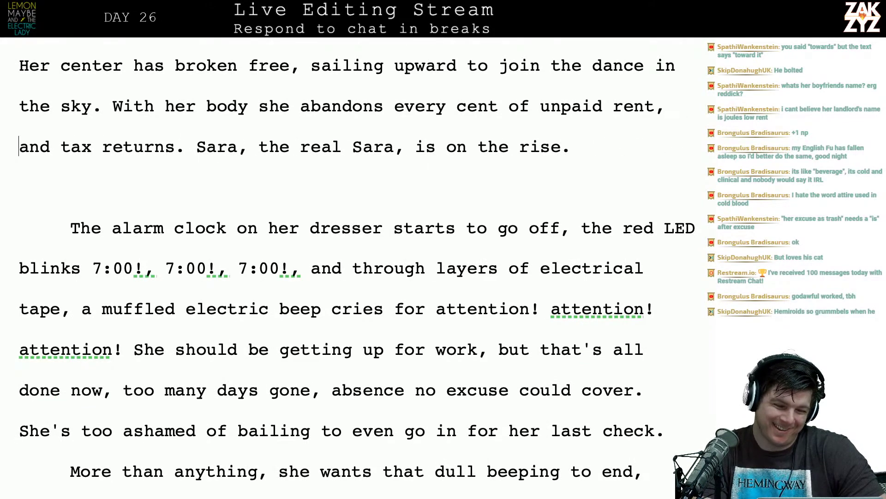
key(Right)
key(BackSpace)
key(BackSpace)
key(BackSpace)
key(BackSpace)
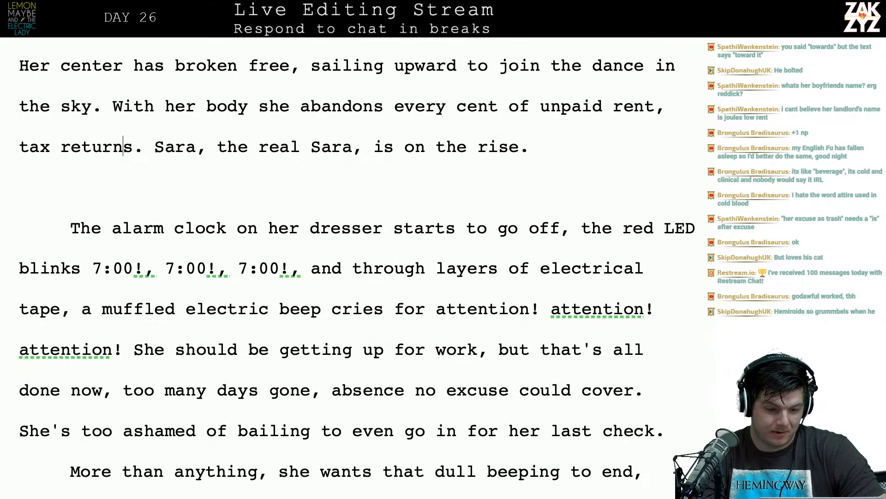
Extend the list after "tax returns" with ", and health concerns".
text(, health ret)
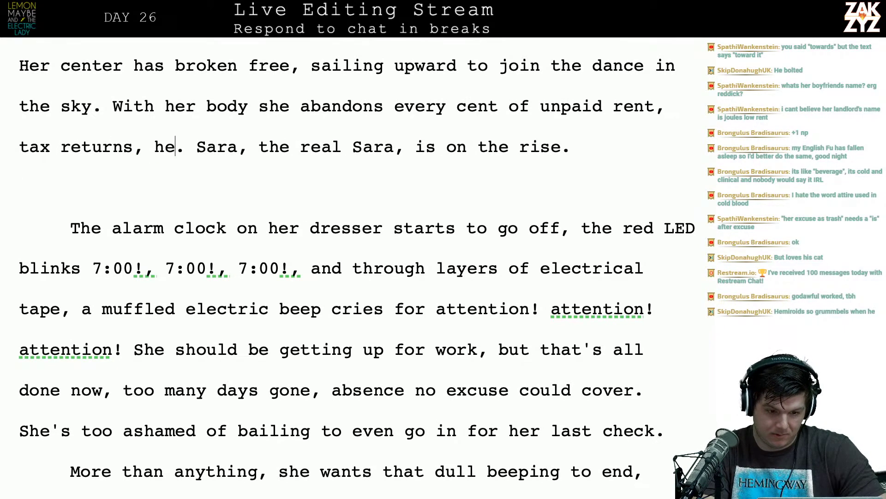
text(urns)
key(BackSpace)
key(BackSpace)
key(BackSpace)
key(BackSpace)
key(BackSpace)
key(BackSpace)
key(BackSpace)
key(BackSpace)
key(BackSpace)
key(BackSpace)
key(BackSpace)
key(BackSpace)
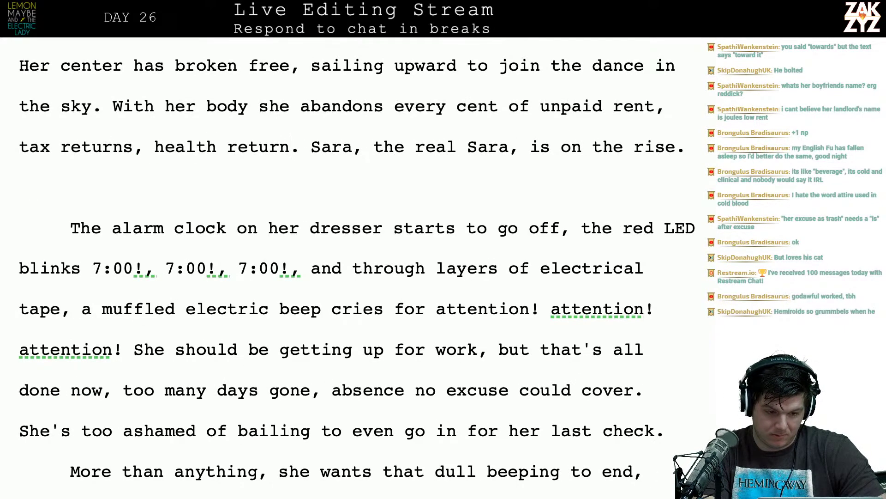
key(BackSpace)
key(BackSpace)
text(and health con)
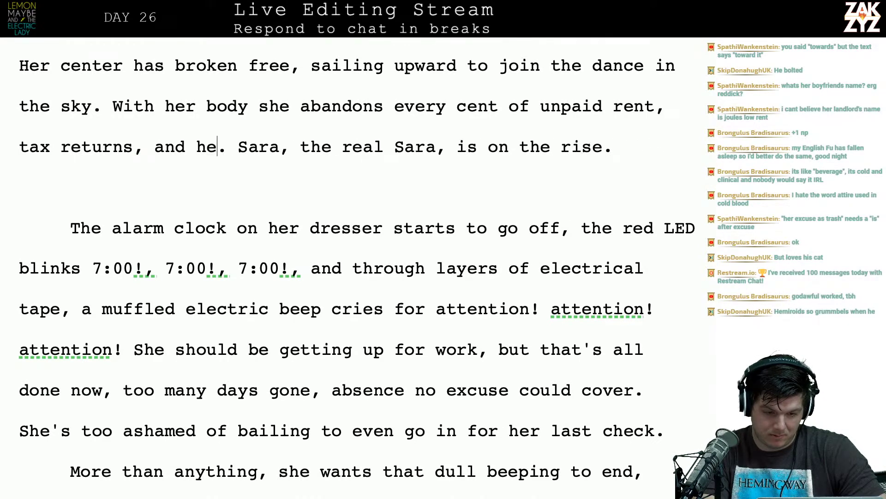
text(cerns)
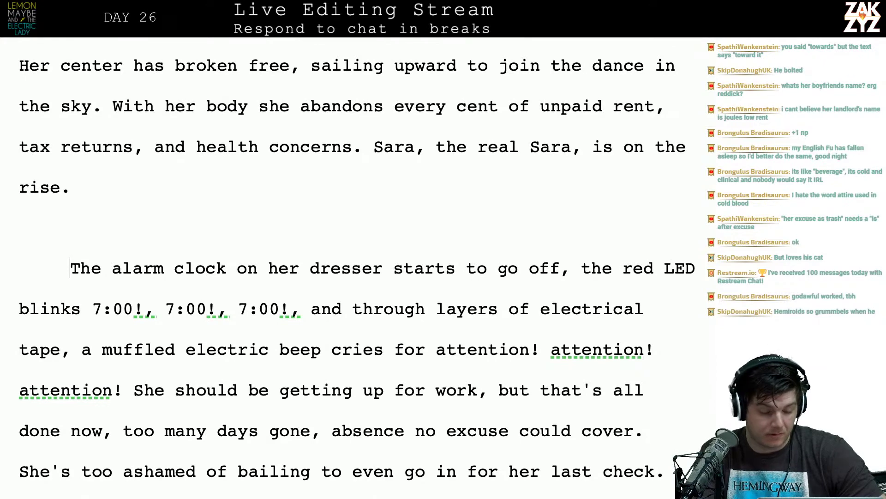
Write "Before she can get there, the alarm clock on her dresser starts to go off." on the blank line above the old alarm clock paragraph.
key(Up)
text(Be)
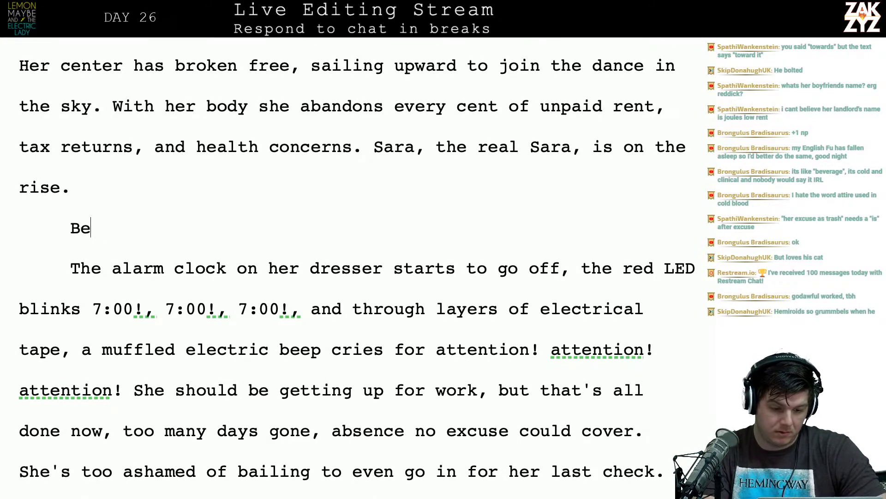
text(fore she can get there, )
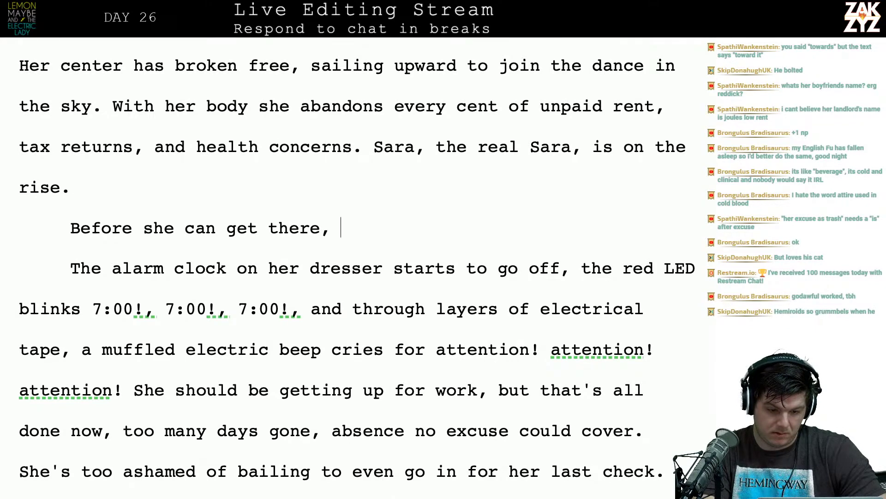
text(the )
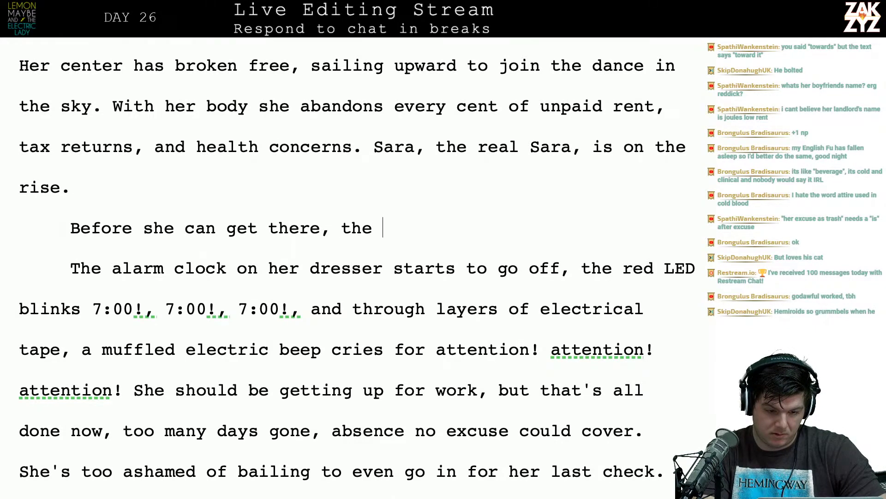
text(alarm clock)
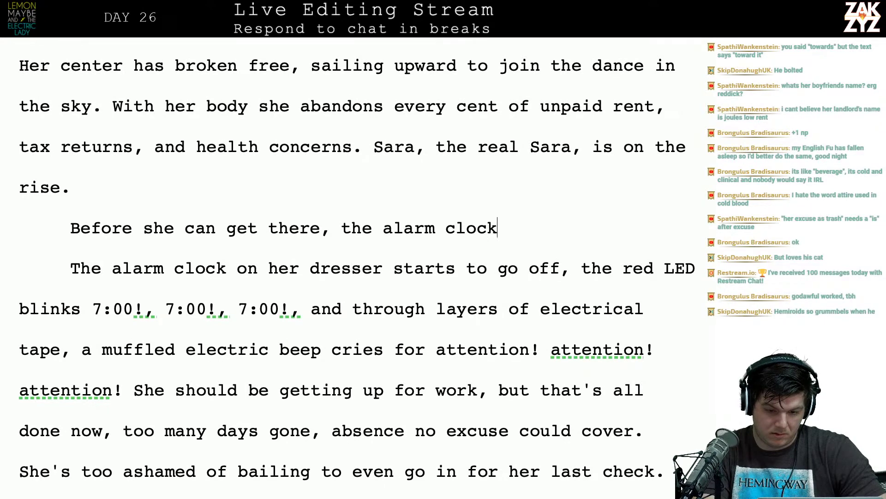
text( on her dresser )
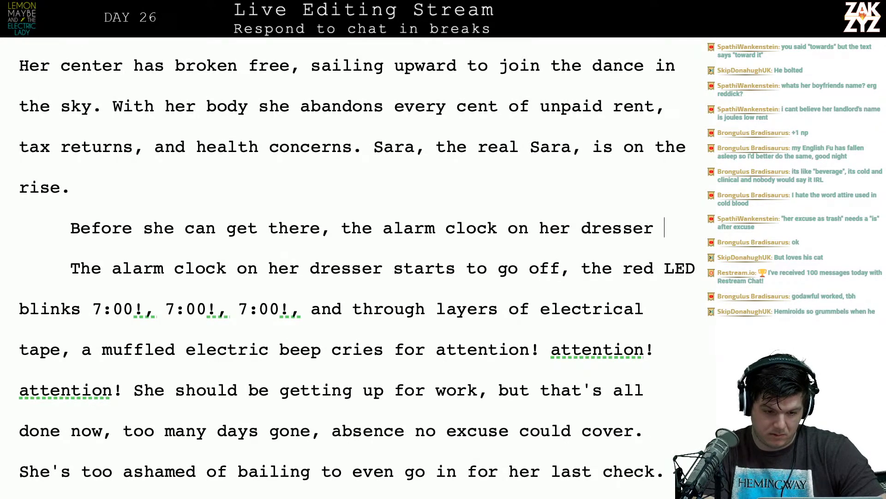
text(starts to go)
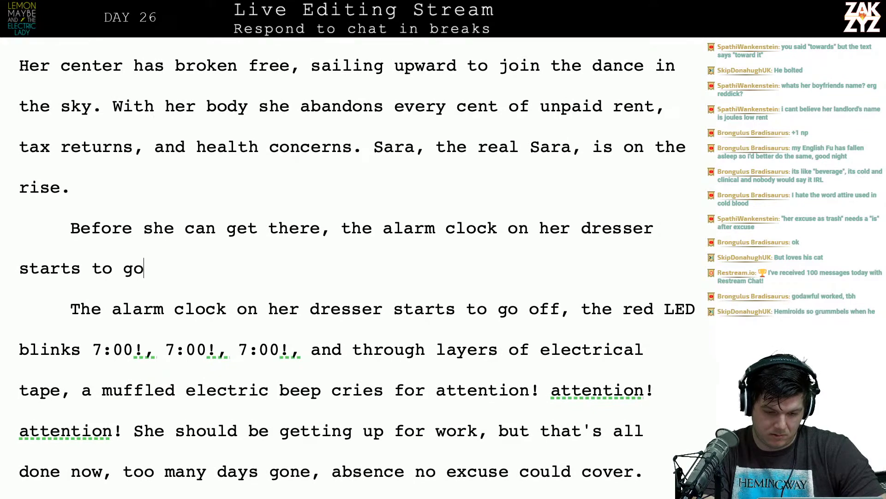
text( off. Th)
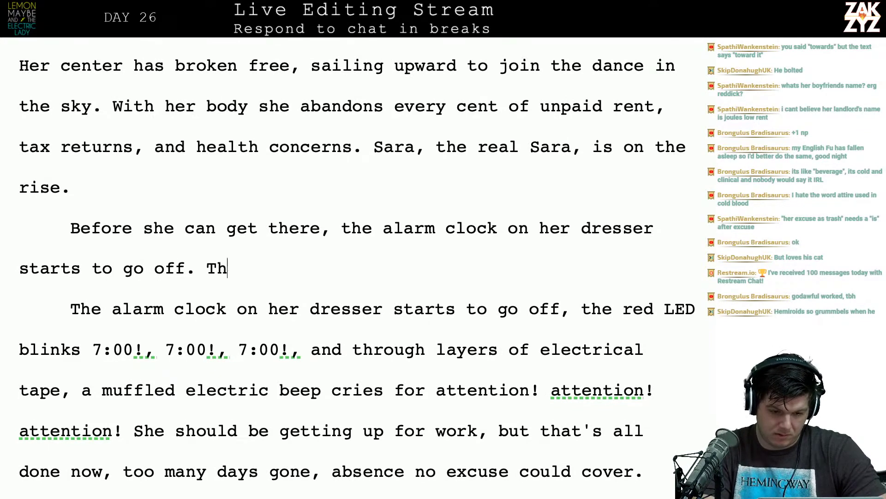
Continue the new alarm clock paragraph after "starts to go off." with "The red LED is flashing 7:".
text(e red LED is flashtin)
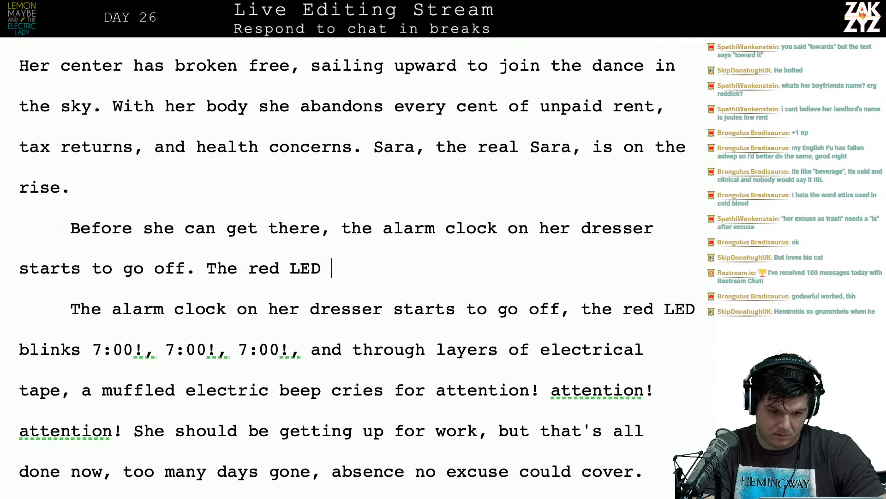
key(BackSpace)
key(BackSpace)
key(BackSpace)
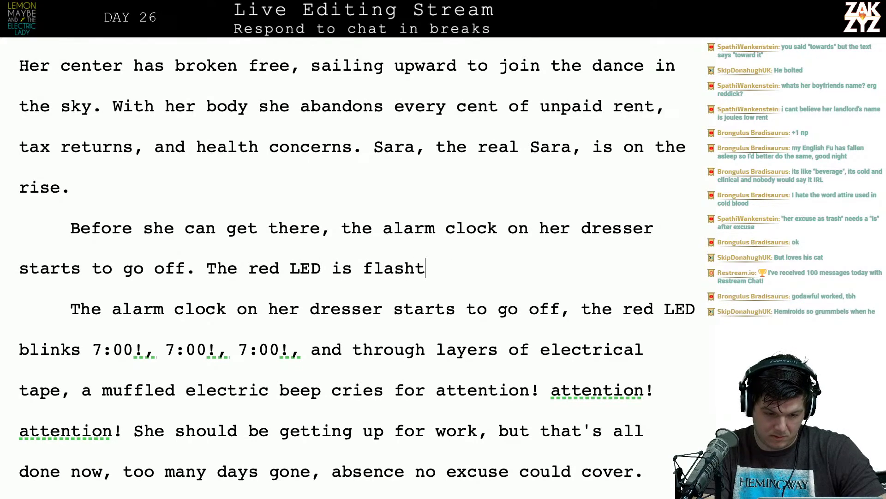
text(ing)
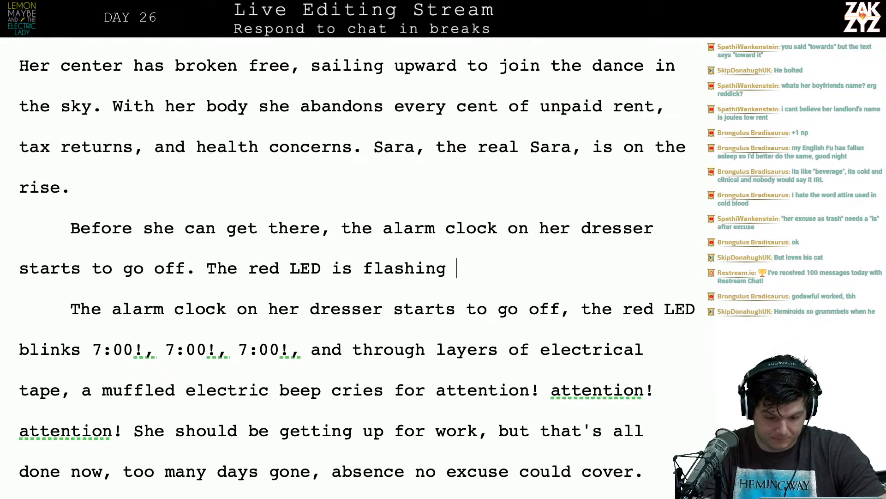
text( 7)
key(BackSpace)
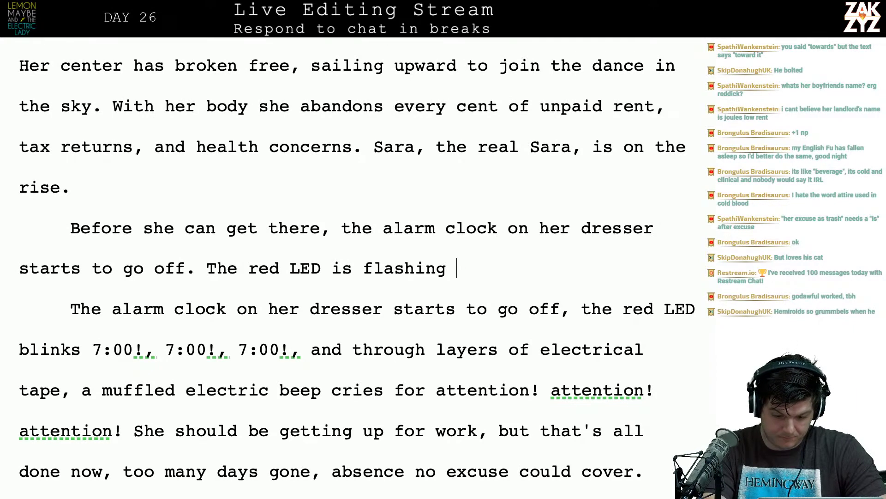
text(7:)
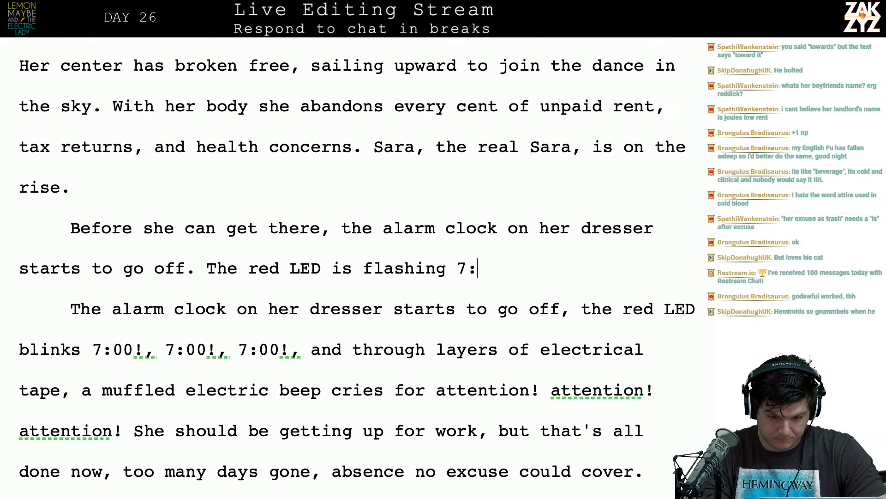
Delete the partial "7:" and the old paragraph's opening through "blinks" so the three existing "7:00!" directly follow "flashing".
key(shift+Down)
key(shift+Down)
key(shift+Left)
key(shift+Left)
key(shift+Left)
key(shift+Left)
key(shift+Left)
key(shift+Left)
key(shift+Left)
key(shift+Left)
key(shift+Left)
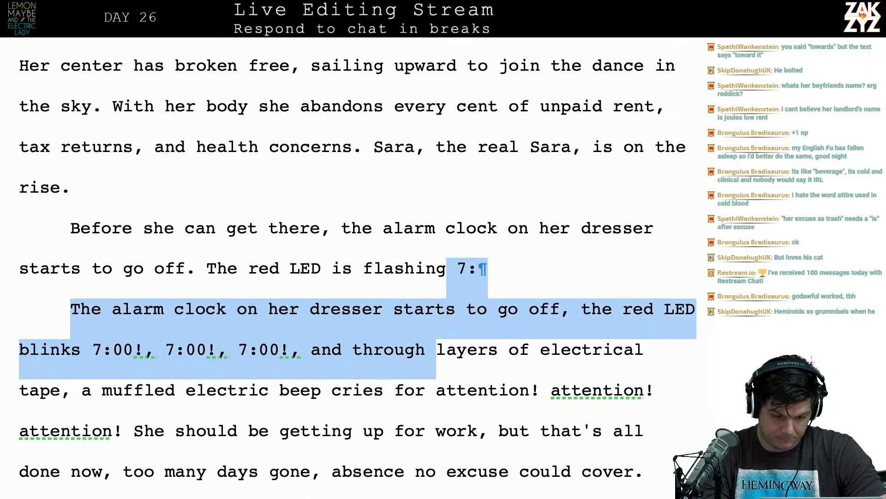
key(shift+Left)
key(shift+Left)
key(shift+Left)
key(shift+Left)
key(shift+Left)
key(shift+Left)
key(shift+Left)
key(shift+Left)
key(shift+Left)
key(shift+Left)
key(shift+Left)
key(shift+Left)
key(shift+Left)
key(shift+Left)
key(shift+Left)
key(shift+Left)
key(shift+Left)
key(shift+Left)
key(shift+Left)
key(shift+Left)
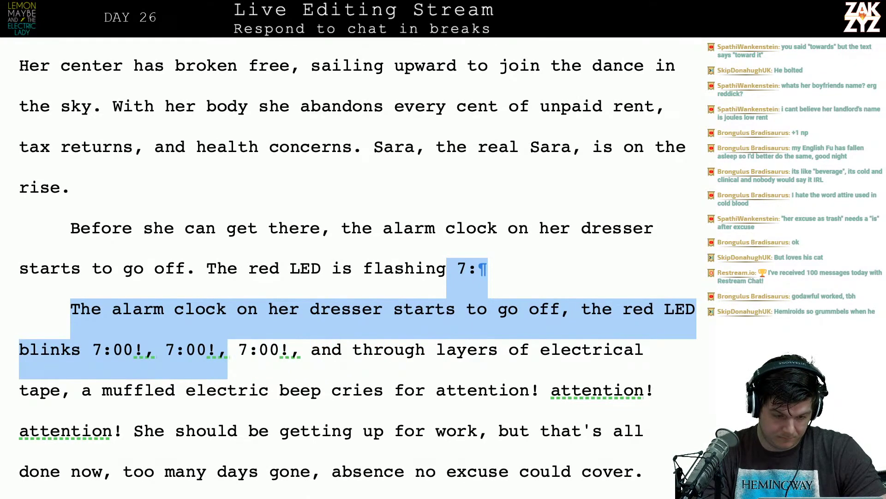
key(shift+Left)
key(shift+Left)
key(Delete)
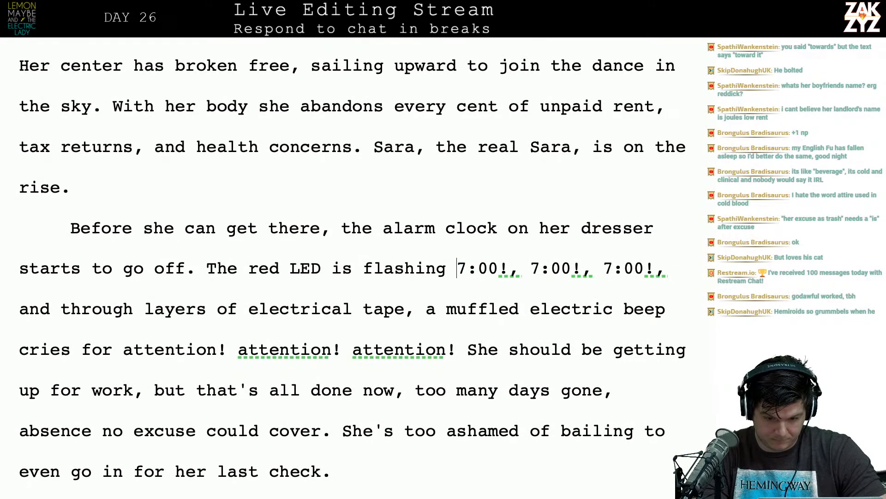
Italicize the three flashing times from the first "7:00!" through the last.
key(shift+Right)
key(shift+Right)
key(shift+Right)
key(shift+Right)
key(shift+Right)
key(shift+Right)
key(shift+Right)
key(shift+Right)
key(shift+Right)
key(shift+Right)
key(shift+Right)
key(shift+Right)
key(shift+Right)
key(shift+Right)
key(shift+Right)
key(shift+Right)
key(shift+Right)
key(shift+Right)
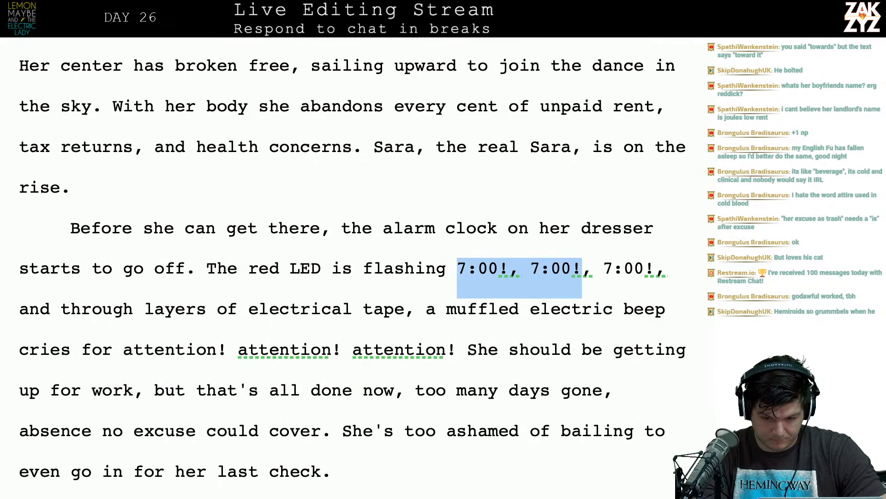
key(shift+Right)
key(ctrl+i)
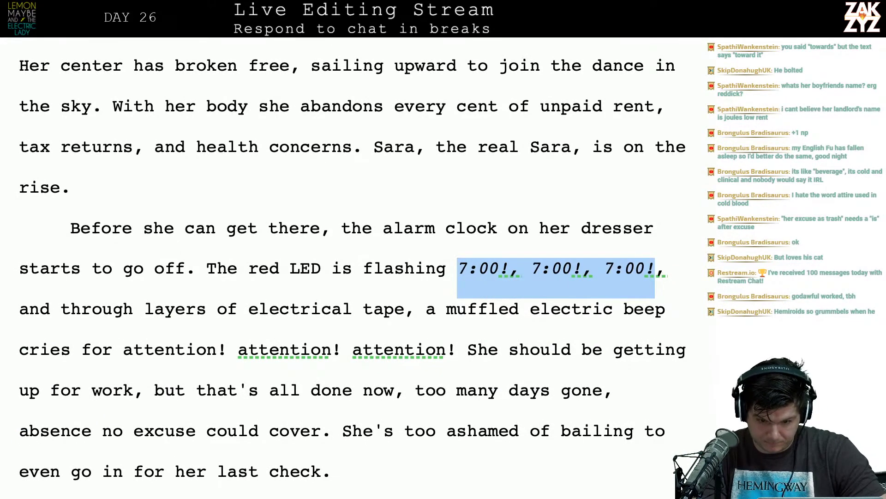
Remove the commas after the three italic "7:00!" and start a new paragraph at "and through layers".
key(Right)
key(Right)
key(BackSpace)
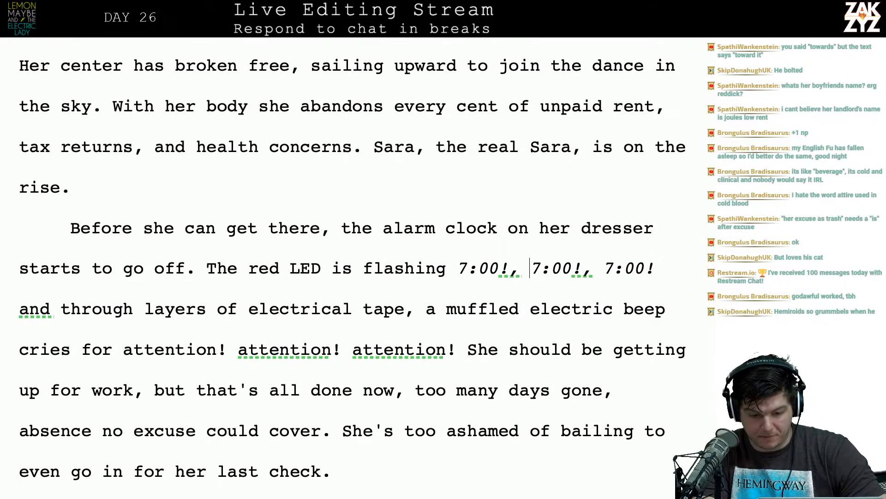
key(BackSpace)
key(BackSpace)
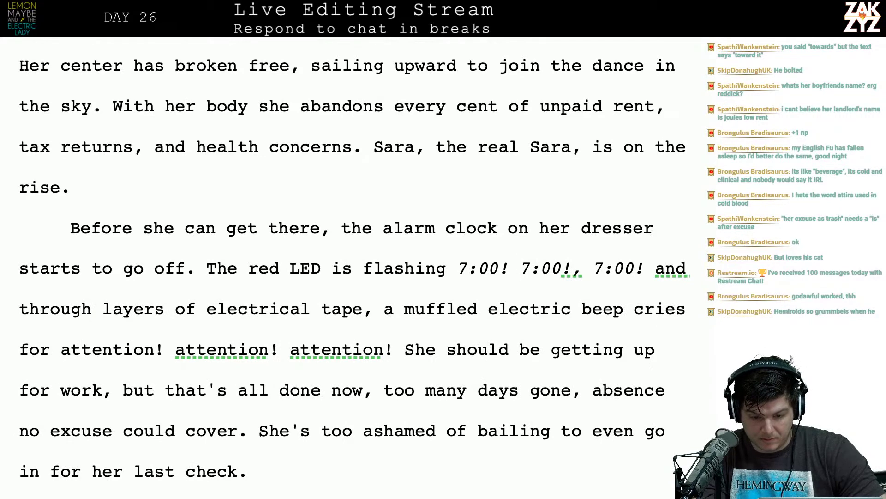
key(BackSpace)
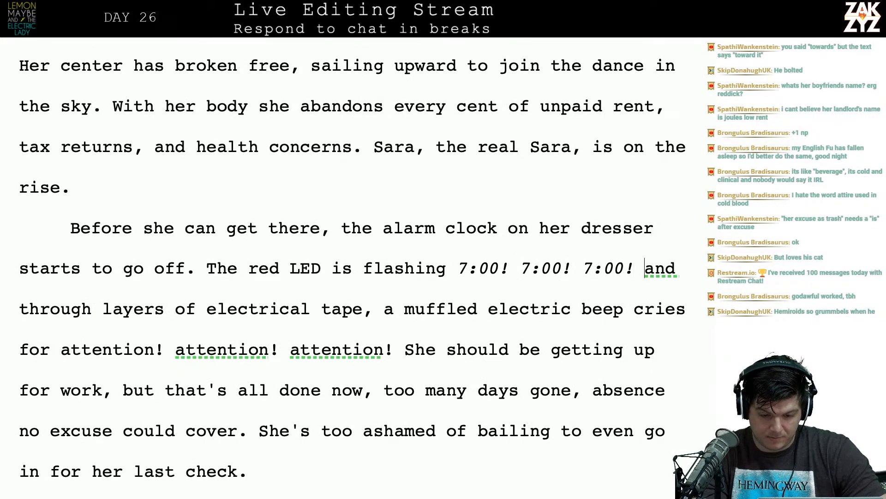
key(Return)
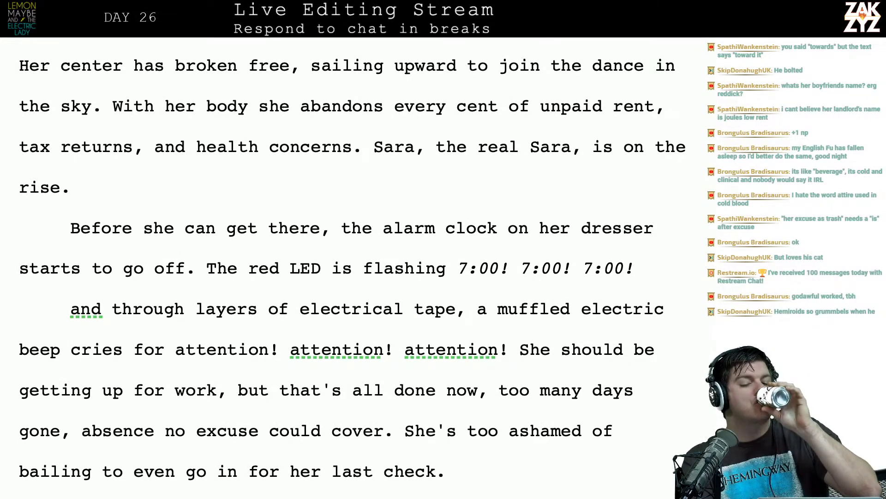
Insert a new paragraph above "Before she can get there" beginning "She's almost there when her alarm clock".
scroll(351, 267, down, 2)
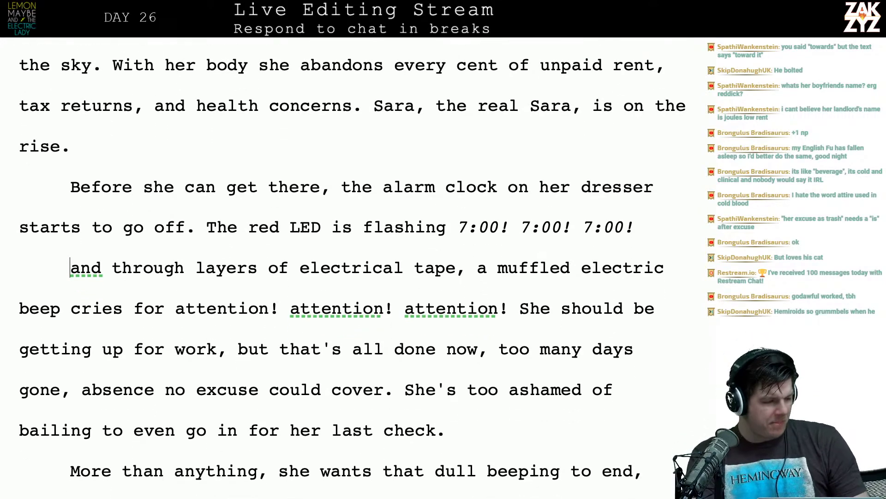
scroll(351, 267, up, 4)
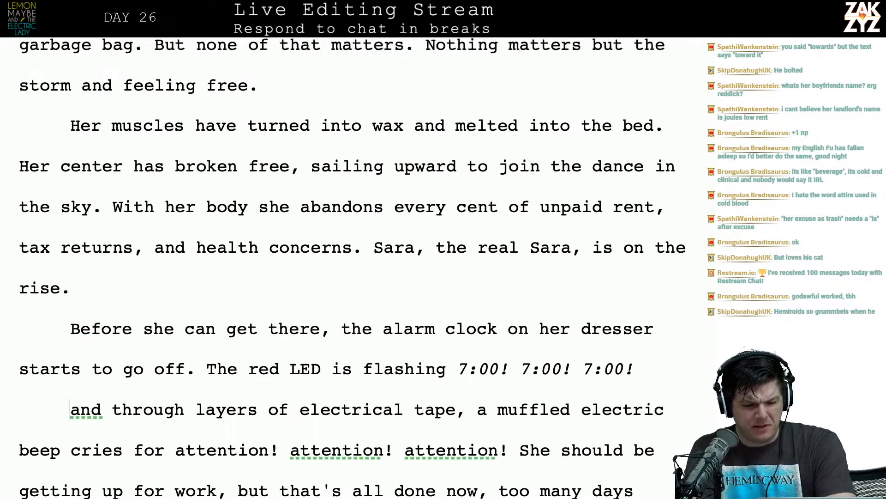
scroll(351, 268, up, 3)
scroll(351, 267, down, 5)
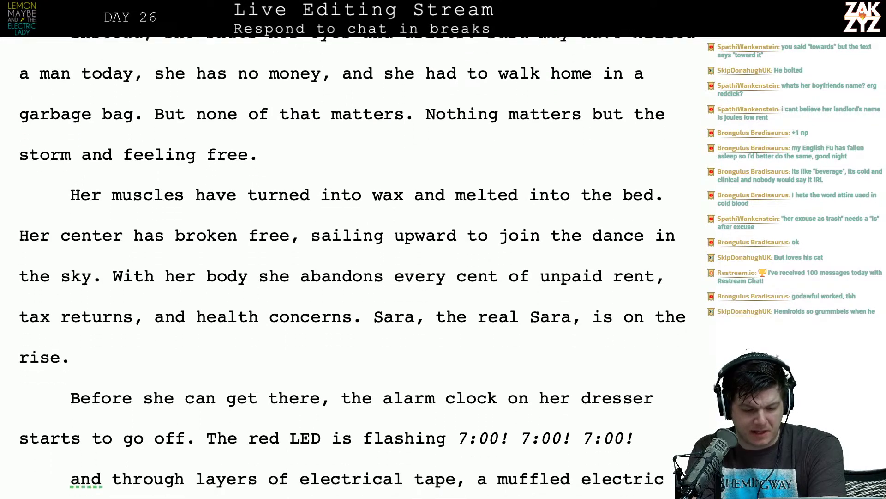
scroll(351, 267, down, 1)
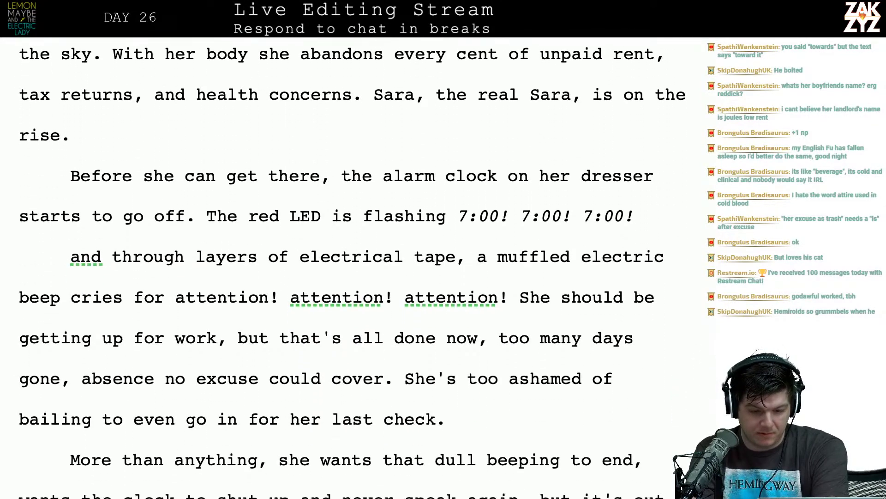
scroll(351, 267, down, 1)
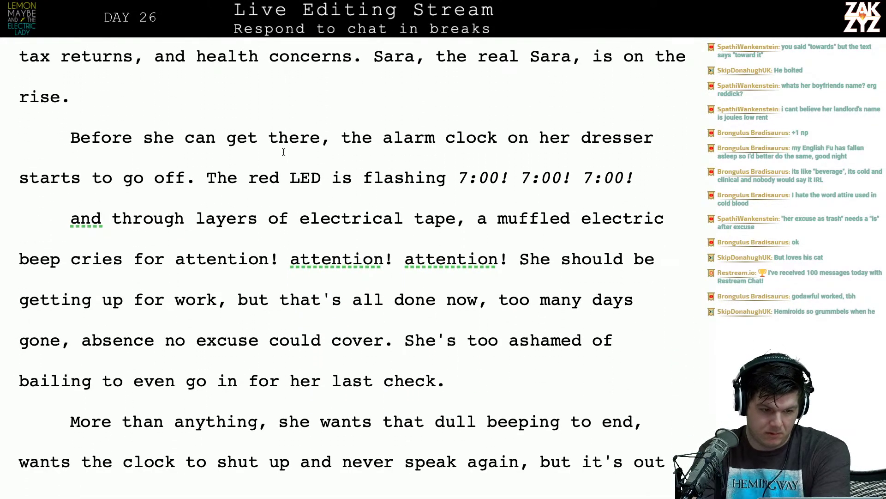
key(Return)
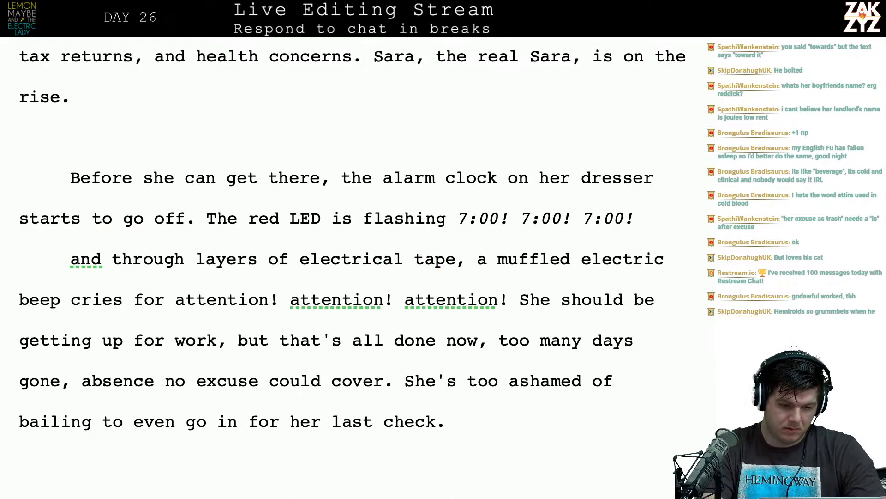
text(')
key(BackSpace)
text(She's a)
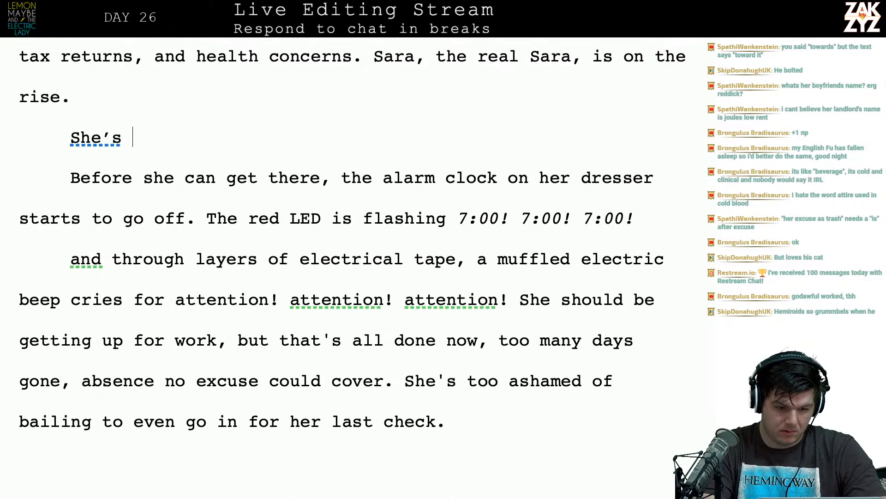
text(lmost there whe)
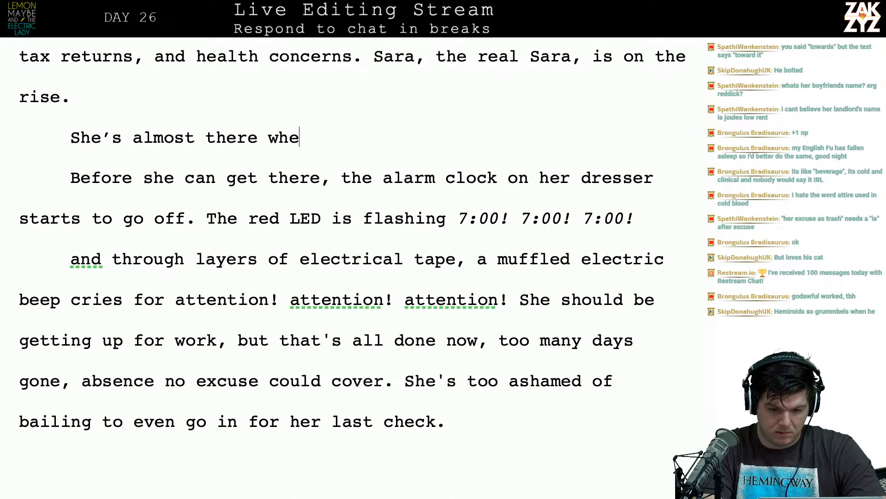
text(n the)
key(BackSpace)
key(BackSpace)
key(BackSpace)
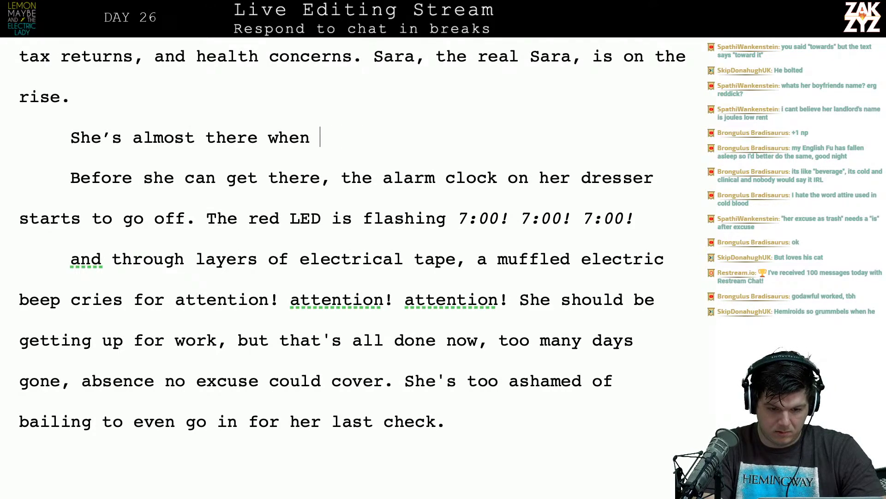
text(her alarm clock)
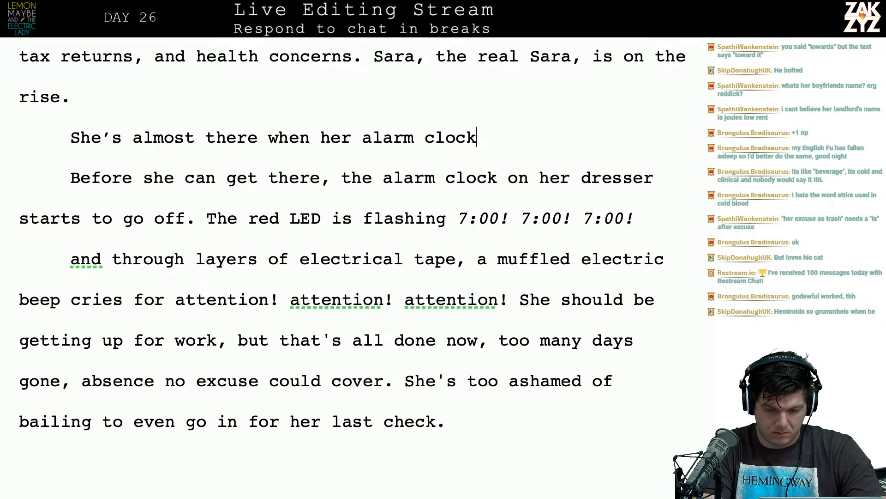
Complete the new sentence with "begins to blare, wrenching her out of the heavens.".
text( begins to bla)
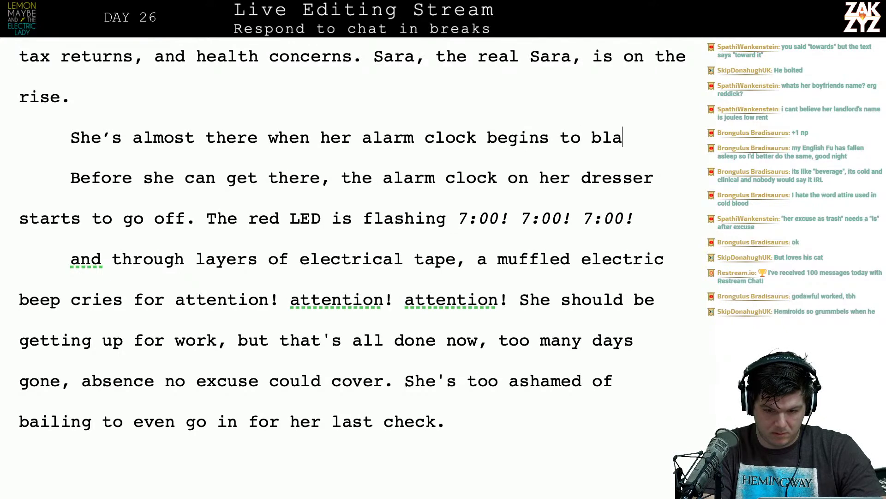
text(re, wrenchi)
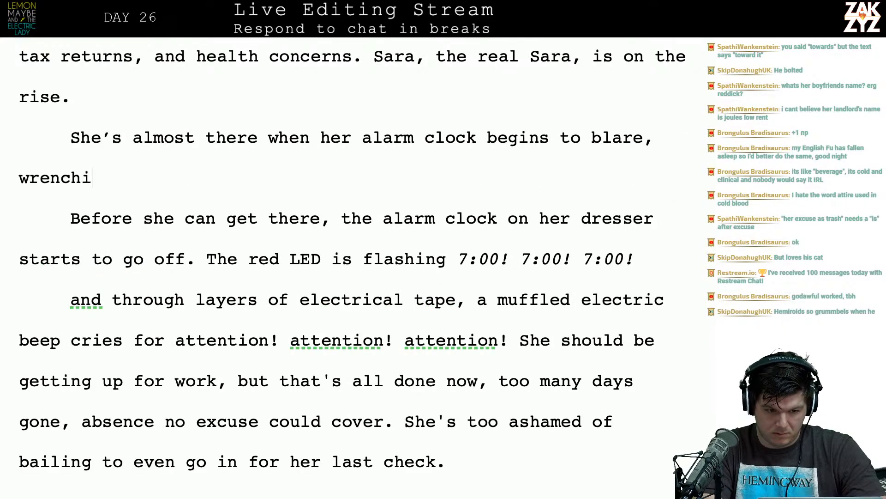
text(ng her out fo the)
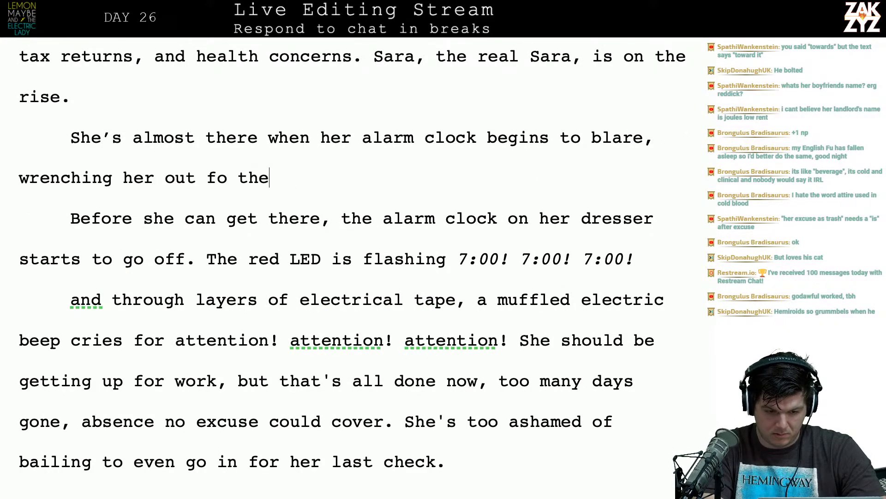
key(BackSpace)
key(BackSpace)
key(BackSpace)
key(BackSpace)
key(BackSpace)
key(BackSpace)
text(of the heavens.)
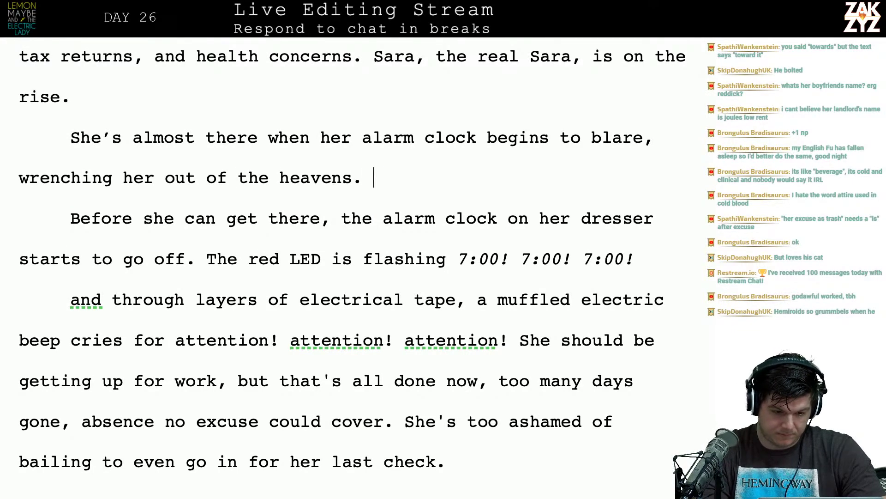
Delete the sentence "Before she can get there, the alarm clock on her dresser starts to go off." so "The red LED" follows "heavens.".
key(shift+Down)
key(shift+Down)
key(shift+Left)
key(shift+Left)
key(shift+Left)
key(shift+Left)
key(shift+Left)
key(shift+Left)
key(shift+Left)
key(shift+Left)
key(shift+Left)
key(shift+Left)
key(shift+Left)
key(shift+Left)
key(shift+Left)
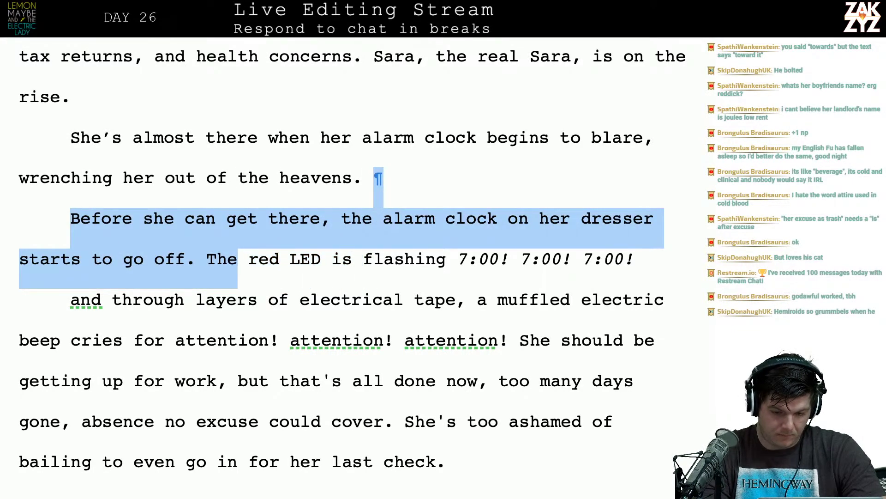
key(shift+Left)
key(shift+Left)
key(shift+Left)
key(shift+Left)
key(shift+Left)
key(shift+Right)
key(shift+Right)
key(BackSpace)
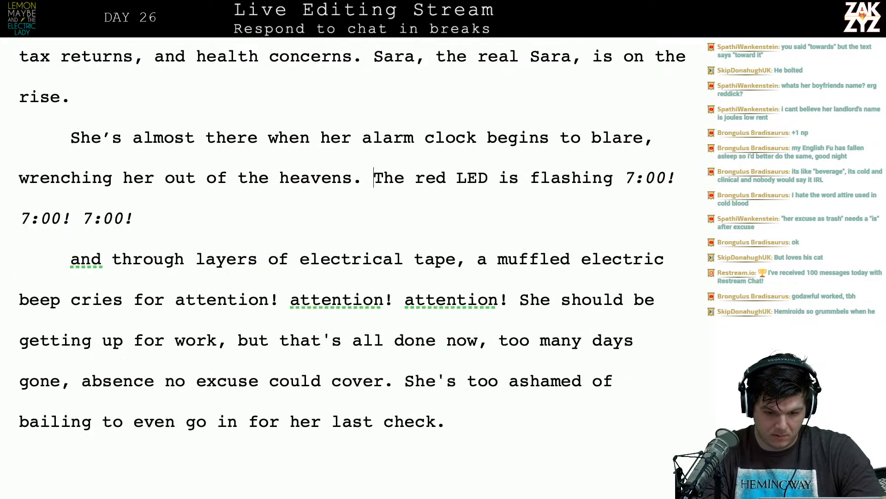
Delete the passage from "and through layers of electrical tape" through the last "attention!", joining "She should be getting up" to the flashing times.
key(Down)
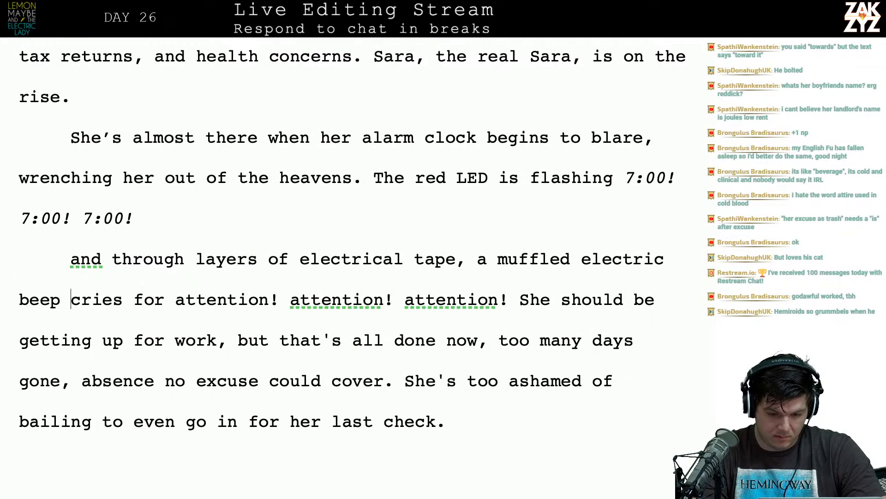
drag(508, 308, 365, 239)
key(BackSpace)
key(BackSpace)
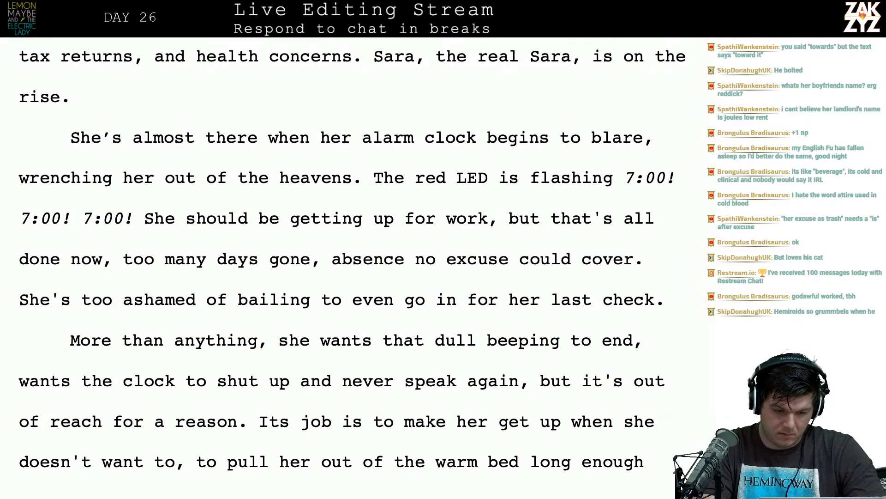
Insert "She's supposed to be getting up for work" directly before "She should be getting up for work".
text(She's supposed )
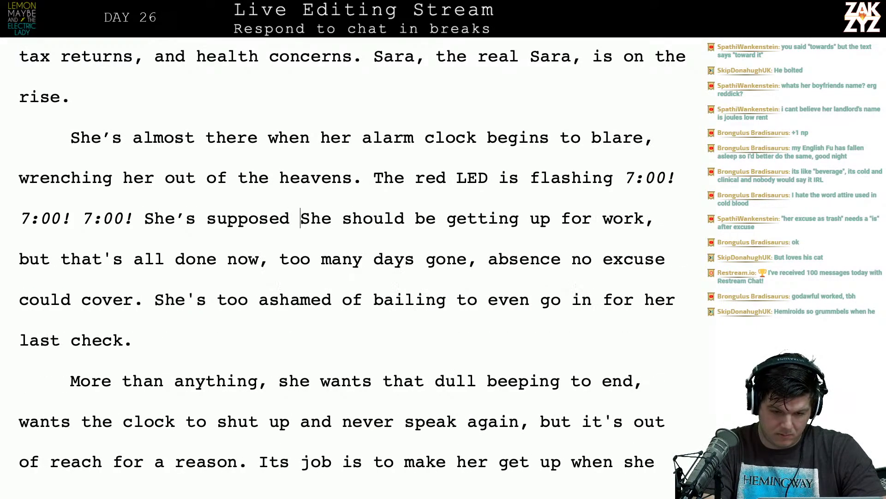
text(to be getting up)
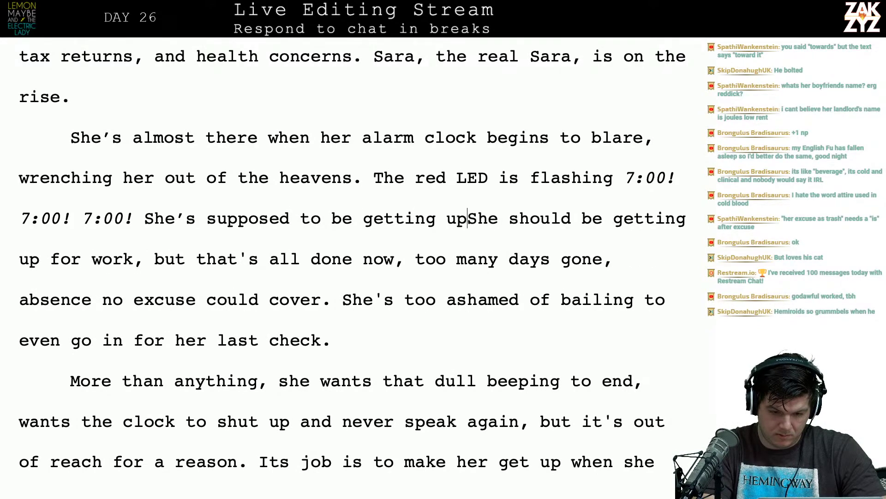
text( for work,)
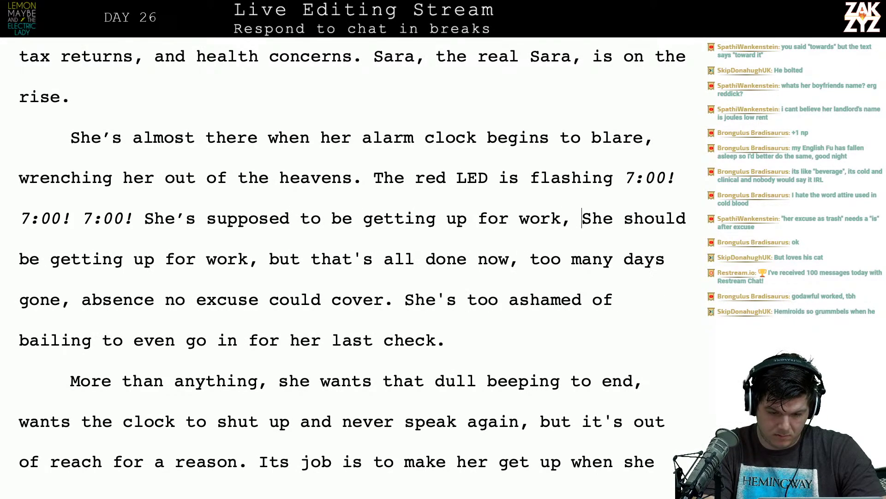
key(BackSpace)
key(BackSpace)
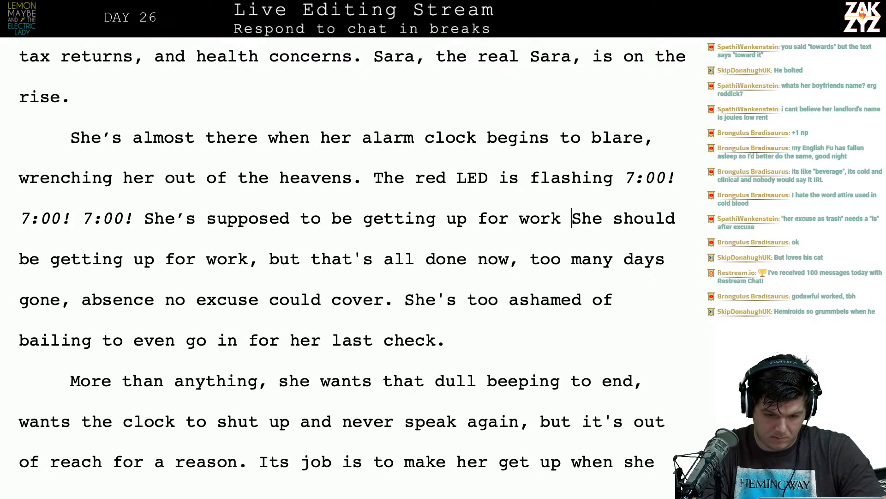
Delete the redundant "She should be getting up for work" so the new clause runs into ", but that's all done now".
key(shift+Right)
key(shift+Right)
key(shift+Right)
key(shift+Right)
key(shift+Right)
key(shift+Right)
key(shift+Right)
key(shift+Right)
key(shift+Right)
key(shift+Right)
key(shift+Right)
key(shift+Right)
key(shift+Right)
key(shift+Right)
key(shift+Right)
key(shift+Right)
key(shift+Right)
key(shift+Right)
key(shift+Right)
key(shift+Right)
key(shift+Right)
key(shift+Right)
key(shift+Right)
key(shift+Right)
key(shift+Right)
key(shift+Right)
key(shift+Right)
key(shift+Right)
key(shift+Right)
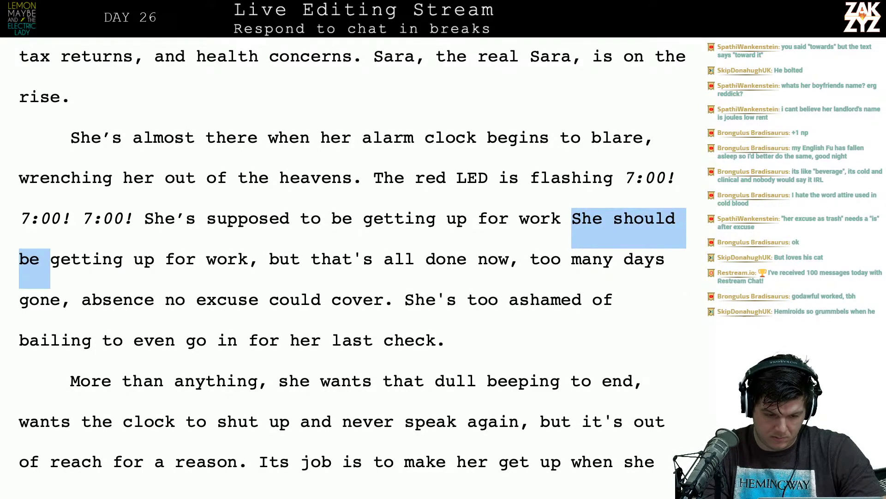
key(shift+Right)
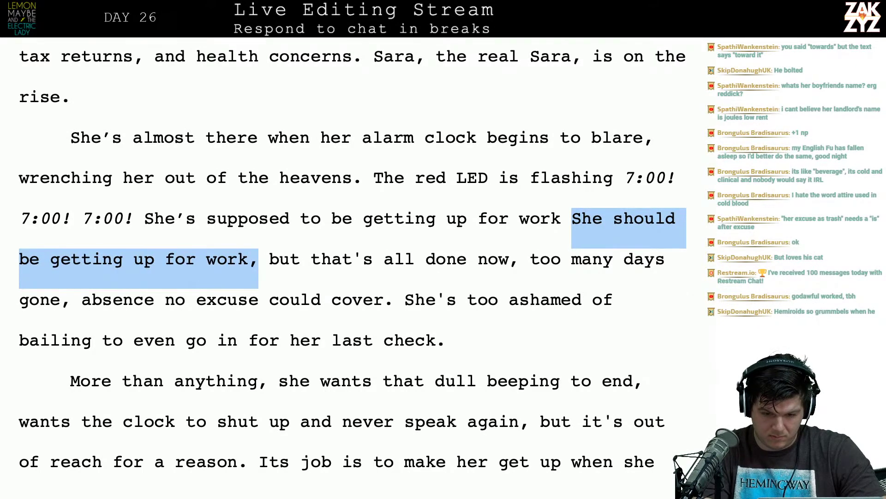
key(shift+Left)
key(BackSpace)
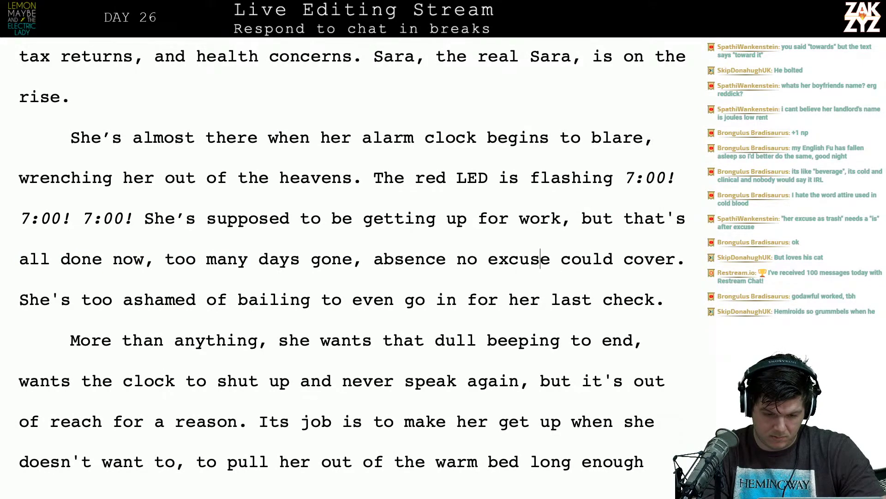
Insert "to ask" before "for her last check" in the sentence about being too ashamed to go in.
key(Left)
key(Left)
key(Left)
key(Left)
key(Left)
key(Right)
key(Right)
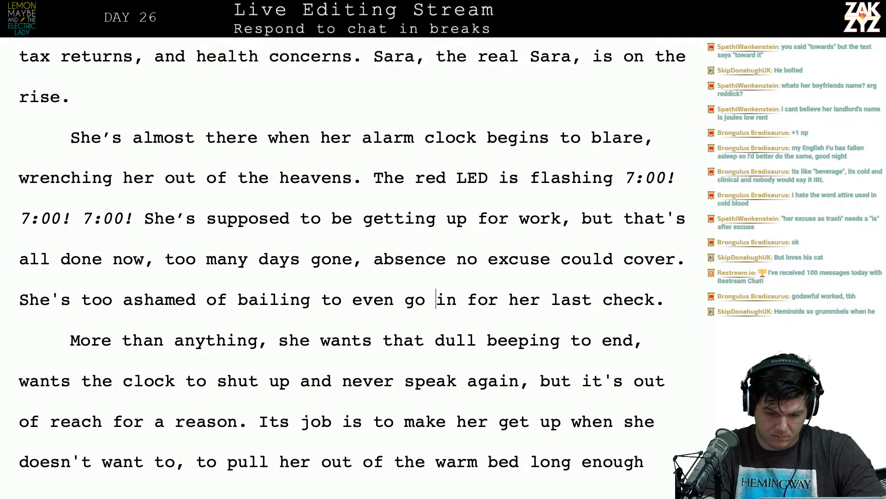
text(to ask for)
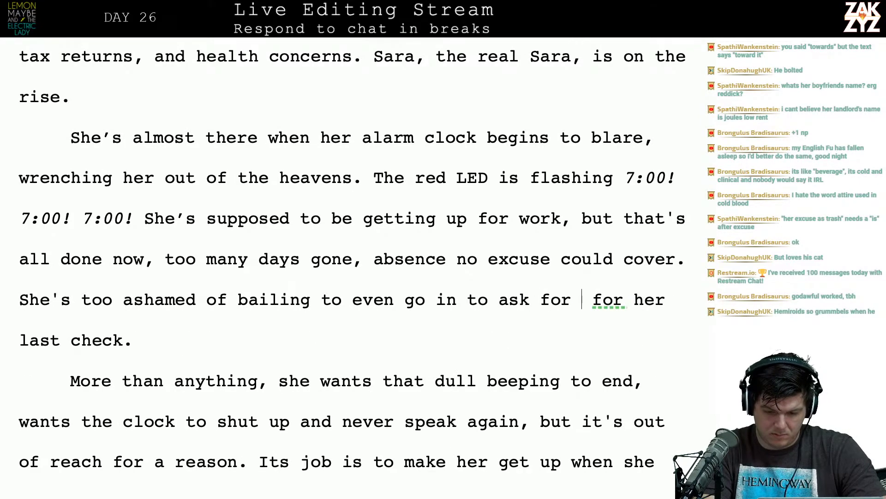
key(BackSpace)
key(BackSpace)
key(BackSpace)
key(BackSpace)
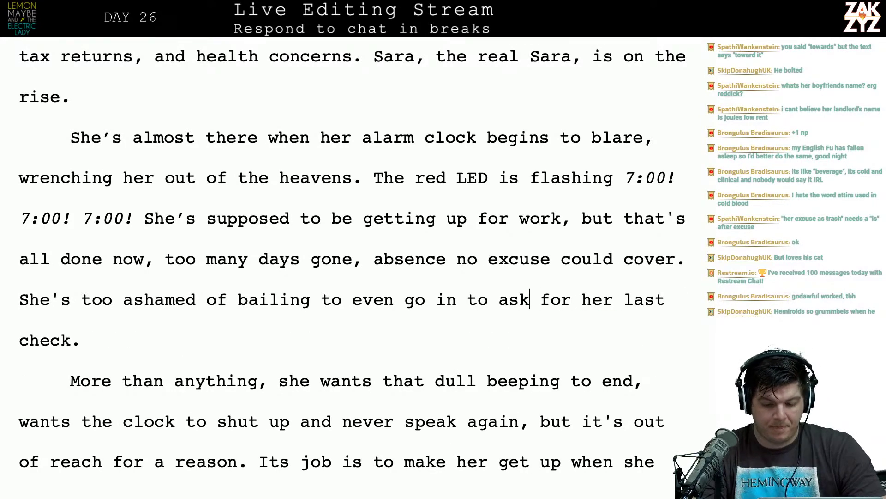
End the sentence with a period after "too many days gone".
scroll(352, 252, down, 1)
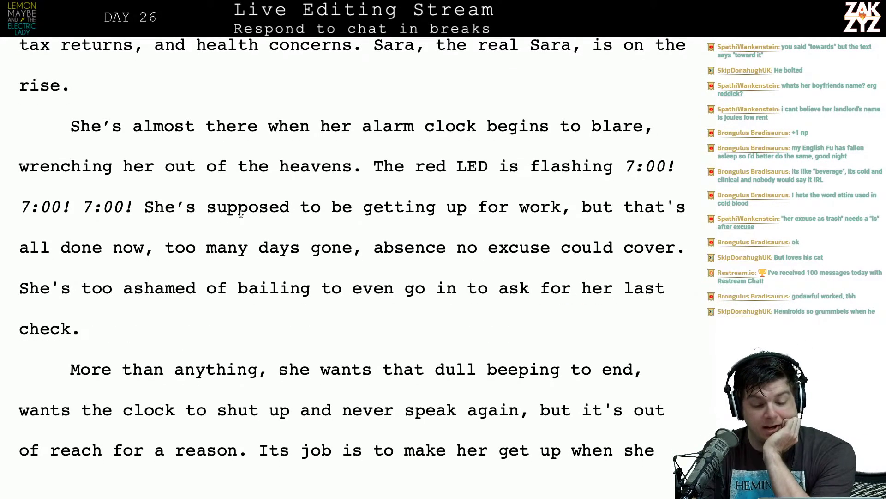
click(239, 249)
key(Right)
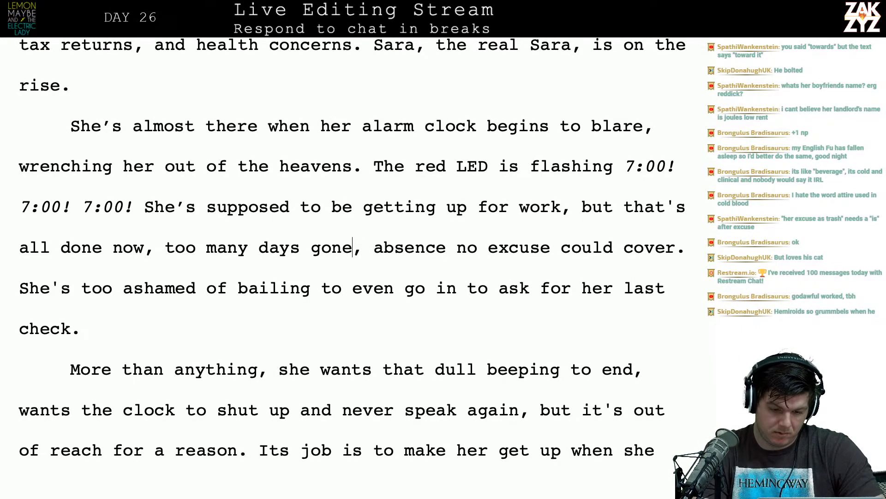
text(. )
text(Too many)
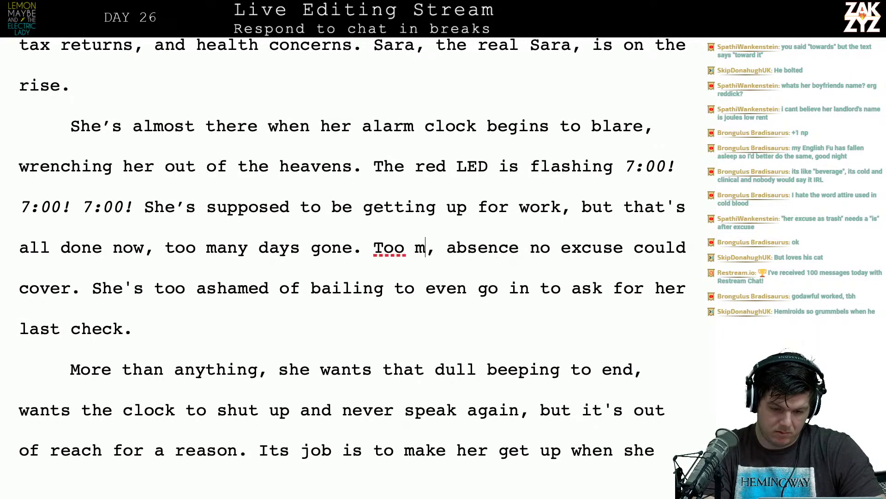
key(BackSpace)
key(BackSpace)
key(BackSpace)
key(BackSpace)
key(BackSpace)
key(BackSpace)
key(BackSpace)
key(BackSpace)
key(BackSpace)
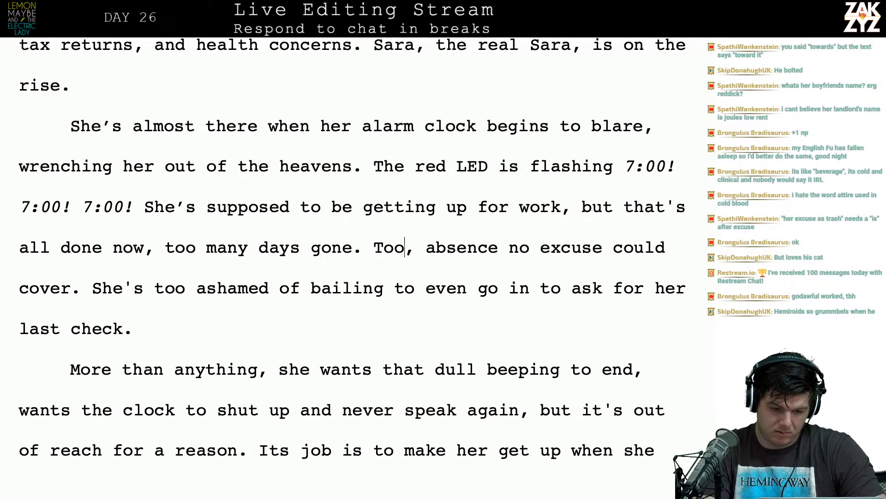
Delete the leftover ", absence no excuse could cover." so "She's too ashamed" follows "gone.".
key(shift+Right)
key(shift+Right)
key(shift+Right)
key(shift+Right)
key(shift+Right)
key(shift+Right)
key(shift+Right)
key(shift+Right)
key(shift+Right)
key(shift+Right)
key(shift+Right)
key(shift+Right)
key(shift+Right)
key(shift+Right)
key(shift+Right)
key(shift+Right)
key(shift+Right)
key(shift+Right)
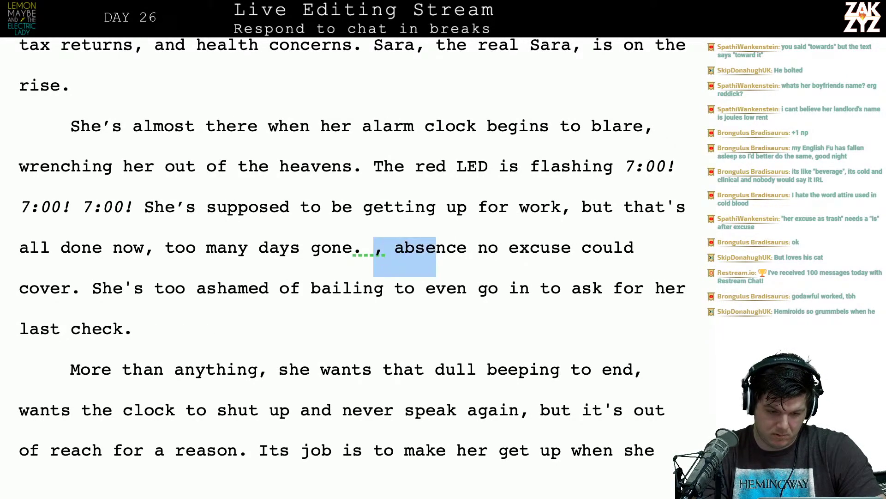
key(shift+Right)
key(shift+Right)
key(shift+Right)
key(shift+Right)
key(shift+Right)
key(shift+Right)
key(shift+Right)
key(shift+Right)
key(shift+Right)
key(shift+Right)
key(shift+Right)
key(shift+Right)
key(shift+Right)
key(shift+Right)
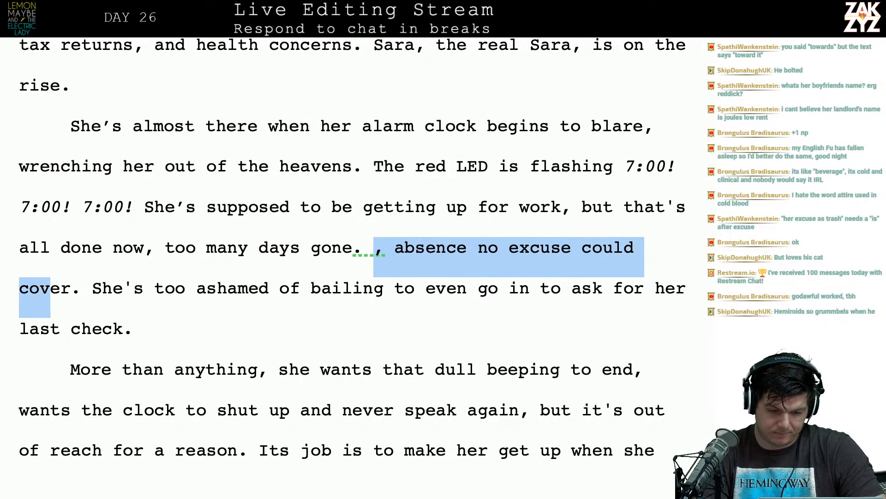
key(BackSpace)
Add a colon after "The red LED is flashing", before the italic times.
scroll(200, 253, down, 2)
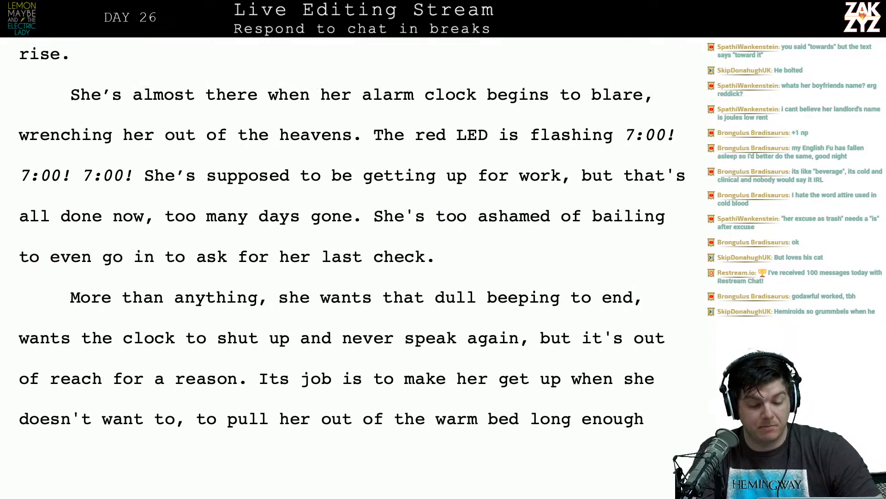
click(200, 247)
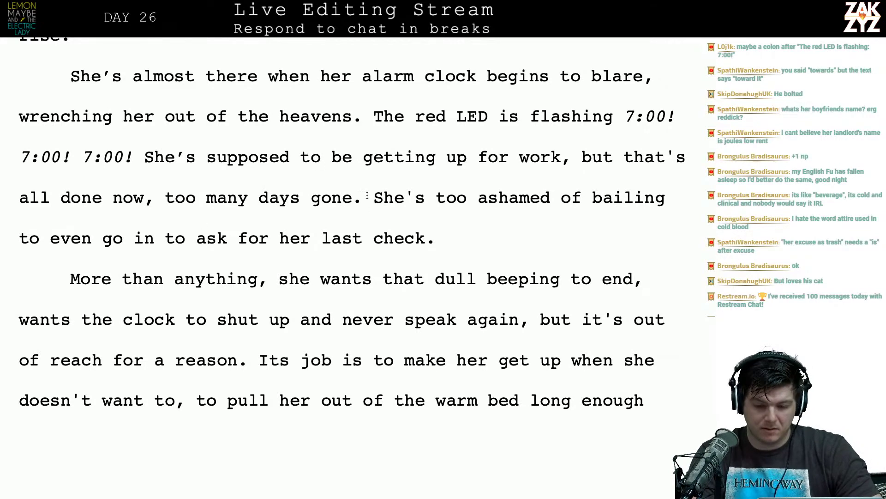
click(614, 114)
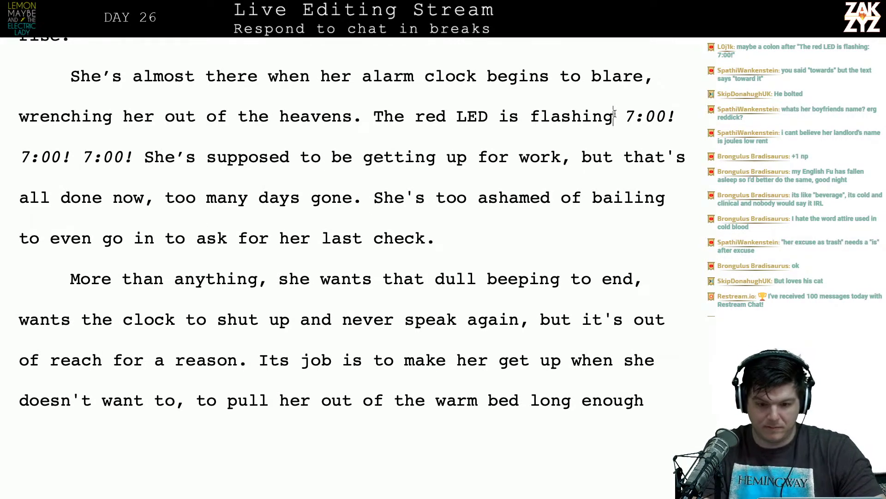
text(:)
Reread the alarm clock passage from the flashing times to "She's supposed to be getting up", and the paragraph above it.
key(Right)
key(Right)
key(Right)
key(Right)
key(Right)
key(Right)
key(Right)
key(Right)
key(Right)
key(Right)
key(Right)
key(Right)
key(Right)
key(Right)
key(Right)
key(Right)
key(Right)
key(Right)
key(Right)
key(Right)
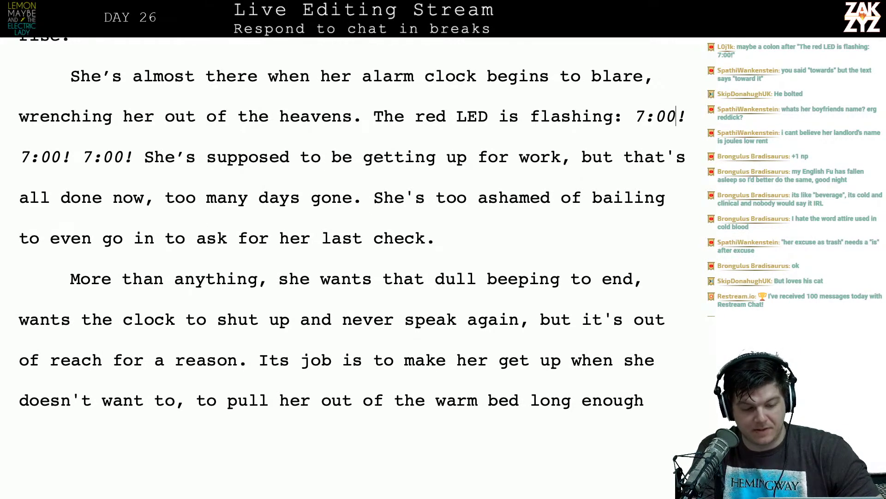
key(Left)
key(Left)
key(Left)
key(Left)
key(Left)
key(Left)
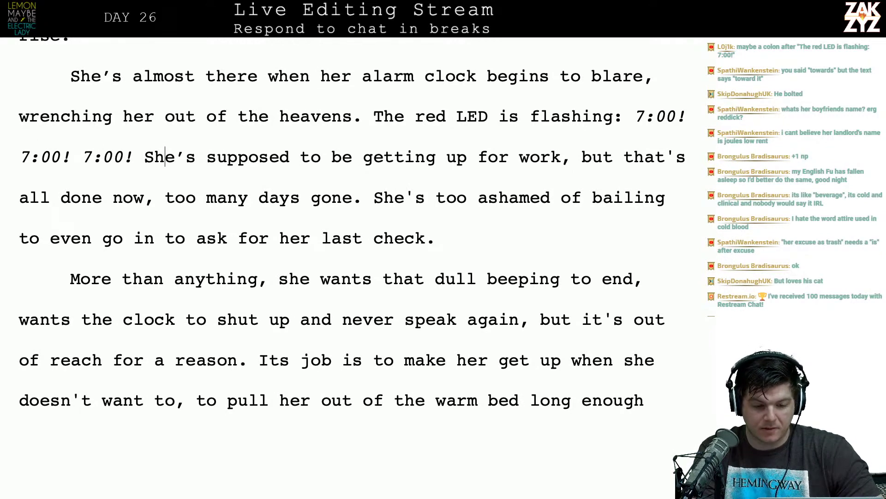
key(Right)
key(Right)
key(Right)
key(Right)
key(Right)
key(Right)
key(Right)
key(Right)
key(Right)
key(Right)
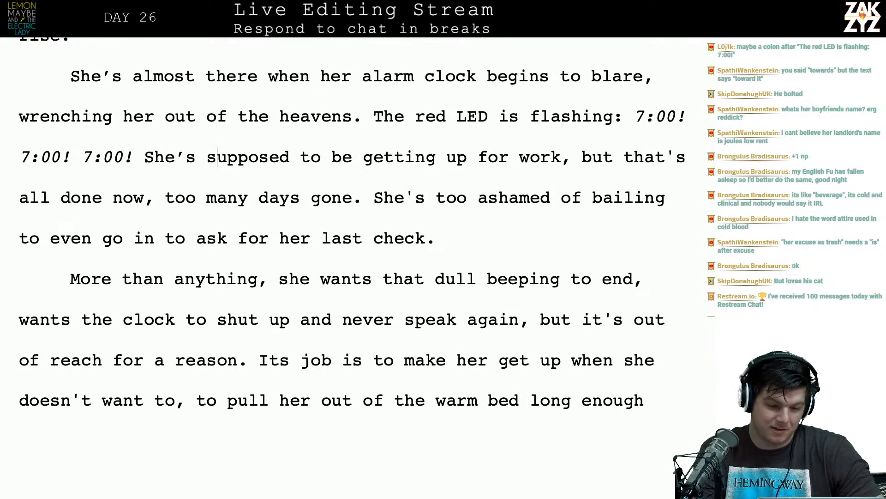
key(Down)
key(Left)
key(Up)
key(Left)
key(Left)
key(Left)
key(Left)
key(Left)
key(Left)
key(Left)
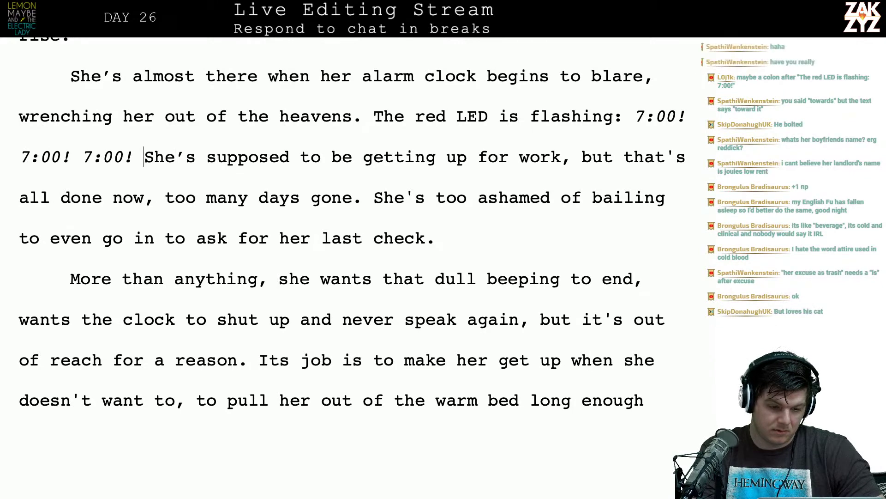
key(Up)
key(Up)
key(Up)
key(Up)
key(Up)
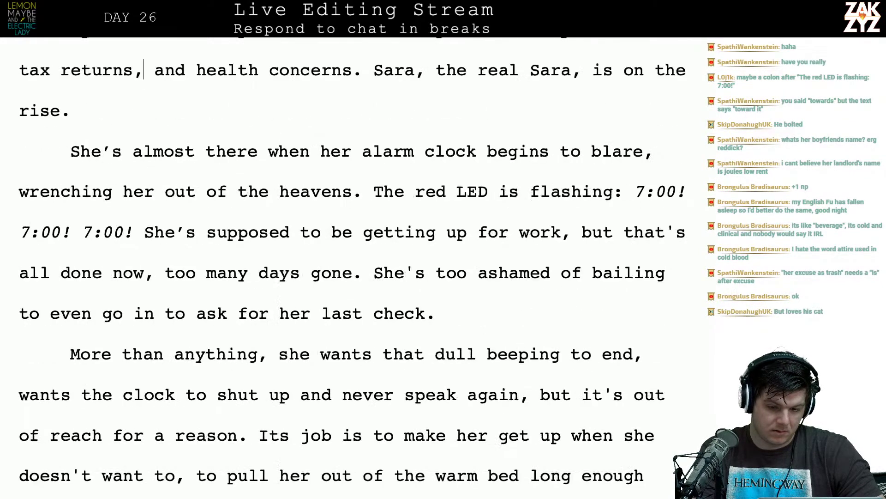
Break the paragraph after the last italic "7:00!" and insert a new line reading "Sara" above "She's supposed to be getting up".
key(Down)
key(Down)
key(Down)
key(Down)
key(Down)
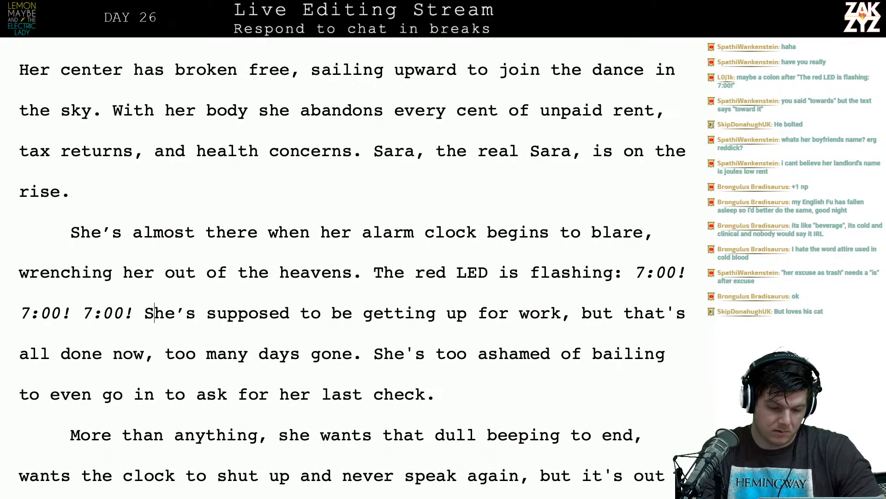
key(Left)
key(Return)
text(Sara)
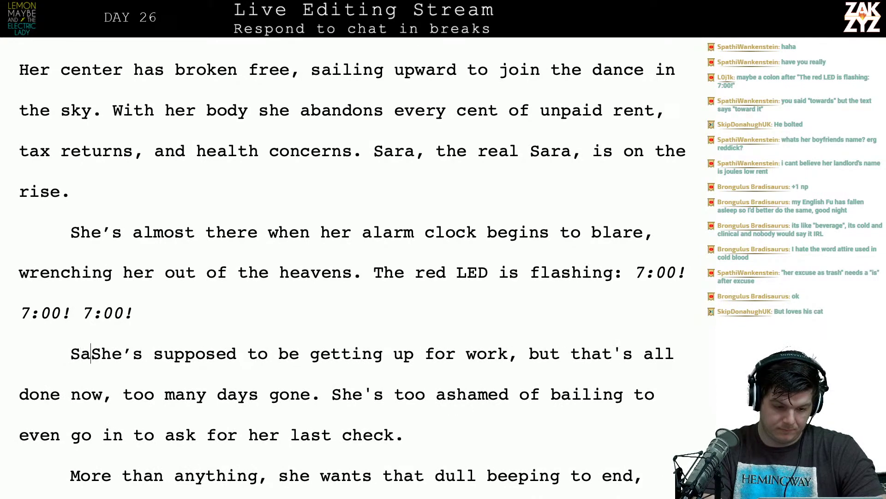
key(Return)
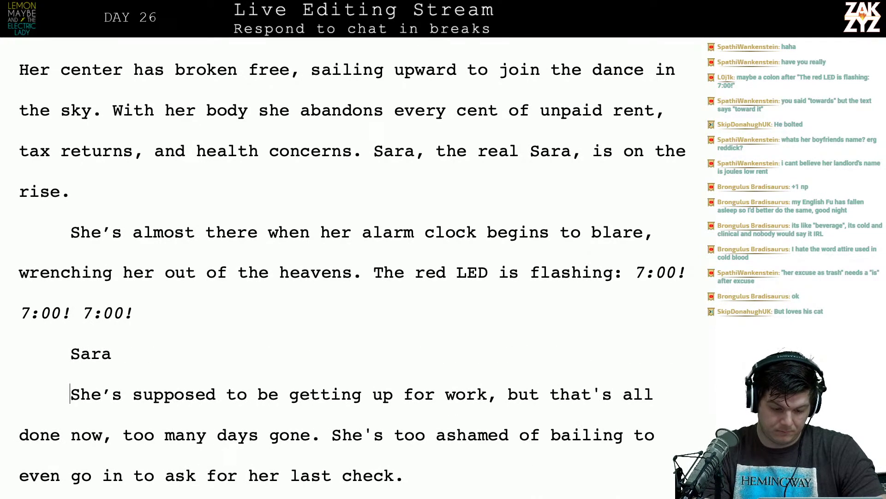
Review the text after the new line, through the paragraph beginning "More than anything".
key(Down)
key(Down)
key(Down)
key(Down)
key(Down)
key(Up)
key(Up)
key(Up)
key(Up)
key(Up)
key(Up)
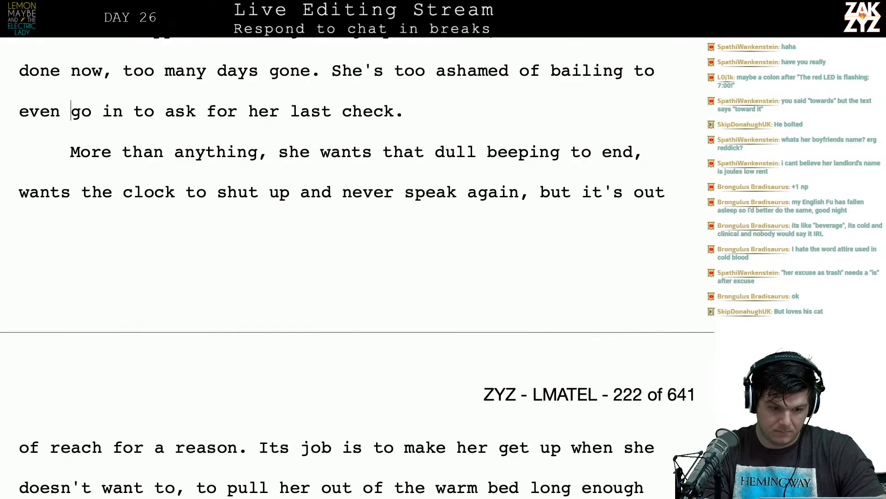
key(Up)
key(Up)
key(Up)
Continue the new line after "Sara" with "hates the clock and everything it represents".
key(Down)
key(Down)
key(Down)
key(Right)
key(Down)
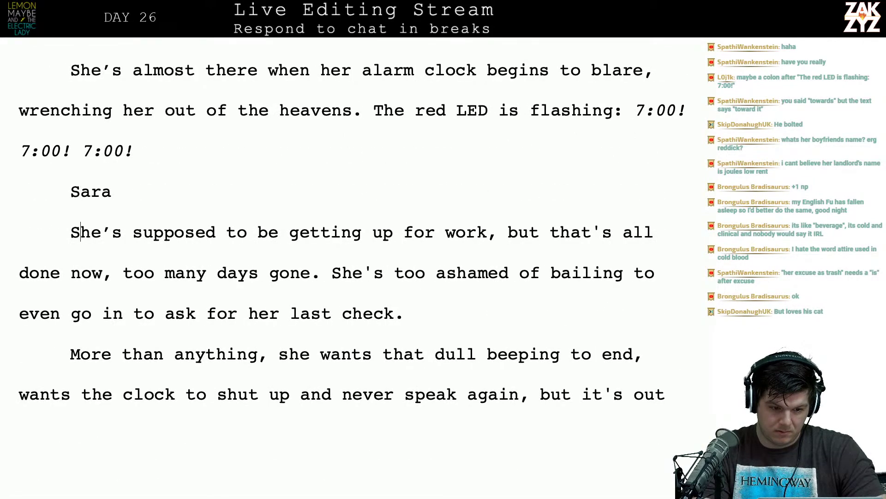
key(Left)
key(Left)
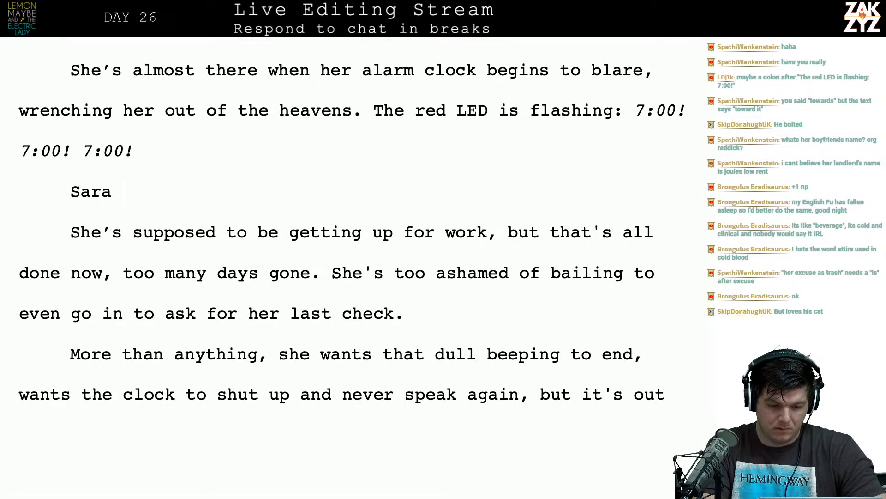
text(hates the clock )
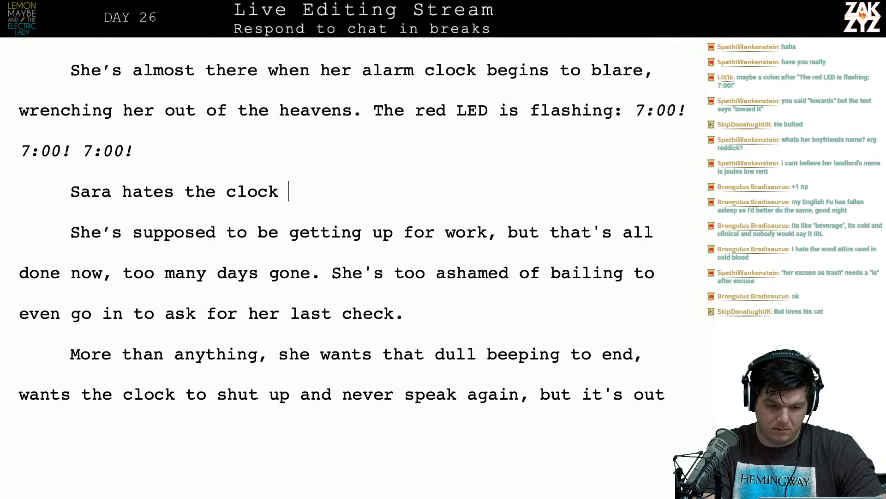
text(and everything it)
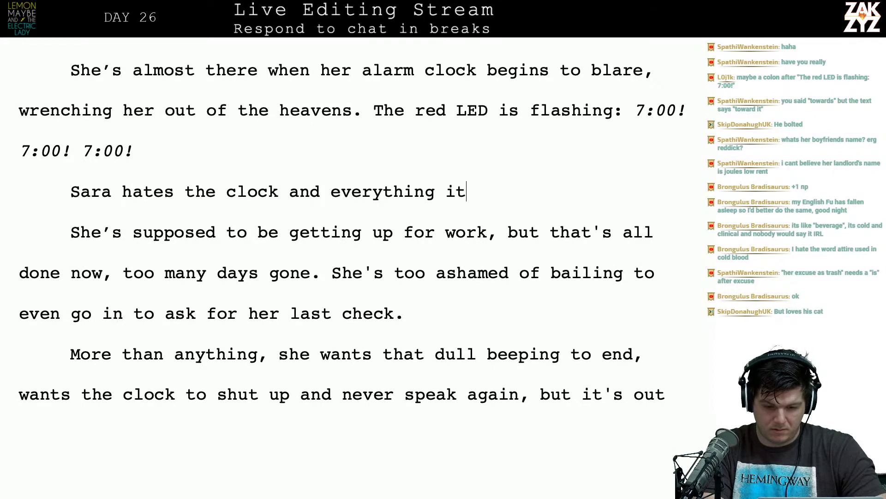
text( represents)
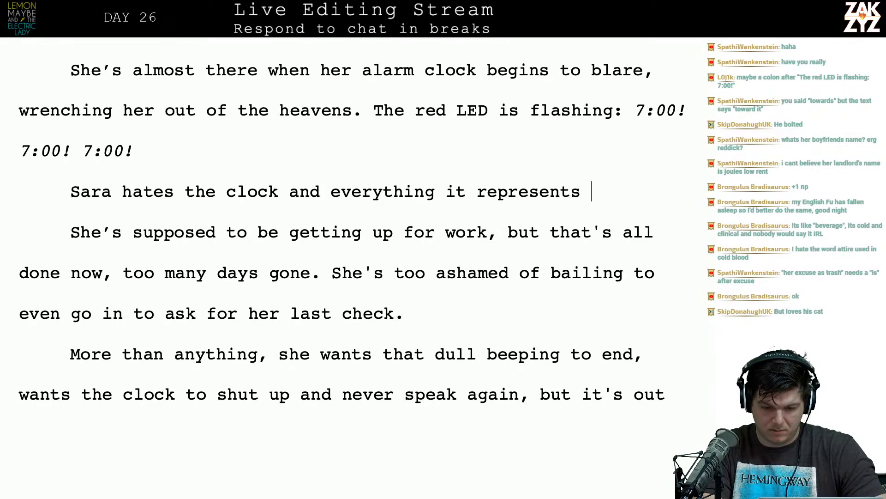
Close the sentence about the clock with a period and add "She should be getting up for work".
key(BackSpace)
text(. She should )
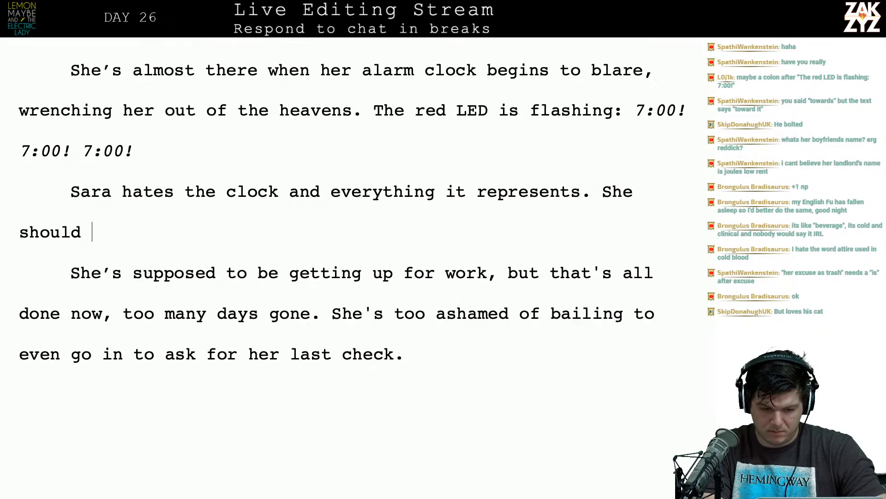
text(be getting up fo)
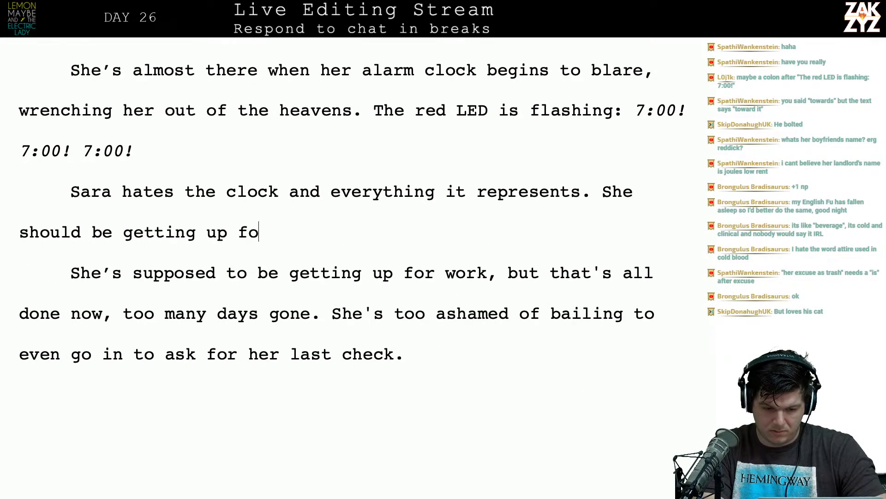
text(r work)
key(BackSpace)
text(rk)
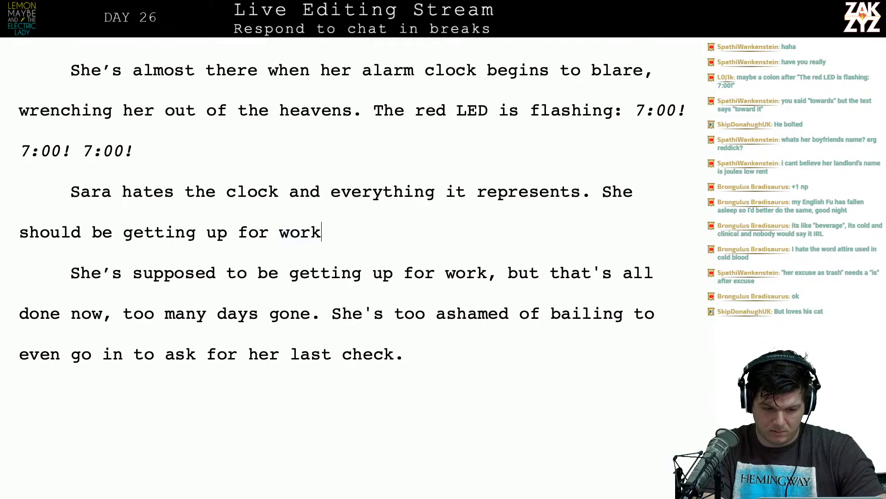
Continue the sentence after "She should be getting up for work" with "right now, but that's all over.".
text( right now, but )
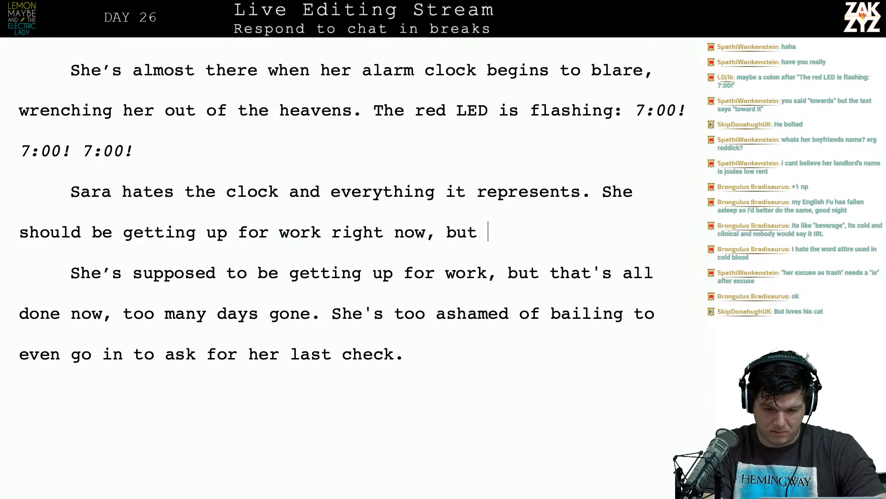
text(that's all over. )
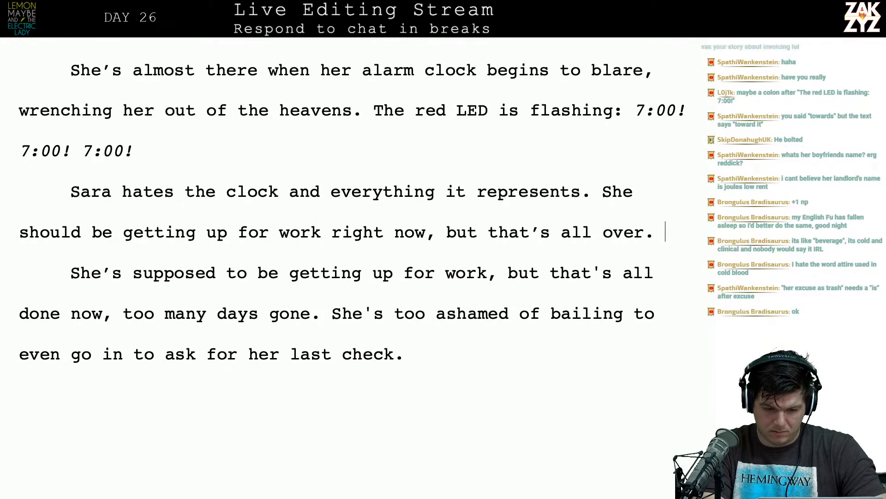
Add the sentence "Too many days missed, no excuse could cover them." to the end of the new paragraph.
text(Too many day)
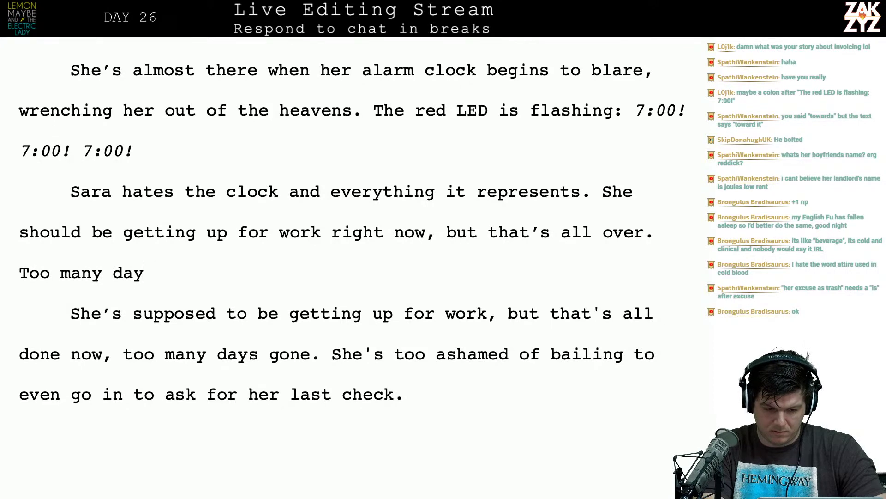
text(s missed, n)
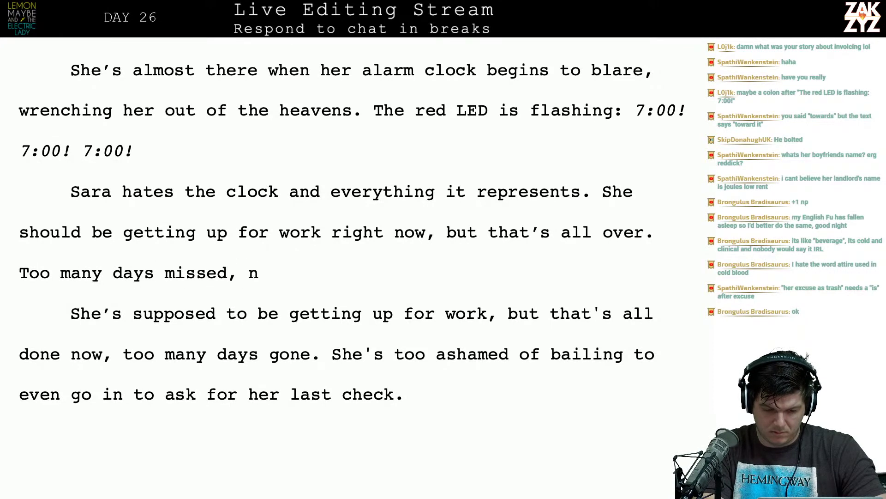
text(o)
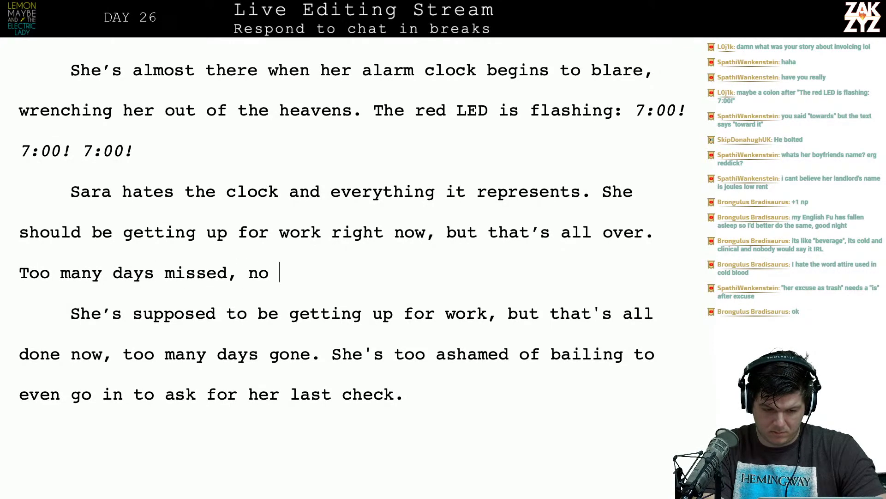
key(BackSpace)
key(BackSpace)
key(BackSpace)
key(BackSpace)
key(BackSpace)
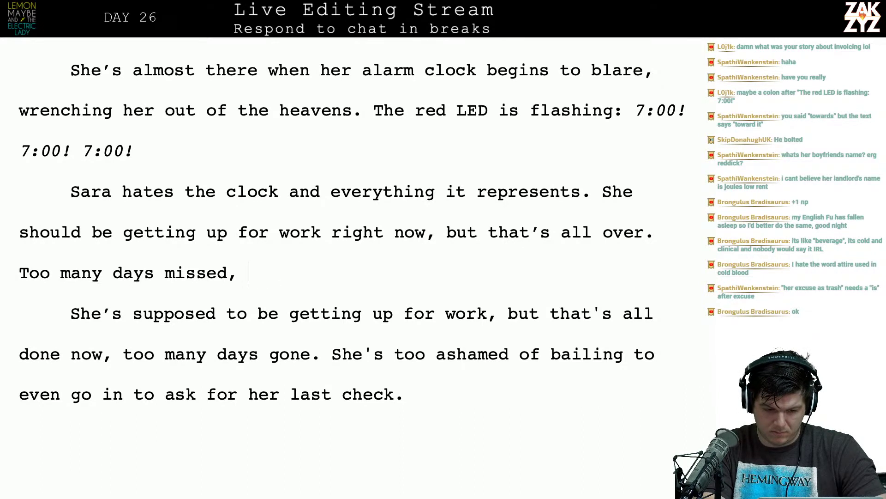
text(, no excuses)
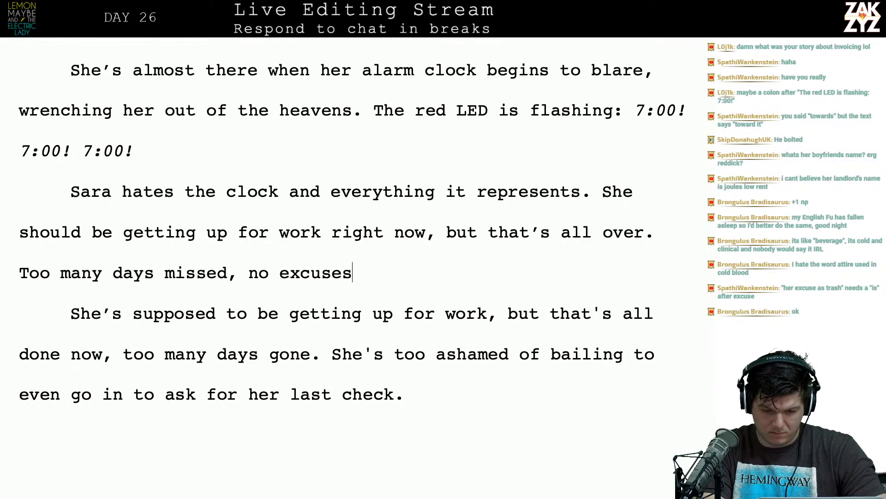
key(BackSpace)
text(c)
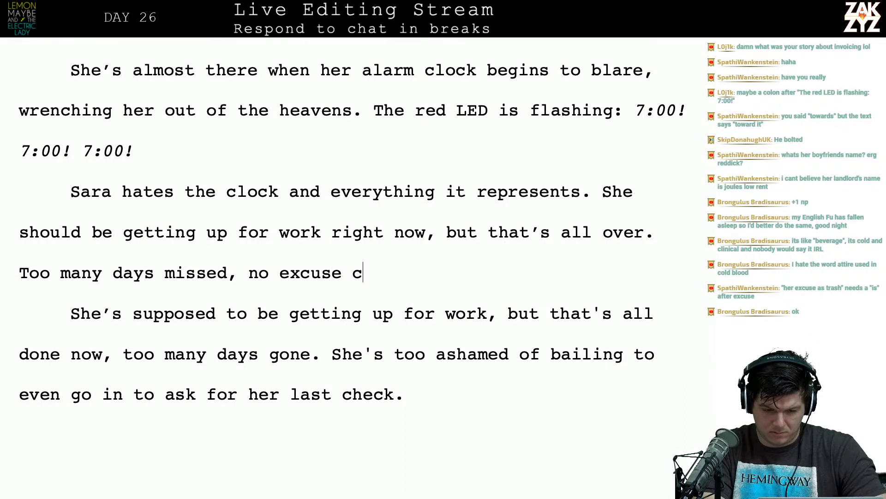
text(ould cover them.)
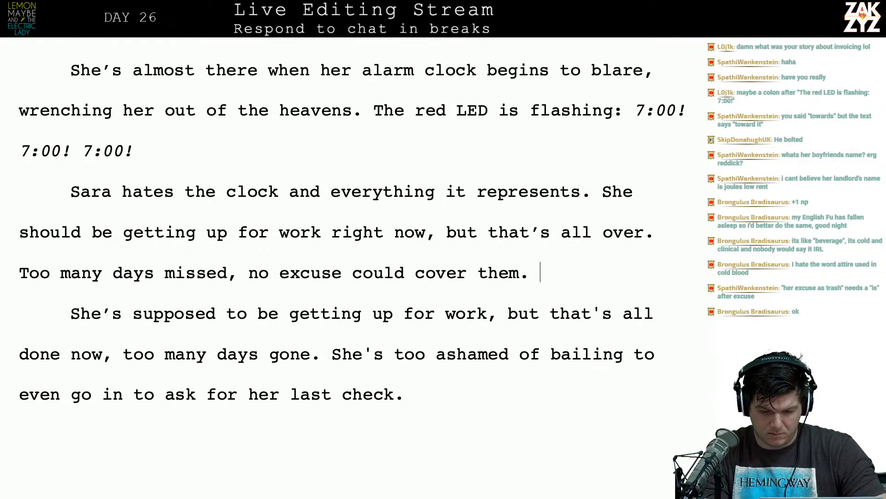
Delete the paragraph break and the old sentence "She's supposed to be getting up for work...too many days gone.", joining "She's too ashamed" to the new paragraph.
key(shift+Down)
key(shift+Down)
key(shift+Left)
key(shift+Left)
key(shift+Left)
key(shift+Left)
key(shift+Left)
key(shift+Left)
key(shift+Left)
key(shift+Left)
key(shift+Left)
key(shift+Left)
key(shift+Left)
key(shift+Left)
key(shift+Left)
key(shift+Left)
key(shift+Left)
key(shift+Left)
key(shift+Left)
key(shift+Left)
key(shift+Left)
key(shift+Left)
key(shift+Left)
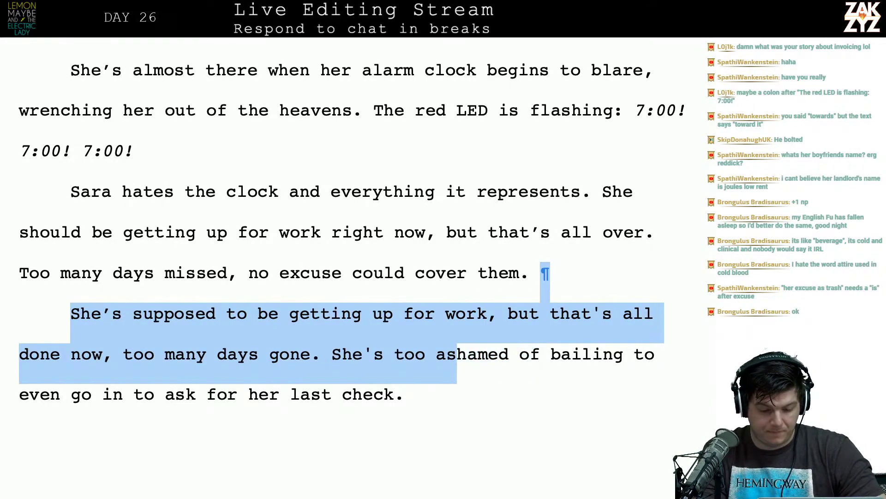
key(BackSpace)
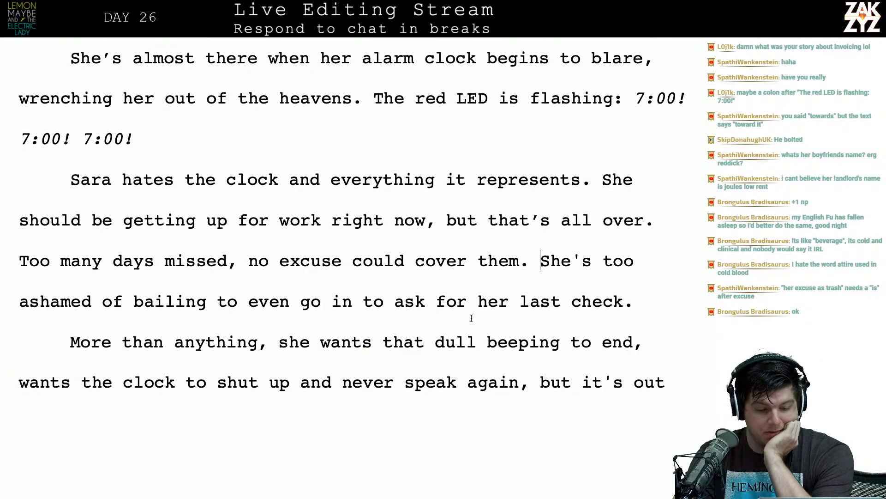
Insert "She missed too many days," directly after "but that's all over.".
scroll(471, 318, down, 1)
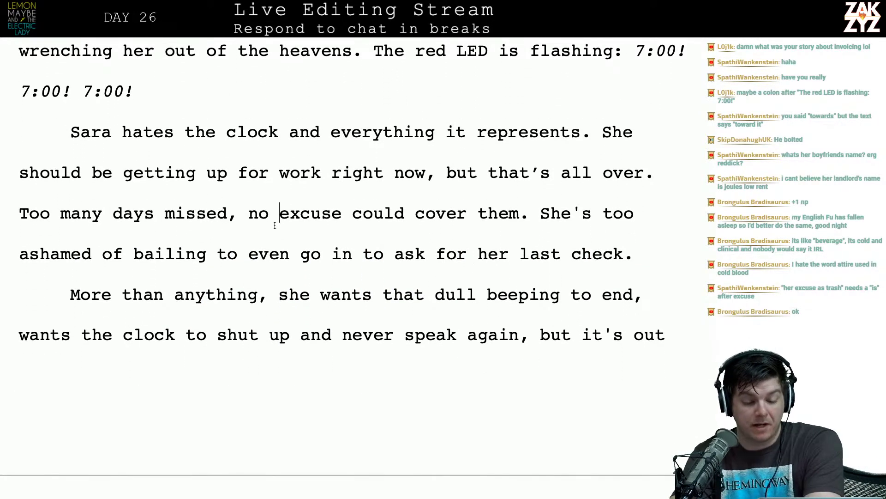
click(324, 197)
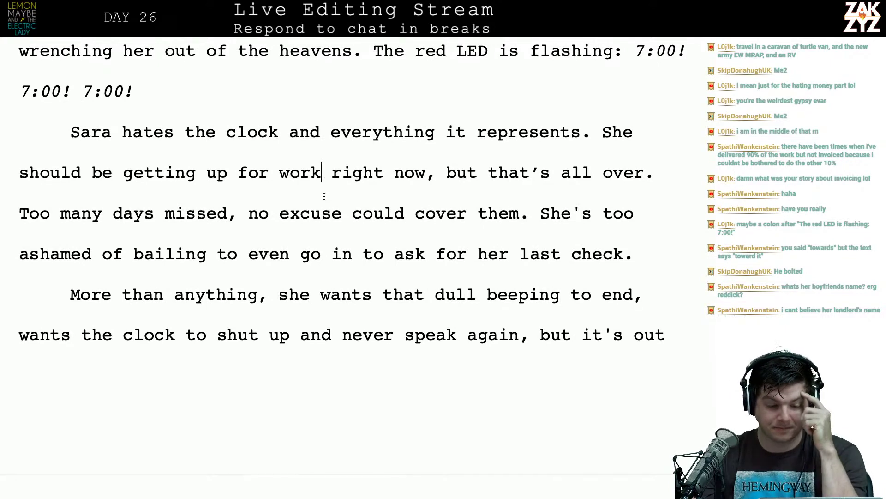
scroll(324, 196, down, 1)
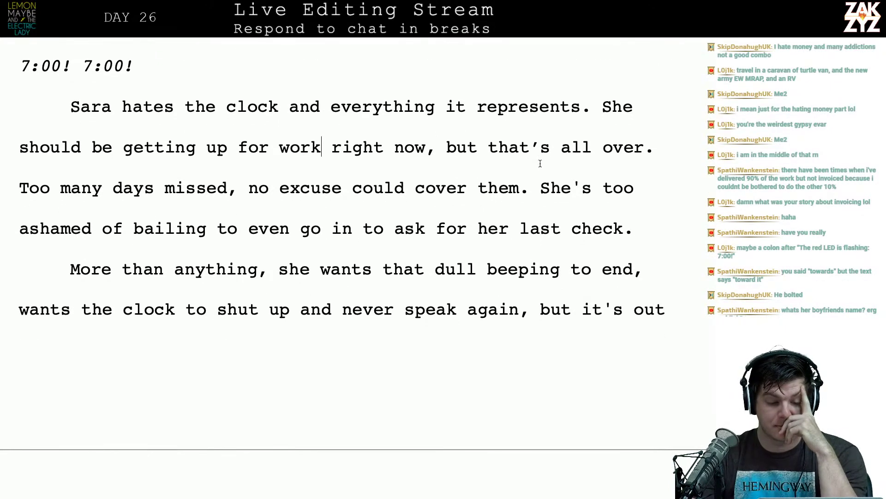
scroll(404, 212, down, 1)
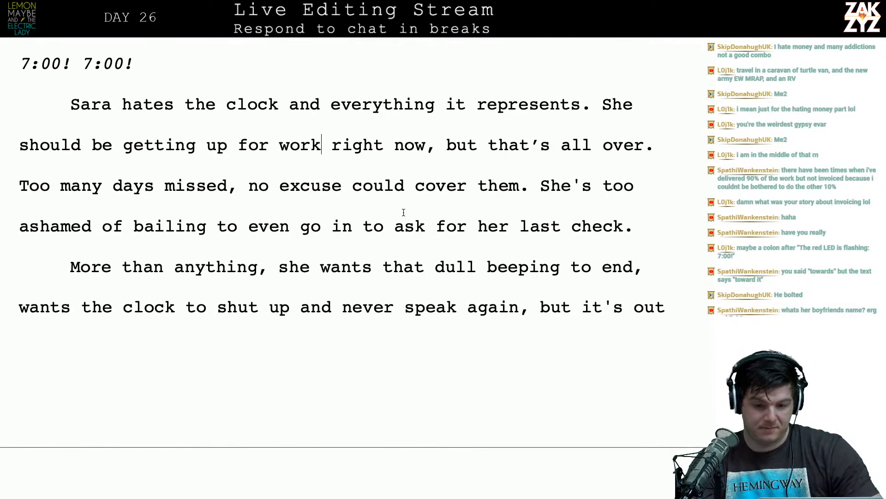
click(667, 162)
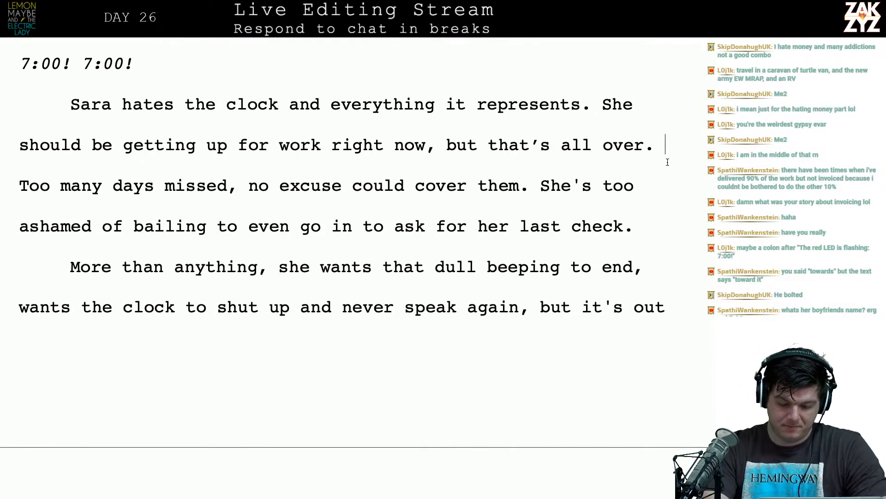
text(She)
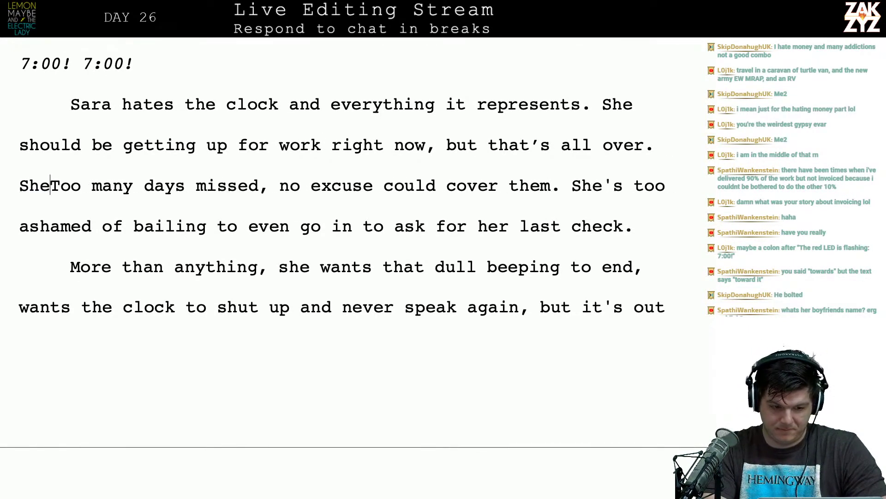
text( missed)
key(BackSpace)
key(BackSpace)
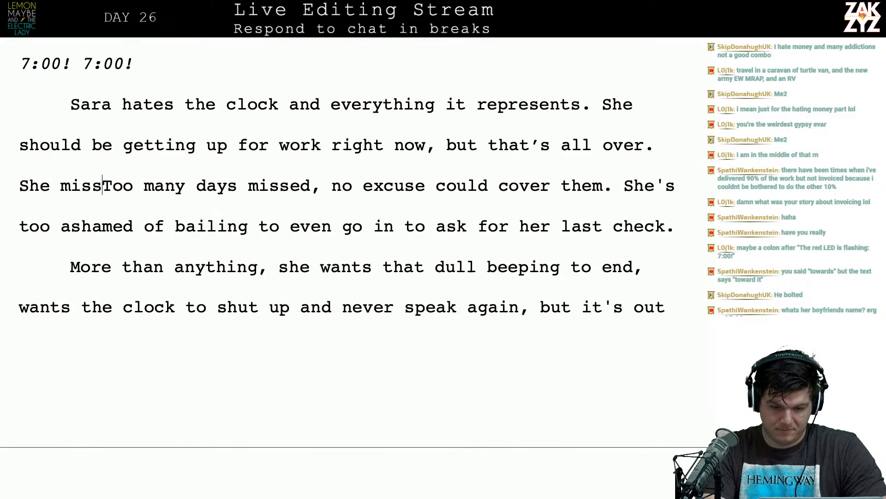
text(ed too many d)
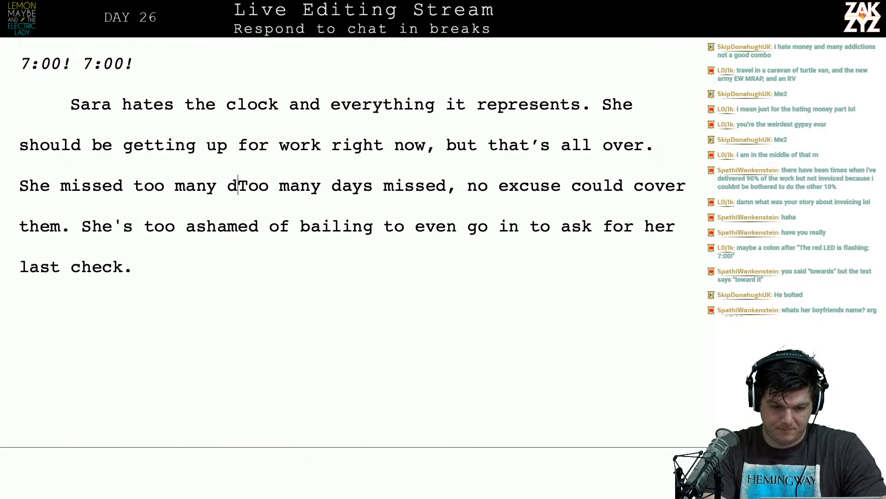
text(ays,)
Remove "Too many days missed, no excuse could cover them." and make the following "She's" lowercase so it continues the sentence.
key(shift+Down)
key(shift+Left)
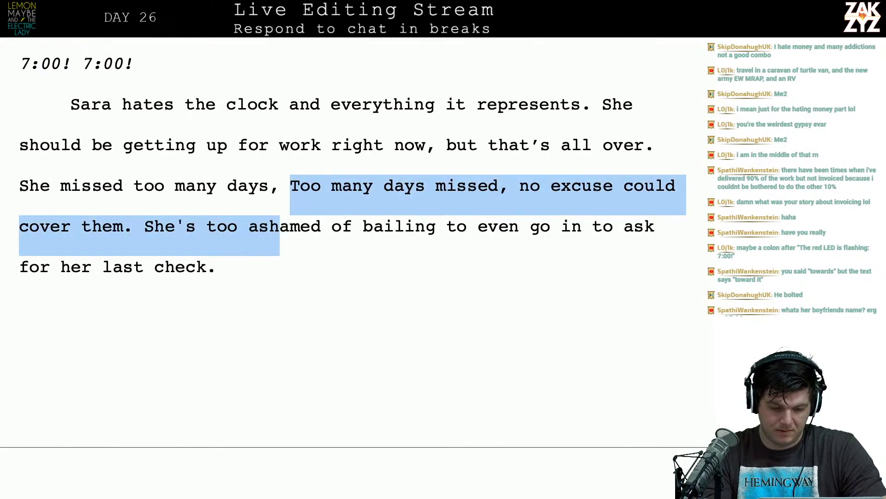
key(shift+Left)
key(shift+Left)
key(shift+Left)
key(shift+Left)
key(shift+Left)
key(shift+Left)
key(shift+Left)
key(shift+Left)
key(shift+Left)
key(shift+Left)
key(shift+Left)
key(shift+Left)
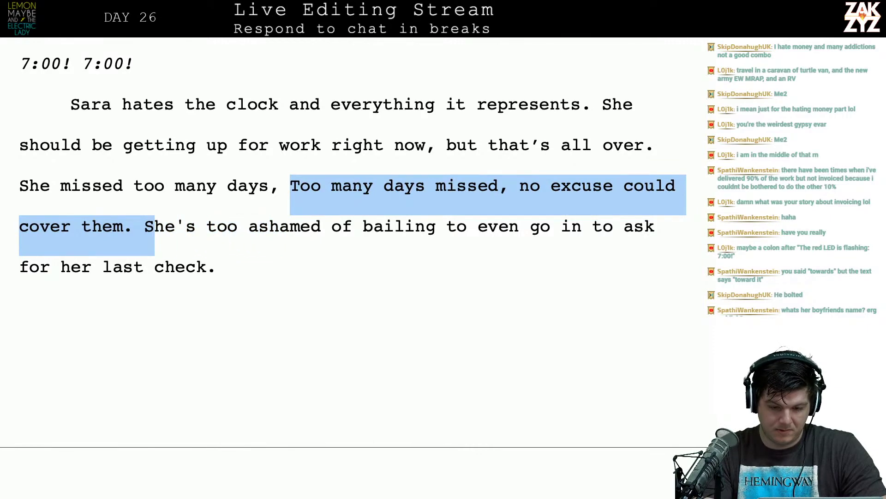
text(S)
key(BackSpace)
text(she's t)
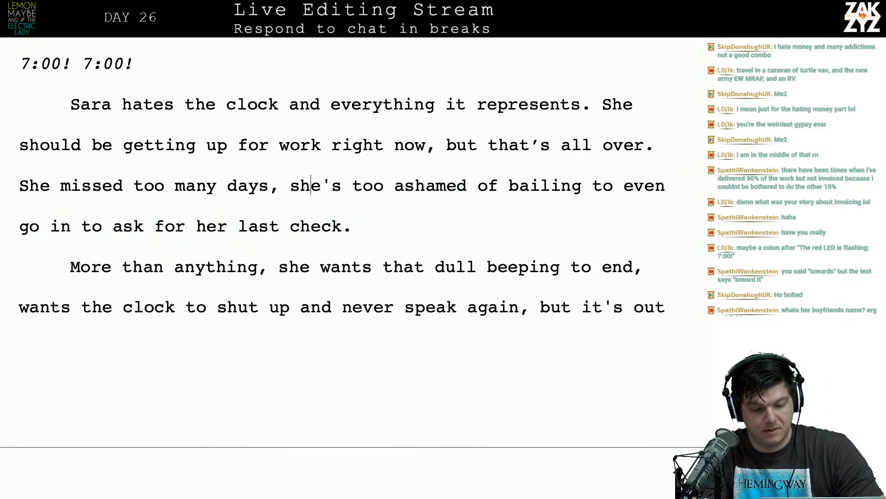
Replace the comma after "She missed too many days" with a period and begin the following sentence with "Now".
key(Down)
key(Left)
key(Up)
key(Right)
key(Right)
key(Right)
key(Right)
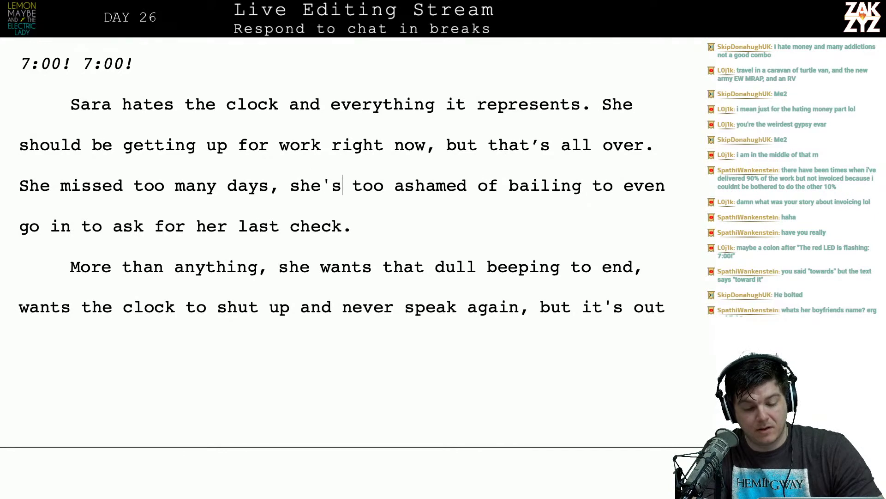
key(Right)
key(Right)
key(Right)
key(Right)
key(Right)
key(Right)
key(Right)
key(Right)
key(Right)
key(Right)
key(Right)
key(Right)
key(Right)
key(Right)
key(Right)
key(Right)
key(Right)
key(Right)
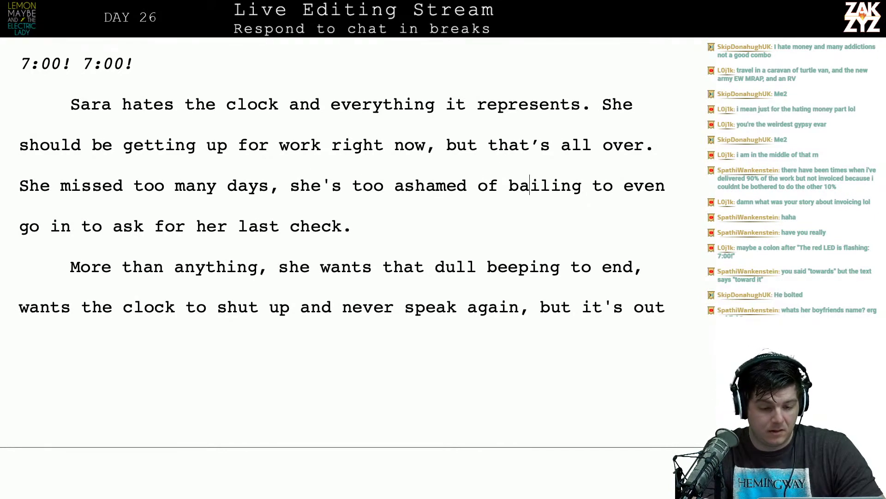
key(Left)
key(Left)
key(Left)
key(Left)
key(Left)
key(Left)
key(Left)
key(Left)
key(Left)
key(Left)
key(Left)
key(Left)
key(Left)
key(Left)
key(Left)
key(Left)
key(Left)
key(Left)
key(Left)
key(Left)
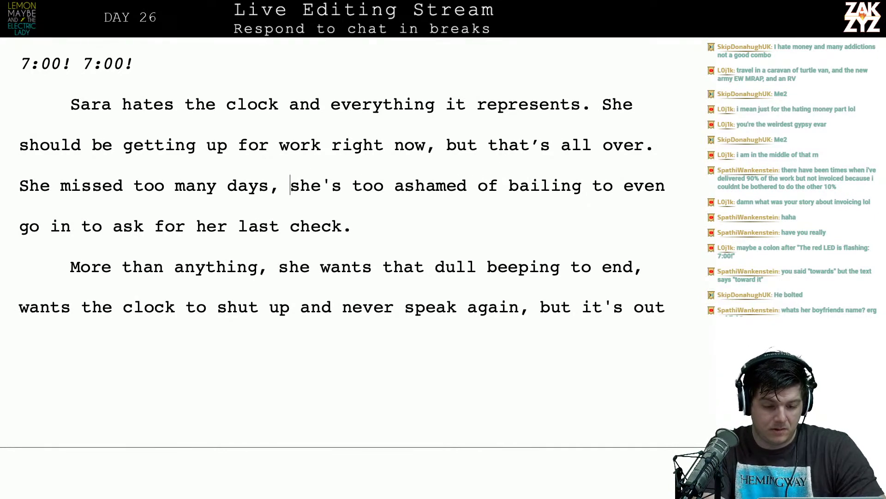
key(Left)
key(BackSpace)
text(. Now)
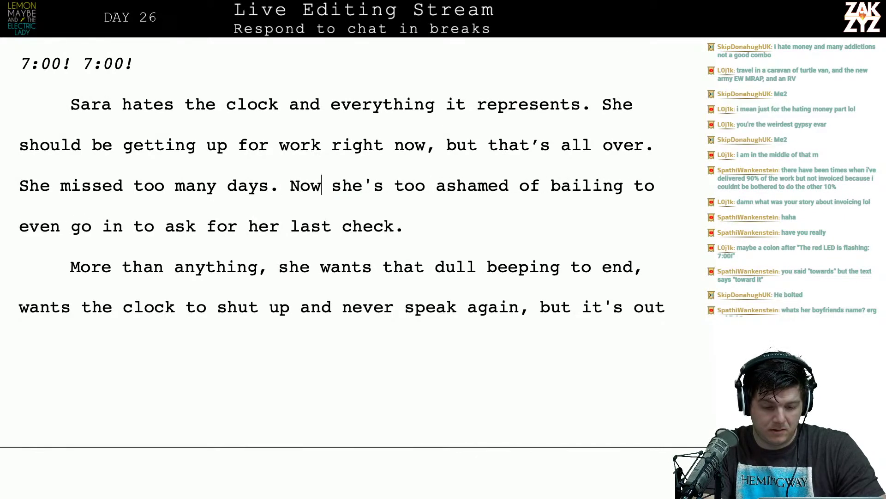
Reread the revised sentence about her last check and the start of the "More than anything" paragraph.
key(Right)
key(Right)
key(Right)
key(Right)
key(Right)
key(Right)
key(Right)
key(Right)
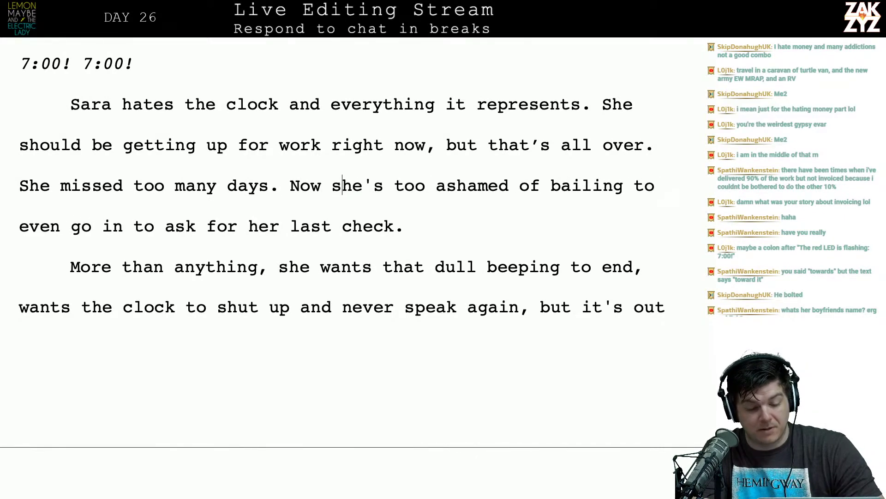
key(Down)
key(Down)
key(Left)
key(Left)
key(Left)
key(Left)
key(Left)
key(Left)
key(Left)
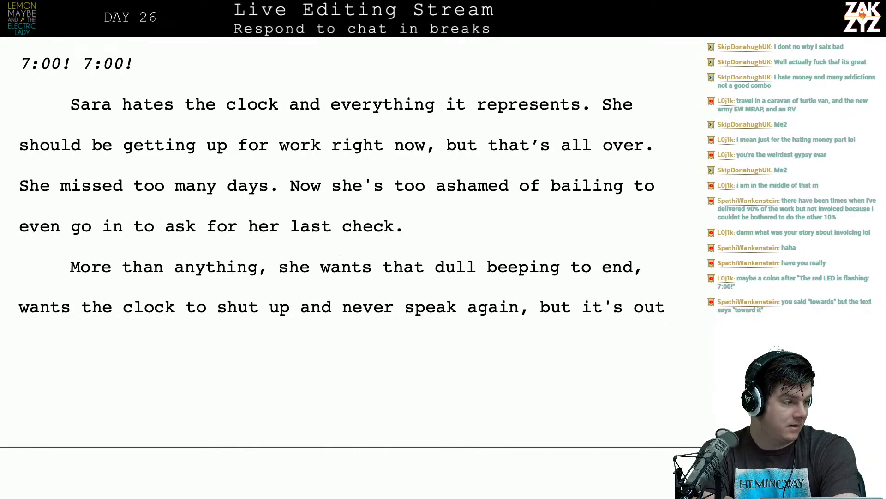
Delete the trailing space after "ask for her last check." at the end of the paragraph.
scroll(342, 231, down, 2)
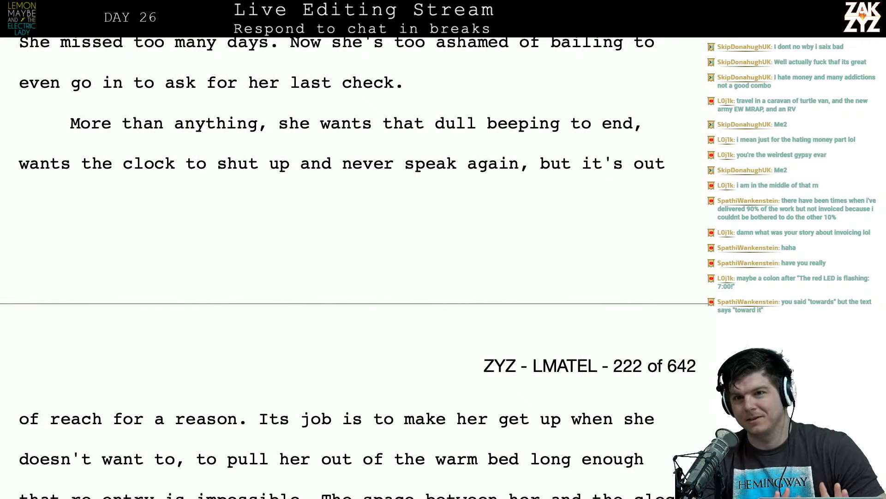
scroll(358, 268, down, 1)
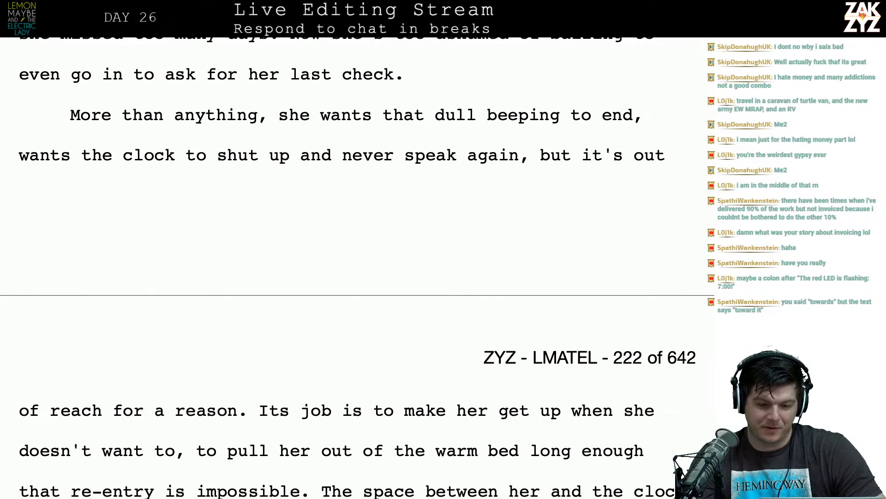
click(479, 80)
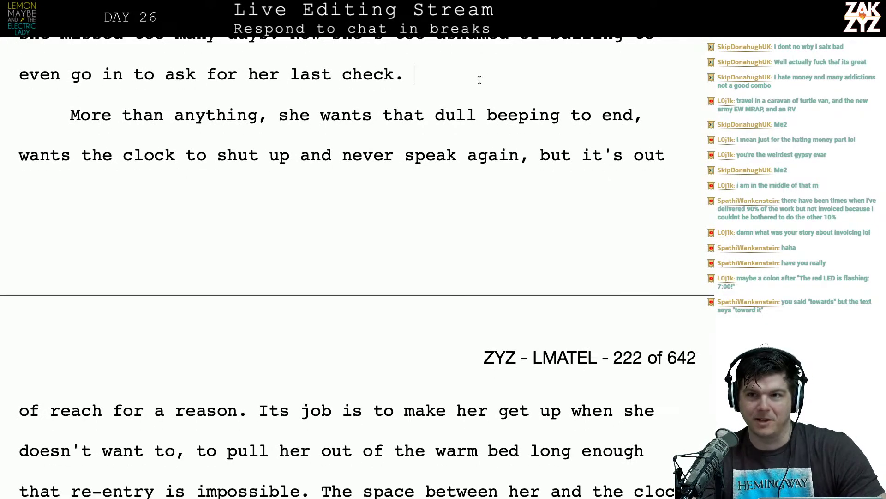
key(BackSpace)
Read through the paragraph beginning "More than anything, she wants that dull beeping to end" for possible edits.
key(Right)
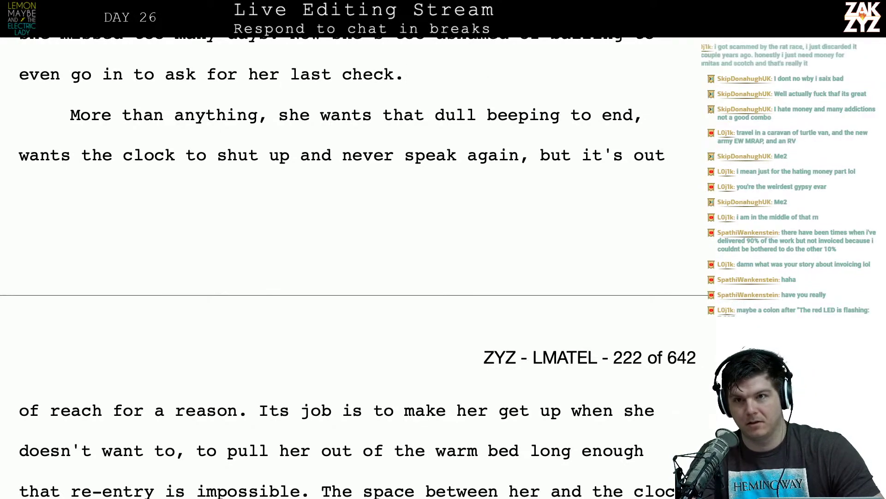
key(Right)
key(Right)
key(Right)
key(Right)
key(Right)
key(Right)
key(Right)
key(Right)
key(Down)
key(Left)
key(Left)
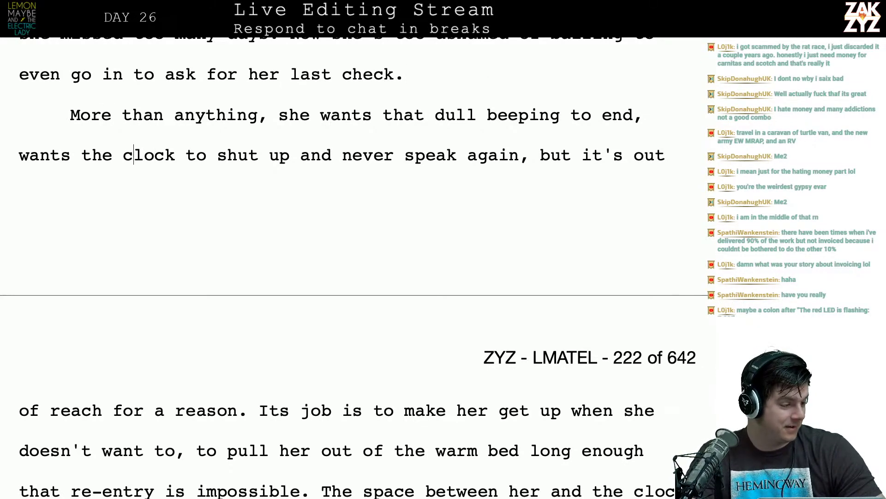
key(Right)
key(Right)
key(Right)
key(Right)
key(Right)
key(Right)
key(Right)
key(Right)
key(Right)
key(Right)
key(Right)
key(Right)
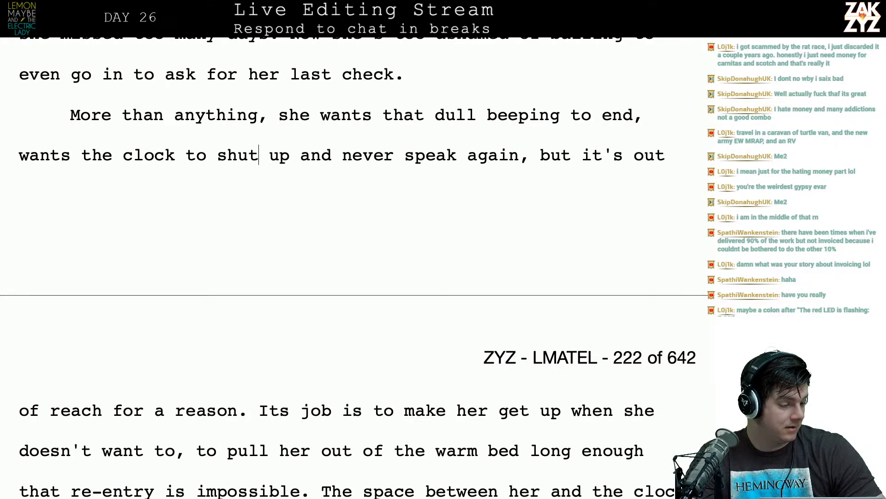
scroll(355, 267, up, 1)
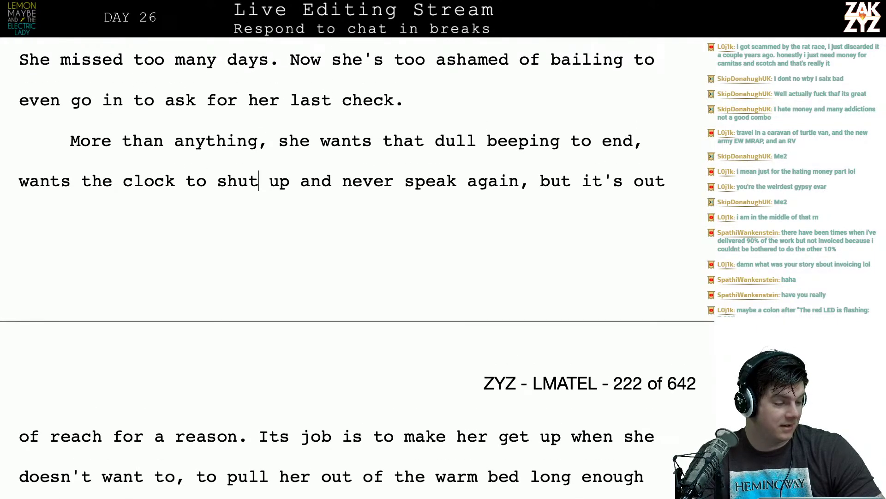
Read through the rest of the "More than anything" paragraph and the start of the alarm clock paragraph that follows.
scroll(357, 268, down, 1)
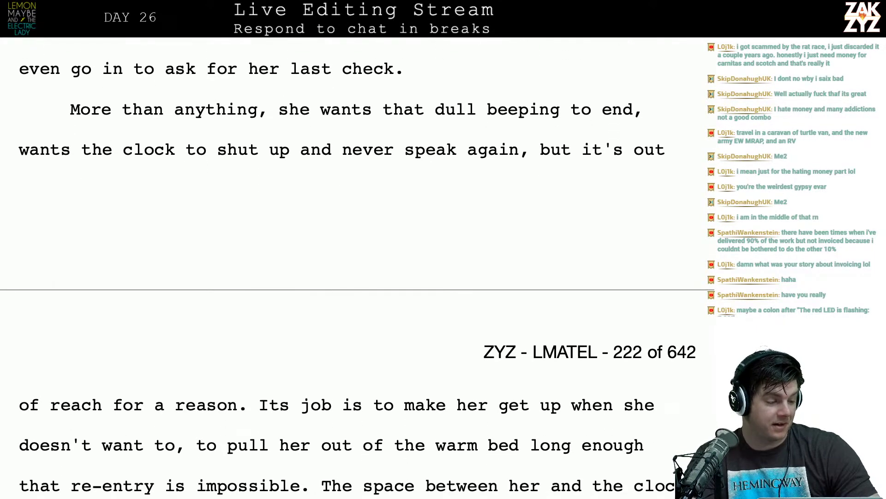
scroll(357, 268, down, 1)
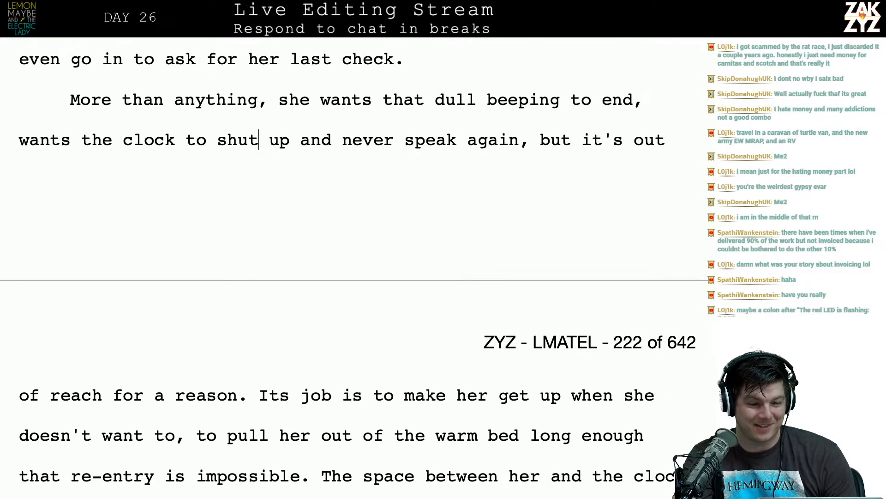
scroll(357, 268, down, 1)
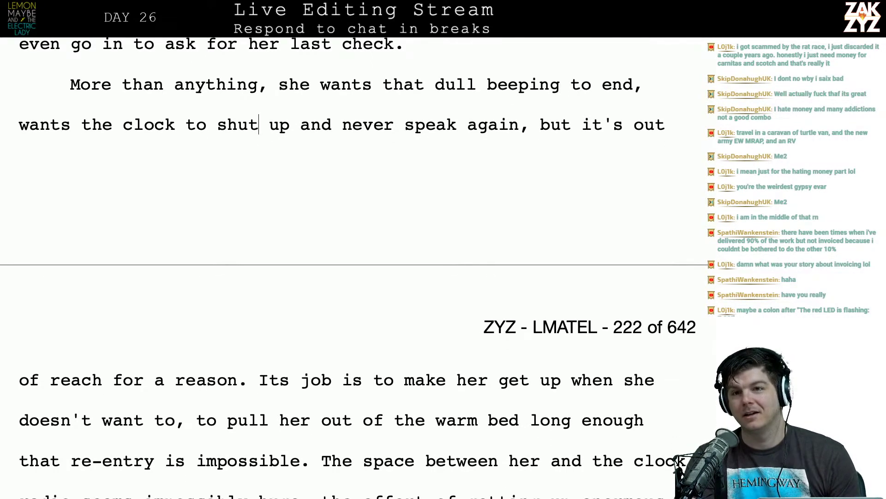
scroll(358, 268, down, 1)
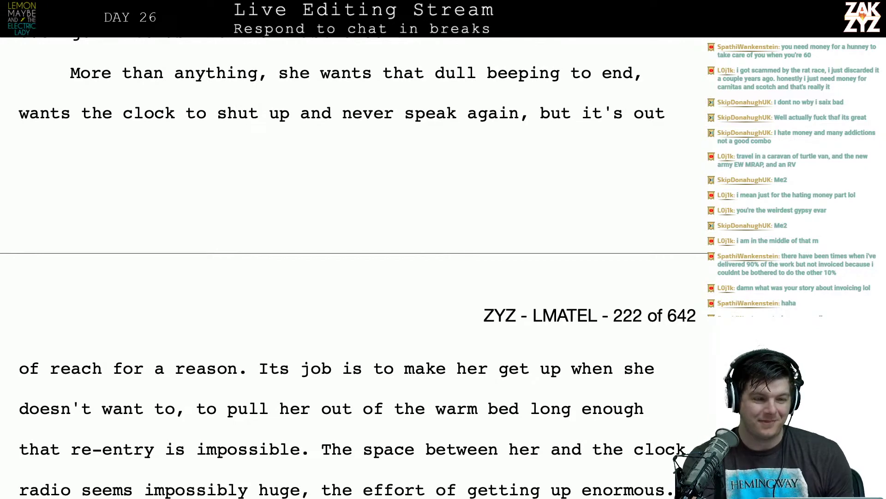
scroll(357, 268, down, 2)
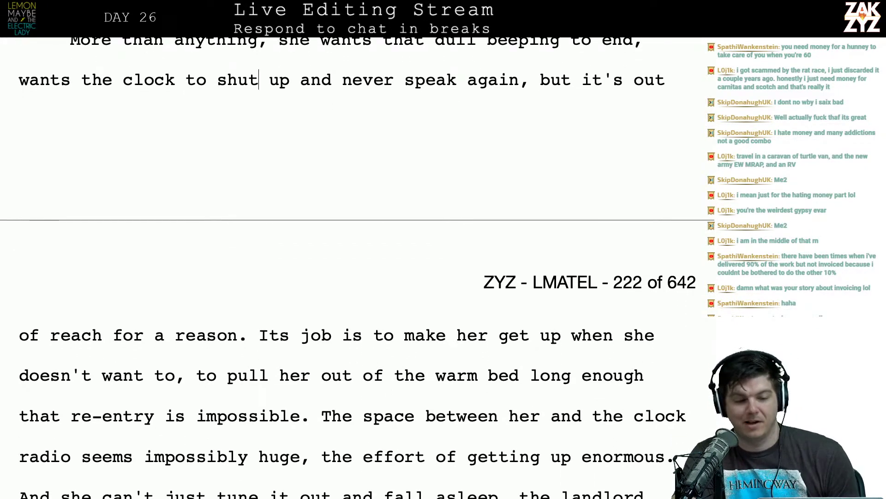
scroll(357, 268, down, 2)
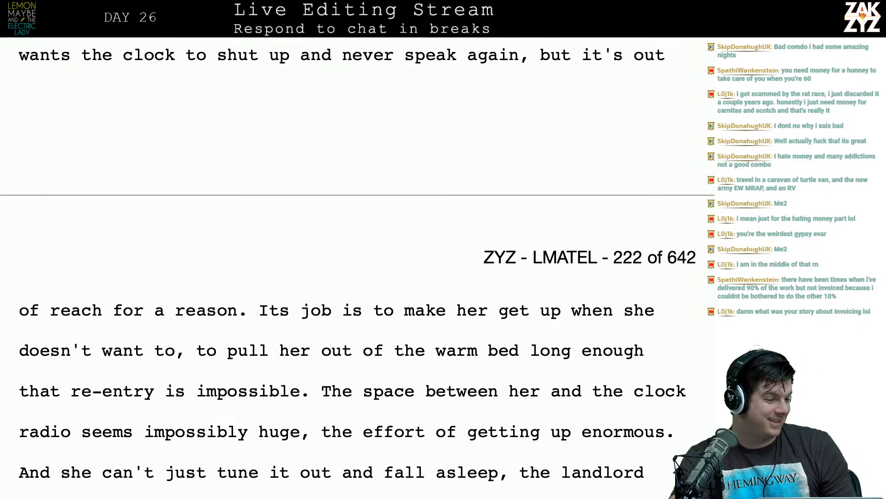
scroll(357, 268, down, 1)
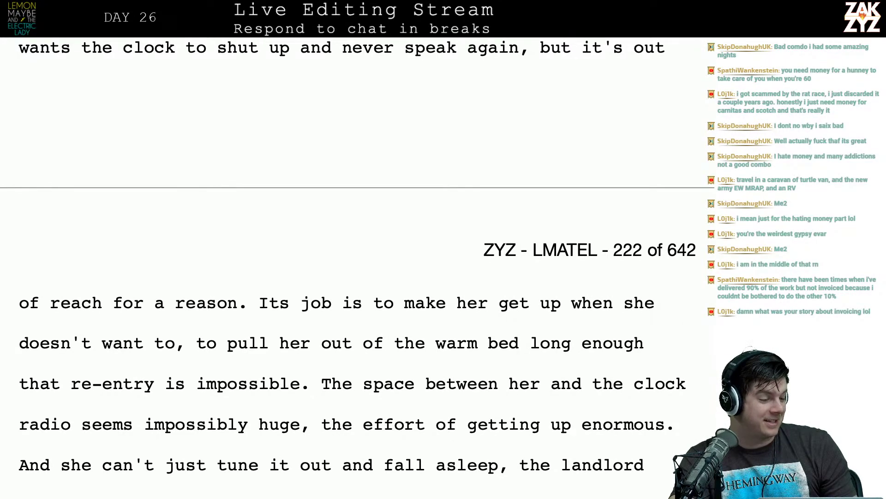
scroll(357, 268, down, 2)
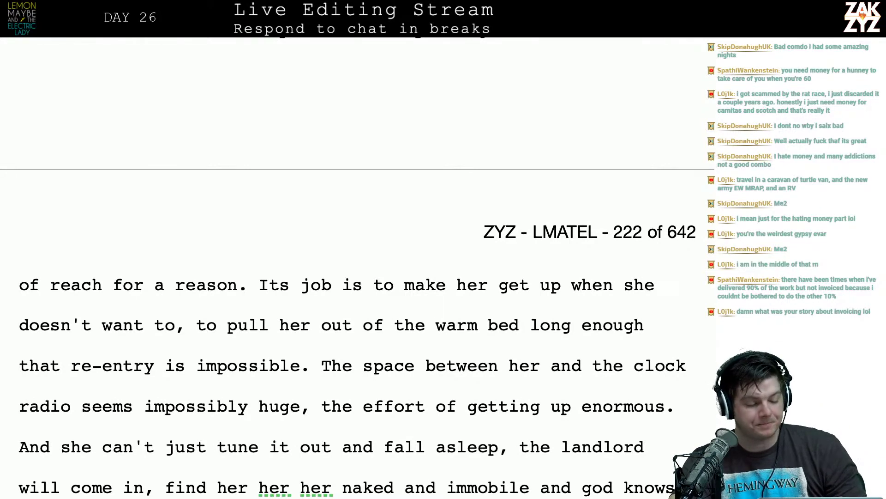
scroll(358, 327, down, 1)
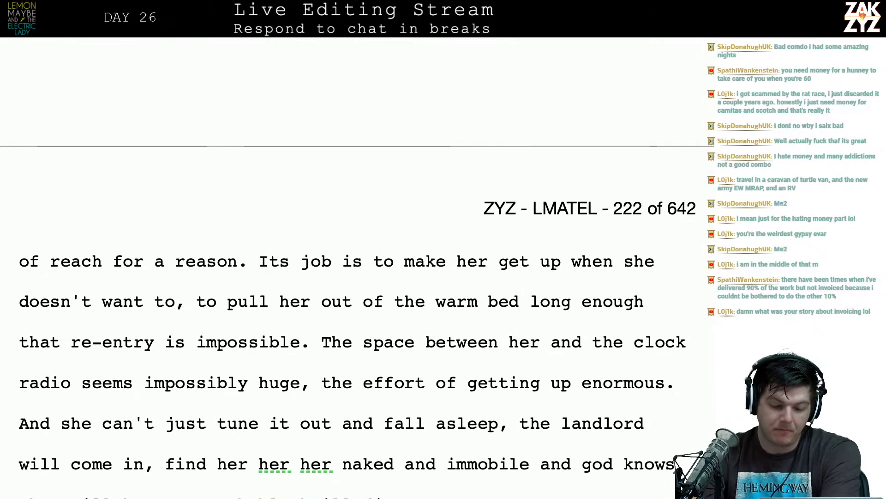
scroll(357, 313, down, 2)
scroll(421, 38, down, 5)
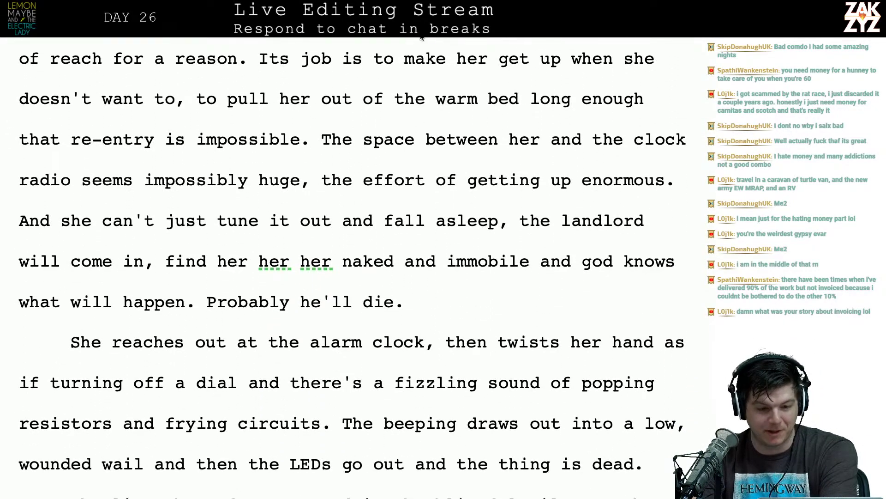
Replace "dull" with "shrill" before "beeping" in the first sentence of the "More than anything" paragraph.
scroll(353, 122, up, 15)
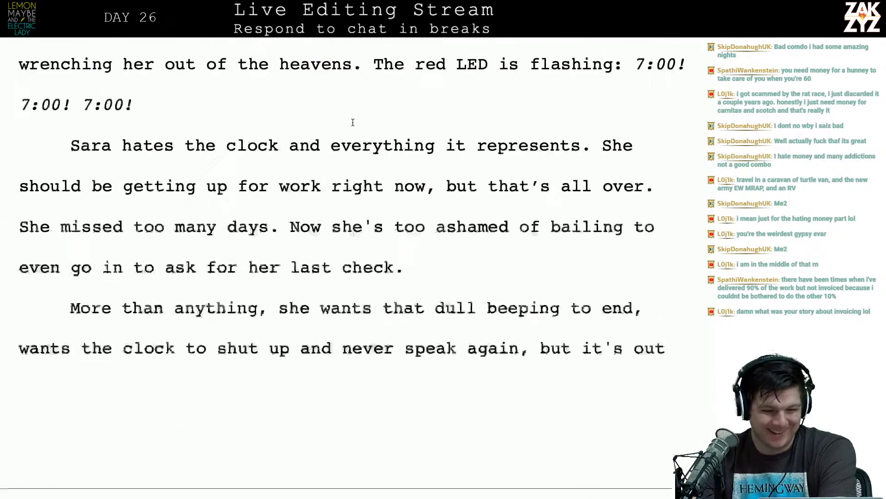
scroll(352, 122, down, 8)
scroll(353, 122, down, 2)
scroll(353, 122, up, 5)
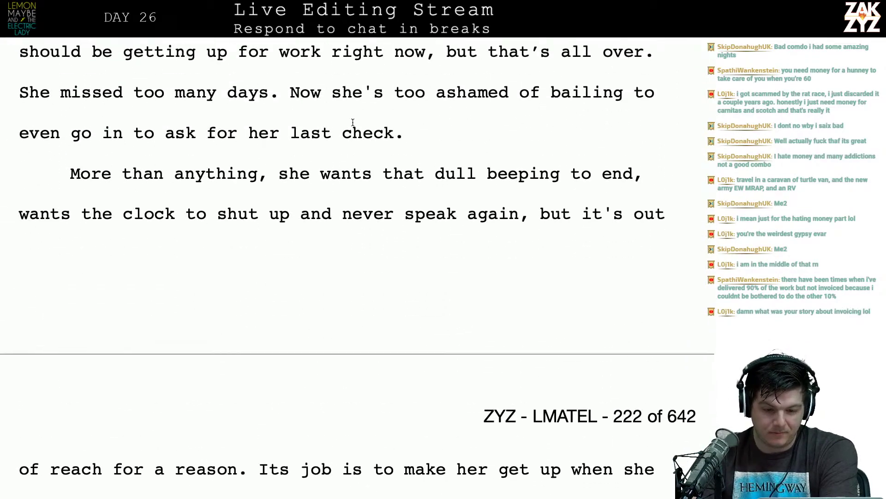
key(Right)
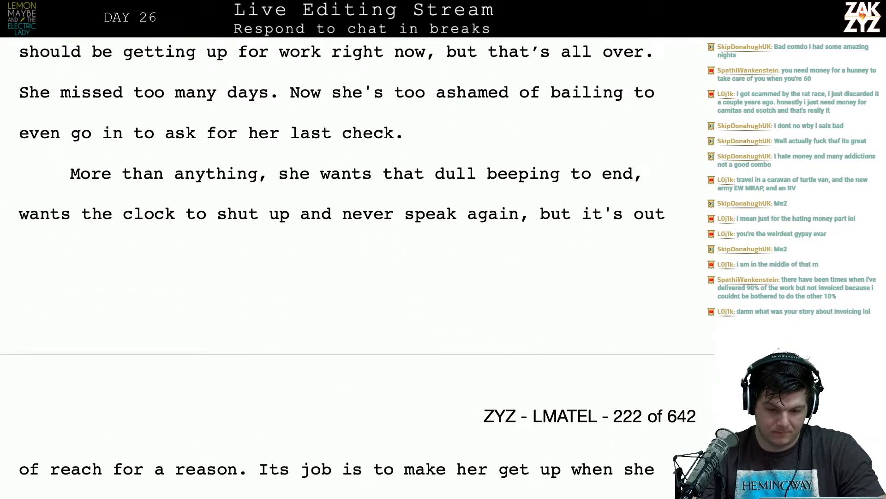
text(shrill)
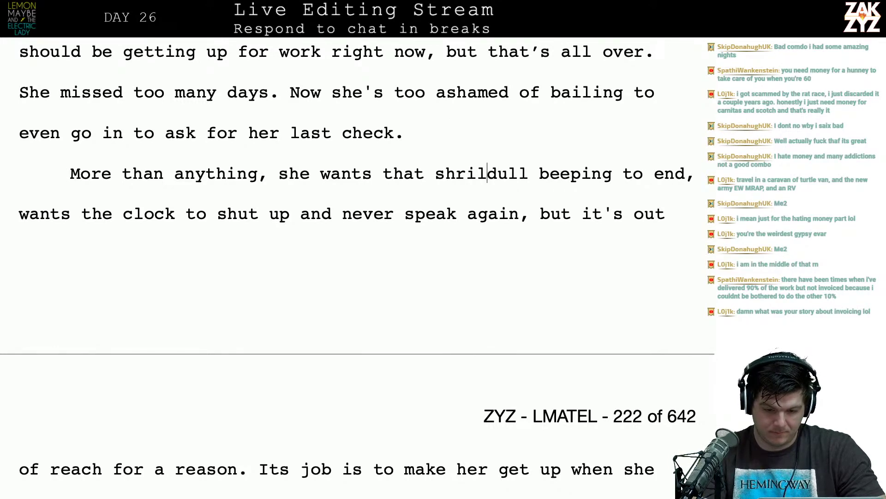
key(shift+Right)
key(shift+Right)
key(shift+Right)
key(shift+Right)
key(shift+Right)
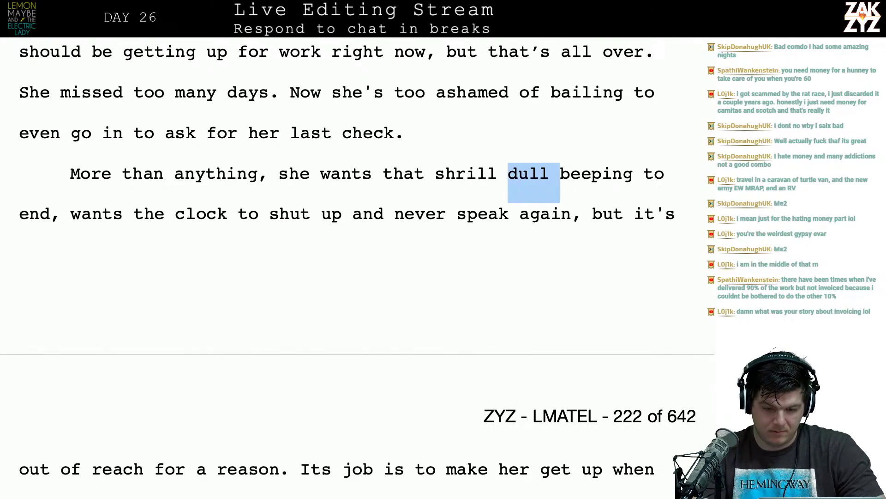
key(BackSpace)
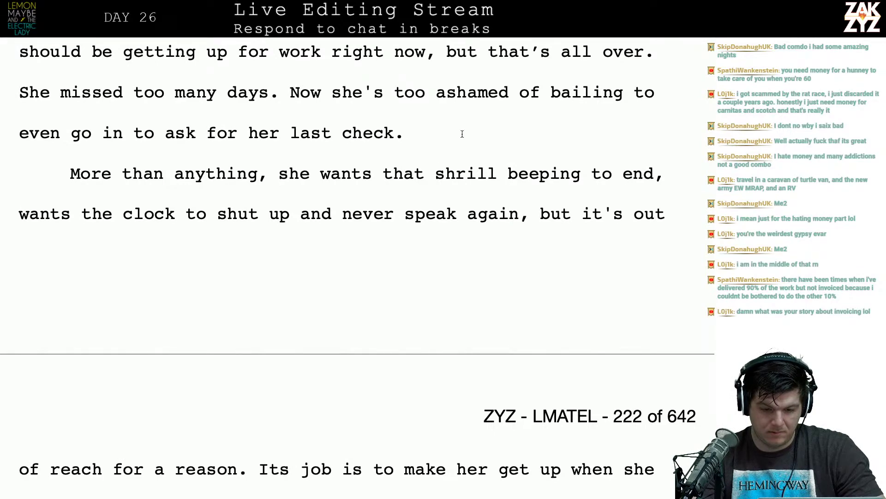
Replace the comma after "shrill beeping to end" with a period and start a new sentence with "She wants the".
key(Down)
key(Up)
key(End)
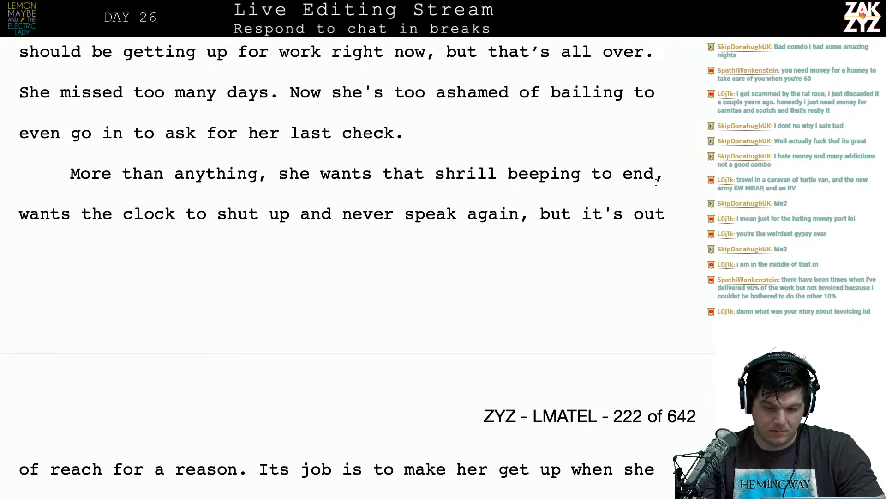
key(BackSpace)
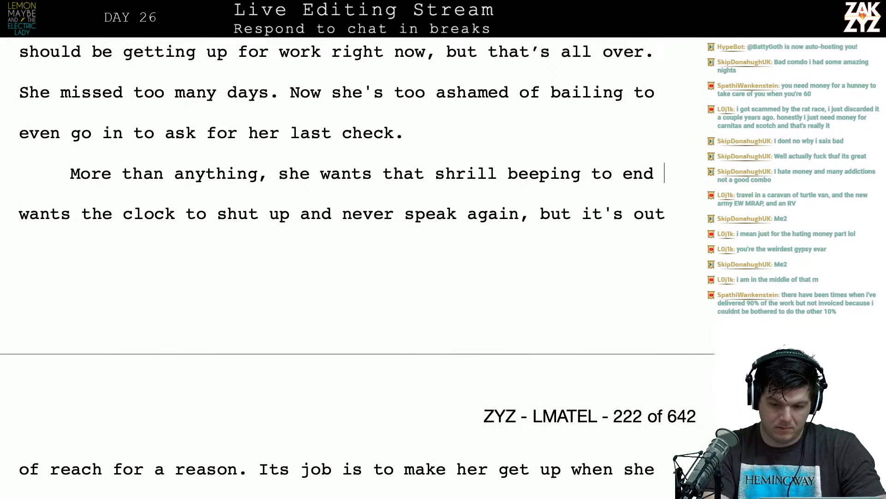
text(She)
key(BackSpace)
key(BackSpace)
key(BackSpace)
key(BackSpace)
text(. She wants the sh)
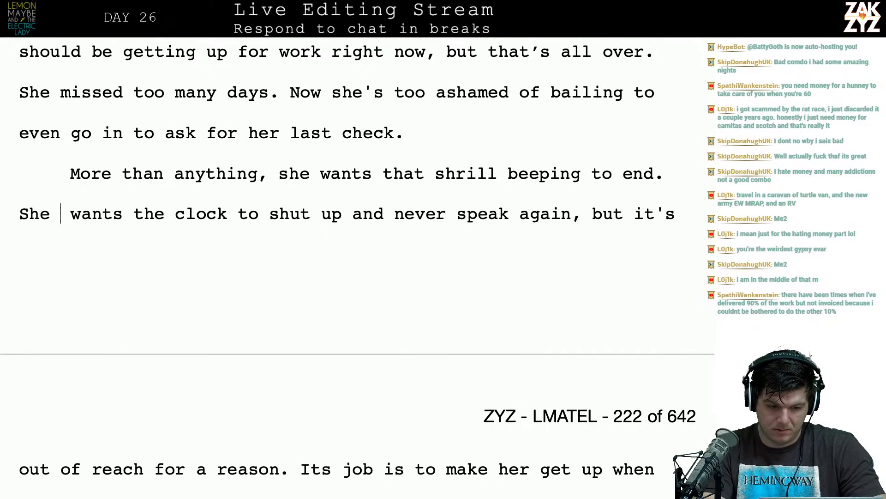
Continue the new sentence with "clock to shut the fuck up and never make another sound,".
key(BackSpace)
key(BackSpace)
text(clock to thu)
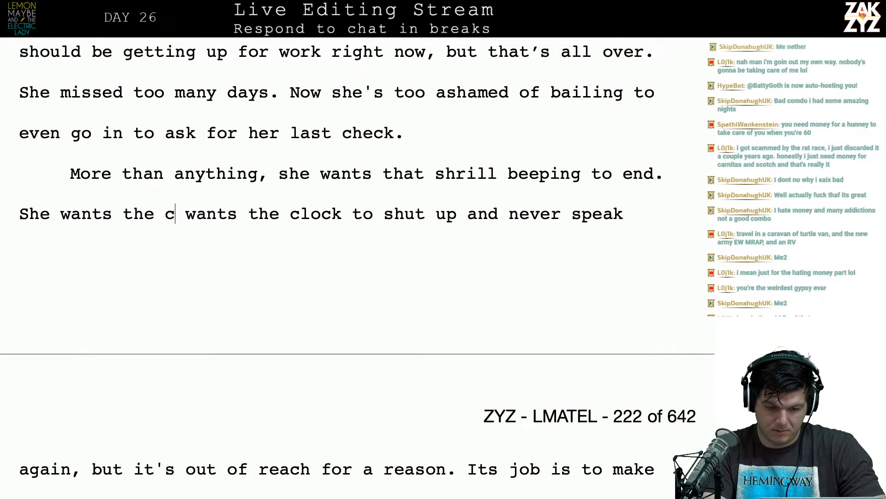
key(BackSpace)
key(BackSpace)
key(BackSpace)
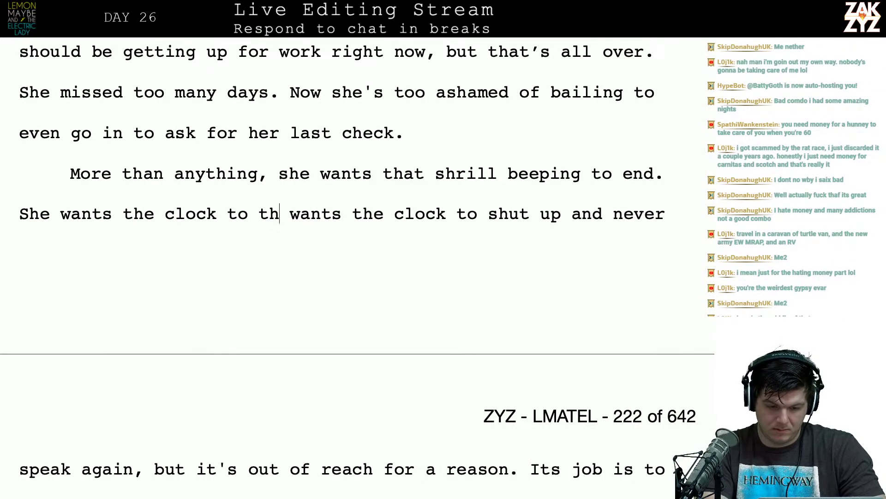
text(shut the fuc)
text(k up and never ma)
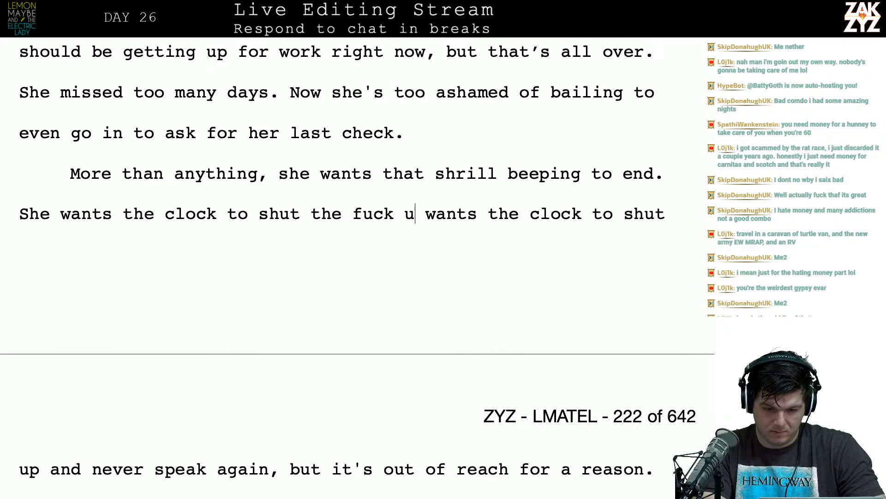
text(ke another sound,)
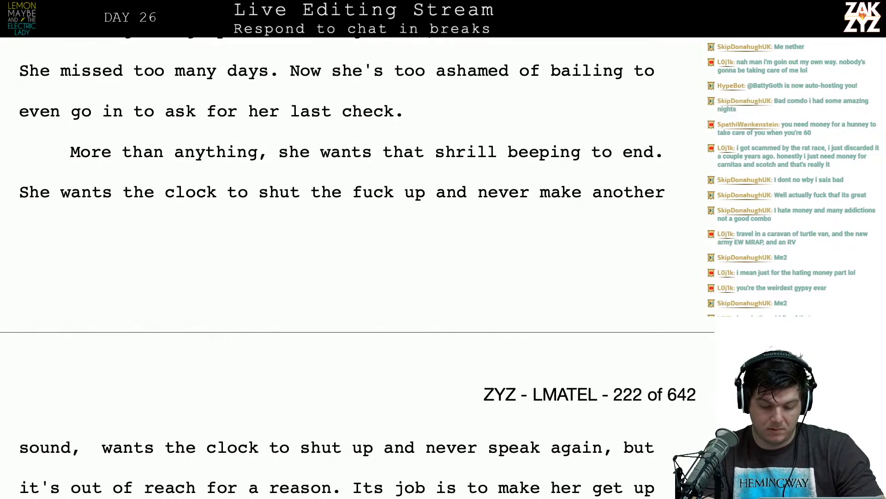
Delete the old clause "wants the clock to shut up and never speak again," before "but it's out of reach".
key(shift+Down)
key(Left)
key(shift+Down)
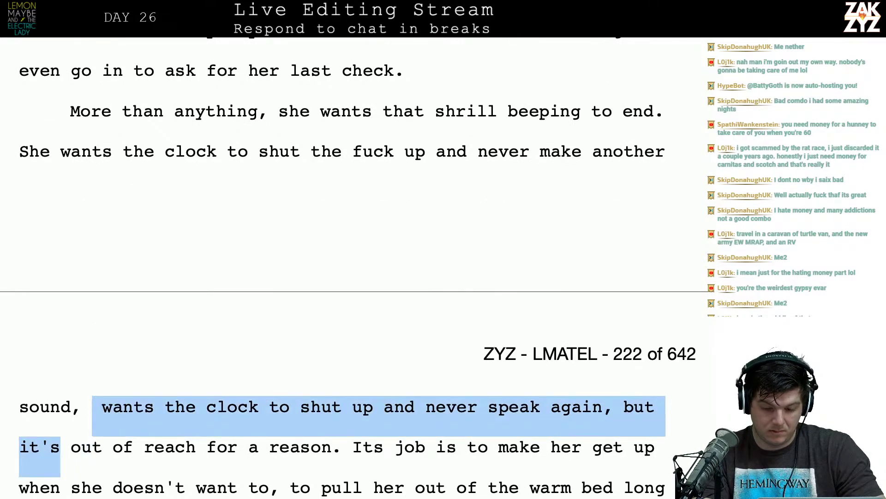
key(shift+Left)
key(shift+Left)
key(shift+Left)
key(shift+Left)
key(shift+Left)
key(shift+Left)
key(shift+Left)
key(shift+Left)
key(BackSpace)
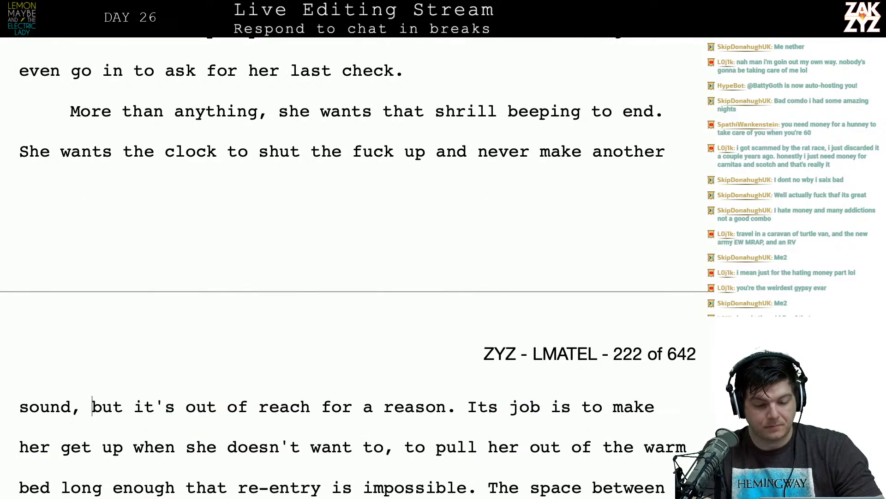
Reread the revised sentences from "More than anything" through "but it's out of reach for a reason".
scroll(355, 277, down, 1)
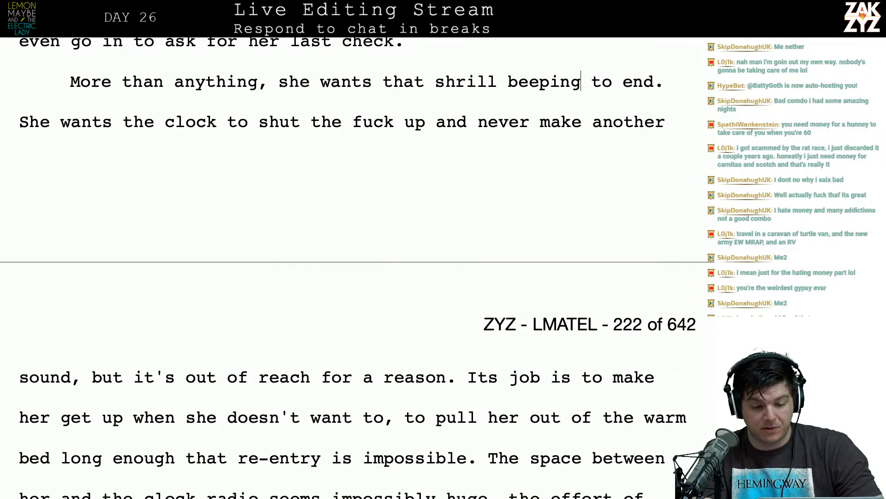
key(Up)
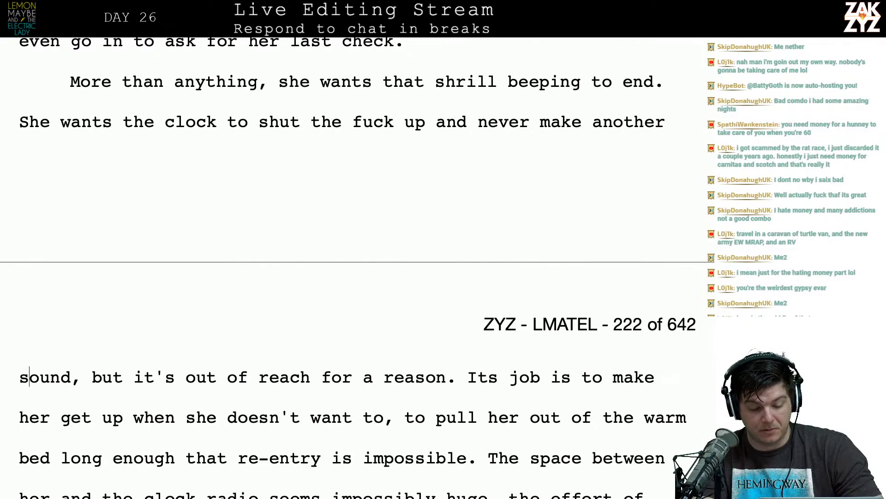
key(Right)
key(Right)
key(Right)
key(Right)
key(Right)
key(Right)
key(Right)
key(Right)
key(Right)
key(Right)
key(Right)
key(Right)
key(Right)
key(Right)
key(Right)
key(Right)
key(Right)
key(Right)
key(Right)
key(Right)
key(Right)
key(Right)
key(Right)
key(Right)
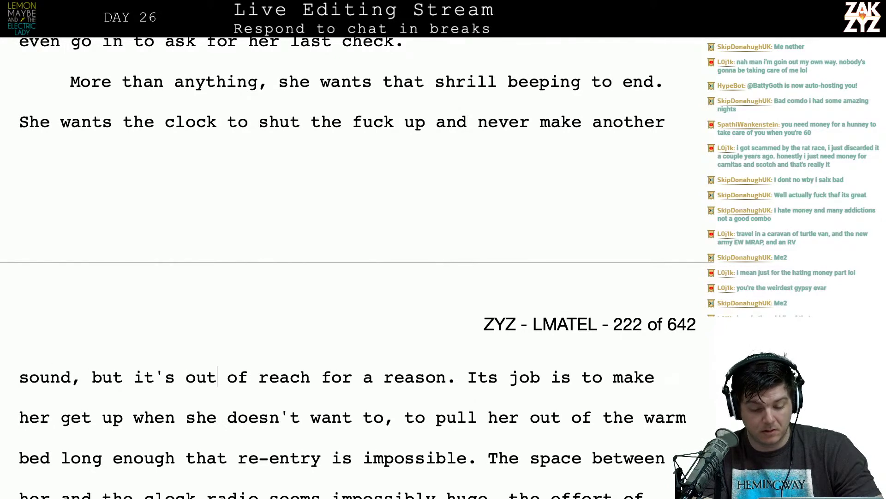
key(Right)
key(Right)
key(Right)
Read on from the sentence about the clock's job to the end of the paragraph about the landlord.
key(Down)
key(Left)
key(Left)
key(Left)
key(Left)
key(Left)
key(Left)
key(Left)
key(Left)
key(Left)
key(Left)
key(Left)
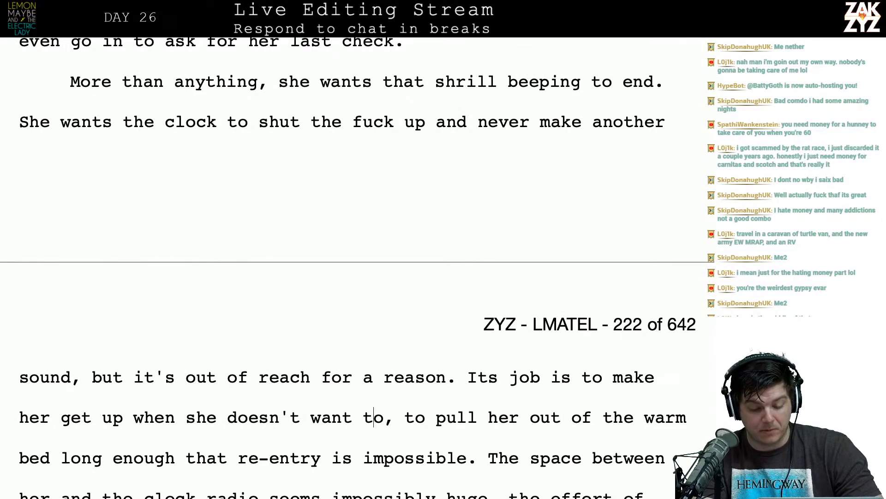
key(Right)
key(Right)
key(Right)
key(Right)
key(Right)
key(Right)
key(Right)
key(Right)
key(Right)
key(Right)
key(Right)
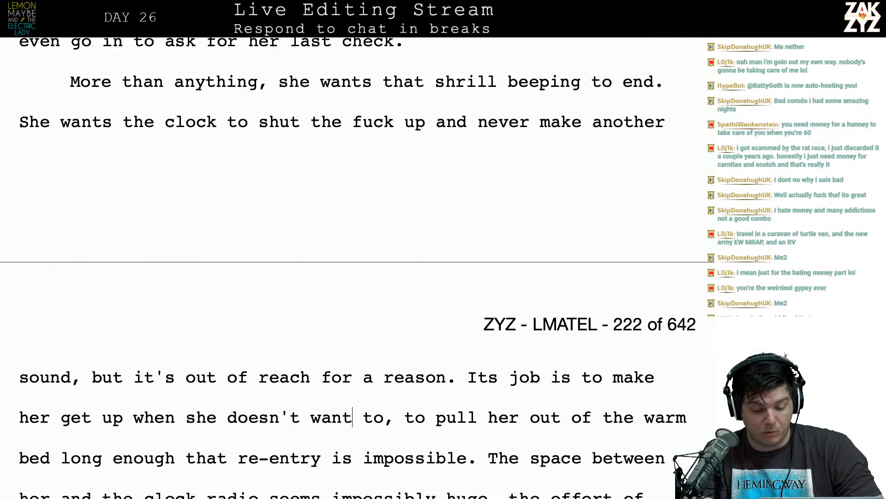
key(Down)
key(Left)
key(Left)
key(Down)
key(Down)
key(Down)
key(Down)
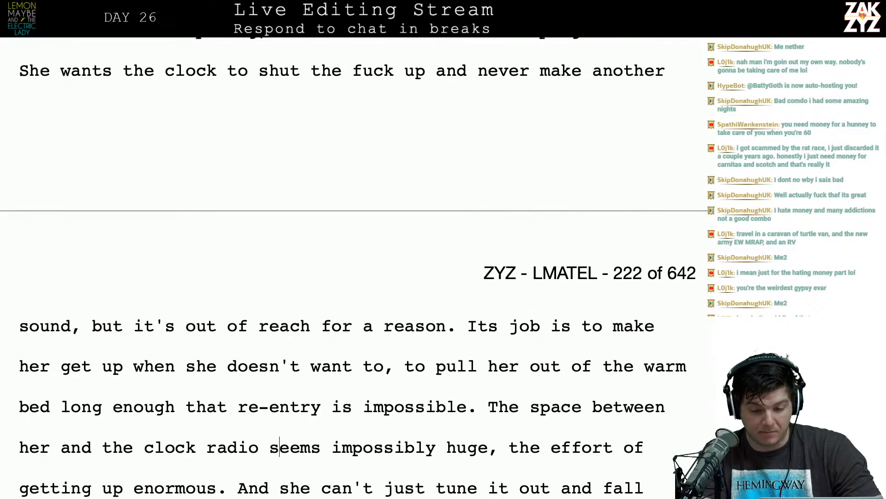
key(Left)
key(Left)
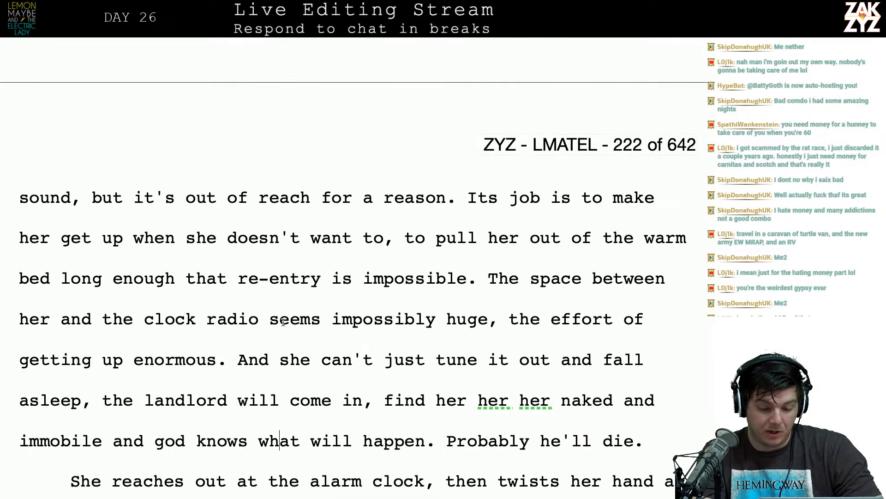
Reread the sentence about the space between her and the clock radio up to "impossibly huge".
click(144, 319)
key(Right)
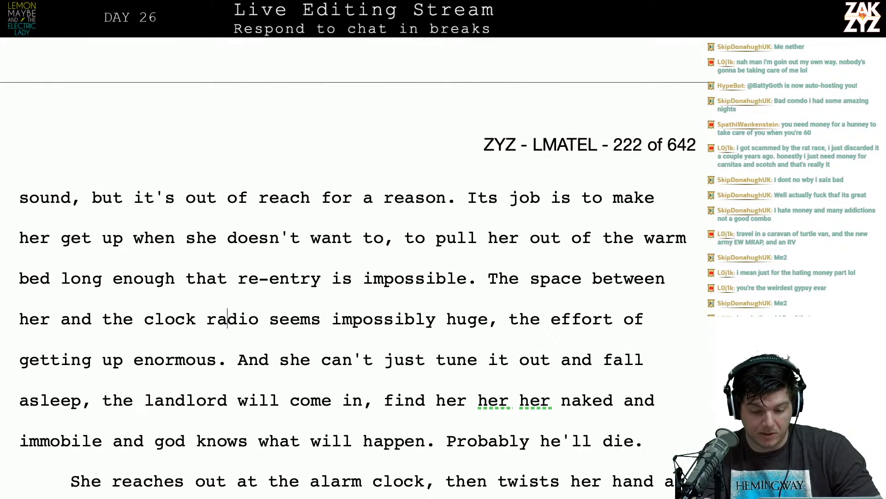
key(Right)
key(Right)
key(Right)
key(Right)
key(Right)
key(Right)
key(Right)
key(Right)
key(Right)
key(Right)
key(Right)
key(Right)
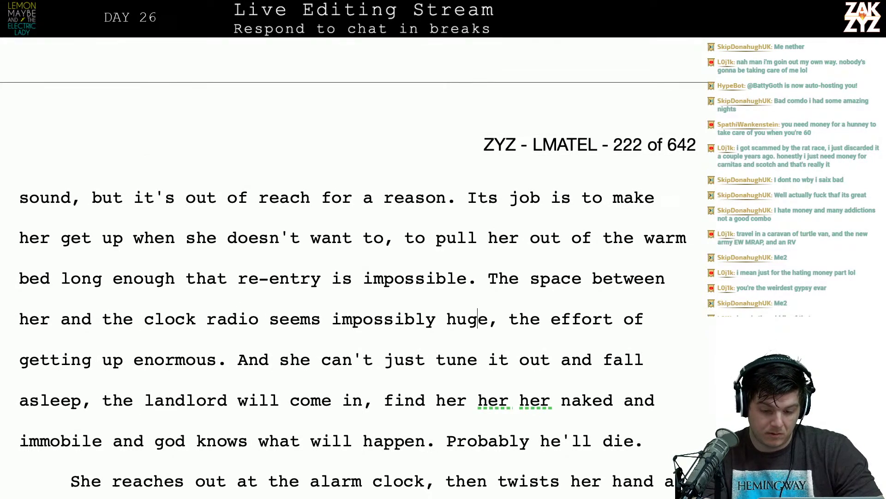
Break the line before "impossibly huge" and write "astronomical, the effort of getting up enormous." after "the clock radio seems".
key(Left)
key(Left)
key(Left)
key(Left)
key(Left)
key(Left)
key(Left)
key(Left)
key(Left)
key(Left)
key(Left)
key(Left)
key(Left)
key(Left)
key(Left)
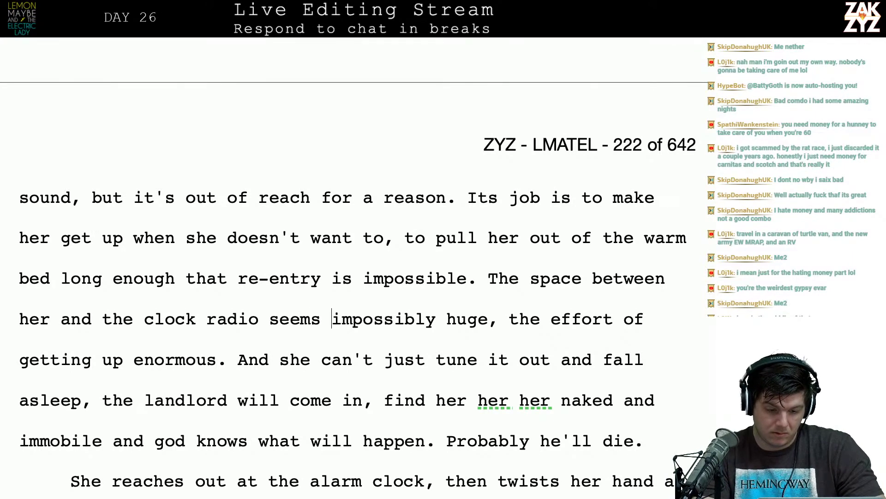
key(Return)
key(Left)
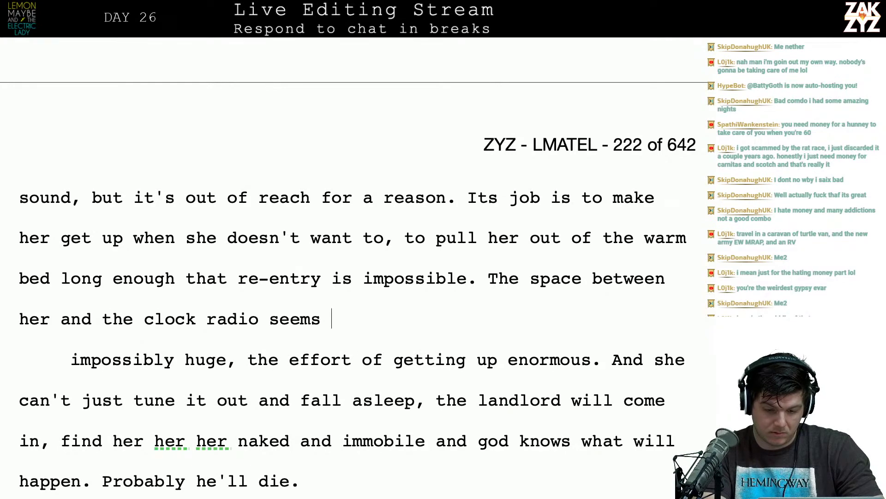
text(as)
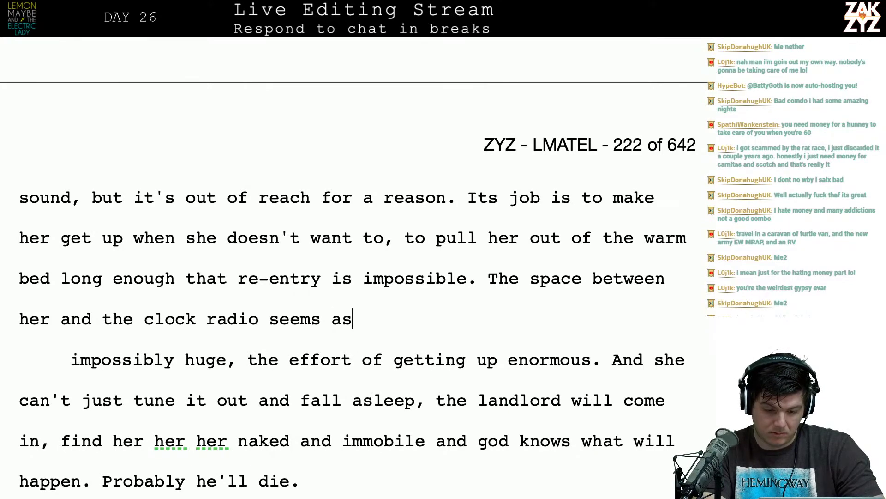
text(tronomical, t)
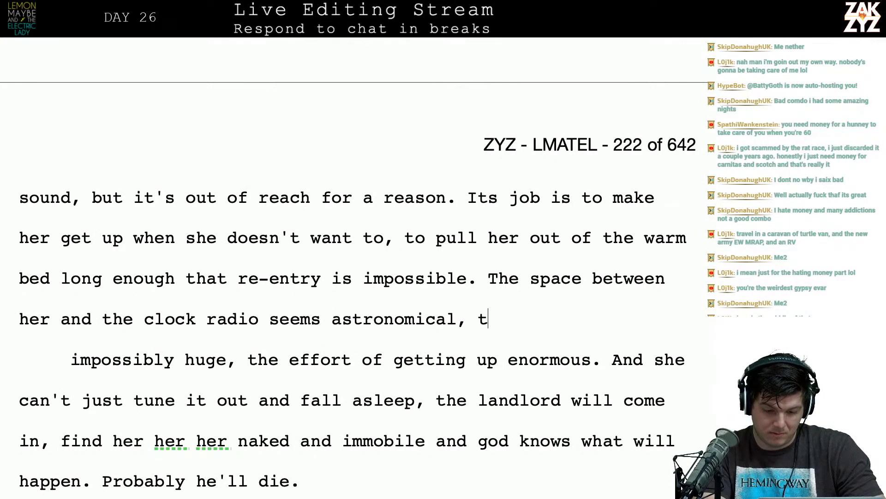
text(he effort of g)
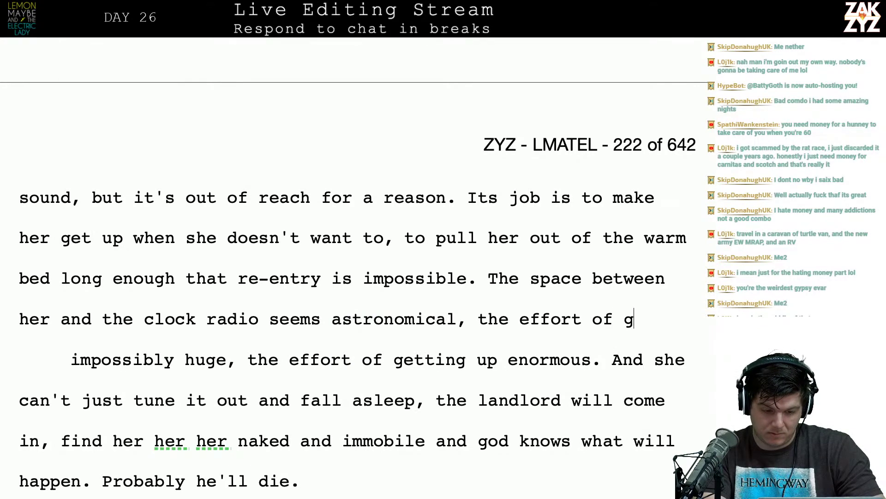
text(etting up enorm)
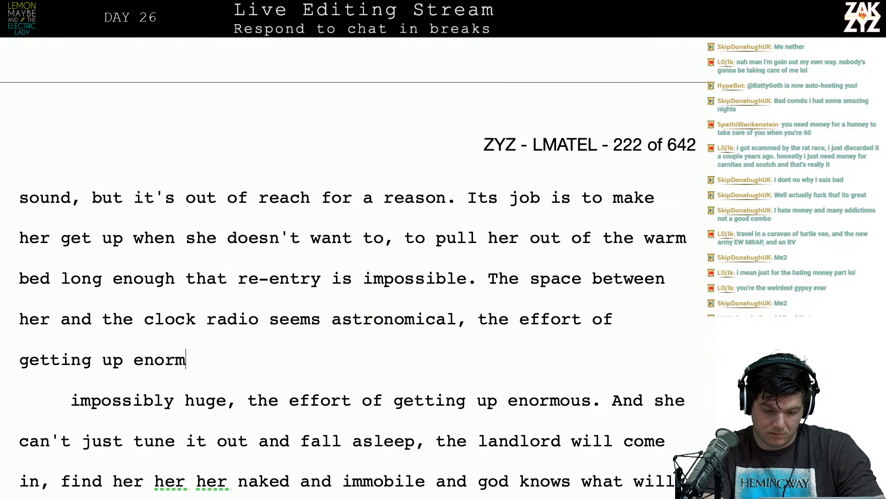
text(ous.)
key(shift+Down)
key(shift+Down)
key(shift+Down)
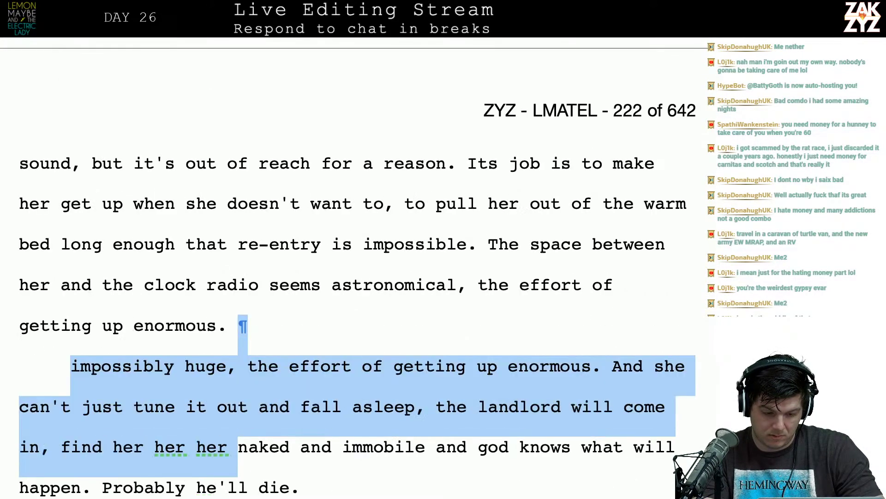
key(shift+Down)
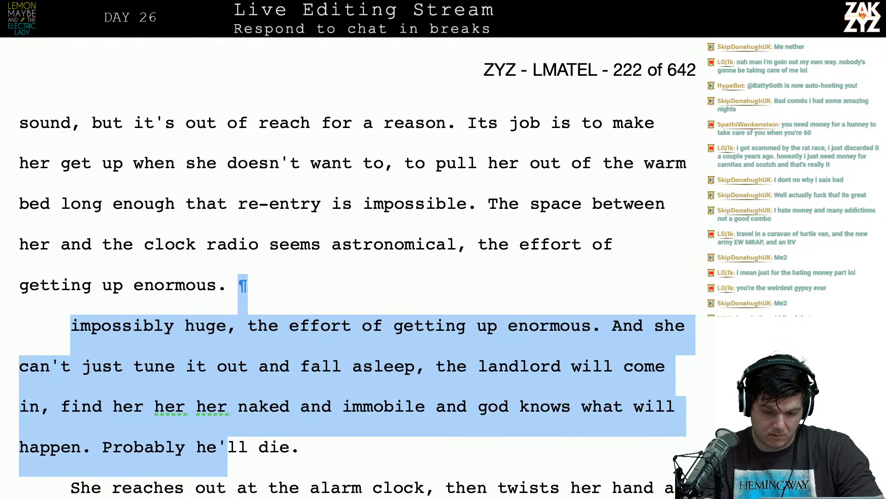
key(shift+Up)
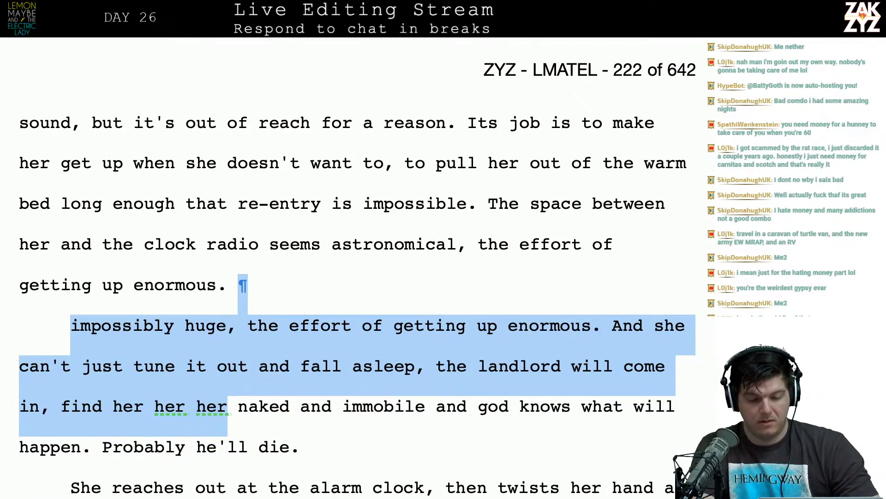
scroll(357, 266, down, 1)
click(199, 243)
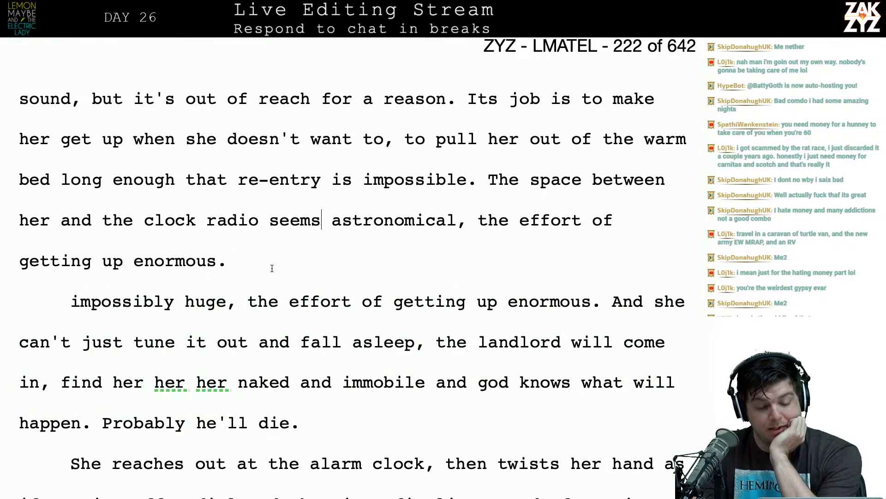
Reread the new "astronomical" version against the old "impossibly huge" text below it, through the line about the landlord.
key(Right)
key(Down)
key(Up)
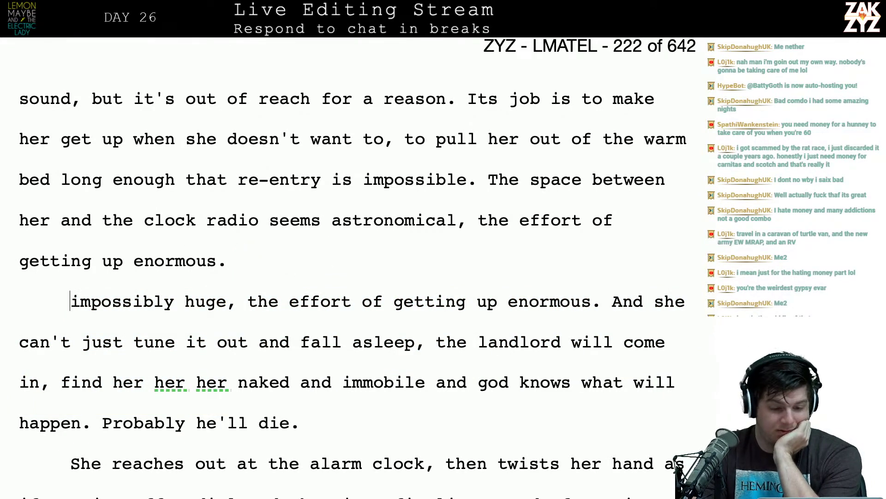
key(Up)
key(Right)
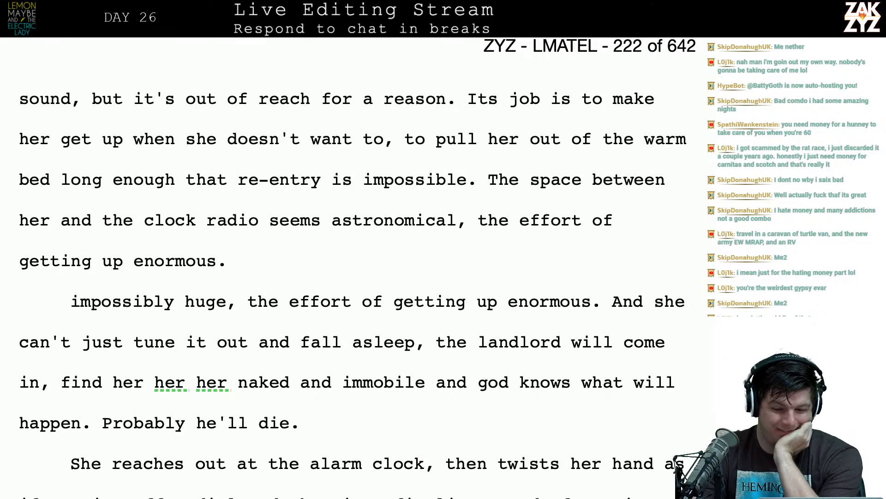
scroll(358, 266, down, 1)
scroll(357, 267, up, 1)
scroll(357, 266, down, 1)
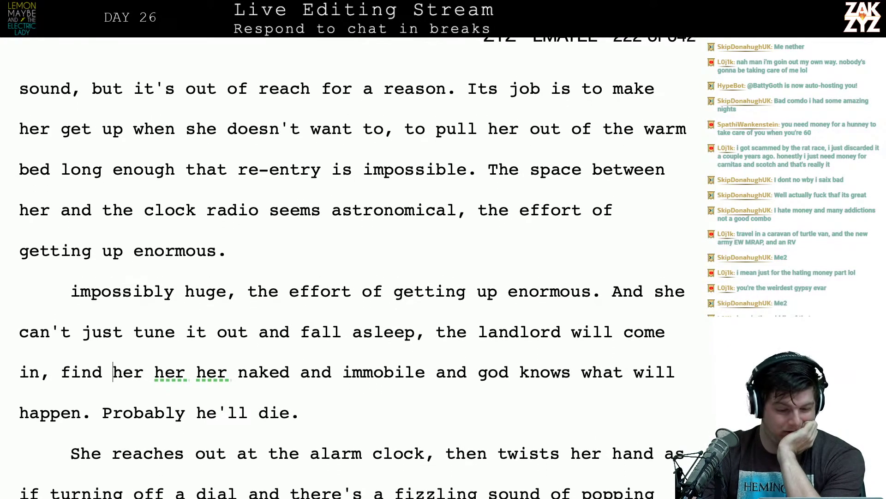
scroll(278, 250, down, 1)
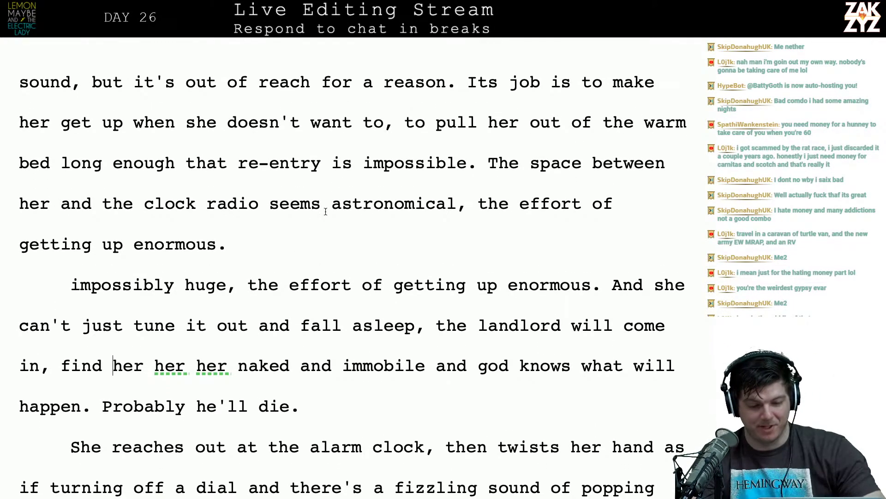
Break the line before "astronomical" and draft the alternative ending "like miles, the effort of rising he" after "seems".
key(Left)
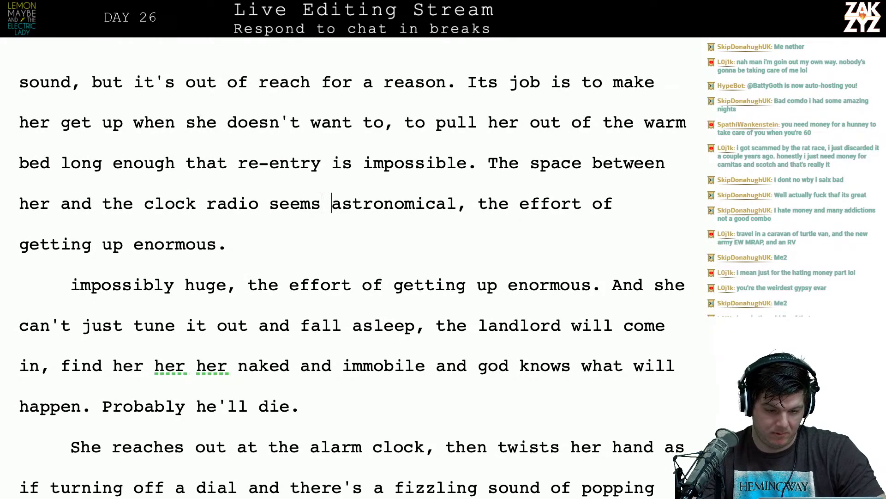
key(Return)
text(l)
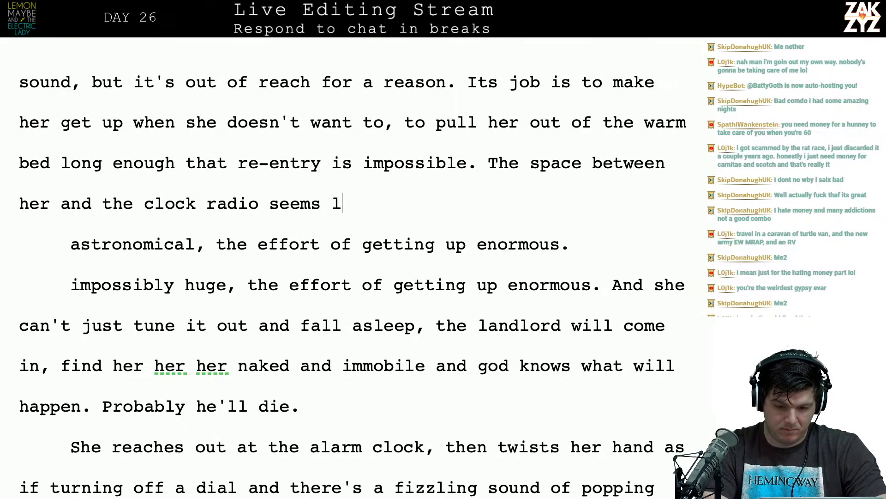
text(ike miles, the)
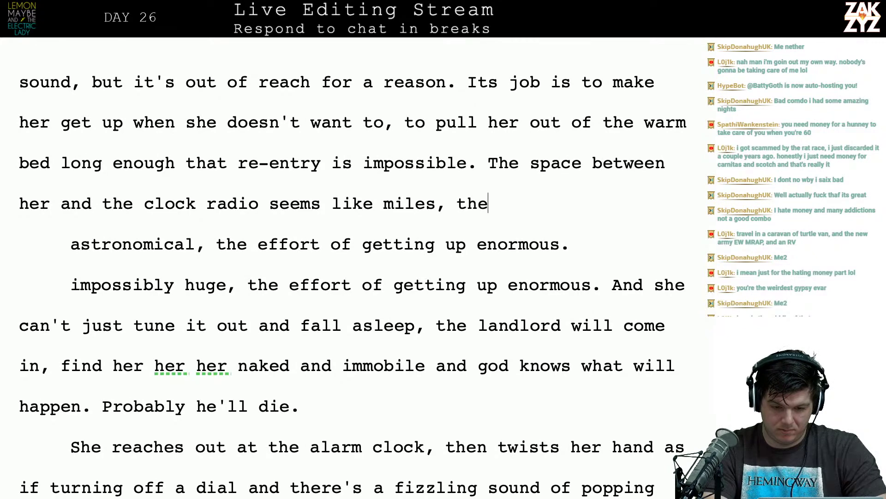
text( effort of rising )
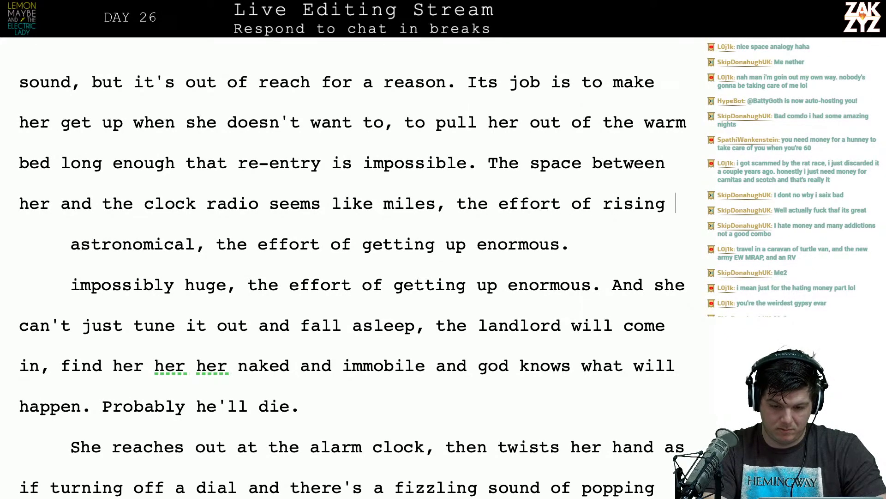
text(h)
key(BackSpace)
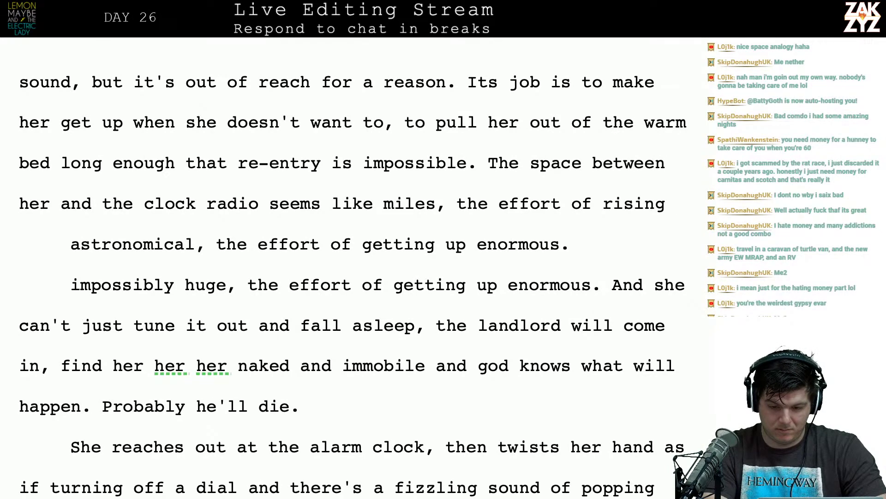
text(he)
Delete the end of the alternative draft back to "like miles, the ef".
key(BackSpace)
key(BackSpace)
key(BackSpace)
key(BackSpace)
key(BackSpace)
key(BackSpace)
key(BackSpace)
key(BackSpace)
key(BackSpace)
key(BackSpace)
key(BackSpace)
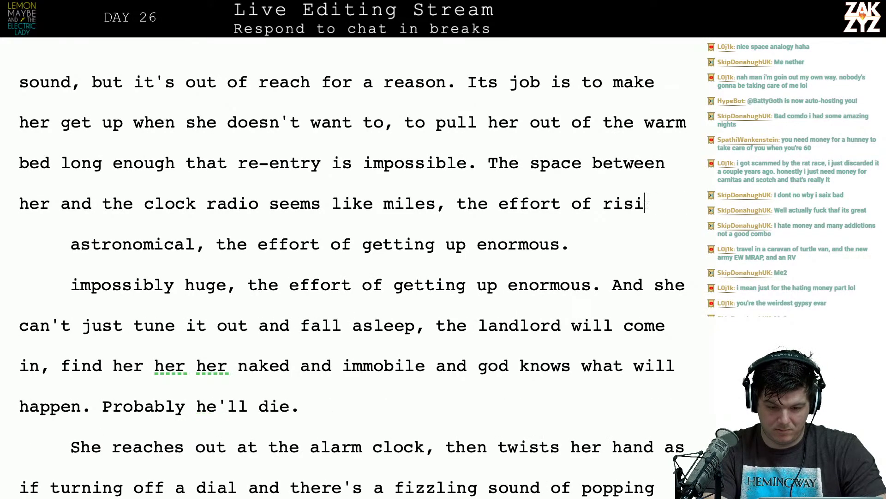
key(BackSpace)
key(BackSpace)
key(BackSpace)
key(BackSpace)
key(BackSpace)
key(BackSpace)
Open a separate line before "The space between" and start an alternative sentence there with "The effort of".
key(Up)
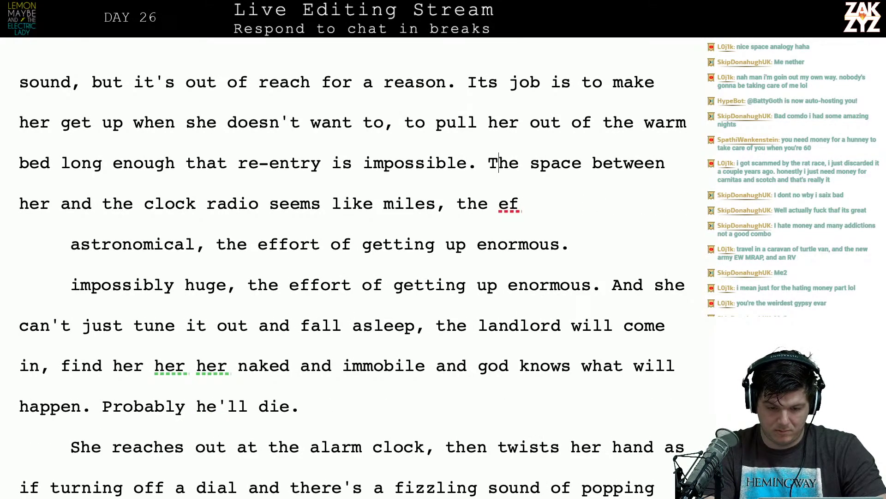
key(Left)
key(Return)
key(Return)
key(Left)
key(Left)
text(The effort of )
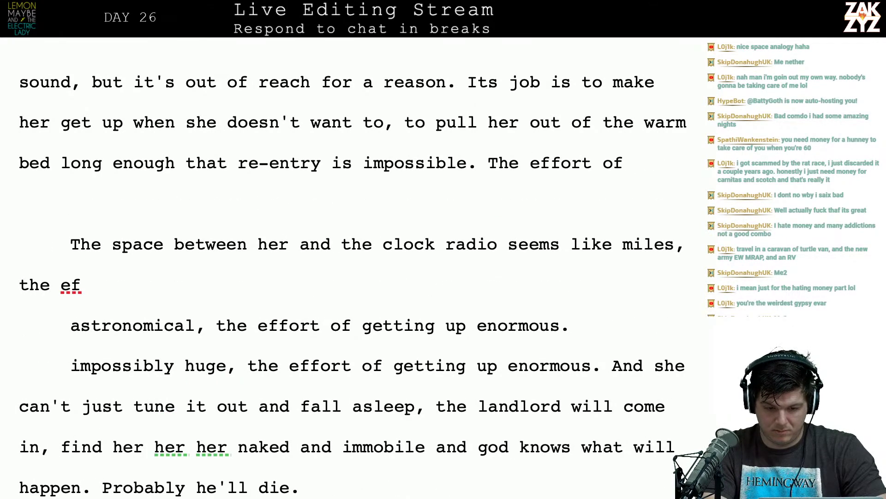
Continue the alternative sentence with "getting out of bed seems astronomial".
text(getting out of)
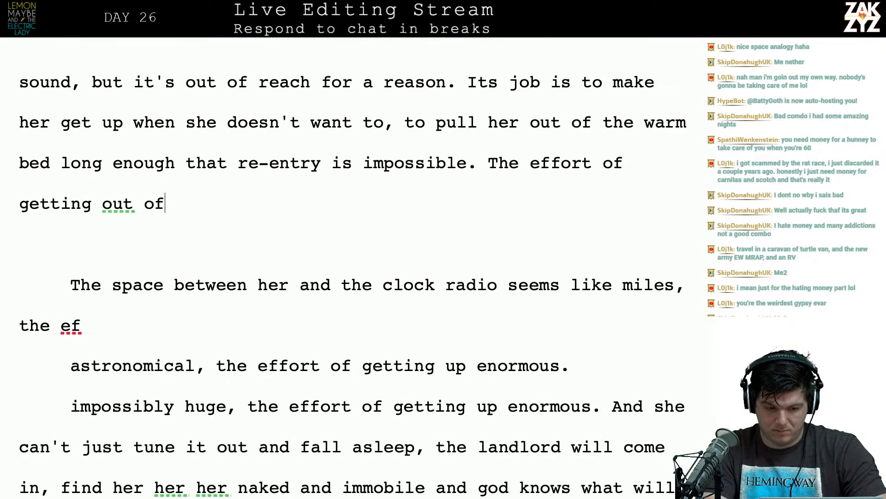
text( beea)
key(BackSpace)
text(d)
key(BackSpace)
key(BackSpace)
text(d )
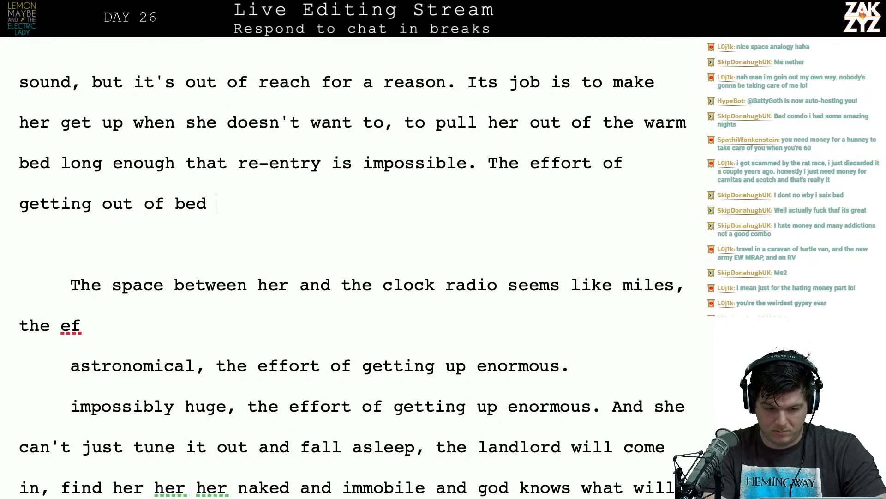
text(seems as)
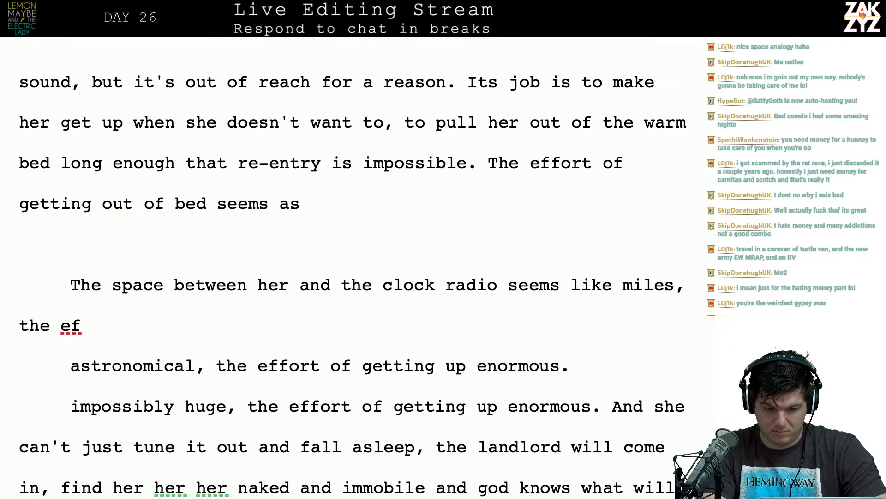
text(tronomial)
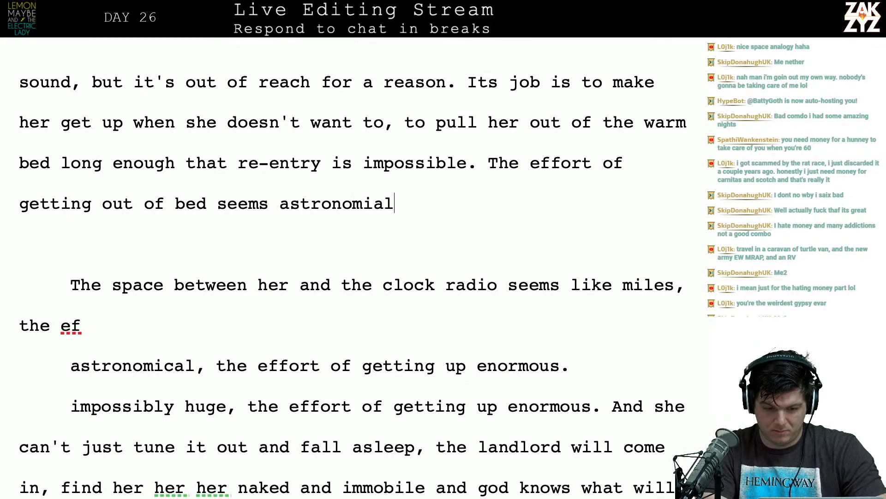
Delete the last word of the alternative sentence, leaving it at "getting out of bed seems".
key(BackSpace)
key(BackSpace)
key(BackSpace)
key(BackSpace)
key(BackSpace)
key(BackSpace)
key(BackSpace)
key(BackSpace)
key(BackSpace)
key(BackSpace)
key(BackSpace)
key(BackSpace)
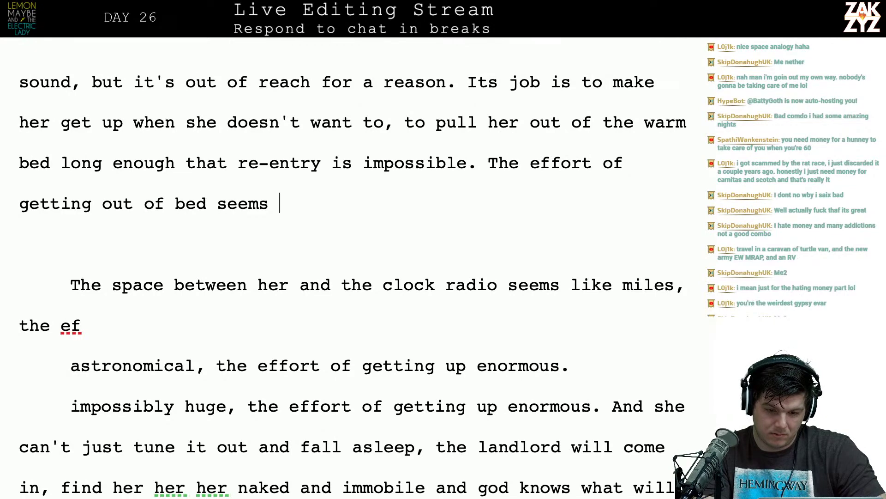
Undo the alternative sentence about getting out of bed together with its line breaks.
key(ctrl+z)
key(ctrl+z)
key(ctrl+z)
key(ctrl+z)
key(ctrl+z)
key(ctrl+z)
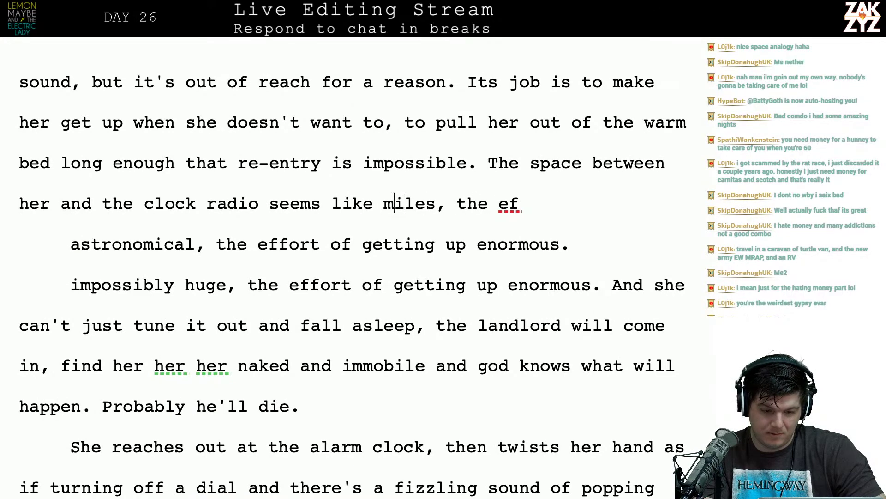
Break the line before "like miles" and end the clock radio sentence with "astronomical." after "seems".
key(Return)
key(Left)
text(ast)
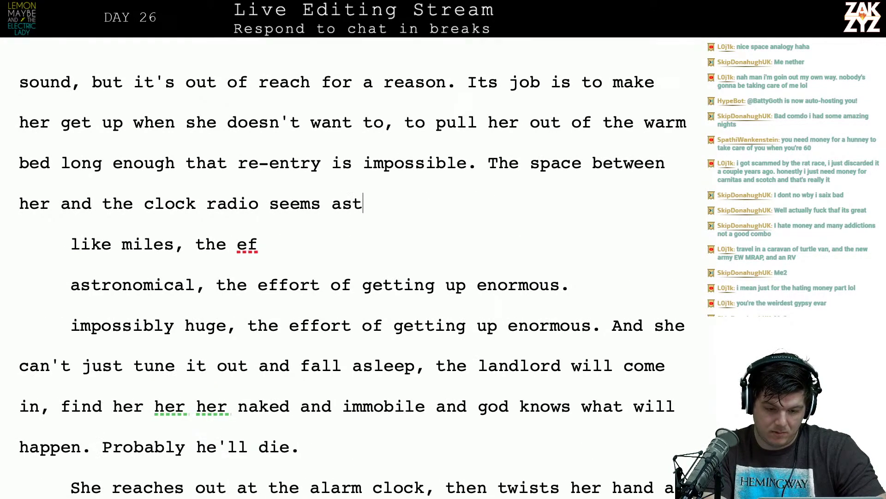
text(ronomical,)
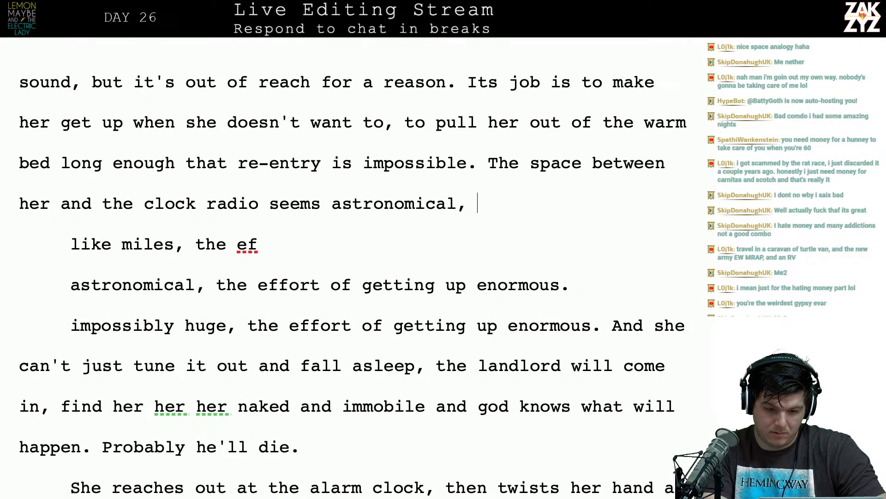
key(BackSpace)
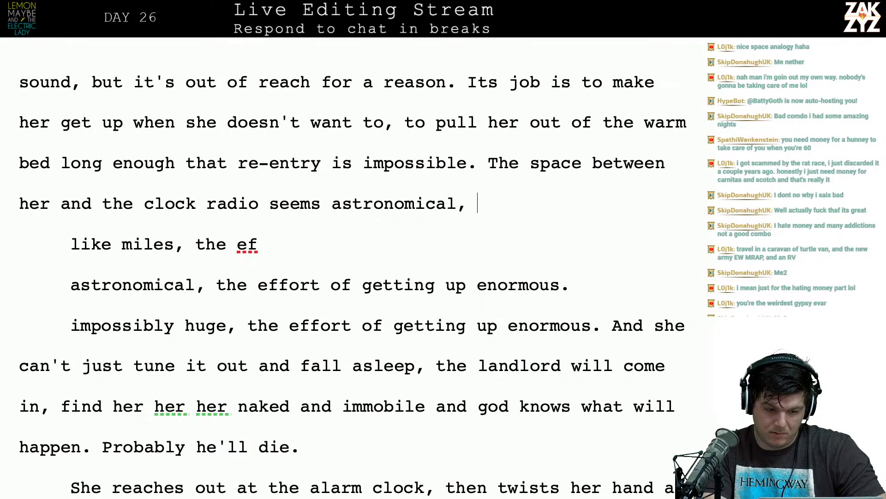
key(BackSpace)
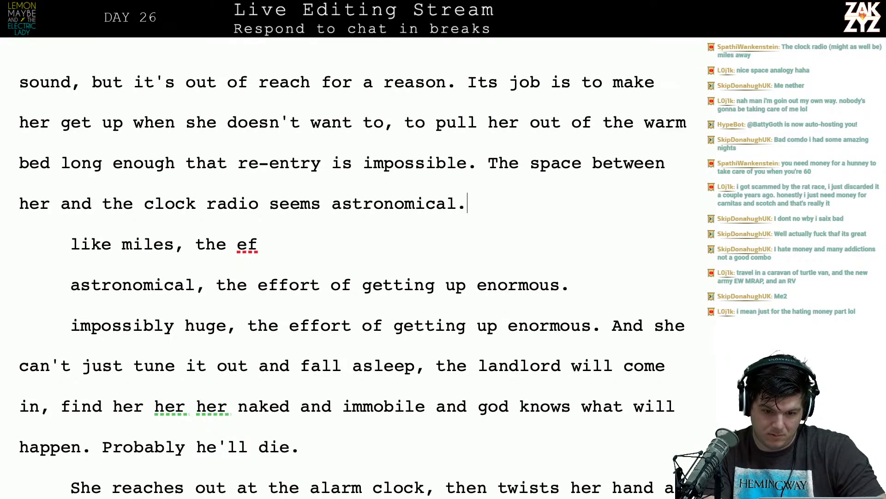
key(shift+Down)
key(shift+Up)
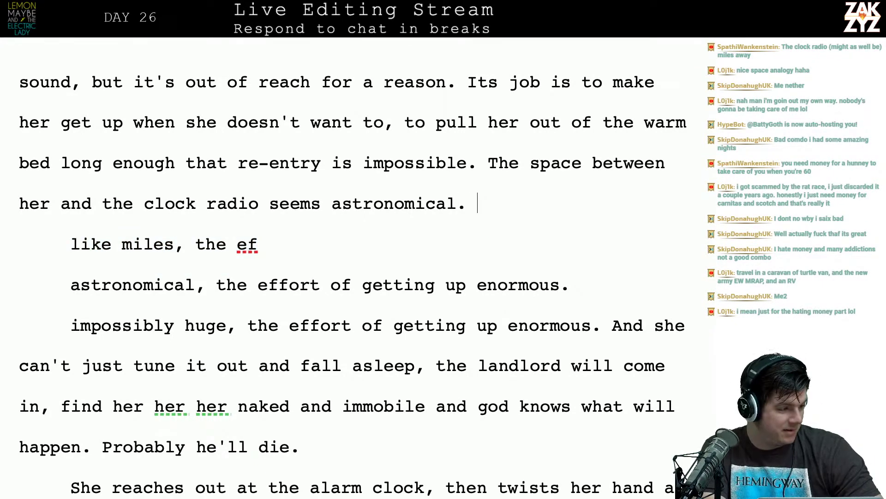
Delete the sentence about the space between her and the clock radio, ending the paragraph at "re-entry is impossible.".
key(BackSpace)
key(BackSpace)
key(BackSpace)
key(BackSpace)
key(BackSpace)
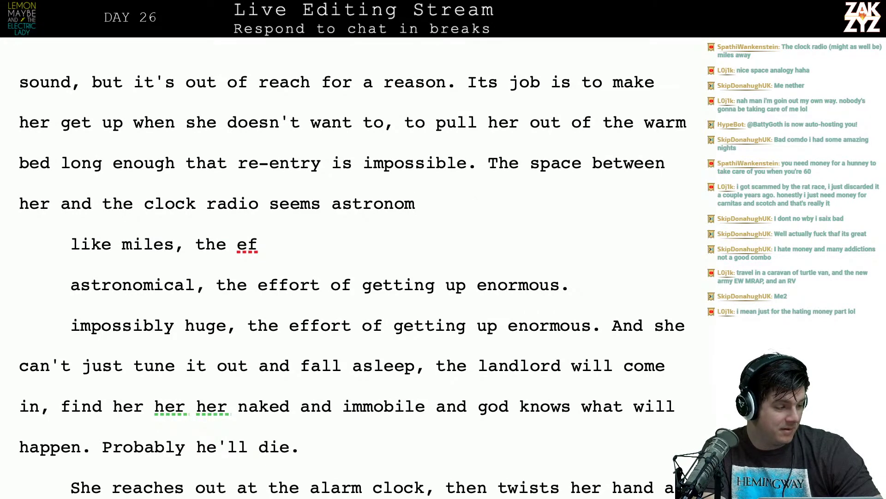
key(BackSpace)
key(BackSpace)
key(BackSpace)
key(BackSpace)
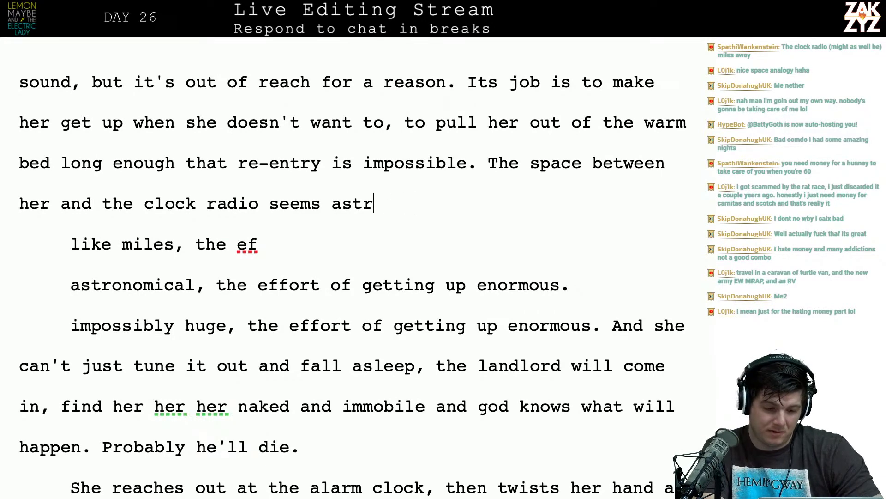
key(BackSpace)
key(BackSpace)
key(BackSpace)
key(BackSpace)
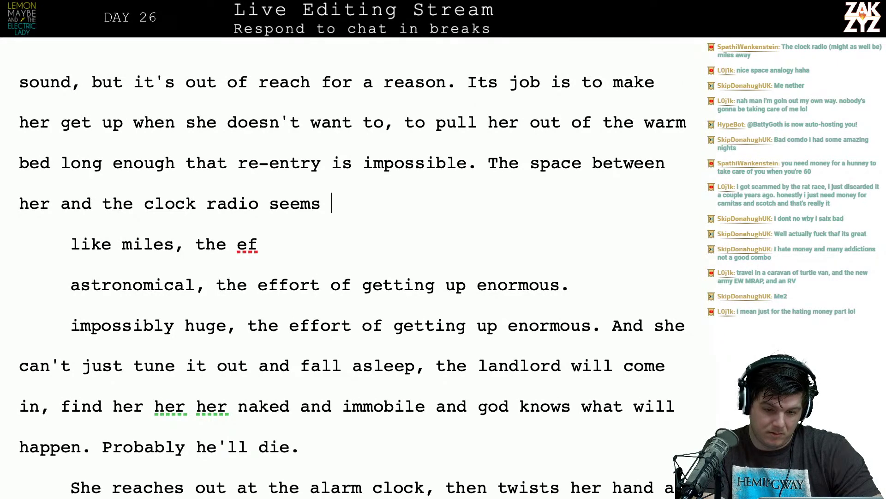
key(BackSpace)
key(BackSpace)
key(BackSpace)
key(BackSpace)
key(BackSpace)
key(BackSpace)
key(BackSpace)
key(BackSpace)
key(BackSpace)
key(BackSpace)
key(BackSpace)
key(BackSpace)
key(BackSpace)
key(BackSpace)
key(BackSpace)
key(BackSpace)
key(BackSpace)
key(BackSpace)
key(BackSpace)
key(BackSpace)
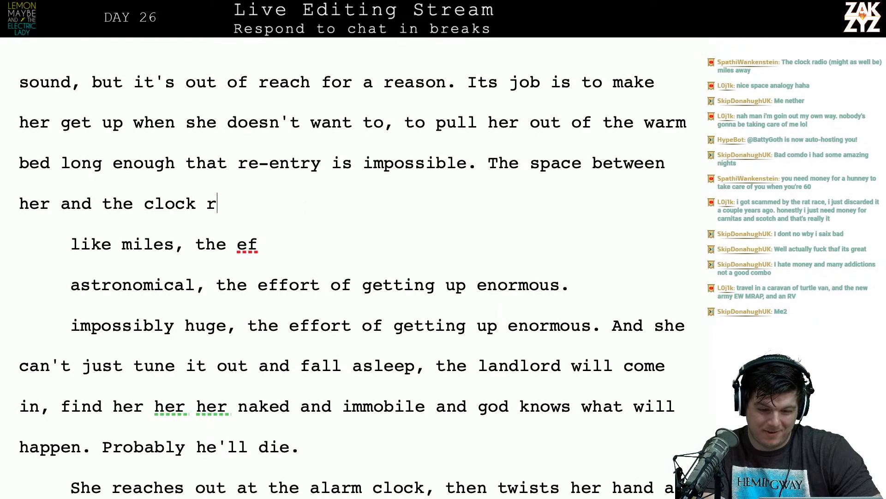
key(BackSpace)
key(BackSpace)
key(BackSpace)
key(BackSpace)
key(BackSpace)
key(BackSpace)
key(BackSpace)
key(BackSpace)
key(BackSpace)
key(BackSpace)
key(BackSpace)
key(BackSpace)
key(BackSpace)
key(BackSpace)
key(BackSpace)
key(BackSpace)
key(BackSpace)
key(BackSpace)
key(BackSpace)
key(BackSpace)
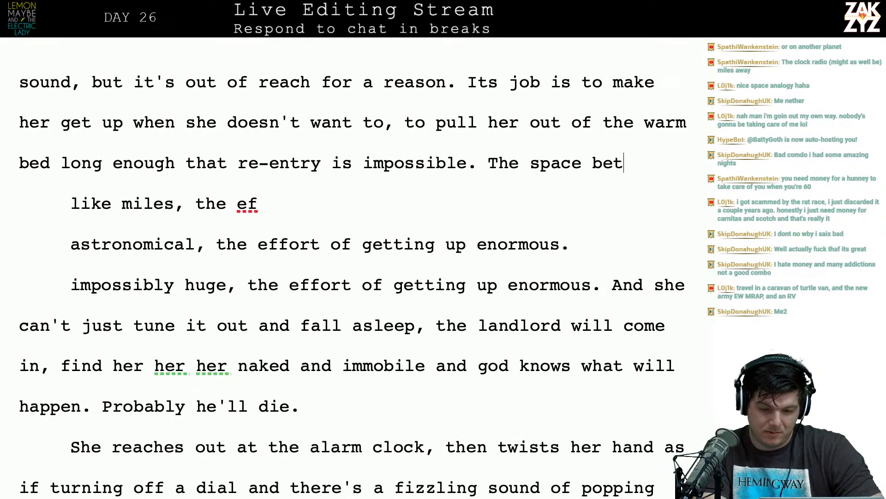
key(BackSpace)
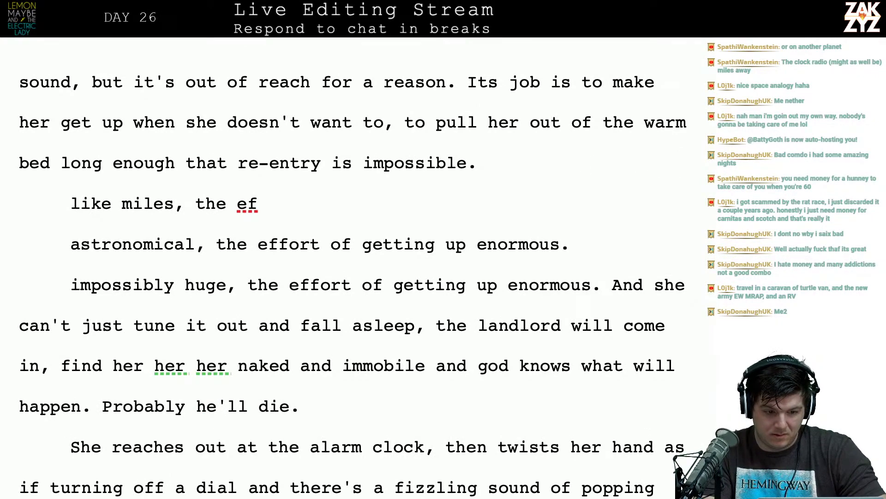
Replace the leftover alternatives from "like miles, the ef" through "And she" with "She" before "can't just tune it out".
key(shift+Down)
key(shift+Down)
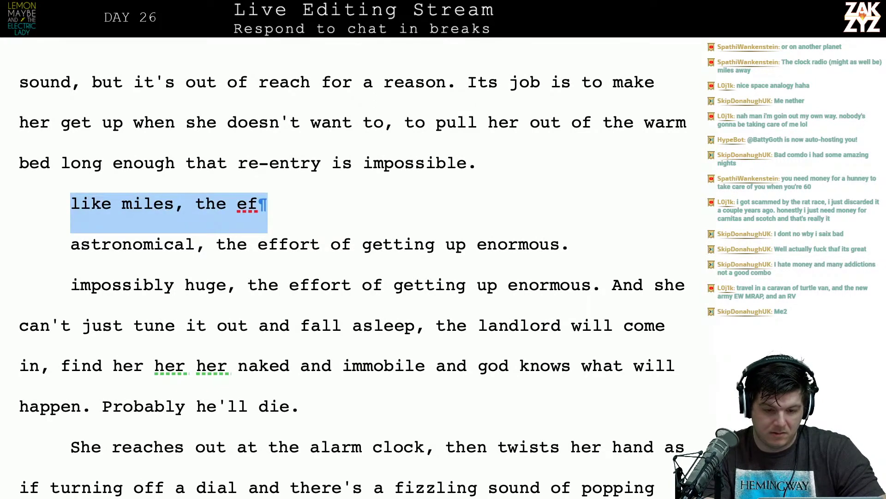
key(shift+Down)
key(shift+Left)
key(shift+Left)
key(shift+Left)
key(shift+Left)
key(shift+Left)
key(shift+Left)
key(shift+Left)
key(shift+Left)
key(shift+Left)
key(shift+Left)
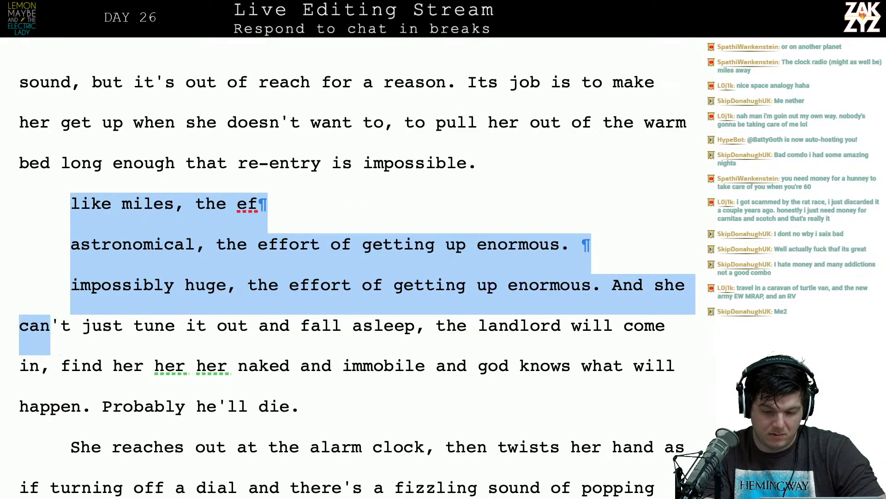
key(shift+Right)
key(shift+Right)
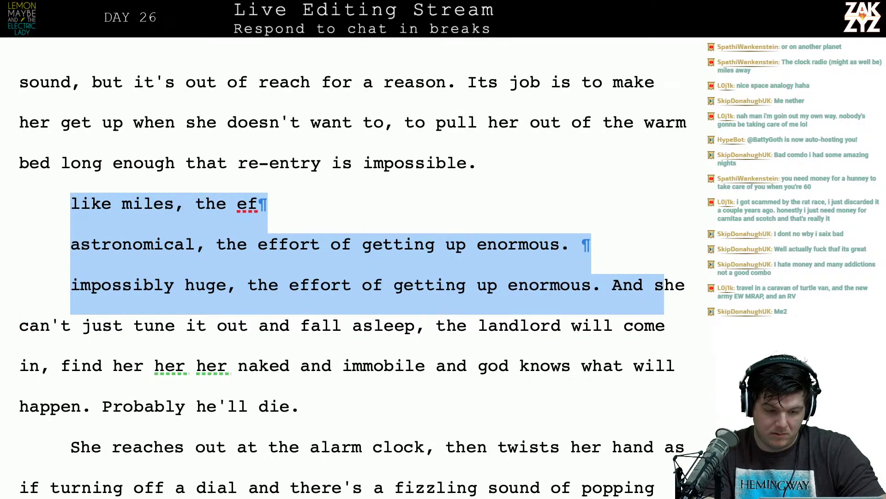
text(Sh)
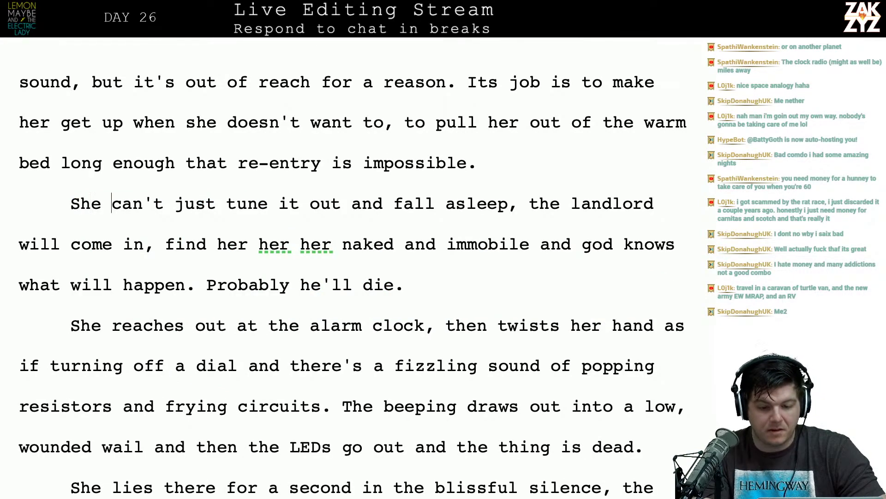
Replace the paragraph's opening "She" with the heroine's first name and add "either" after "fall asleep".
scroll(351, 268, up, 3)
scroll(351, 267, down, 4)
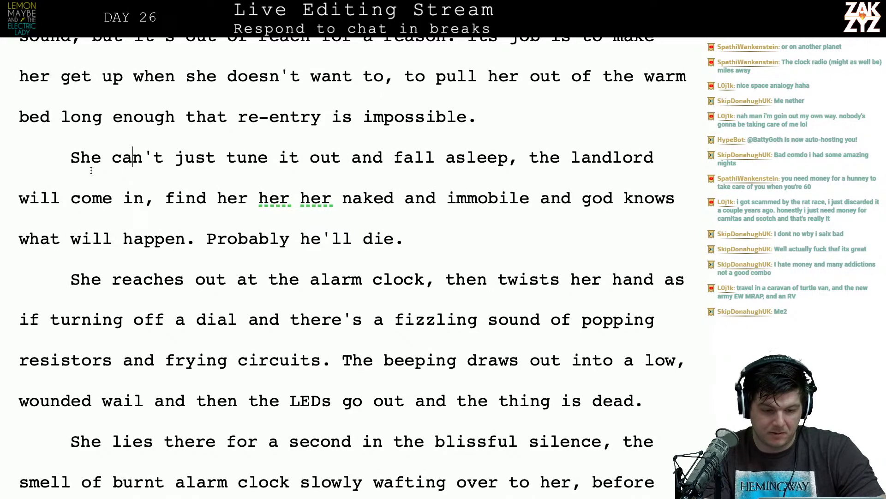
key(Right)
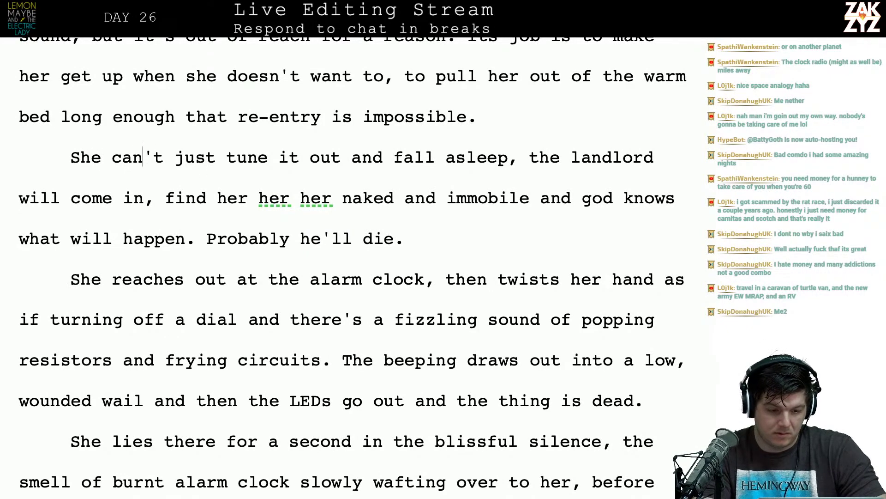
key(BackSpace)
key(BackSpace)
key(BackSpace)
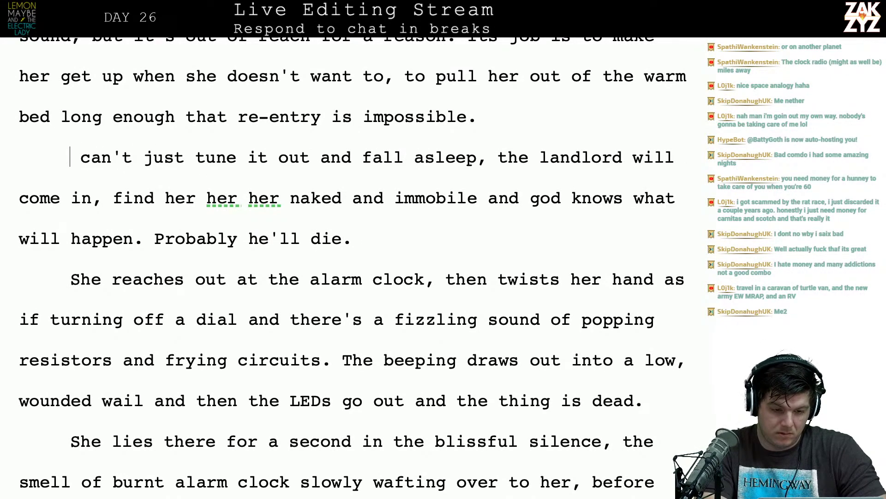
text(SAra)
key(BackSpace)
key(BackSpace)
key(BackSpace)
text(ara)
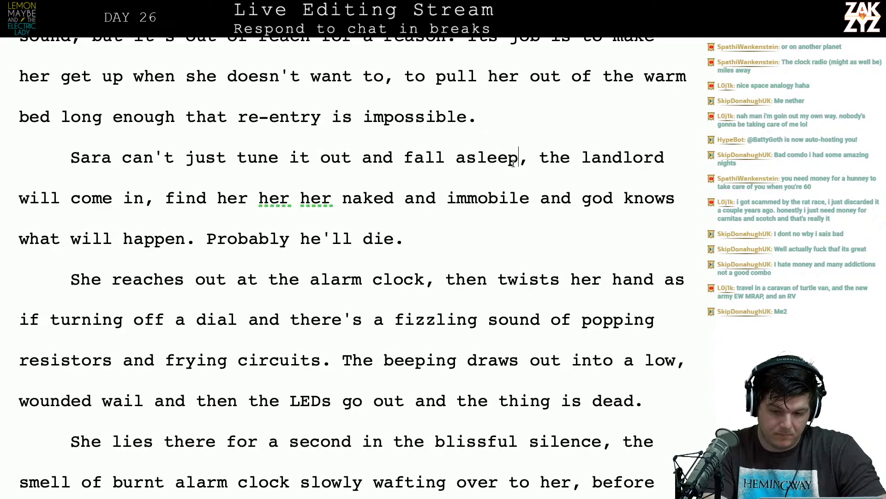
text( either)
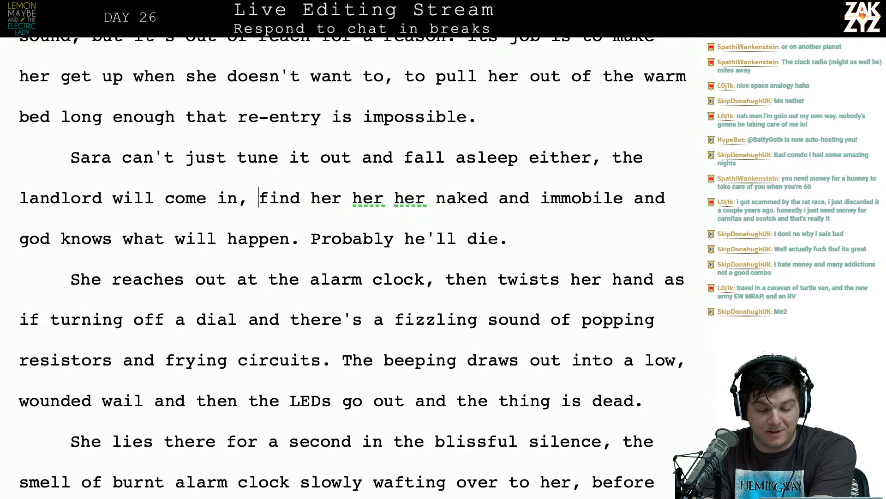
Delete the two repeated "her" words so the phrase reads "find her naked and immobile".
key(BackSpace)
key(BackSpace)
key(BackSpace)
key(BackSpace)
key(BackSpace)
key(BackSpace)
key(BackSpace)
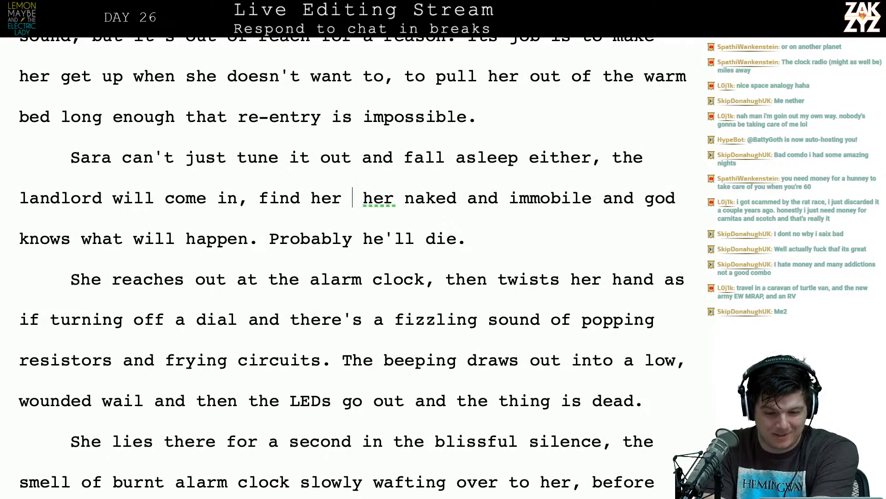
key(BackSpace)
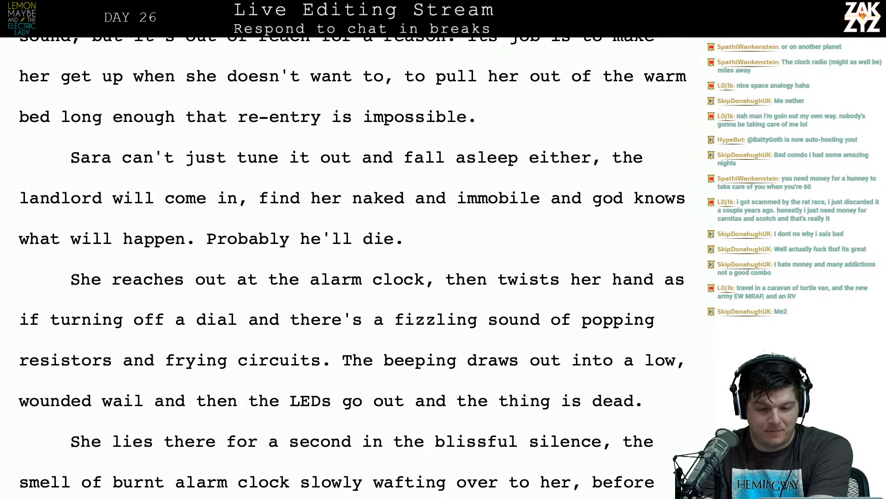
End the sentence with a period after "either" and start a new one with the landlord's name and "will come in,".
scroll(519, 159, down, 1)
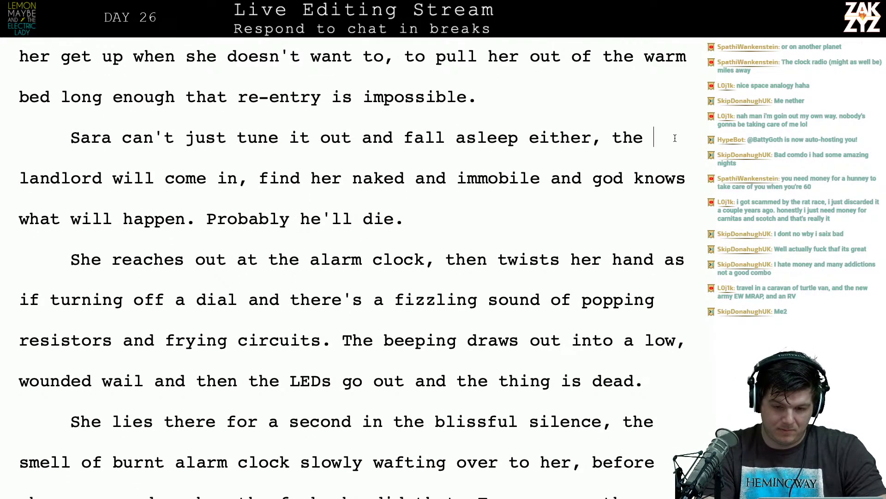
key(Left)
key(Left)
key(Left)
key(BackSpace)
text(,)
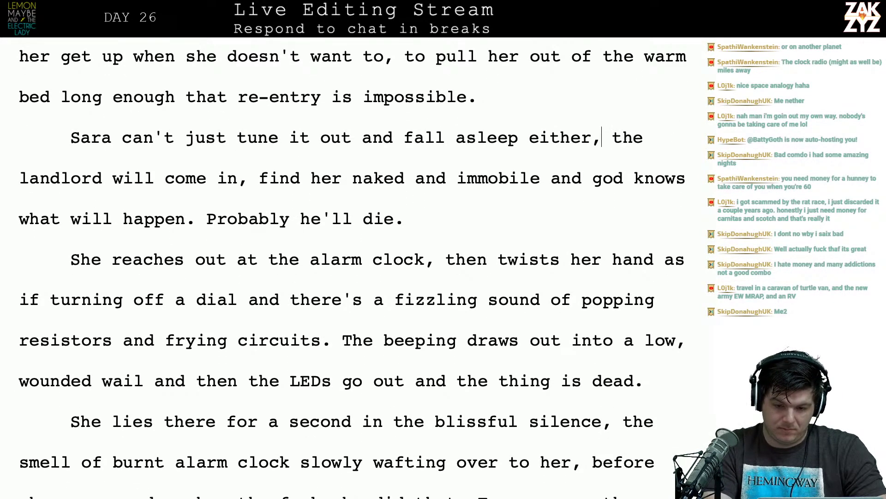
key(BackSpace)
key(BackSpace)
text(. Joules will)
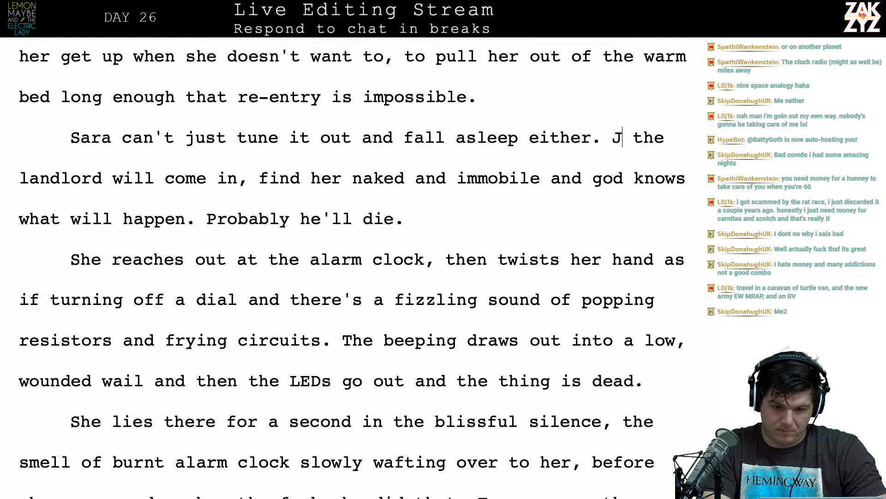
key(BackSpace)
key(BackSpace)
key(BackSpace)
key(BackSpace)
key(BackSpace)
key(BackSpace)
key(BackSpace)
key(BackSpace)
key(BackSpace)
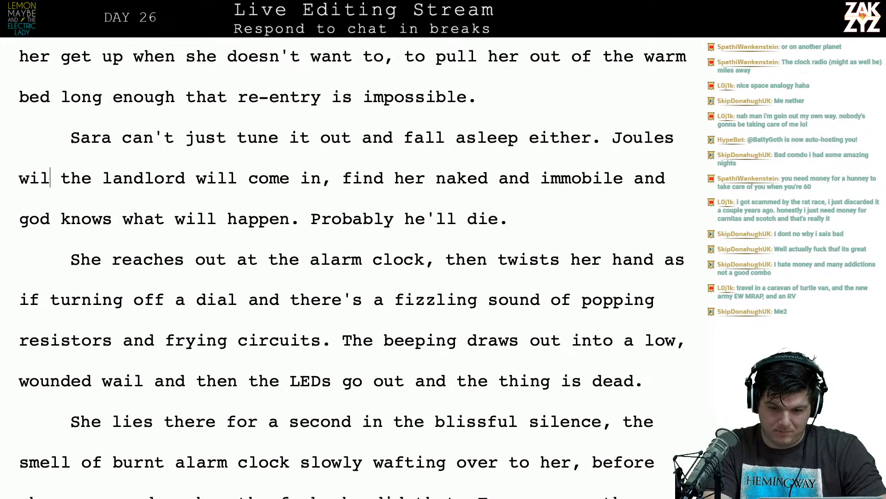
text(les will )
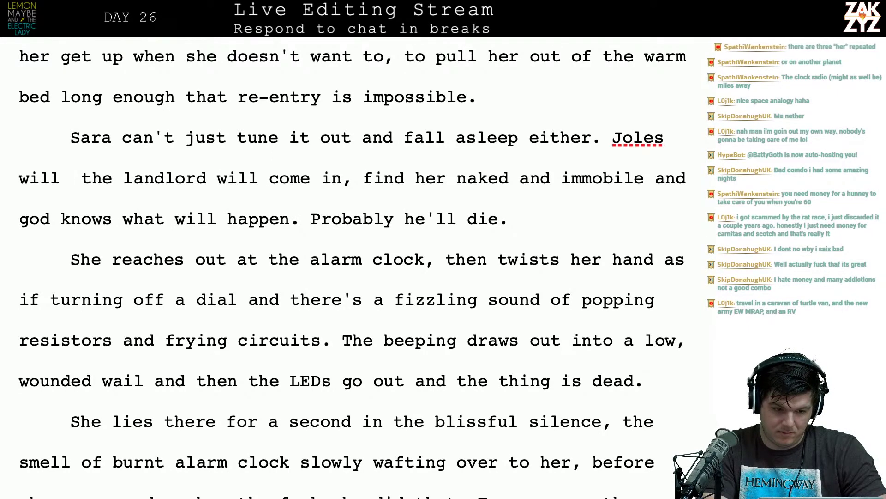
text(come in,)
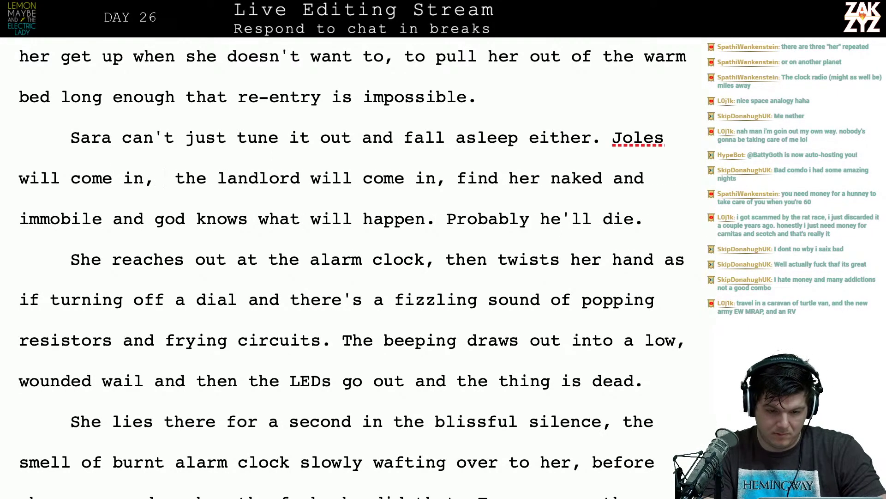
Delete the old "the landlord will come in," and replace the remaining comma with "and", giving "will come in and find her".
key(shift+Right)
key(shift+Right)
key(shift+Right)
key(shift+Right)
key(shift+Right)
key(shift+Right)
key(shift+Right)
key(shift+Right)
key(shift+Right)
key(shift+Right)
key(shift+Right)
key(shift+Right)
key(shift+Right)
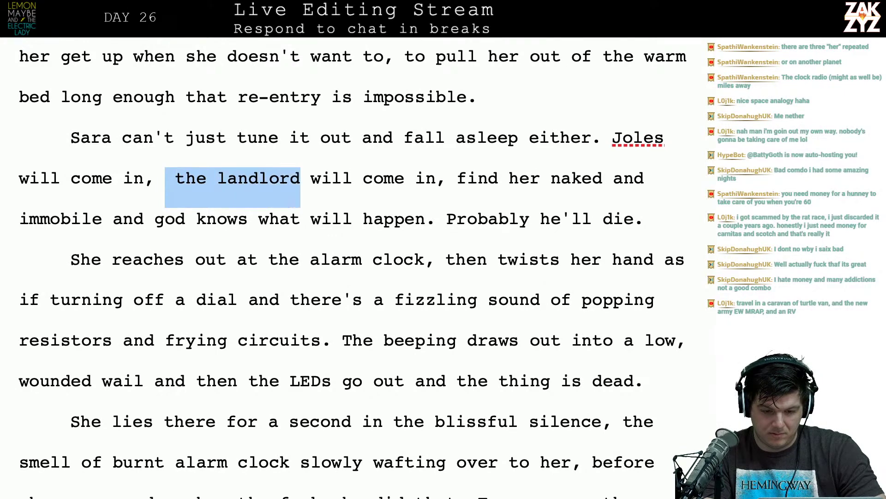
key(shift+Right)
key(shift+Right)
key(shift+Right)
key(shift+Right)
key(shift+Right)
key(shift+Right)
key(shift+Right)
key(shift+Right)
key(shift+Right)
key(shift+Right)
key(shift+Right)
key(shift+Right)
key(shift+Right)
key(shift+Right)
key(shift+Right)
key(BackSpace)
key(BackSpace)
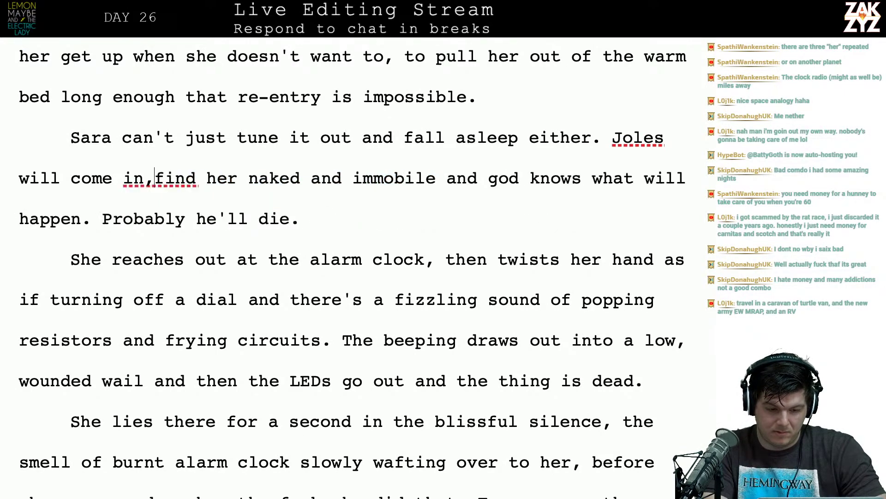
key(BackSpace)
text(and)
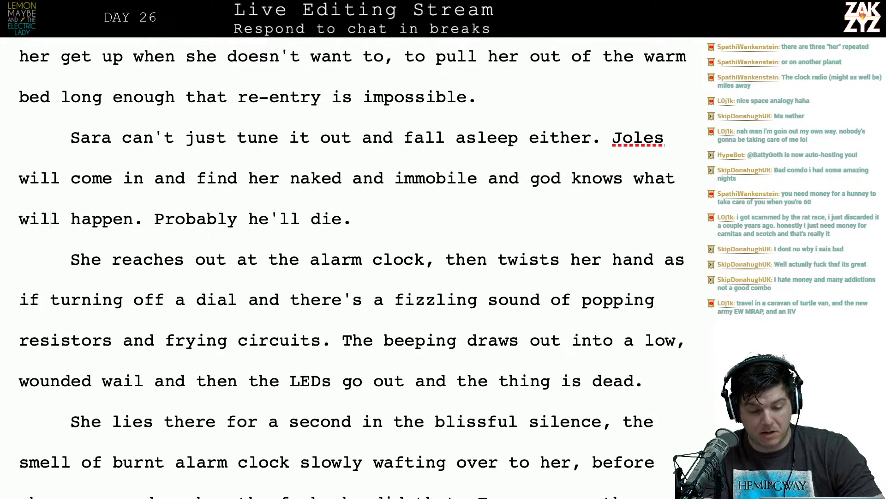
key(Right)
key(Right)
key(Right)
key(Right)
key(Right)
key(Right)
key(Right)
key(Right)
key(Right)
key(Up)
key(Up)
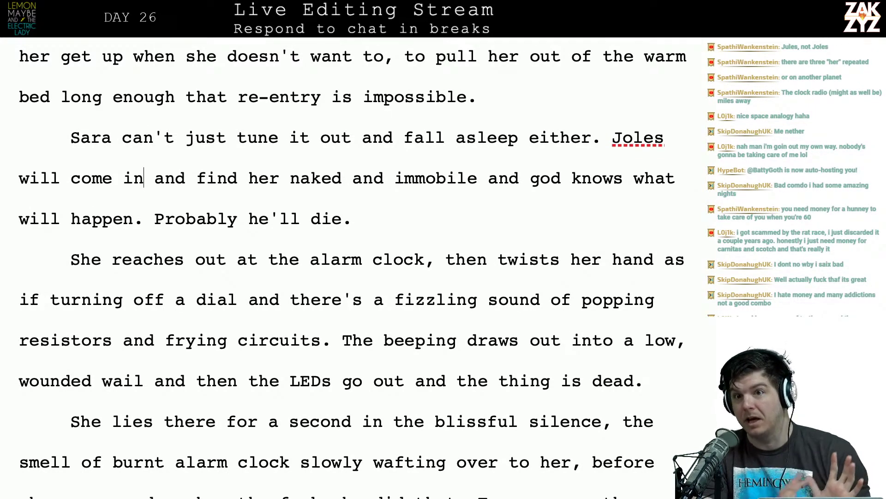
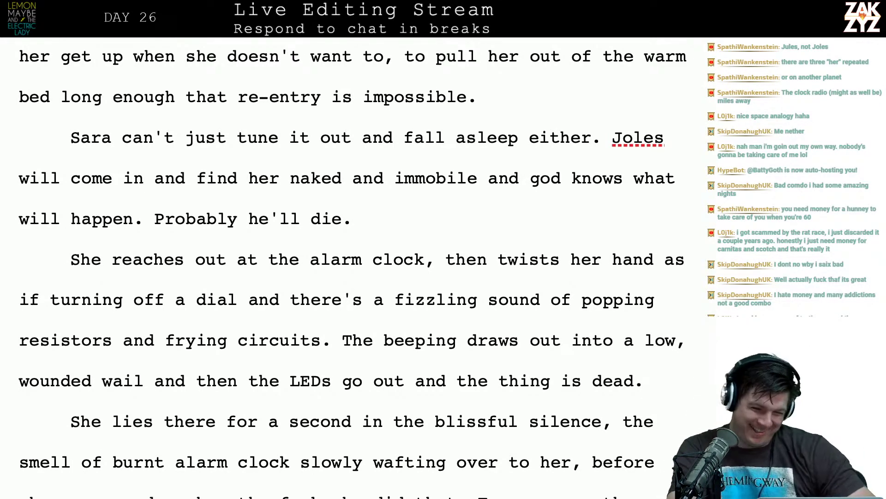
Correct the misspelled landlord's name by changing its second letter to "u".
click(634, 137)
key(BackSpace)
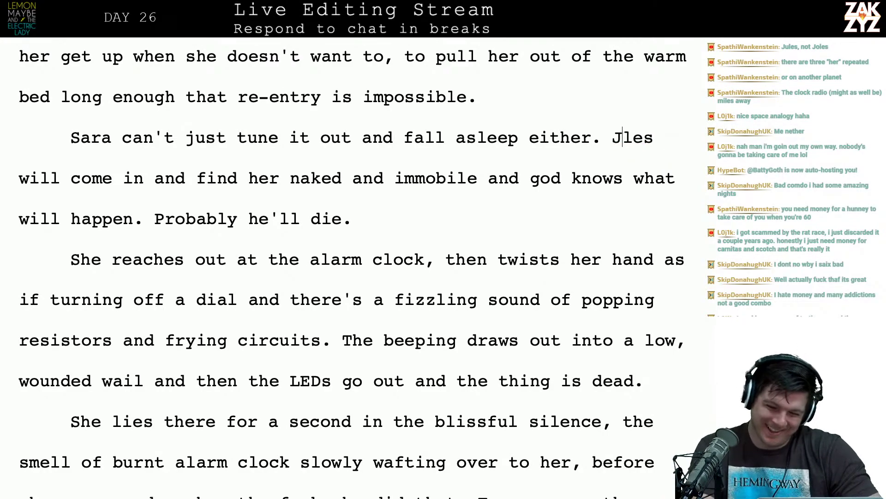
text(u)
Set the top-listed viewer's tally to 95 in the Editlist document and return to the manuscript in Pages.
key(super+Tab)
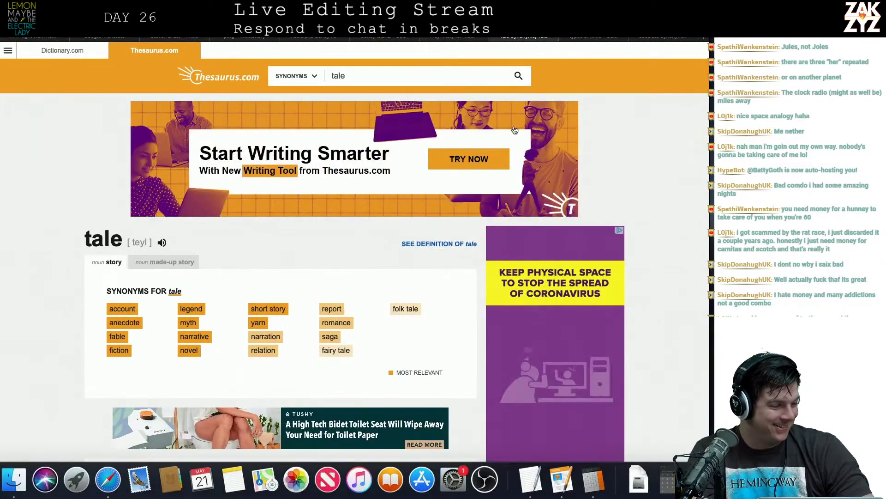
key(super+Tab)
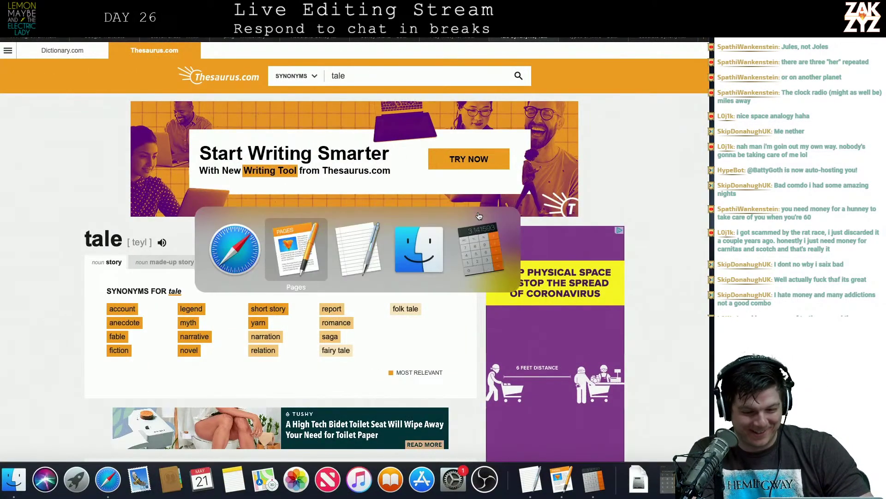
click(184, 144)
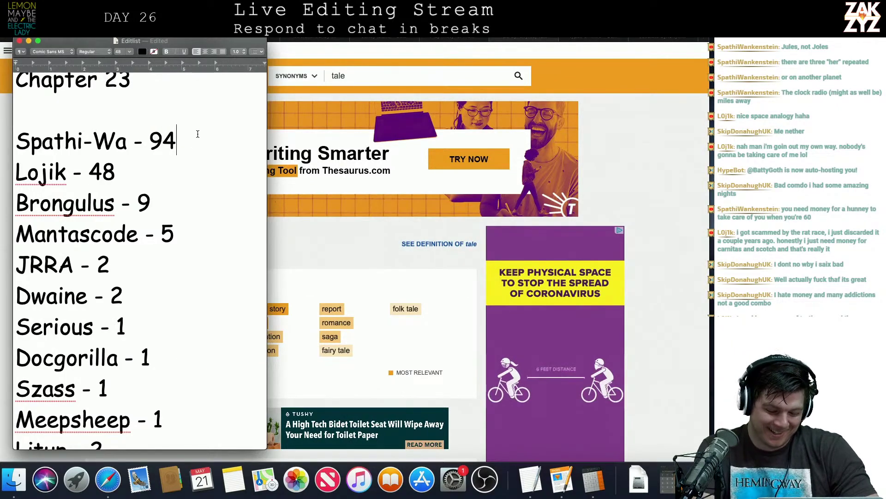
key(BackSpace)
text(5)
key(super+Tab)
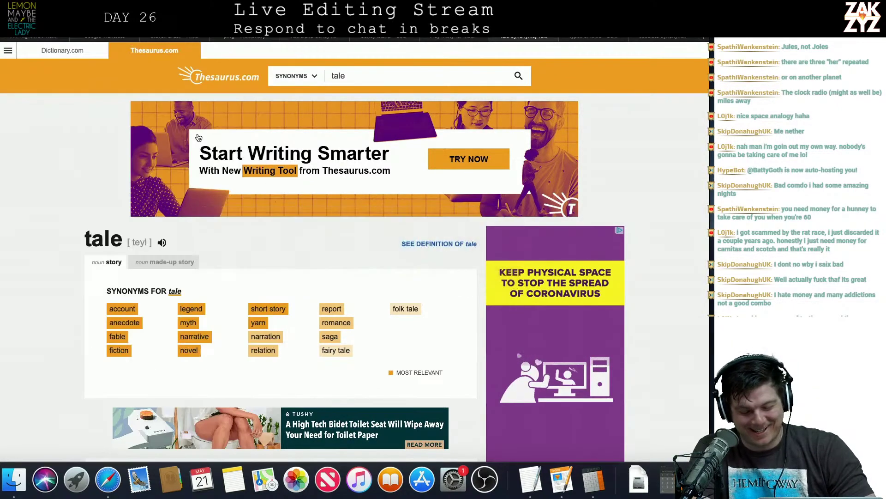
key(super+Tab)
key(super+Tab)
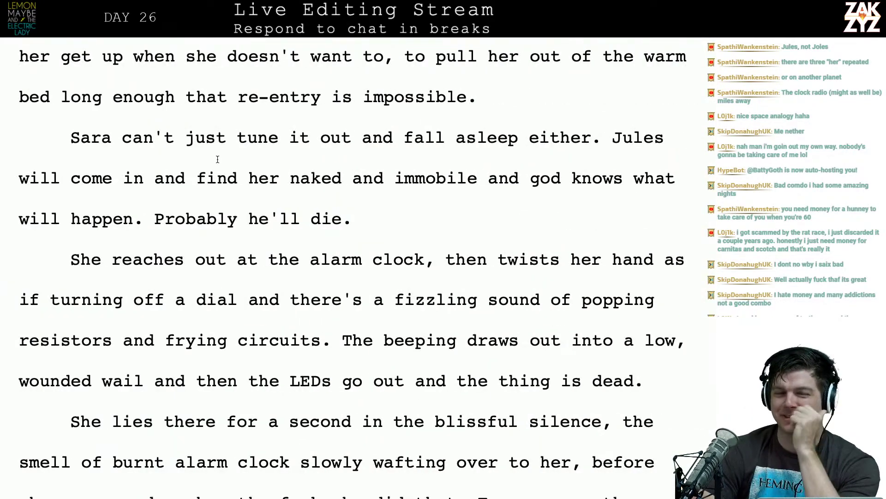
Start a new paragraph after "Probably he'll die." reading "She reaches her hand out at the alarm clock", without a trailing comma.
scroll(217, 159, down, 2)
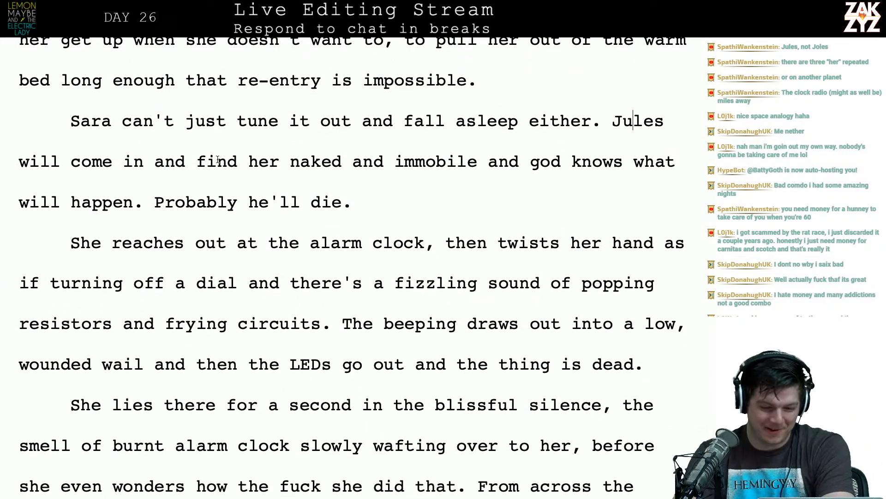
scroll(226, 129, down, 1)
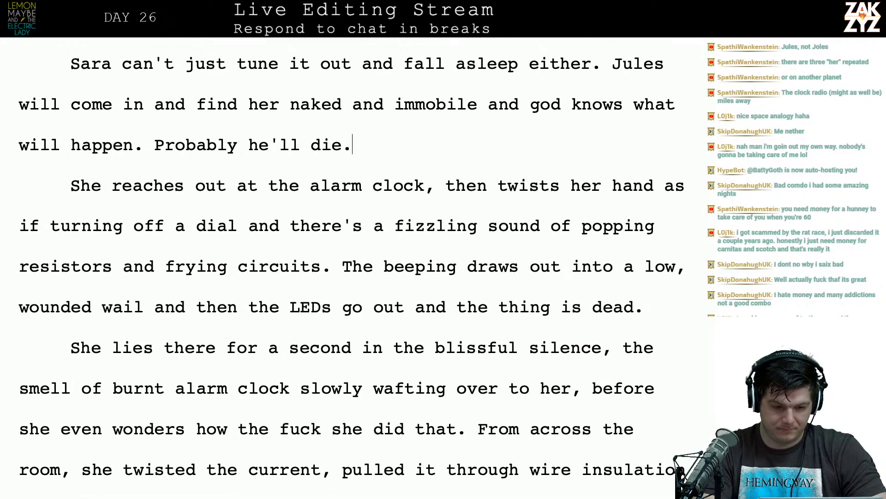
key(Return)
text(She rea)
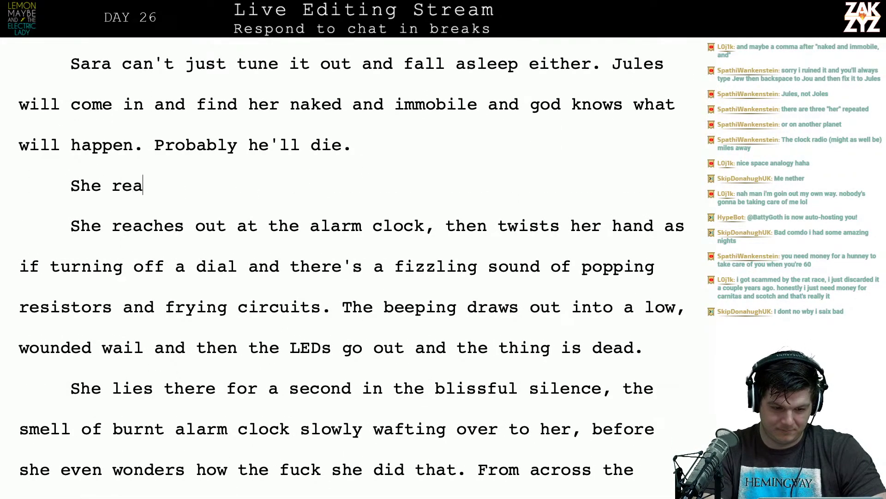
text(ches her hand o)
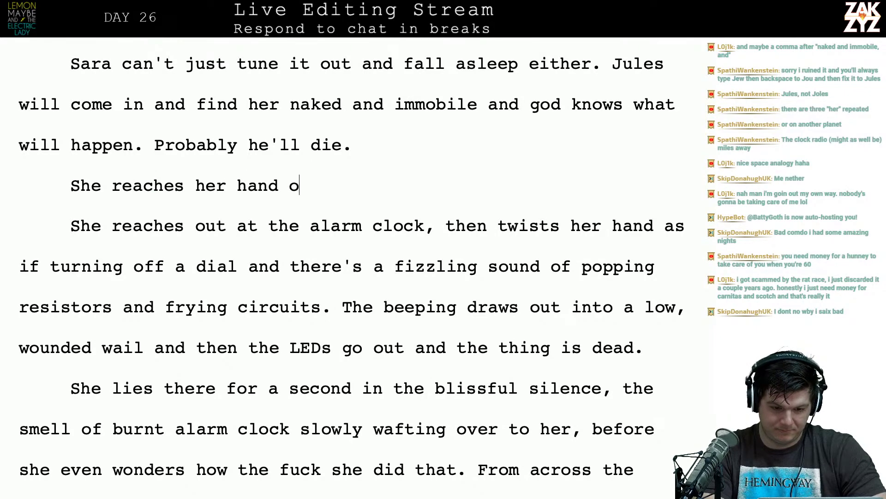
text(ut at the )
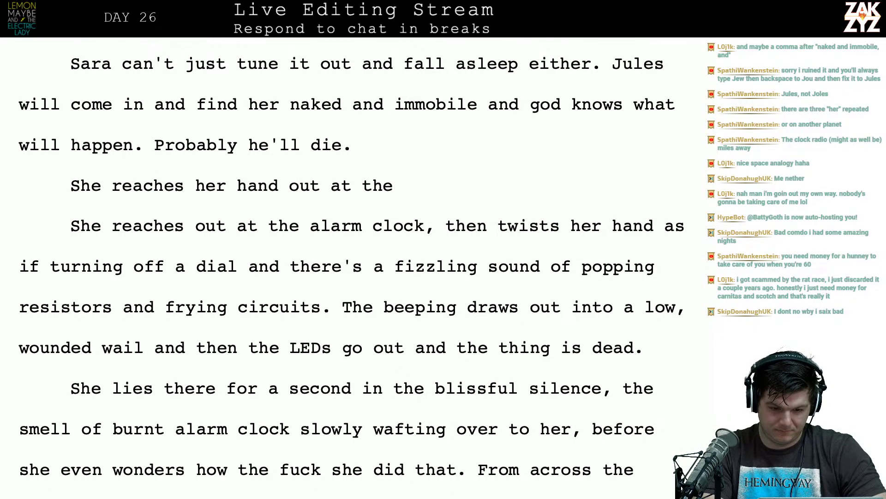
text(alarm clock)
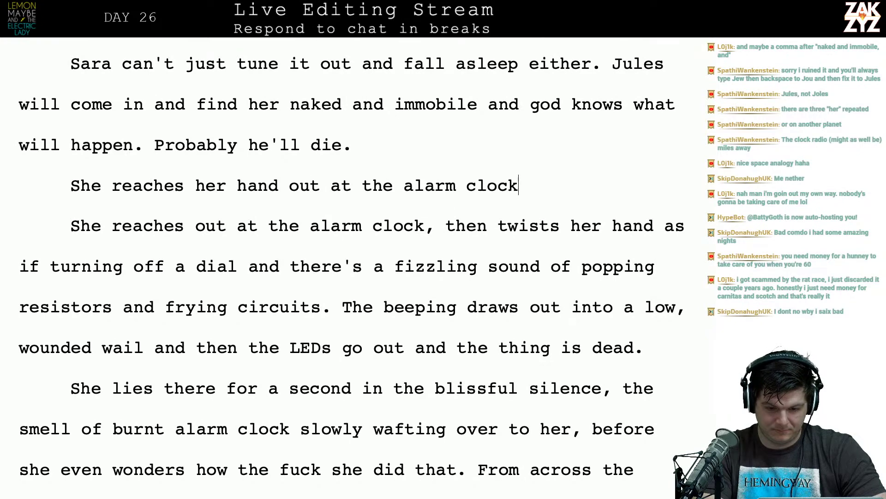
text(,)
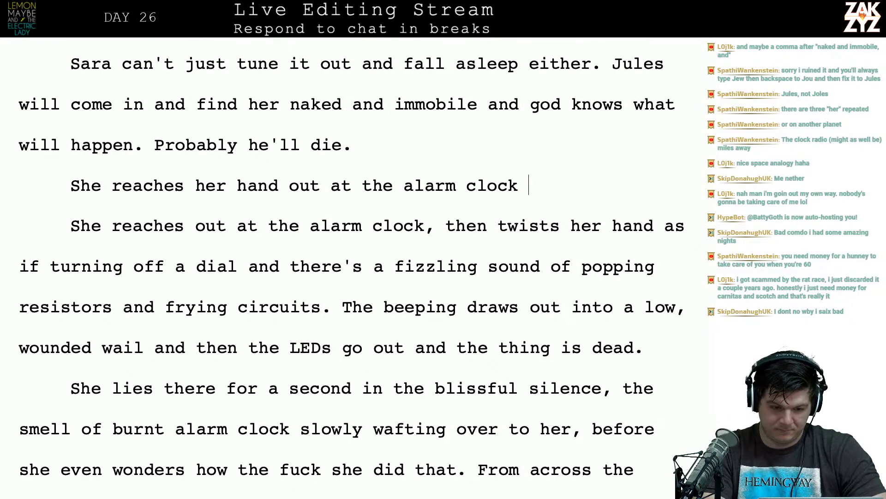
key(BackSpace)
text(,)
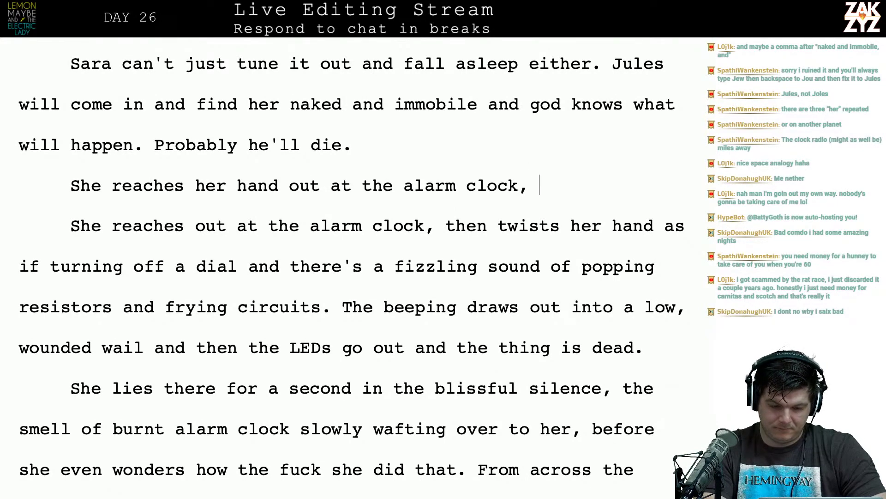
key(BackSpace)
key(BackSpace)
Insert "on top of a dresser across the room," after "her alarm clock begins to blare", before "wrenching her out of the heavens".
scroll(363, 195, up, 8)
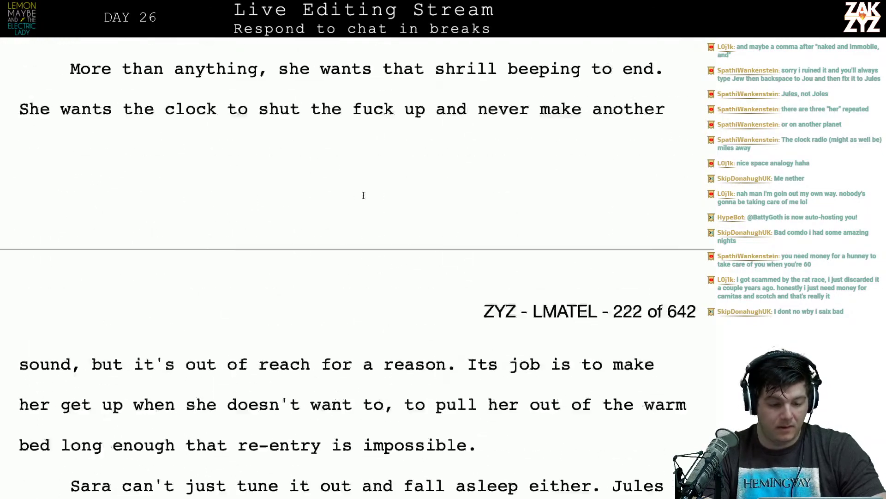
scroll(363, 195, up, 1)
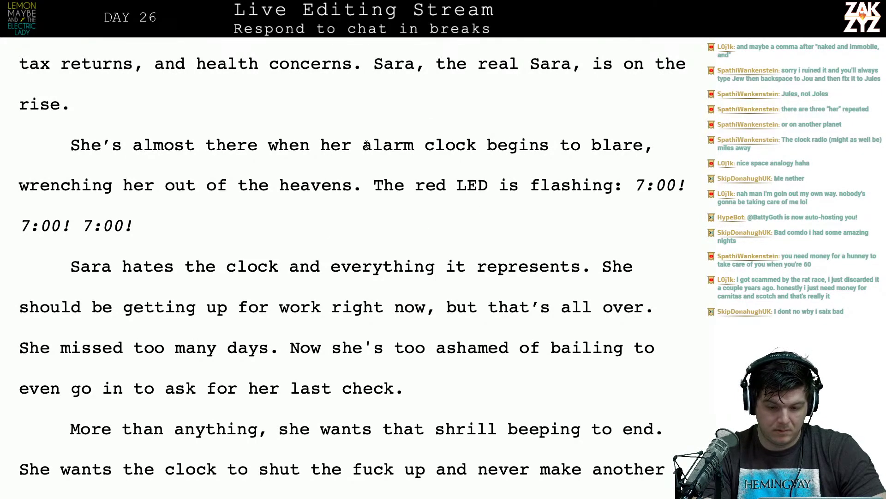
click(661, 143)
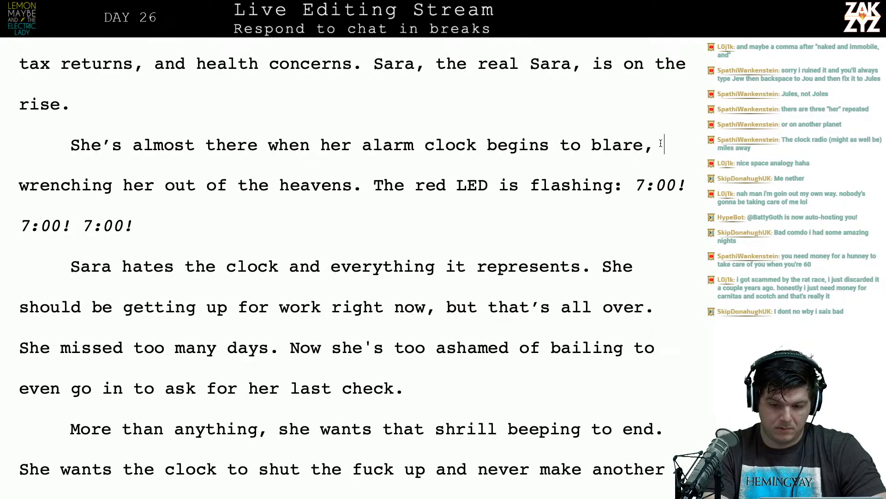
key(BackSpace)
key(BackSpace)
text(on)
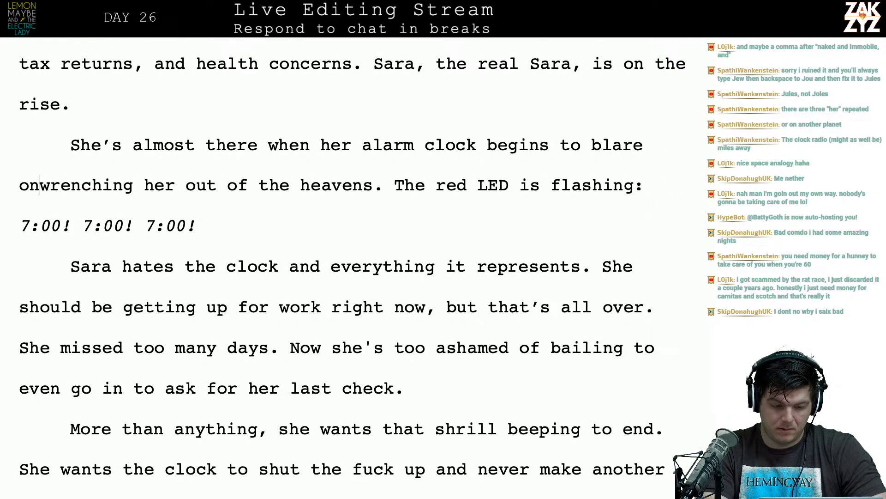
text( top of a b)
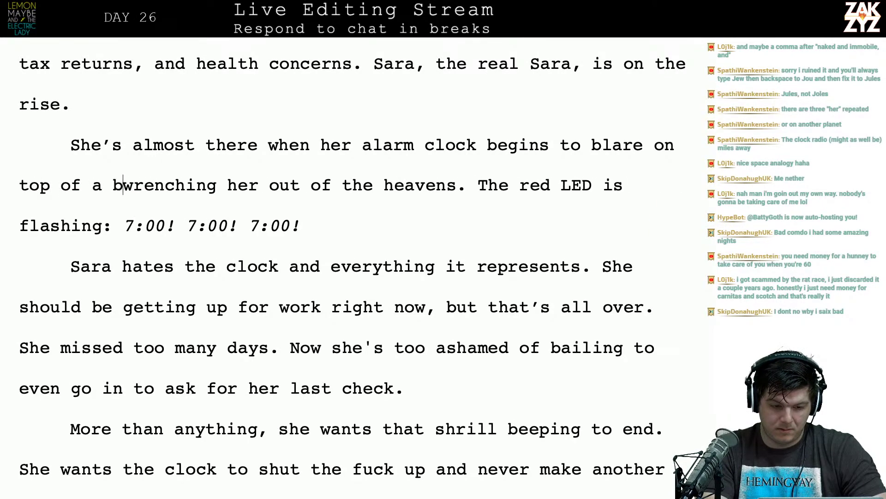
key(BackSpace)
key(BackSpace)
key(BackSpace)
text(h)
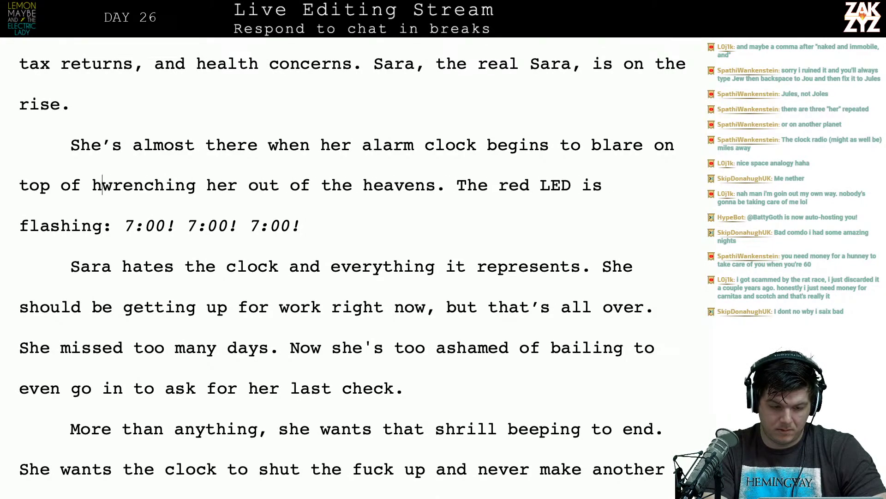
key(BackSpace)
text(a dresser ac)
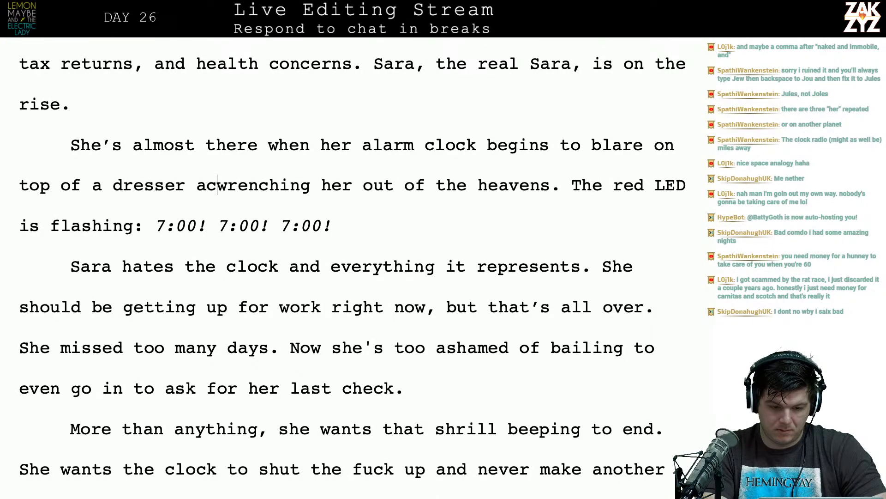
text(ross the room,)
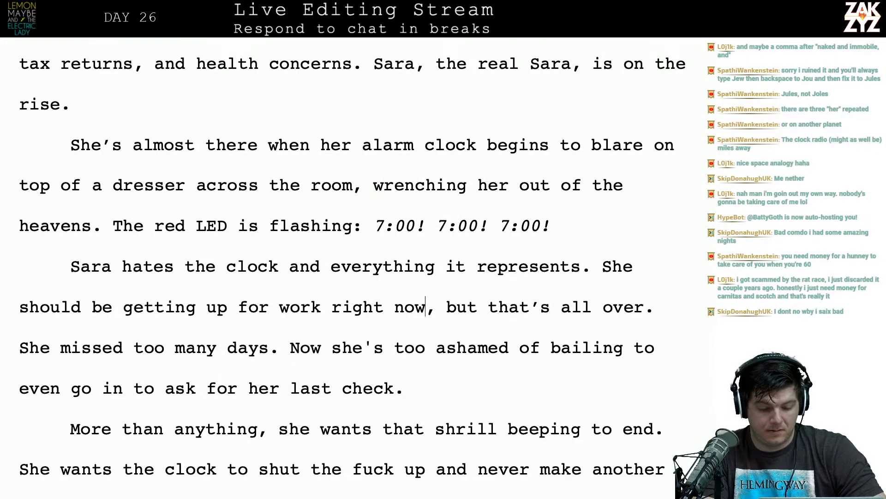
Continue the unfinished "She reaches her hand out at the alarm clock" sentence with "as if she could knock it off the dresser fifteen feet away".
key(Down)
key(Down)
key(Down)
key(Down)
key(Down)
key(Down)
key(Down)
key(Down)
key(Down)
key(Down)
key(Down)
key(Down)
key(Down)
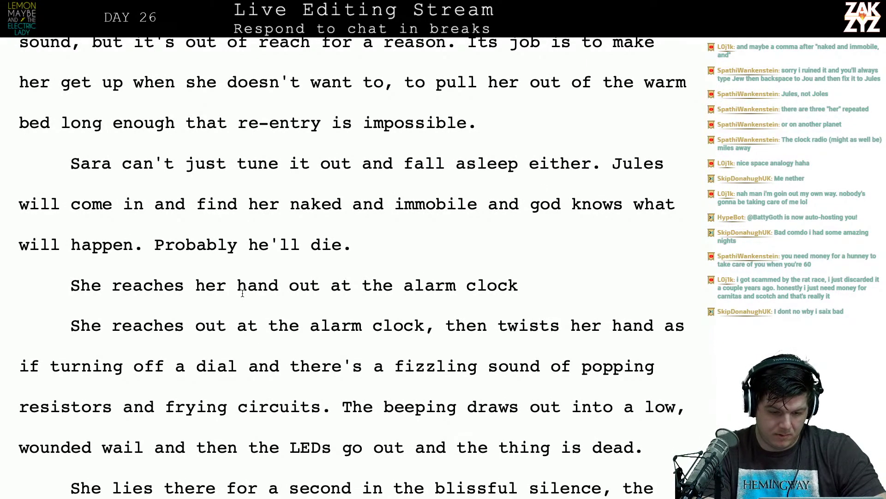
key(Right)
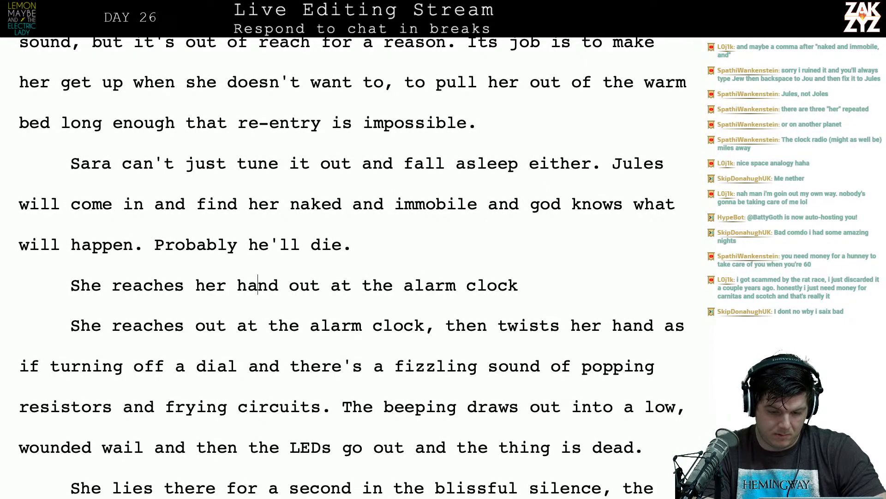
click(556, 275)
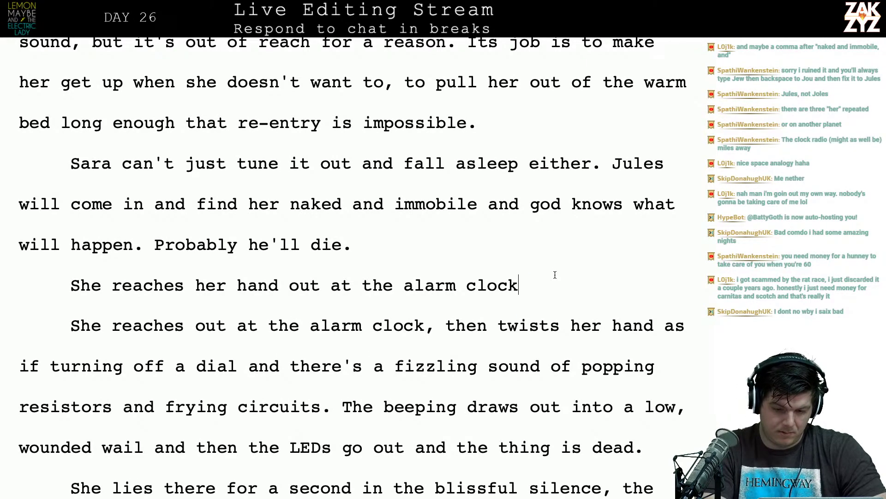
text(as if she )
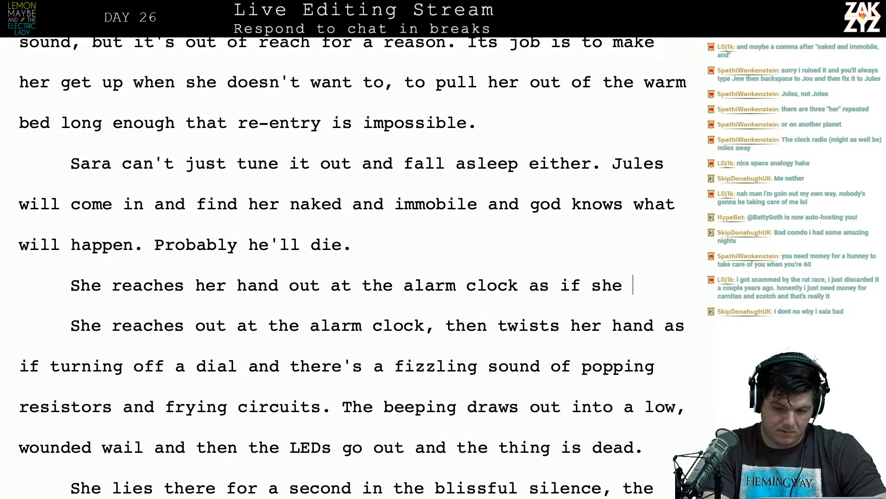
text(could knock )
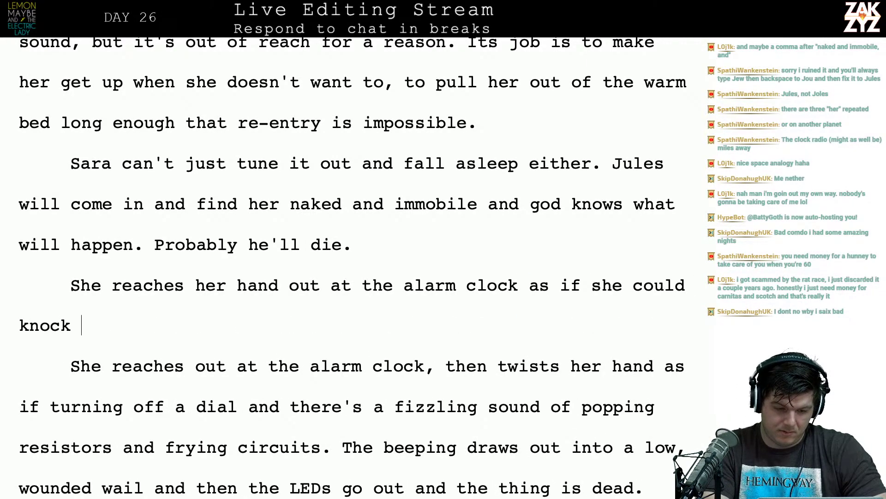
text(it off the dress)
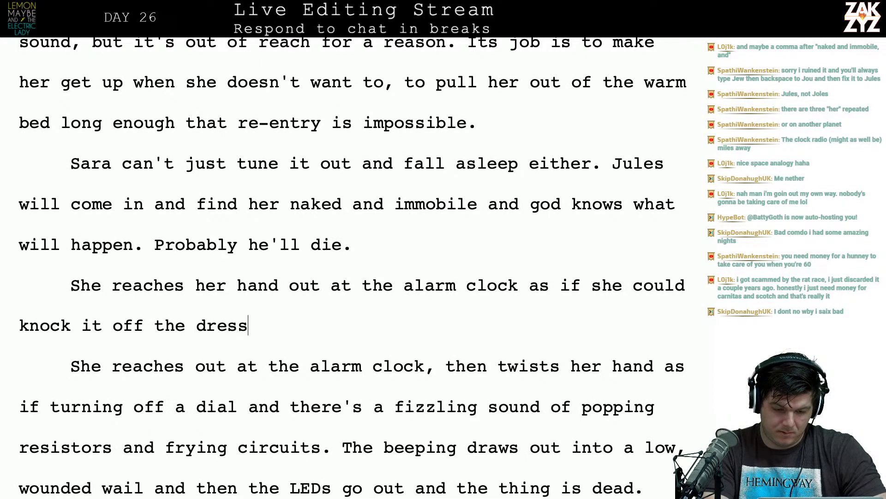
text(er fifteen fee)
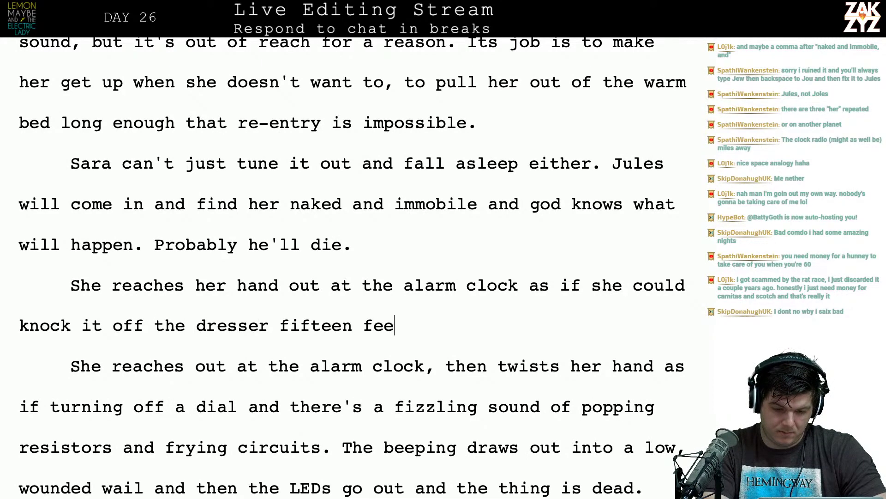
text(t away and)
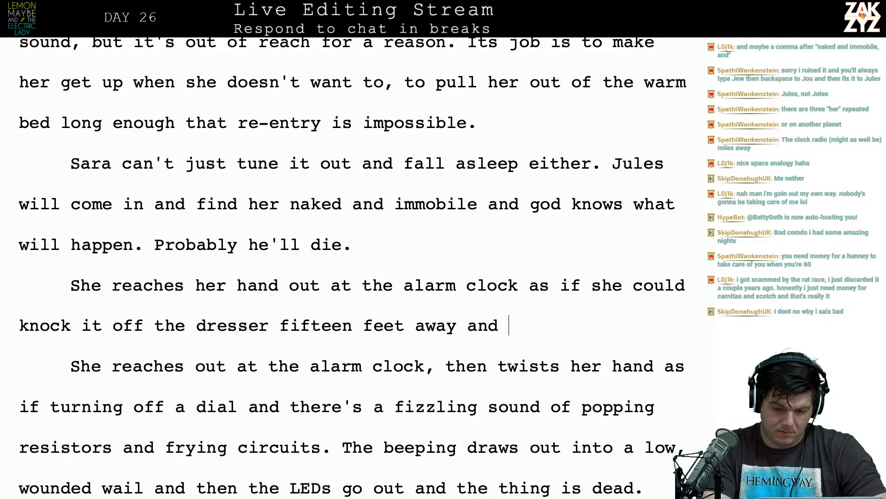
Finish the sentence after "fifteen feet away" with "and swipes her hand at it.".
key(BackSpace)
key(BackSpace)
key(BackSpace)
key(BackSpace)
text(and )
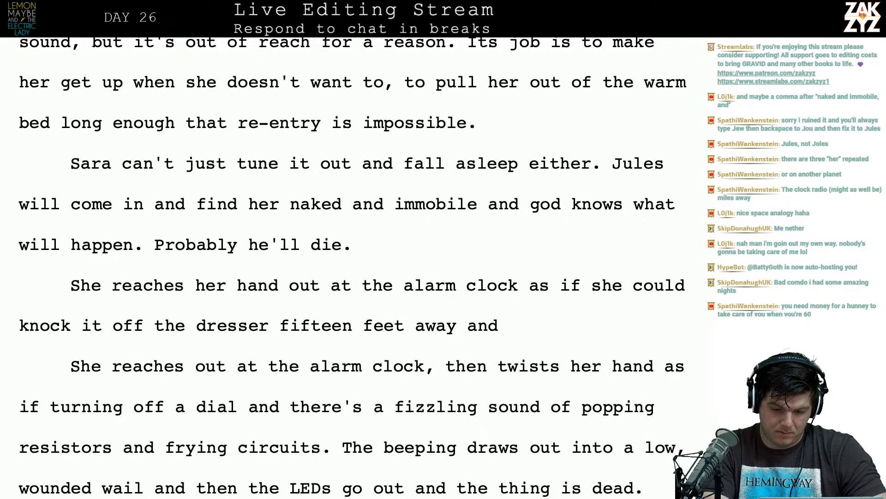
text(swipes her ha)
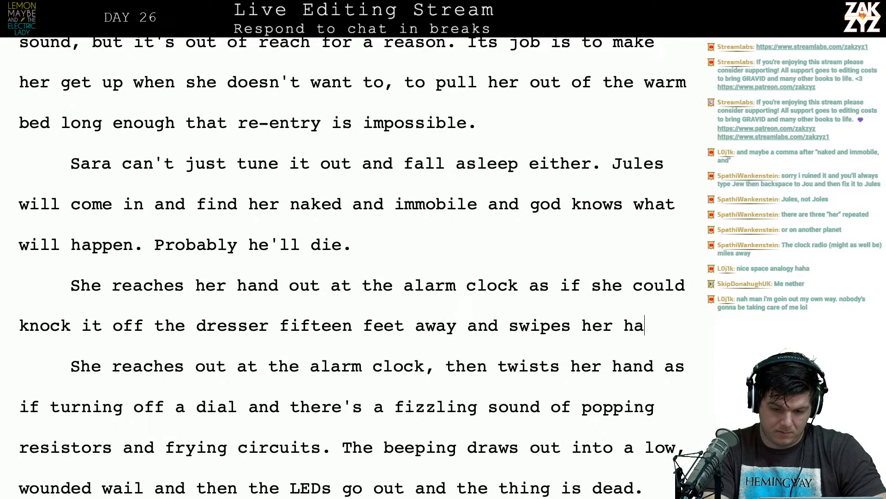
text(nd at it.)
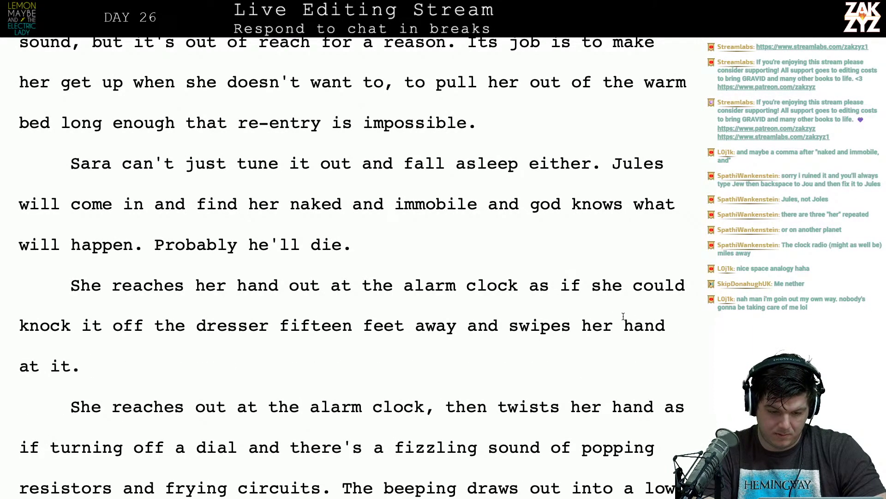
Start a new paragraph after "Probably he'll die." reading "She reaches out a hand and swipes it at the clock,".
key(Right)
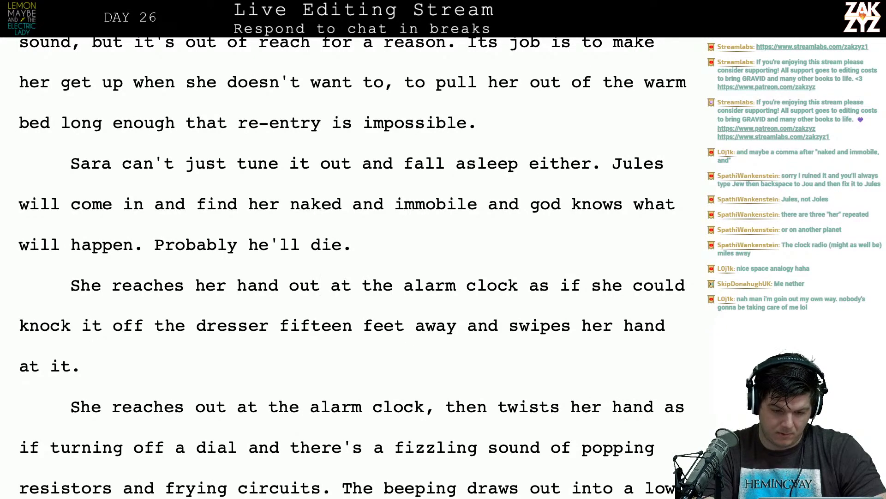
key(Right)
key(Return)
text(She )
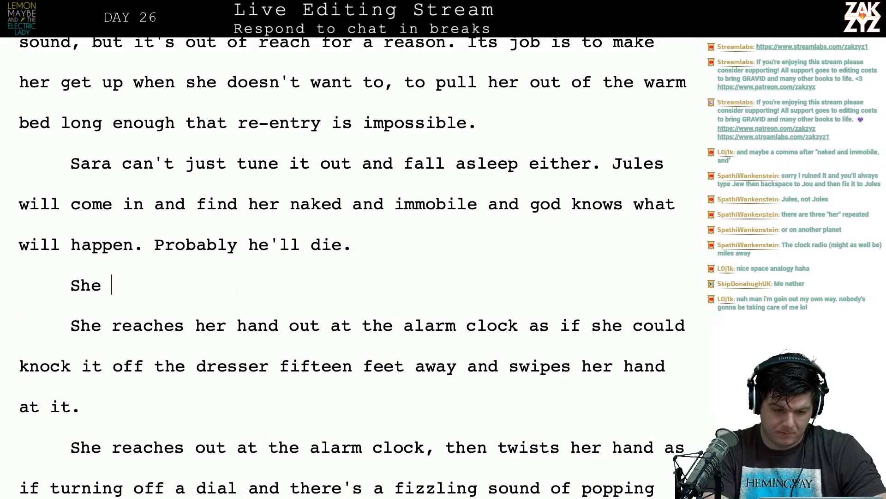
text(reaches out a)
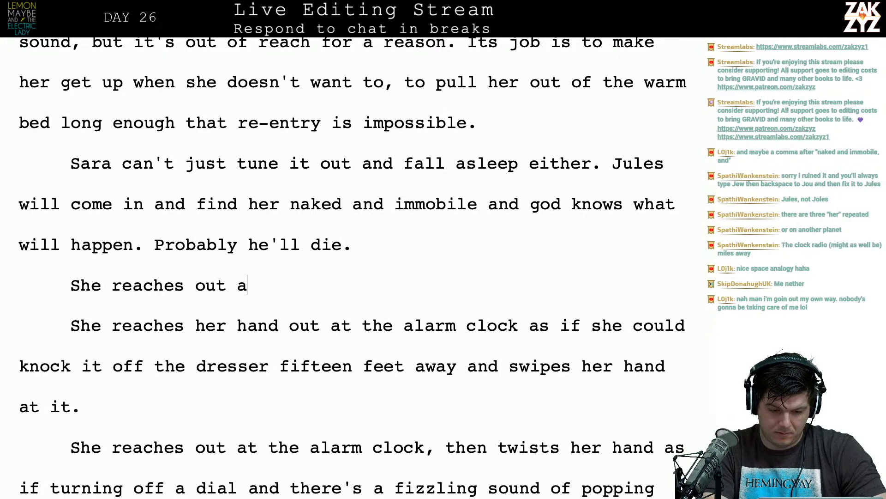
text( hand and s)
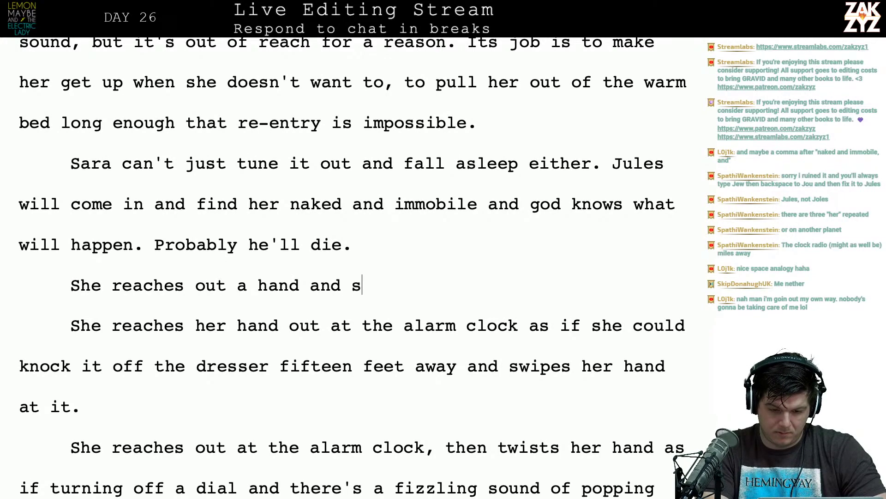
text(wipes it a)
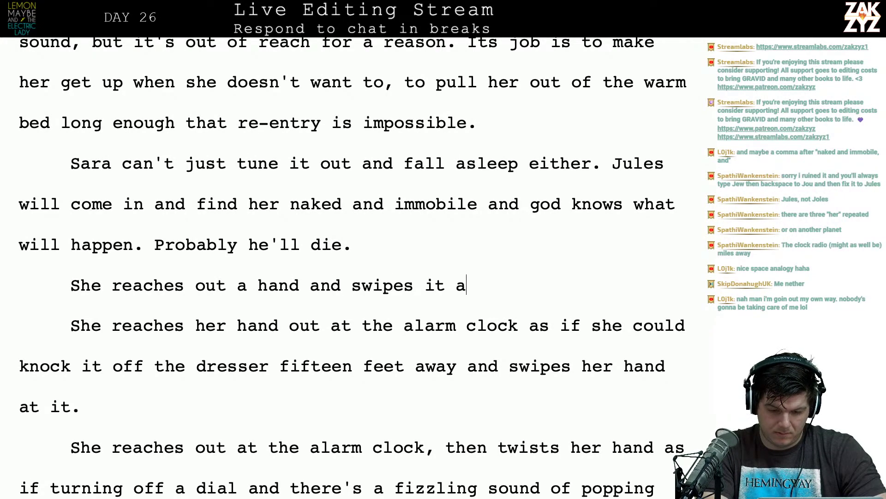
text(t the clock,)
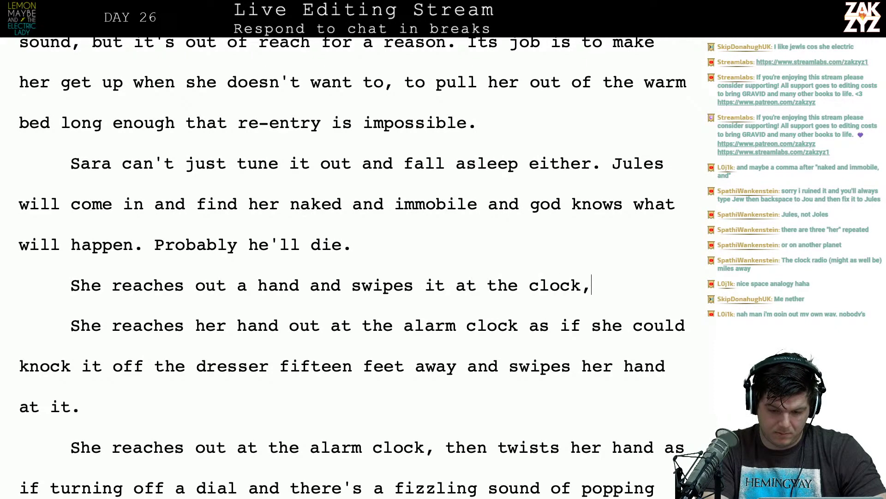
Finish the new sentence after "swipes it at the clock," with "as if she could knock it off the dresser fifteen feet away.".
text( as if she could k)
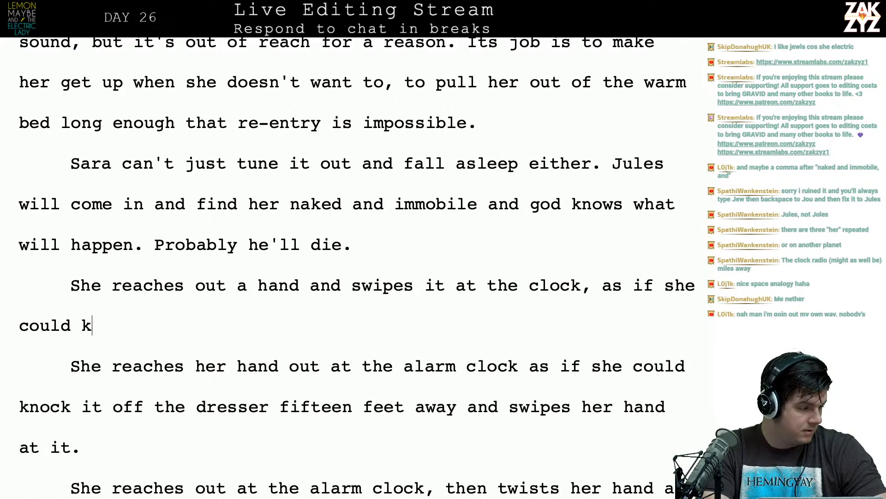
text(nock it off the )
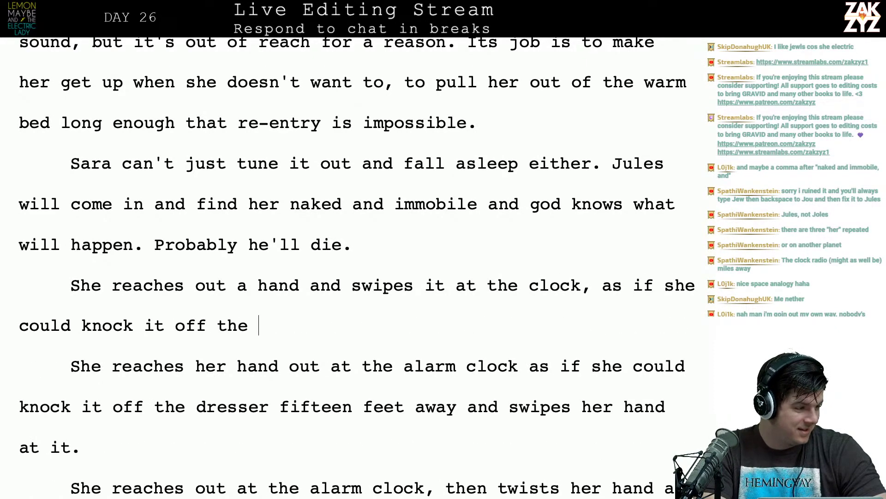
text(d)
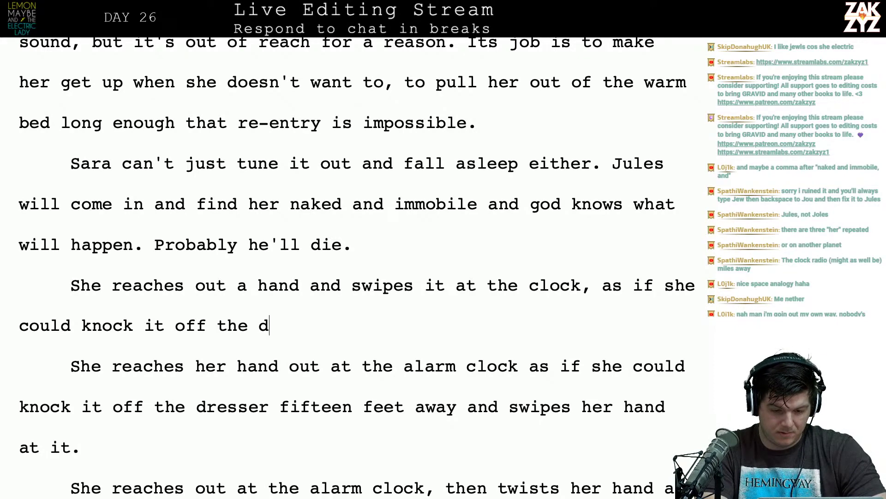
text(resser fift)
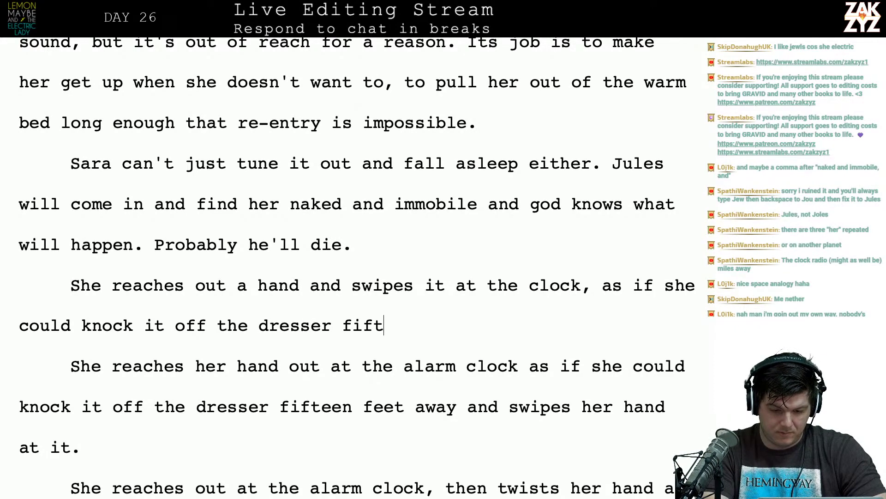
text(een feet away.)
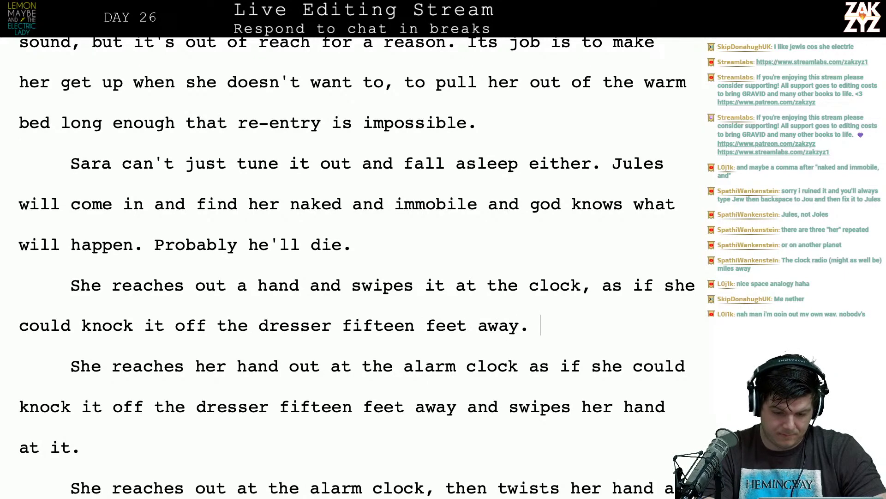
Delete both older versions of the reaching passage up to "there's a", and put "fizzling sound of popping resistors" in its own paragraph after a blank one.
key(shift+Down)
key(shift+Down)
key(shift+Down)
key(shift+Down)
key(shift+Down)
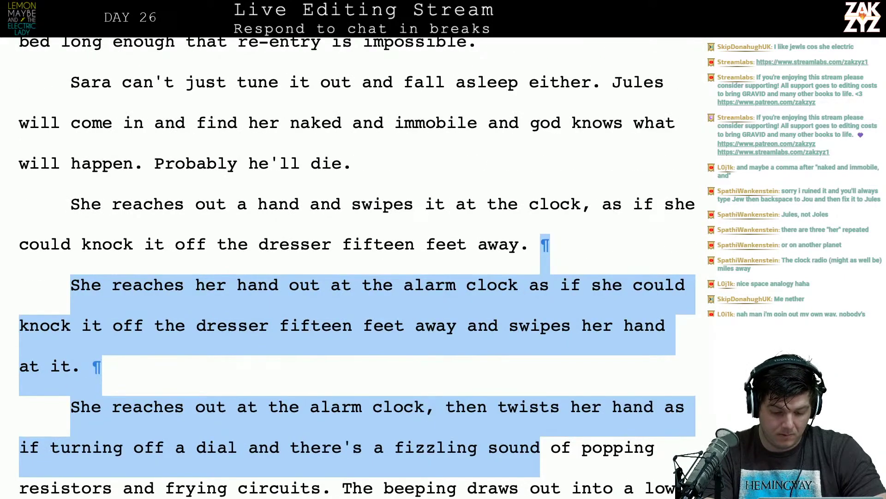
key(shift+Left)
key(shift+Left)
key(shift+Left)
key(shift+Left)
key(shift+Left)
key(shift+Up)
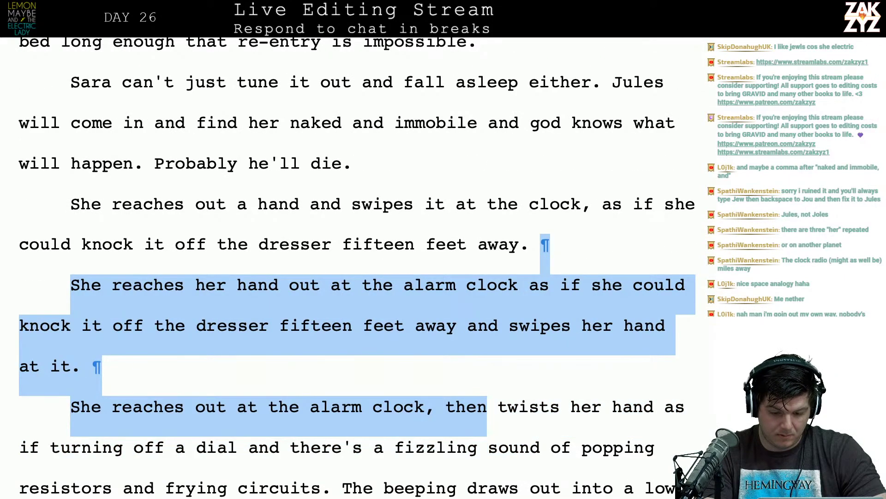
key(shift+Right)
key(shift+Down)
key(shift+Left)
key(shift+Left)
key(shift+Left)
key(shift+Left)
key(shift+Left)
key(shift+Left)
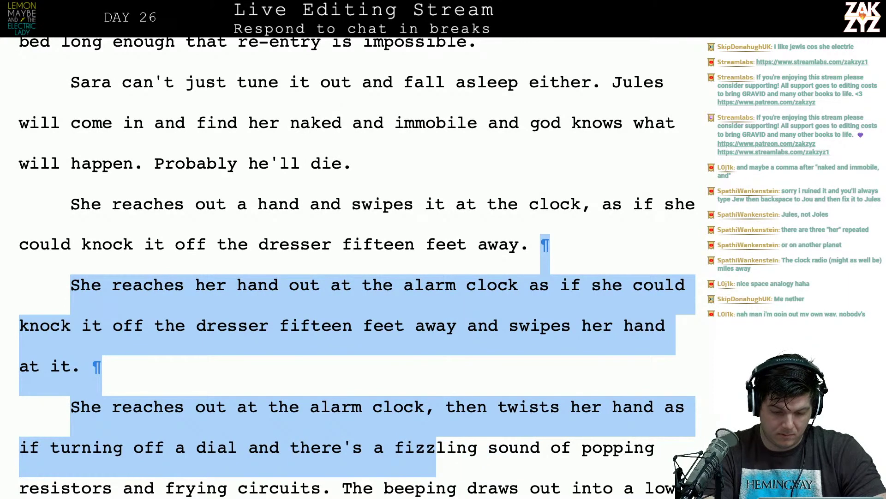
key(shift+Left)
key(shift+Left)
key(shift+Left)
key(shift+Left)
key(BackSpace)
key(Return)
key(Return)
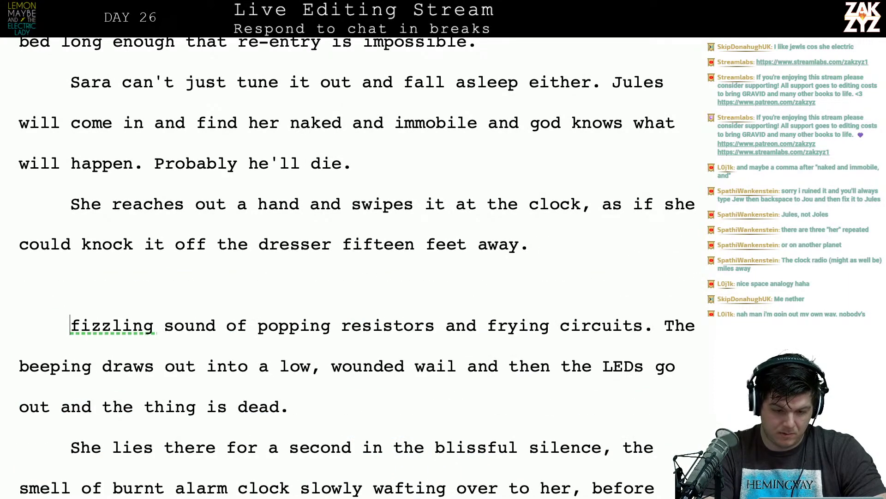
Try continuing after "fifteen feet away." with "There's a sudden fizzling sound of frying circuits,".
key(Up)
scroll(477, 239, down, 1)
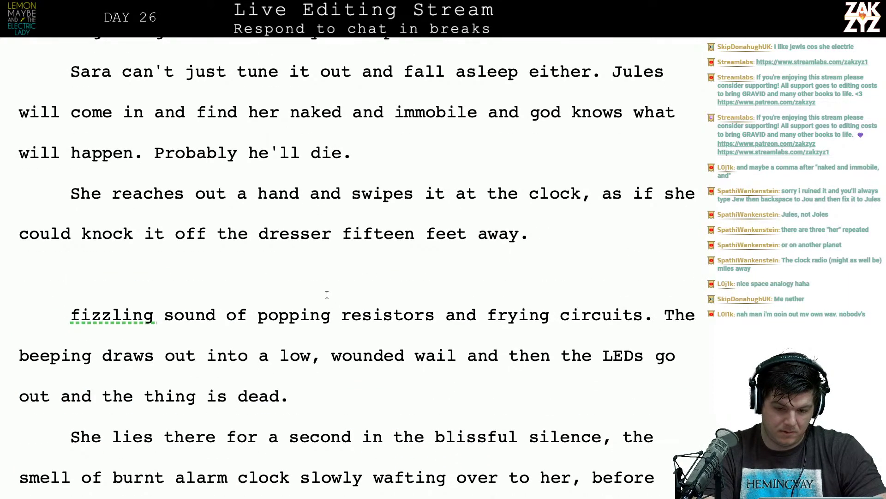
key(End)
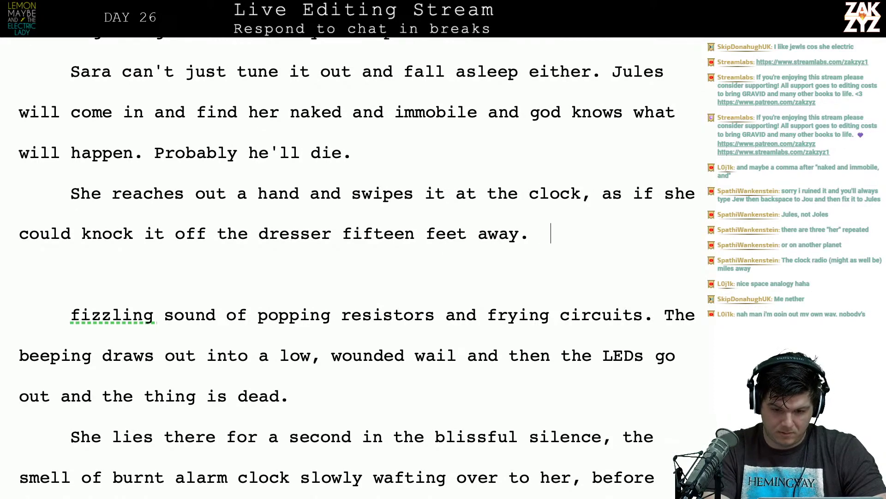
text(There's a sudden)
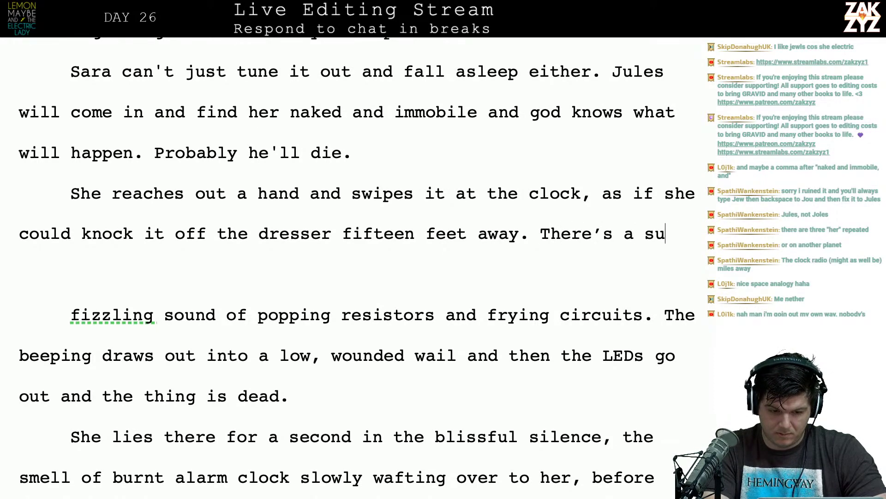
key(BackSpace)
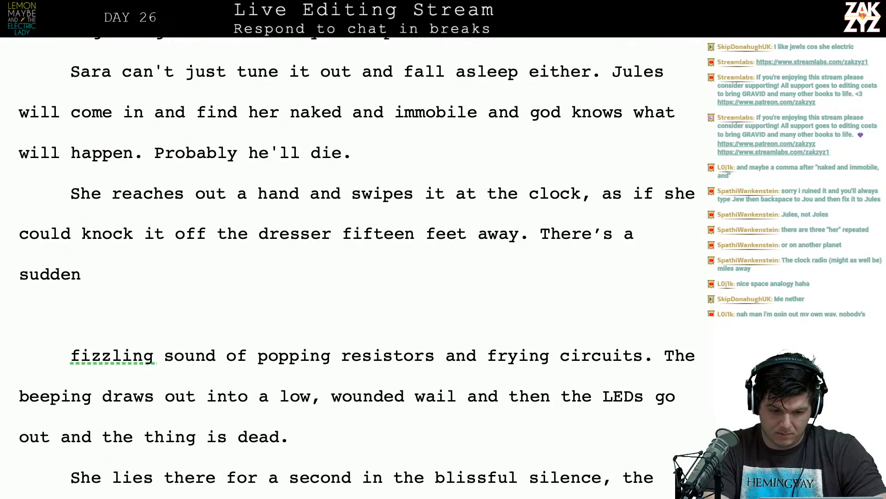
text(fizzling soun)
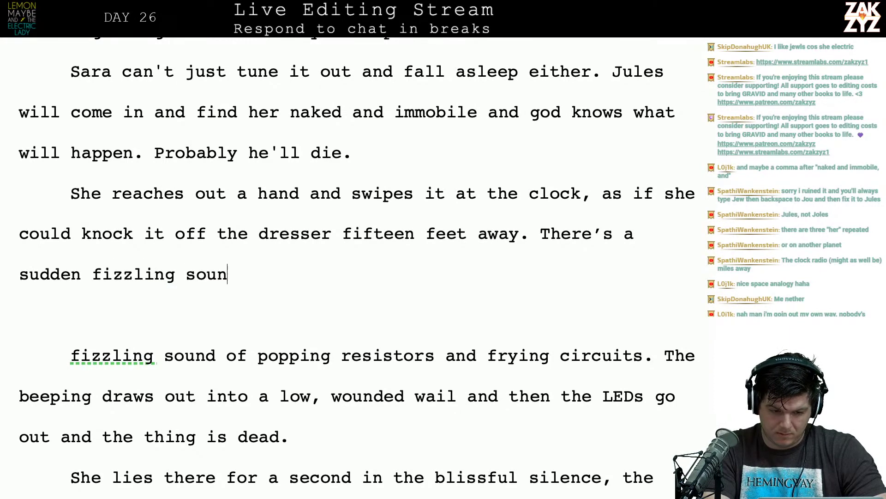
text(d )
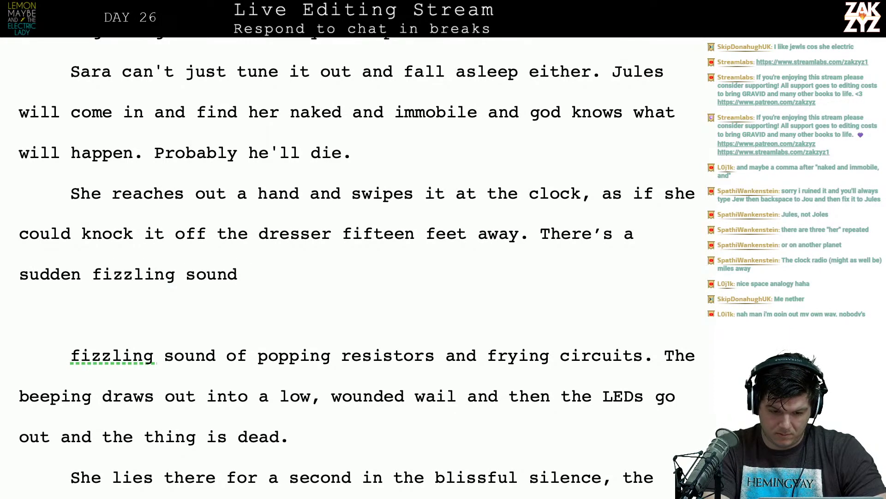
text(of frying cerc)
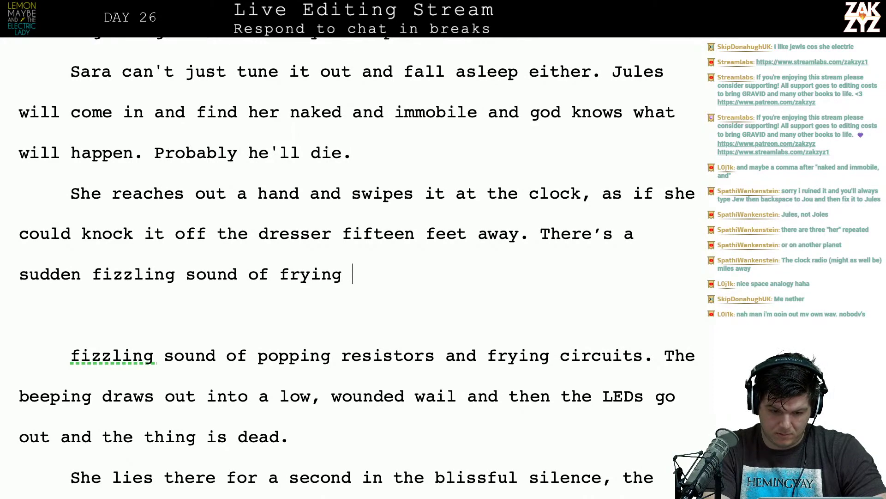
key(BackSpace)
key(BackSpace)
key(BackSpace)
text(ircuits, )
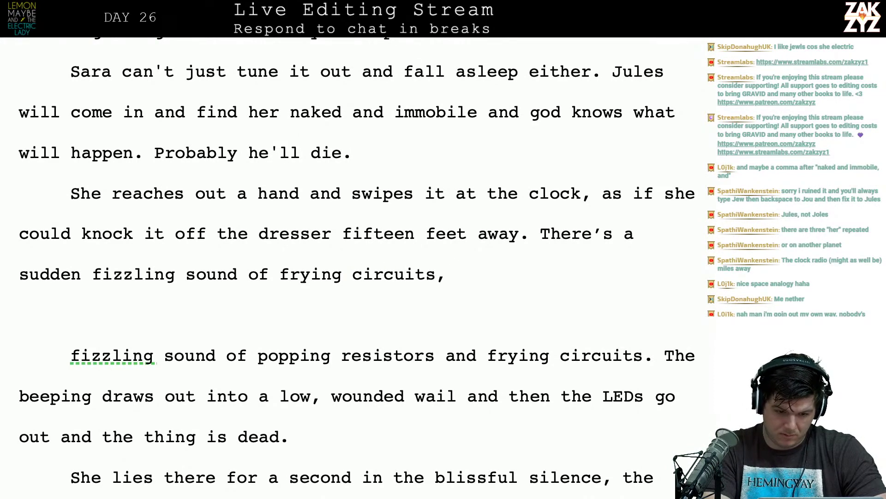
Remove the trial wording "There's a sudden fizzling sound of frying circuits," after "fifteen feet away.".
text(and )
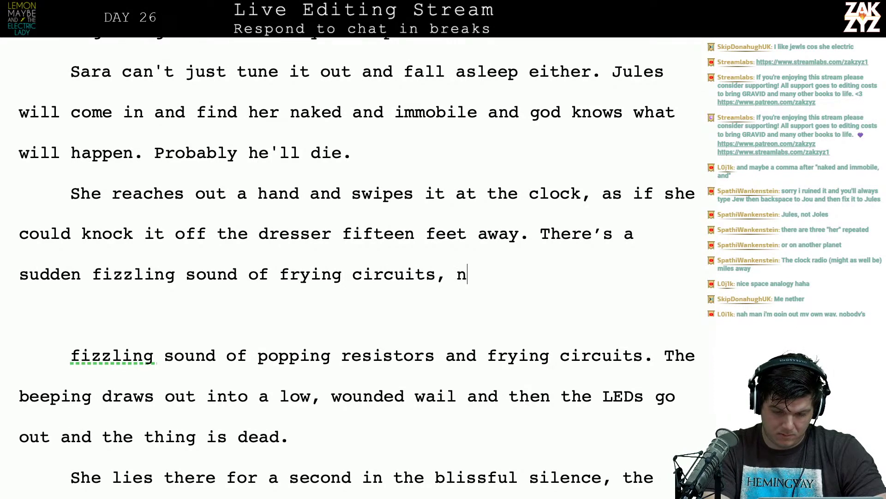
text(r)
key(BackSpace)
key(BackSpace)
key(BackSpace)
key(BackSpace)
key(BackSpace)
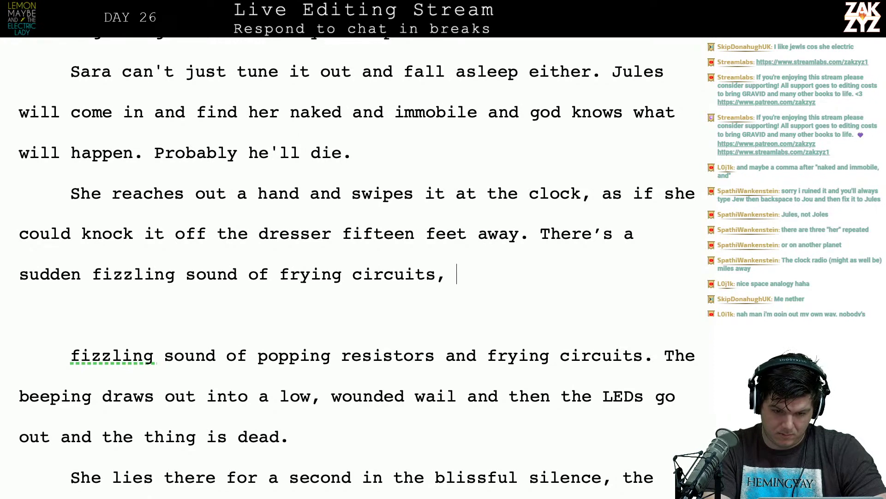
key(BackSpace)
key(BackSpace)
key(BackSpace)
key(BackSpace)
key(BackSpace)
key(BackSpace)
key(BackSpace)
key(BackSpace)
key(BackSpace)
key(BackSpace)
key(BackSpace)
key(BackSpace)
key(BackSpace)
key(BackSpace)
key(BackSpace)
key(BackSpace)
key(BackSpace)
key(BackSpace)
key(BackSpace)
key(BackSpace)
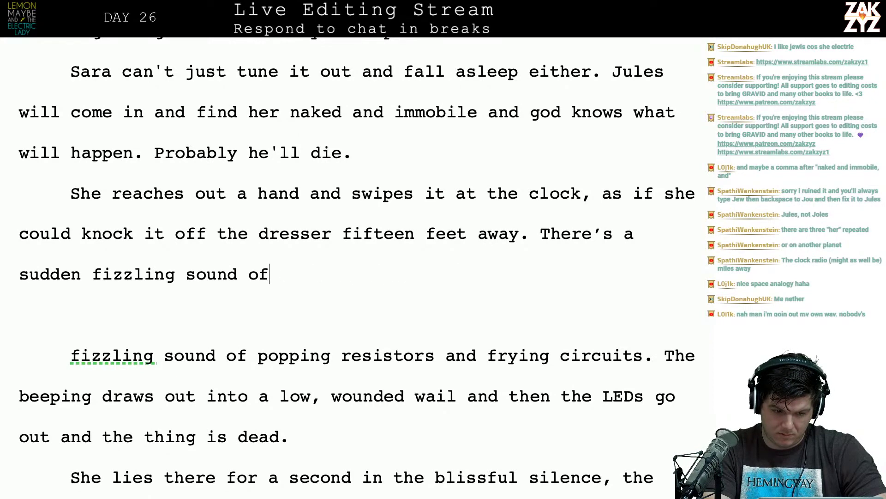
key(BackSpace)
key(BackSpace)
key(BackSpace)
key(BackSpace)
key(BackSpace)
key(BackSpace)
key(BackSpace)
key(BackSpace)
key(BackSpace)
key(BackSpace)
key(BackSpace)
key(BackSpace)
key(BackSpace)
key(BackSpace)
key(BackSpace)
key(BackSpace)
key(BackSpace)
key(BackSpace)
key(BackSpace)
key(BackSpace)
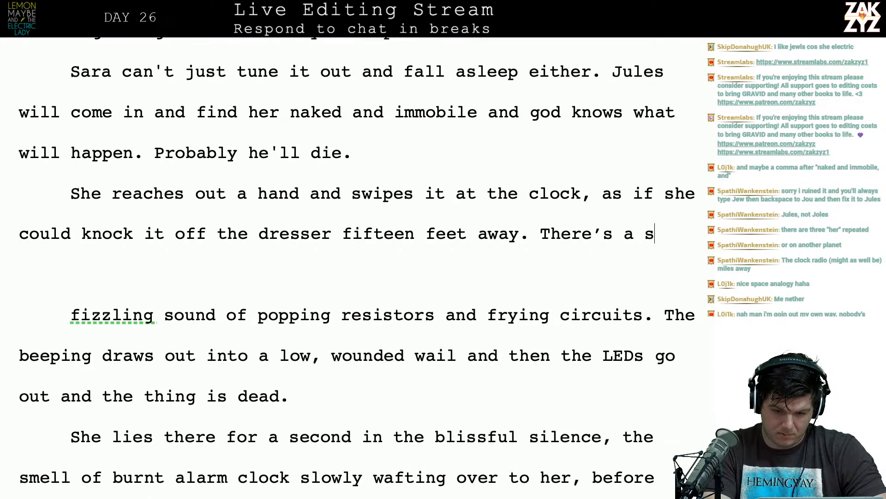
key(BackSpace)
key(BackSpace)
key(BackSpace)
key(BackSpace)
key(BackSpace)
Try "There's a popping sound," as the next sentence after "fifteen feet away.", and cut it back to "There's".
text(There's a p)
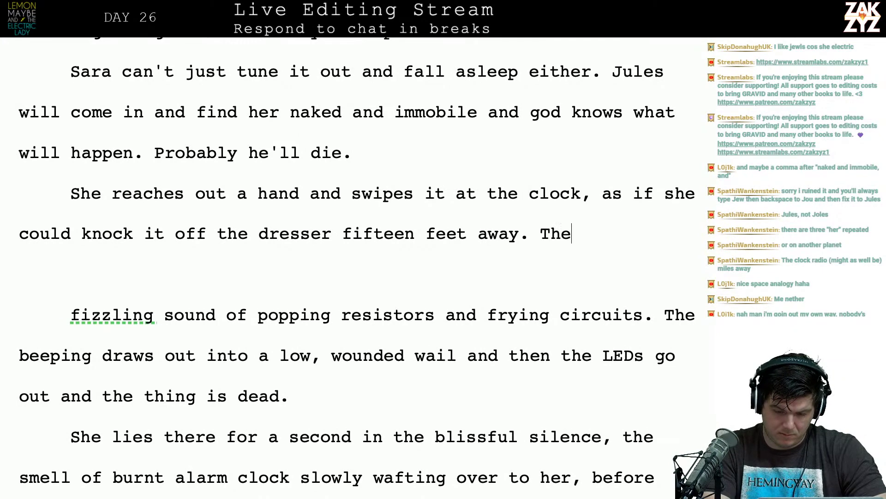
text(ing sound,)
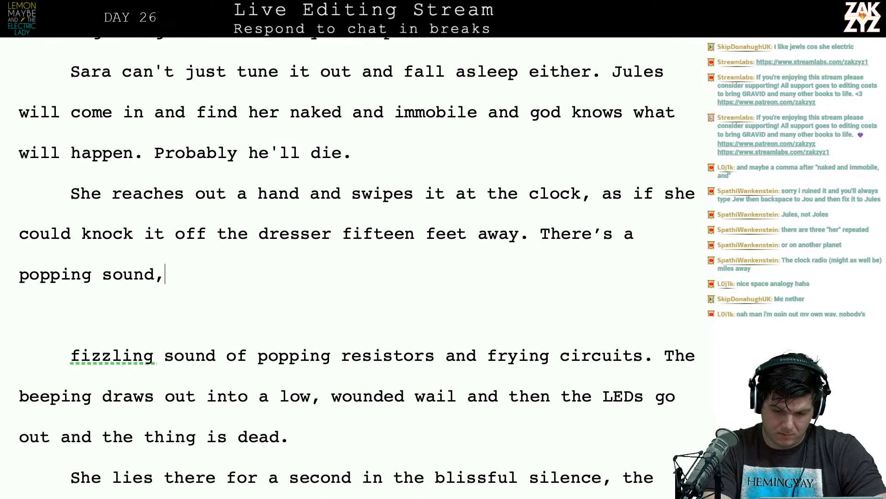
key(BackSpace)
key(BackSpace)
key(BackSpace)
key(BackSpace)
key(BackSpace)
key(BackSpace)
key(BackSpace)
key(BackSpace)
key(BackSpace)
key(BackSpace)
key(BackSpace)
key(BackSpace)
key(BackSpace)
key(BackSpace)
key(BackSpace)
key(BackSpace)
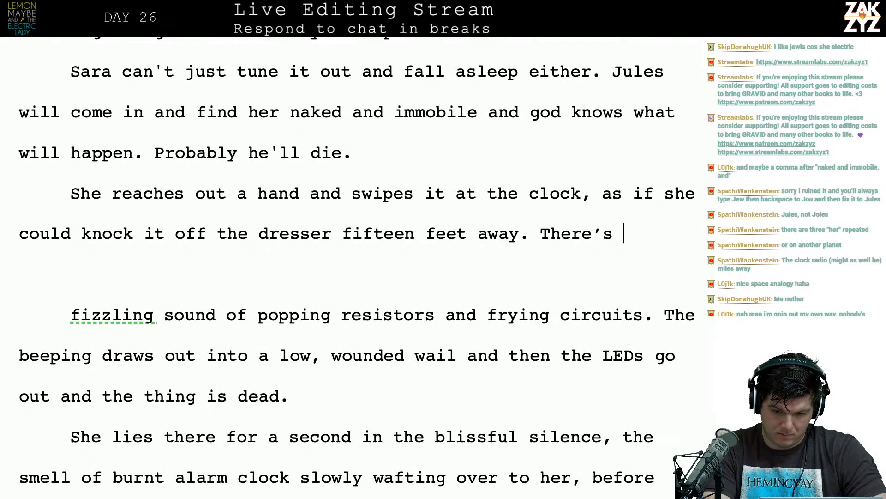
Try continuing "There's" with "a series of pops", and trim the sentence back to "There's a".
text(a series of p)
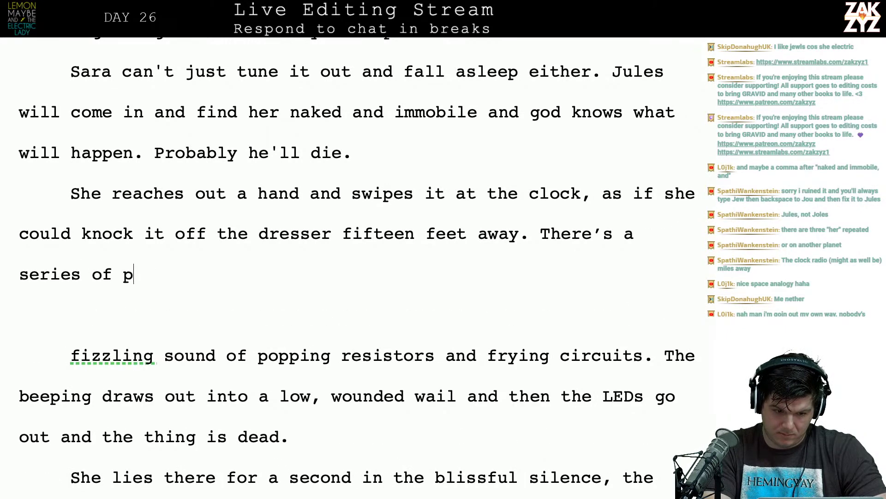
text(ops,)
key(BackSpace)
text(a)
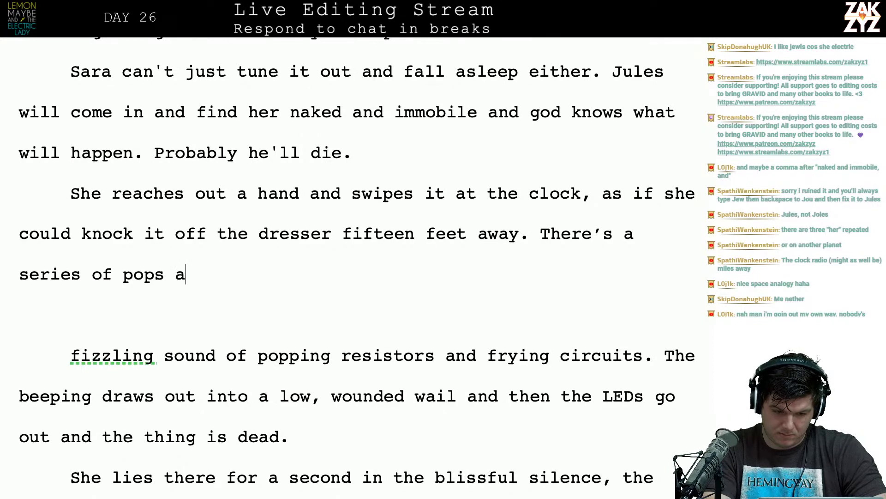
key(BackSpace)
key(BackSpace)
key(BackSpace)
key(BackSpace)
key(BackSpace)
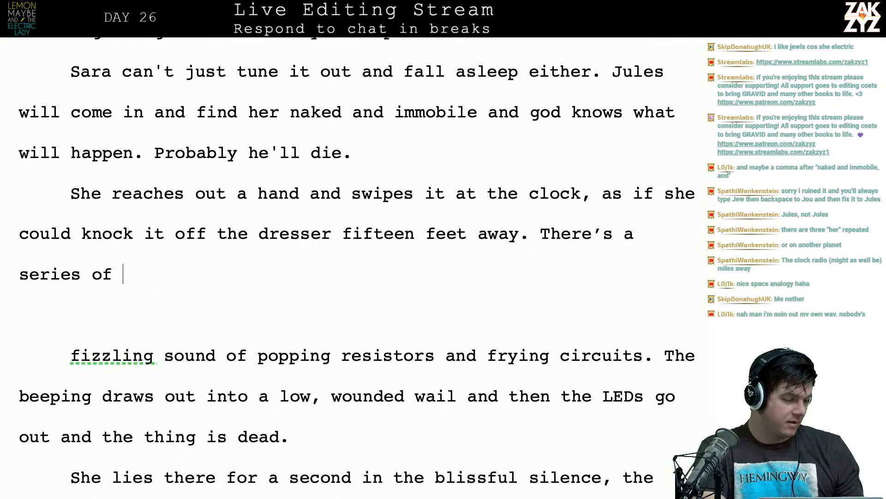
key(BackSpace)
key(BackSpace)
key(BackSpace)
key(BackSpace)
key(BackSpace)
key(BackSpace)
key(BackSpace)
key(BackSpace)
key(BackSpace)
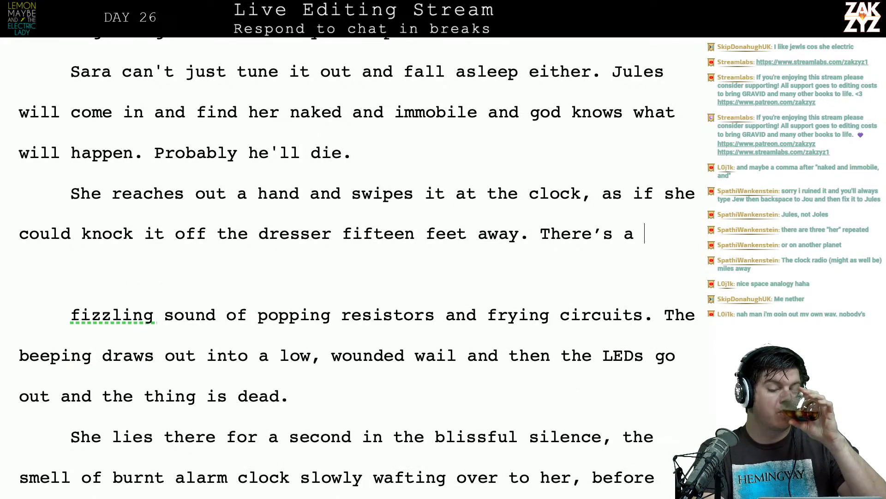
key(Up)
key(Up)
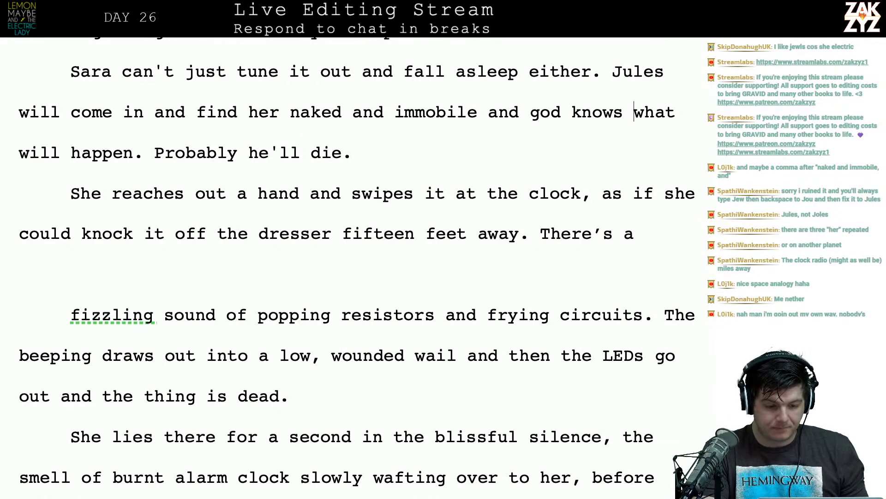
Replace "She" with "Sara" at the start of the paragraph about reaching out a hand toward the clock.
key(Right)
key(Up)
key(Up)
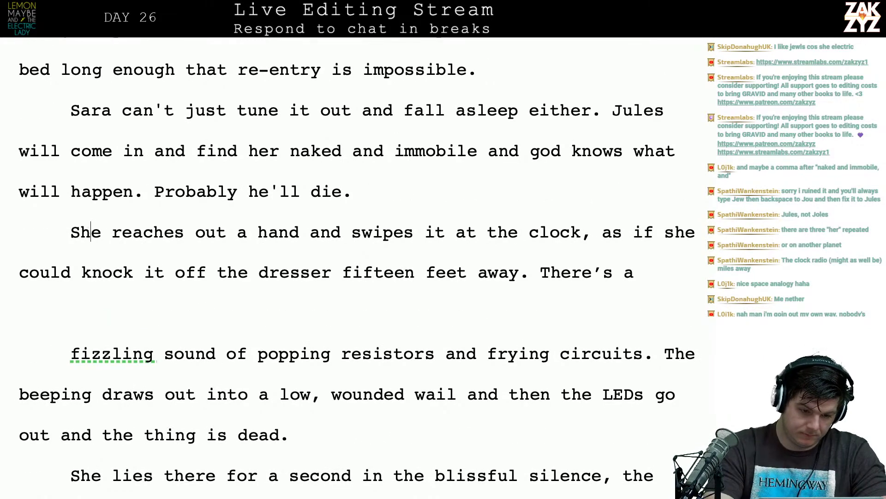
click(101, 233)
key(BackSpace)
key(BackSpace)
text(ara)
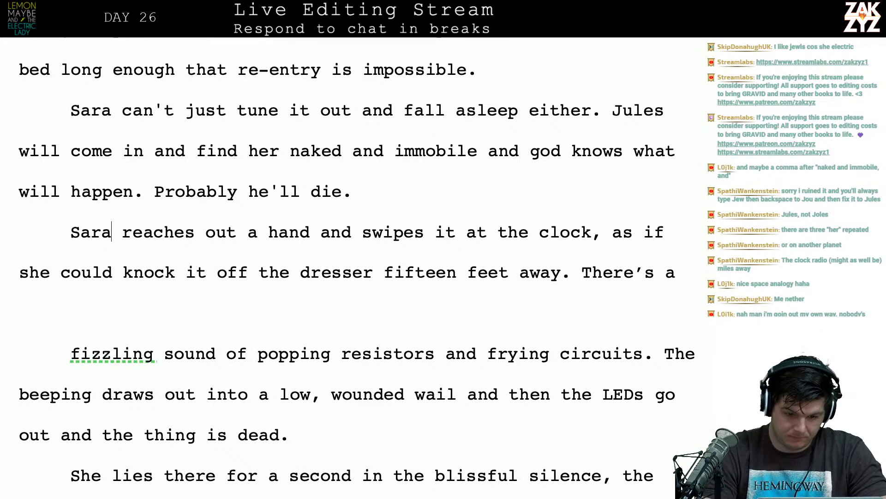
After "swipes", write "it in the direction of the clock, as if she could knock it off the dresser from across the room.", separated from the old wording.
click(433, 245)
key(BackSpace)
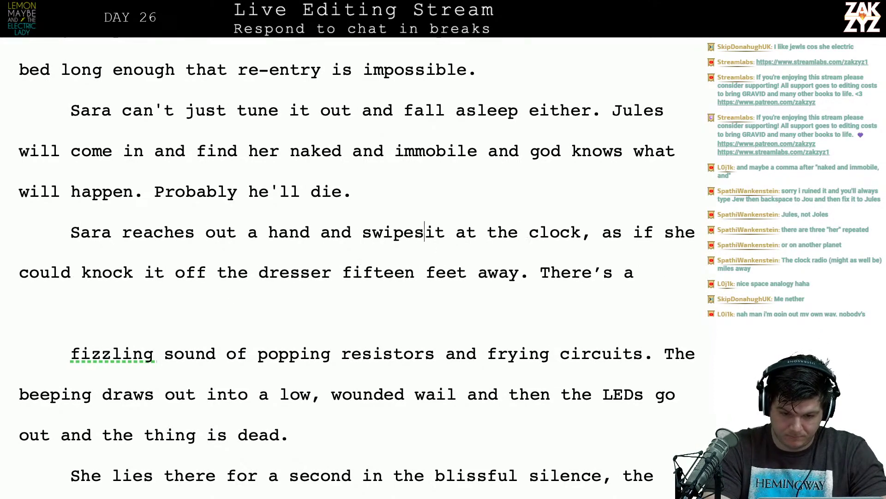
text(it i)
text(n the direction o)
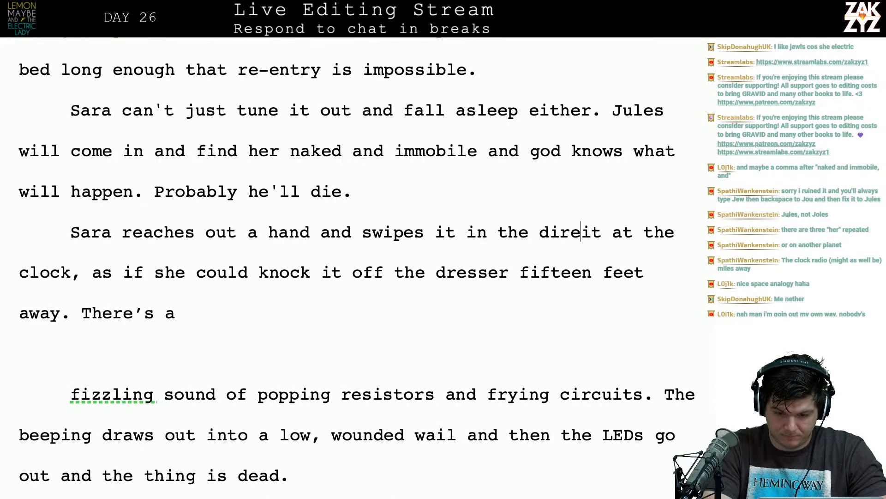
text(f the clock,)
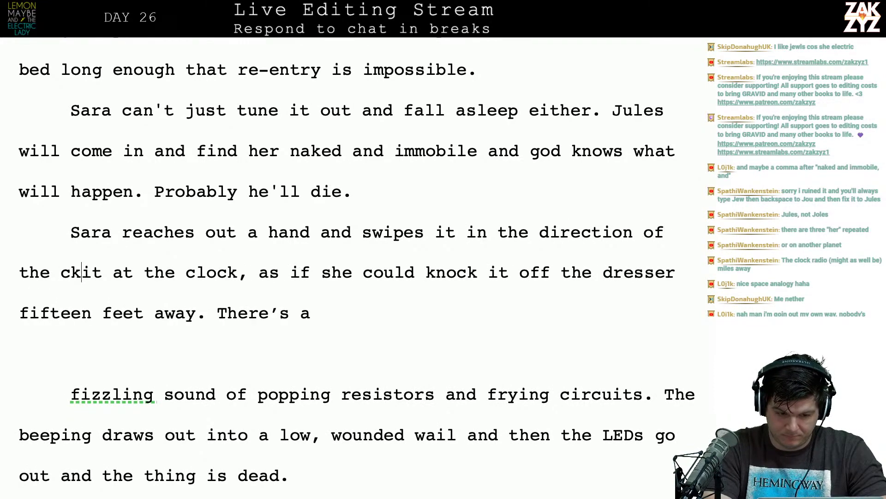
text( as if she could knock it off)
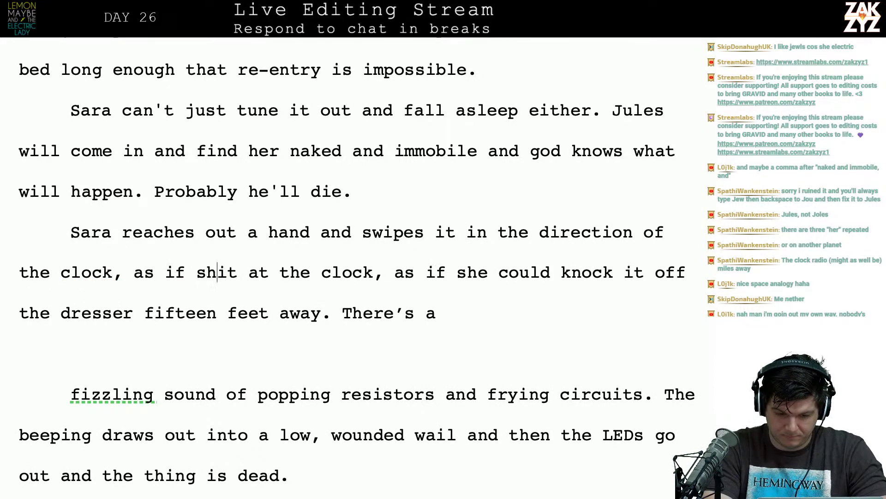
text( the d)
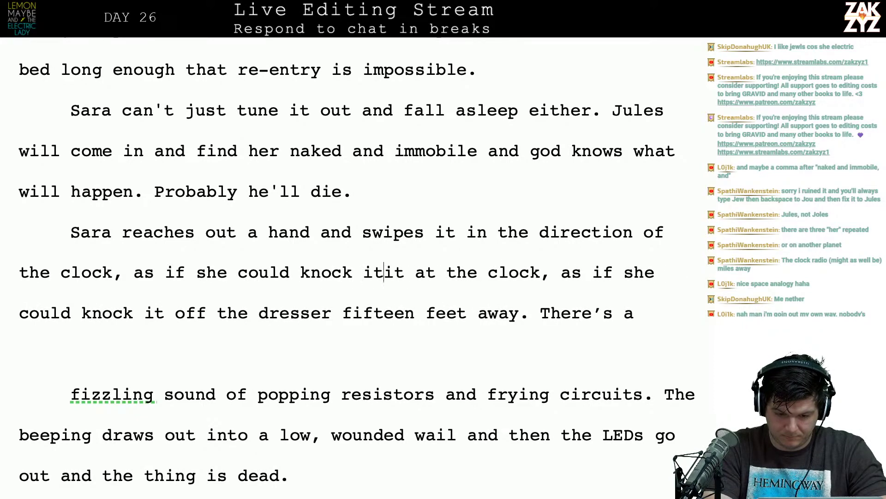
text(resser from ac)
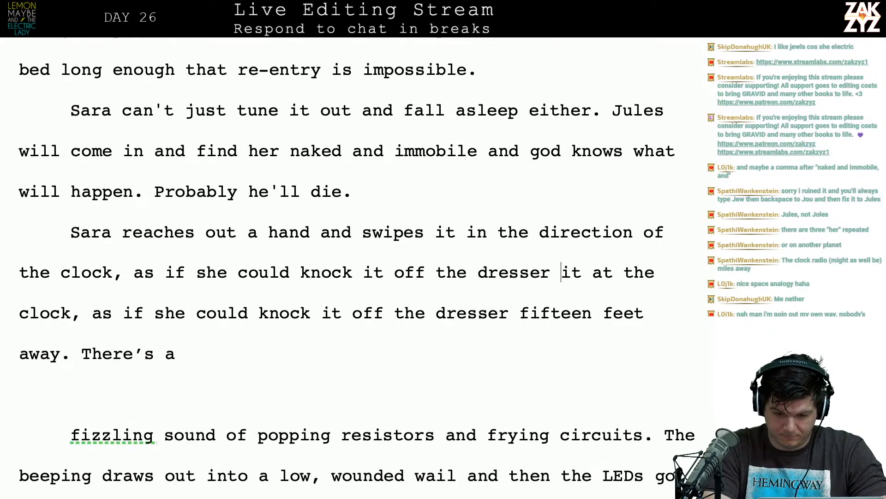
text(ross the room.)
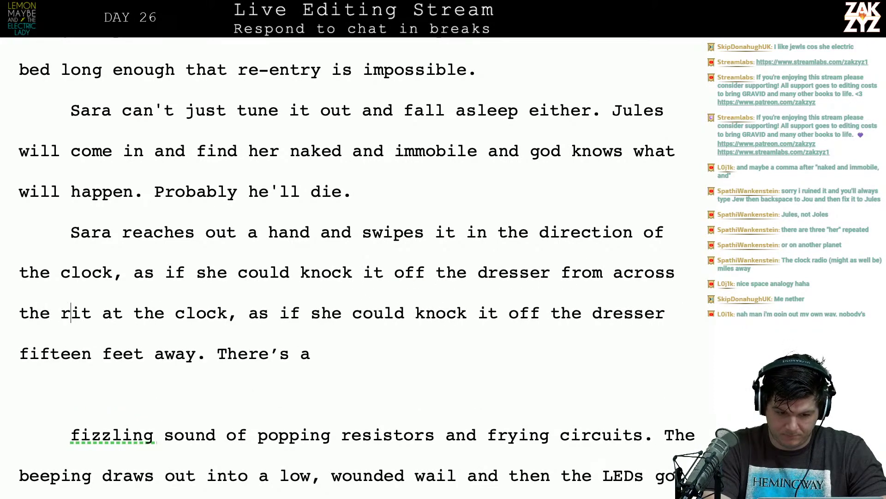
key(Return)
key(Return)
key(Left)
key(Left)
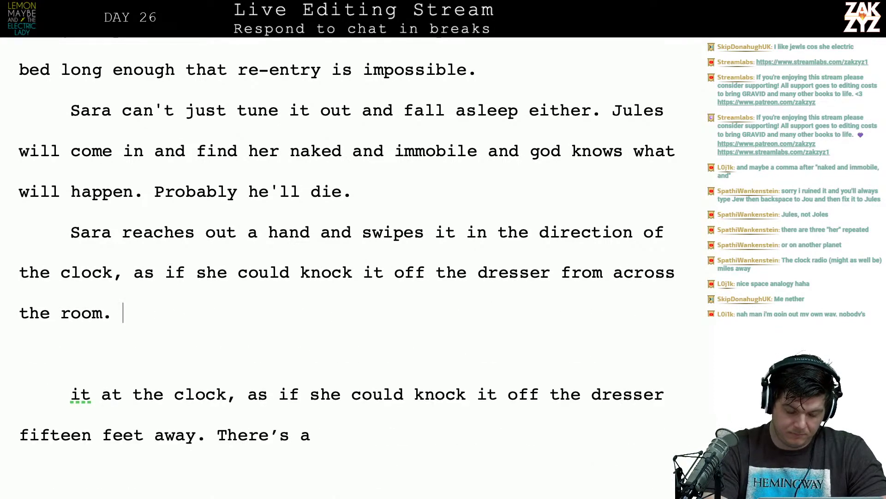
text(But t)
key(BackSpace)
key(BackSpace)
key(BackSpace)
key(BackSpace)
key(BackSpace)
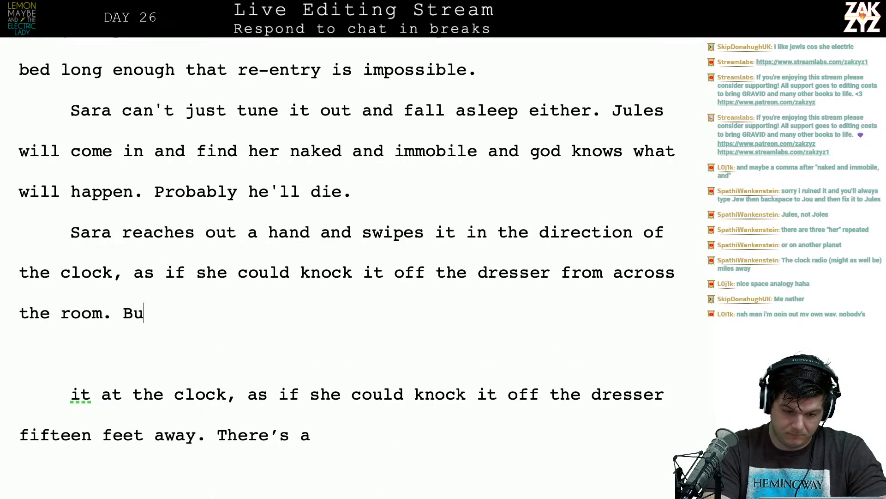
Continue after "from across the room." with "Unexpectedly, there’s a series of pops, then a fizzling sound.".
text(Unexpec)
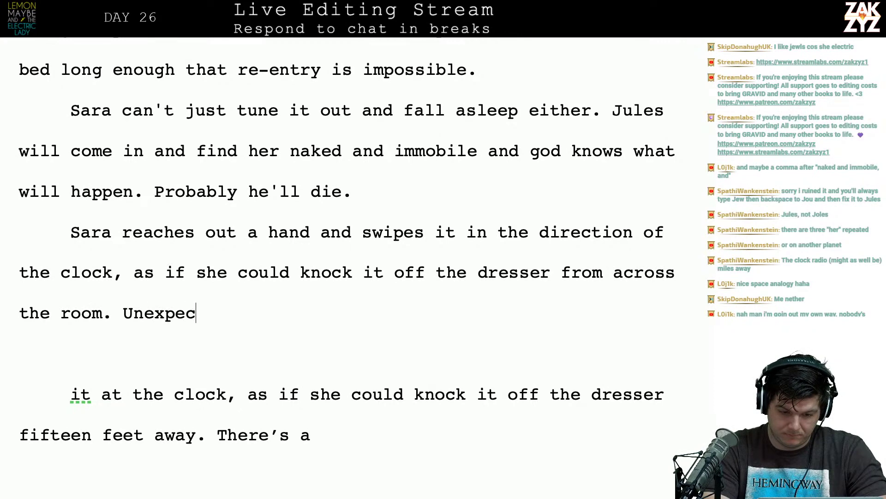
text(tedly, there’s)
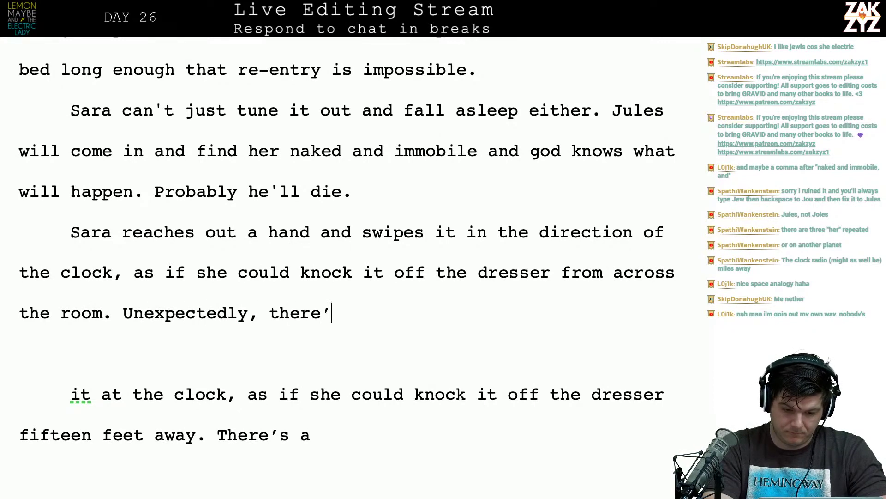
key(BackSpace)
text(s a p)
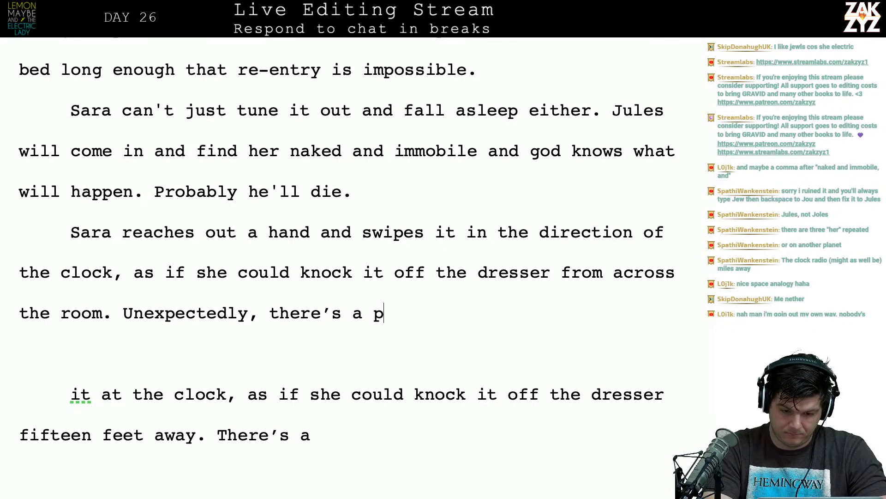
key(BackSpace)
text(series of po)
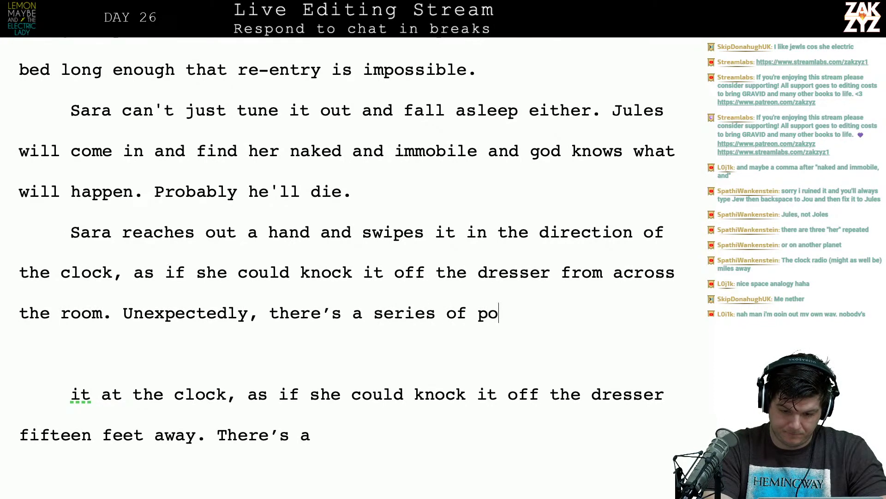
text(ps, then)
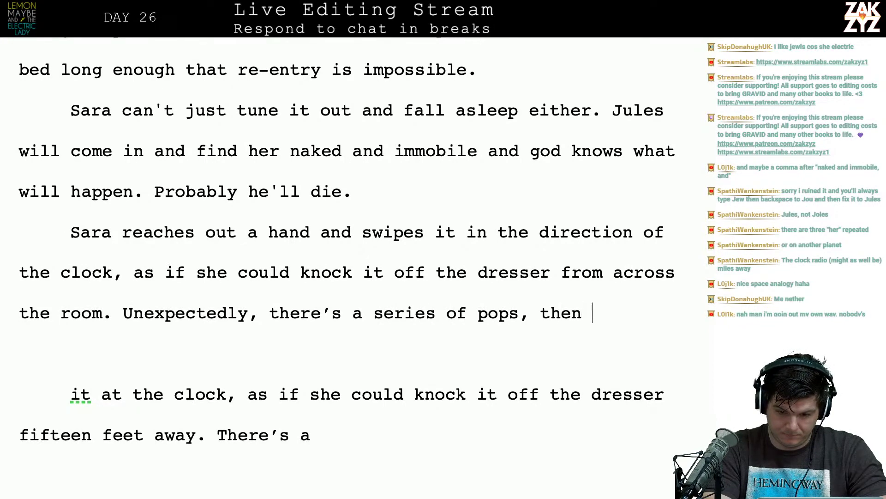
text( a fizzling sound.)
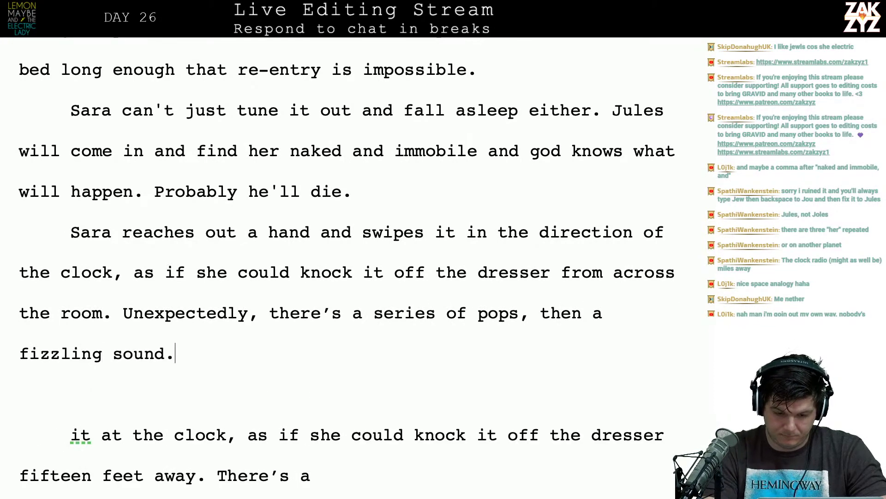
Delete the old wording from "it at the clock" through "frying circuits." so "The beeping draws out" directly follows "fizzling sound.".
key(shift+Down)
key(shift+Down)
key(shift+Down)
key(shift+Down)
key(shift+Down)
key(shift+Down)
key(shift+Down)
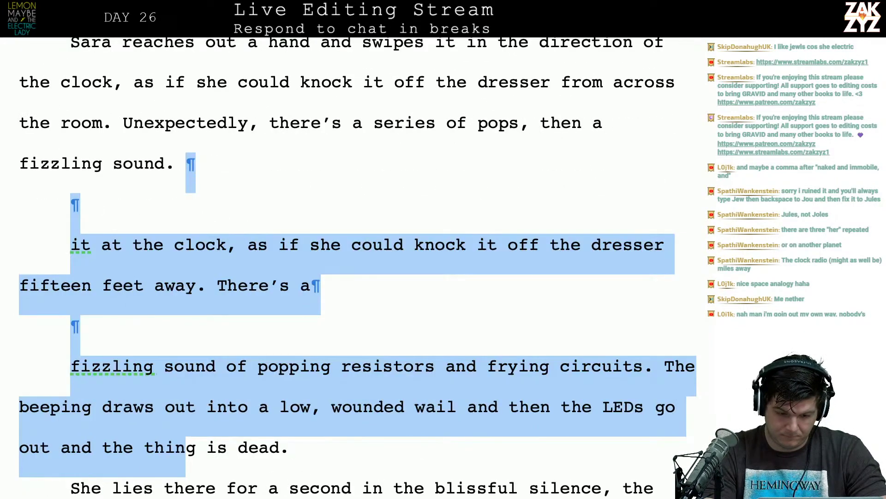
key(shift+Up)
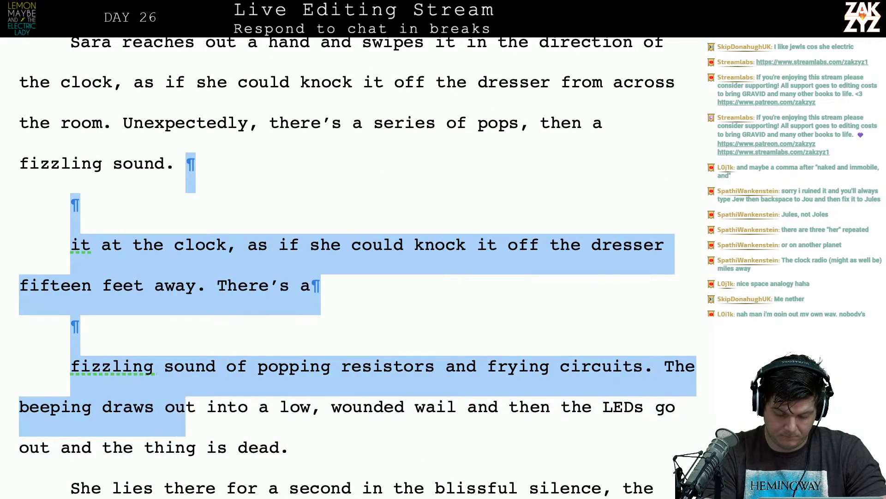
key(shift+Right)
key(shift+Right)
key(shift+Right)
key(shift+Right)
key(shift+Right)
key(shift+Right)
key(shift+Right)
key(shift+Up)
key(shift+Right)
key(shift+Right)
key(shift+Right)
key(shift+Right)
key(shift+Right)
key(shift+Right)
key(shift+Right)
key(shift+Right)
key(shift+Right)
key(shift+Right)
key(shift+Right)
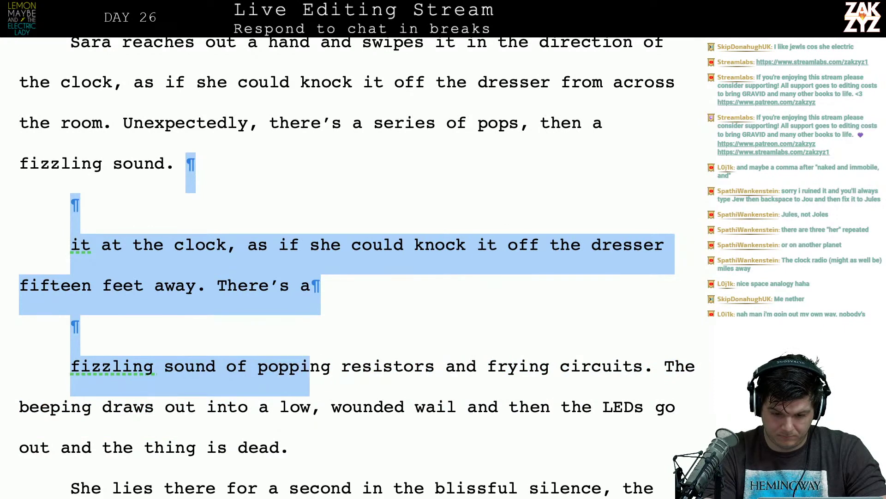
key(shift+Right)
key(shift+Right)
key(shift+Right)
key(shift+Right)
key(shift+Right)
key(shift+Right)
key(shift+Right)
key(shift+Right)
key(shift+Right)
key(shift+Right)
key(shift+Right)
key(shift+Right)
key(shift+Right)
key(shift+Right)
key(shift+Right)
key(shift+Right)
key(shift+Right)
key(shift+Right)
key(shift+Right)
key(shift+Right)
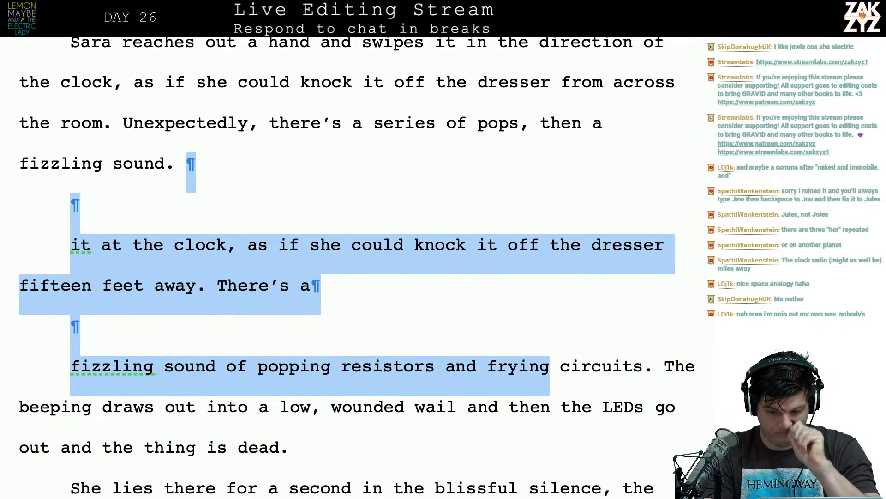
key(shift+Right)
key(shift+Right)
key(shift+Right)
key(shift+Right)
key(shift+Right)
key(BackSpace)
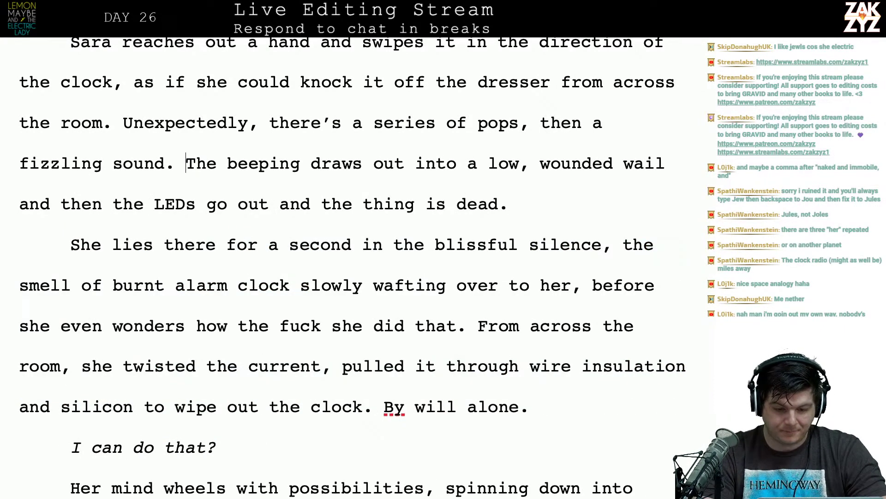
Change "LEDs" to "LED" and follow it with "goes dark. The clock radio is dead.".
scroll(414, 197, down, 1)
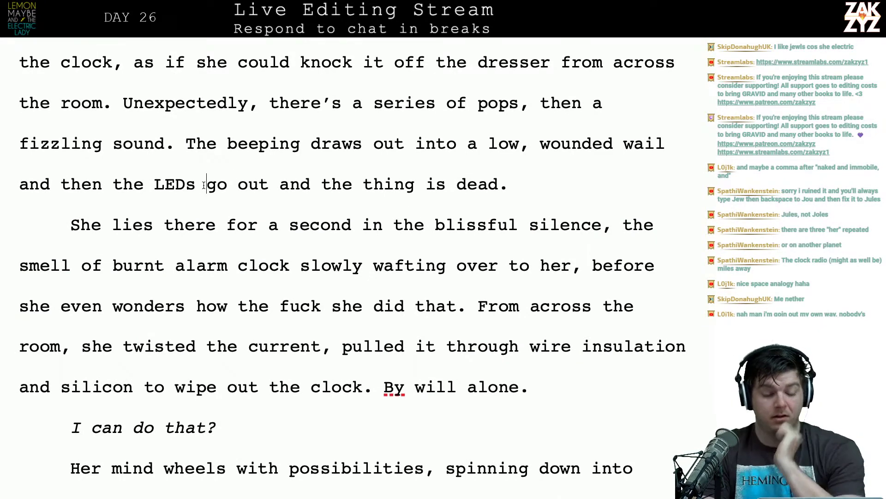
key(BackSpace)
text(goes )
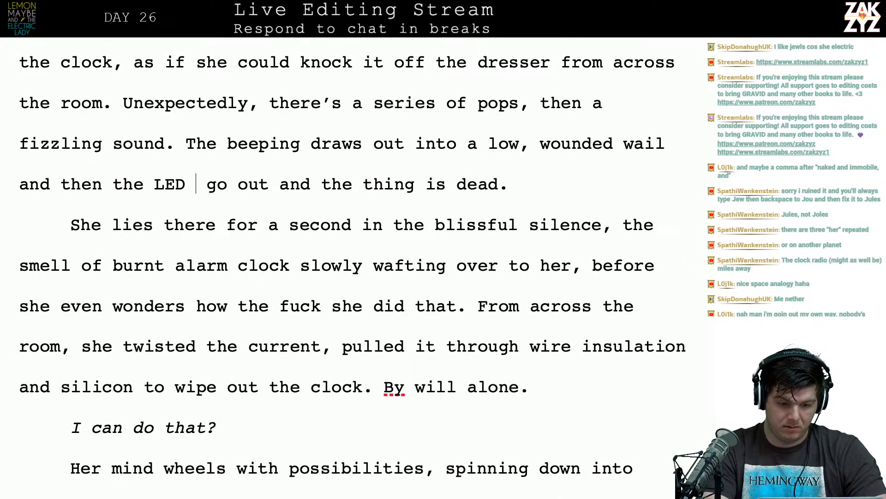
text(dark. The)
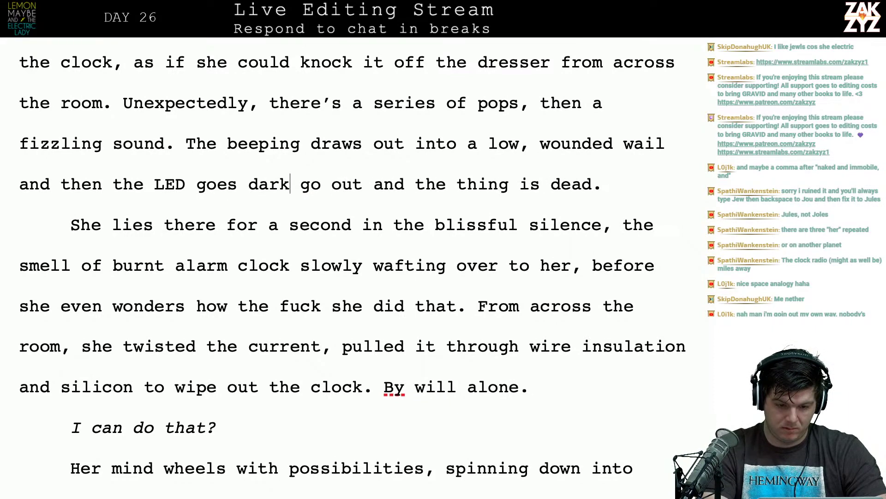
text( clock radioo)
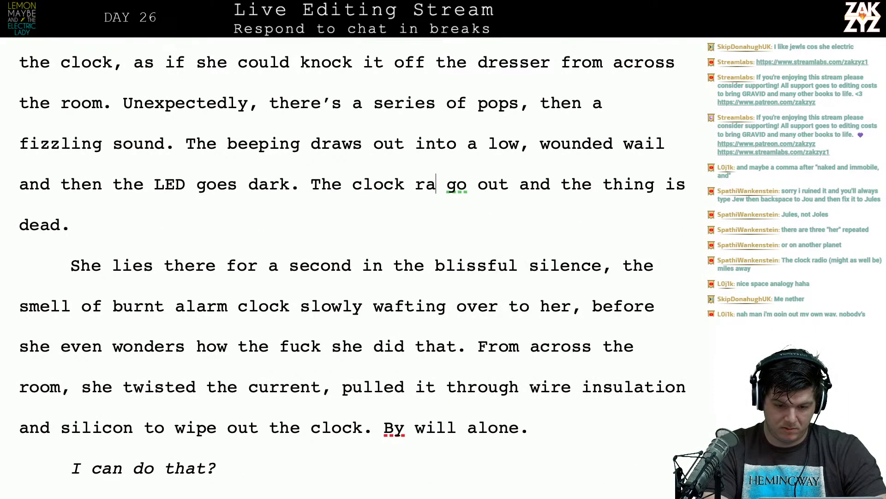
key(BackSpace)
text(is dead.)
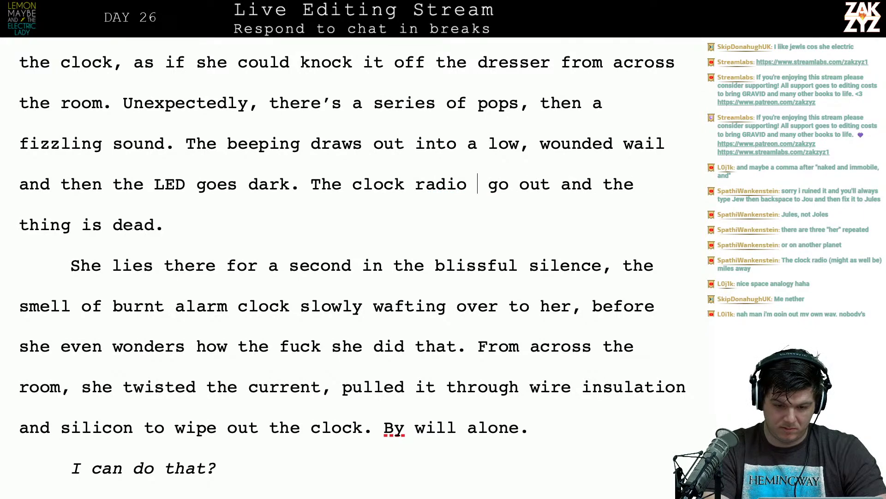
Split off and delete the leftover "go out and the thing is dead.", keeping an empty paragraph before "She lies there".
key(Return)
key(Return)
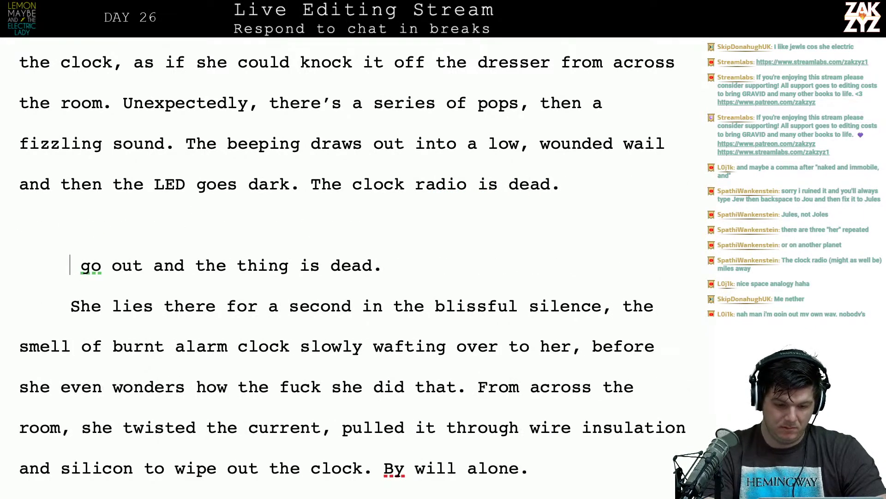
key(Up)
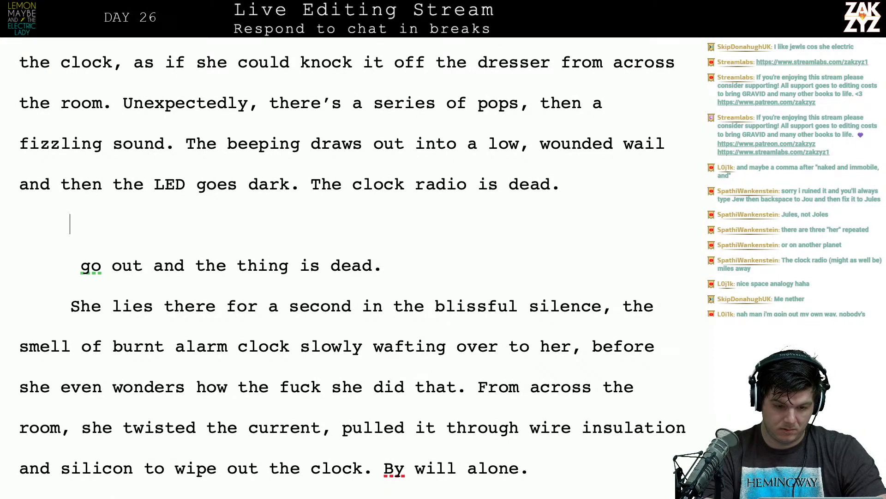
key(shift+Down)
key(shift+Down)
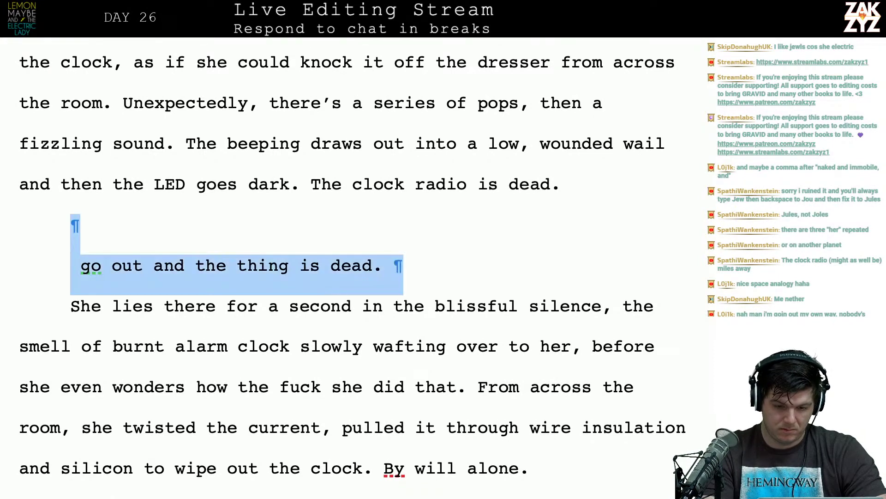
key(shift+Left)
key(Delete)
scroll(350, 268, down, 1)
scroll(346, 273, up, 3)
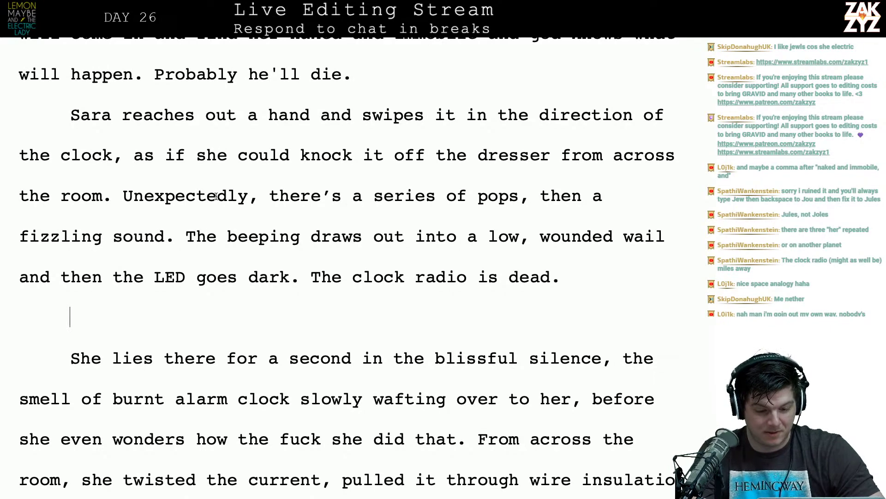
key(Left)
key(Right)
key(Right)
key(Down)
key(Up)
key(Up)
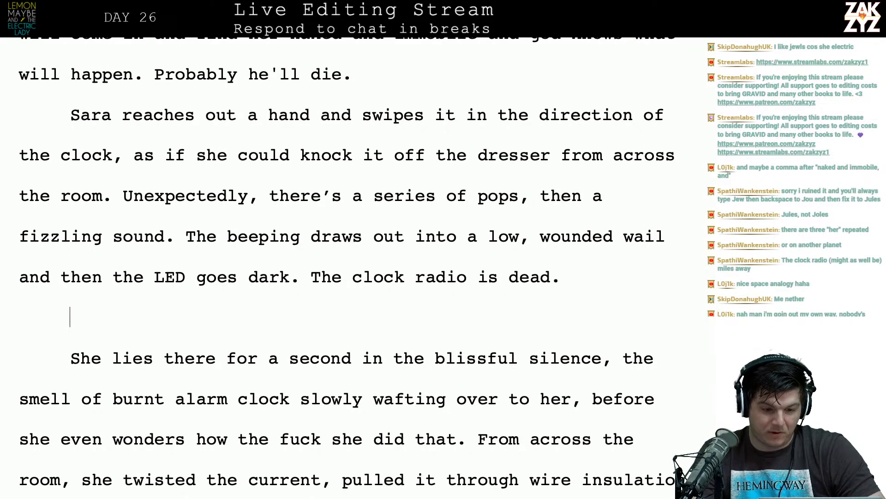
key(Down)
key(Up)
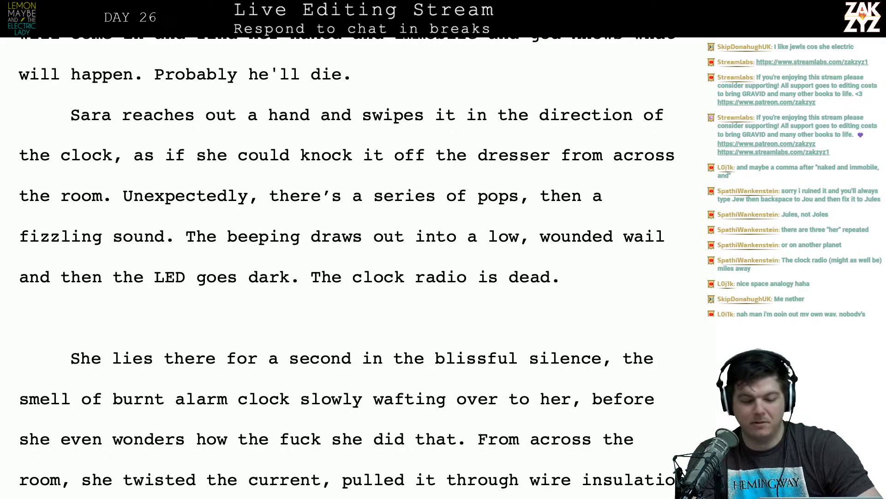
Switch to Safari, search the web for "do resistors pop", skim the results and return to the manuscript.
key(super+Tab)
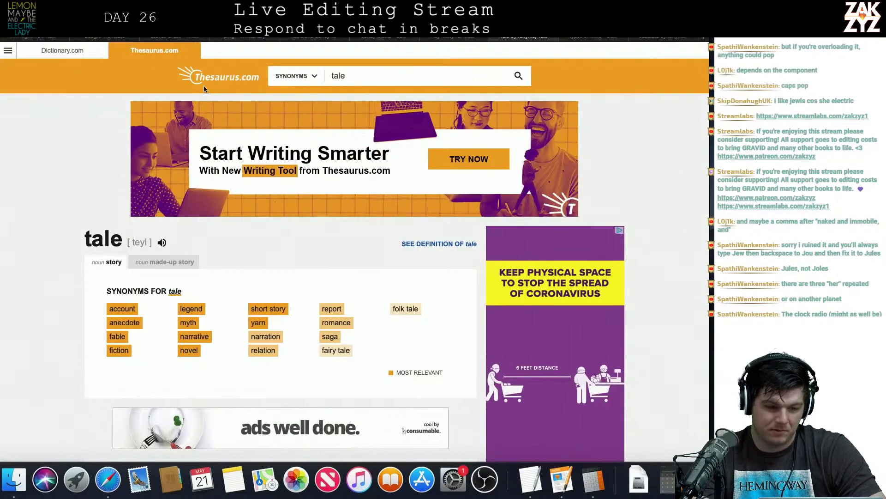
key(super+l)
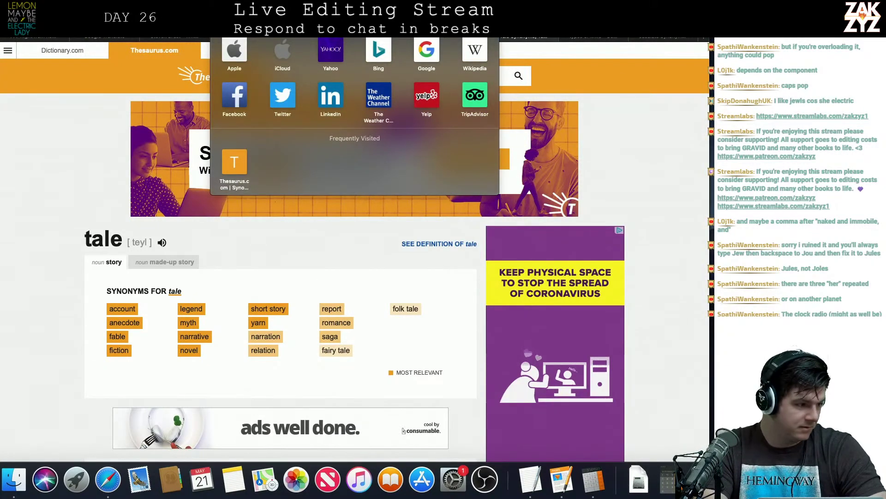
text(do resistors pop)
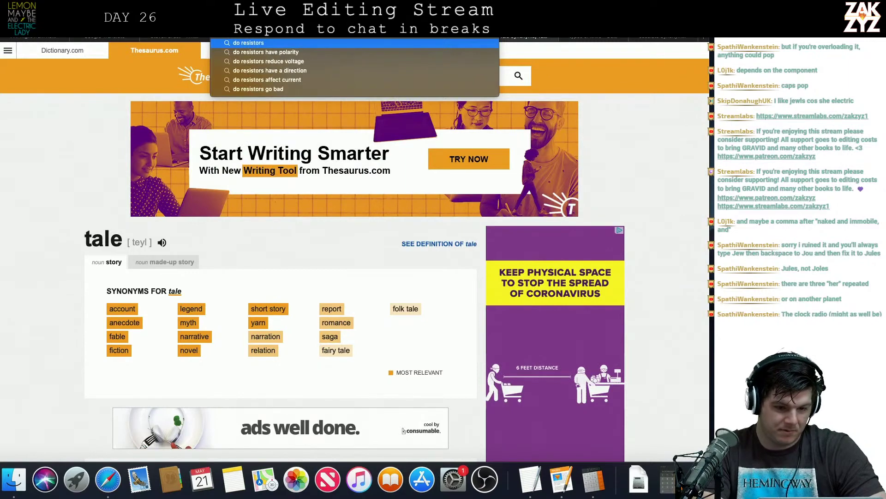
key(Return)
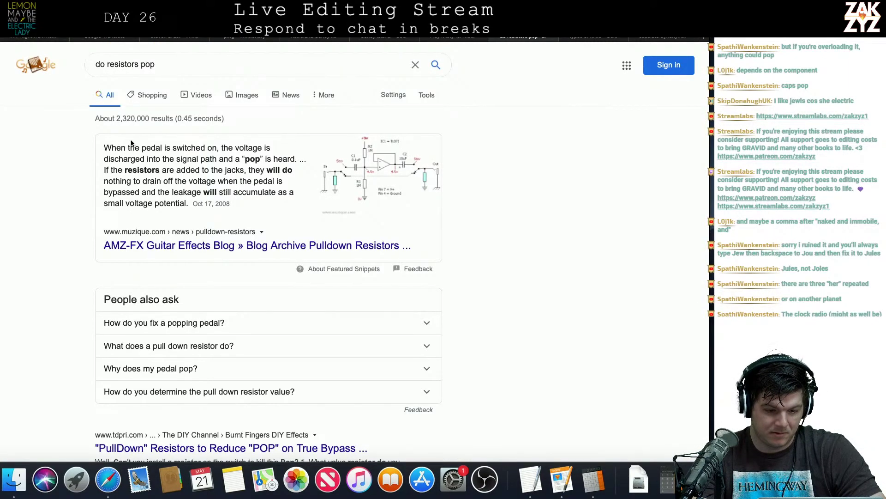
scroll(199, 200, down, 1)
scroll(199, 200, down, 5)
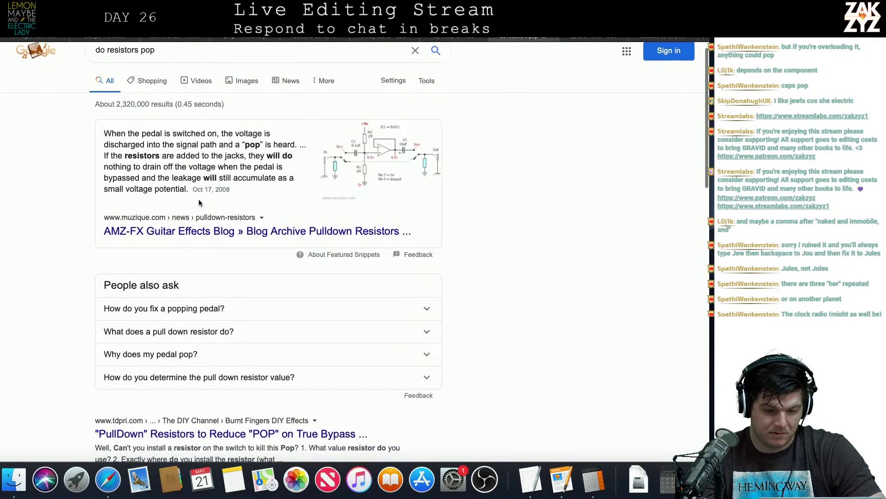
scroll(199, 202, down, 4)
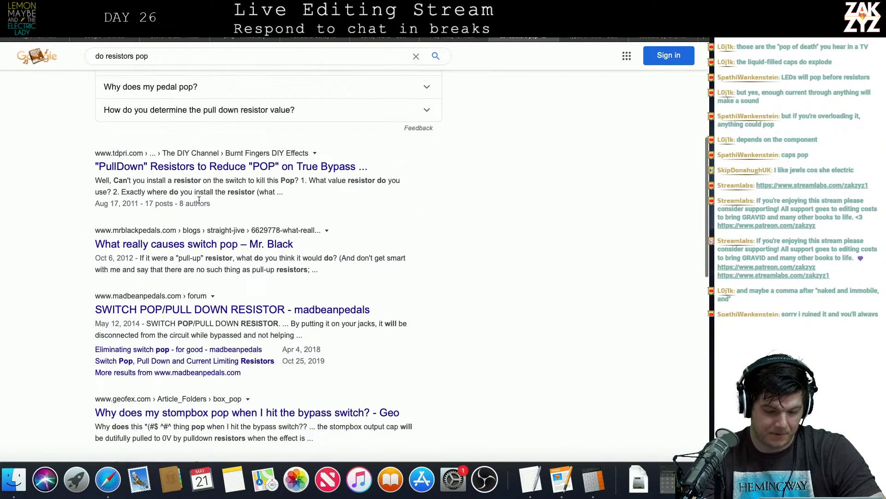
scroll(199, 201, up, 9)
key(super+Tab)
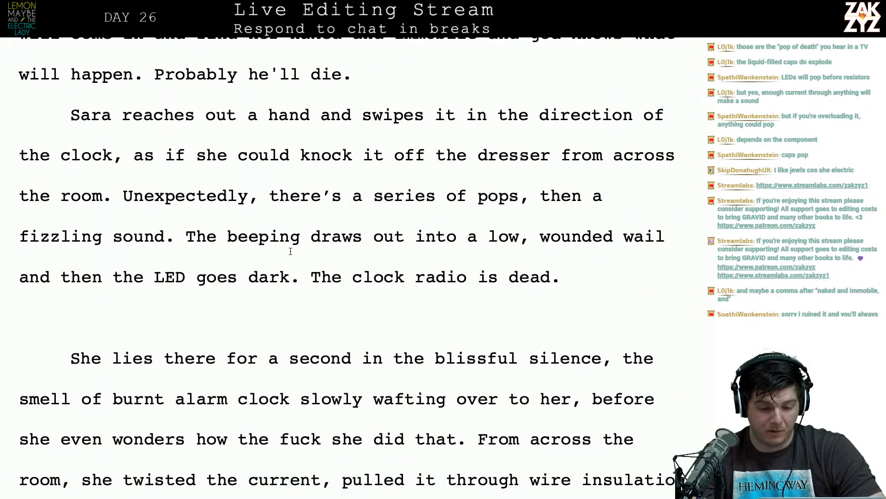
scroll(303, 290, down, 1)
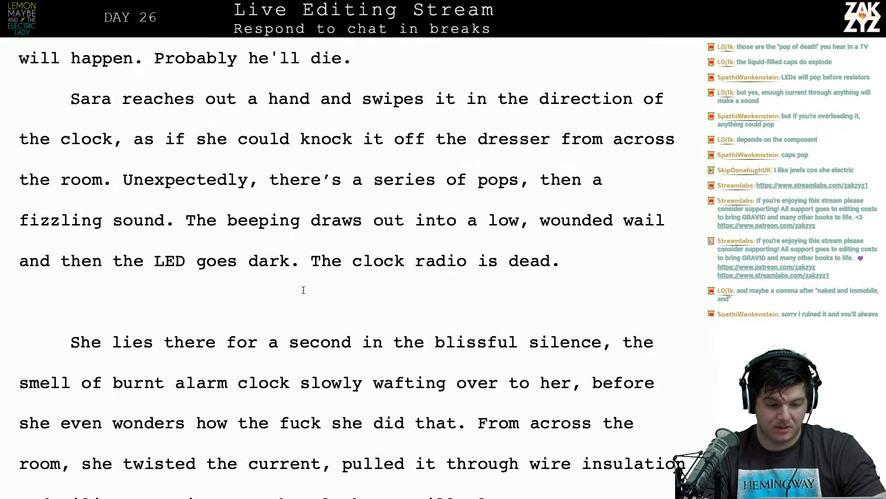
scroll(304, 289, down, 1)
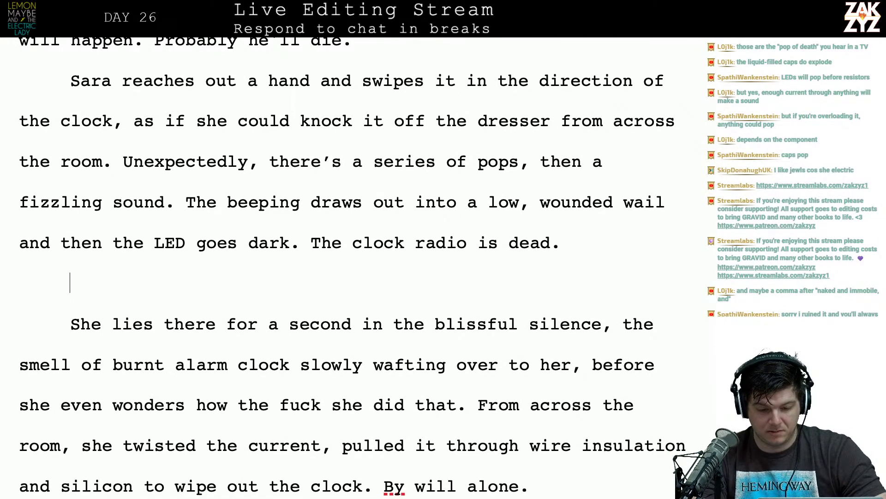
key(Left)
key(Up)
key(Right)
key(Right)
key(Right)
key(Right)
key(Right)
key(Right)
key(Down)
key(Left)
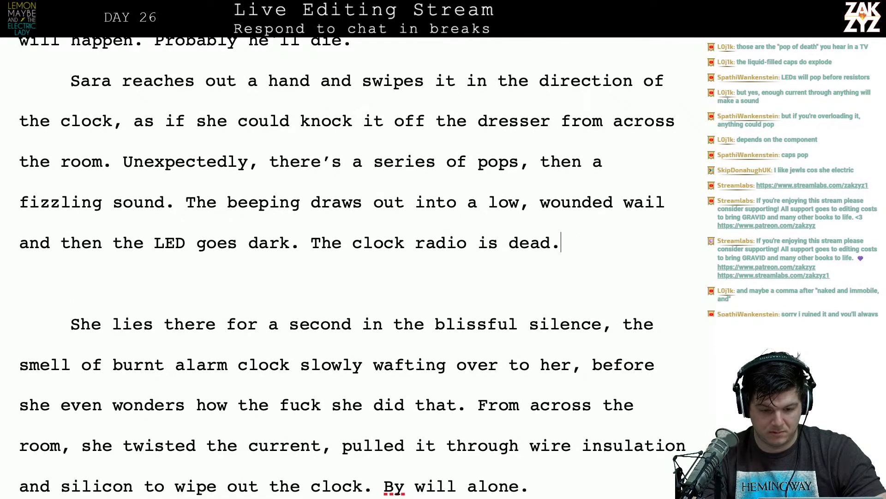
key(Left)
key(Left)
key(Left)
key(Left)
key(Left)
key(Left)
key(Left)
key(Left)
key(Left)
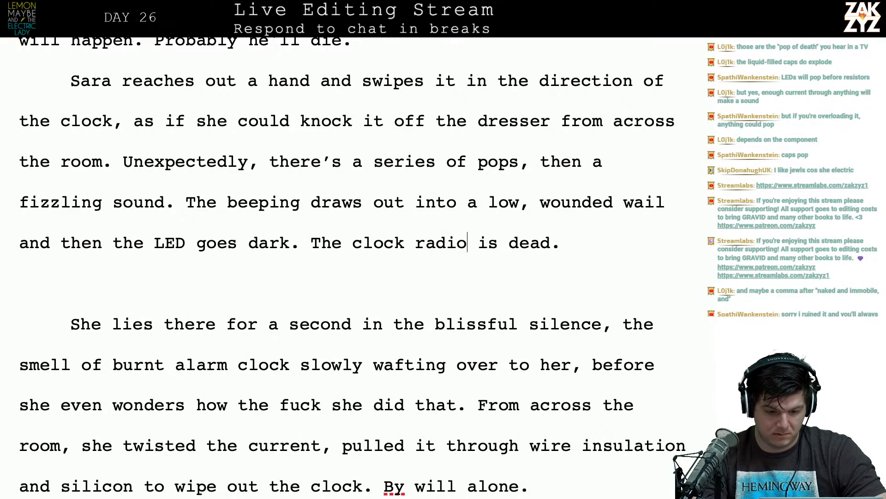
Start the empty paragraph after "The clock radio is dead." with "Sara lies in the blissful silence for a moment as the smell of".
key(Down)
text(Sara )
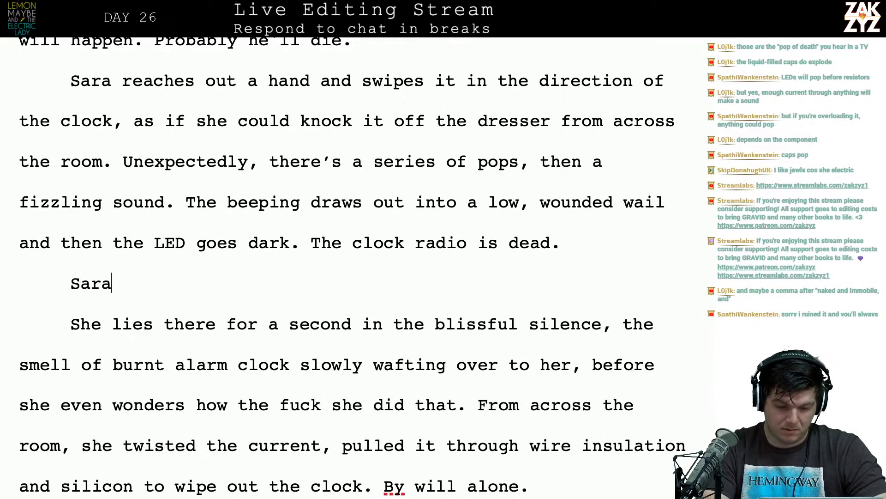
text(lies t)
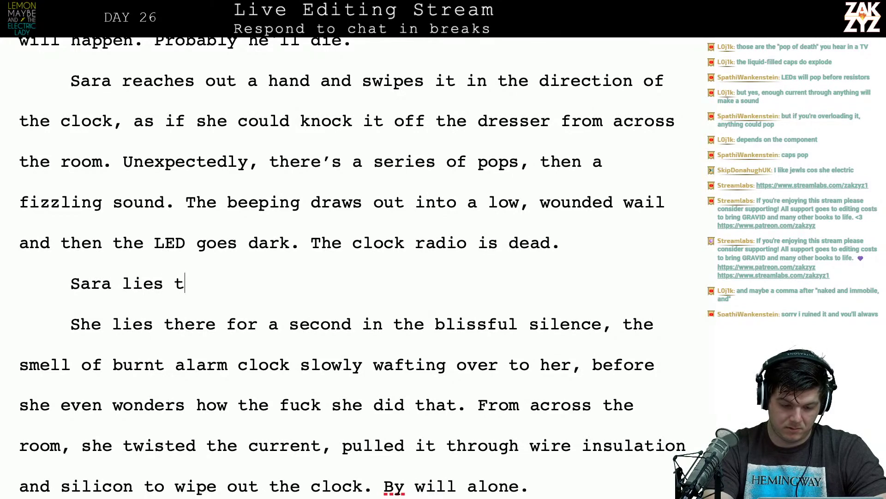
key(BackSpace)
text(in the bl)
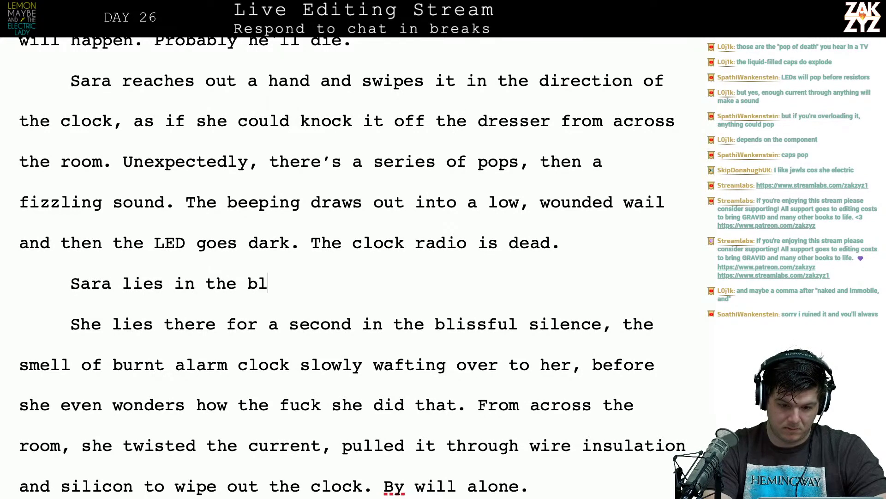
text(issful si)
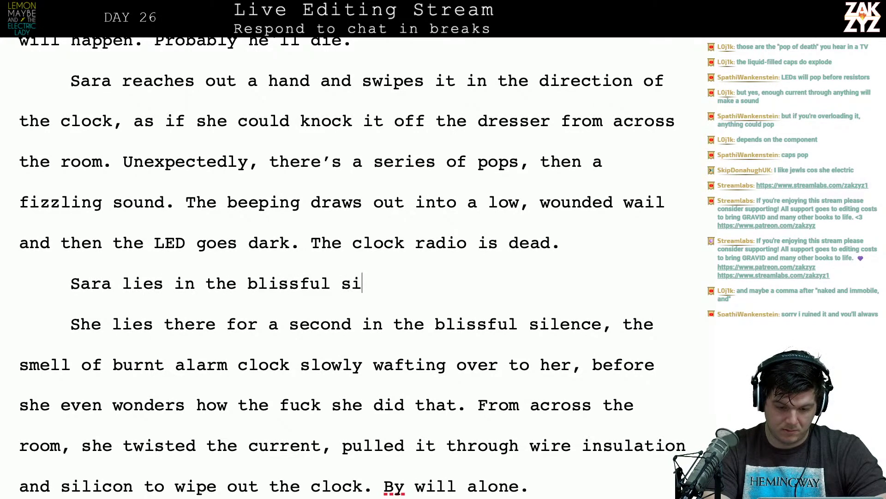
text(lence for a moment as)
key(BackSpace)
text(m)
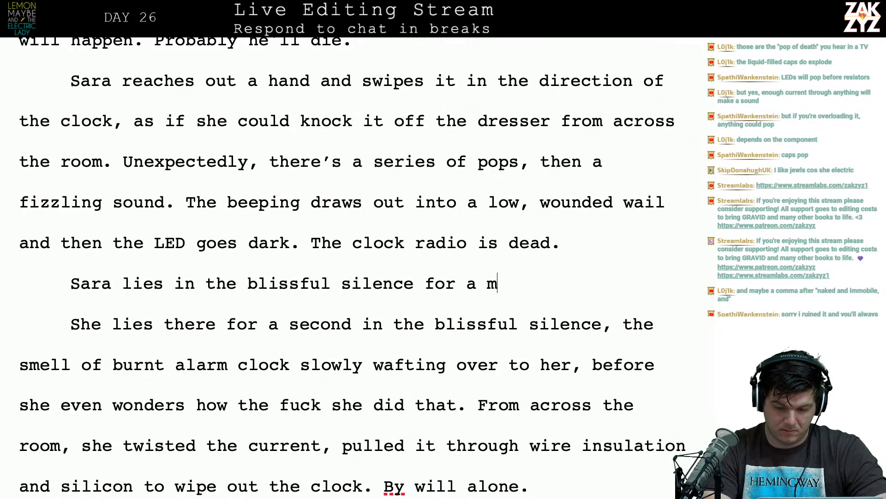
text(oment as the smell of )
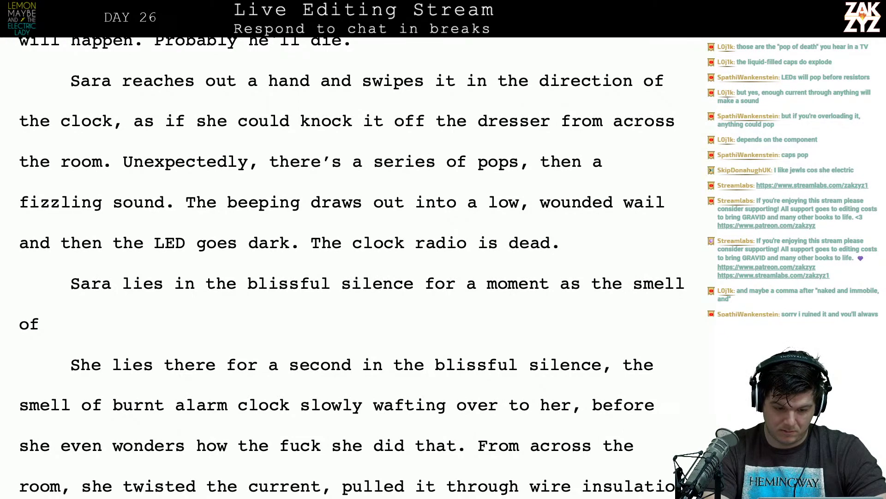
Complete the sentence after "as the smell of" with "burnt circuitry wafts over to her.".
text(burnt al)
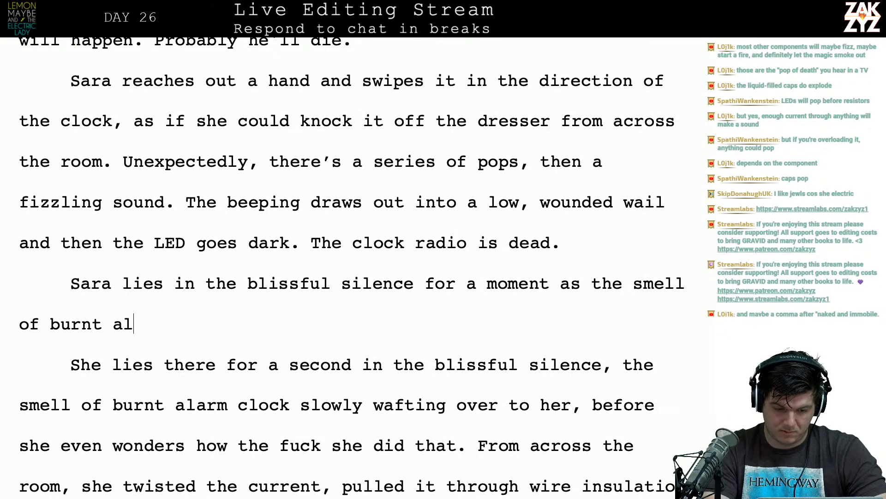
key(BackSpace)
key(BackSpace)
text(curc)
key(BackSpace)
key(BackSpace)
key(BackSpace)
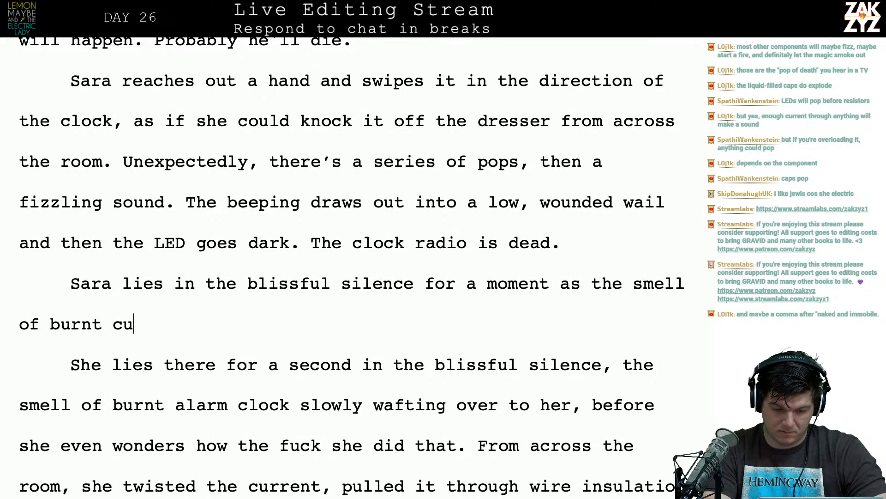
text(ic)
key(BackSpace)
text(rcui)
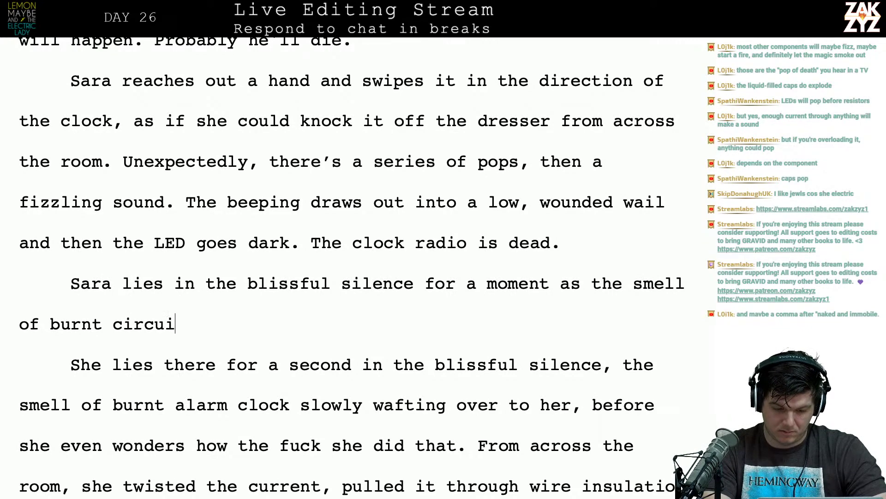
text(try  w)
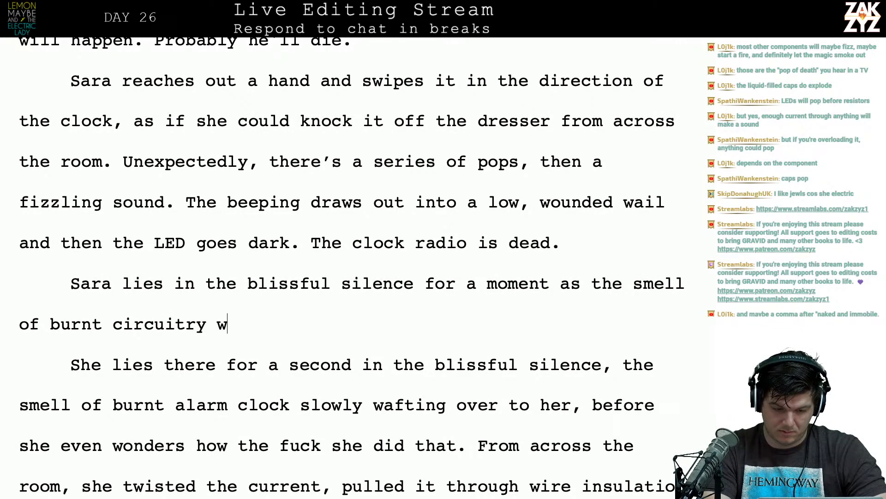
text(afts over to her.)
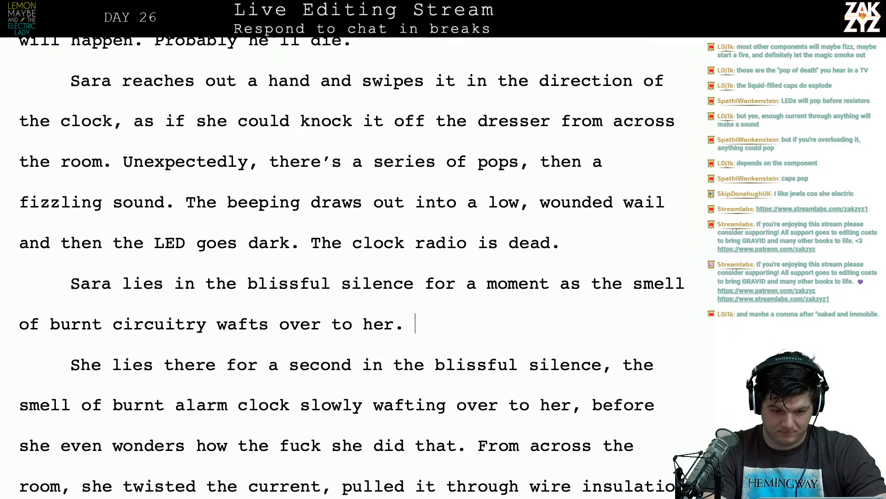
Add the sentence "She begins to wonder how she did that." after "wafts over to her.".
text(She)
key(BackSpace)
key(BackSpace)
key(BackSpace)
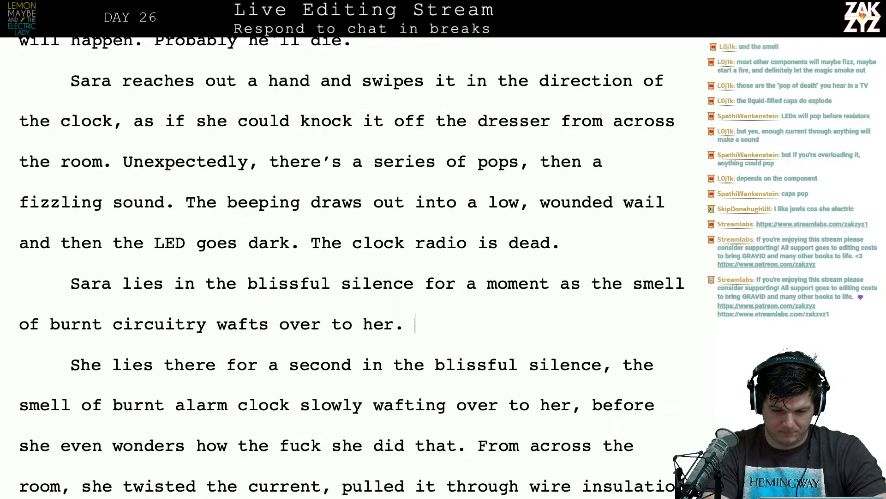
text(She b)
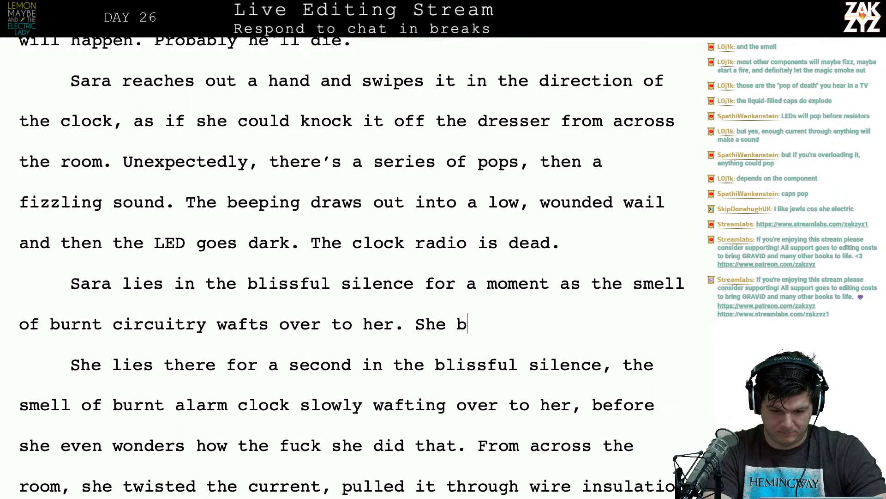
key(BackSpace)
key(BackSpace)
key(BackSpace)
key(BackSpace)
key(BackSpace)
text(She begins to)
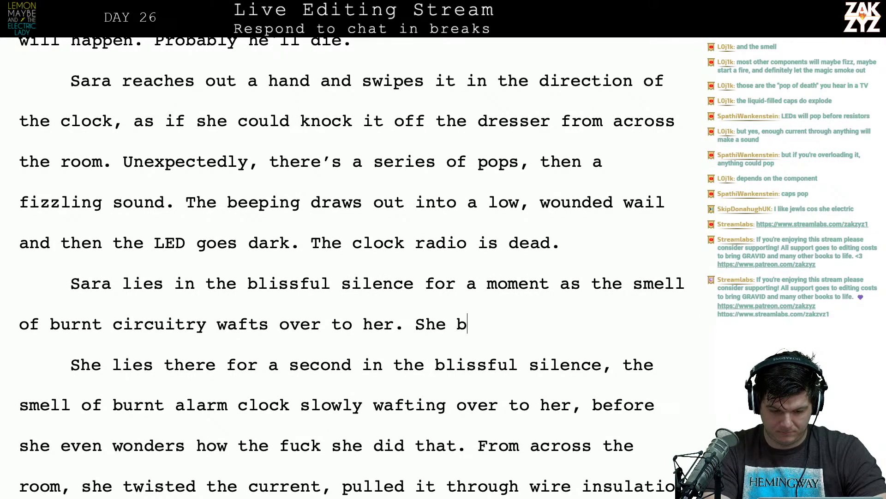
text( wonder )
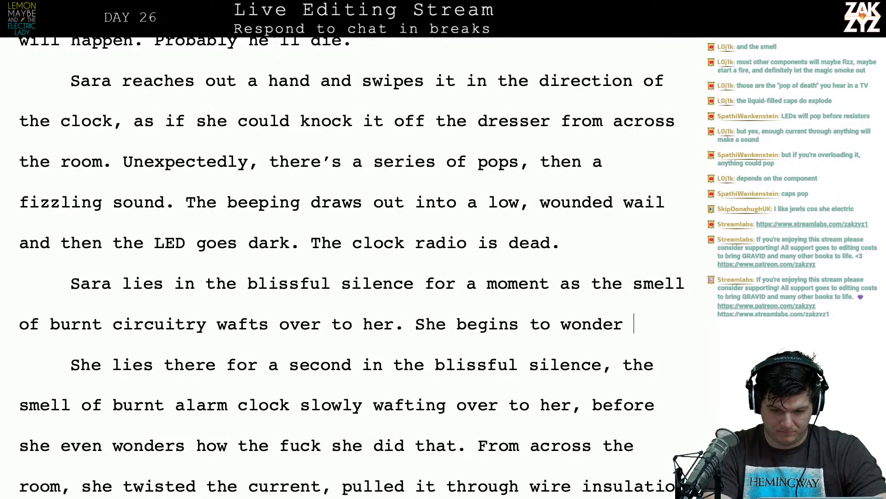
text(how she did that.)
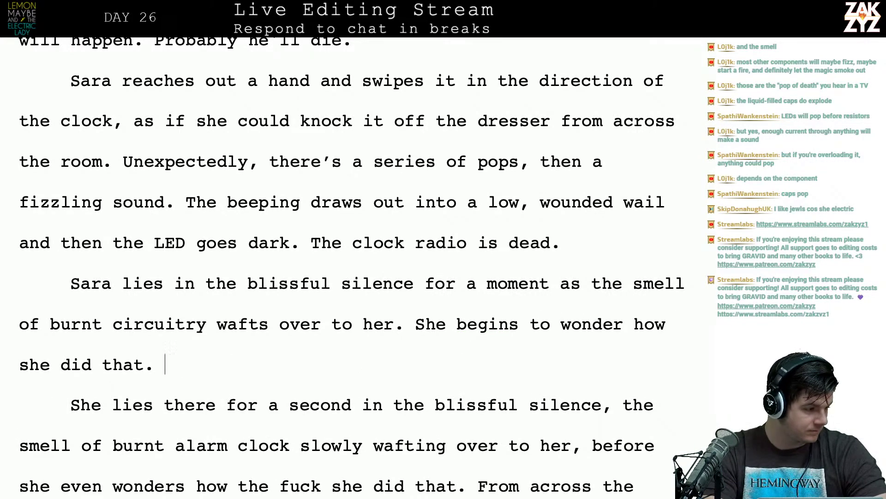
Delete the old sentence from "She lies there for a second" through "how the fuck she did that.", joining "From across the room" to the new paragraph.
key(ctrl+shift+Right)
key(ctrl+shift+Right)
key(ctrl+shift+Right)
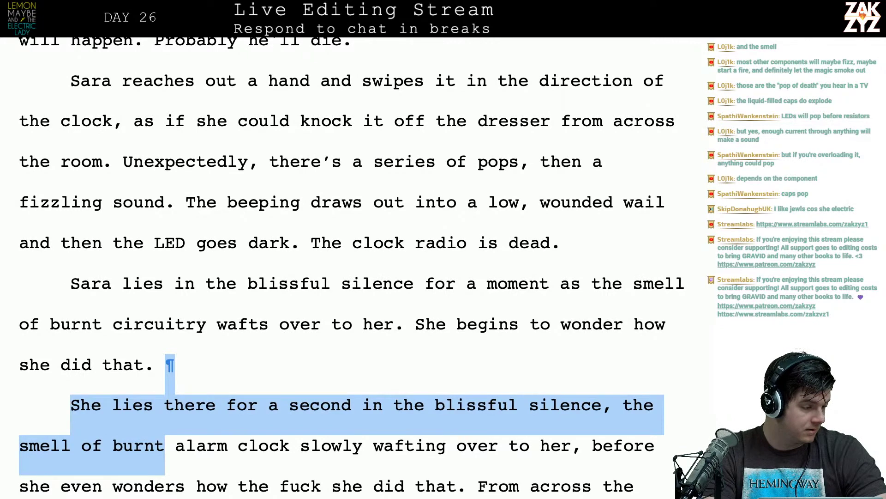
key(shift+Down)
key(shift+Up)
key(shift+Right)
key(shift+Right)
key(shift+Right)
key(shift+Right)
key(shift+Right)
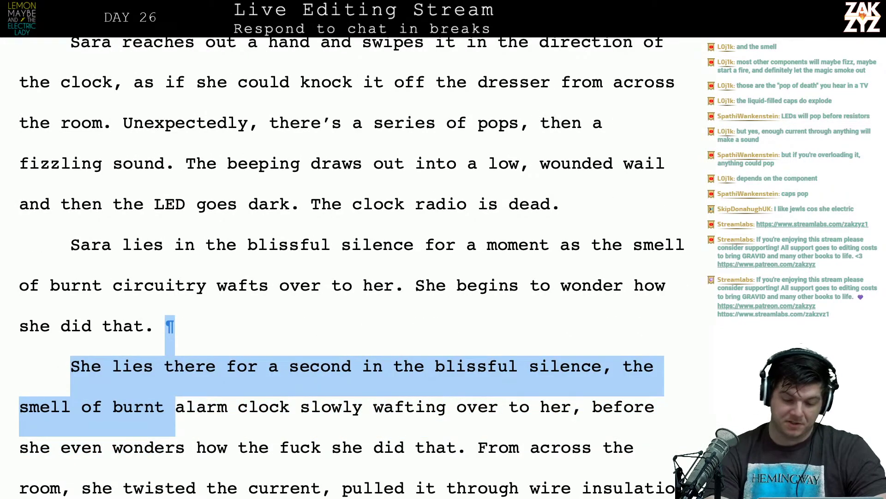
key(shift+Right)
key(shift+Right)
key(shift+Right)
key(shift+Right)
key(shift+Right)
key(shift+Right)
key(shift+Right)
key(shift+Right)
key(shift+Right)
key(shift+Right)
key(shift+Right)
key(shift+Right)
key(shift+Right)
key(shift+Right)
key(shift+Right)
key(shift+Right)
key(shift+Right)
key(shift+Right)
key(shift+Right)
key(shift+Right)
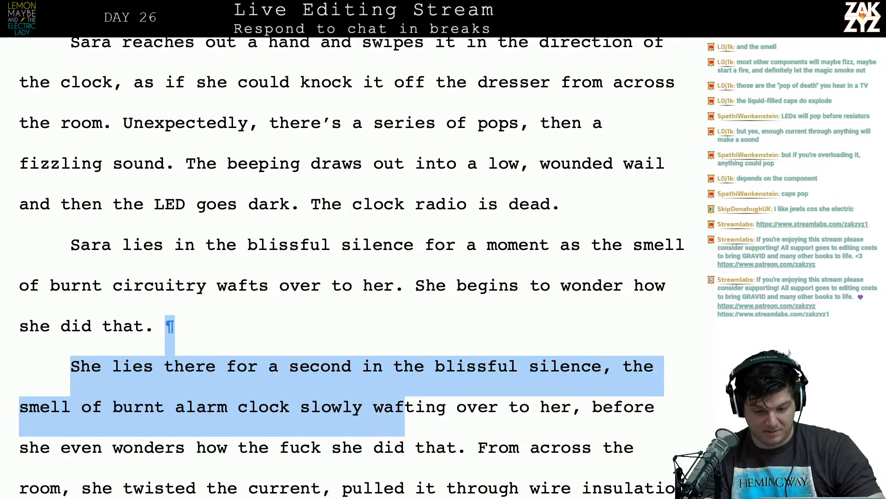
key(shift+Right)
key(shift+Right)
key(shift+Right)
key(shift+Right)
key(shift+Right)
key(shift+Right)
key(shift+Down)
key(shift+Up)
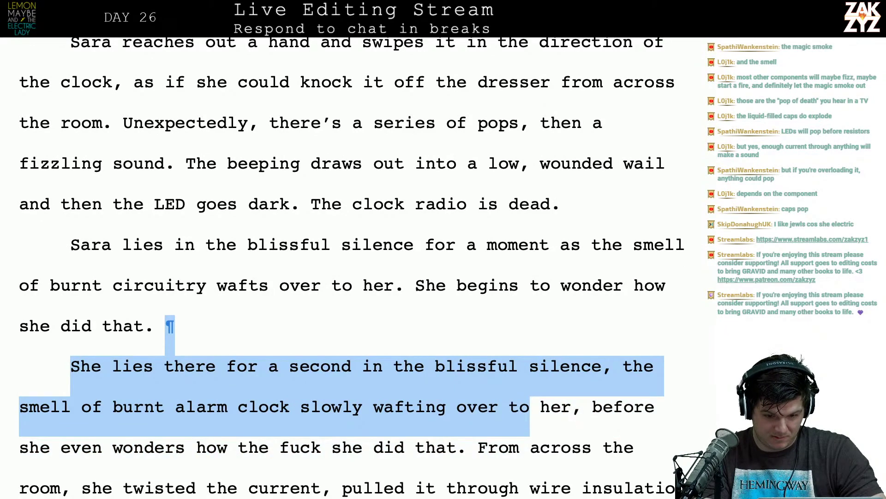
key(shift+Down)
key(shift+Left)
key(shift+Left)
key(shift+Left)
key(shift+Left)
key(BackSpace)
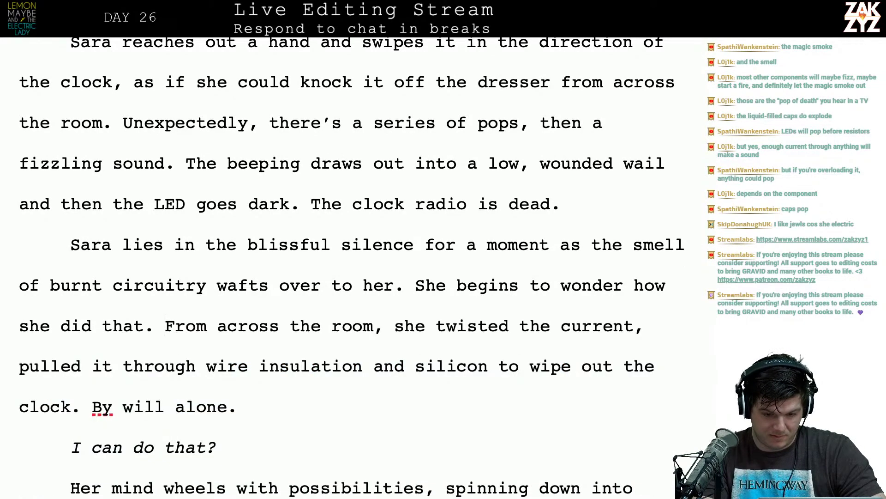
Split the paragraph before "From across the room" and start a new sentence after "she did that.": "From fifteen feet away, she twisted the current".
scroll(351, 268, down, 1)
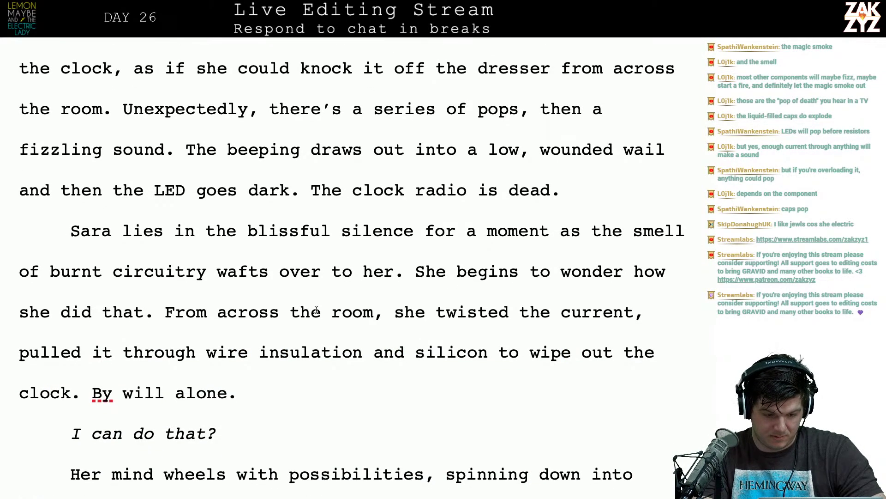
key(Return)
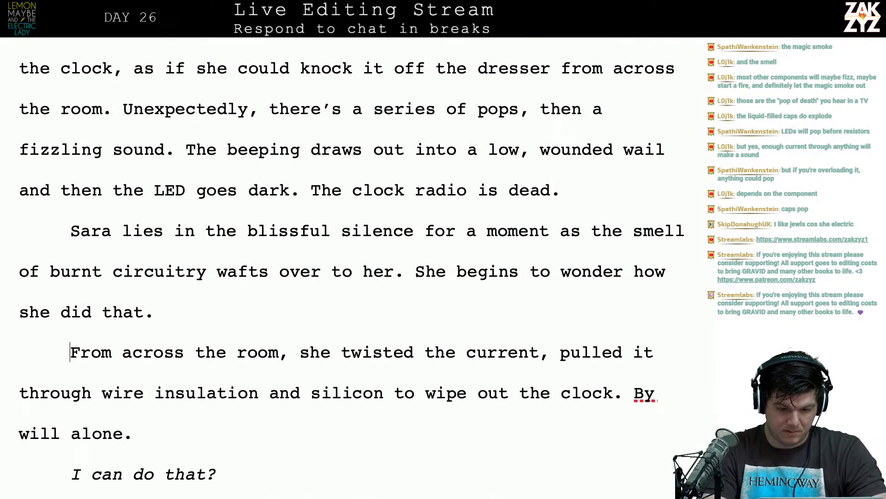
text(S)
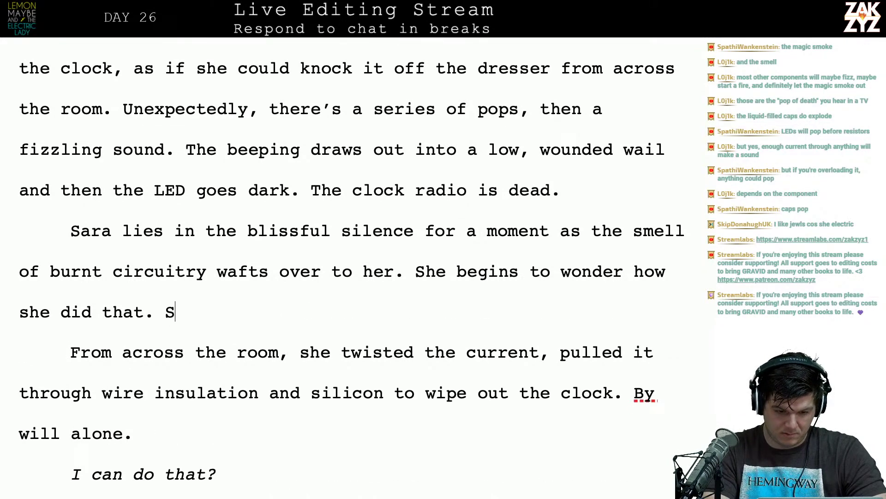
key(BackSpace)
text(From fi)
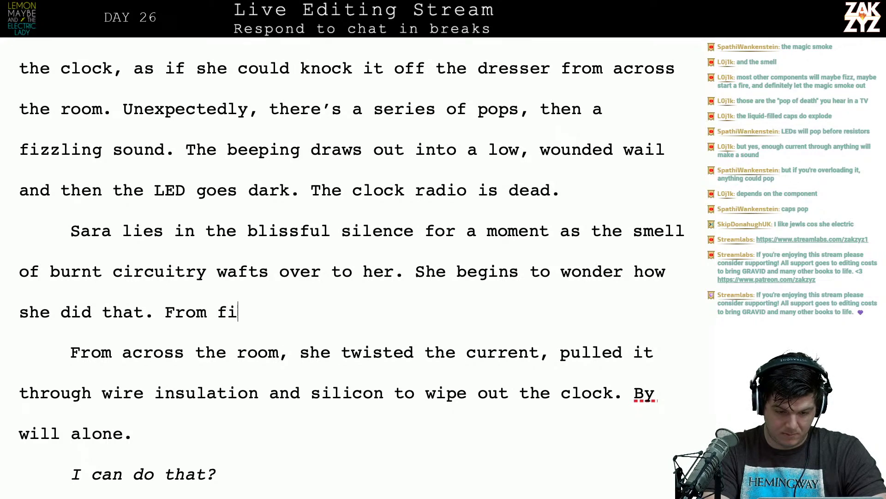
text(fteen feet away, she )
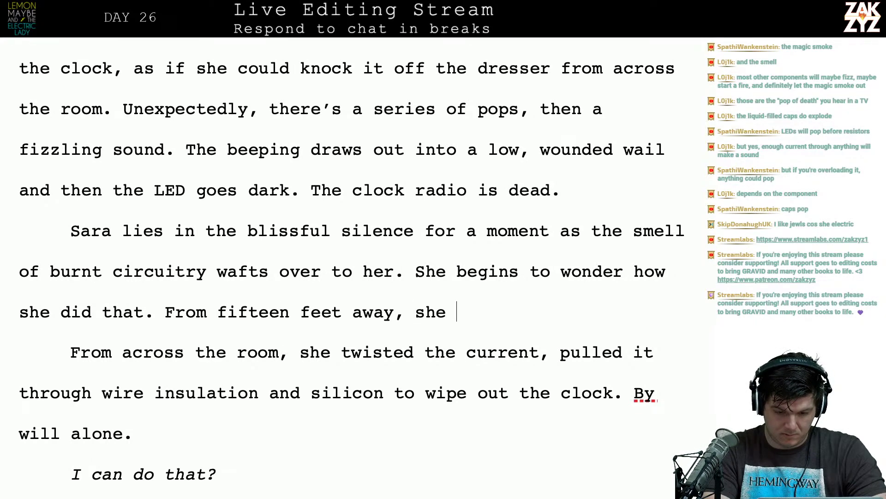
text(twi)
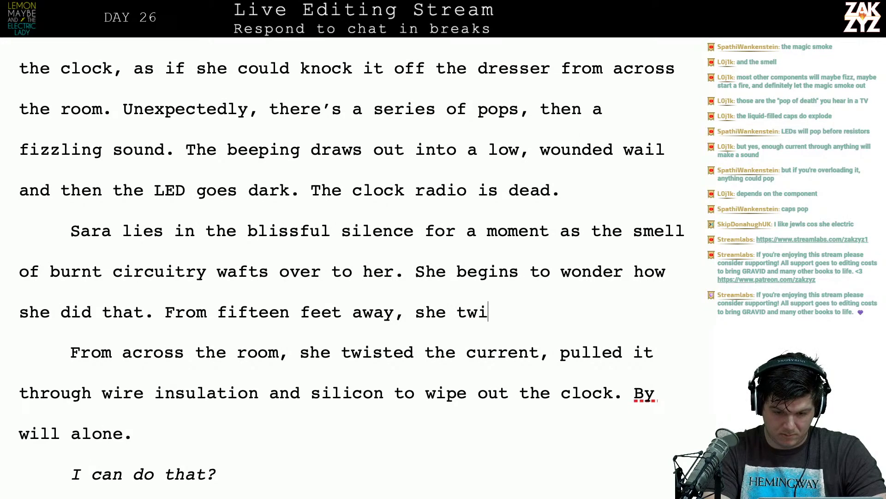
text(sted the curren)
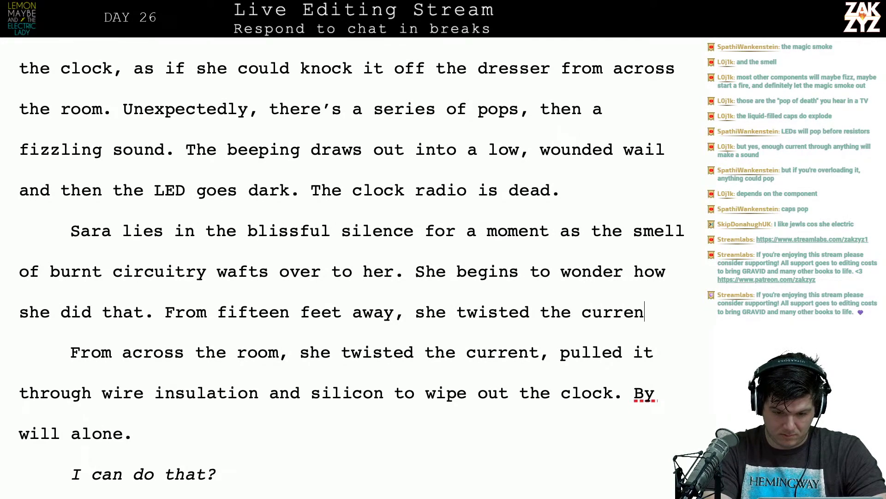
text(t, pulled it th)
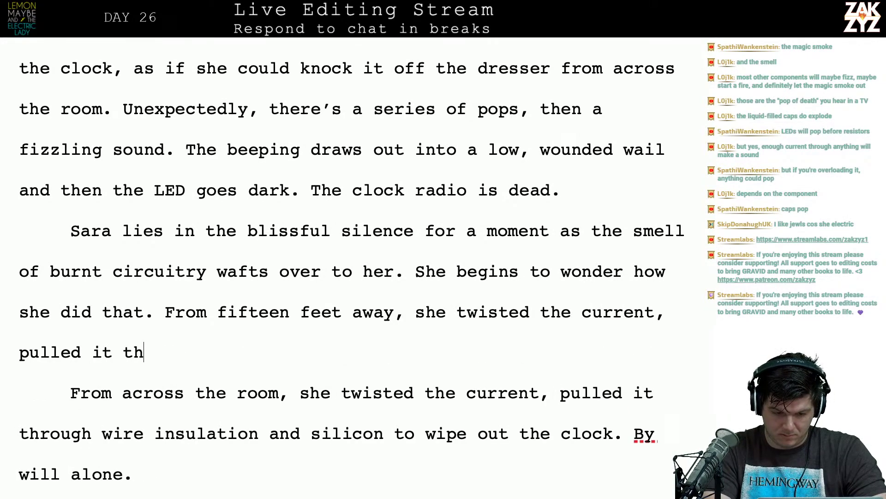
text(rough cilicon)
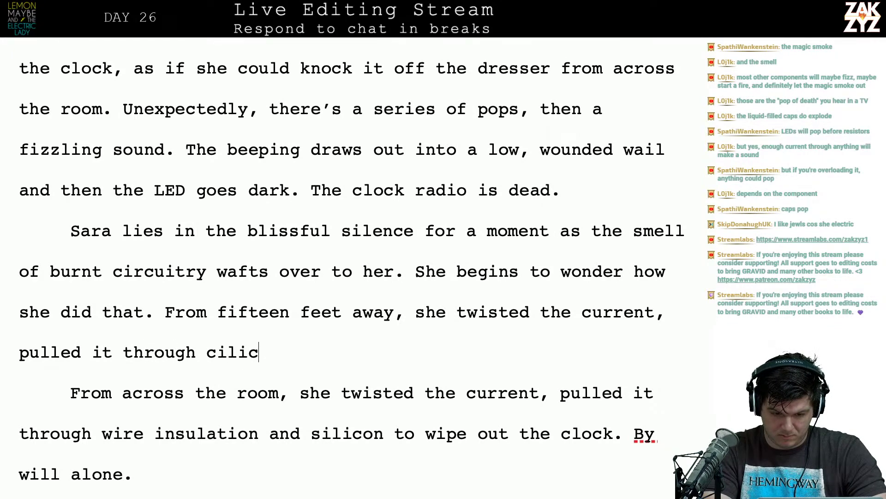
key(BackSpace)
key(BackSpace)
key(BackSpace)
key(BackSpace)
key(BackSpace)
key(BackSpace)
key(BackSpace)
key(BackSpace)
key(BackSpace)
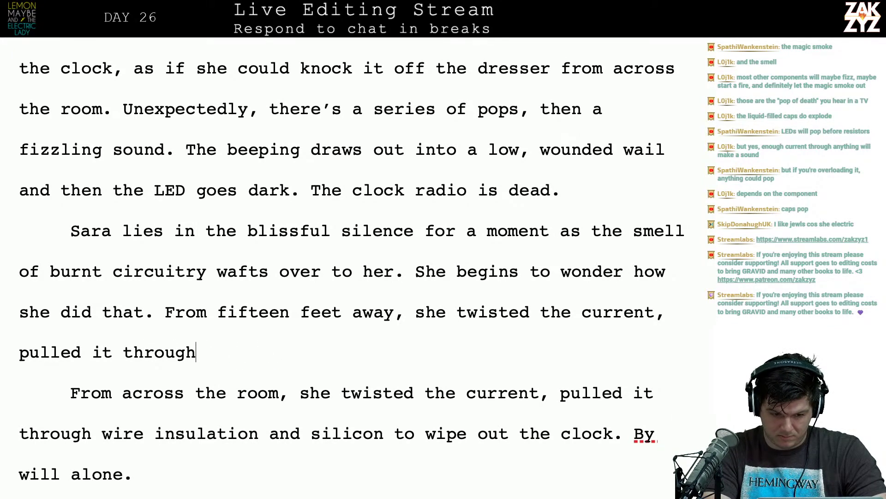
text(silicon)
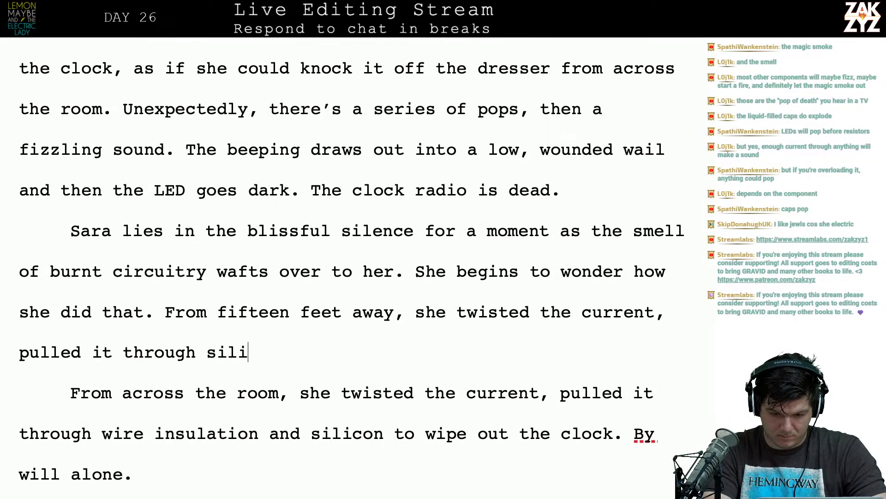
key(BackSpace)
key(BackSpace)
key(BackSpace)
key(BackSpace)
key(BackSpace)
key(BackSpace)
key(BackSpace)
key(BackSpace)
key(BackSpace)
key(BackSpace)
key(BackSpace)
key(BackSpace)
key(BackSpace)
key(BackSpace)
key(BackSpace)
key(BackSpace)
key(BackSpace)
key(BackSpace)
key(BackSpace)
key(BackSpace)
key(BackSpace)
key(BackSpace)
key(BackSpace)
key(BackSpace)
key(BackSpace)
key(BackSpace)
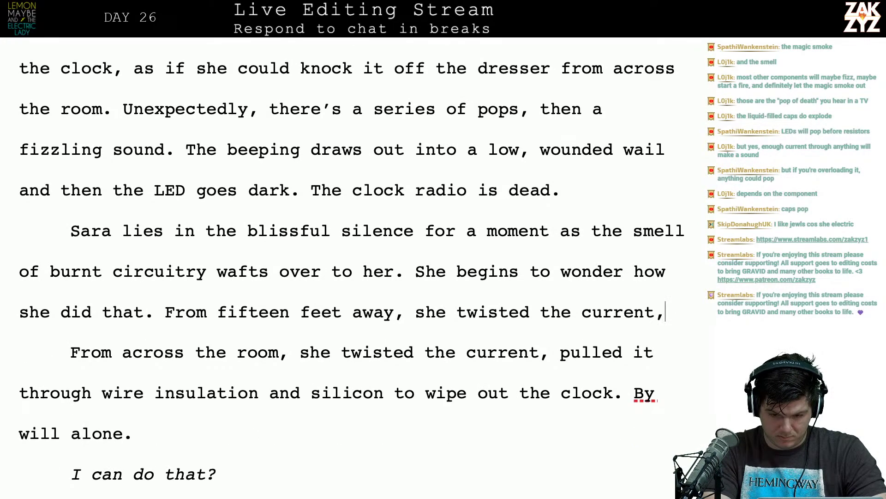
Continue the sentence after "she twisted the current," with "made it pop capacitors and melt resistors and wiped out the clock.".
text(, made it b)
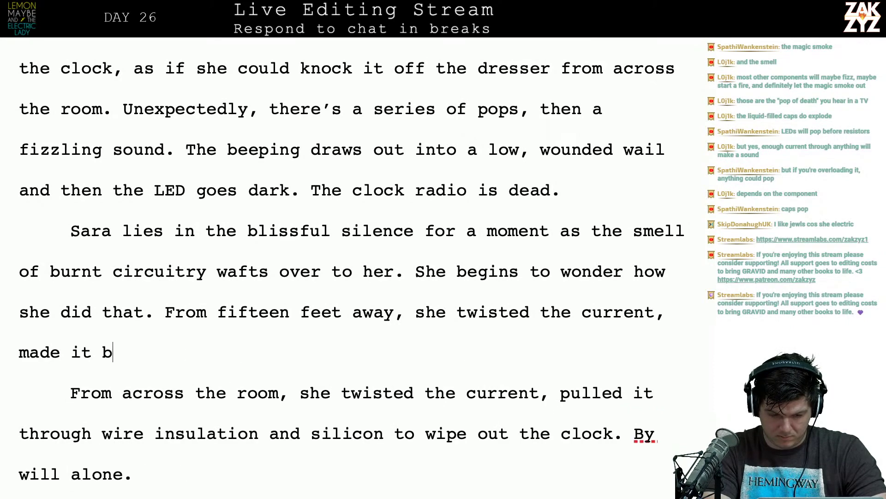
text(urn th)
key(BackSpace)
key(BackSpace)
key(BackSpace)
key(BackSpace)
key(BackSpace)
key(BackSpace)
key(BackSpace)
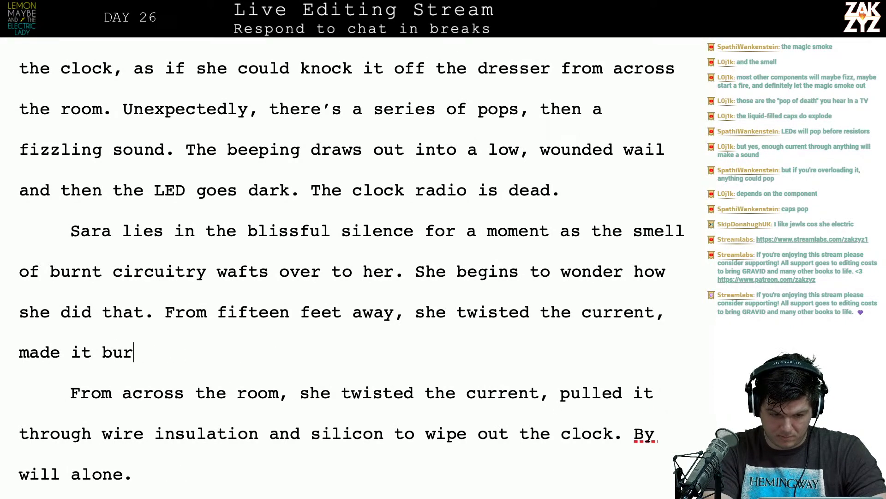
text(pop capaci)
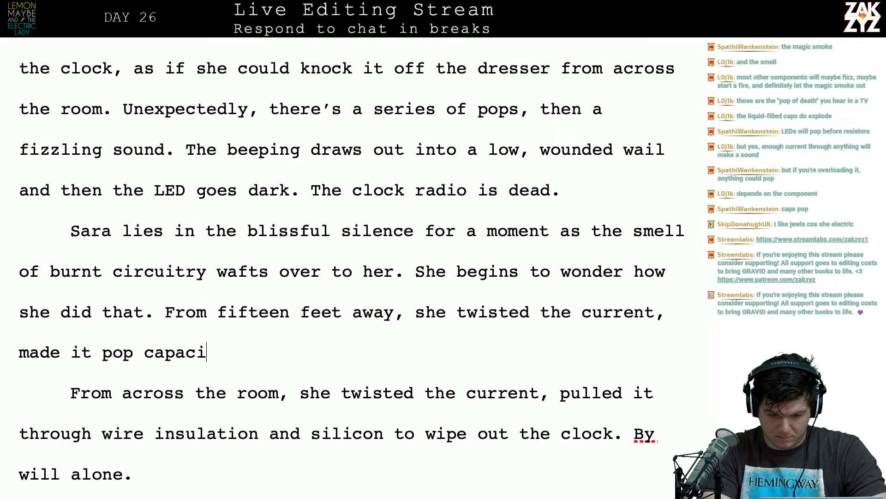
text(tors and melt r)
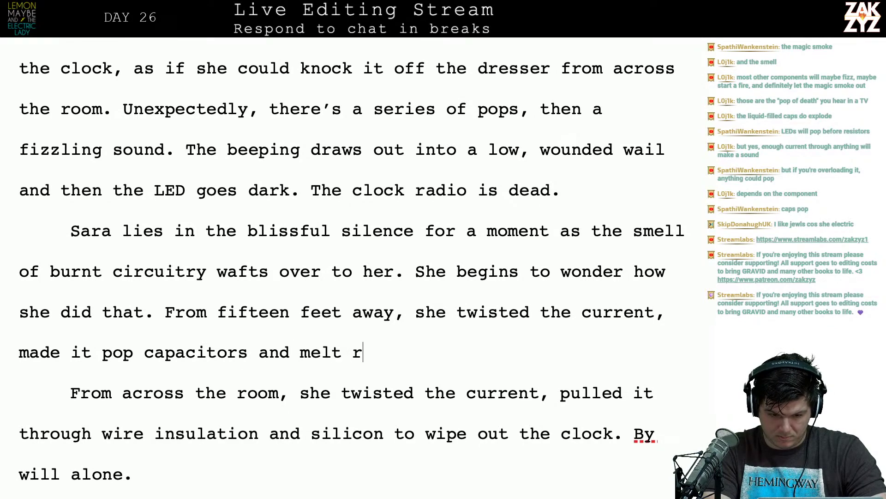
text(esistors and )
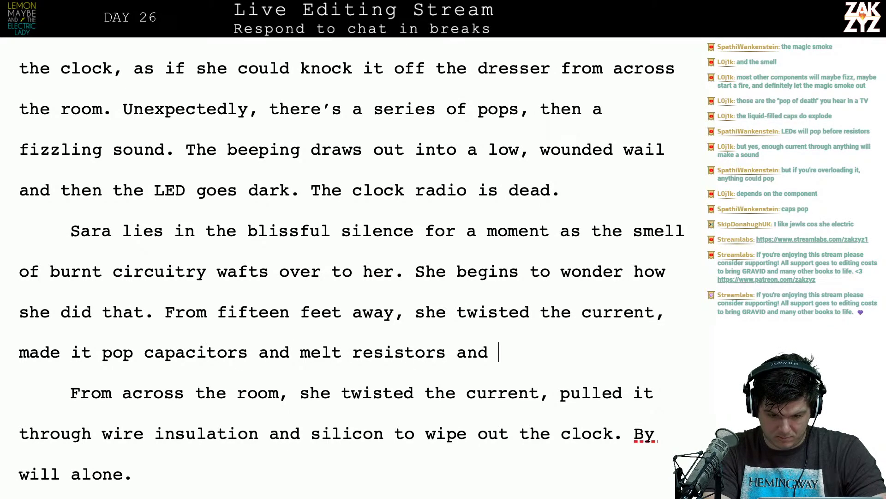
text(wiped out )
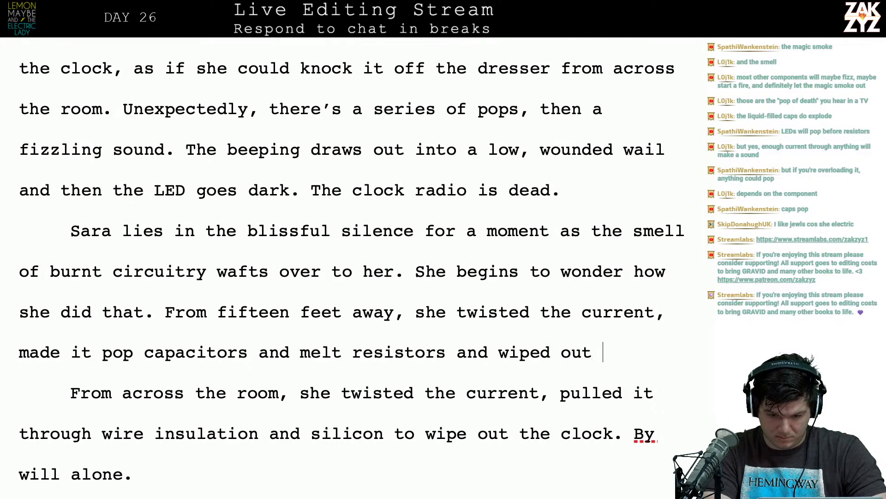
text(the clock.)
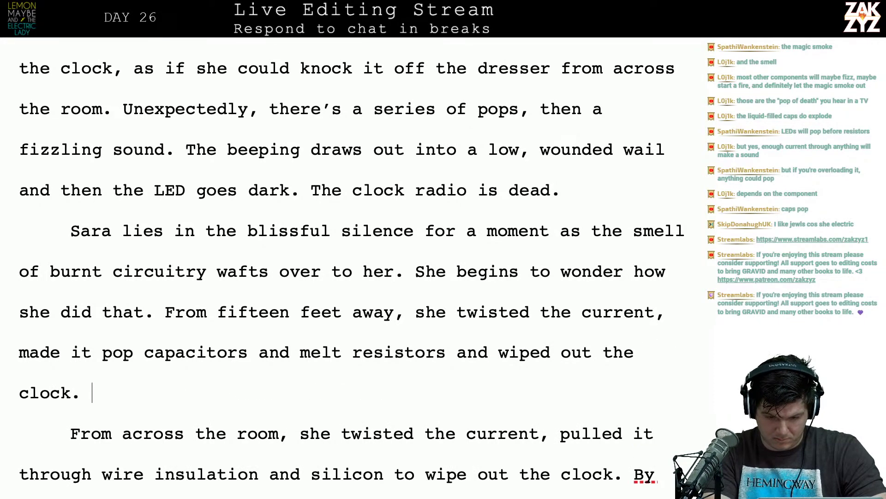
Delete the ending "wiped out the clock." after "melt resistors and".
key(BackSpace)
key(BackSpace)
key(BackSpace)
key(BackSpace)
key(BackSpace)
key(BackSpace)
key(BackSpace)
key(BackSpace)
key(BackSpace)
key(BackSpace)
key(BackSpace)
key(BackSpace)
key(BackSpace)
key(BackSpace)
key(BackSpace)
key(BackSpace)
key(BackSpace)
key(BackSpace)
key(BackSpace)
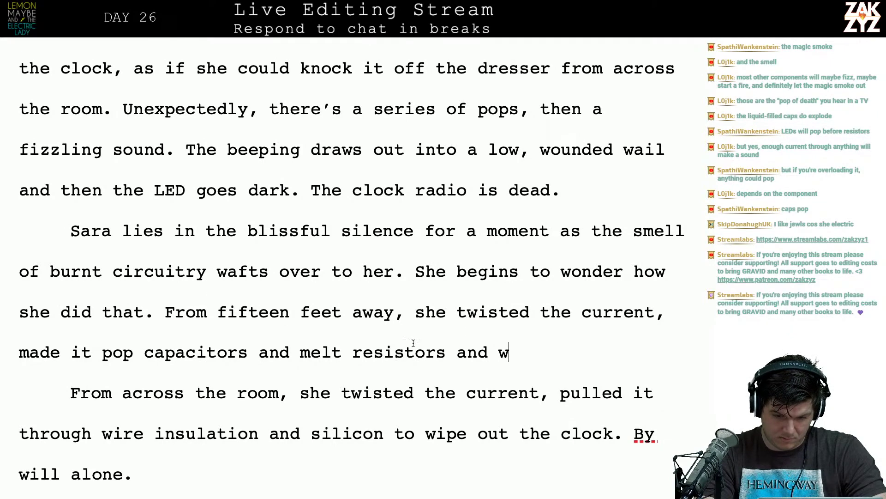
Replace the comma after "she twisted the current" with "out of its circuits, popping".
key(BackSpace)
key(BackSpace)
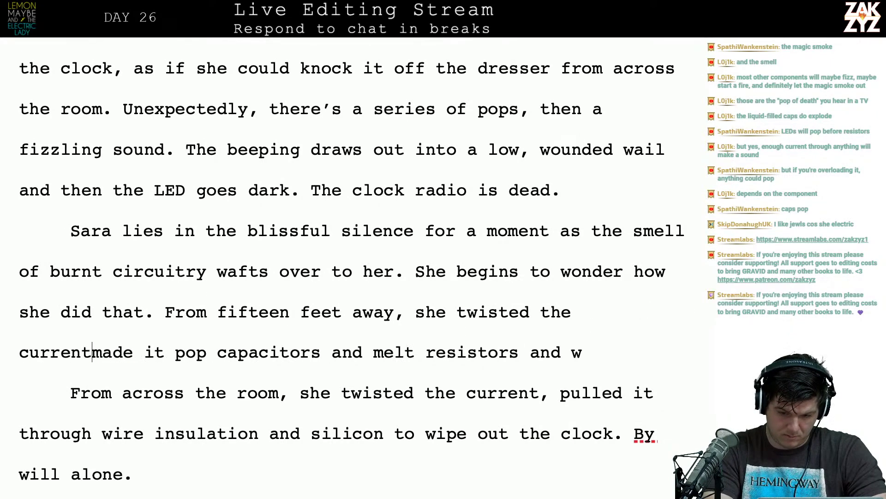
text(out our)
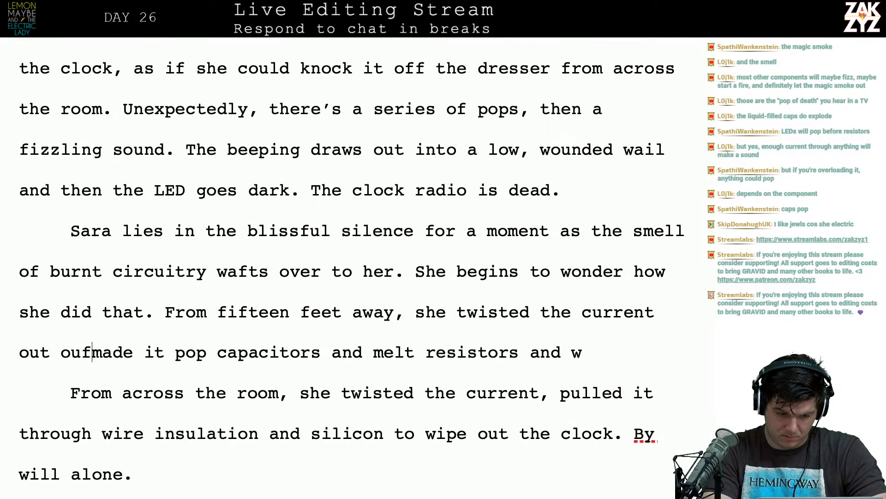
key(BackSpace)
key(BackSpace)
key(BackSpace)
key(BackSpace)
text(fo)
key(BackSpace)
key(BackSpace)
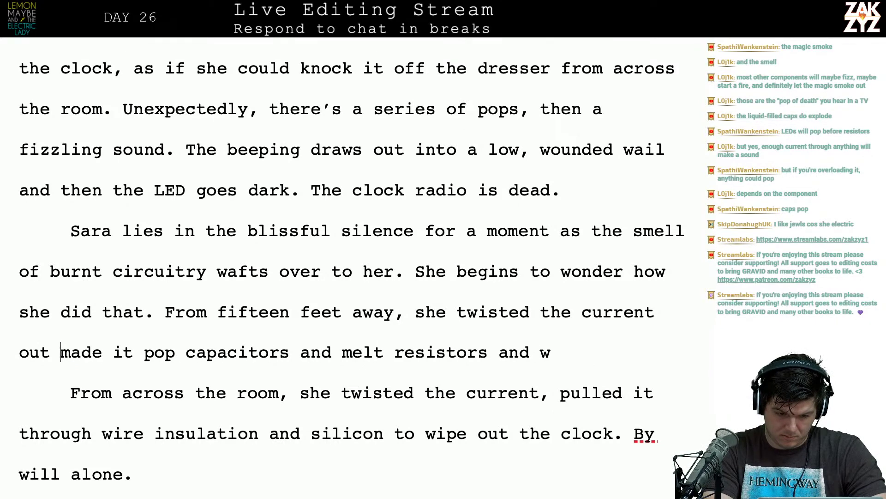
text(of its cu)
key(BackSpace)
text(ircuts, p)
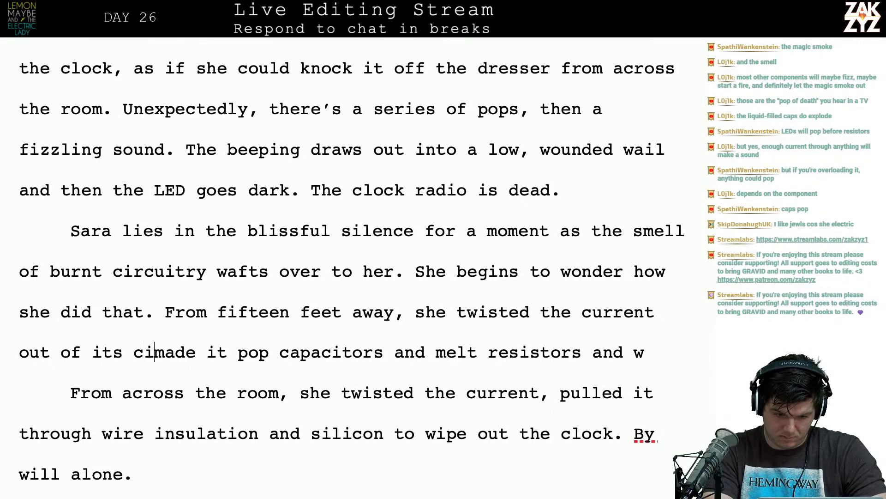
text(p)
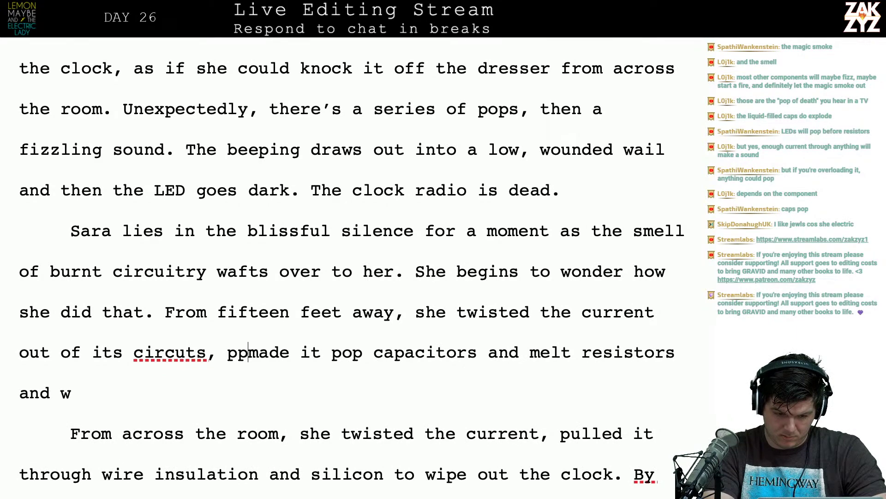
key(BackSpace)
key(BackSpace)
key(BackSpace)
key(BackSpace)
key(BackSpace)
key(BackSpace)
key(BackSpace)
text(iu)
key(BackSpace)
key(BackSpace)
text(uits, popp)
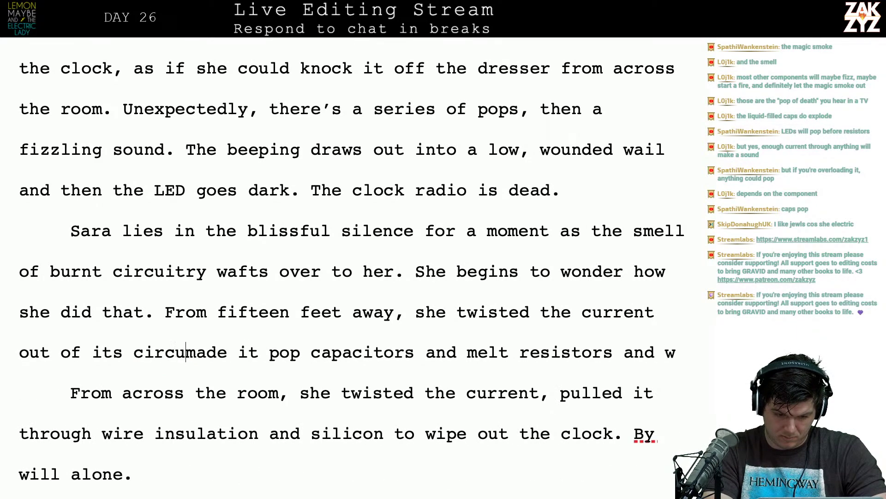
text(ing )
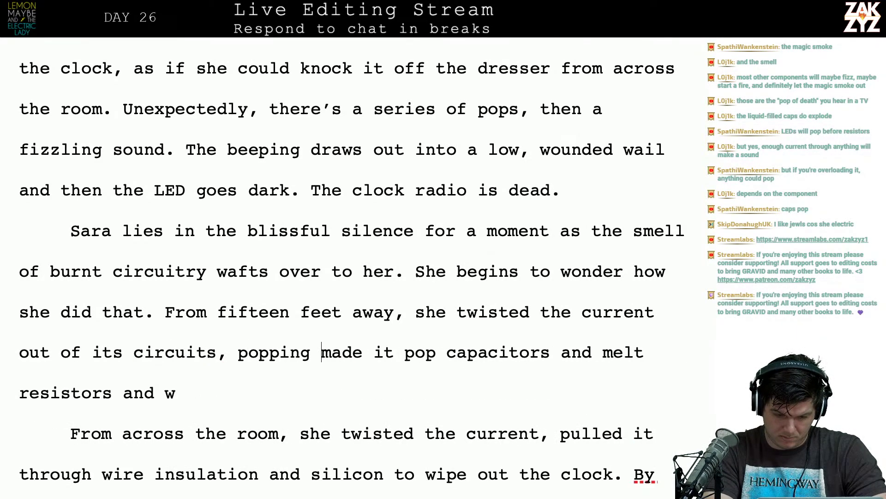
Finish the sentence after "popping" with "capacitors and frying resistors.".
text(capcimade it pop)
key(BackSpace)
key(BackSpace)
text(apci)
key(BackSpace)
key(BackSpace)
text(acitors )
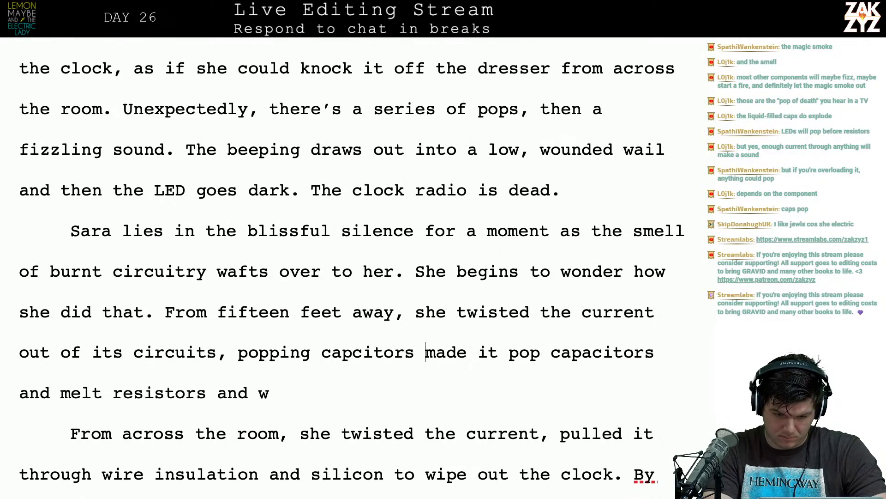
text(and frymade i)
key(BackSpace)
text(ying resistors.)
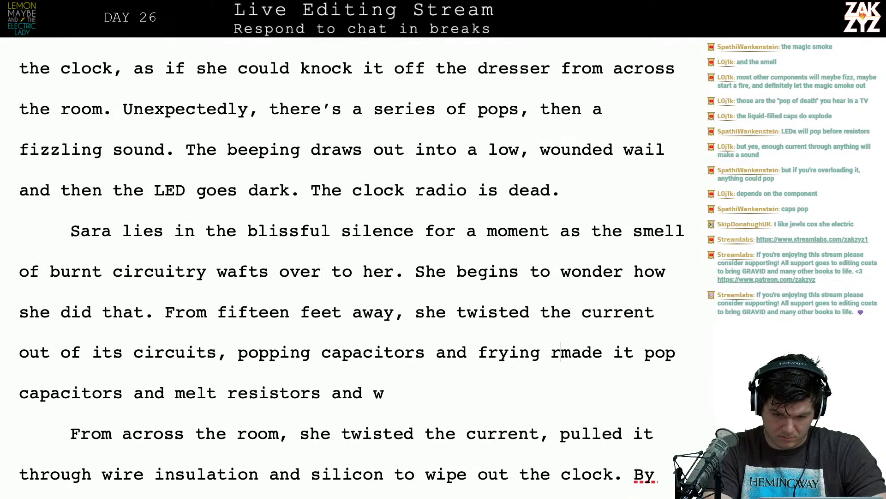
Delete the leftover "made it pop" fragment and the old sentence from "From across the room" to "wipe out the clock.", joining "By will alone." to the paragraph.
key(shift+Down)
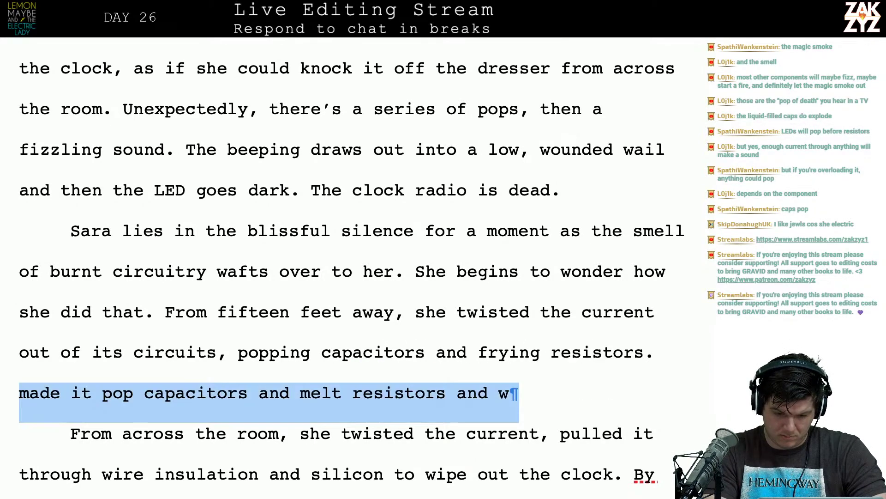
key(BackSpace)
key(shift+Down)
key(shift+Down)
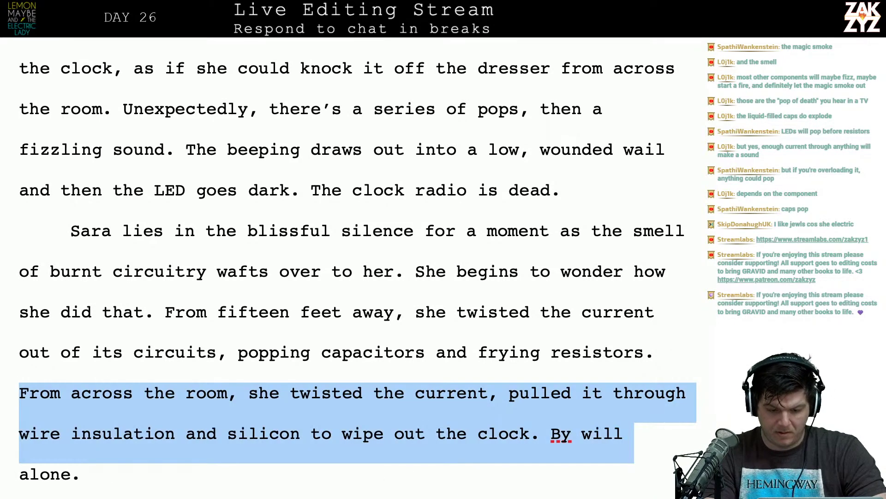
key(shift+Left)
key(shift+Left)
key(shift+Left)
key(shift+Left)
key(shift+Left)
key(shift+Left)
key(shift+Left)
key(shift+Left)
key(shift+Left)
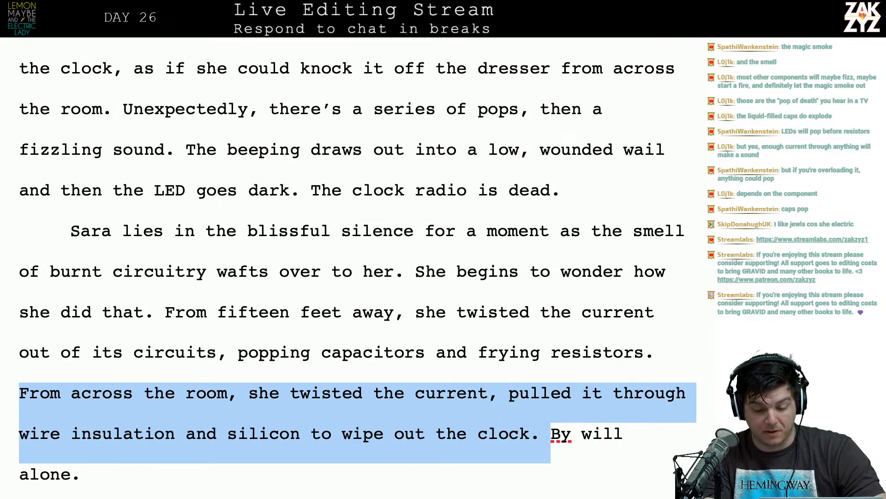
key(BackSpace)
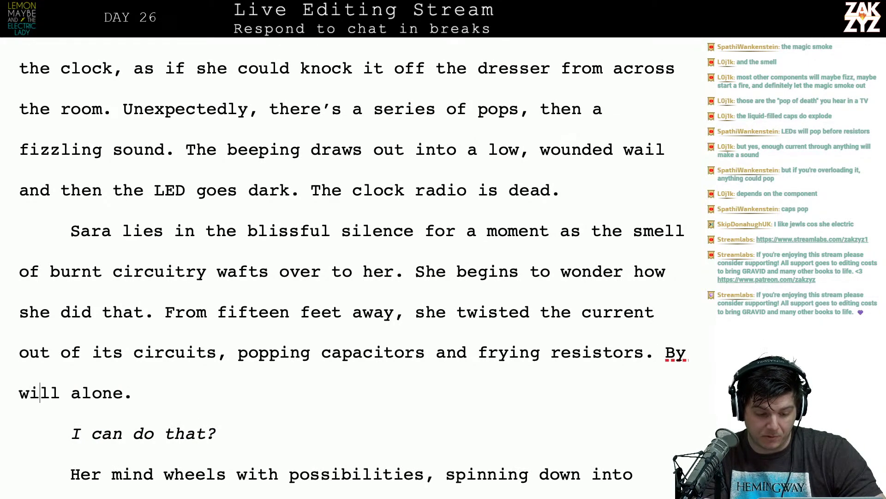
key(Right)
key(Right)
key(Right)
key(Right)
key(Down)
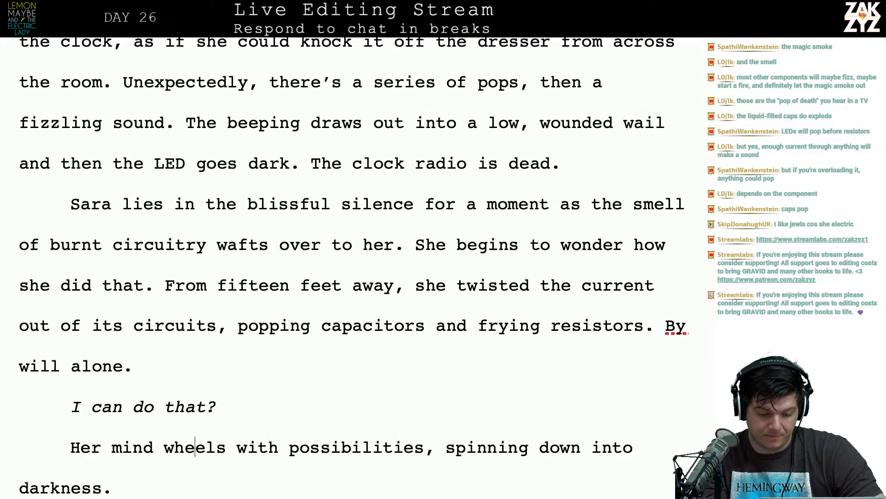
scroll(591, 277, down, 2)
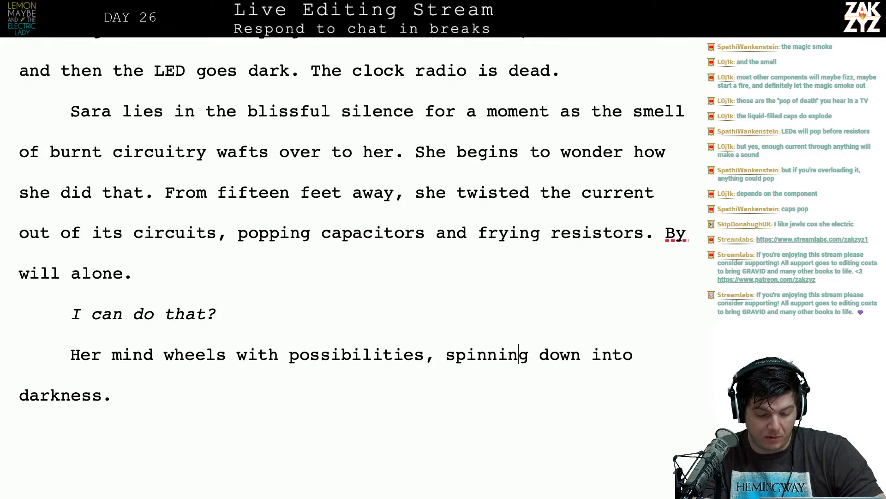
Select the whole of manuscript chapter 25, from the "DAY II" heading through the closing word "darkness.".
scroll(337, 356, down, 15)
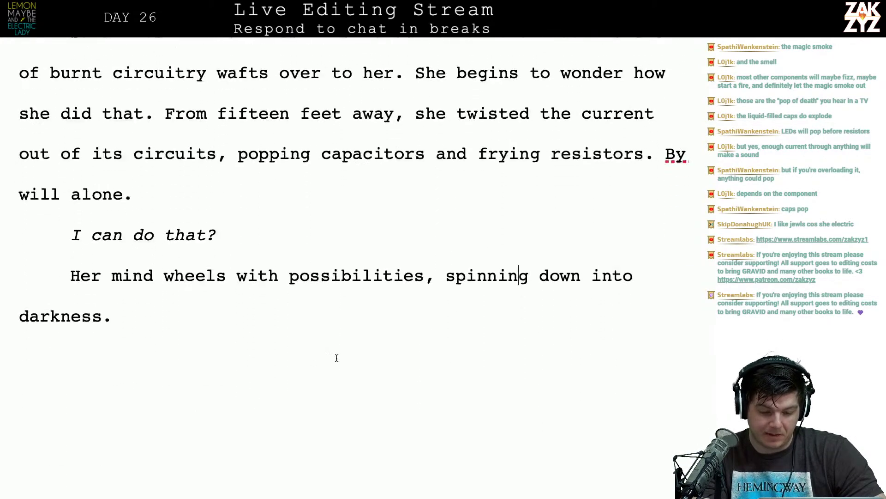
scroll(337, 357, up, 2)
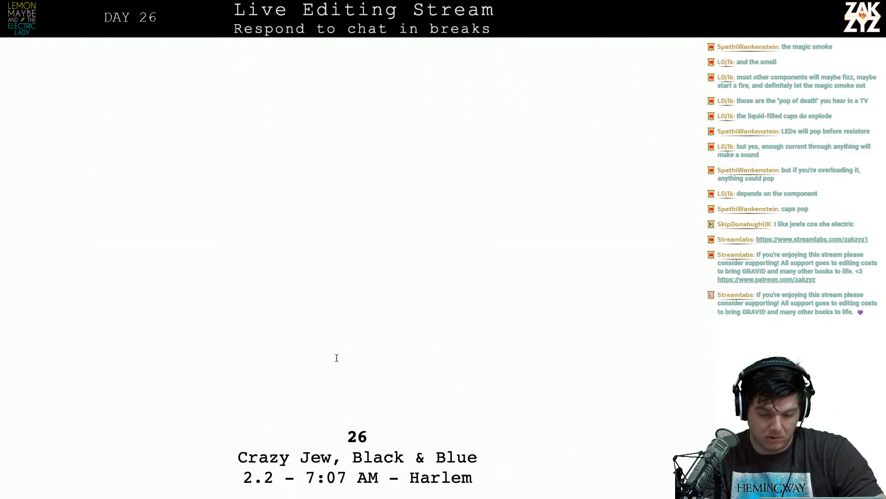
scroll(336, 358, up, 6)
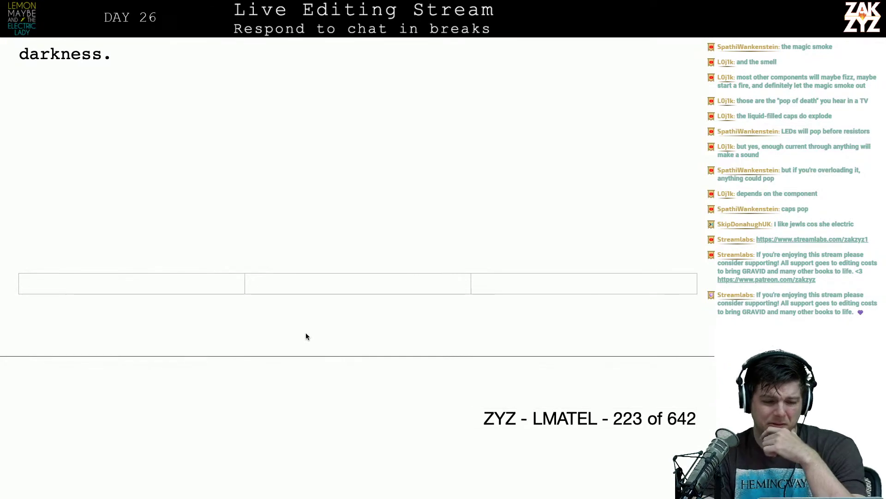
scroll(306, 336, down, 1)
scroll(306, 336, up, 20)
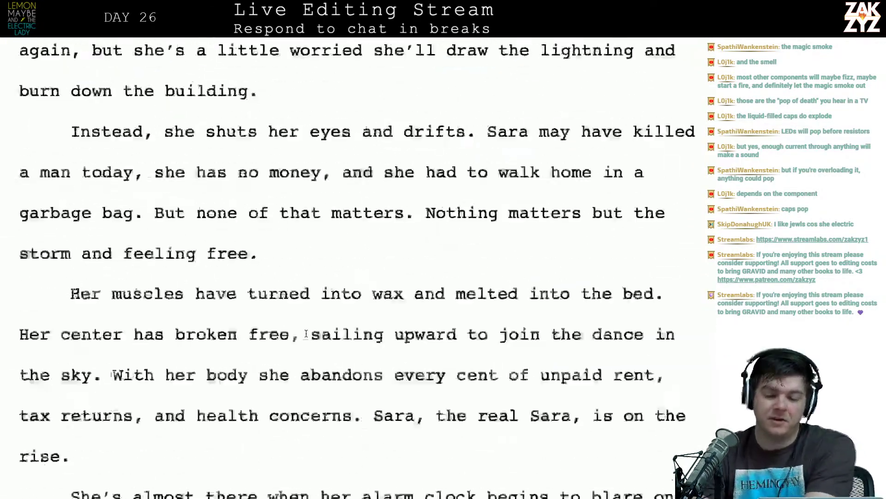
scroll(301, 339, up, 20)
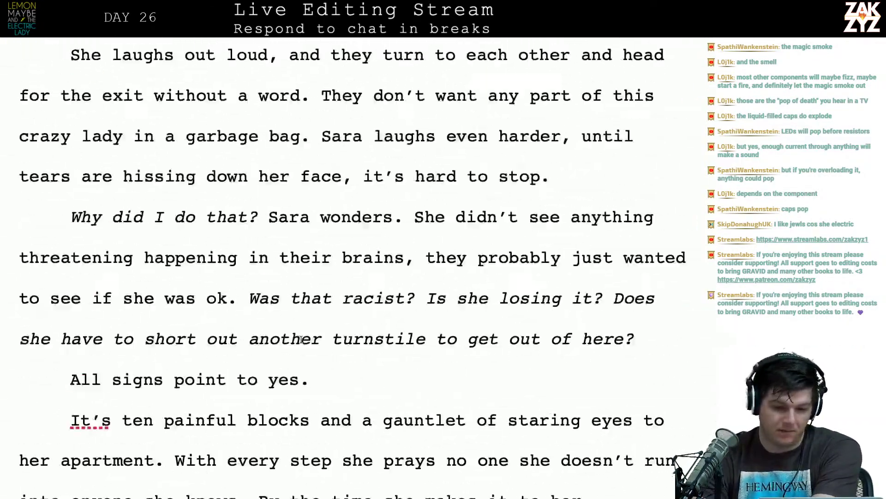
scroll(301, 342, up, 20)
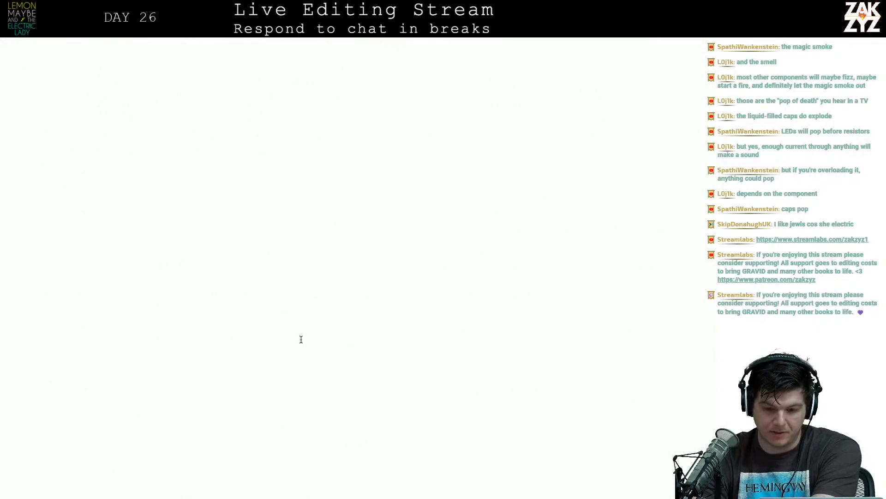
scroll(301, 339, down, 1)
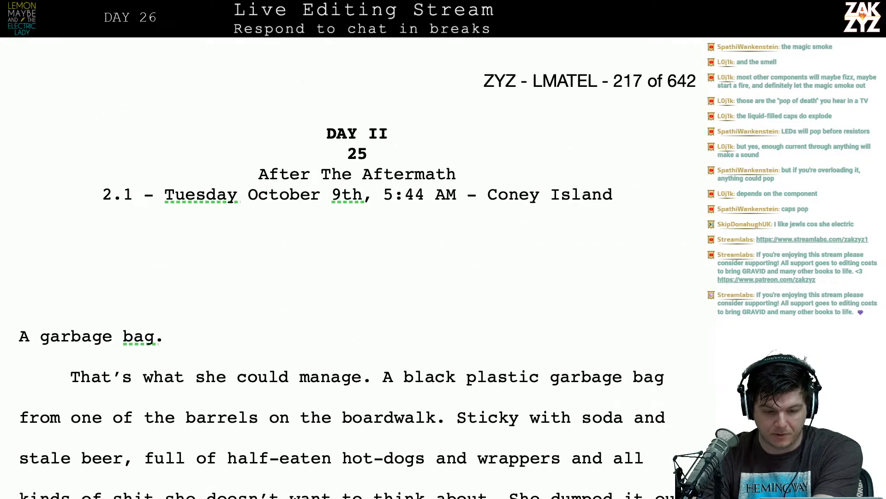
key(Up)
key(Up)
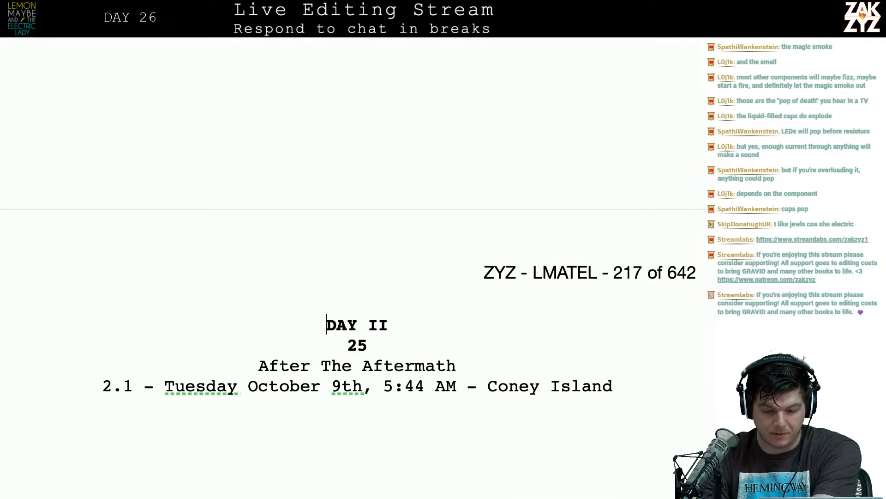
key(shift+Down)
key(shift+Down)
key(shift+Down)
key(shift+Down)
key(shift+Down)
key(shift+Down)
key(shift+Down)
key(shift+Down)
key(shift+Down)
key(shift+Down)
key(shift+Down)
key(shift+Down)
key(shift+Down)
key(shift+Down)
key(shift+Down)
key(shift+Down)
key(shift+Down)
key(shift+Down)
key(shift+Down)
key(shift+Down)
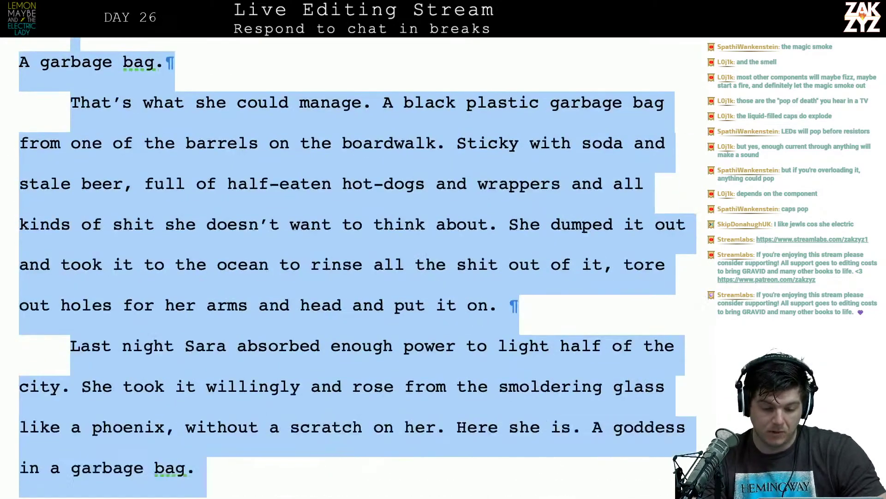
key(shift+Down)
key(shift+Down)
key(shift+Down)
key(shift+Down)
key(shift+Down)
key(shift+Down)
key(shift+Down)
key(shift+Down)
key(shift+Down)
key(shift+Down)
key(shift+Down)
key(shift+Down)
key(shift+Down)
key(shift+Down)
key(shift+Down)
key(shift+Down)
key(shift+Down)
key(shift+Down)
key(shift+Down)
key(shift+Down)
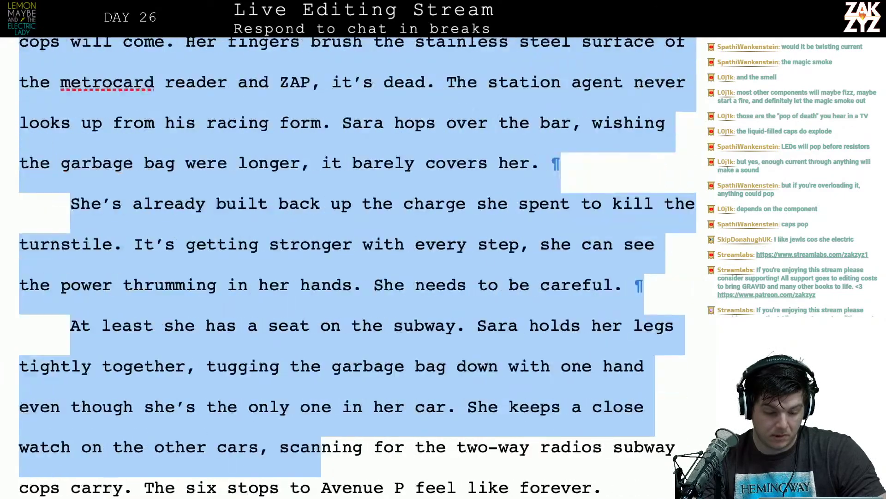
key(shift+Down)
key(shift+Down)
key(shift+Down)
key(shift+Down)
key(shift+Down)
key(shift+Down)
key(shift+Down)
key(shift+Down)
key(shift+Down)
key(shift+Down)
key(shift+Down)
key(shift+Down)
key(shift+Down)
key(shift+Down)
key(shift+Down)
key(shift+Down)
key(shift+Down)
key(shift+Down)
key(shift+Down)
key(shift+Down)
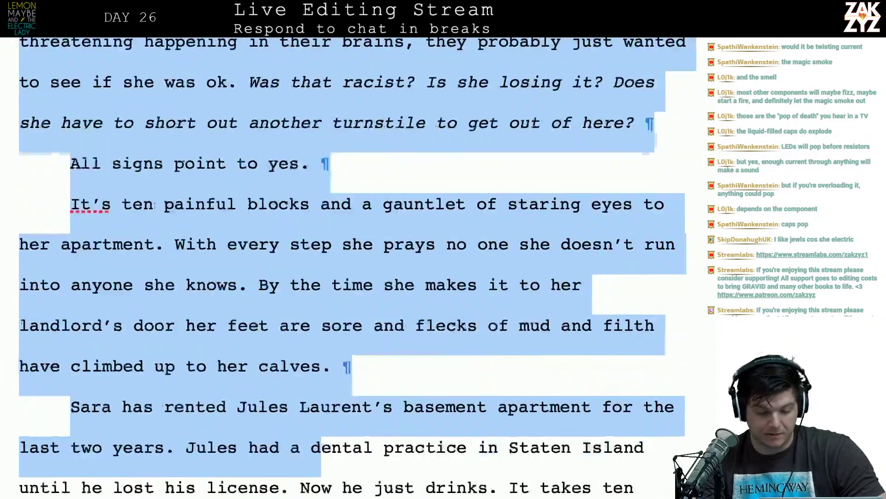
key(shift+Down)
key(shift+Down)
key(shift+Down)
key(shift+Down)
key(shift+Down)
key(shift+Down)
key(shift+Down)
key(shift+Down)
key(shift+Down)
key(shift+Down)
key(shift+Down)
key(shift+Down)
key(shift+Down)
key(shift+Down)
key(shift+Down)
key(shift+Down)
key(shift+Down)
key(shift+Down)
key(shift+Down)
key(shift+Down)
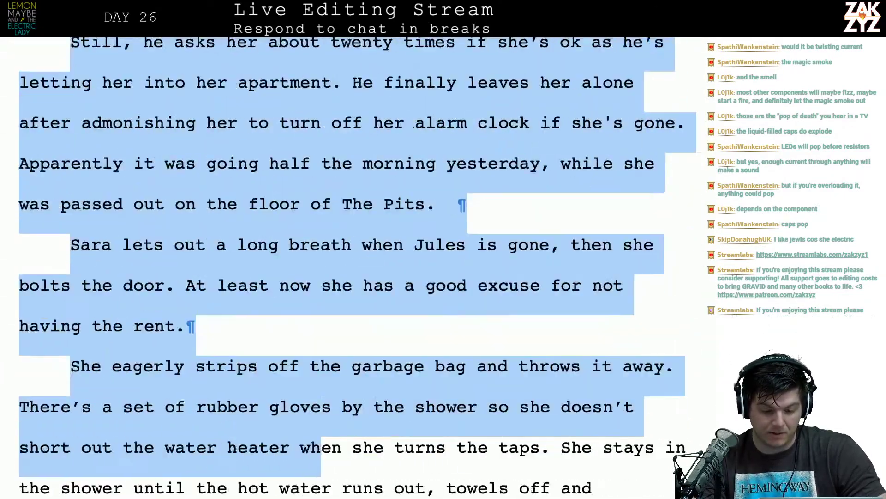
key(shift+Down)
key(shift+Down)
key(shift+Down)
key(shift+Down)
key(shift+Down)
key(shift+Down)
key(shift+Down)
key(shift+Down)
key(shift+Down)
key(shift+Down)
key(shift+Down)
key(shift+Down)
key(shift+Down)
key(shift+Down)
key(shift+Down)
key(shift+Down)
key(shift+Down)
key(shift+Down)
key(shift+Down)
key(shift+Down)
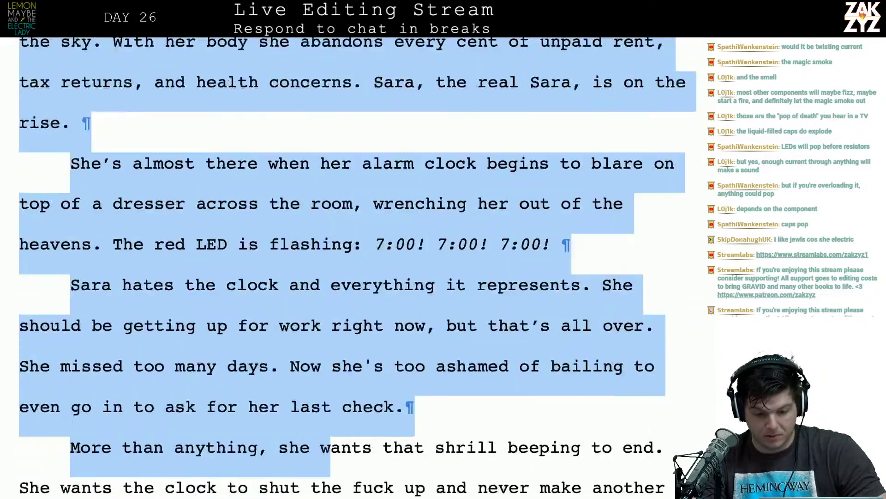
key(shift+Down)
key(shift+Down)
key(shift+Down)
key(shift+Down)
key(shift+Down)
key(shift+Down)
key(shift+Down)
key(shift+Down)
key(shift+Down)
key(shift+Down)
key(shift+Down)
key(shift+Down)
key(shift+Down)
key(shift+Down)
key(shift+Down)
key(shift+Down)
key(shift+Down)
key(shift+Down)
key(shift+Down)
key(shift+Down)
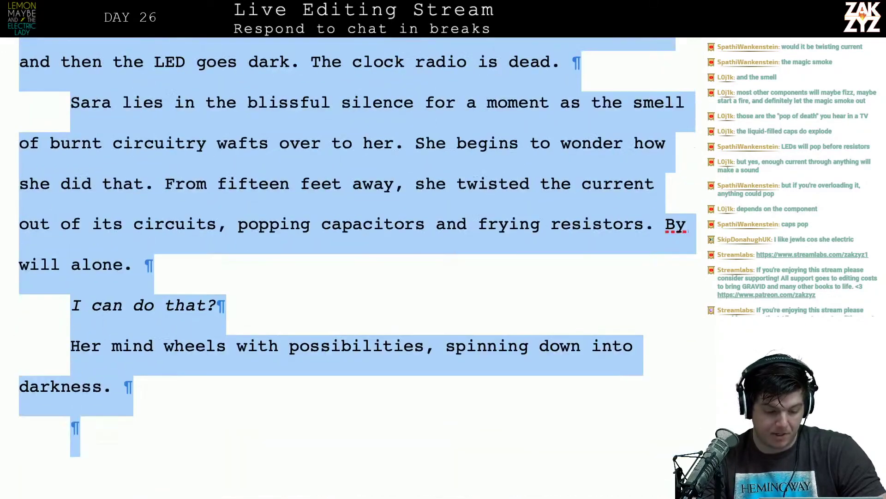
key(shift+Down)
key(shift+Up)
key(shift+Left)
key(shift+Left)
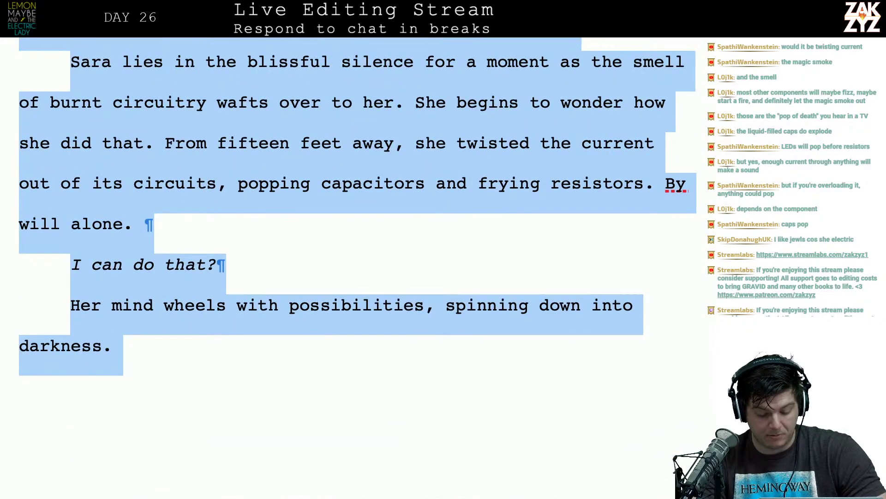
Switch to the Editlist notes in TextEdit and add the line "Chapter 24 -" below "Chapter 23".
key(super+Tab)
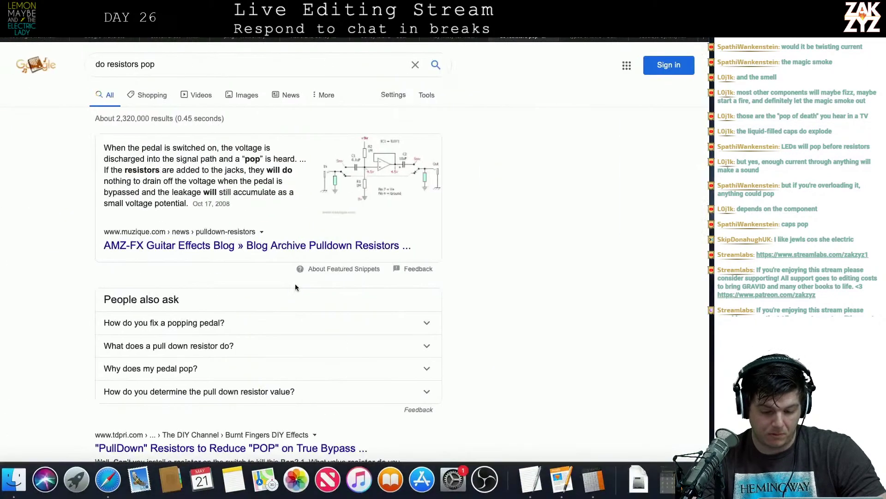
click(530, 480)
scroll(83, 324, up, 5)
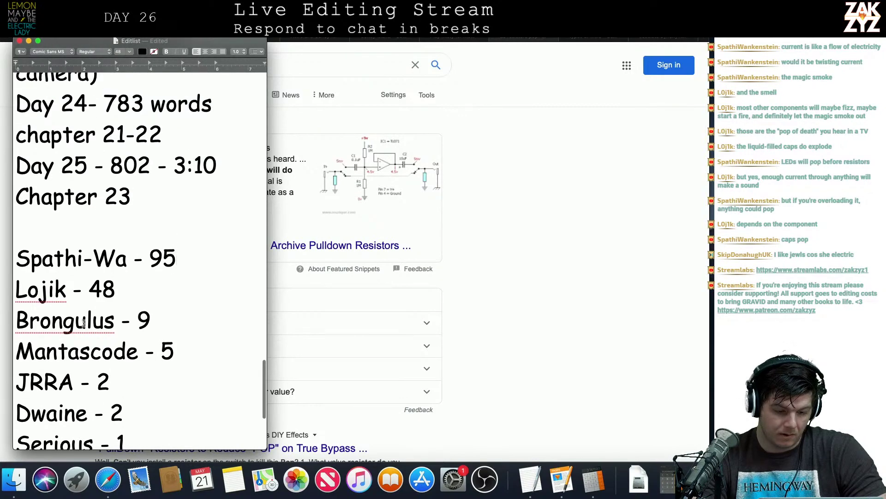
key(Return)
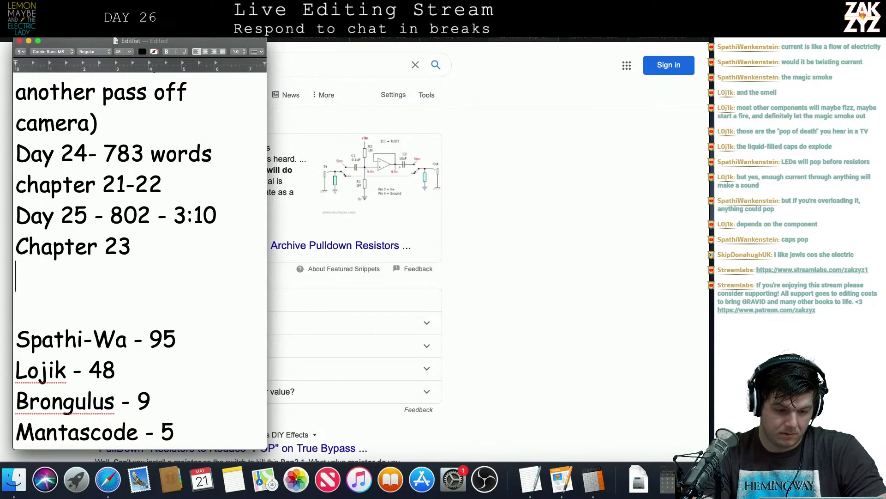
key(BackSpace)
key(BackSpace)
text(3)
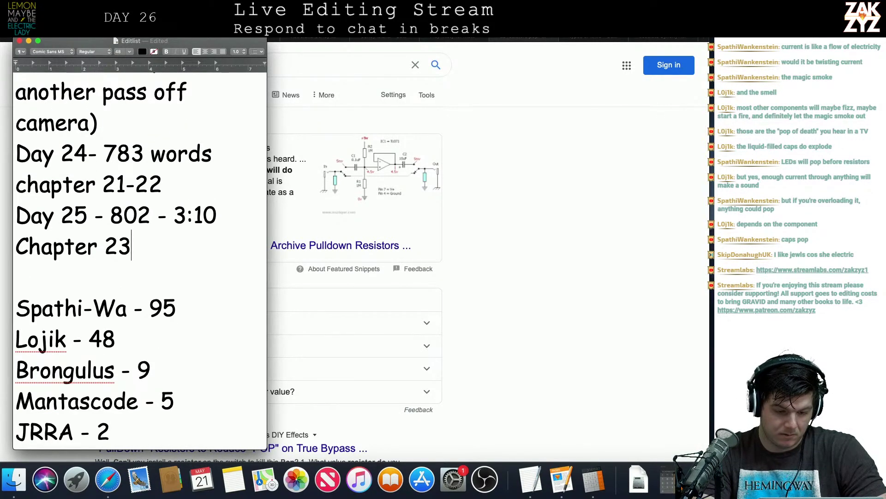
key(Return)
key(Return)
key(BackSpace)
text(Chapt)
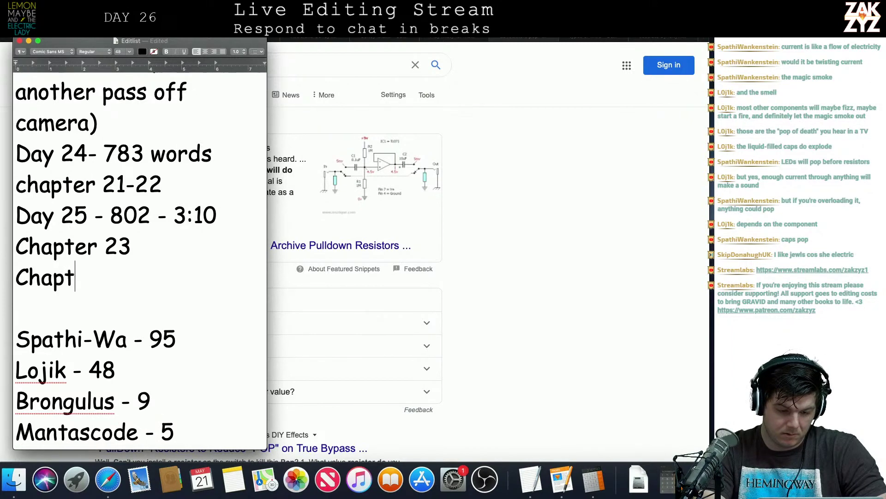
text(er 24 -)
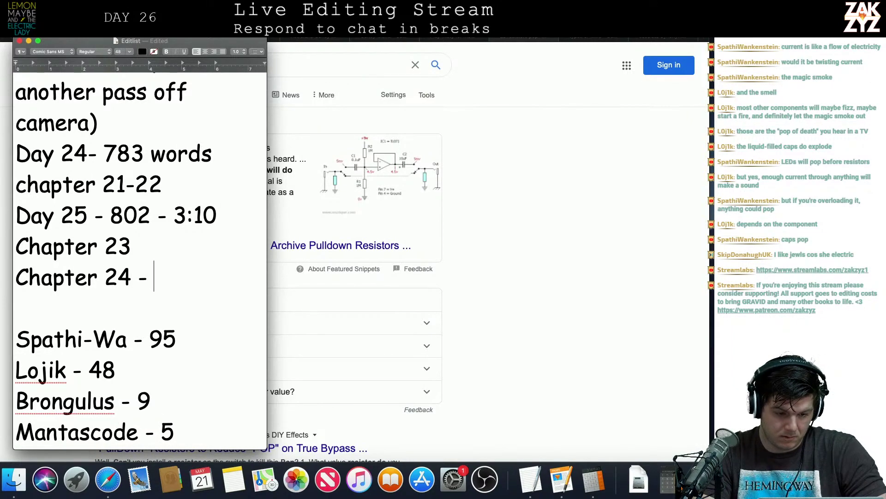
Insert blank lines before the "Day 25" entry and after "Chapter 23", and add "Day 26 -" directly above "Chapter 24 -".
key(Return)
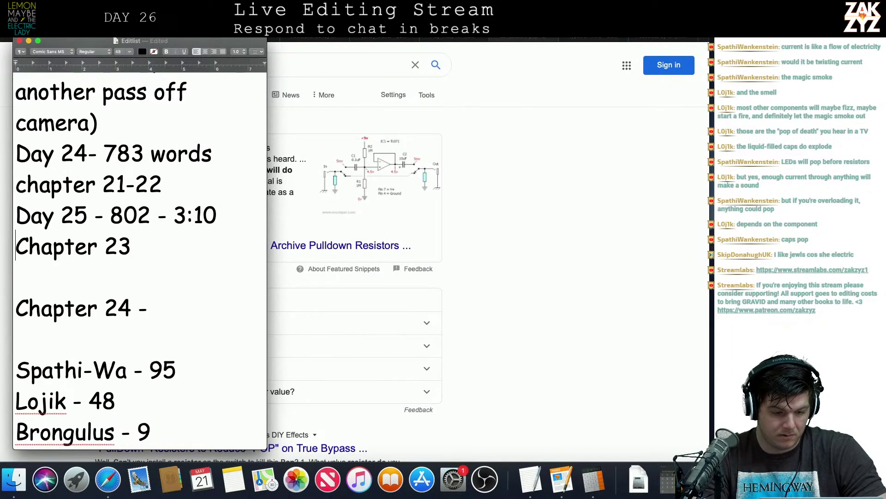
key(Up)
key(Return)
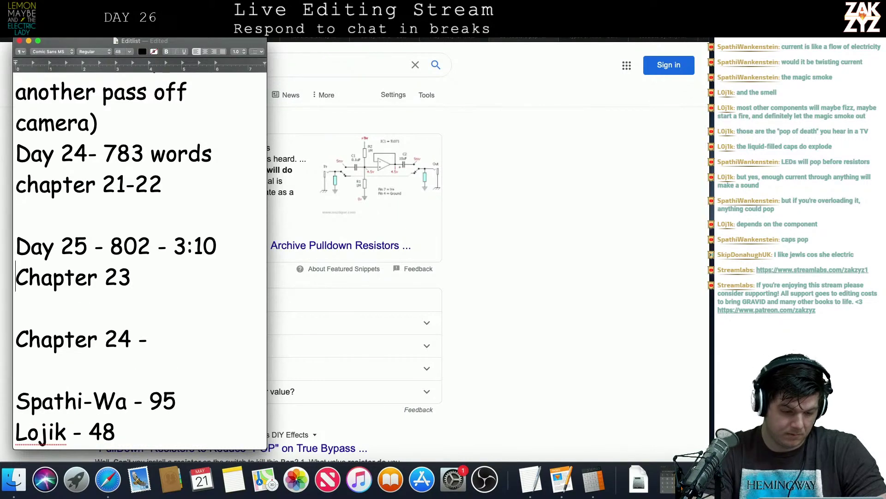
key(Down)
text(\)
key(BackSpace)
key(Return)
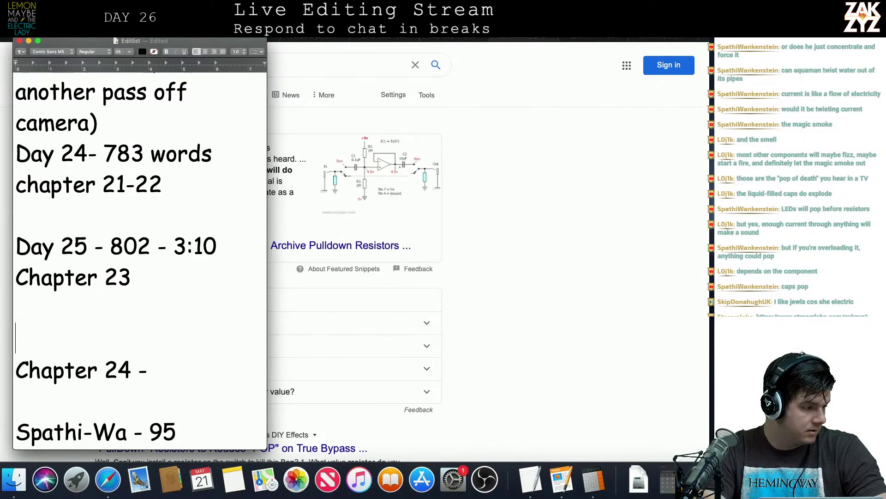
text(Day 26 -)
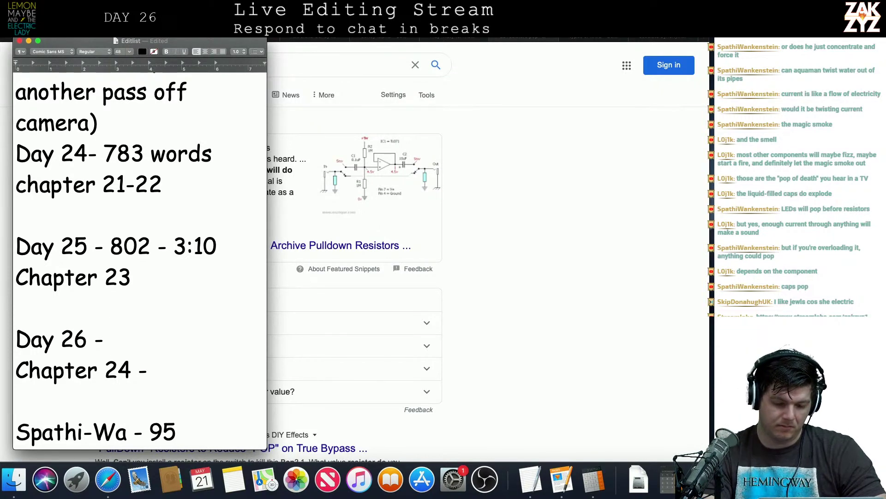
Look back at the selected chapter in the manuscript, return to the Editlist notes and enter the word count "1317-" after "Day 26 -".
key(super+Tab)
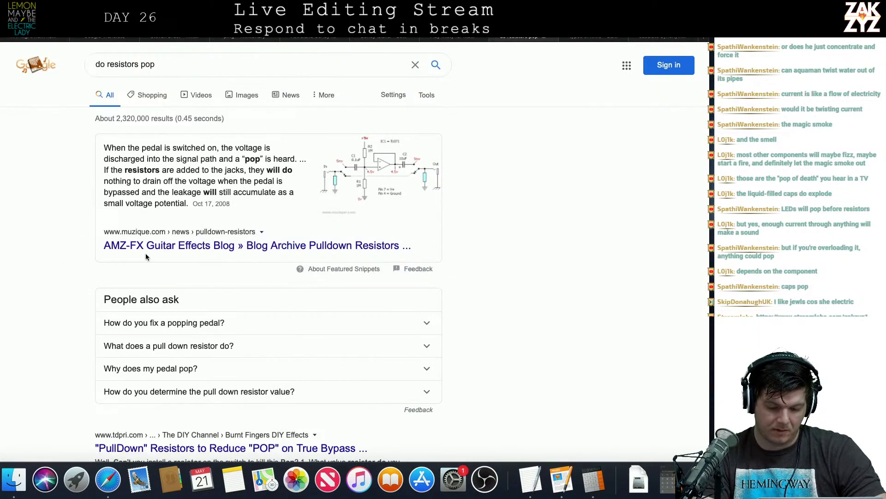
key(super+Tab)
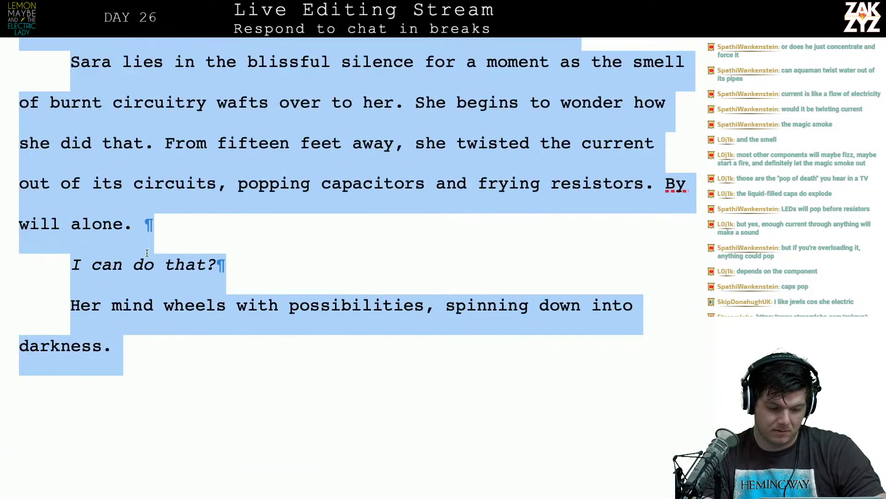
key(super+Tab)
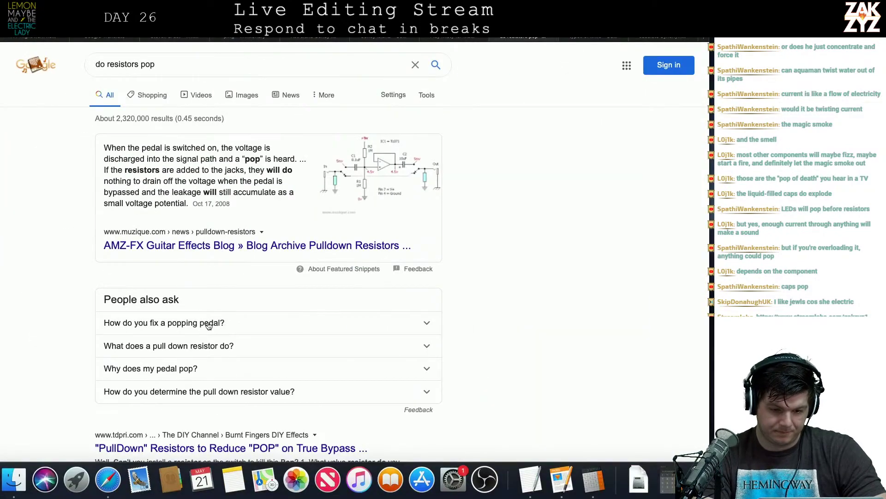
key(super+Tab)
key(super+Tab)
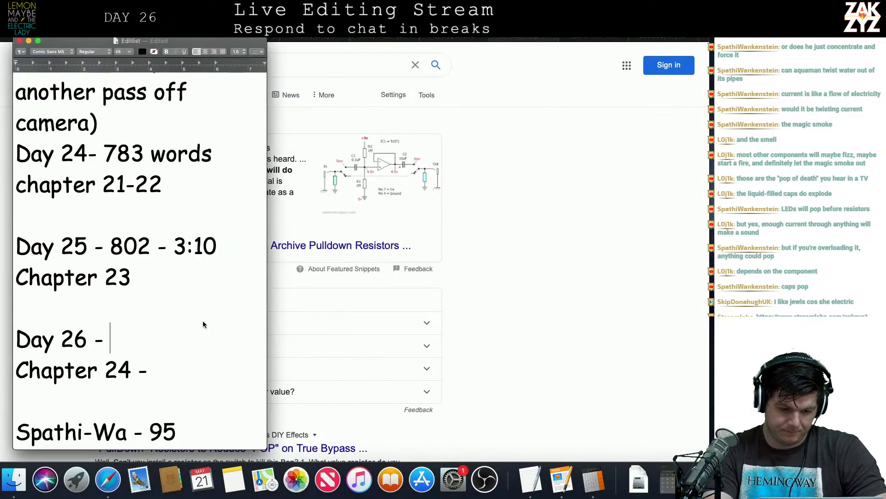
text(137)
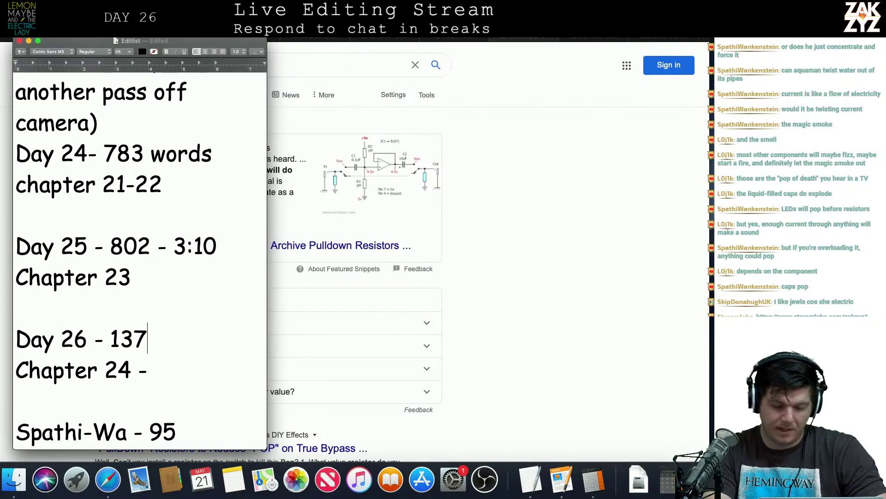
key(BackSpace)
text(17-)
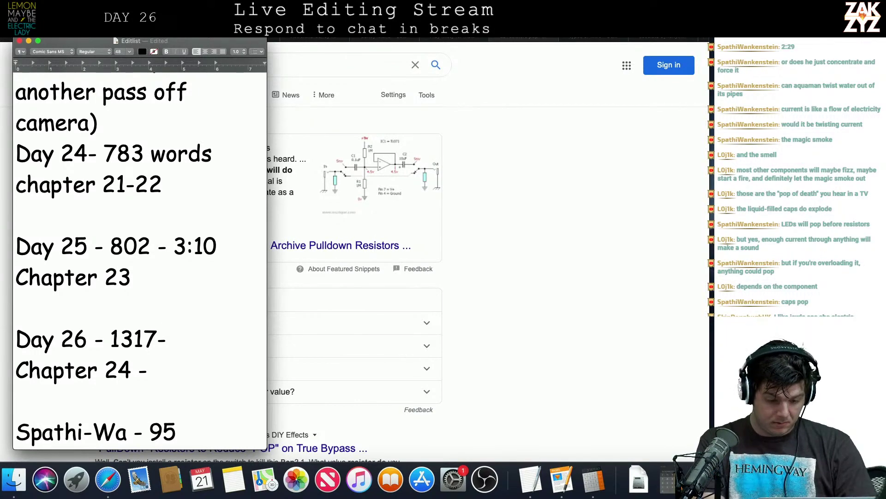
Complete the Day 26 line with the session time 2:30 after "1317-".
text(20)
key(BackSpace)
text(3)
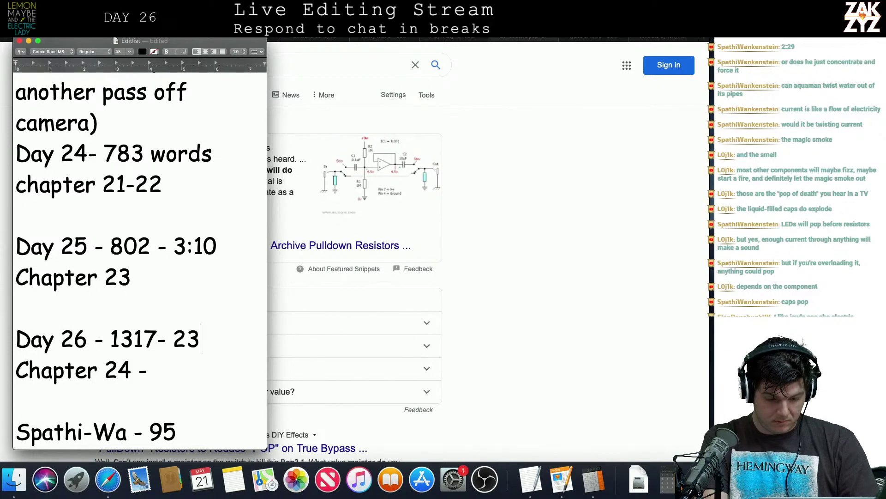
key(BackSpace)
text(:30)
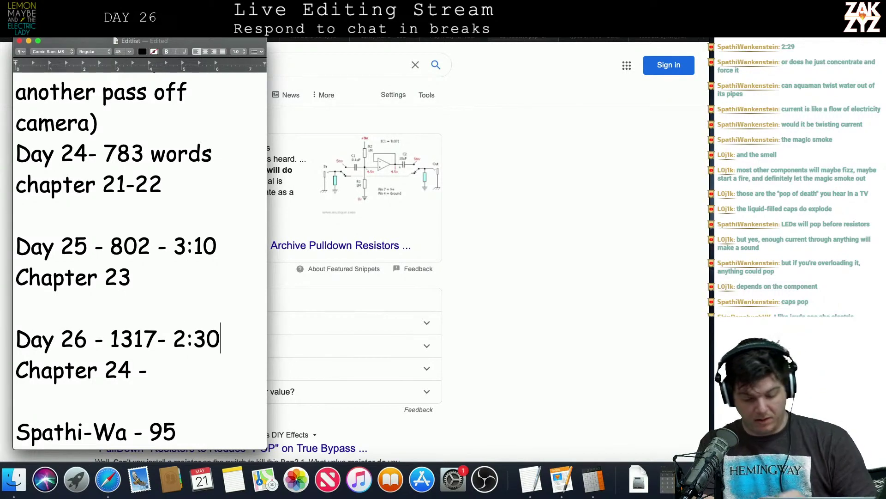
key(Down)
key(Down)
key(Down)
Look through the earlier day entries of the Editlist back to Day 15 and the tally list at the end.
scroll(138, 258, down, 4)
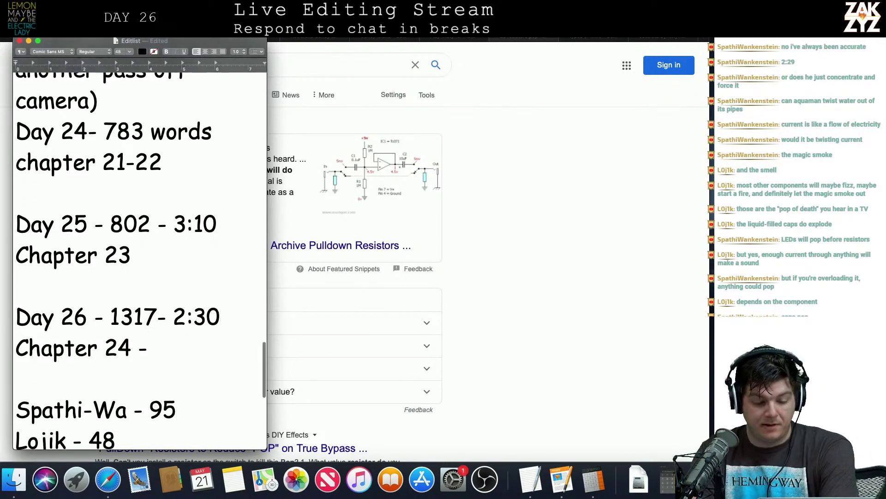
scroll(138, 259, up, 5)
scroll(168, 189, up, 1)
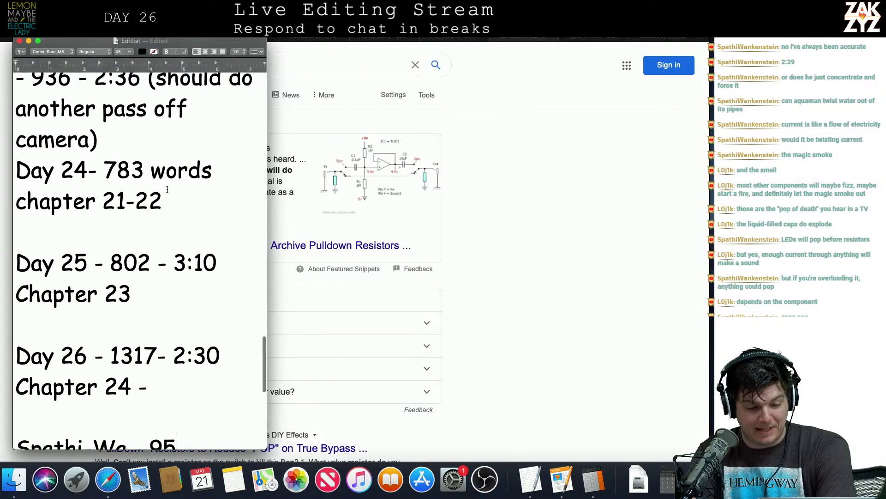
scroll(135, 181, up, 5)
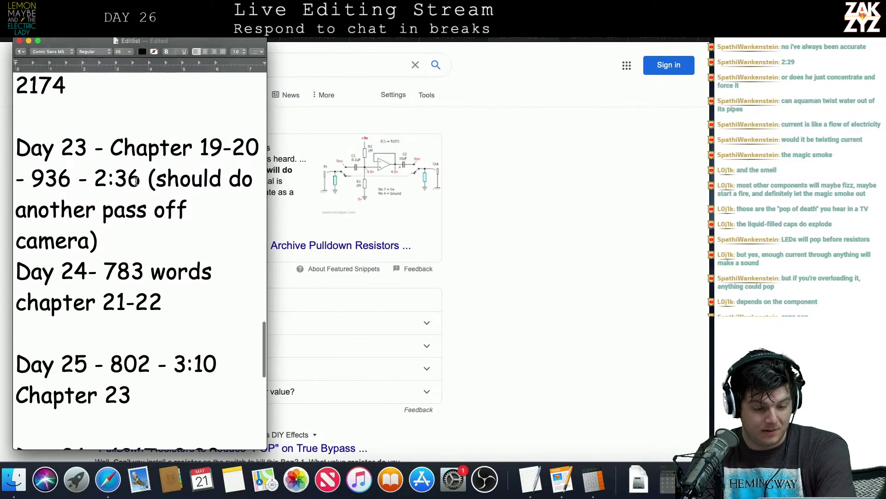
scroll(136, 182, down, 1)
scroll(136, 181, up, 8)
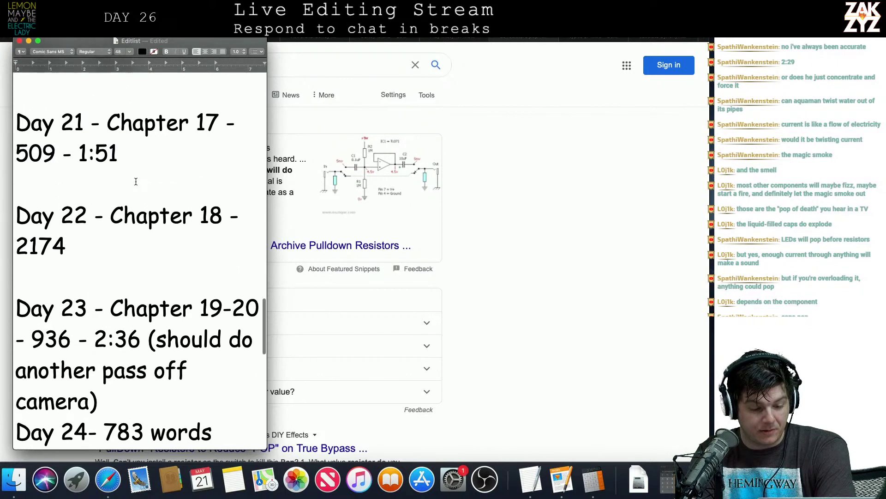
scroll(136, 182, up, 18)
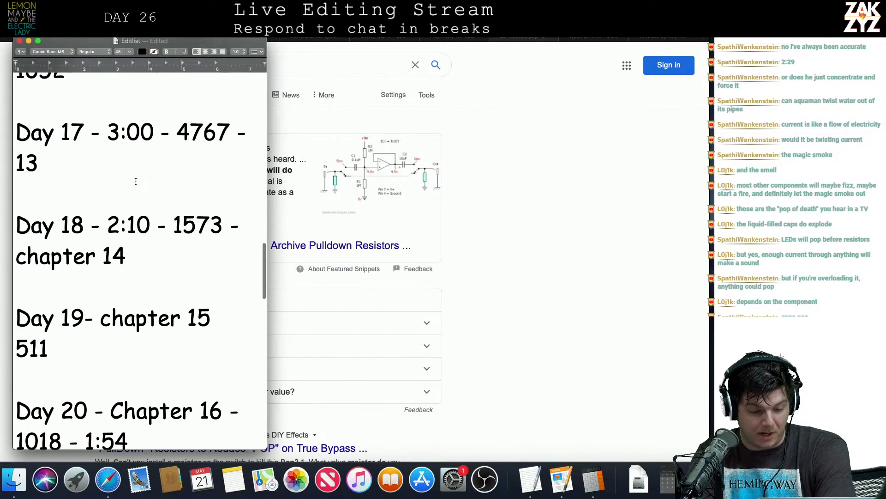
scroll(136, 182, up, 3)
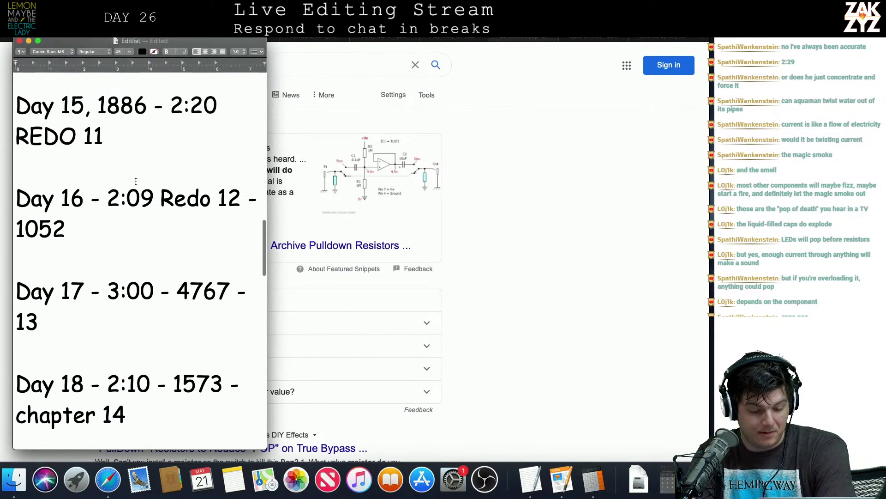
scroll(136, 182, down, 5)
scroll(135, 181, down, 20)
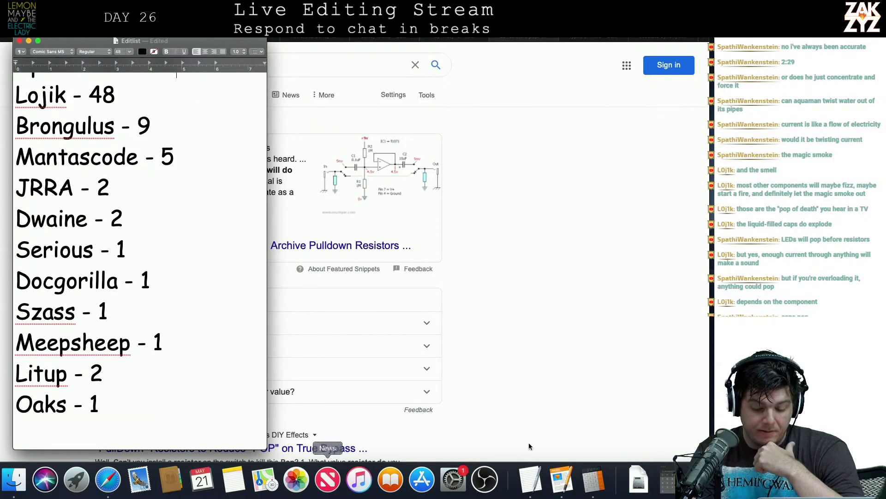
Switch to the manuscript in Pages and replace "twisted" with "pulled" in "she twisted the current".
click(562, 478)
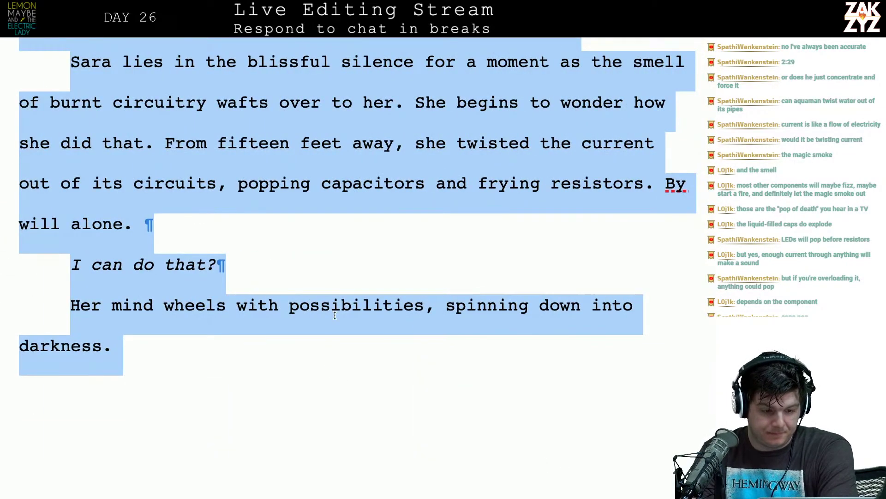
click(334, 314)
scroll(335, 315, up, 3)
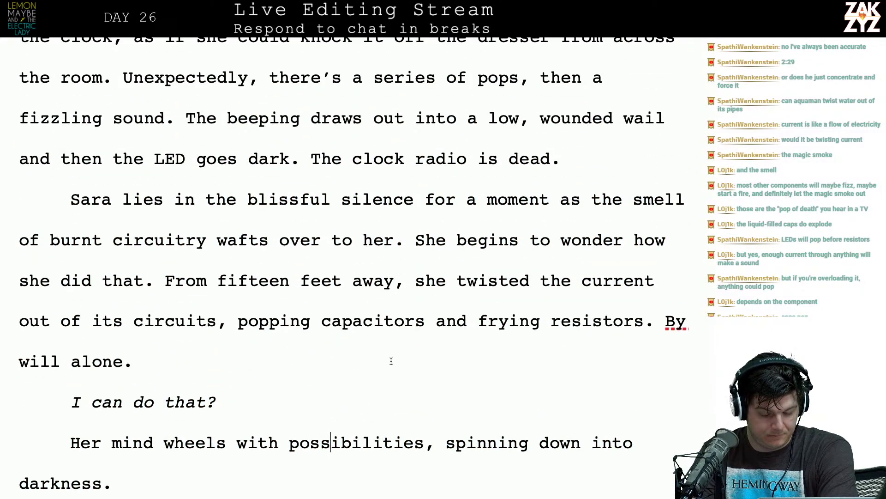
click(474, 288)
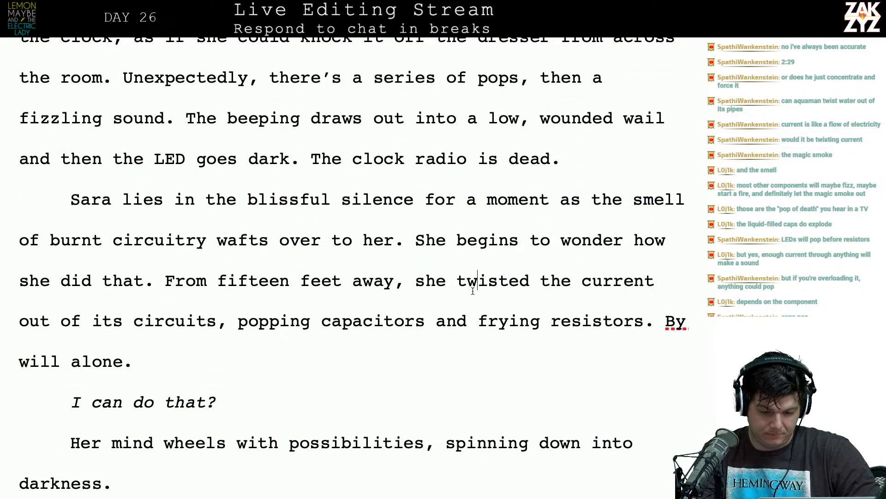
key(Left)
key(Left)
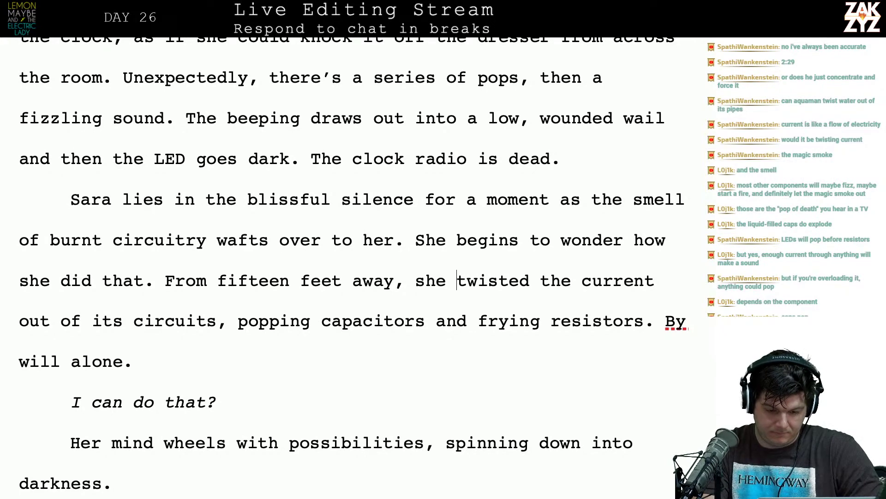
text(pulled)
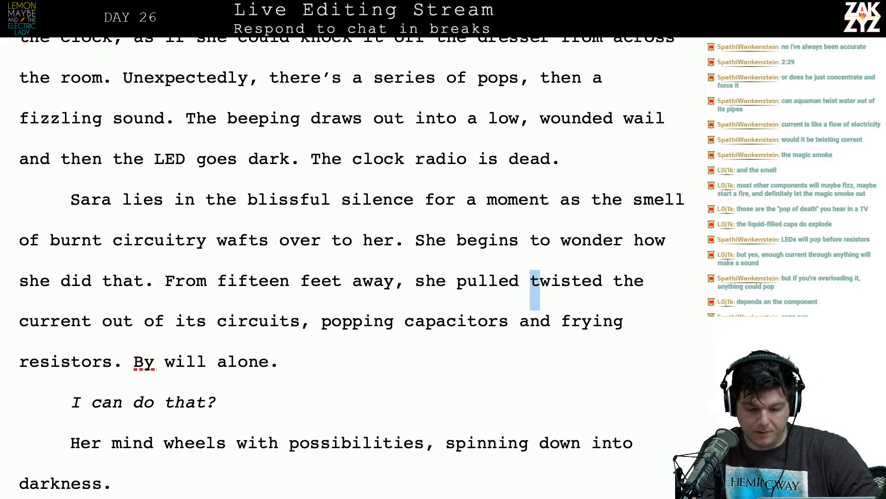
key(shift+Right)
key(shift+Right)
key(shift+Right)
key(shift+Right)
key(shift+Right)
key(shift+Right)
key(shift+Right)
key(BackSpace)
Replace "pulled" with "drew" so the sentence reads "she drew the current out of its circuits".
key(BackSpace)
key(BackSpace)
key(BackSpace)
key(BackSpace)
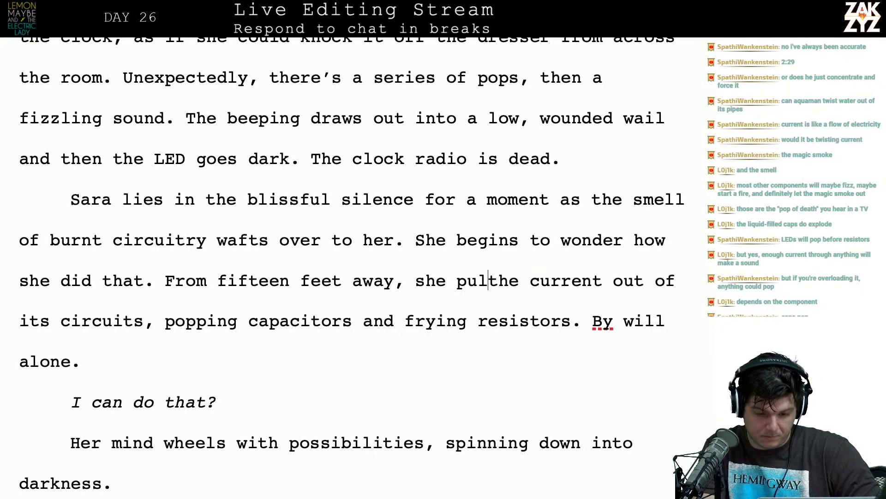
key(BackSpace)
key(BackSpace)
key(BackSpace)
text(drew)
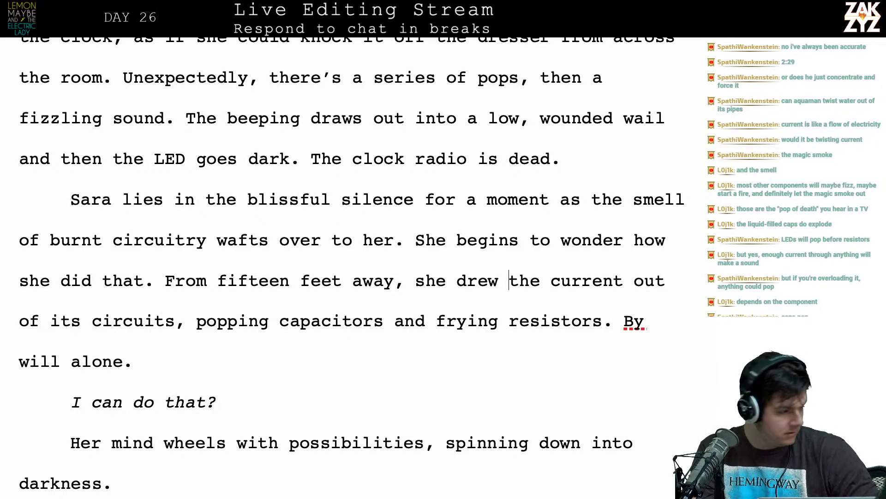
Reread the chapter's closing paragraphs from "Sara lies in the blissful silence" through "darkness.".
key(Down)
key(Down)
key(Left)
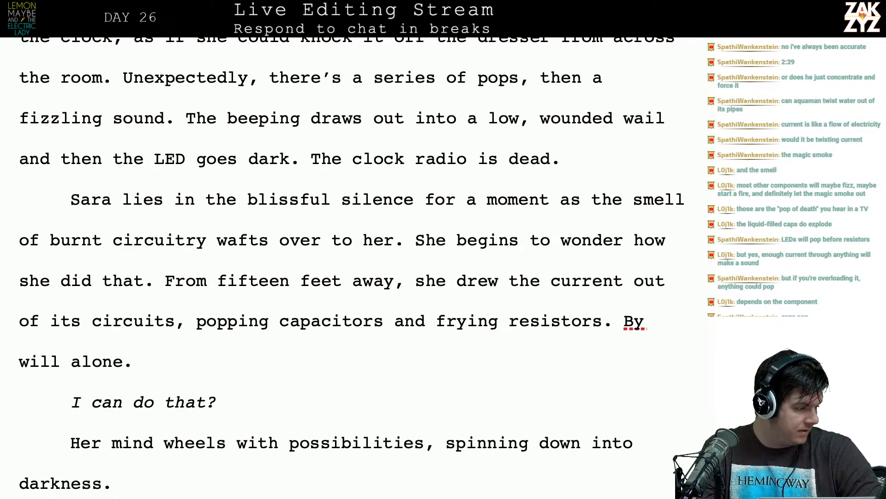
key(Right)
key(Right)
key(Right)
key(Right)
key(Right)
key(Right)
key(Right)
key(Right)
key(Down)
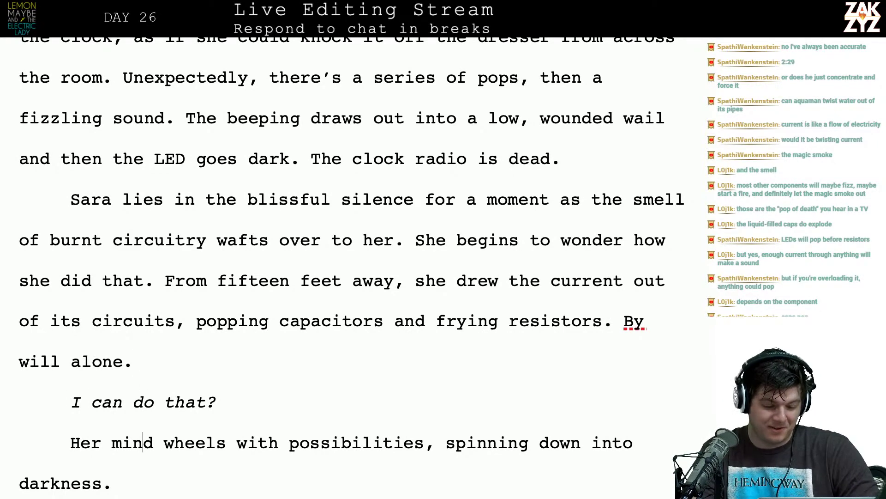
scroll(465, 293, down, 4)
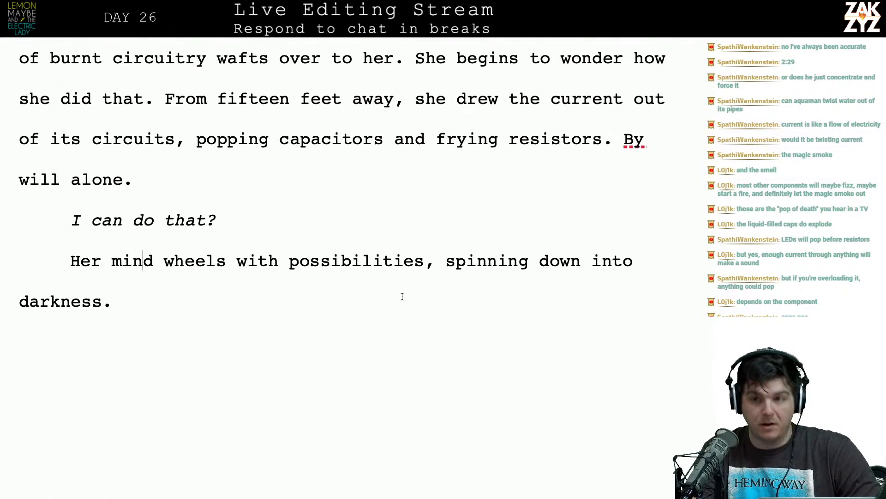
click(402, 296)
scroll(402, 296, up, 2)
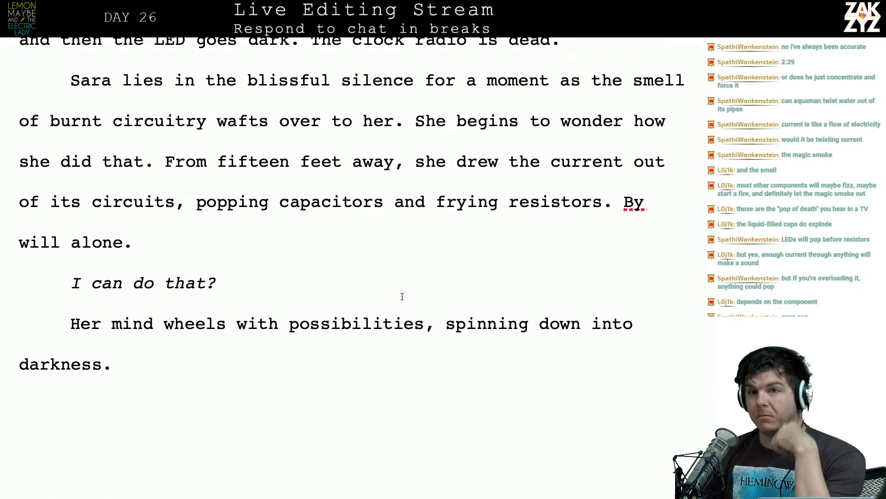